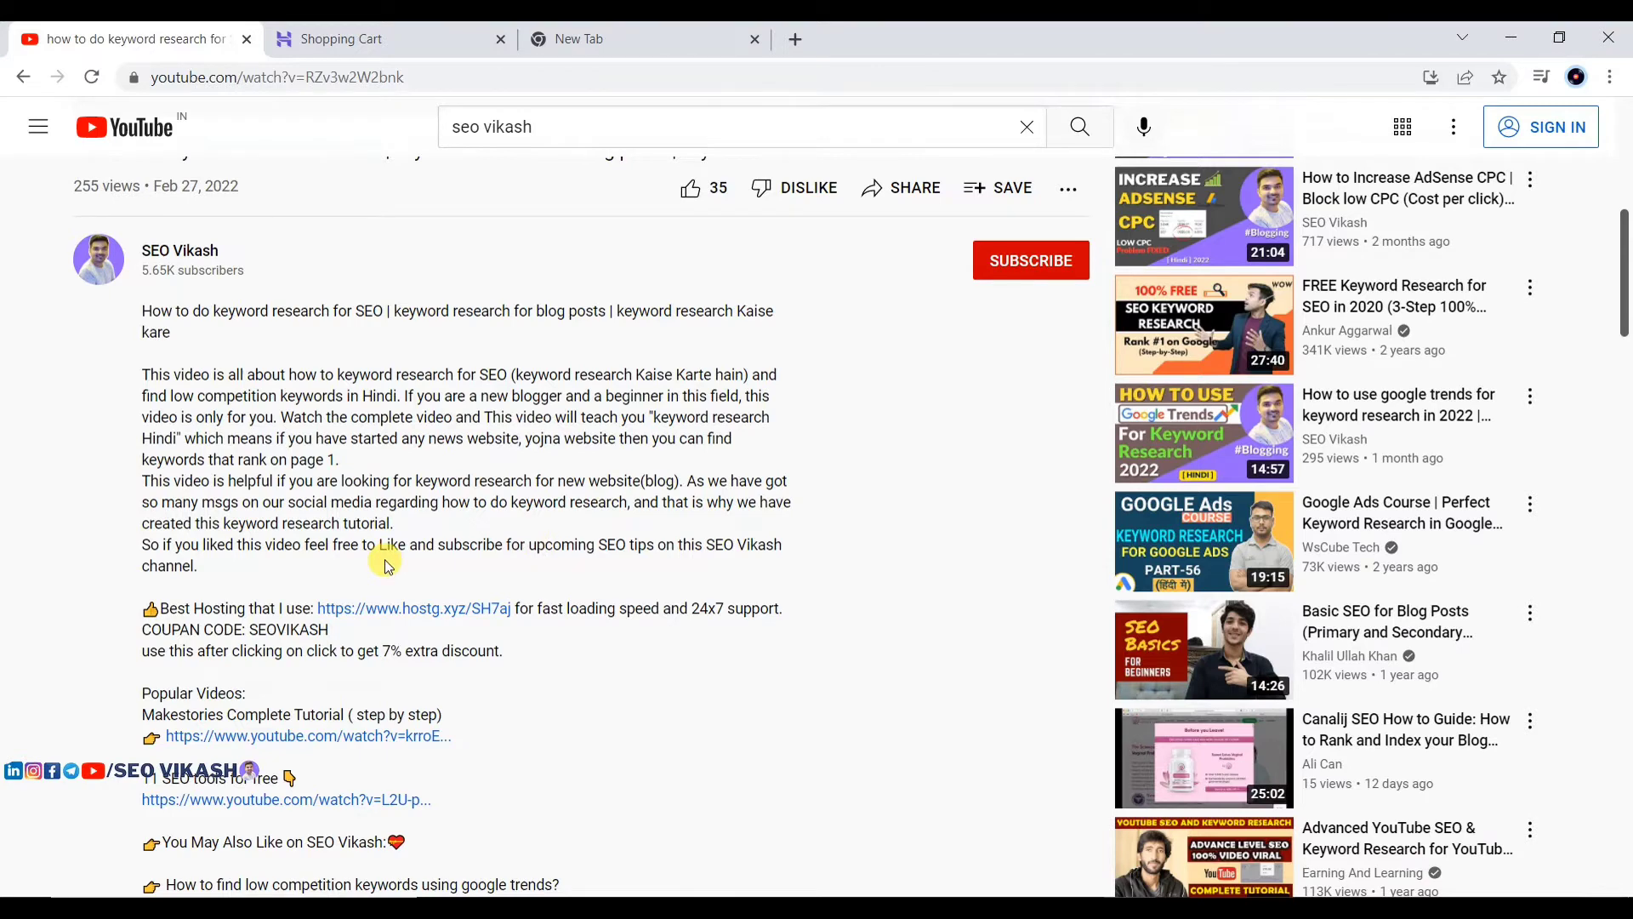
Step: Open the Hostinger offer link and compare the Single ₹69, Premium ₹139 and Business ₹279 monthly plans
{"action": "left_click", "coordinate": [425, 616]}
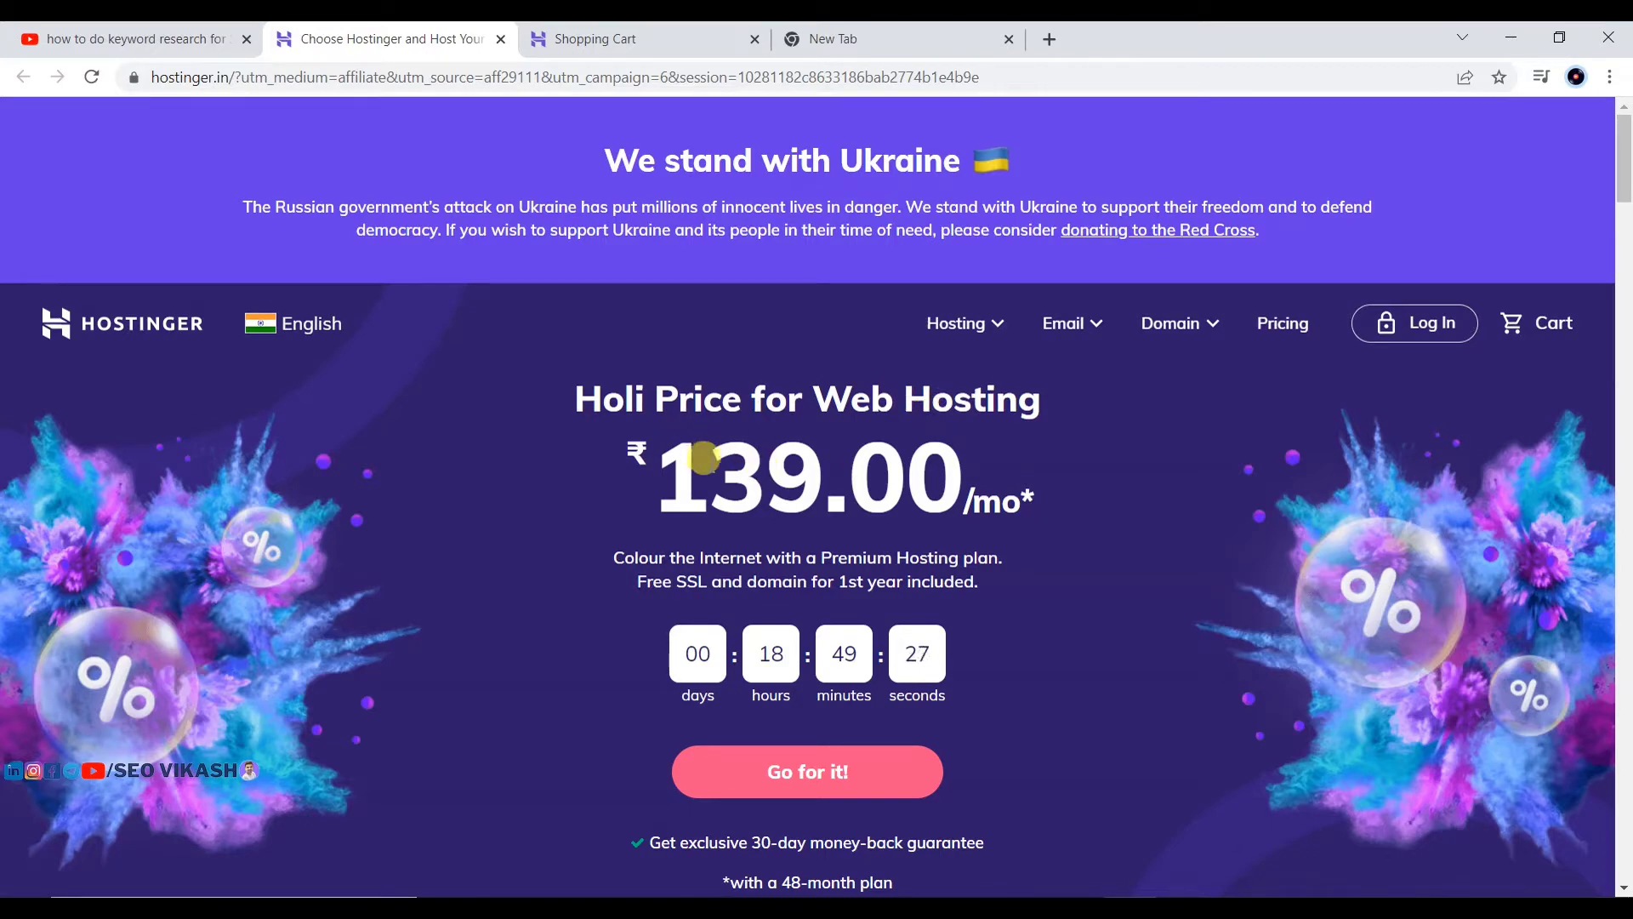
{"action": "left_click_drag", "start_coordinate": [649, 445], "coordinate": [1053, 473]}
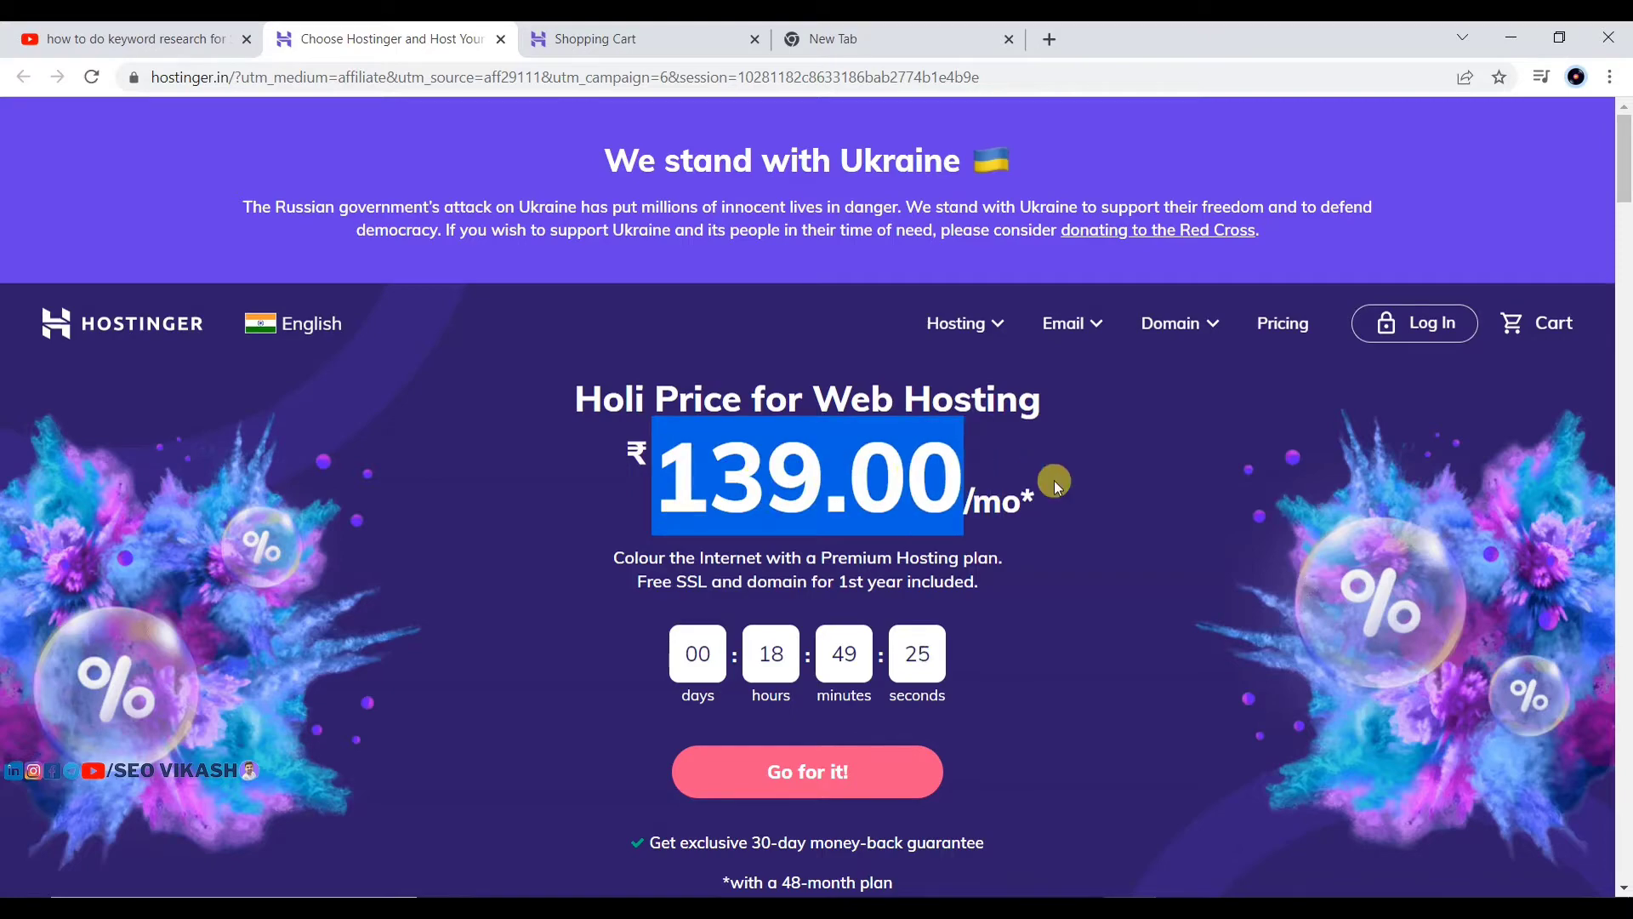
{"action": "scroll", "coordinate": [755, 405], "scroll_direction": "down", "scroll_amount": 3}
{"action": "scroll", "coordinate": [502, 417], "scroll_direction": "up", "scroll_amount": 3}
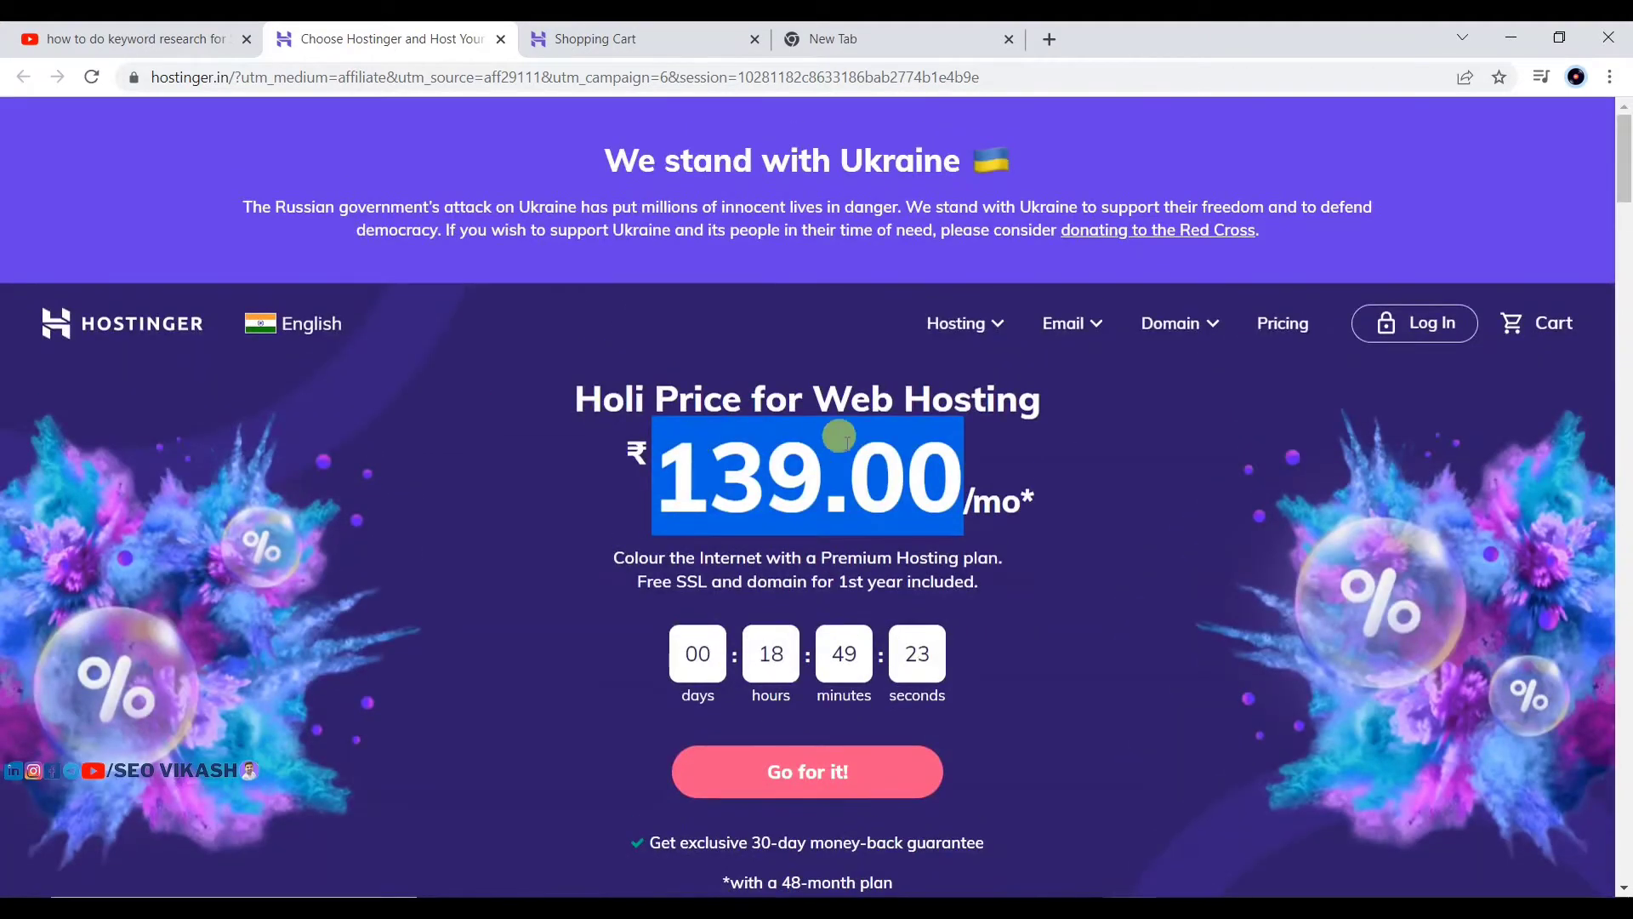
{"action": "scroll", "coordinate": [794, 456], "scroll_direction": "down", "scroll_amount": 10}
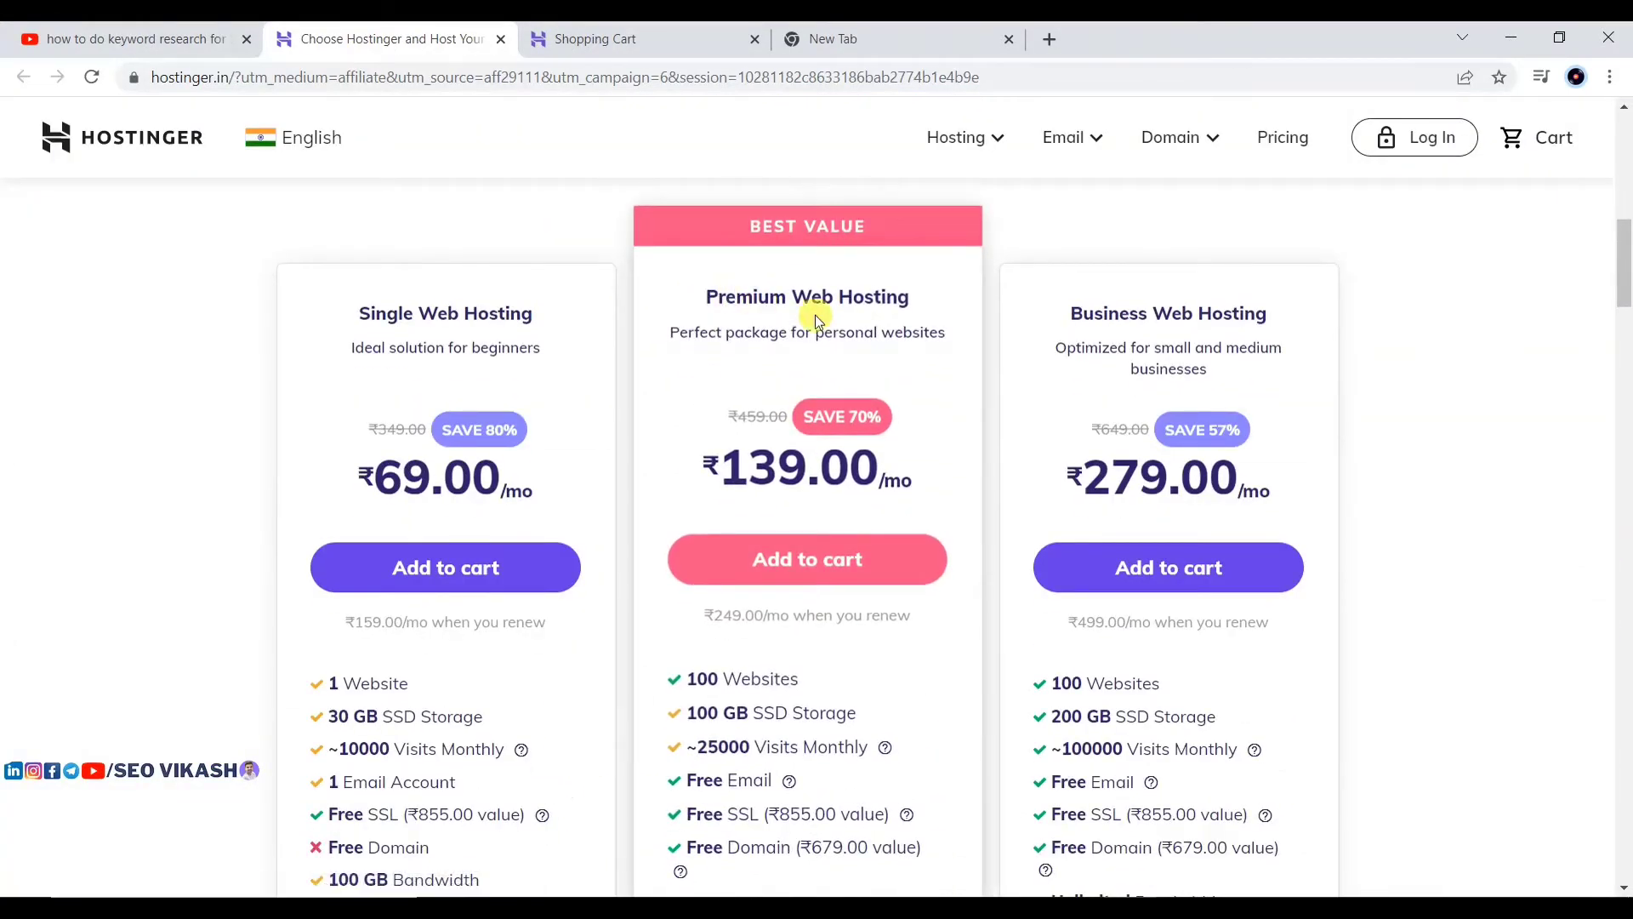
{"action": "scroll", "coordinate": [776, 455], "scroll_direction": "down", "scroll_amount": 3}
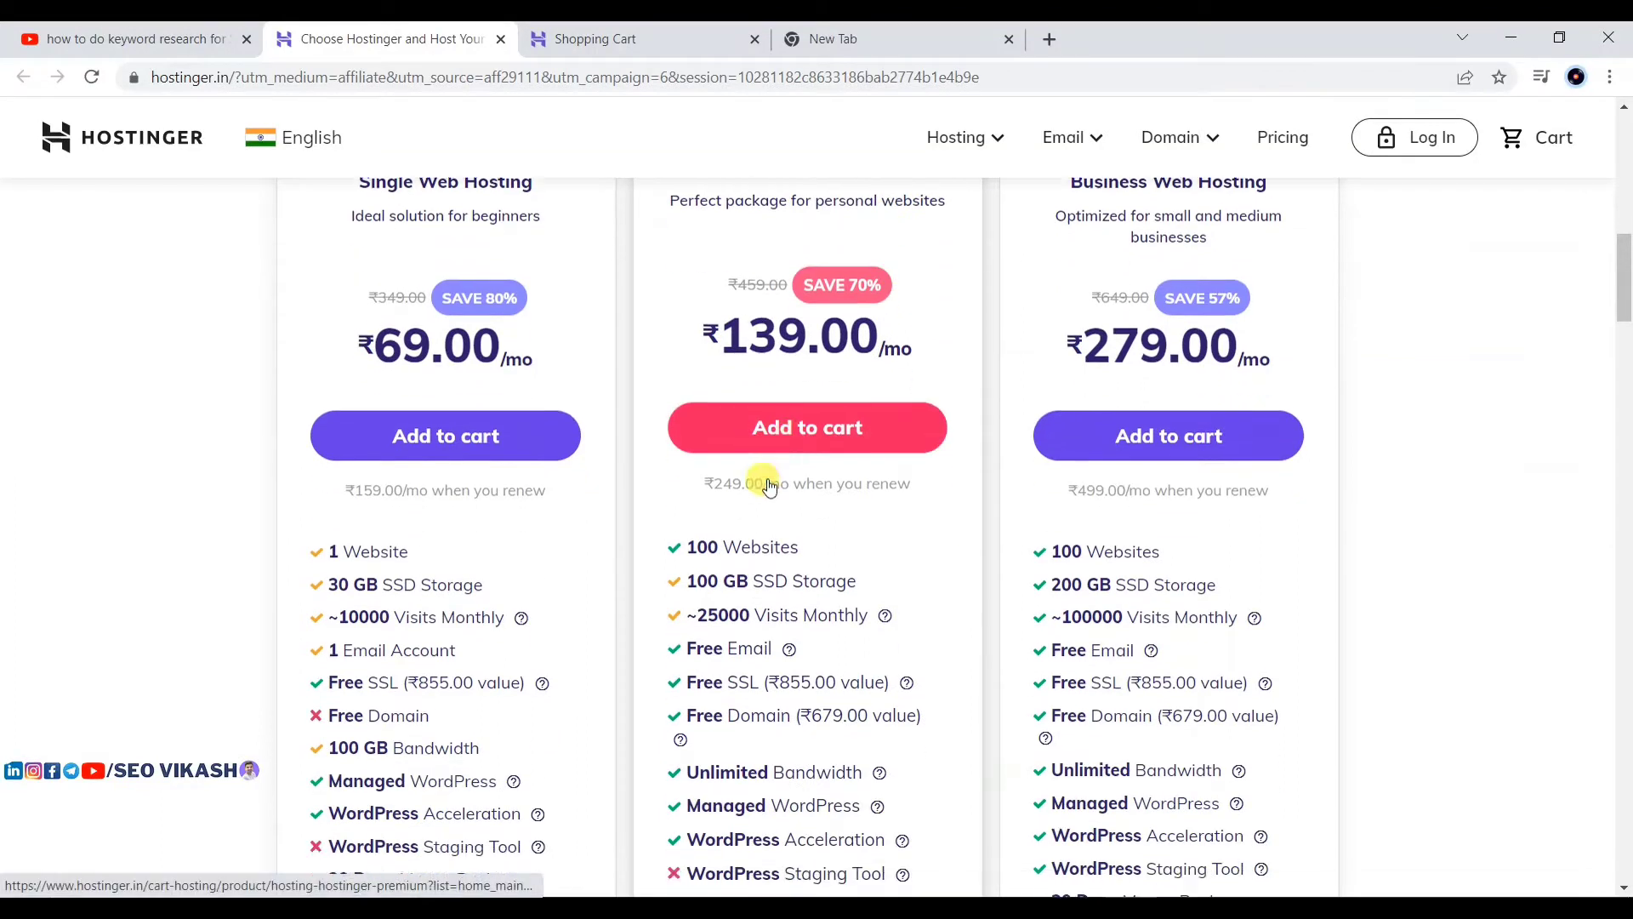
{"action": "scroll", "coordinate": [775, 455], "scroll_direction": "down", "scroll_amount": 2}
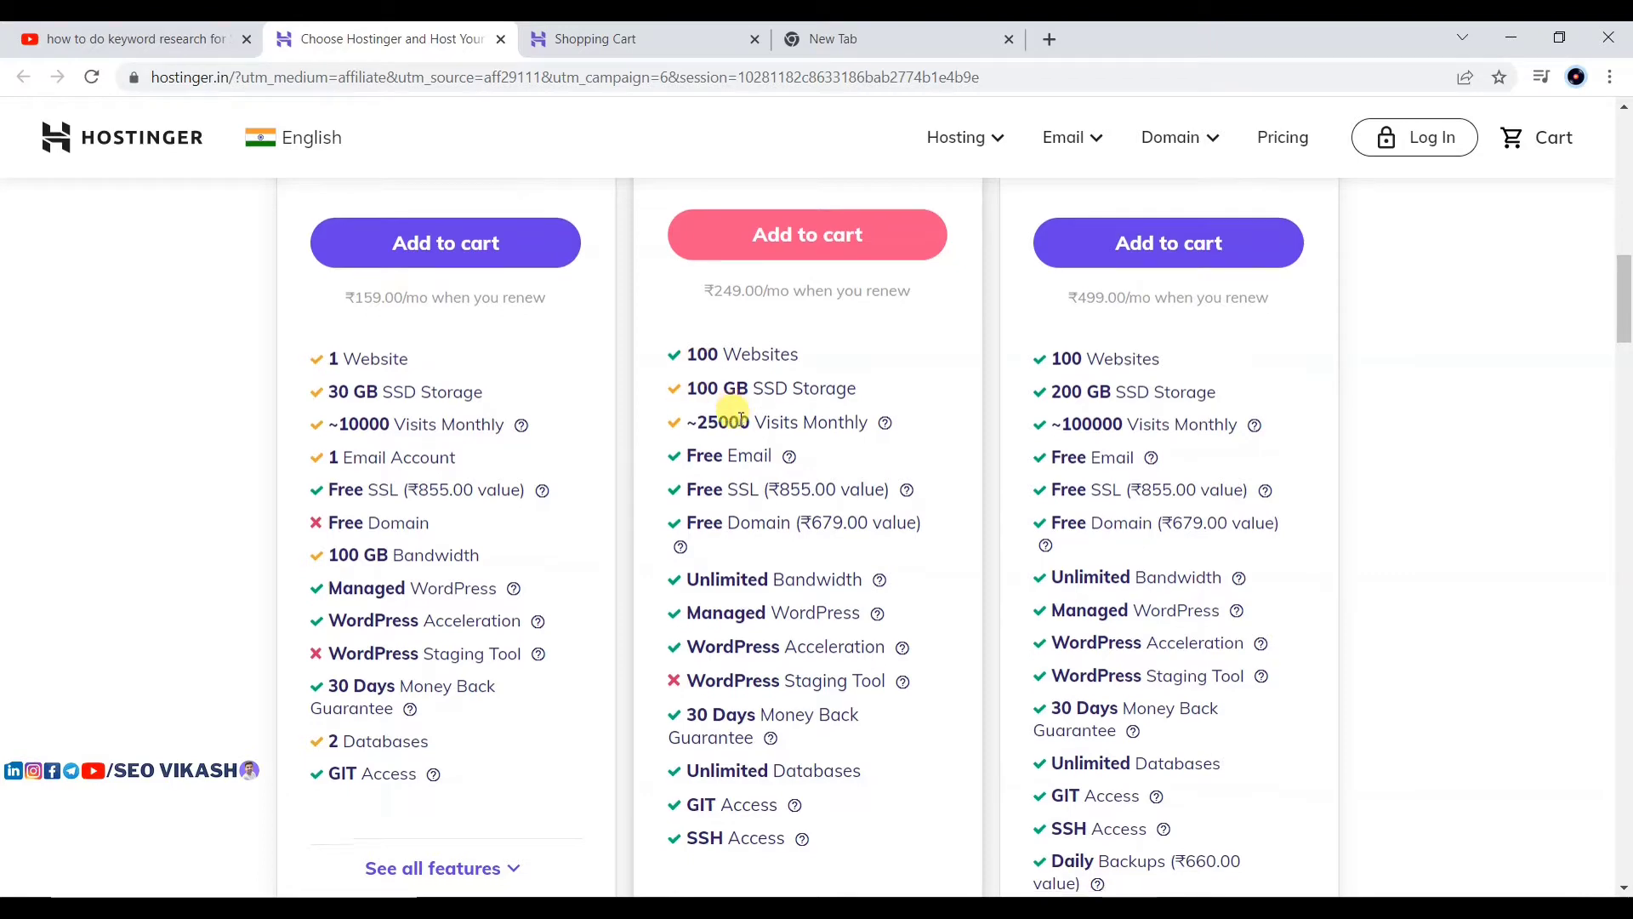
{"action": "scroll", "coordinate": [715, 370], "scroll_direction": "down", "scroll_amount": 2}
{"action": "scroll", "coordinate": [736, 359], "scroll_direction": "up", "scroll_amount": 1}
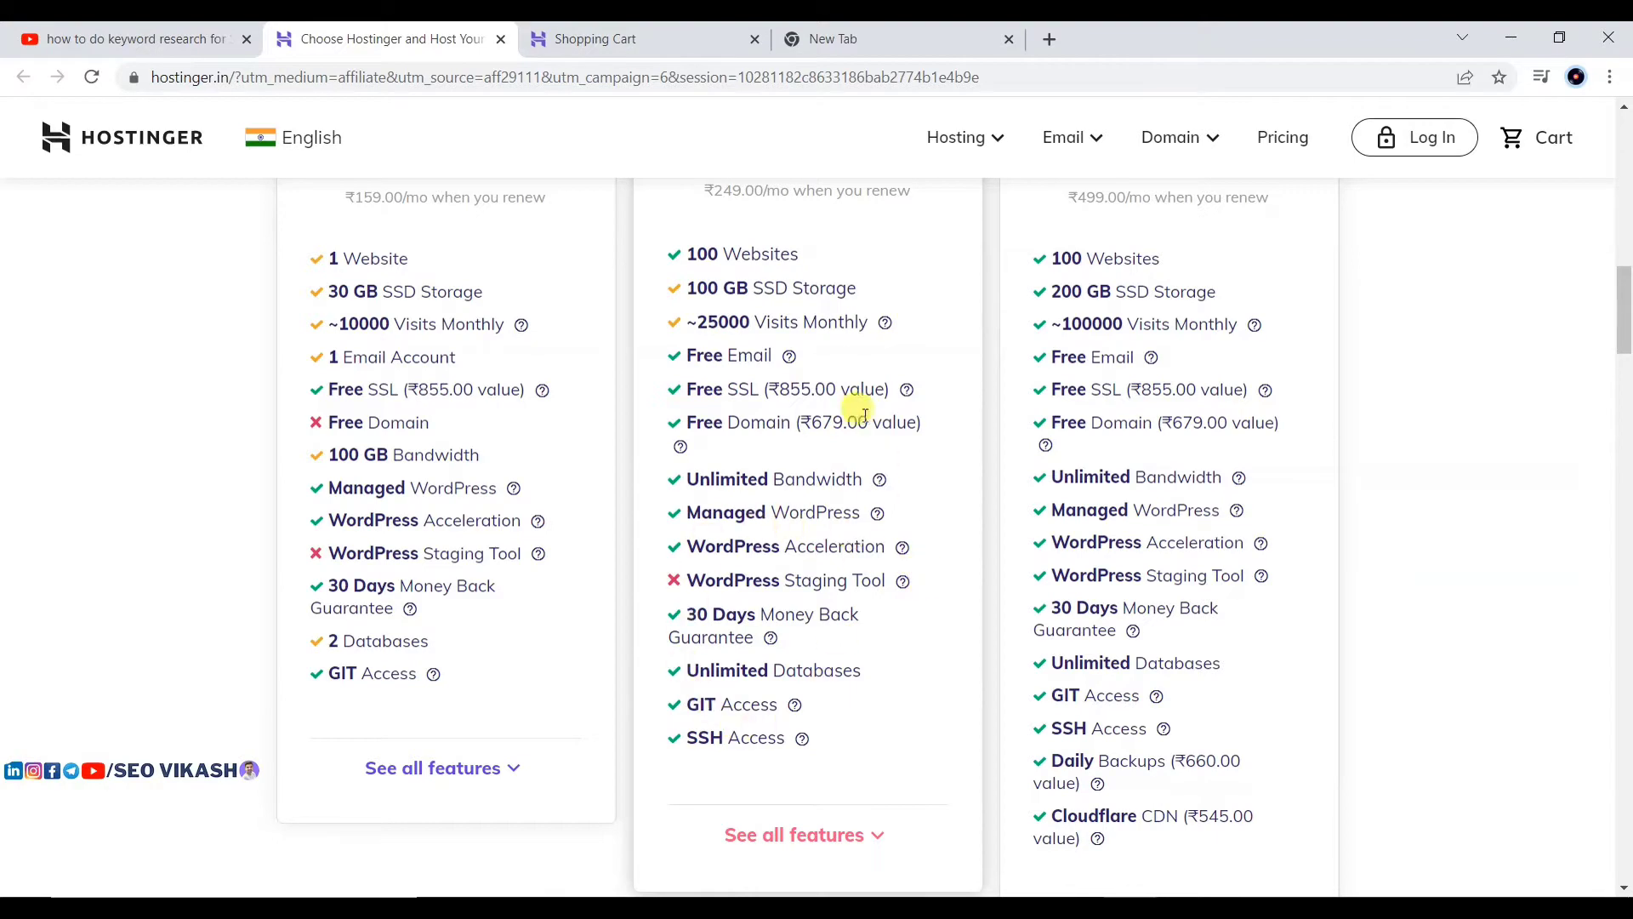
{"action": "scroll", "coordinate": [843, 391], "scroll_direction": "up", "scroll_amount": 3}
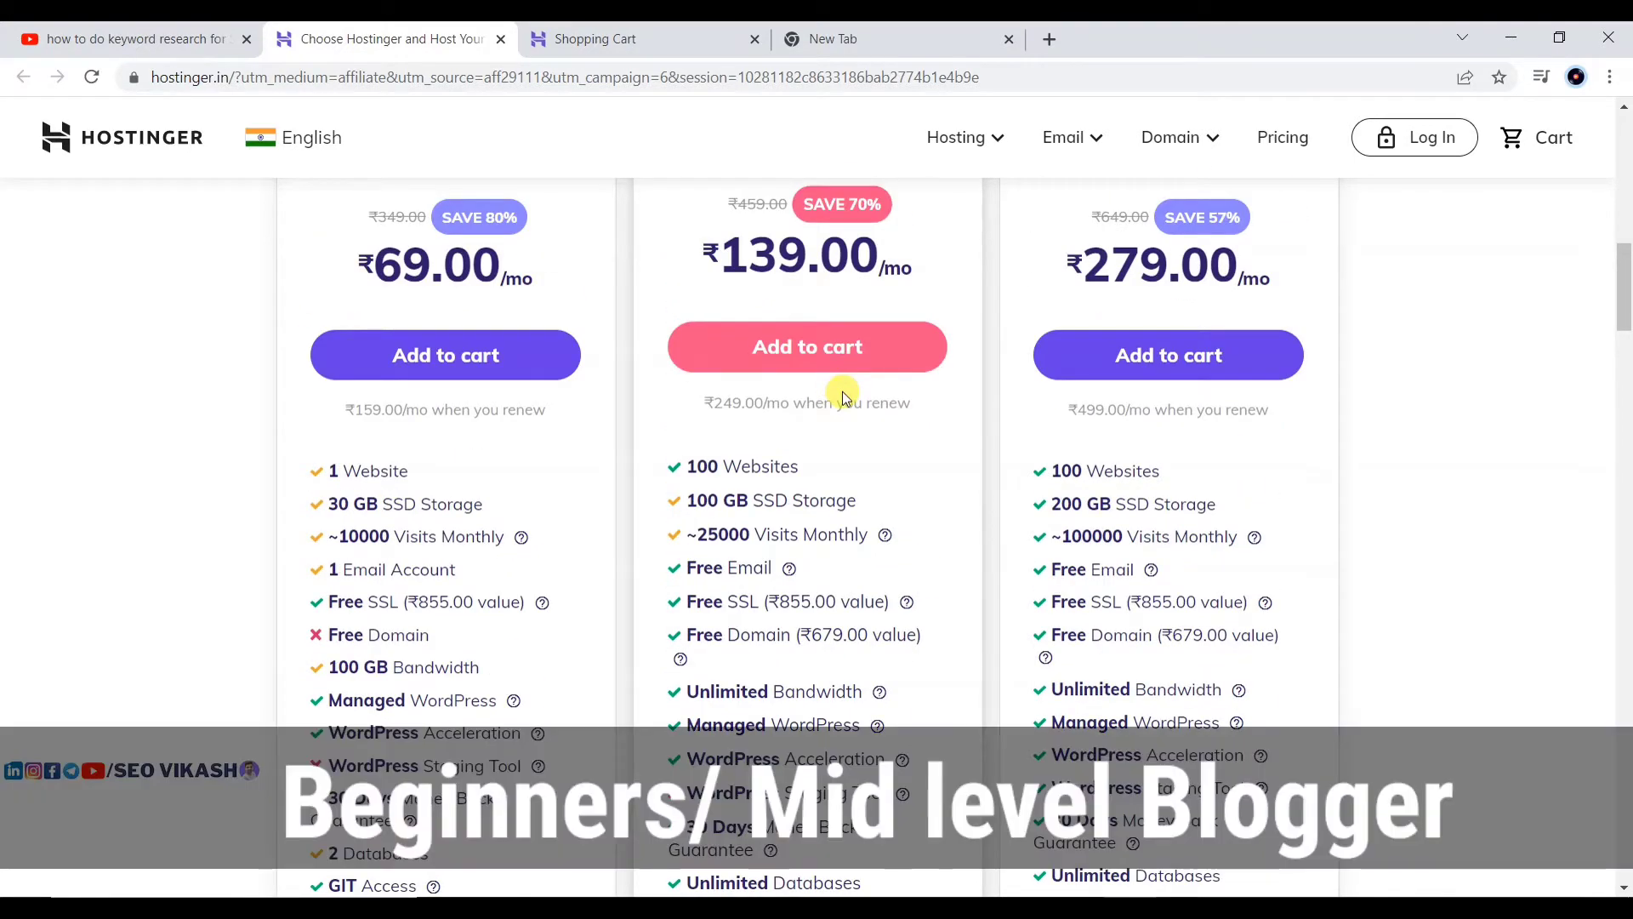
{"action": "scroll", "coordinate": [843, 396], "scroll_direction": "up", "scroll_amount": 1}
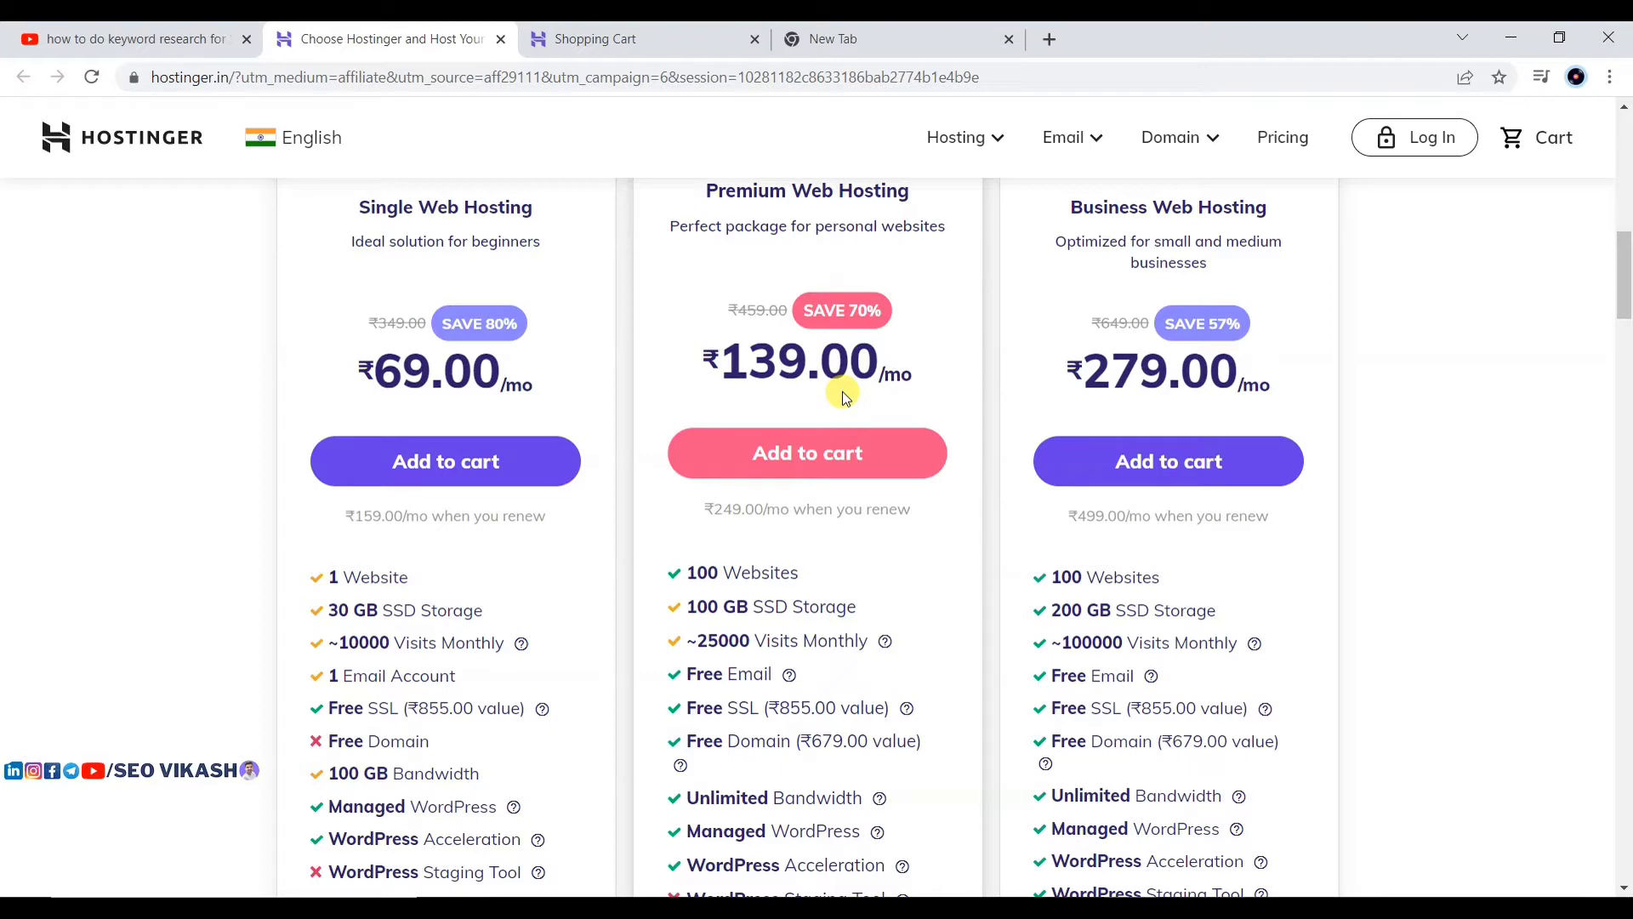
{"action": "scroll", "coordinate": [855, 296], "scroll_direction": "up", "scroll_amount": 2}
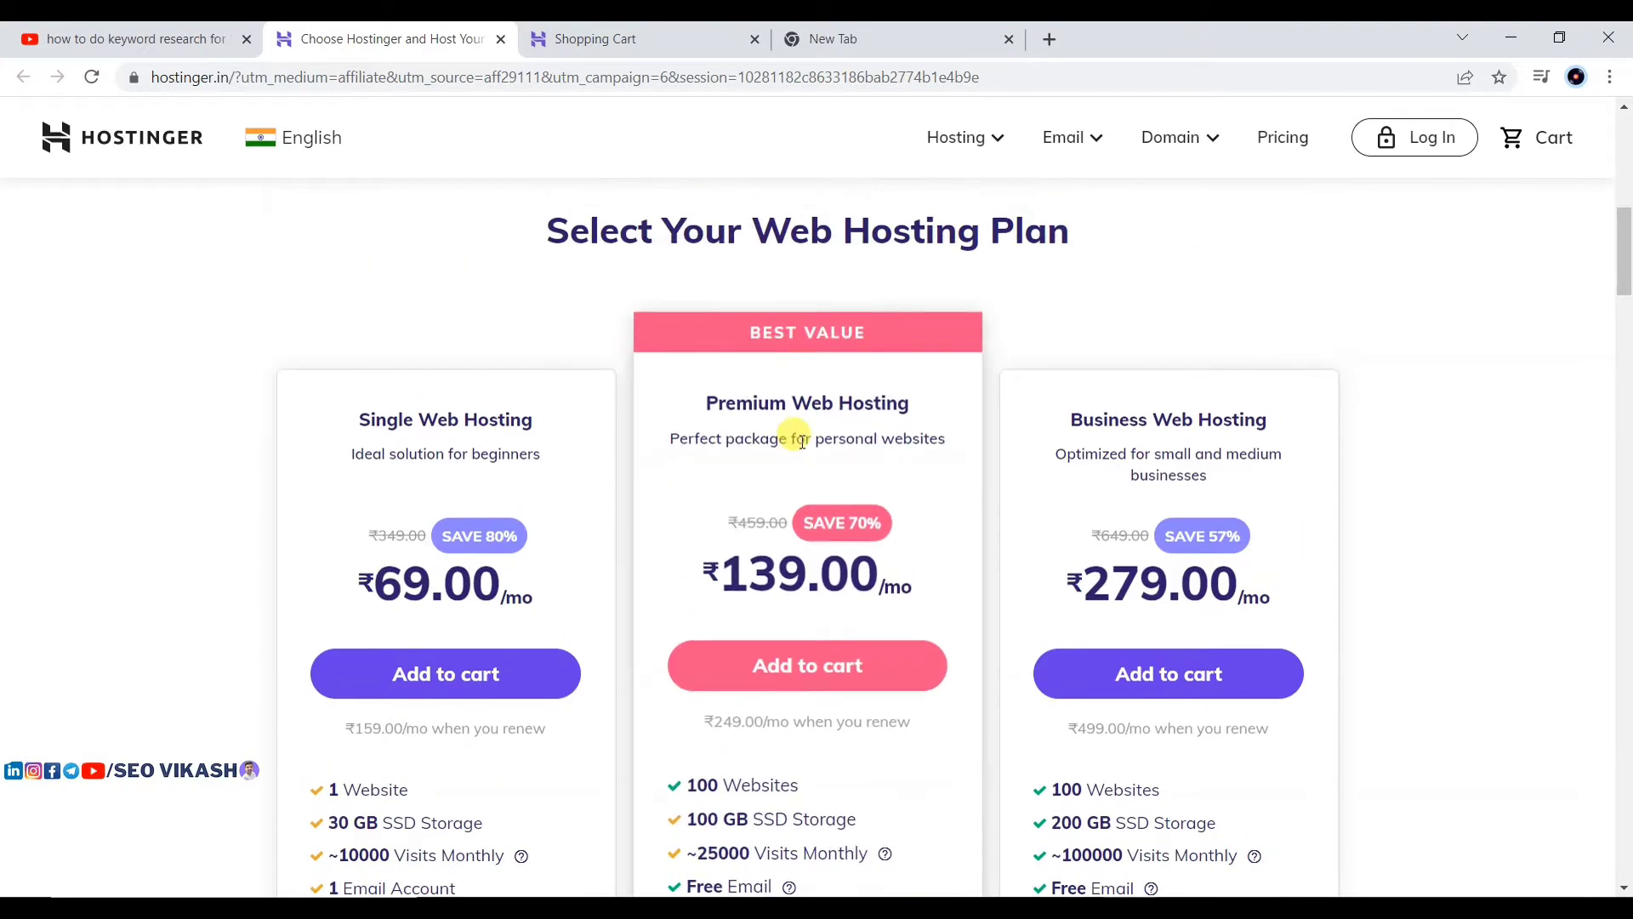
{"action": "scroll", "coordinate": [800, 439], "scroll_direction": "down", "scroll_amount": 2}
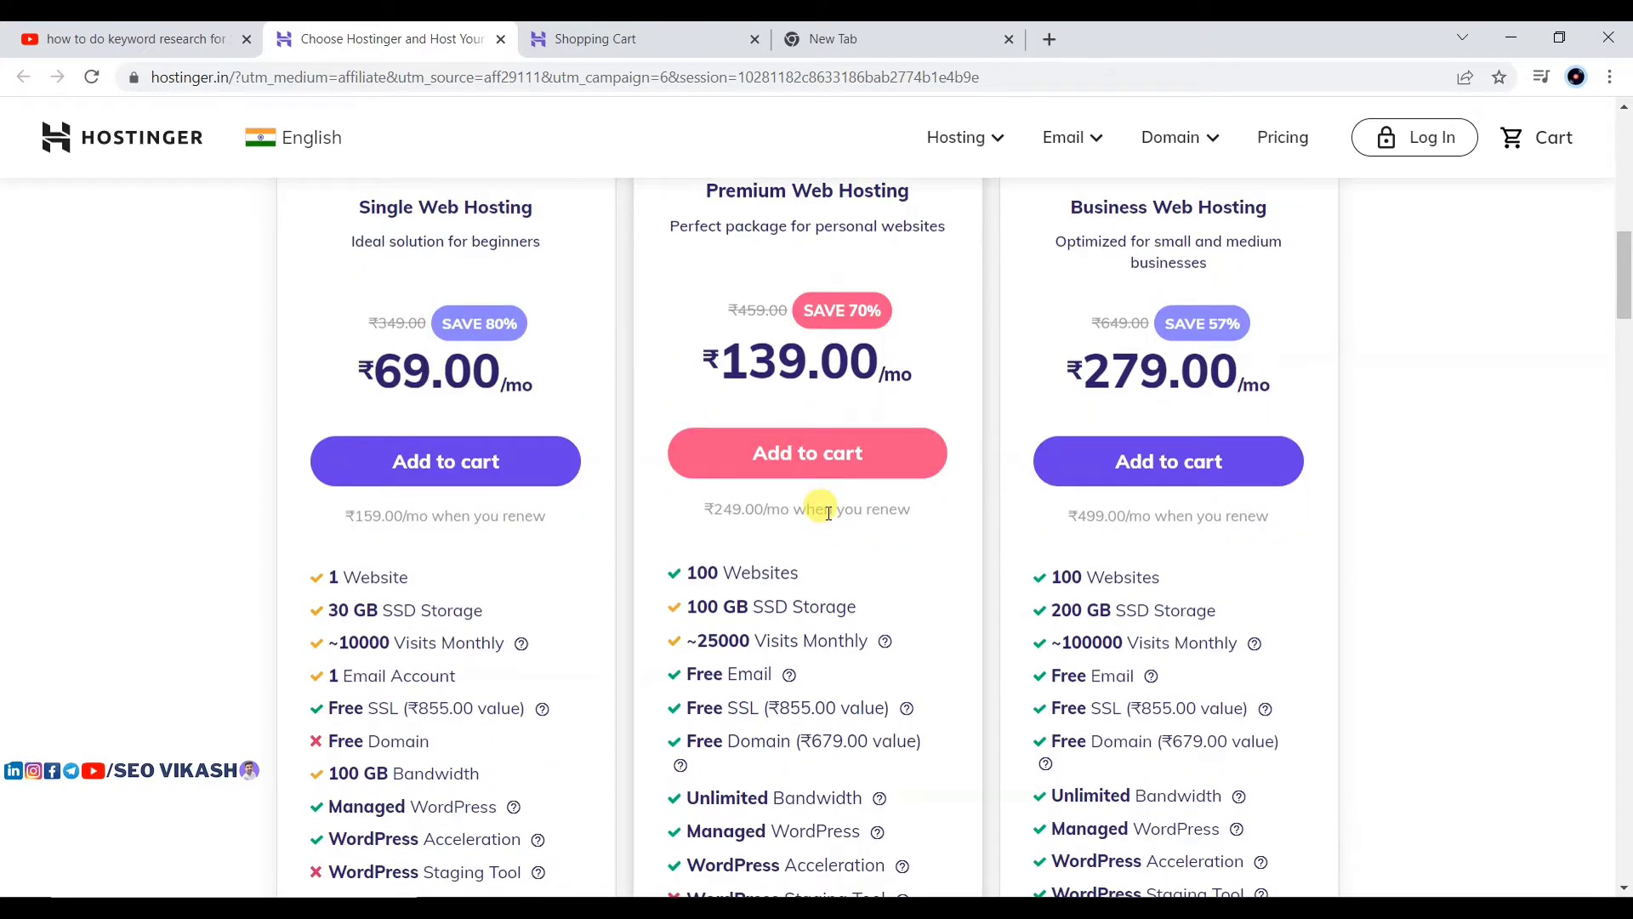
Step: Add Premium Web Hosting to the cart and check the 12-month summary's free SSL and domain lines
{"action": "left_click", "coordinate": [773, 452]}
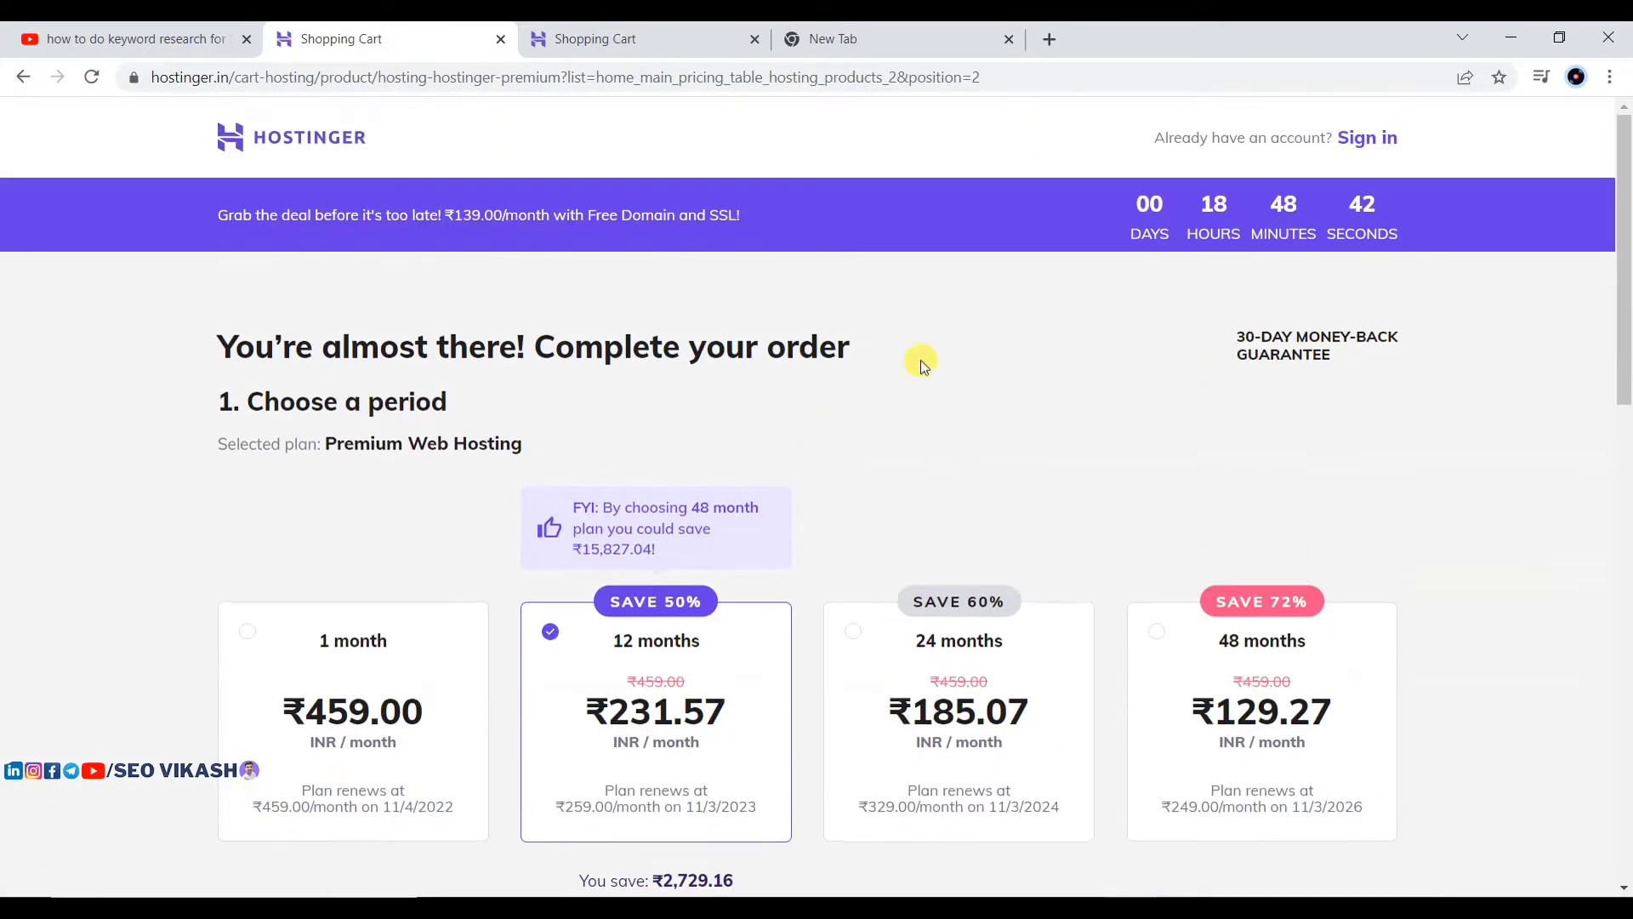
{"action": "scroll", "coordinate": [688, 361], "scroll_direction": "down", "scroll_amount": 3}
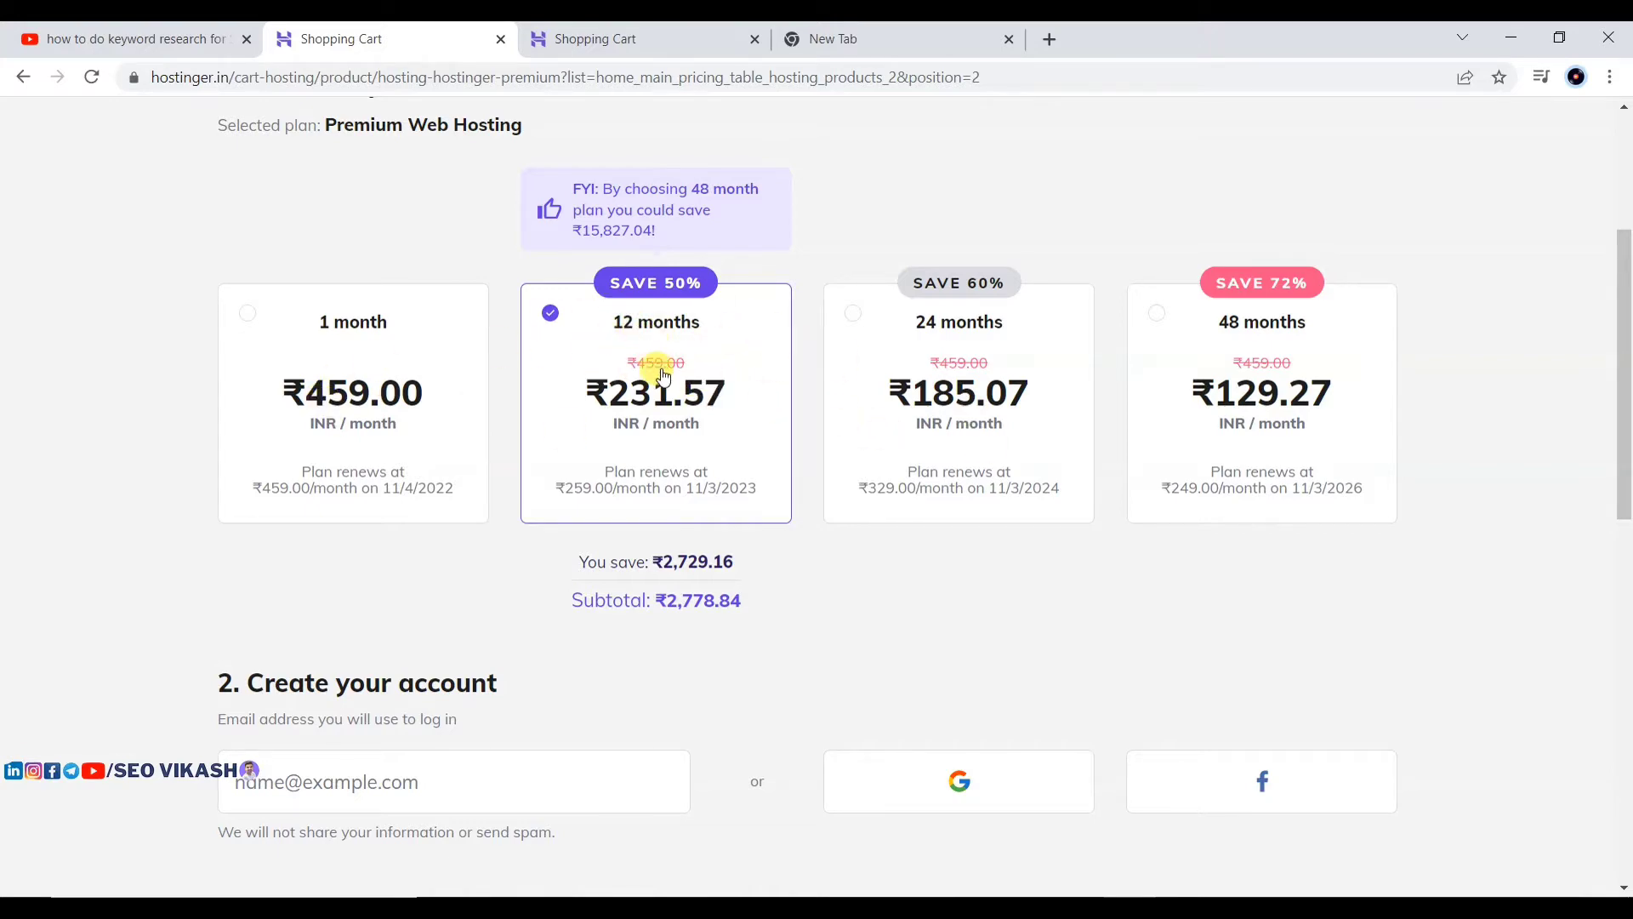
{"action": "scroll", "coordinate": [663, 375], "scroll_direction": "down", "scroll_amount": 10}
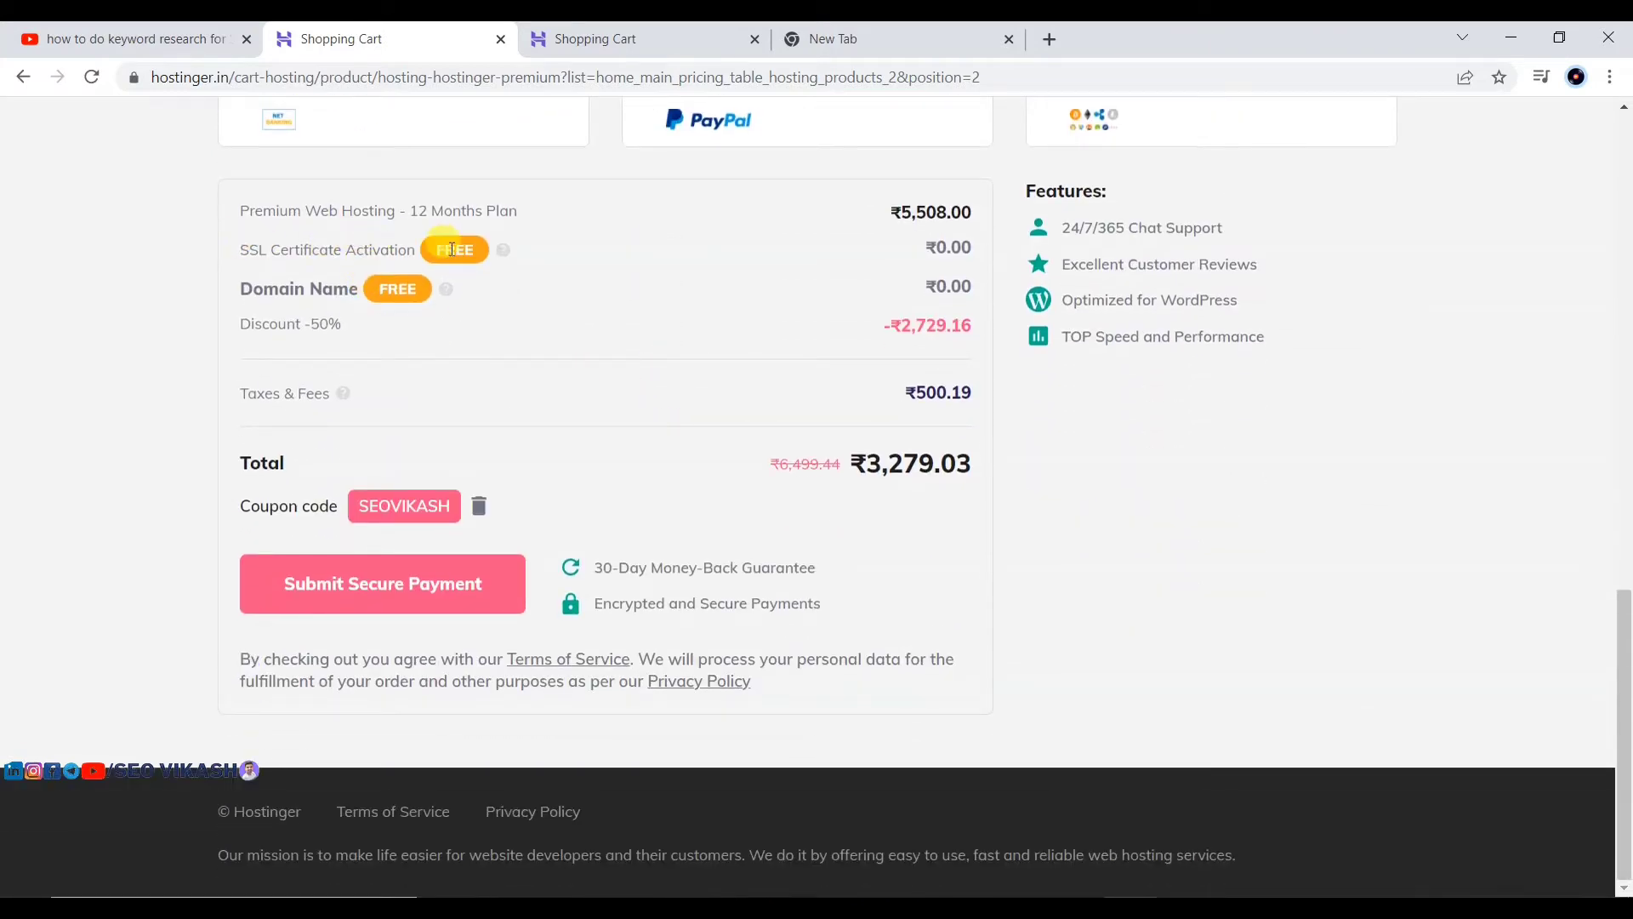
{"action": "left_click_drag", "start_coordinate": [242, 245], "coordinate": [408, 234]}
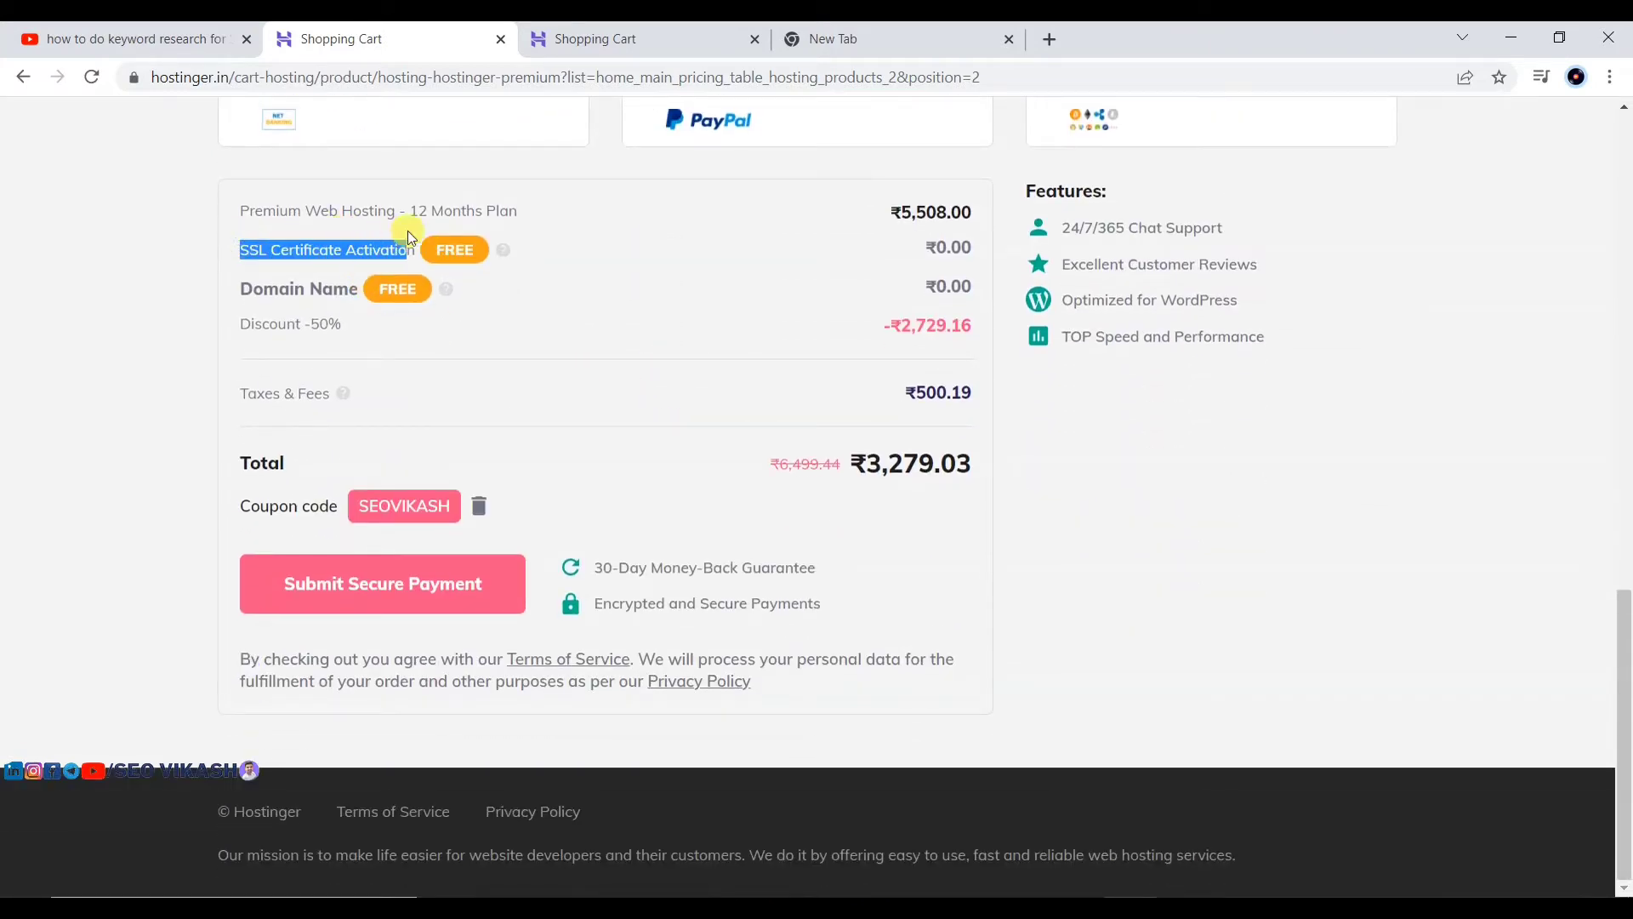
{"action": "left_click_drag", "start_coordinate": [240, 288], "coordinate": [359, 287]}
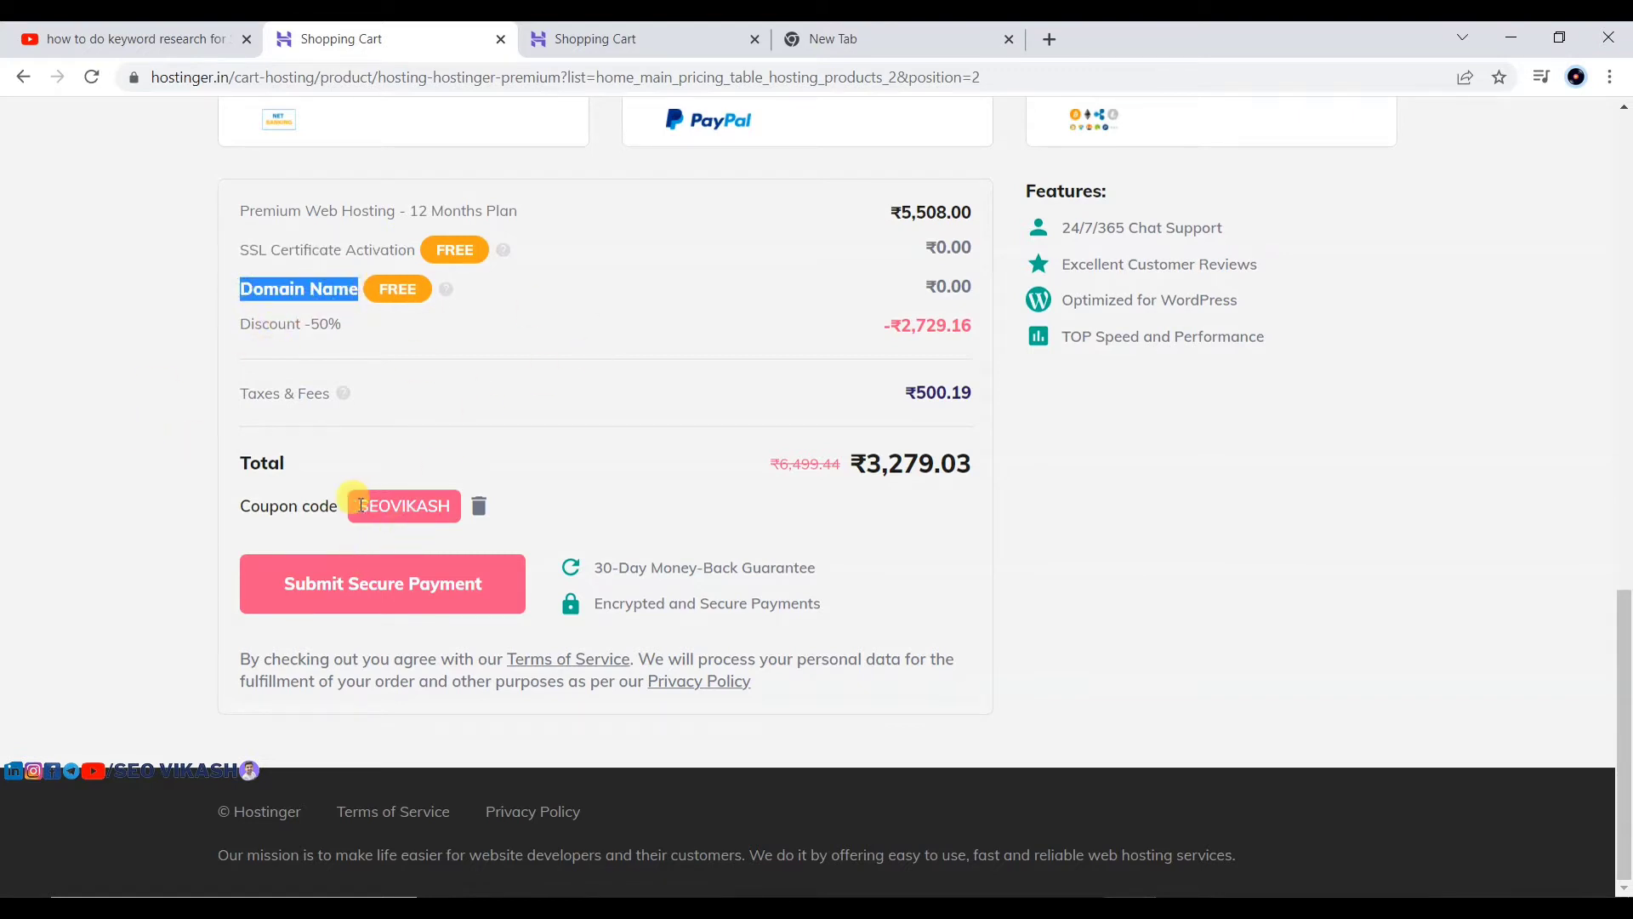
Step: Remove the existing coupon and reapply SEOVIKASH for a 50% discount, totalling ₹3,279.03
{"action": "left_click", "coordinate": [482, 506]}
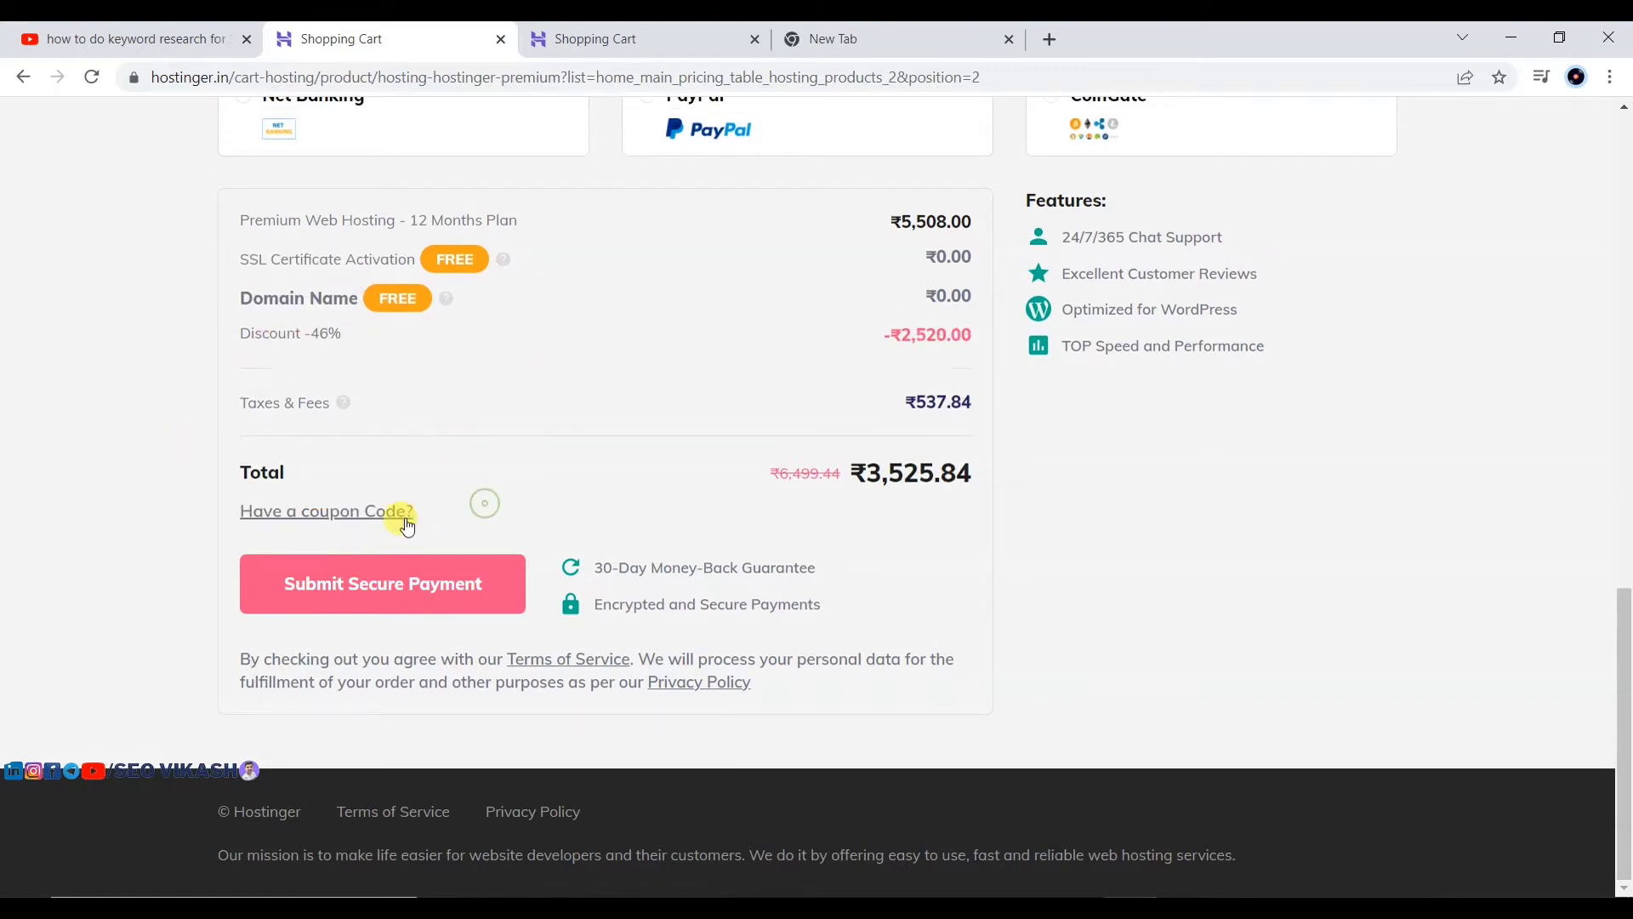
{"action": "left_click", "coordinate": [374, 513]}
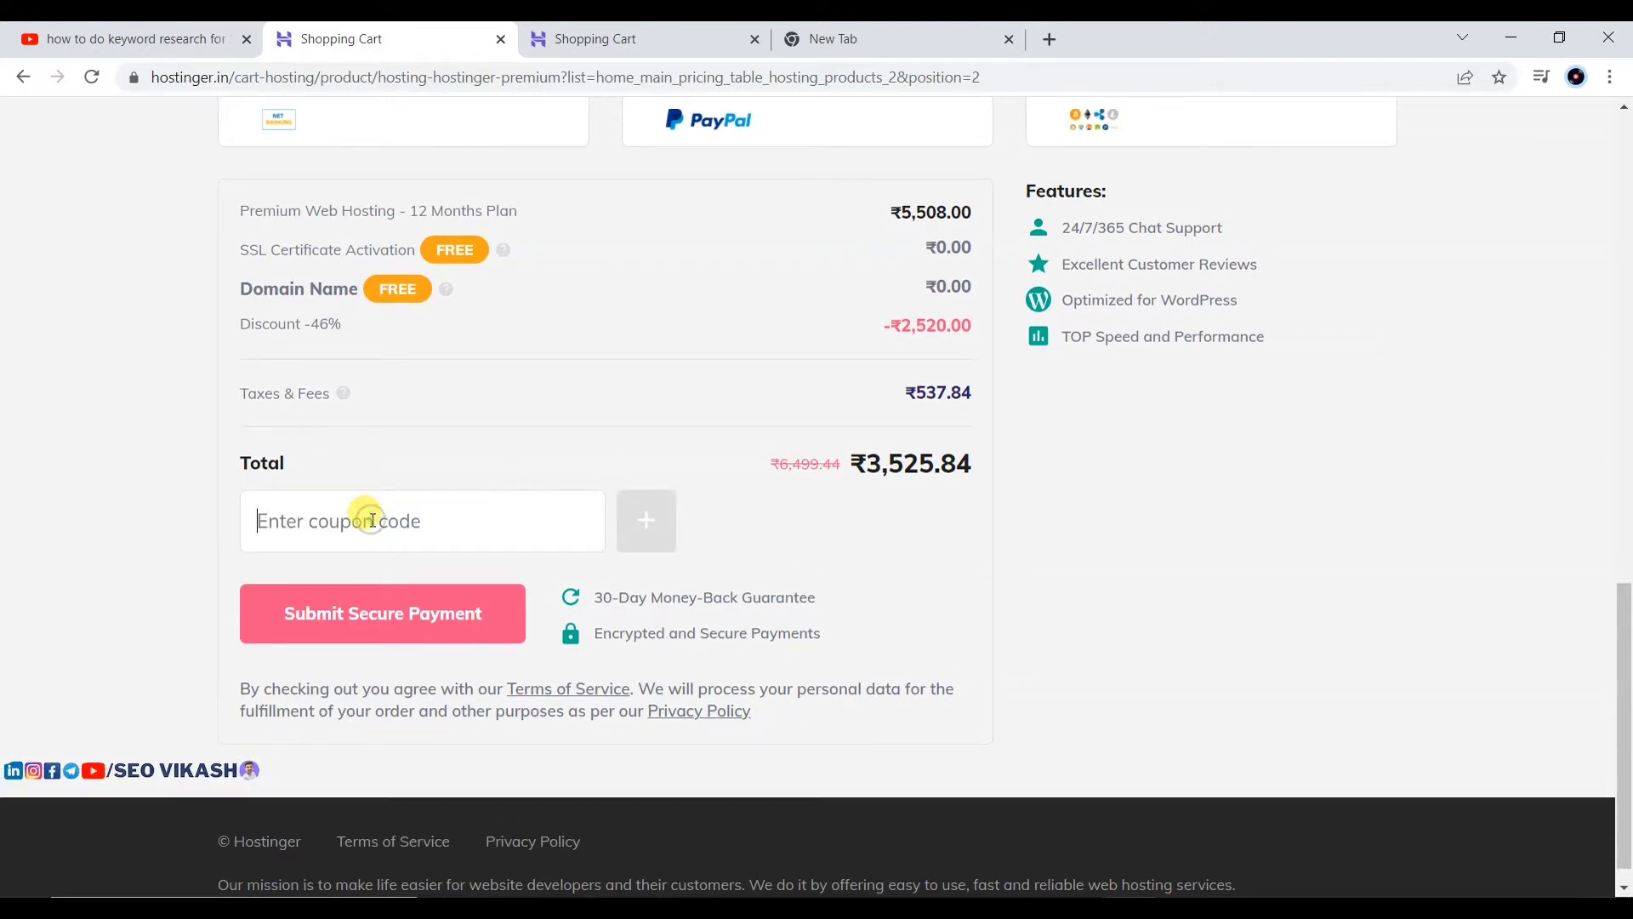
{"action": "type", "text": "SEOVIKASH"}
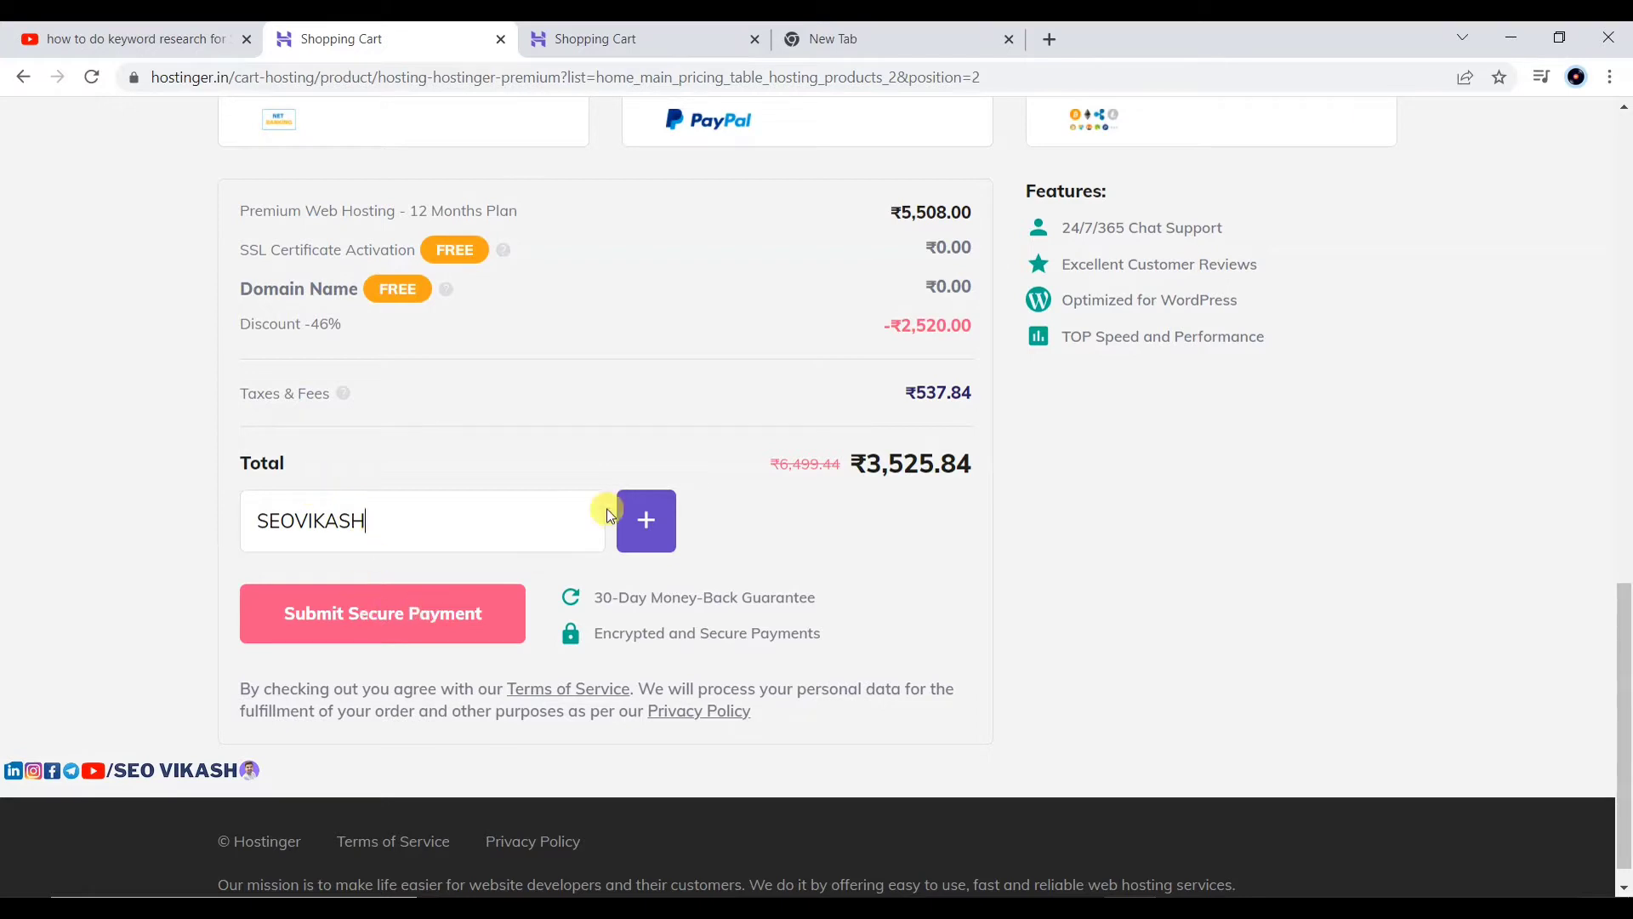
{"action": "left_click", "coordinate": [639, 525]}
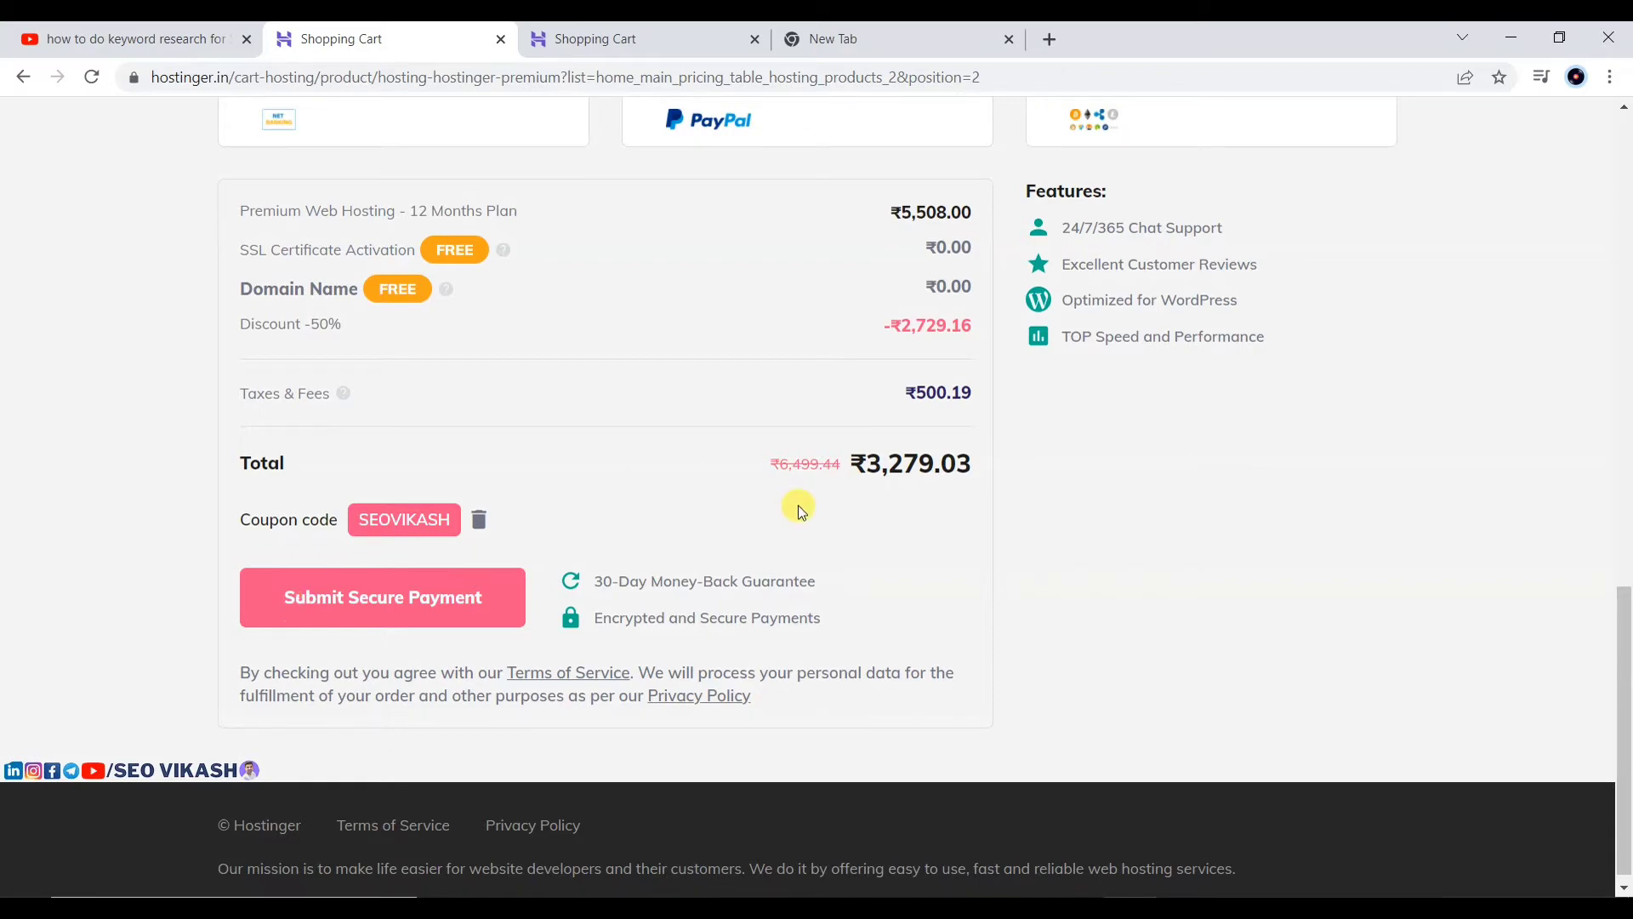
Step: Switch the Premium plan's period to 1 month at ₹459.00, making the total ₹541.62
{"action": "scroll", "coordinate": [798, 507], "scroll_direction": "up", "scroll_amount": 10}
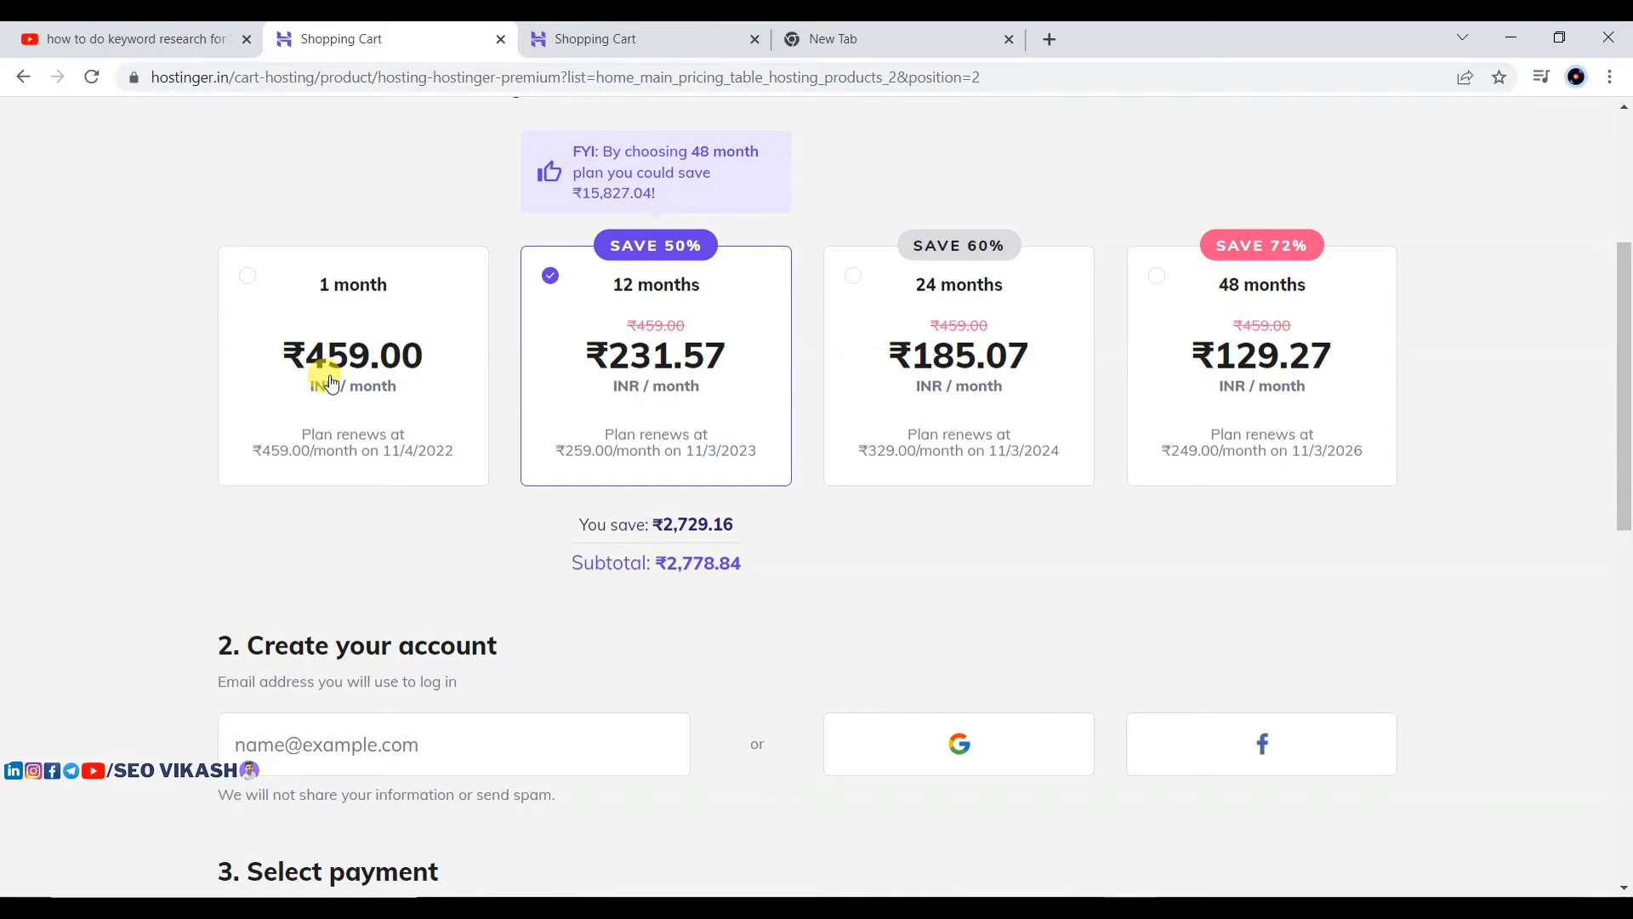
{"action": "scroll", "coordinate": [332, 382], "scroll_direction": "down", "scroll_amount": 6}
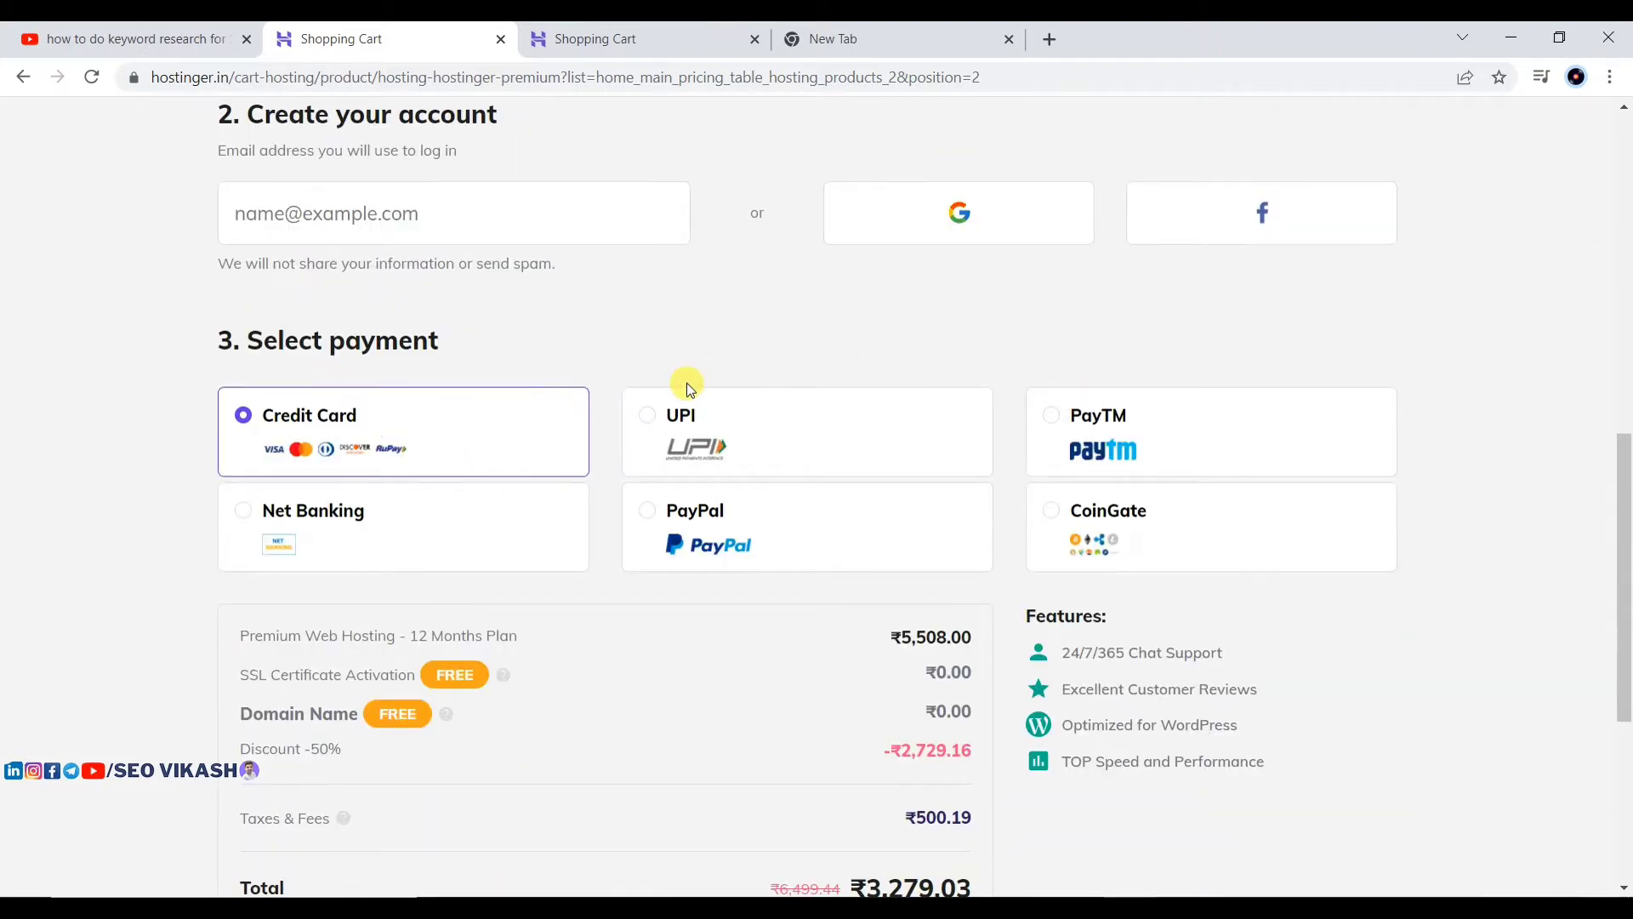
{"action": "scroll", "coordinate": [687, 383], "scroll_direction": "up", "scroll_amount": 5}
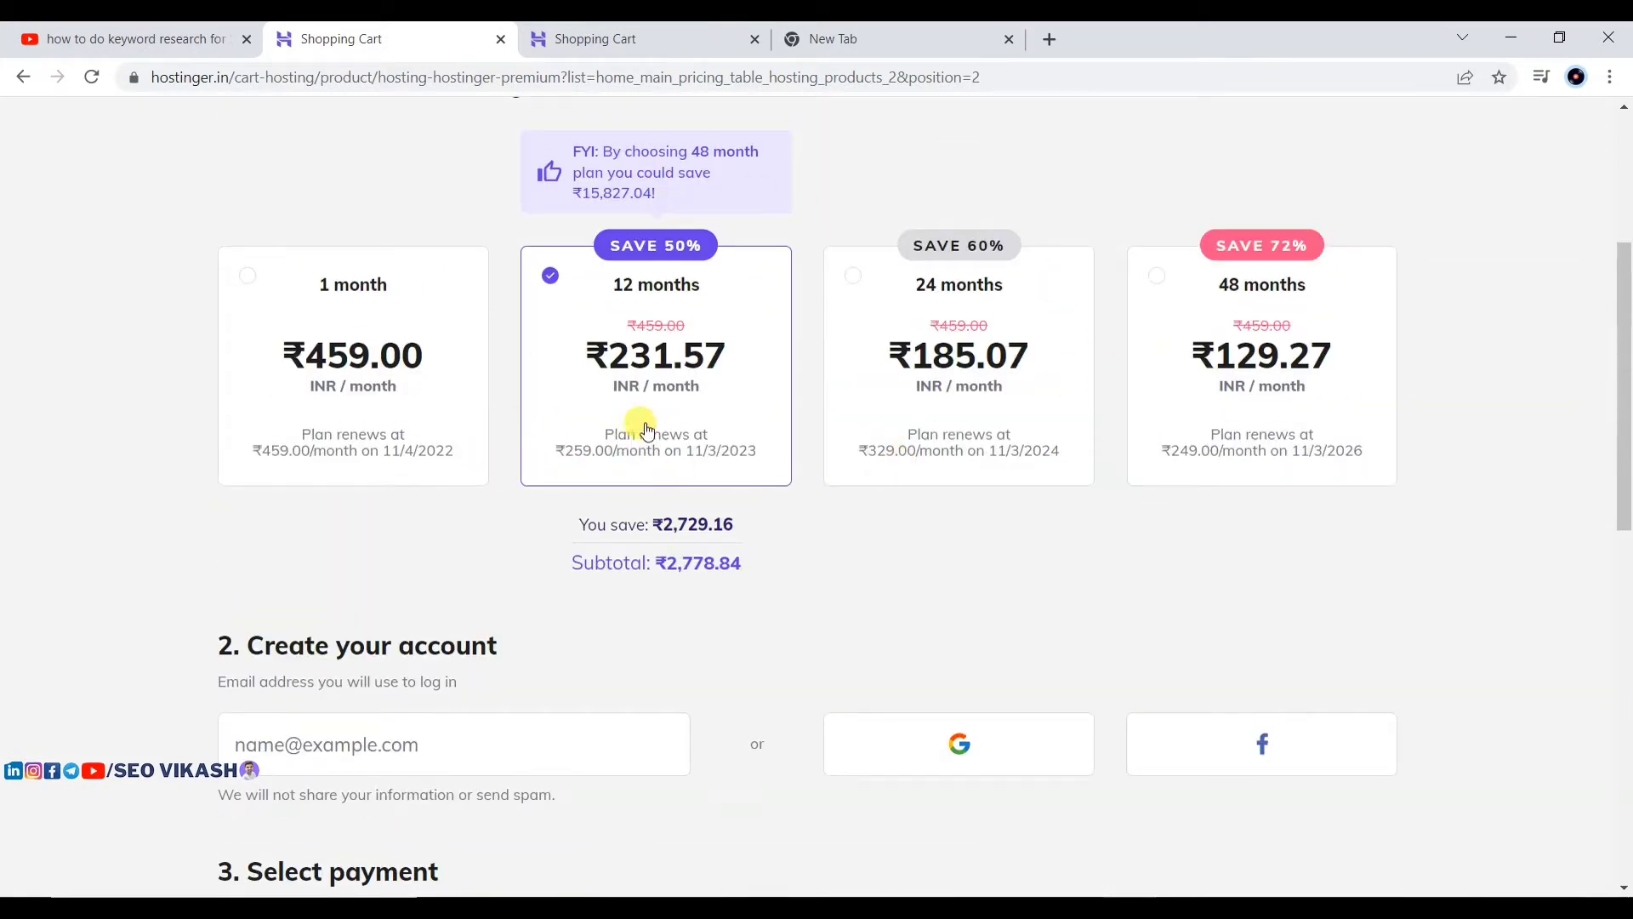
{"action": "scroll", "coordinate": [730, 430], "scroll_direction": "down", "scroll_amount": 9}
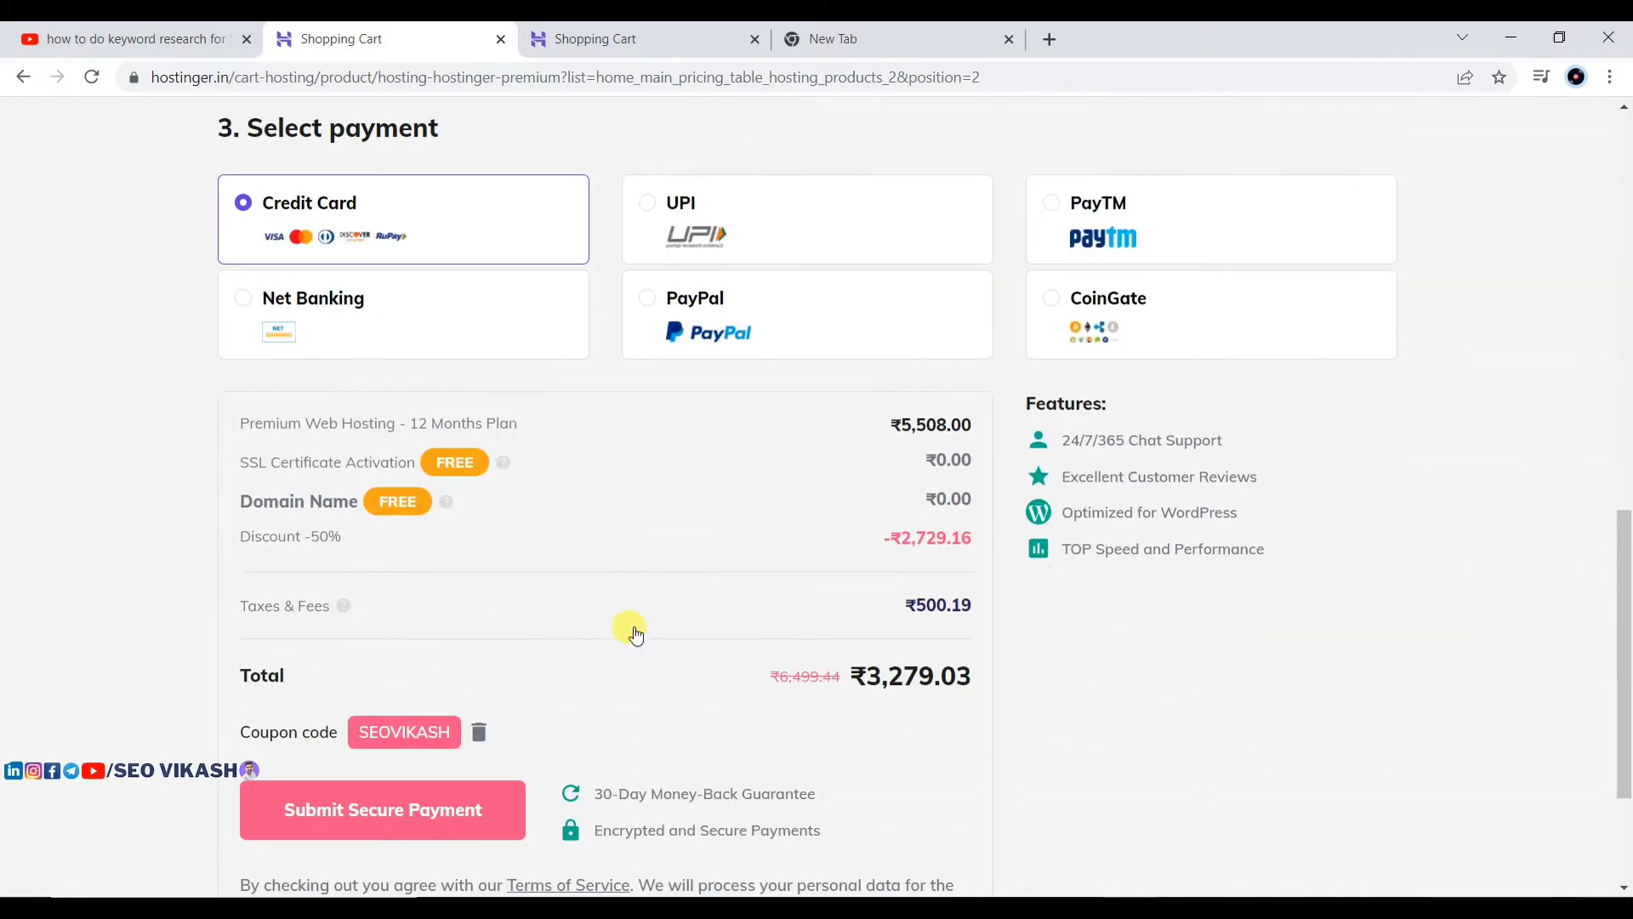
{"action": "scroll", "coordinate": [636, 633], "scroll_direction": "up", "scroll_amount": 8}
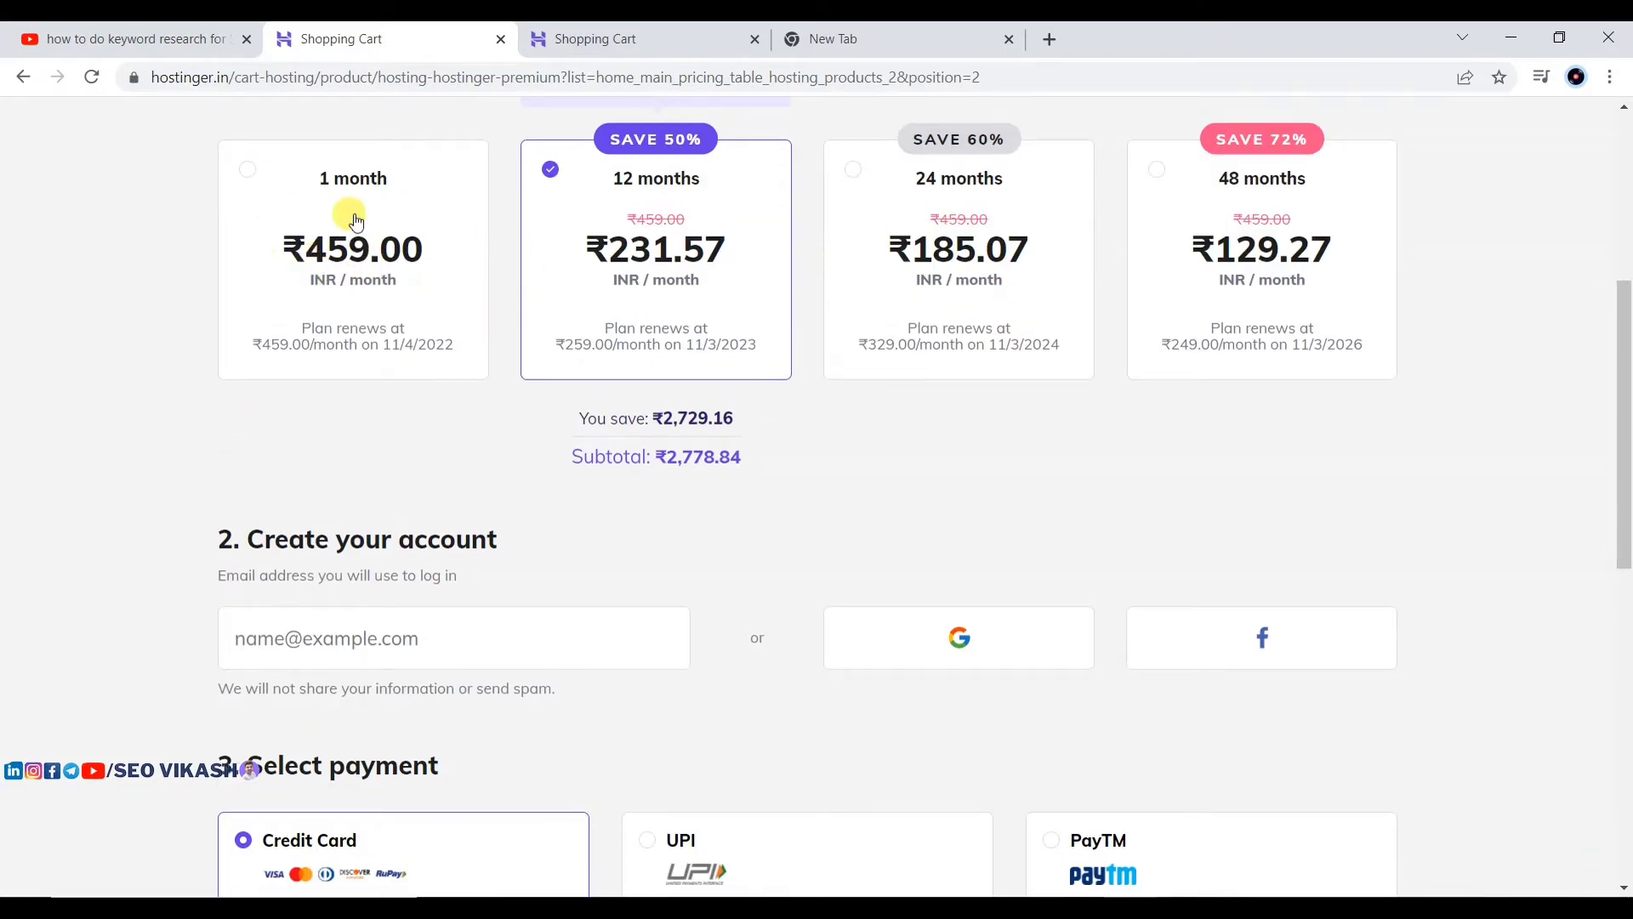
{"action": "scroll", "coordinate": [356, 221], "scroll_direction": "down", "scroll_amount": 3}
{"action": "scroll", "coordinate": [349, 219], "scroll_direction": "up", "scroll_amount": 5}
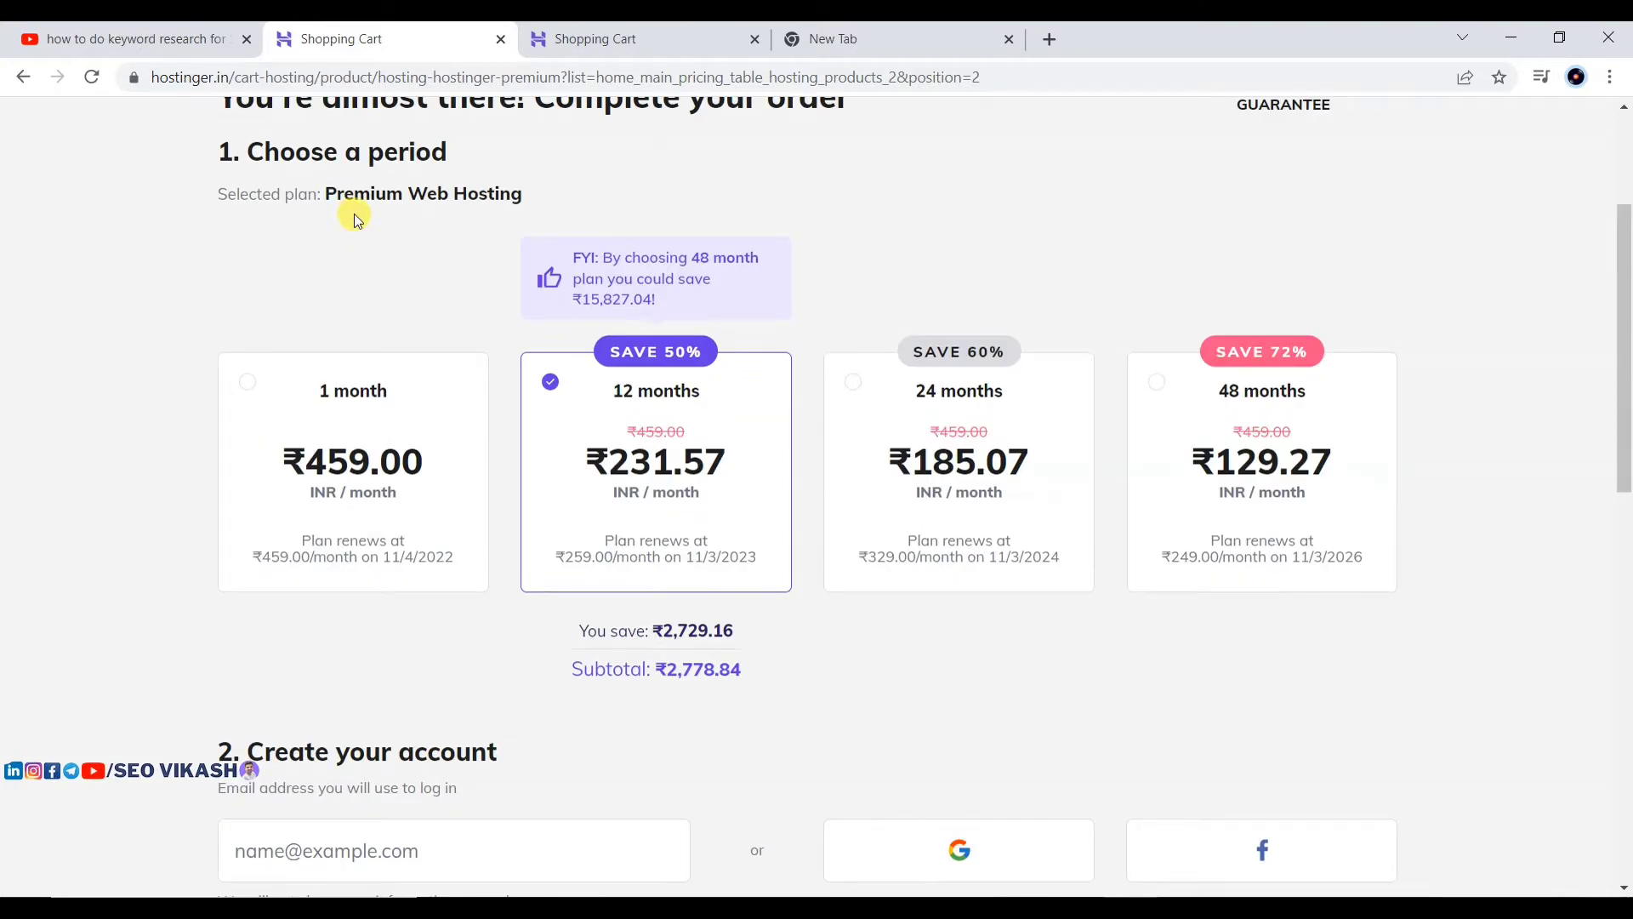
{"action": "scroll", "coordinate": [412, 375], "scroll_direction": "down", "scroll_amount": 4}
{"action": "scroll", "coordinate": [296, 230], "scroll_direction": "up", "scroll_amount": 2}
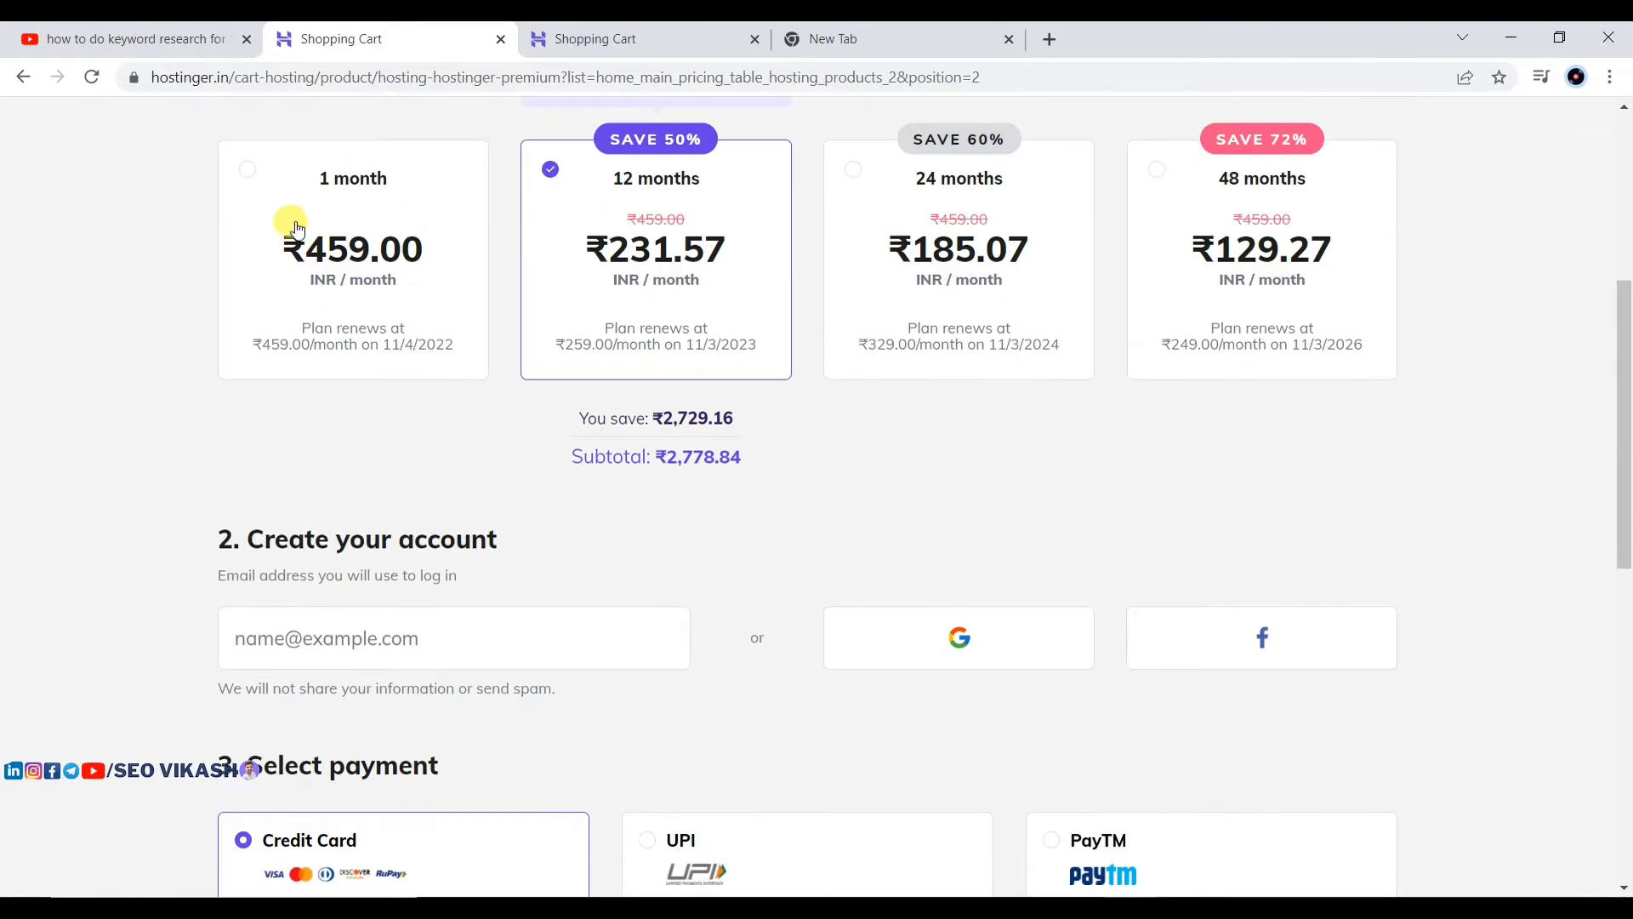
{"action": "left_click", "coordinate": [296, 230]}
{"action": "scroll", "coordinate": [392, 307], "scroll_direction": "down", "scroll_amount": 2}
{"action": "scroll", "coordinate": [716, 338], "scroll_direction": "up", "scroll_amount": 2}
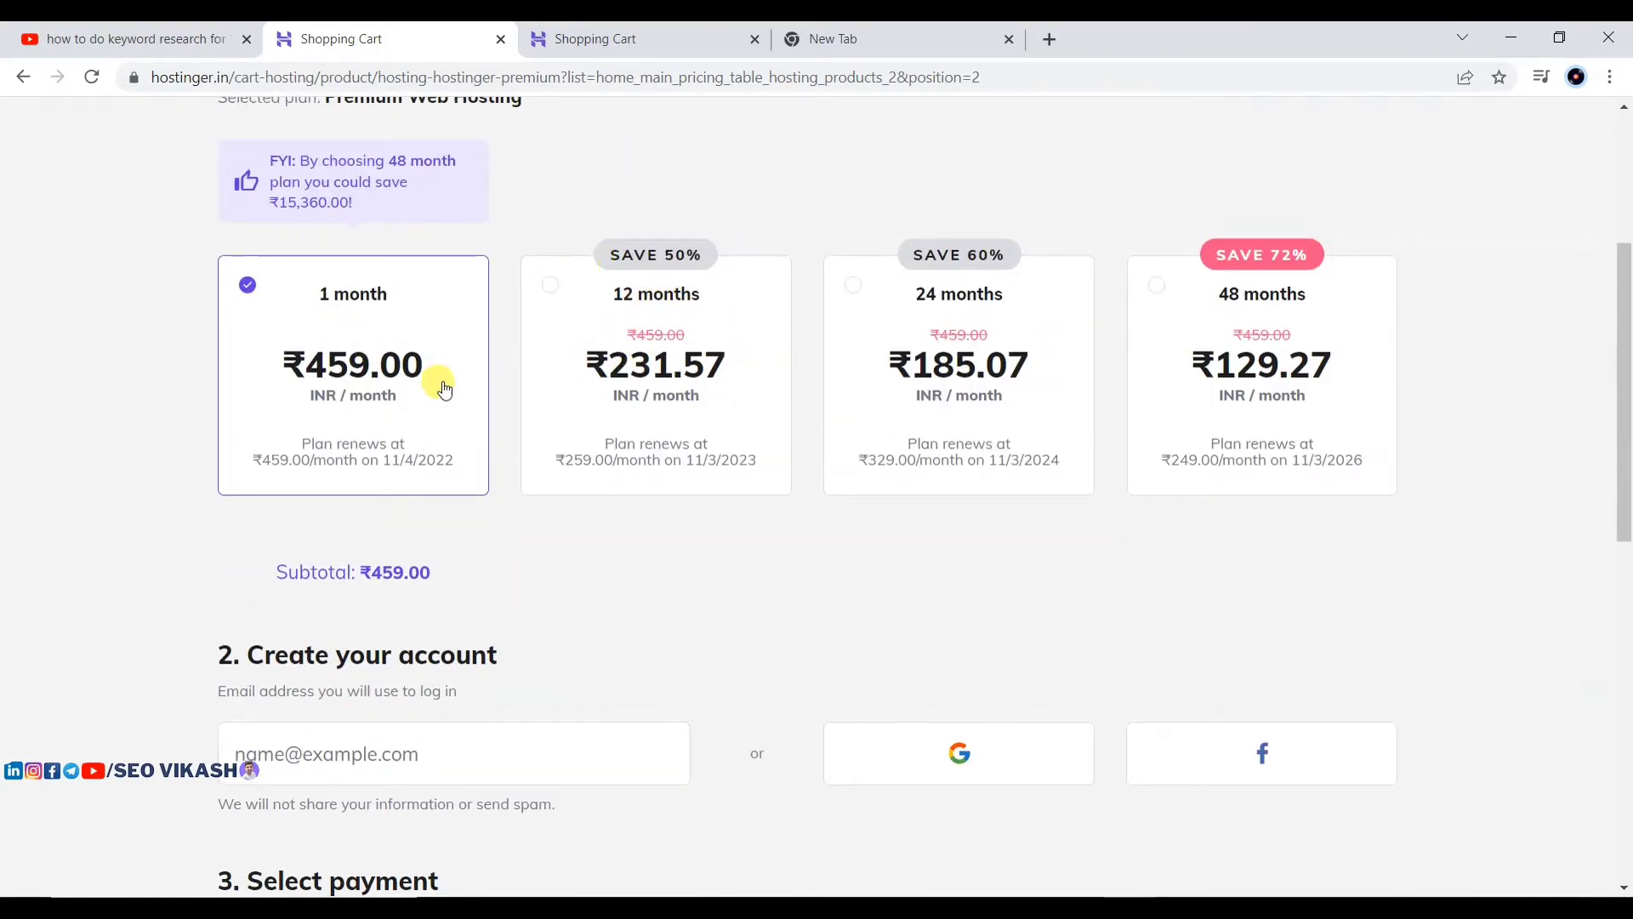
{"action": "scroll", "coordinate": [471, 405], "scroll_direction": "down", "scroll_amount": 10}
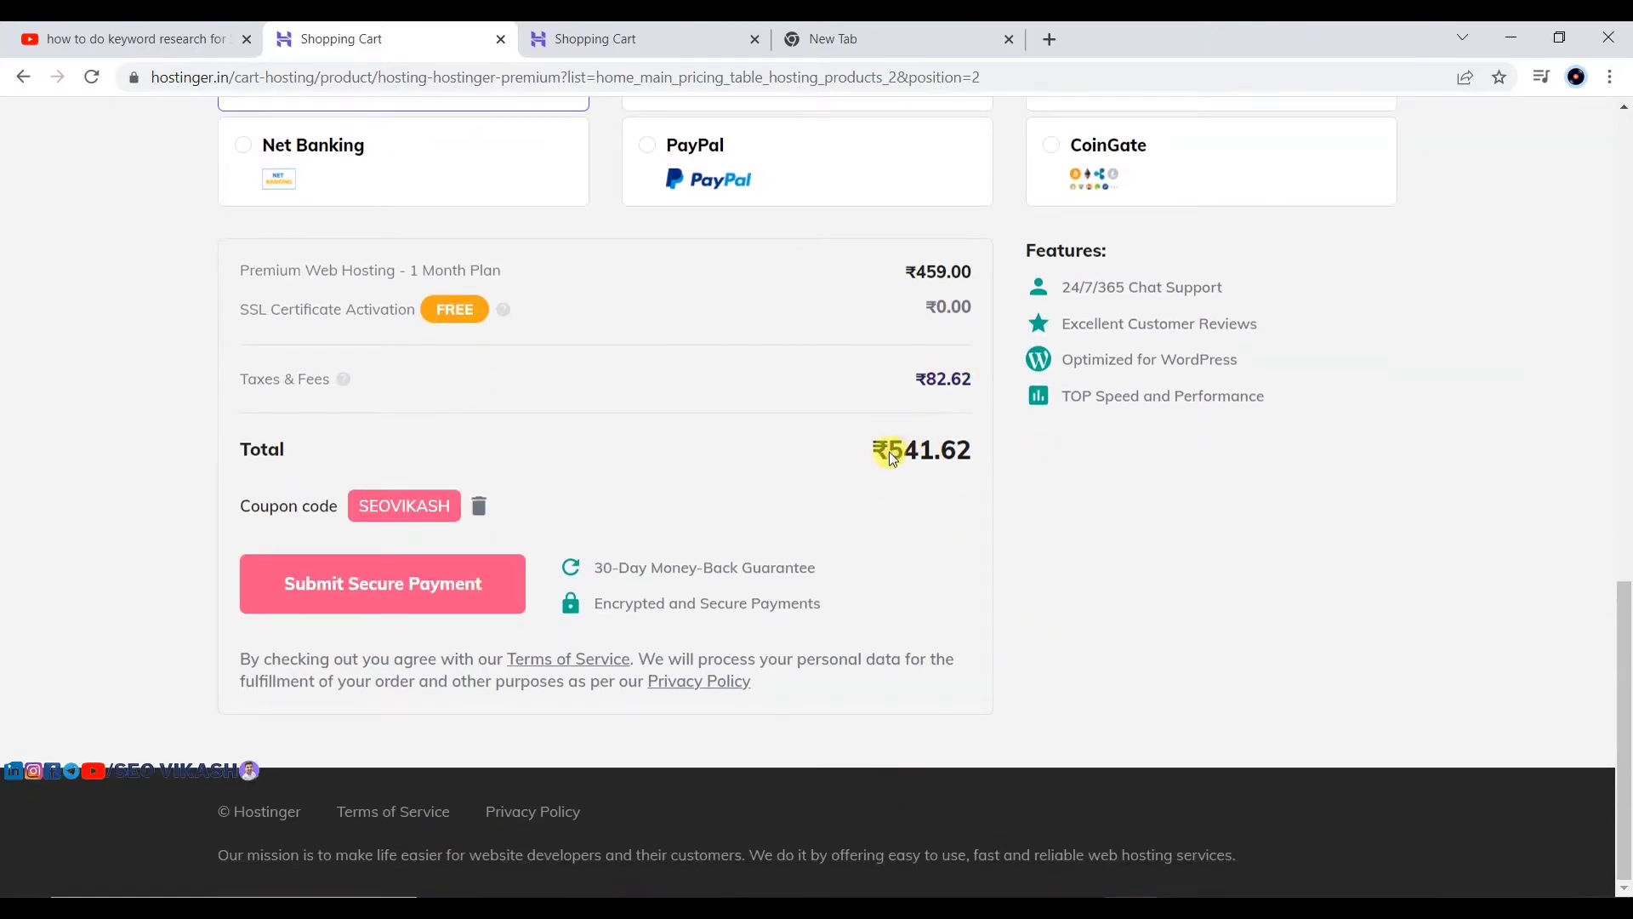
Step: Submit the ₹541.62 Premium Web Hosting order to reach the Purchase by Credit Card page
{"action": "left_click", "coordinate": [305, 593]}
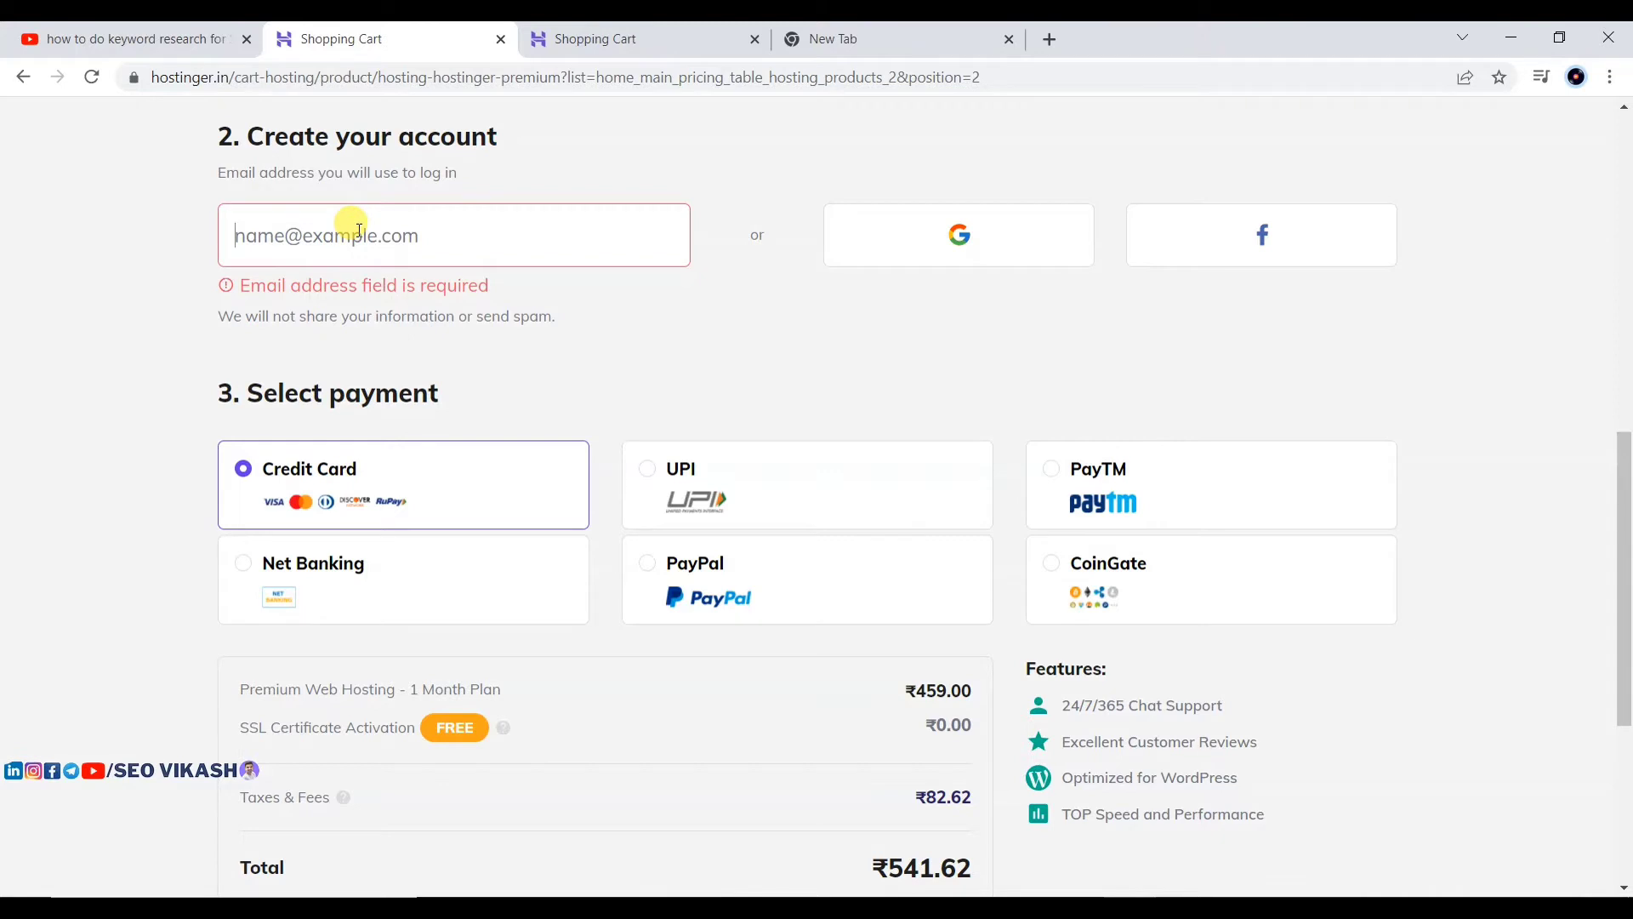
{"action": "type", "text": "co"}
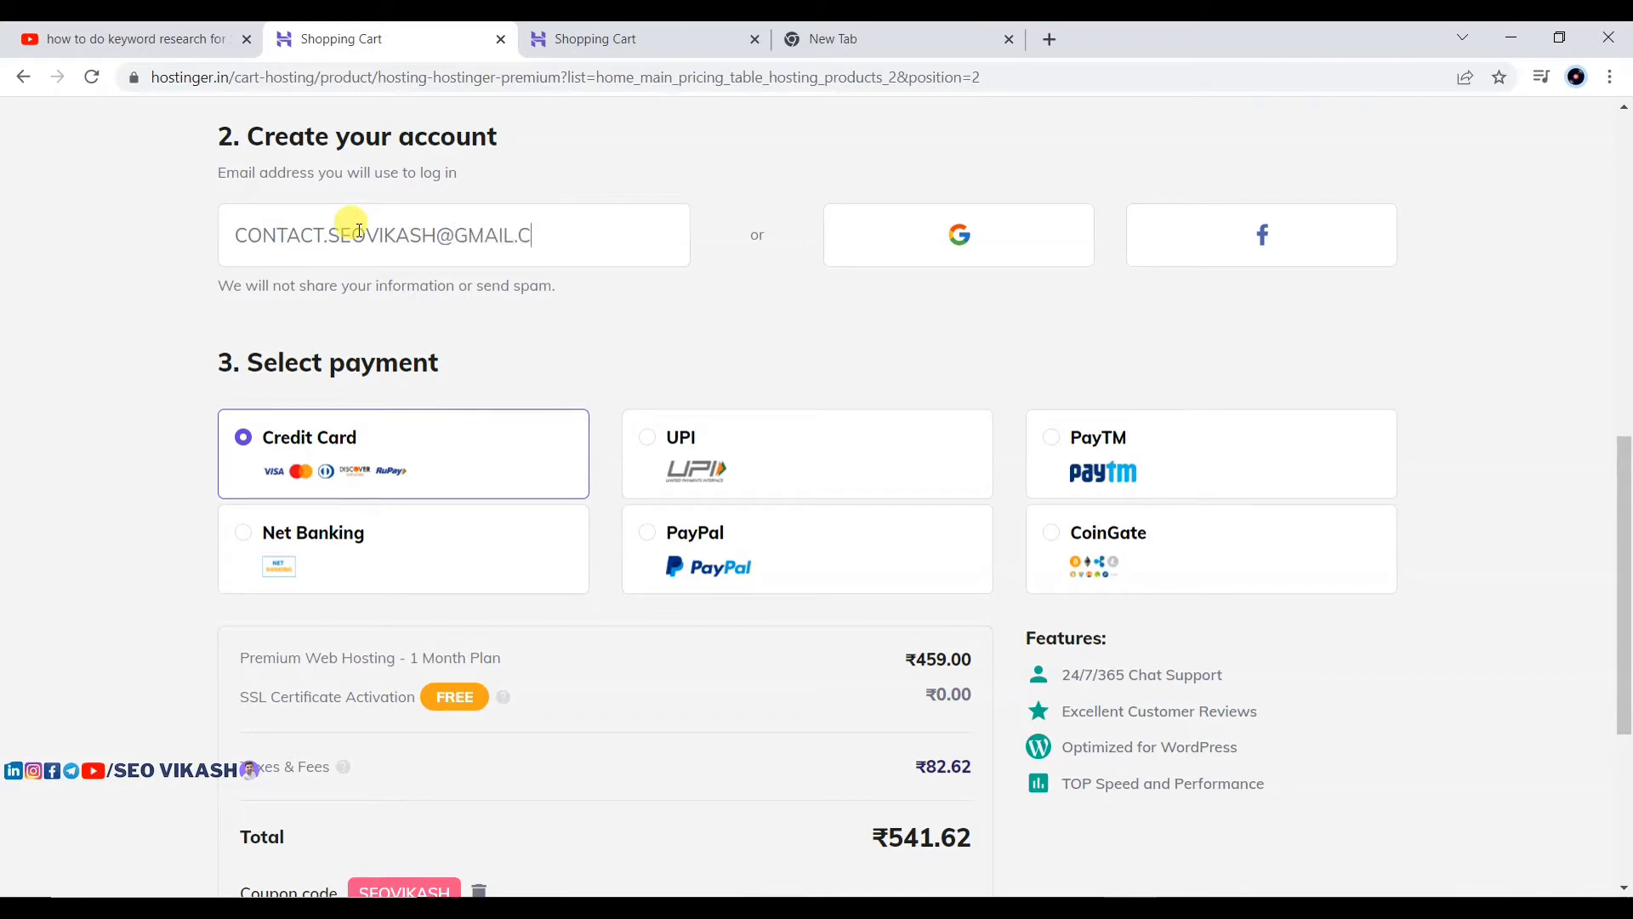
{"action": "type", "text": "om"}
{"action": "scroll", "coordinate": [556, 353], "scroll_direction": "down", "scroll_amount": 5}
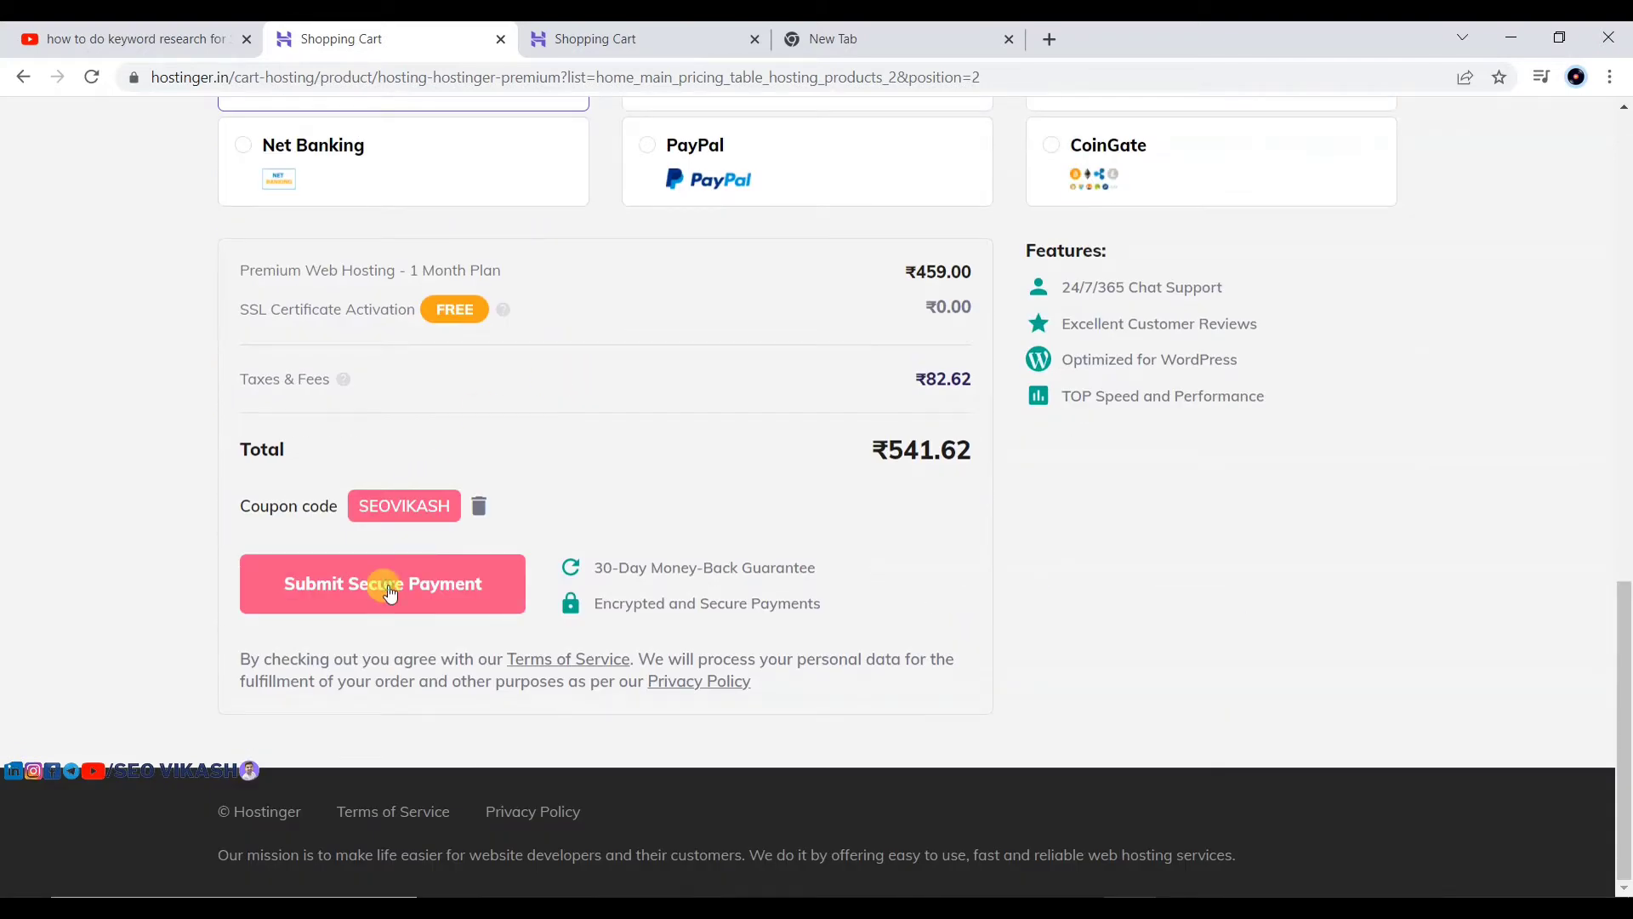
{"action": "left_click", "coordinate": [390, 593]}
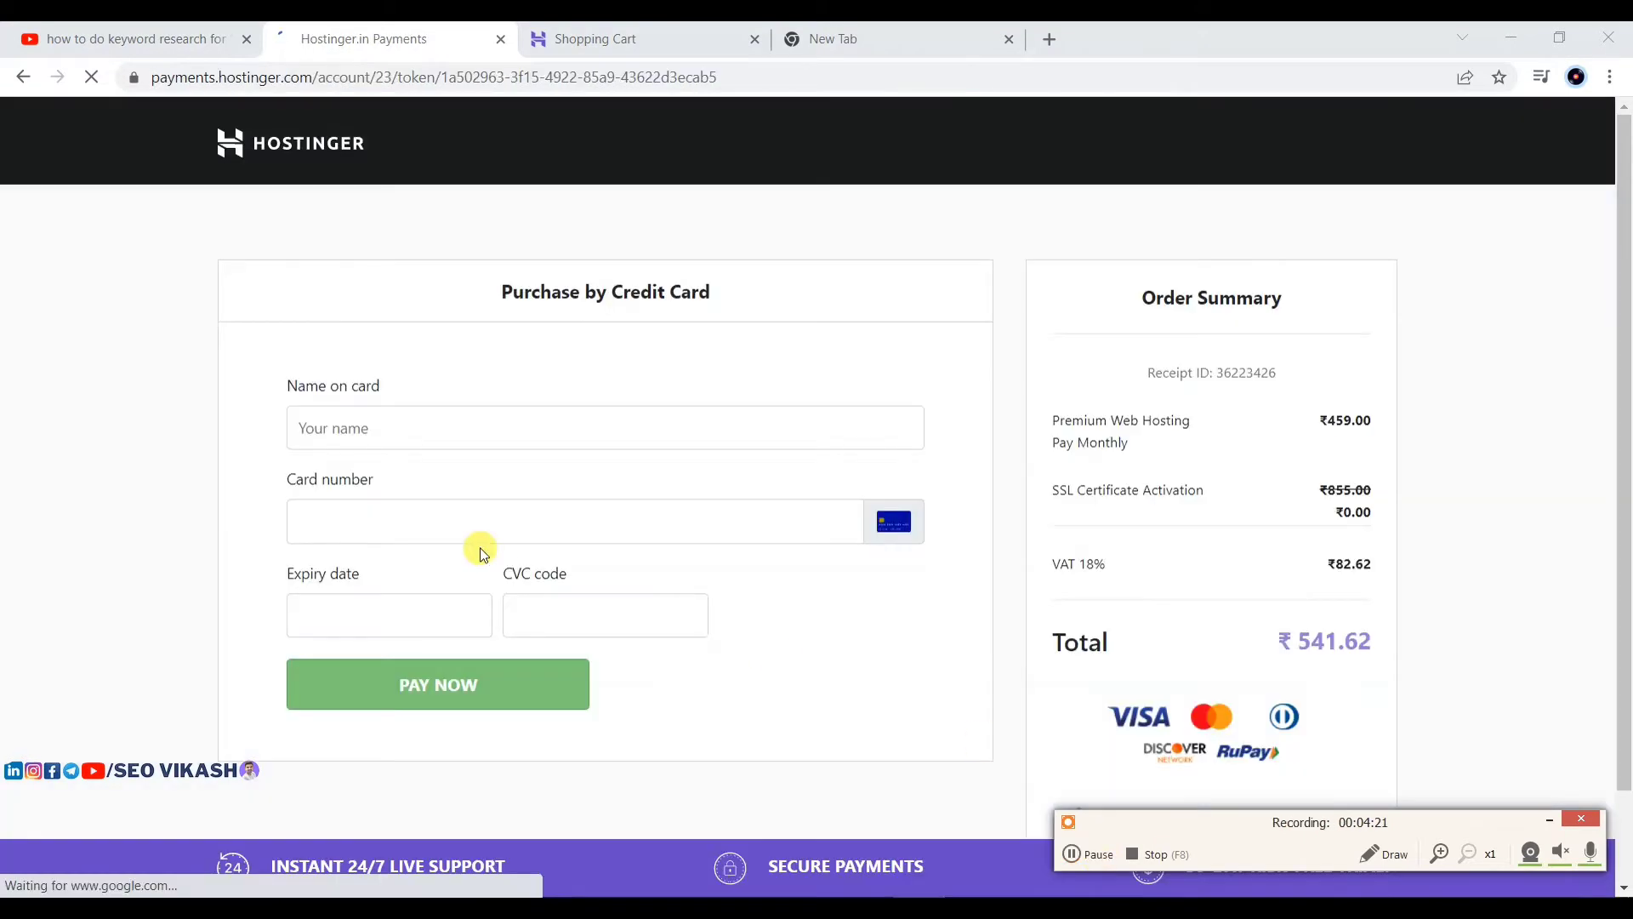
Step: Go back from the credit-card payment page to the shopping cart checkout
{"action": "scroll", "coordinate": [718, 400], "scroll_direction": "down", "scroll_amount": 1}
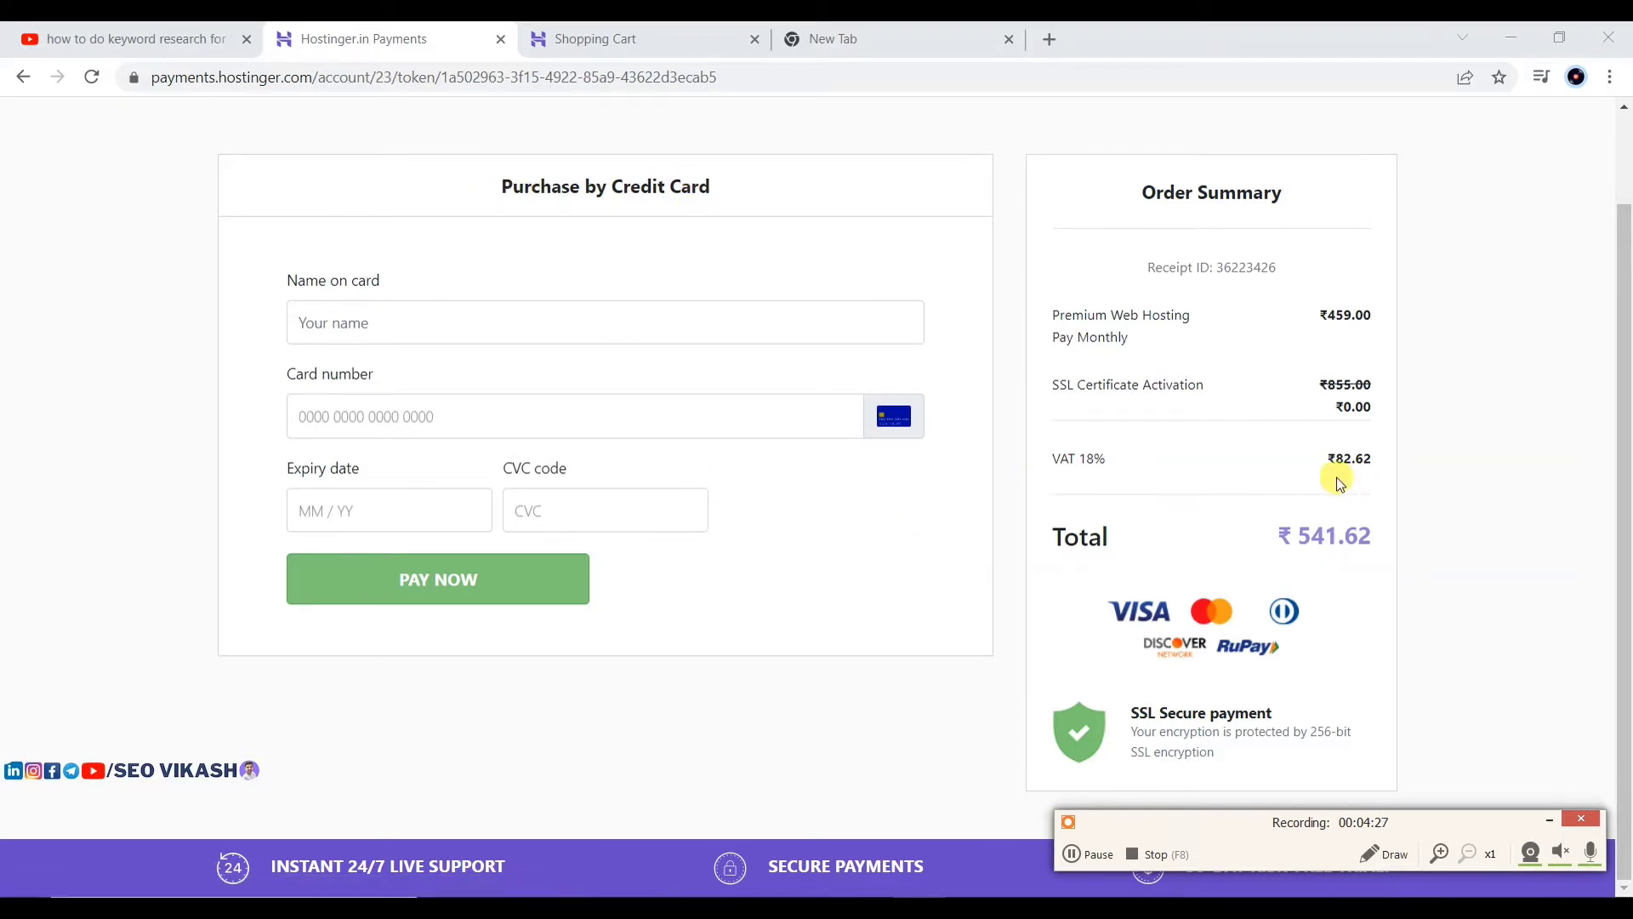
{"action": "scroll", "coordinate": [656, 486], "scroll_direction": "up", "scroll_amount": 1}
{"action": "scroll", "coordinate": [655, 481], "scroll_direction": "down", "scroll_amount": 1}
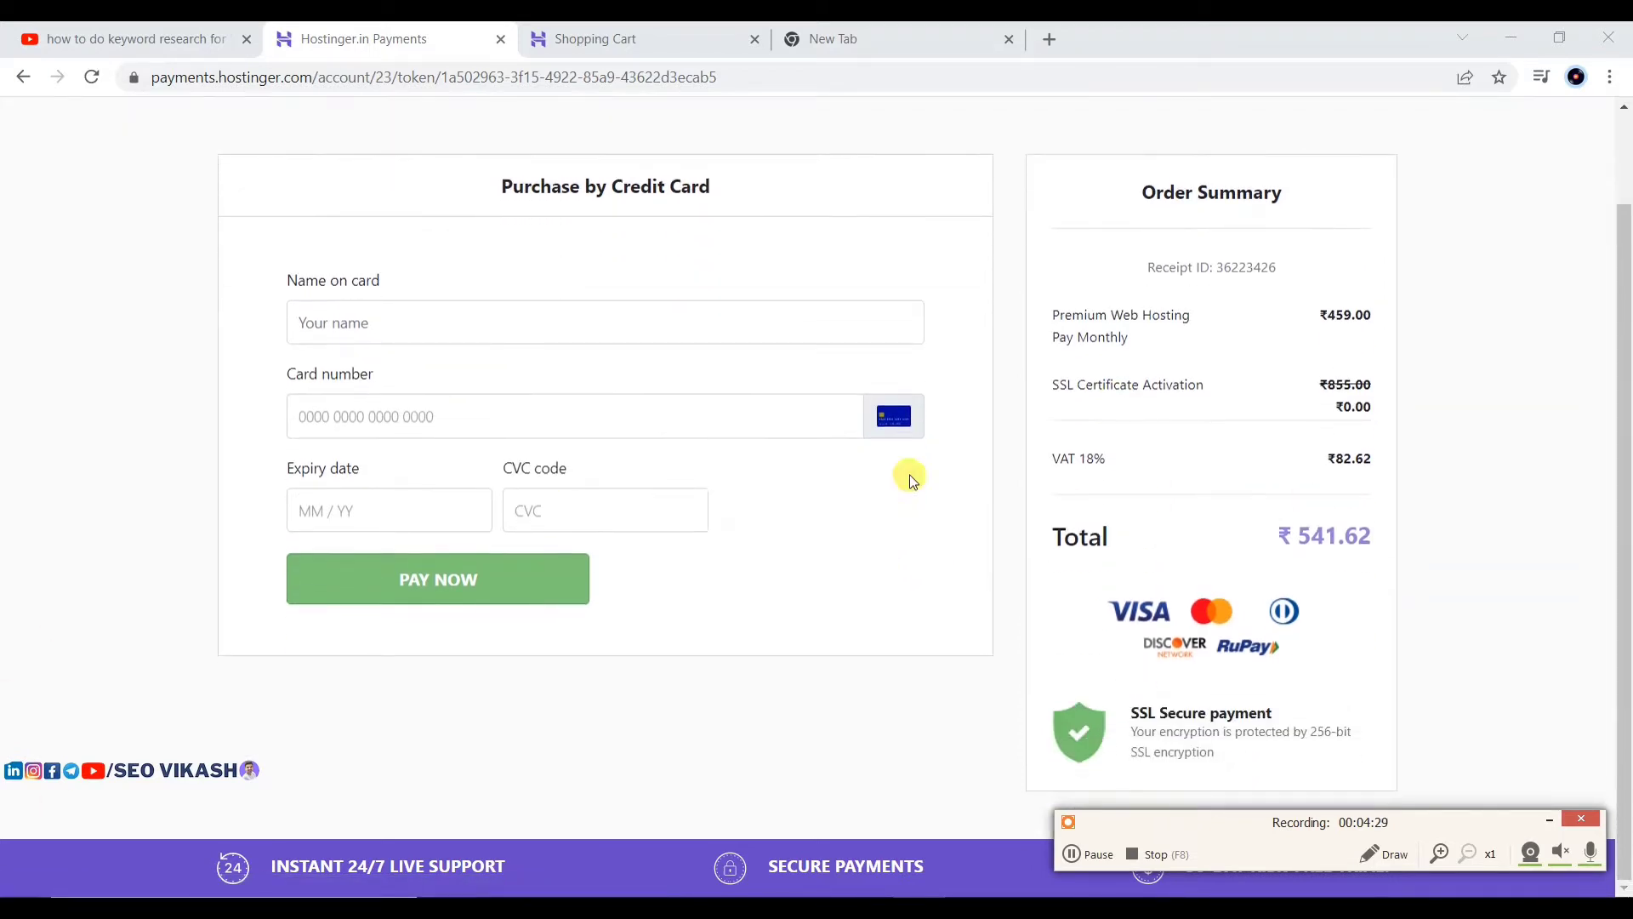
{"action": "left_click", "coordinate": [1550, 820]}
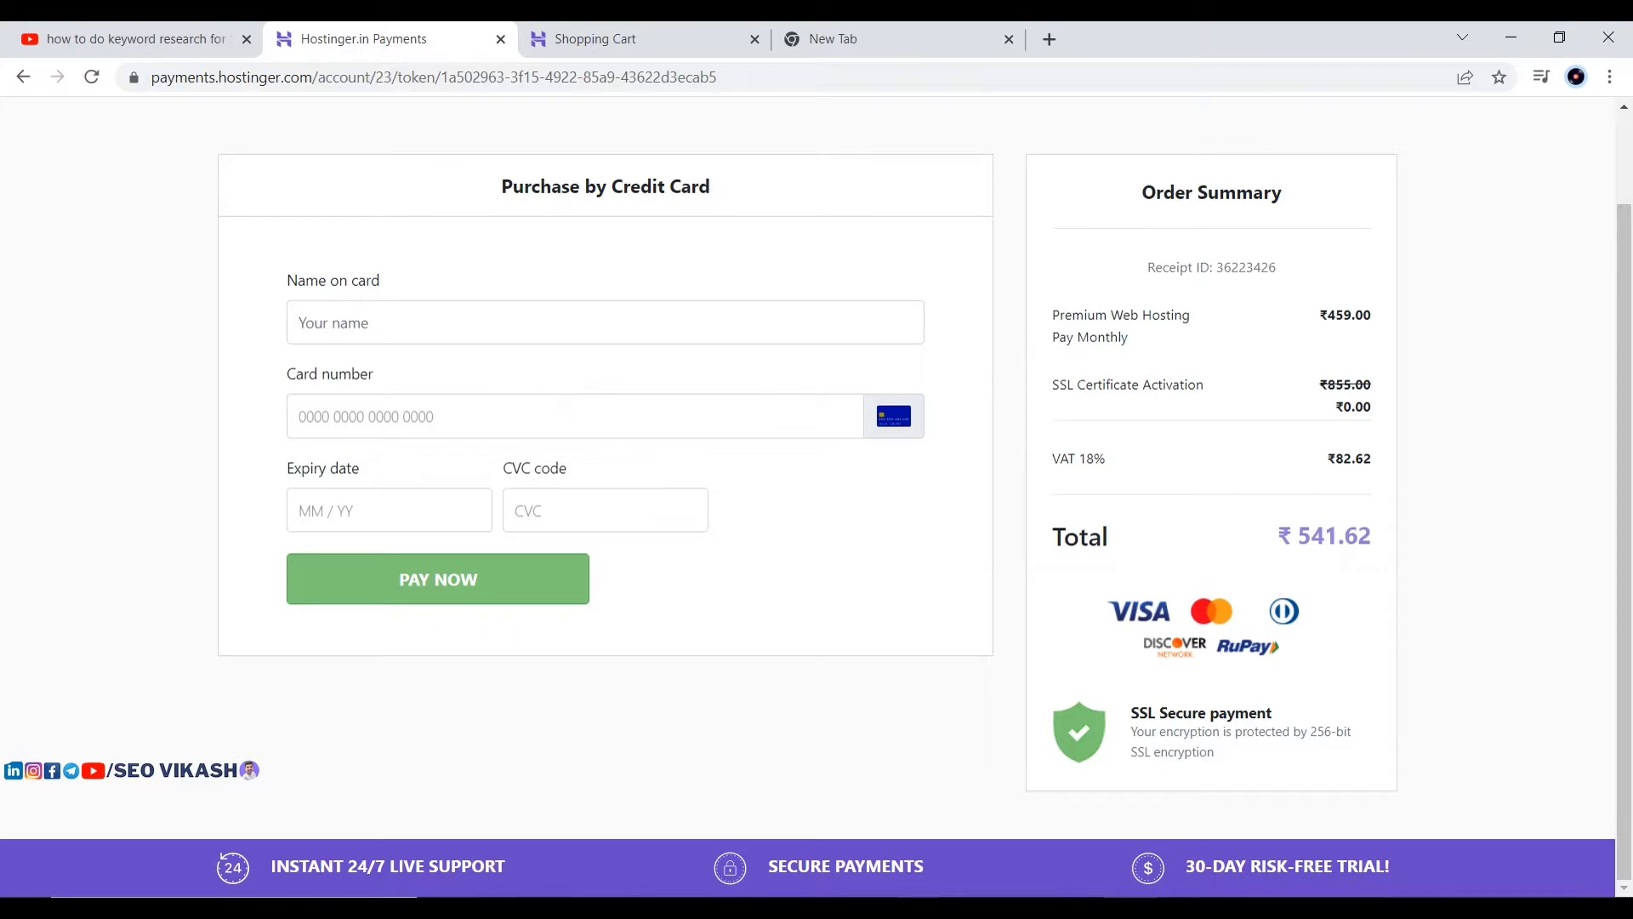
{"action": "left_click", "coordinate": [942, 906]}
{"action": "left_click", "coordinate": [1087, 851]}
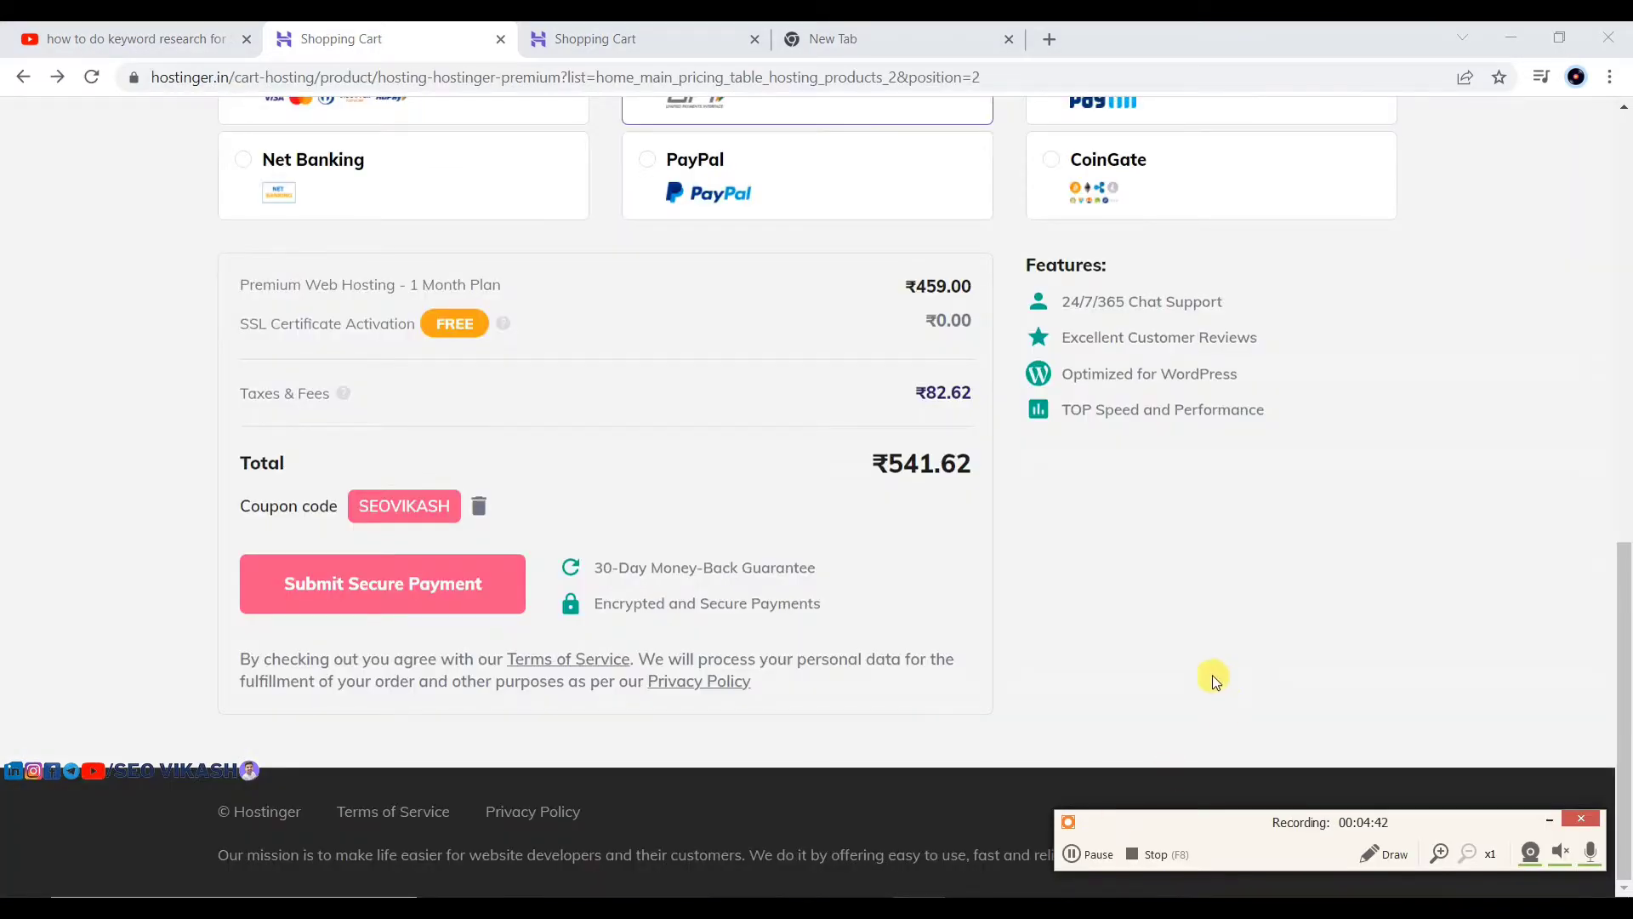
Step: Submit the ₹541.62 order with UPI chosen as the payment method
{"action": "scroll", "coordinate": [965, 624], "scroll_direction": "up", "scroll_amount": 3}
{"action": "scroll", "coordinate": [965, 623], "scroll_direction": "up", "scroll_amount": 5}
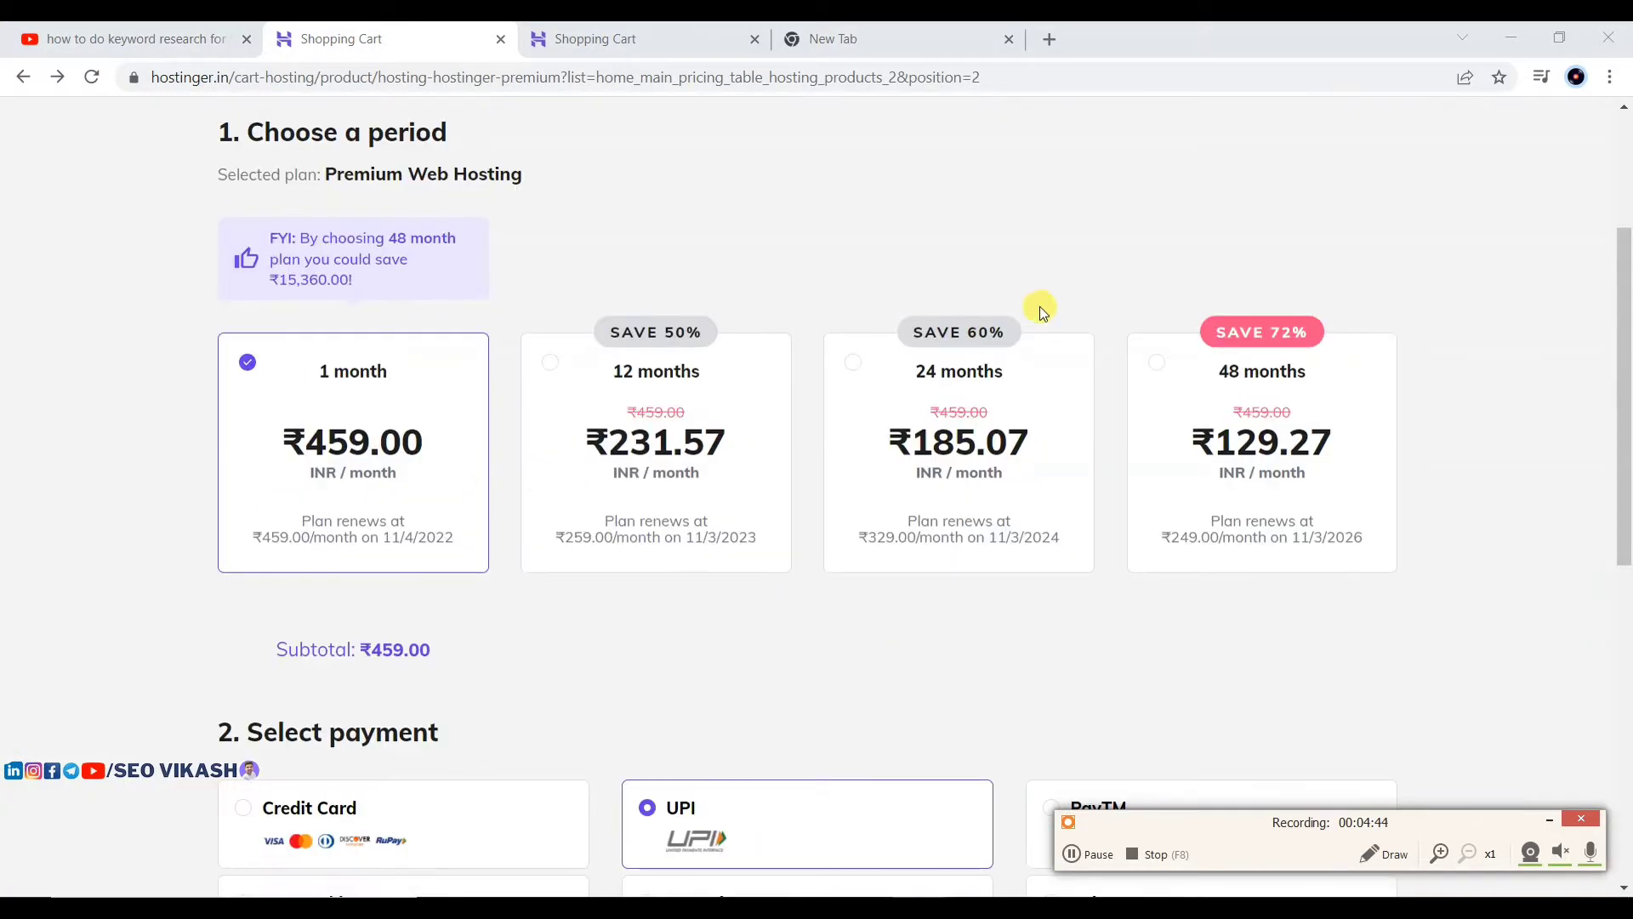
{"action": "scroll", "coordinate": [842, 430], "scroll_direction": "down", "scroll_amount": 3}
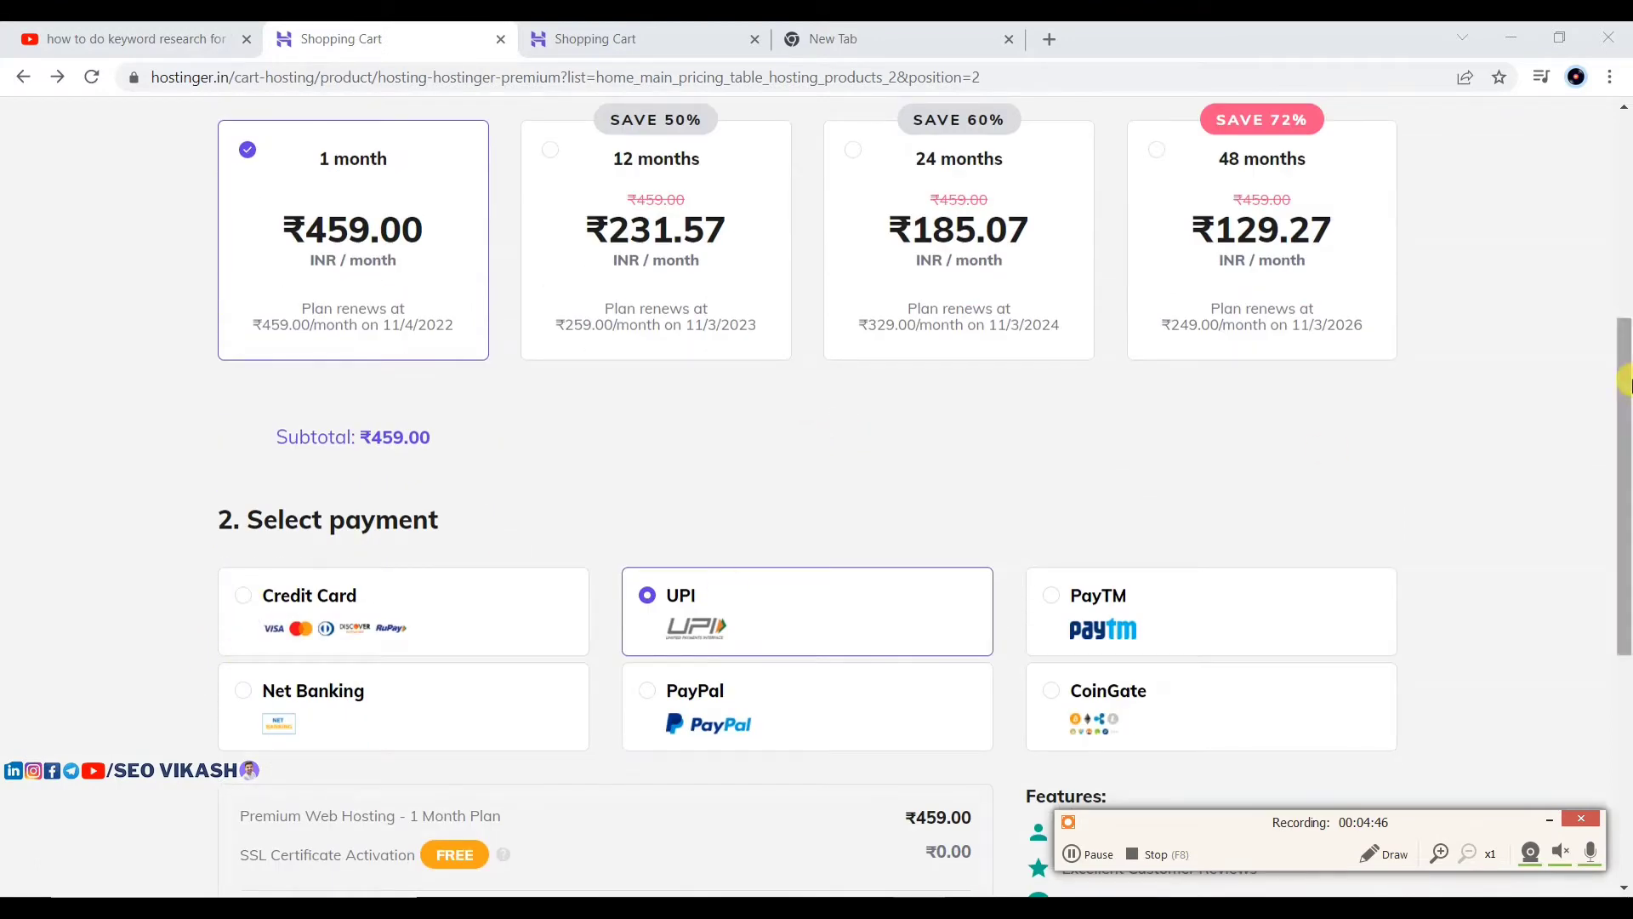
{"action": "scroll", "coordinate": [1254, 339], "scroll_direction": "down", "scroll_amount": 3}
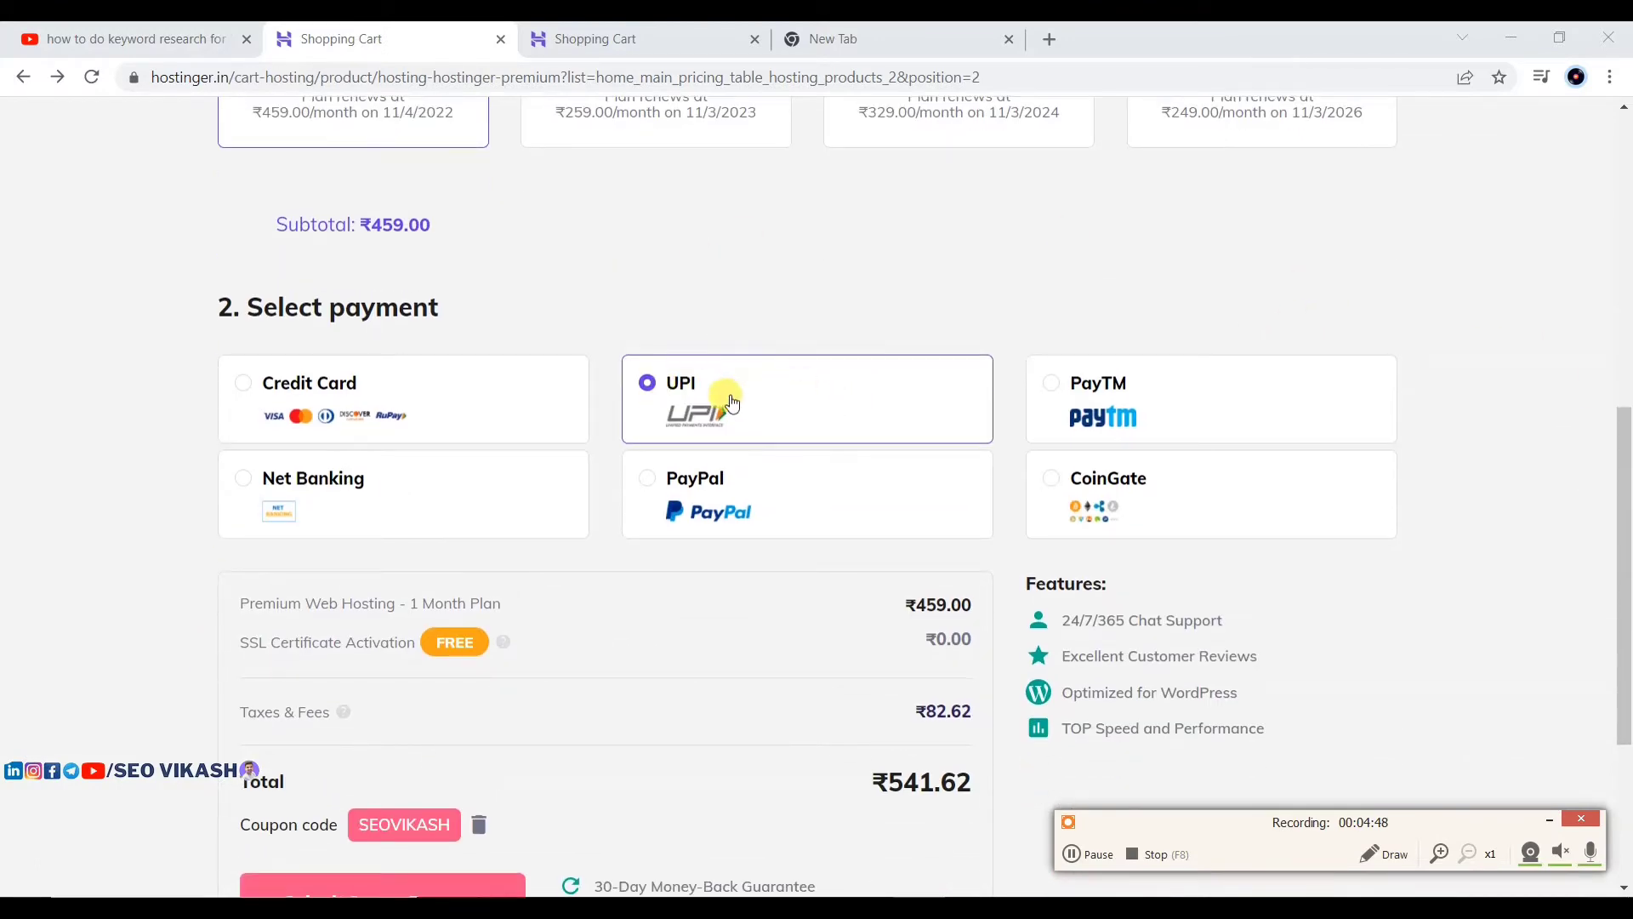
{"action": "scroll", "coordinate": [902, 379], "scroll_direction": "down", "scroll_amount": 1}
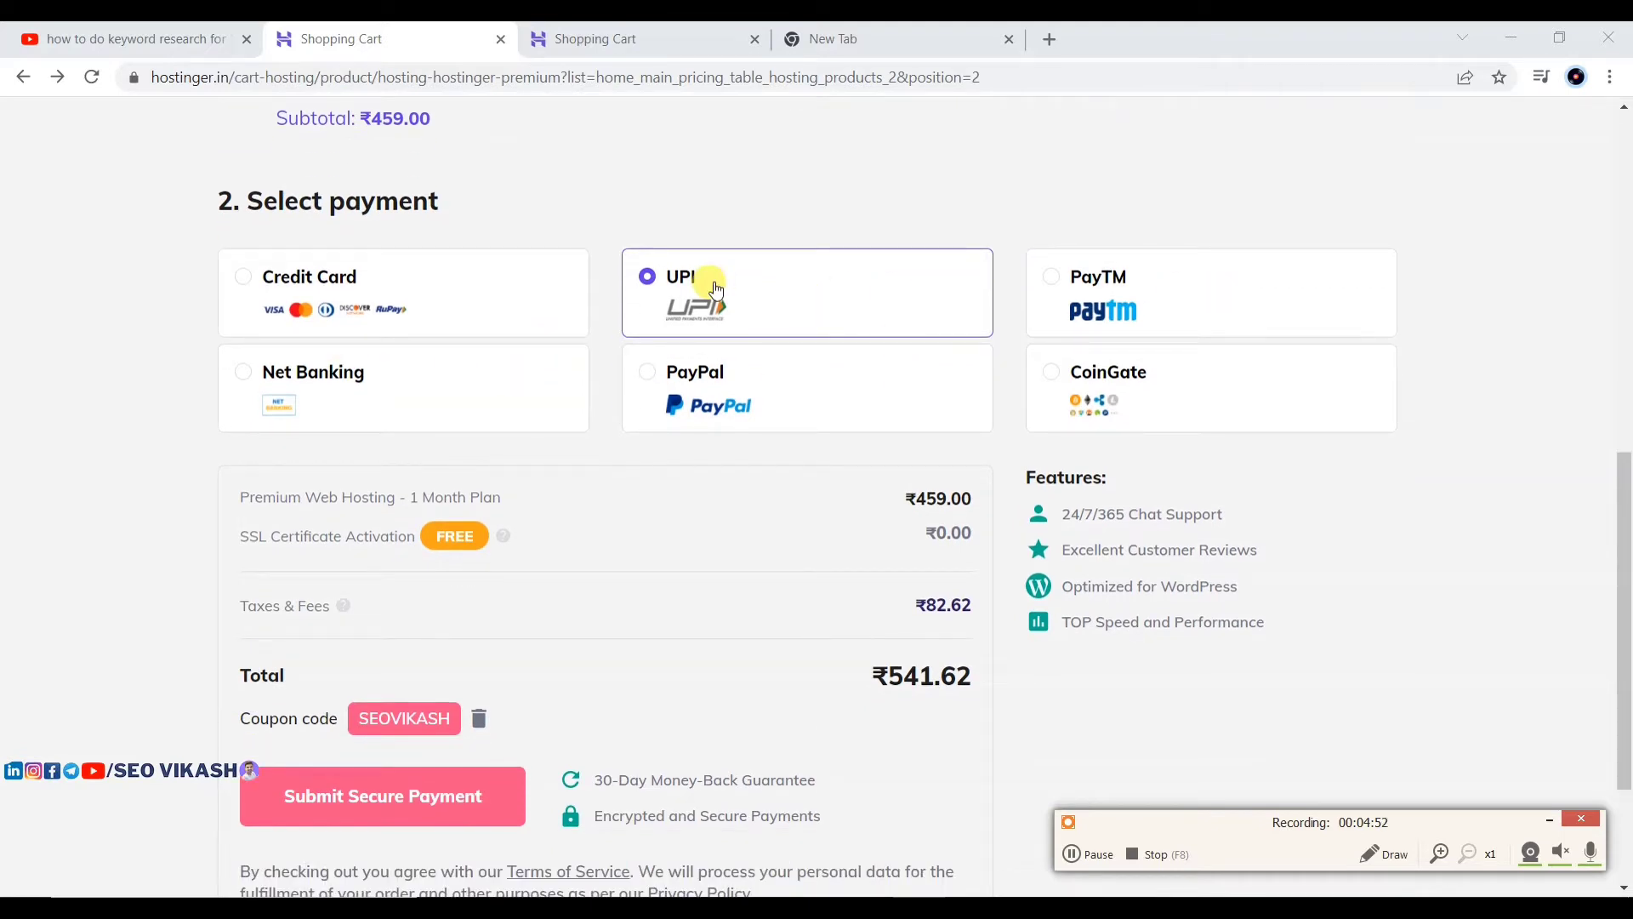
{"action": "left_click", "coordinate": [359, 787]}
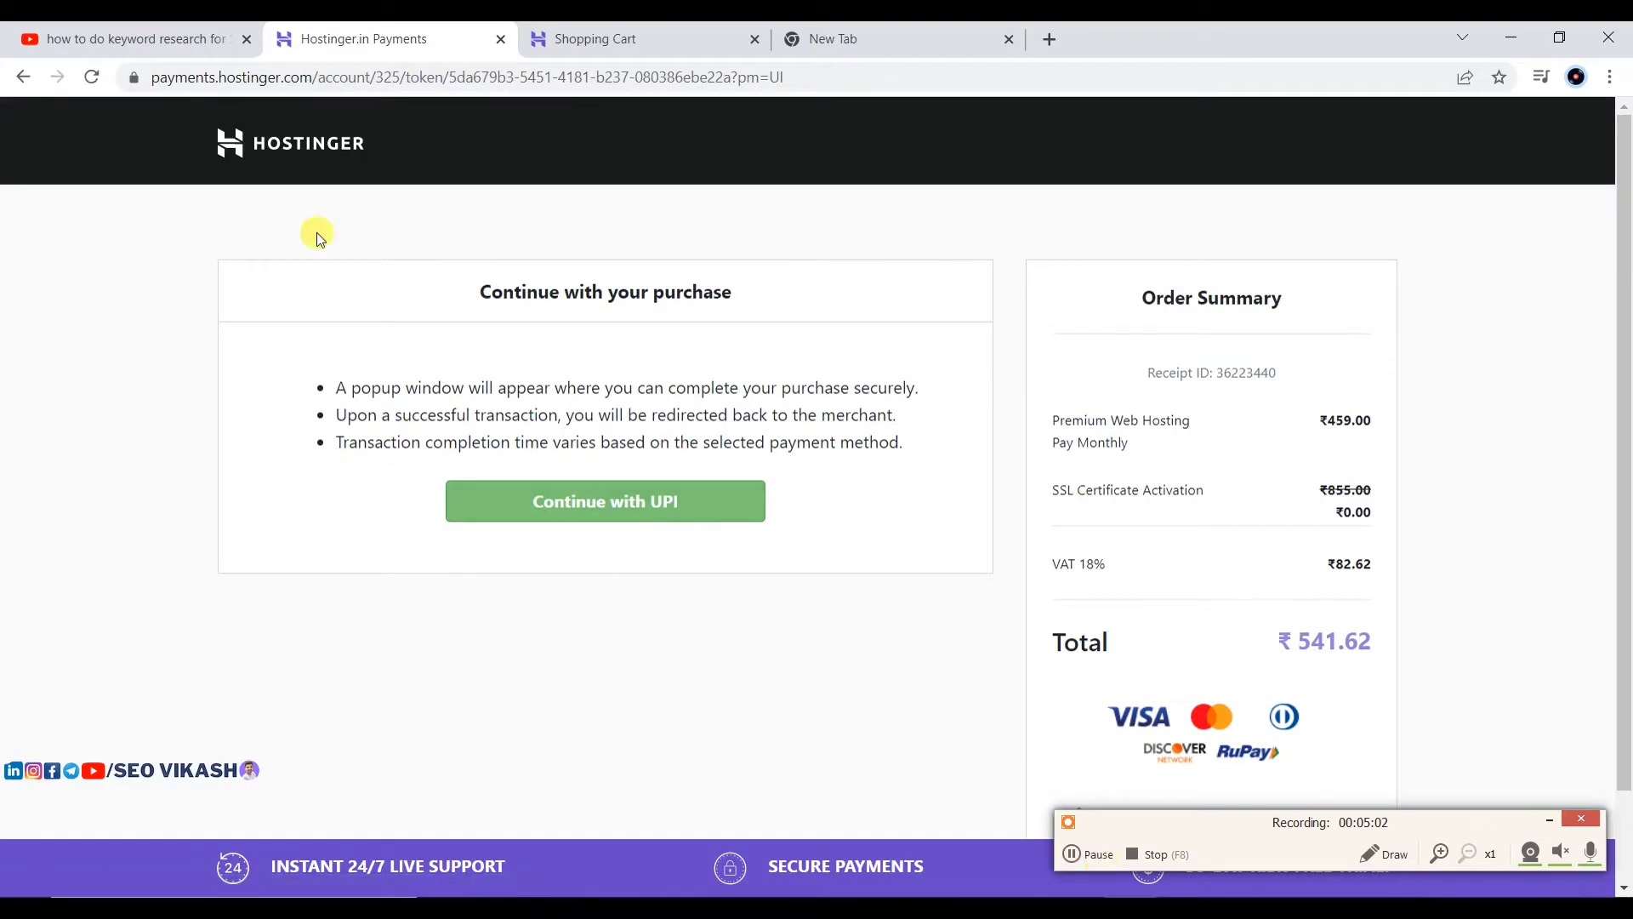
Step: Continue with UPI and pay the ₹541.62 order using Cashfree's QR code option
{"action": "left_click", "coordinate": [584, 502]}
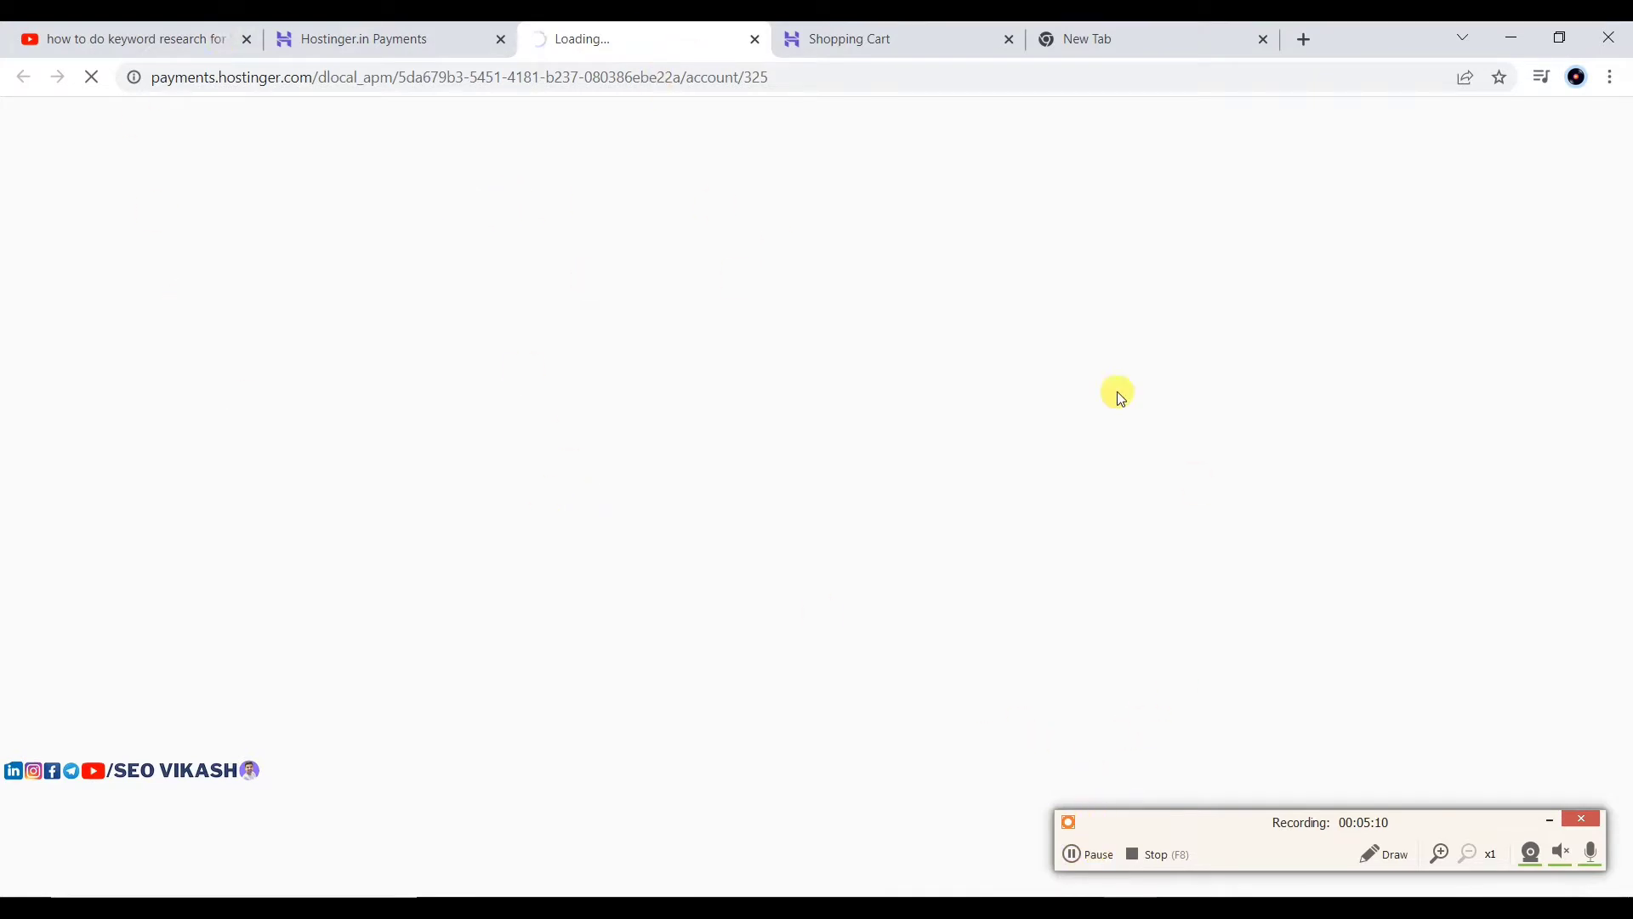
{"action": "left_click", "coordinate": [1101, 855]}
{"action": "left_click", "coordinate": [1098, 854]}
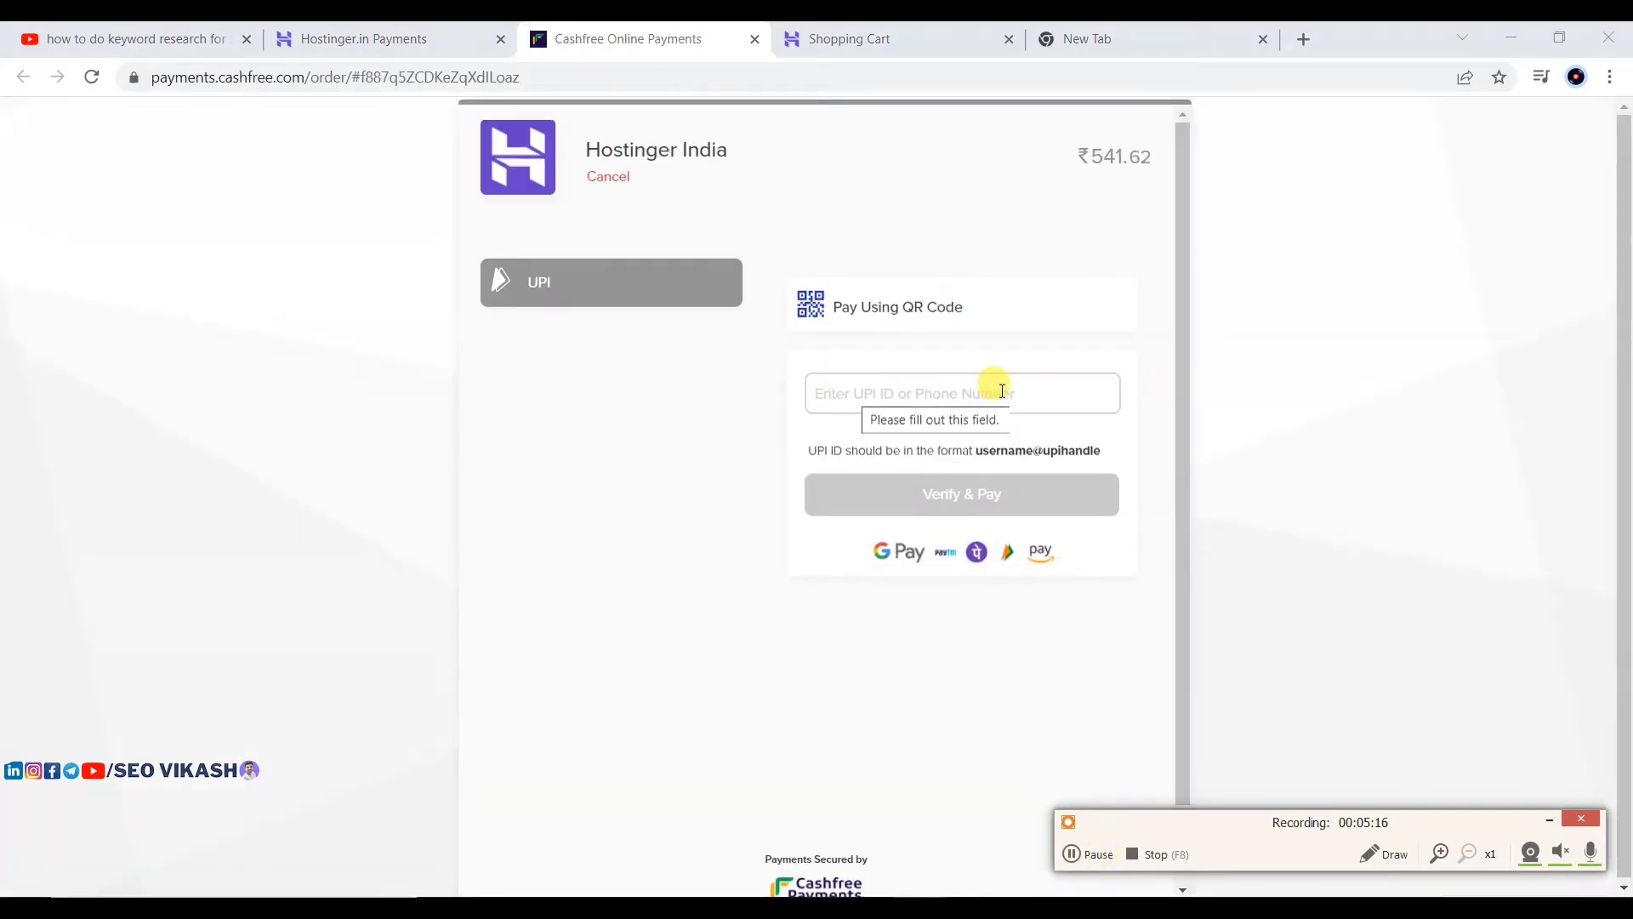
{"action": "left_click", "coordinate": [842, 307]}
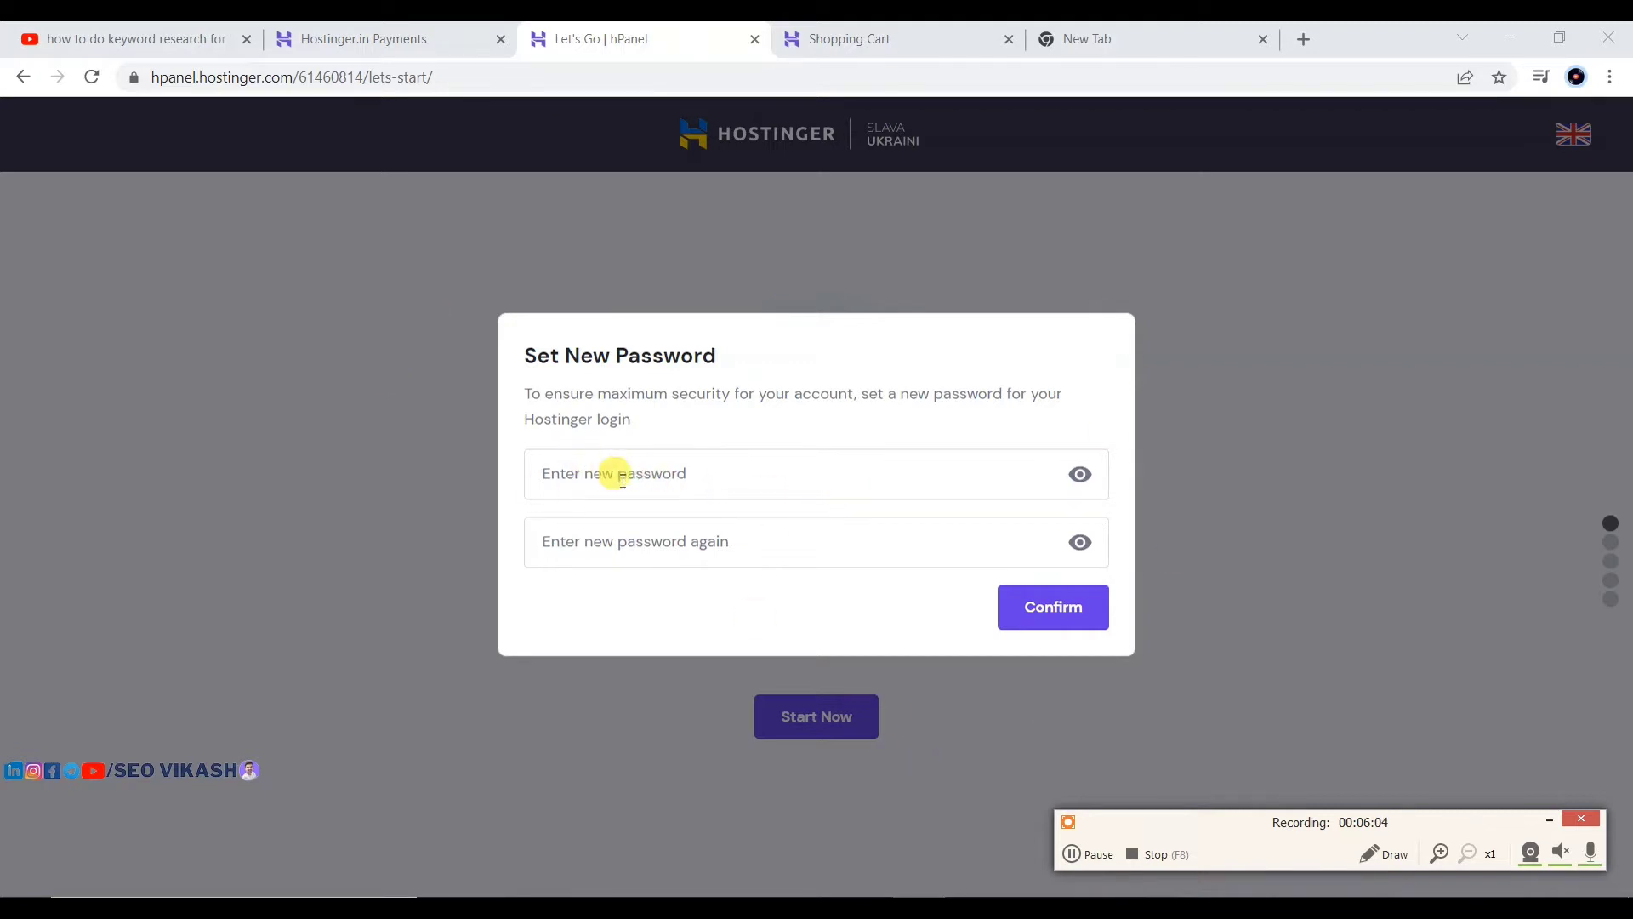
Step: Enter and confirm a new Hostinger account password, then save it in Chrome
{"action": "left_click", "coordinate": [1096, 844]}
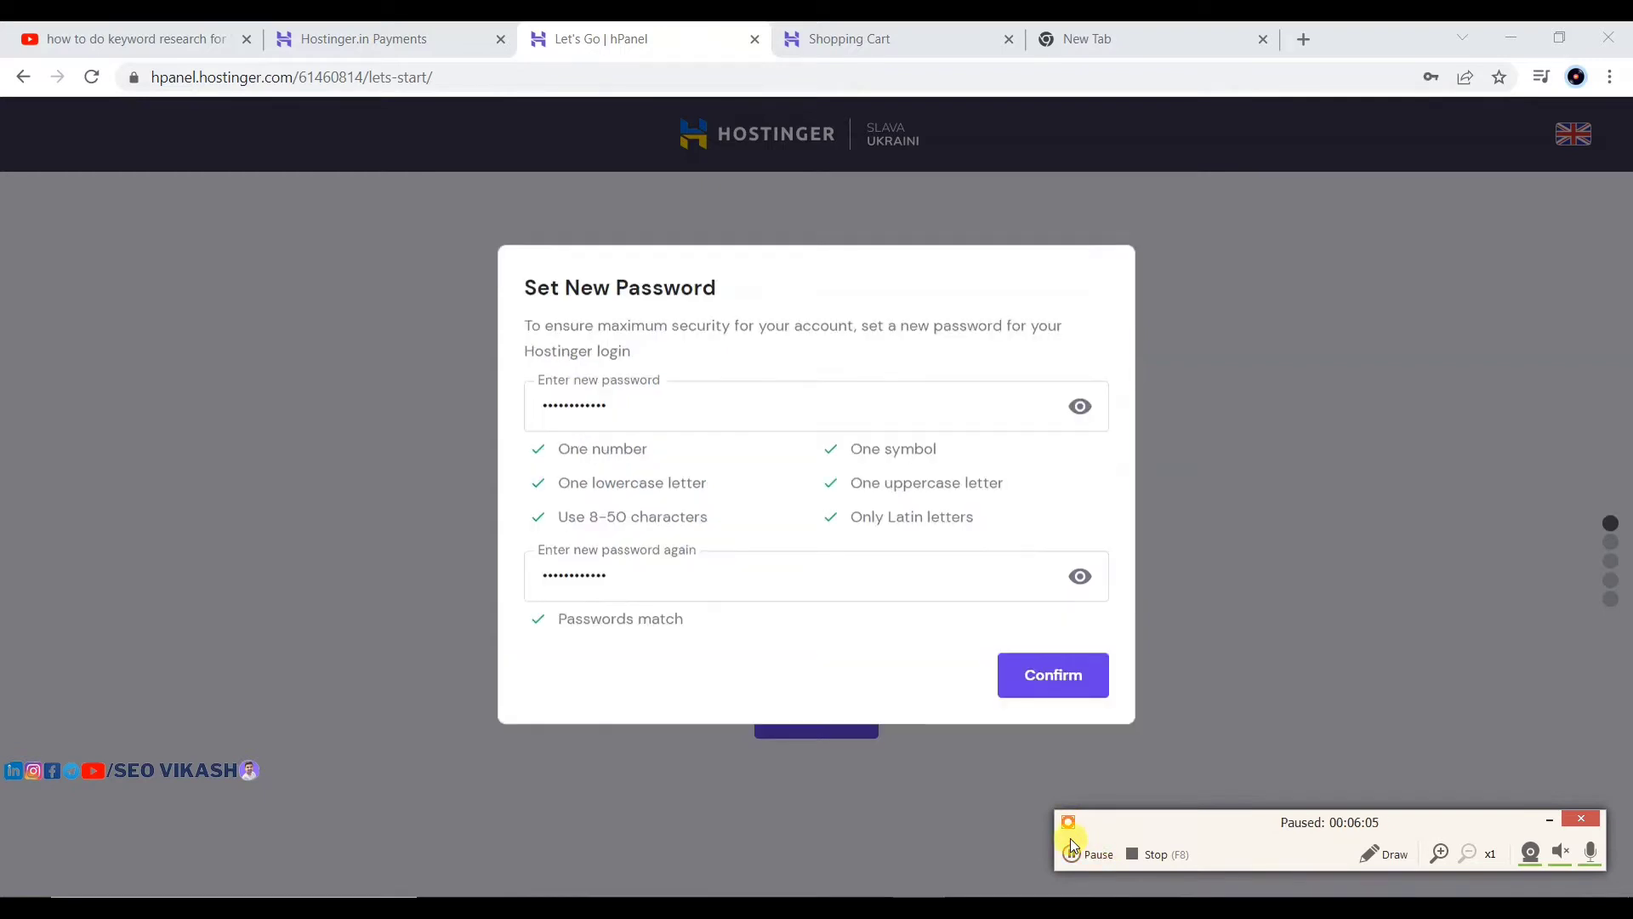
{"action": "left_click", "coordinate": [1070, 842]}
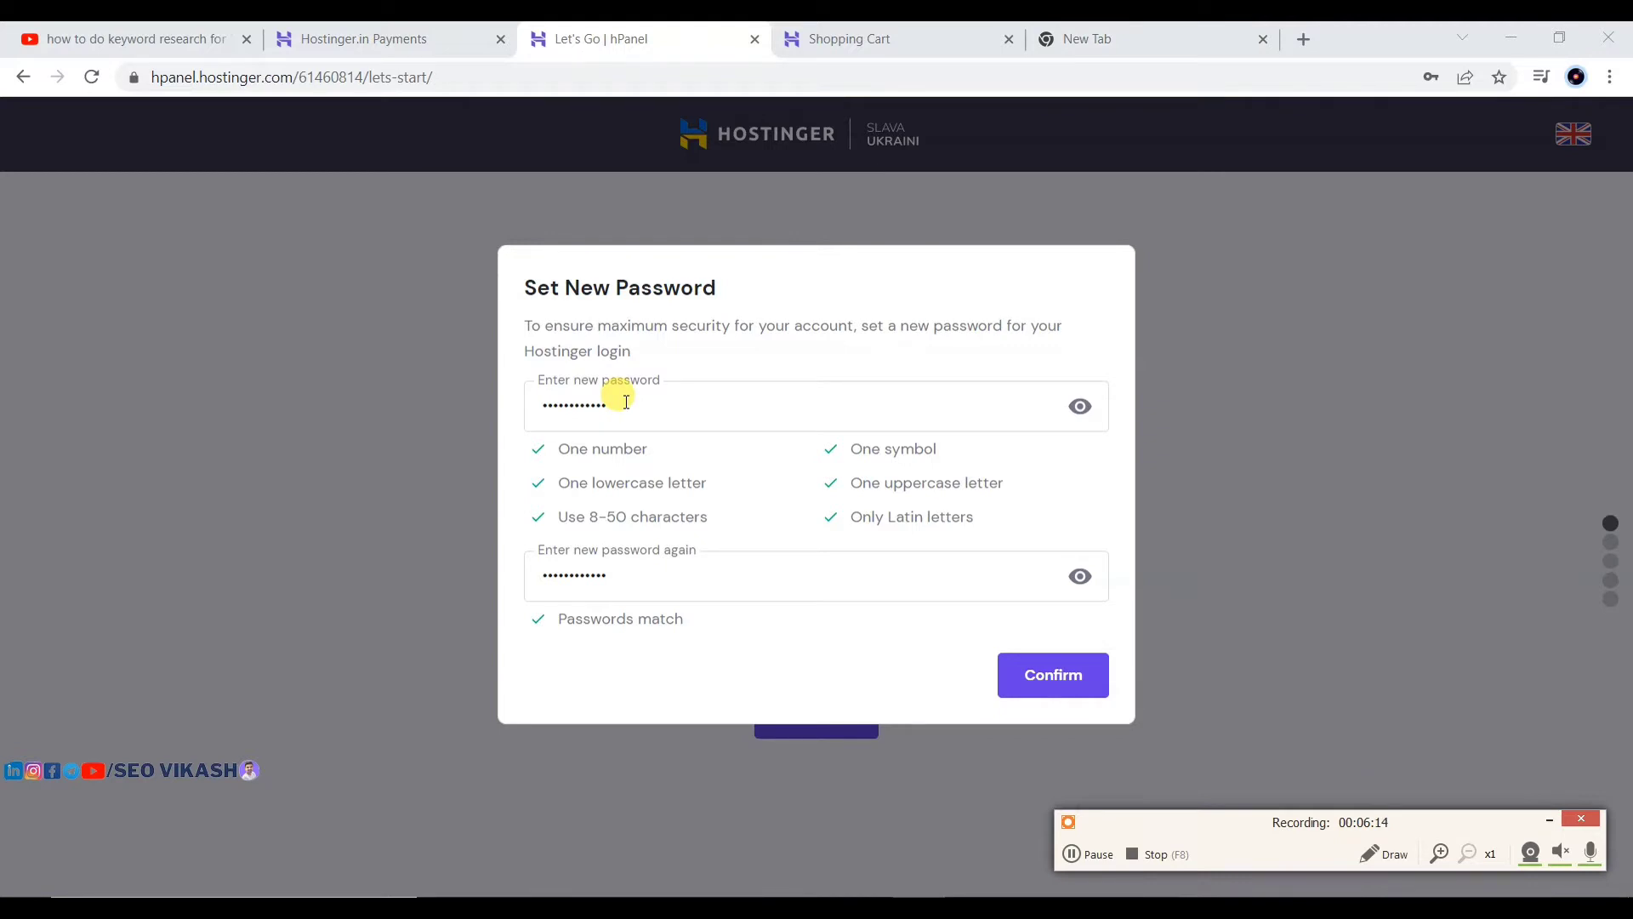
{"action": "left_click", "coordinate": [1051, 676]}
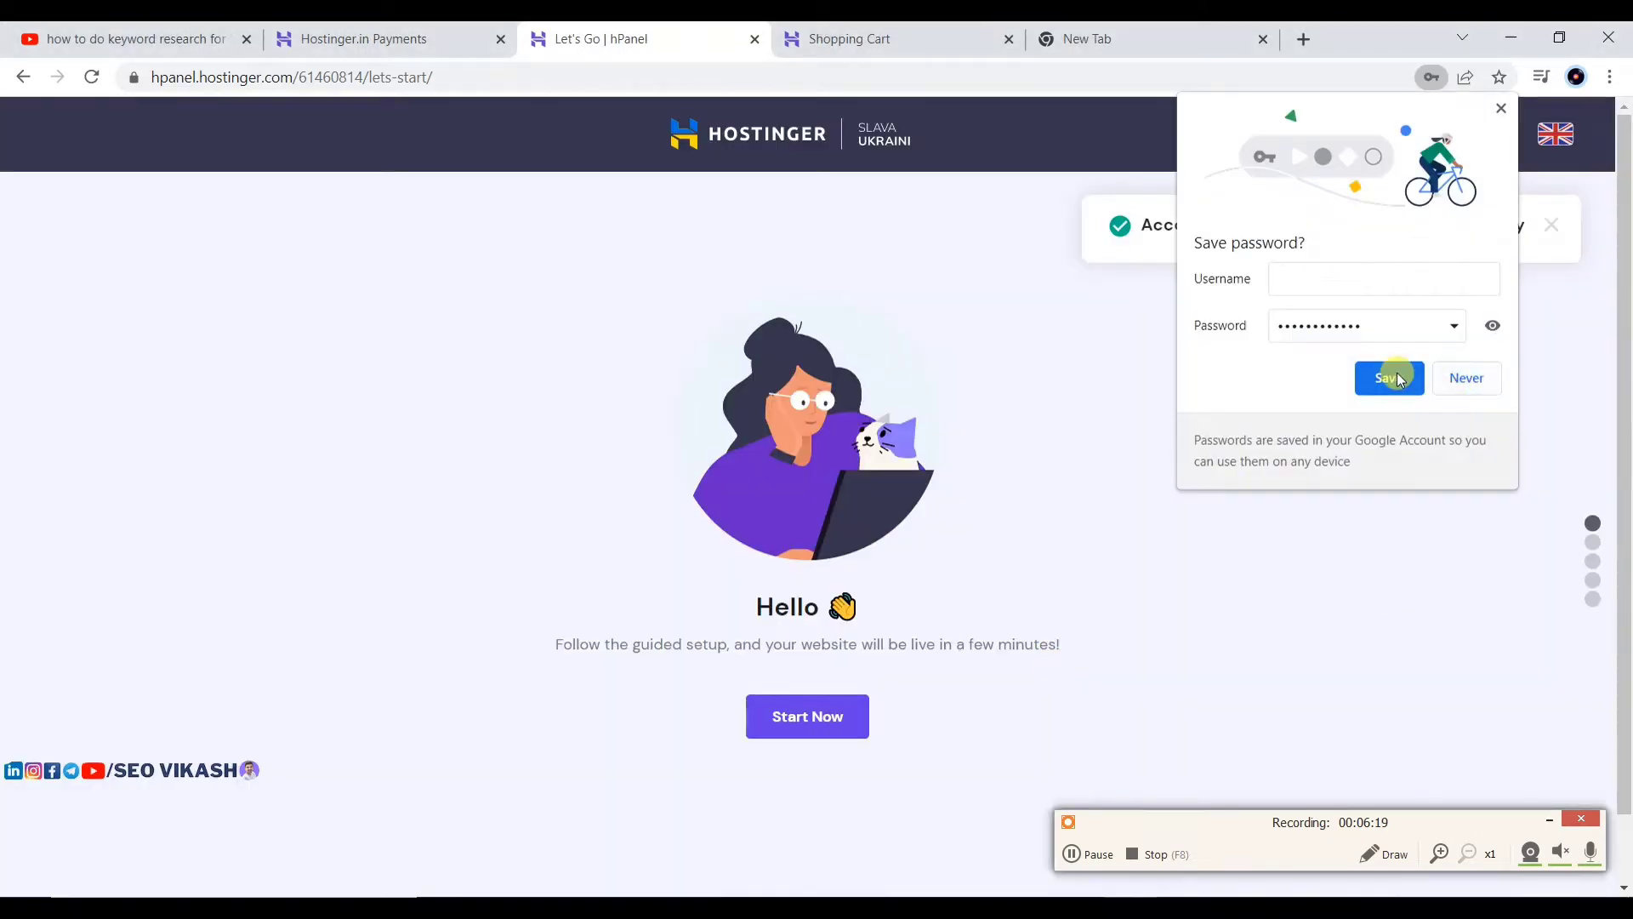
{"action": "left_click", "coordinate": [1400, 379]}
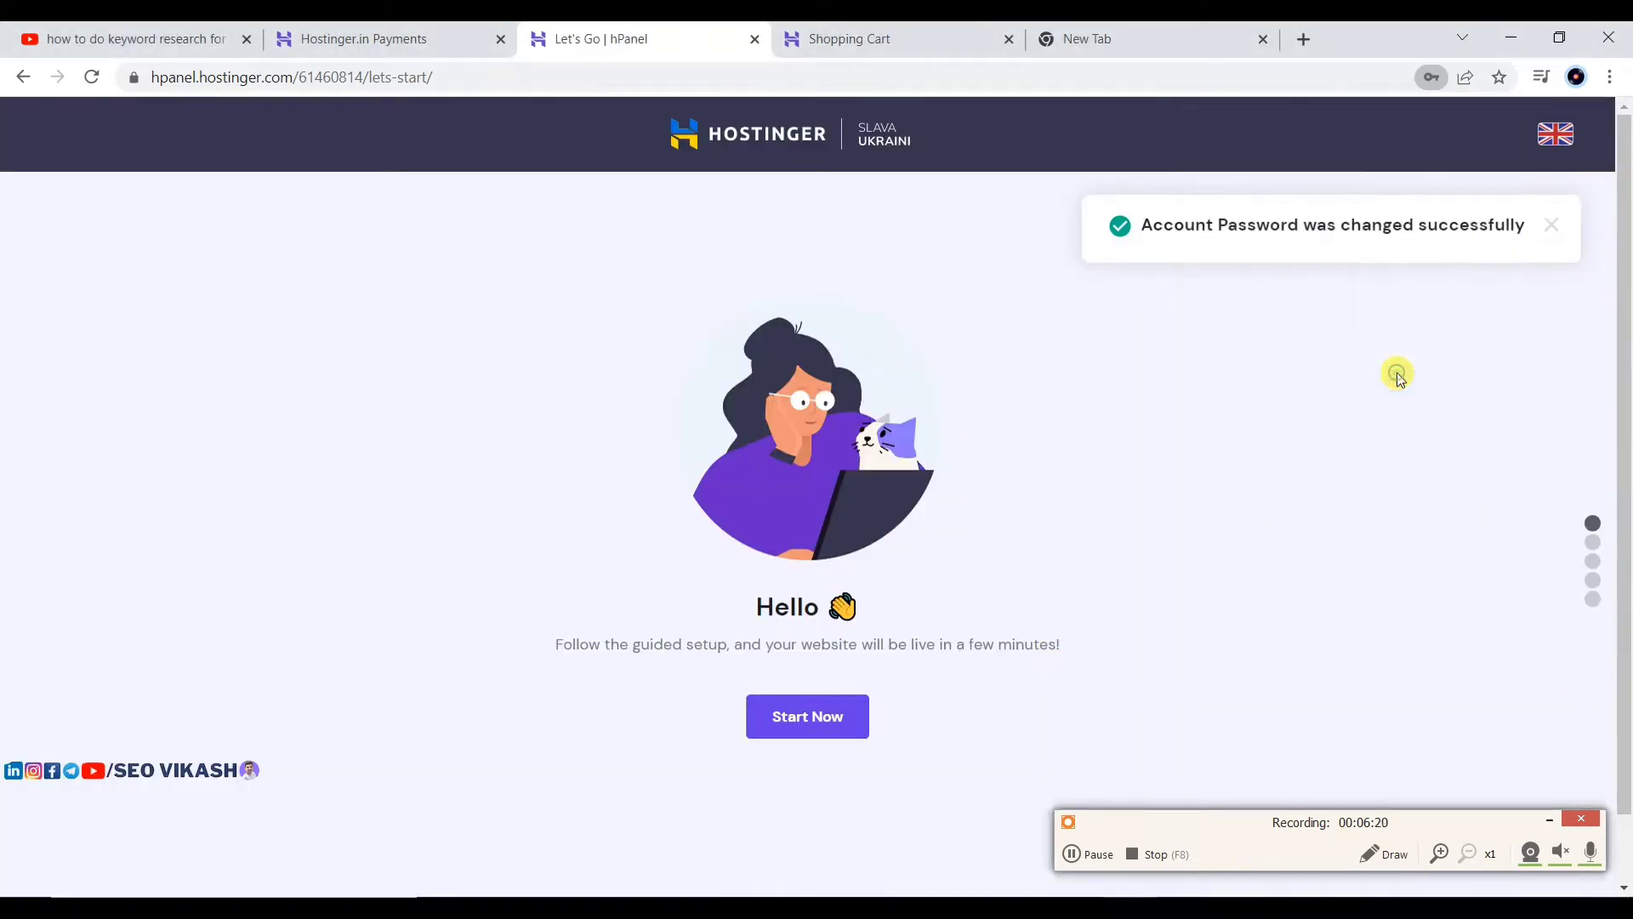
Step: Start the hPanel guided setup to reach the Select a Platform step
{"action": "left_click", "coordinate": [819, 717]}
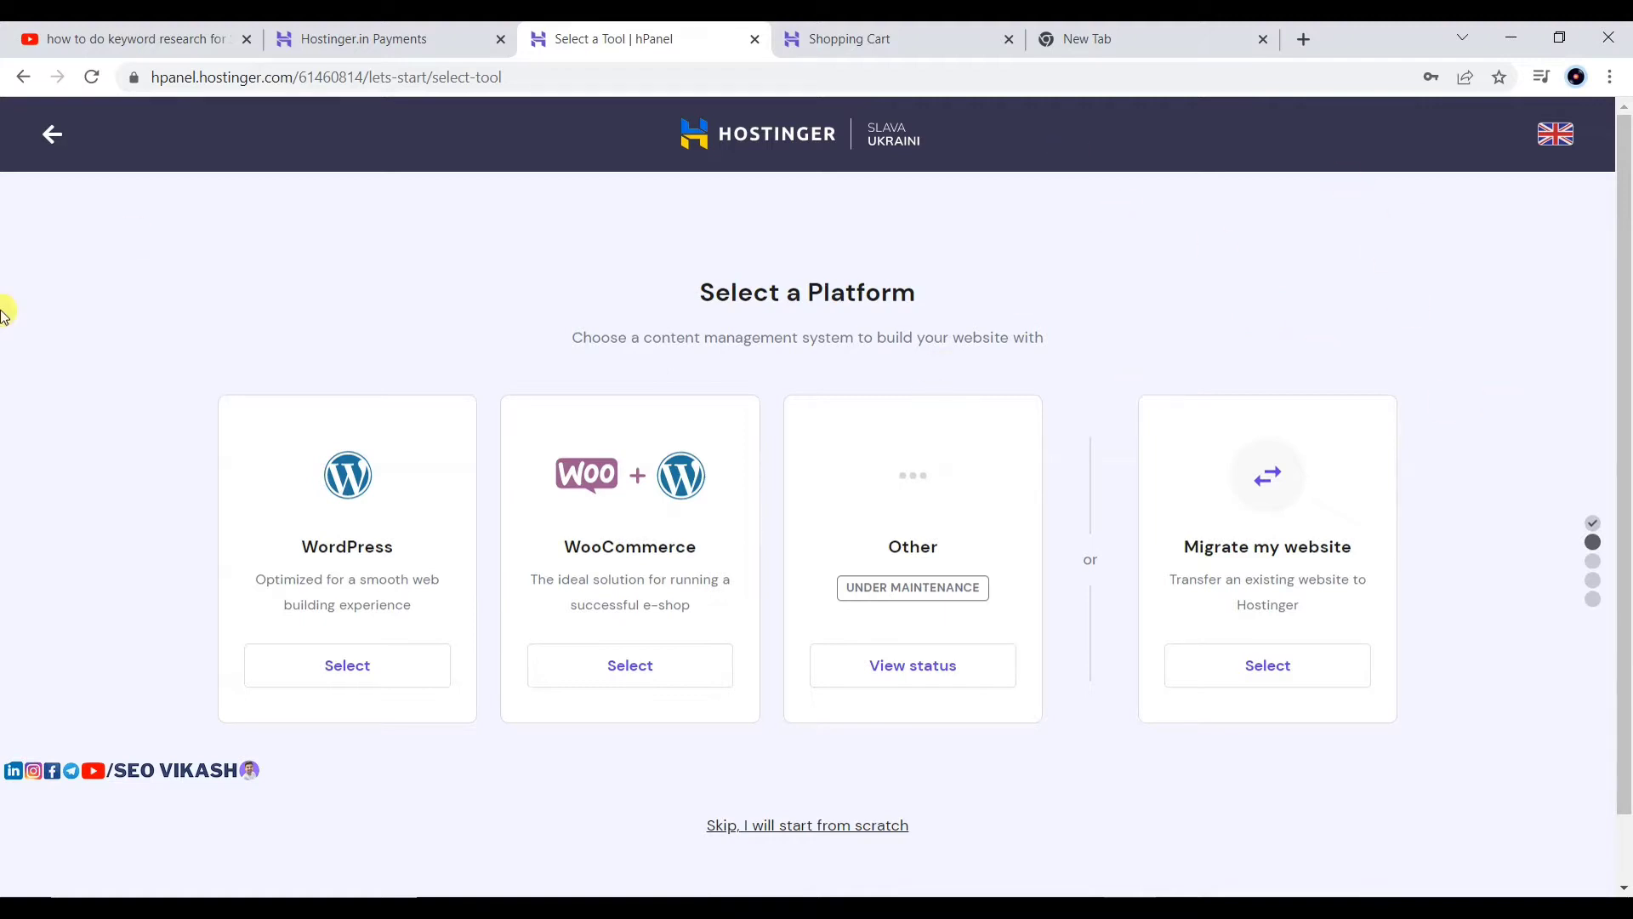
Step: Choose WordPress as the website platform and check the prefilled administrator email
{"action": "left_click", "coordinate": [347, 664]}
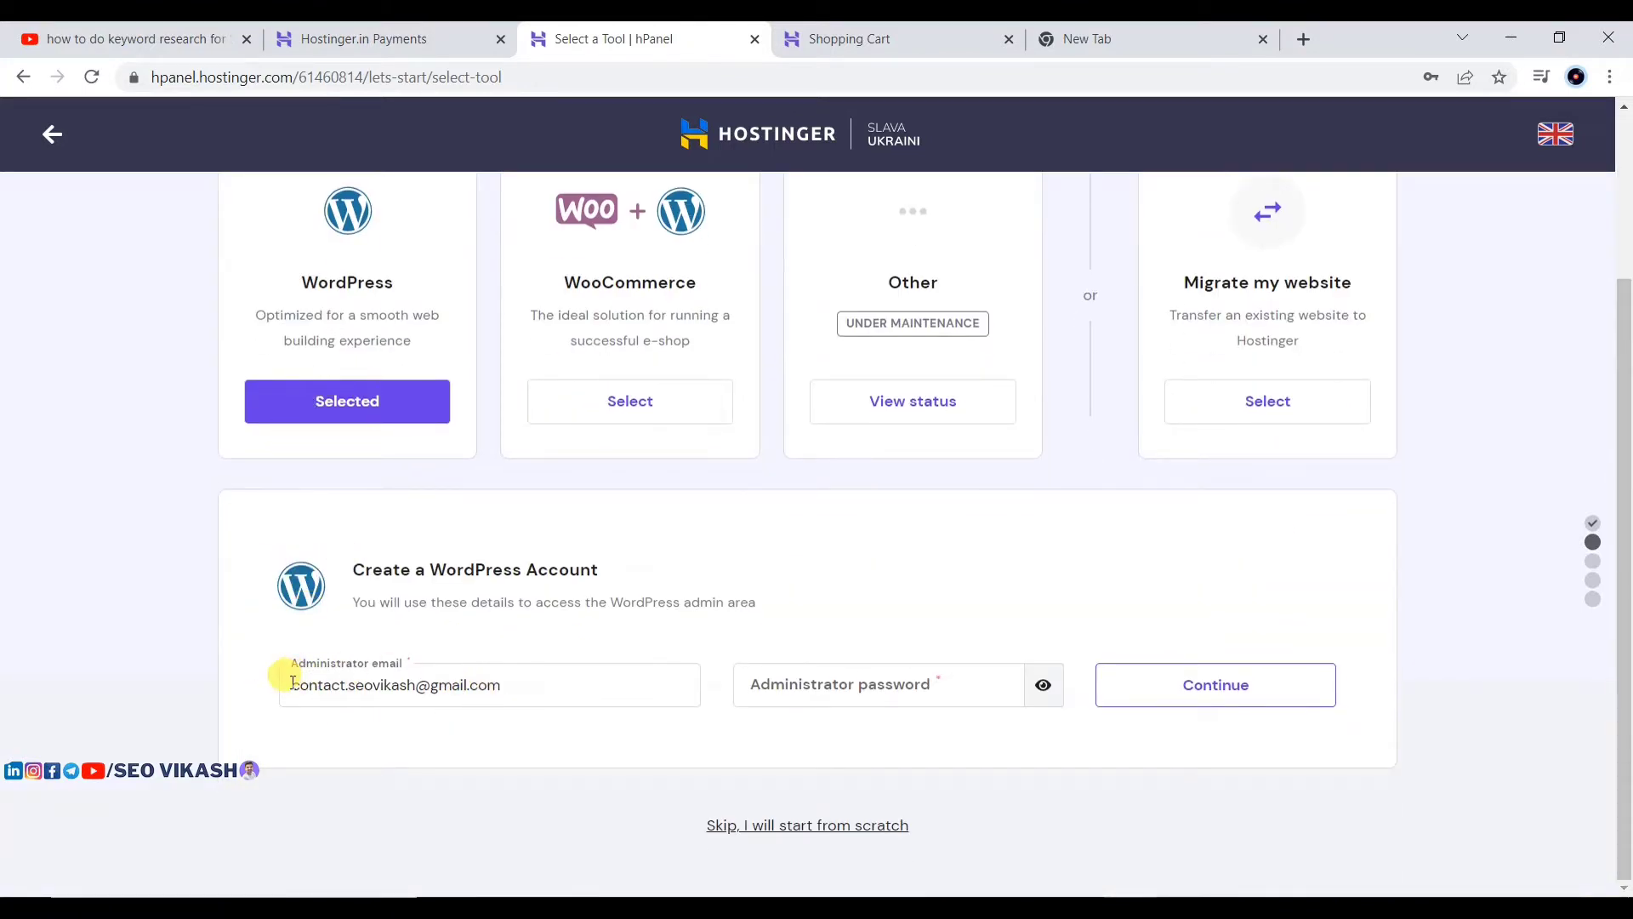
{"action": "left_click", "coordinate": [294, 678]}
{"action": "mouse_move", "coordinate": [292, 678]}
{"action": "left_mouse_down"}
{"action": "mouse_move", "coordinate": [508, 674]}
{"action": "mouse_move", "coordinate": [289, 679]}
{"action": "left_mouse_up"}
{"action": "left_click", "coordinate": [471, 635]}
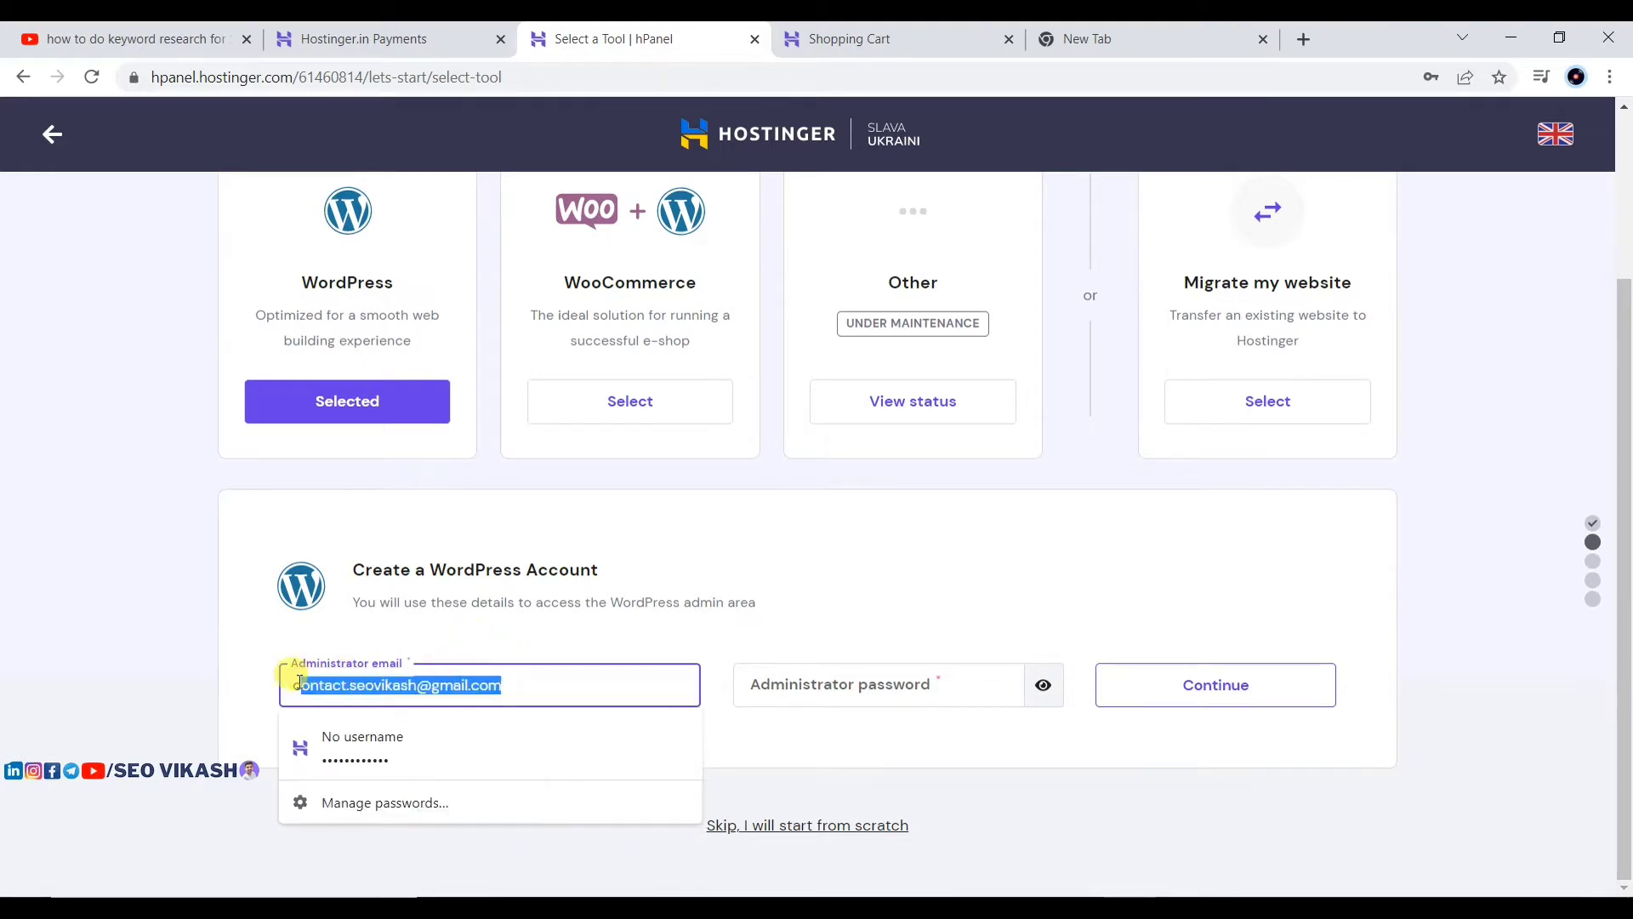
{"action": "left_click", "coordinate": [434, 686]}
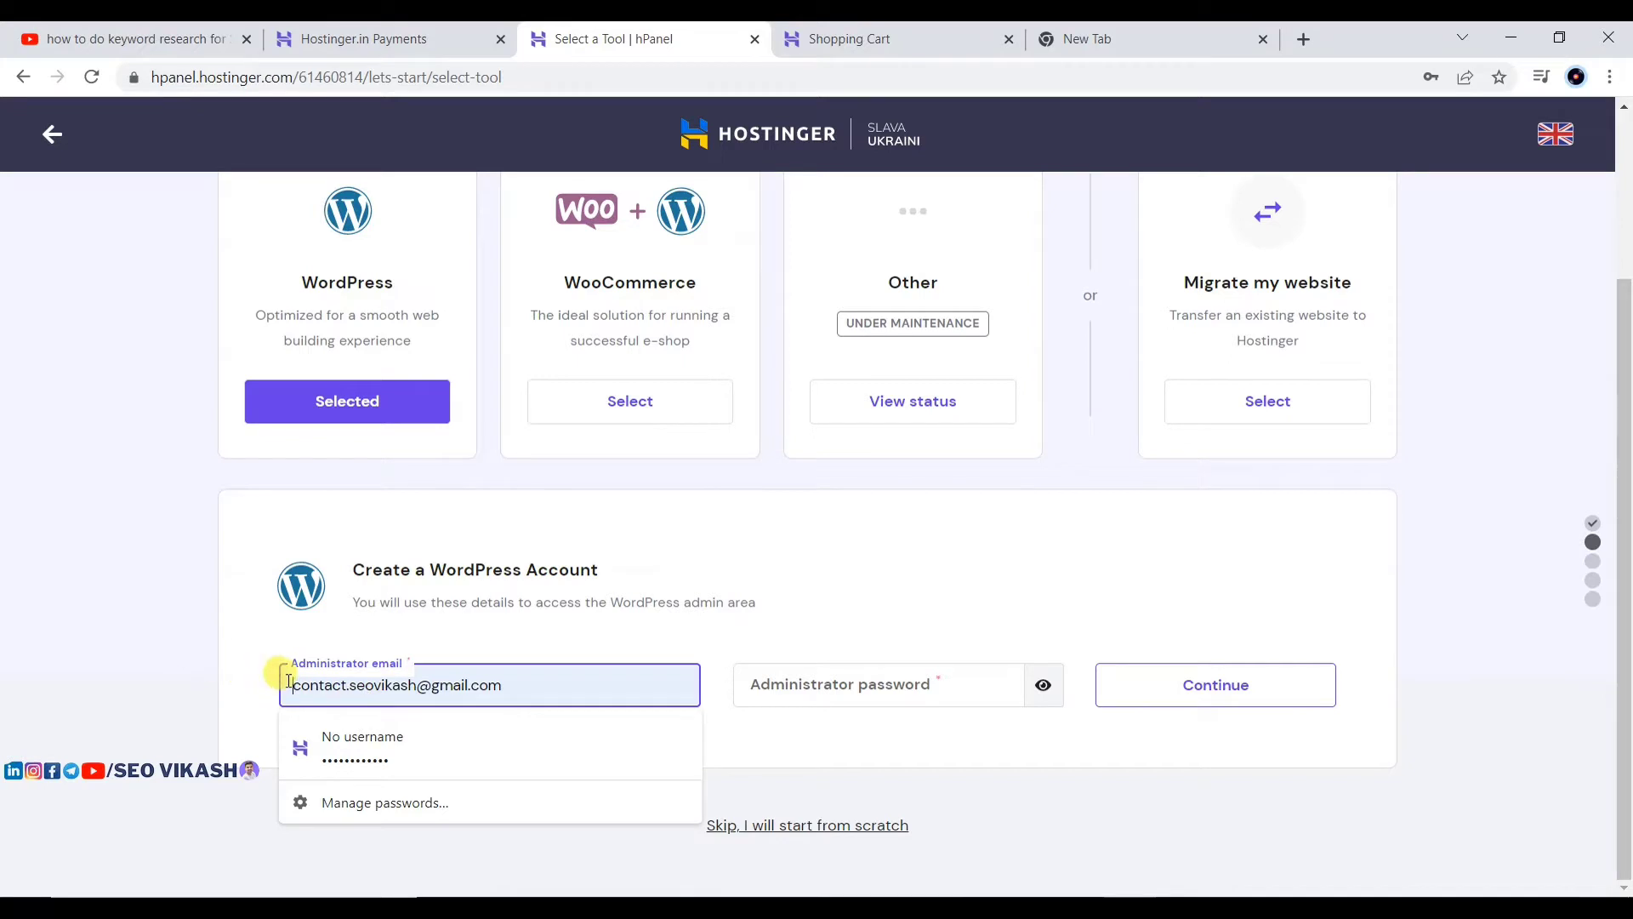
{"action": "left_click_drag", "start_coordinate": [292, 683], "coordinate": [522, 683]}
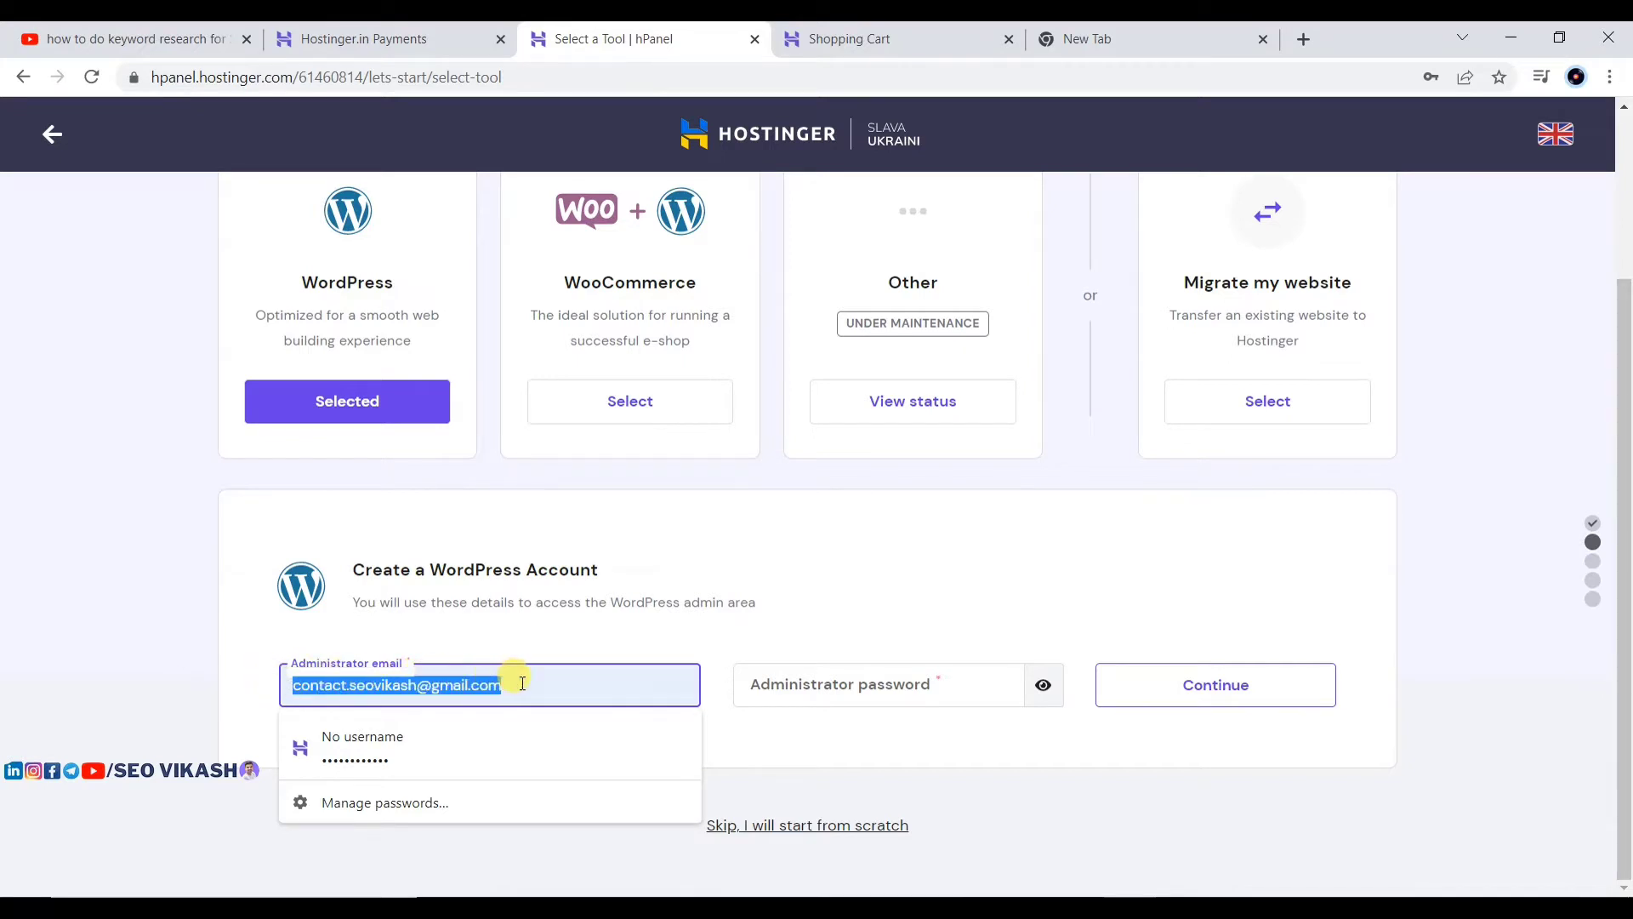
{"action": "left_click", "coordinate": [520, 683]}
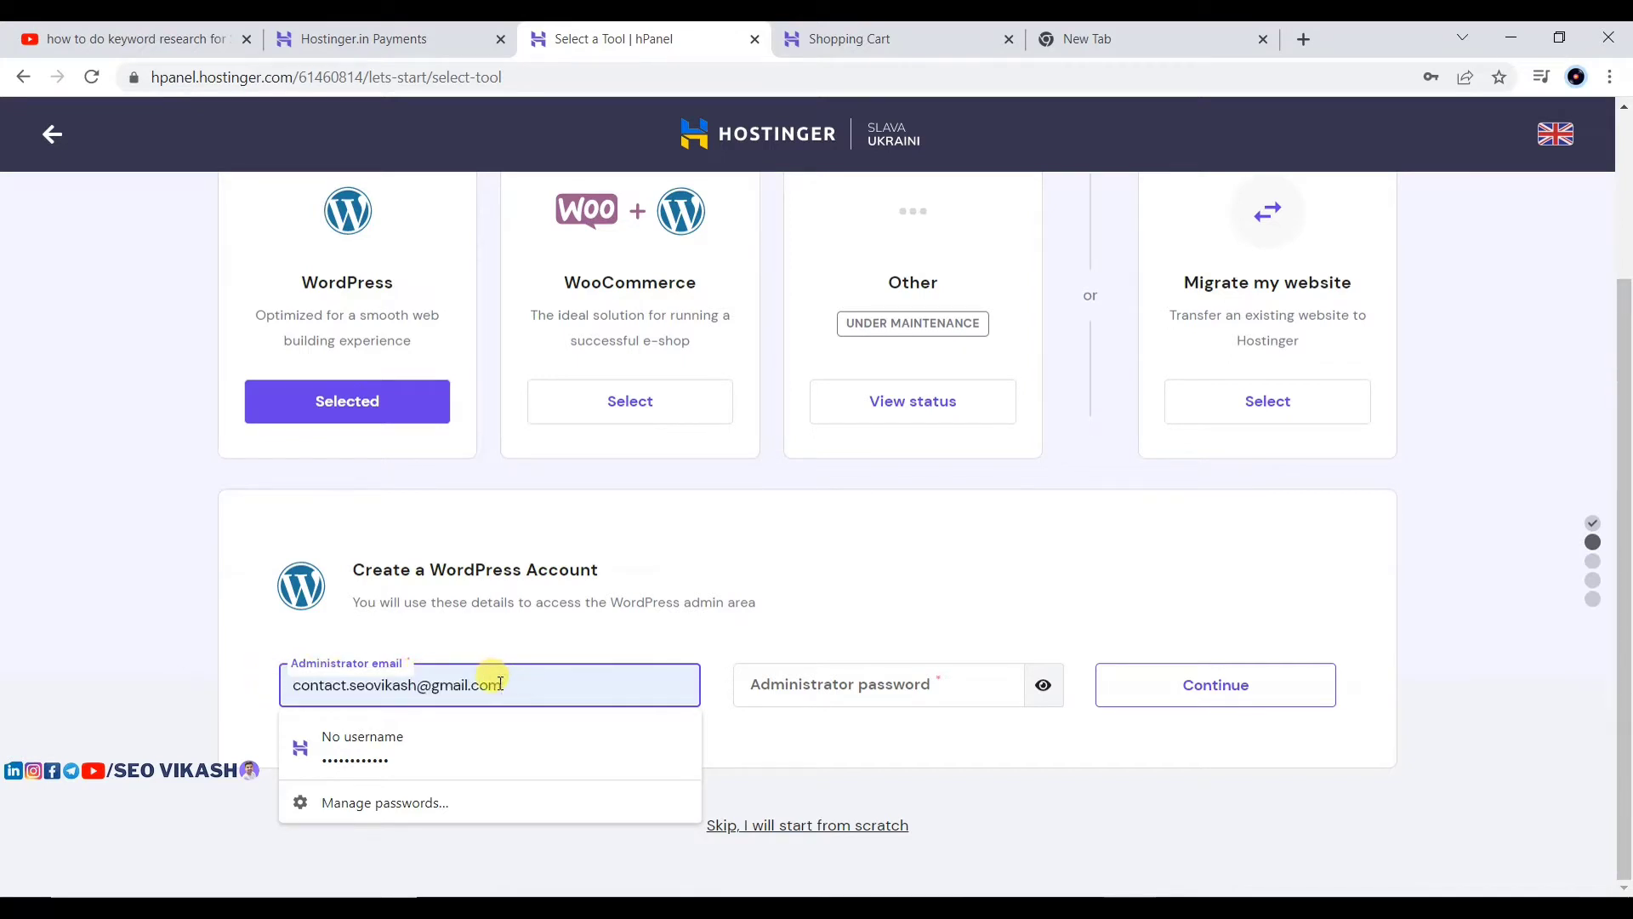
{"action": "left_click_drag", "start_coordinate": [293, 685], "coordinate": [551, 677]}
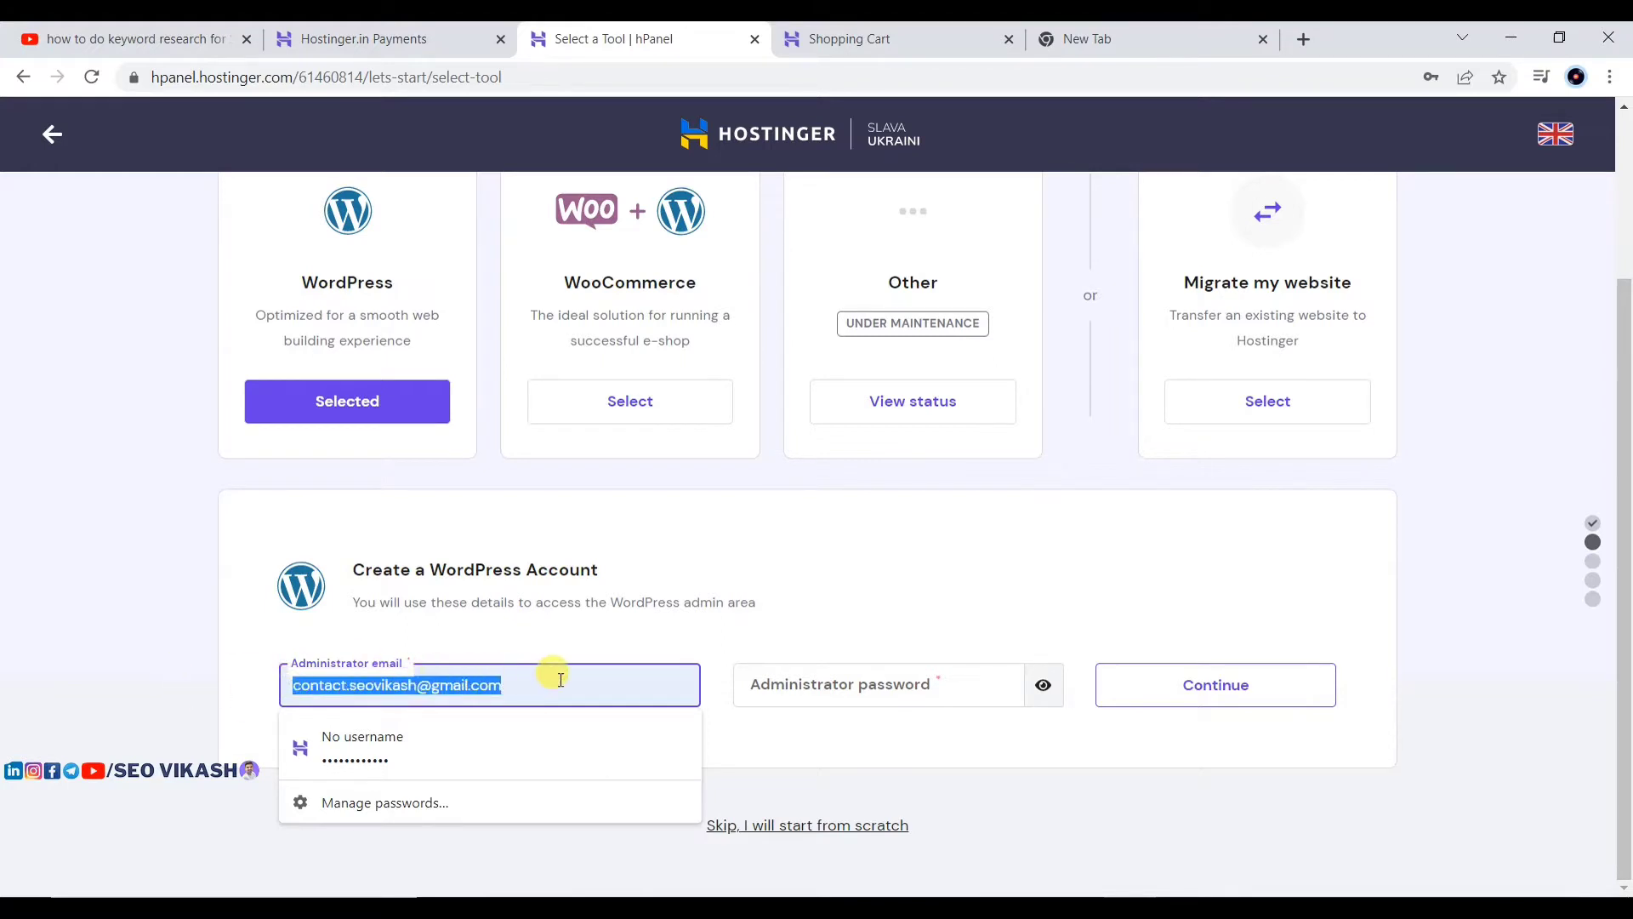
{"action": "left_click", "coordinate": [29, 653]}
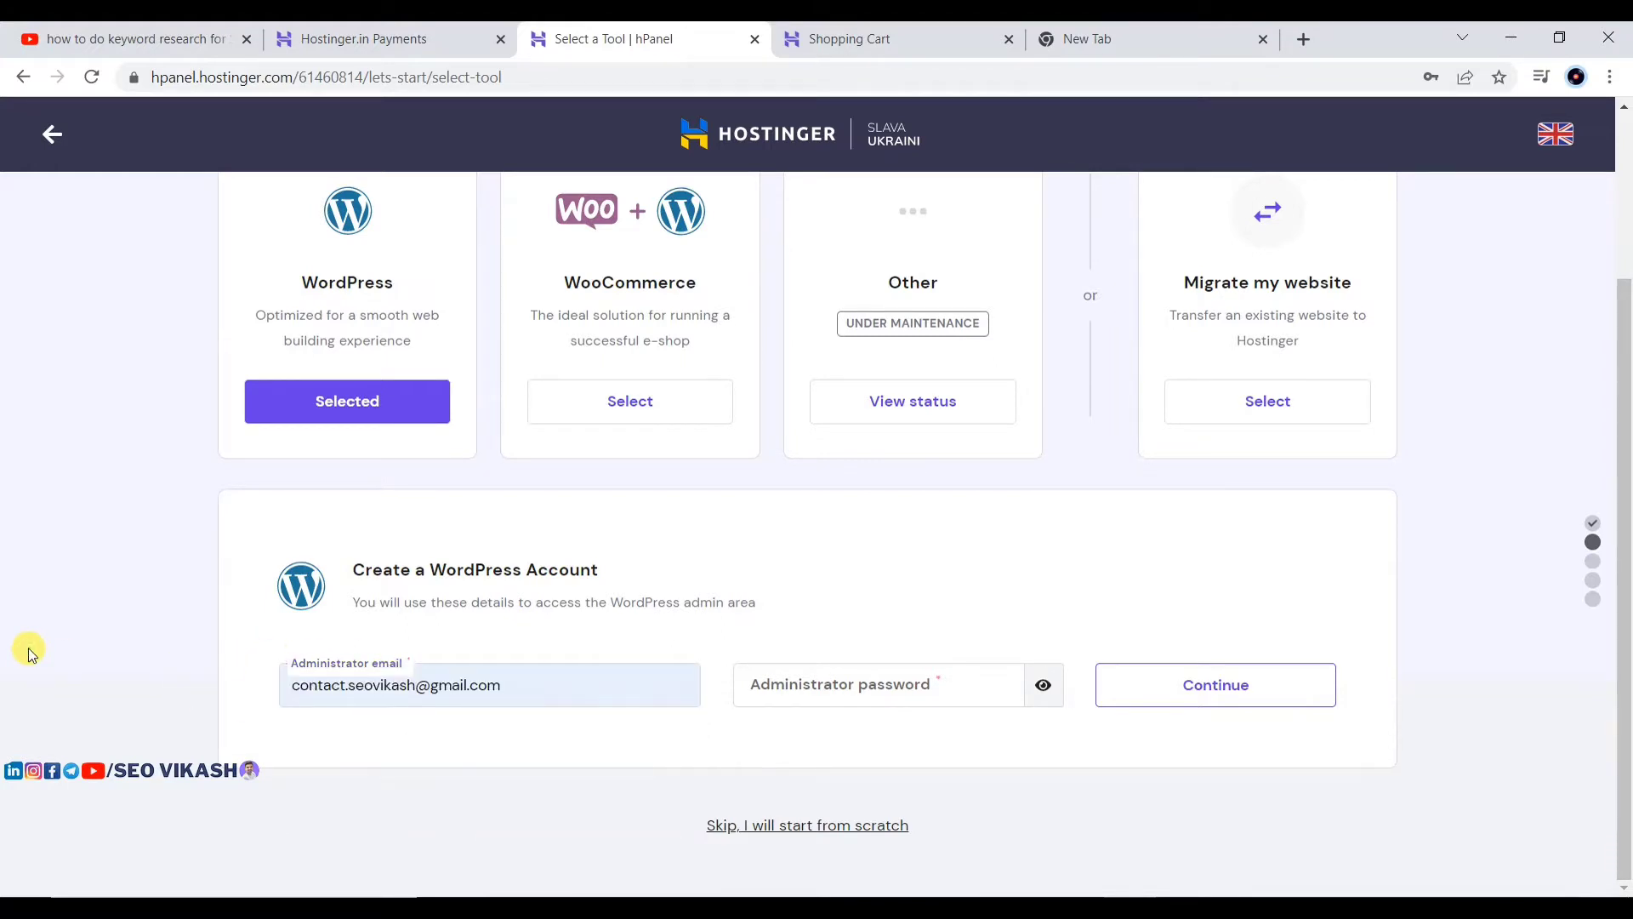
Step: Finish reviewing the admin email, fill in the administrator password, and continue
{"action": "left_click_drag", "start_coordinate": [502, 683], "coordinate": [294, 680]}
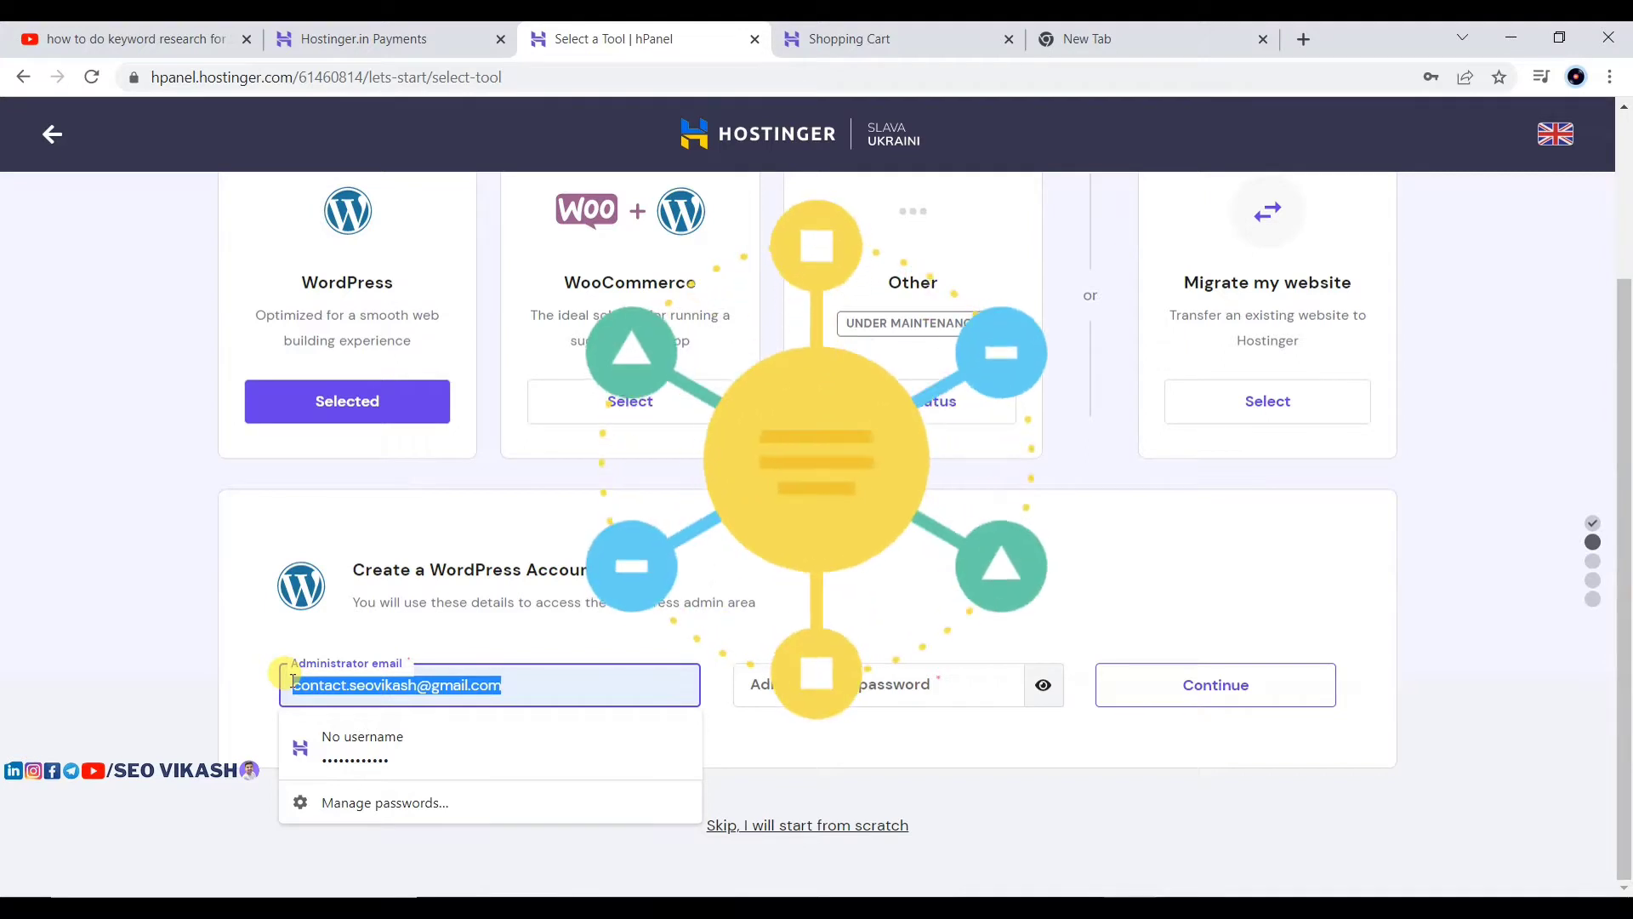
{"action": "left_click", "coordinate": [147, 684]}
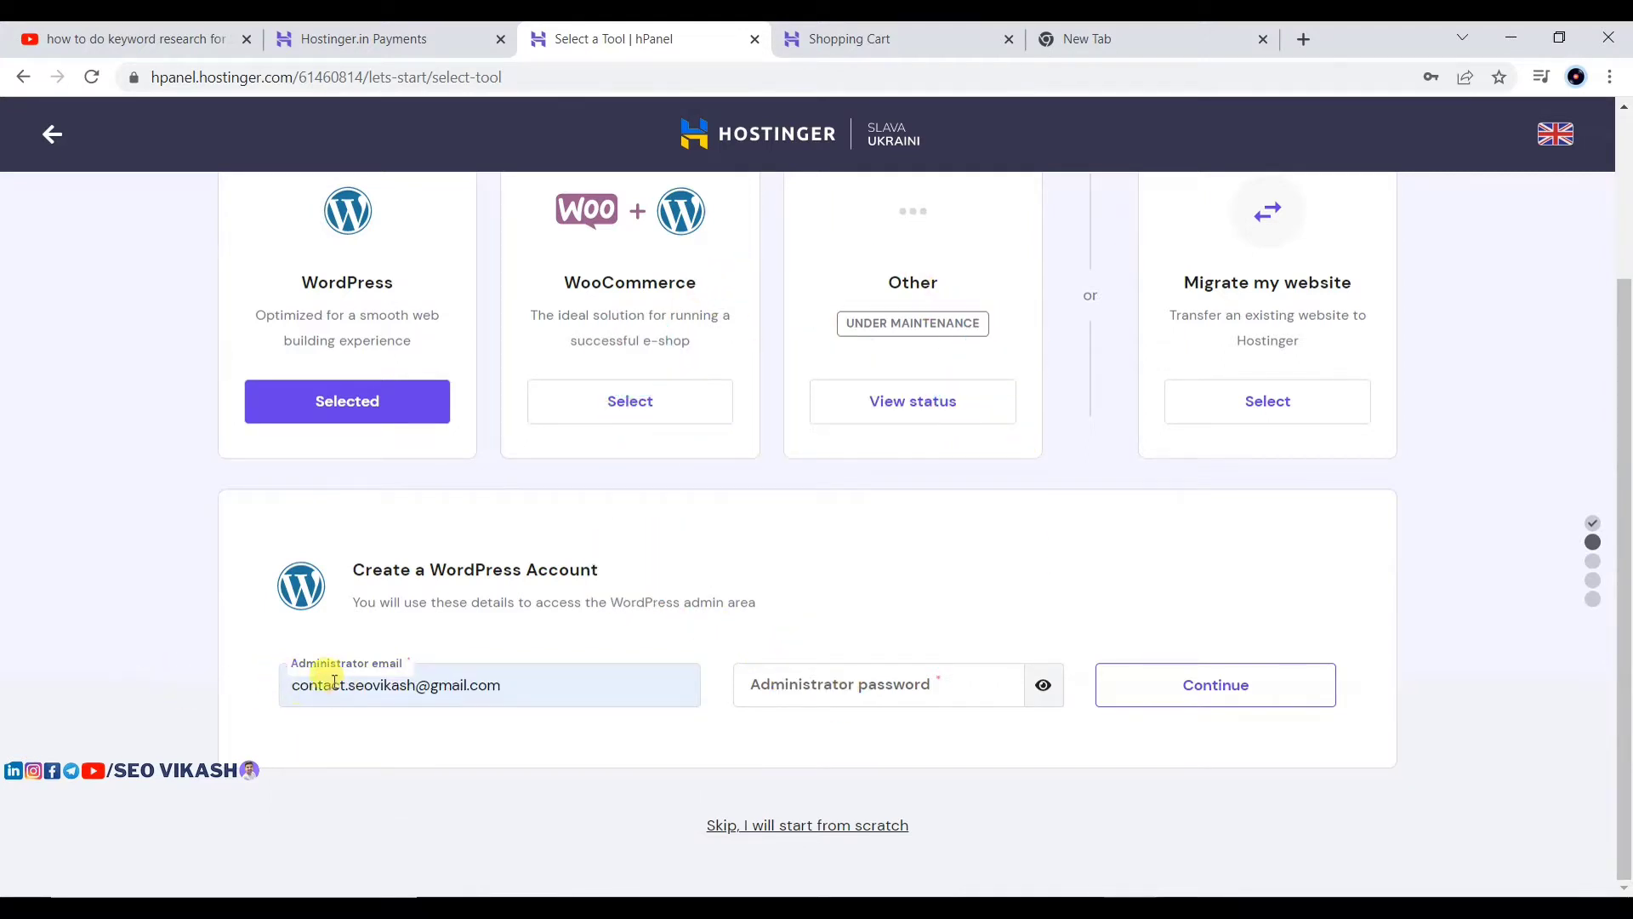
{"action": "left_click_drag", "start_coordinate": [522, 685], "coordinate": [293, 678]}
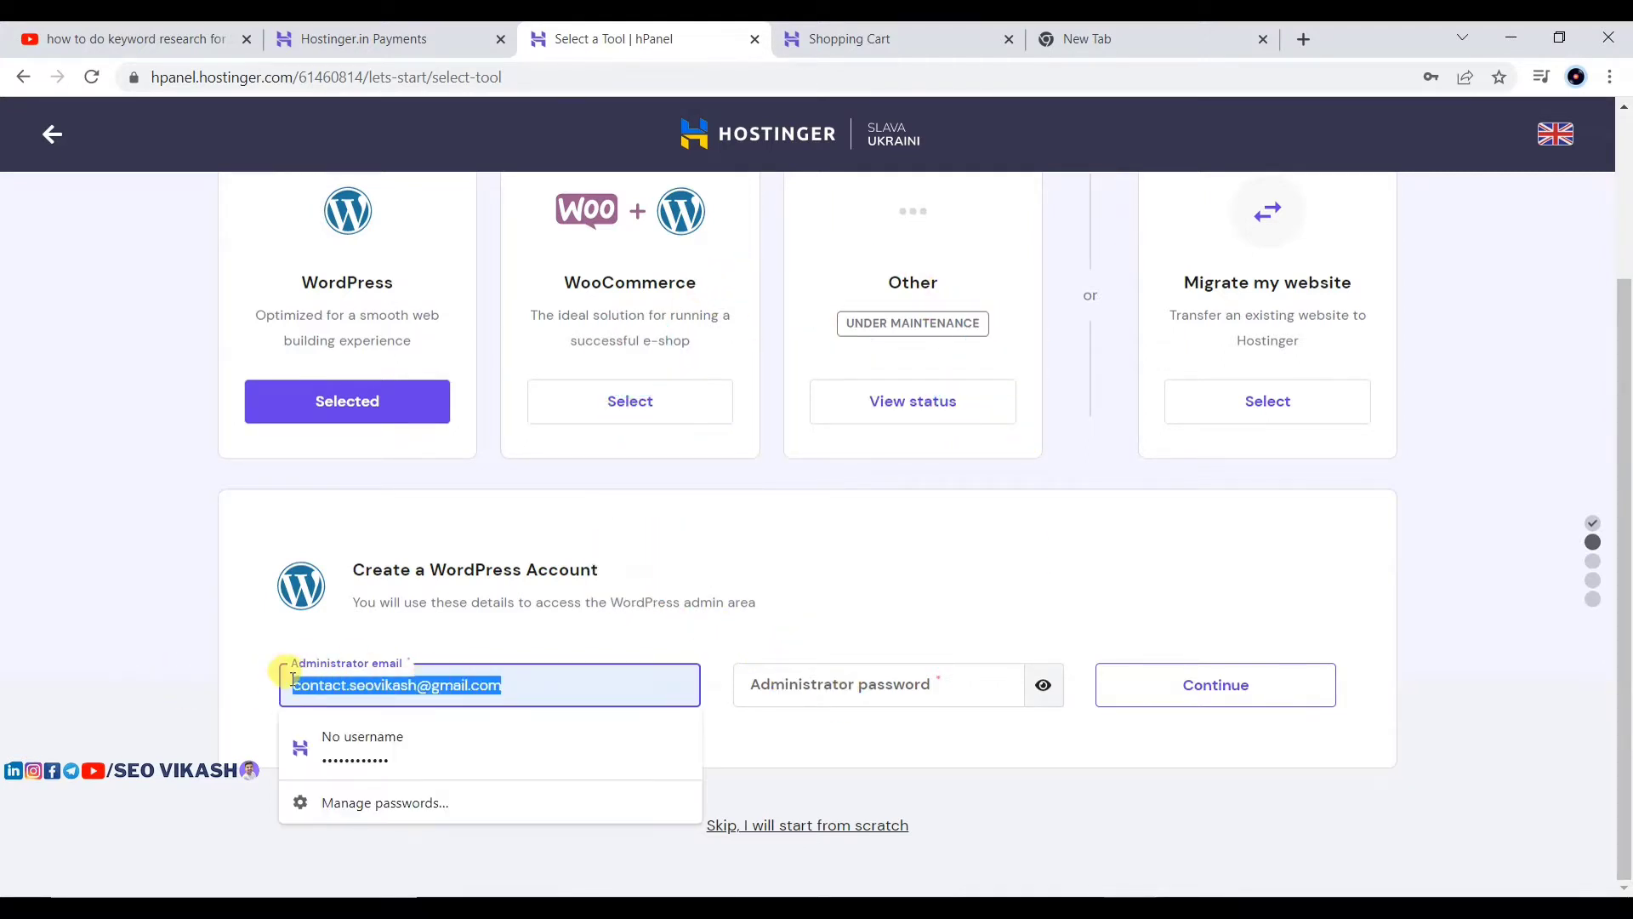
{"action": "left_click", "coordinate": [293, 679]}
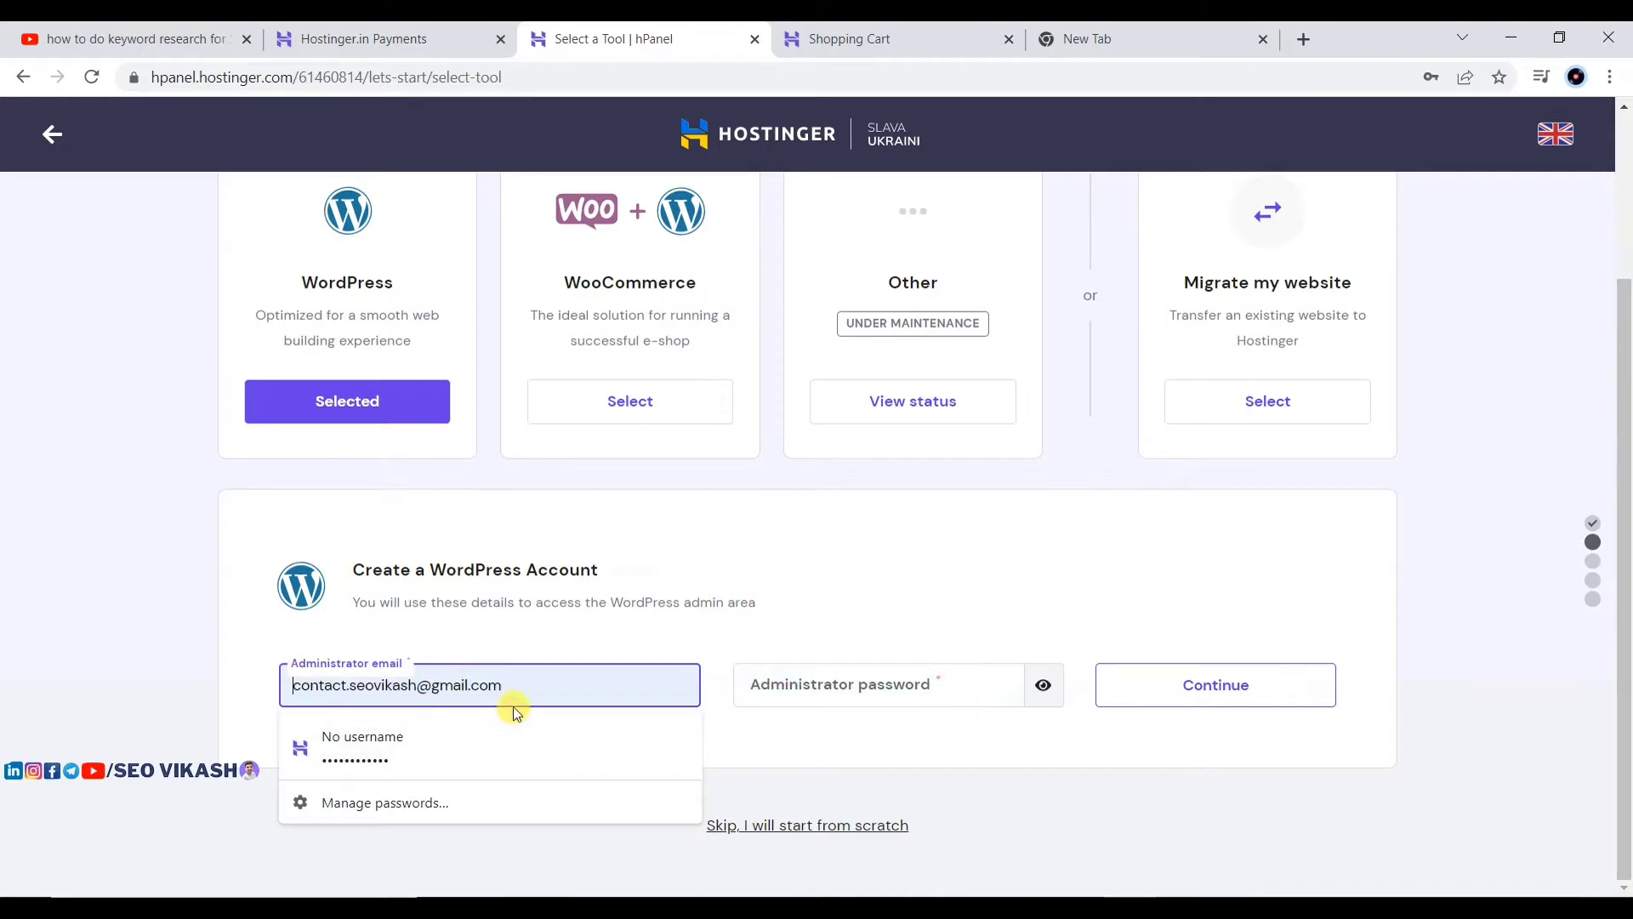
{"action": "left_click", "coordinate": [604, 595]}
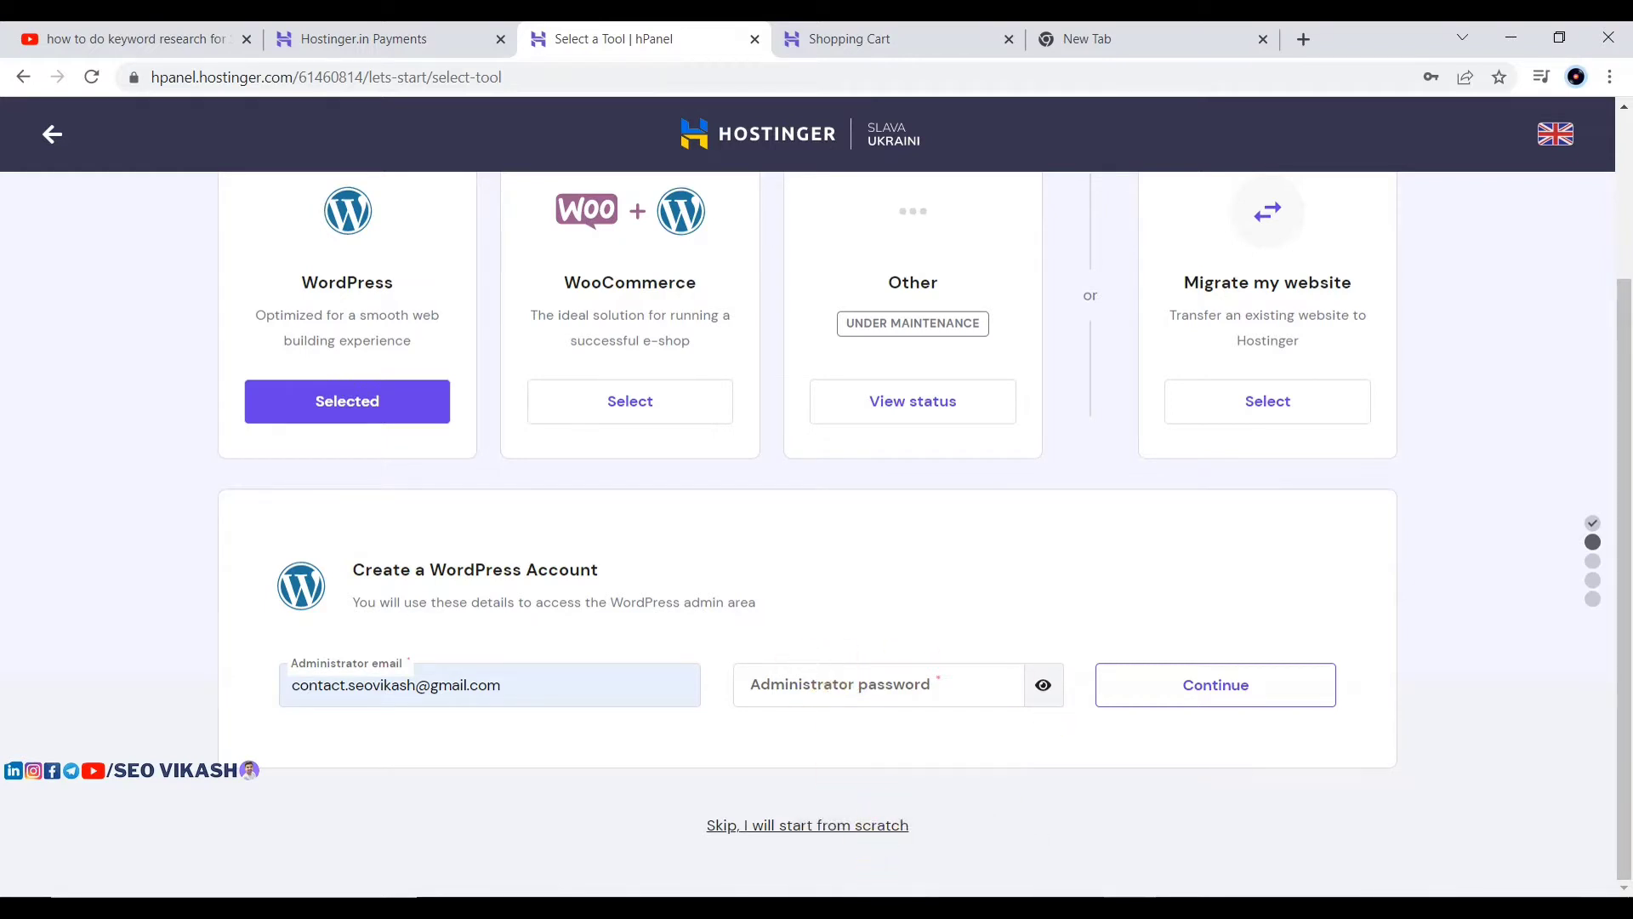
{"action": "left_click", "coordinate": [1096, 854]}
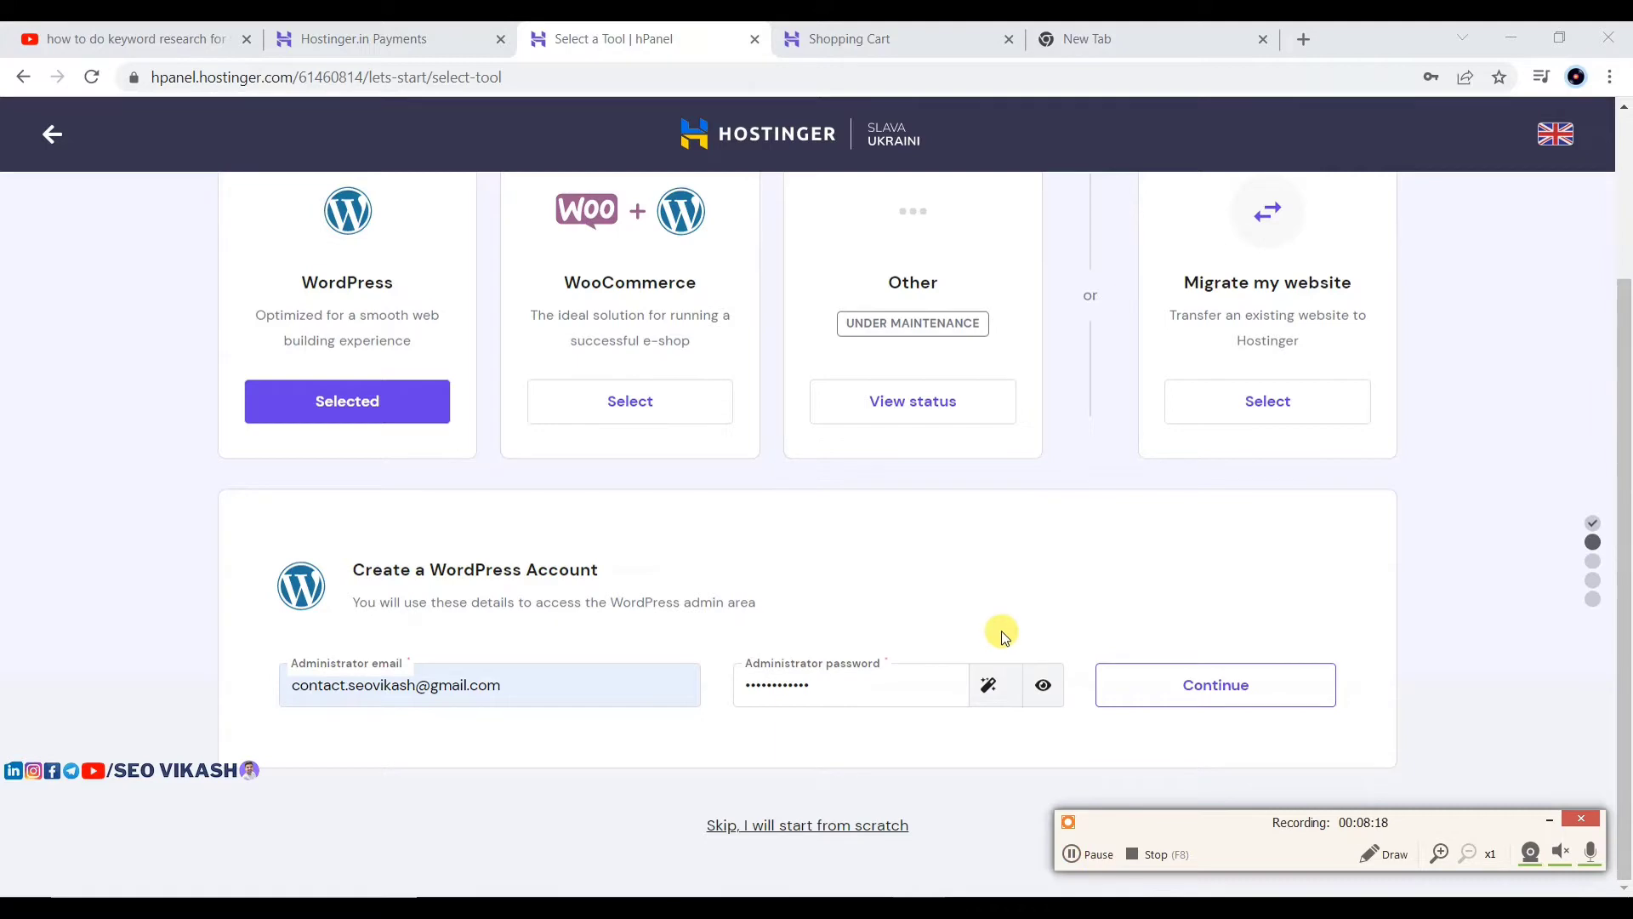
{"action": "left_click", "coordinate": [1226, 683]}
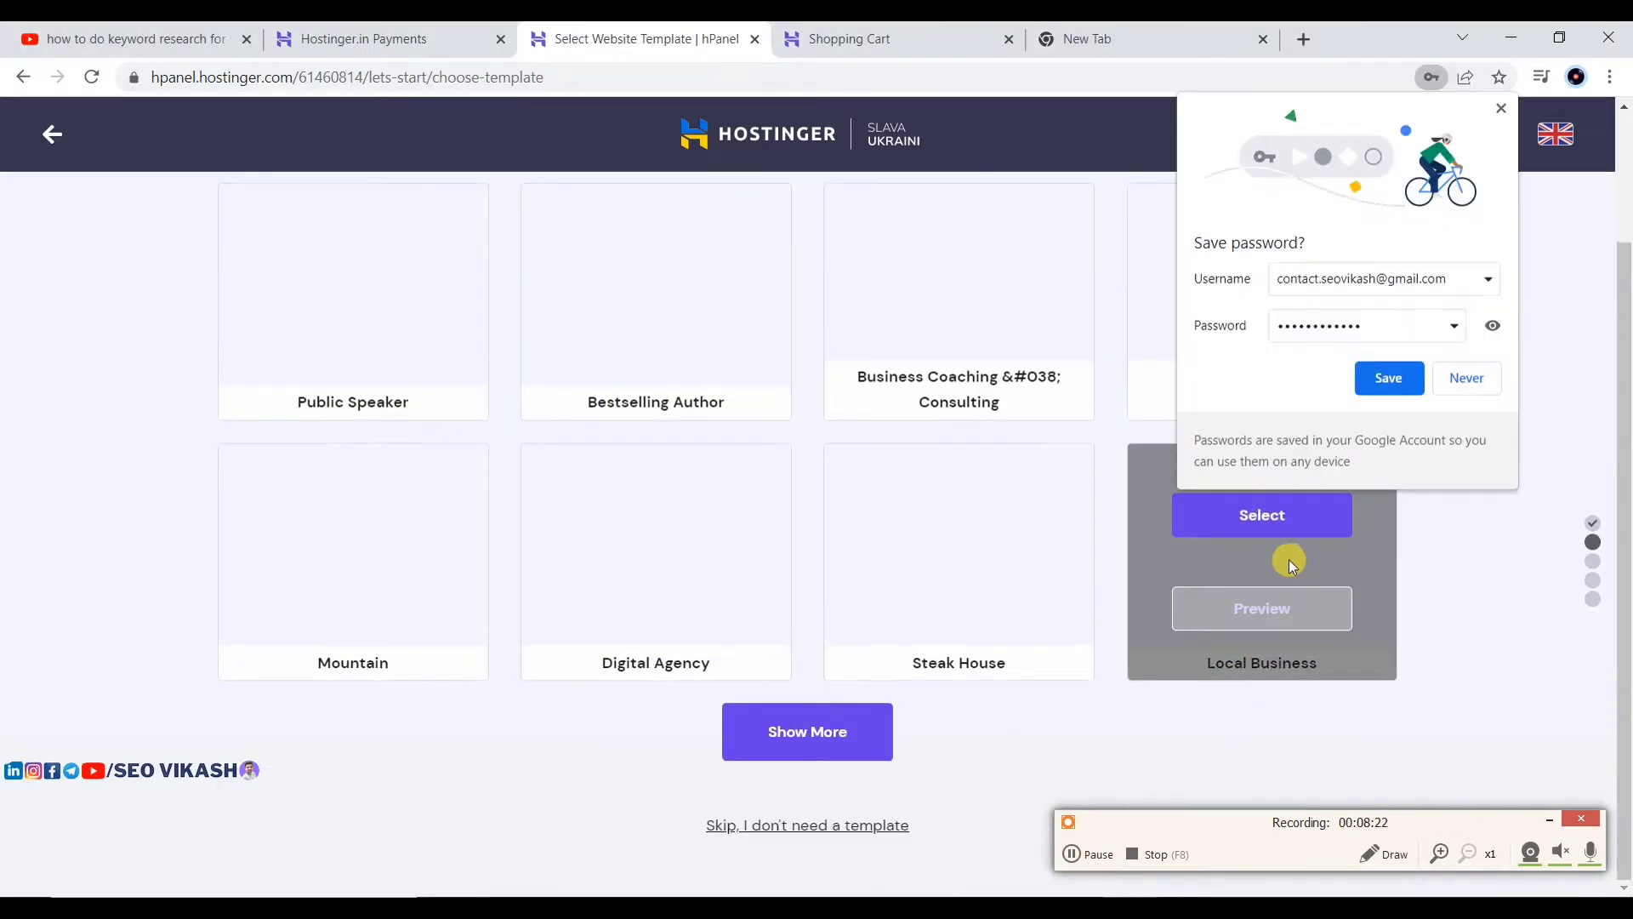
Step: Save the admin login in Chrome and look through the website templates
{"action": "left_click", "coordinate": [1415, 381]}
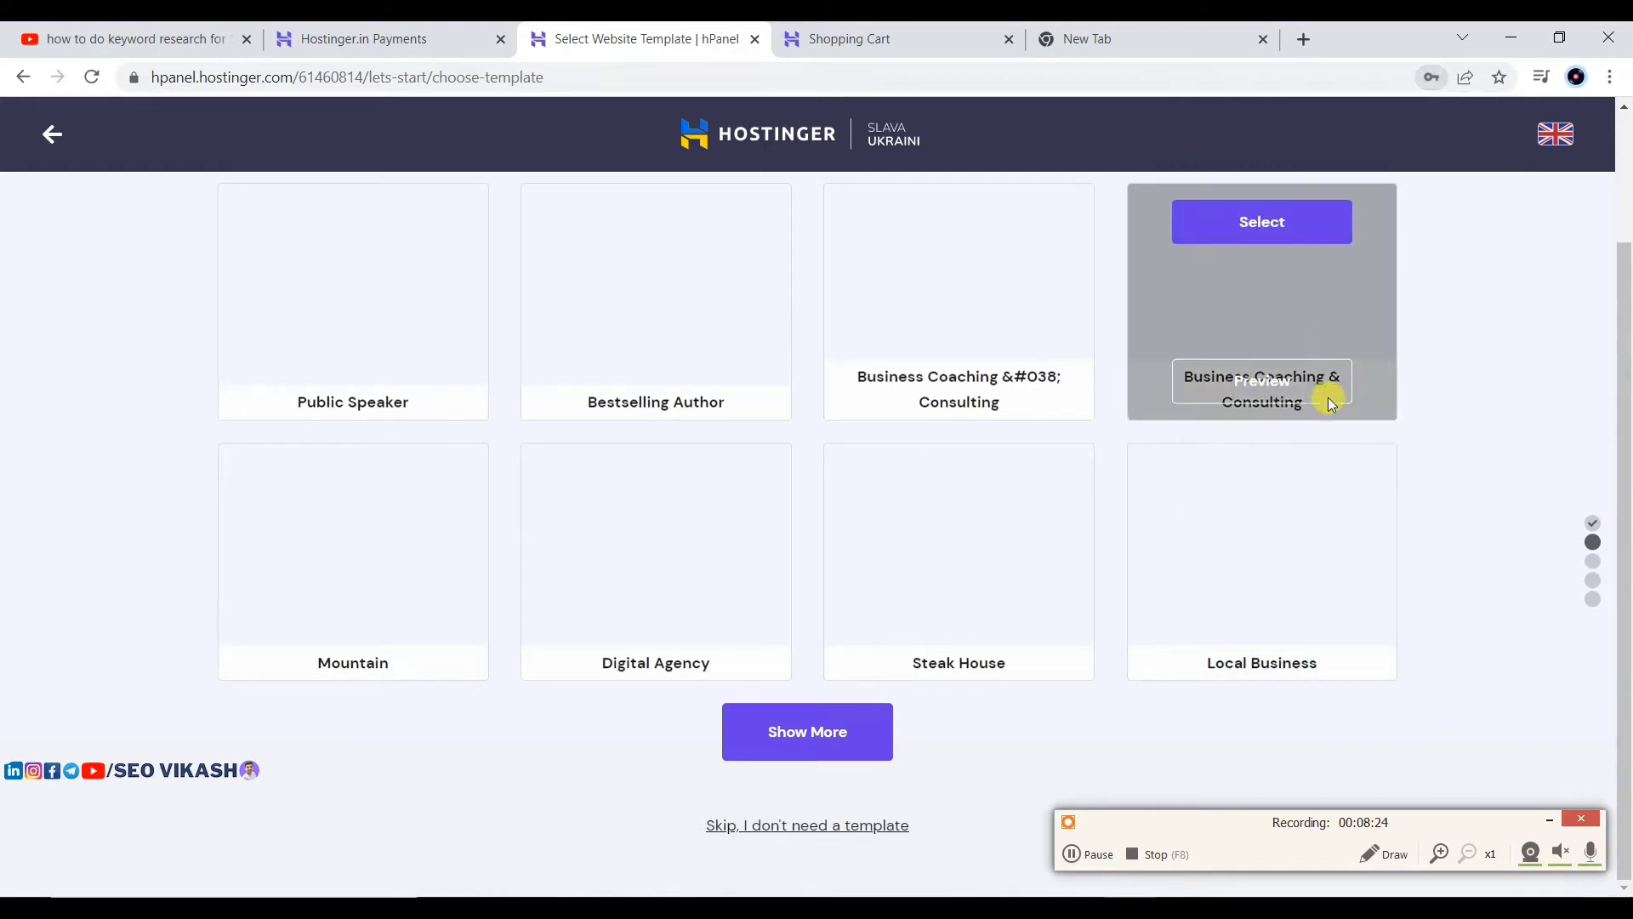
{"action": "scroll", "coordinate": [1179, 461], "scroll_direction": "up", "scroll_amount": 2}
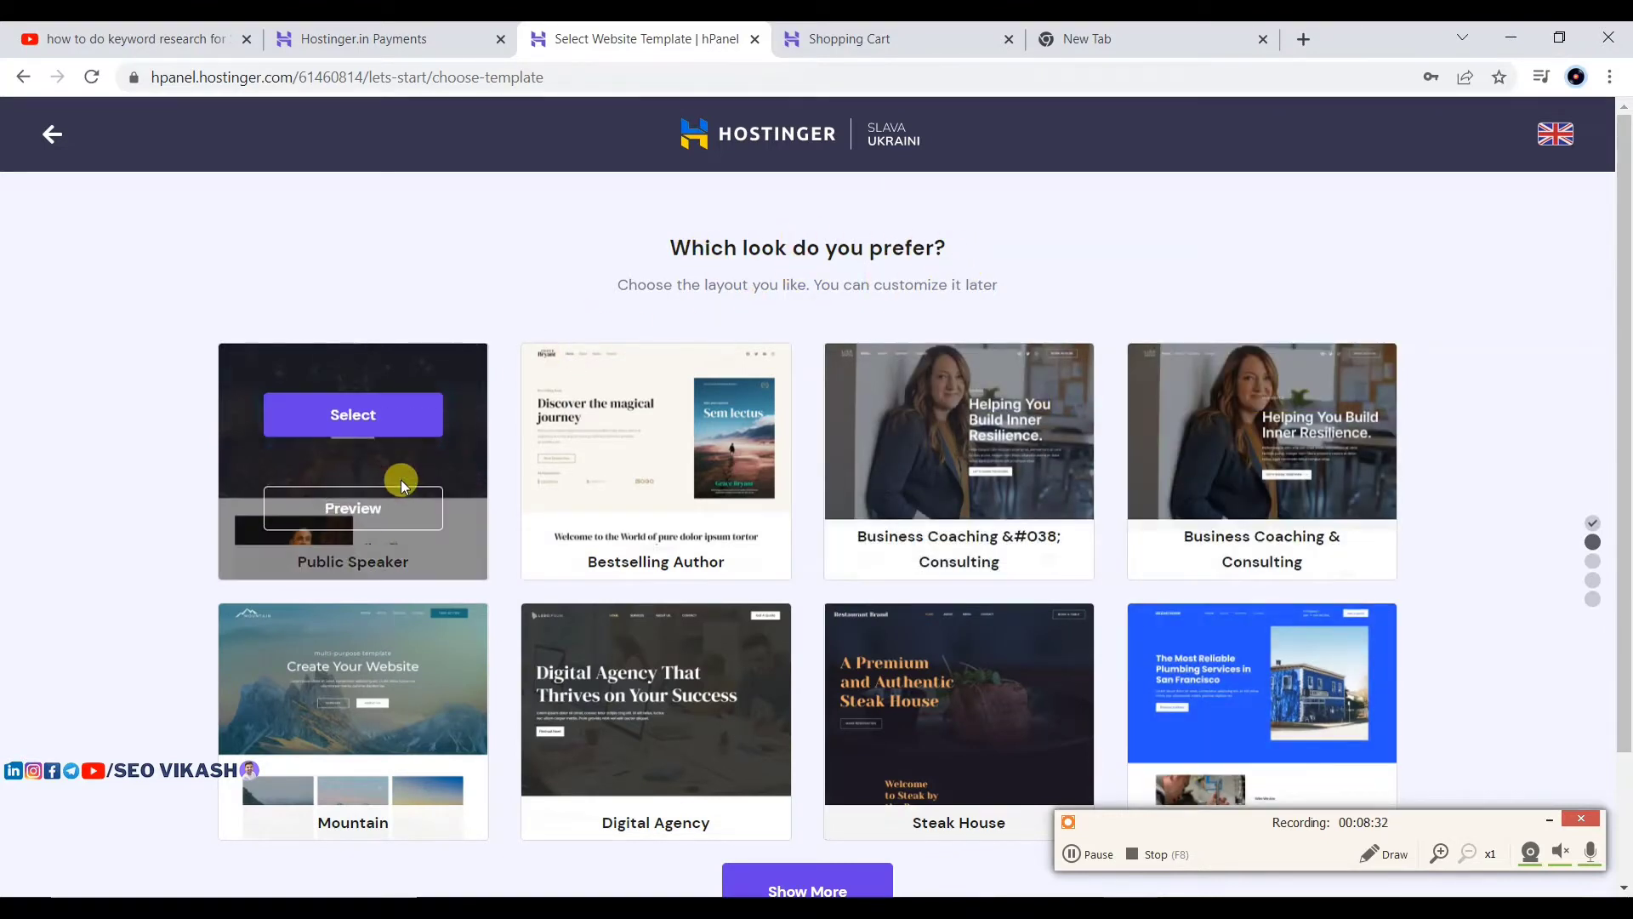
{"action": "scroll", "coordinate": [401, 476], "scroll_direction": "down", "scroll_amount": 1}
{"action": "scroll", "coordinate": [1223, 412], "scroll_direction": "down", "scroll_amount": 1}
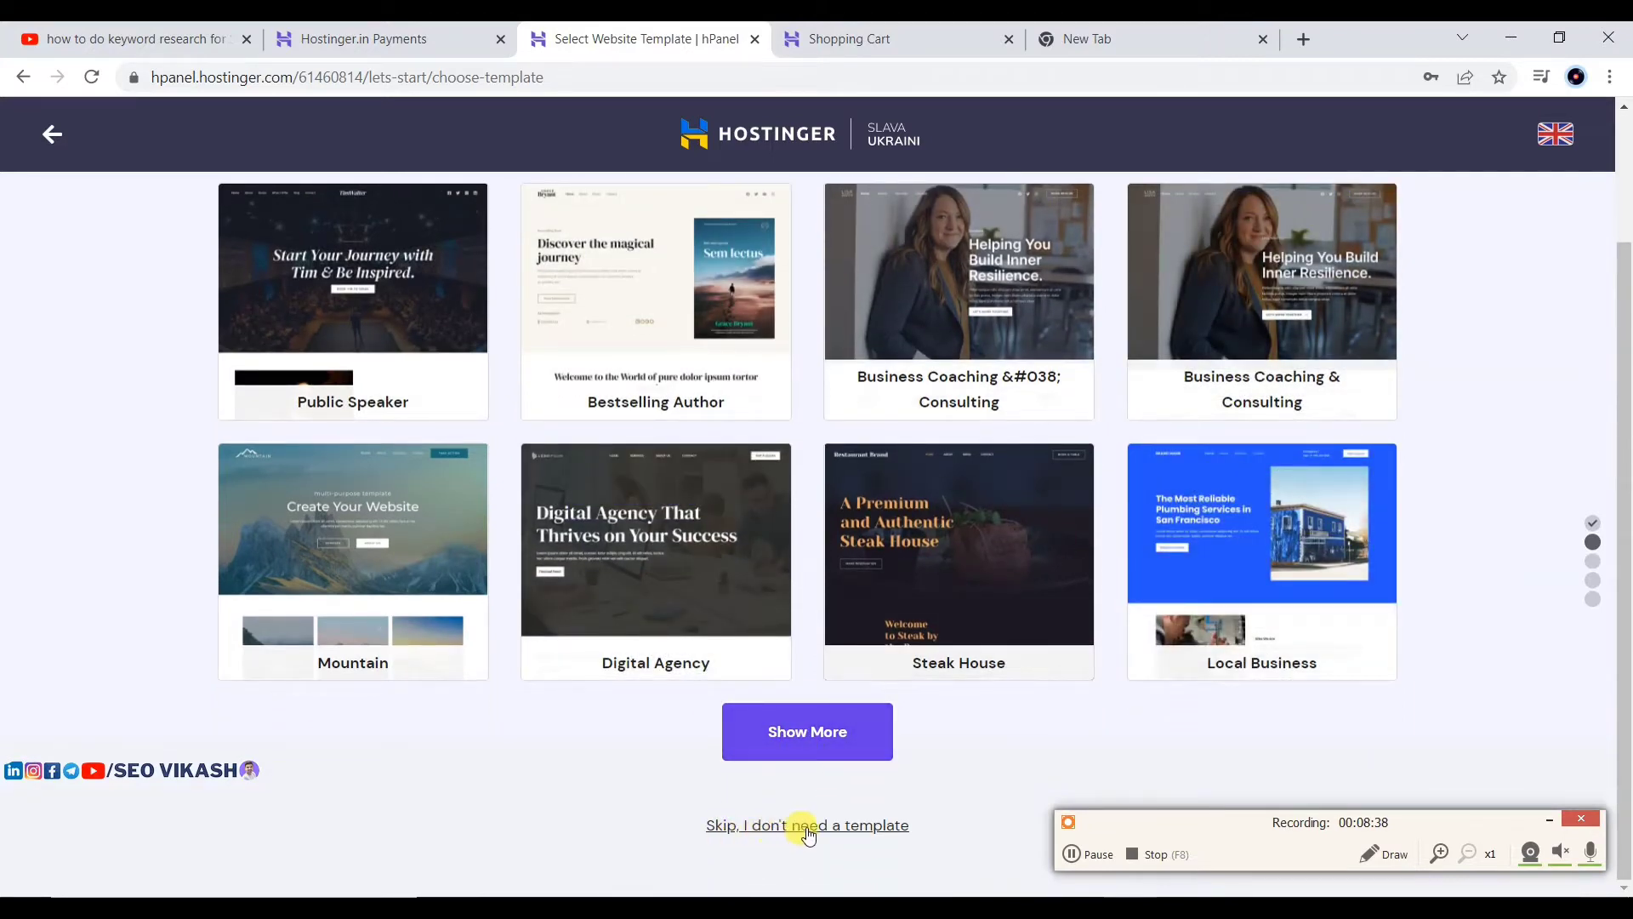
Step: Skip the template choice with 'Skip, I don't need a template'
{"action": "left_click", "coordinate": [1442, 853]}
{"action": "left_click", "coordinate": [1548, 824]}
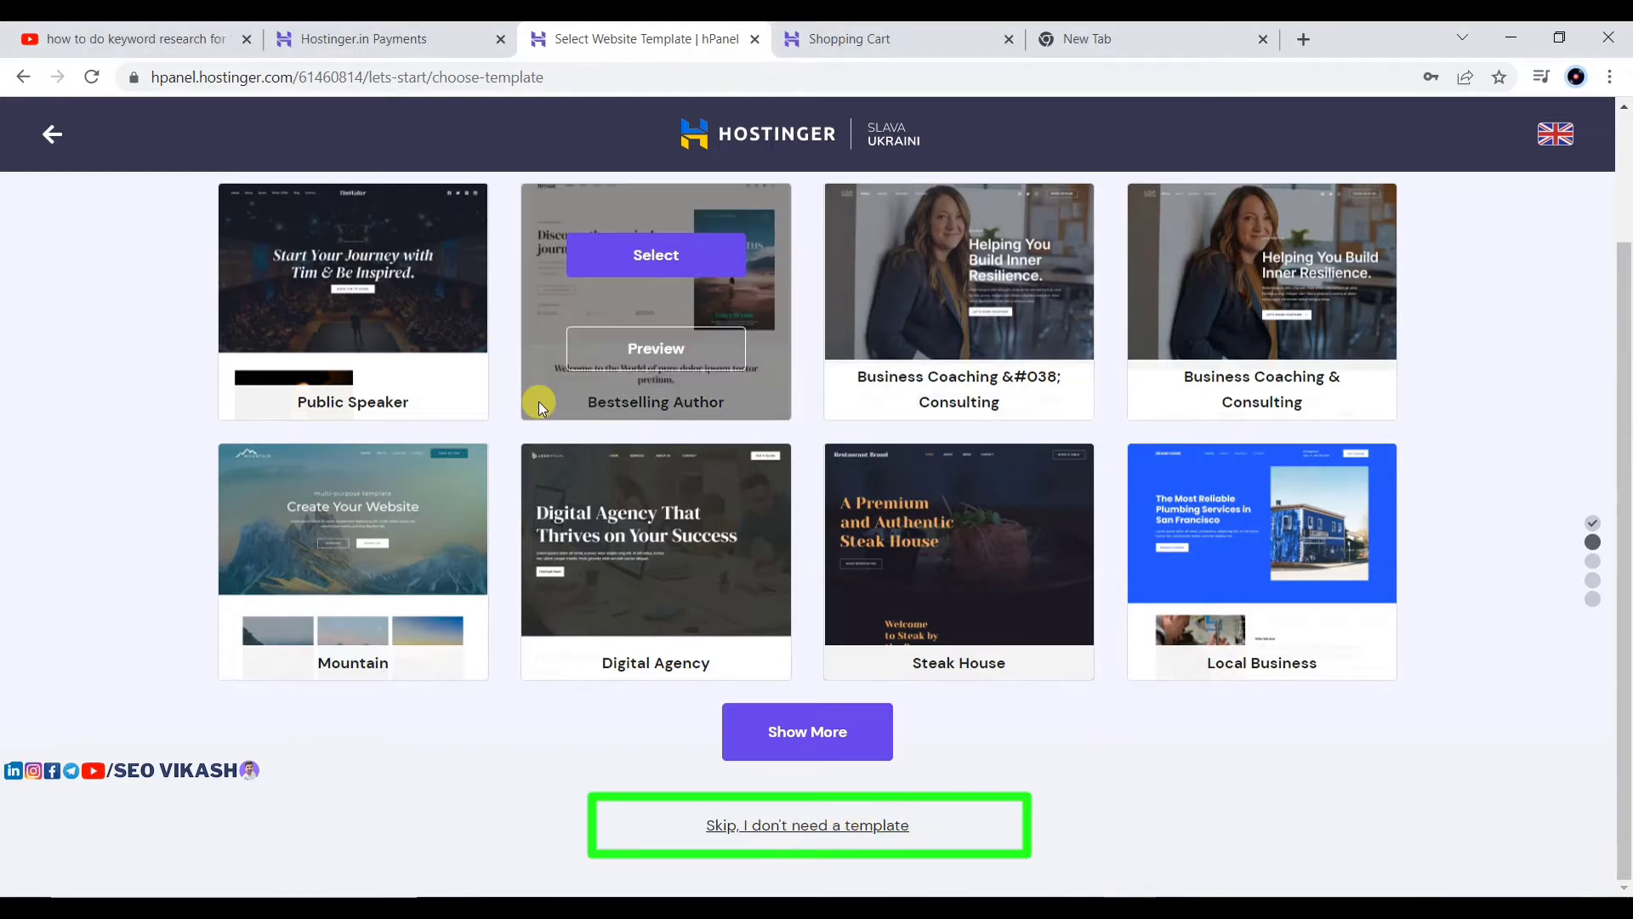
{"action": "scroll", "coordinate": [544, 391], "scroll_direction": "up", "scroll_amount": 2}
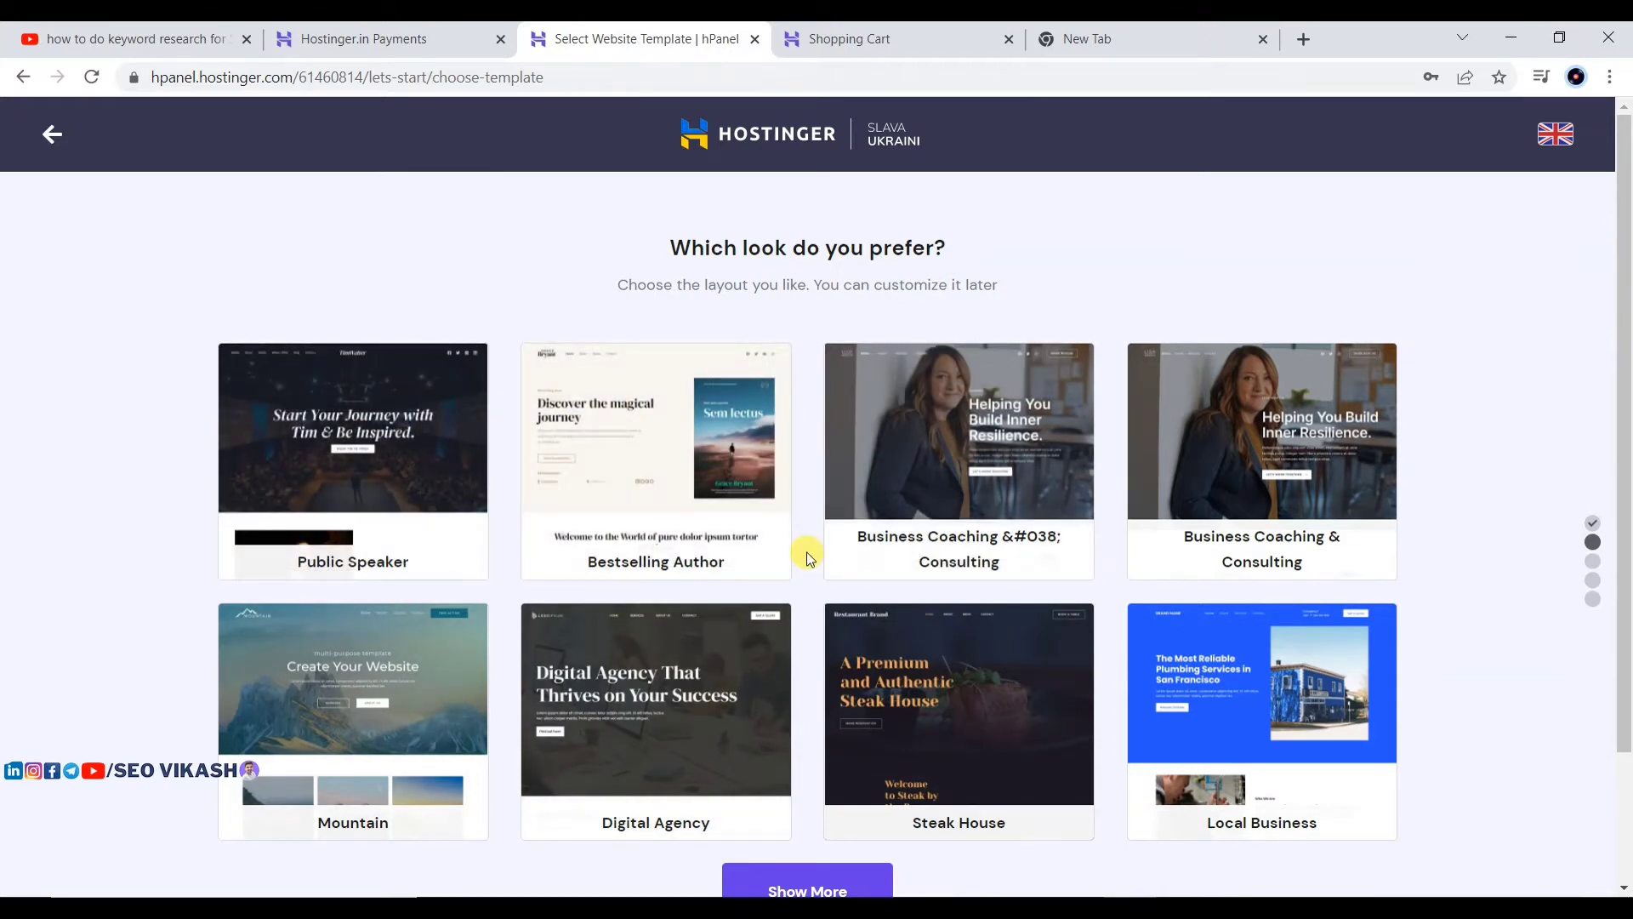
{"action": "scroll", "coordinate": [829, 375], "scroll_direction": "down", "scroll_amount": 2}
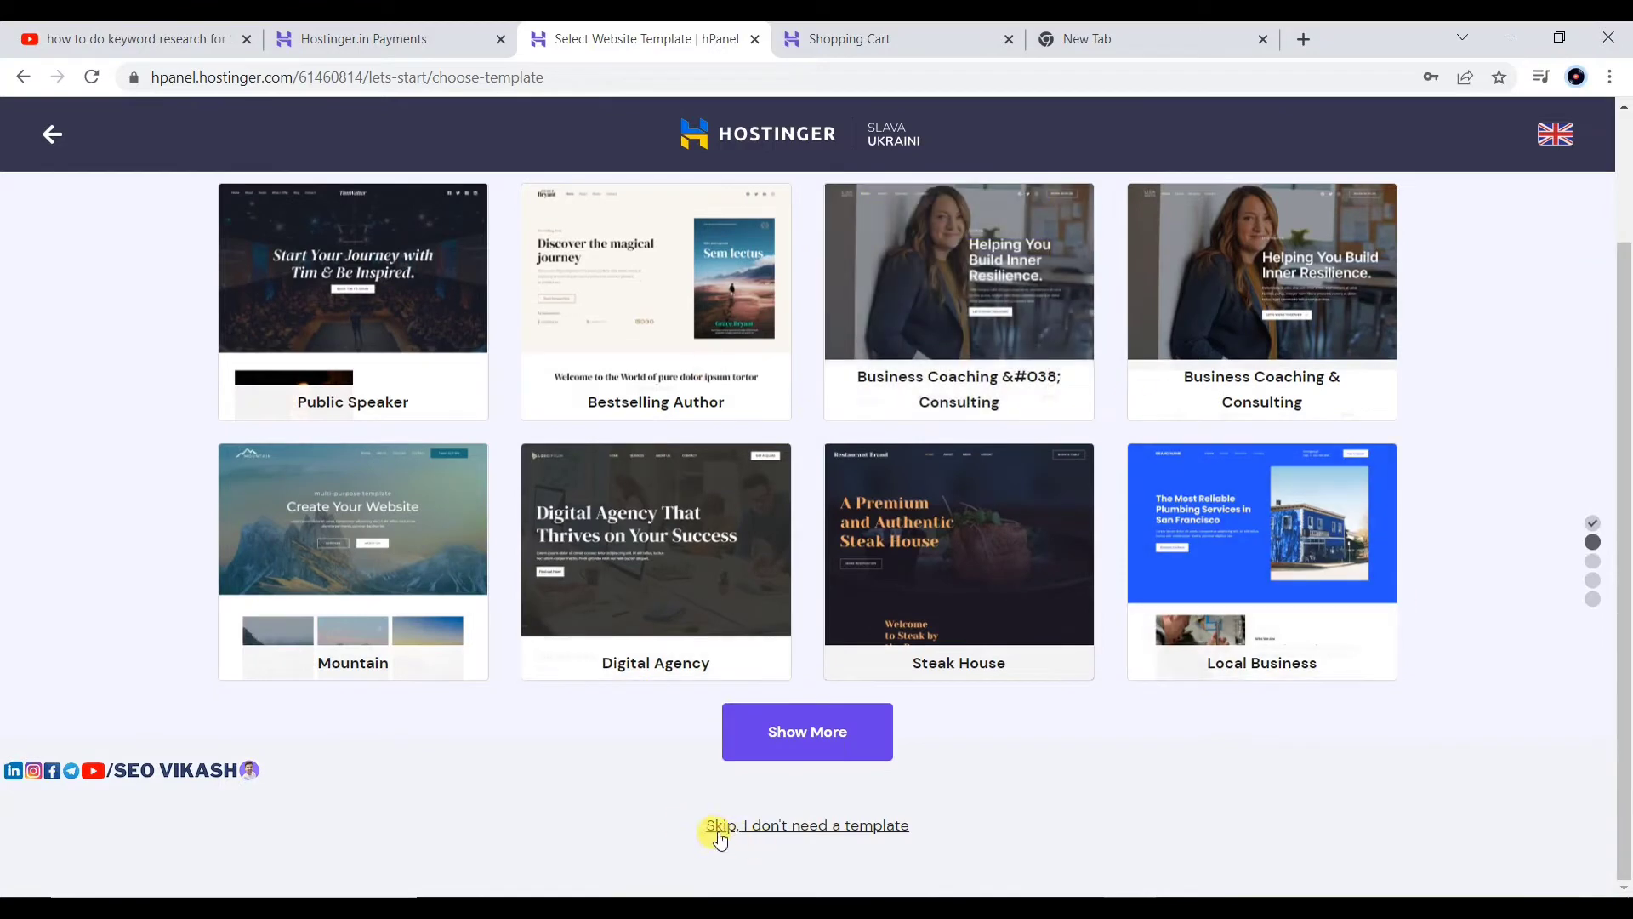
{"action": "left_click", "coordinate": [794, 825]}
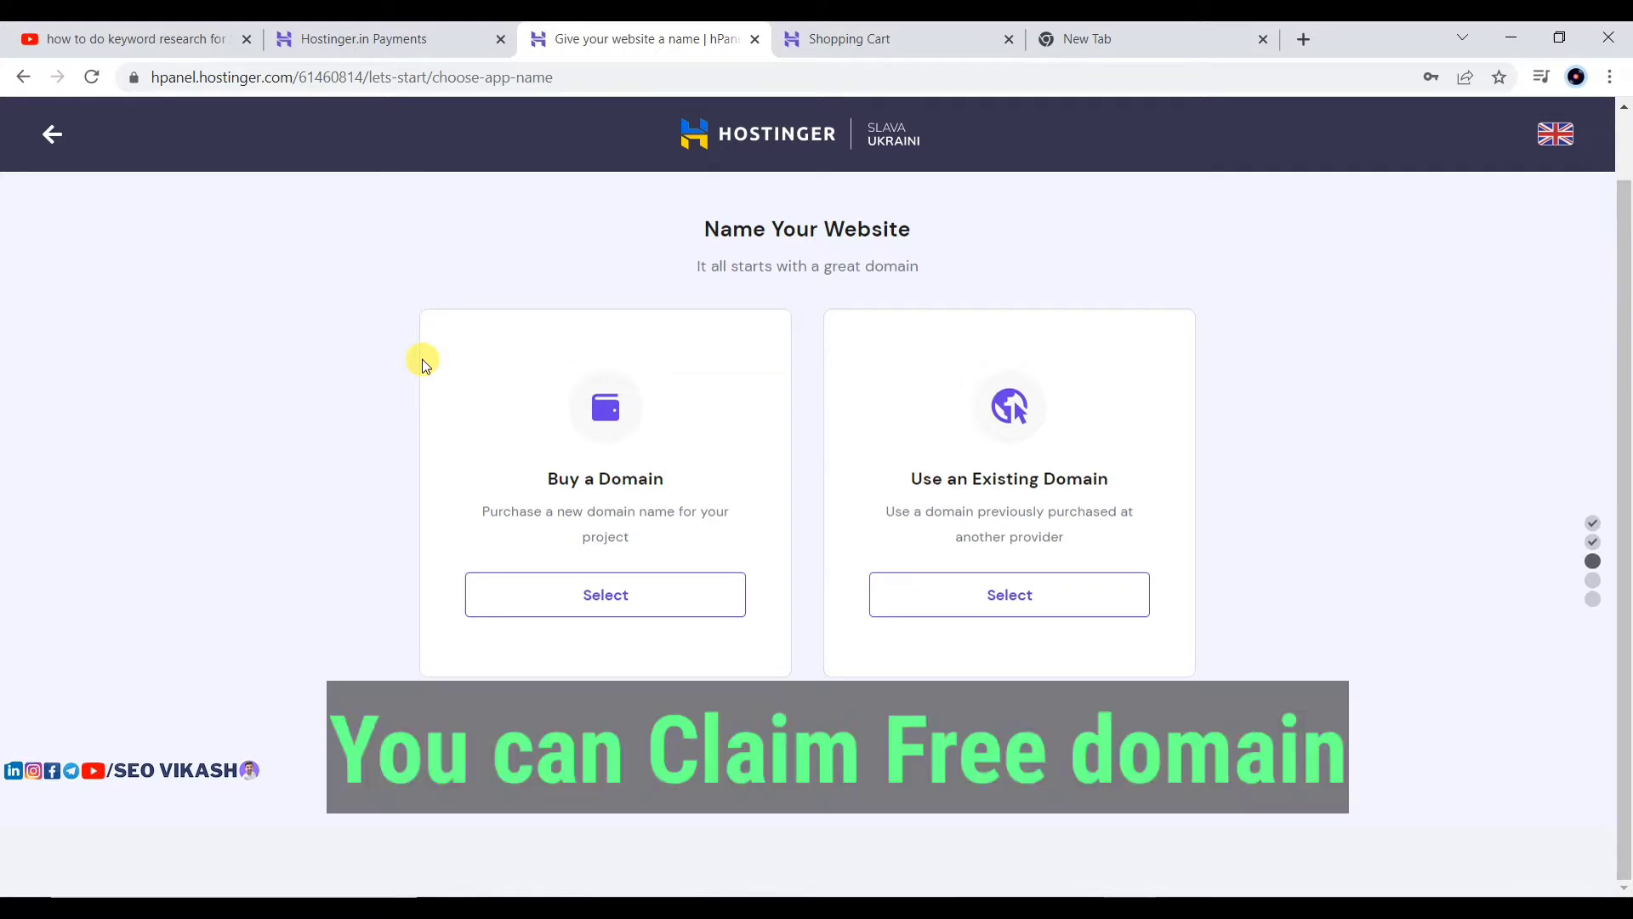
Step: Choose Buy a Domain and search whether learnseobyvikash is available
{"action": "left_click", "coordinate": [595, 594]}
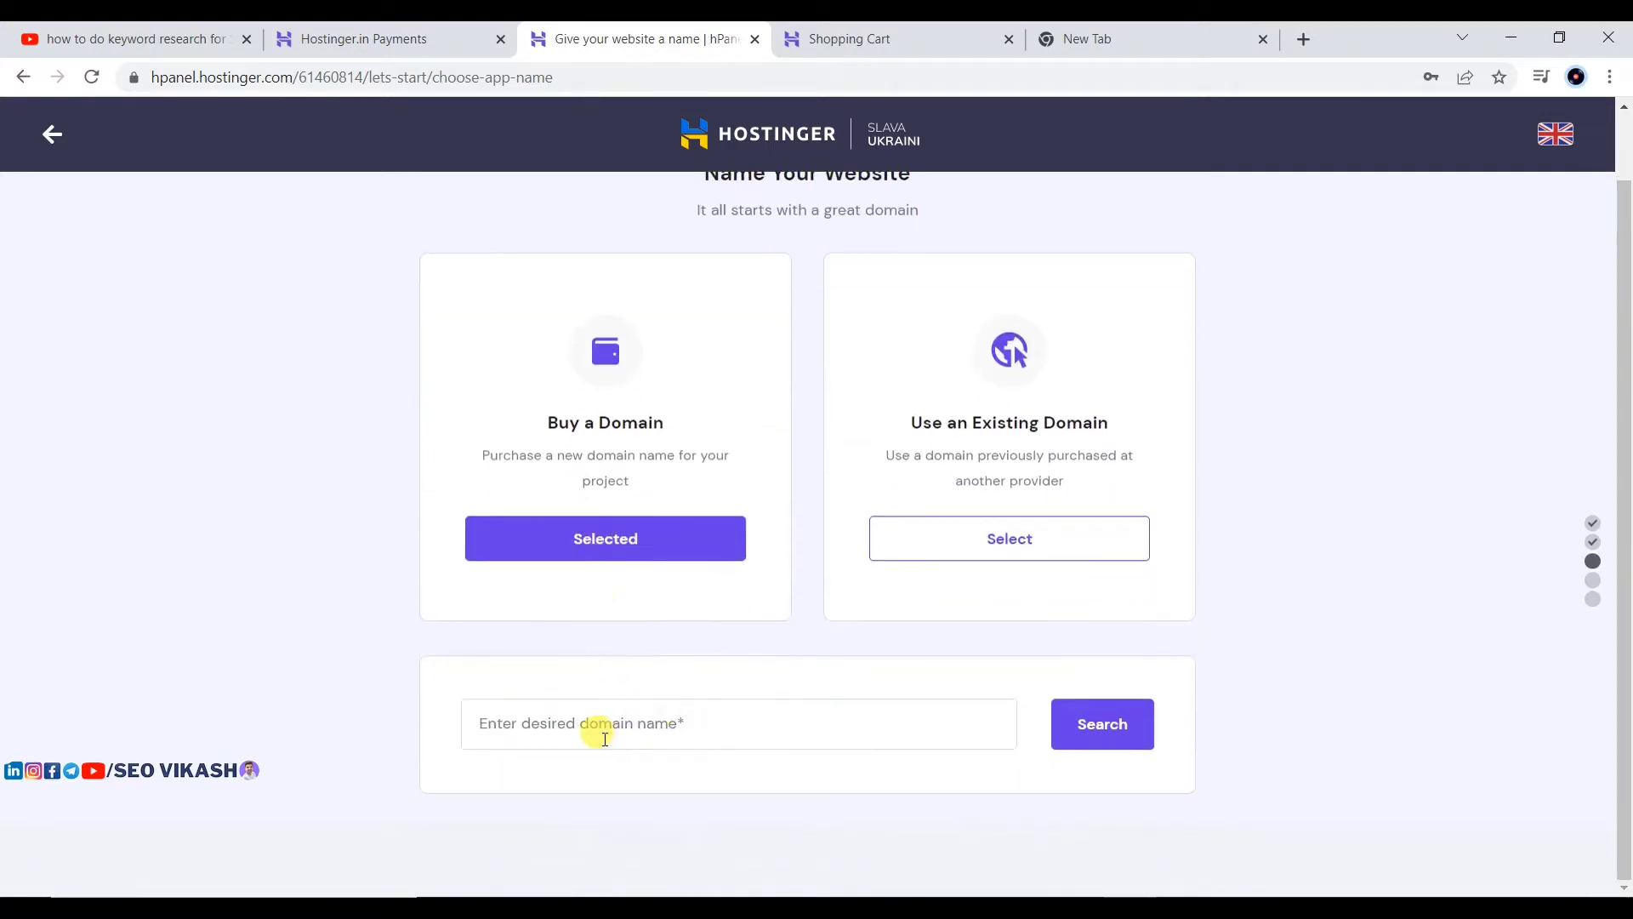
{"action": "left_click", "coordinate": [587, 727]}
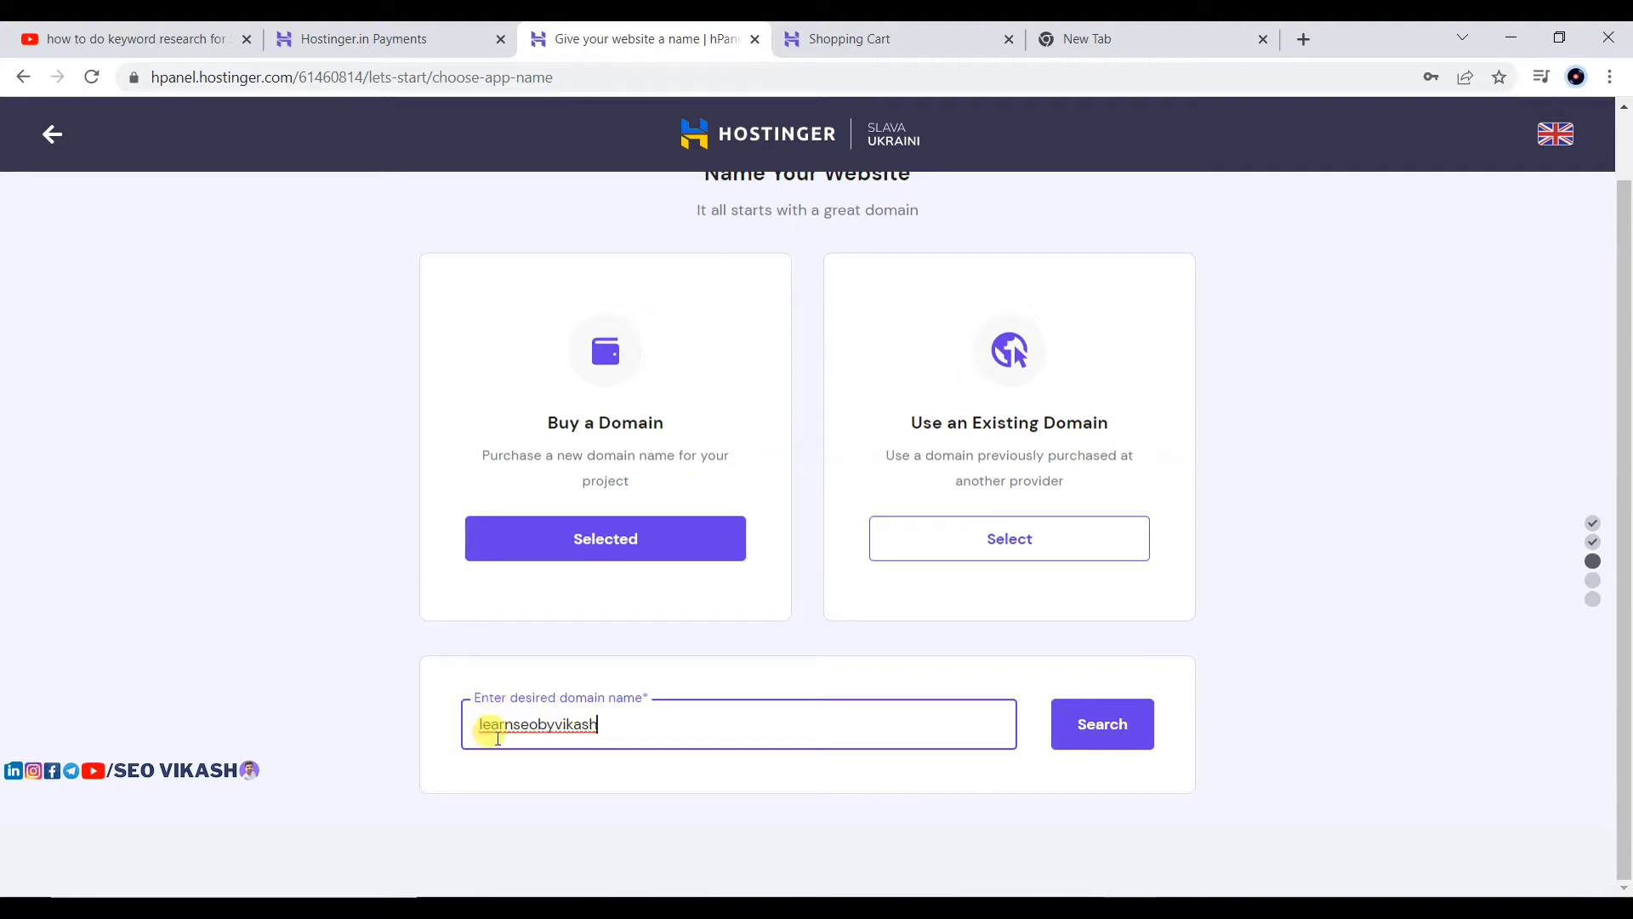
{"action": "left_click", "coordinate": [1070, 725]}
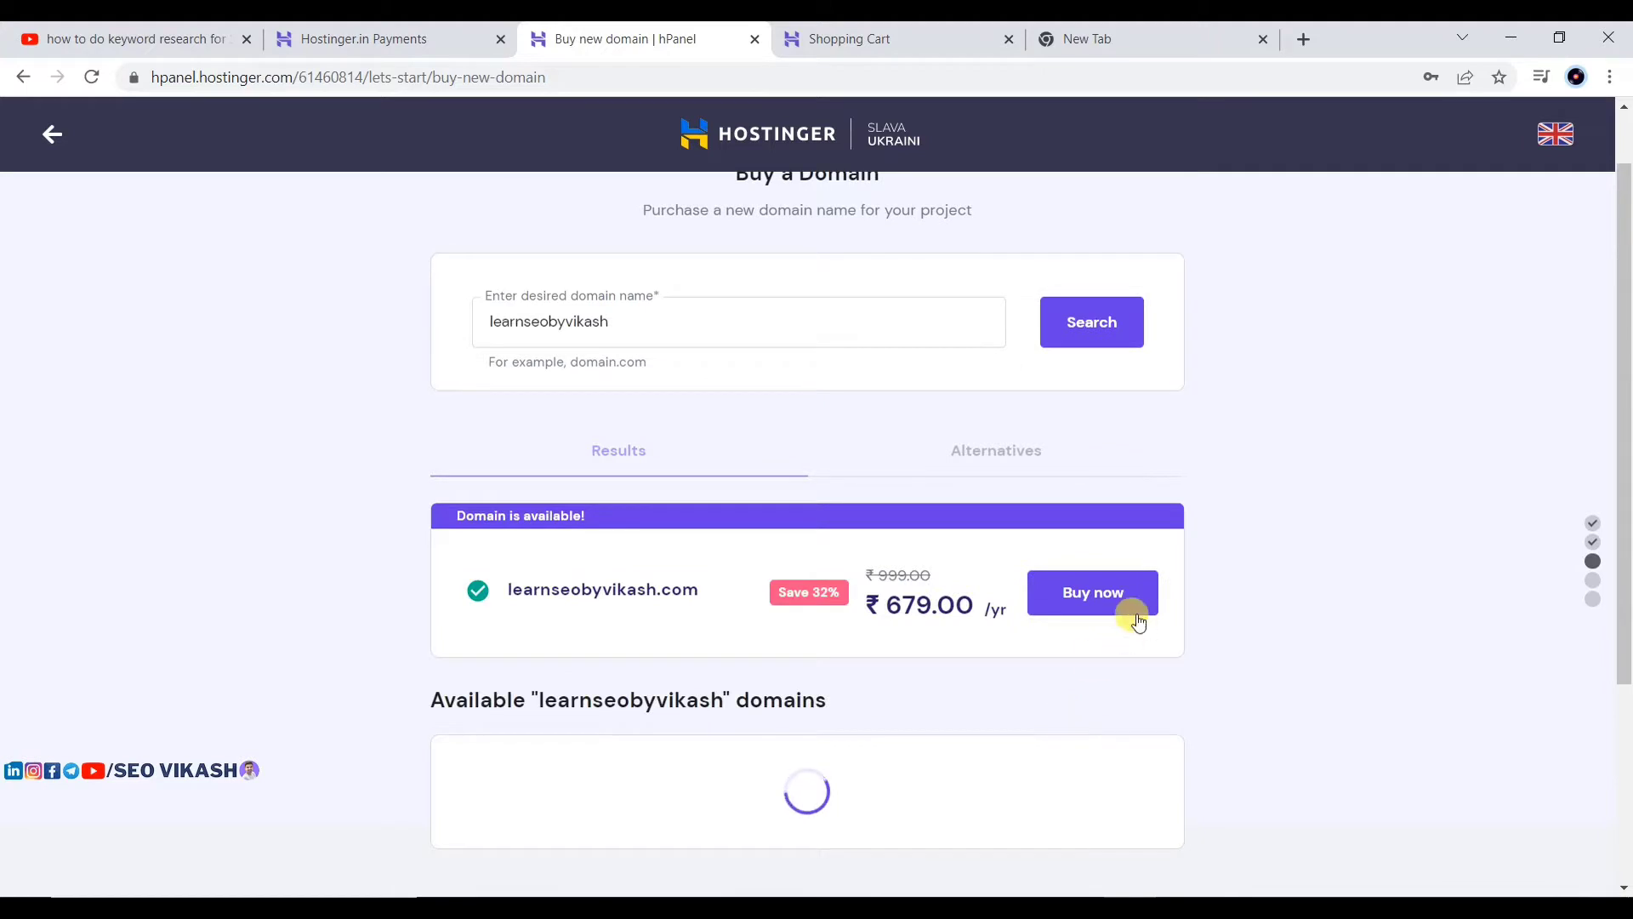
{"action": "scroll", "coordinate": [853, 594], "scroll_direction": "down", "scroll_amount": 3}
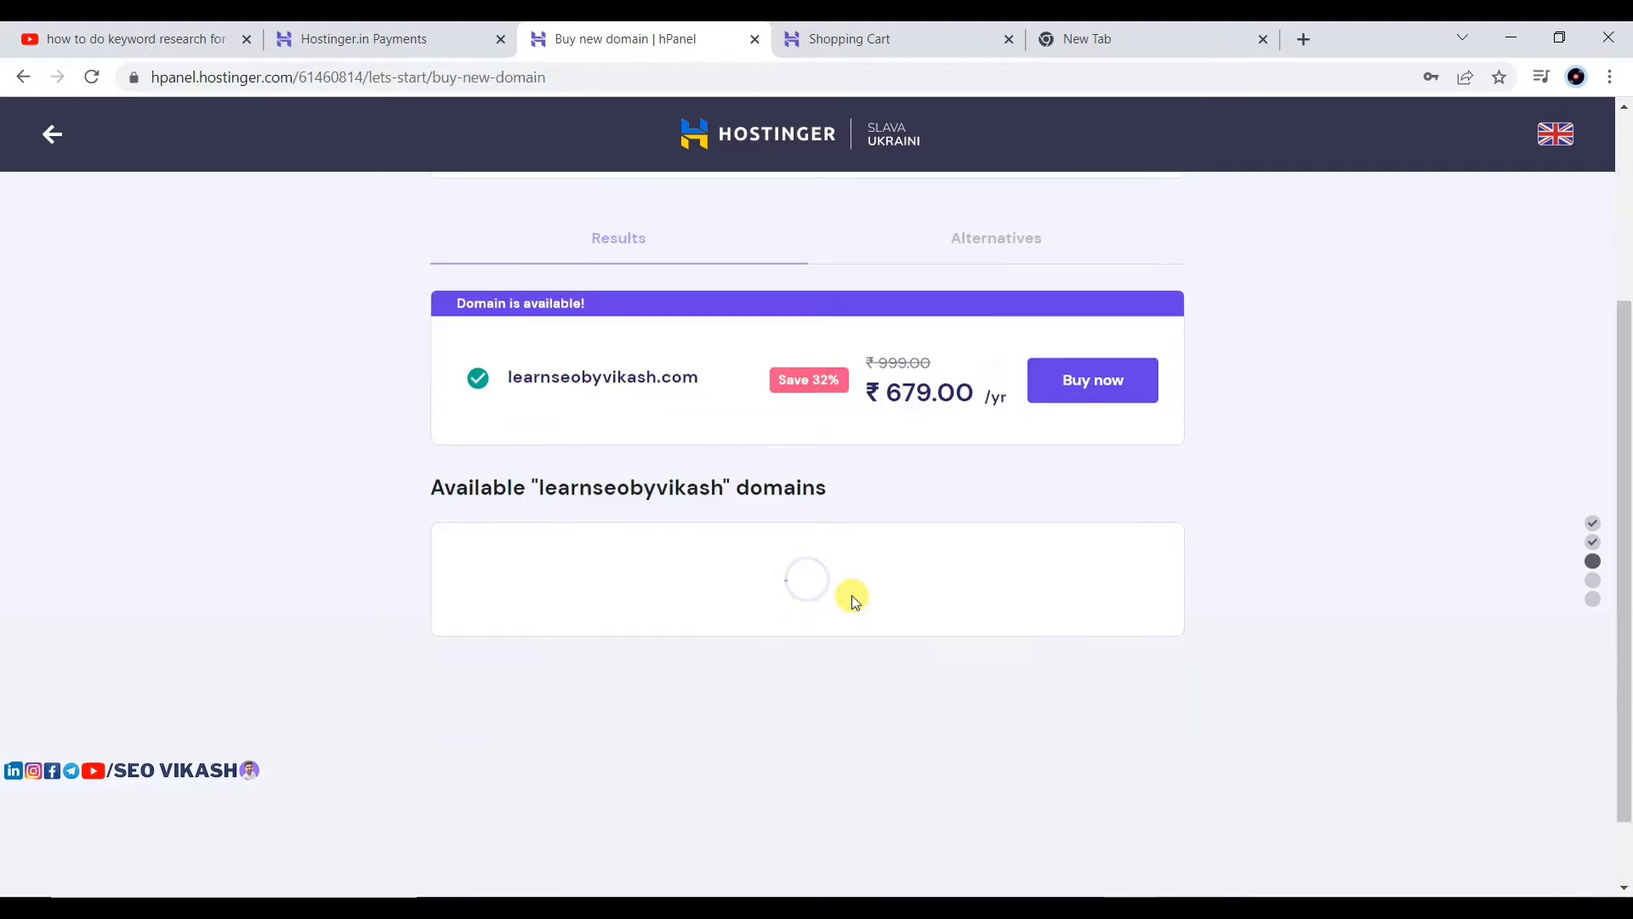
{"action": "scroll", "coordinate": [848, 553], "scroll_direction": "up", "scroll_amount": 2}
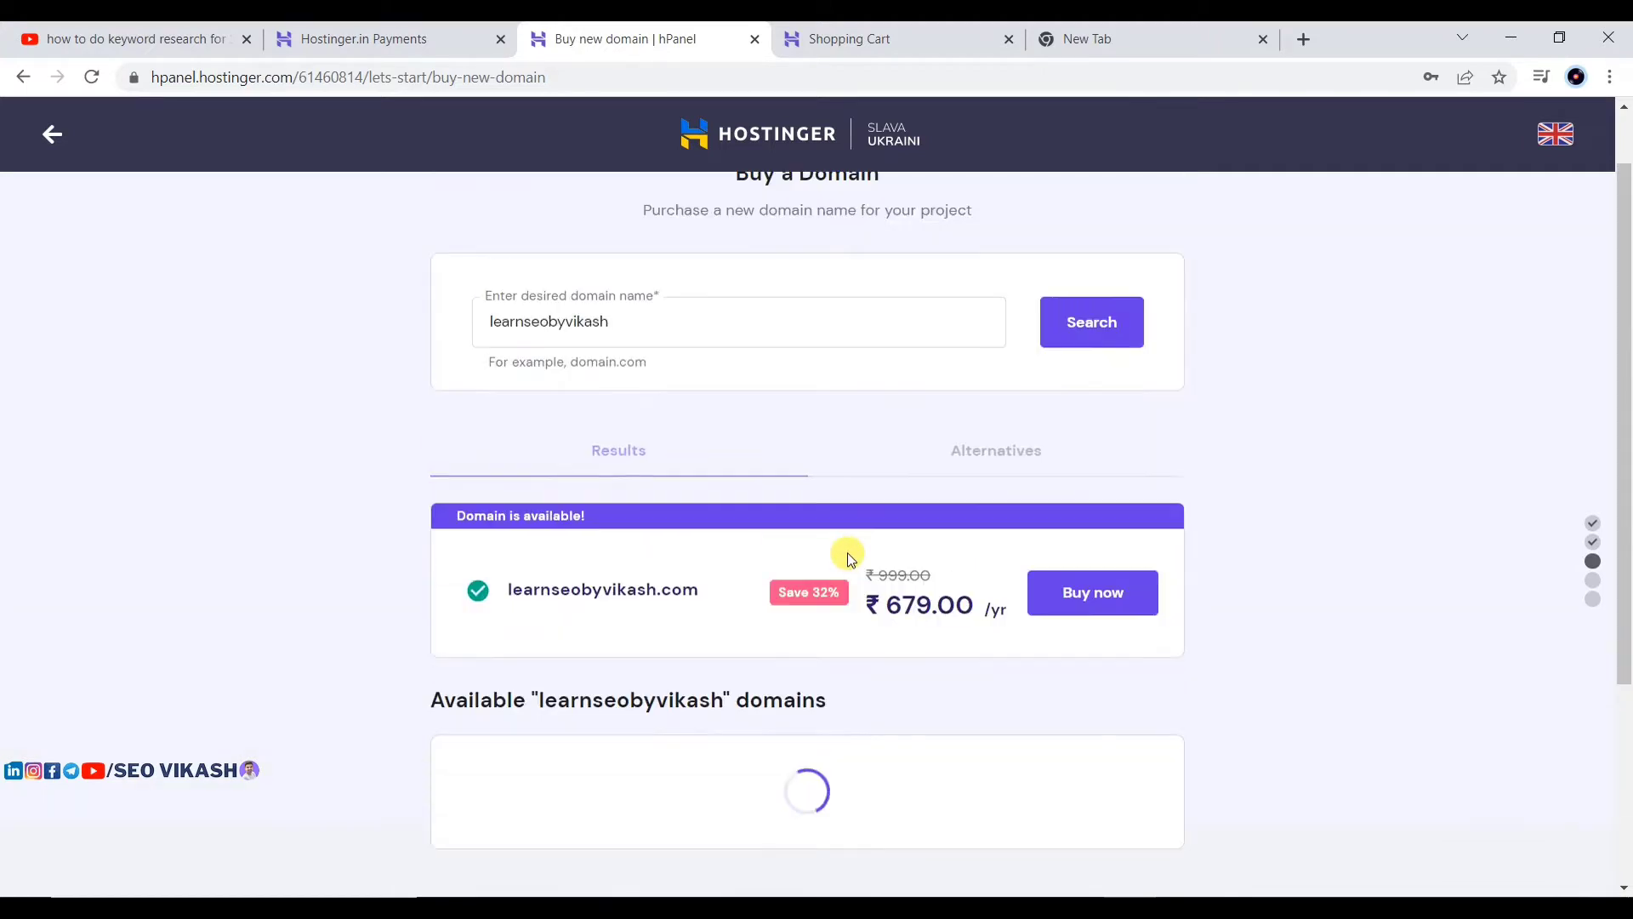
{"action": "scroll", "coordinate": [848, 554], "scroll_direction": "down", "scroll_amount": 3}
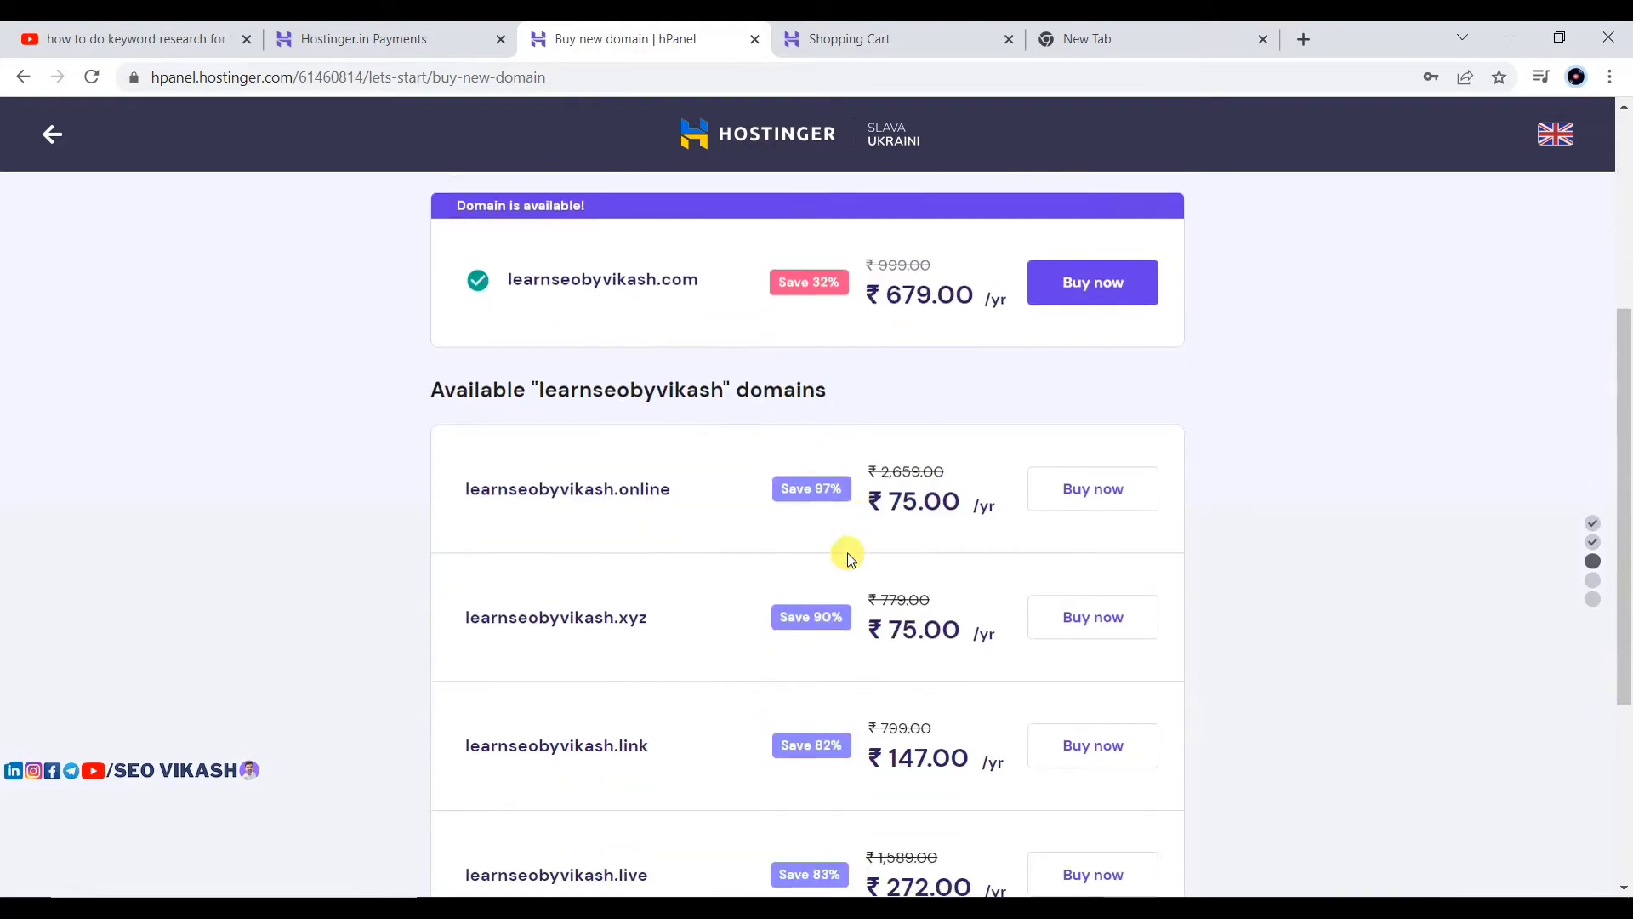
{"action": "scroll", "coordinate": [1199, 345], "scroll_direction": "up", "scroll_amount": 5}
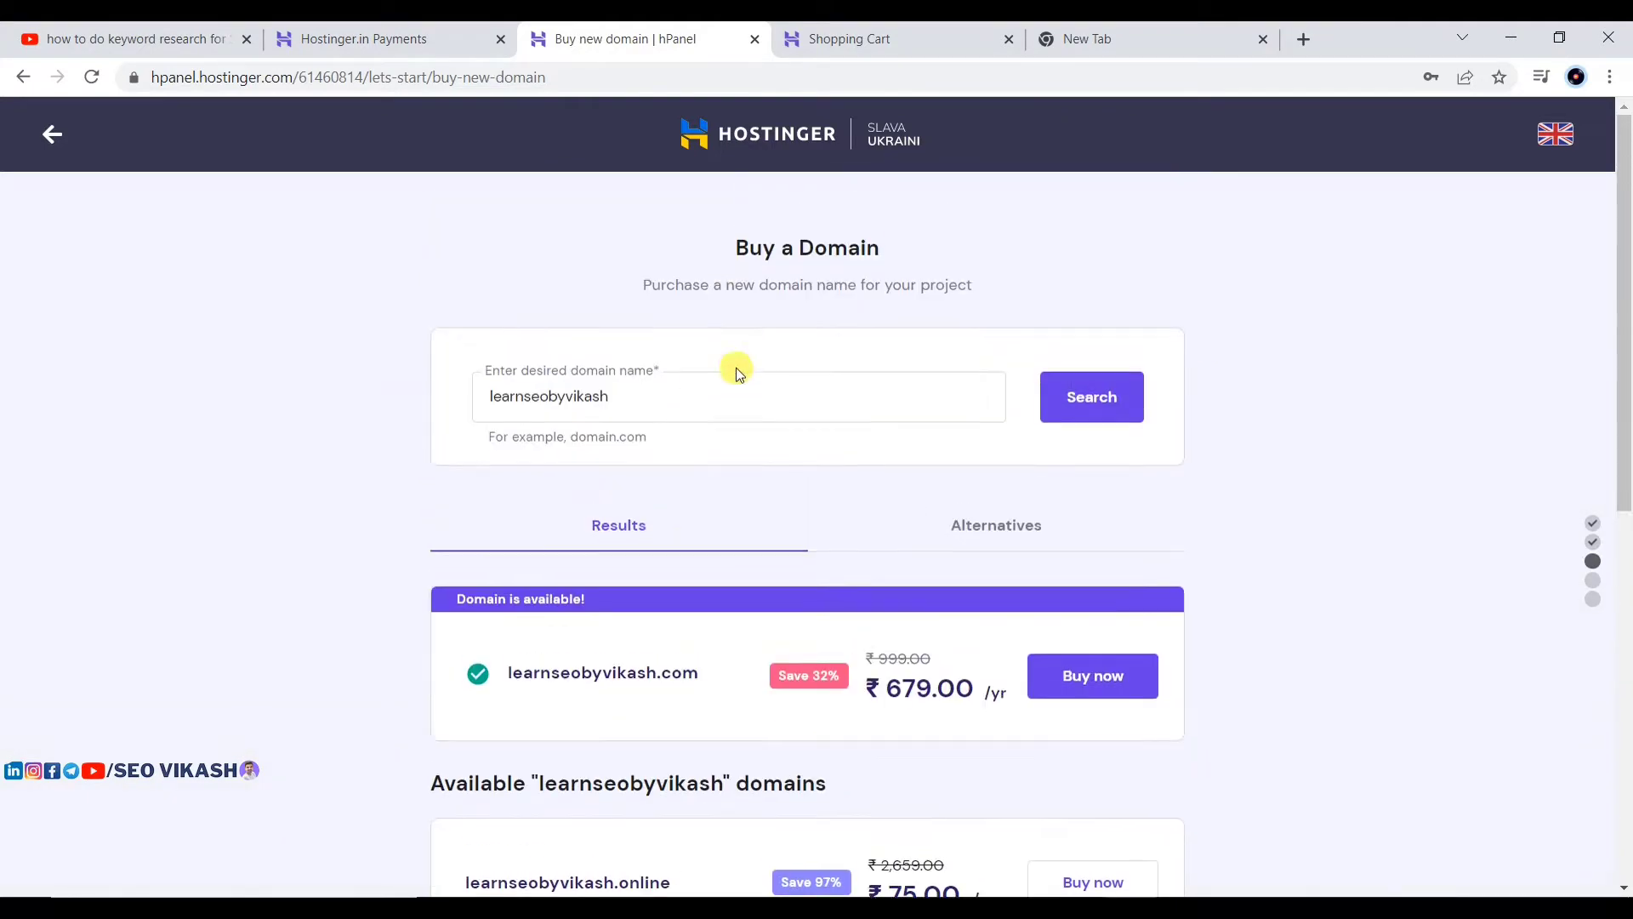
{"action": "double_click", "coordinate": [649, 394]}
{"action": "left_click", "coordinate": [364, 376]}
{"action": "left_click_drag", "start_coordinate": [637, 398], "coordinate": [465, 410]}
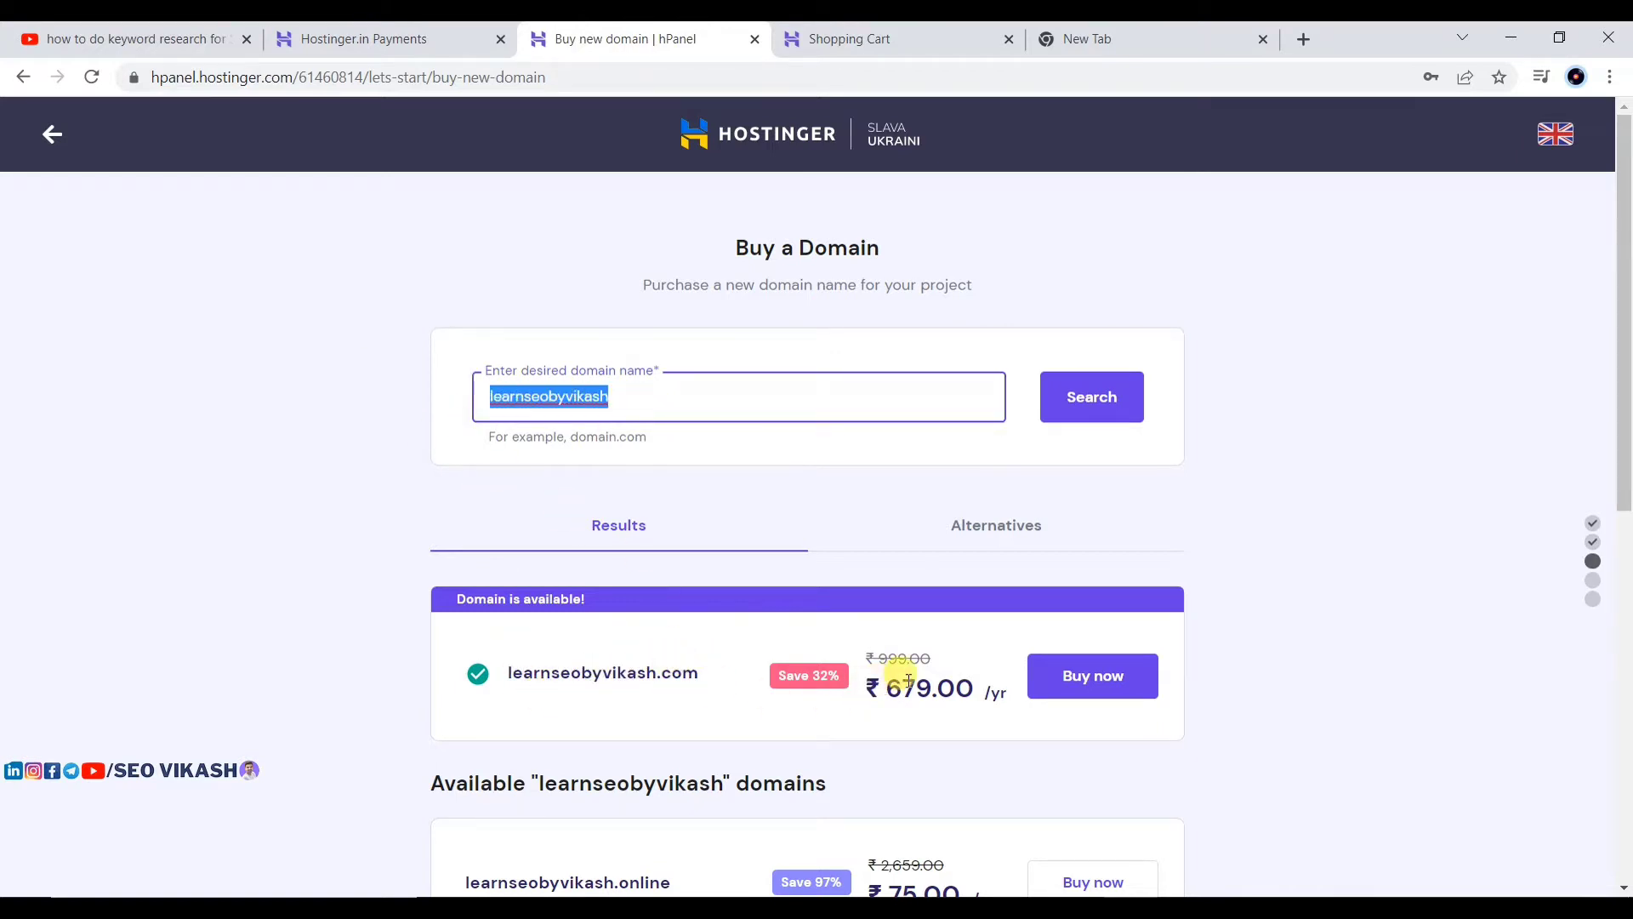
{"action": "scroll", "coordinate": [846, 697], "scroll_direction": "down", "scroll_amount": 1}
{"action": "left_click_drag", "start_coordinate": [881, 587], "coordinate": [1012, 588]}
{"action": "left_click", "coordinate": [1189, 458]}
{"action": "scroll", "coordinate": [856, 482], "scroll_direction": "down", "scroll_amount": 4}
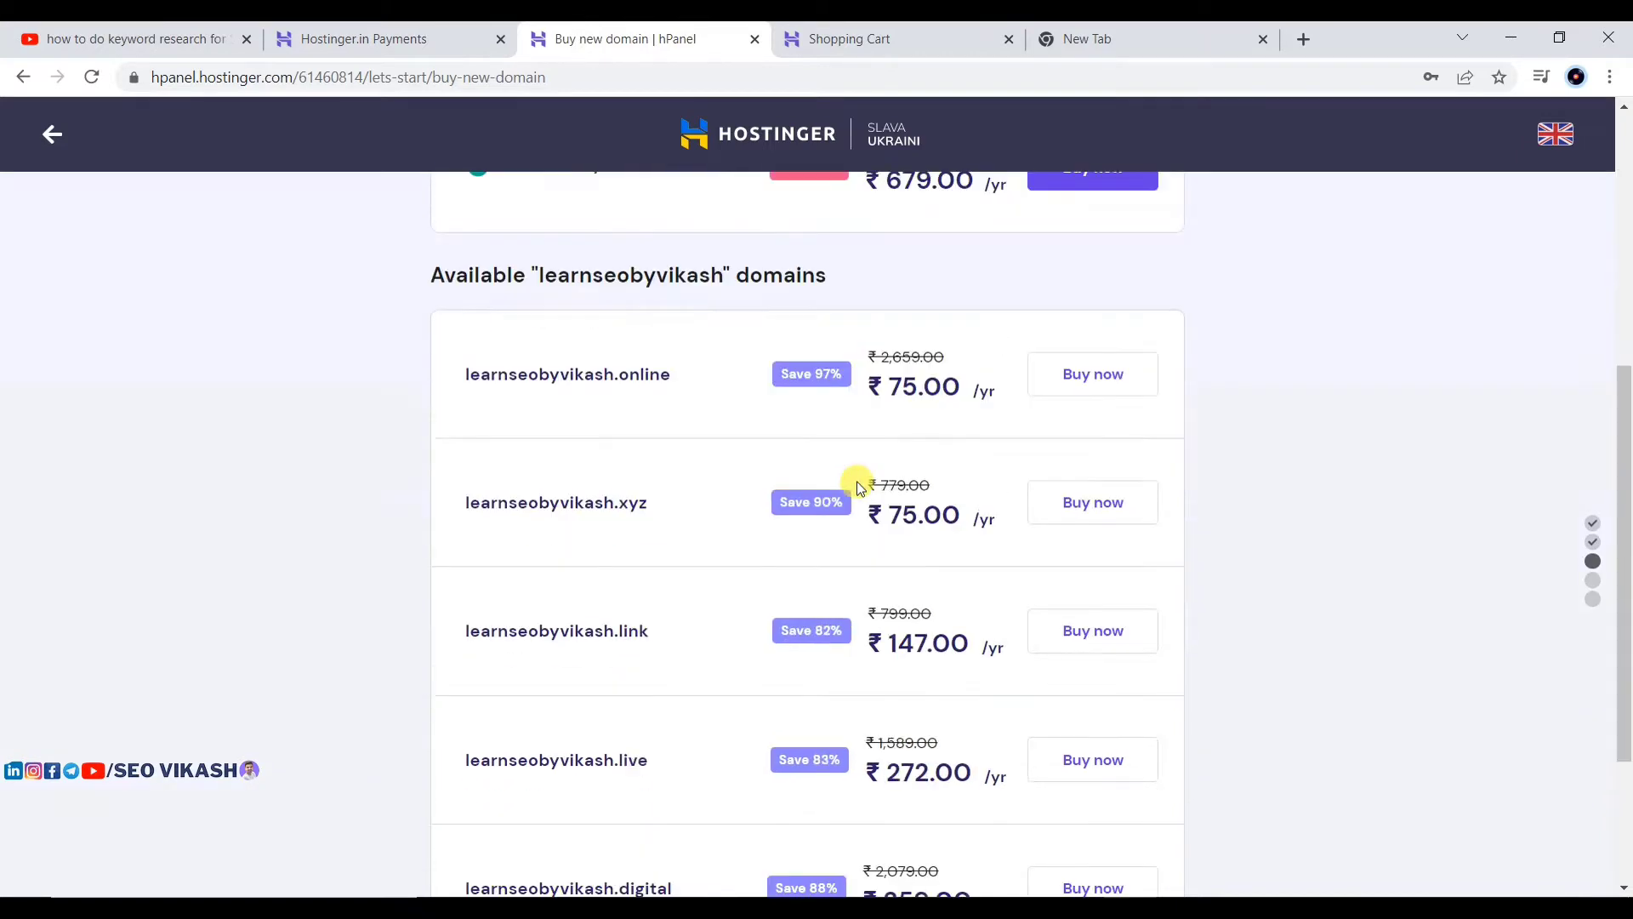
{"action": "scroll", "coordinate": [856, 482], "scroll_direction": "up", "scroll_amount": 4}
{"action": "scroll", "coordinate": [767, 610], "scroll_direction": "down", "scroll_amount": 2}
{"action": "scroll", "coordinate": [768, 610], "scroll_direction": "down", "scroll_amount": 1}
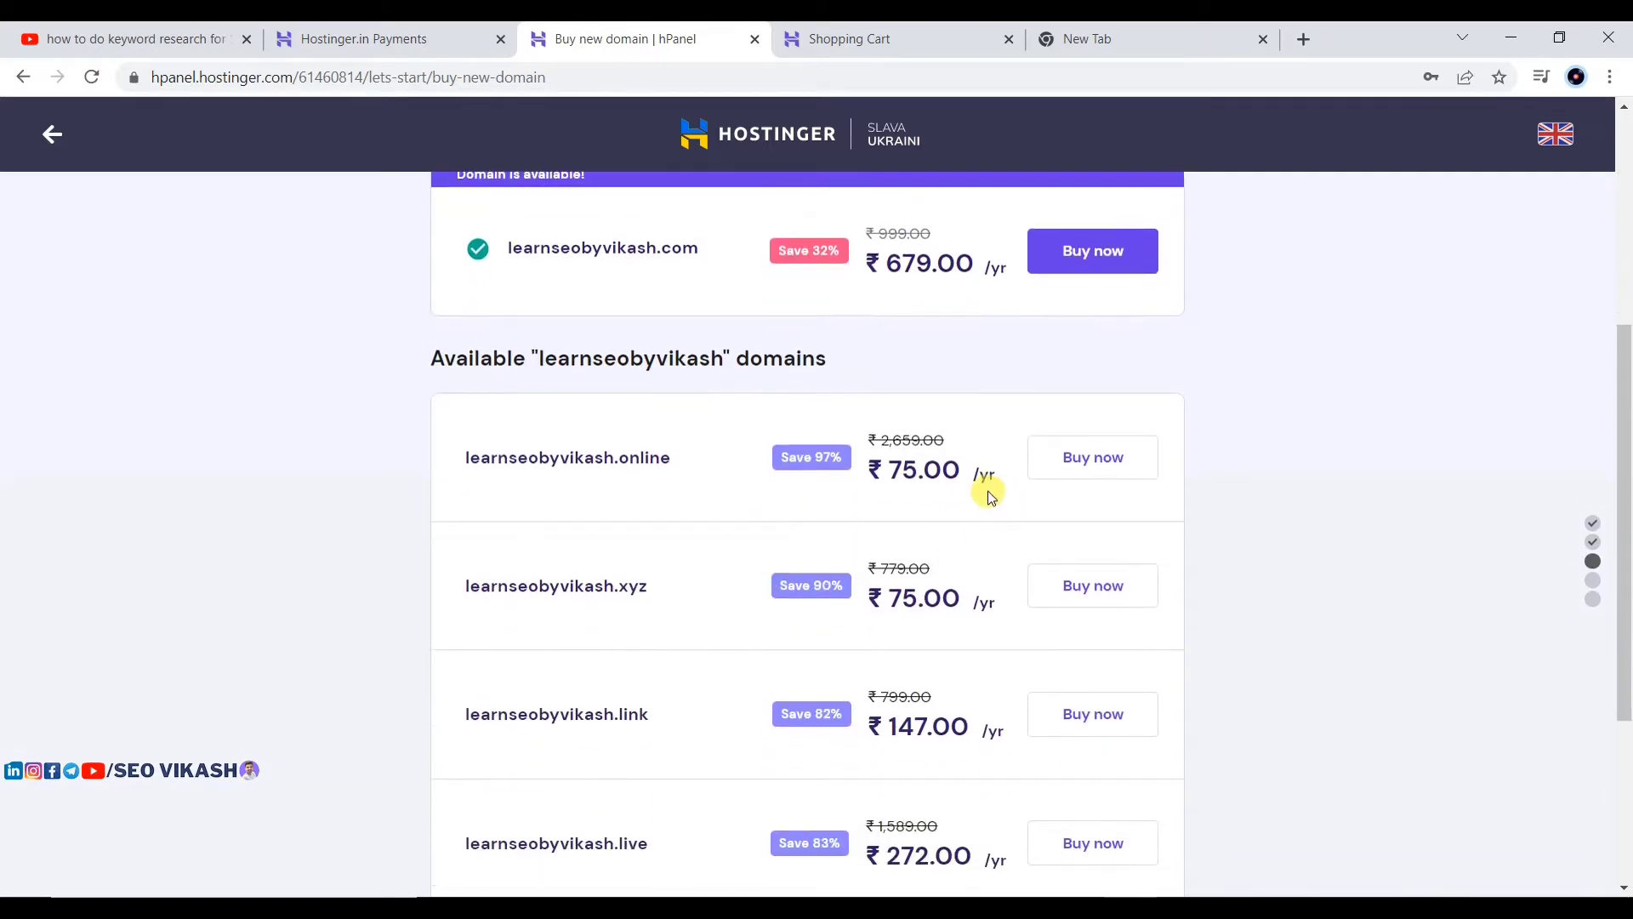
{"action": "scroll", "coordinate": [1185, 471], "scroll_direction": "up", "scroll_amount": 2}
{"action": "scroll", "coordinate": [880, 432], "scroll_direction": "up", "scroll_amount": 1}
{"action": "scroll", "coordinate": [882, 438], "scroll_direction": "up", "scroll_amount": 1}
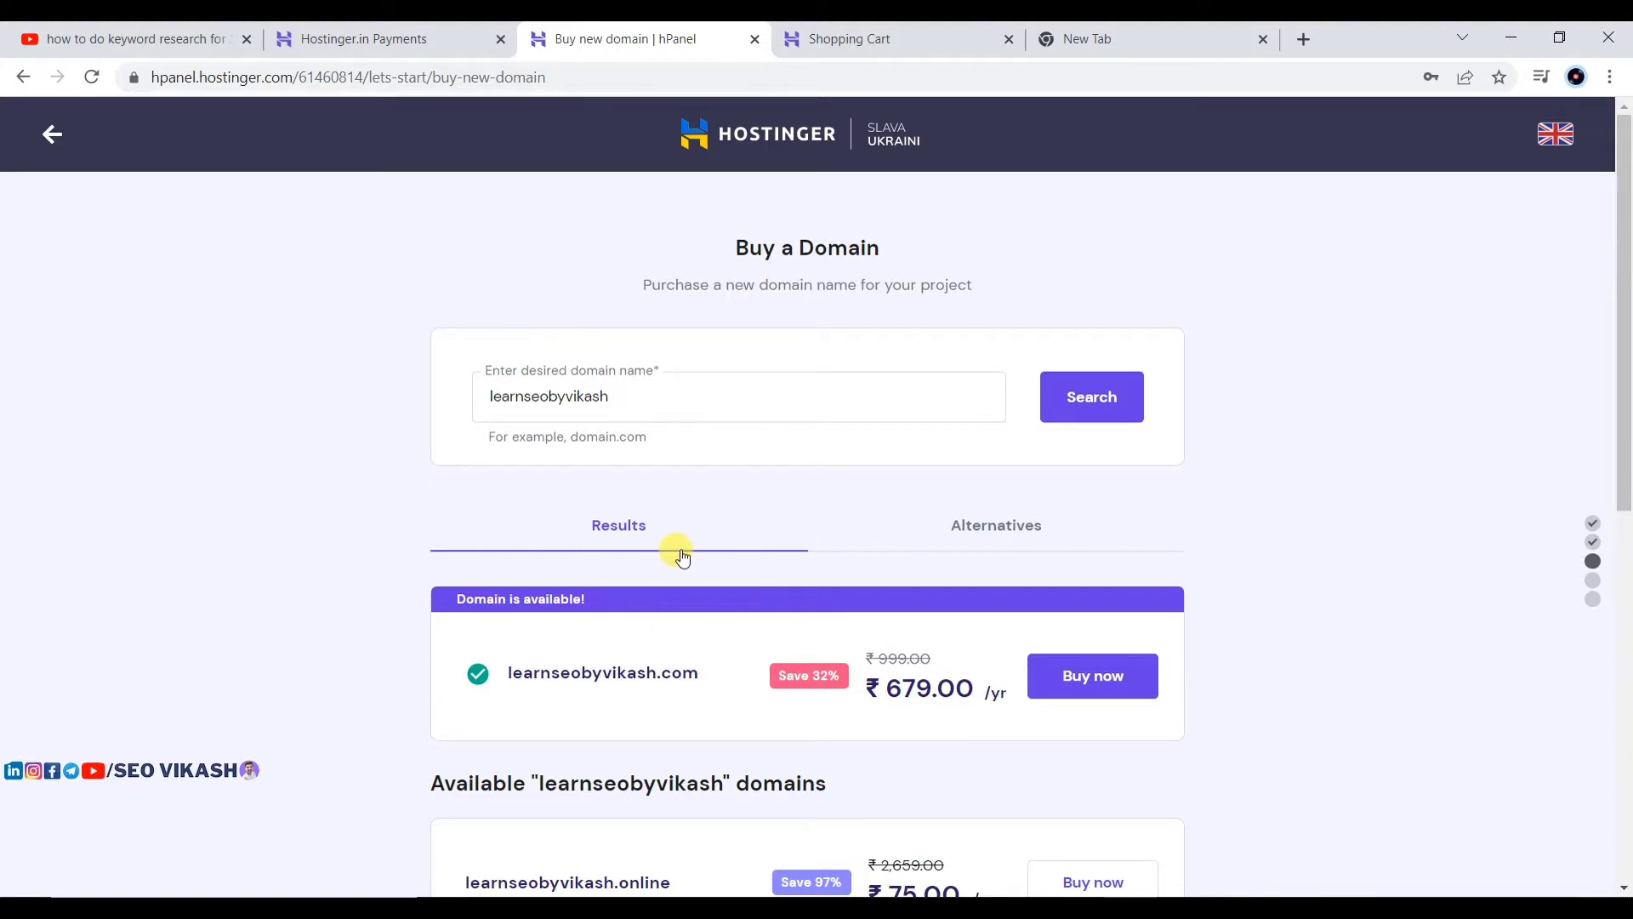
{"action": "scroll", "coordinate": [681, 555], "scroll_direction": "down", "scroll_amount": 2}
{"action": "scroll", "coordinate": [681, 549], "scroll_direction": "down", "scroll_amount": 6}
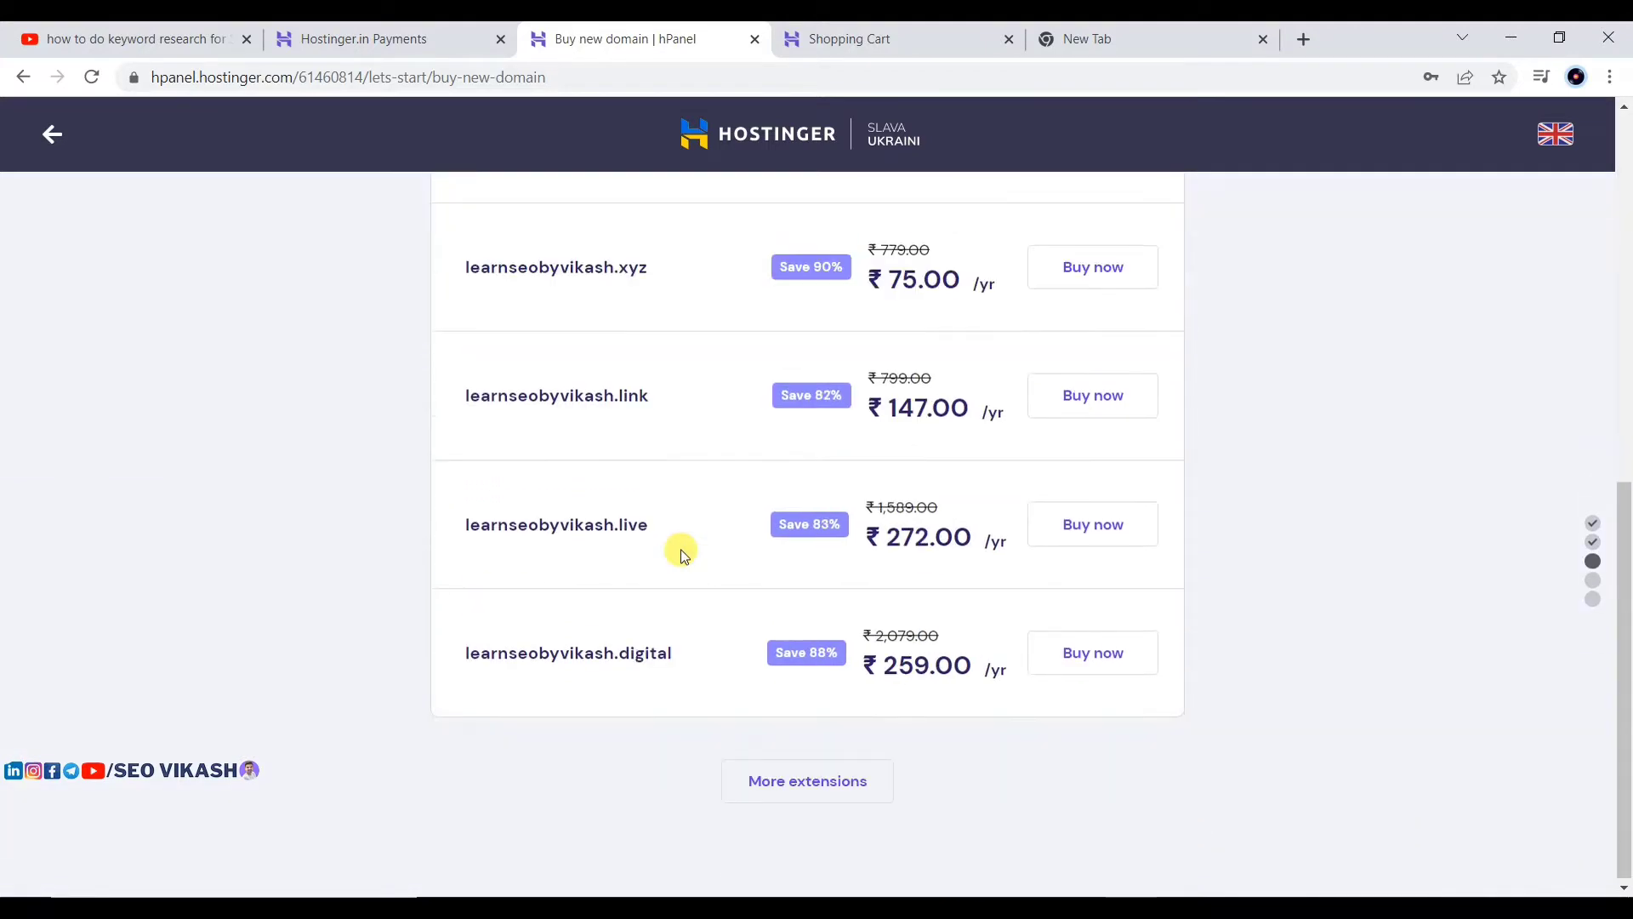
{"action": "scroll", "coordinate": [760, 646], "scroll_direction": "up", "scroll_amount": 8}
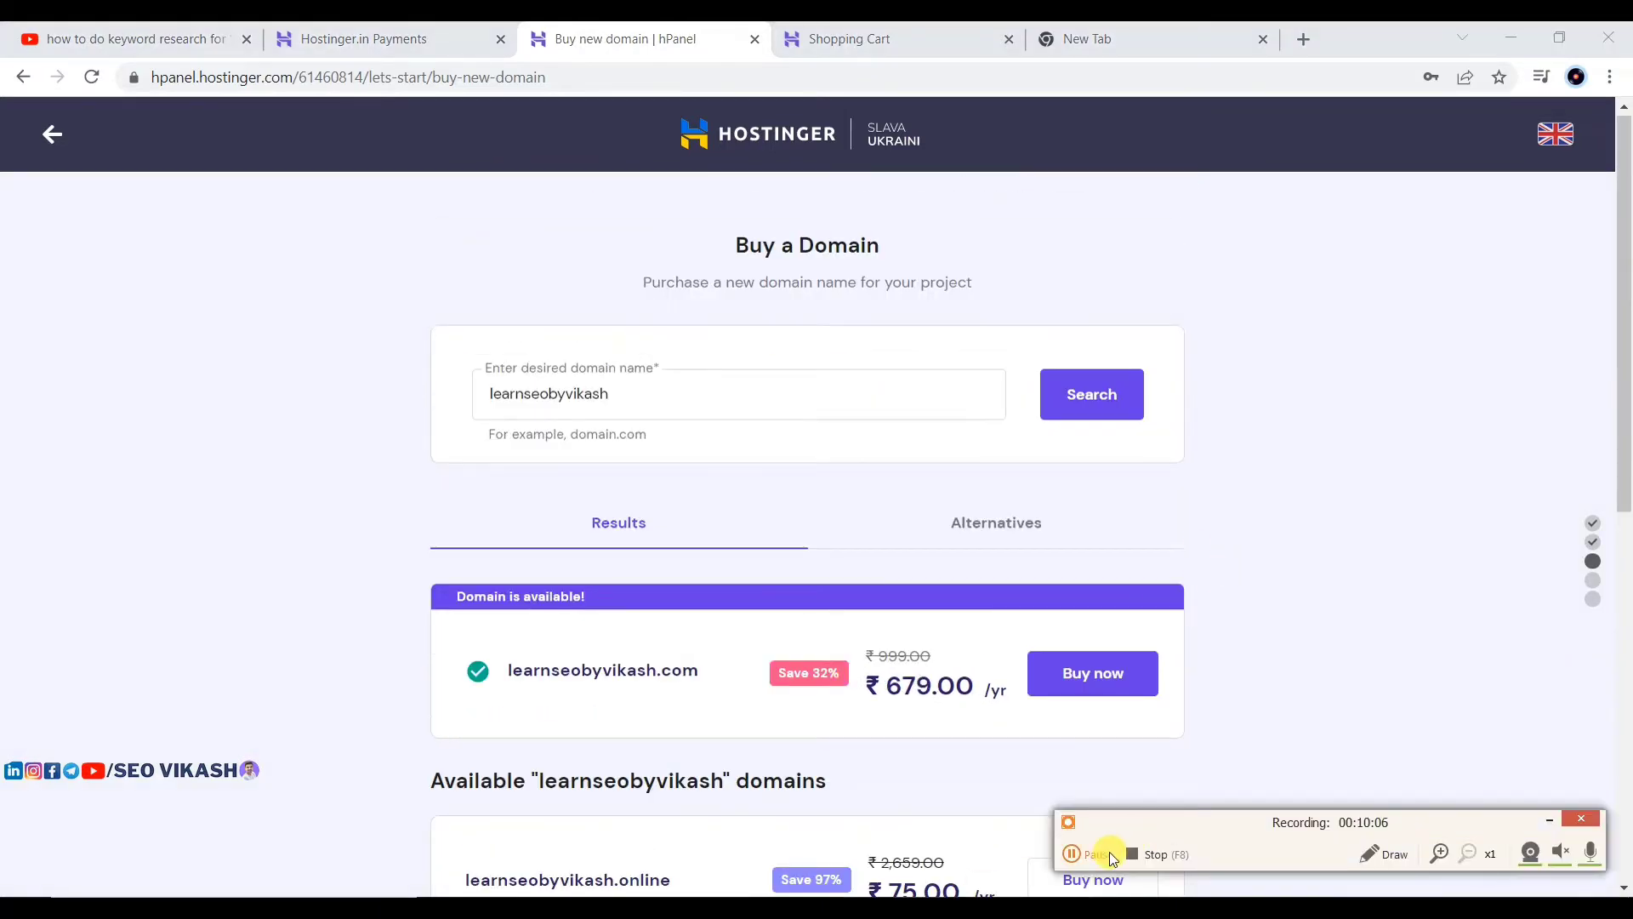
{"action": "left_click", "coordinate": [1110, 854]}
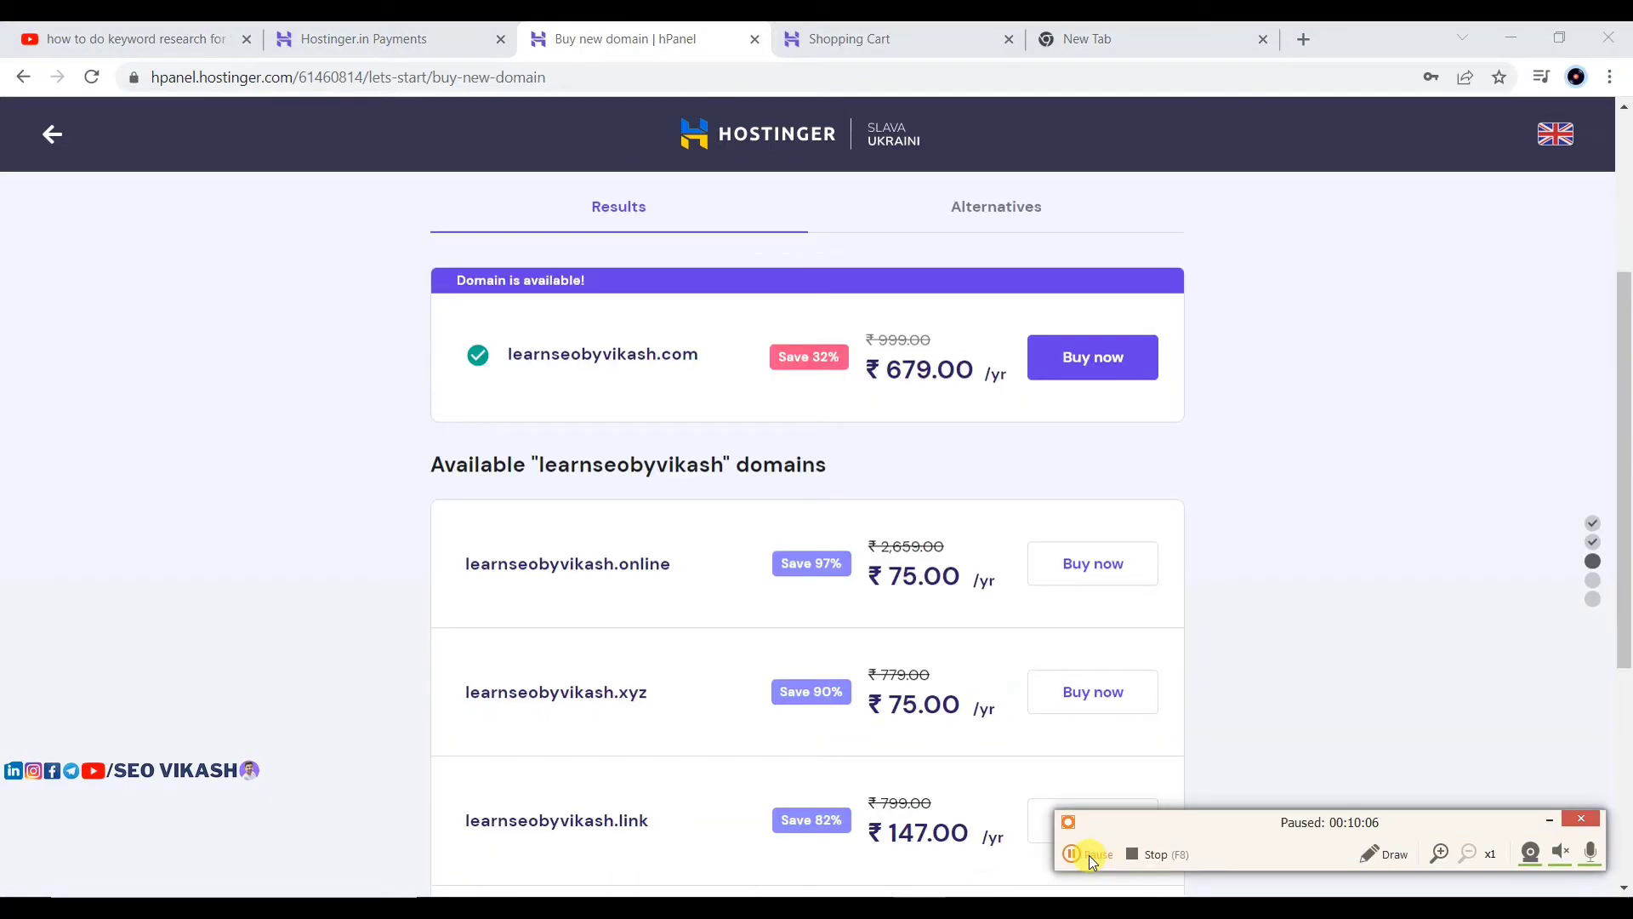
{"action": "left_click", "coordinate": [1089, 855]}
{"action": "scroll", "coordinate": [715, 521], "scroll_direction": "up", "scroll_amount": 4}
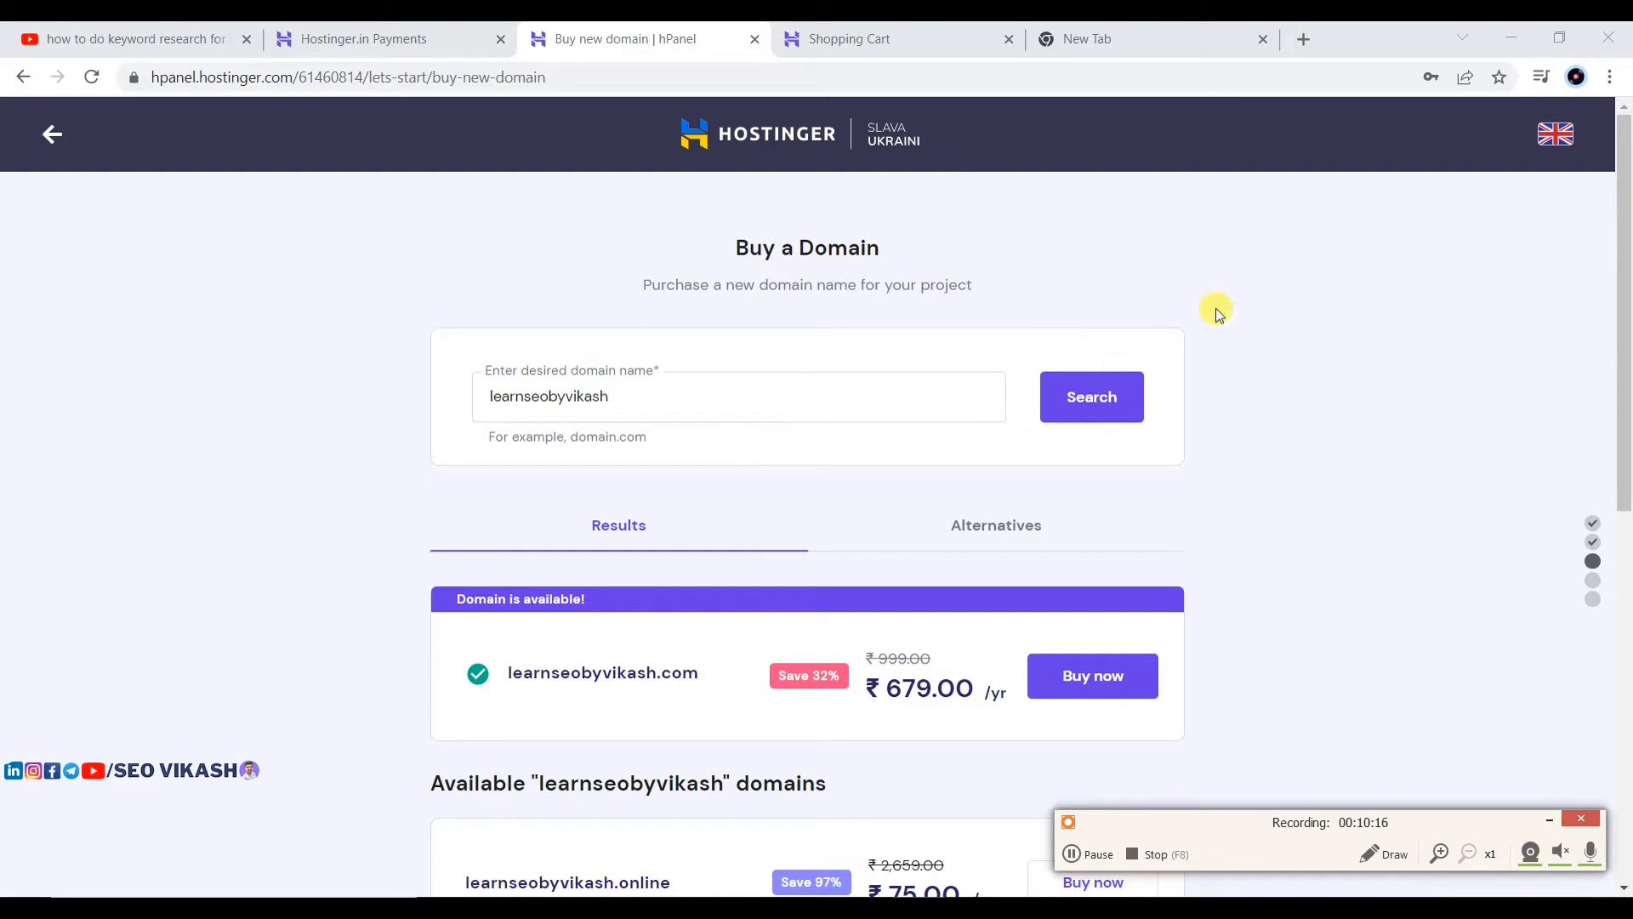
Step: Choose Use an Existing Domain and submit firstyojna.in
{"action": "left_click", "coordinate": [1100, 858]}
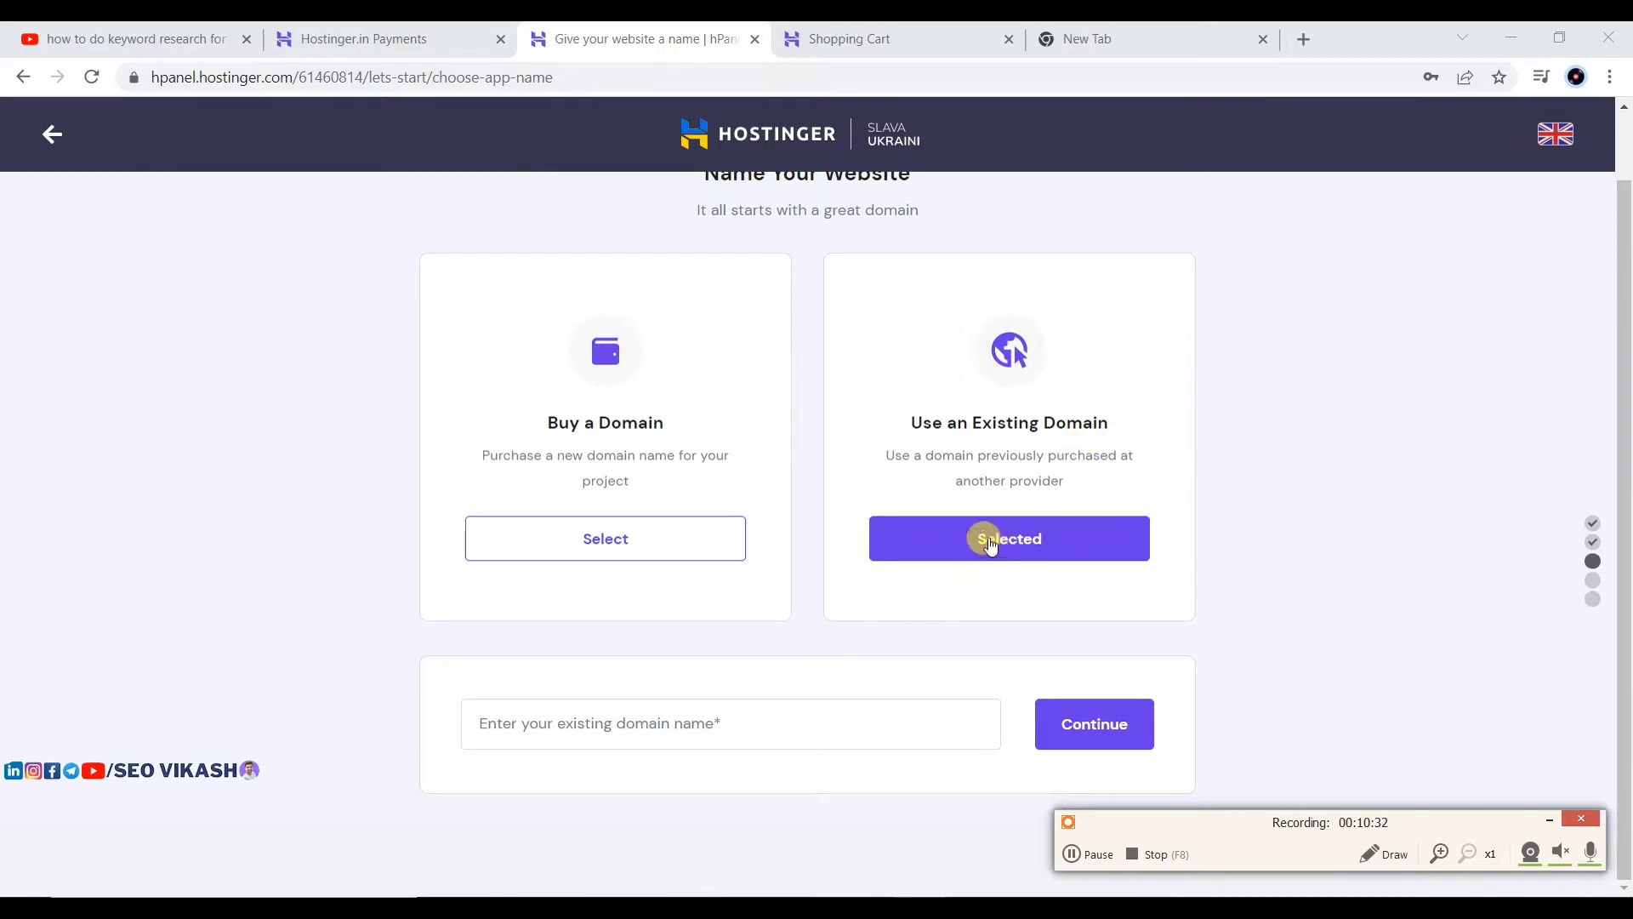
{"action": "left_click", "coordinate": [562, 725]}
{"action": "type", "text": "firstyojna.in"}
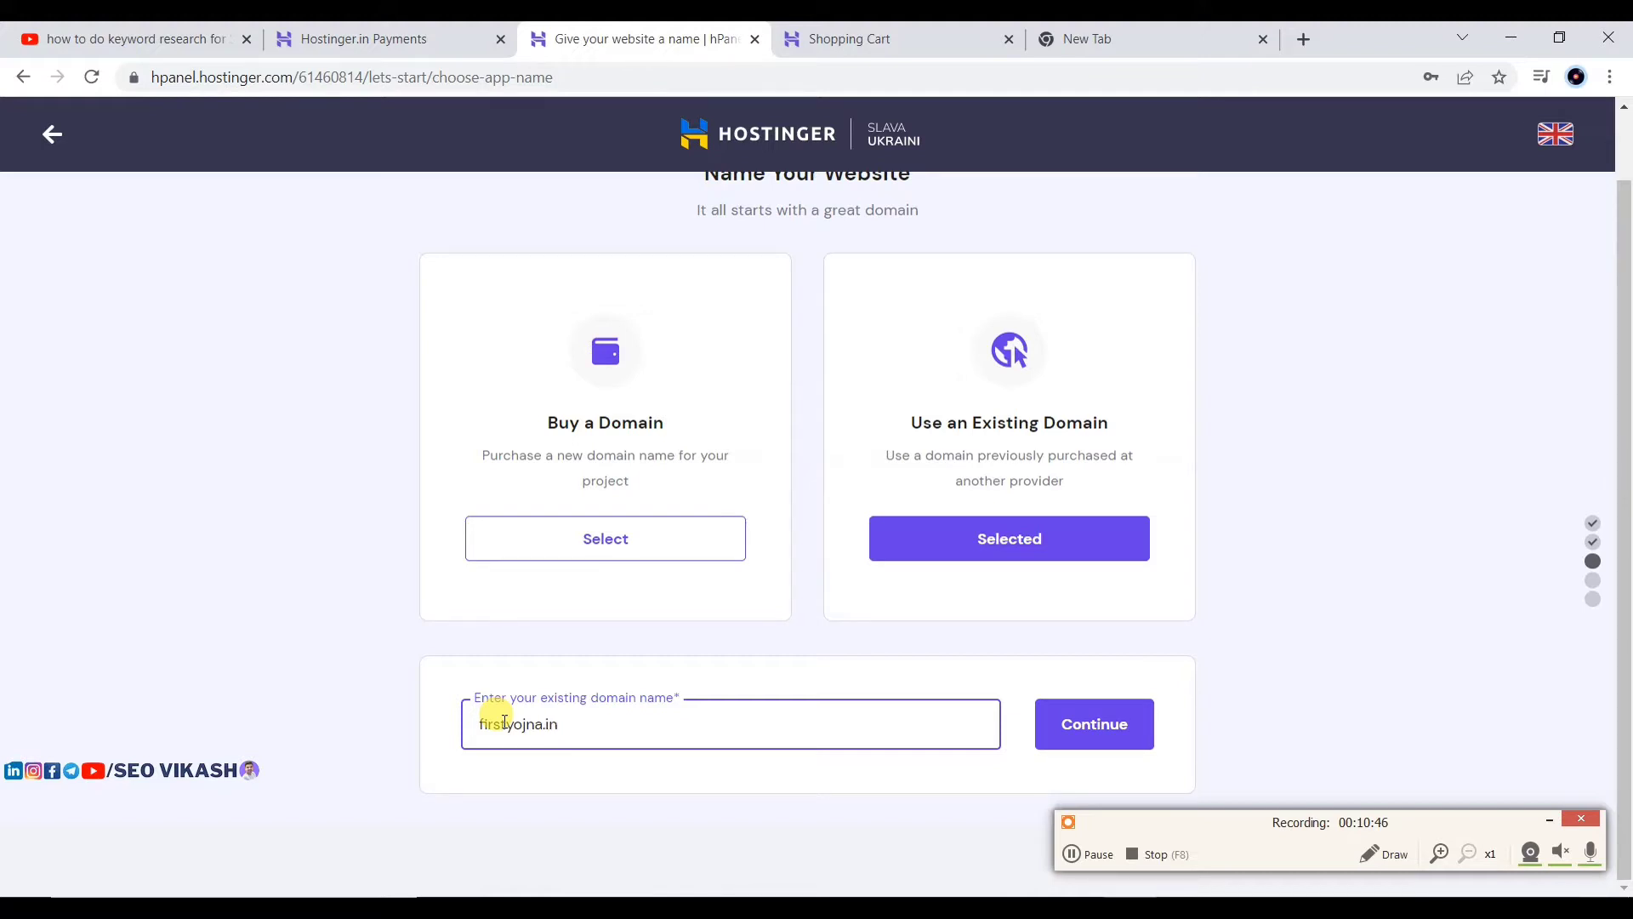
{"action": "left_click", "coordinate": [1095, 723]}
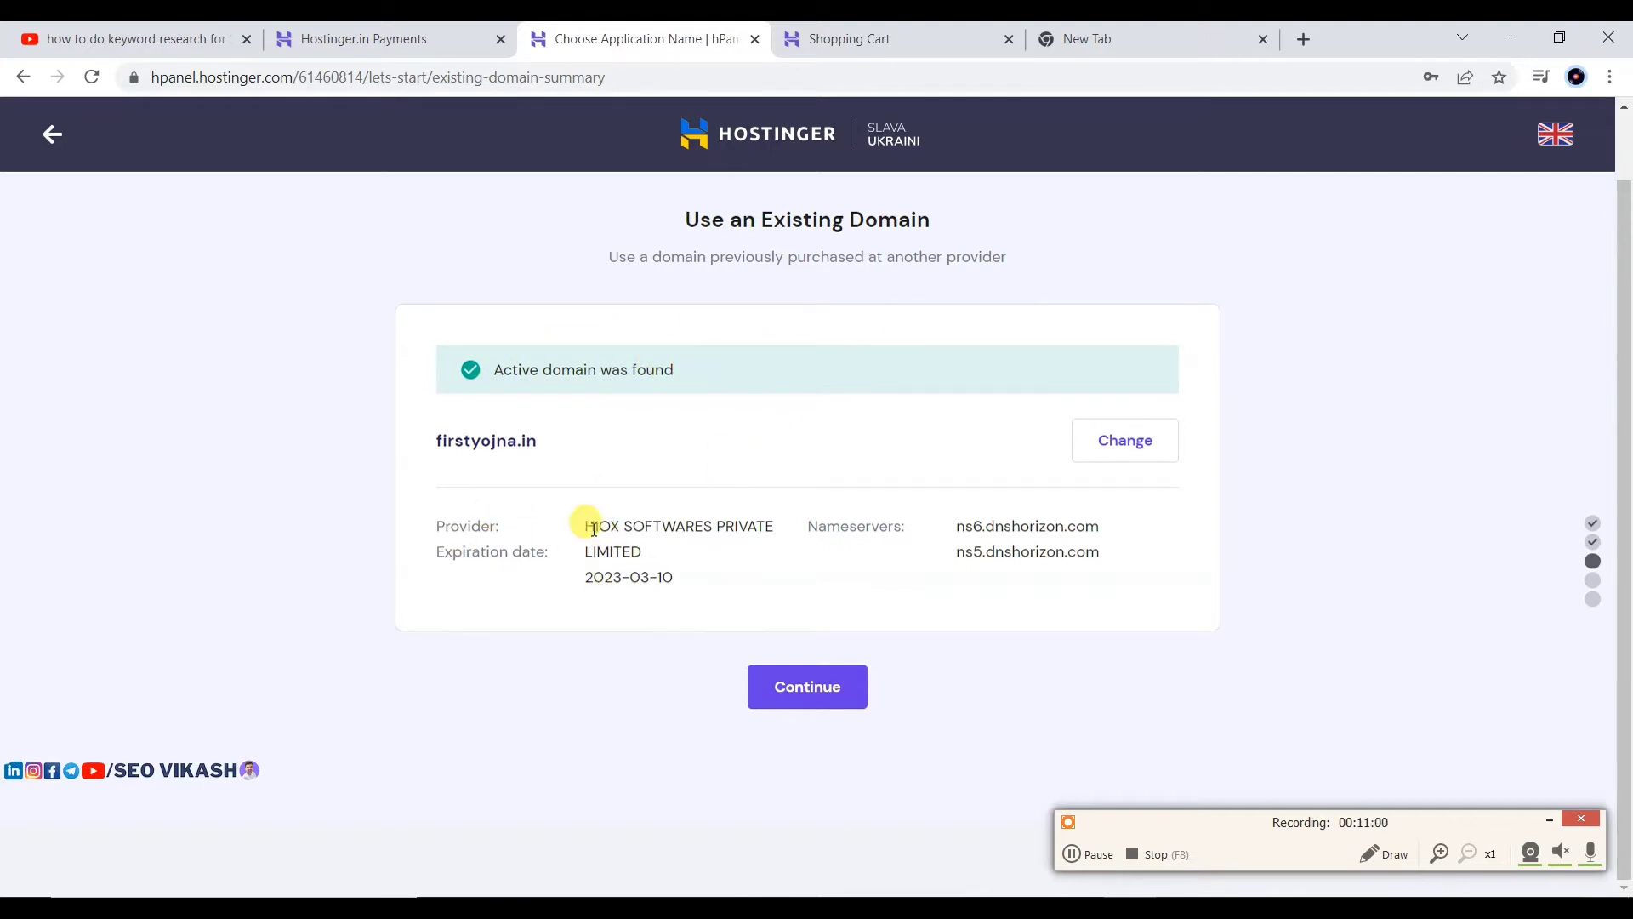
Step: Review firstyojna.in's provider details and accept the domain to reach the setup summary
{"action": "left_click_drag", "start_coordinate": [584, 525], "coordinate": [678, 554]}
{"action": "left_click", "coordinate": [638, 471]}
{"action": "left_click", "coordinate": [783, 685]}
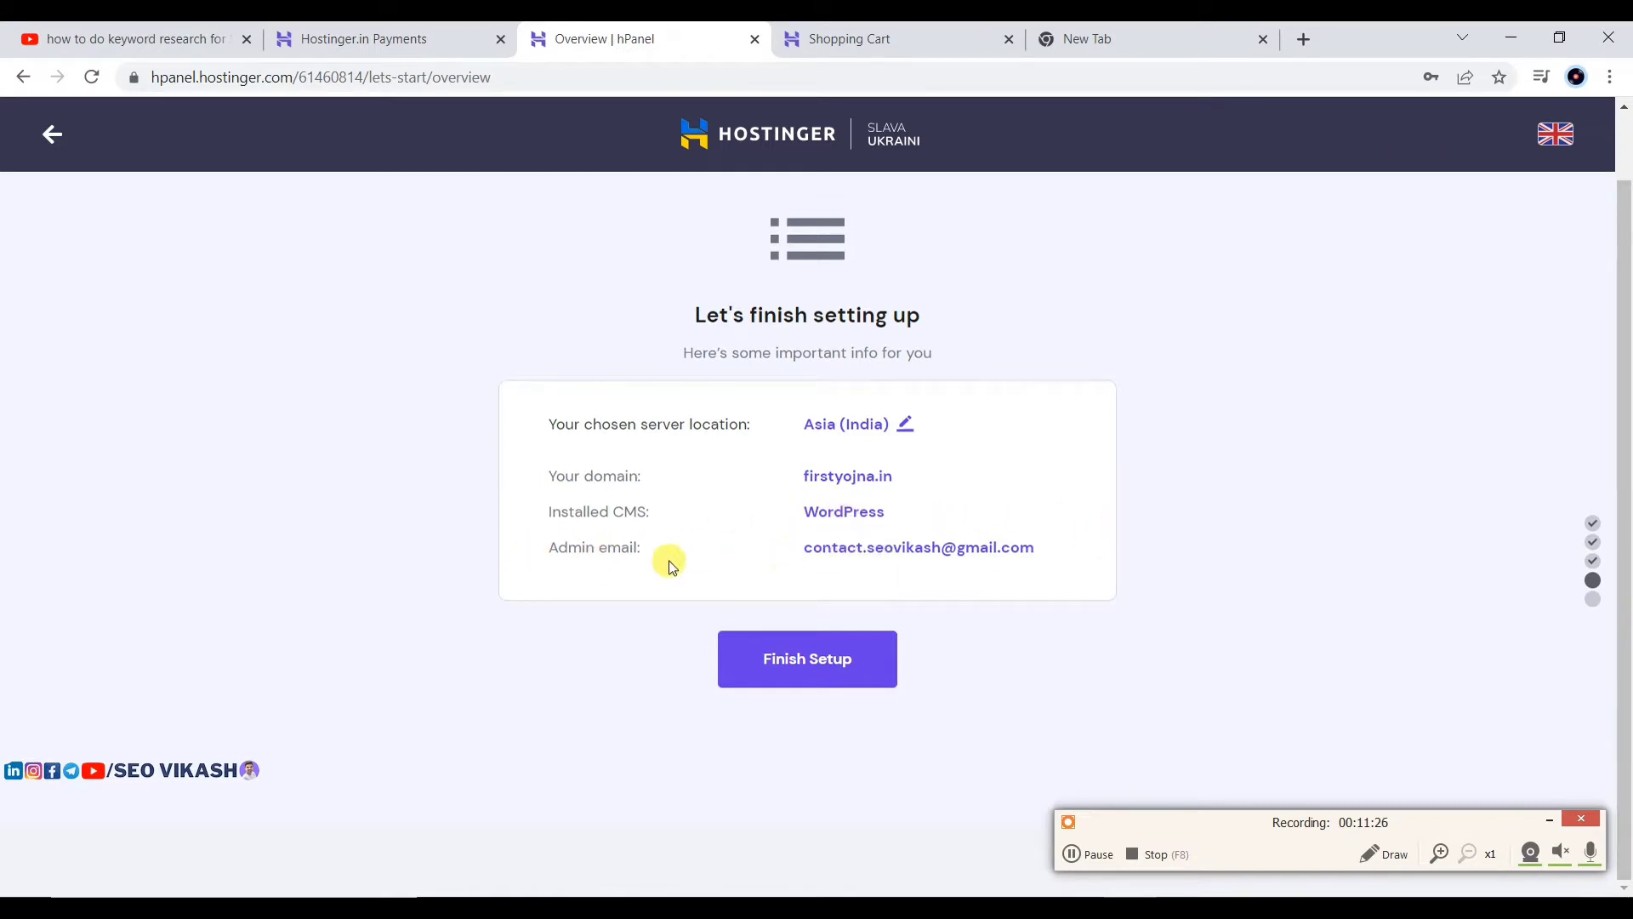
Step: Confirm the setup and wait for the build to show 'You're almost there!'
{"action": "left_click", "coordinate": [784, 657]}
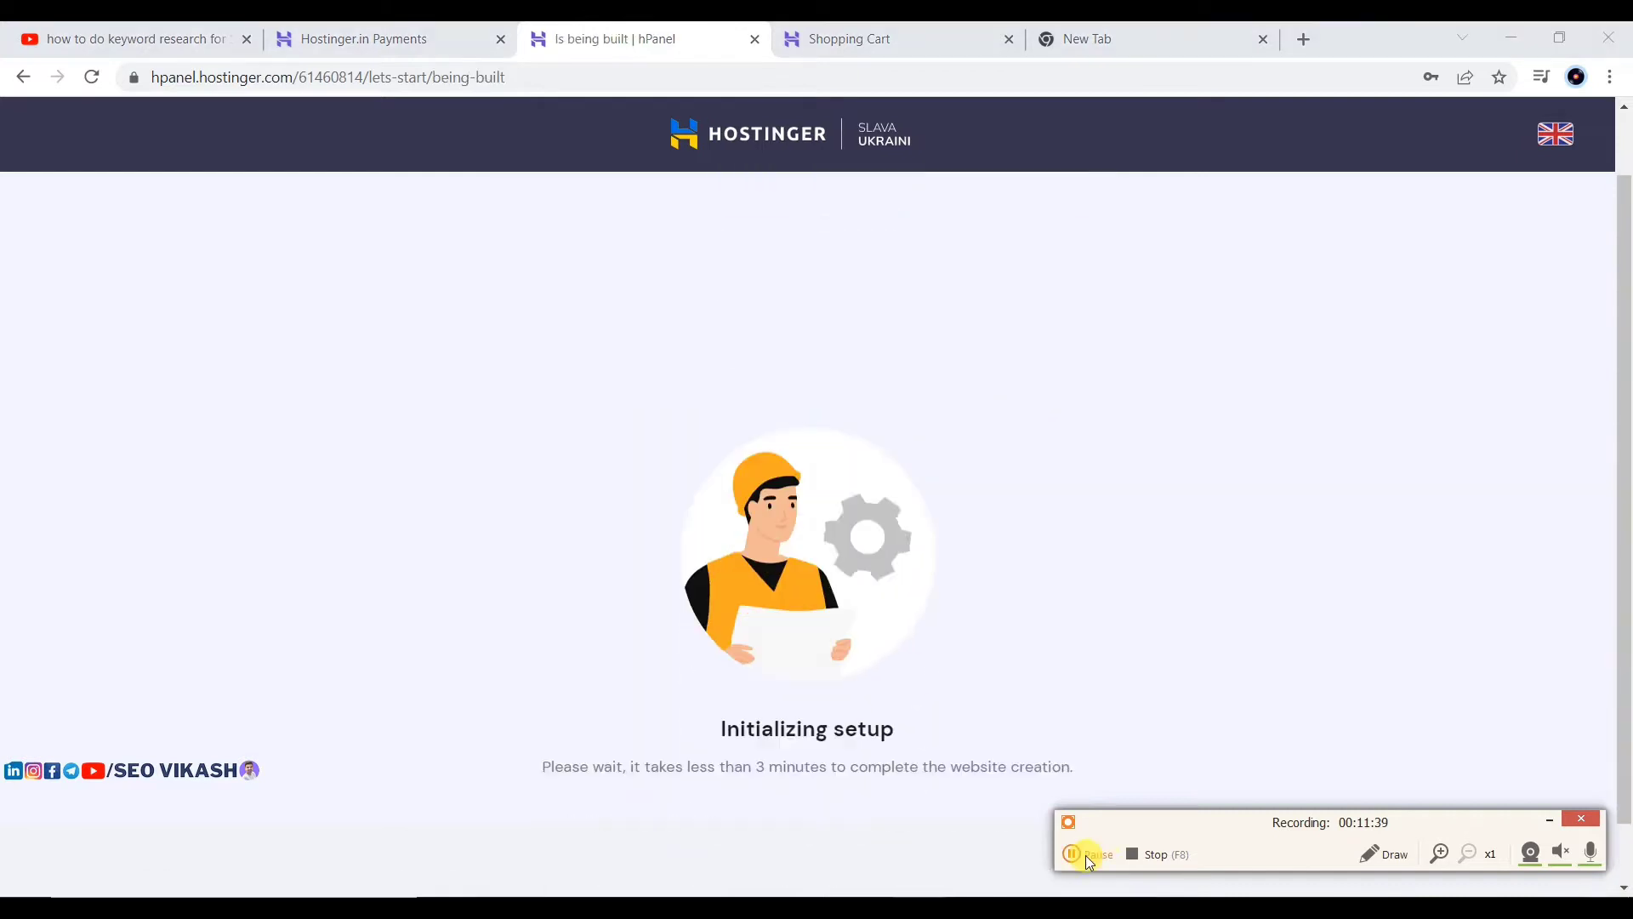
{"action": "left_click", "coordinate": [1086, 855]}
{"action": "left_click", "coordinate": [1085, 855]}
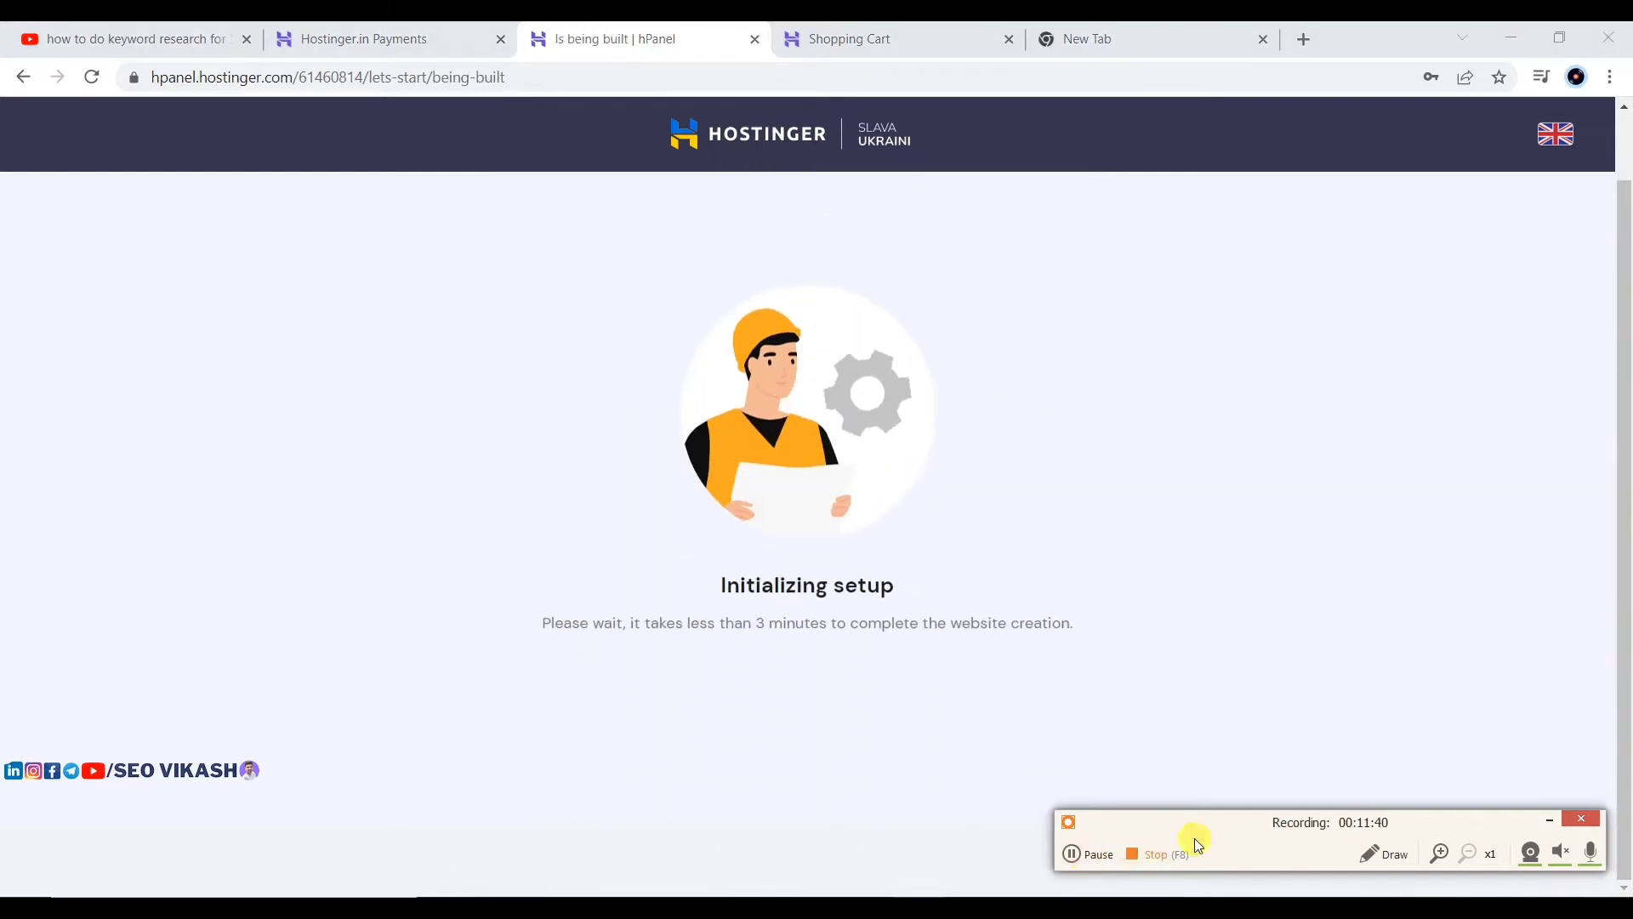
{"action": "left_click", "coordinate": [1549, 820]}
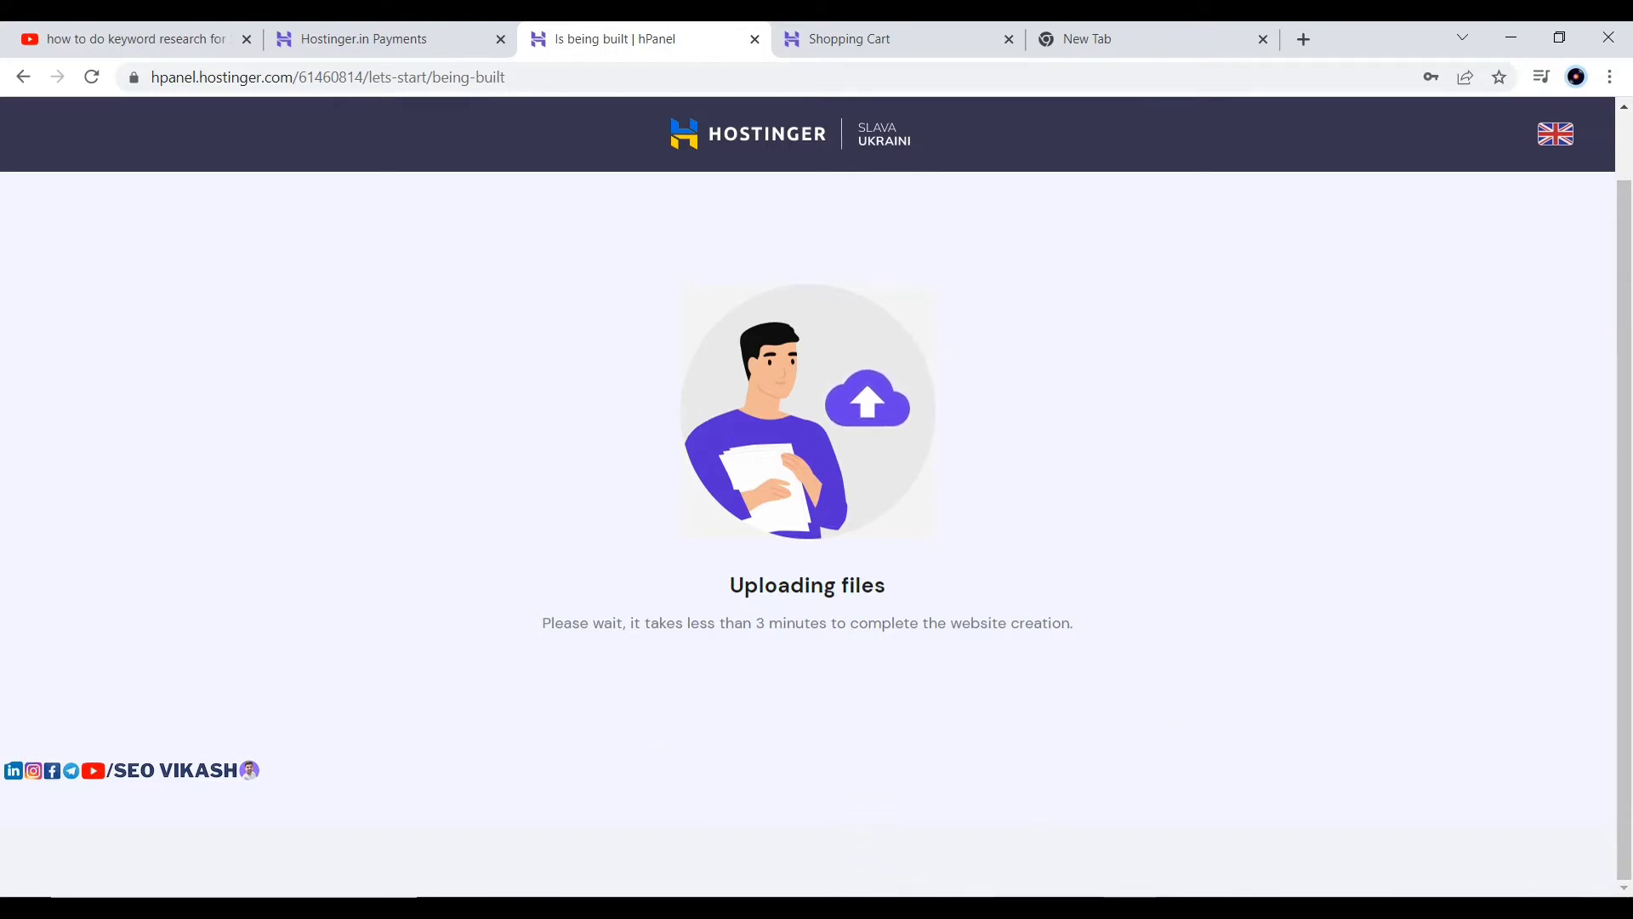
{"action": "left_click", "coordinate": [1162, 908]}
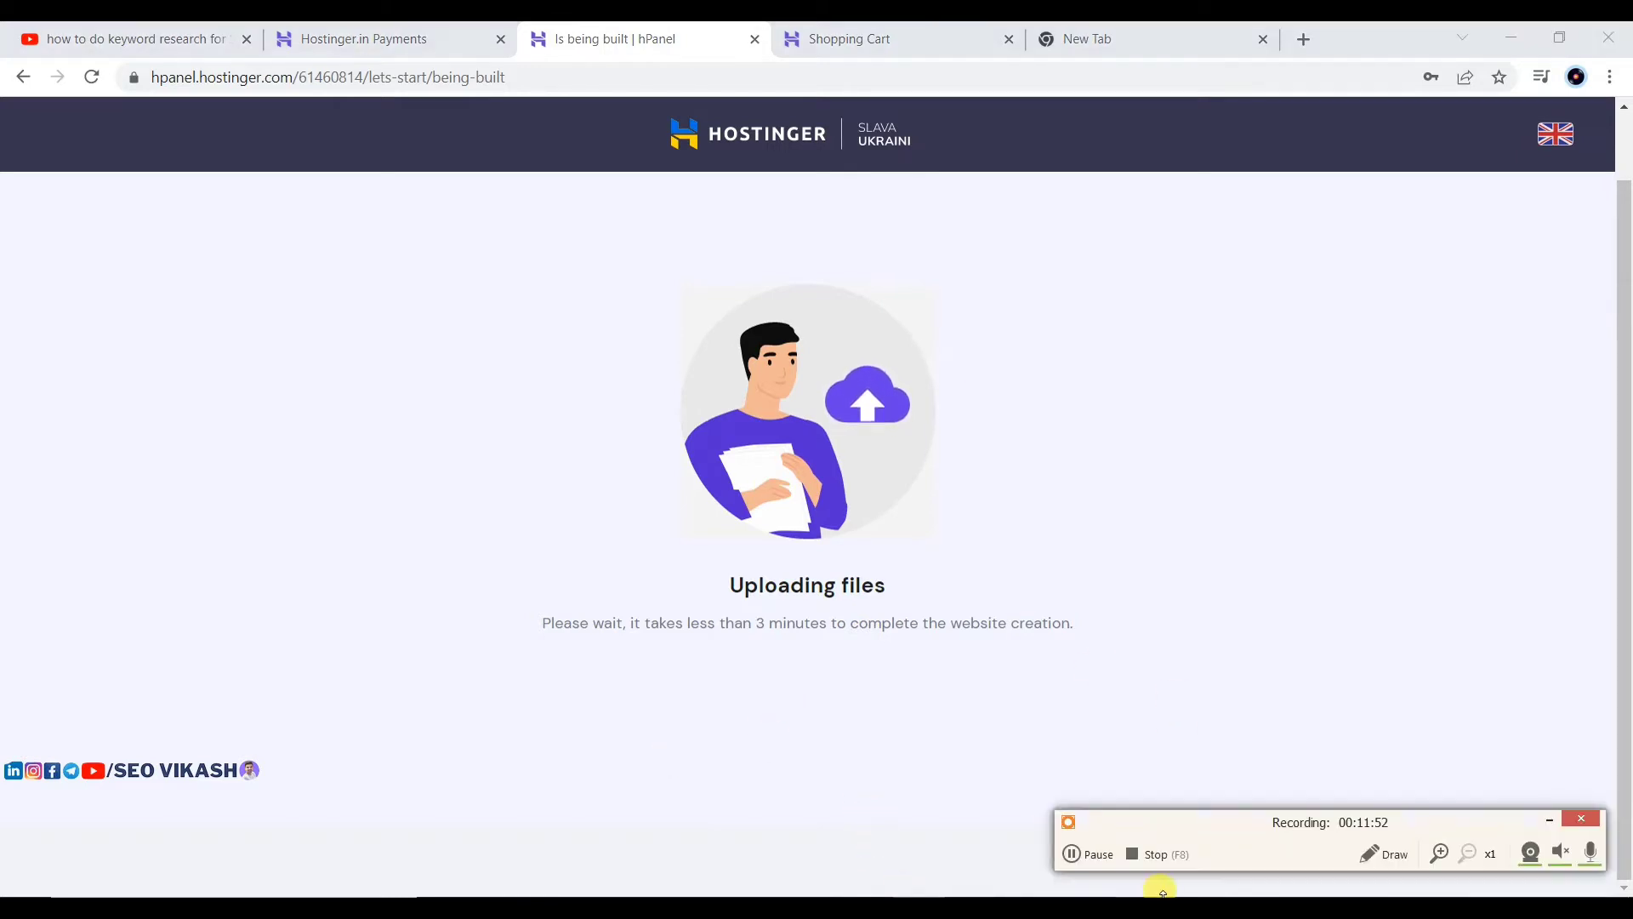
{"action": "left_click", "coordinate": [1095, 854]}
{"action": "left_click", "coordinate": [1101, 851]}
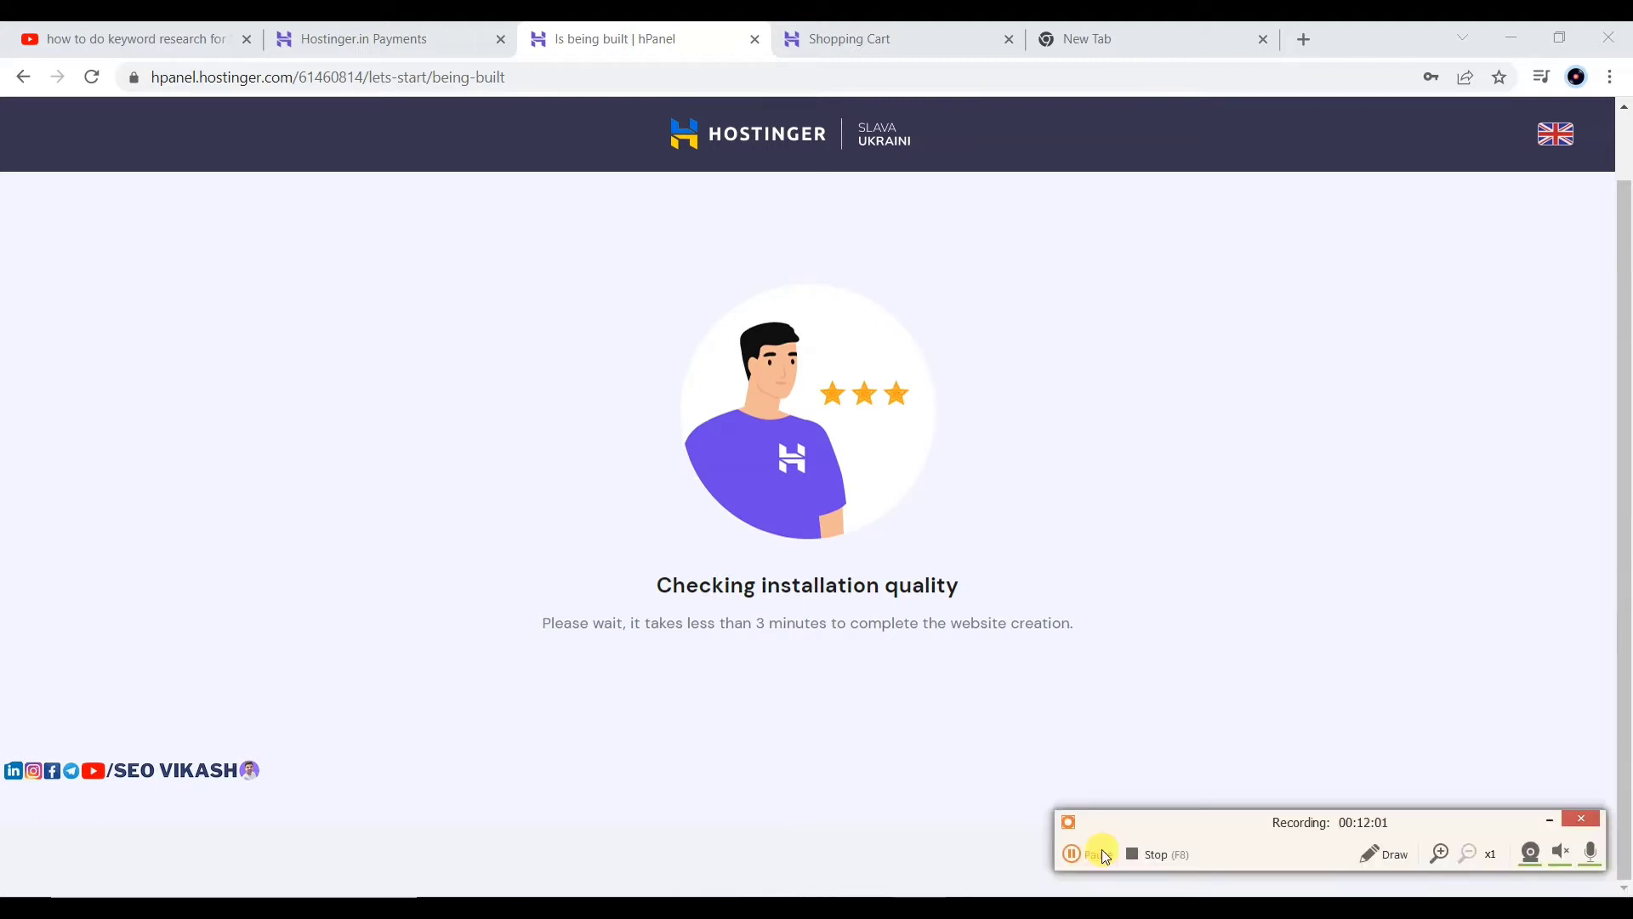
{"action": "left_click", "coordinate": [1101, 849]}
{"action": "left_click", "coordinate": [1090, 854]}
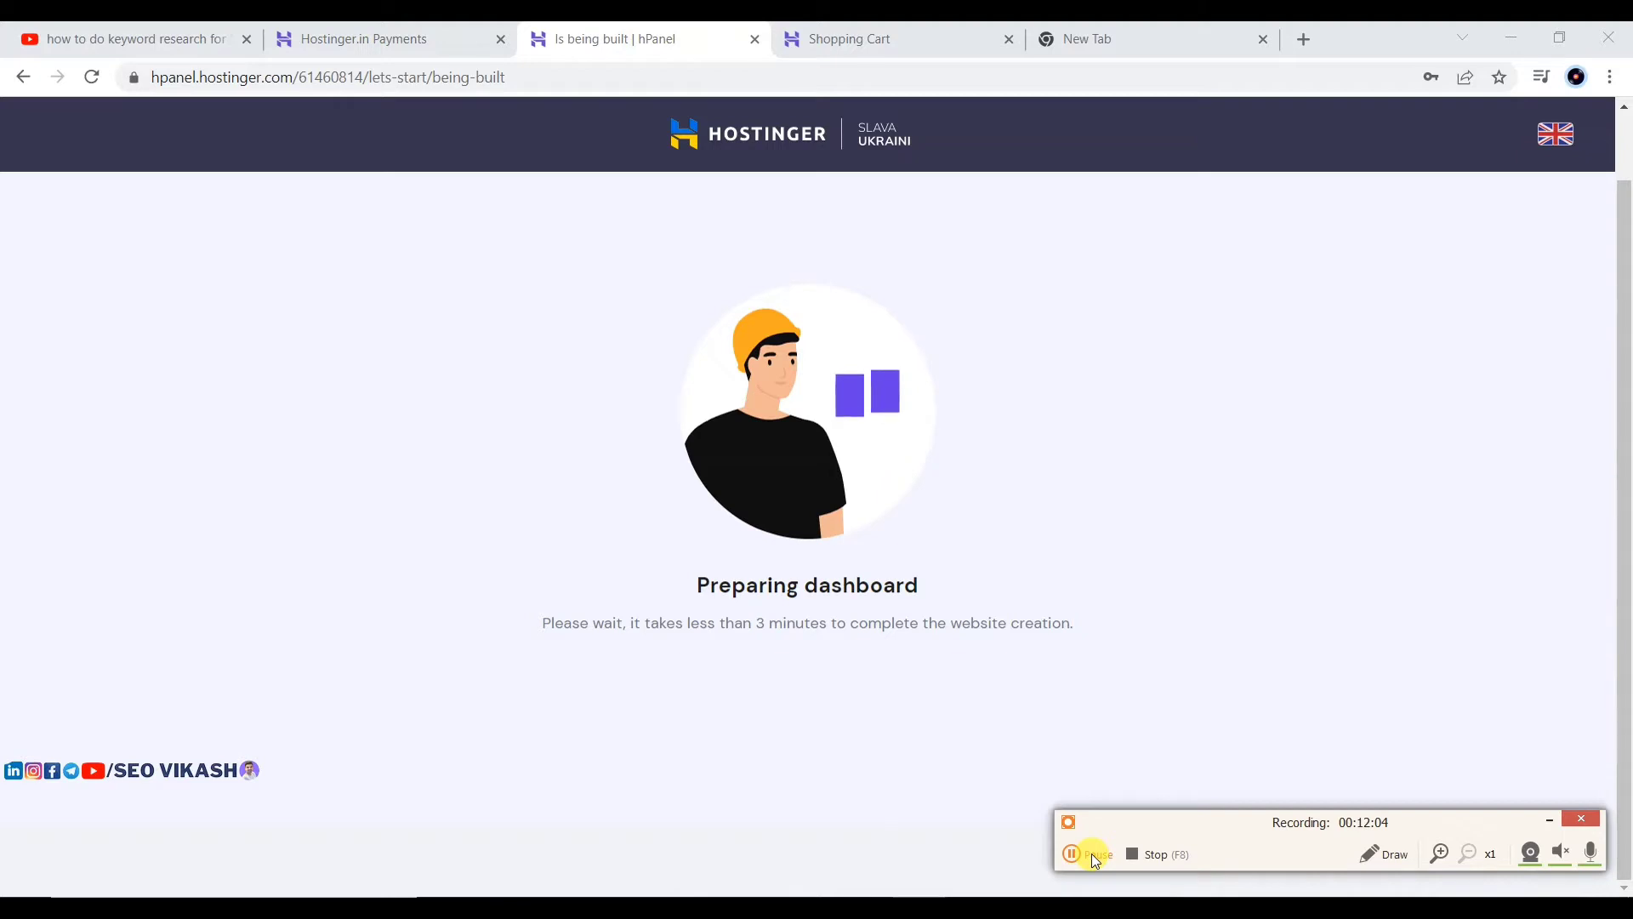
{"action": "left_click", "coordinate": [1092, 854]}
{"action": "left_click", "coordinate": [1092, 854]}
Step: Start Connect Your Domain for firstyojna.in and set the provider to Other
{"action": "left_click", "coordinate": [1092, 854]}
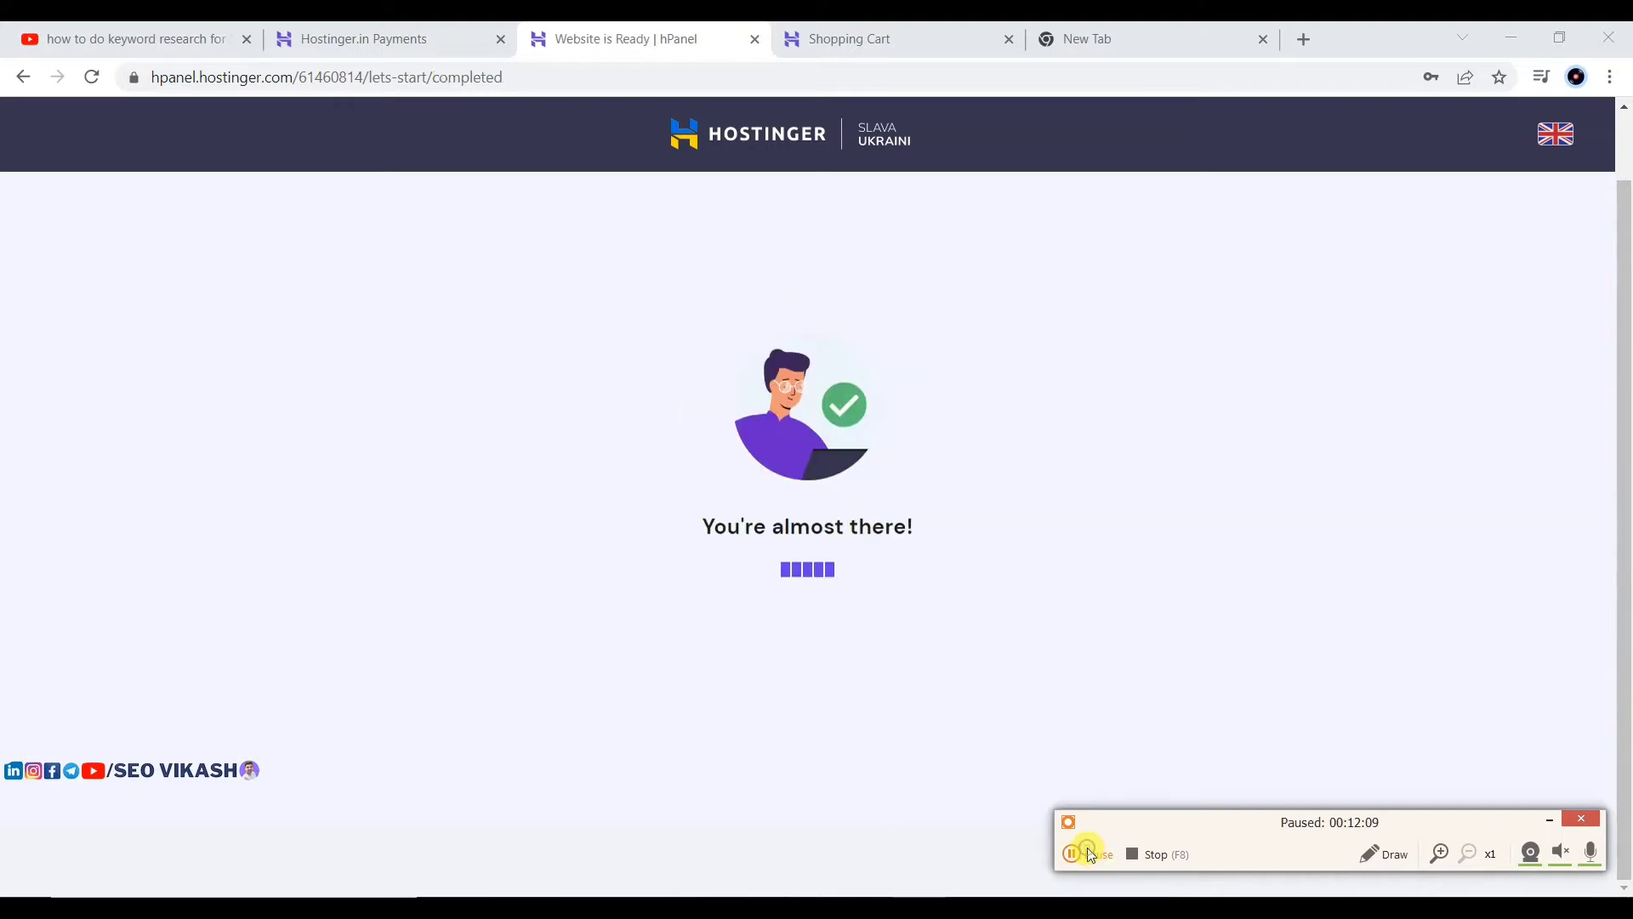
{"action": "left_click", "coordinate": [1087, 848]}
{"action": "left_click", "coordinate": [1093, 855]}
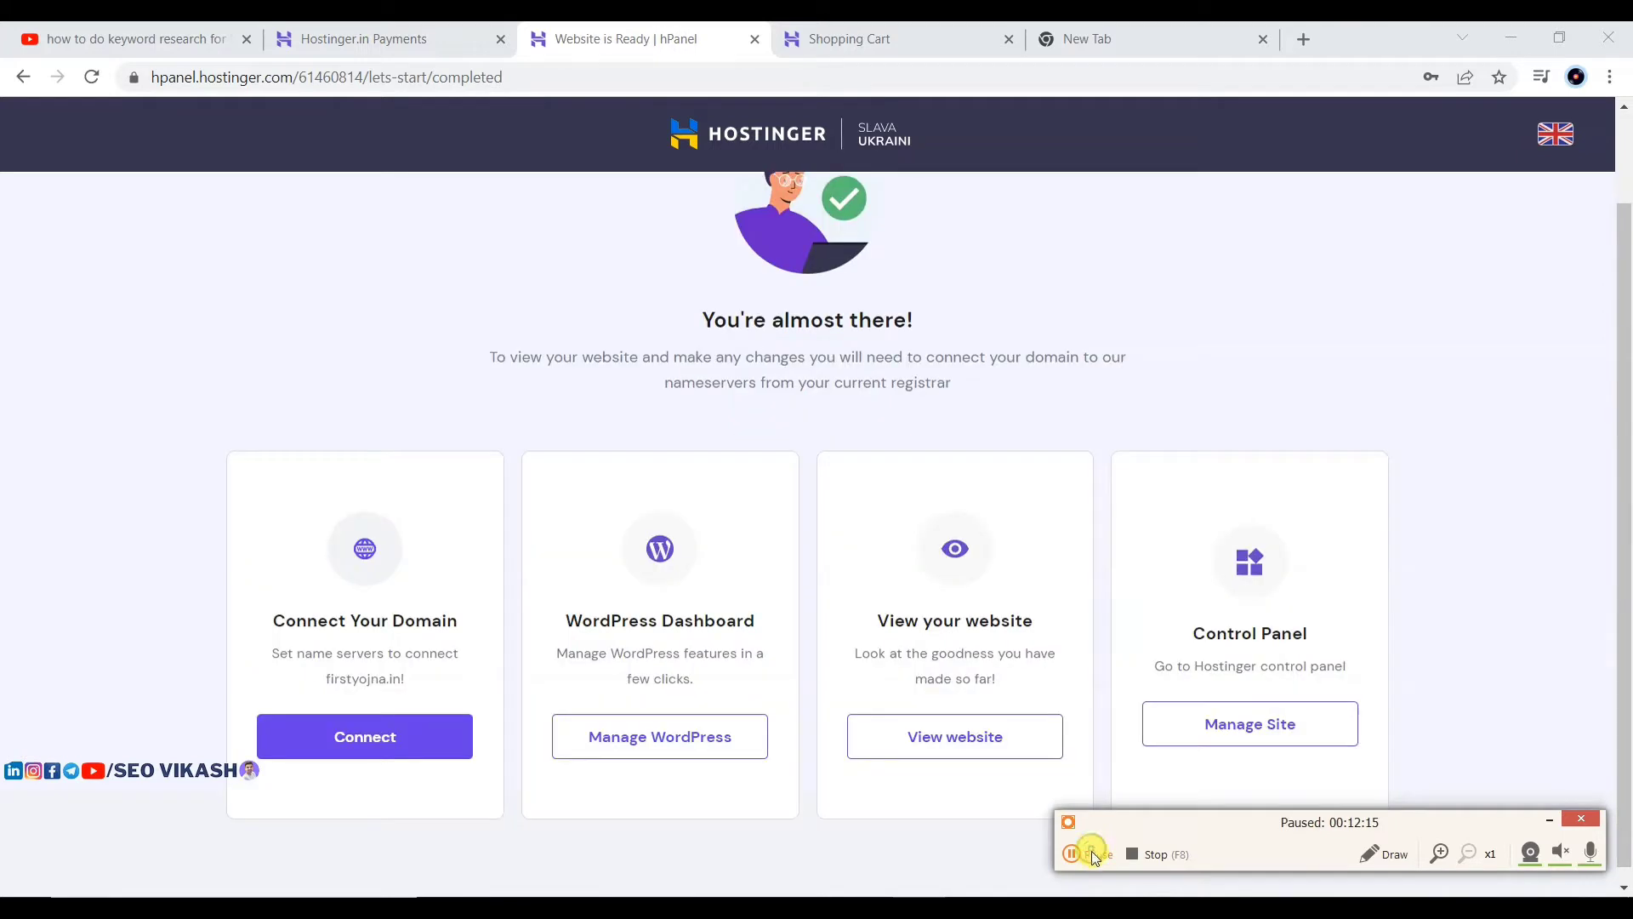
{"action": "left_click", "coordinate": [1091, 851]}
{"action": "scroll", "coordinate": [1057, 480], "scroll_direction": "up", "scroll_amount": 2}
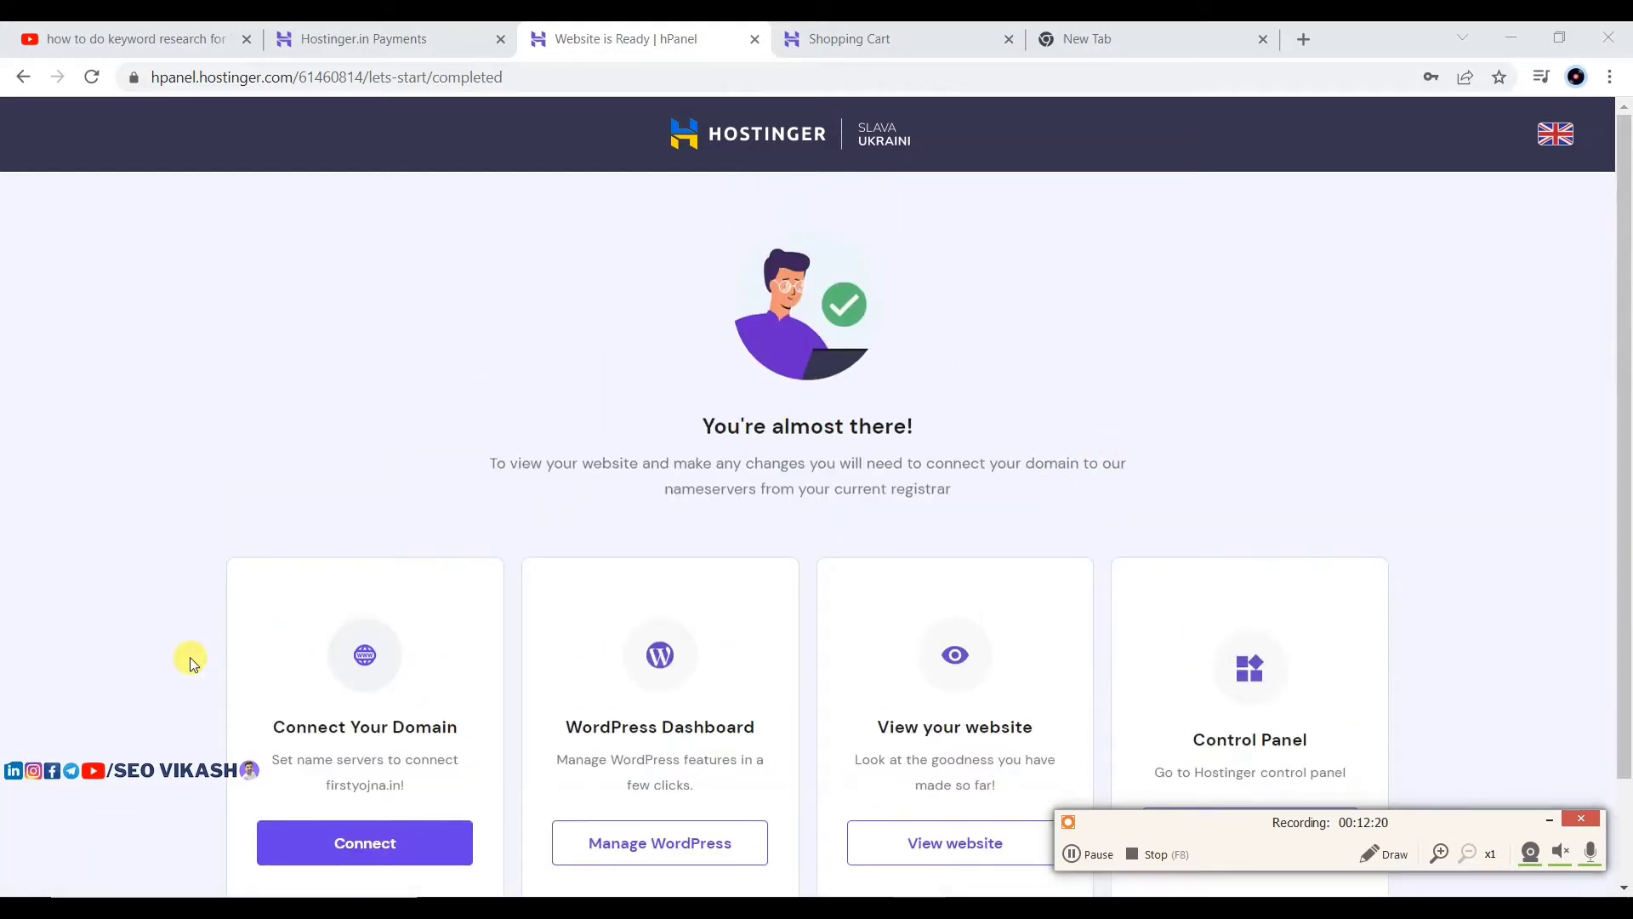
{"action": "scroll", "coordinate": [468, 459], "scroll_direction": "down", "scroll_amount": 2}
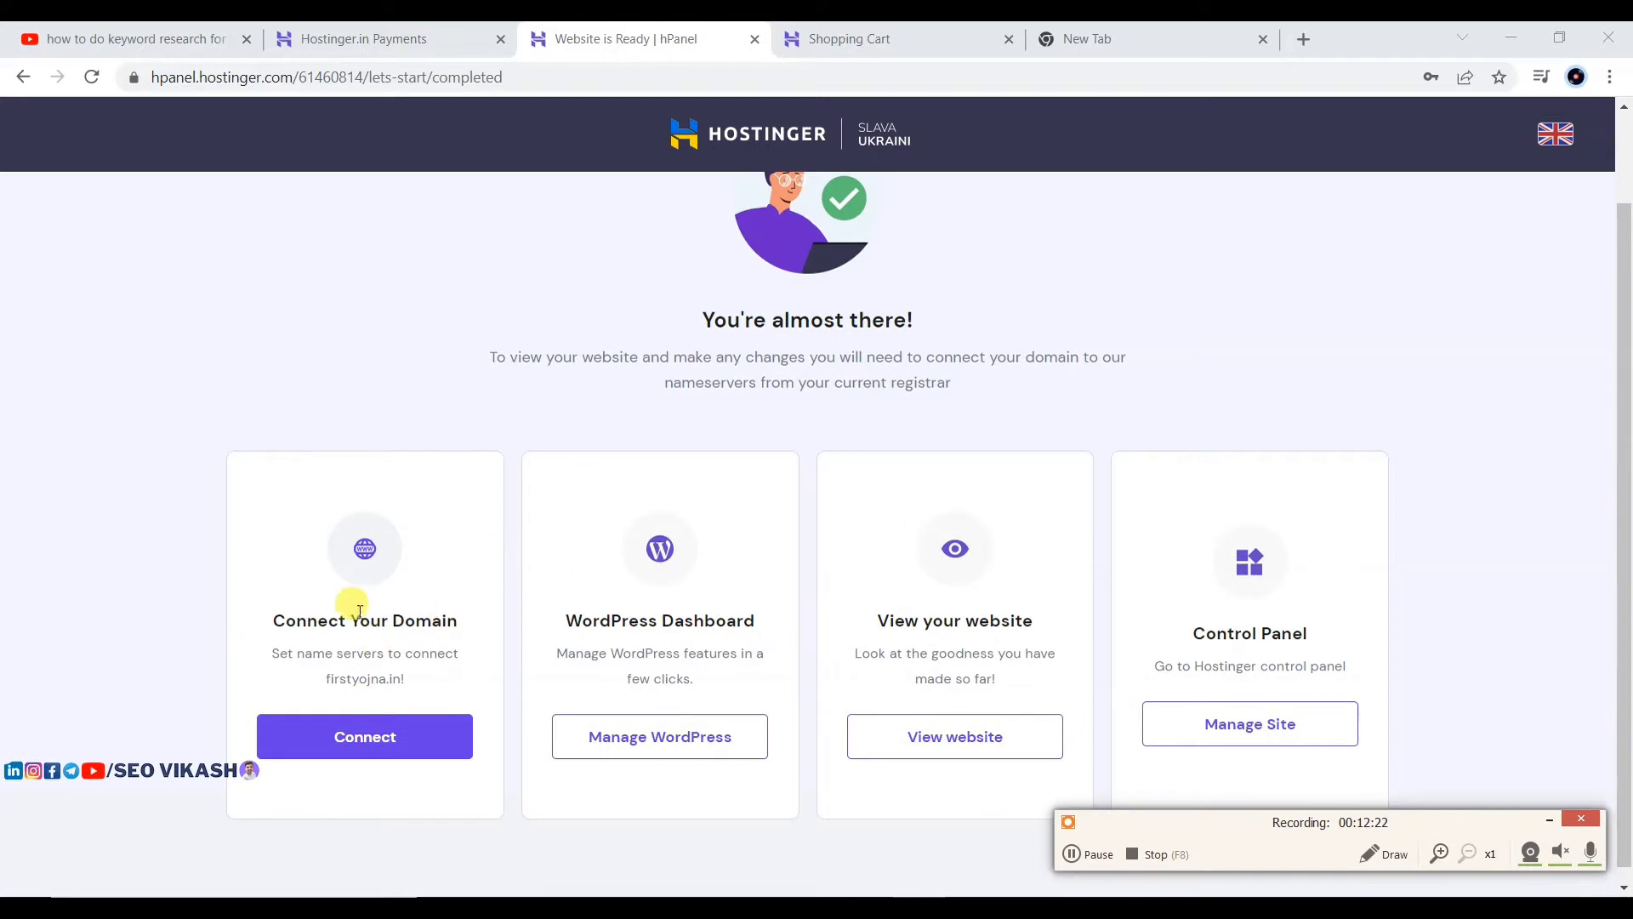
{"action": "left_click", "coordinate": [356, 736]}
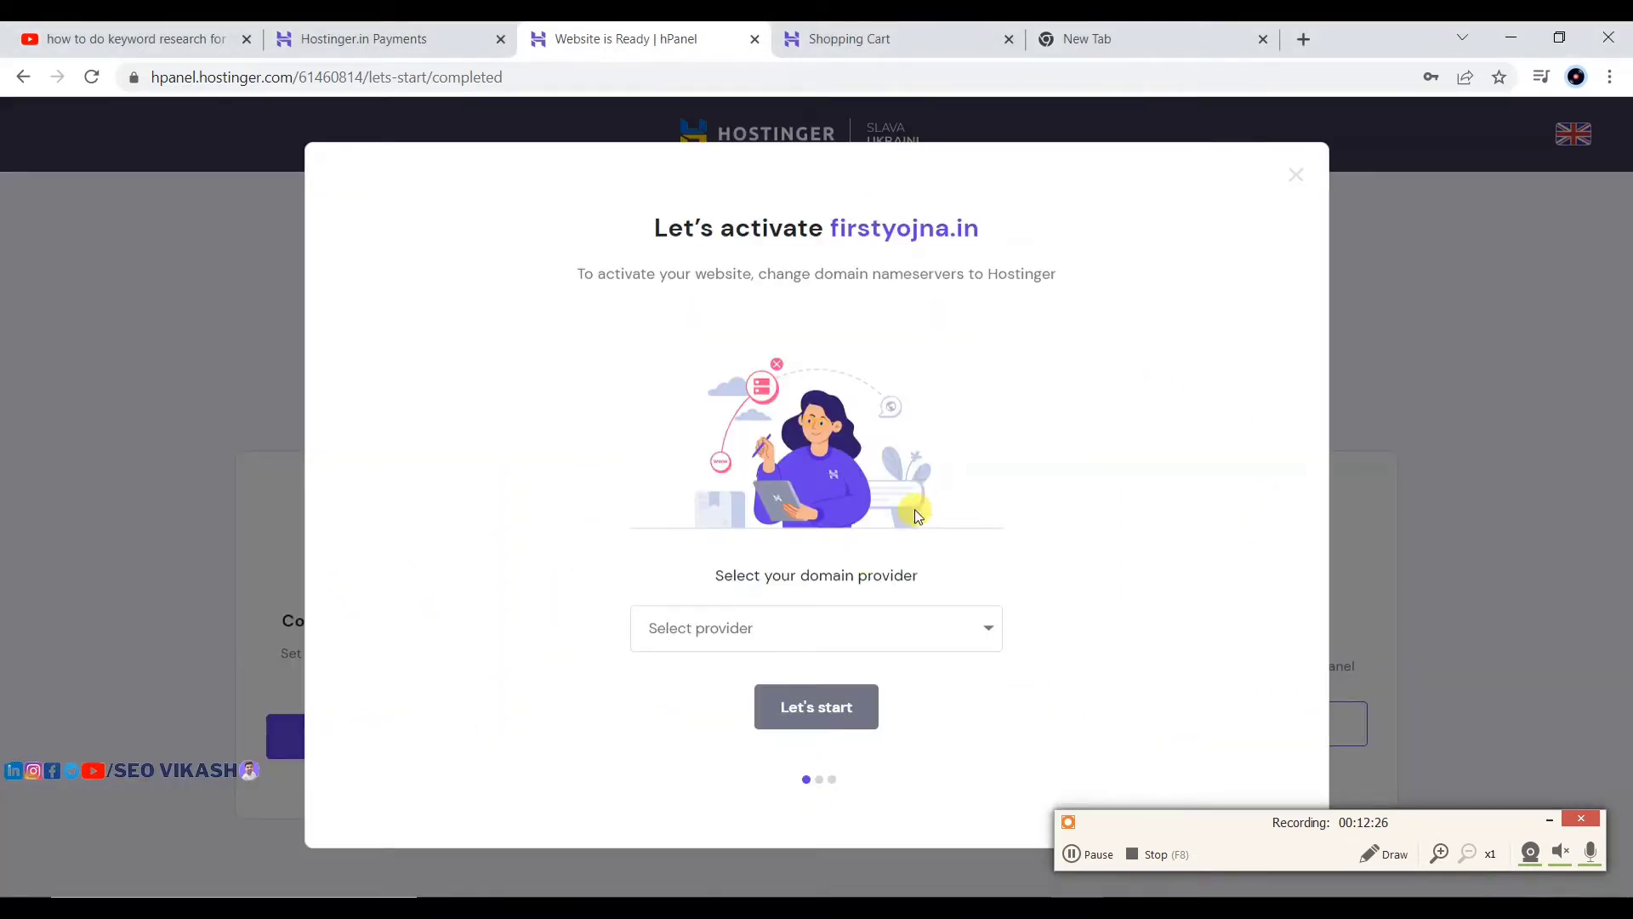
{"action": "left_click", "coordinate": [744, 632]}
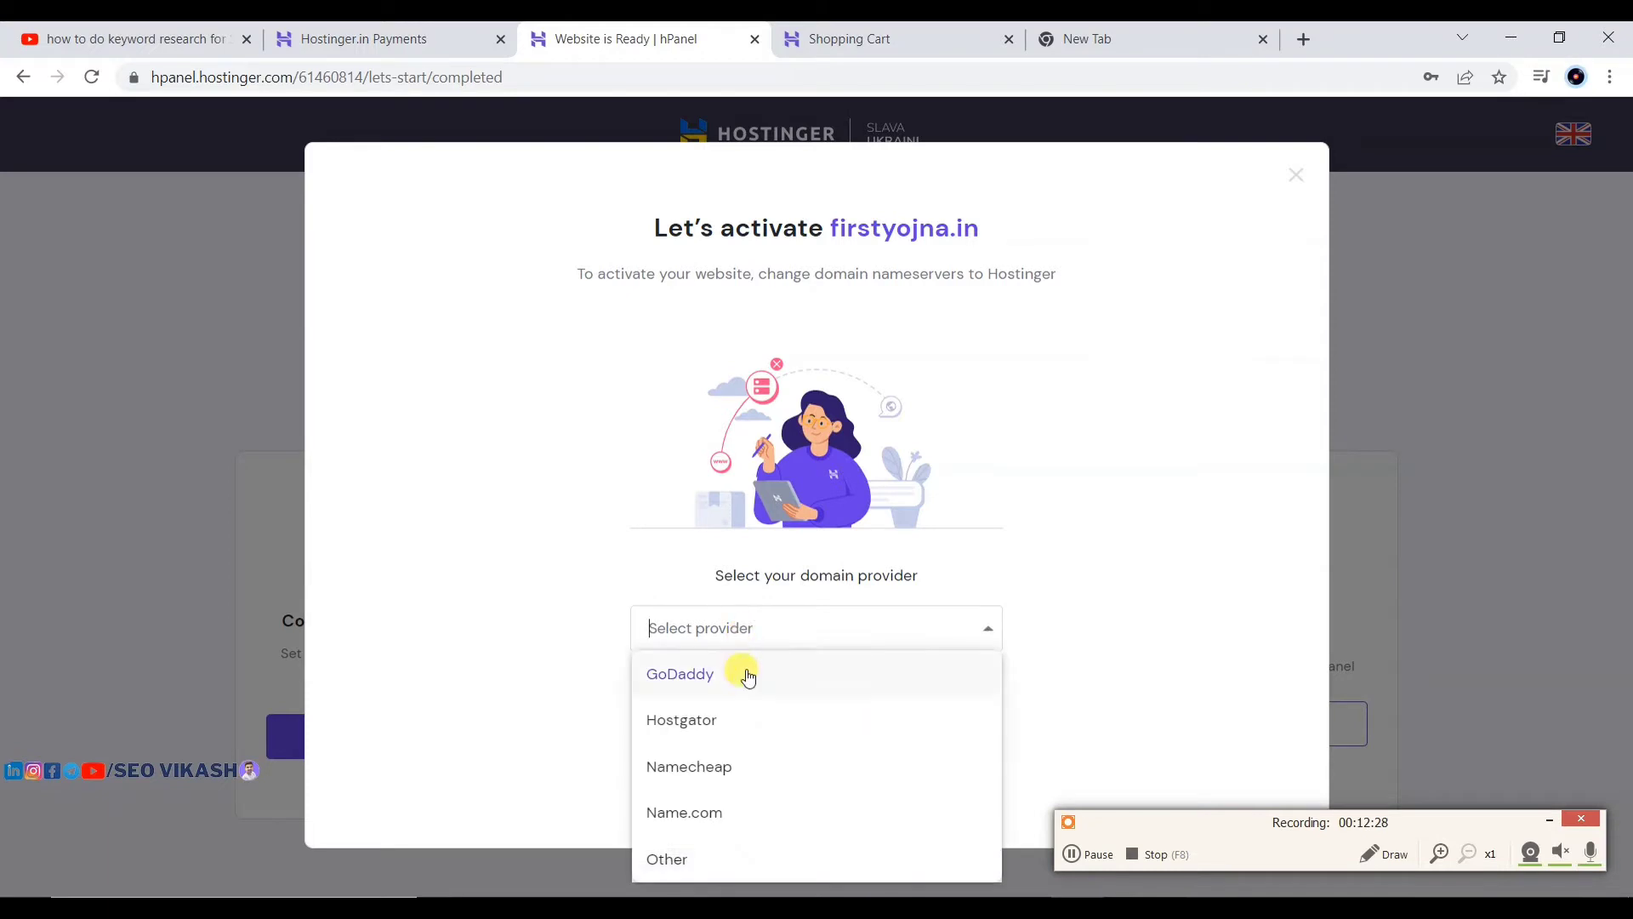
{"action": "left_click", "coordinate": [674, 858]}
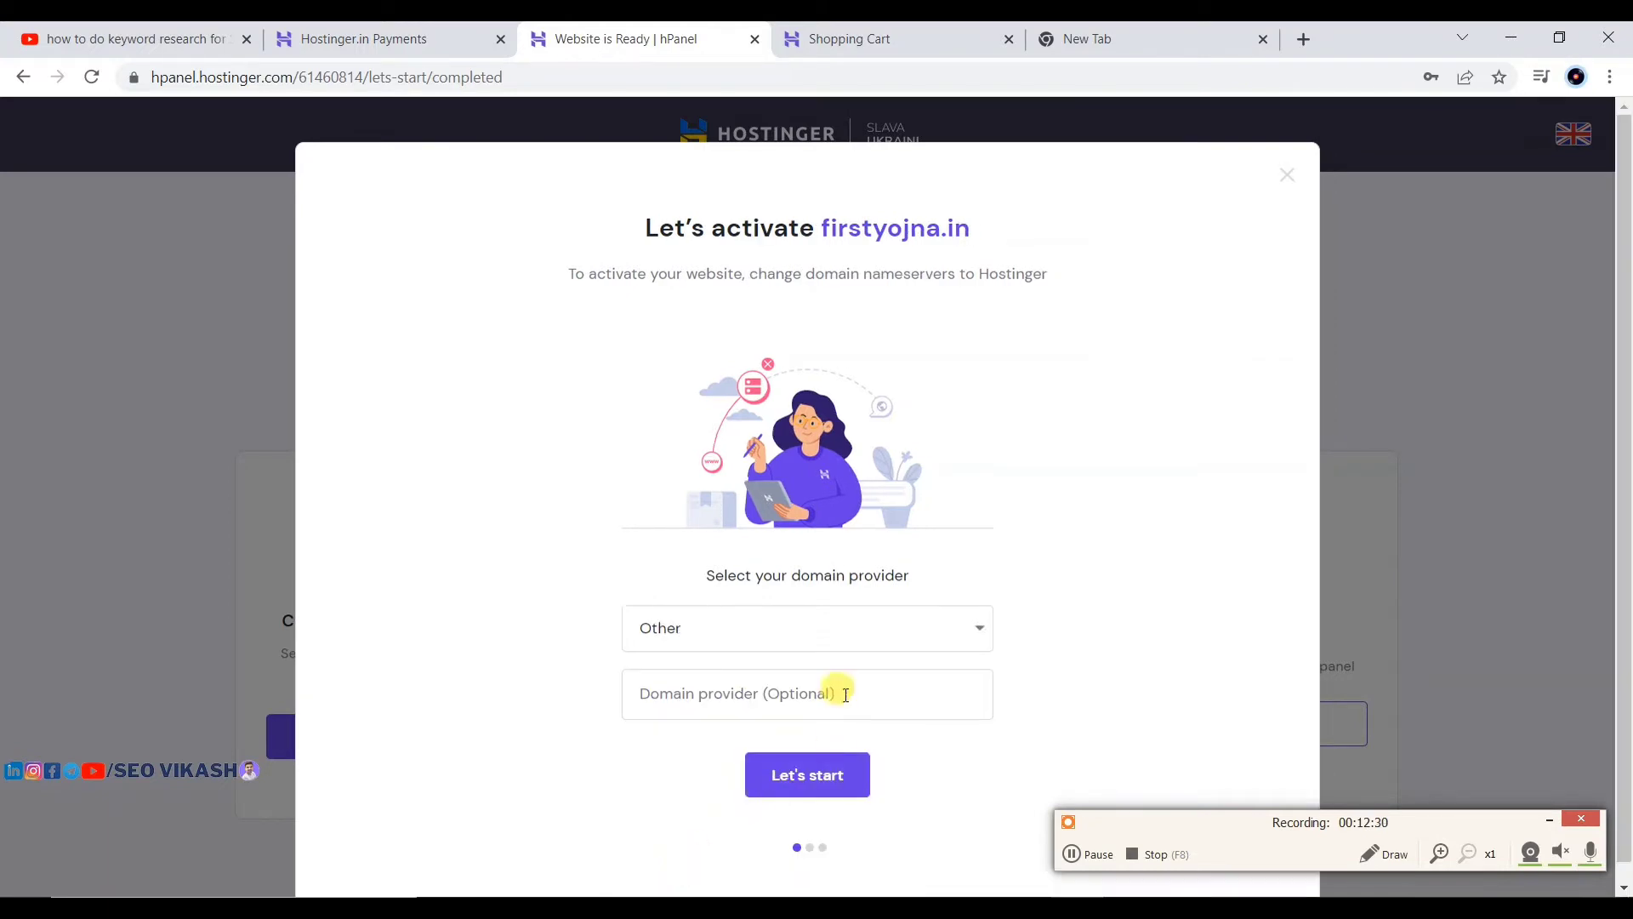
Step: Continue to the Change nameservers step listing ns1 and ns2.dns-parking.com
{"action": "left_click", "coordinate": [828, 750]}
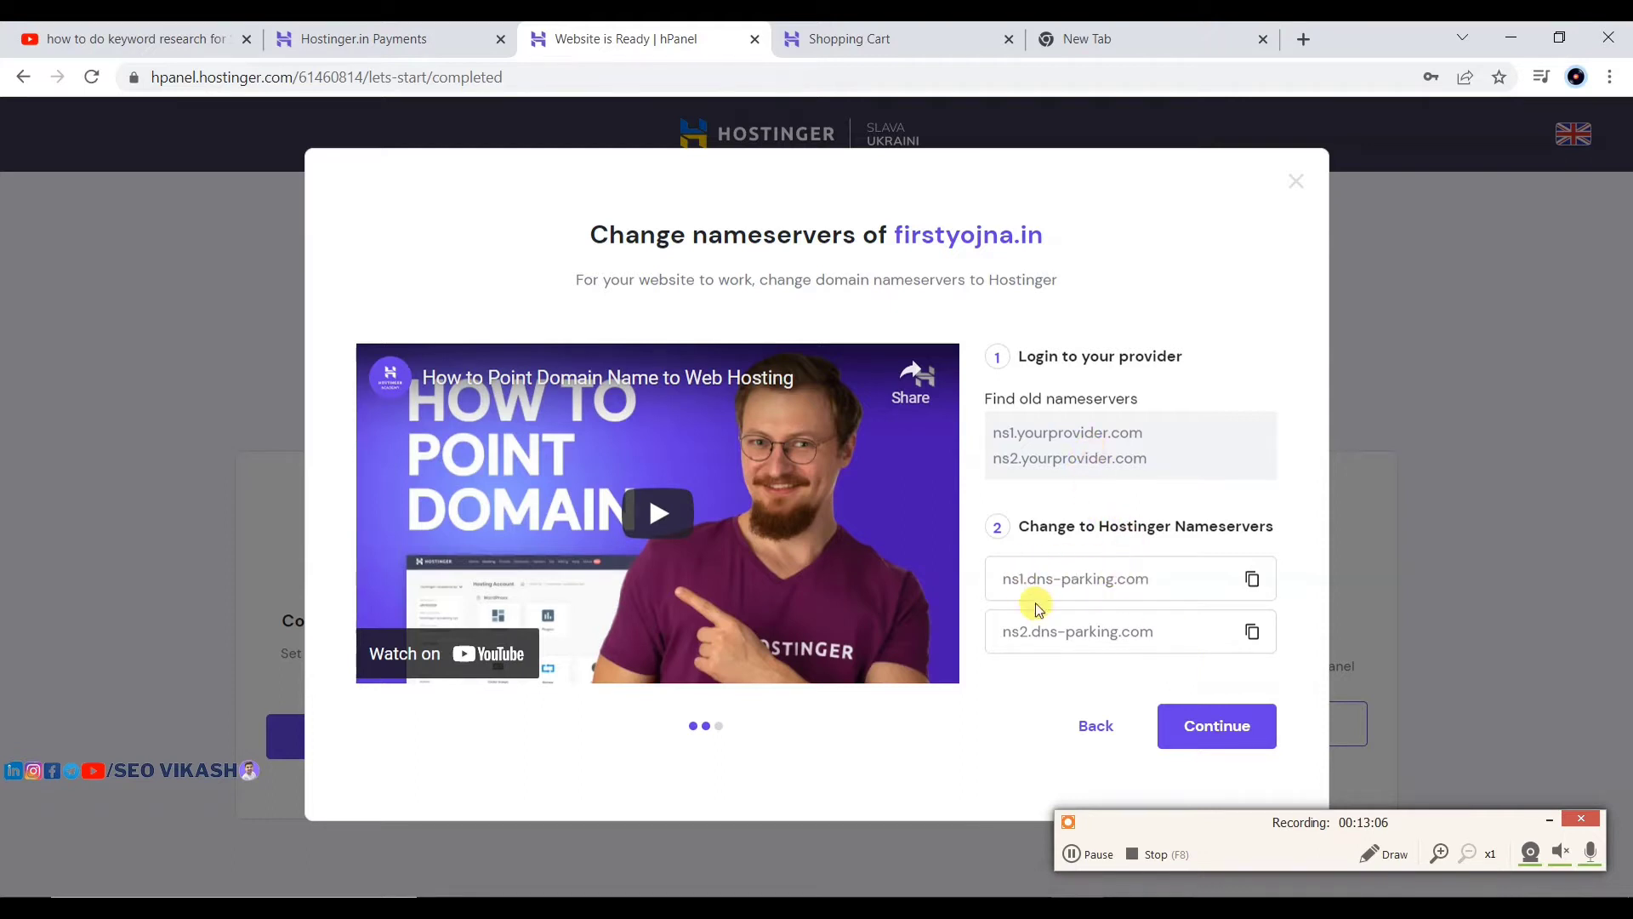
{"action": "left_click_drag", "start_coordinate": [1151, 461], "coordinate": [932, 420]}
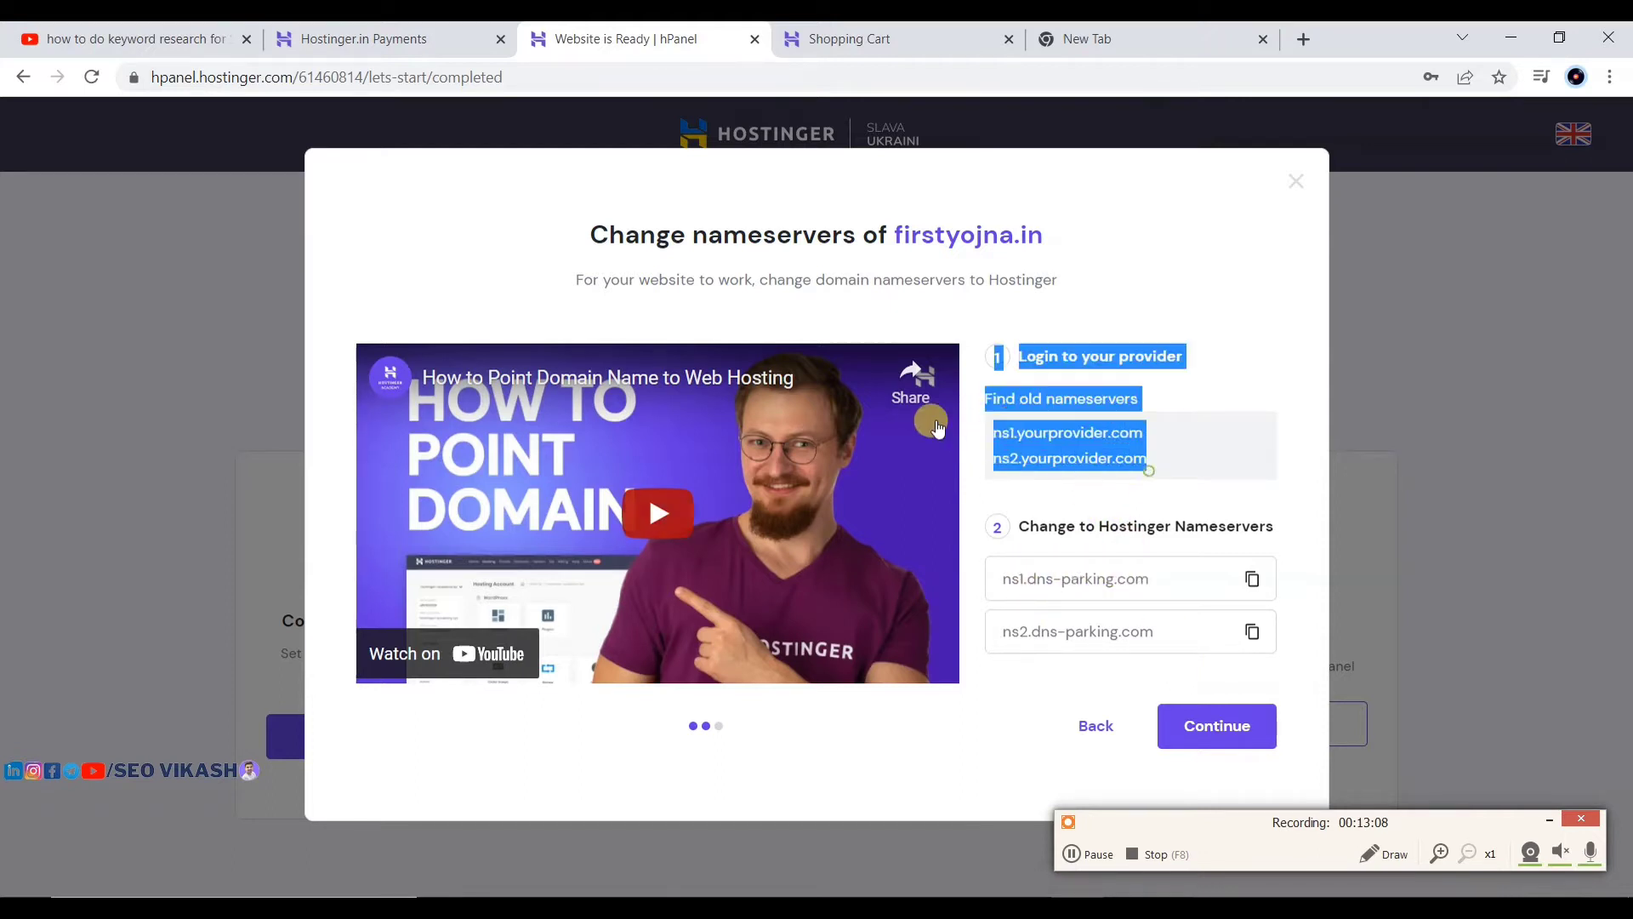
{"action": "left_click", "coordinate": [1242, 372]}
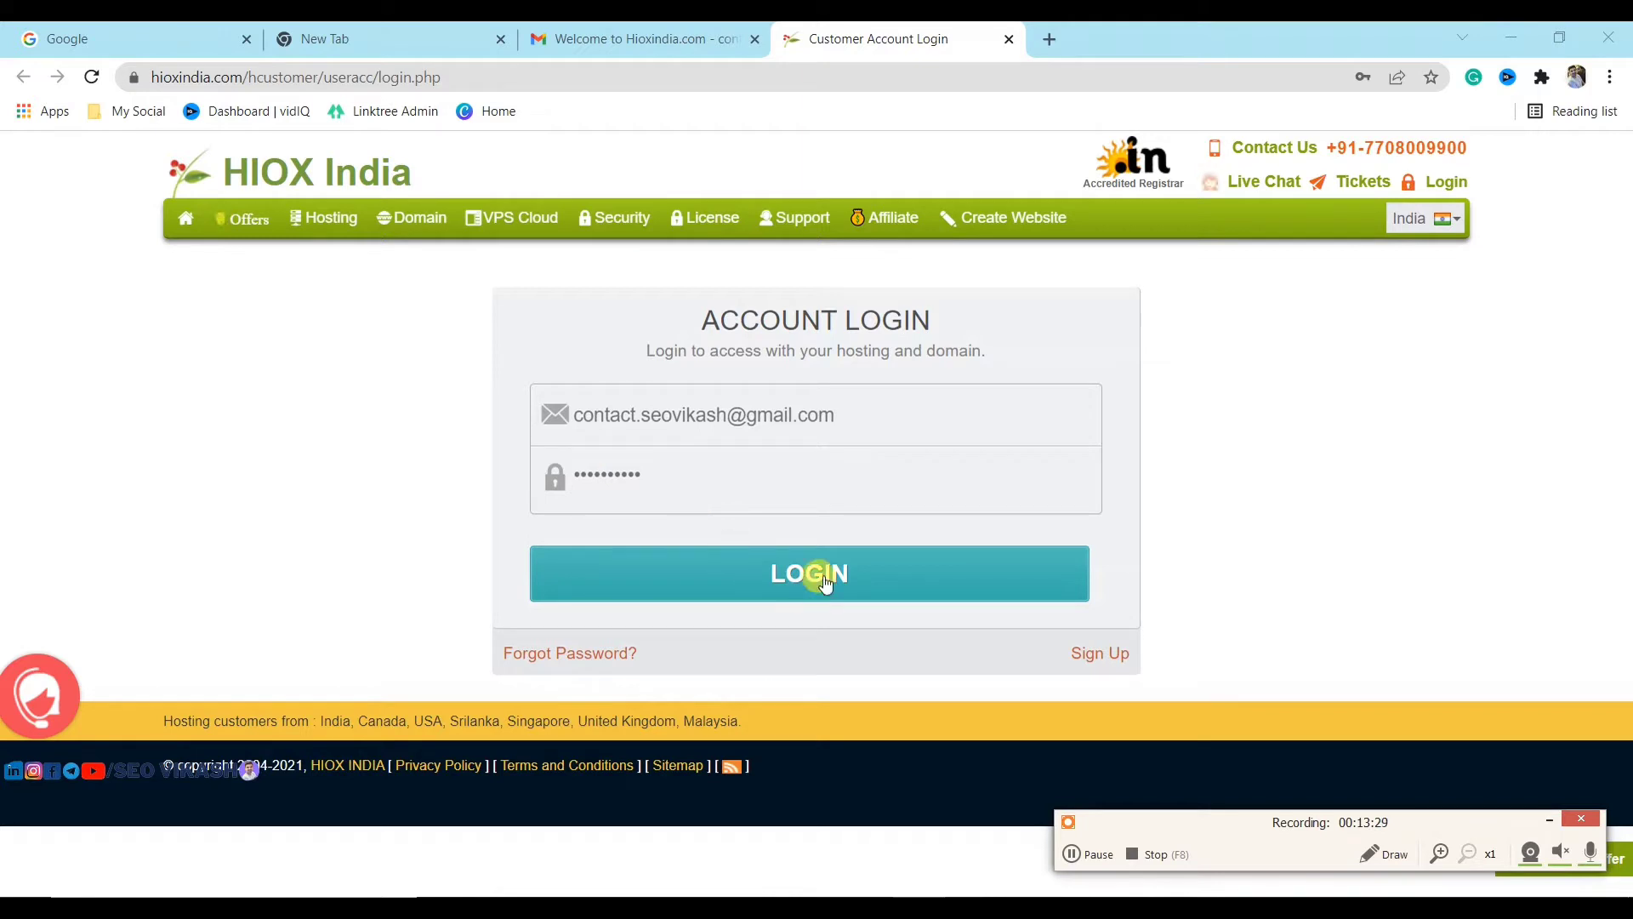
Step: In HIOX India, return to the dashboard and open the firstyojna.in domain order
{"action": "left_click", "coordinate": [1087, 854]}
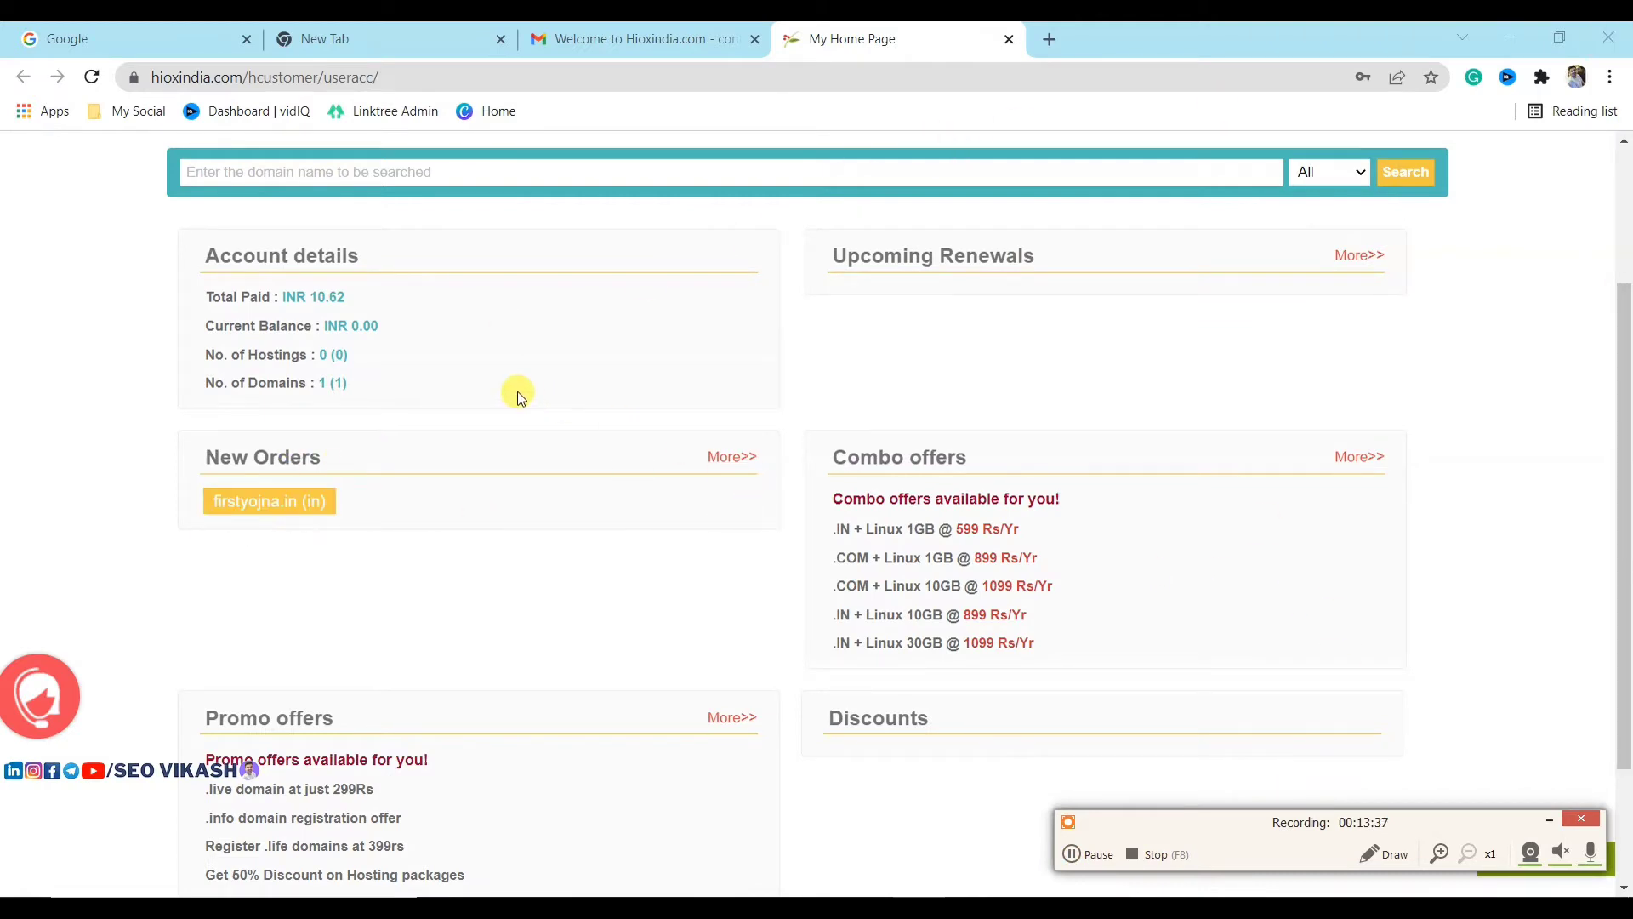
{"action": "left_click_drag", "start_coordinate": [281, 292], "coordinate": [365, 278]}
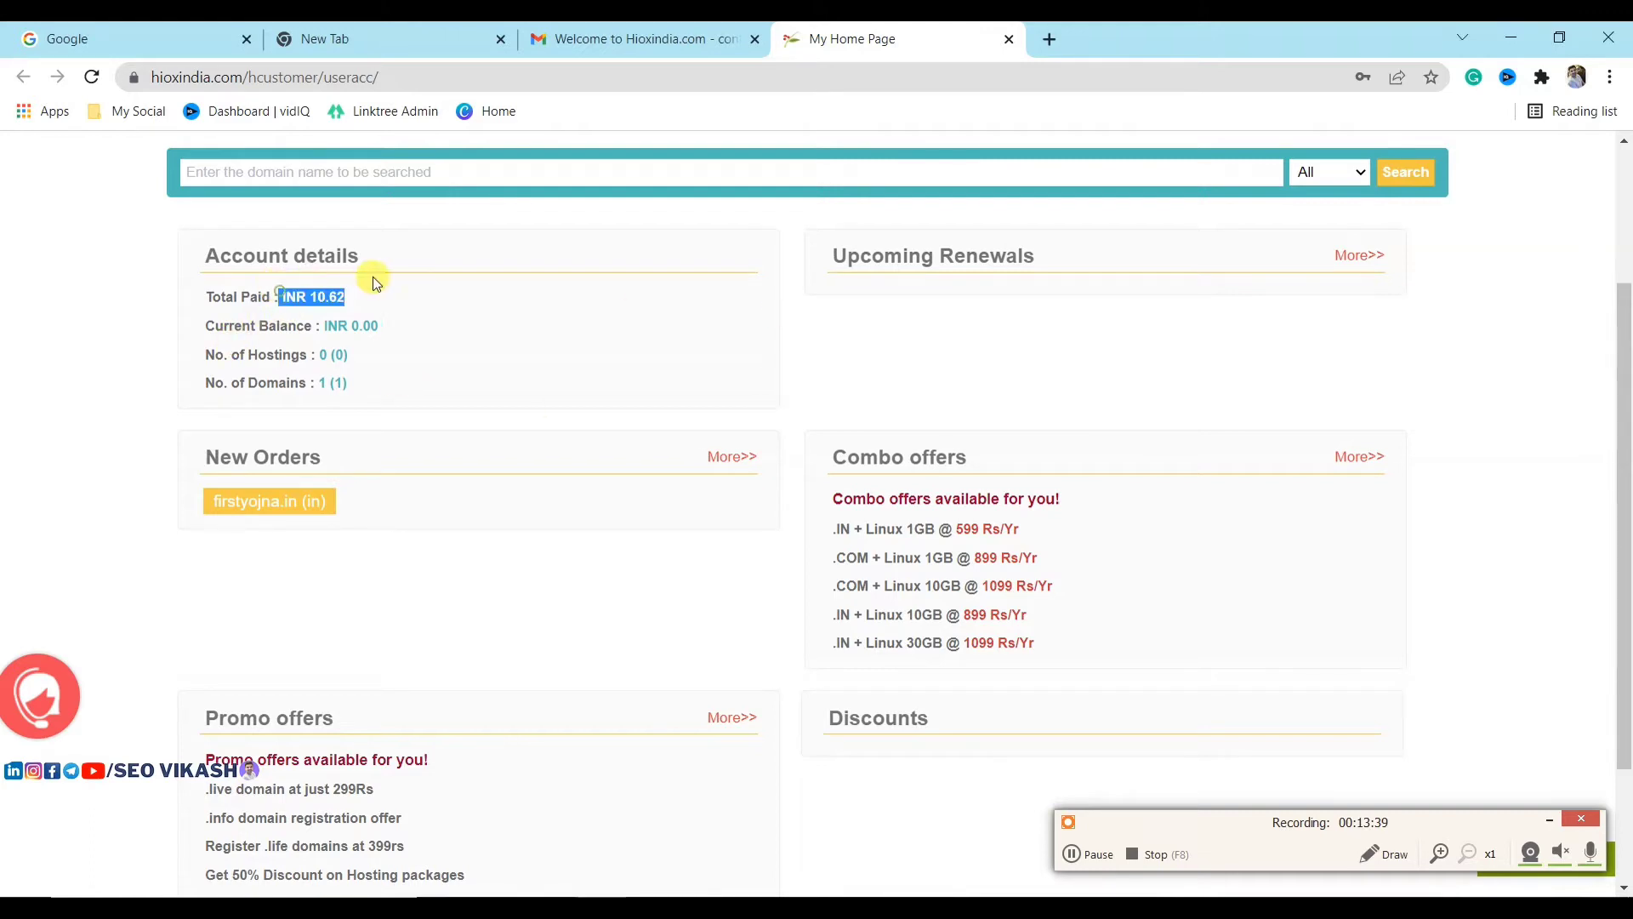
{"action": "left_click", "coordinate": [446, 290]}
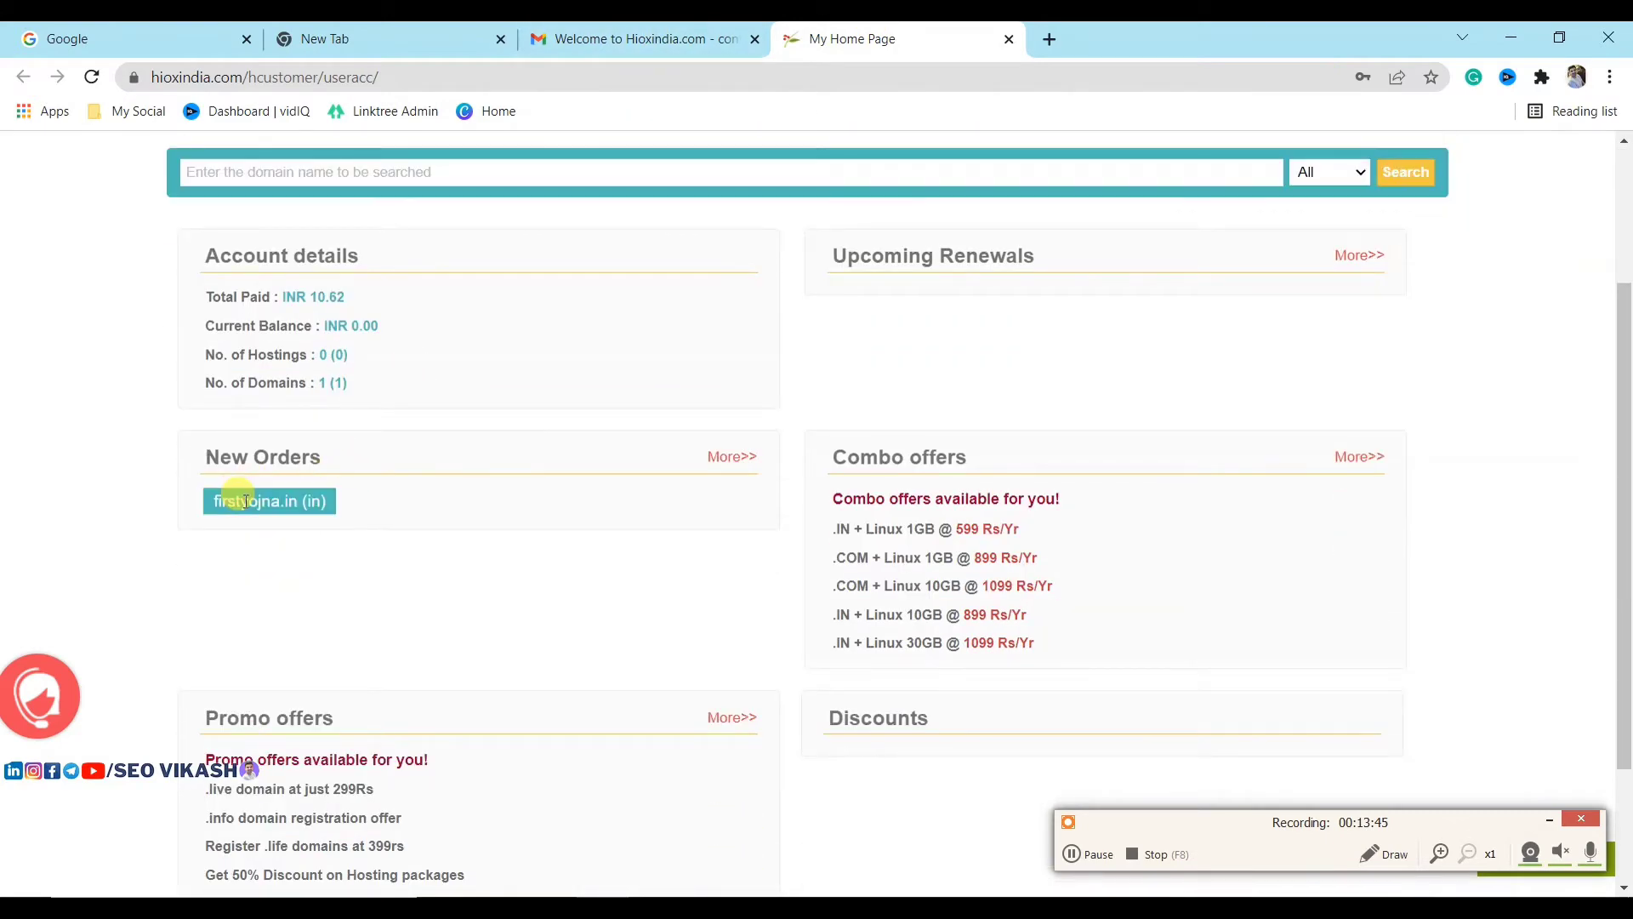
{"action": "scroll", "coordinate": [259, 503], "scroll_direction": "up", "scroll_amount": 3}
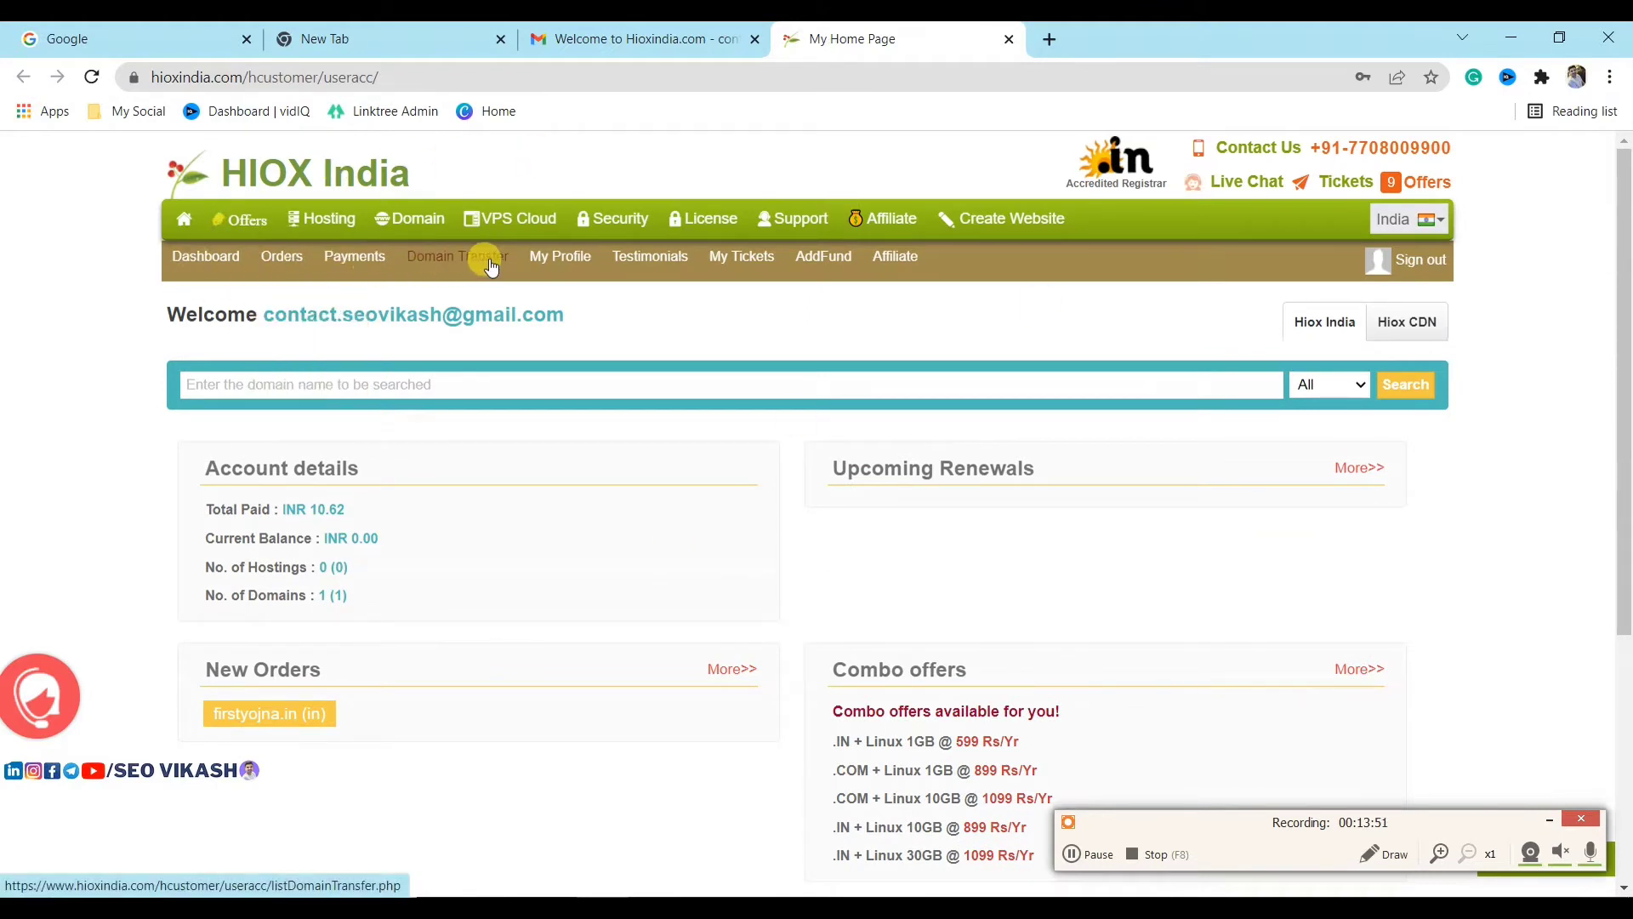
{"action": "left_click", "coordinate": [211, 265]}
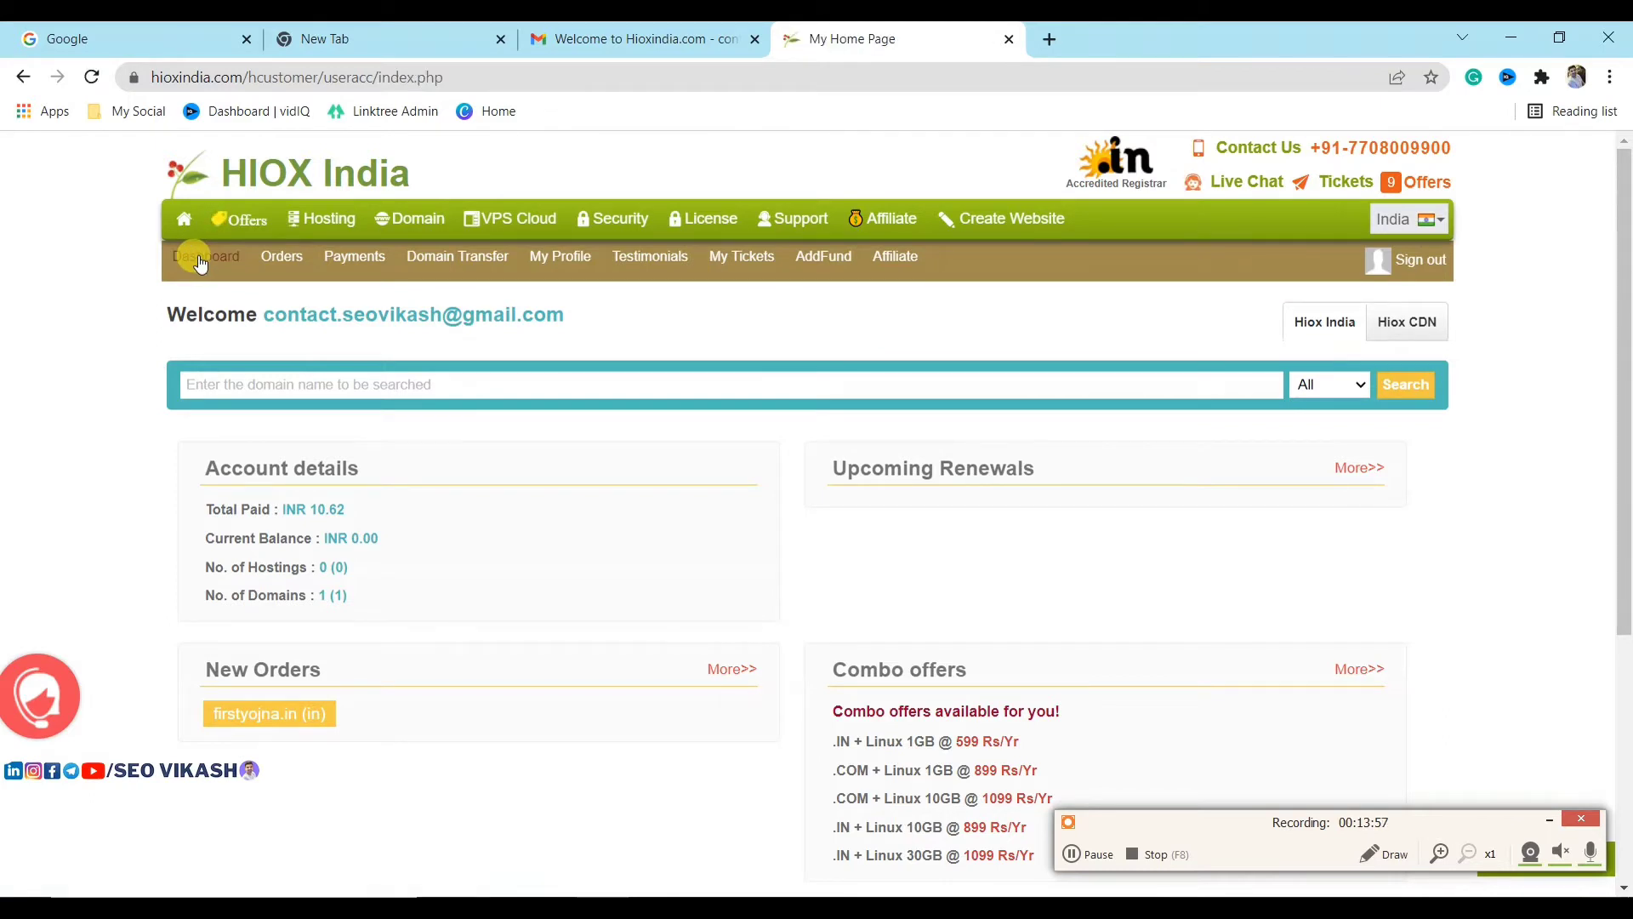
{"action": "scroll", "coordinate": [474, 404], "scroll_direction": "down", "scroll_amount": 1}
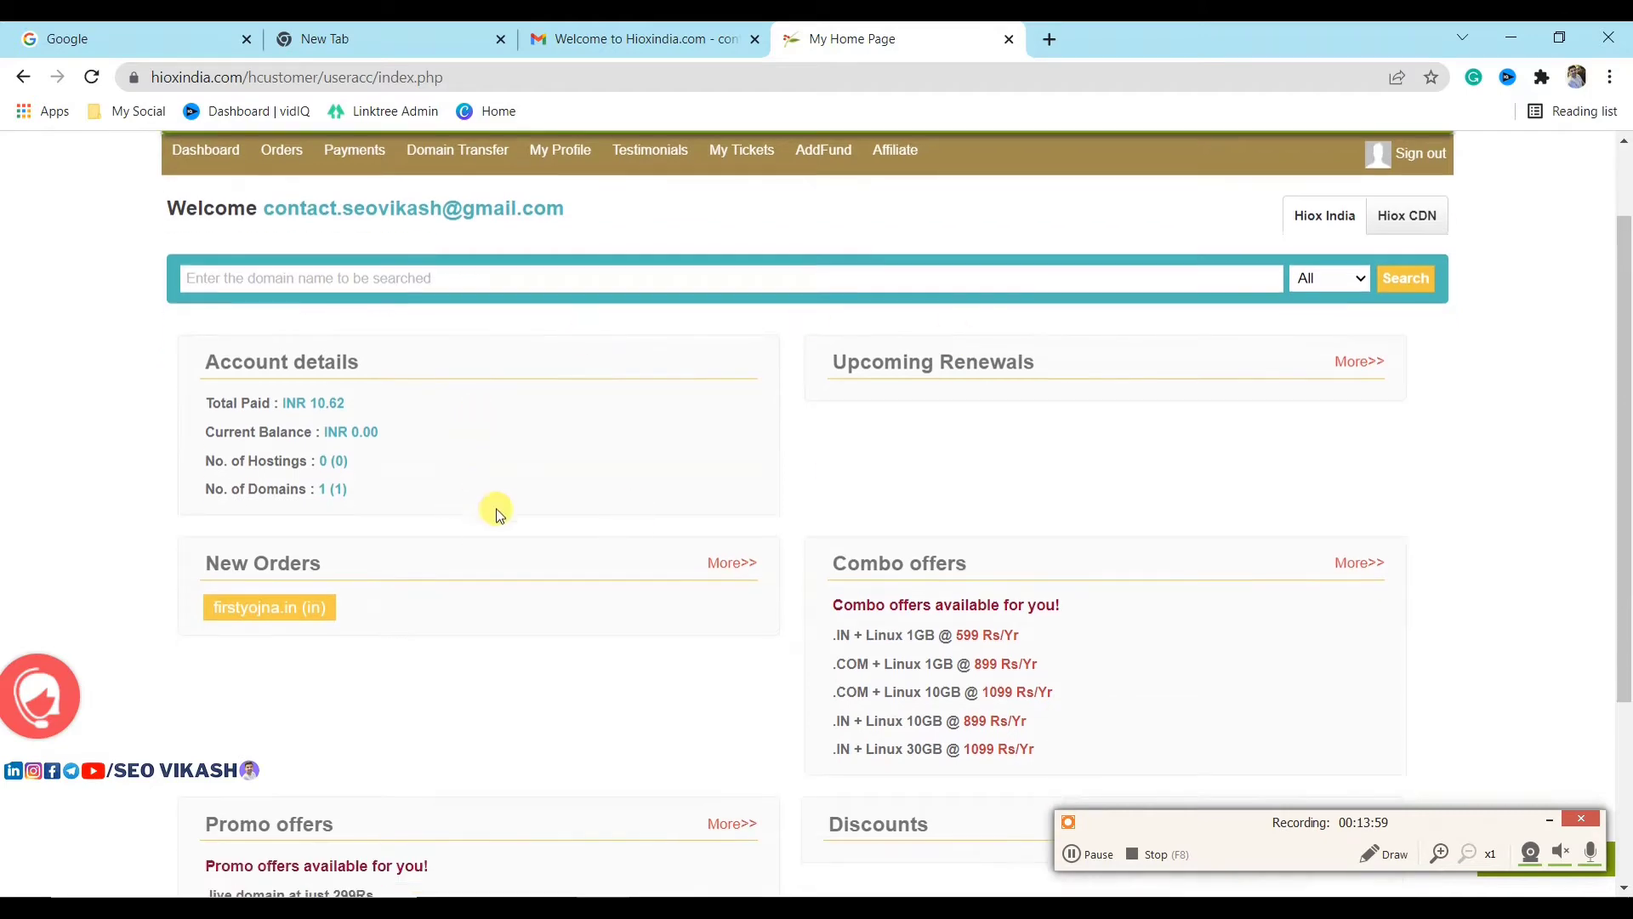
{"action": "scroll", "coordinate": [268, 596], "scroll_direction": "down", "scroll_amount": 3}
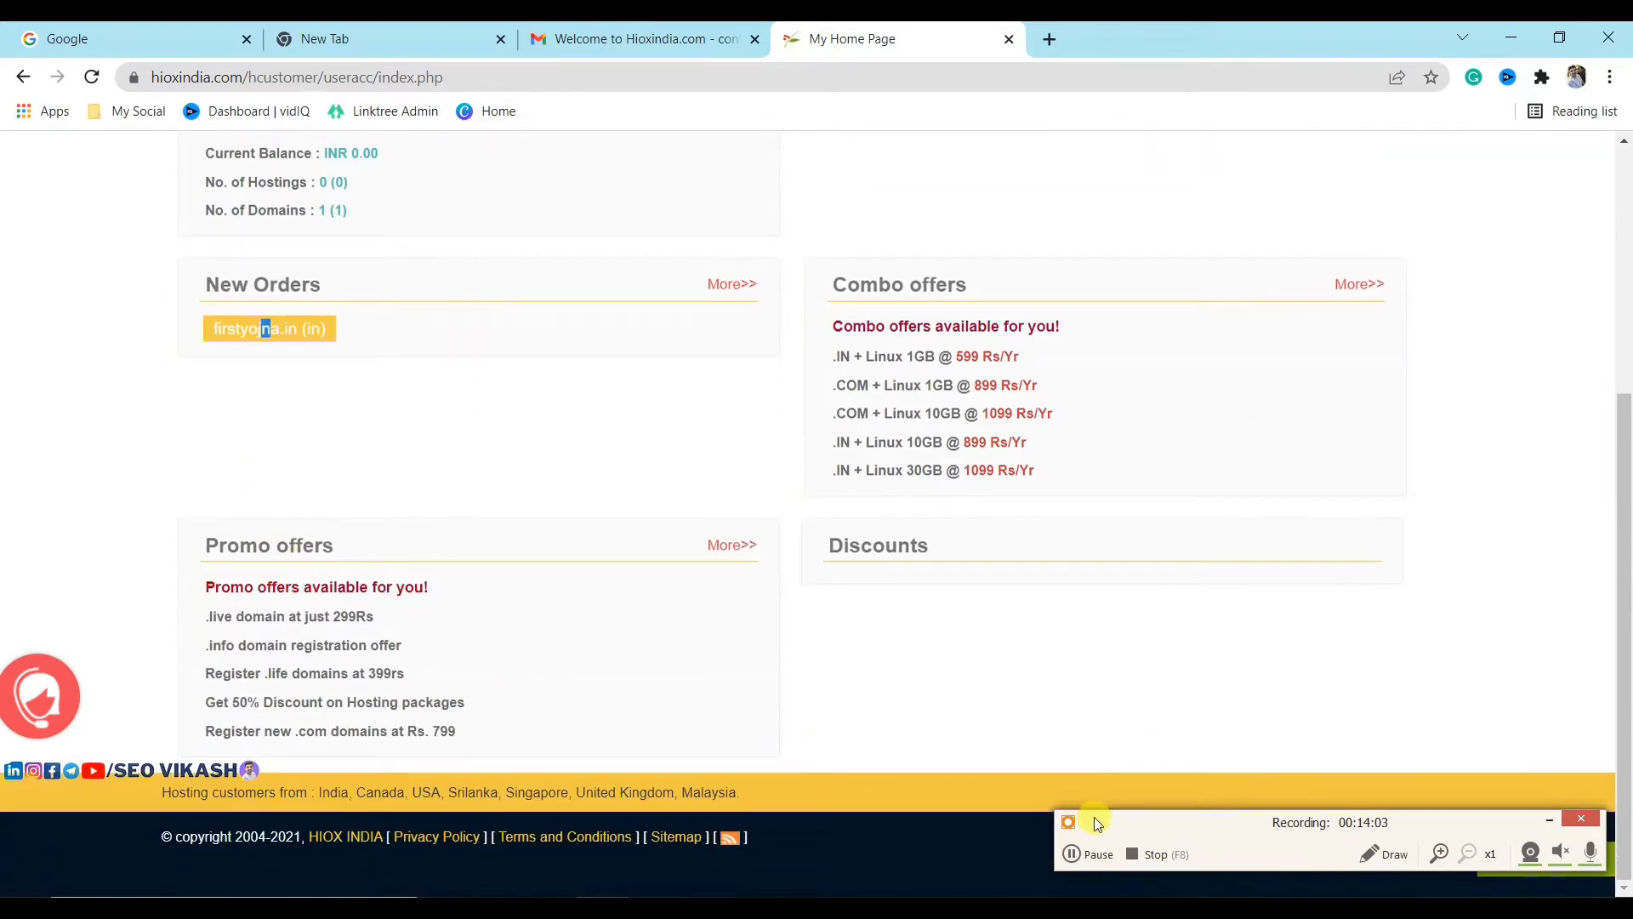
{"action": "left_click", "coordinate": [265, 329]}
Step: Open firstyojna.in's Name Servers settings and copy ns1.dns-parking.com from Hostinger
{"action": "scroll", "coordinate": [838, 487], "scroll_direction": "down", "scroll_amount": 1}
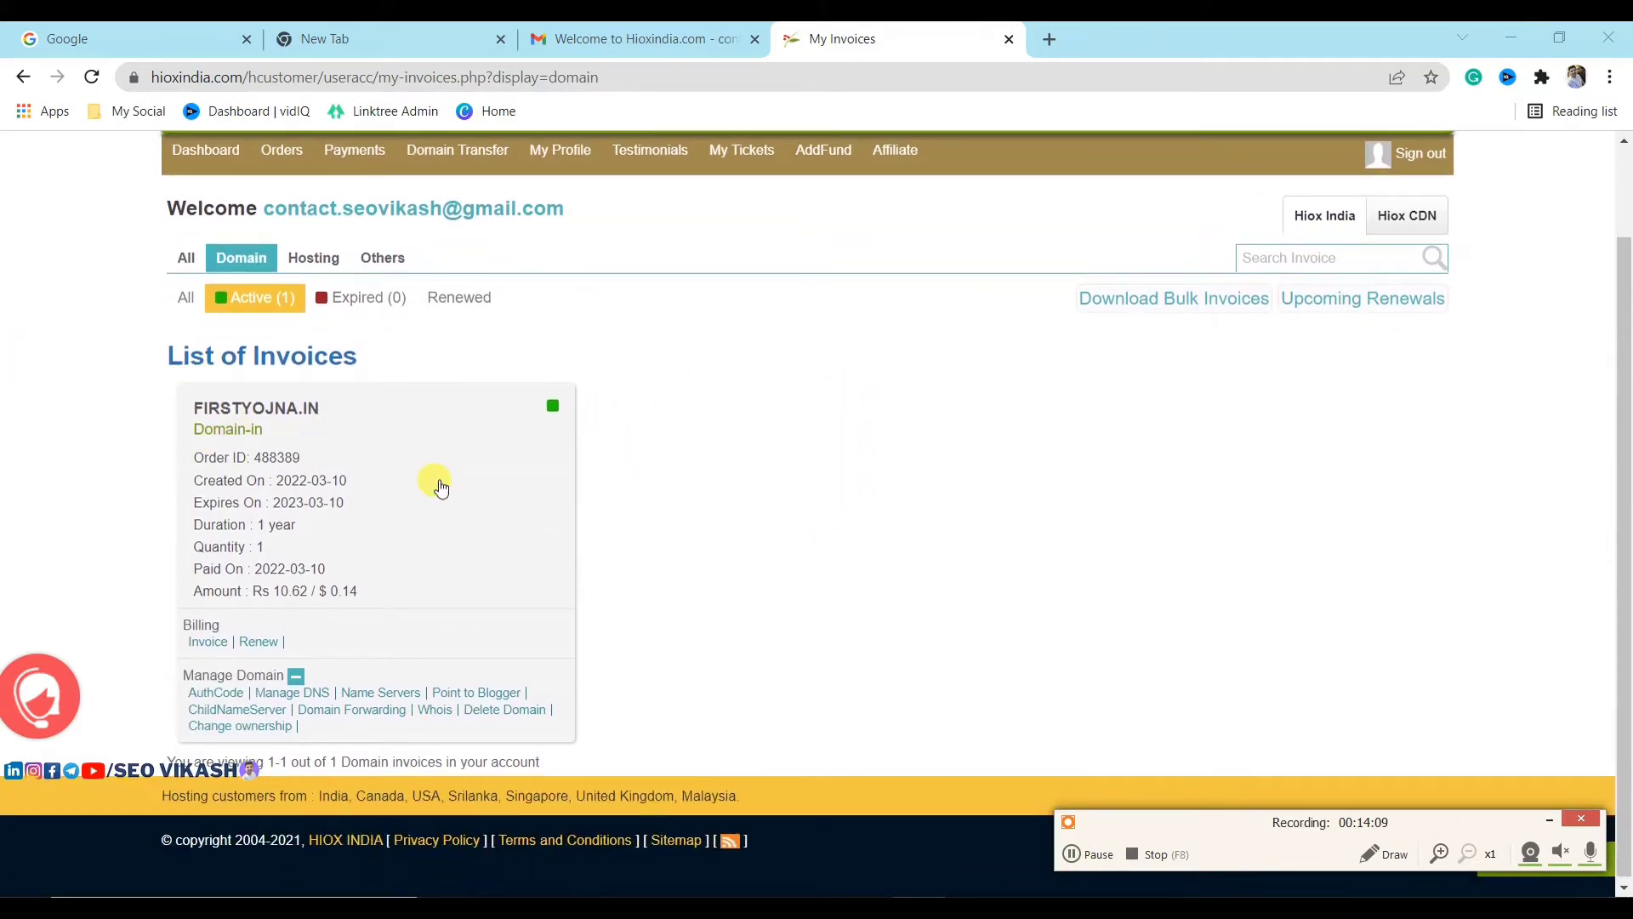
{"action": "scroll", "coordinate": [199, 583], "scroll_direction": "down", "scroll_amount": 1}
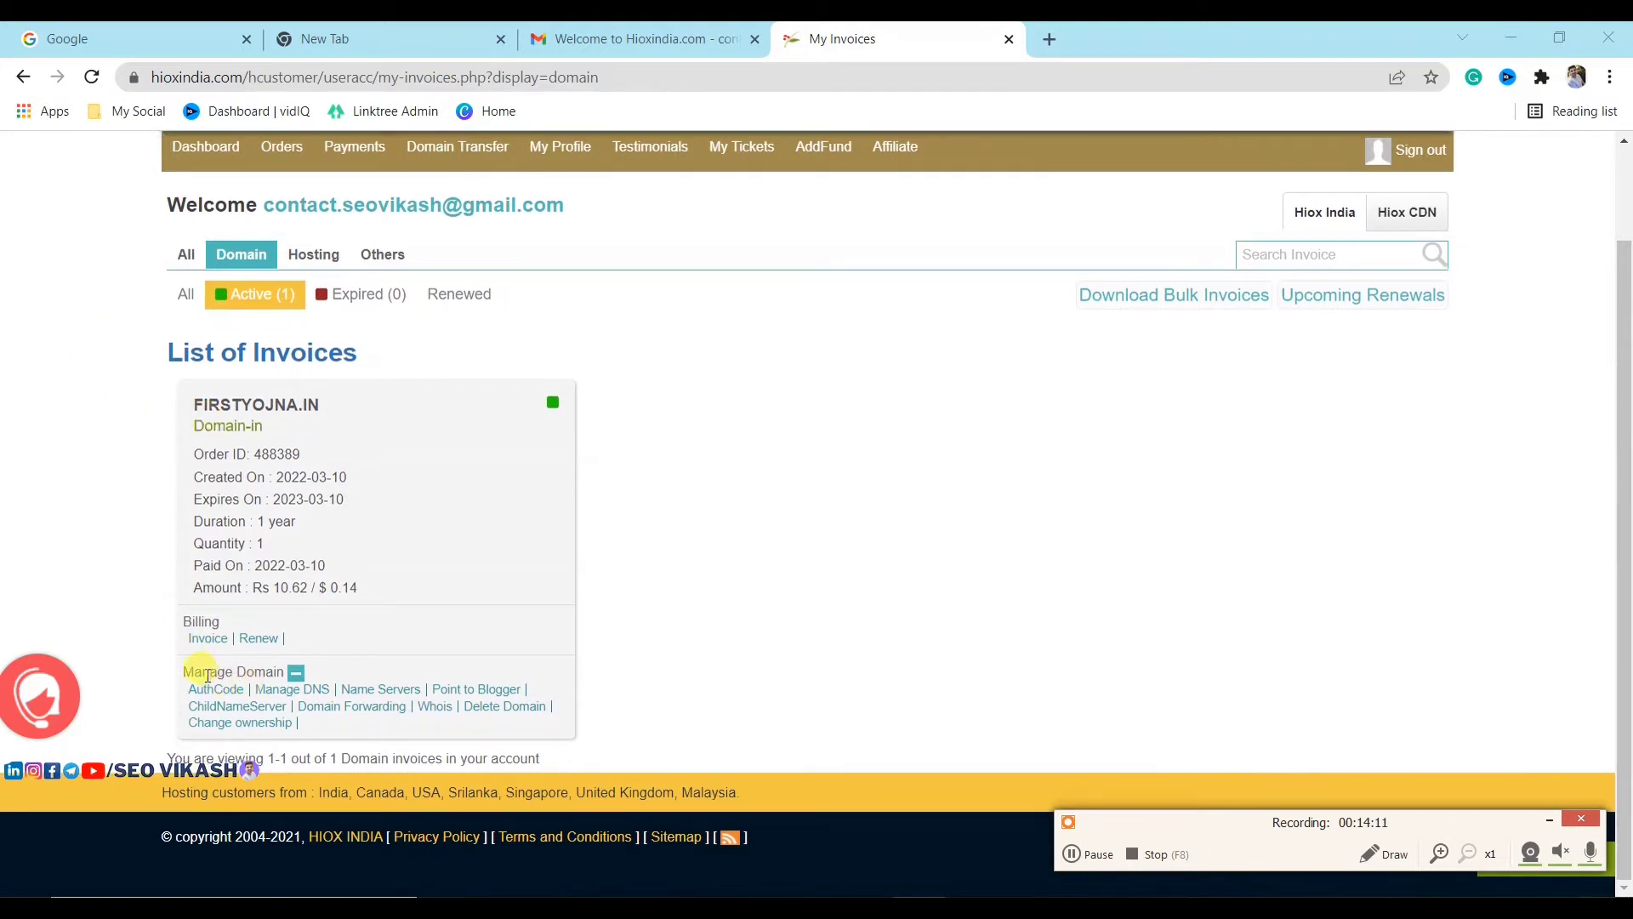
{"action": "left_click", "coordinate": [295, 677]}
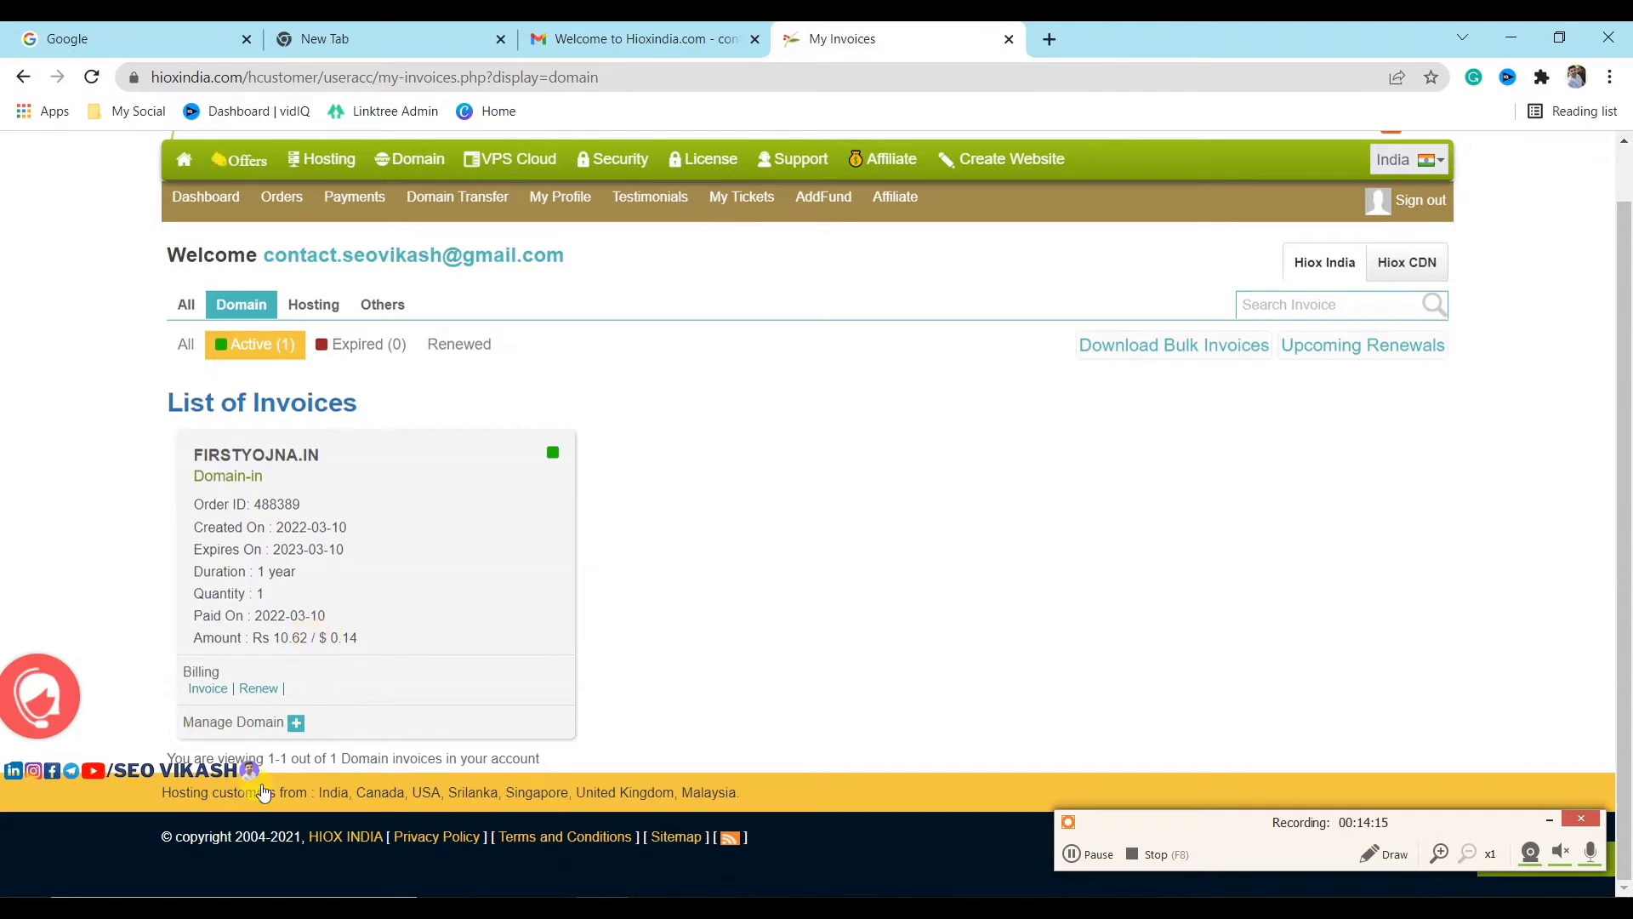
{"action": "left_click", "coordinate": [296, 722]}
{"action": "left_click", "coordinate": [286, 691]}
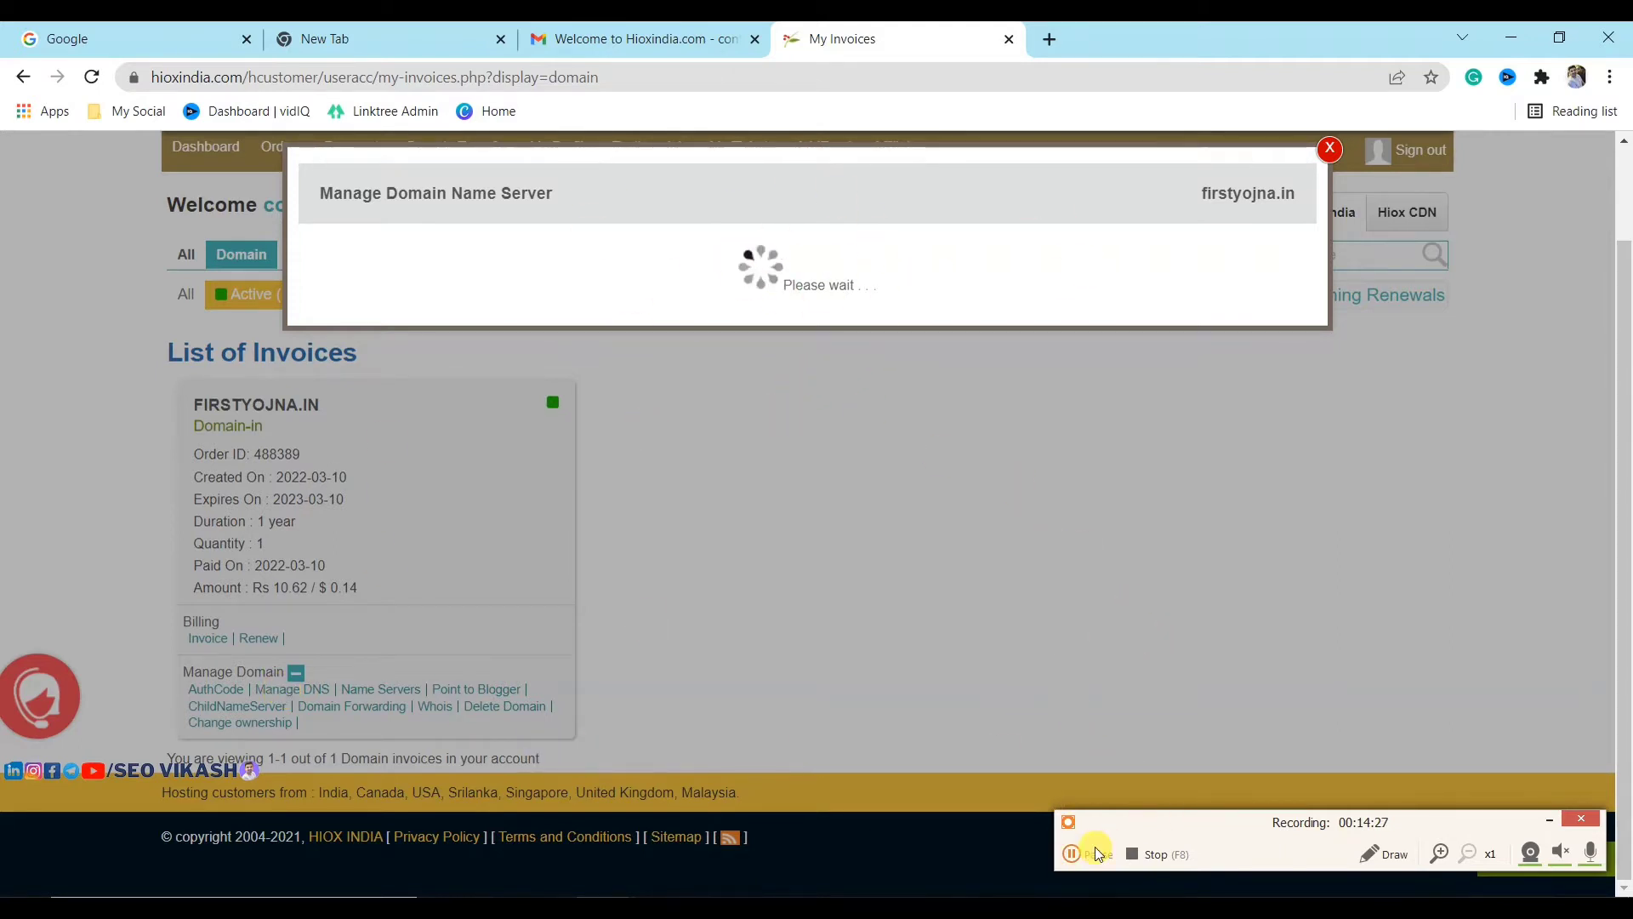
{"action": "left_click", "coordinate": [1077, 852]}
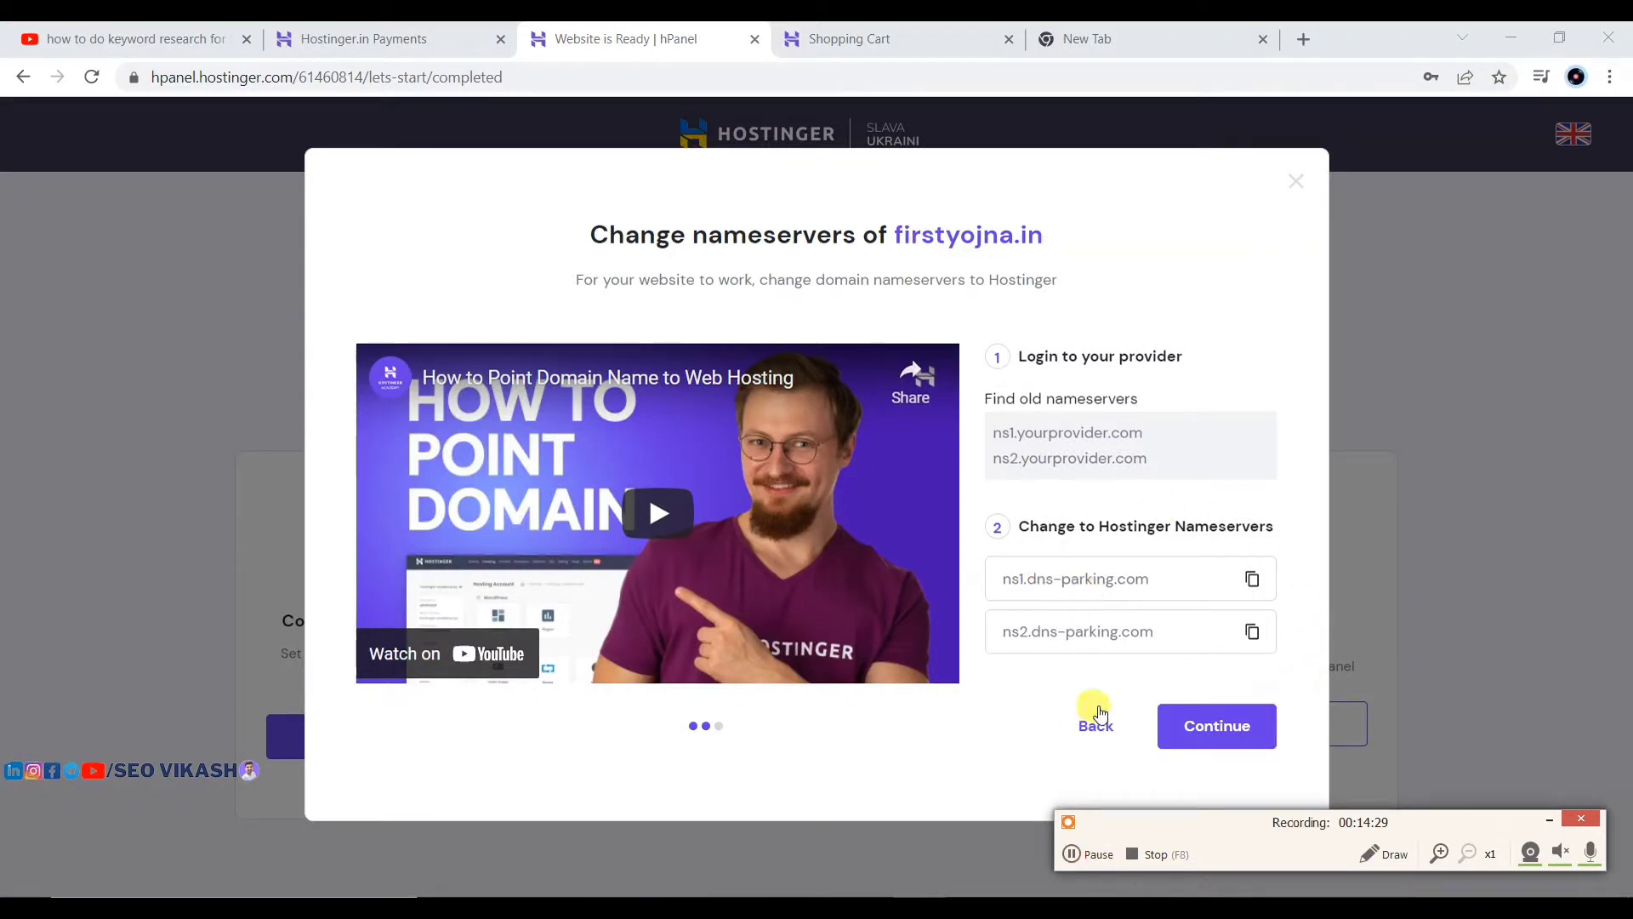
{"action": "left_click", "coordinate": [1253, 581]}
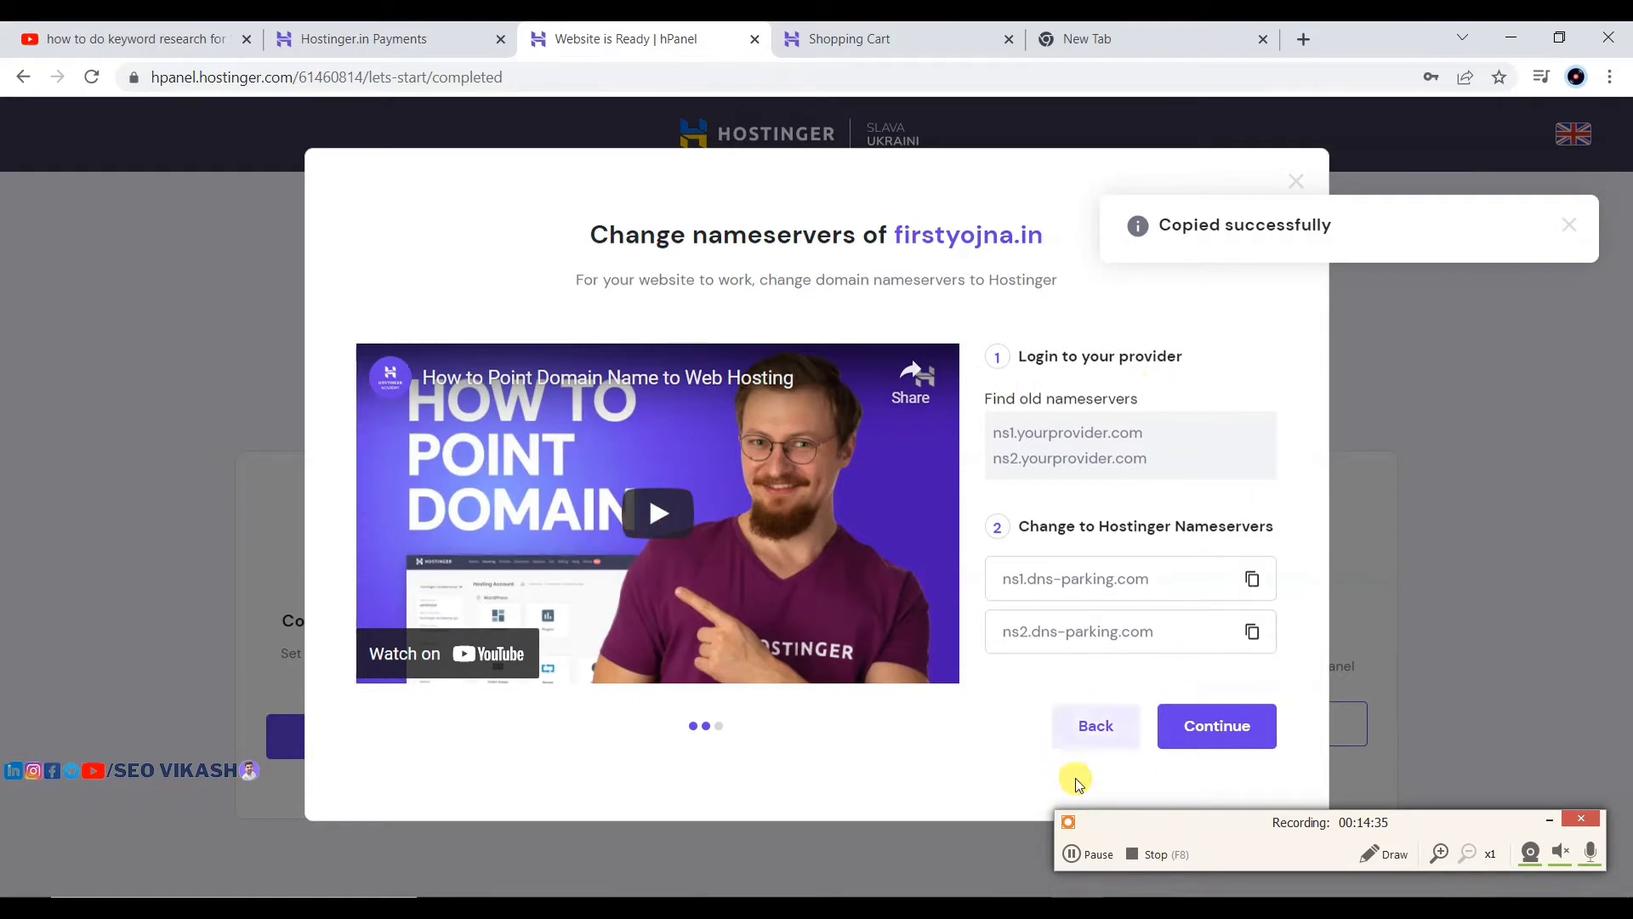
{"action": "left_click", "coordinate": [1091, 859]}
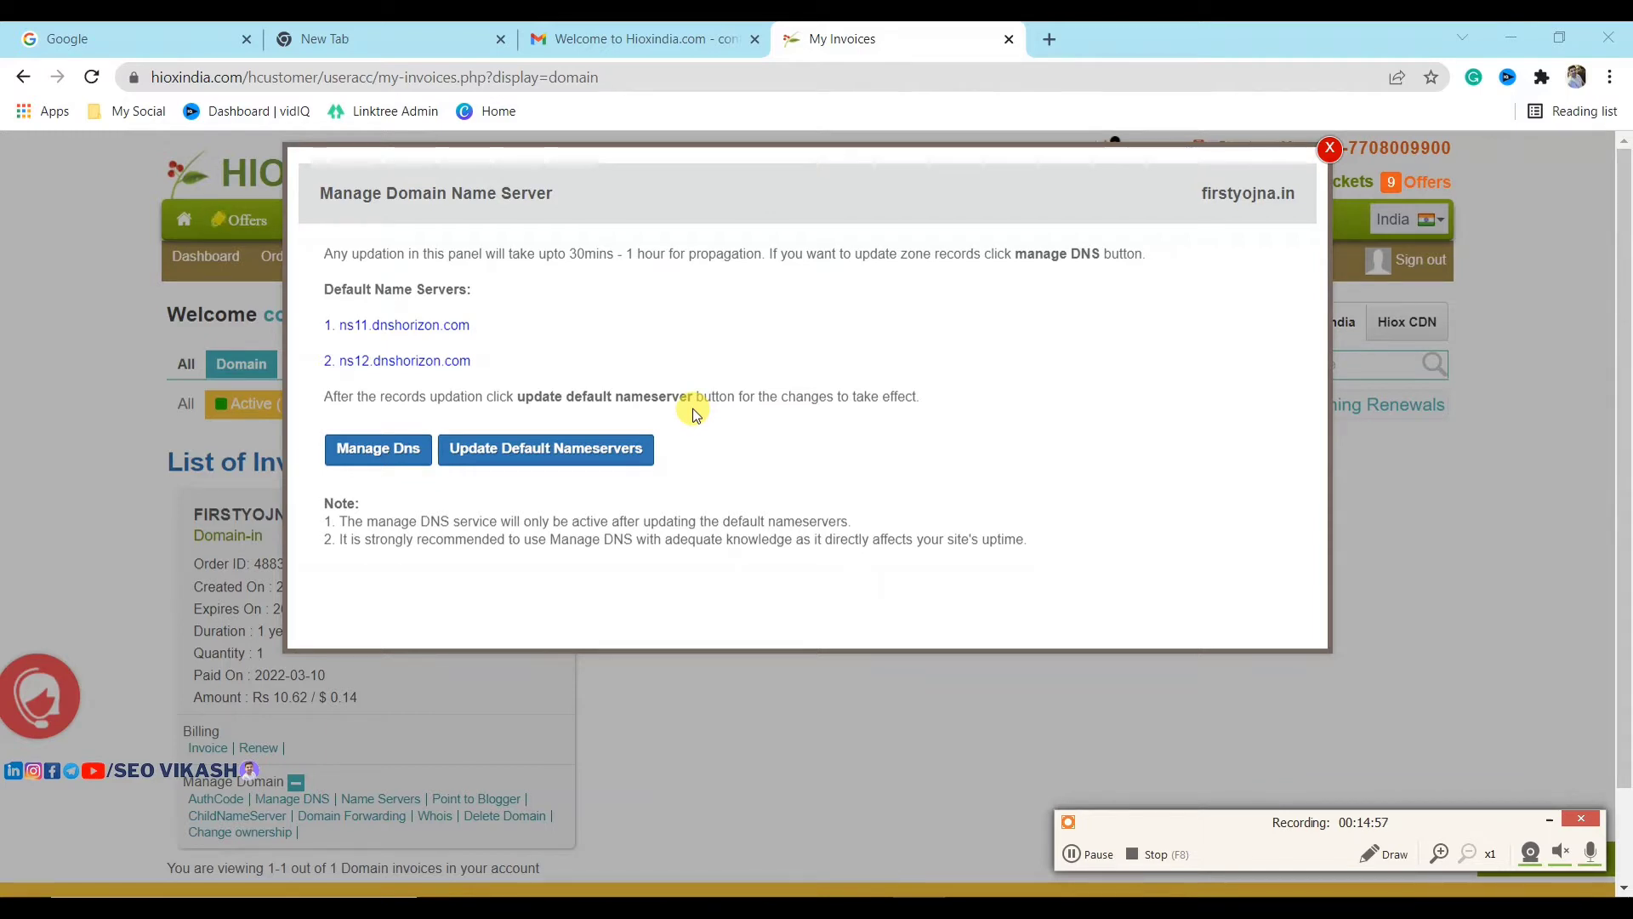
Step: Replace the first NS record ns11.dnshorizon.com with ns1.dns-parking.com
{"action": "left_click", "coordinate": [375, 449]}
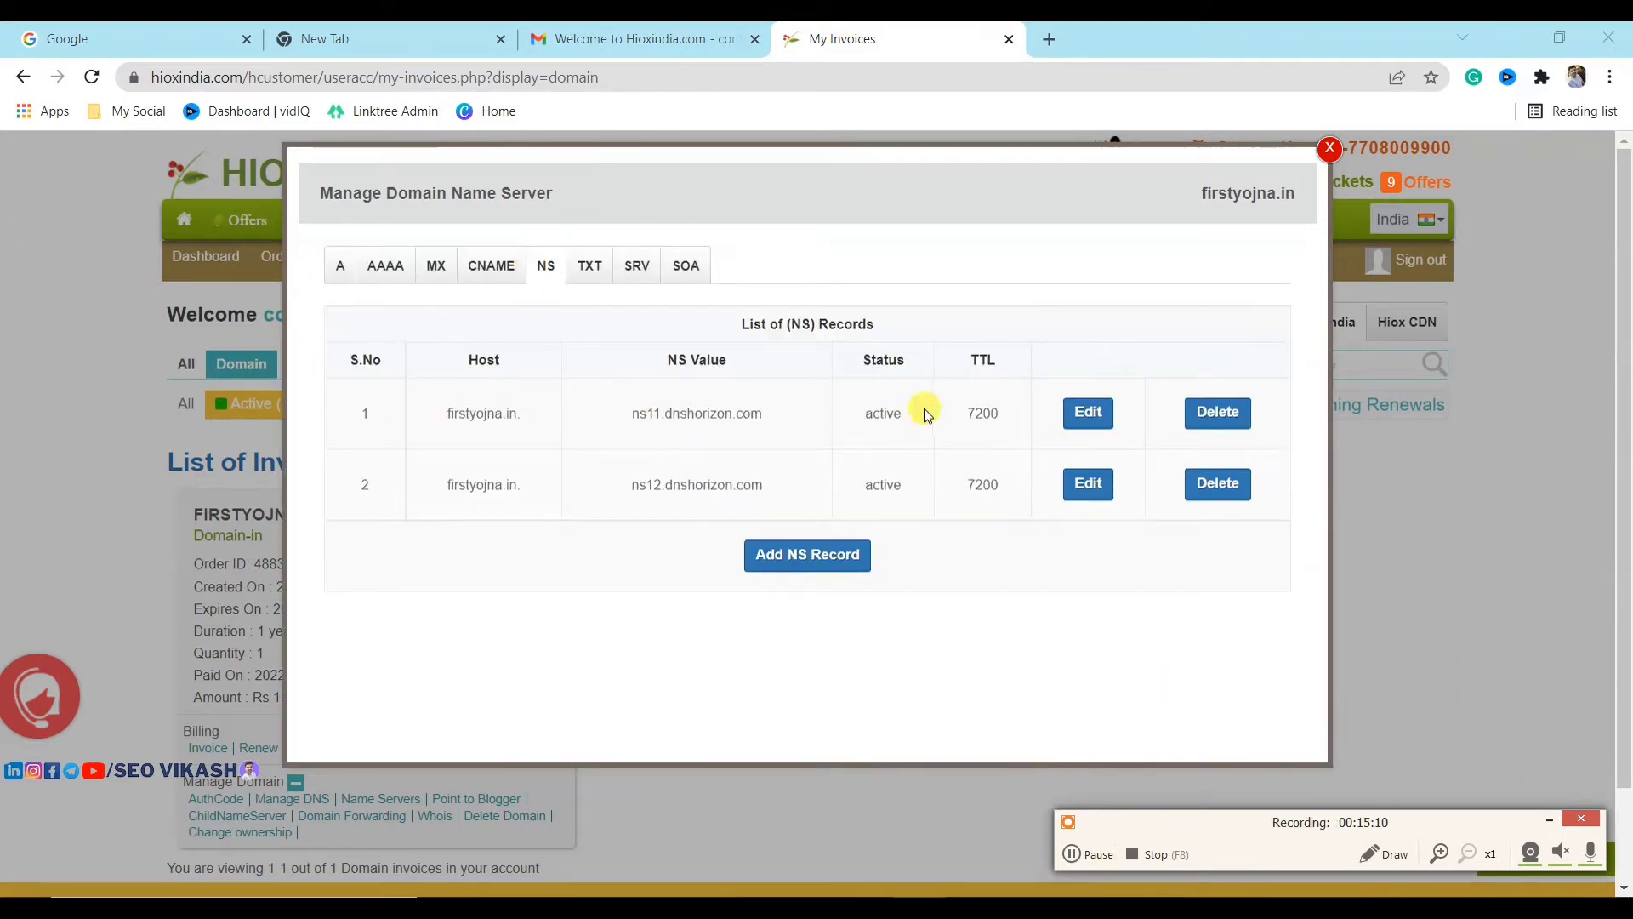
{"action": "left_click", "coordinate": [1089, 414]}
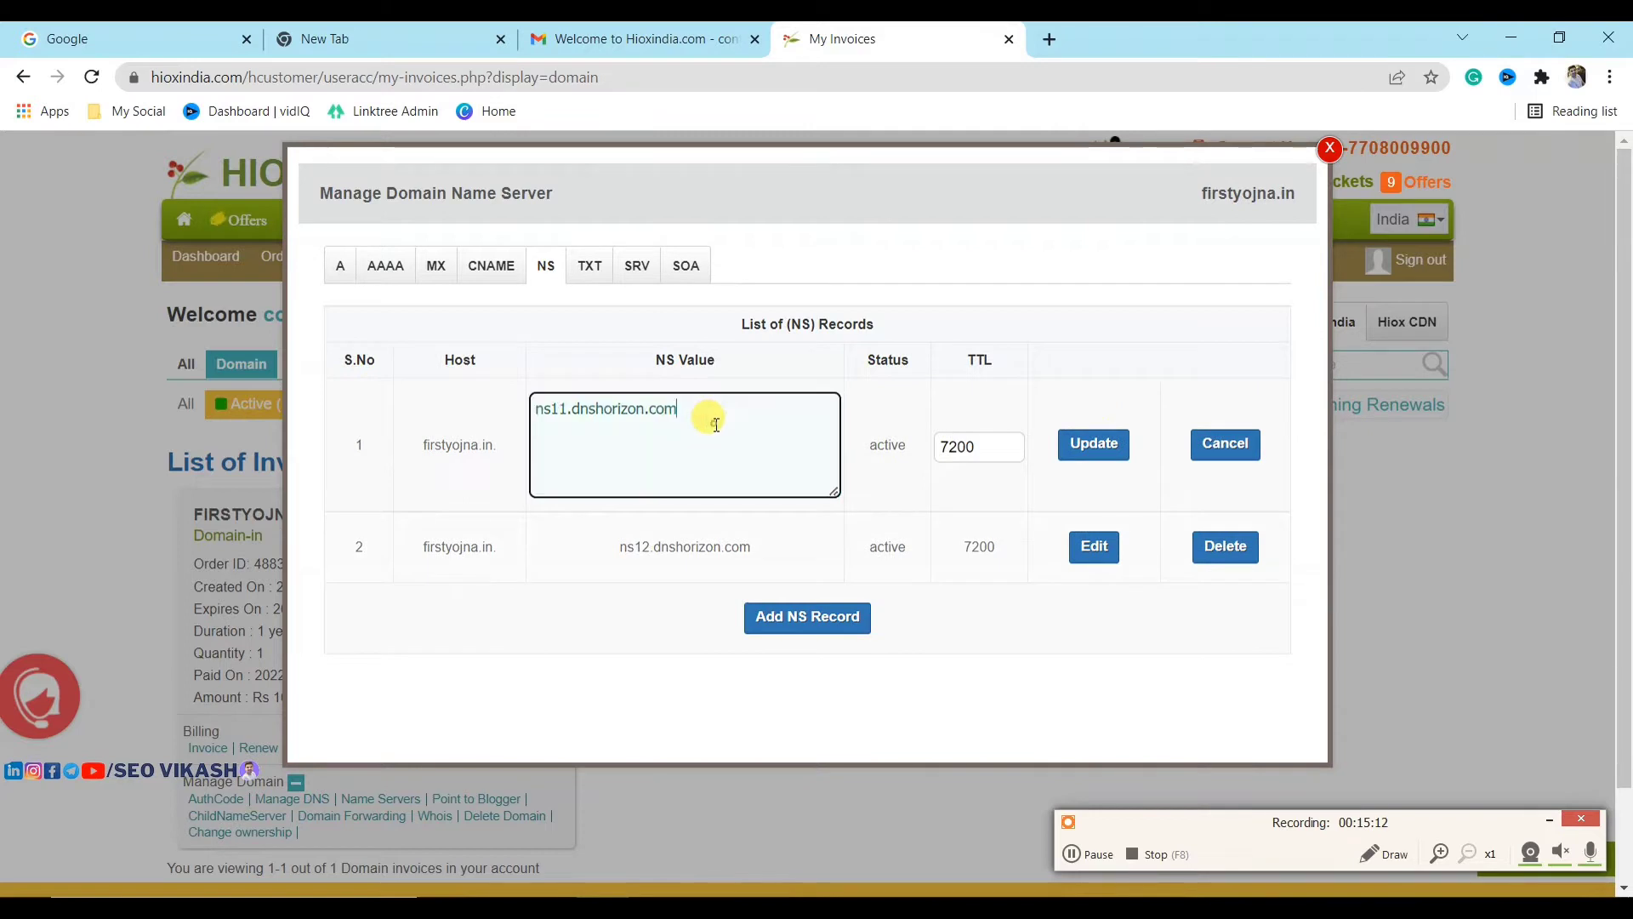
{"action": "left_click_drag", "start_coordinate": [717, 421], "coordinate": [529, 405]}
{"action": "key", "text": "ctrl+v"}
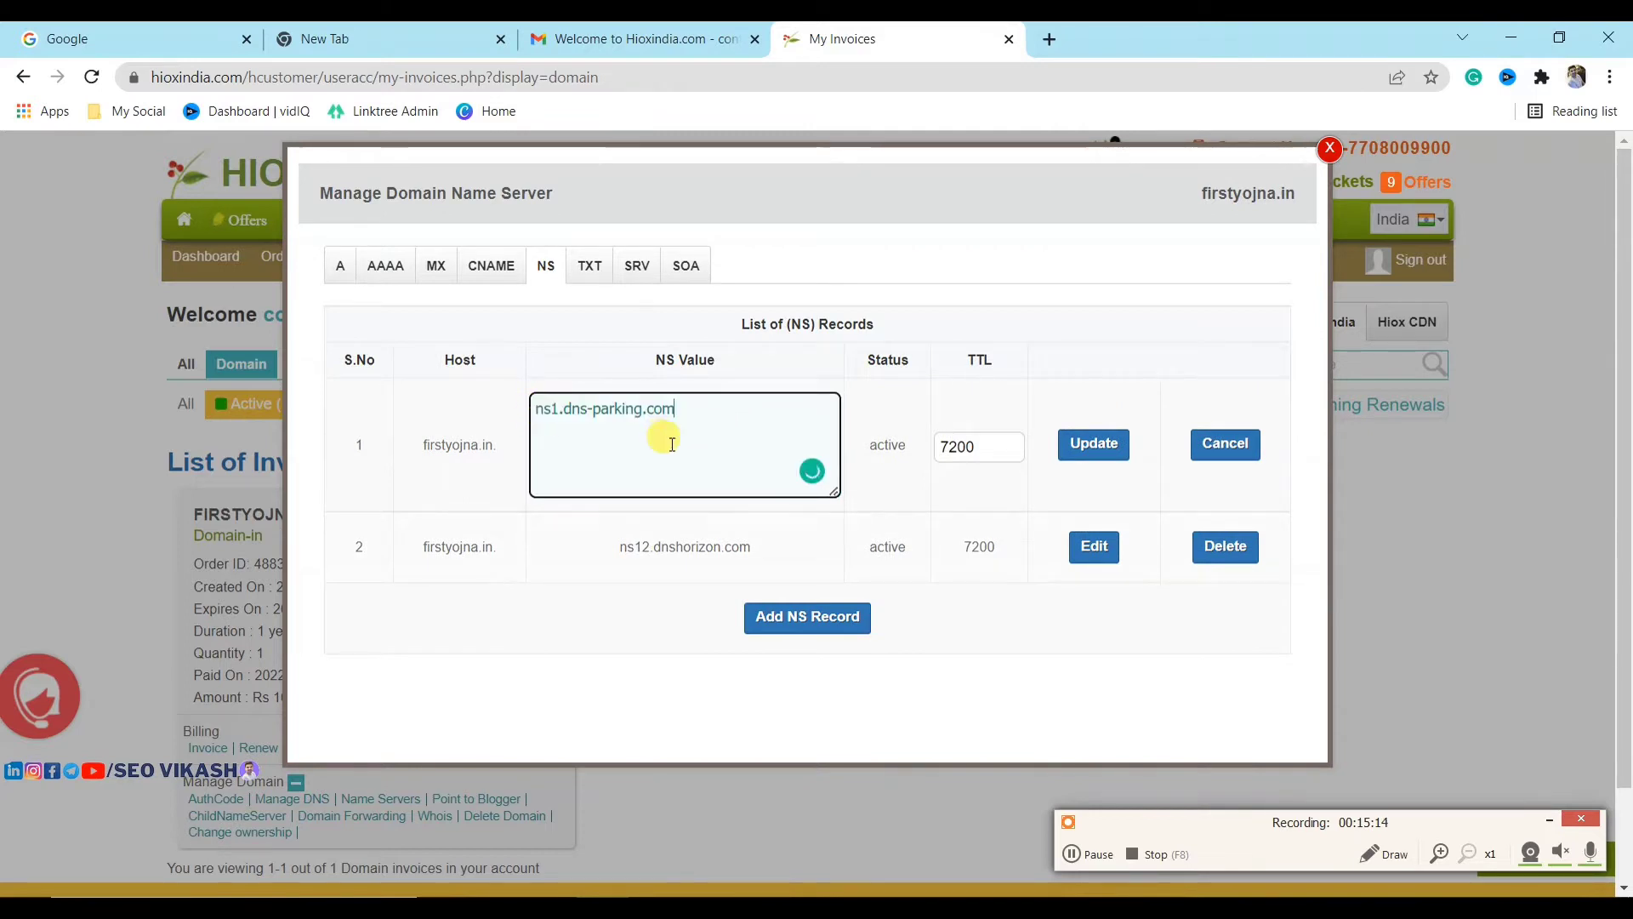
{"action": "left_click_drag", "start_coordinate": [562, 415], "coordinate": [711, 409]}
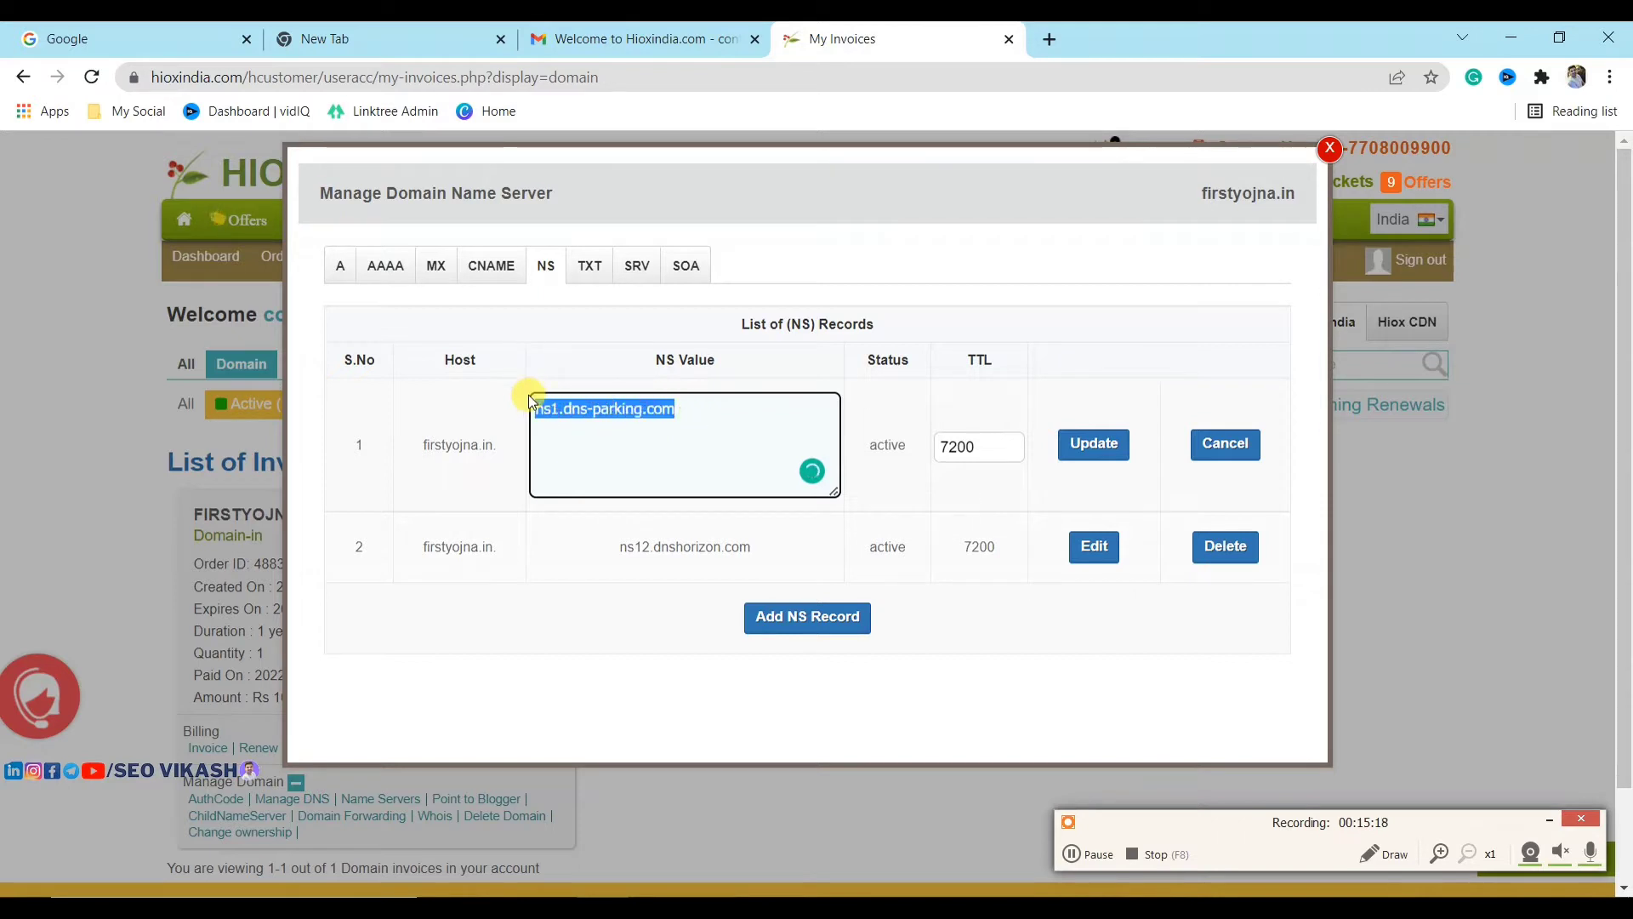
{"action": "left_click_drag", "start_coordinate": [528, 408], "coordinate": [721, 413]}
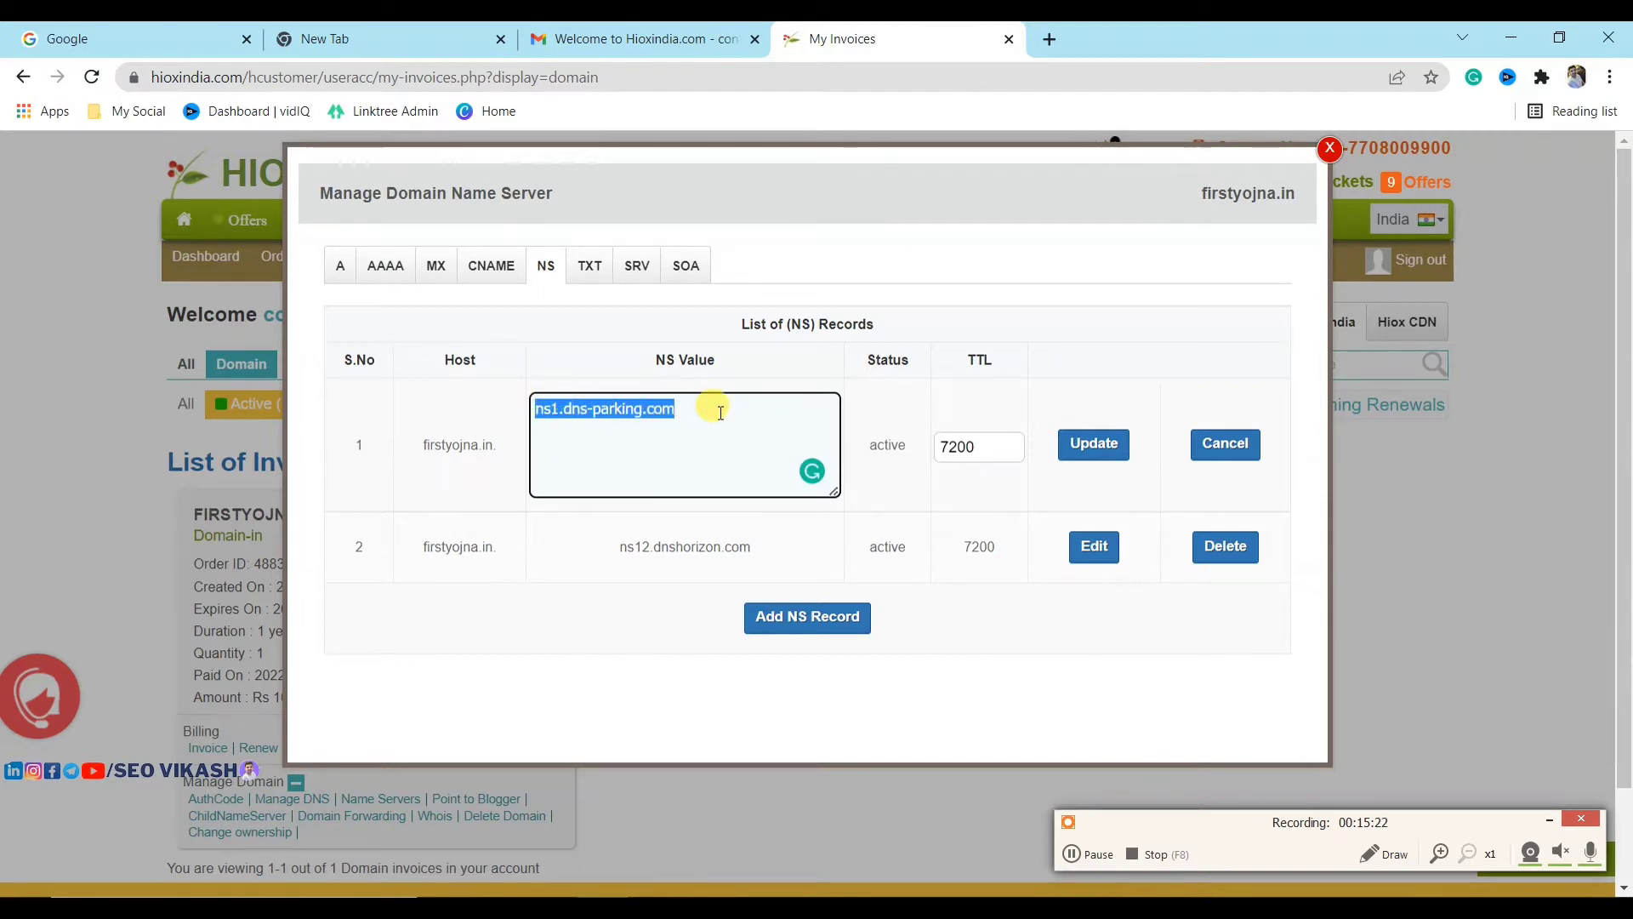
{"action": "left_click", "coordinate": [691, 414]}
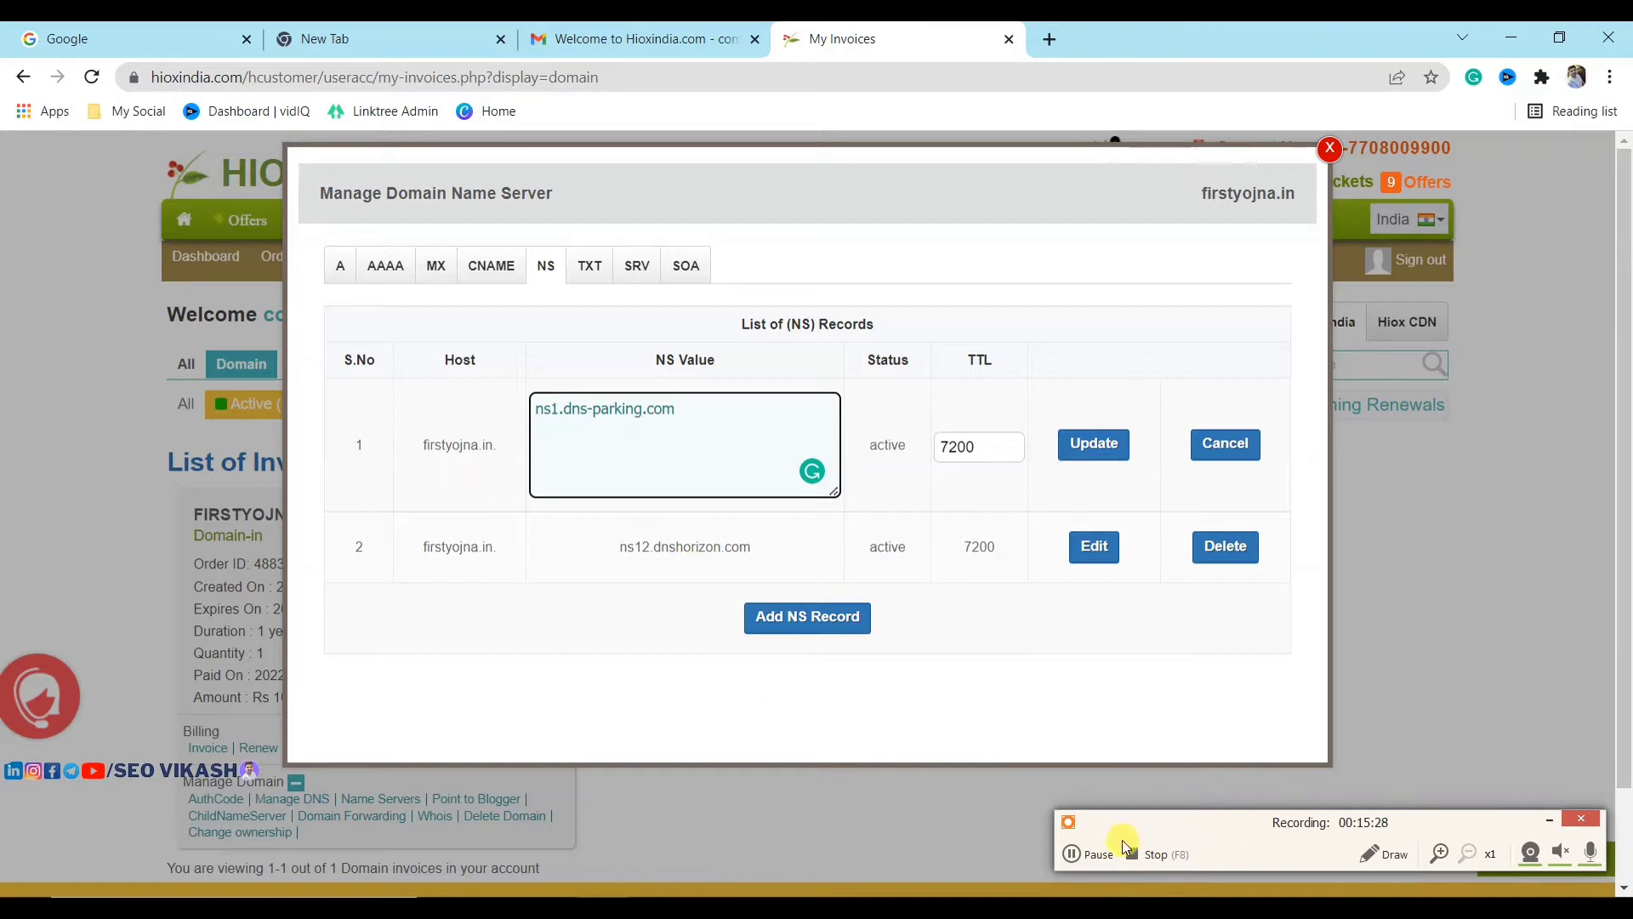
Step: Replace the second NS record ns12.dnshorizon.com with ns2.dns-parking.com and update
{"action": "left_click", "coordinate": [1091, 854]}
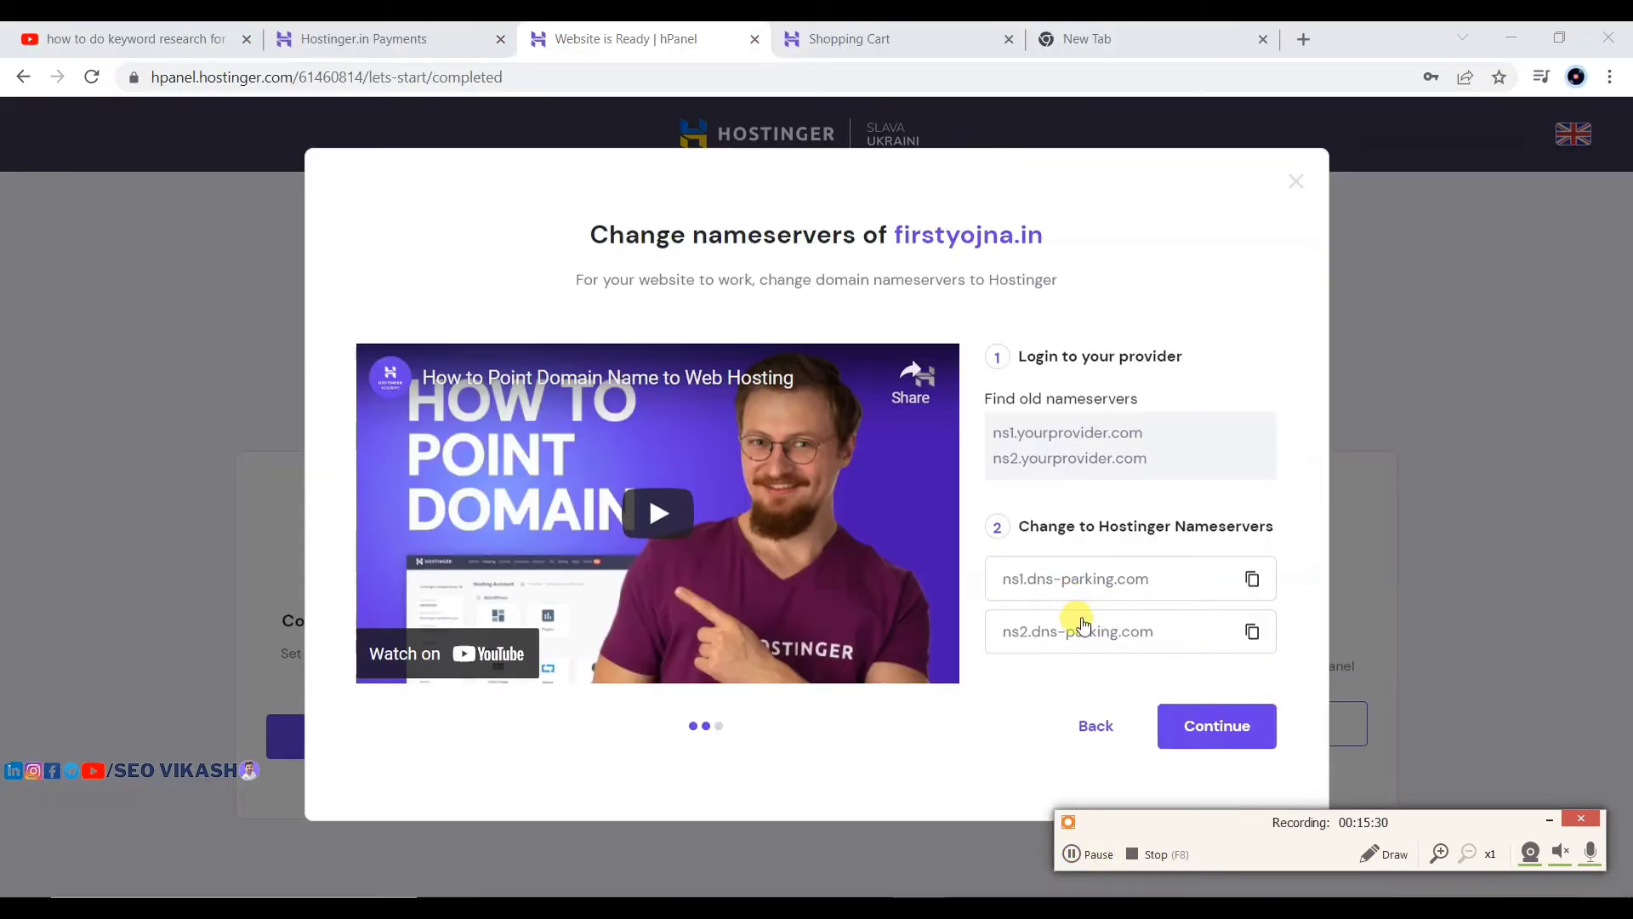
{"action": "left_click", "coordinate": [1253, 631]}
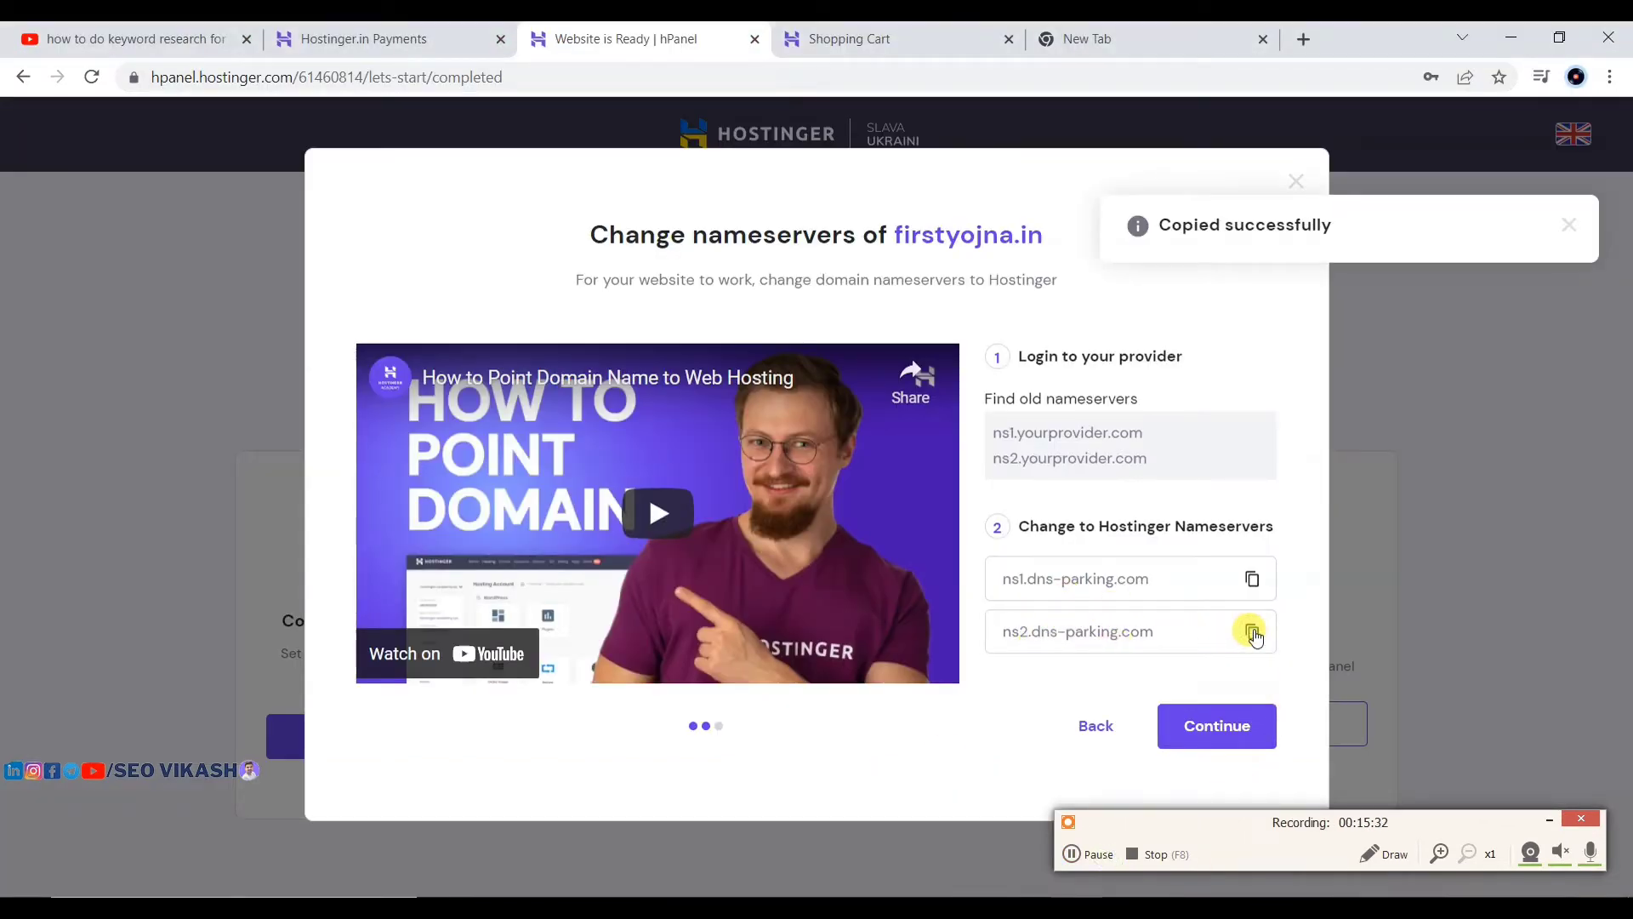
{"action": "left_click", "coordinate": [1082, 848]}
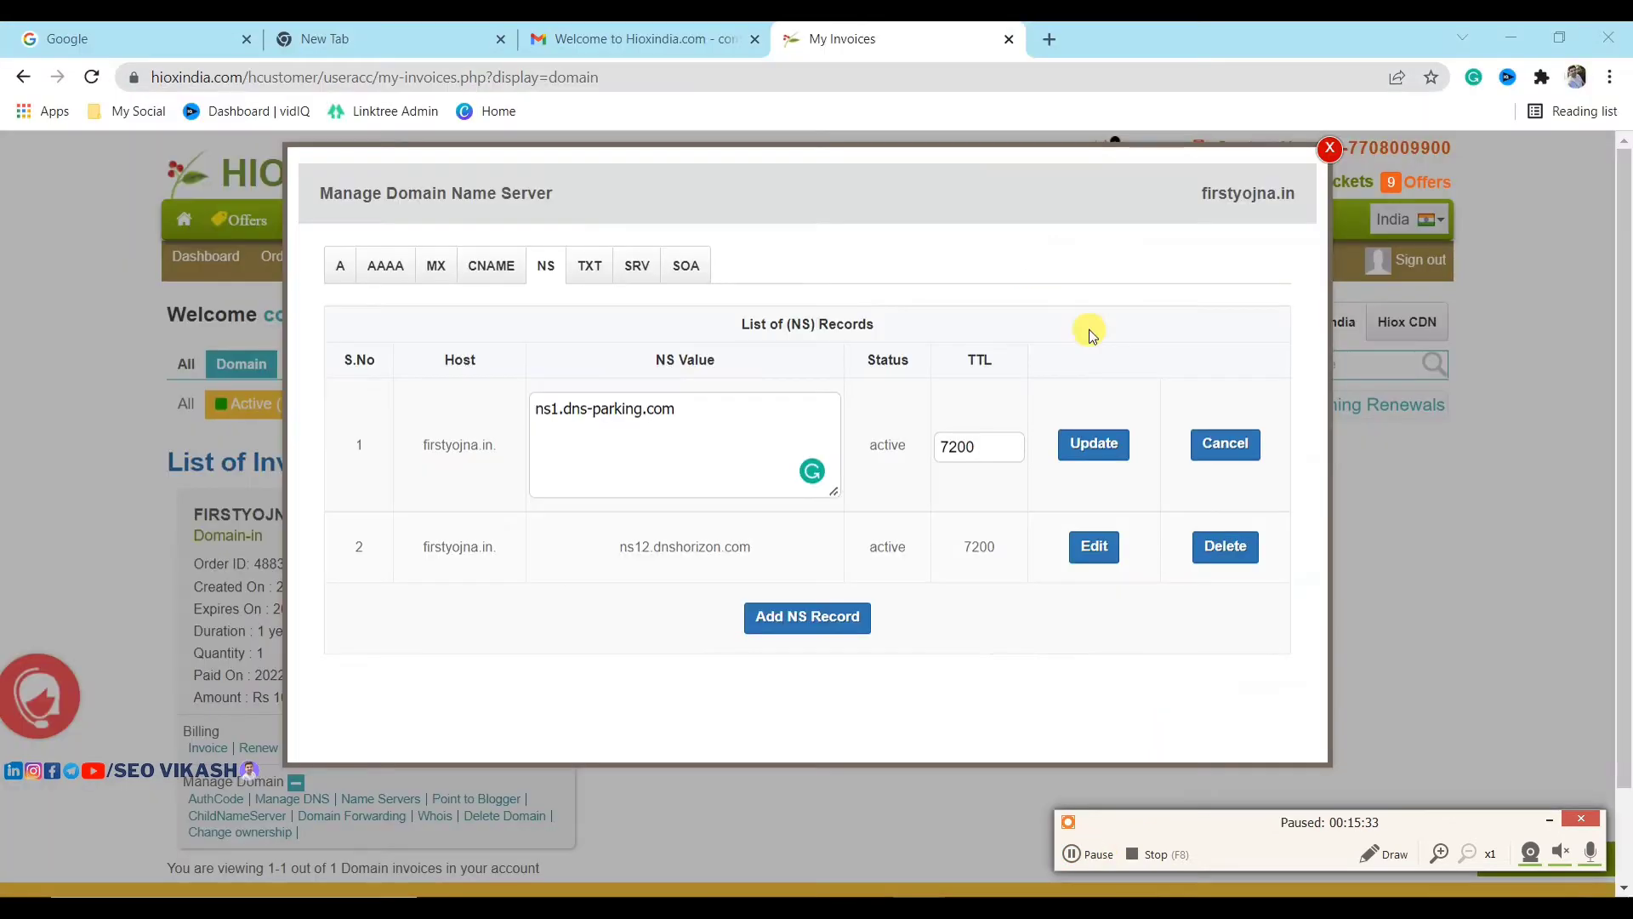
{"action": "triple_click", "coordinate": [750, 547]}
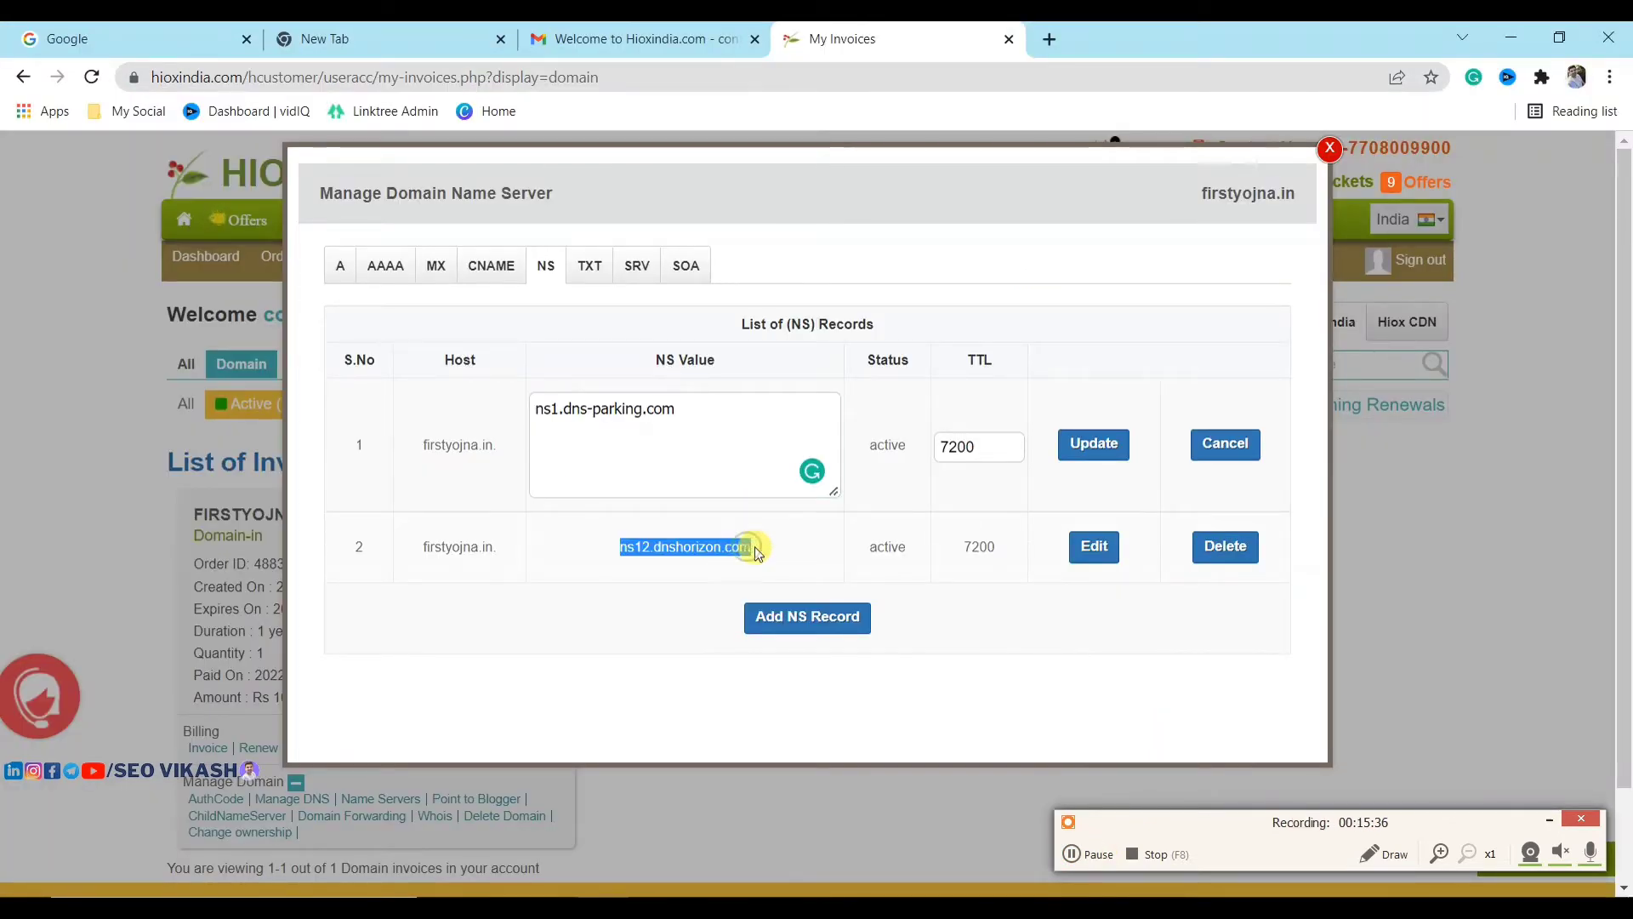
{"action": "left_click", "coordinate": [1094, 546]}
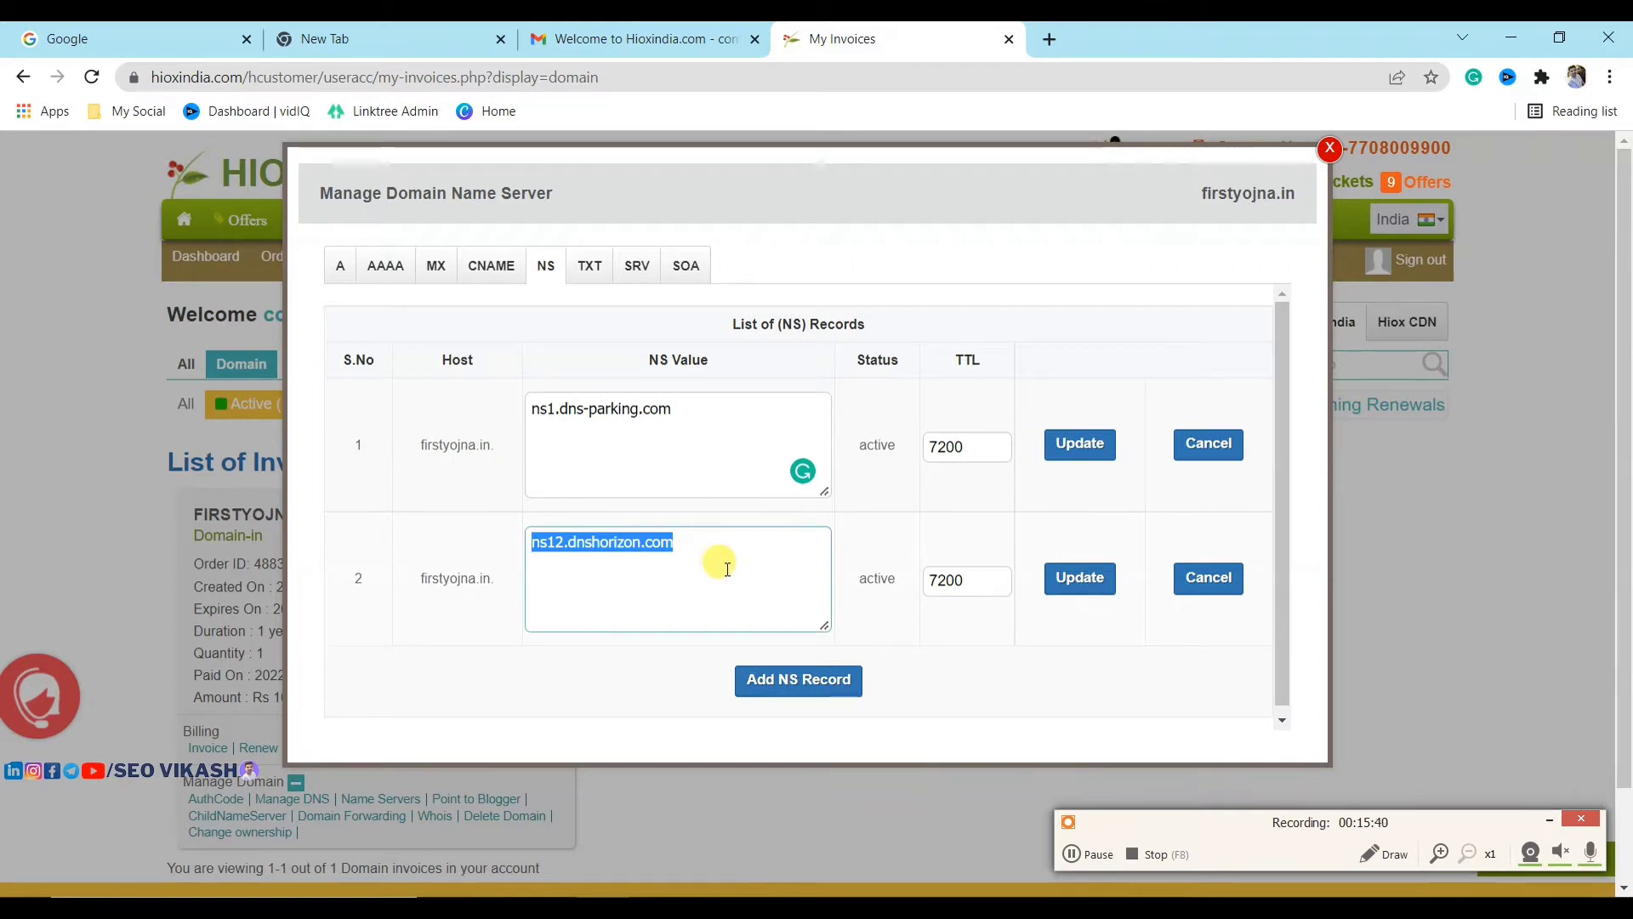
{"action": "left_click_drag", "start_coordinate": [733, 559], "coordinate": [544, 554]}
{"action": "key", "text": "BackSpace"}
{"action": "key", "text": "ctrl+v"}
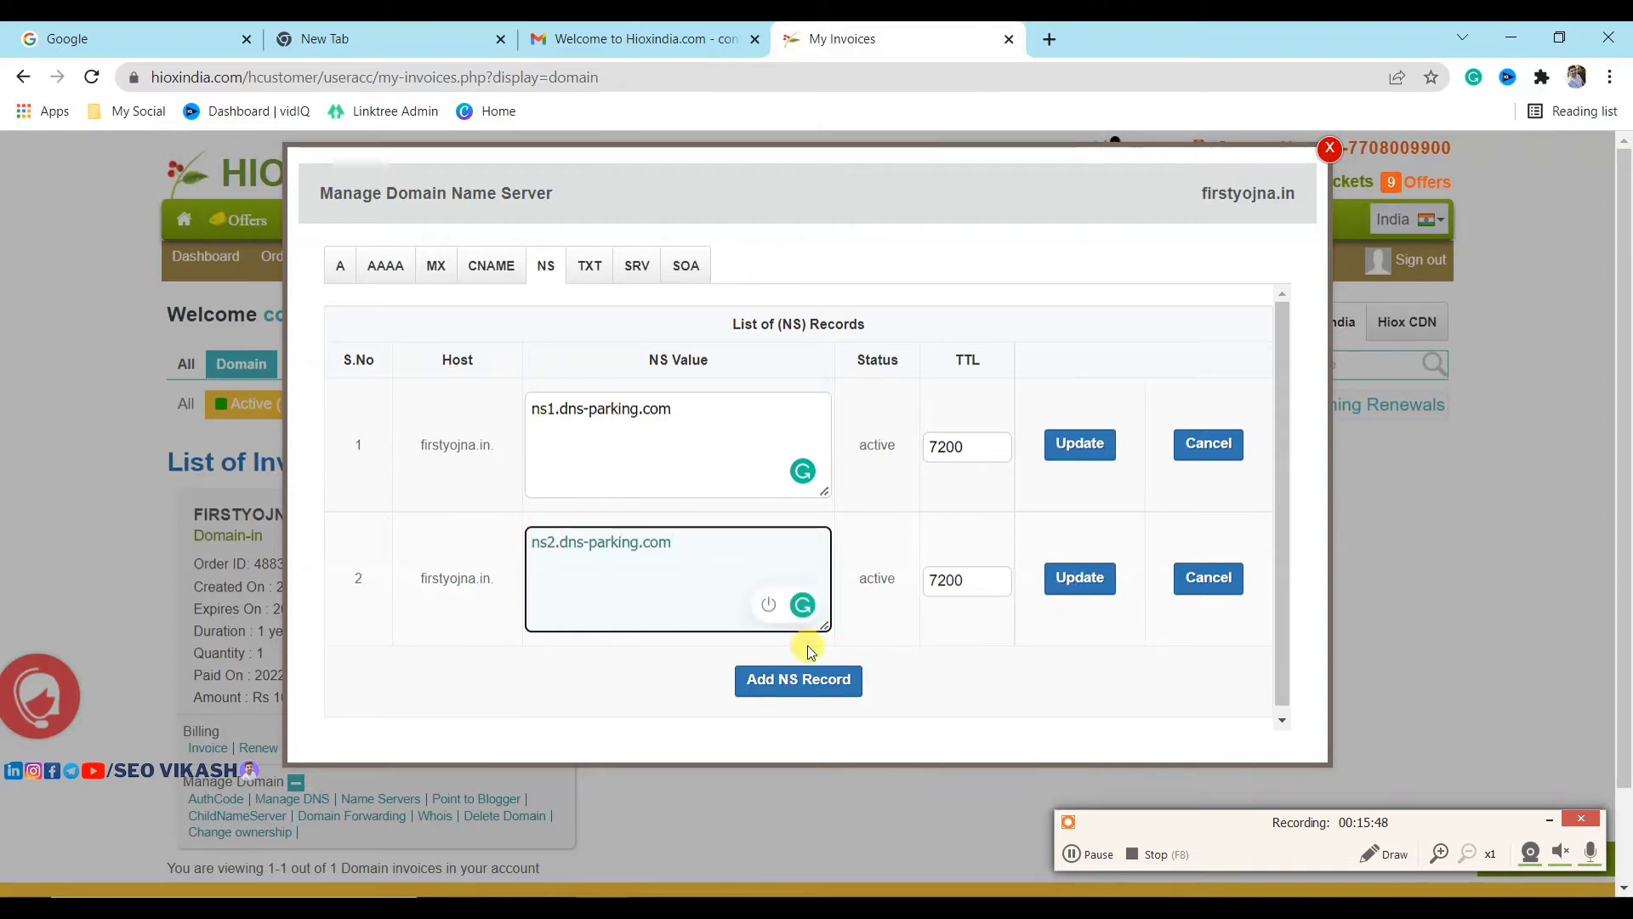
{"action": "left_click", "coordinate": [1080, 444]}
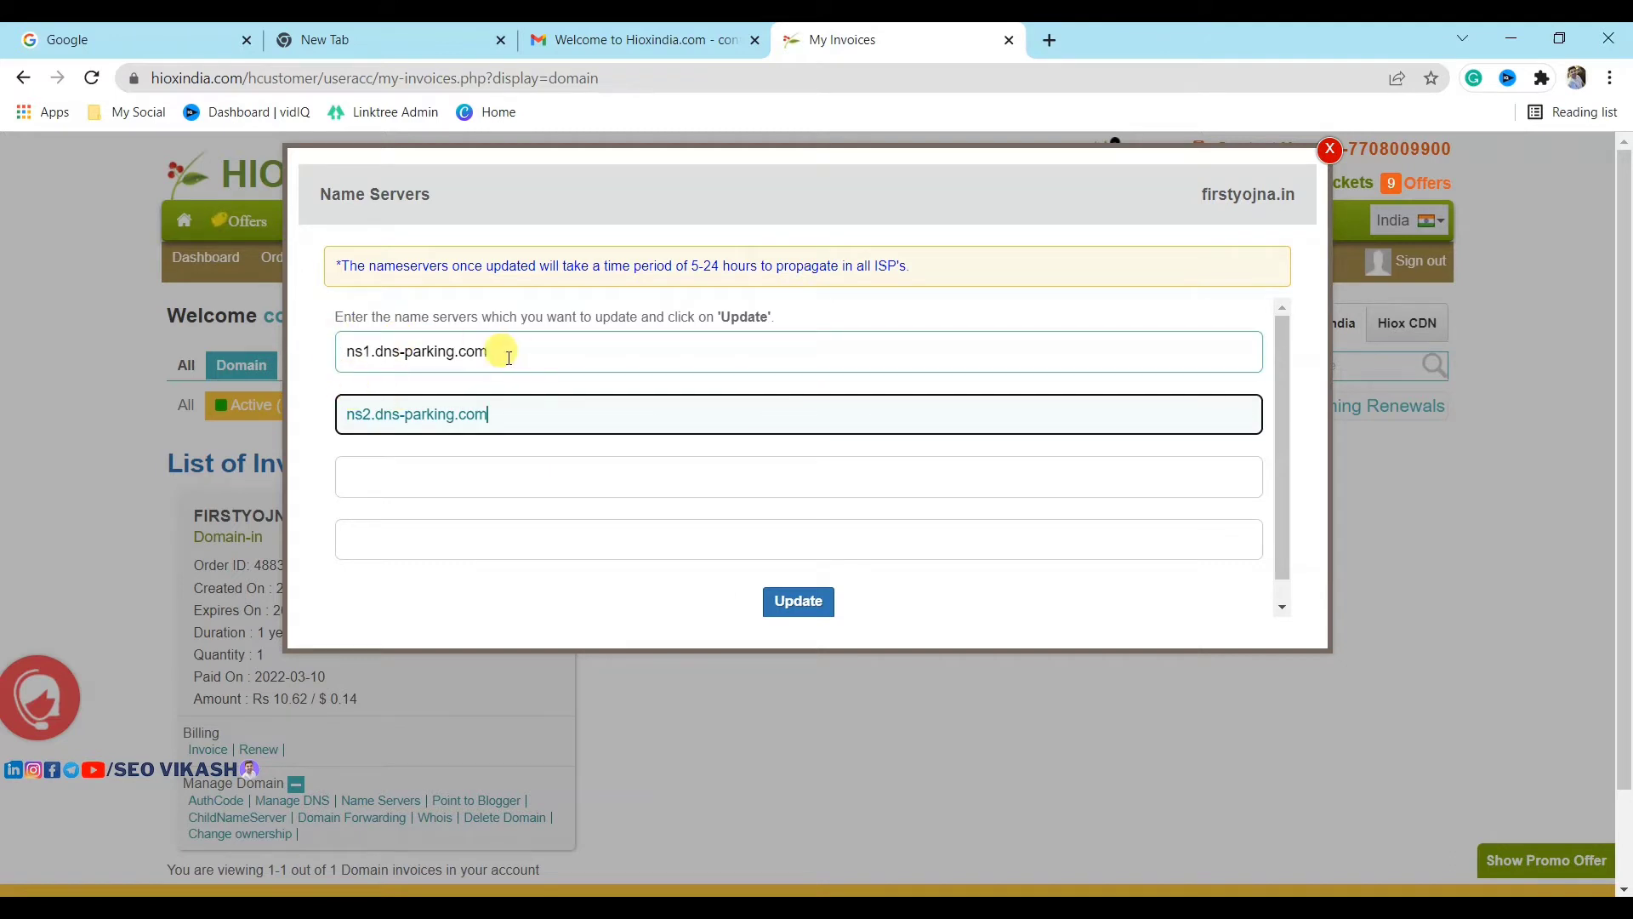
Step: Save ns1/ns2.dns-parking.com as firstyojna.in's name servers in HIOX India and continue in Hostinger
{"action": "left_click", "coordinate": [822, 607]}
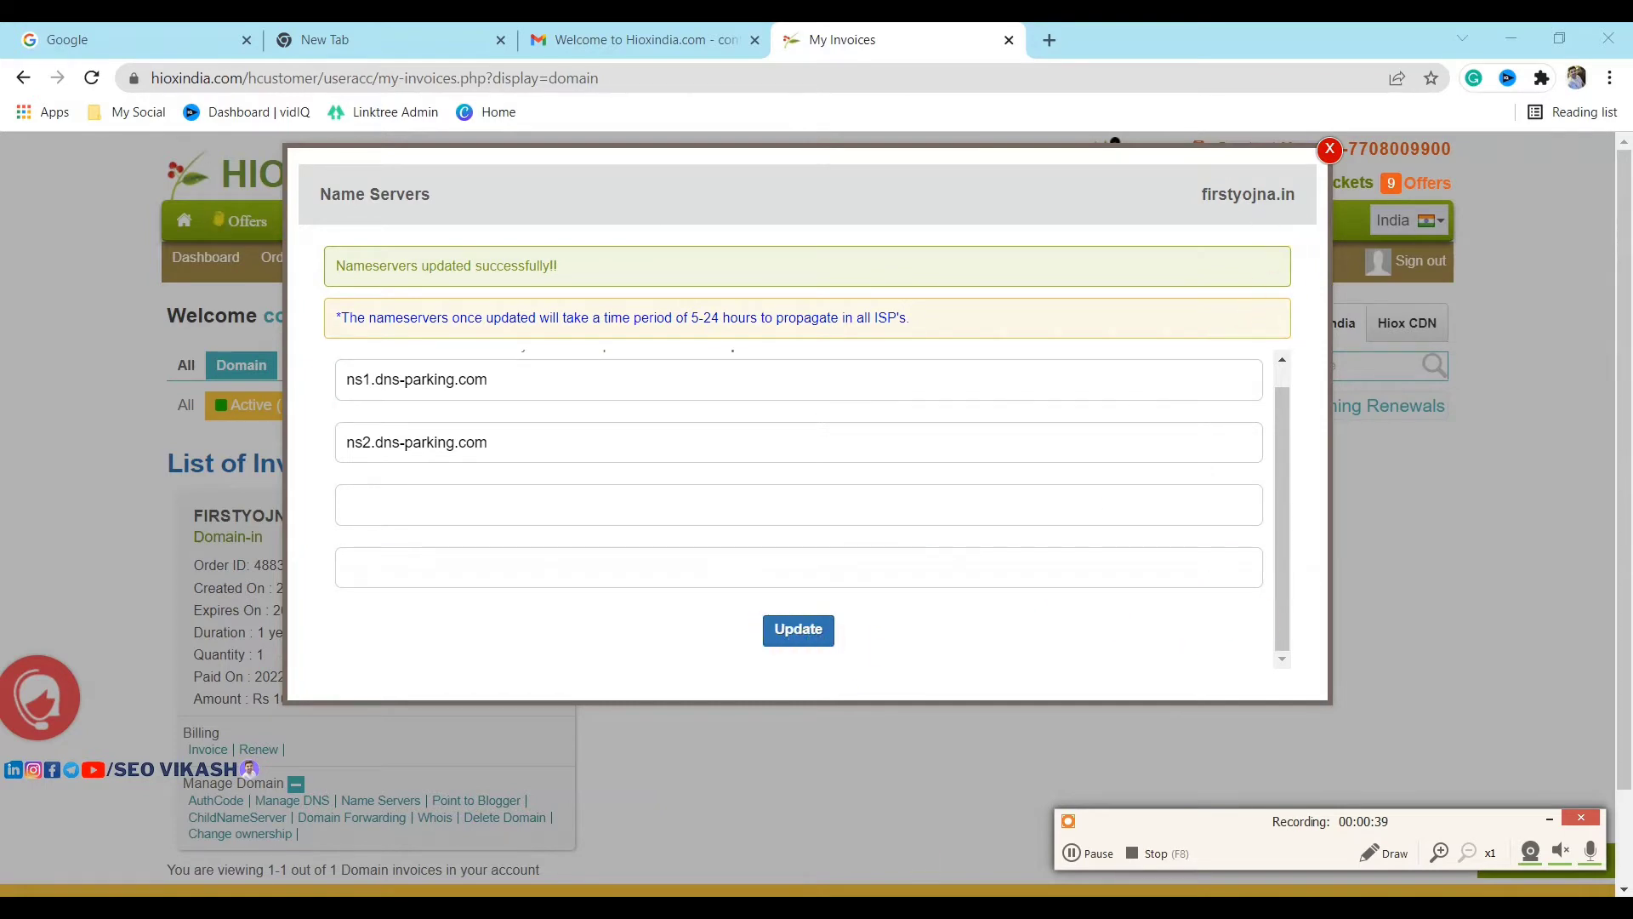
{"action": "key", "text": "alt+Tab"}
{"action": "left_click", "coordinate": [1210, 726]}
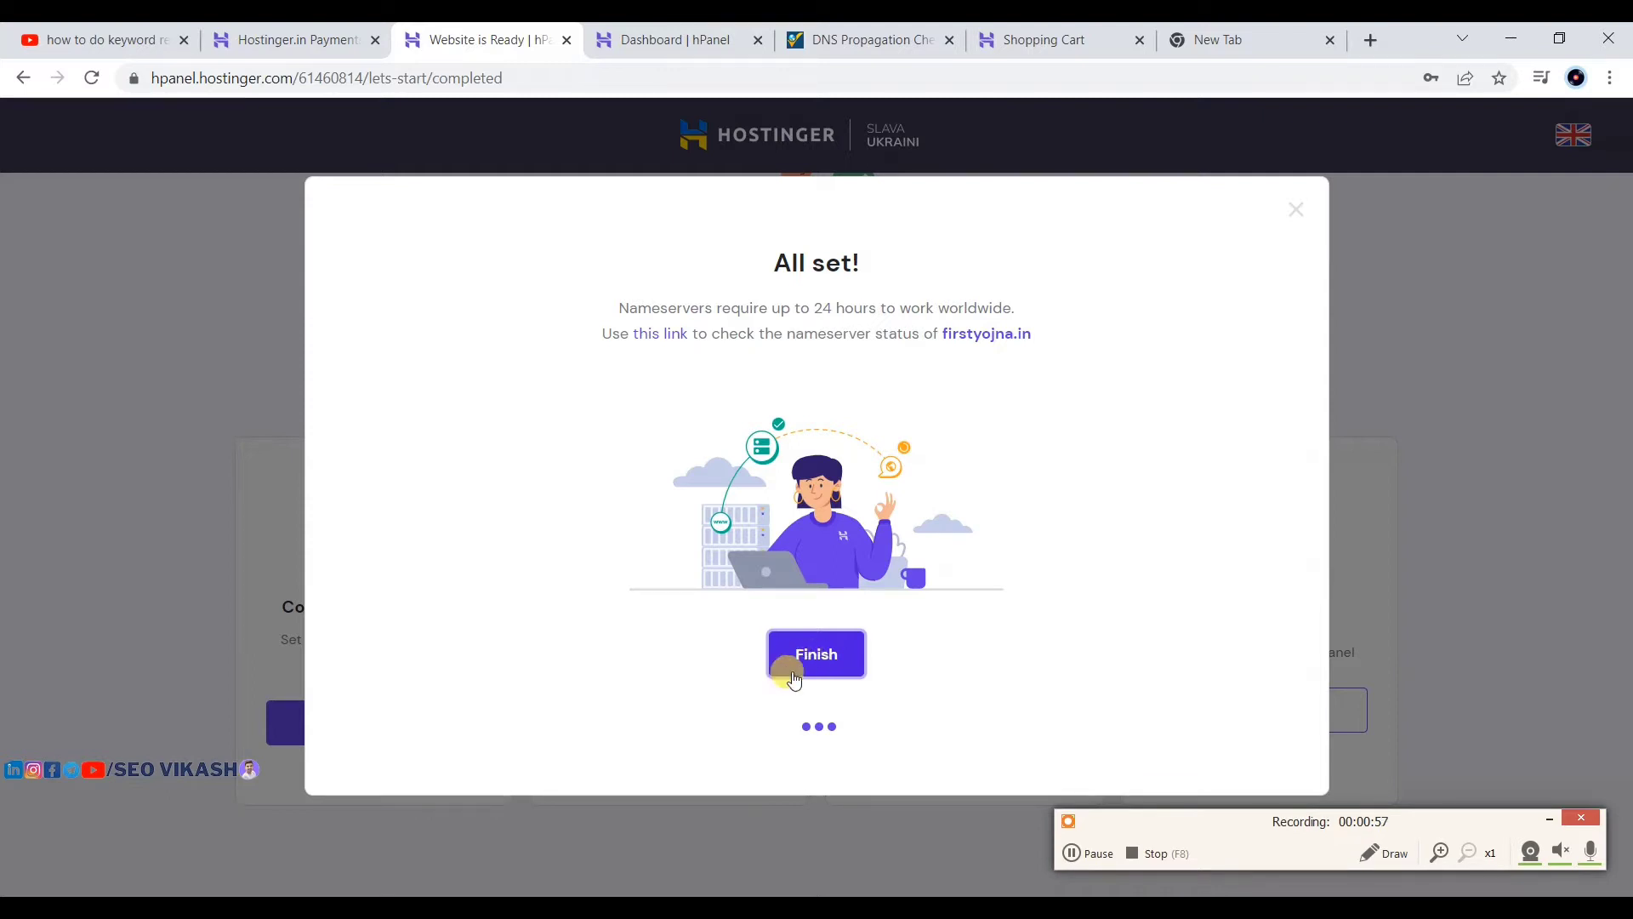
Step: Open the whatsmydns.net NS lookup for firstyojna.in from the All set dialog's status link
{"action": "left_click", "coordinate": [1087, 853]}
{"action": "left_click", "coordinate": [1086, 855]}
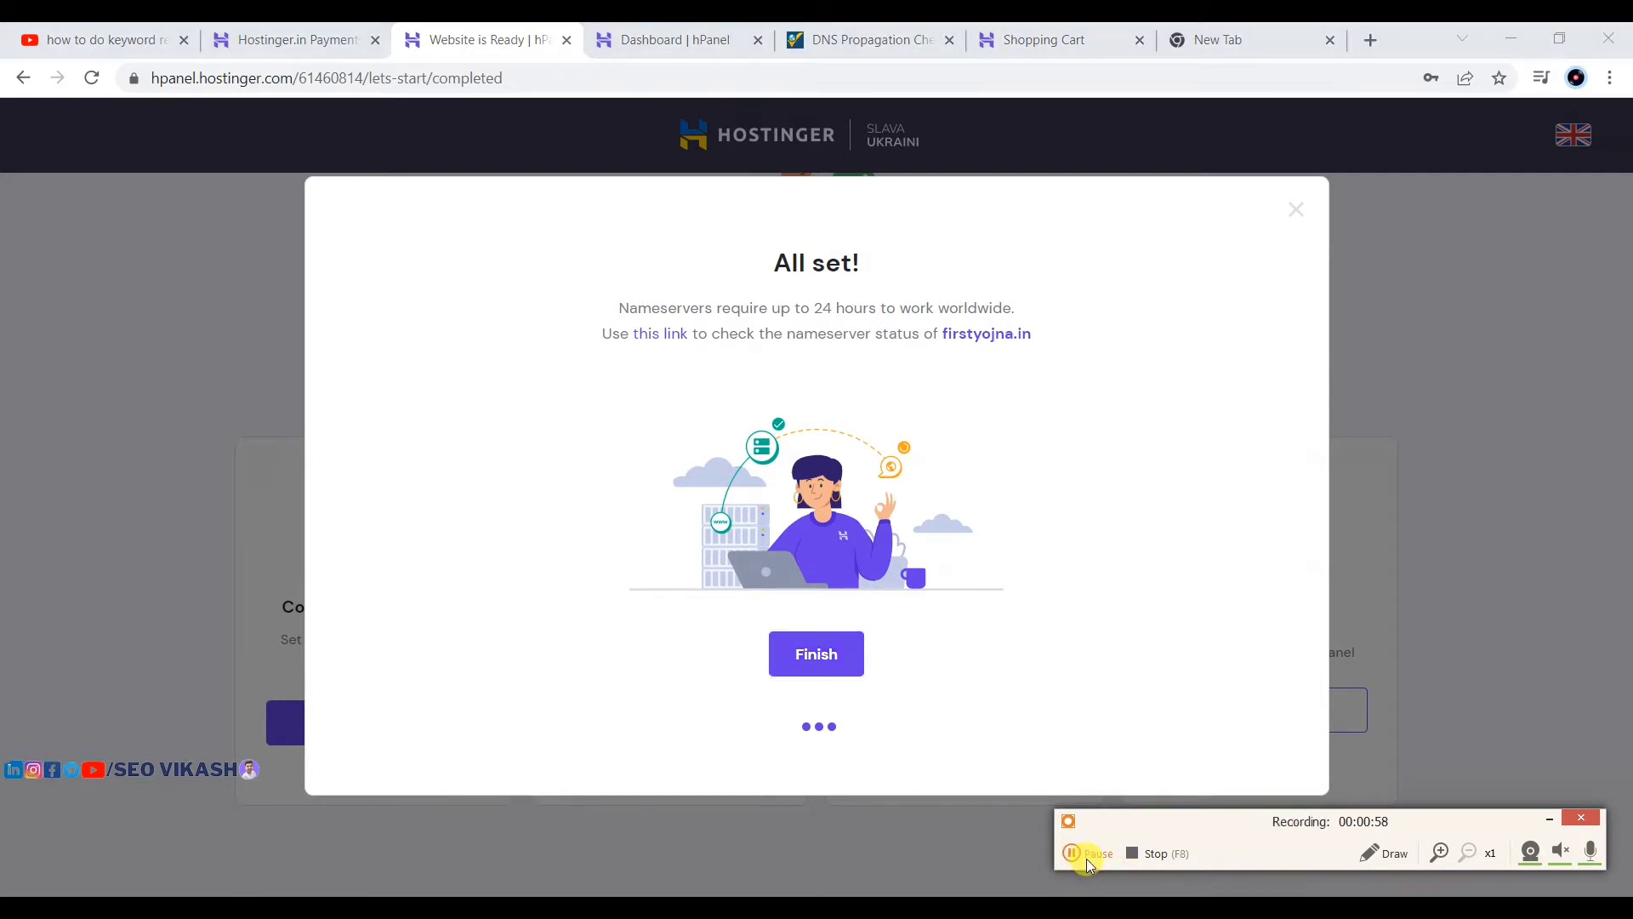
{"action": "left_click", "coordinate": [649, 334]}
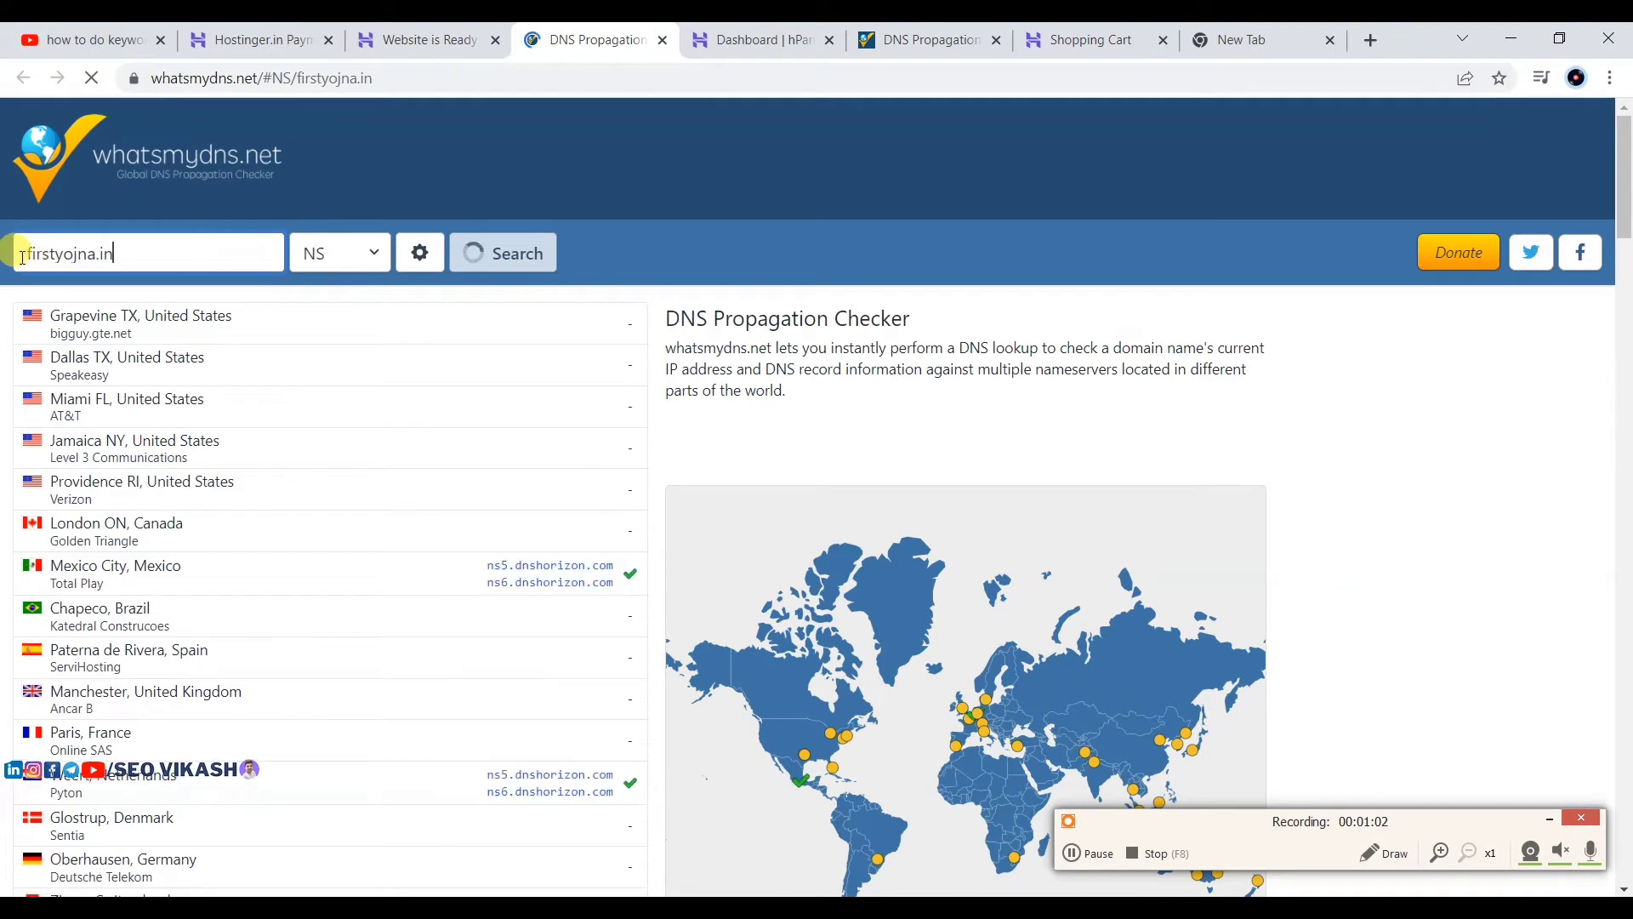
Step: Rerun whatsmydns.net's NS propagation lookup for firstyojna.in
{"action": "left_click_drag", "start_coordinate": [23, 252], "coordinate": [345, 251]}
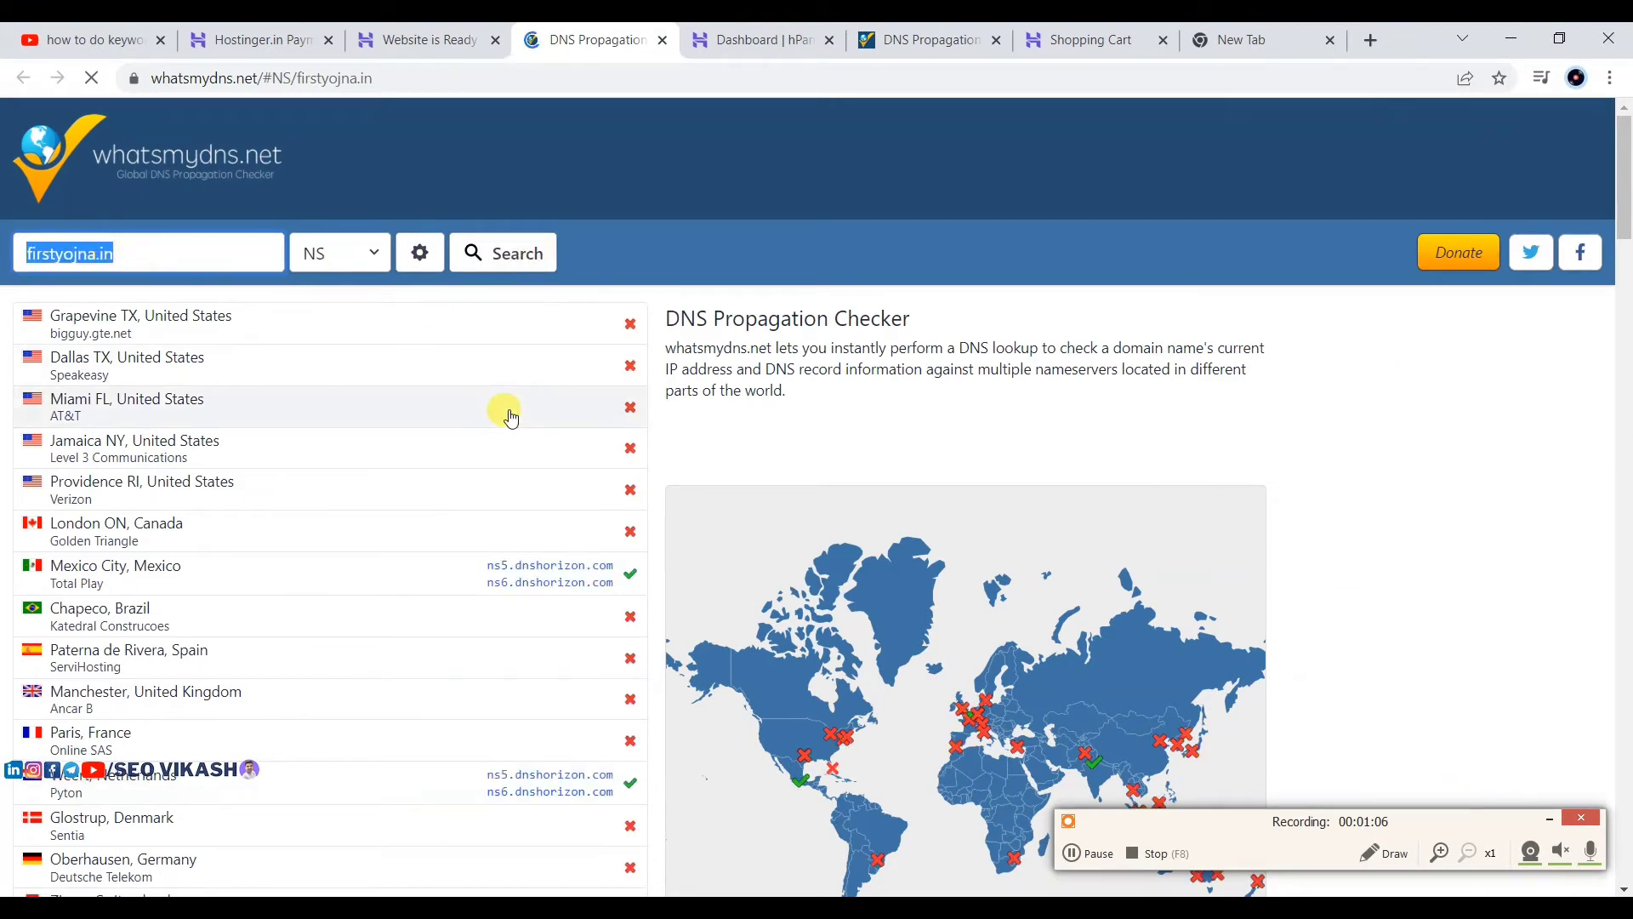
{"action": "scroll", "coordinate": [430, 474], "scroll_direction": "down", "scroll_amount": 3}
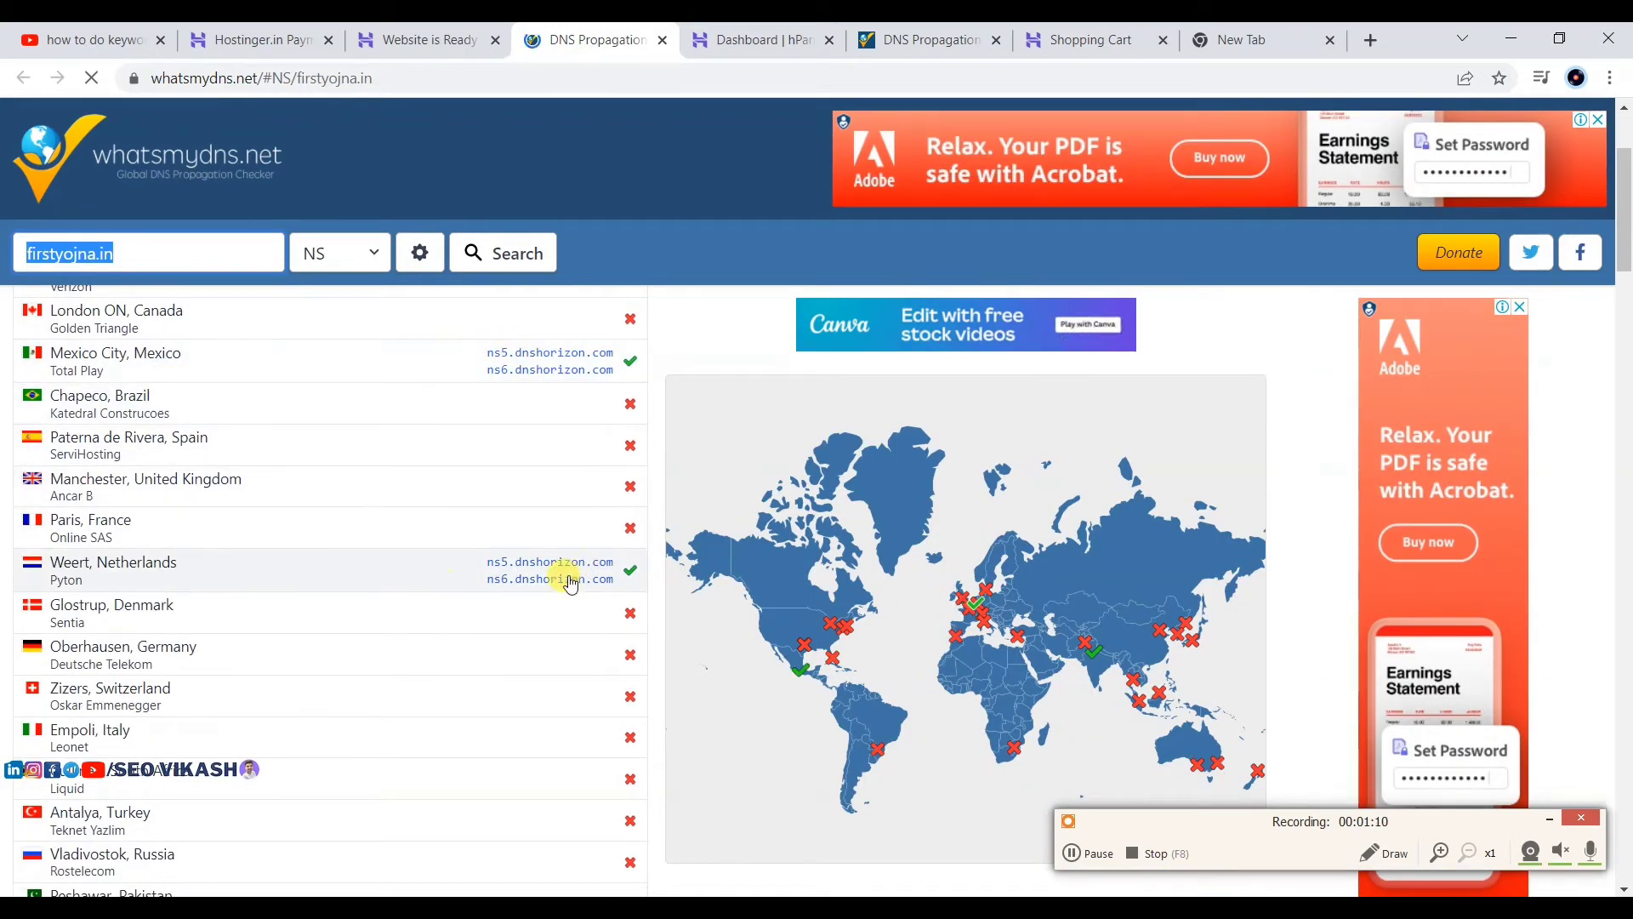
{"action": "scroll", "coordinate": [511, 566], "scroll_direction": "down", "scroll_amount": 3}
{"action": "scroll", "coordinate": [510, 561], "scroll_direction": "down", "scroll_amount": 3}
{"action": "scroll", "coordinate": [437, 521], "scroll_direction": "down", "scroll_amount": 2}
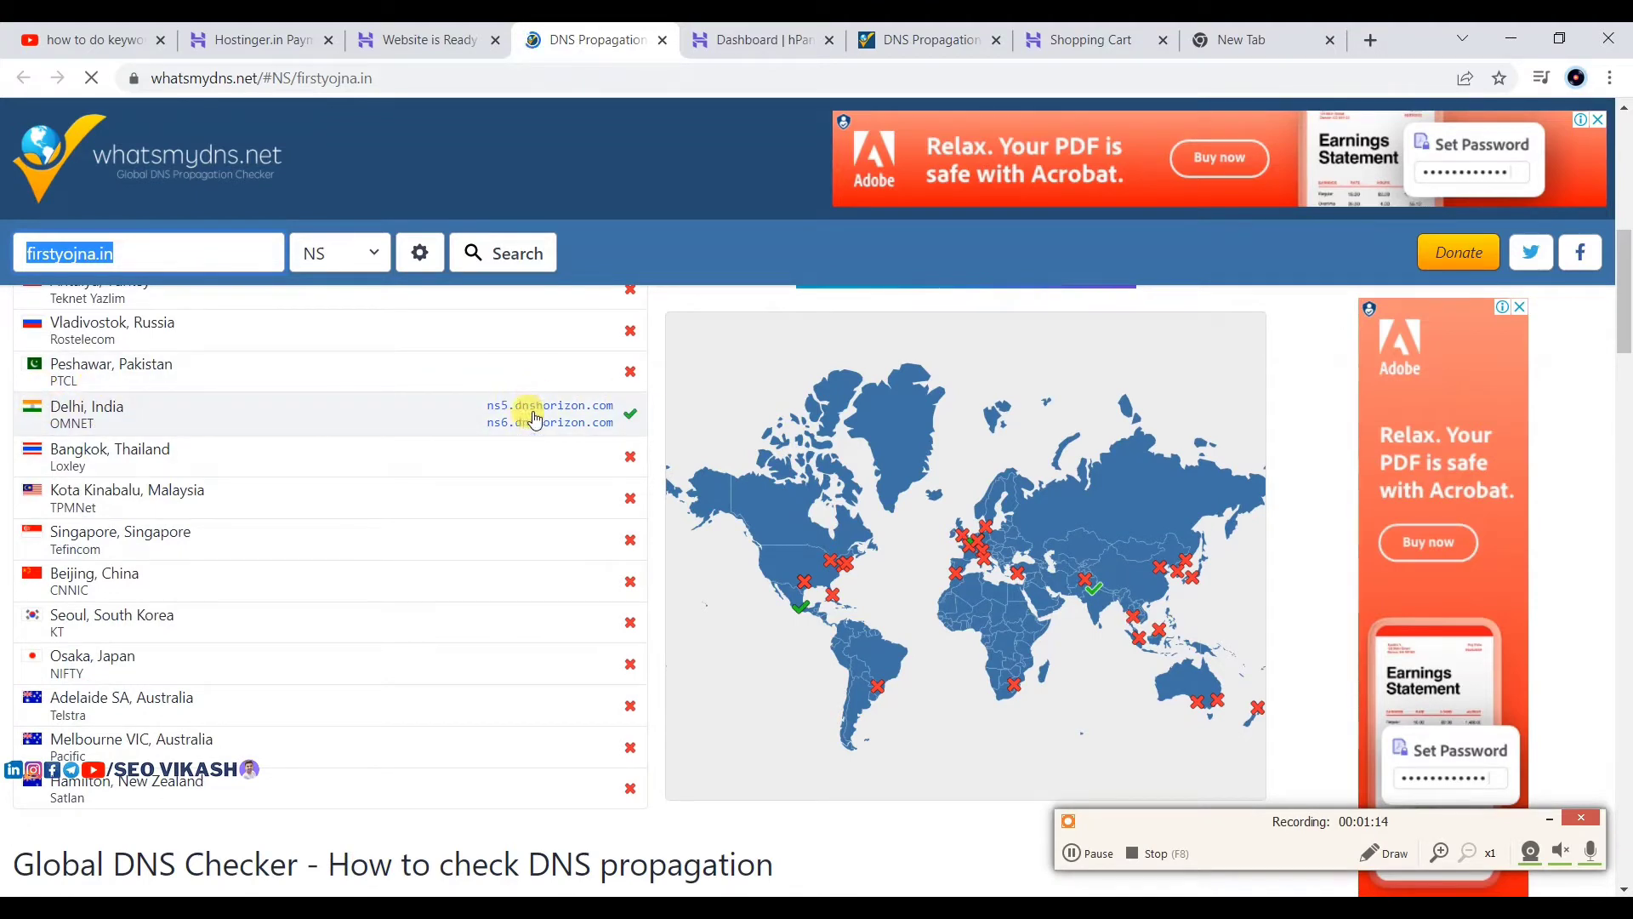
{"action": "scroll", "coordinate": [557, 437], "scroll_direction": "up", "scroll_amount": 8}
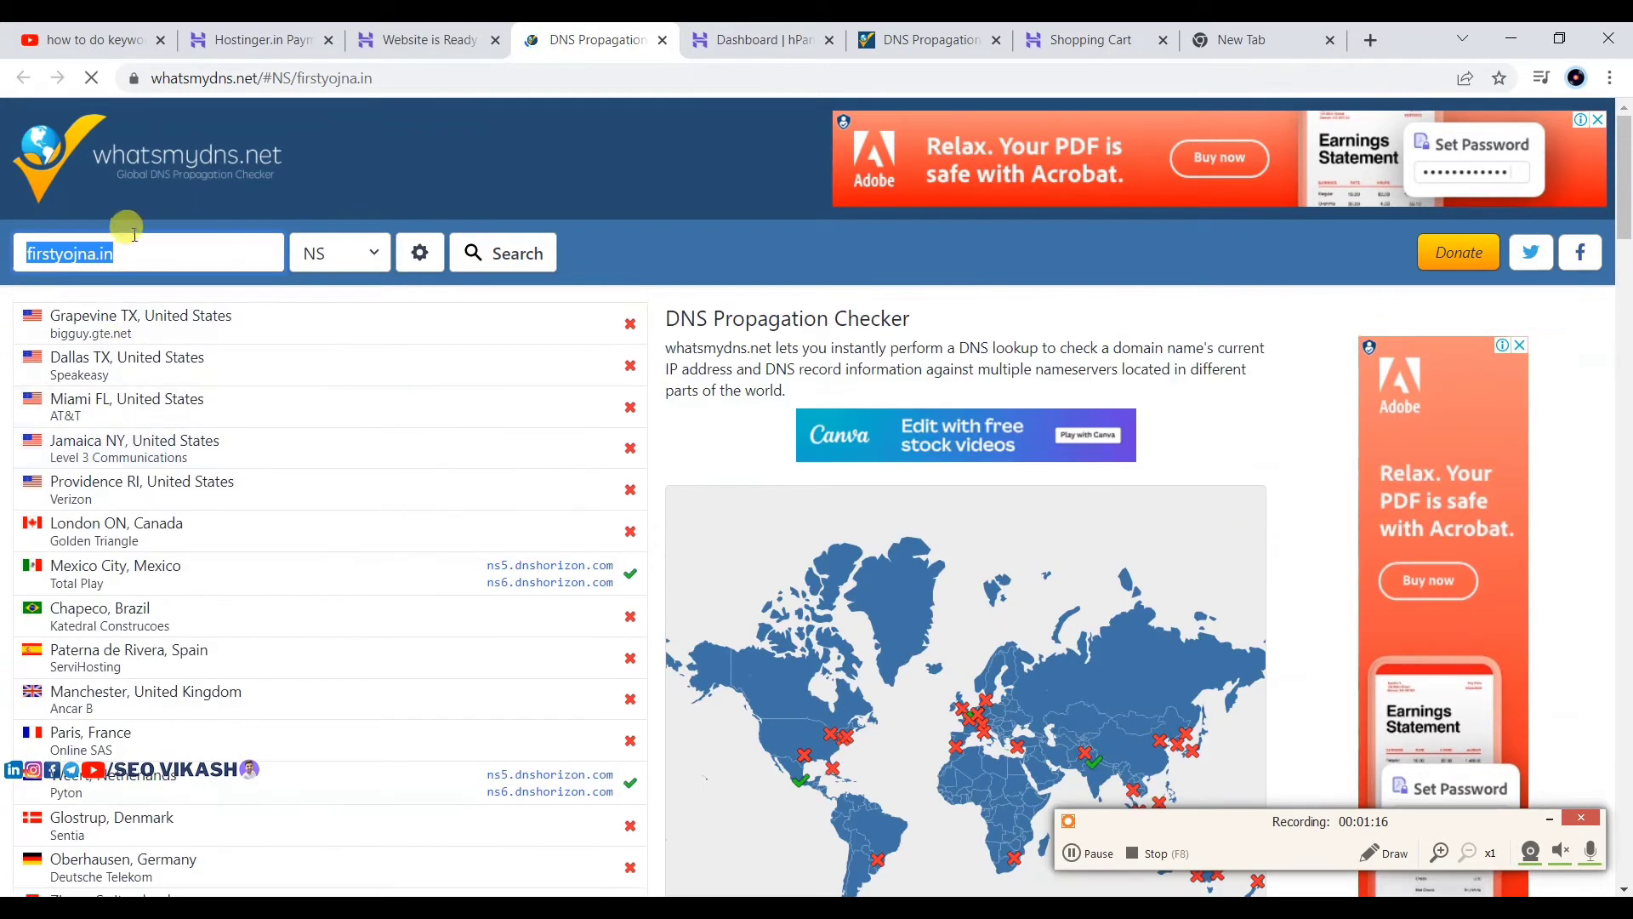
{"action": "left_click", "coordinate": [142, 239]}
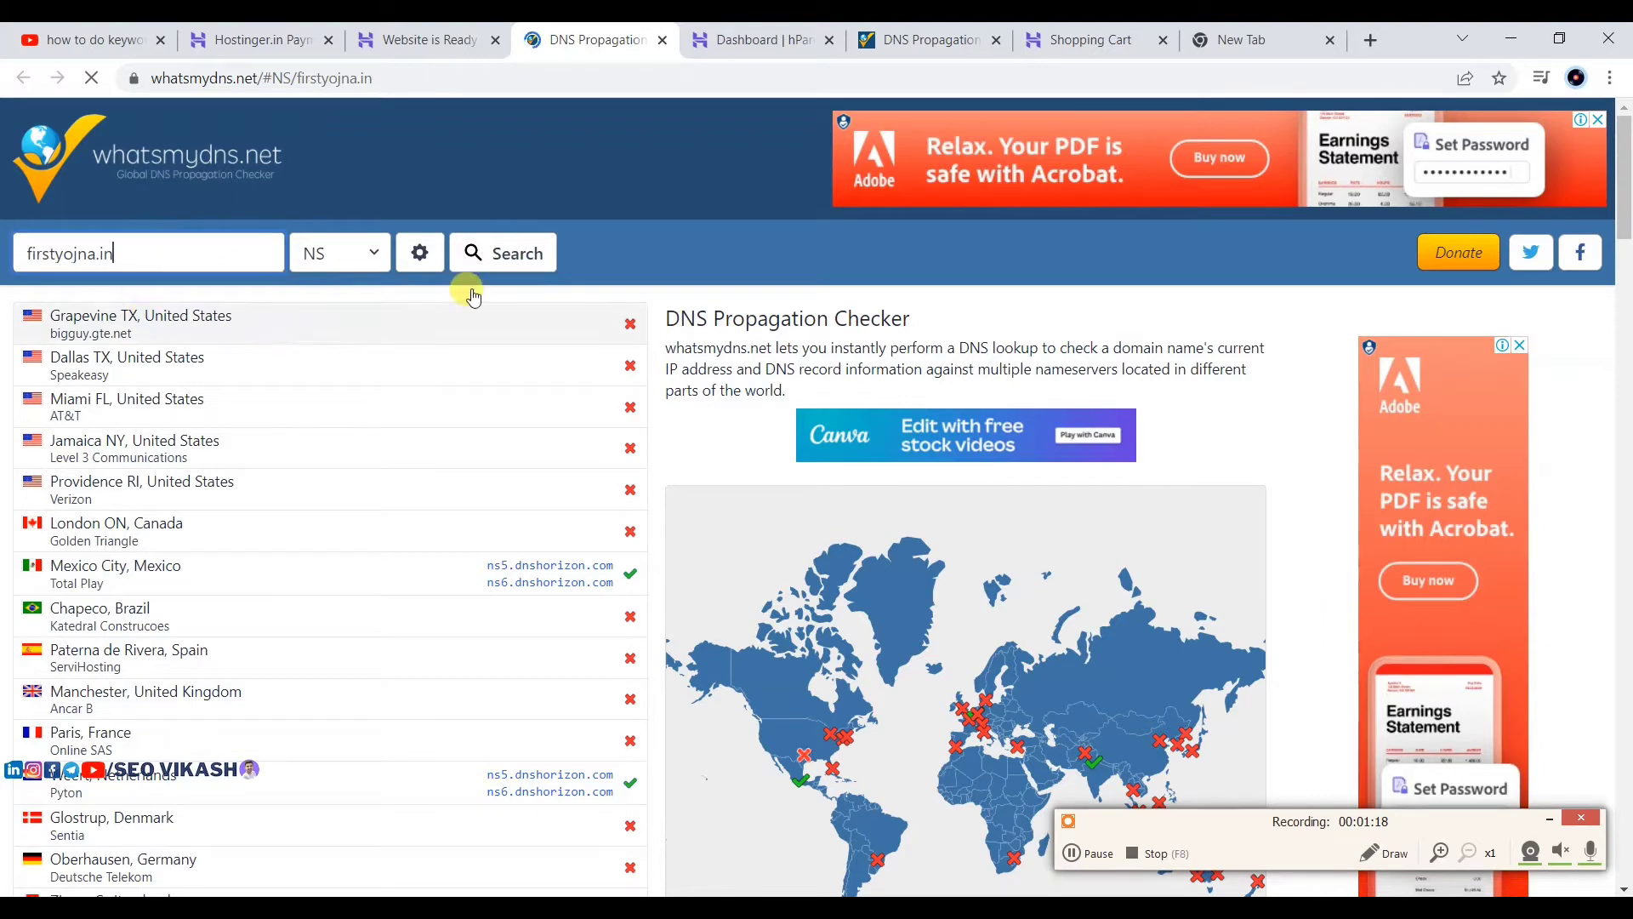
{"action": "left_click", "coordinate": [507, 255]}
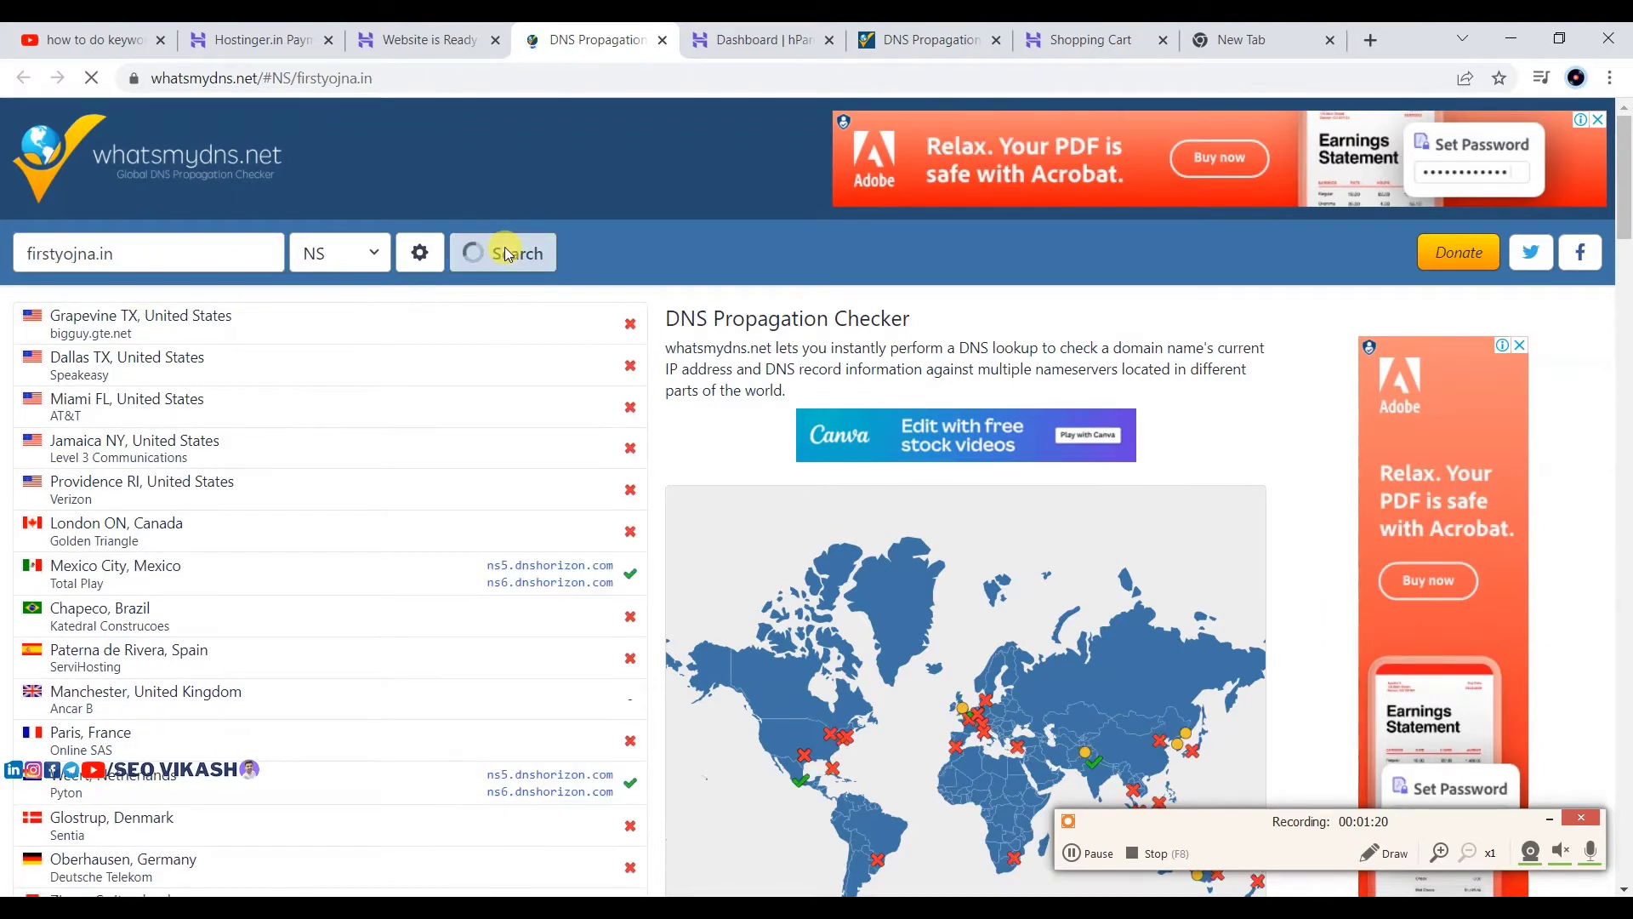
Step: Refresh the lookup until several locations show ns1/ns2.dns-parking.com, then go back to Hostinger
{"action": "scroll", "coordinate": [494, 412], "scroll_direction": "down", "scroll_amount": 3}
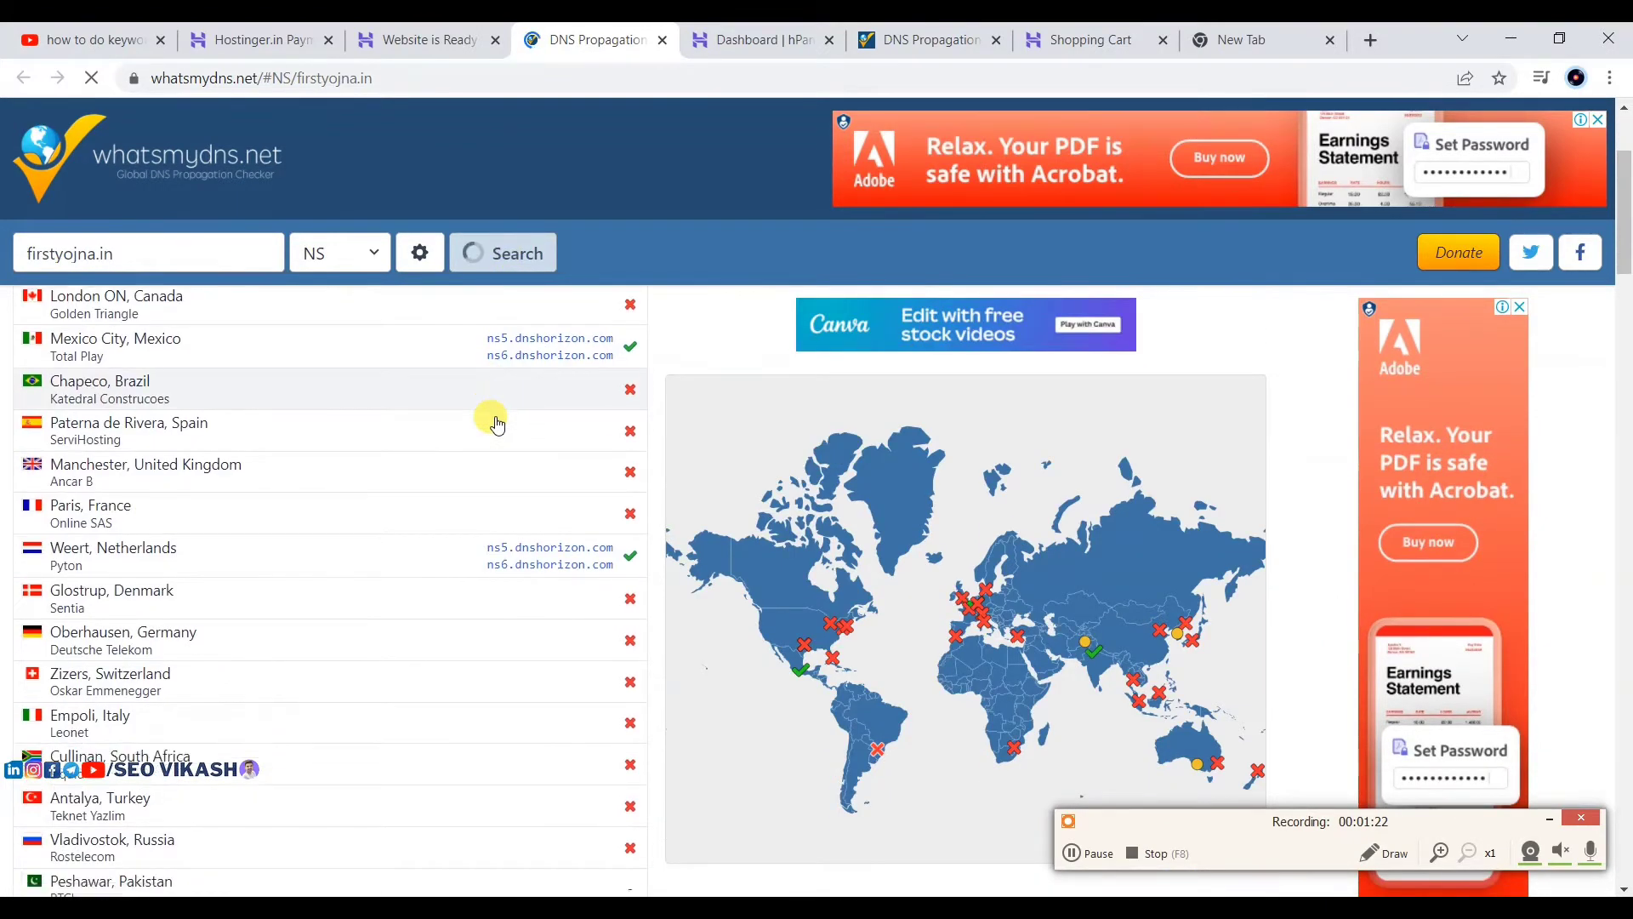
{"action": "scroll", "coordinate": [496, 423], "scroll_direction": "down", "scroll_amount": 10}
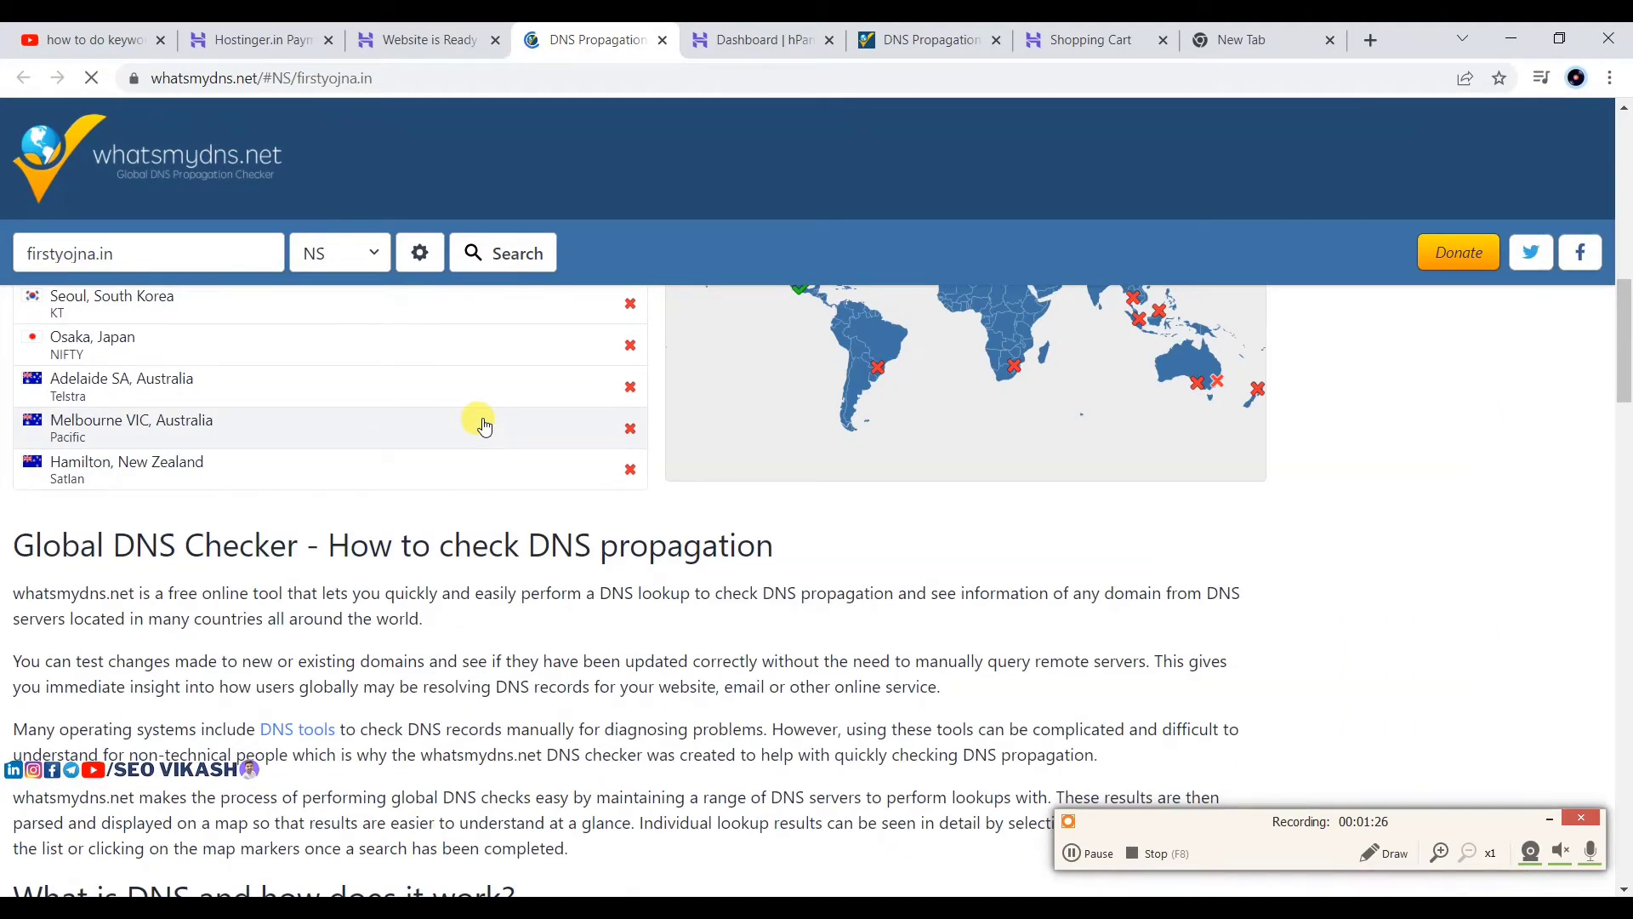
{"action": "scroll", "coordinate": [480, 424], "scroll_direction": "up", "scroll_amount": 7}
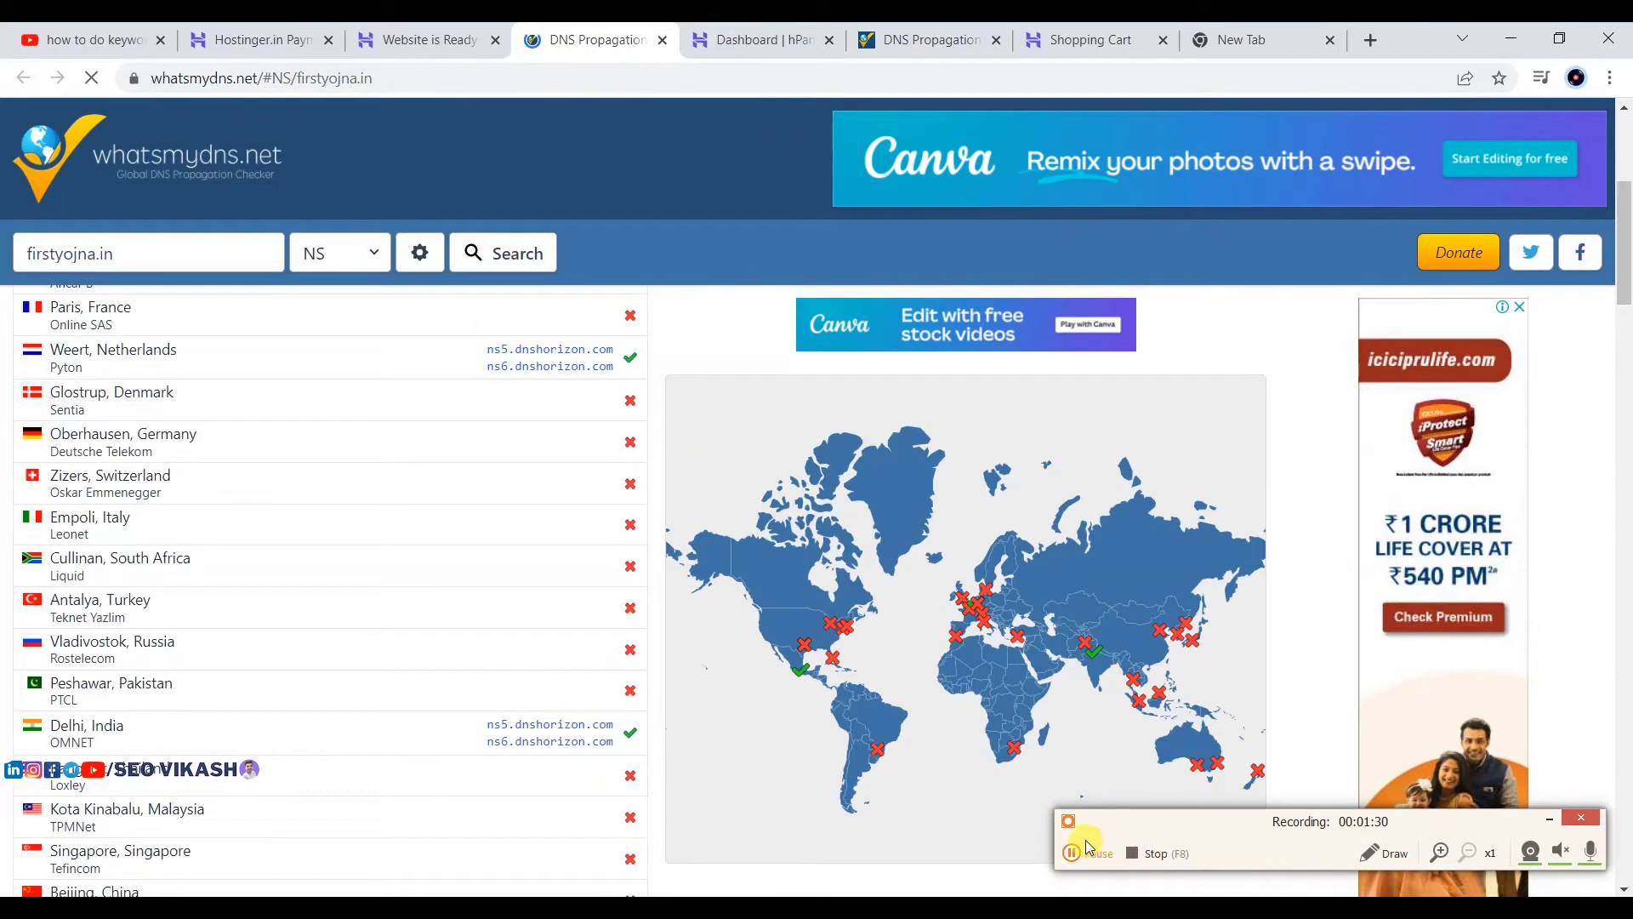
{"action": "left_click", "coordinate": [497, 253]}
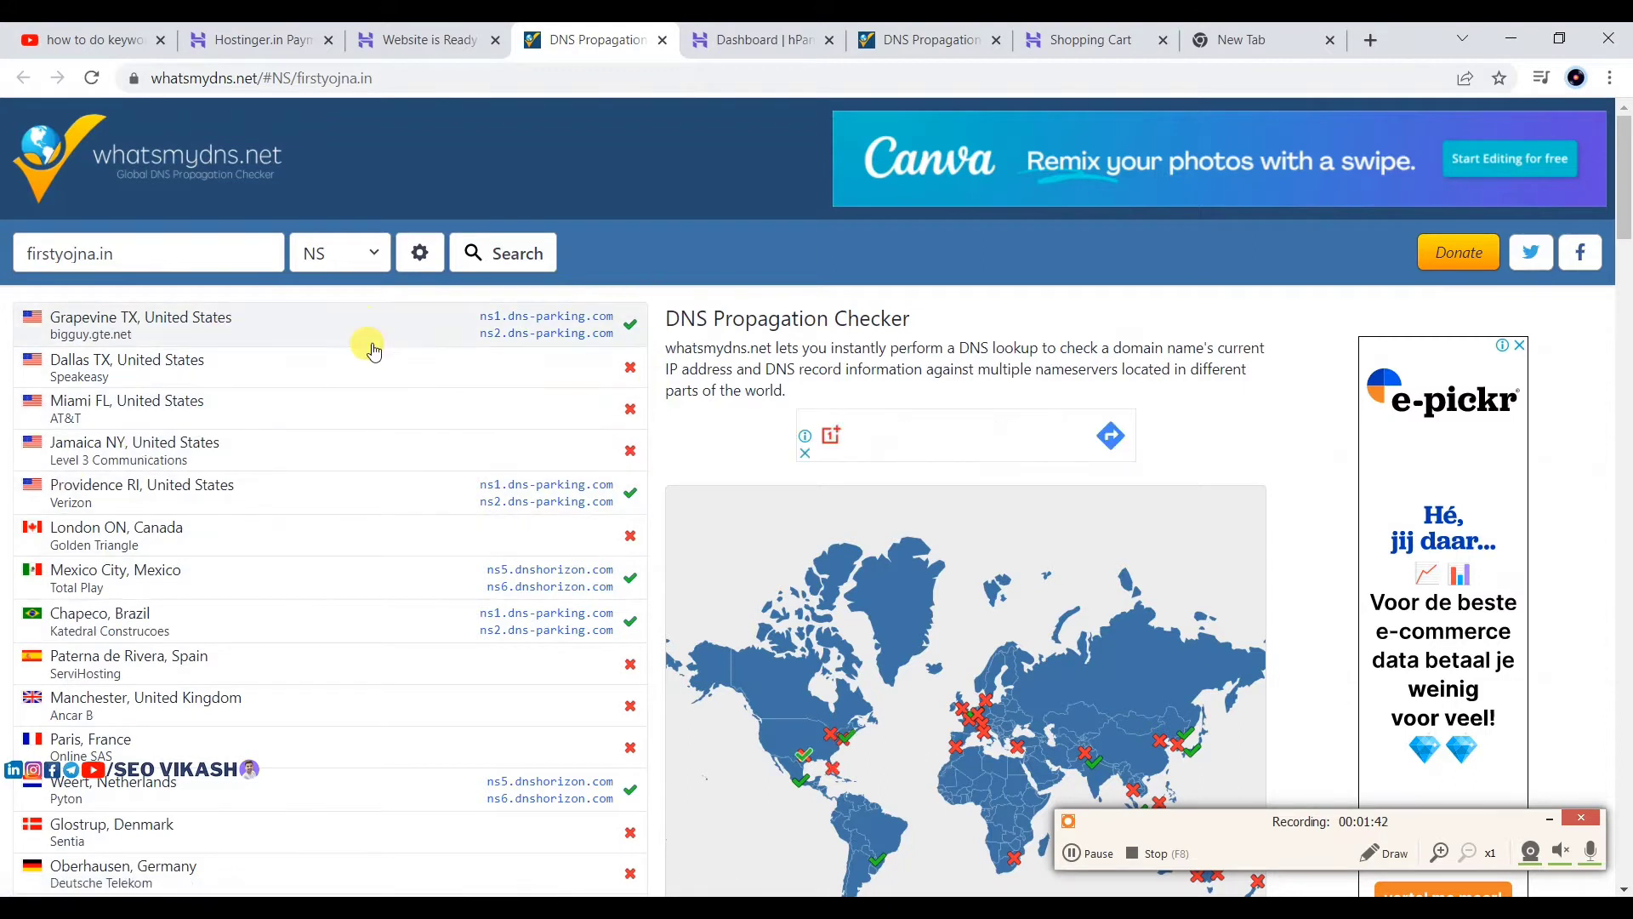
{"action": "left_click", "coordinate": [496, 30]}
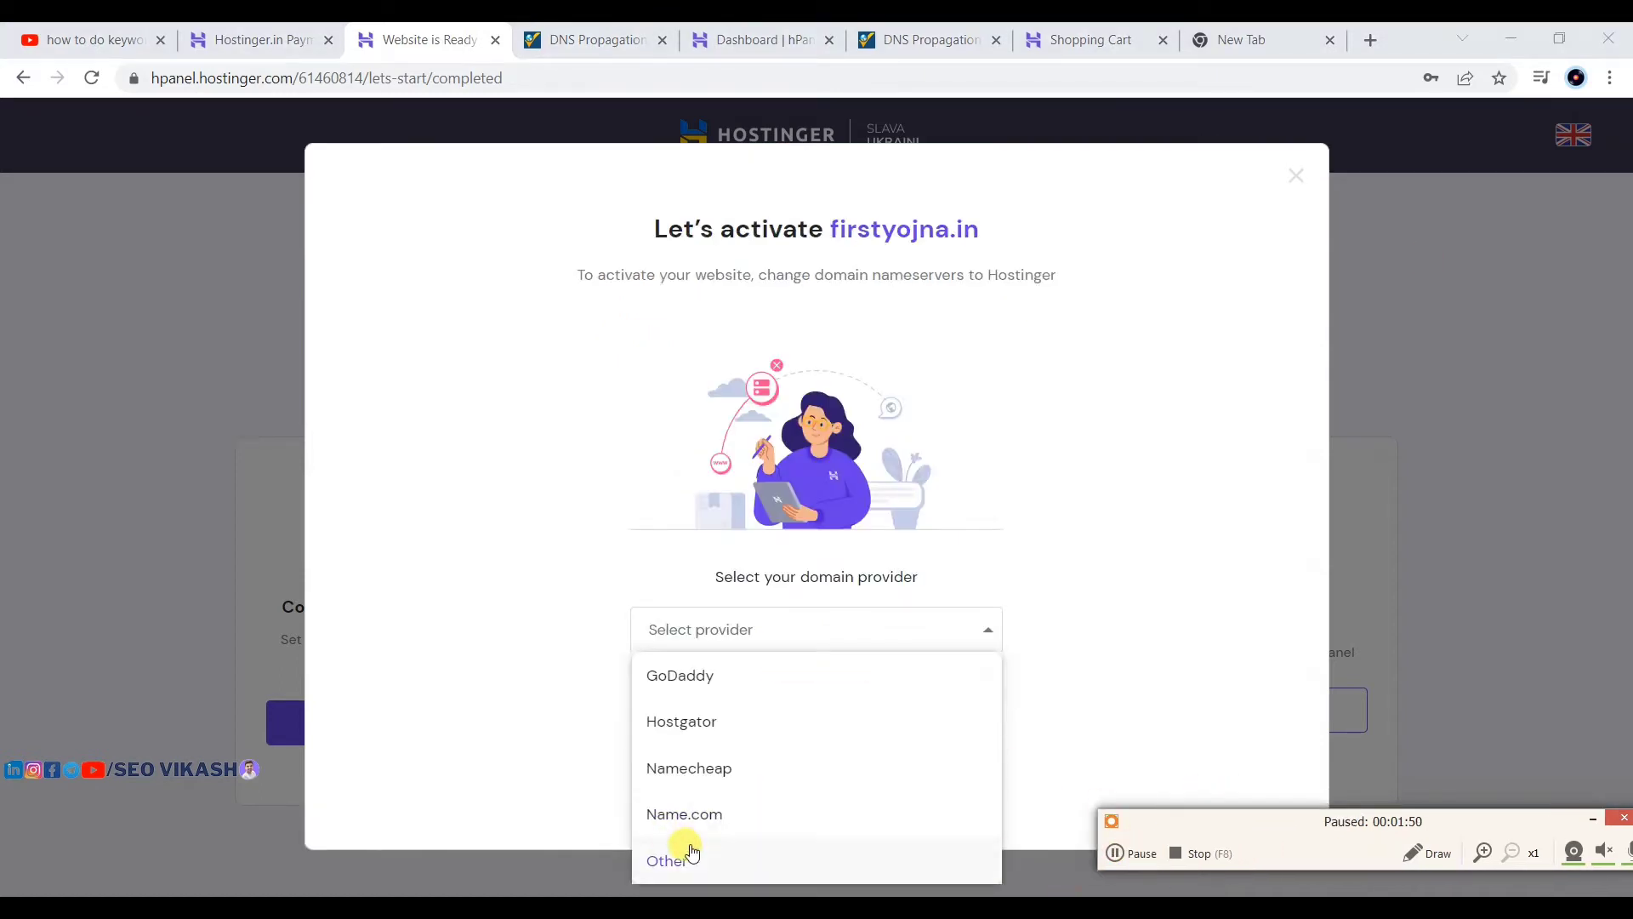
Step: Finish Hostinger's nameserver steps with Other chosen, then open Manage WordPress for firstyojna.in
{"action": "left_click", "coordinate": [675, 855]}
{"action": "left_click", "coordinate": [798, 784]}
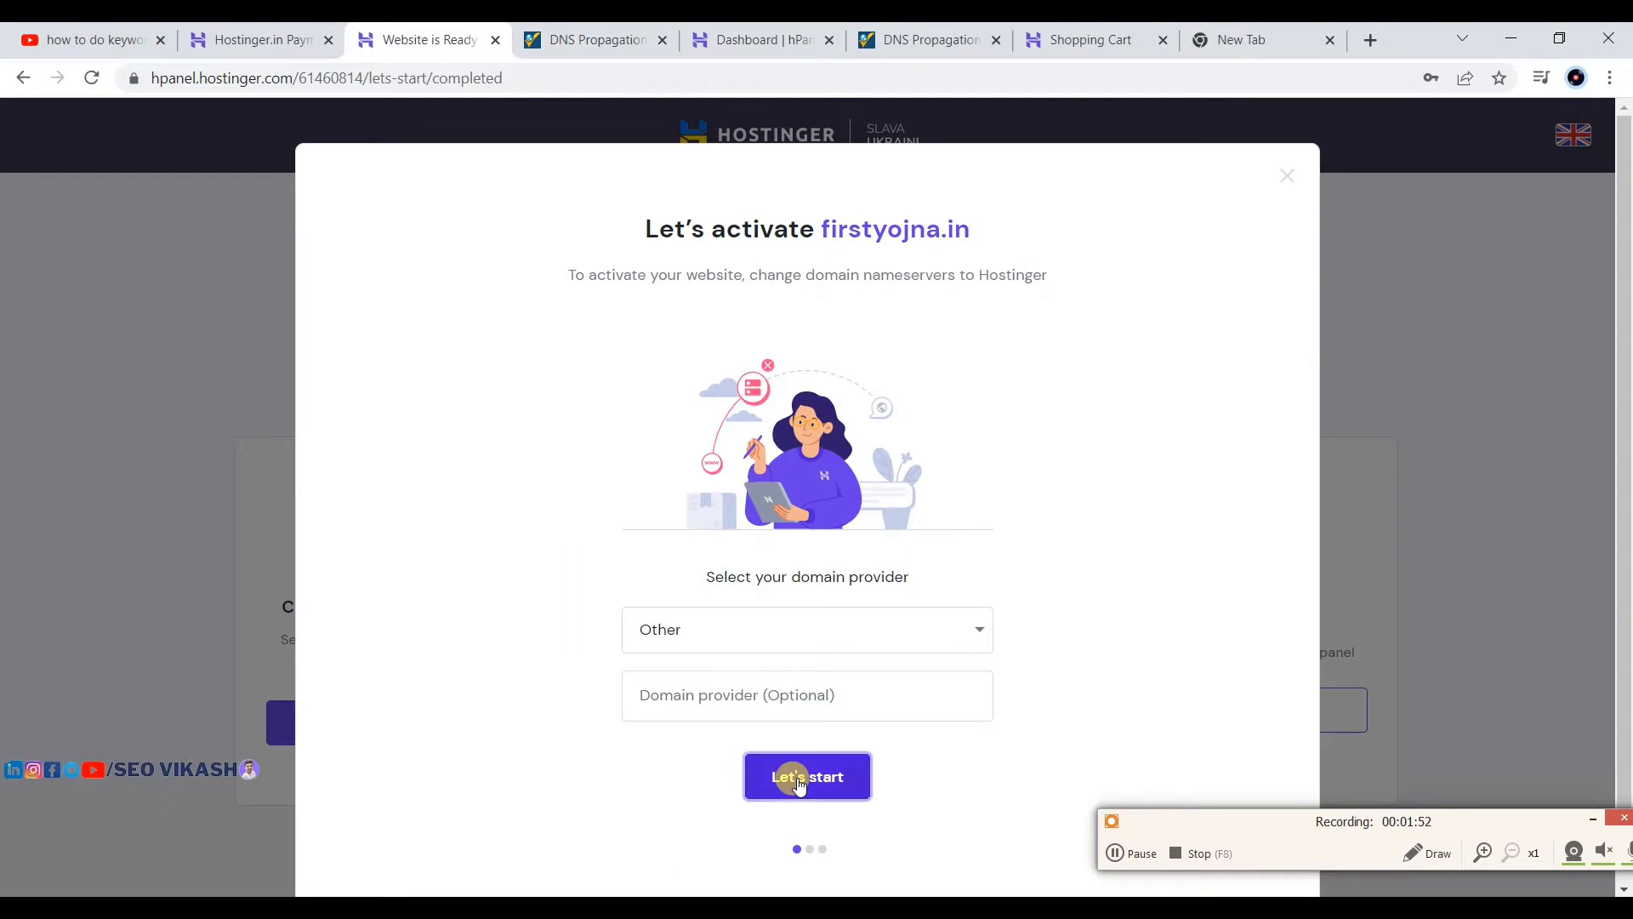
{"action": "left_click", "coordinate": [1229, 730]}
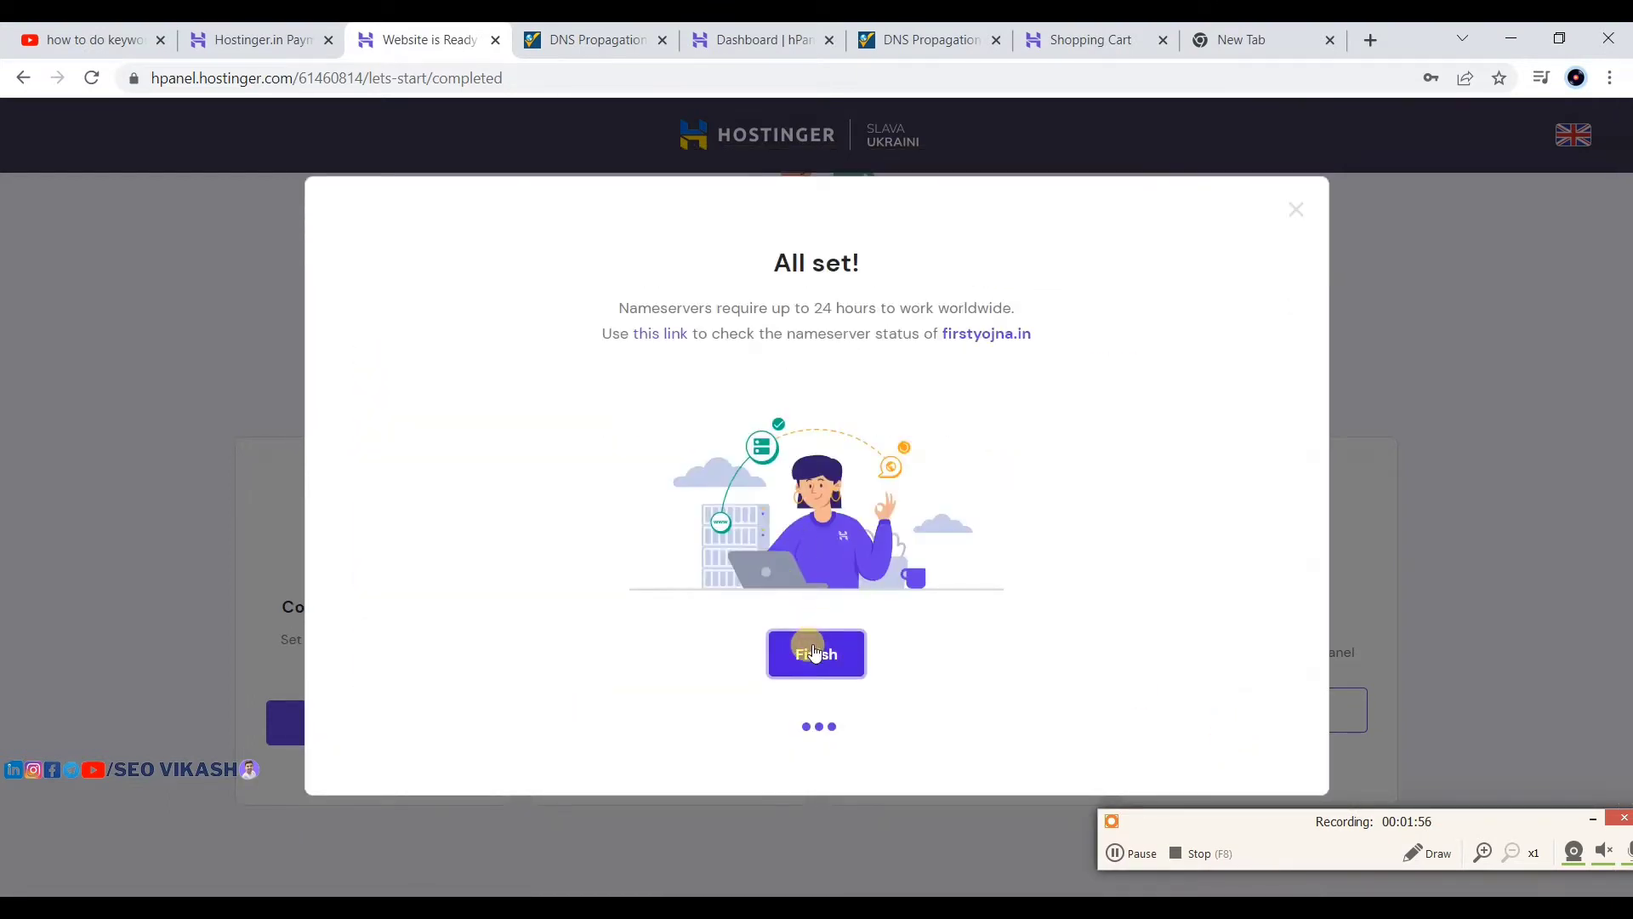
{"action": "left_click", "coordinate": [1131, 853]}
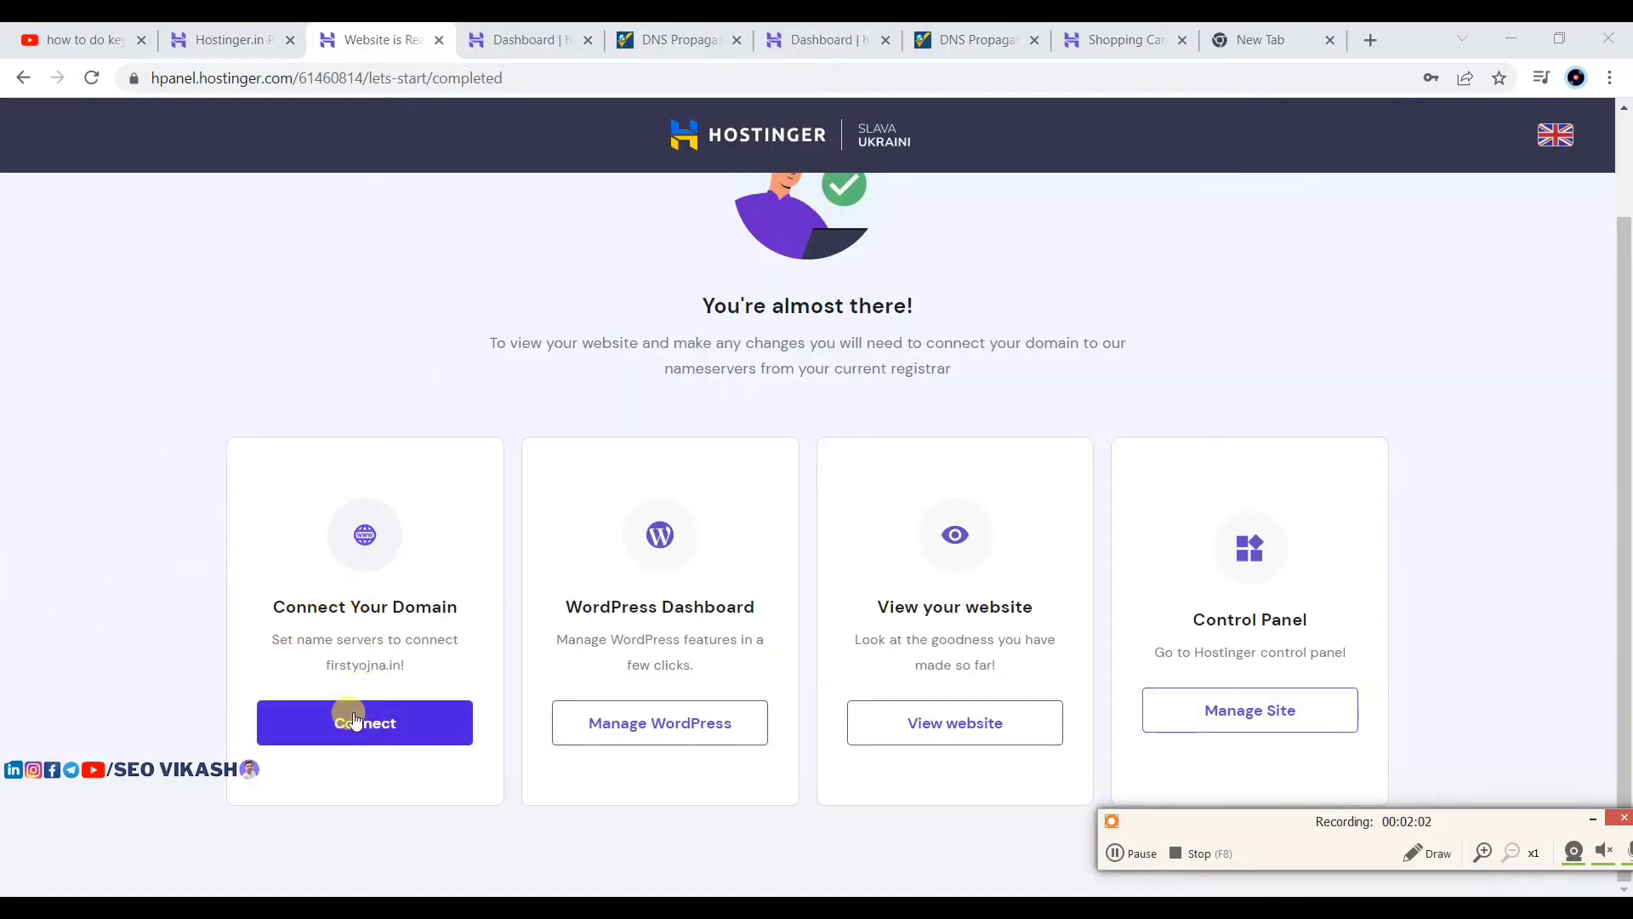
{"action": "left_click", "coordinate": [669, 730]}
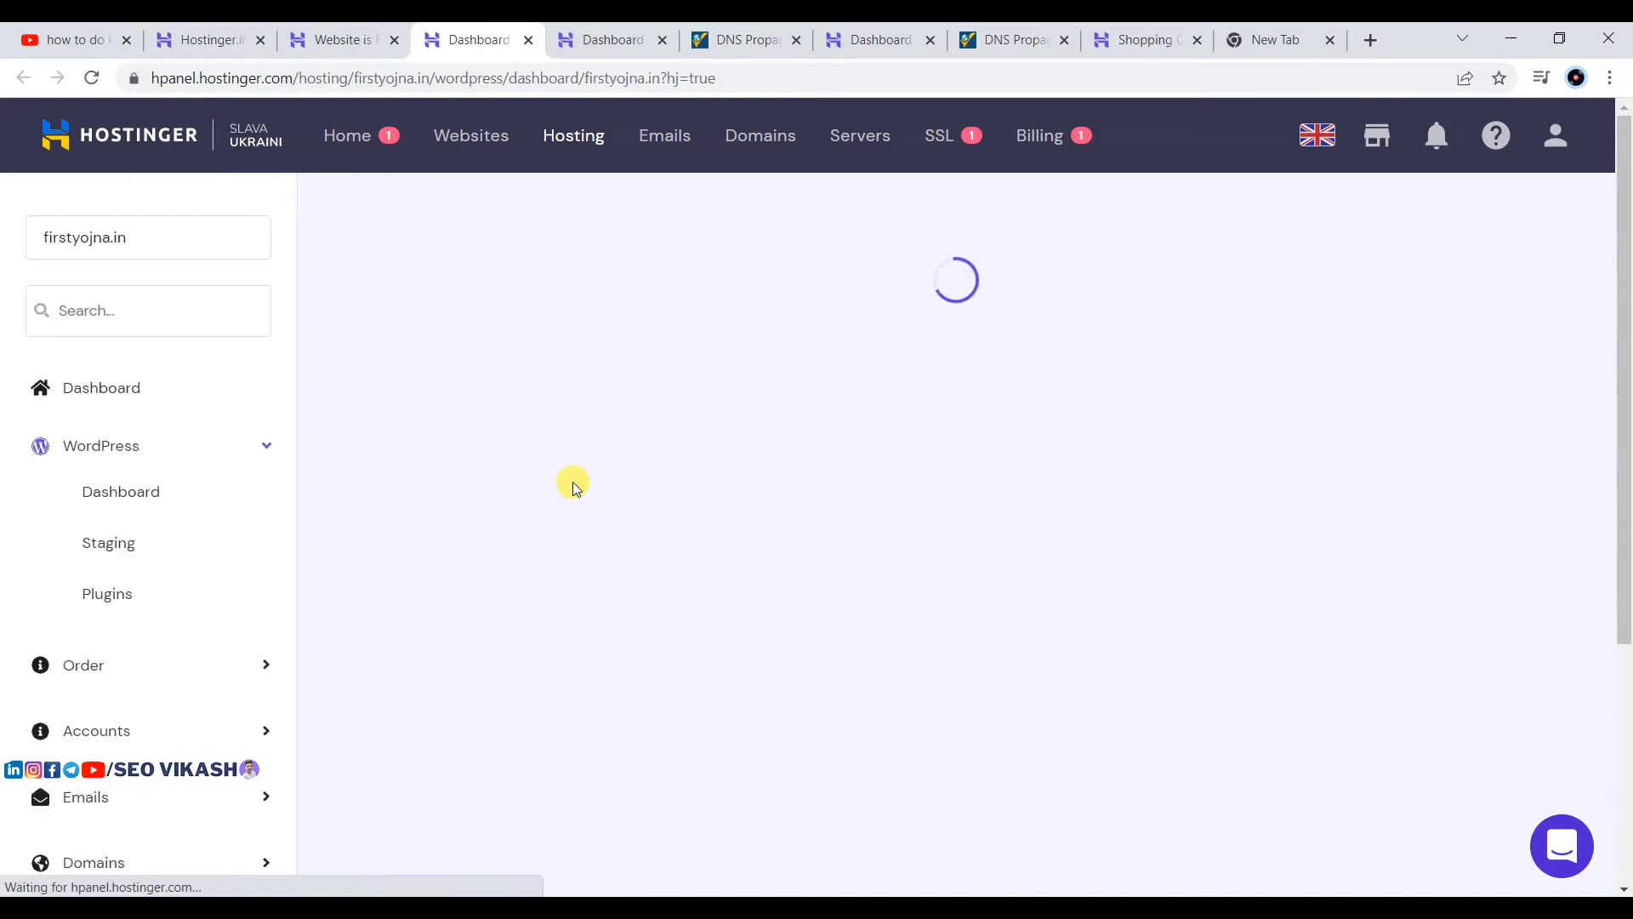
Step: Turn on Force HTTPS and SSL installation for firstyojna.in, then close the SSL notice
{"action": "scroll", "coordinate": [528, 487], "scroll_direction": "down", "scroll_amount": 3}
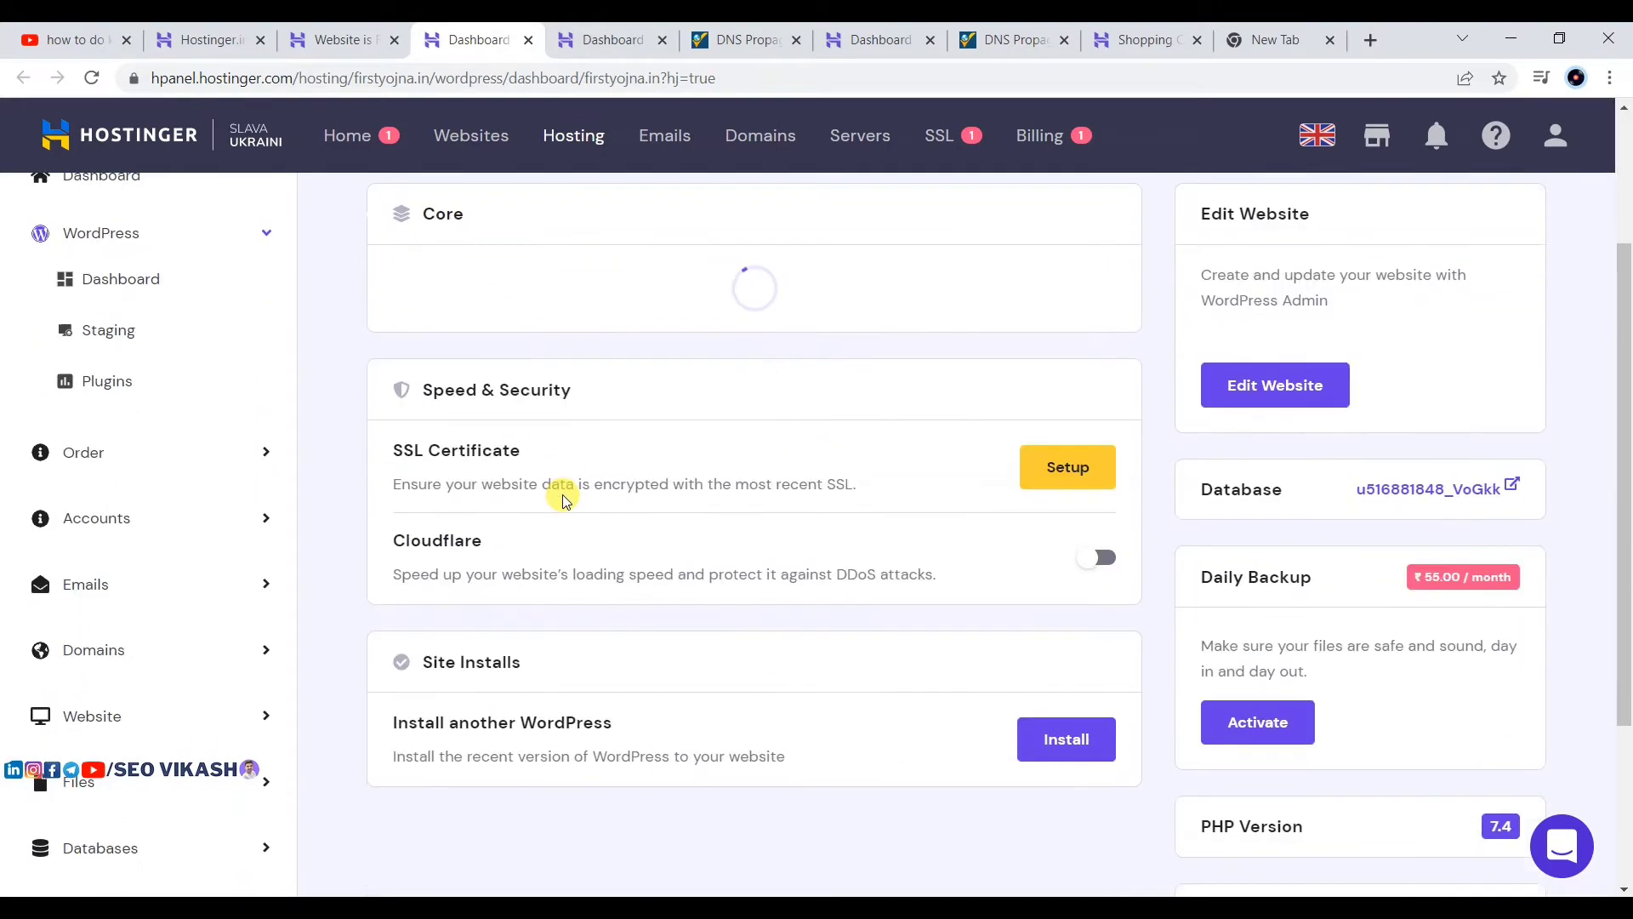
{"action": "scroll", "coordinate": [704, 542], "scroll_direction": "up", "scroll_amount": 2}
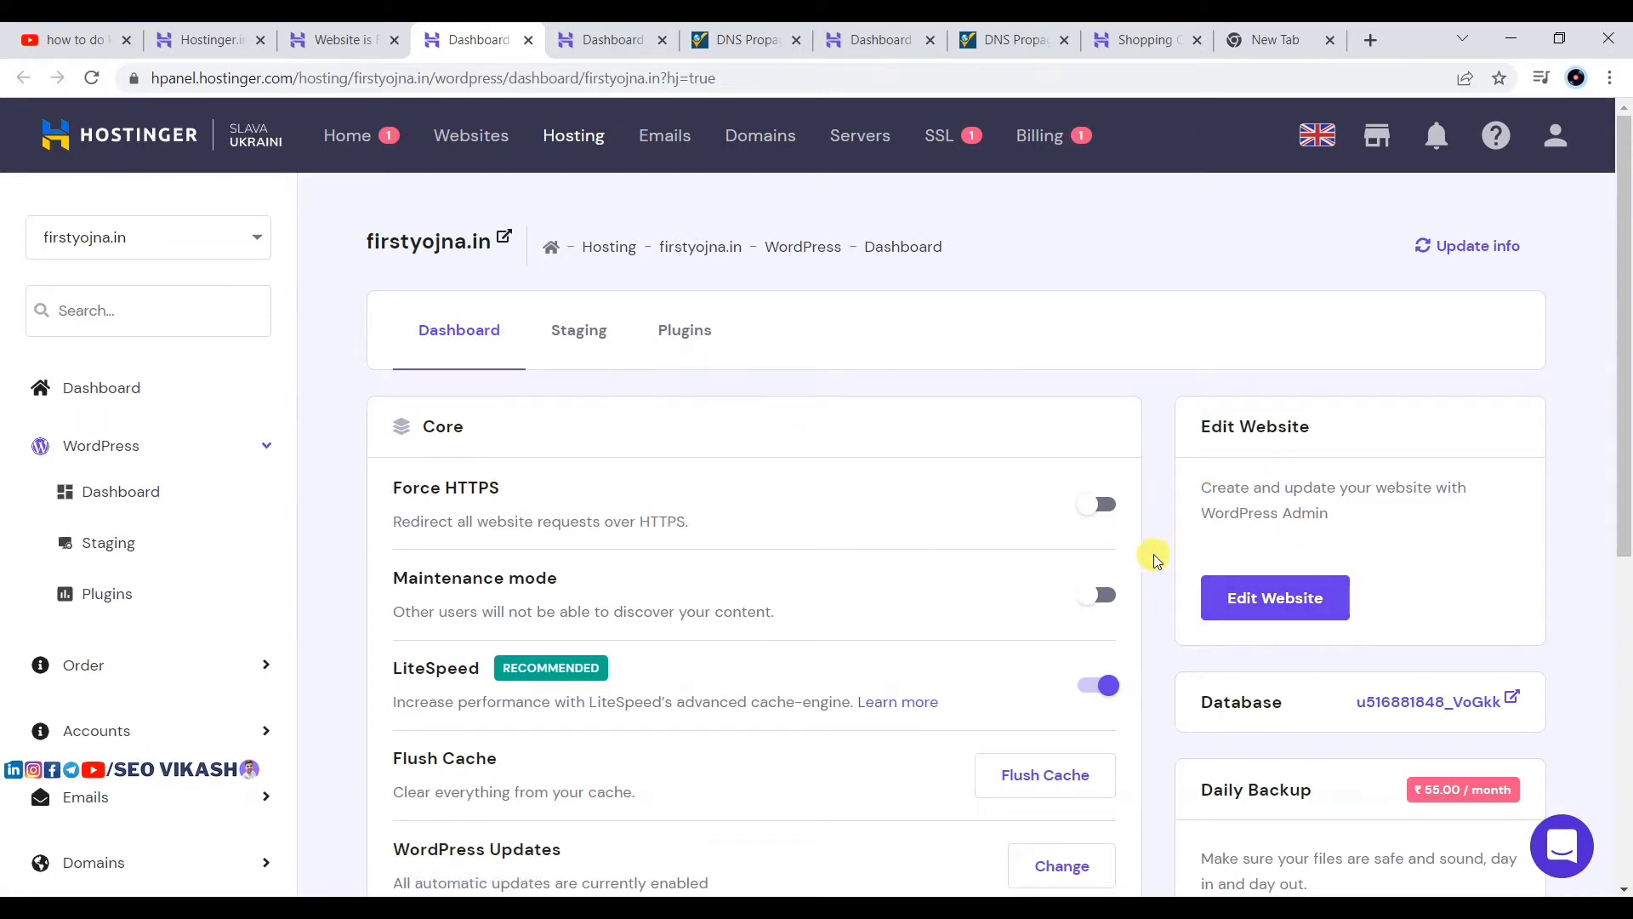
{"action": "left_click", "coordinate": [1091, 508]}
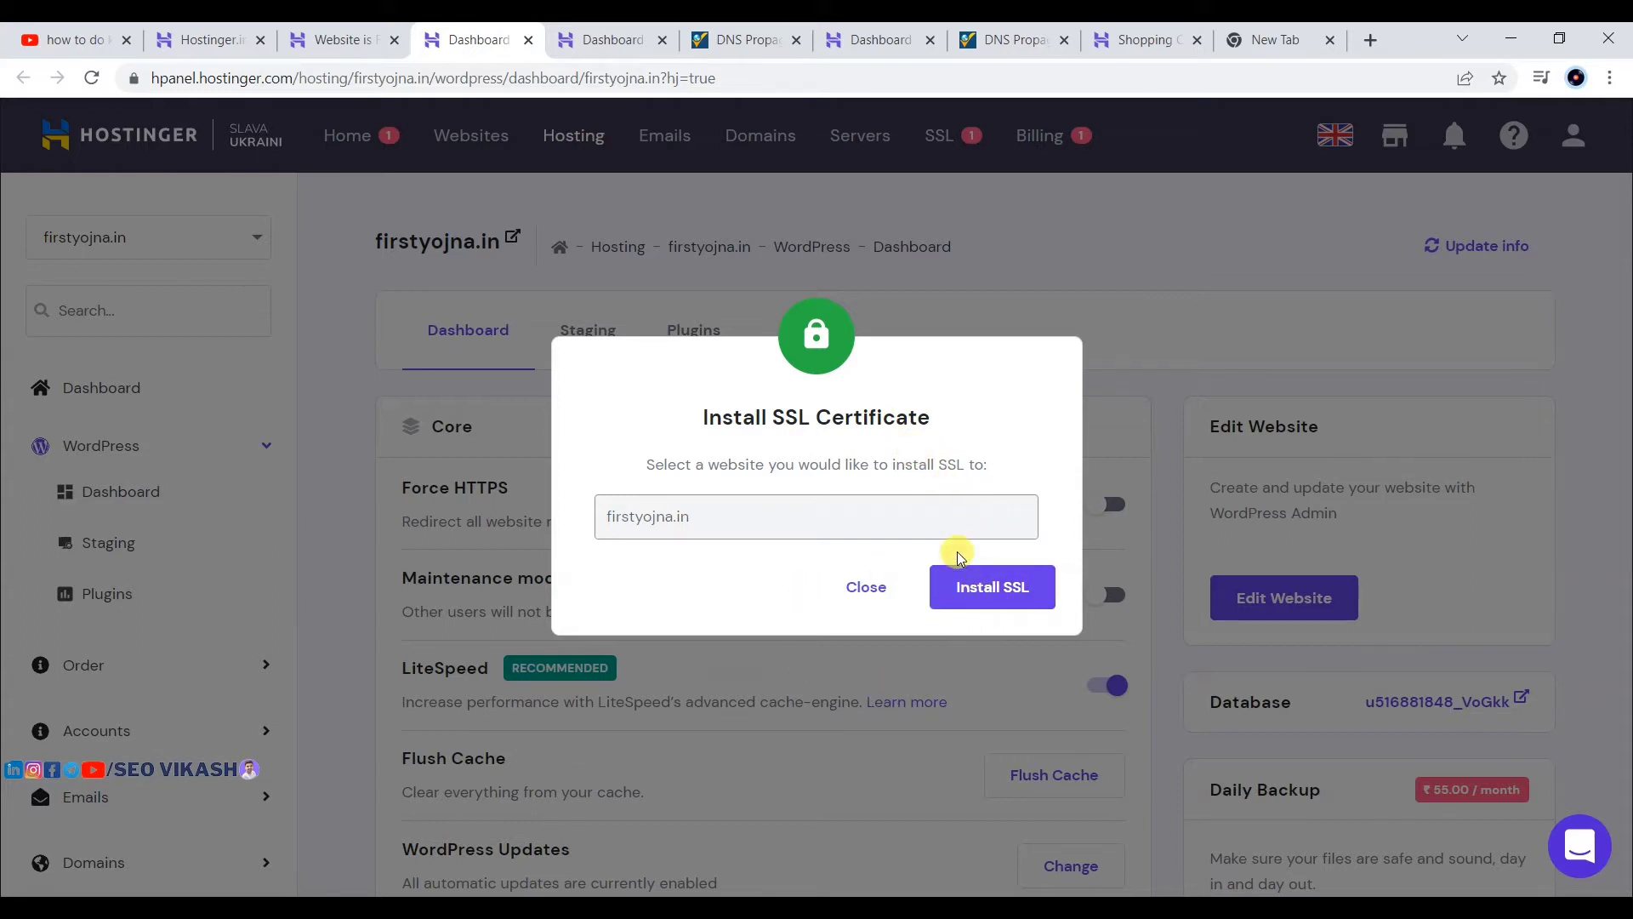
{"action": "left_click", "coordinate": [961, 583]}
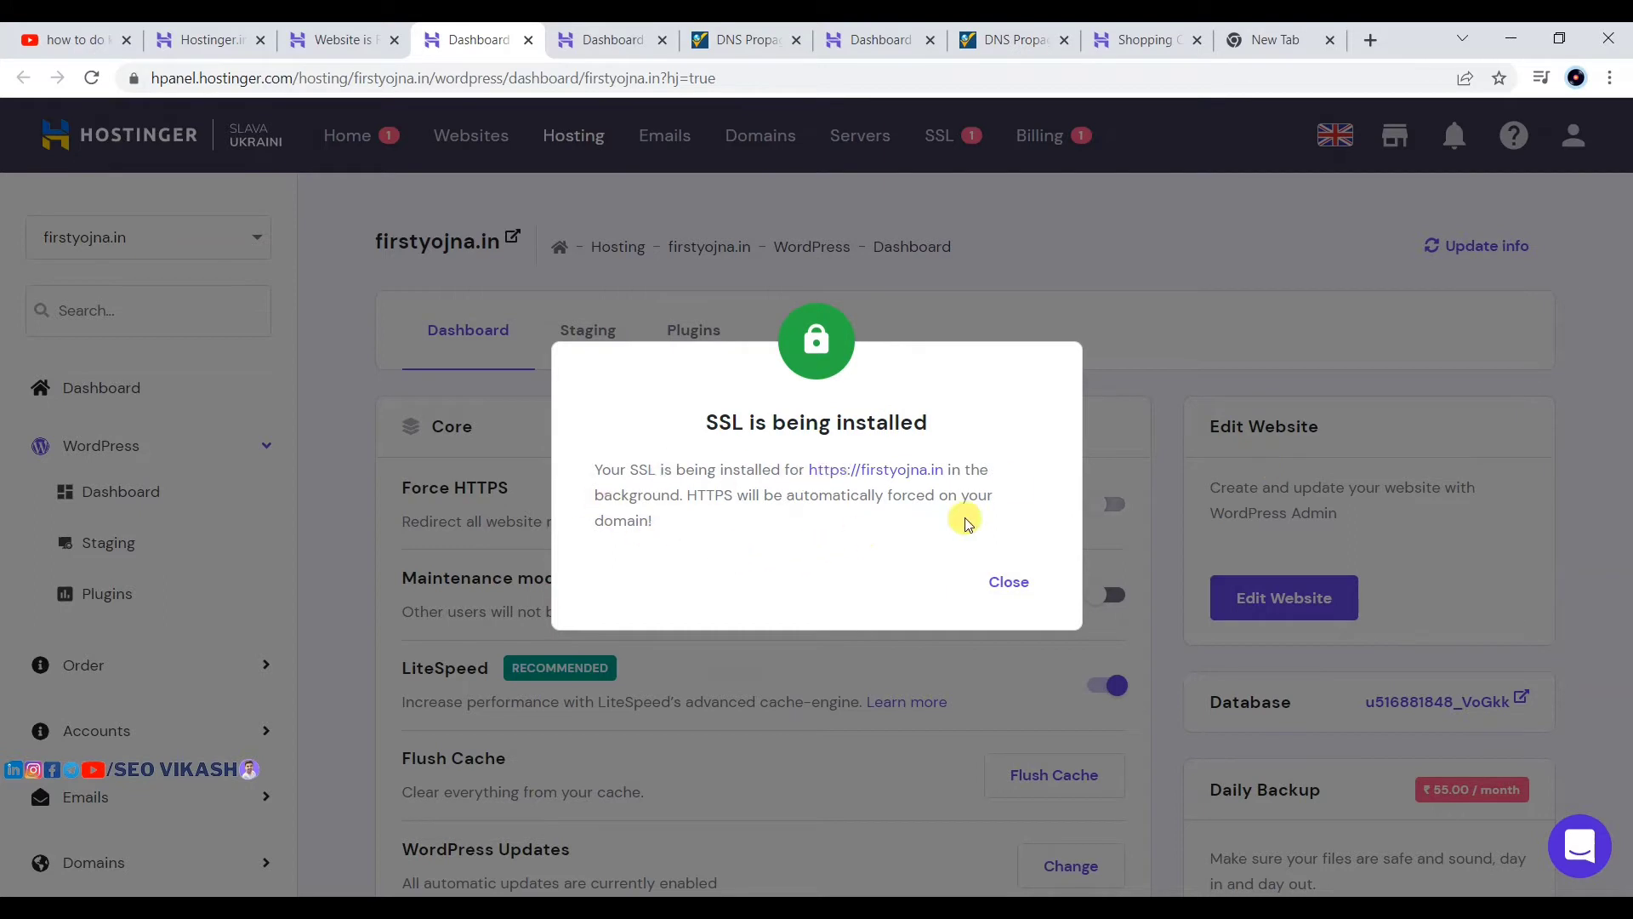
{"action": "left_click", "coordinate": [1012, 582]}
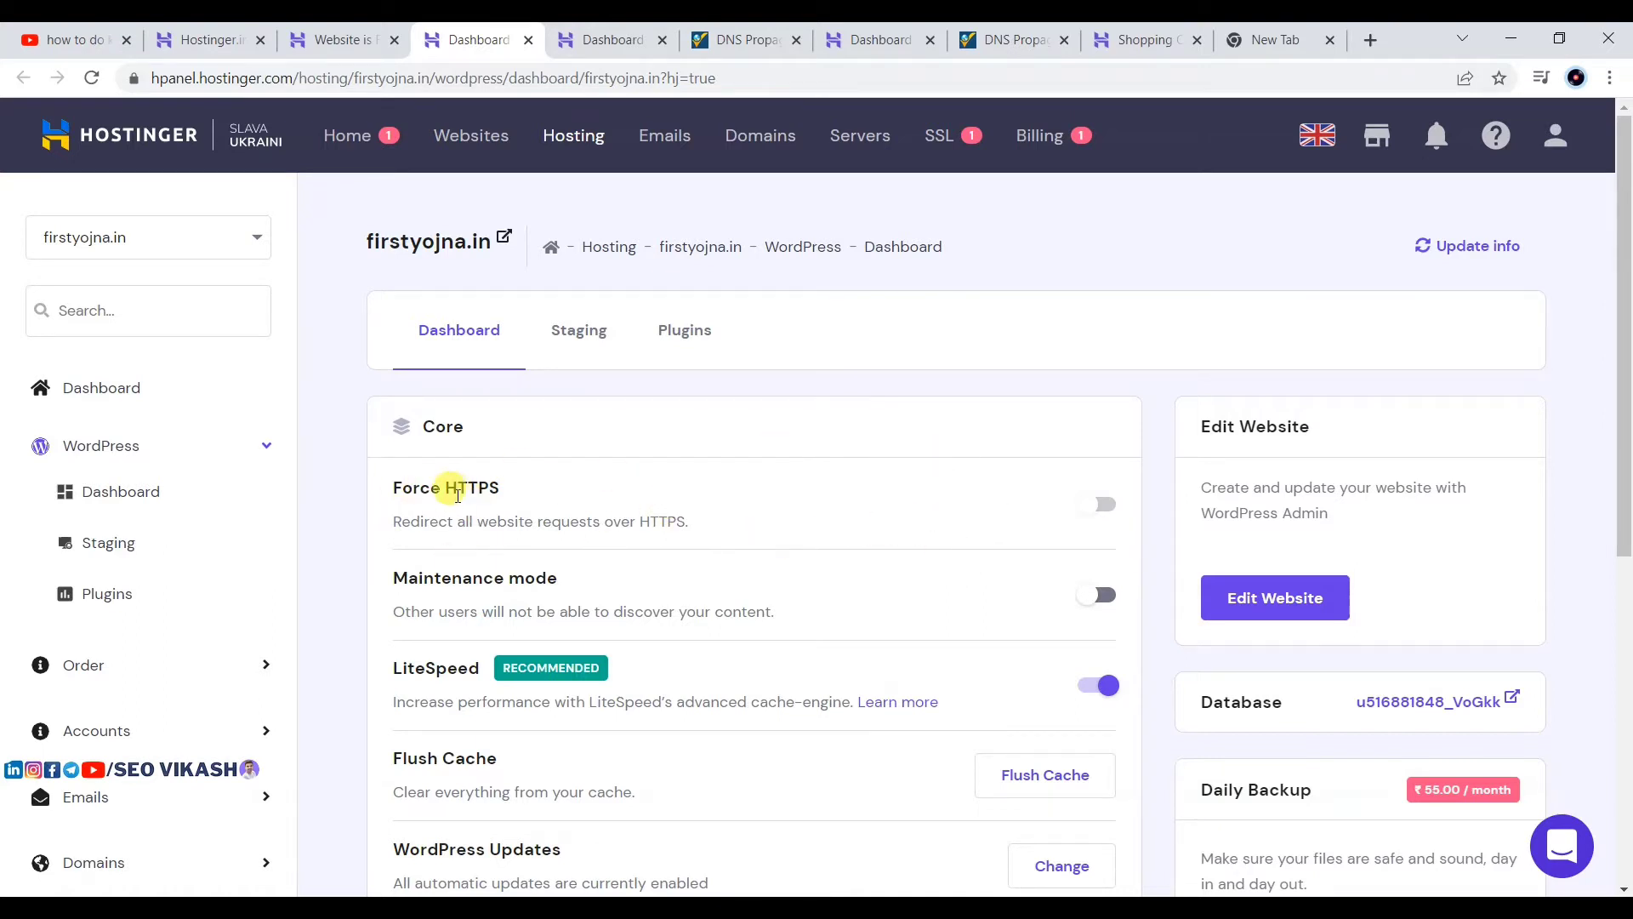
Step: Highlight the Force HTTPS setting and open firstyojna.in's WordPress admin via Edit Website
{"action": "left_click_drag", "start_coordinate": [386, 481], "coordinate": [528, 485]}
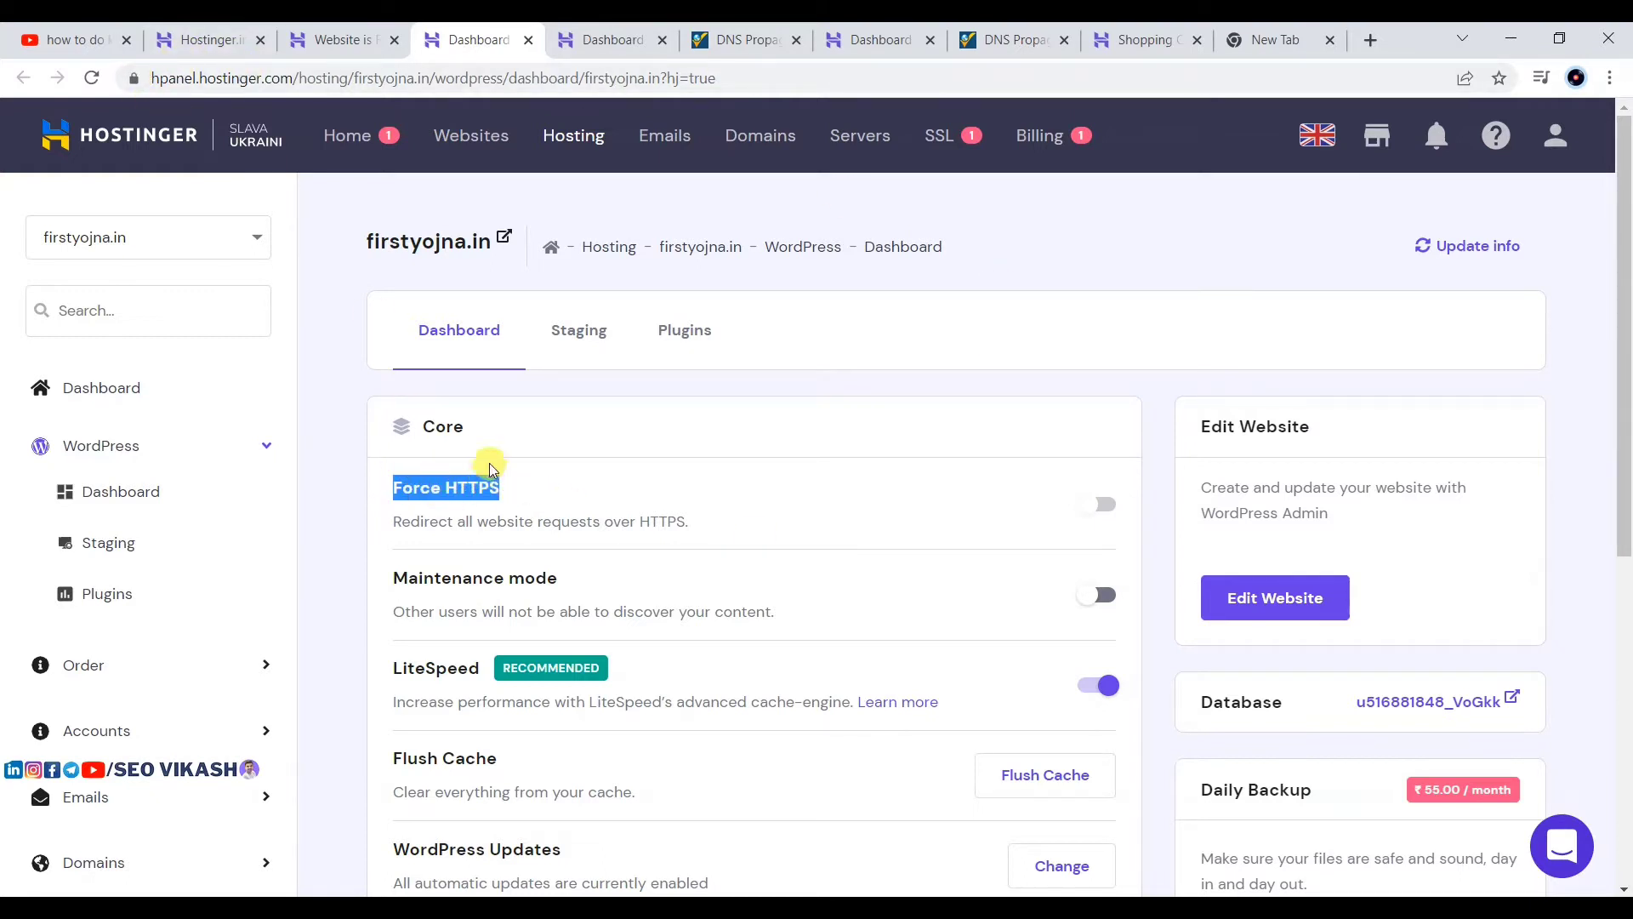
{"action": "scroll", "coordinate": [982, 507], "scroll_direction": "down", "scroll_amount": 2}
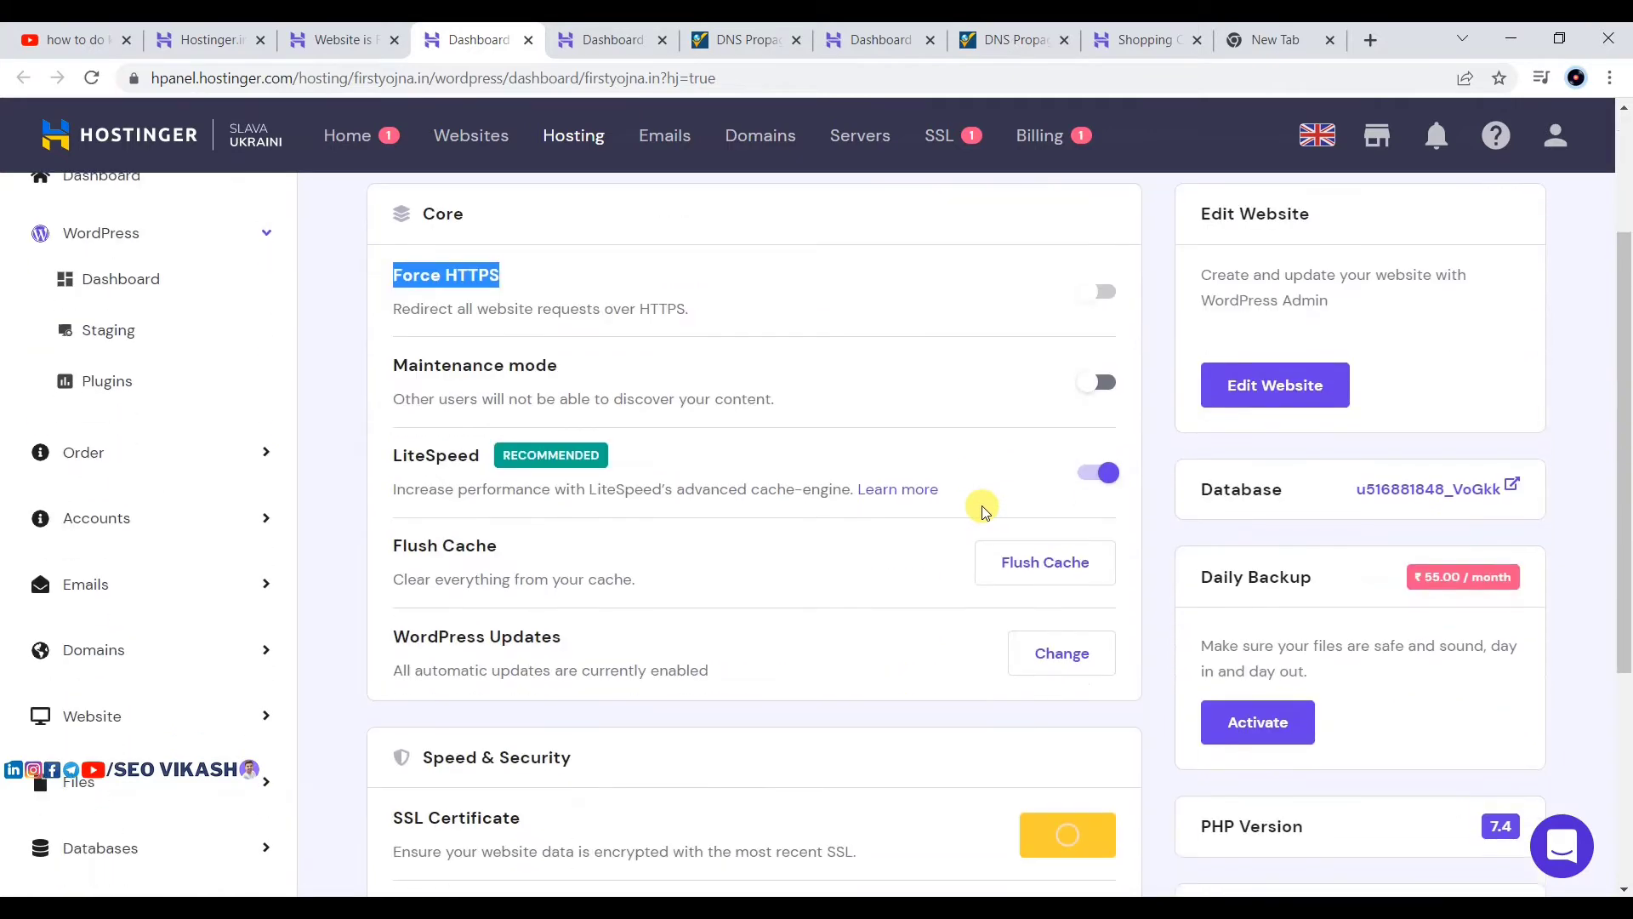
{"action": "scroll", "coordinate": [981, 507], "scroll_direction": "down", "scroll_amount": 4}
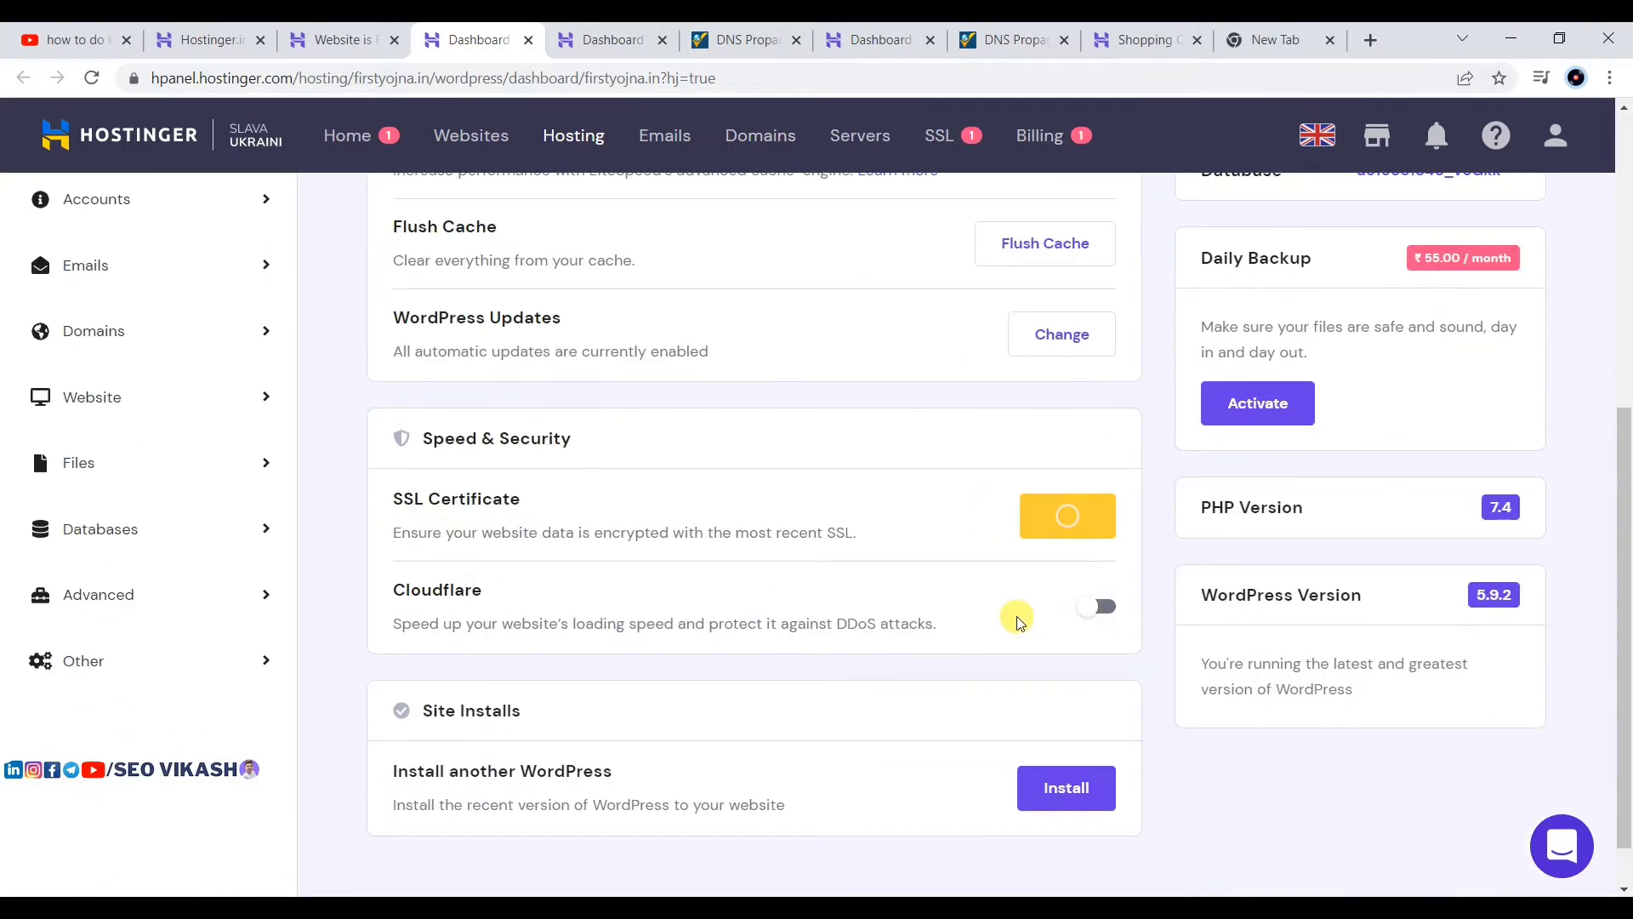
{"action": "scroll", "coordinate": [1018, 618], "scroll_direction": "up", "scroll_amount": 5}
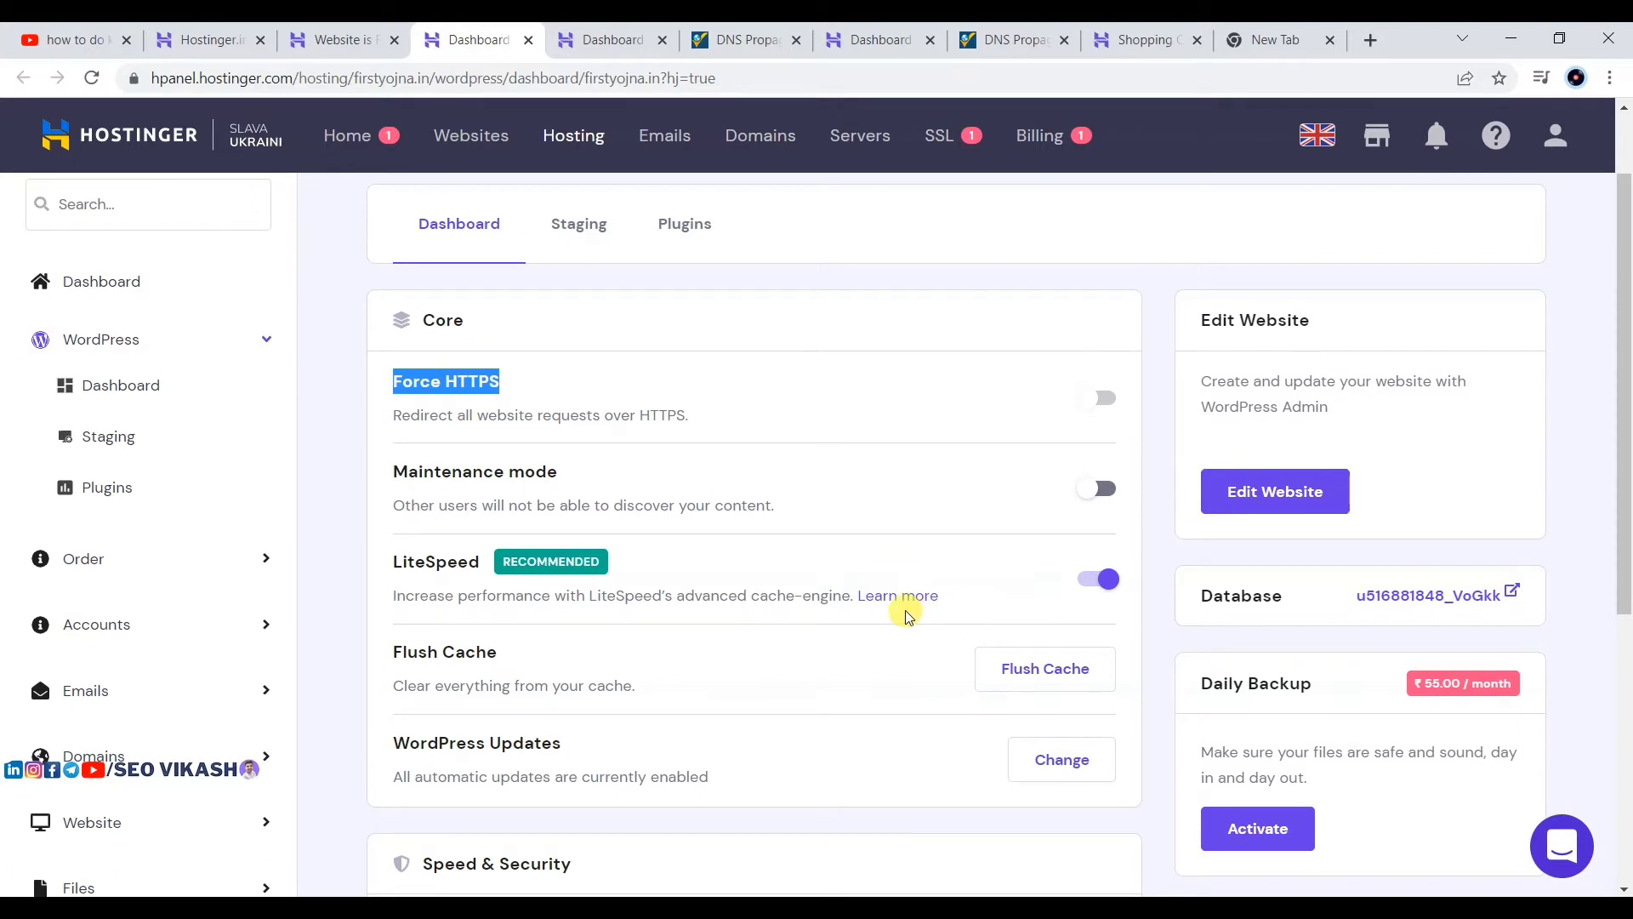
{"action": "scroll", "coordinate": [820, 584], "scroll_direction": "up", "scroll_amount": 2}
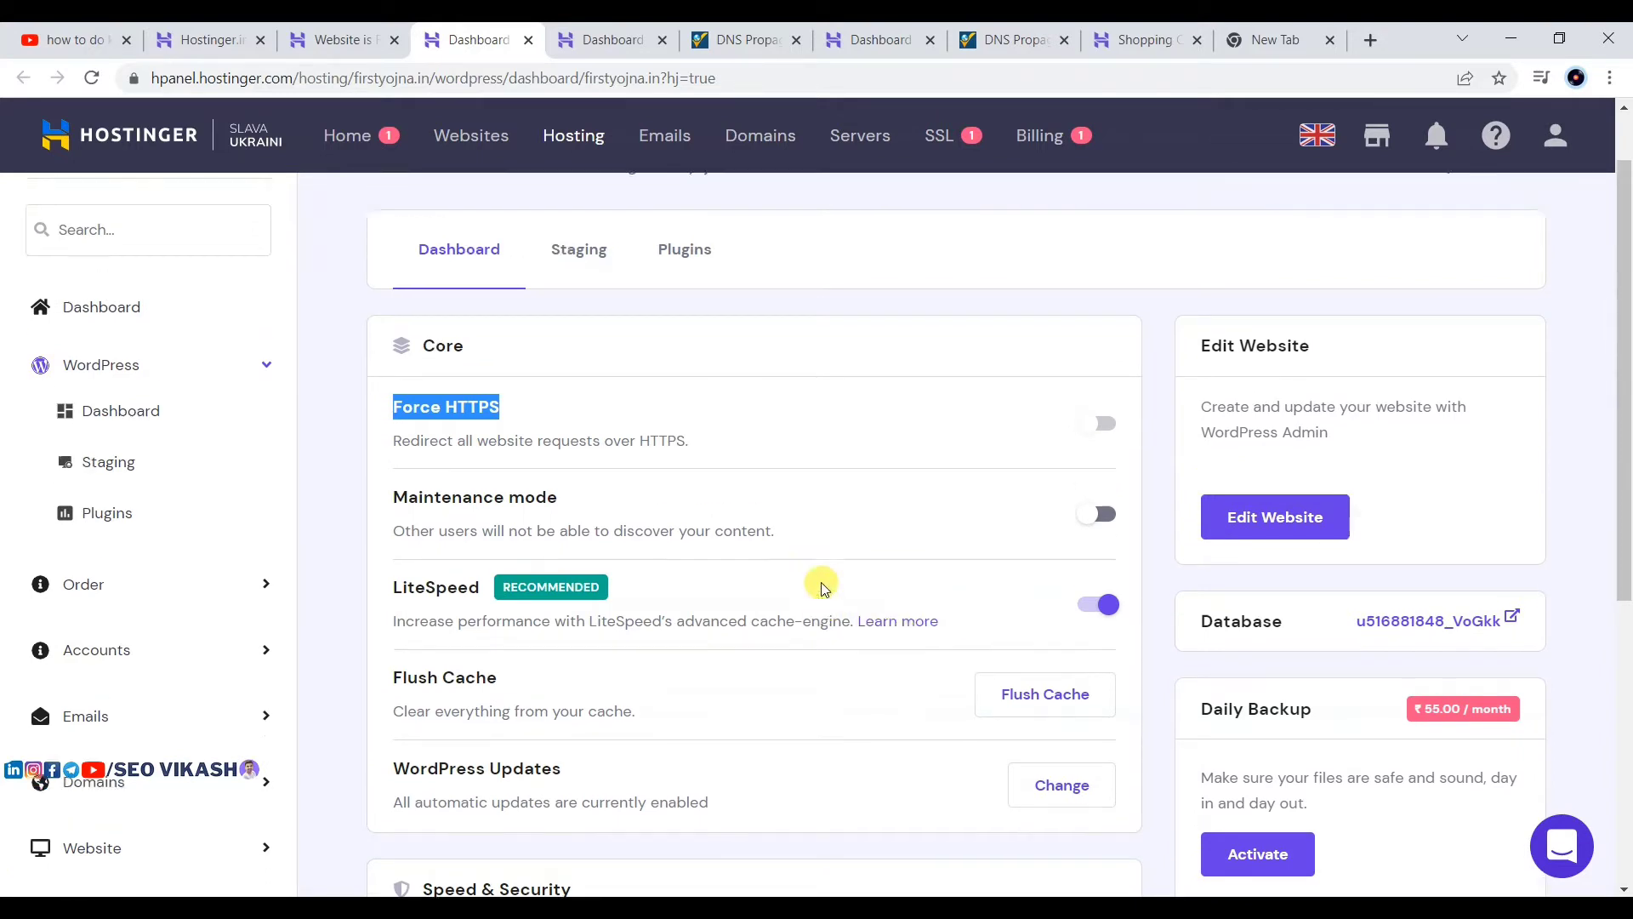
{"action": "left_click", "coordinate": [1247, 599]}
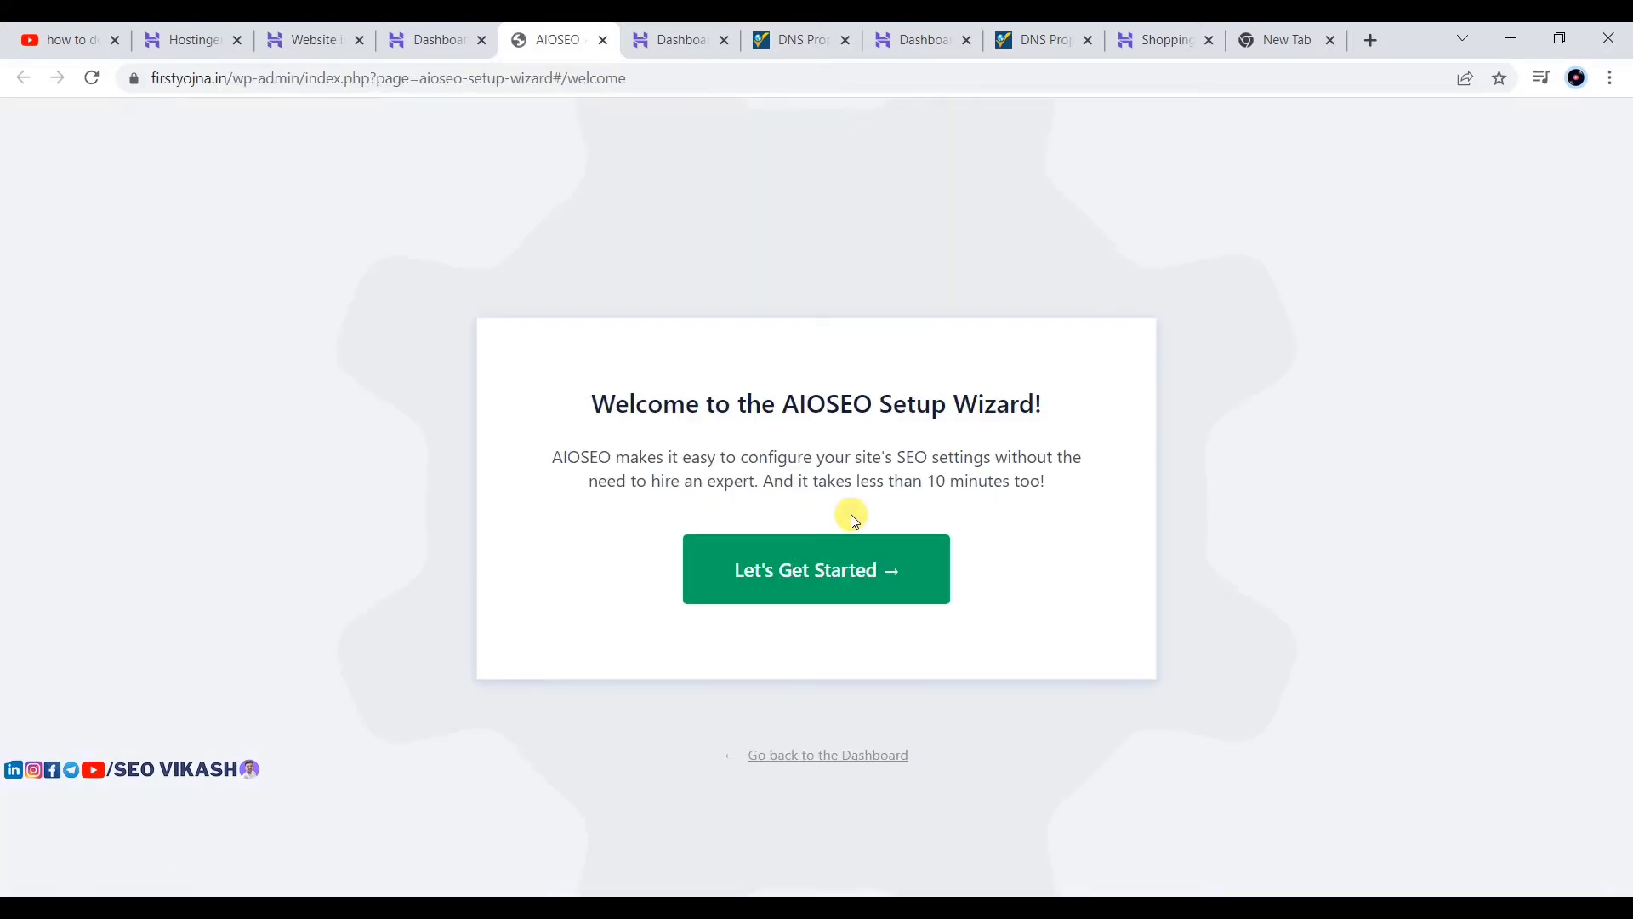
Step: Start the AIOSEO wizard, keep Blog as the site category, and save to reach Step 2 of 6
{"action": "left_click", "coordinate": [818, 557]}
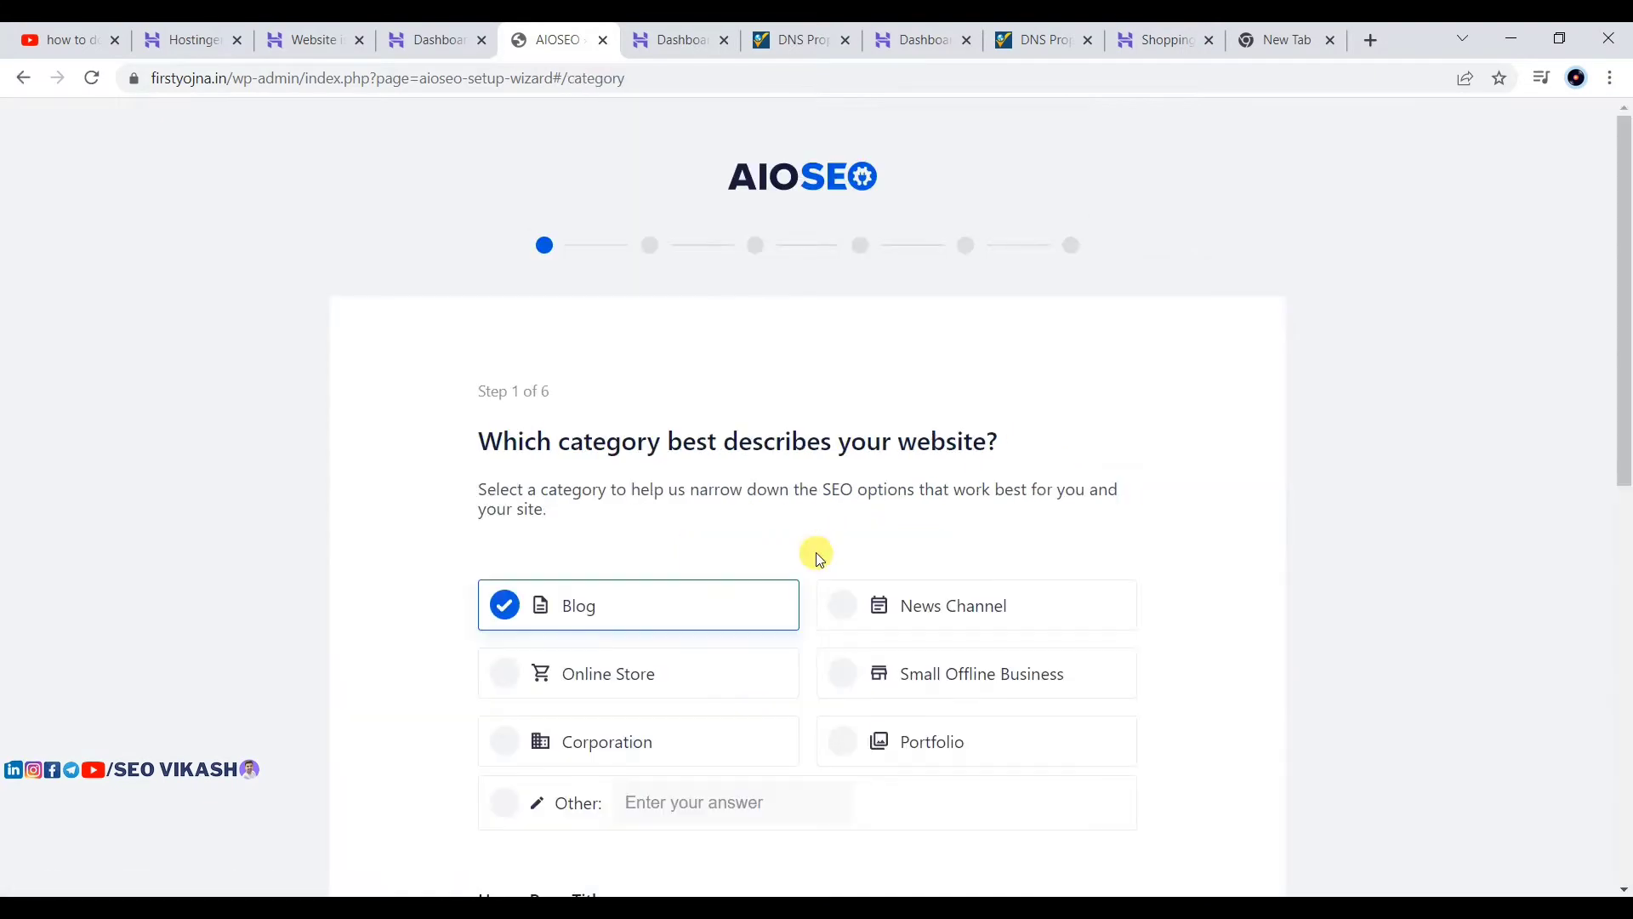
{"action": "scroll", "coordinate": [915, 473], "scroll_direction": "down", "scroll_amount": 2}
{"action": "scroll", "coordinate": [1356, 419], "scroll_direction": "up", "scroll_amount": 1}
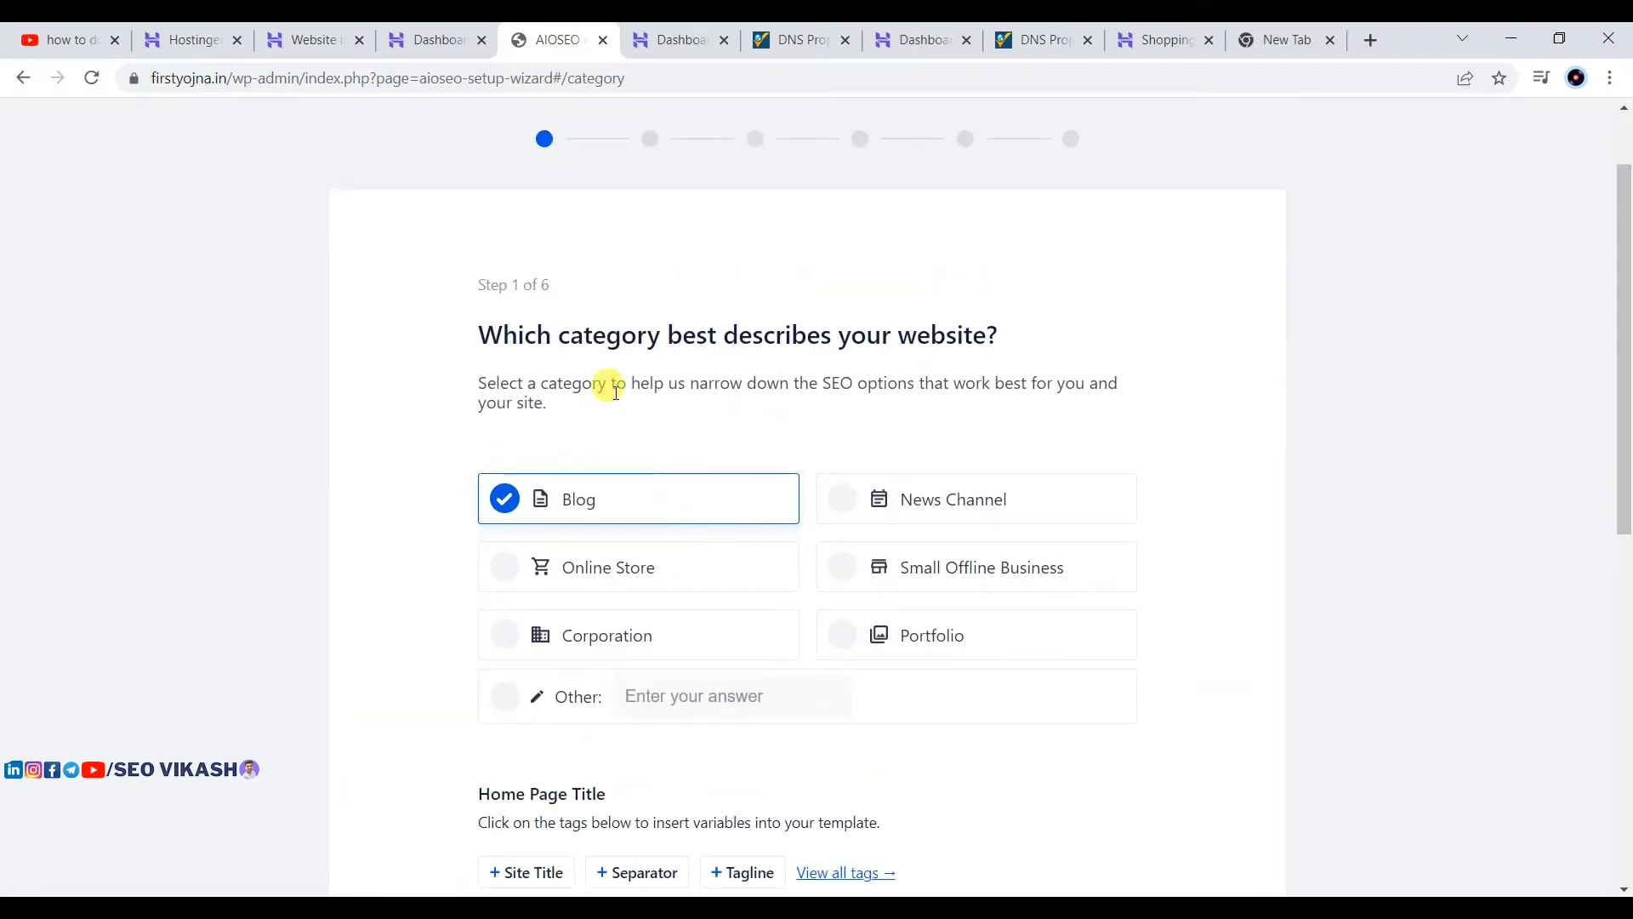
{"action": "scroll", "coordinate": [596, 519], "scroll_direction": "down", "scroll_amount": 4}
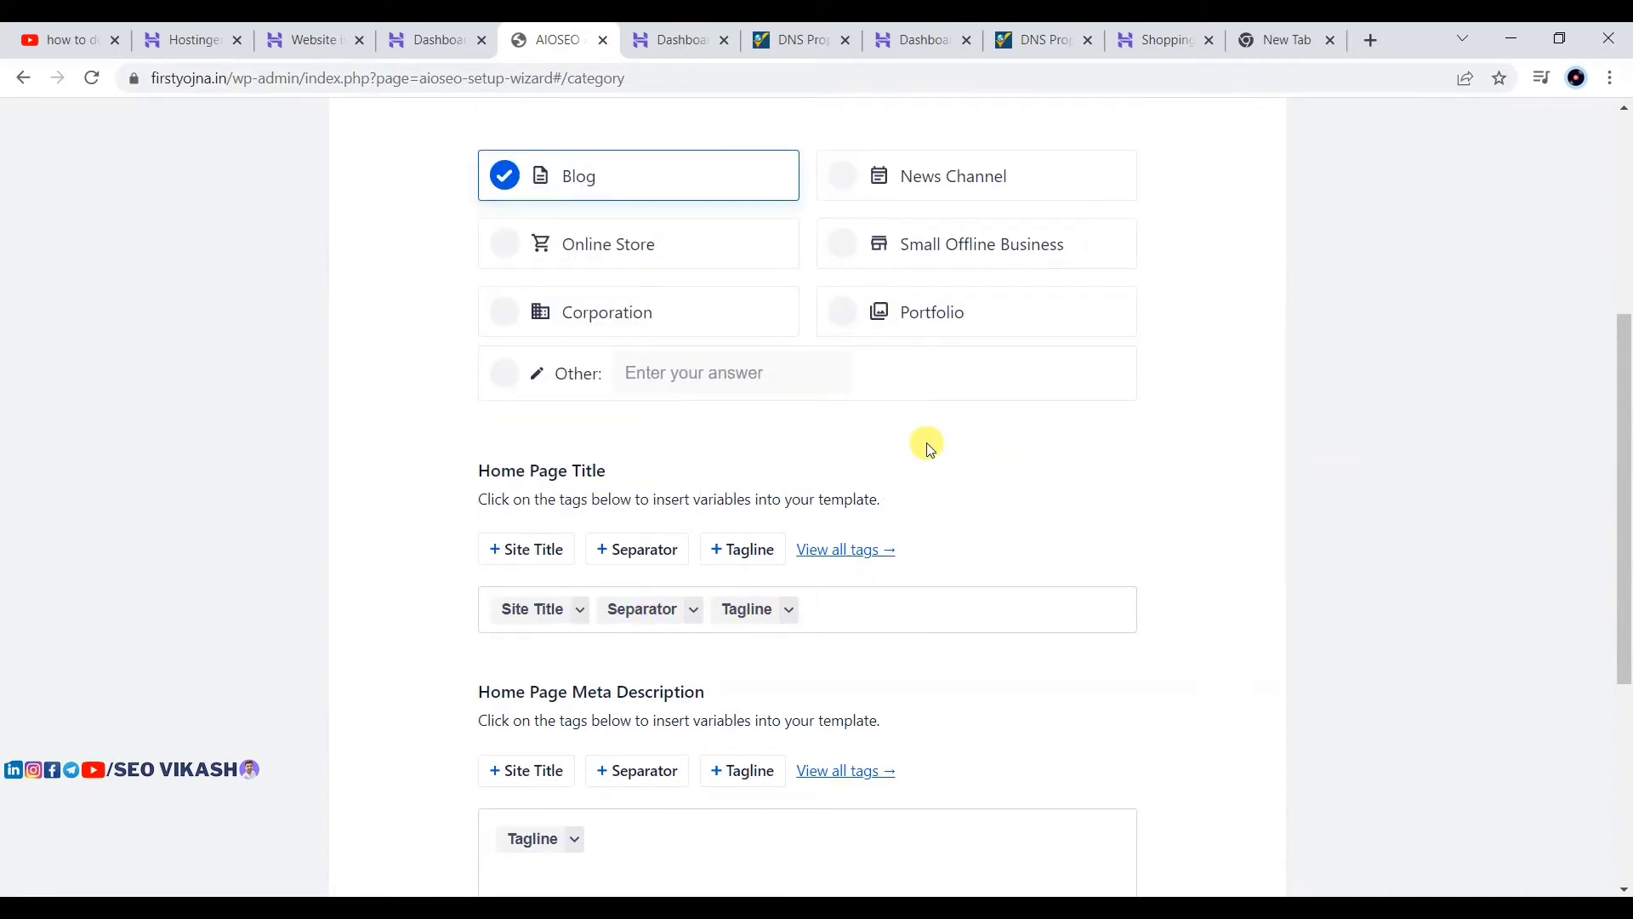
{"action": "scroll", "coordinate": [701, 473], "scroll_direction": "down", "scroll_amount": 5}
{"action": "left_click", "coordinate": [1161, 668]}
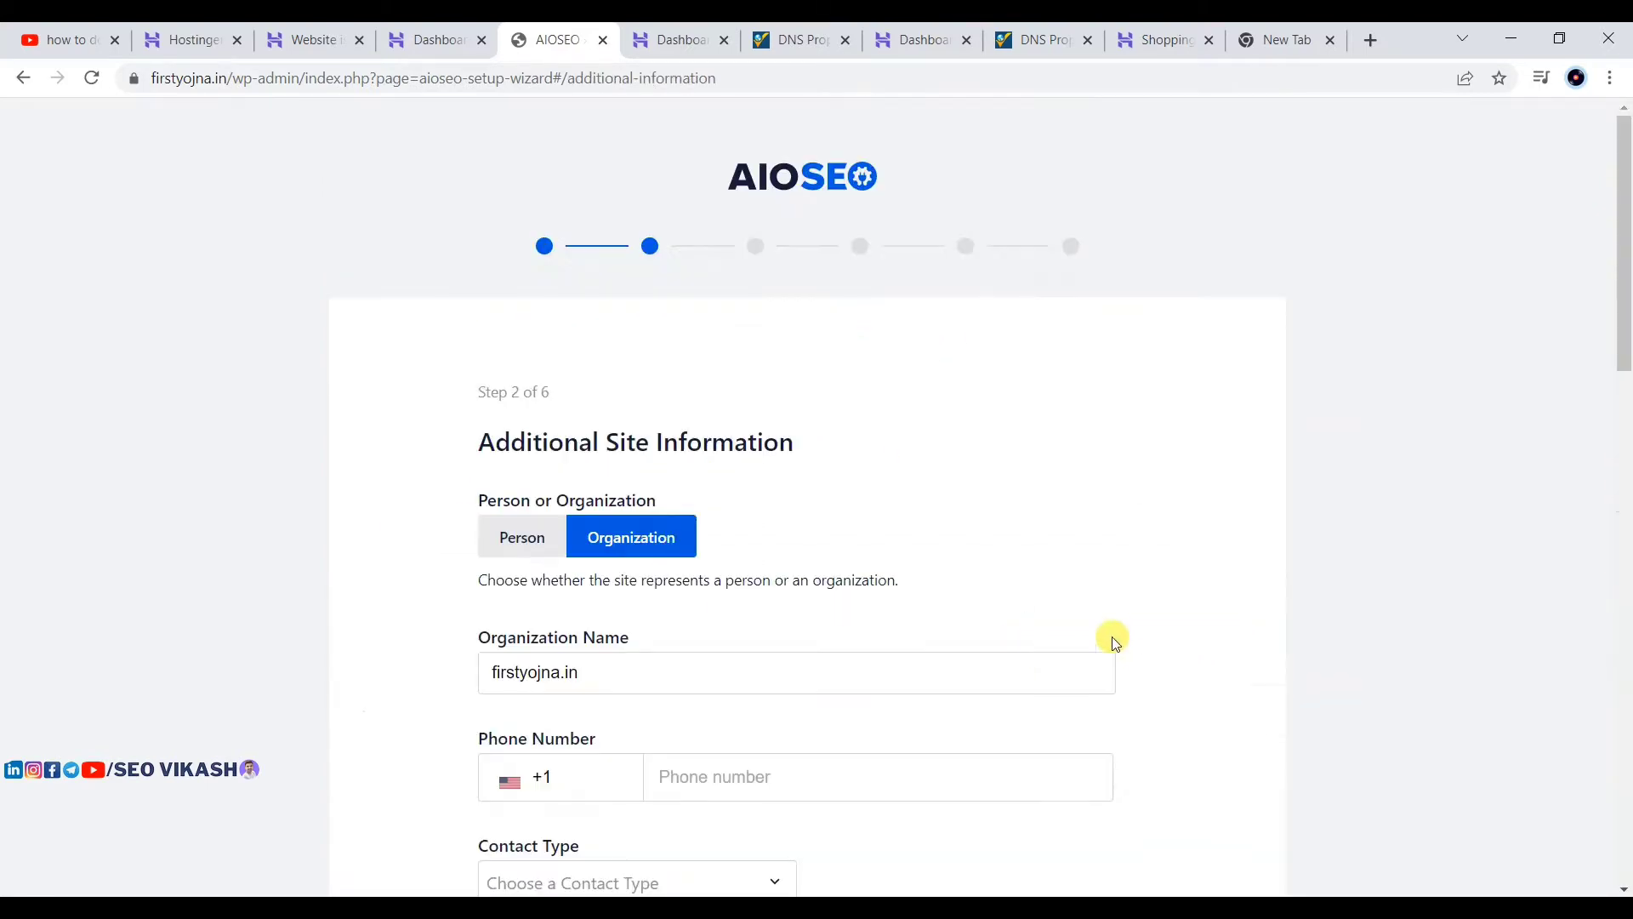
{"action": "scroll", "coordinate": [856, 534], "scroll_direction": "down", "scroll_amount": 3}
{"action": "scroll", "coordinate": [859, 534], "scroll_direction": "up", "scroll_amount": 3}
{"action": "scroll", "coordinate": [856, 310], "scroll_direction": "down", "scroll_amount": 6}
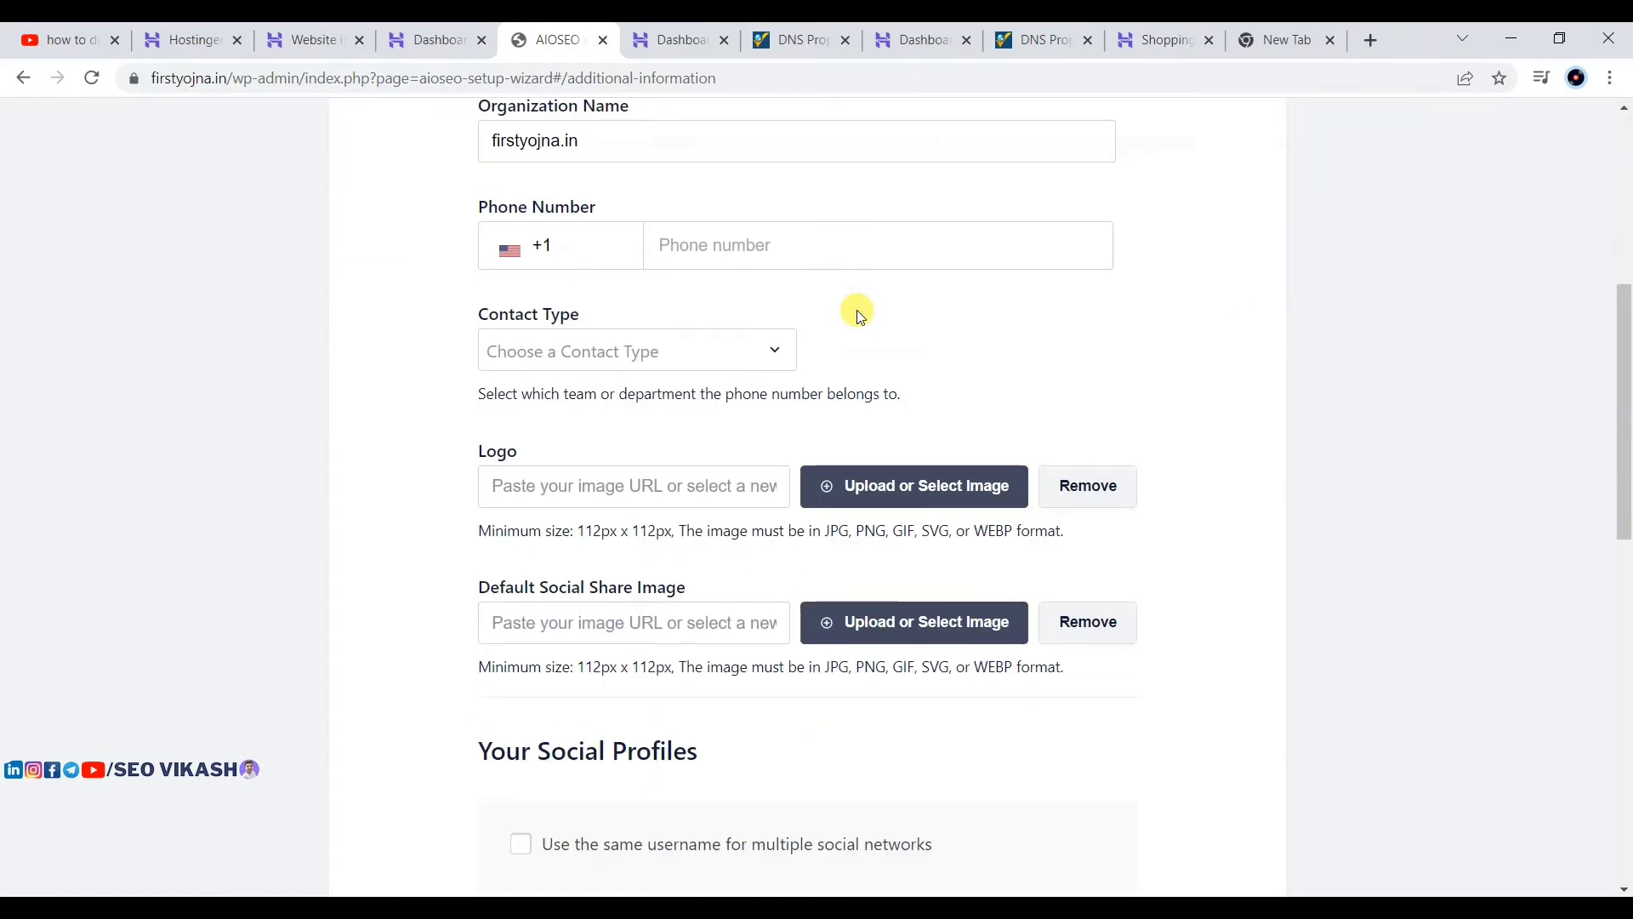
{"action": "scroll", "coordinate": [856, 310], "scroll_direction": "down", "scroll_amount": 10}
{"action": "scroll", "coordinate": [859, 315], "scroll_direction": "down", "scroll_amount": 3}
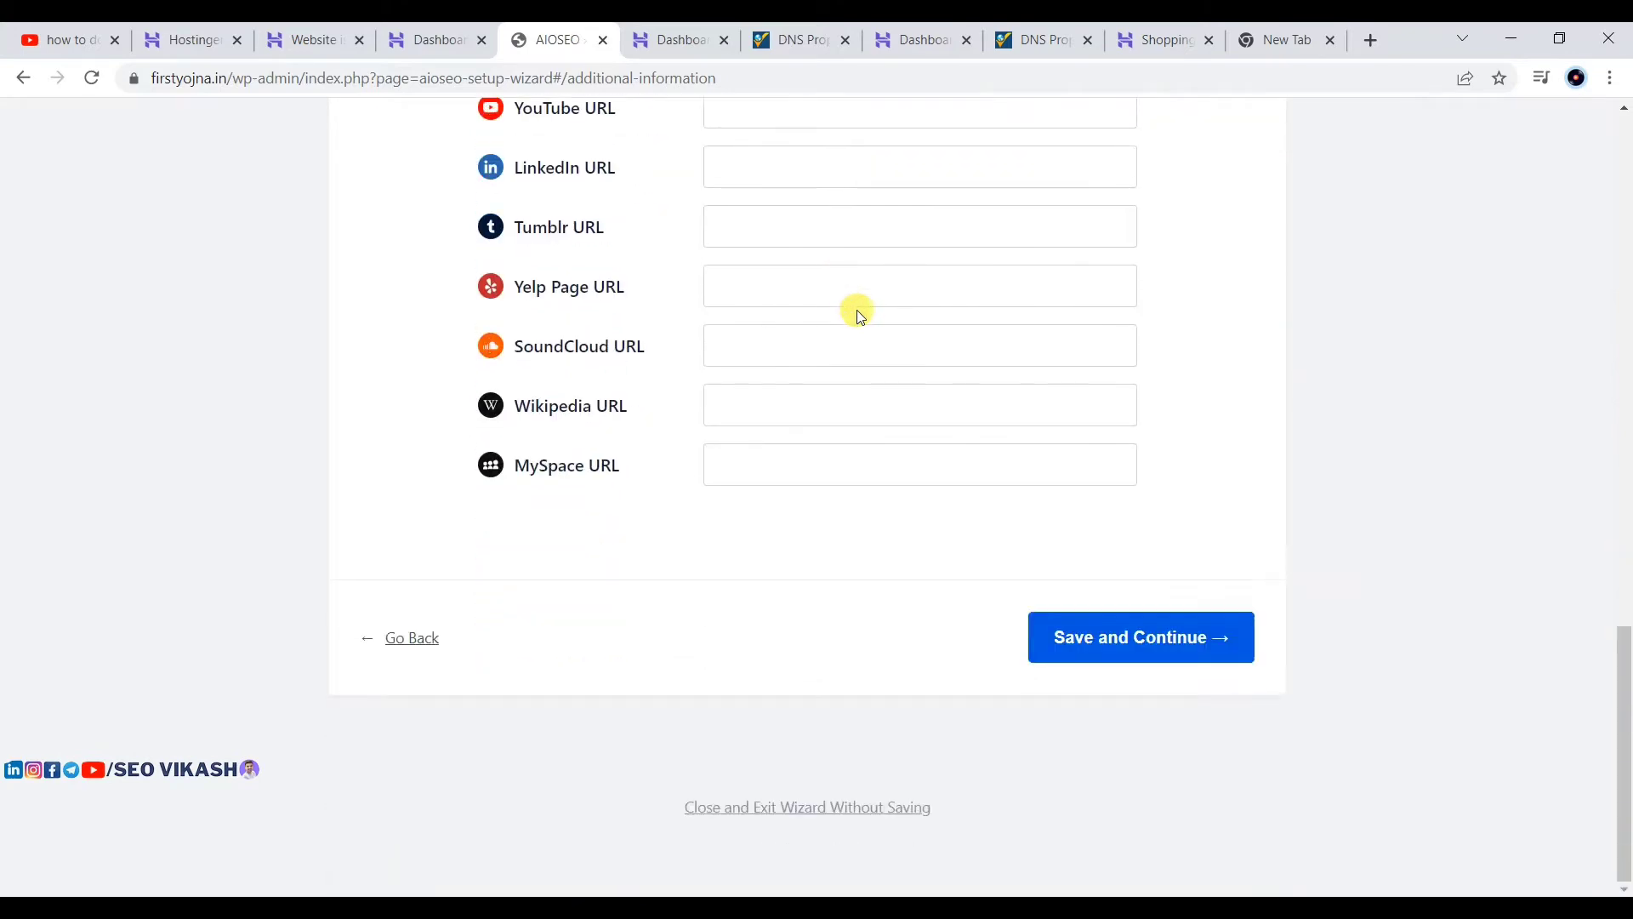
{"action": "scroll", "coordinate": [859, 315], "scroll_direction": "up", "scroll_amount": 10}
{"action": "scroll", "coordinate": [859, 315], "scroll_direction": "down", "scroll_amount": 10}
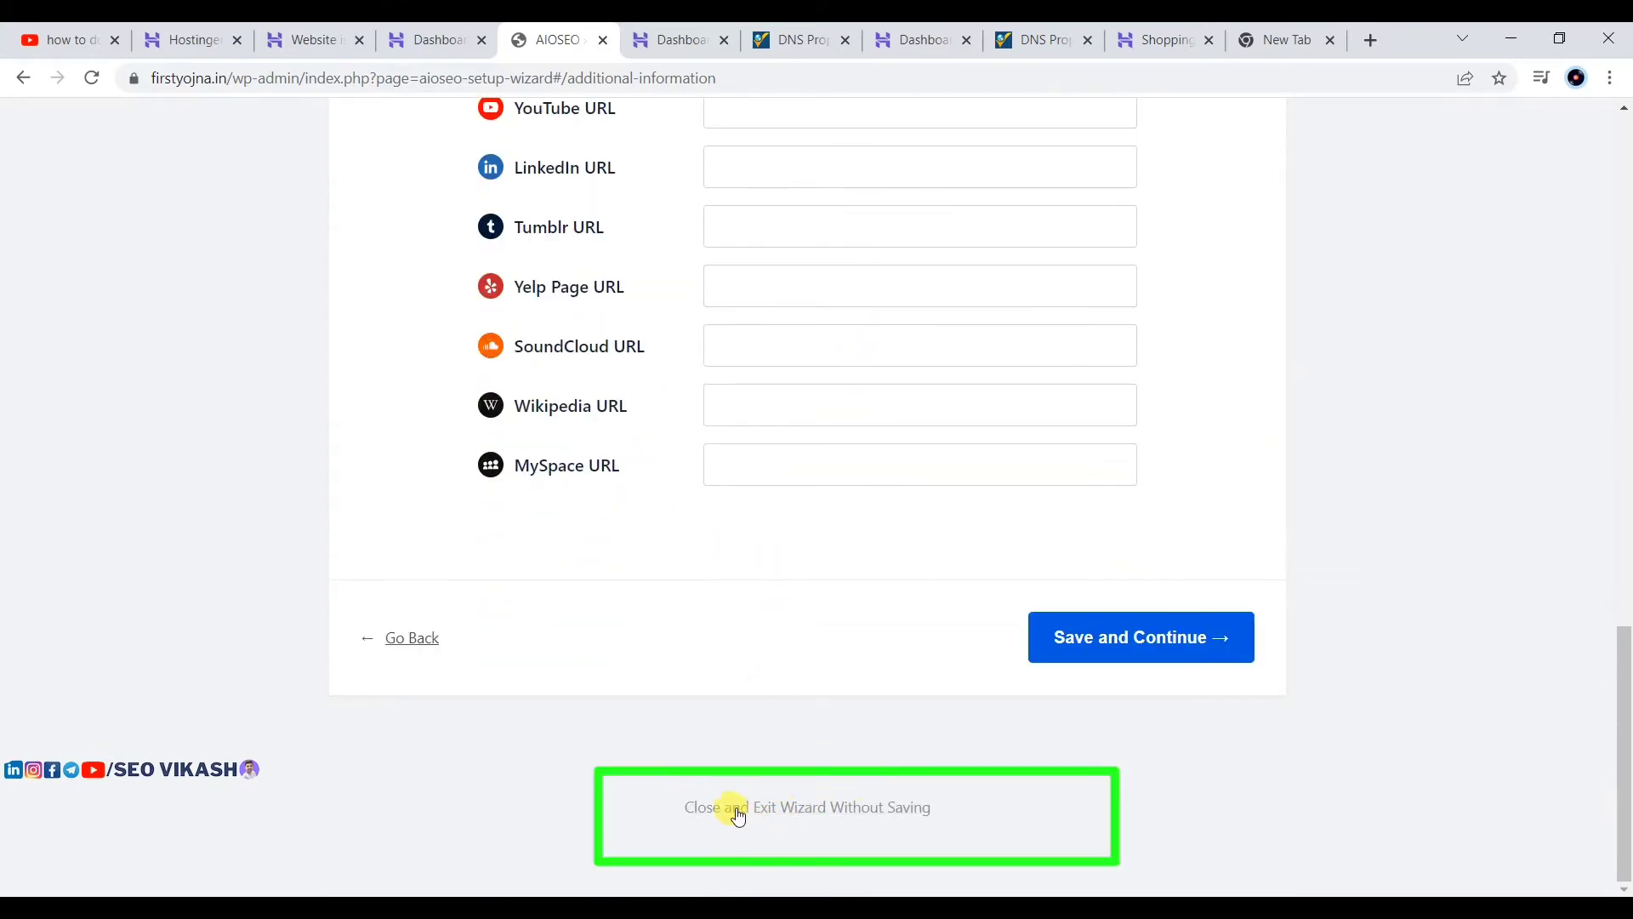
Step: Exit the AIOSEO wizard without saving and dismiss the upgrade-to-Pro notice and welcome box
{"action": "left_click", "coordinate": [861, 815]}
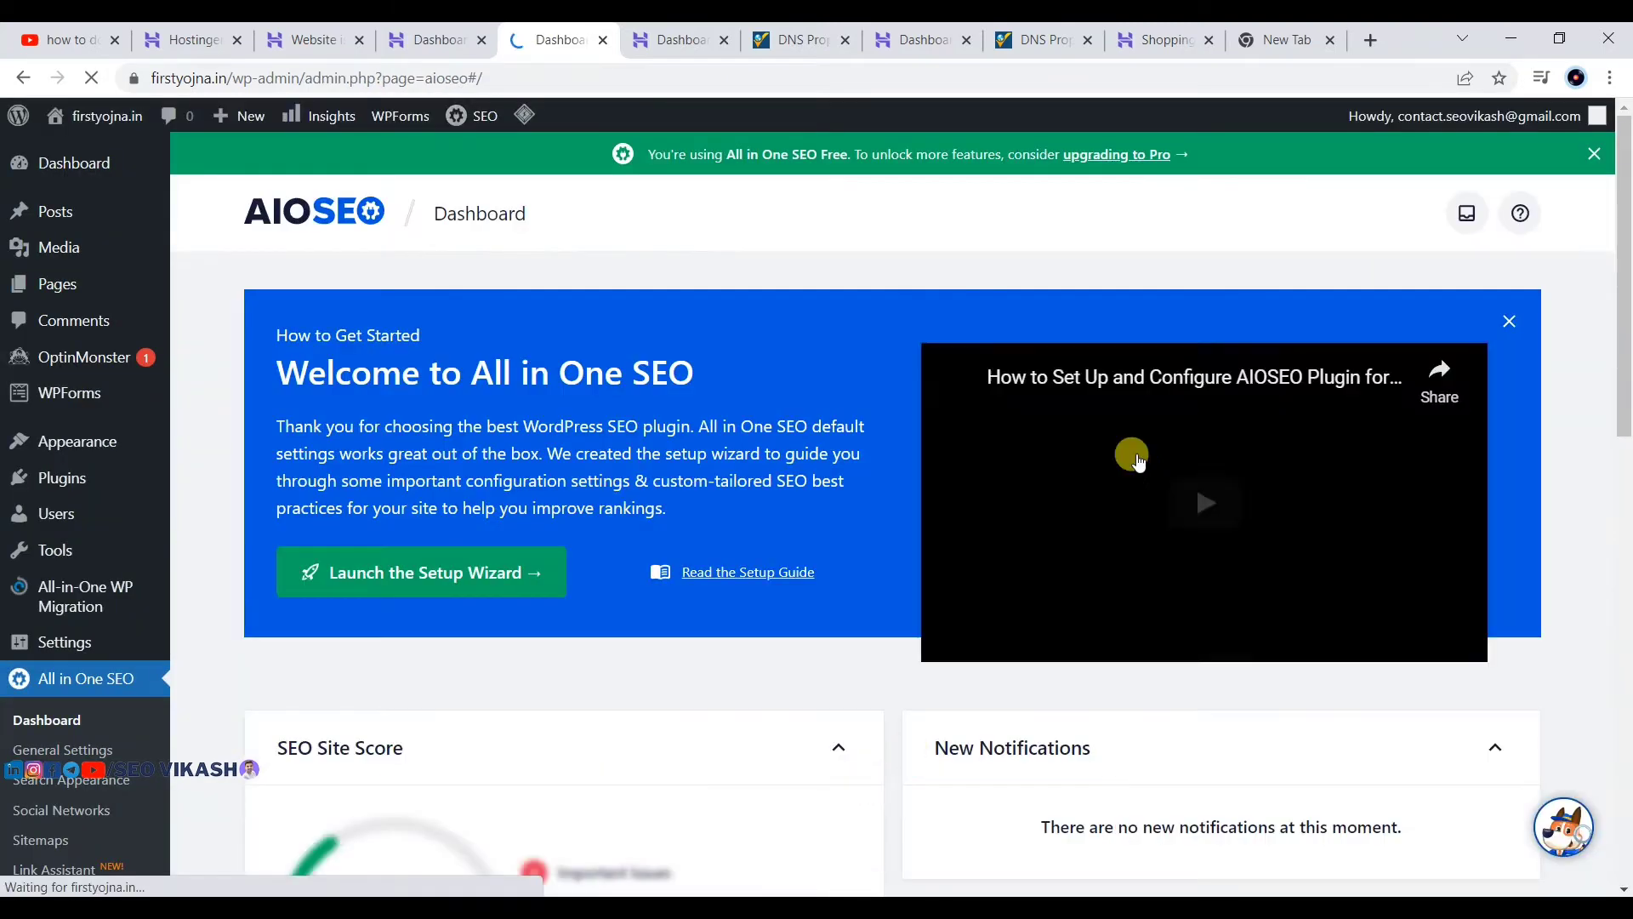
{"action": "left_click", "coordinate": [1594, 154]}
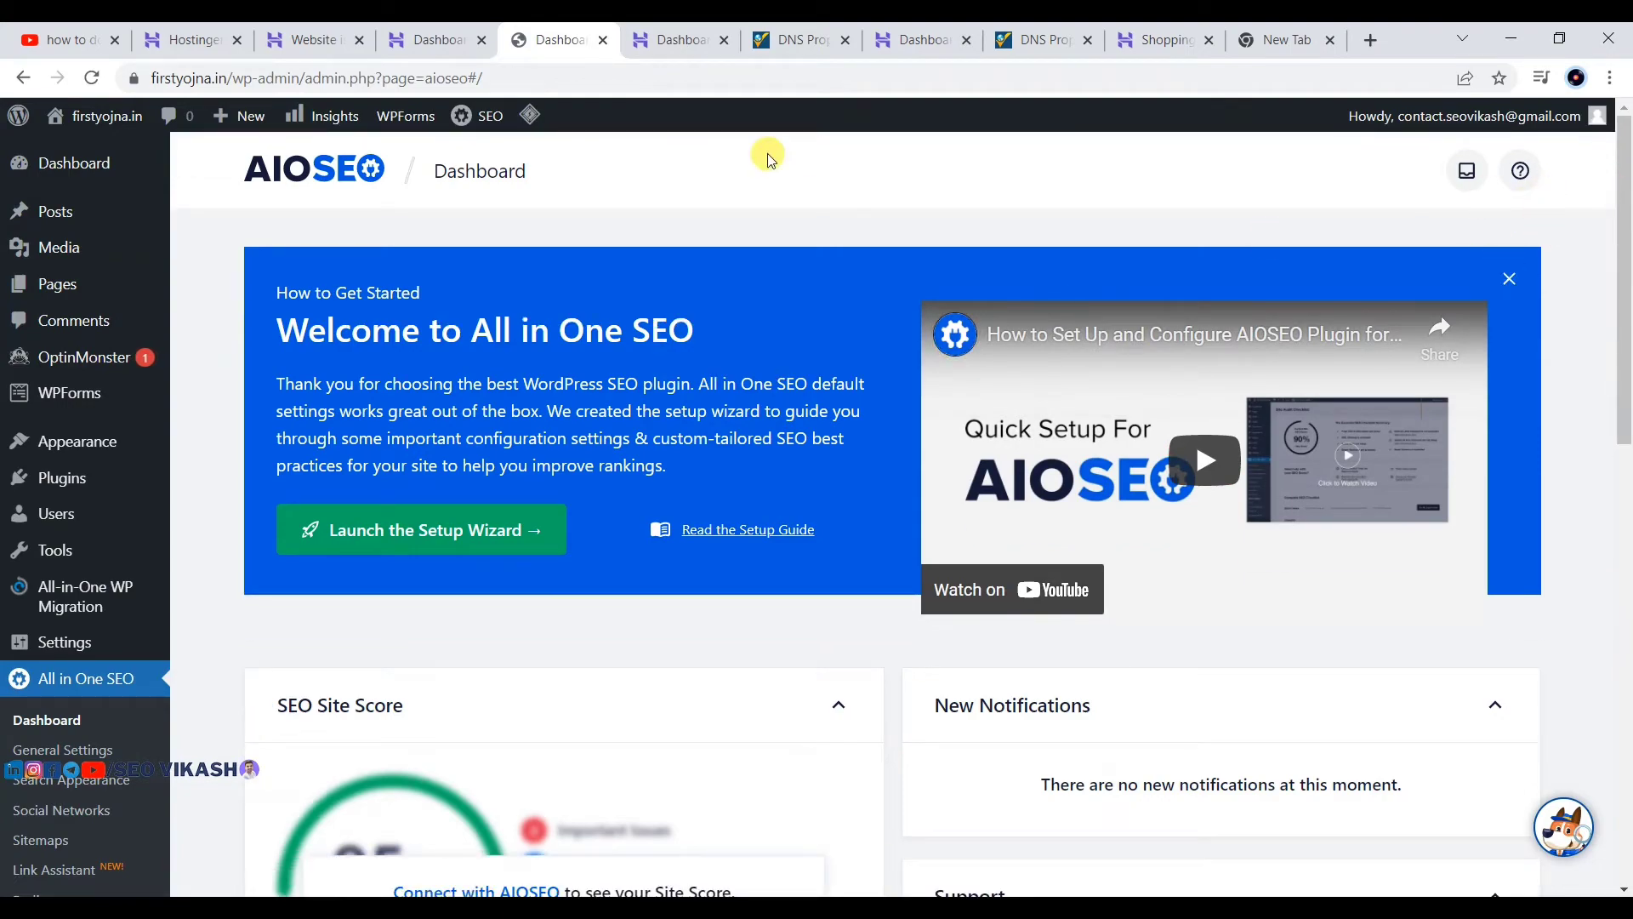
{"action": "scroll", "coordinate": [492, 351], "scroll_direction": "down", "scroll_amount": 6}
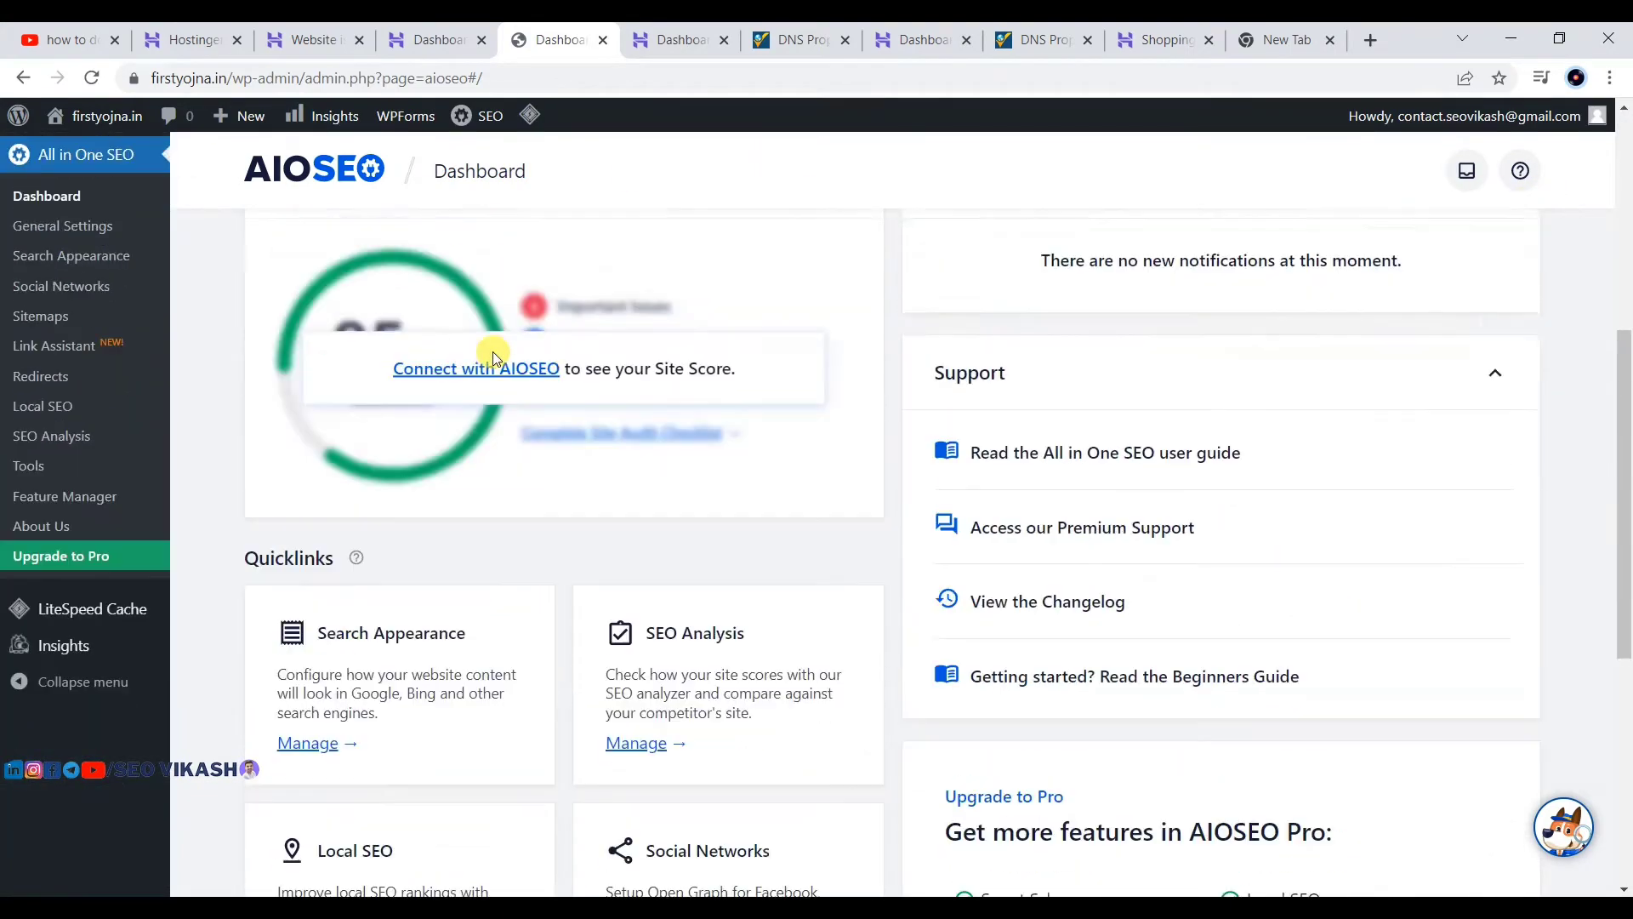
{"action": "scroll", "coordinate": [493, 352], "scroll_direction": "up", "scroll_amount": 6}
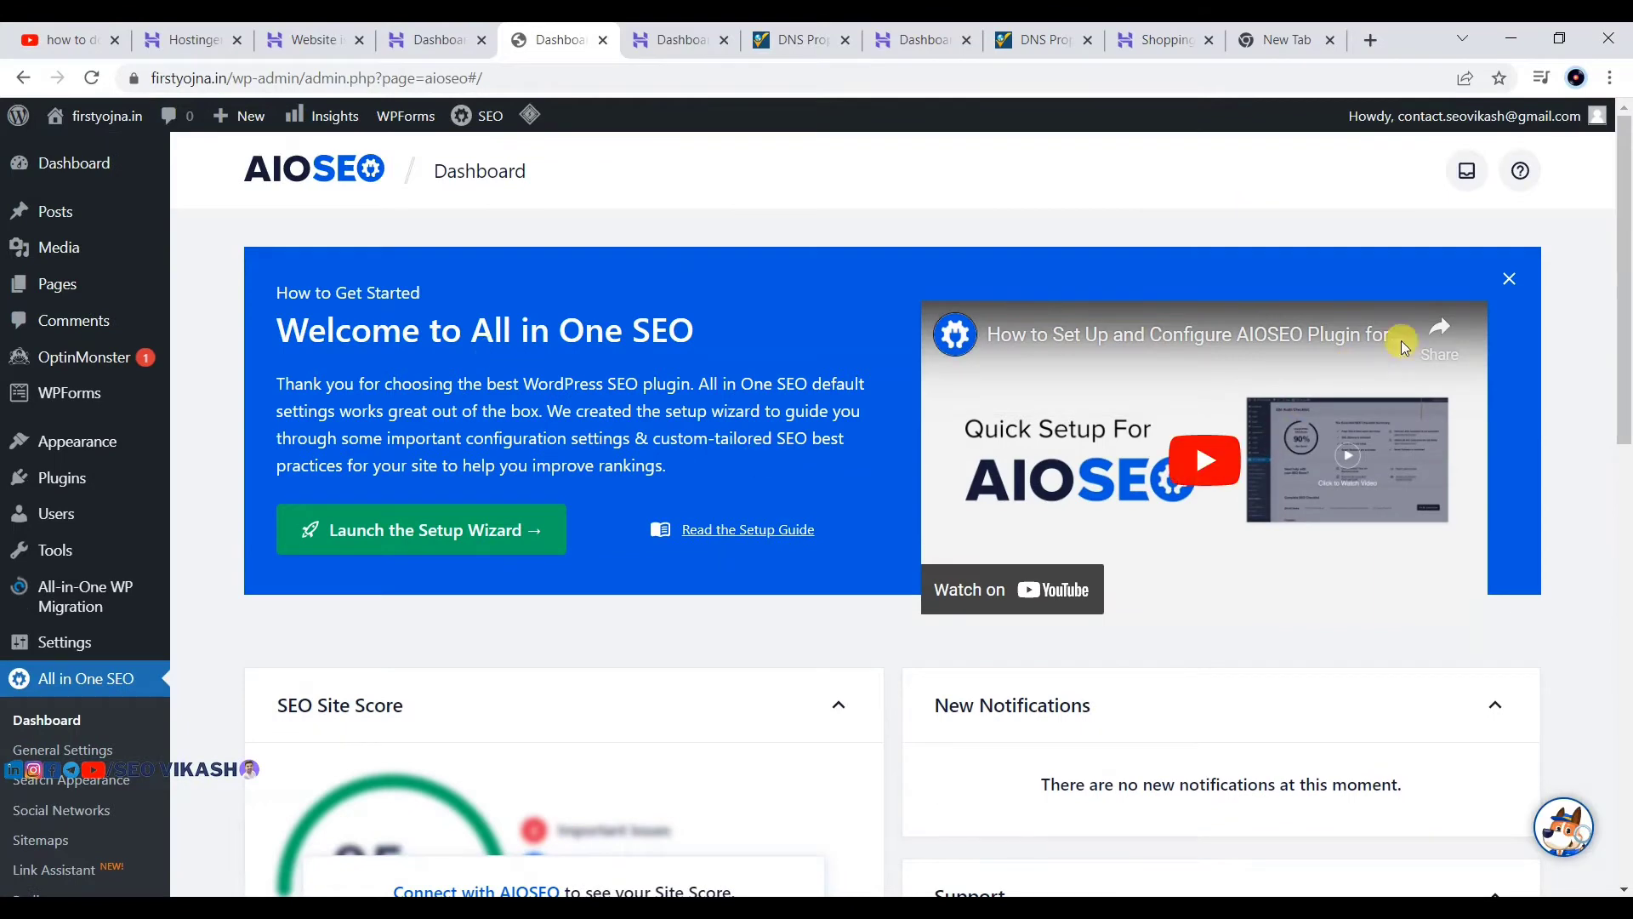
{"action": "left_click", "coordinate": [1510, 280]}
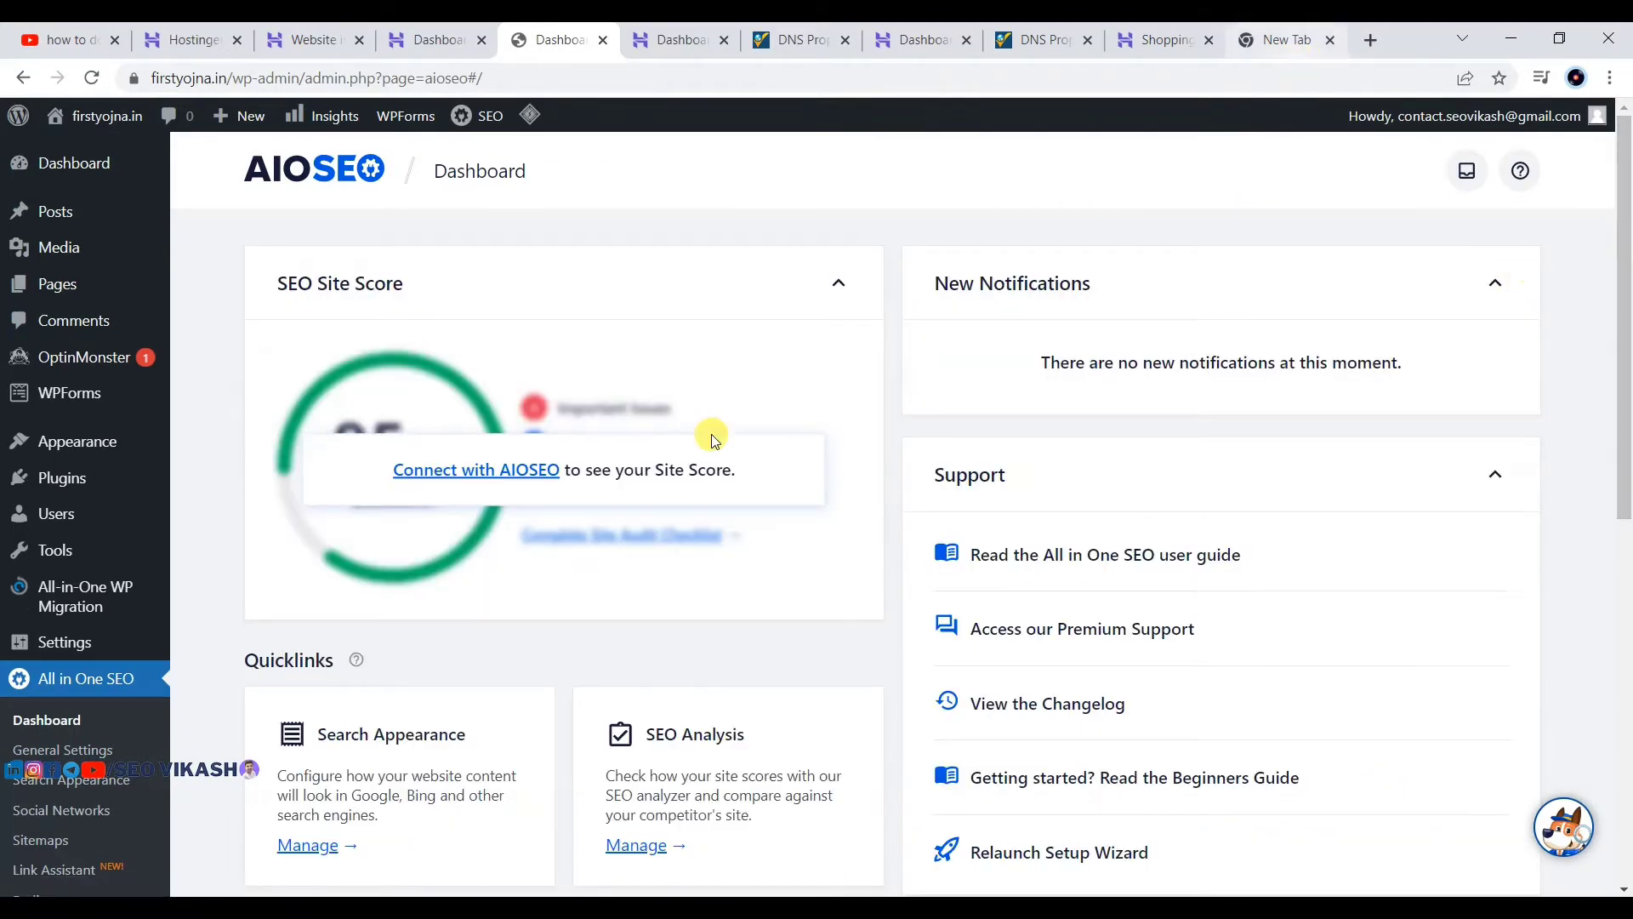
{"action": "mouse_move", "coordinate": [1142, 854]}
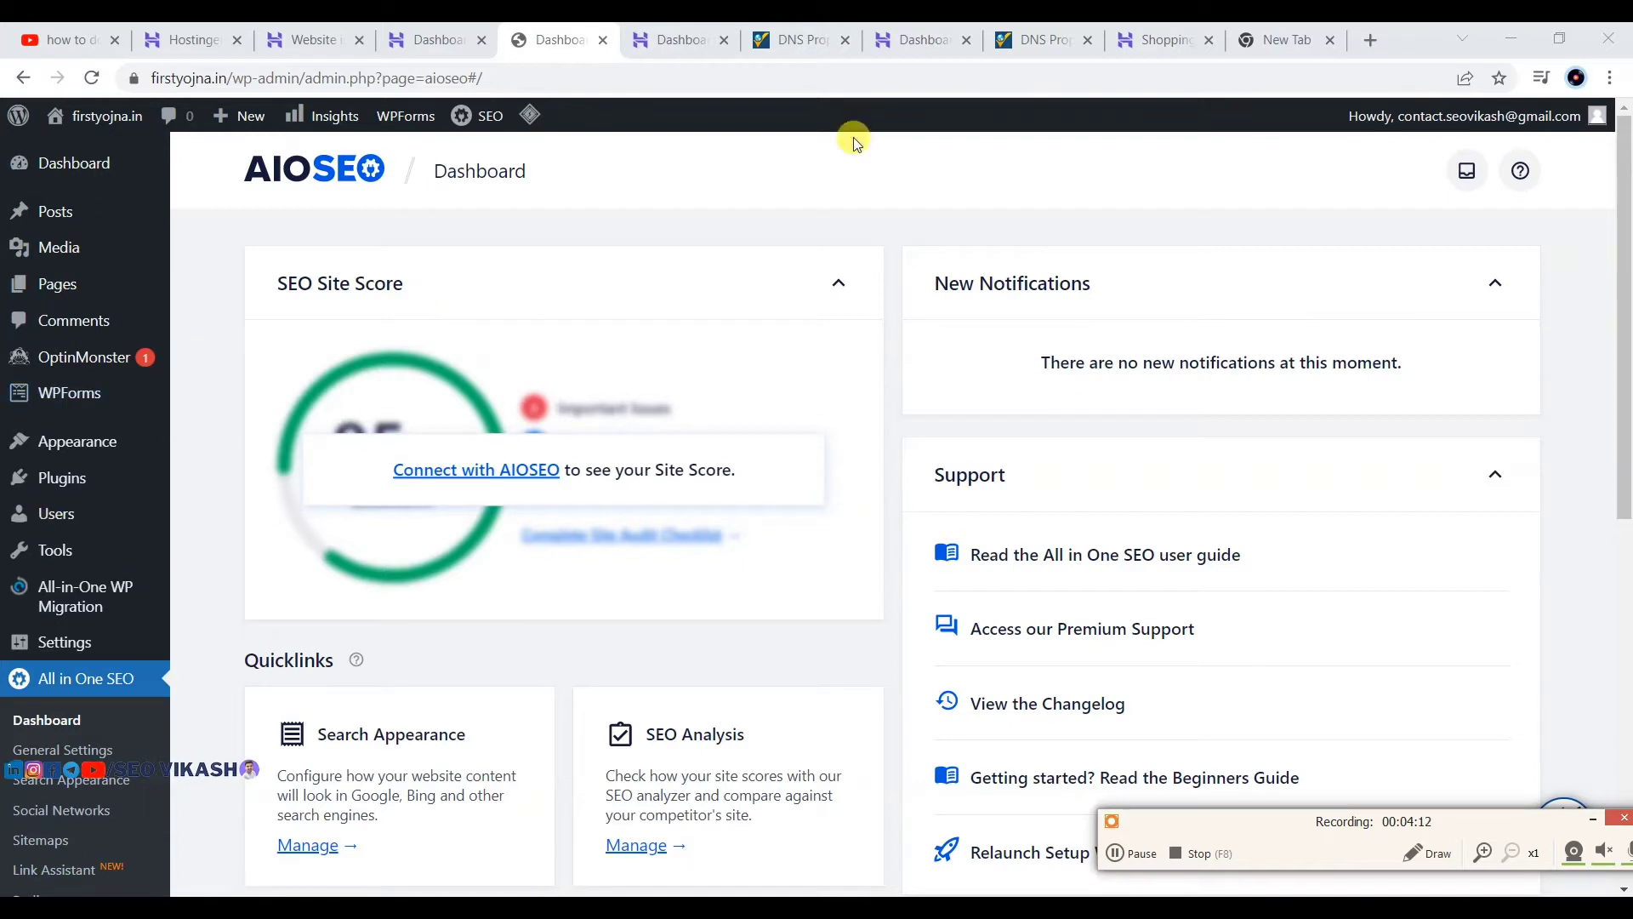
{"action": "mouse_move", "coordinate": [96, 120]}
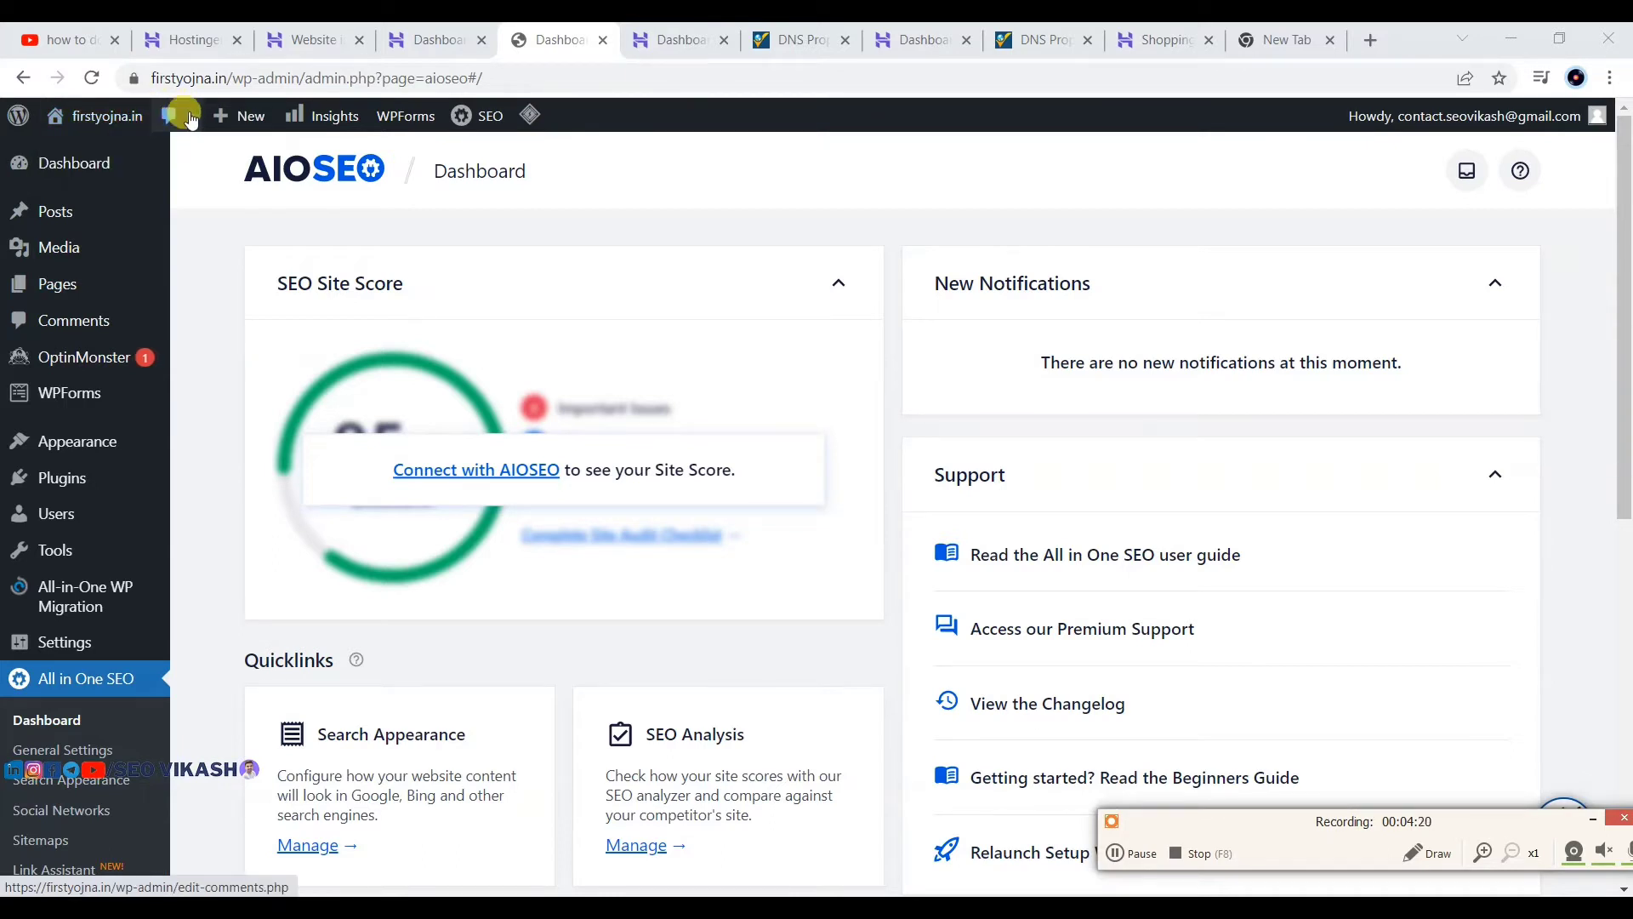
Step: Use Purge All in the admin bar's LiteSpeed Cache menu to clear all cached content
{"action": "mouse_move", "coordinate": [239, 119]}
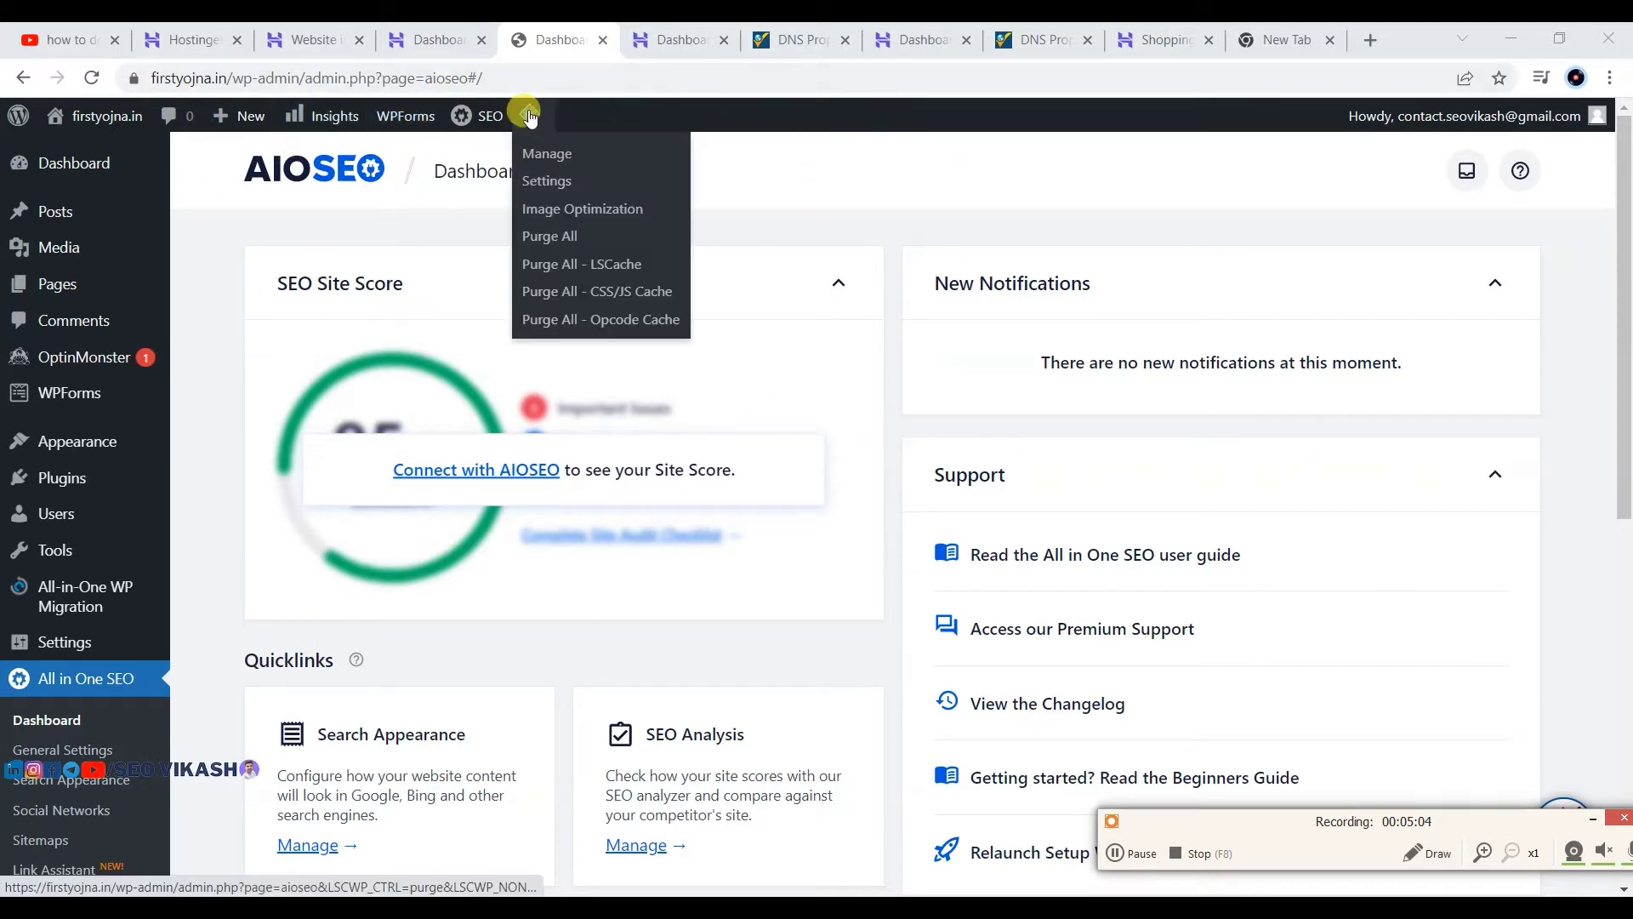
{"action": "mouse_move", "coordinate": [533, 121]}
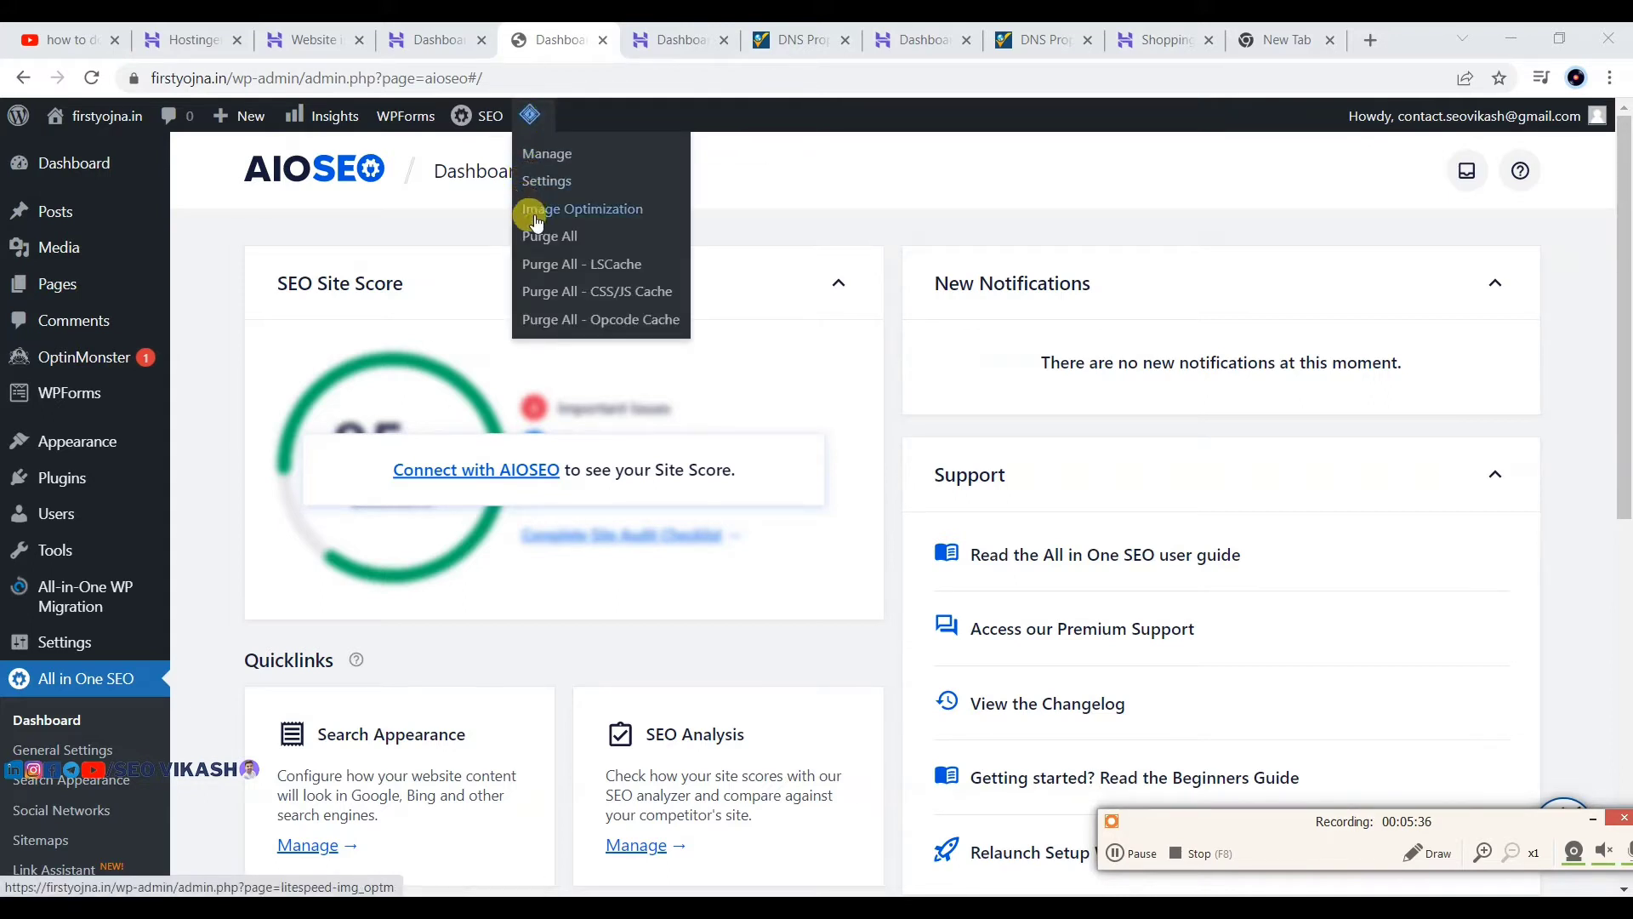
{"action": "left_click", "coordinate": [541, 239]}
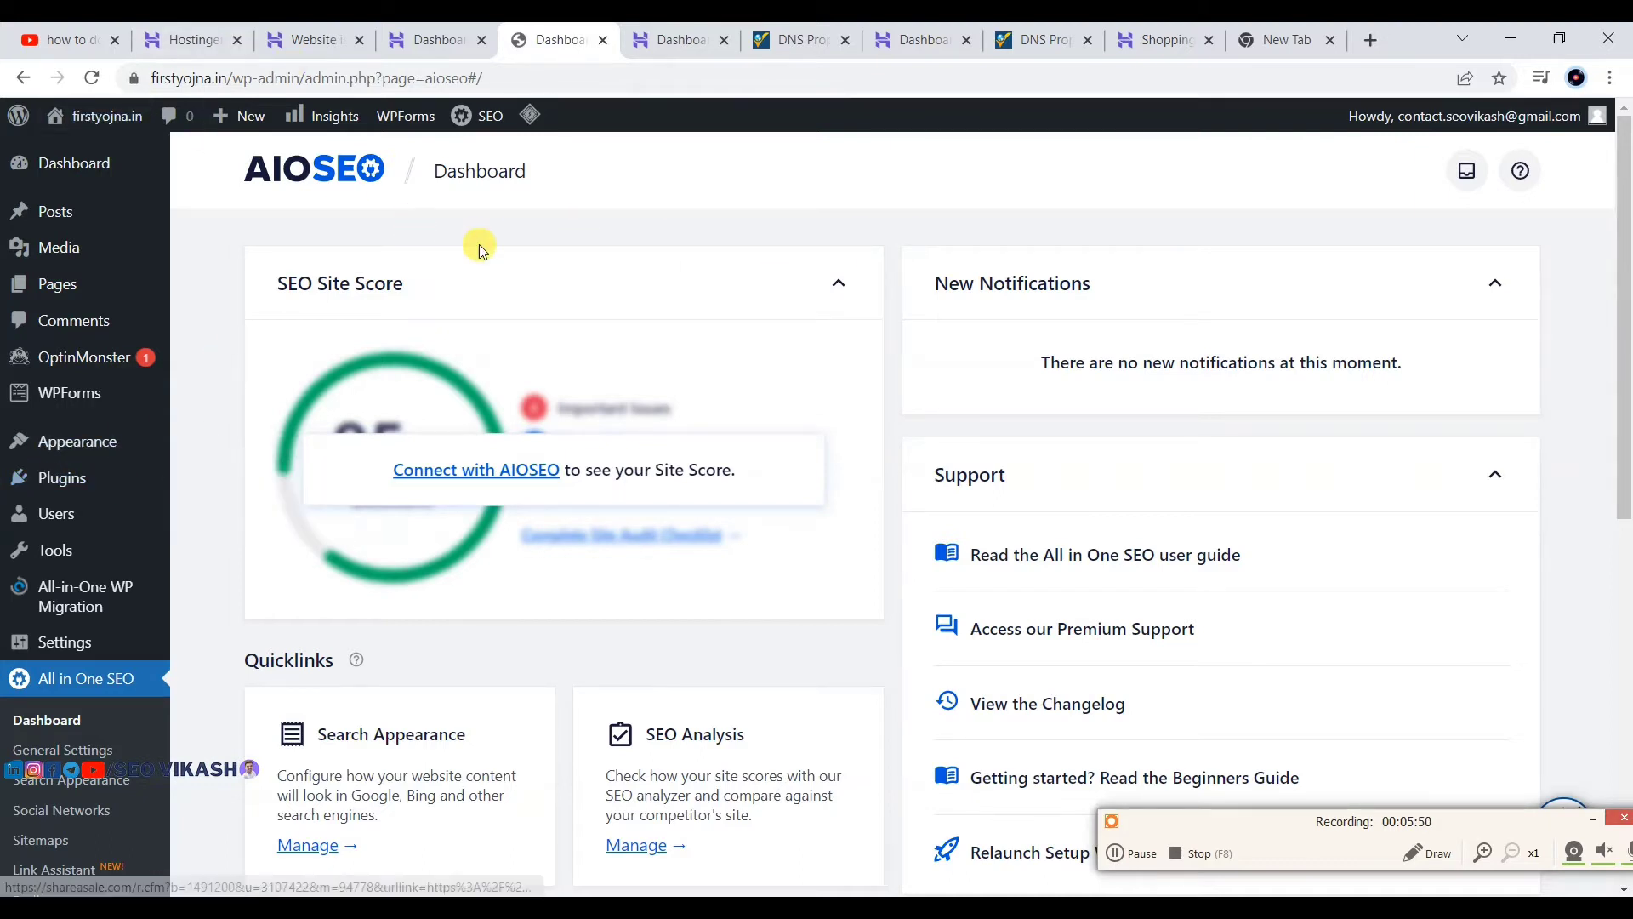
{"action": "mouse_move", "coordinate": [19, 158]}
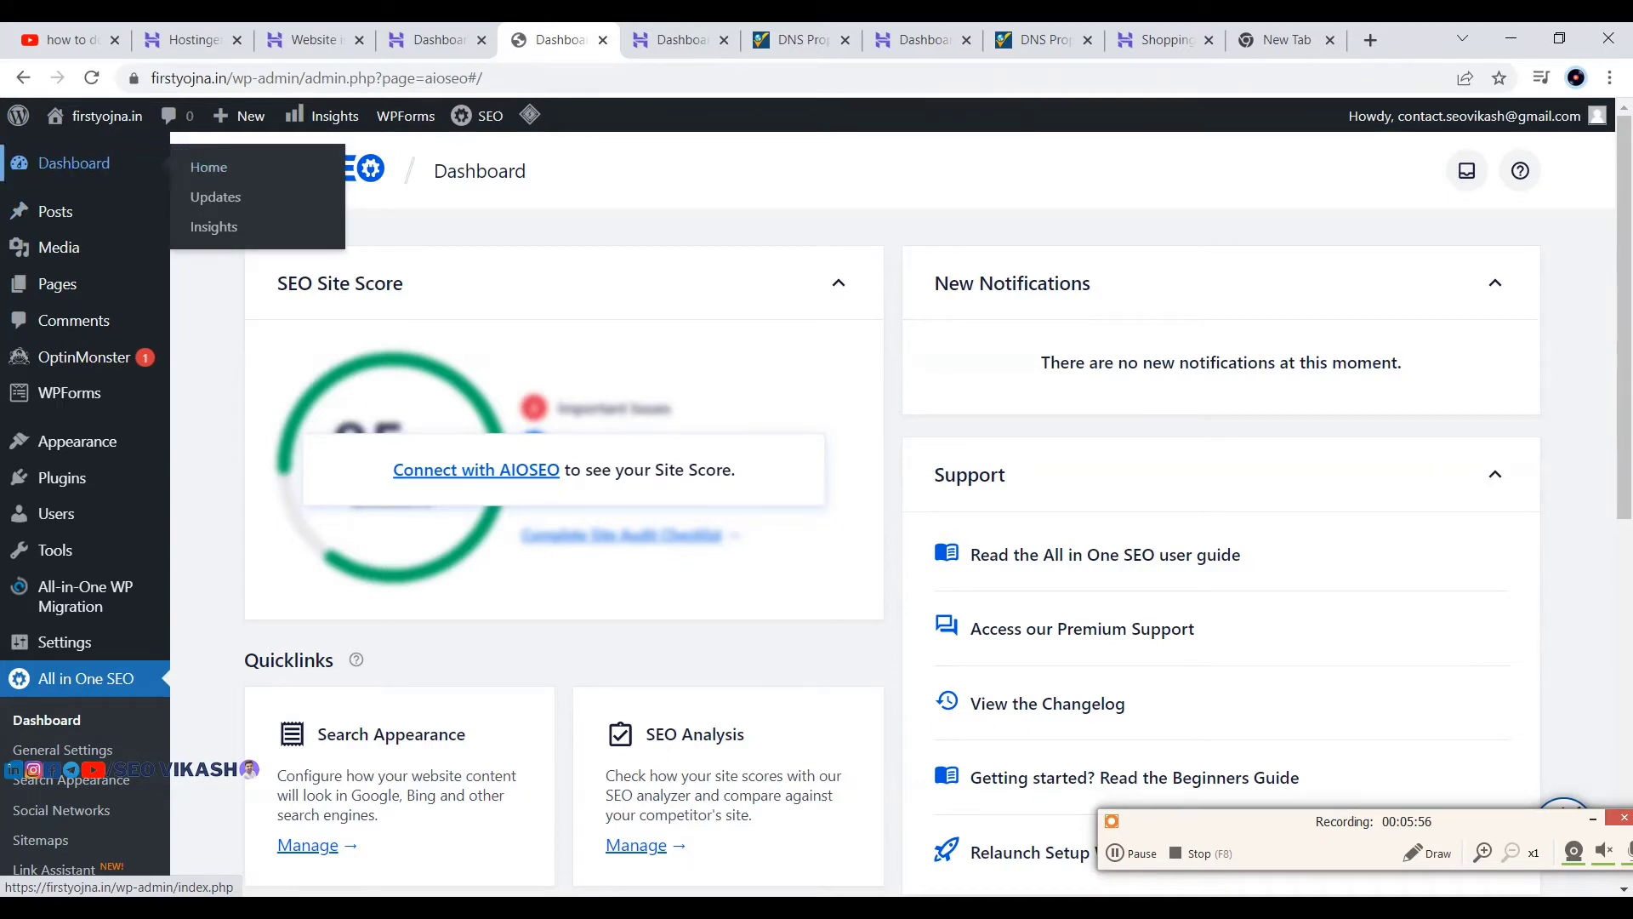
{"action": "mouse_move", "coordinate": [127, 164]}
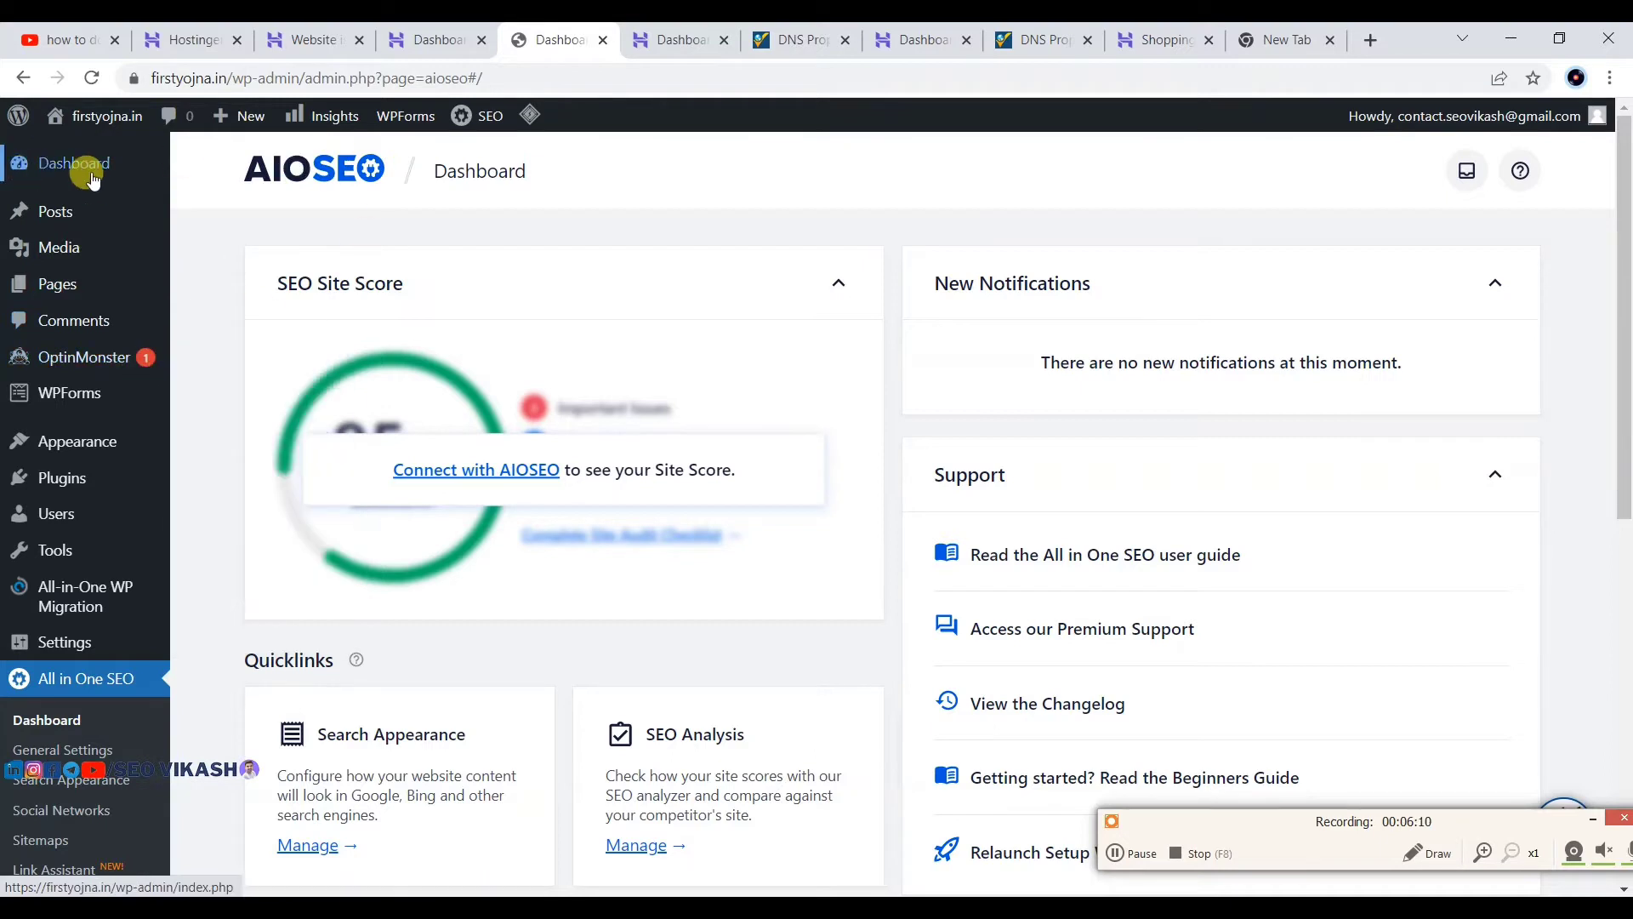
{"action": "mouse_move", "coordinate": [68, 164]}
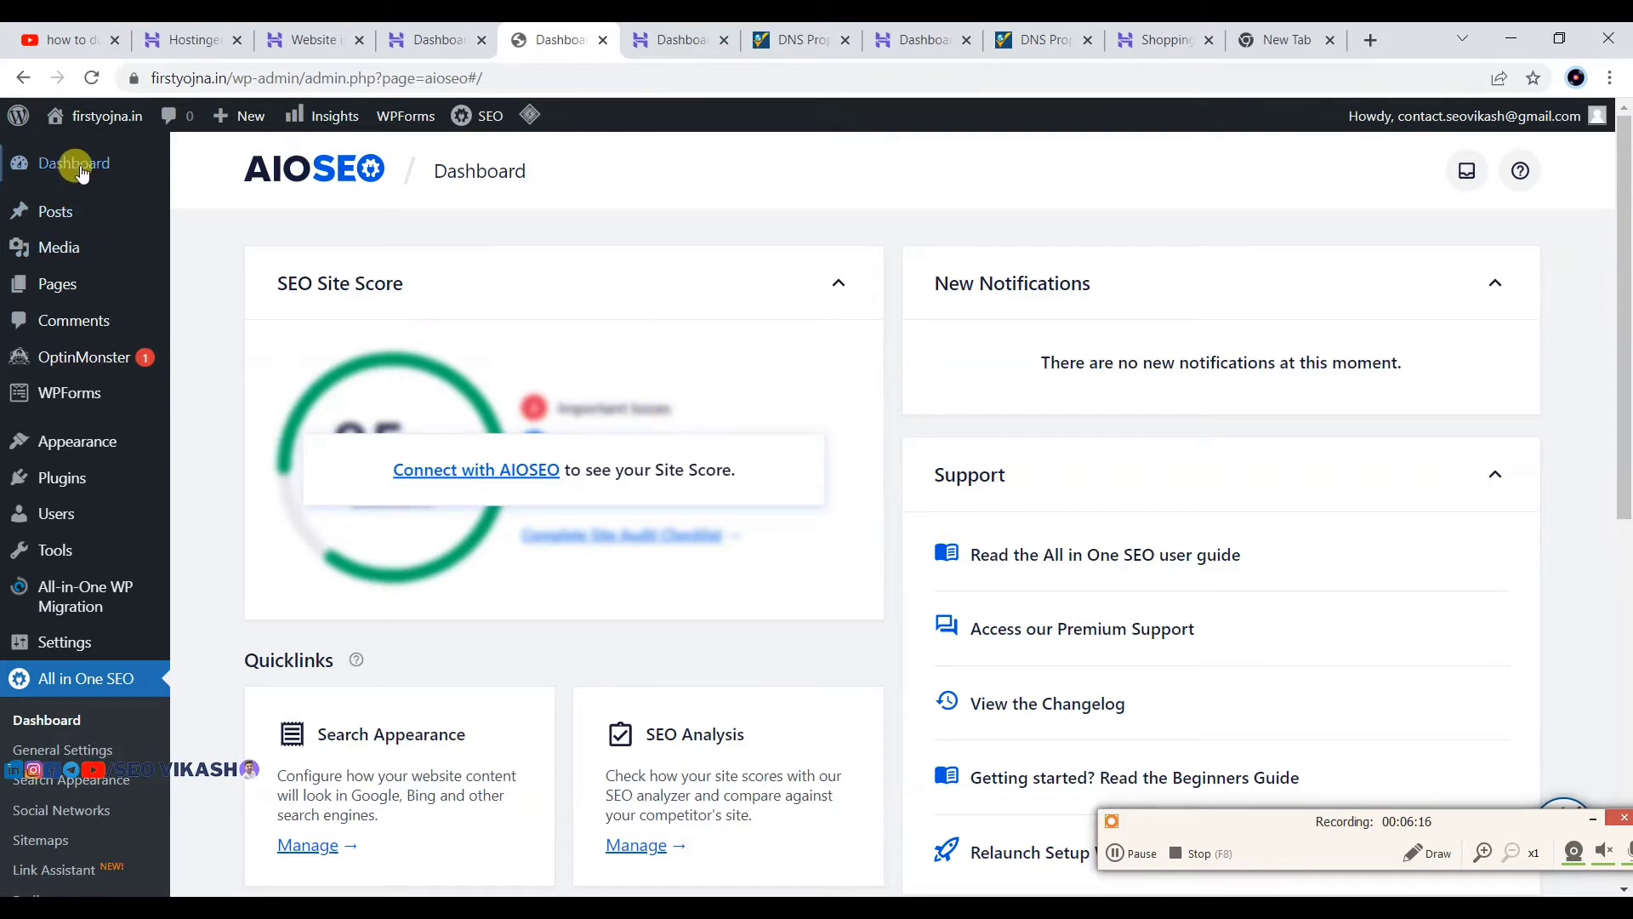
{"action": "mouse_move", "coordinate": [60, 219]}
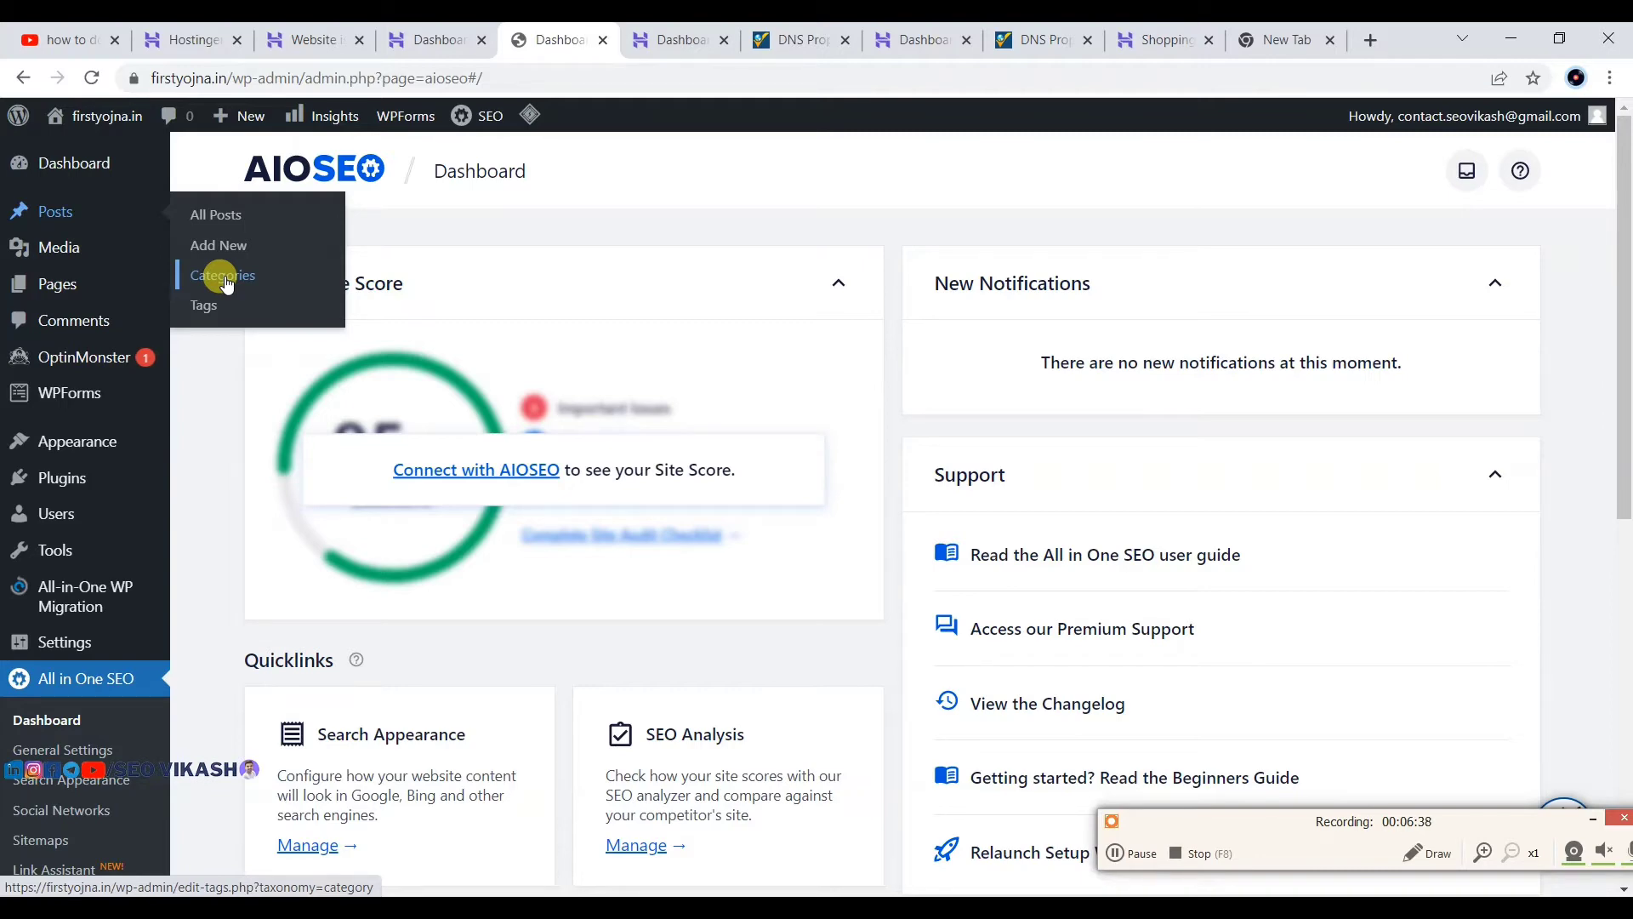
{"action": "left_click", "coordinate": [204, 38]}
{"action": "left_click", "coordinate": [349, 34]}
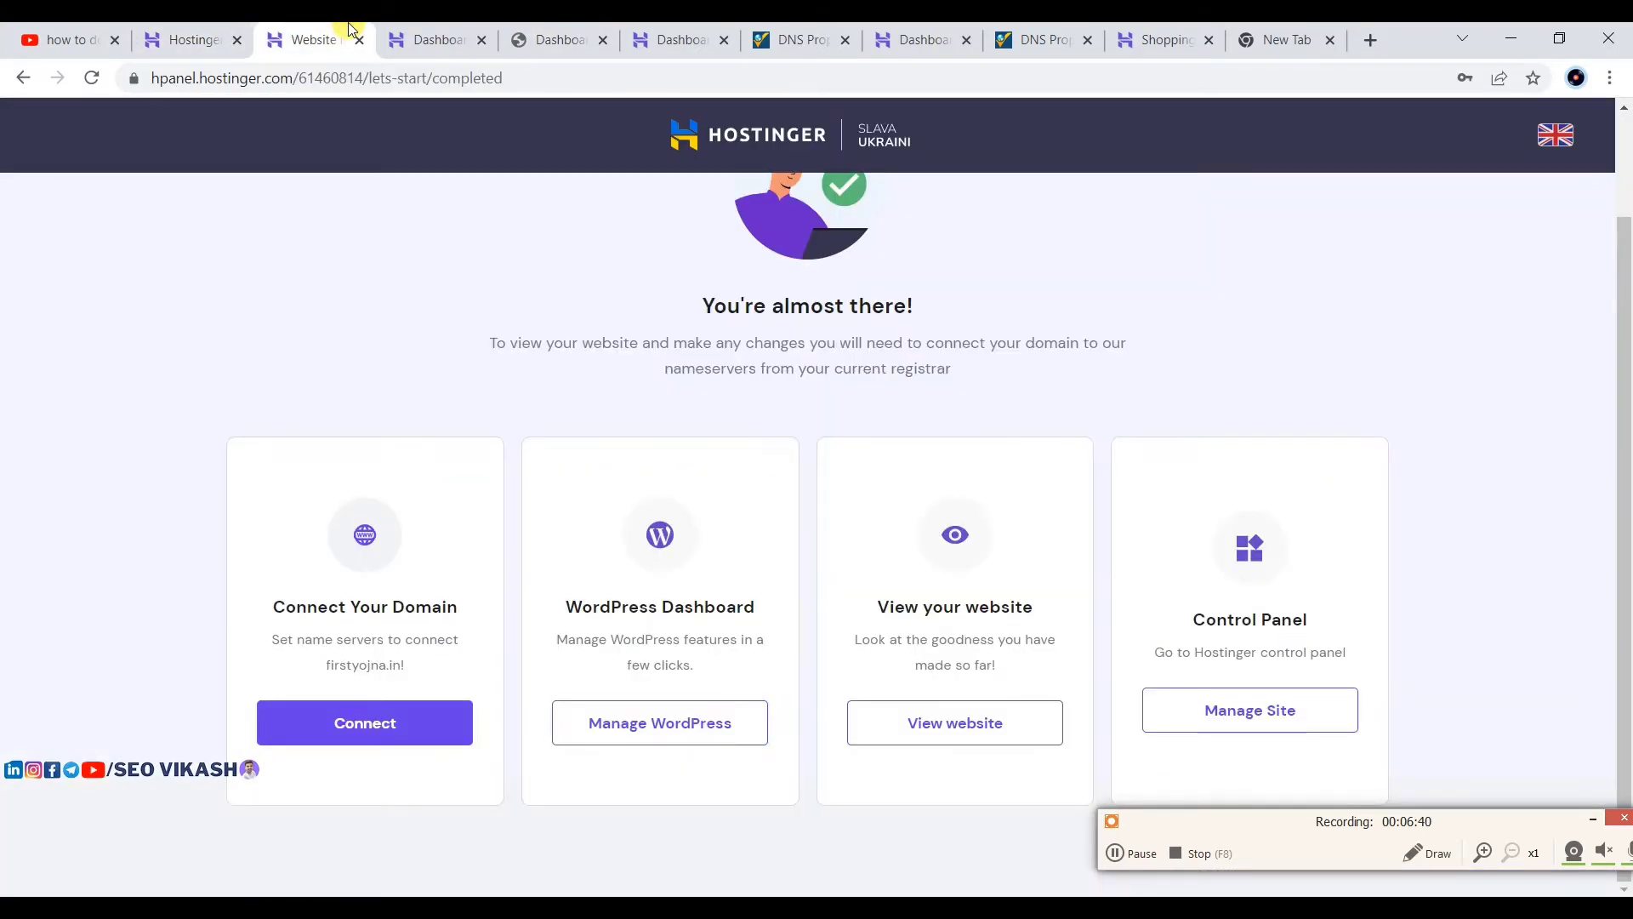
{"action": "left_click", "coordinate": [398, 34]}
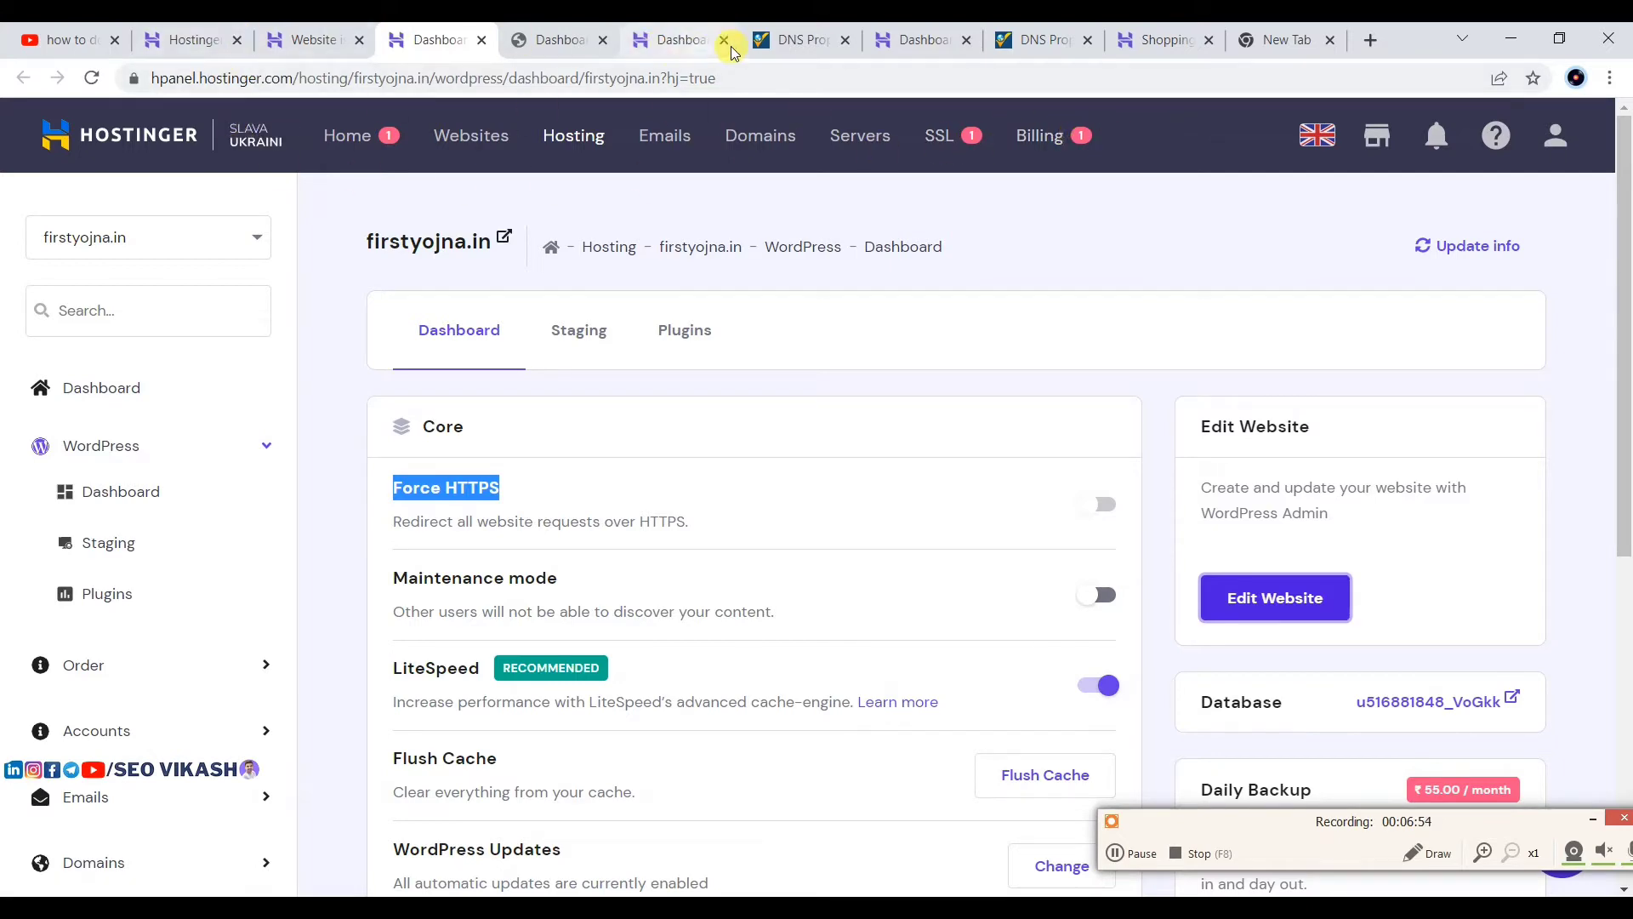
{"action": "left_click", "coordinate": [554, 40]}
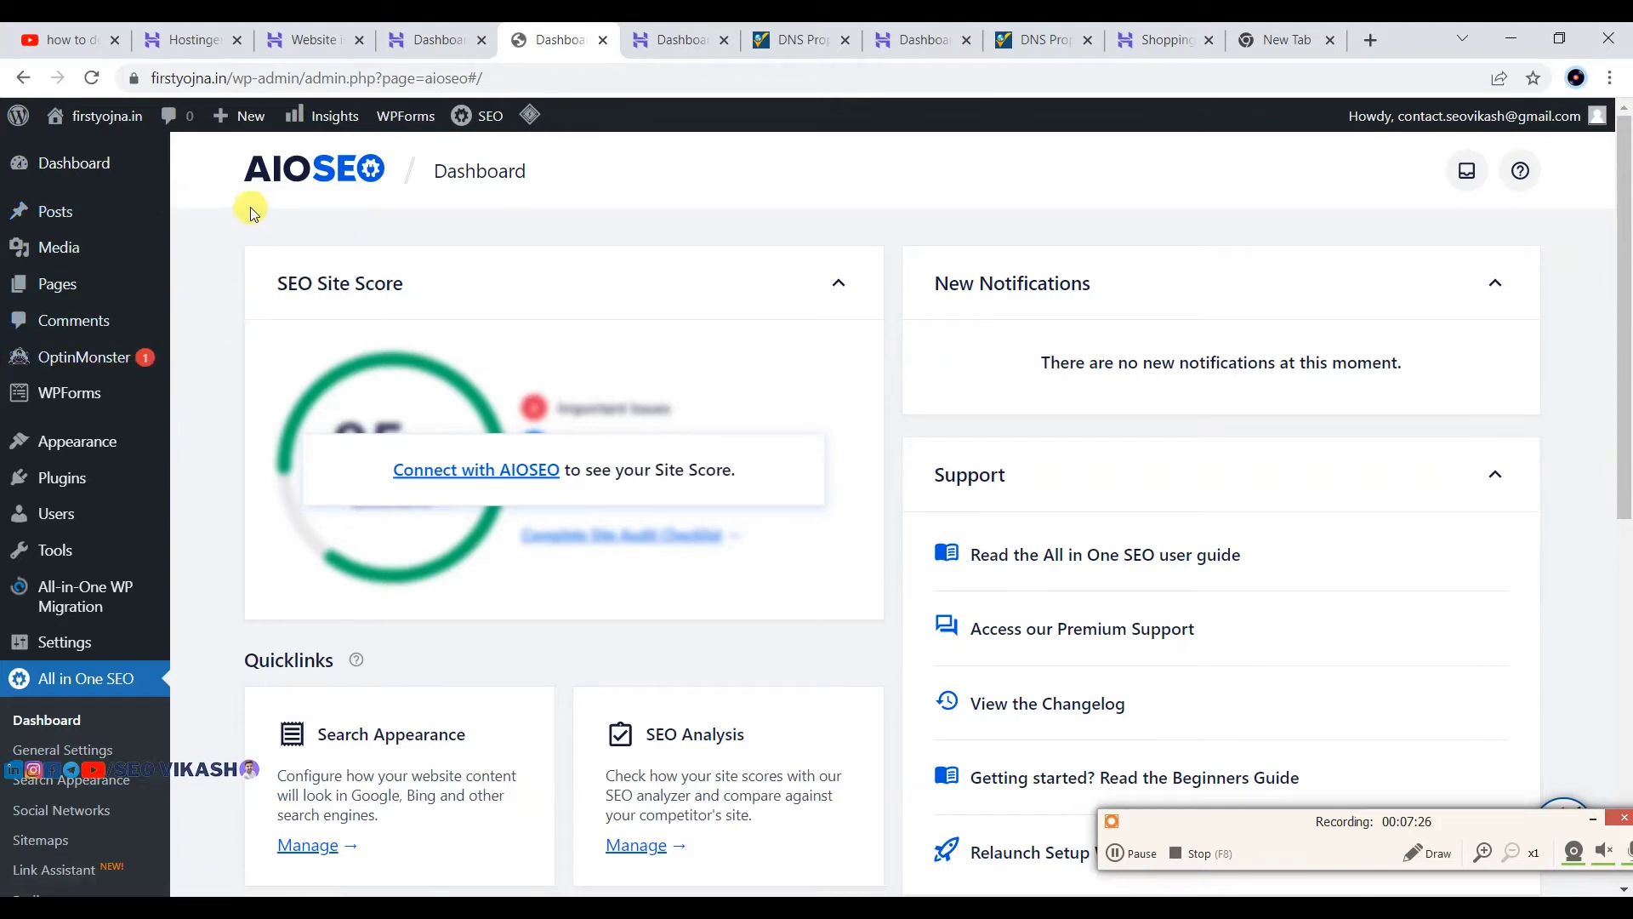
{"action": "mouse_move", "coordinate": [71, 253]}
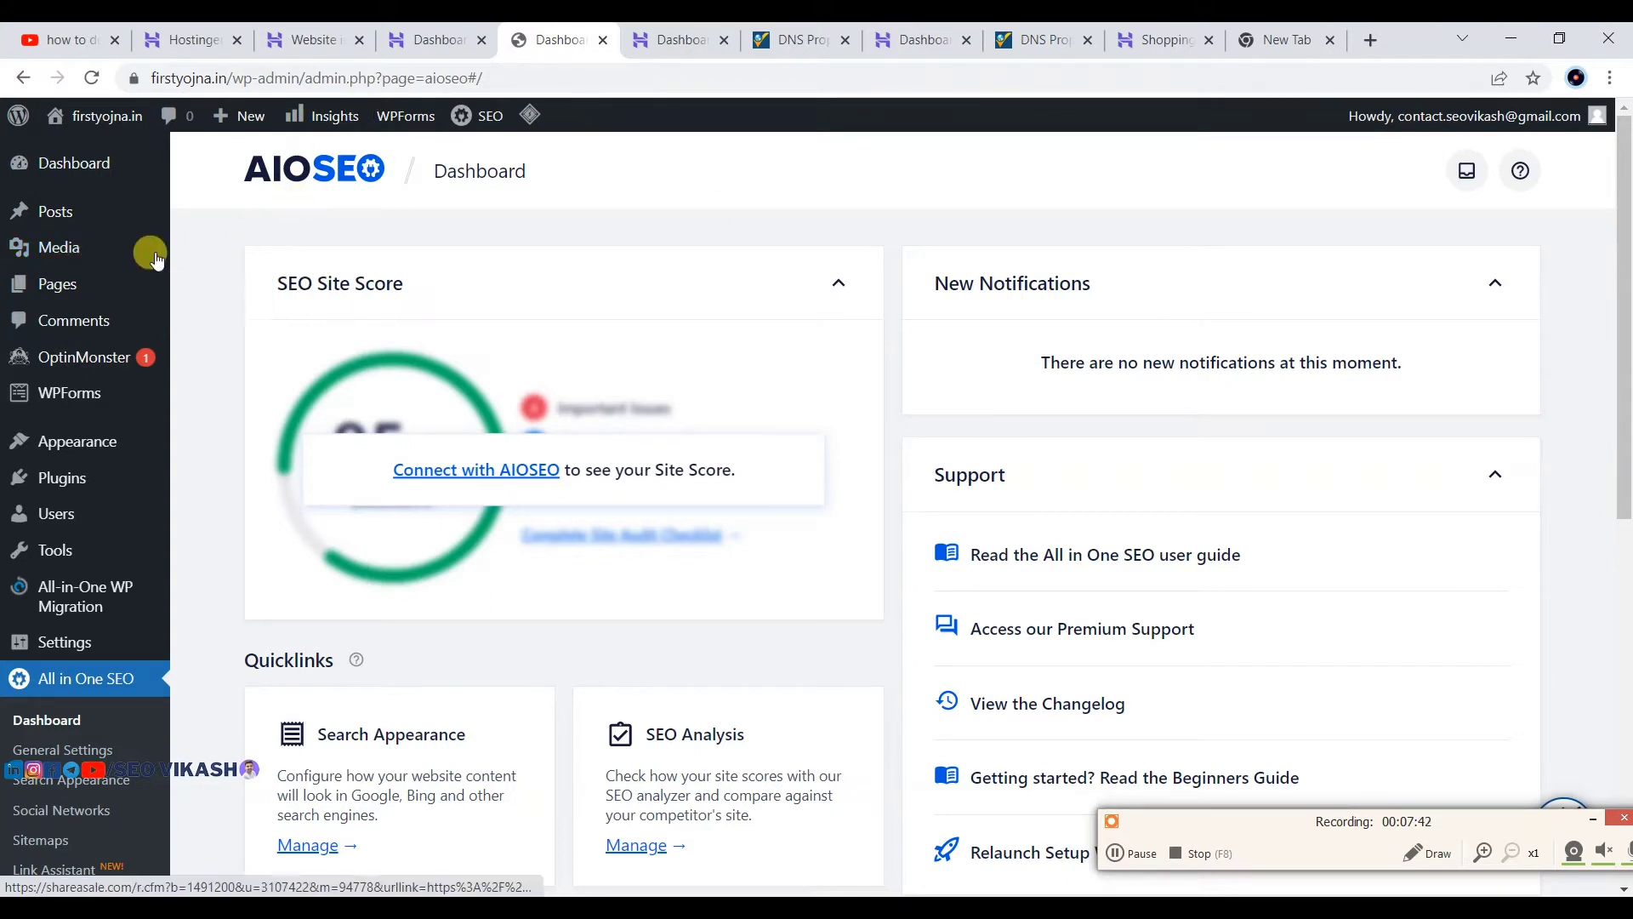
{"action": "mouse_move", "coordinate": [26, 290]}
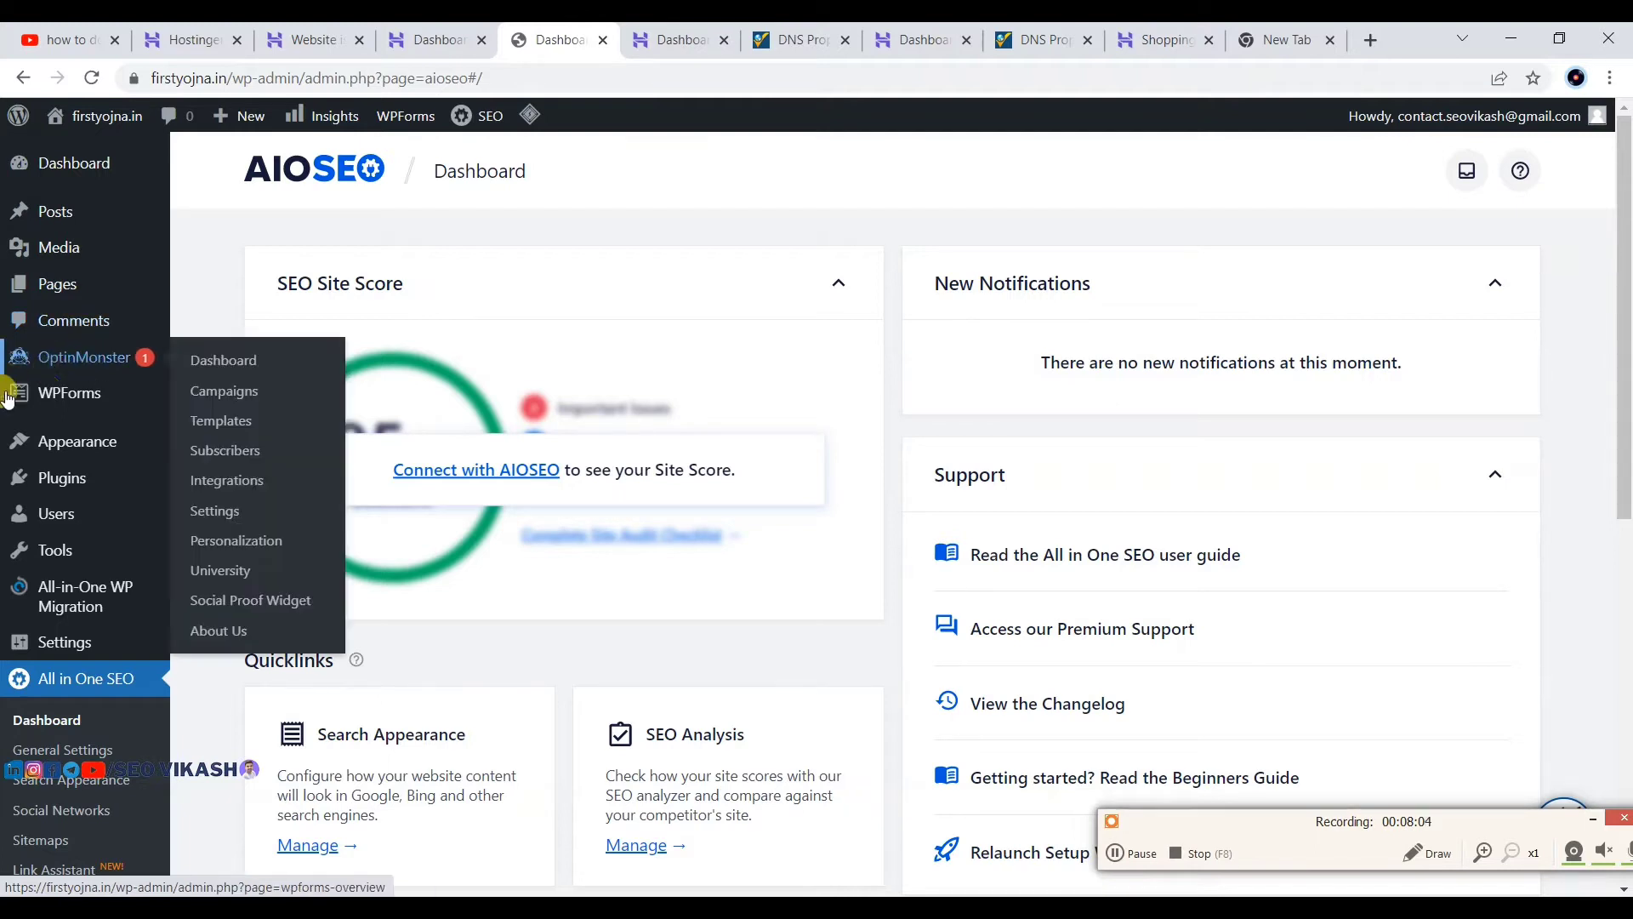
{"action": "mouse_move", "coordinate": [64, 440]}
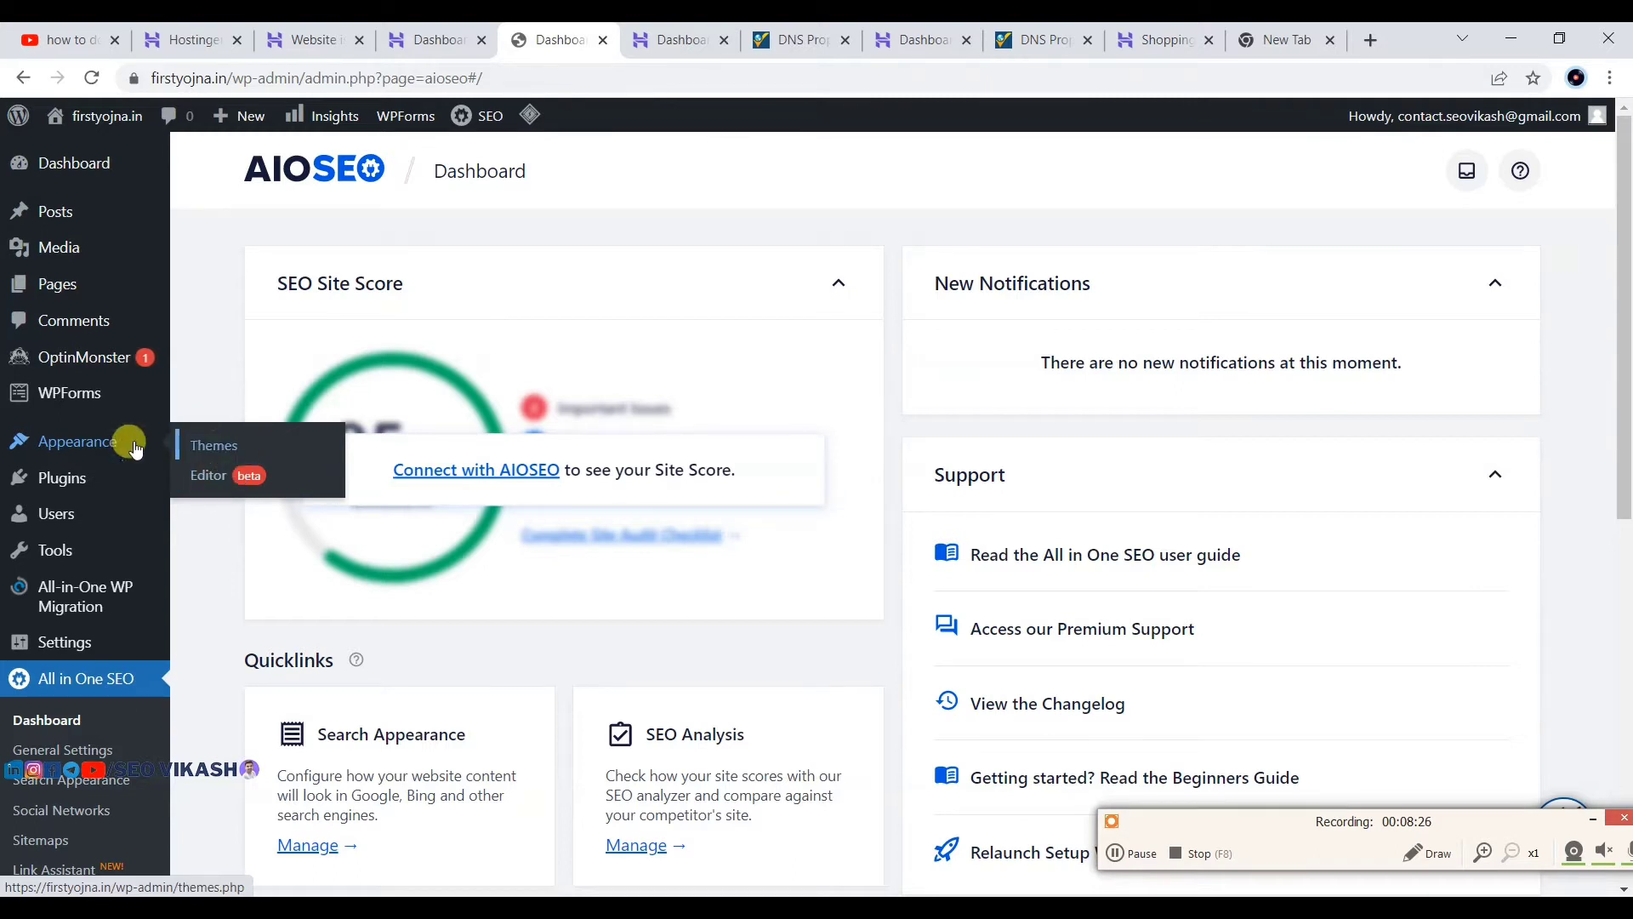
{"action": "mouse_move", "coordinate": [60, 490]}
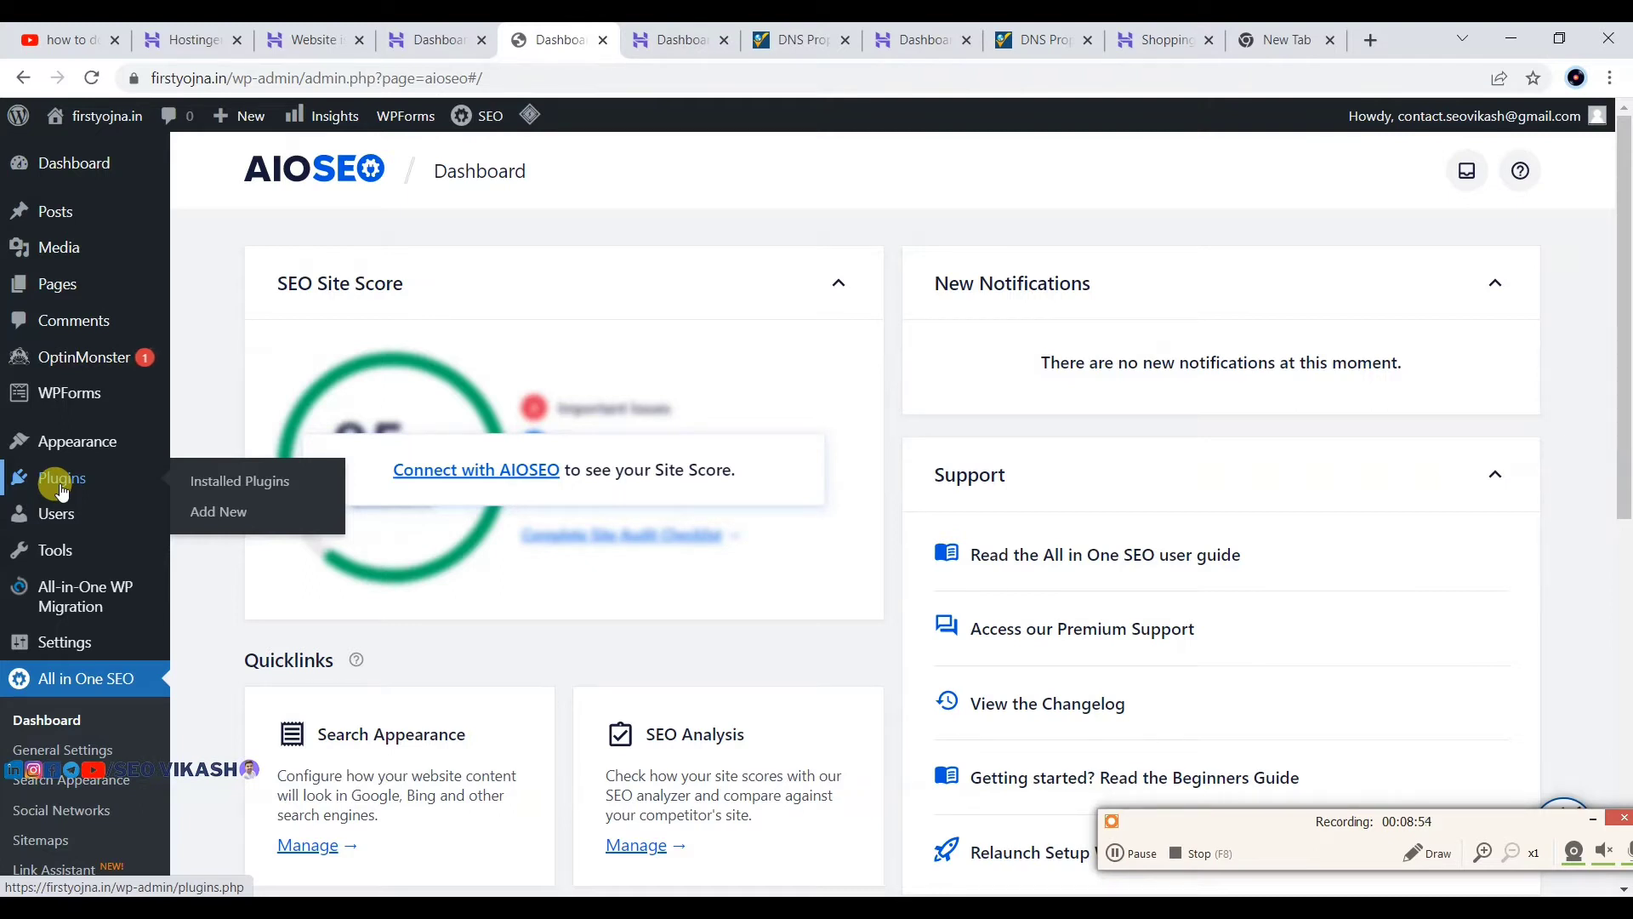
{"action": "mouse_move", "coordinate": [55, 521]}
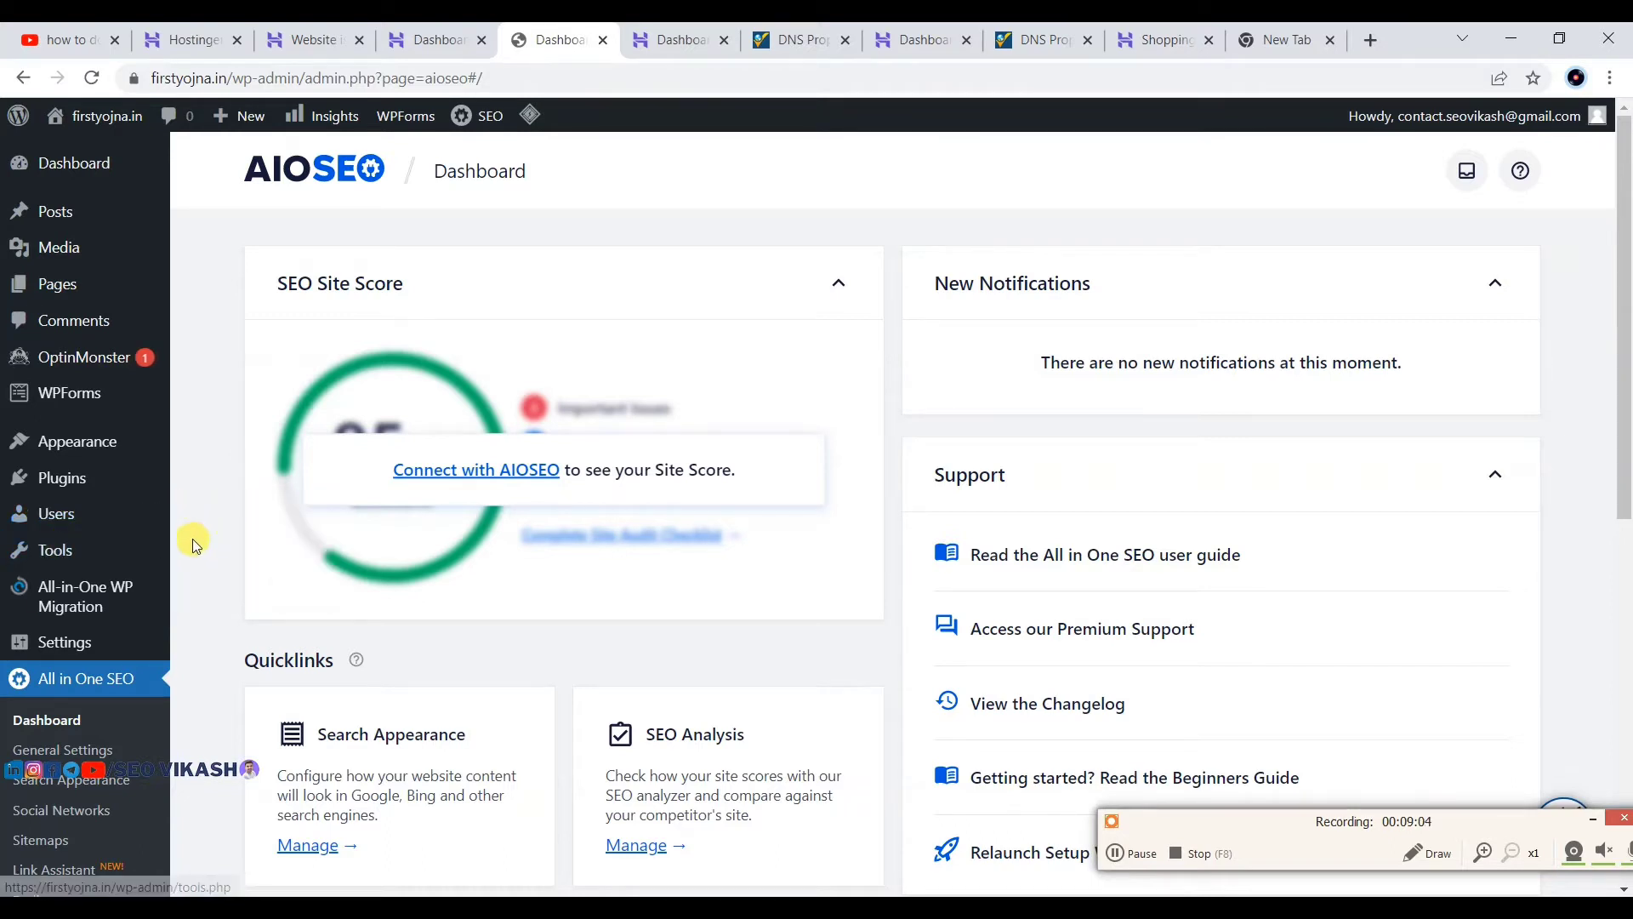
{"action": "mouse_move", "coordinate": [35, 560]}
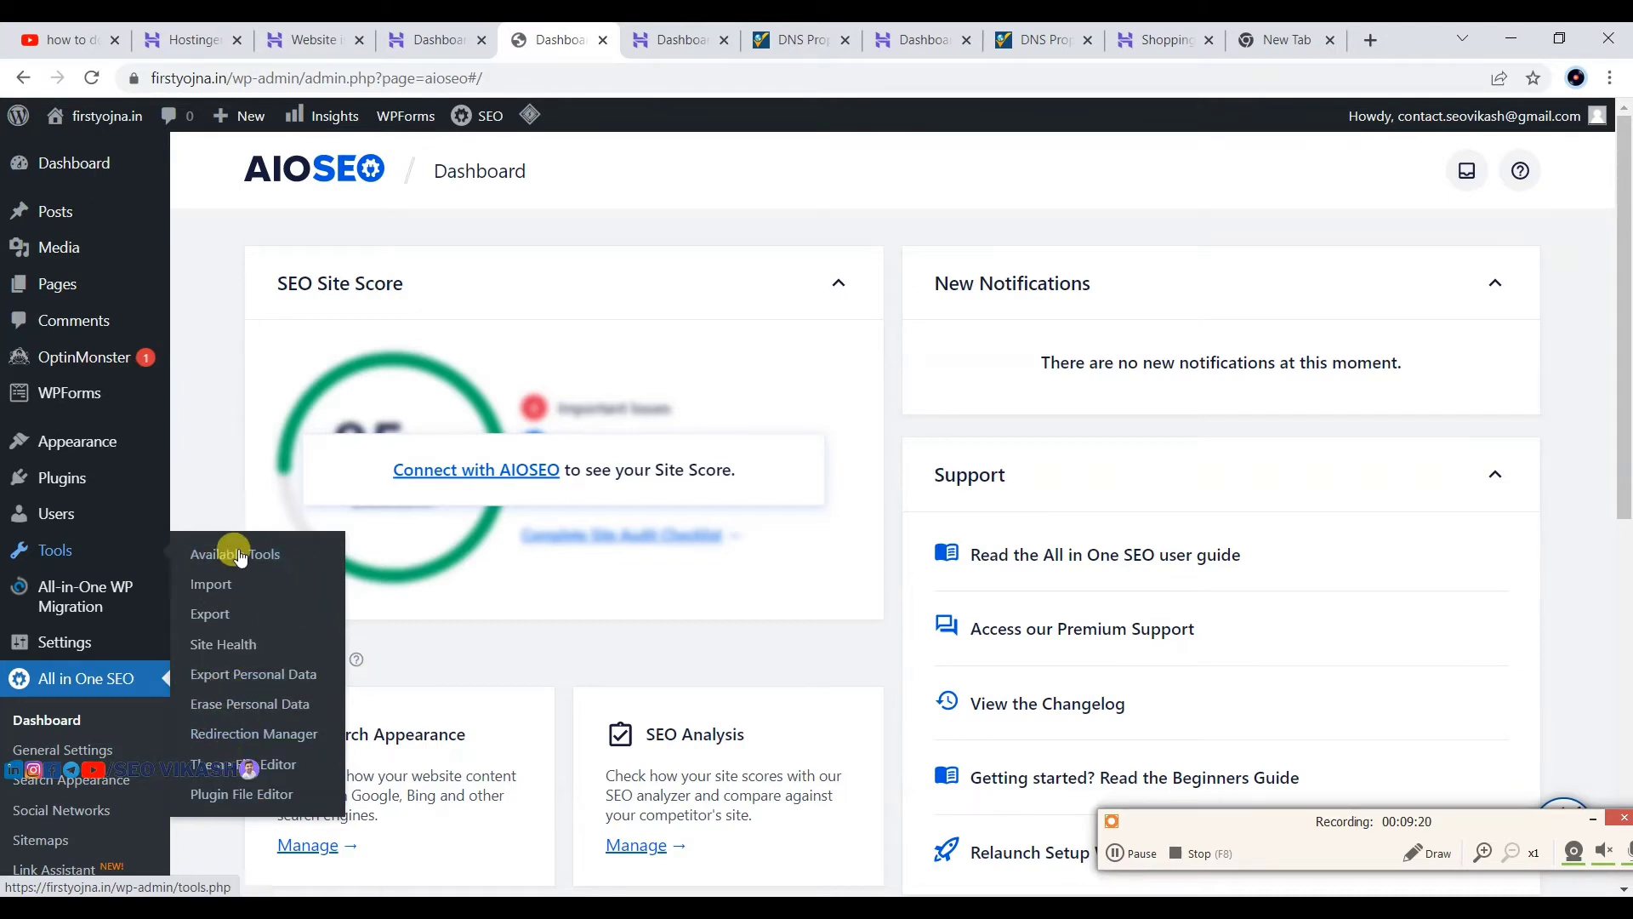
{"action": "mouse_move", "coordinate": [68, 645]}
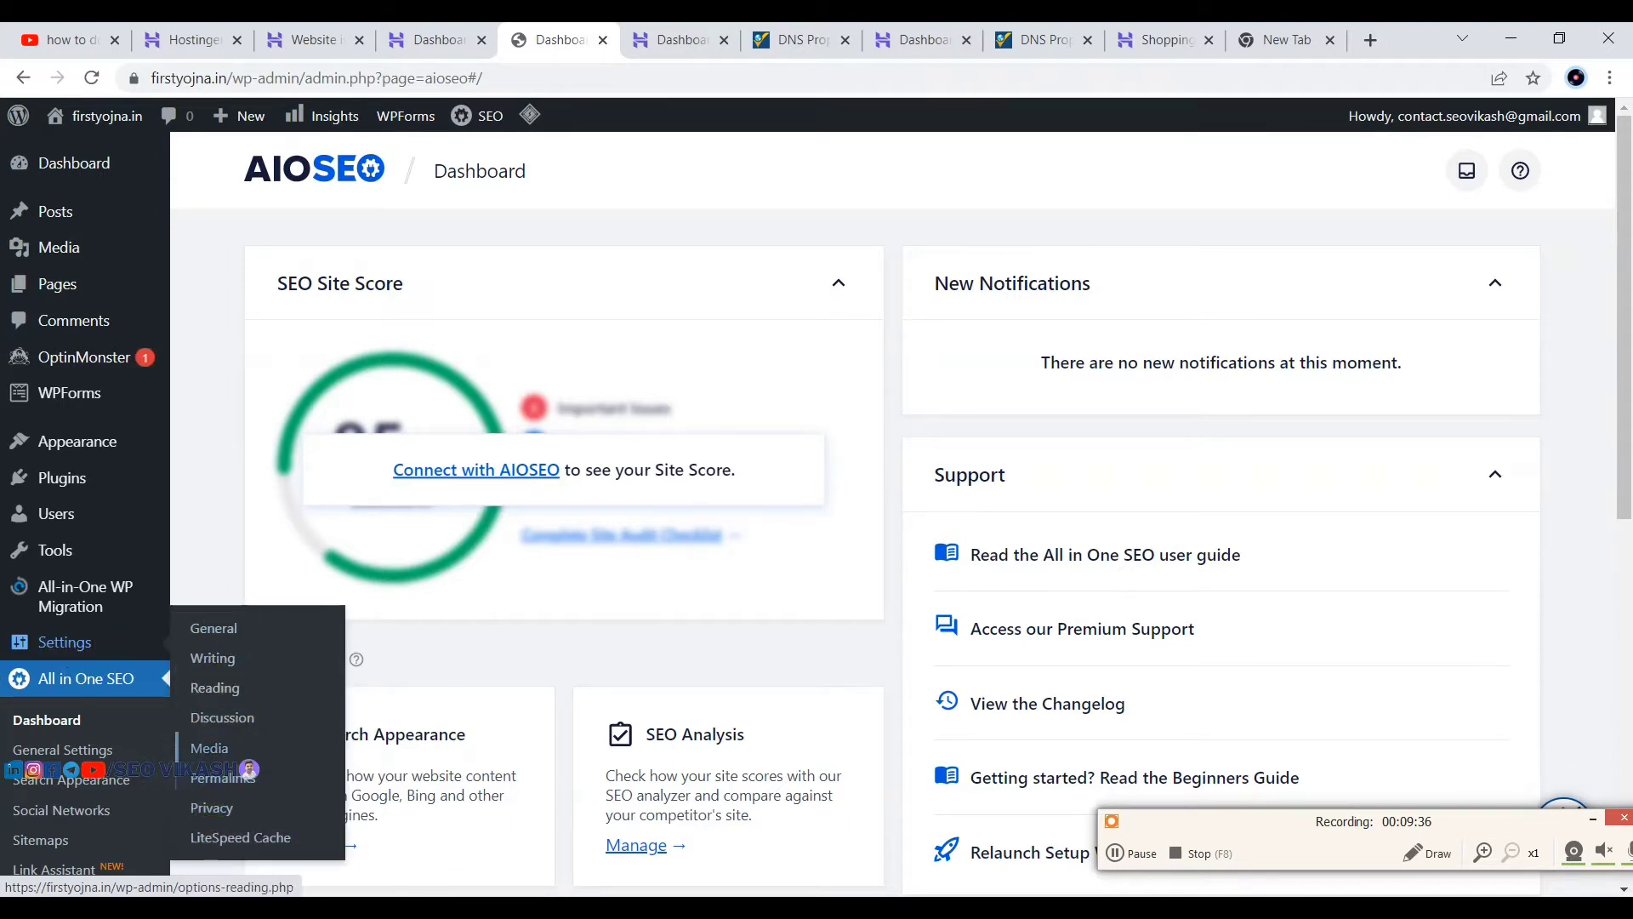
{"action": "left_click", "coordinate": [79, 688]}
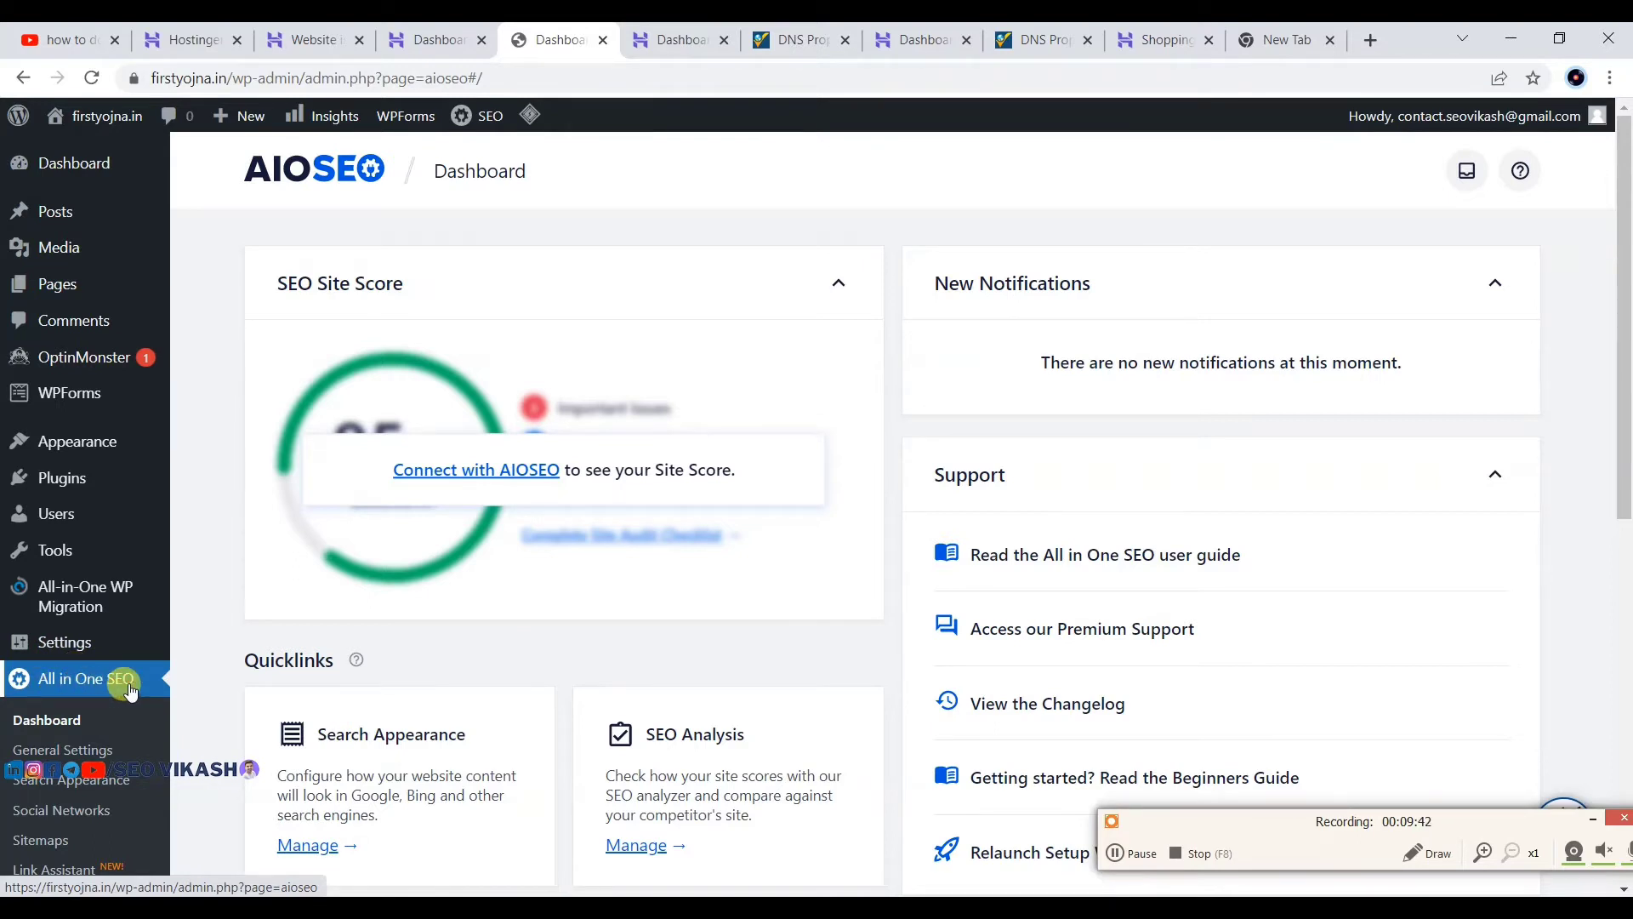
{"action": "scroll", "coordinate": [63, 706], "scroll_direction": "down", "scroll_amount": 1}
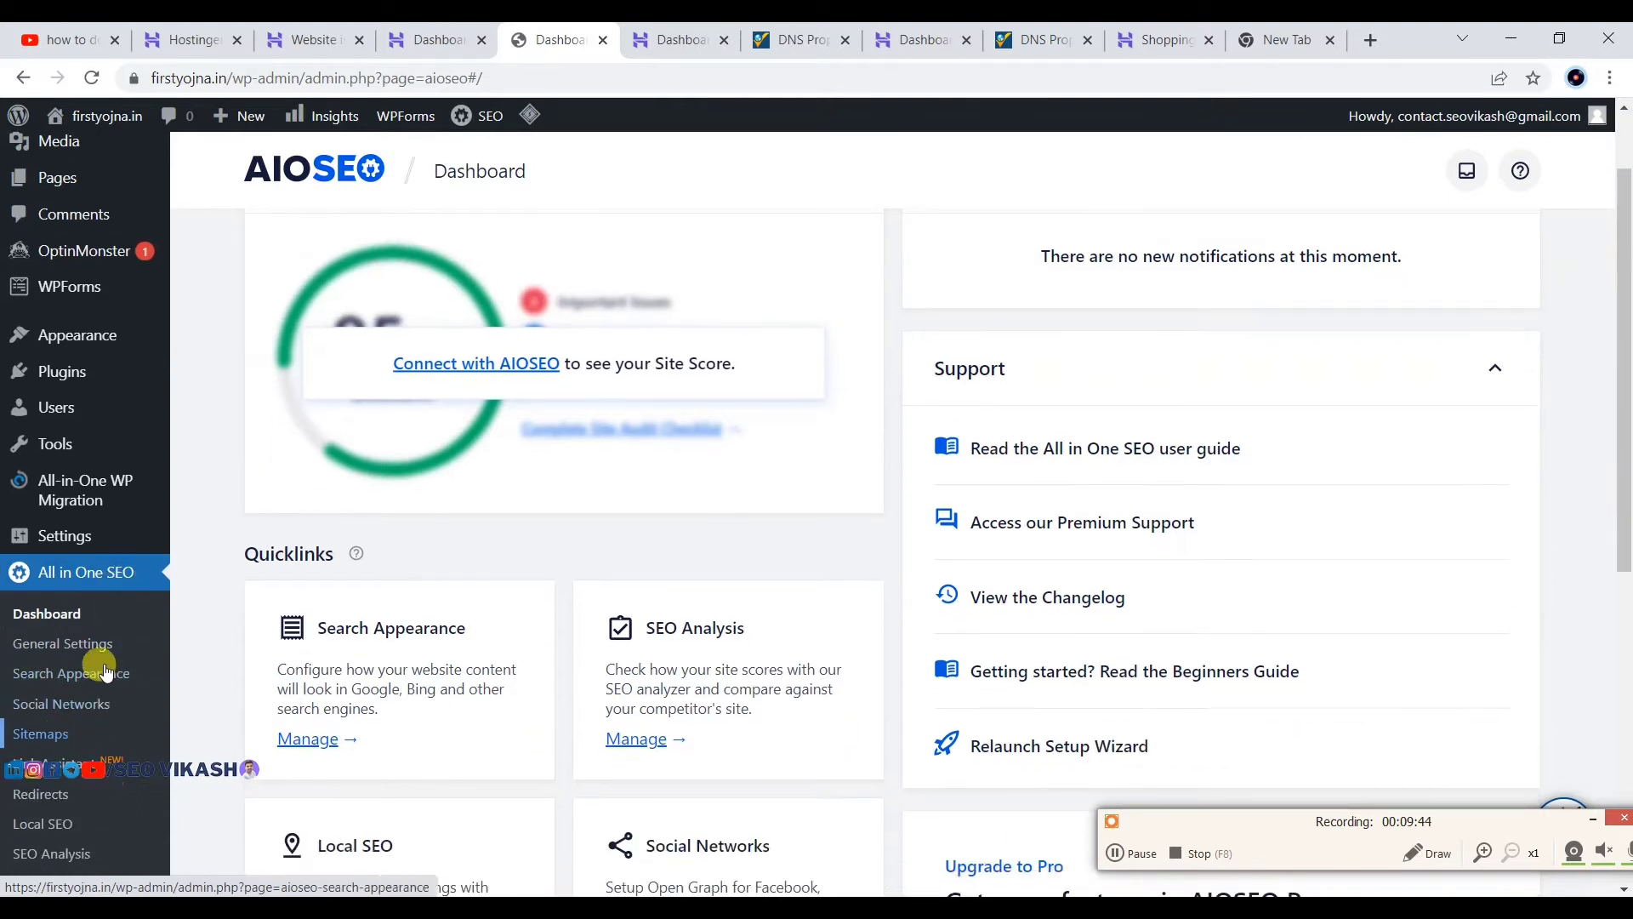
{"action": "scroll", "coordinate": [79, 679], "scroll_direction": "down", "scroll_amount": 1}
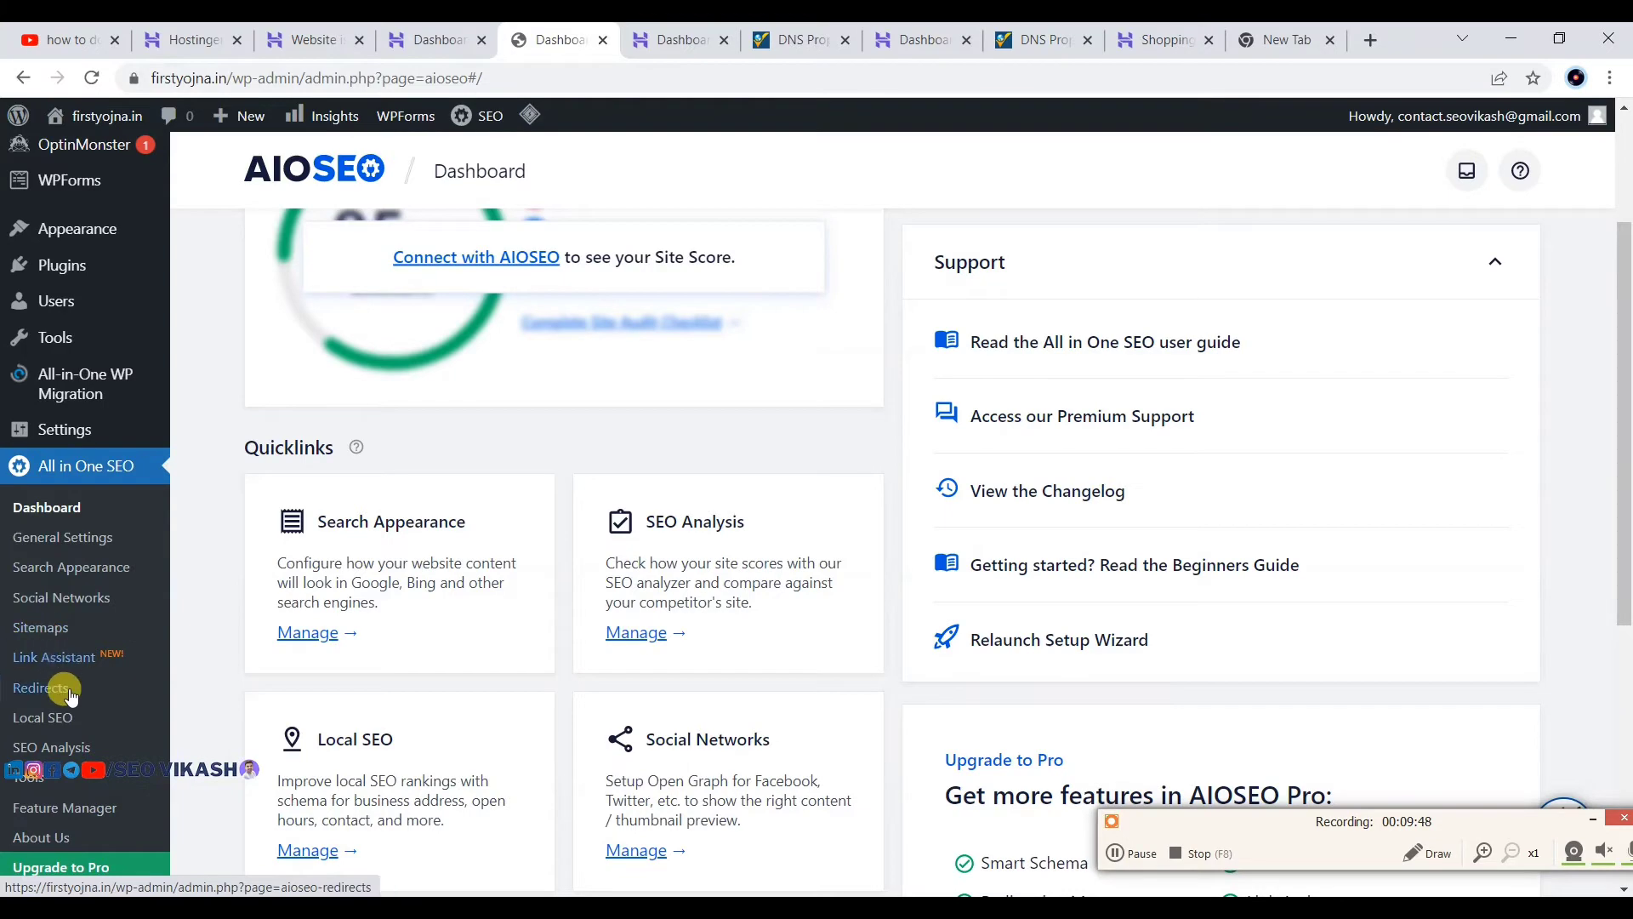
{"action": "scroll", "coordinate": [65, 689], "scroll_direction": "down", "scroll_amount": 2}
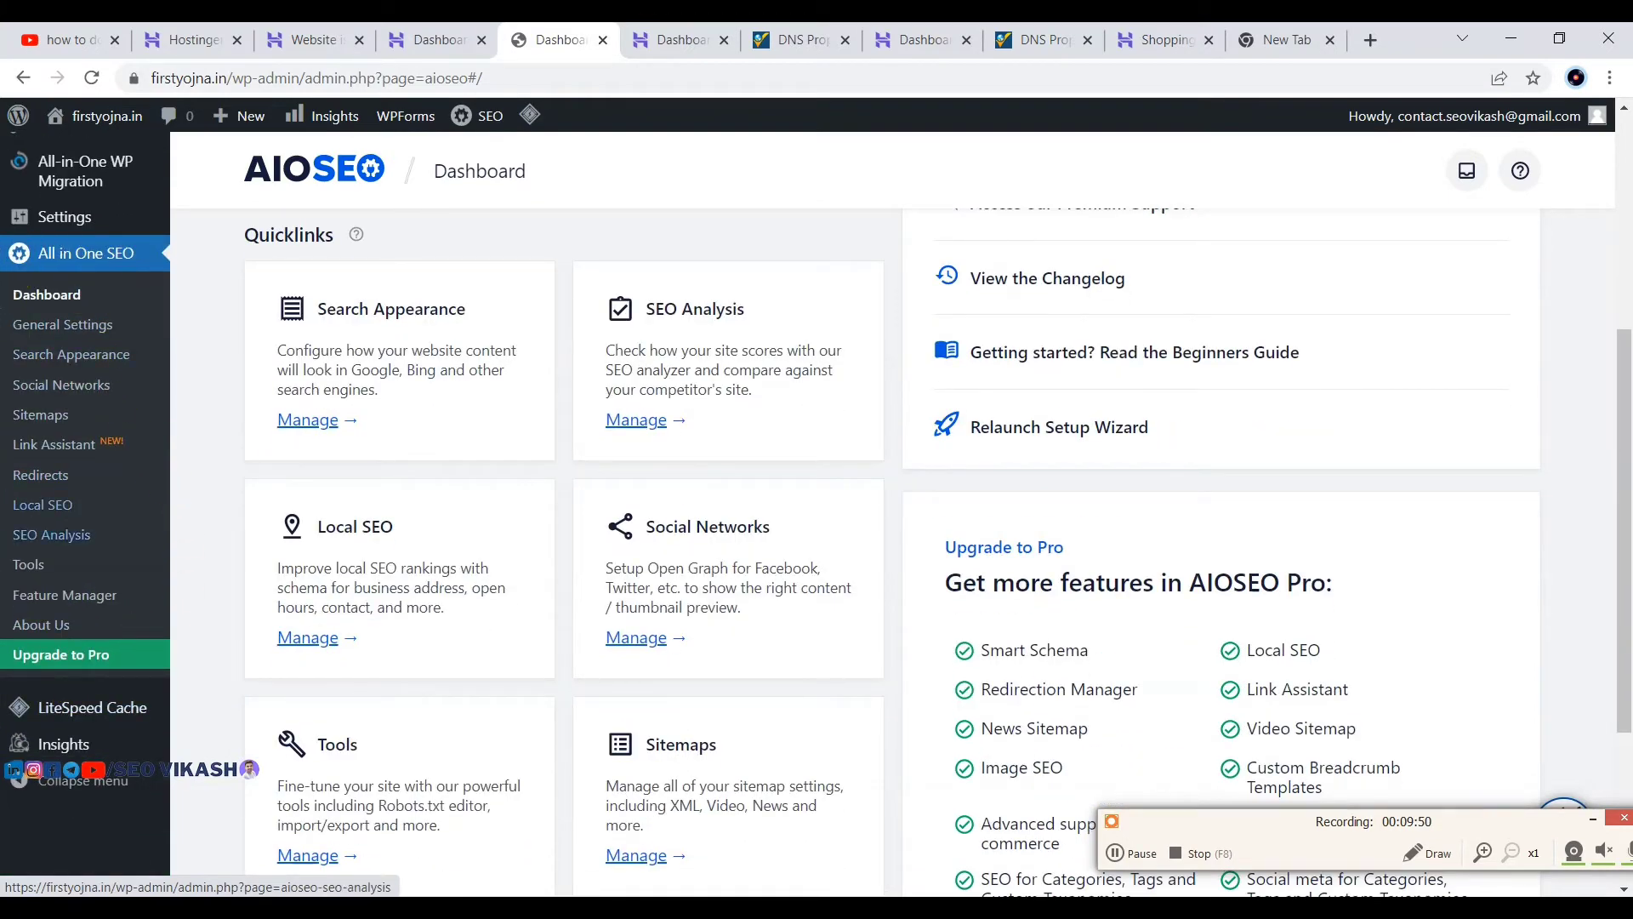
{"action": "scroll", "coordinate": [158, 562], "scroll_direction": "down", "scroll_amount": 2}
{"action": "scroll", "coordinate": [161, 570], "scroll_direction": "up", "scroll_amount": 3}
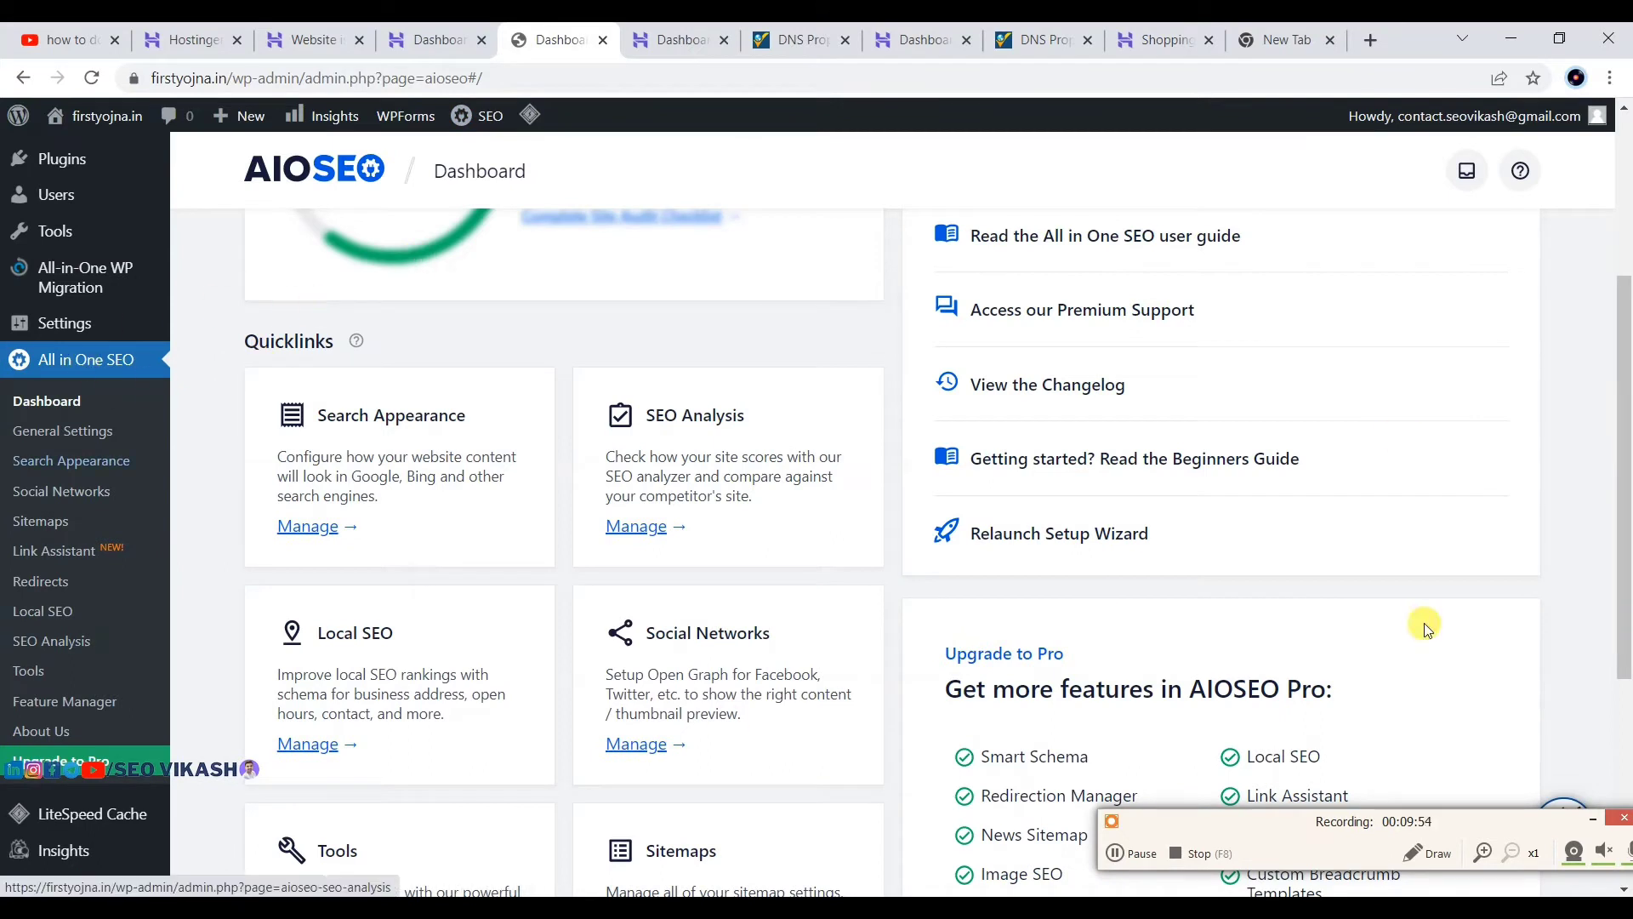
{"action": "scroll", "coordinate": [40, 595], "scroll_direction": "up", "scroll_amount": 1}
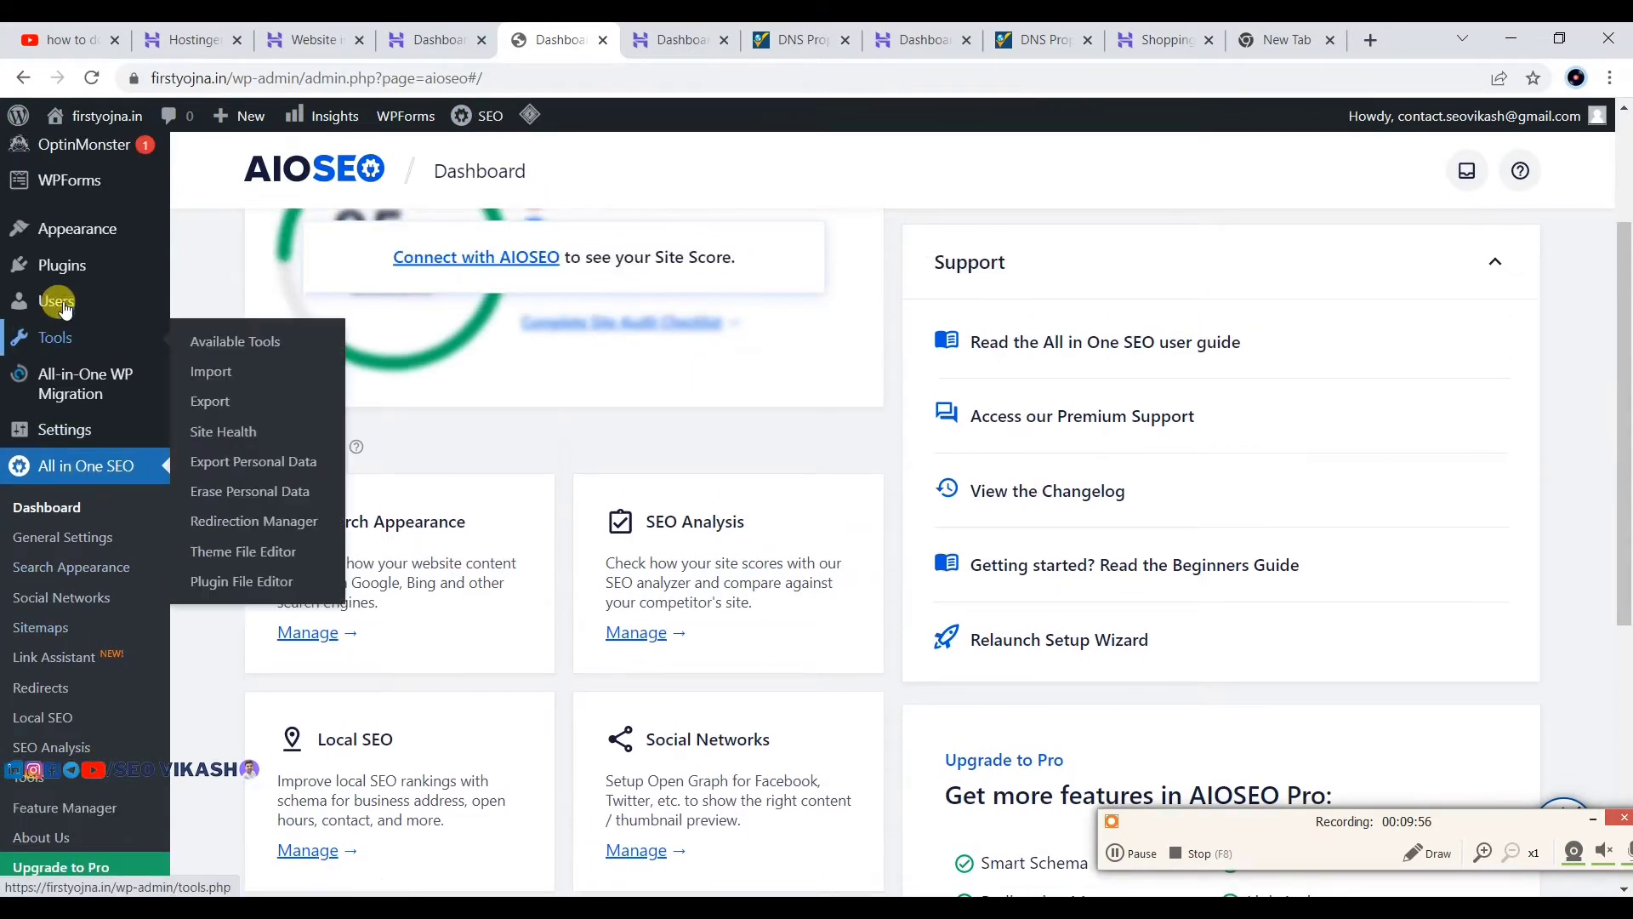
{"action": "left_click", "coordinate": [54, 269]}
{"action": "mouse_move", "coordinate": [51, 267]}
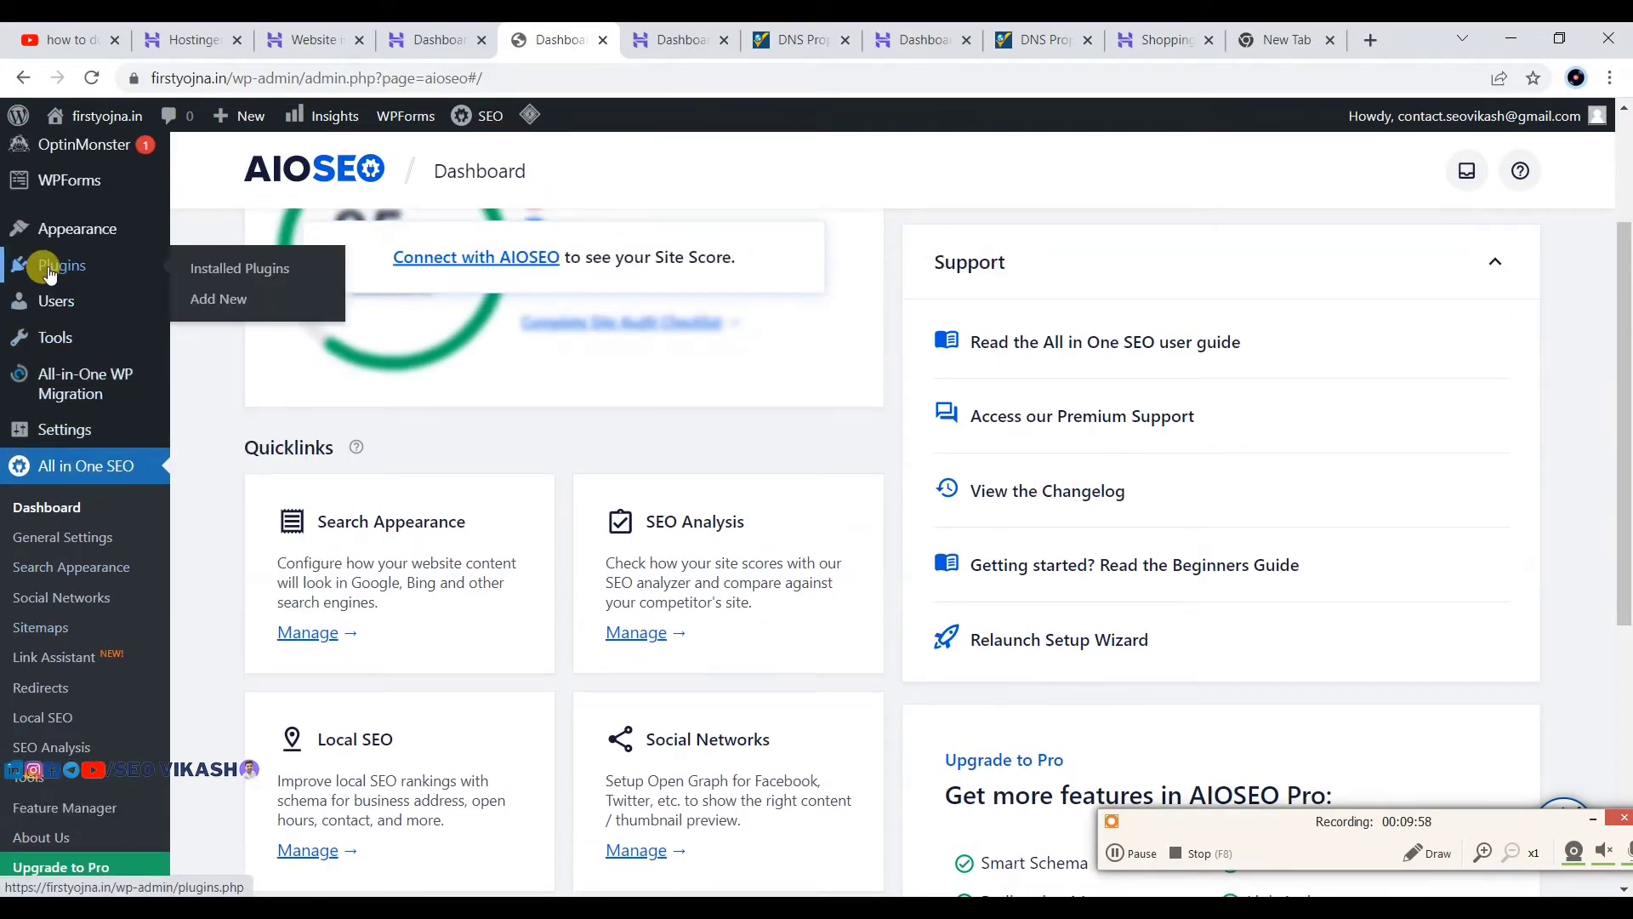
Step: In Installed Plugins, deactivate All in One SEO and All-in-One WP Migration
{"action": "left_click", "coordinate": [264, 271]}
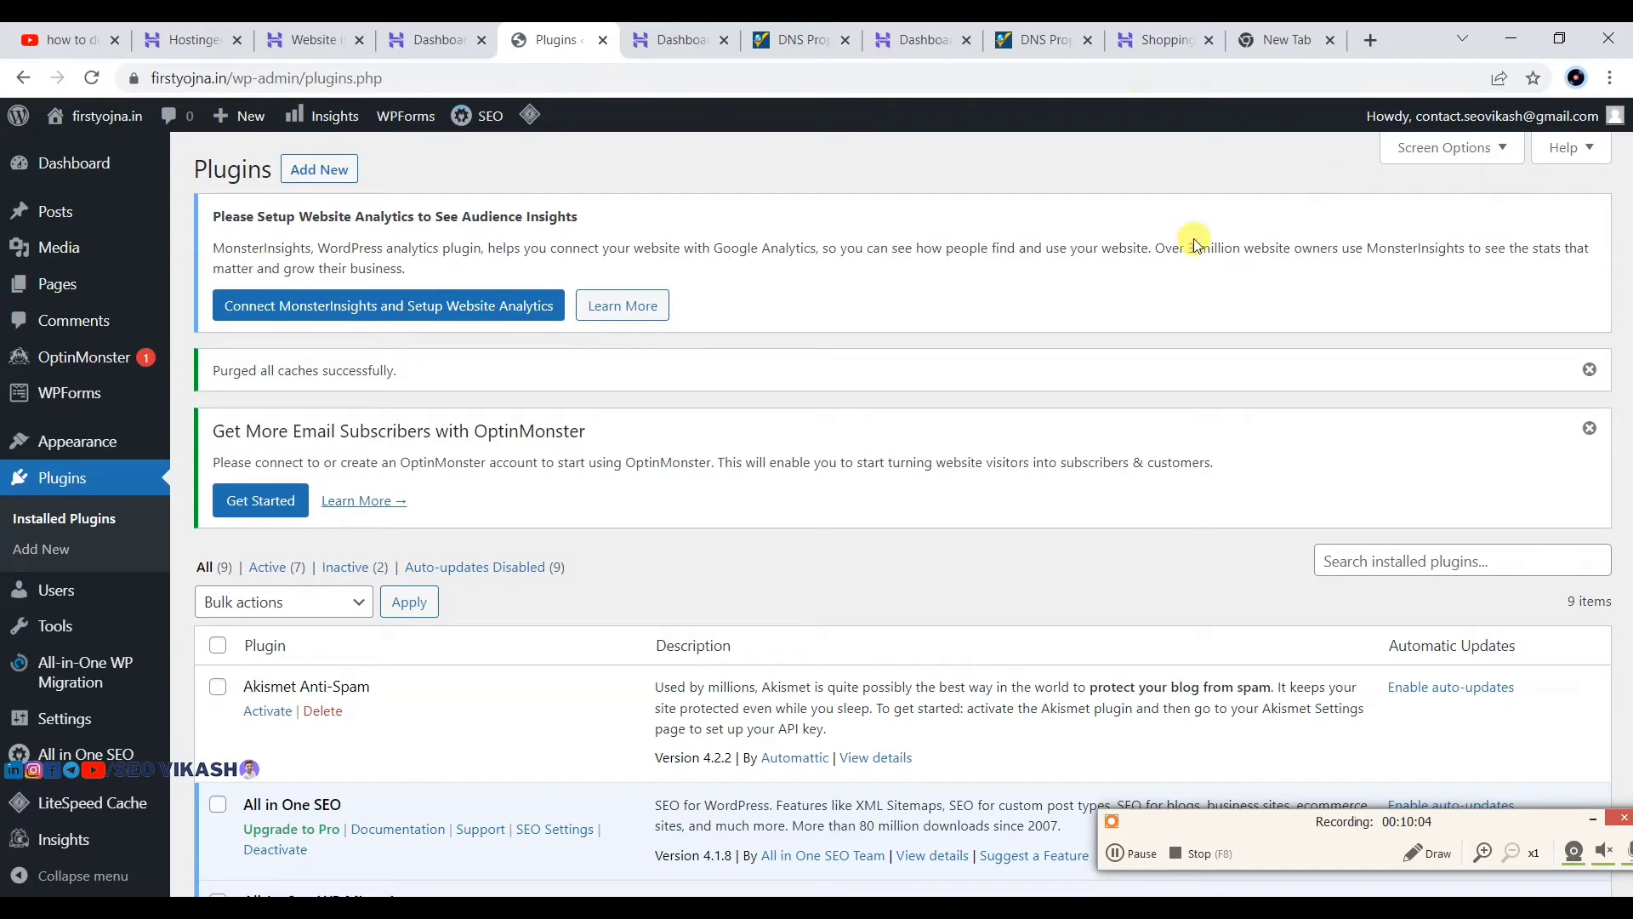
{"action": "scroll", "coordinate": [583, 295], "scroll_direction": "down", "scroll_amount": 4}
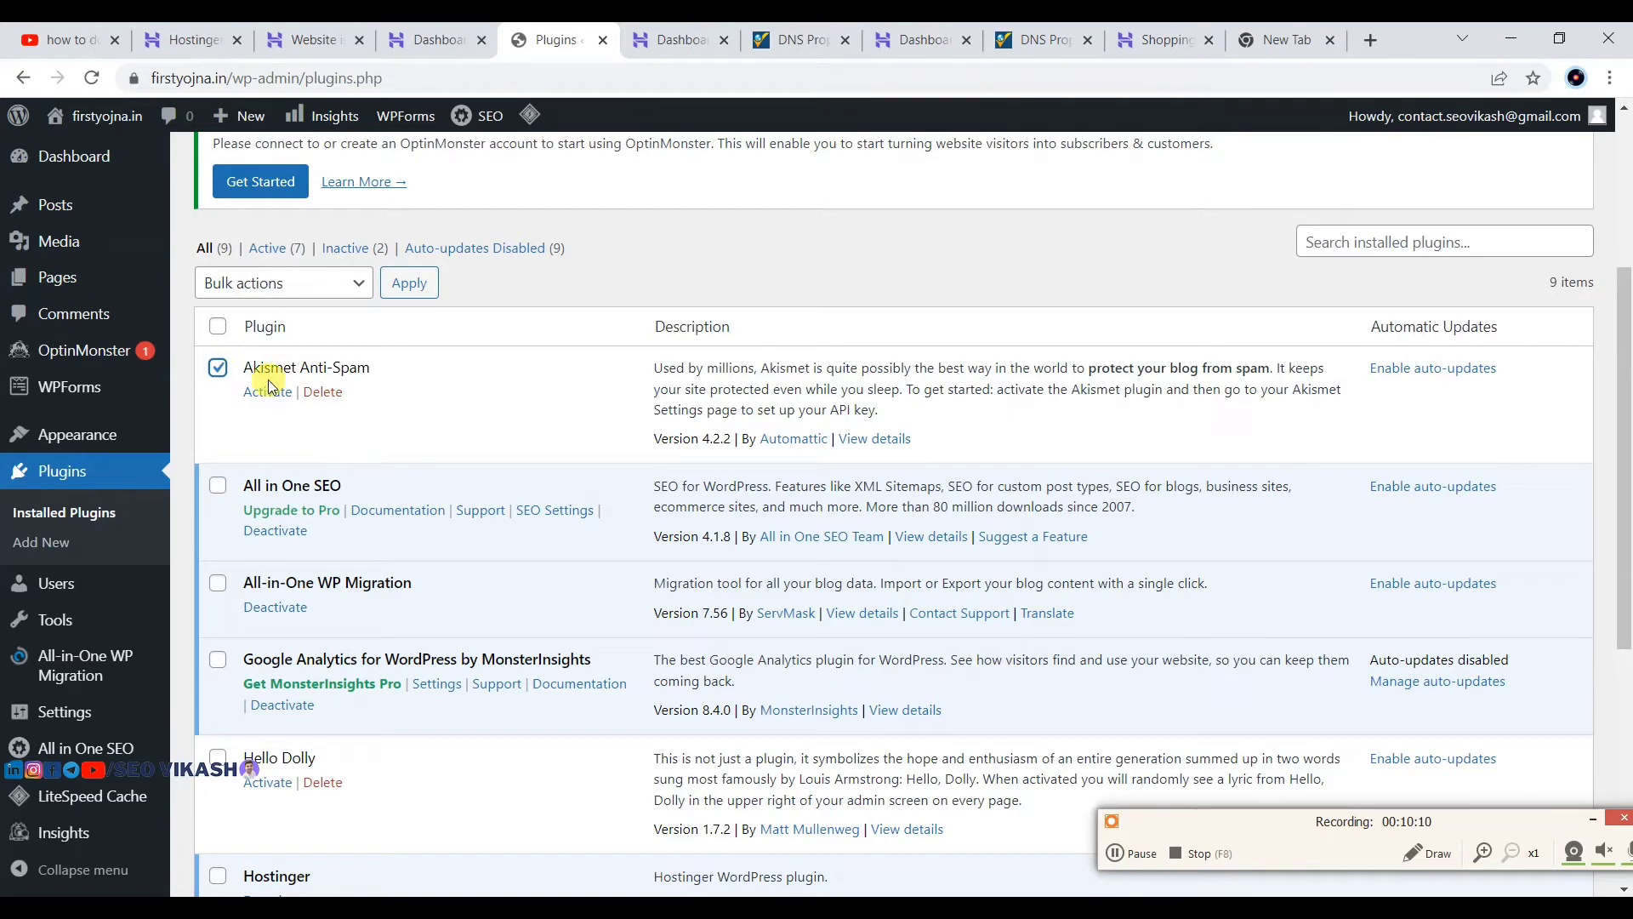
{"action": "scroll", "coordinate": [269, 383], "scroll_direction": "down", "scroll_amount": 3}
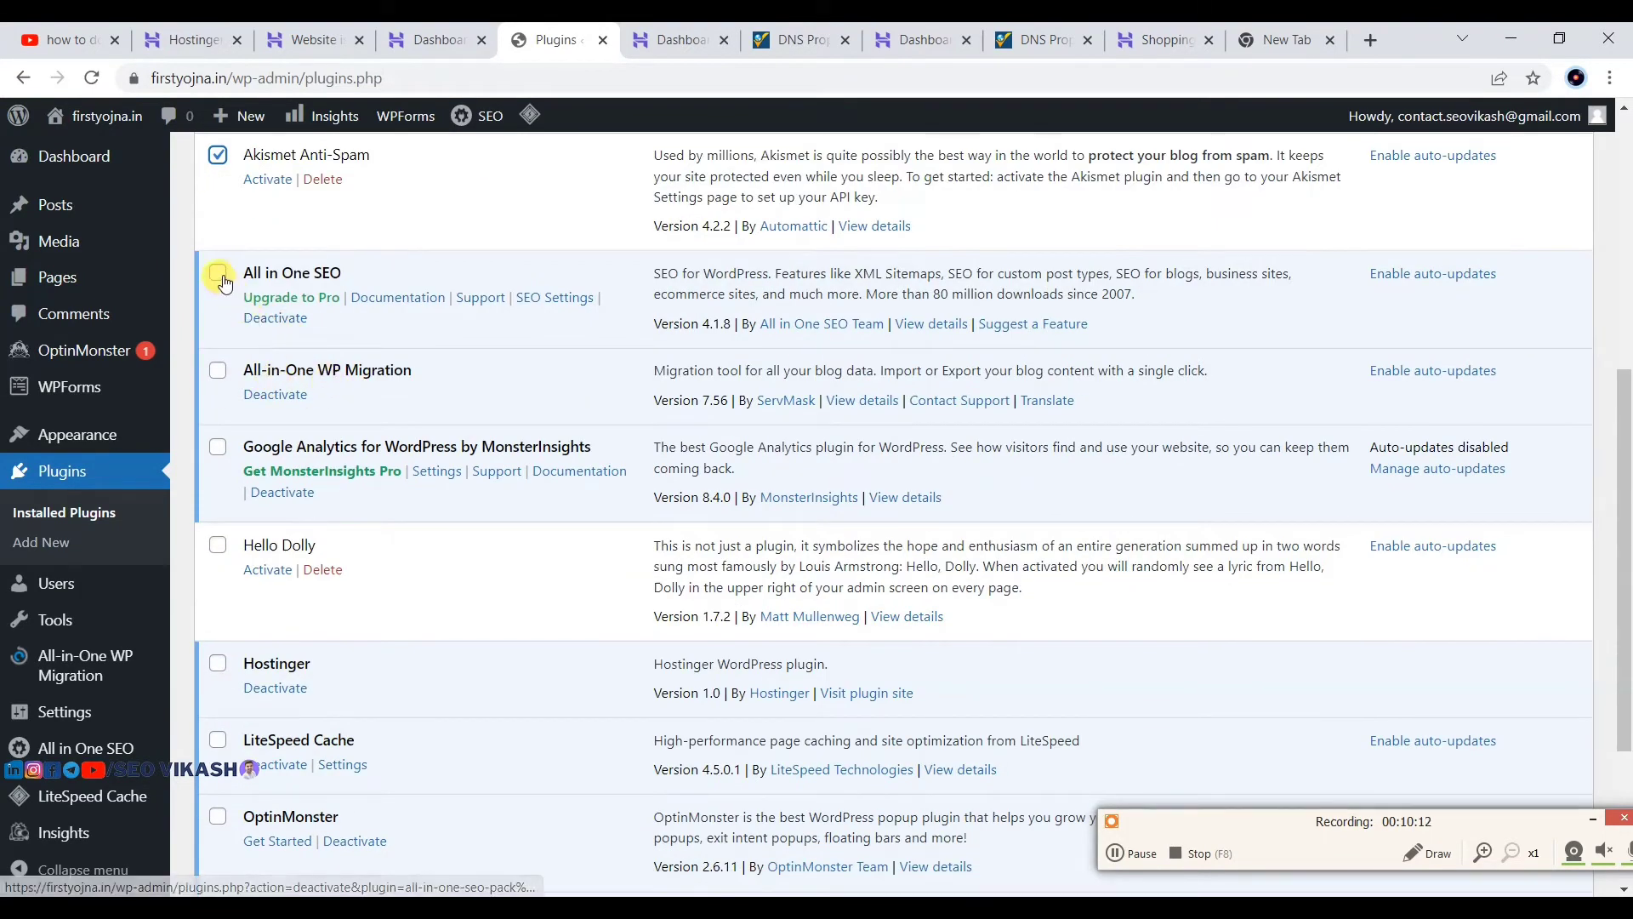
{"action": "left_click", "coordinate": [288, 319]}
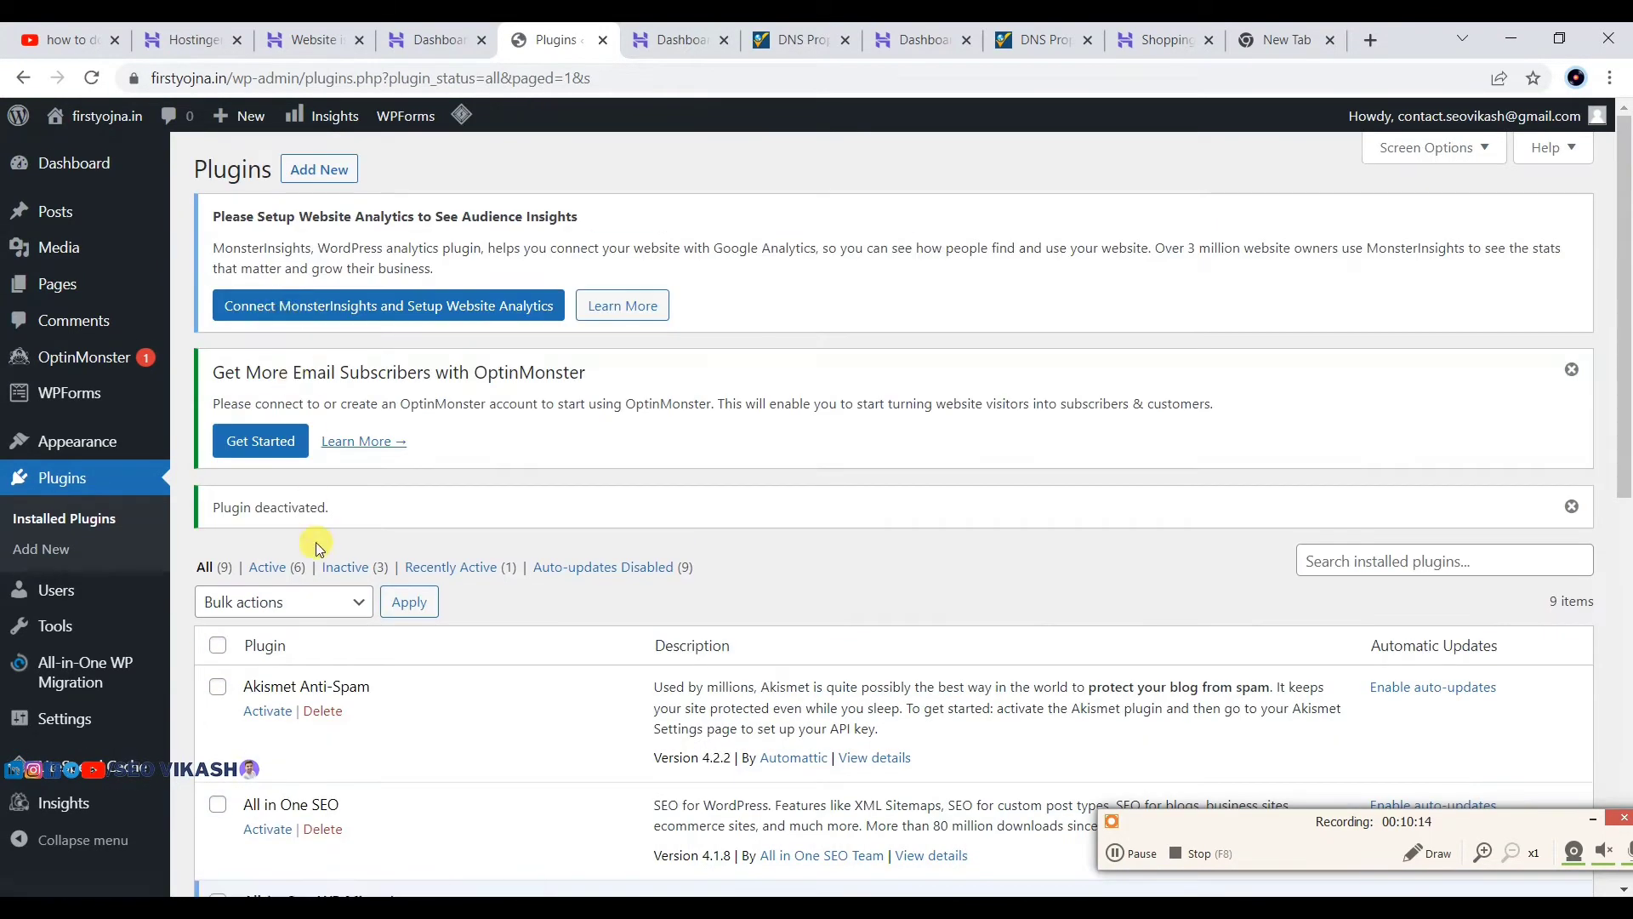
{"action": "scroll", "coordinate": [314, 540], "scroll_direction": "down", "scroll_amount": 3}
{"action": "scroll", "coordinate": [258, 521], "scroll_direction": "down", "scroll_amount": 3}
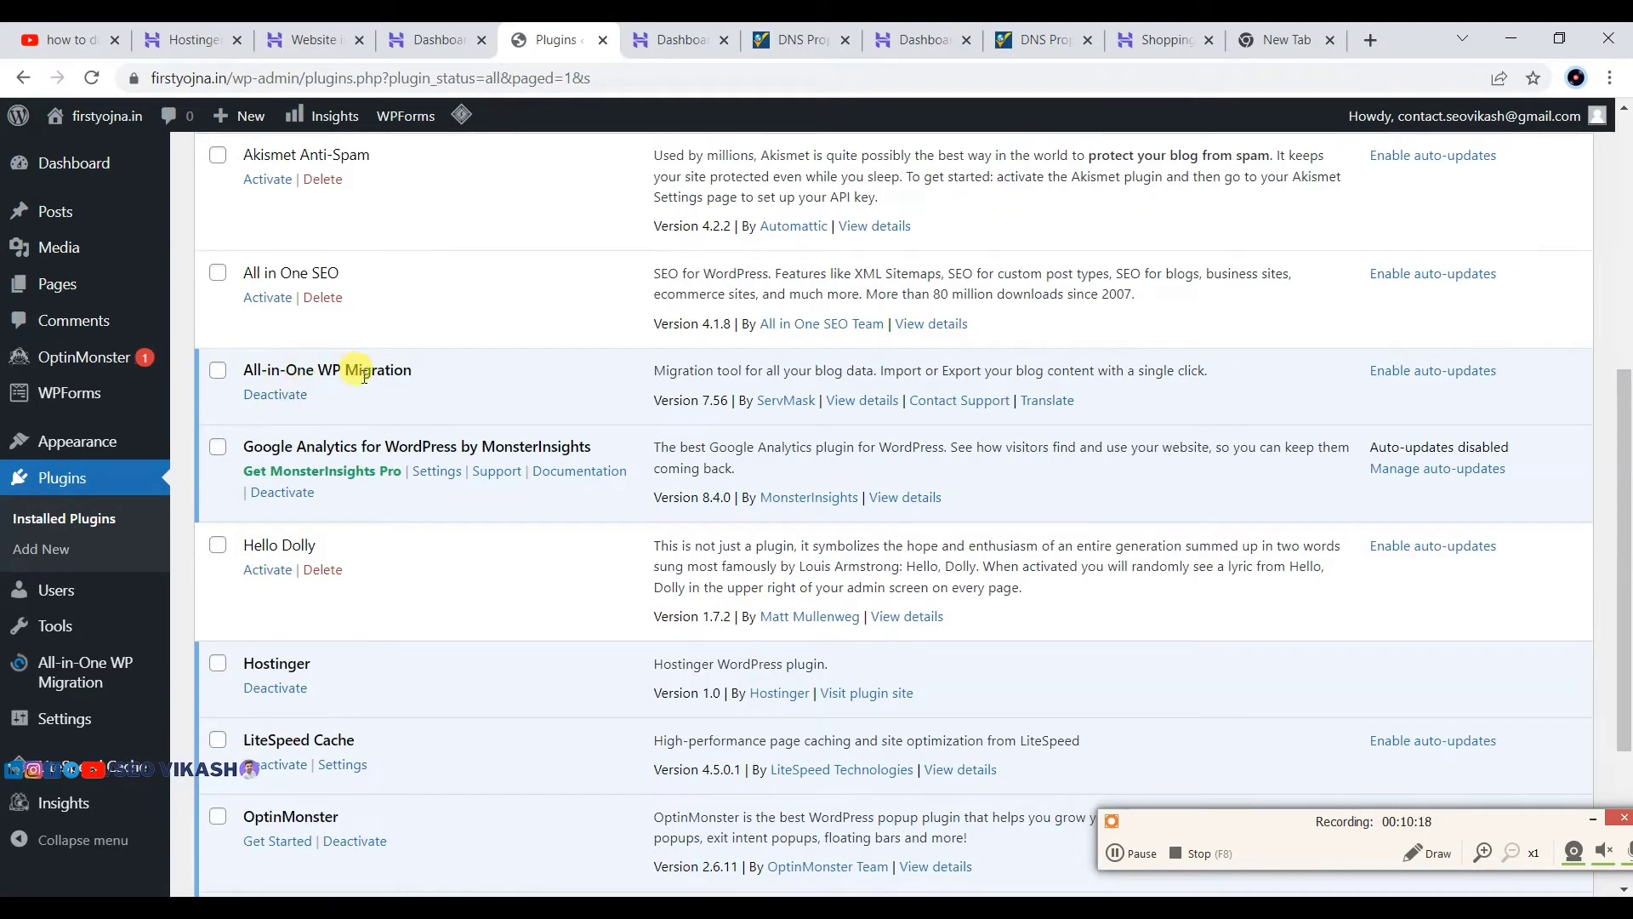
{"action": "left_click", "coordinate": [269, 396]}
Step: Deactivate MonsterInsights, giving Other as the deactivation reason
{"action": "scroll", "coordinate": [308, 468], "scroll_direction": "down", "scroll_amount": 6}
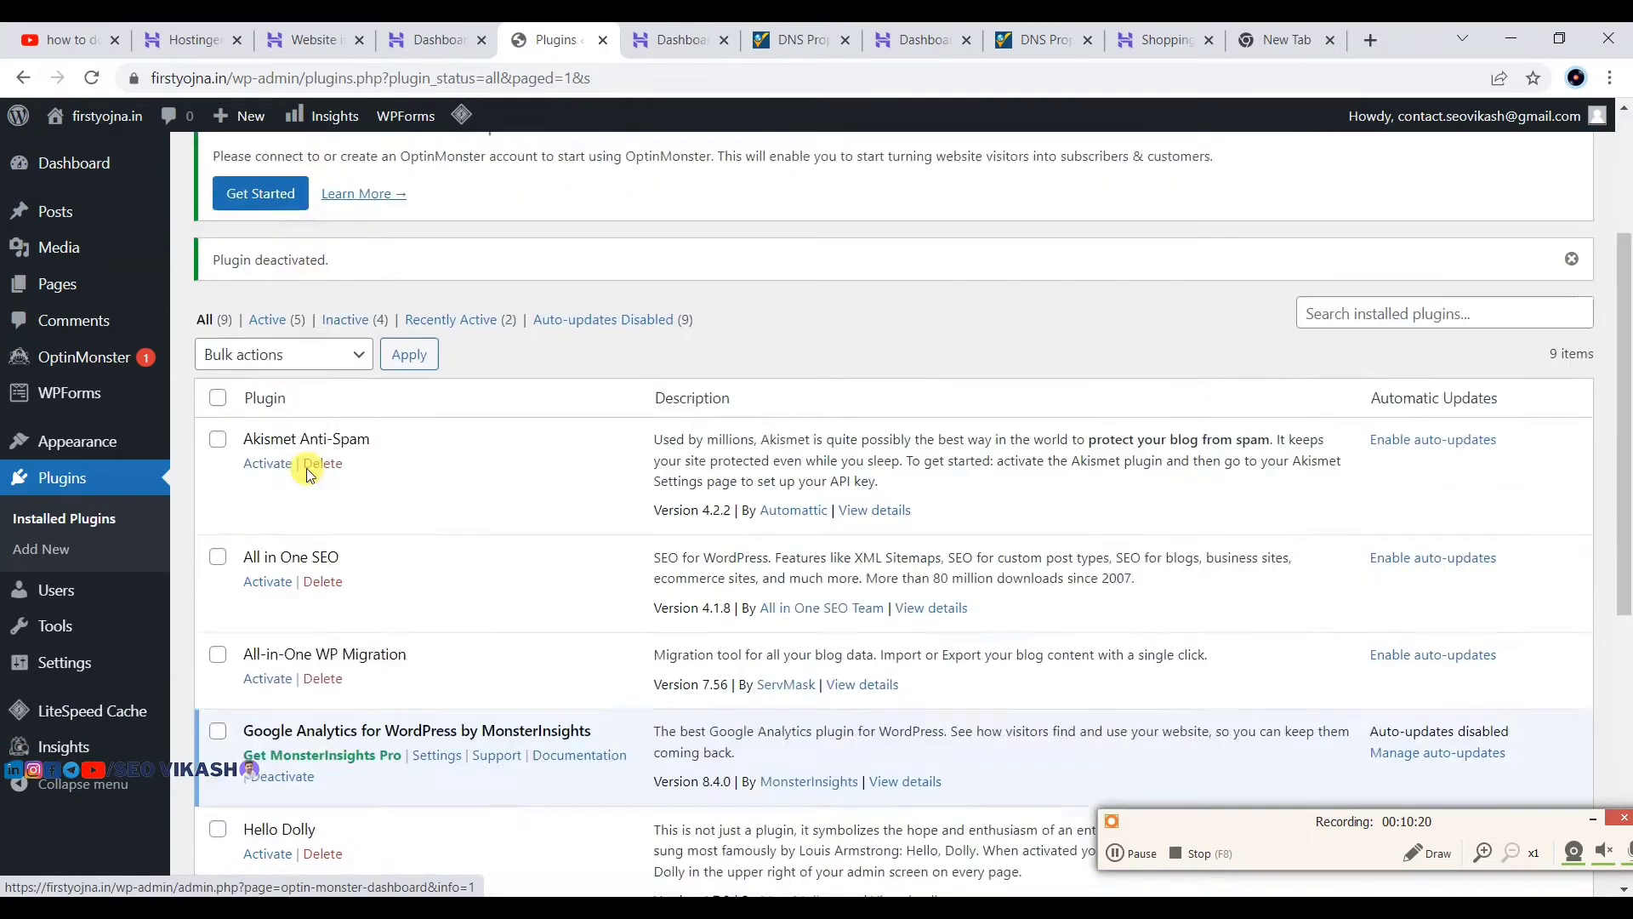
{"action": "scroll", "coordinate": [394, 413], "scroll_direction": "down", "scroll_amount": 1}
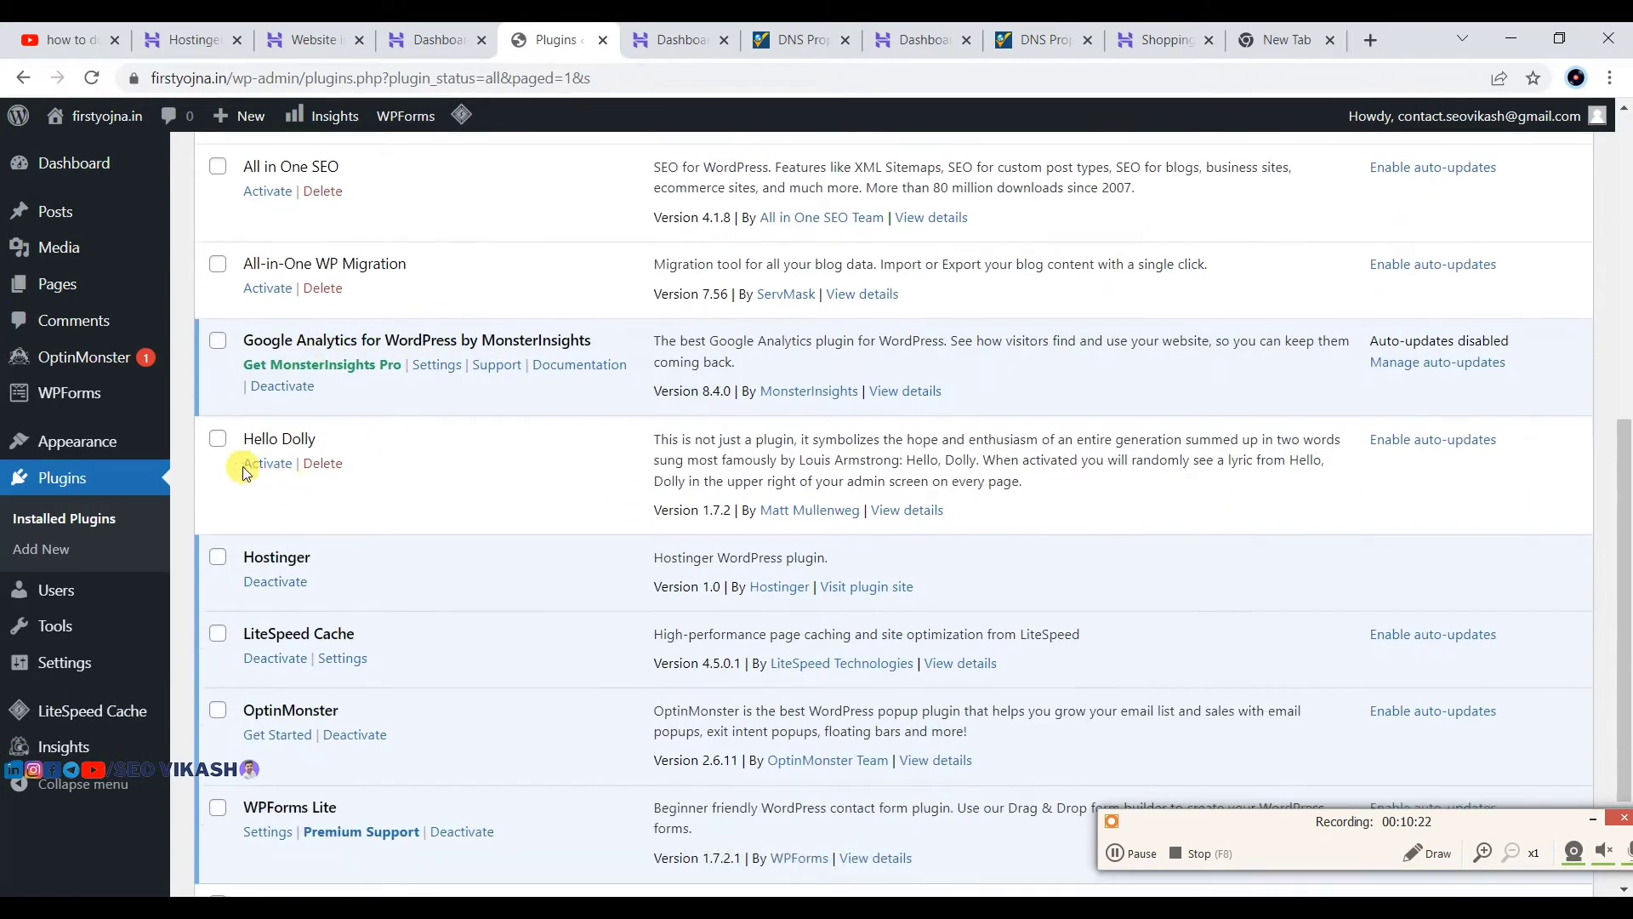
{"action": "left_click", "coordinate": [270, 393]}
{"action": "left_click", "coordinate": [570, 631]}
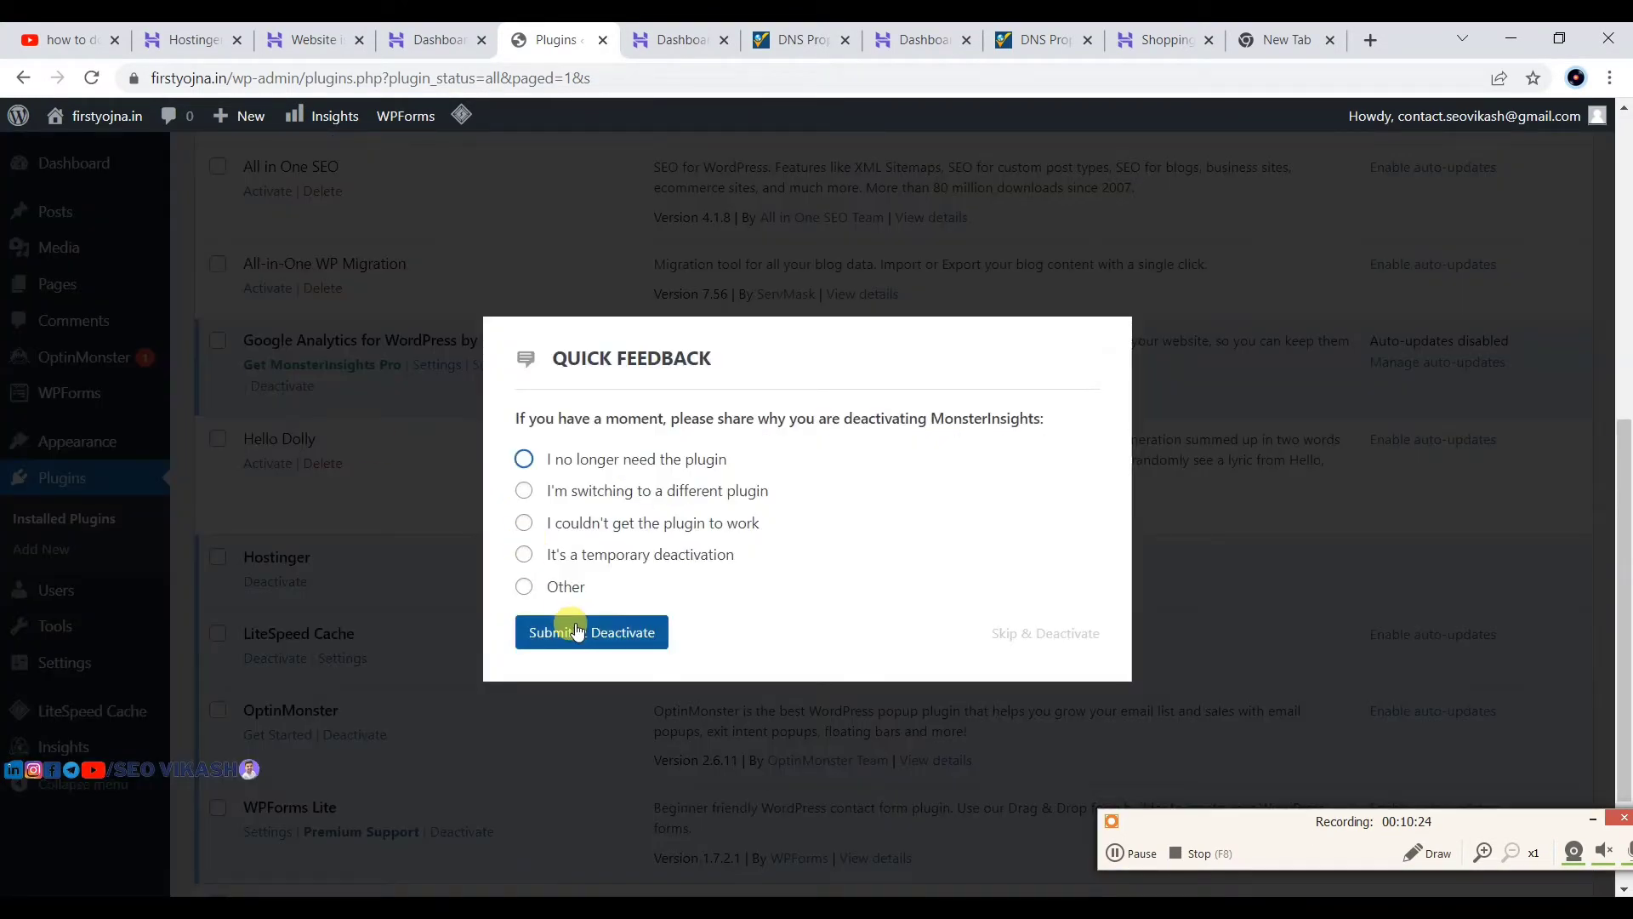
{"action": "left_click", "coordinate": [524, 570]}
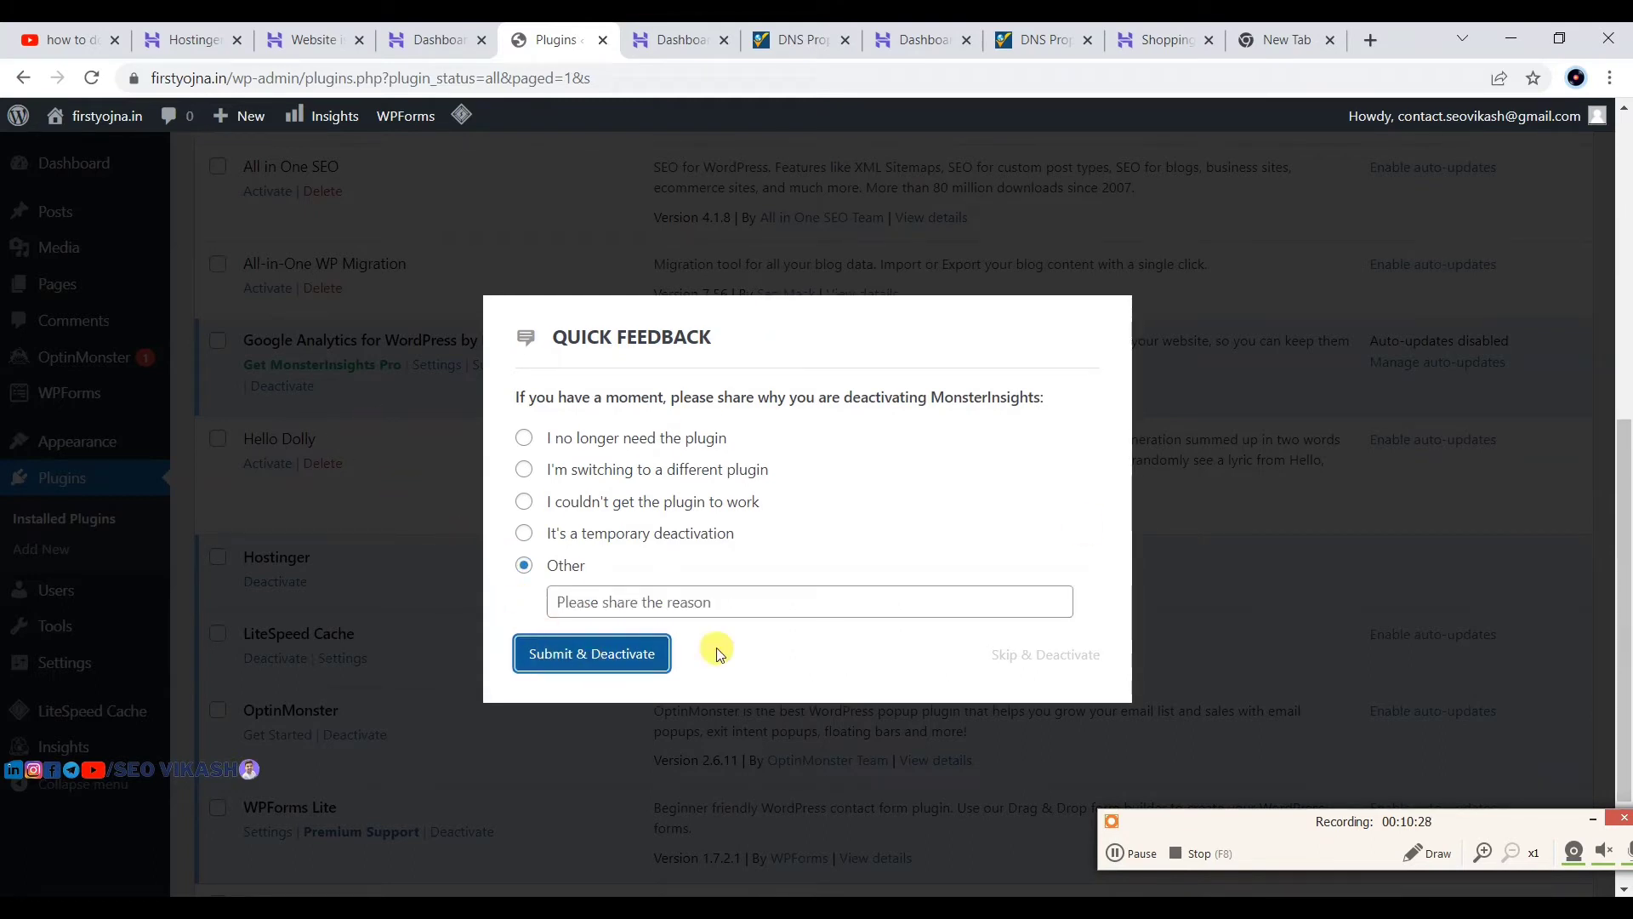
{"action": "left_click", "coordinate": [621, 652]}
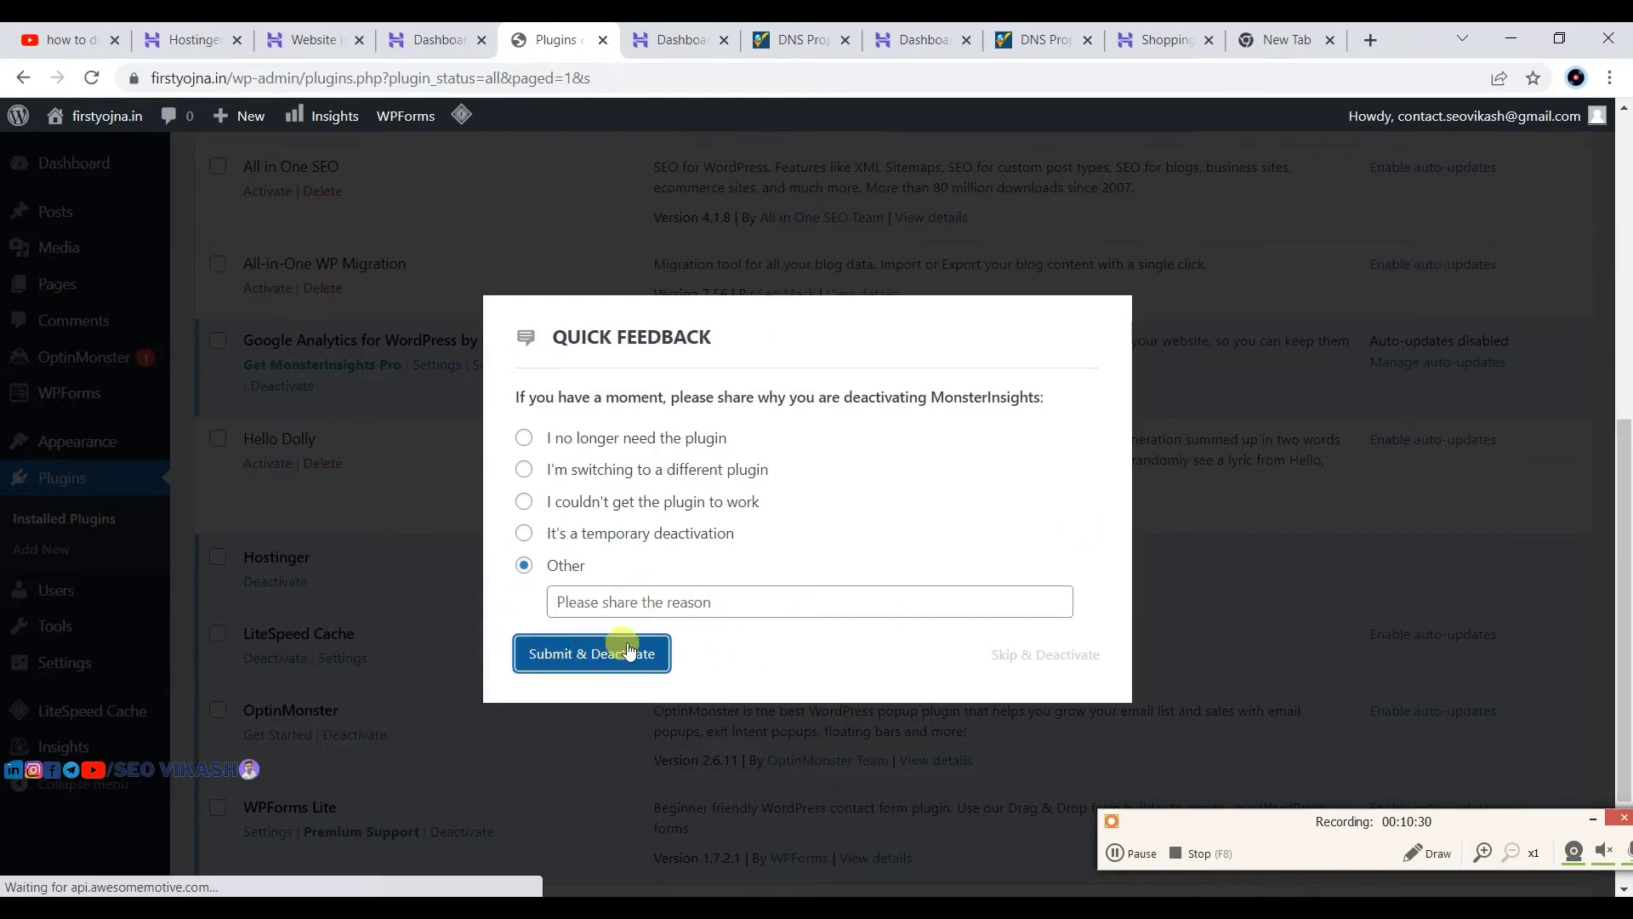
Step: Deactivate the Hostinger, OptinMonster and WPForms Lite plugins
{"action": "scroll", "coordinate": [456, 562], "scroll_direction": "down", "scroll_amount": 7}
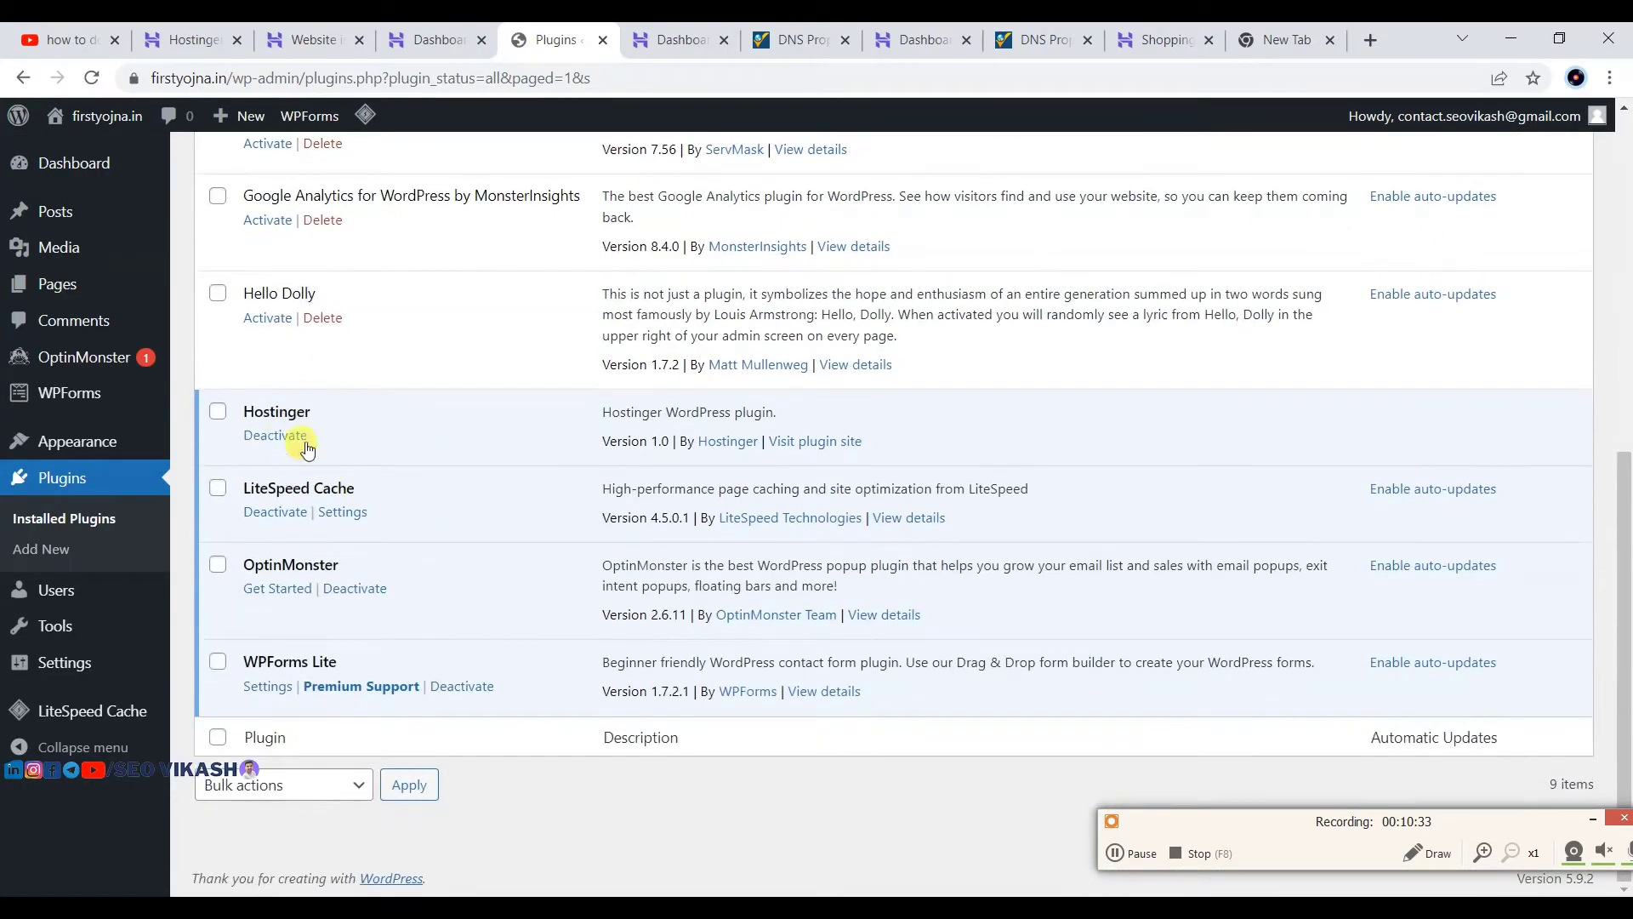
{"action": "left_click", "coordinate": [306, 448]}
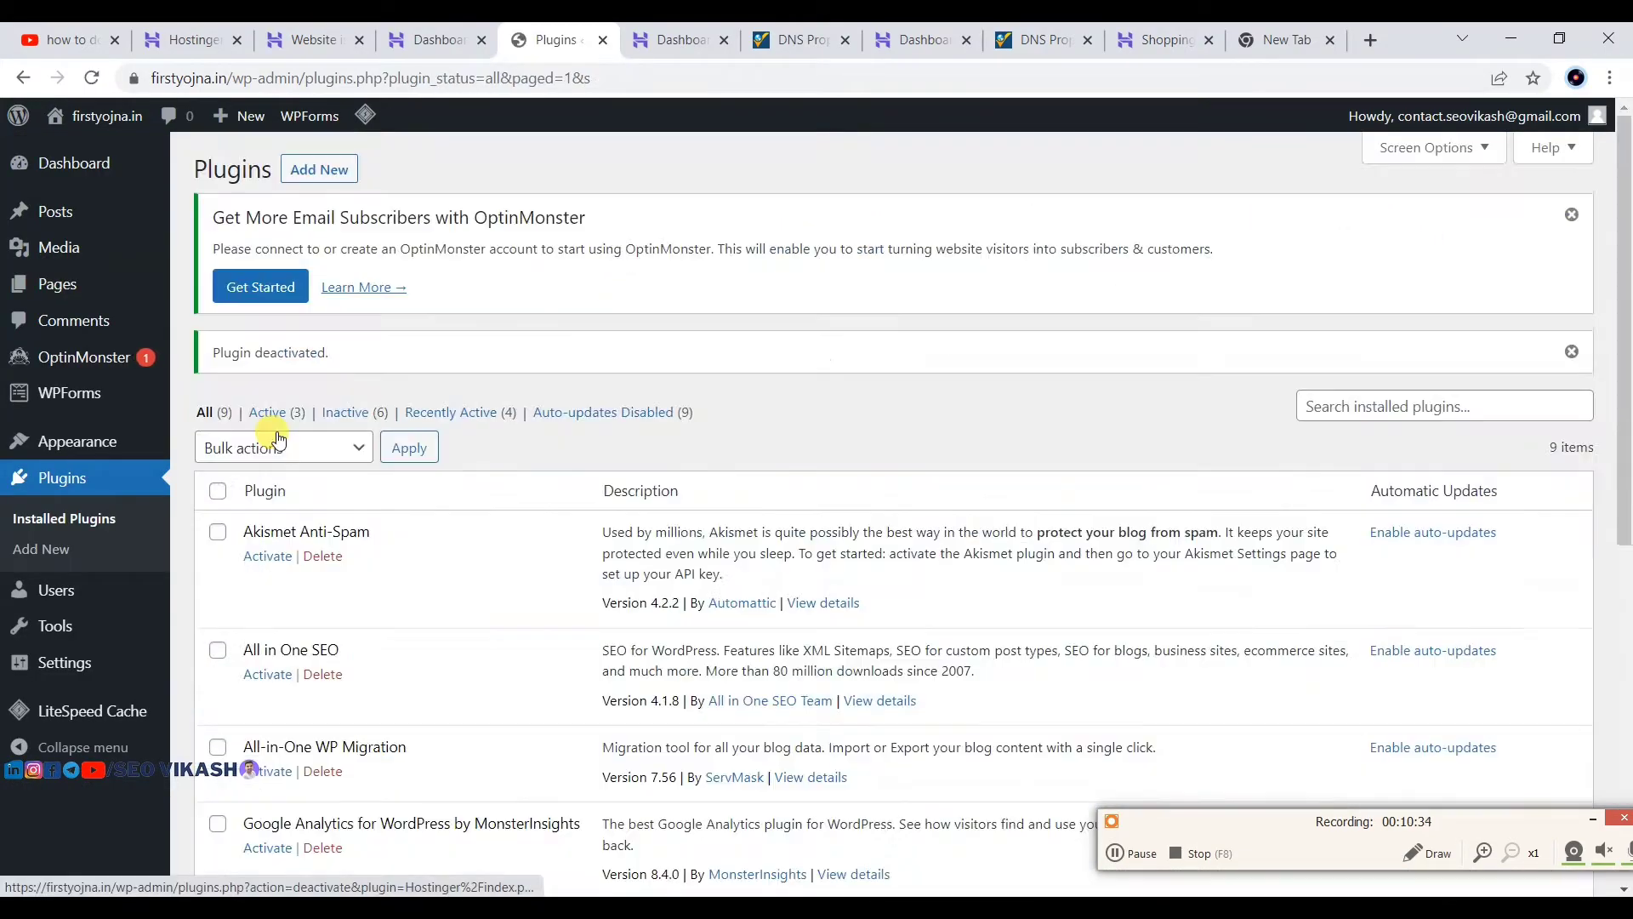
{"action": "scroll", "coordinate": [315, 473], "scroll_direction": "down", "scroll_amount": 4}
{"action": "scroll", "coordinate": [314, 468], "scroll_direction": "down", "scroll_amount": 3}
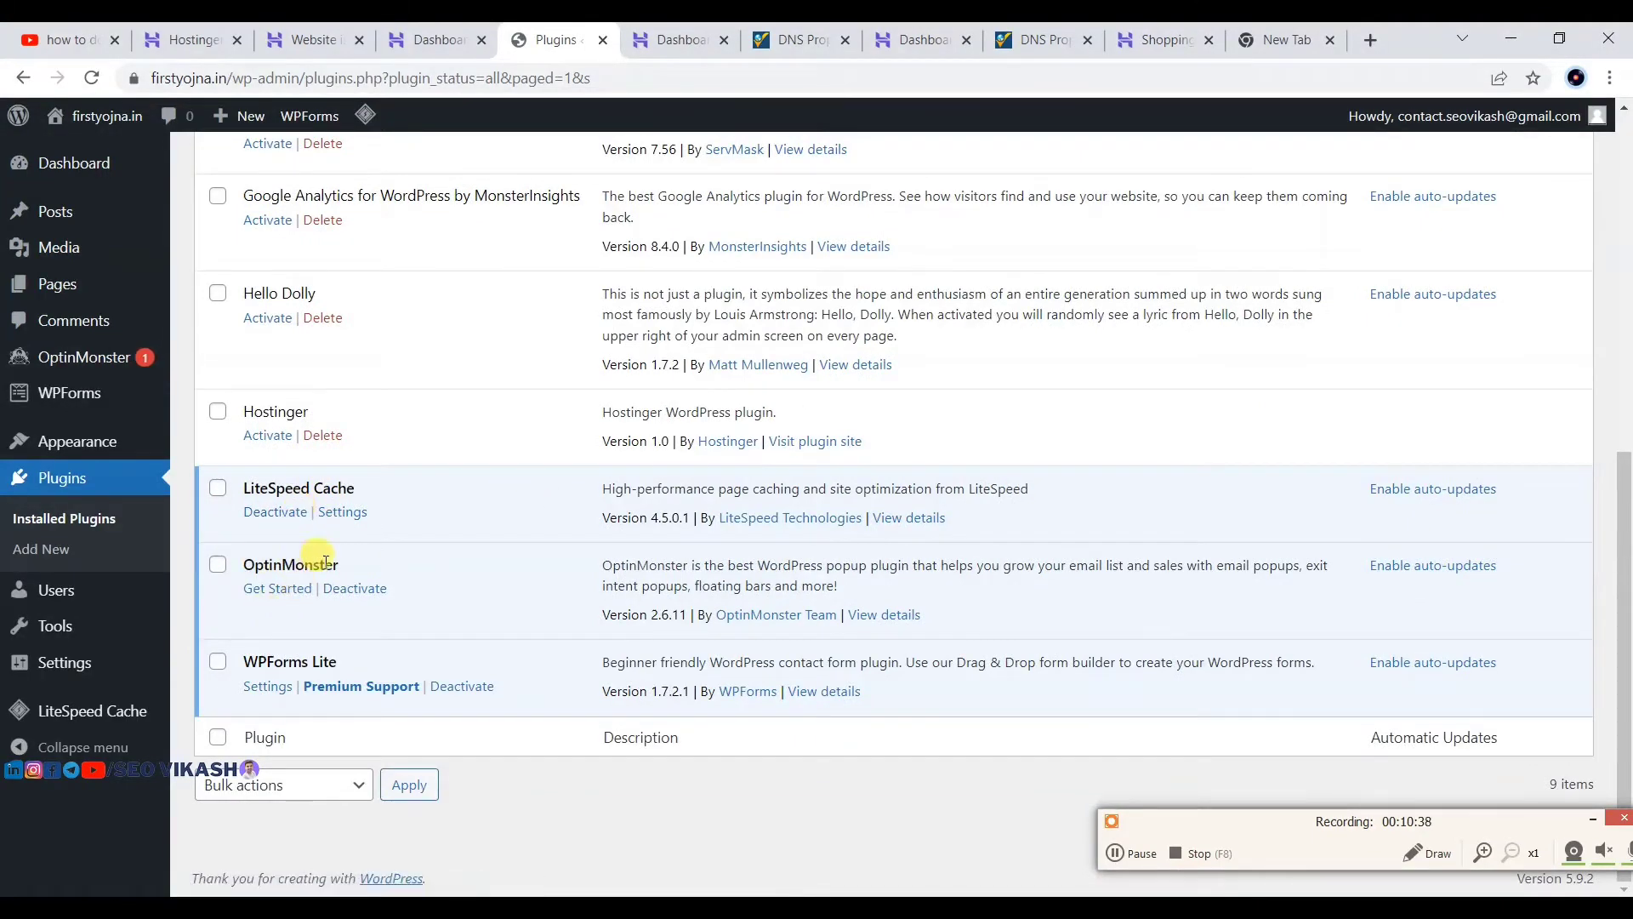
{"action": "left_click", "coordinate": [356, 588]}
{"action": "scroll", "coordinate": [363, 588], "scroll_direction": "down", "scroll_amount": 7}
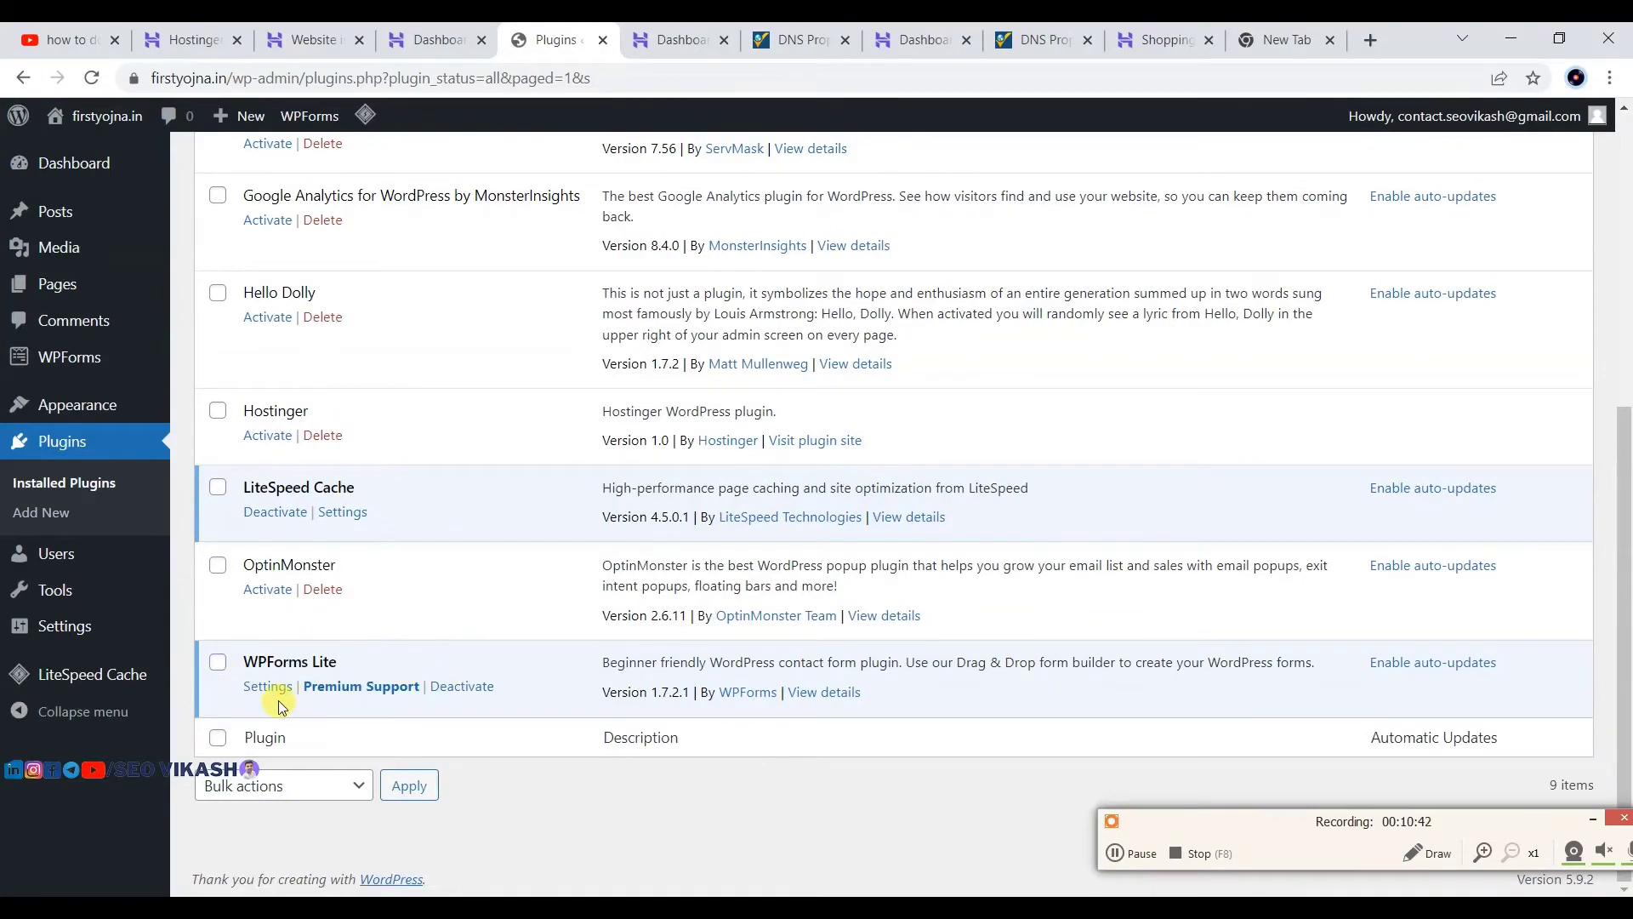
{"action": "left_click", "coordinate": [451, 686]}
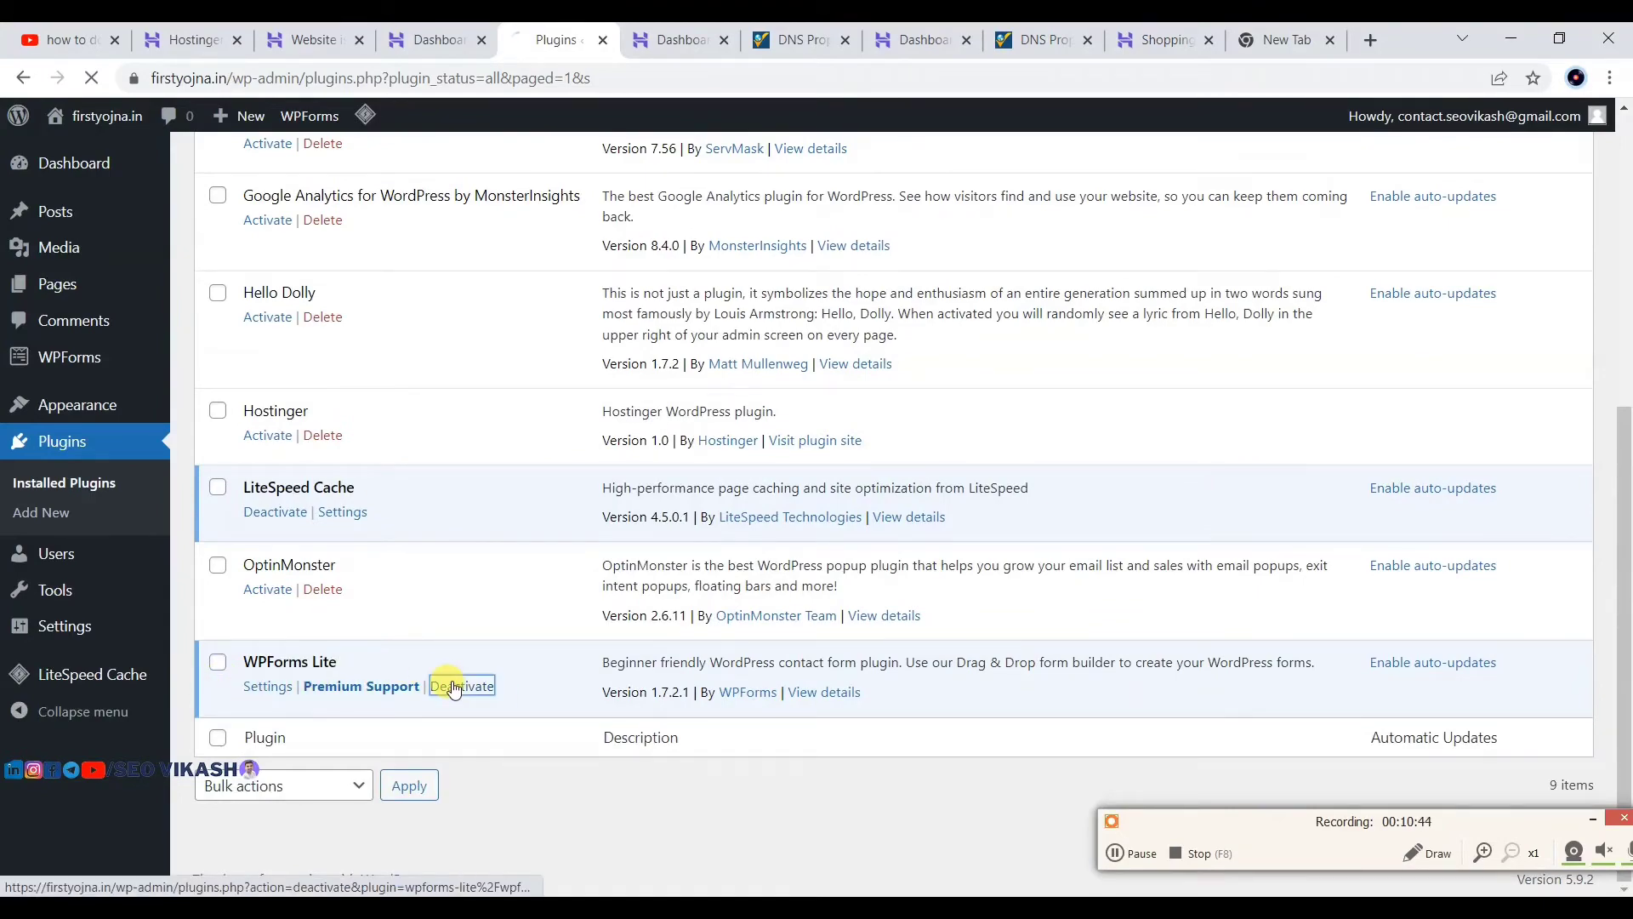
{"action": "scroll", "coordinate": [459, 647], "scroll_direction": "down", "scroll_amount": 1}
{"action": "scroll", "coordinate": [468, 610], "scroll_direction": "up", "scroll_amount": 1}
{"action": "scroll", "coordinate": [468, 611], "scroll_direction": "down", "scroll_amount": 5}
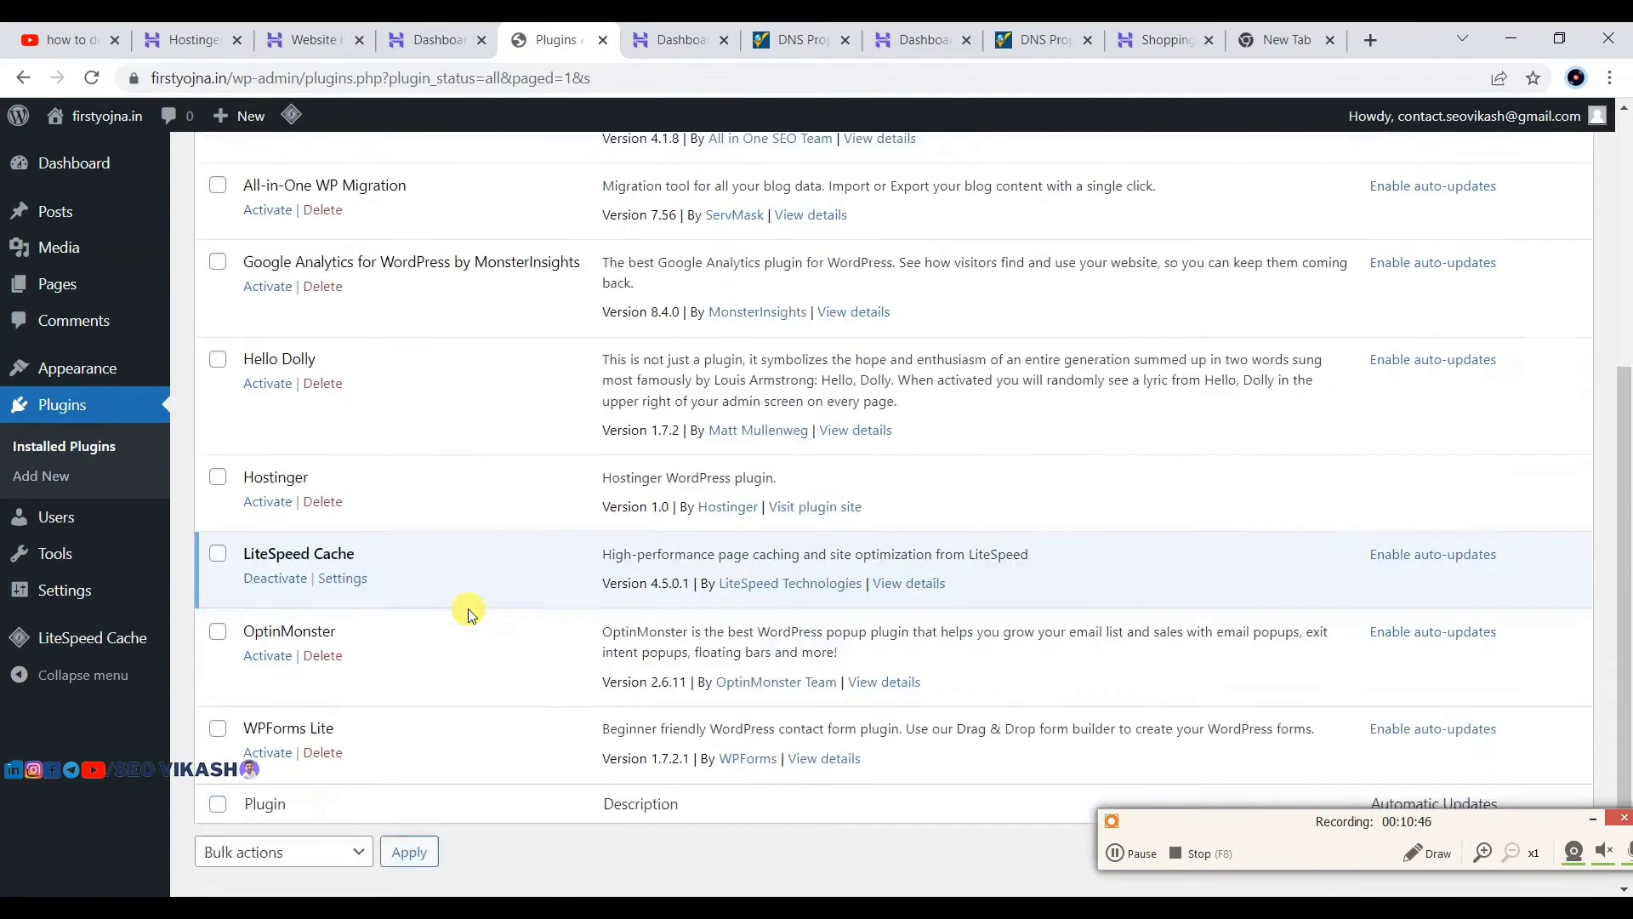
{"action": "scroll", "coordinate": [469, 614], "scroll_direction": "up", "scroll_amount": 6}
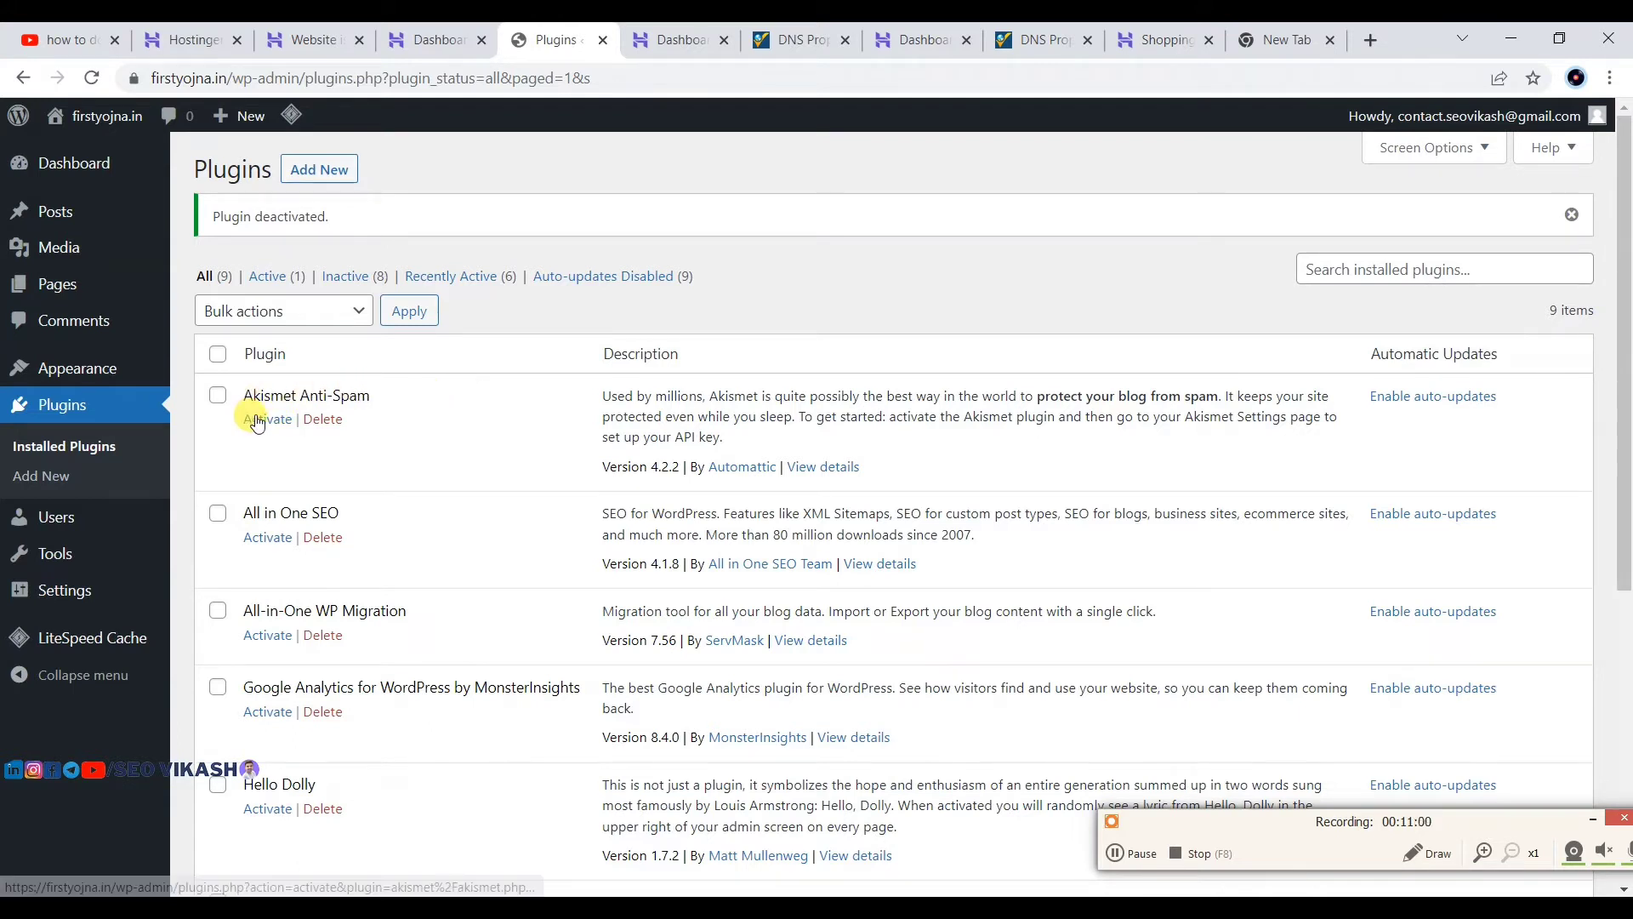
Step: Check every plugin except LiteSpeed Cache, from Akismet Anti-Spam through WPForms Lite
{"action": "left_click", "coordinate": [218, 396]}
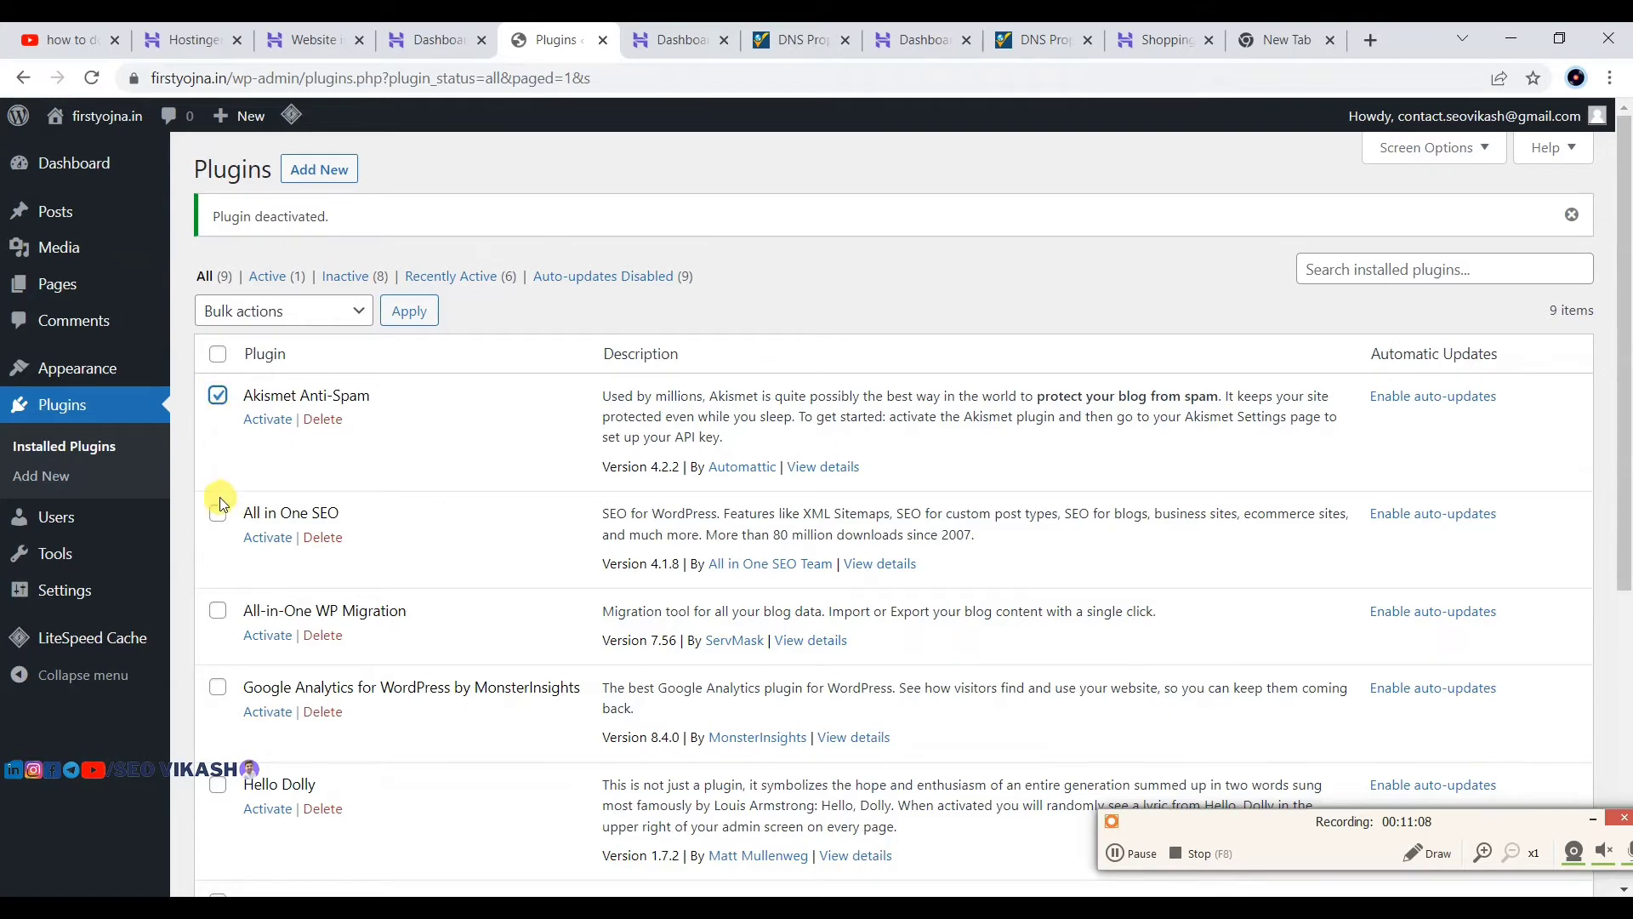
{"action": "left_click", "coordinate": [218, 513]}
{"action": "scroll", "coordinate": [219, 523], "scroll_direction": "down", "scroll_amount": 1}
{"action": "left_click", "coordinate": [216, 506]}
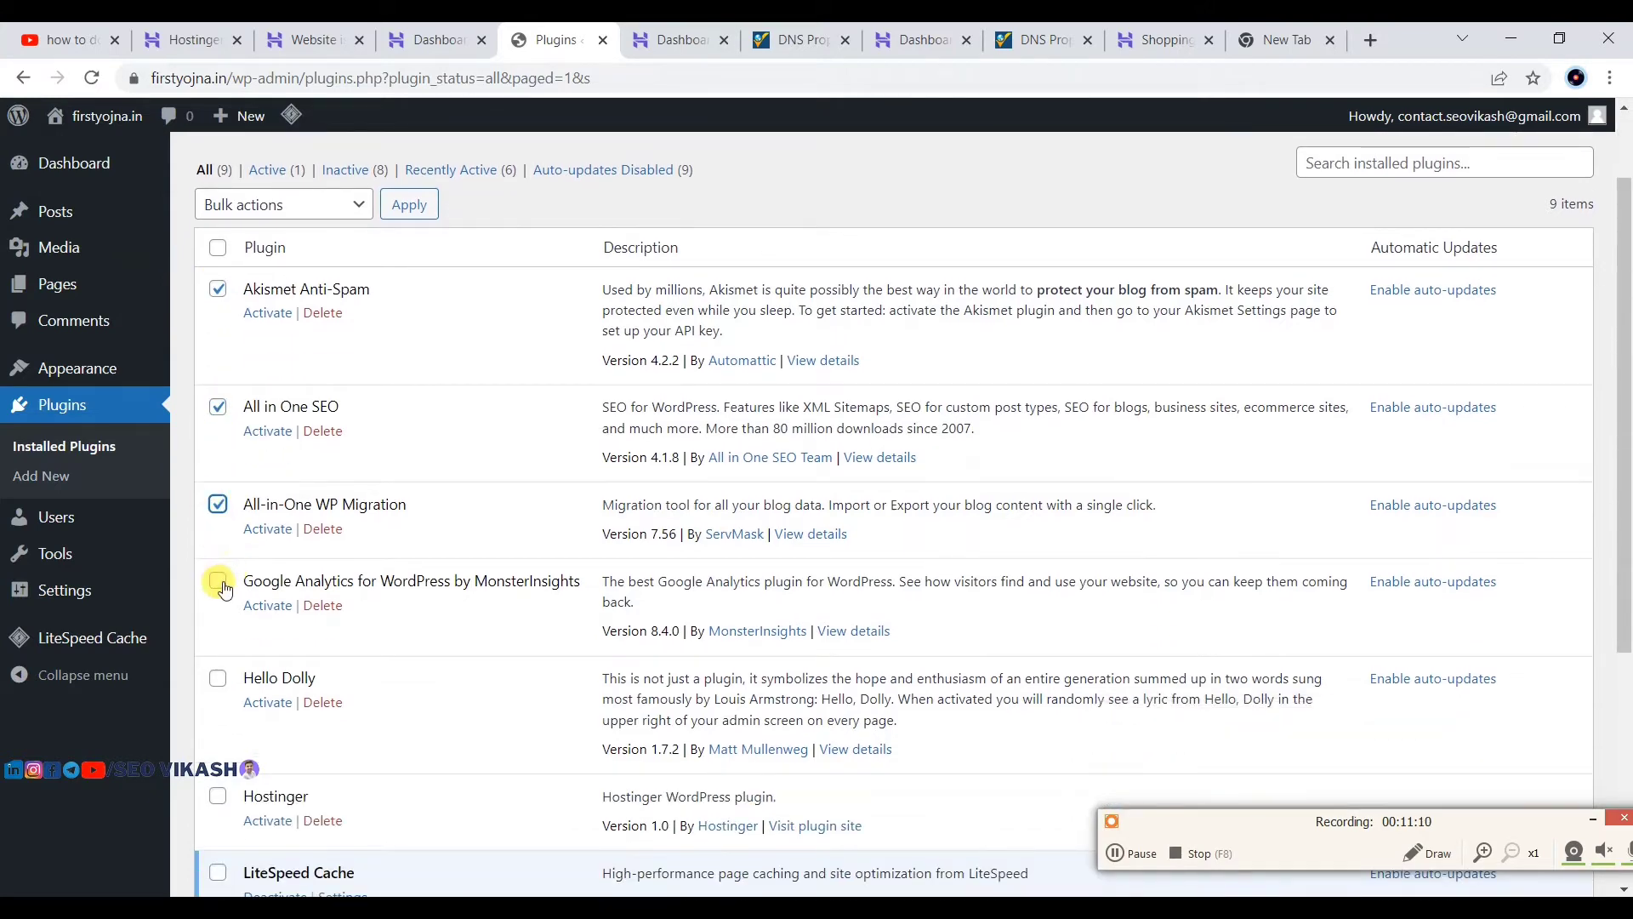
{"action": "left_click", "coordinate": [218, 581]}
{"action": "left_click", "coordinate": [219, 681]}
{"action": "scroll", "coordinate": [220, 687], "scroll_direction": "down", "scroll_amount": 2}
{"action": "scroll", "coordinate": [219, 688], "scroll_direction": "down", "scroll_amount": 1}
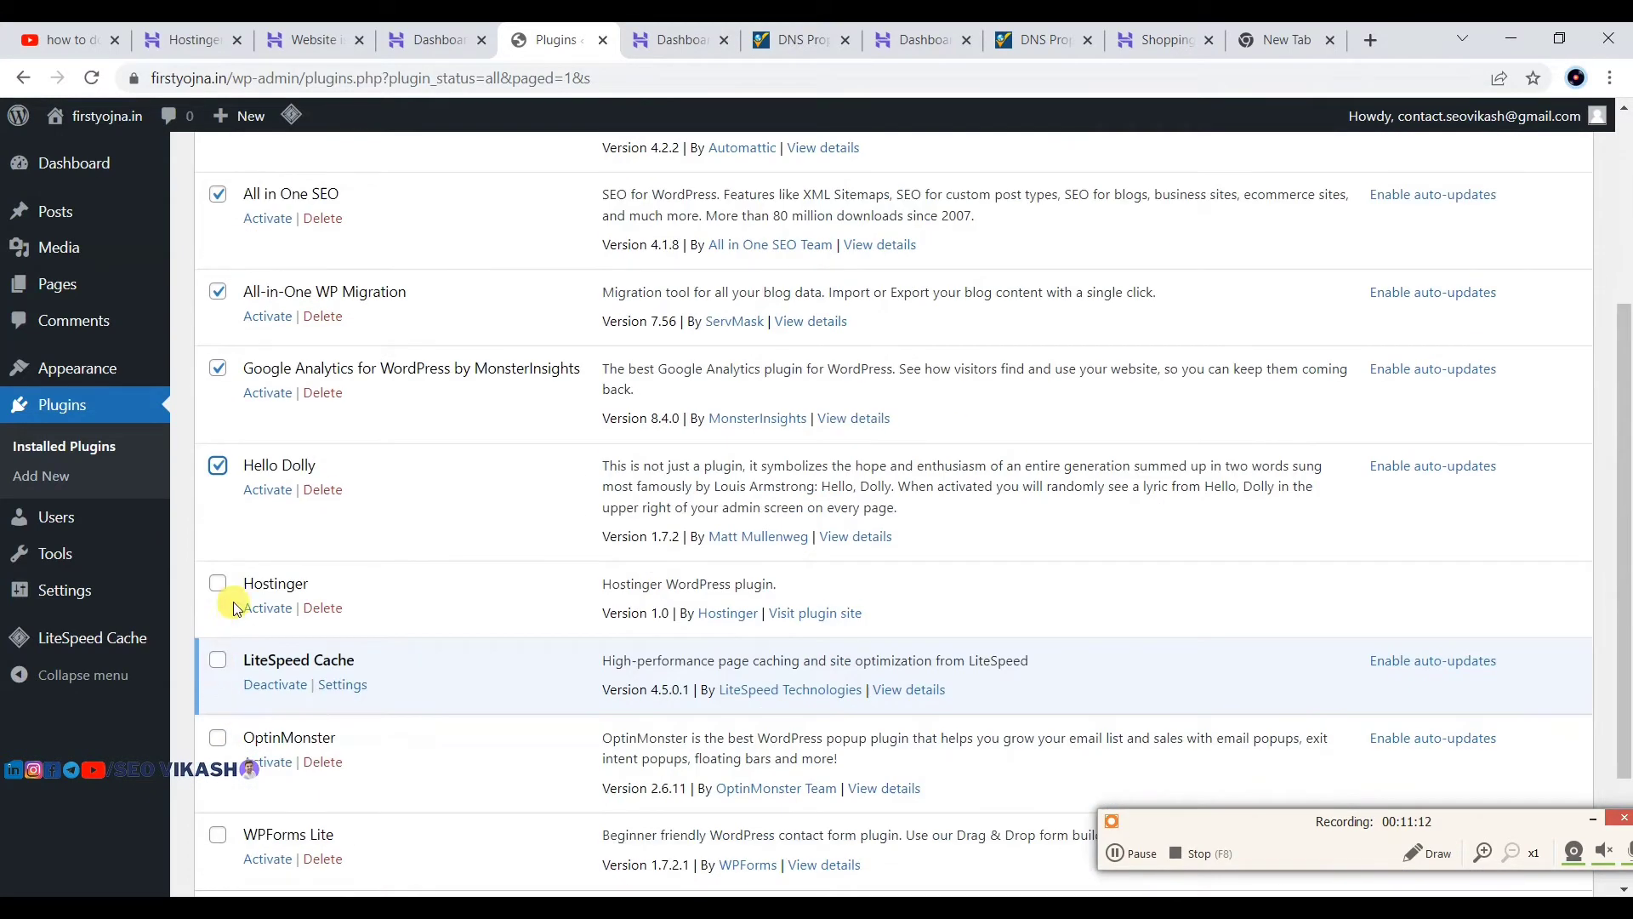
{"action": "left_click", "coordinate": [218, 583]}
{"action": "scroll", "coordinate": [219, 584], "scroll_direction": "down", "scroll_amount": 2}
{"action": "left_click", "coordinate": [217, 565]}
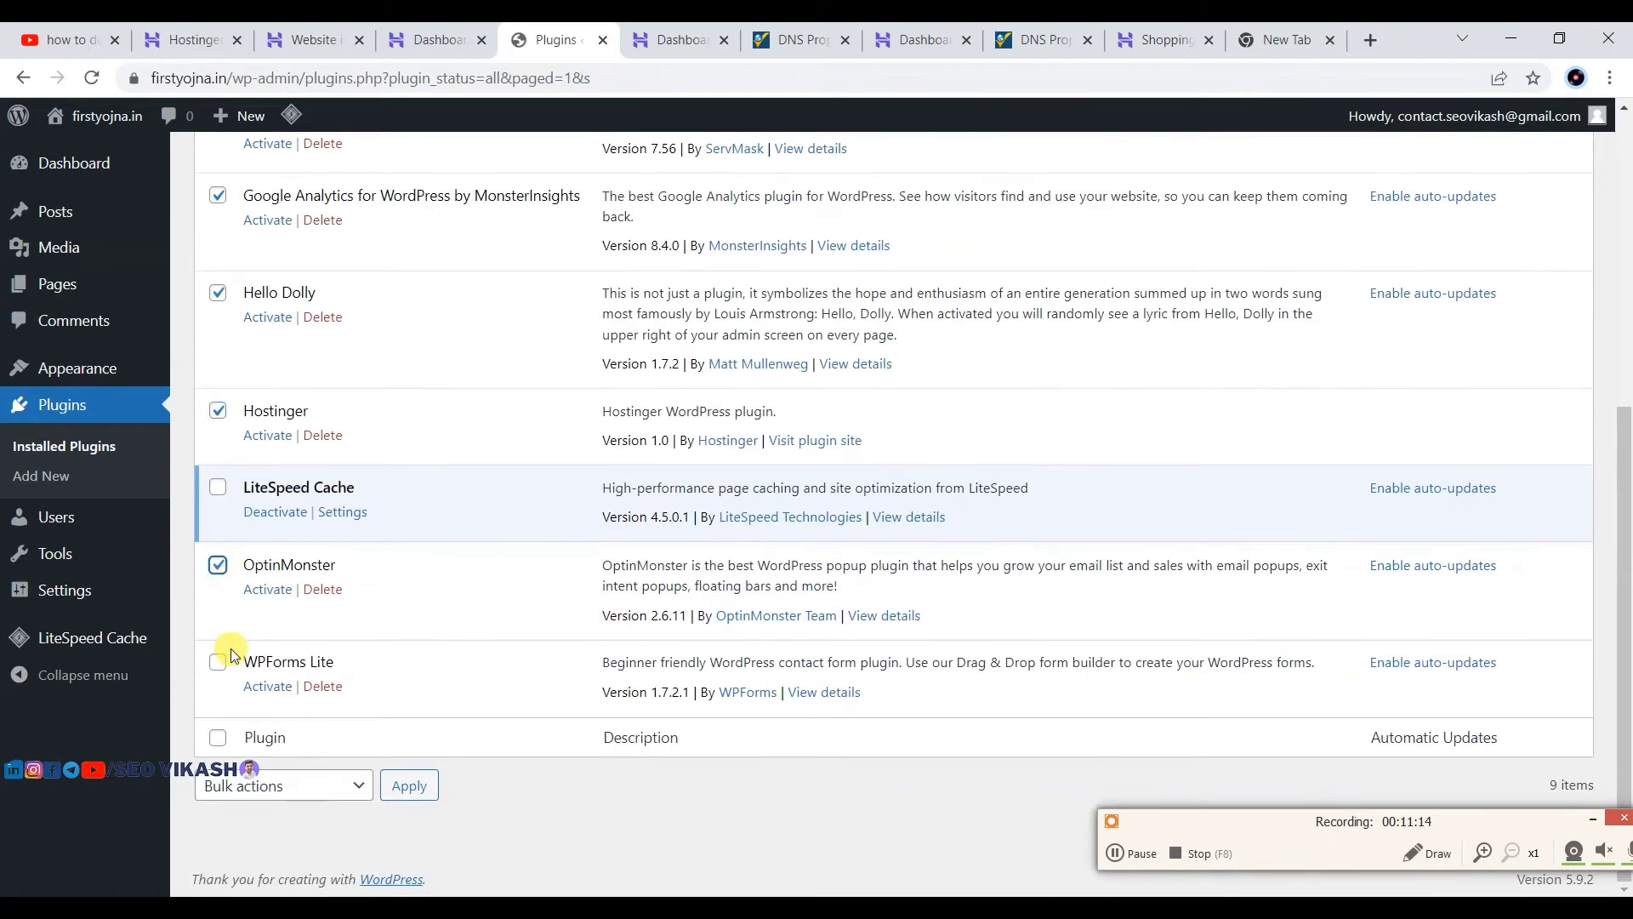
{"action": "left_click", "coordinate": [219, 664]}
{"action": "scroll", "coordinate": [459, 510], "scroll_direction": "up", "scroll_amount": 6}
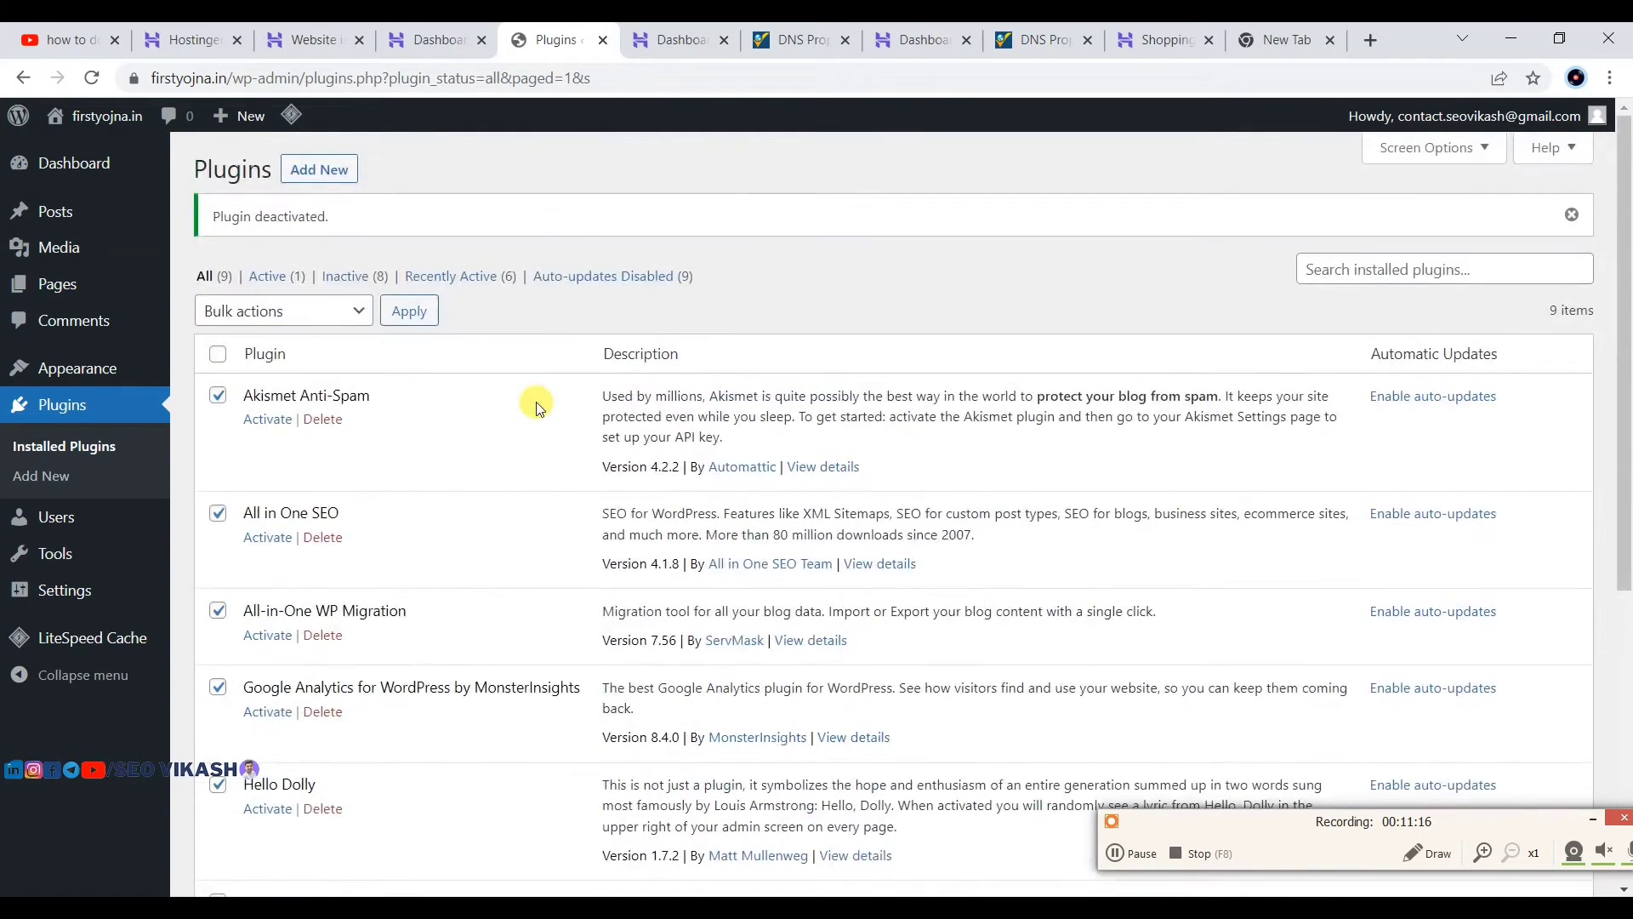
Step: Bulk-delete the checked plugins and confirm removing their data
{"action": "left_click", "coordinate": [264, 311]}
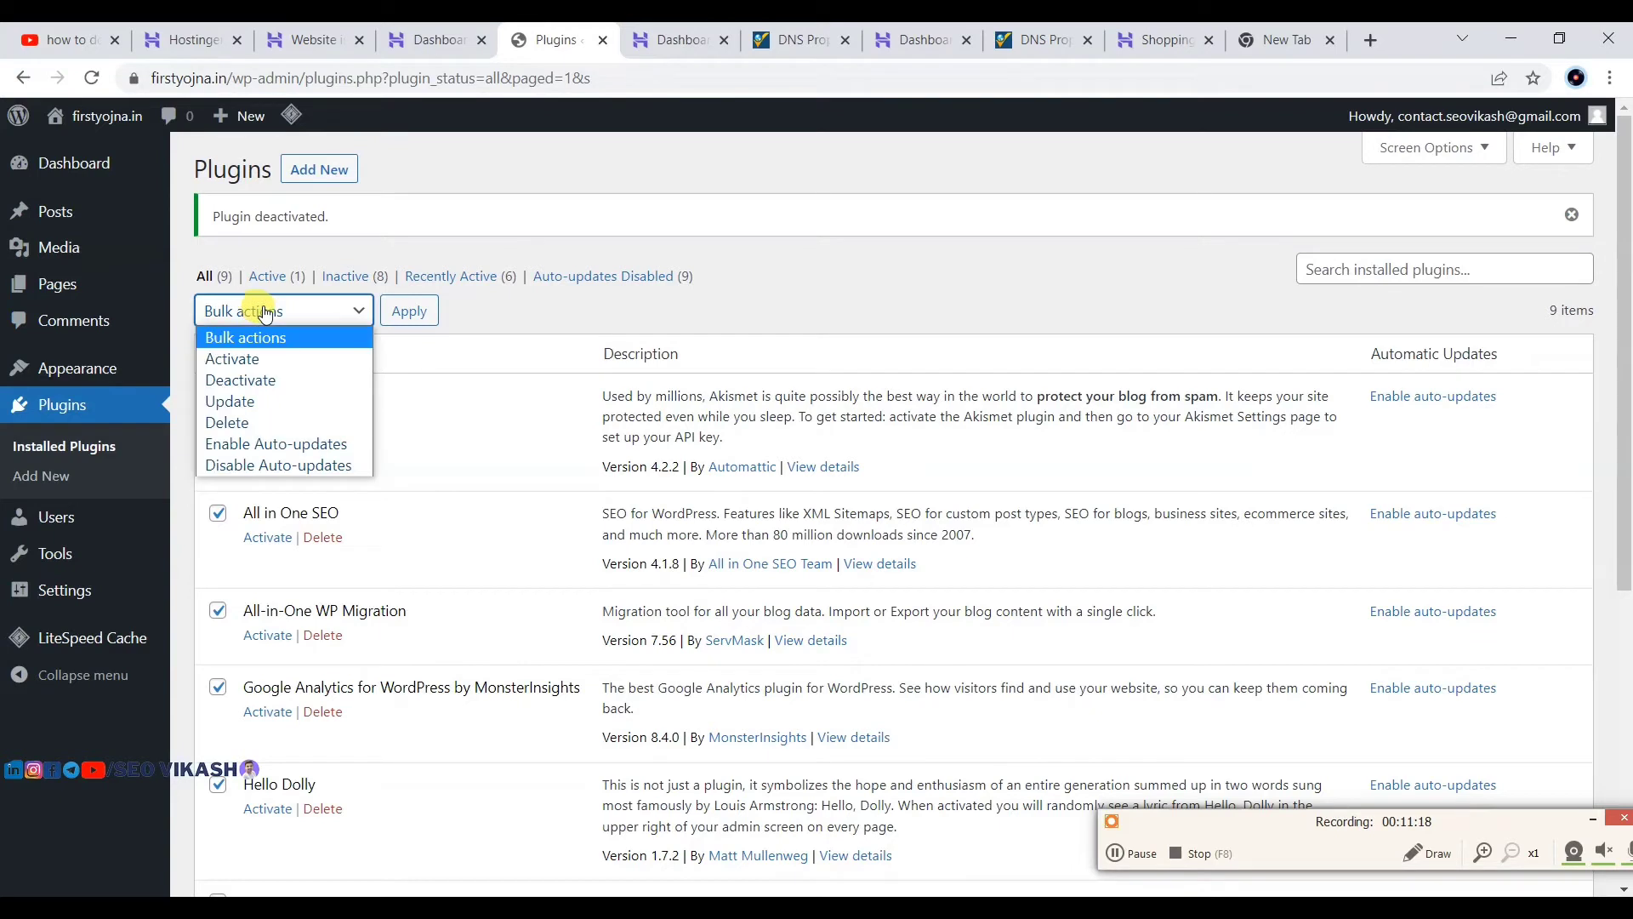
{"action": "left_click", "coordinate": [229, 422]}
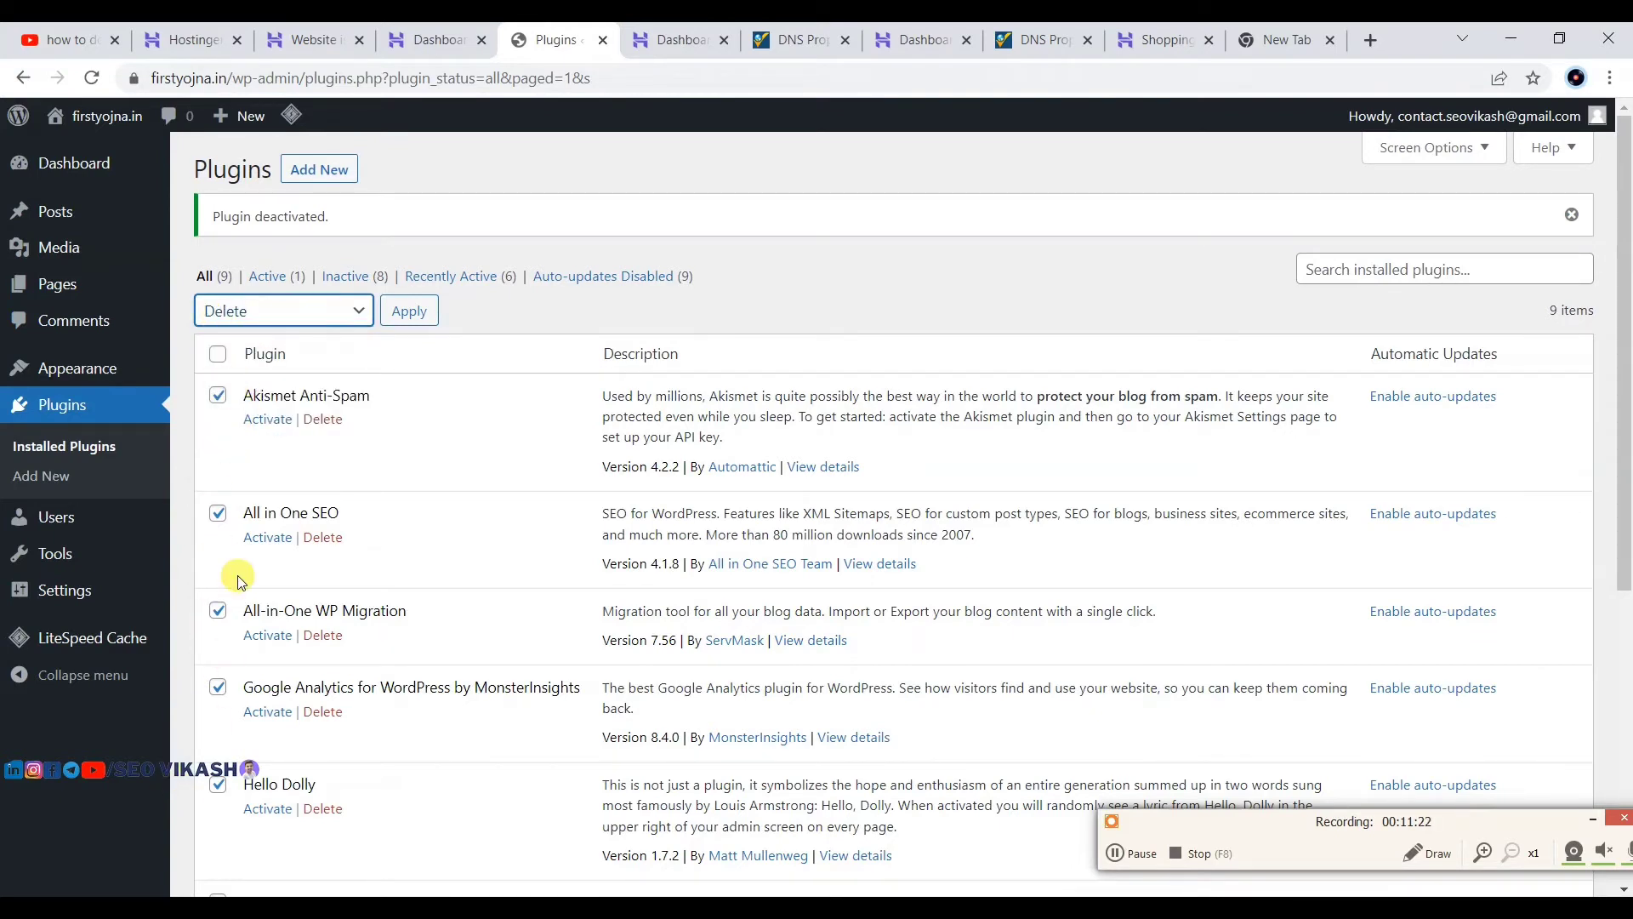
{"action": "left_click", "coordinate": [408, 311]}
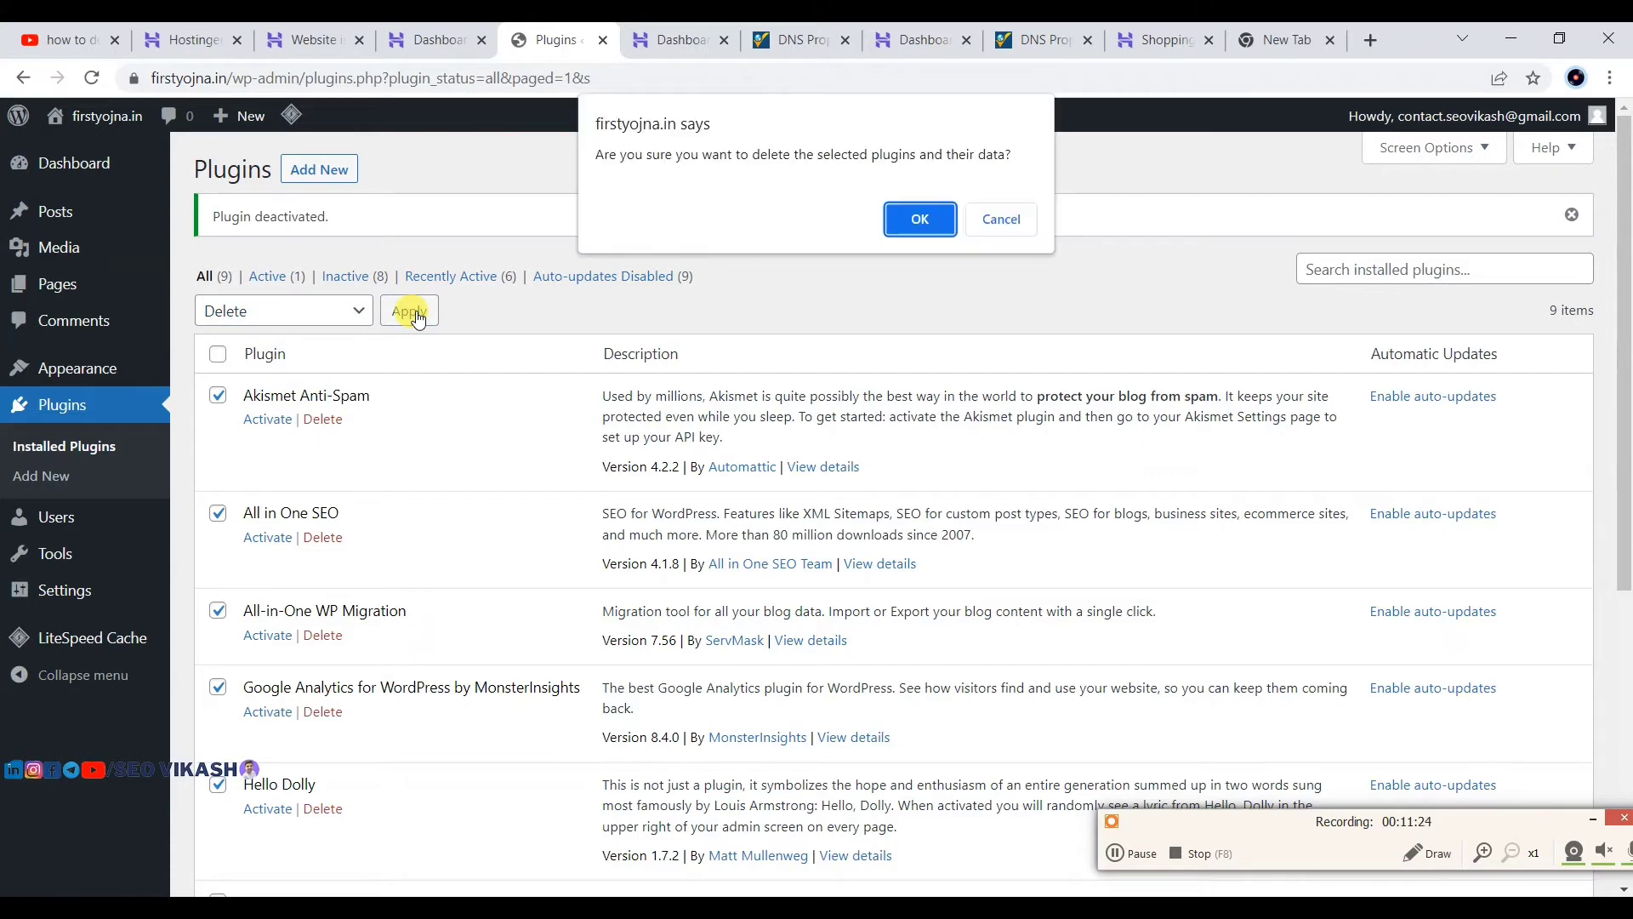
{"action": "left_click", "coordinate": [916, 212]}
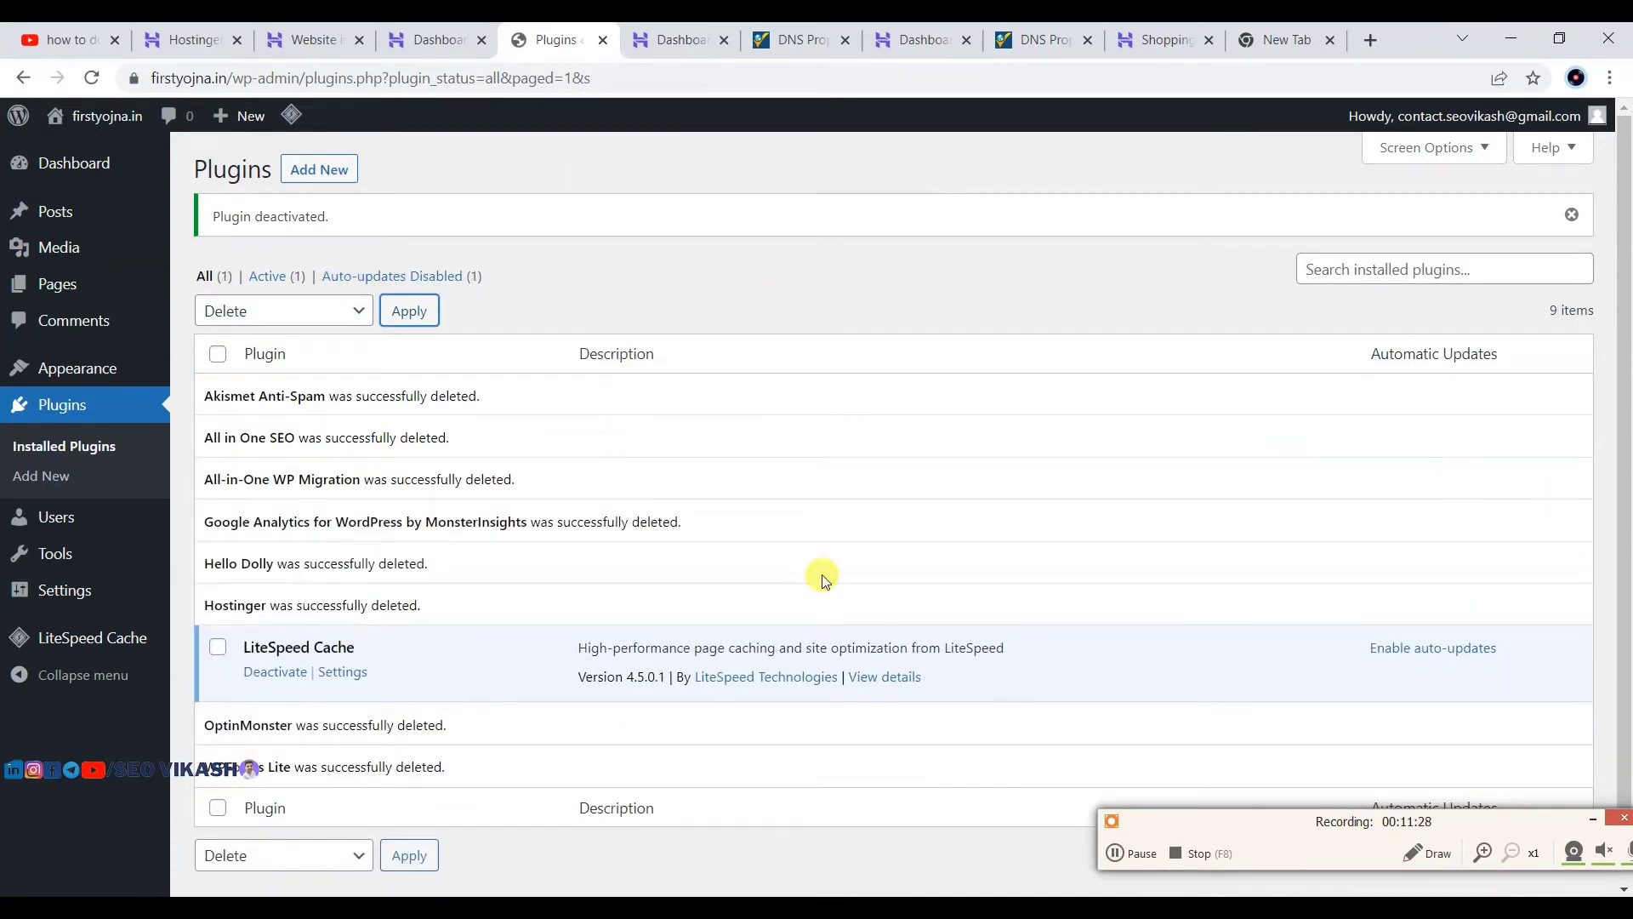
{"action": "scroll", "coordinate": [660, 573], "scroll_direction": "down", "scroll_amount": 1}
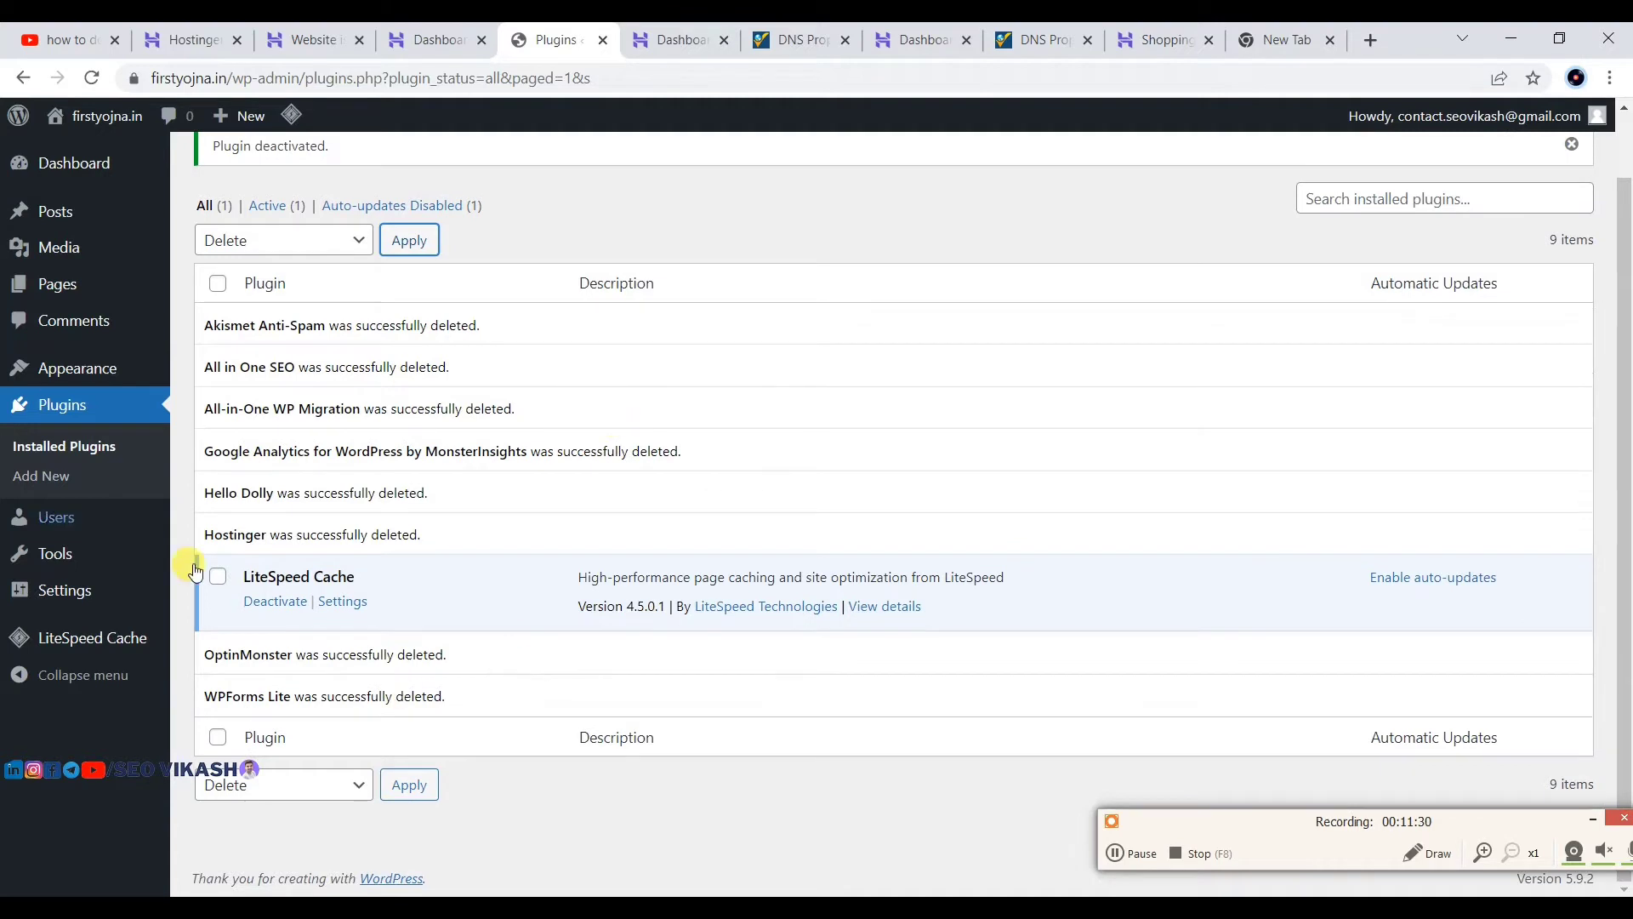
{"action": "scroll", "coordinate": [839, 456], "scroll_direction": "up", "scroll_amount": 1}
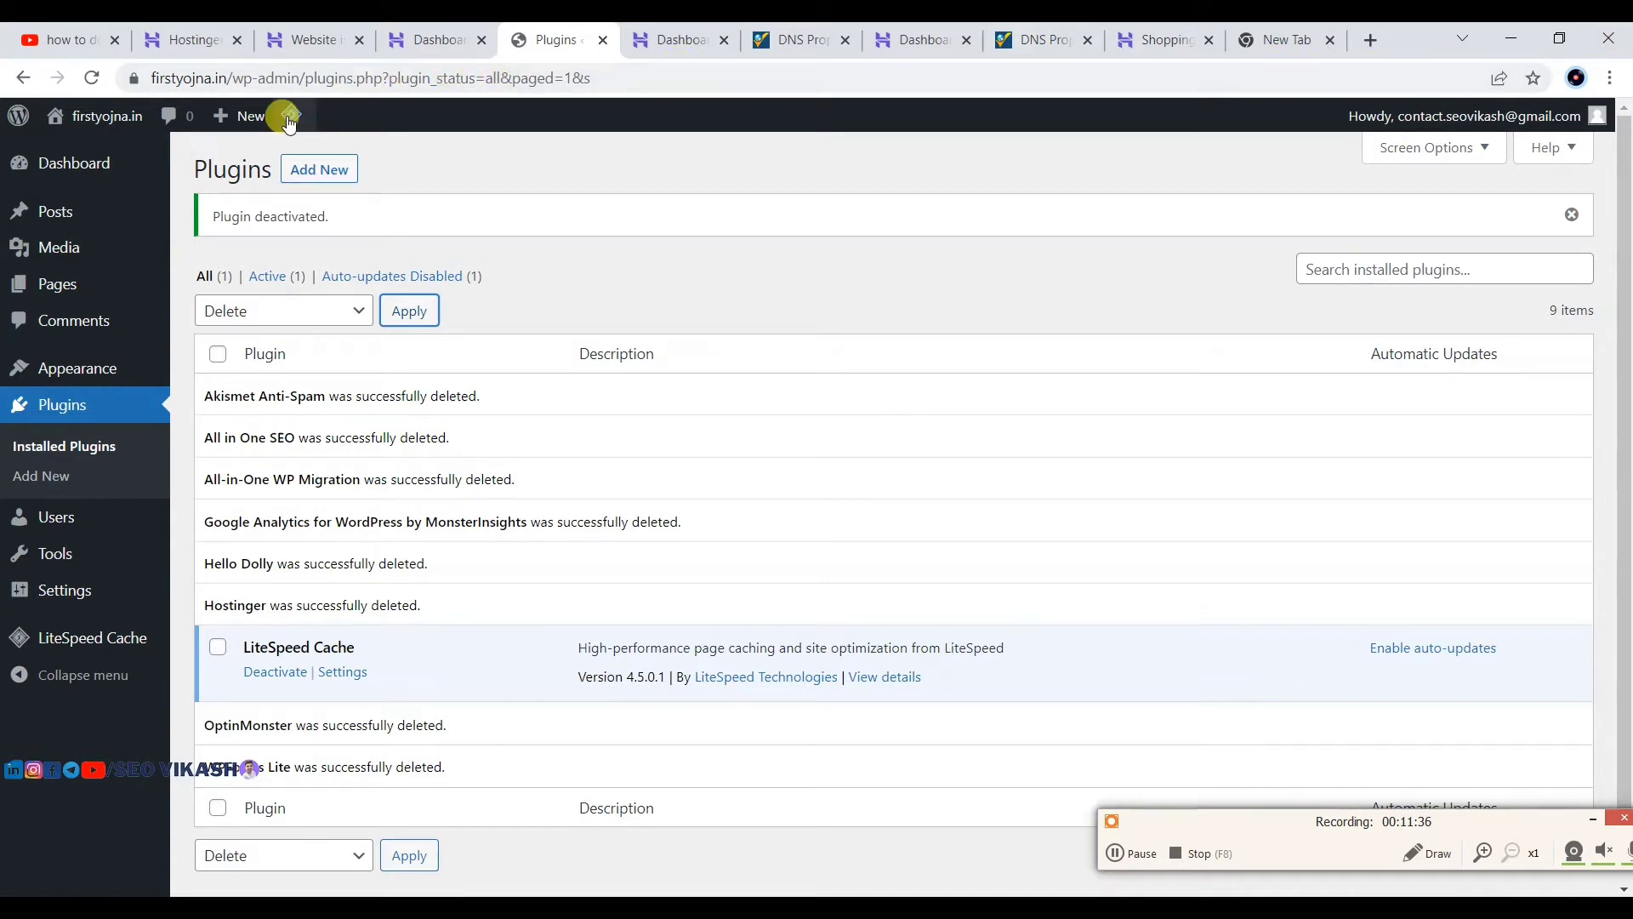
Step: Purge all LiteSpeed caches from the admin bar menu
{"action": "mouse_move", "coordinate": [289, 123]}
{"action": "left_click", "coordinate": [313, 237]}
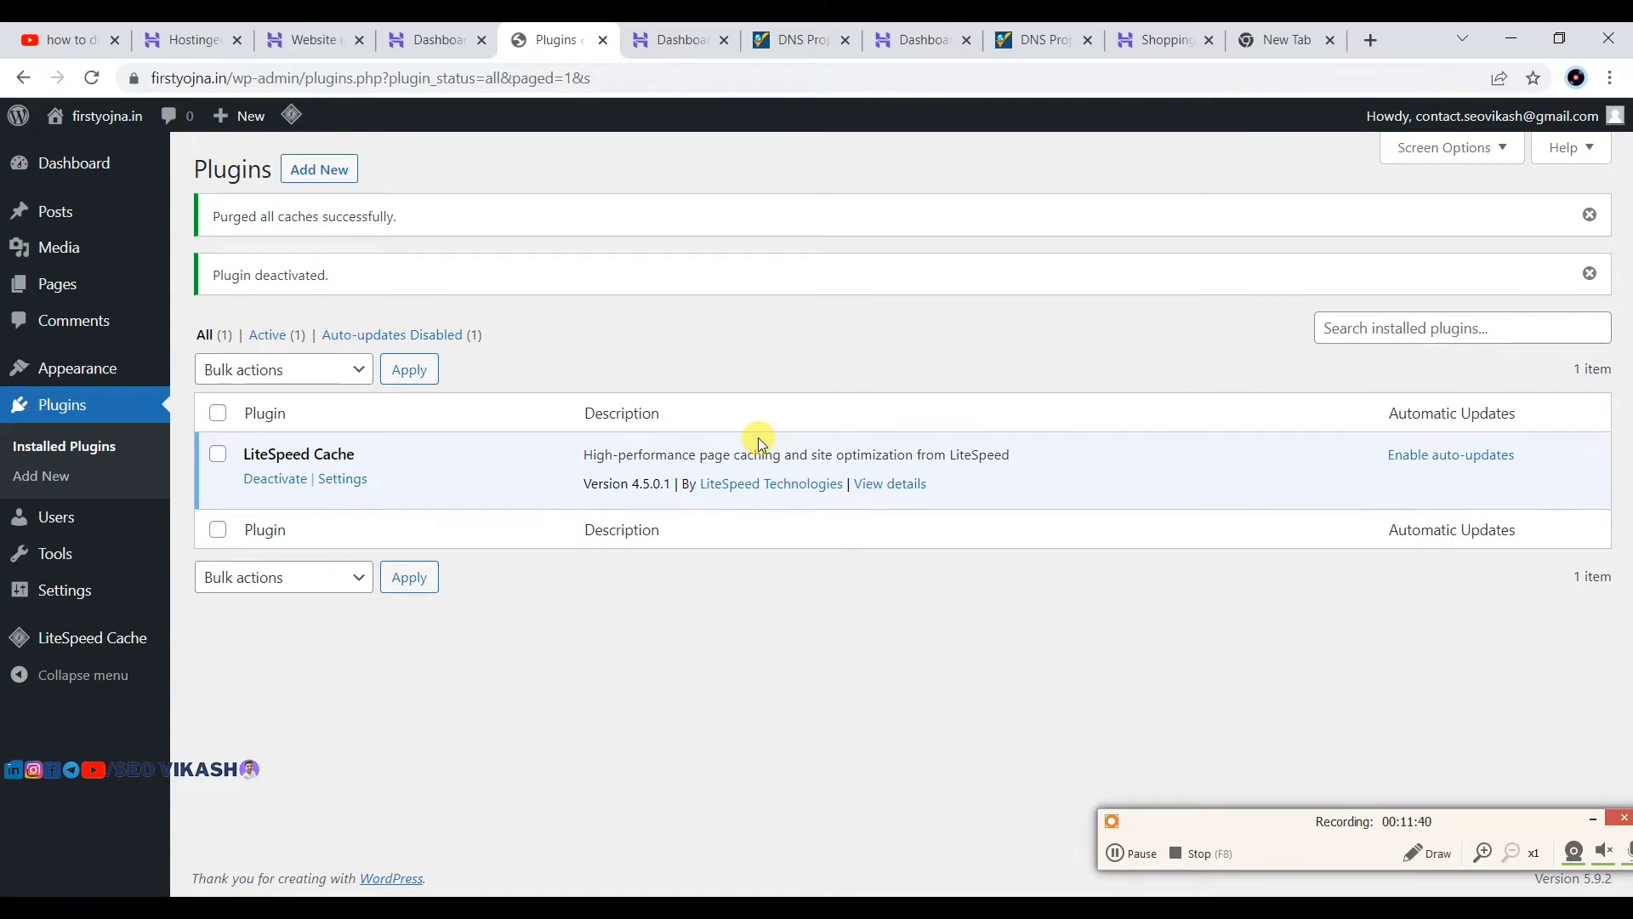
{"action": "left_click", "coordinate": [1592, 820]}
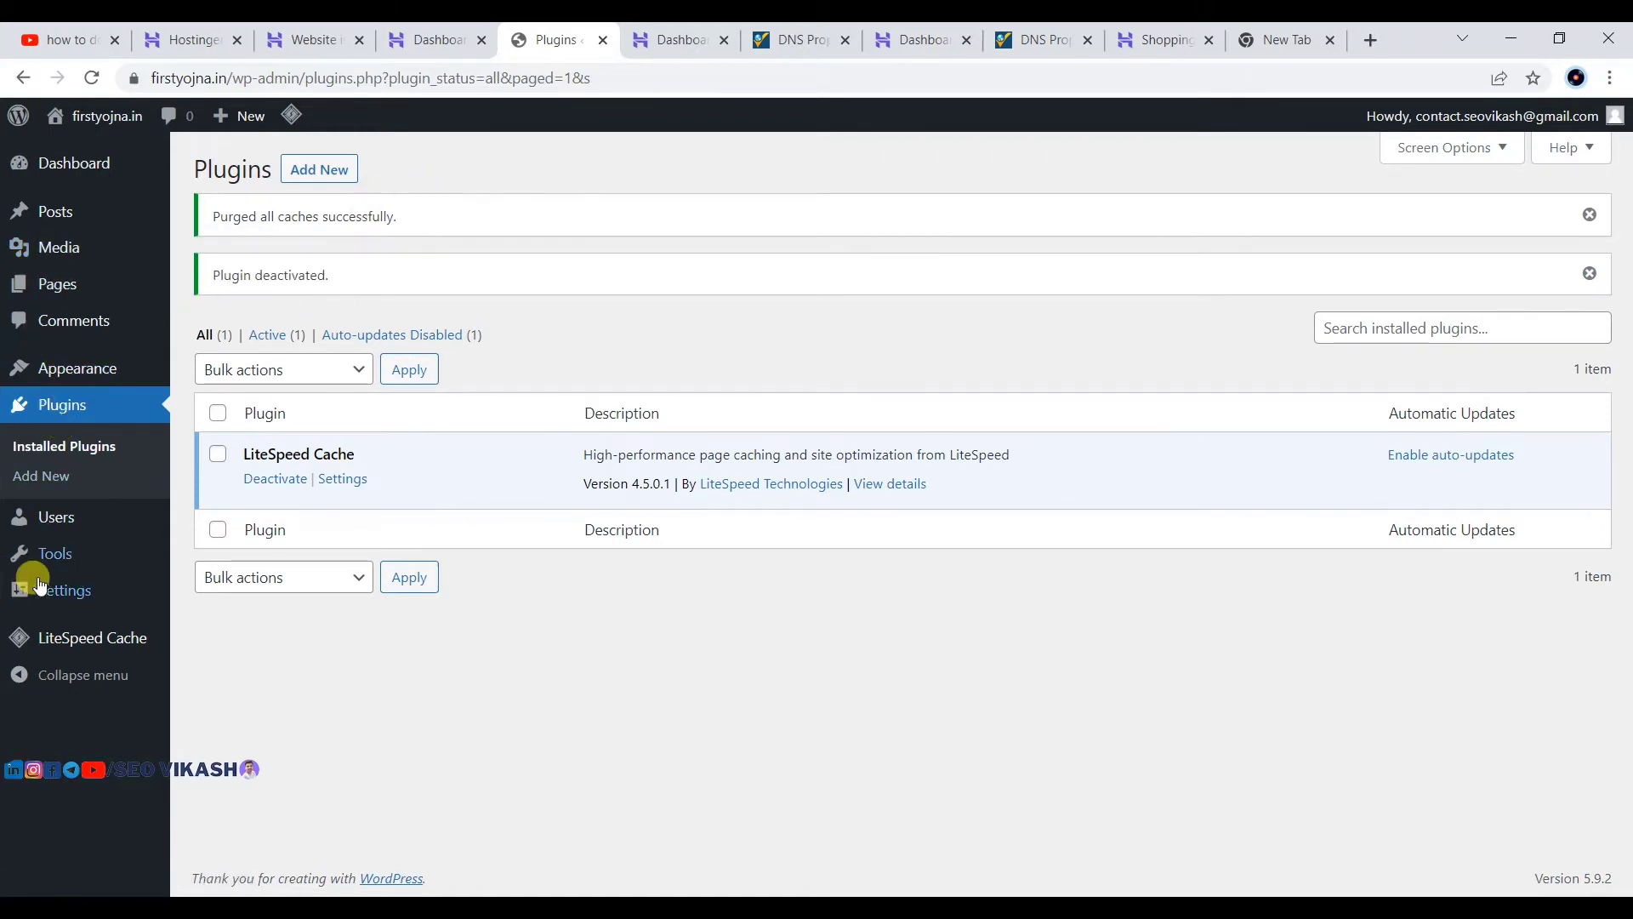
Step: In General Settings, replace the default tagline with 'All about Yojna'
{"action": "mouse_move", "coordinate": [56, 587]}
{"action": "left_click", "coordinate": [202, 593]}
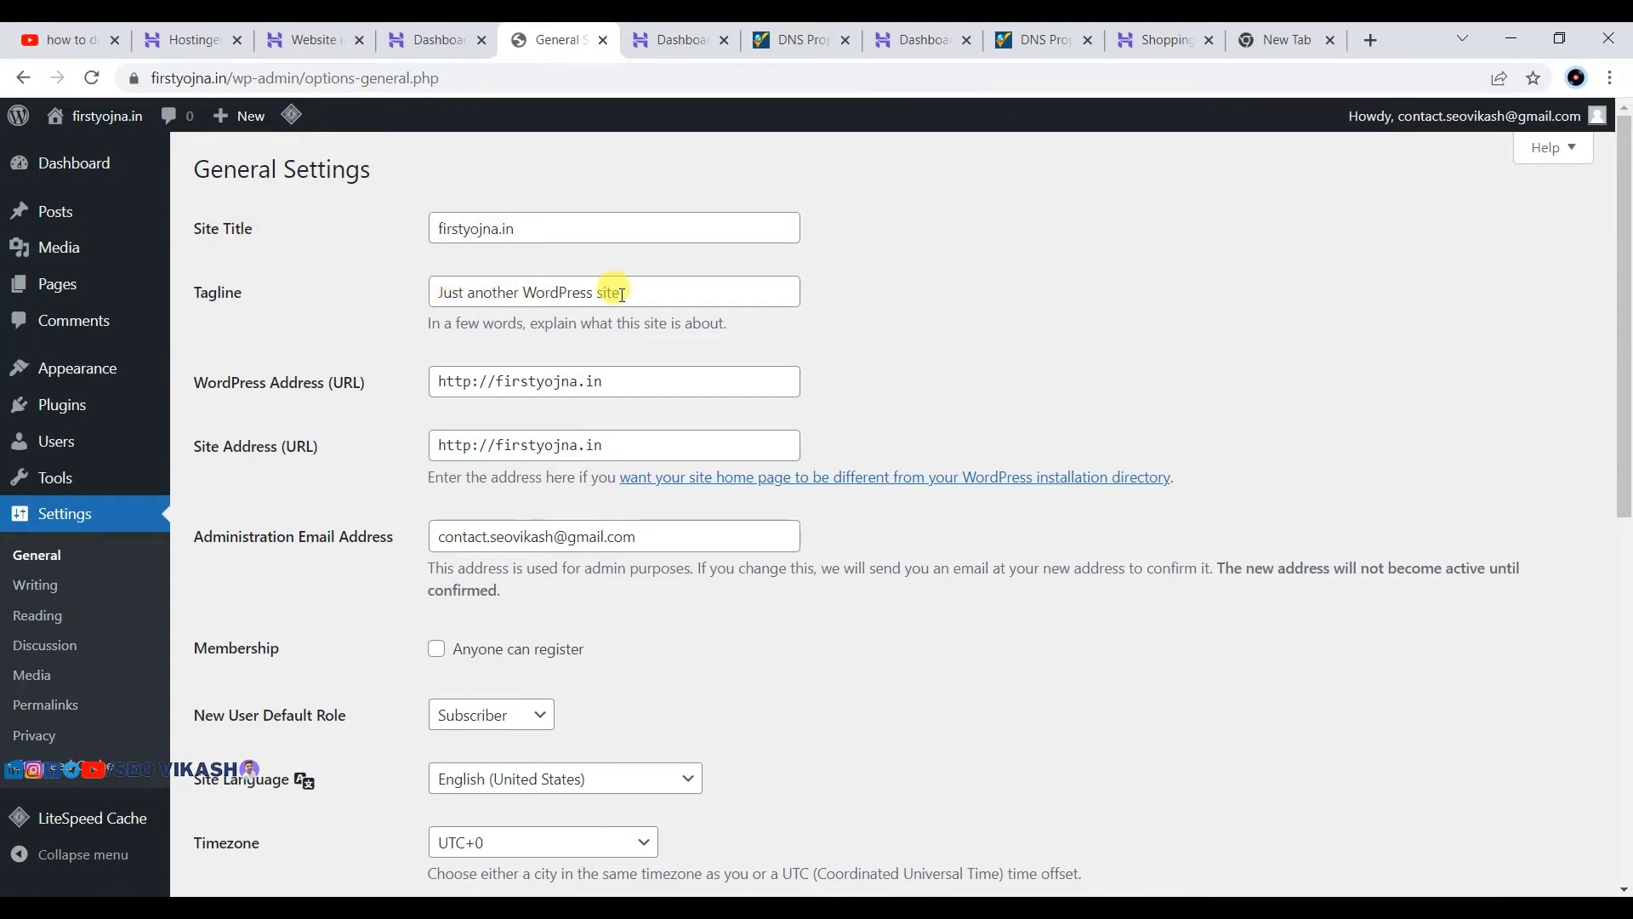
{"action": "left_click_drag", "start_coordinate": [622, 294], "coordinate": [433, 295]}
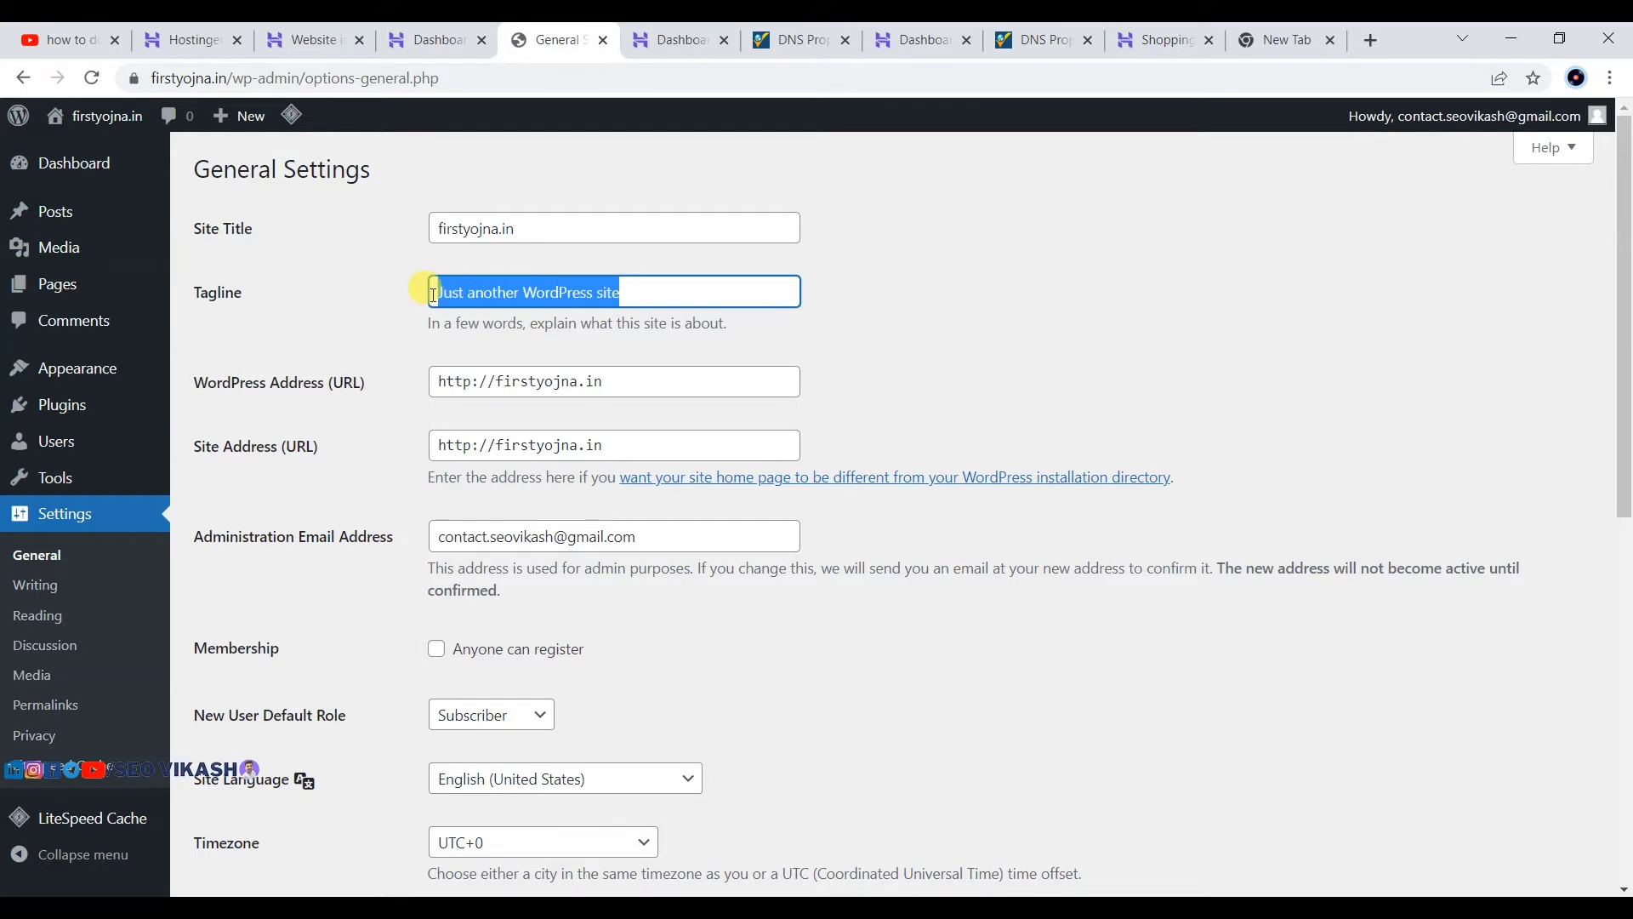
{"action": "key", "text": "BackSpace"}
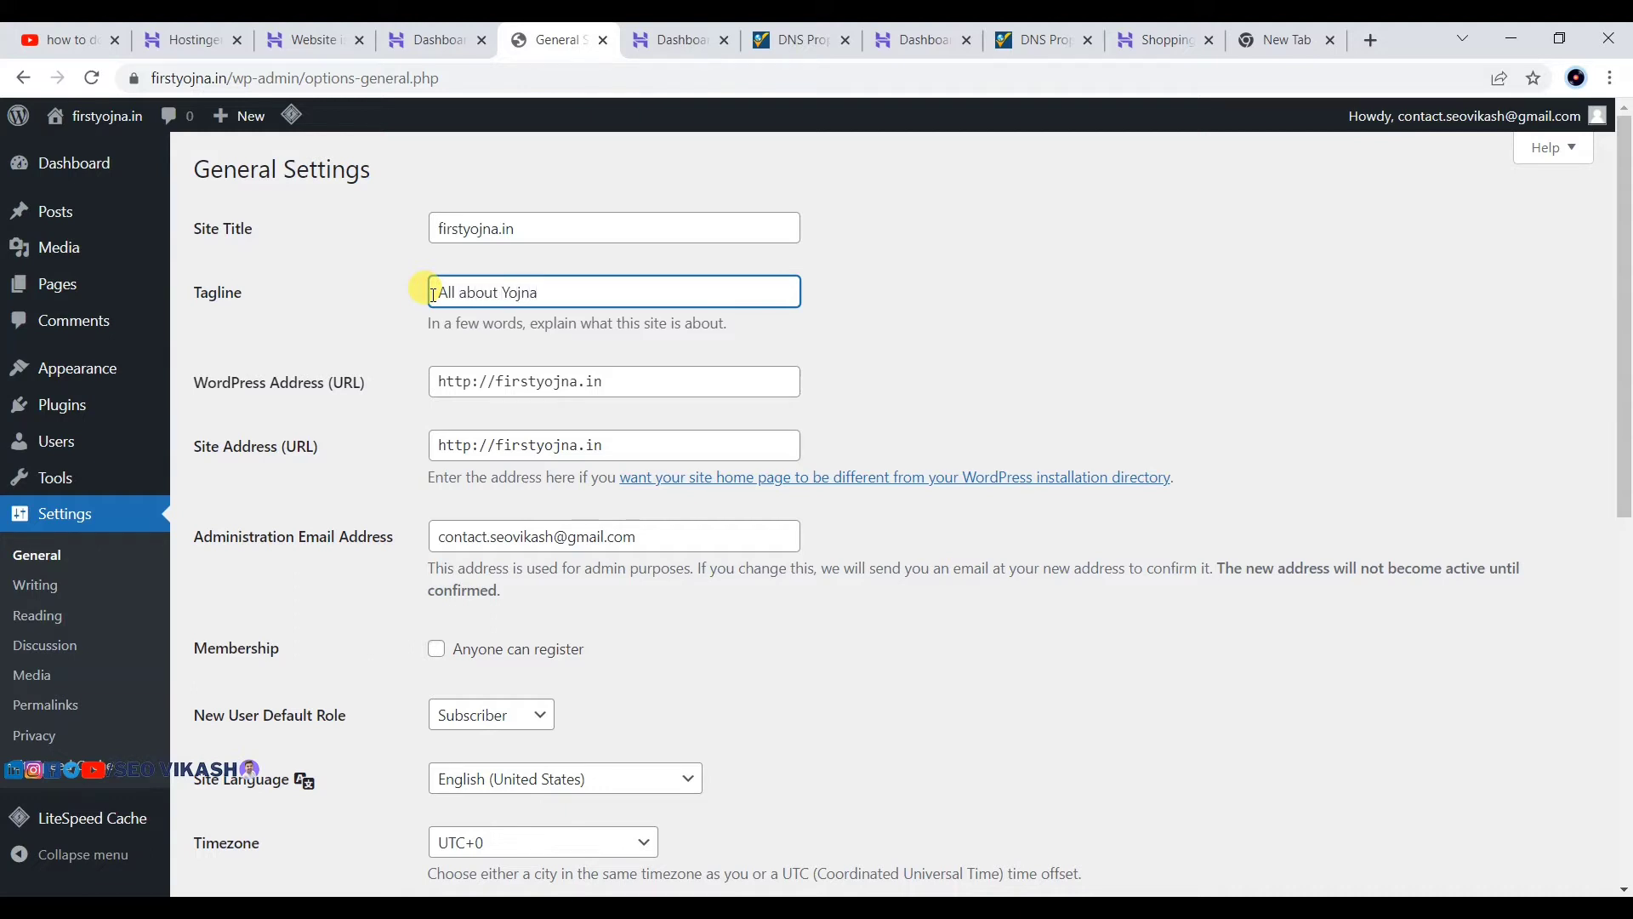
{"action": "left_click", "coordinate": [905, 289]}
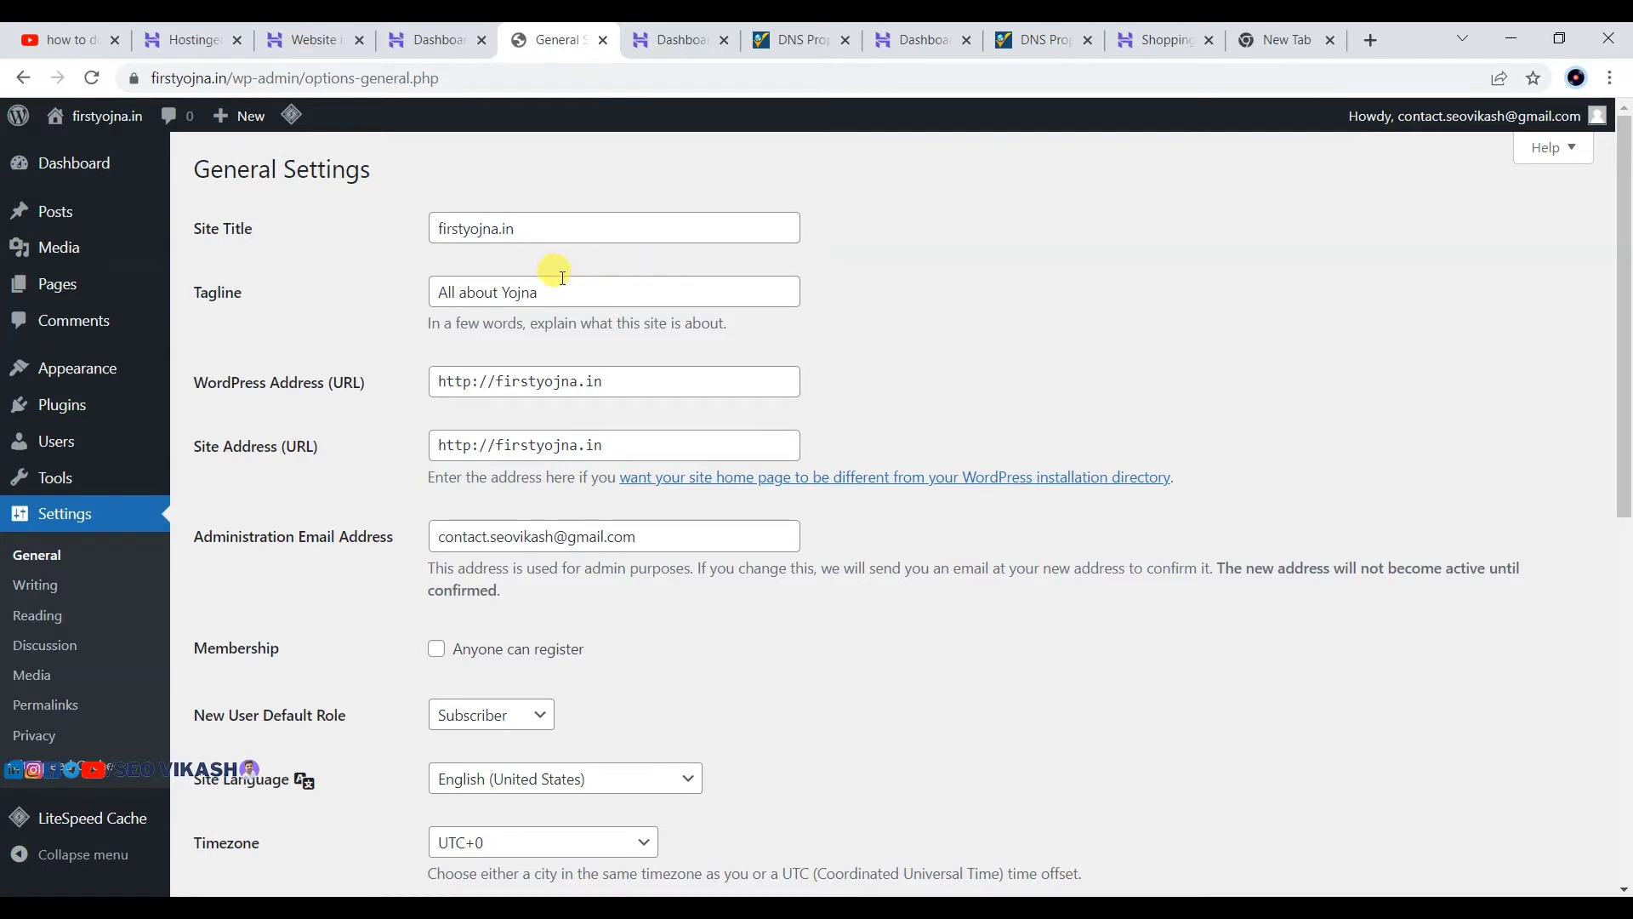
{"action": "left_click", "coordinate": [472, 388]}
{"action": "type", "text": "s"}
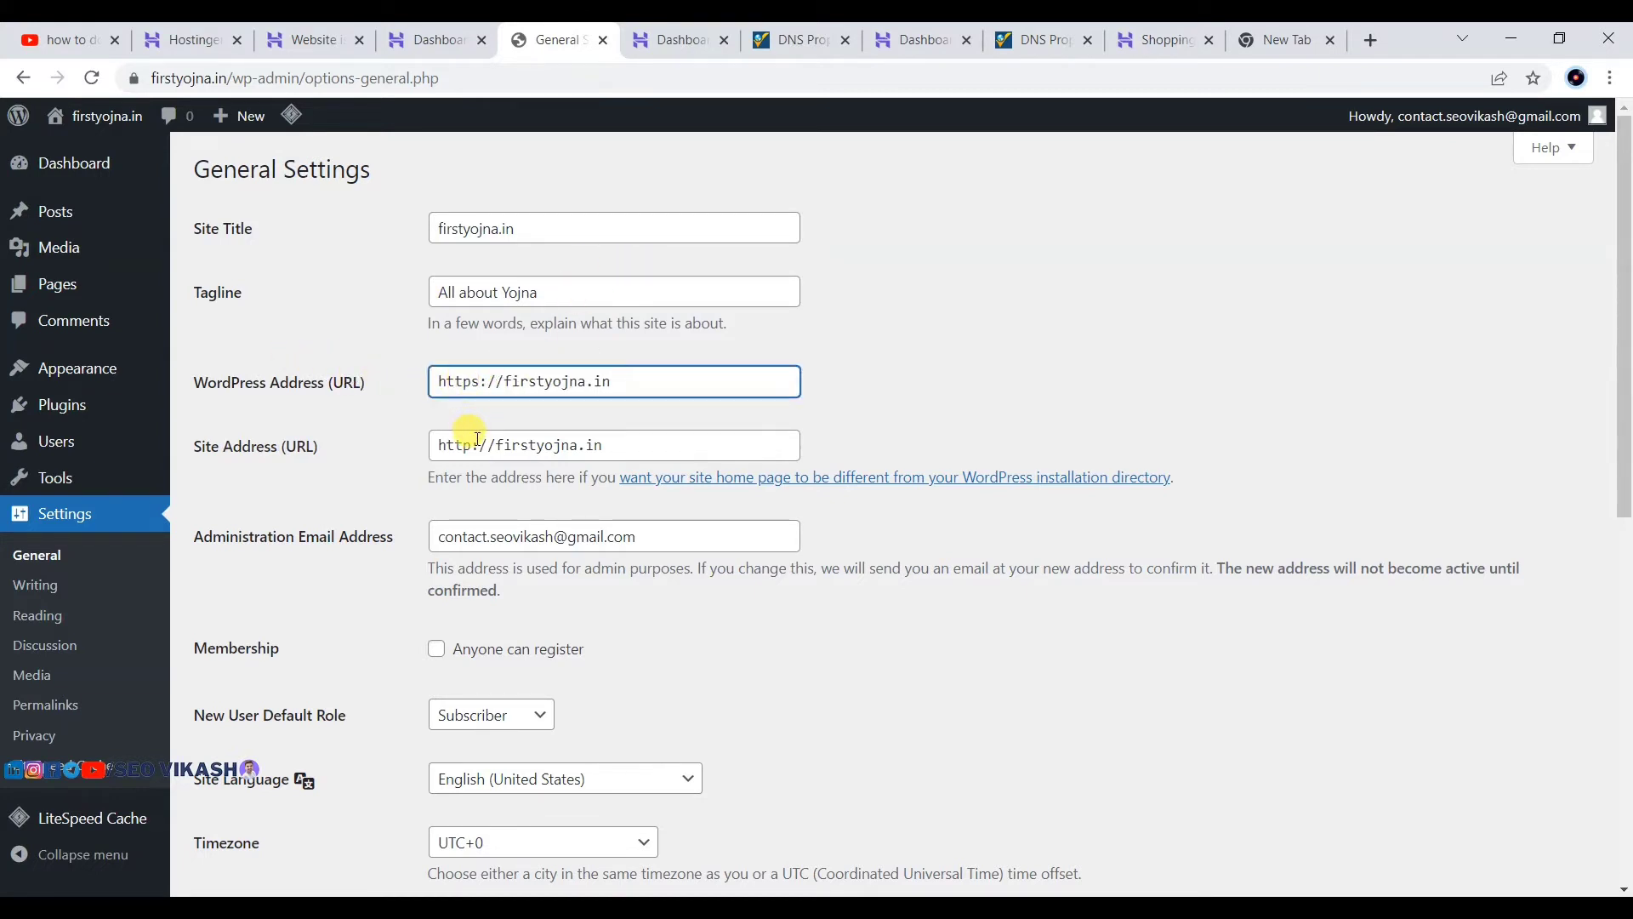
{"action": "left_click", "coordinate": [473, 438]}
{"action": "type", "text": "s"}
{"action": "left_click", "coordinate": [901, 334]}
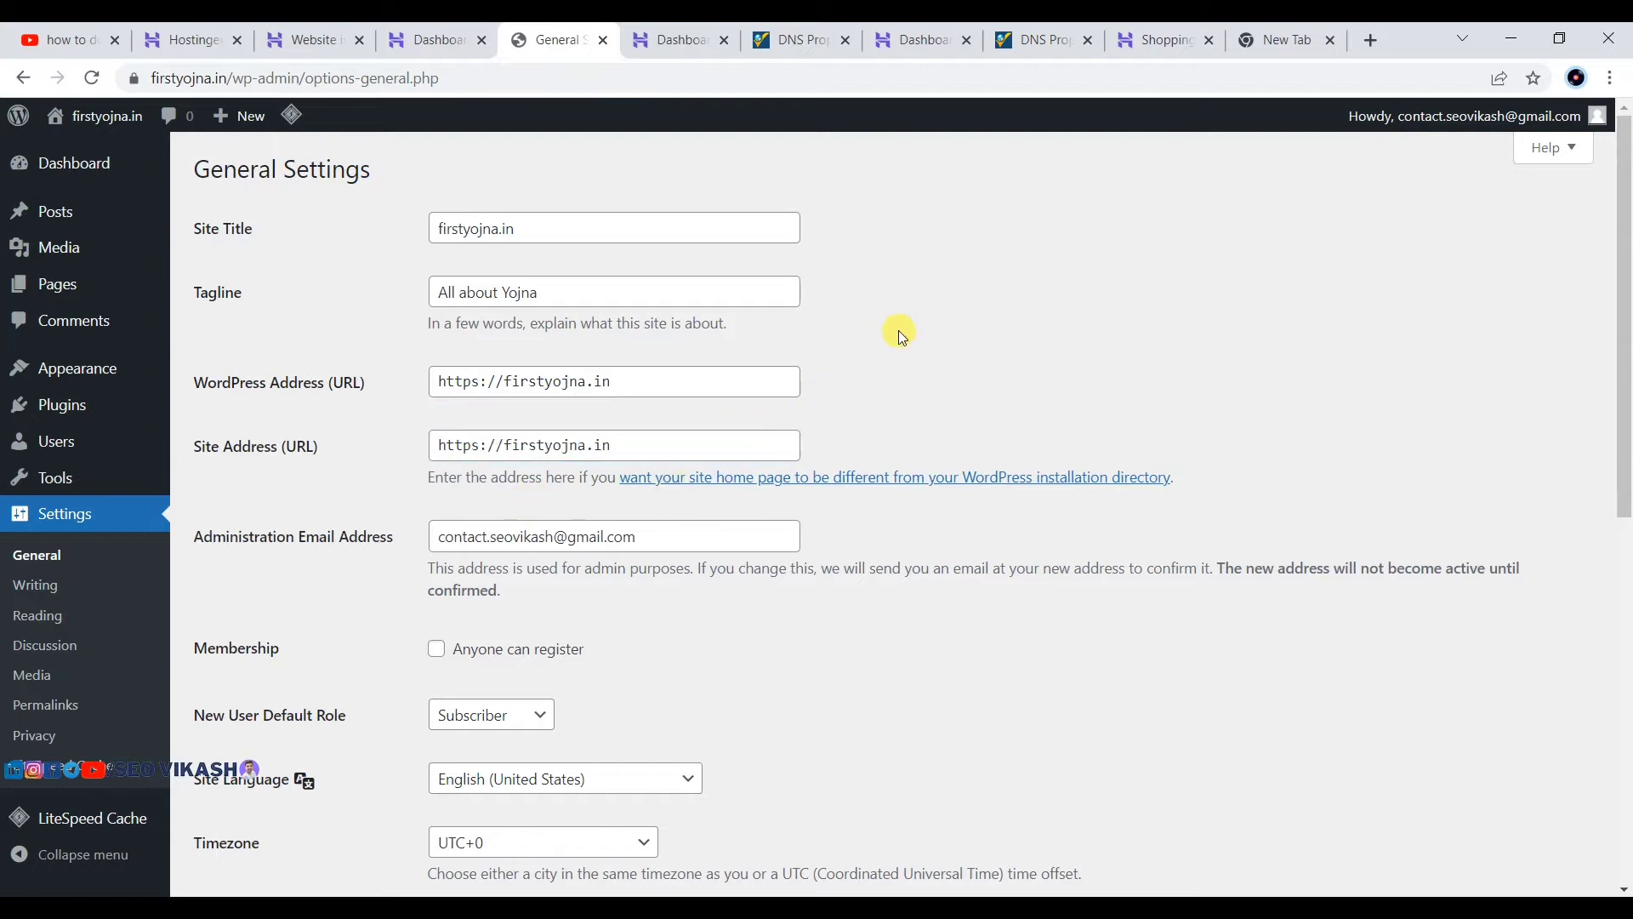
{"action": "left_click_drag", "start_coordinate": [480, 385], "coordinate": [452, 385]}
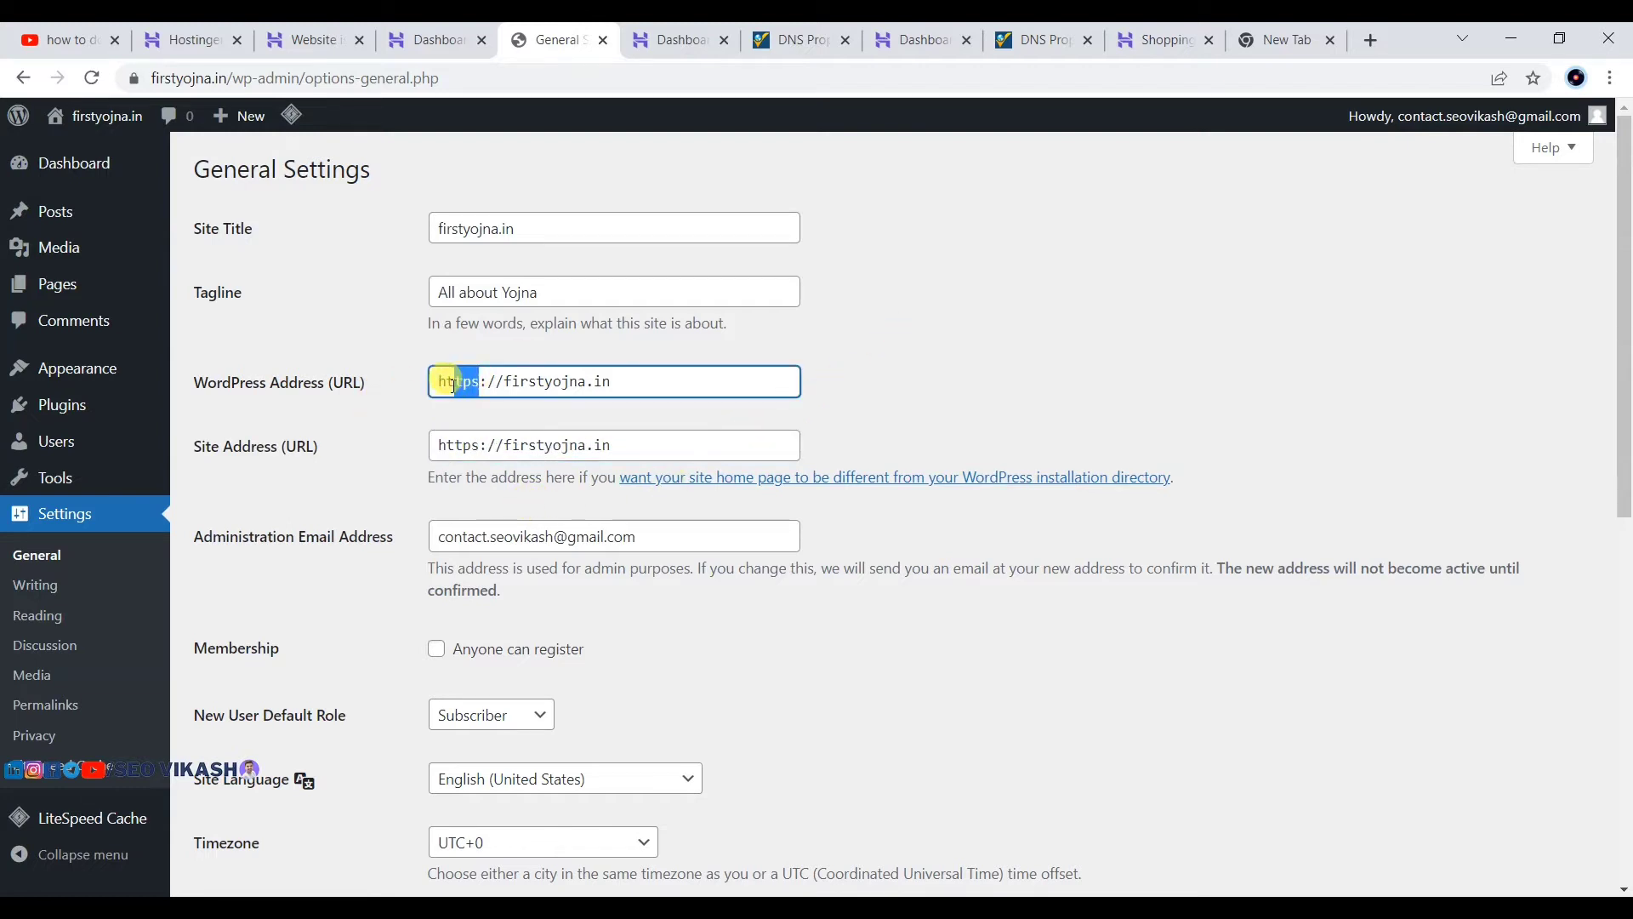
{"action": "left_click", "coordinate": [1059, 291]}
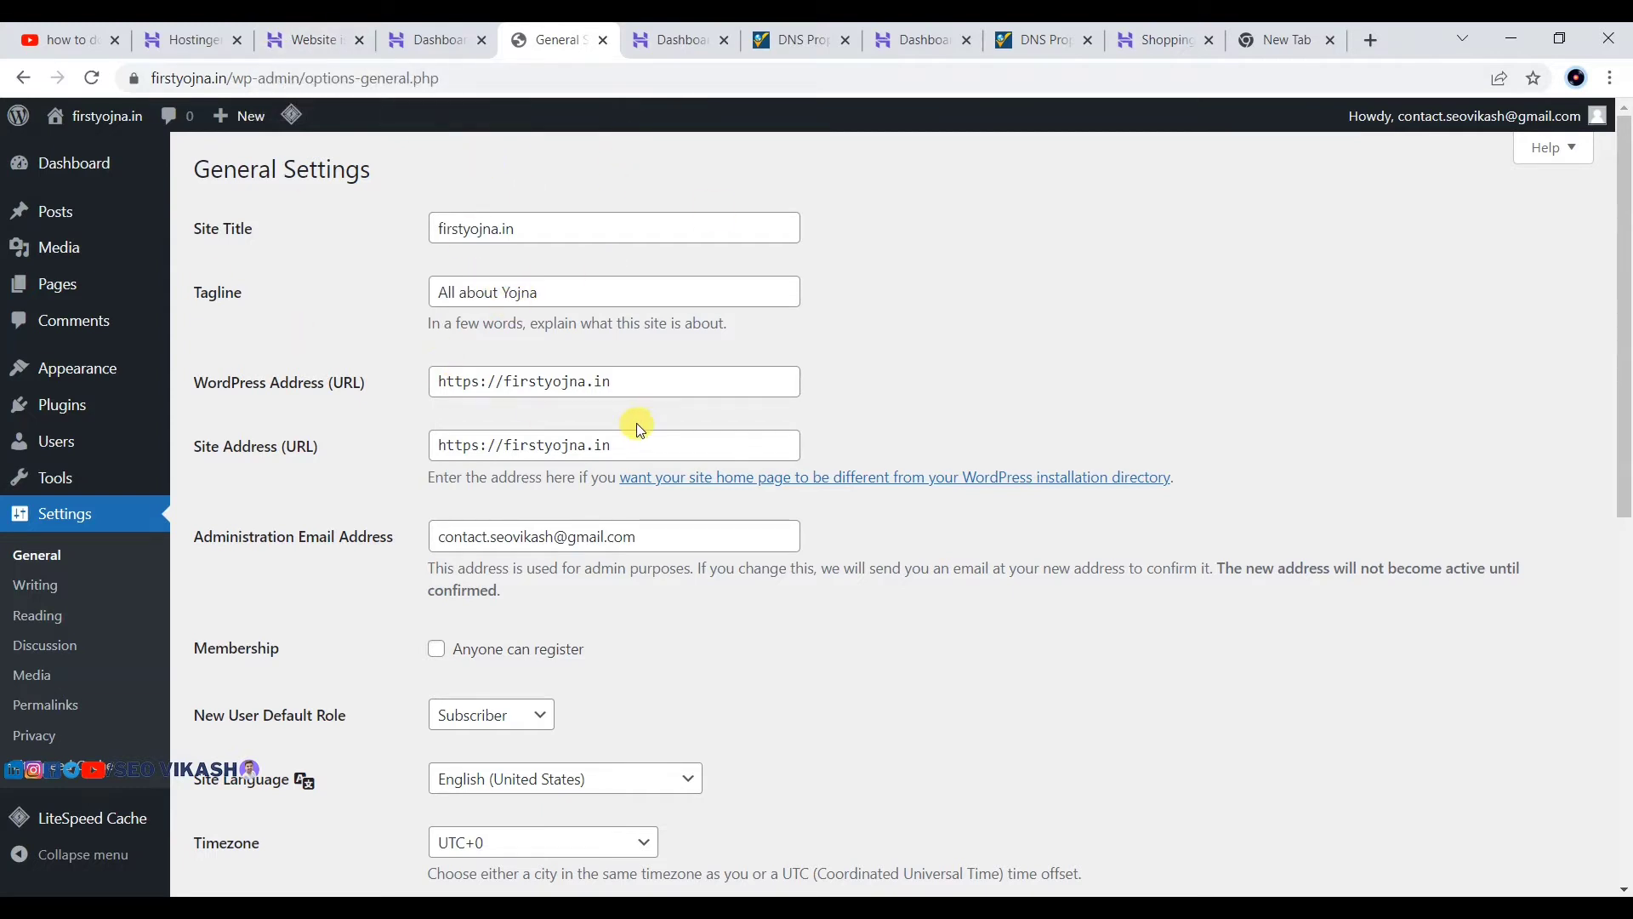
Step: Select the entire administration email address in its field
{"action": "scroll", "coordinate": [765, 400], "scroll_direction": "down", "scroll_amount": 1}
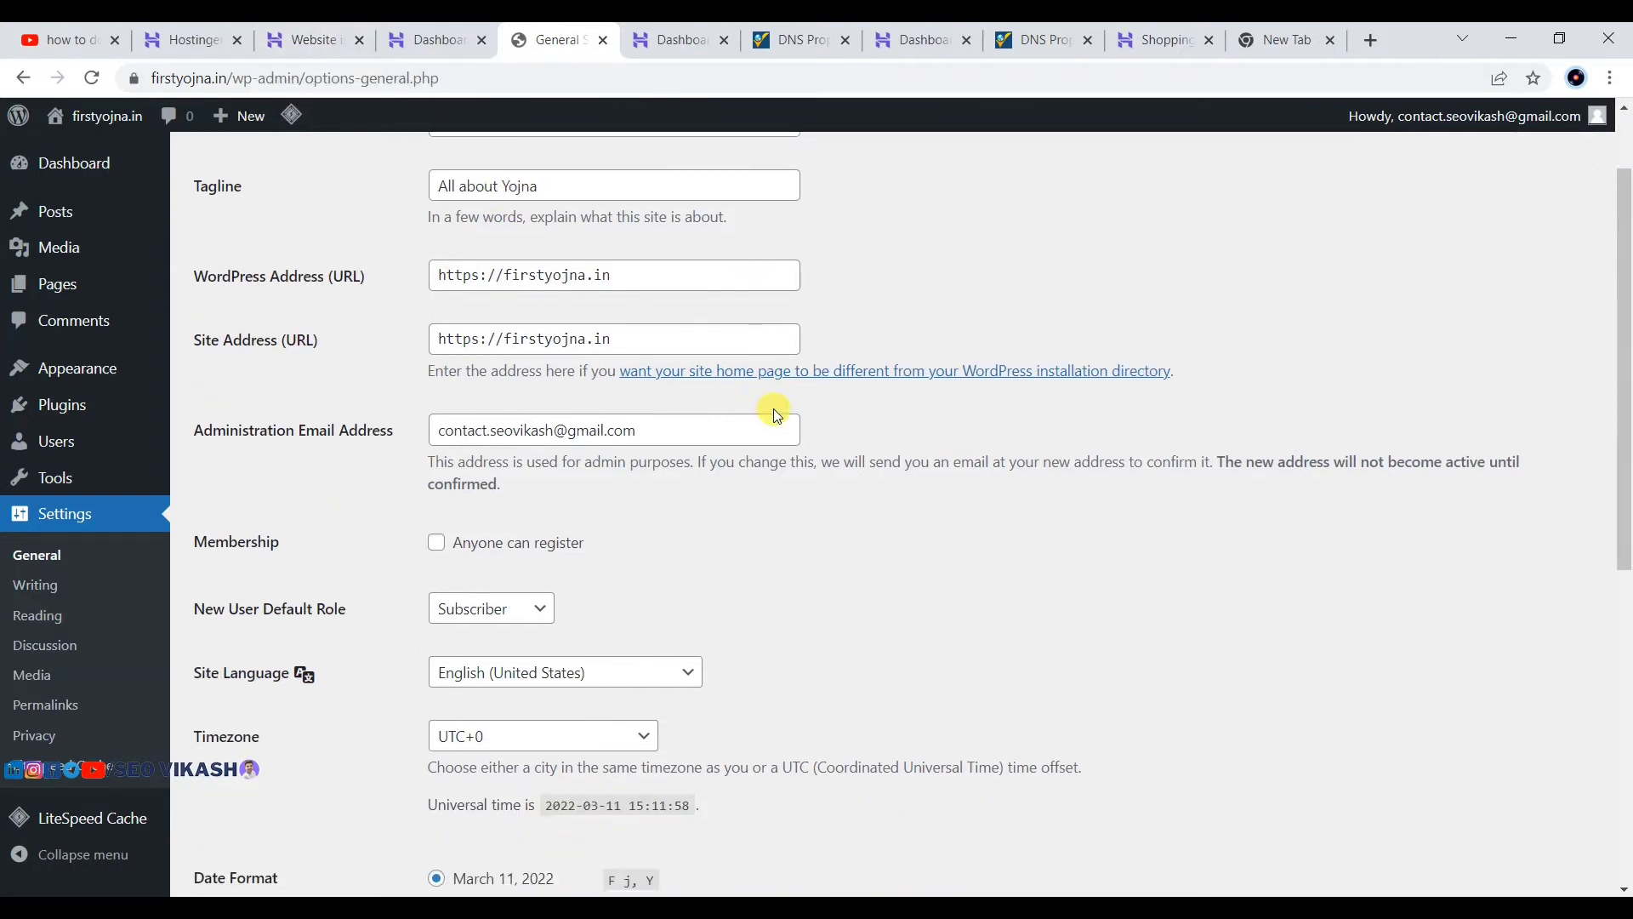
{"action": "left_click", "coordinate": [630, 429]}
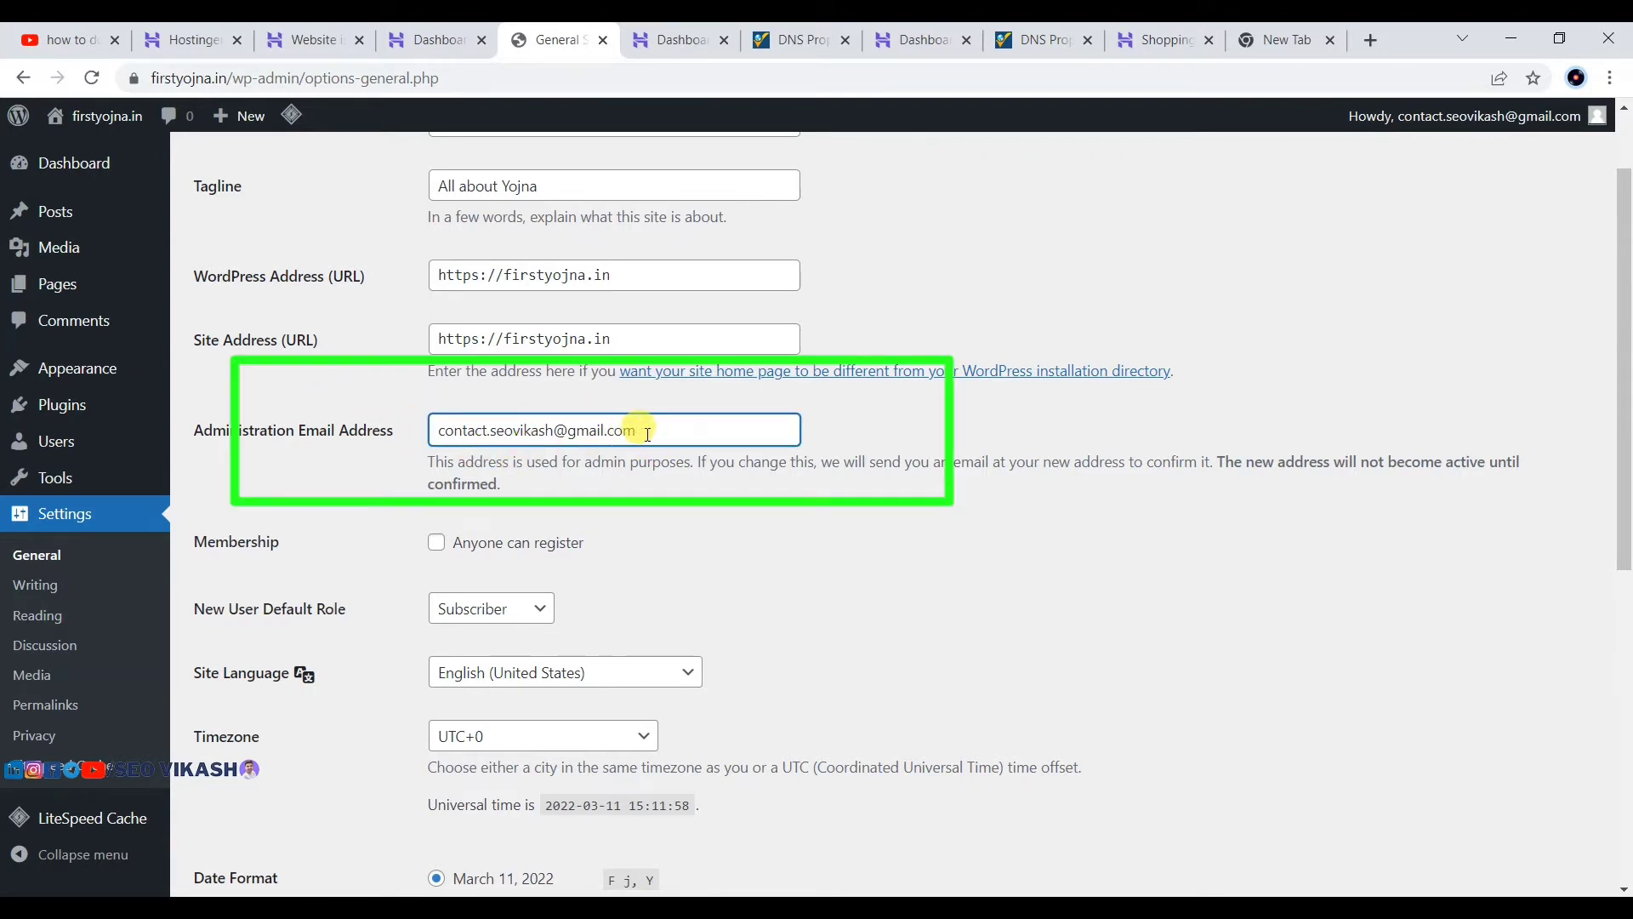
{"action": "left_click_drag", "start_coordinate": [640, 430], "coordinate": [439, 441]}
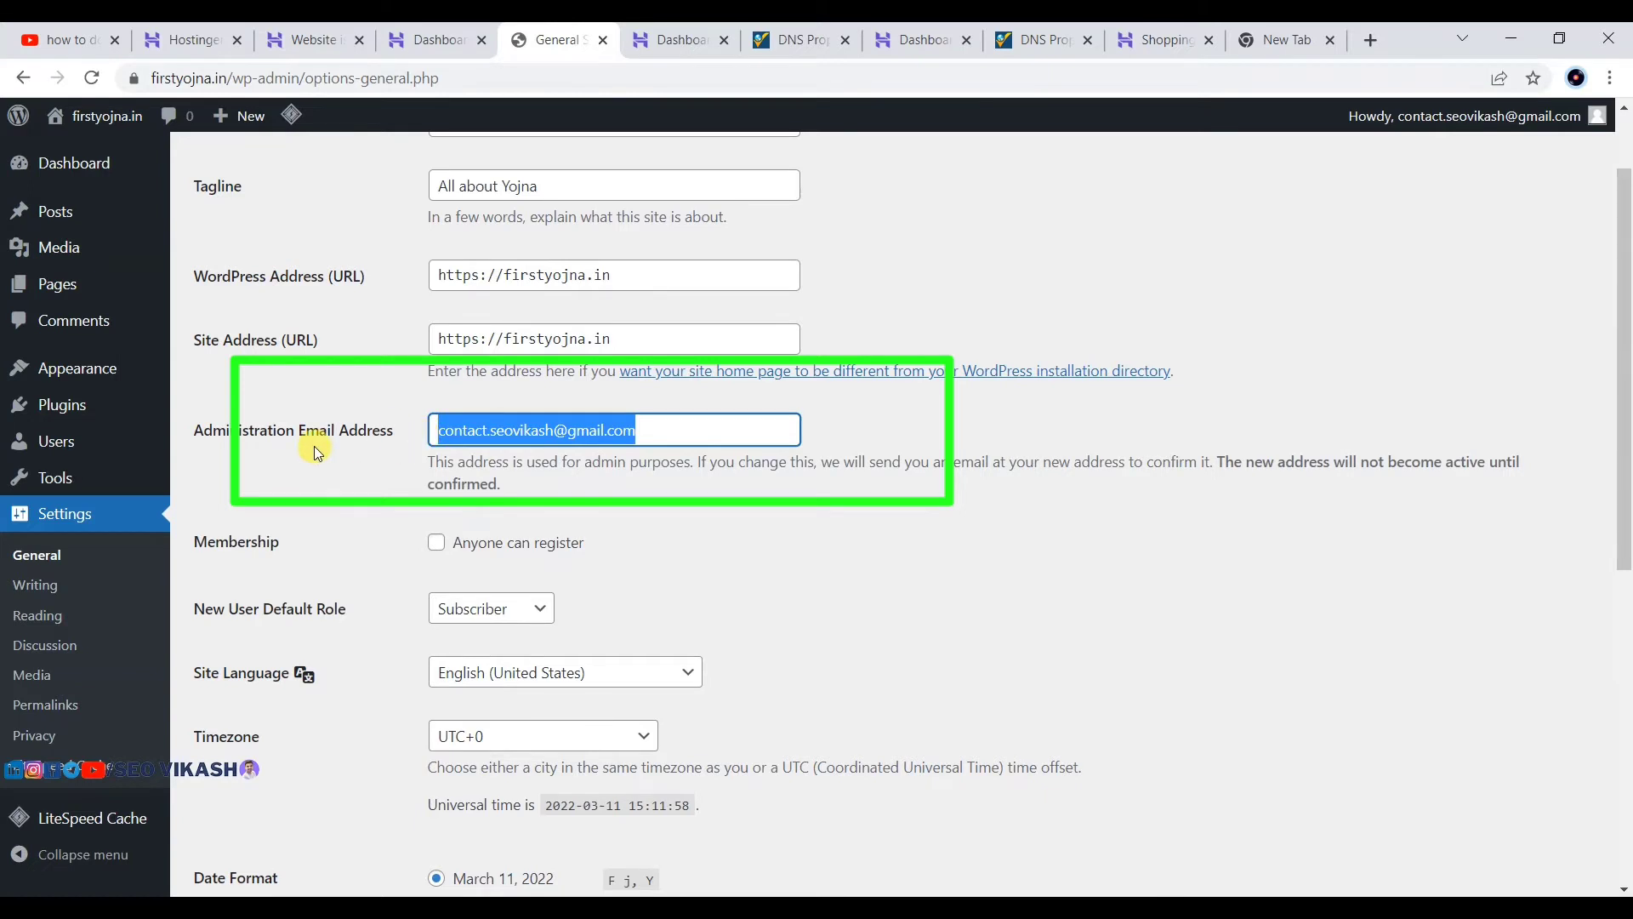
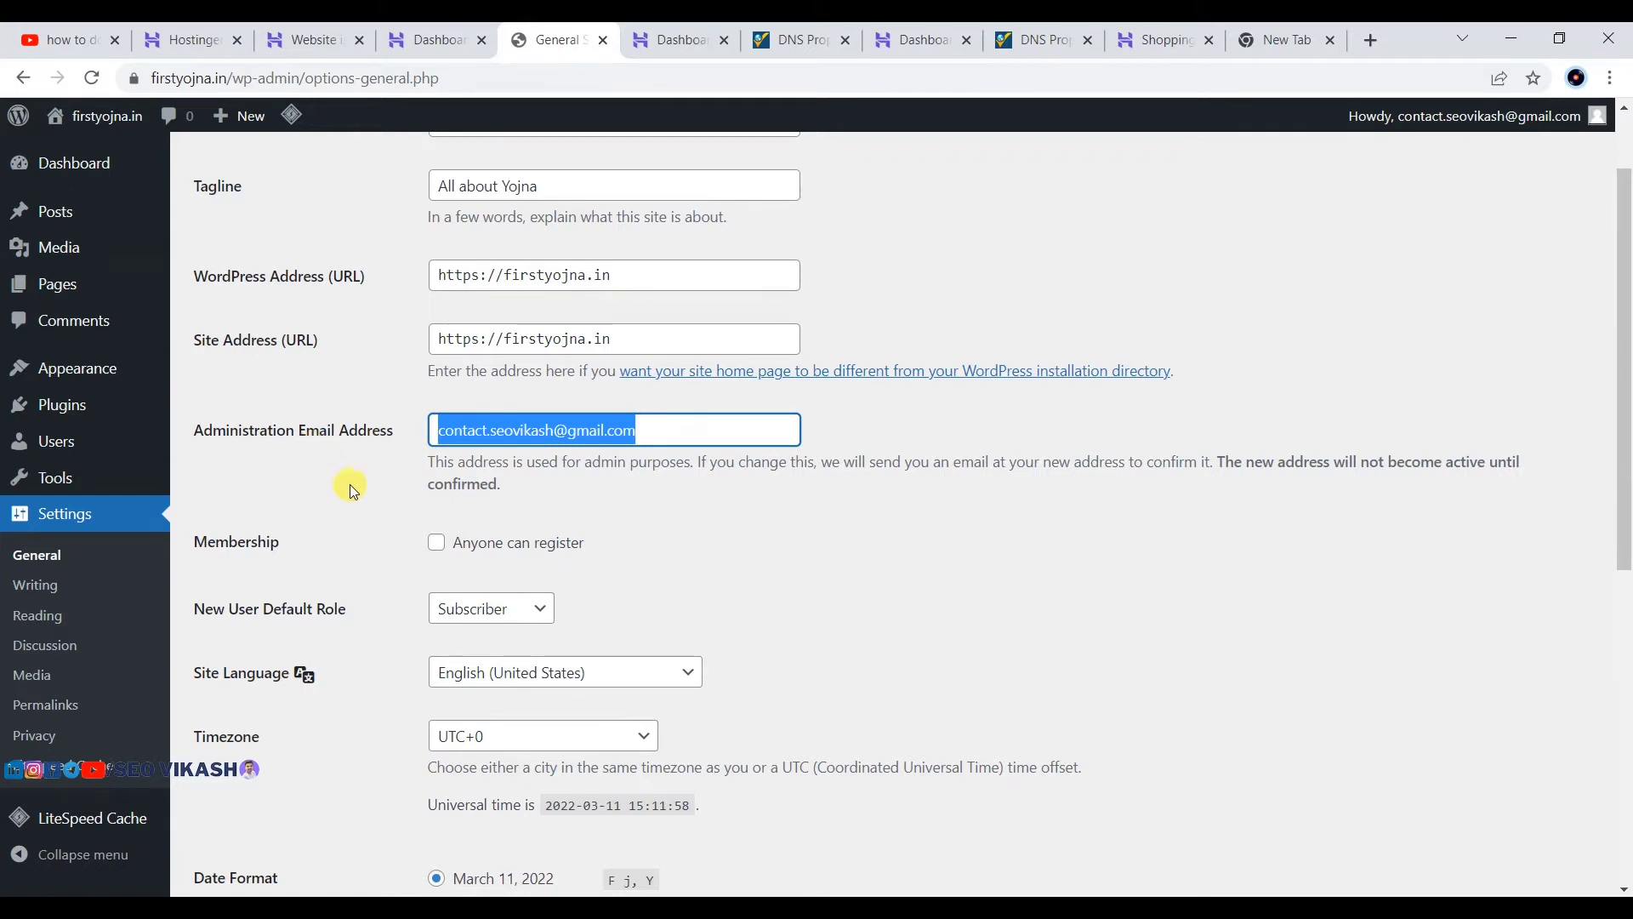
{"action": "left_click", "coordinate": [837, 490]}
{"action": "scroll", "coordinate": [837, 490], "scroll_direction": "down", "scroll_amount": 3}
{"action": "scroll", "coordinate": [847, 327], "scroll_direction": "up", "scroll_amount": 2}
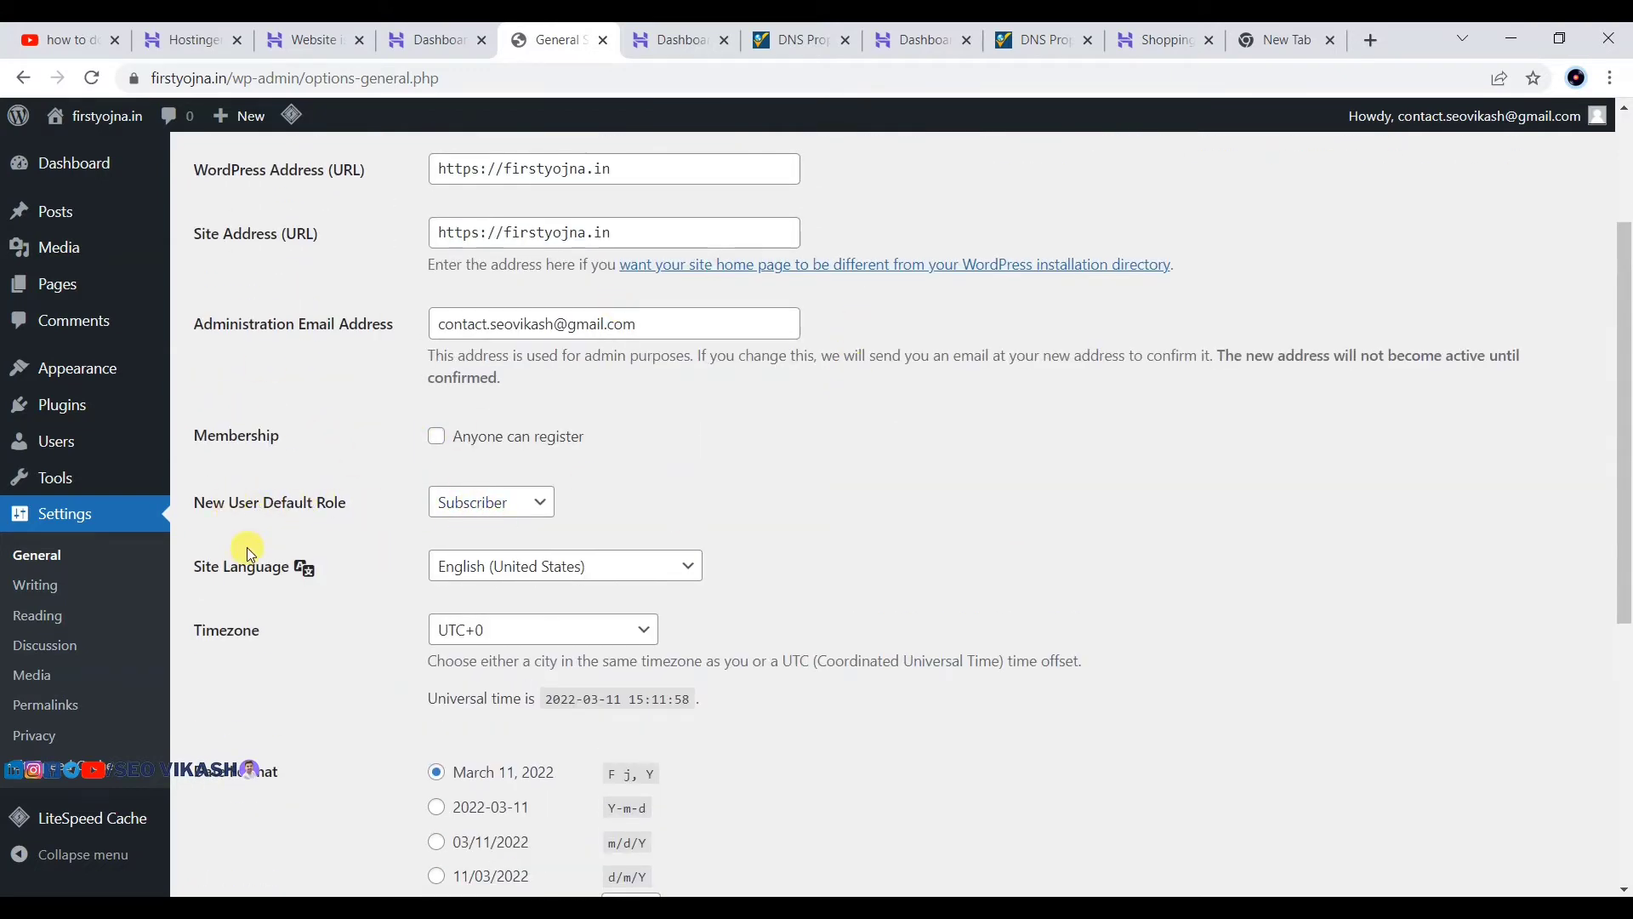
{"action": "scroll", "coordinate": [424, 568], "scroll_direction": "down", "scroll_amount": 5}
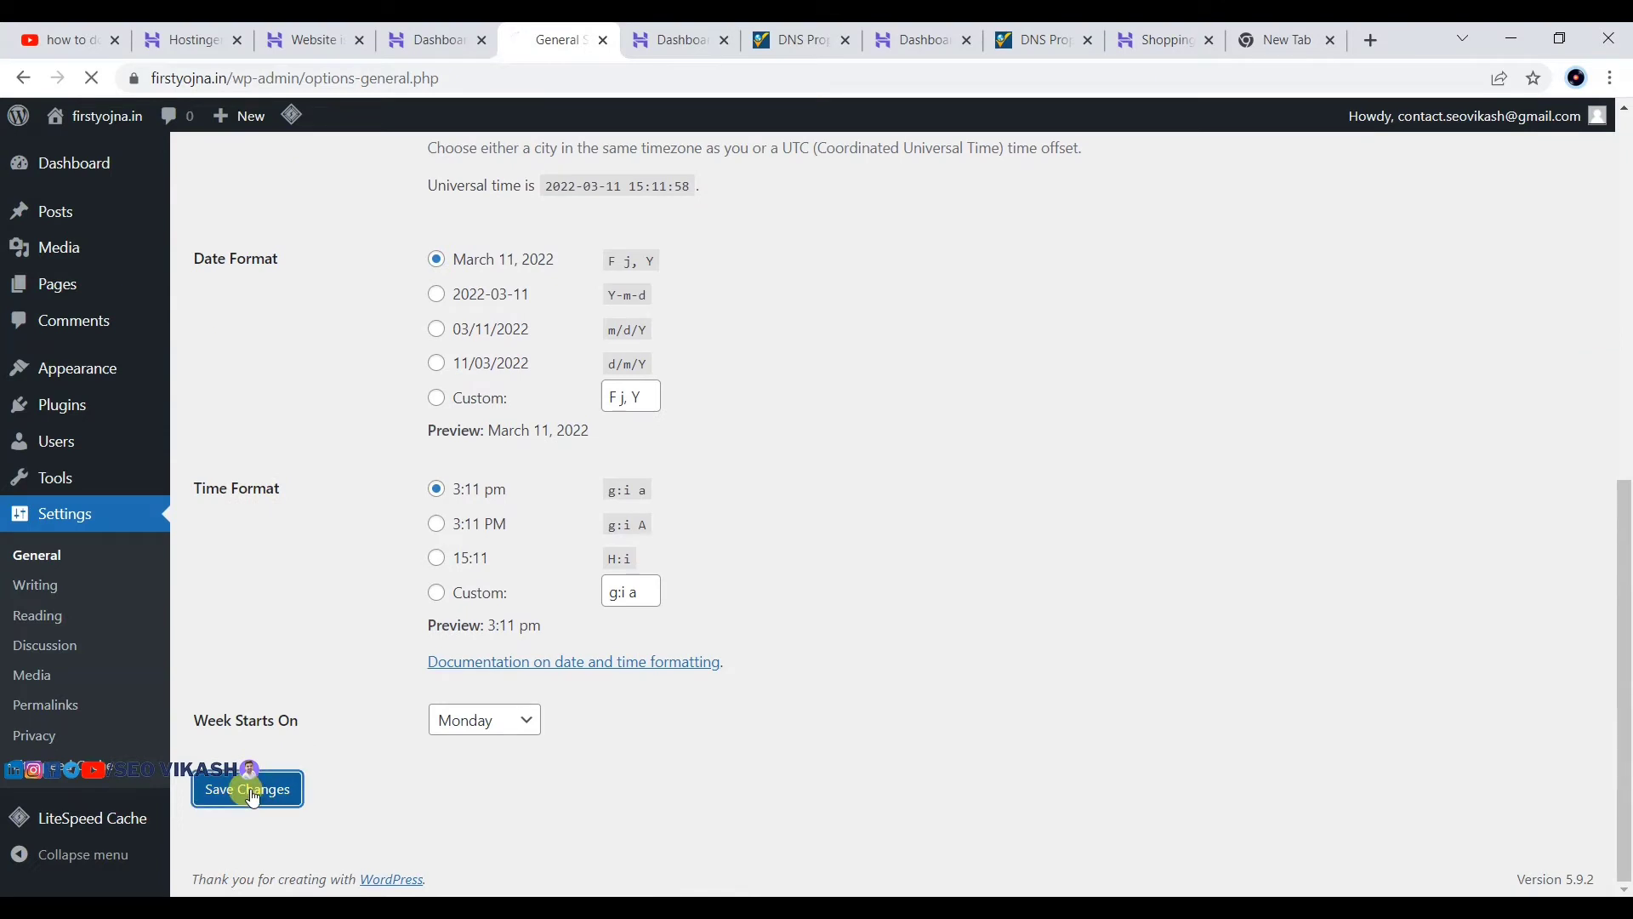
{"action": "left_click", "coordinate": [255, 787]}
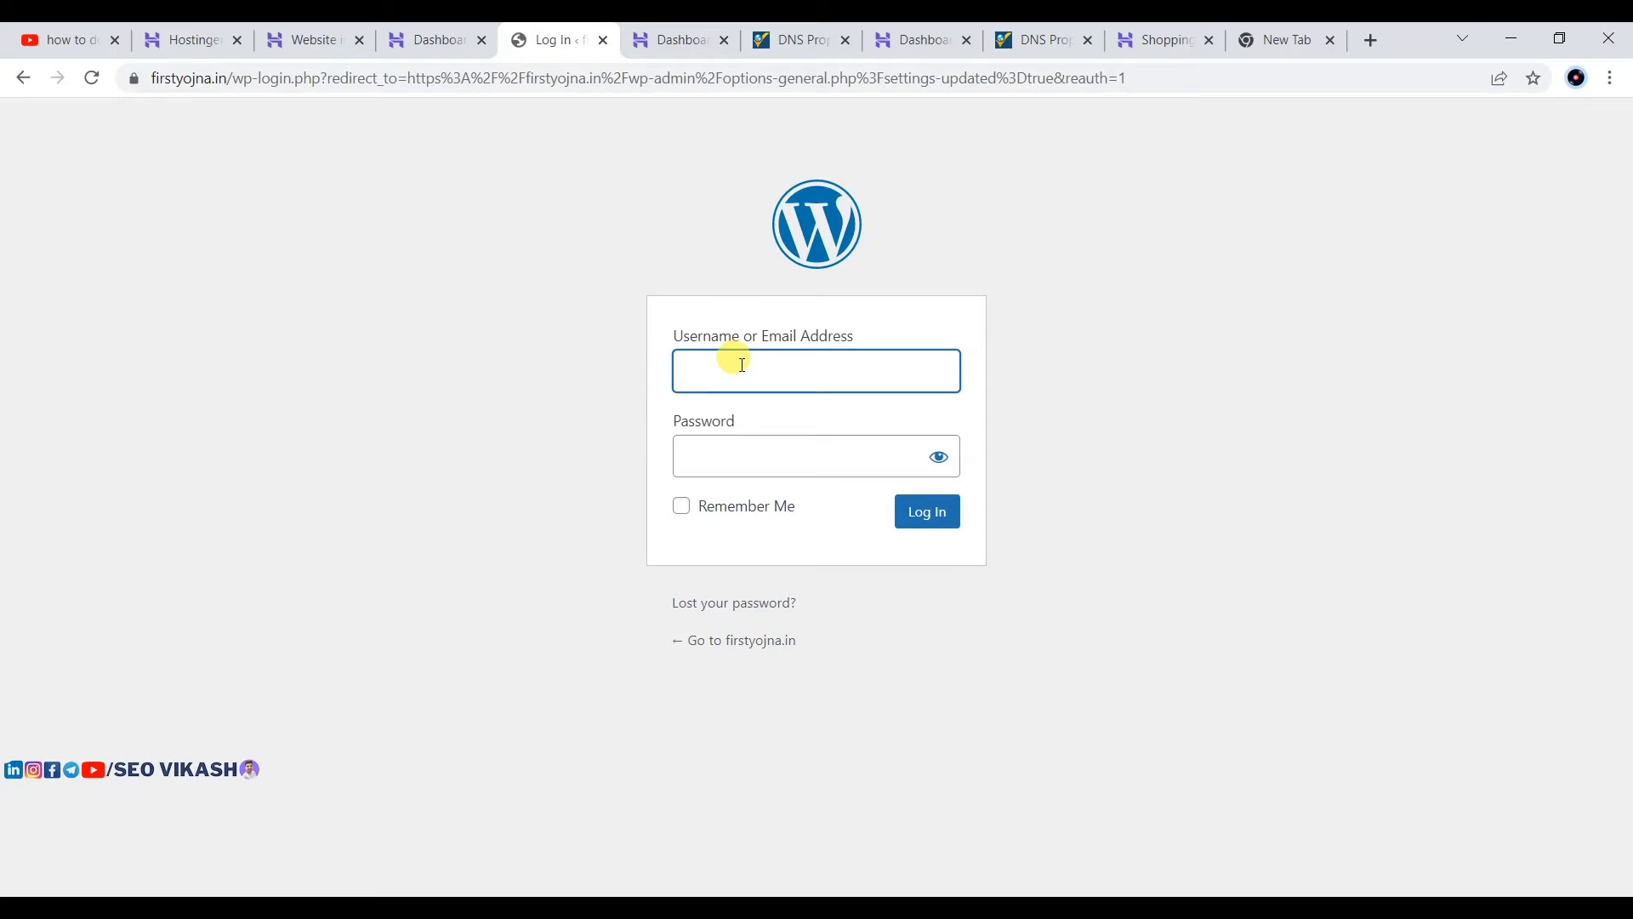
Step: Load the firstyojna.in/wp-admin/ login page in a new browser tab
{"action": "type", "text": "contcat"}
{"action": "key", "text": "BackSpace"}
{"action": "key", "text": "BackSpace"}
{"action": "key", "text": "BackSpace"}
{"action": "key", "text": "BackSpace"}
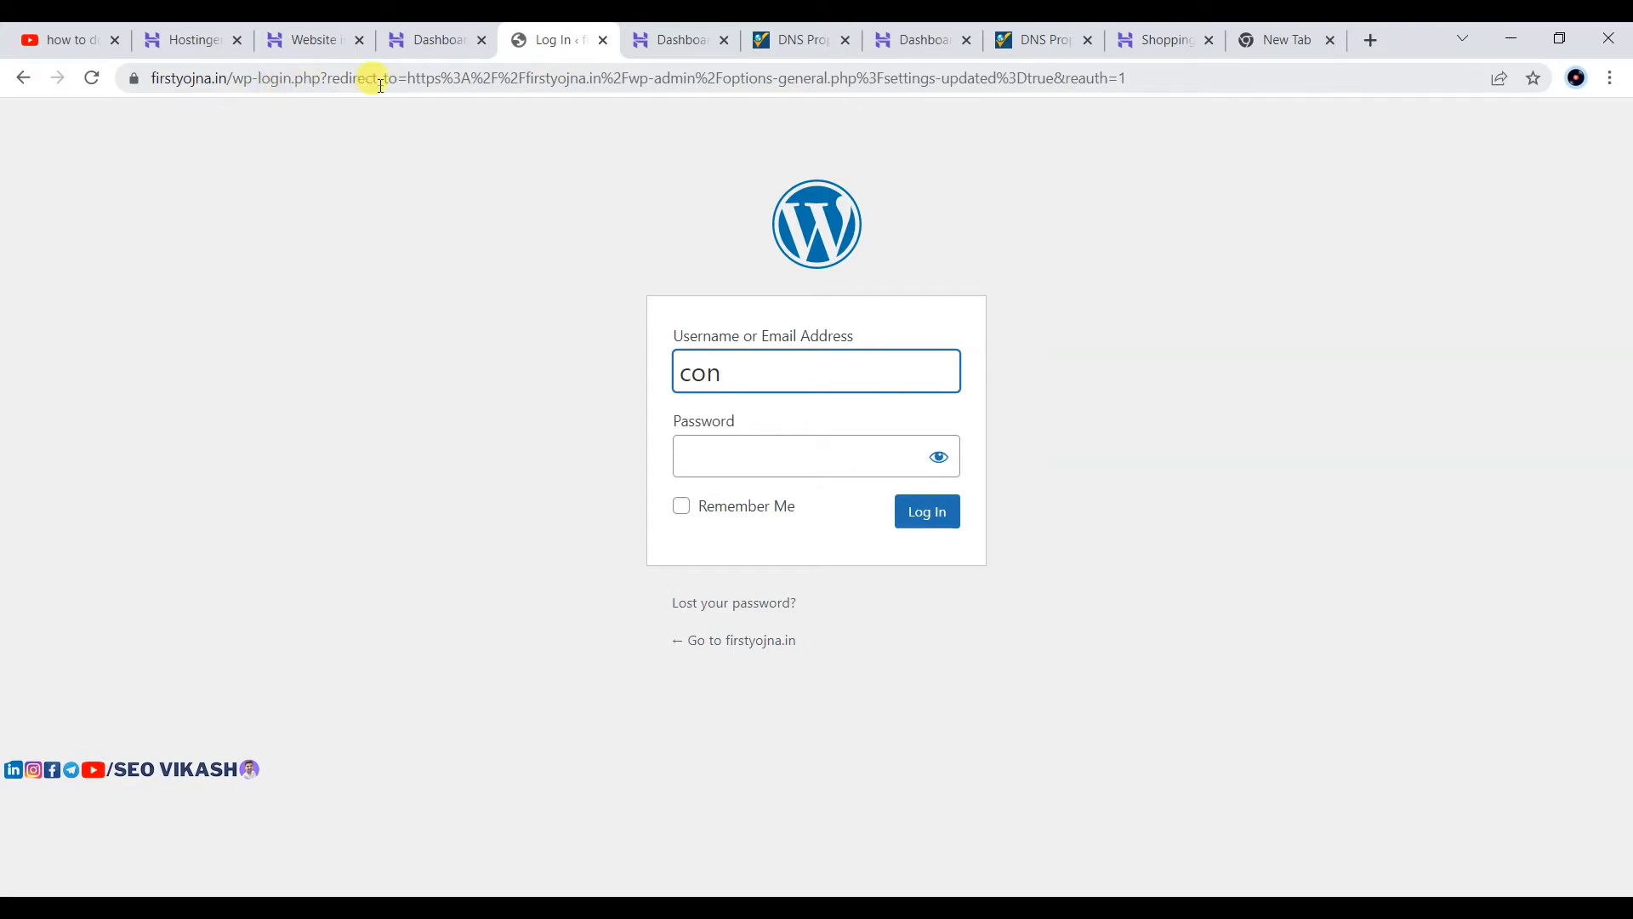
{"action": "left_click", "coordinate": [1370, 40]}
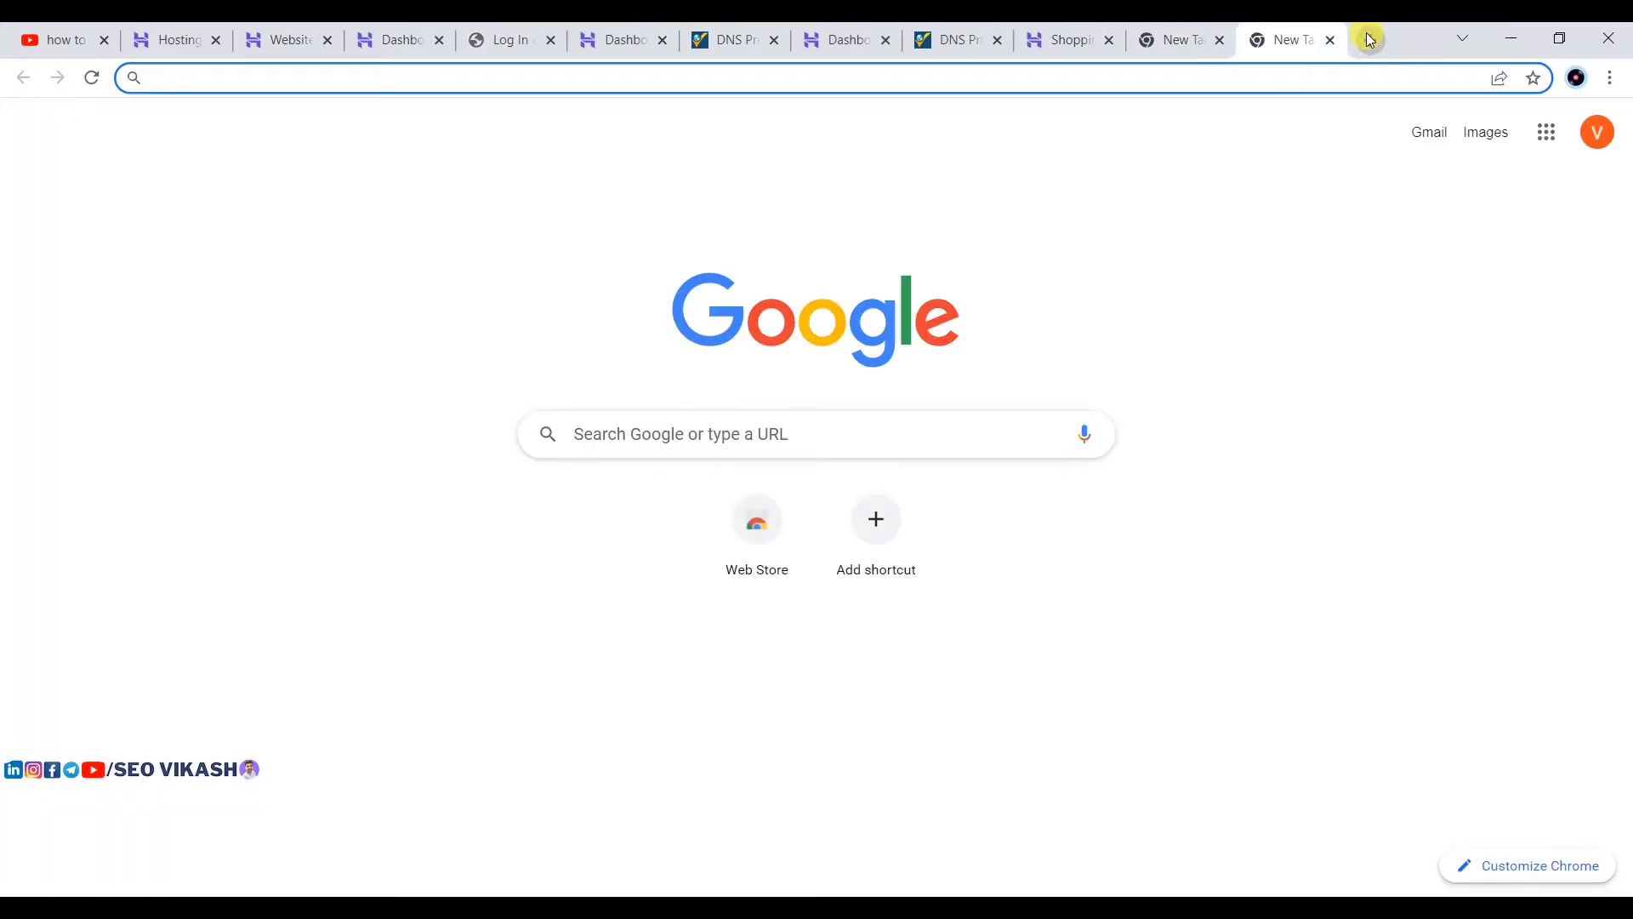
{"action": "type", "text": "first"}
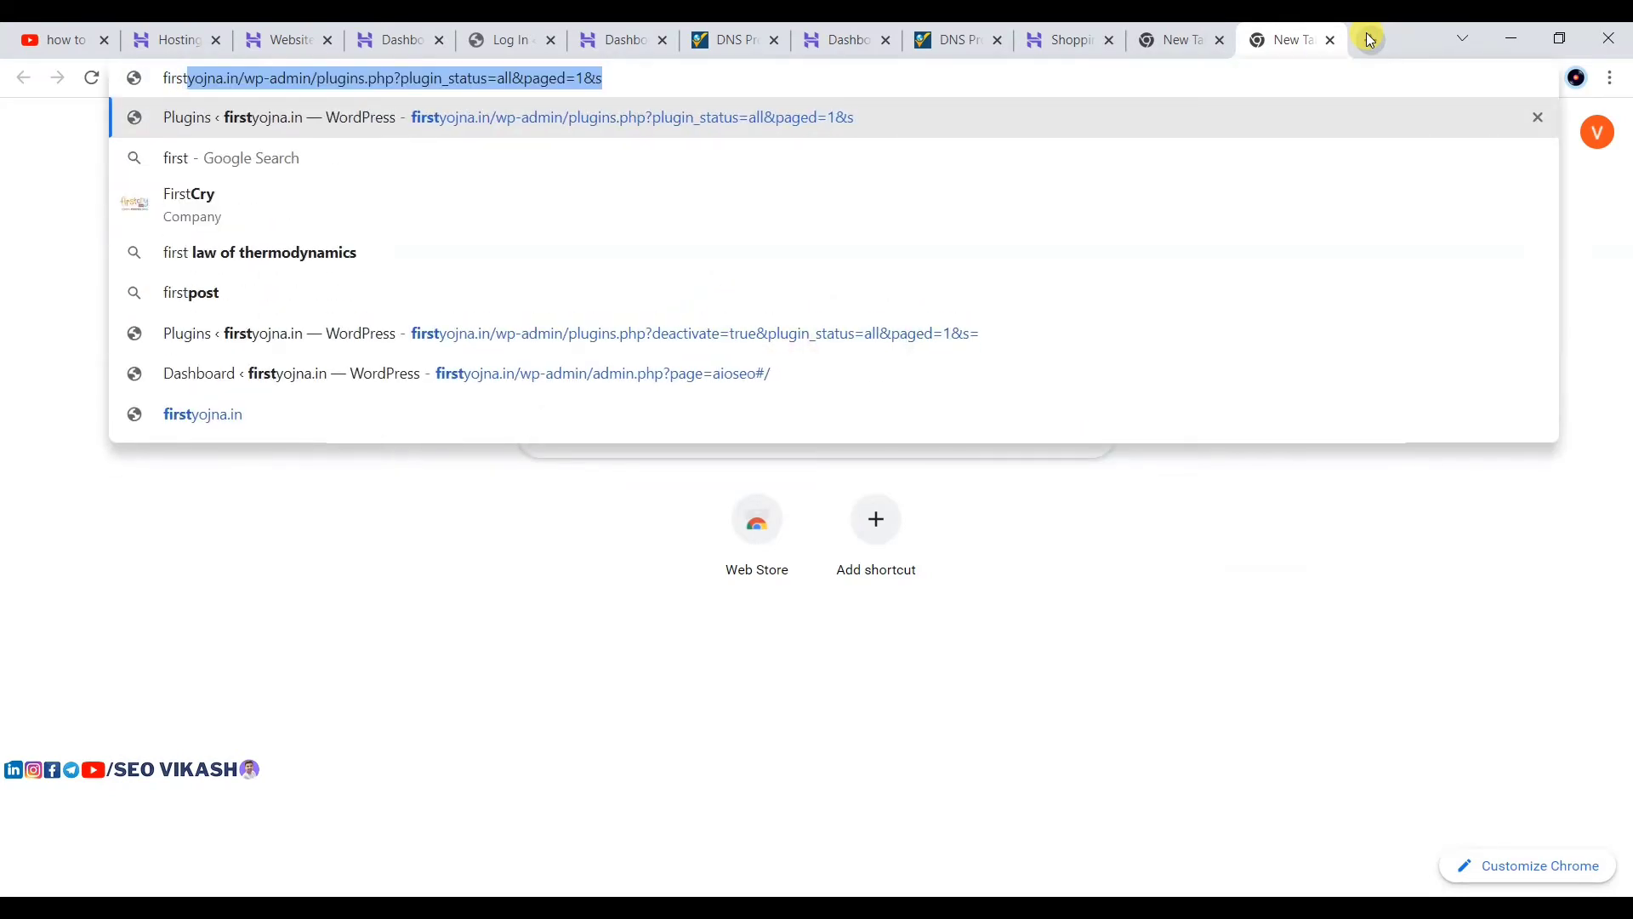
{"action": "left_click", "coordinate": [760, 77]}
{"action": "key", "text": "BackSpace"}
{"action": "key", "text": "BackSpace"}
{"action": "key", "text": "BackSpace"}
{"action": "key", "text": "BackSpace"}
{"action": "key", "text": "BackSpace"}
{"action": "key", "text": "BackSpace"}
{"action": "key", "text": "BackSpace"}
{"action": "key", "text": "BackSpace"}
{"action": "key", "text": "BackSpace"}
{"action": "key", "text": "BackSpace"}
{"action": "key", "text": "BackSpace"}
{"action": "key", "text": "BackSpace"}
{"action": "key", "text": "BackSpace"}
{"action": "key", "text": "BackSpace"}
{"action": "key", "text": "BackSpace"}
{"action": "key", "text": "BackSpace"}
{"action": "key", "text": "BackSpace"}
{"action": "key", "text": "BackSpace"}
{"action": "key", "text": "BackSpace"}
{"action": "key", "text": "BackSpace"}
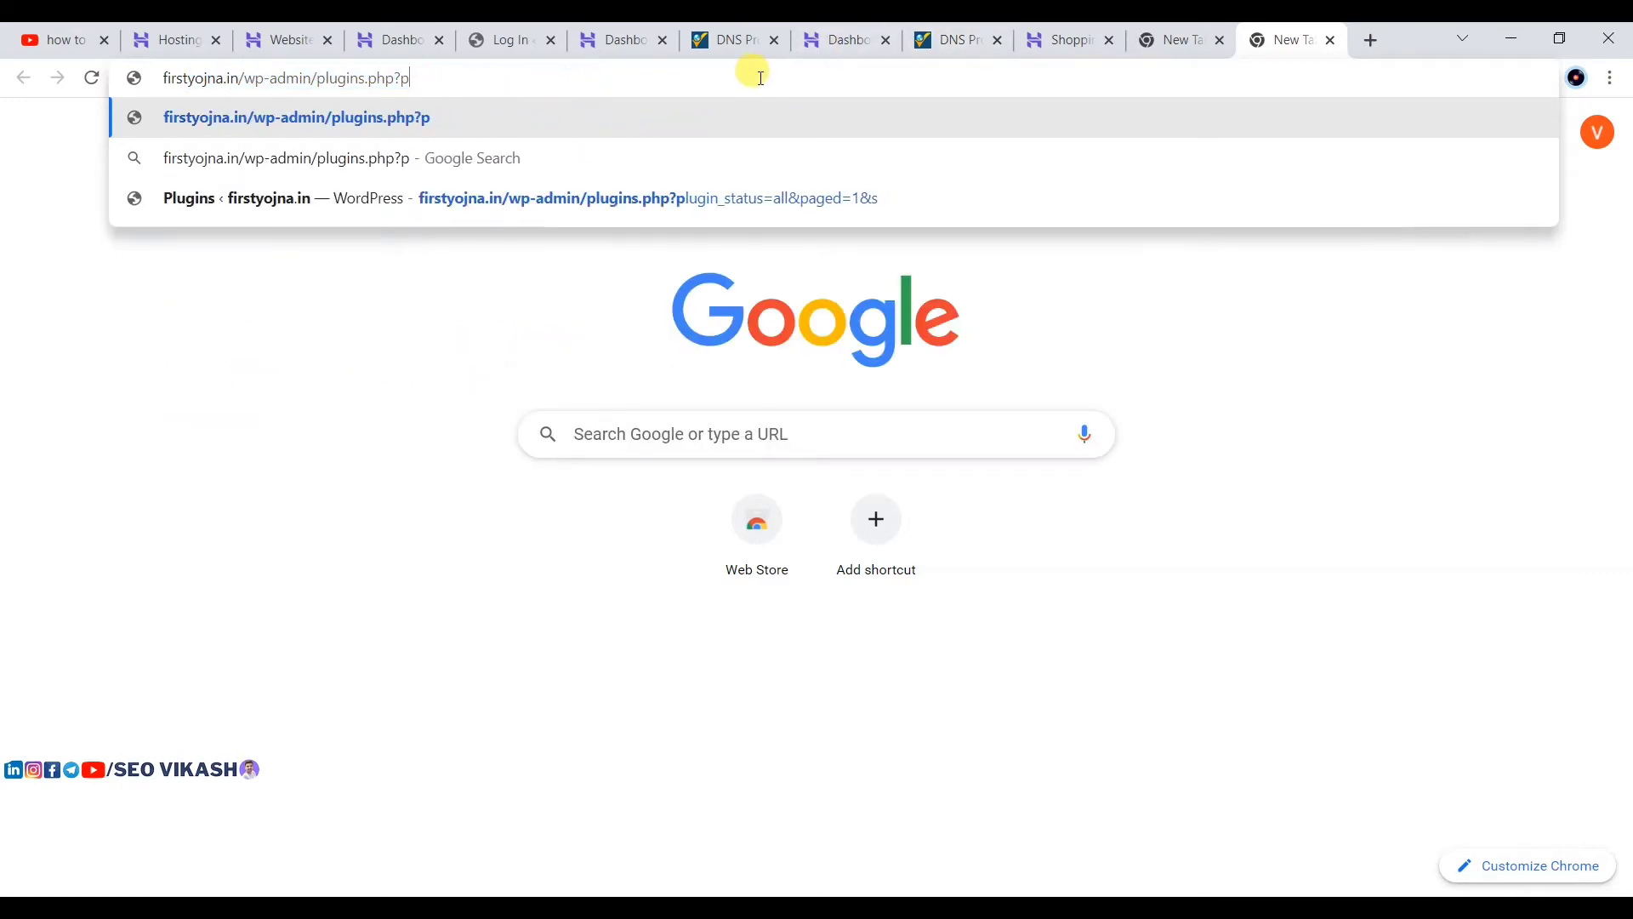
{"action": "key", "text": "BackSpace"}
{"action": "key", "text": "BackSpace"}
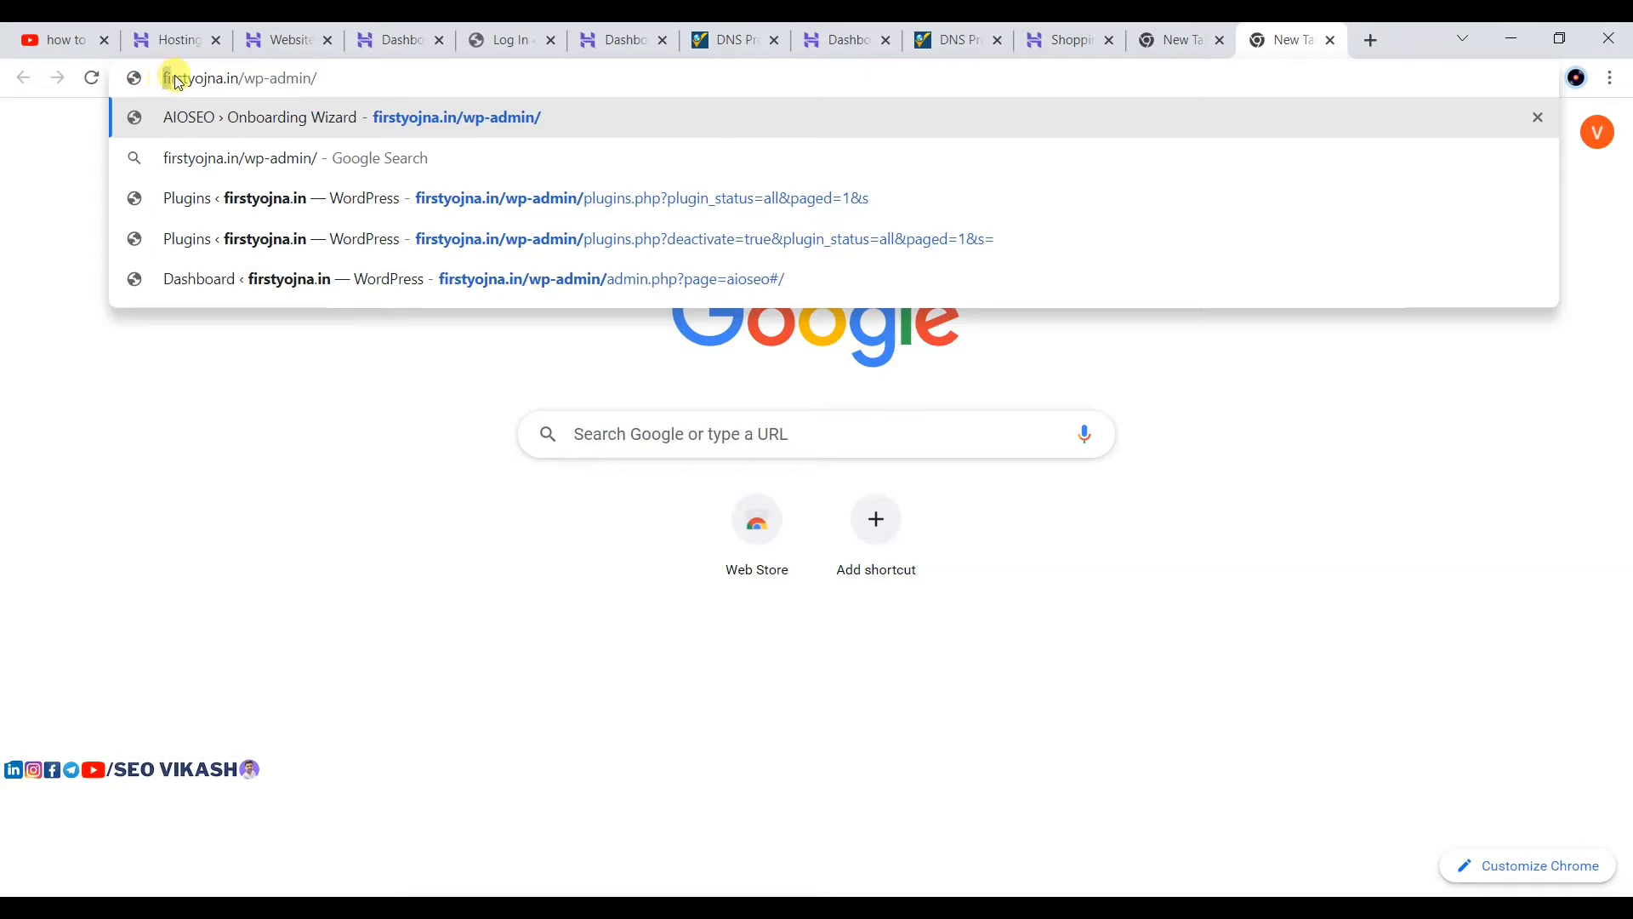
{"action": "left_click_drag", "start_coordinate": [164, 78], "coordinate": [335, 91]}
{"action": "left_click", "coordinate": [382, 74]}
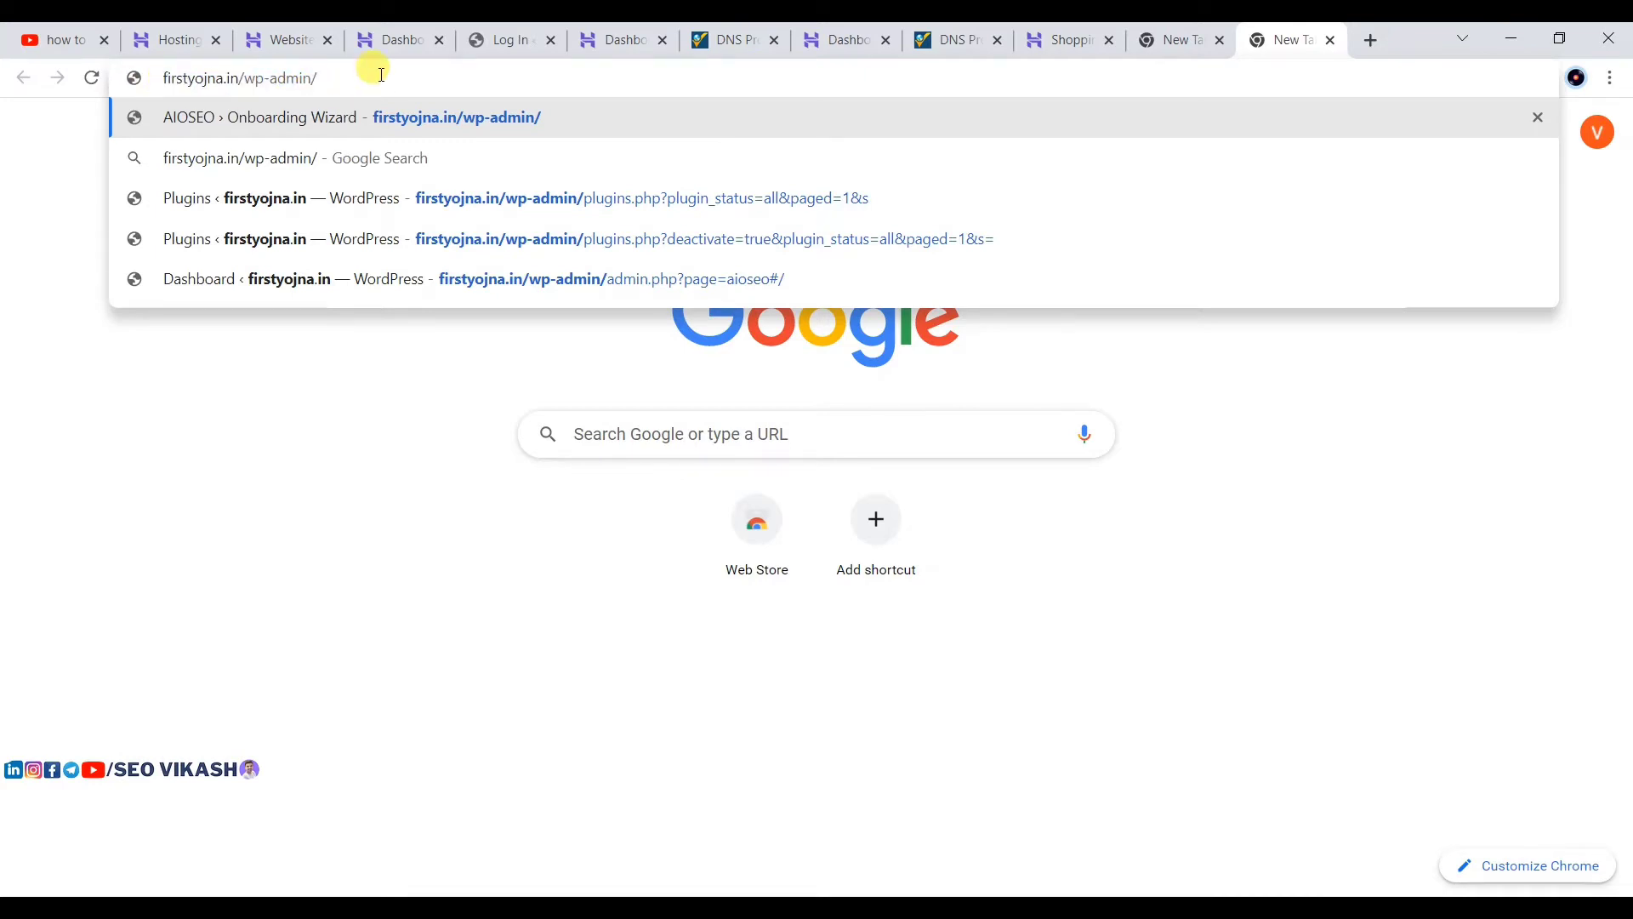
{"action": "key", "text": "Return"}
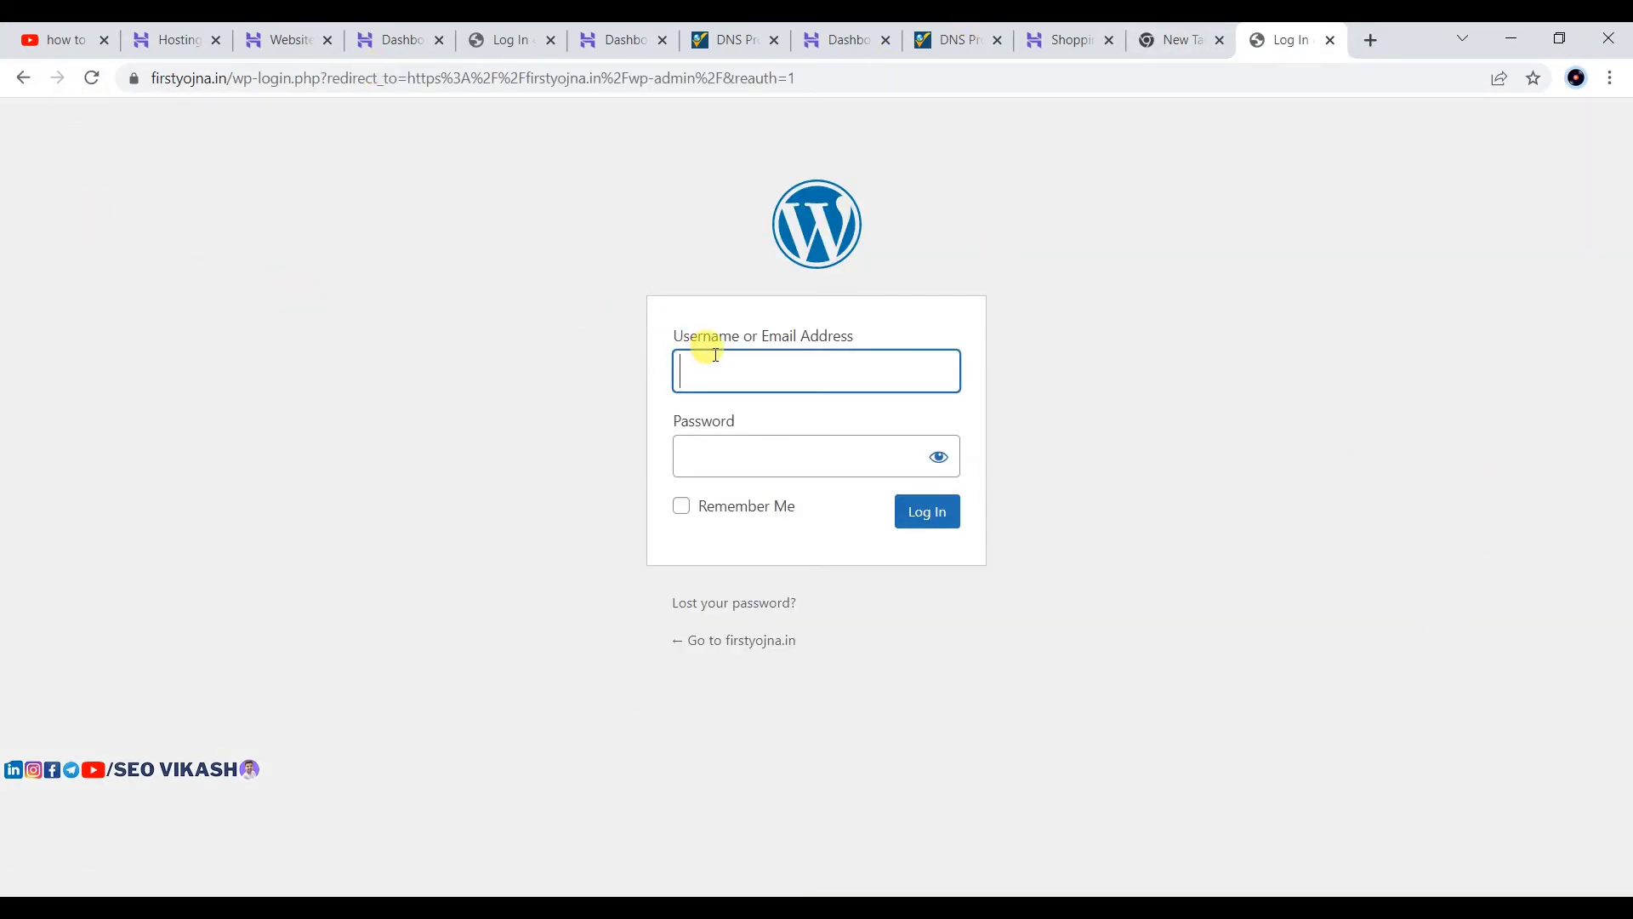
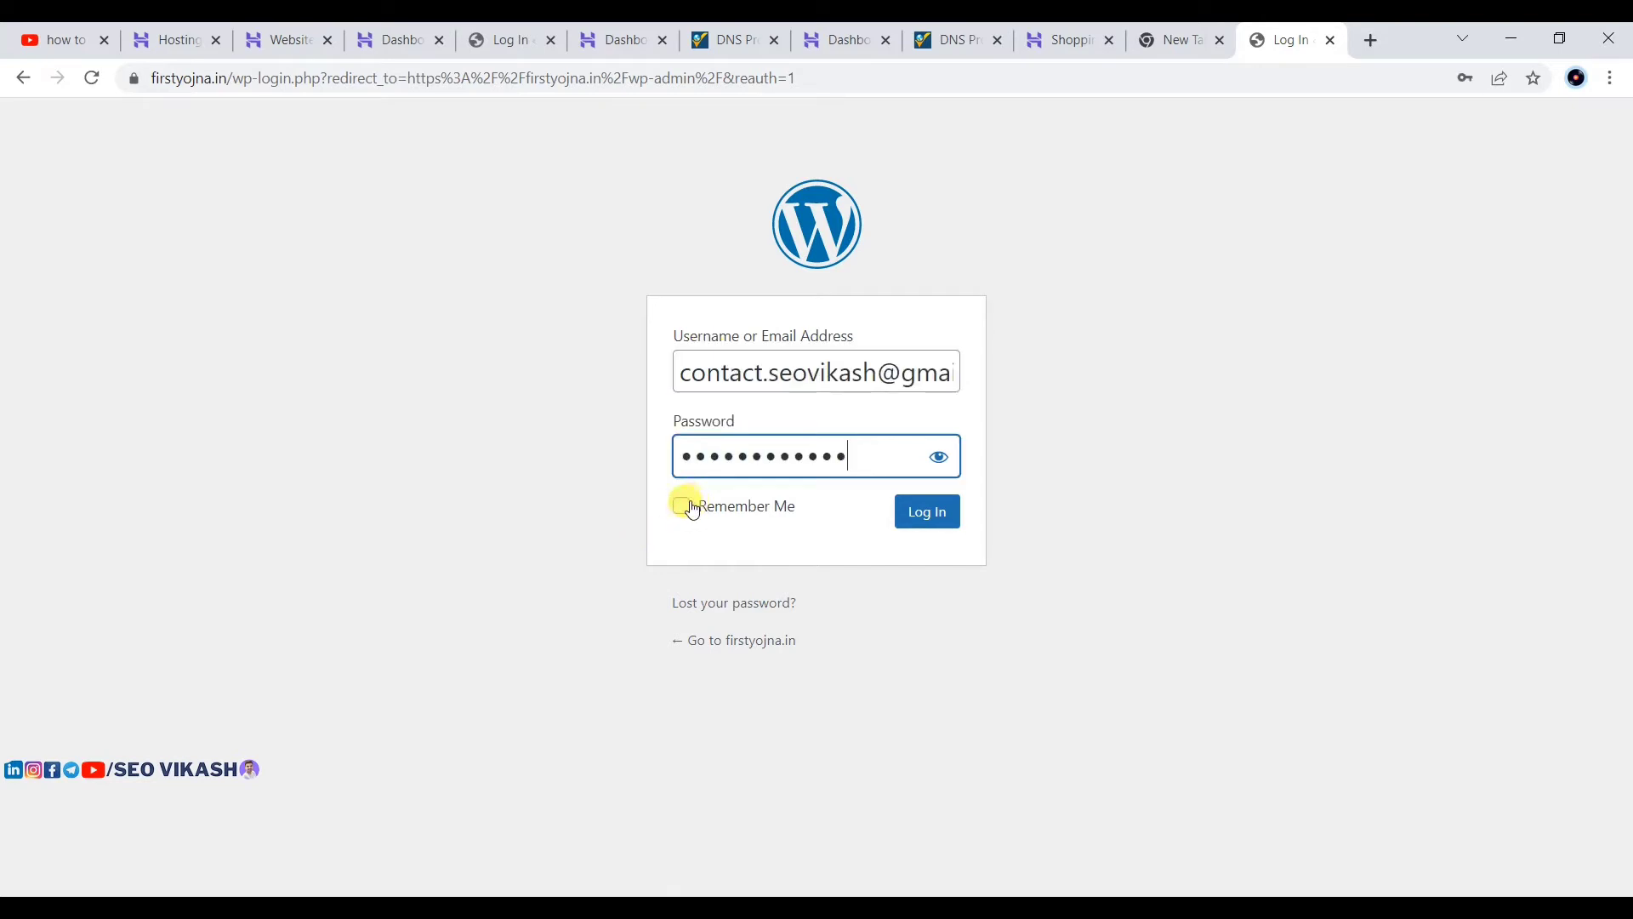
Step: Sign in with the admin username and password, with Remember Me ticked
{"action": "left_click", "coordinate": [681, 506]}
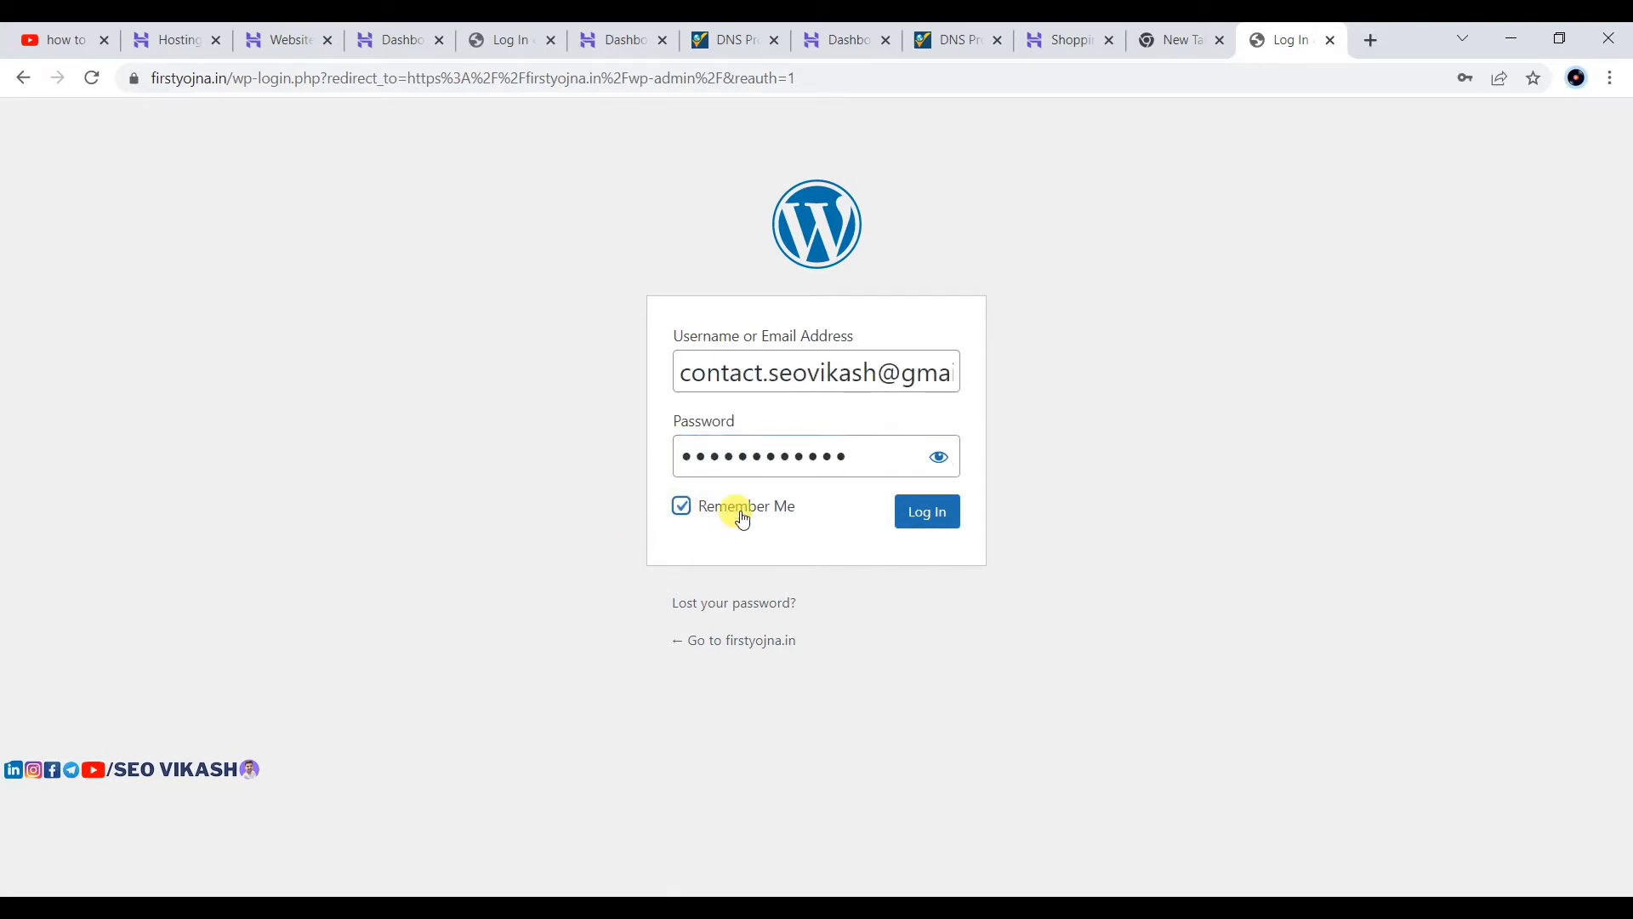
{"action": "left_click", "coordinate": [921, 522]}
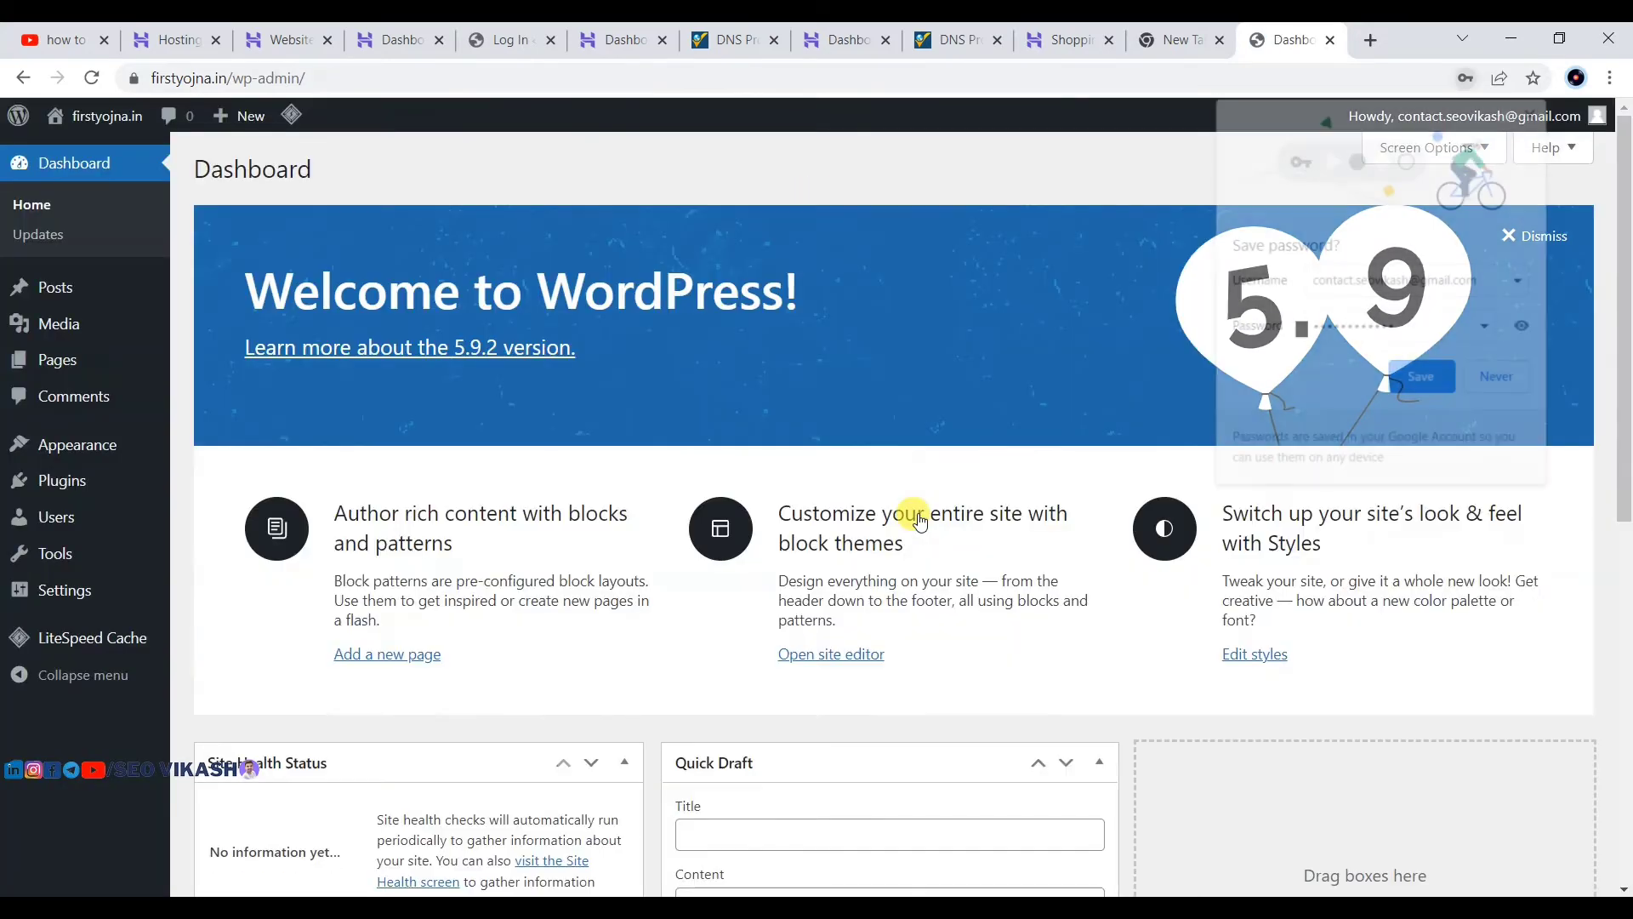
Step: Save the login password in the browser and dismiss the Welcome to WordPress panel
{"action": "left_click", "coordinate": [1434, 382]}
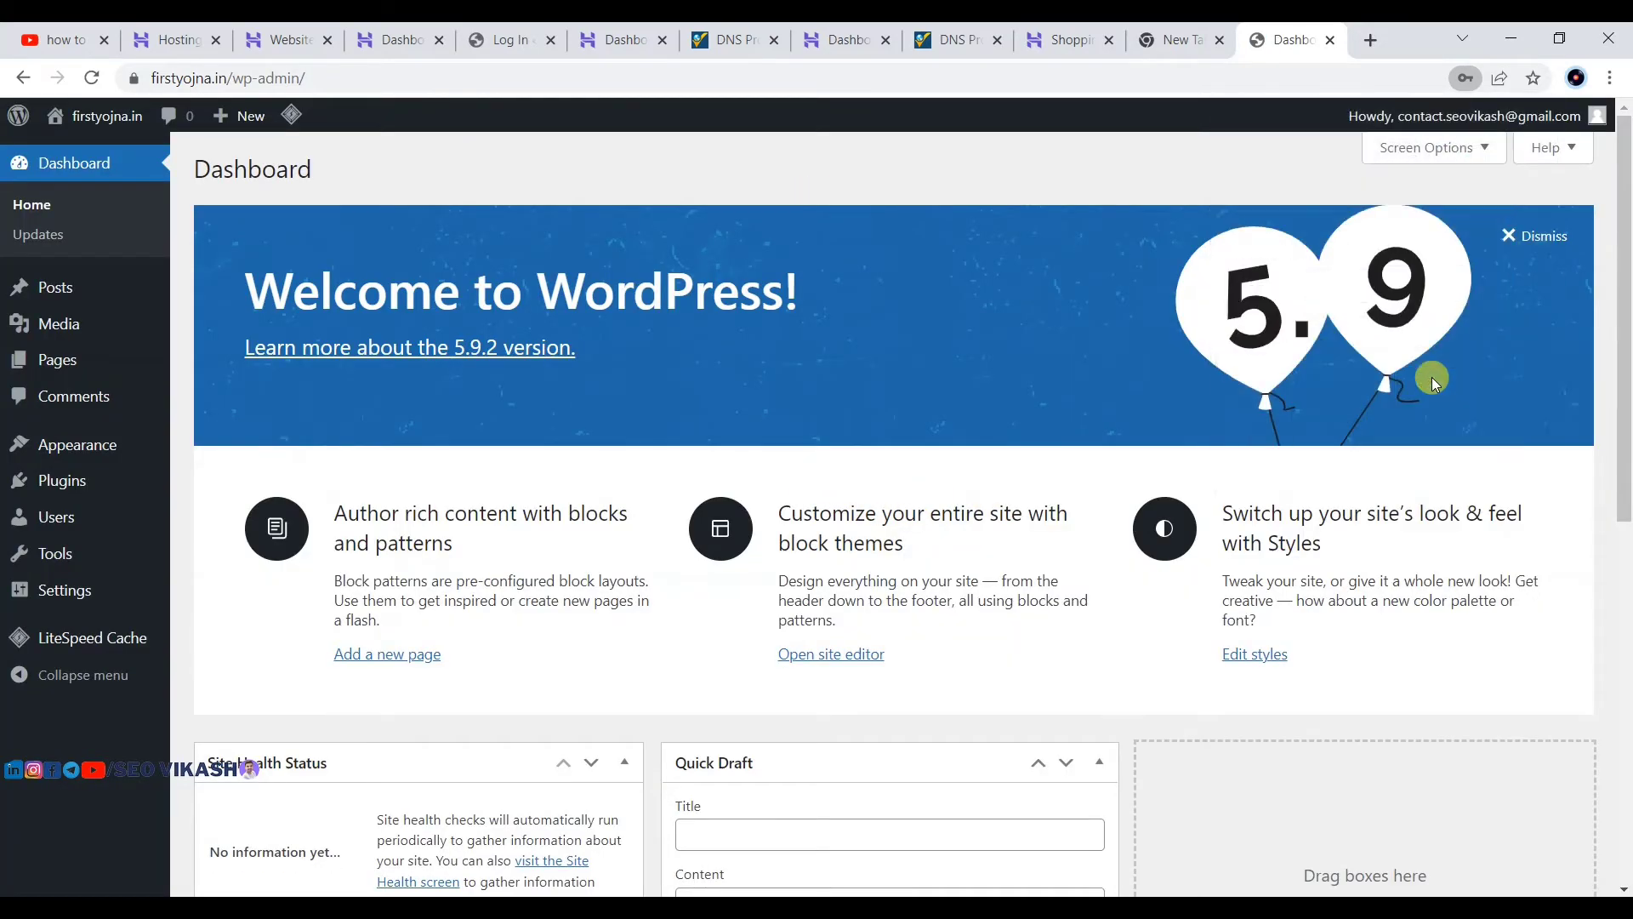
{"action": "left_click", "coordinate": [1530, 245]}
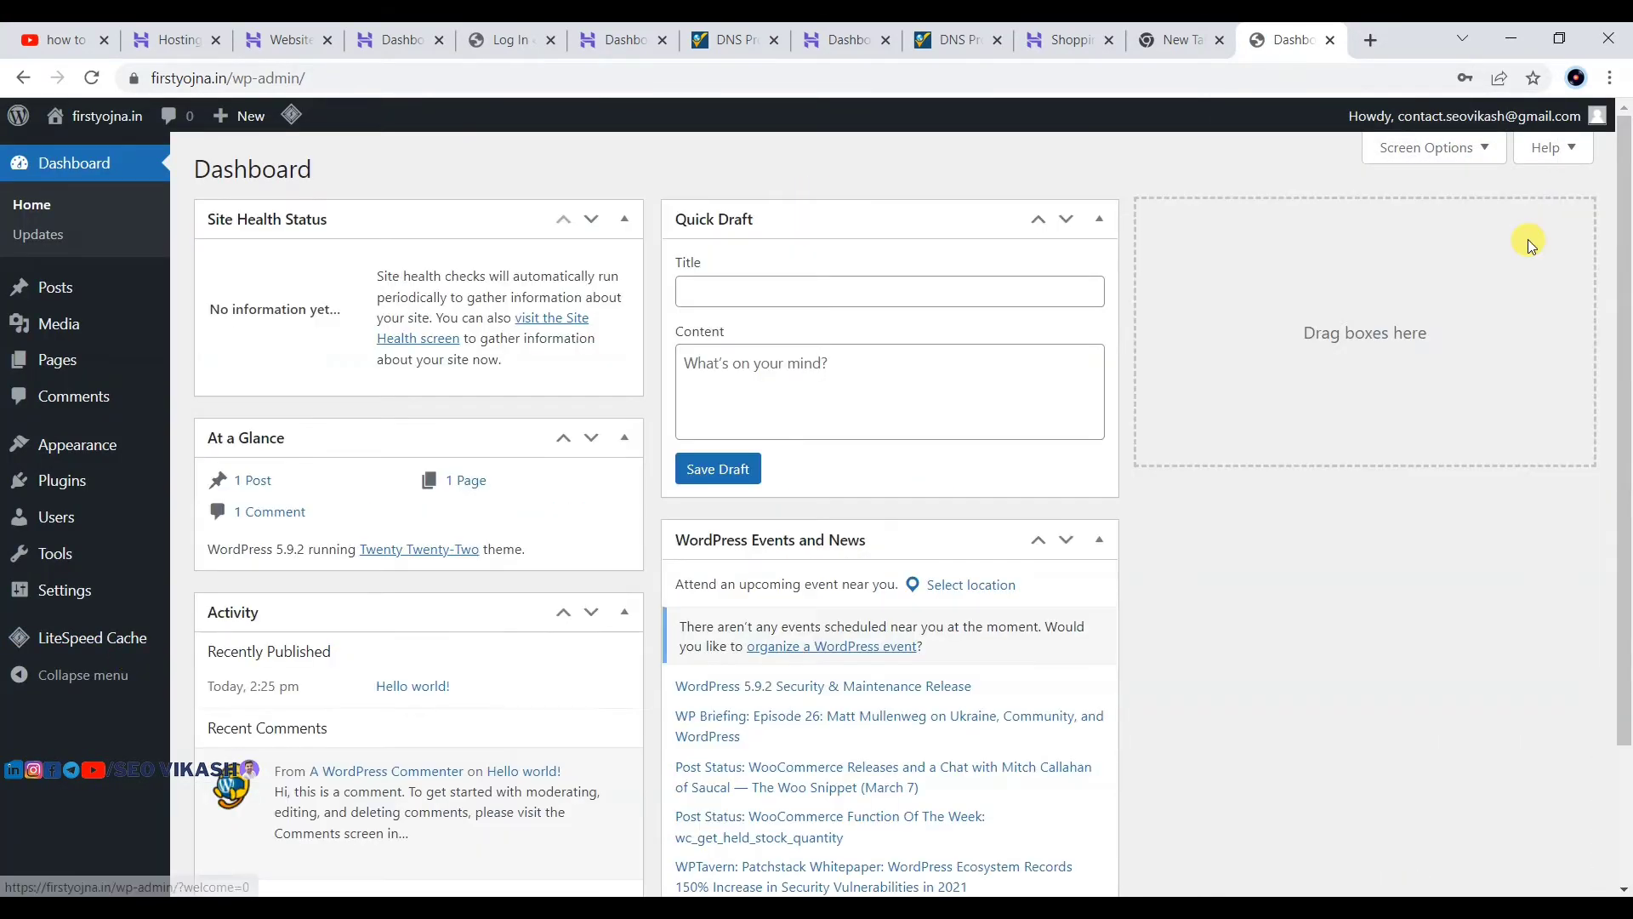
{"action": "scroll", "coordinate": [549, 486], "scroll_direction": "down", "scroll_amount": 2}
{"action": "scroll", "coordinate": [549, 486], "scroll_direction": "up", "scroll_amount": 2}
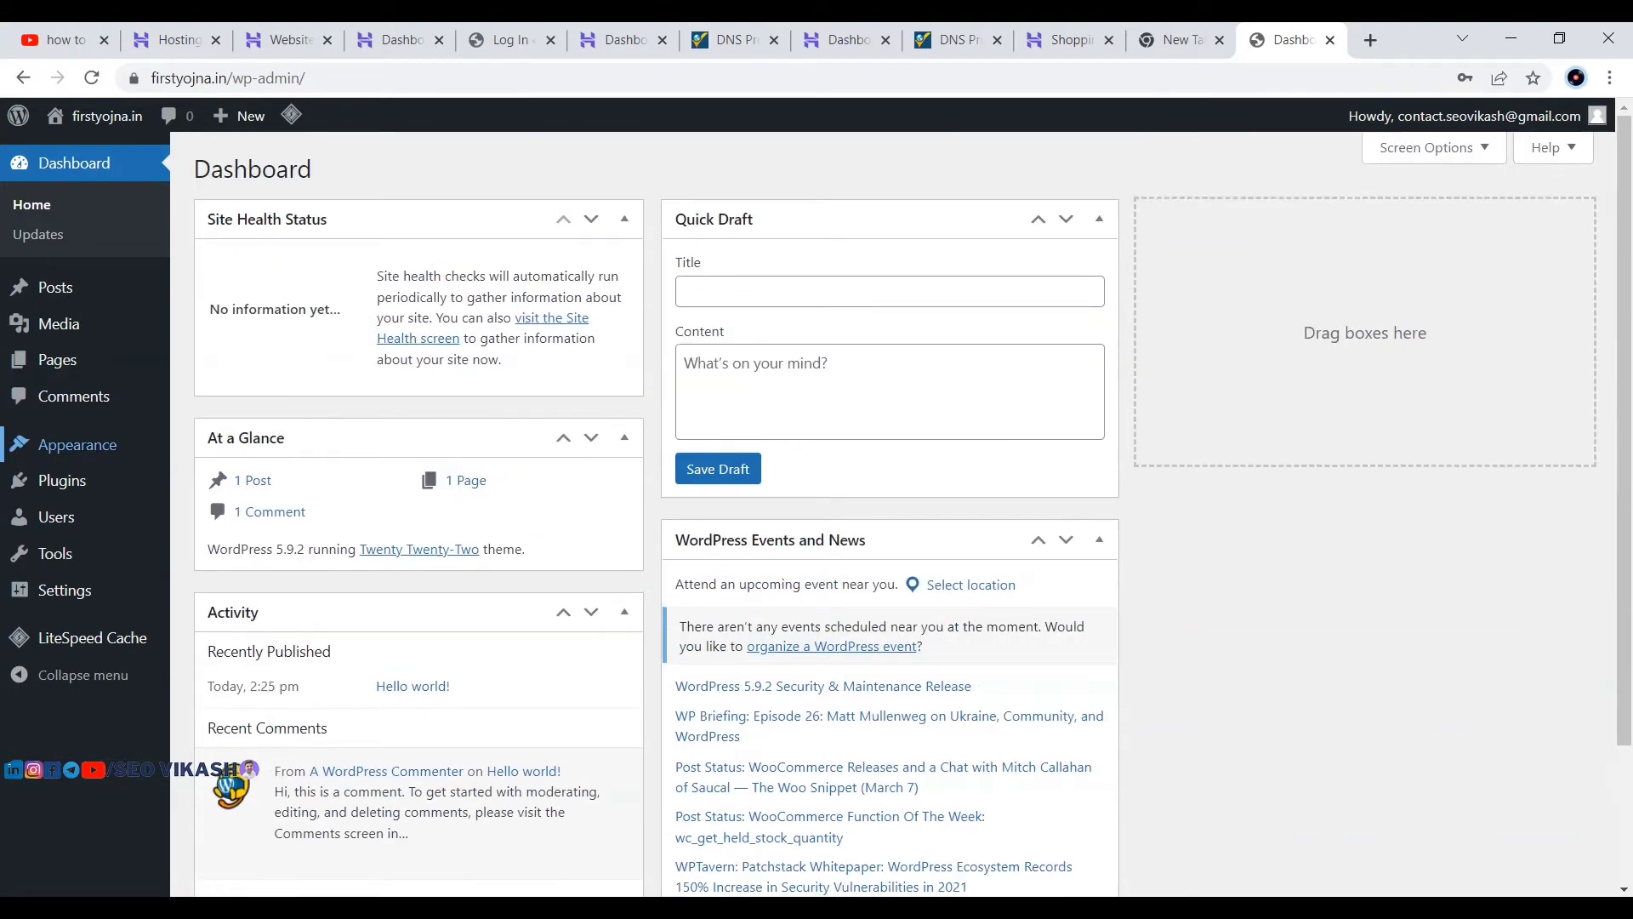
{"action": "mouse_move", "coordinate": [77, 445]}
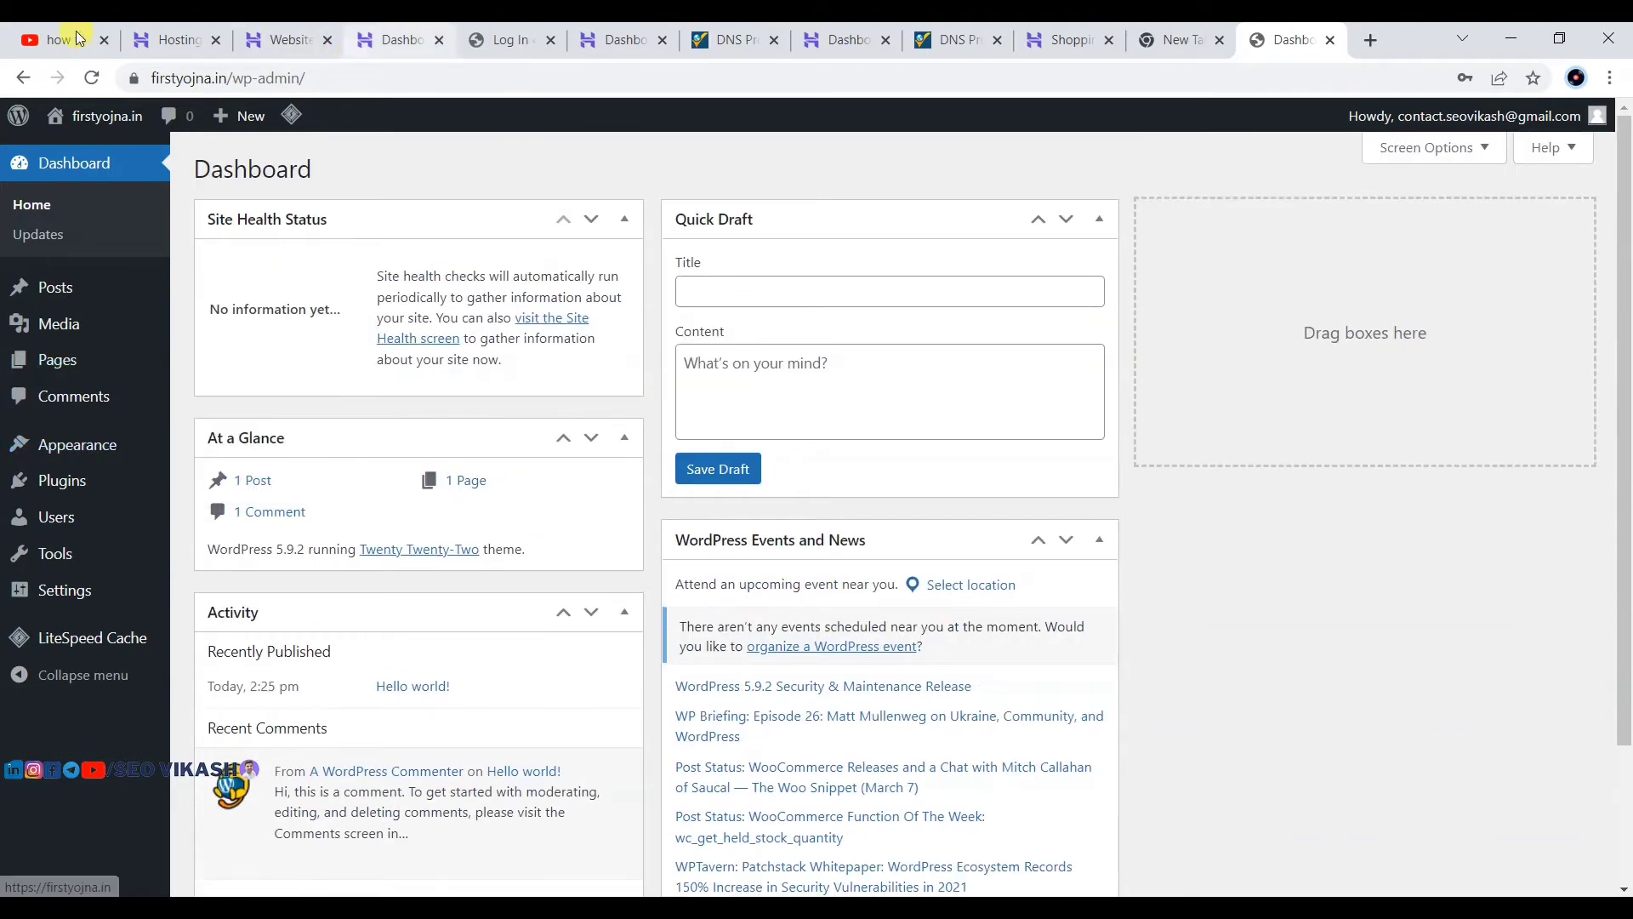
Step: Go to Settings > Writing from the Dashboard
{"action": "left_click", "coordinate": [379, 83]}
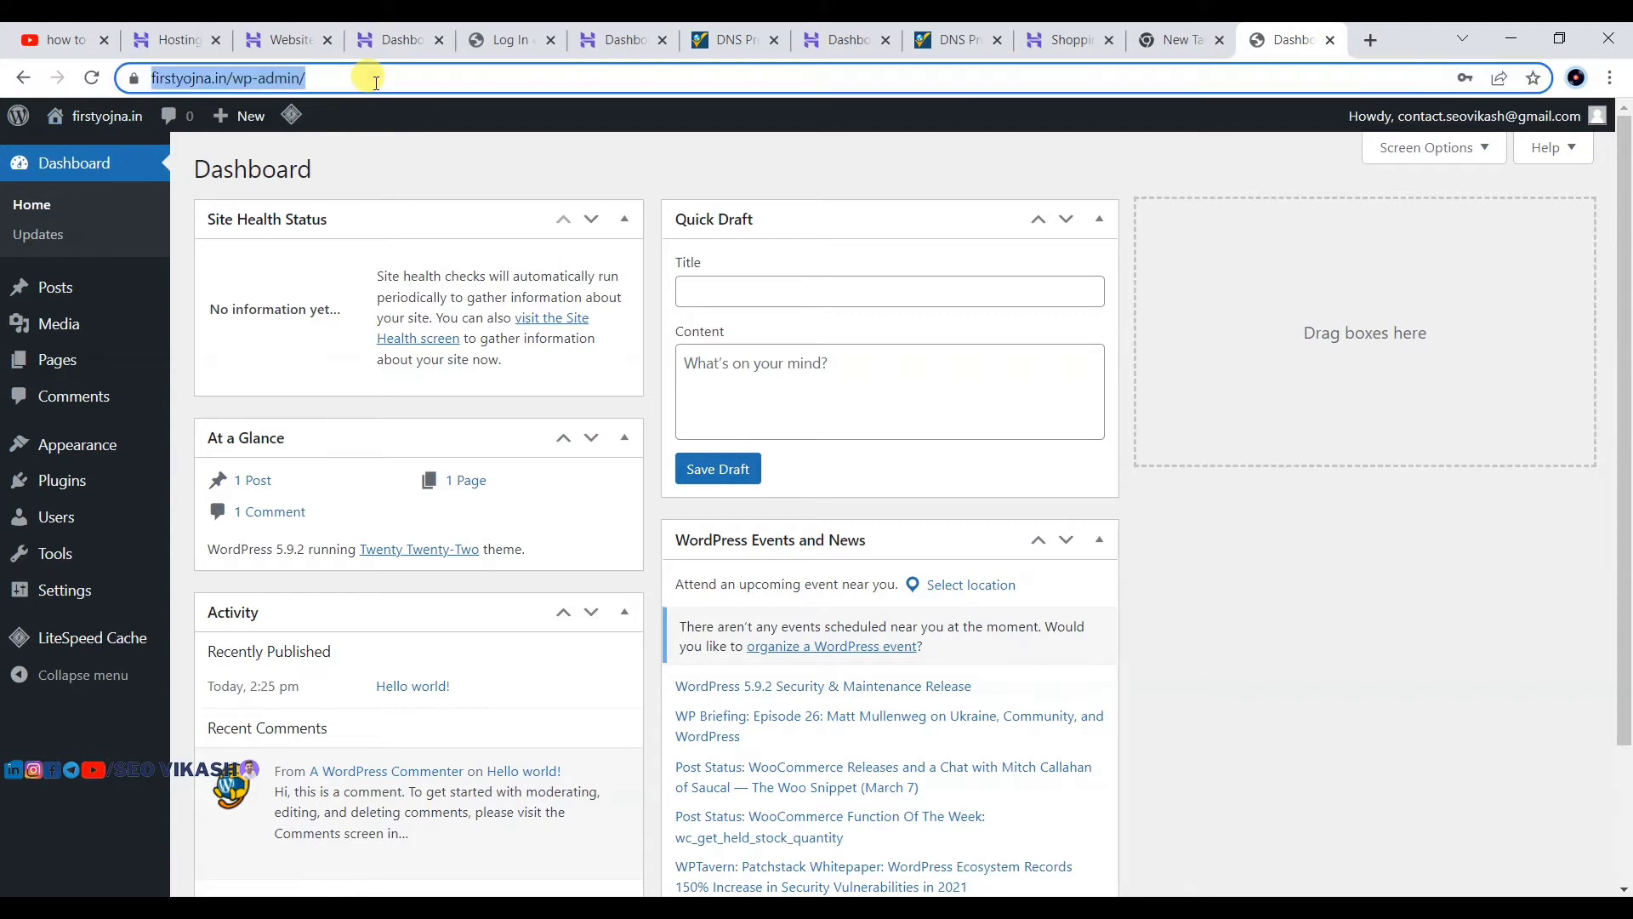
{"action": "left_click", "coordinate": [387, 79]}
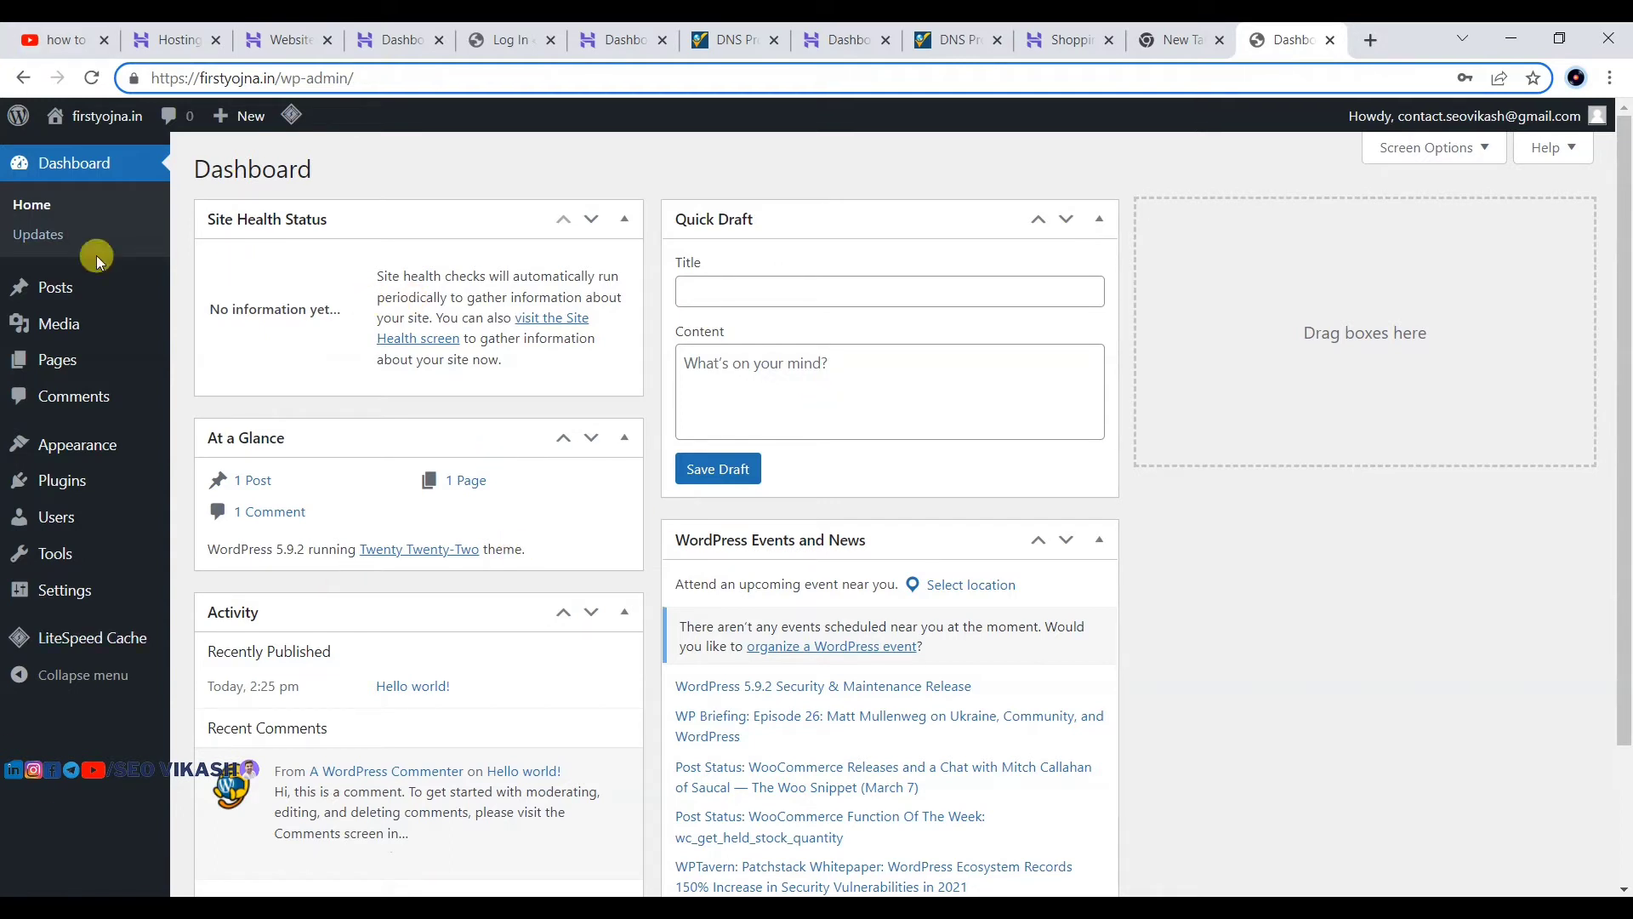
{"action": "mouse_move", "coordinate": [51, 590]}
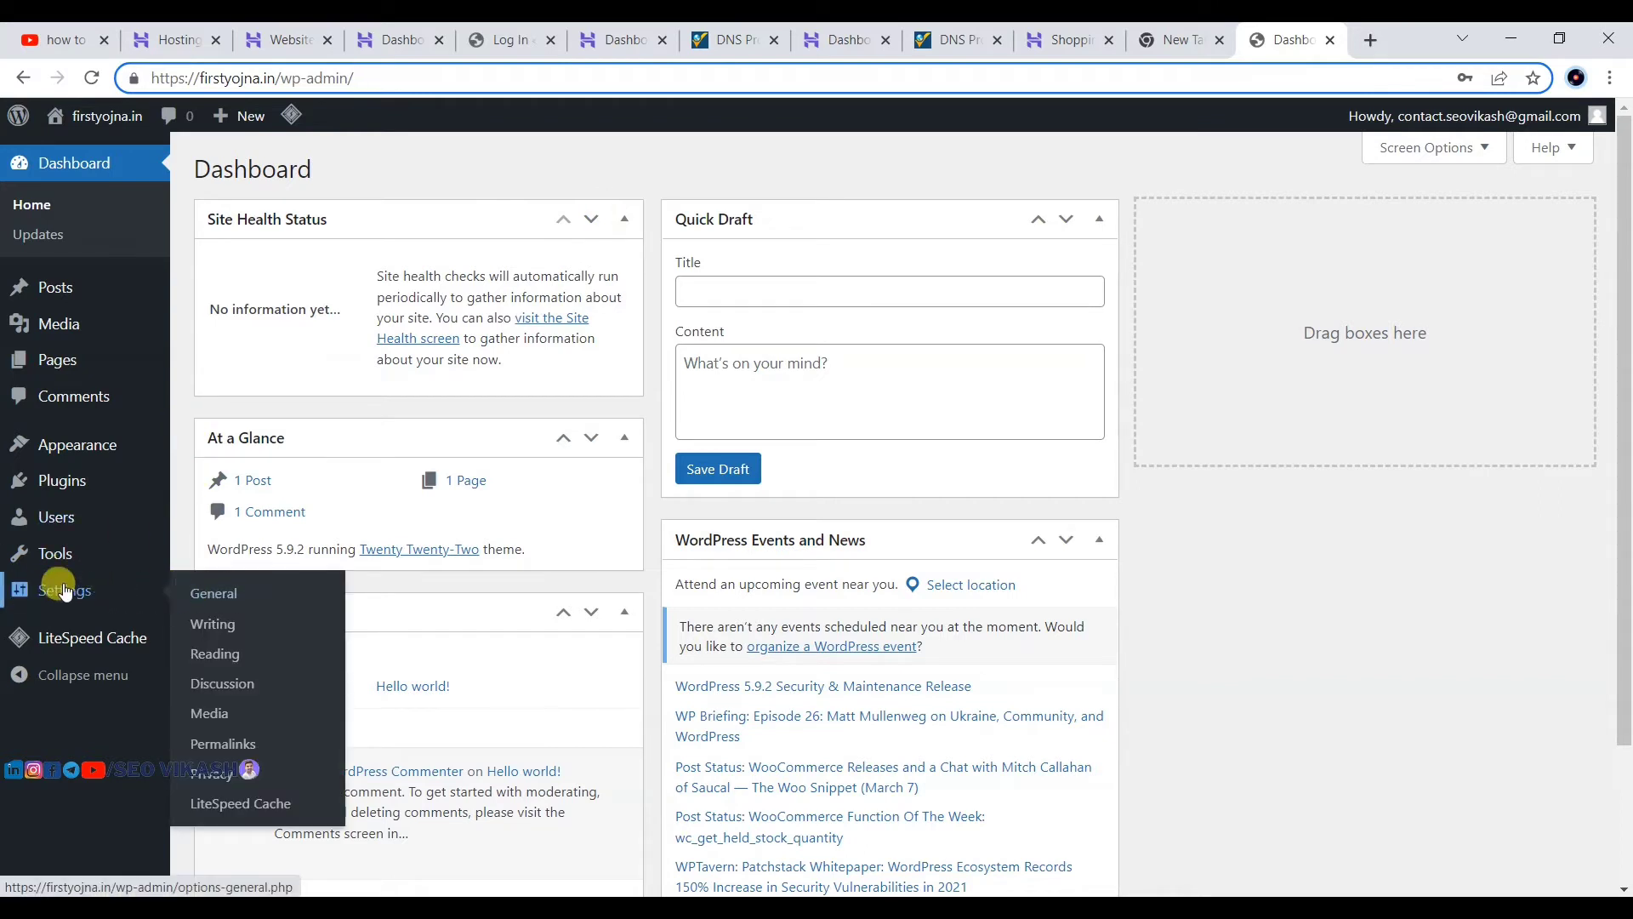
{"action": "left_click", "coordinate": [194, 623]}
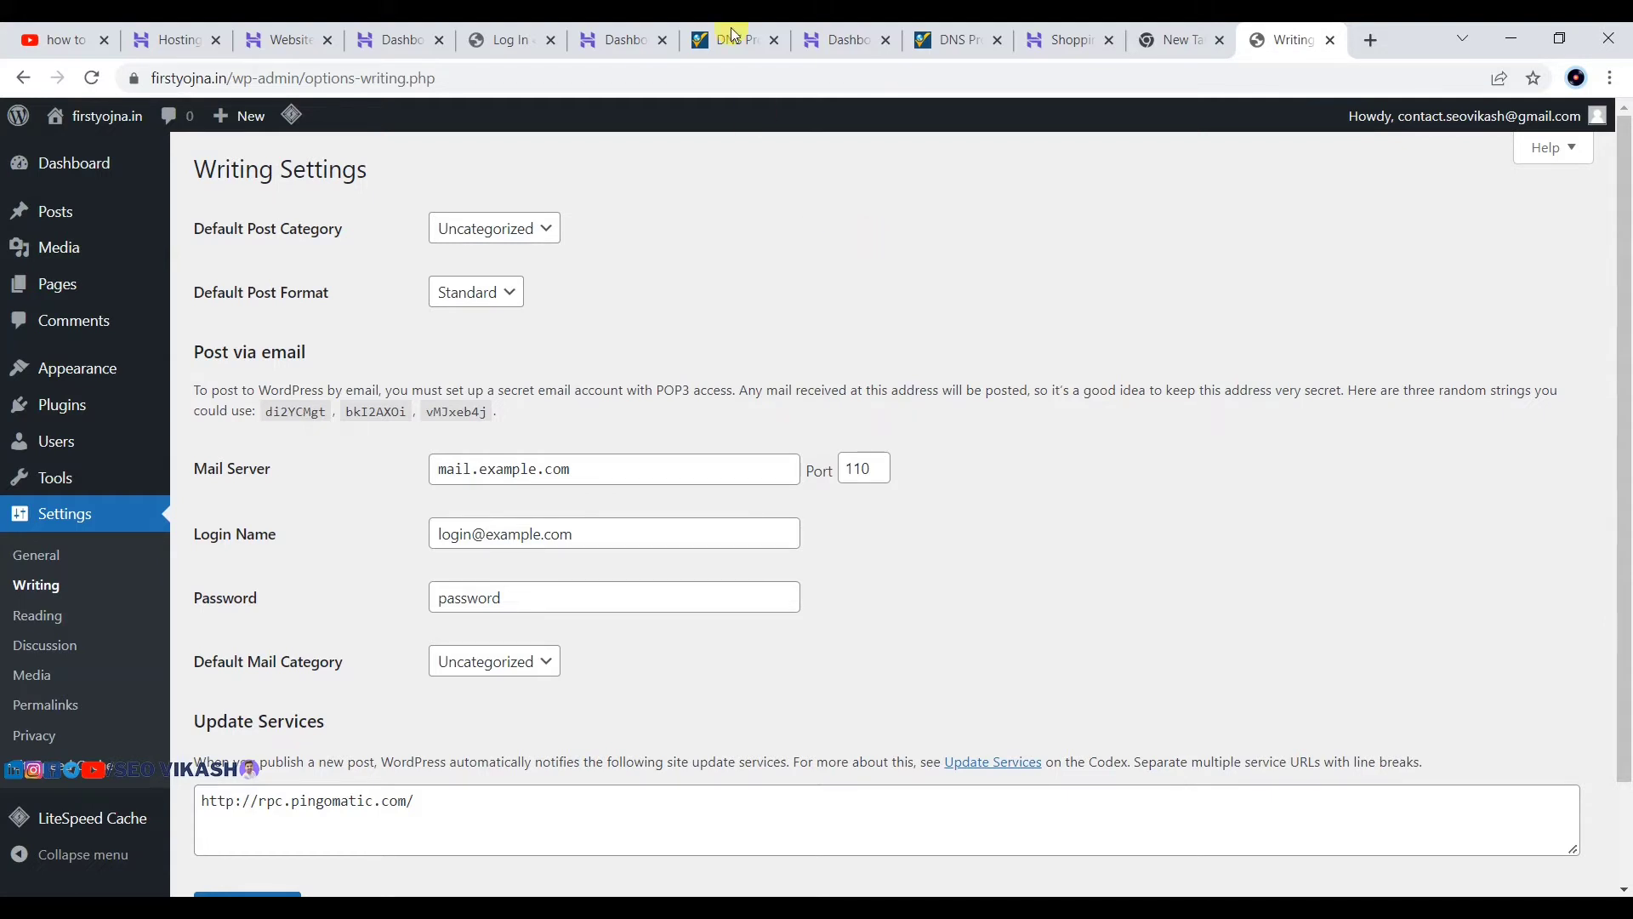
Step: Review the Default Post Category options and keep Uncategorized selected
{"action": "left_click", "coordinate": [393, 36]}
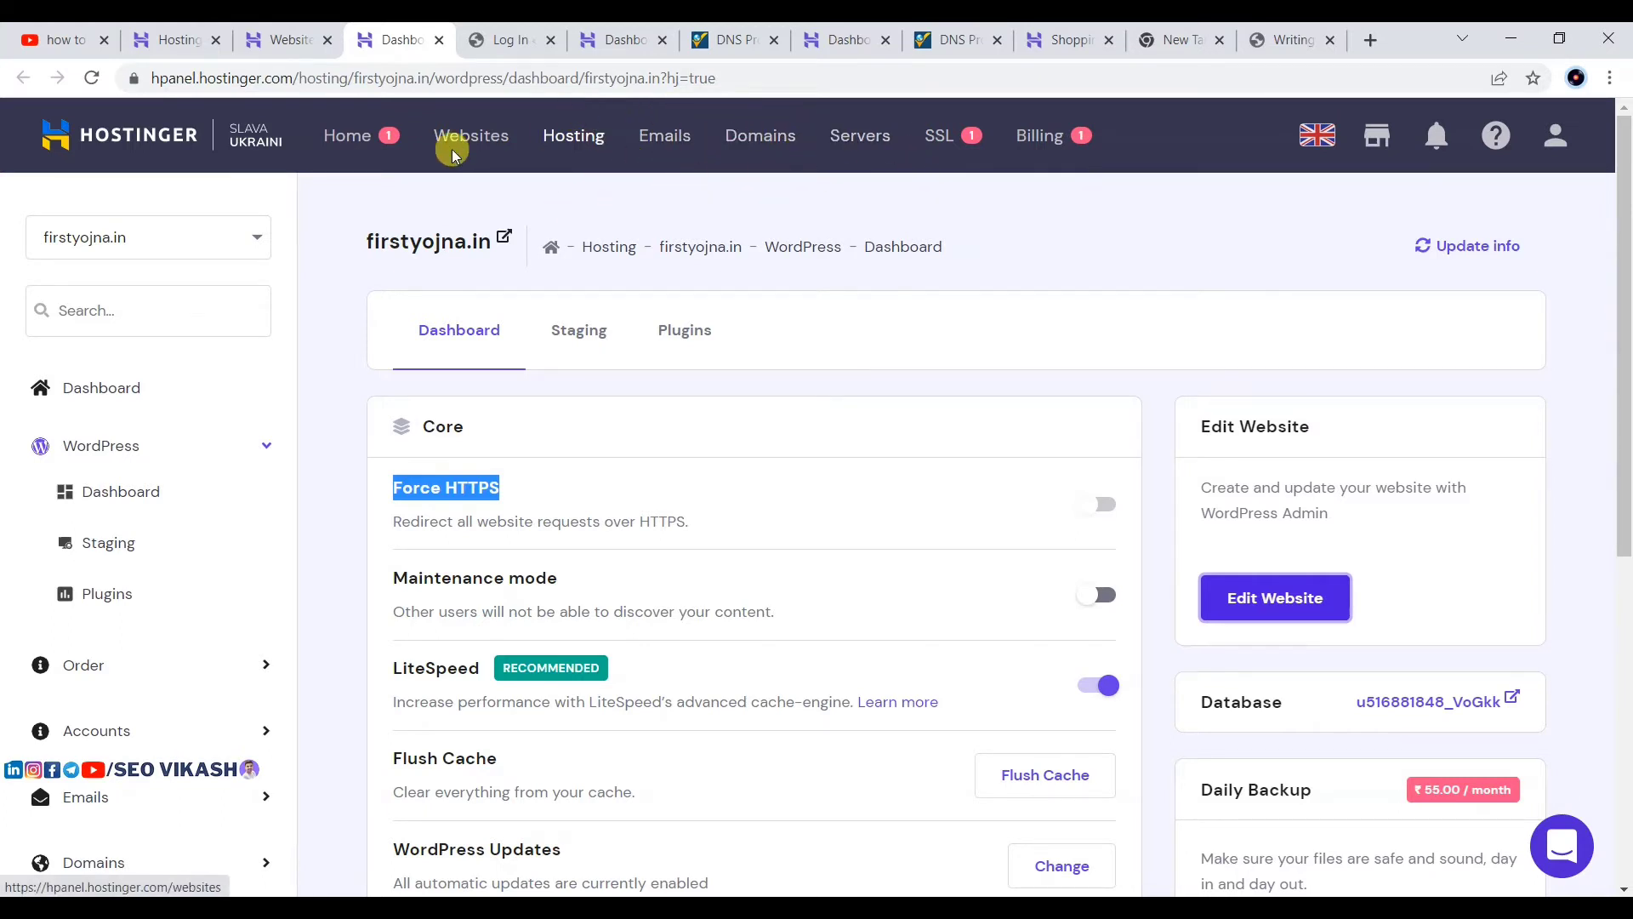
{"action": "left_click", "coordinate": [1271, 39]}
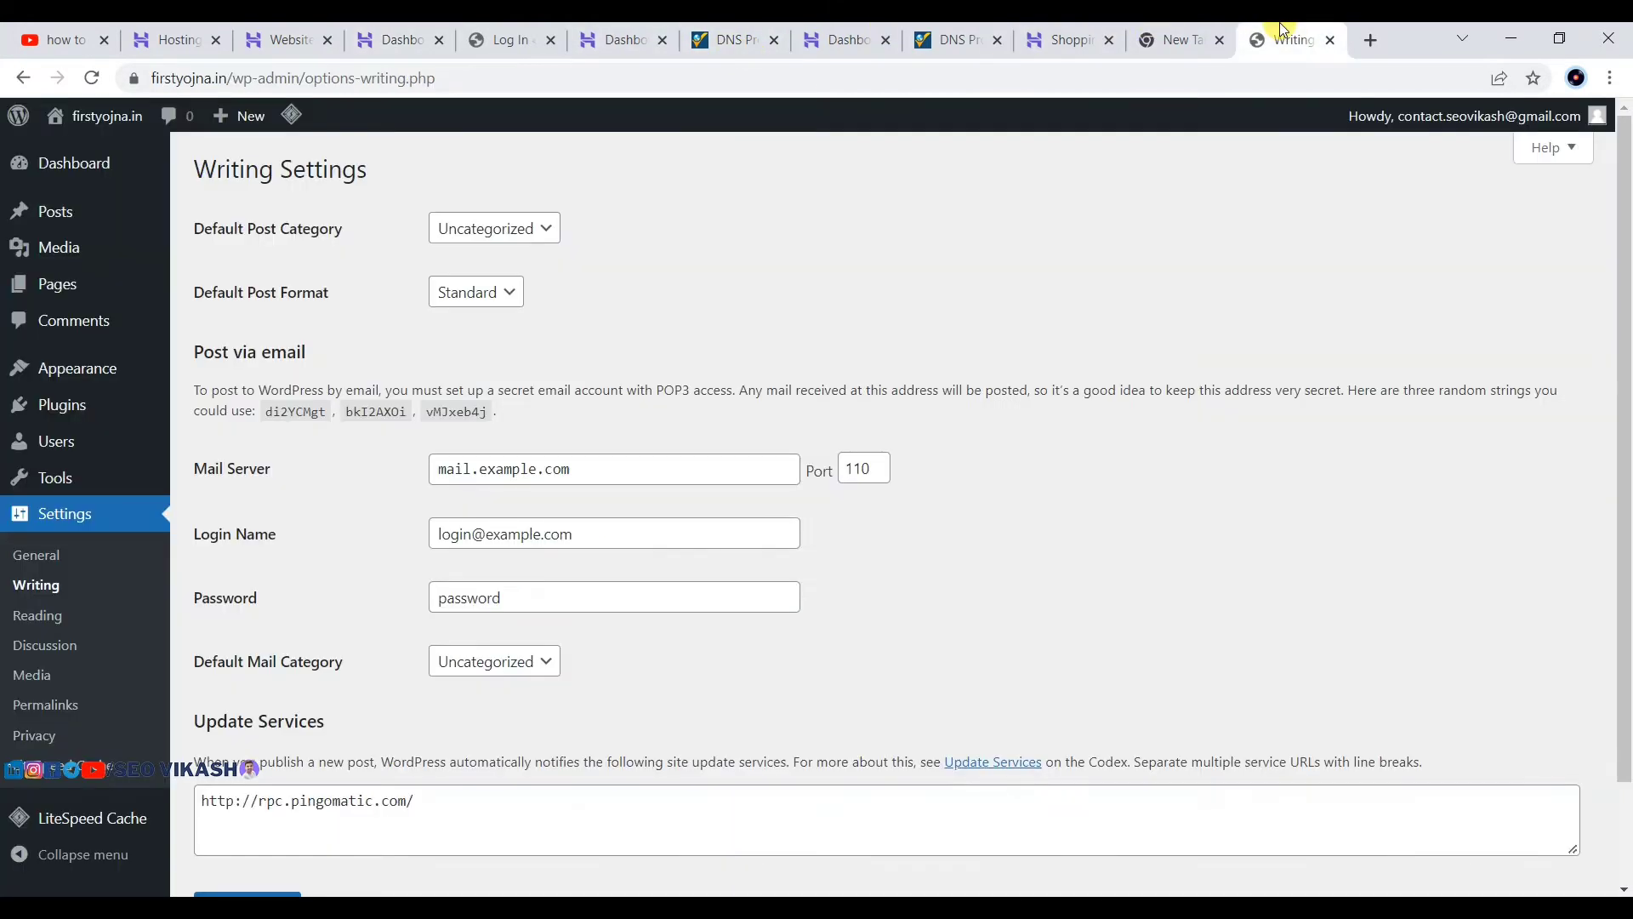
{"action": "left_click", "coordinate": [528, 230]}
{"action": "left_click", "coordinate": [682, 233]}
{"action": "left_click", "coordinate": [537, 228]}
{"action": "mouse_move", "coordinate": [43, 209]}
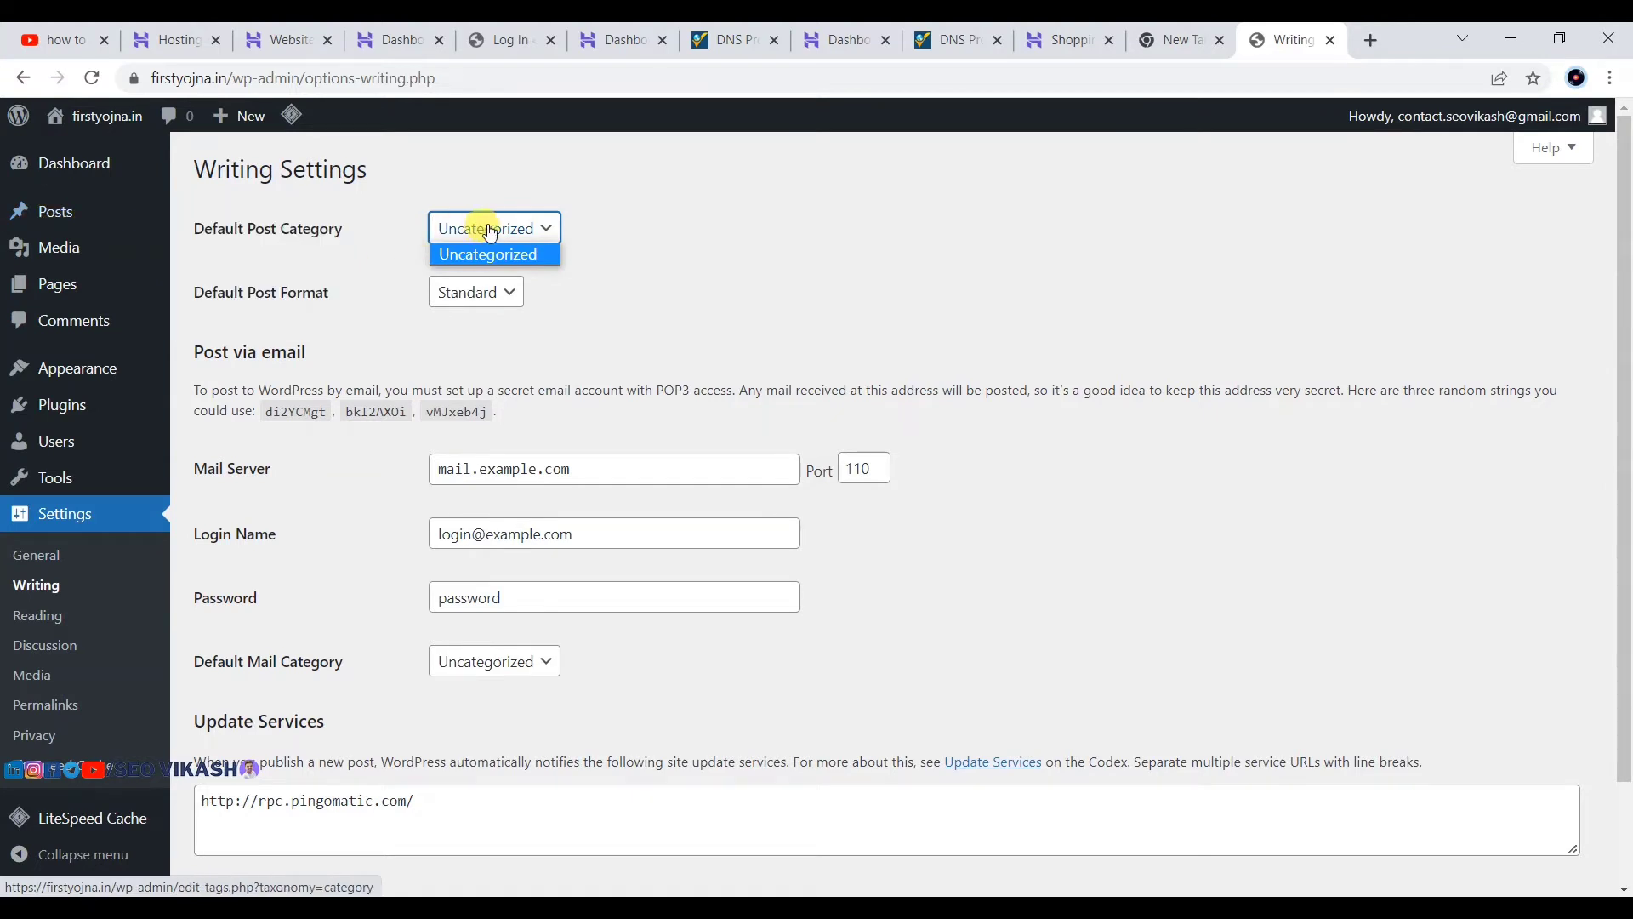
{"action": "left_click", "coordinate": [247, 261]}
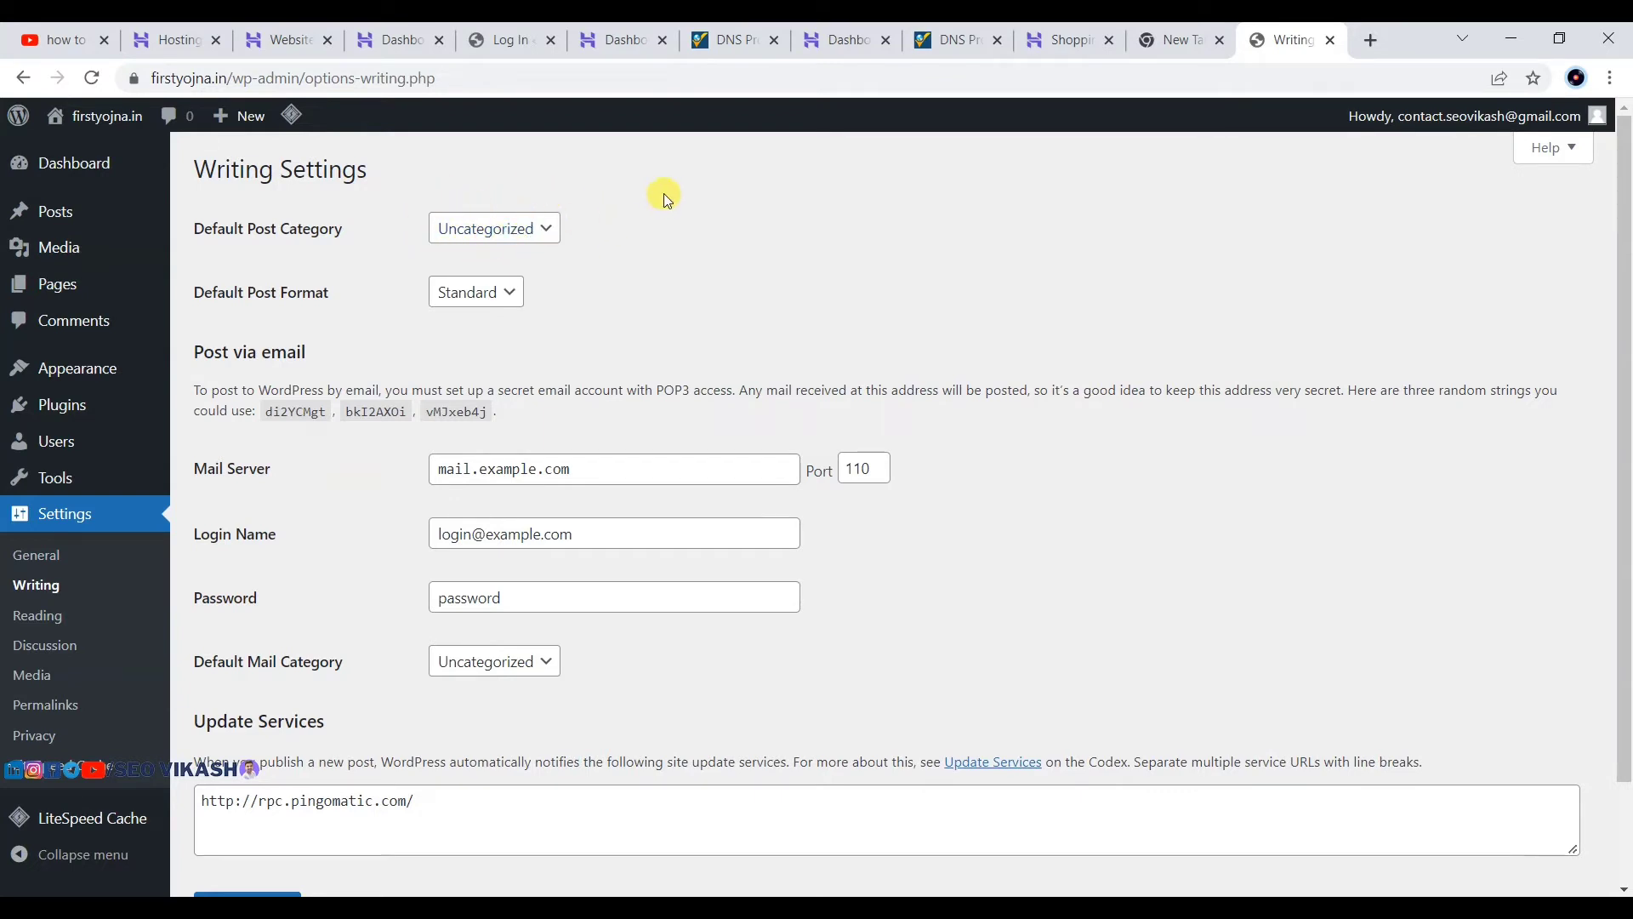
Step: Save the Writing settings, then go to Settings > Reading
{"action": "scroll", "coordinate": [445, 292], "scroll_direction": "down", "scroll_amount": 2}
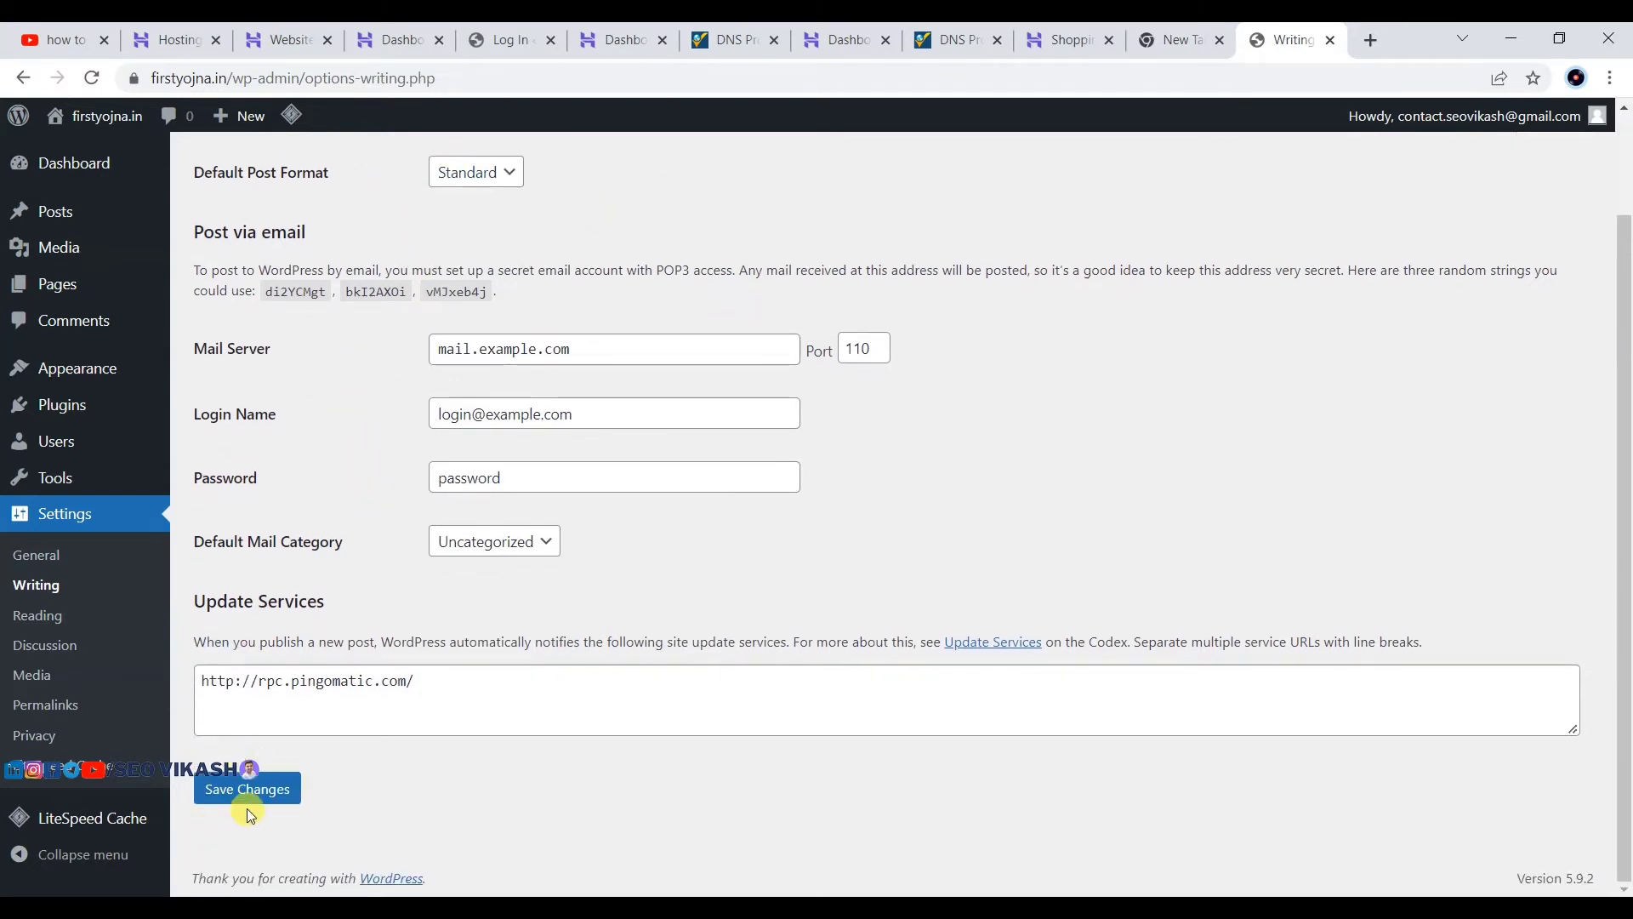
{"action": "left_click", "coordinate": [249, 813]}
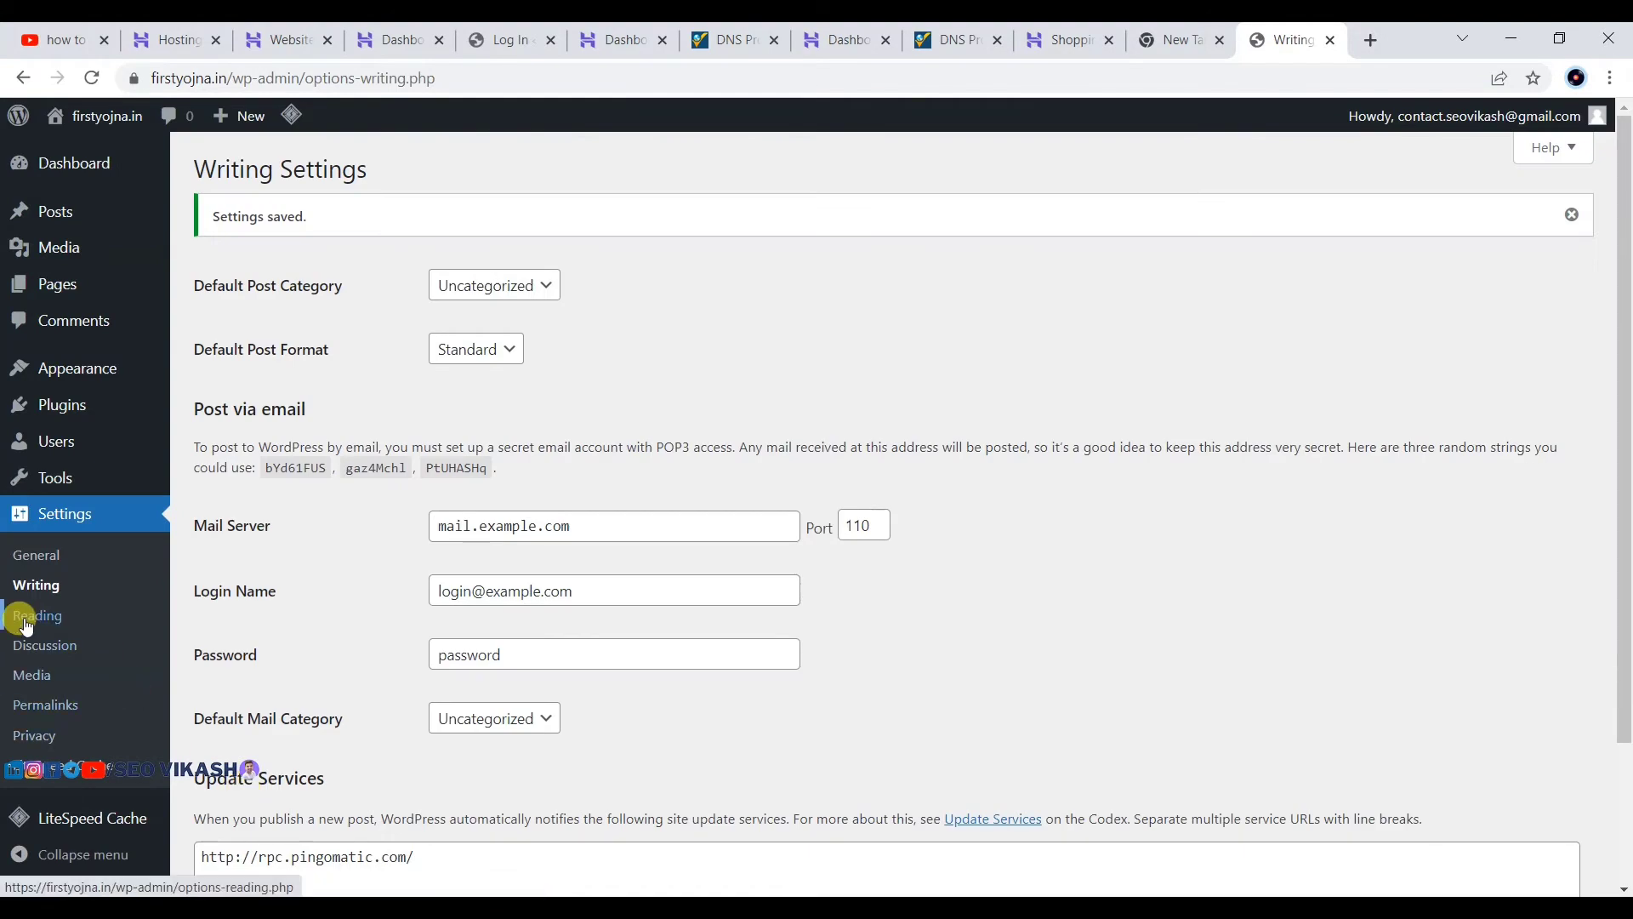
{"action": "left_click", "coordinate": [26, 617]}
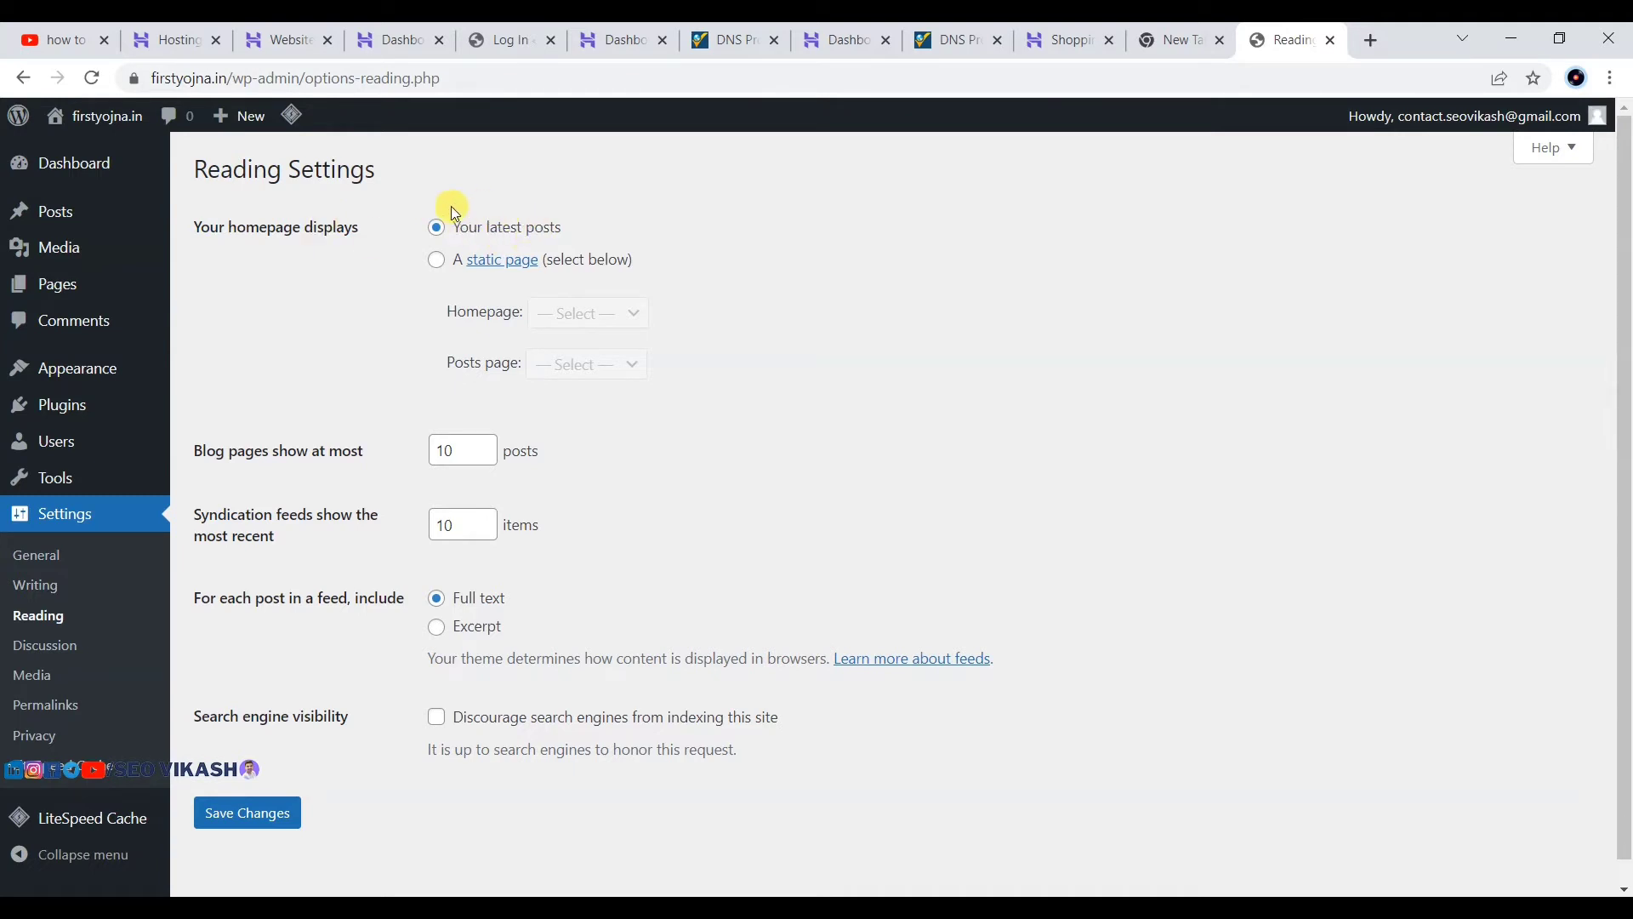
Step: Save the Reading settings unchanged, then save the Discussion settings too
{"action": "scroll", "coordinate": [316, 436], "scroll_direction": "down", "scroll_amount": 1}
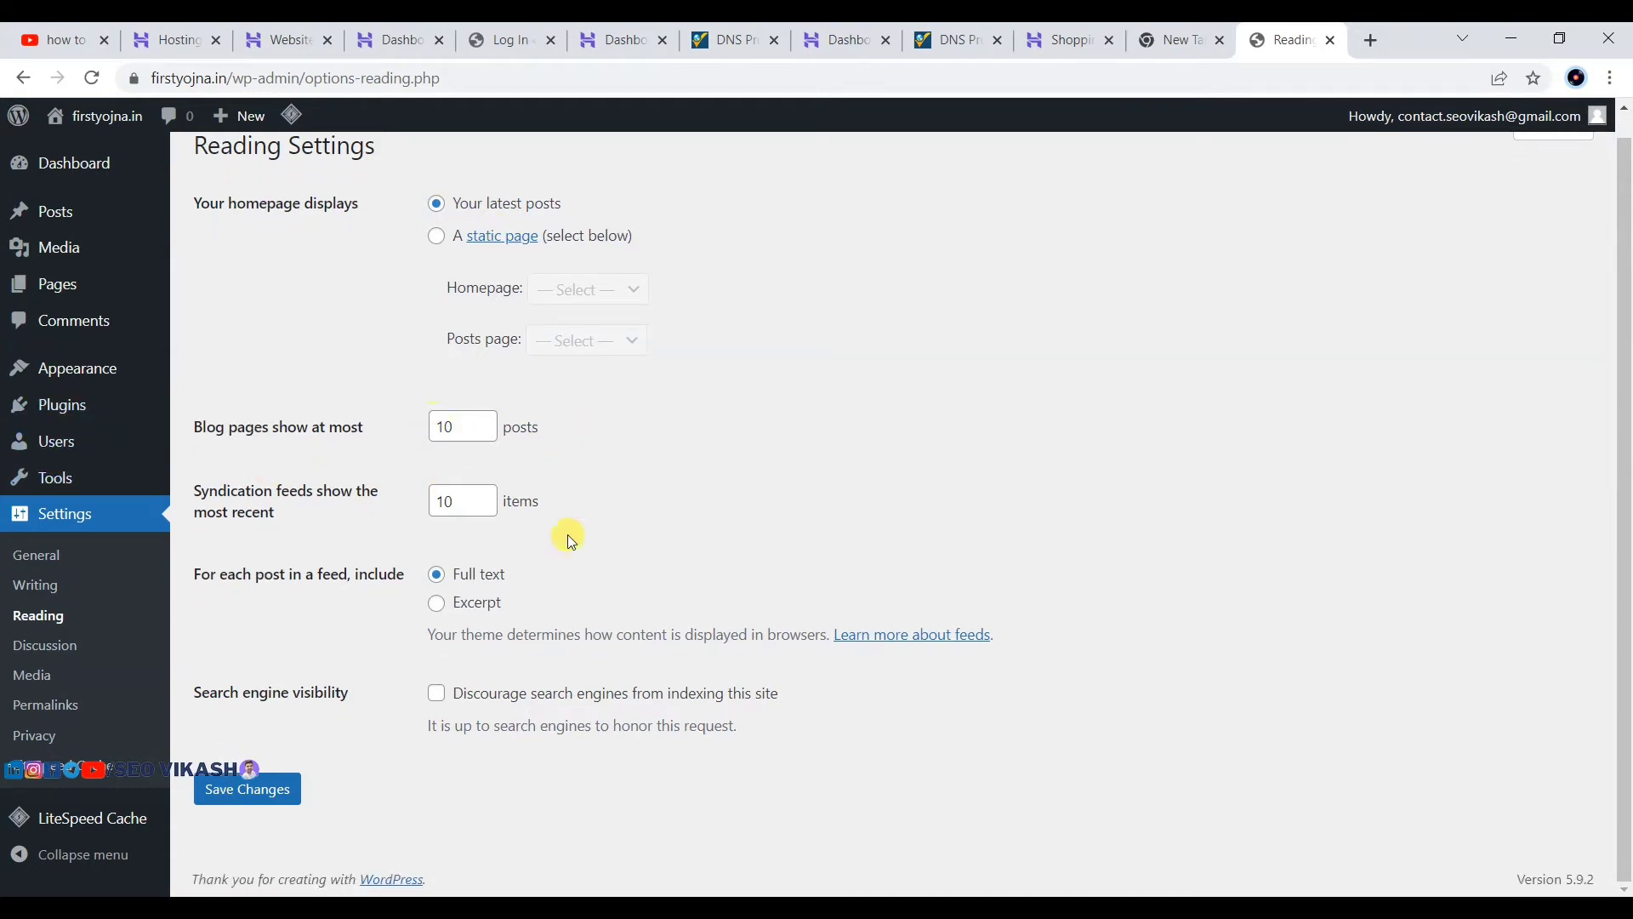
{"action": "left_click", "coordinate": [236, 788]}
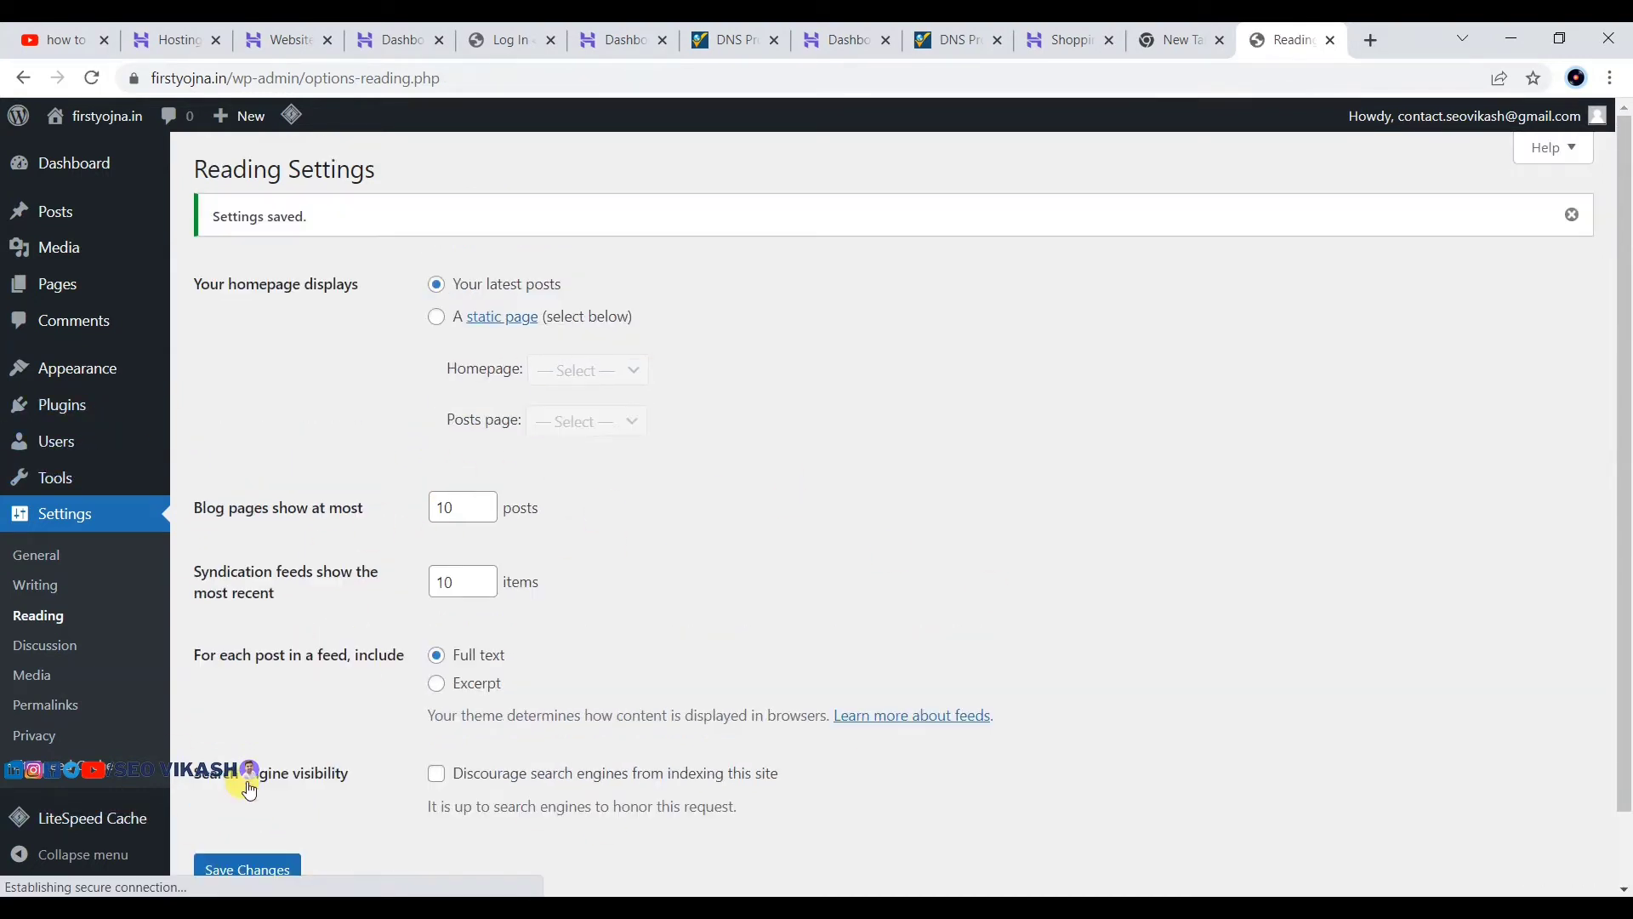
{"action": "left_click", "coordinate": [30, 642]}
{"action": "scroll", "coordinate": [467, 247], "scroll_direction": "down", "scroll_amount": 10}
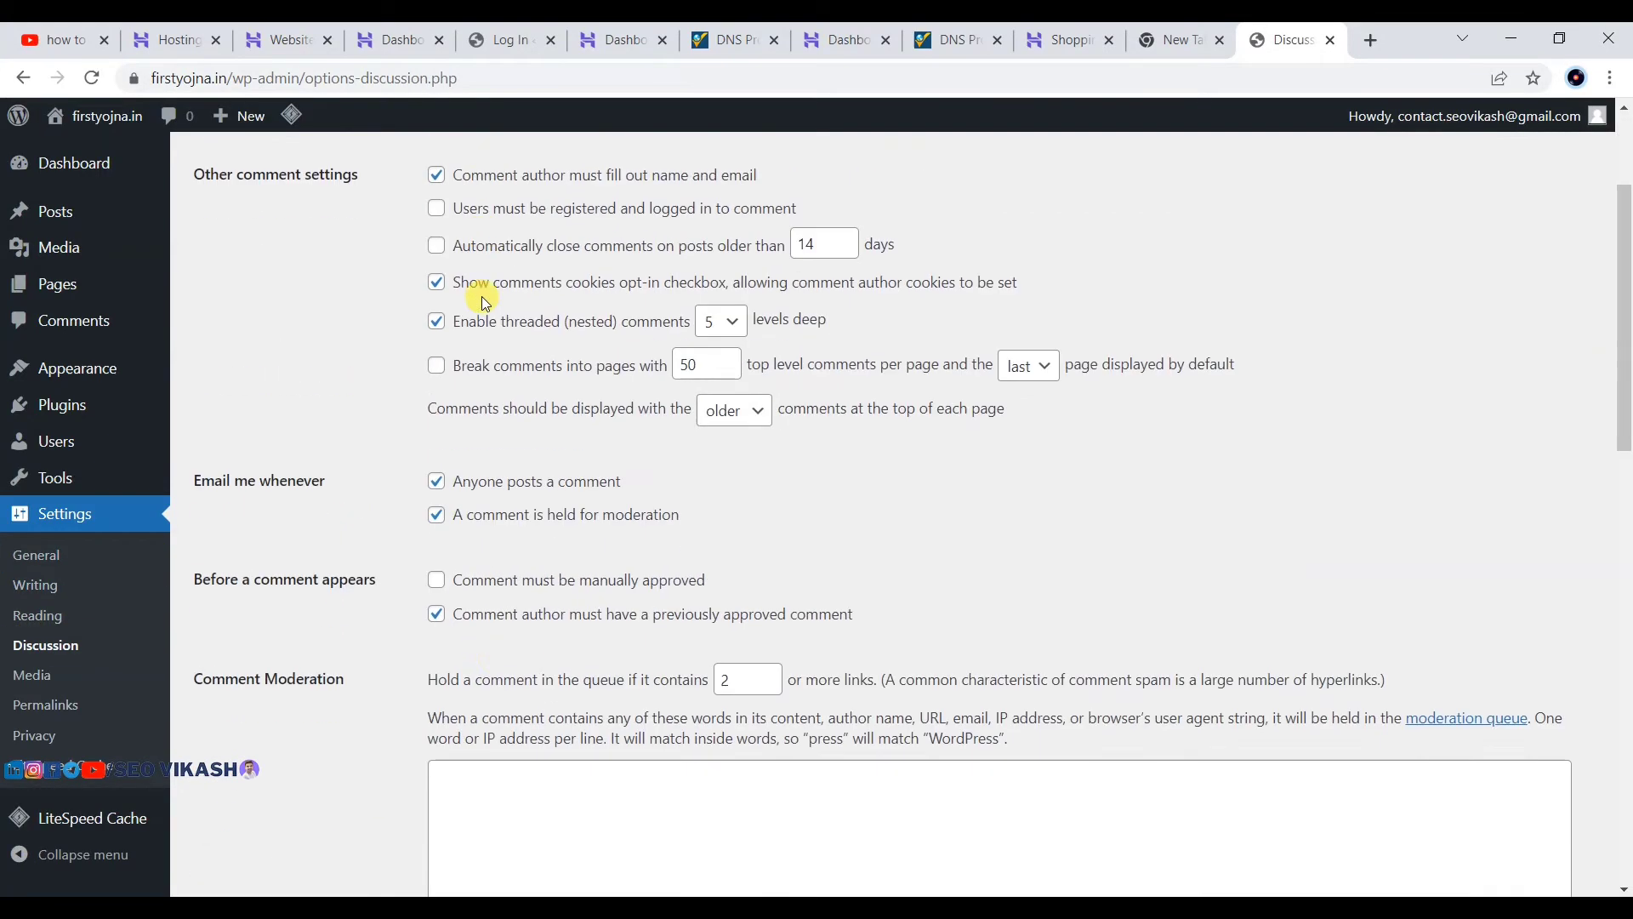
{"action": "scroll", "coordinate": [449, 579], "scroll_direction": "down", "scroll_amount": 8}
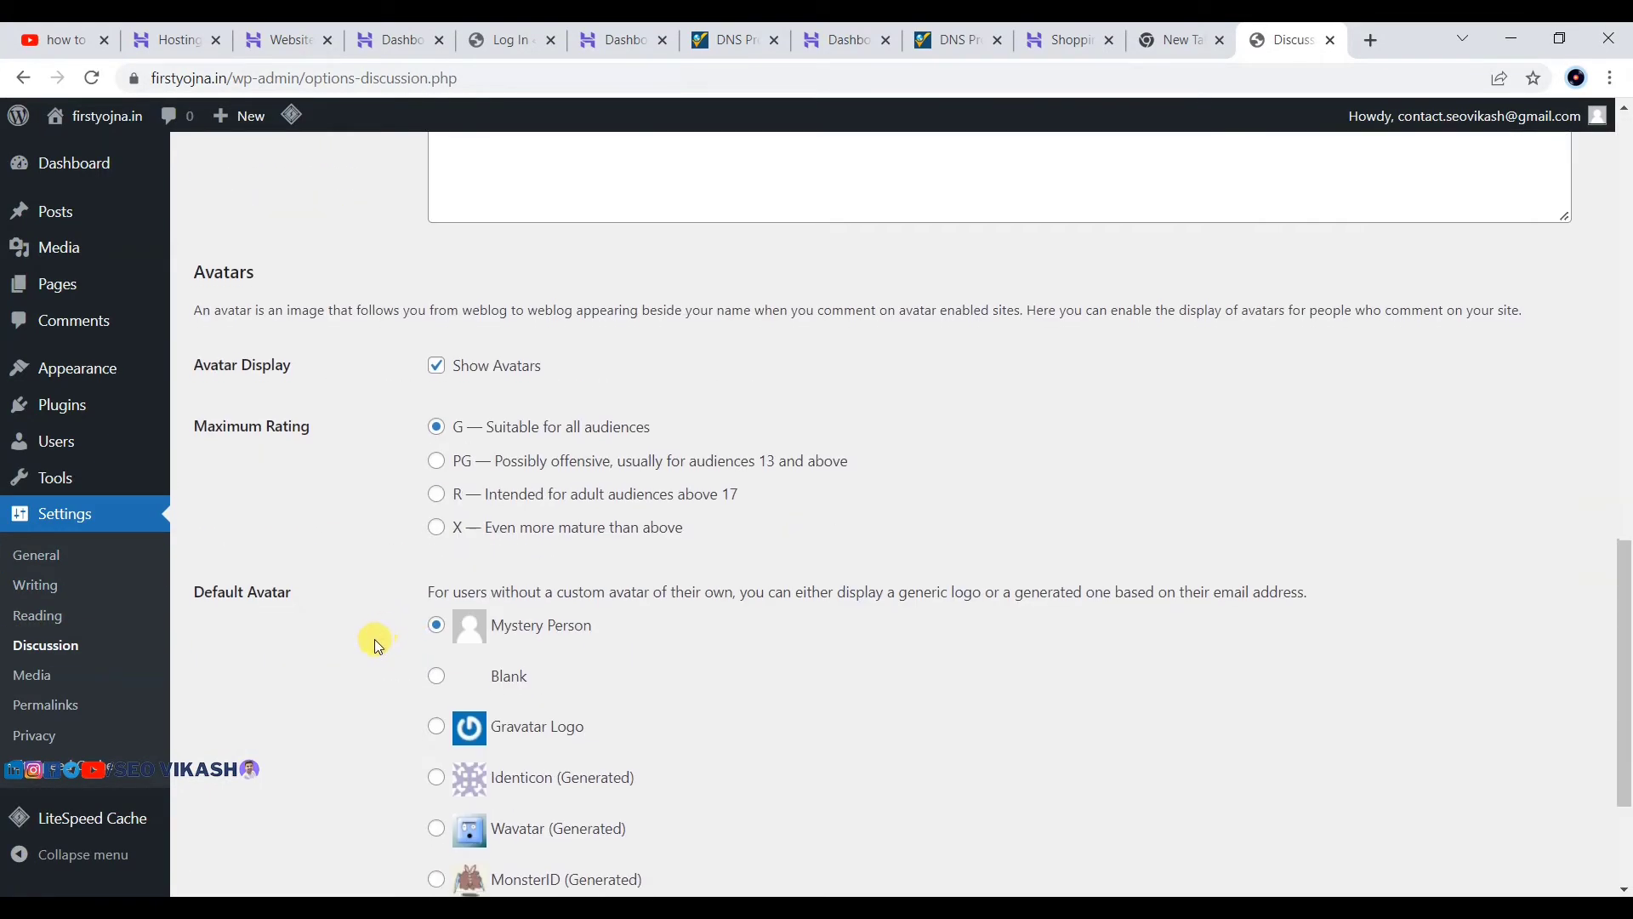
{"action": "left_click", "coordinate": [262, 789]}
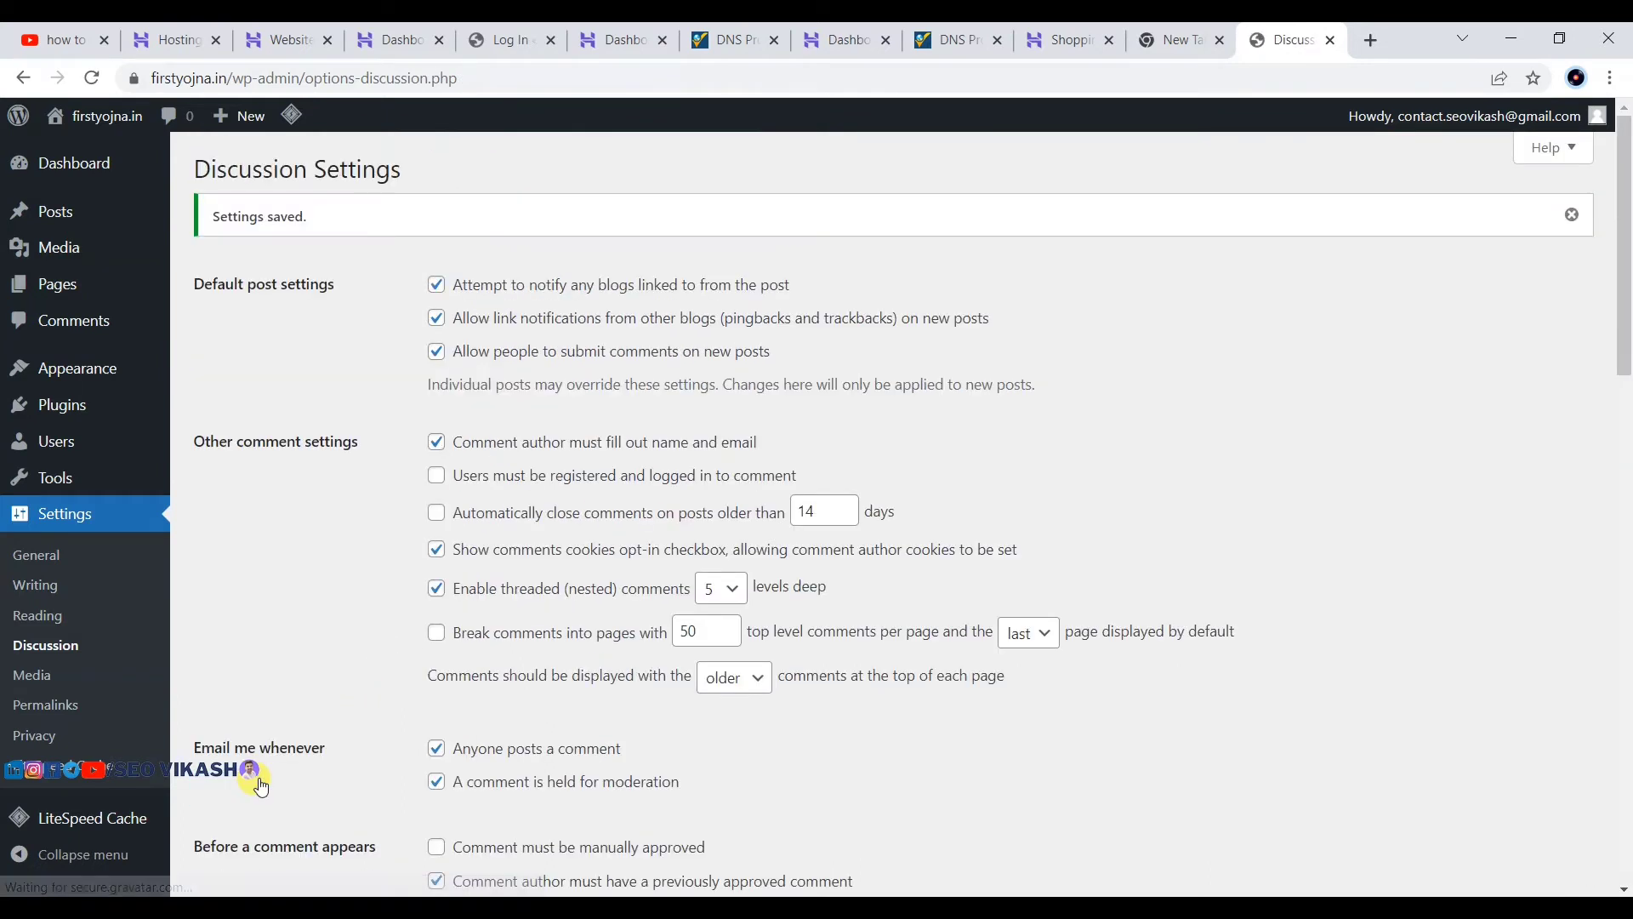
Step: Save the Media settings with default image sizes, then go to Settings > Permalinks
{"action": "left_click", "coordinate": [38, 680]}
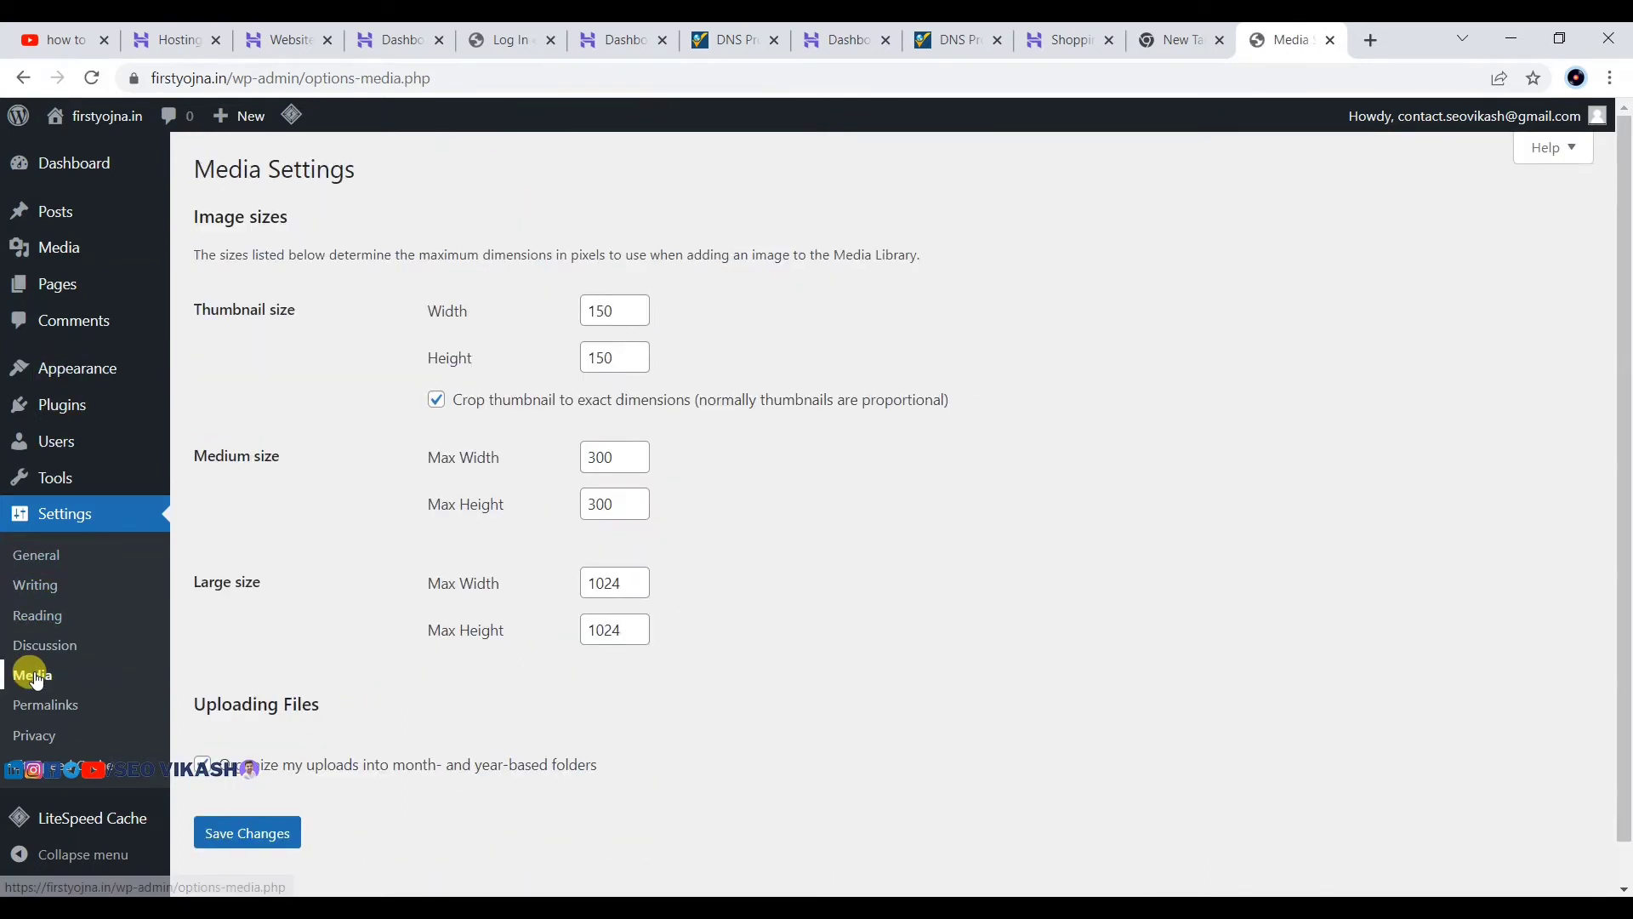
{"action": "scroll", "coordinate": [310, 289], "scroll_direction": "down", "scroll_amount": 1}
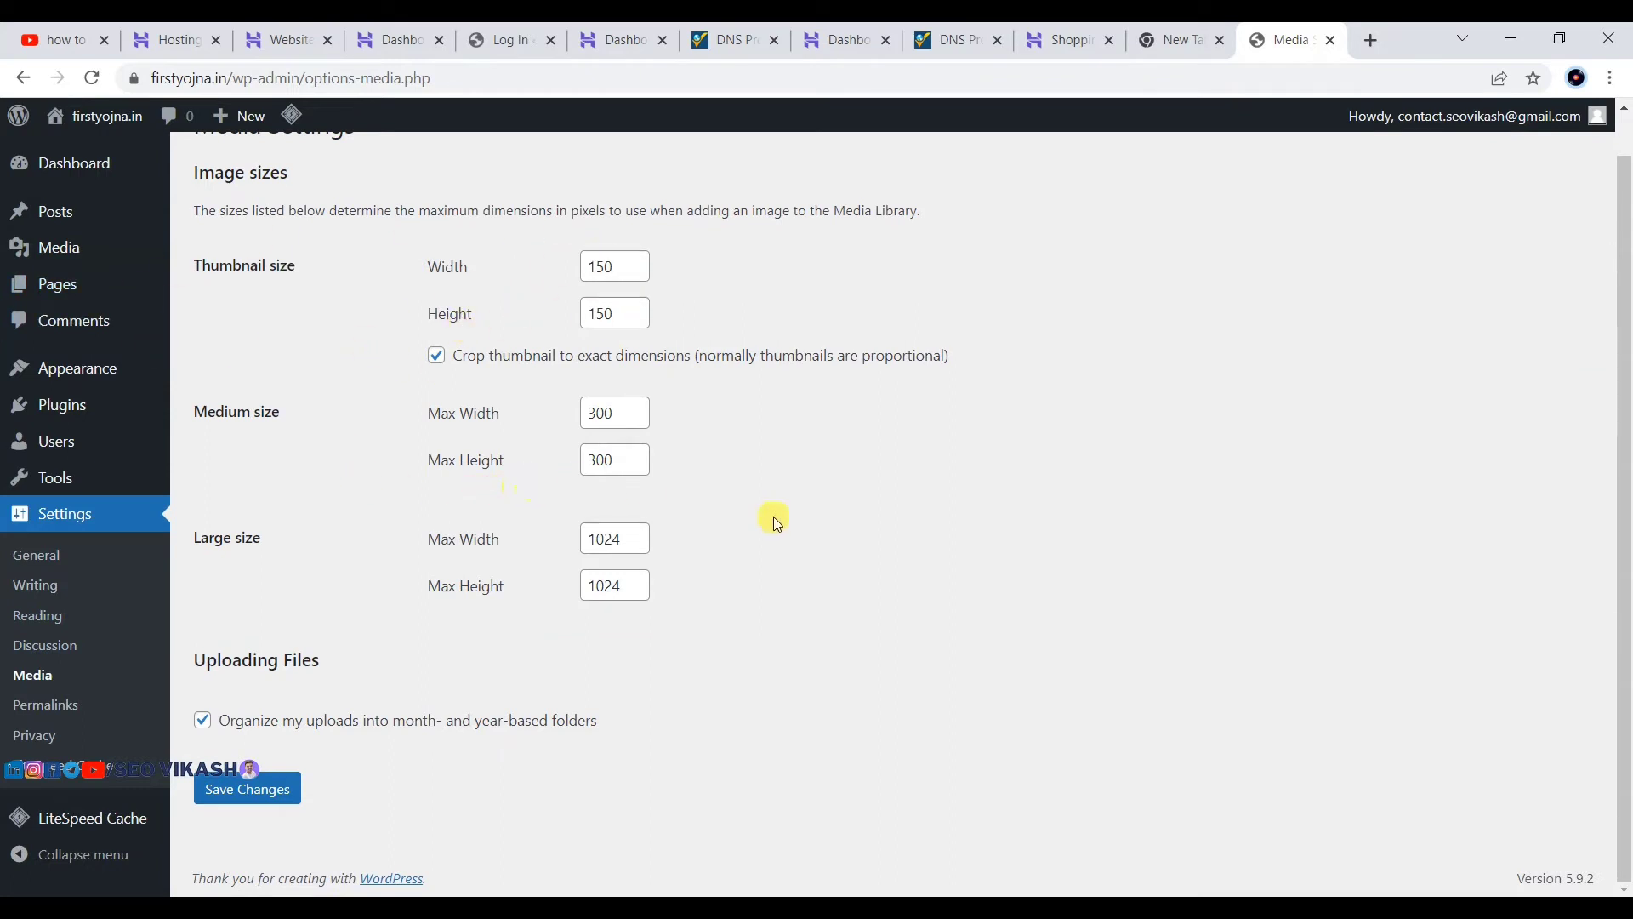
{"action": "left_click", "coordinate": [247, 789]}
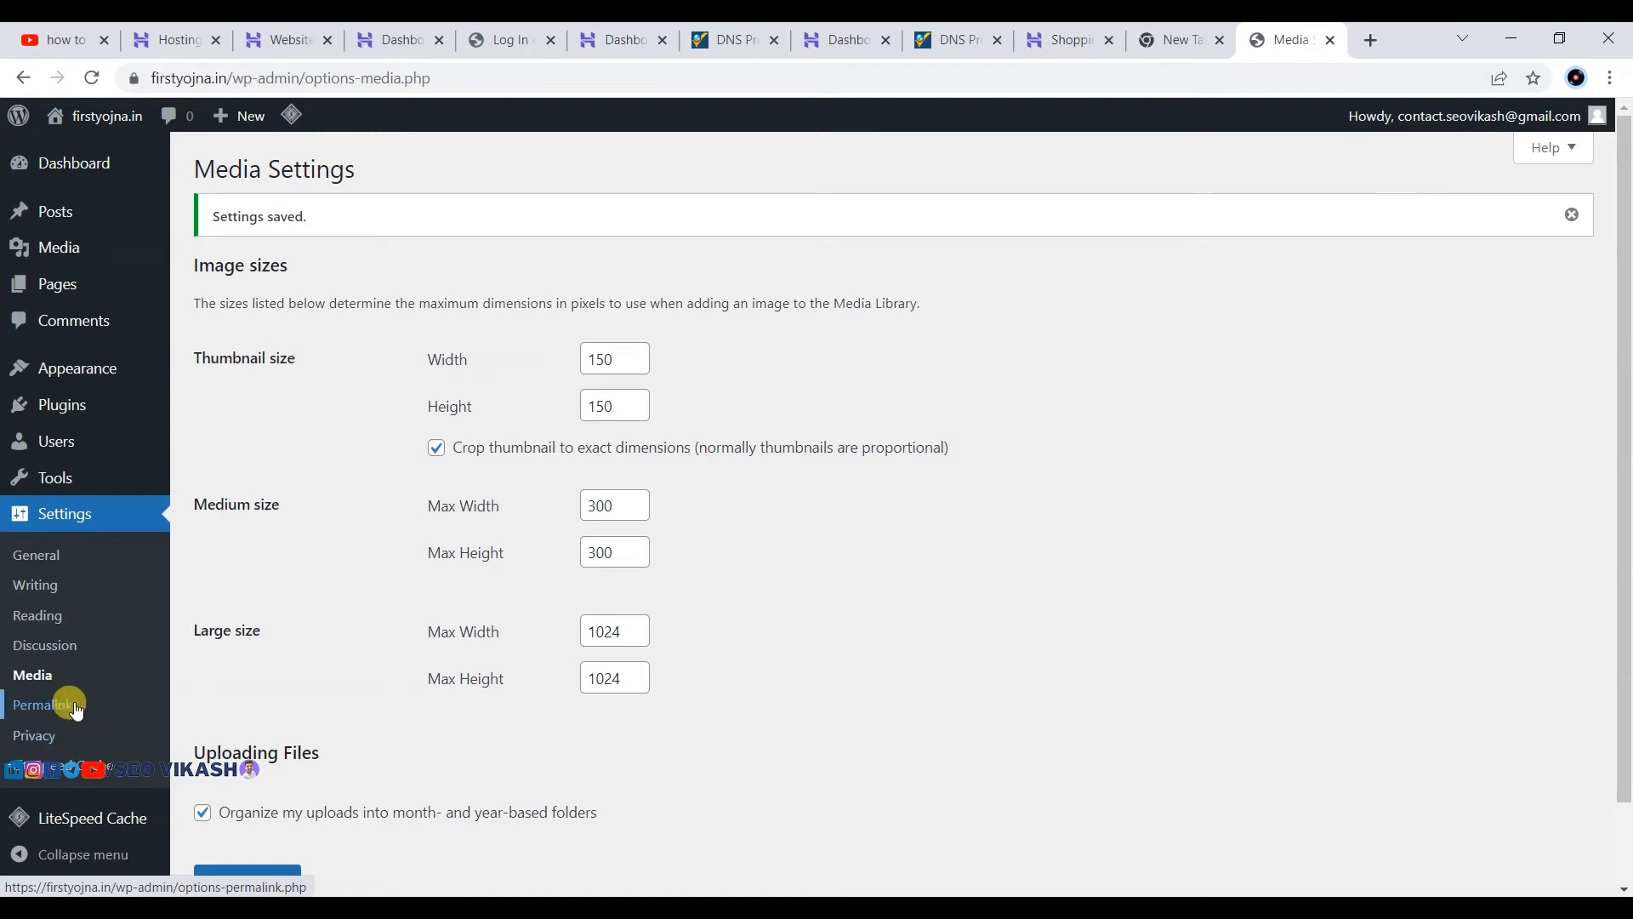
{"action": "left_click", "coordinate": [47, 707]}
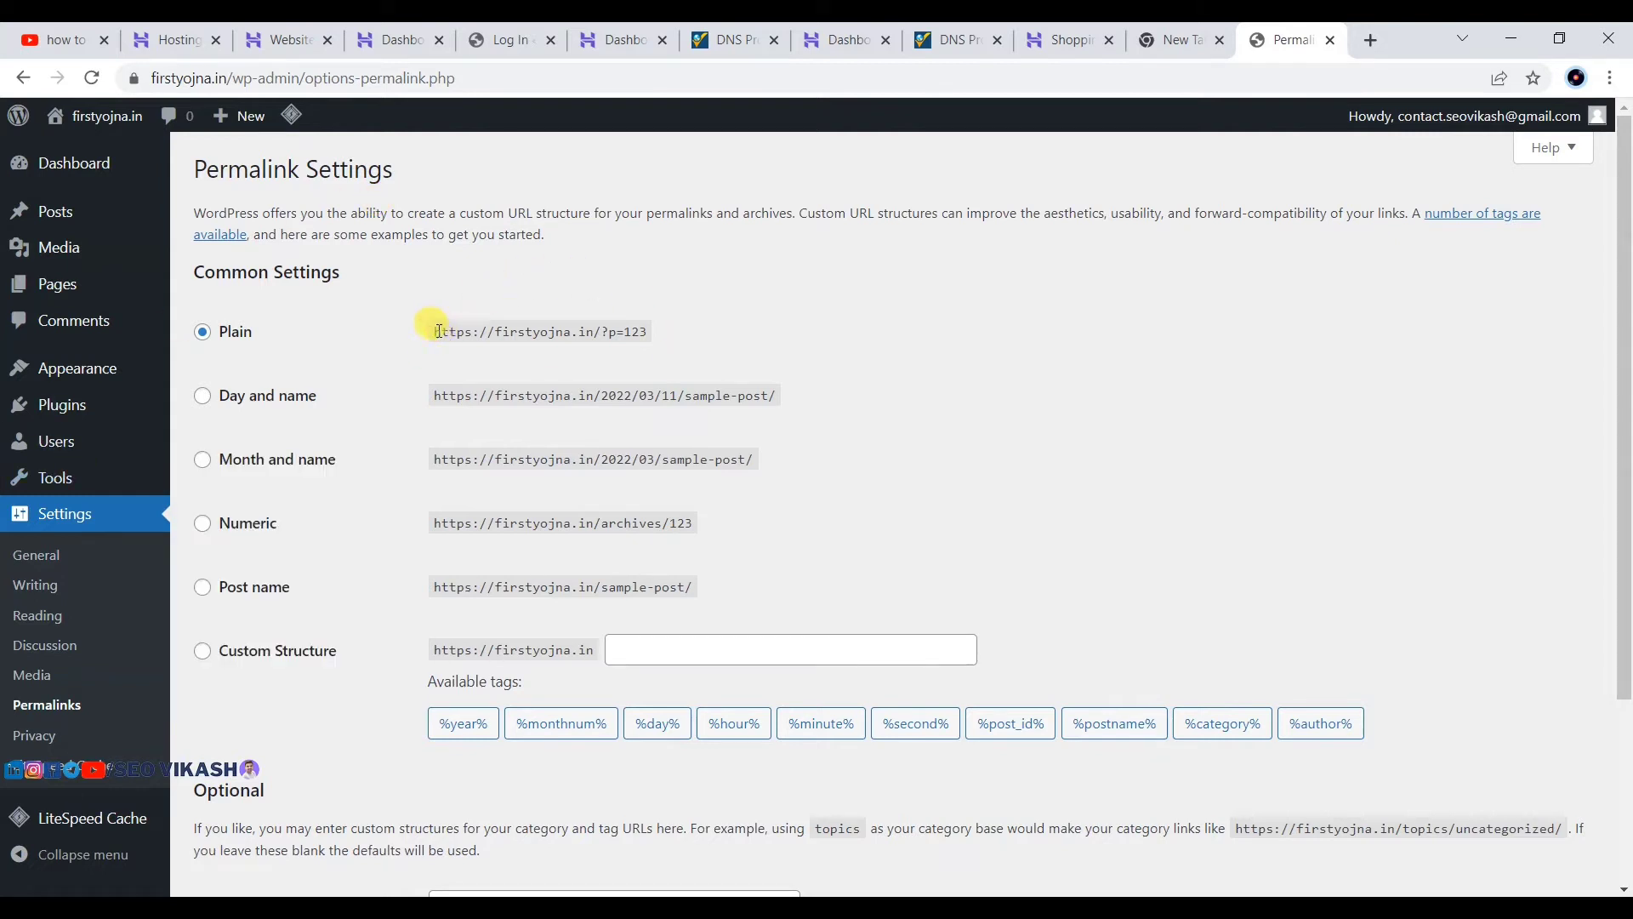
Step: Switch permalinks from Plain to the Post name structure and save
{"action": "left_click_drag", "start_coordinate": [436, 331], "coordinate": [576, 334]}
{"action": "left_click", "coordinate": [228, 333]}
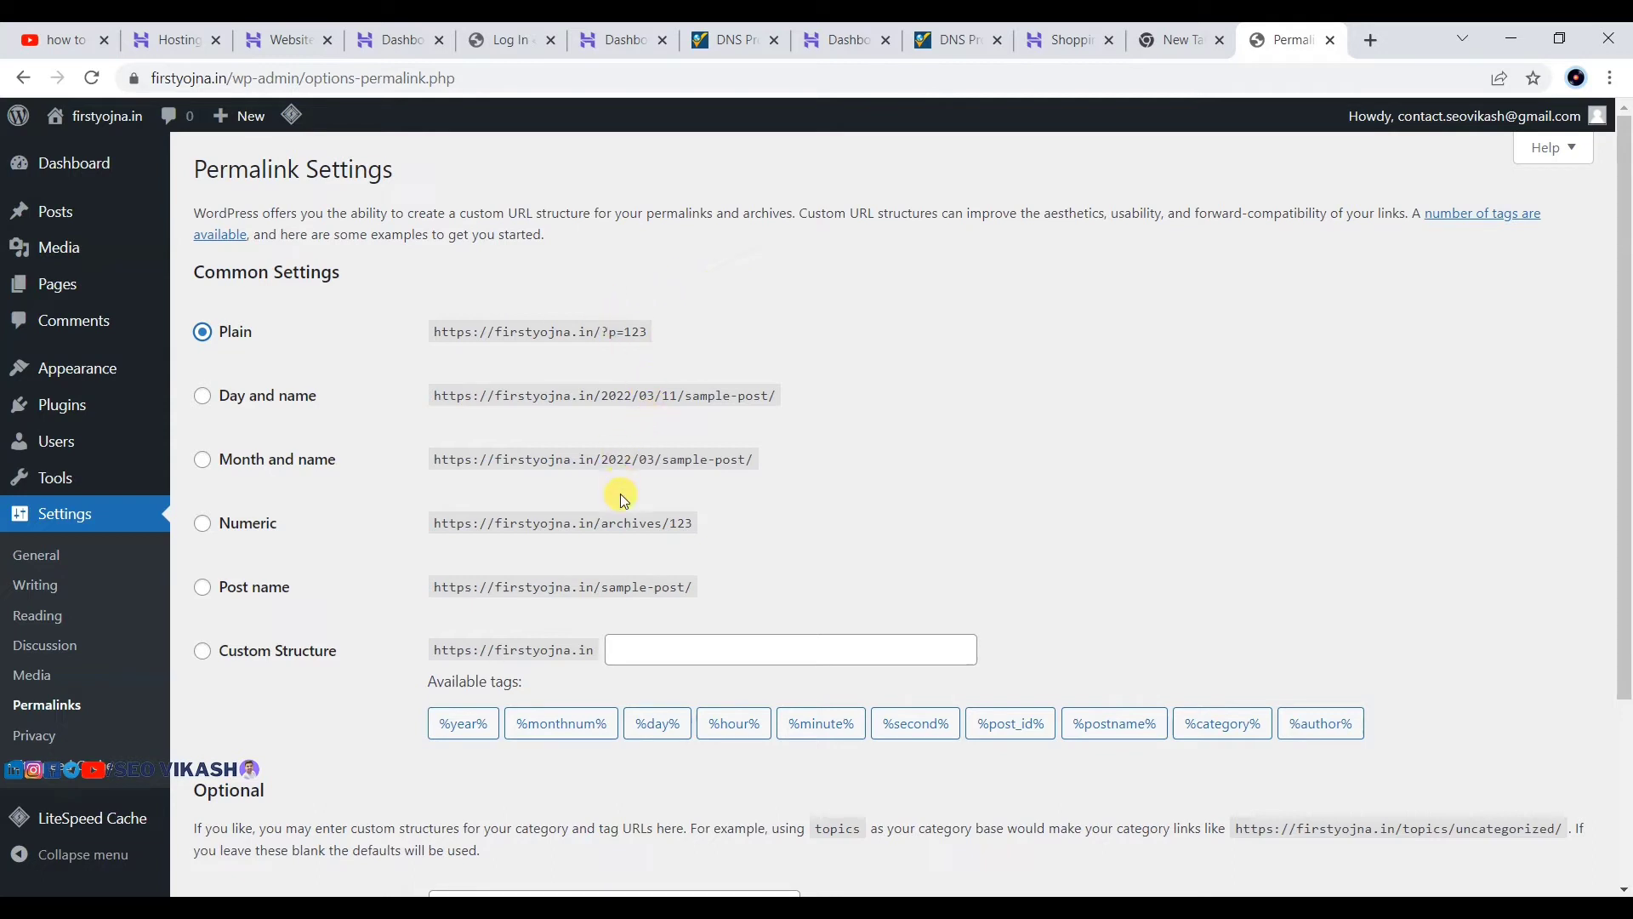
{"action": "left_click", "coordinate": [203, 589]}
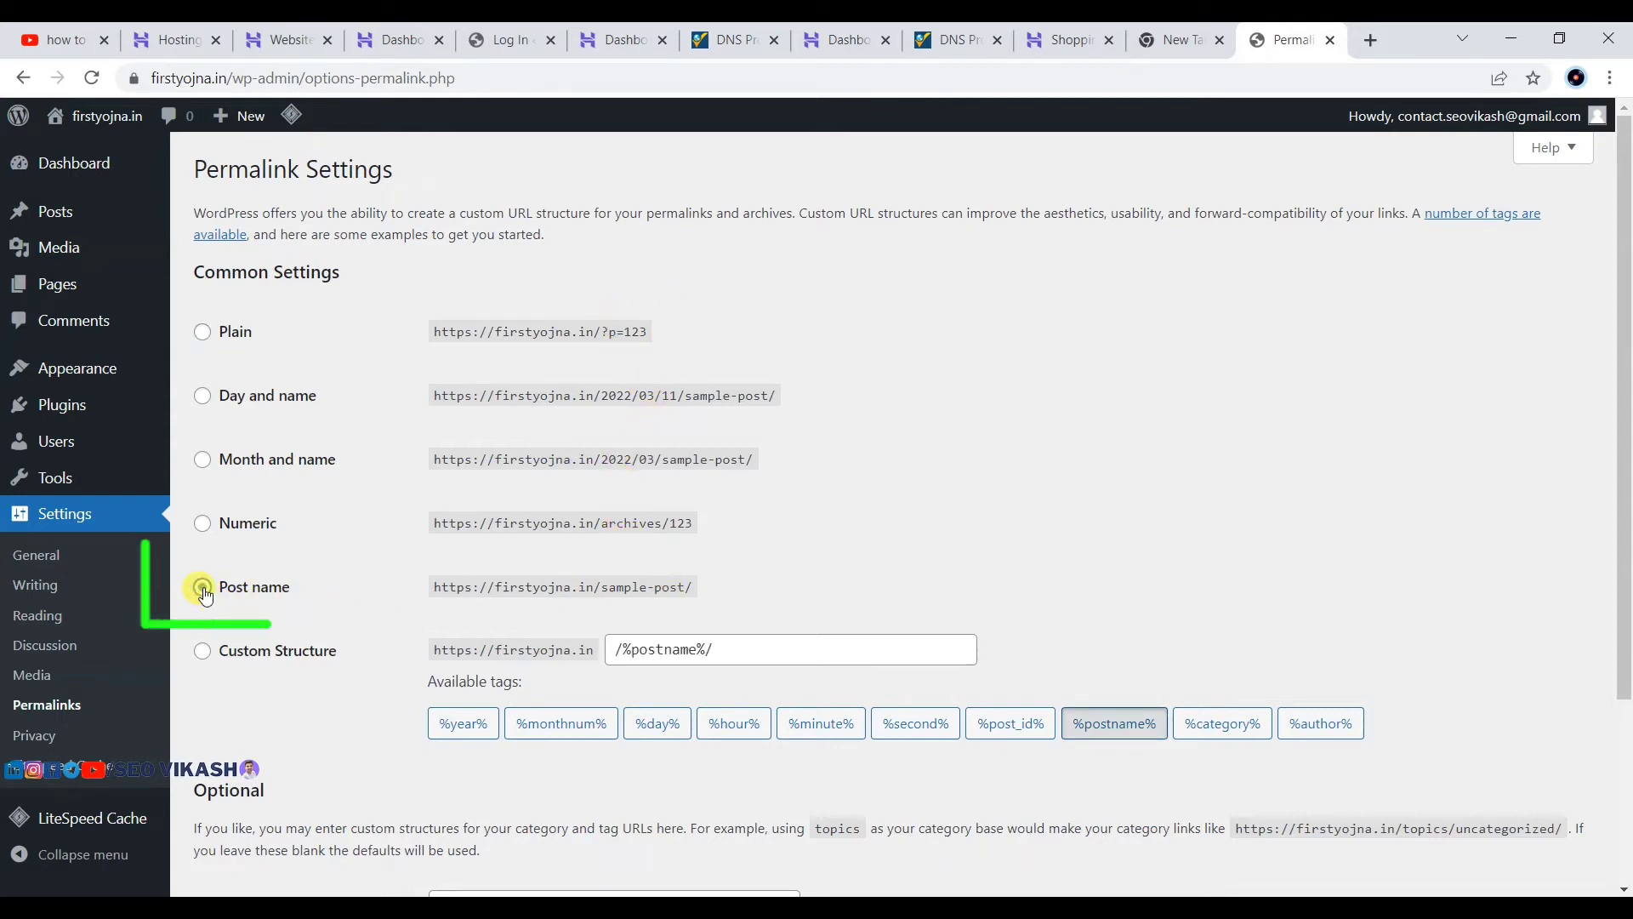
{"action": "left_click_drag", "start_coordinate": [596, 587], "coordinate": [703, 596]}
{"action": "left_click", "coordinate": [601, 588]}
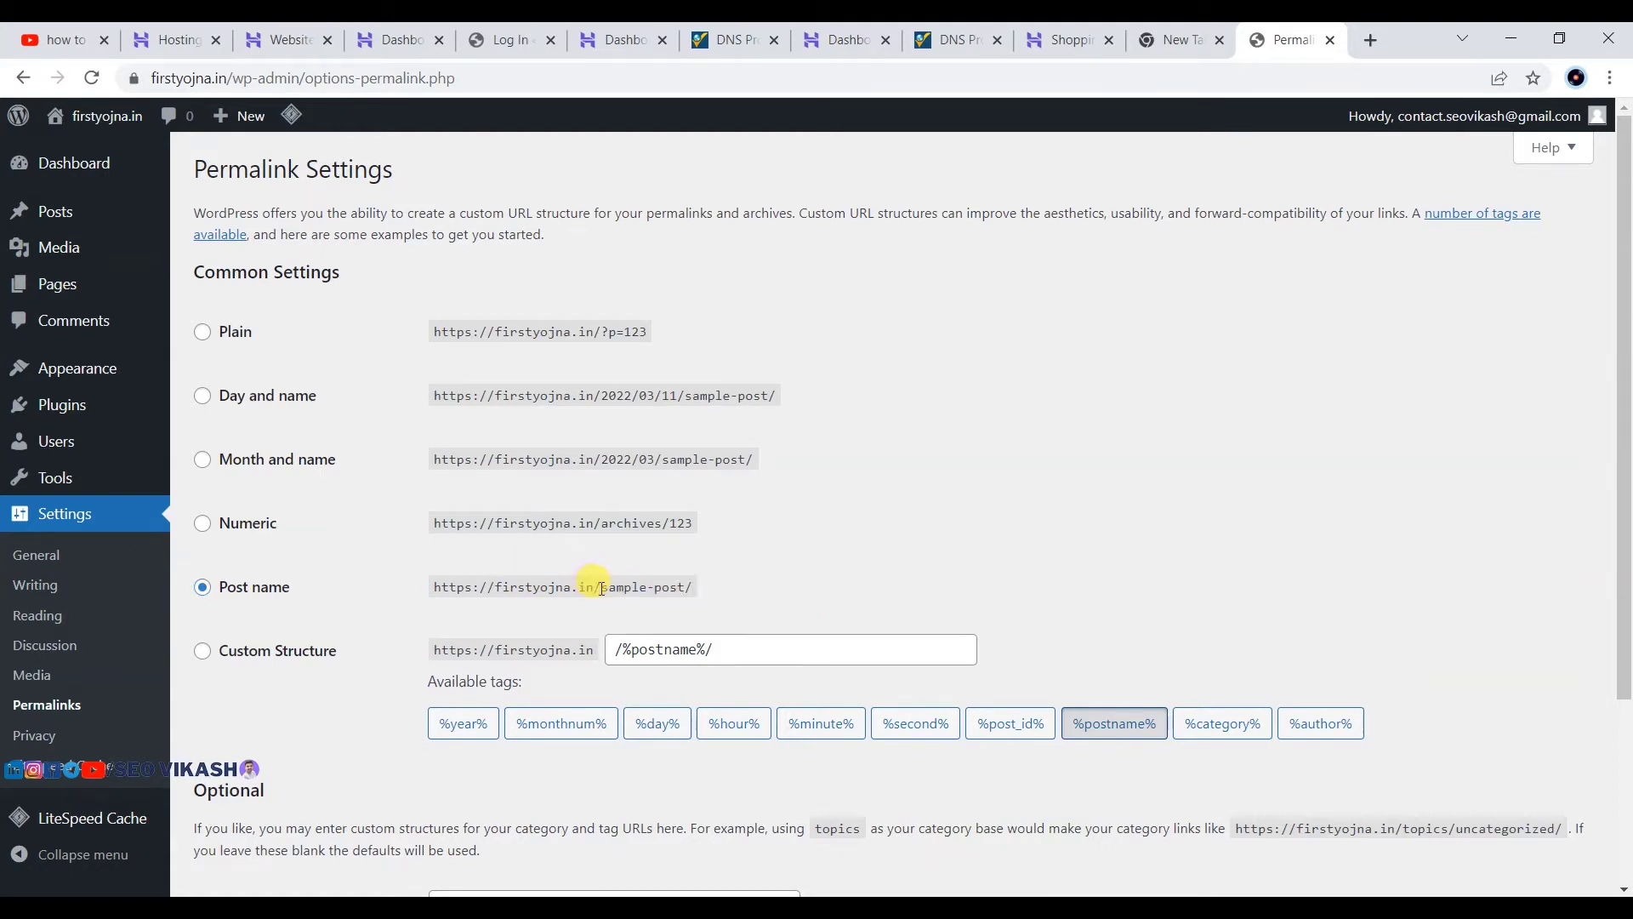
{"action": "left_click_drag", "start_coordinate": [602, 588], "coordinate": [684, 587]}
{"action": "left_click", "coordinate": [744, 572]}
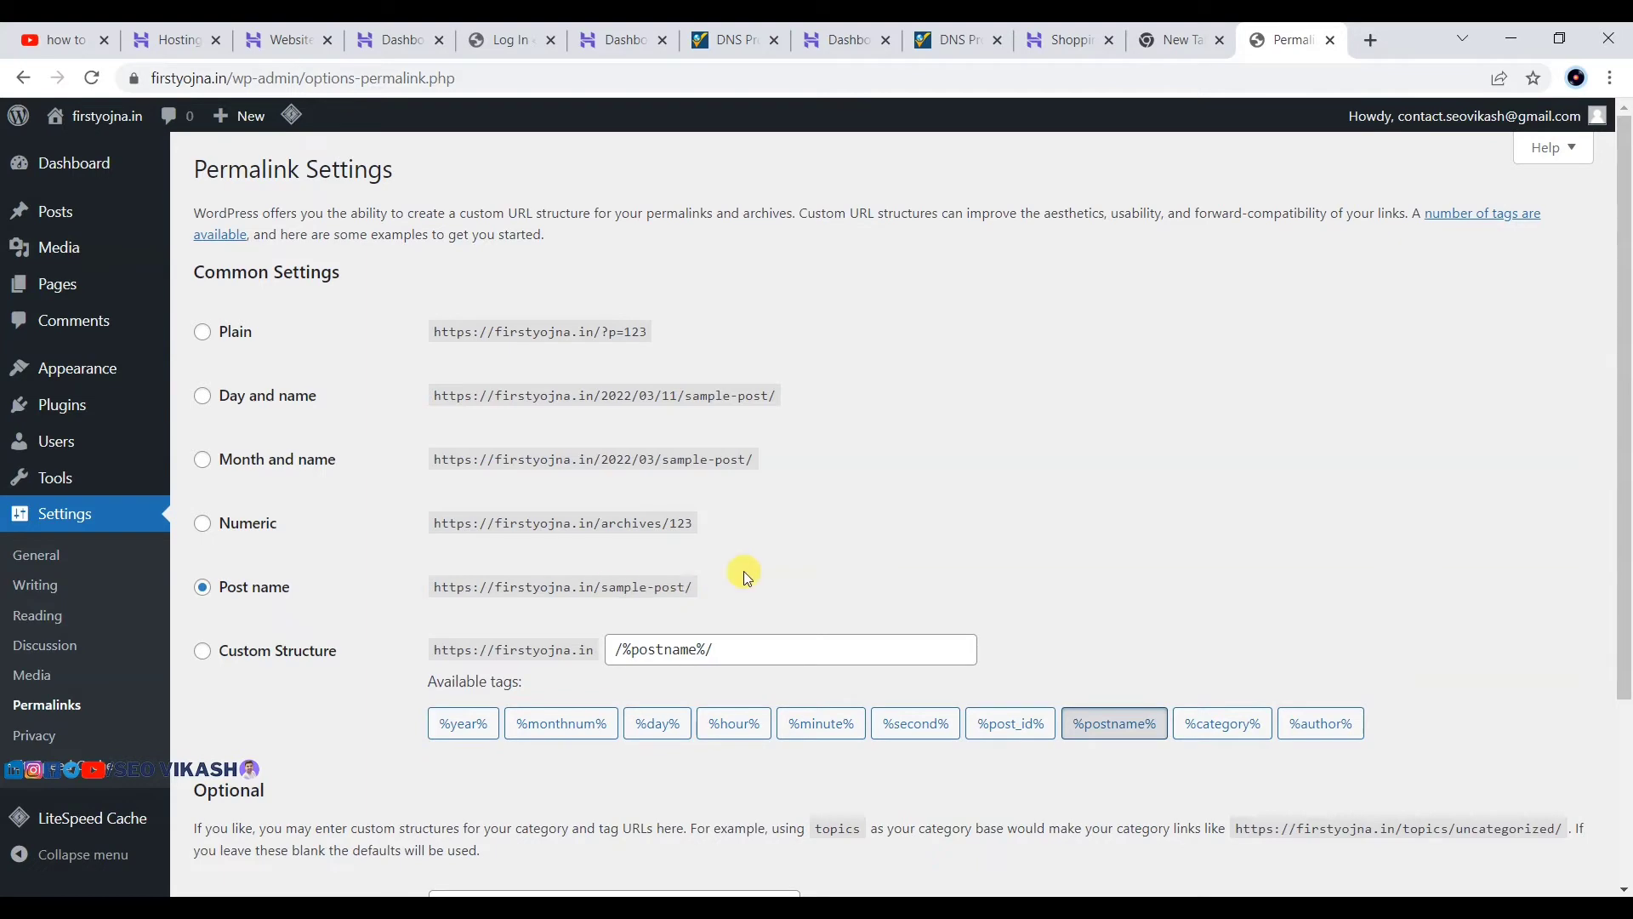
{"action": "scroll", "coordinate": [713, 533], "scroll_direction": "down", "scroll_amount": 1}
{"action": "scroll", "coordinate": [712, 527], "scroll_direction": "down", "scroll_amount": 2}
{"action": "left_click", "coordinate": [249, 789]}
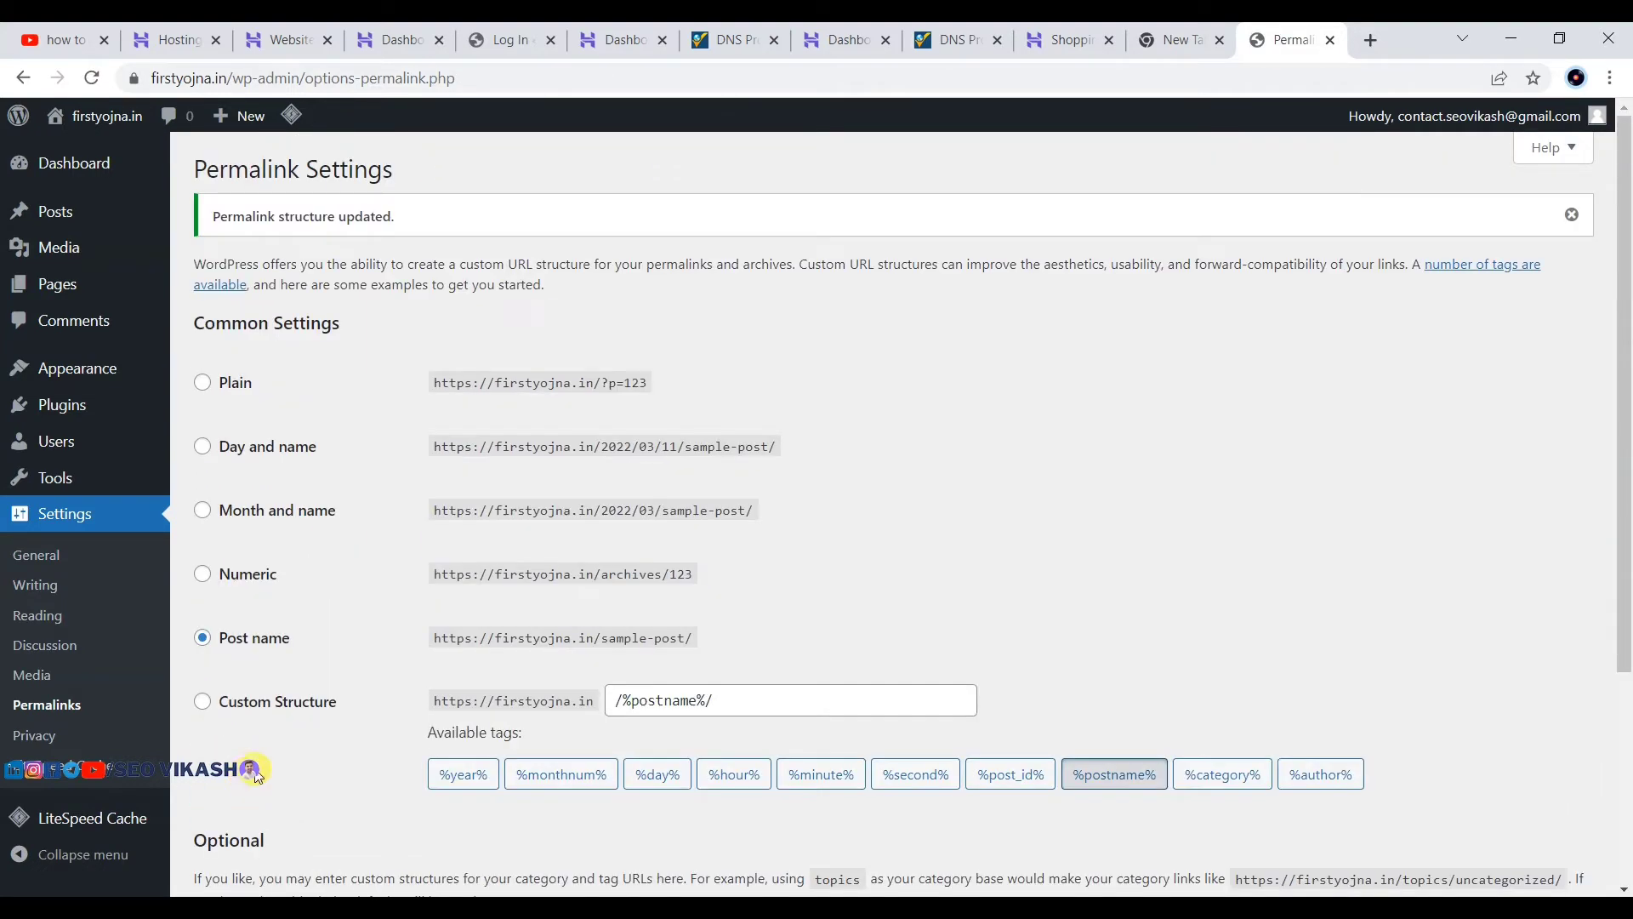
Step: Go to Settings > Privacy
{"action": "scroll", "coordinate": [245, 775], "scroll_direction": "down", "scroll_amount": 1}
{"action": "scroll", "coordinate": [245, 770], "scroll_direction": "down", "scroll_amount": 3}
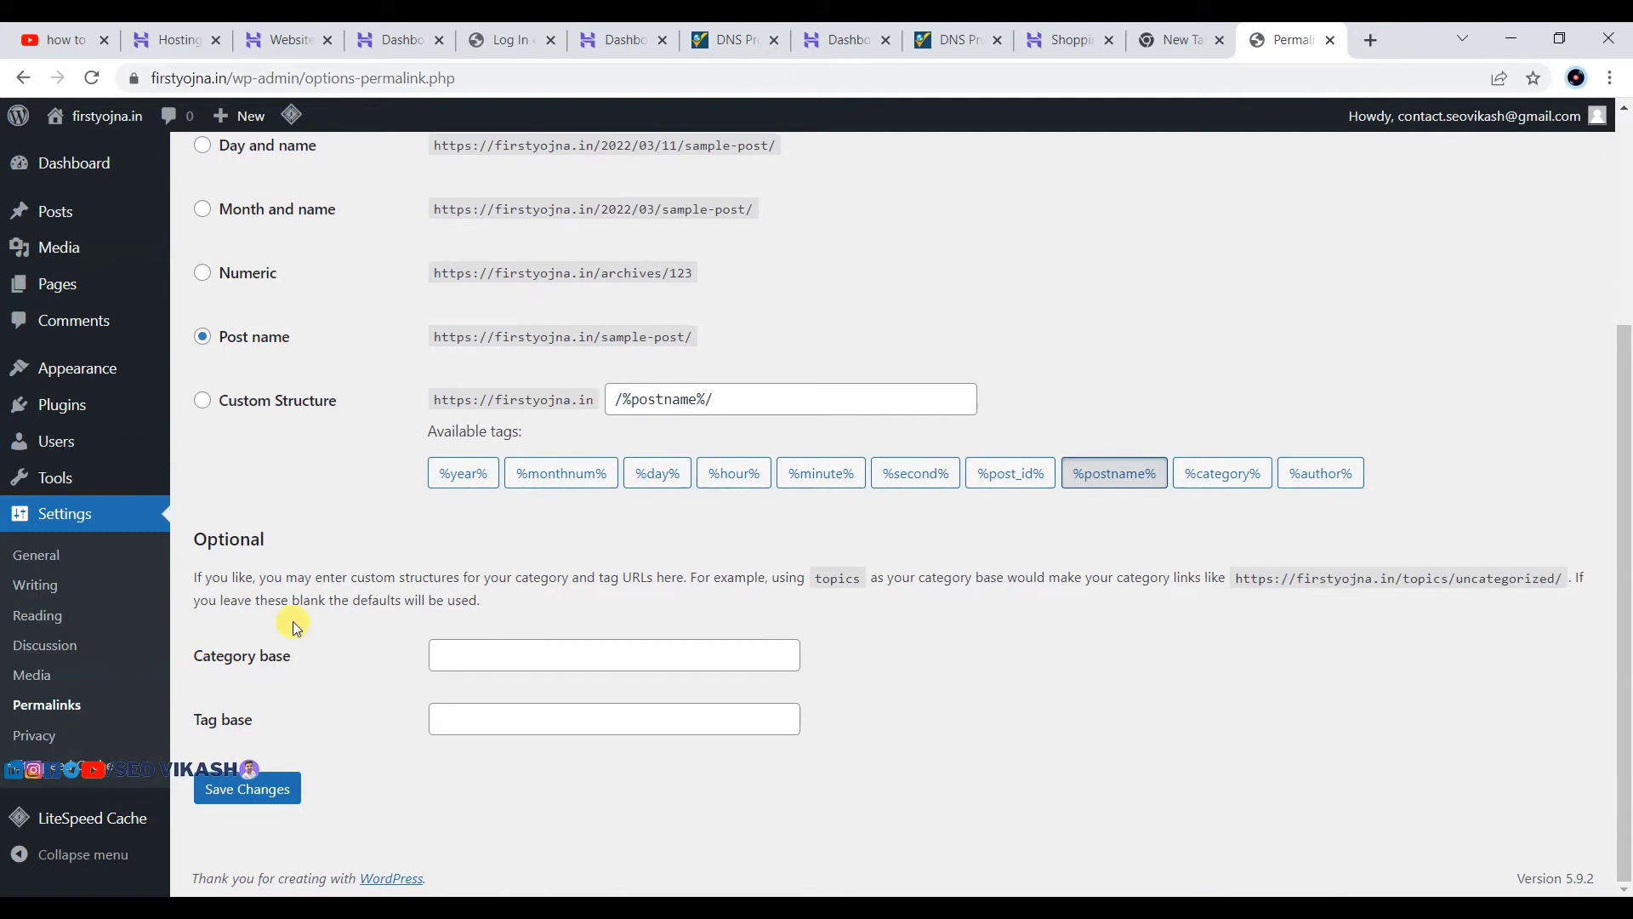
{"action": "left_click", "coordinate": [21, 734]}
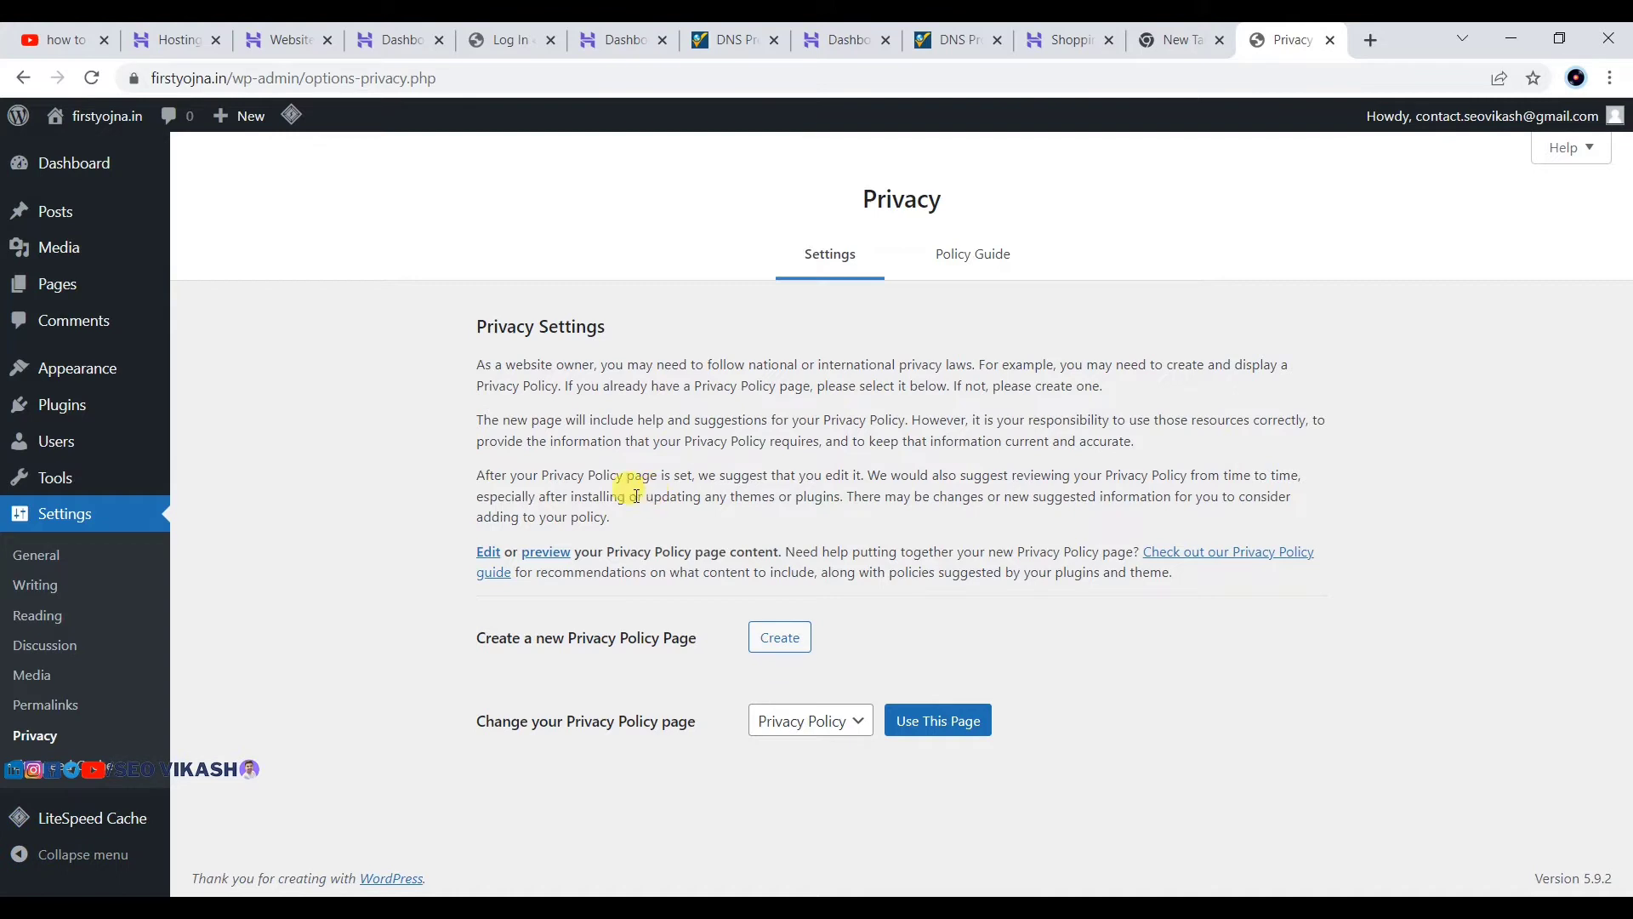
Step: Go to Appearance > Themes and start adding a new theme
{"action": "mouse_move", "coordinate": [39, 260]}
{"action": "mouse_move", "coordinate": [118, 165]}
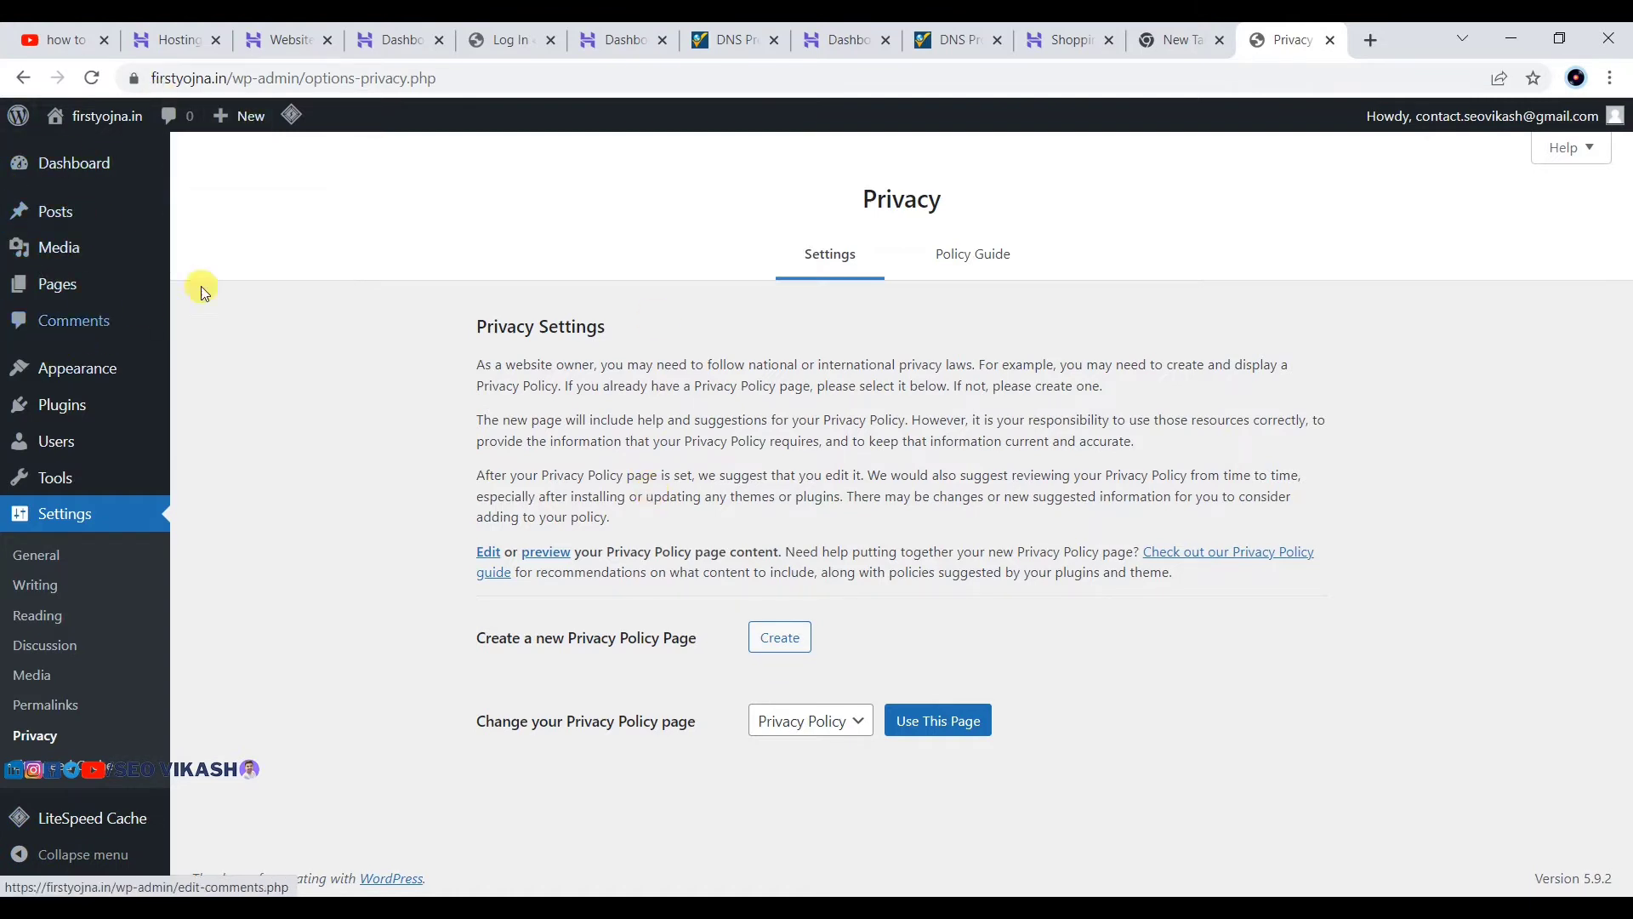
{"action": "mouse_move", "coordinate": [73, 368]}
{"action": "left_click", "coordinate": [207, 379]}
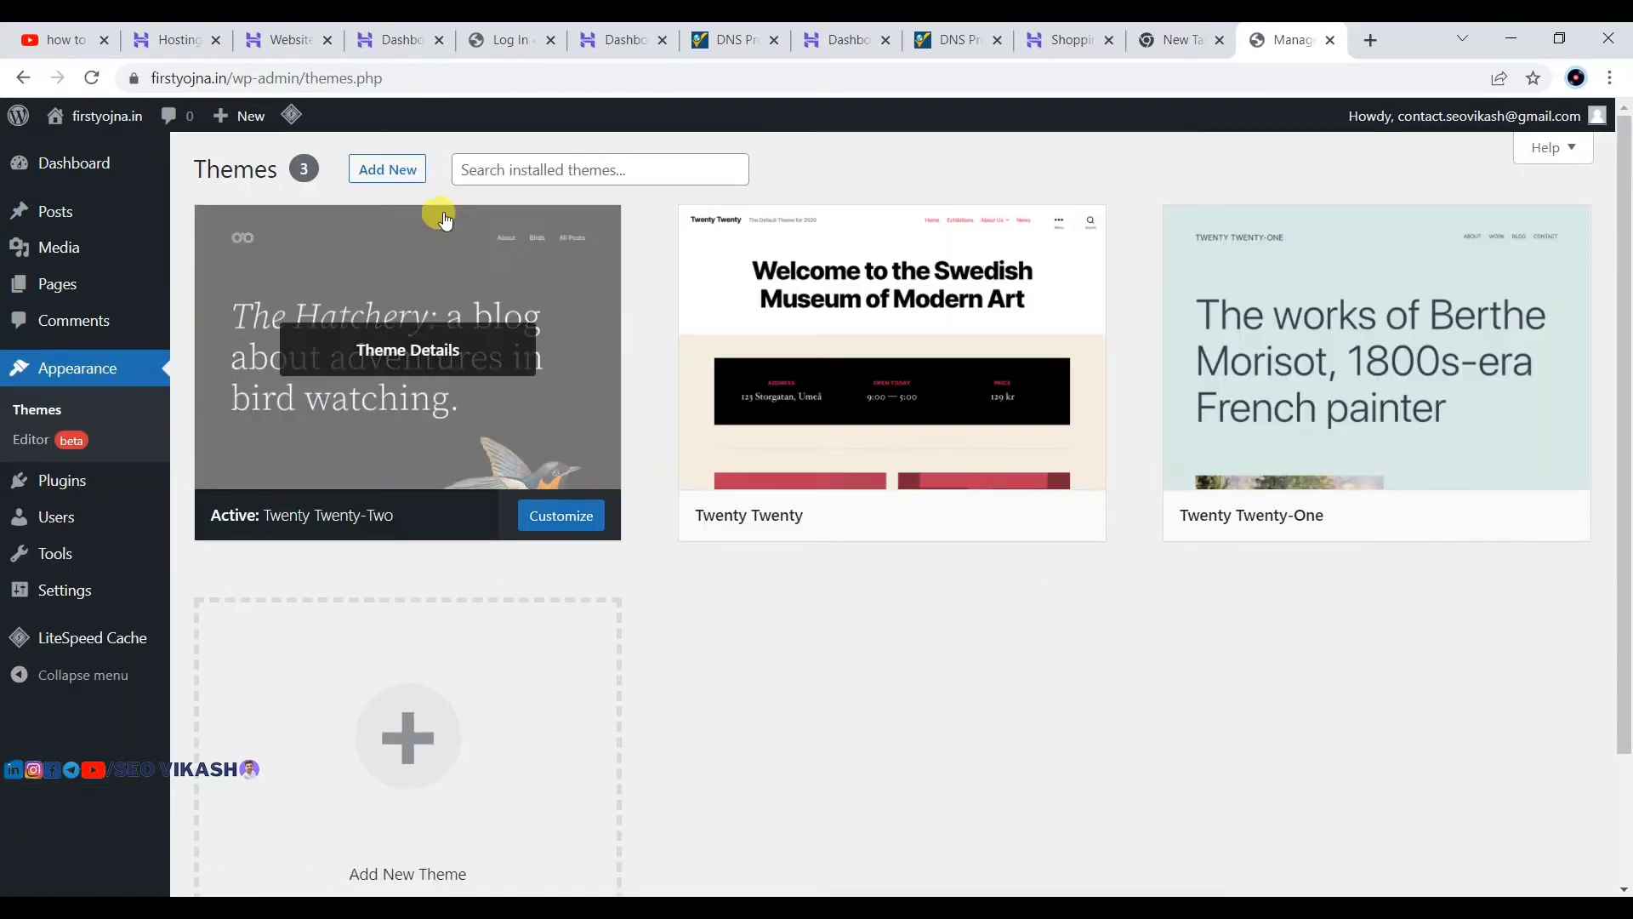
{"action": "left_click", "coordinate": [375, 170]}
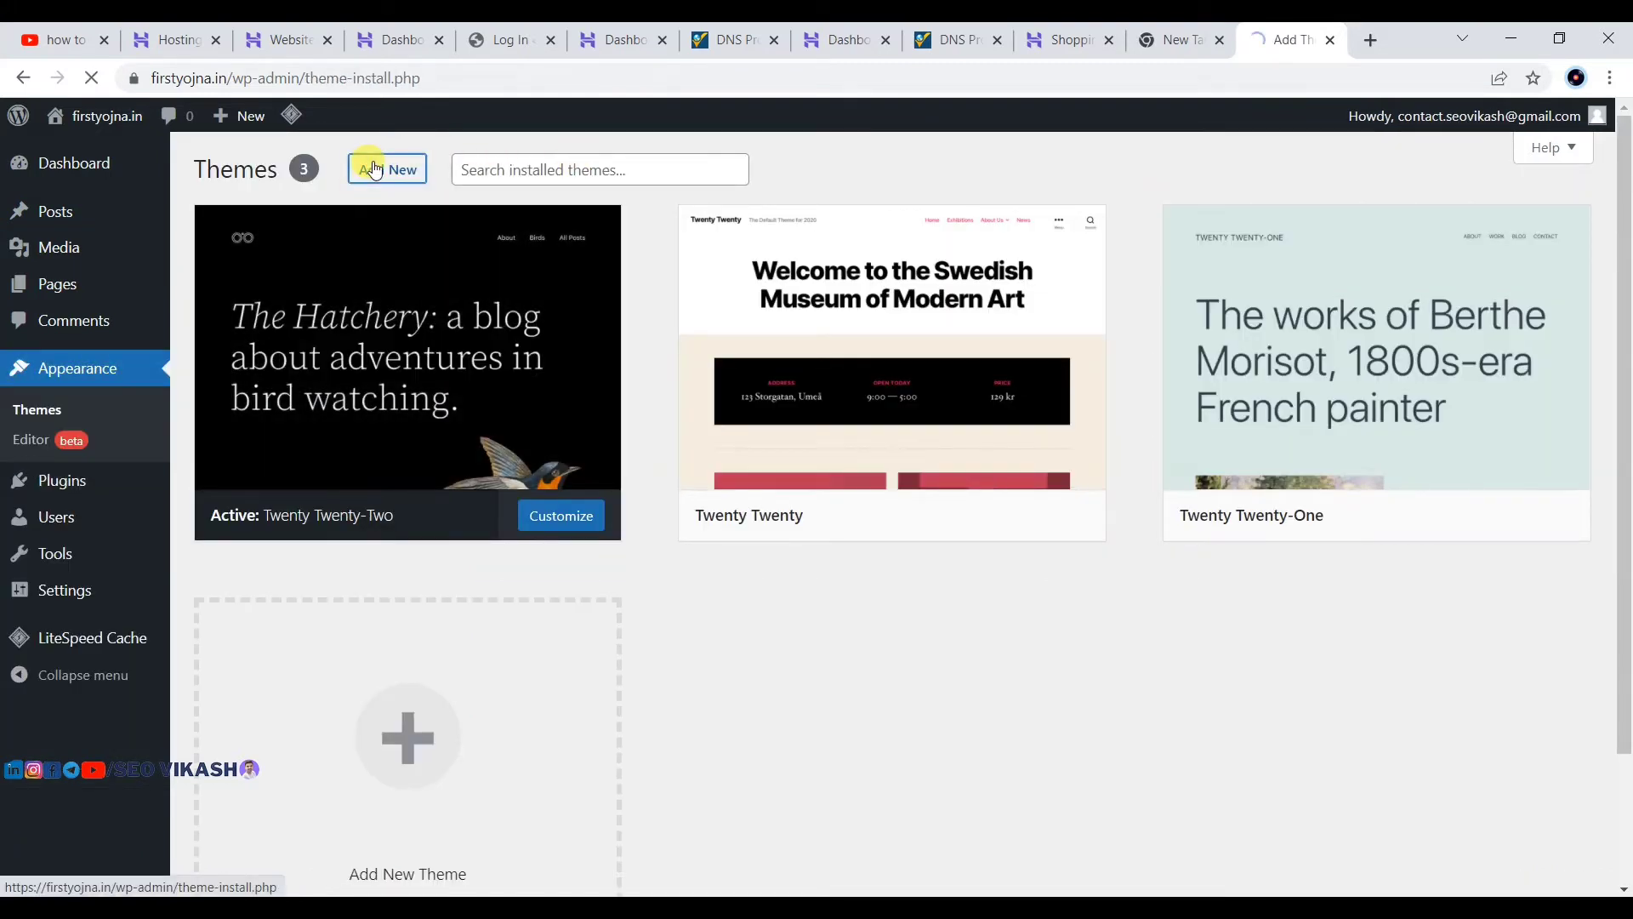
Step: Search the WordPress theme directory for OceanWP
{"action": "left_click", "coordinate": [1359, 230]}
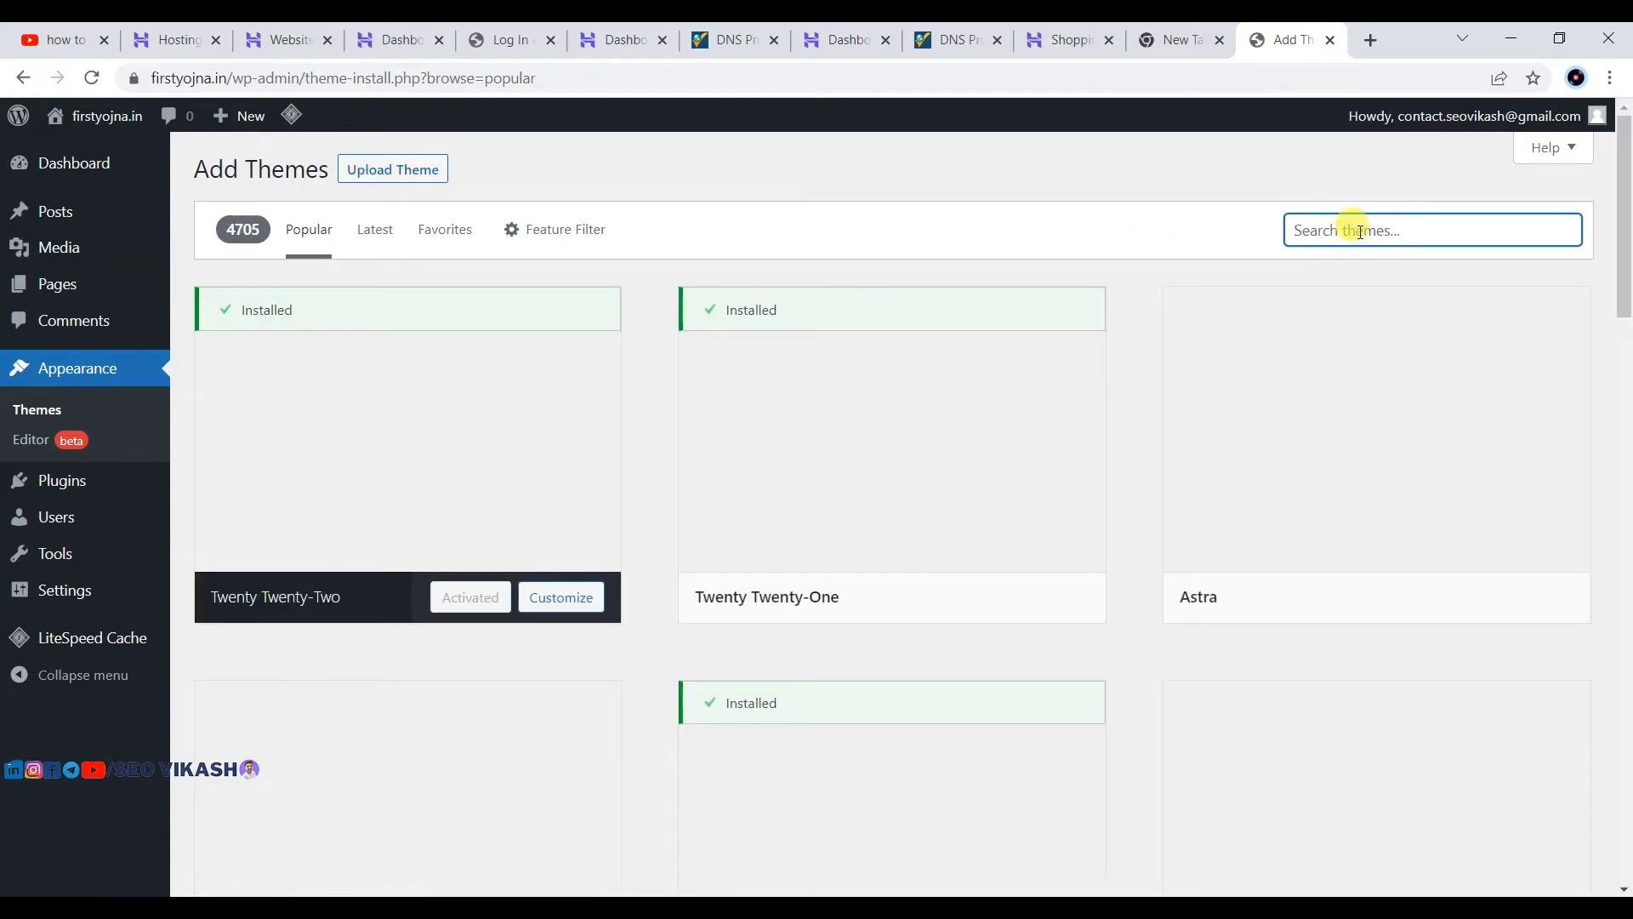
{"action": "type", "text": "oceanwp"}
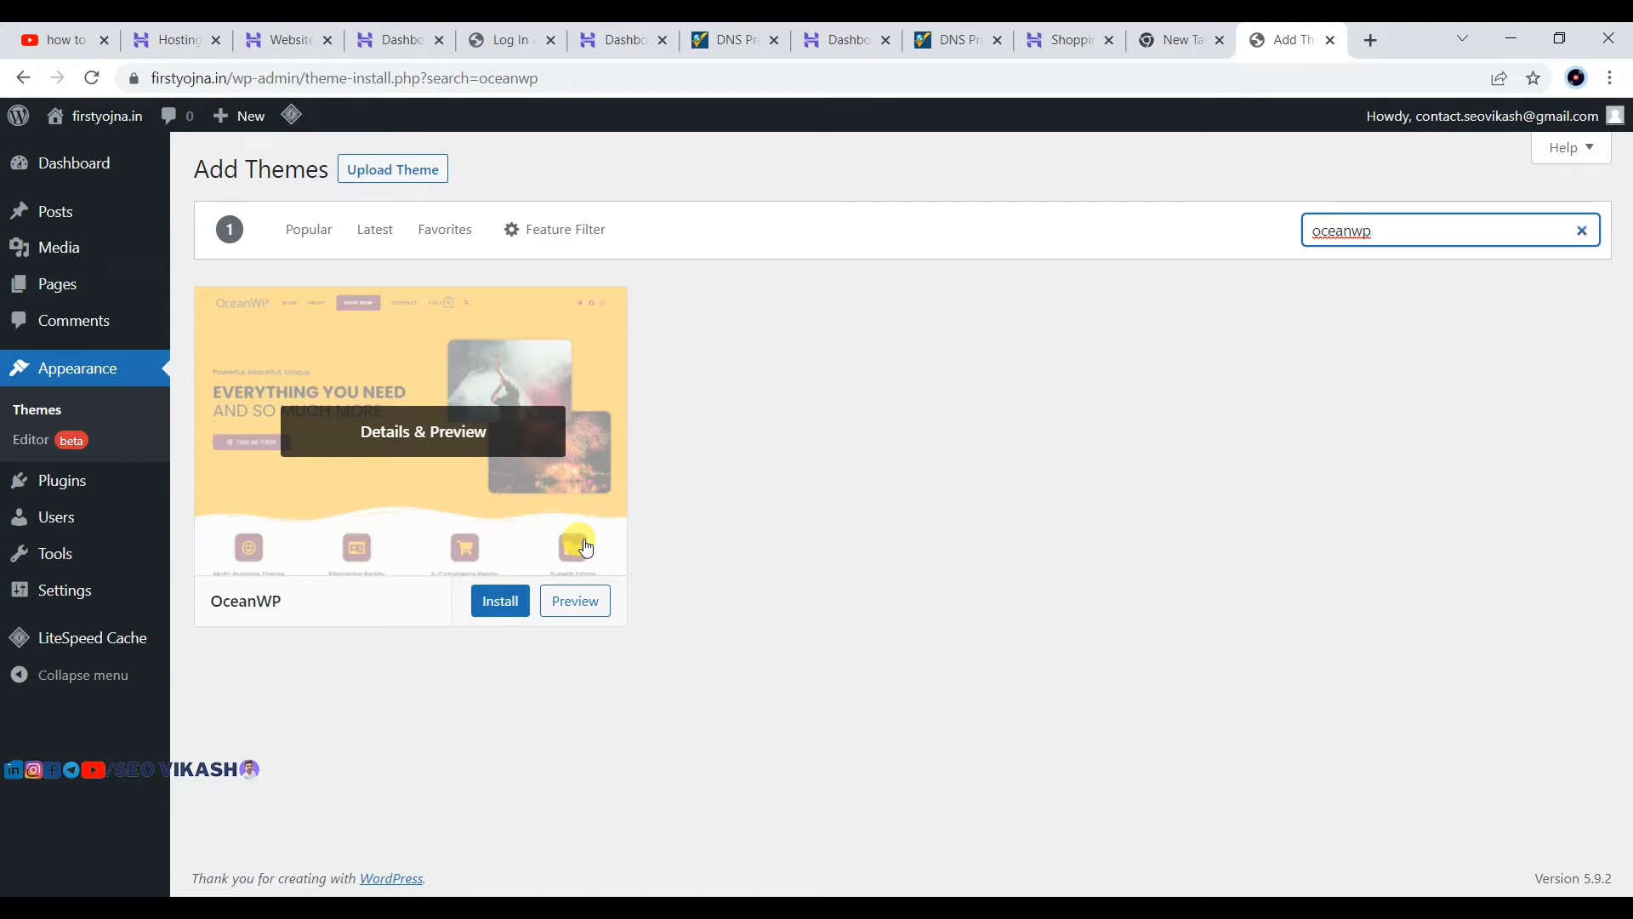
Step: Install OceanWP from its search result card, then activate it as the site theme
{"action": "left_click", "coordinate": [492, 600]}
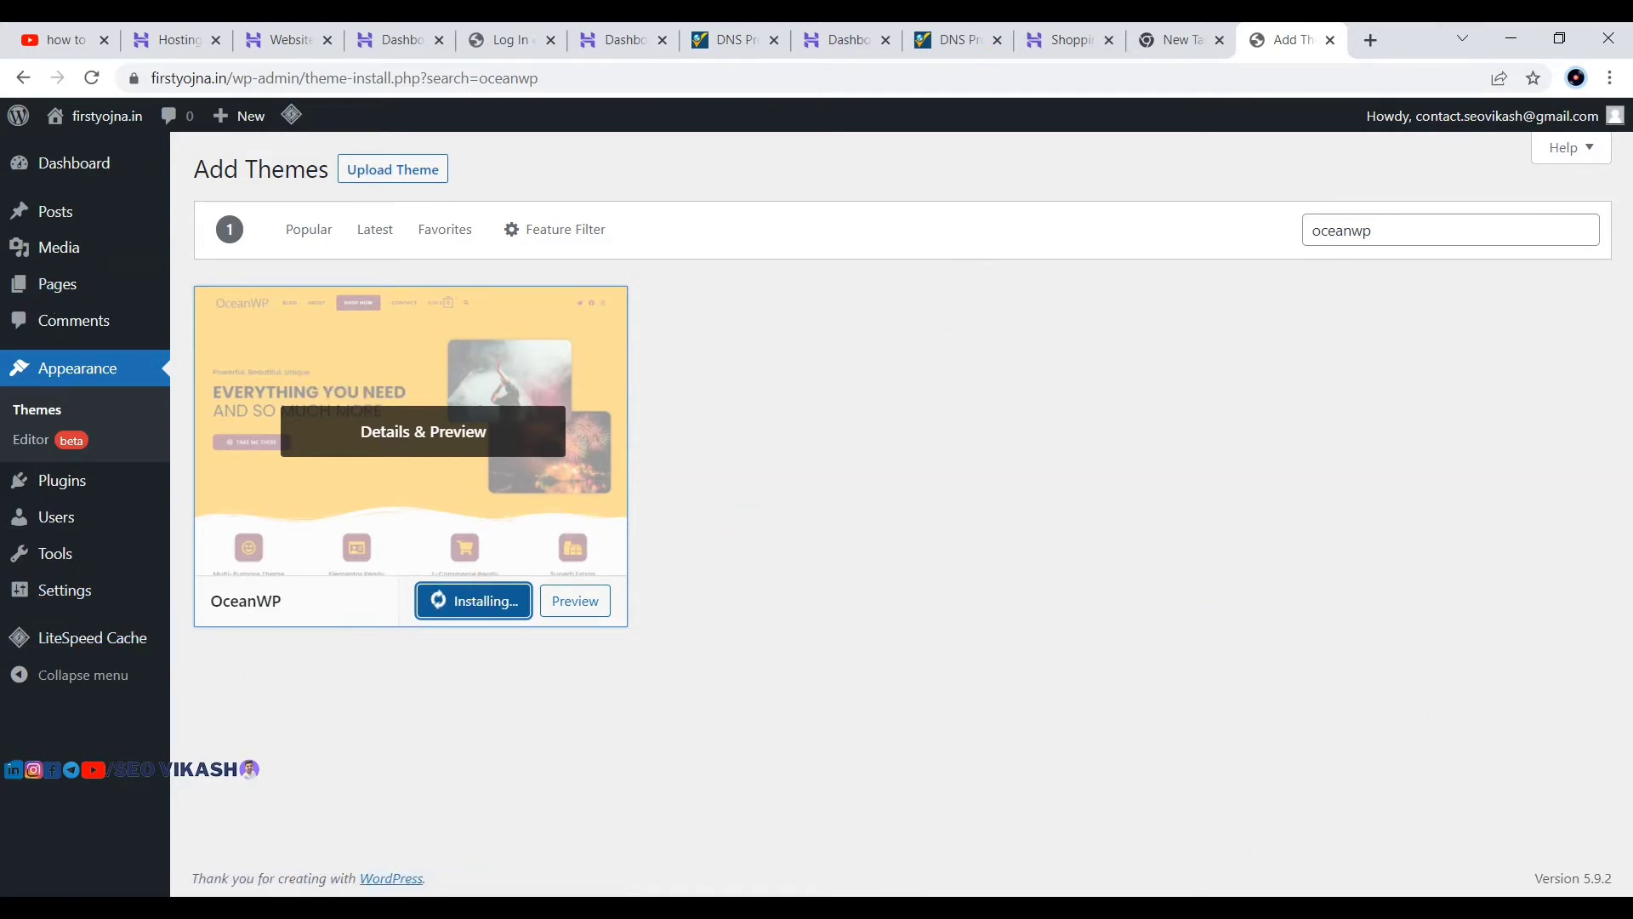
{"action": "left_click", "coordinate": [1135, 853]}
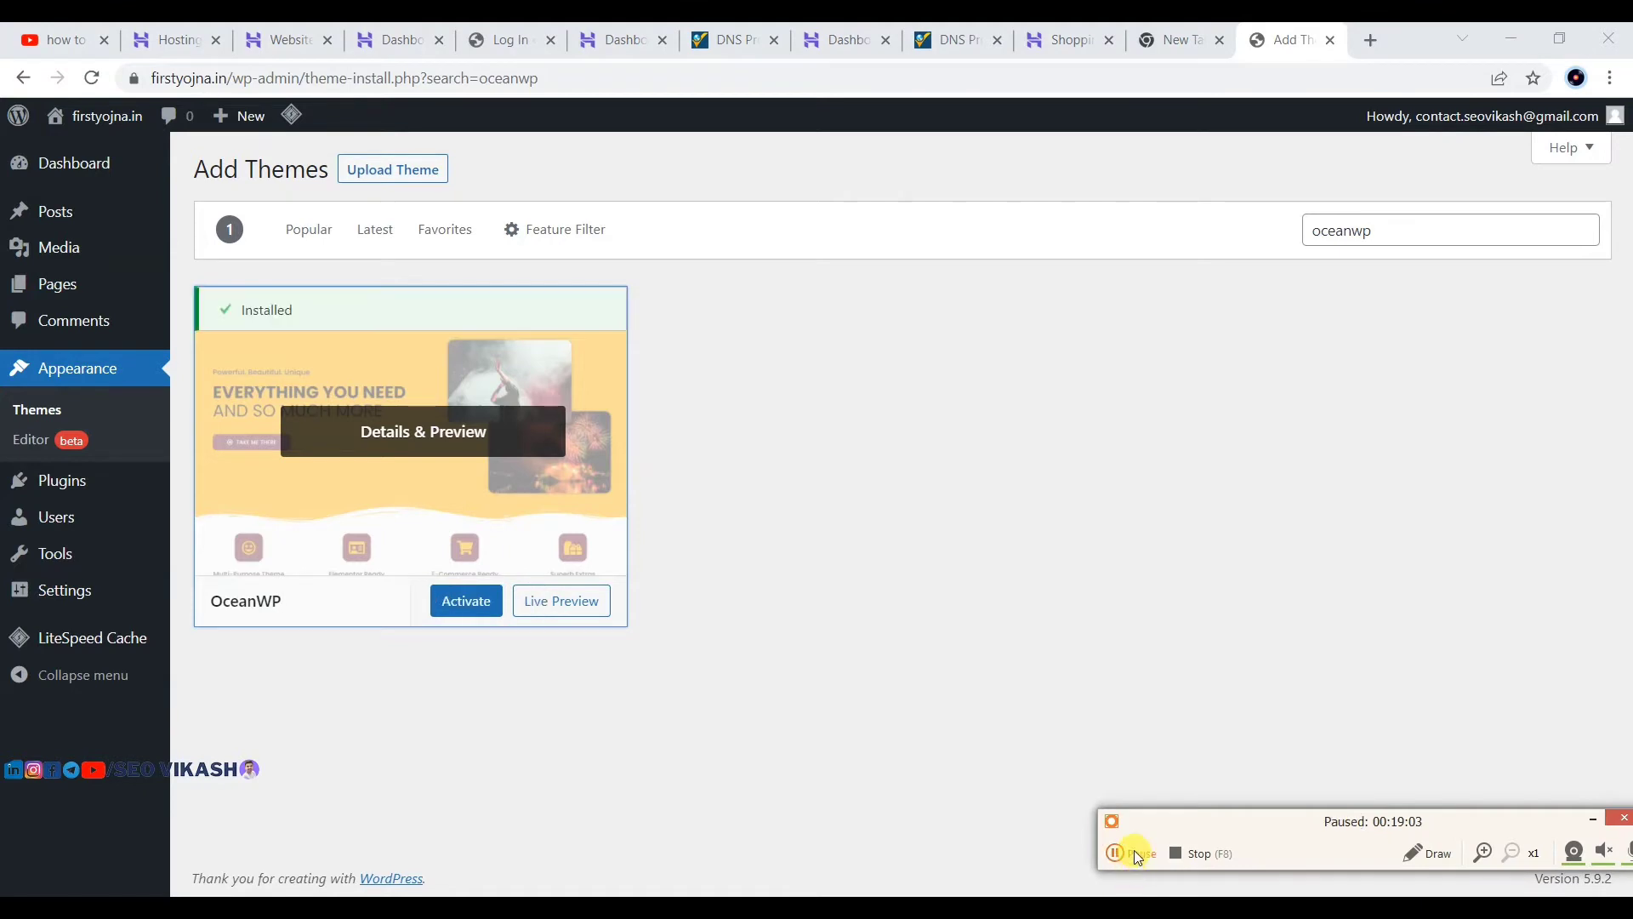
{"action": "left_click", "coordinate": [1135, 853]}
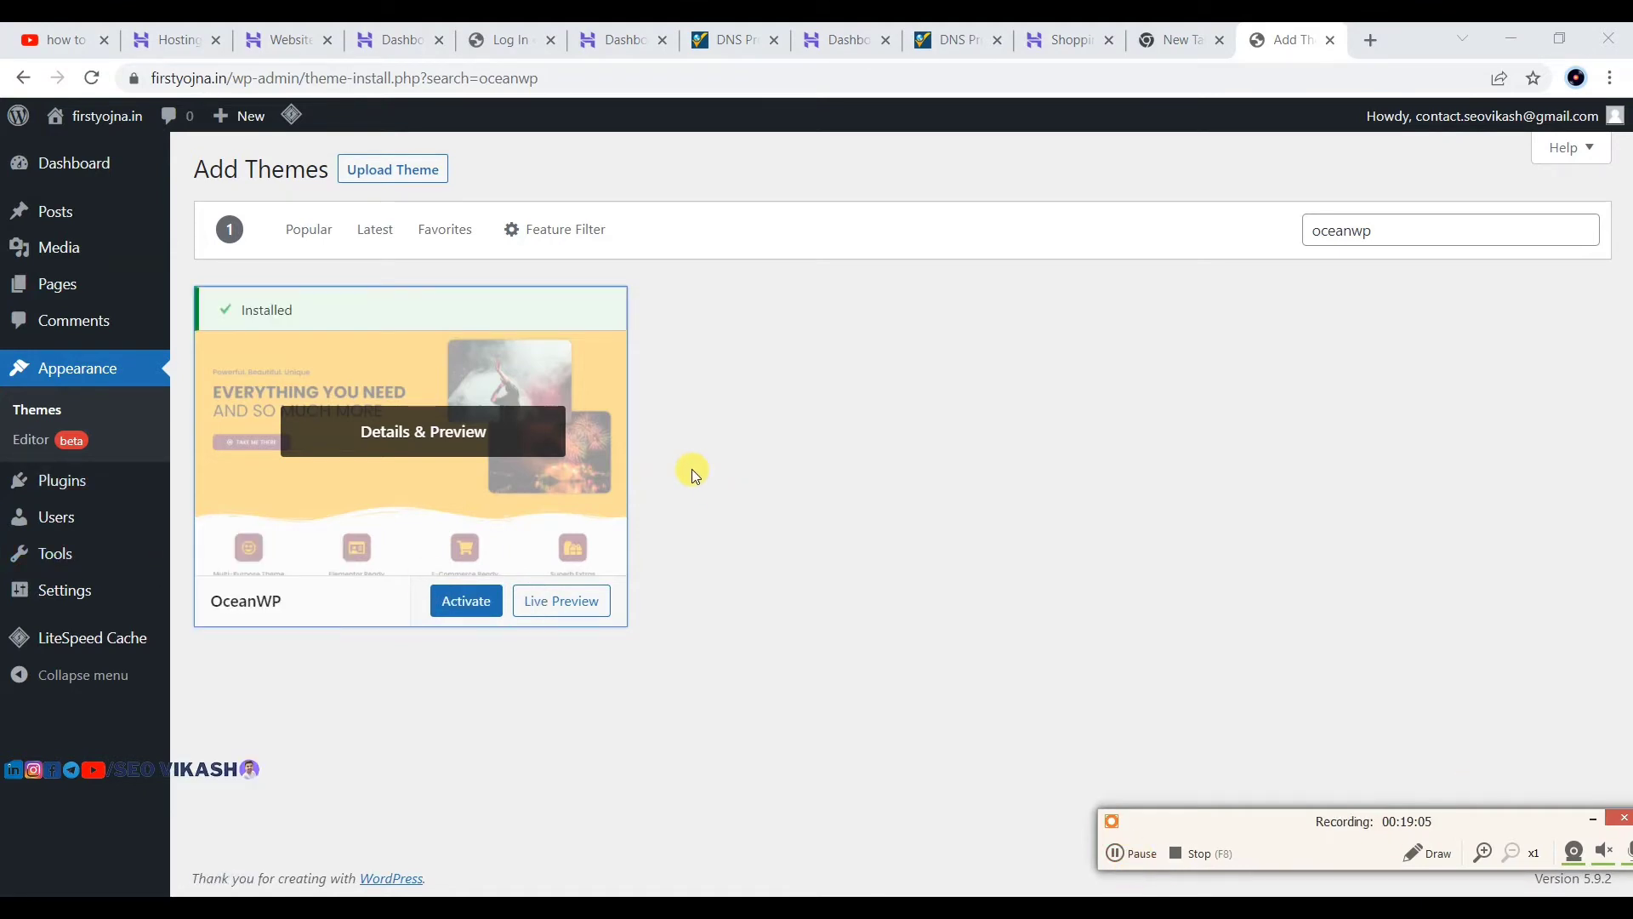
{"action": "left_click", "coordinate": [459, 604]}
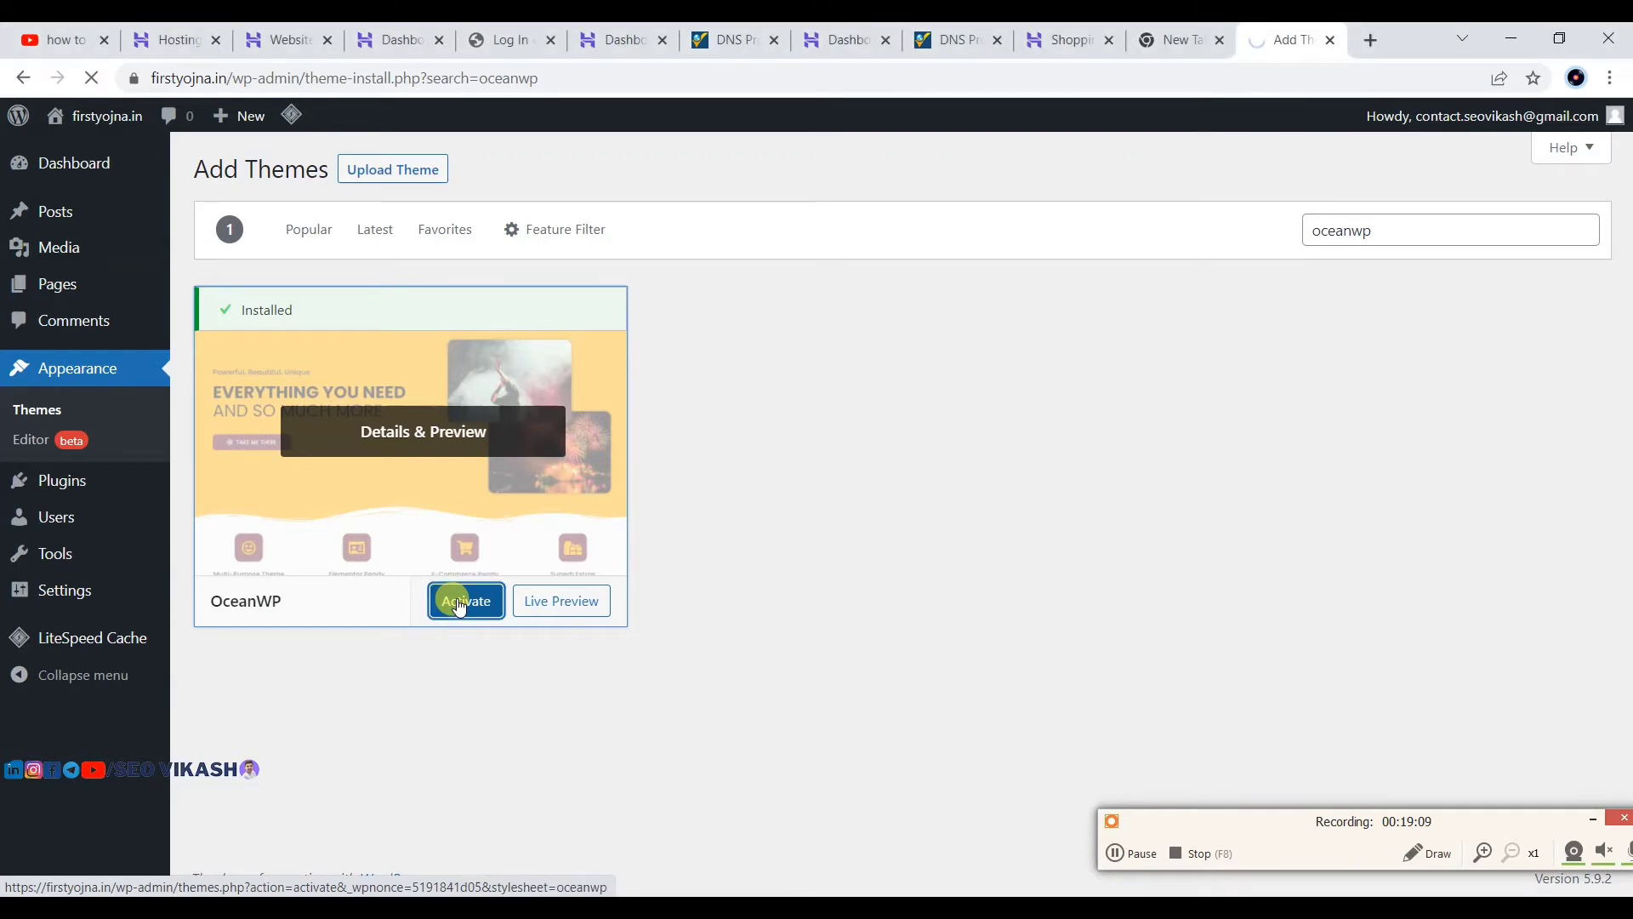
{"action": "scroll", "coordinate": [431, 588], "scroll_direction": "down", "scroll_amount": 3}
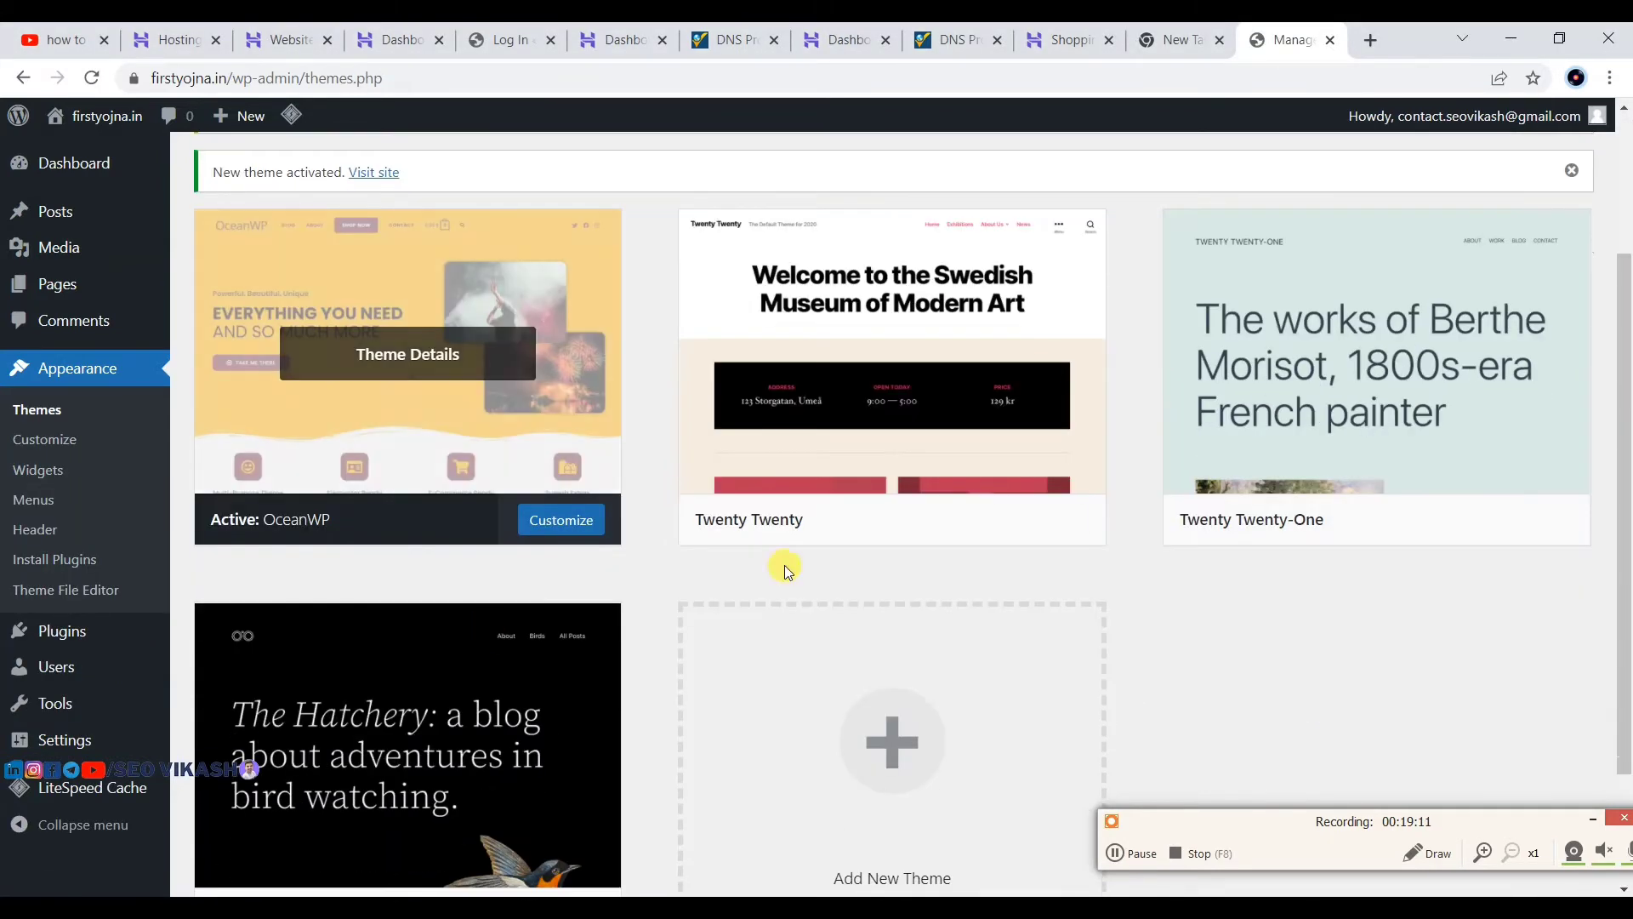
{"action": "scroll", "coordinate": [755, 411], "scroll_direction": "up", "scroll_amount": 3}
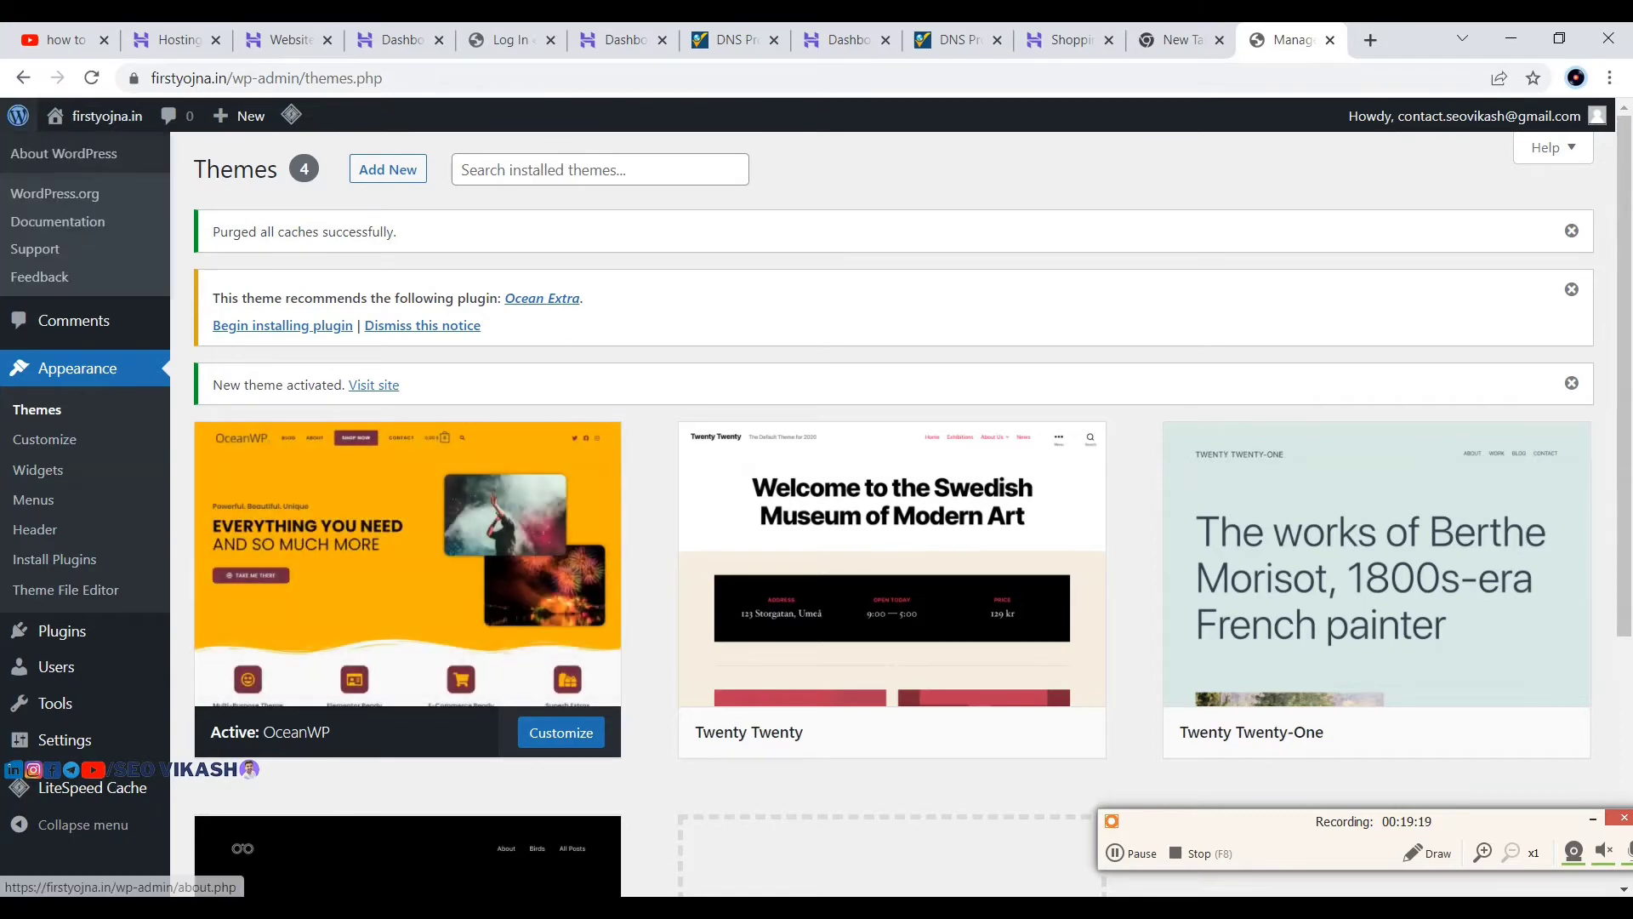
Step: Open the live firstyojna.in site in a new tab and inspect a post's author line under OceanWP
{"action": "mouse_move", "coordinate": [114, 125]}
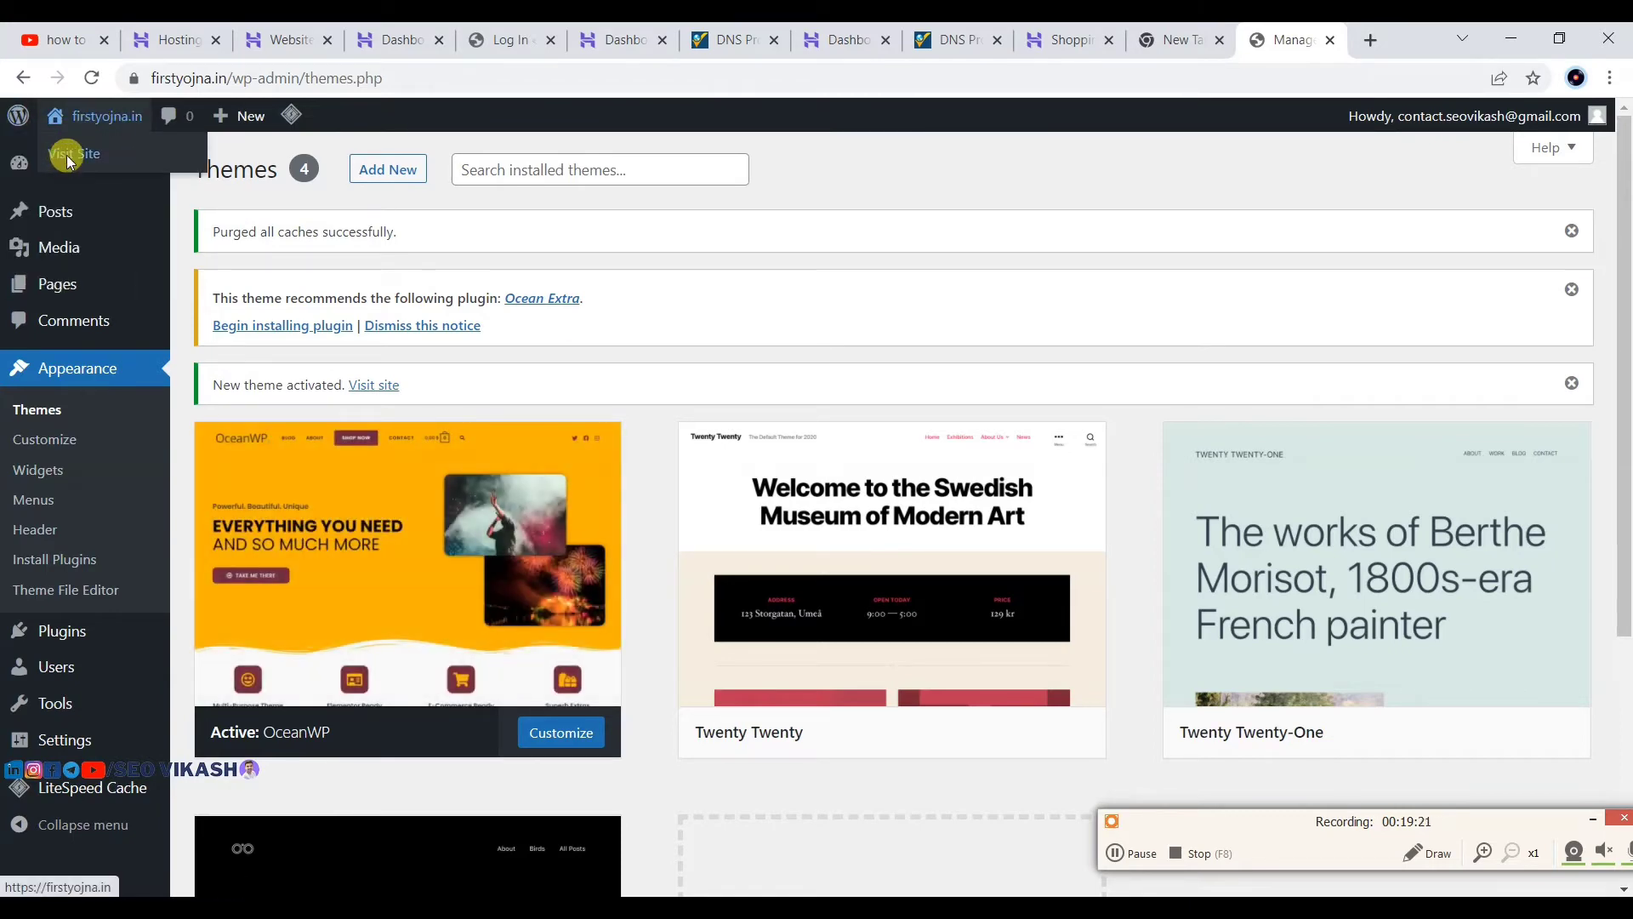
{"action": "right_click", "coordinate": [66, 159]}
{"action": "left_click", "coordinate": [102, 171]}
{"action": "left_click", "coordinate": [1287, 39]}
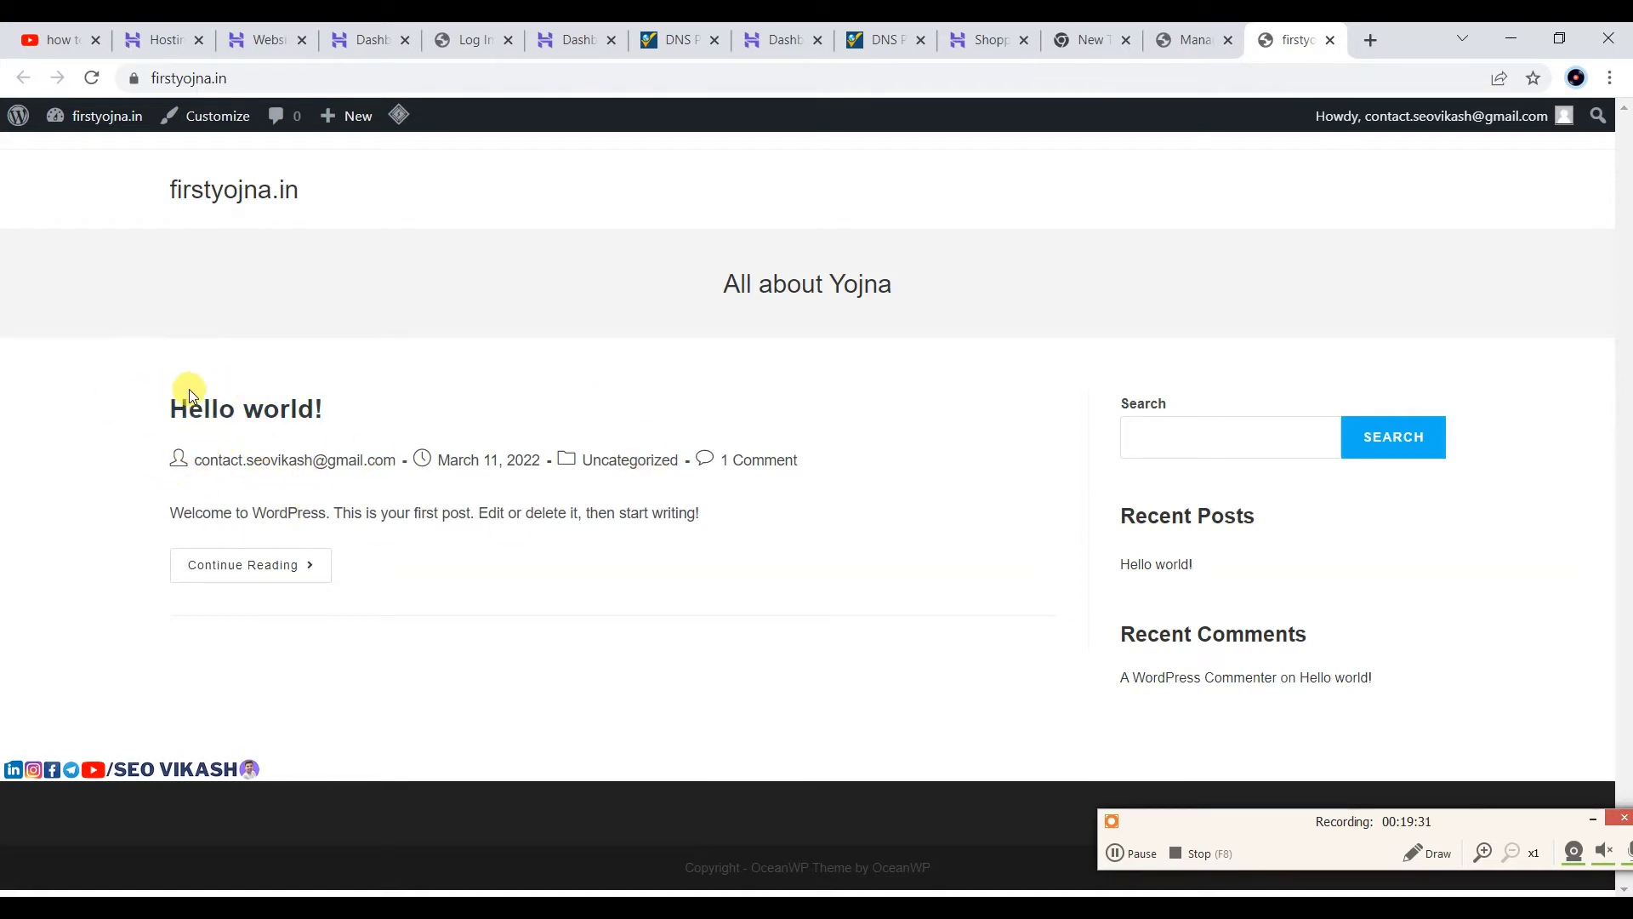
{"action": "left_click_drag", "start_coordinate": [190, 398], "coordinate": [410, 390]}
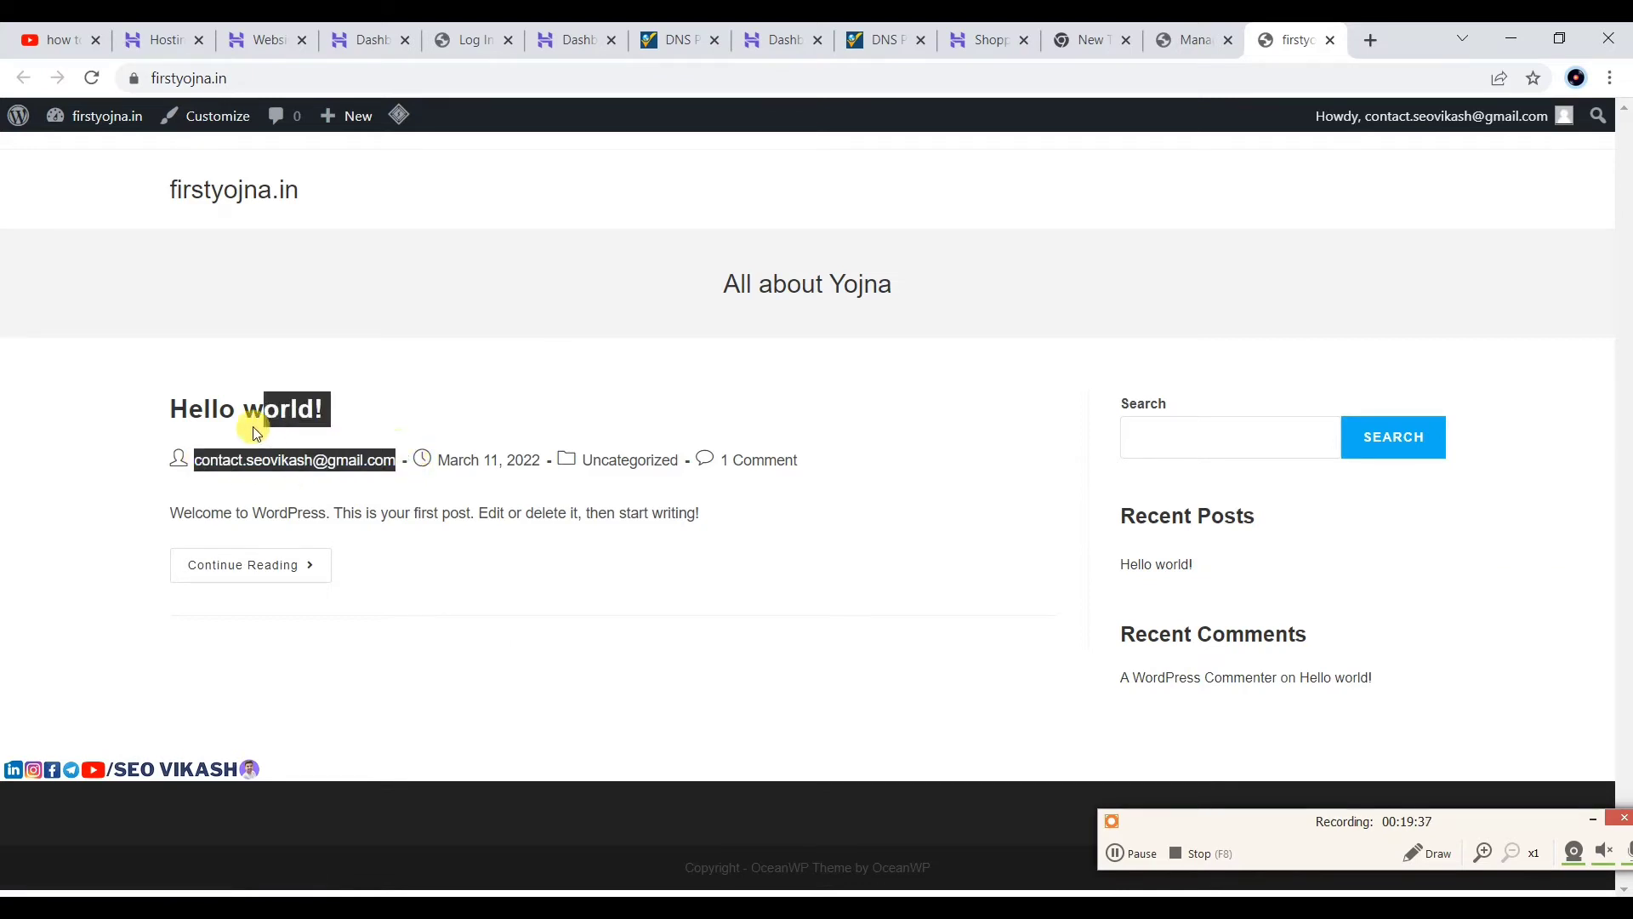
{"action": "left_click_drag", "start_coordinate": [253, 426], "coordinate": [192, 452]}
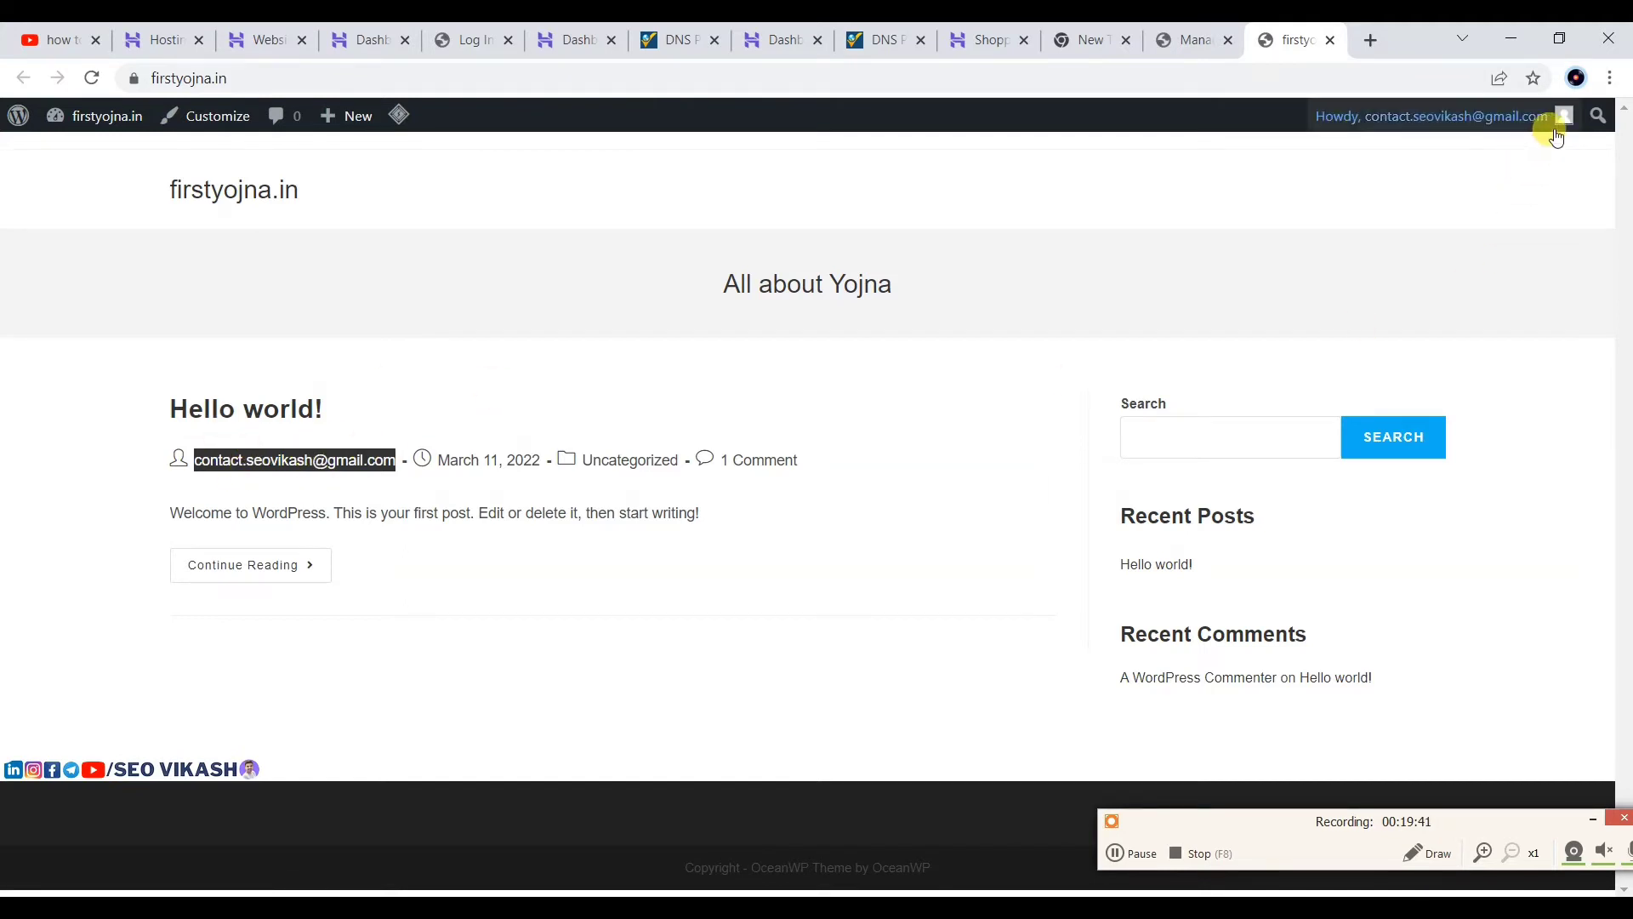
Step: Open the user profile and fill in the First Name and Last Name fields
{"action": "mouse_move", "coordinate": [1556, 136]}
{"action": "left_click", "coordinate": [1400, 188]}
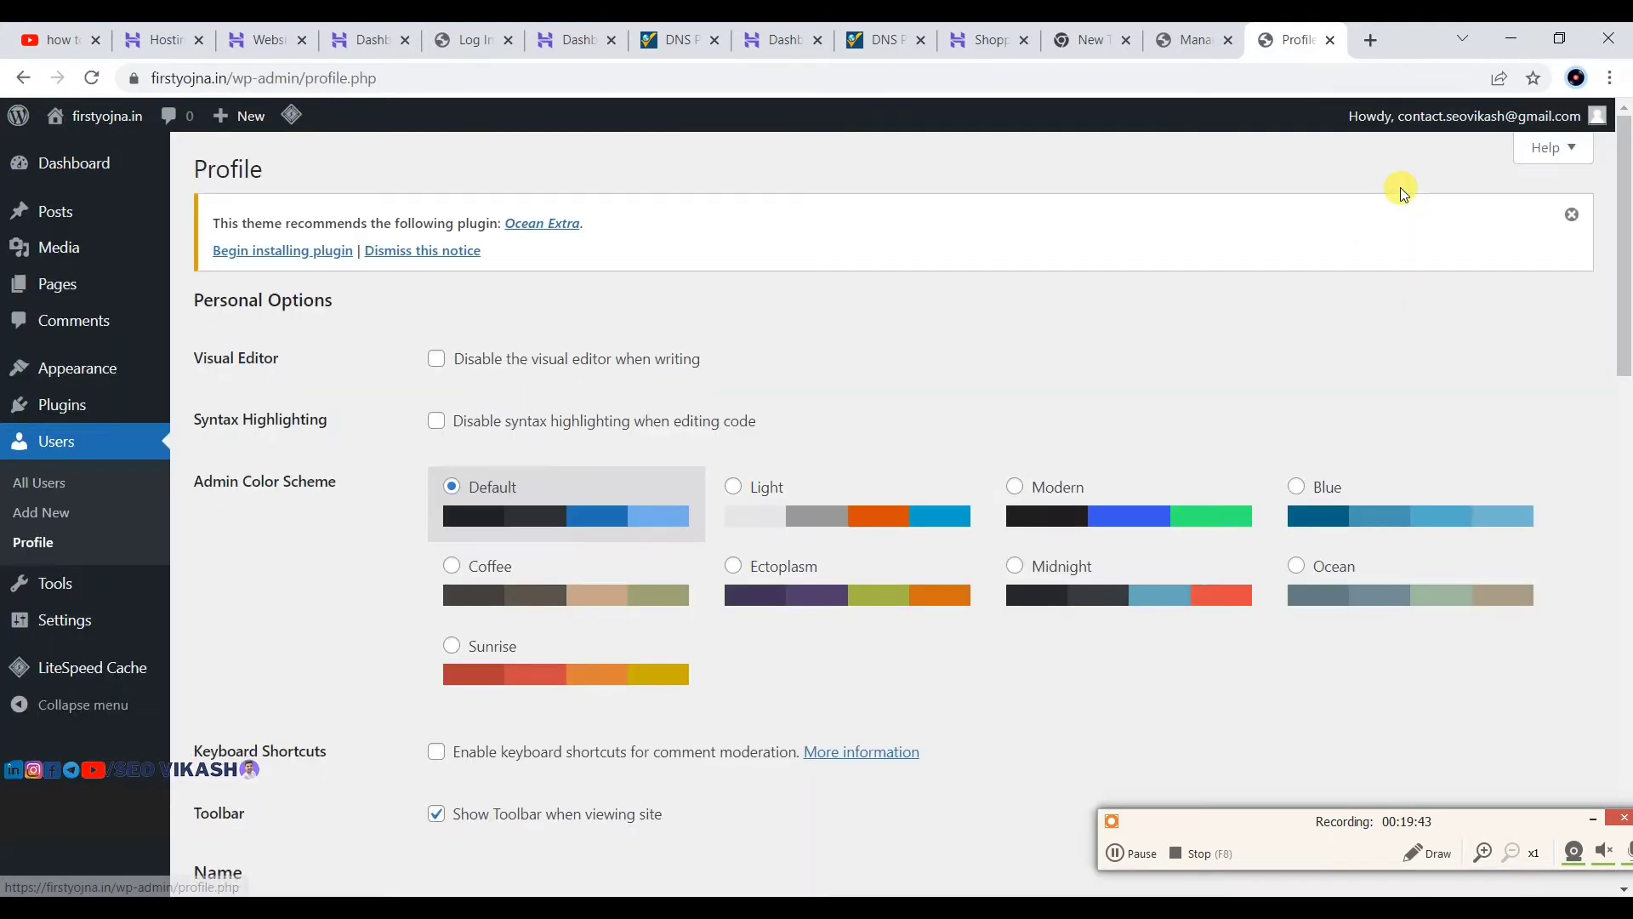
{"action": "scroll", "coordinate": [384, 456], "scroll_direction": "down", "scroll_amount": 6}
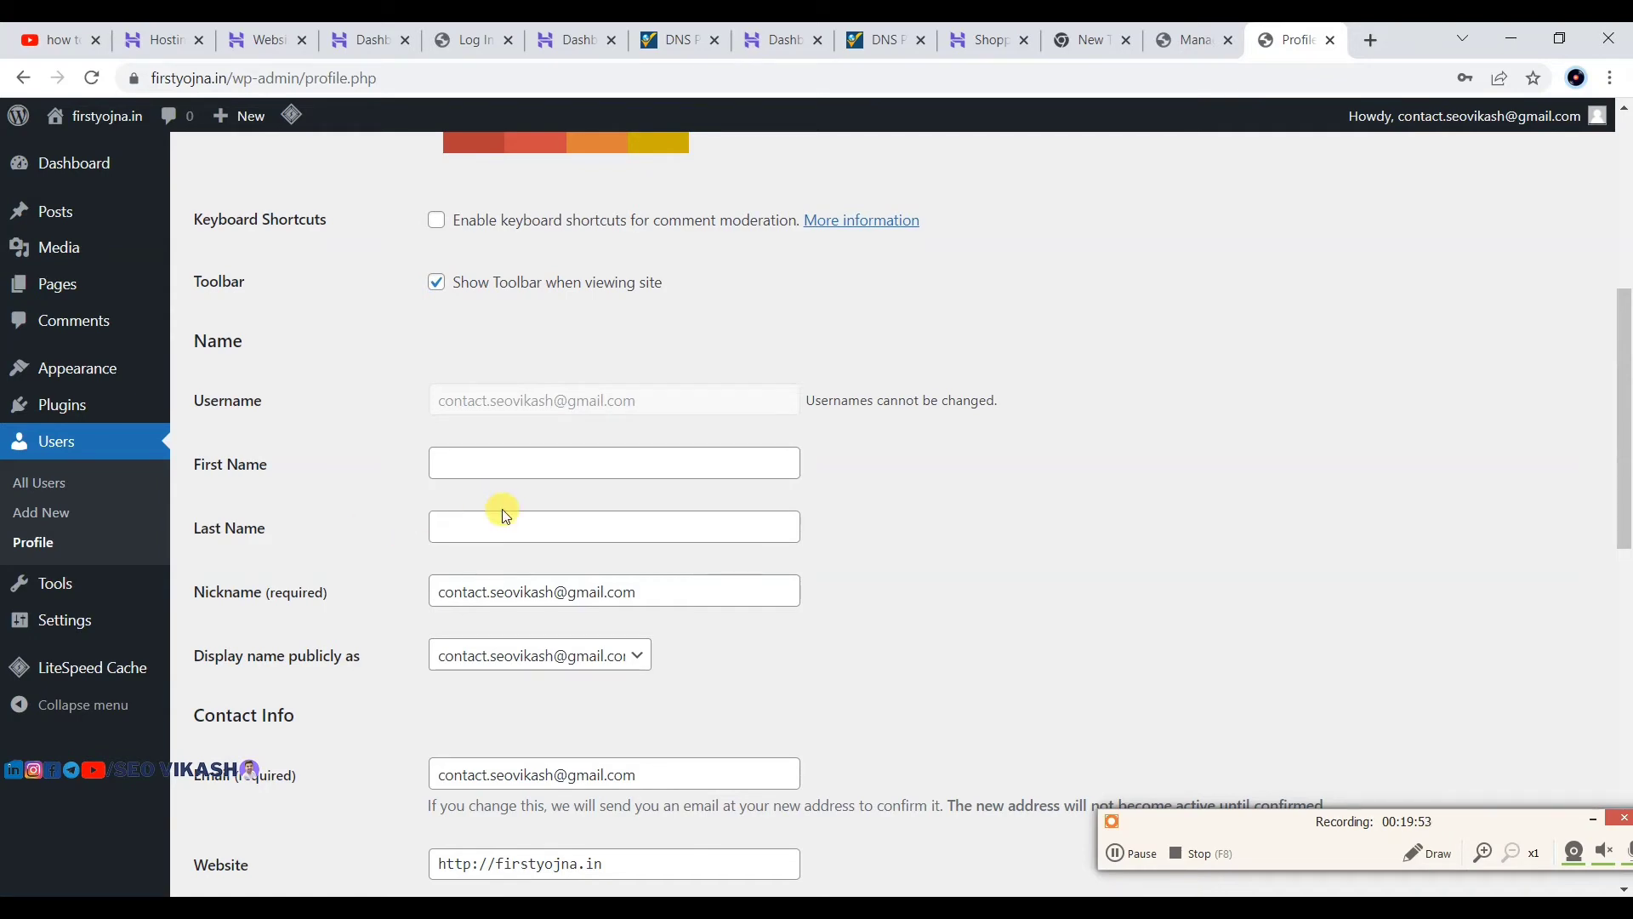
{"action": "scroll", "coordinate": [502, 511], "scroll_direction": "down", "scroll_amount": 3}
{"action": "scroll", "coordinate": [638, 503], "scroll_direction": "up", "scroll_amount": 3}
{"action": "left_click_drag", "start_coordinate": [577, 400], "coordinate": [396, 397]}
{"action": "left_click", "coordinate": [395, 397]}
{"action": "left_click", "coordinate": [525, 461]}
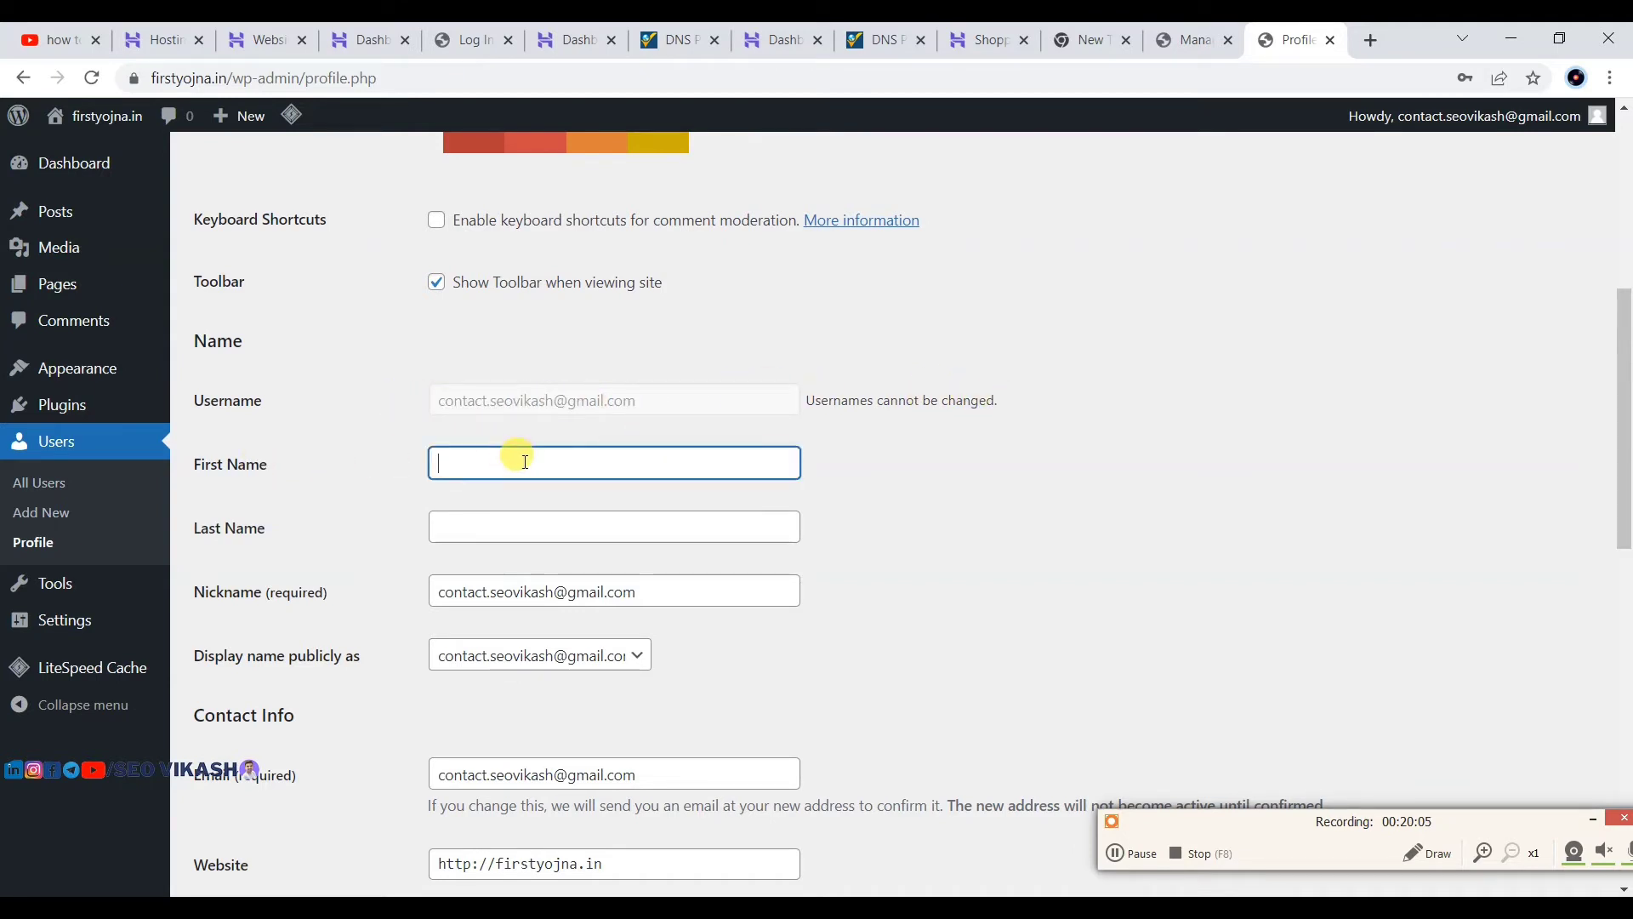
{"action": "type", "text": "SEO V"}
{"action": "key", "text": "BackSpace"}
{"action": "left_click", "coordinate": [477, 528]}
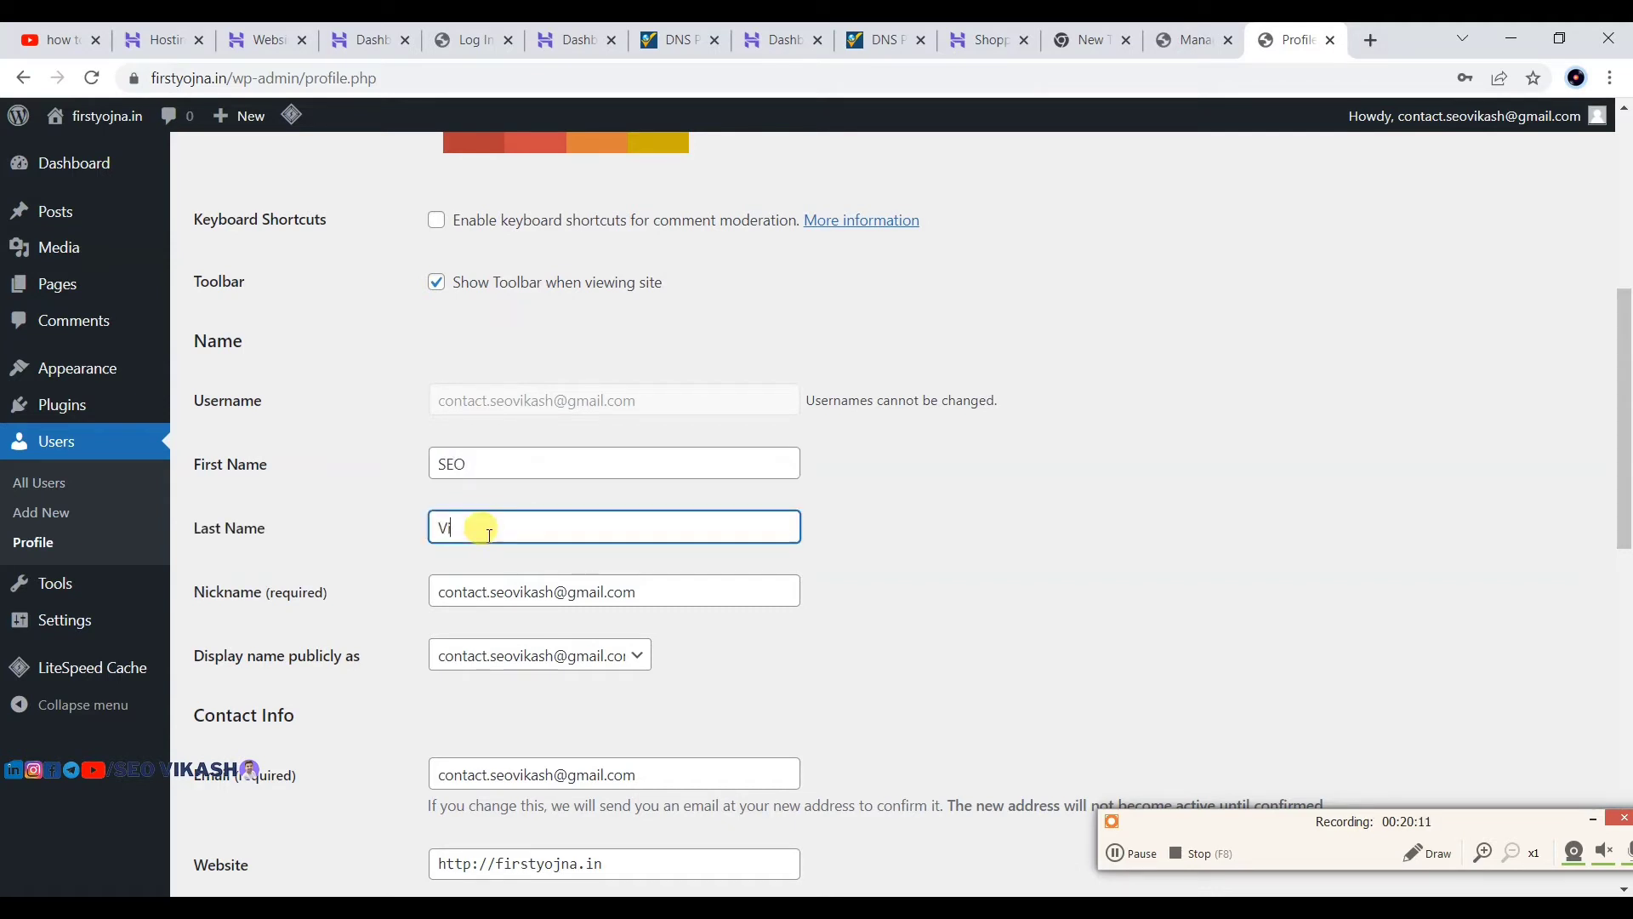
{"action": "left_click", "coordinate": [903, 525]}
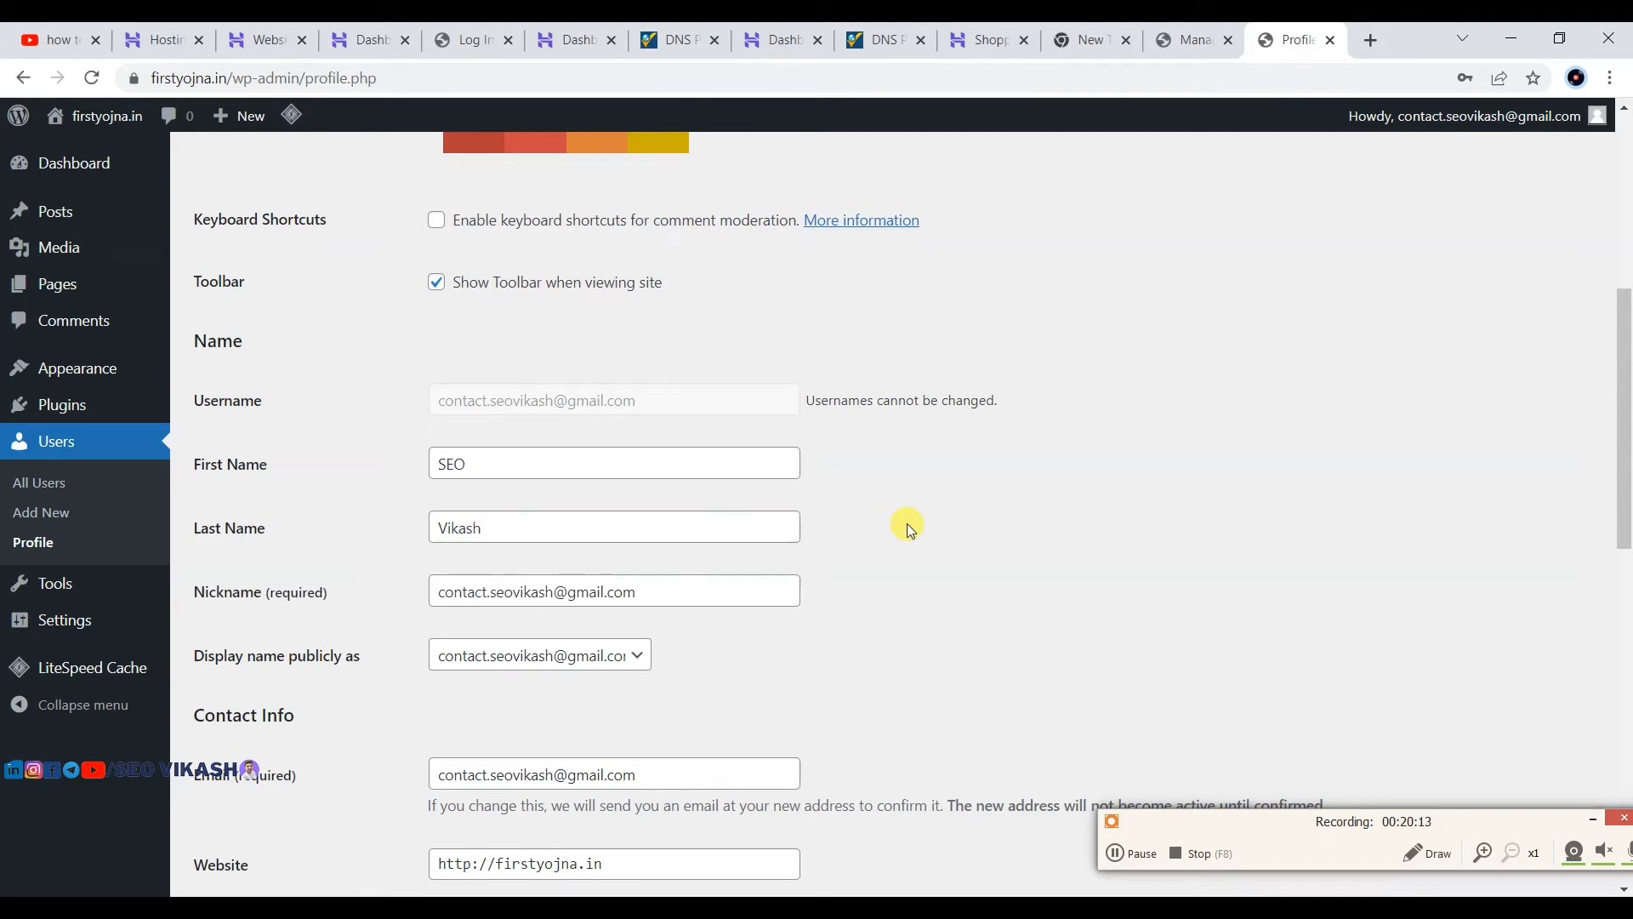
Step: Set 'Display name publicly as' to the full first-and-last name and update the profile
{"action": "scroll", "coordinate": [906, 523], "scroll_direction": "down", "scroll_amount": 1}
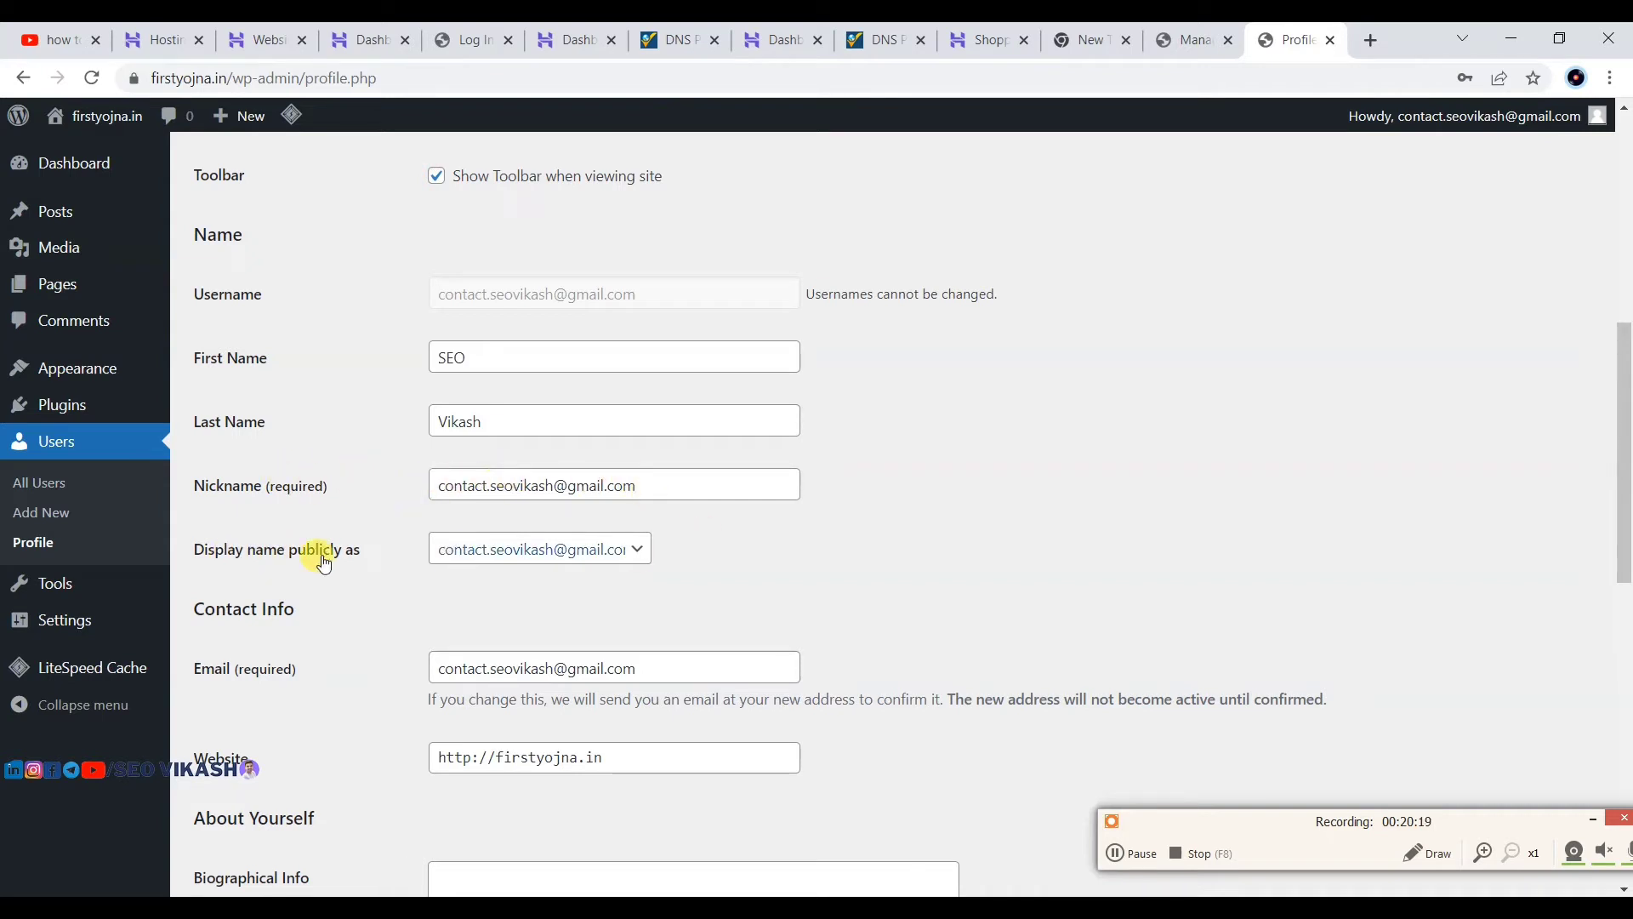
{"action": "left_click", "coordinate": [542, 549]}
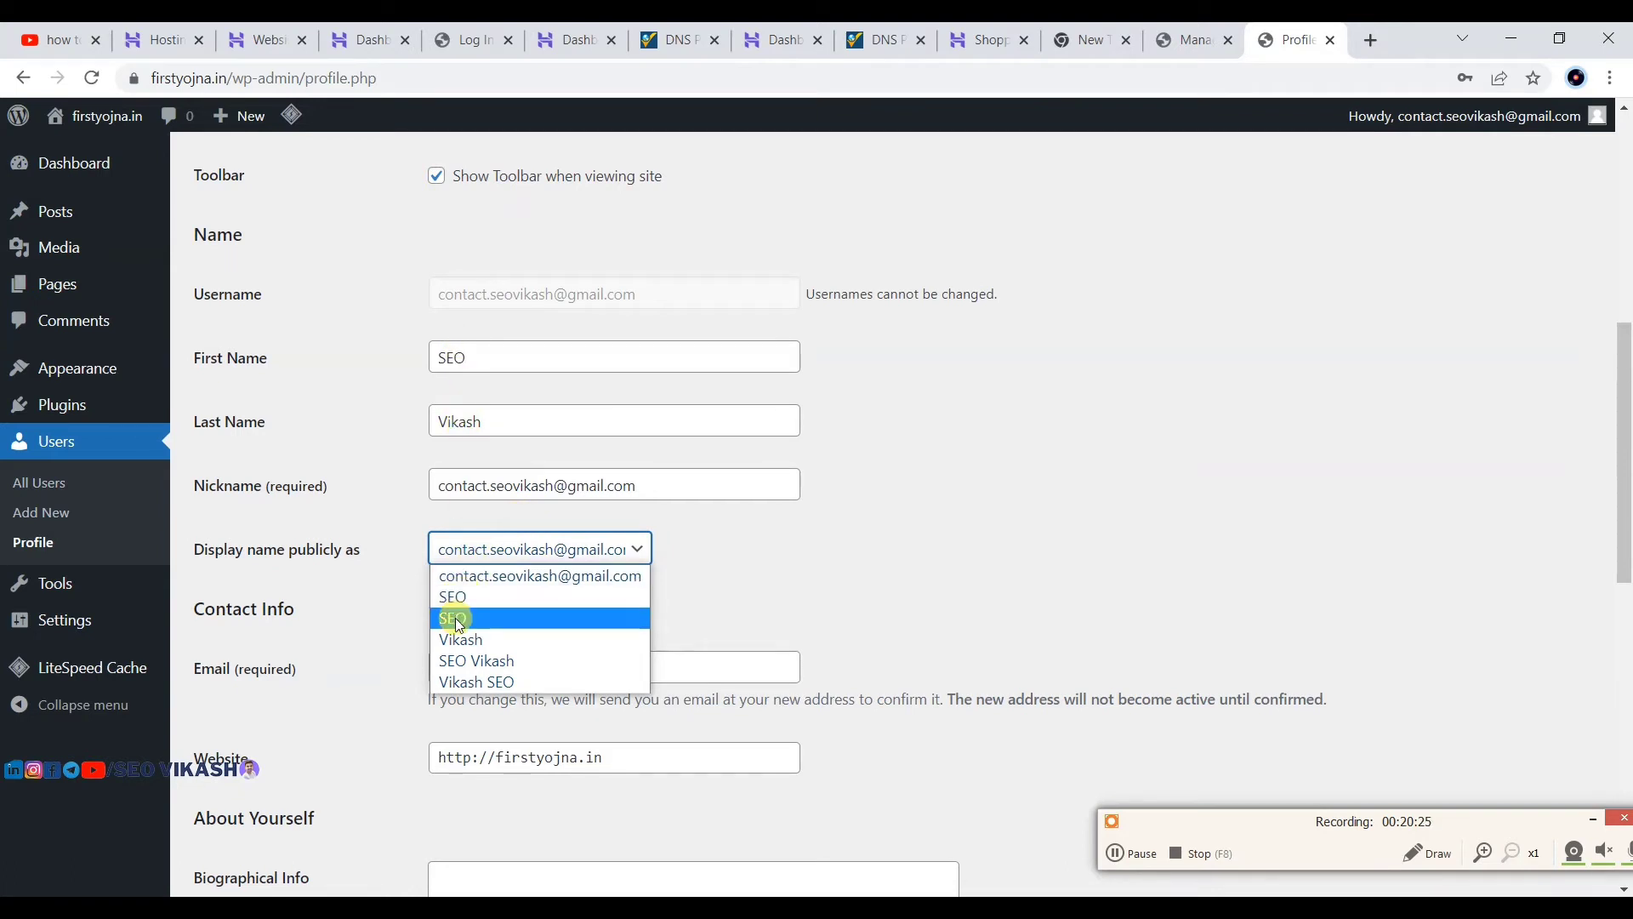
{"action": "left_click", "coordinate": [474, 660]}
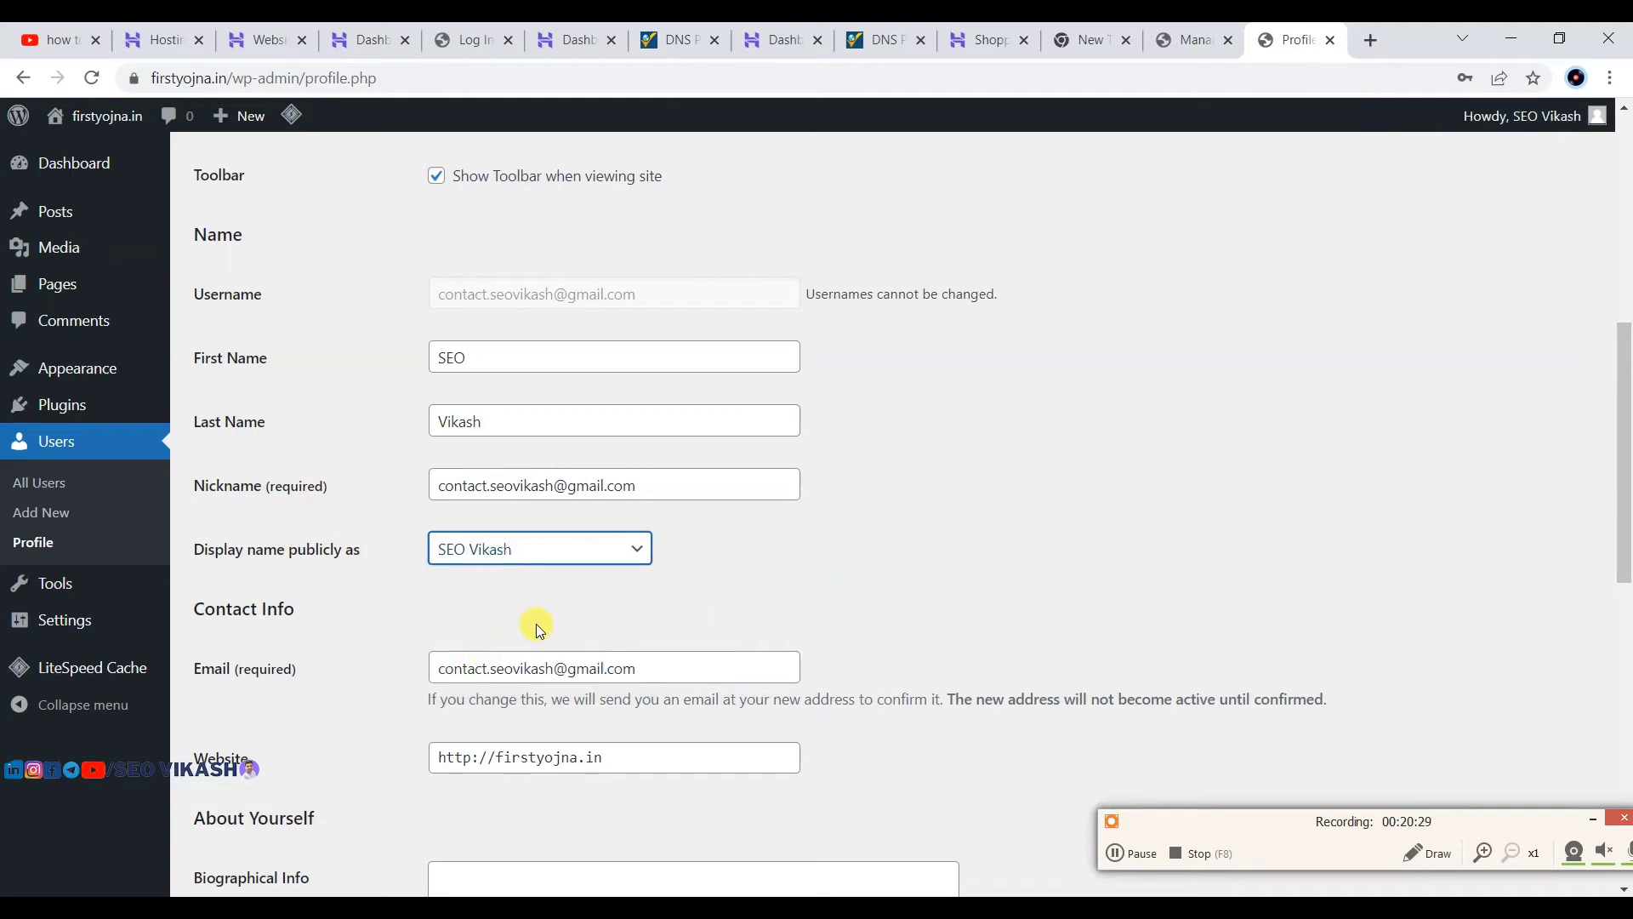
{"action": "left_click", "coordinate": [536, 625]}
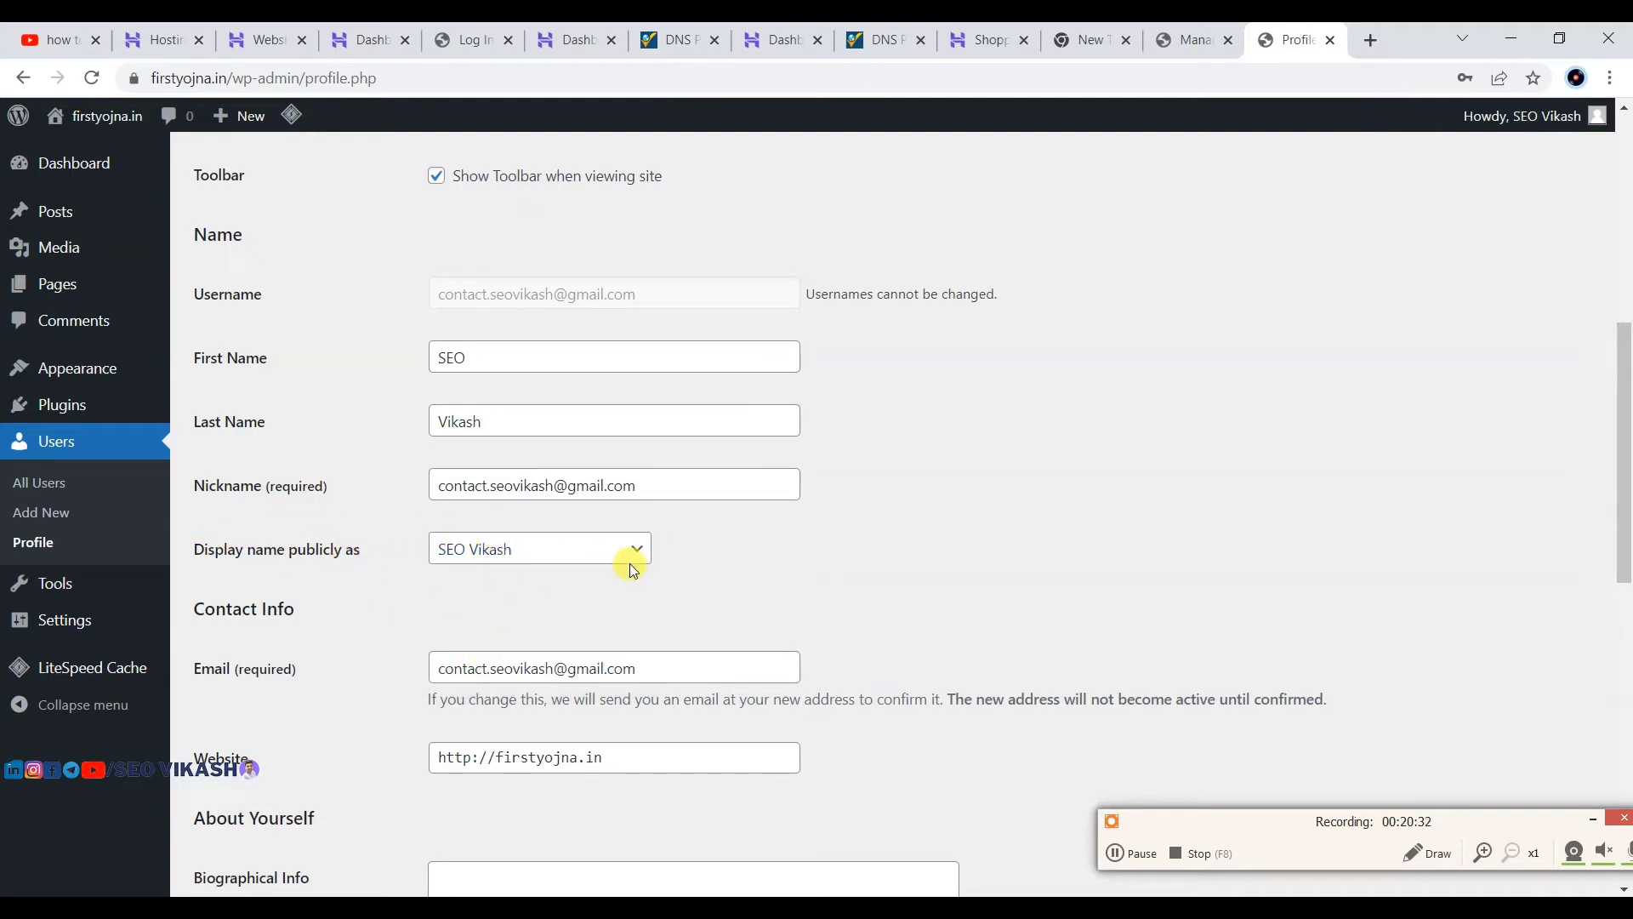
{"action": "scroll", "coordinate": [903, 425], "scroll_direction": "down", "scroll_amount": 1}
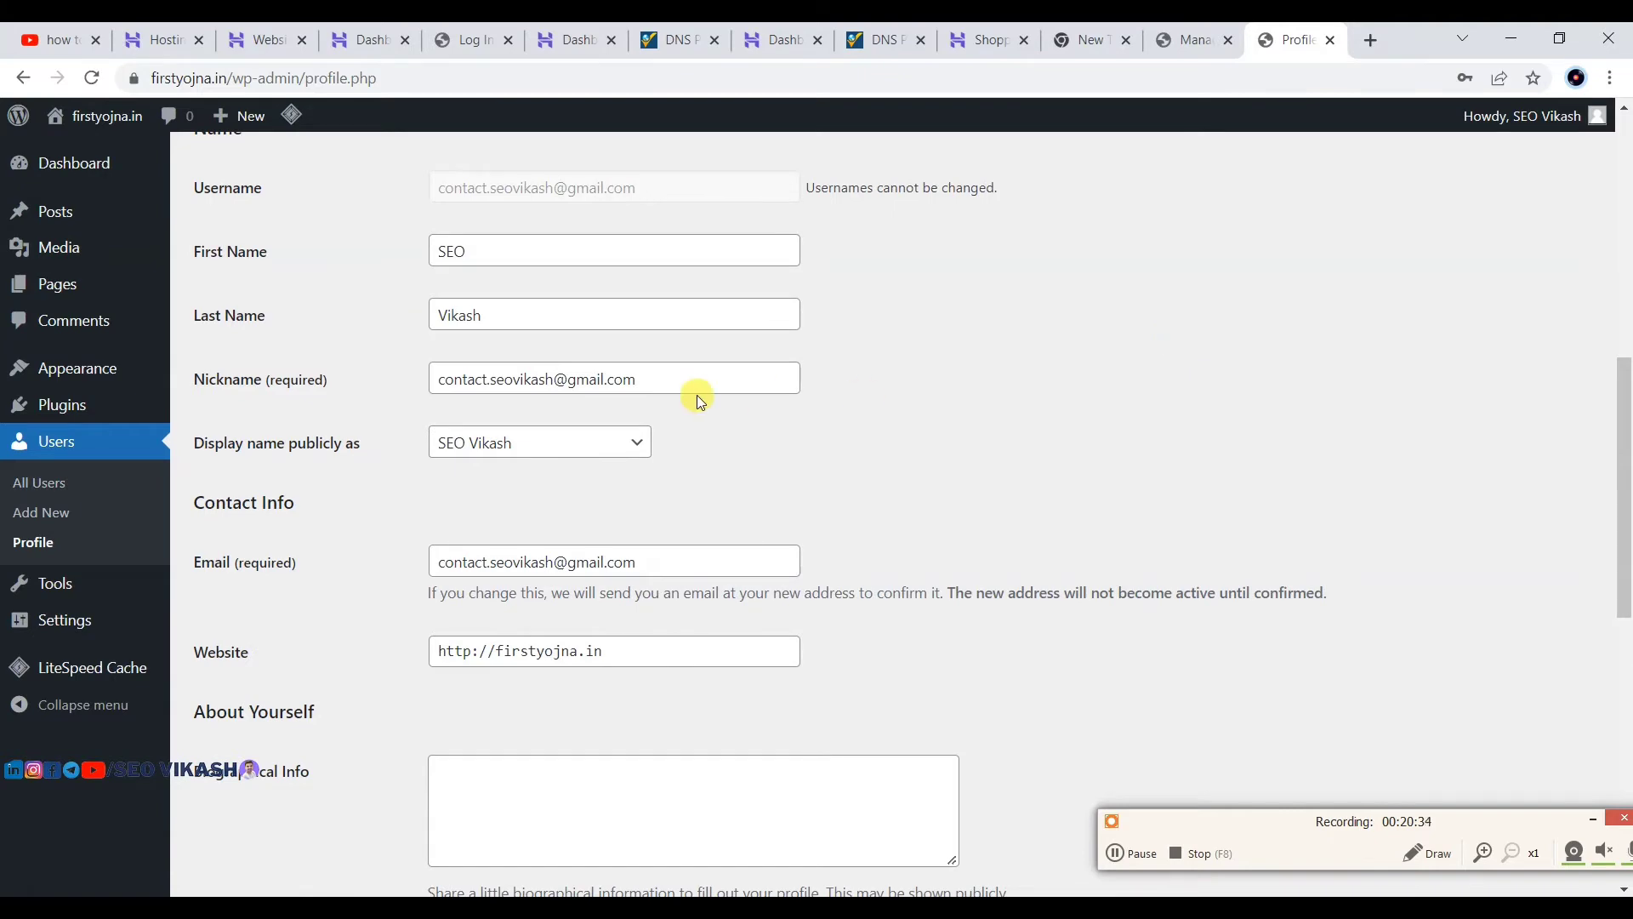
{"action": "left_click_drag", "start_coordinate": [649, 374], "coordinate": [434, 376]}
{"action": "scroll", "coordinate": [462, 548], "scroll_direction": "up", "scroll_amount": 2}
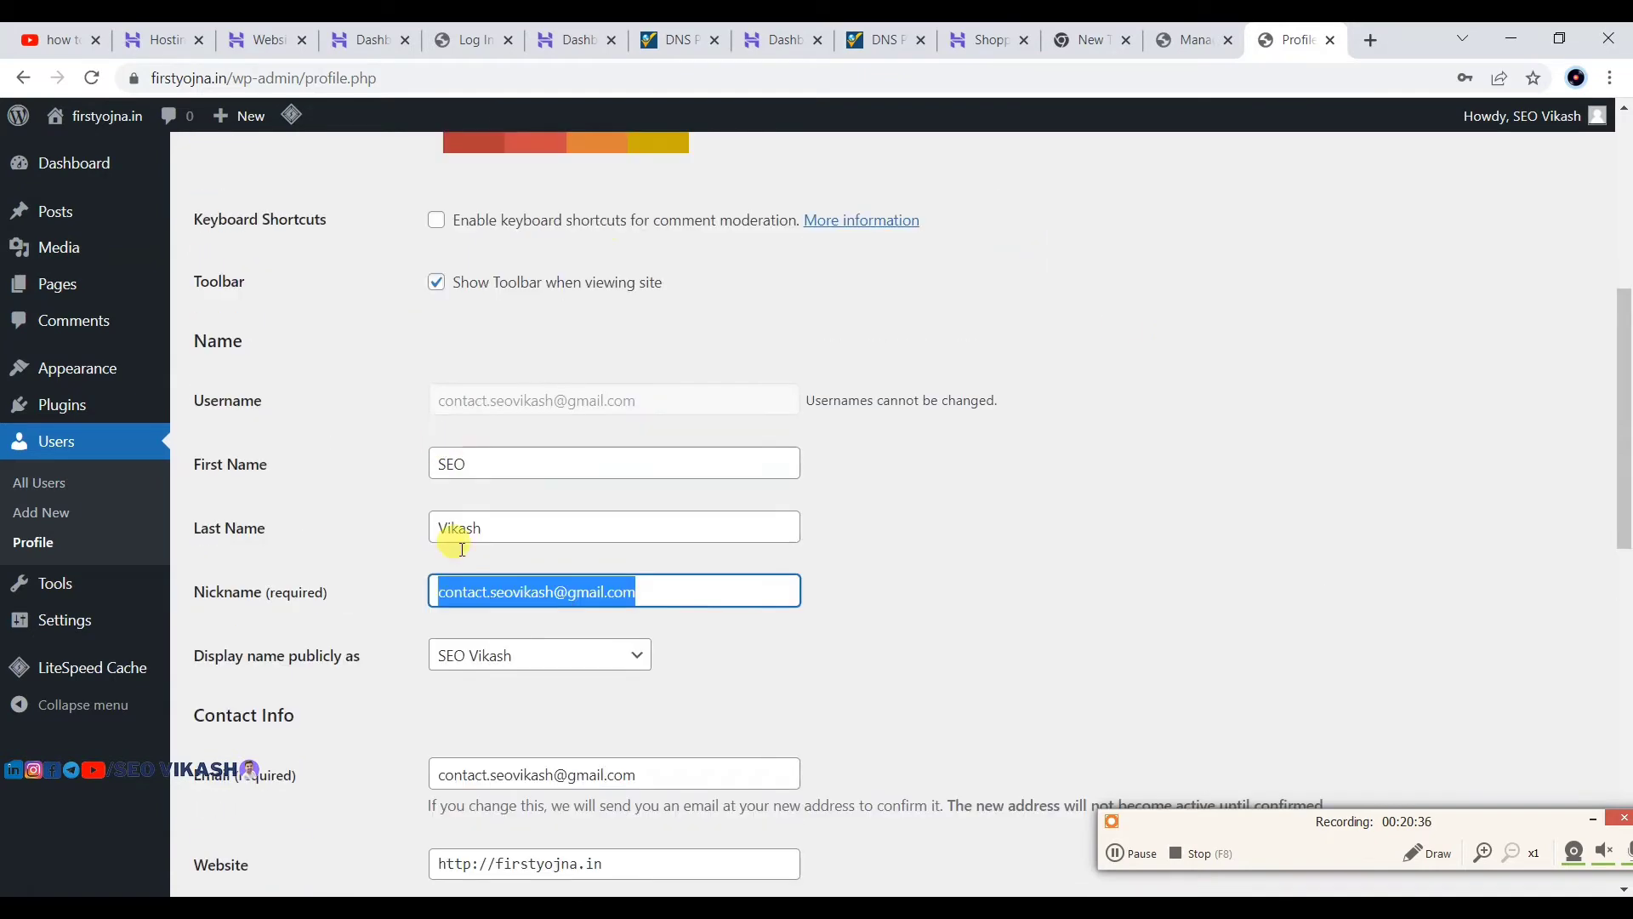
{"action": "left_click", "coordinate": [1003, 486]}
{"action": "scroll", "coordinate": [364, 529], "scroll_direction": "down", "scroll_amount": 2}
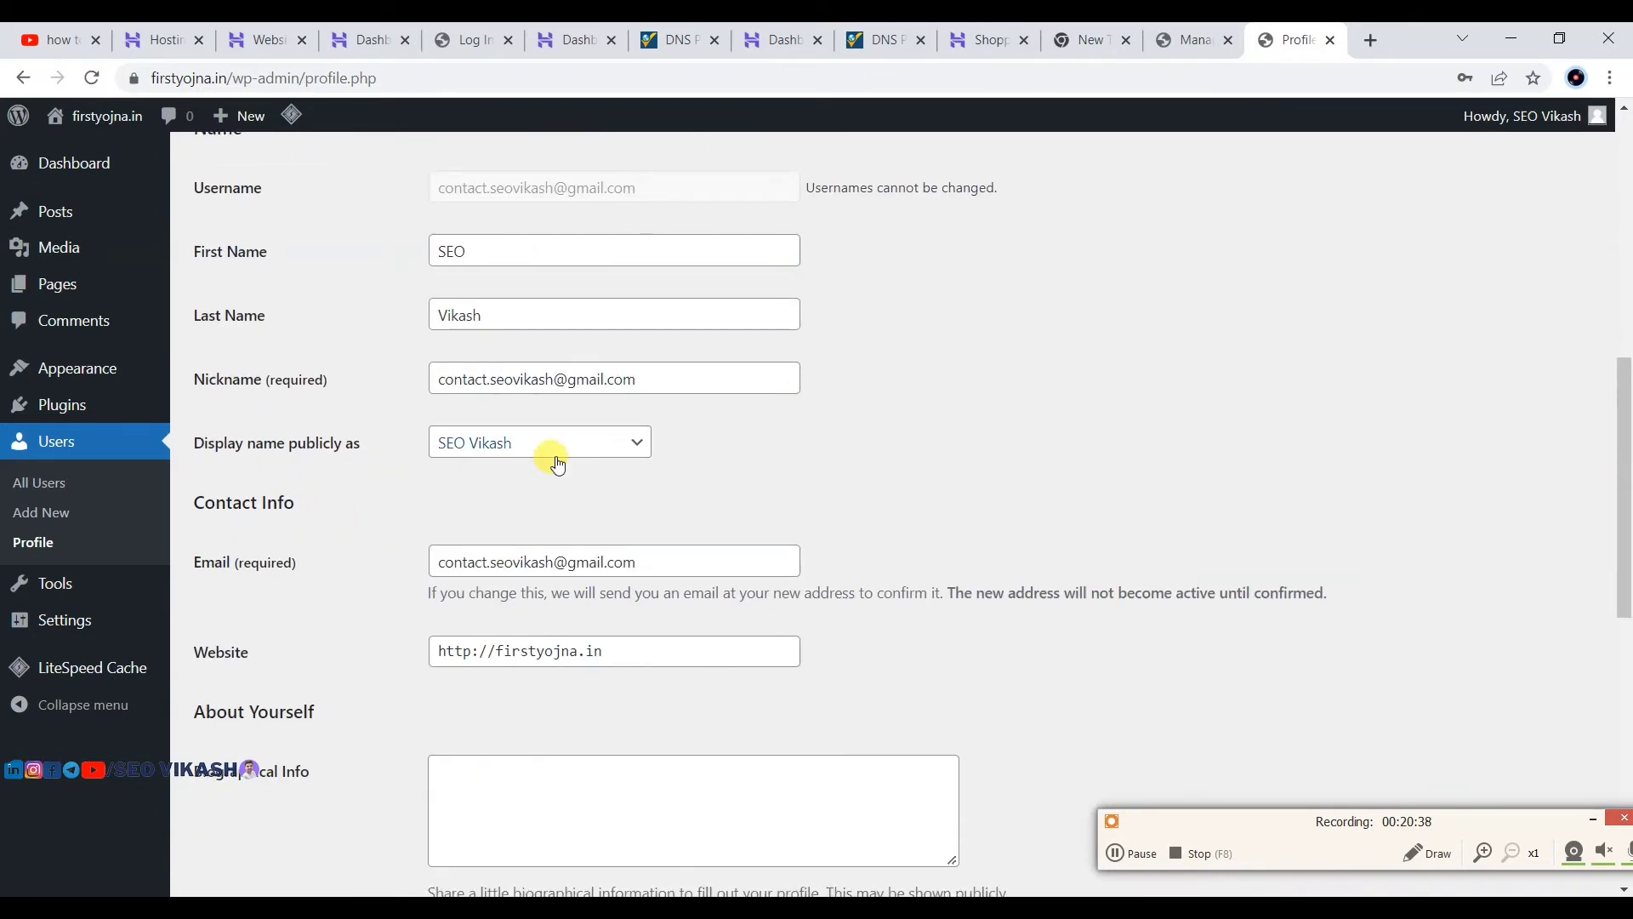
{"action": "scroll", "coordinate": [700, 539], "scroll_direction": "down", "scroll_amount": 7}
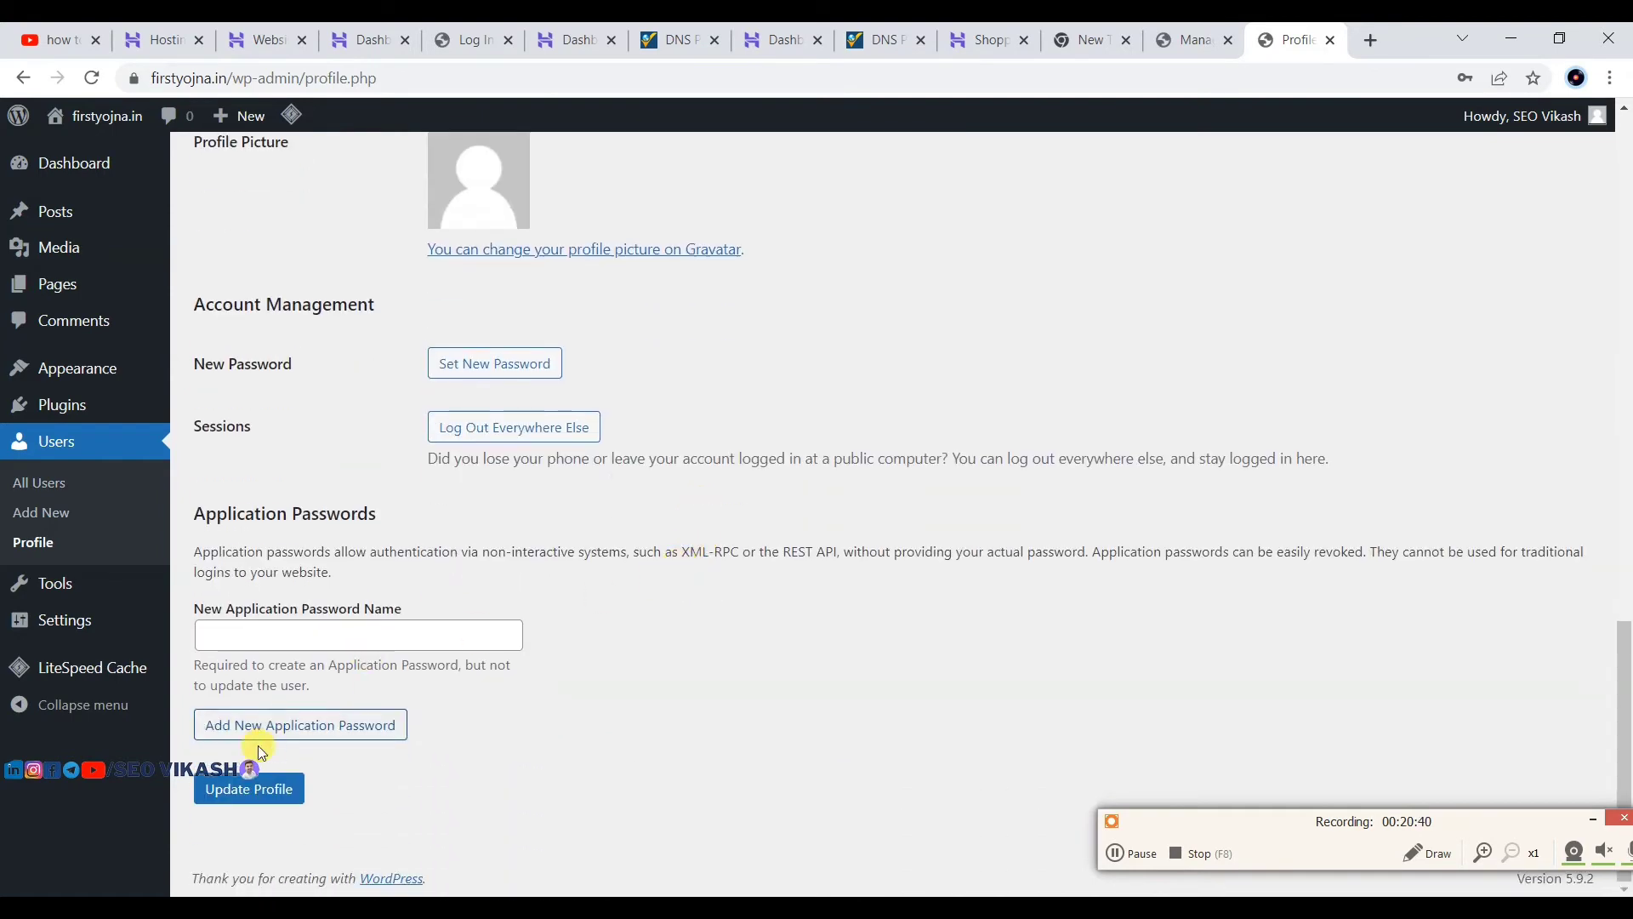
{"action": "left_click", "coordinate": [252, 787]}
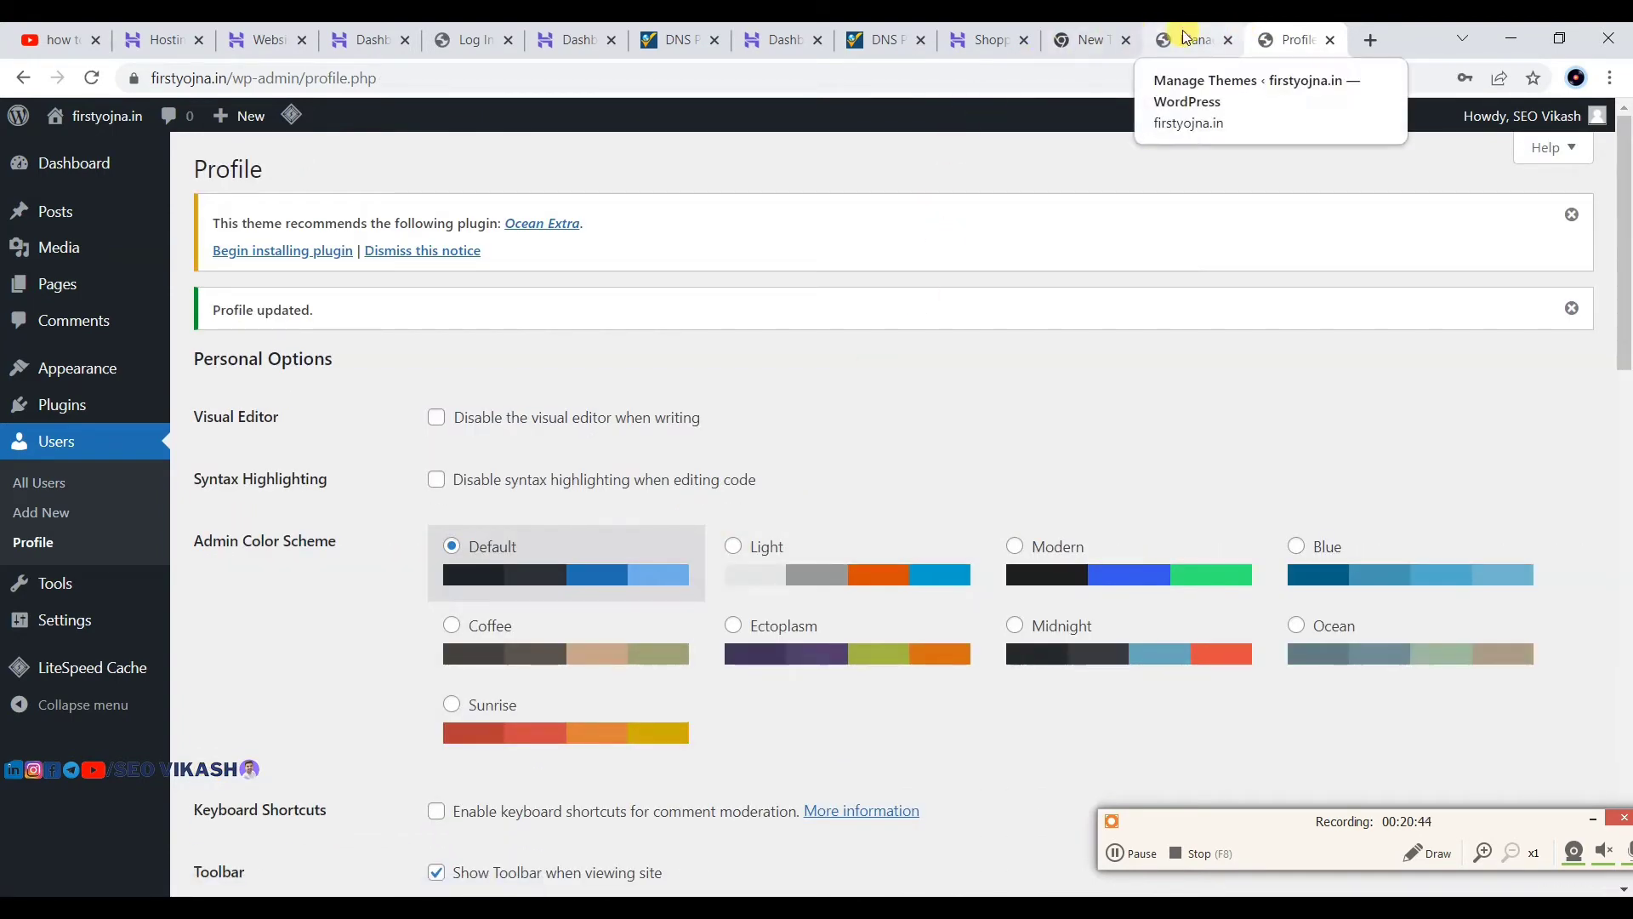
Step: Open the live site in a new tab to see the updated author name
{"action": "mouse_move", "coordinate": [136, 119]}
{"action": "right_click", "coordinate": [86, 158]}
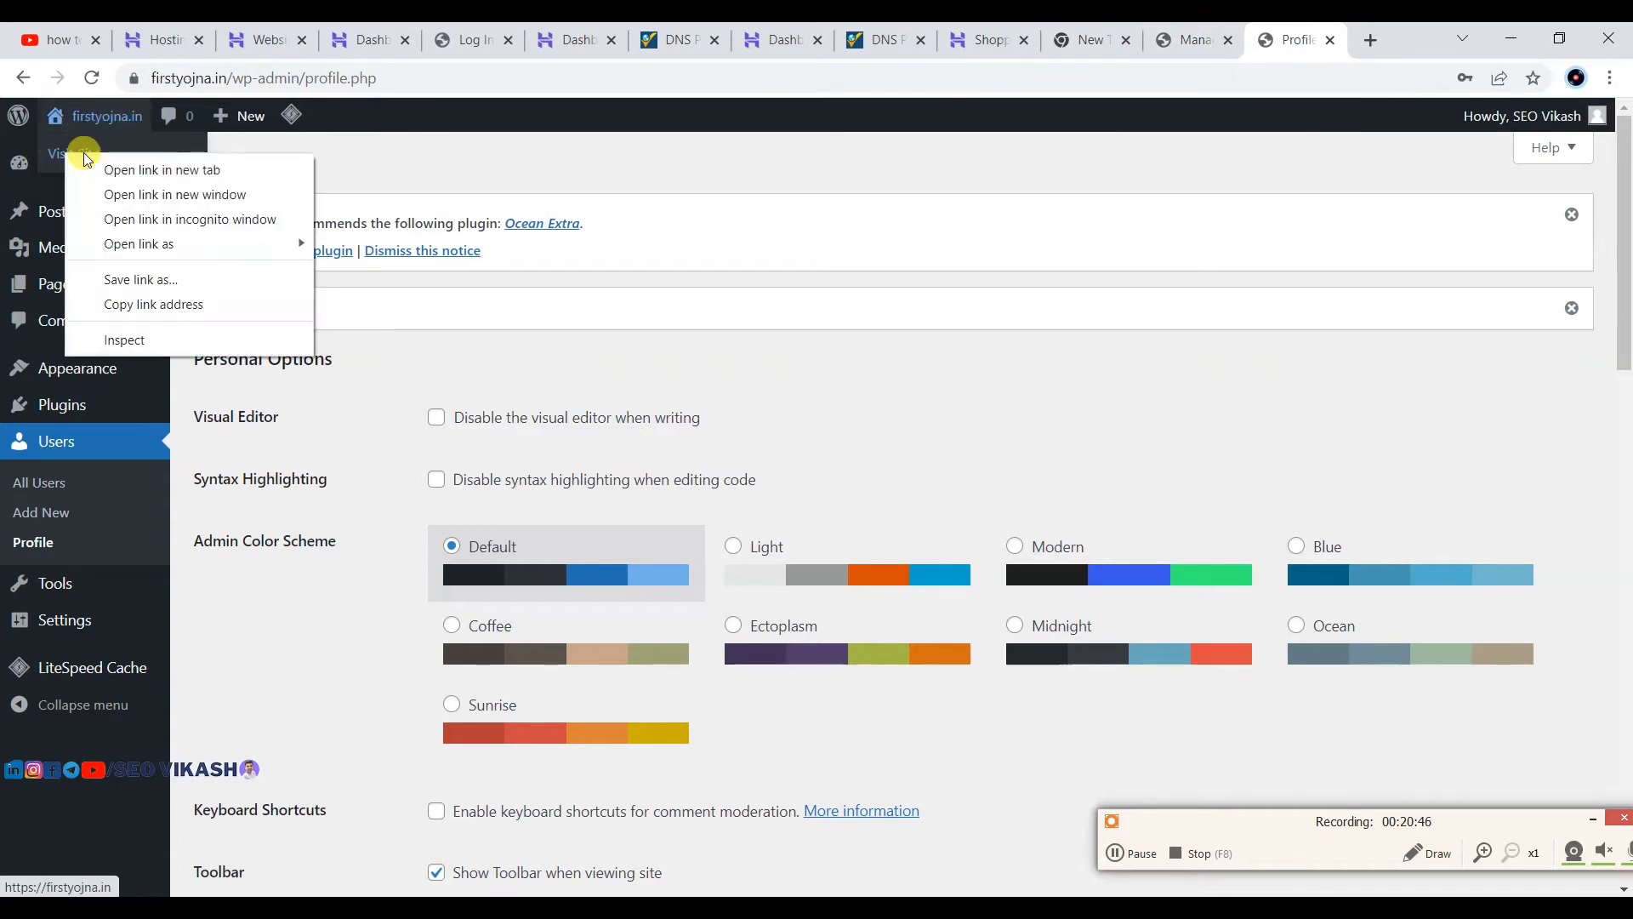
{"action": "left_click", "coordinate": [115, 169]}
{"action": "left_click", "coordinate": [1287, 32]}
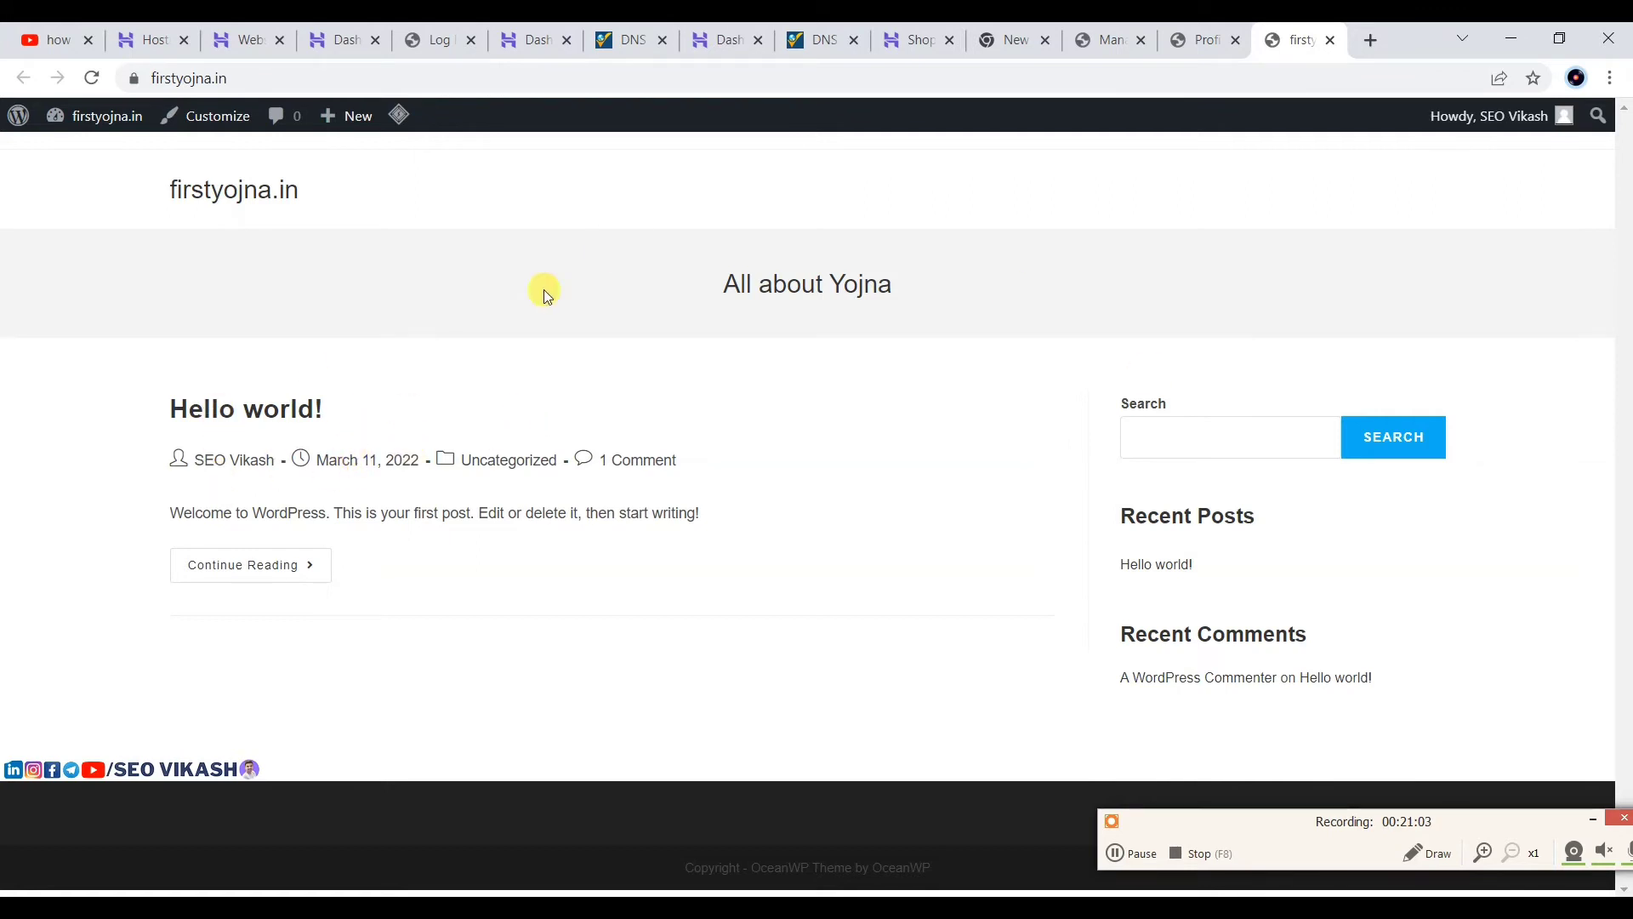
Step: Back on the Profile page, dismiss the Ocean Extra recommendation and profile-updated notices
{"action": "left_click", "coordinate": [1196, 31]}
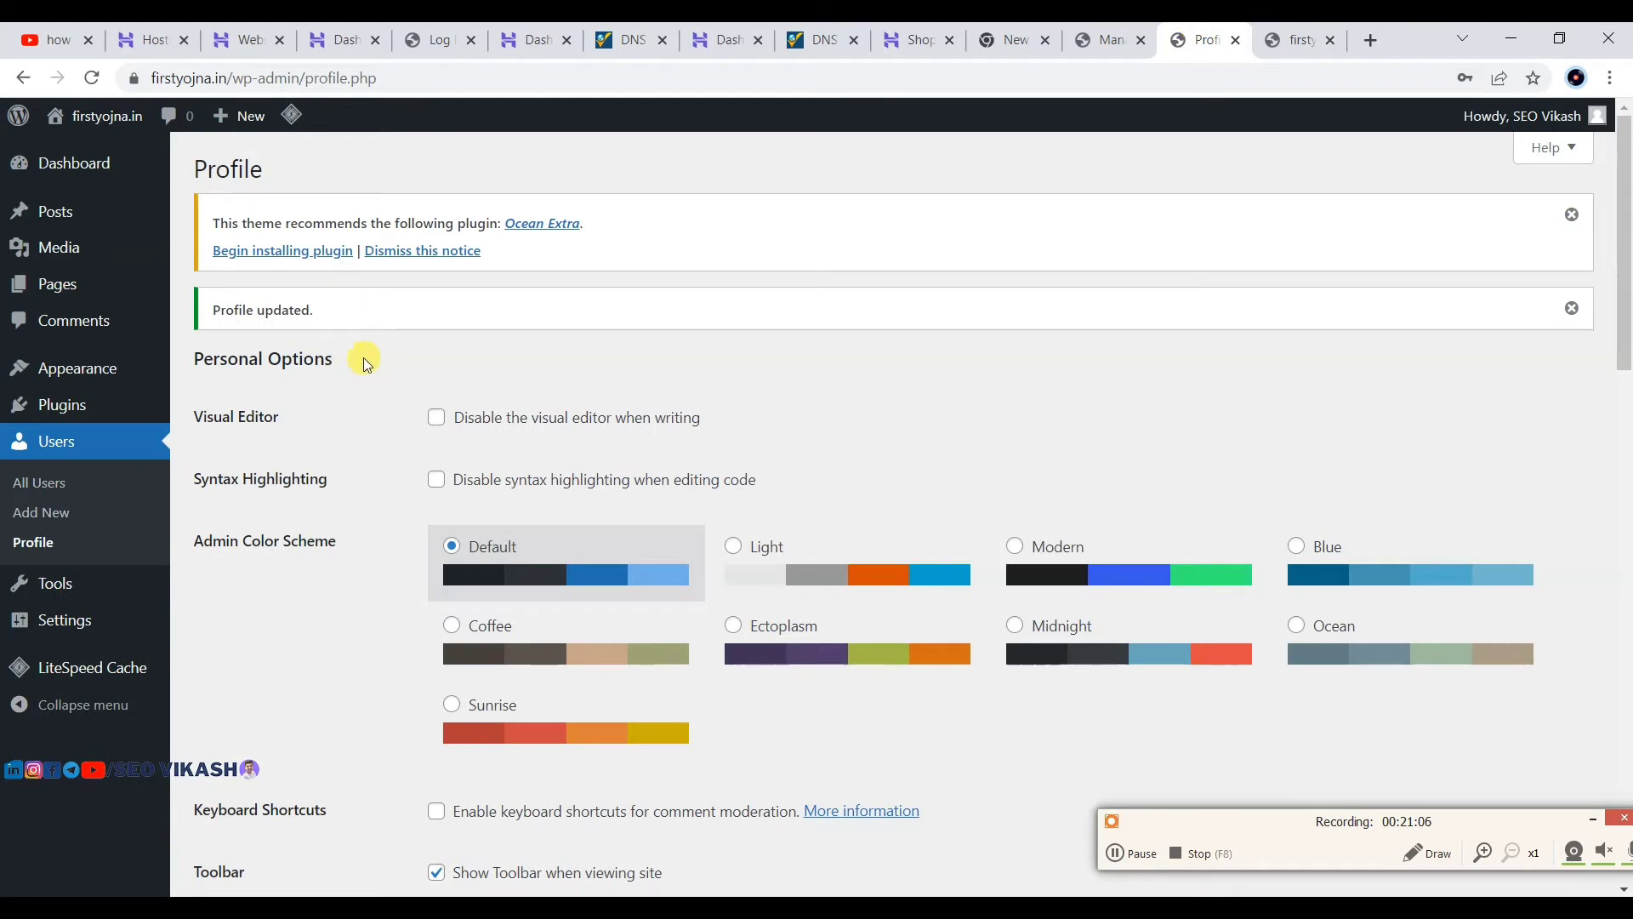
{"action": "left_click", "coordinate": [1573, 215]}
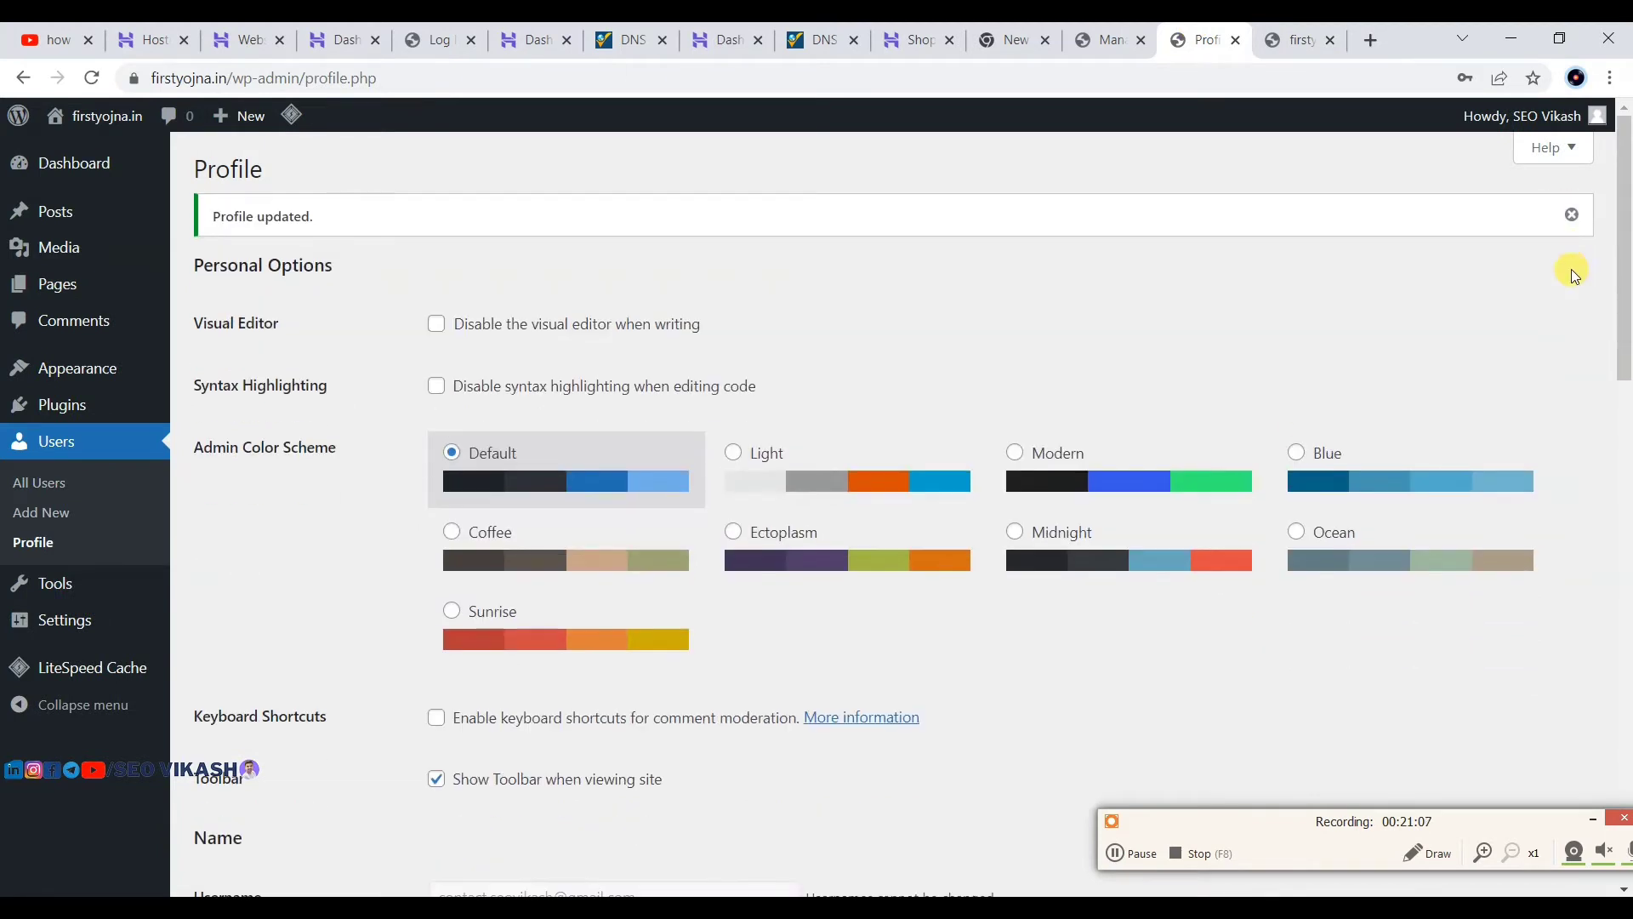
{"action": "left_click", "coordinate": [1571, 214]}
{"action": "mouse_move", "coordinate": [77, 367]}
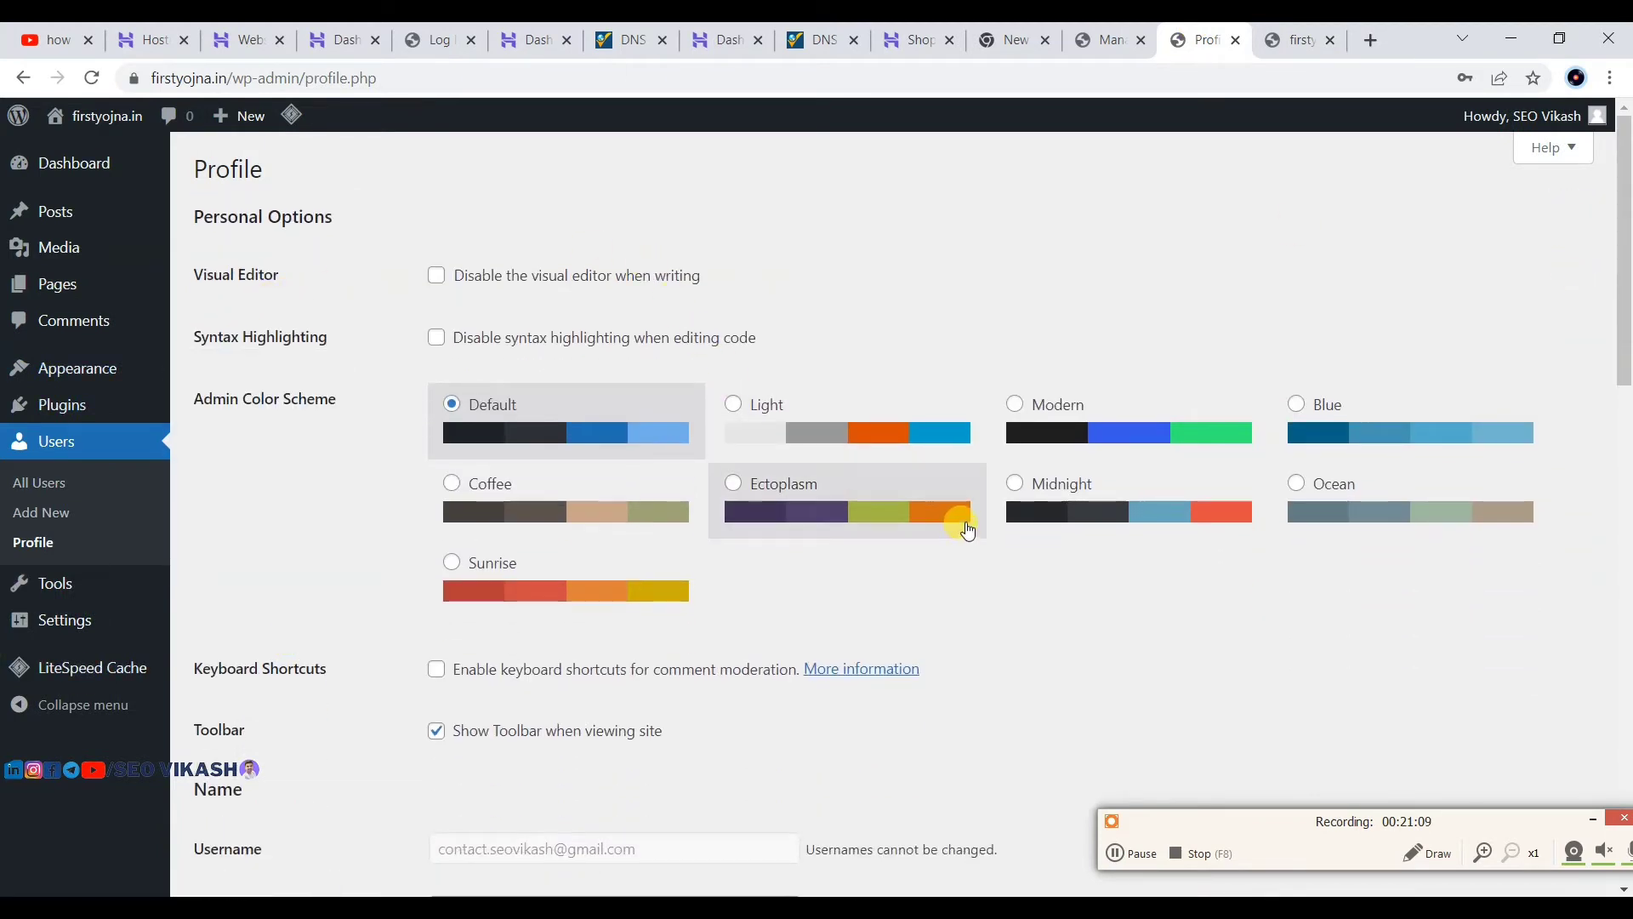
{"action": "left_click", "coordinate": [1603, 819]}
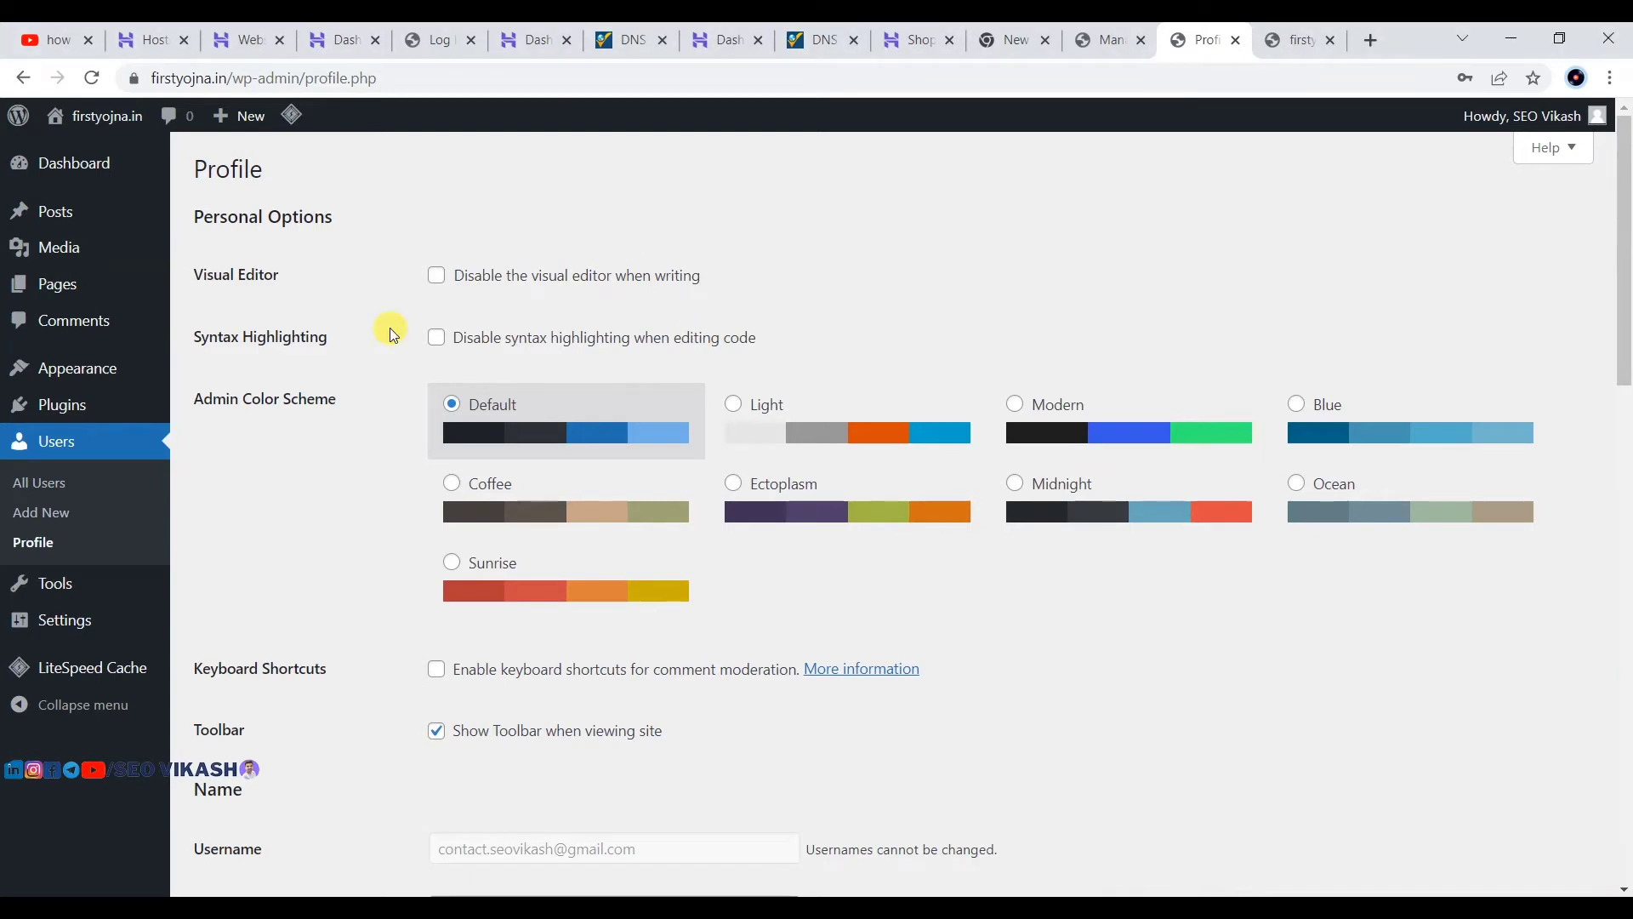
{"action": "mouse_move", "coordinate": [11, 417]}
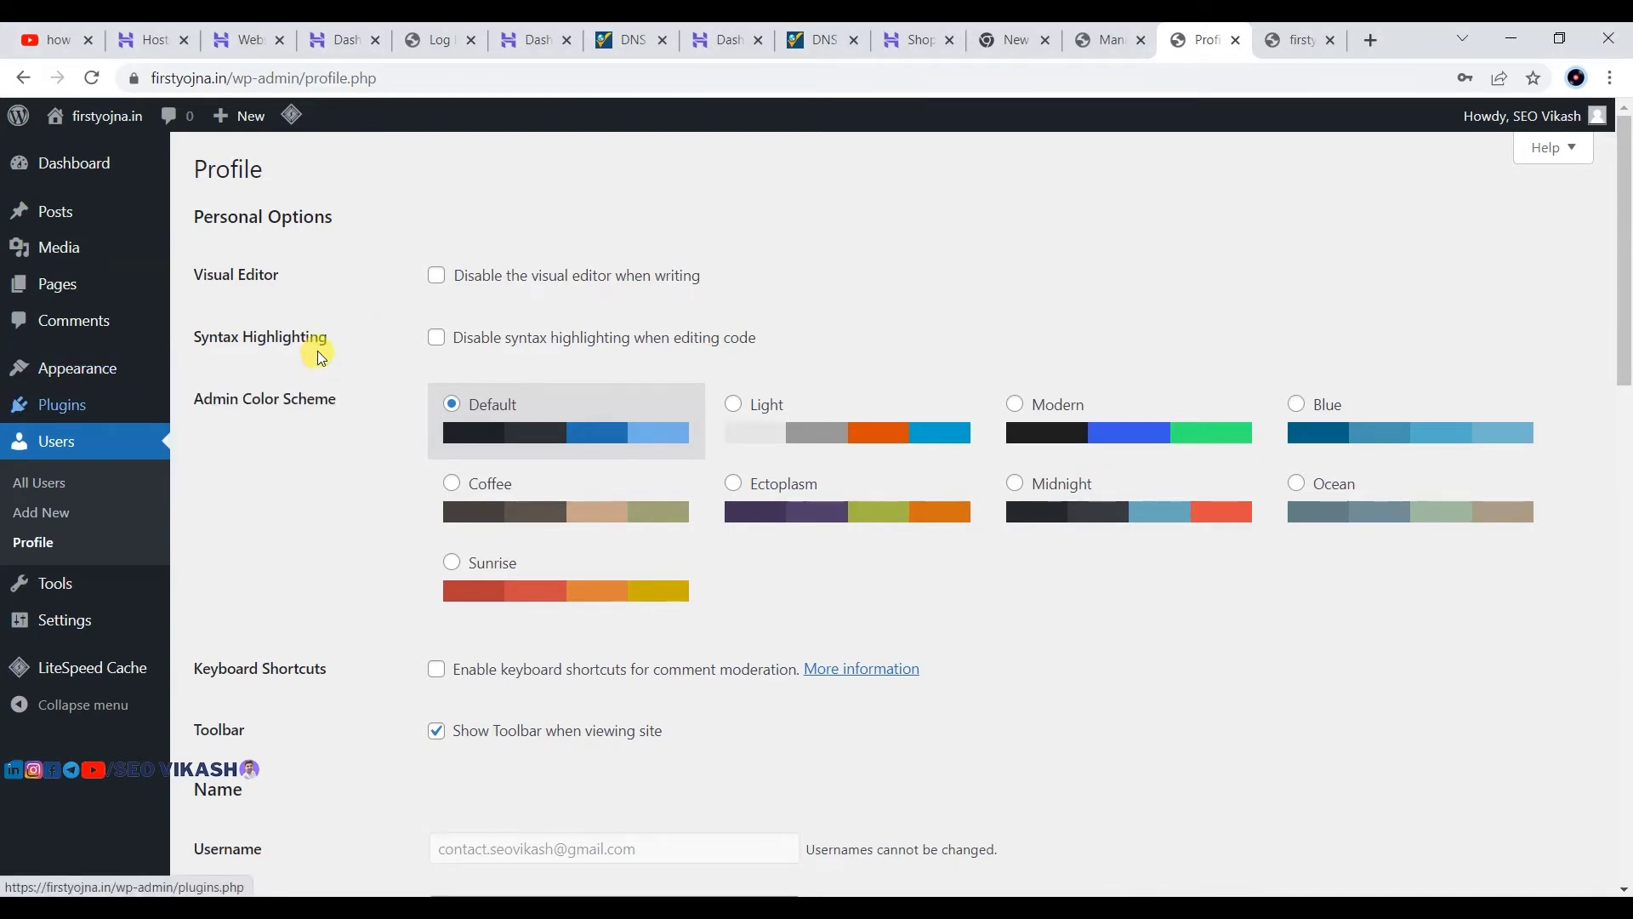
Step: Add PM Modi yojna and UP Yojna as new post categories
{"action": "mouse_move", "coordinate": [38, 214]}
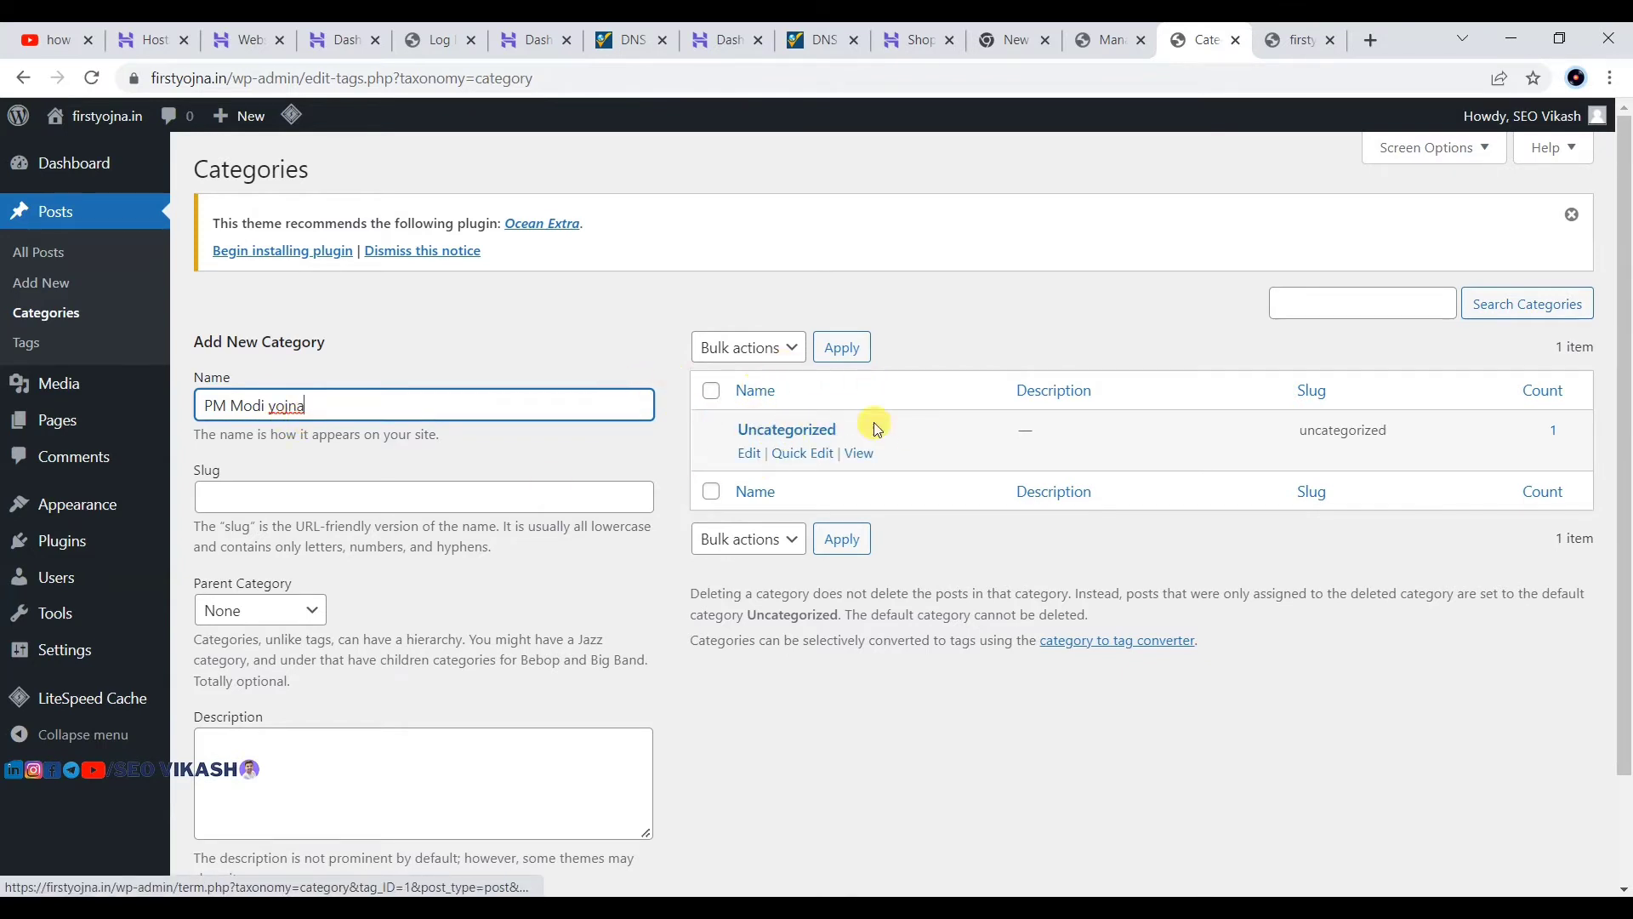
{"action": "scroll", "coordinate": [317, 349], "scroll_direction": "down", "scroll_amount": 1}
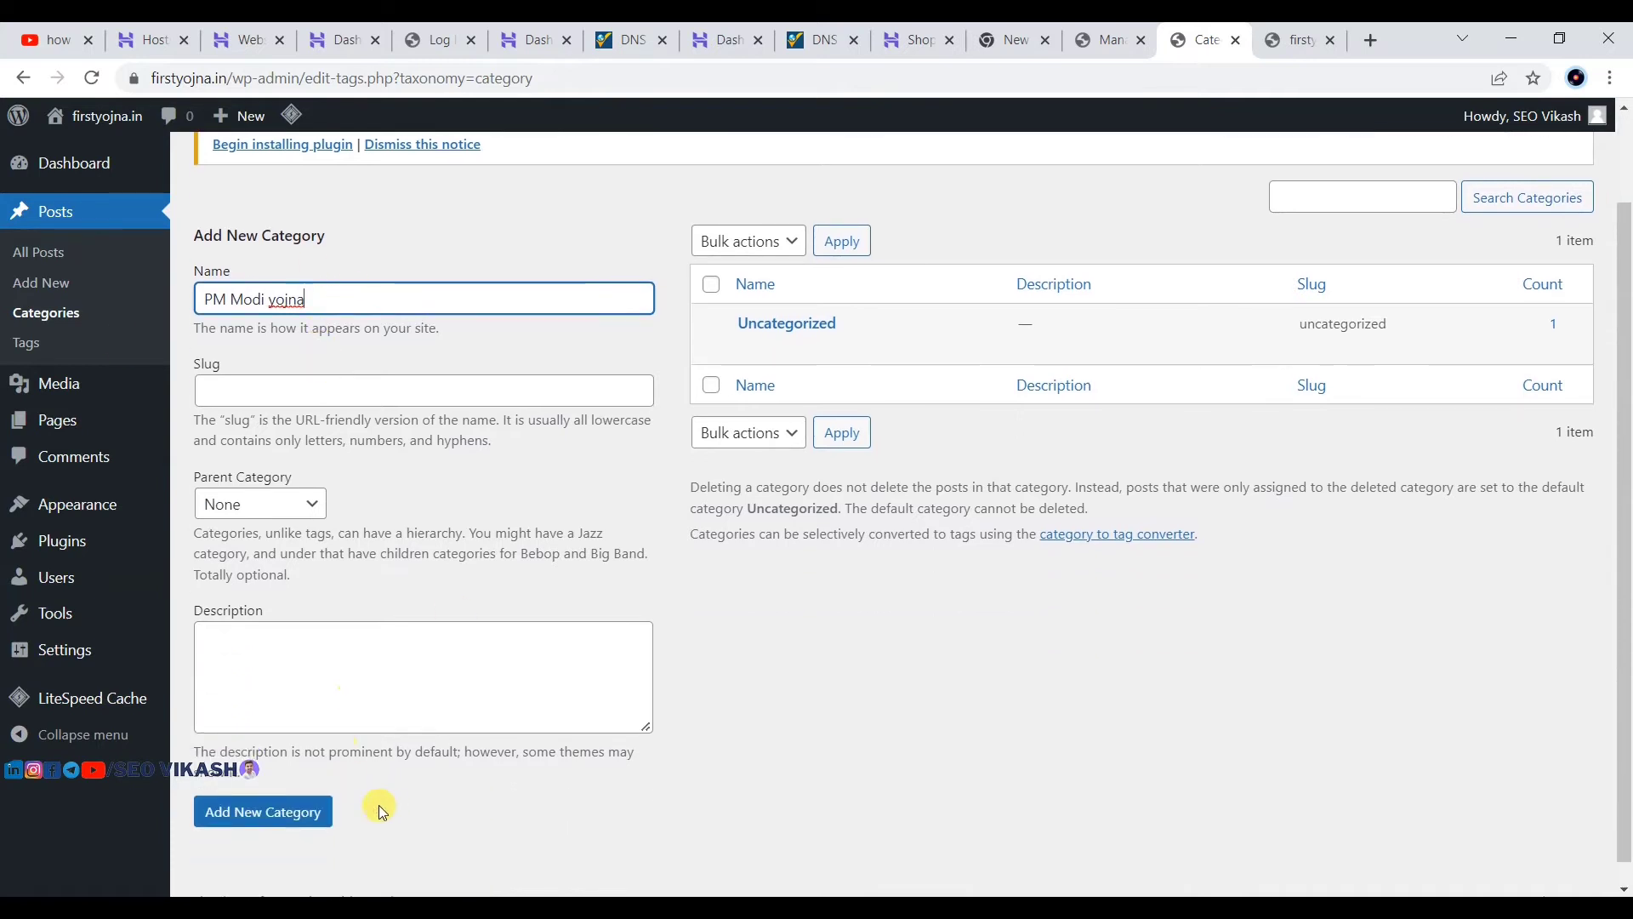
{"action": "left_click", "coordinate": [264, 812]}
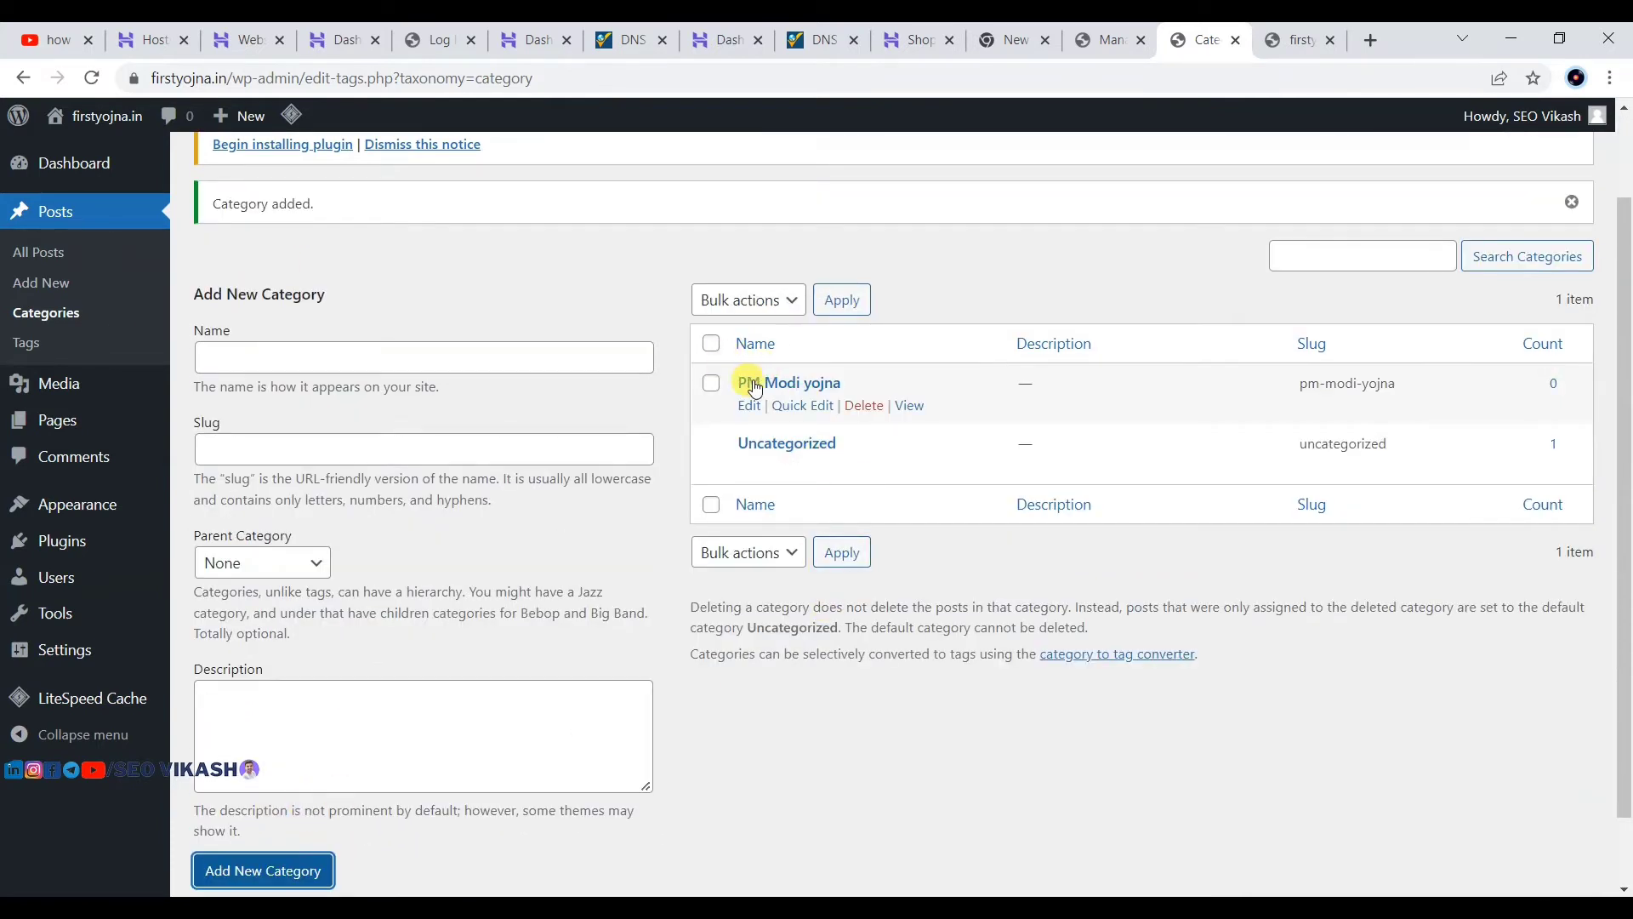
{"action": "left_click", "coordinate": [255, 361]}
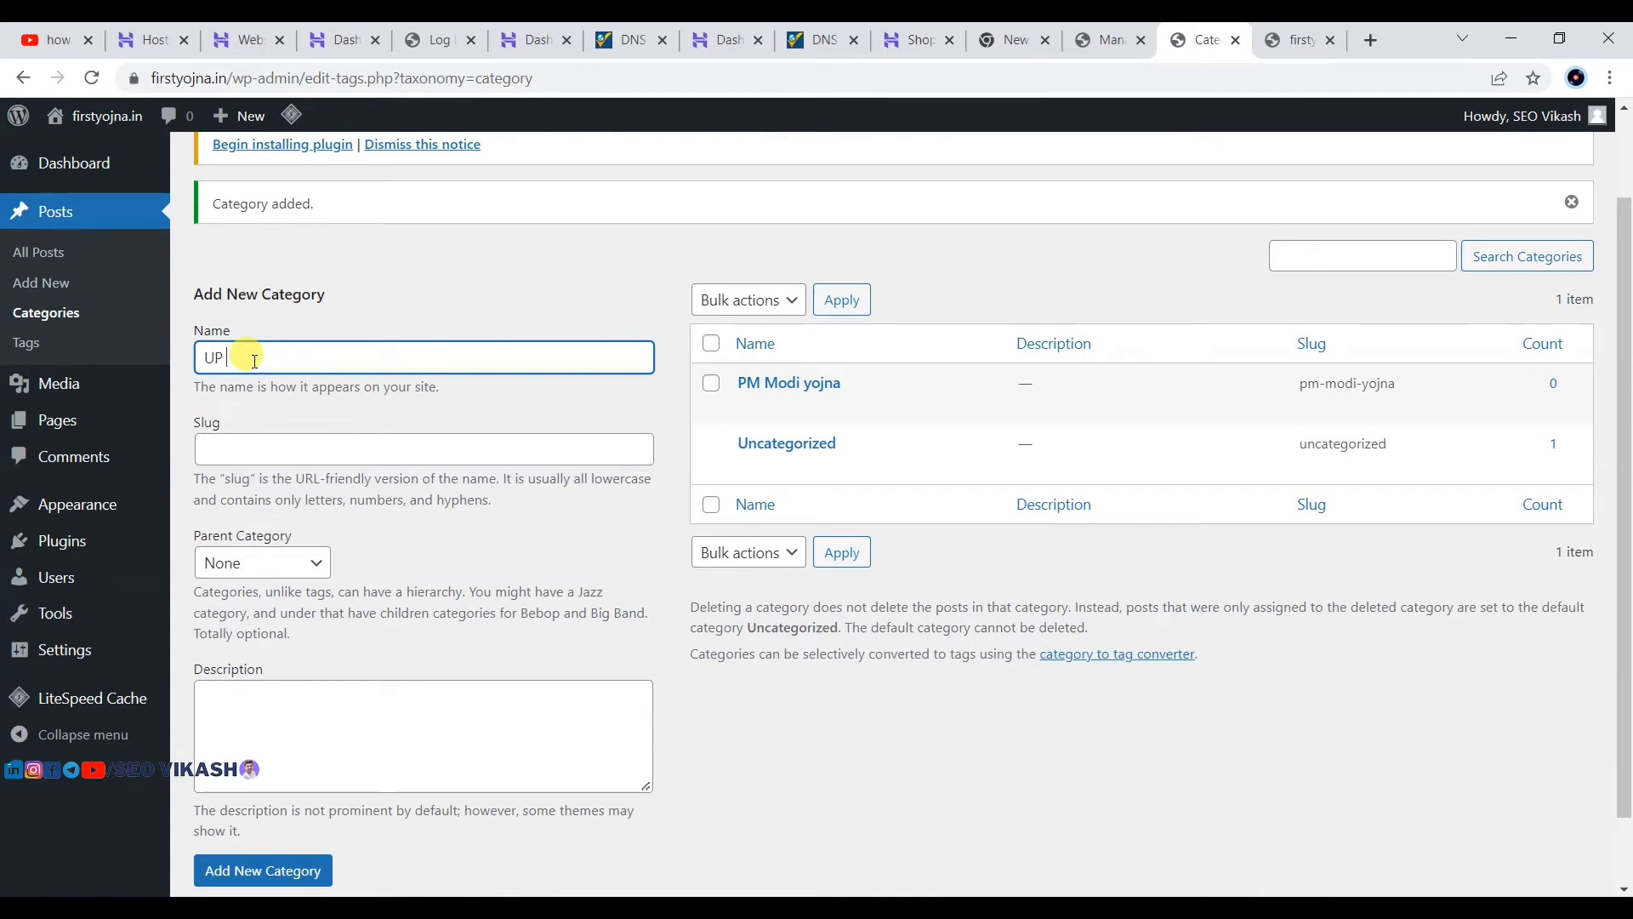
{"action": "type", "text": "UP Yojna"}
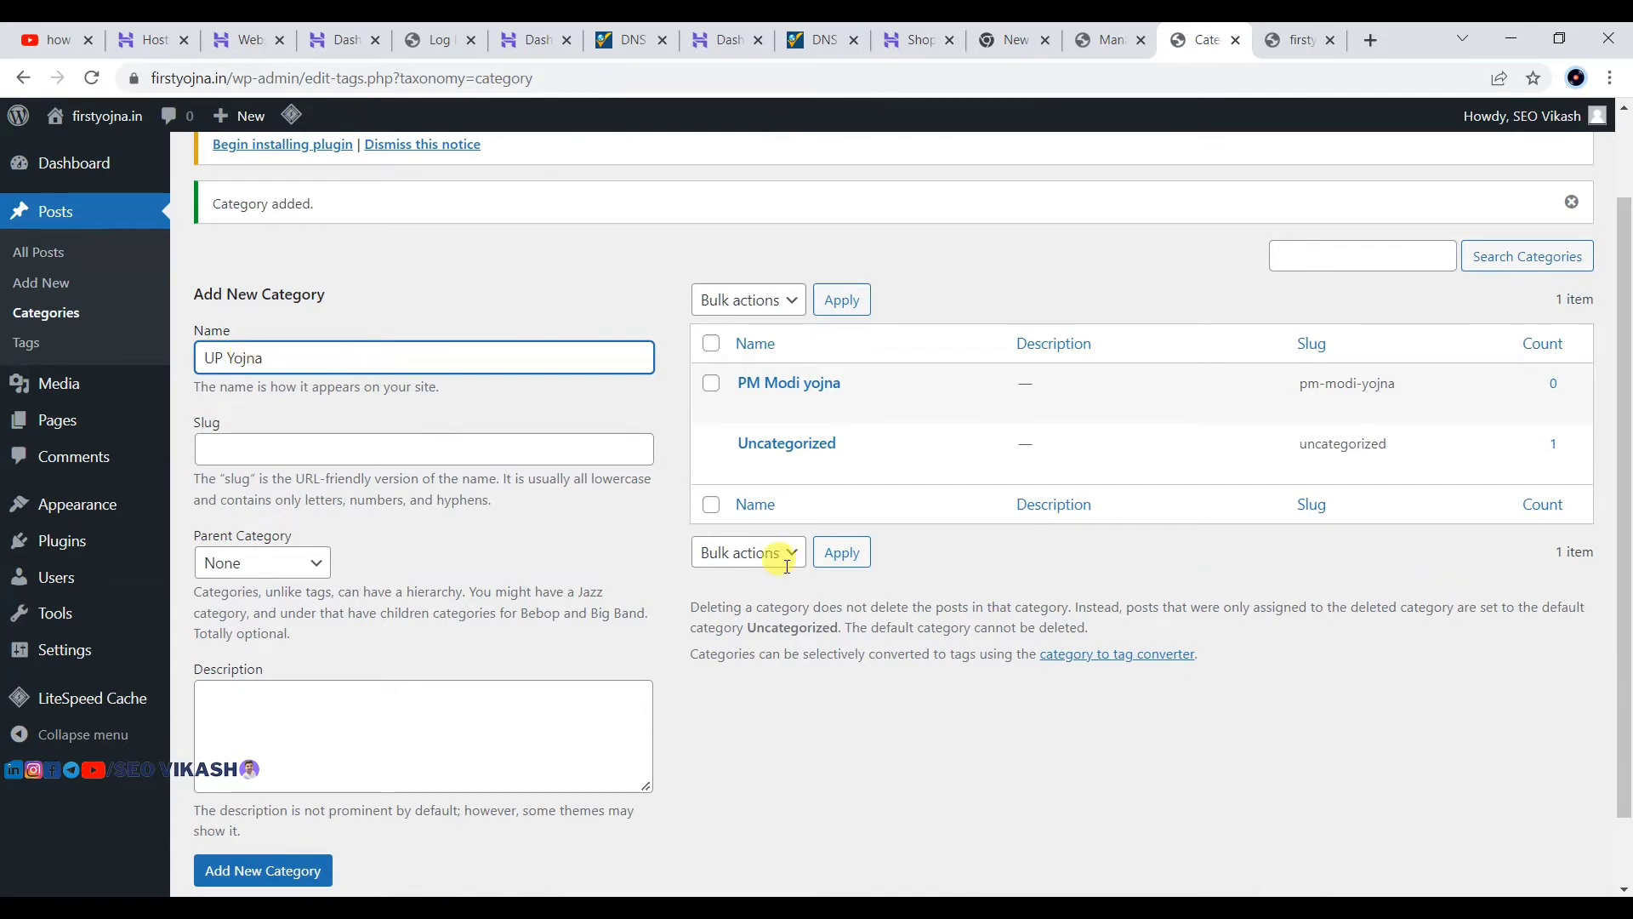
{"action": "scroll", "coordinate": [708, 667], "scroll_direction": "down", "scroll_amount": 1}
{"action": "left_click", "coordinate": [234, 803]}
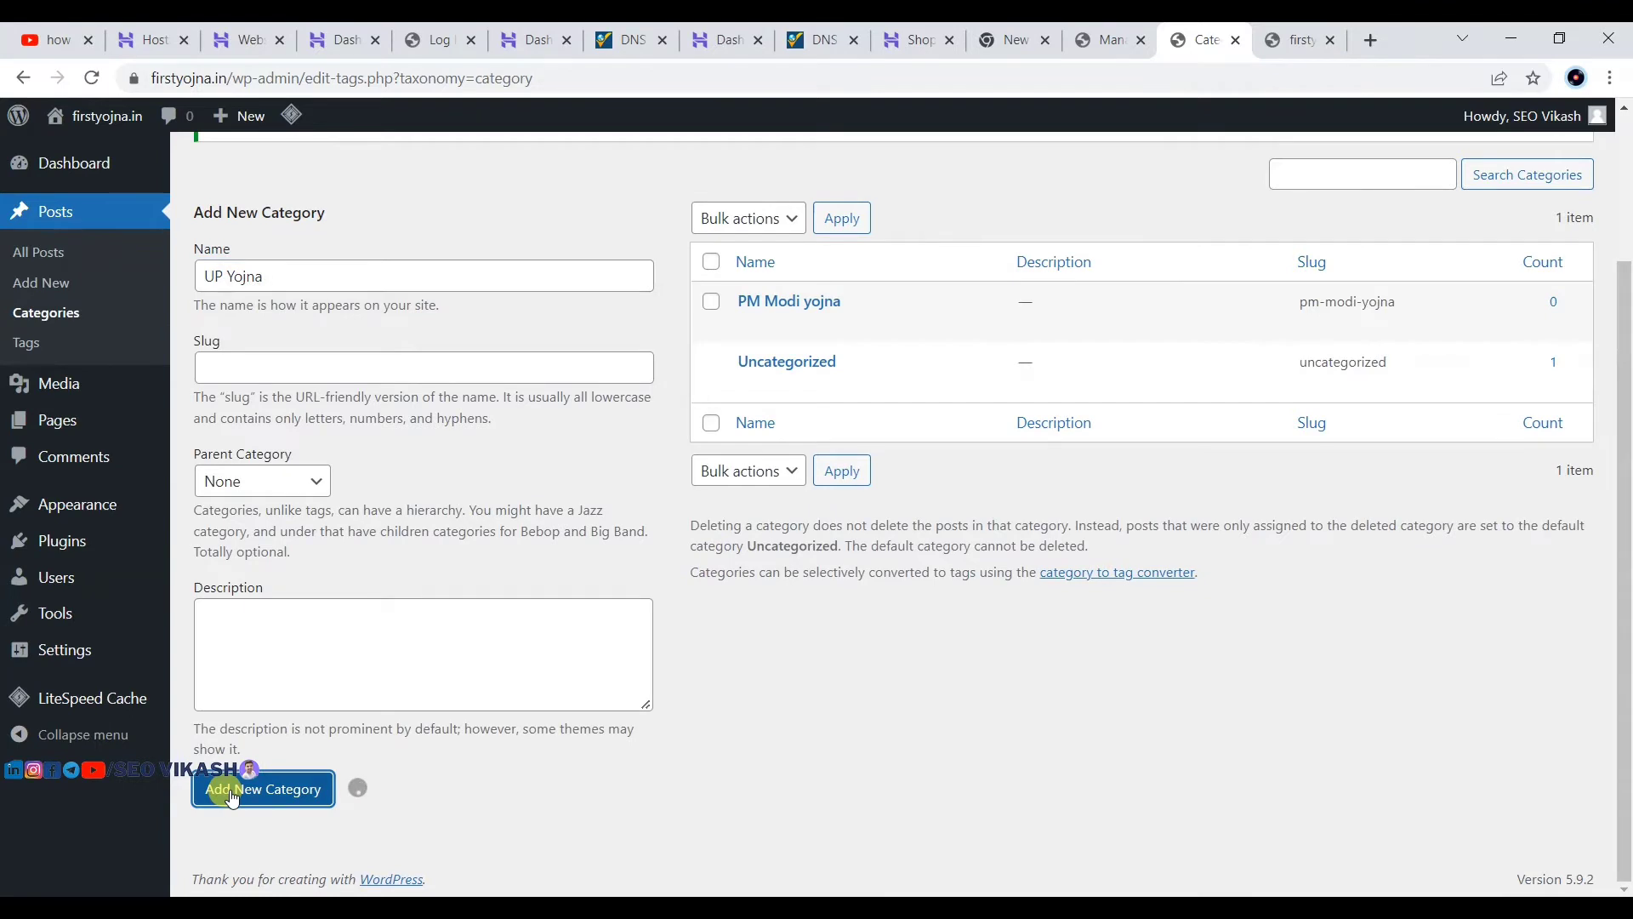
Step: Add Bihar Yojna and Finance categories, correcting the misspelling 'Finace' to Finance
{"action": "left_click", "coordinate": [295, 278]}
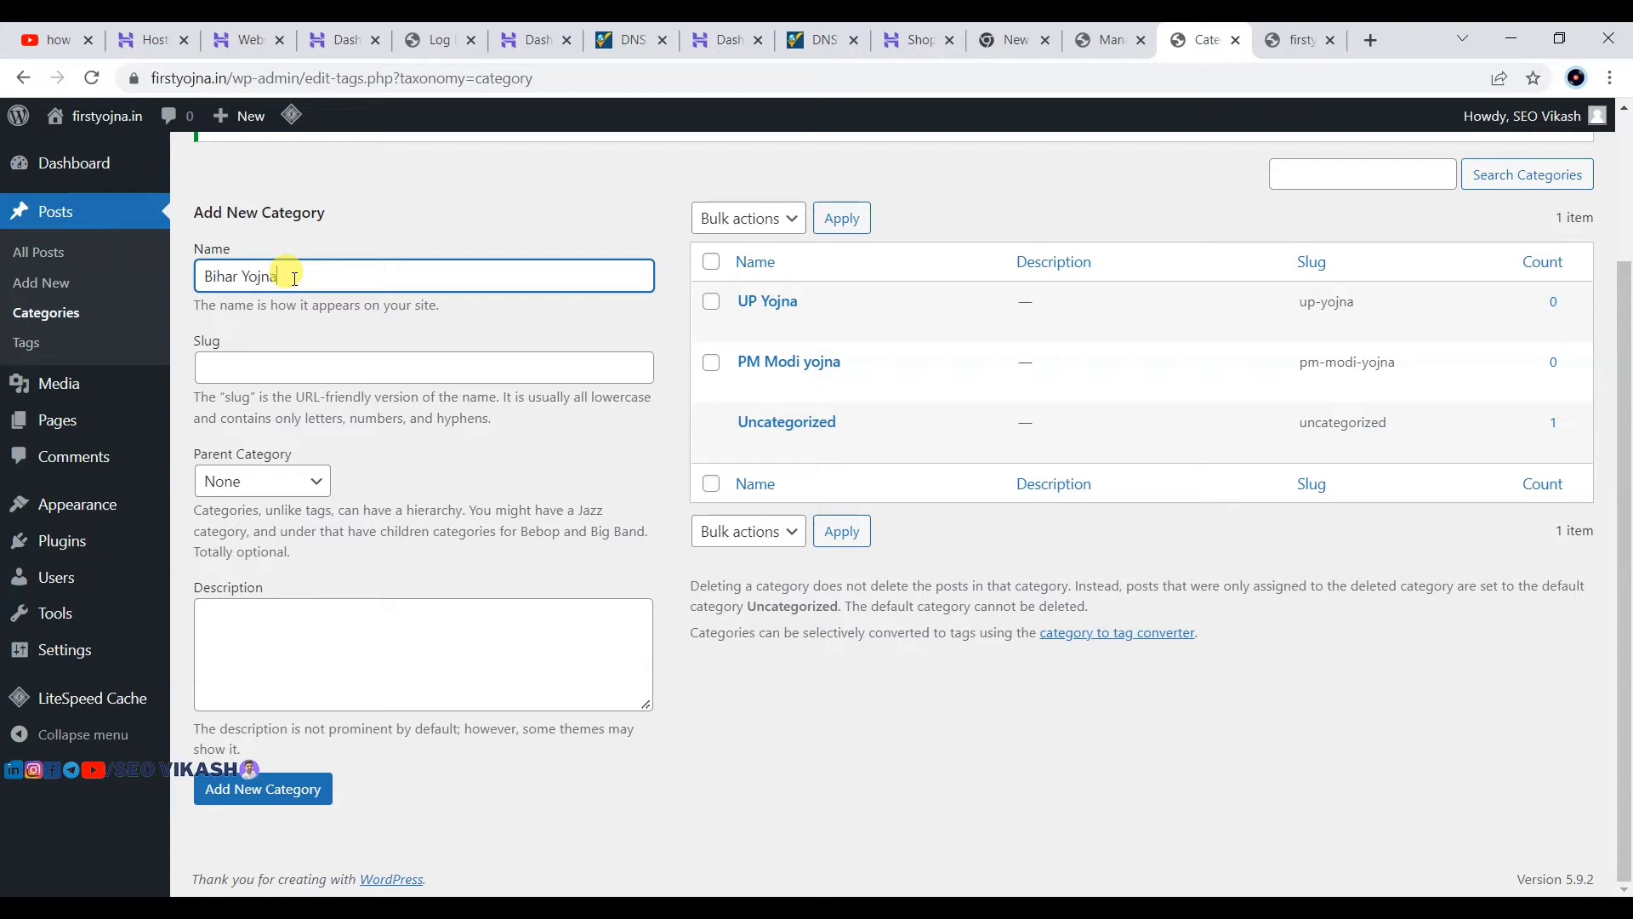
{"action": "left_click", "coordinate": [255, 793]}
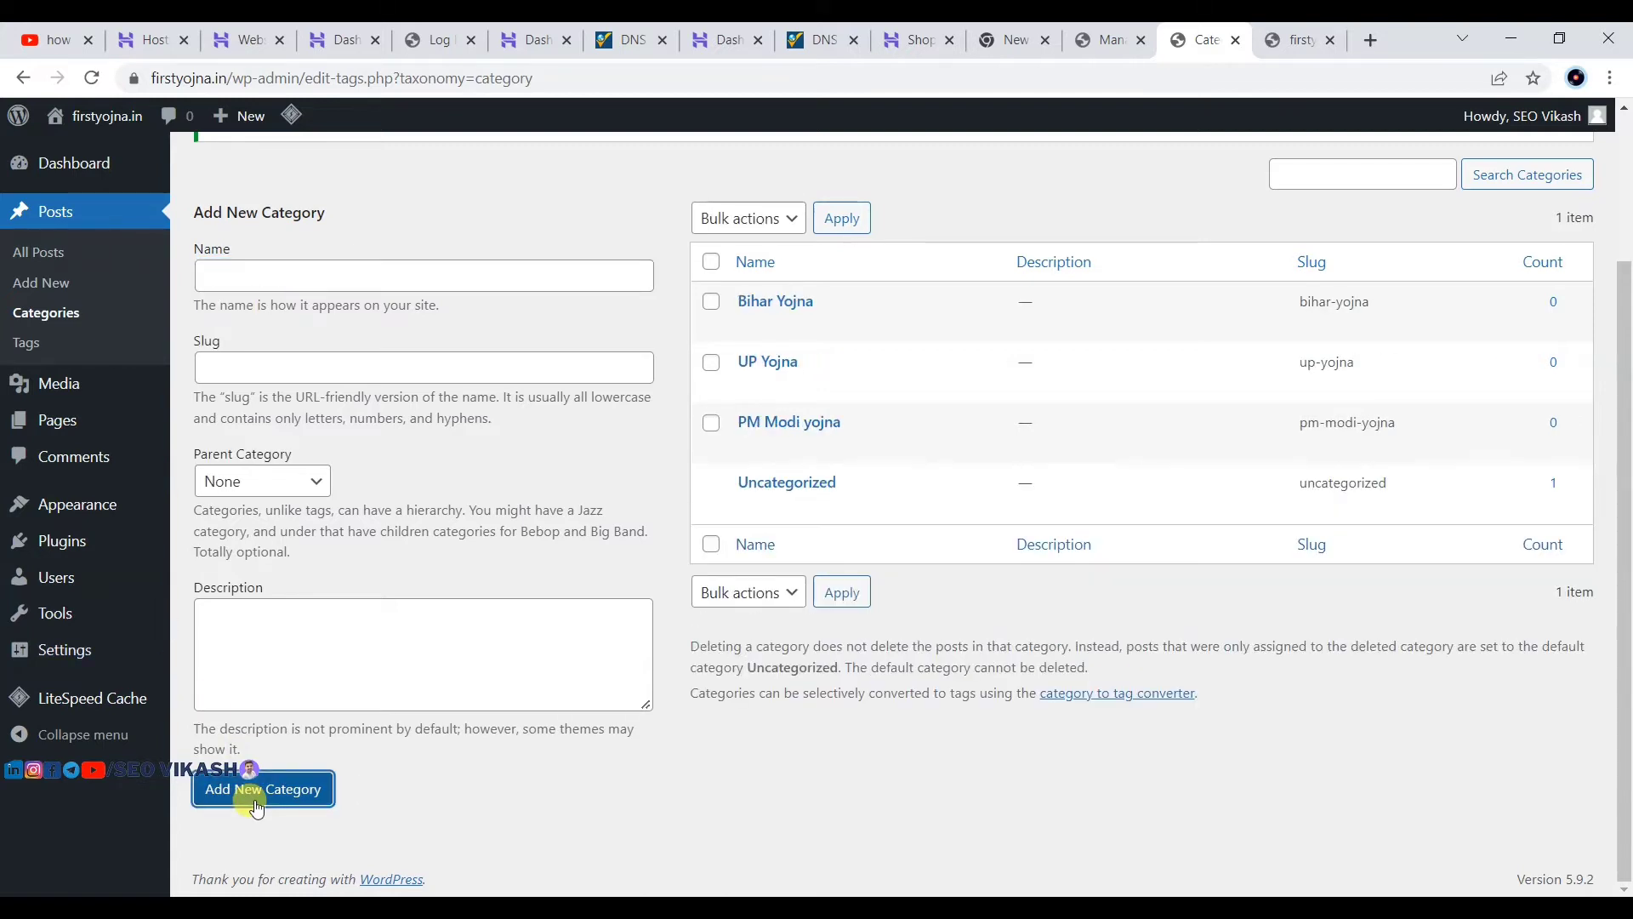
{"action": "left_click", "coordinate": [296, 271]}
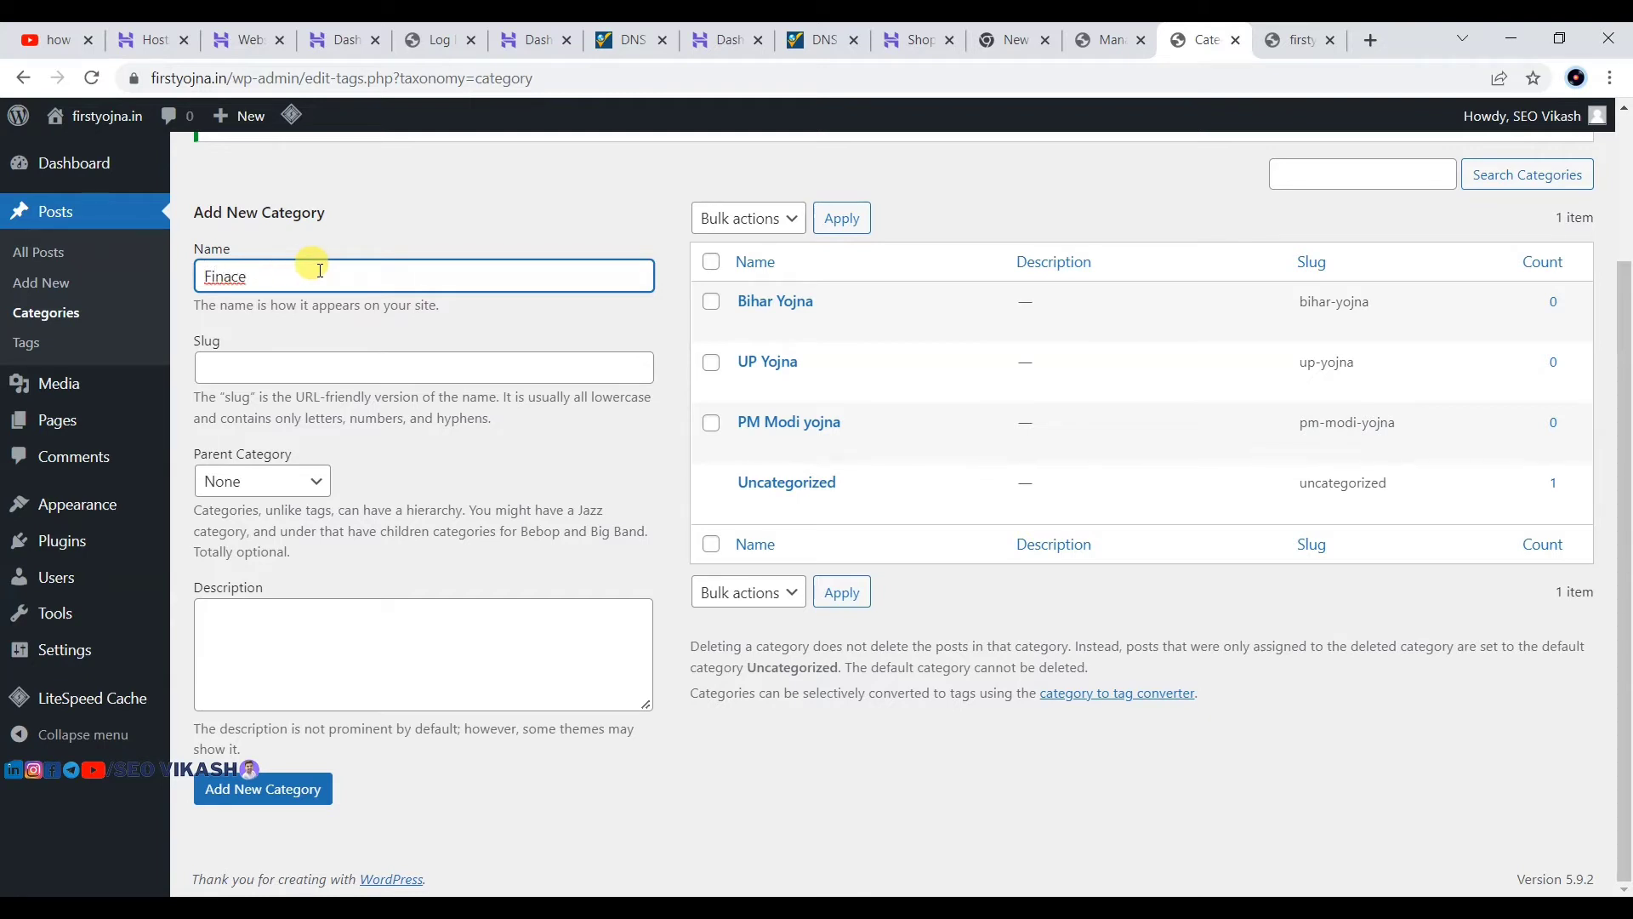
{"action": "double_click", "coordinate": [215, 274]}
{"action": "right_click", "coordinate": [219, 277]}
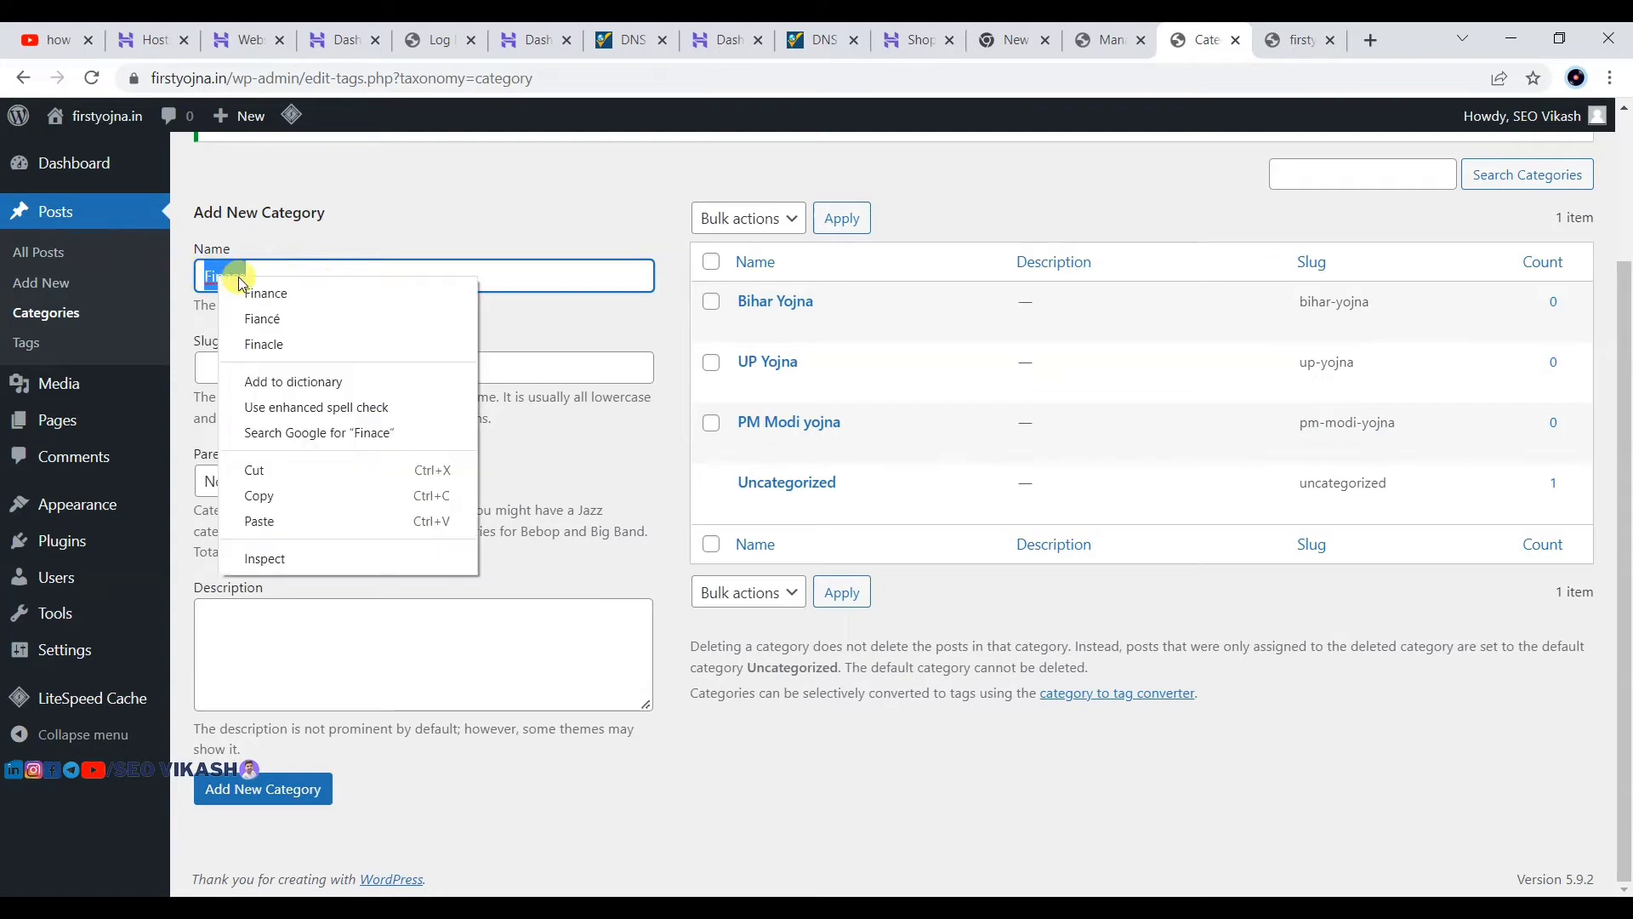
{"action": "left_click", "coordinate": [266, 293]}
{"action": "left_click", "coordinate": [264, 788]}
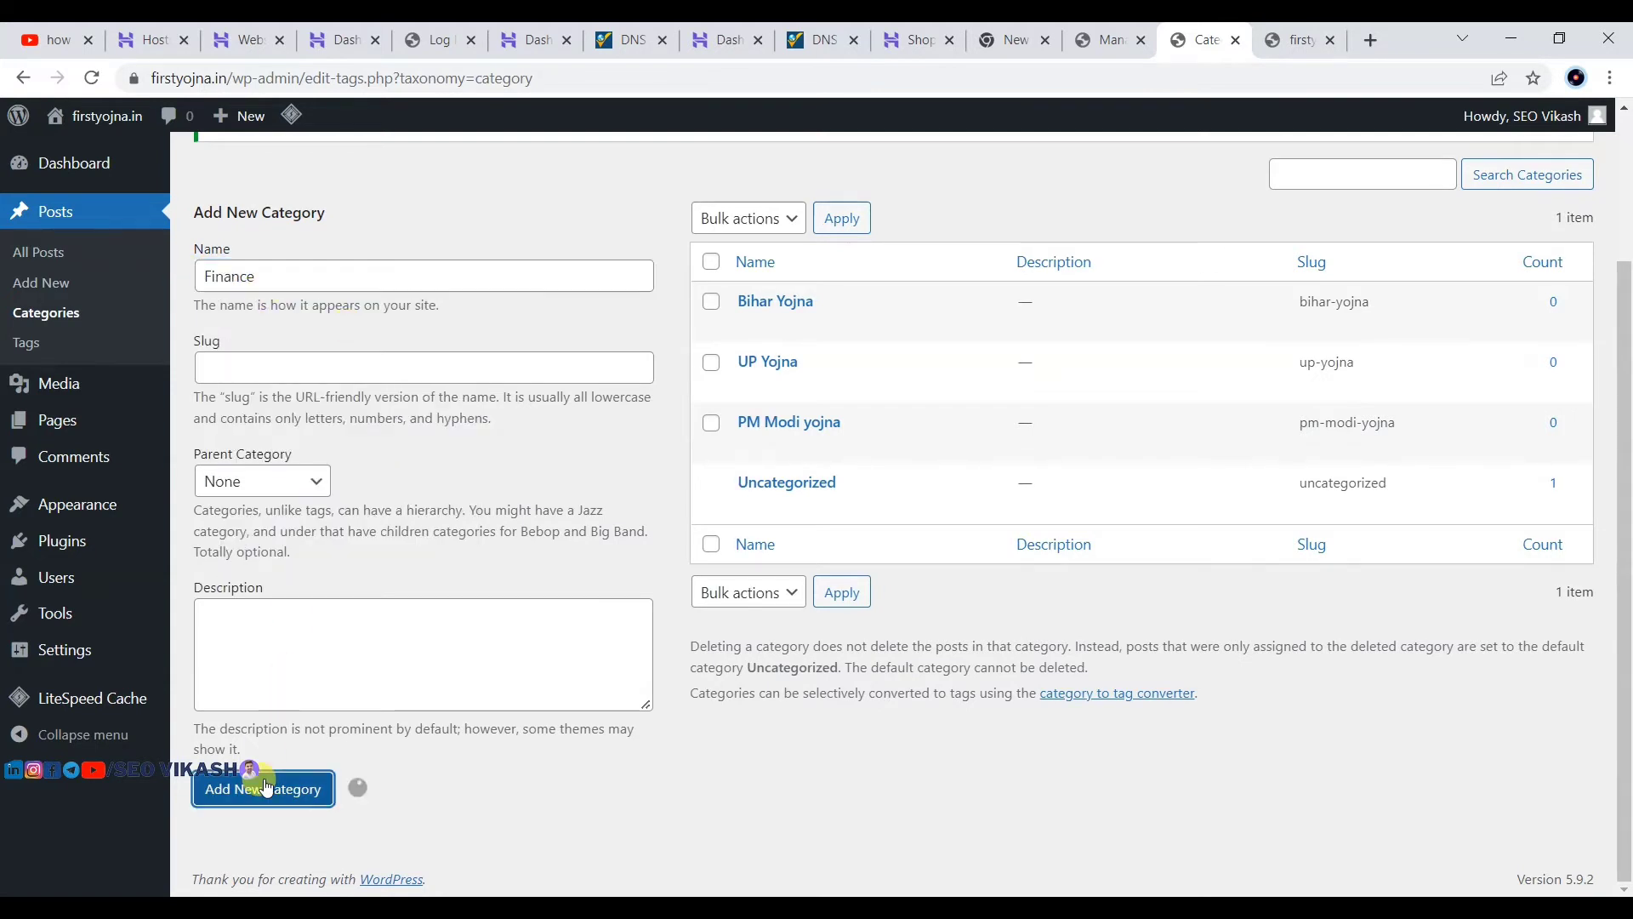
Step: Add crypto and NFT categories and review the updated category list
{"action": "left_click", "coordinate": [268, 274]}
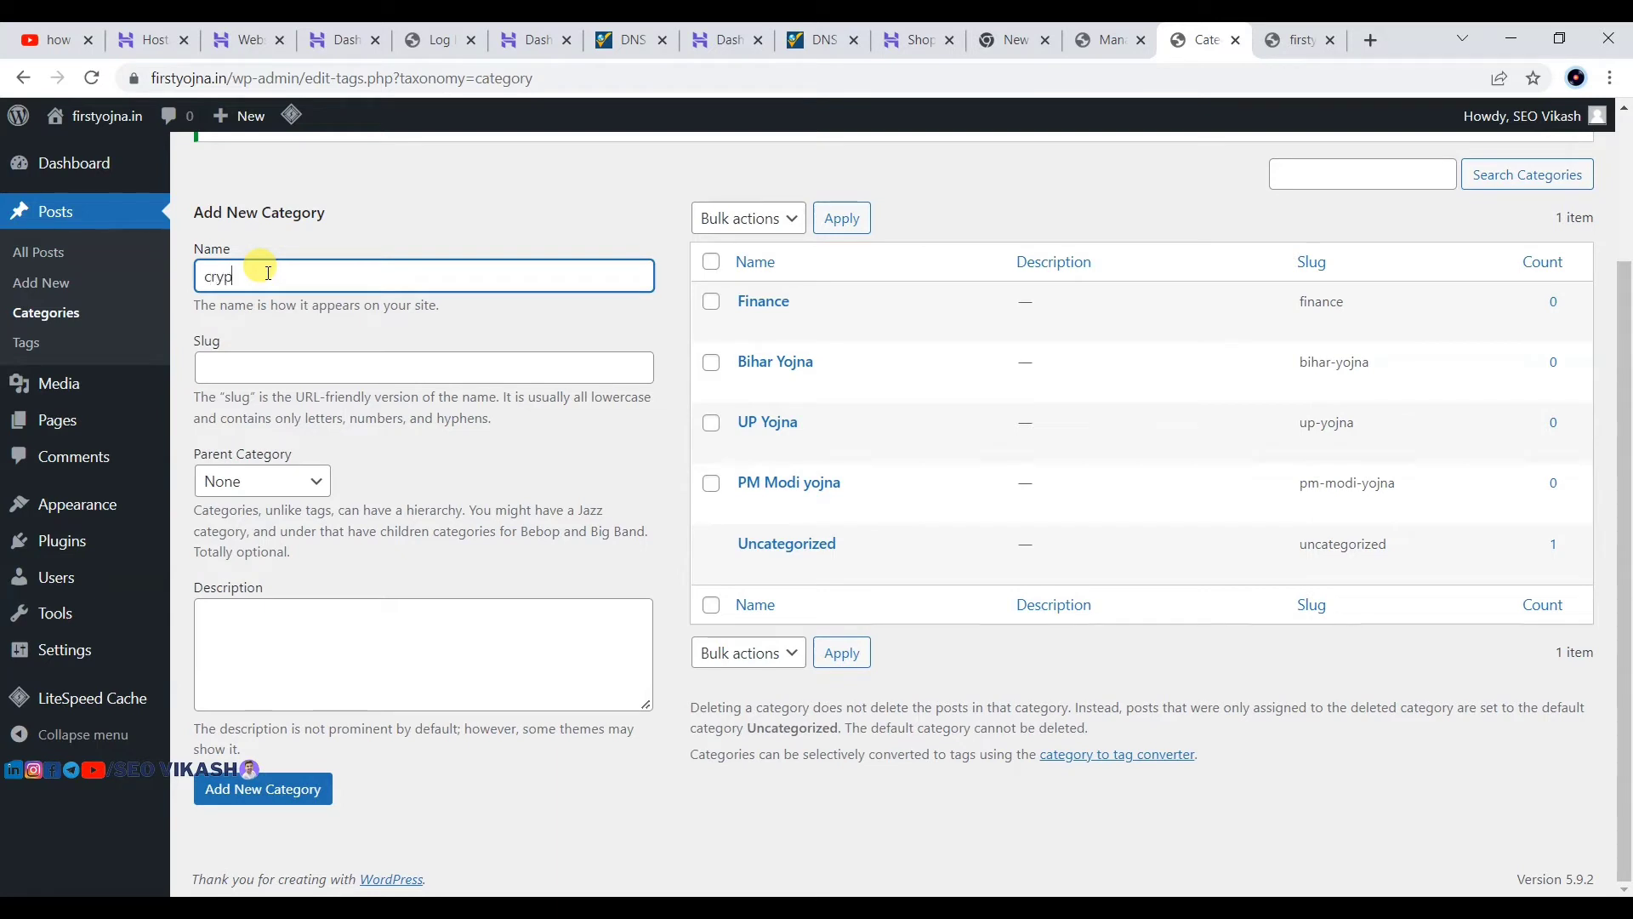
{"action": "type", "text": "crypto"}
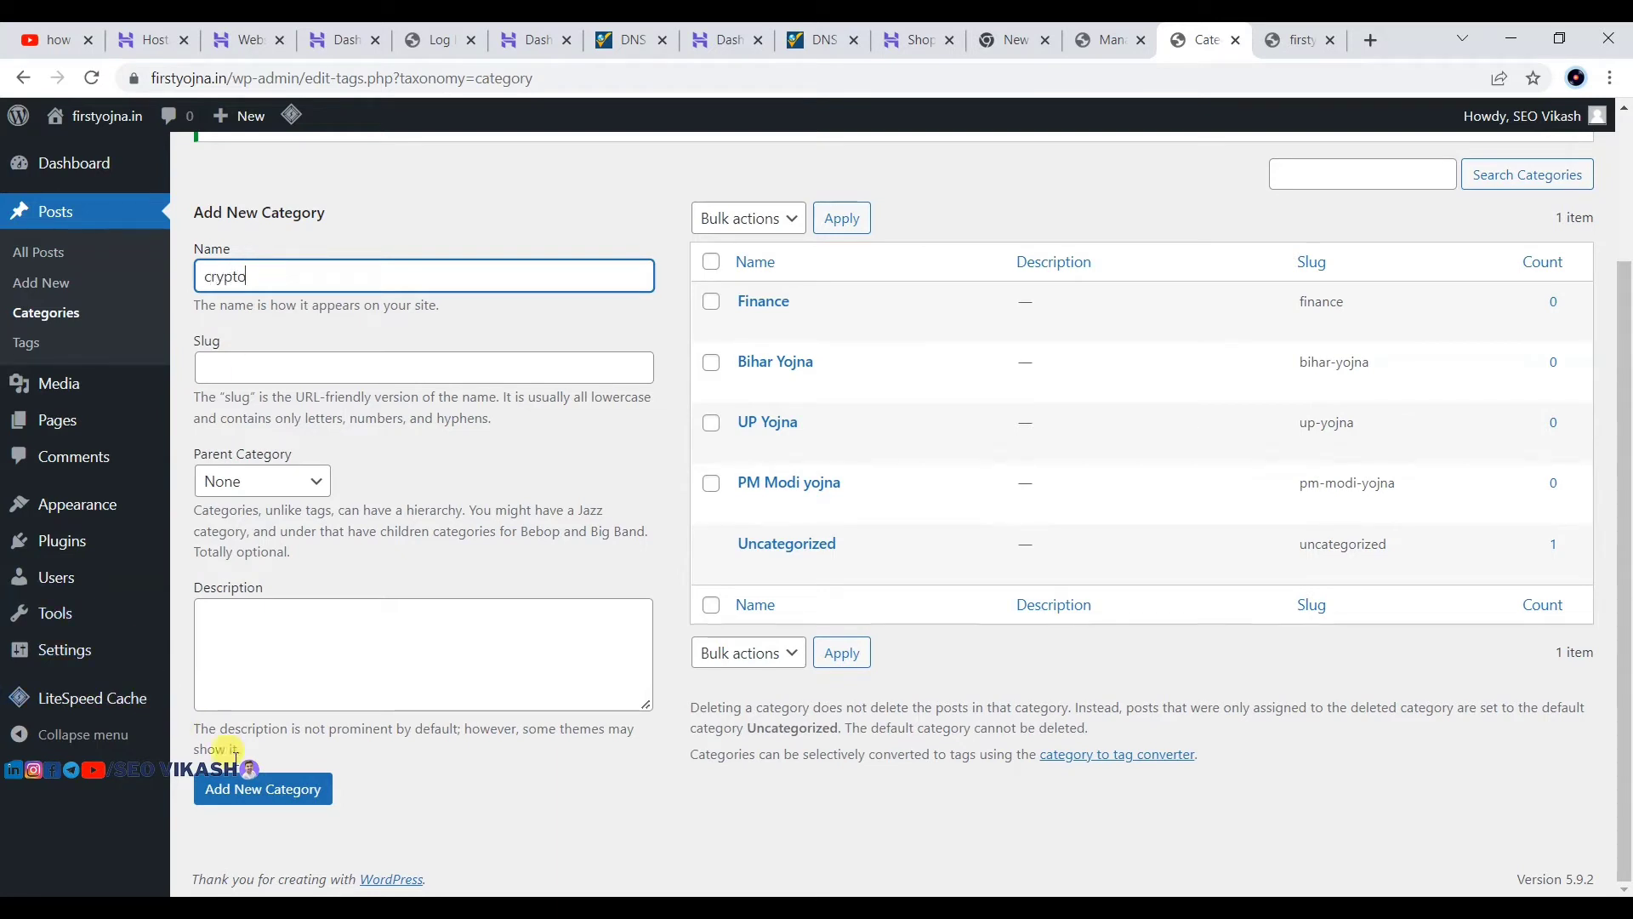
{"action": "left_click", "coordinate": [251, 787]}
{"action": "left_click", "coordinate": [288, 282]}
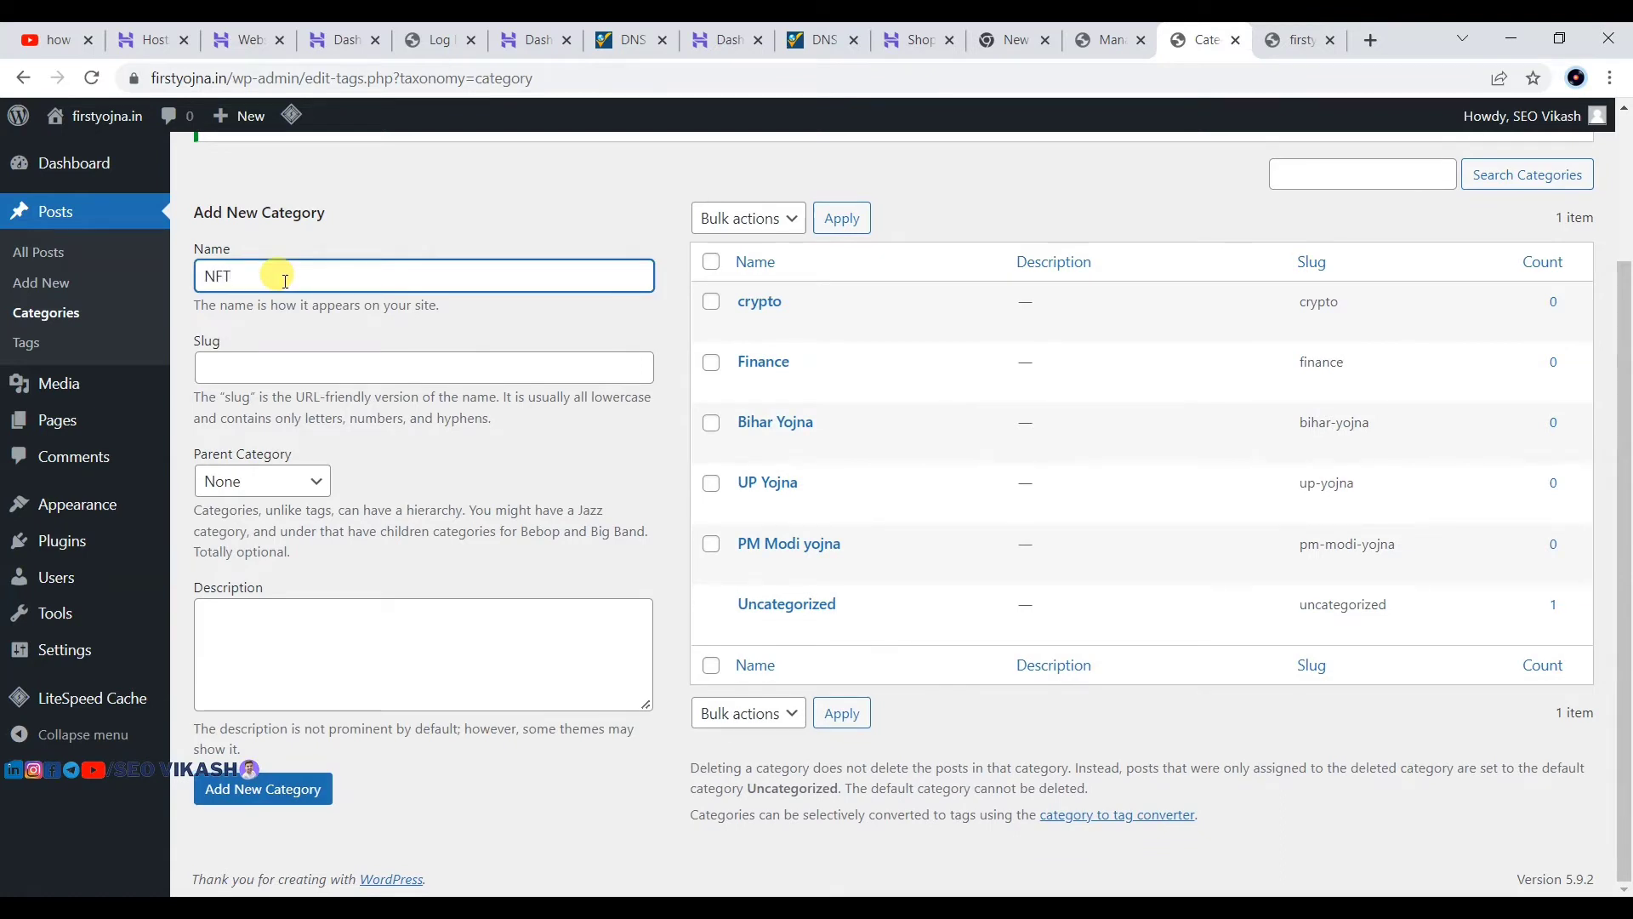
{"action": "left_click", "coordinate": [211, 787]}
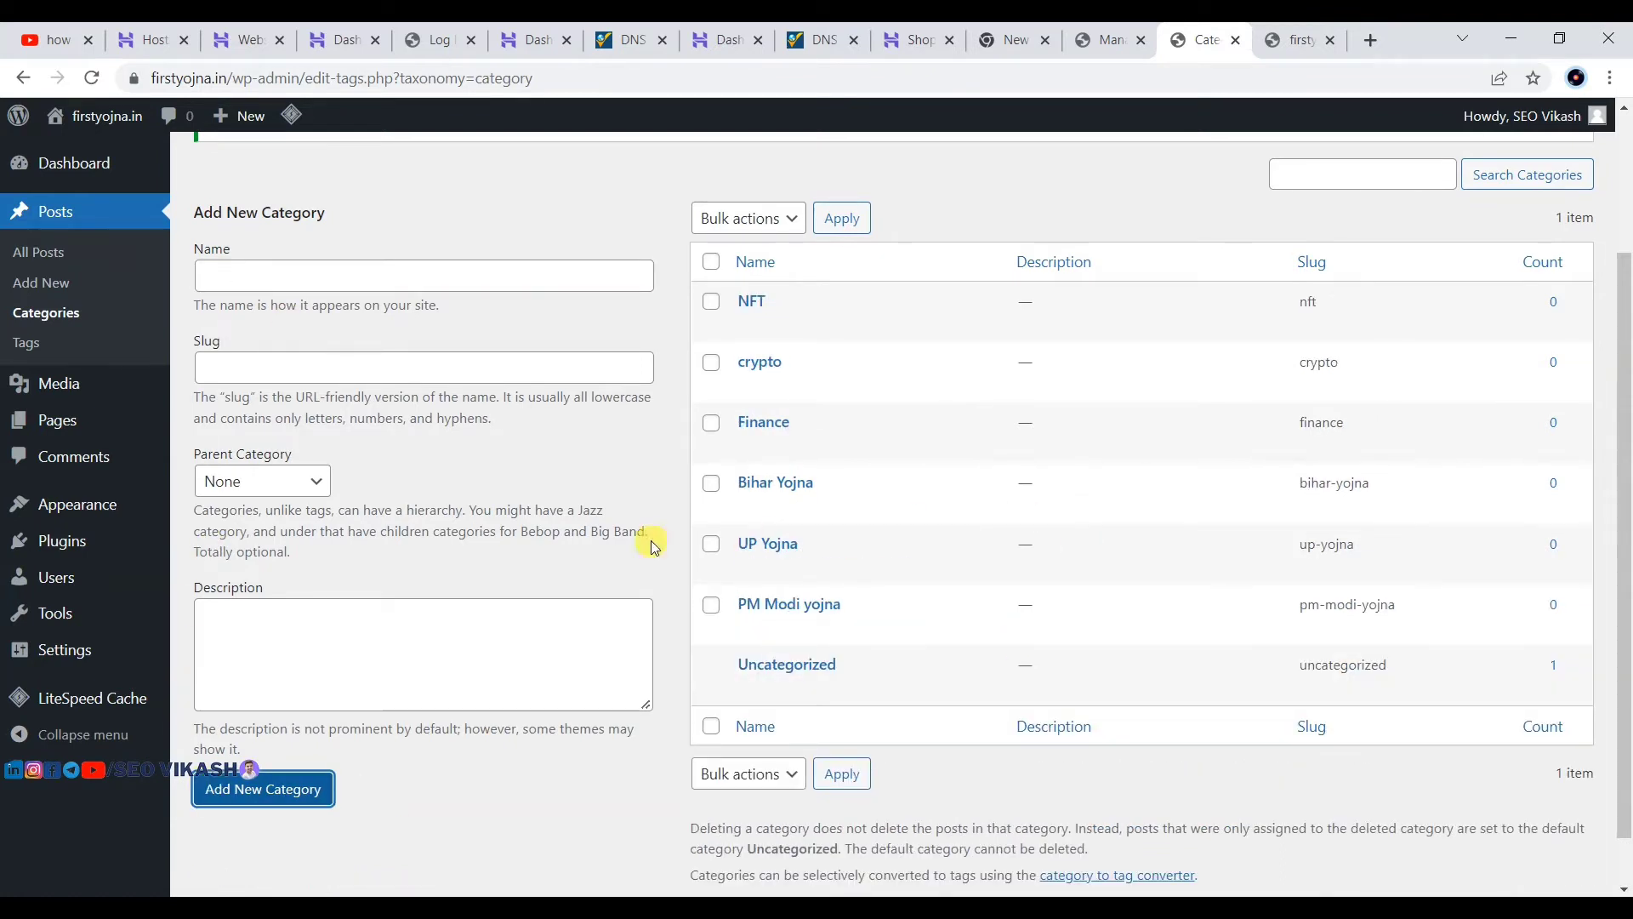
{"action": "mouse_move", "coordinate": [689, 523]}
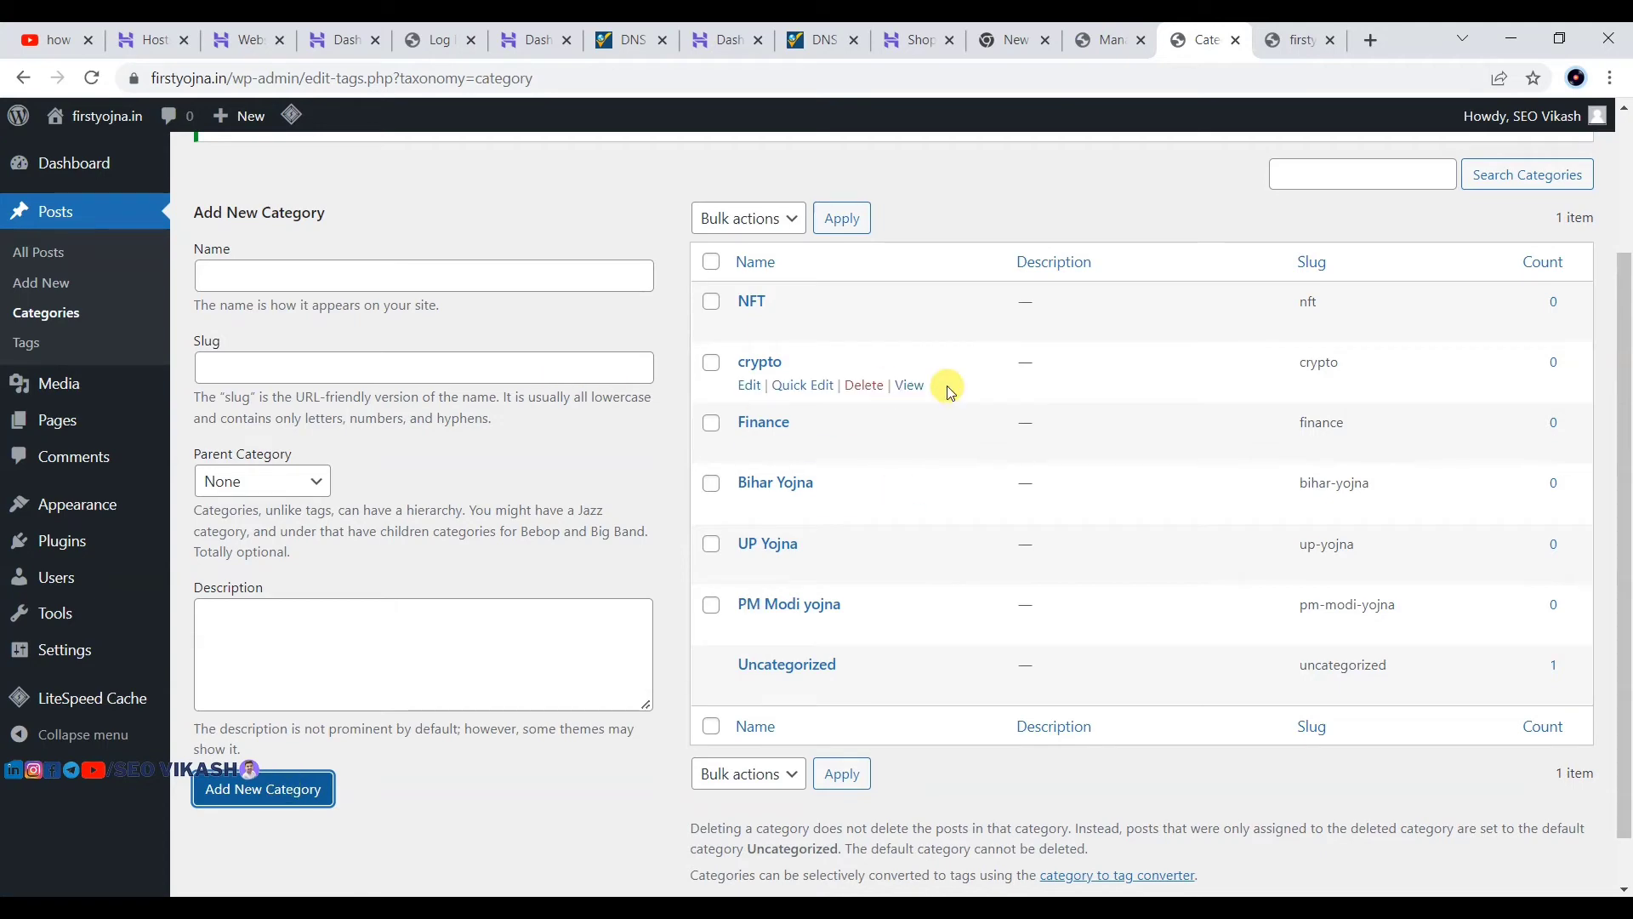
{"action": "scroll", "coordinate": [947, 386], "scroll_direction": "down", "scroll_amount": 2}
{"action": "scroll", "coordinate": [947, 386], "scroll_direction": "up", "scroll_amount": 3}
{"action": "scroll", "coordinate": [946, 386], "scroll_direction": "down", "scroll_amount": 3}
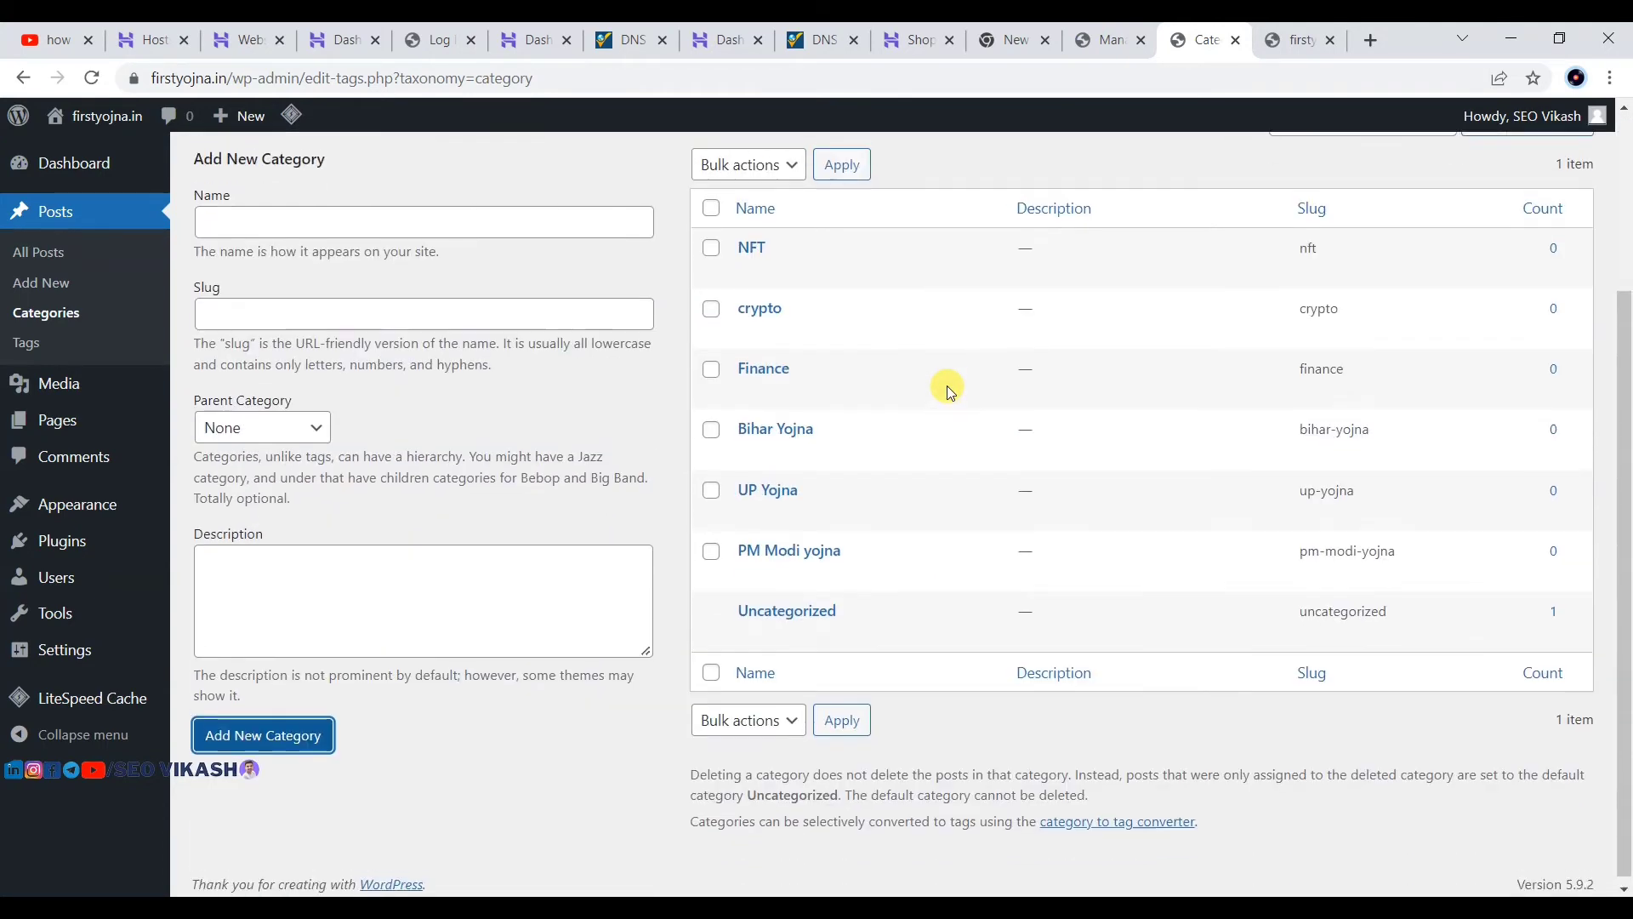
{"action": "scroll", "coordinate": [947, 385], "scroll_direction": "up", "scroll_amount": 3}
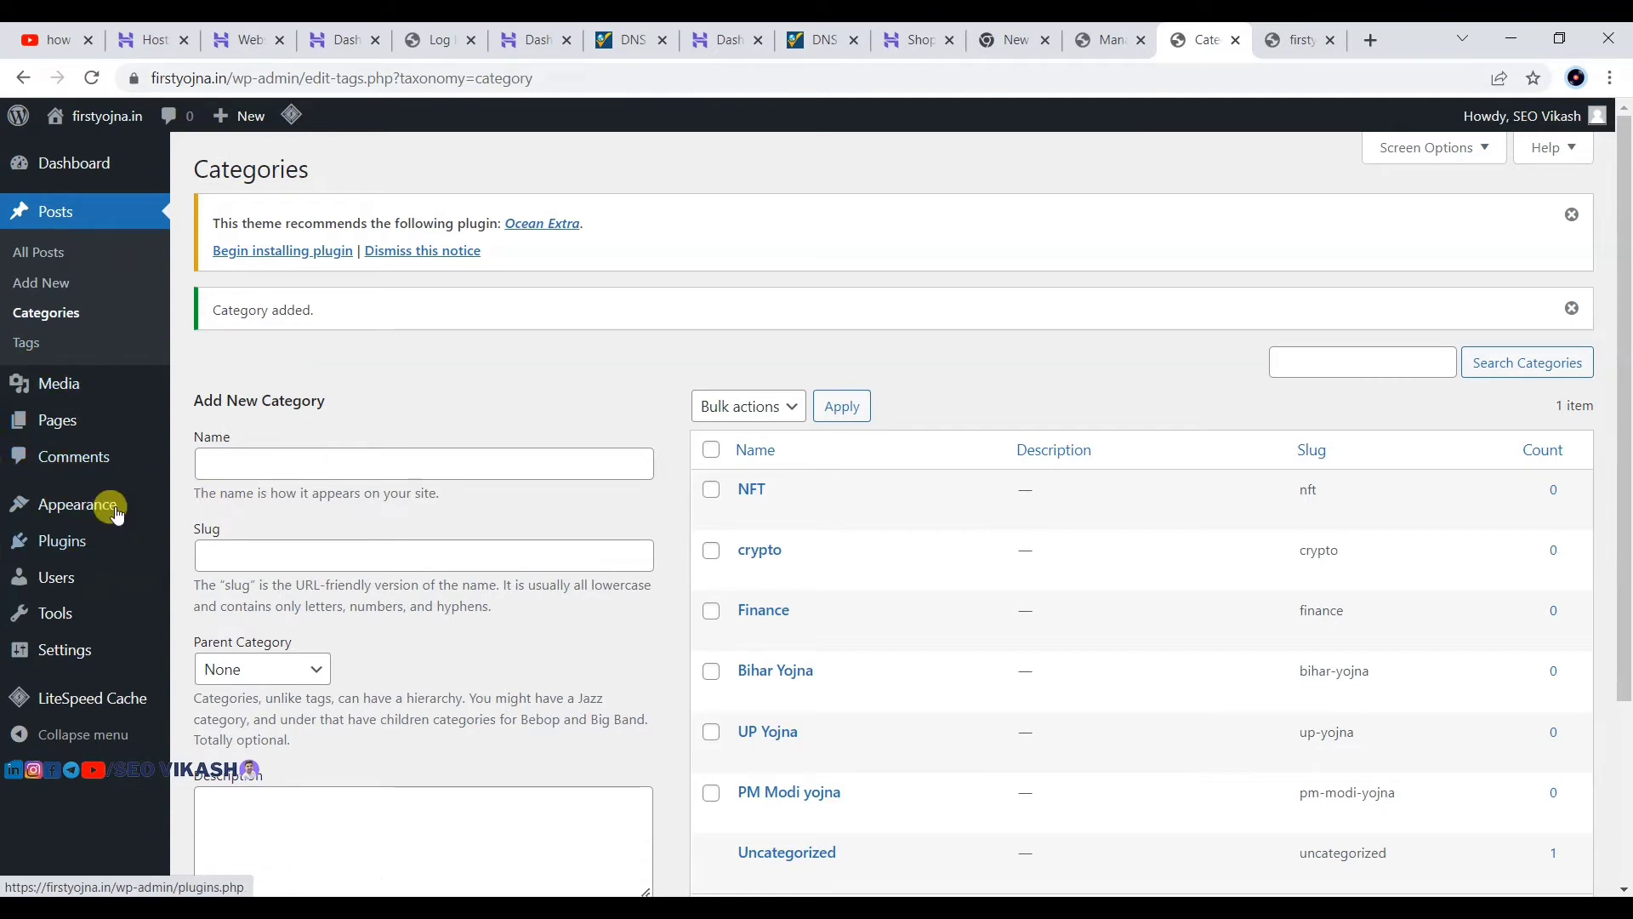
{"action": "mouse_move", "coordinate": [80, 407]}
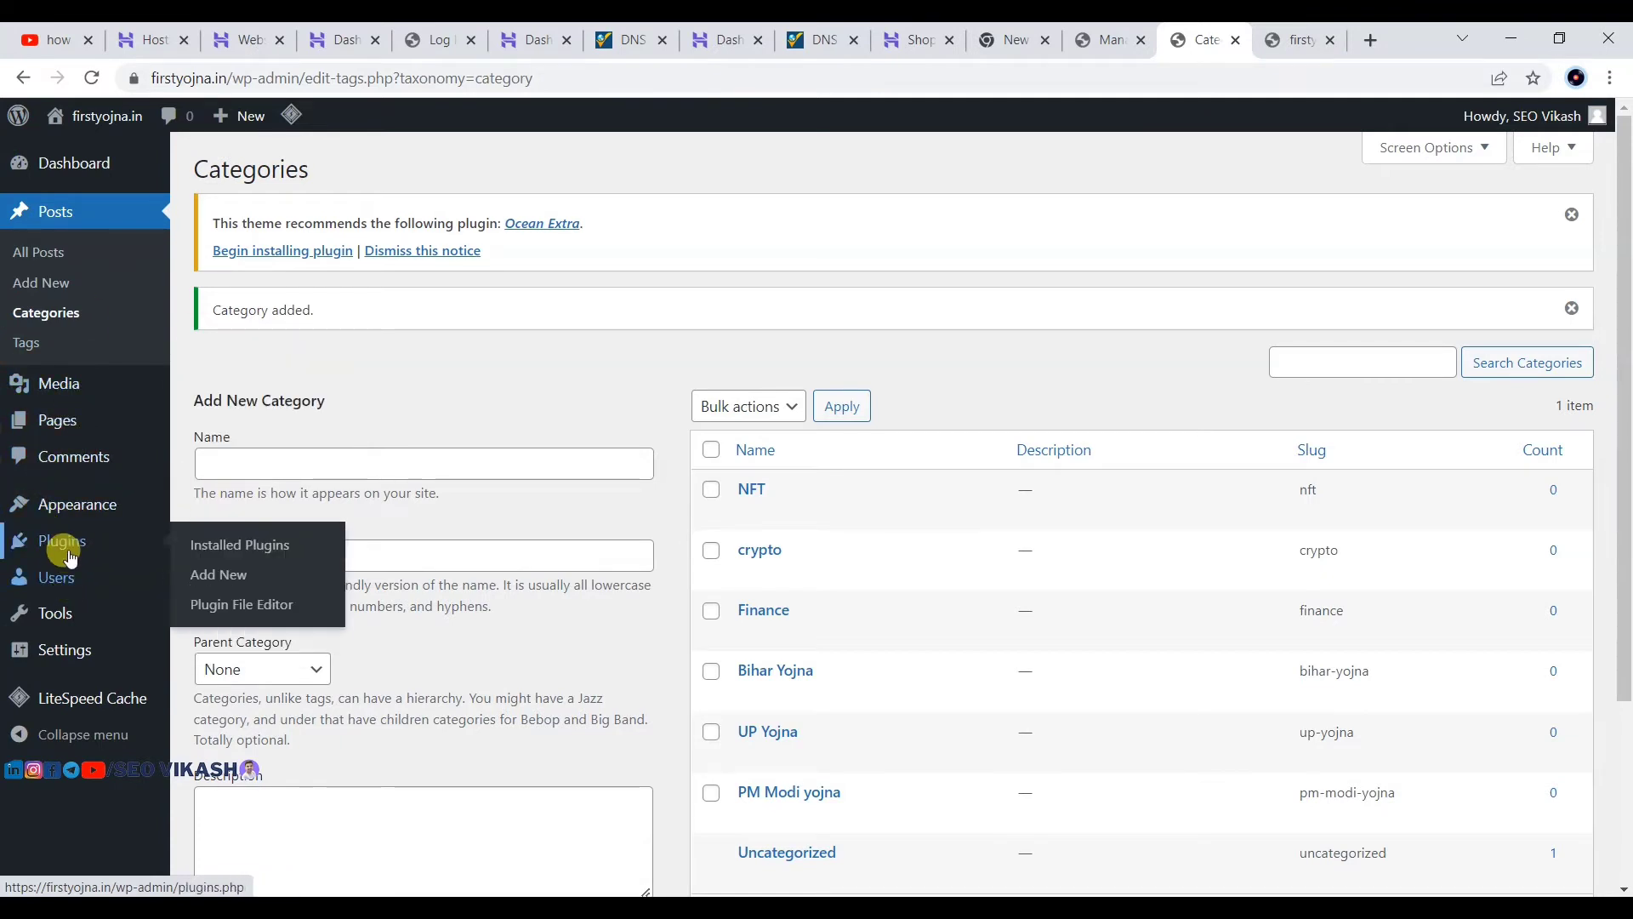
{"action": "mouse_move", "coordinate": [60, 510]}
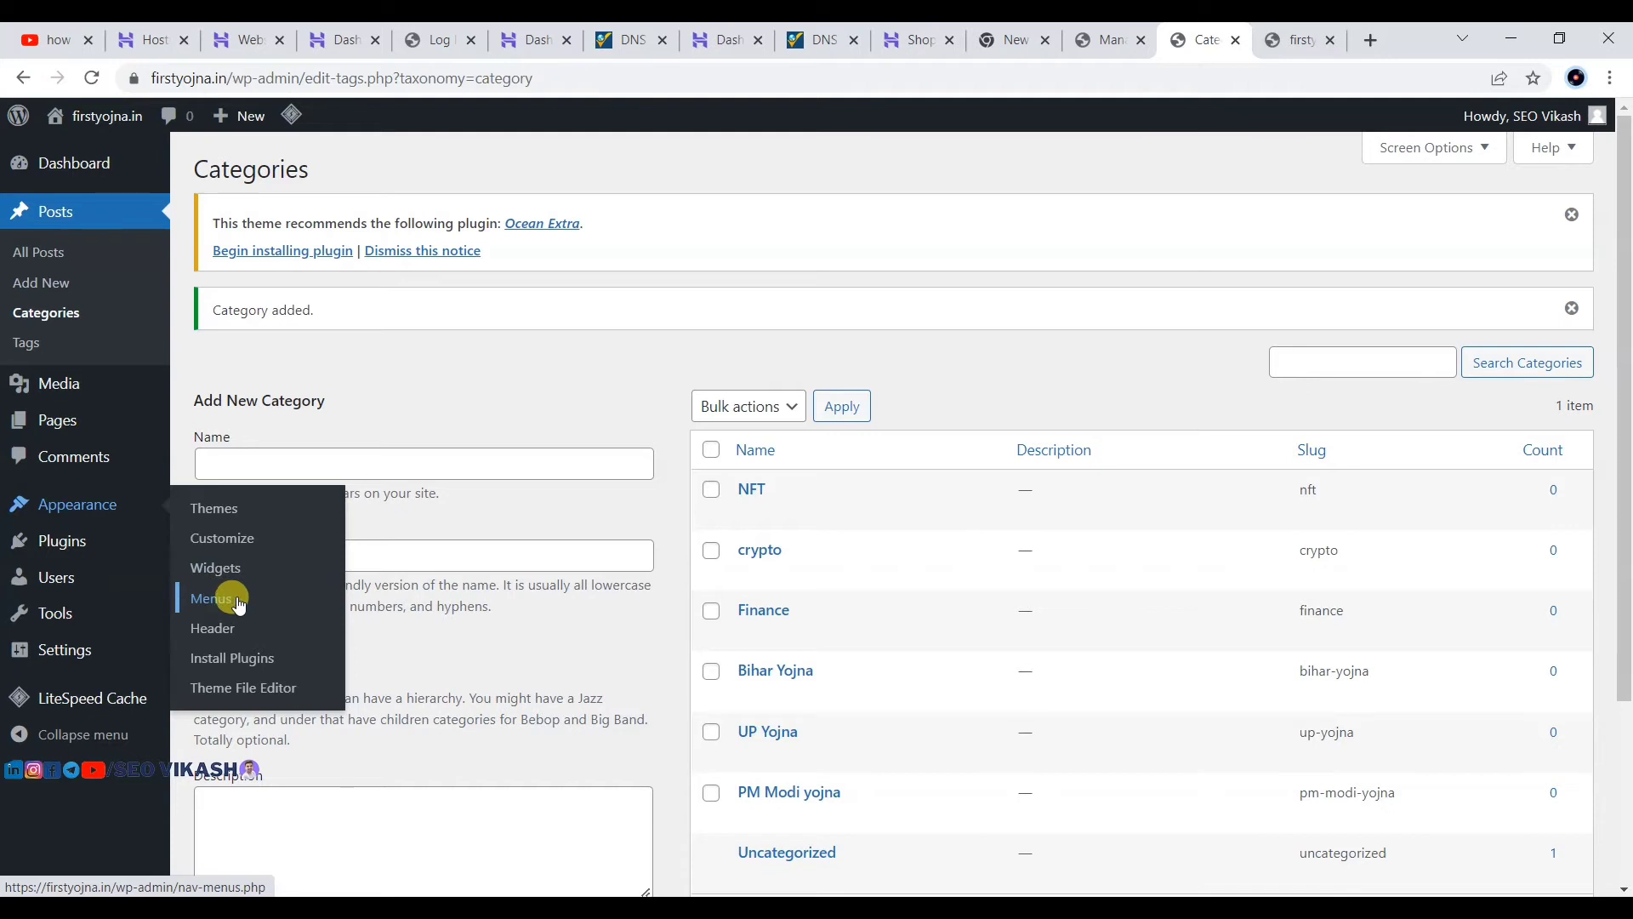
Step: Create an empty navigation menu named 'first menu' in Appearance > Menus
{"action": "left_click", "coordinate": [212, 604]}
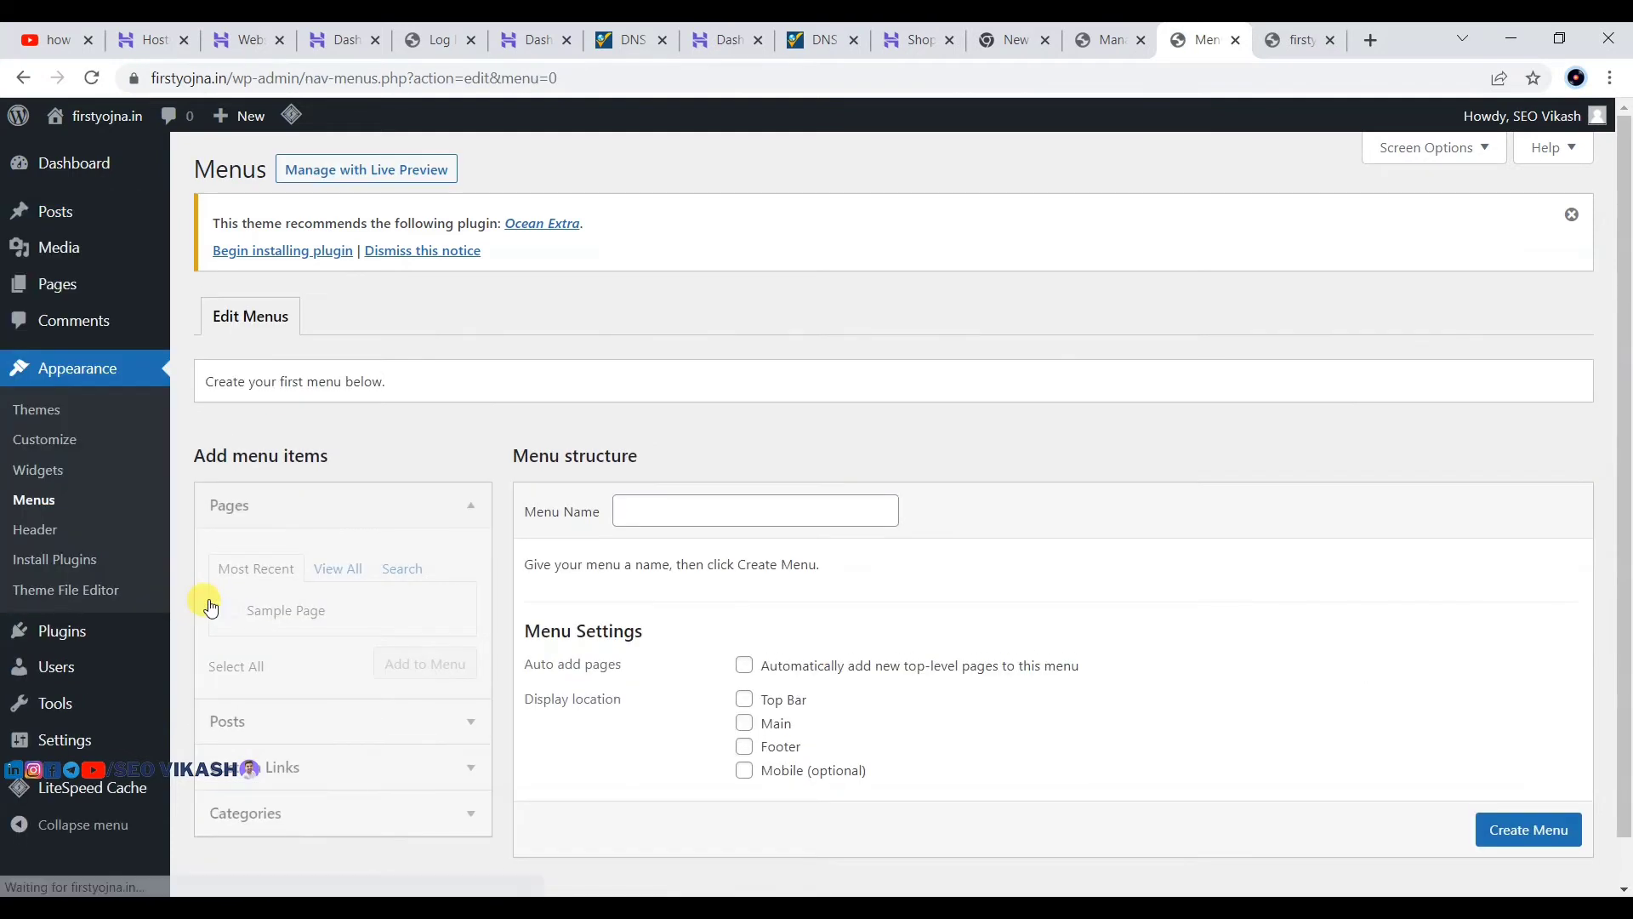
{"action": "scroll", "coordinate": [863, 401], "scroll_direction": "down", "scroll_amount": 2}
{"action": "left_click", "coordinate": [665, 467]}
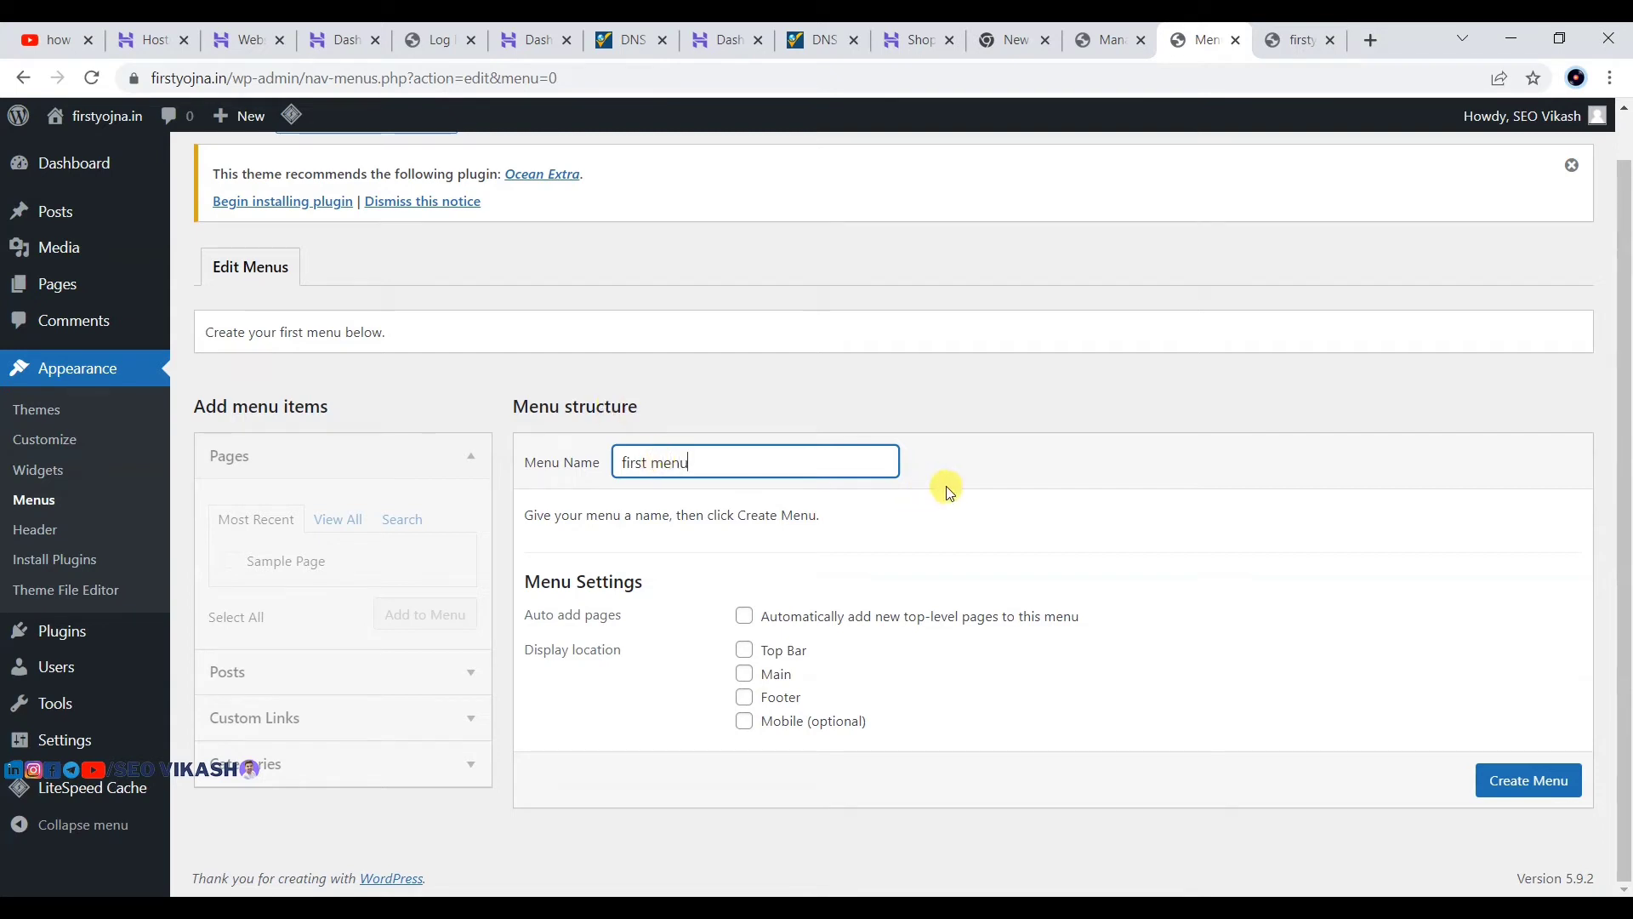
{"action": "left_click", "coordinate": [923, 470]}
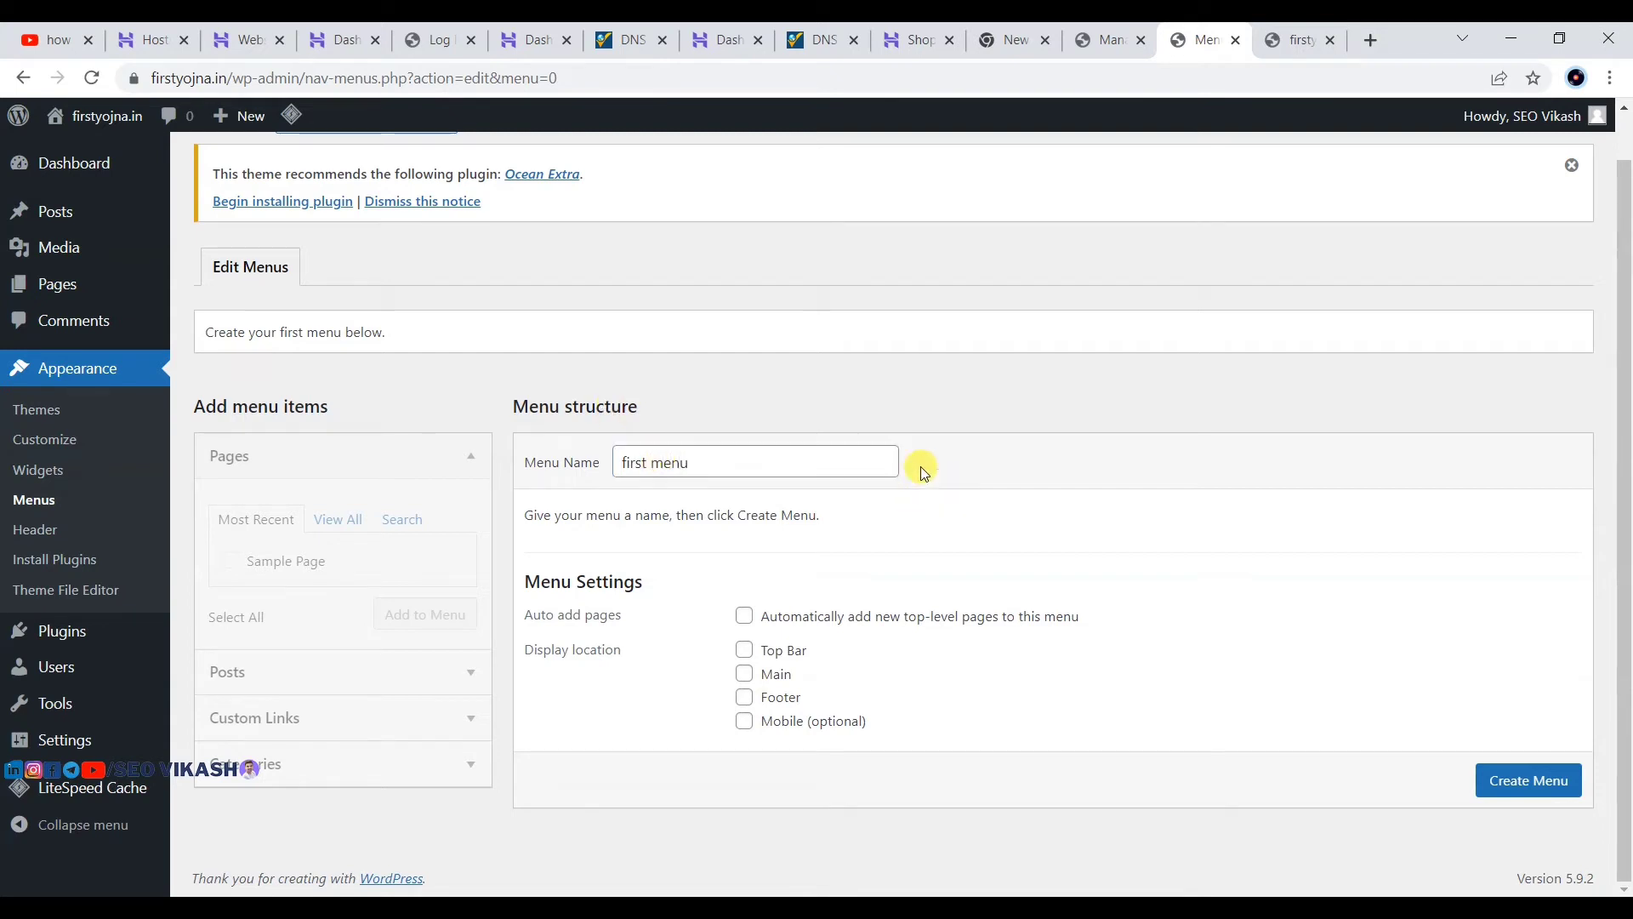
{"action": "left_click", "coordinate": [1529, 780]}
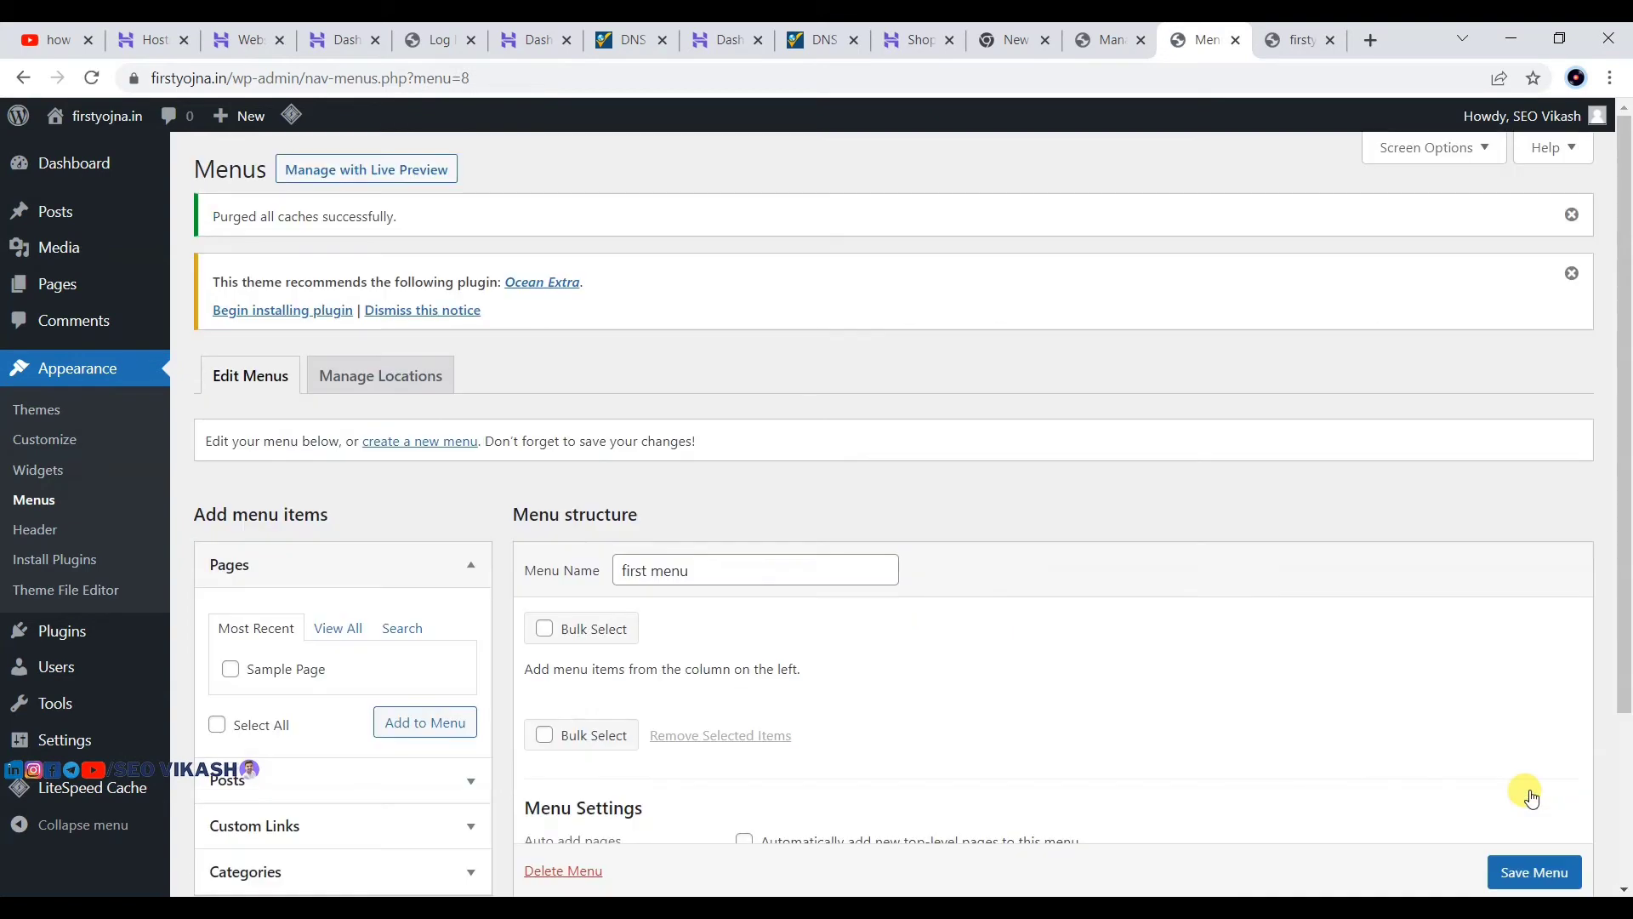
{"action": "scroll", "coordinate": [1031, 420], "scroll_direction": "down", "scroll_amount": 2}
{"action": "scroll", "coordinate": [1028, 415], "scroll_direction": "down", "scroll_amount": 1}
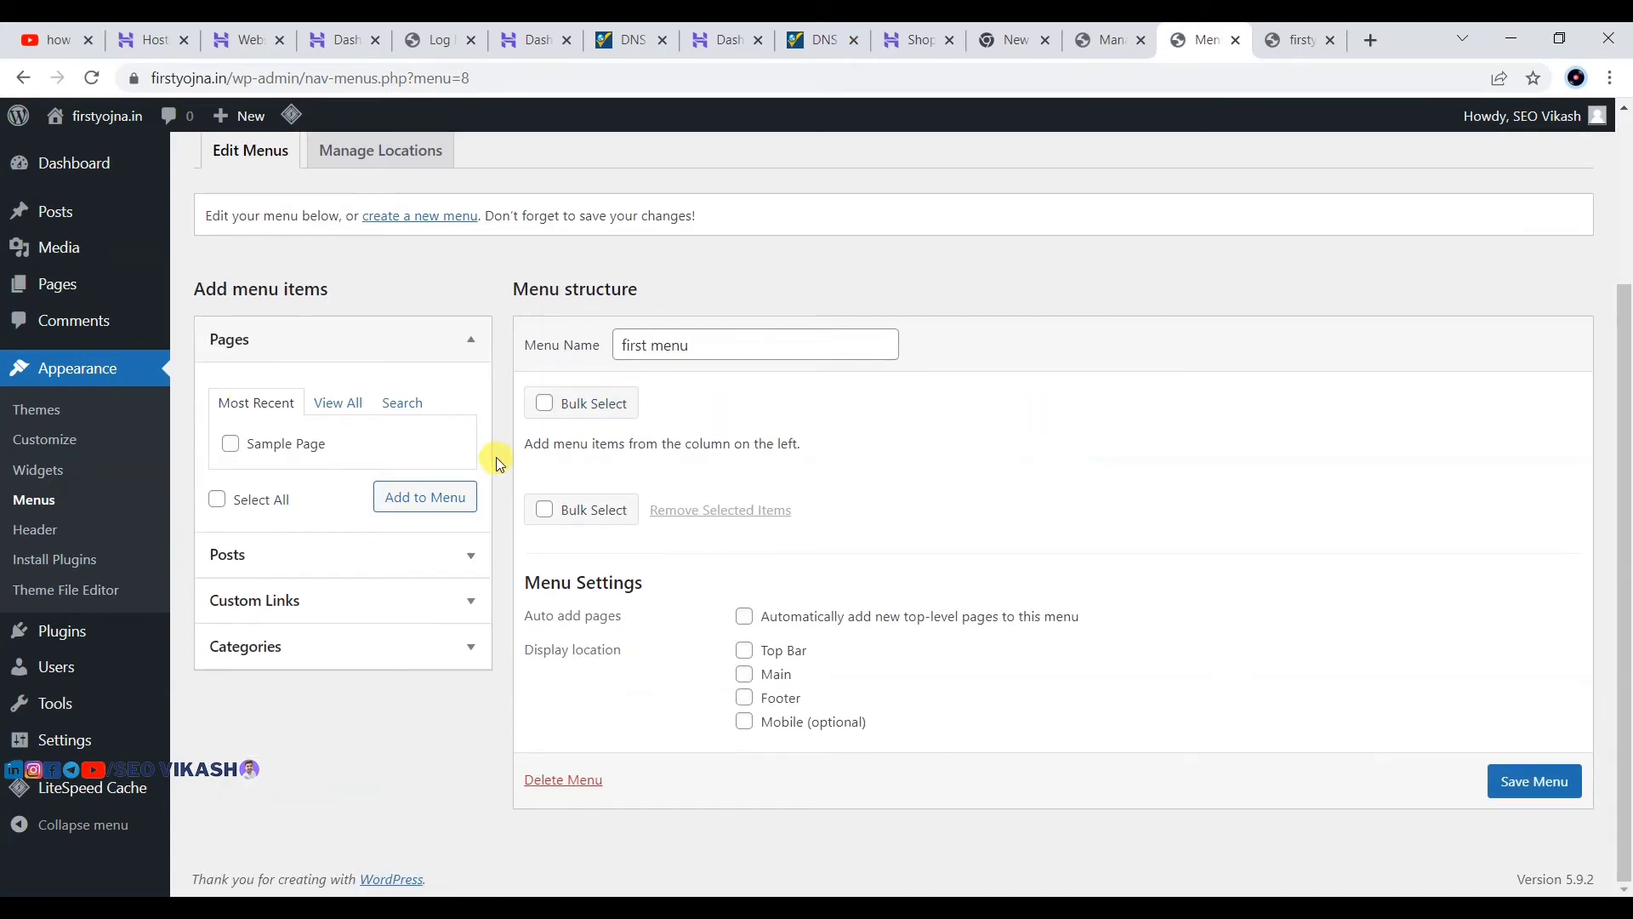
{"action": "left_click", "coordinate": [1293, 40]}
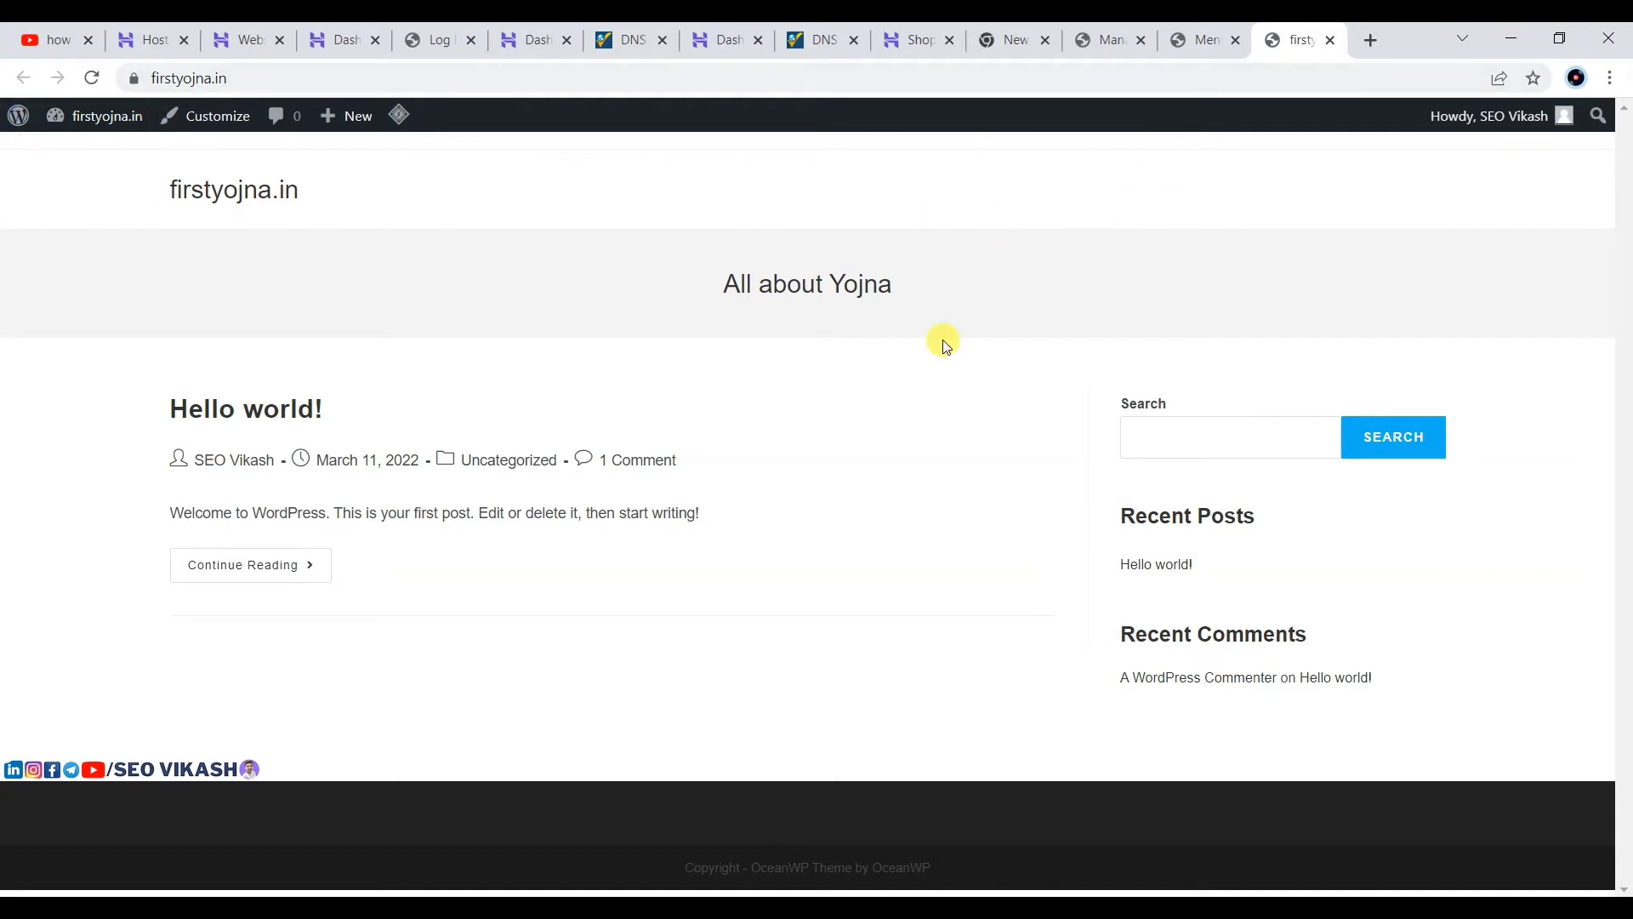
{"action": "left_click", "coordinate": [1204, 29]}
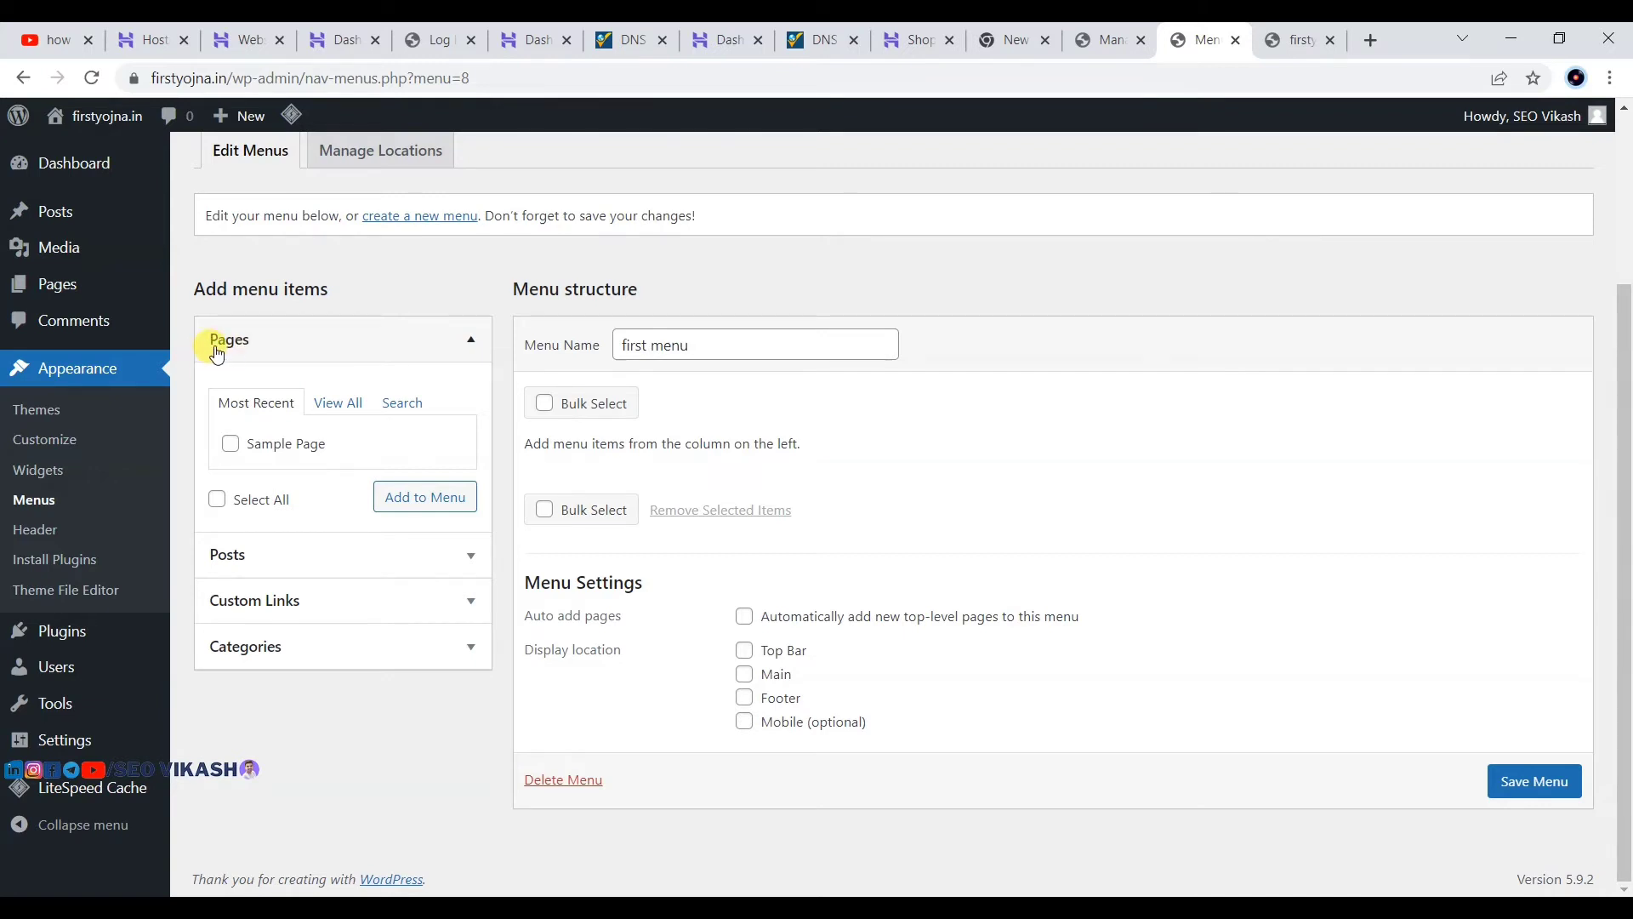
Step: Add Bihar Yojna, crypto, Finance, NFT, PM Modi yojna and UP Yojna categories to first menu
{"action": "left_click", "coordinate": [264, 655]}
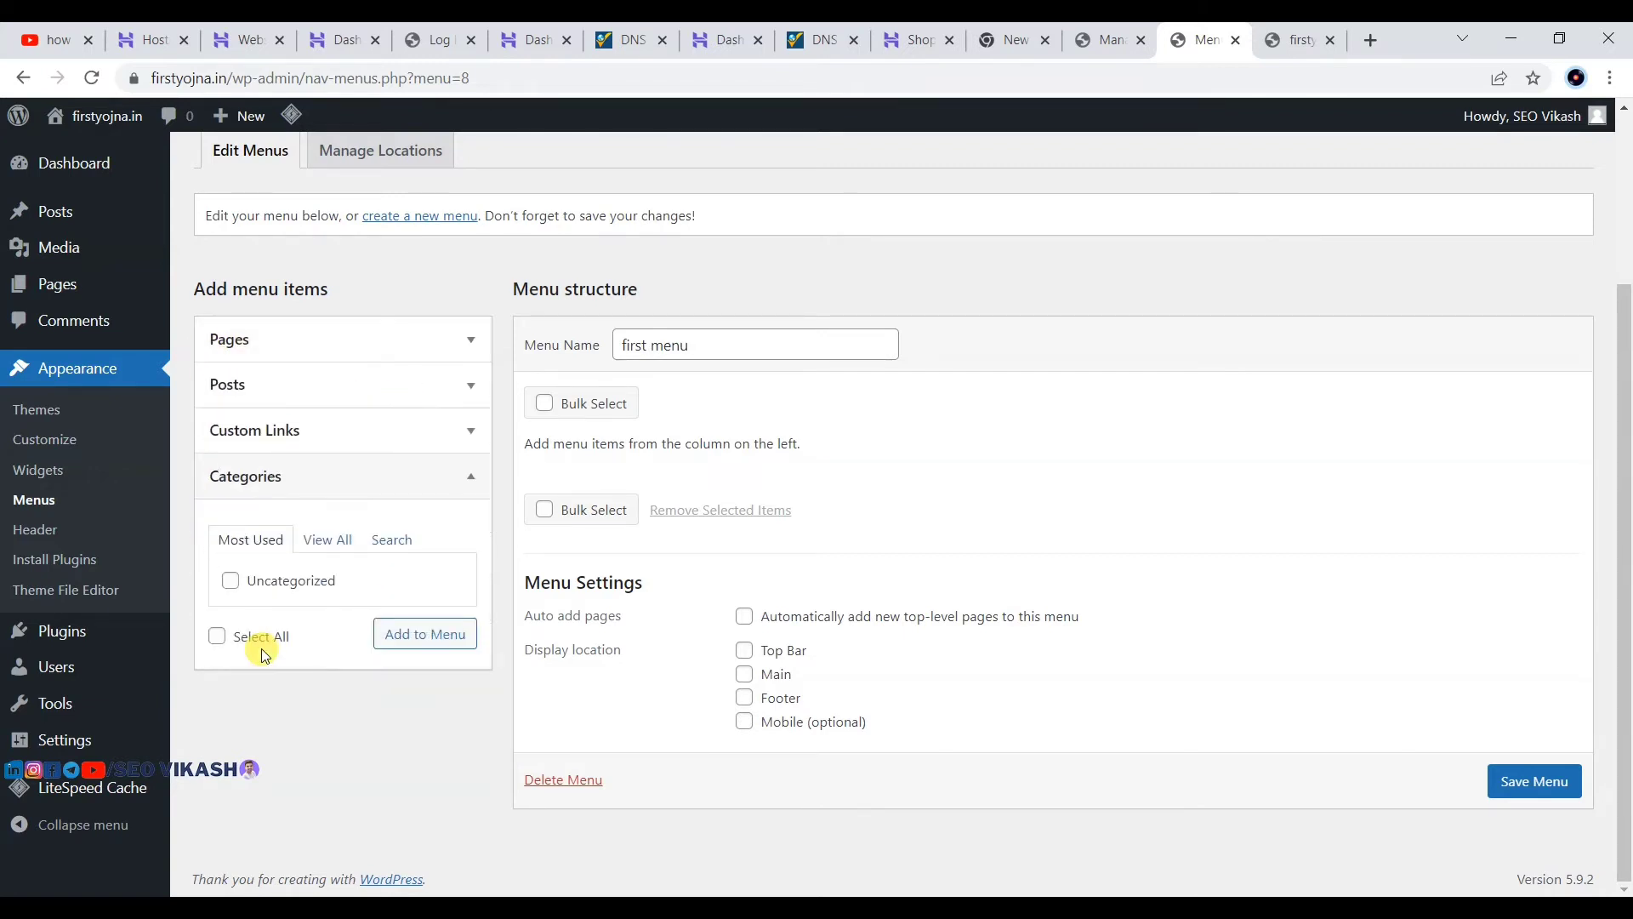
{"action": "left_click", "coordinate": [326, 556]}
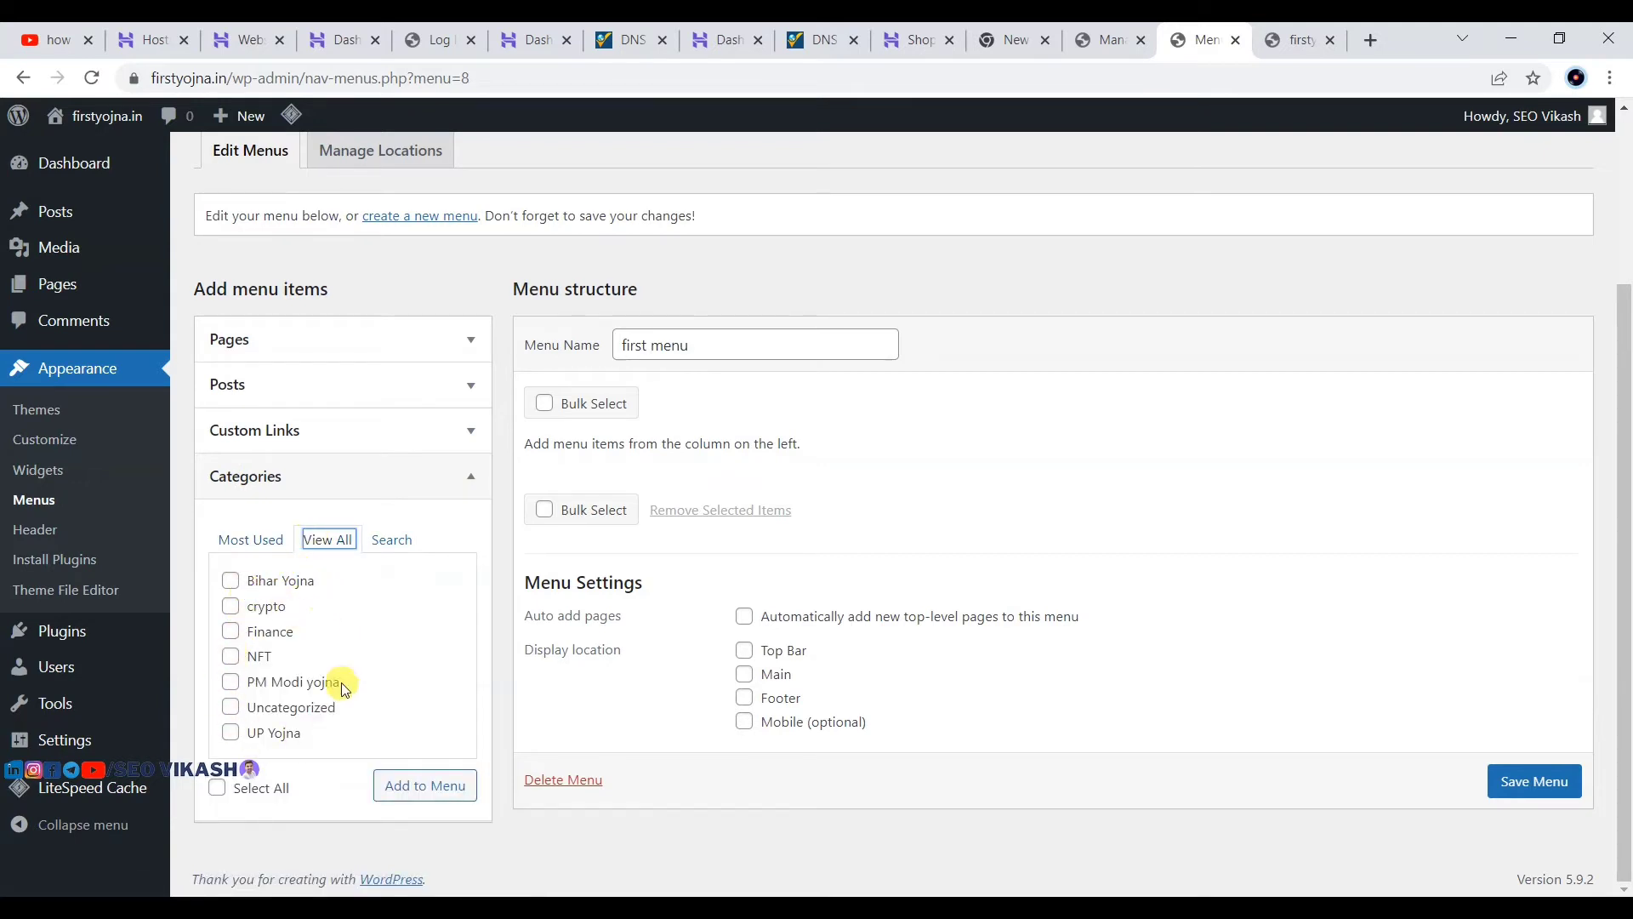
{"action": "left_click", "coordinate": [229, 580]}
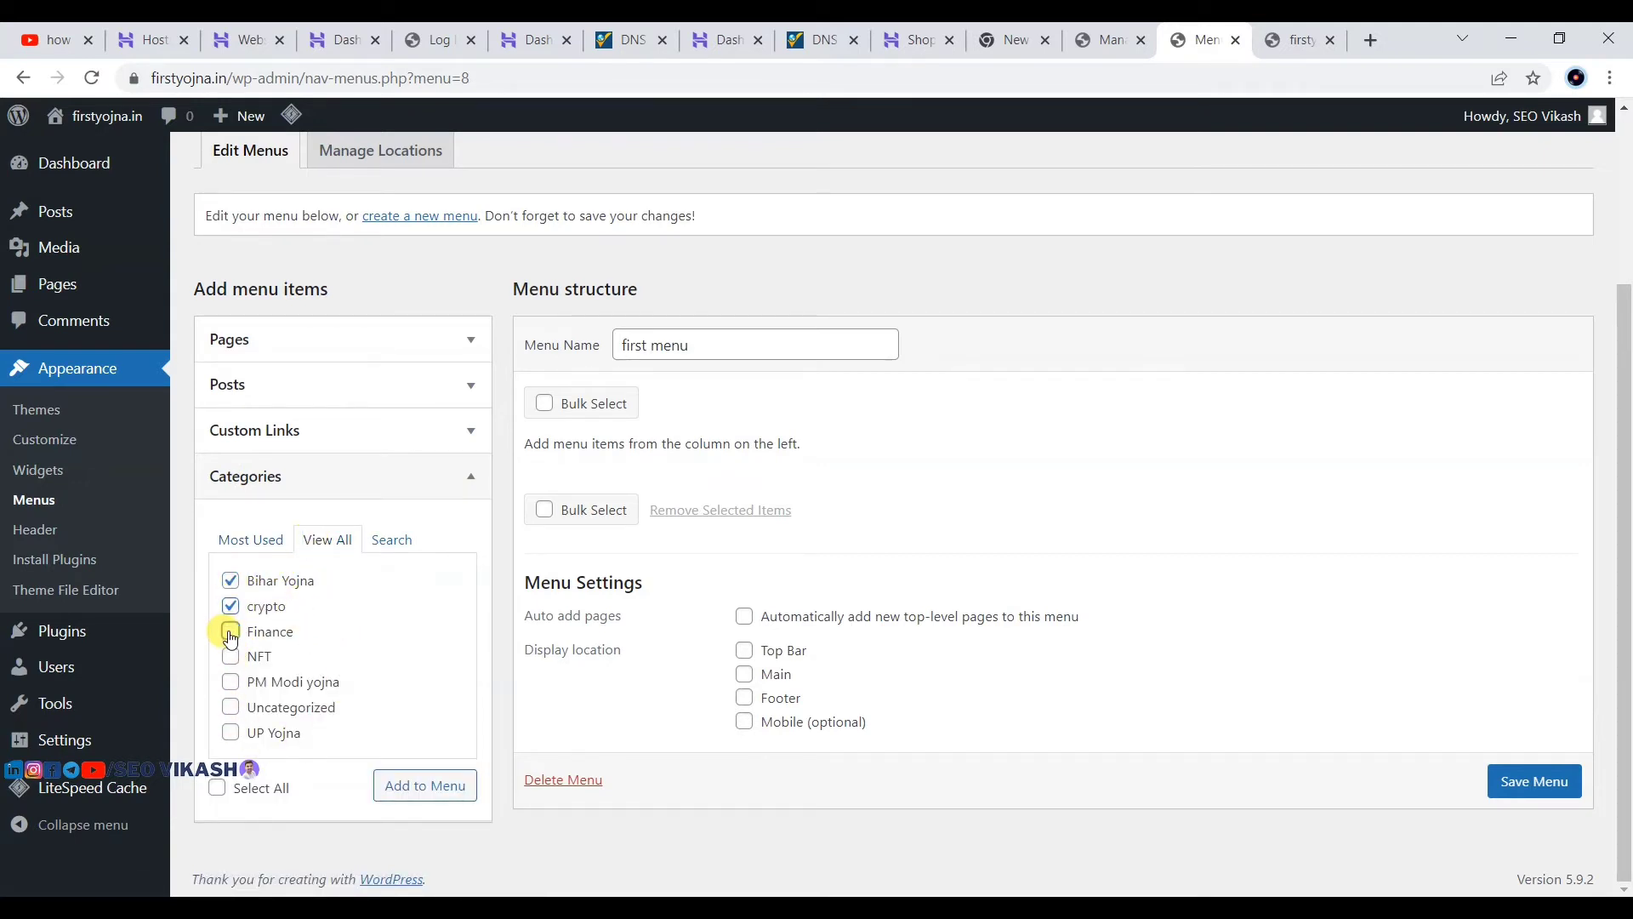
{"action": "left_click", "coordinate": [230, 631]}
{"action": "left_click", "coordinate": [231, 682]}
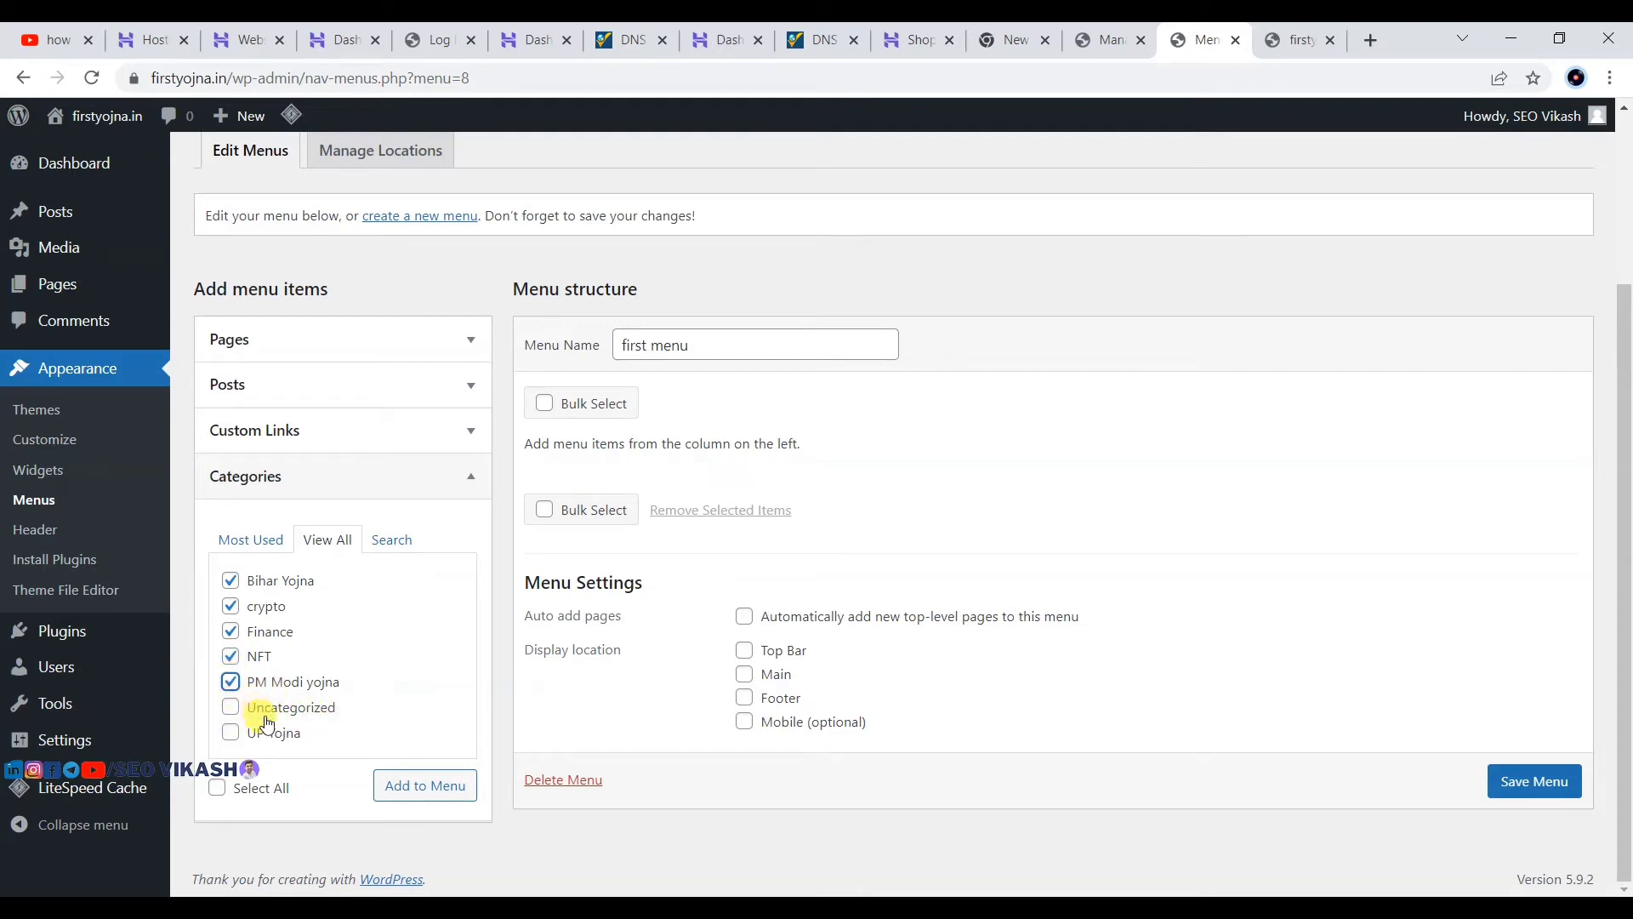
{"action": "left_click", "coordinate": [425, 785]}
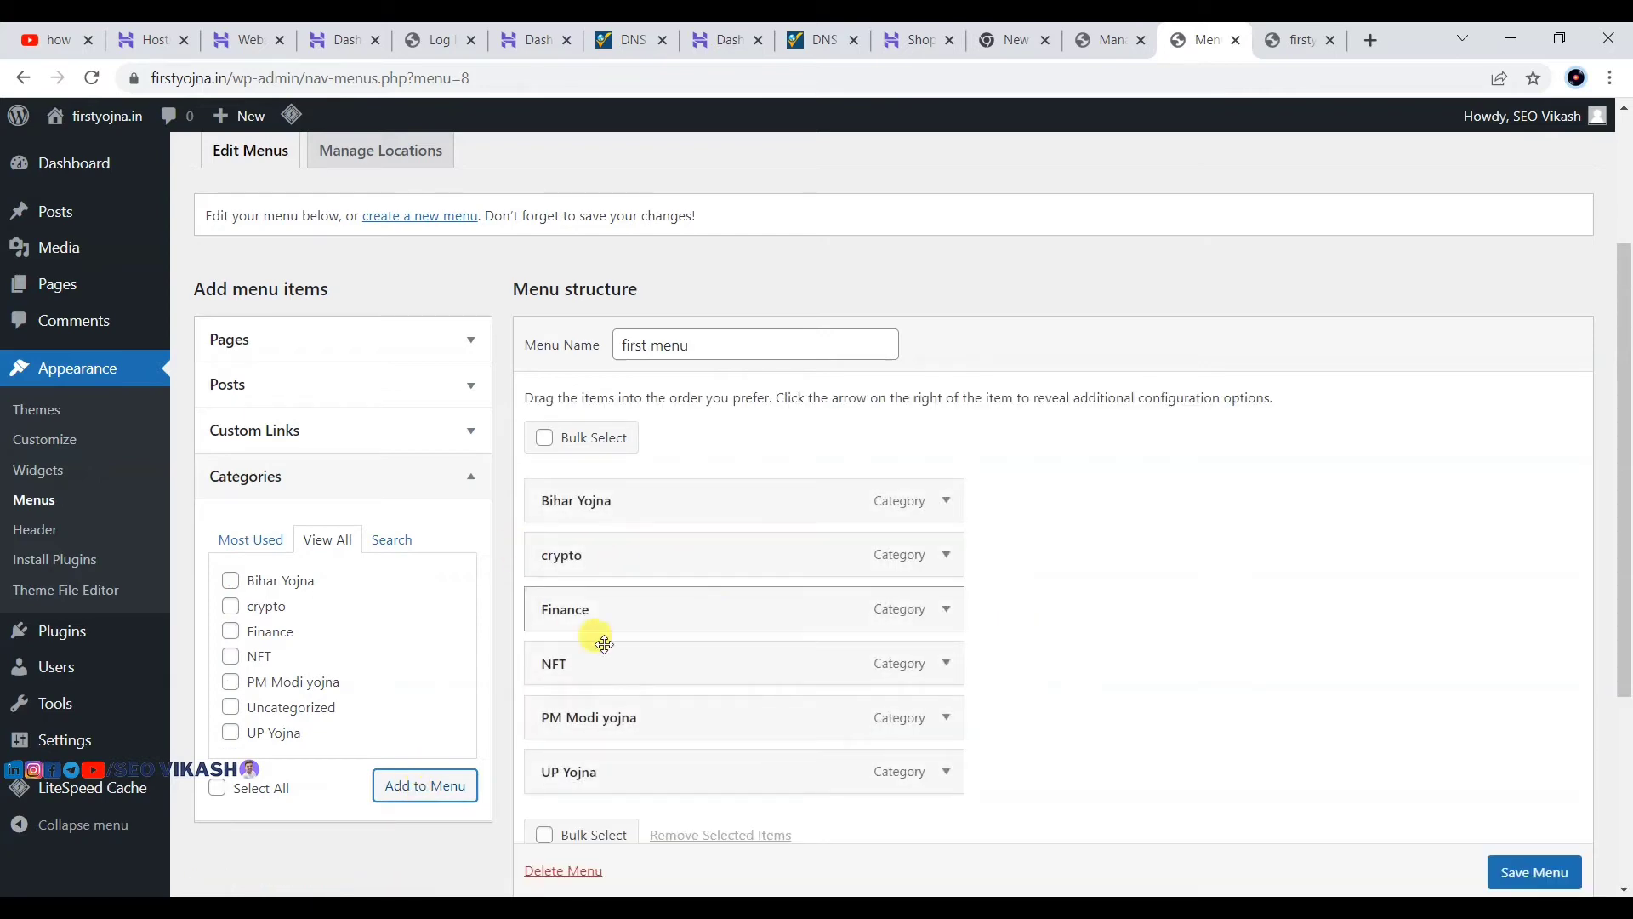
Step: Save first menu with its six new category items
{"action": "scroll", "coordinate": [1358, 769], "scroll_direction": "down", "scroll_amount": 2}
{"action": "left_click", "coordinate": [1518, 874]}
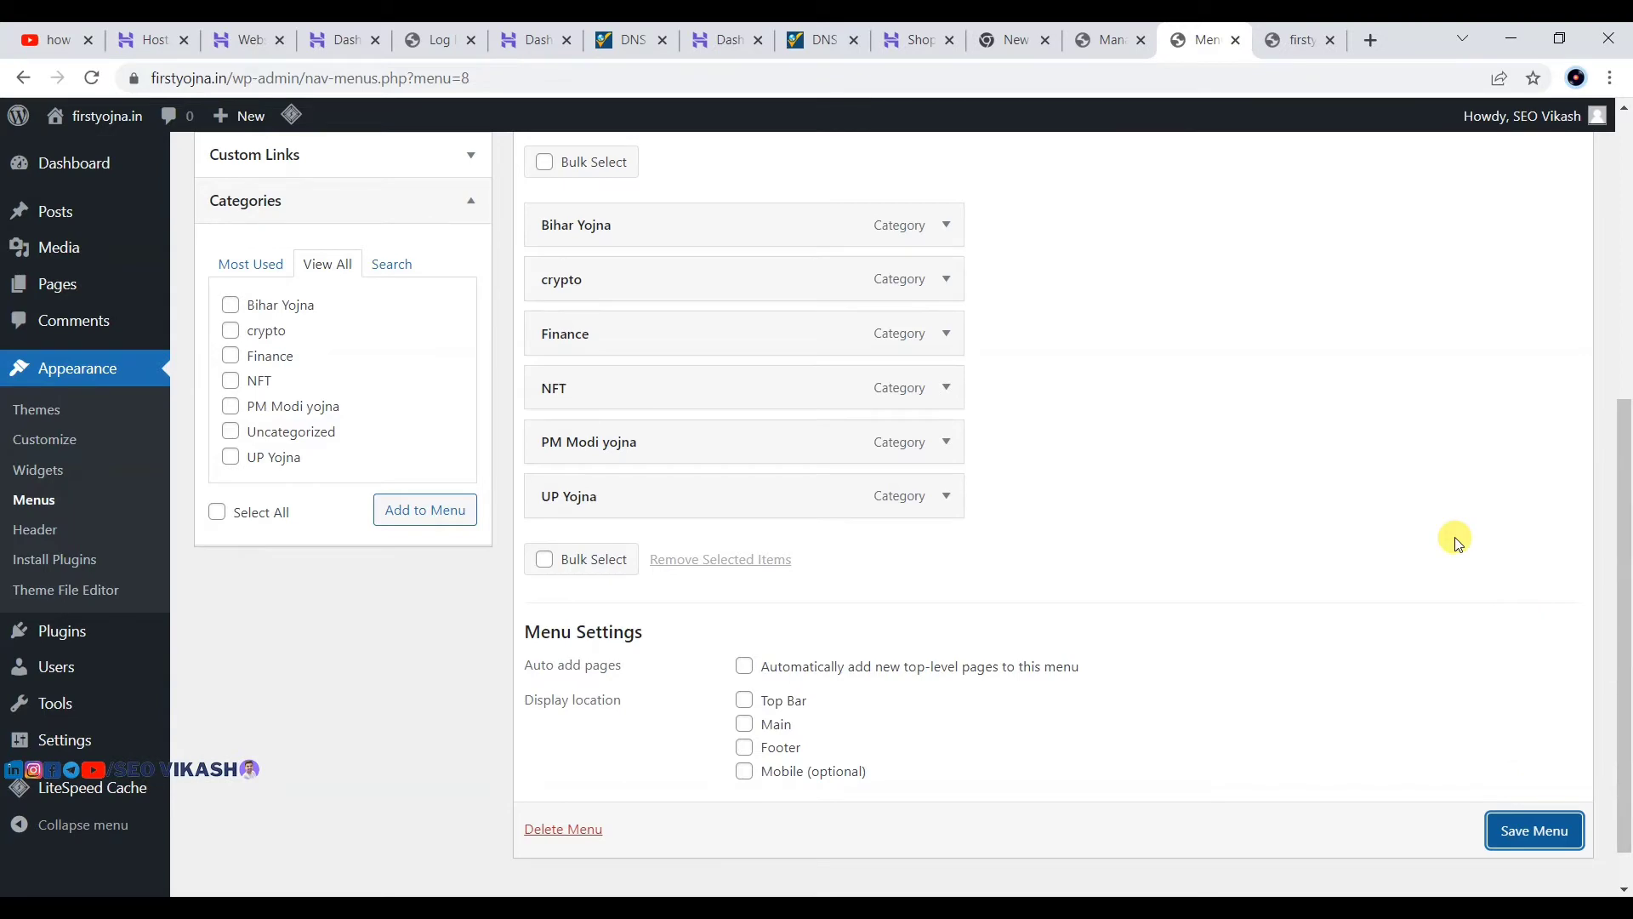
{"action": "scroll", "coordinate": [1456, 538], "scroll_direction": "down", "scroll_amount": 4}
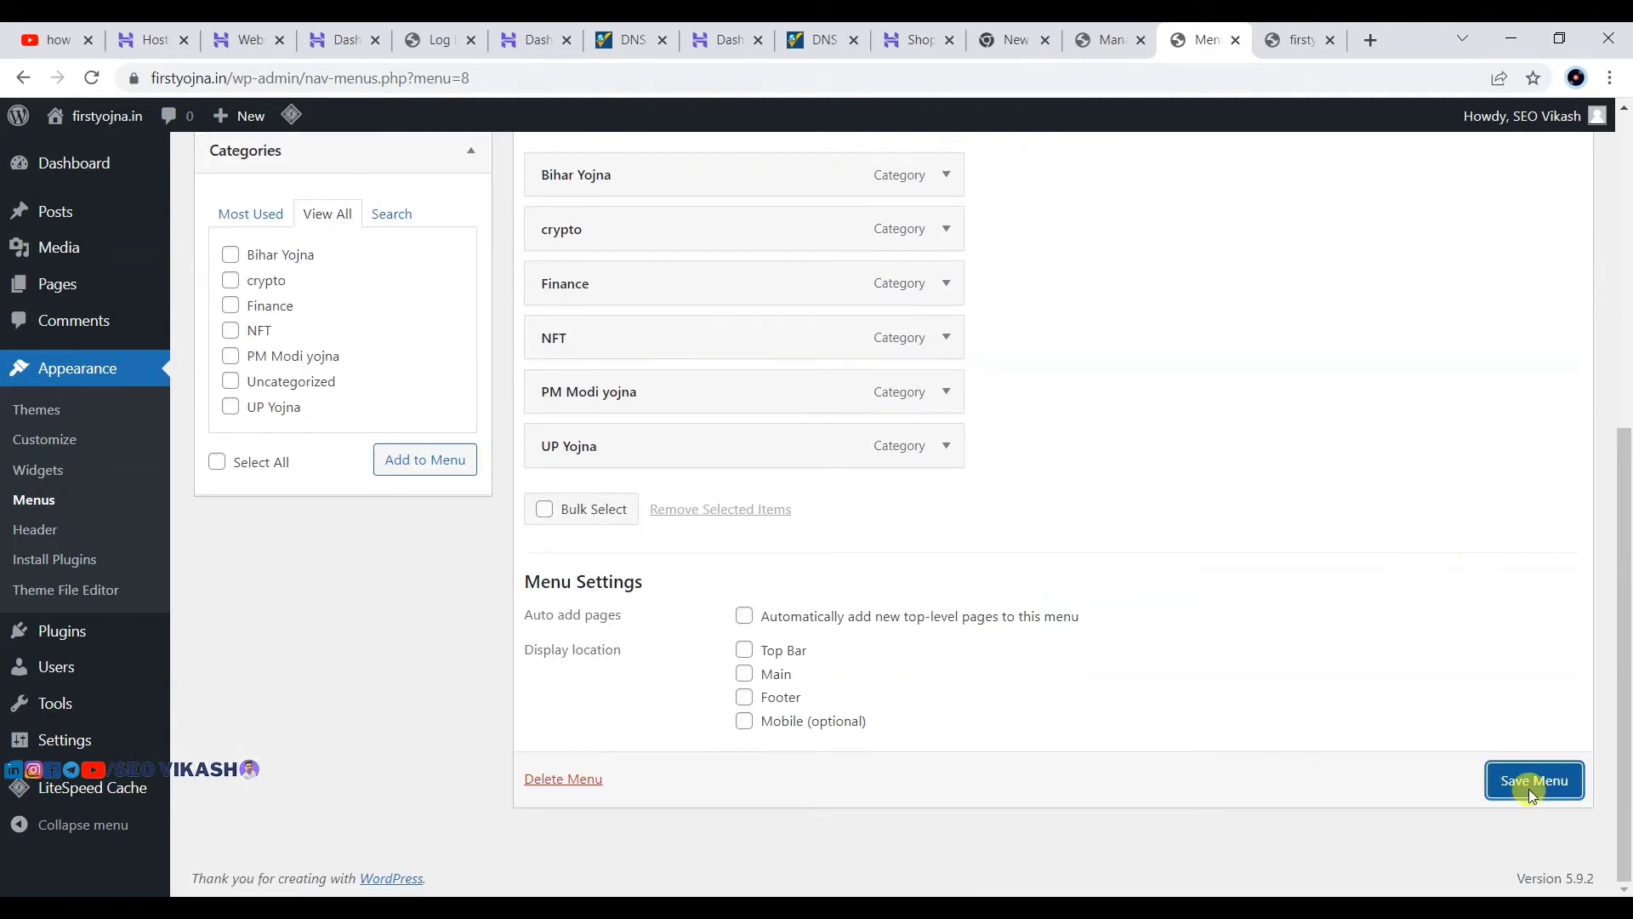
{"action": "left_click", "coordinate": [1531, 784]}
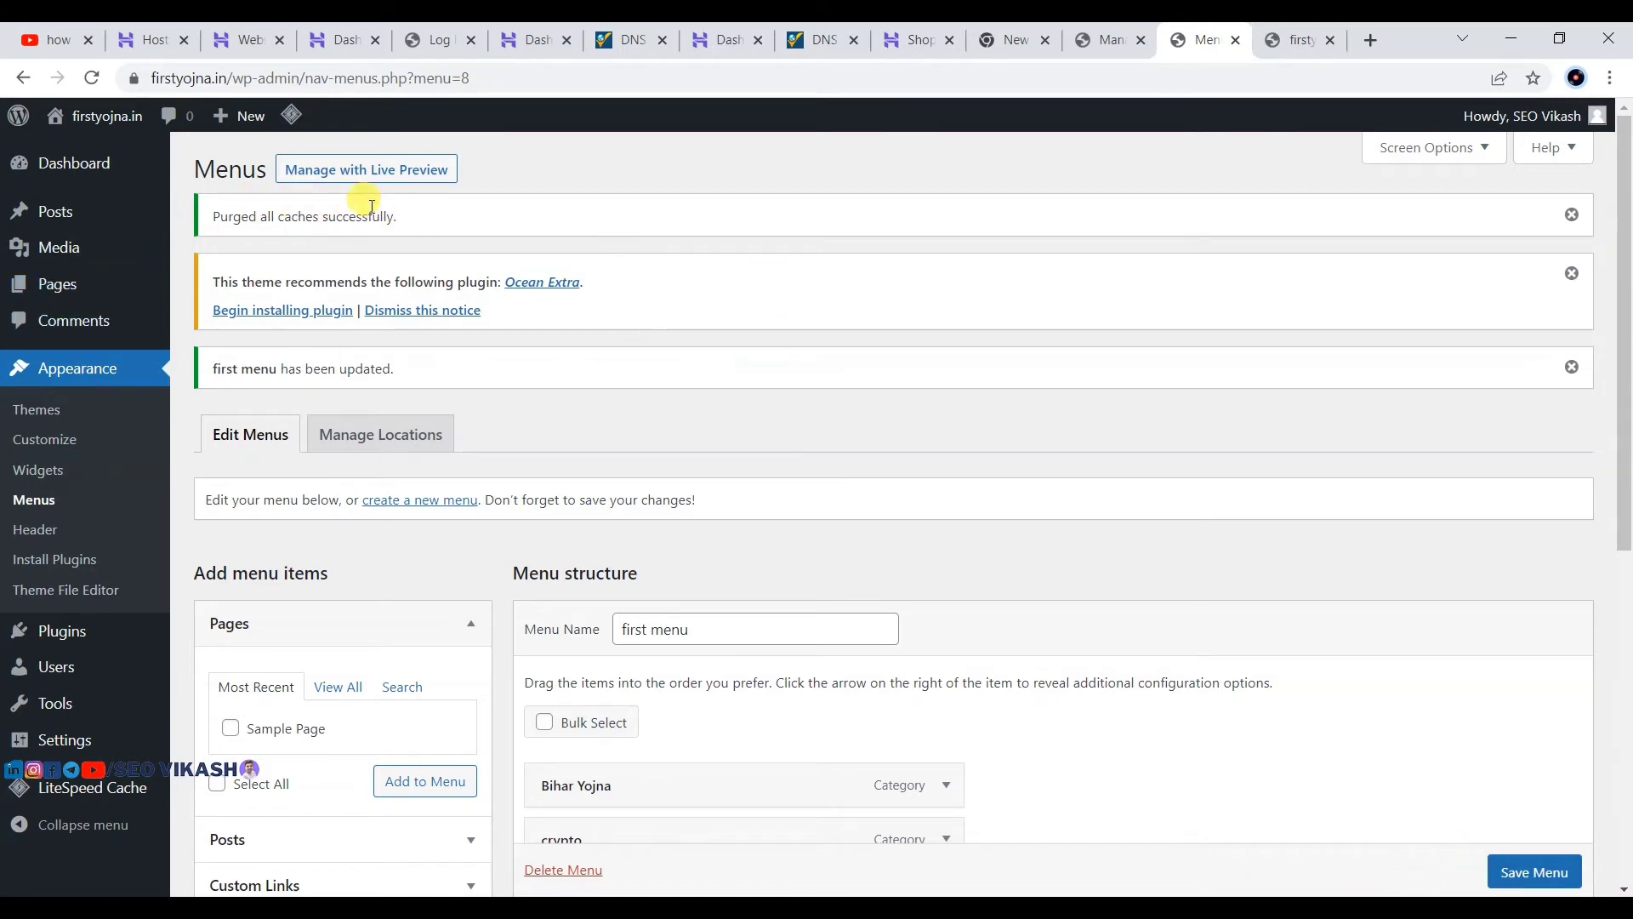
{"action": "mouse_move", "coordinate": [289, 116]}
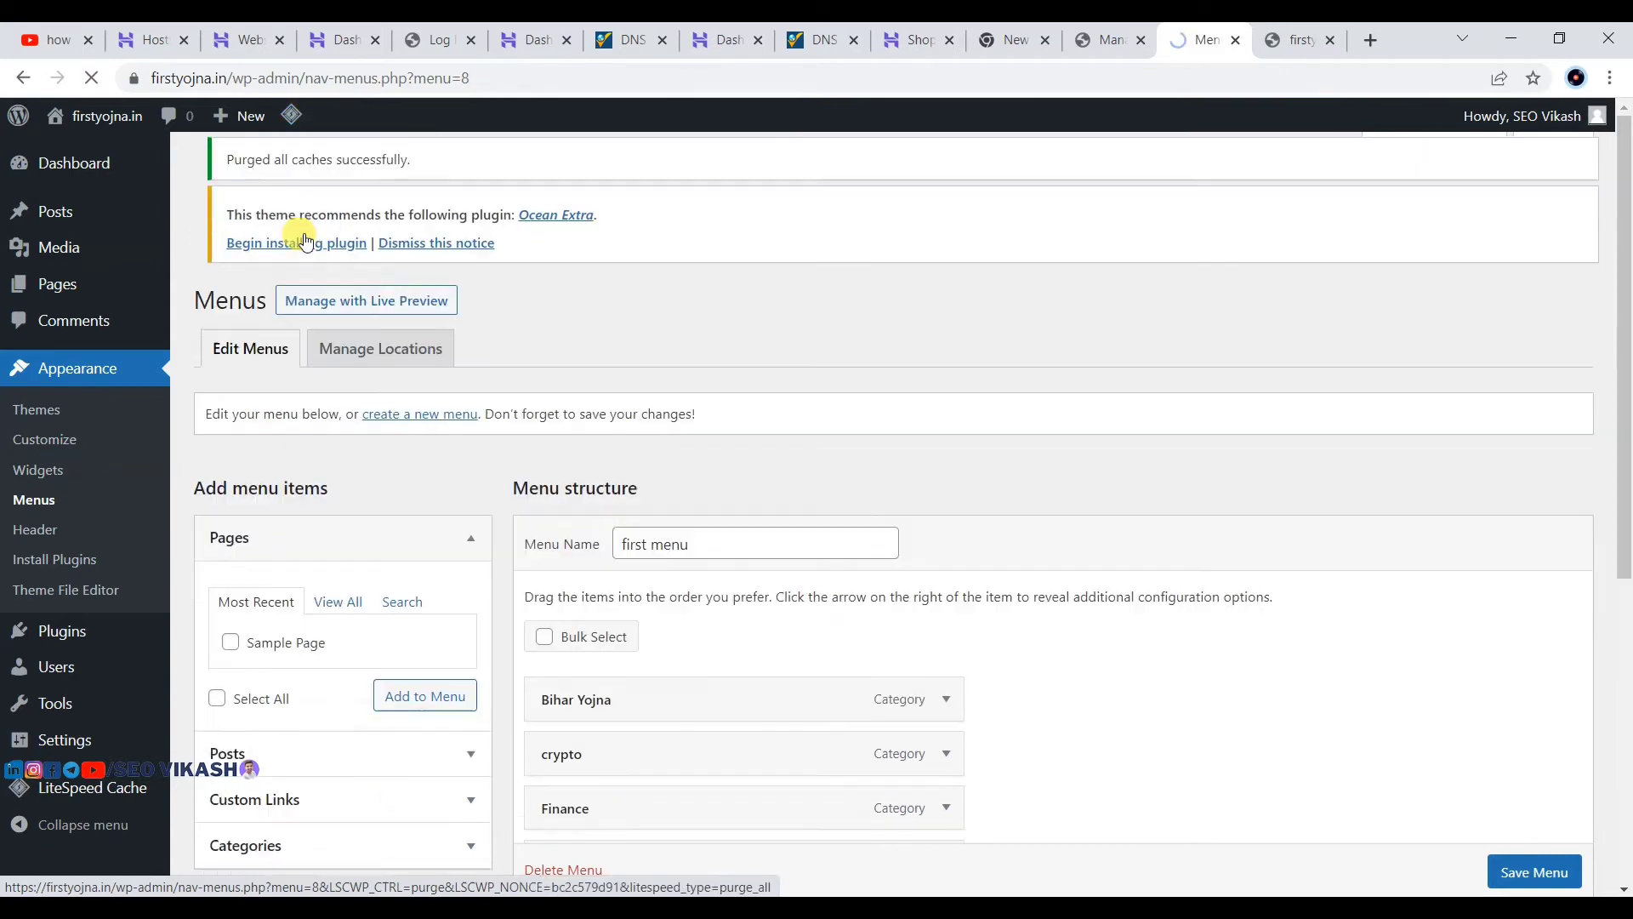
{"action": "scroll", "coordinate": [863, 536], "scroll_direction": "down", "scroll_amount": 6}
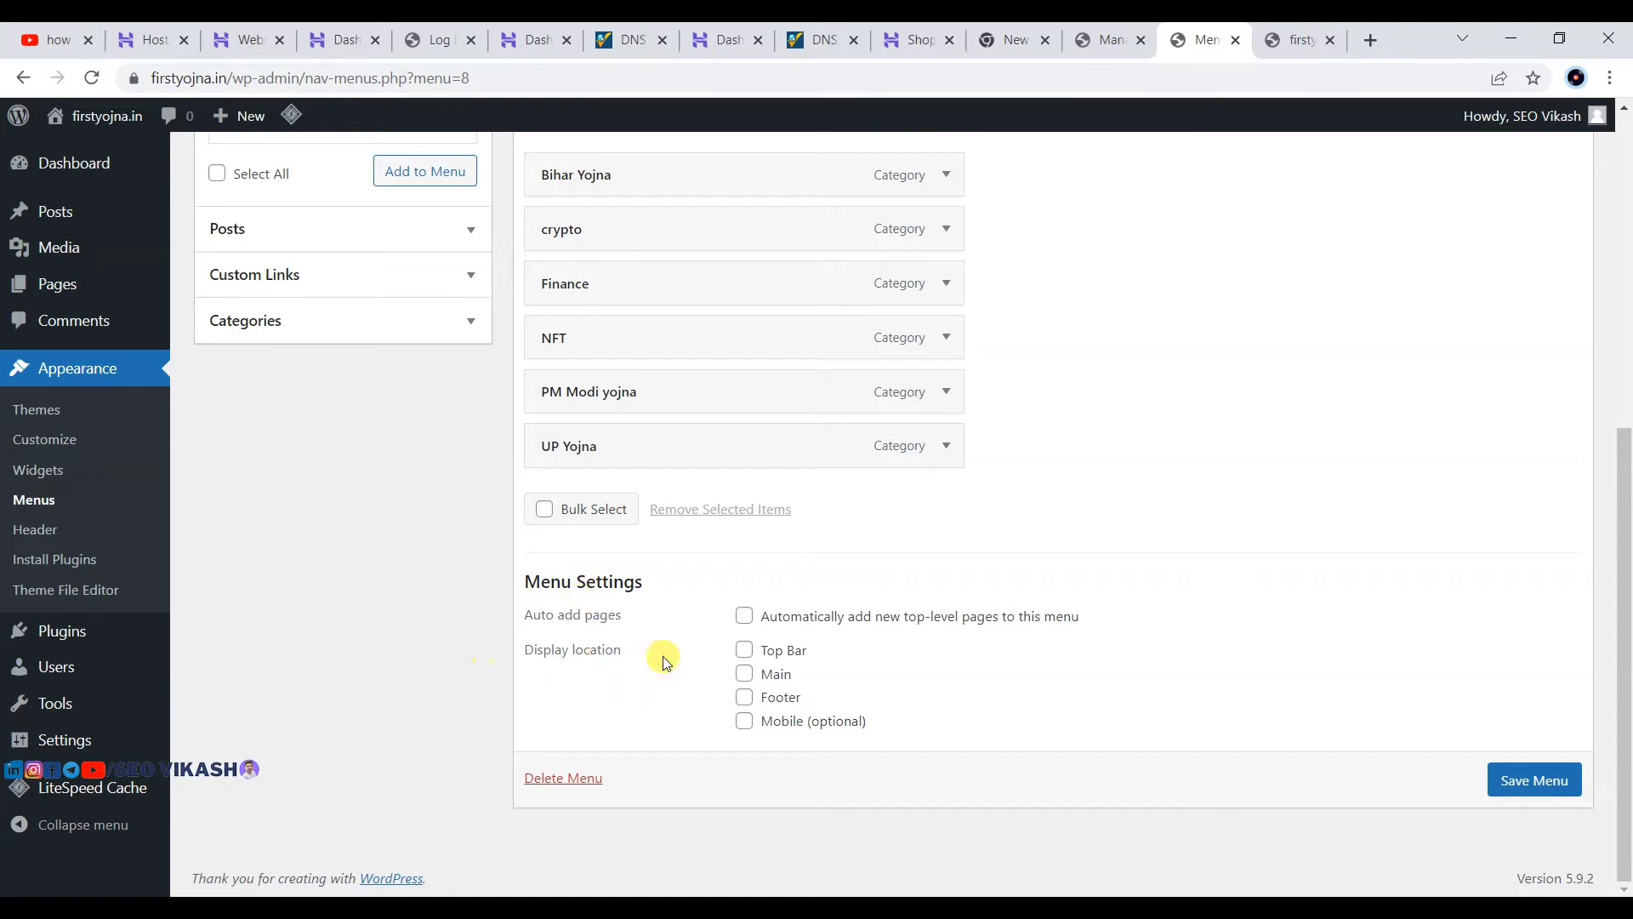
{"action": "left_click_drag", "start_coordinate": [523, 647], "coordinate": [774, 678]}
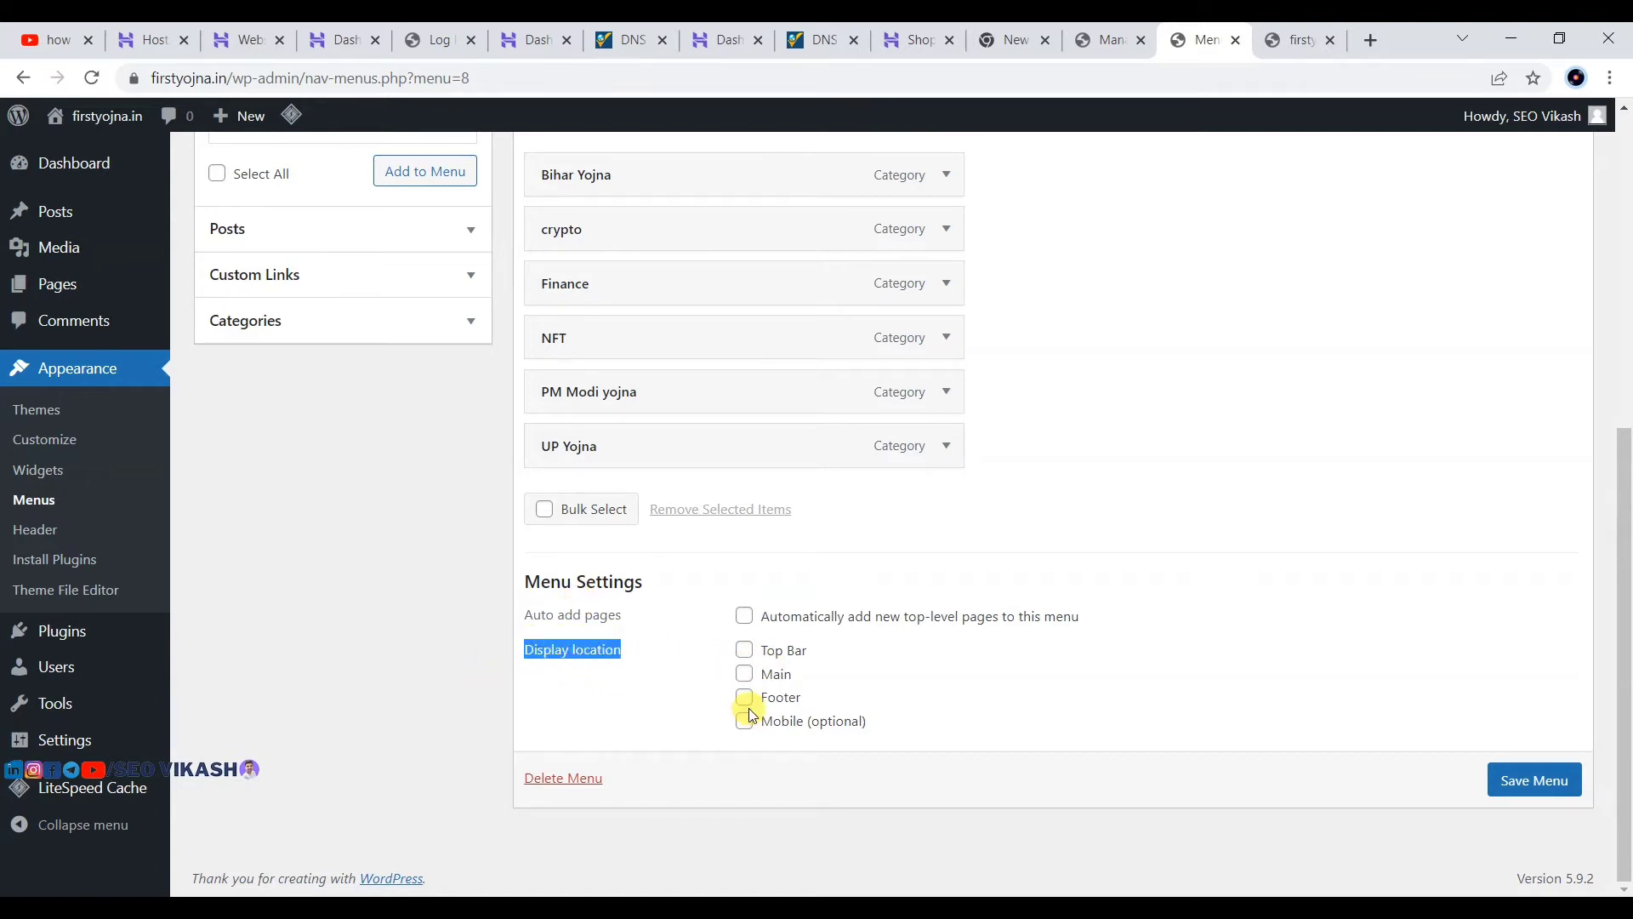
Step: Save first menu again with the Main display location ticked
{"action": "left_click", "coordinate": [1016, 645]}
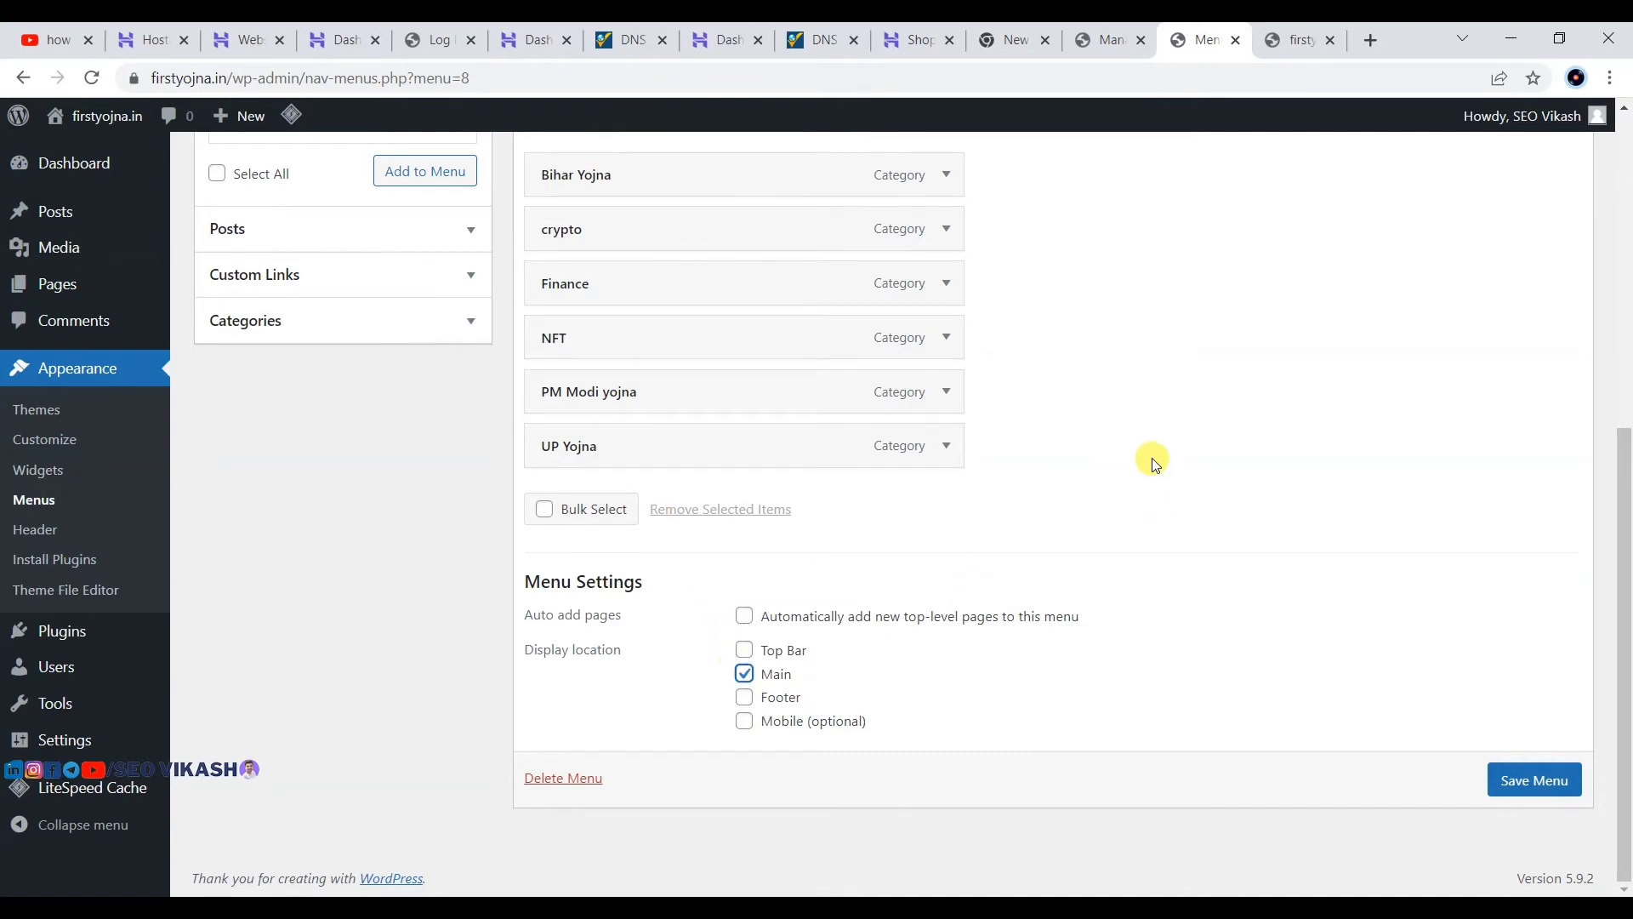
{"action": "scroll", "coordinate": [1152, 458], "scroll_direction": "up", "scroll_amount": 4}
{"action": "scroll", "coordinate": [1152, 458], "scroll_direction": "down", "scroll_amount": 4}
{"action": "scroll", "coordinate": [1106, 341], "scroll_direction": "up", "scroll_amount": 4}
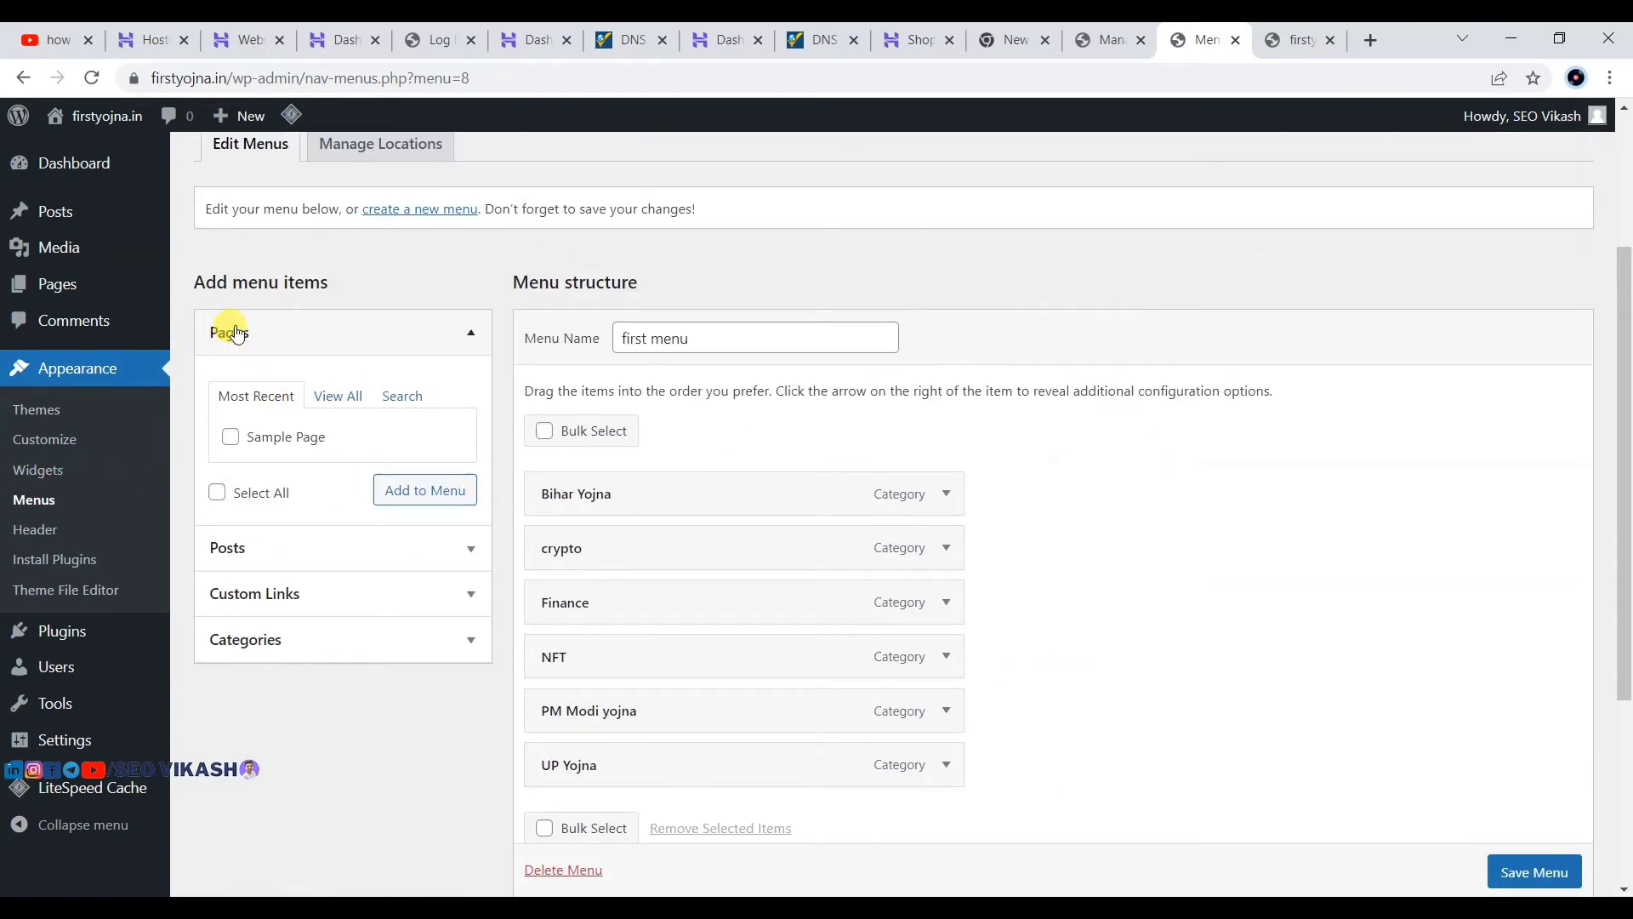
{"action": "left_click", "coordinate": [337, 395]}
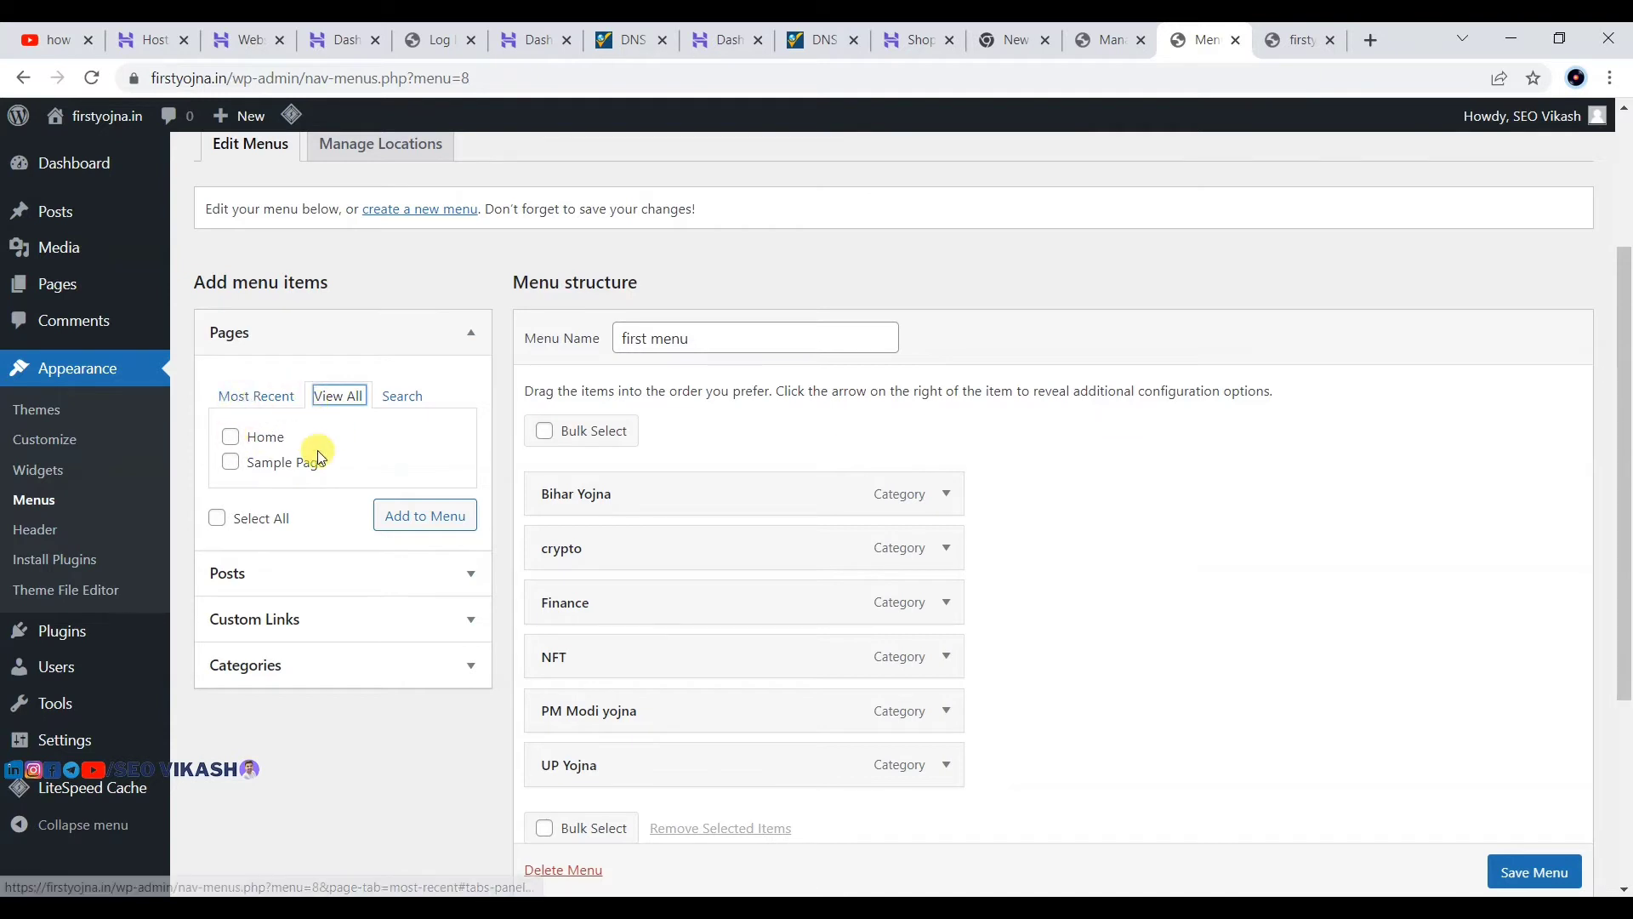
{"action": "left_click", "coordinate": [260, 396]}
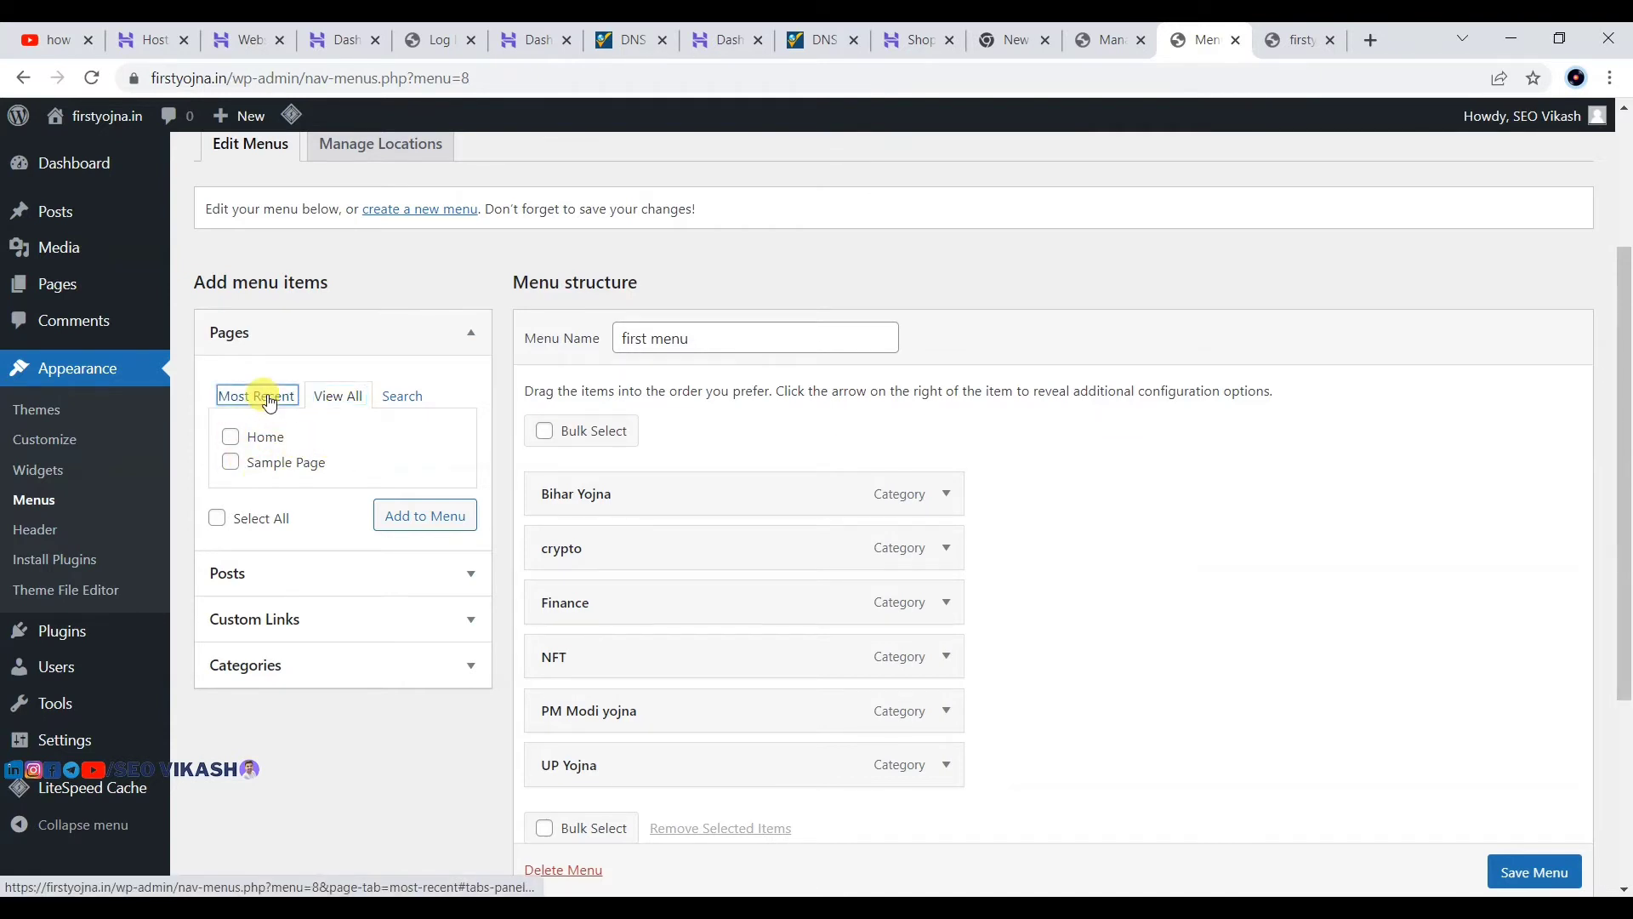
{"action": "scroll", "coordinate": [919, 467], "scroll_direction": "down", "scroll_amount": 2}
{"action": "scroll", "coordinate": [696, 601], "scroll_direction": "down", "scroll_amount": 2}
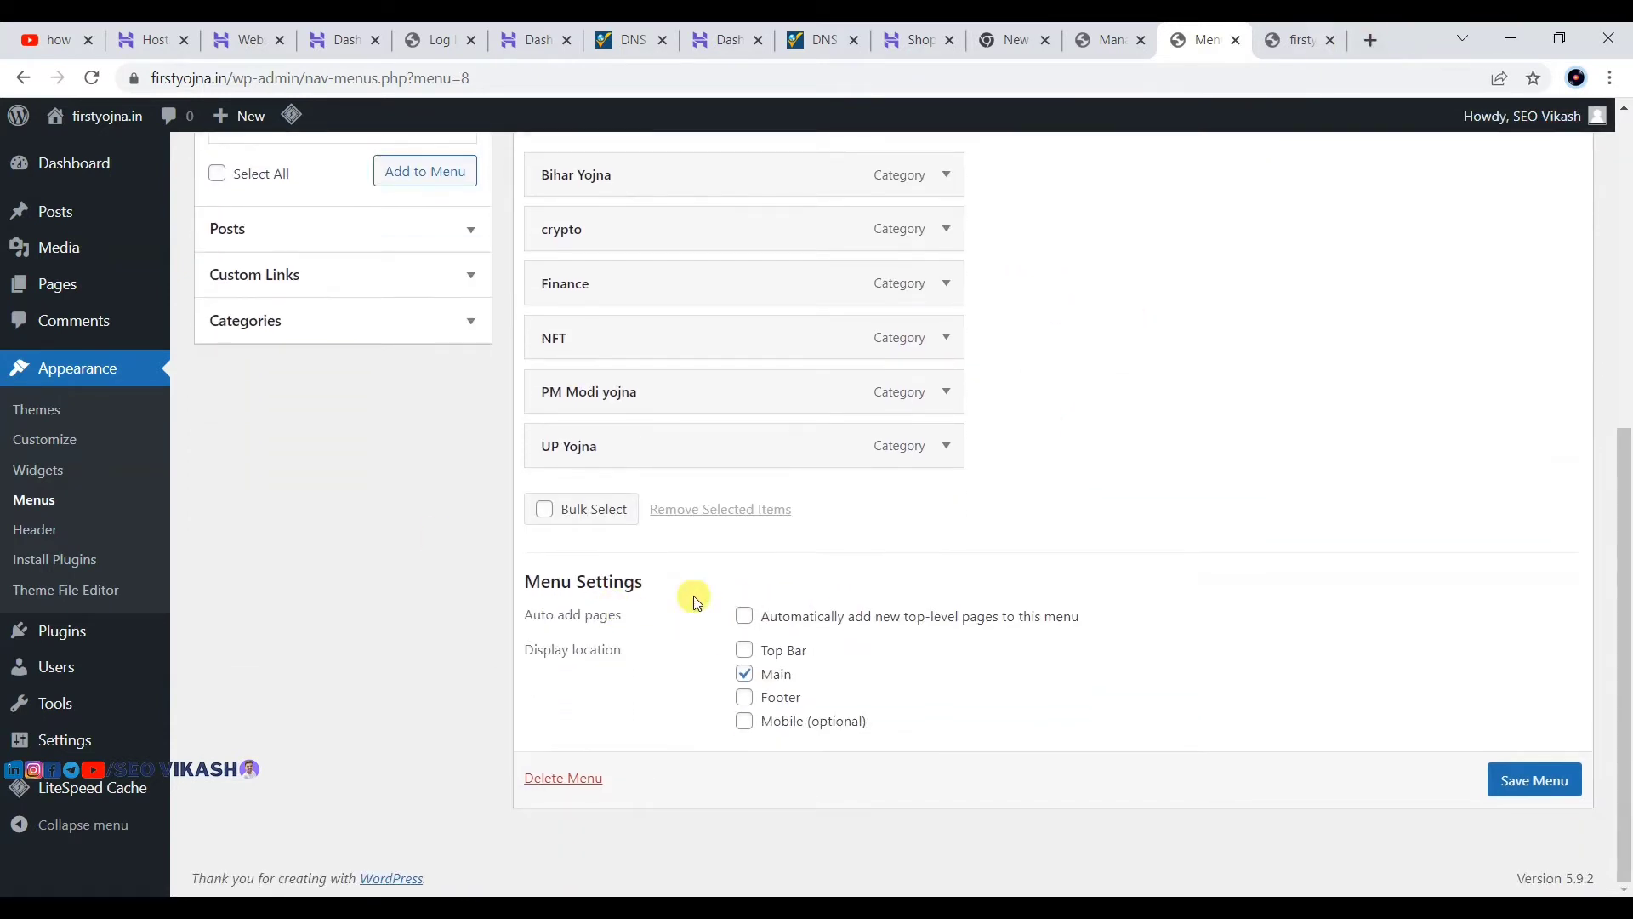
{"action": "scroll", "coordinate": [729, 542], "scroll_direction": "up", "scroll_amount": 3}
{"action": "scroll", "coordinate": [740, 660], "scroll_direction": "down", "scroll_amount": 3}
{"action": "left_click", "coordinate": [1517, 778]}
Step: Reload the live homepage to see the six category links in the header, then return to Menus
{"action": "left_click", "coordinate": [1293, 40]}
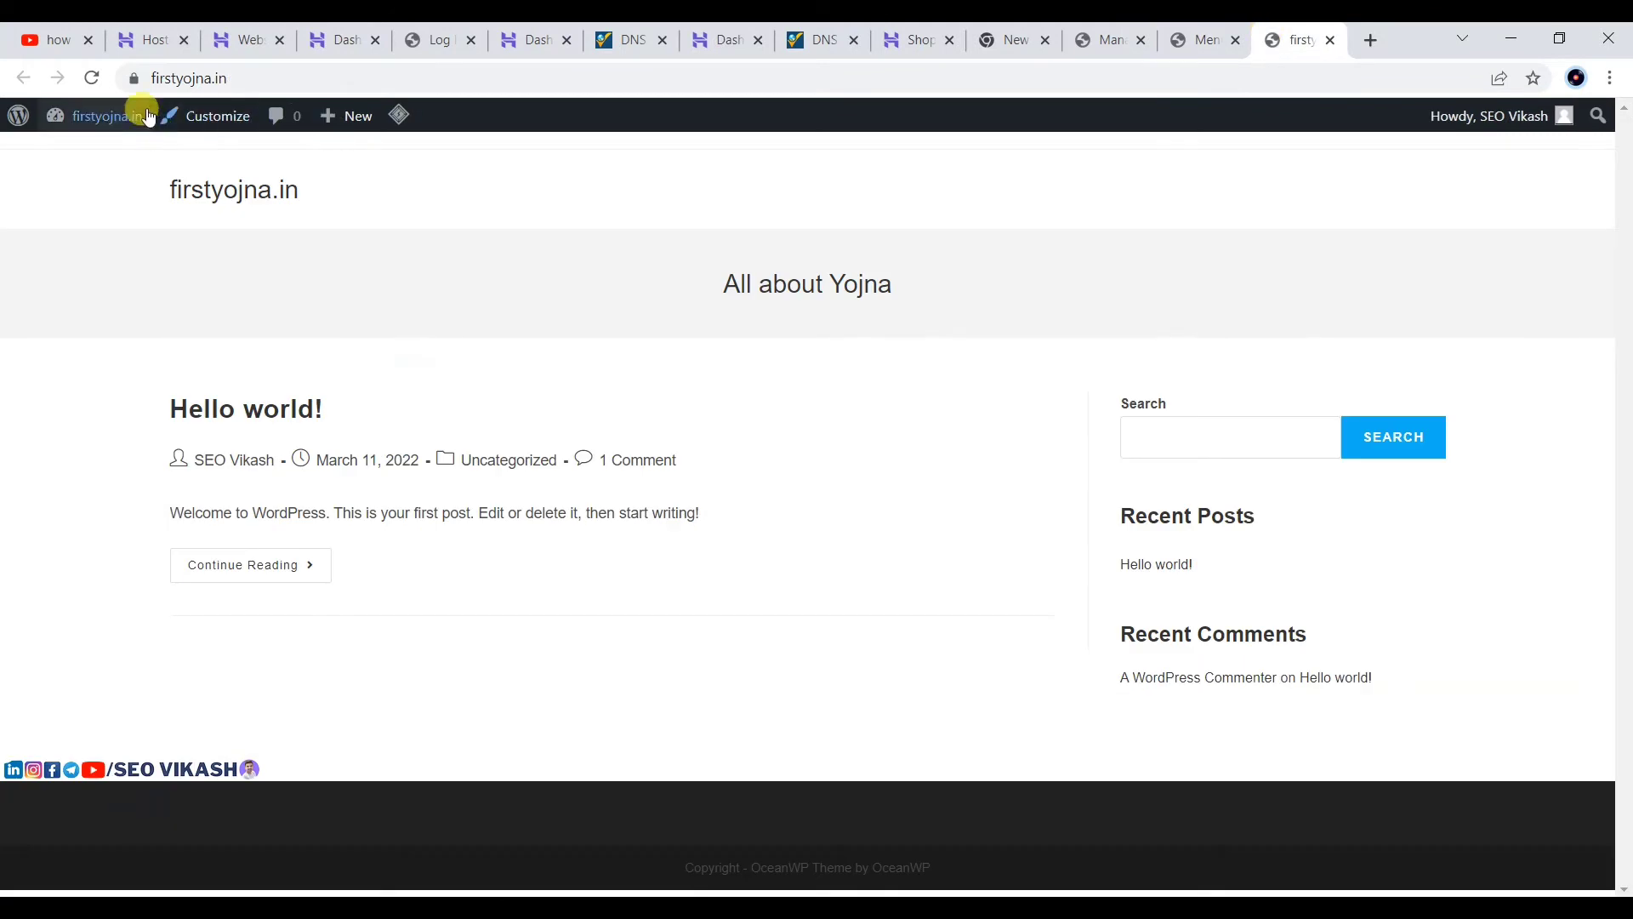
{"action": "left_click", "coordinate": [91, 79]}
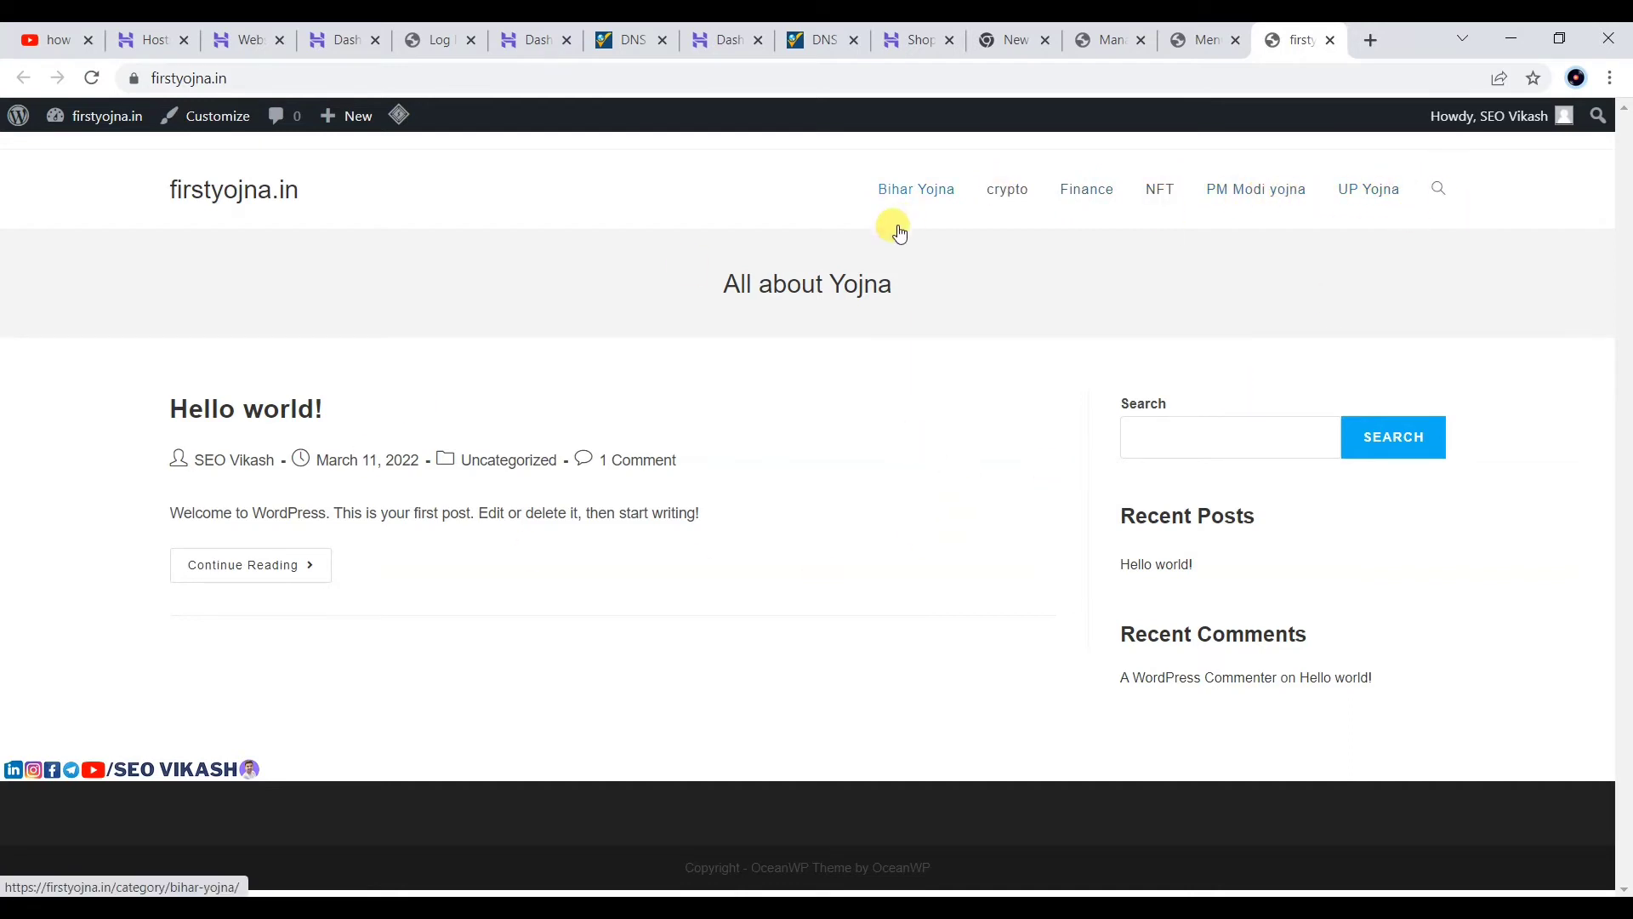
{"action": "left_click", "coordinate": [1191, 40]}
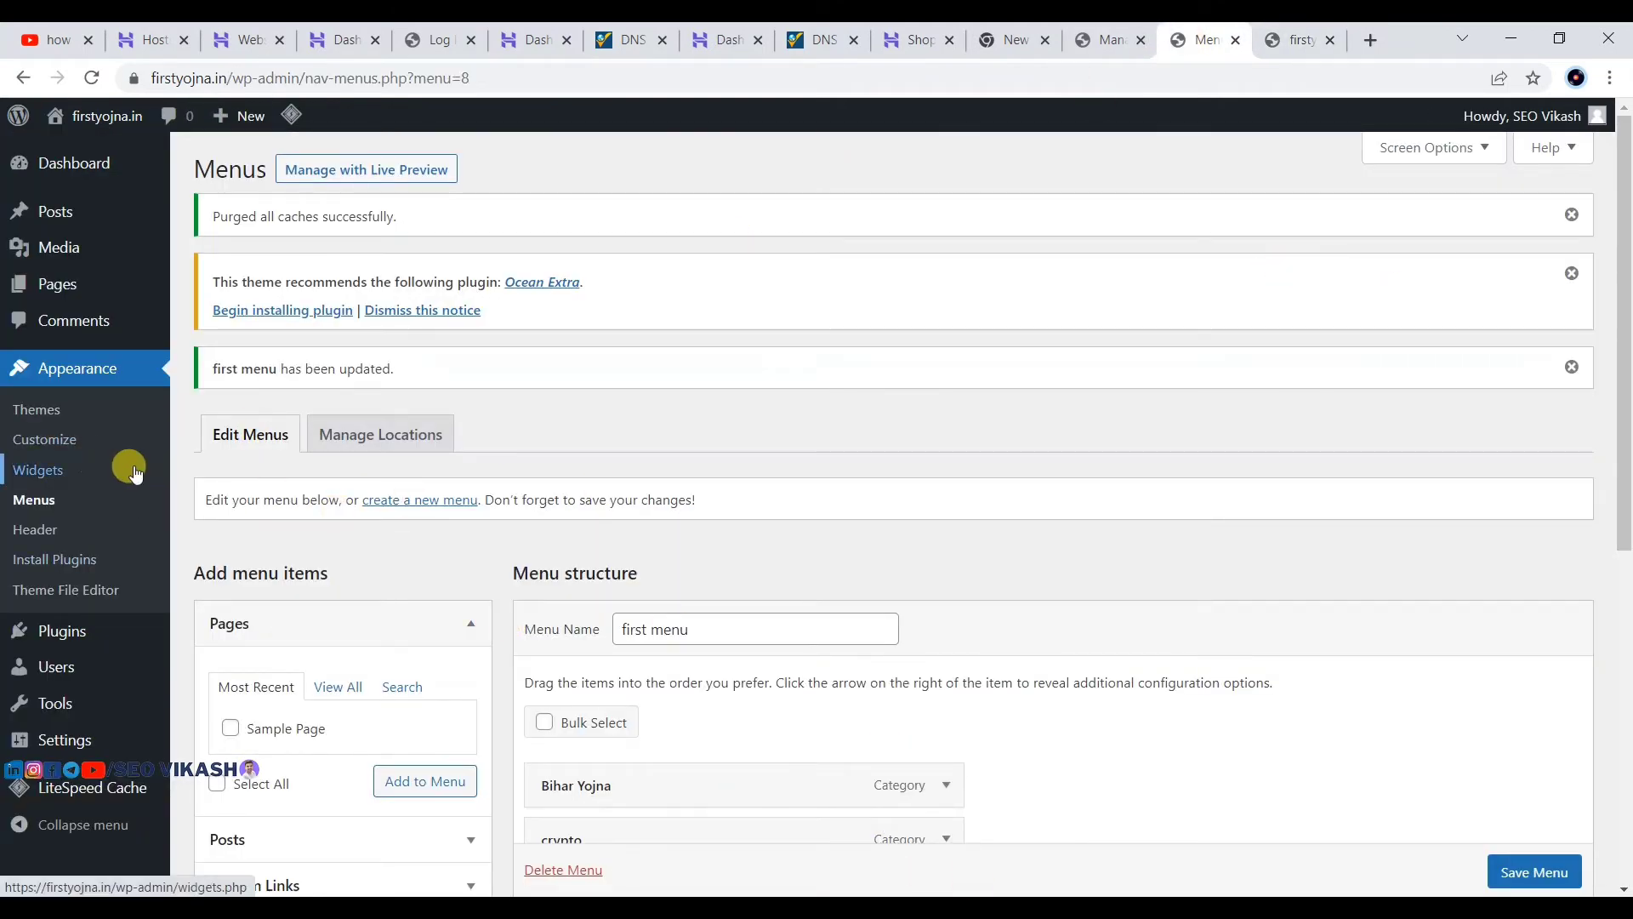
Step: Create a new blank page from Pages > Add New
{"action": "scroll", "coordinate": [559, 446], "scroll_direction": "down", "scroll_amount": 3}
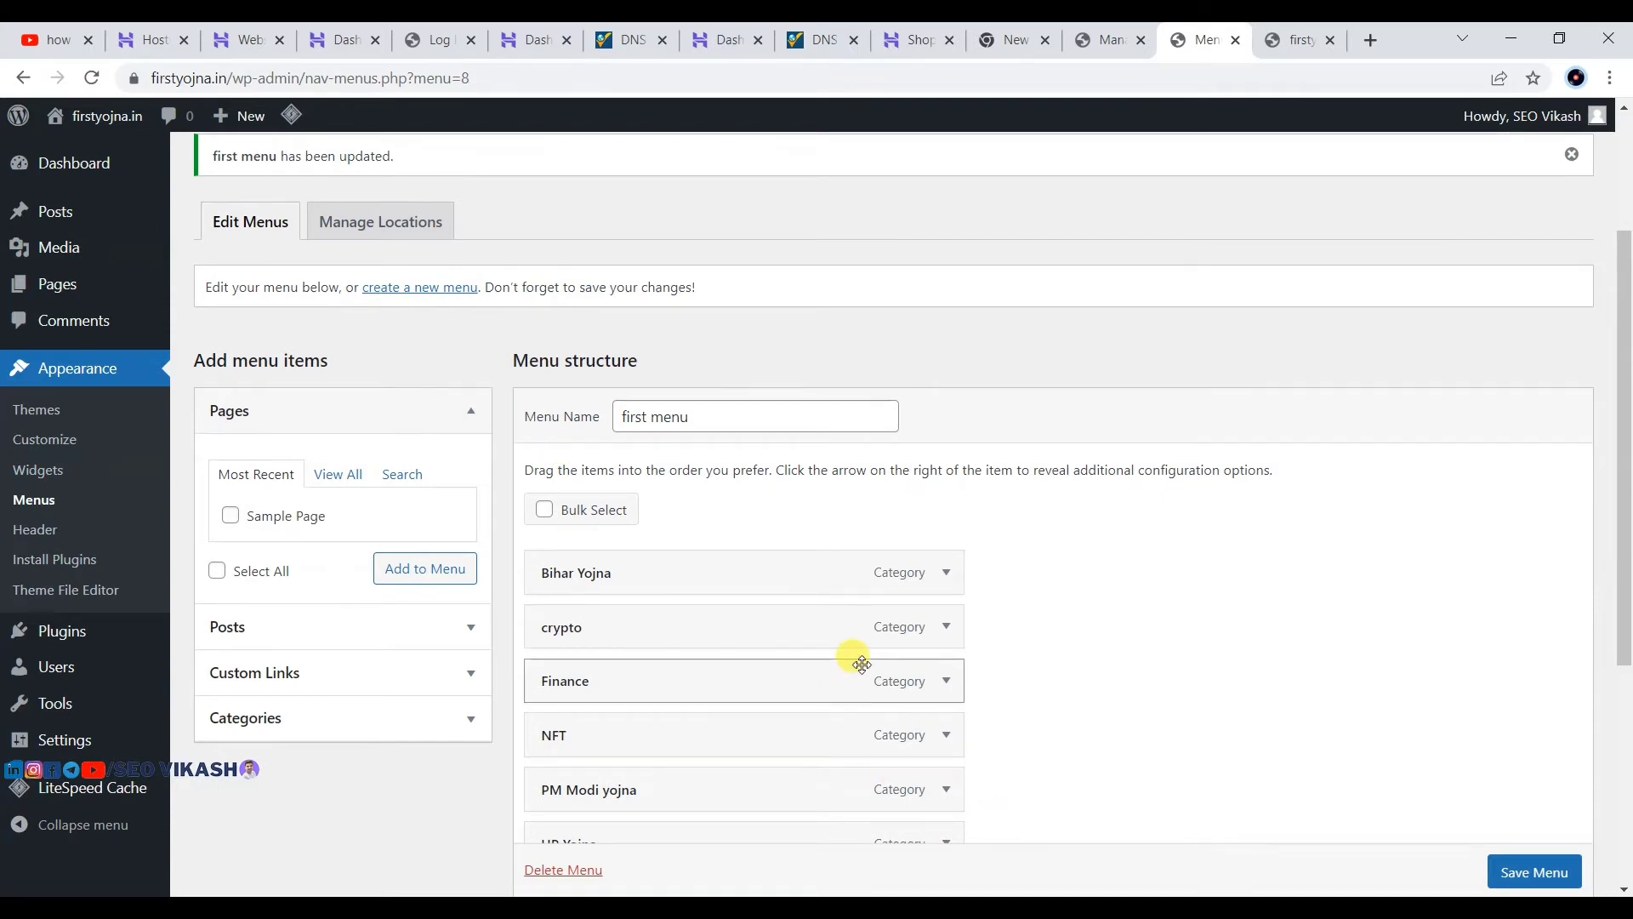
{"action": "mouse_move", "coordinate": [30, 290]}
{"action": "scroll", "coordinate": [30, 290], "scroll_direction": "up", "scroll_amount": 2}
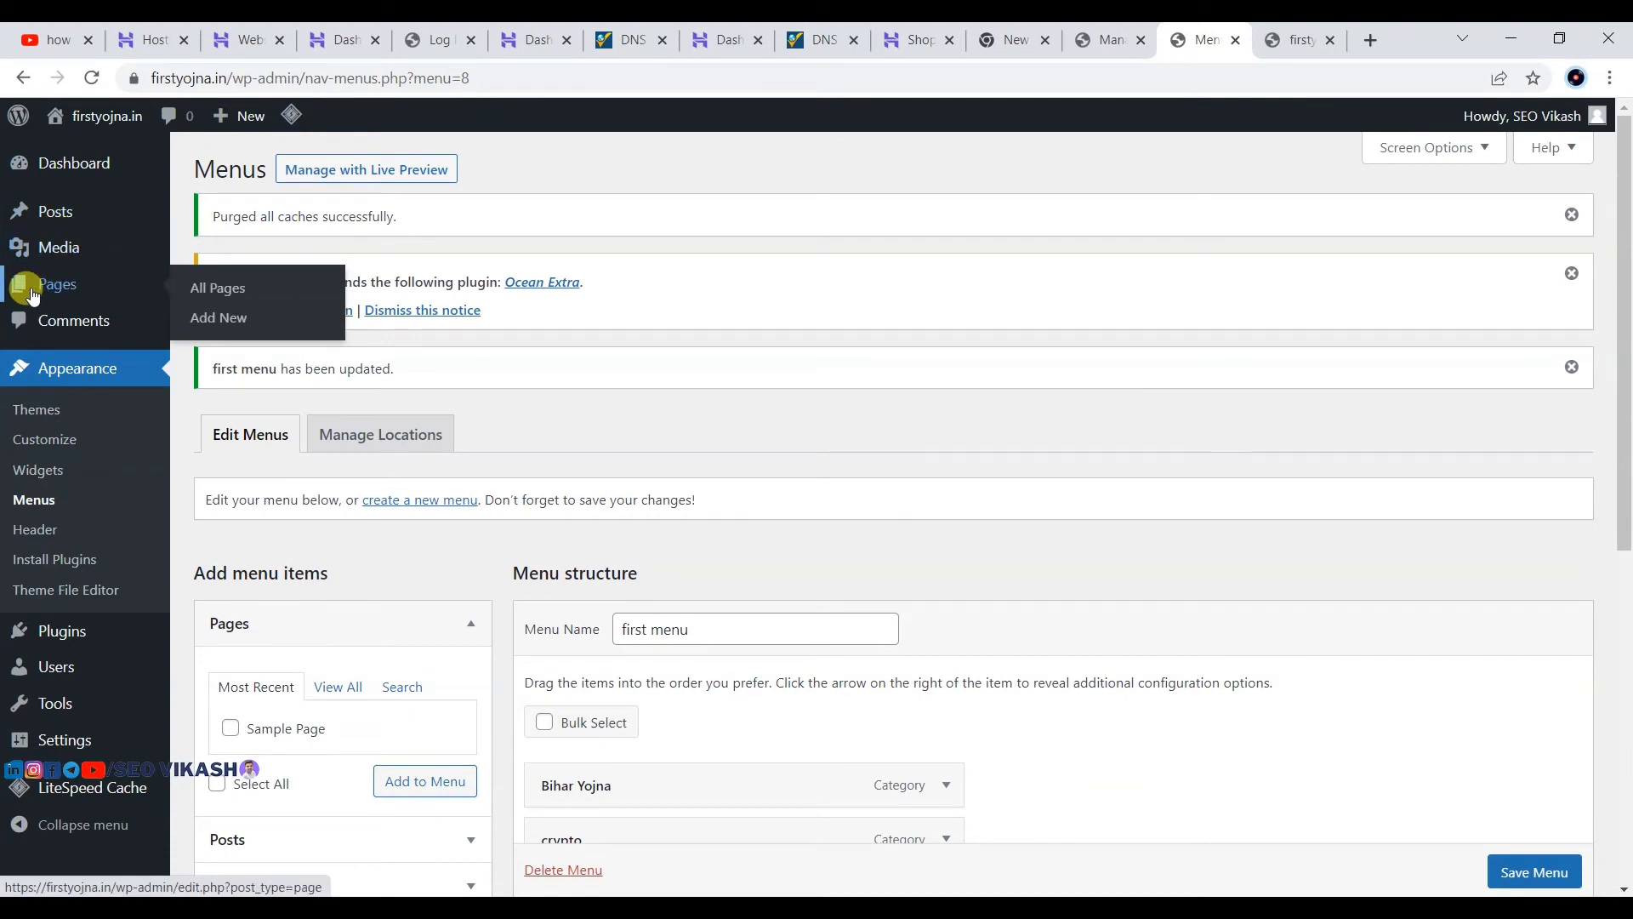
{"action": "left_click", "coordinate": [213, 319]}
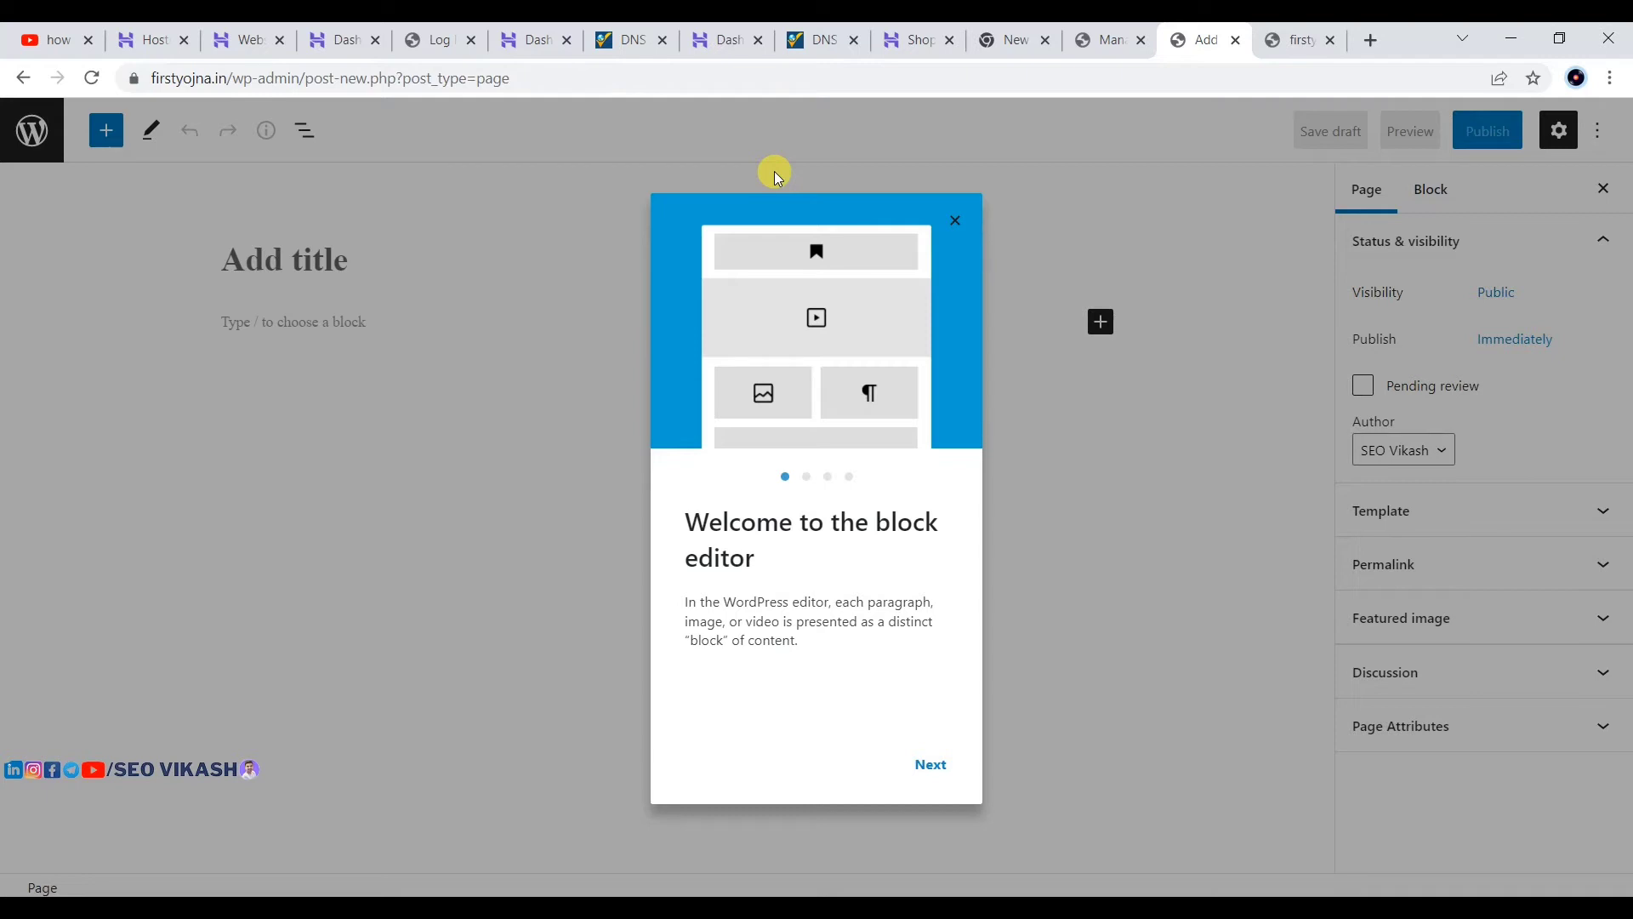
Step: Skip through the block editor welcome guide and title the page 'Contact Us'
{"action": "left_click", "coordinate": [929, 776]}
{"action": "left_click", "coordinate": [929, 770]}
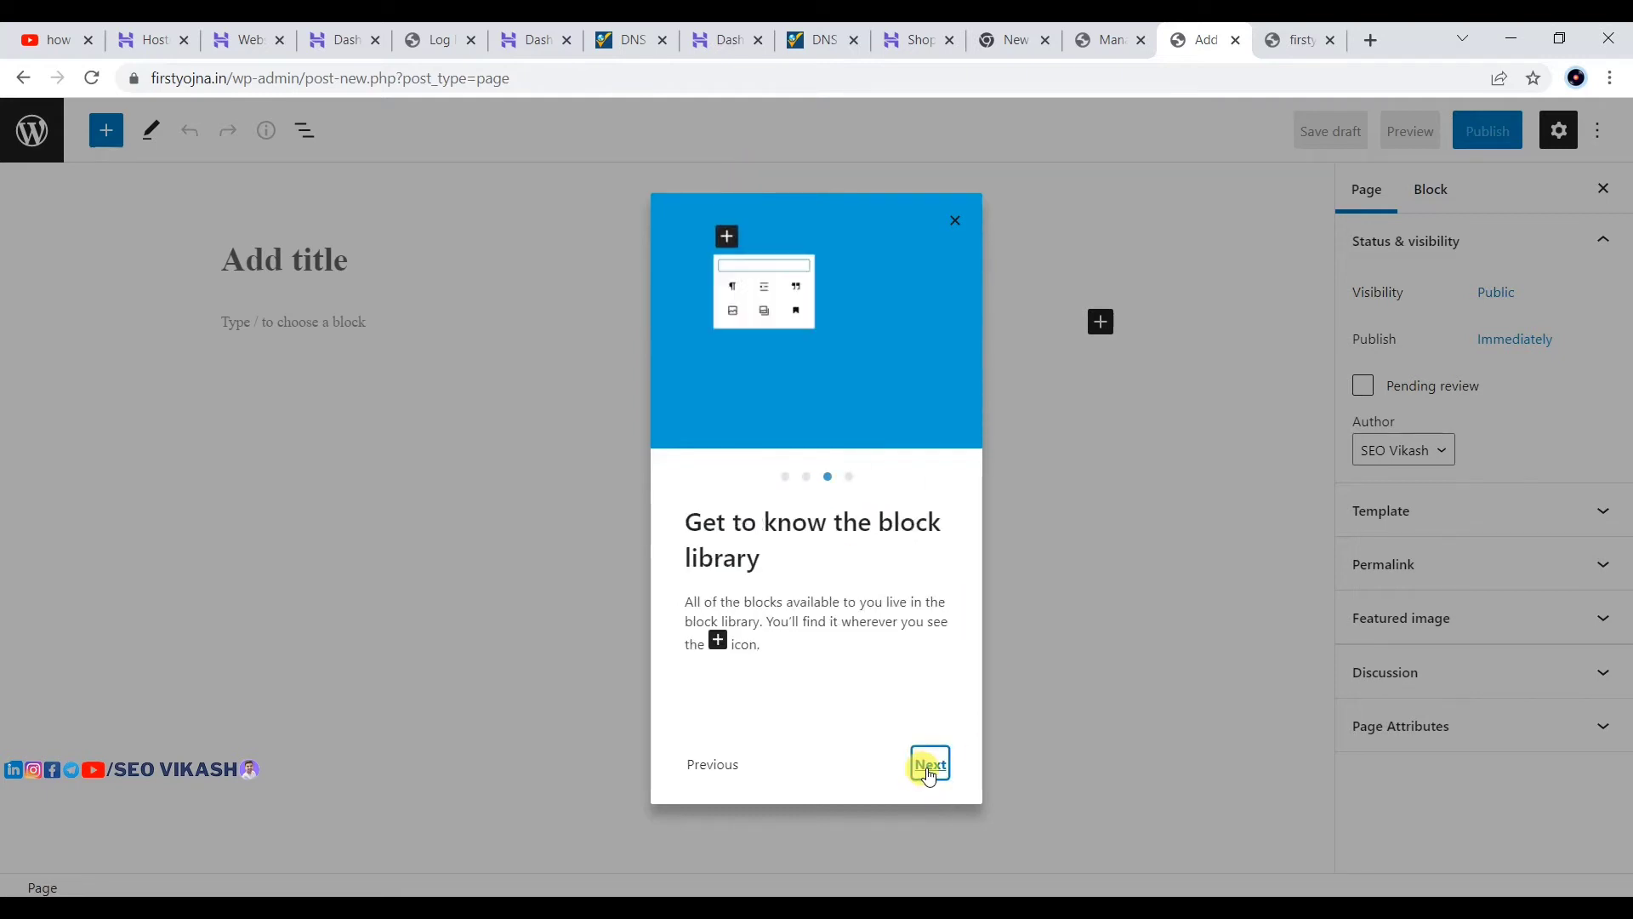
{"action": "left_click", "coordinate": [929, 770]}
{"action": "left_click", "coordinate": [929, 776]}
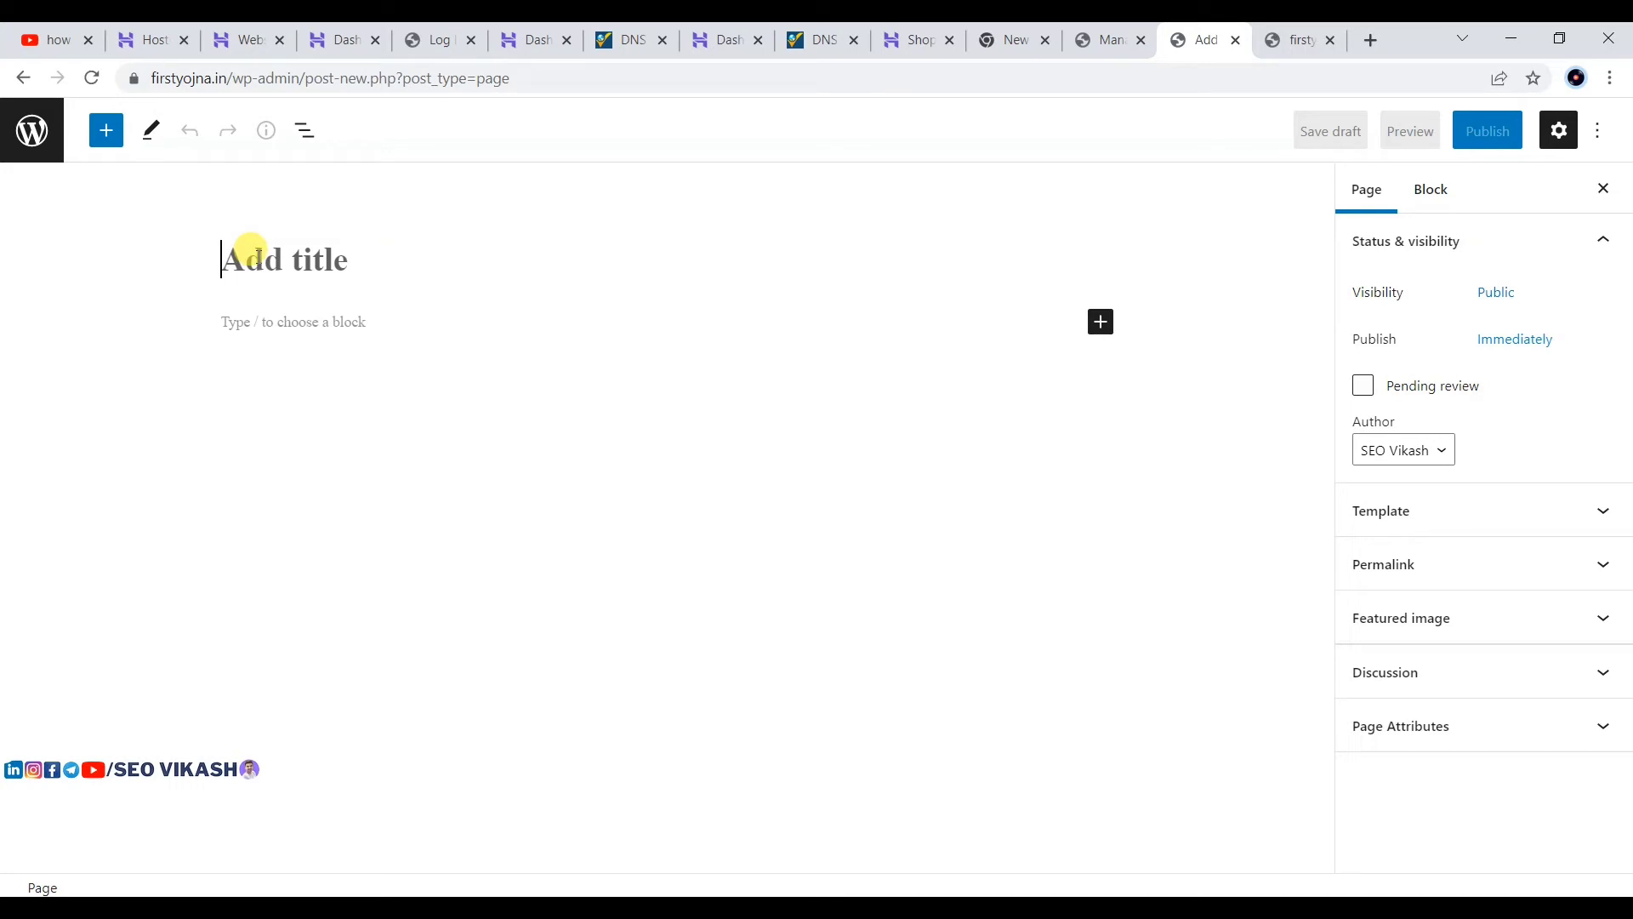
{"action": "left_click", "coordinate": [257, 256]}
{"action": "type", "text": "Contact Us"}
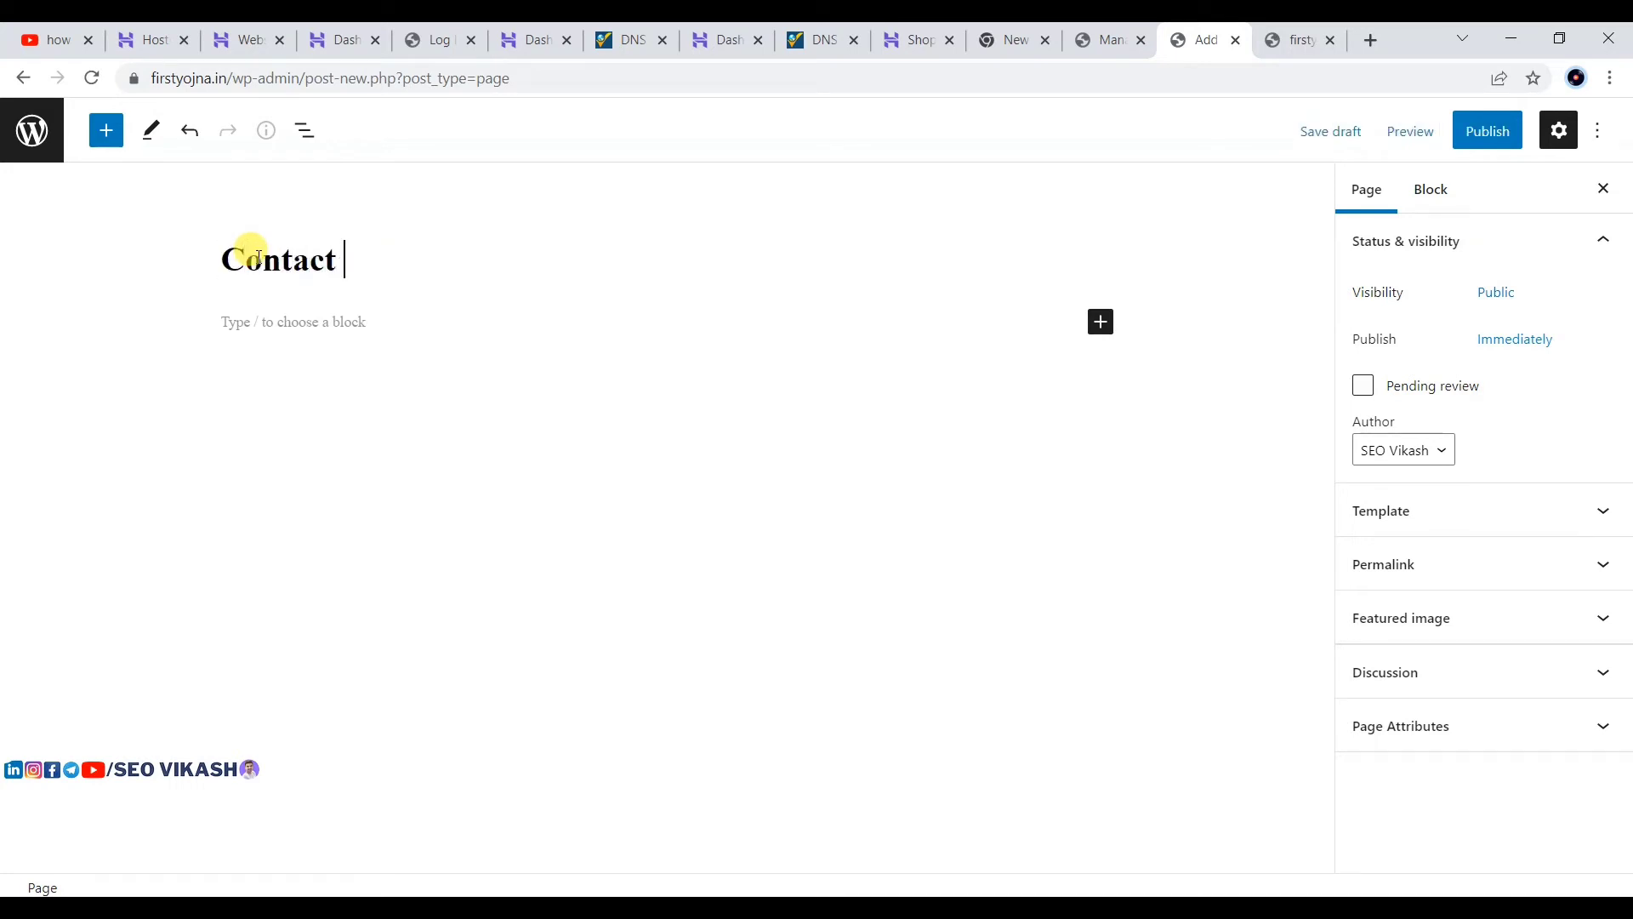
{"action": "left_click", "coordinate": [307, 322]}
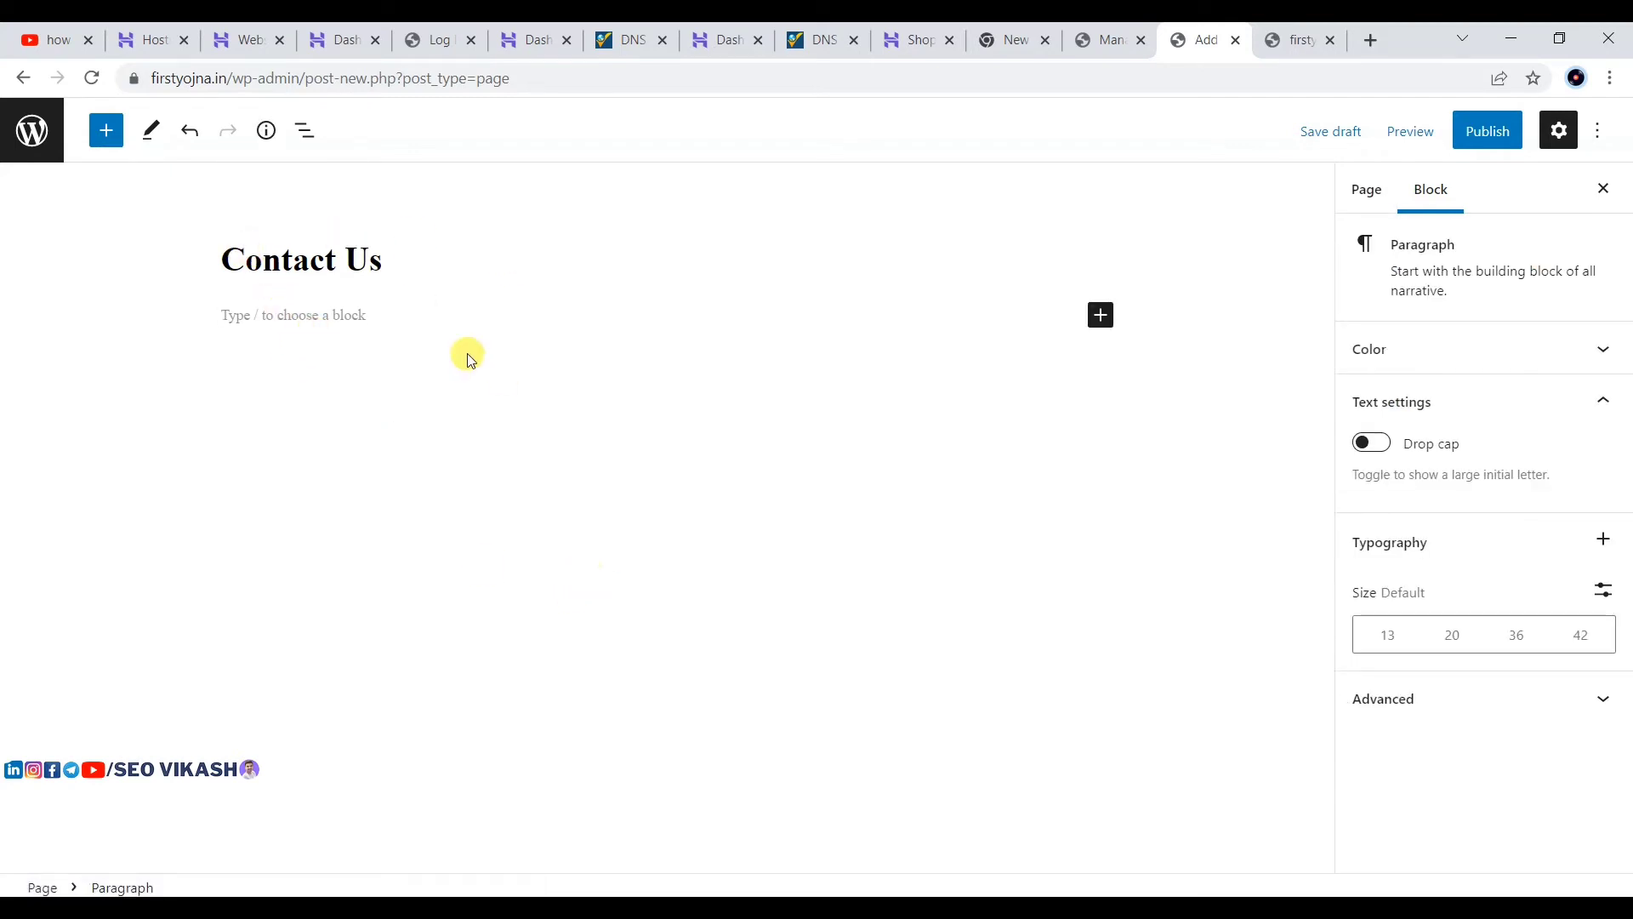
{"action": "left_click", "coordinate": [341, 255]}
{"action": "left_click_drag", "start_coordinate": [400, 251], "coordinate": [240, 258]}
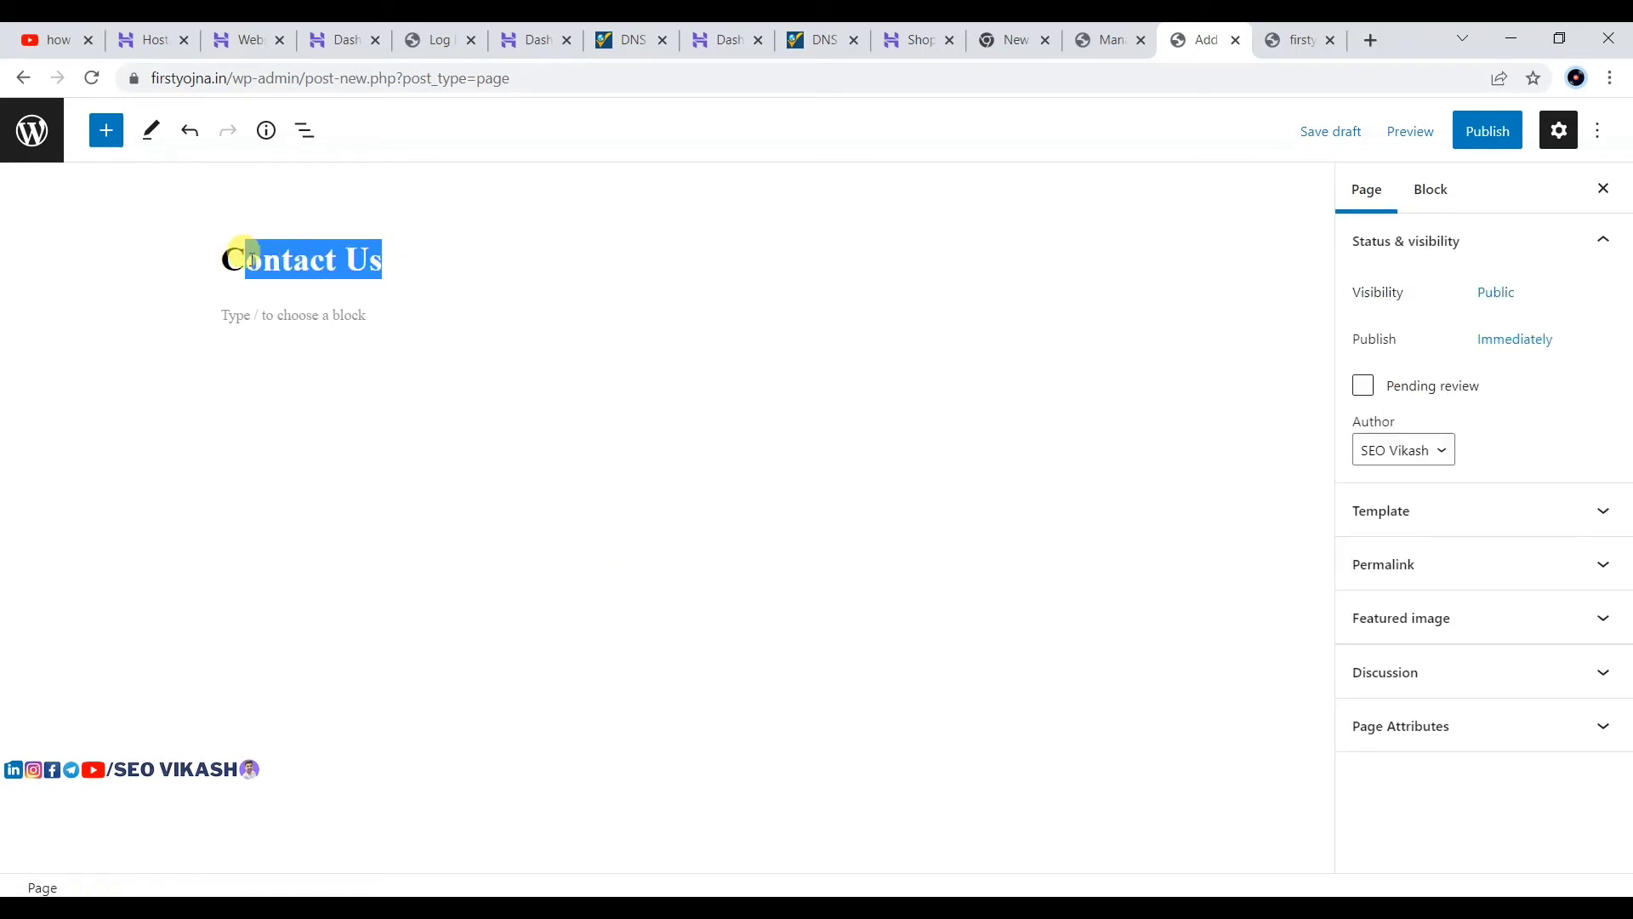
{"action": "left_click", "coordinate": [690, 230]}
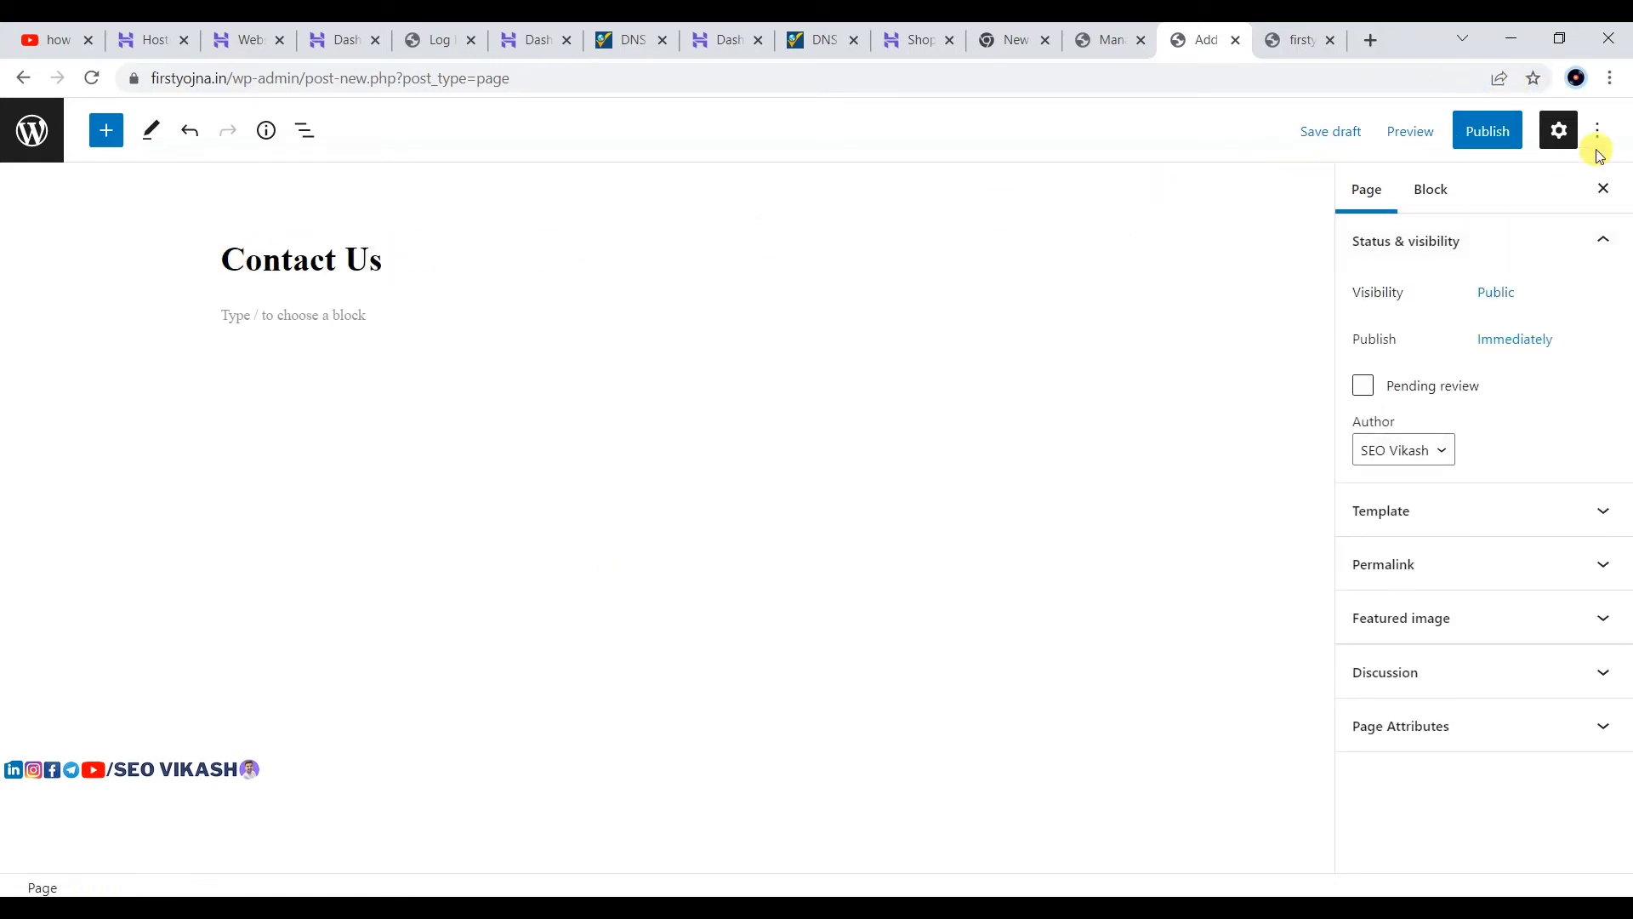
Step: Check the page's permalink slug is contact-us and open its address in a new tab
{"action": "left_click", "coordinate": [1405, 556]}
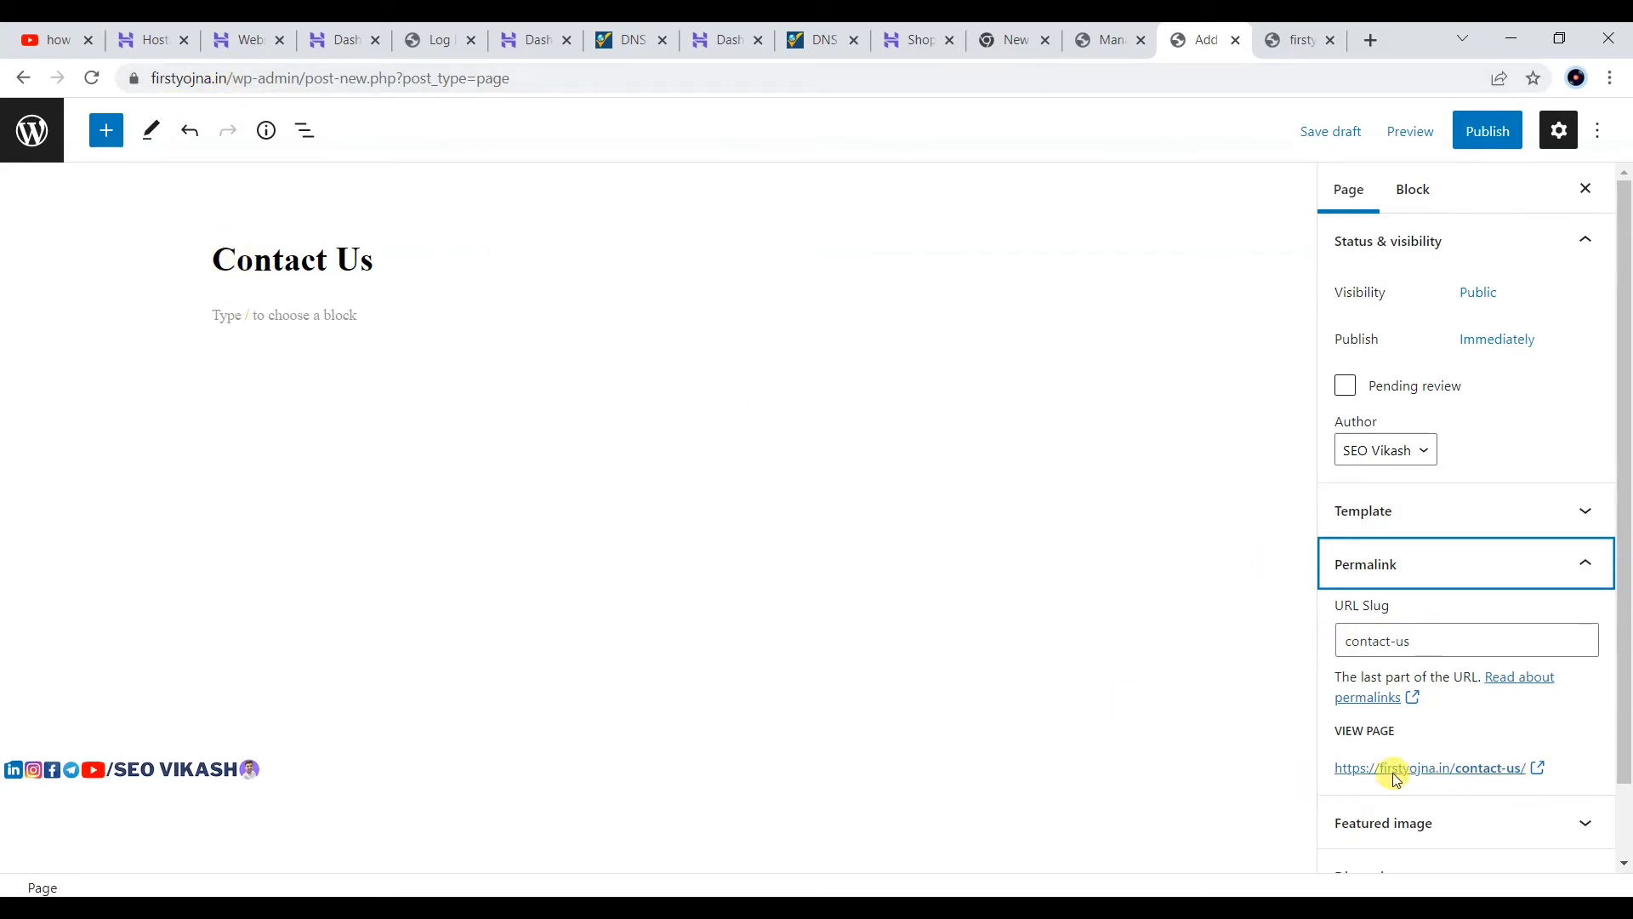
{"action": "left_click", "coordinate": [1539, 768]}
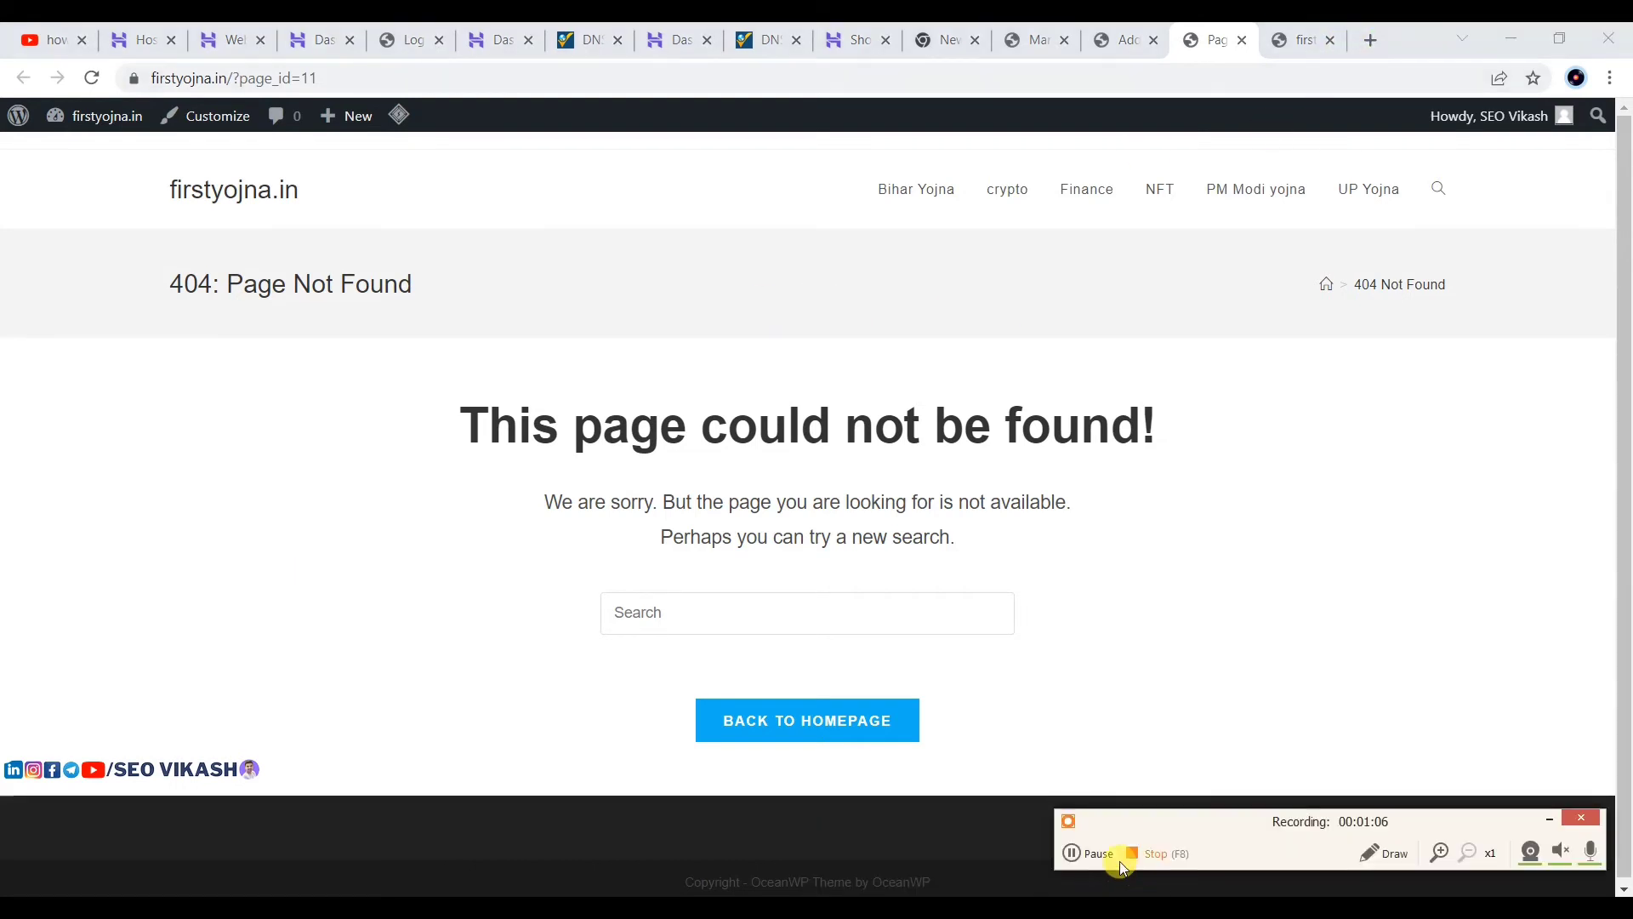
{"action": "left_click", "coordinate": [1087, 855]}
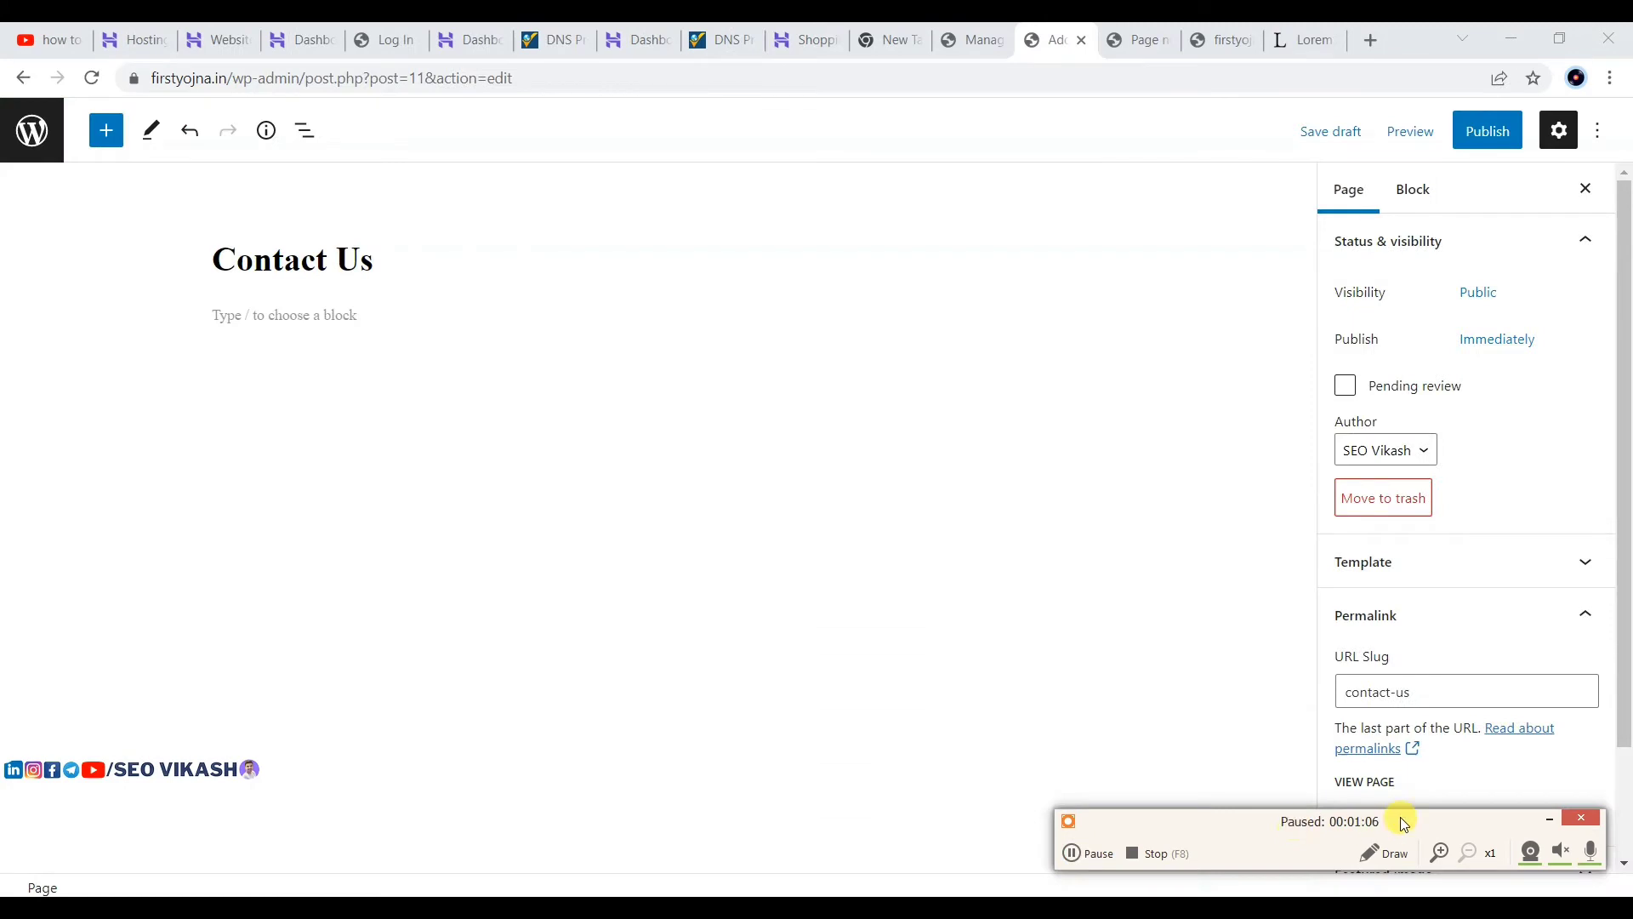
{"action": "left_click", "coordinate": [1544, 821]}
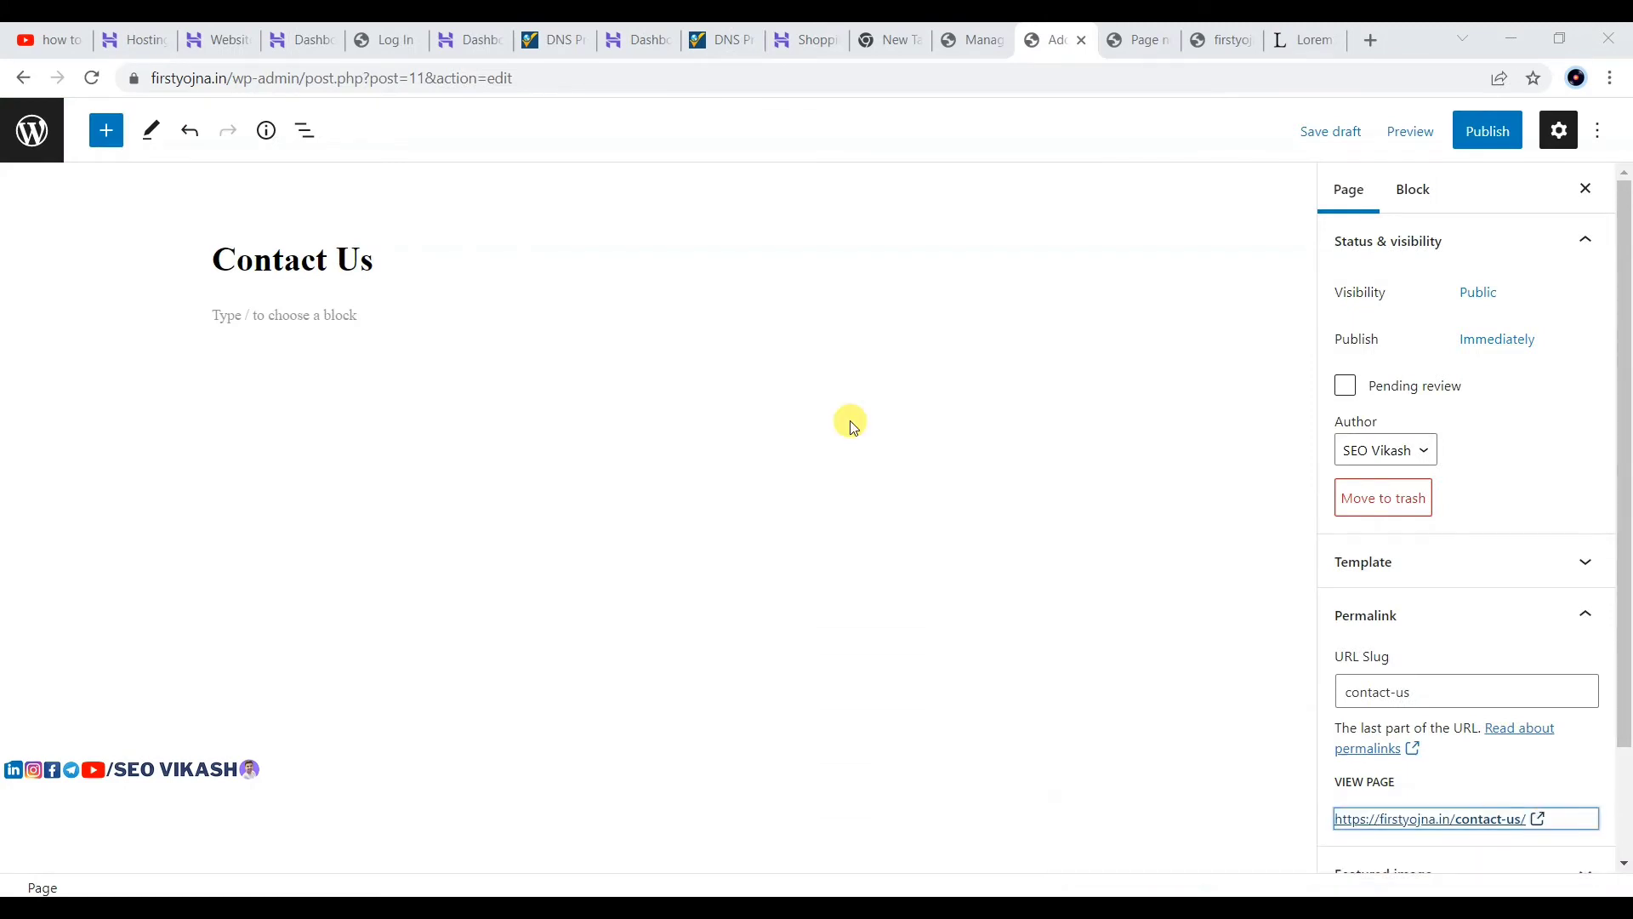
Step: Paste five paragraphs of Lorem ipsum placeholder text into the Contact Us page body
{"action": "left_click", "coordinate": [346, 321]}
{"action": "key", "text": "ctrl+v"}
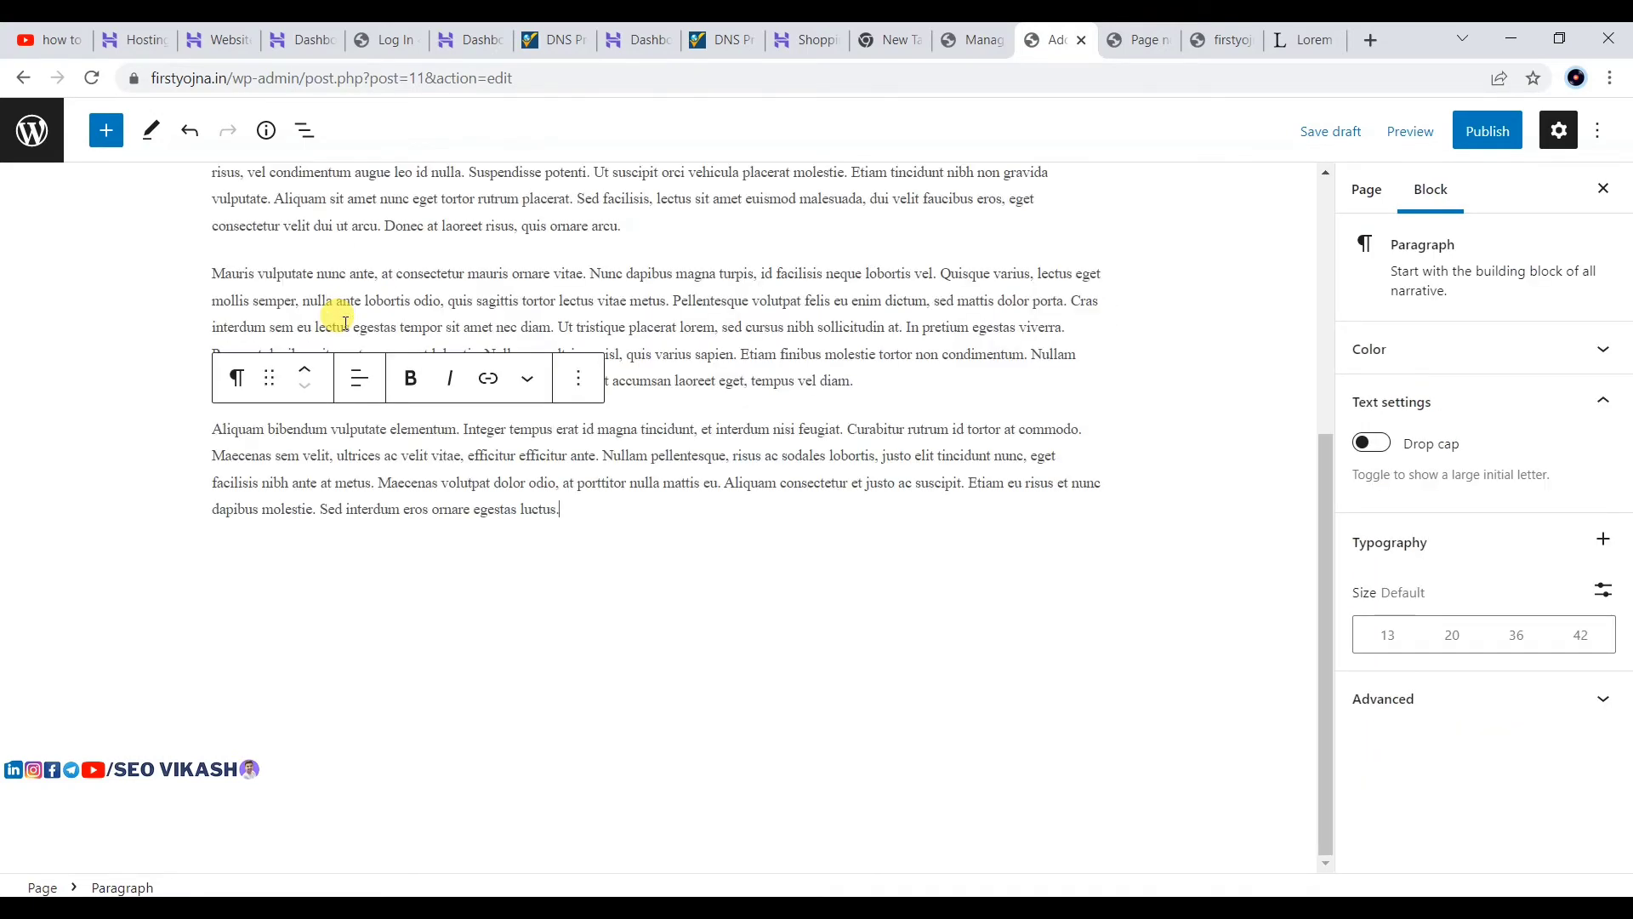
{"action": "scroll", "coordinate": [366, 328], "scroll_direction": "up", "scroll_amount": 10}
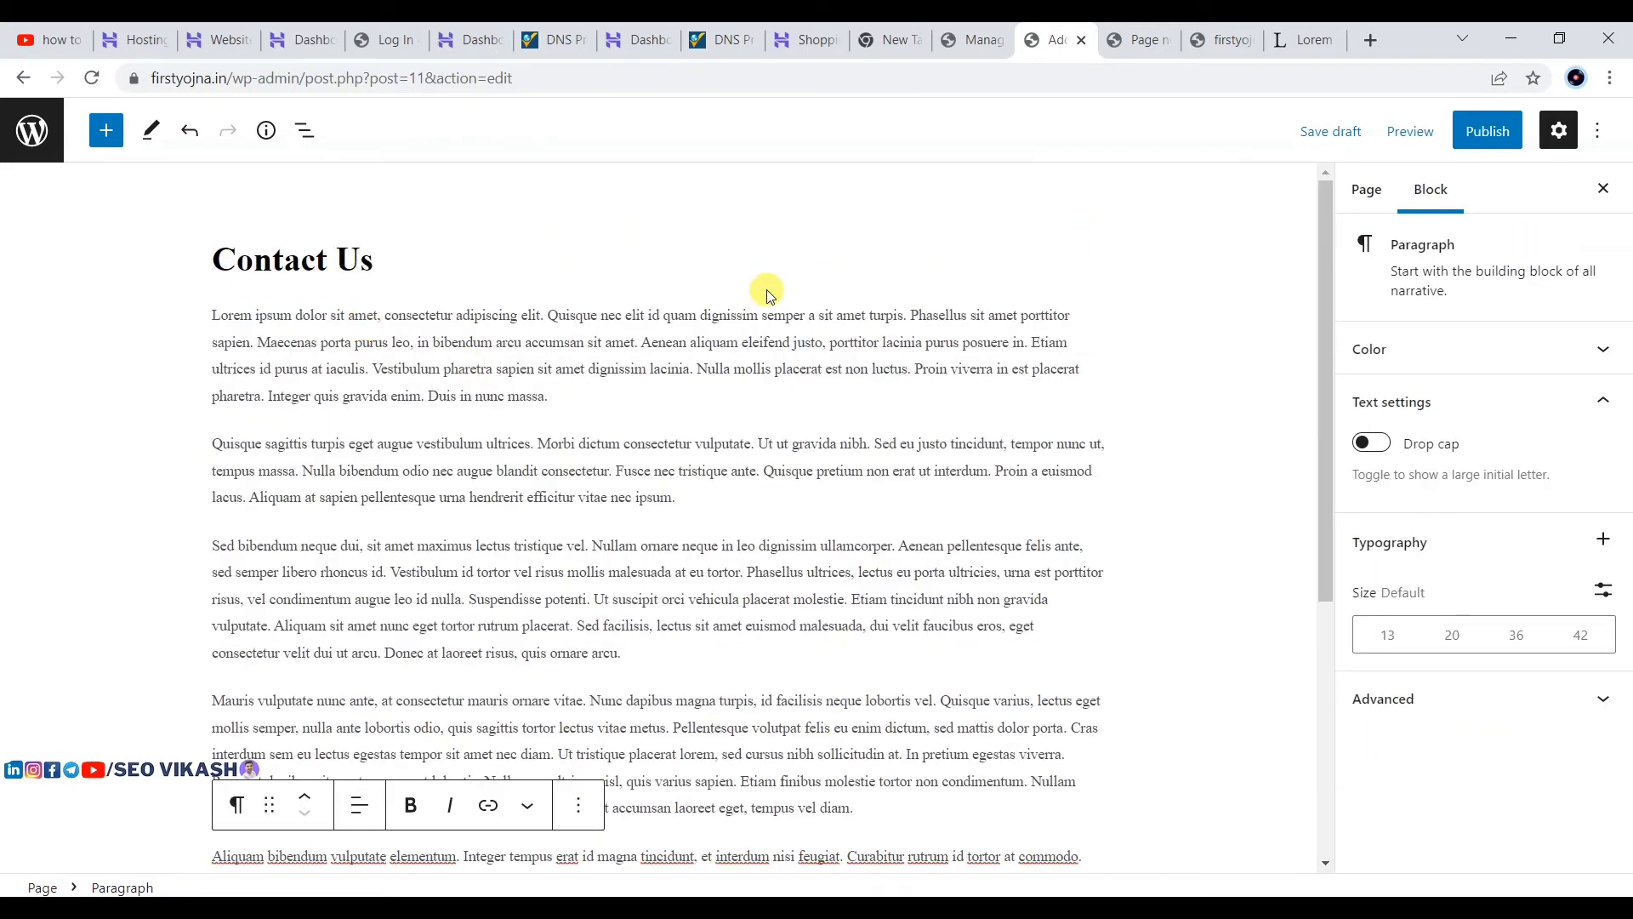
{"action": "scroll", "coordinate": [808, 314], "scroll_direction": "down", "scroll_amount": 3}
{"action": "scroll", "coordinate": [808, 314], "scroll_direction": "up", "scroll_amount": 3}
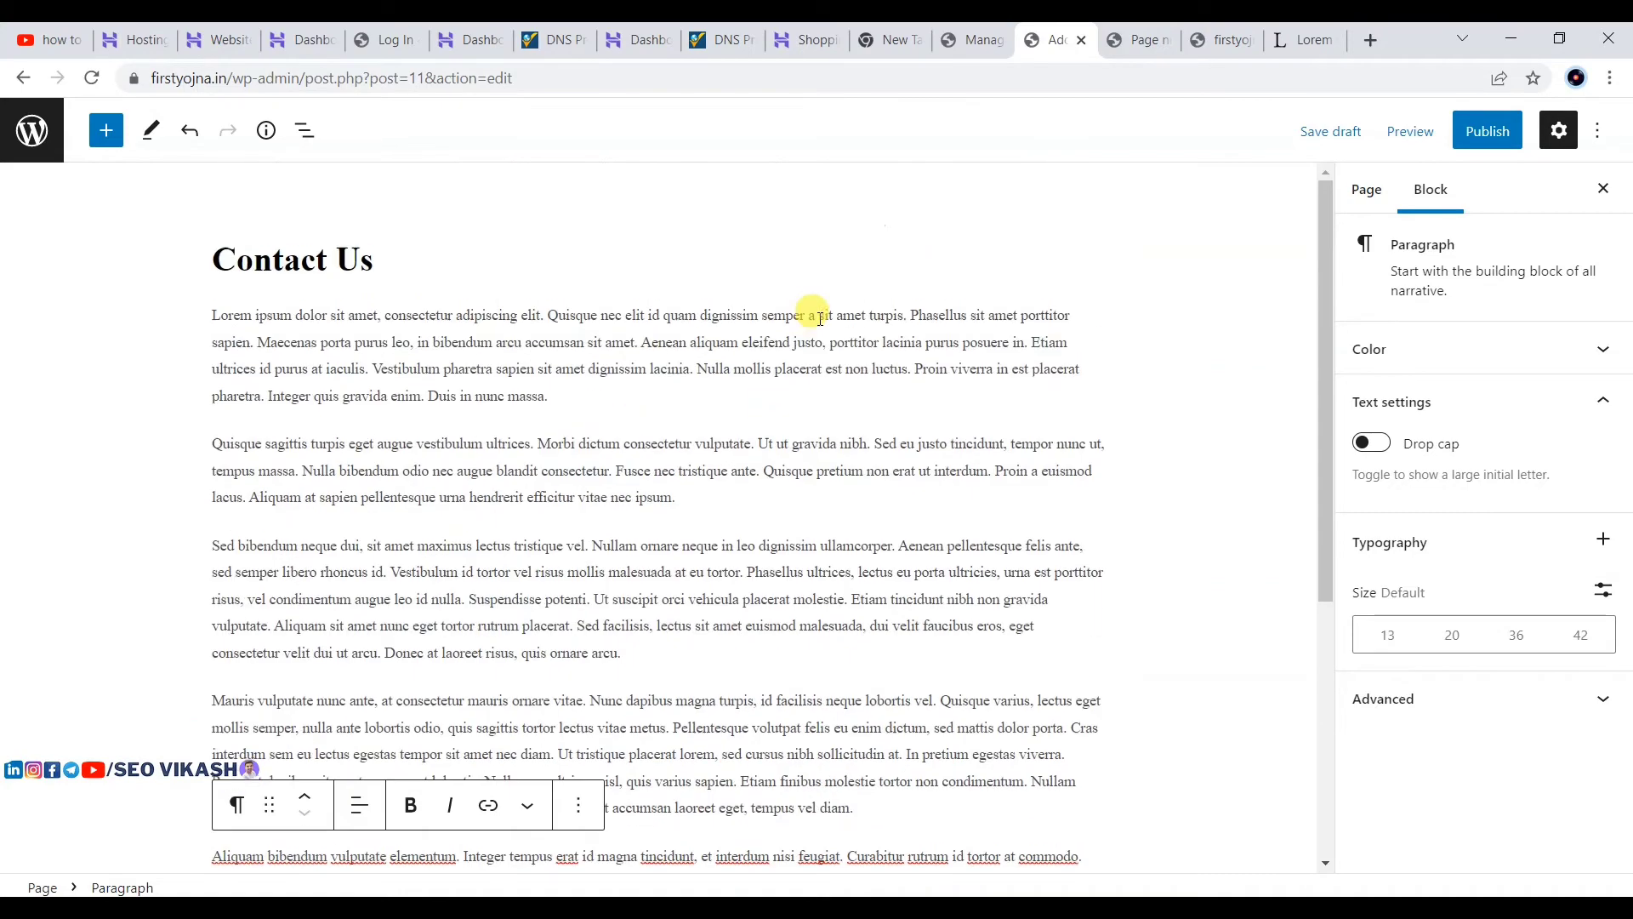
{"action": "scroll", "coordinate": [502, 383], "scroll_direction": "down", "scroll_amount": 4}
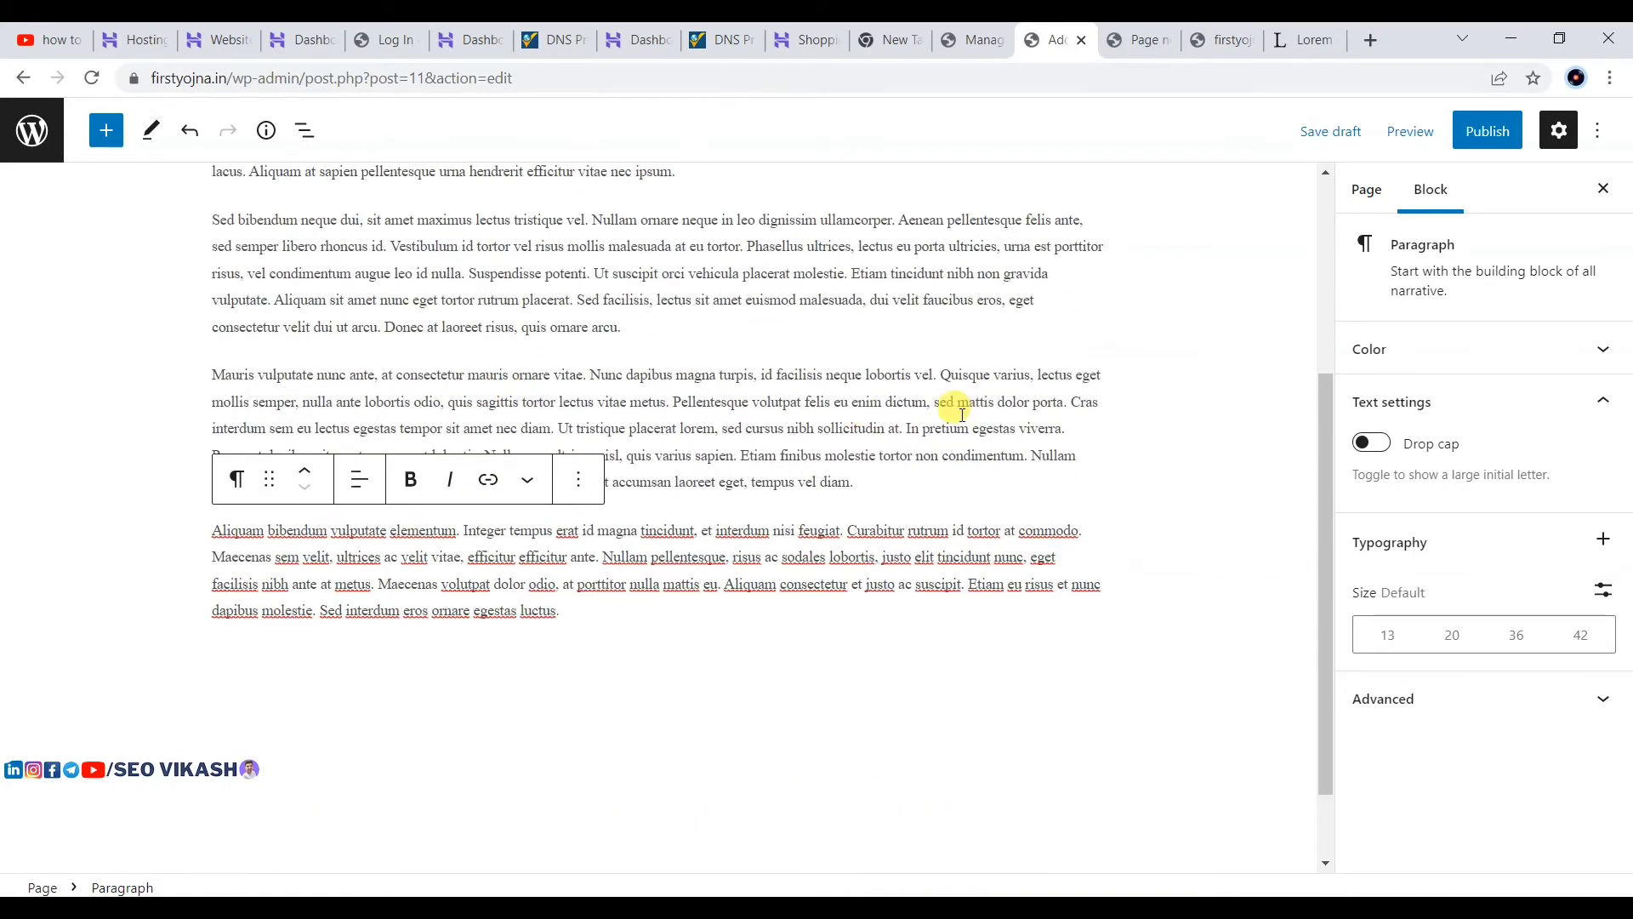
{"action": "scroll", "coordinate": [1195, 468], "scroll_direction": "up", "scroll_amount": 3}
{"action": "scroll", "coordinate": [1195, 468], "scroll_direction": "up", "scroll_amount": 2}
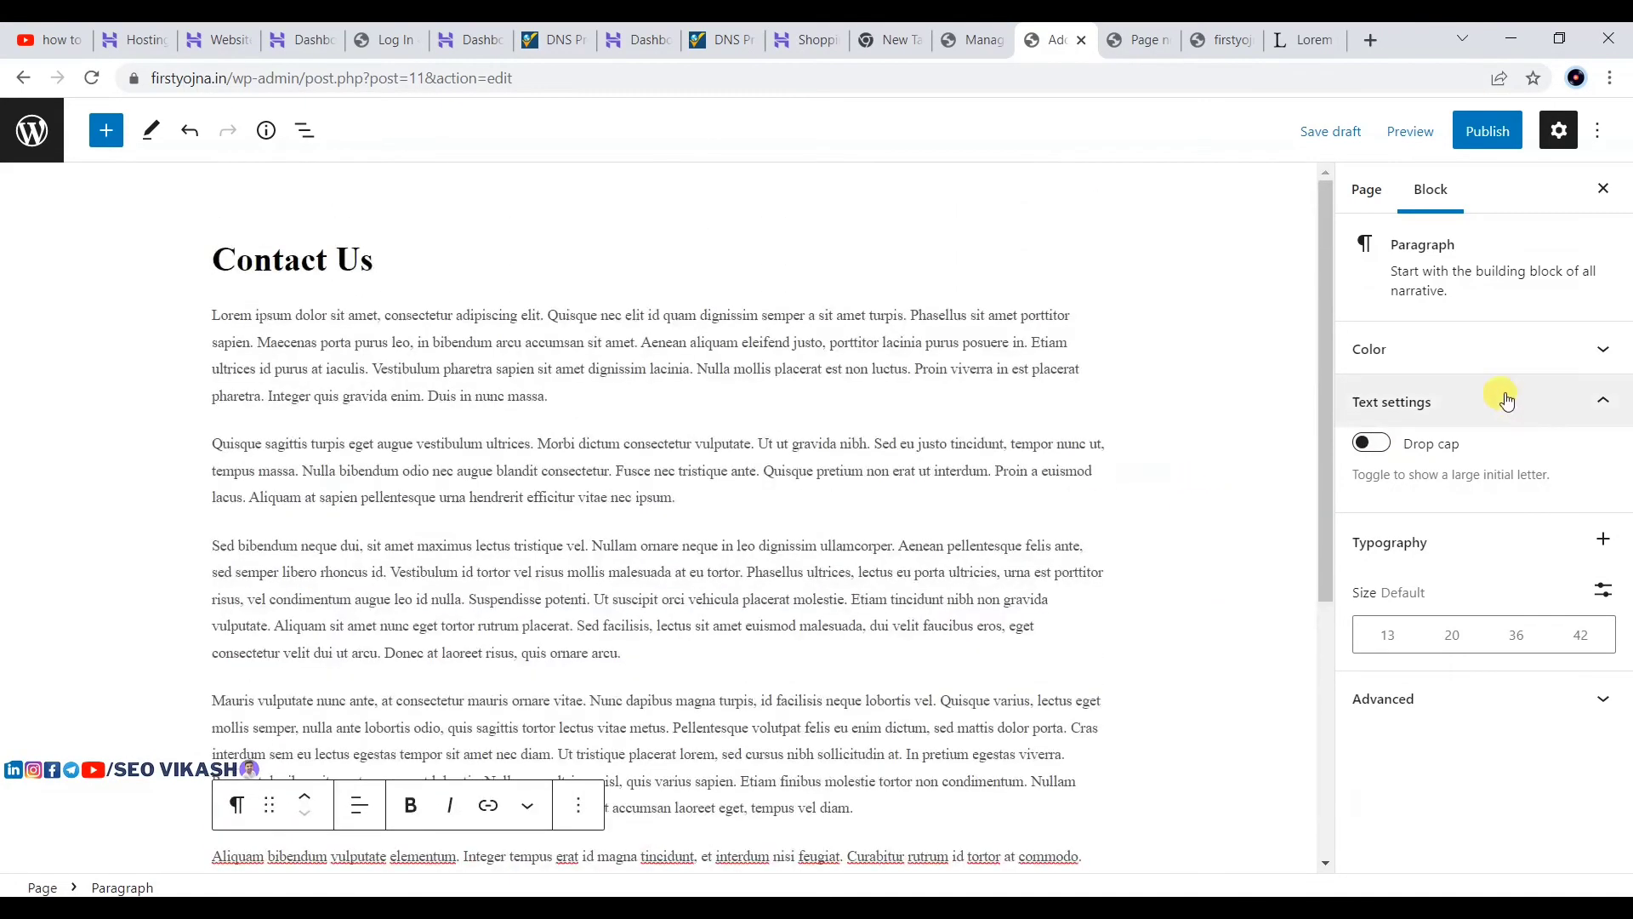
{"action": "left_click", "coordinate": [1364, 187]}
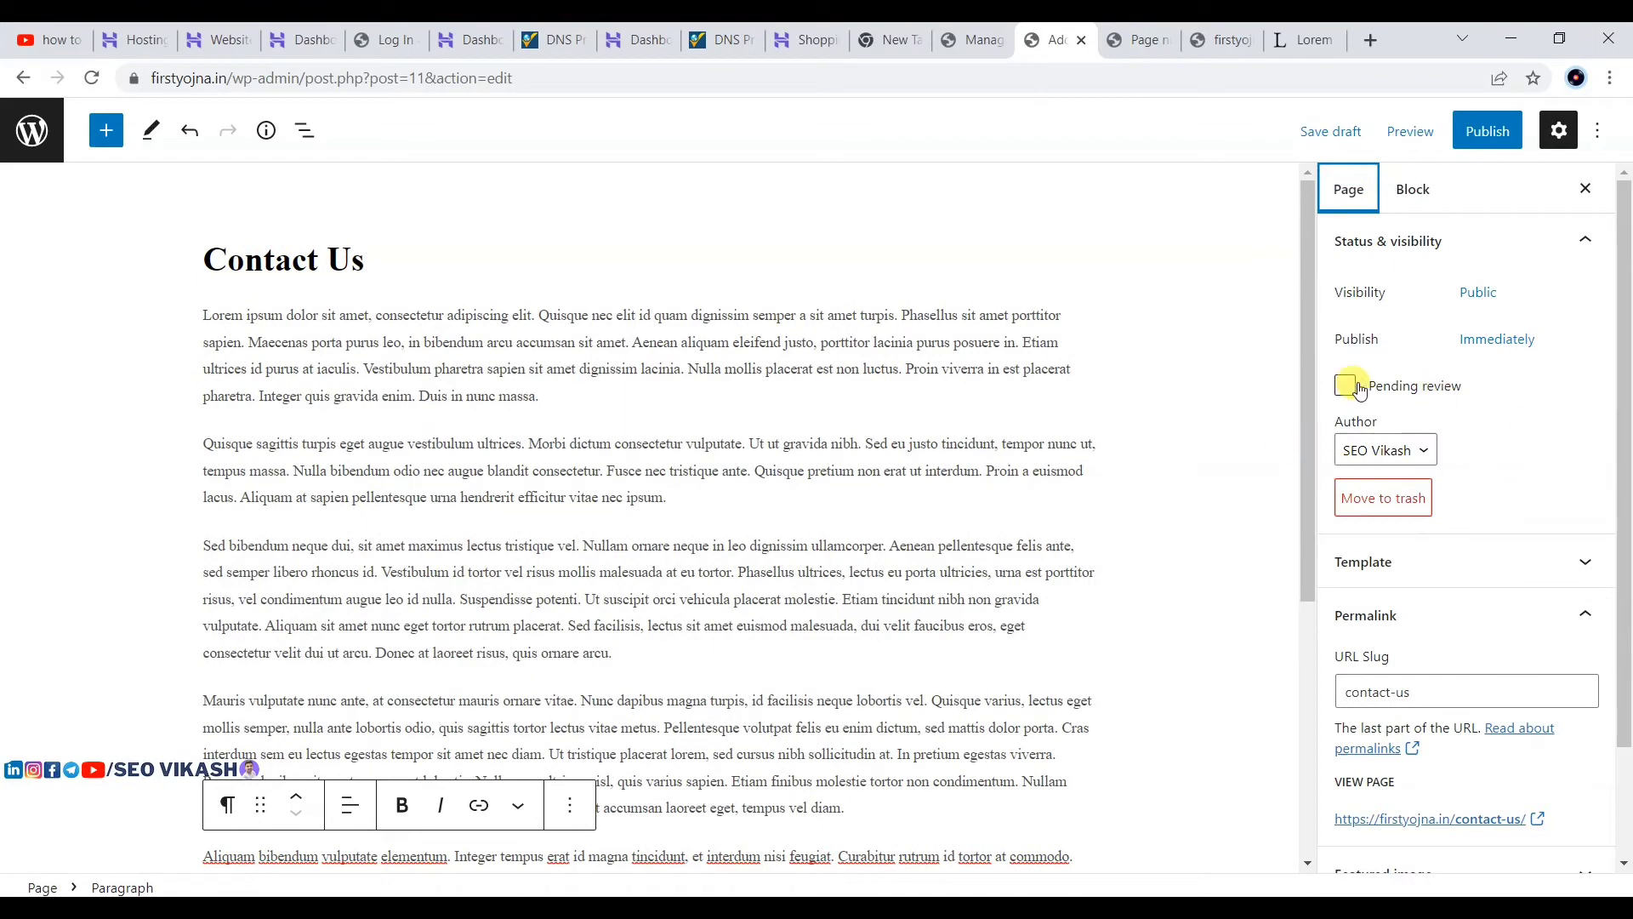
{"action": "scroll", "coordinate": [1429, 416], "scroll_direction": "down", "scroll_amount": 2}
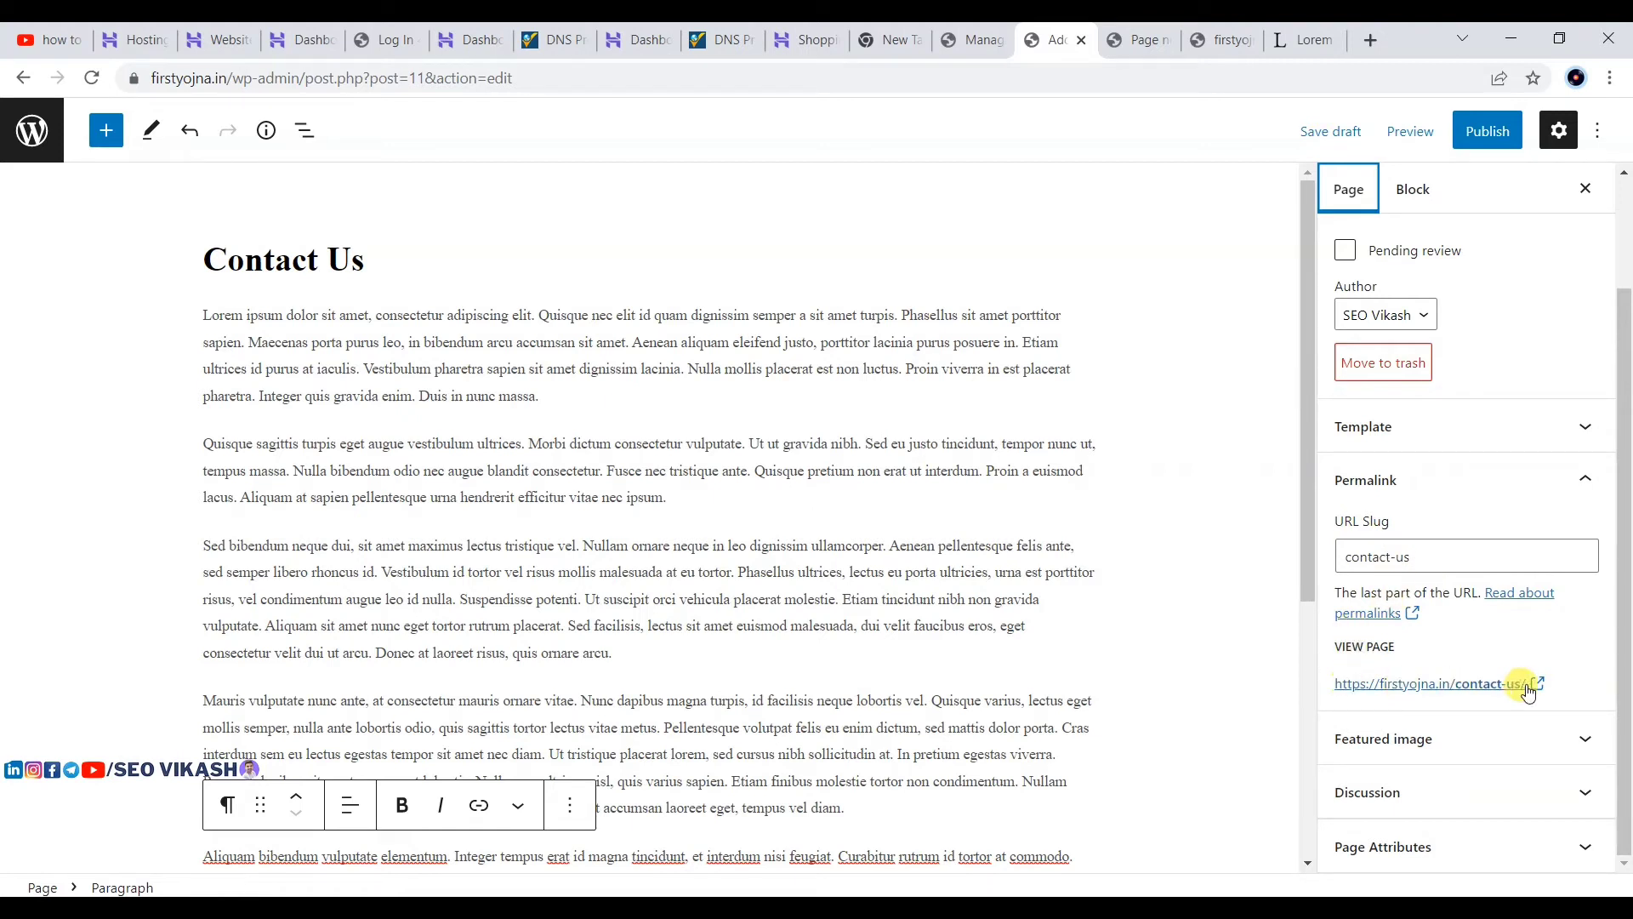
Step: Publish the Contact Us page and open its live link in a new tab
{"action": "left_click", "coordinate": [1474, 134]}
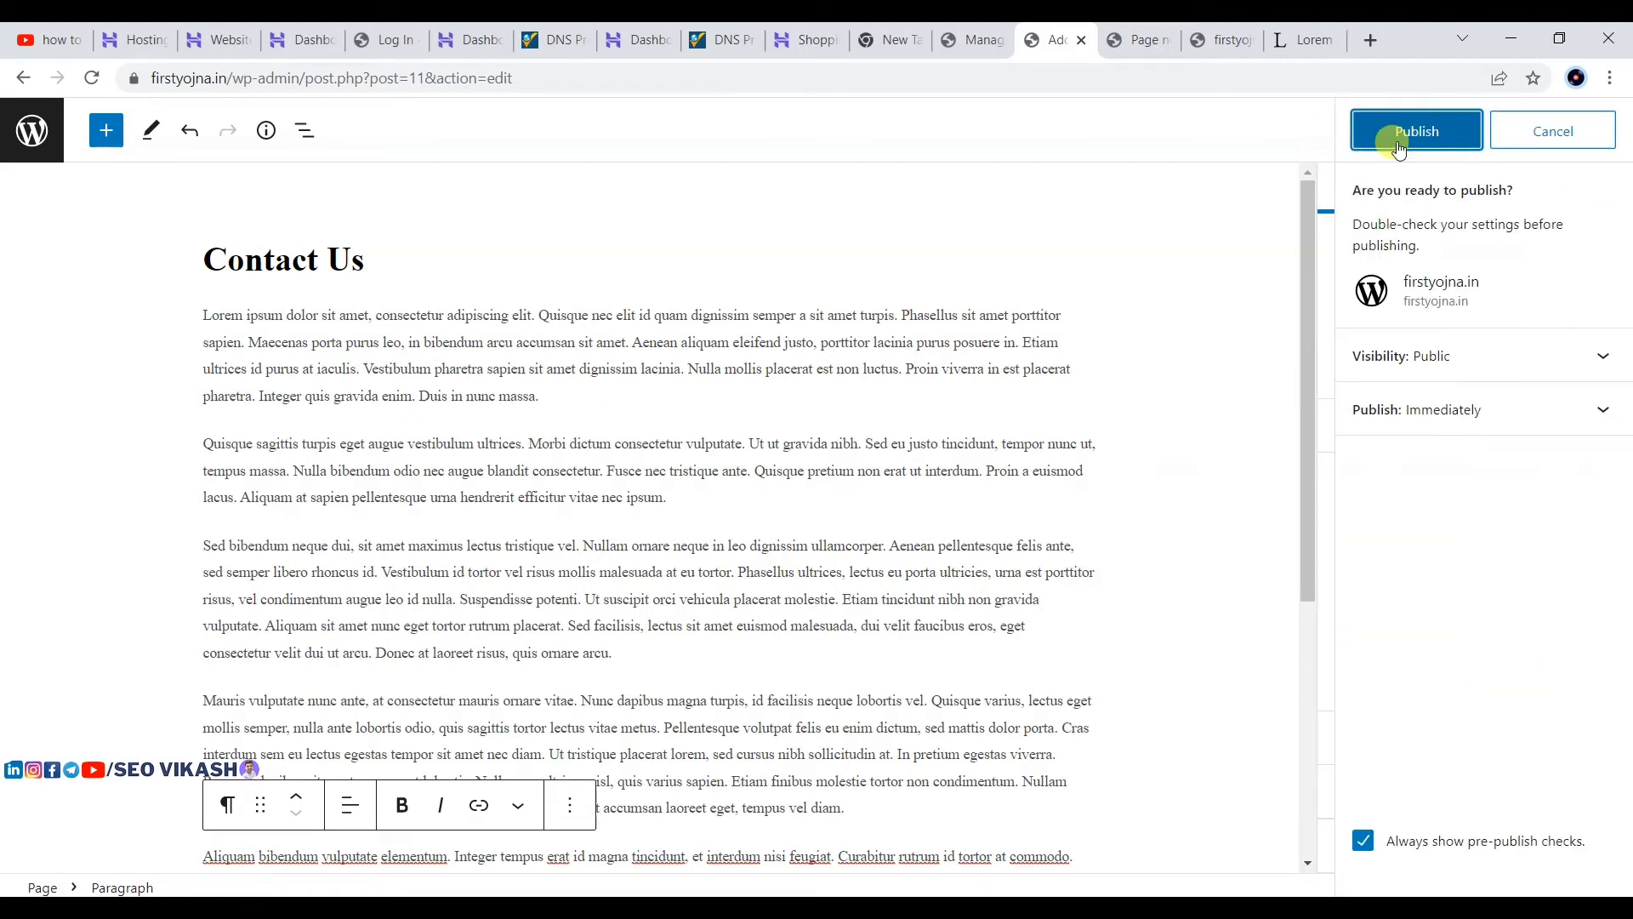
{"action": "left_click", "coordinate": [1410, 134]}
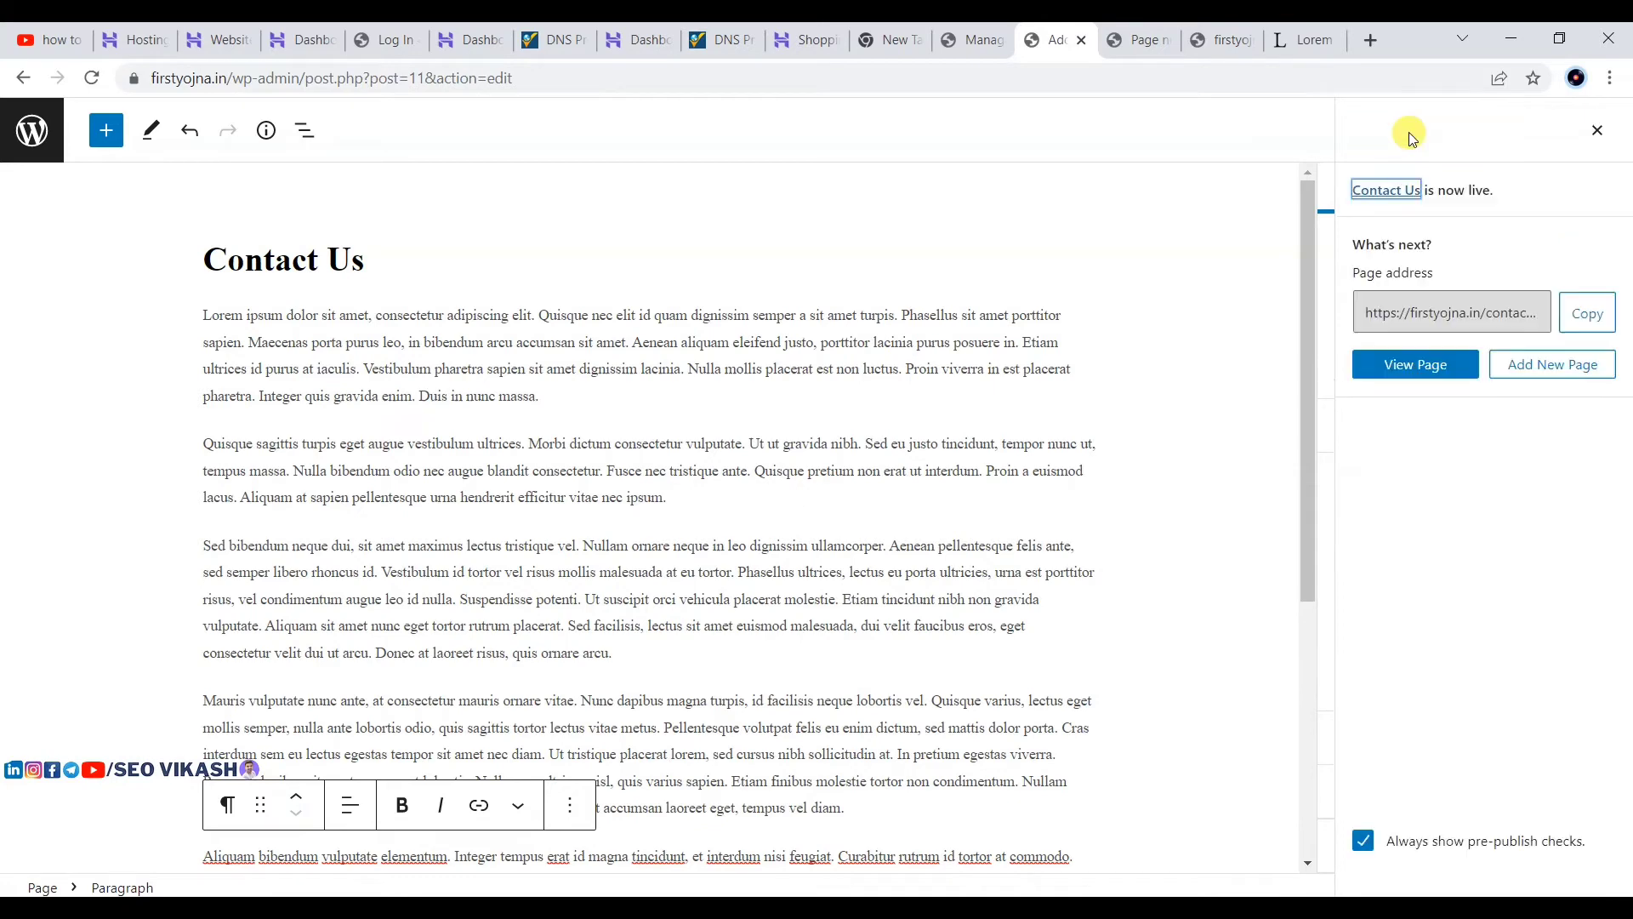
{"action": "right_click", "coordinate": [205, 832]}
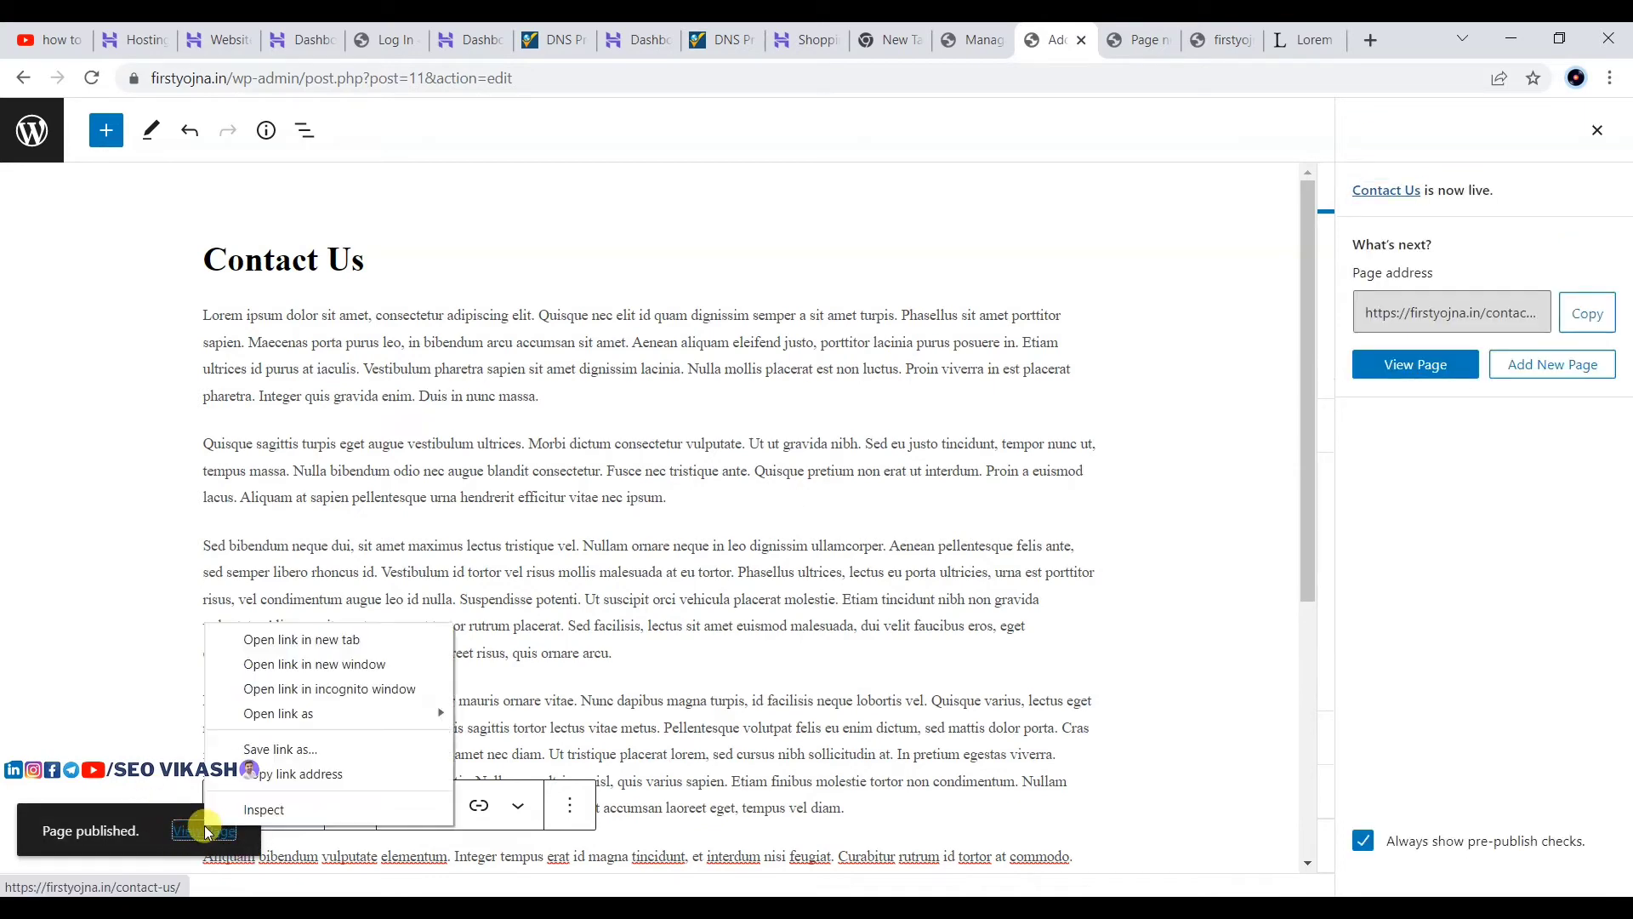
{"action": "left_click", "coordinate": [243, 649]}
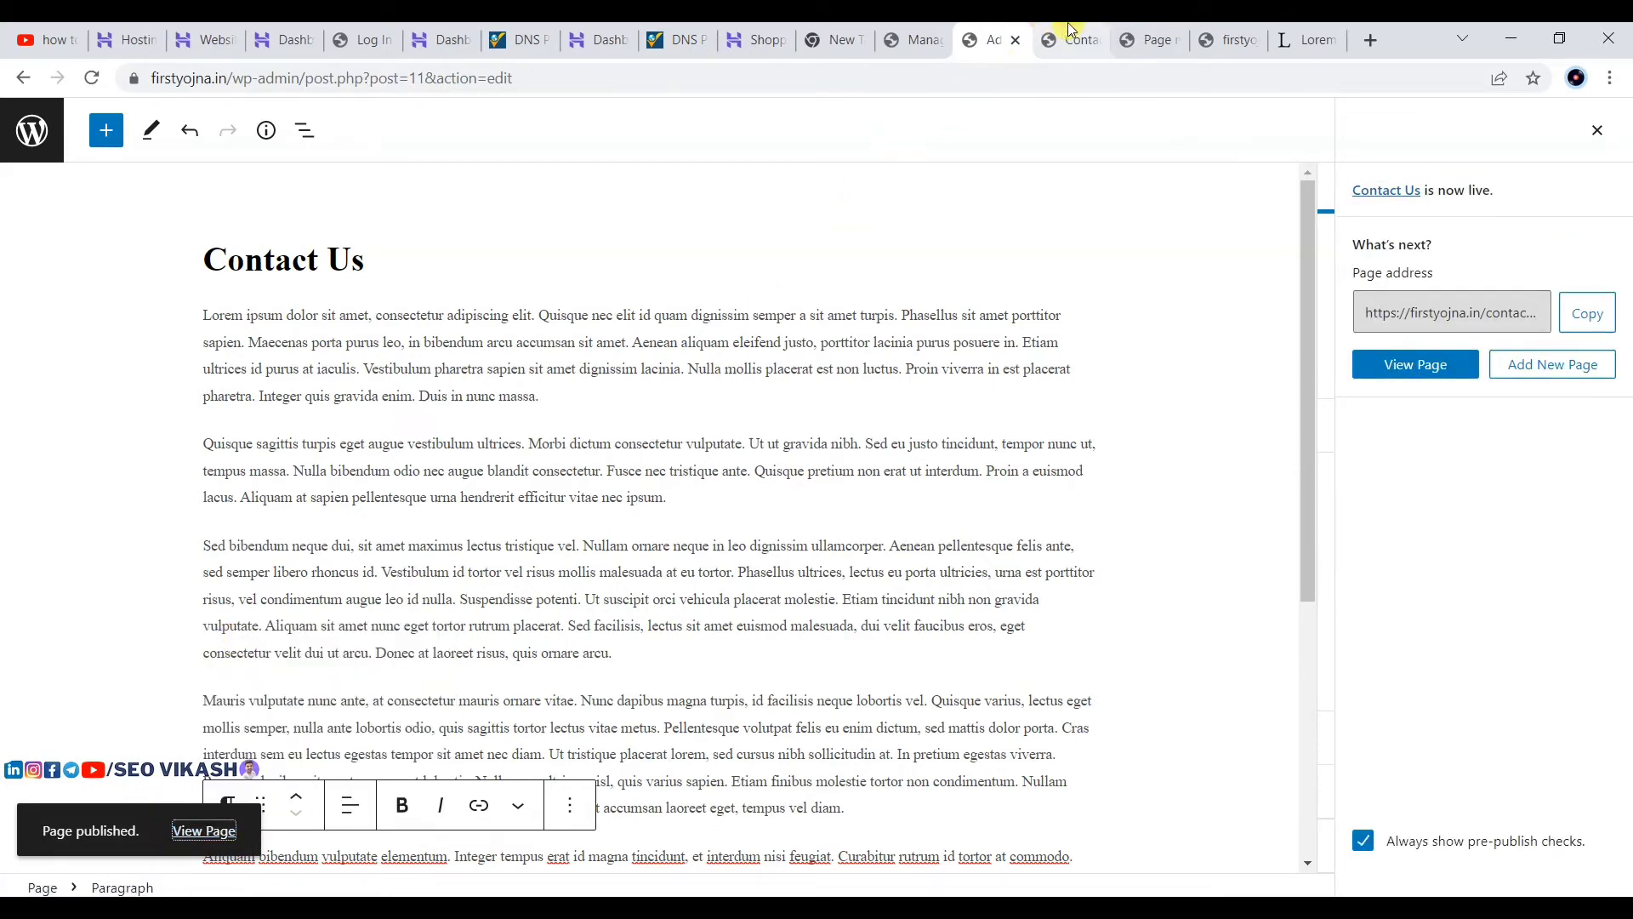
Step: Check the live Contact Us page, the Page Not Found page and the editor
{"action": "left_click", "coordinate": [1070, 34]}
{"action": "scroll", "coordinate": [609, 347], "scroll_direction": "down", "scroll_amount": 3}
{"action": "scroll", "coordinate": [609, 347], "scroll_direction": "up", "scroll_amount": 4}
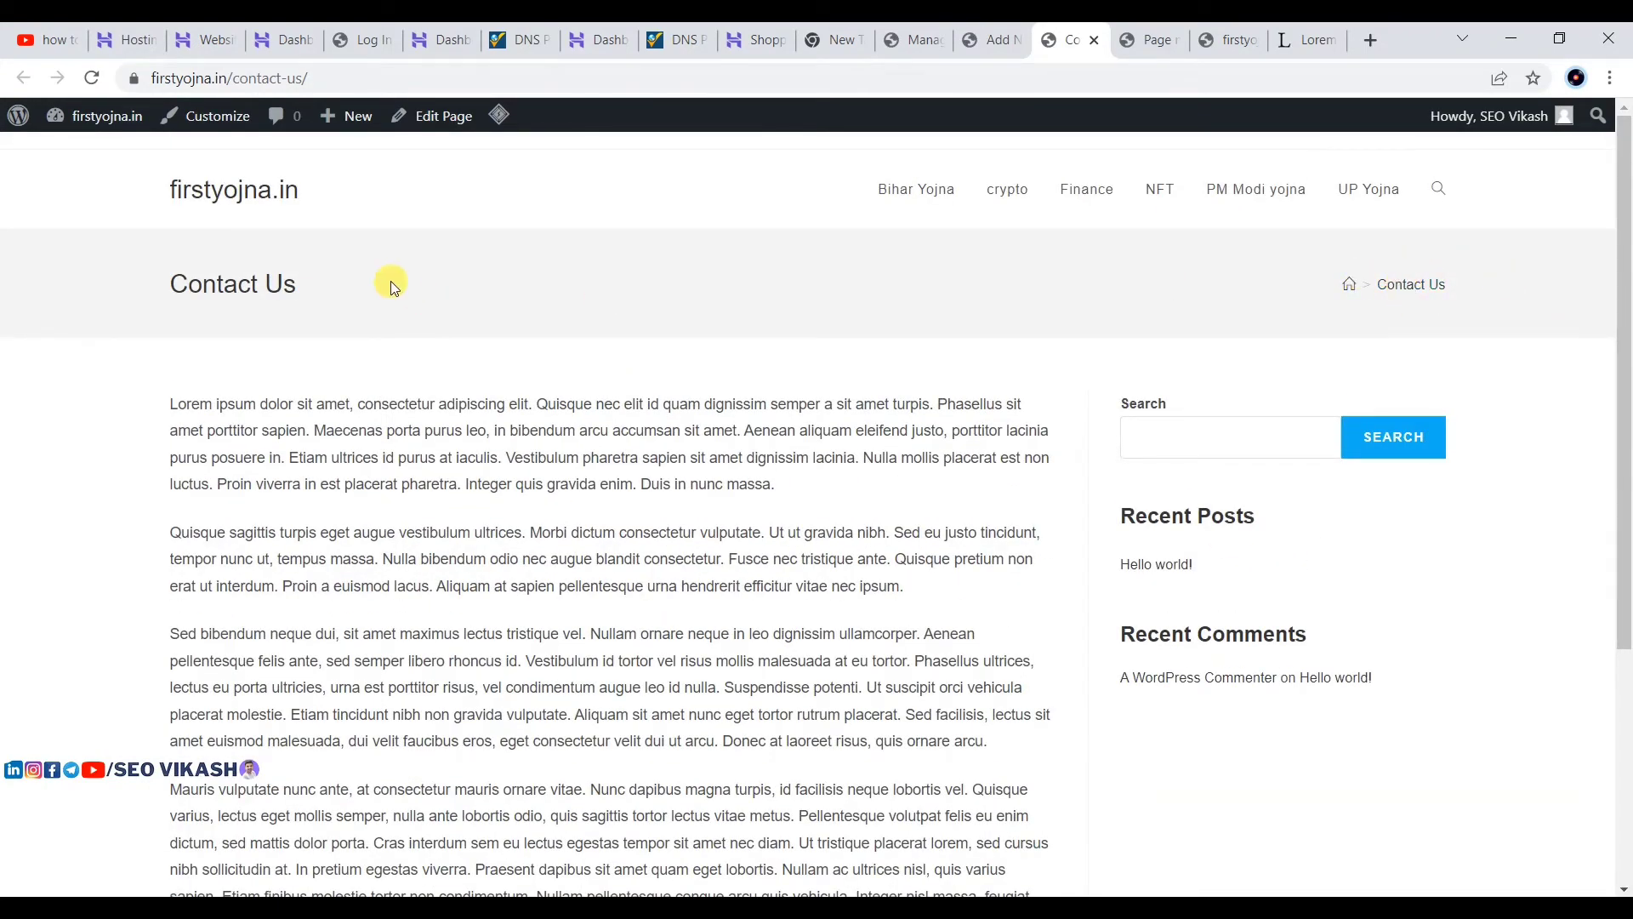
{"action": "left_click", "coordinate": [991, 30]}
{"action": "left_click", "coordinate": [936, 29]}
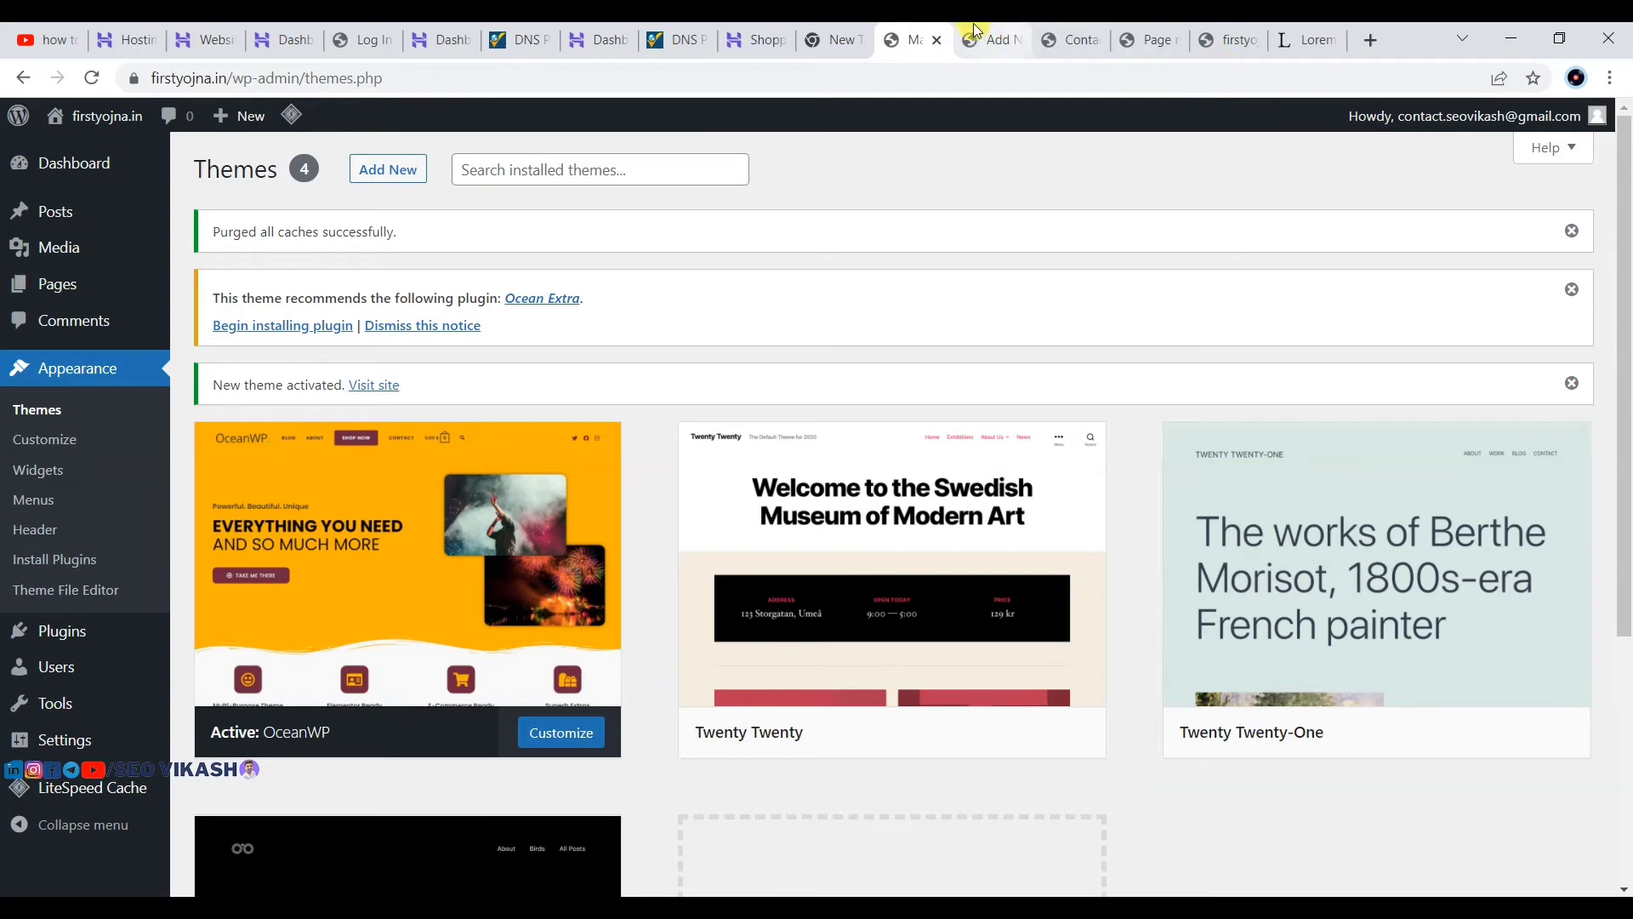
{"action": "left_click", "coordinate": [1138, 40]}
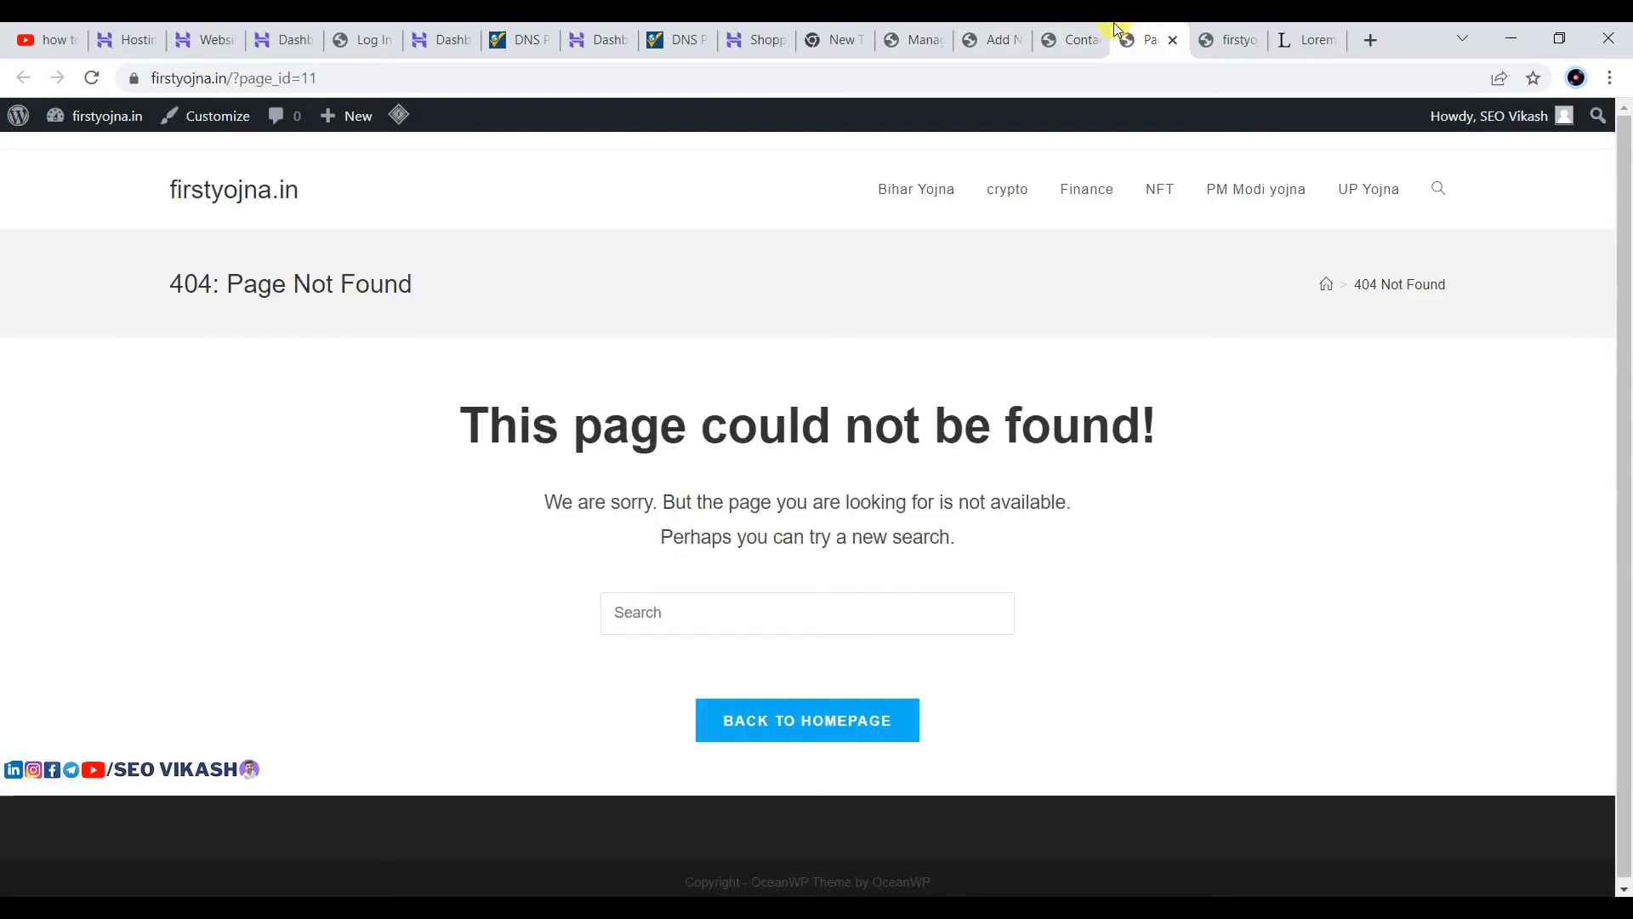
{"action": "left_click", "coordinate": [978, 43]}
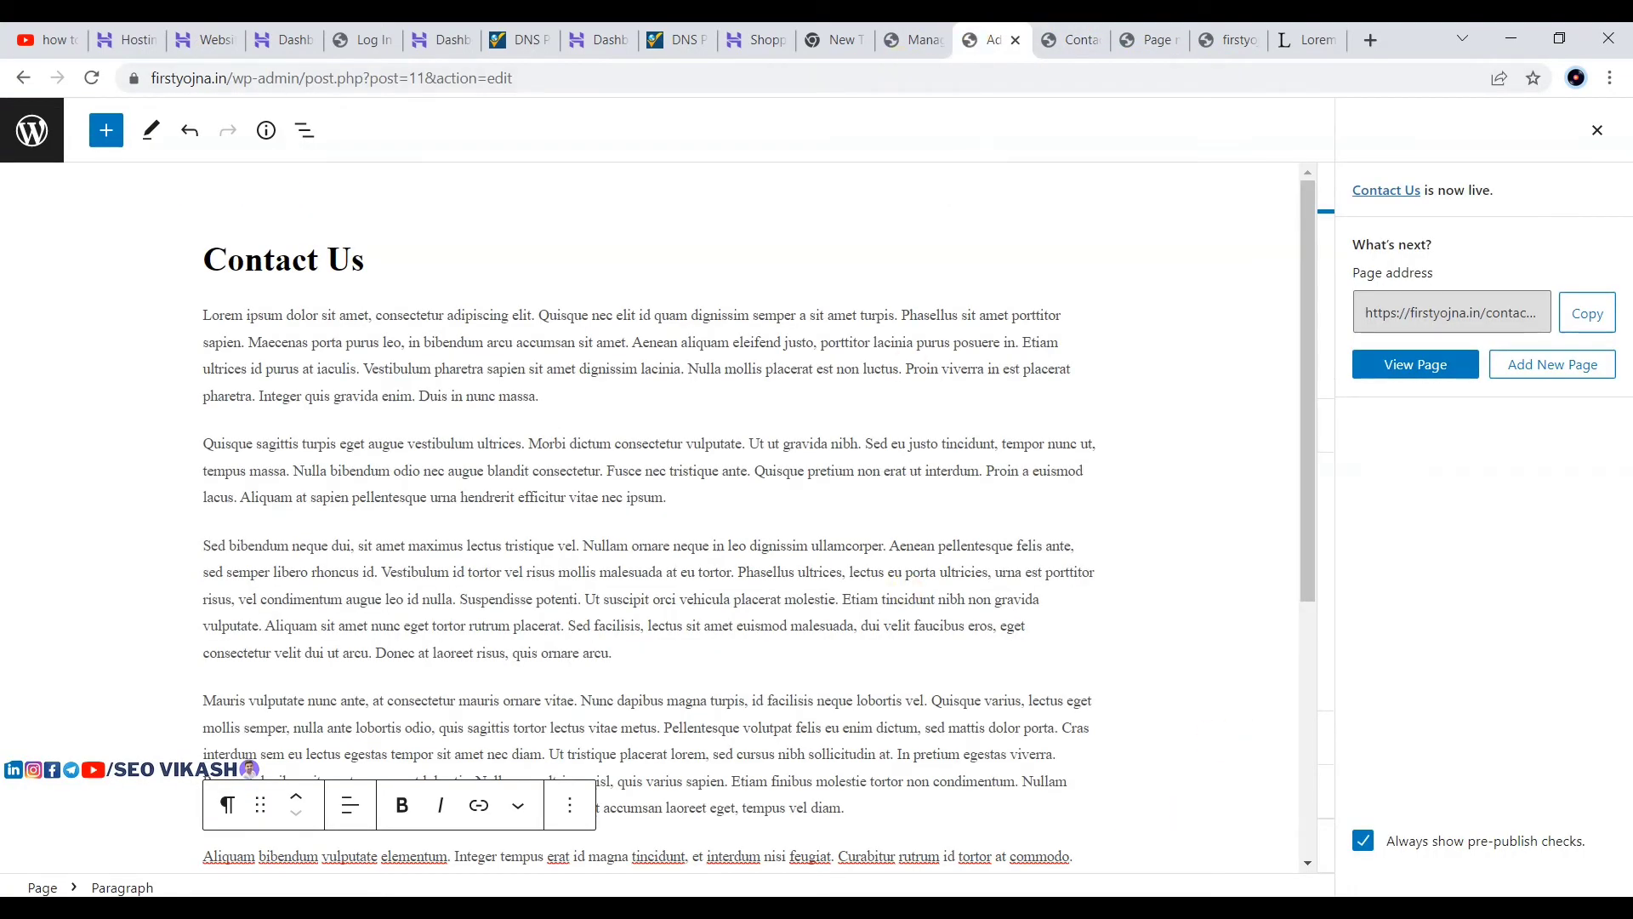
{"action": "left_click", "coordinate": [1035, 909]}
Step: Go to Plugins > Add New from the admin sidebar
{"action": "left_click", "coordinate": [1082, 859]}
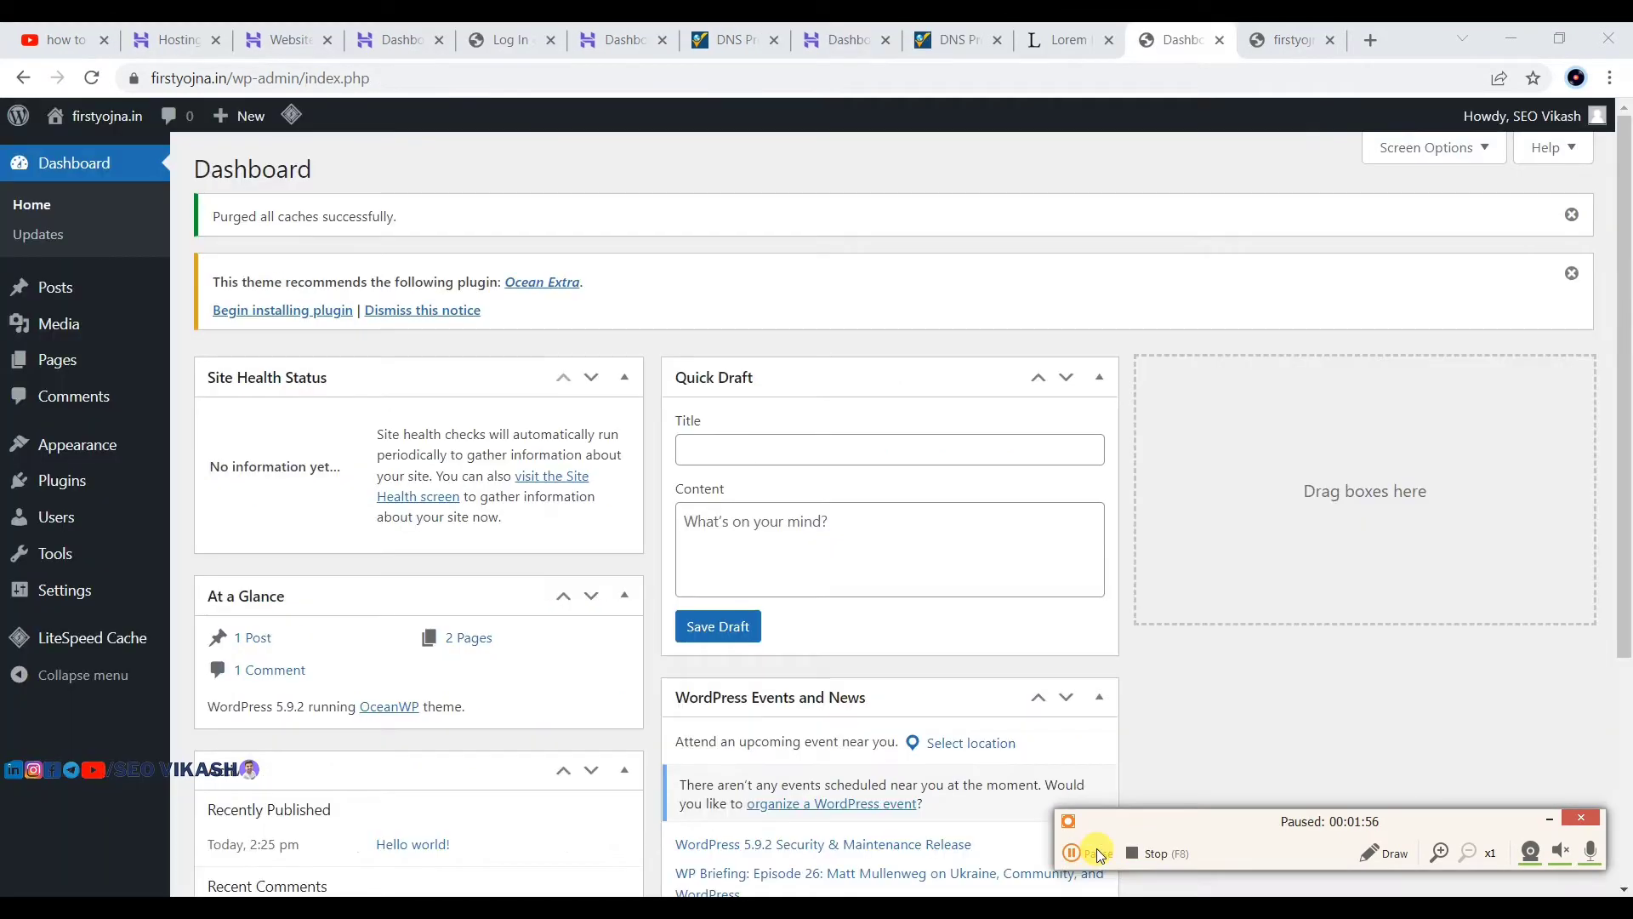
{"action": "left_click", "coordinate": [1095, 849]}
{"action": "left_click", "coordinate": [1544, 816]}
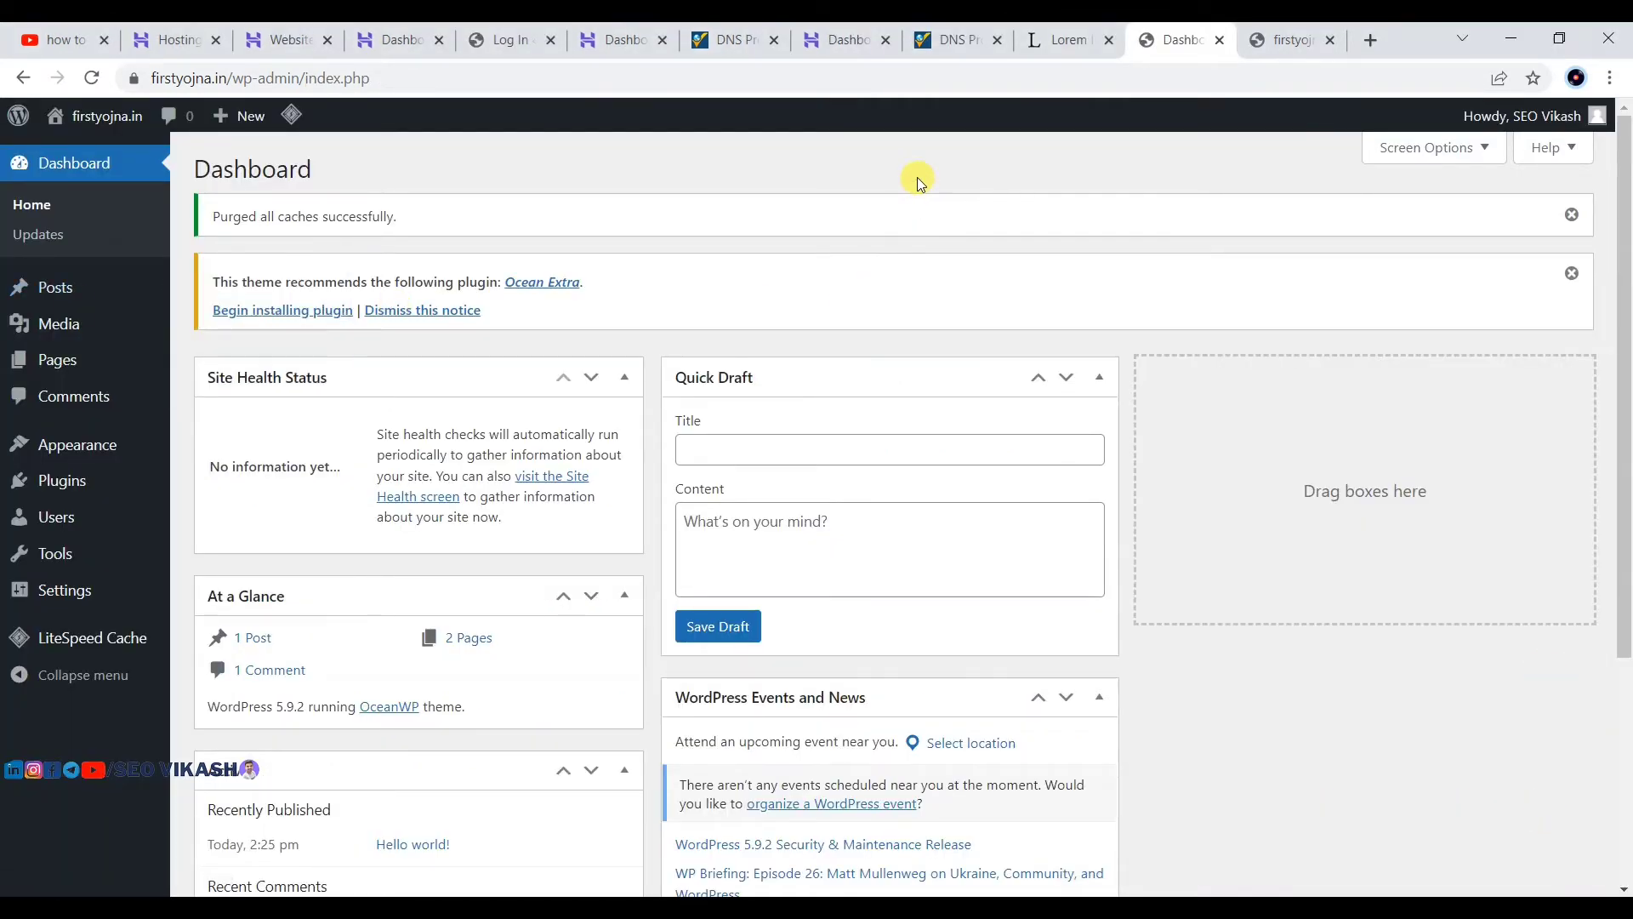
{"action": "mouse_move", "coordinate": [62, 293]}
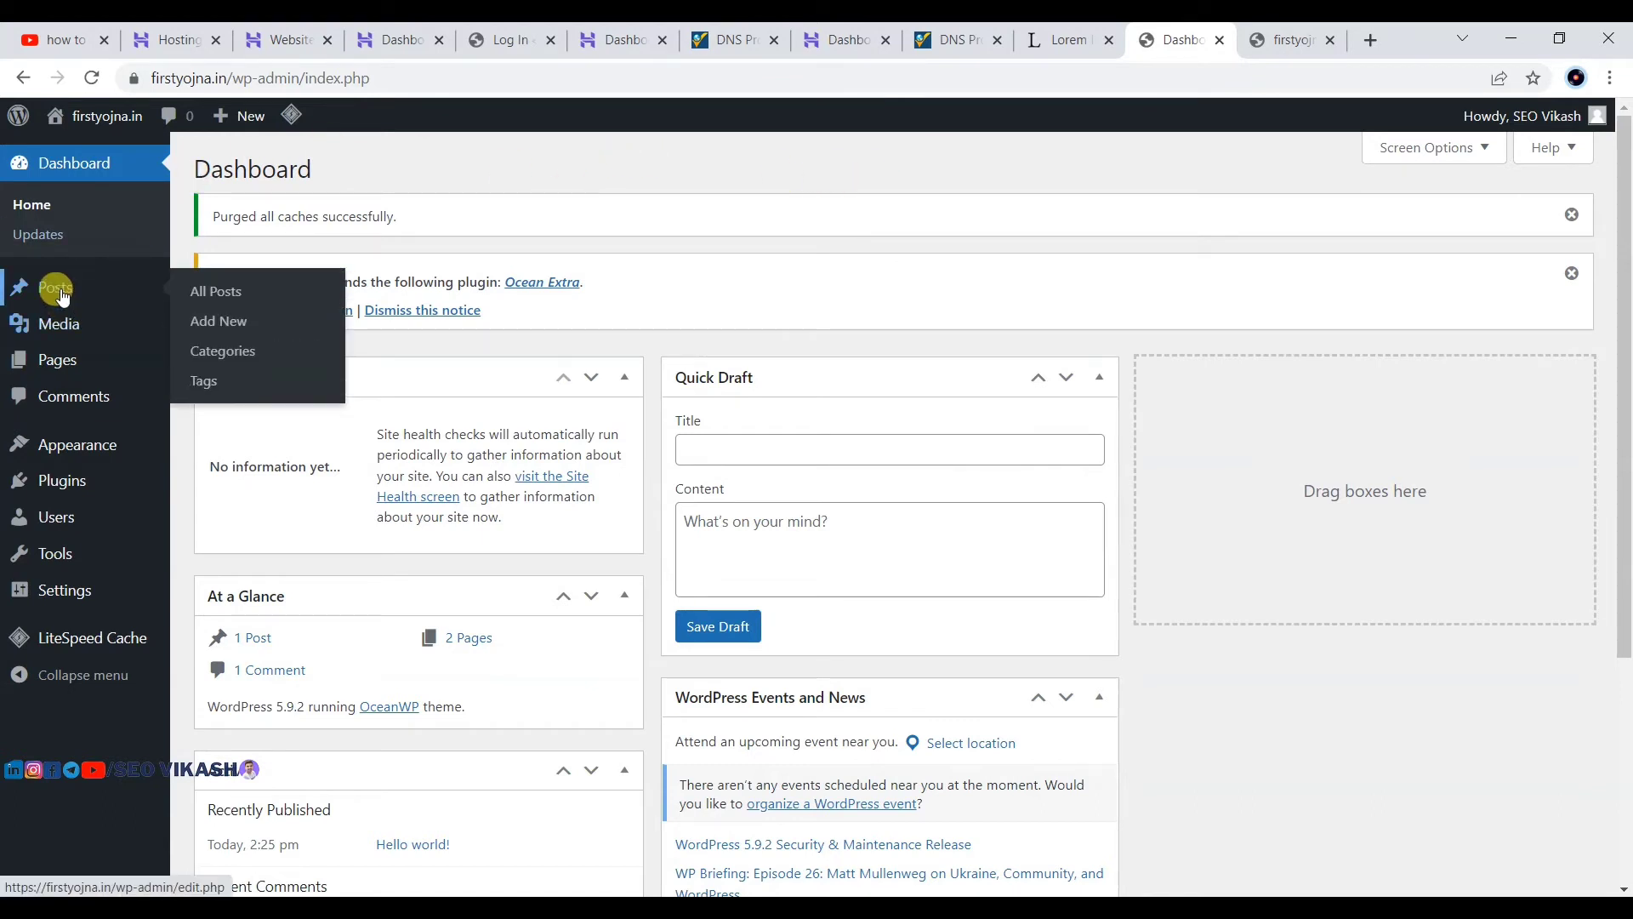
{"action": "mouse_move", "coordinate": [46, 363]}
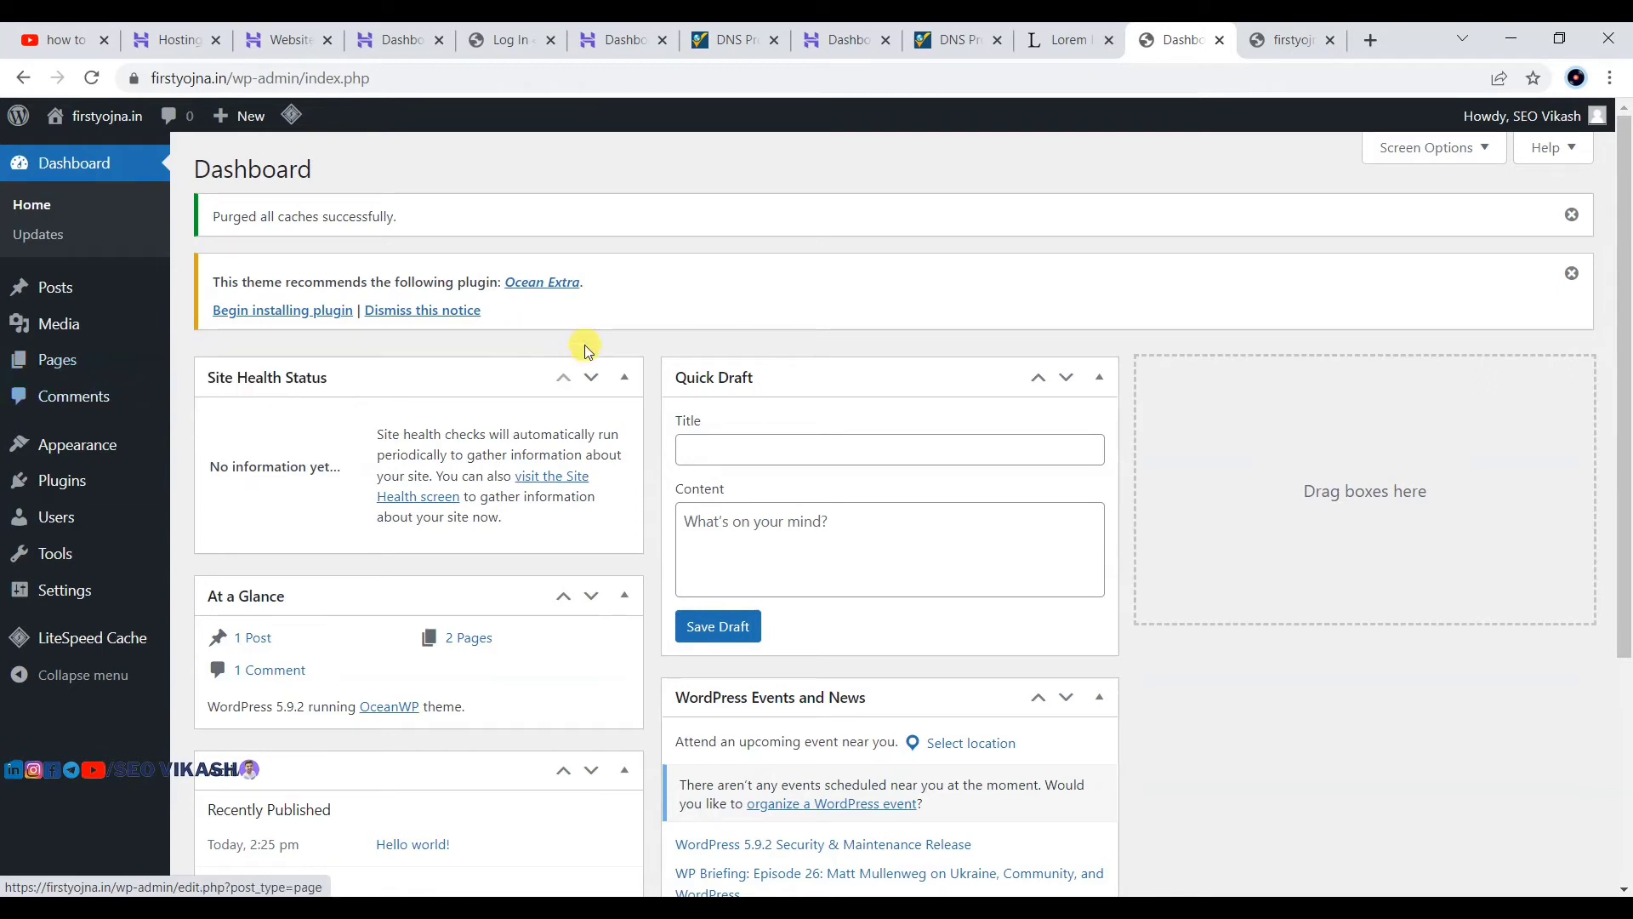
{"action": "mouse_move", "coordinate": [64, 489]}
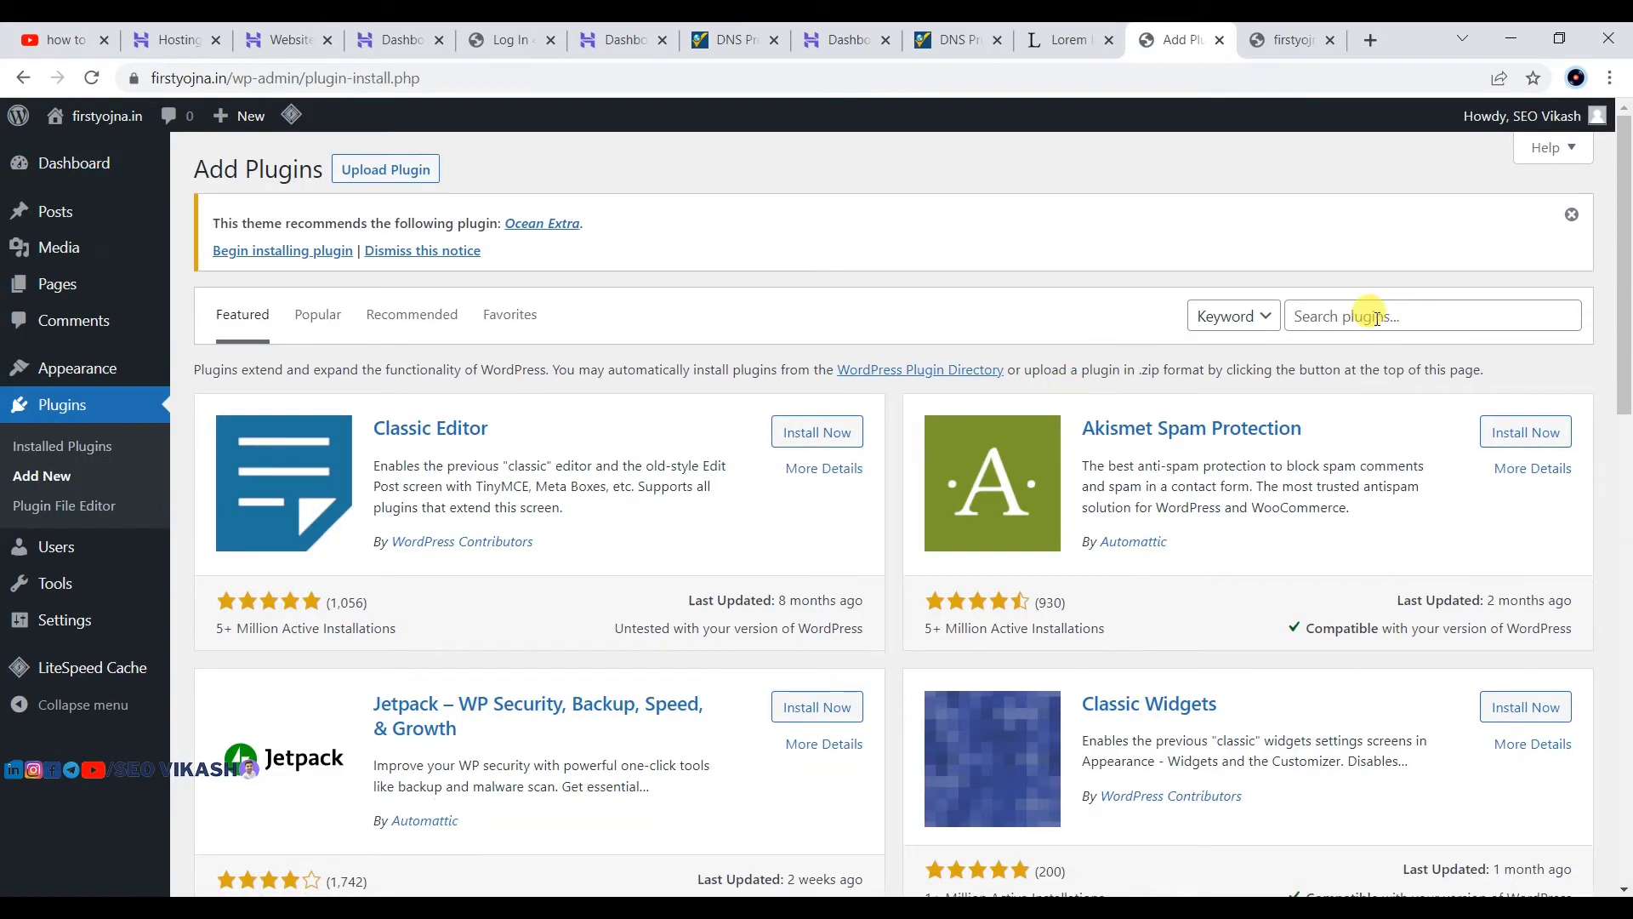
Step: Search plugins for 'rank math', then install and activate Rank Math SEO
{"action": "left_click", "coordinate": [1376, 319]}
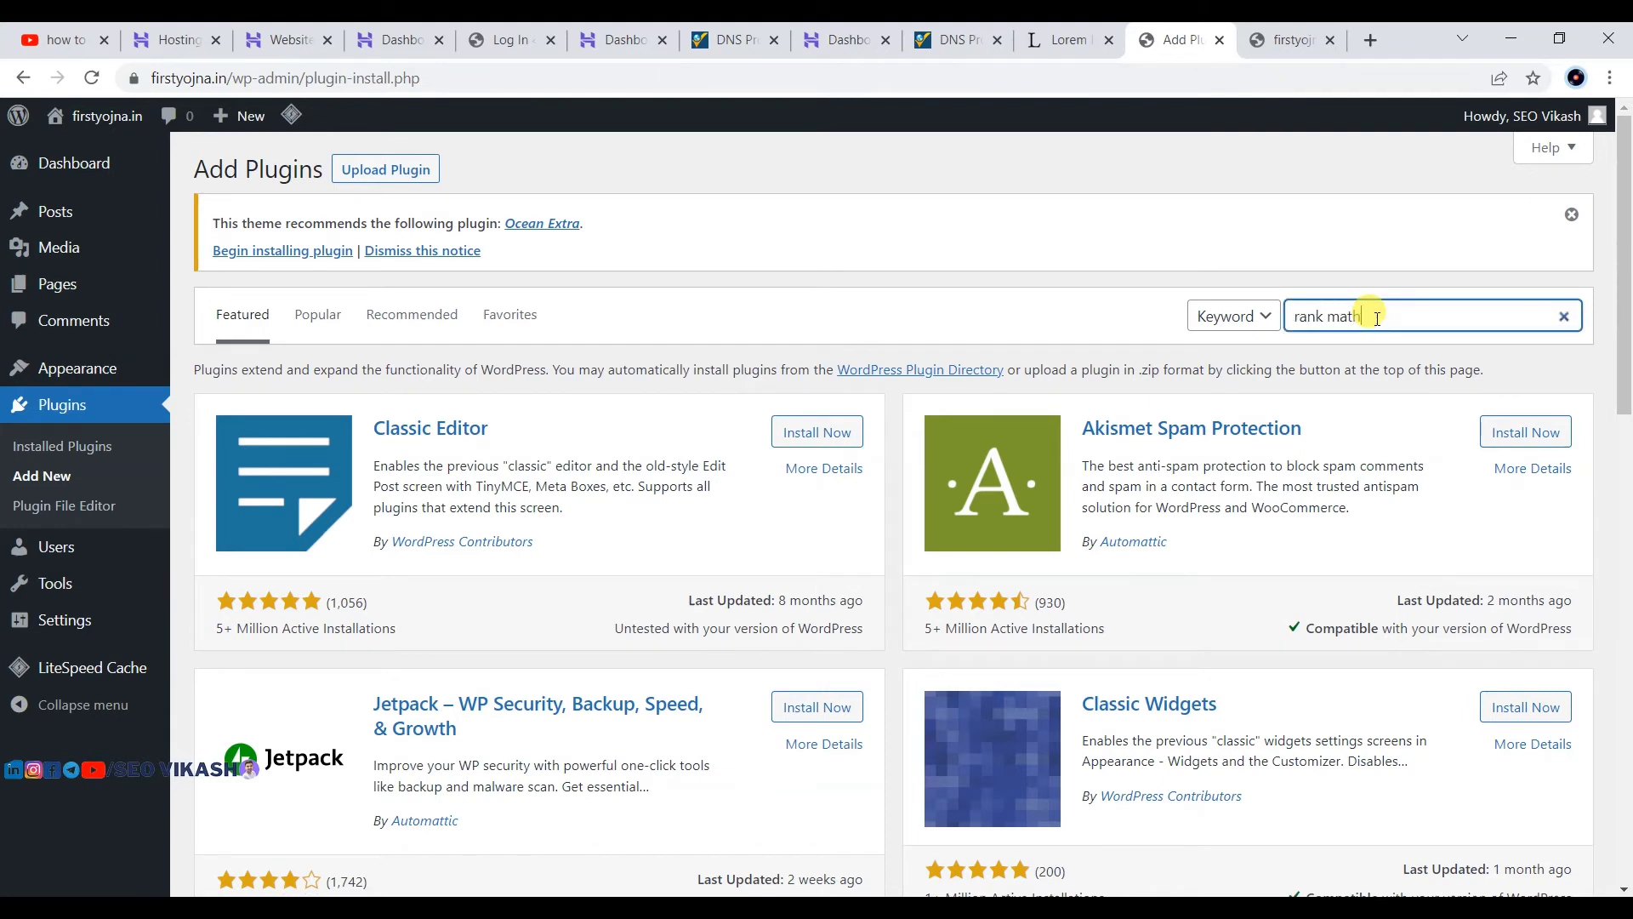
{"action": "type", "text": "rank math"}
{"action": "key", "text": "Return"}
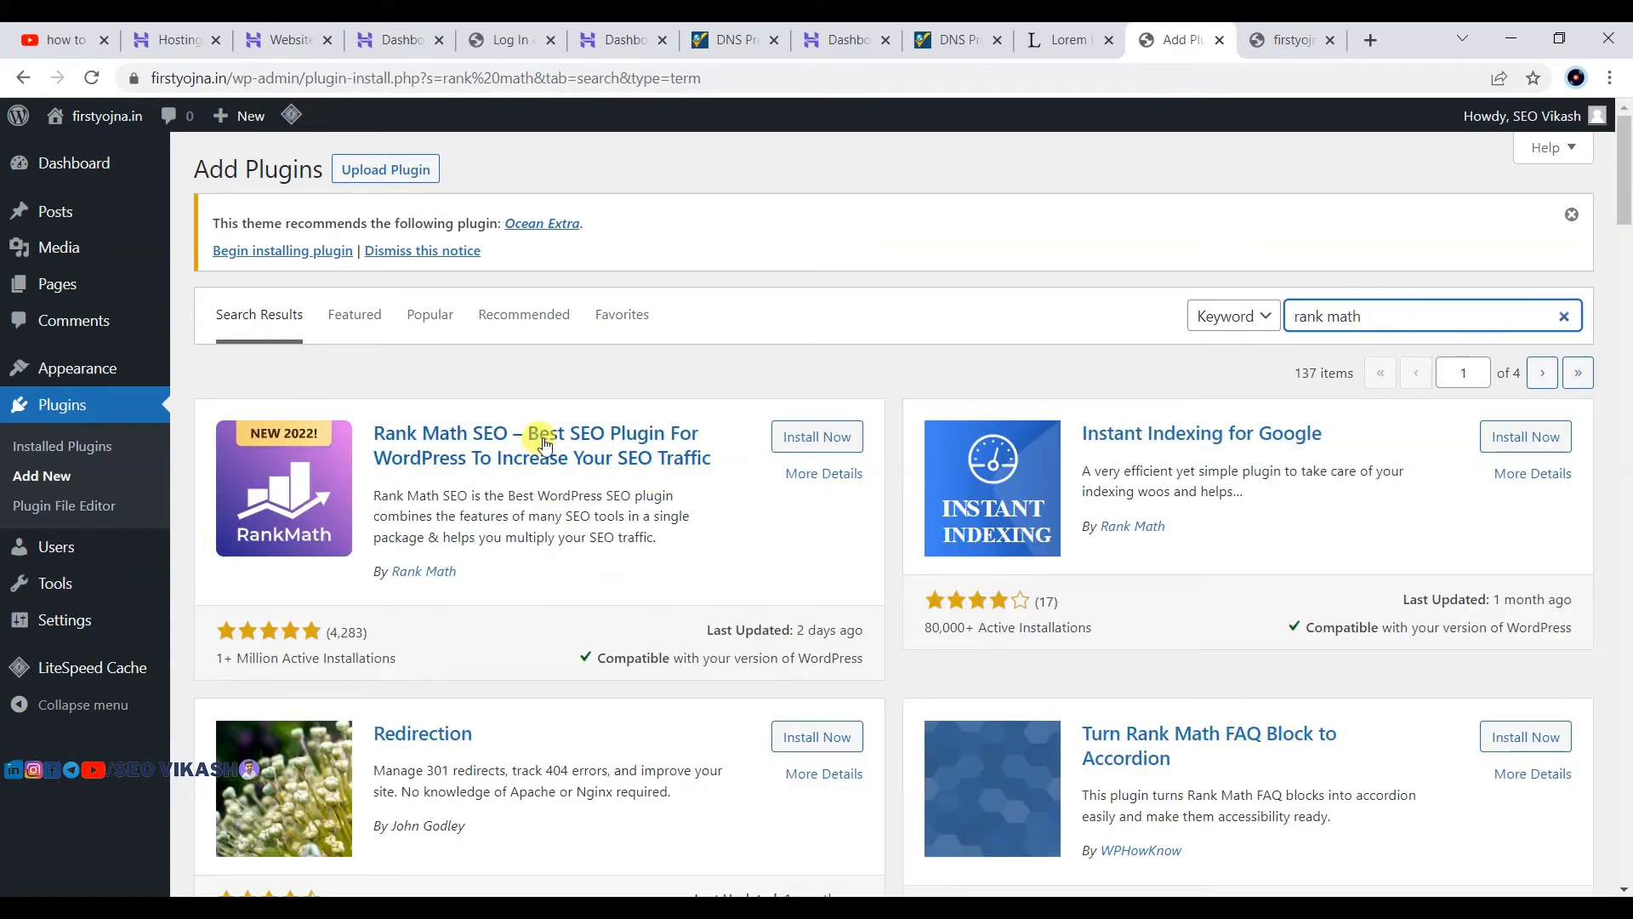
{"action": "left_click", "coordinate": [822, 434]}
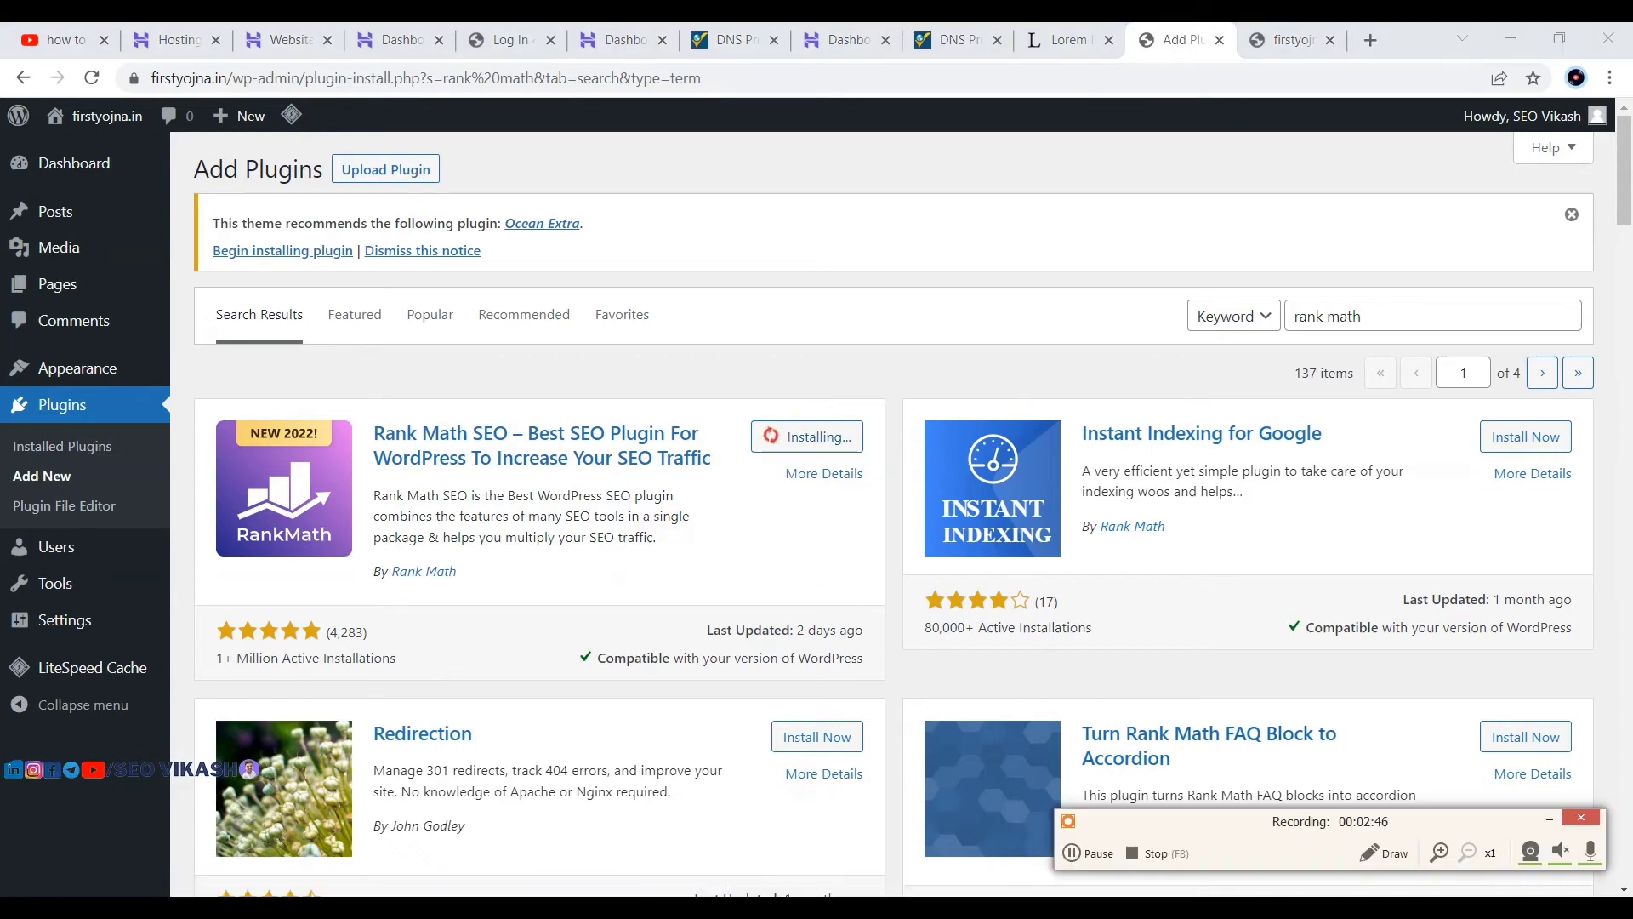
{"action": "left_click", "coordinate": [1109, 855]}
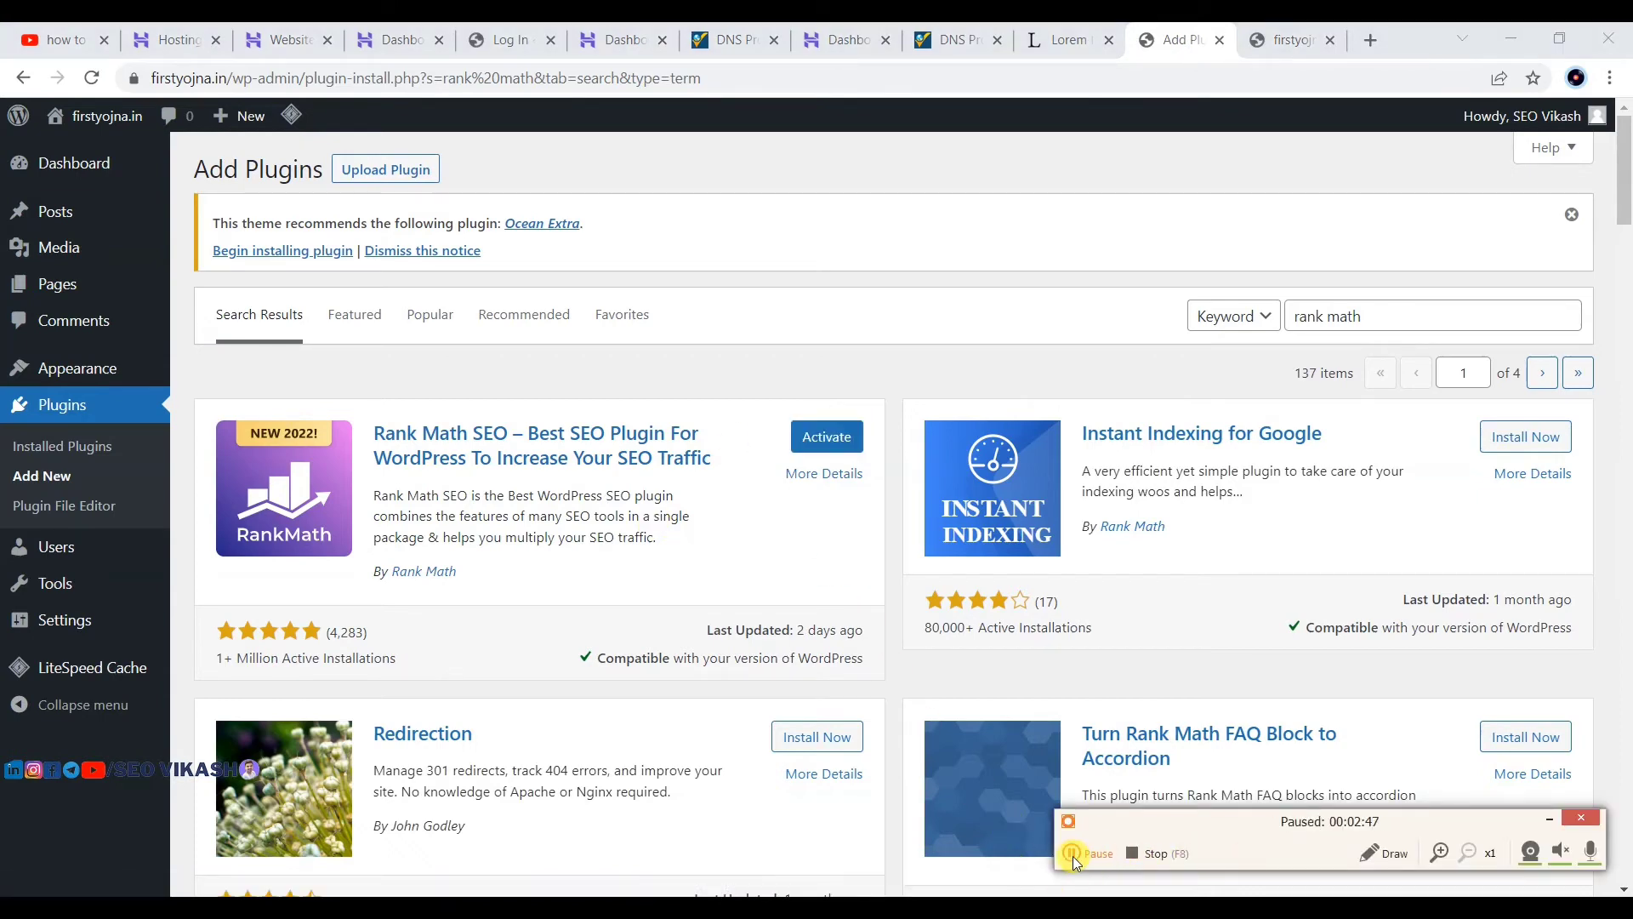
{"action": "left_click", "coordinate": [1074, 855]}
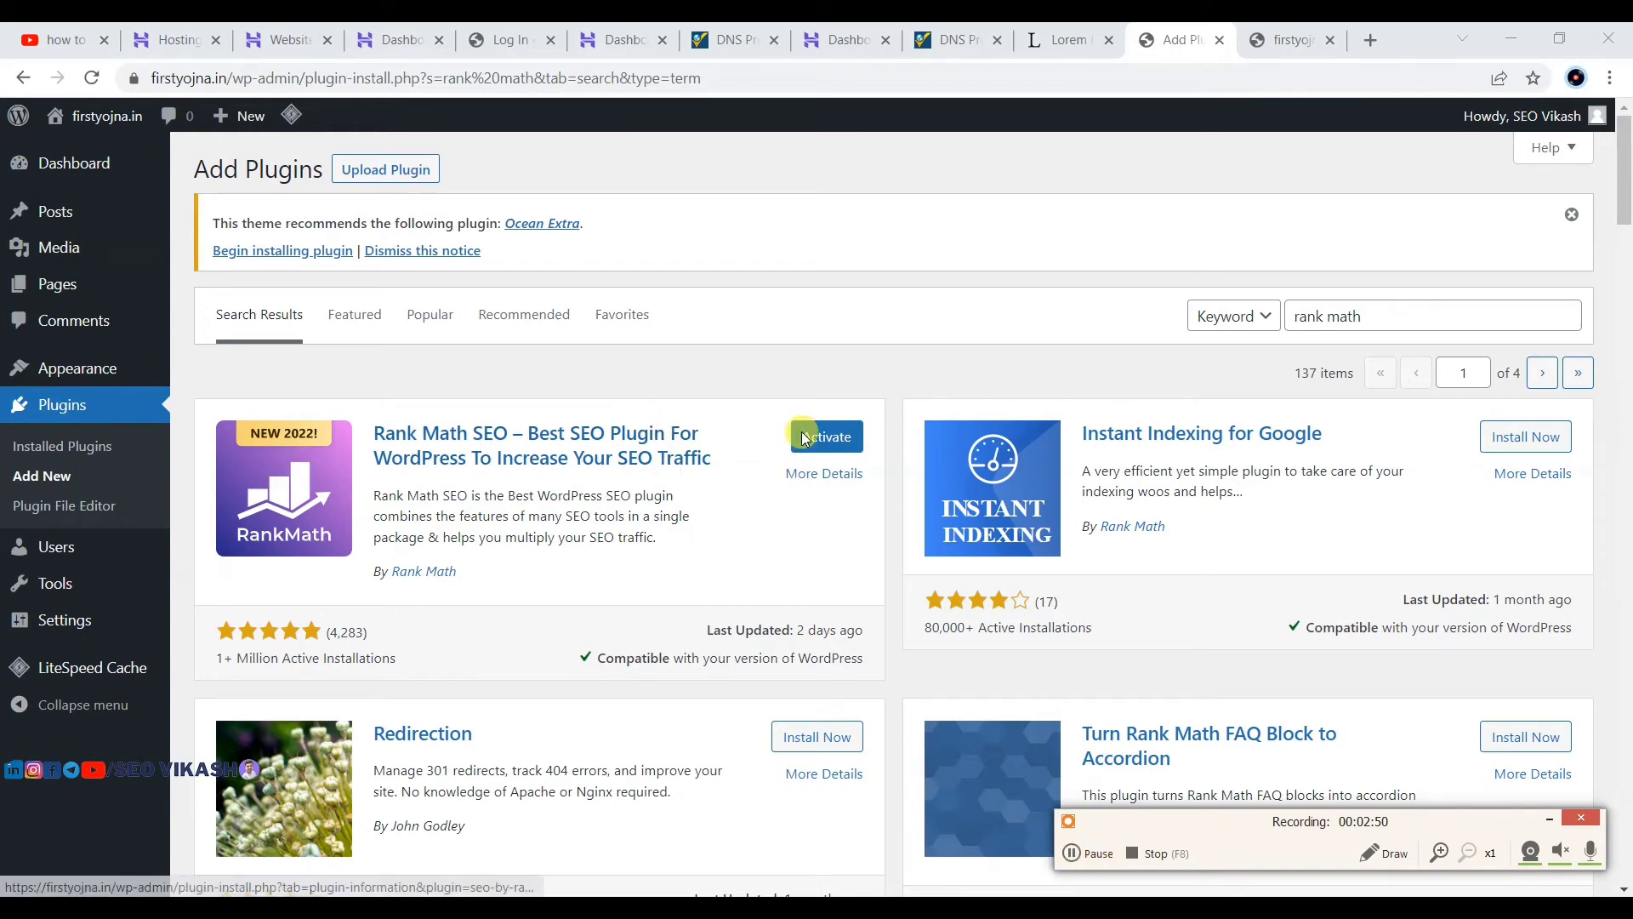
{"action": "left_click", "coordinate": [831, 436]}
{"action": "left_click", "coordinate": [831, 438]}
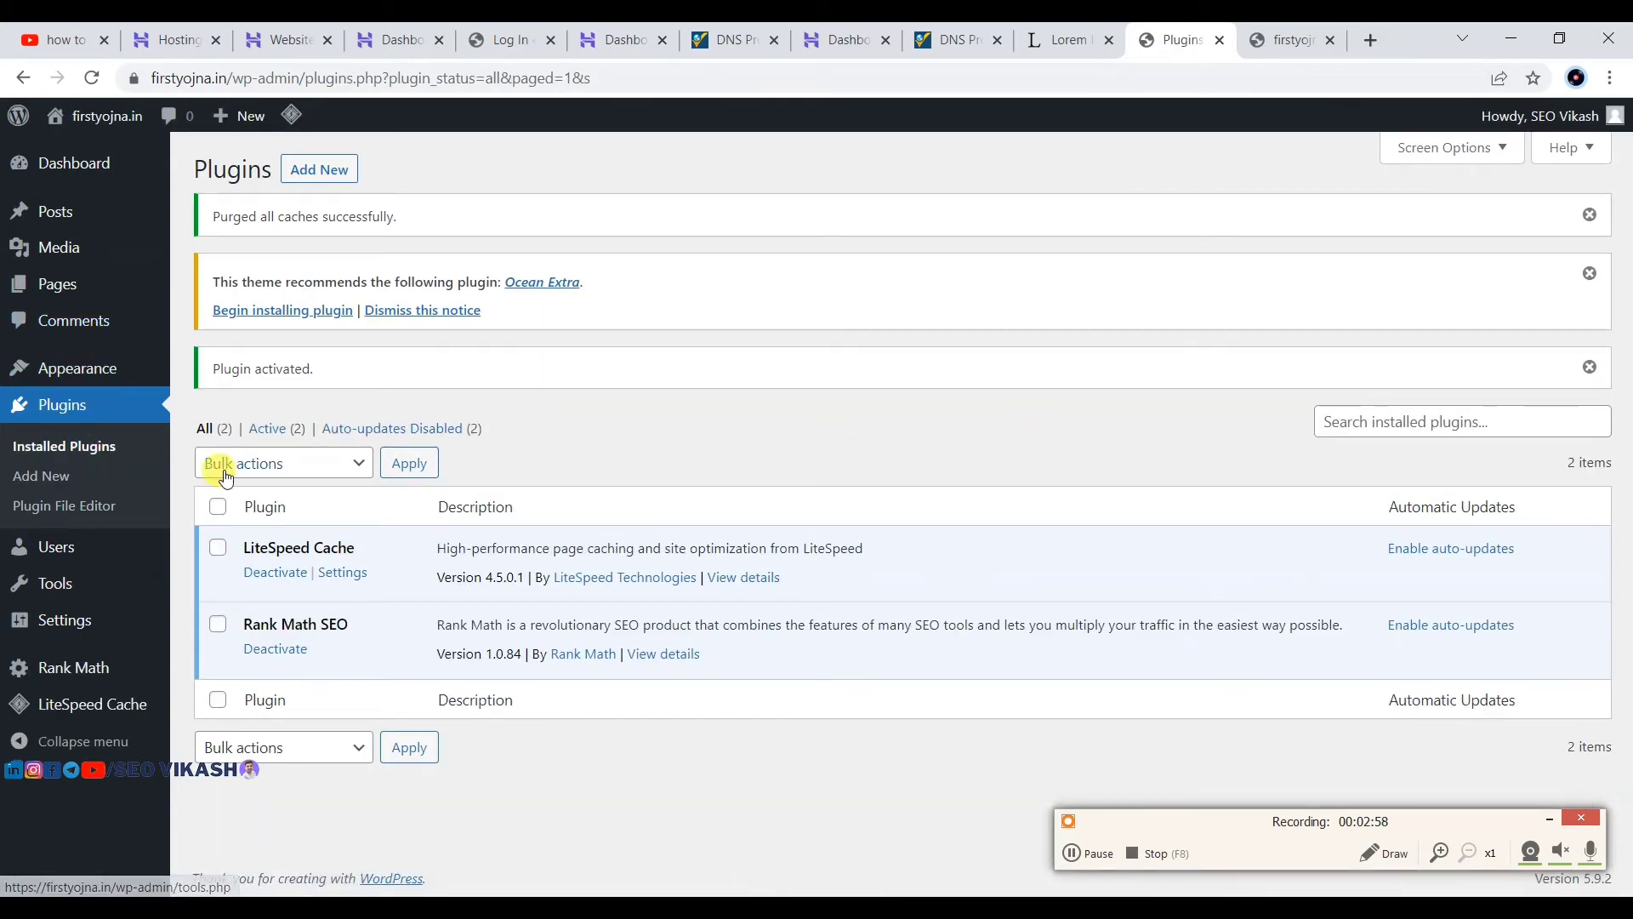
Step: Skip the Rank Math account connection, start the Advanced wizard, and import All In One SEO Pack settings
{"action": "left_click", "coordinate": [69, 670]}
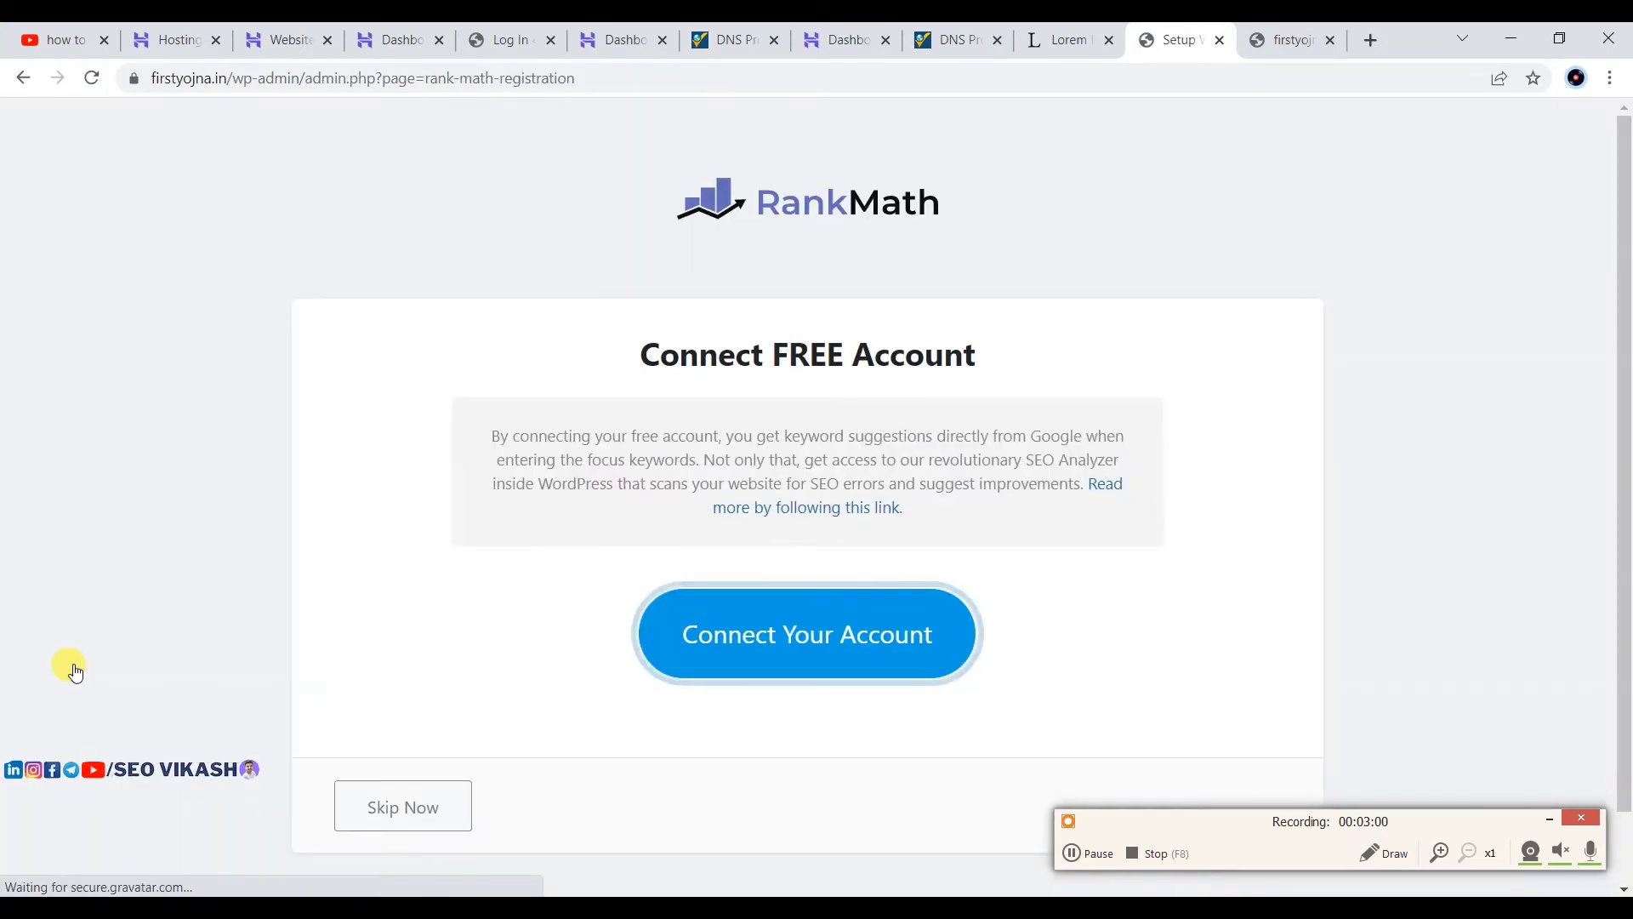
{"action": "scroll", "coordinate": [909, 487], "scroll_direction": "down", "scroll_amount": 1}
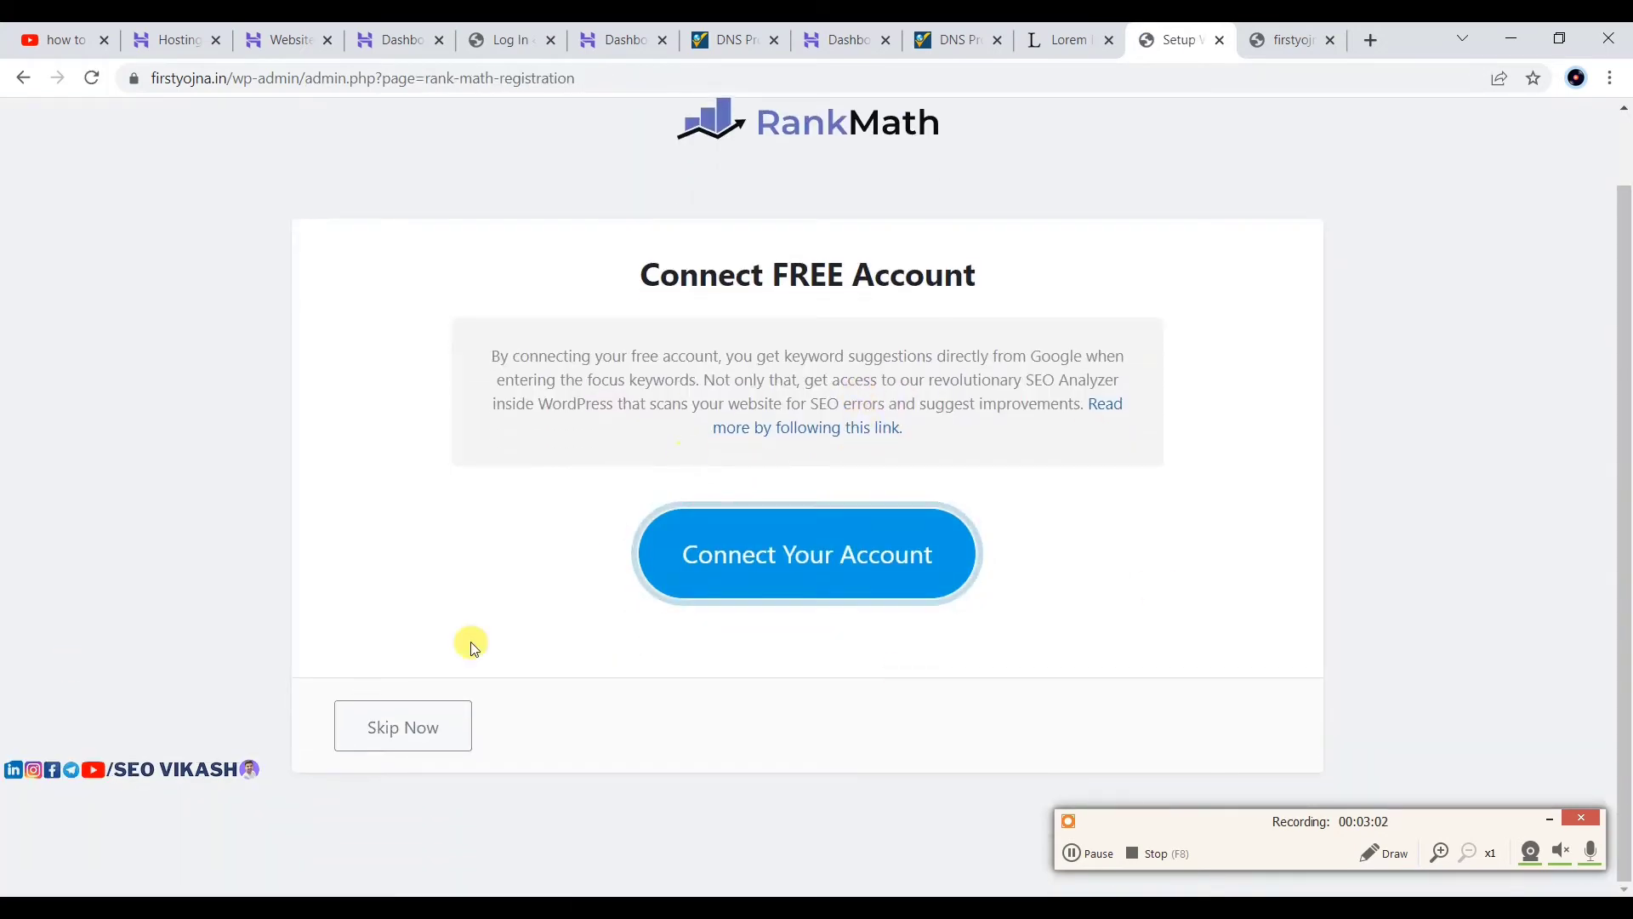
{"action": "left_click", "coordinate": [393, 733]}
{"action": "scroll", "coordinate": [1068, 484], "scroll_direction": "down", "scroll_amount": 4}
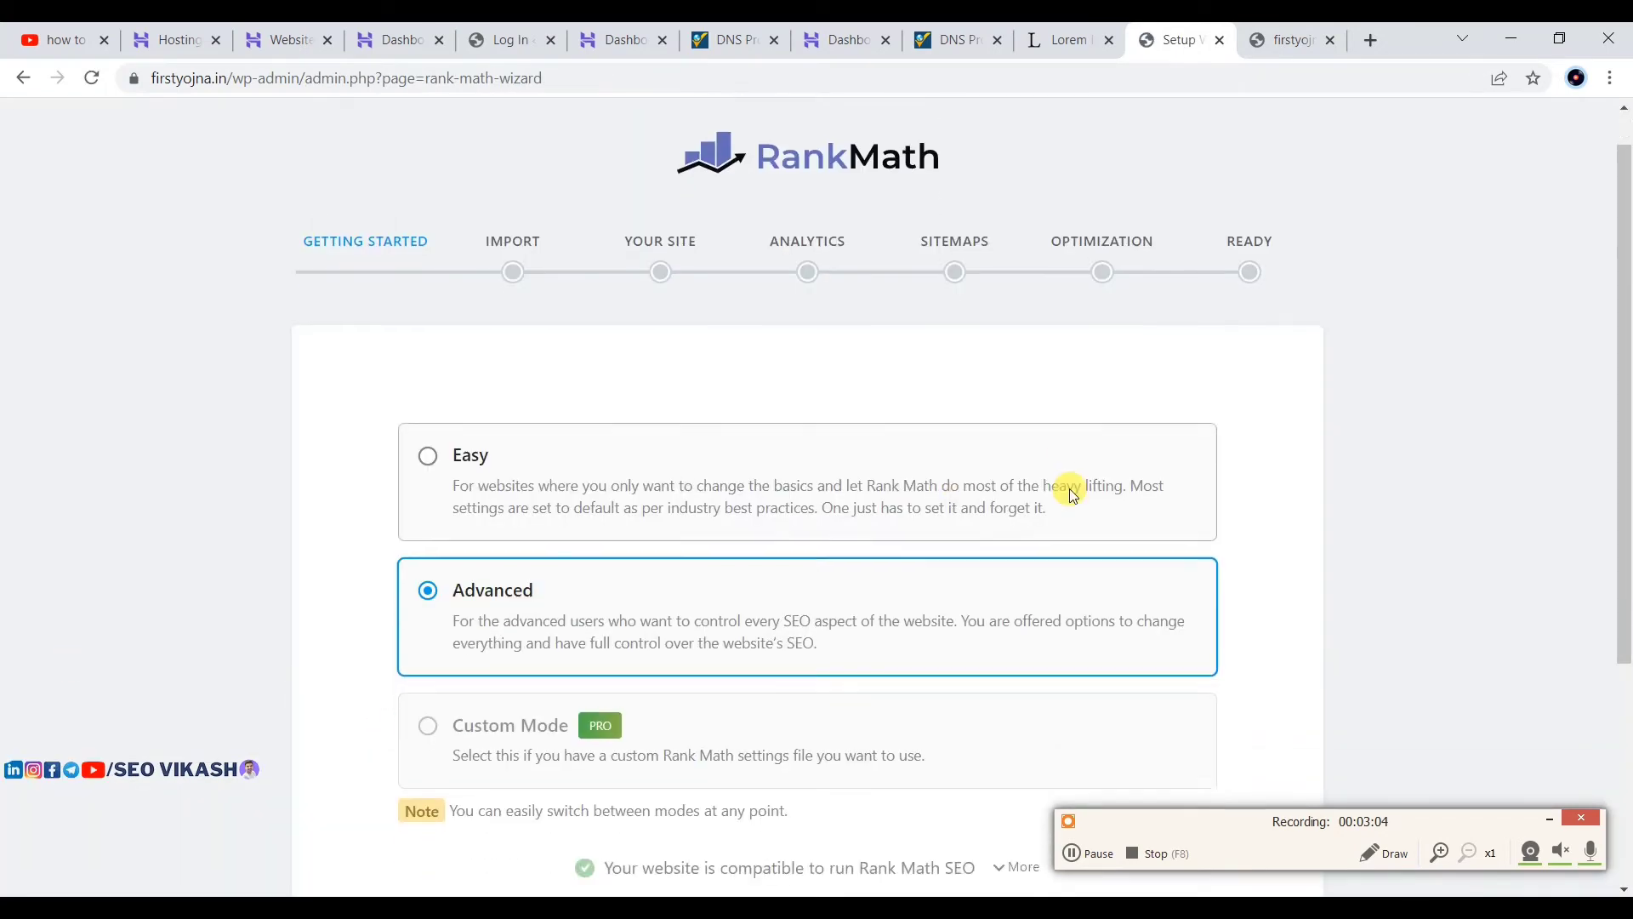
{"action": "left_click", "coordinate": [748, 724]}
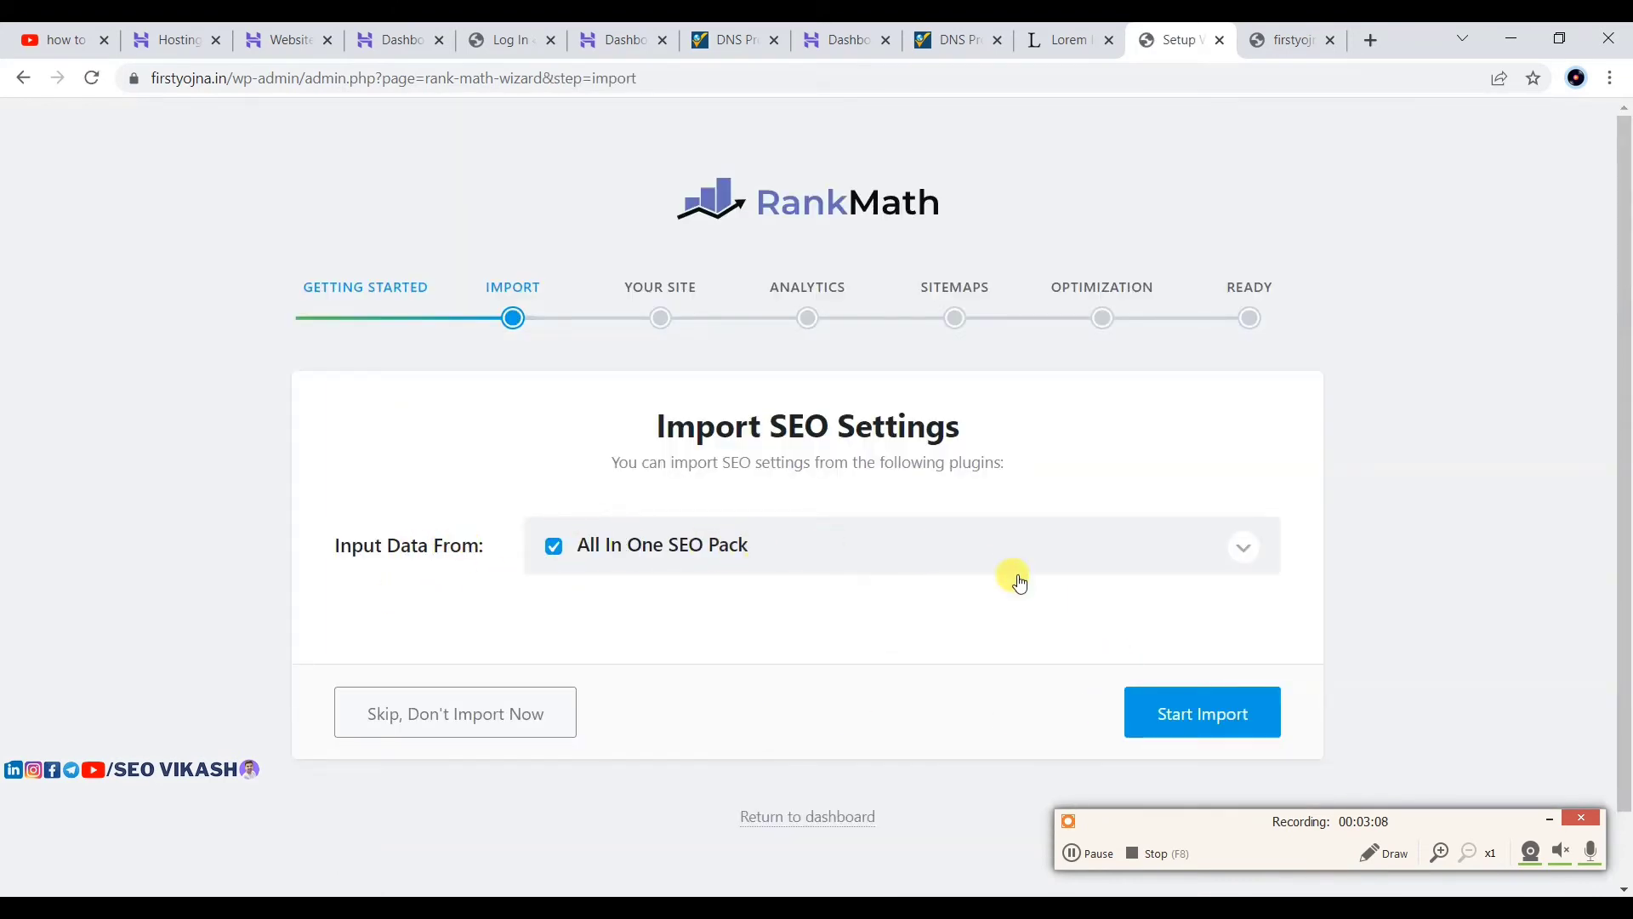
{"action": "left_click", "coordinate": [1181, 729]}
{"action": "scroll", "coordinate": [868, 547], "scroll_direction": "down", "scroll_amount": 2}
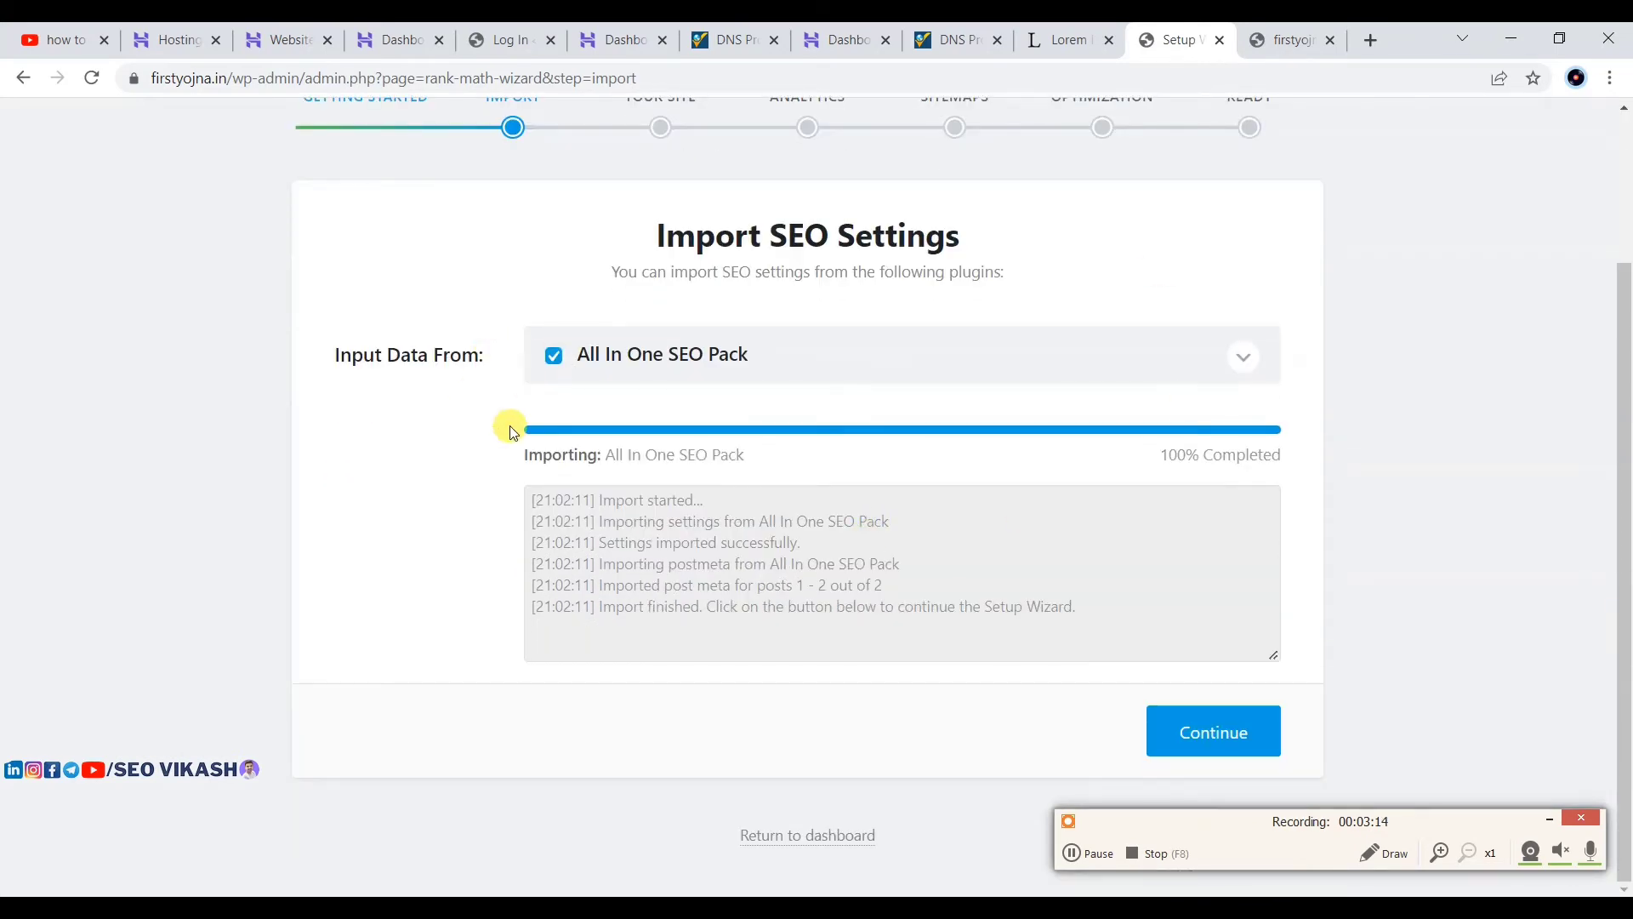
{"action": "scroll", "coordinate": [631, 413], "scroll_direction": "up", "scroll_amount": 2}
{"action": "scroll", "coordinate": [638, 417], "scroll_direction": "down", "scroll_amount": 1}
Step: Keep Personal Blog as site type, skip Google services, and keep the default sitemap settings
{"action": "left_click", "coordinate": [1208, 745]}
{"action": "scroll", "coordinate": [640, 568], "scroll_direction": "down", "scroll_amount": 2}
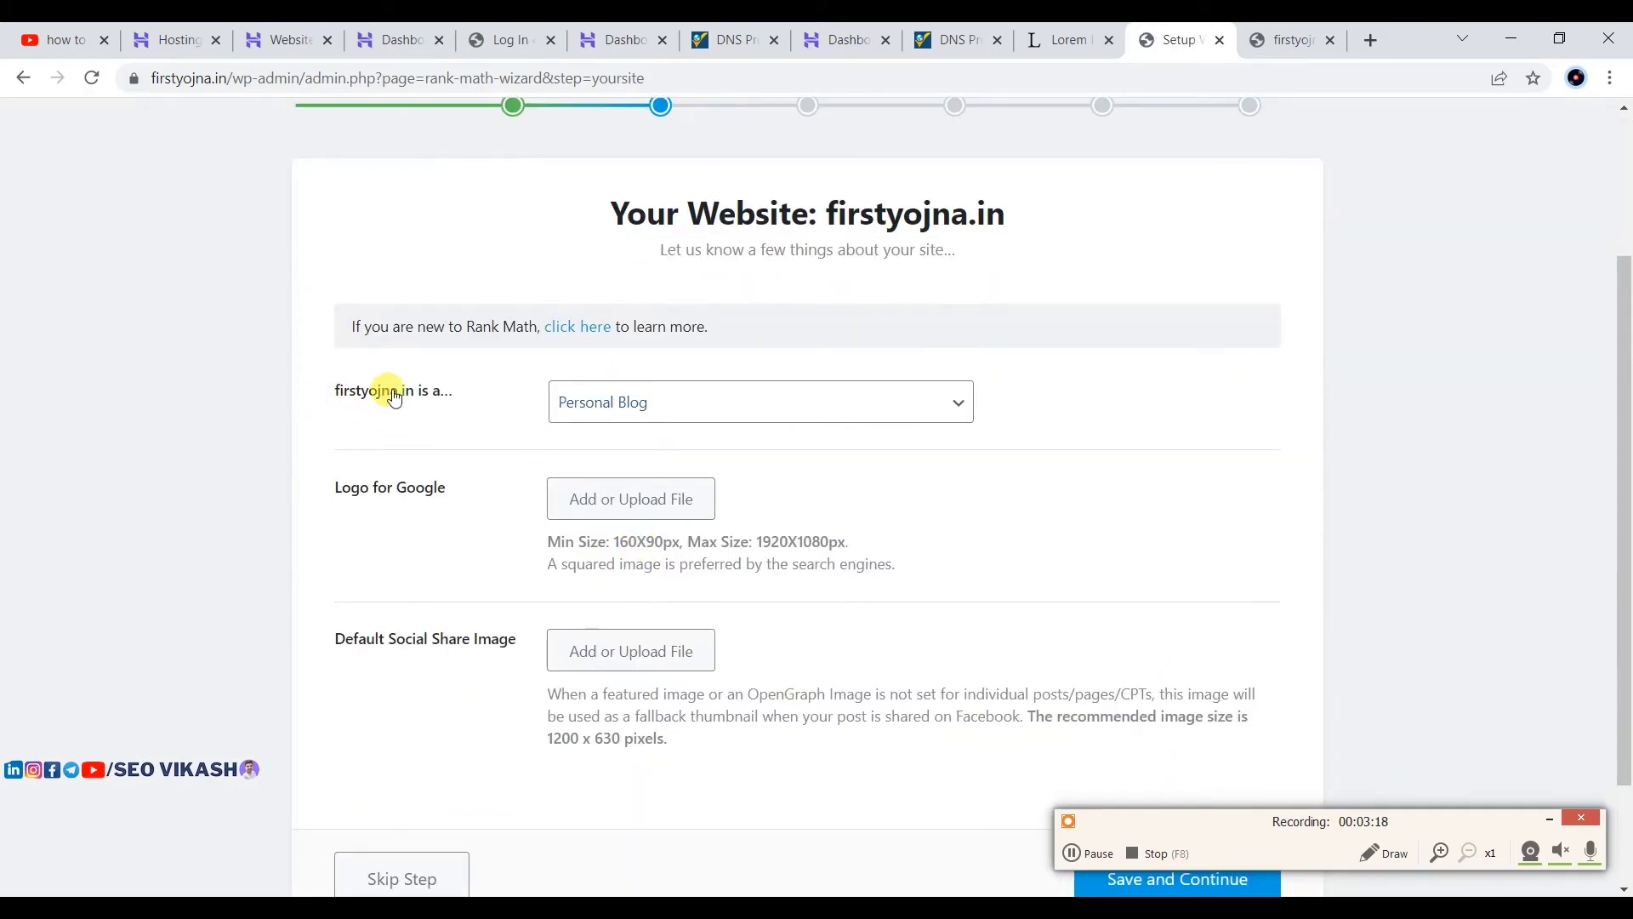
{"action": "scroll", "coordinate": [625, 455], "scroll_direction": "down", "scroll_amount": 2}
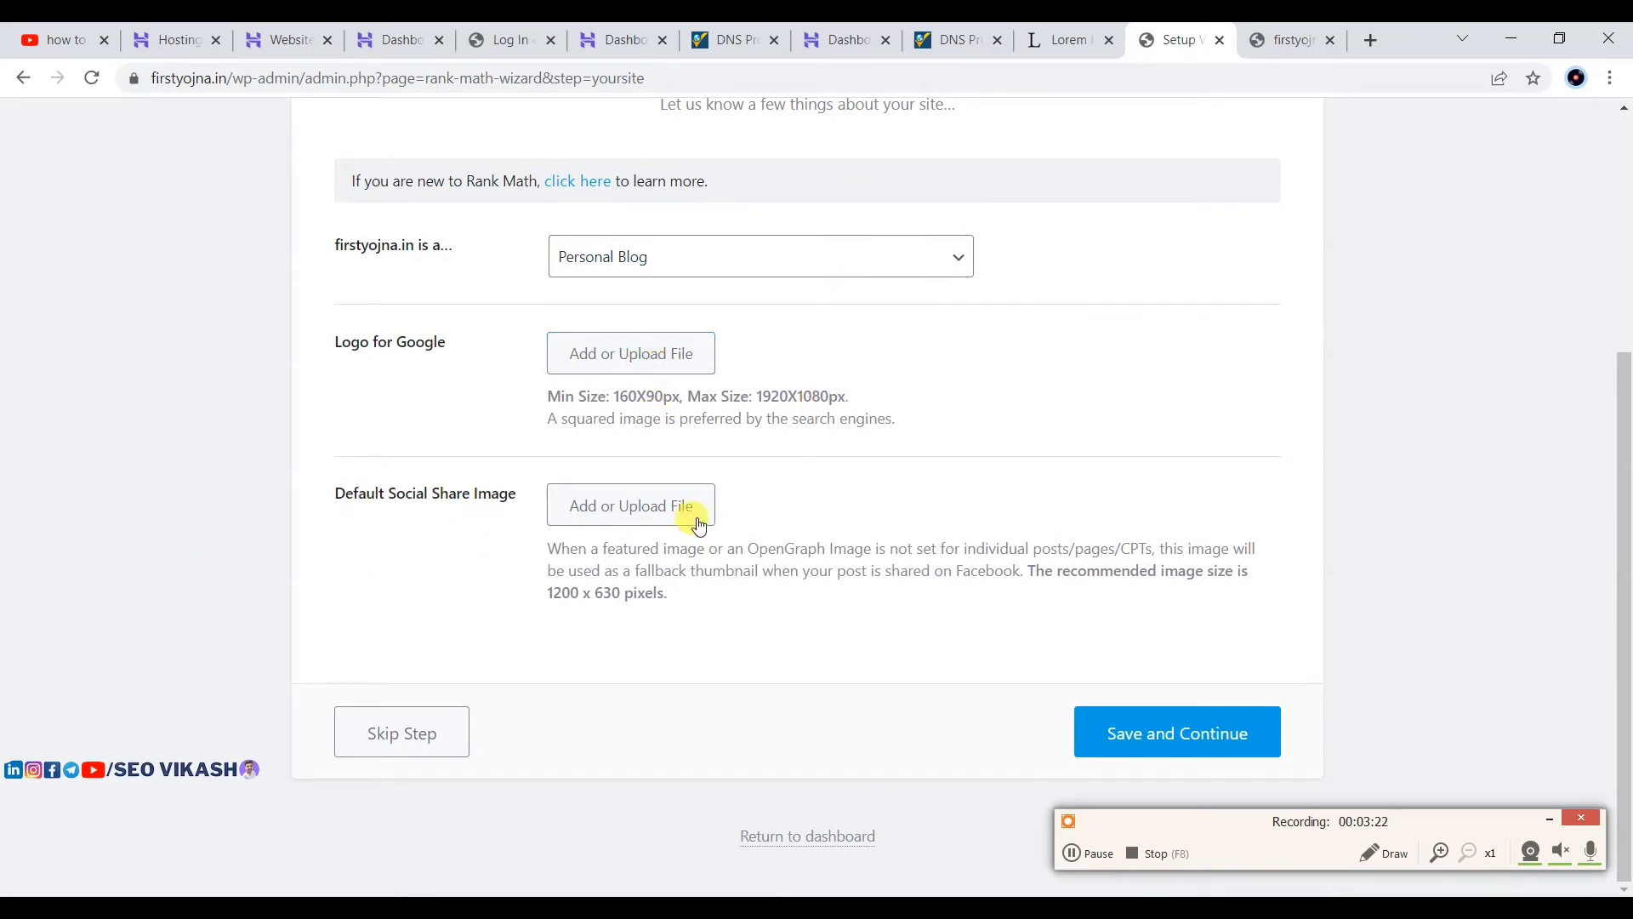
{"action": "left_click", "coordinate": [1139, 725]}
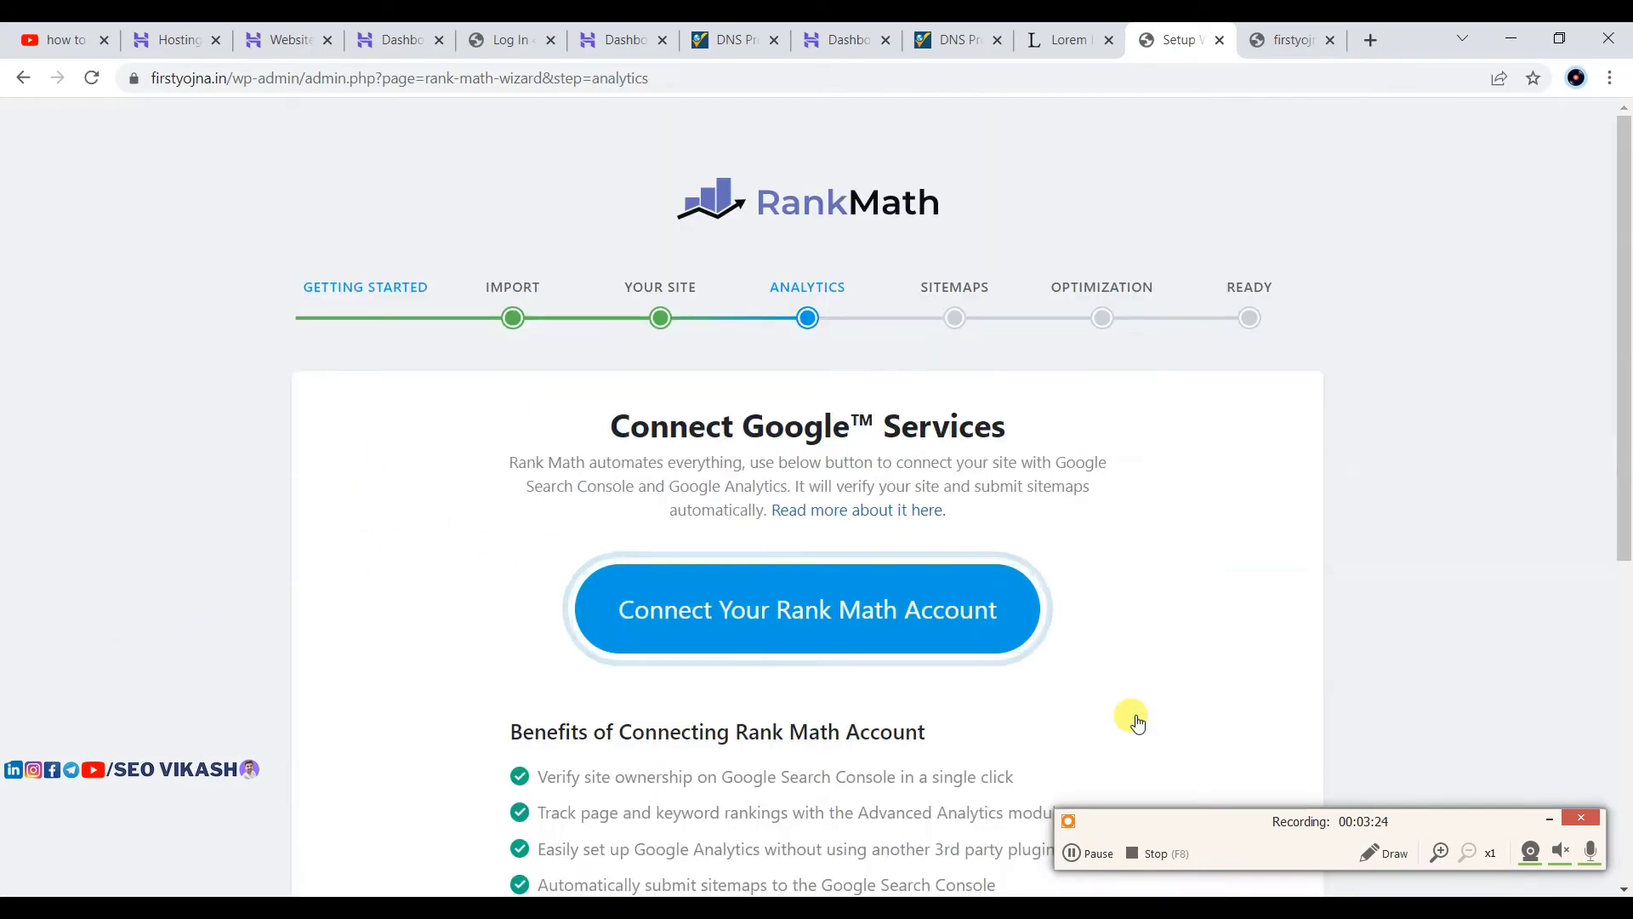
{"action": "scroll", "coordinate": [1131, 543], "scroll_direction": "down", "scroll_amount": 6}
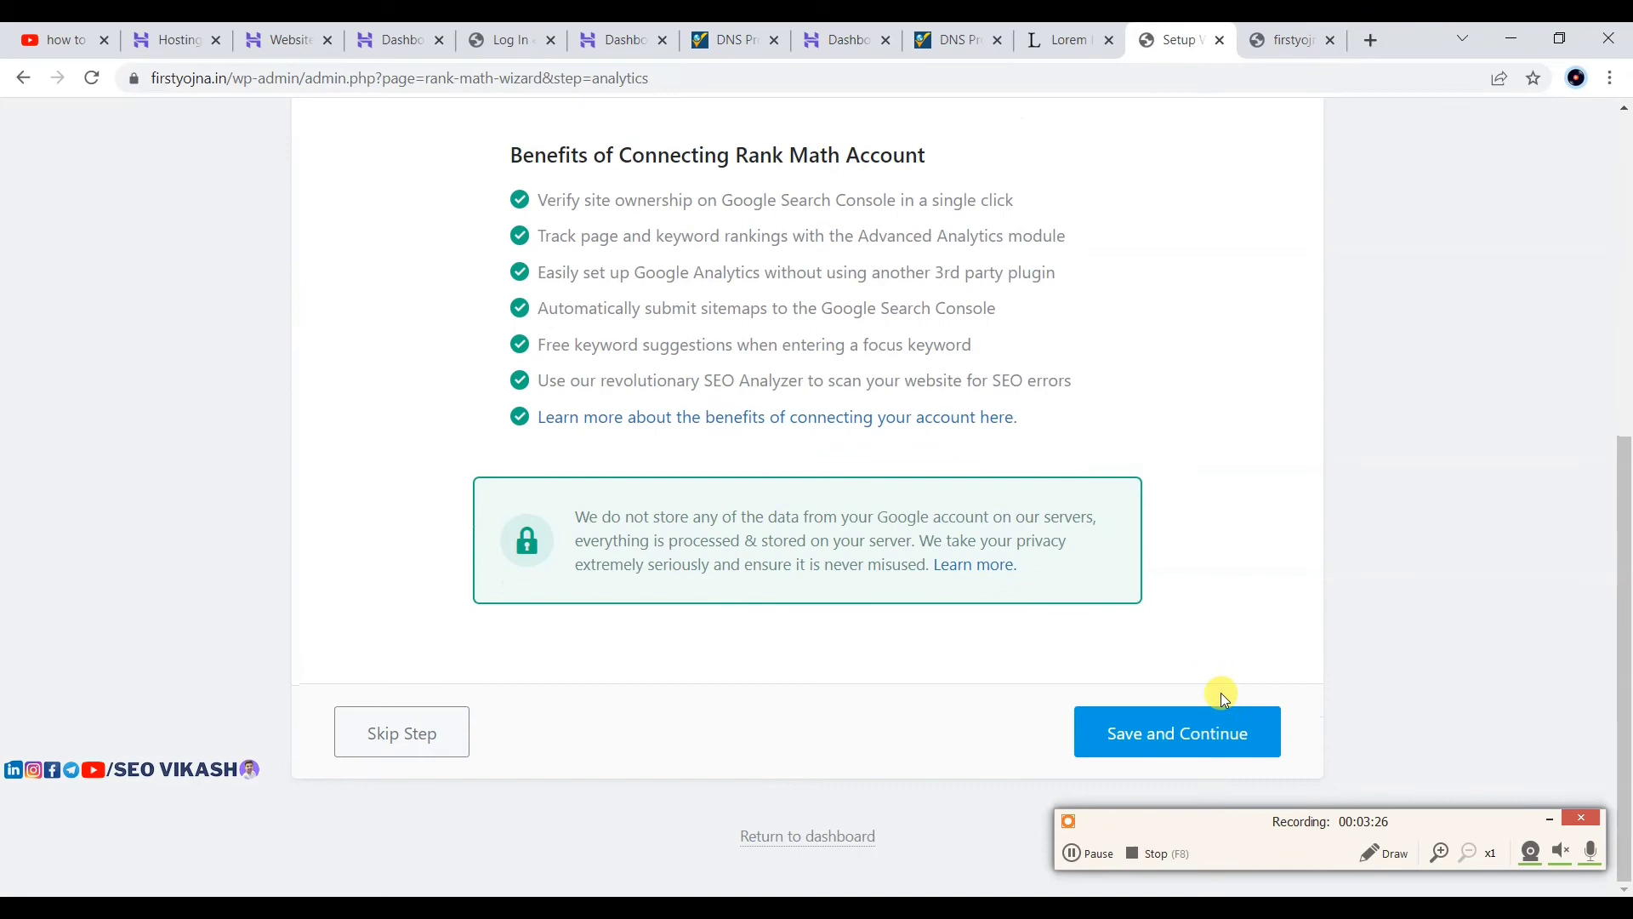
{"action": "left_click", "coordinate": [1172, 730]}
{"action": "scroll", "coordinate": [1070, 446], "scroll_direction": "down", "scroll_amount": 5}
{"action": "scroll", "coordinate": [1070, 445], "scroll_direction": "up", "scroll_amount": 4}
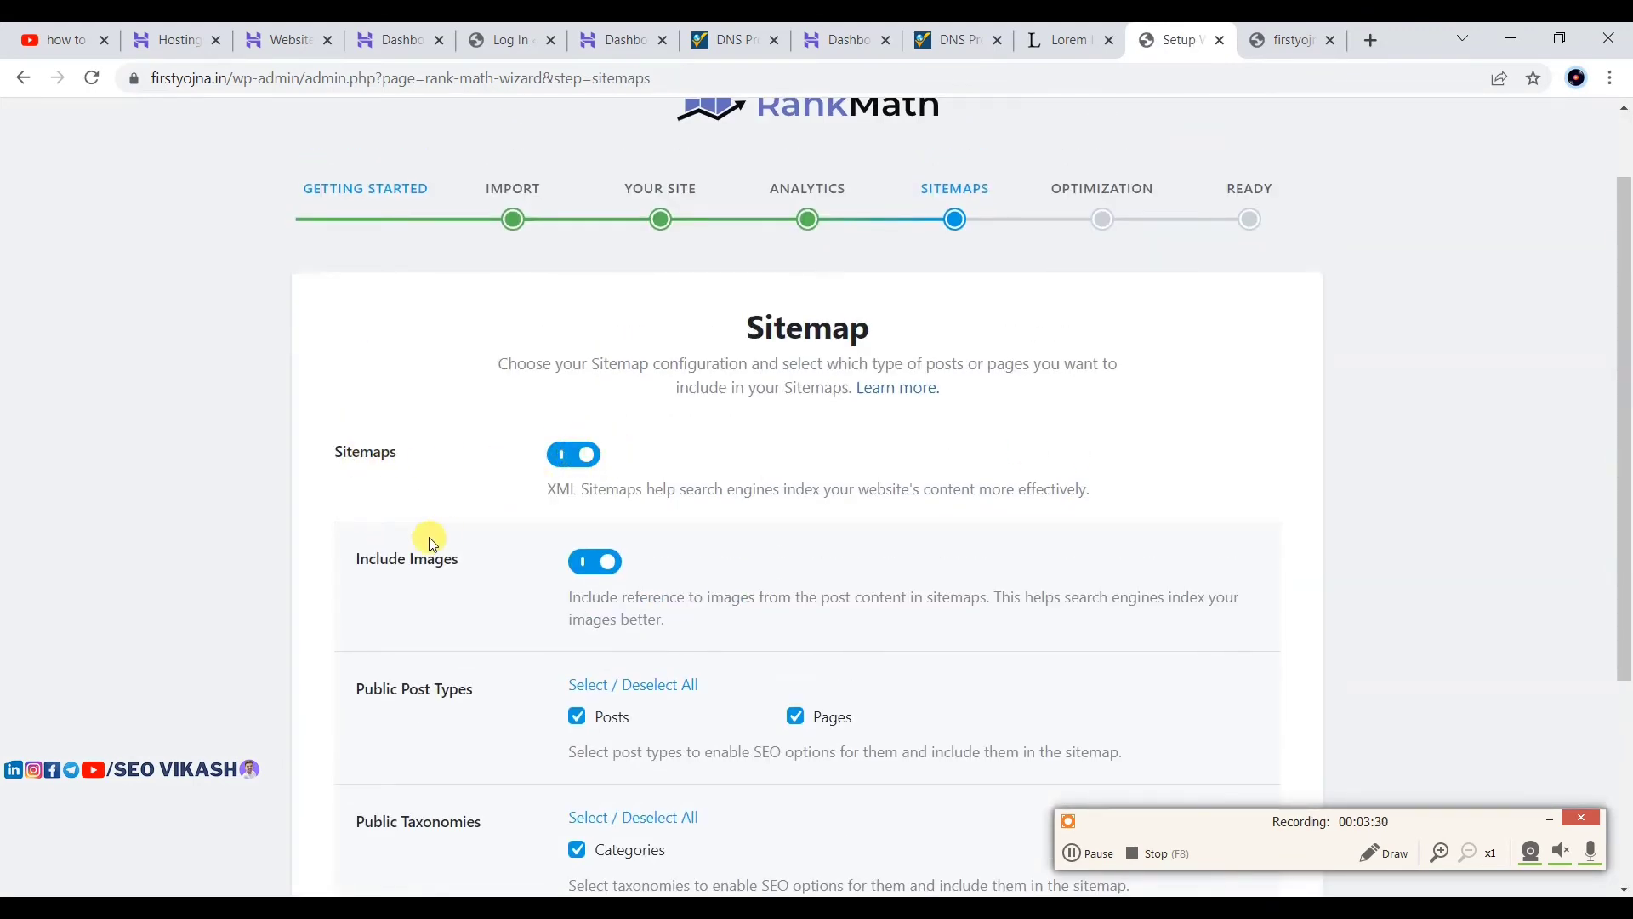
{"action": "scroll", "coordinate": [780, 616], "scroll_direction": "down", "scroll_amount": 3}
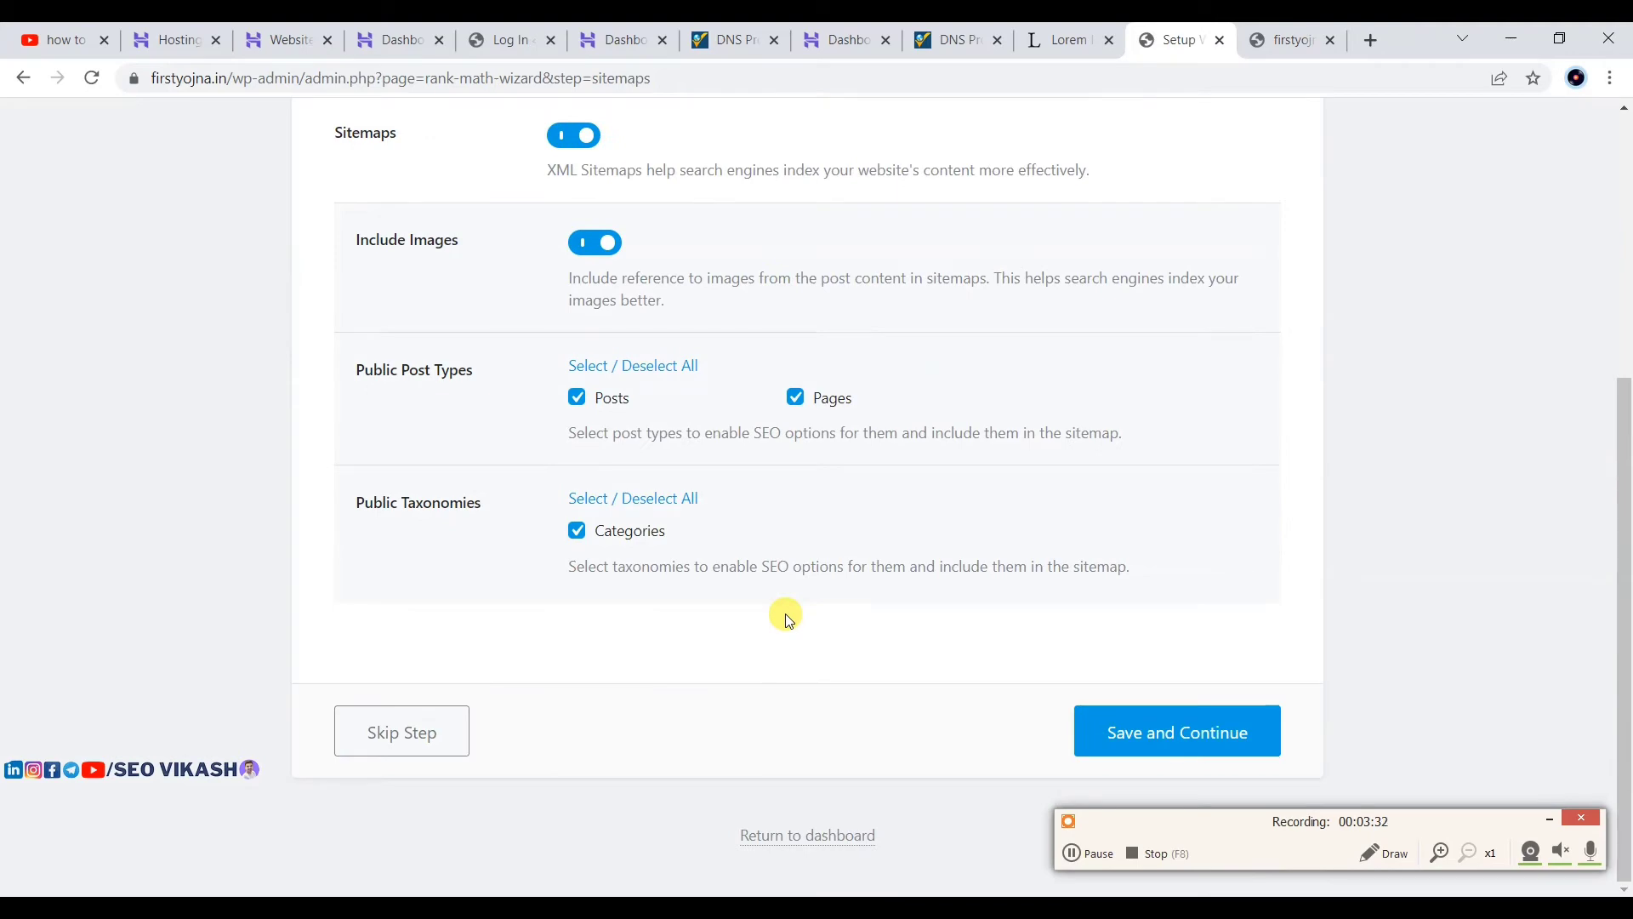
{"action": "left_click", "coordinate": [1137, 730]}
Step: Save the default SEO tweaks to finish the wizard and return to the Rank Math dashboard
{"action": "scroll", "coordinate": [1136, 728], "scroll_direction": "down", "scroll_amount": 3}
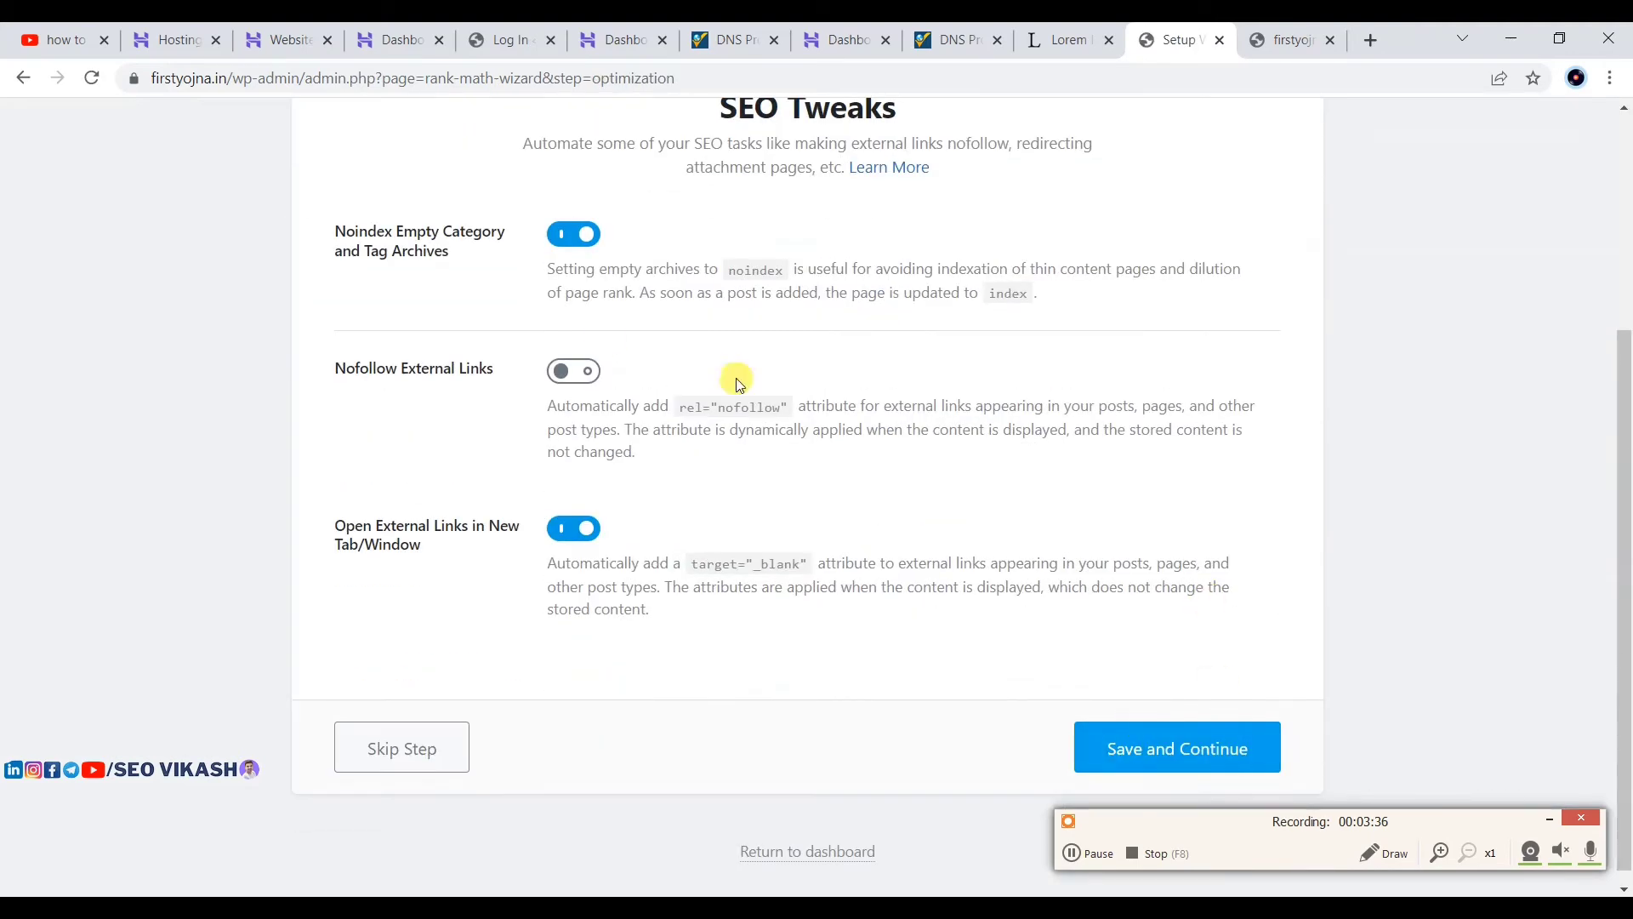
{"action": "scroll", "coordinate": [394, 403], "scroll_direction": "up", "scroll_amount": 2}
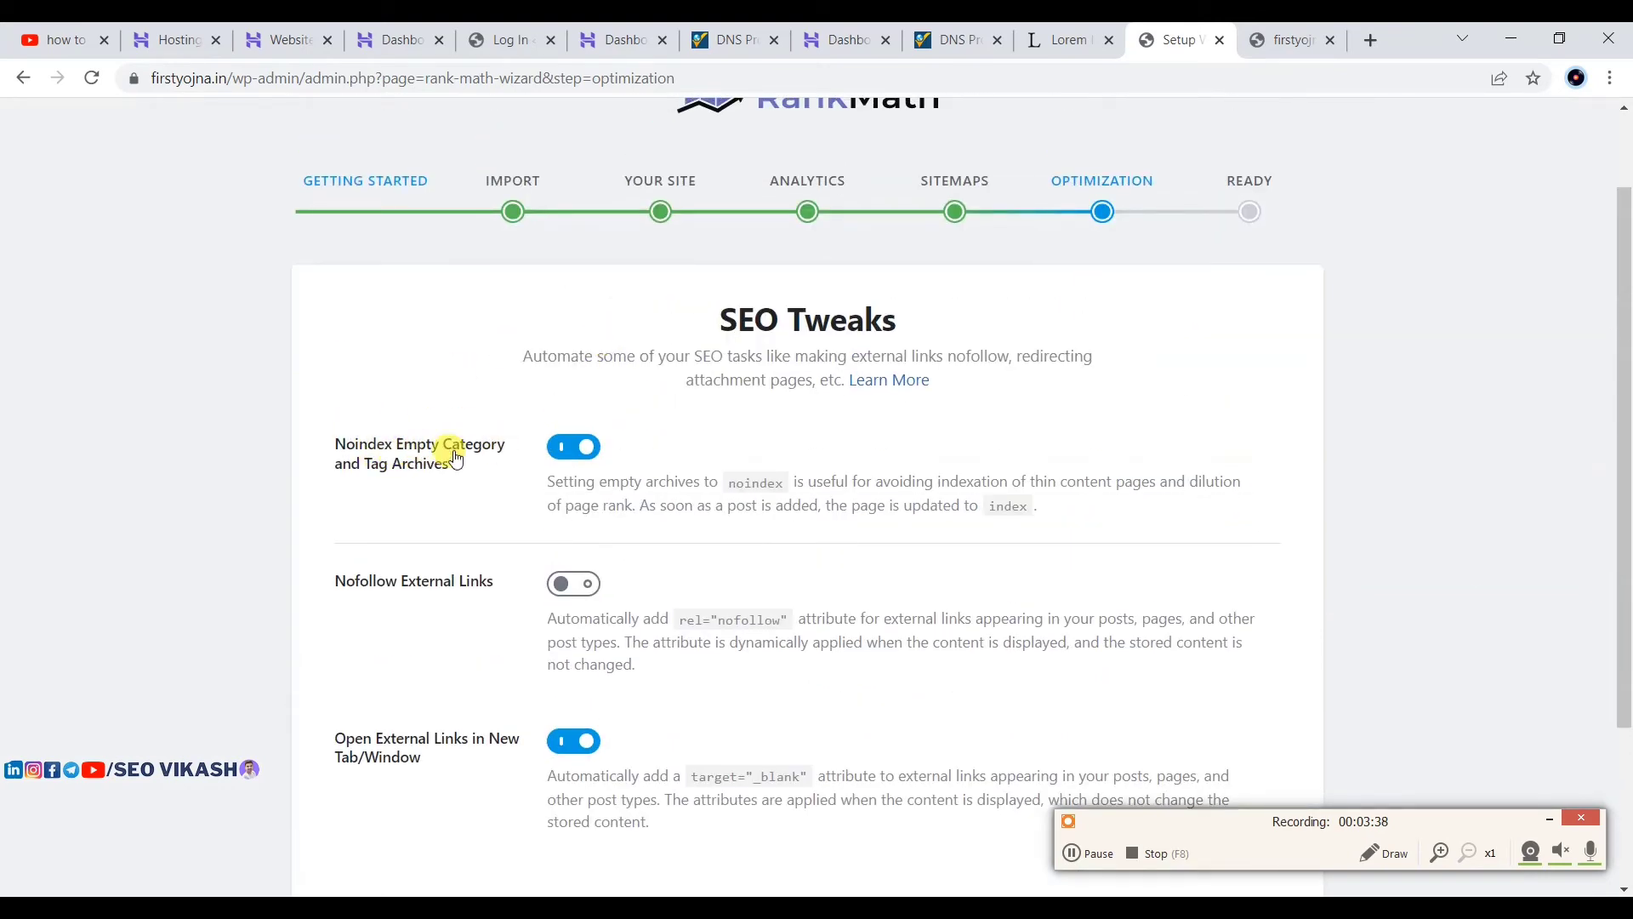
{"action": "scroll", "coordinate": [571, 470], "scroll_direction": "down", "scroll_amount": 3}
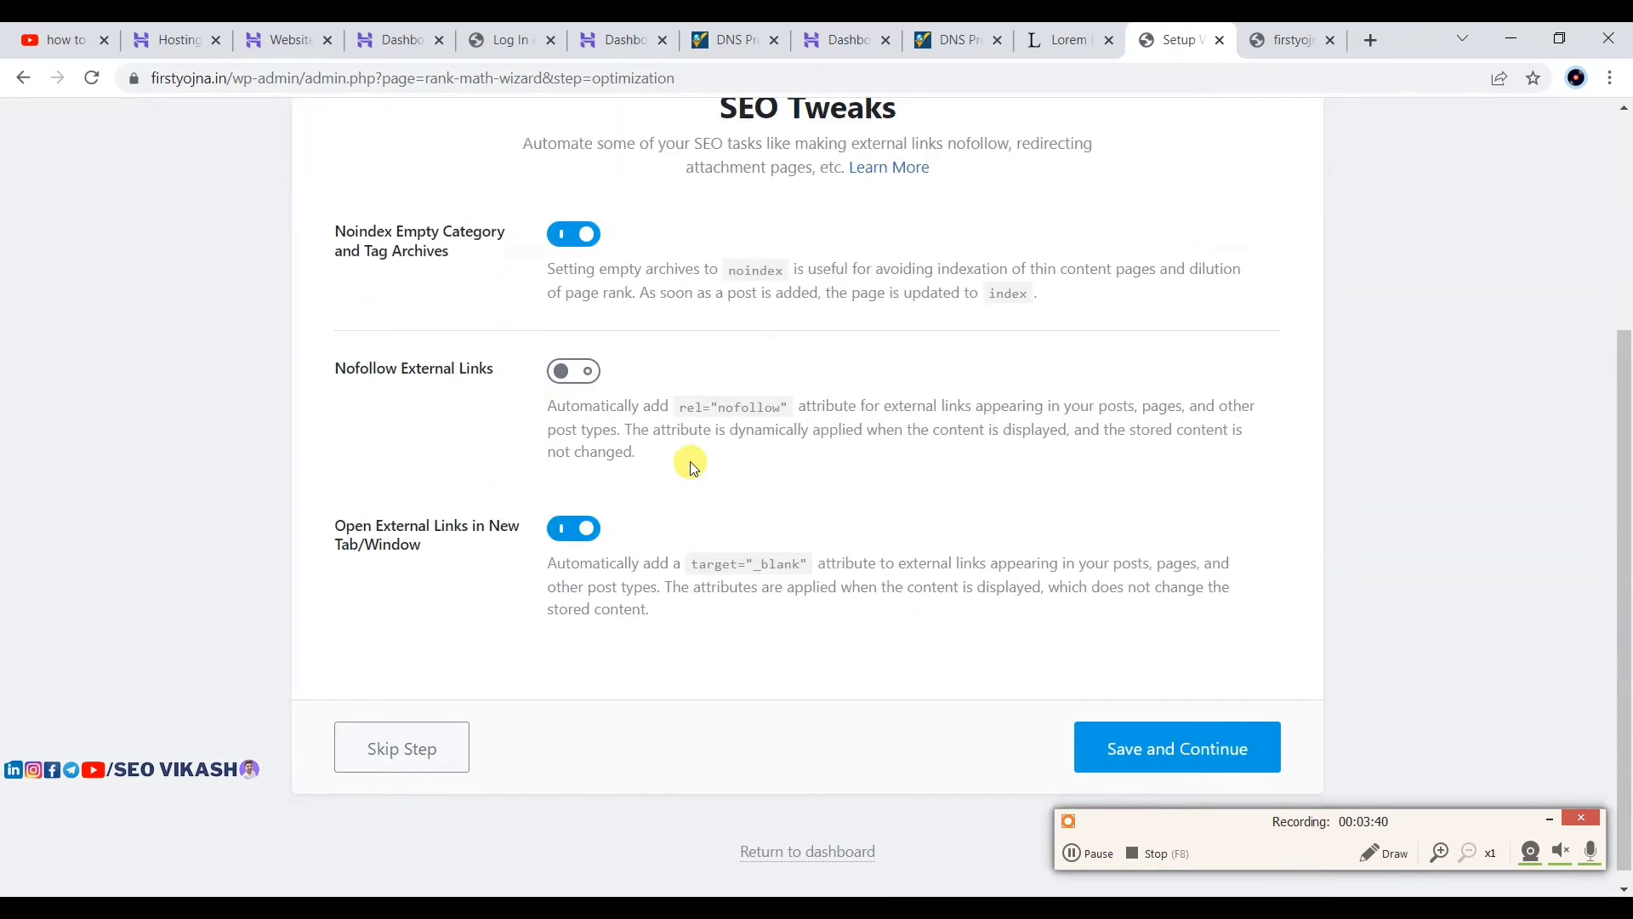
{"action": "left_click", "coordinate": [1167, 733]}
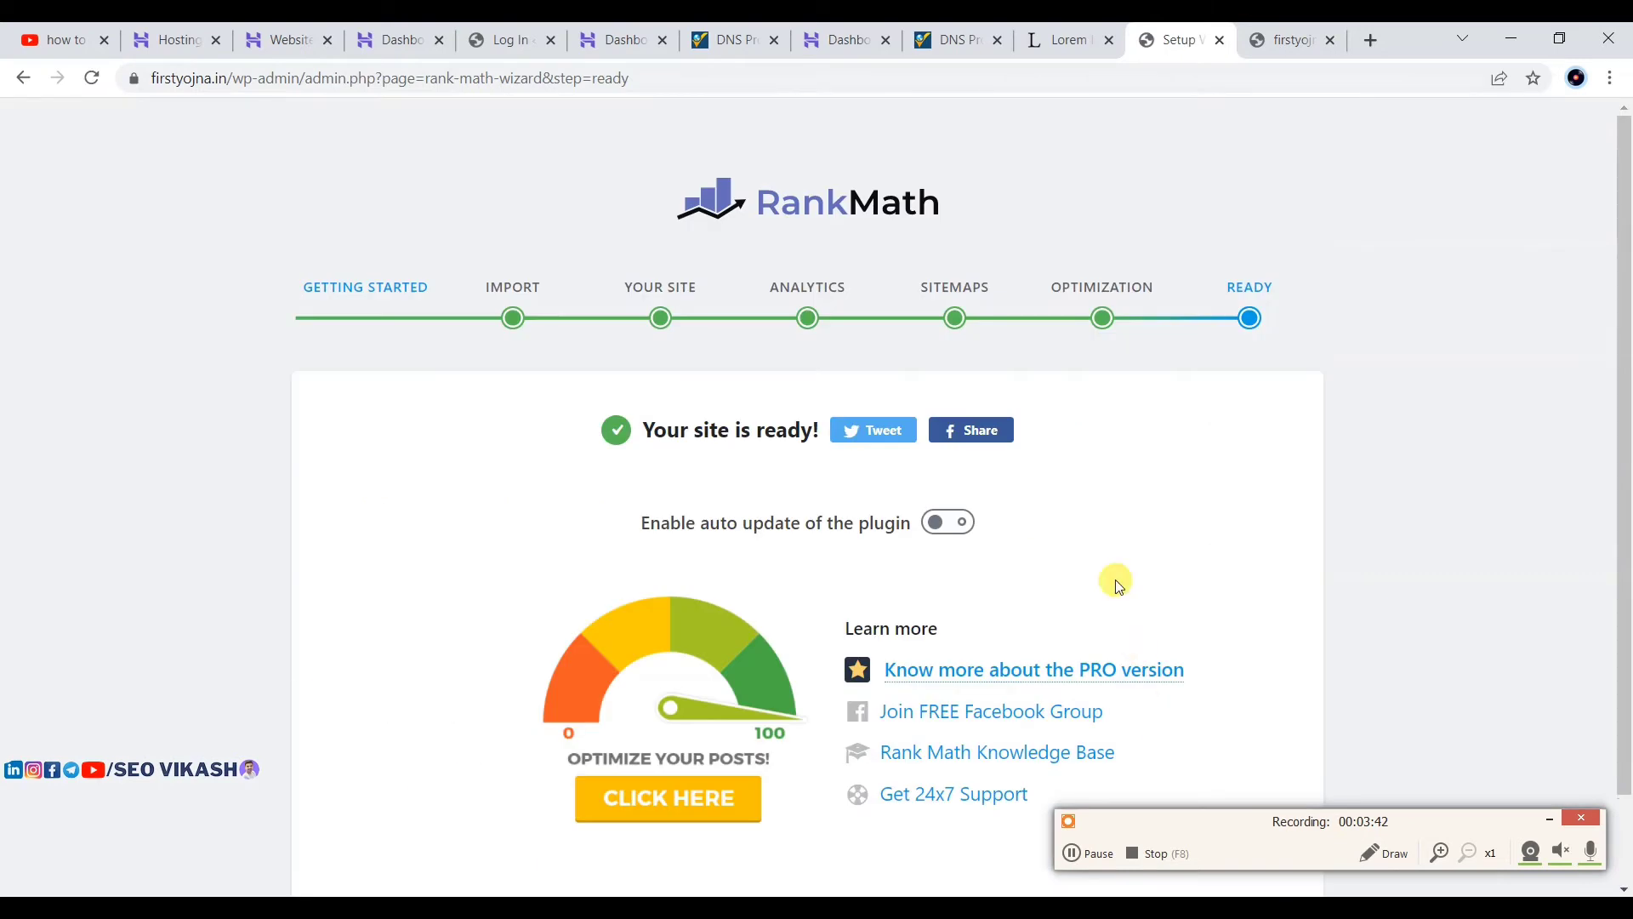
{"action": "scroll", "coordinate": [1106, 562], "scroll_direction": "down", "scroll_amount": 1}
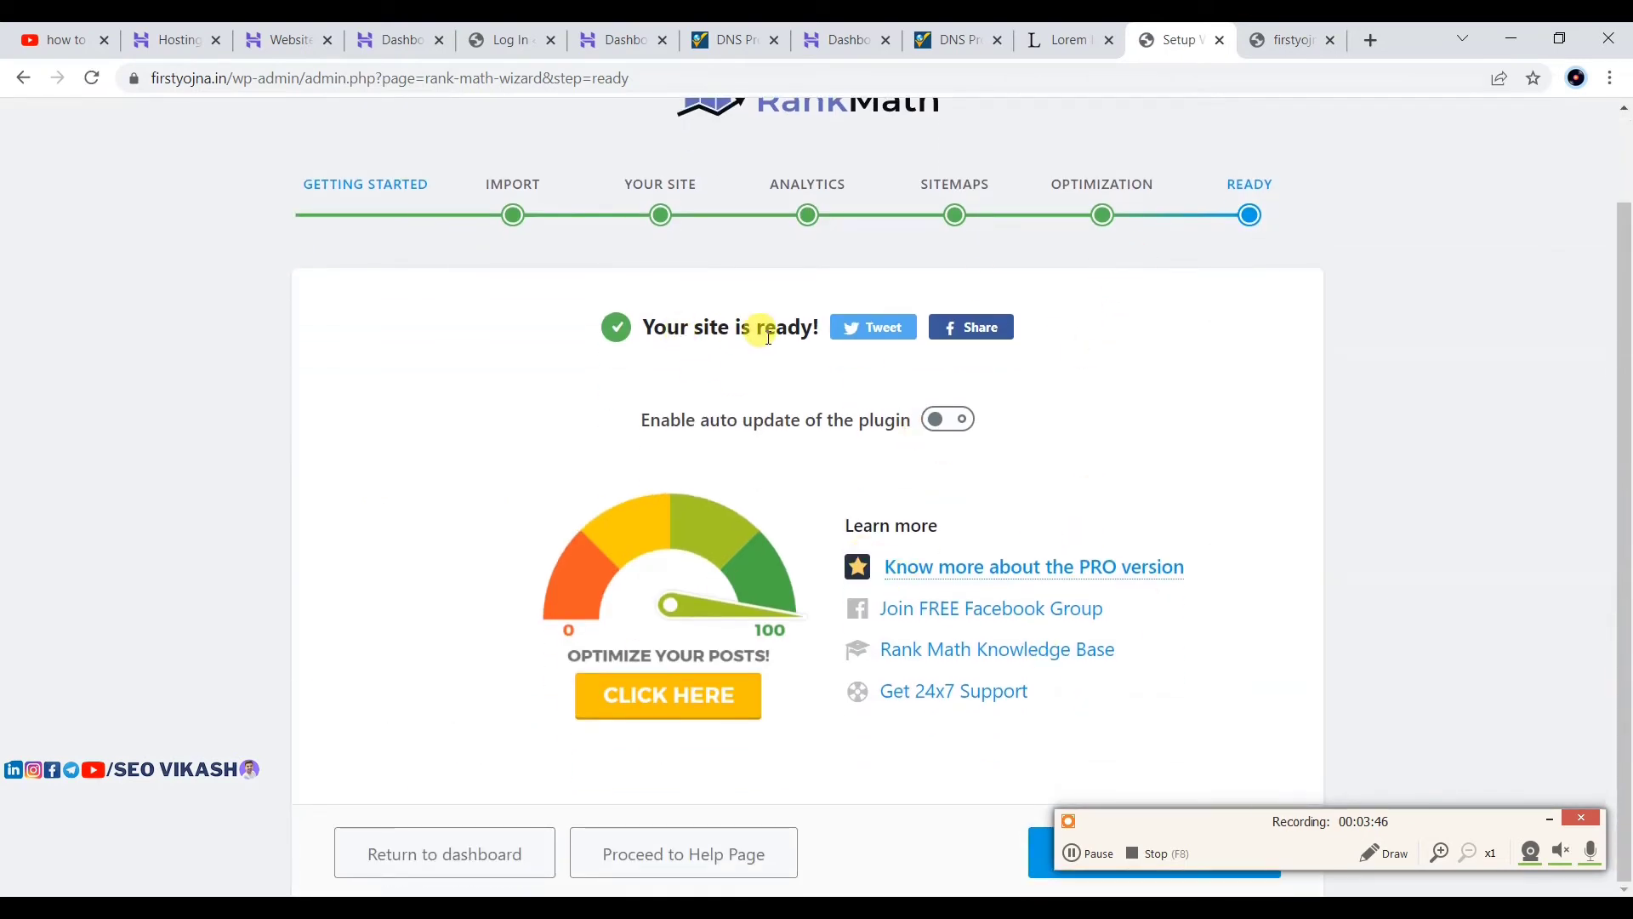
{"action": "left_click", "coordinate": [430, 854]}
Step: Scroll through the Rank Math Modules dashboard to check which modules, like Analytics, Schema and Sitemap, are enabled
{"action": "scroll", "coordinate": [764, 403], "scroll_direction": "down", "scroll_amount": 6}
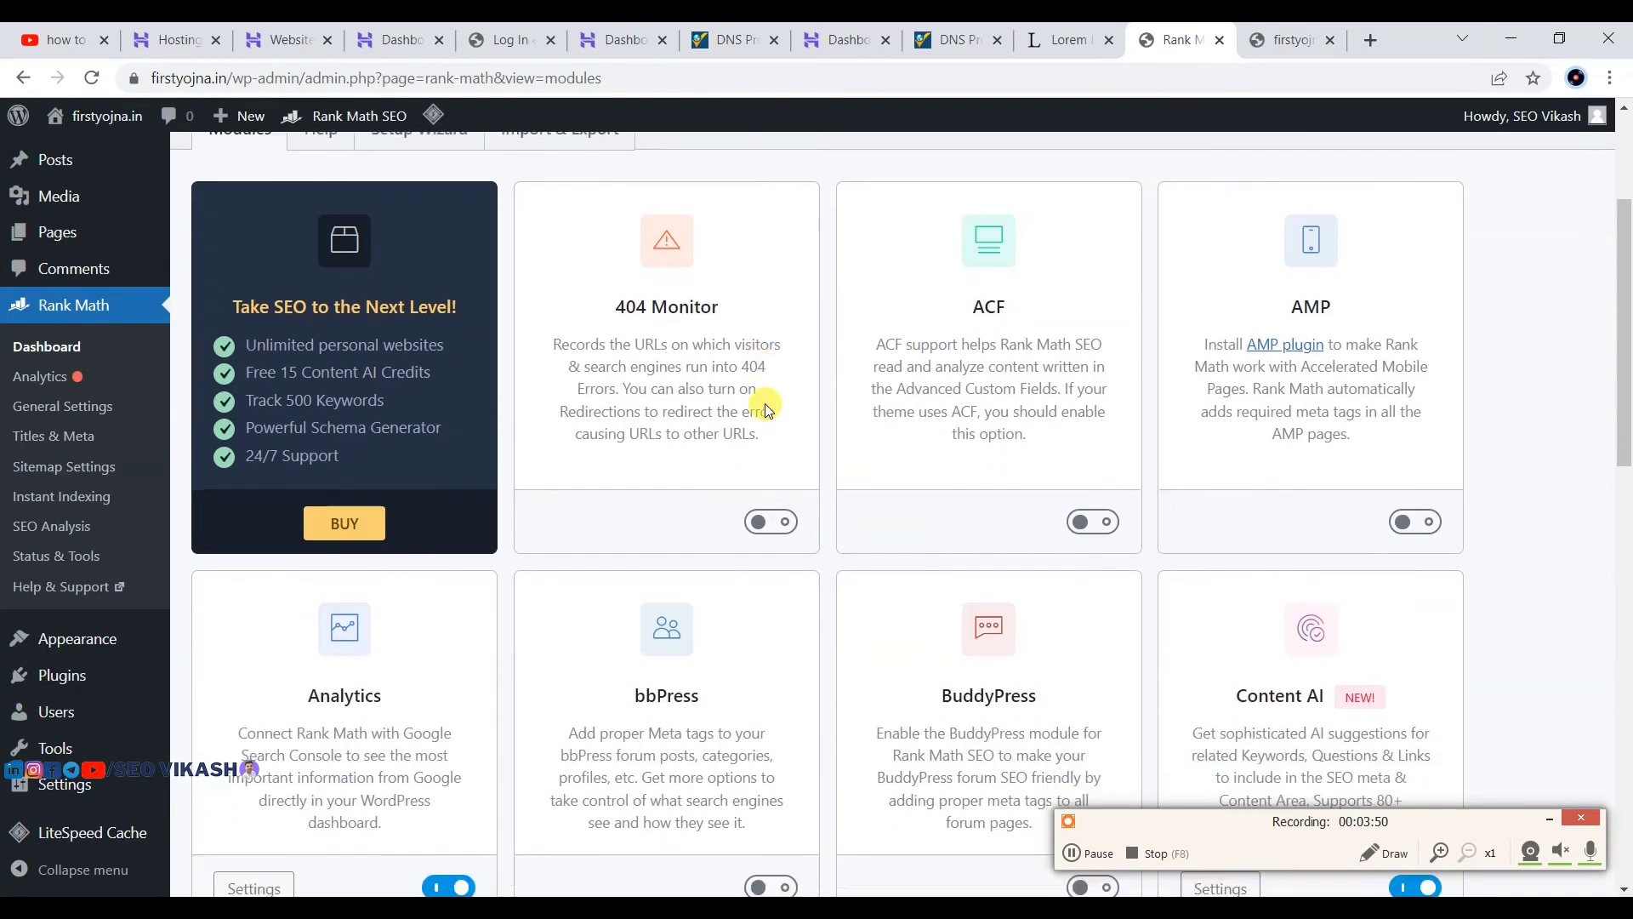
{"action": "scroll", "coordinate": [764, 403], "scroll_direction": "up", "scroll_amount": 4}
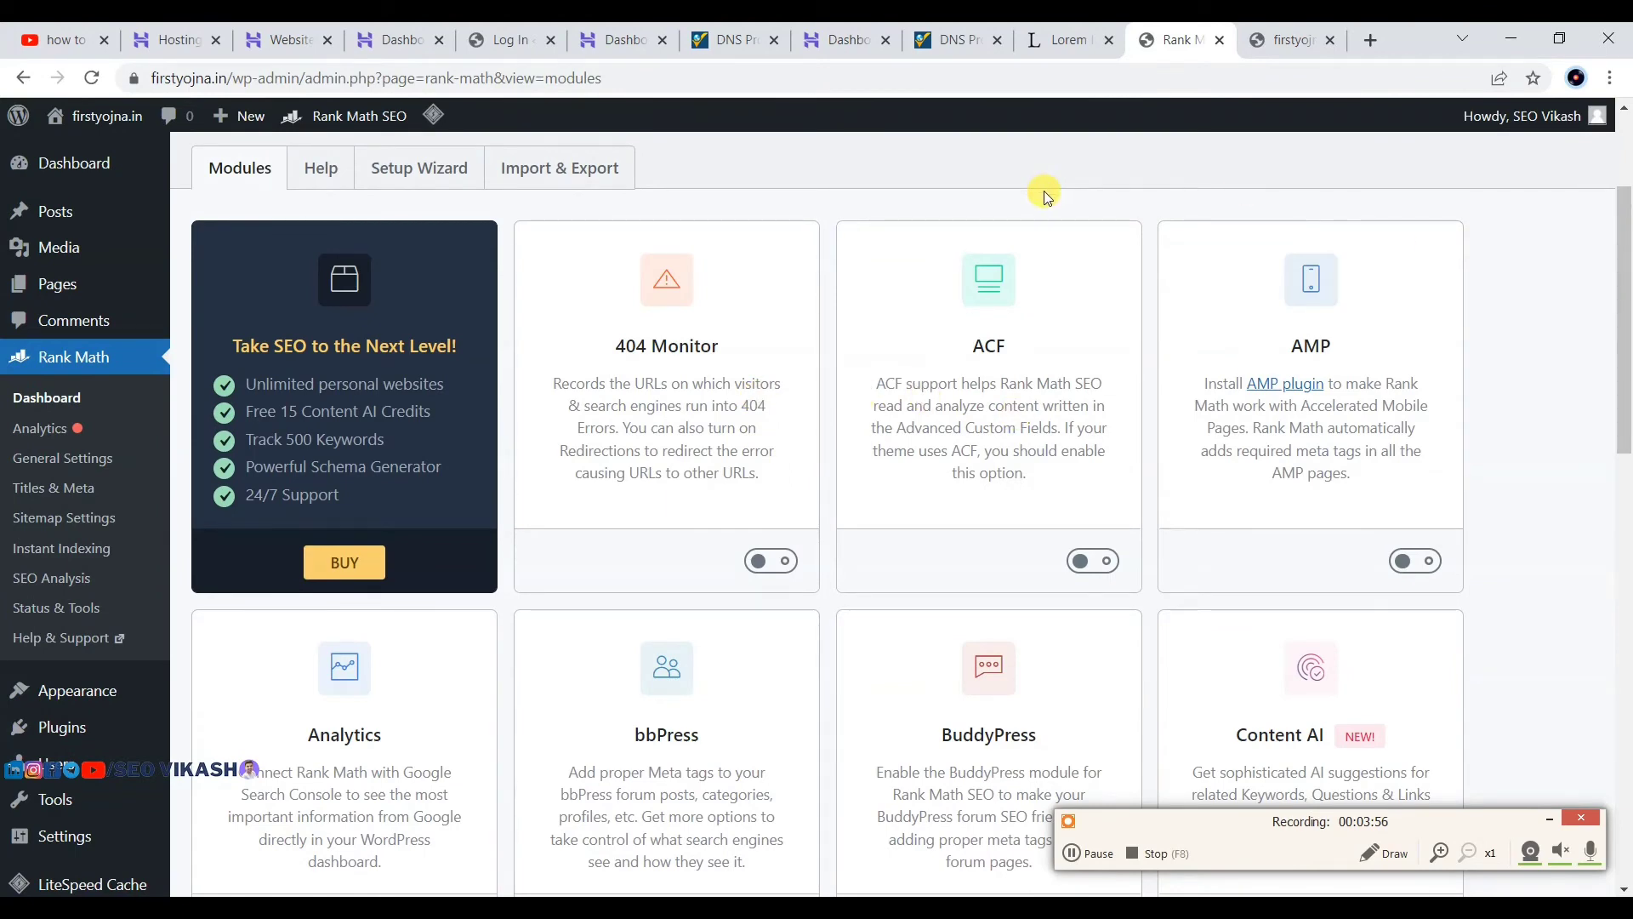
{"action": "scroll", "coordinate": [786, 420], "scroll_direction": "down", "scroll_amount": 5}
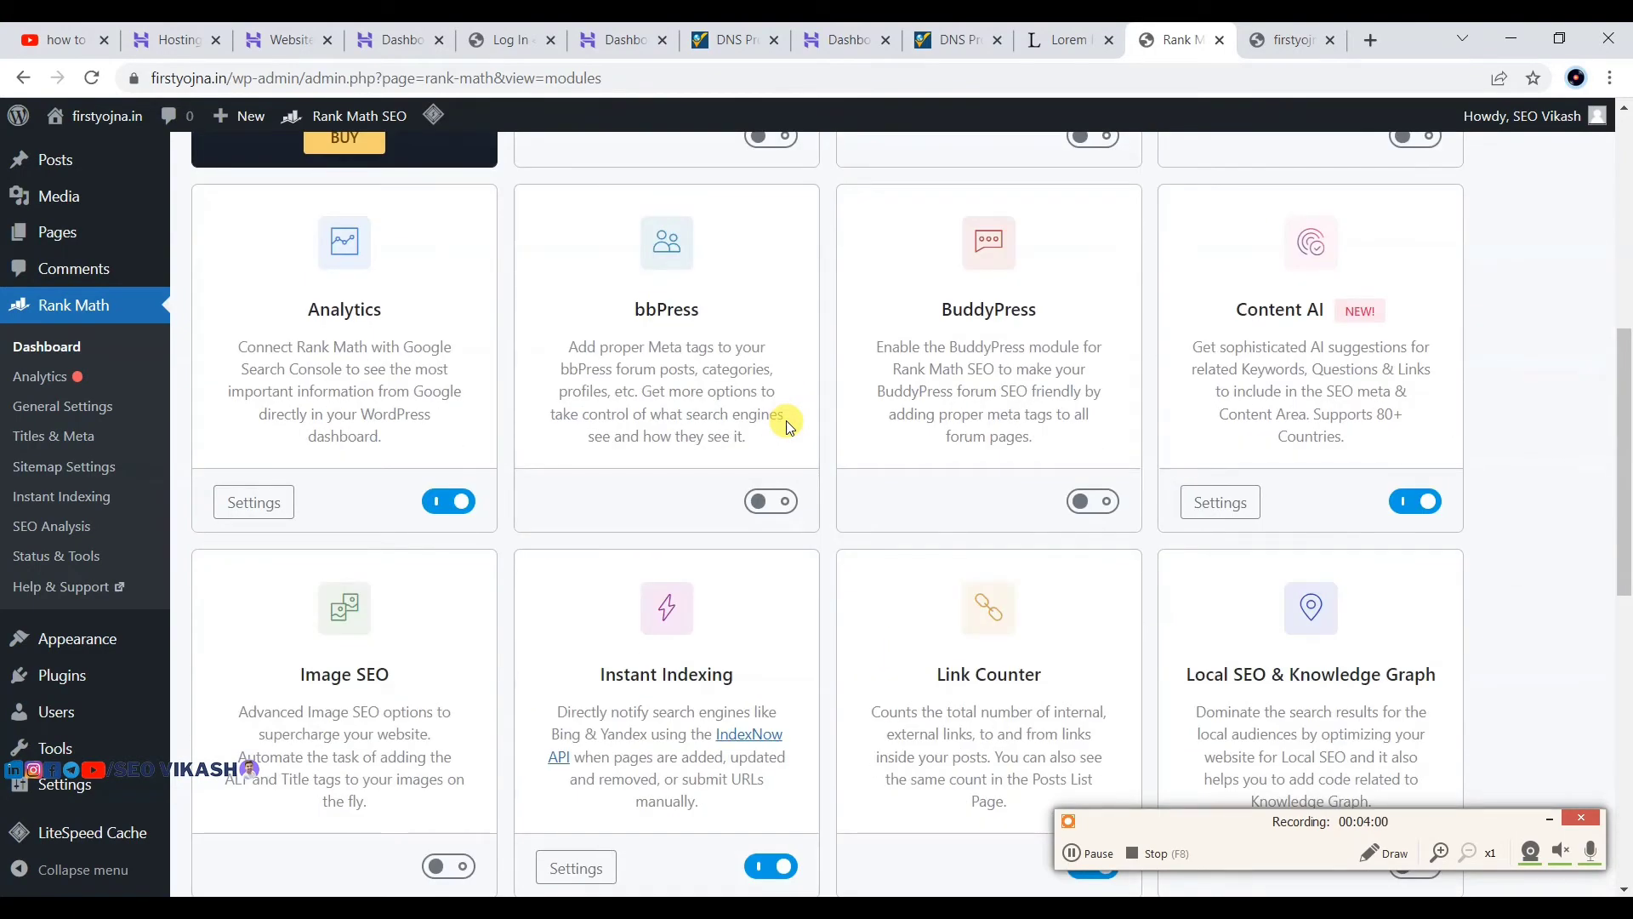
{"action": "scroll", "coordinate": [787, 425], "scroll_direction": "up", "scroll_amount": 7}
{"action": "scroll", "coordinate": [784, 422], "scroll_direction": "down", "scroll_amount": 2}
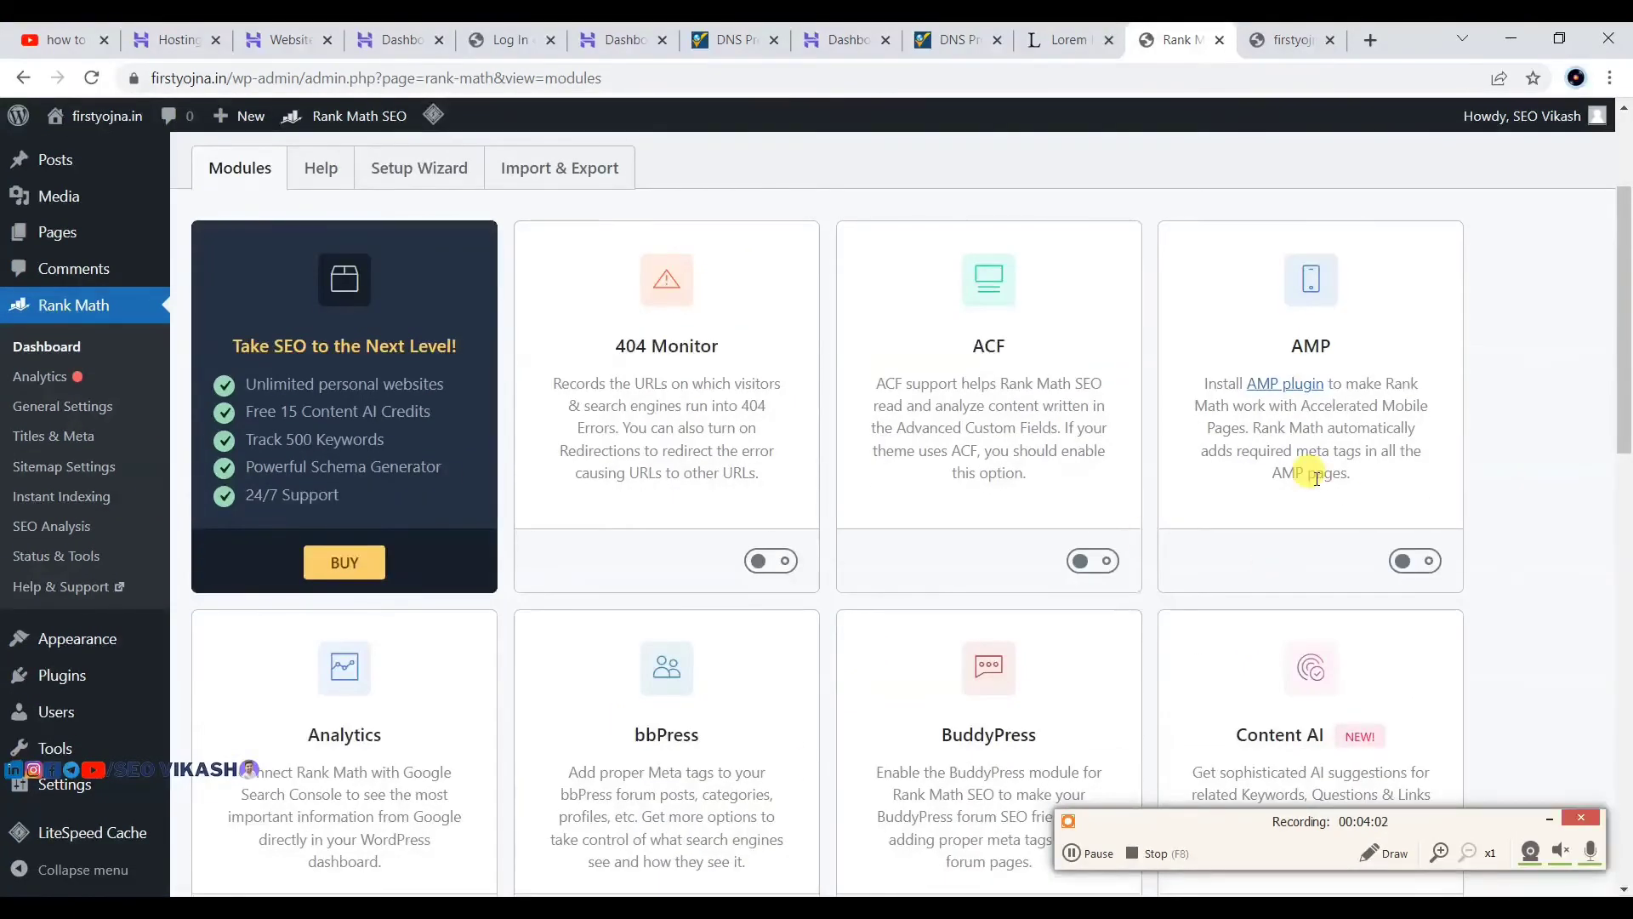
{"action": "scroll", "coordinate": [1317, 478], "scroll_direction": "down", "scroll_amount": 4}
{"action": "left_click", "coordinate": [1545, 821]}
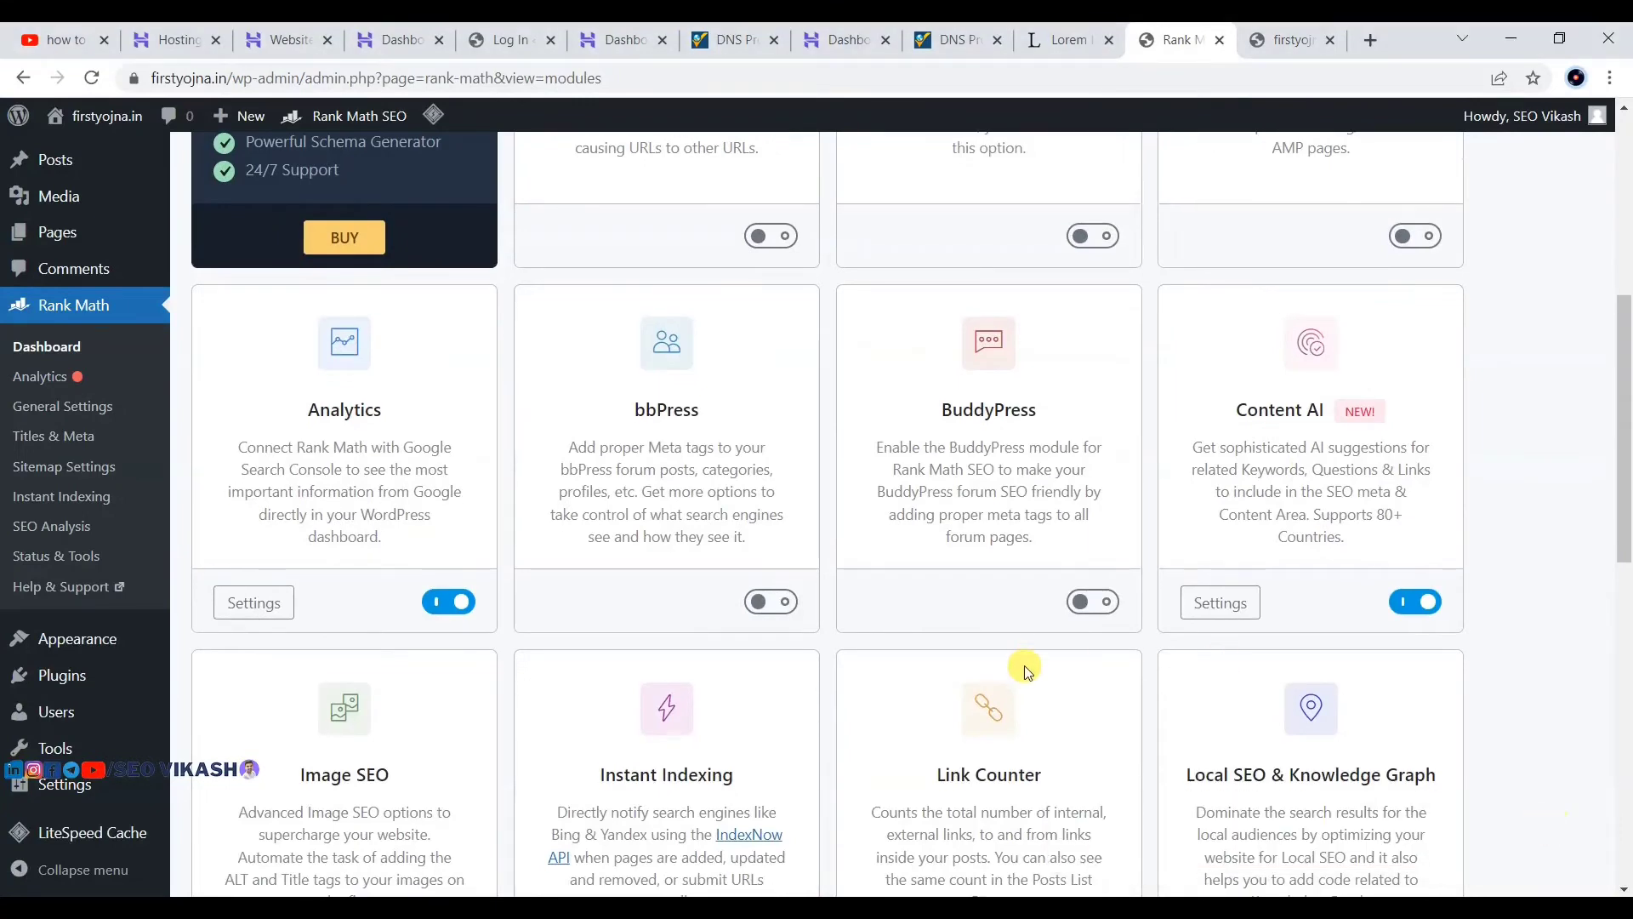
{"action": "scroll", "coordinate": [986, 663], "scroll_direction": "down", "scroll_amount": 6}
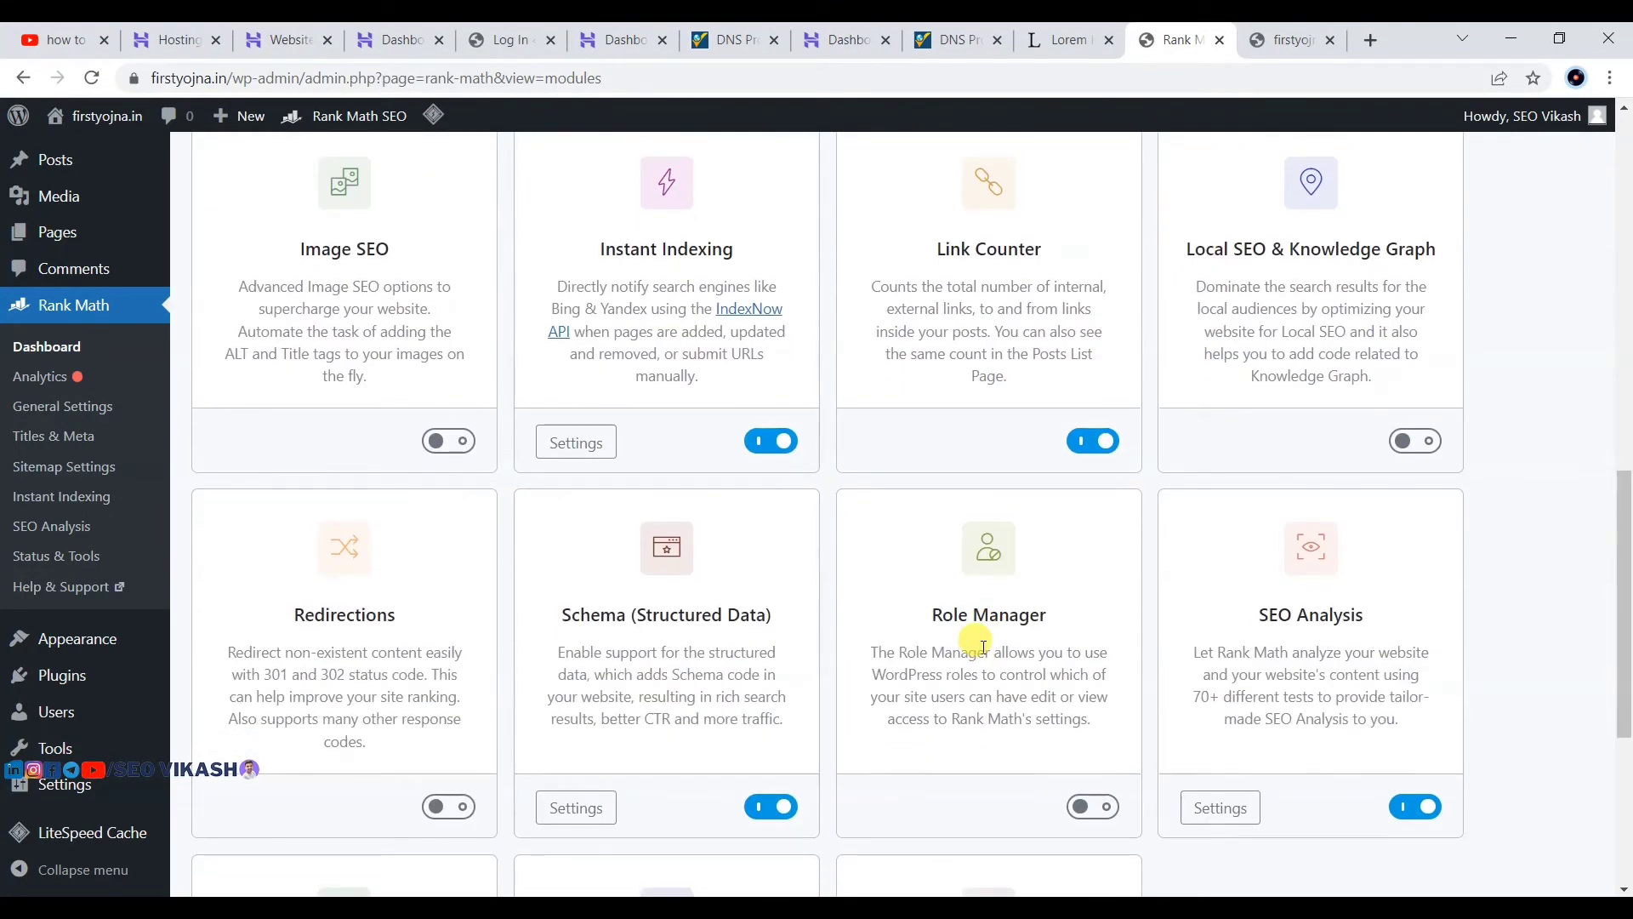
{"action": "scroll", "coordinate": [851, 609], "scroll_direction": "down", "scroll_amount": 5}
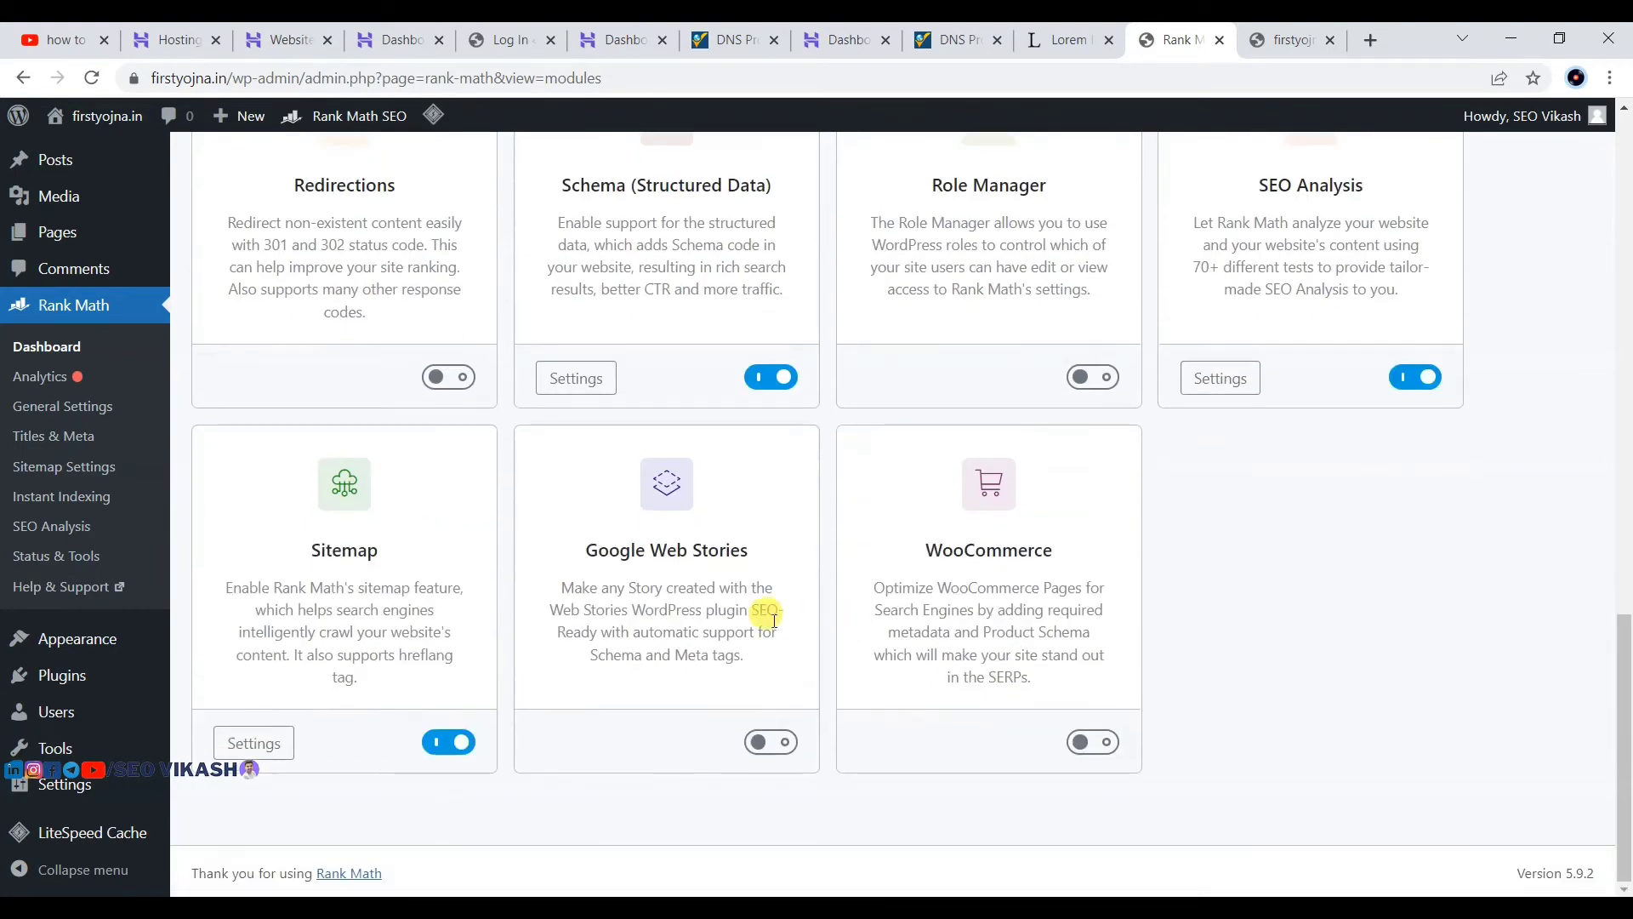
{"action": "scroll", "coordinate": [854, 590], "scroll_direction": "up", "scroll_amount": 2}
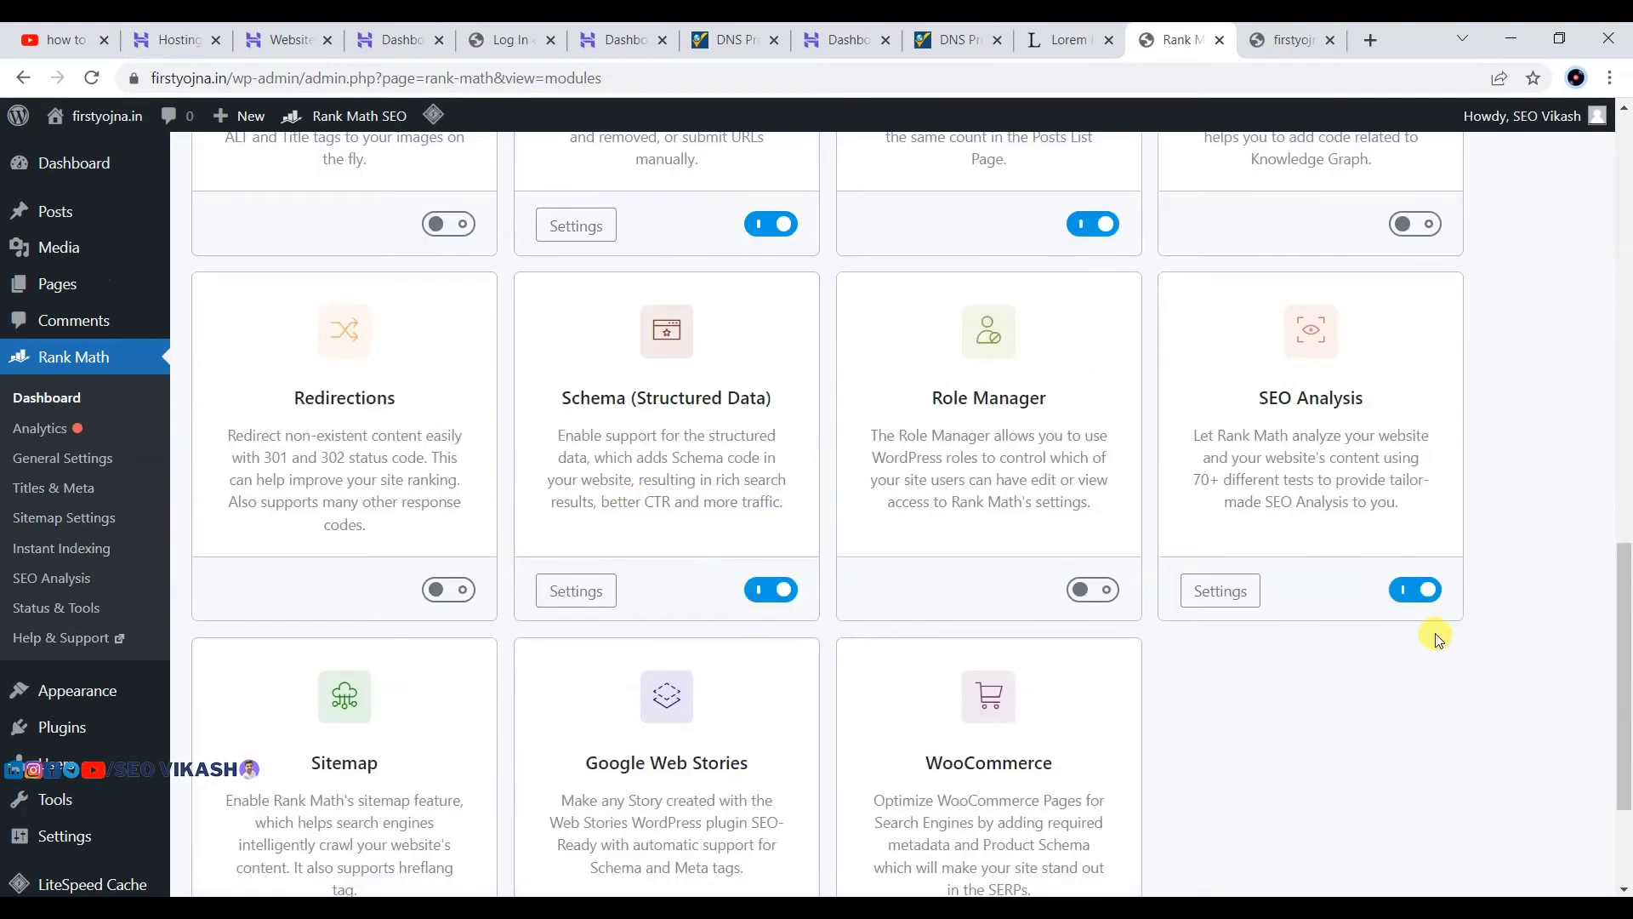
{"action": "scroll", "coordinate": [1191, 371], "scroll_direction": "up", "scroll_amount": 1}
{"action": "scroll", "coordinate": [889, 204], "scroll_direction": "up", "scroll_amount": 11}
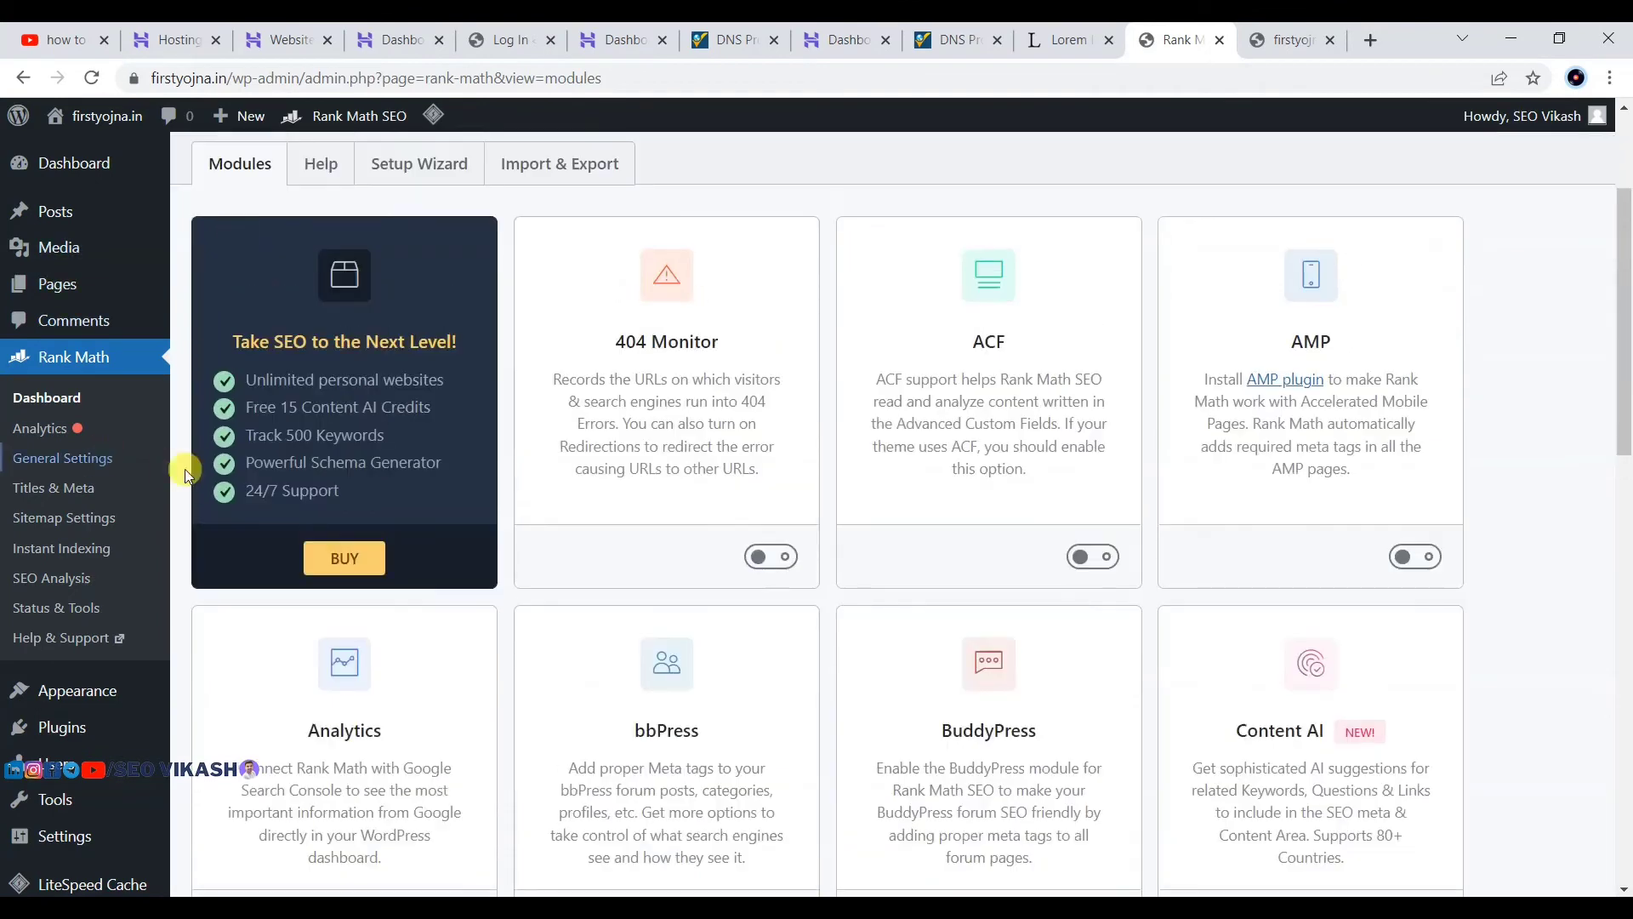
Step: Switch on the breadcrumbs function in Rank Math General Settings > Breadcrumbs
{"action": "left_click", "coordinate": [50, 466]}
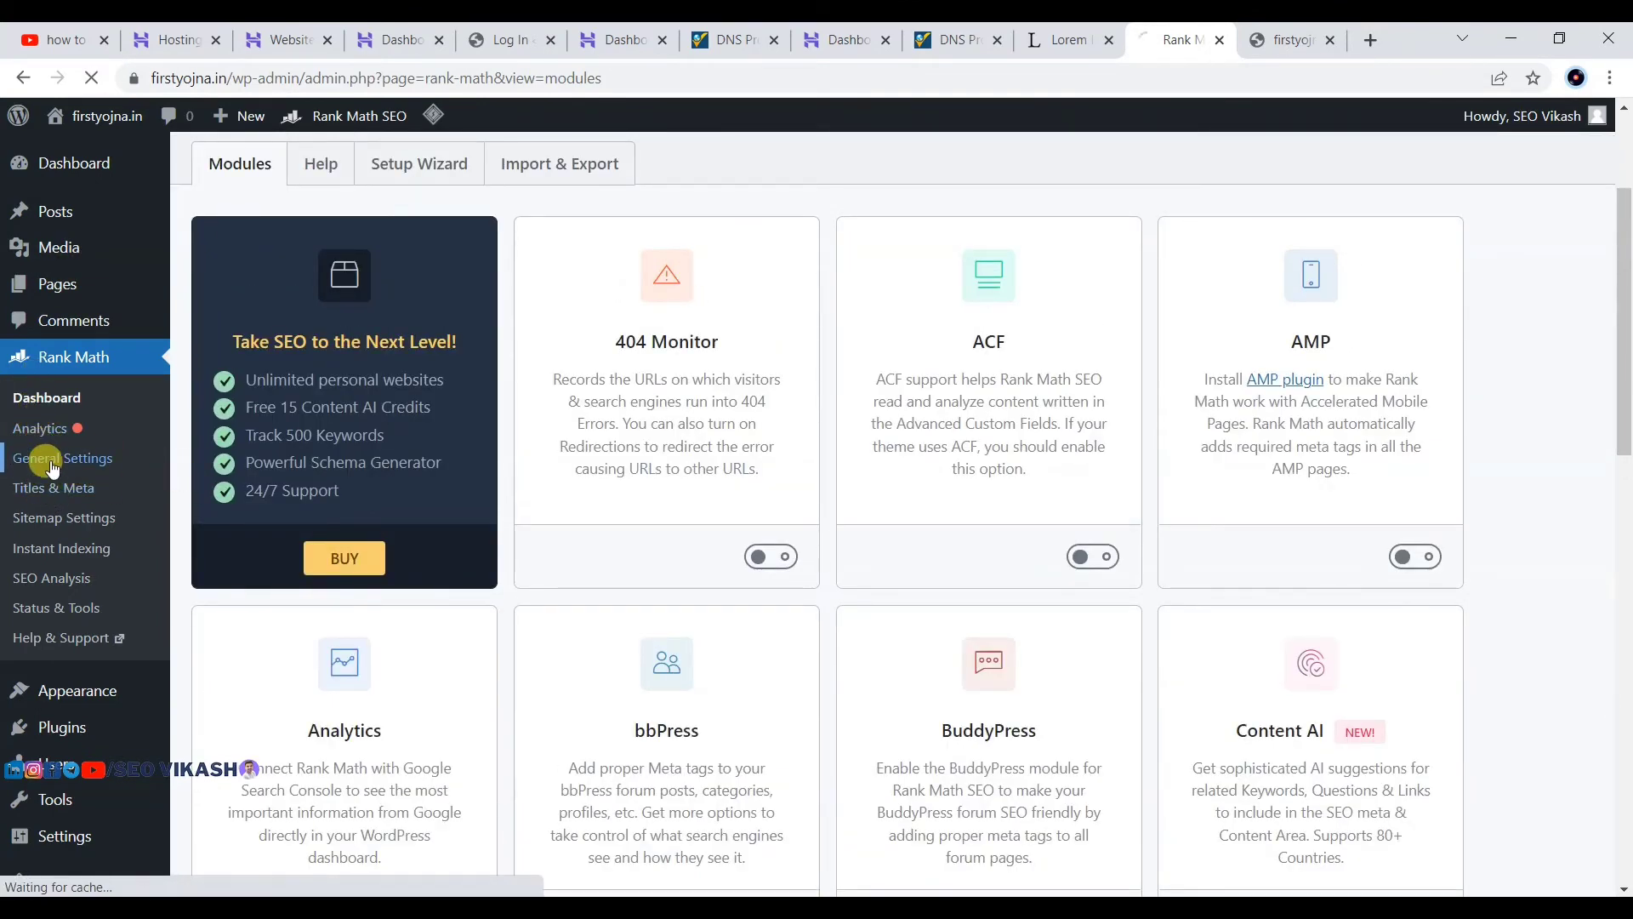
{"action": "scroll", "coordinate": [476, 448], "scroll_direction": "down", "scroll_amount": 3}
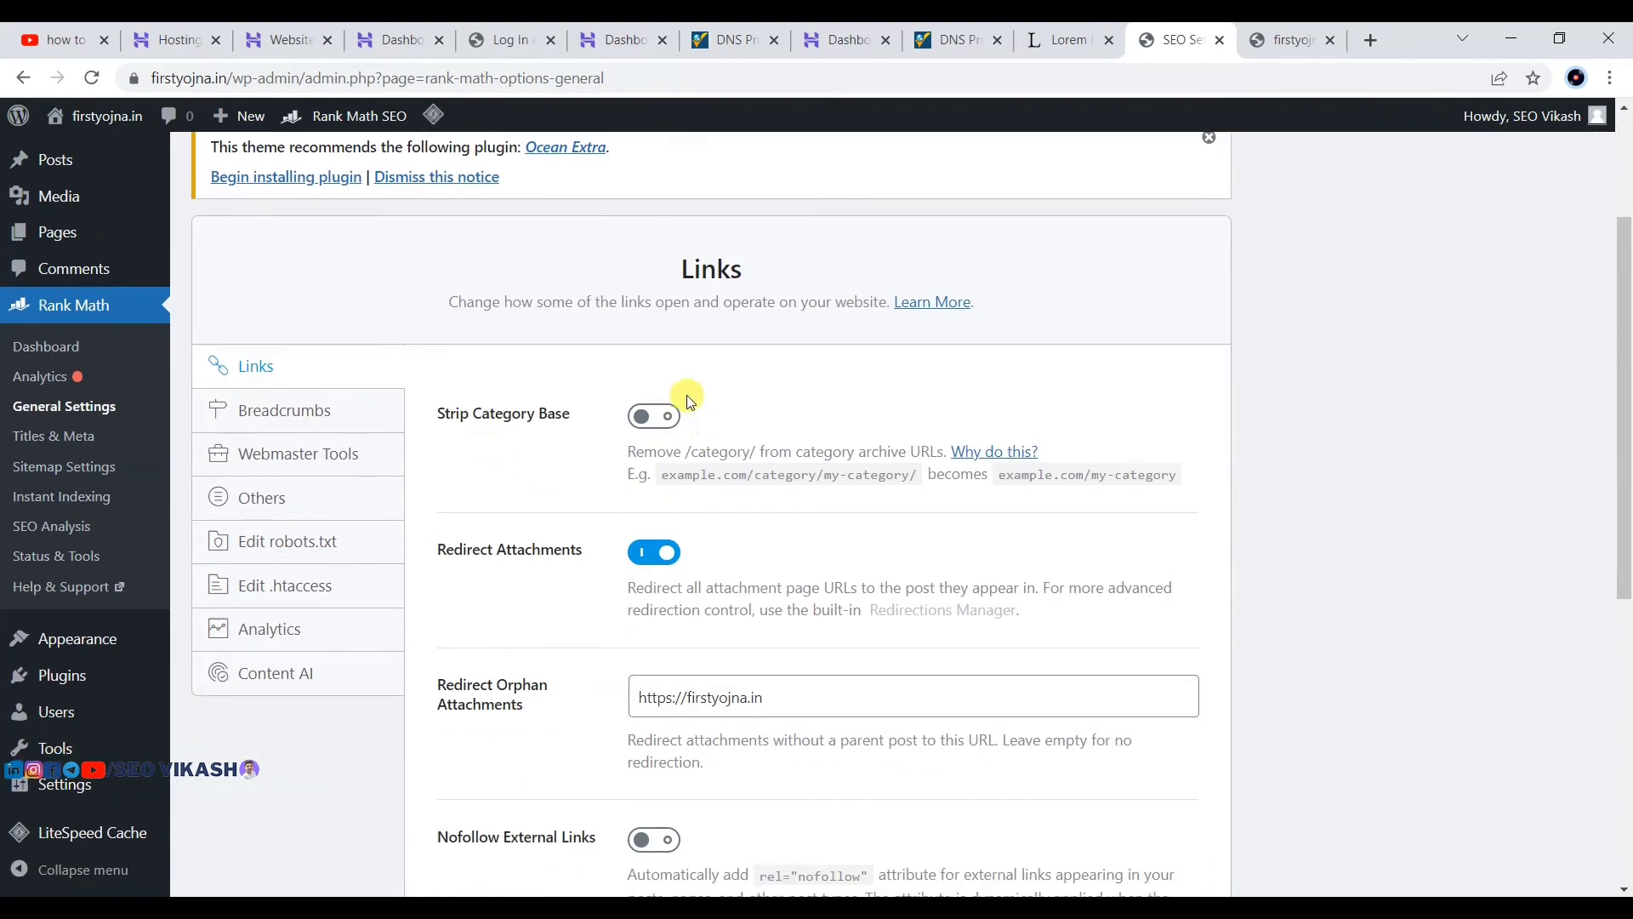
{"action": "scroll", "coordinate": [548, 391], "scroll_direction": "down", "scroll_amount": 2}
{"action": "scroll", "coordinate": [552, 415], "scroll_direction": "down", "scroll_amount": 4}
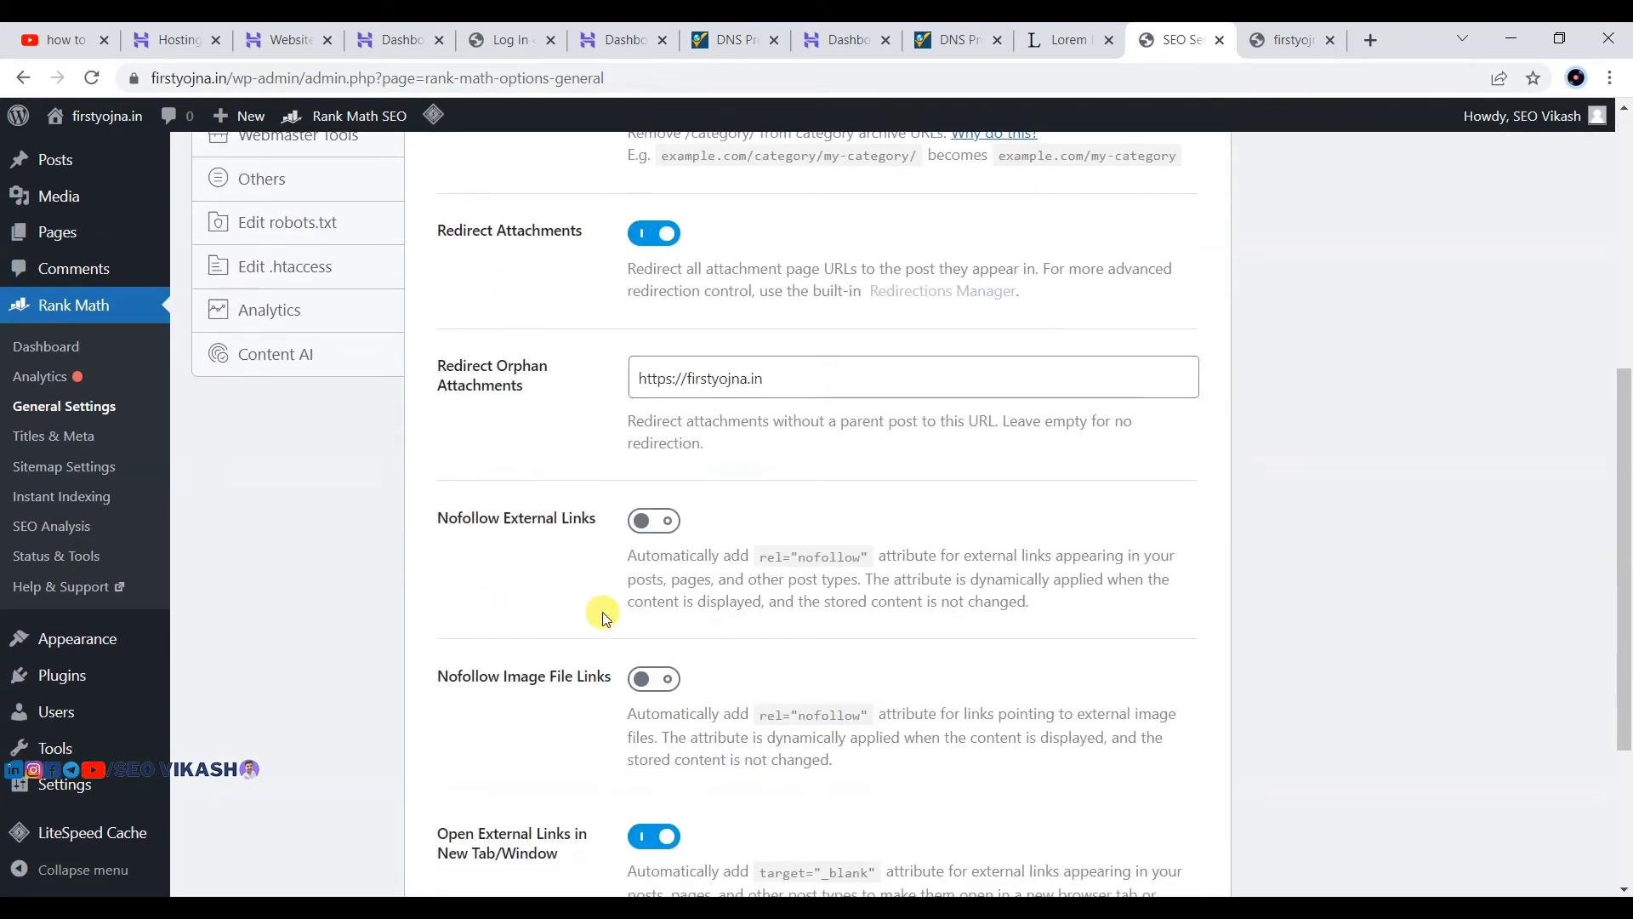
{"action": "scroll", "coordinate": [557, 479], "scroll_direction": "up", "scroll_amount": 4}
{"action": "scroll", "coordinate": [289, 357], "scroll_direction": "up", "scroll_amount": 3}
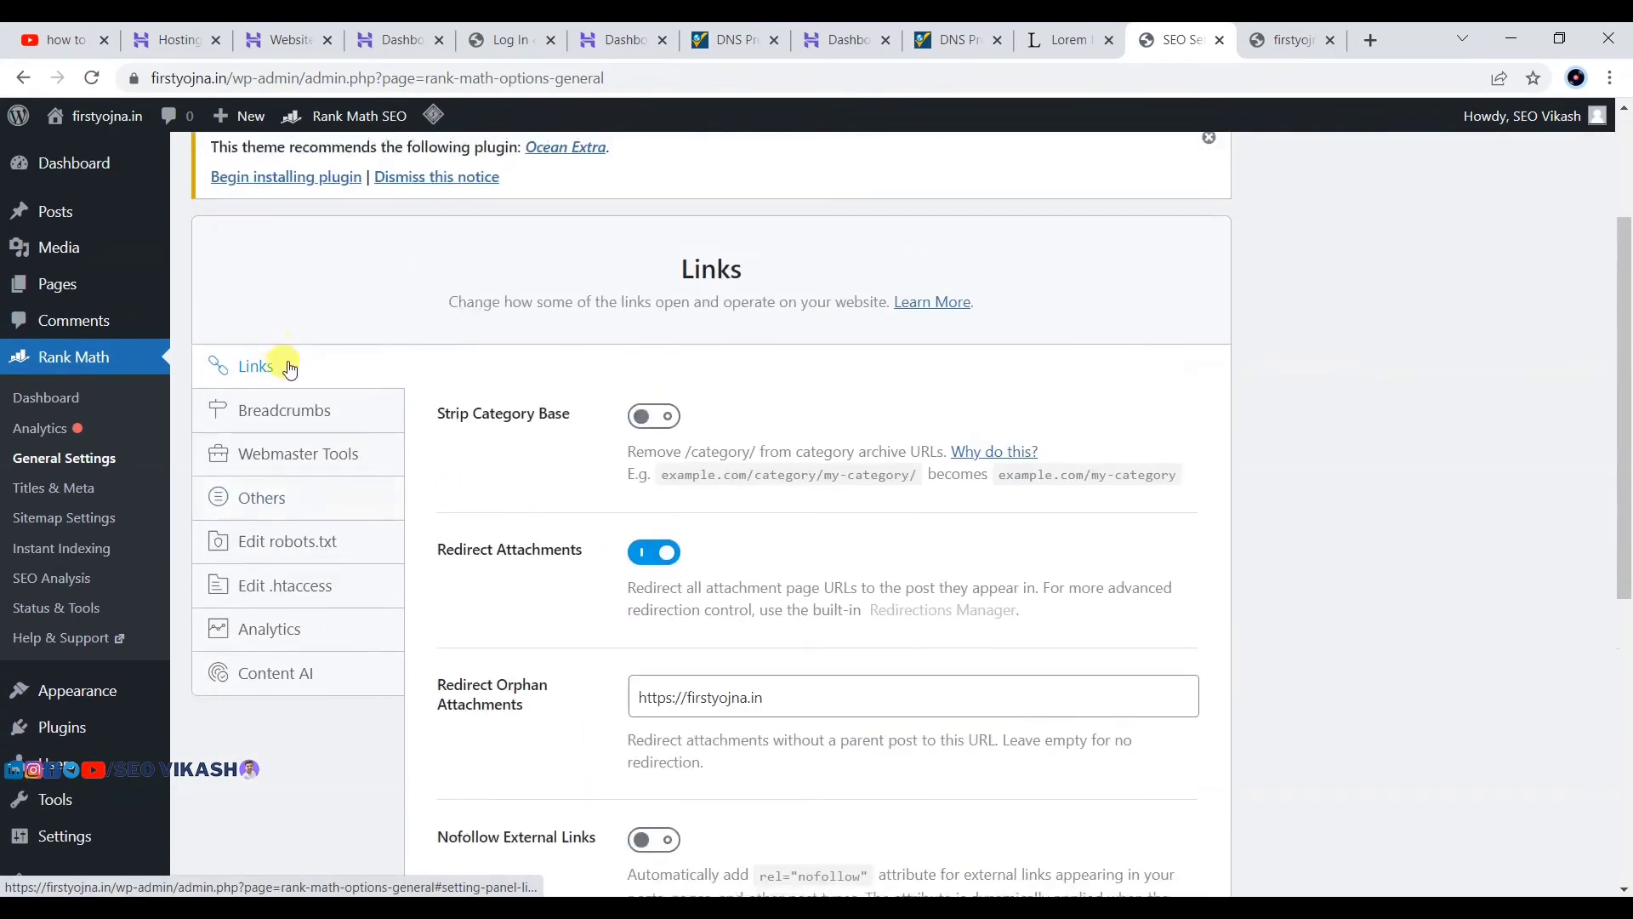
{"action": "left_click", "coordinate": [293, 421]}
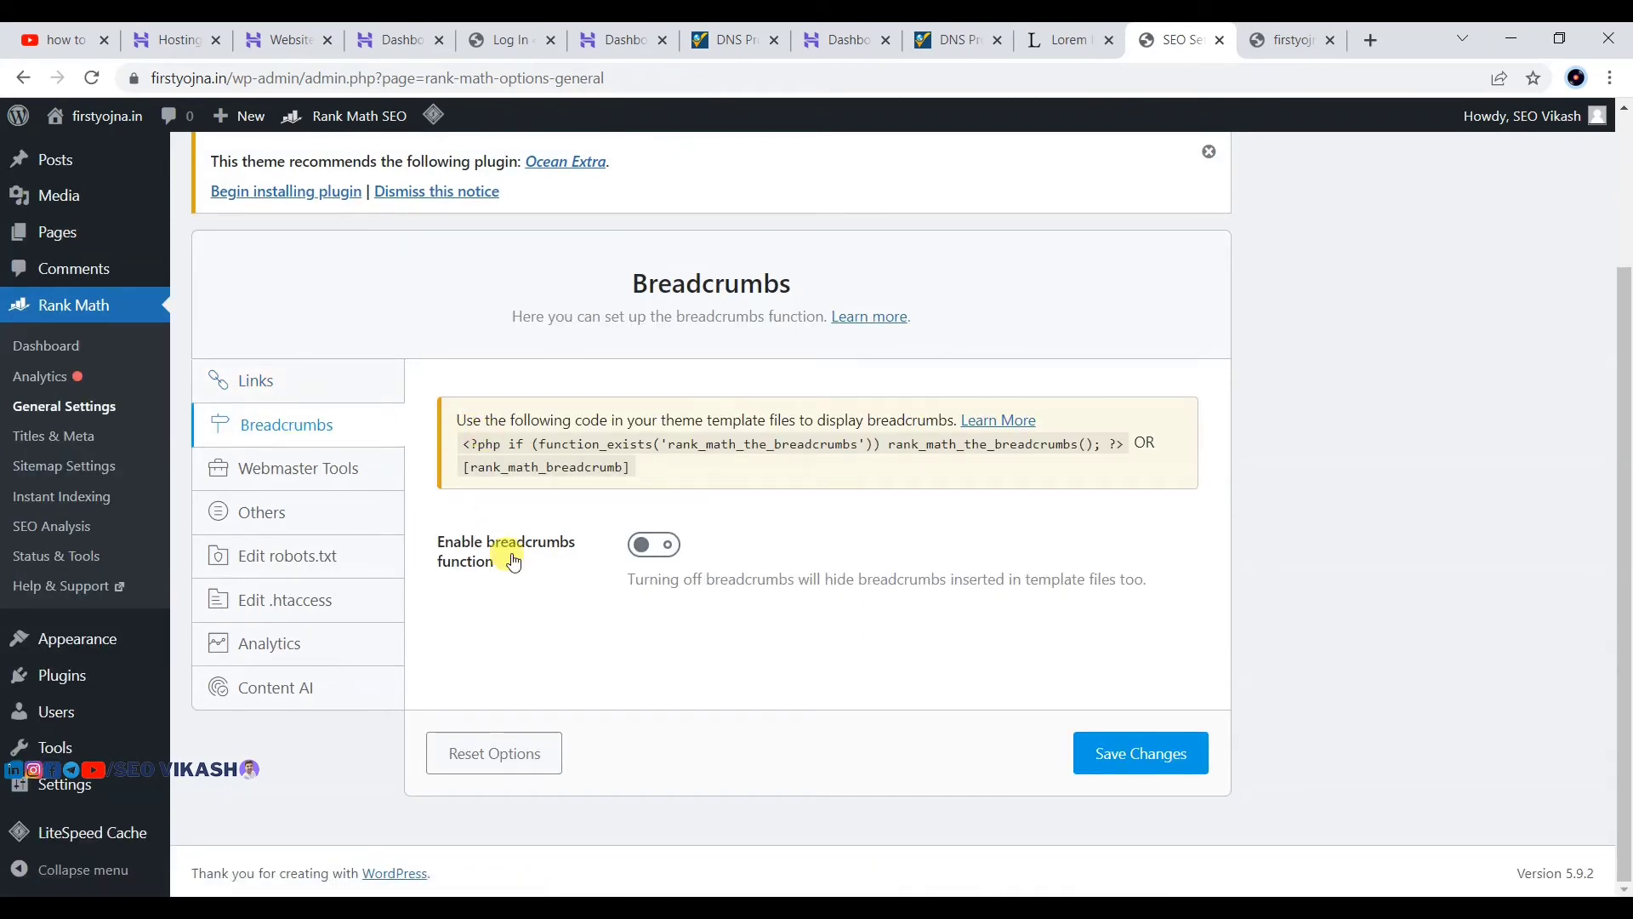
{"action": "left_click", "coordinate": [651, 545]}
Step: Set the breadcrumb separator to » and save the changes
{"action": "scroll", "coordinate": [650, 544], "scroll_direction": "down", "scroll_amount": 3}
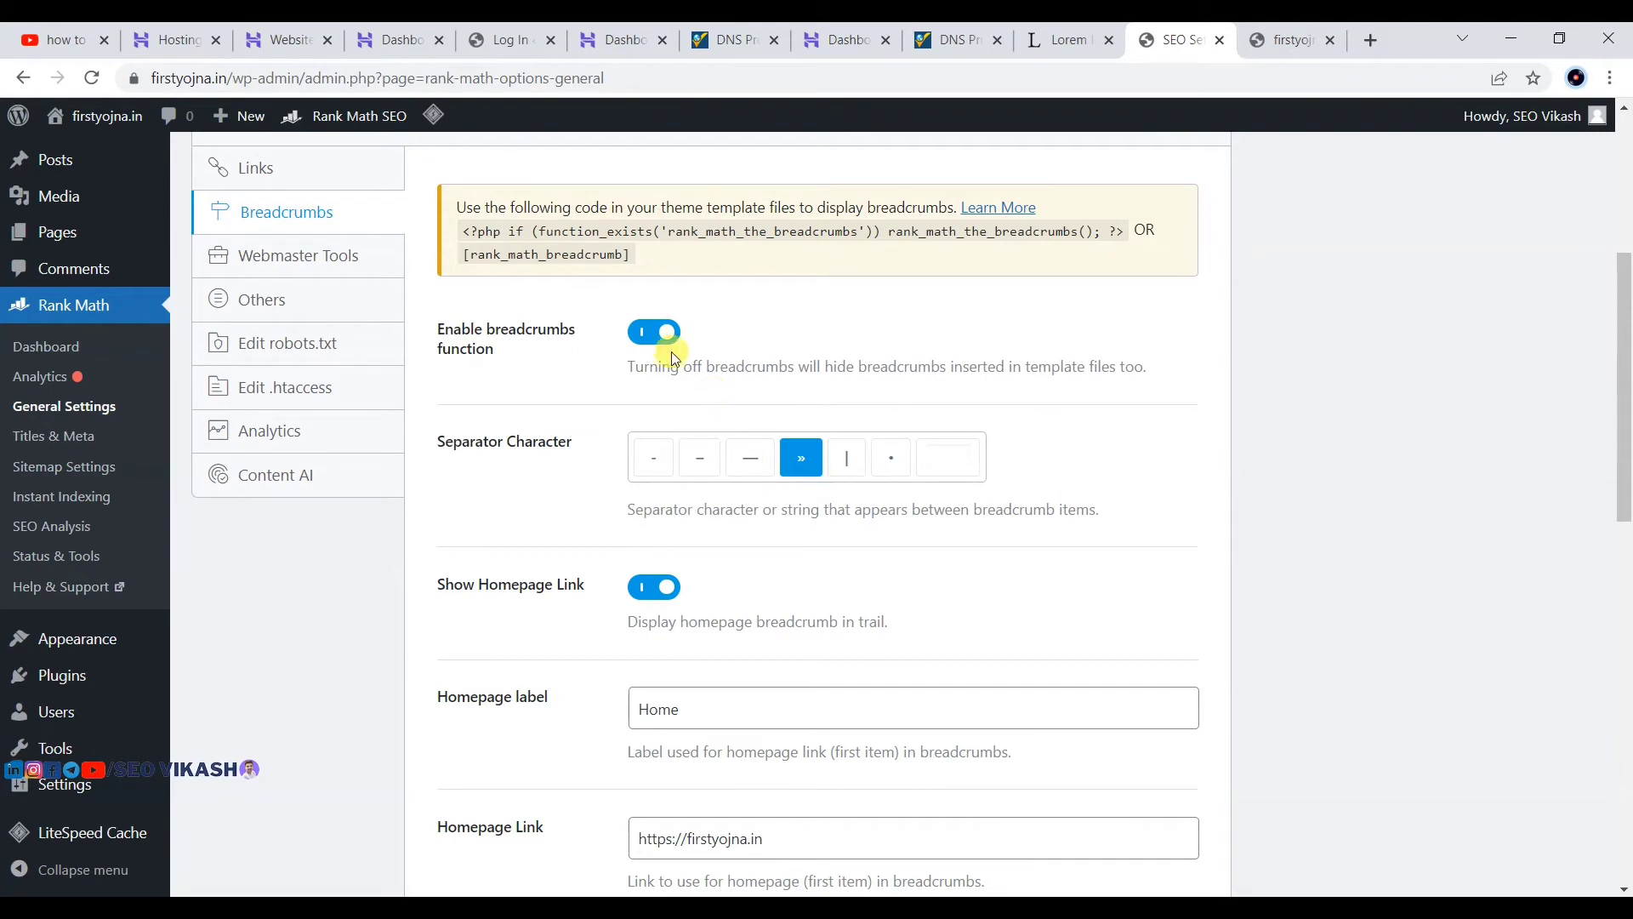
{"action": "scroll", "coordinate": [657, 355], "scroll_direction": "down", "scroll_amount": 1}
{"action": "left_click", "coordinate": [701, 361]}
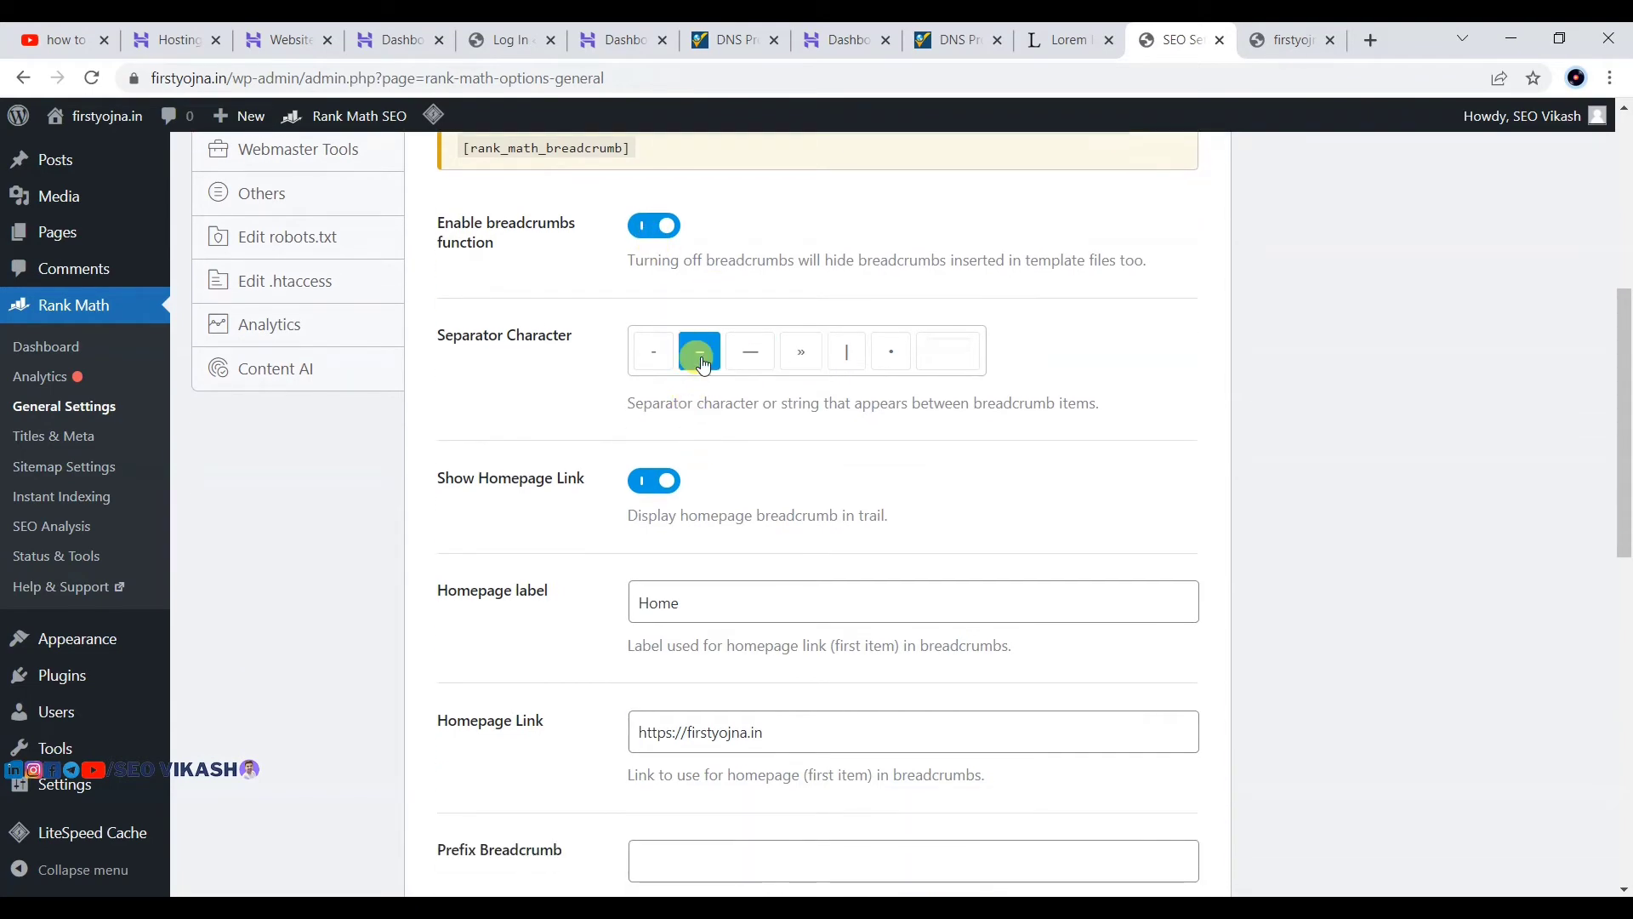
{"action": "scroll", "coordinate": [729, 347], "scroll_direction": "down", "scroll_amount": 3}
{"action": "scroll", "coordinate": [729, 346], "scroll_direction": "up", "scroll_amount": 3}
{"action": "left_click", "coordinate": [801, 352]}
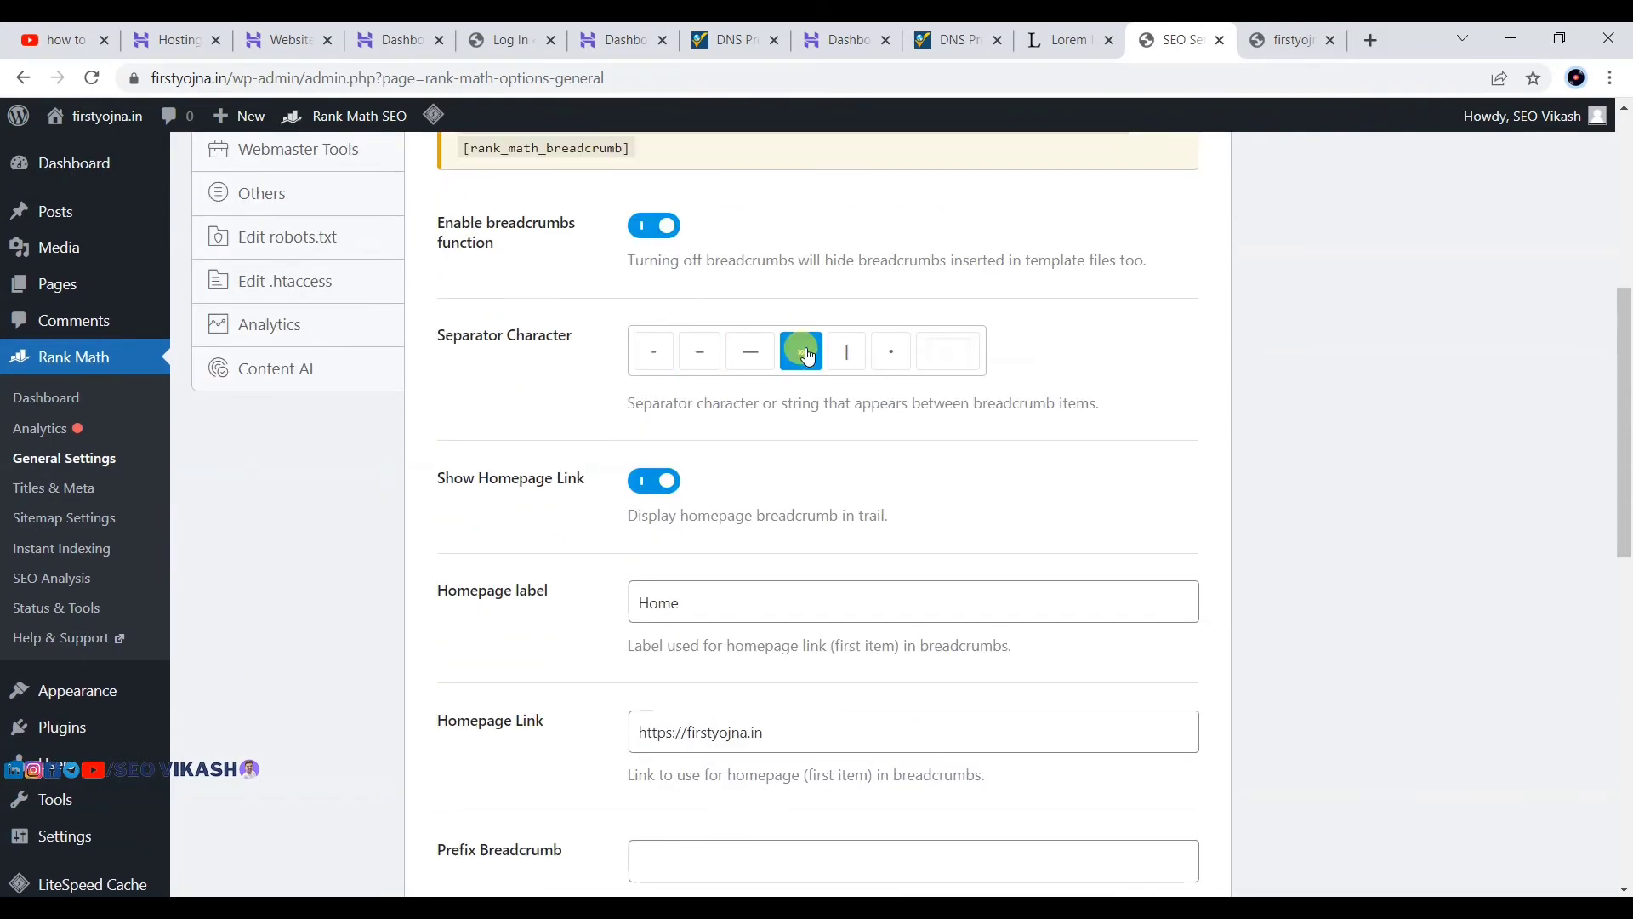
{"action": "left_click", "coordinate": [702, 353]}
{"action": "scroll", "coordinate": [802, 364], "scroll_direction": "down", "scroll_amount": 9}
{"action": "scroll", "coordinate": [798, 370], "scroll_direction": "down", "scroll_amount": 2}
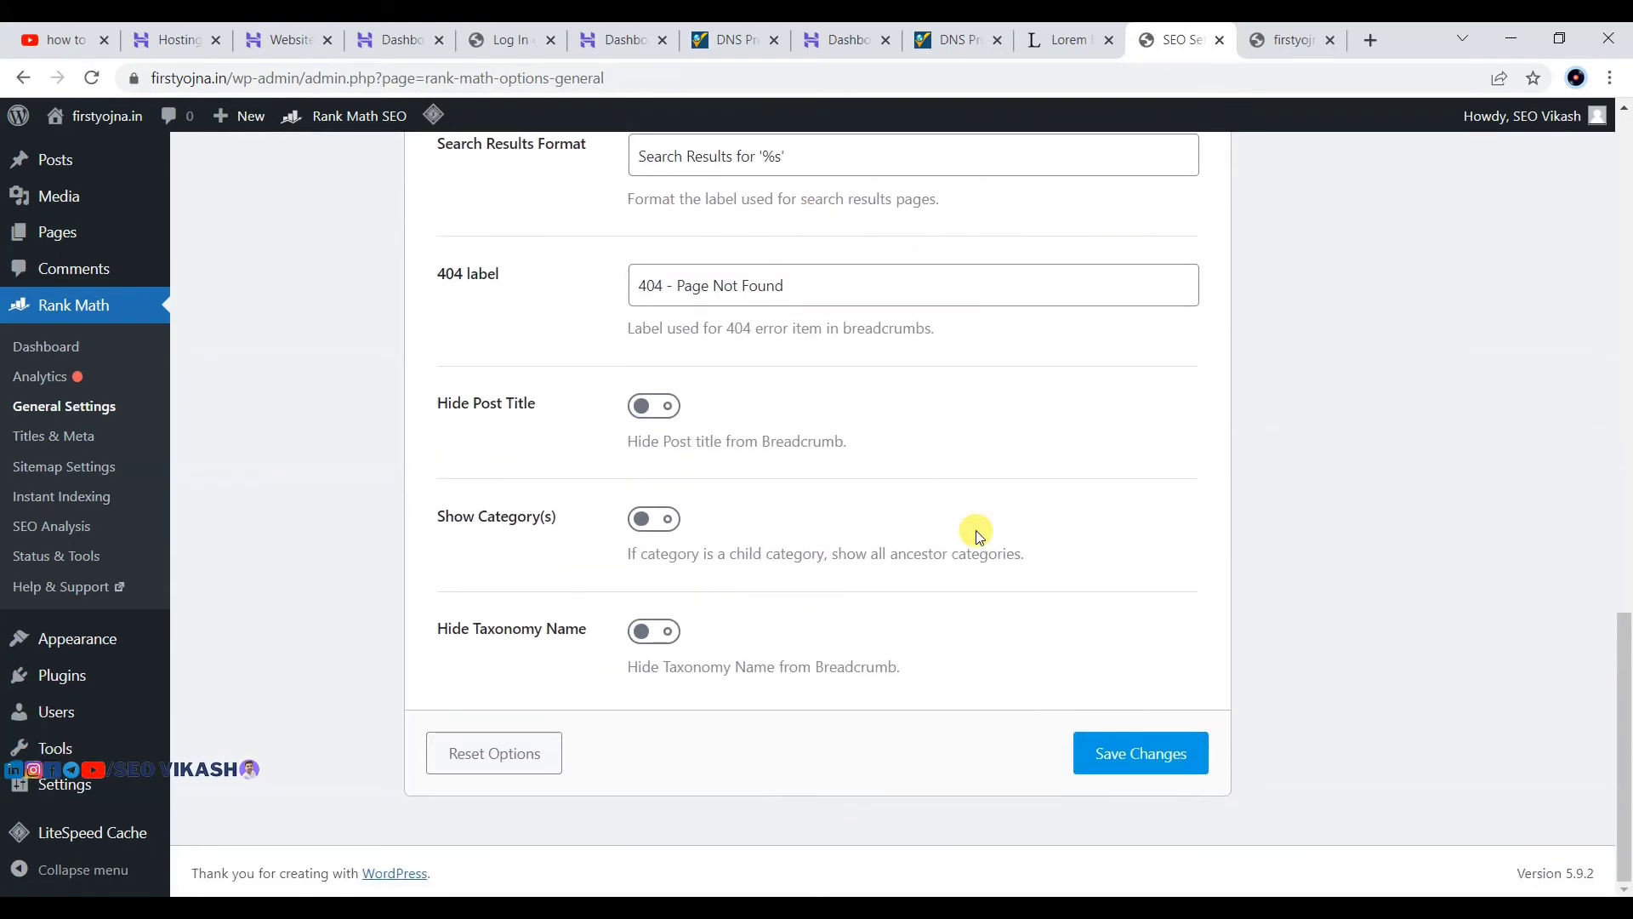
{"action": "left_click", "coordinate": [1136, 747]}
Step: Review the Webmaster Tools verification fields and the Others tab settings
{"action": "scroll", "coordinate": [798, 434], "scroll_direction": "down", "scroll_amount": 3}
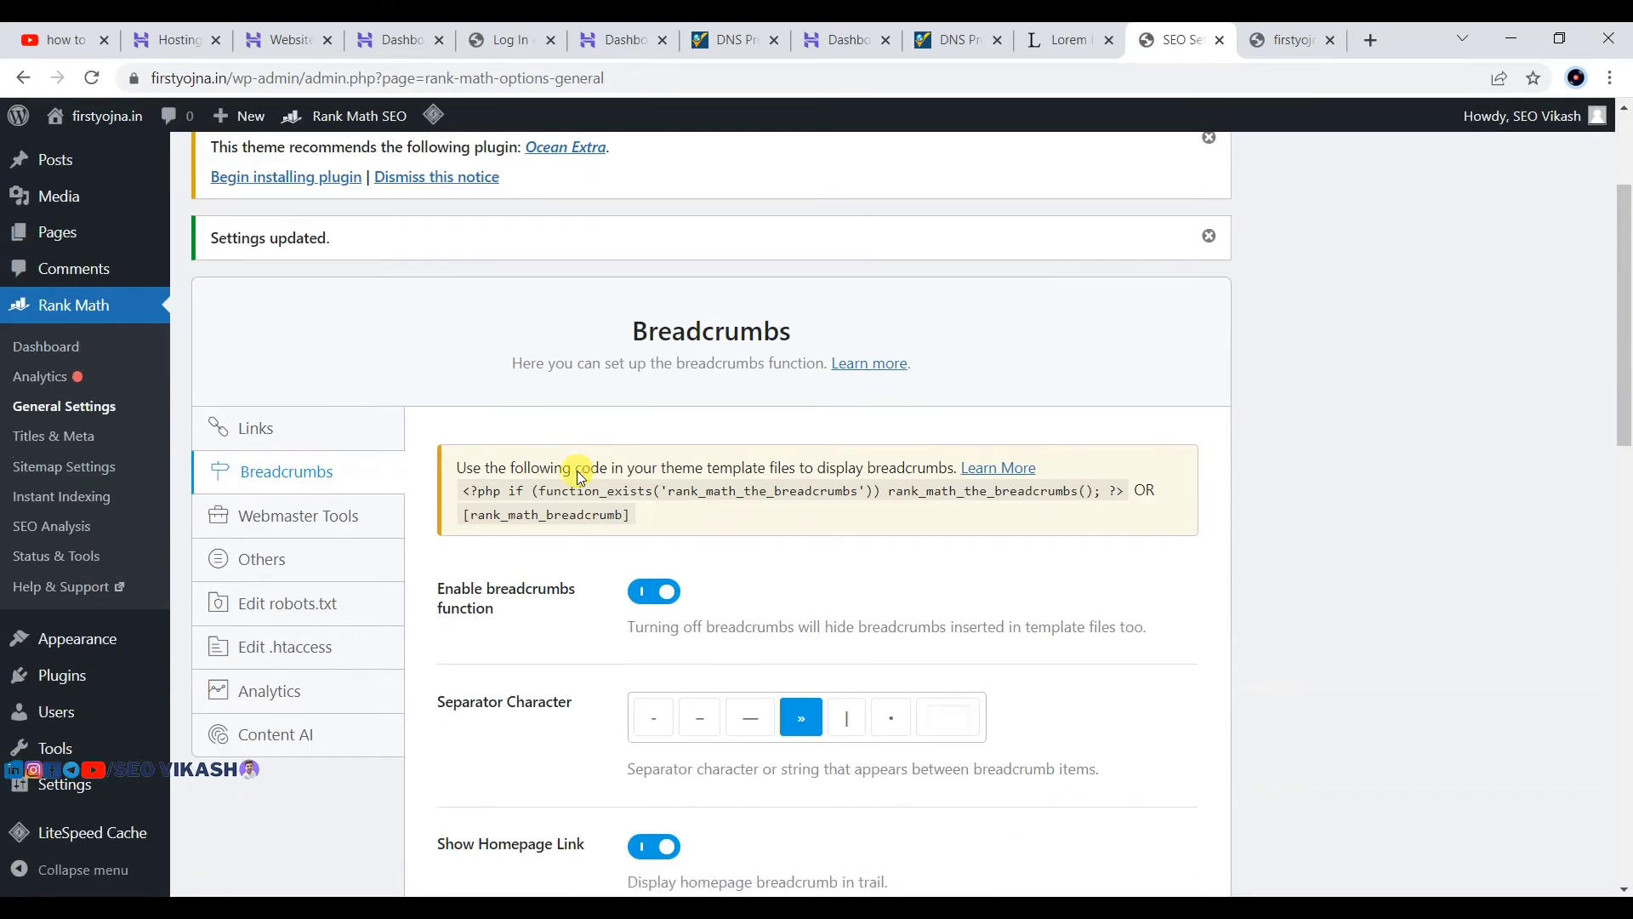
{"action": "left_click", "coordinate": [298, 521]}
{"action": "scroll", "coordinate": [400, 400], "scroll_direction": "down", "scroll_amount": 2}
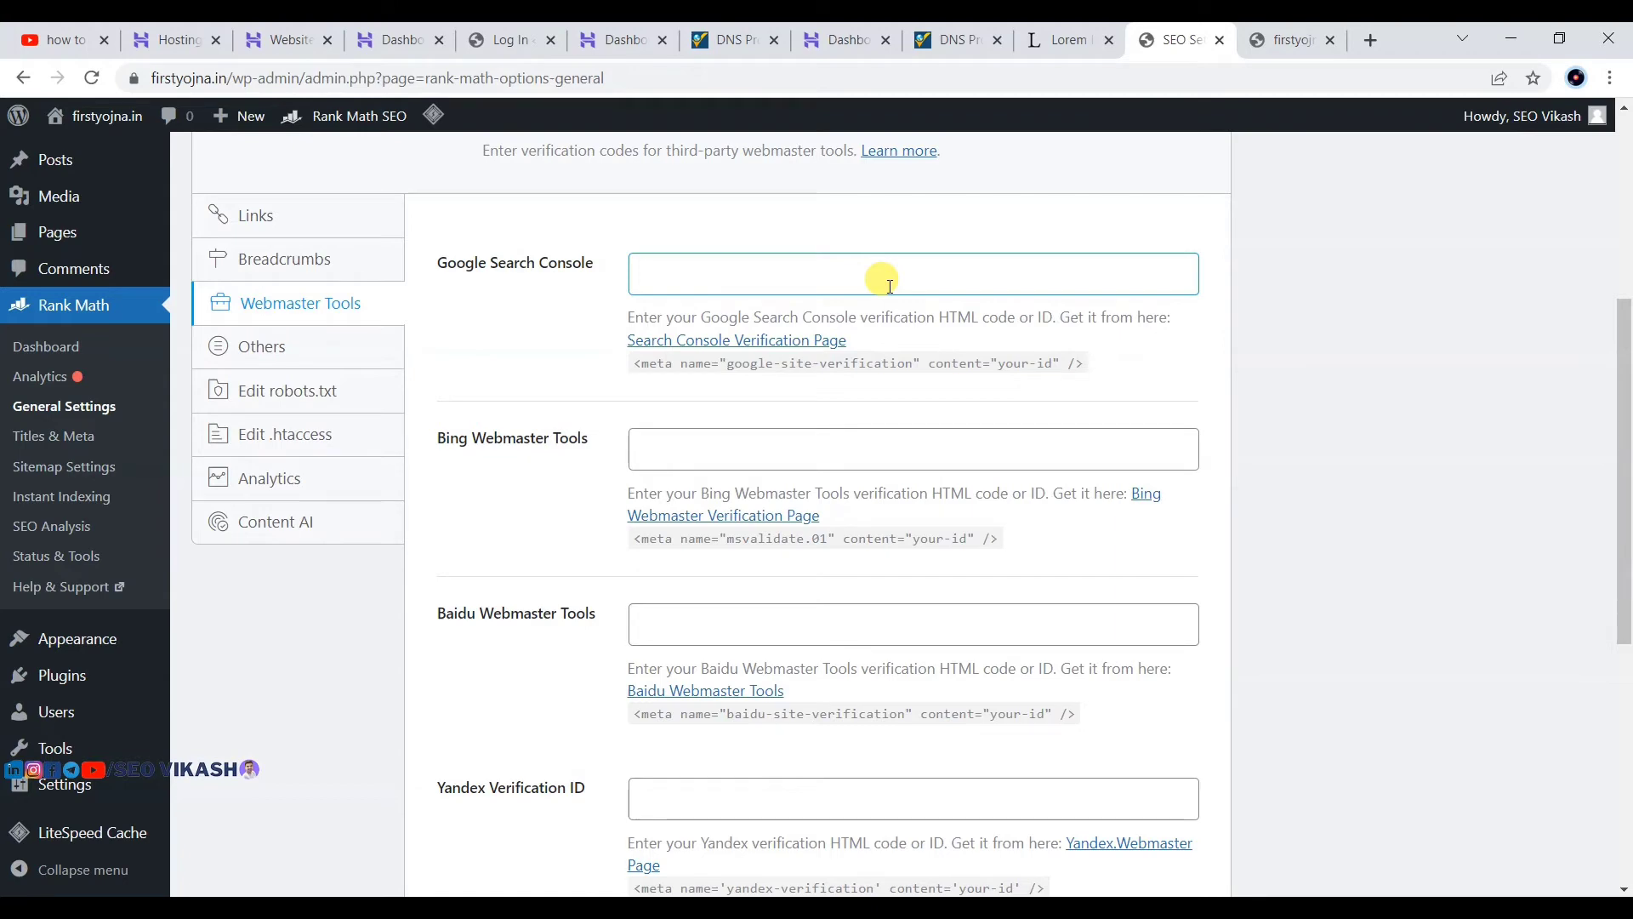
{"action": "scroll", "coordinate": [680, 544], "scroll_direction": "down", "scroll_amount": 1}
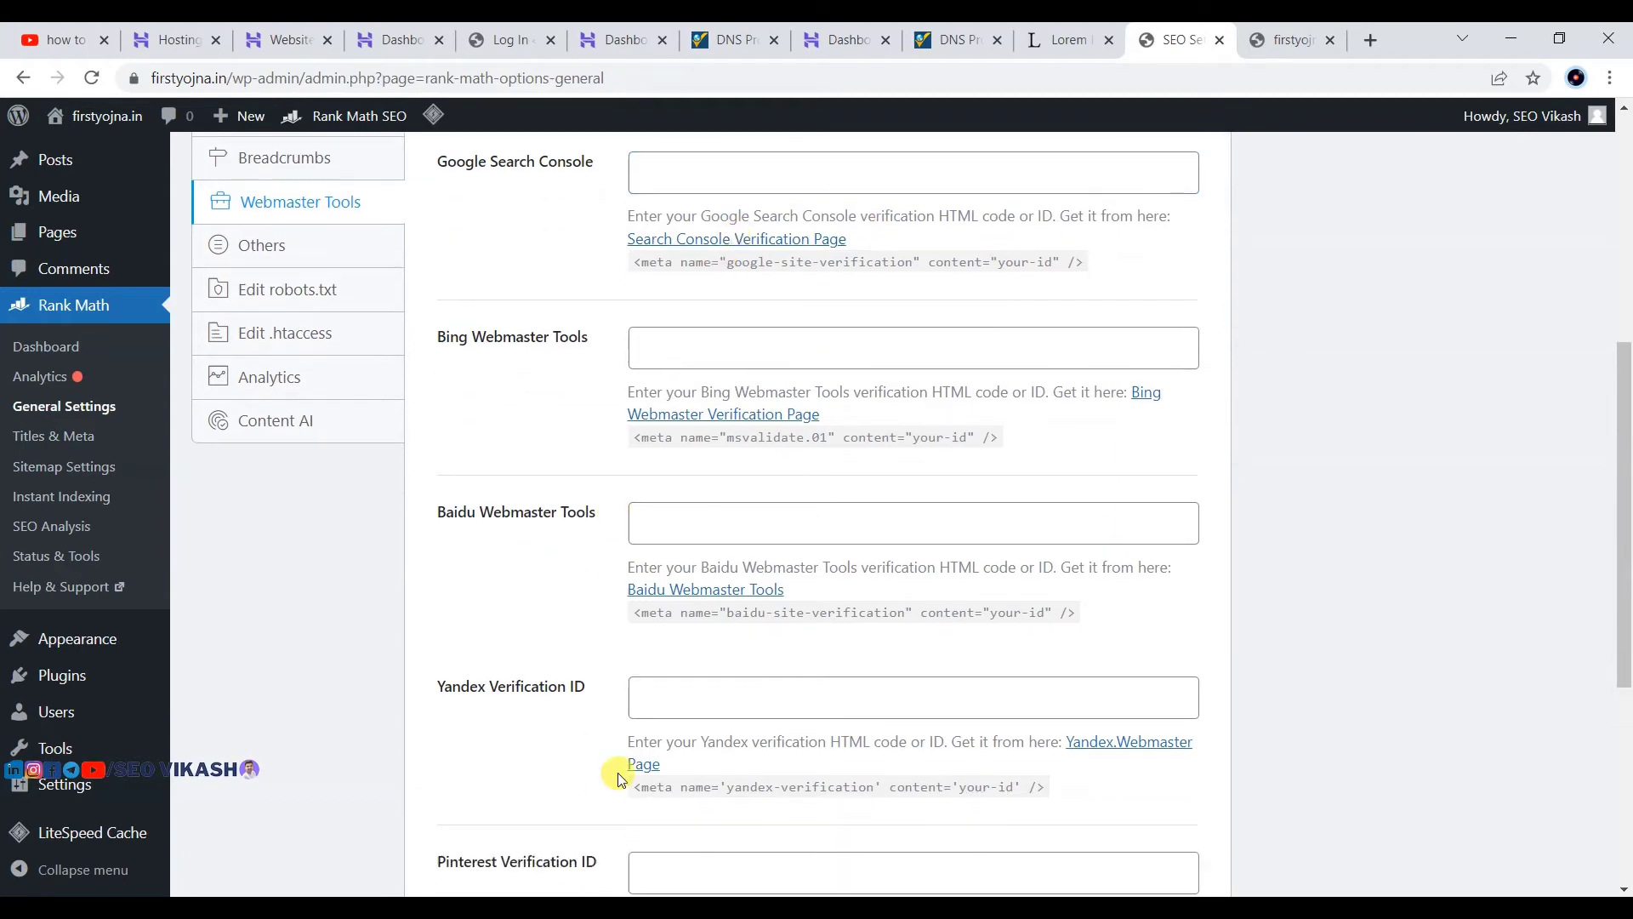
{"action": "scroll", "coordinate": [894, 445], "scroll_direction": "up", "scroll_amount": 2}
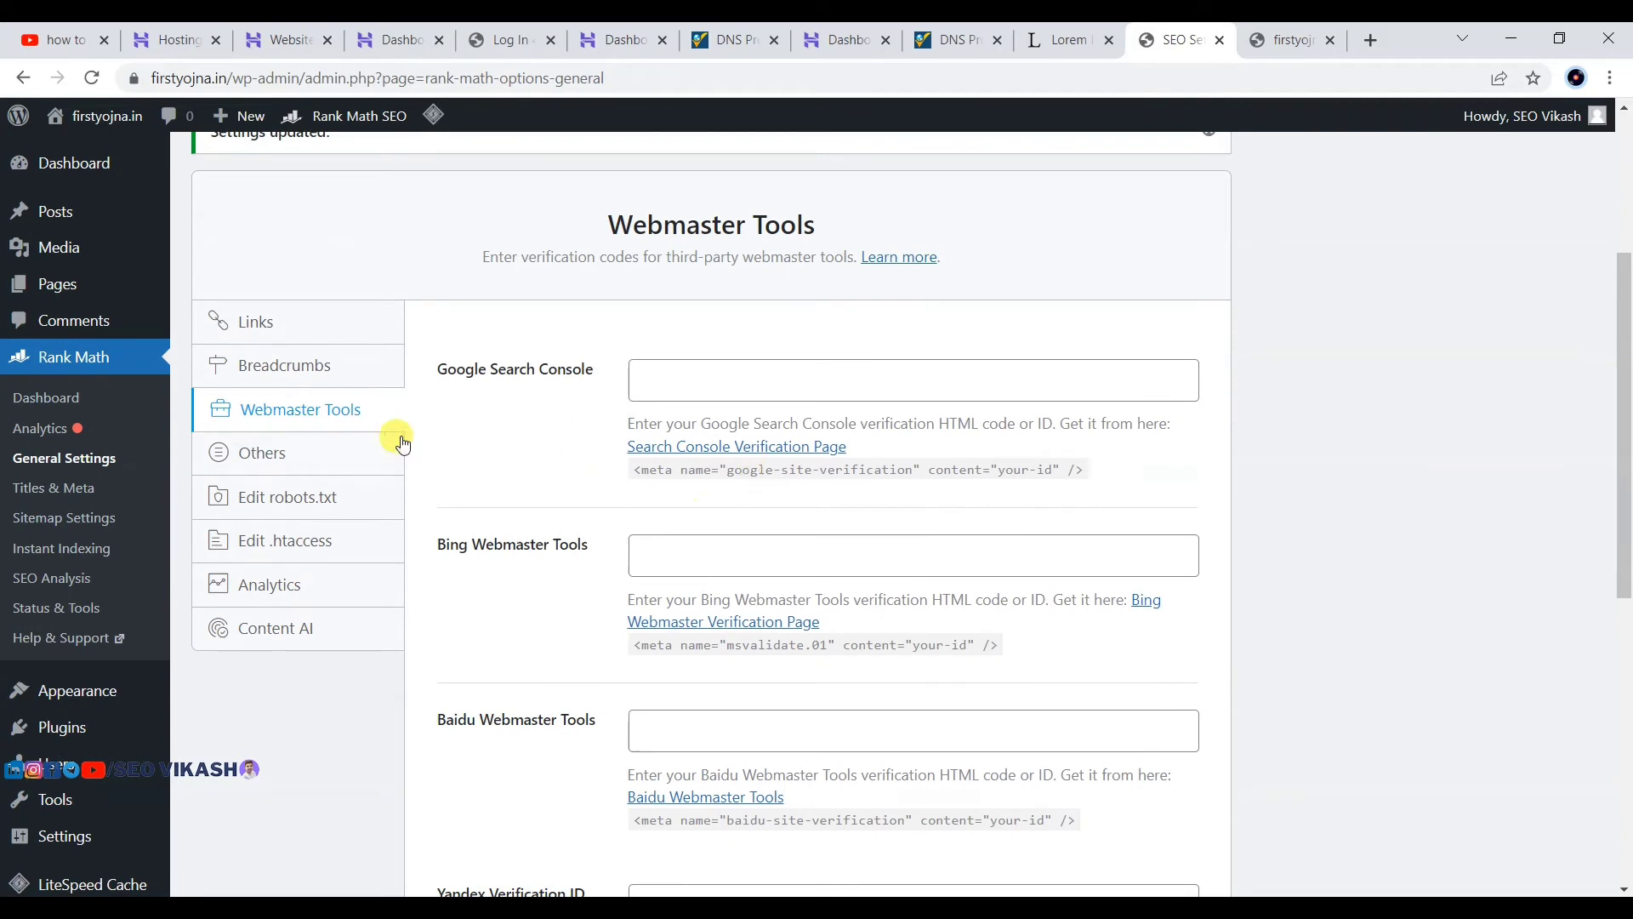
{"action": "left_click", "coordinate": [251, 459]}
{"action": "scroll", "coordinate": [289, 472], "scroll_direction": "down", "scroll_amount": 1}
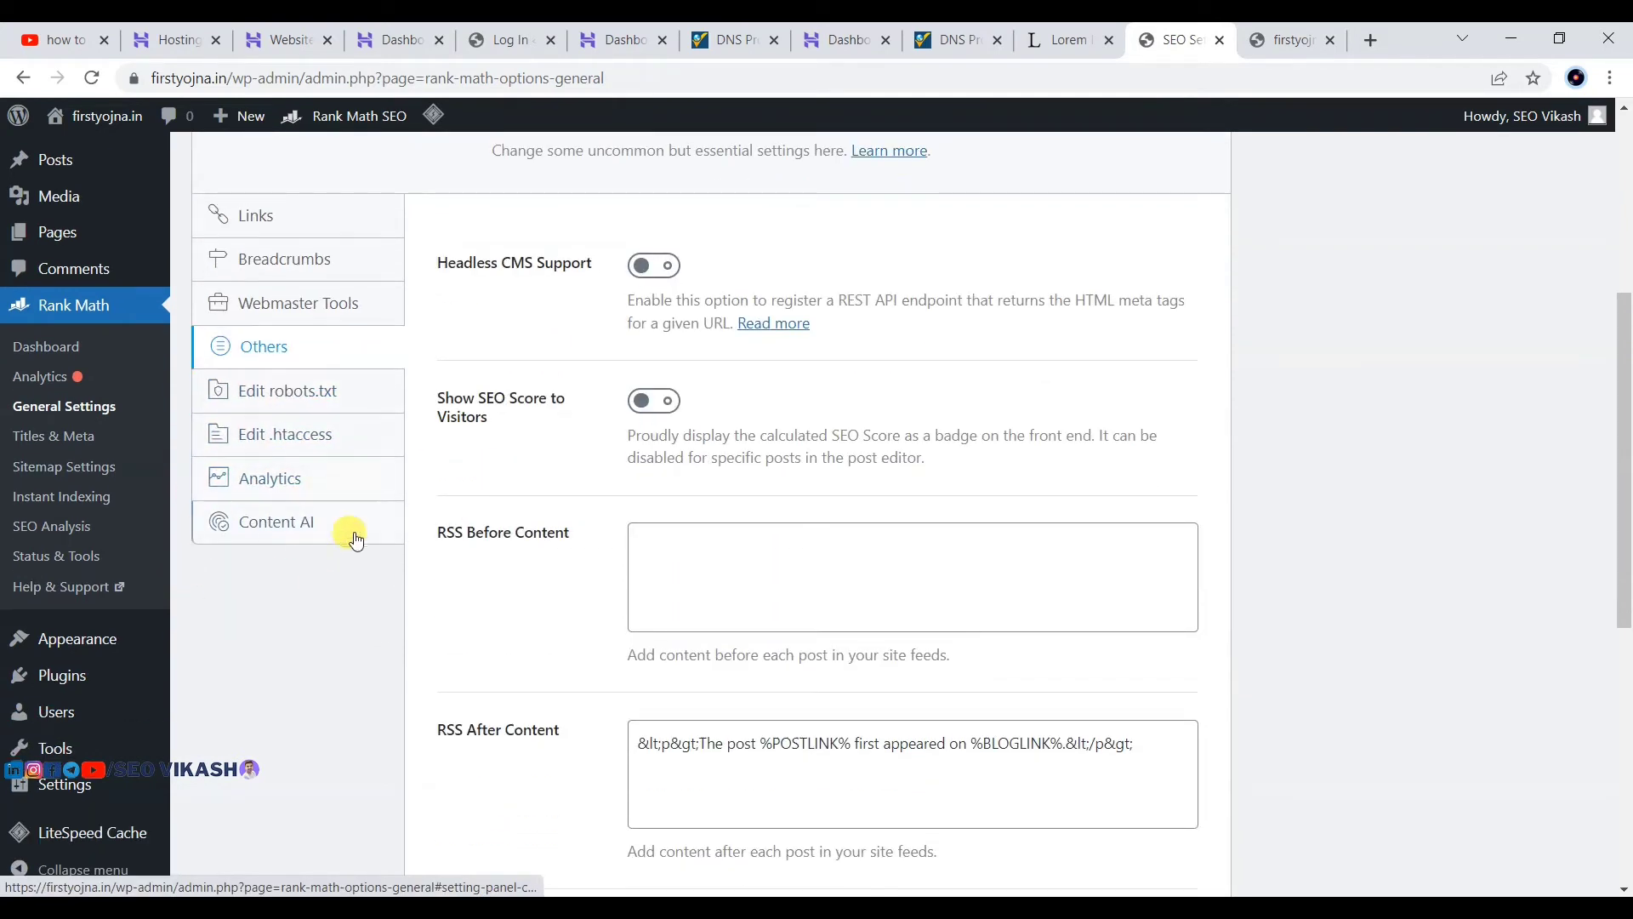
Step: Open the Homepage section of Rank Math Titles & Meta and review the title template
{"action": "left_click", "coordinate": [39, 436]}
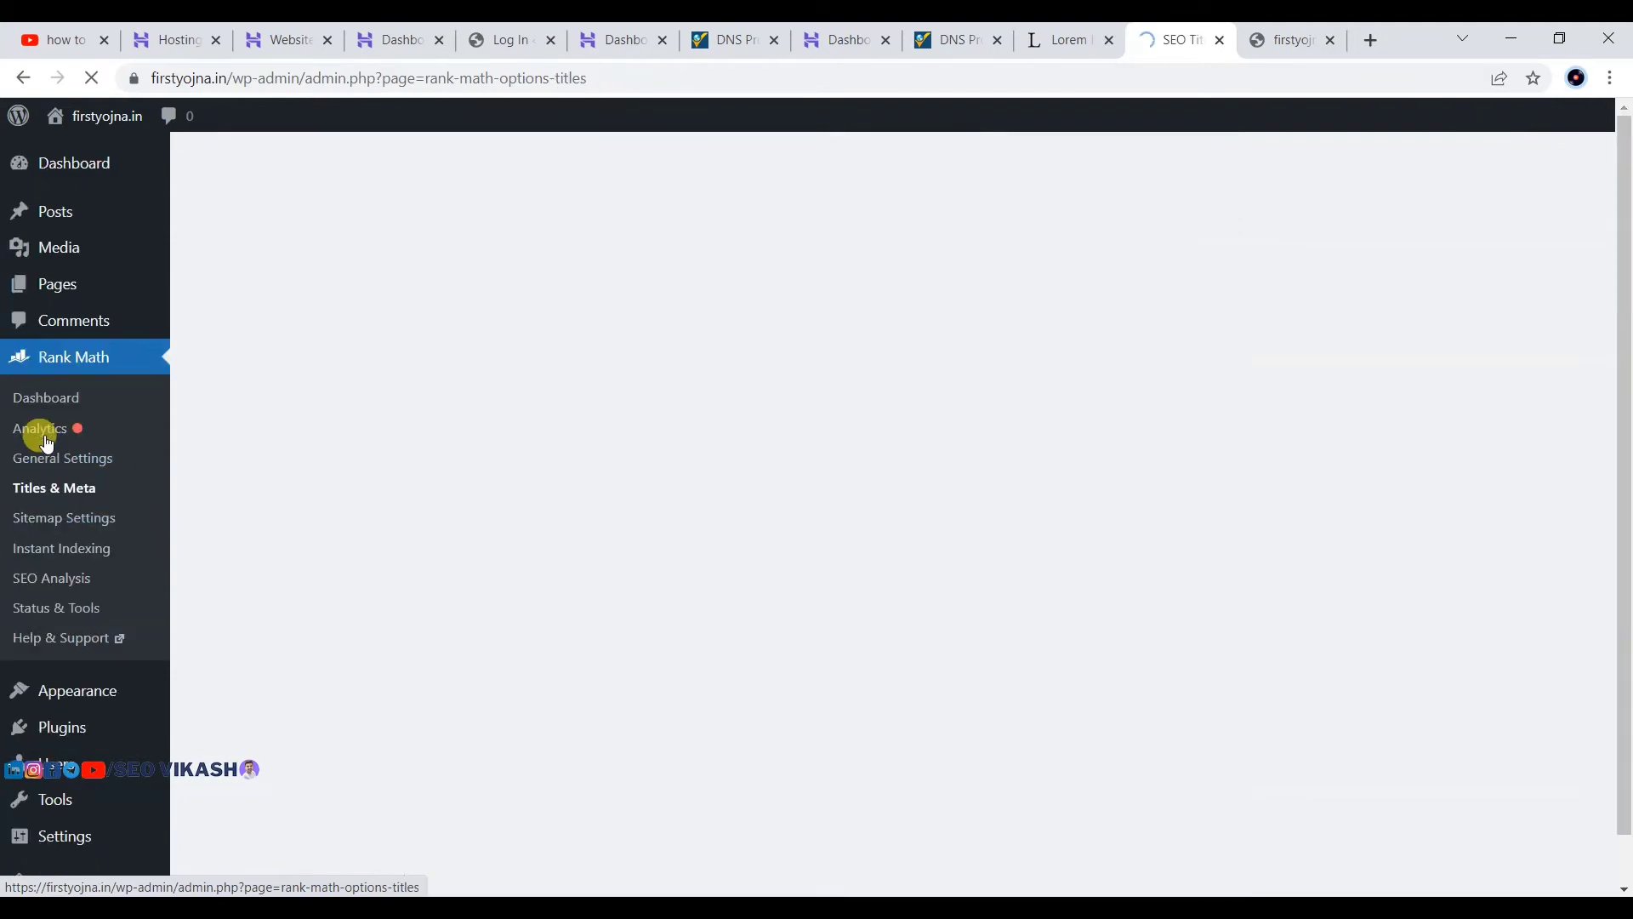
{"action": "scroll", "coordinate": [681, 523], "scroll_direction": "down", "scroll_amount": 10}
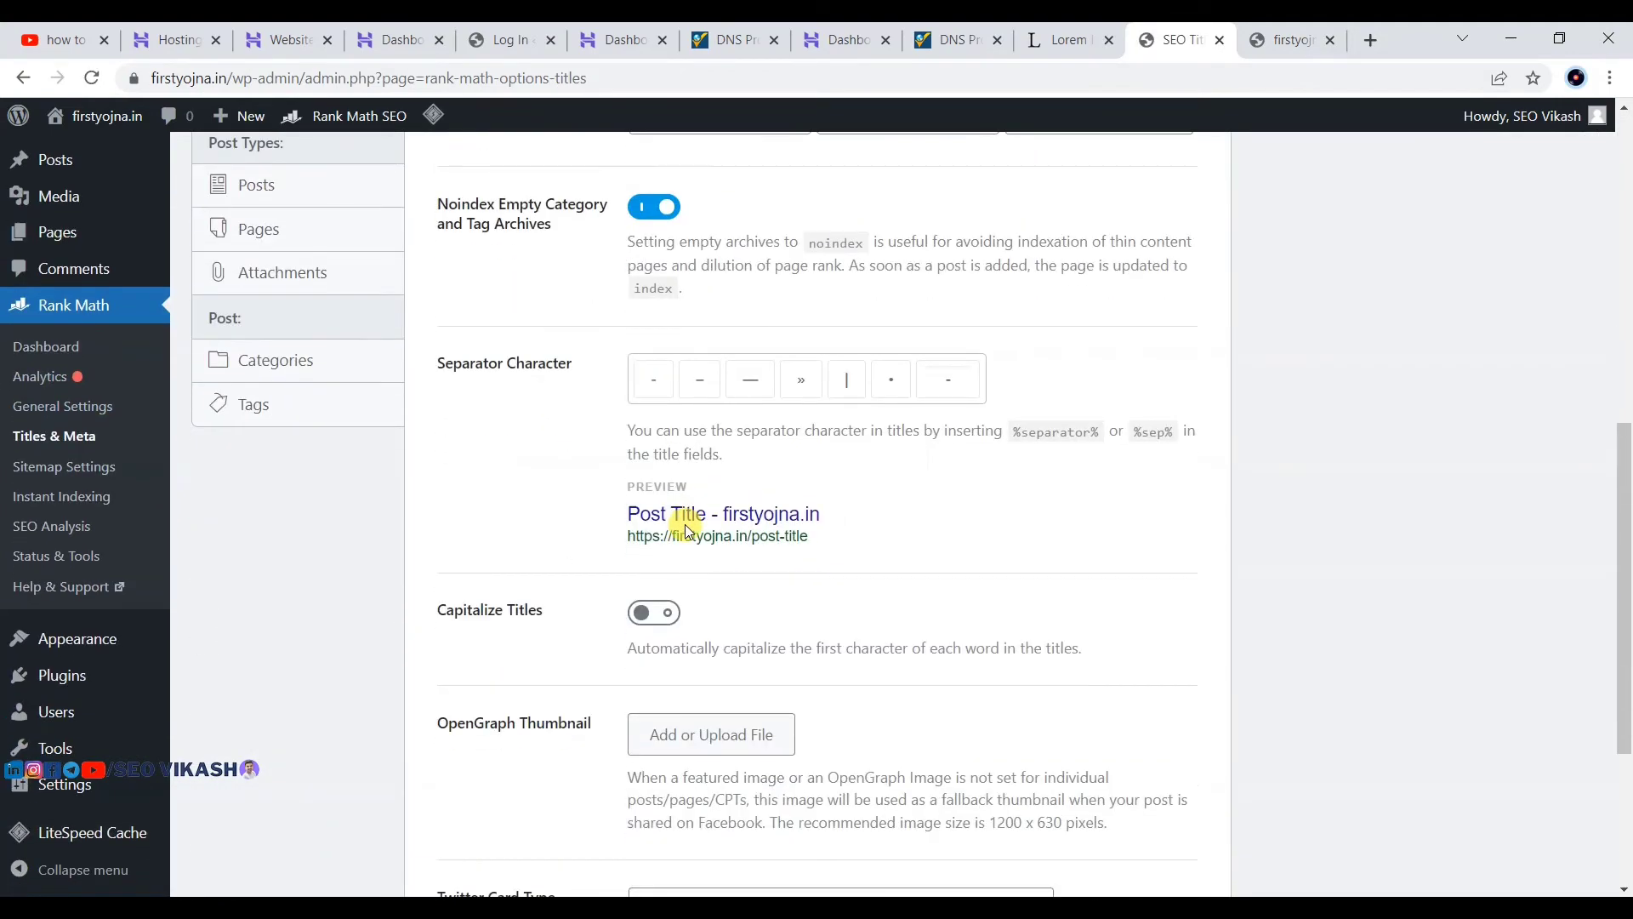
{"action": "scroll", "coordinate": [685, 524], "scroll_direction": "up", "scroll_amount": 10}
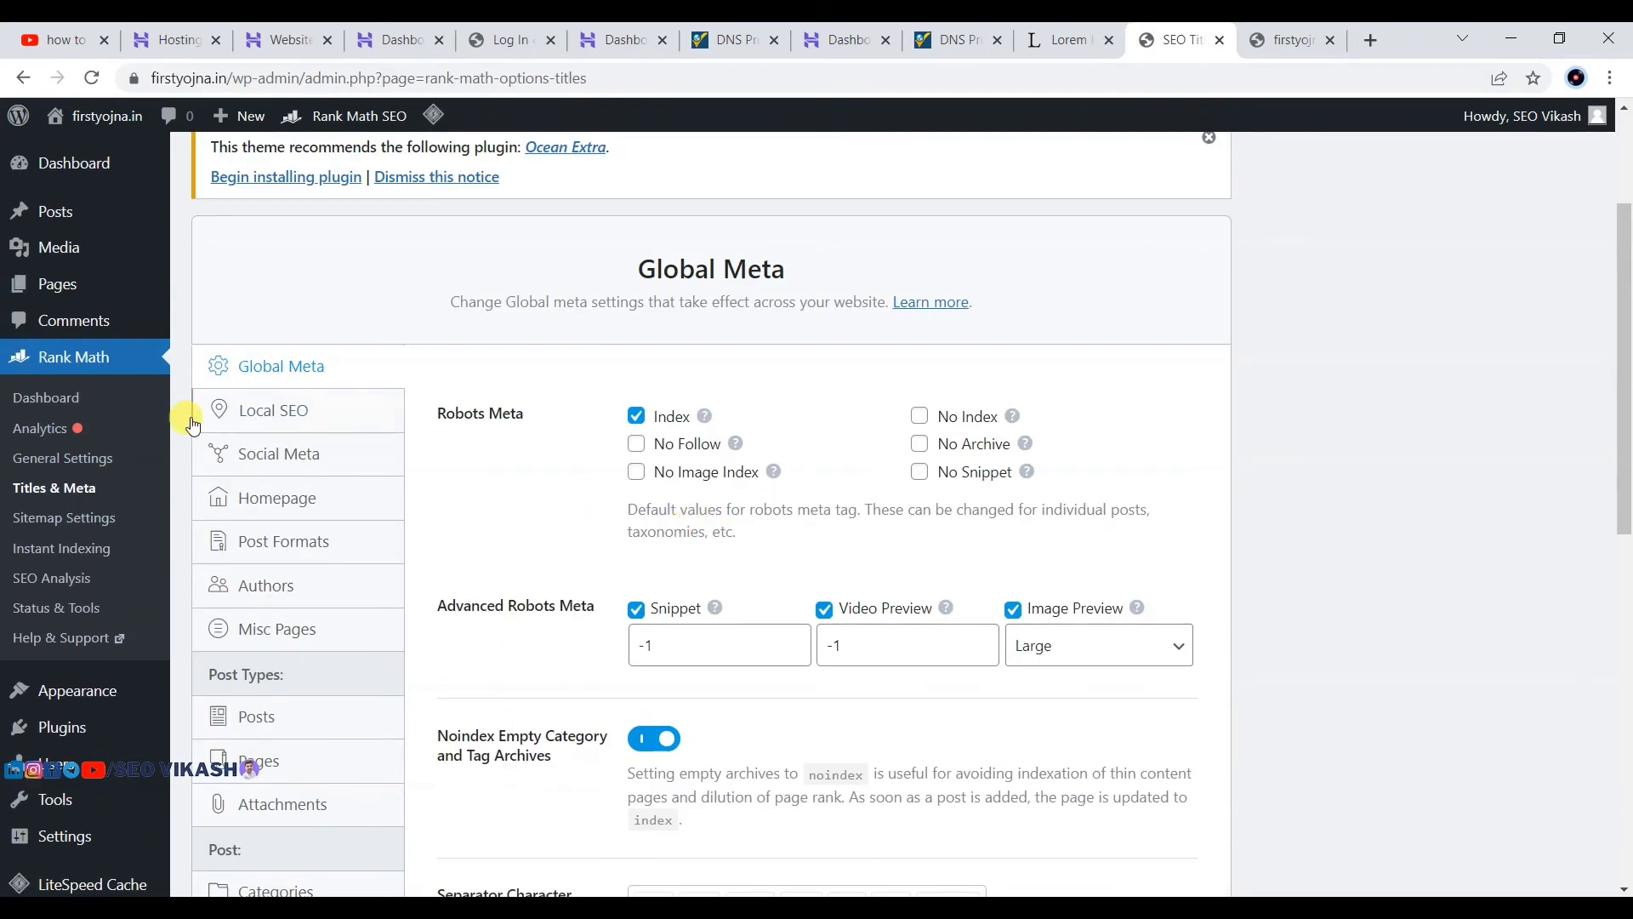
{"action": "left_click", "coordinate": [305, 507]}
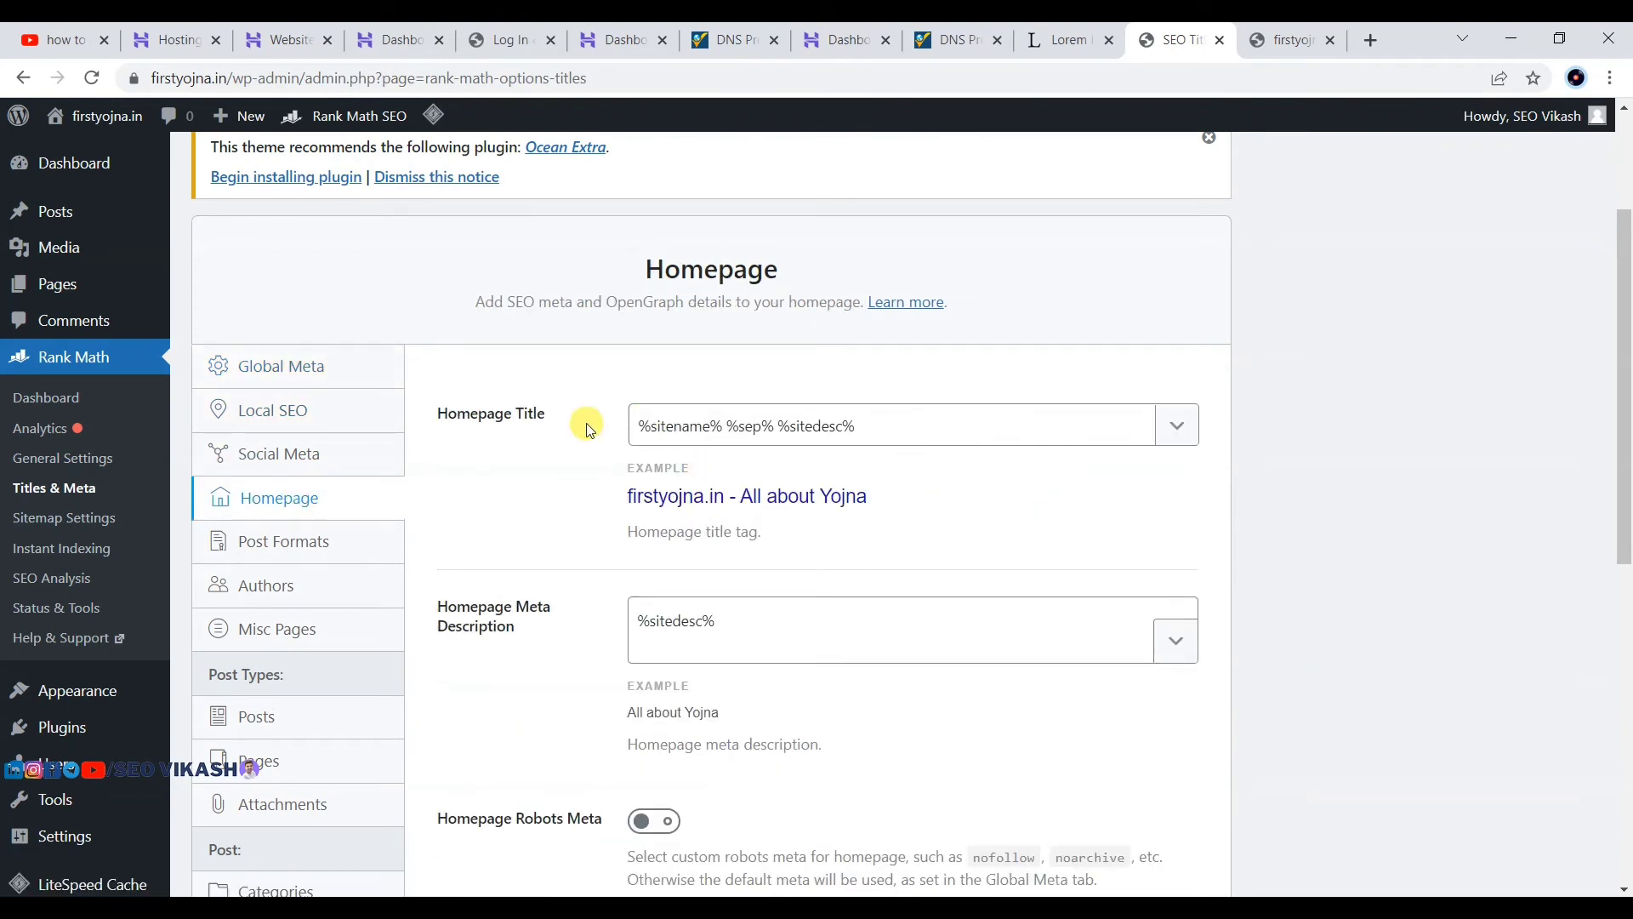
{"action": "left_click", "coordinate": [735, 419]}
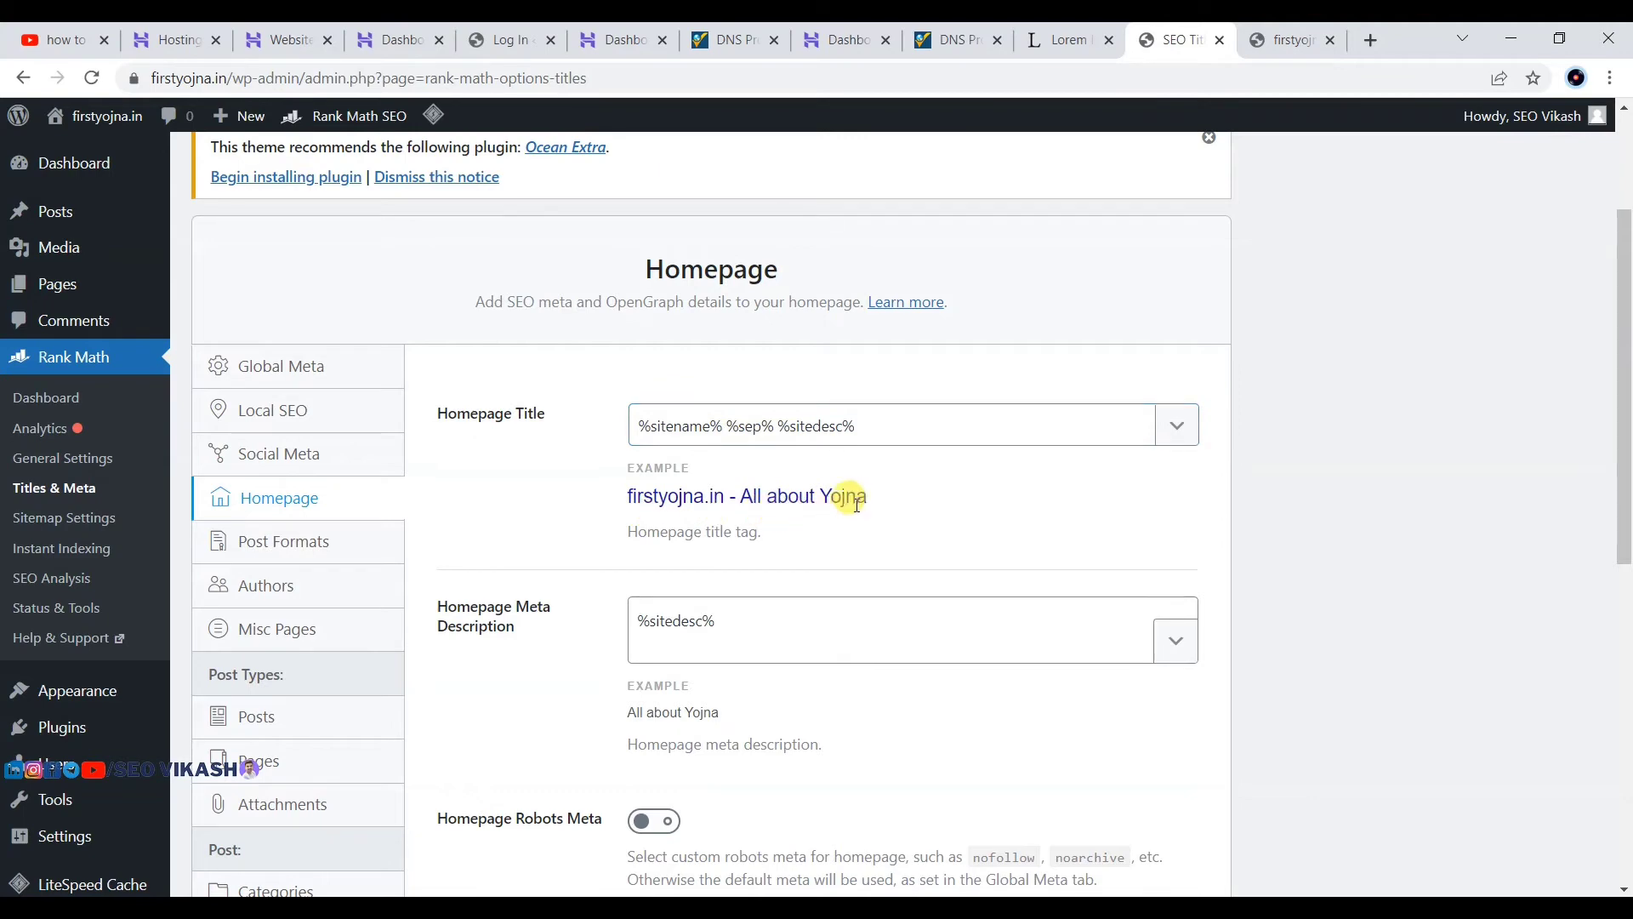
{"action": "scroll", "coordinate": [660, 408], "scroll_direction": "down", "scroll_amount": 2}
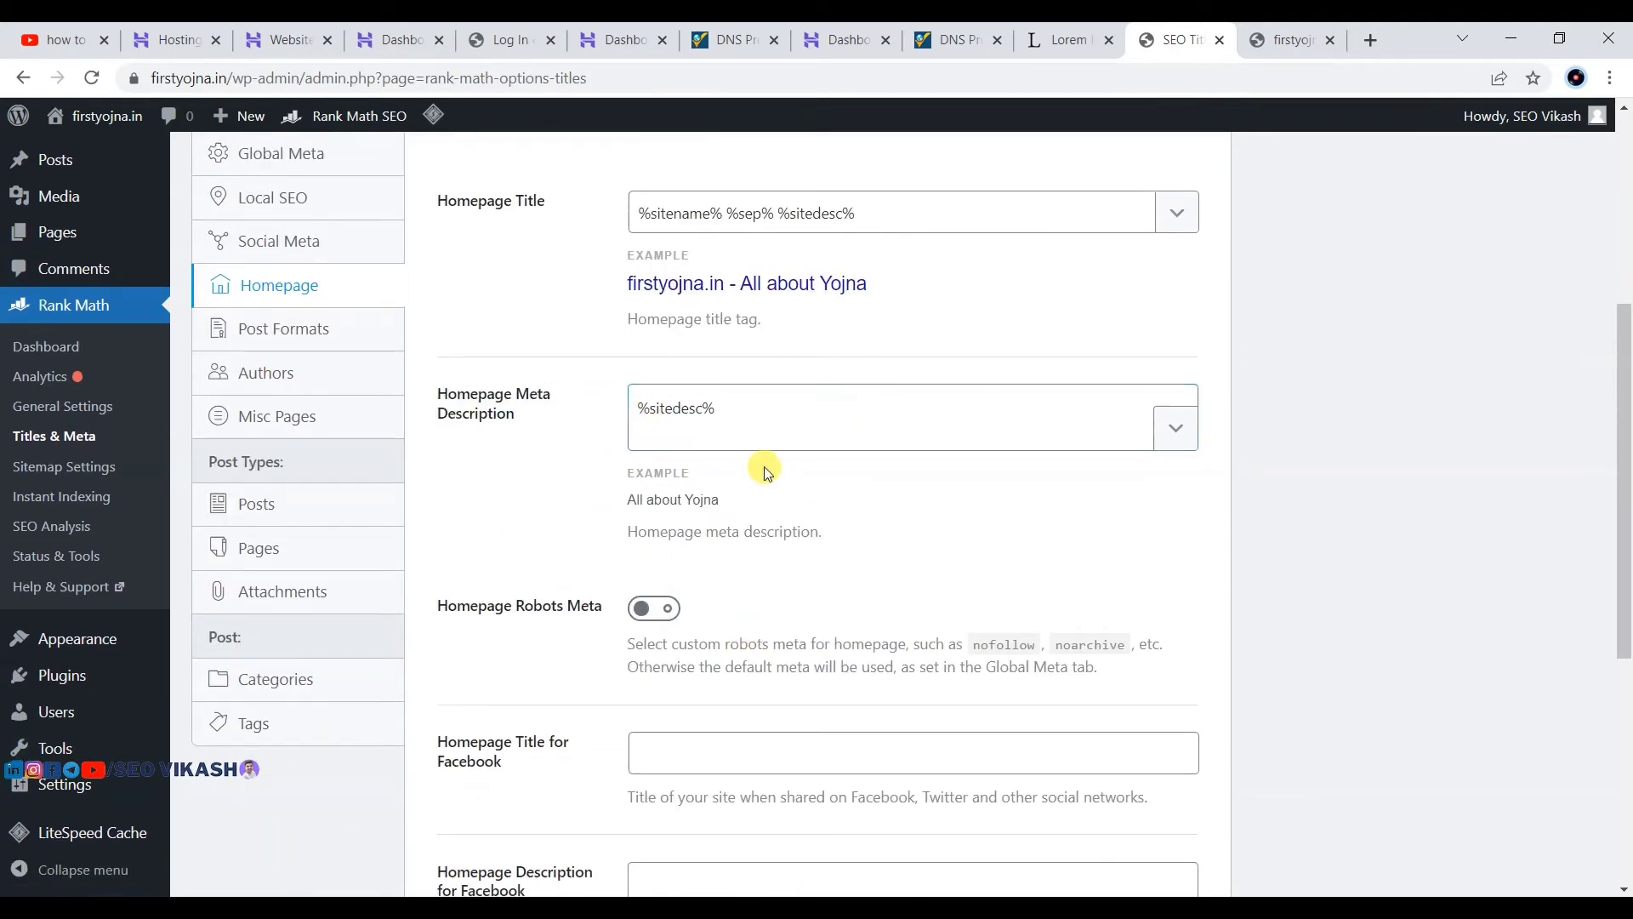
Step: Replace the %sitedesc% homepage meta description with 'At firstyojna.in we provide all about yojna related news and updates.'
{"action": "left_click", "coordinate": [776, 415]}
{"action": "left_click_drag", "start_coordinate": [776, 415], "coordinate": [638, 412]}
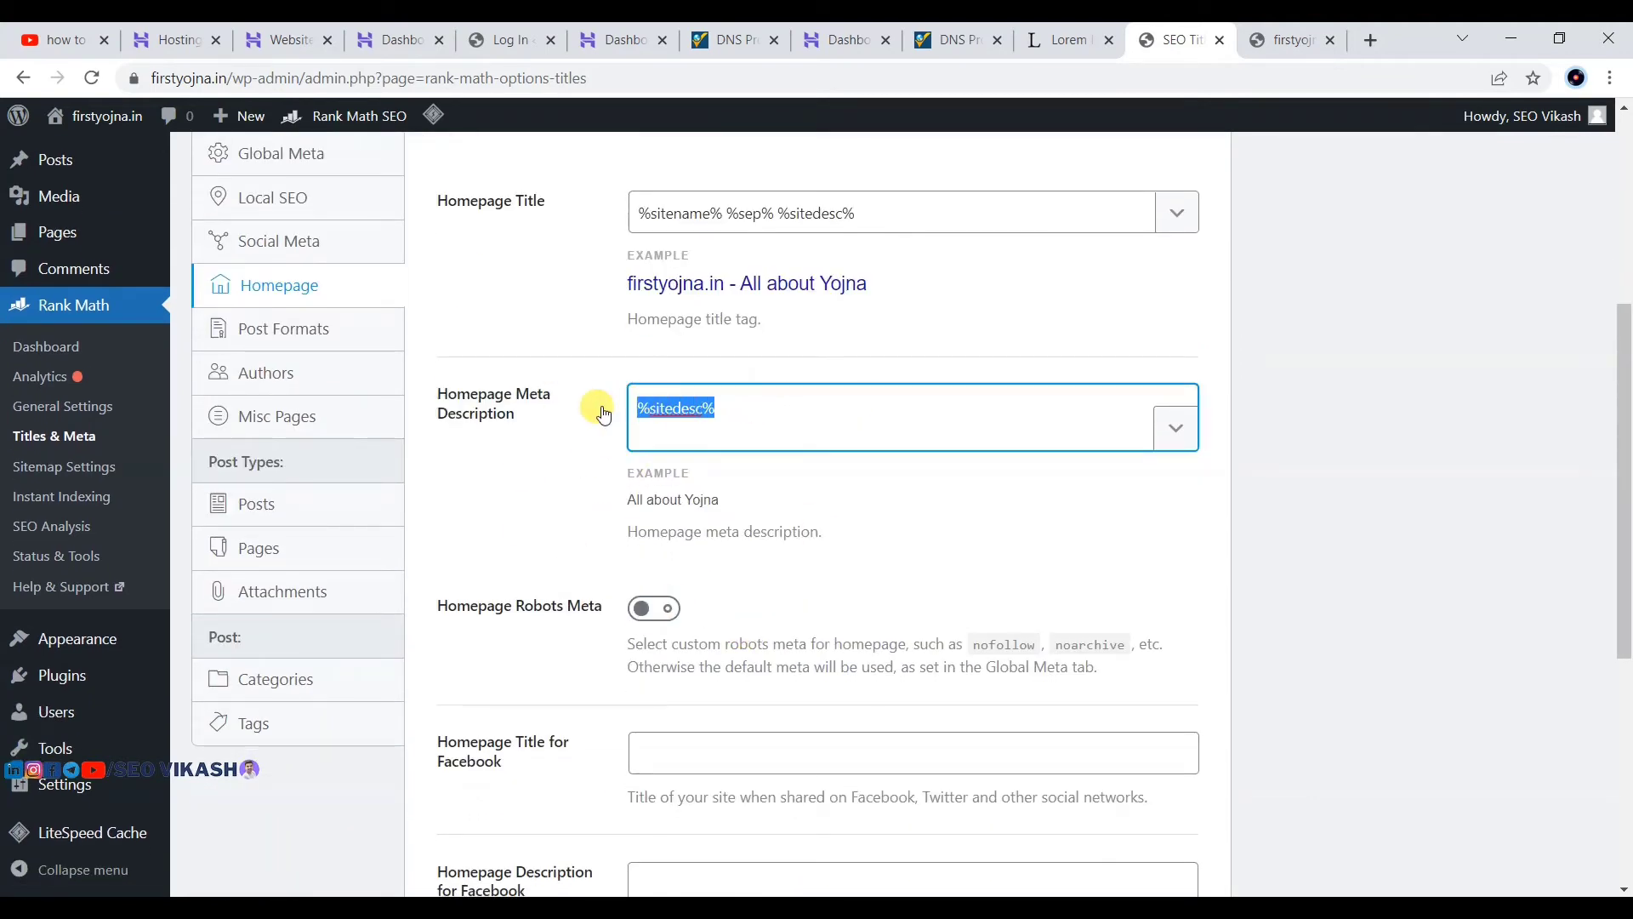
{"action": "key", "text": "BackSpace"}
{"action": "type", "text": "Here we pr"}
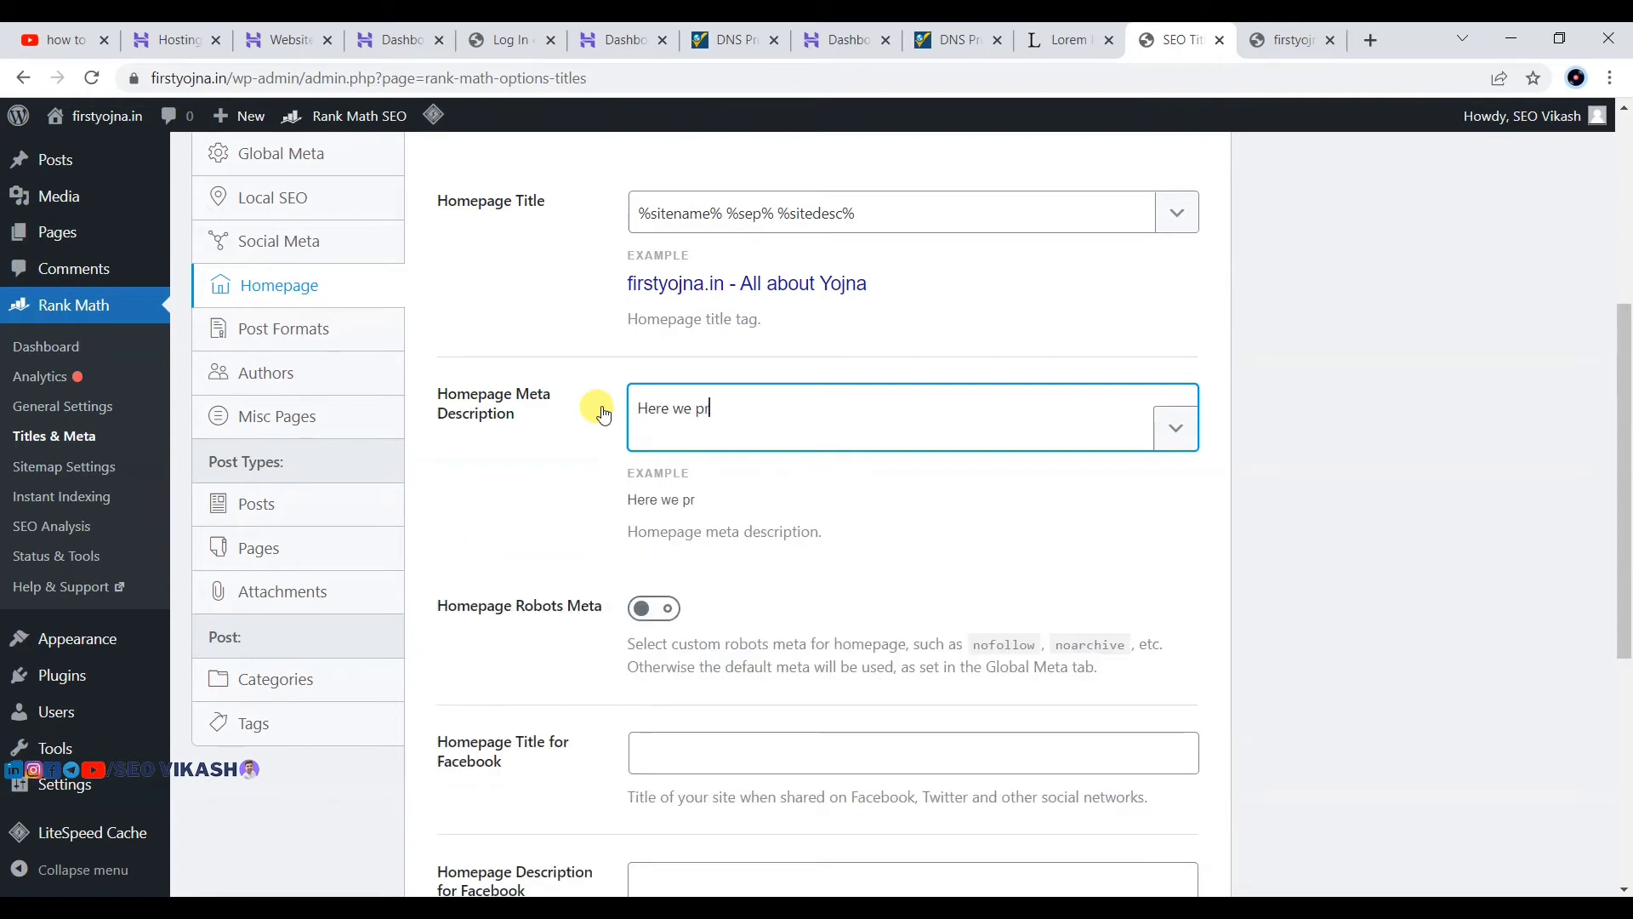
{"action": "type", "text": "ovide all about youjan"}
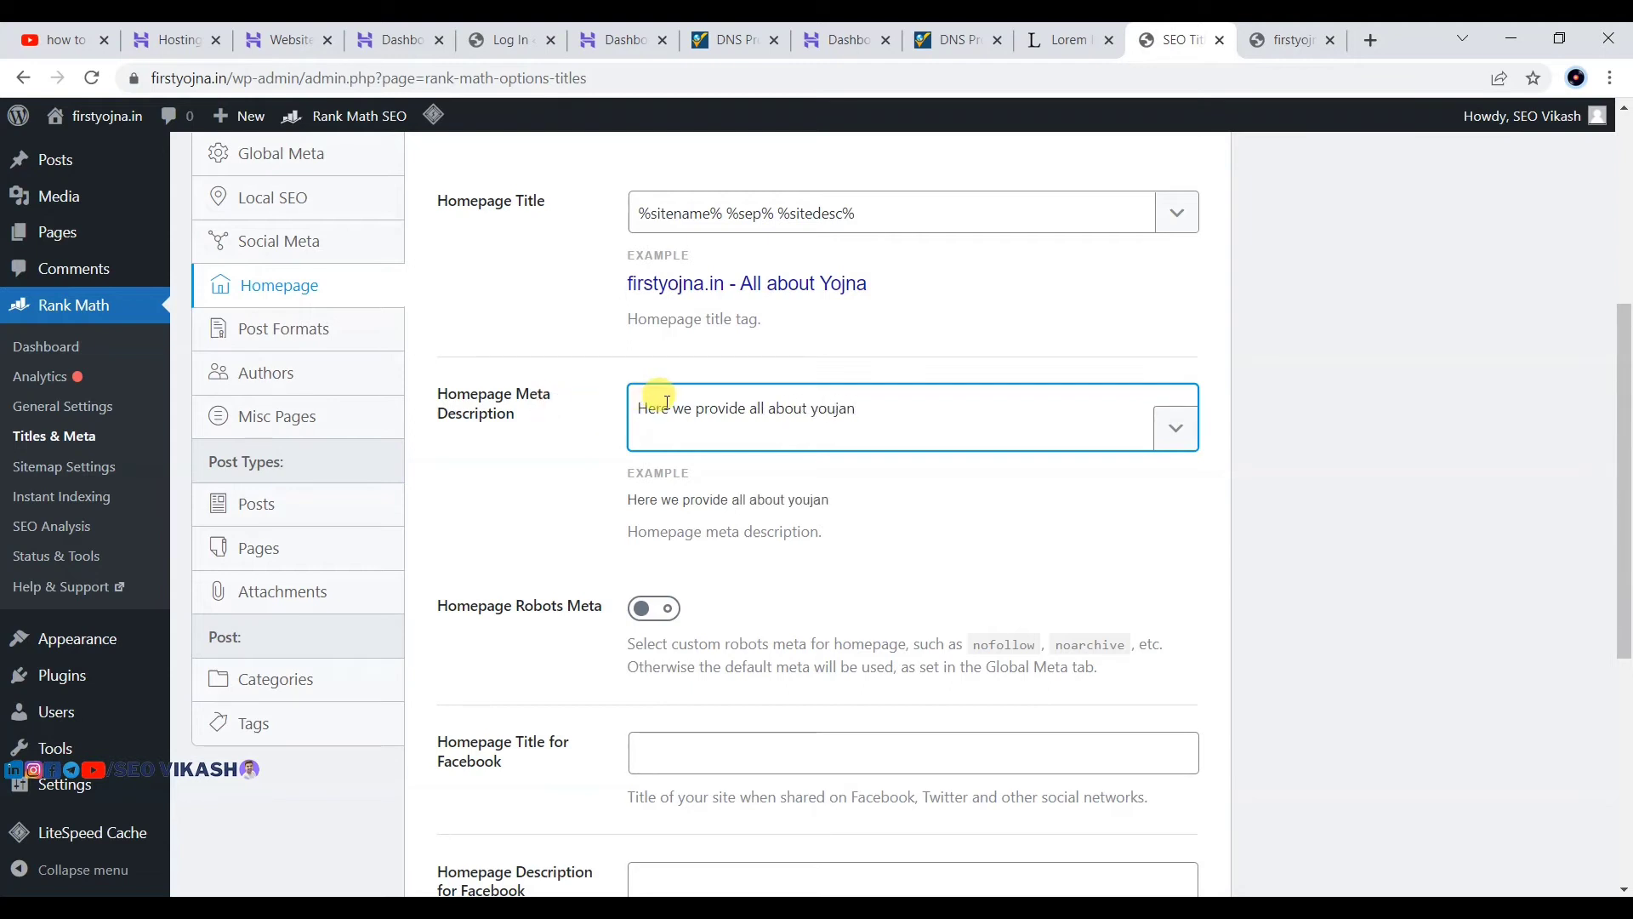
{"action": "type", "text": "At fir"}
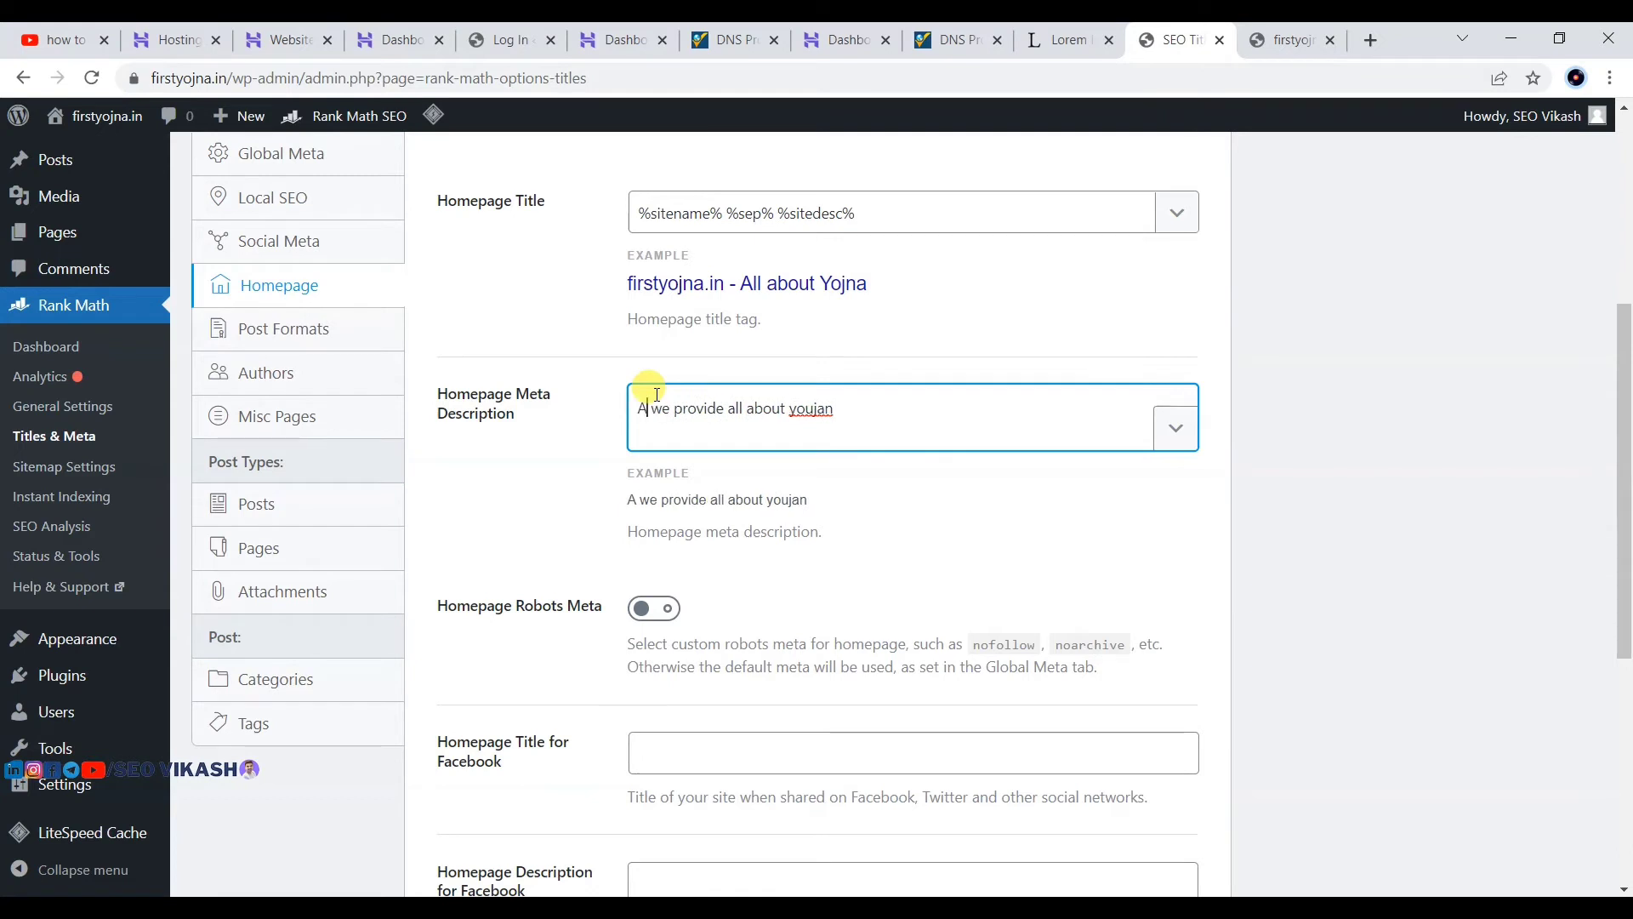
{"action": "type", "text": "styojna"}
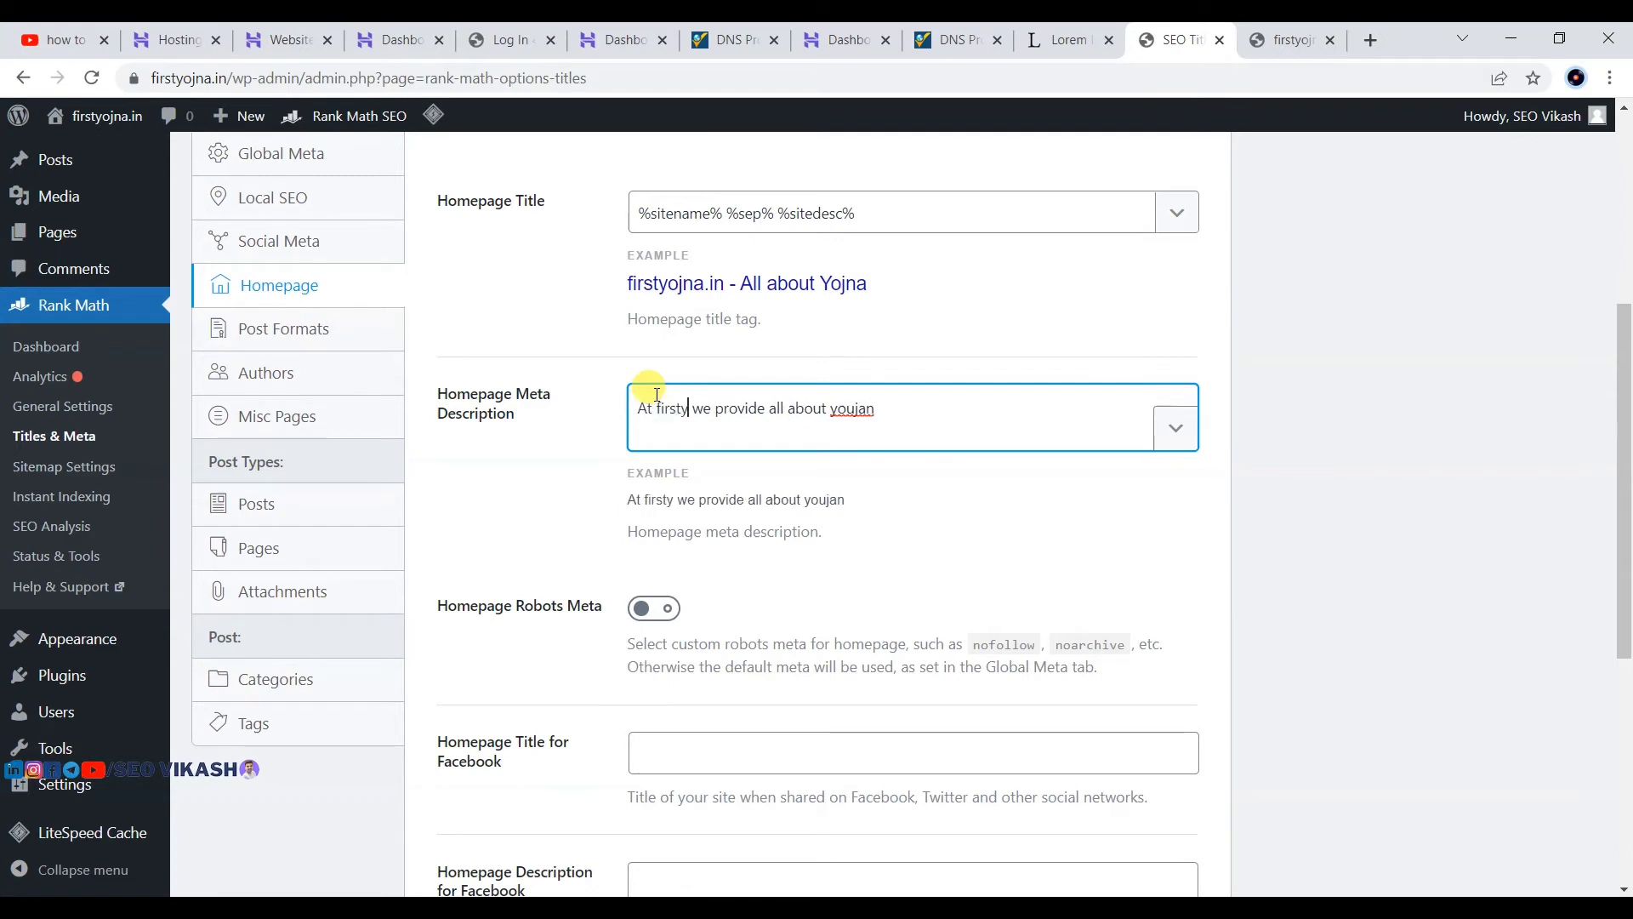
{"action": "type", "text": ".in"}
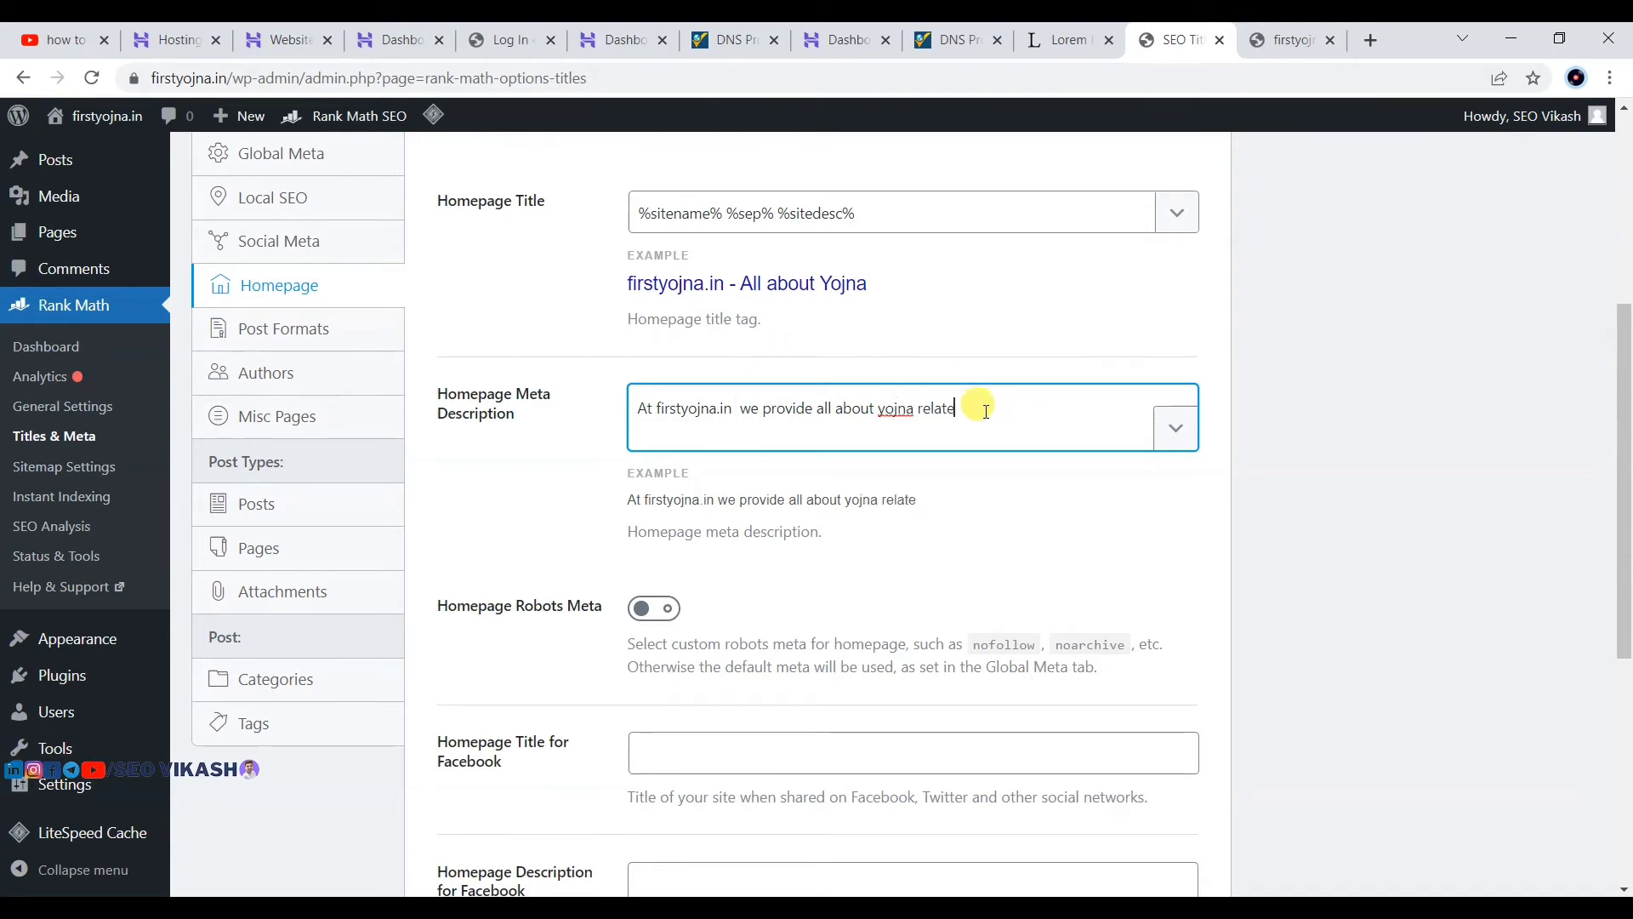
{"action": "right_click", "coordinate": [894, 411]}
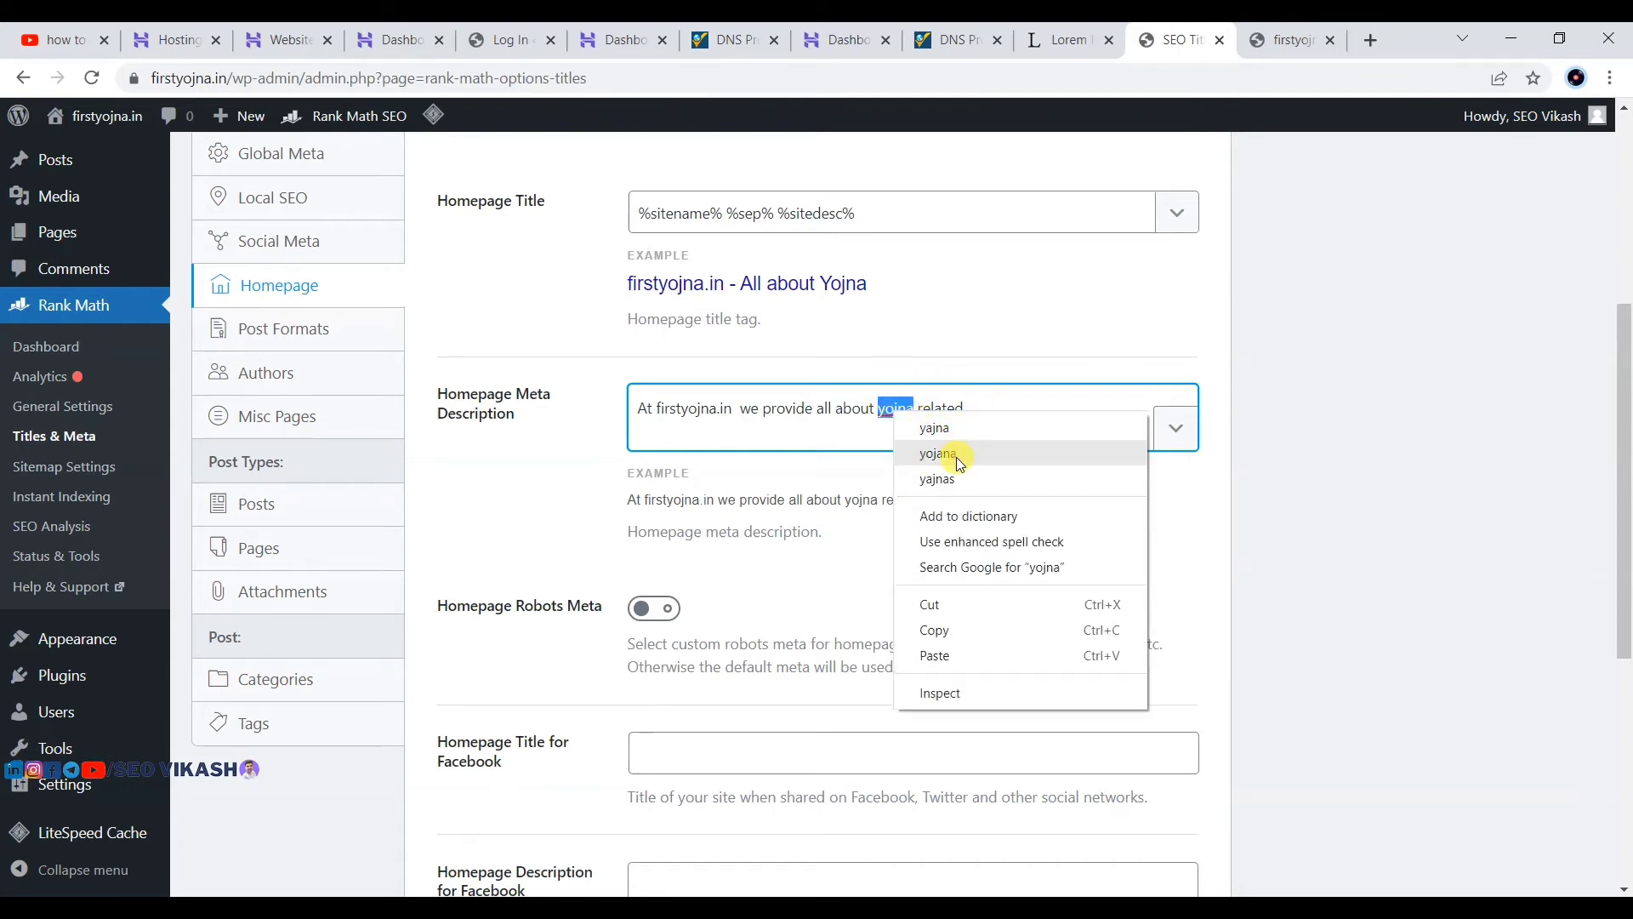
{"action": "left_click_drag", "start_coordinate": [852, 415], "coordinate": [843, 416]}
{"action": "left_click", "coordinate": [963, 408]}
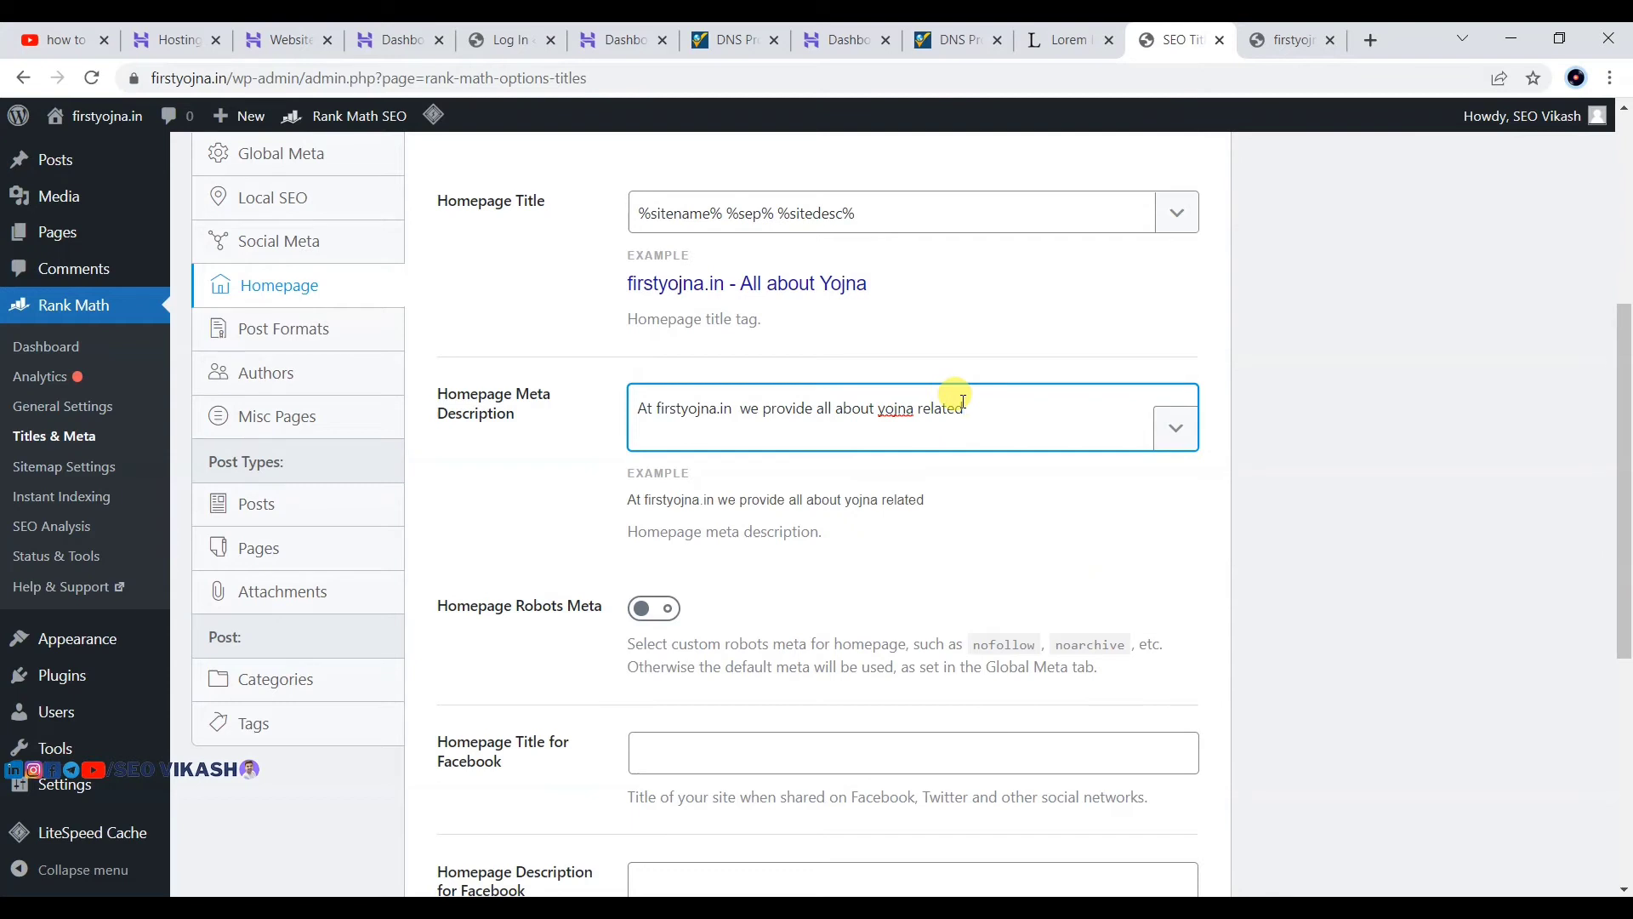
{"action": "type", "text": "news and updates."}
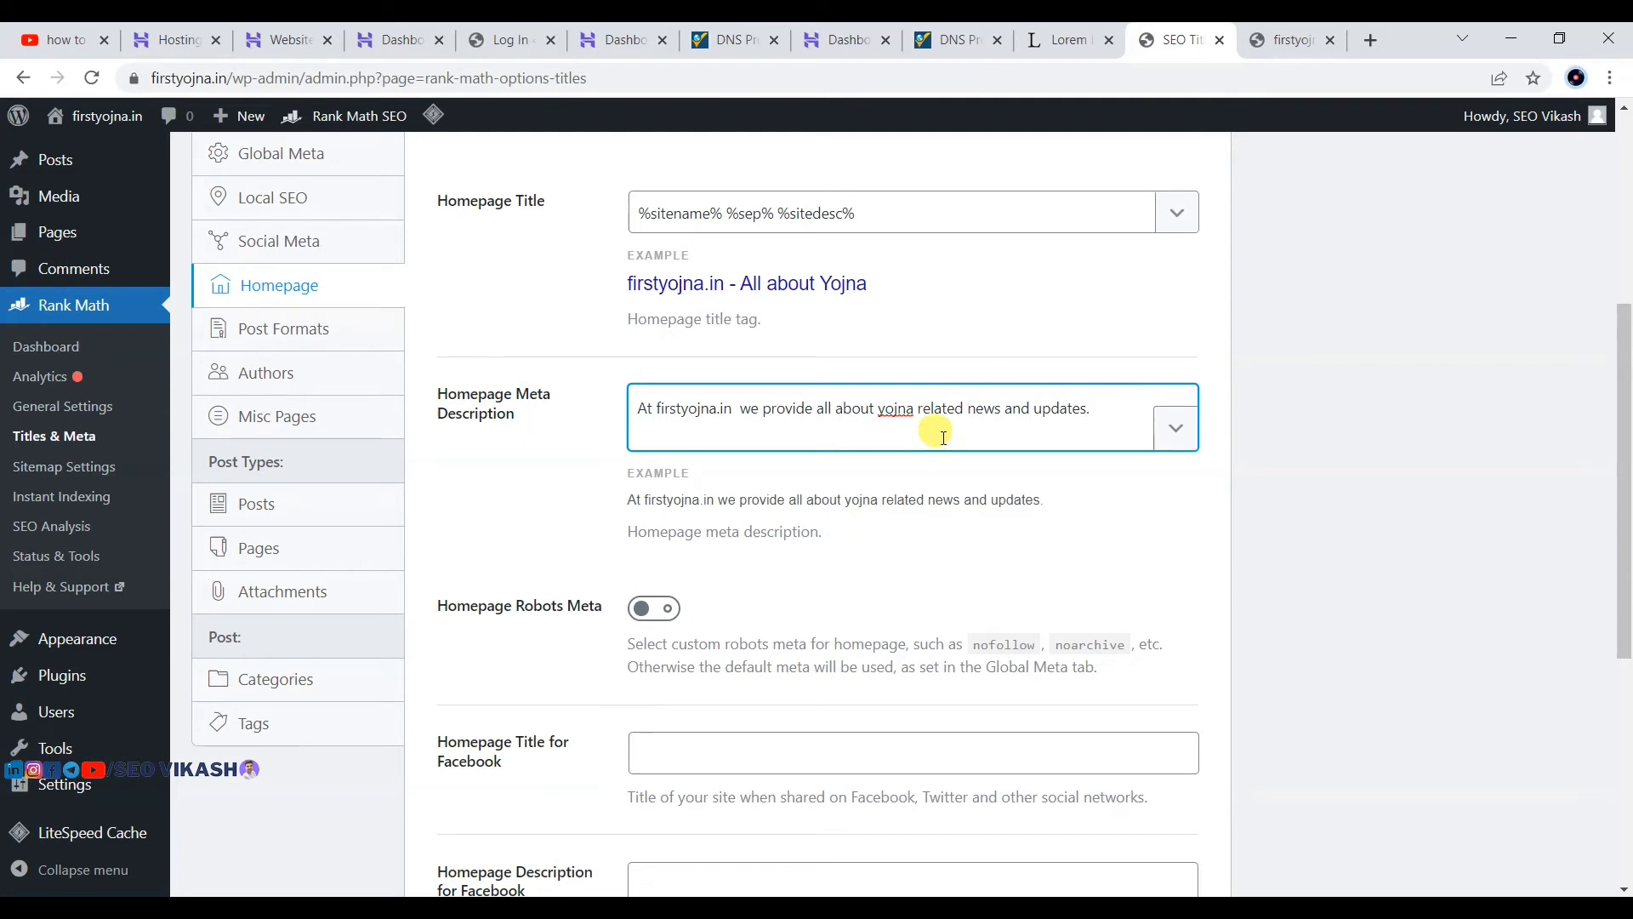
Step: Search Google for 'yojna' in a new tab and scroll the results, dismissing the location prompt
{"action": "left_click", "coordinate": [1372, 37]}
{"action": "type", "text": "yoj"}
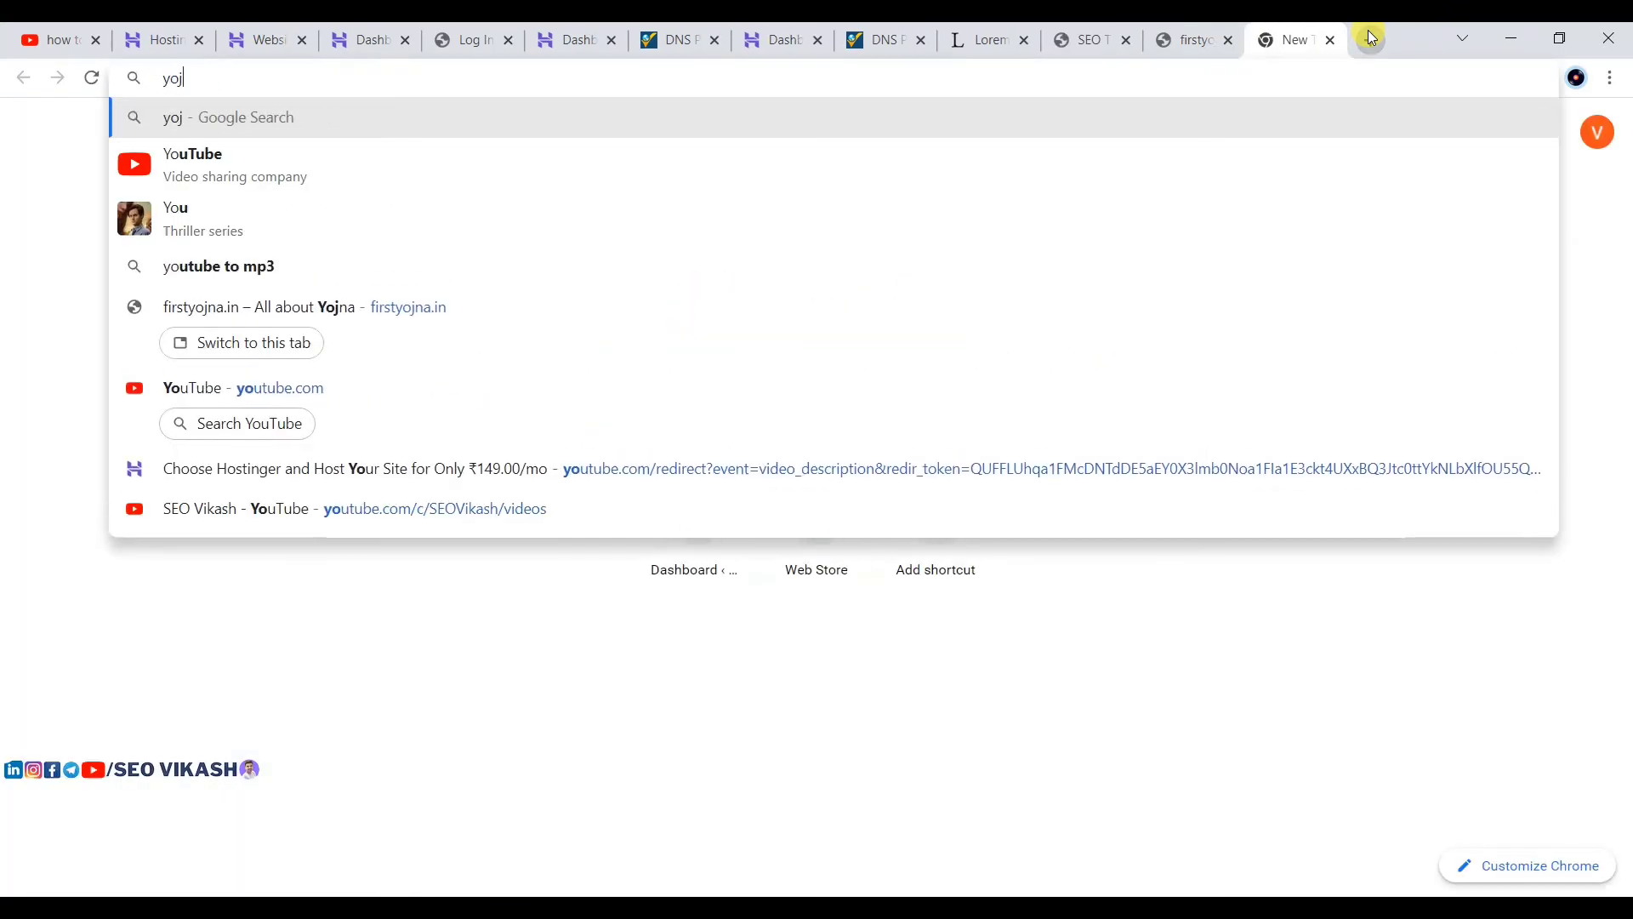
{"action": "type", "text": "na"}
{"action": "key", "text": "Return"}
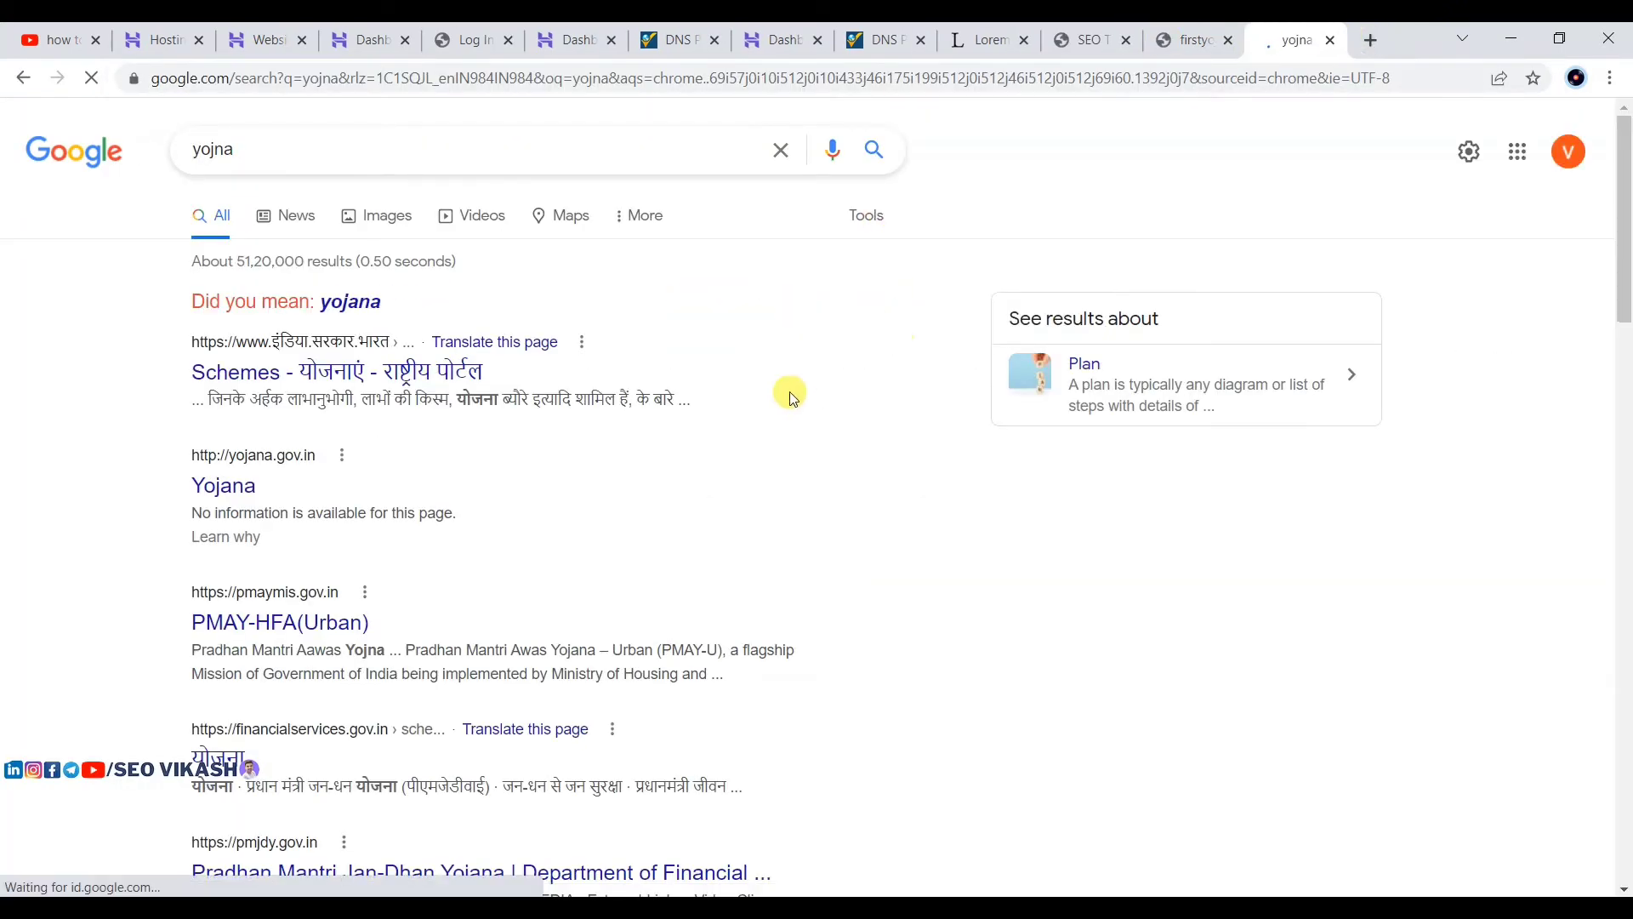
{"action": "scroll", "coordinate": [792, 398], "scroll_direction": "down", "scroll_amount": 5}
{"action": "scroll", "coordinate": [704, 462], "scroll_direction": "up", "scroll_amount": 2}
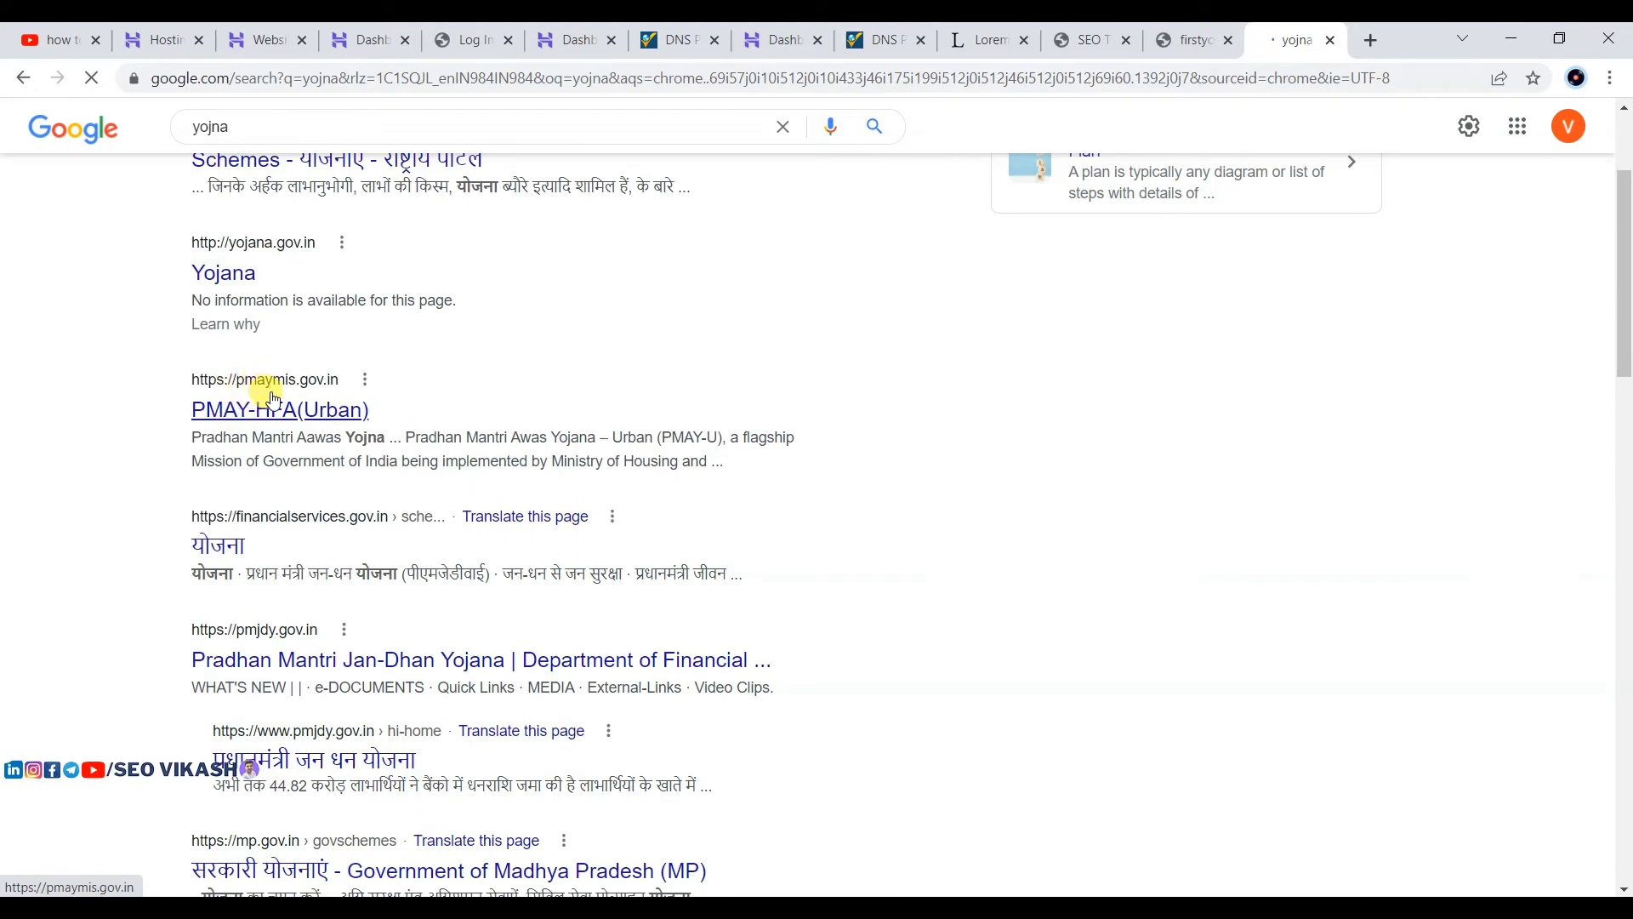
{"action": "scroll", "coordinate": [350, 427], "scroll_direction": "down", "scroll_amount": 13}
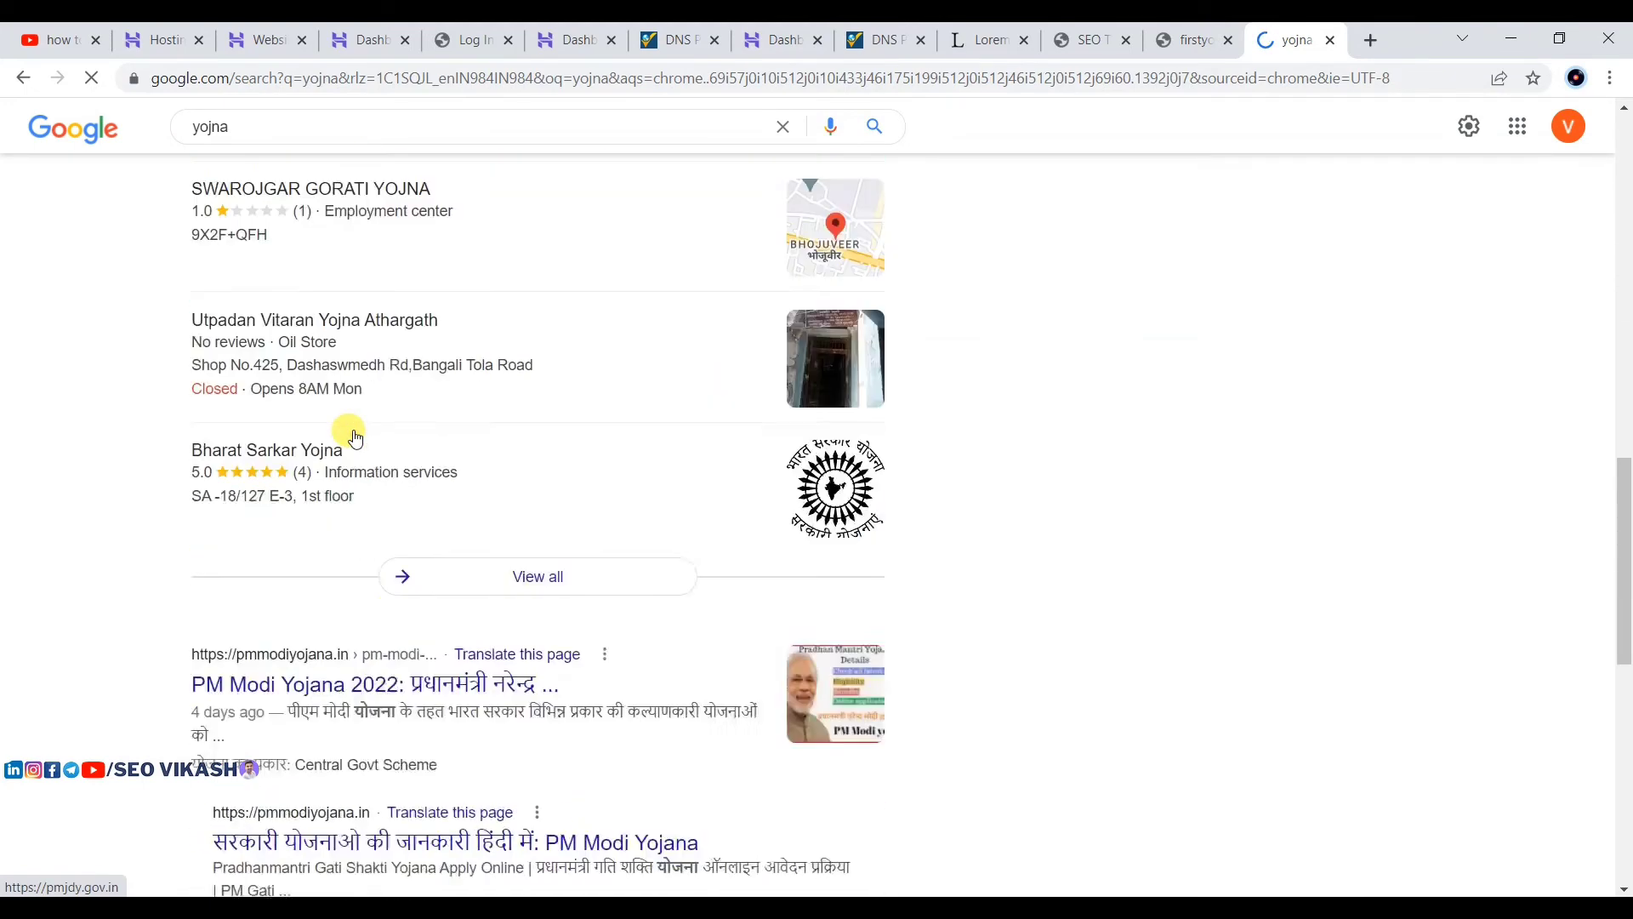
{"action": "scroll", "coordinate": [355, 438], "scroll_direction": "down", "scroll_amount": 7}
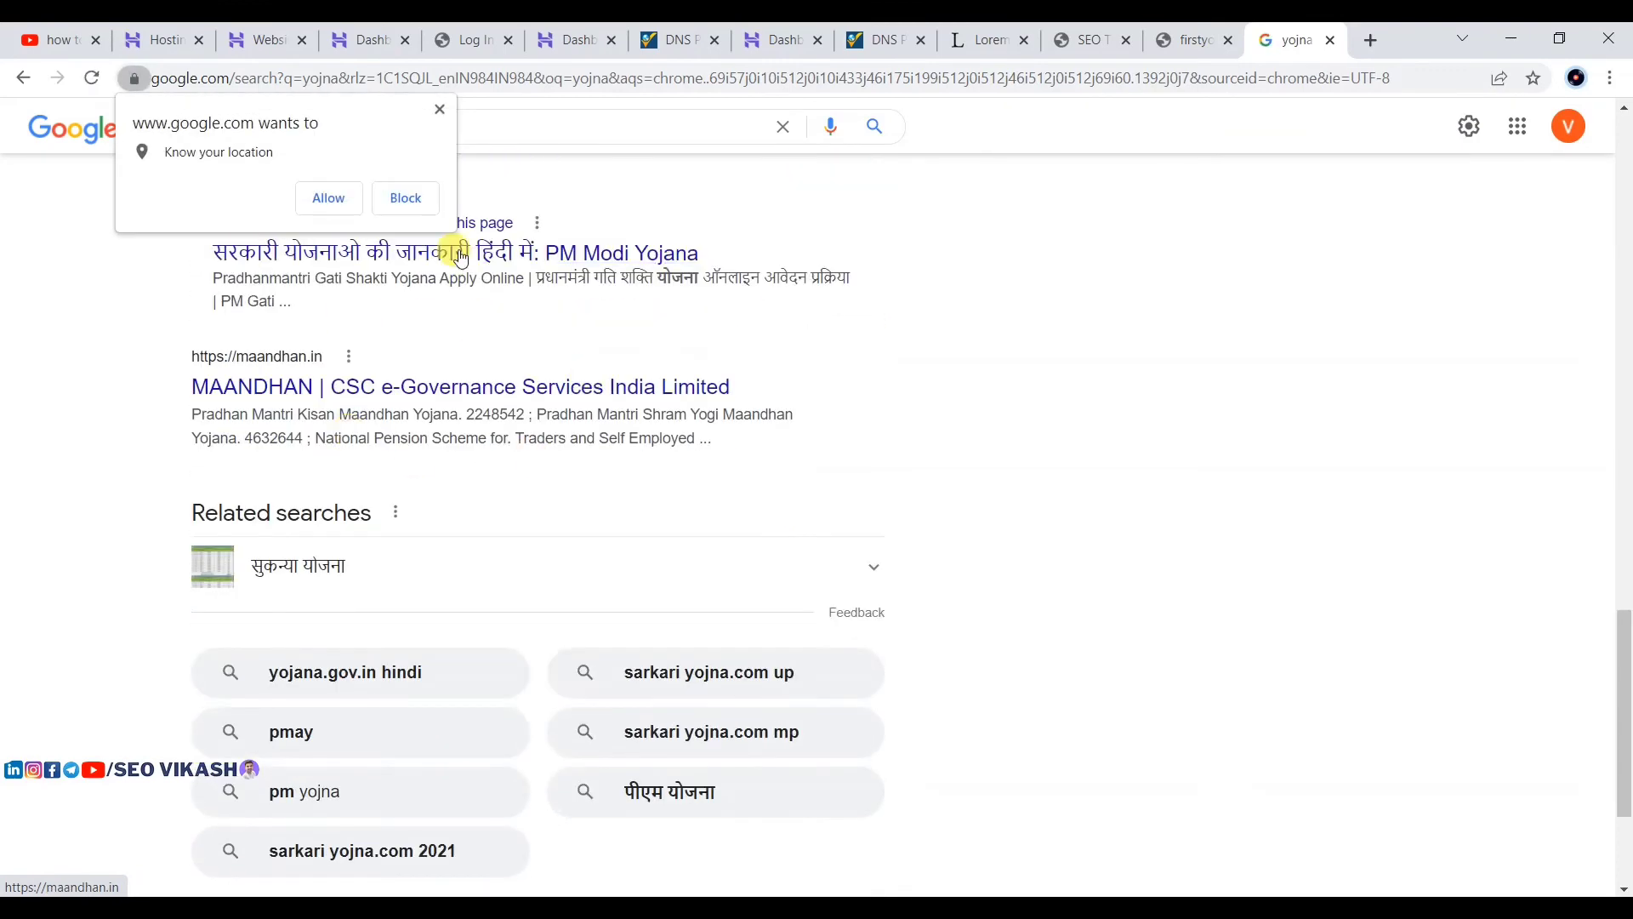
{"action": "left_click", "coordinate": [440, 109]}
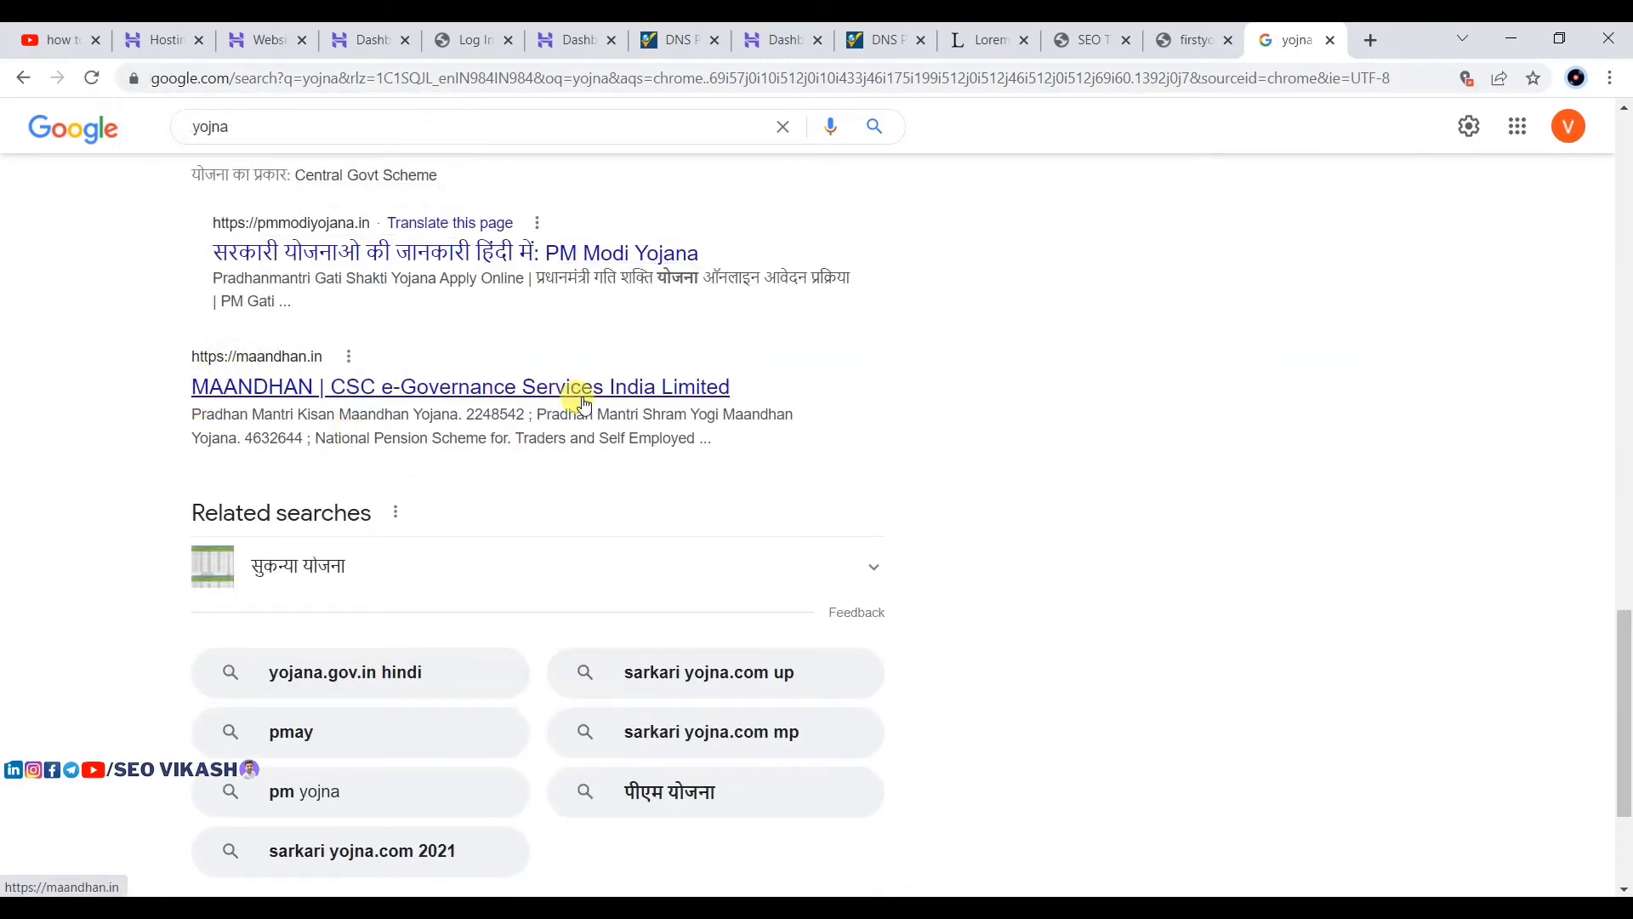
Step: Highlight the MAANDHAN result's title and description snippet
{"action": "left_click", "coordinate": [884, 907]}
{"action": "left_click", "coordinate": [1094, 847]}
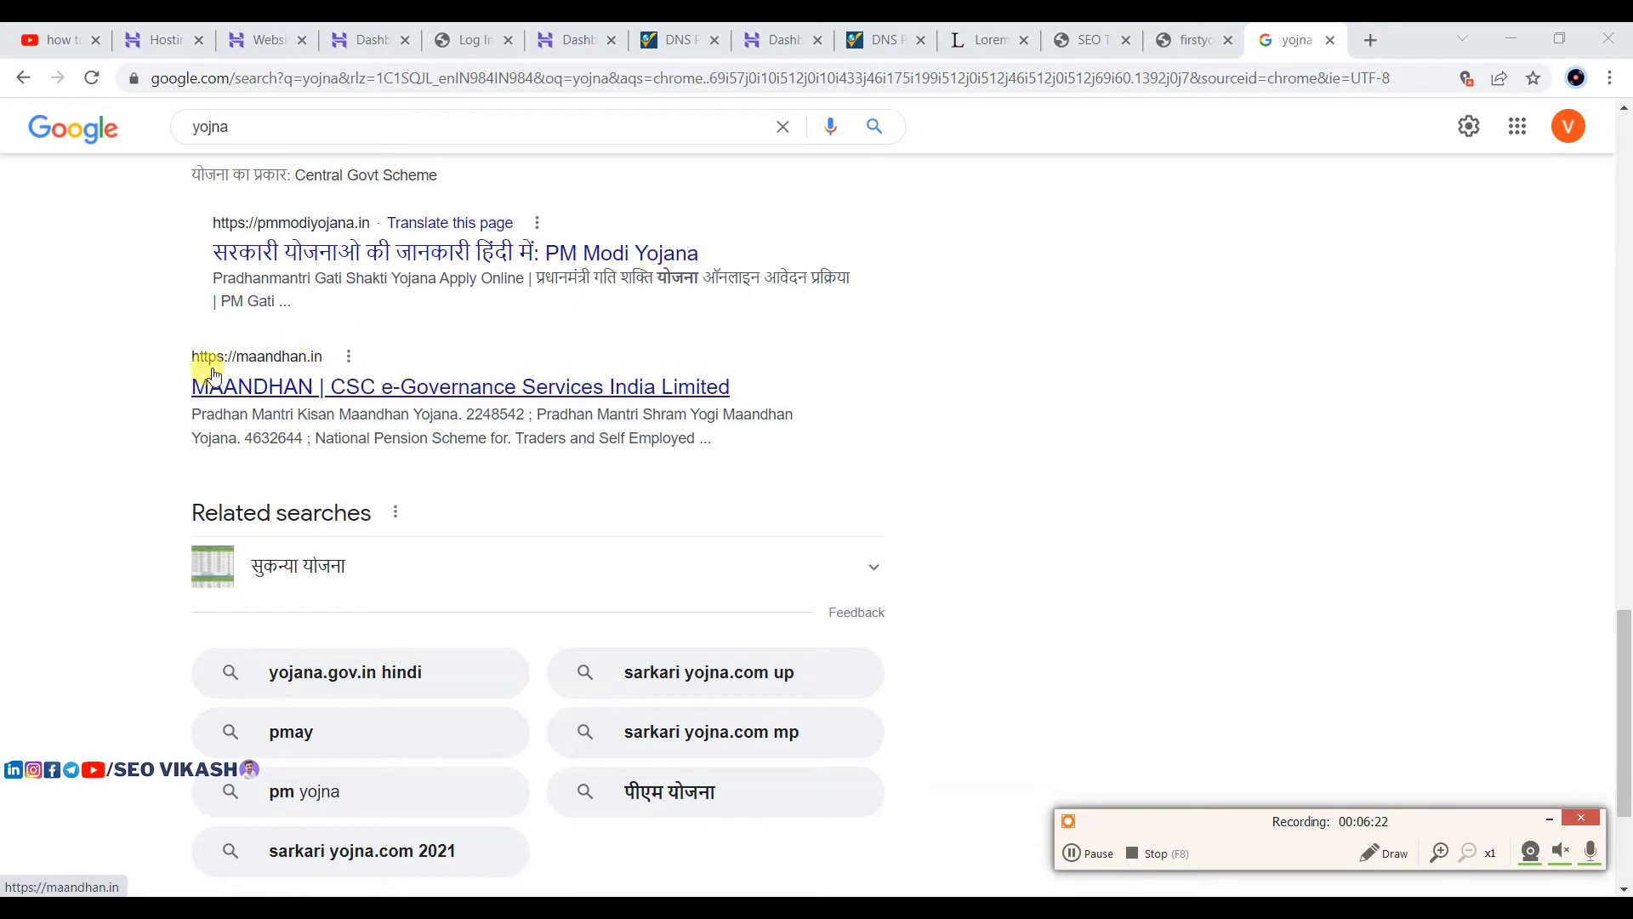
{"action": "left_click_drag", "start_coordinate": [194, 386], "coordinate": [730, 381]}
{"action": "left_click", "coordinate": [901, 365]}
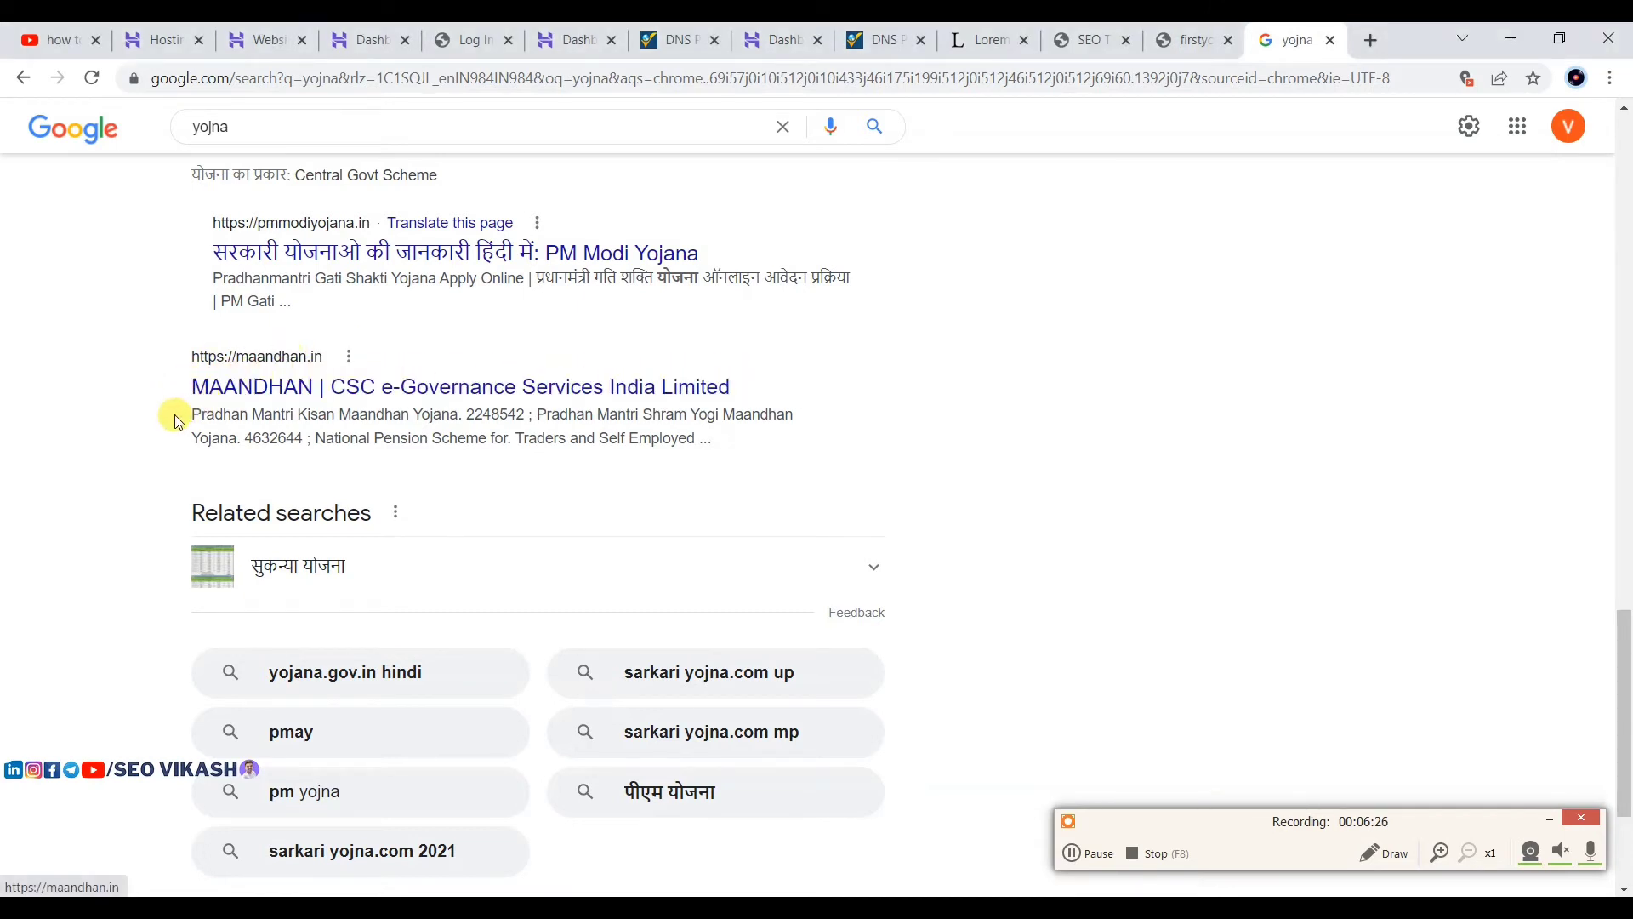
{"action": "left_click_drag", "start_coordinate": [171, 411], "coordinate": [715, 441]}
Step: Finish the homepage meta description and save the Rank Math Titles & Meta settings
{"action": "left_click", "coordinate": [1184, 34]}
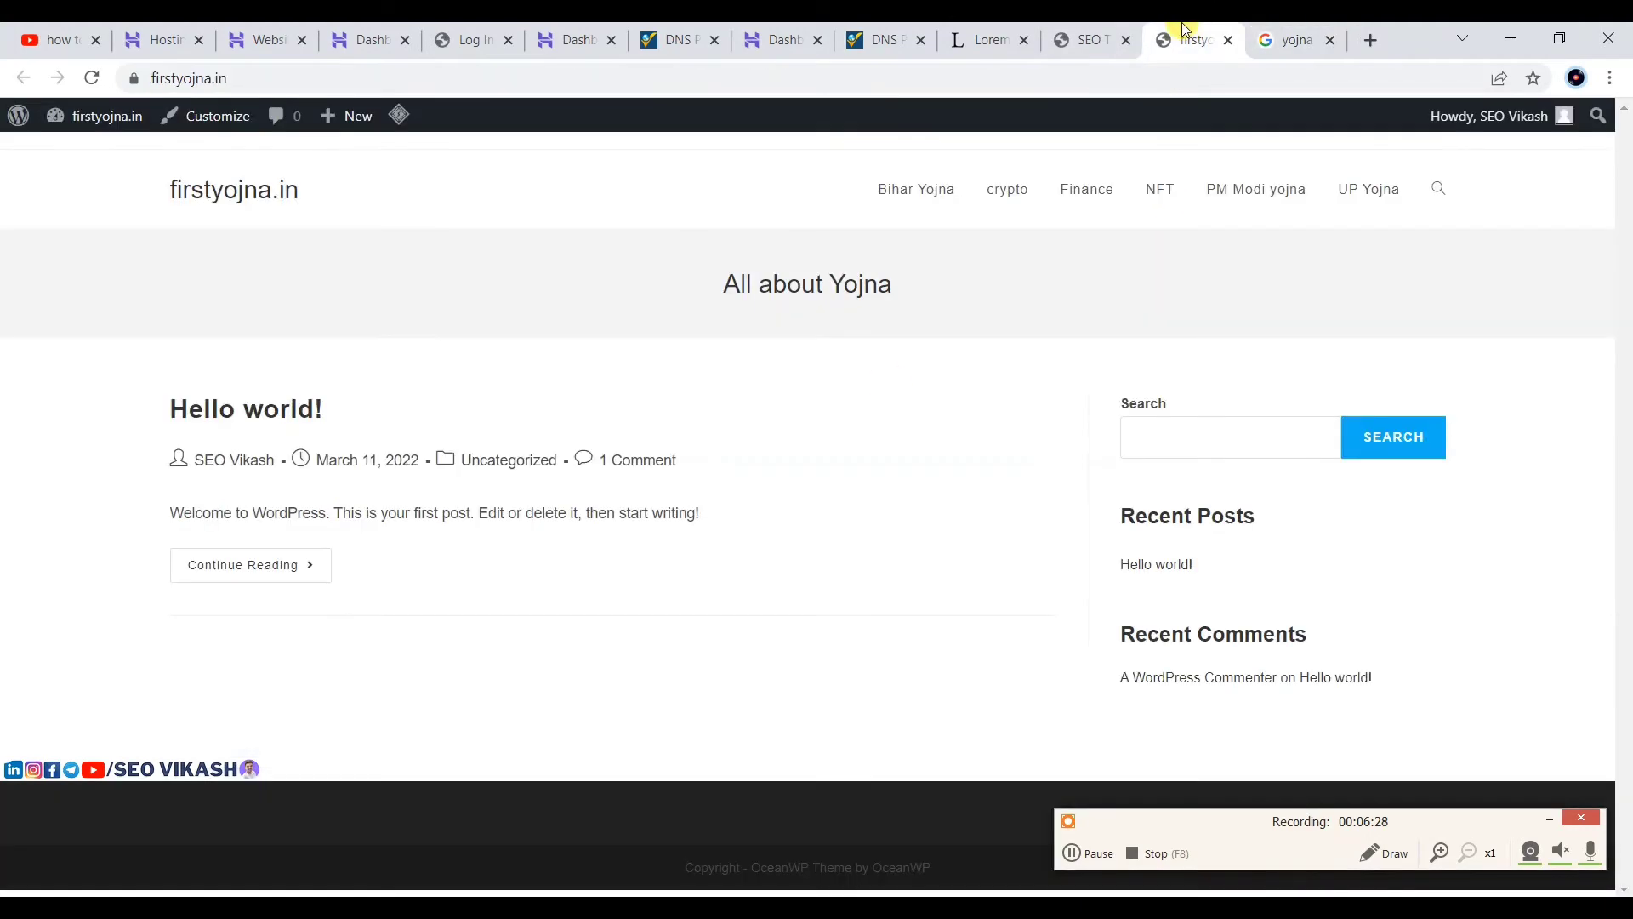
{"action": "left_click", "coordinate": [1065, 31]}
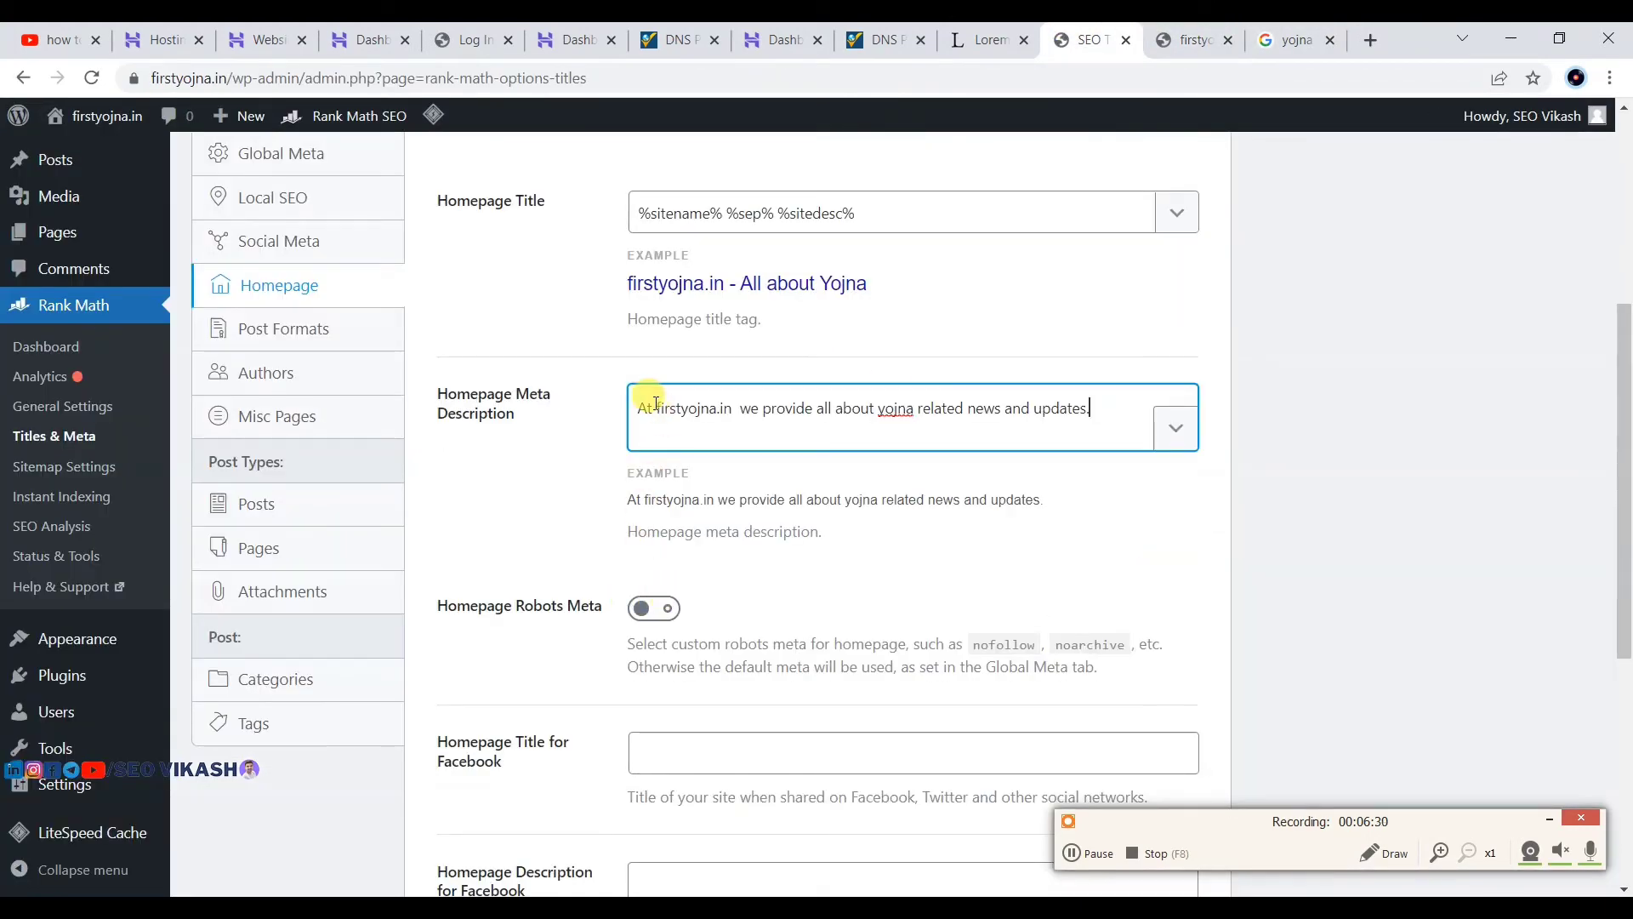
{"action": "left_click", "coordinate": [1305, 367]}
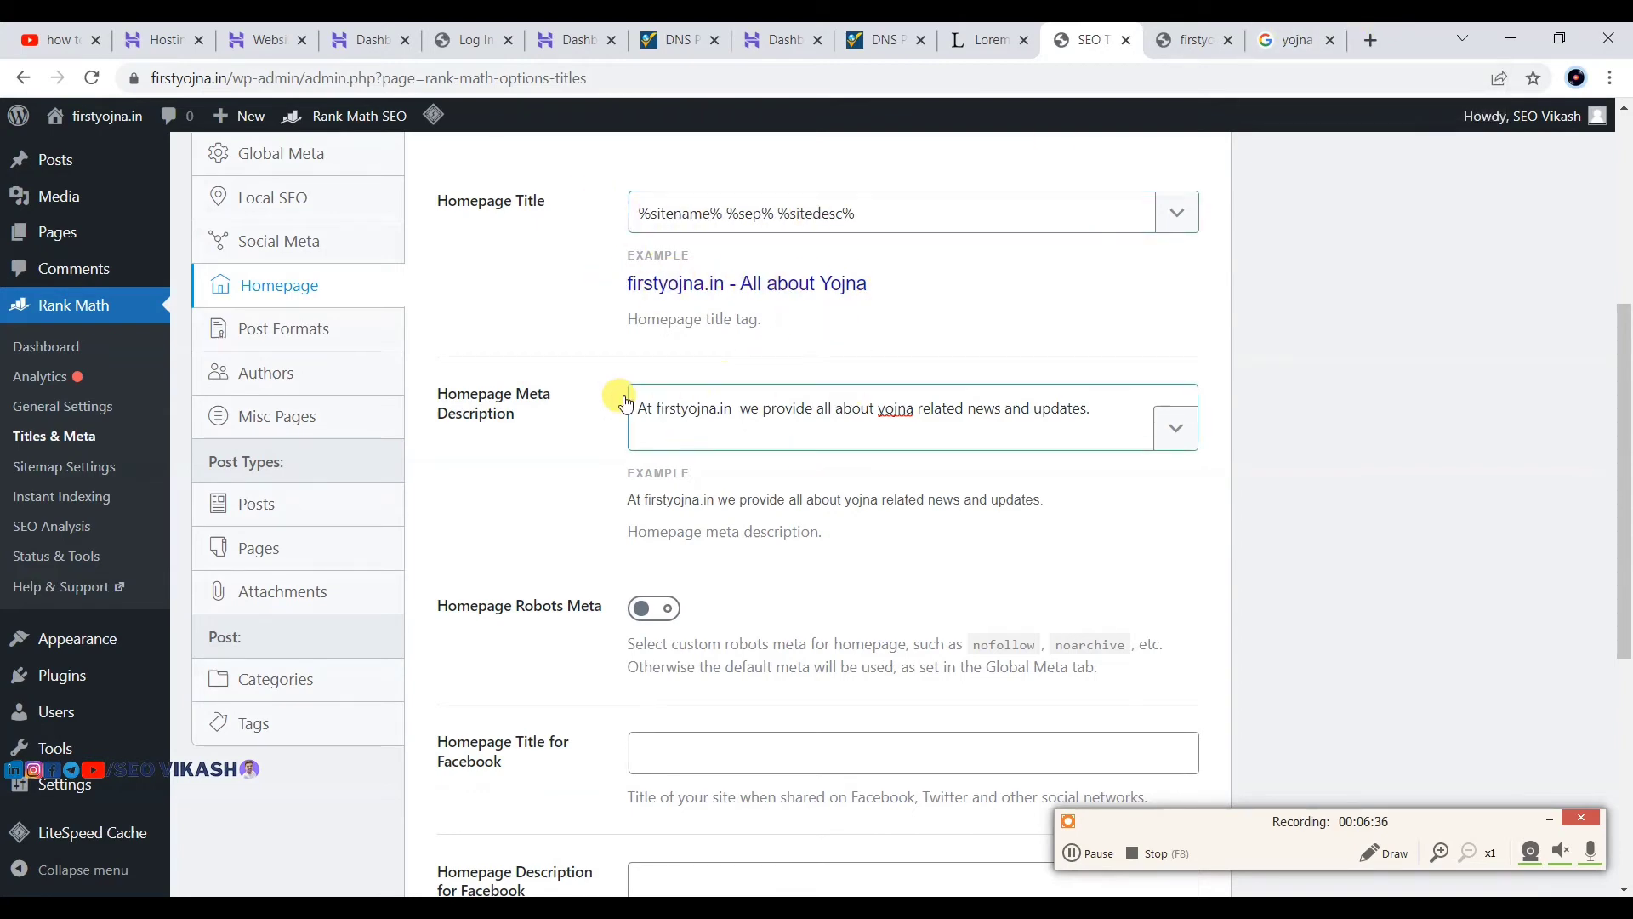
{"action": "scroll", "coordinate": [552, 565], "scroll_direction": "down", "scroll_amount": 1}
{"action": "scroll", "coordinate": [649, 502], "scroll_direction": "down", "scroll_amount": 5}
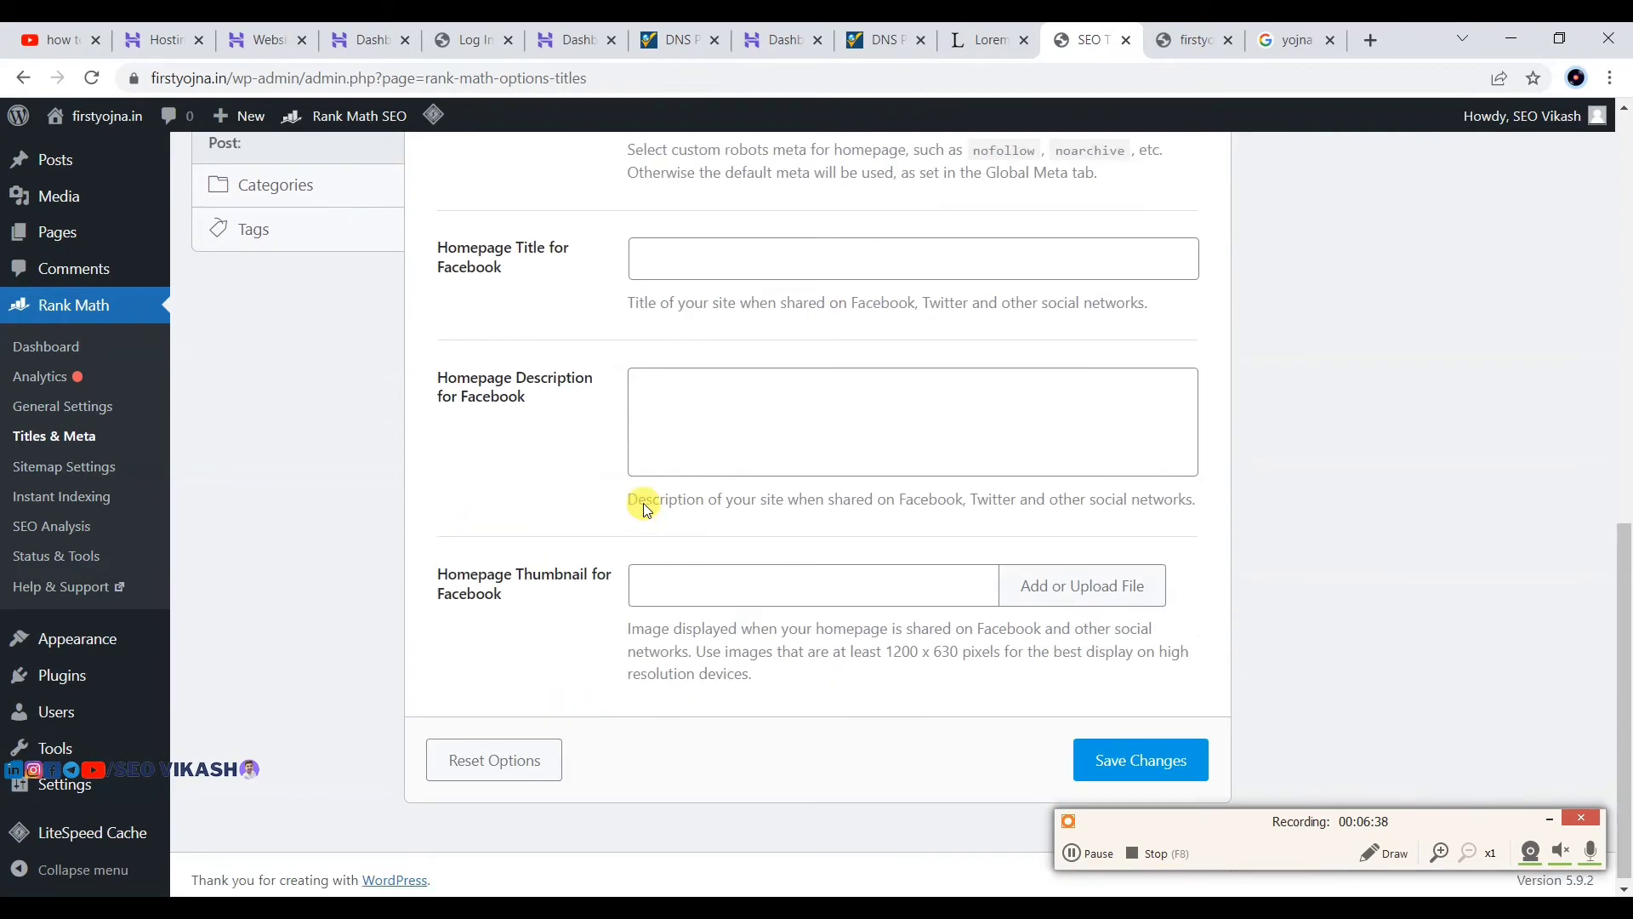
{"action": "left_click", "coordinate": [1121, 742]}
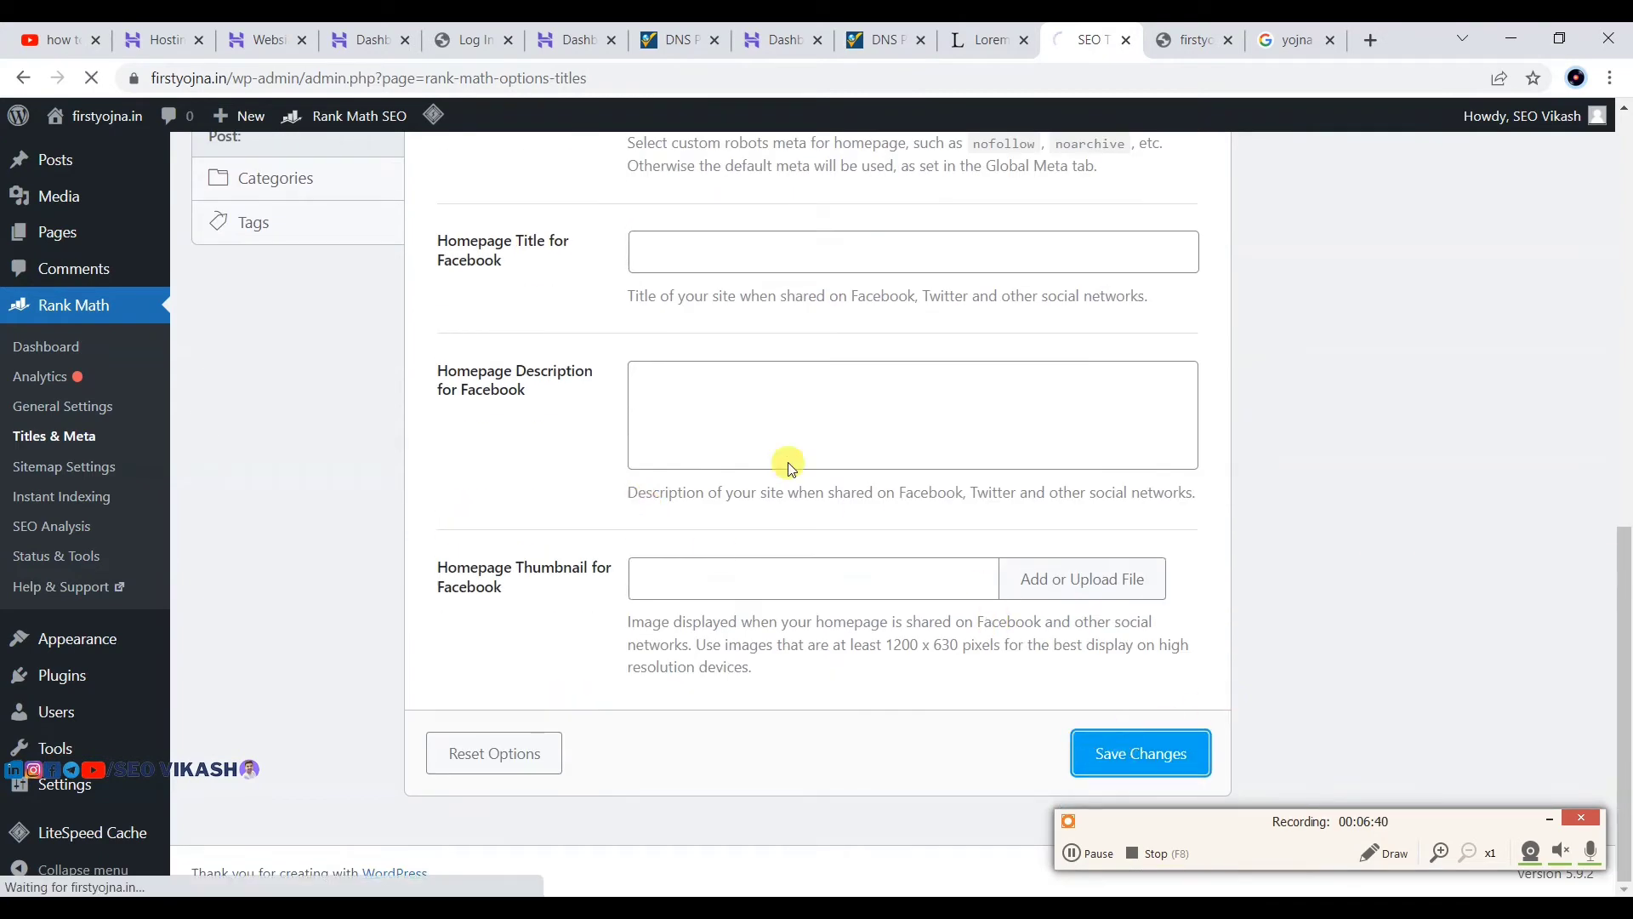
Step: Look over the Post Formats archive settings, then go to the WordPress Dashboard
{"action": "scroll", "coordinate": [746, 467], "scroll_direction": "down", "scroll_amount": 5}
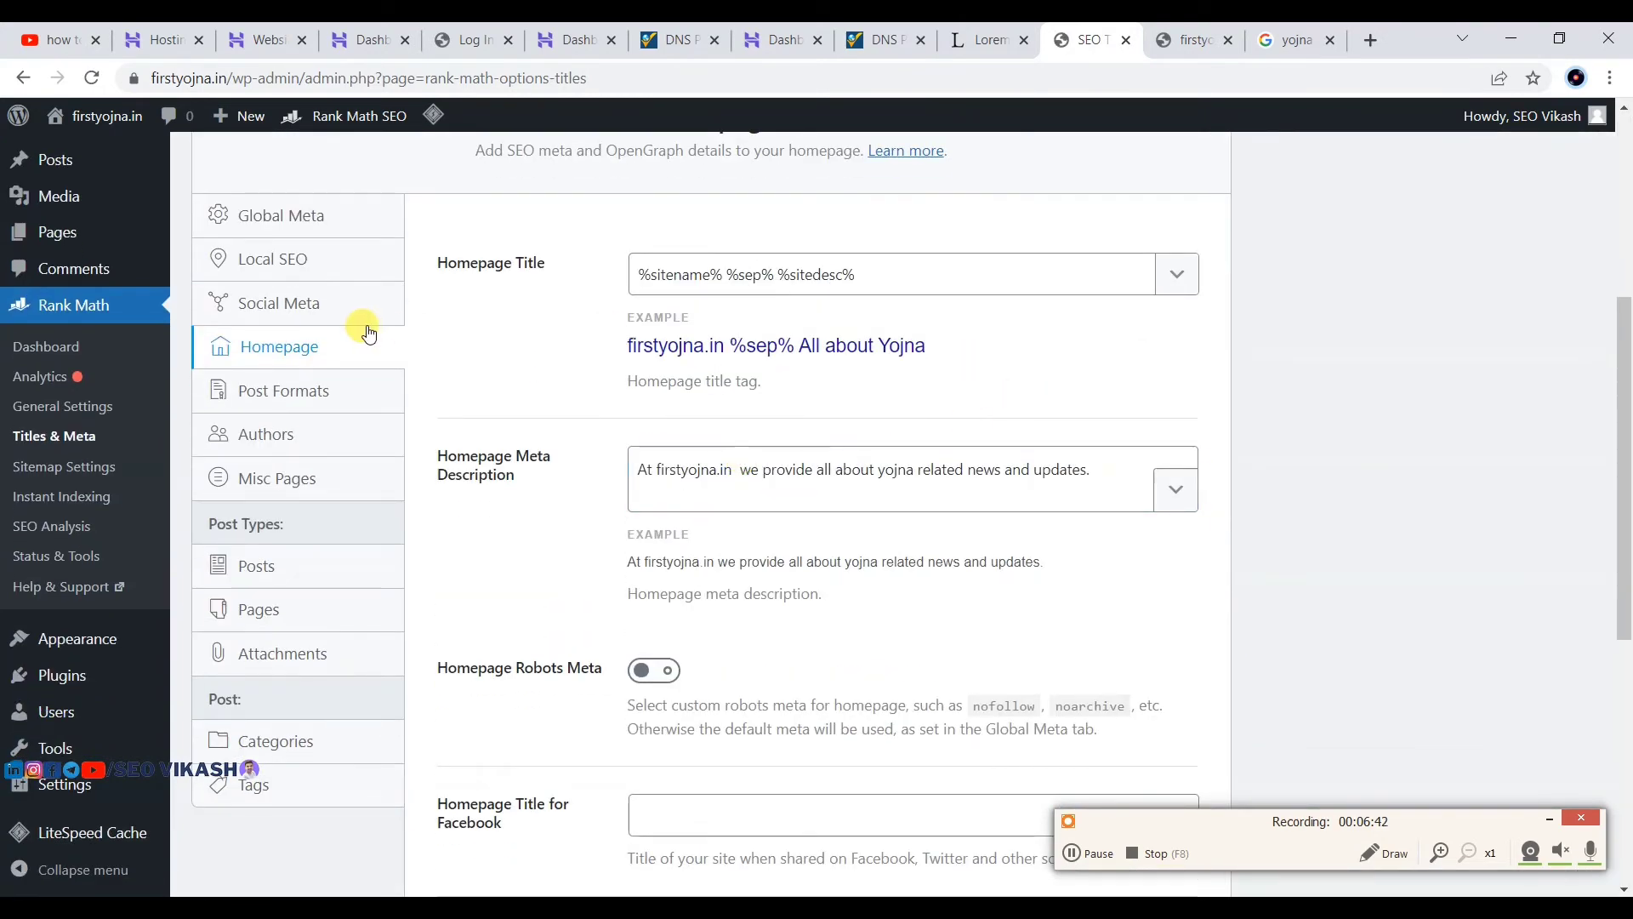
{"action": "left_click", "coordinate": [334, 388]}
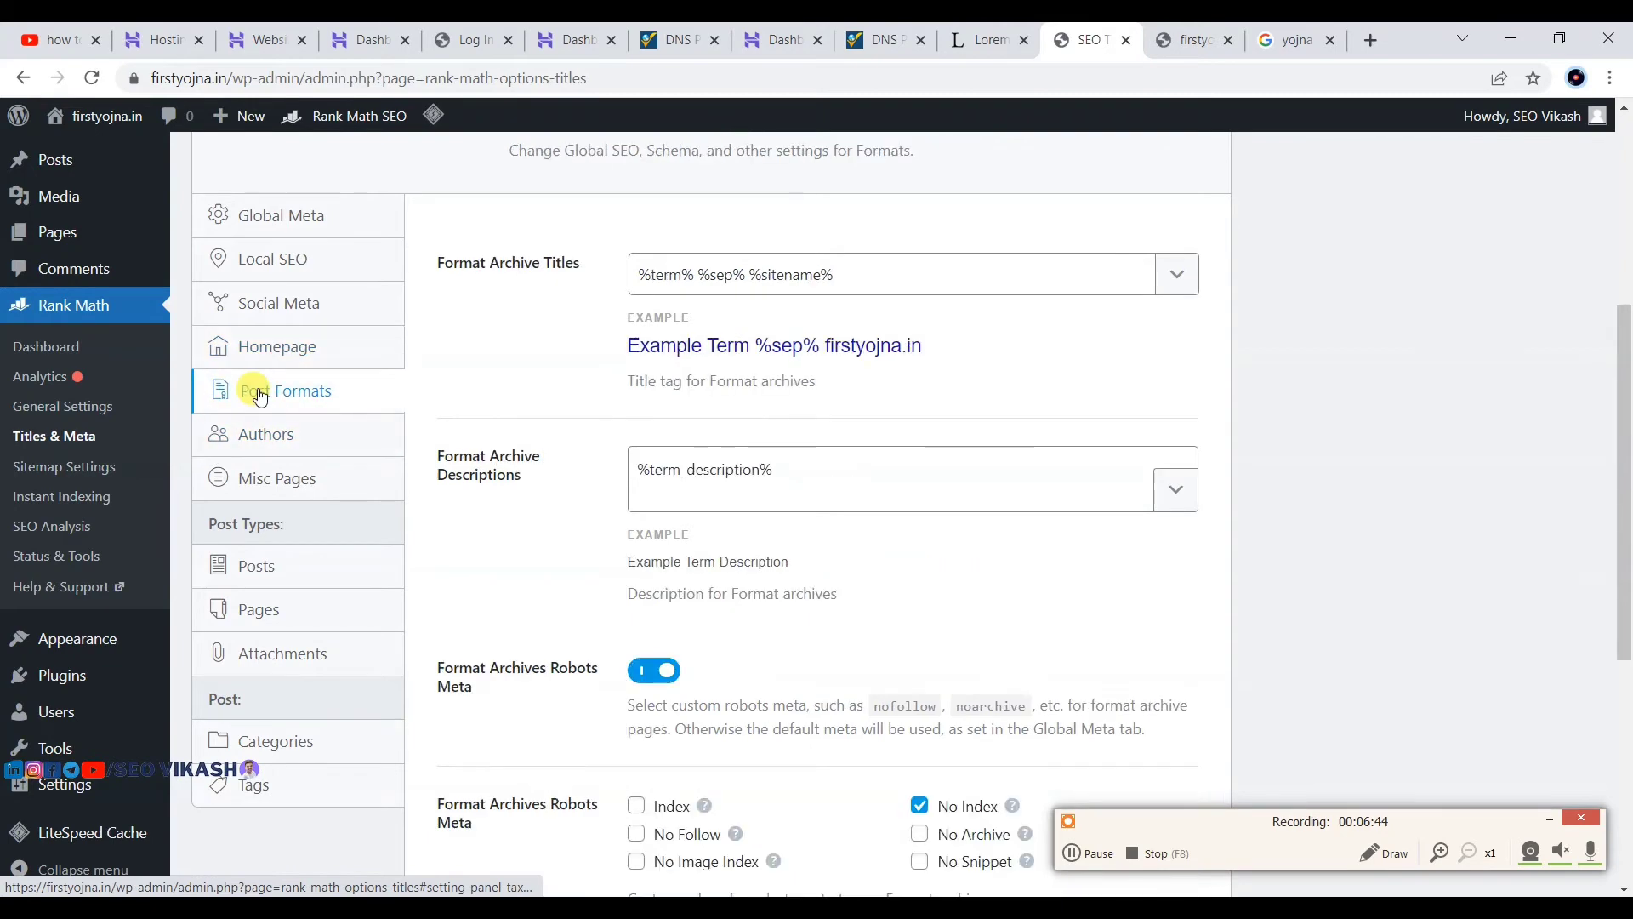
{"action": "scroll", "coordinate": [365, 517], "scroll_direction": "down", "scroll_amount": 4}
{"action": "scroll", "coordinate": [496, 513], "scroll_direction": "down", "scroll_amount": 2}
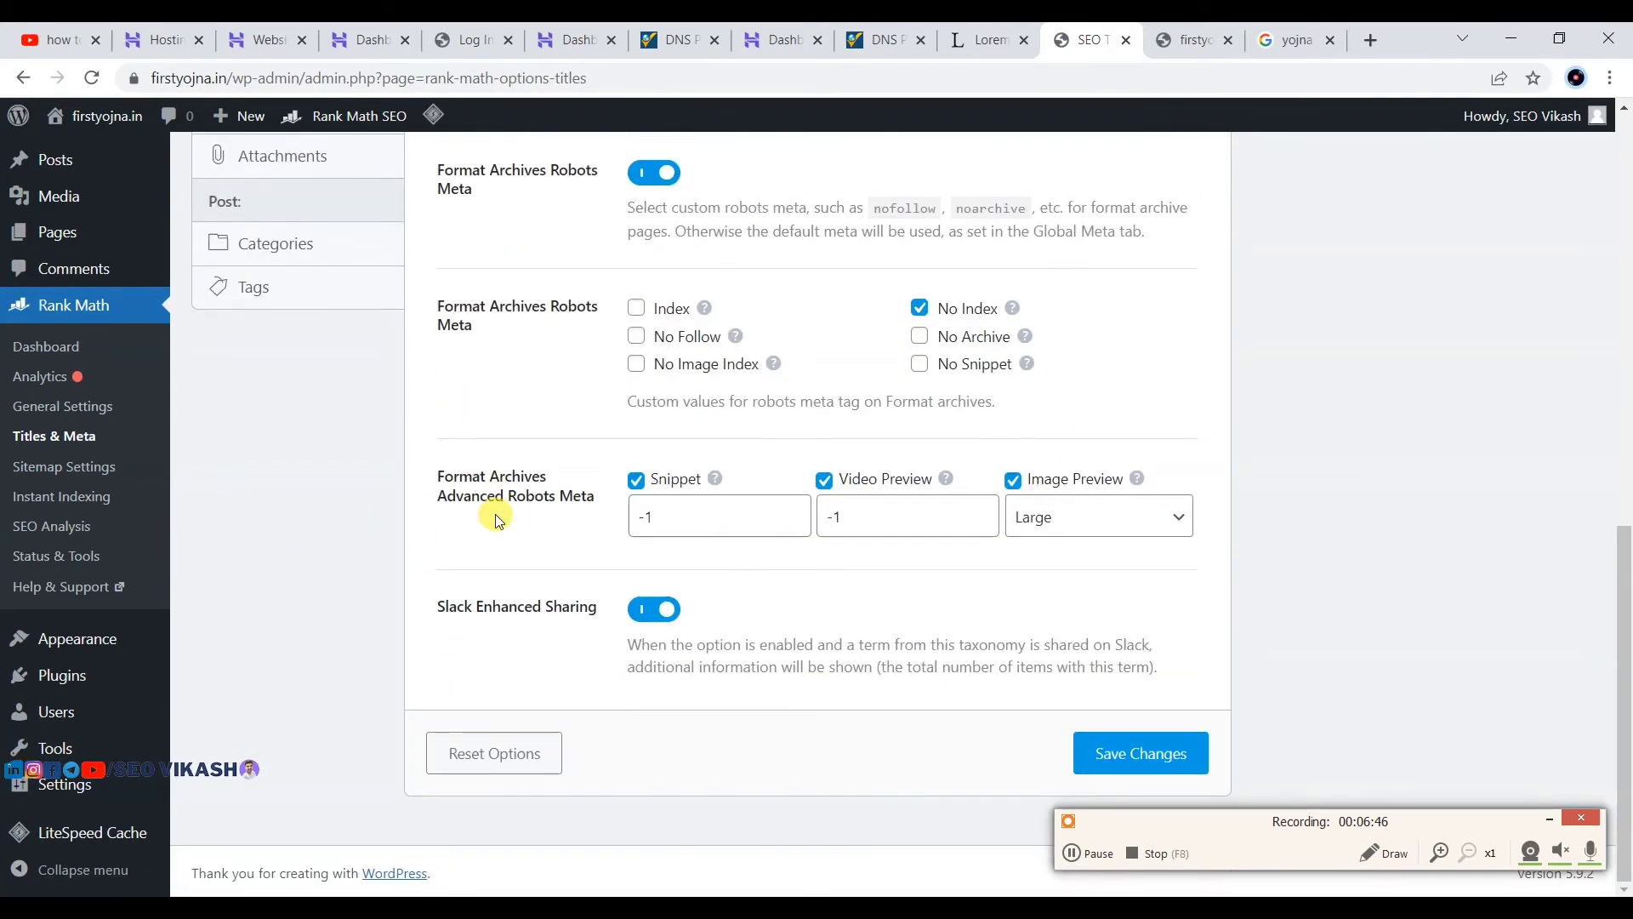
{"action": "scroll", "coordinate": [499, 514], "scroll_direction": "up", "scroll_amount": 8}
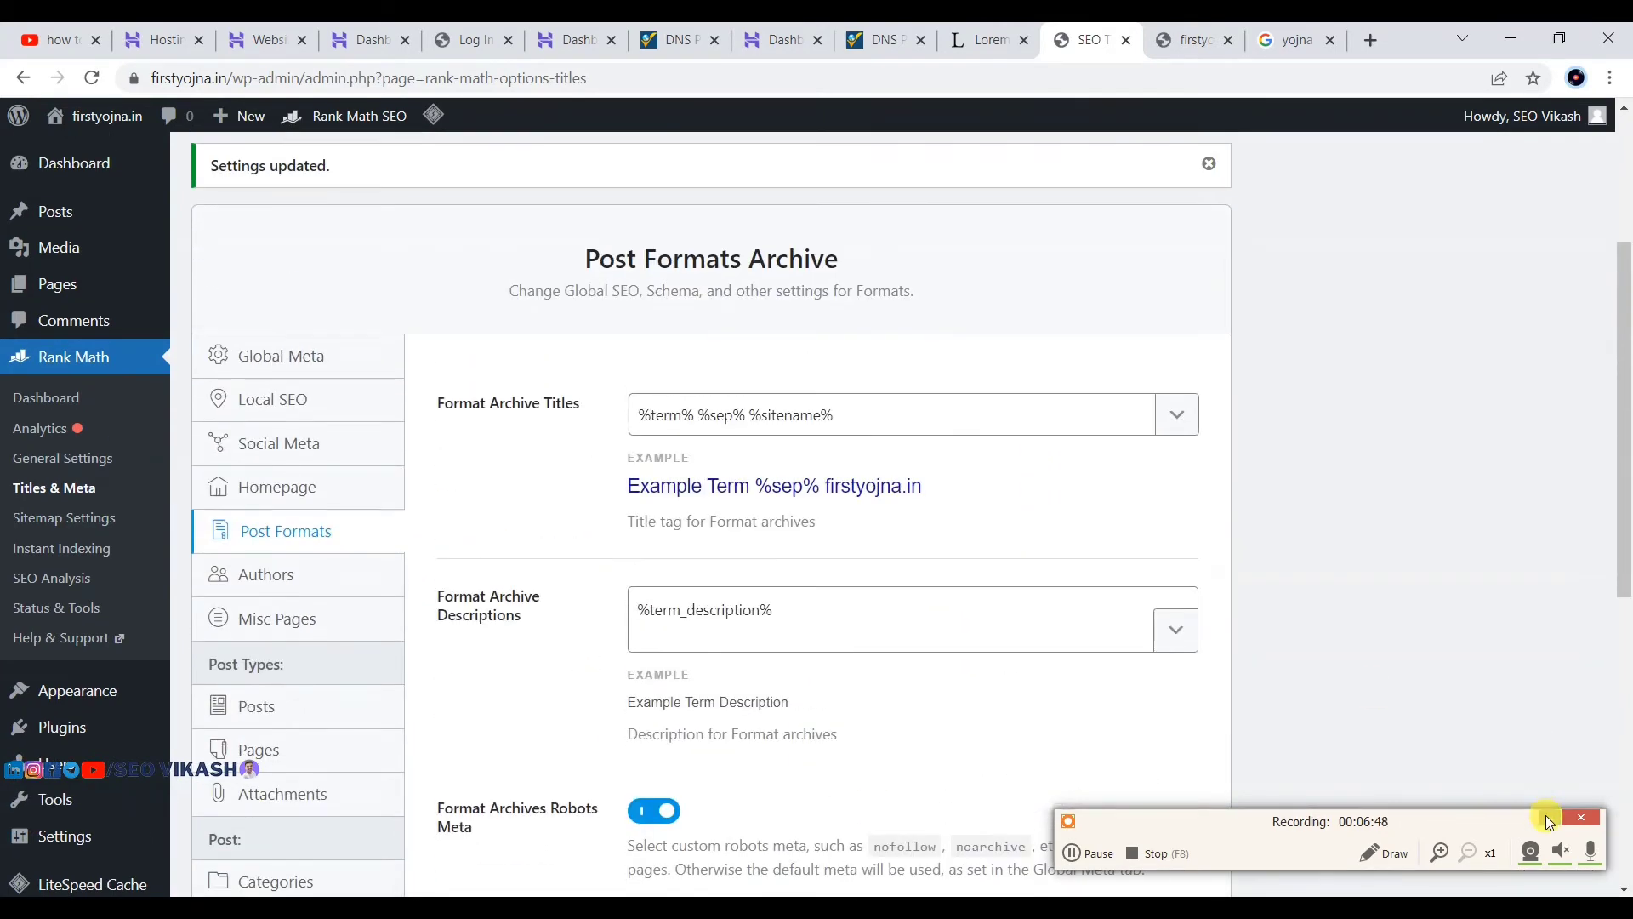
{"action": "scroll", "coordinate": [34, 306], "scroll_direction": "up", "scroll_amount": 4}
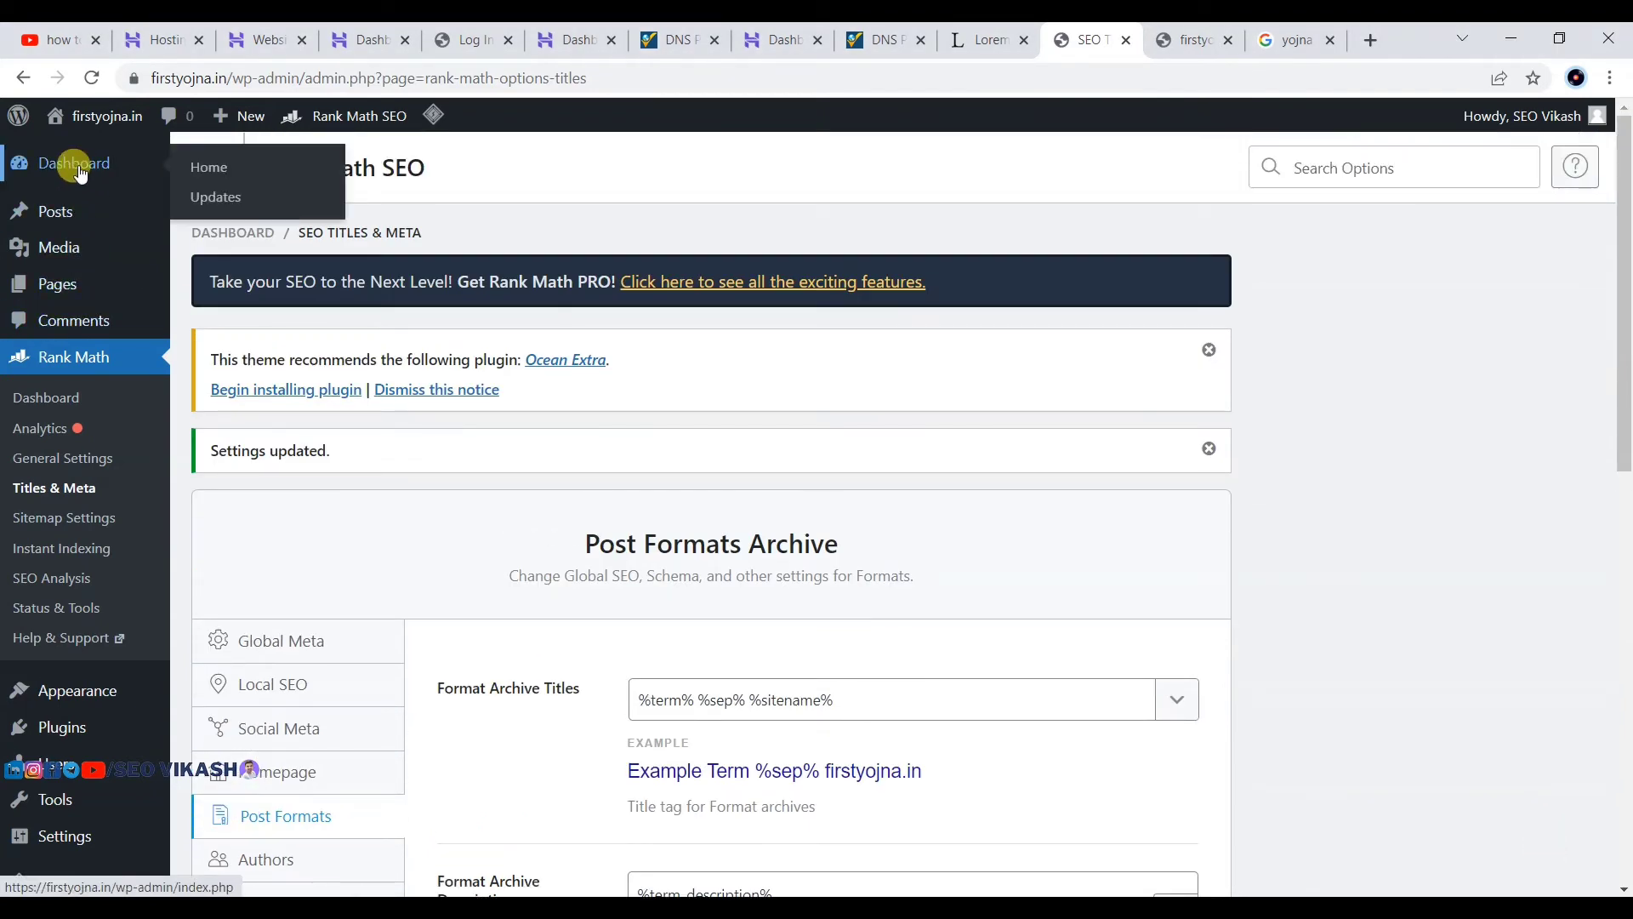
{"action": "left_click", "coordinate": [79, 167]}
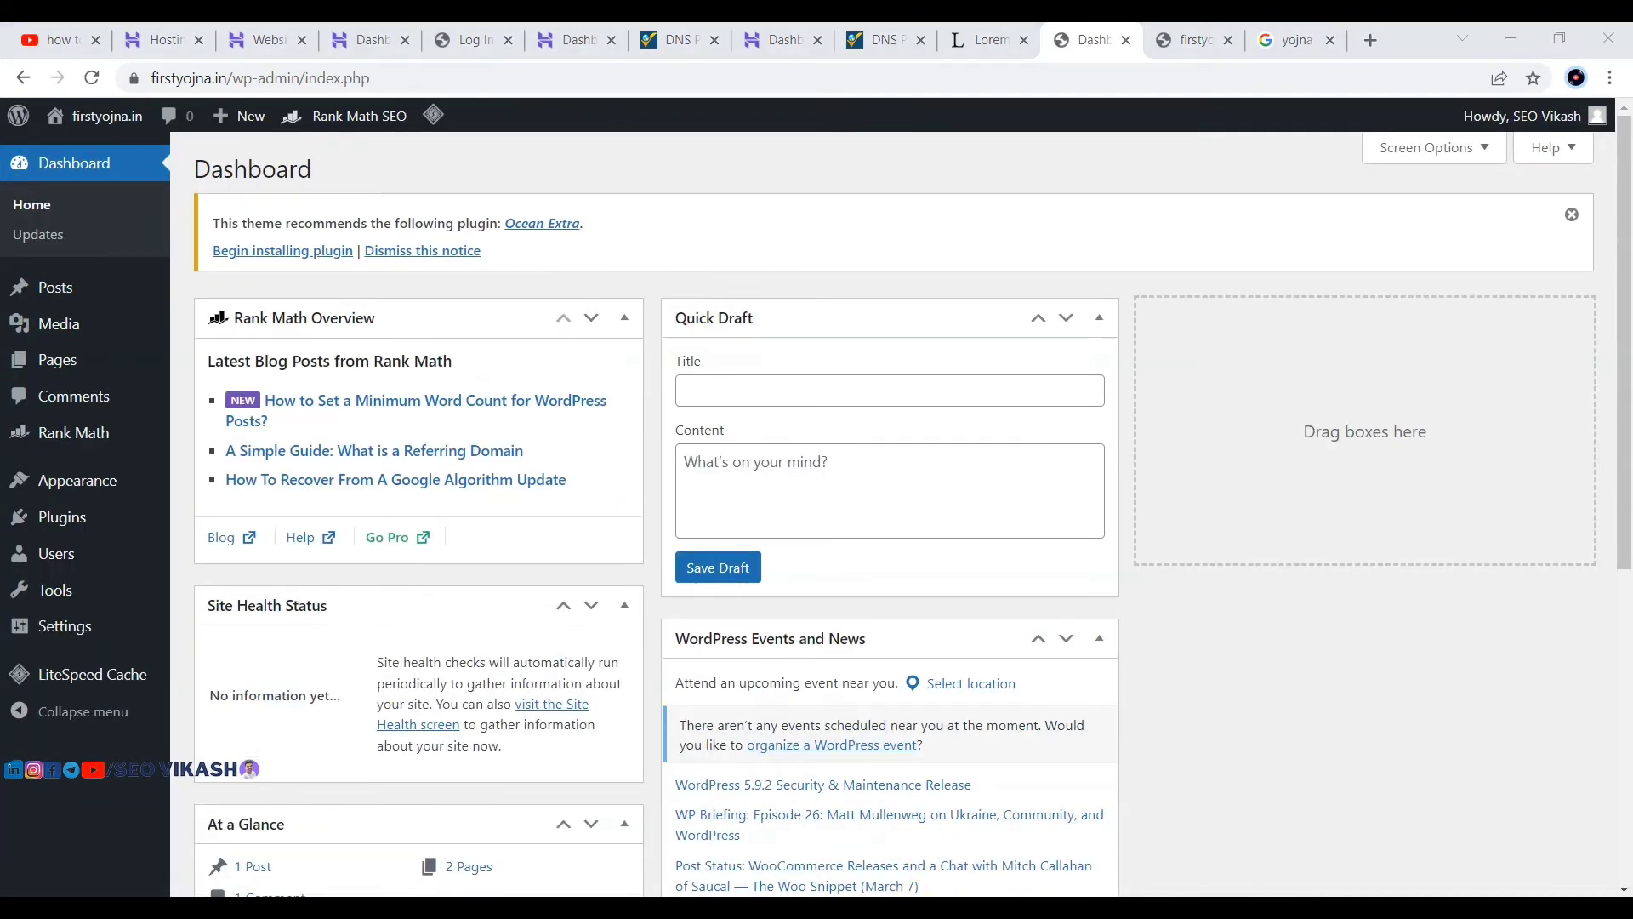
{"action": "left_click", "coordinate": [1080, 851]}
{"action": "left_click", "coordinate": [1081, 851]}
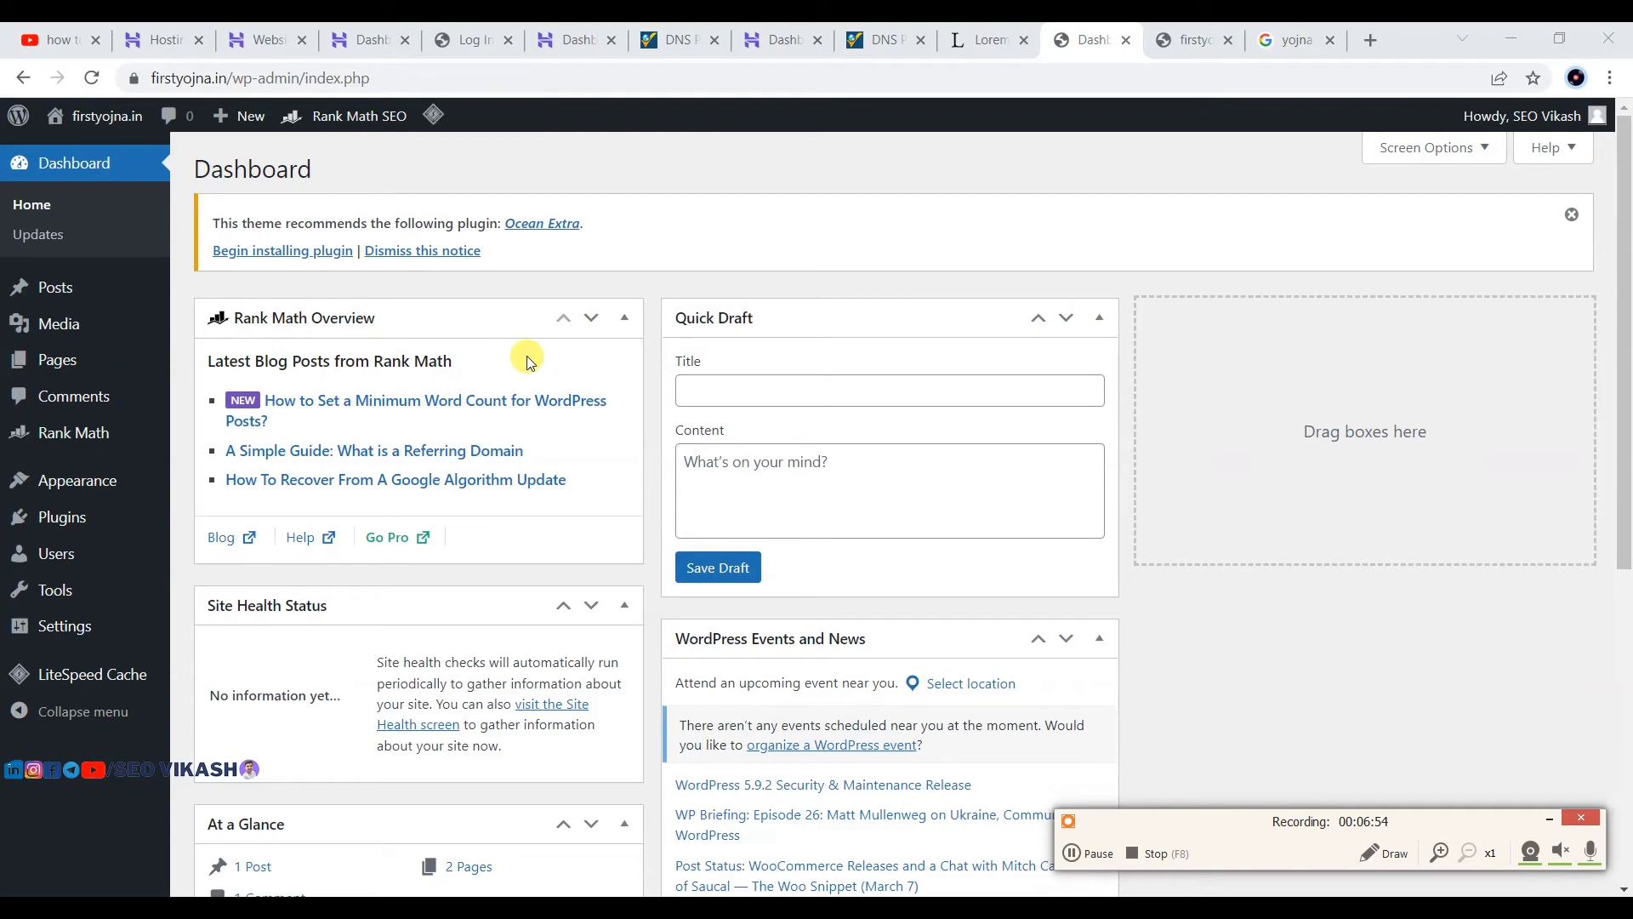
{"action": "mouse_move", "coordinate": [58, 485]}
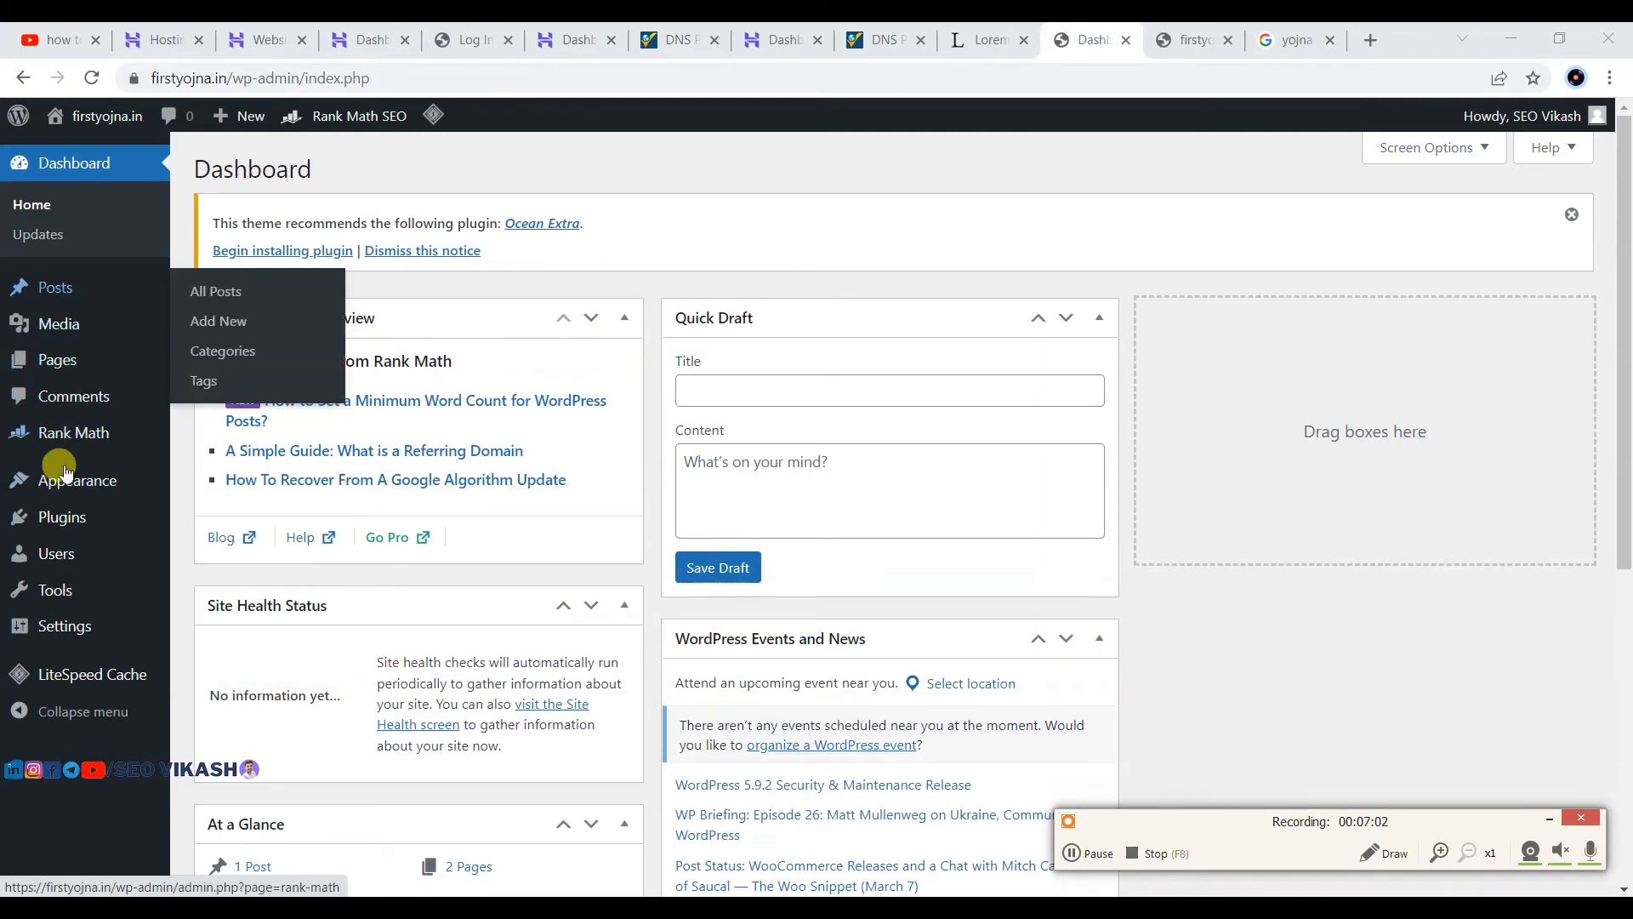
{"action": "left_click", "coordinate": [220, 516]}
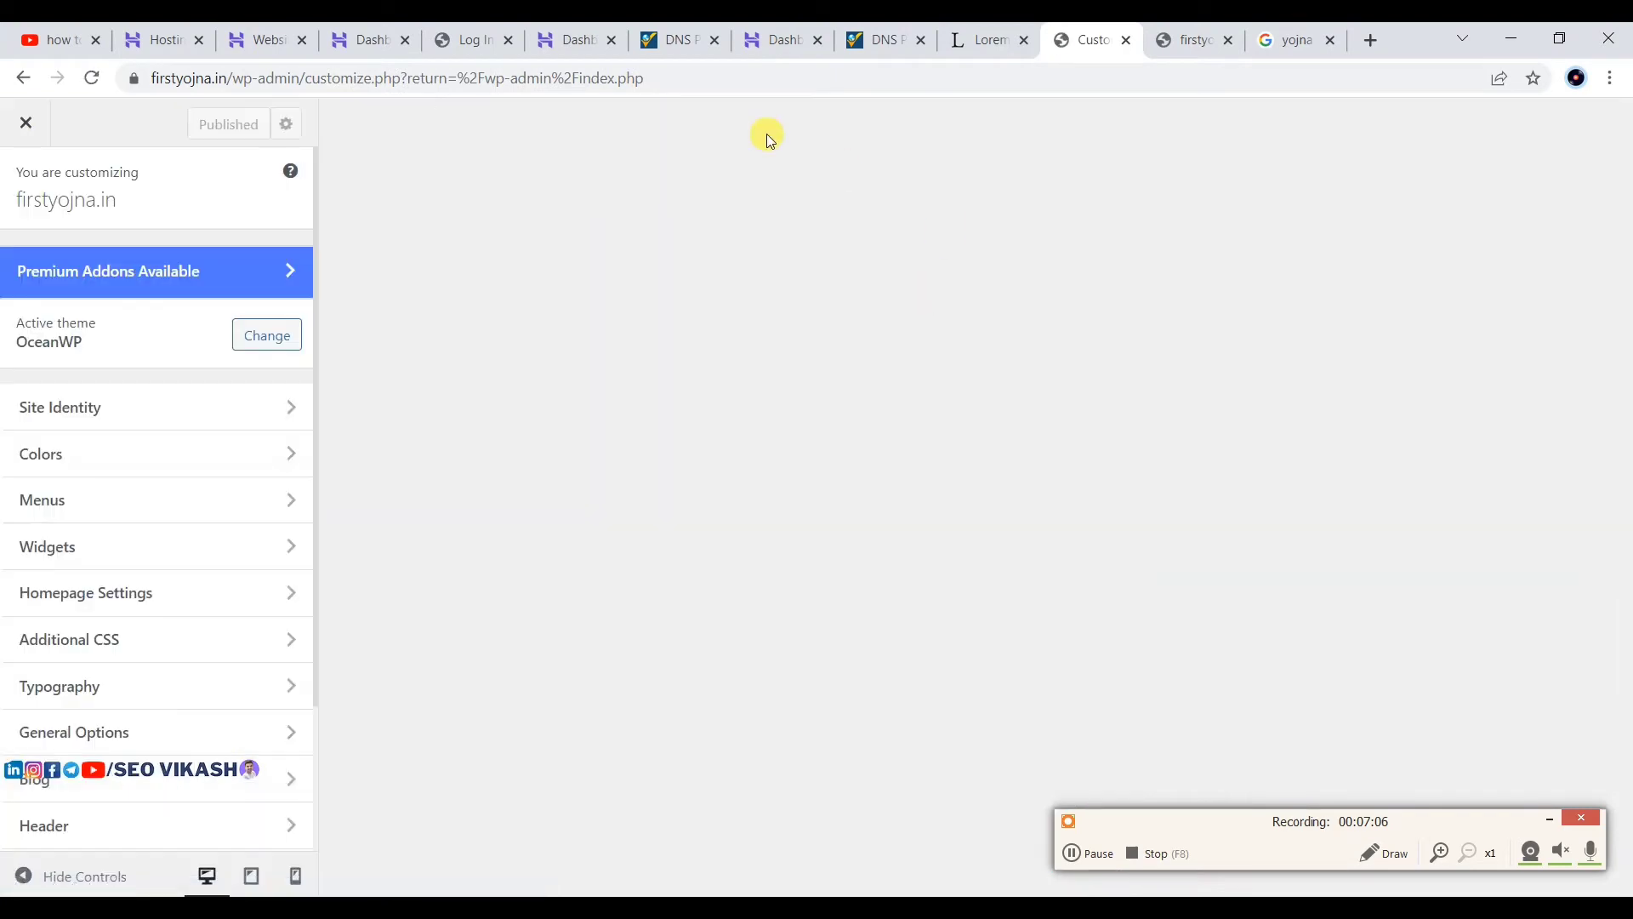
{"action": "left_click", "coordinate": [1554, 819]}
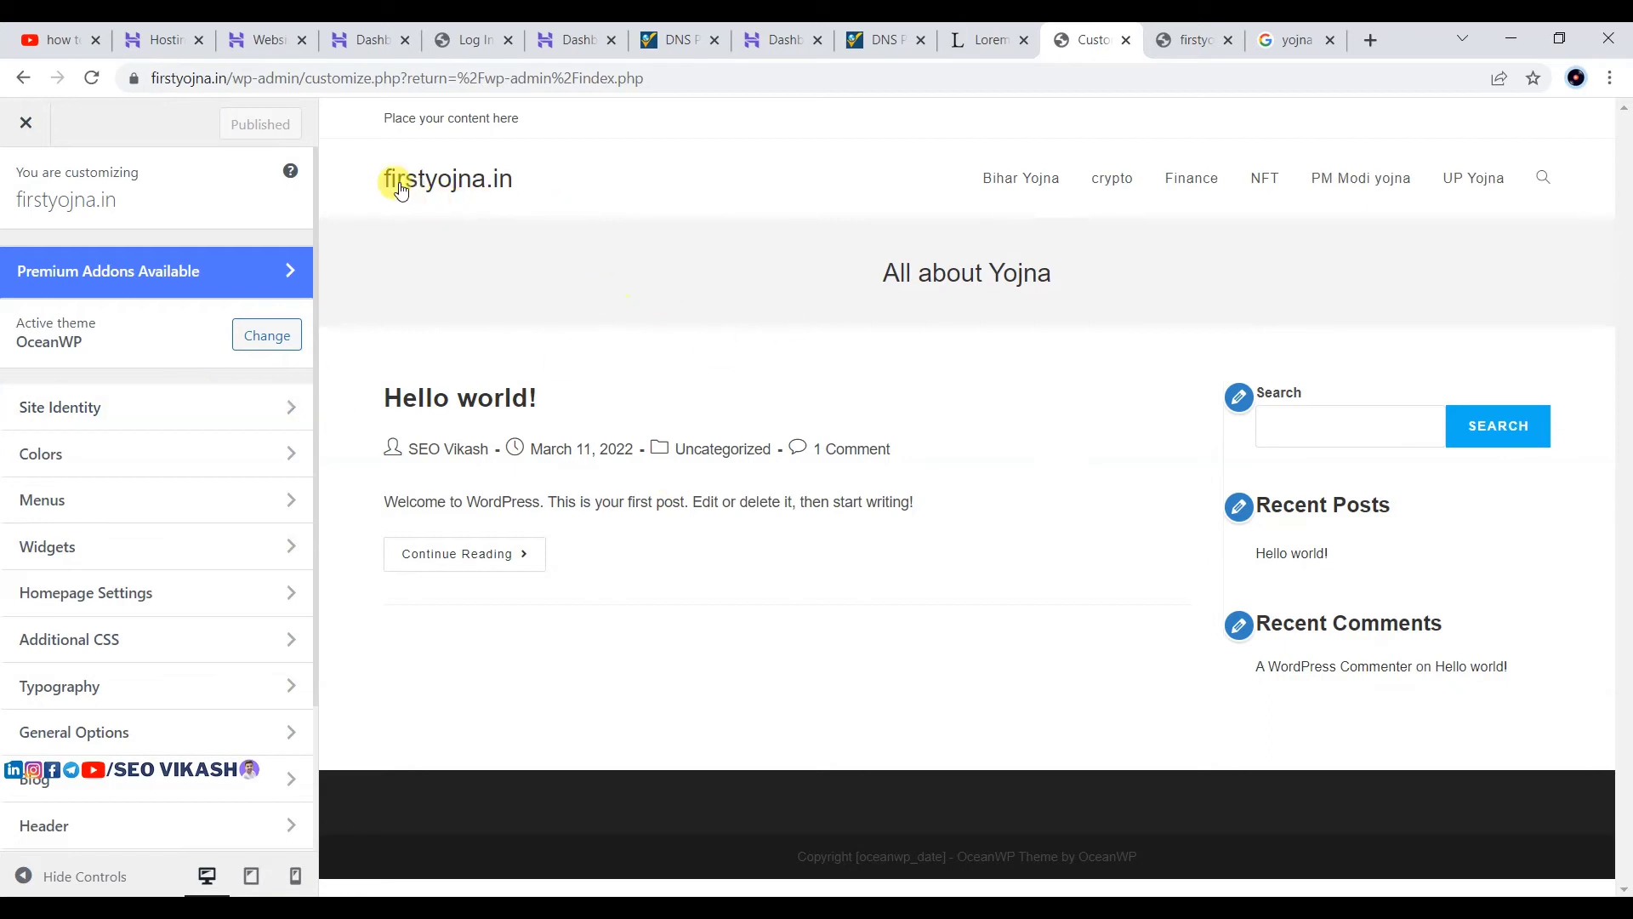
{"action": "left_click_drag", "start_coordinate": [380, 177], "coordinate": [611, 189]}
{"action": "left_click_drag", "start_coordinate": [890, 293], "coordinate": [1151, 293]}
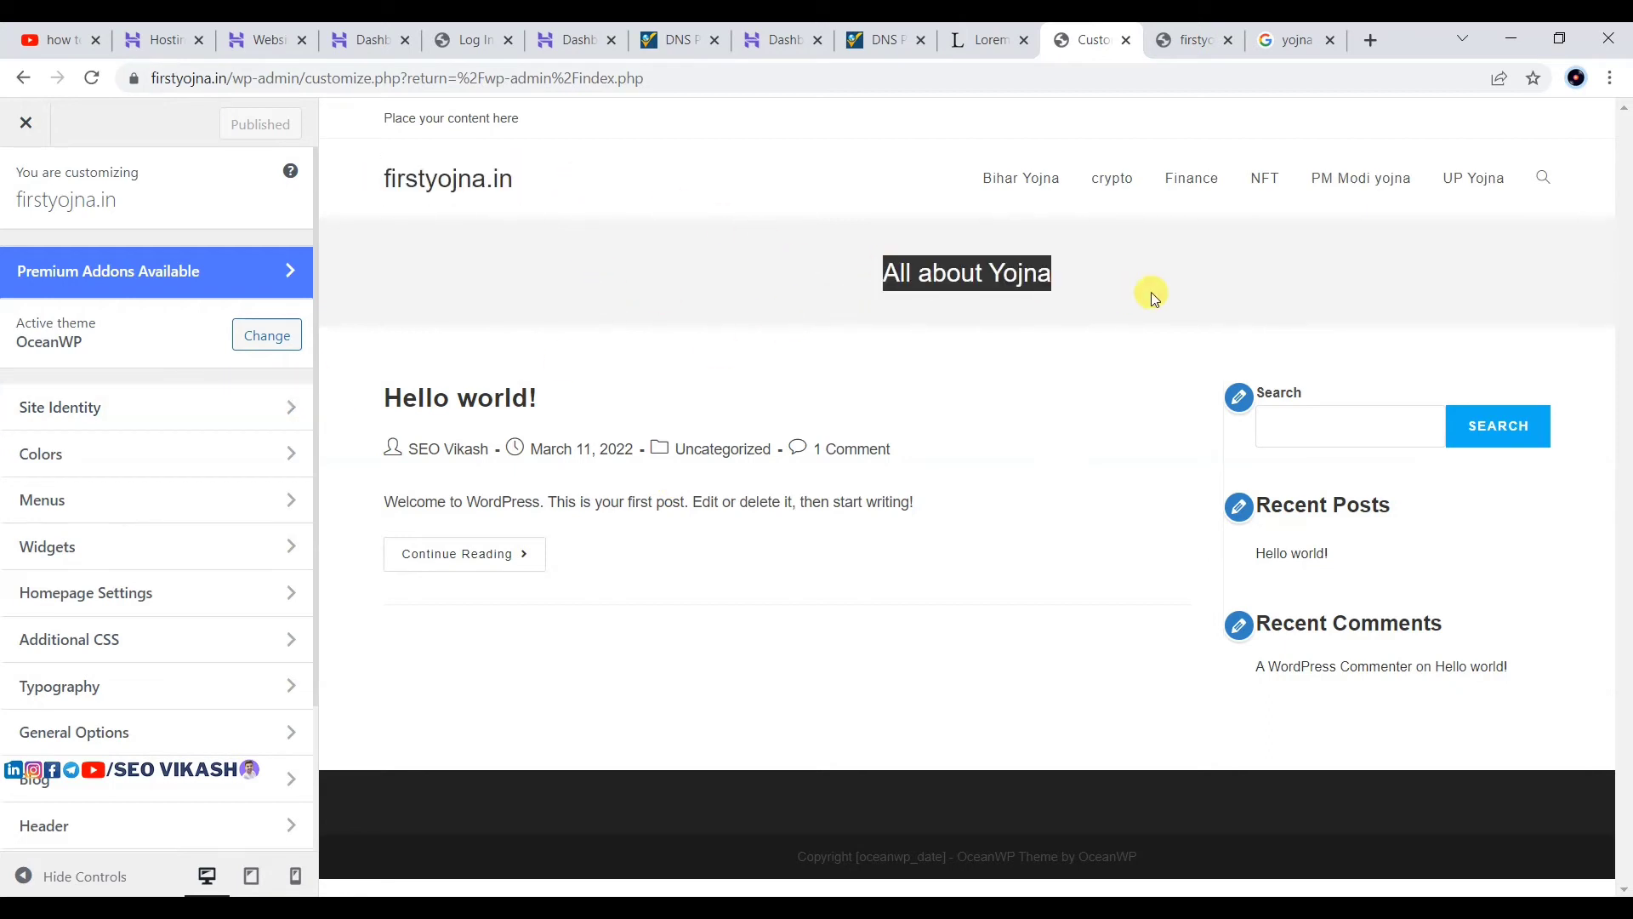
{"action": "left_click_drag", "start_coordinate": [977, 164], "coordinate": [1378, 219]}
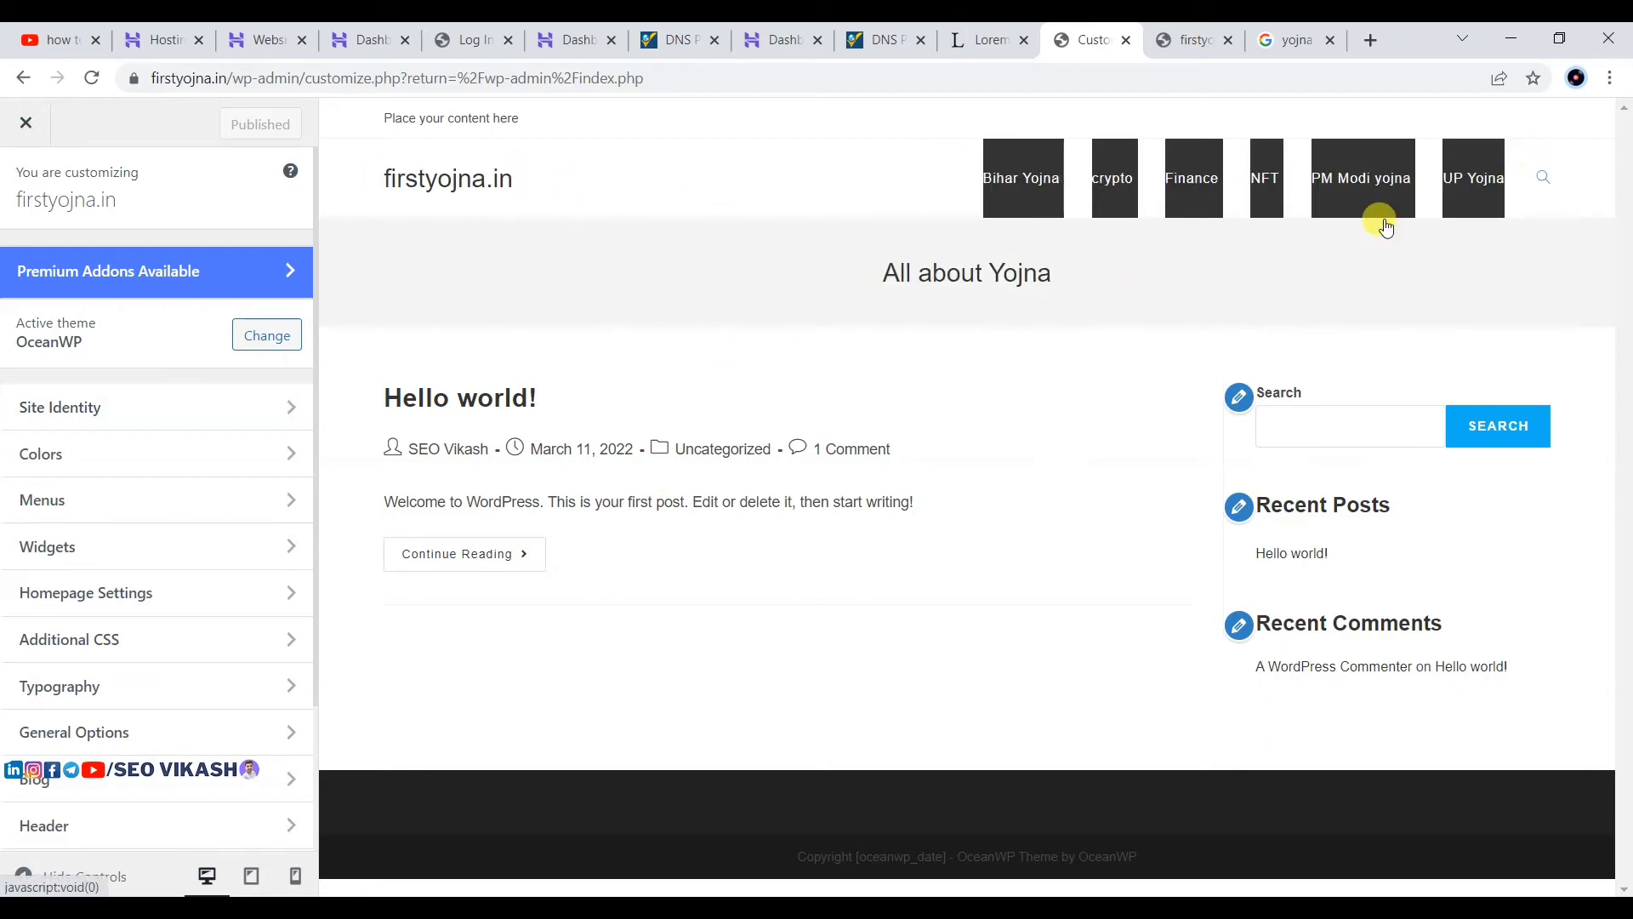
{"action": "left_click", "coordinate": [996, 391]}
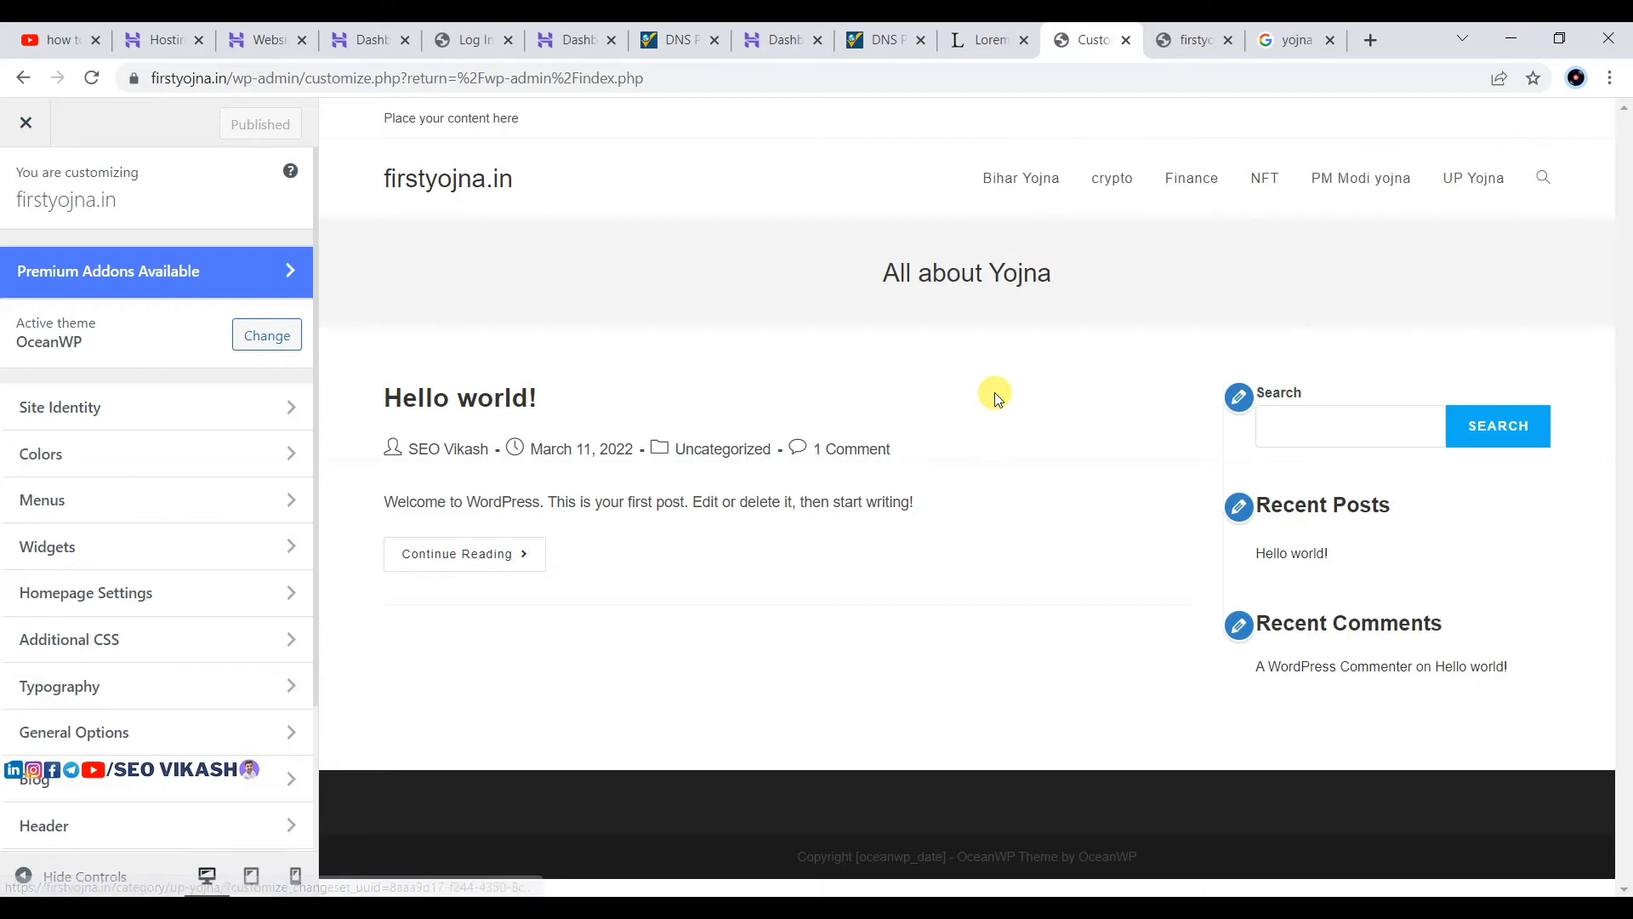
Step: Change the Site Title to 'First Yojna', add 'Yojna' to the dictionary, and publish
{"action": "left_click", "coordinate": [61, 421]}
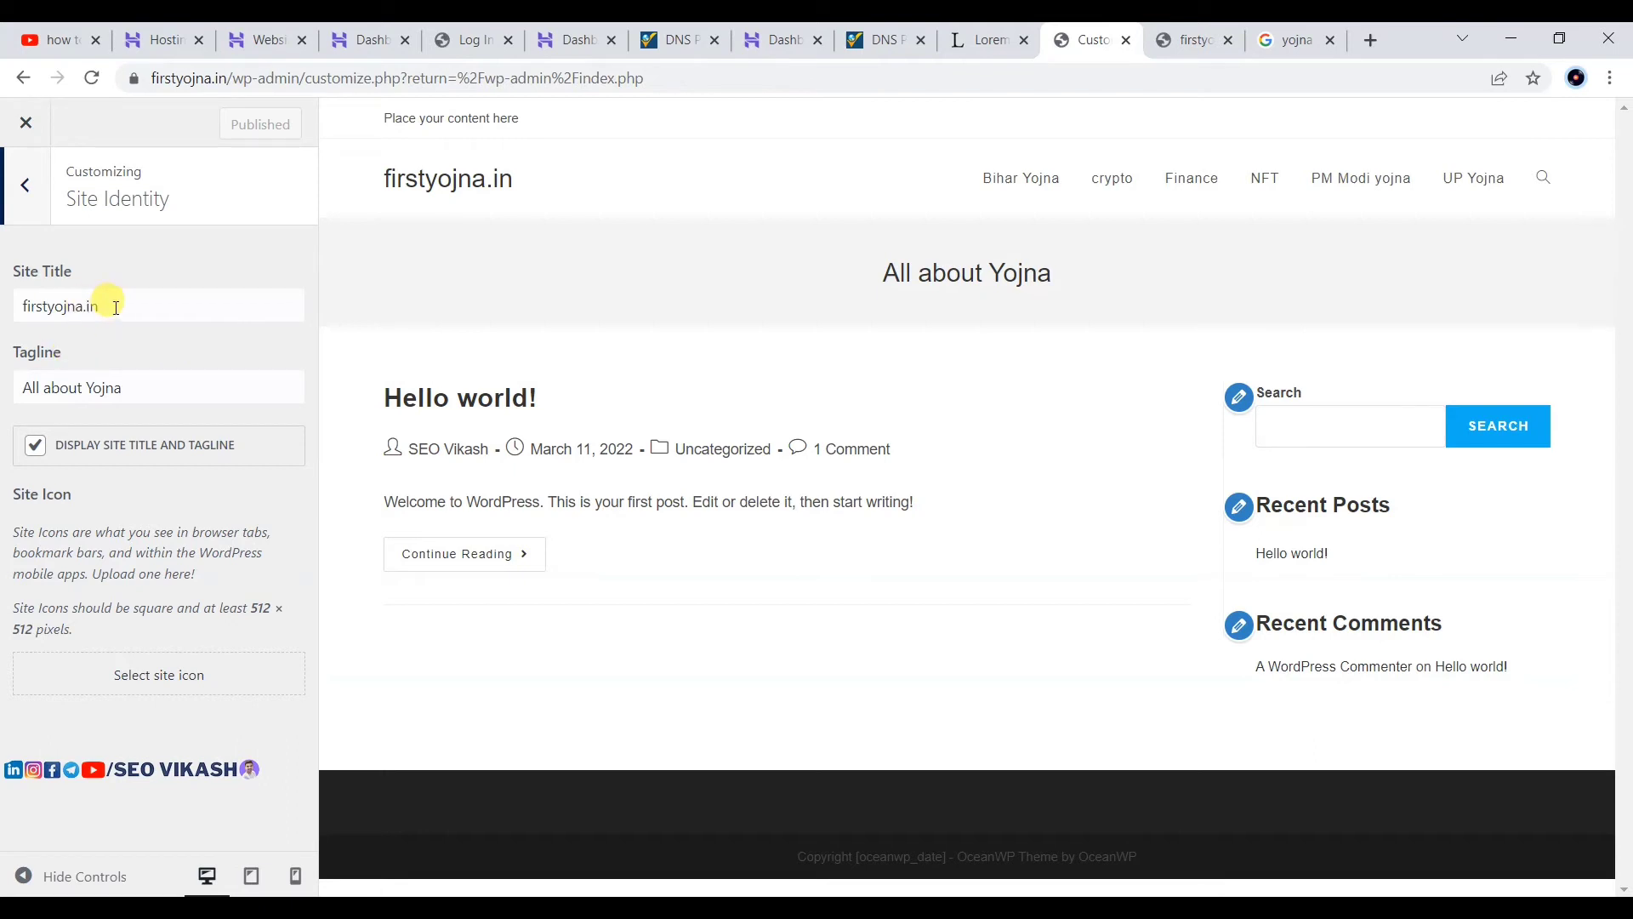
{"action": "left_click_drag", "start_coordinate": [145, 306], "coordinate": [16, 313]}
{"action": "key", "text": "BackSpace"}
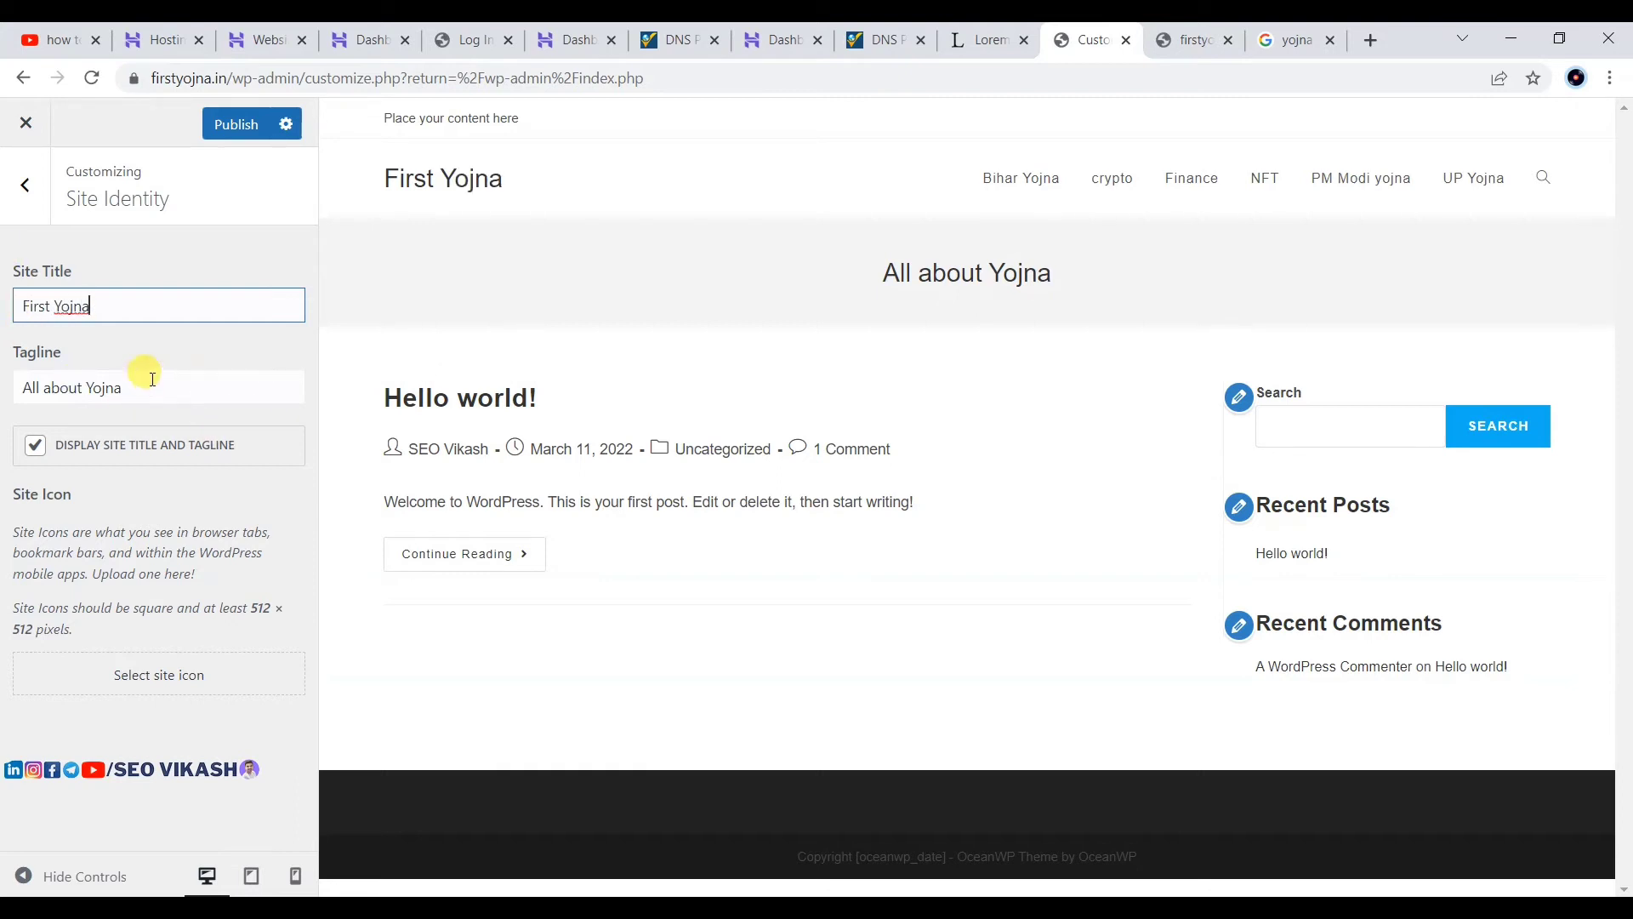
{"action": "right_click", "coordinate": [64, 302]}
{"action": "left_click", "coordinate": [117, 405]}
{"action": "left_click", "coordinate": [170, 387]}
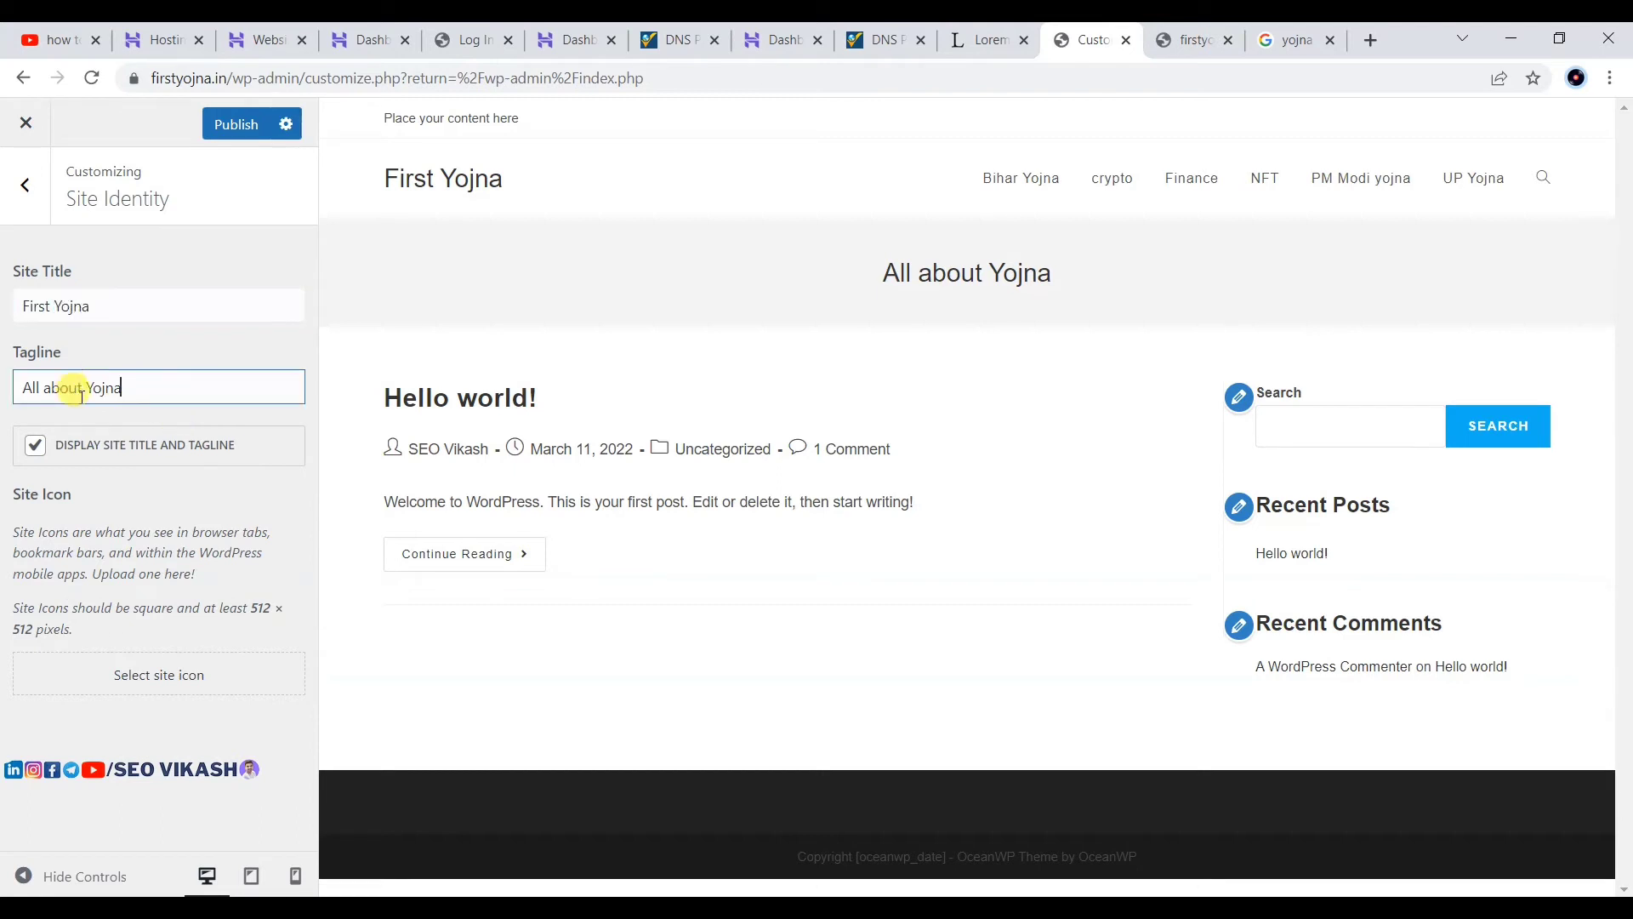
{"action": "left_click", "coordinate": [228, 127]}
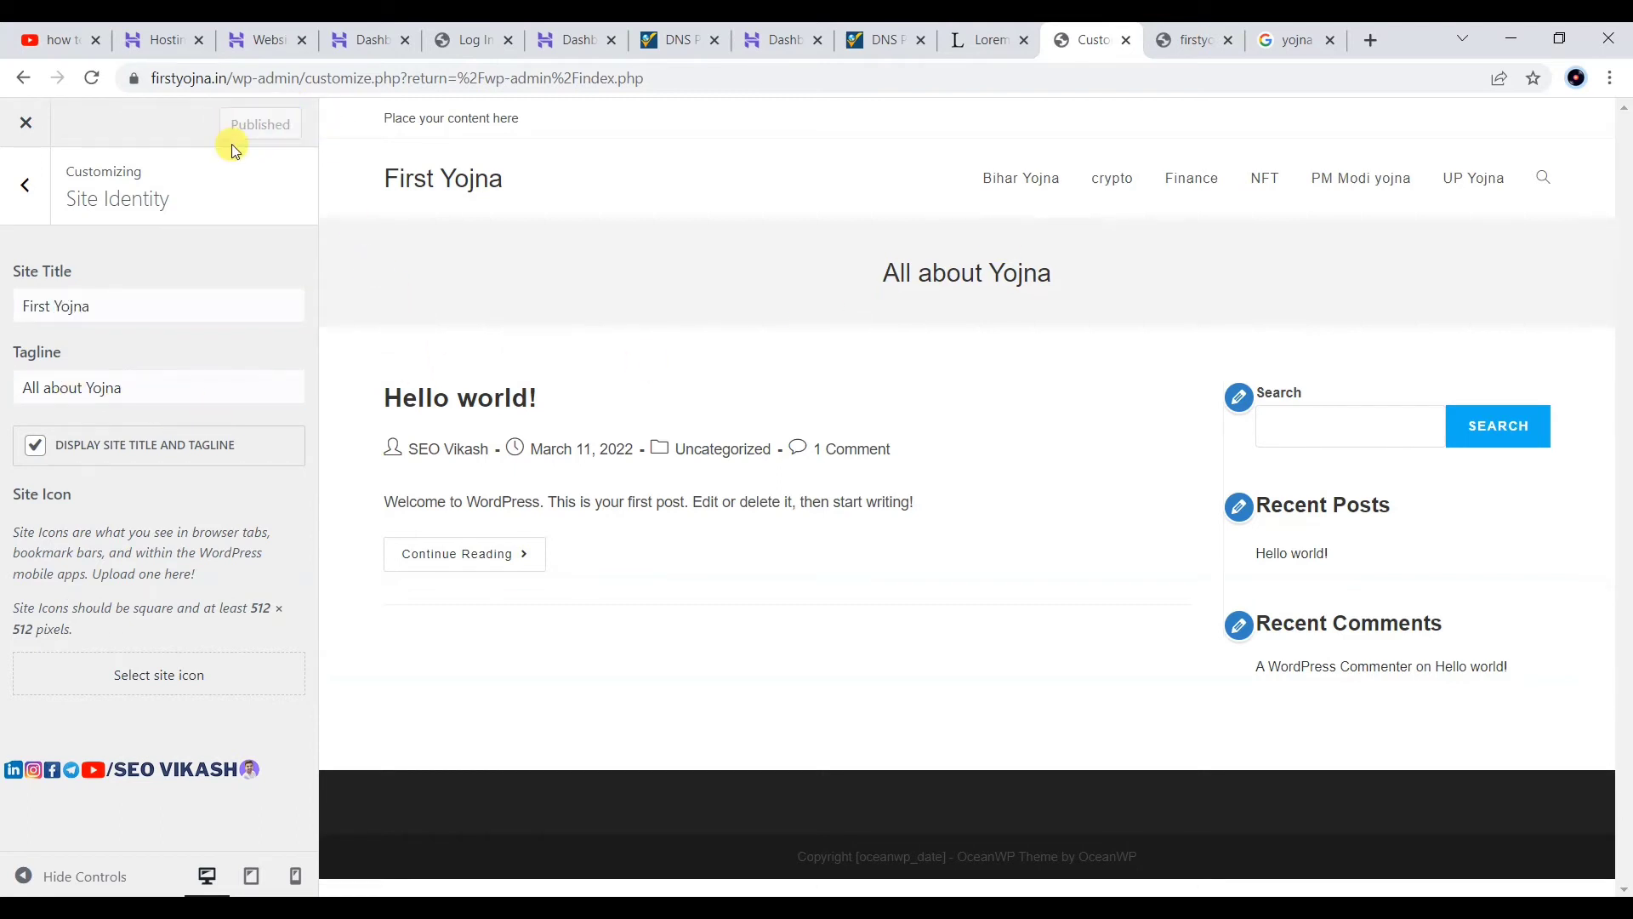
Step: Reload the live site to confirm the new title, then return to the main Customizer sections
{"action": "left_click", "coordinate": [1191, 40]}
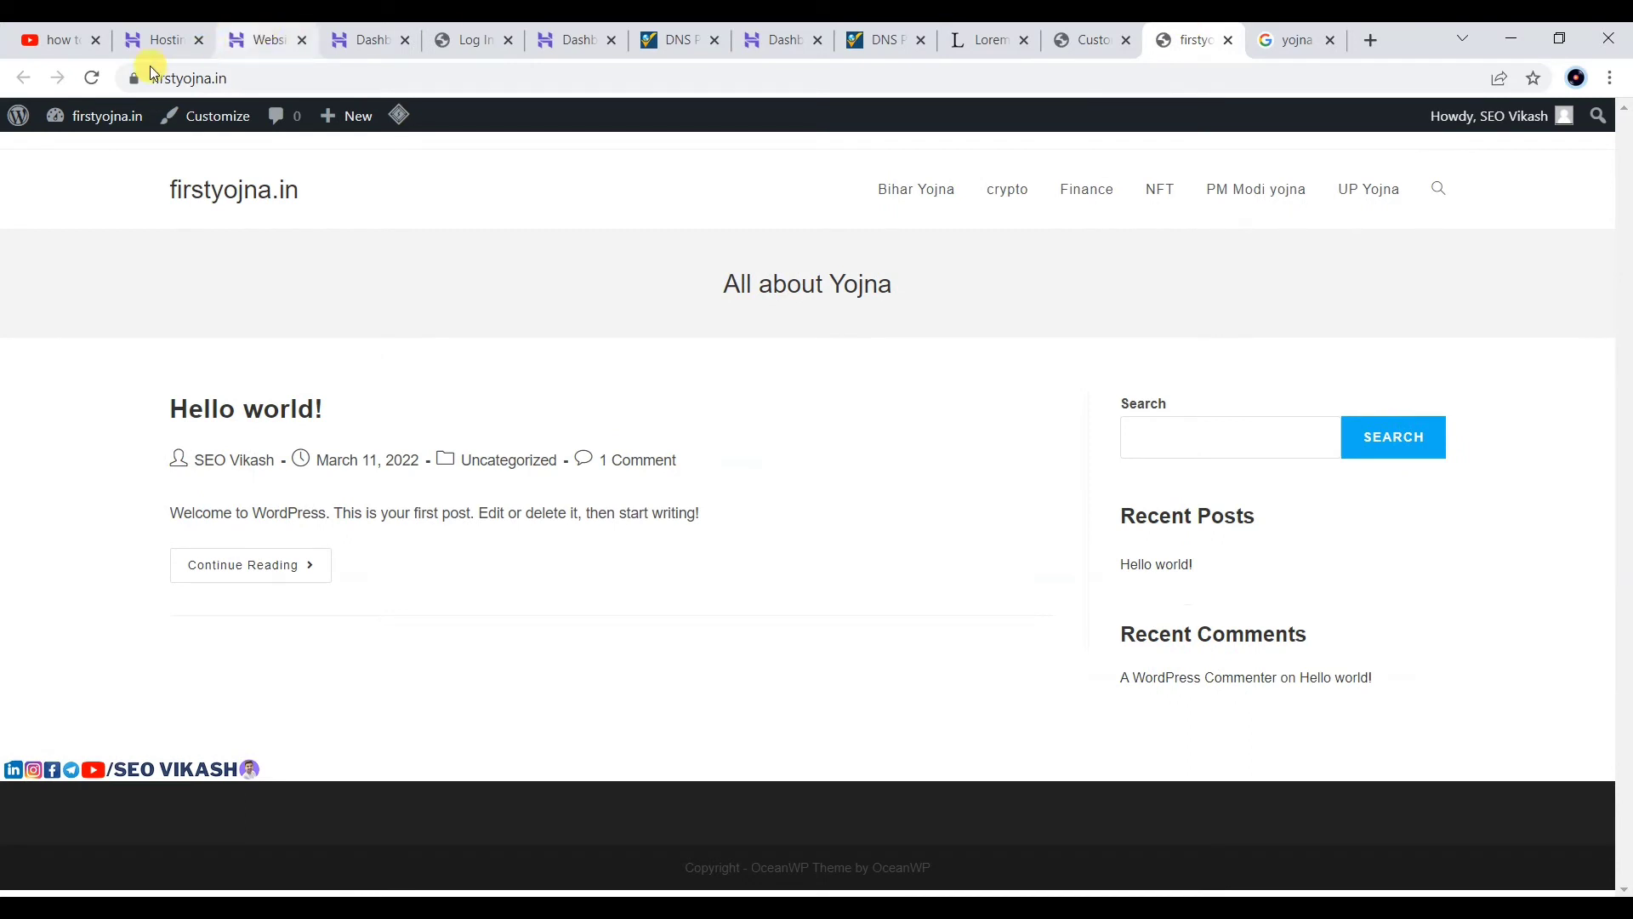
{"action": "left_click", "coordinate": [92, 78]}
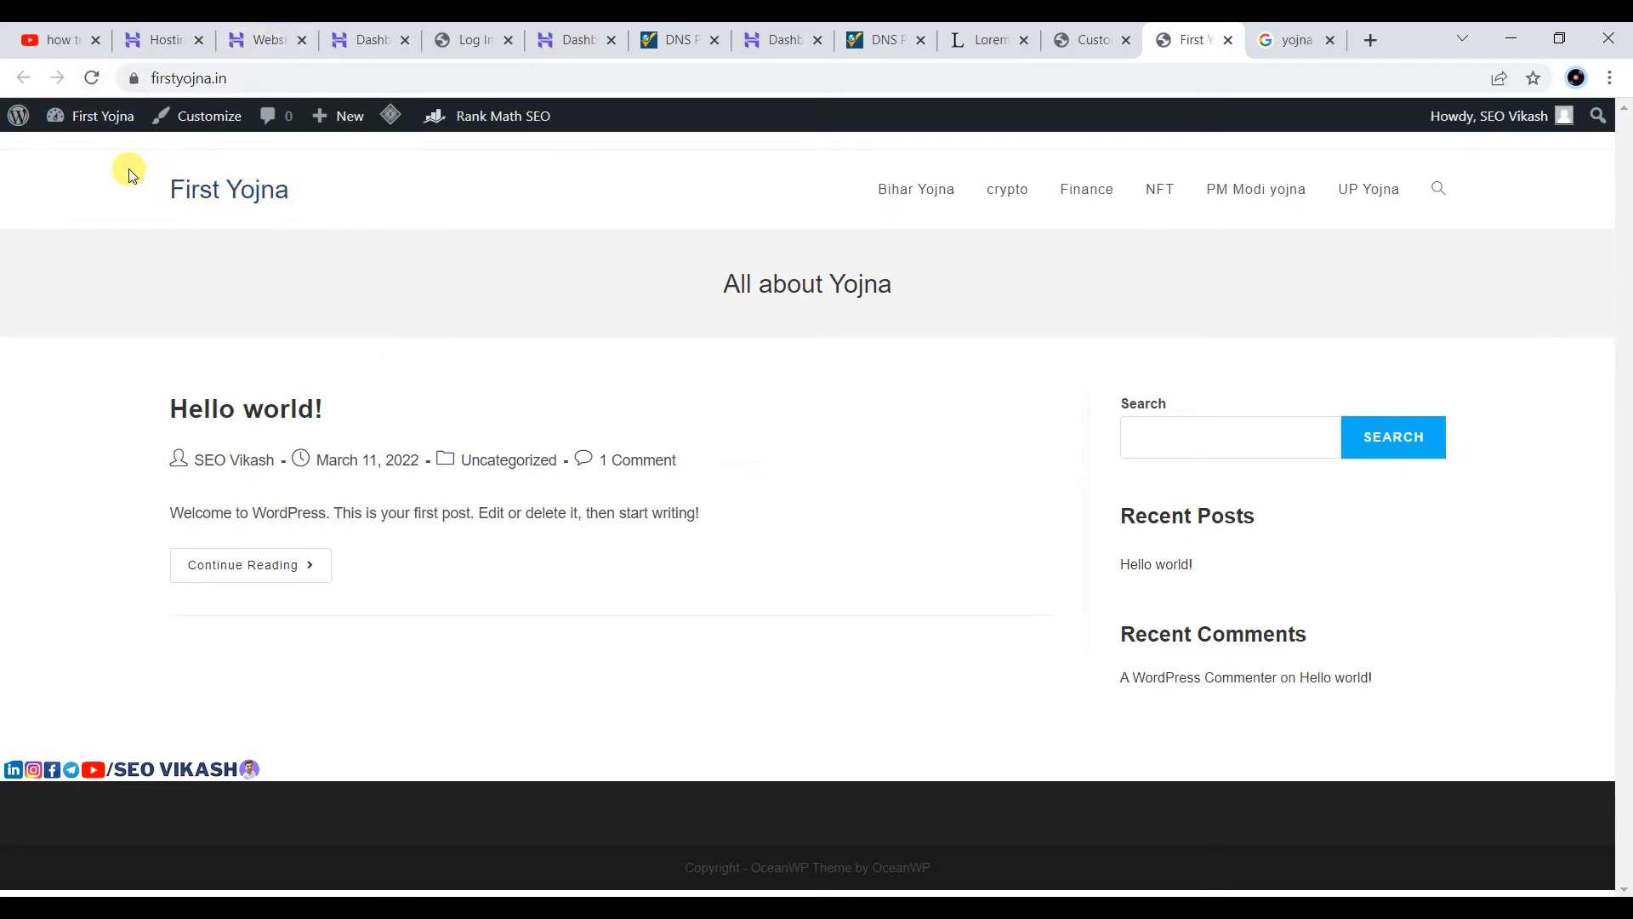
{"action": "left_click", "coordinate": [1091, 34]}
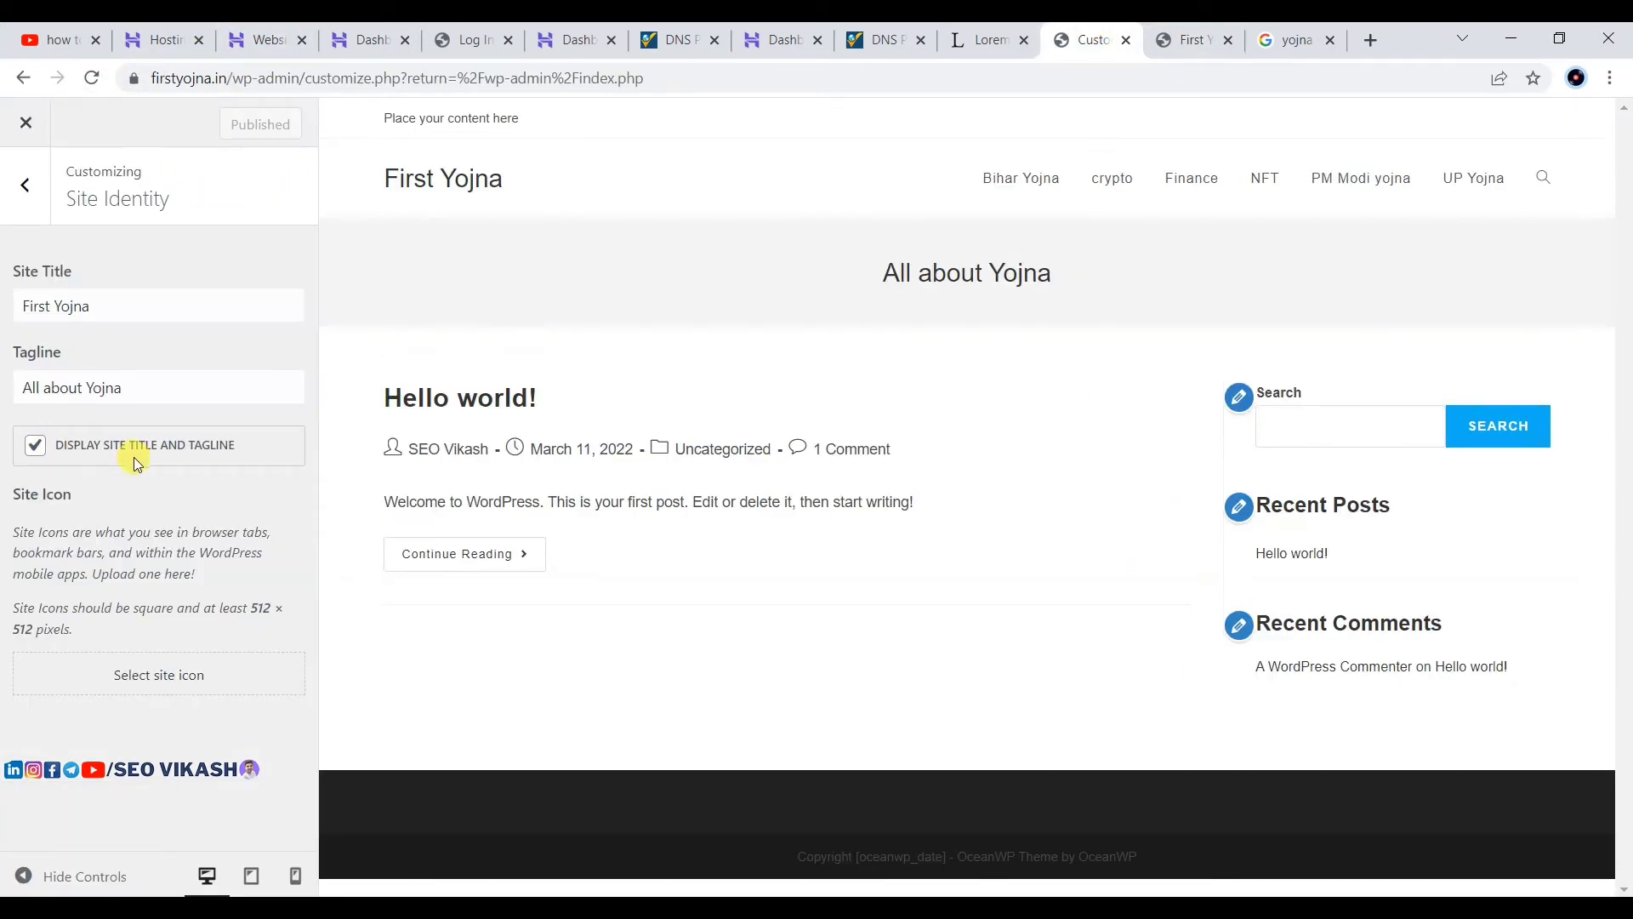
{"action": "left_click", "coordinate": [26, 184]}
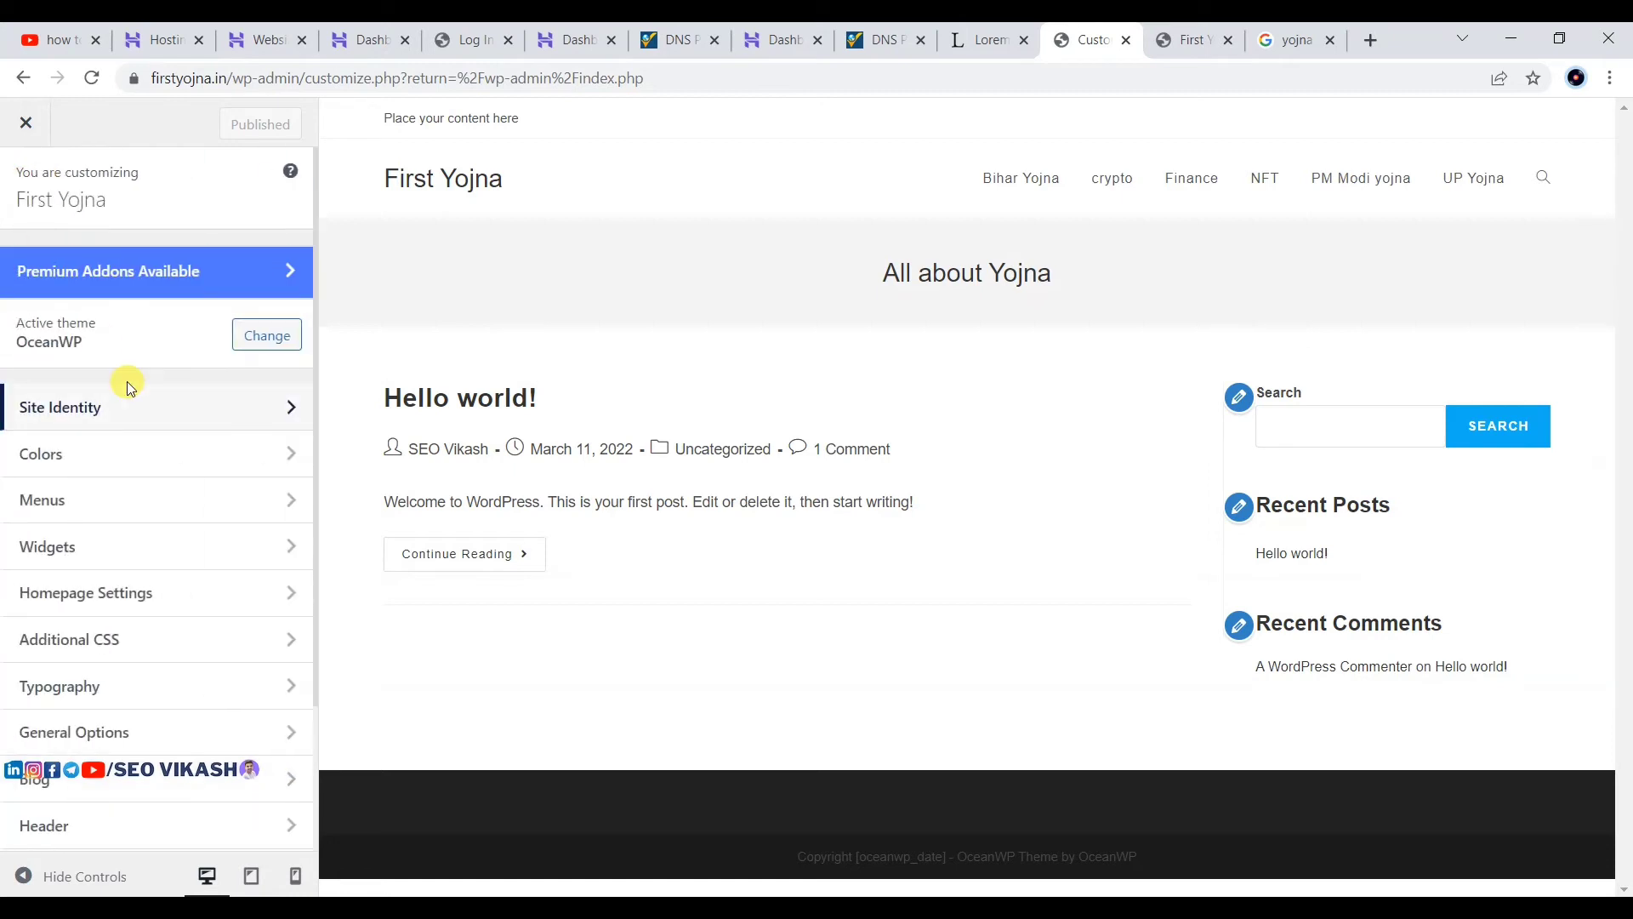
Step: Browse the Colors and Menus sections of the Customizer
{"action": "left_click", "coordinate": [263, 471]}
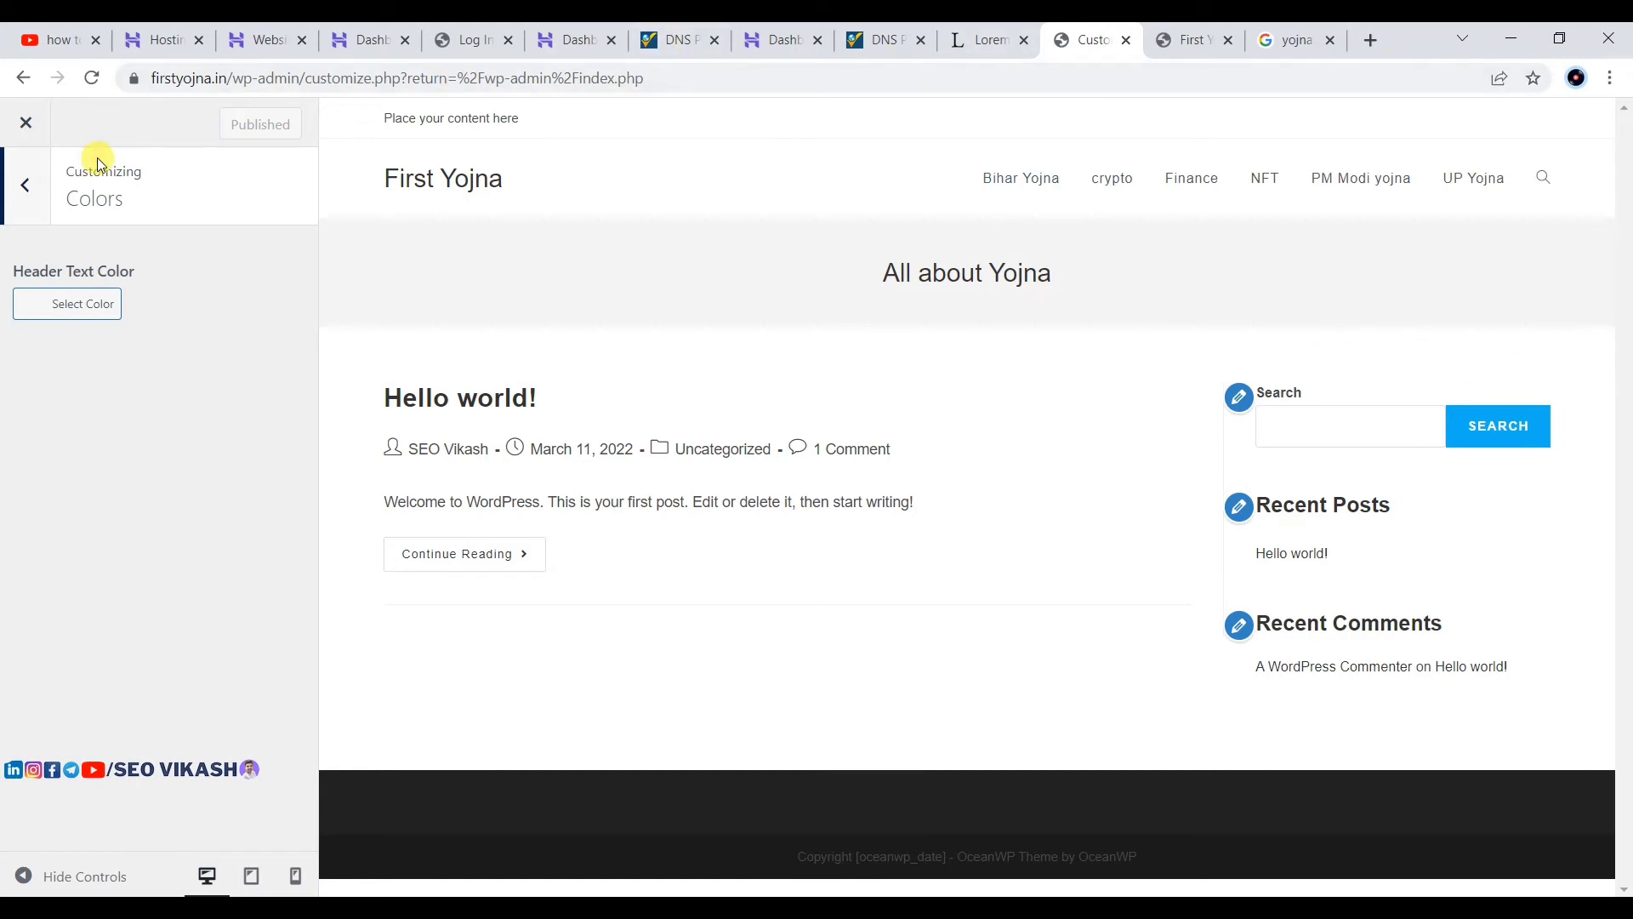
{"action": "left_click", "coordinate": [18, 203]}
{"action": "left_click", "coordinate": [53, 500]}
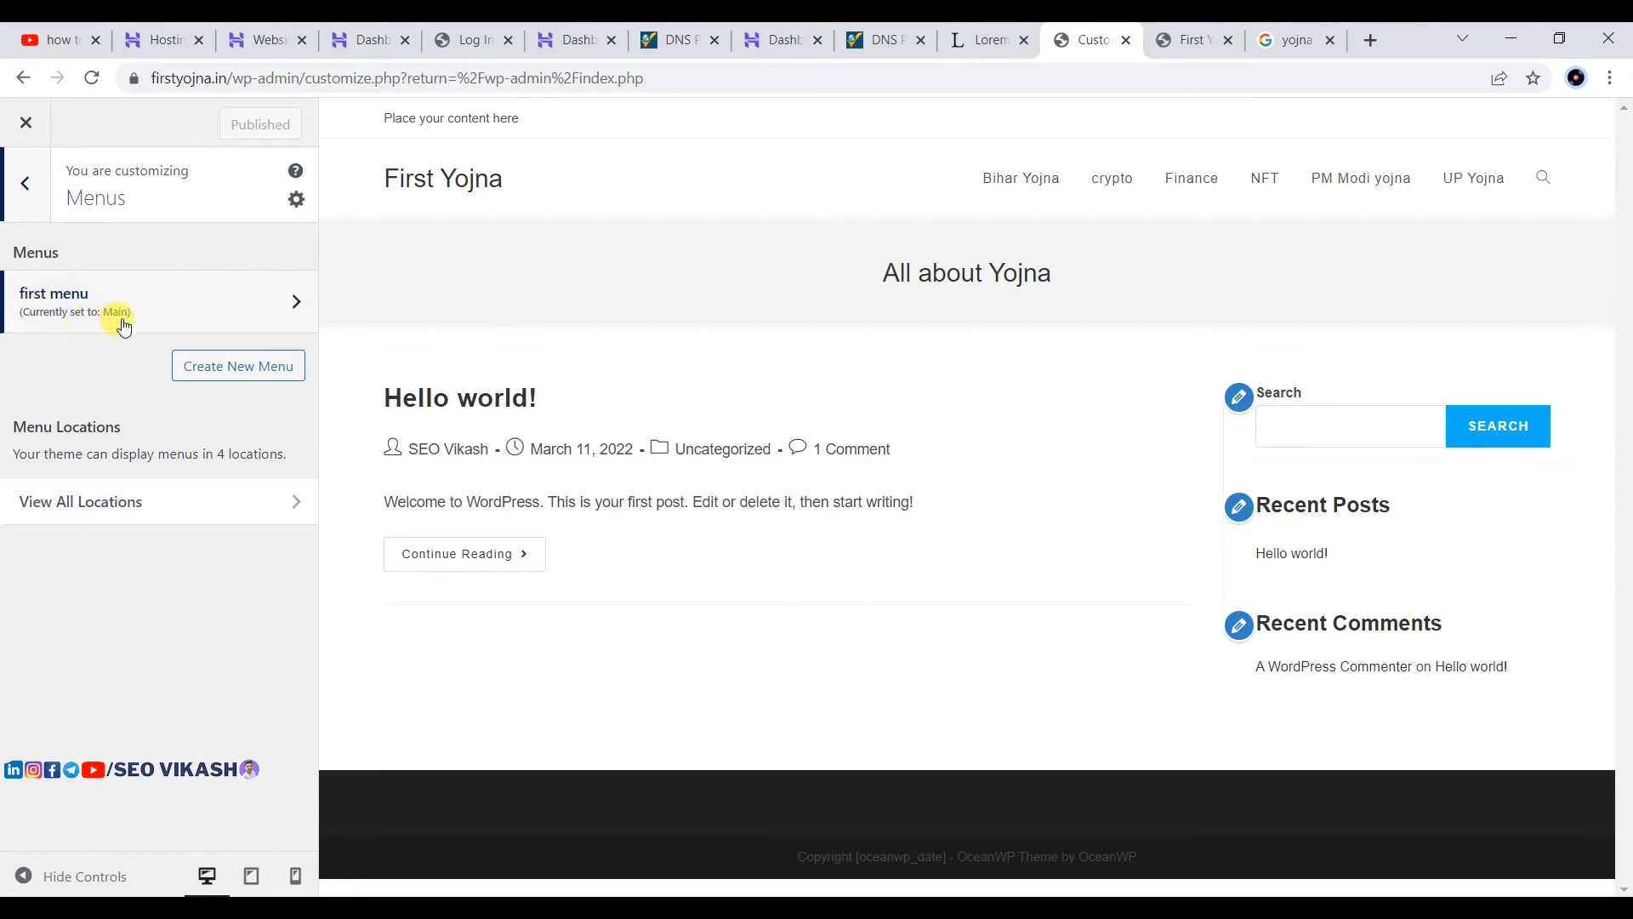
{"action": "left_click", "coordinate": [36, 187]}
Step: Open Widgets and select the Default Sidebar widget area
{"action": "scroll", "coordinate": [240, 515], "scroll_direction": "down", "scroll_amount": 2}
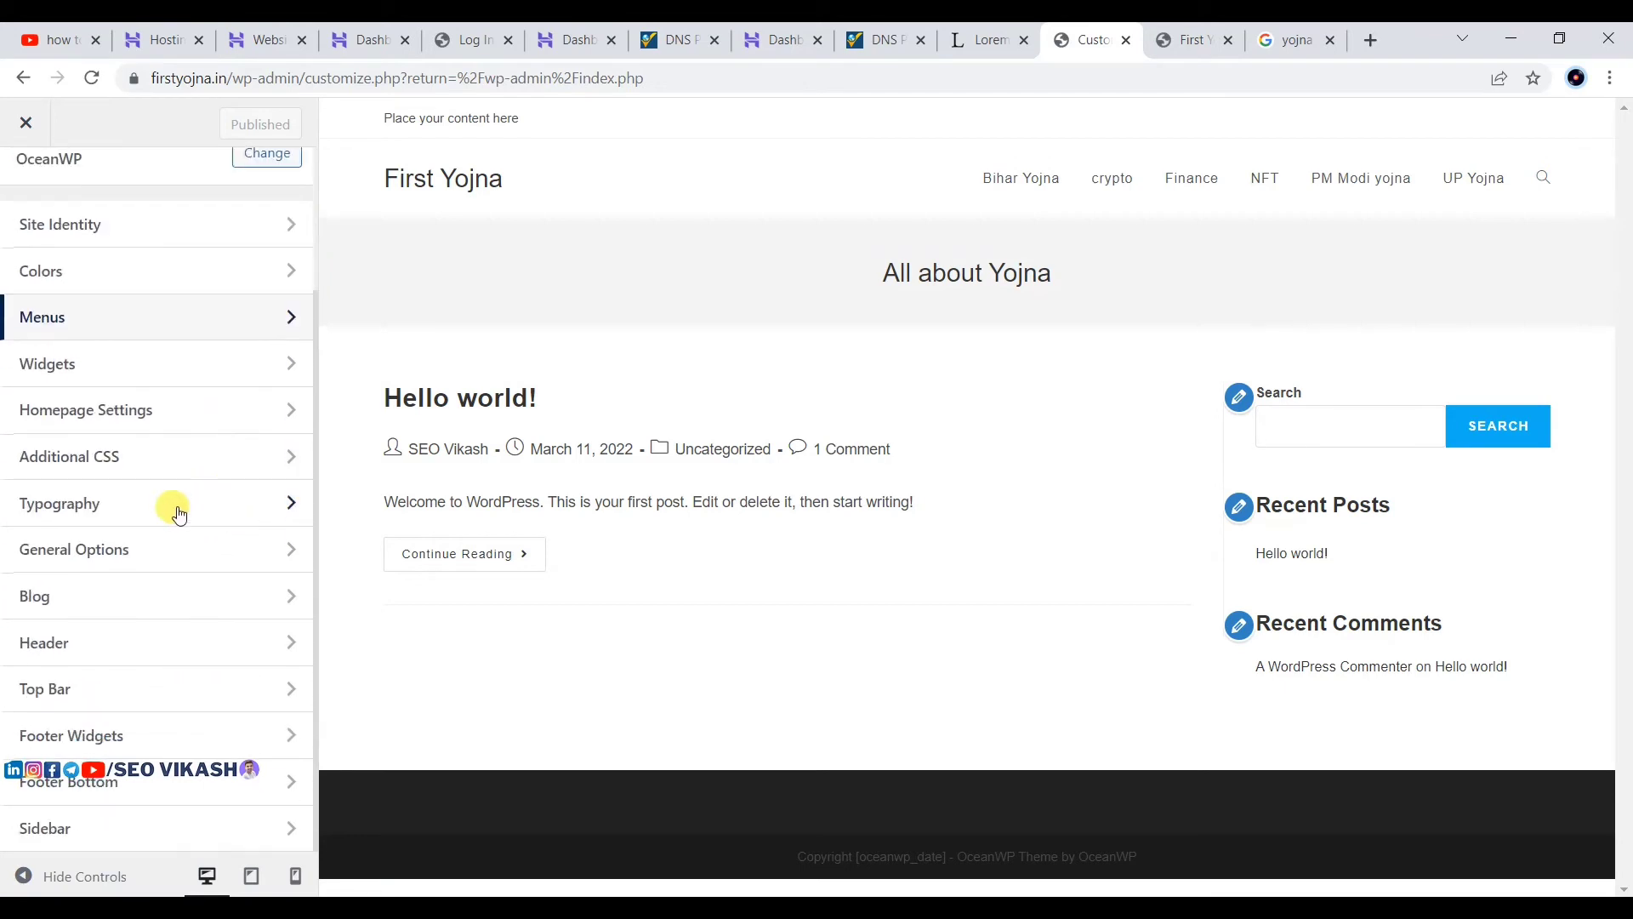
{"action": "left_click", "coordinate": [62, 361]}
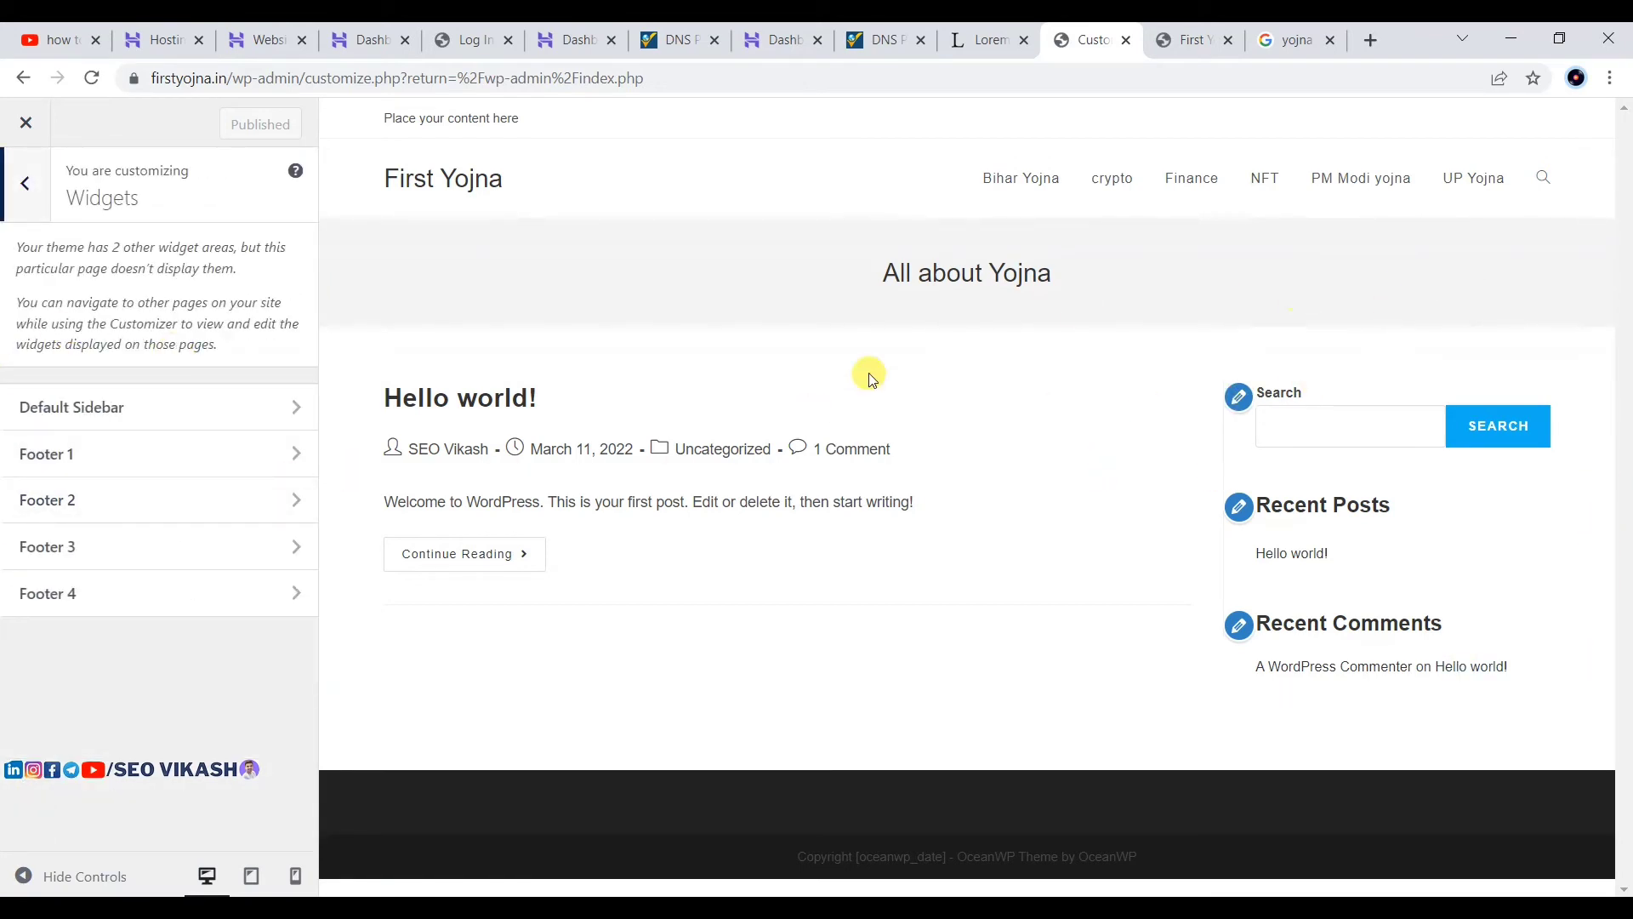
{"action": "left_click", "coordinate": [49, 412]}
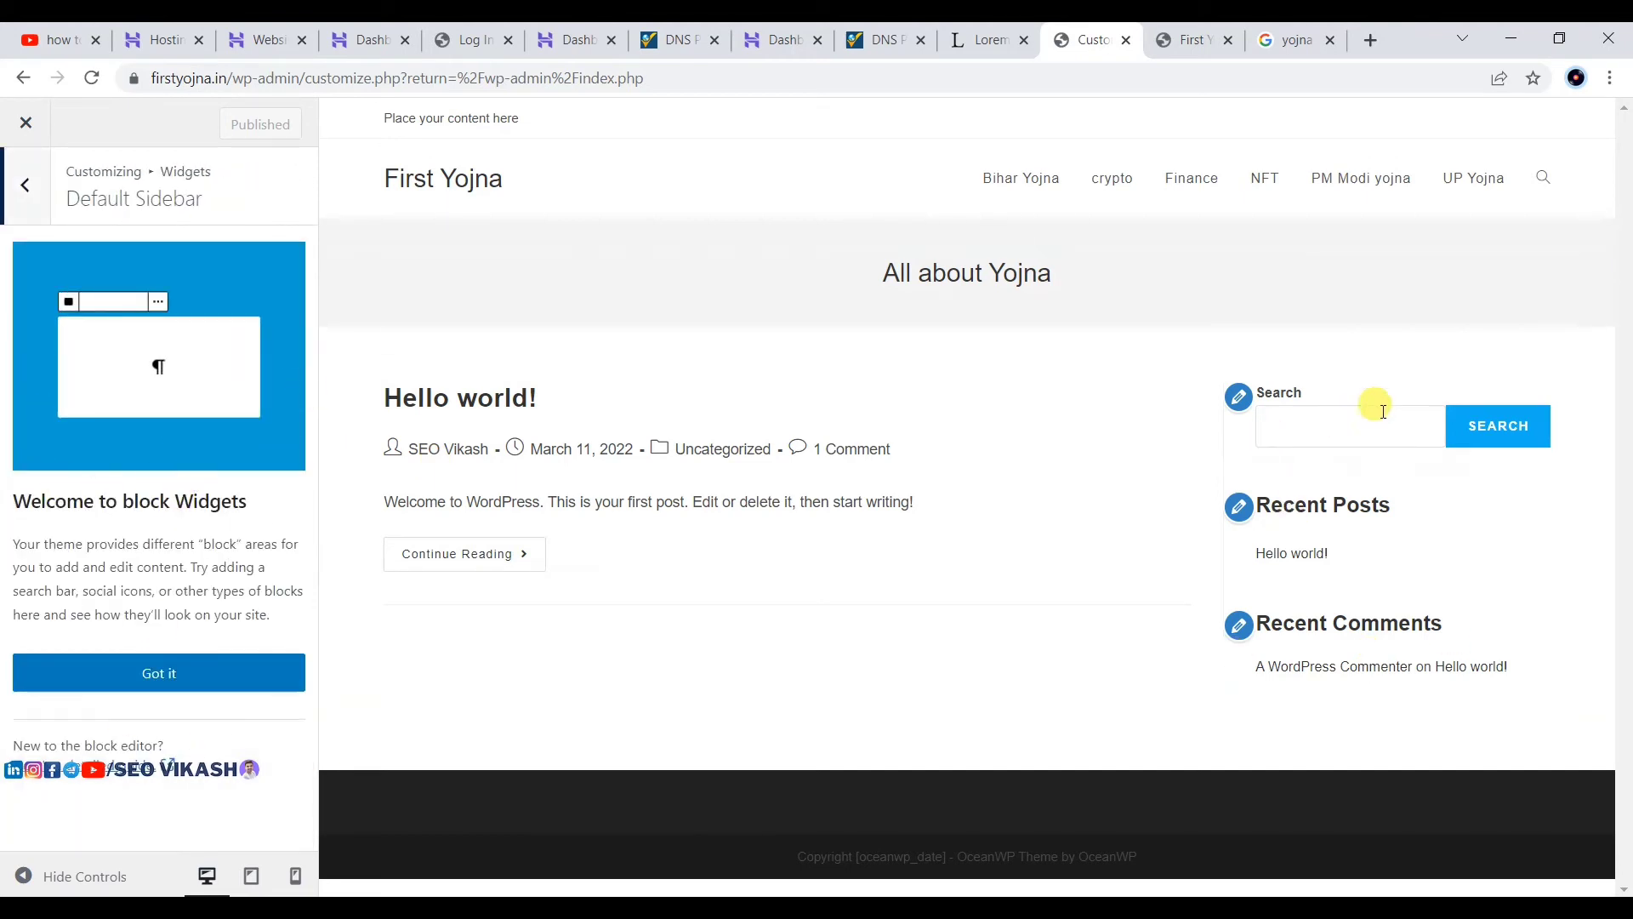
Step: Dismiss the block widgets guide and remove the Recent Comments group from the Default Sidebar
{"action": "left_click", "coordinate": [145, 671]}
{"action": "scroll", "coordinate": [128, 484], "scroll_direction": "down", "scroll_amount": 1}
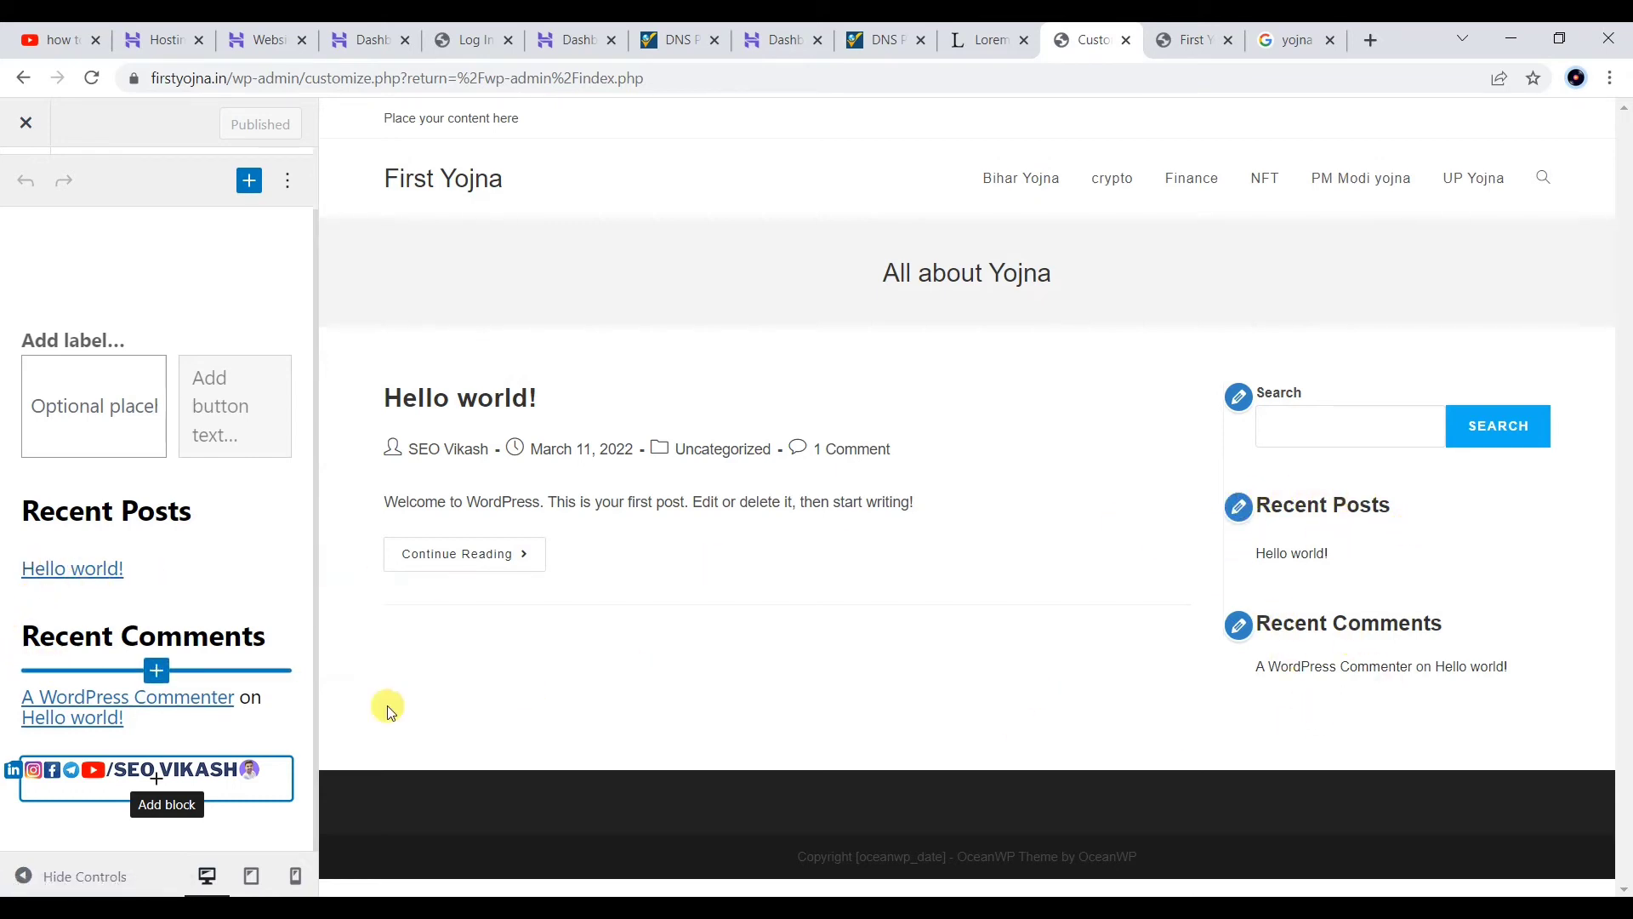
{"action": "left_click", "coordinate": [139, 627]}
{"action": "left_click", "coordinate": [202, 687]}
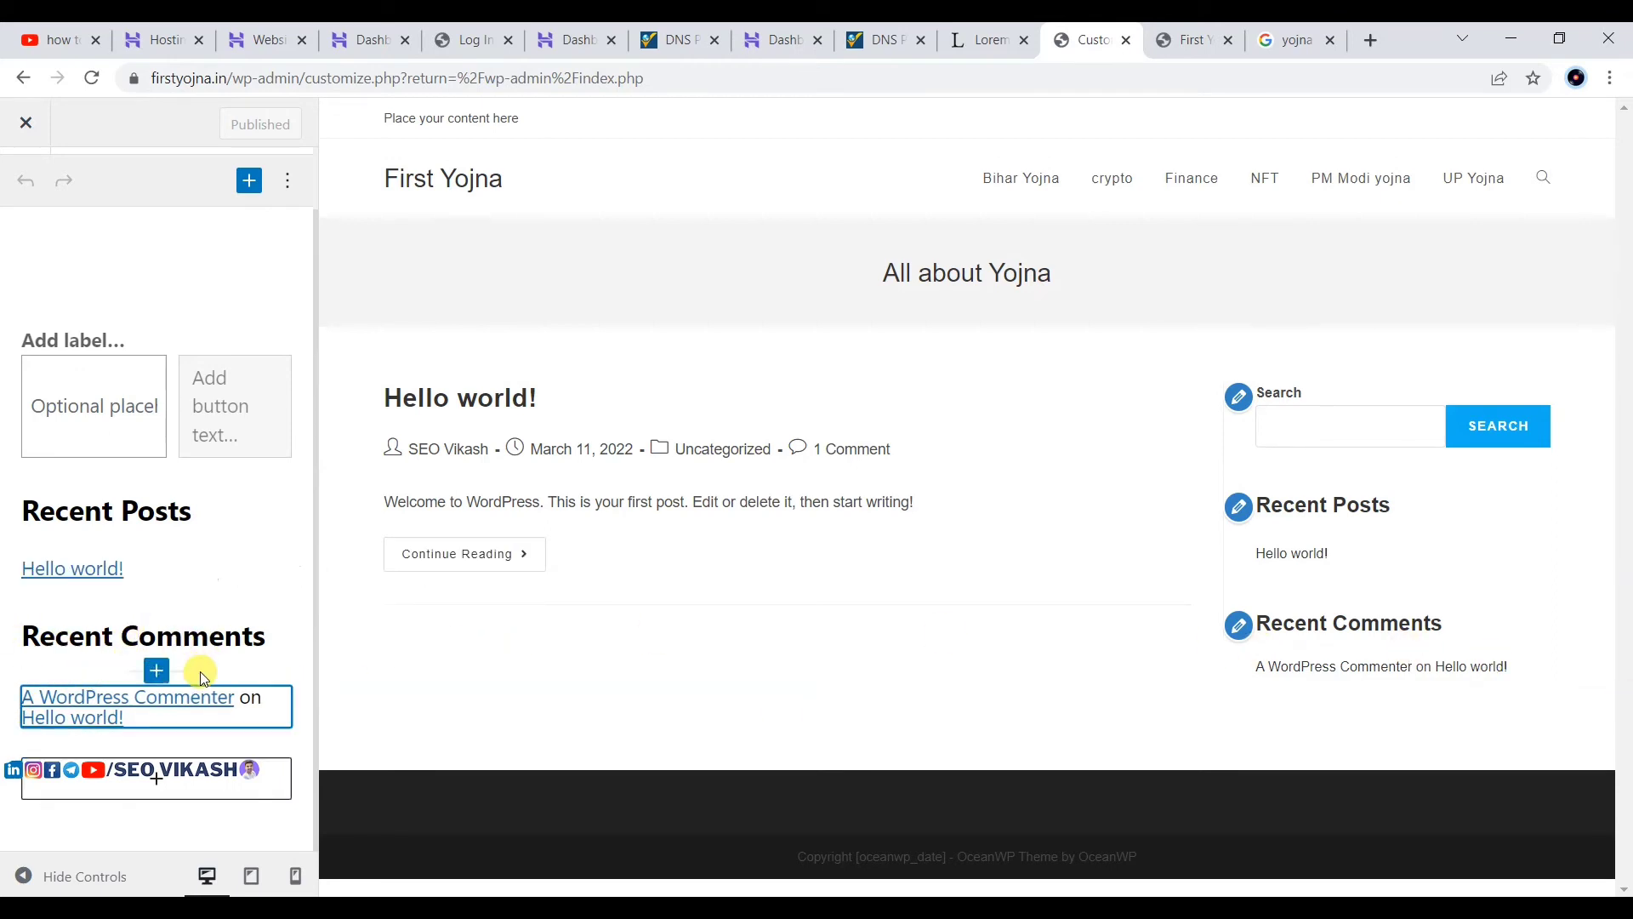
{"action": "left_click", "coordinate": [294, 662]}
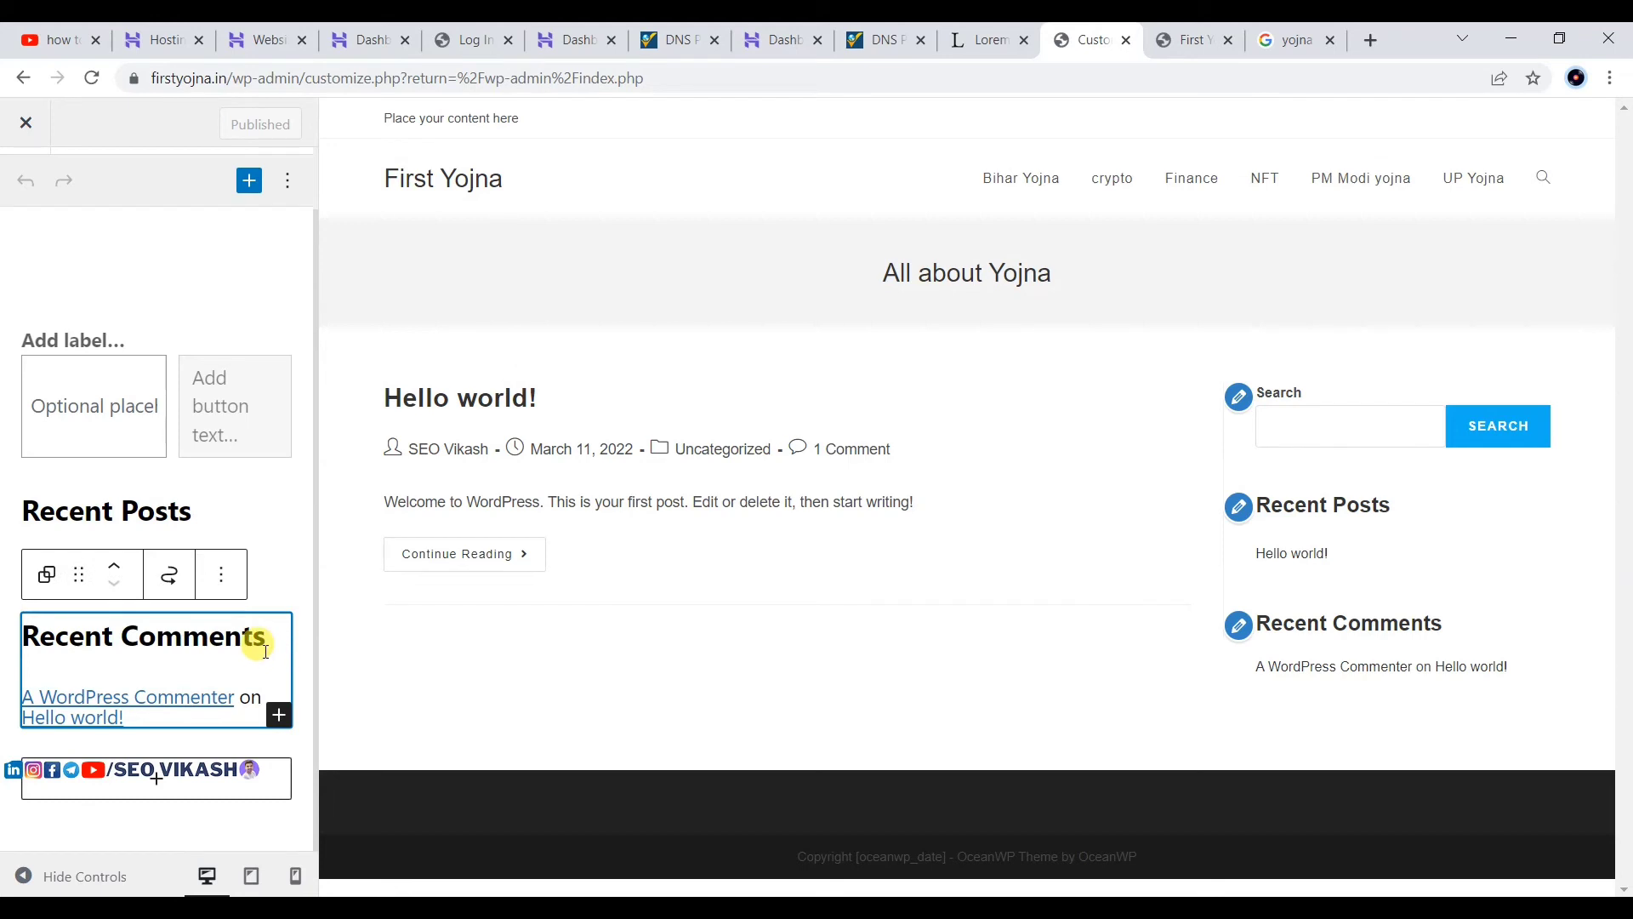
{"action": "left_click", "coordinate": [267, 649]}
{"action": "left_click", "coordinate": [273, 681]}
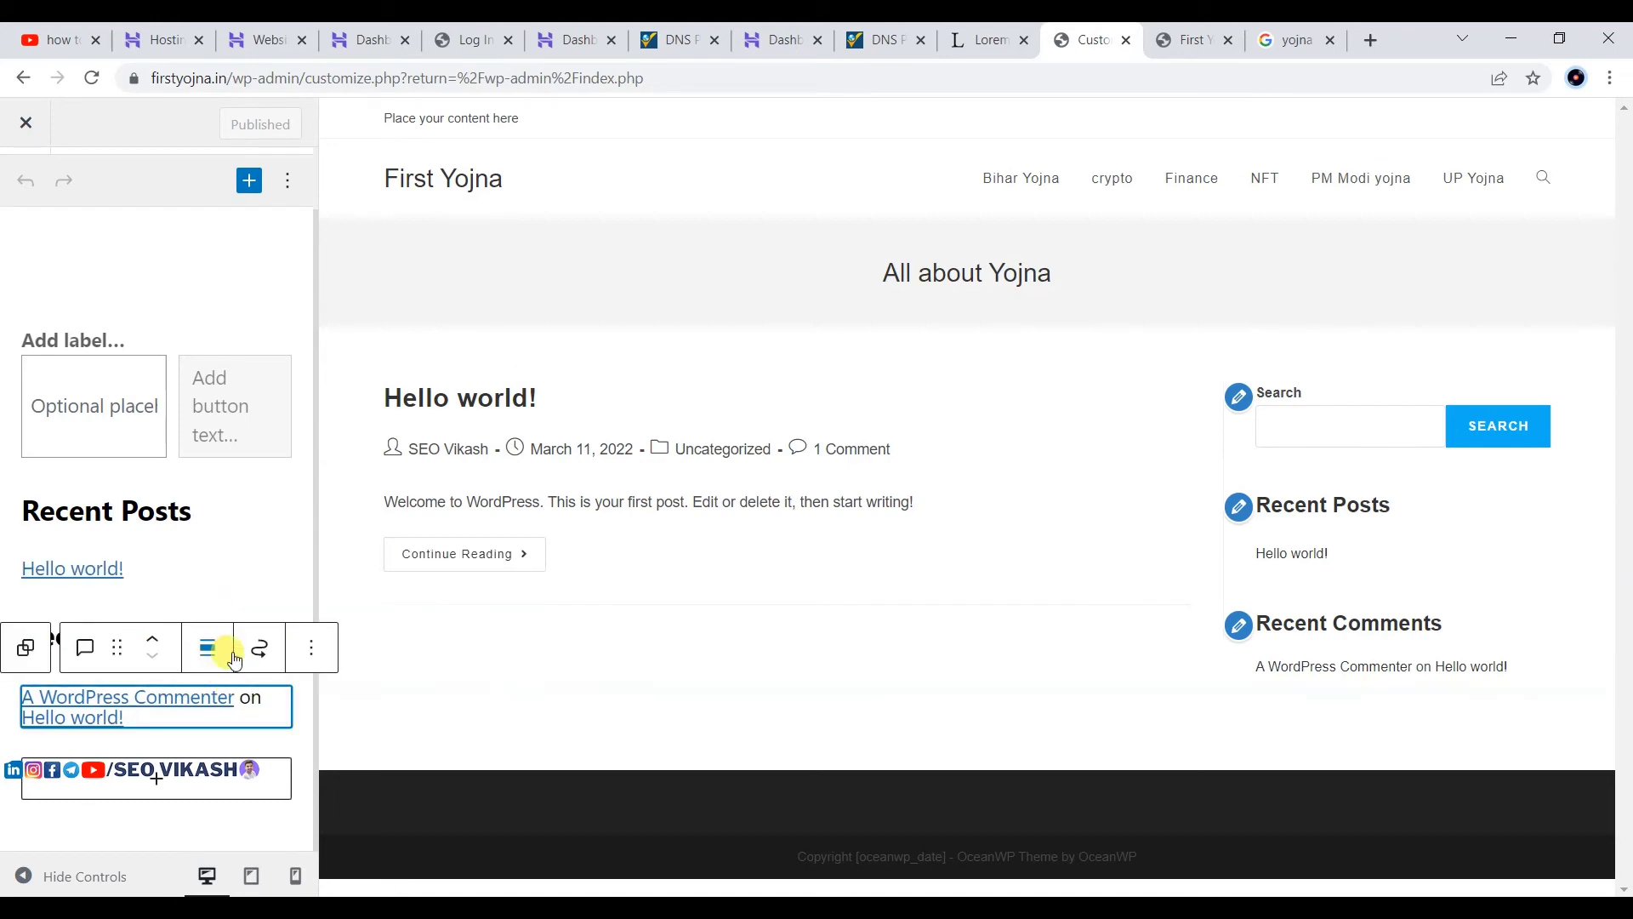
{"action": "left_click", "coordinate": [12, 665]}
{"action": "left_click", "coordinate": [226, 576]}
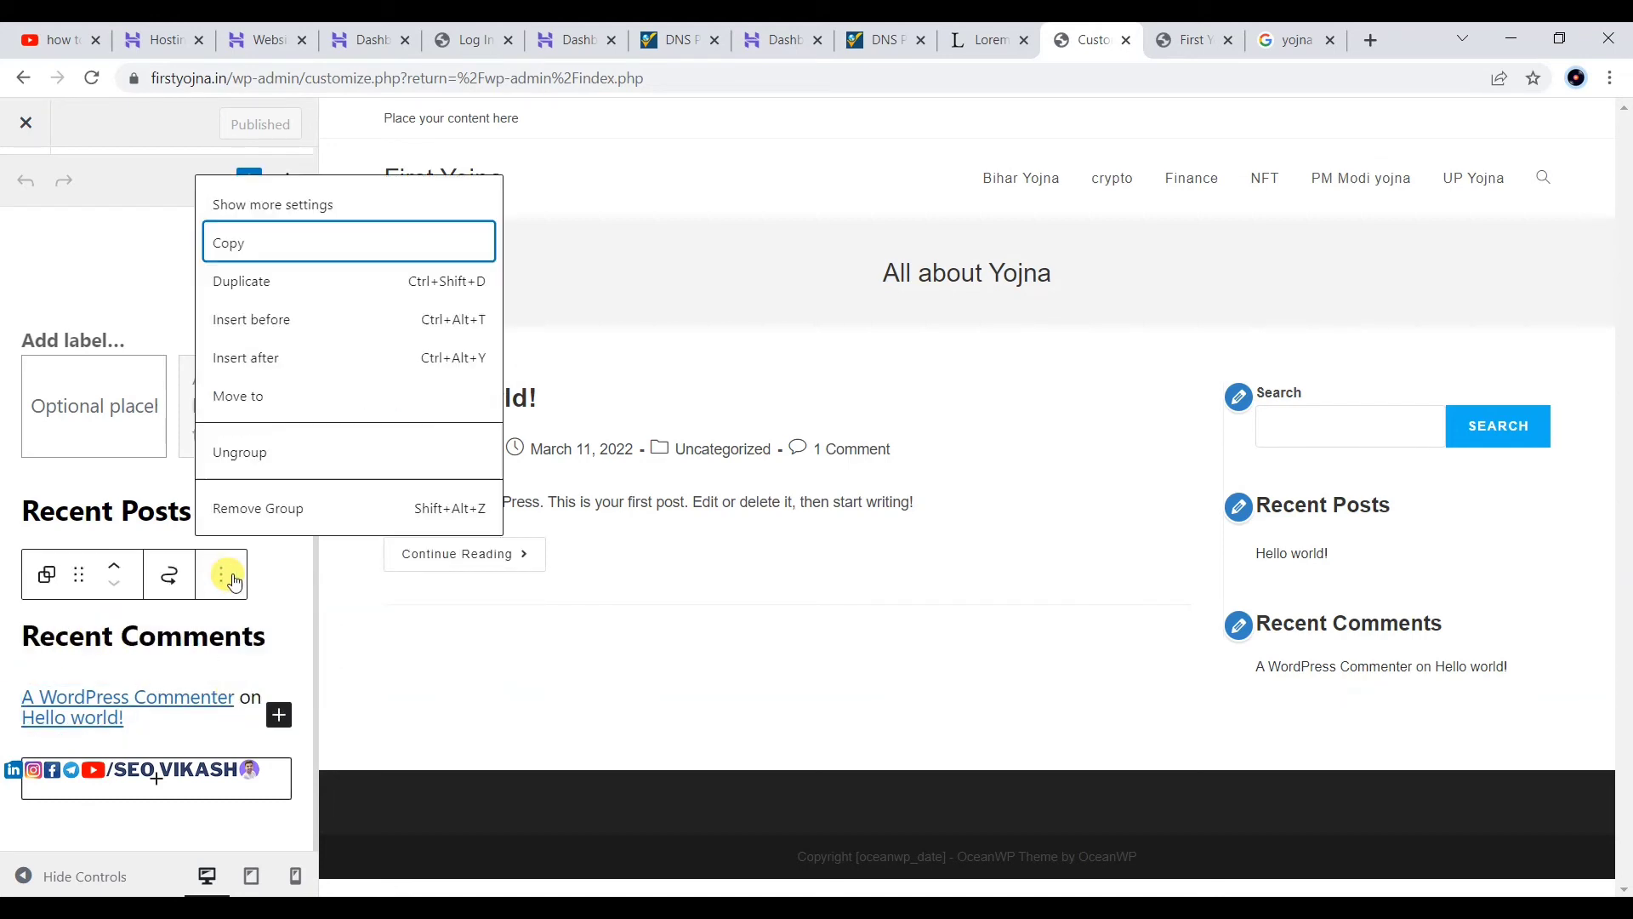
{"action": "left_click", "coordinate": [271, 510]}
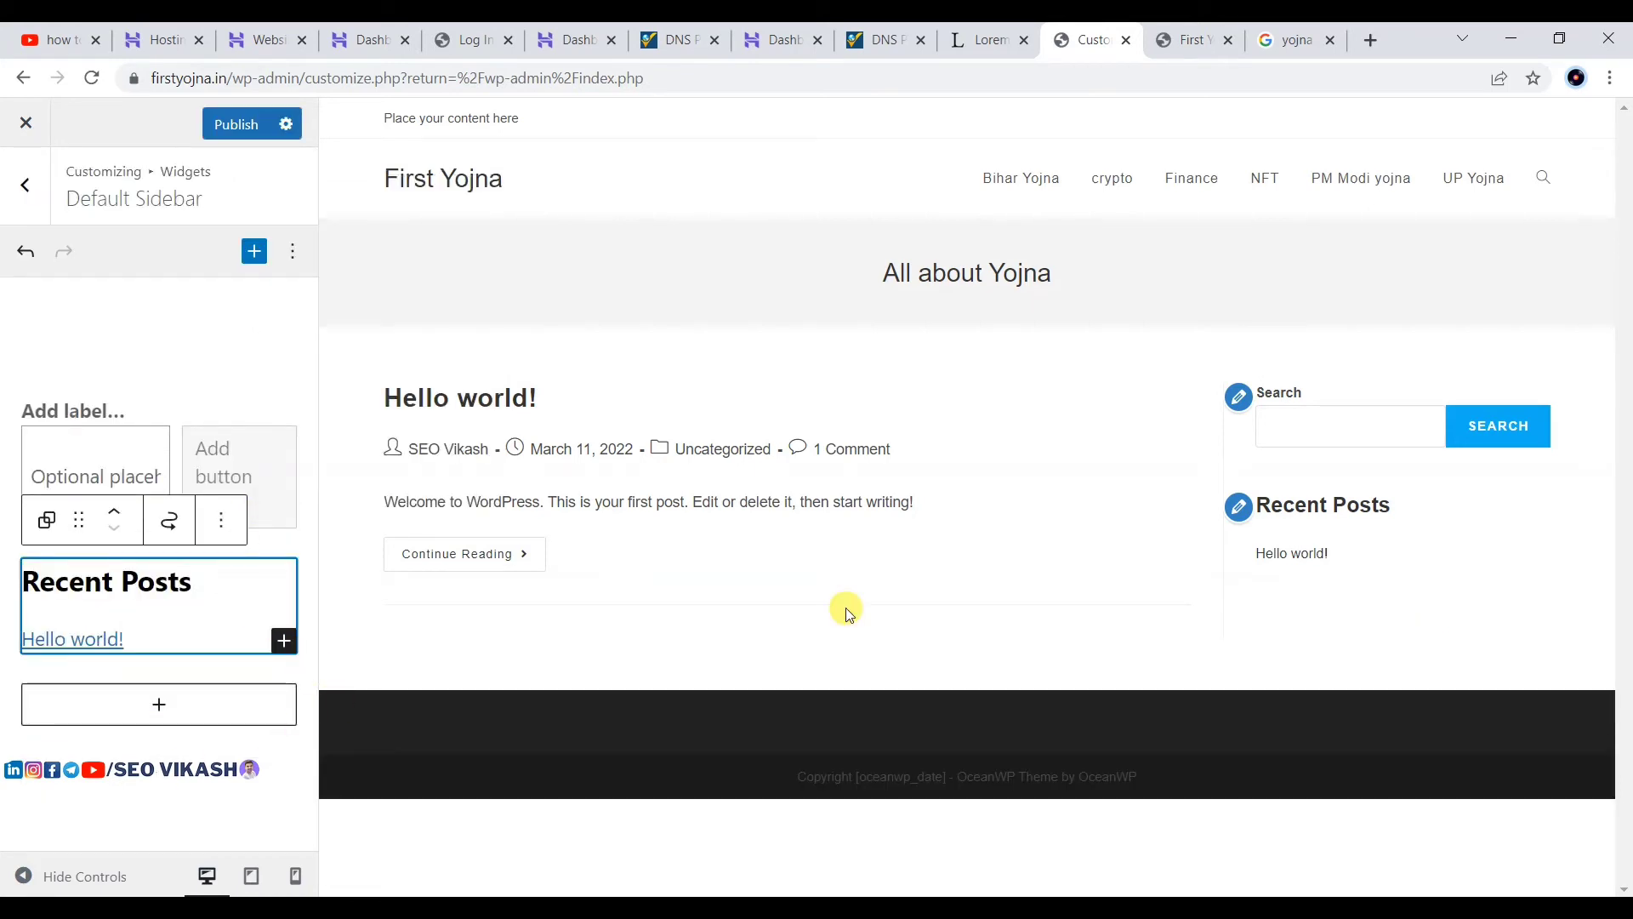
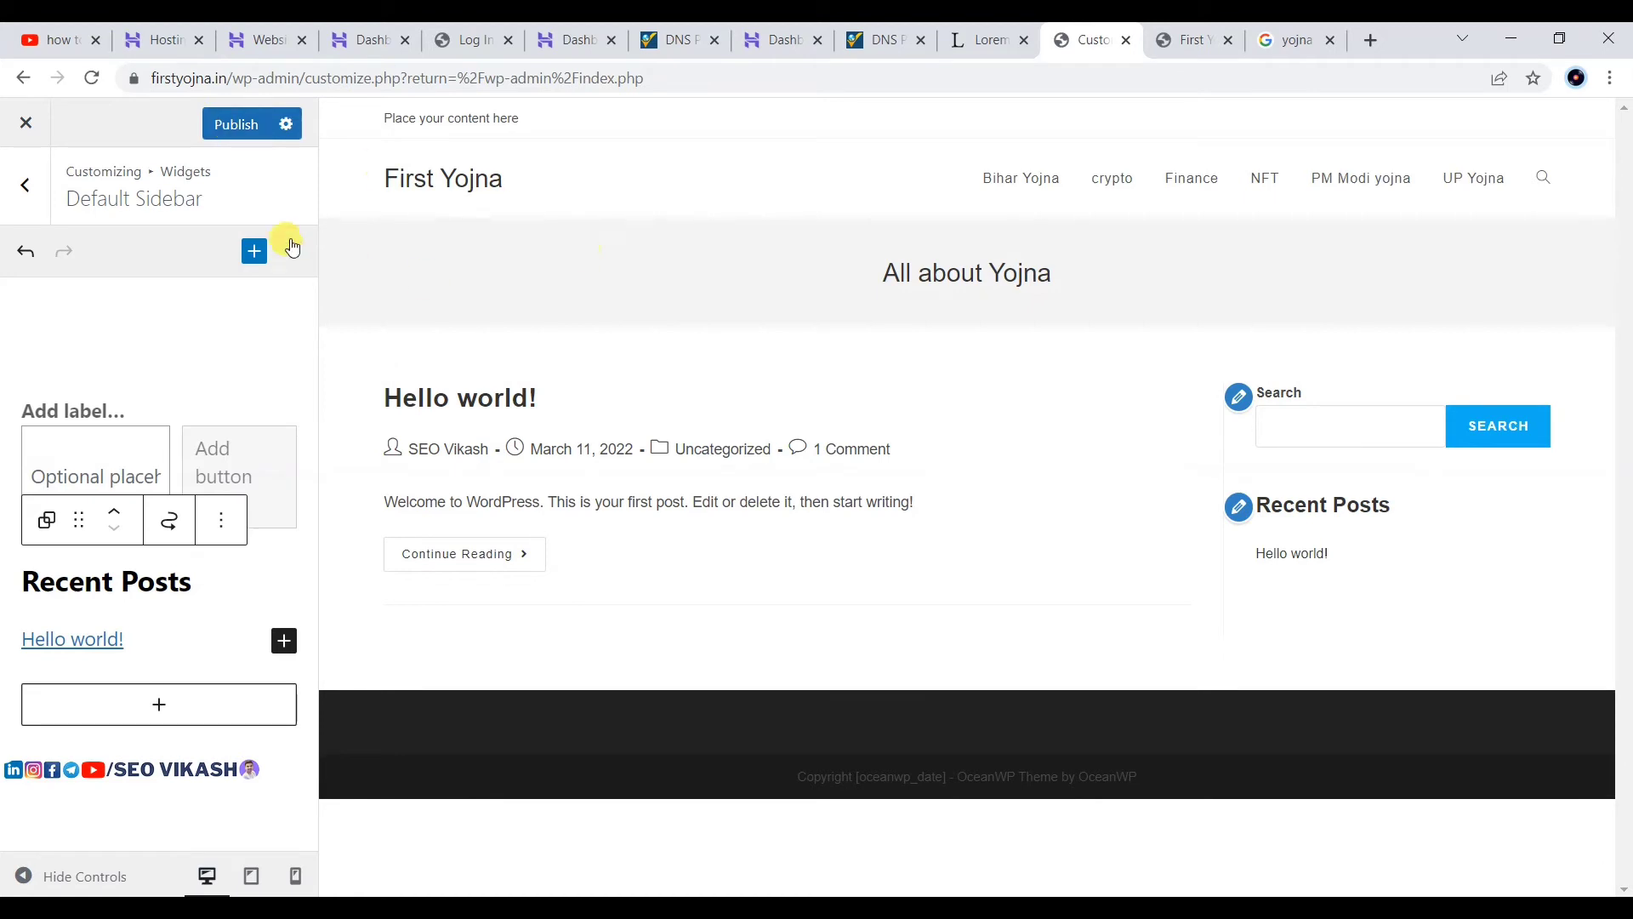
Step: Publish the sidebar widget changes and open the Footer 1 widget area
{"action": "left_click", "coordinate": [236, 128]}
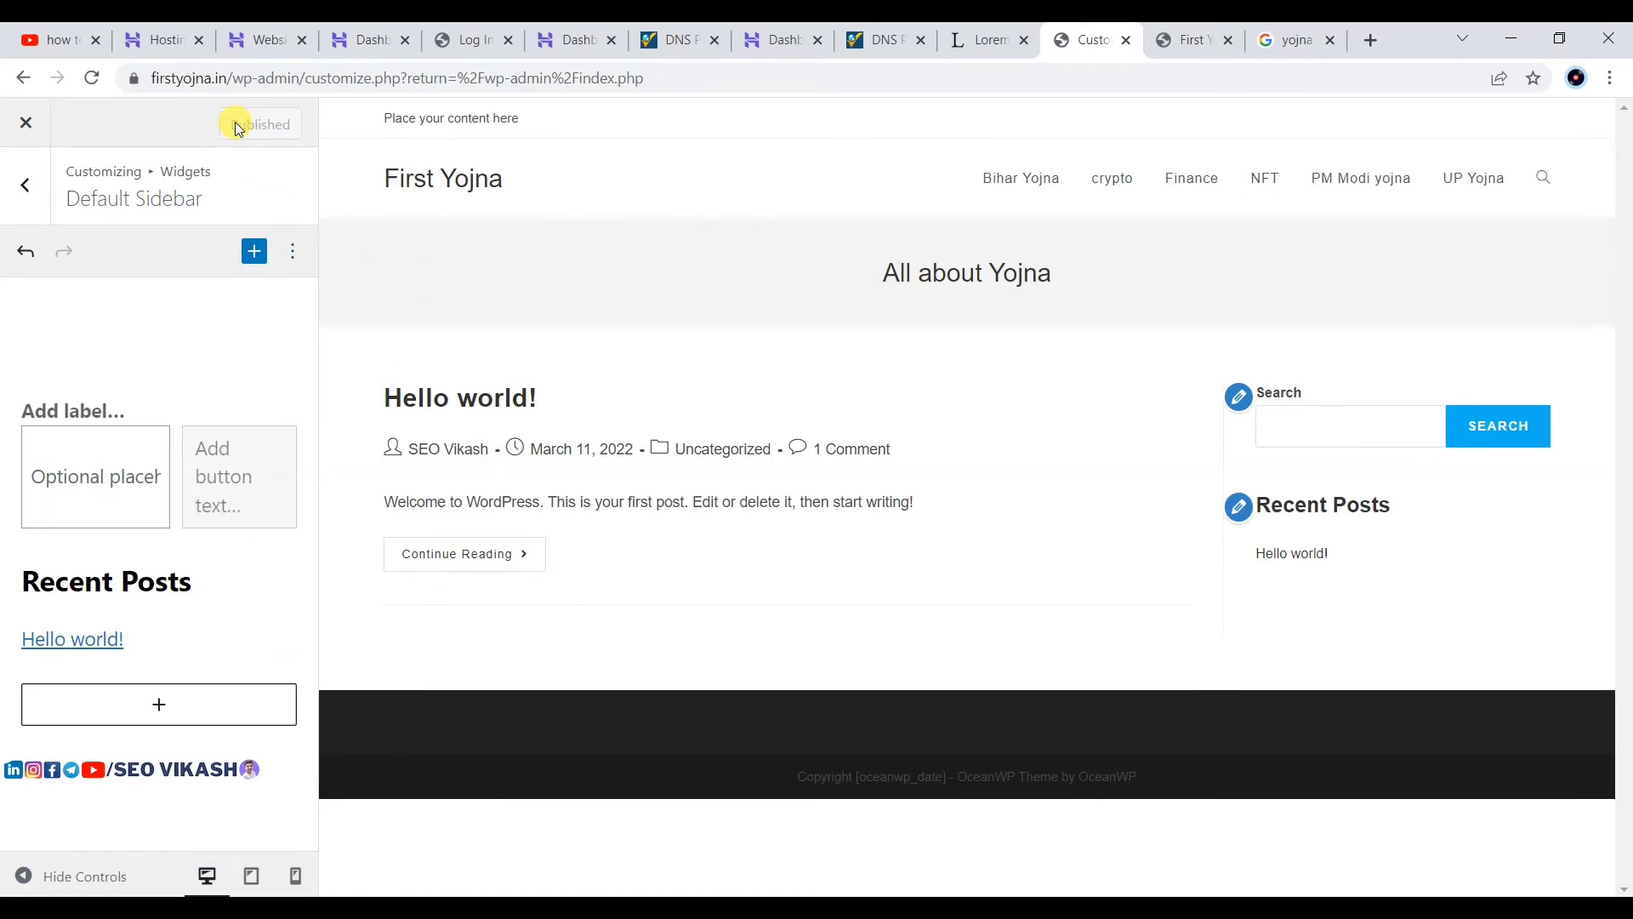
{"action": "left_click", "coordinate": [30, 204]}
{"action": "left_click", "coordinate": [196, 463]}
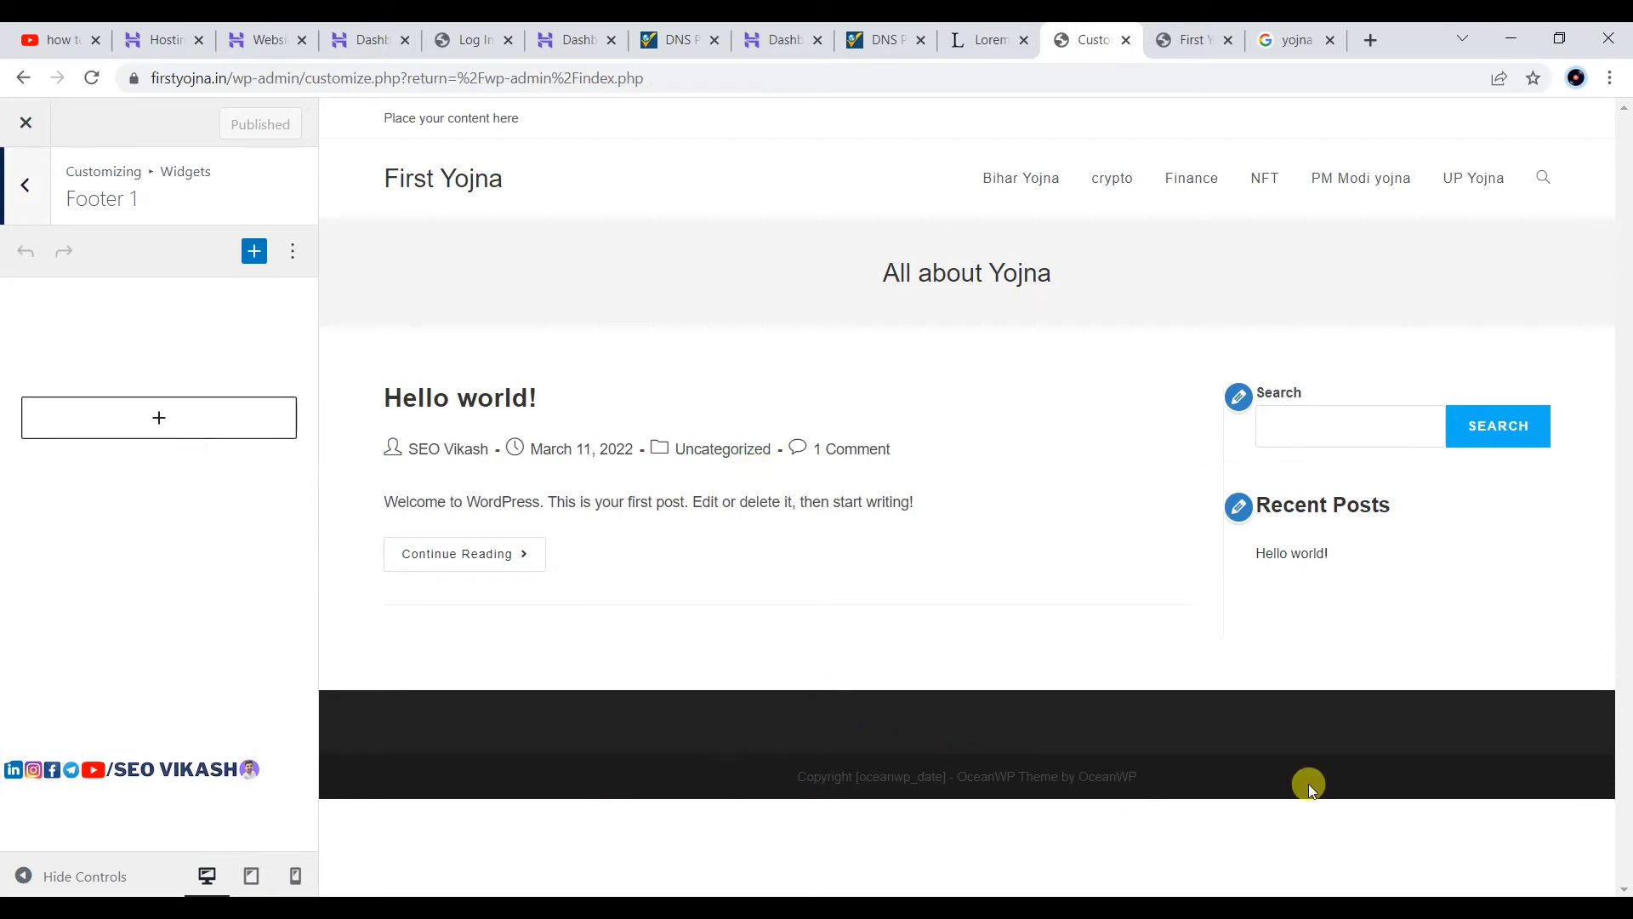
Step: Leave Footer 1 and return to the main Customizer section list
{"action": "key", "text": "alt+Tab"}
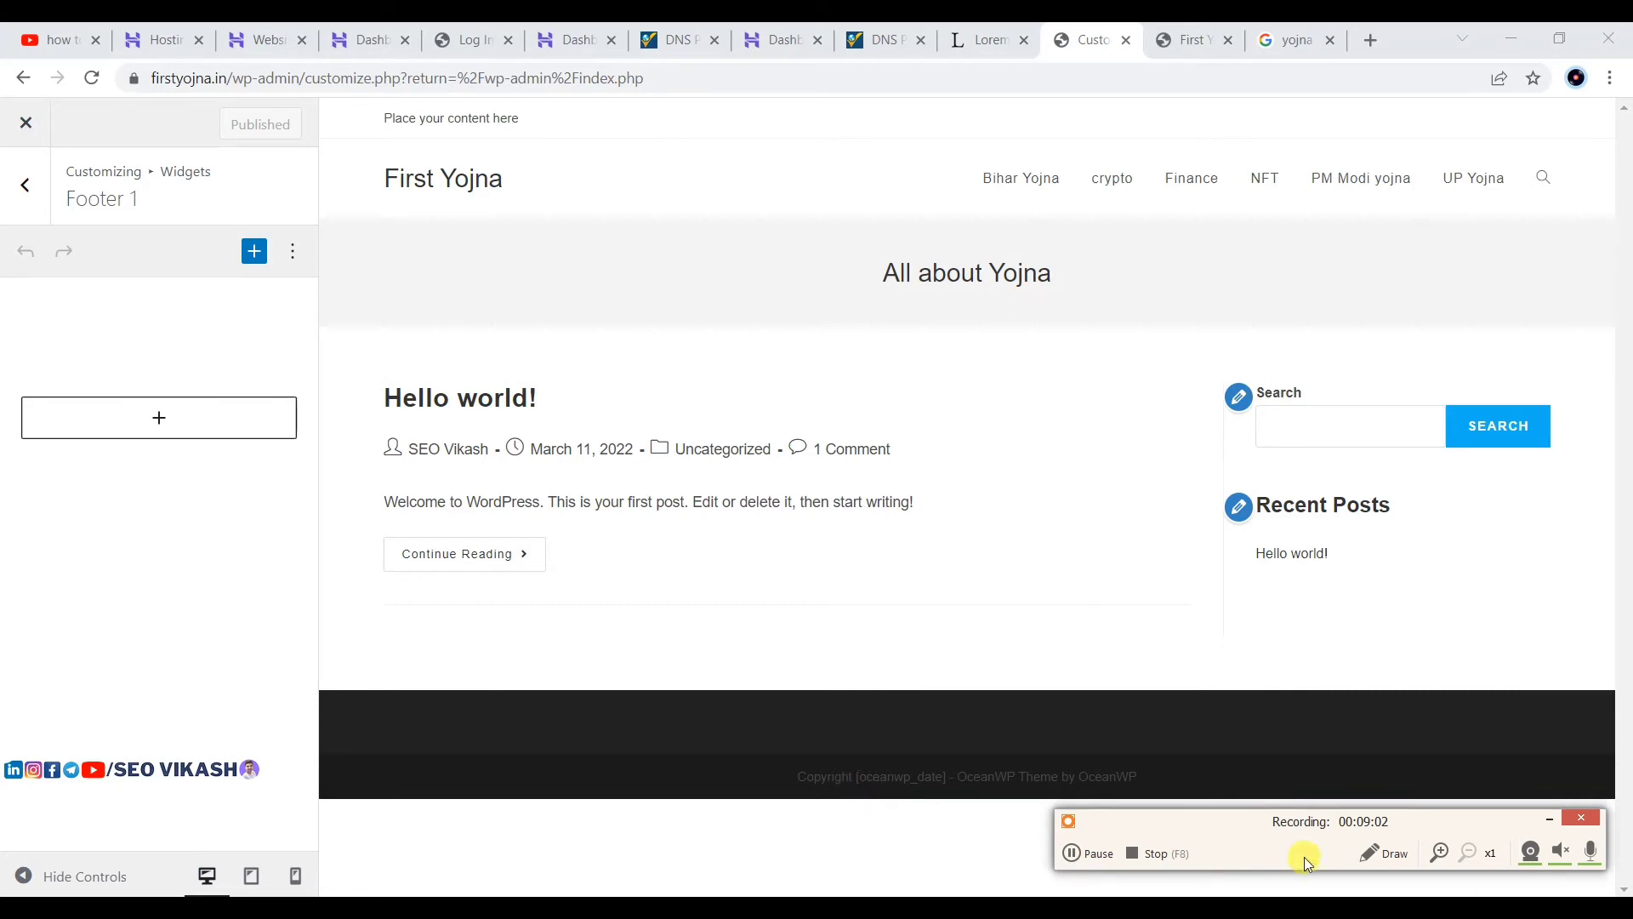
{"action": "left_click", "coordinate": [1545, 819]}
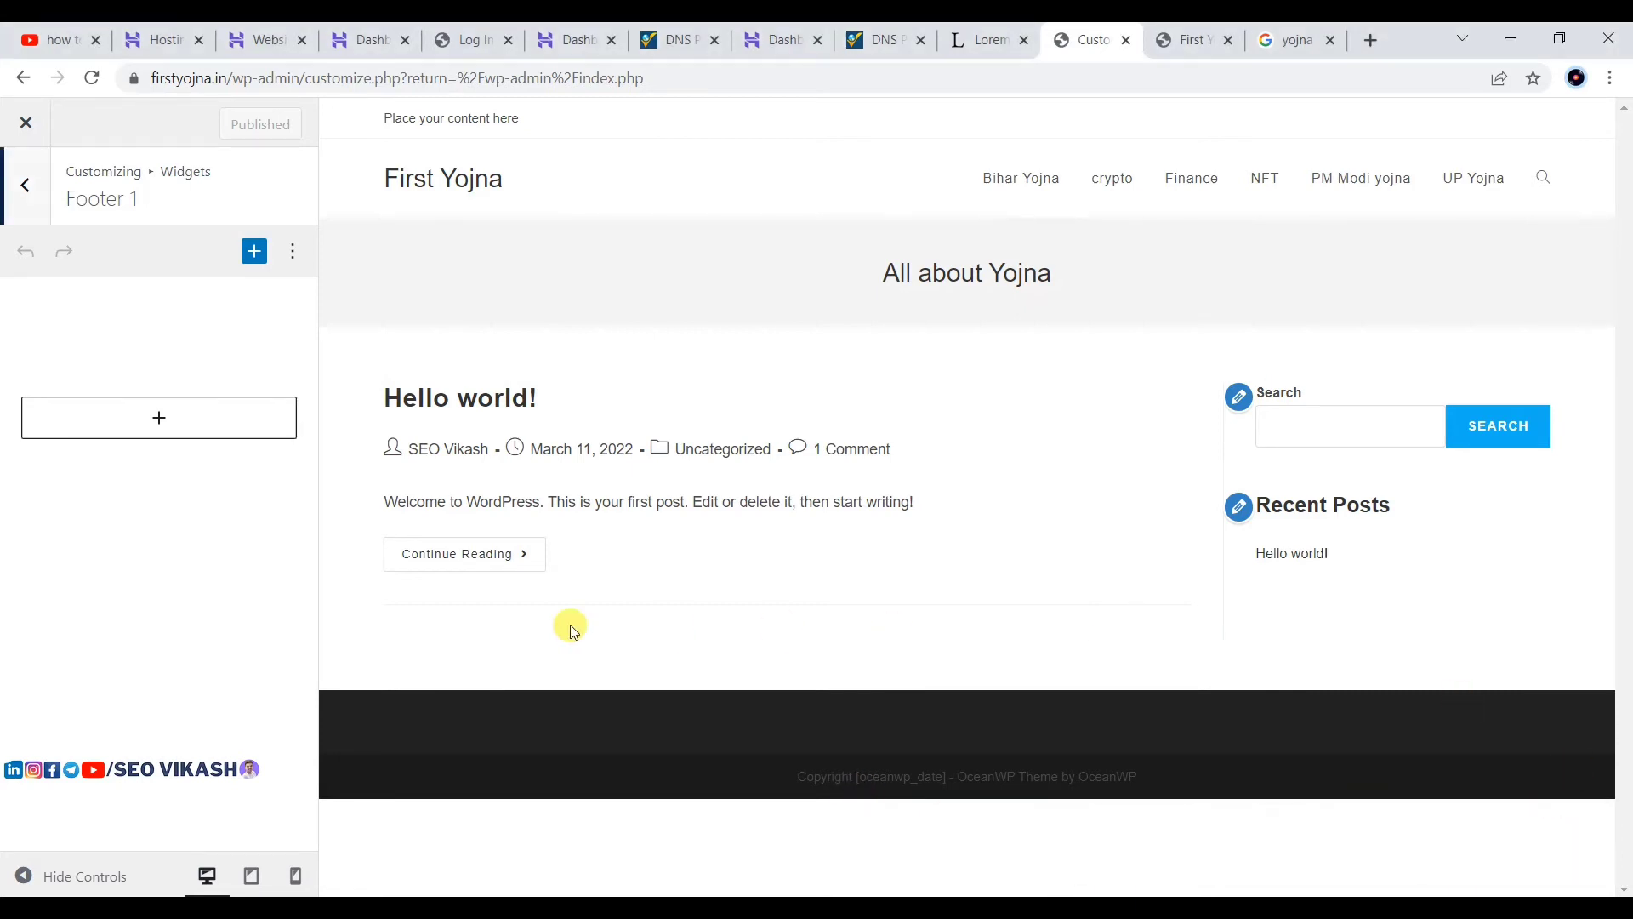
{"action": "left_click", "coordinate": [18, 200]}
{"action": "left_click", "coordinate": [18, 191]}
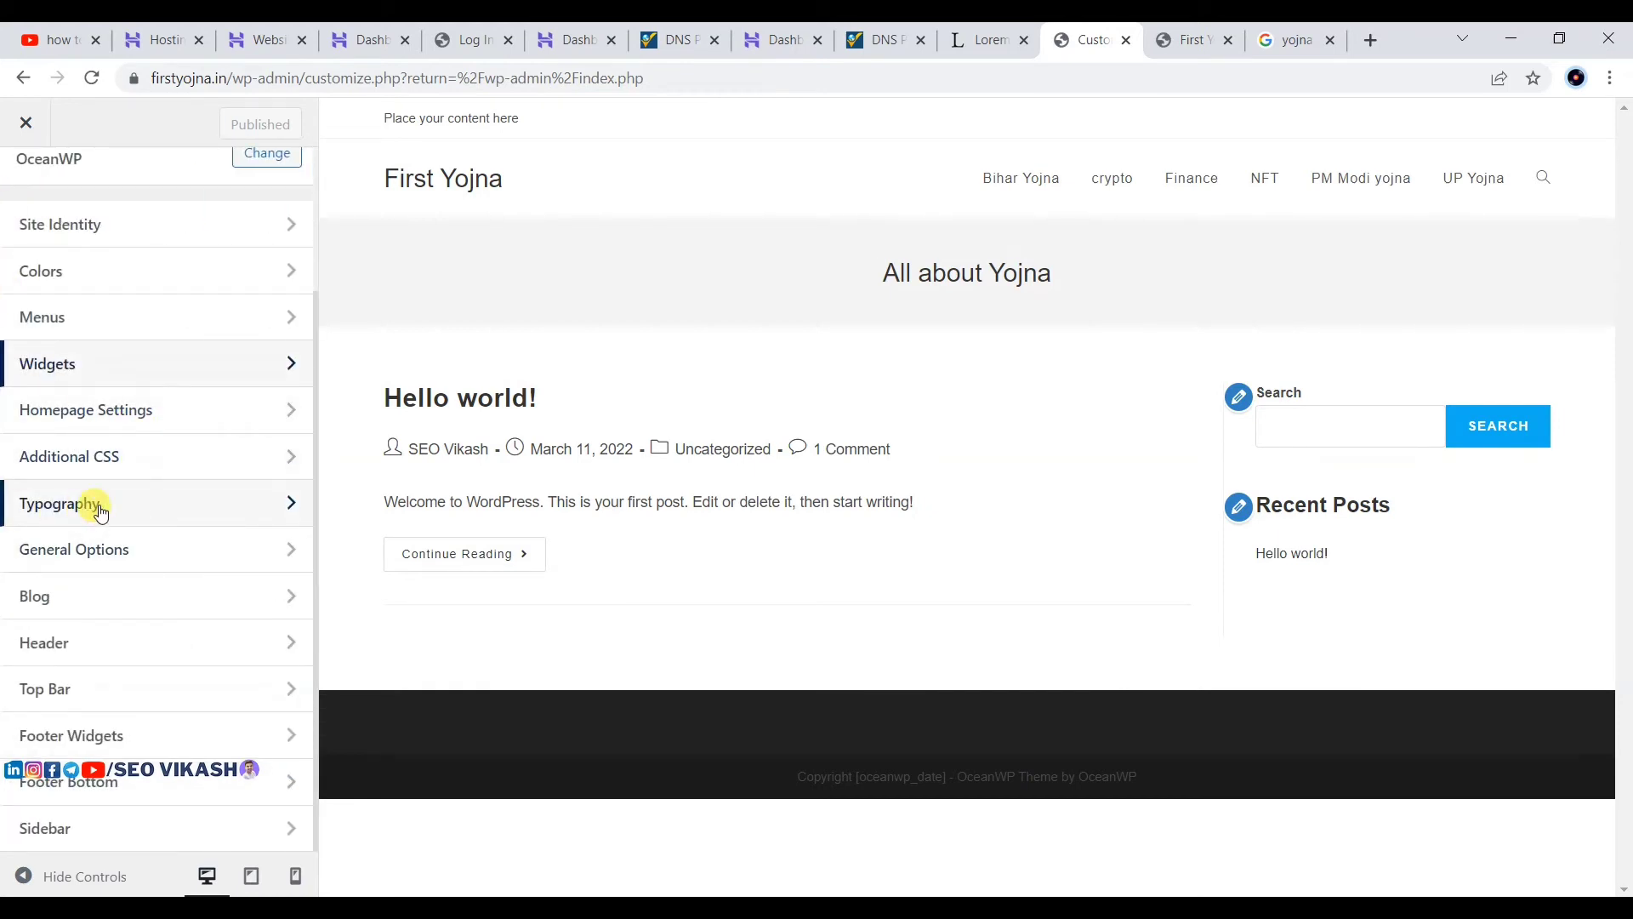
Step: Set the Typography Body font family to Poppins and publish it
{"action": "left_click", "coordinate": [128, 507]}
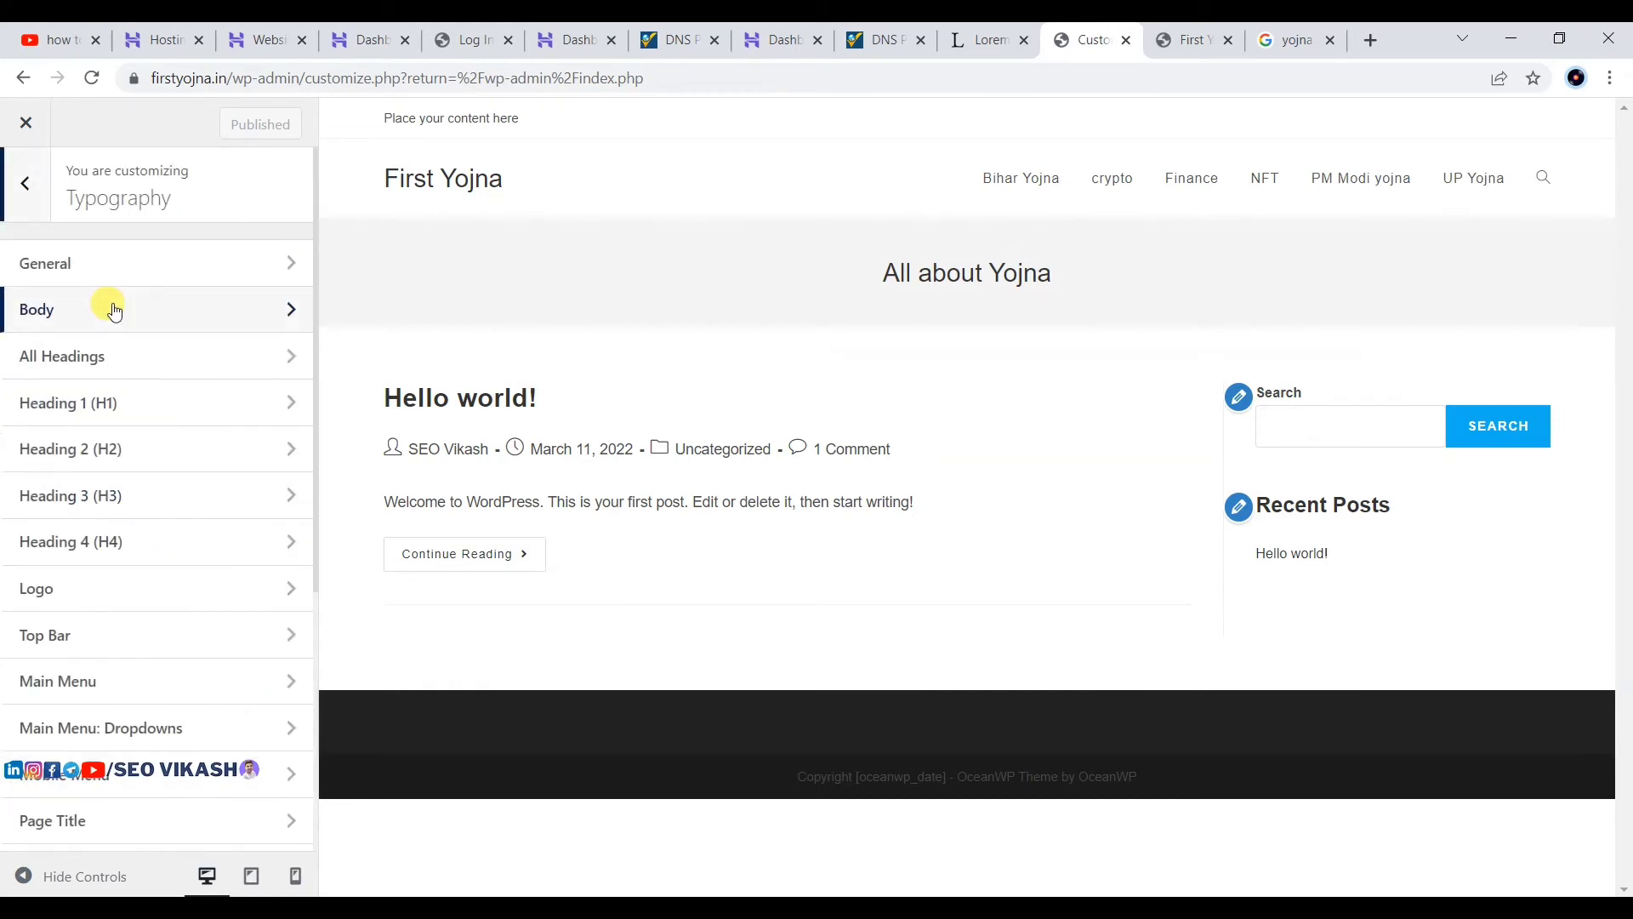
{"action": "left_click", "coordinate": [126, 250]}
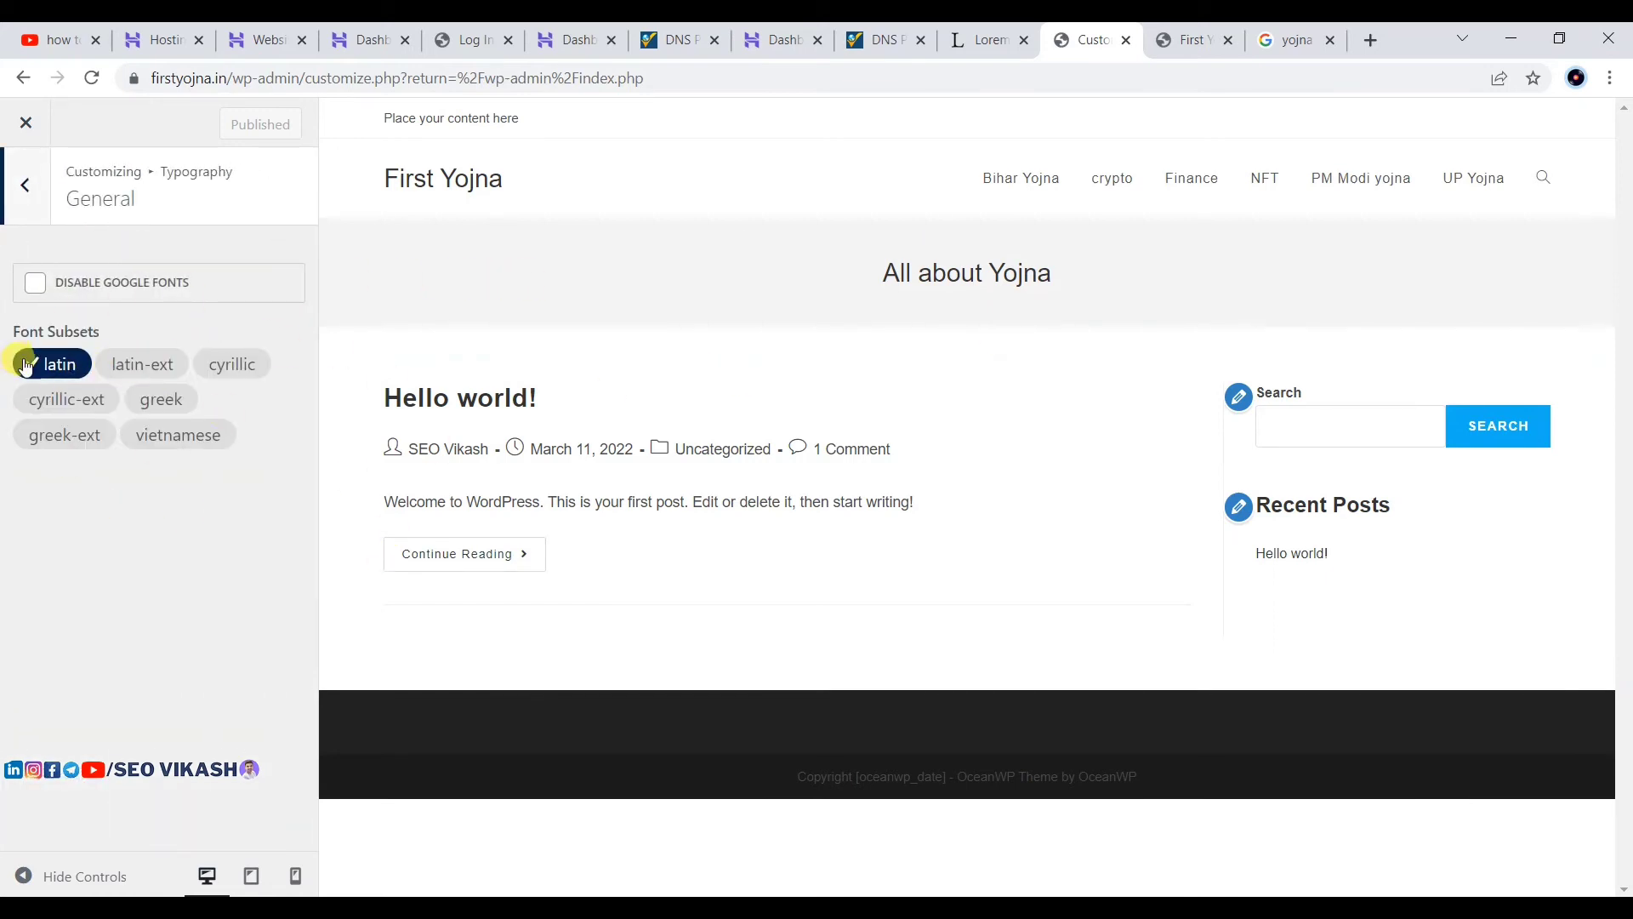
{"action": "left_click", "coordinate": [28, 218]}
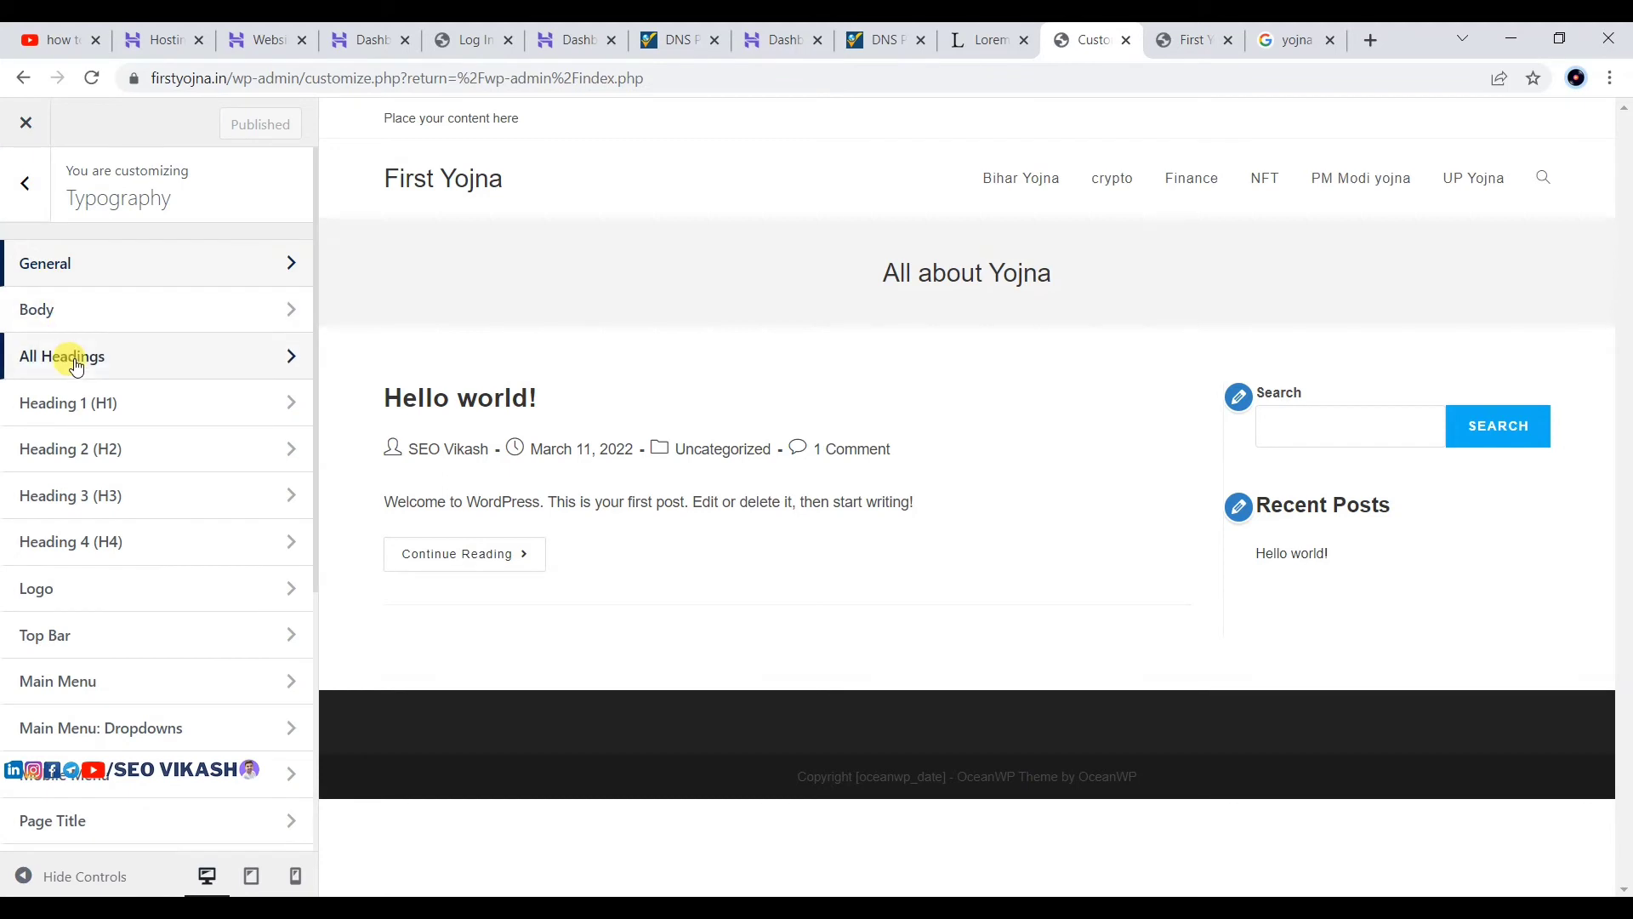
{"action": "left_click", "coordinate": [49, 308]}
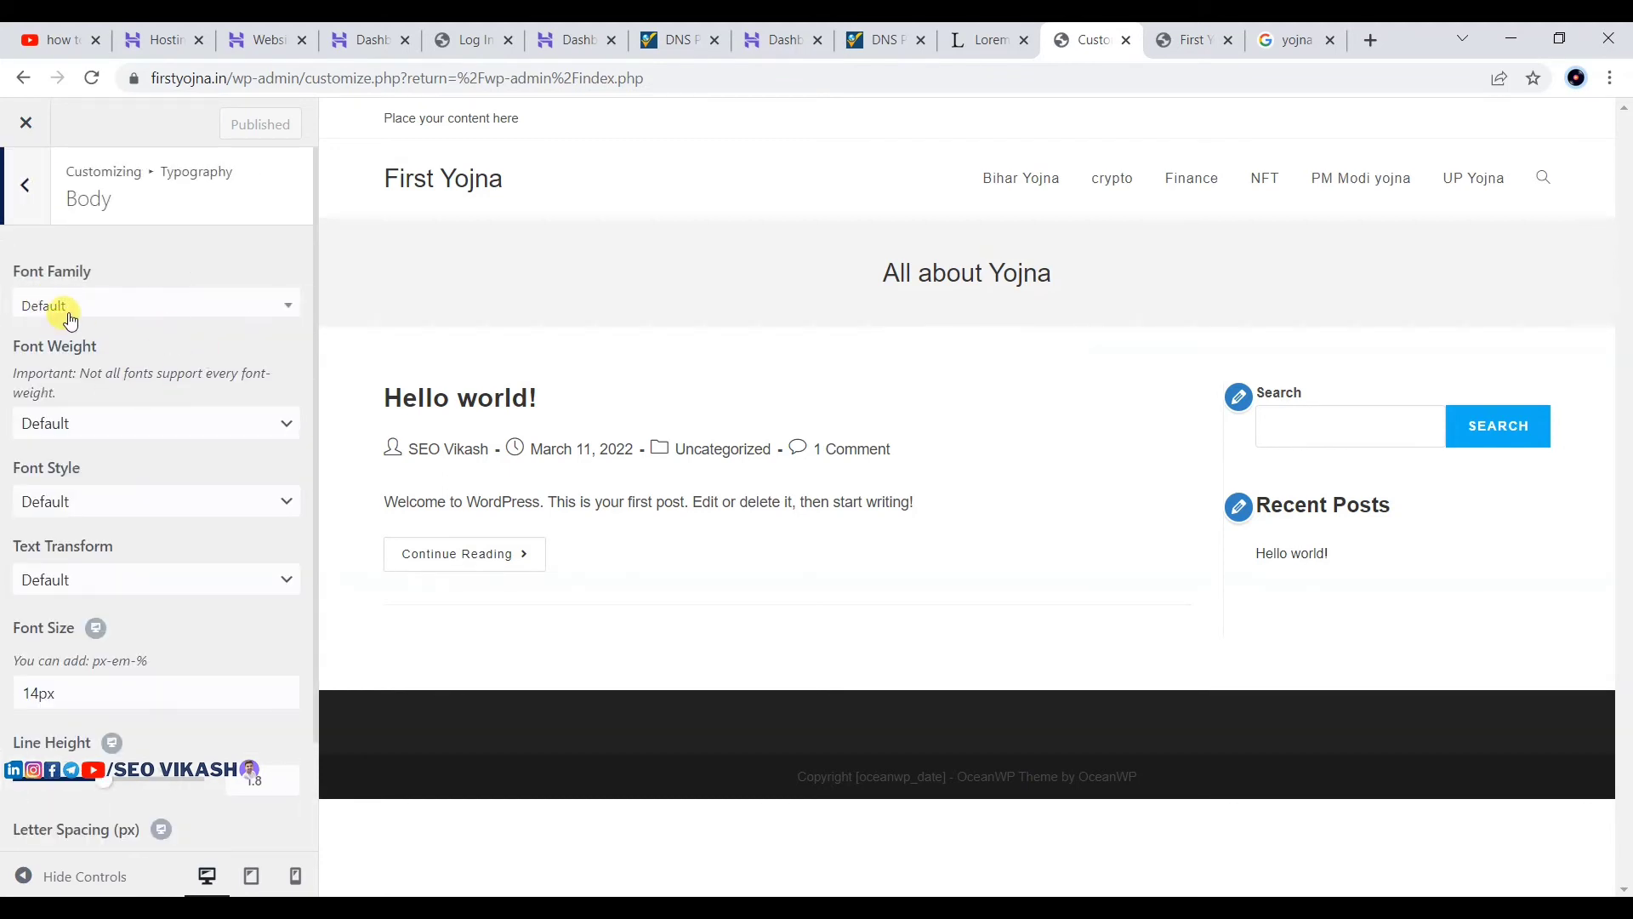
{"action": "left_click", "coordinate": [70, 320]}
{"action": "type", "text": "pop"}
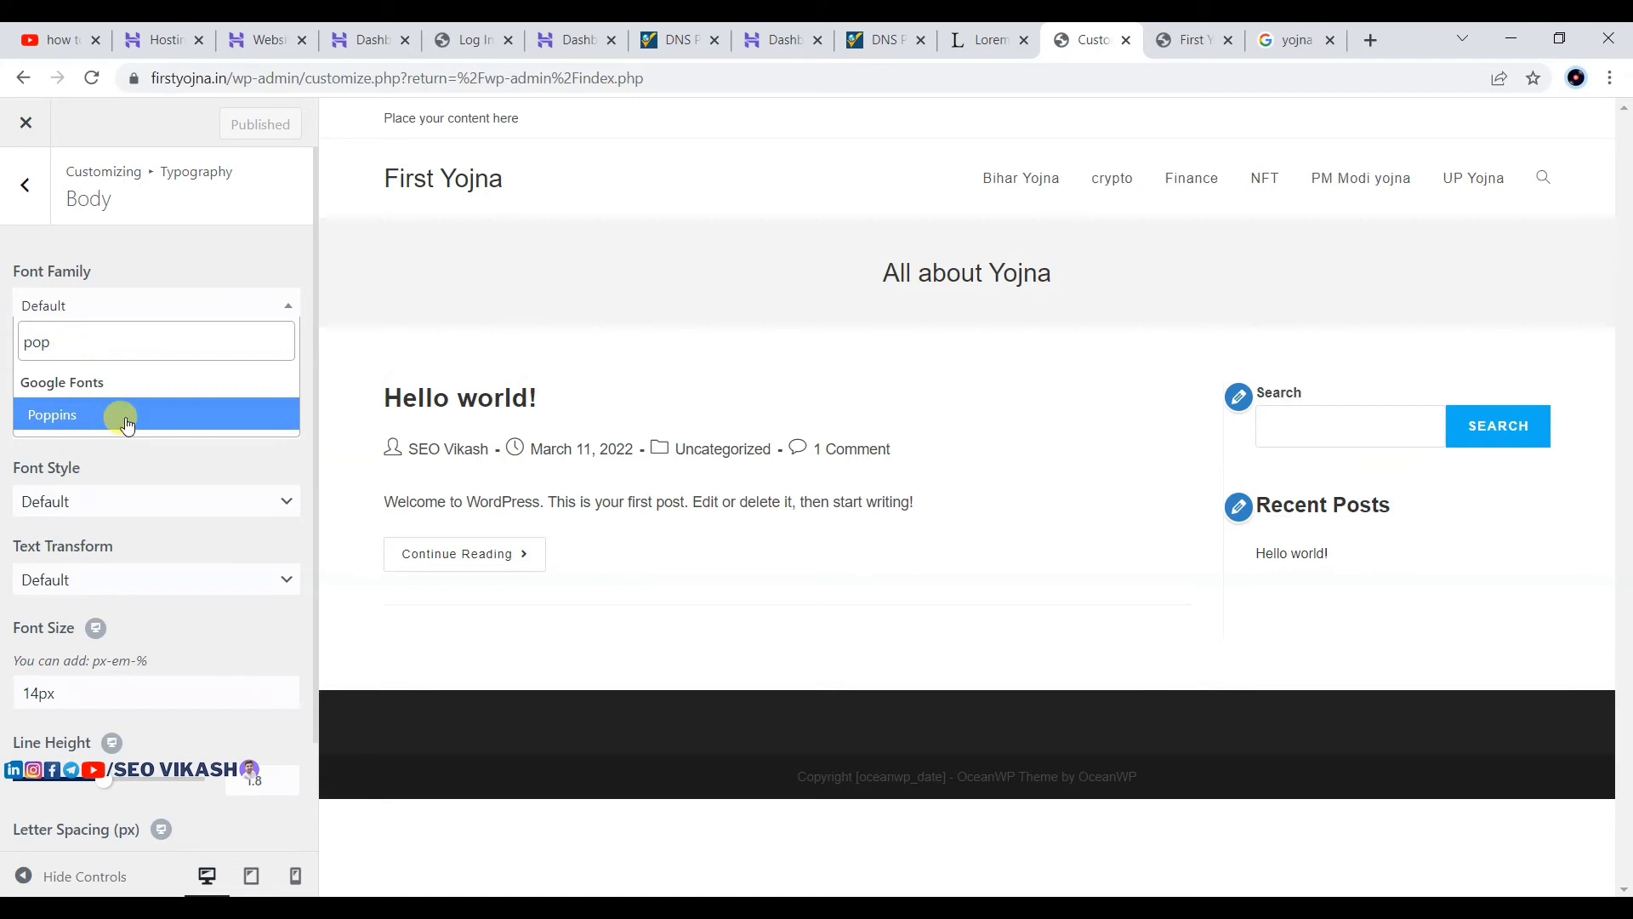
{"action": "left_click", "coordinate": [128, 425]}
{"action": "scroll", "coordinate": [111, 349], "scroll_direction": "down", "scroll_amount": 1}
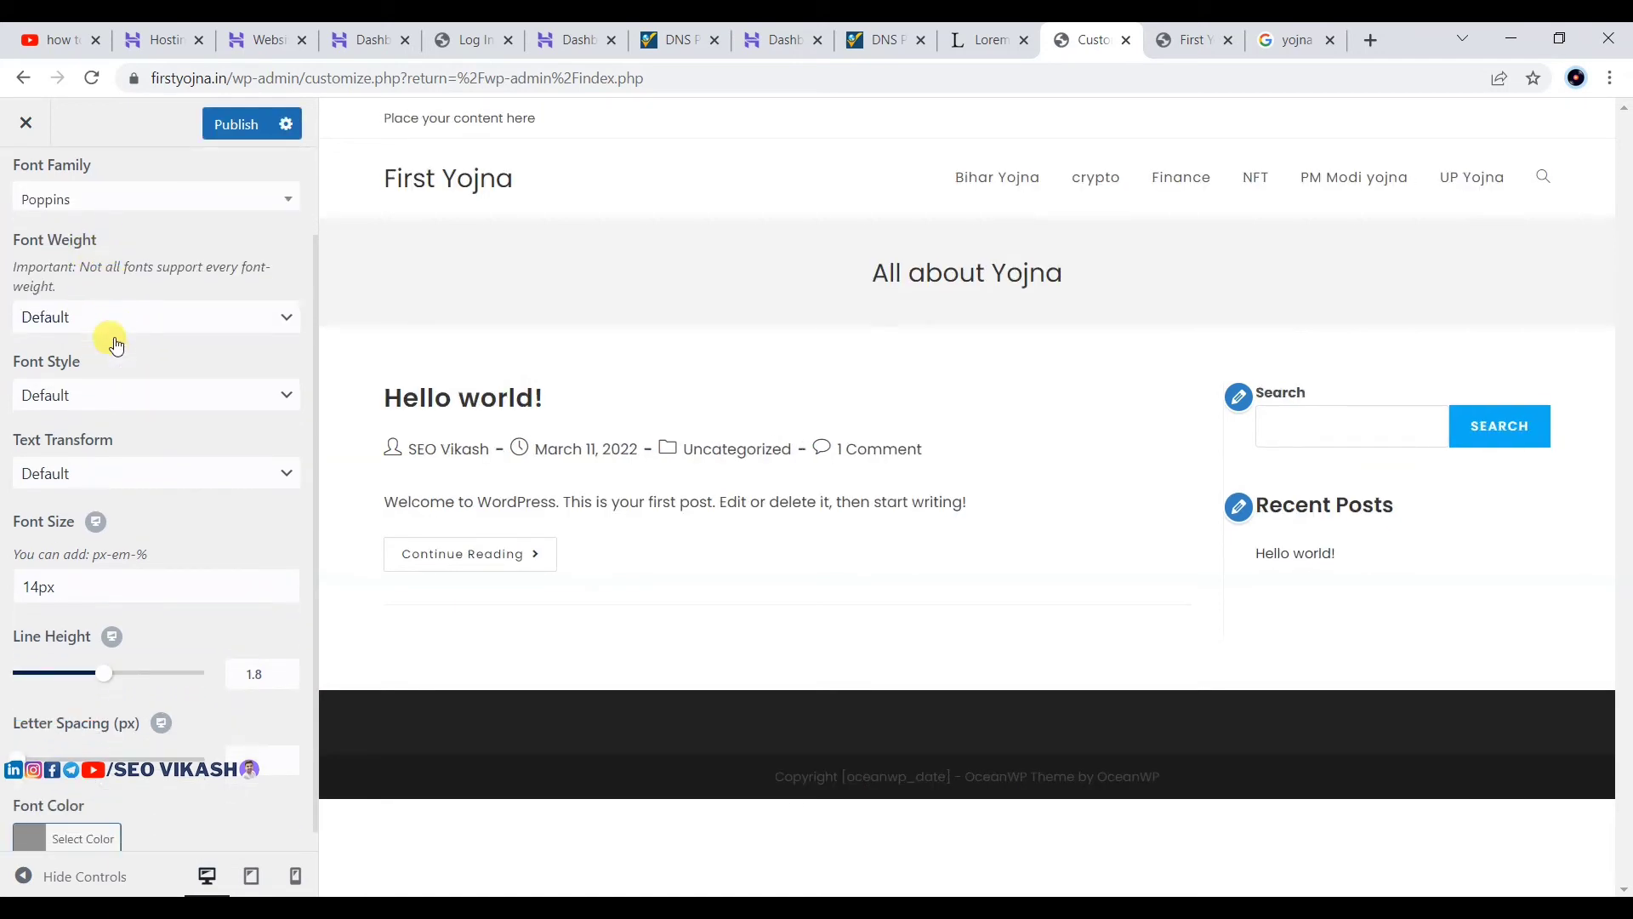
{"action": "scroll", "coordinate": [153, 419], "scroll_direction": "up", "scroll_amount": 1}
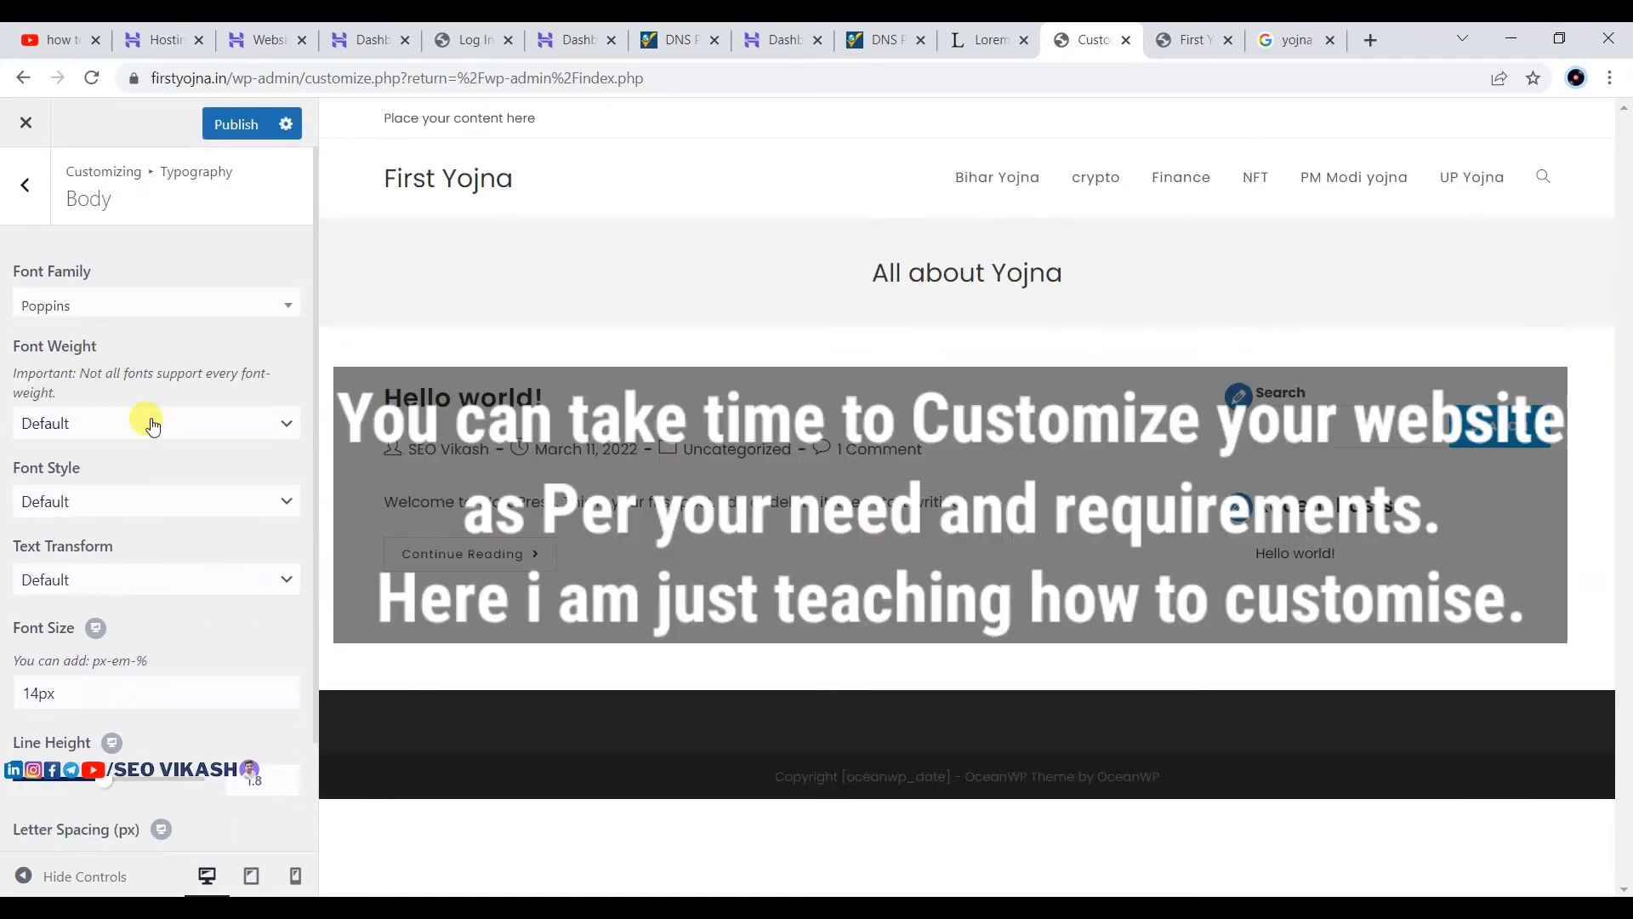
{"action": "scroll", "coordinate": [151, 421], "scroll_direction": "down", "scroll_amount": 1}
{"action": "scroll", "coordinate": [151, 421], "scroll_direction": "up", "scroll_amount": 1}
{"action": "left_click", "coordinate": [238, 126]}
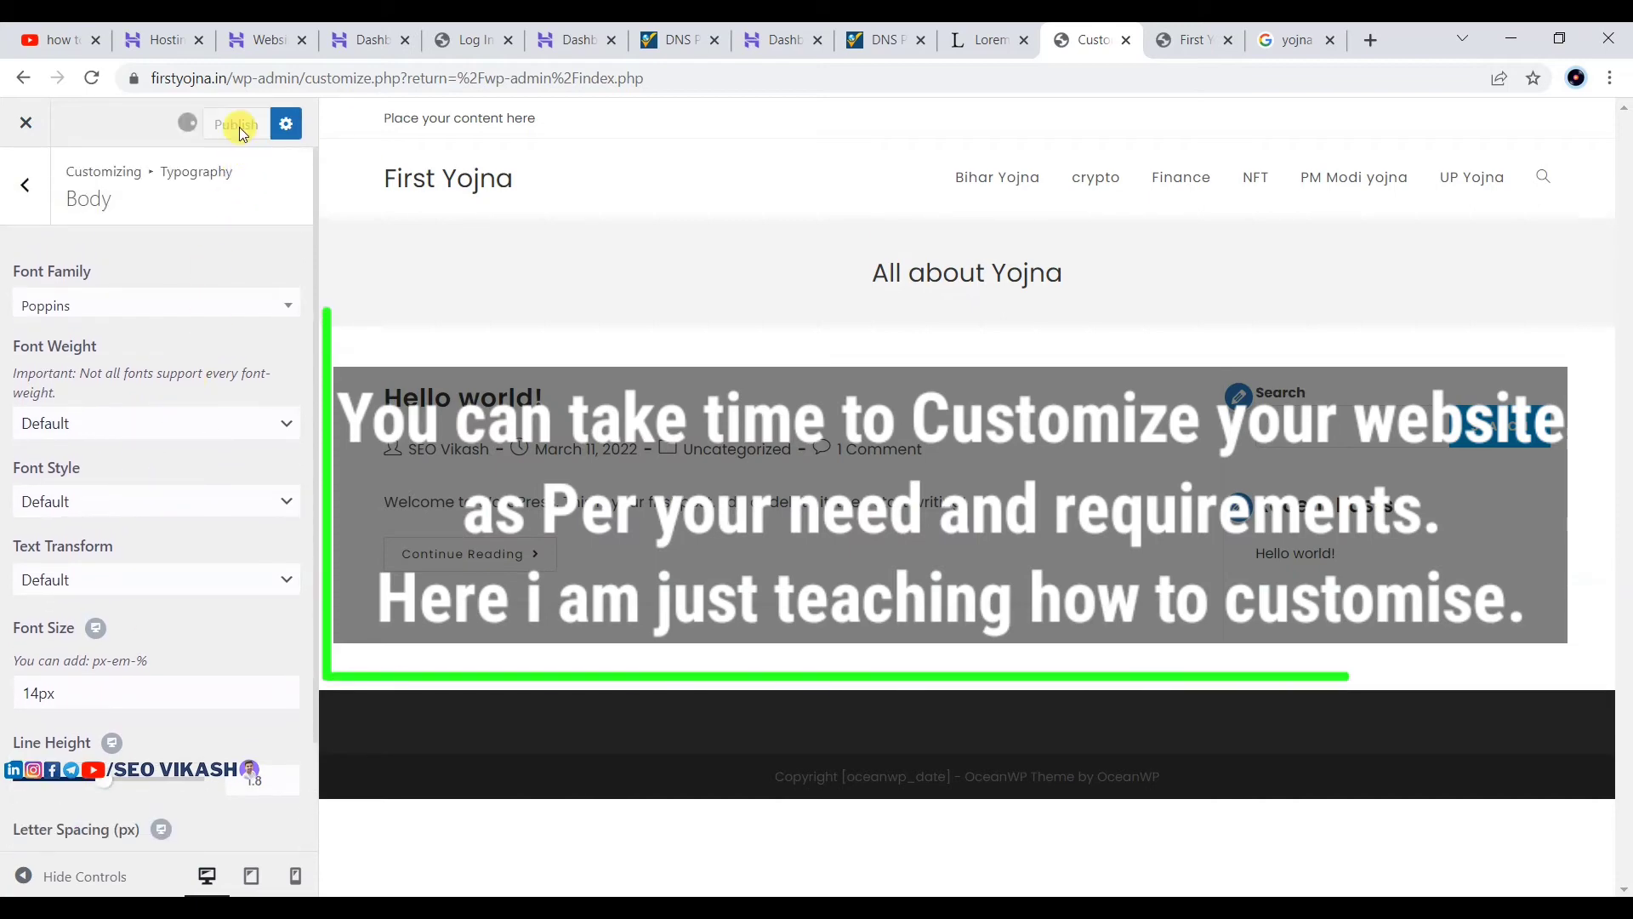
Step: Set the Heading 1 (H1) font family to Poppins and publish it
{"action": "left_click", "coordinate": [26, 187]}
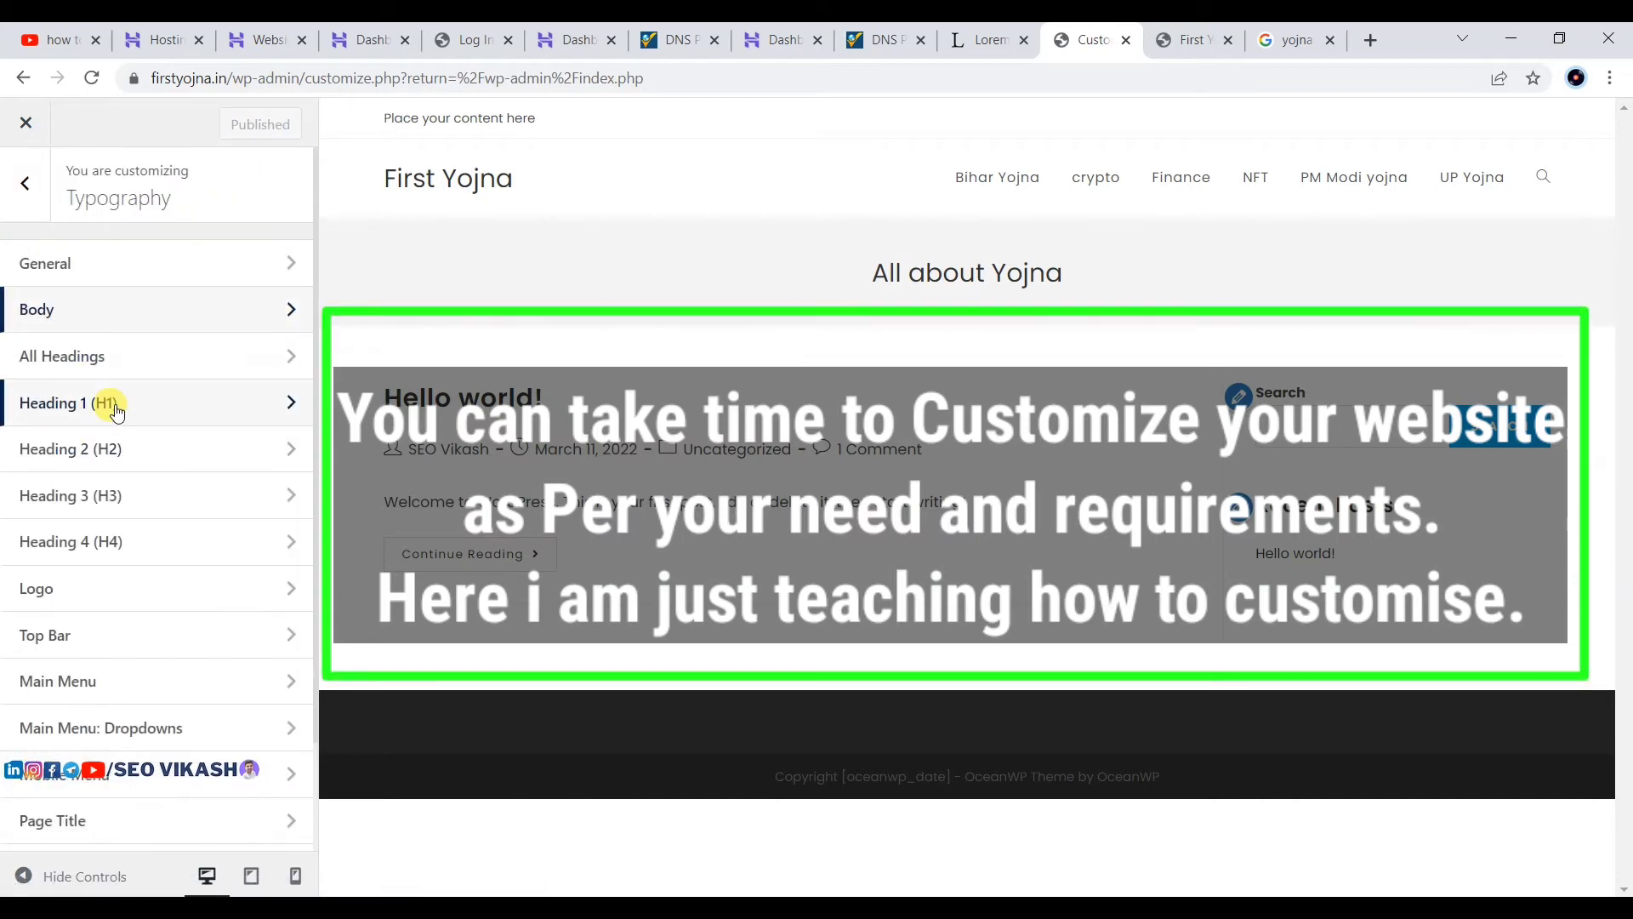
{"action": "left_click", "coordinate": [110, 412]}
{"action": "left_click", "coordinate": [80, 306]}
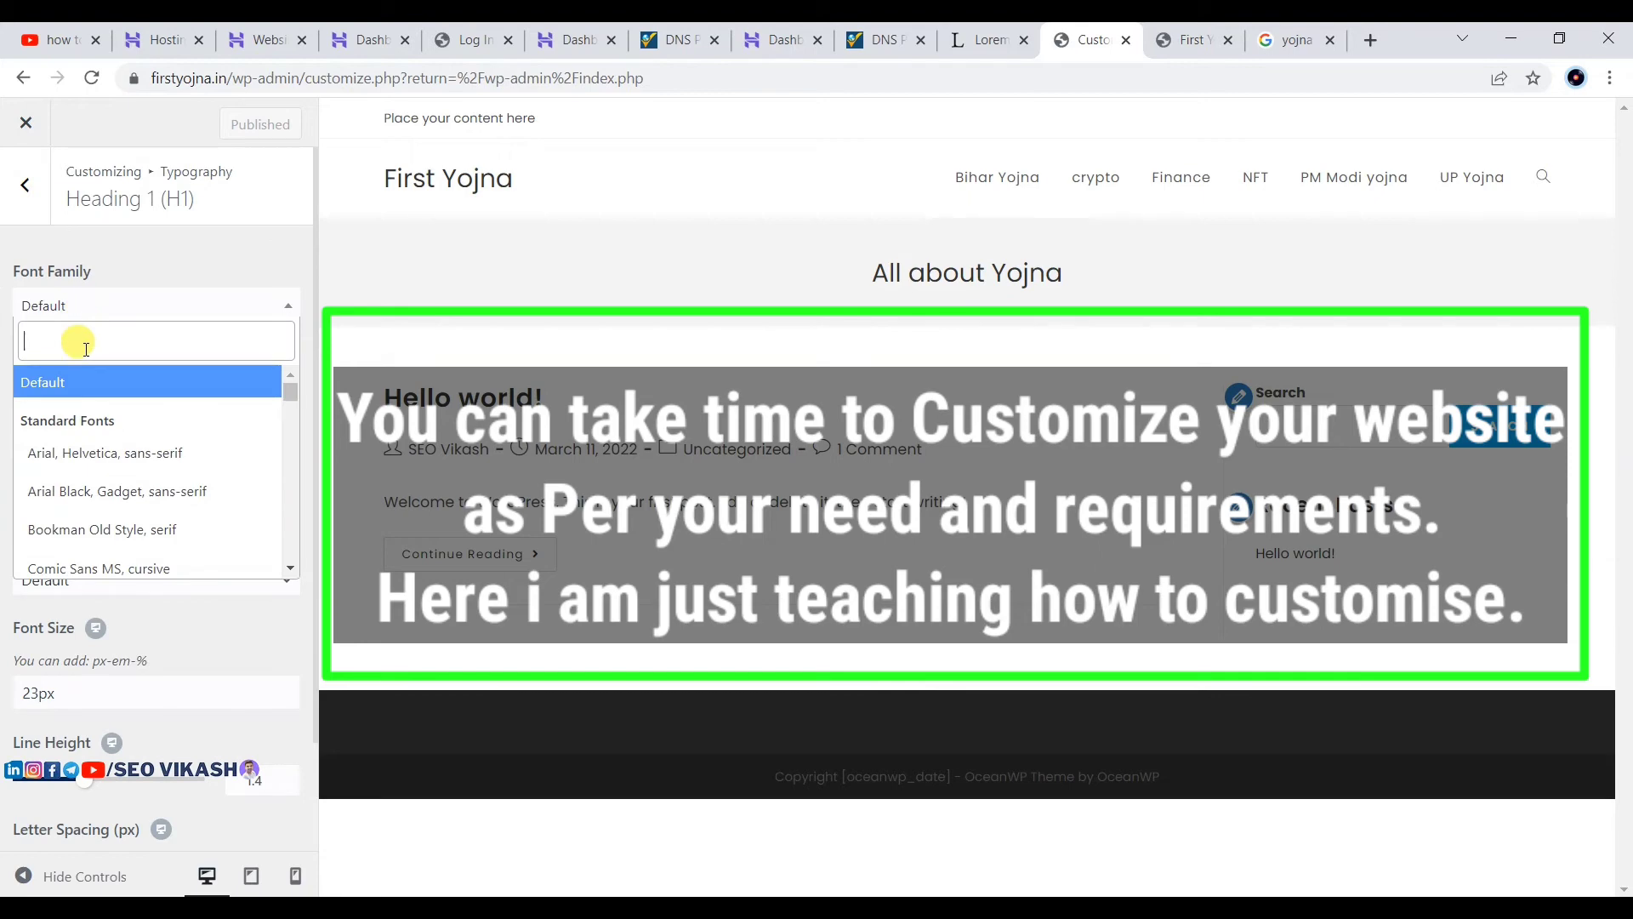
{"action": "type", "text": "pop"}
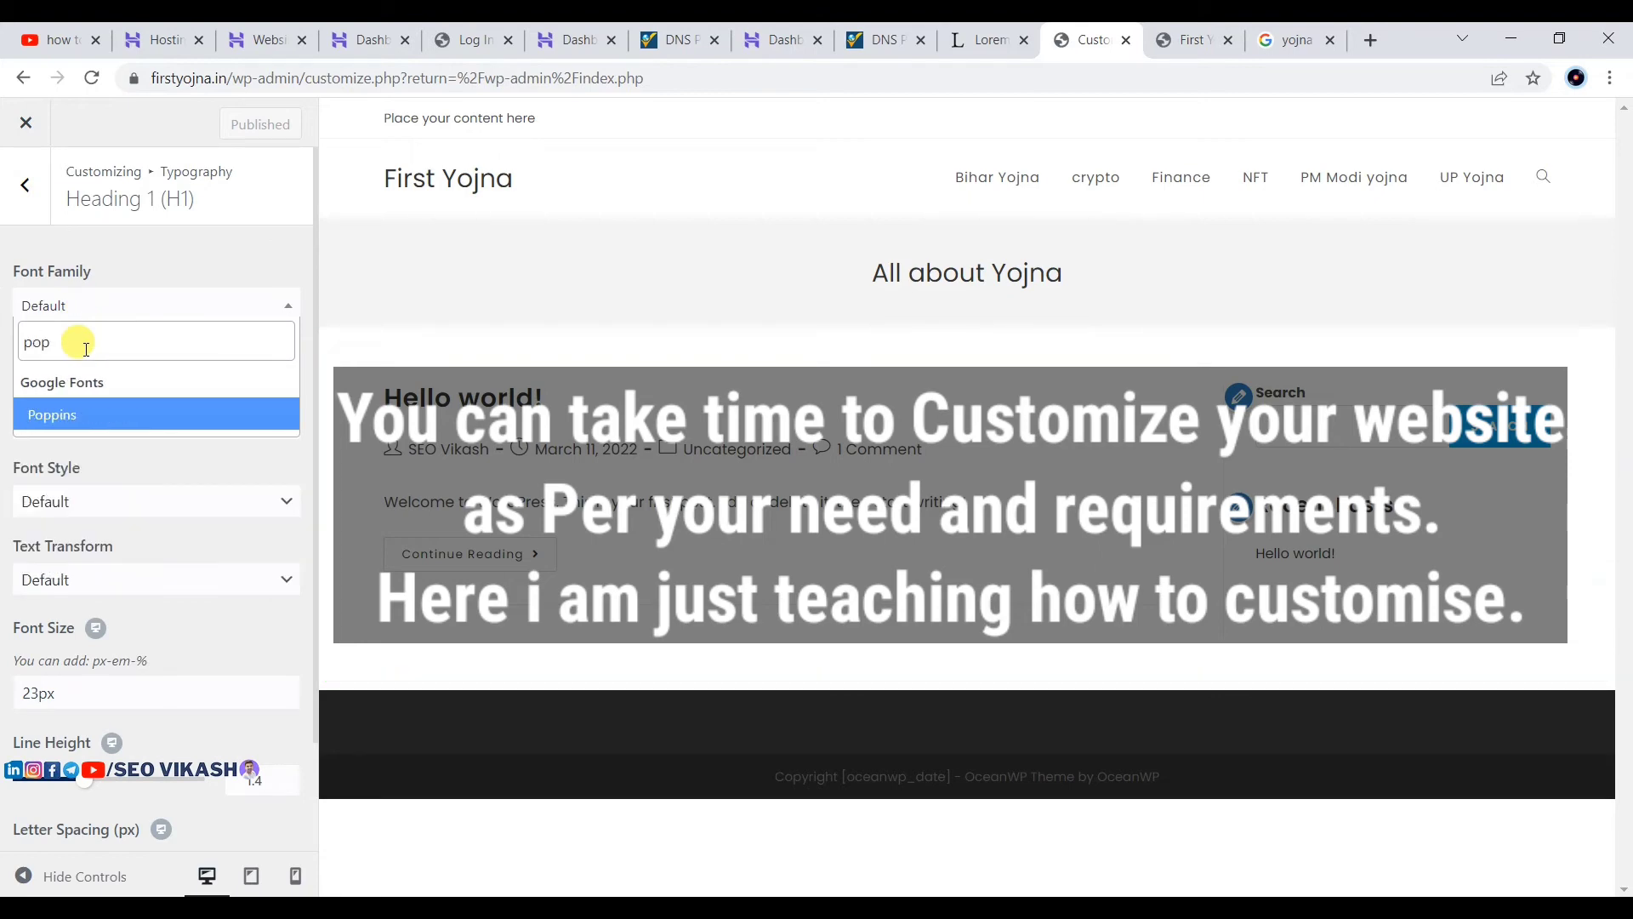
{"action": "left_click", "coordinate": [64, 420]}
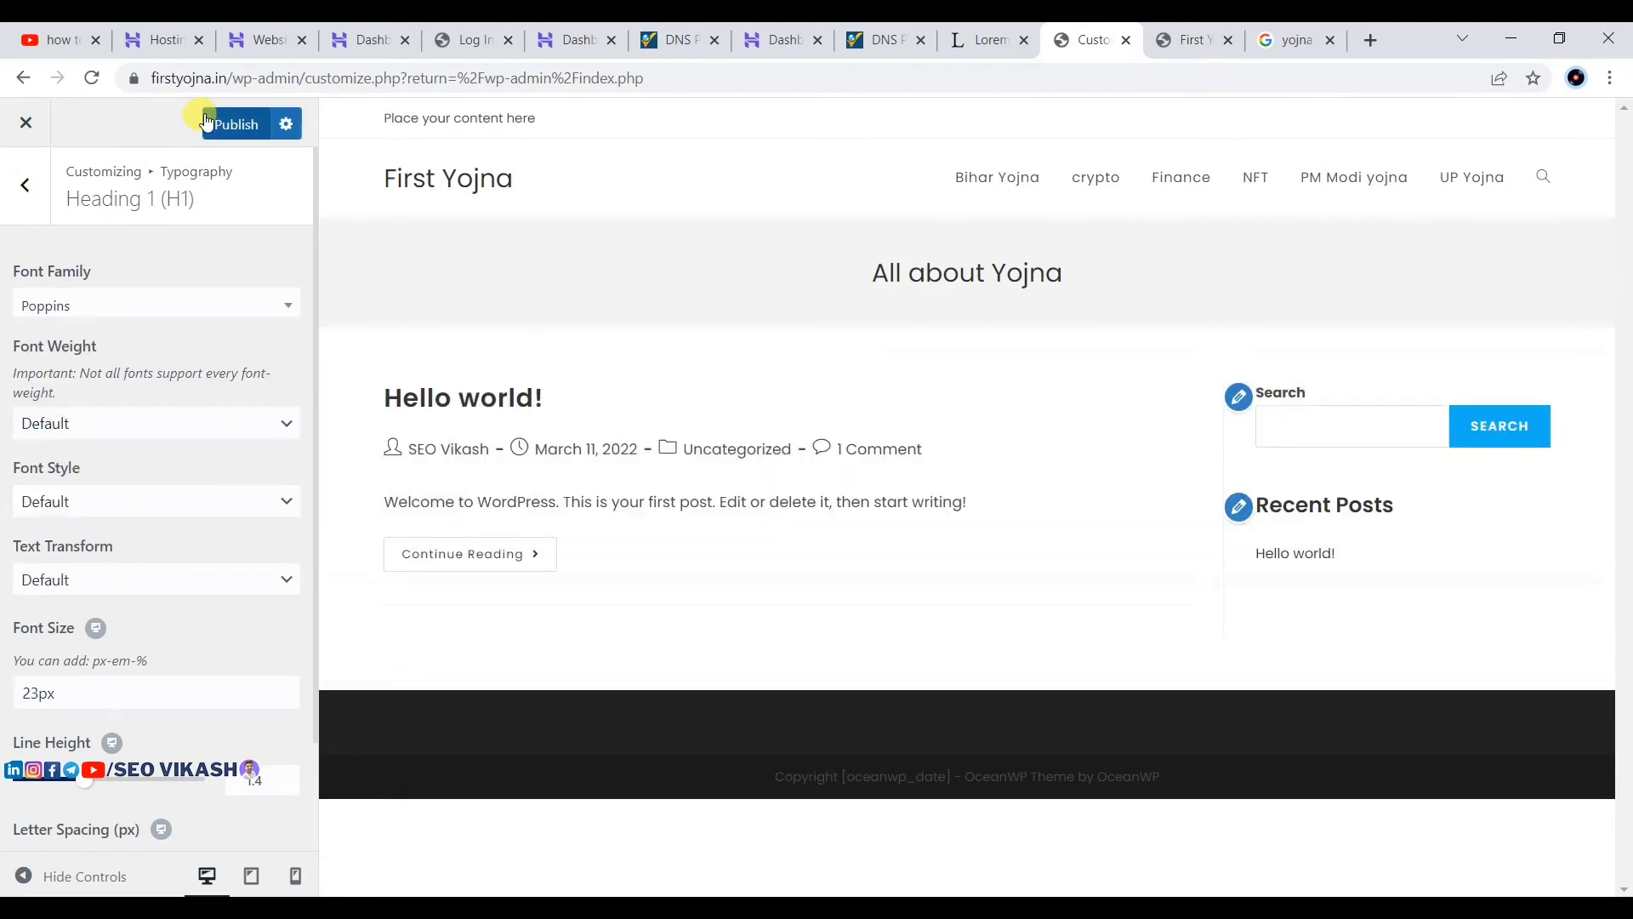
{"action": "left_click", "coordinate": [247, 129]}
Step: Set the Page Title font family to Poppins and publish it
{"action": "left_click", "coordinate": [25, 187]}
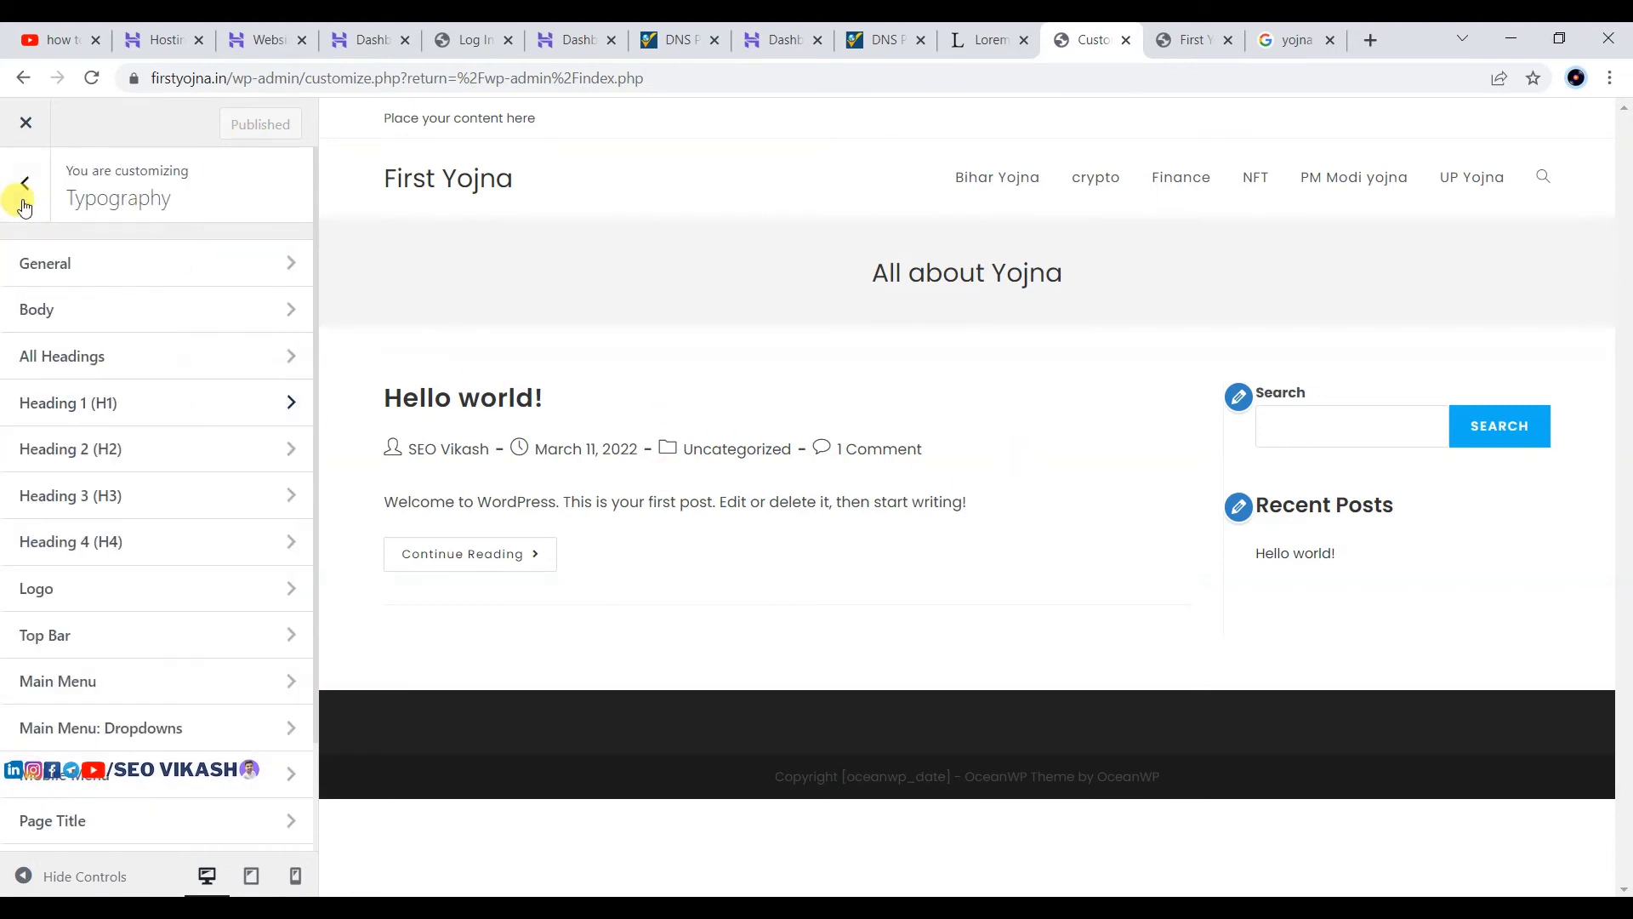
{"action": "scroll", "coordinate": [218, 481], "scroll_direction": "down", "scroll_amount": 3}
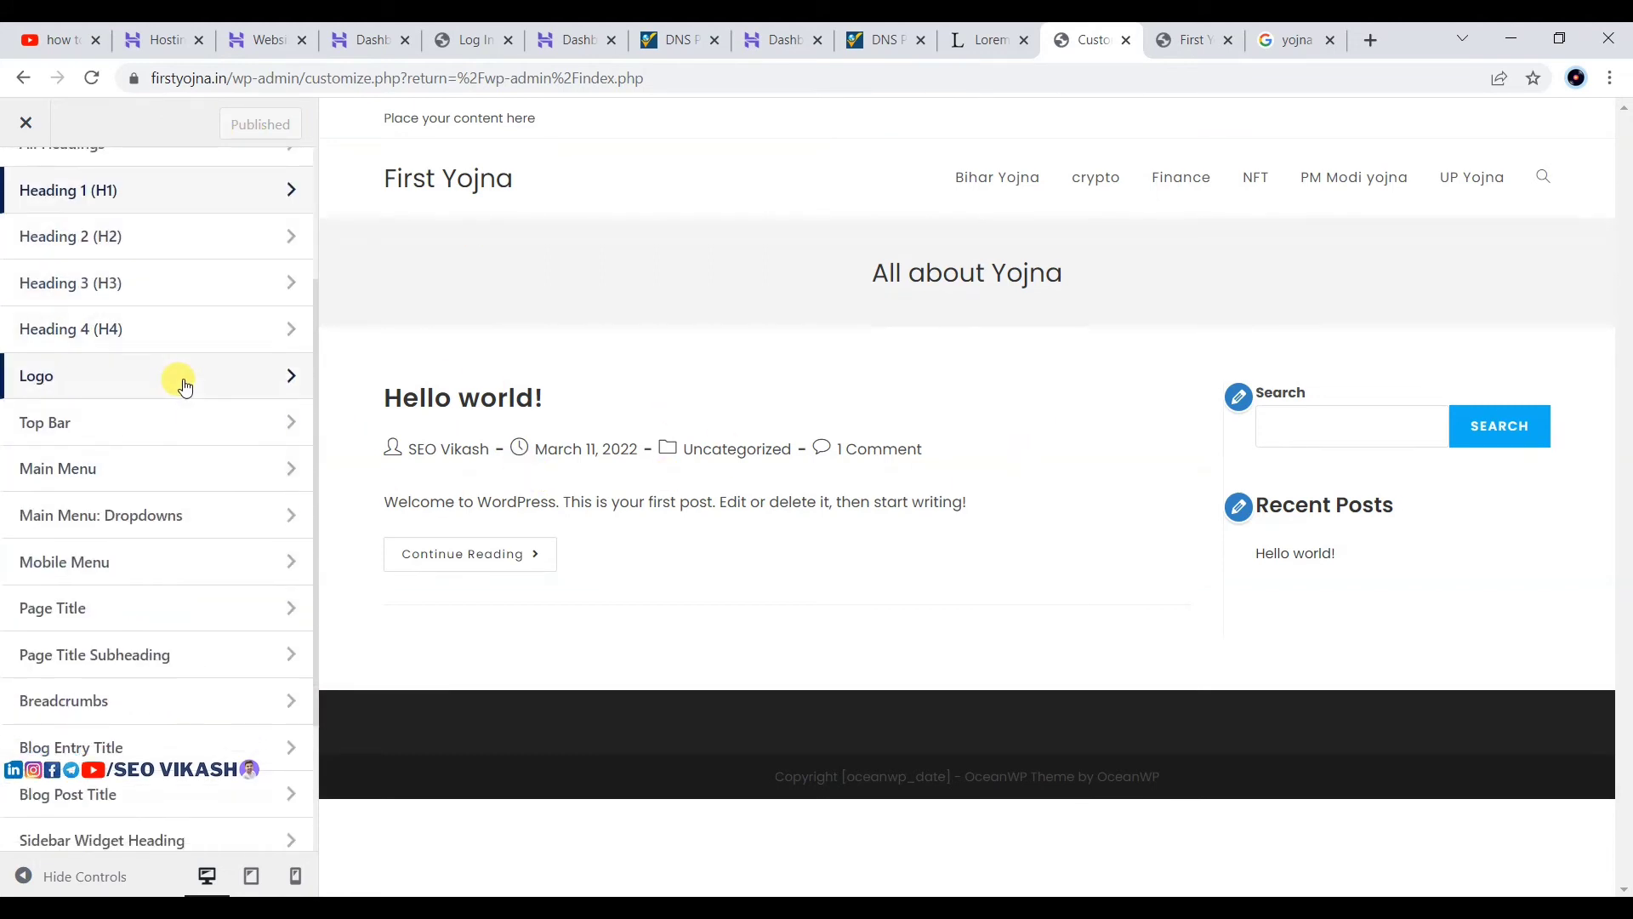
{"action": "scroll", "coordinate": [185, 387], "scroll_direction": "down", "scroll_amount": 3}
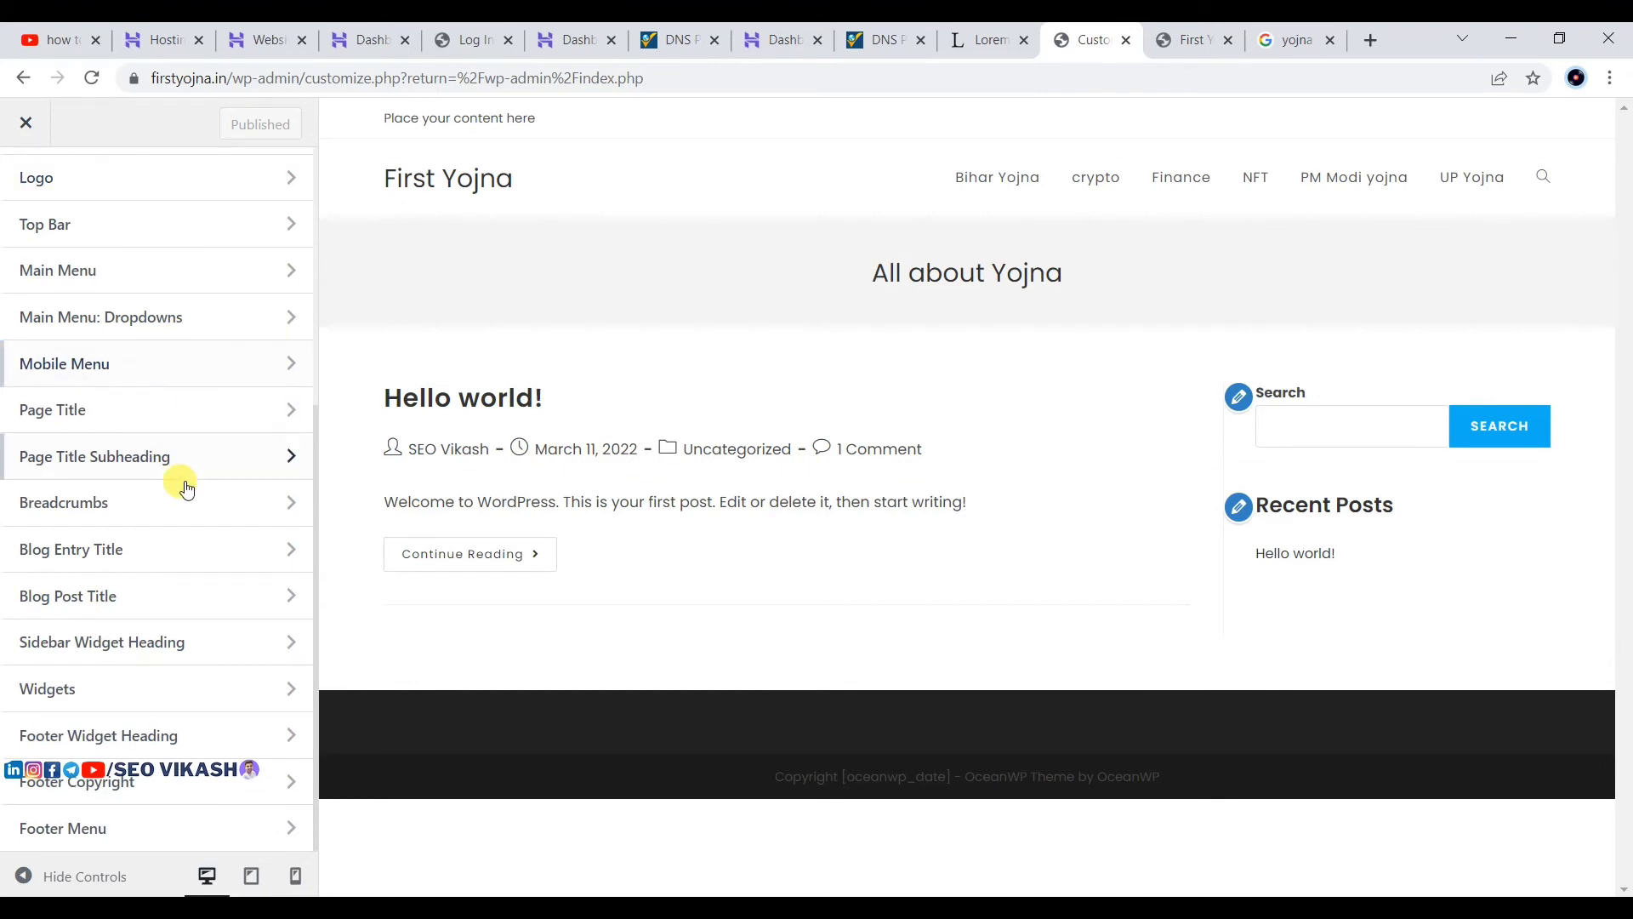
{"action": "left_click", "coordinate": [180, 410]}
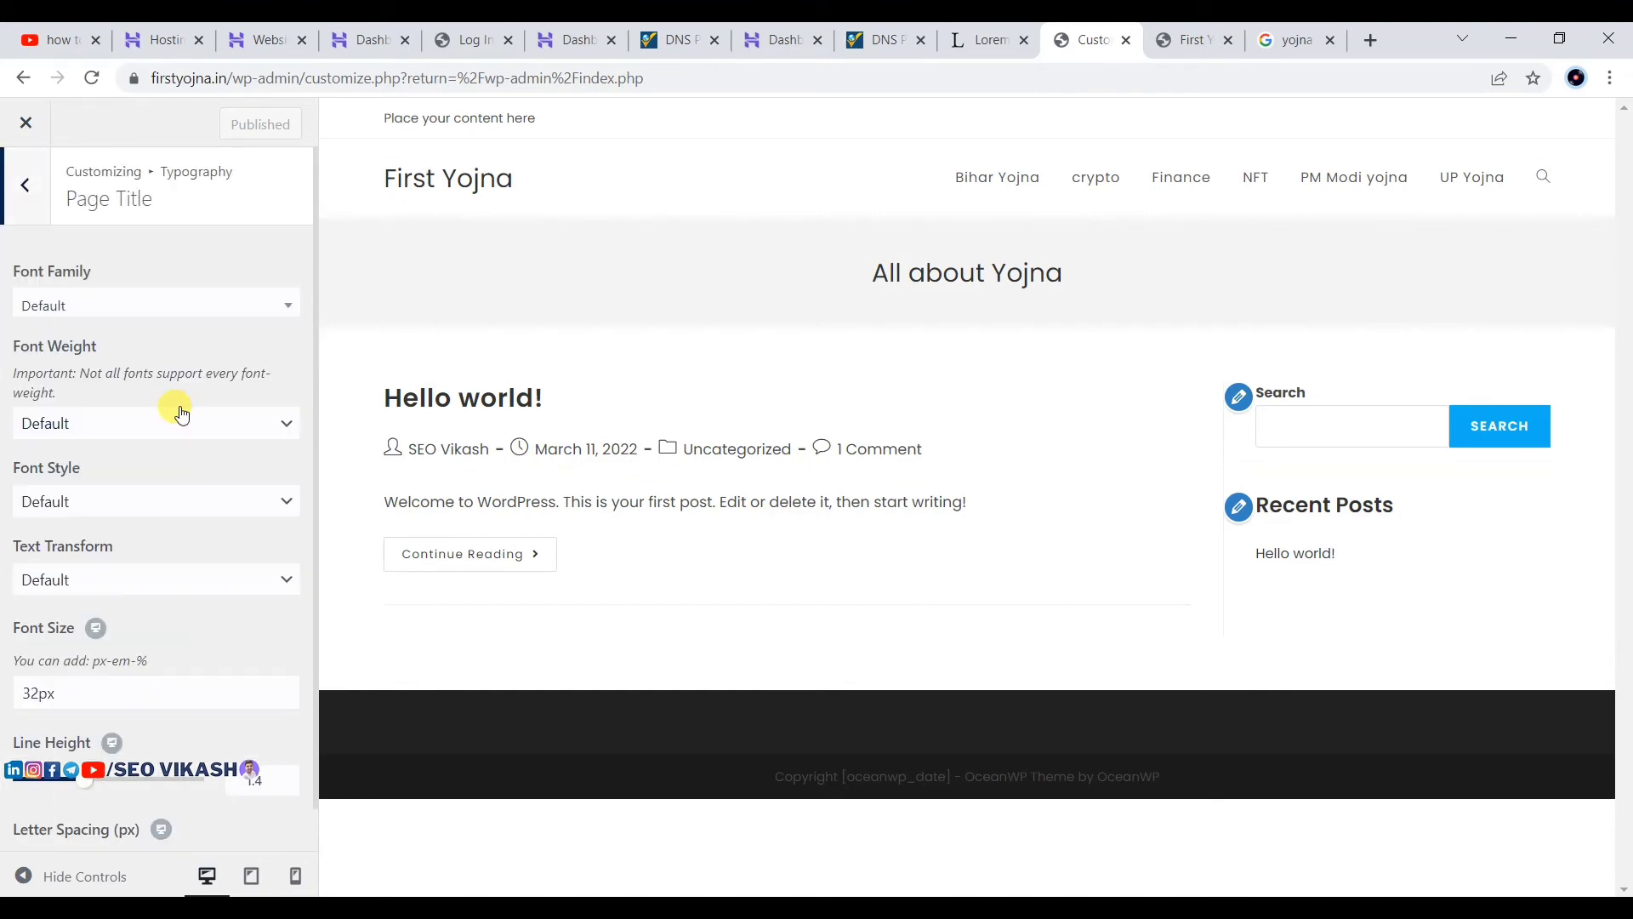
{"action": "left_click", "coordinate": [90, 310]}
{"action": "left_click", "coordinate": [92, 312]}
{"action": "left_click", "coordinate": [69, 316]}
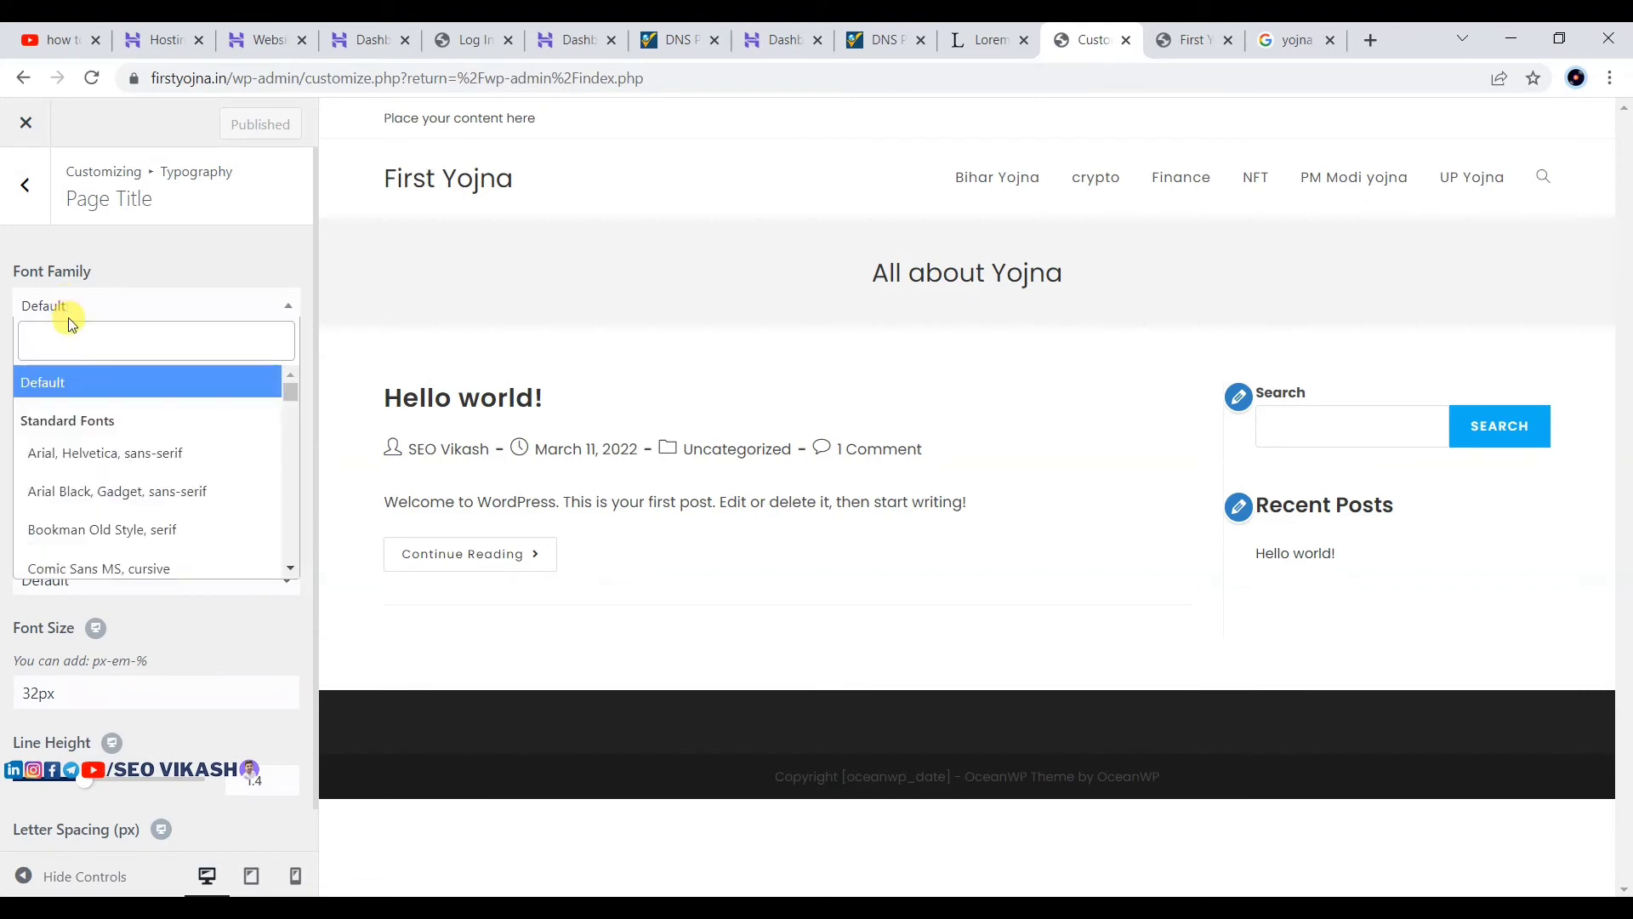
{"action": "type", "text": "pop"}
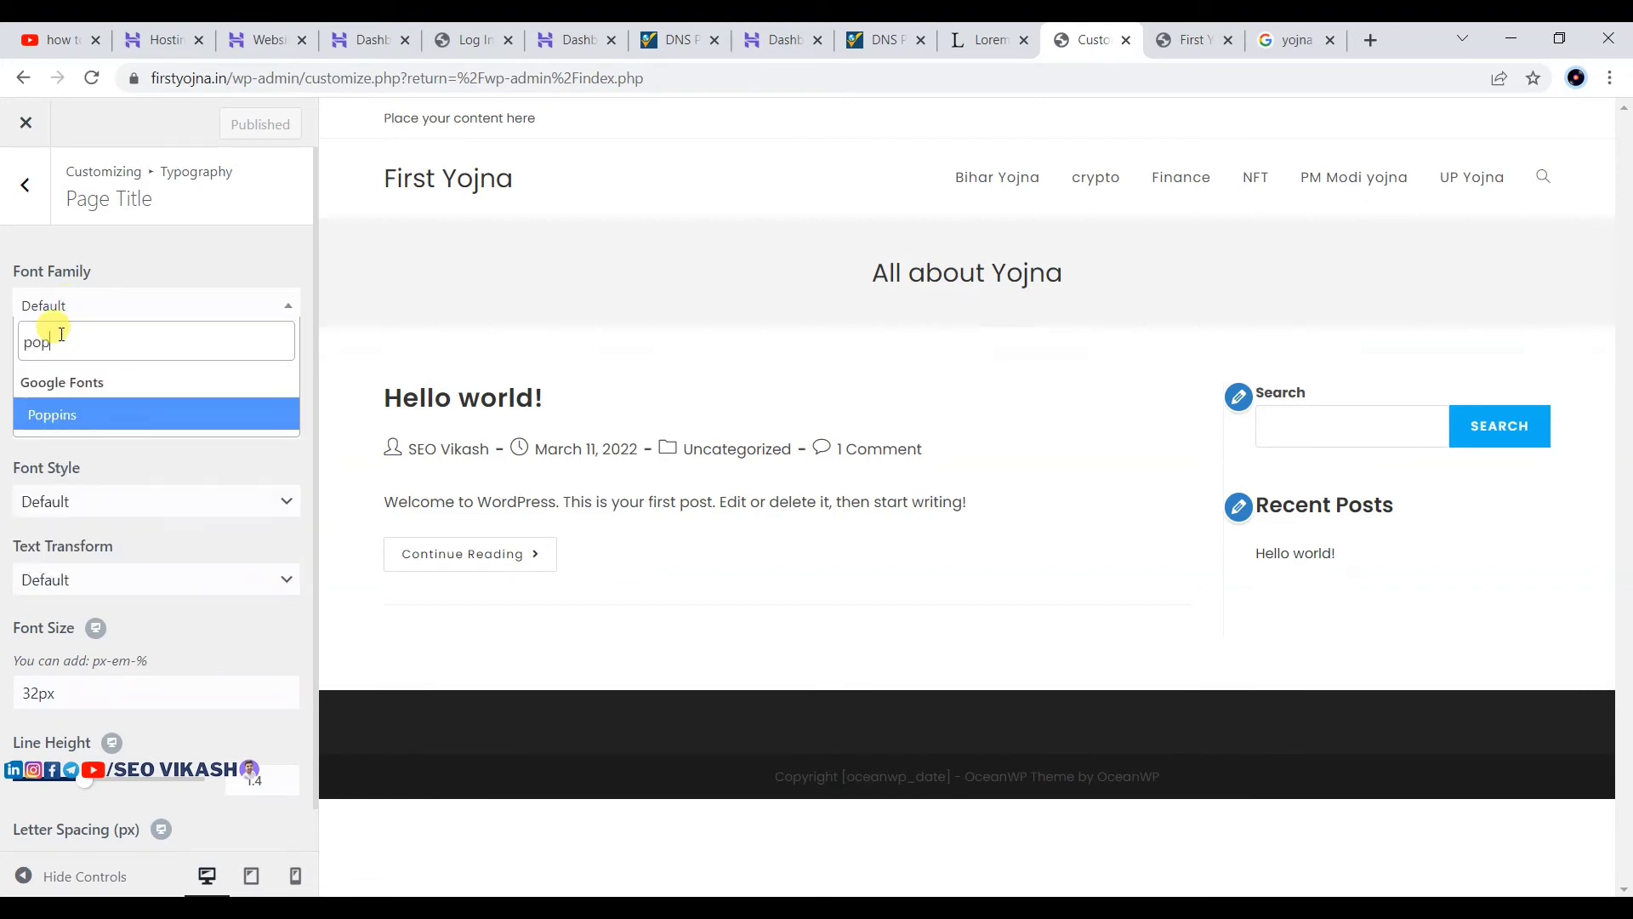
{"action": "left_click", "coordinate": [101, 412]}
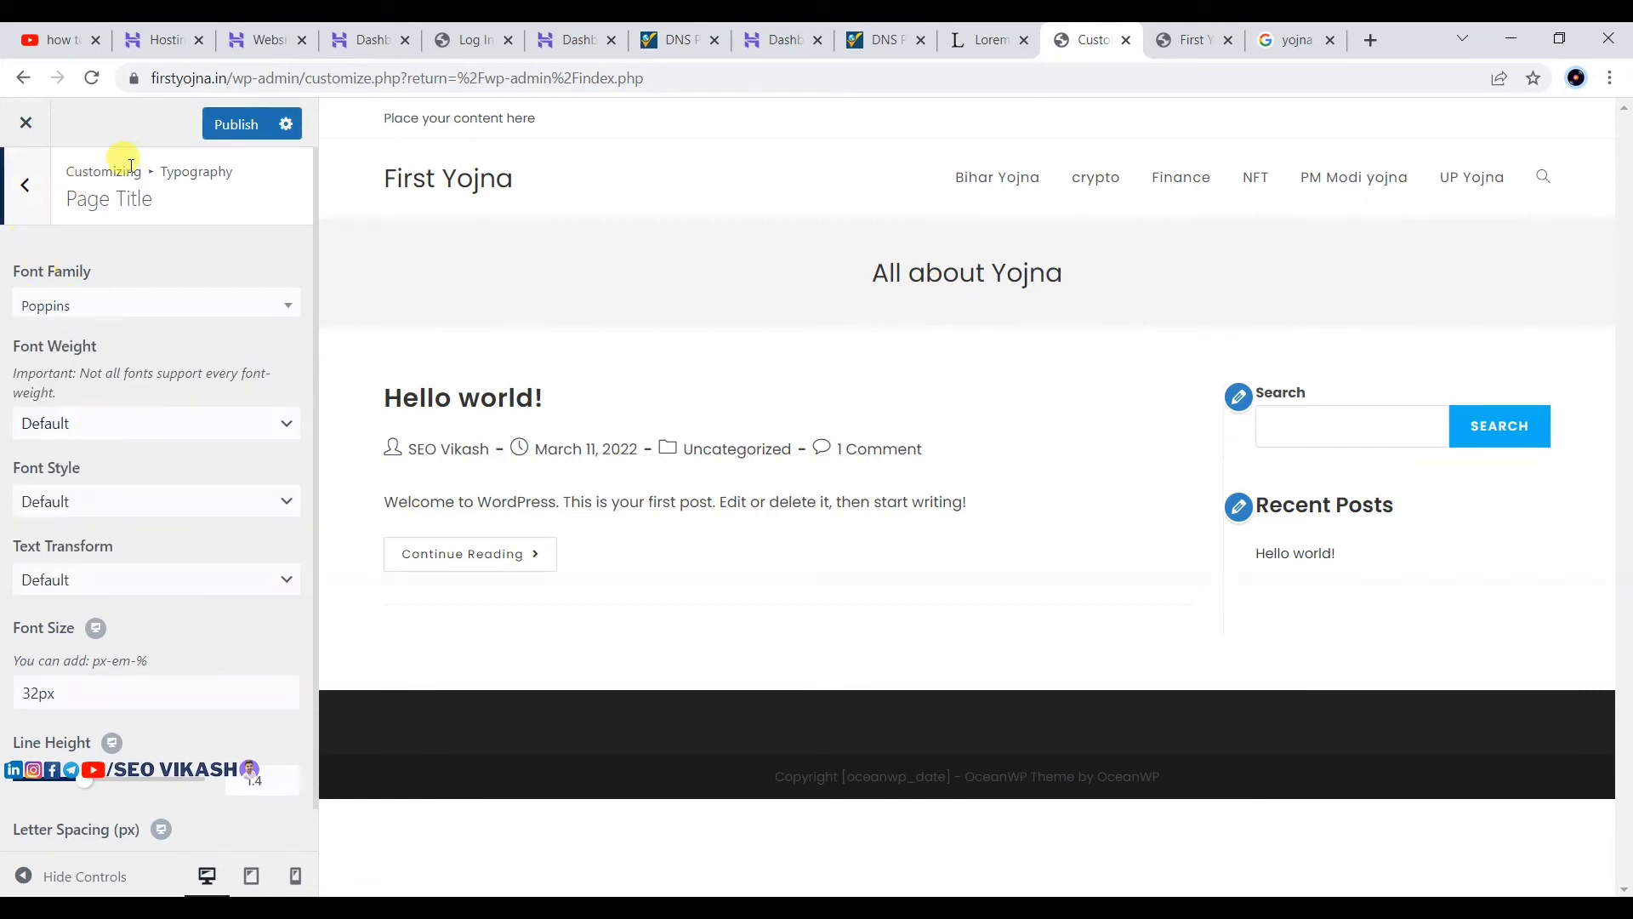
{"action": "left_click", "coordinate": [242, 125]}
Step: Go from Typography back to the main Customizer sections
{"action": "left_click", "coordinate": [34, 212]}
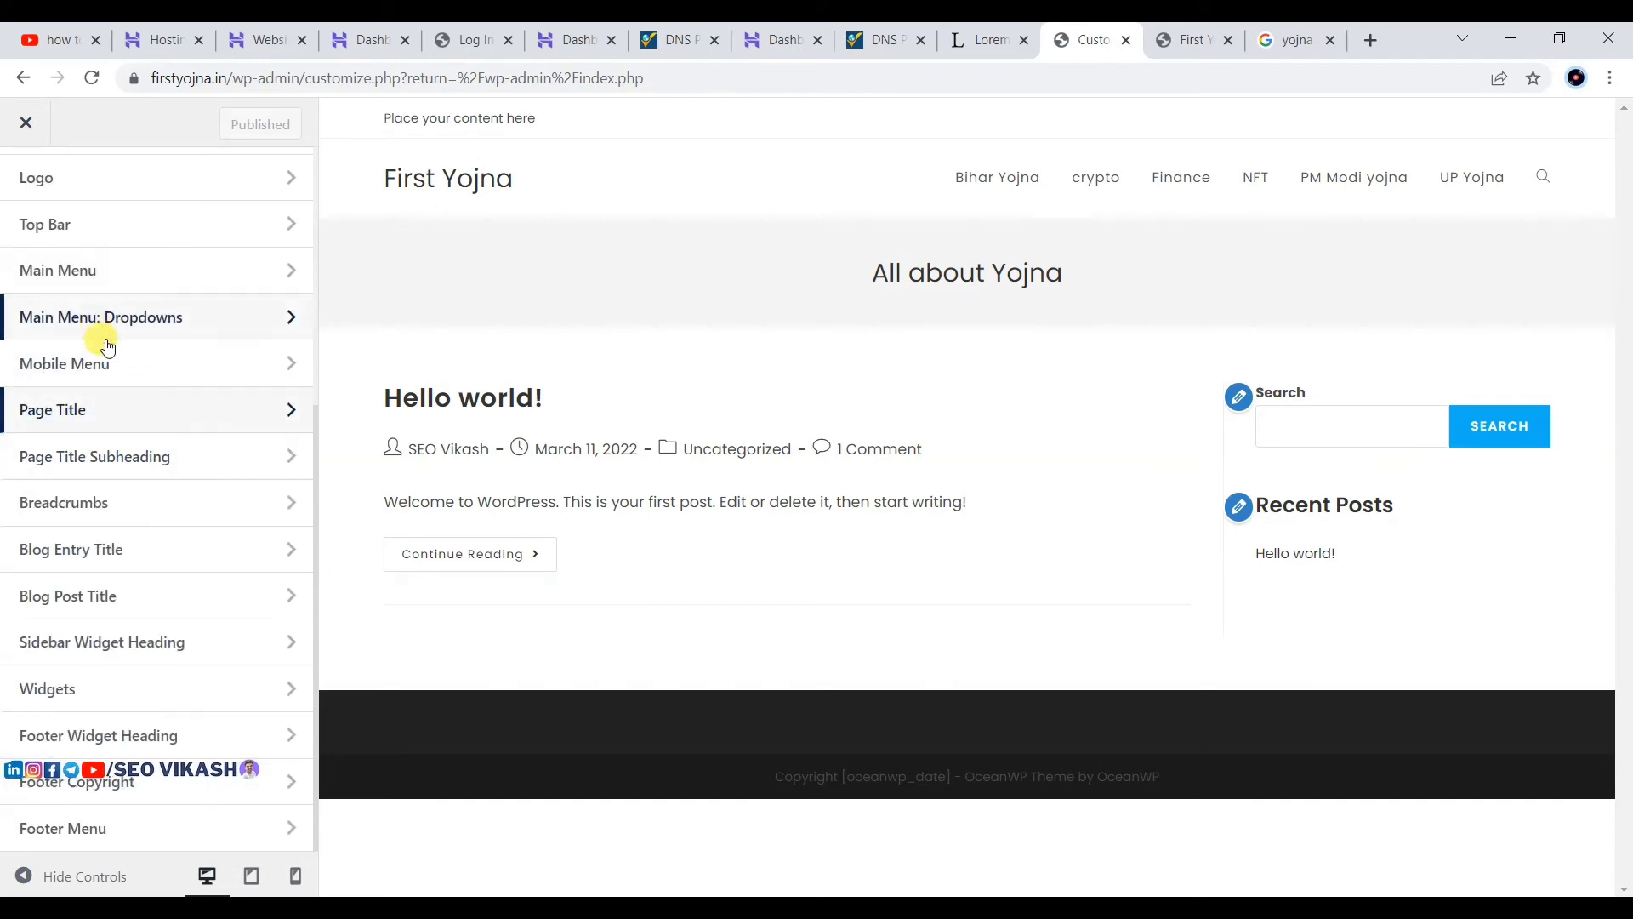
{"action": "scroll", "coordinate": [102, 332], "scroll_direction": "up", "scroll_amount": 5}
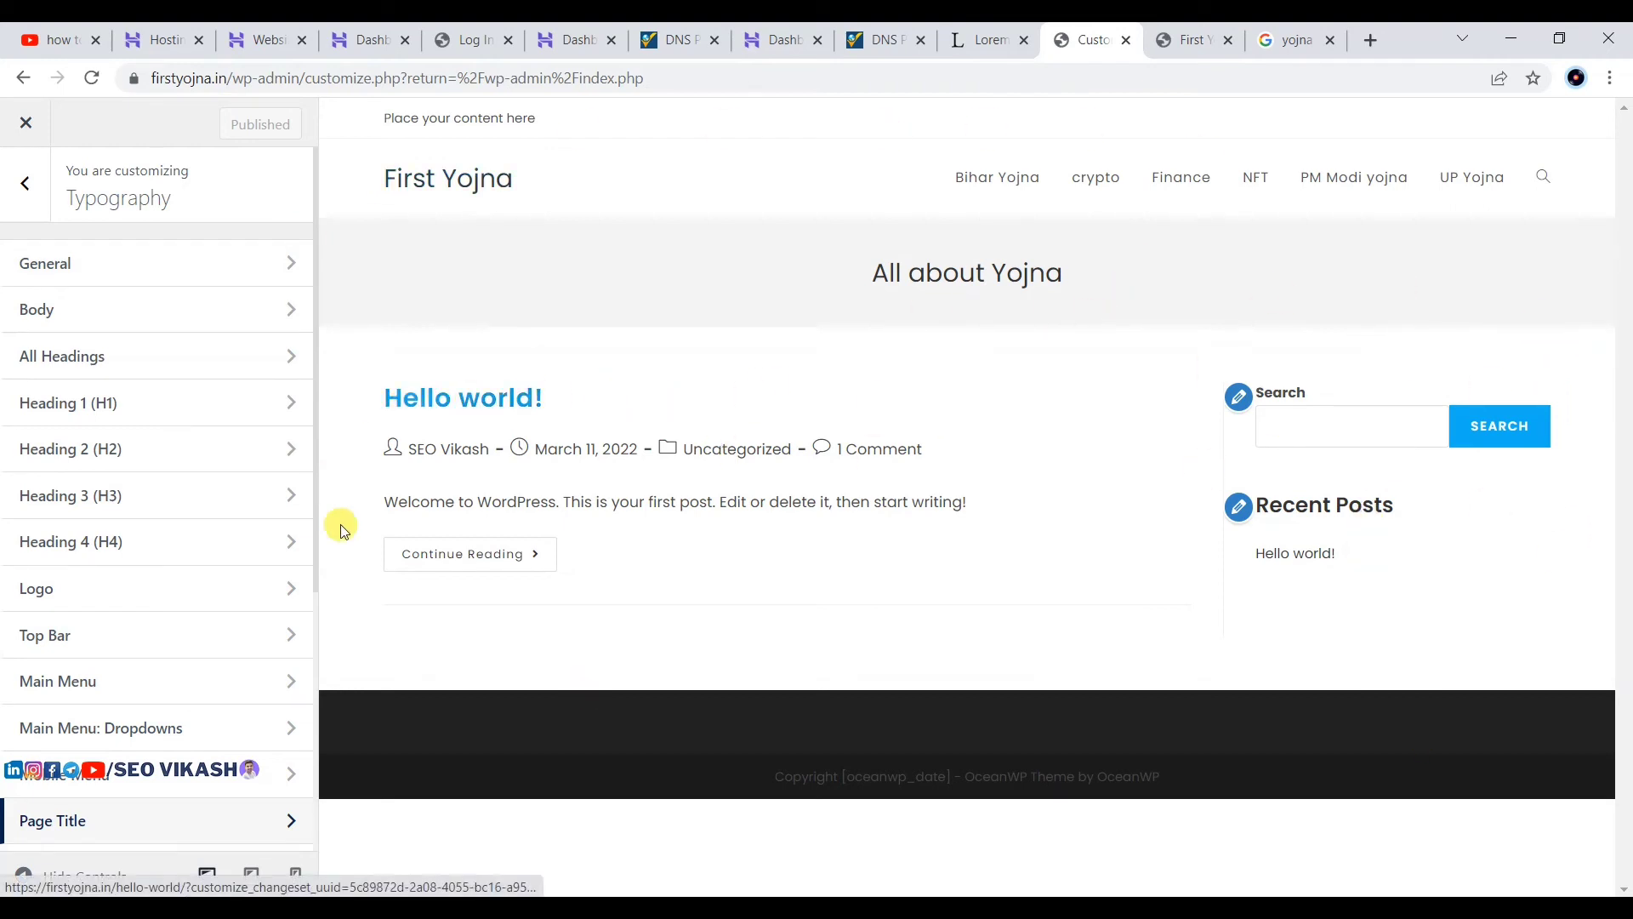
{"action": "left_click", "coordinate": [31, 179]}
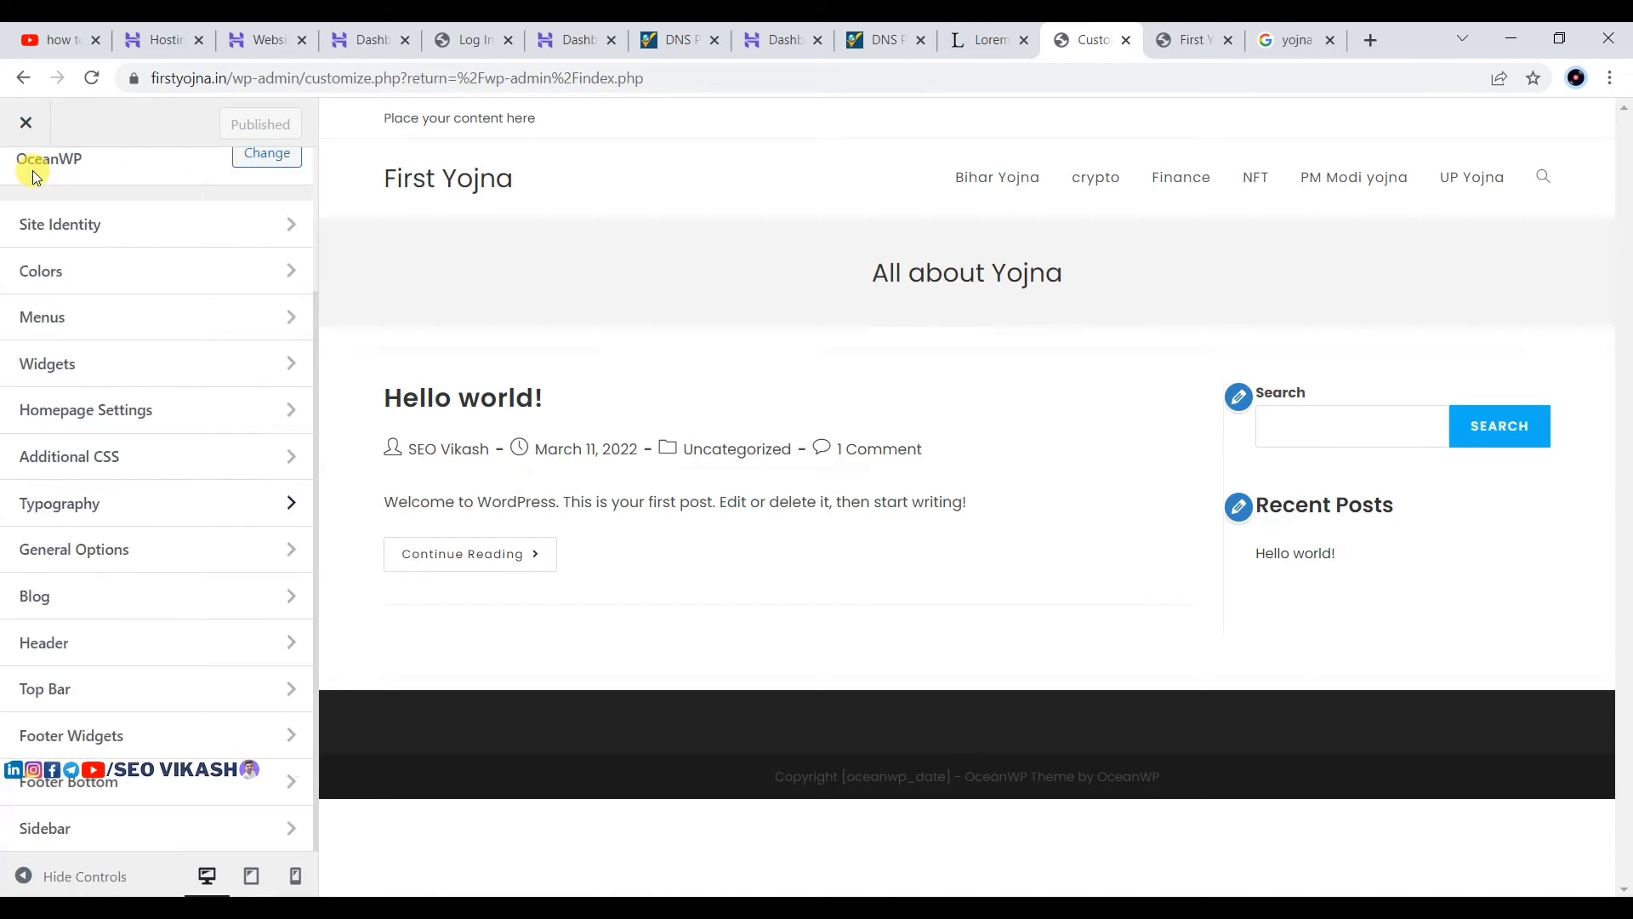
Step: Open General Options and look over the General Styling colour settings
{"action": "left_click", "coordinate": [64, 567]}
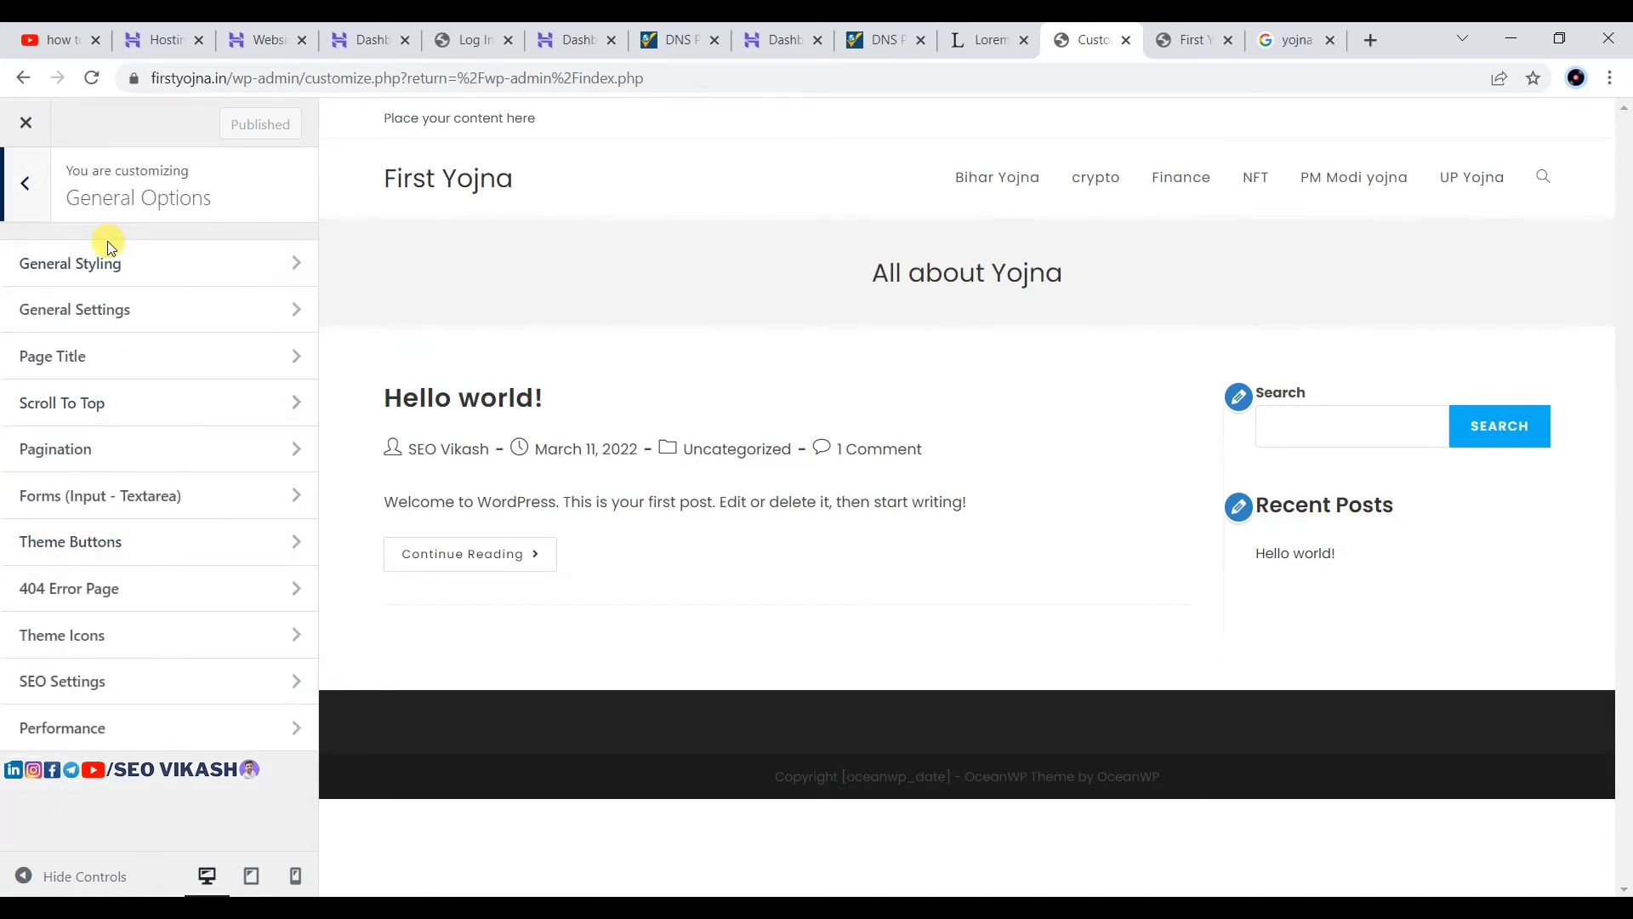
{"action": "left_click", "coordinate": [130, 261]}
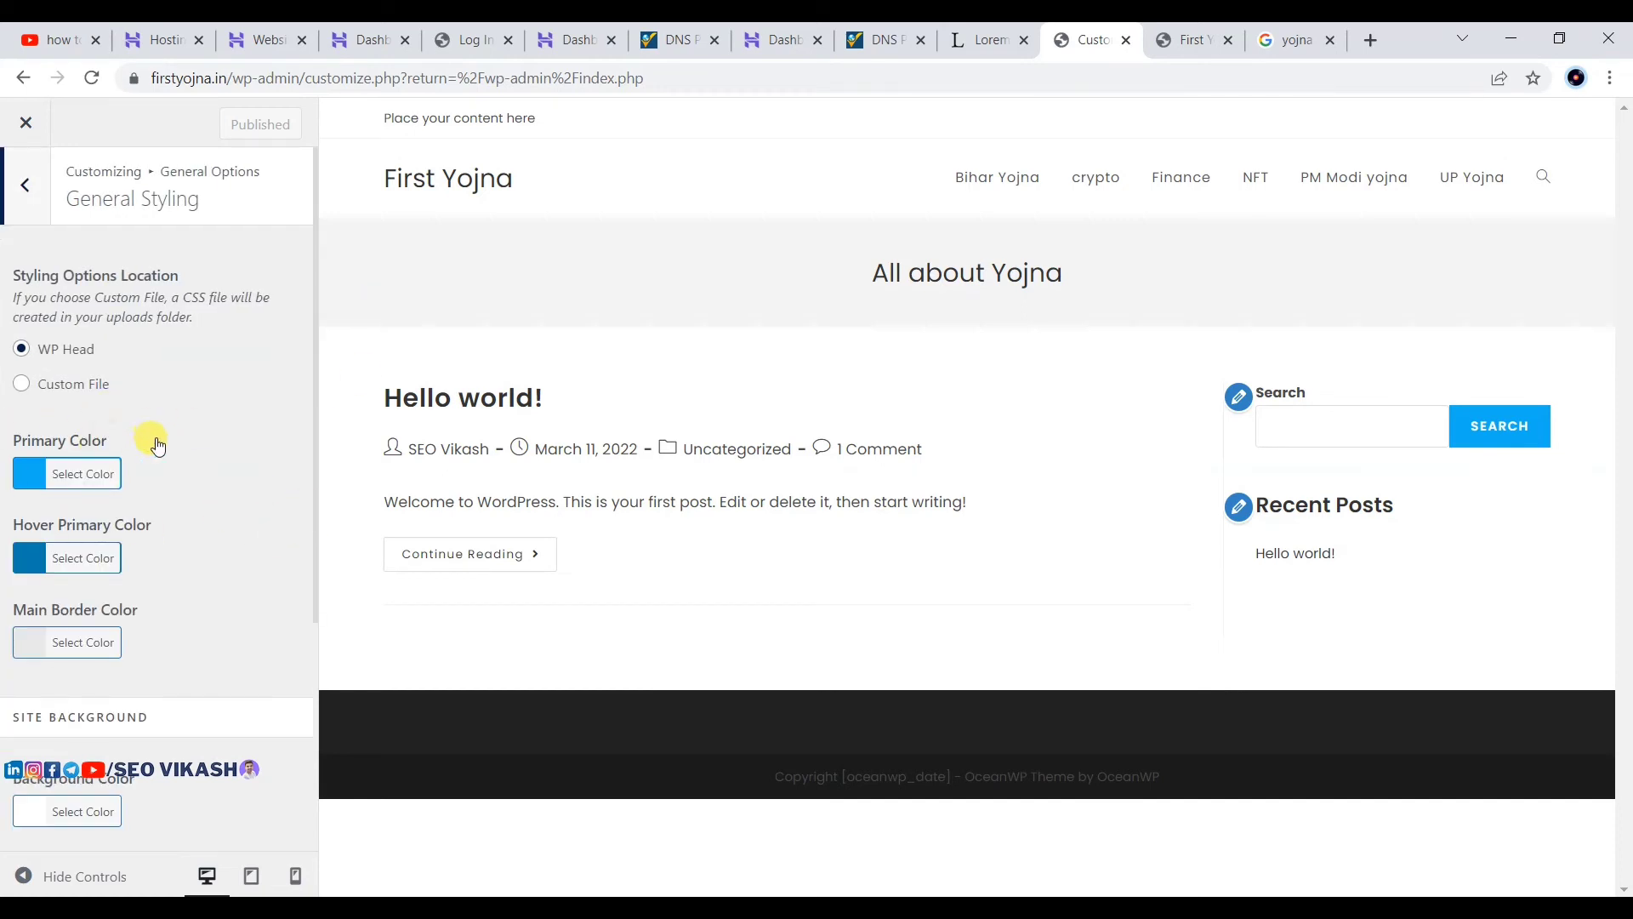
{"action": "scroll", "coordinate": [144, 528], "scroll_direction": "down", "scroll_amount": 4}
{"action": "scroll", "coordinate": [212, 423], "scroll_direction": "up", "scroll_amount": 3}
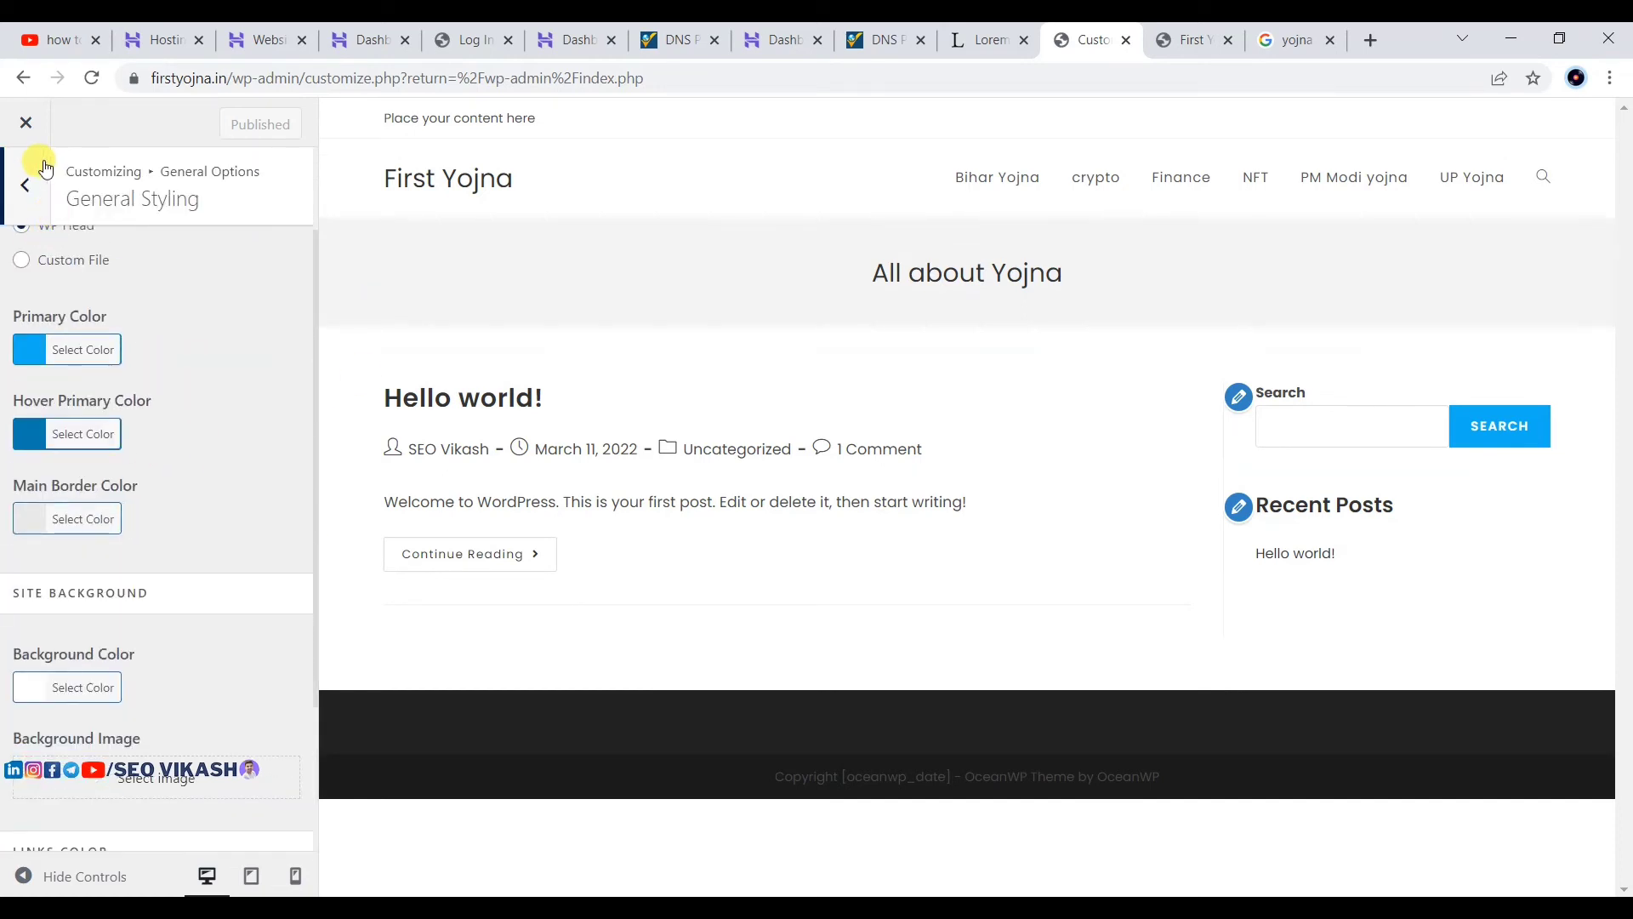
{"action": "left_click", "coordinate": [34, 175]}
Step: Review the layout and width settings, then return to the main Customizer list
{"action": "left_click", "coordinate": [51, 313]}
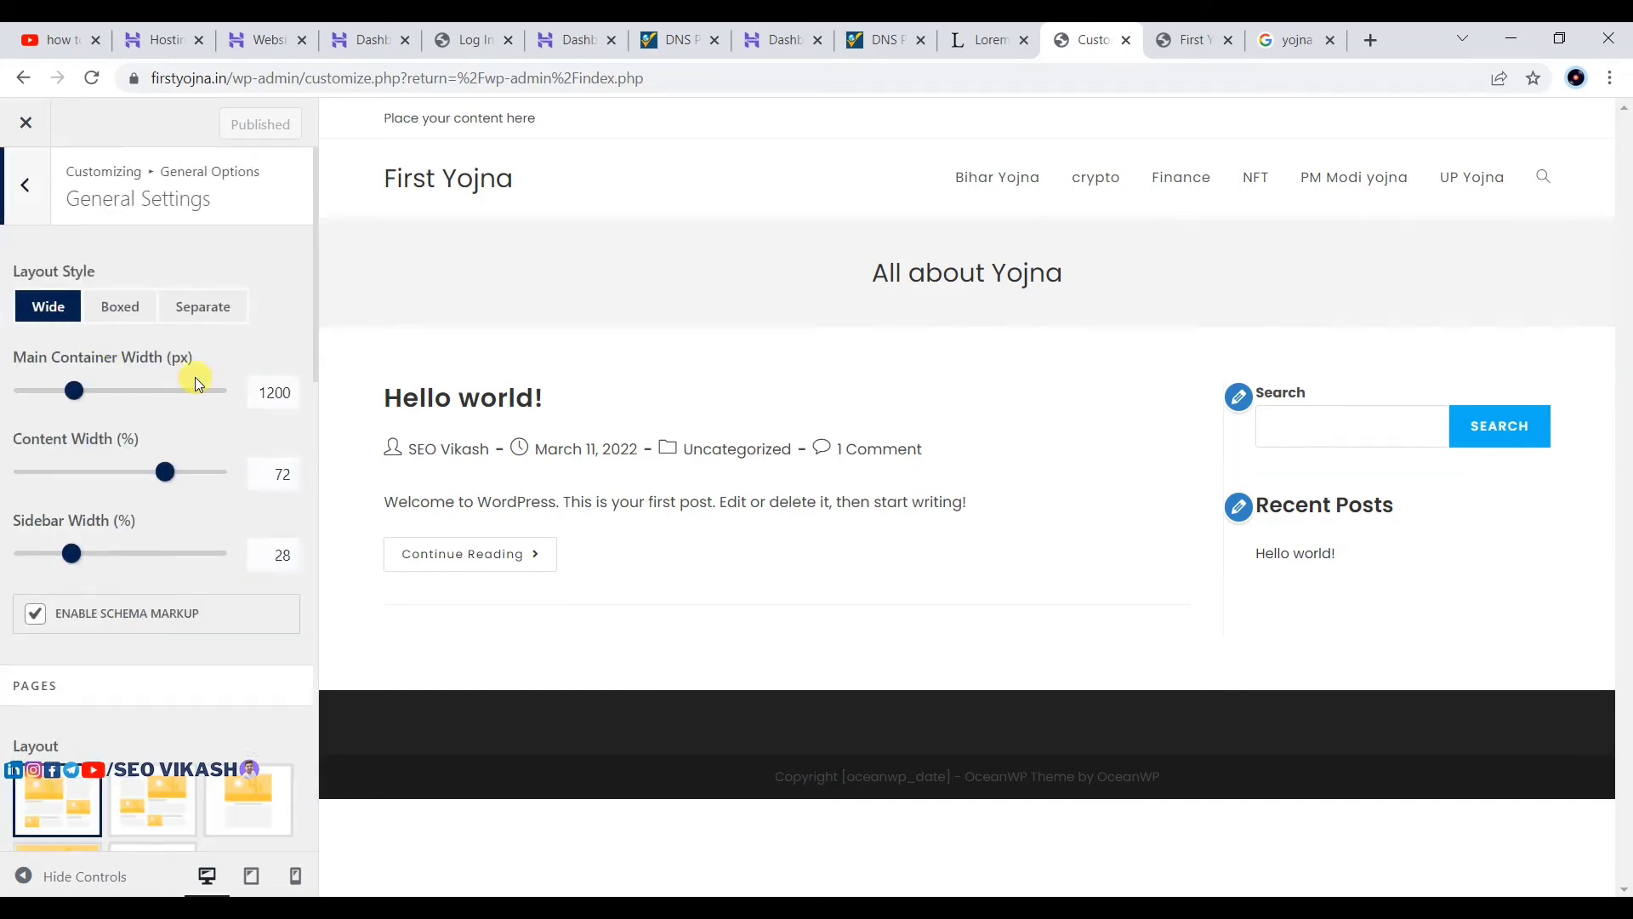
{"action": "scroll", "coordinate": [137, 595], "scroll_direction": "down", "scroll_amount": 3}
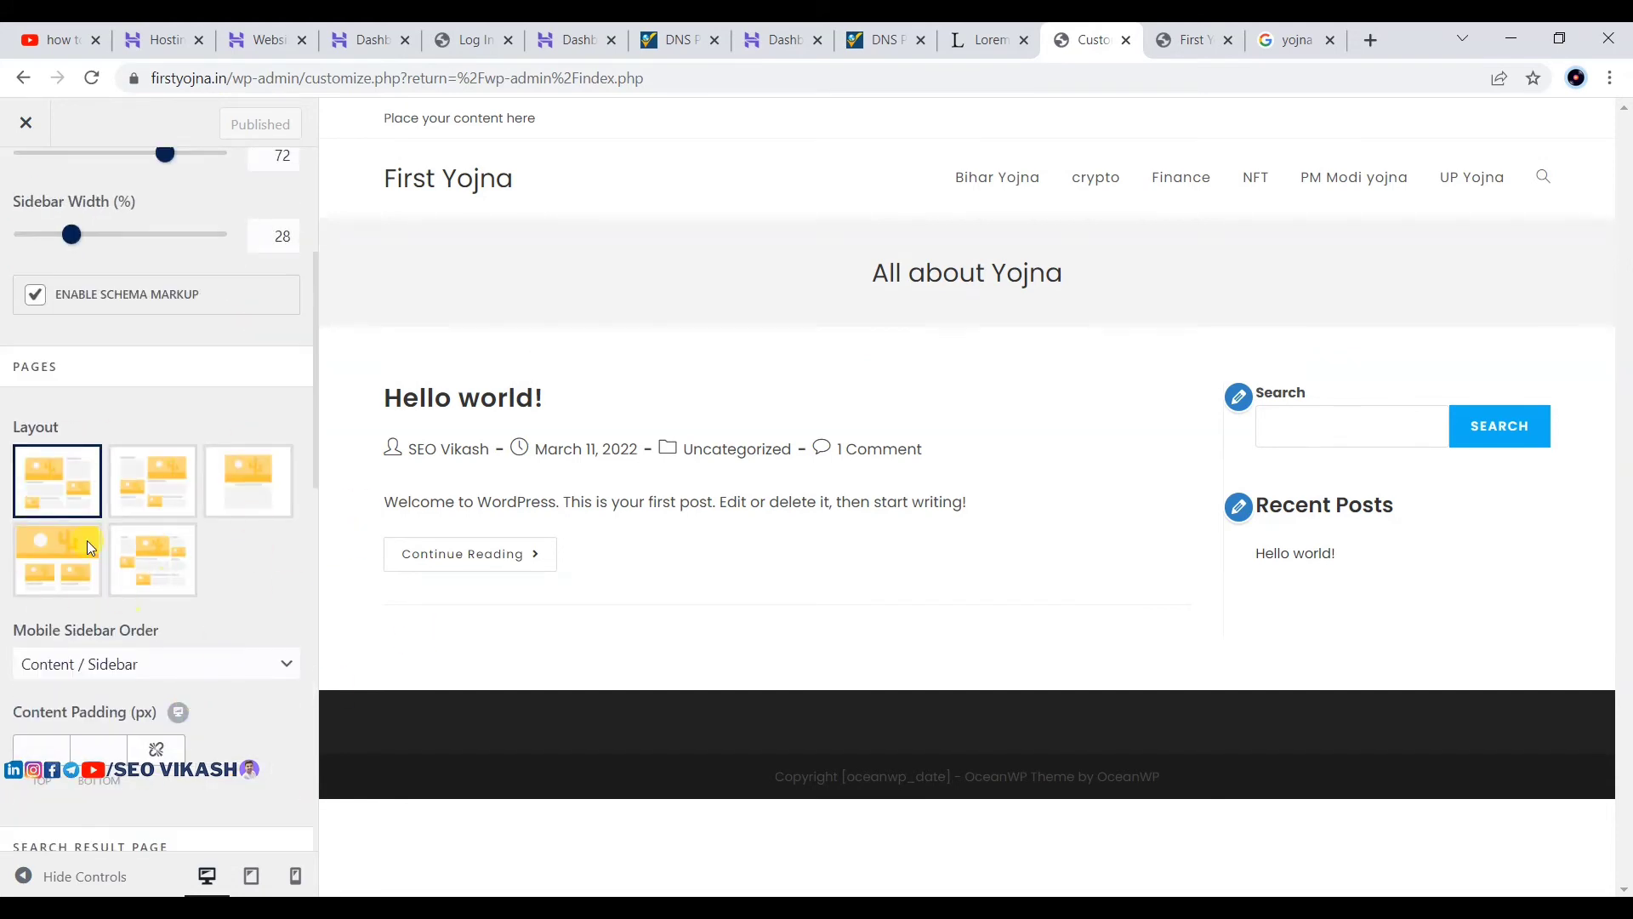
{"action": "scroll", "coordinate": [141, 284], "scroll_direction": "up", "scroll_amount": 3}
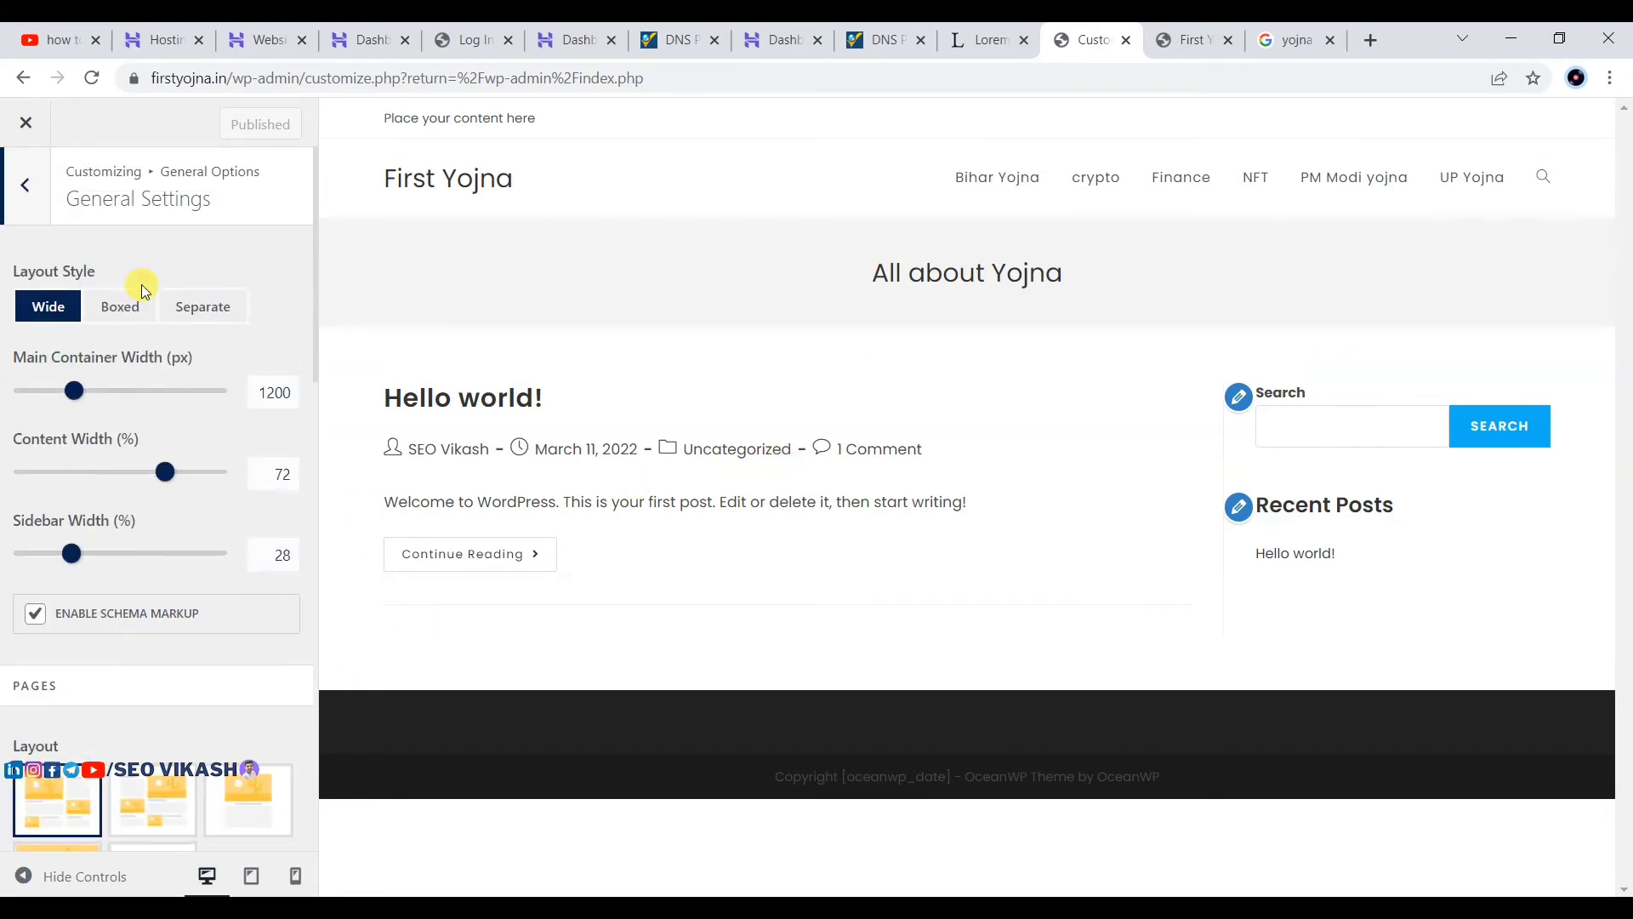
{"action": "scroll", "coordinate": [154, 755], "scroll_direction": "down", "scroll_amount": 2}
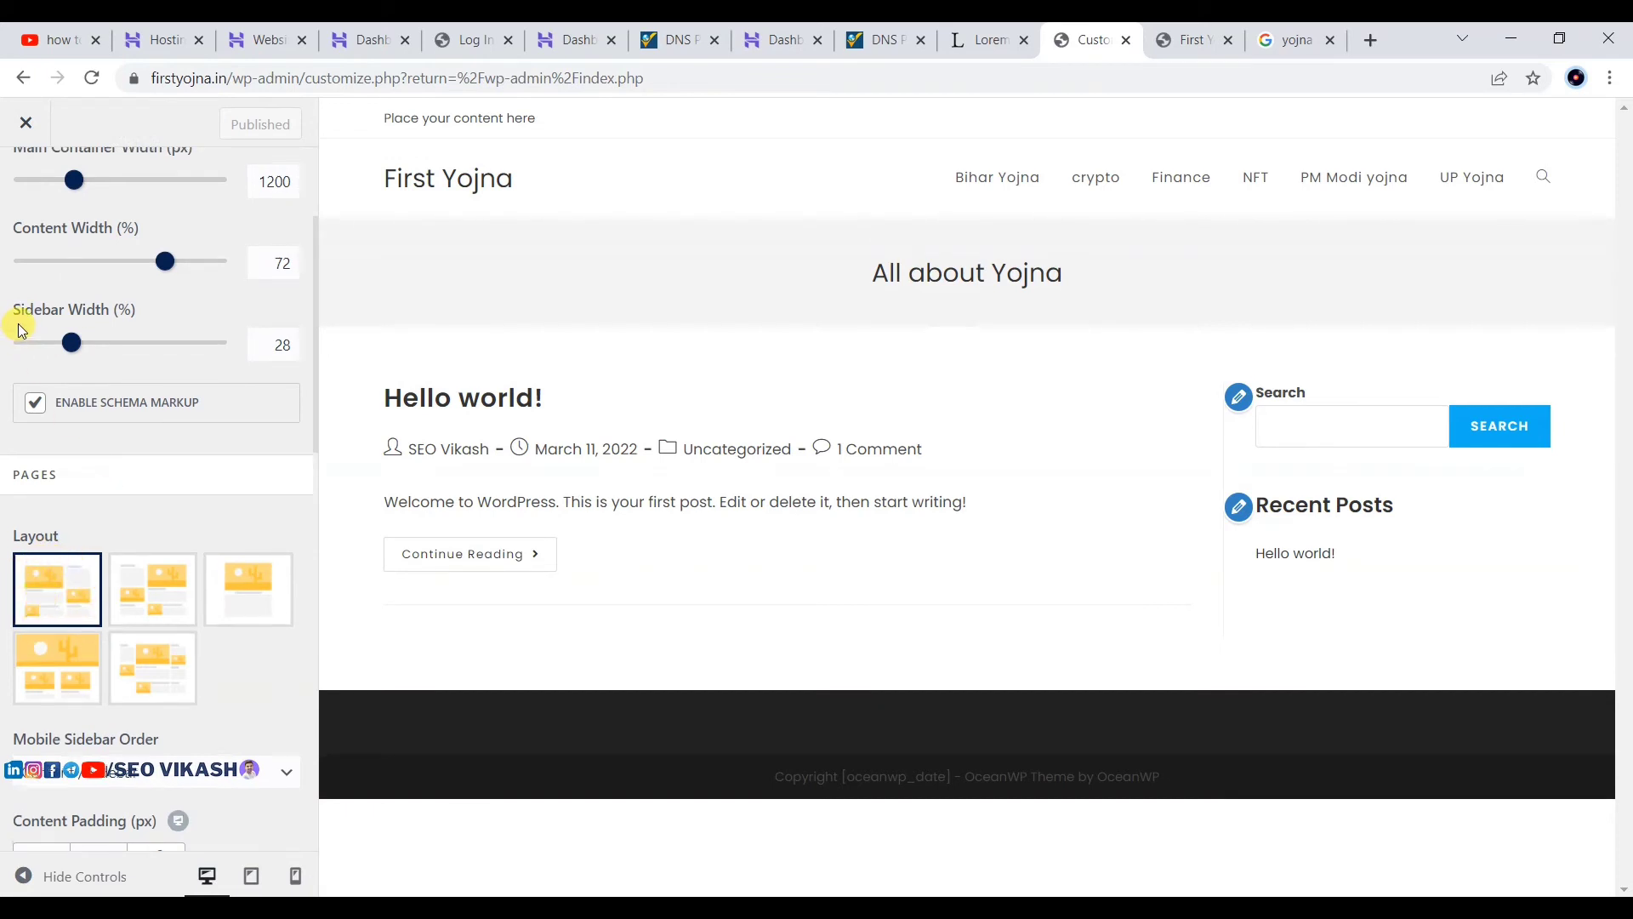
{"action": "scroll", "coordinate": [34, 306], "scroll_direction": "up", "scroll_amount": 2}
{"action": "left_click", "coordinate": [19, 200]}
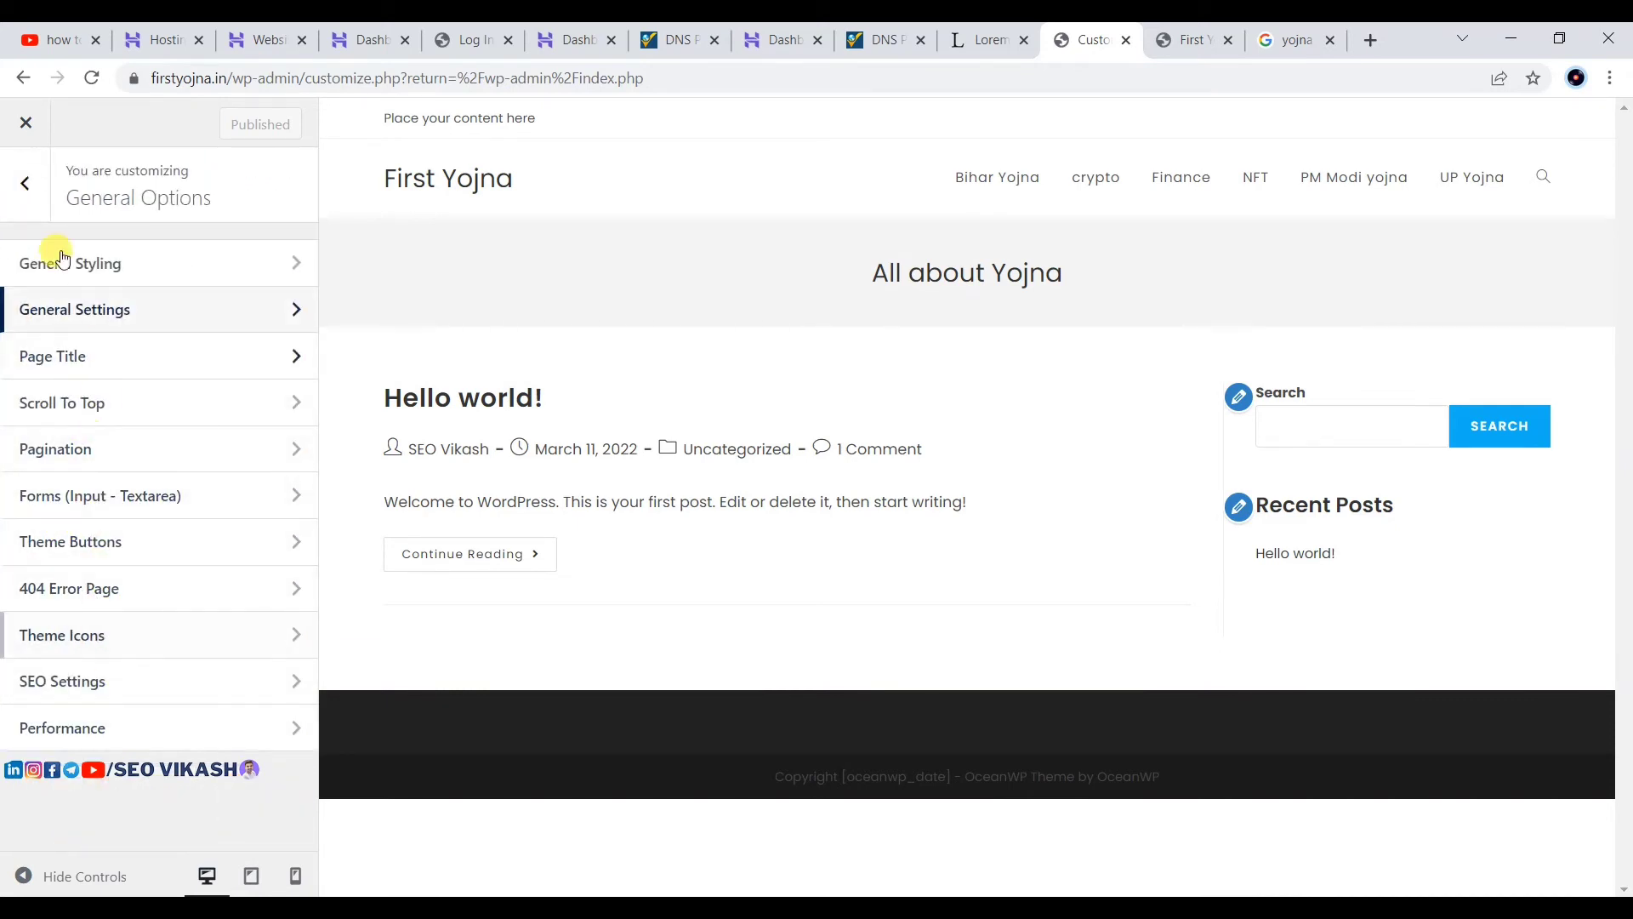
{"action": "left_click", "coordinate": [19, 194]}
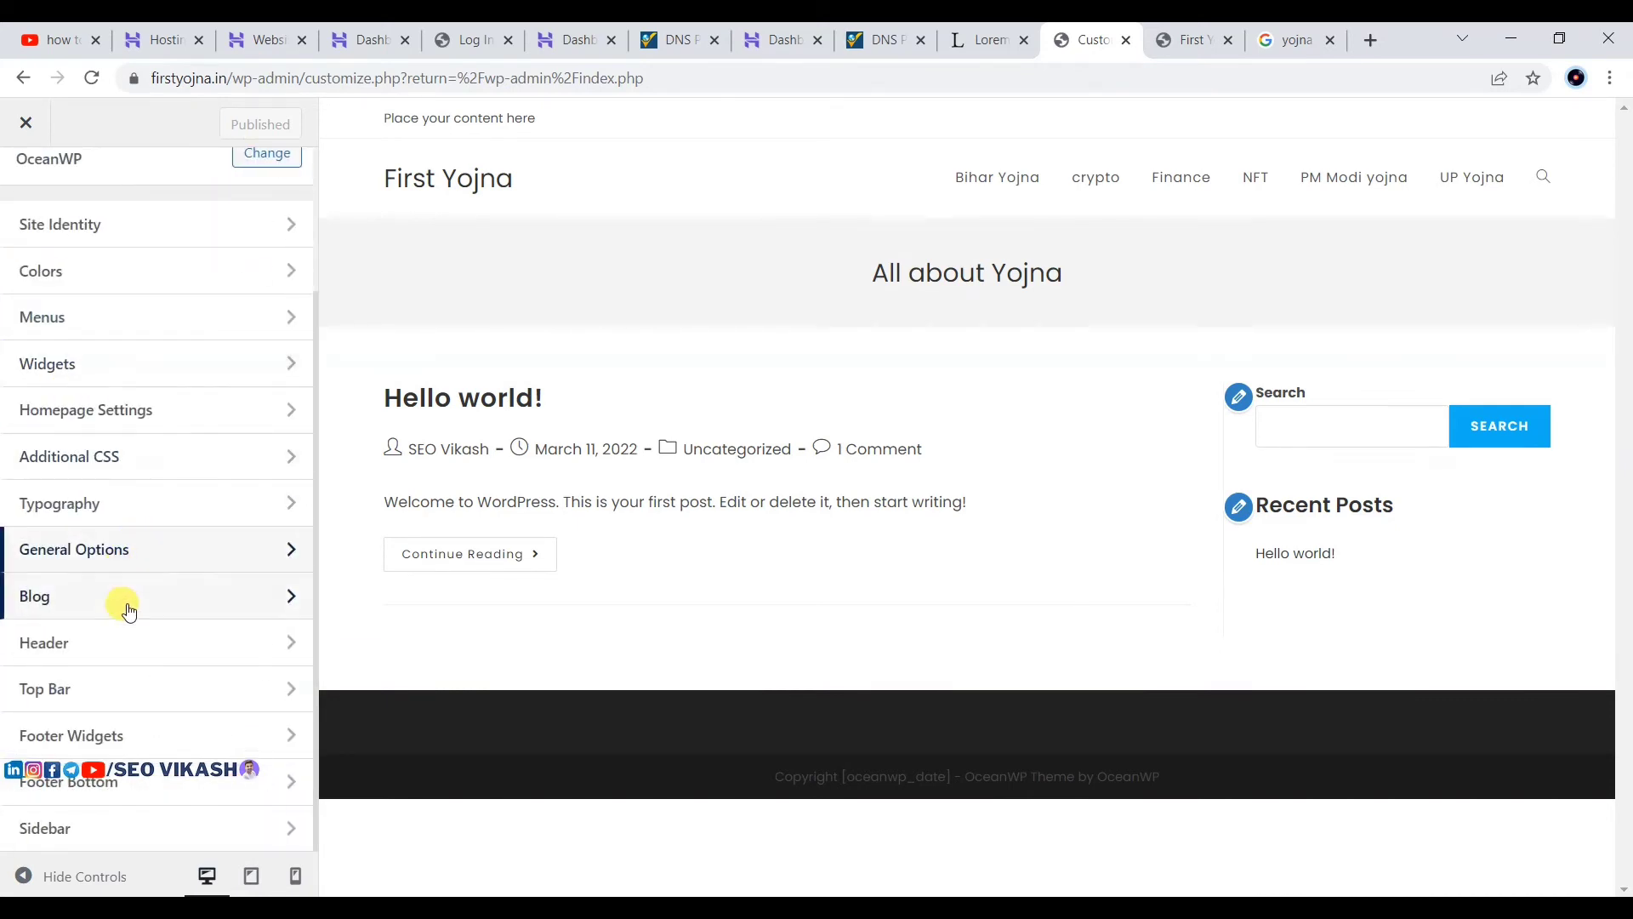
Step: Preview the Transparent, Top Menu and Full Screen header styles under Header > General
{"action": "left_click", "coordinate": [56, 643]}
{"action": "left_click", "coordinate": [101, 259]}
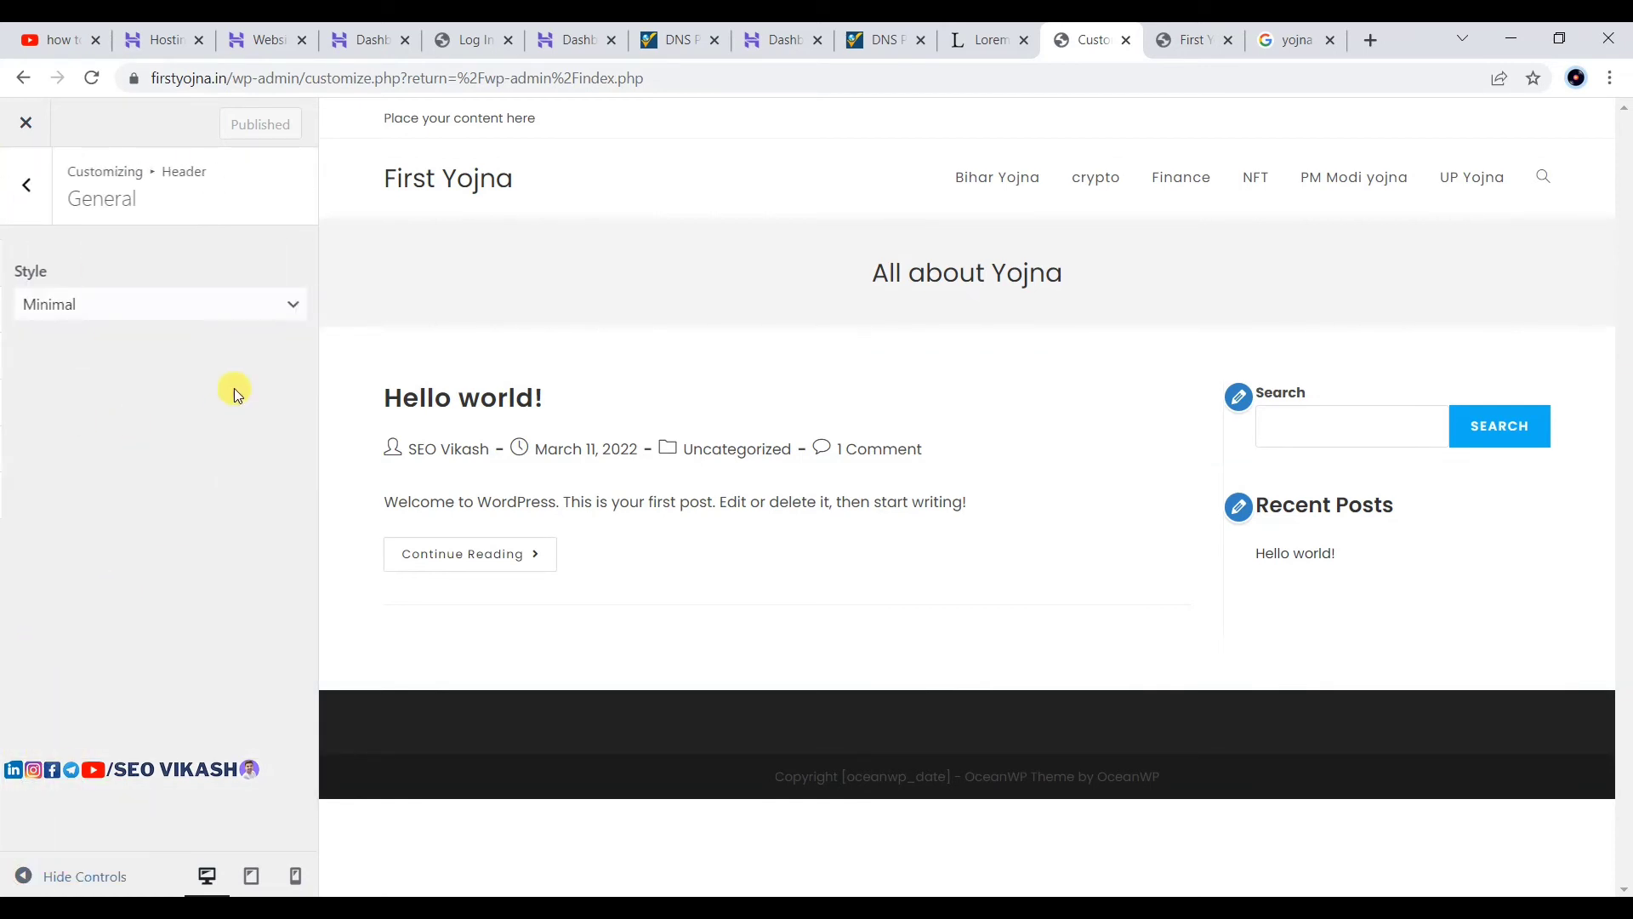
{"action": "left_click", "coordinate": [146, 306]}
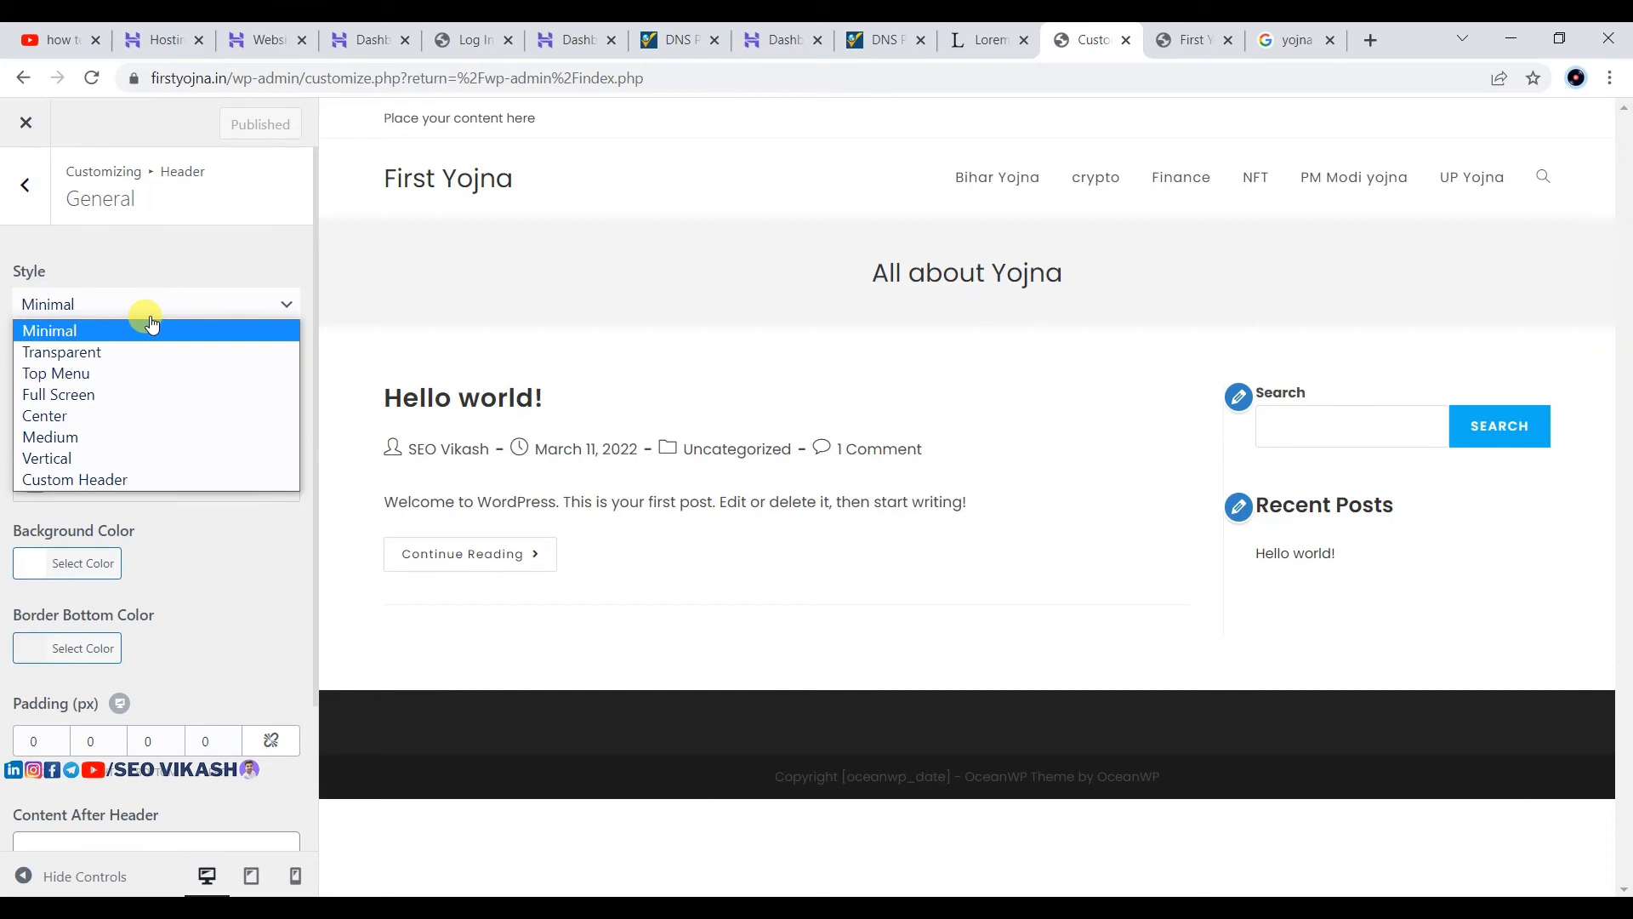
{"action": "left_click", "coordinate": [43, 351]}
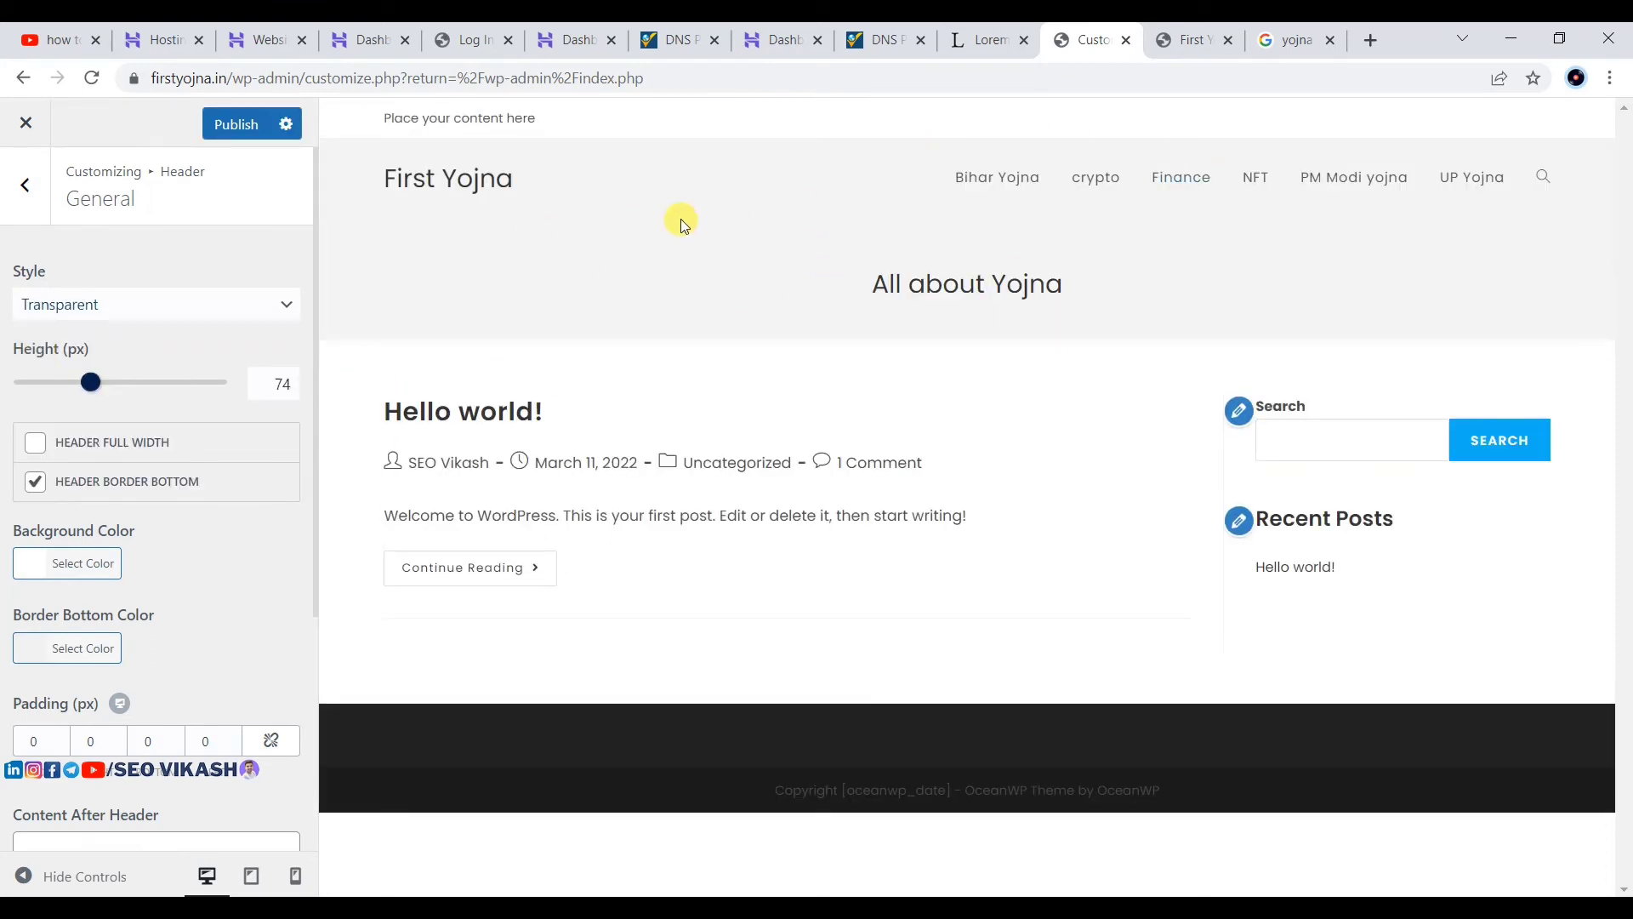
{"action": "left_click", "coordinate": [191, 320]}
{"action": "left_click", "coordinate": [104, 368]}
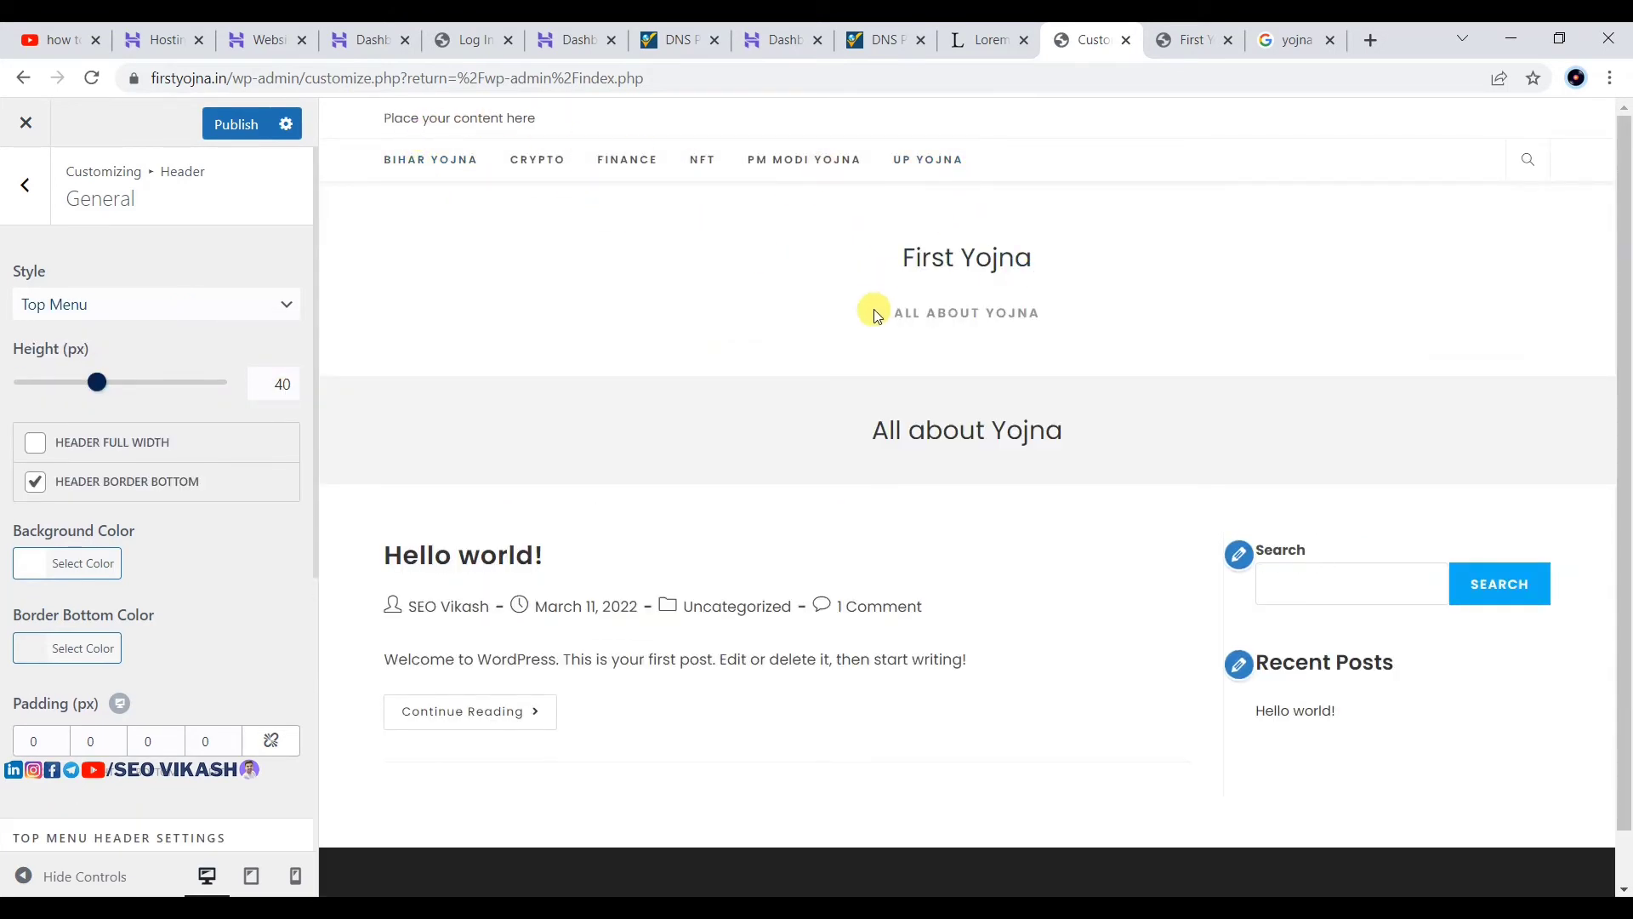
{"action": "left_click", "coordinate": [122, 298]}
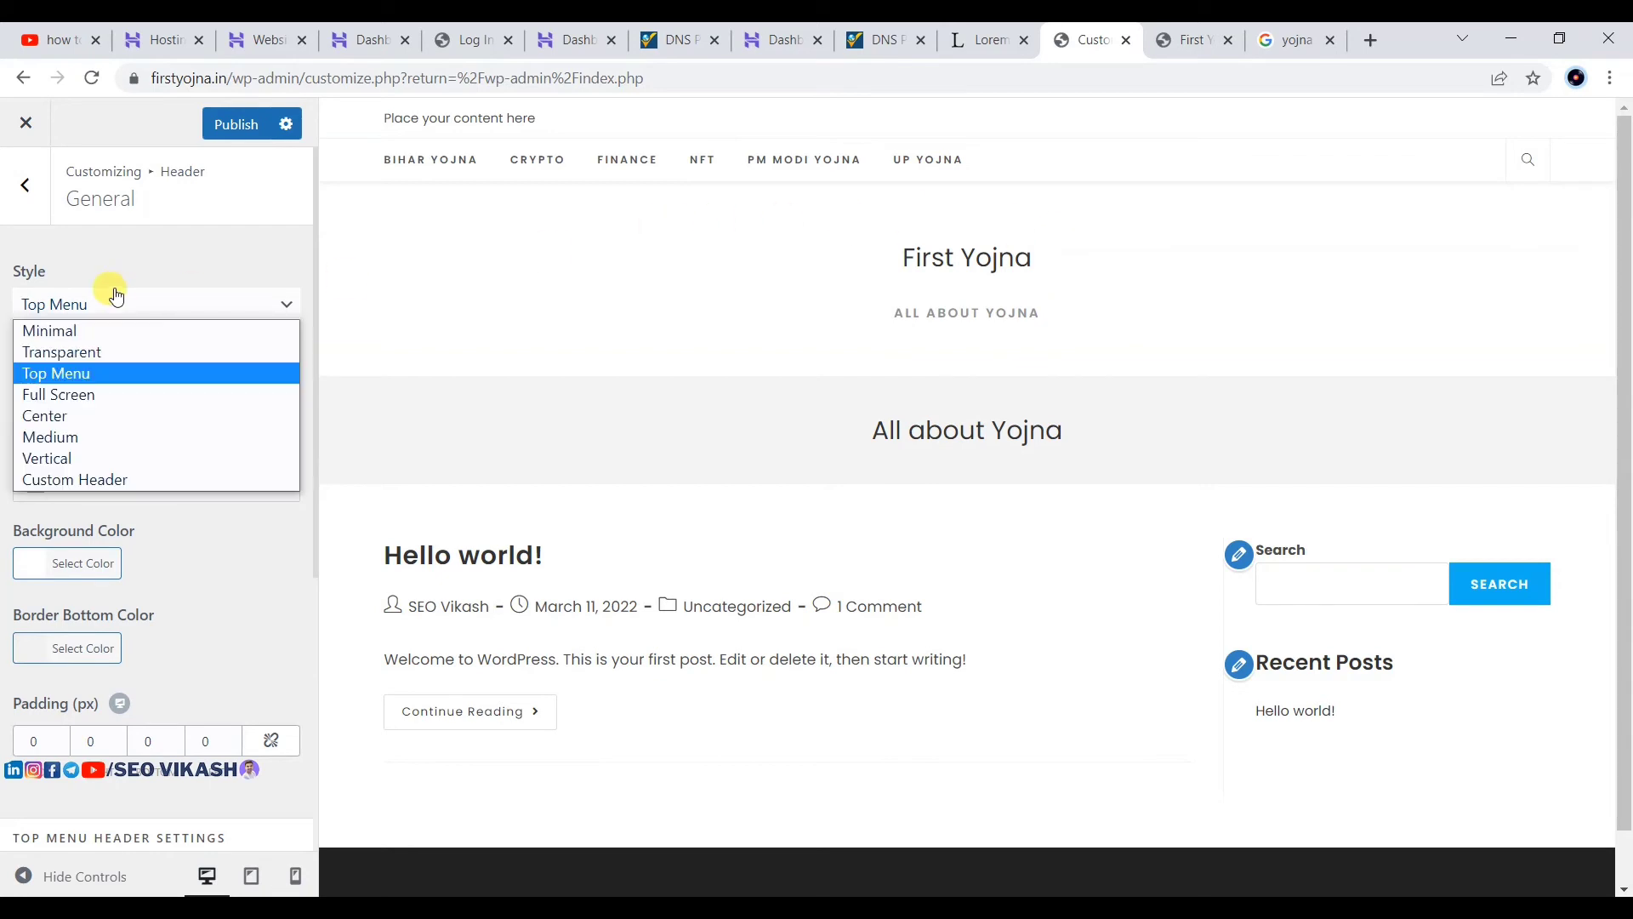
{"action": "left_click", "coordinate": [92, 400]}
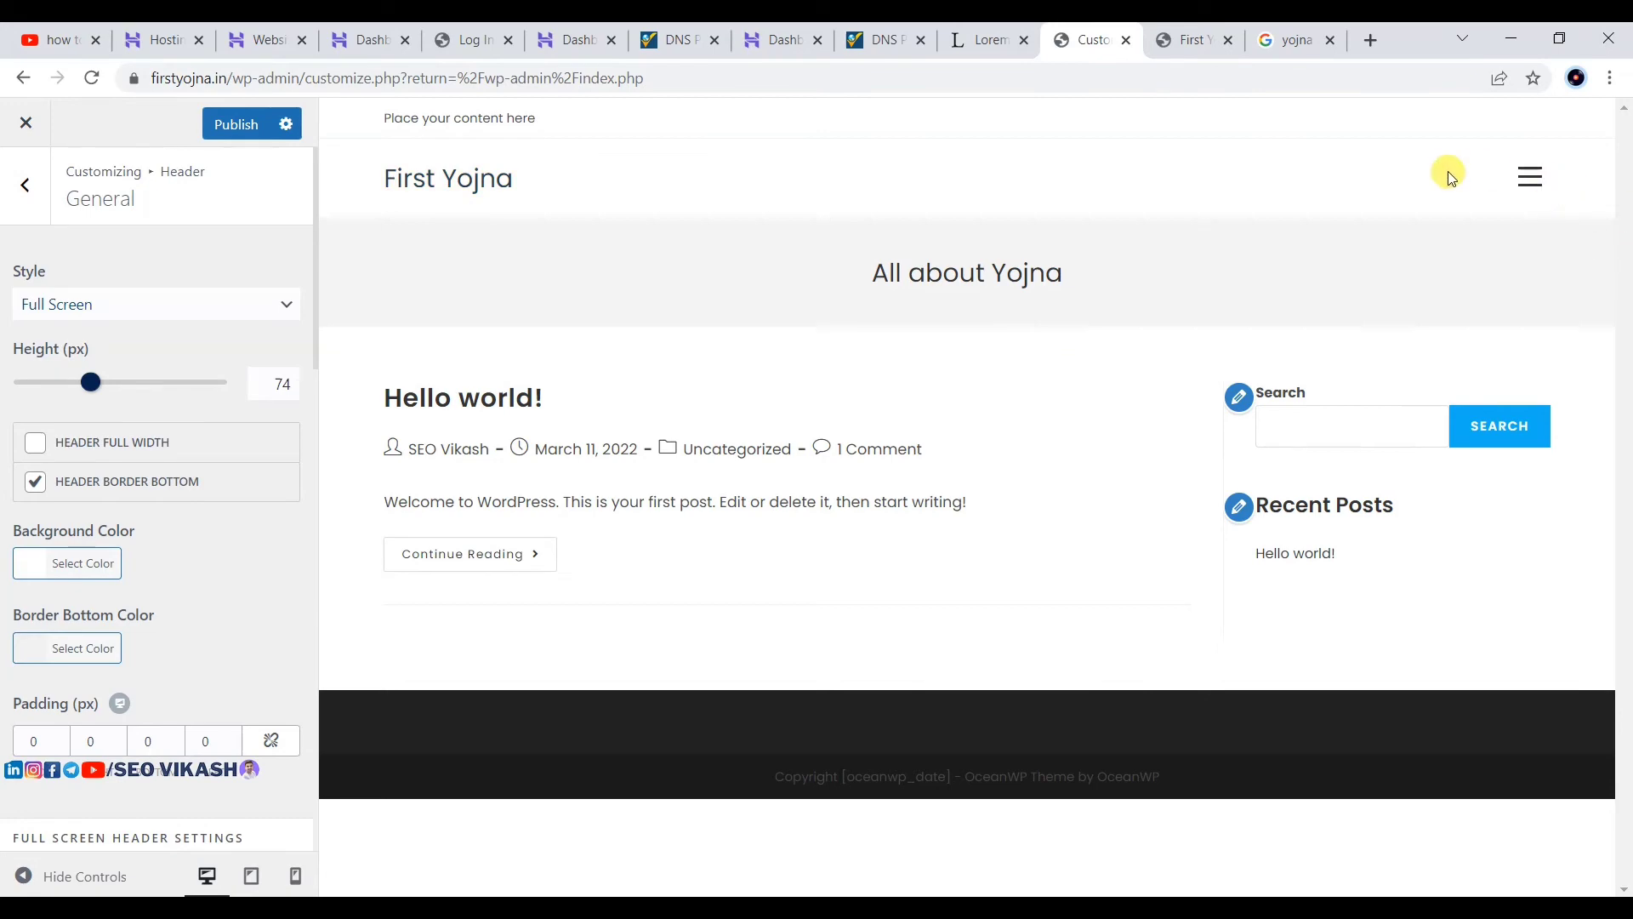
{"action": "left_click", "coordinate": [1527, 175]}
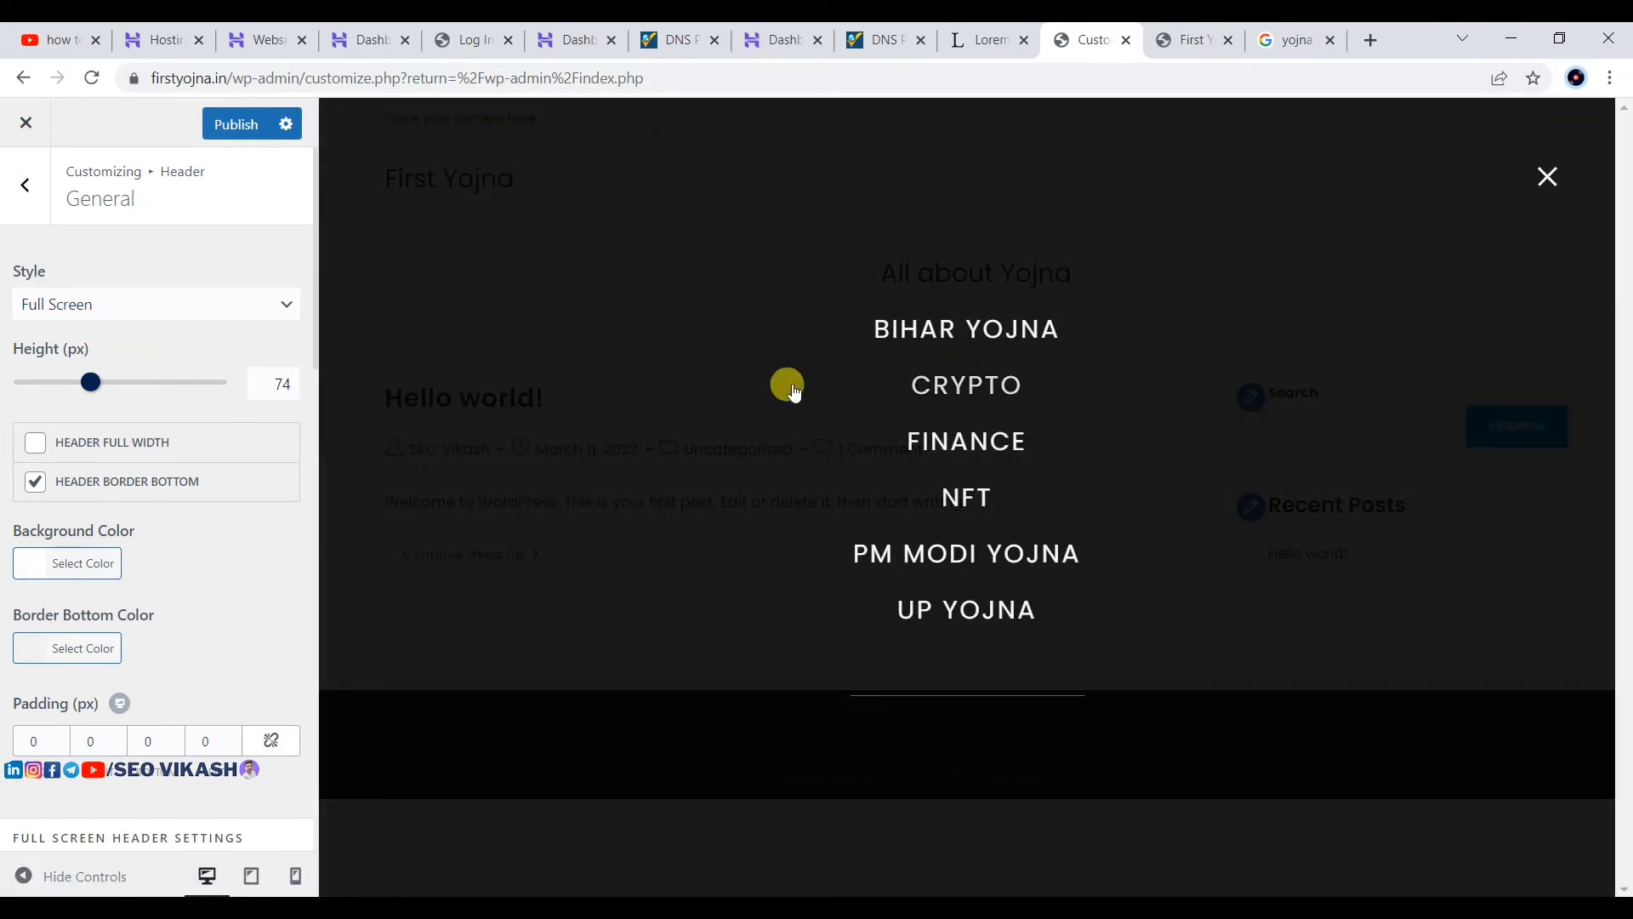
{"action": "left_click", "coordinate": [1544, 175]}
Step: Try the Center, Medium and Vertical header styles, then set Minimal and publish
{"action": "left_click", "coordinate": [68, 321]}
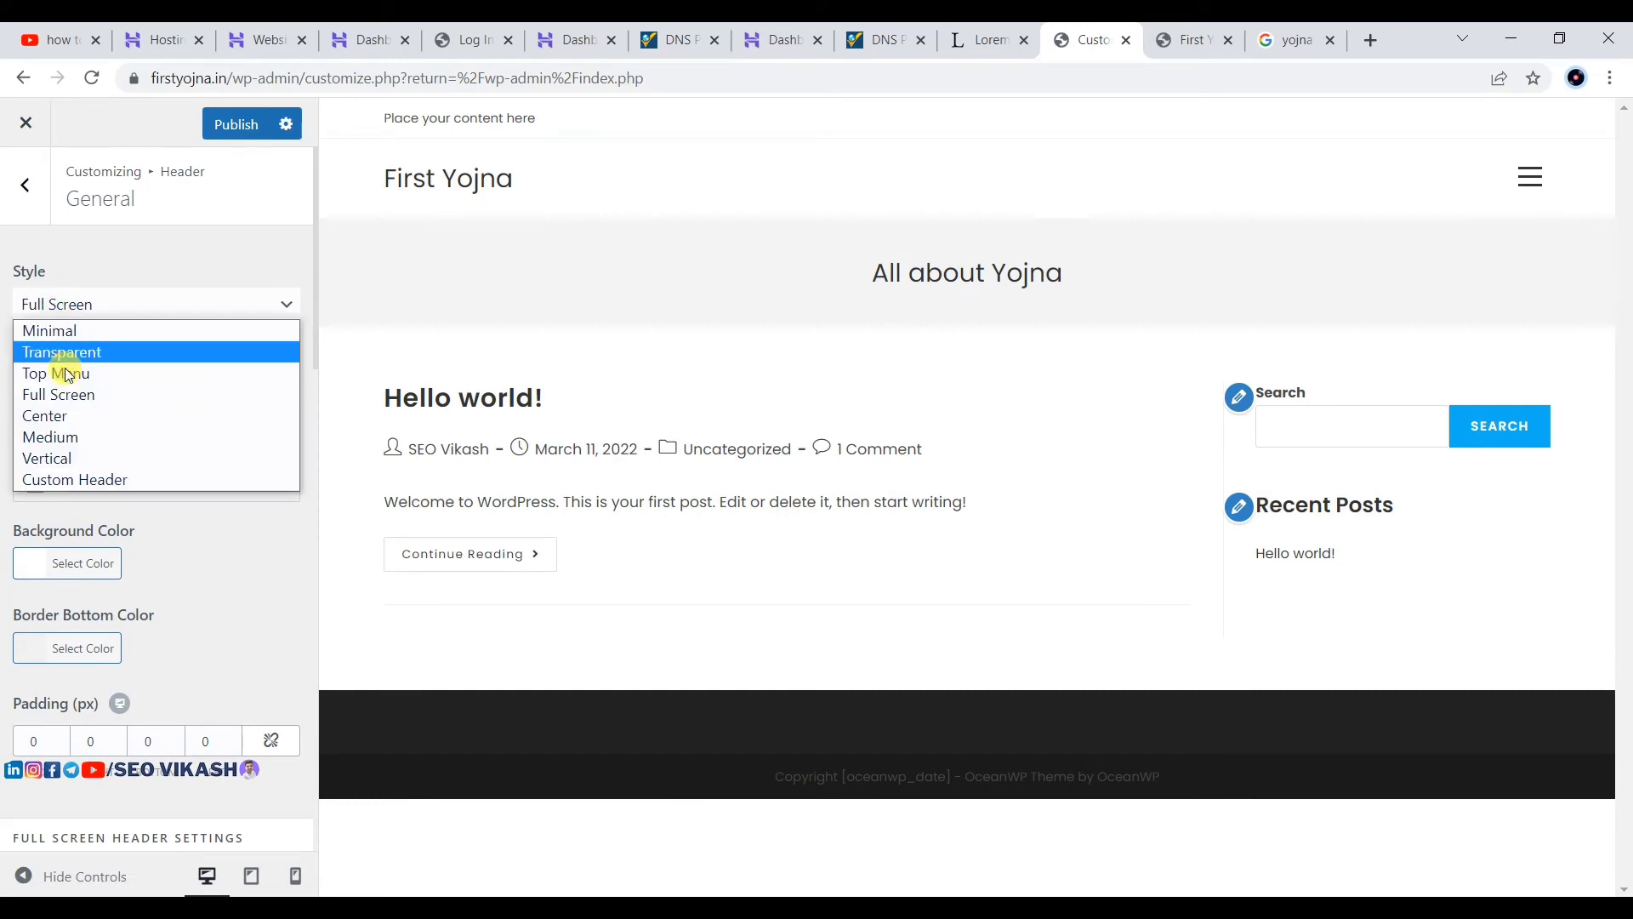
{"action": "left_click", "coordinate": [56, 412]}
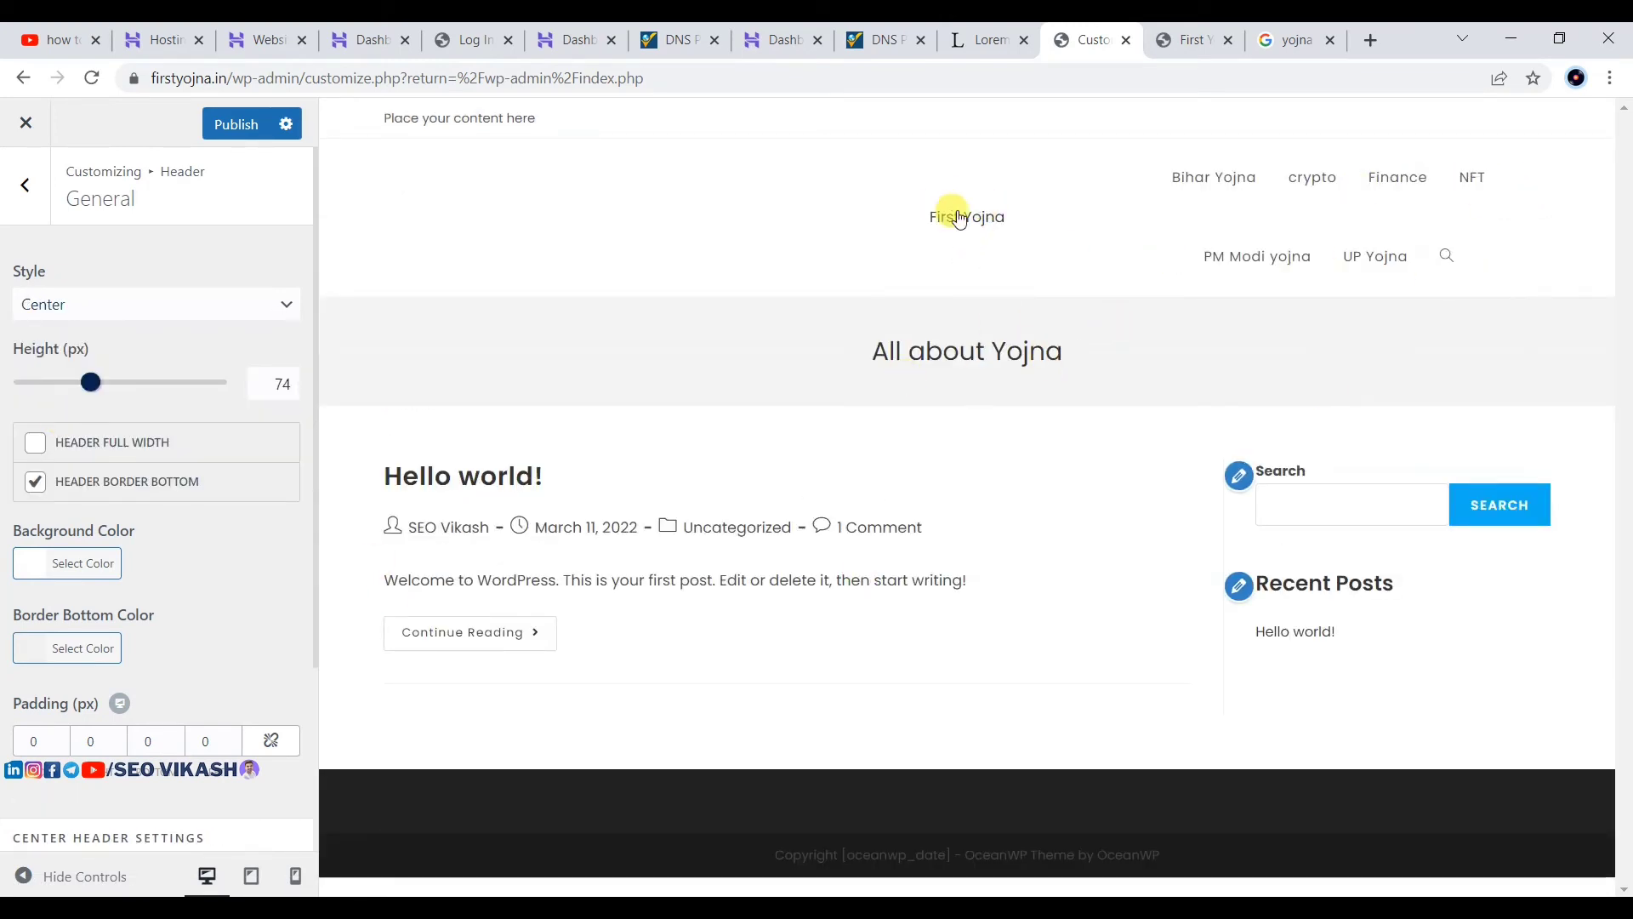
{"action": "left_click", "coordinate": [149, 304]}
{"action": "left_click", "coordinate": [61, 446]}
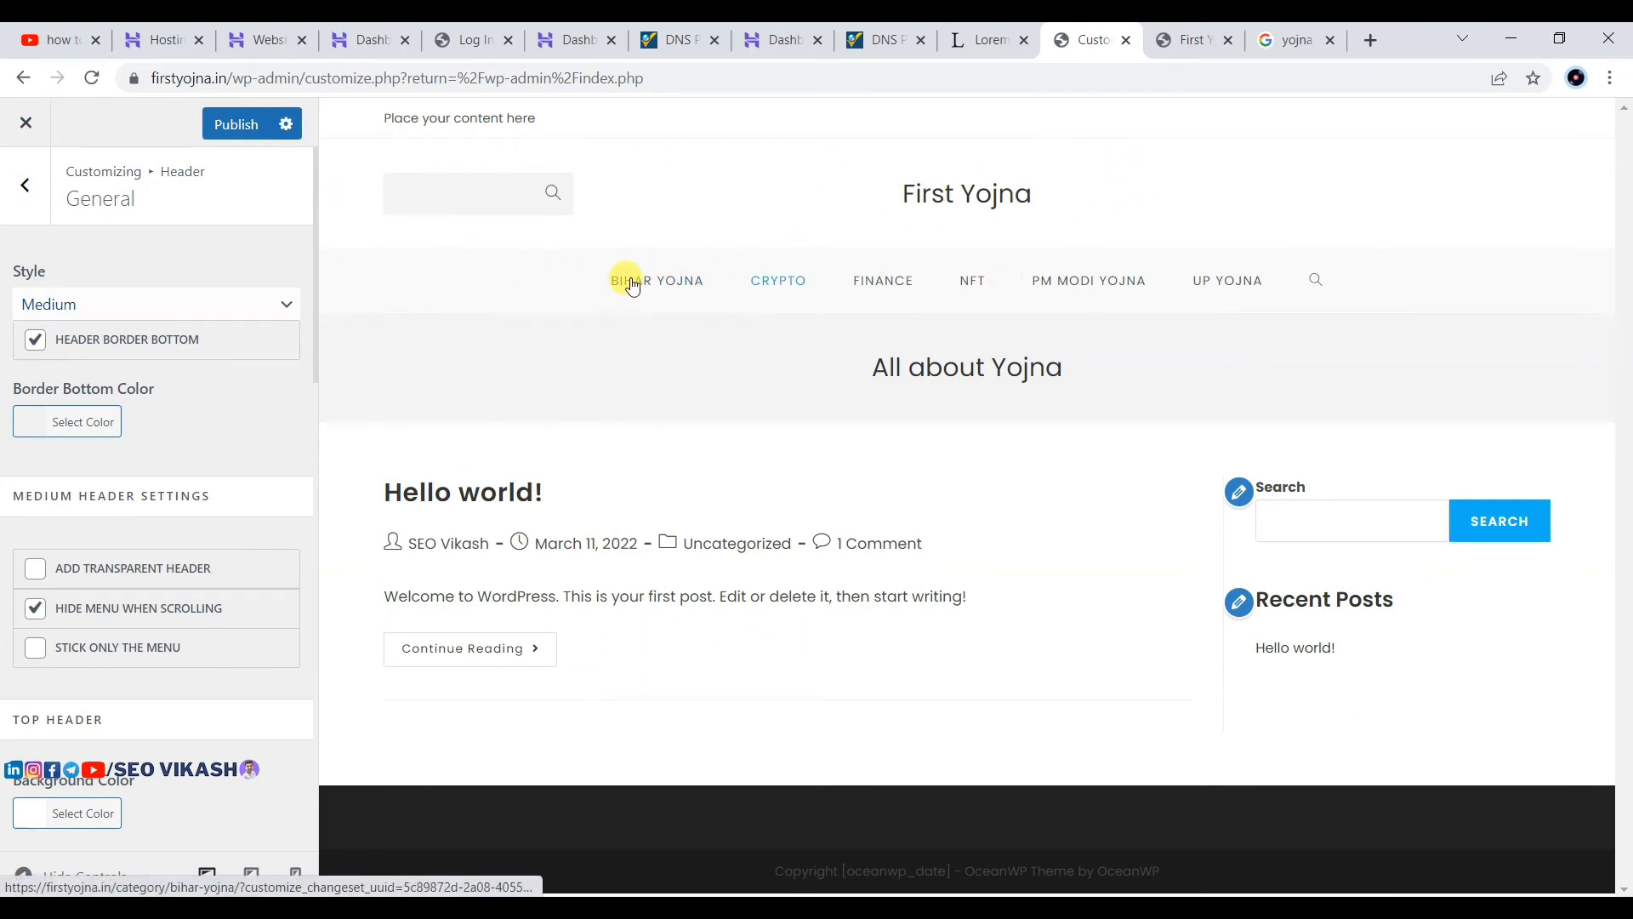
{"action": "left_click", "coordinate": [57, 304]}
{"action": "left_click", "coordinate": [65, 452]}
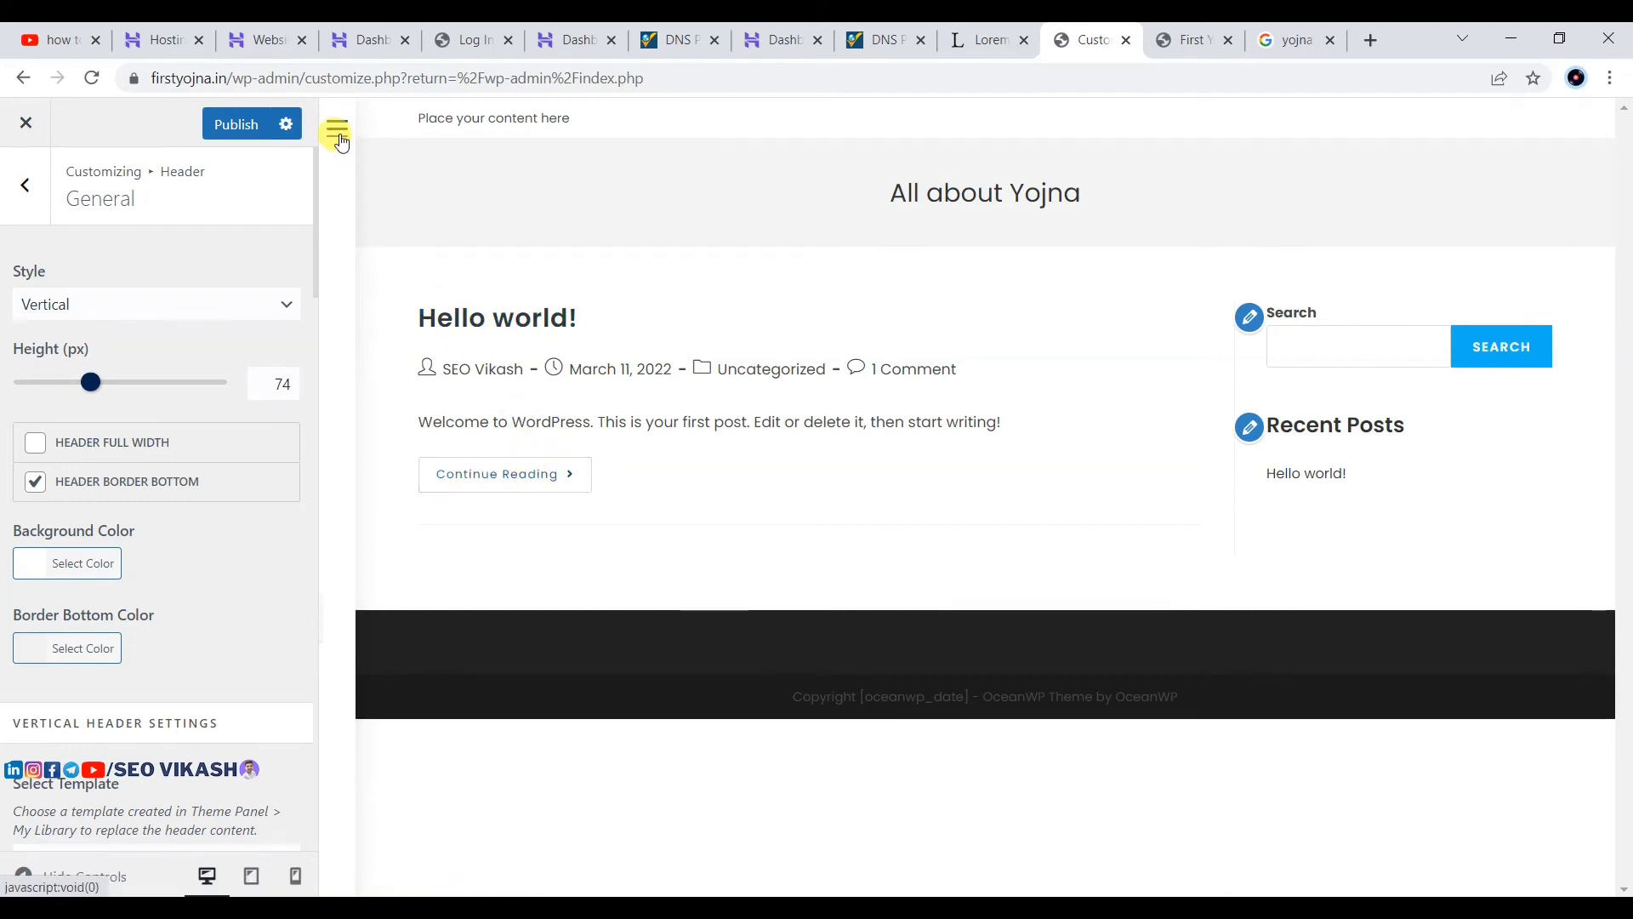
{"action": "left_click", "coordinate": [135, 308]}
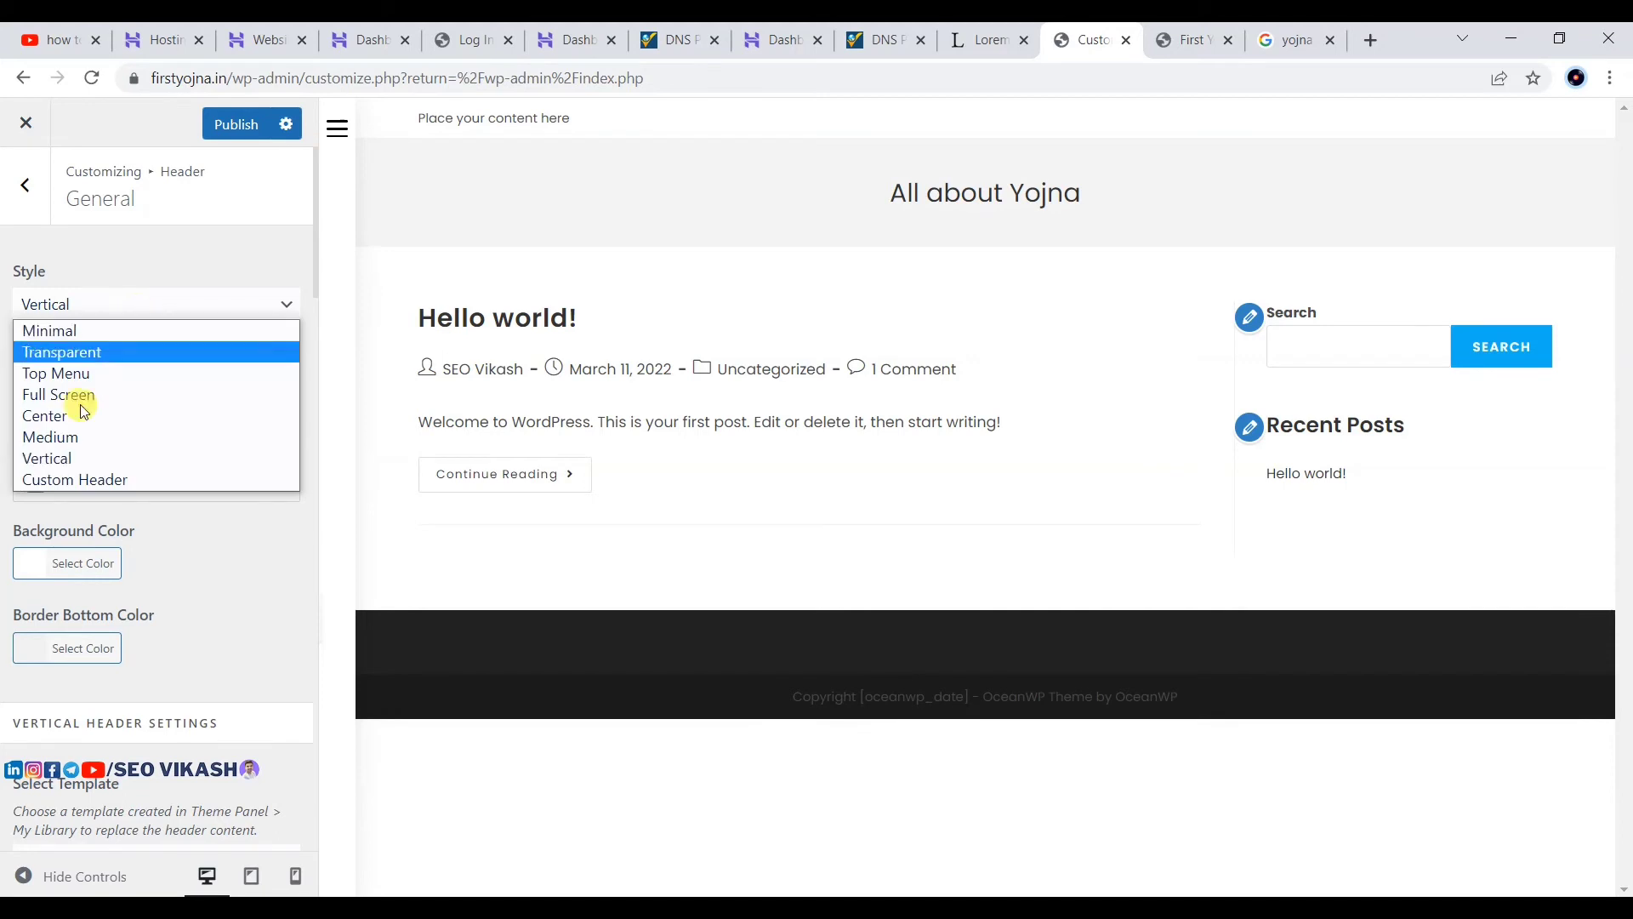
{"action": "left_click", "coordinate": [66, 334]}
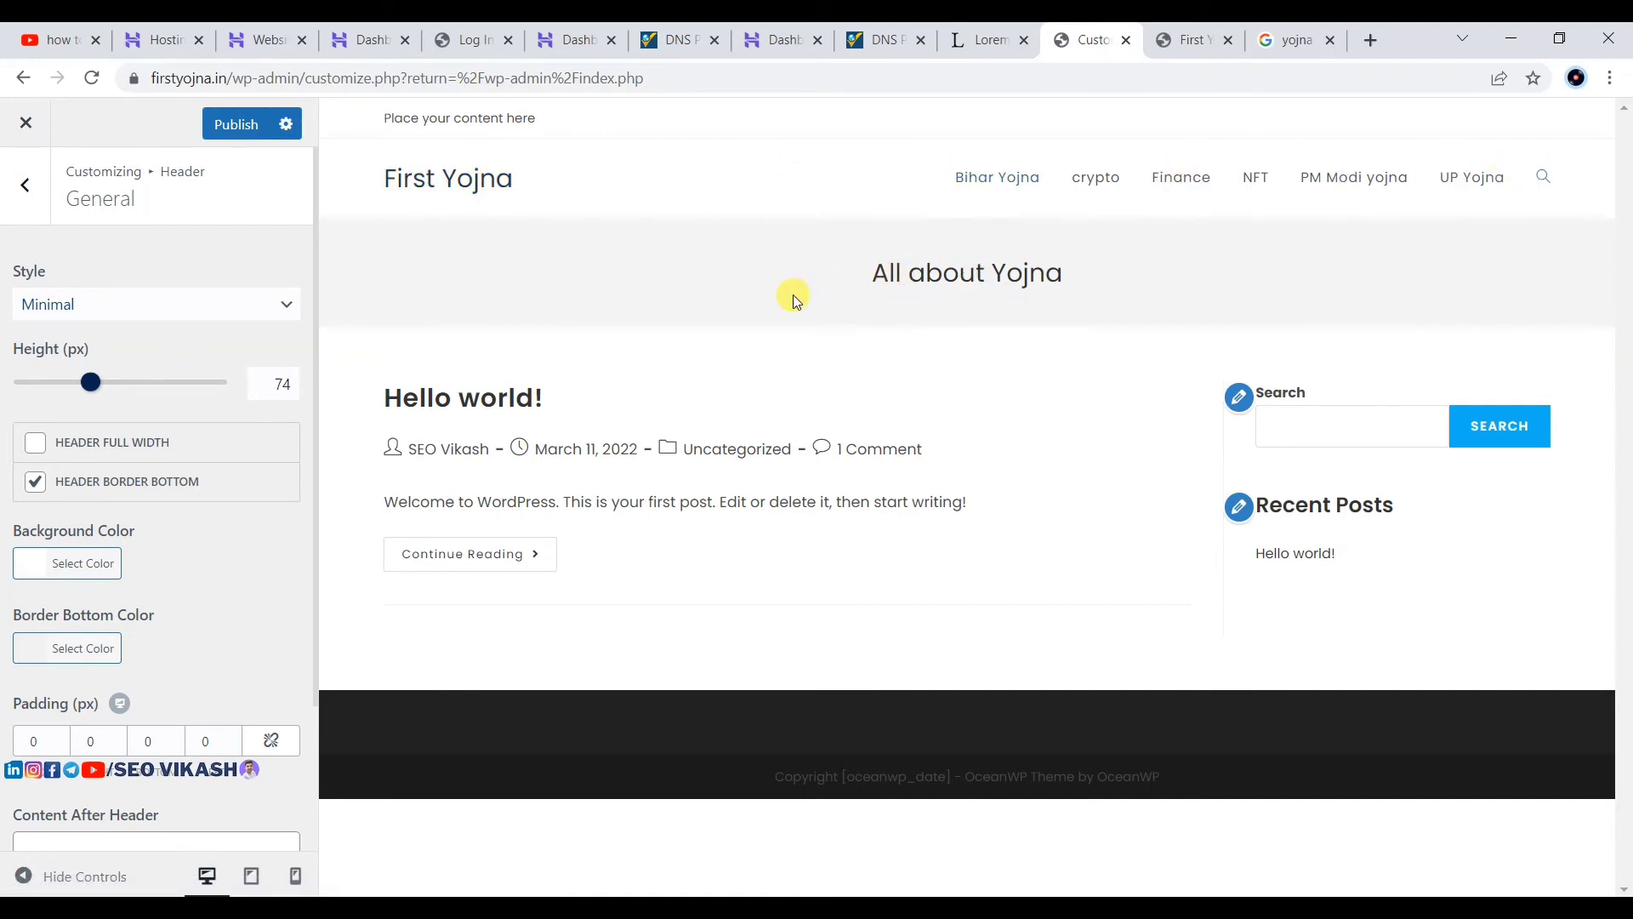
{"action": "left_click", "coordinate": [236, 124]}
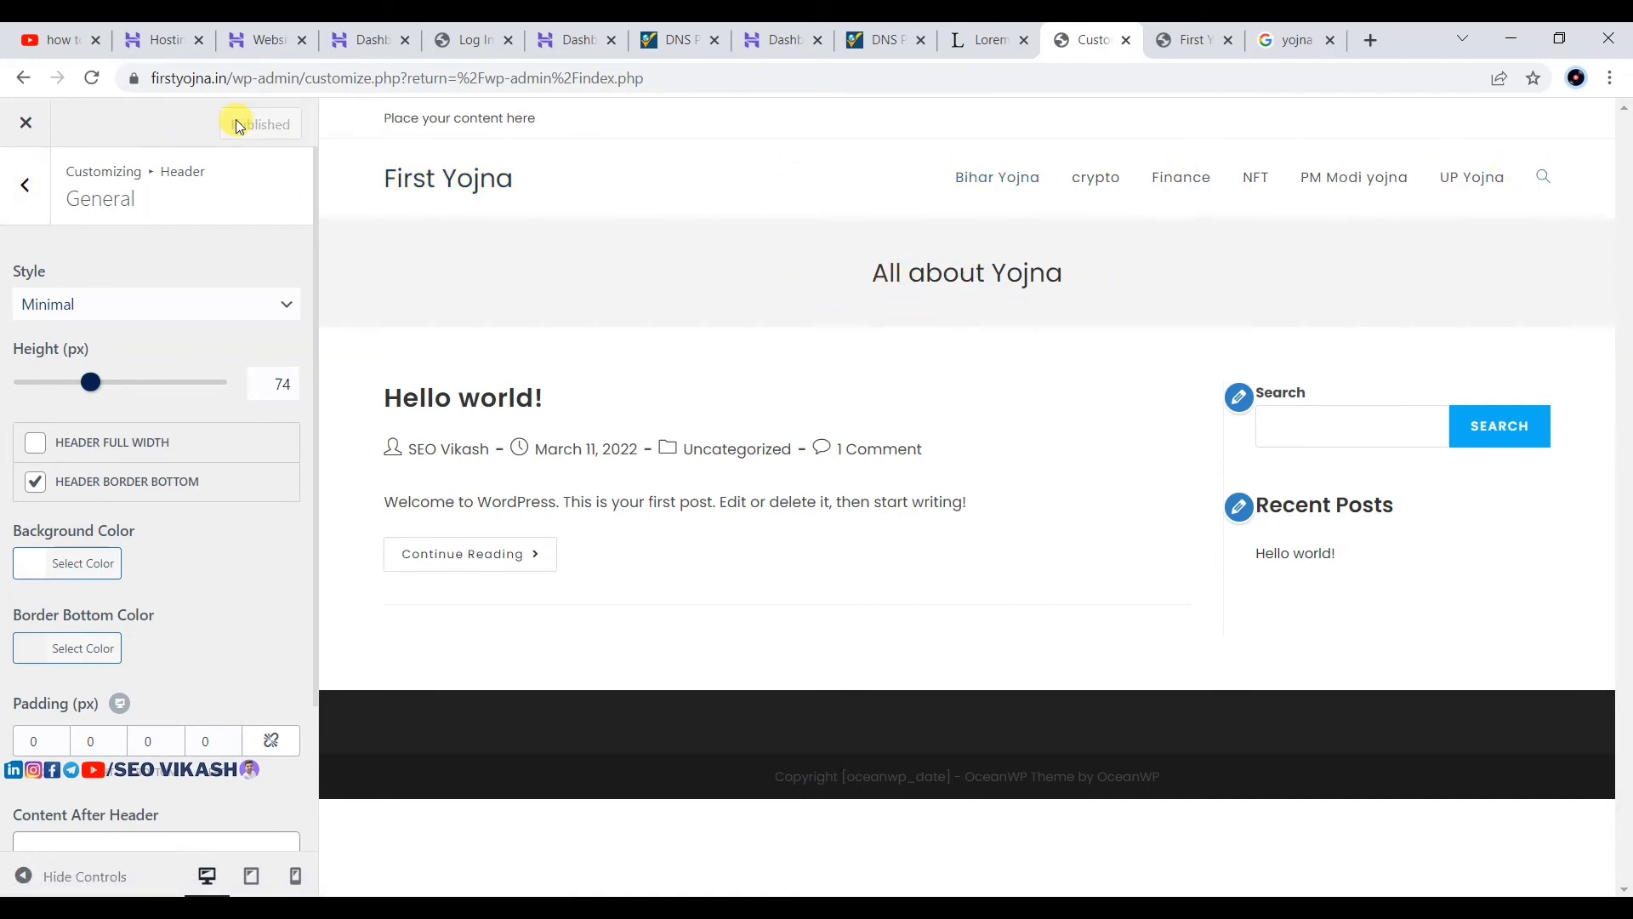
Step: Preview the site at phone and tablet sizes, restore desktop view, and return to the main sections
{"action": "left_click", "coordinate": [26, 186]}
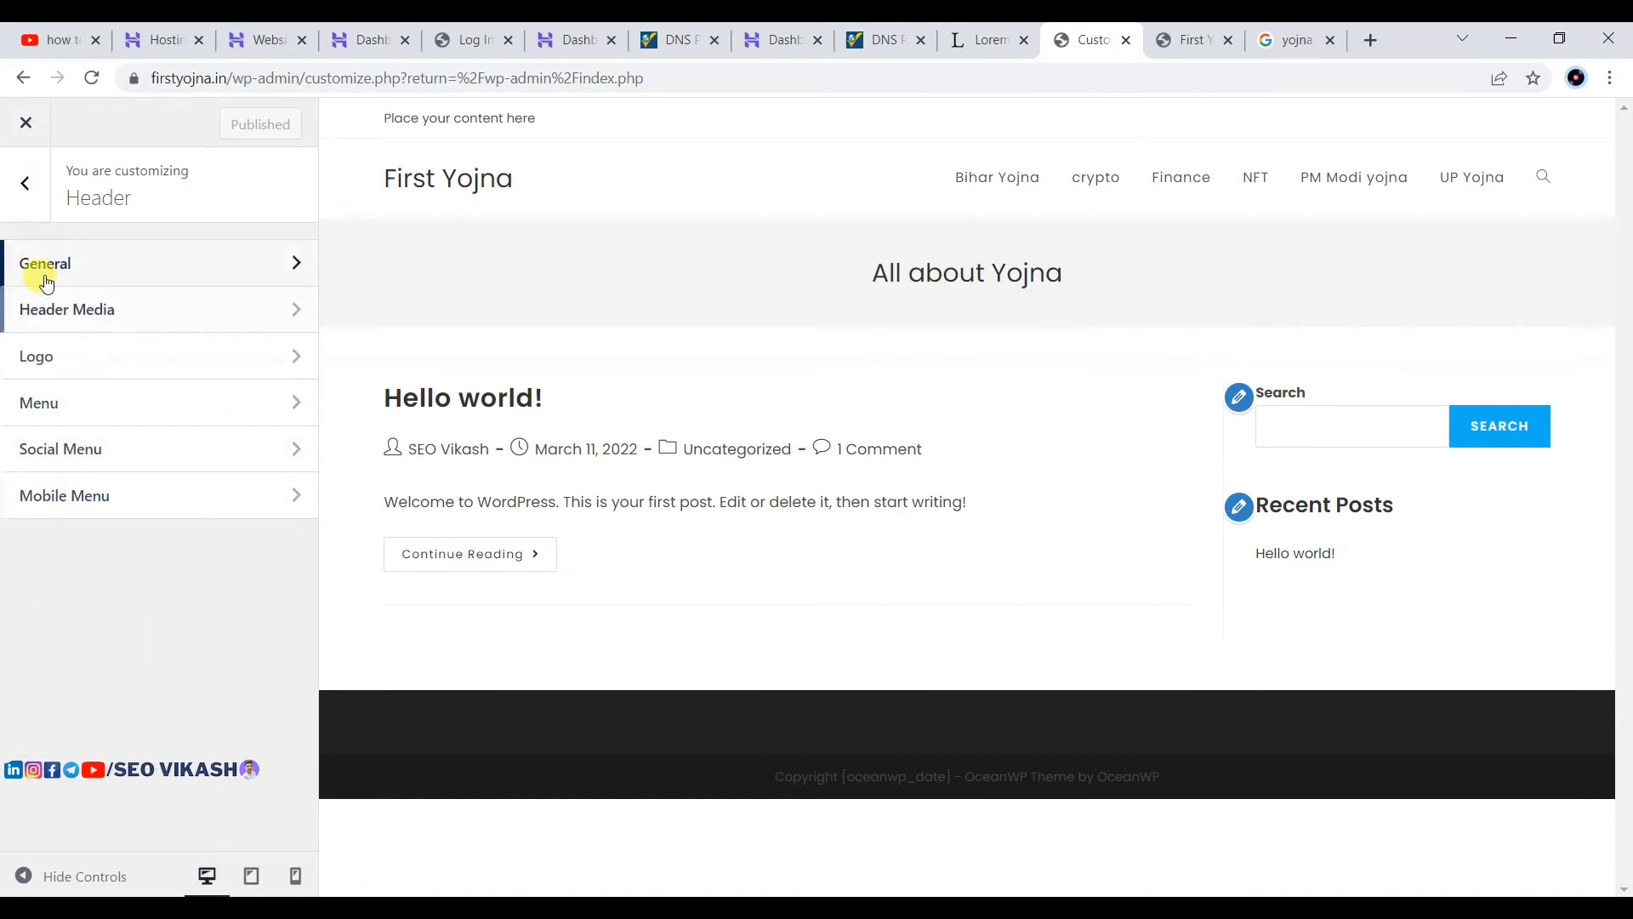
{"action": "left_click", "coordinate": [296, 876]}
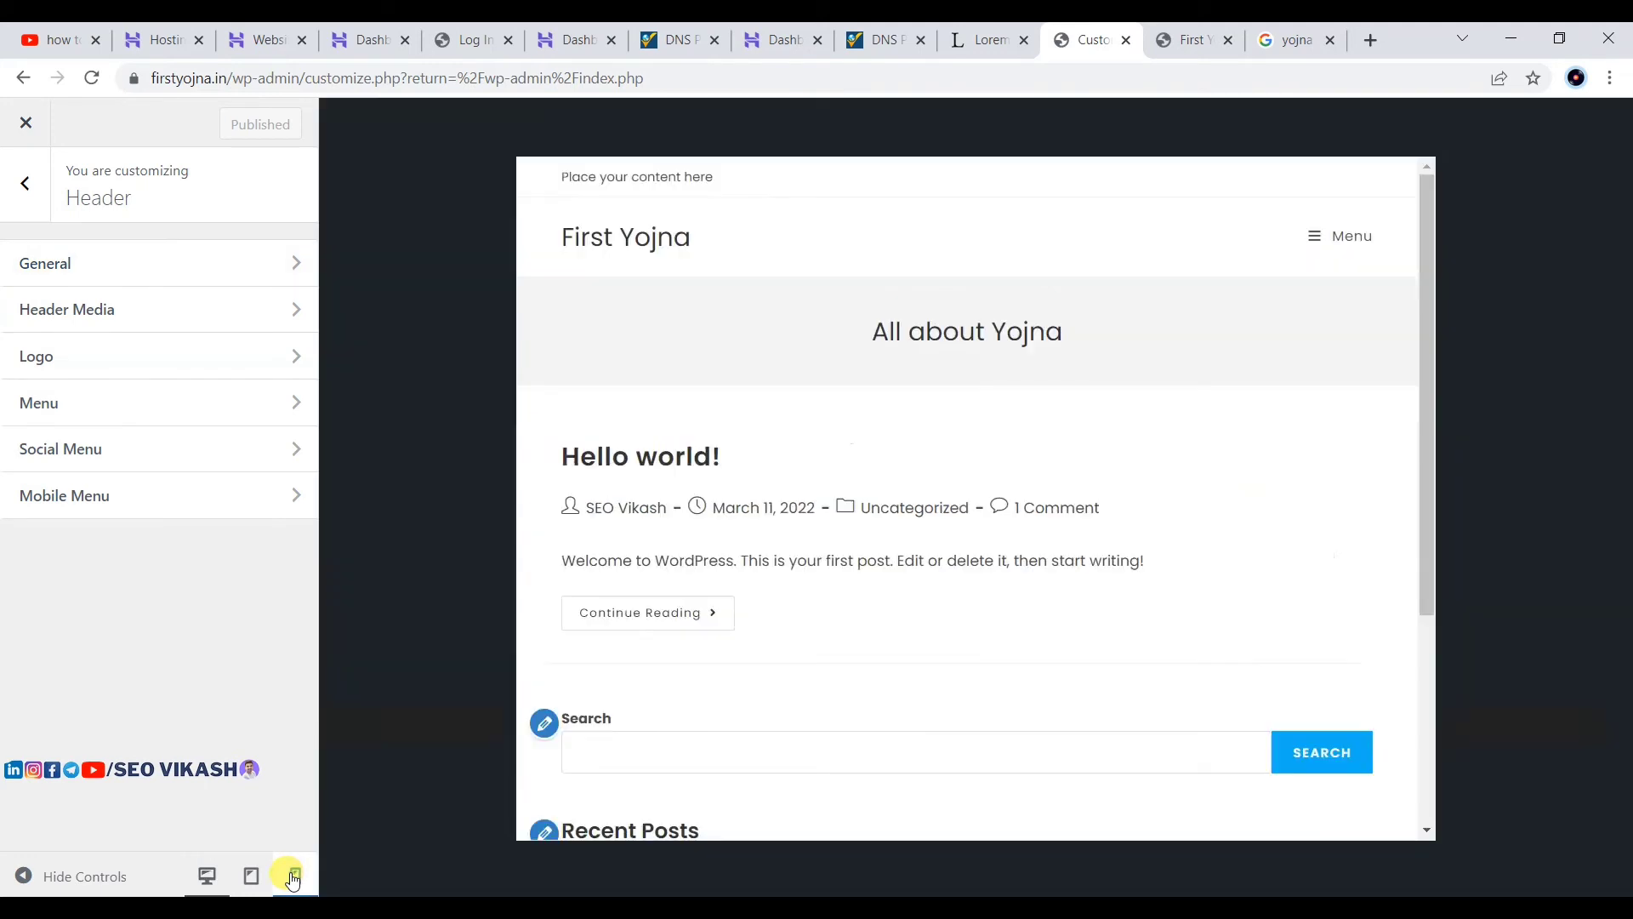
{"action": "scroll", "coordinate": [932, 525], "scroll_direction": "down", "scroll_amount": 5}
{"action": "scroll", "coordinate": [931, 527], "scroll_direction": "up", "scroll_amount": 10}
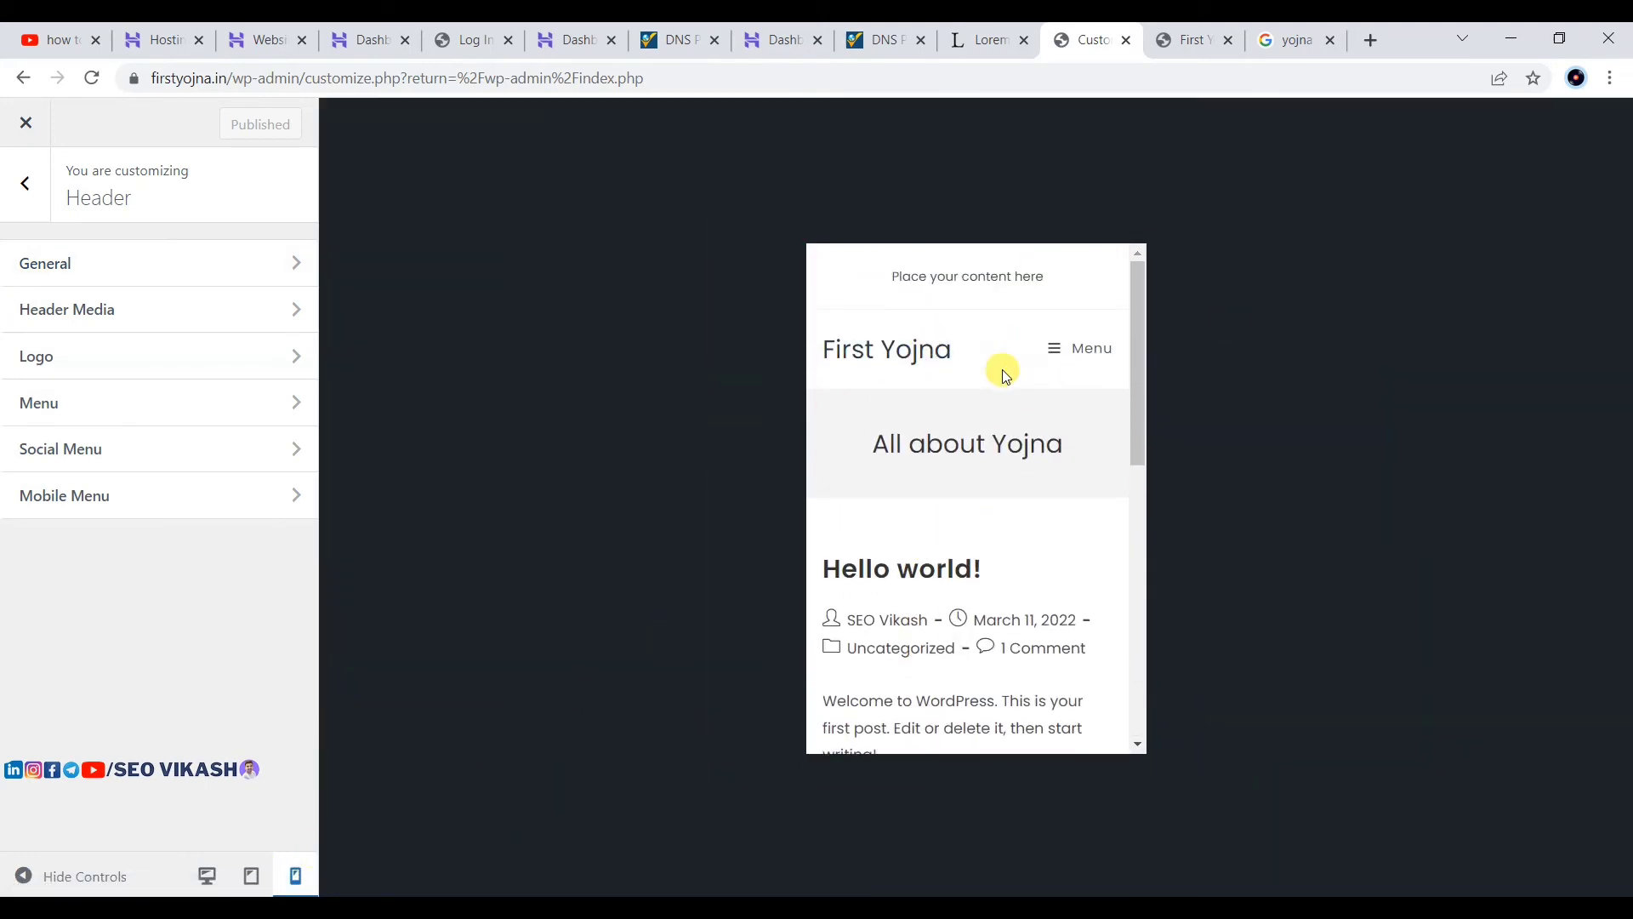
{"action": "scroll", "coordinate": [917, 575], "scroll_direction": "down", "scroll_amount": 2}
{"action": "left_click", "coordinate": [251, 876]}
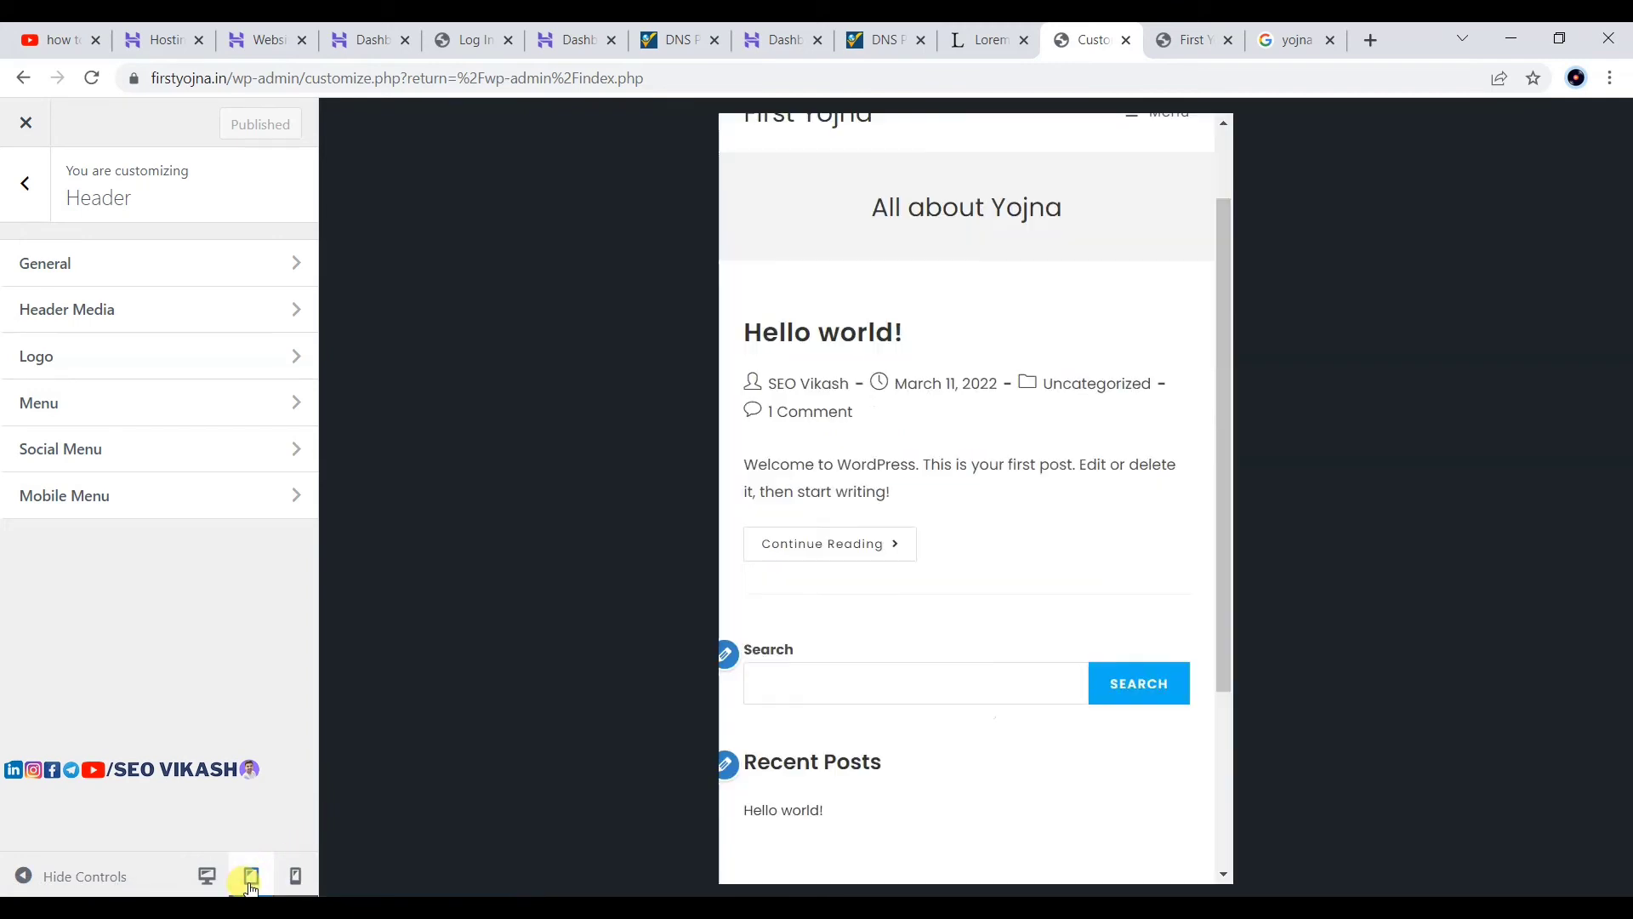
{"action": "scroll", "coordinate": [890, 303], "scroll_direction": "down", "scroll_amount": 3}
{"action": "scroll", "coordinate": [879, 292], "scroll_direction": "up", "scroll_amount": 5}
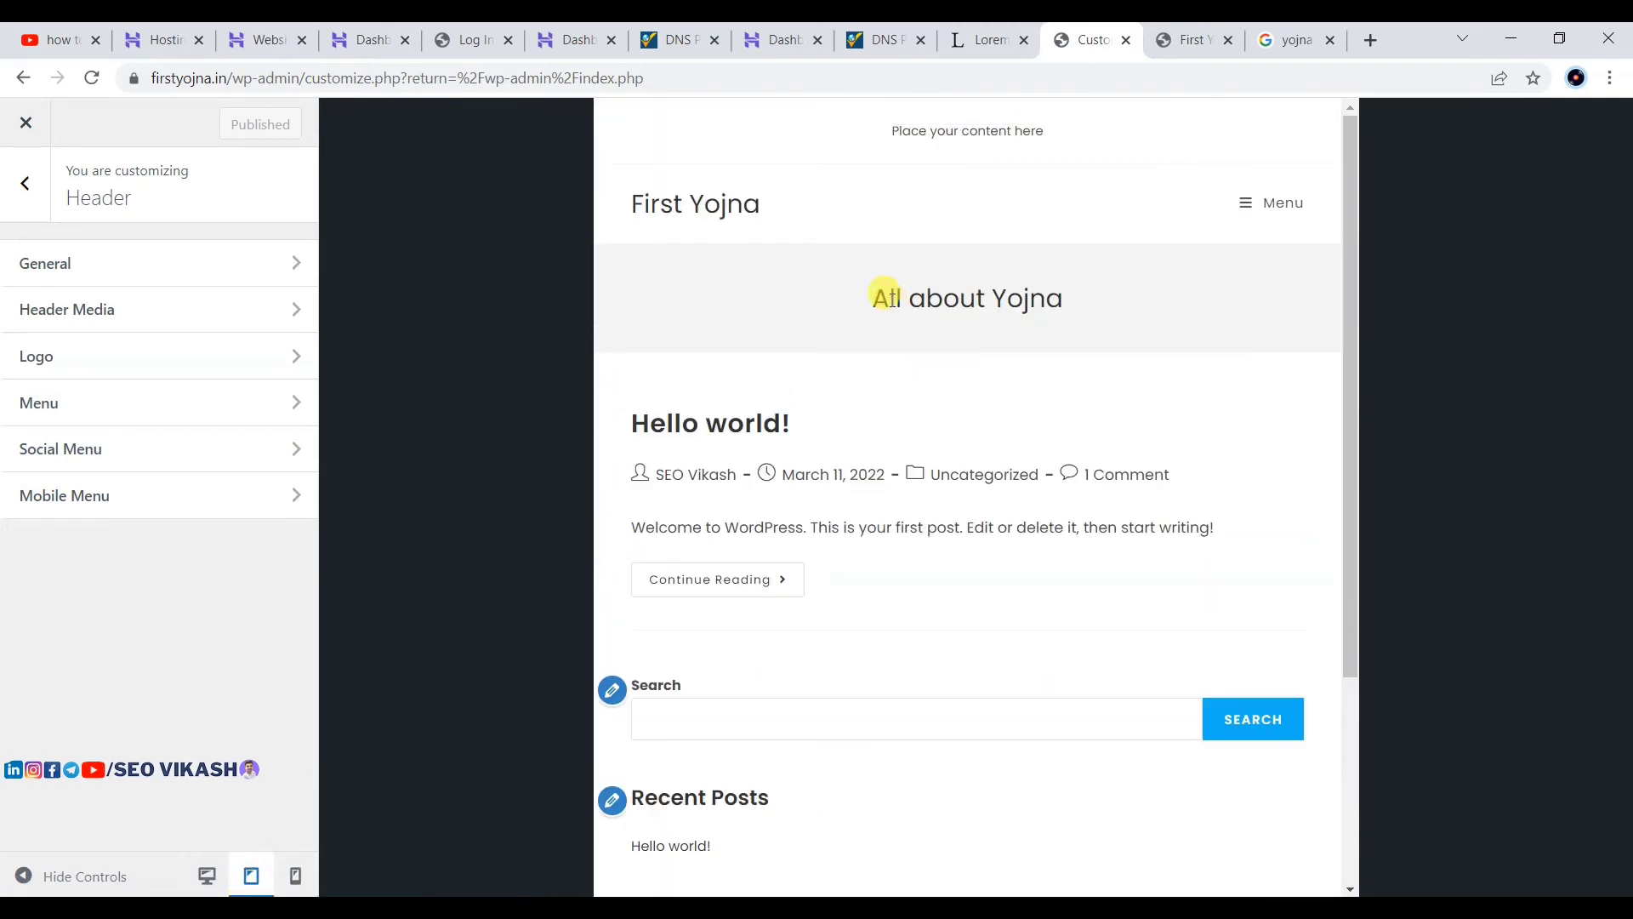
{"action": "scroll", "coordinate": [1112, 507], "scroll_direction": "down", "scroll_amount": 1}
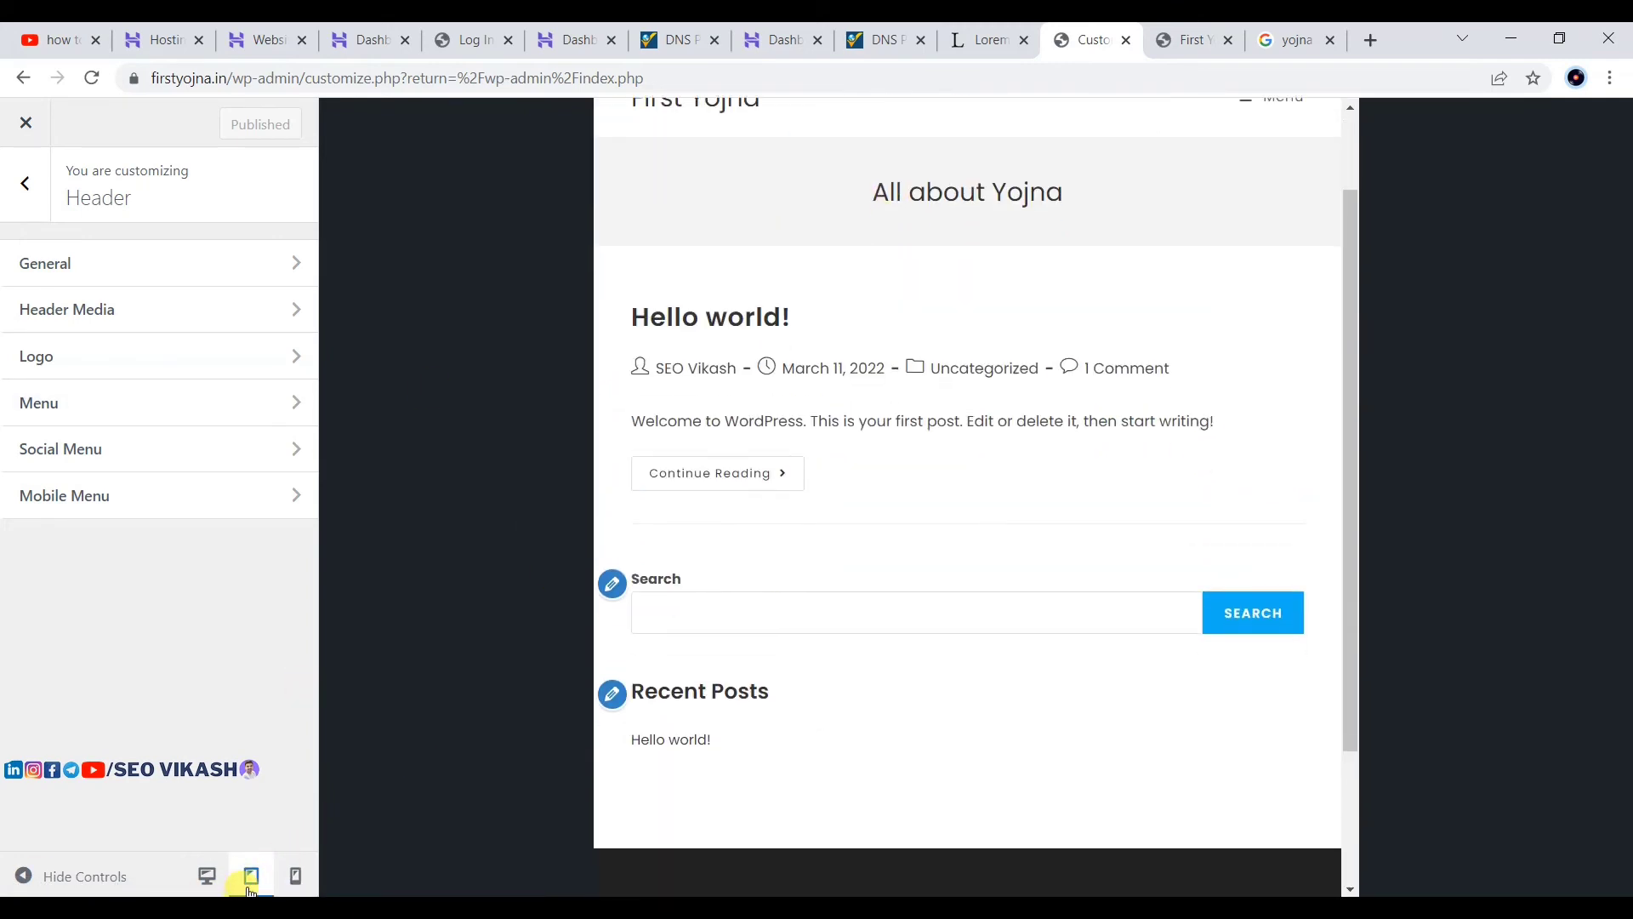
{"action": "left_click", "coordinate": [207, 876]}
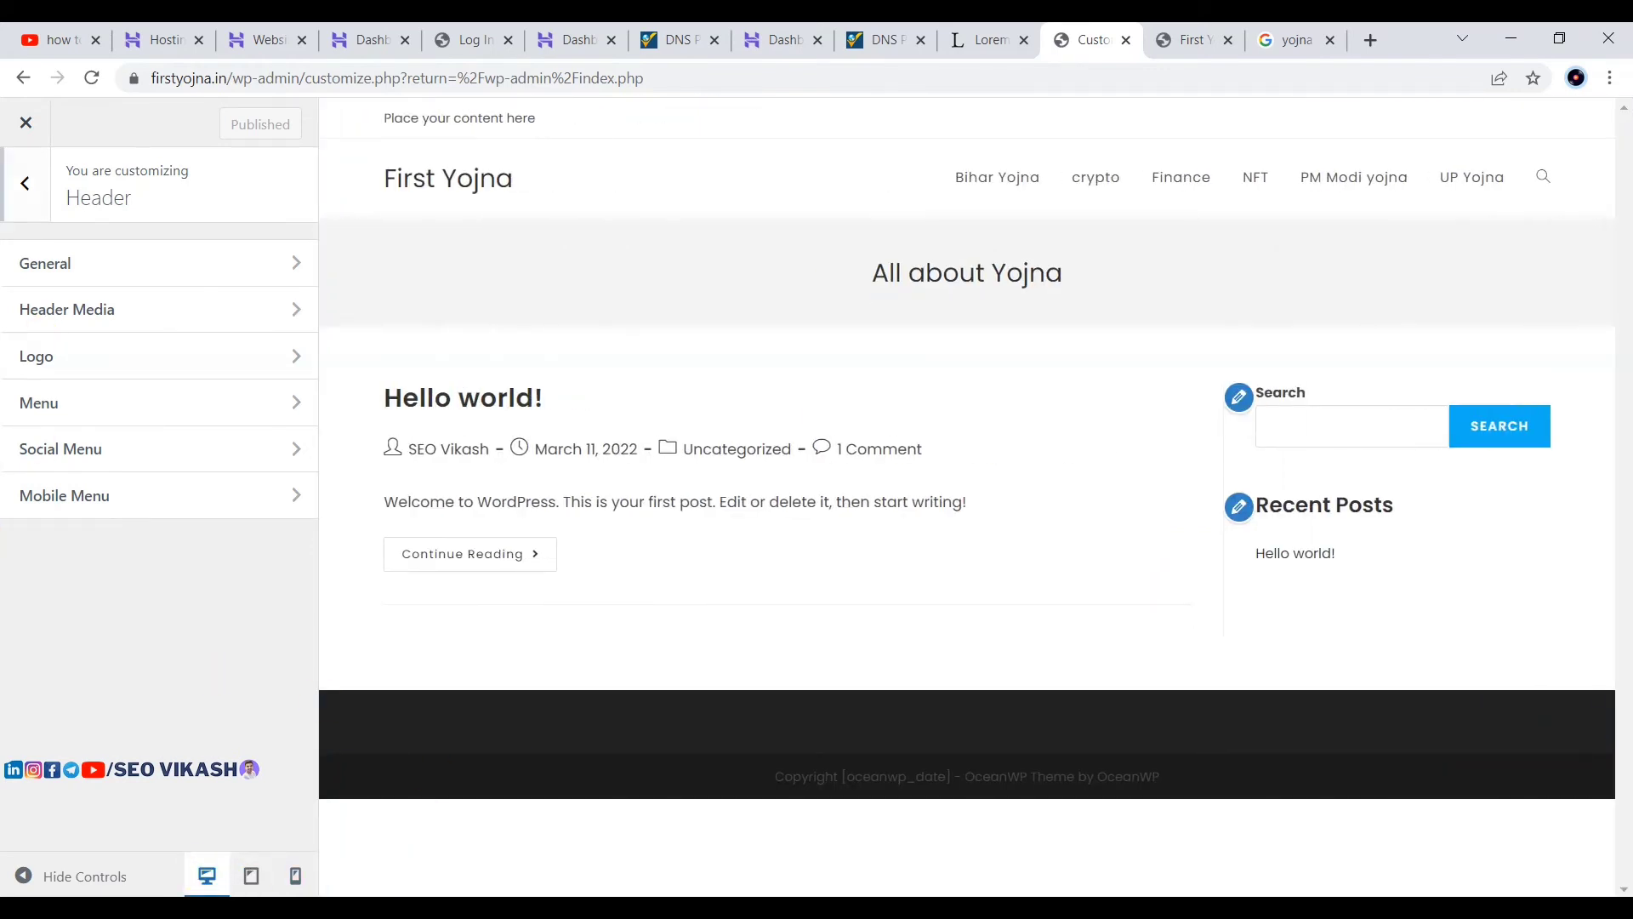
{"action": "left_click", "coordinate": [26, 183]}
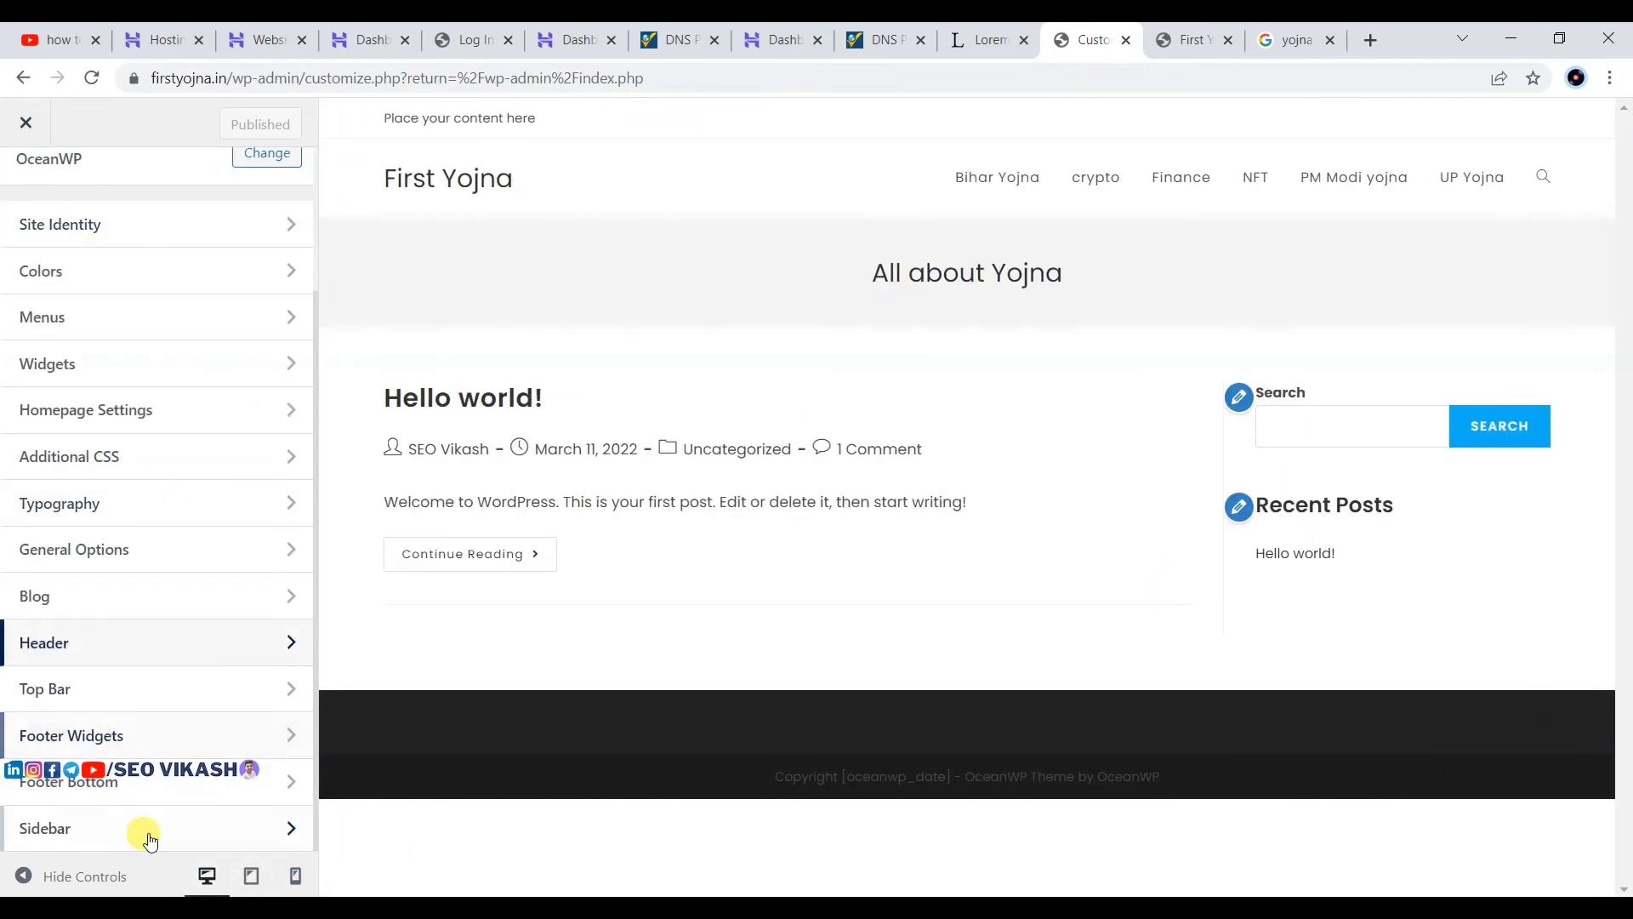
Step: Close the Customizer and dismiss the Ocean Extra plugin notice on the Dashboard
{"action": "scroll", "coordinate": [213, 341], "scroll_direction": "up", "scroll_amount": 3}
{"action": "left_click", "coordinate": [24, 135]}
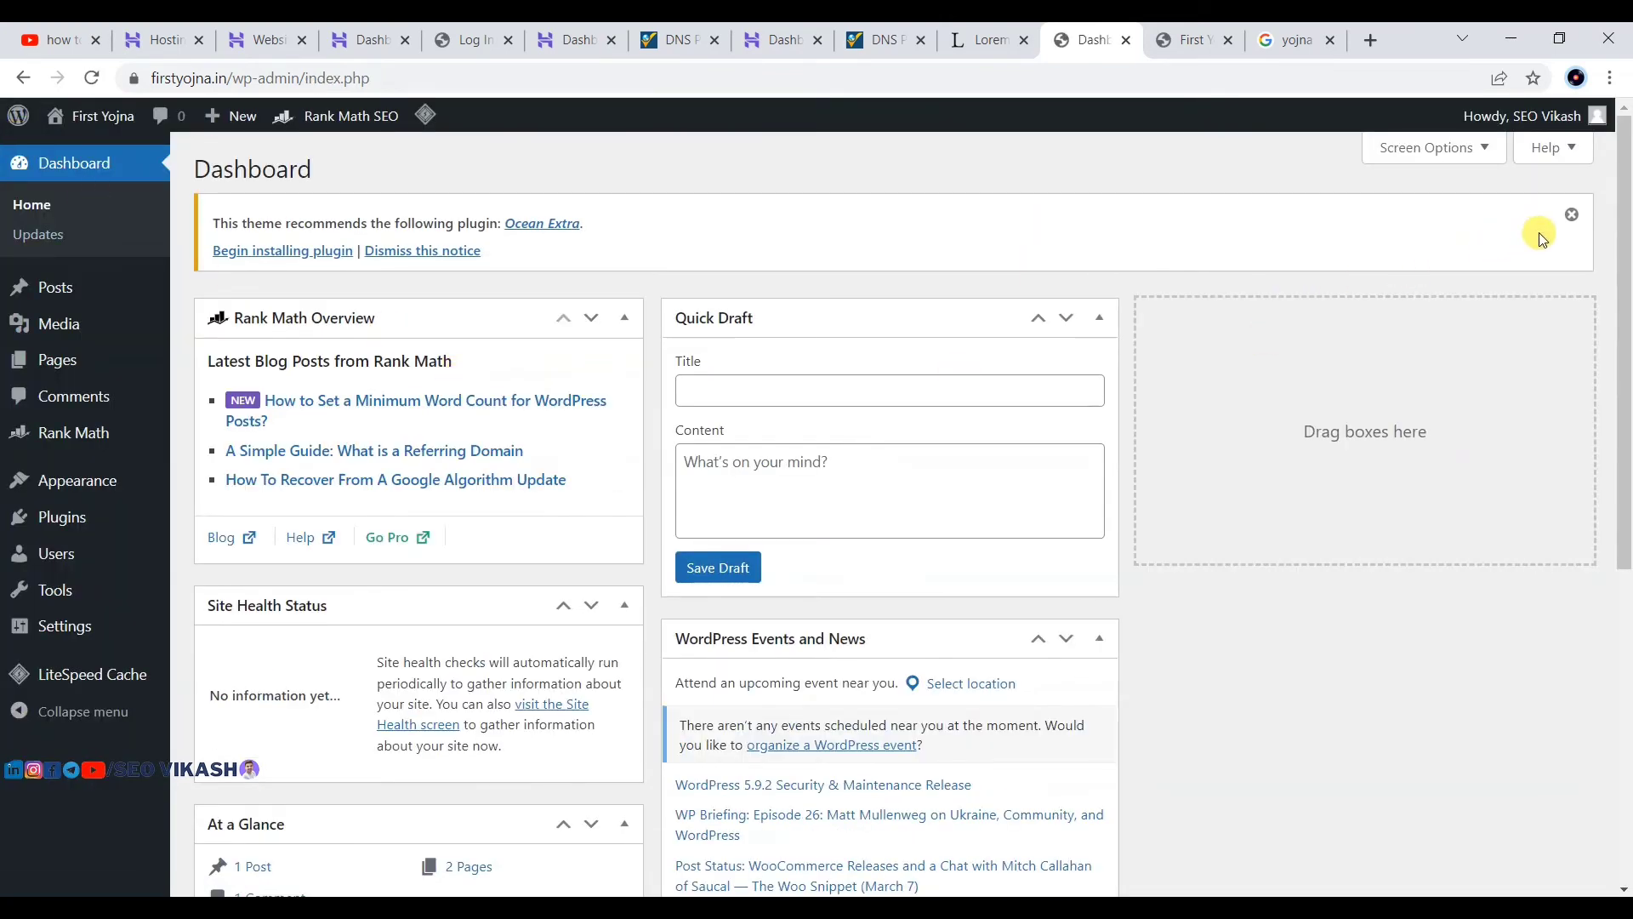
{"action": "left_click", "coordinate": [1572, 214]}
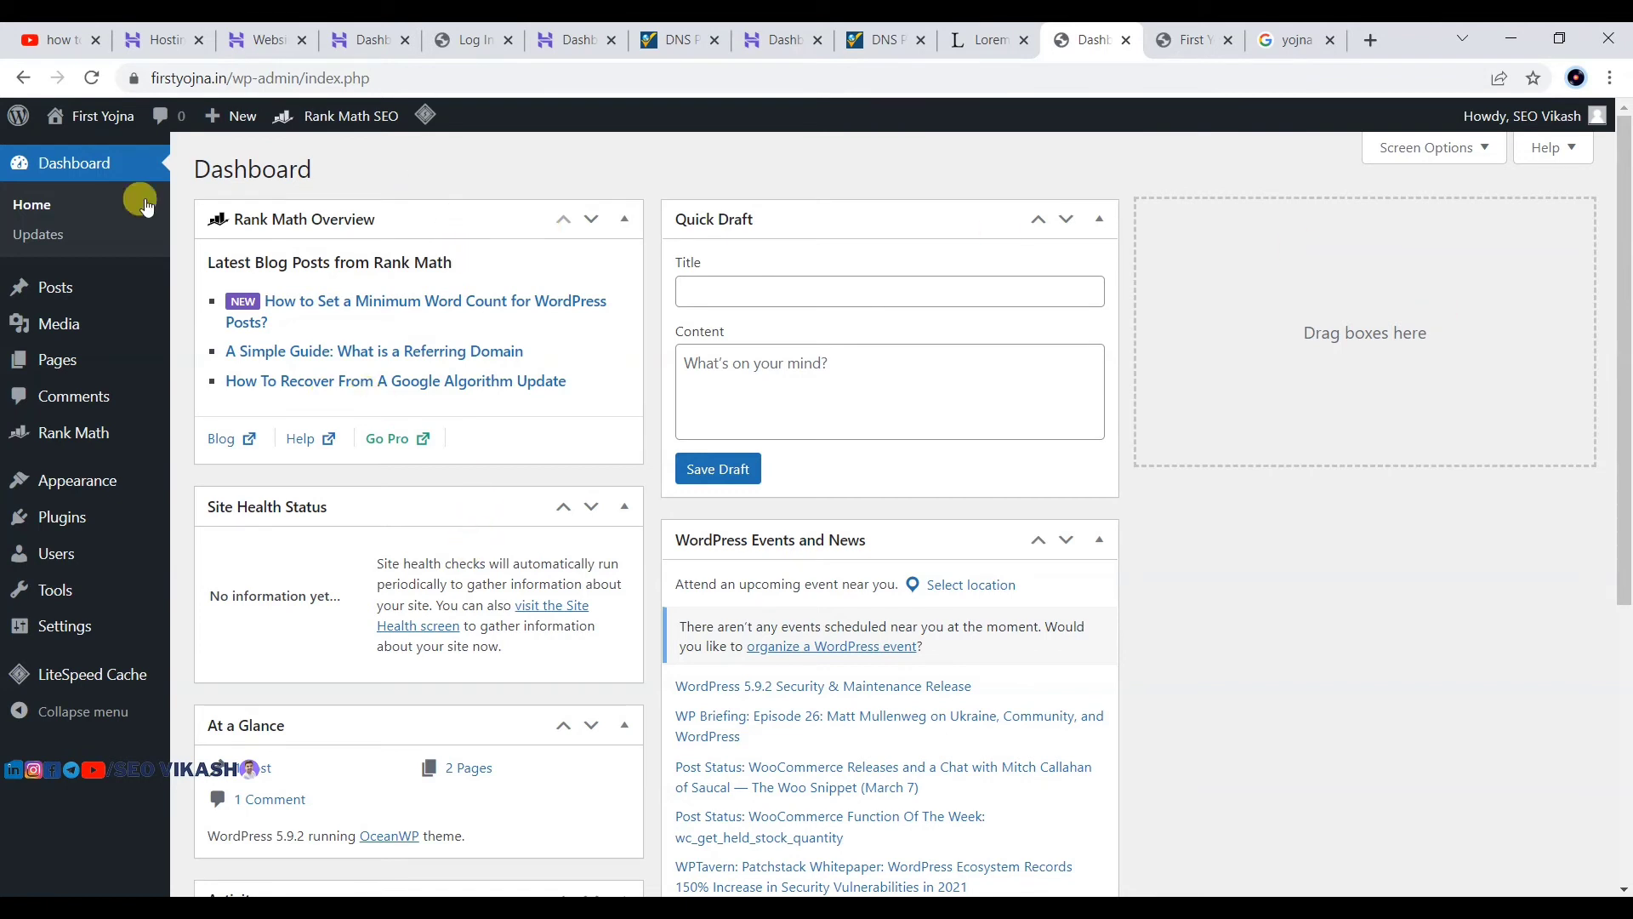
Step: Reload the live front page and select the First Yojna site title
{"action": "left_click", "coordinate": [1189, 40]}
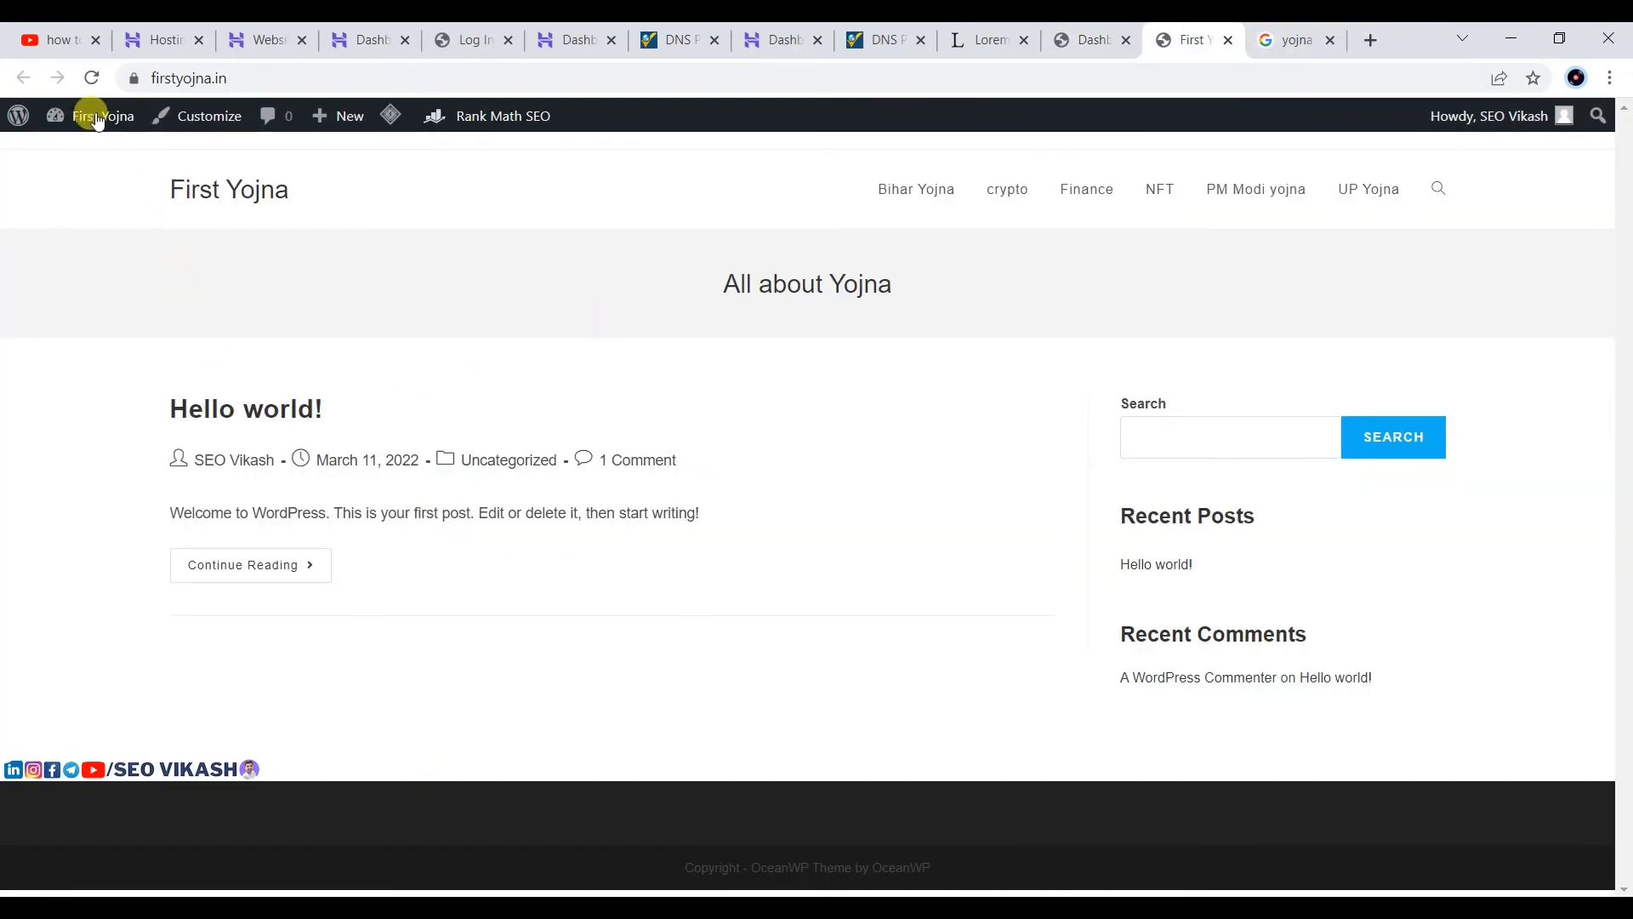
{"action": "left_click", "coordinate": [92, 78]}
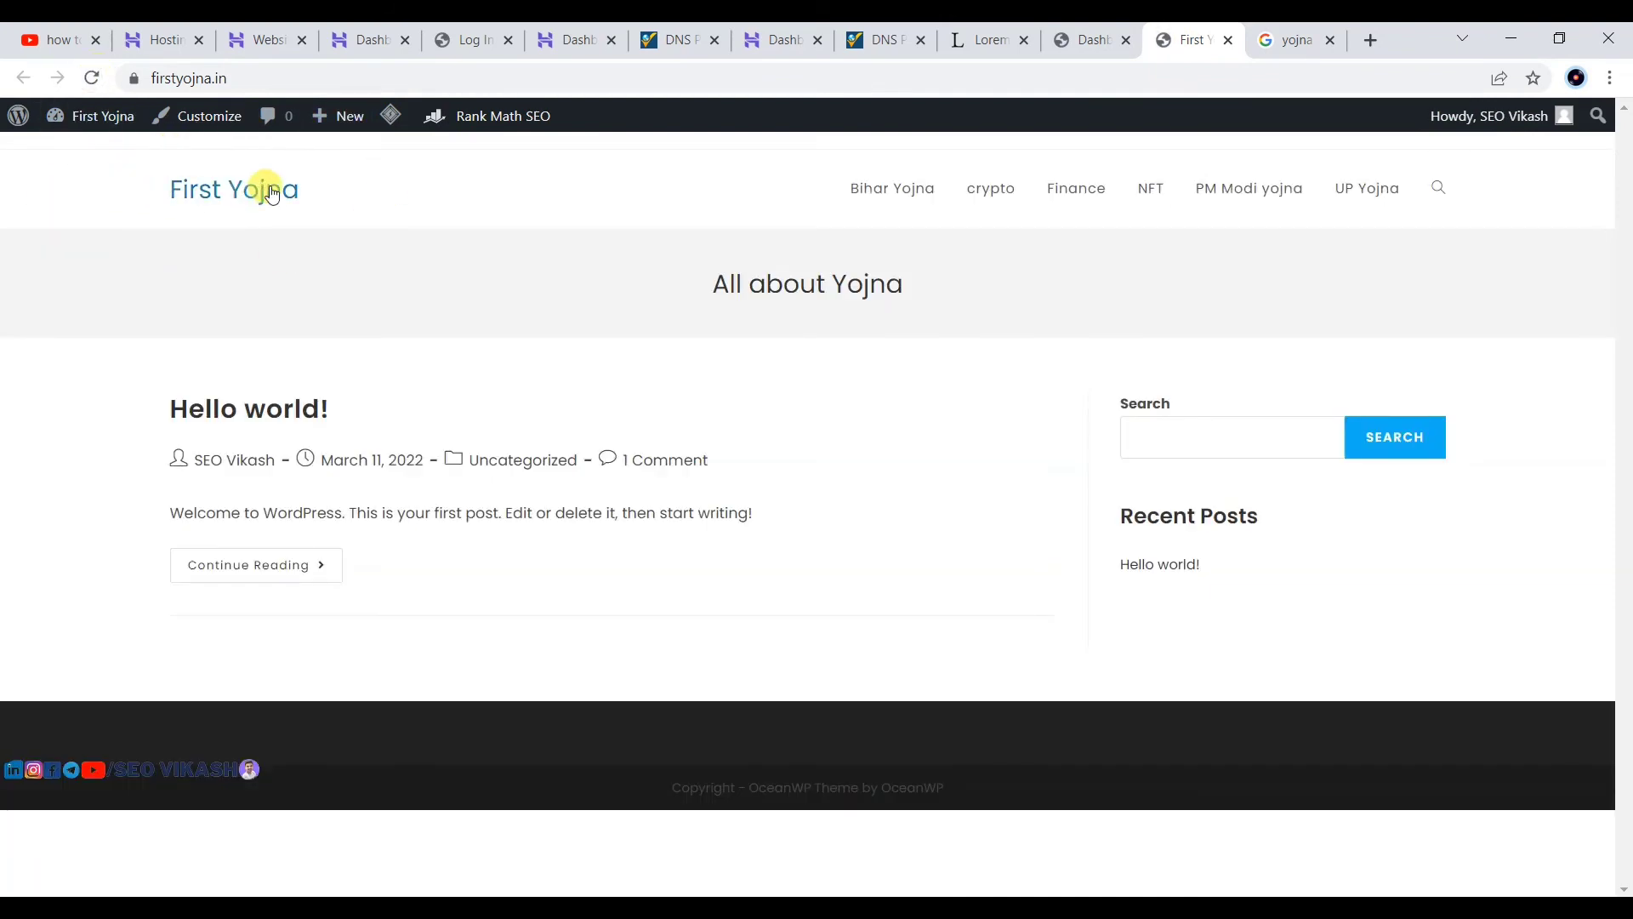
{"action": "left_click_drag", "start_coordinate": [212, 171], "coordinate": [334, 209]}
{"action": "left_click", "coordinate": [333, 209]}
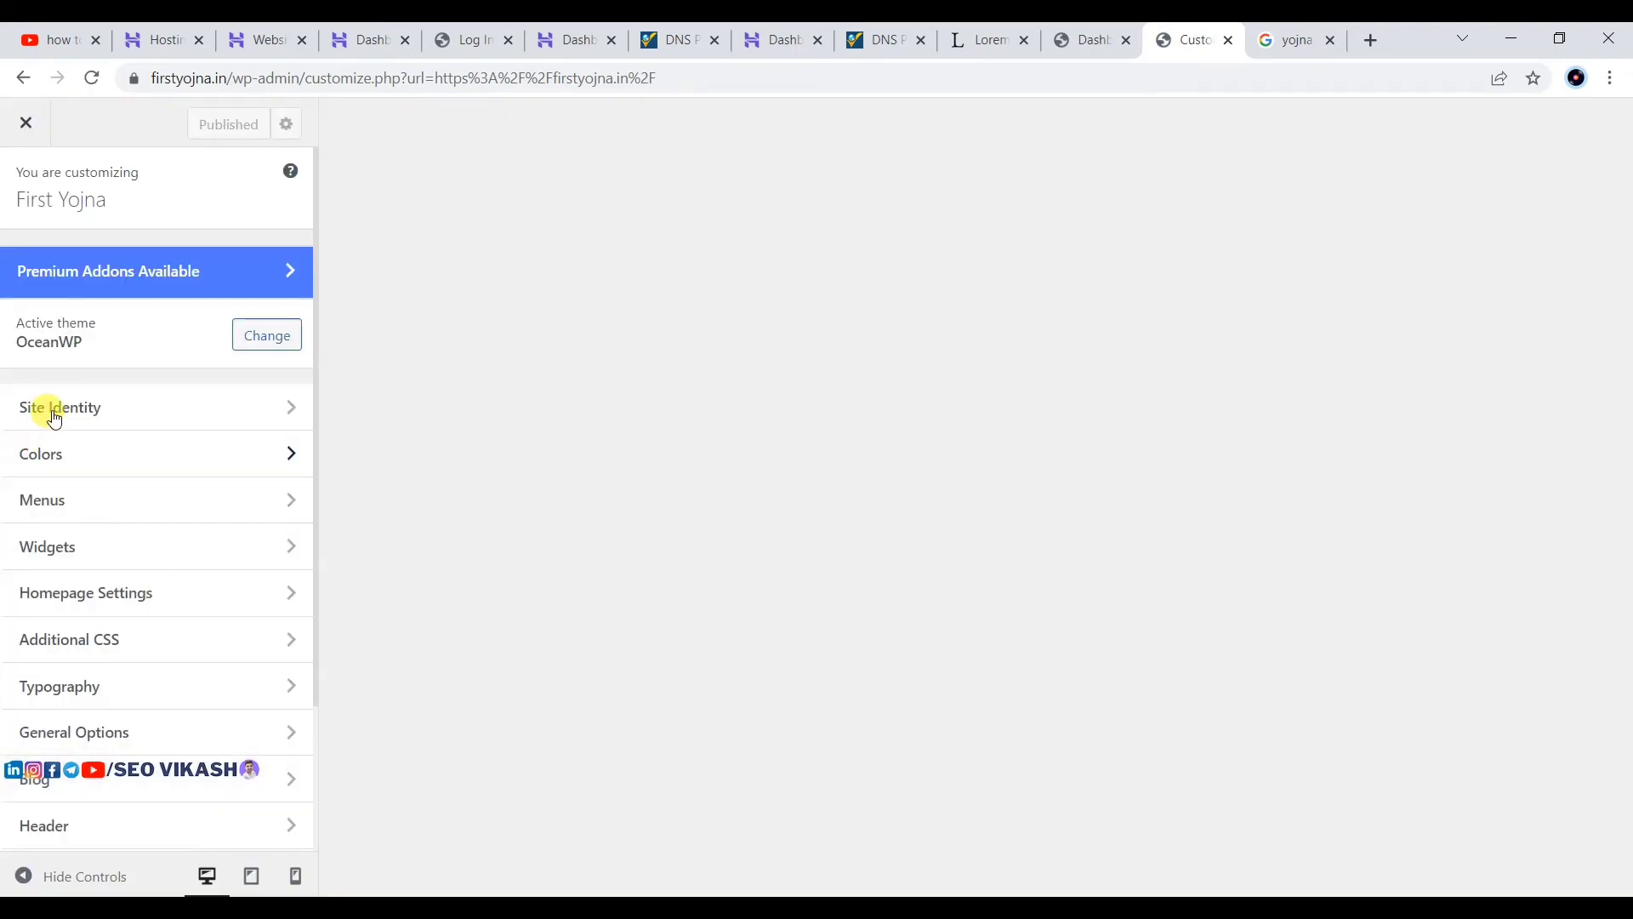
Step: Glance at Site Identity, then close the Customizer and switch back to the Dashboard
{"action": "left_click", "coordinate": [102, 420]}
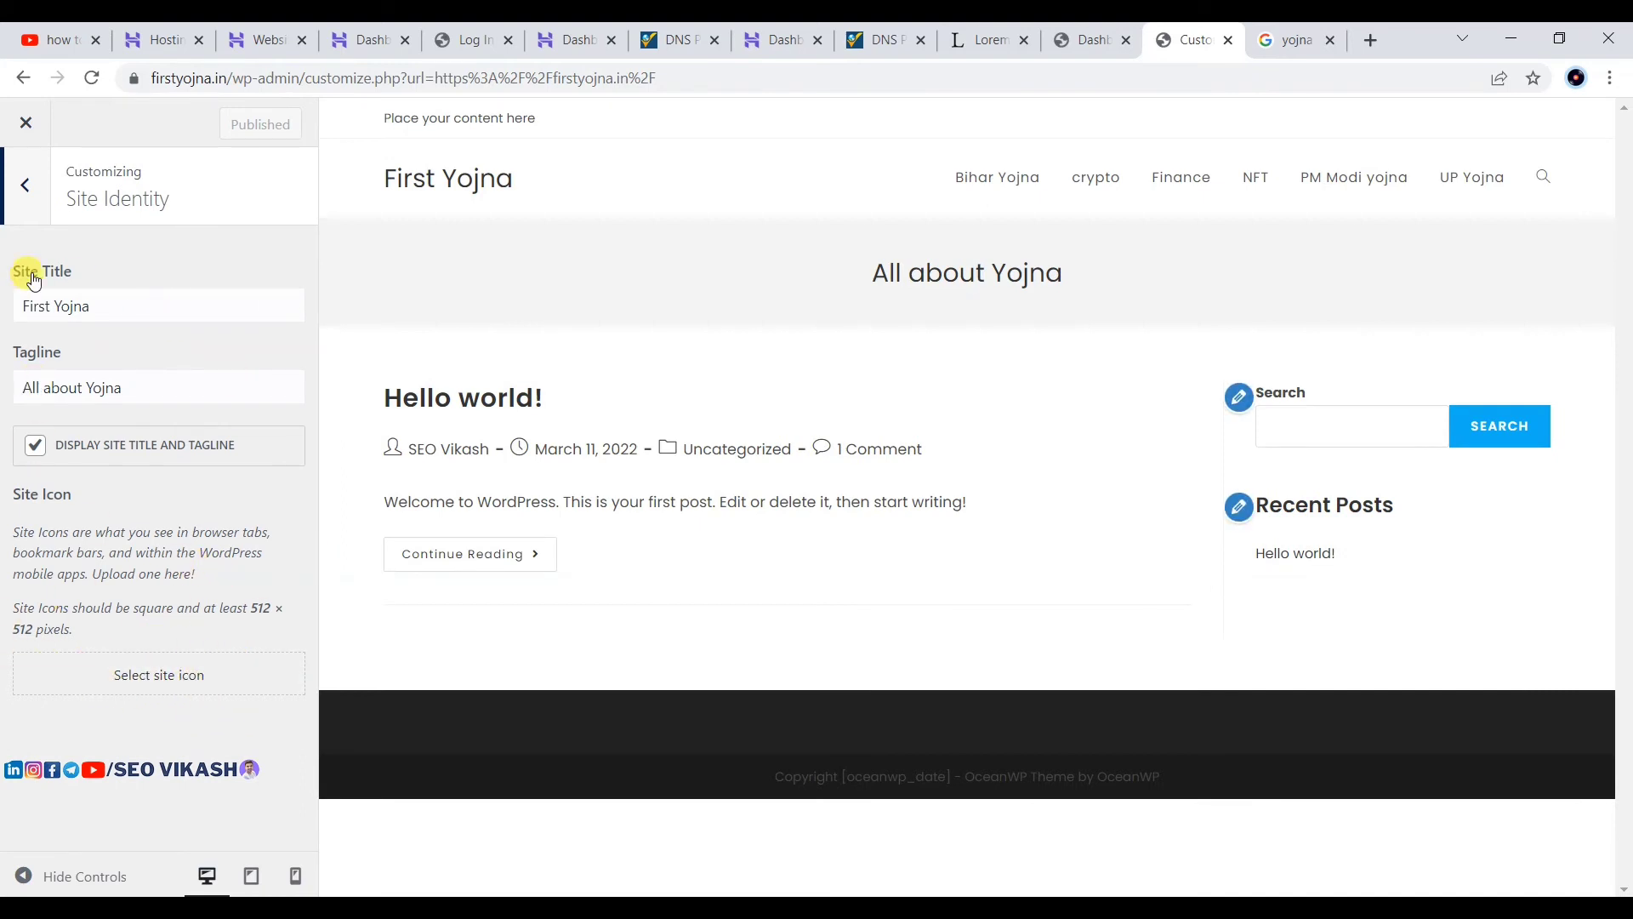
{"action": "left_click", "coordinate": [23, 189]}
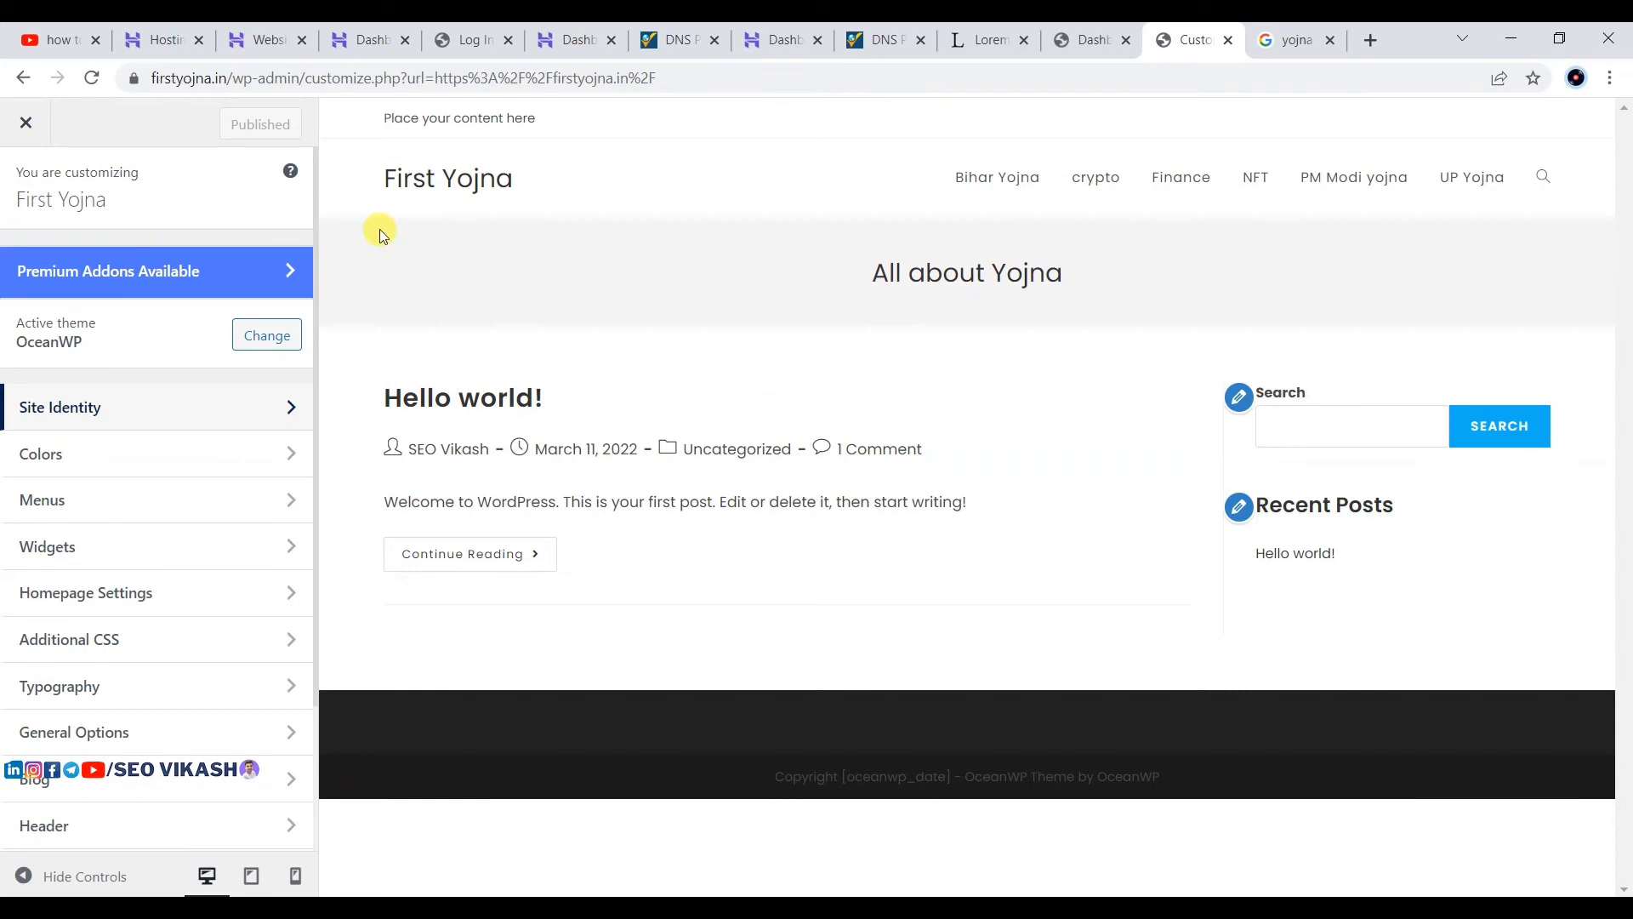
{"action": "left_click", "coordinate": [26, 123]}
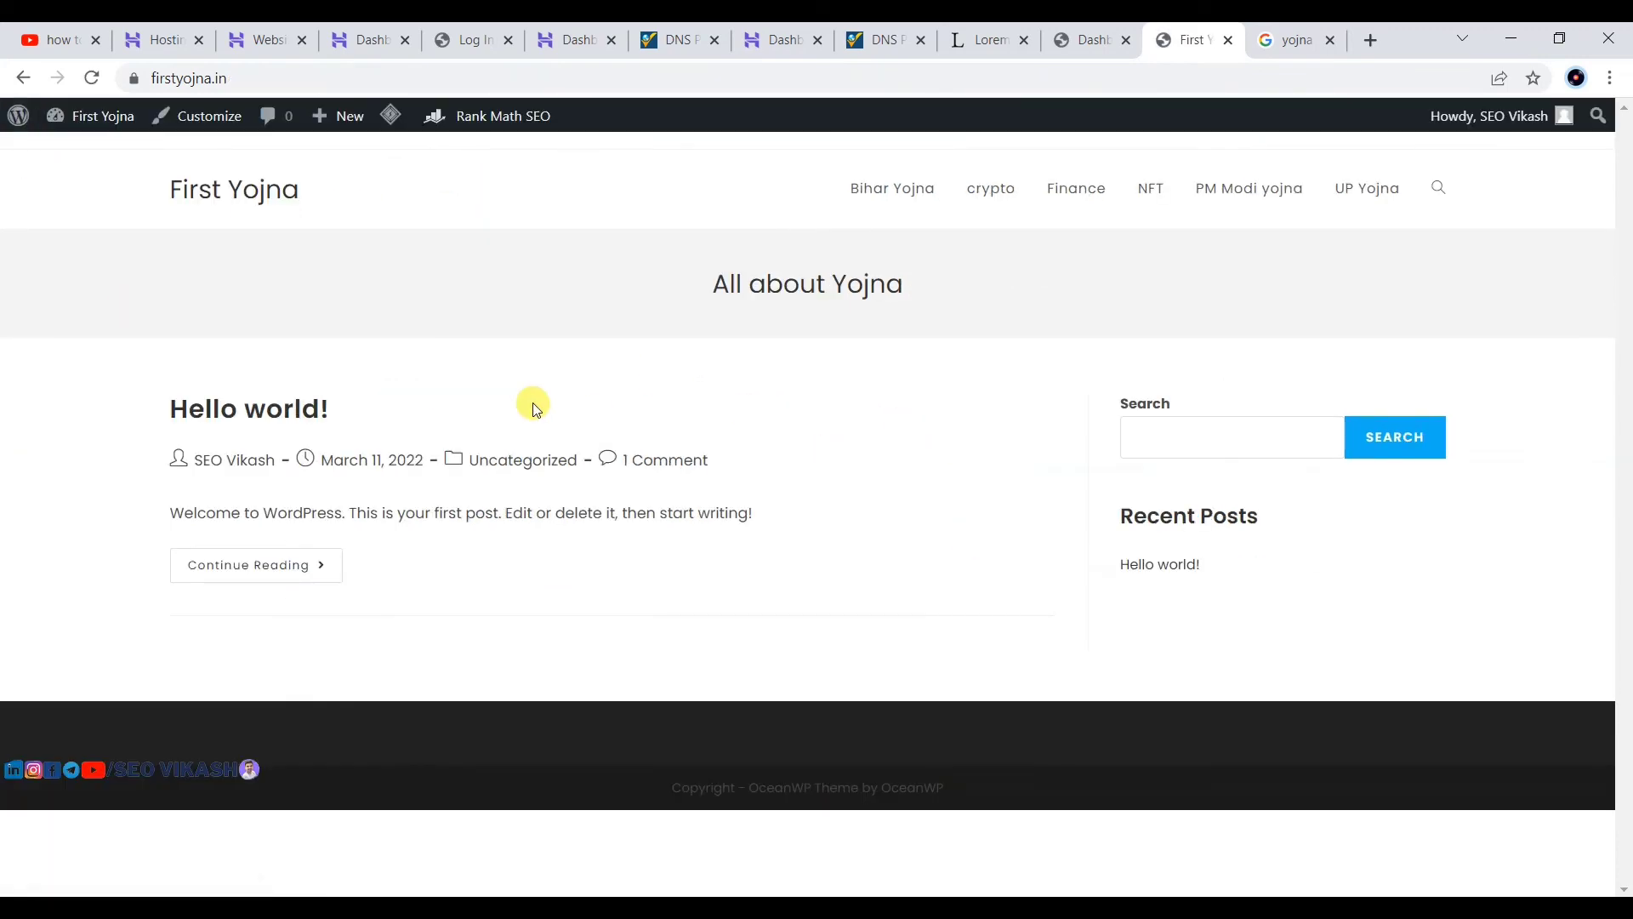
{"action": "left_click", "coordinate": [1101, 34]}
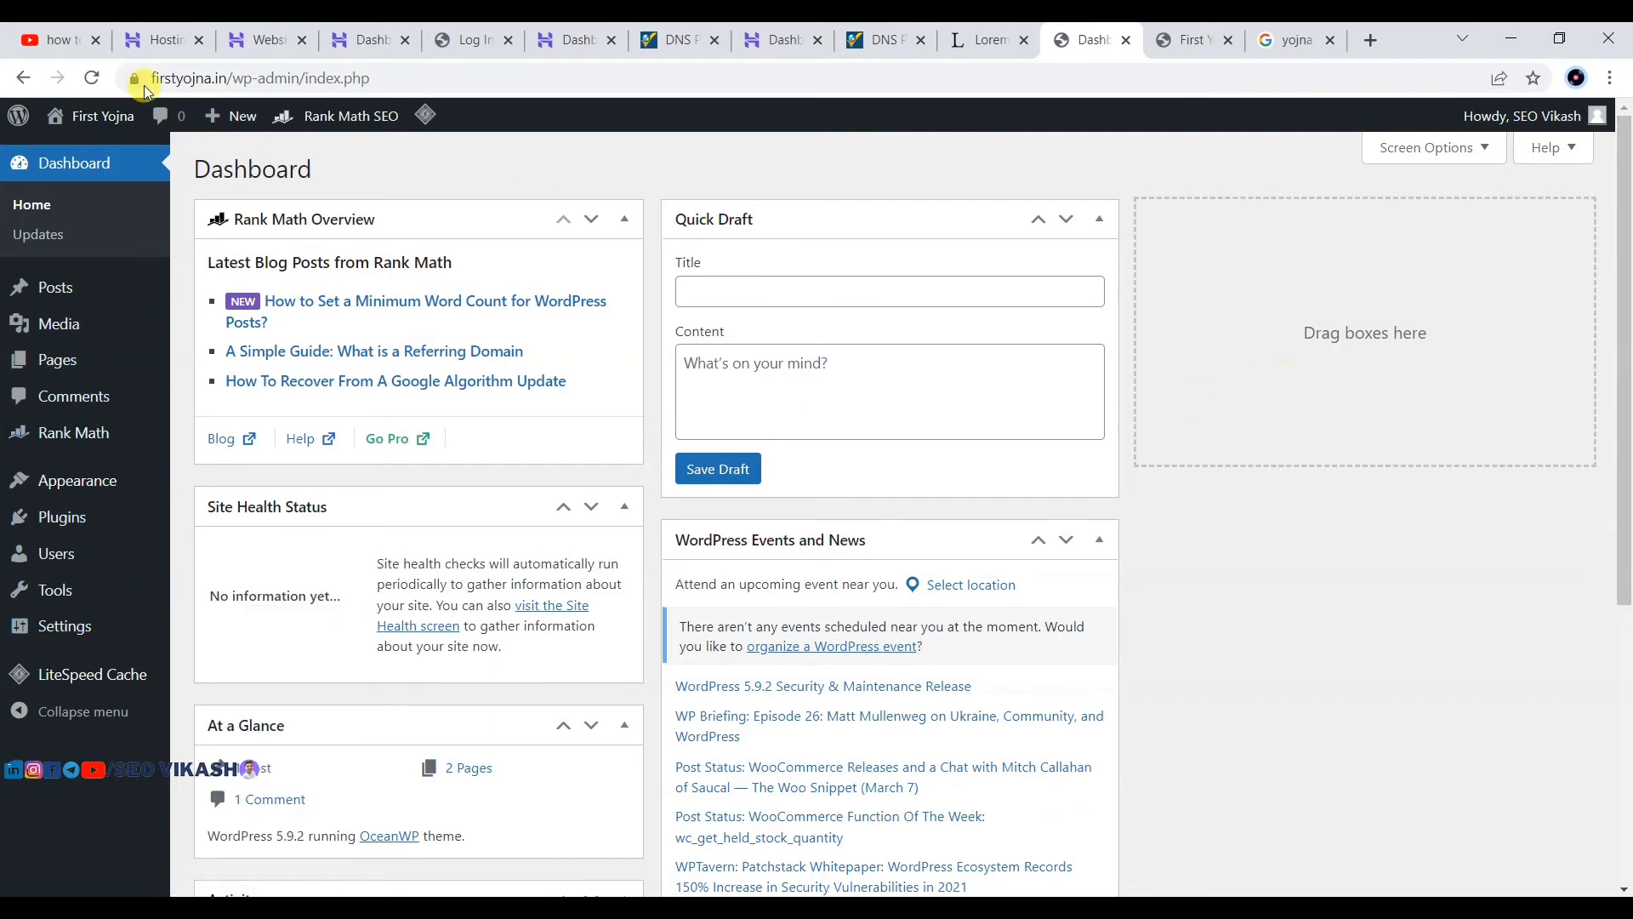
Step: Create a new post from Posts > Add New and begin its title with 'ja'
{"action": "mouse_move", "coordinate": [43, 296]}
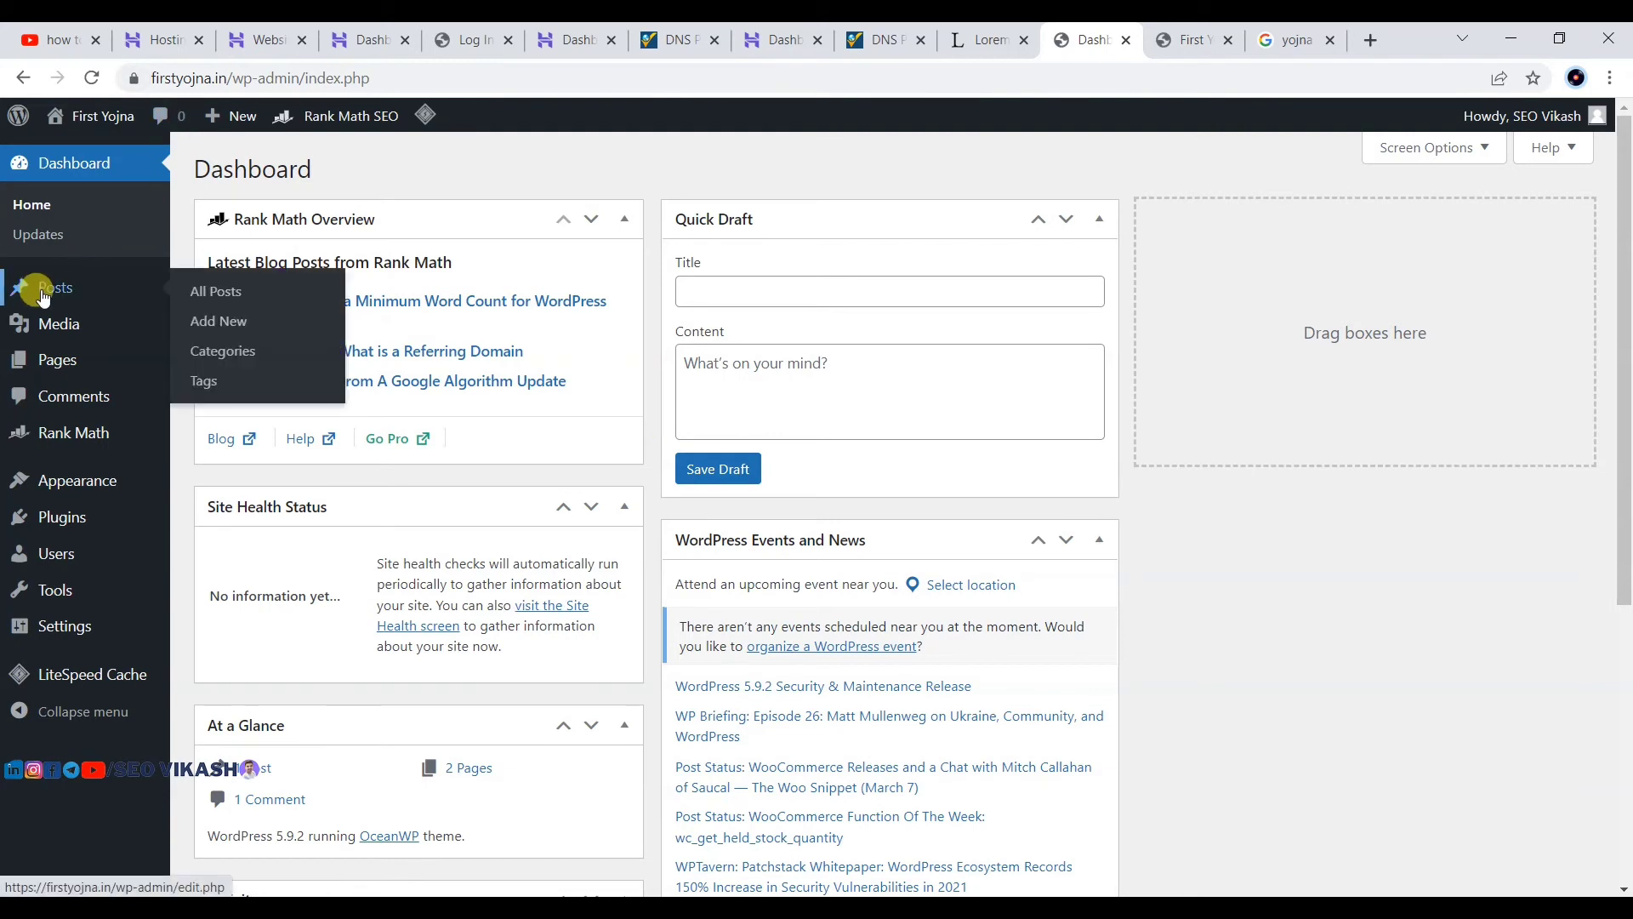
{"action": "left_click", "coordinate": [218, 321]}
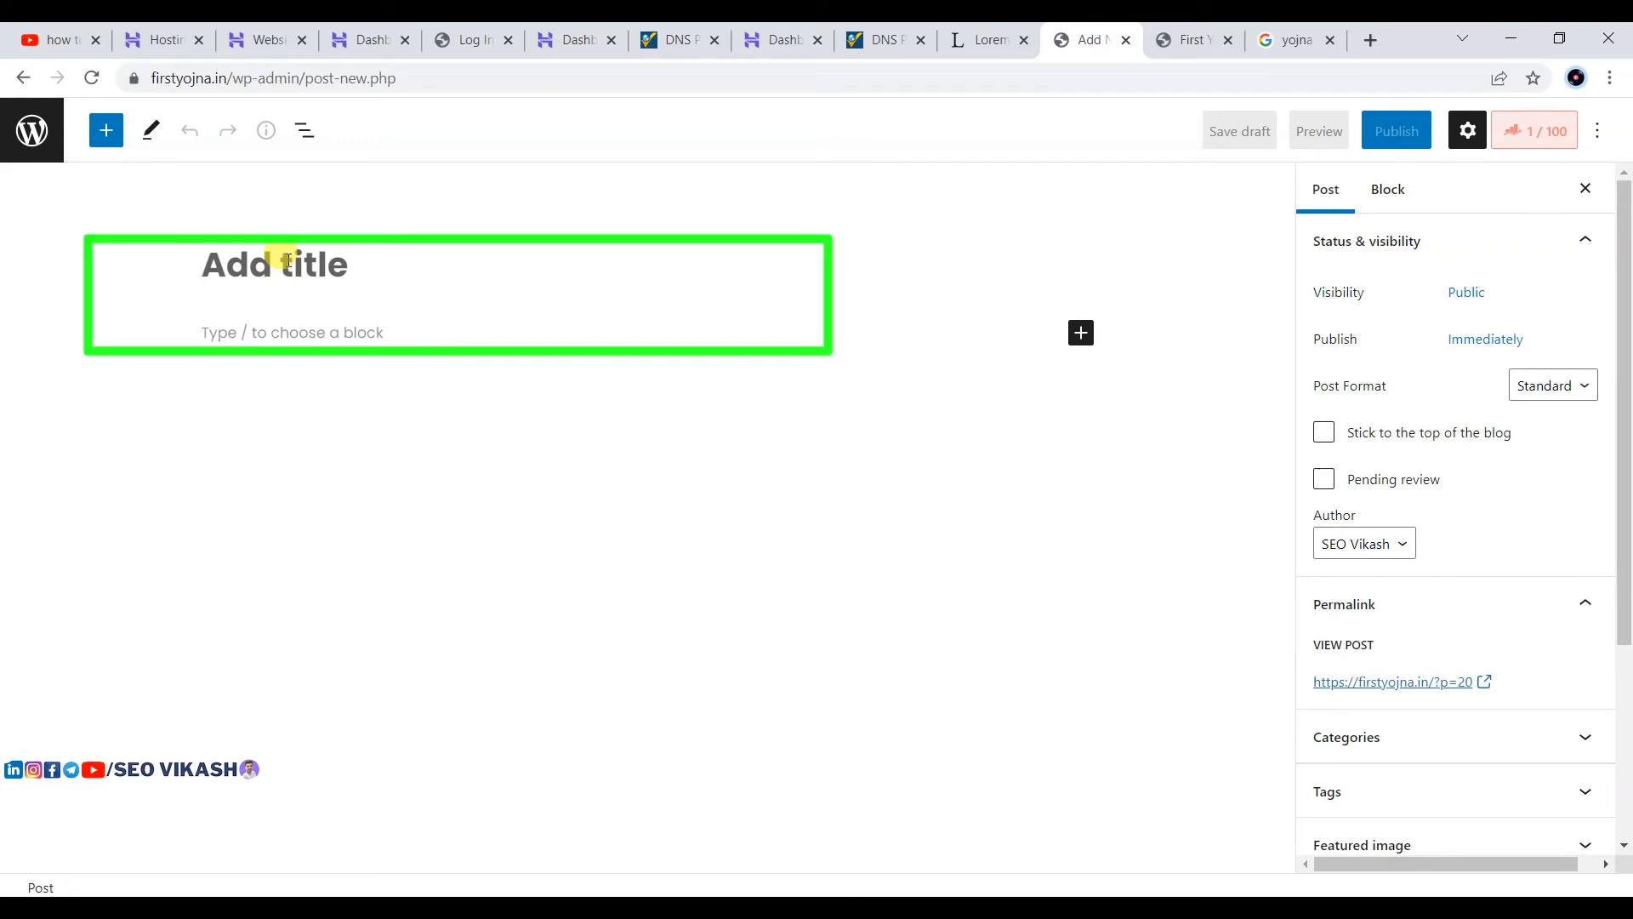
{"action": "type", "text": "jan"}
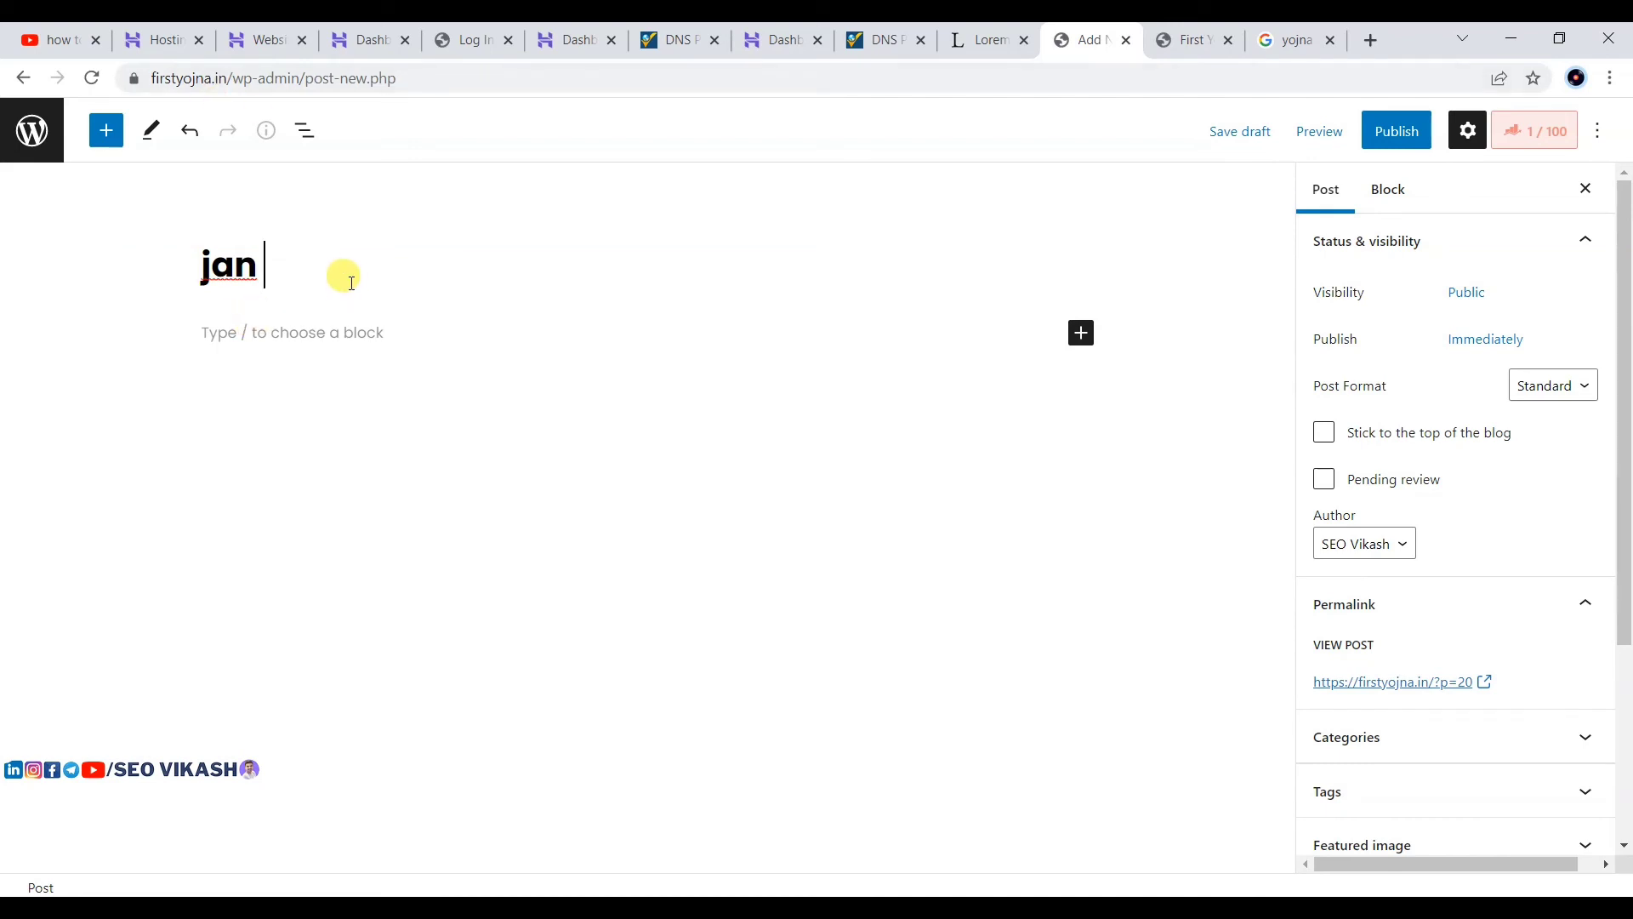
Step: In a new tab, search Google for 'jan dhan yojana online form' and select the query text
{"action": "left_click", "coordinate": [1373, 42]}
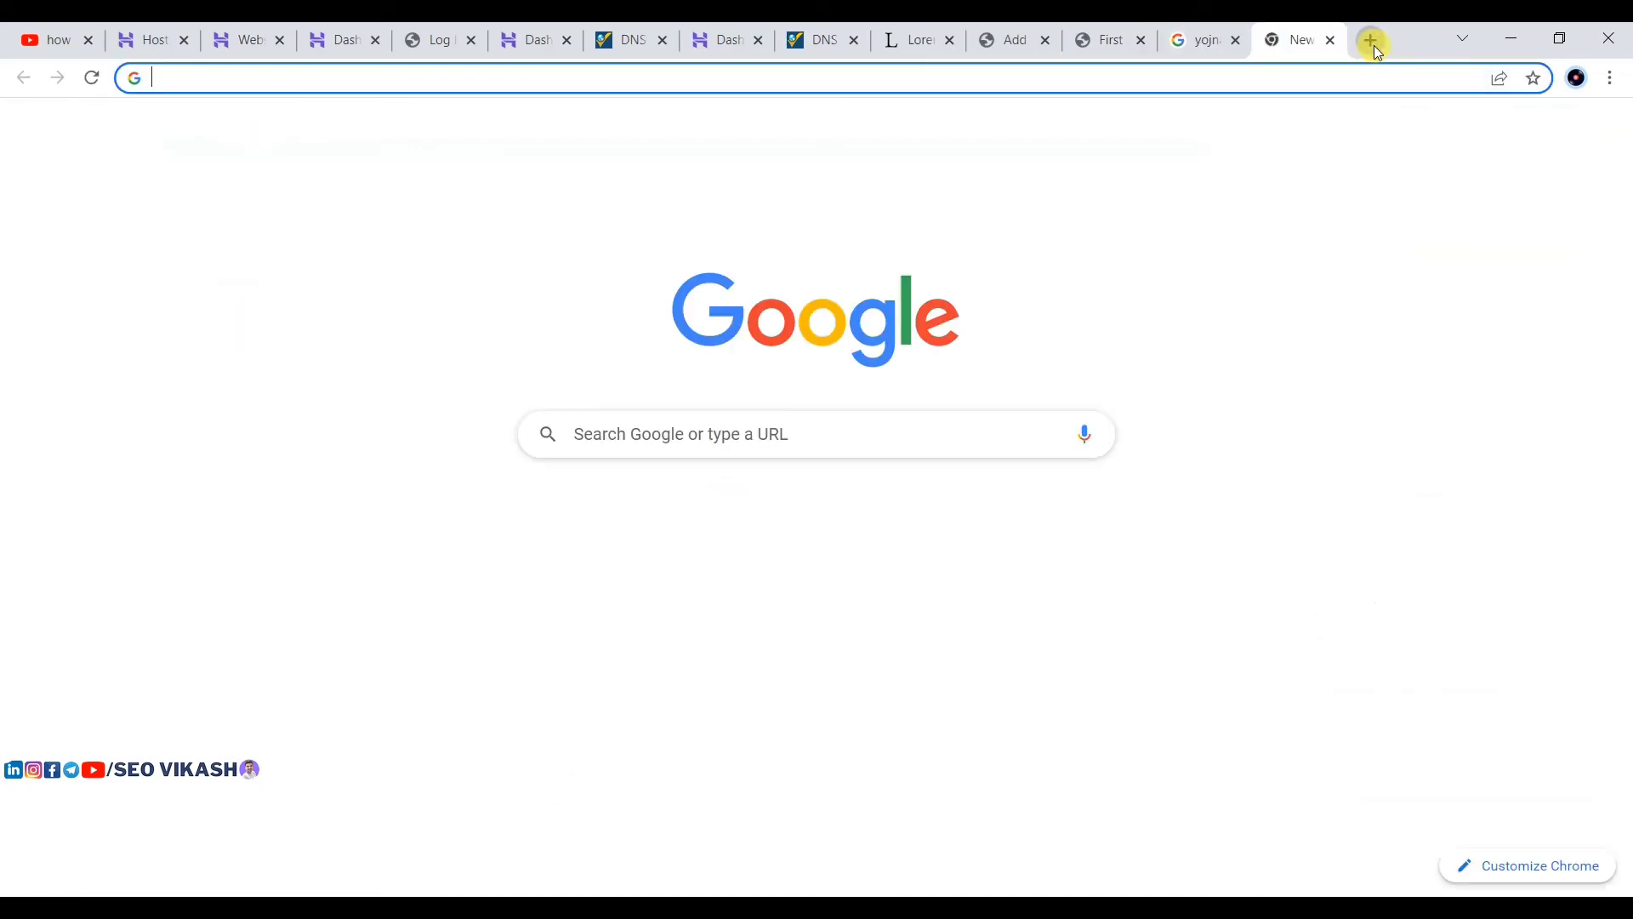
{"action": "type", "text": "jan d"}
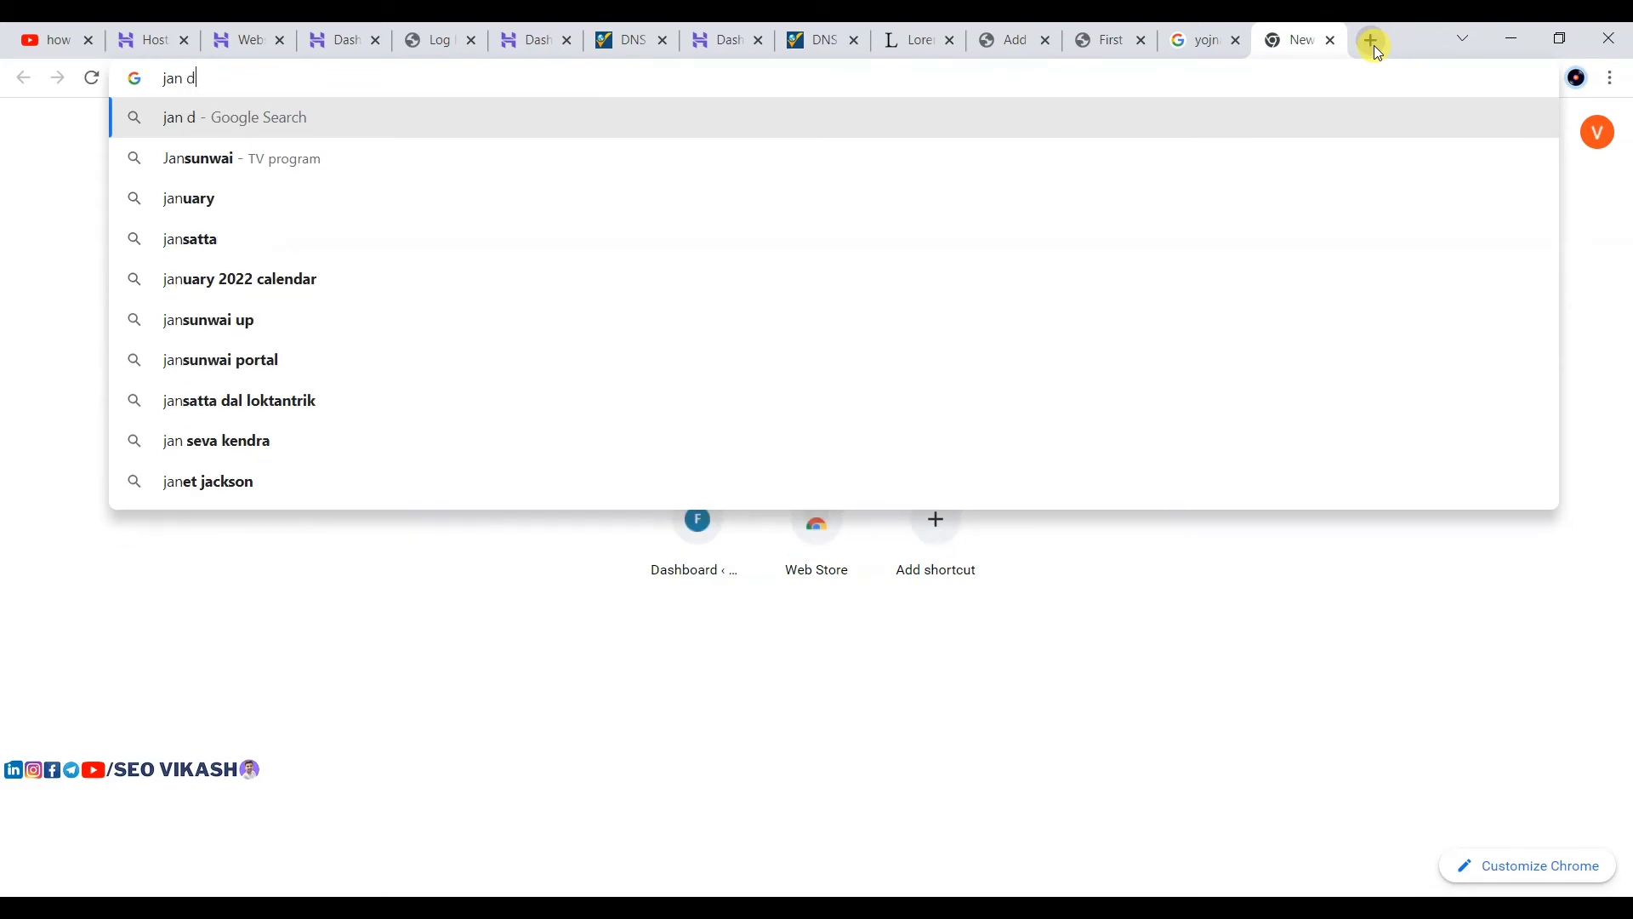
{"action": "type", "text": "han yo"}
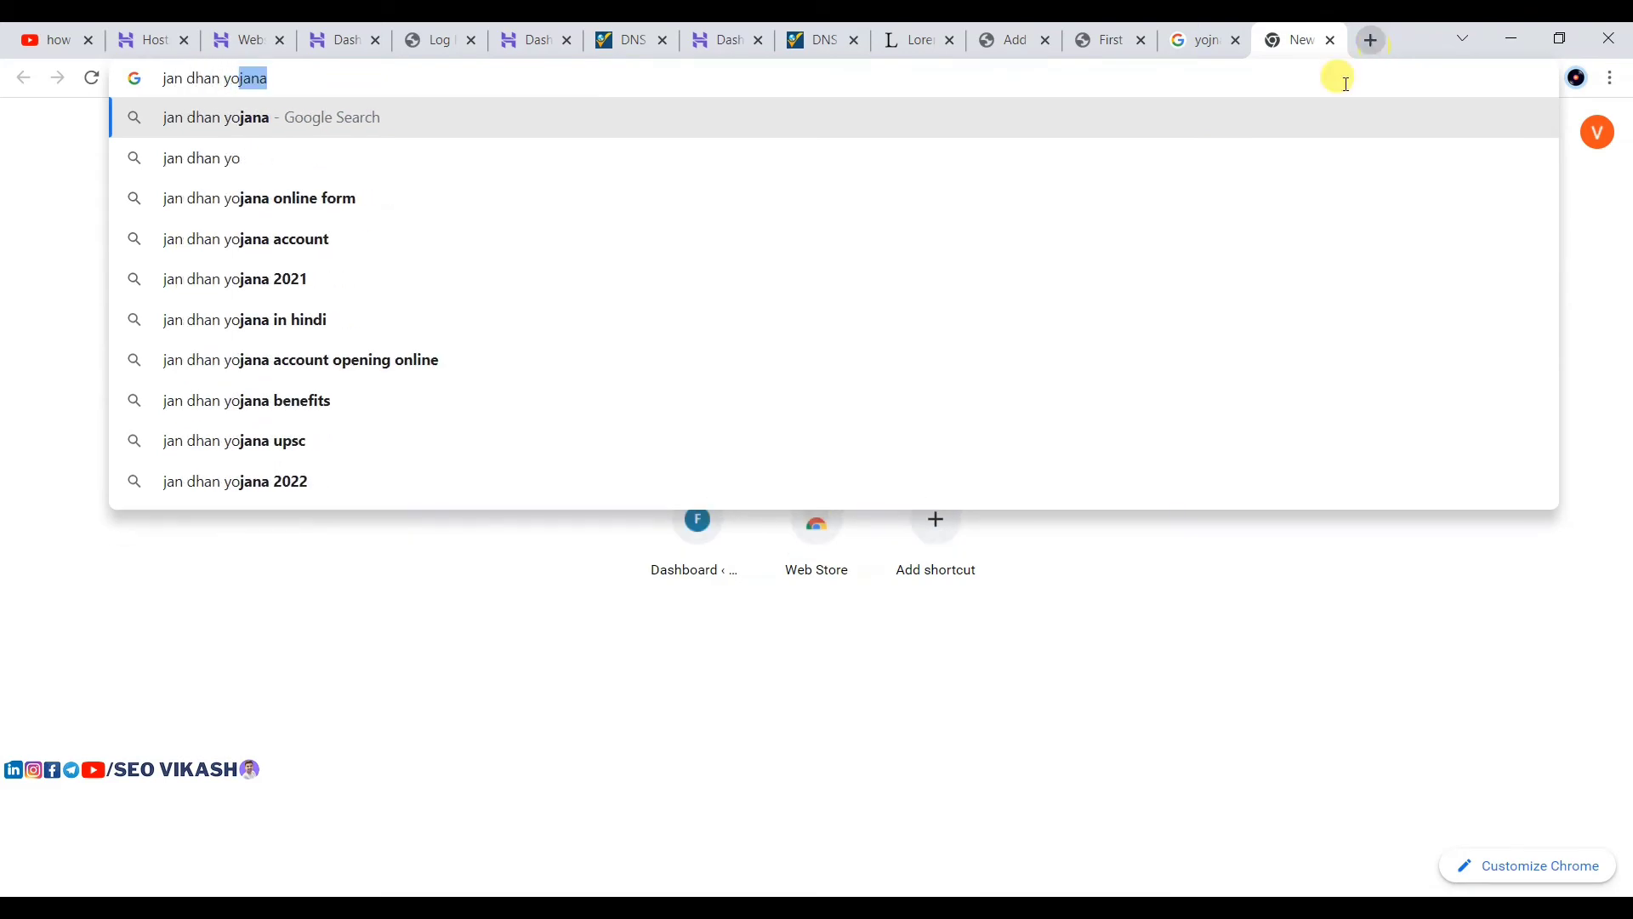
{"action": "left_click", "coordinate": [439, 202]}
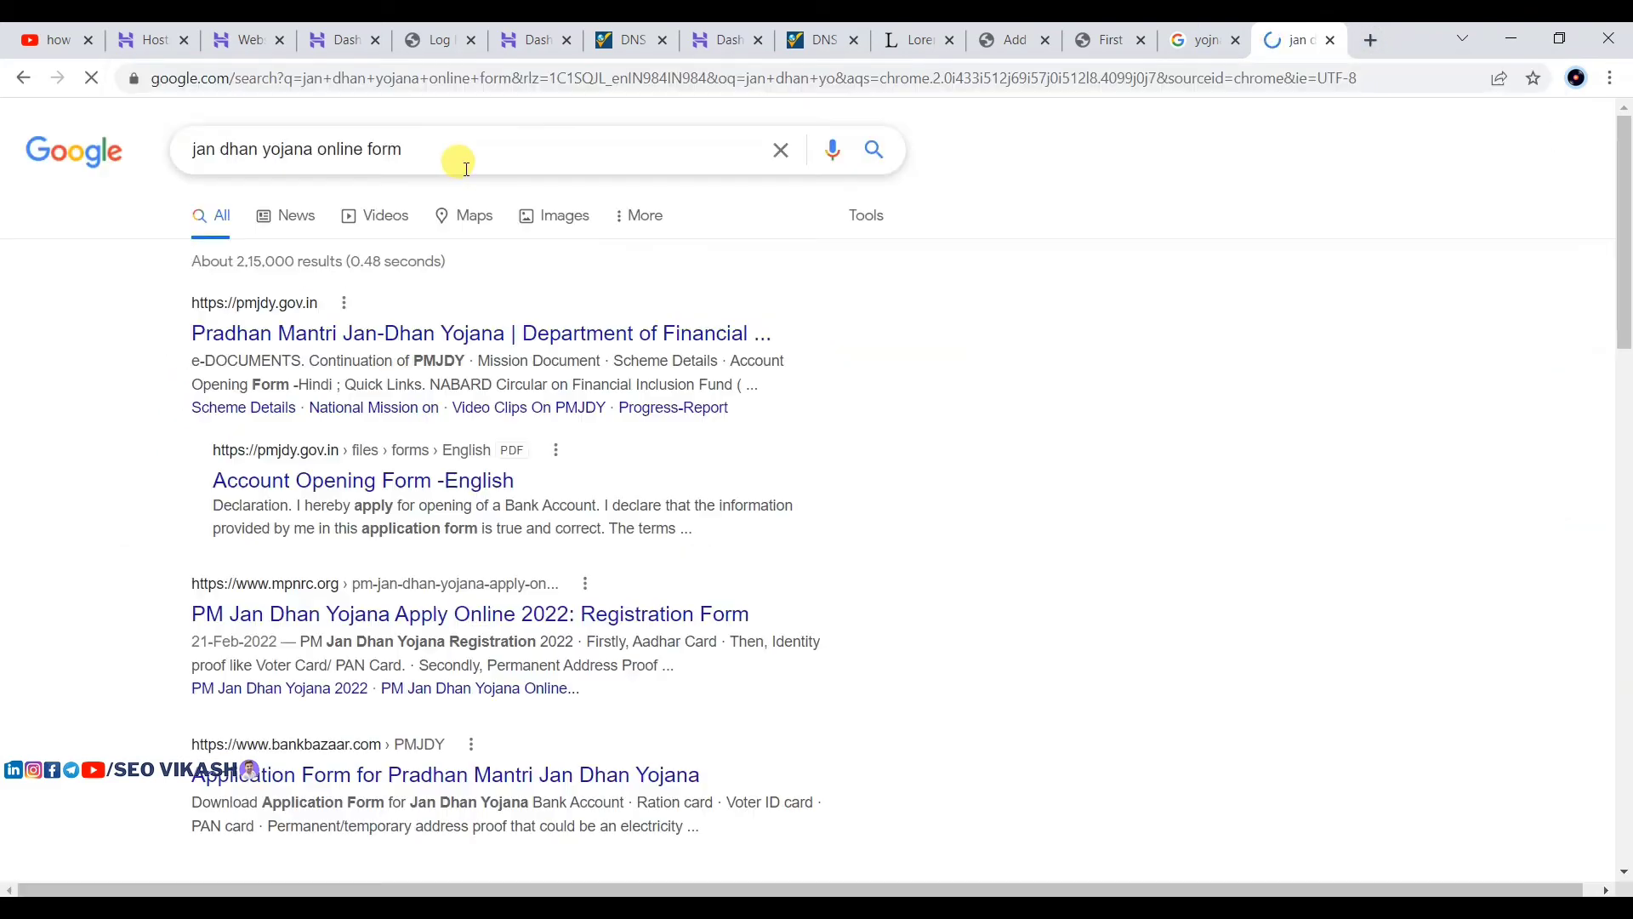
{"action": "left_click", "coordinate": [416, 146]}
{"action": "left_click_drag", "start_coordinate": [416, 145], "coordinate": [217, 151]}
{"action": "key", "text": "ctrl+c"}
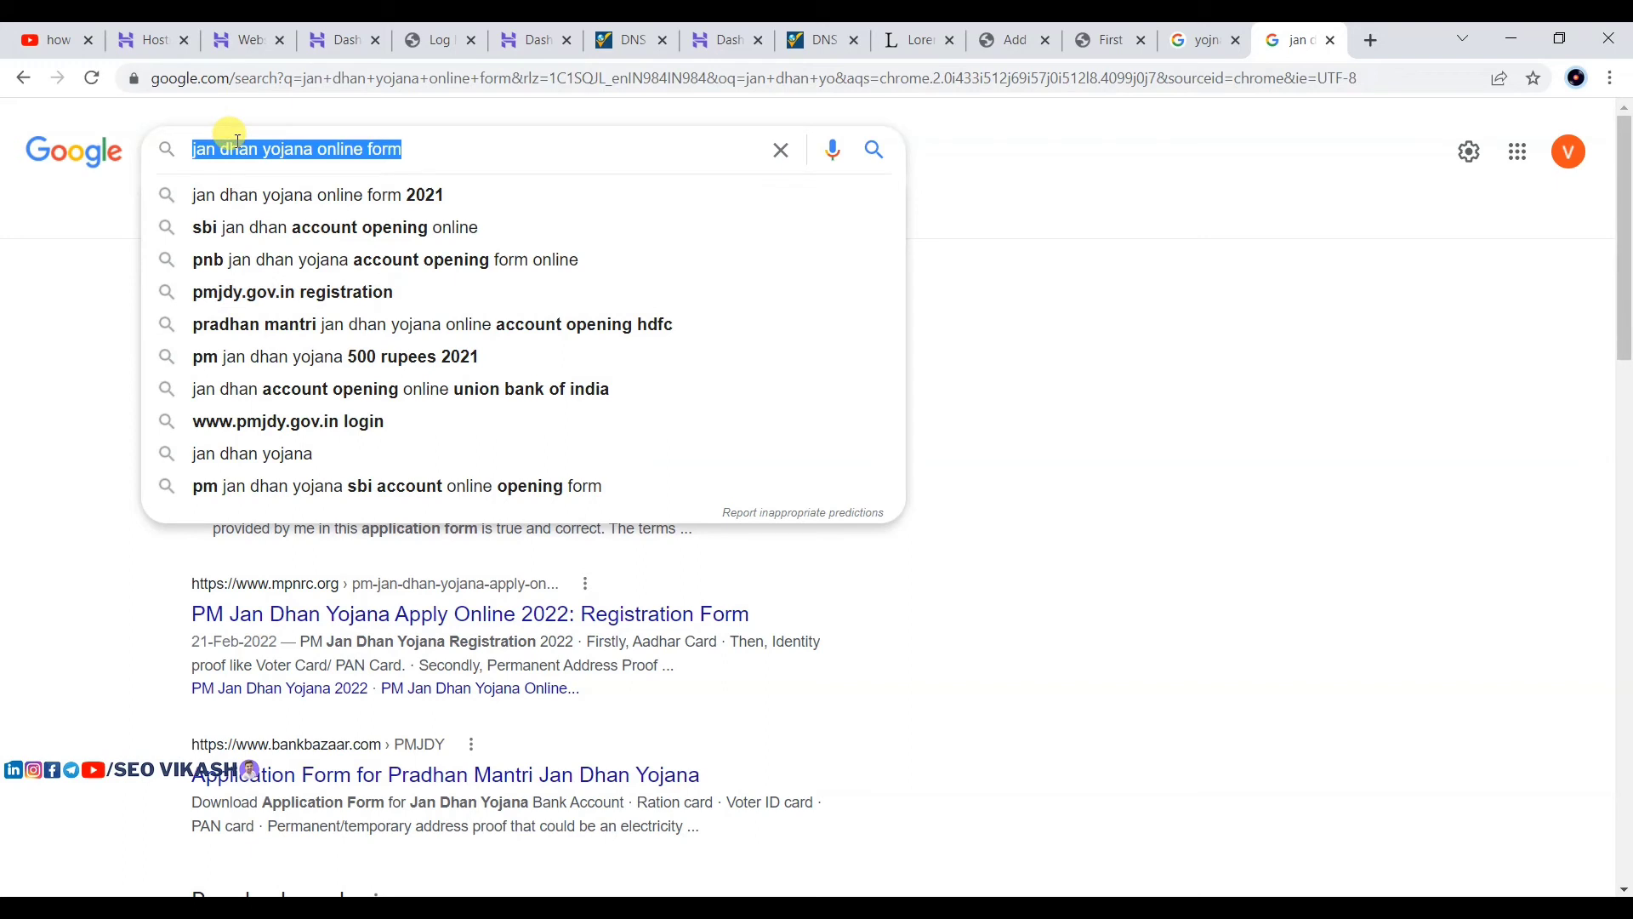
Step: Paste 'jan dhan yojana online form' as the post title and capitalise it to 'Jan dhan yojana online form'
{"action": "left_click", "coordinate": [1012, 40]}
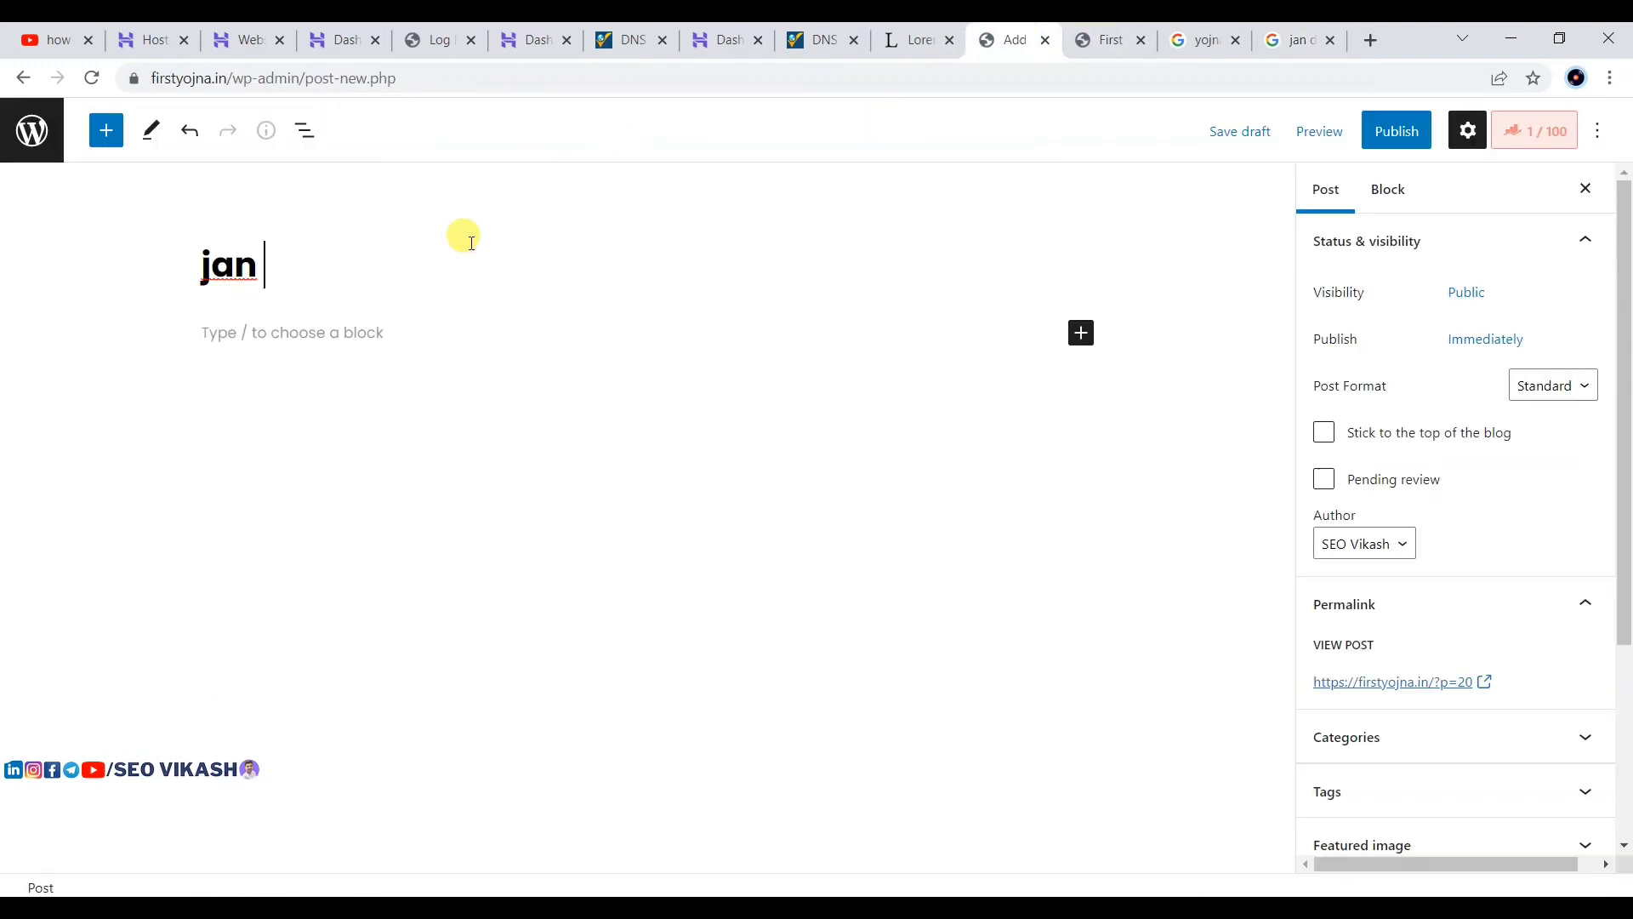
{"action": "key", "text": "ctrl+v"}
{"action": "left_click", "coordinate": [530, 431]}
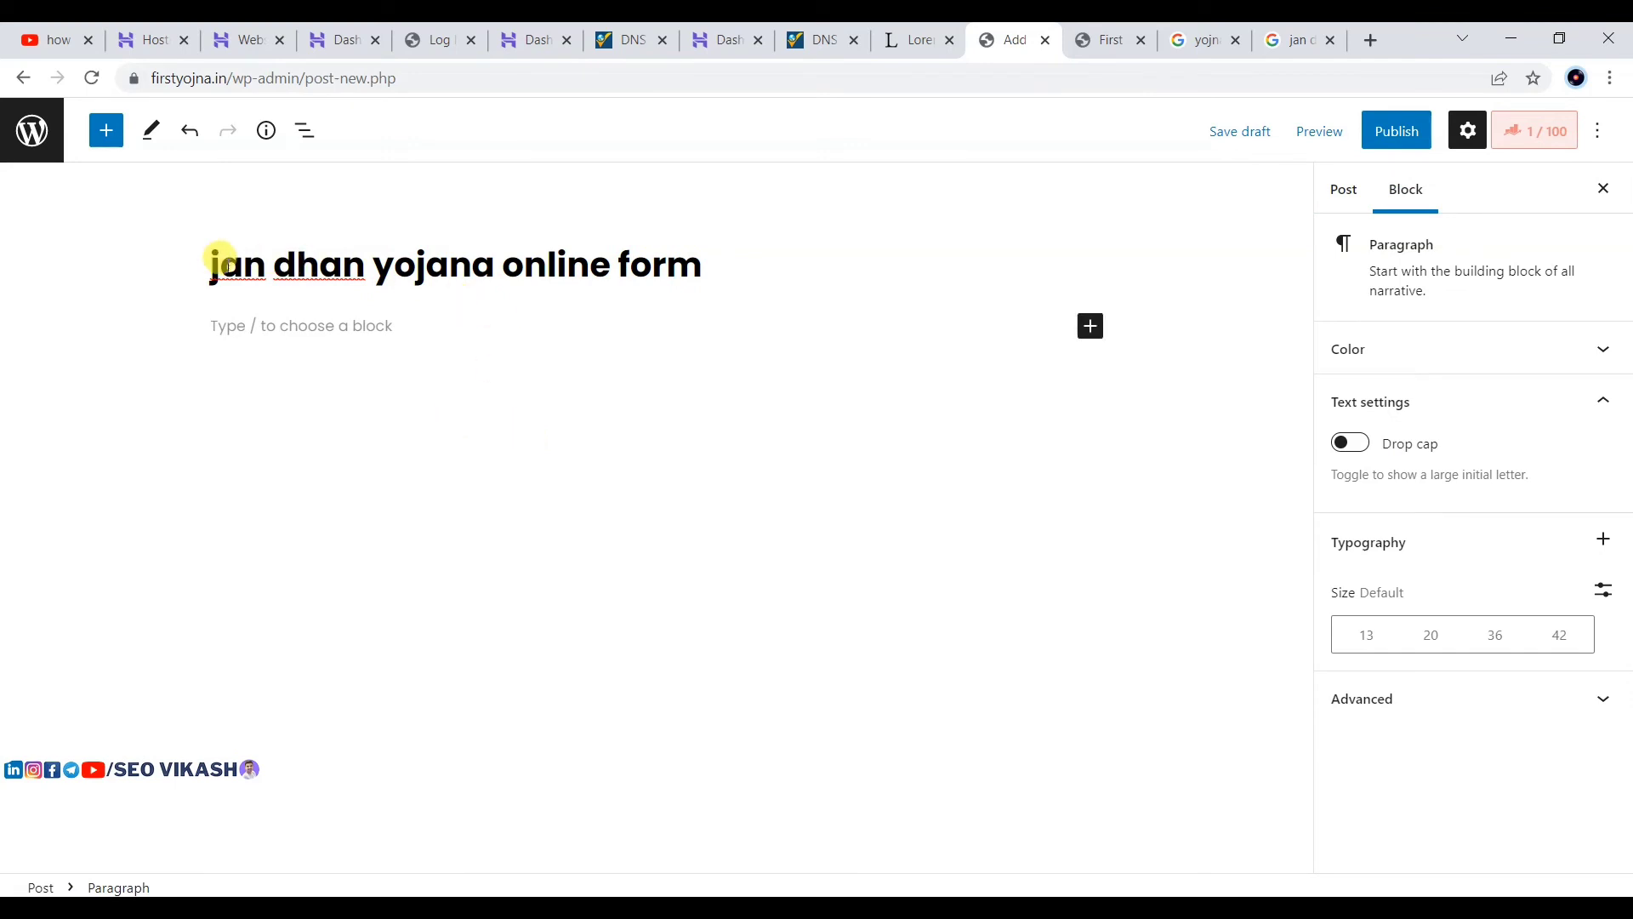
{"action": "left_click", "coordinate": [220, 259]}
{"action": "key", "text": "Delete"}
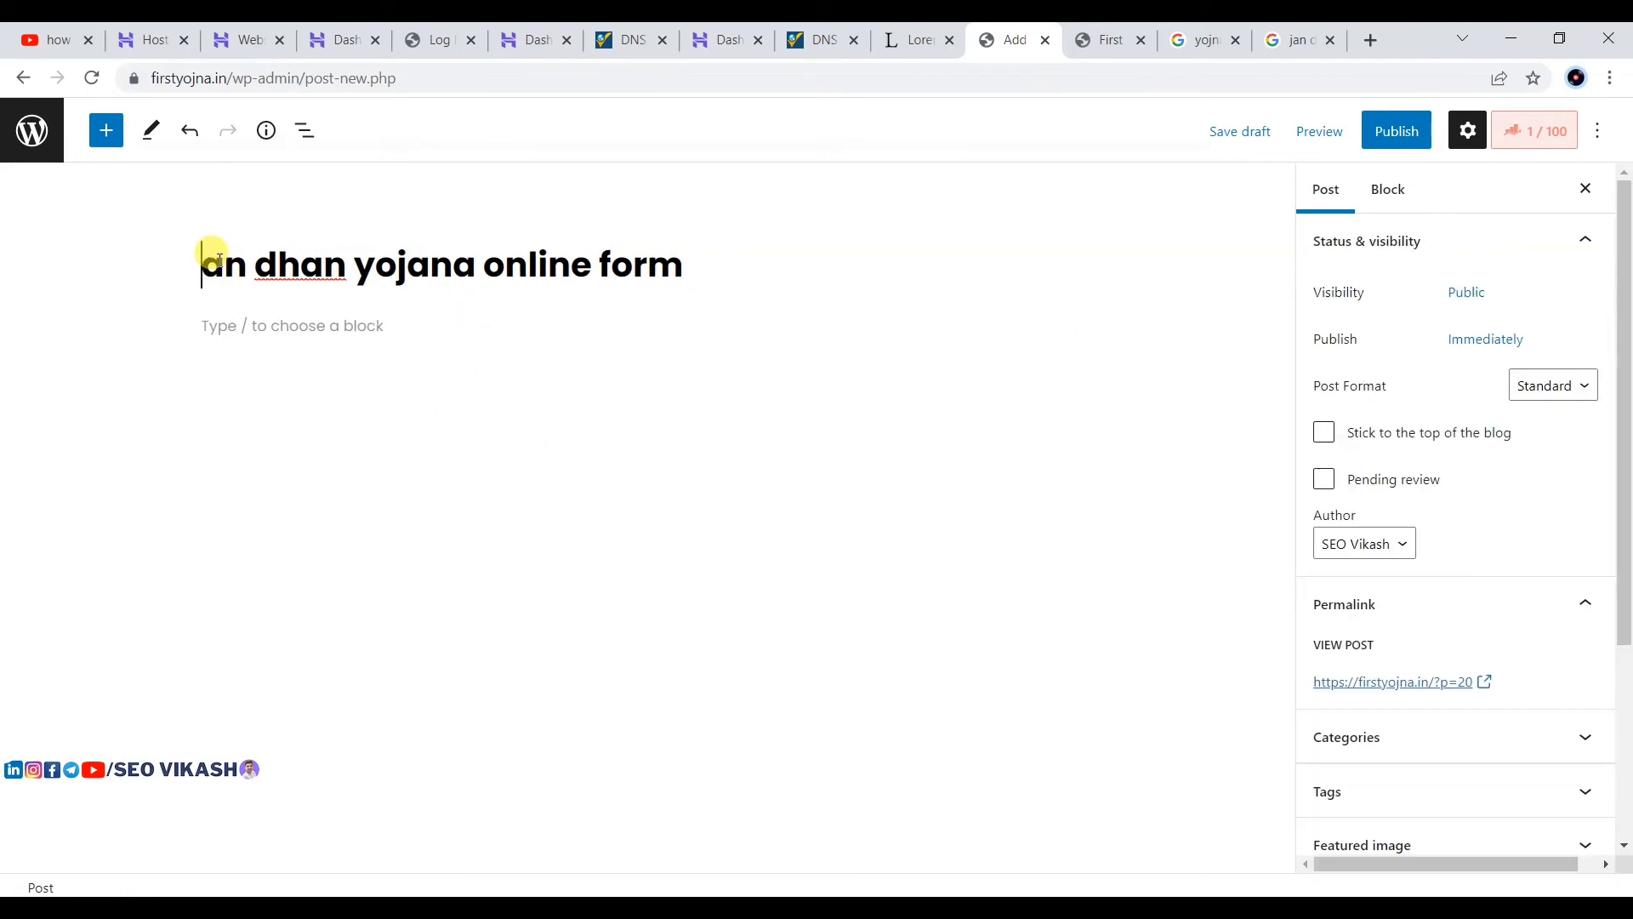
{"action": "type", "text": "J"}
{"action": "left_click", "coordinate": [298, 322]}
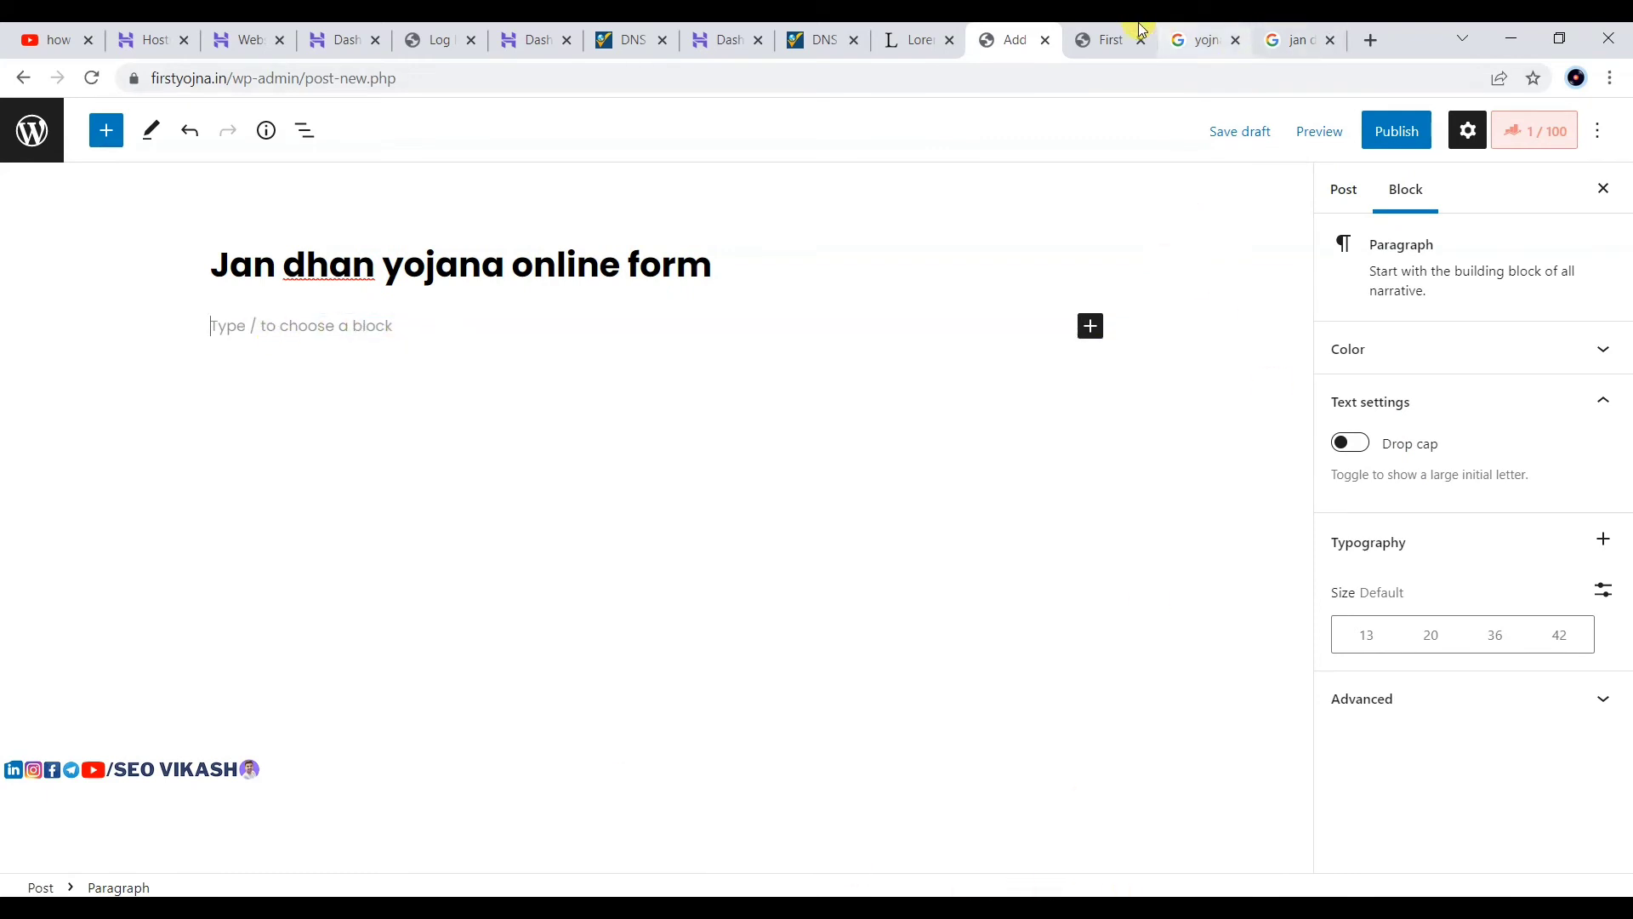
Step: Copy all five Lorem Ipsum paragraphs from the generator page and paste them into the empty post body
{"action": "left_click", "coordinate": [895, 38]}
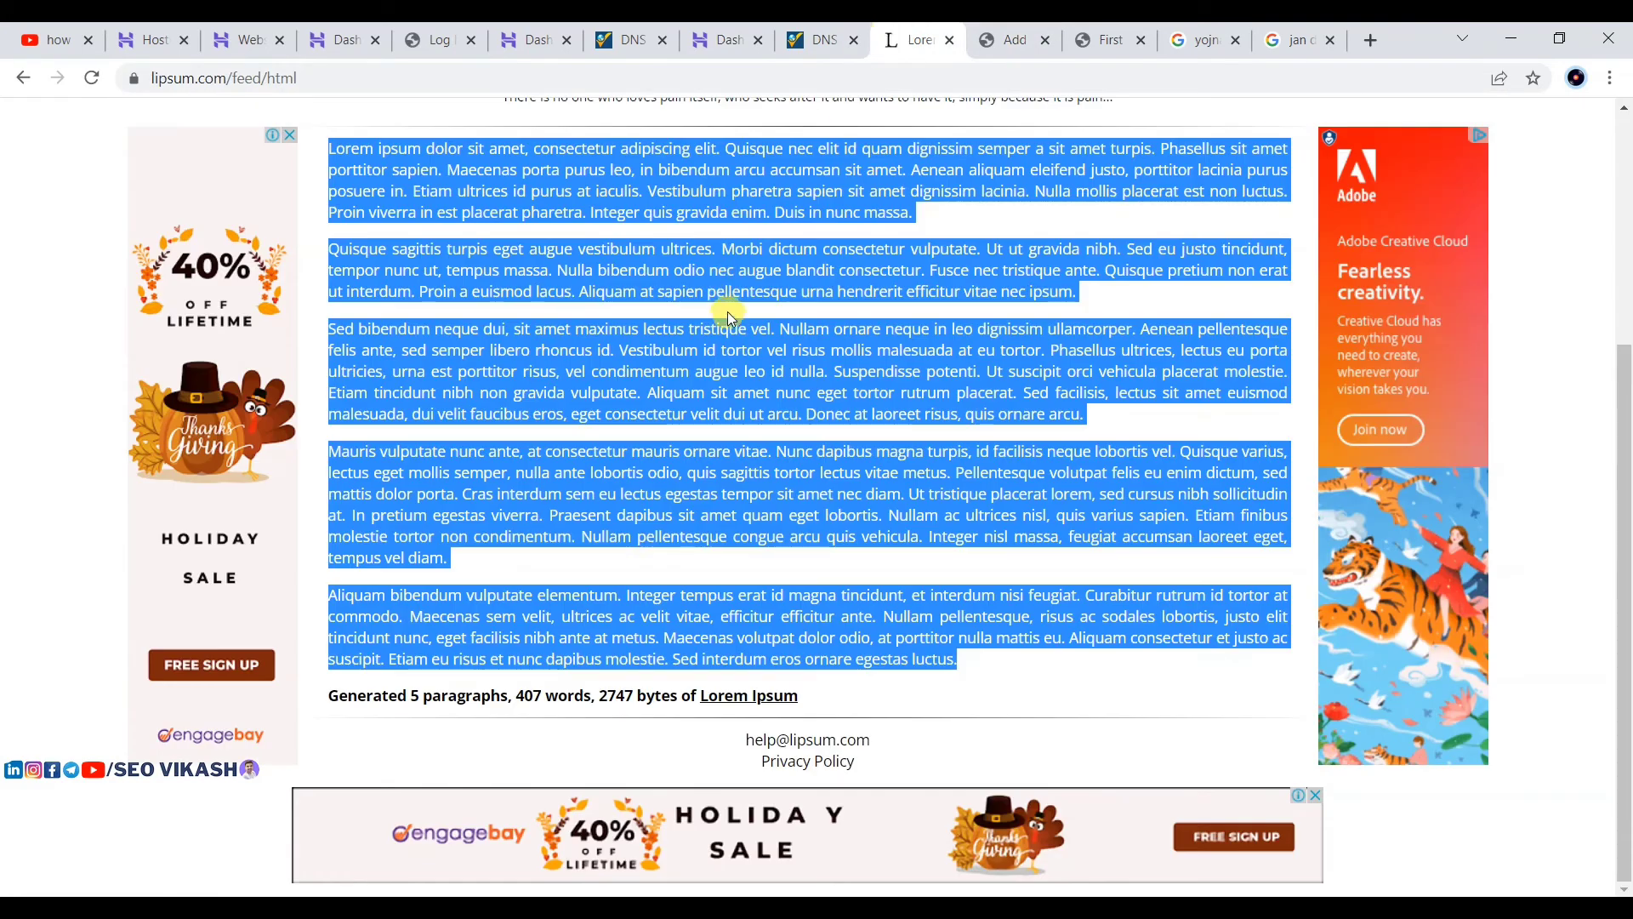
{"action": "scroll", "coordinate": [723, 315], "scroll_direction": "up", "scroll_amount": 5}
{"action": "left_click", "coordinate": [430, 423]}
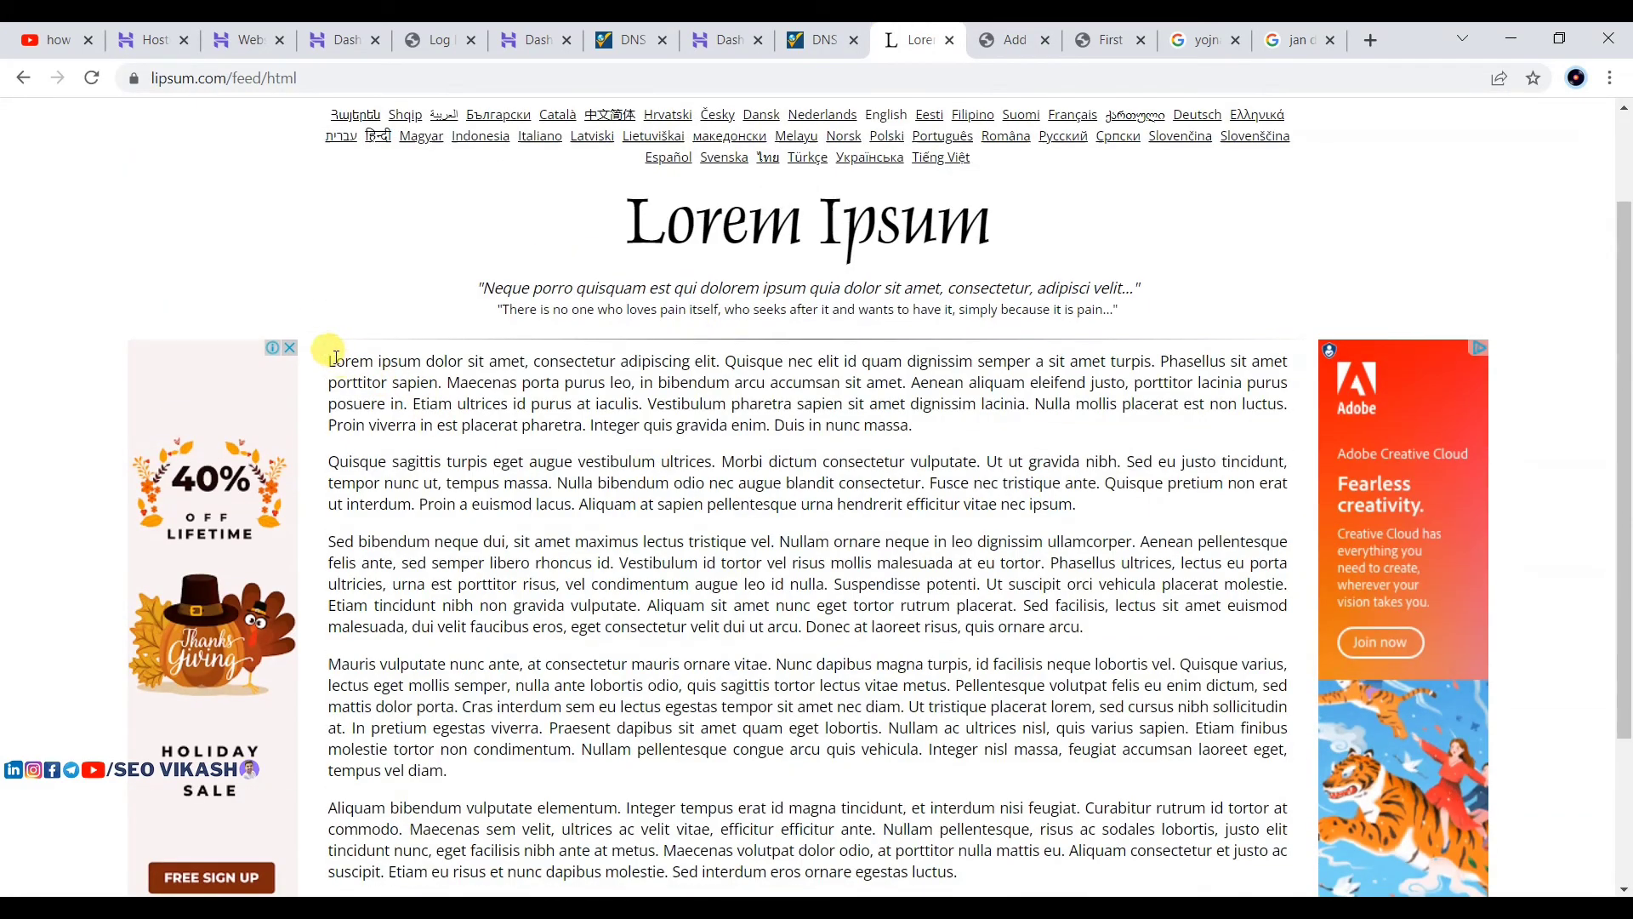
{"action": "left_click_drag", "start_coordinate": [335, 358], "coordinate": [1055, 666]}
{"action": "key", "text": "ctrl+c"}
{"action": "scroll", "coordinate": [1076, 744], "scroll_direction": "down", "scroll_amount": 3}
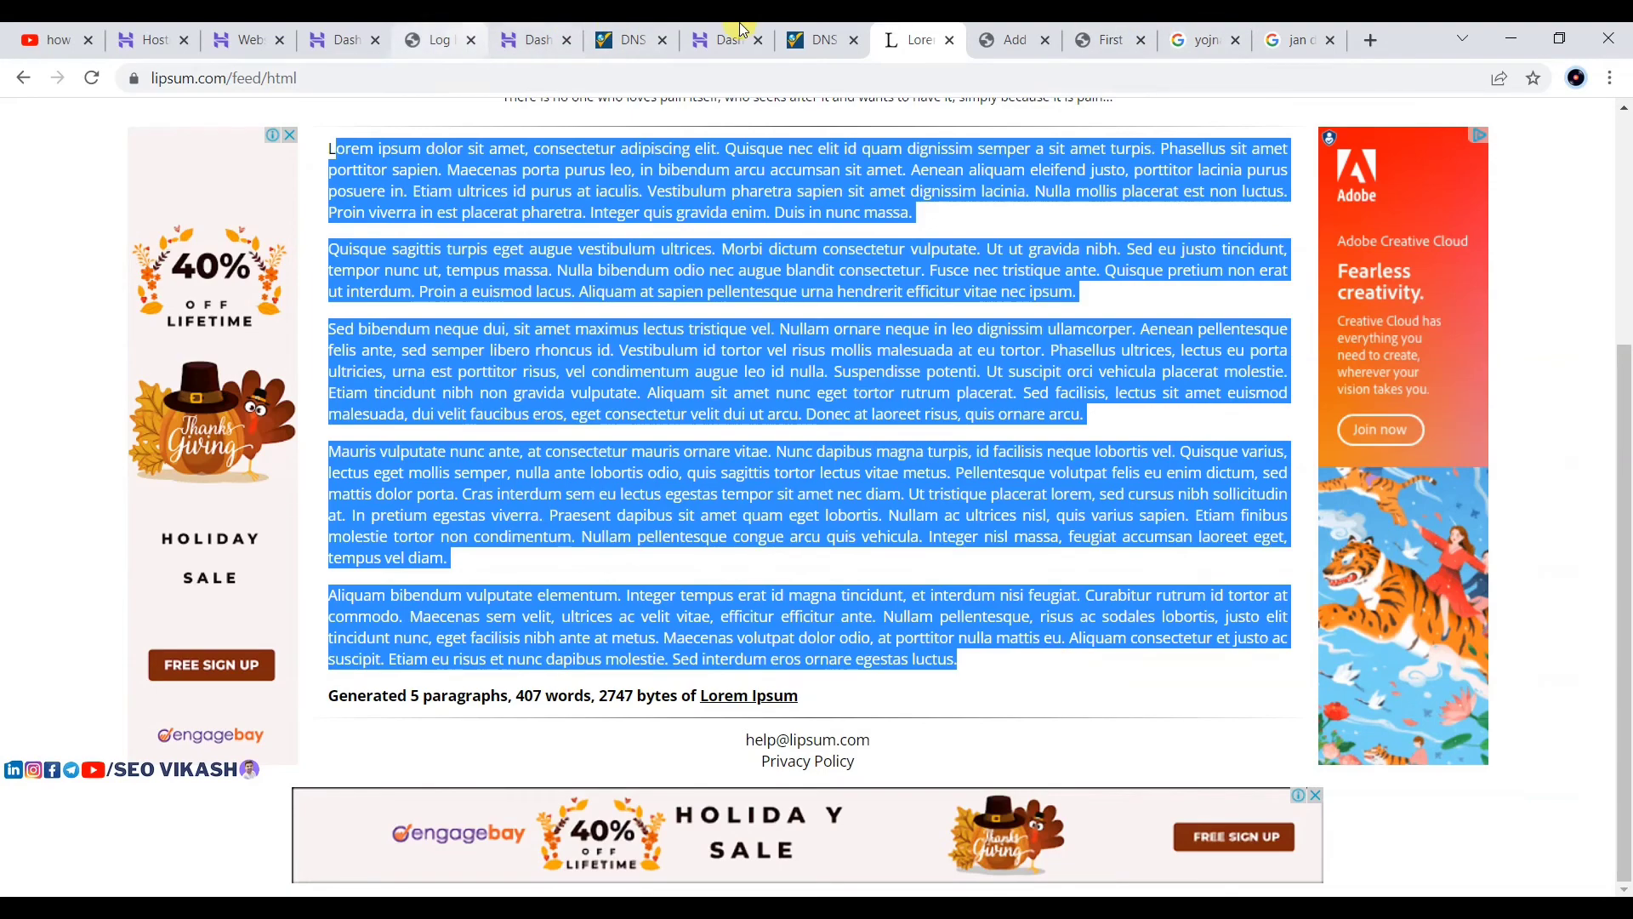
{"action": "left_click", "coordinate": [982, 42]}
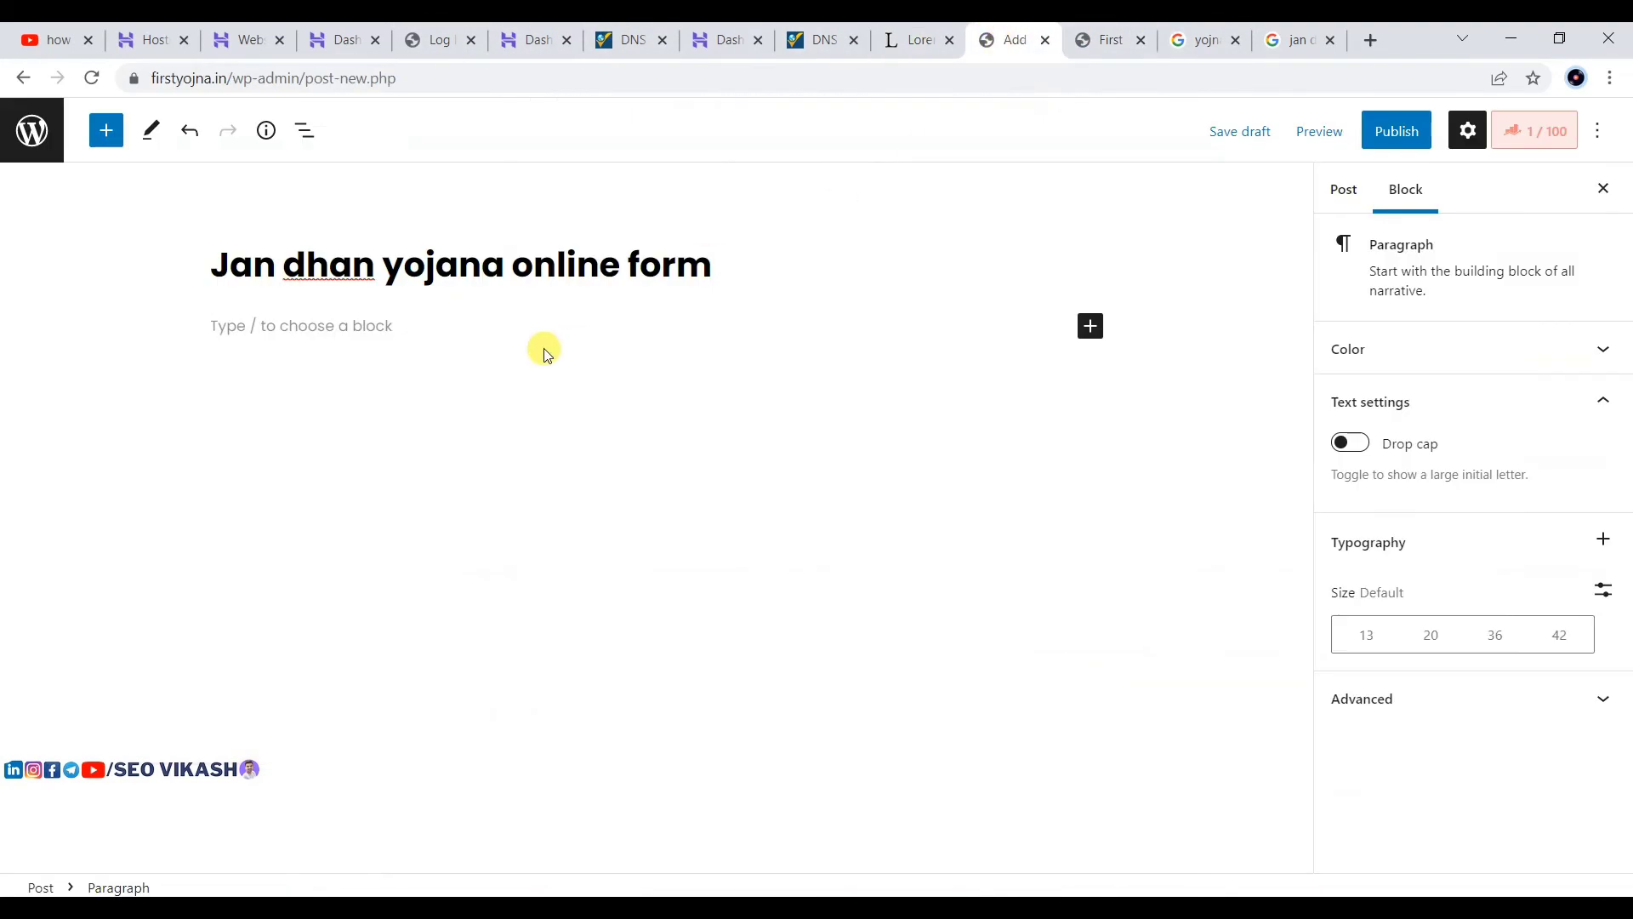
{"action": "key", "text": "ctrl+v"}
{"action": "scroll", "coordinate": [587, 391], "scroll_direction": "up", "scroll_amount": 3}
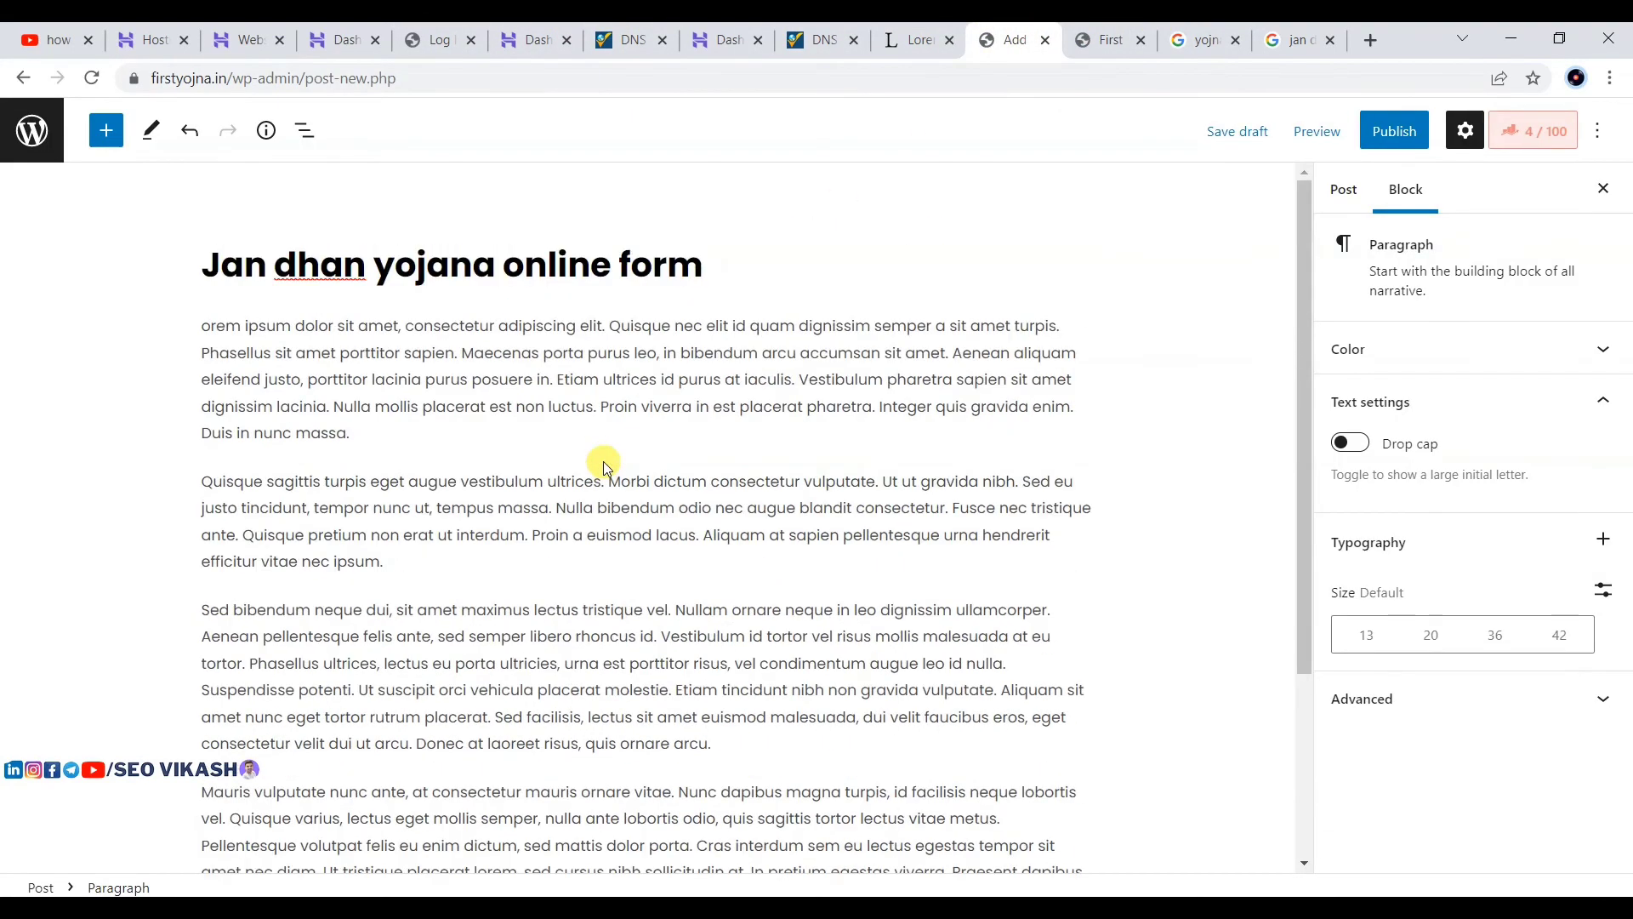
Step: Add a 'What is Jan dhan yojna' line after the first paragraph and convert it to a heading
{"action": "left_click", "coordinate": [820, 515]}
{"action": "scroll", "coordinate": [704, 308], "scroll_direction": "down", "scroll_amount": 3}
{"action": "scroll", "coordinate": [705, 319], "scroll_direction": "up", "scroll_amount": 3}
{"action": "left_click", "coordinate": [745, 327]}
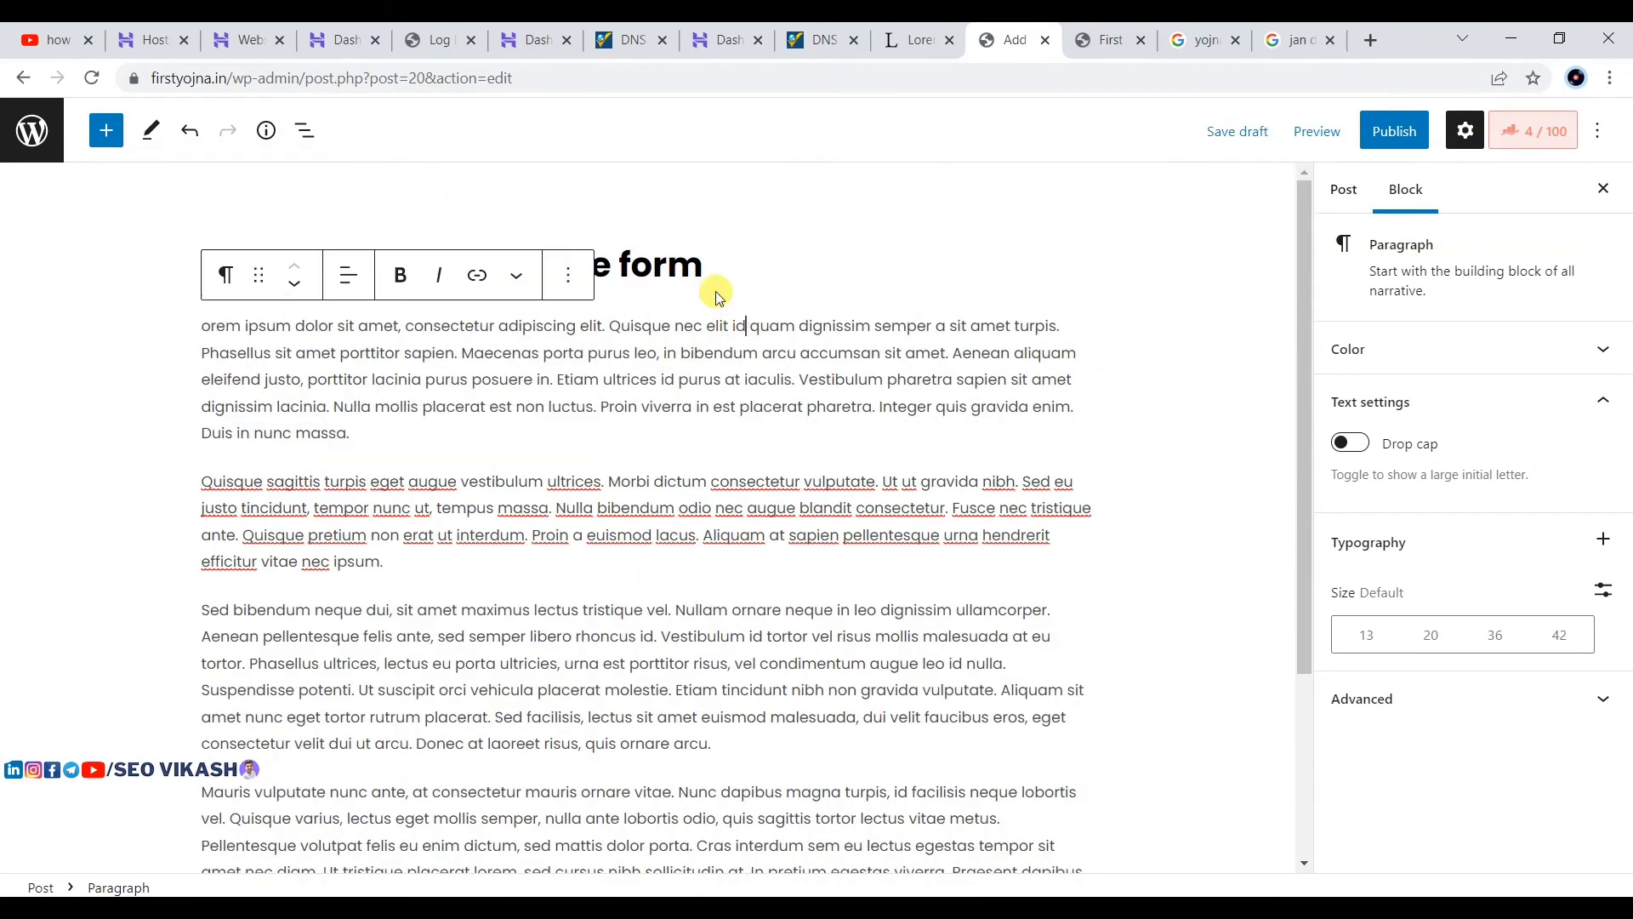
{"action": "left_click", "coordinate": [394, 425]}
{"action": "key", "text": "Return"}
{"action": "type", "text": "What is Jan dhan yojna"}
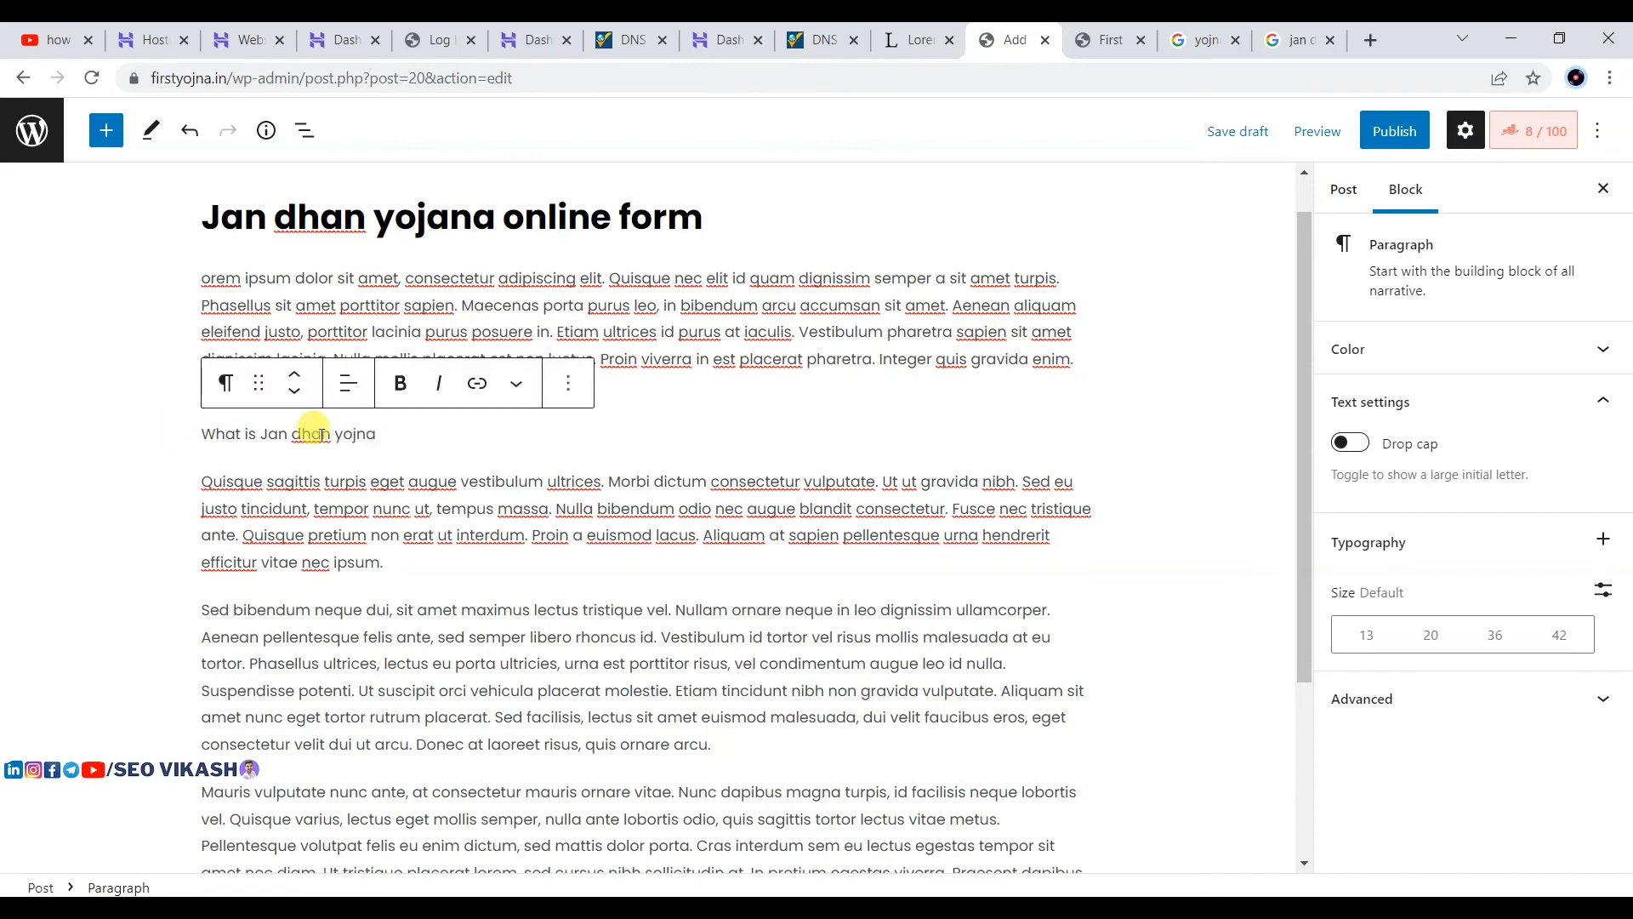
{"action": "left_click", "coordinate": [477, 413]}
{"action": "left_click", "coordinate": [244, 436]}
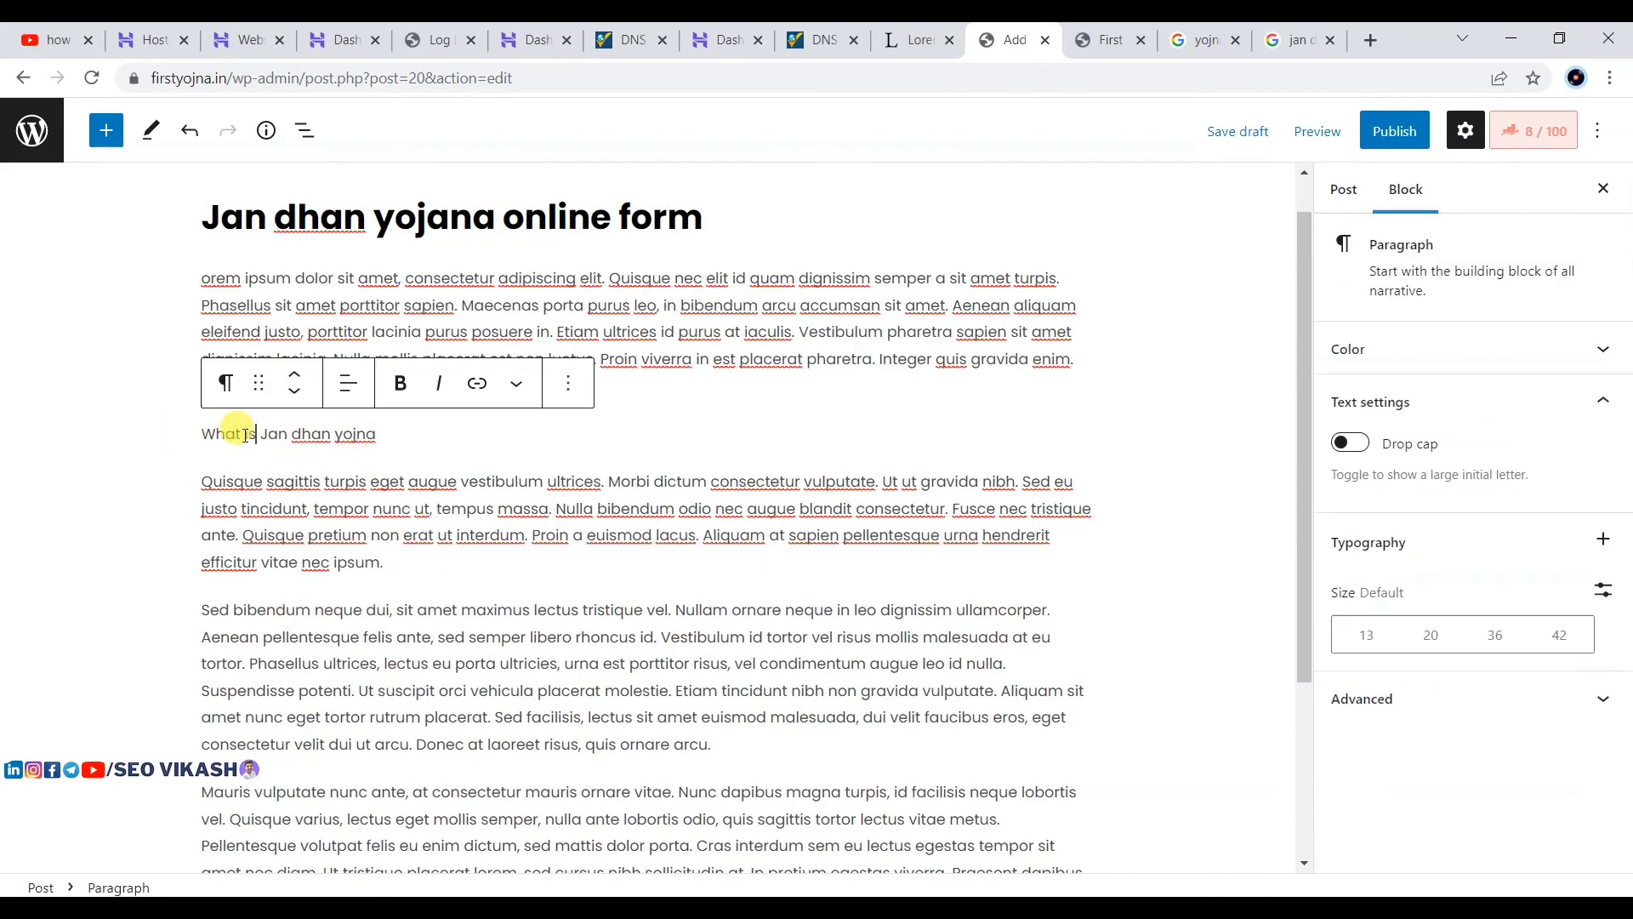
{"action": "left_click", "coordinate": [226, 382]}
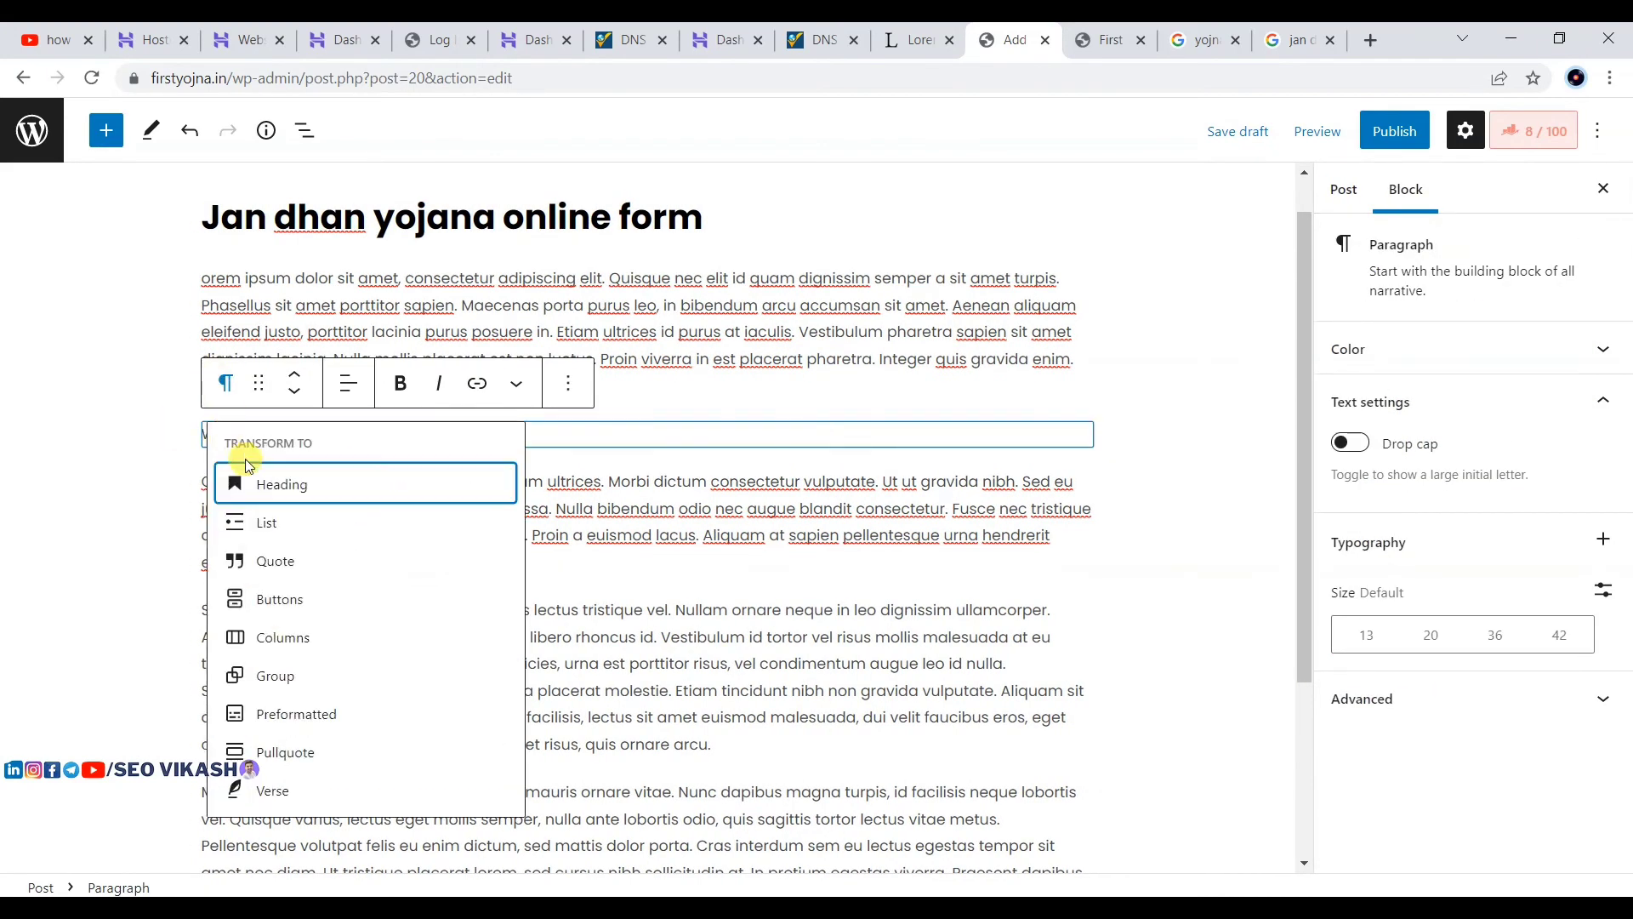
{"action": "left_click", "coordinate": [297, 491]}
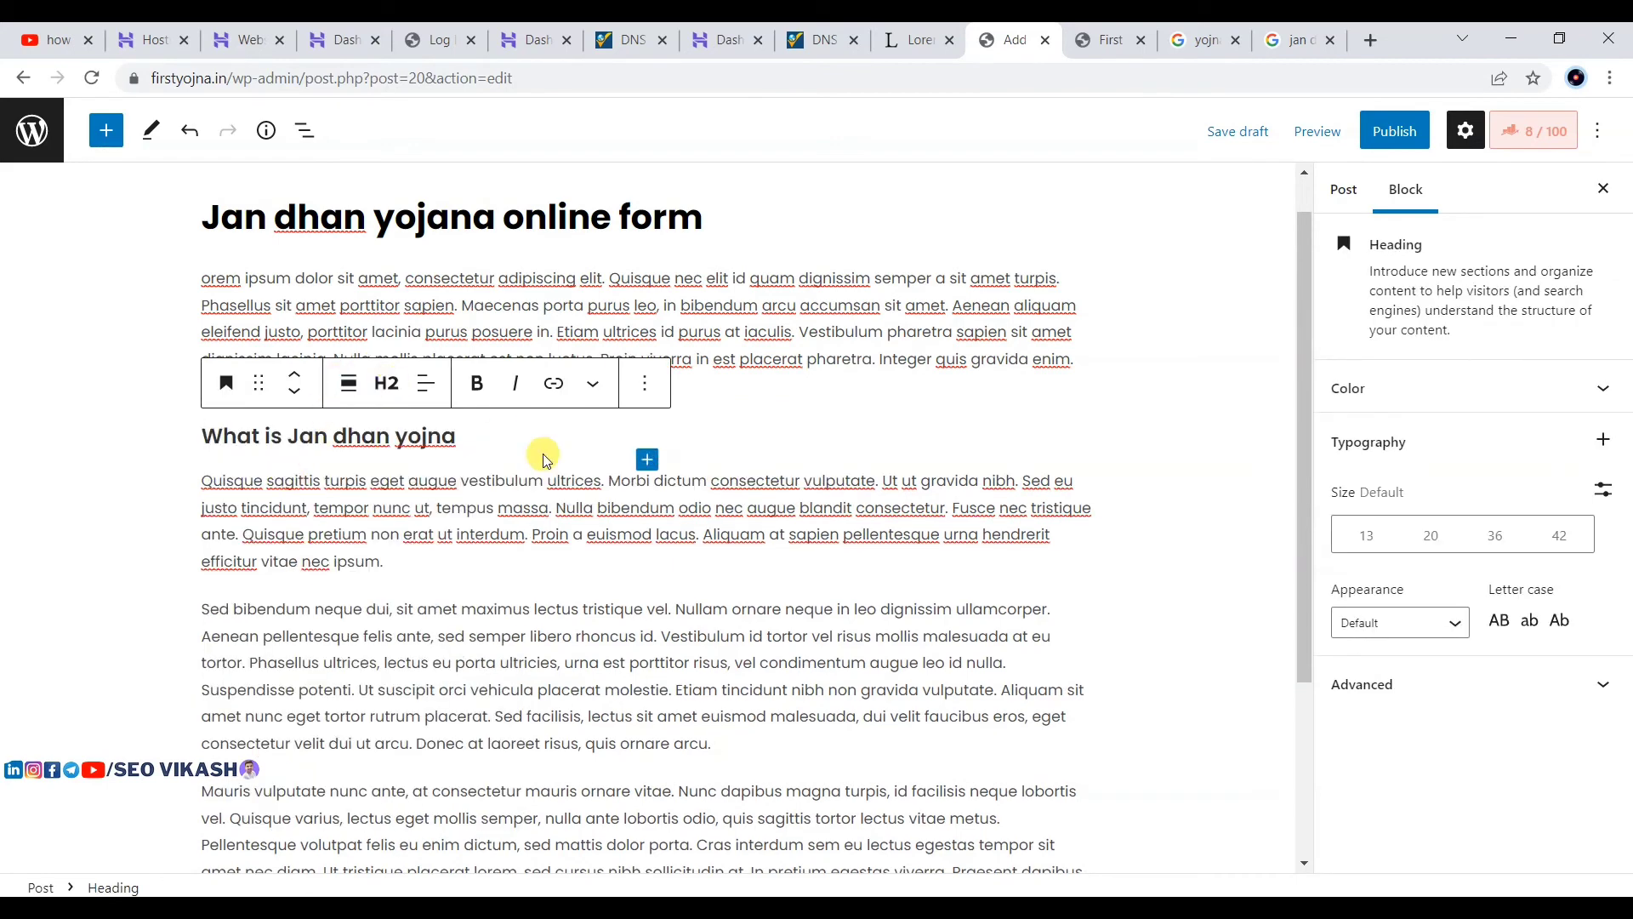
Step: Check the heading level of 'What is Jan dhan yojna', leaving it at H2, with the page zoomed to 110%
{"action": "left_click", "coordinate": [640, 467]}
{"action": "left_click", "coordinate": [763, 359]}
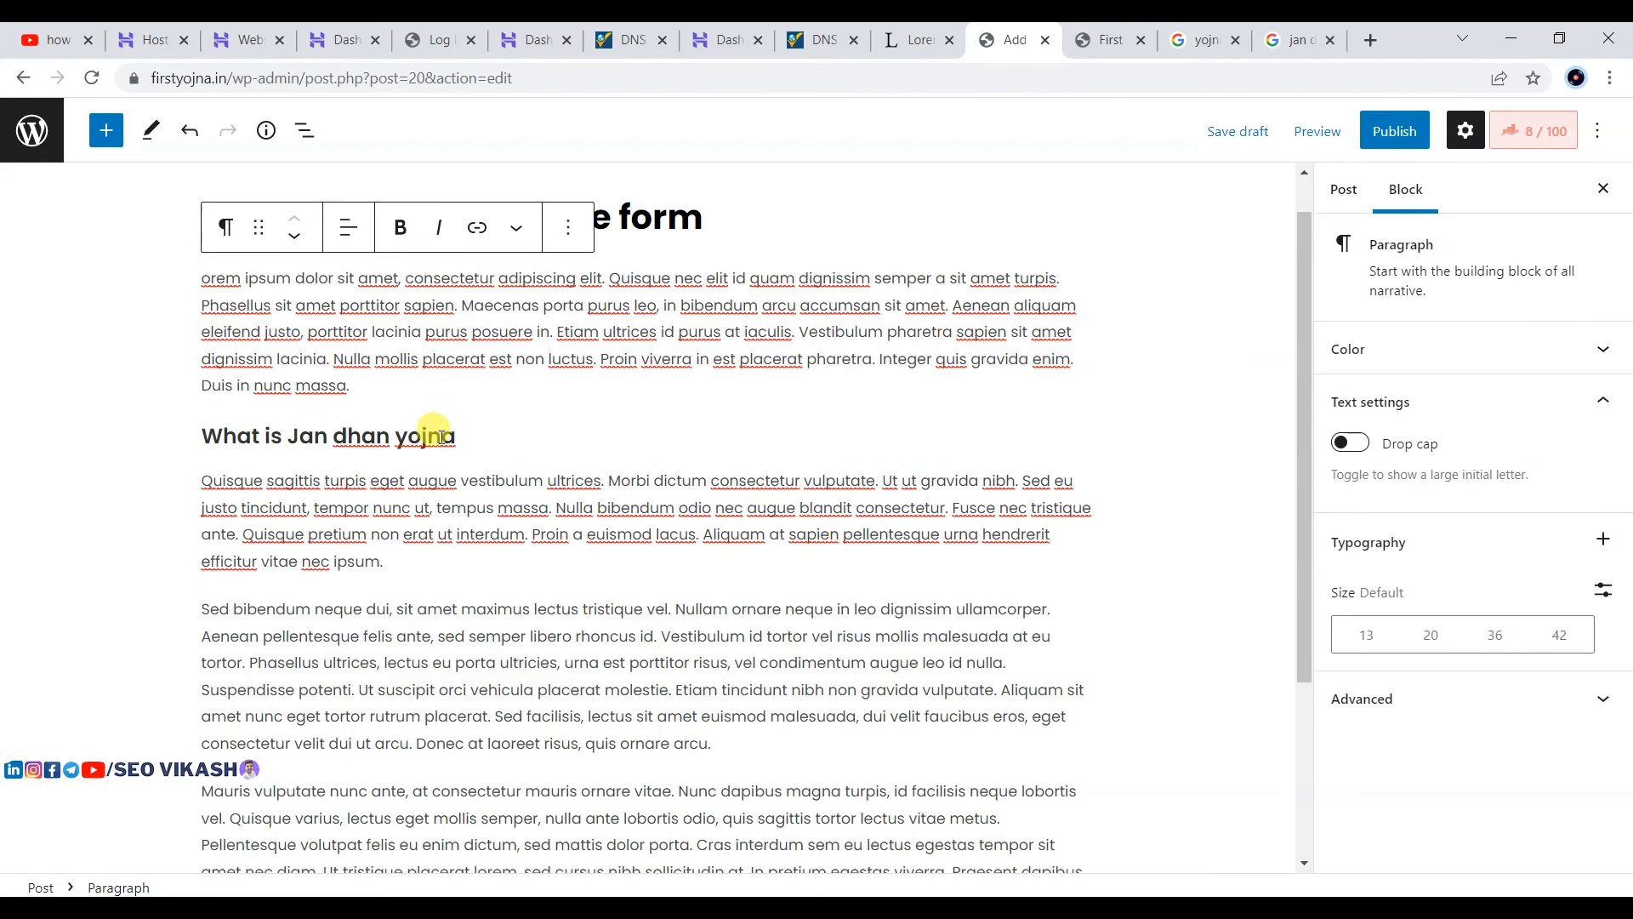
{"action": "left_click", "coordinate": [442, 435]}
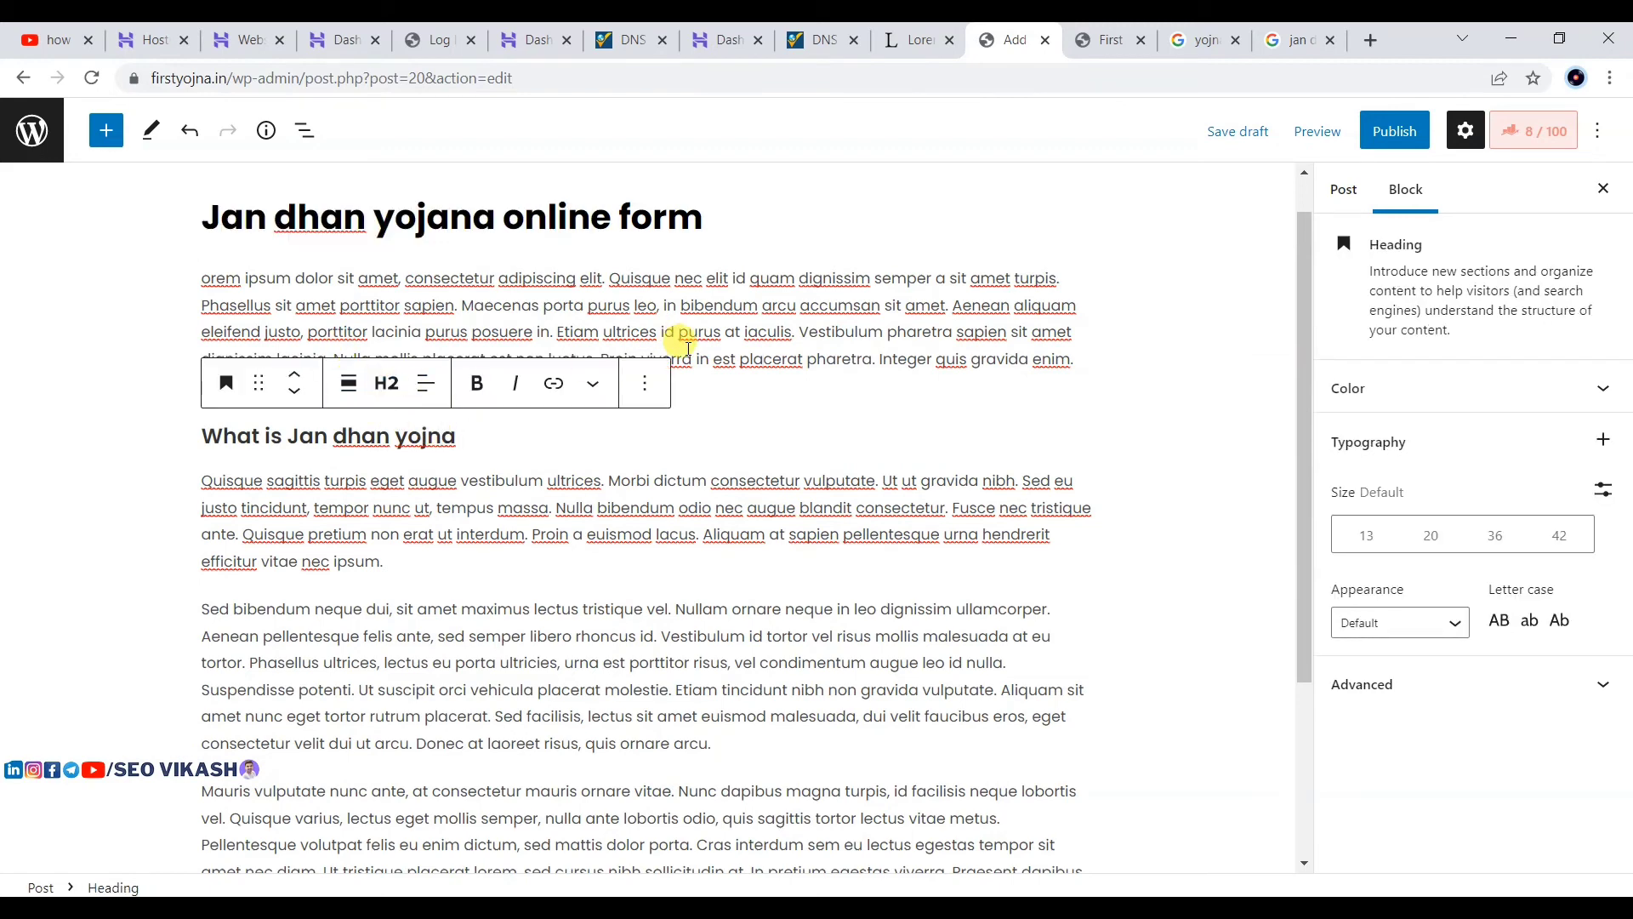
{"action": "key", "text": "ctrl+plus"}
{"action": "key", "text": "ctrl+plus"}
{"action": "key", "text": "ctrl+minus"}
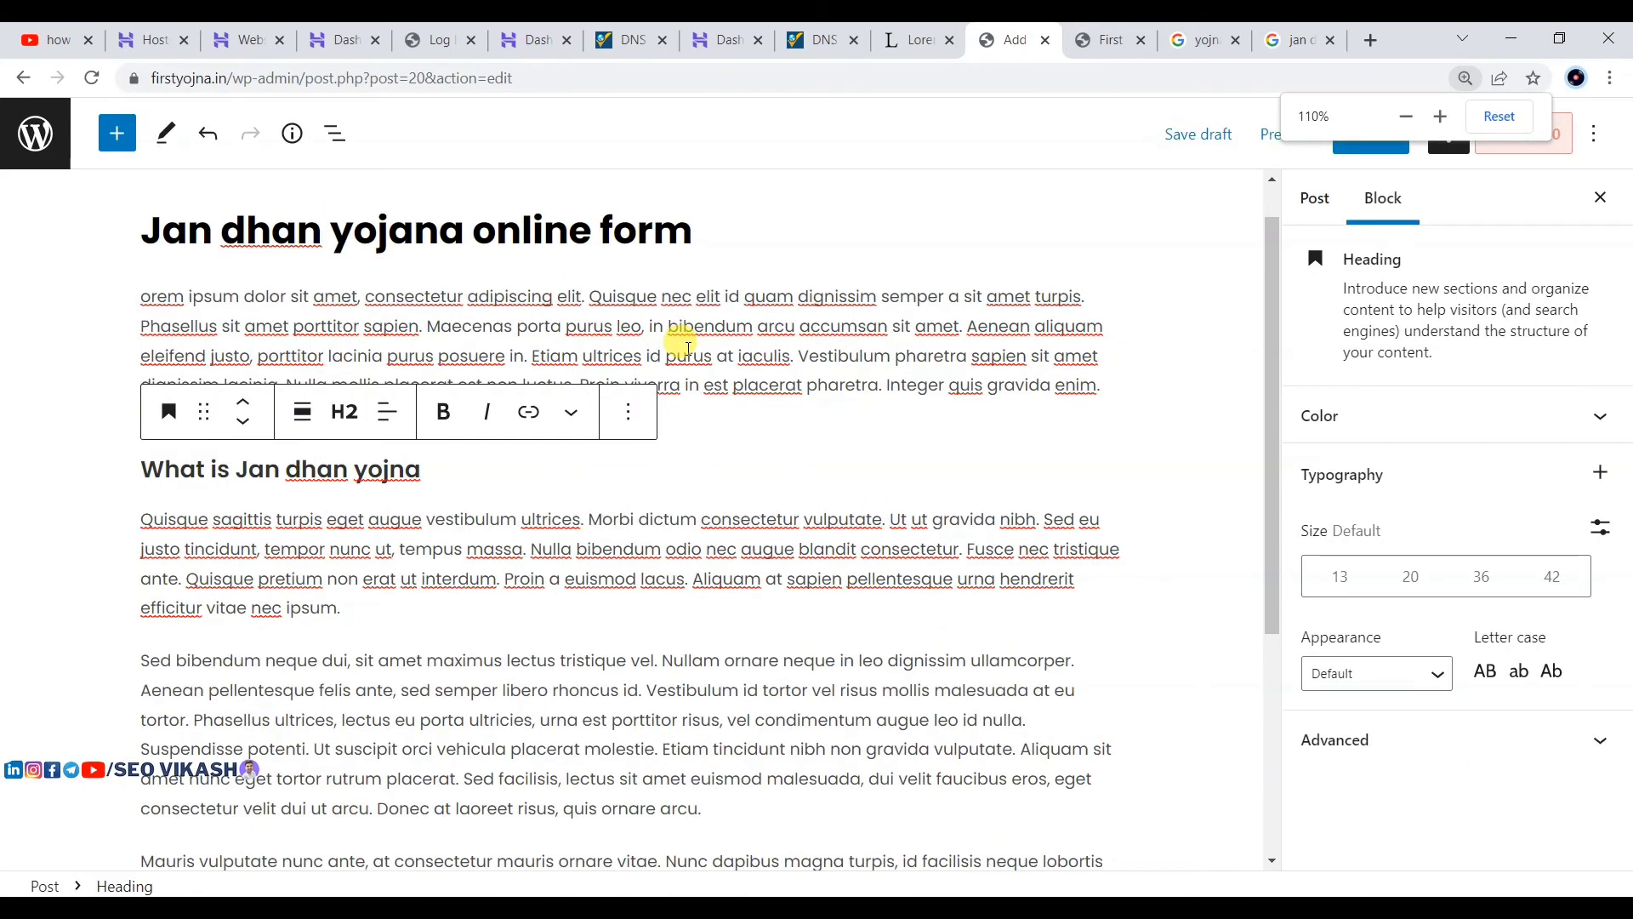
{"action": "scroll", "coordinate": [629, 378], "scroll_direction": "down", "scroll_amount": 1}
{"action": "scroll", "coordinate": [507, 408], "scroll_direction": "up", "scroll_amount": 1}
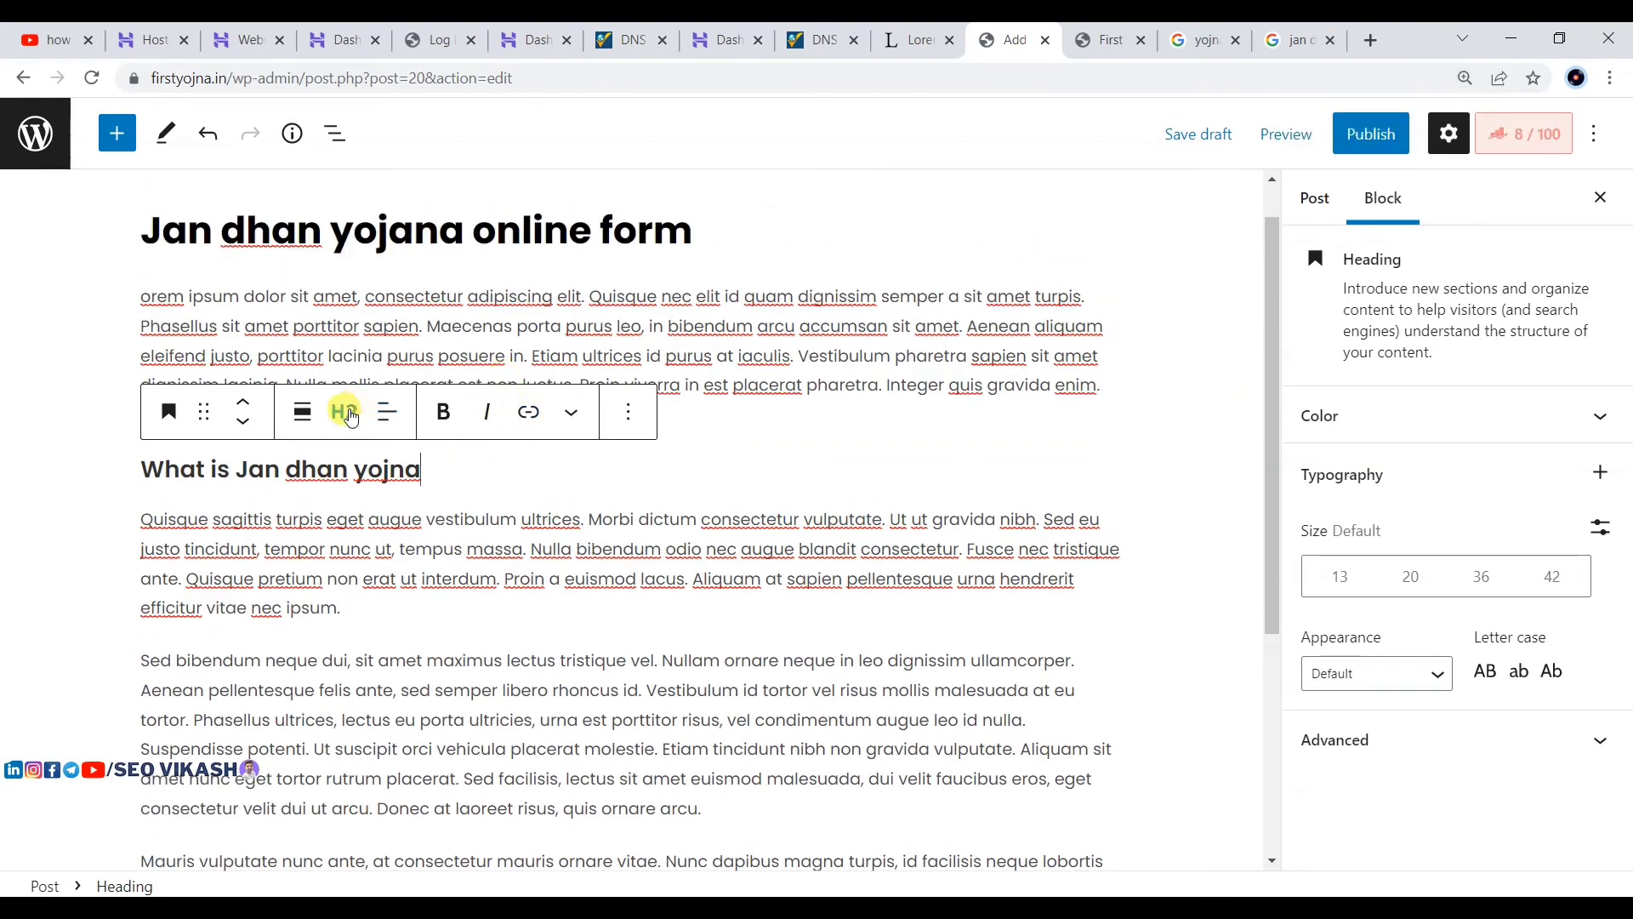
{"action": "left_click", "coordinate": [345, 412]}
{"action": "left_click", "coordinate": [631, 495]}
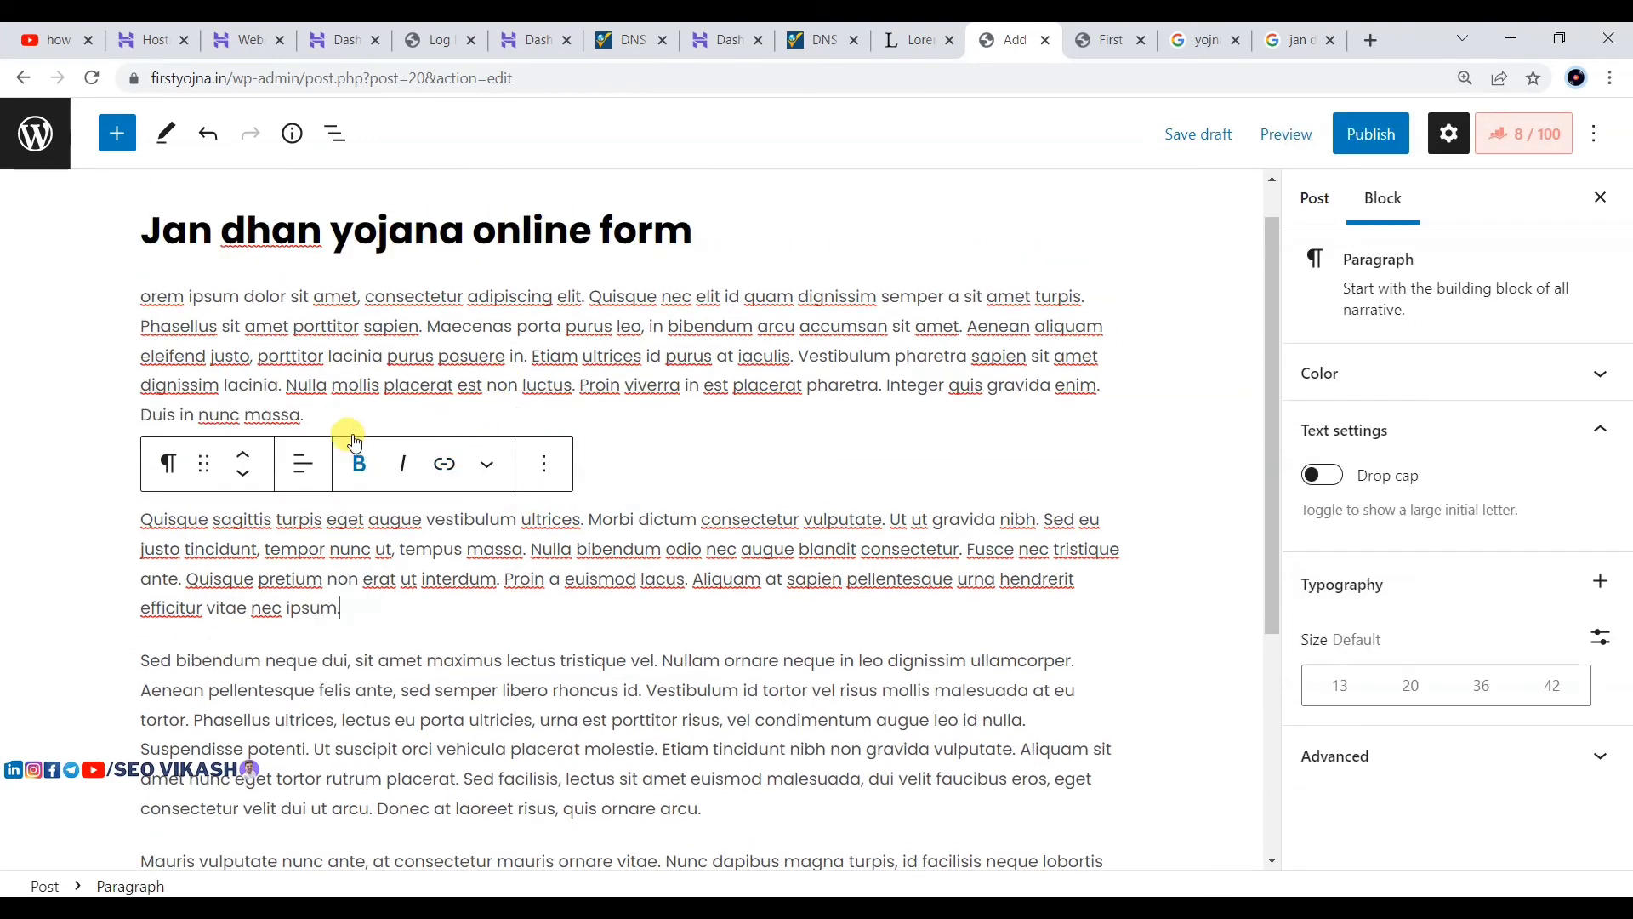
{"action": "left_click", "coordinate": [672, 425]}
{"action": "left_click", "coordinate": [438, 468]}
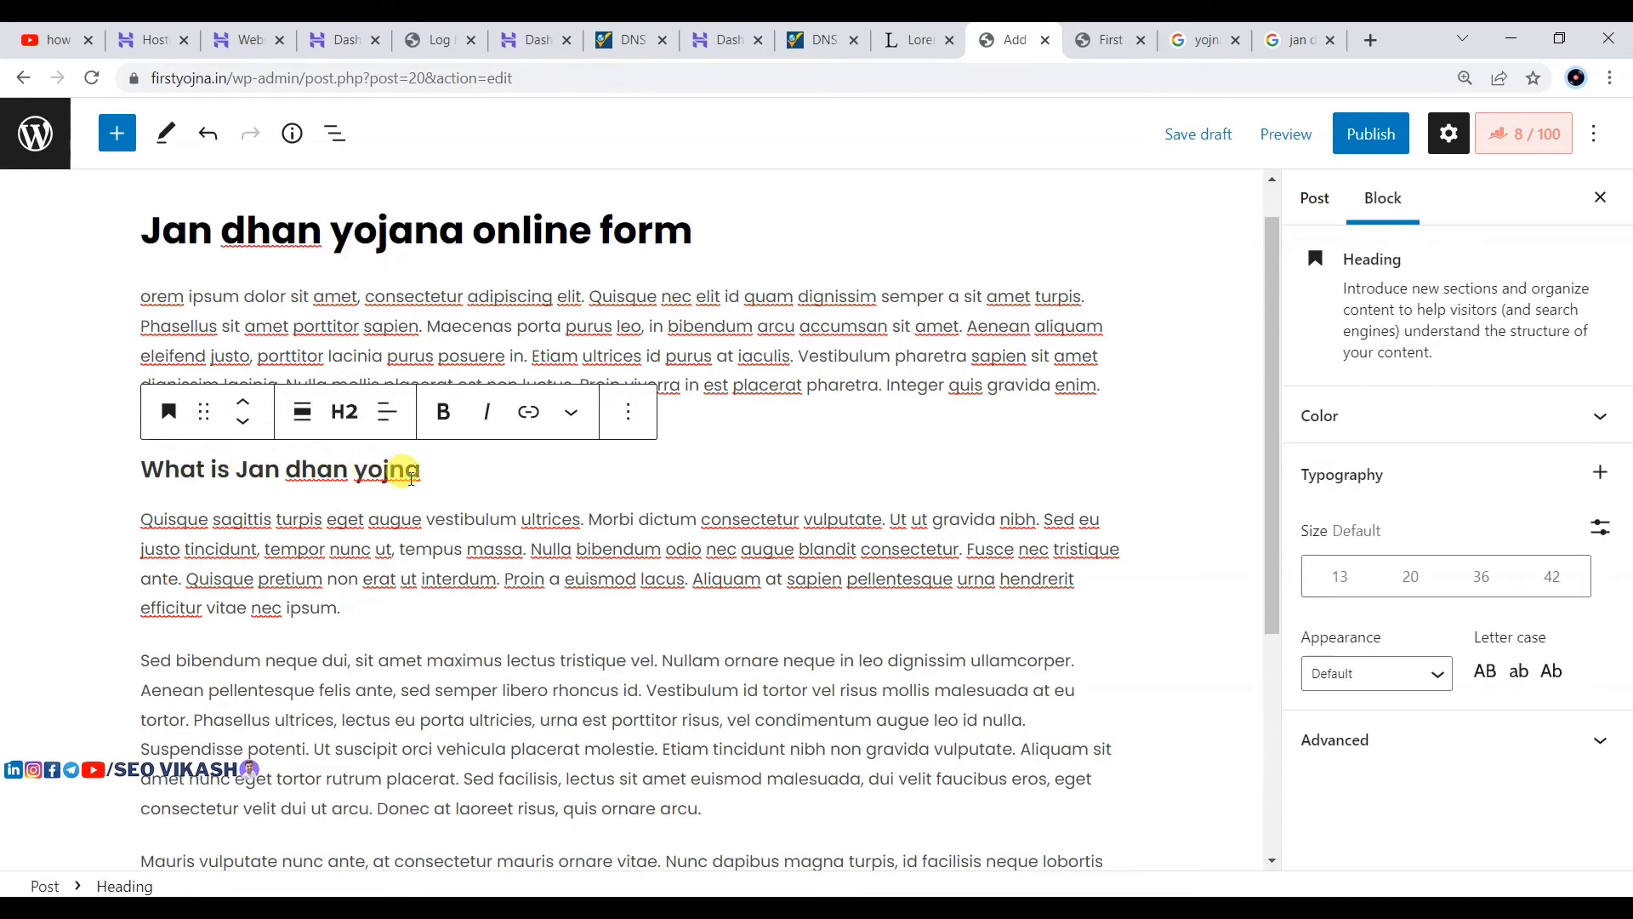
{"action": "scroll", "coordinate": [239, 475], "scroll_direction": "down", "scroll_amount": 1}
{"action": "scroll", "coordinate": [383, 573], "scroll_direction": "down", "scroll_amount": 2}
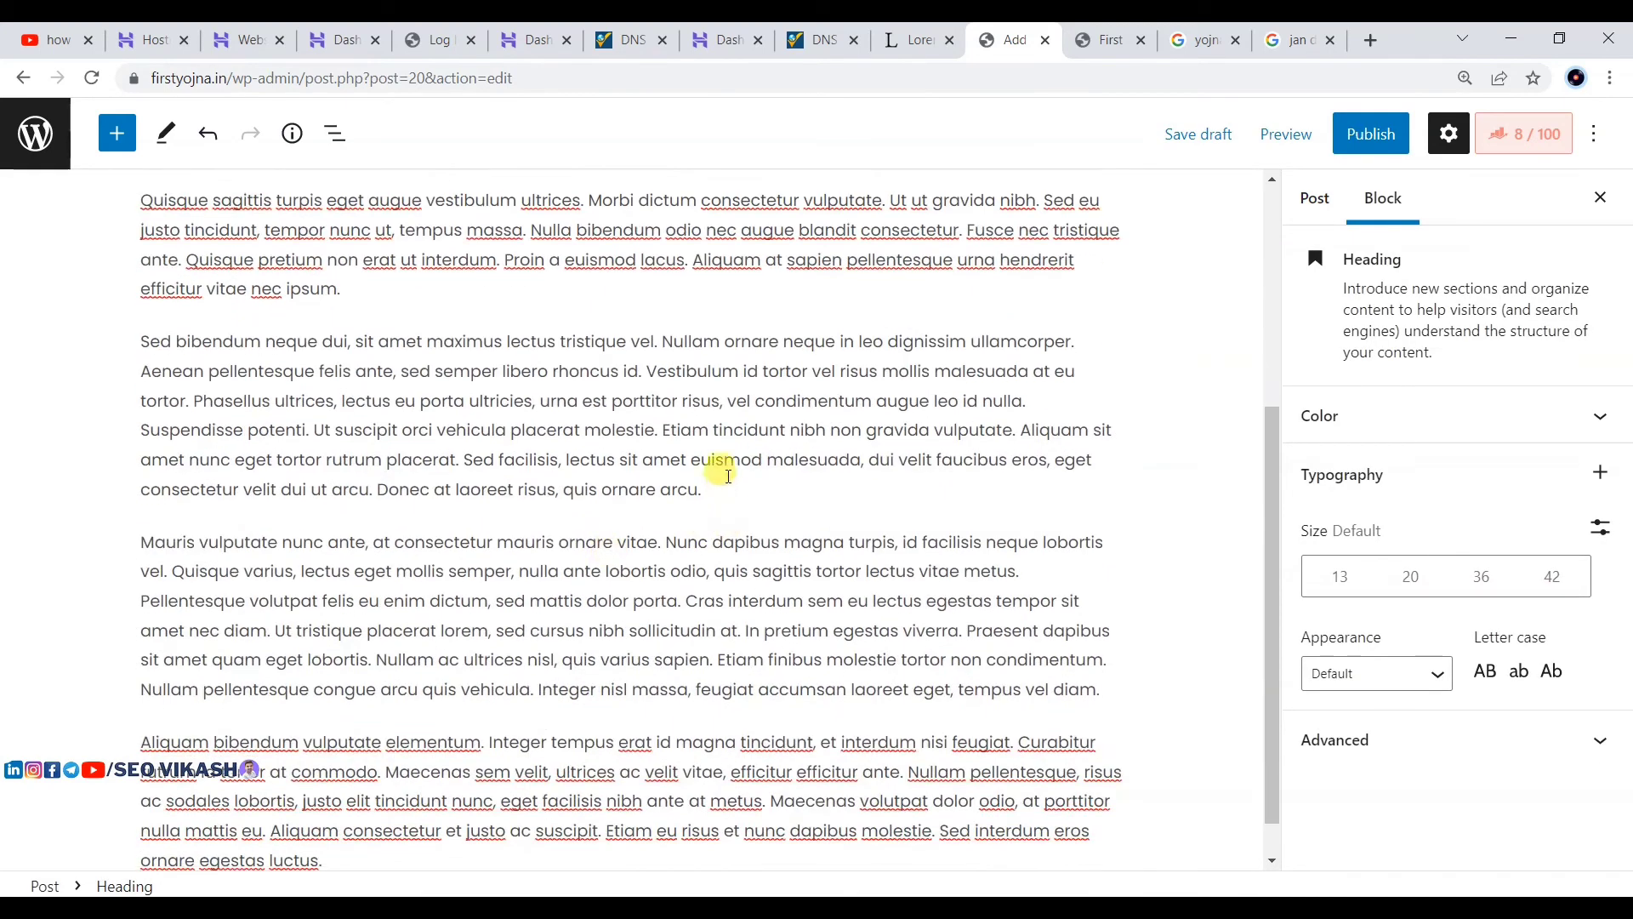
Step: Type 'Jan dhan yojna k liye kaise apply kare' after the 'arcu.' paragraph, fixing 'kjaise' via spellcheck
{"action": "left_click", "coordinate": [714, 489]}
{"action": "key", "text": "Return"}
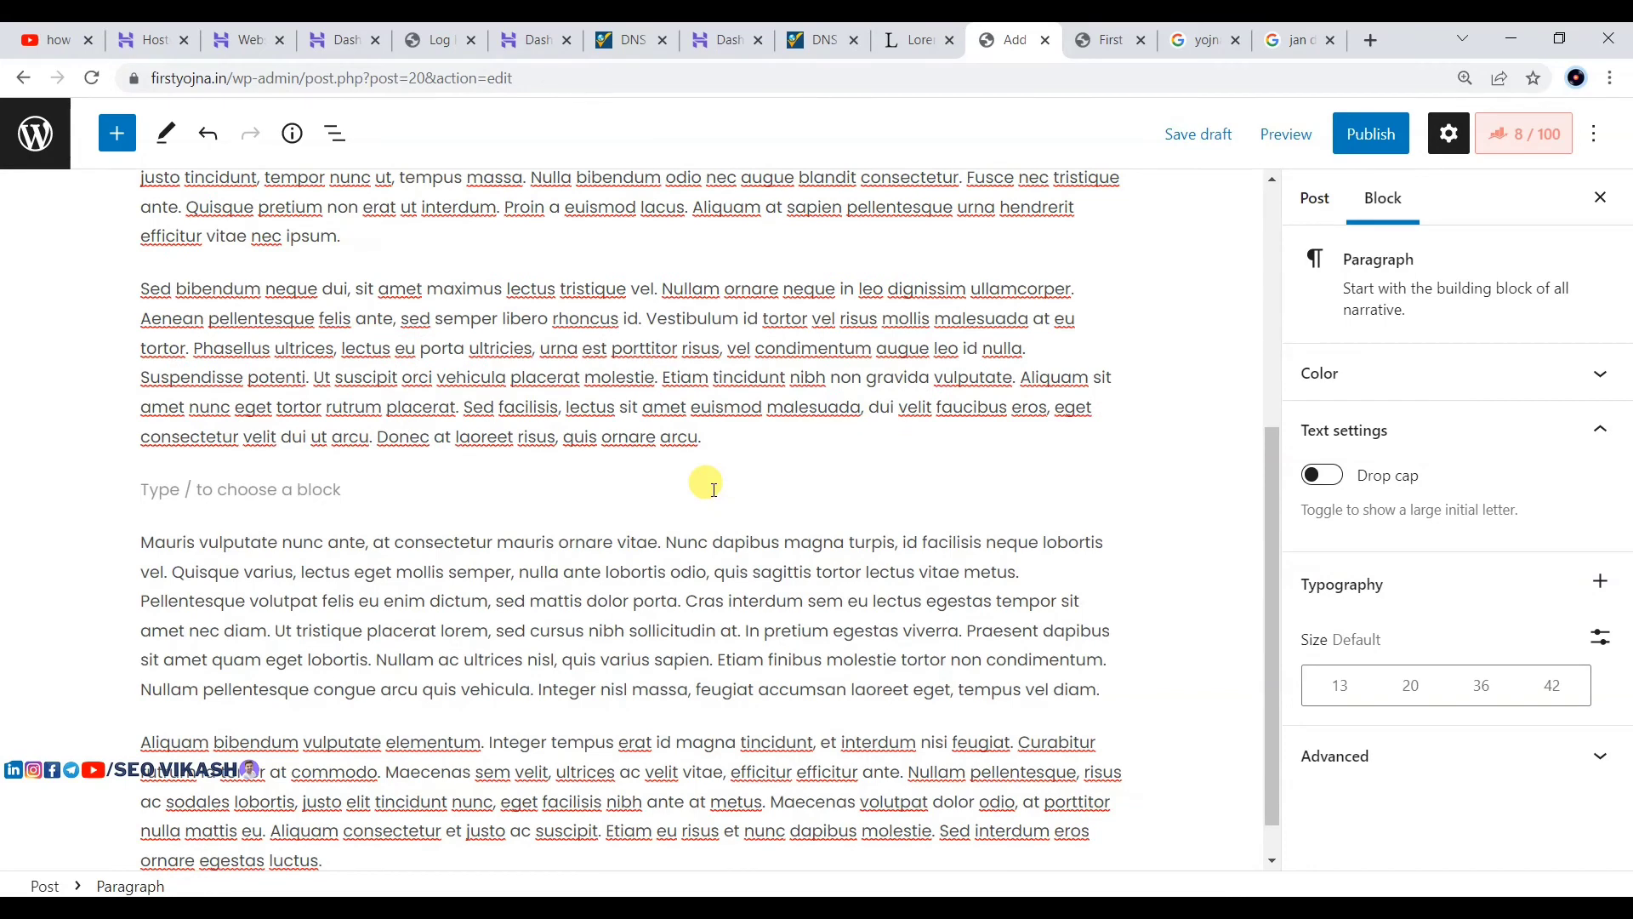
{"action": "type", "text": "Jan "}
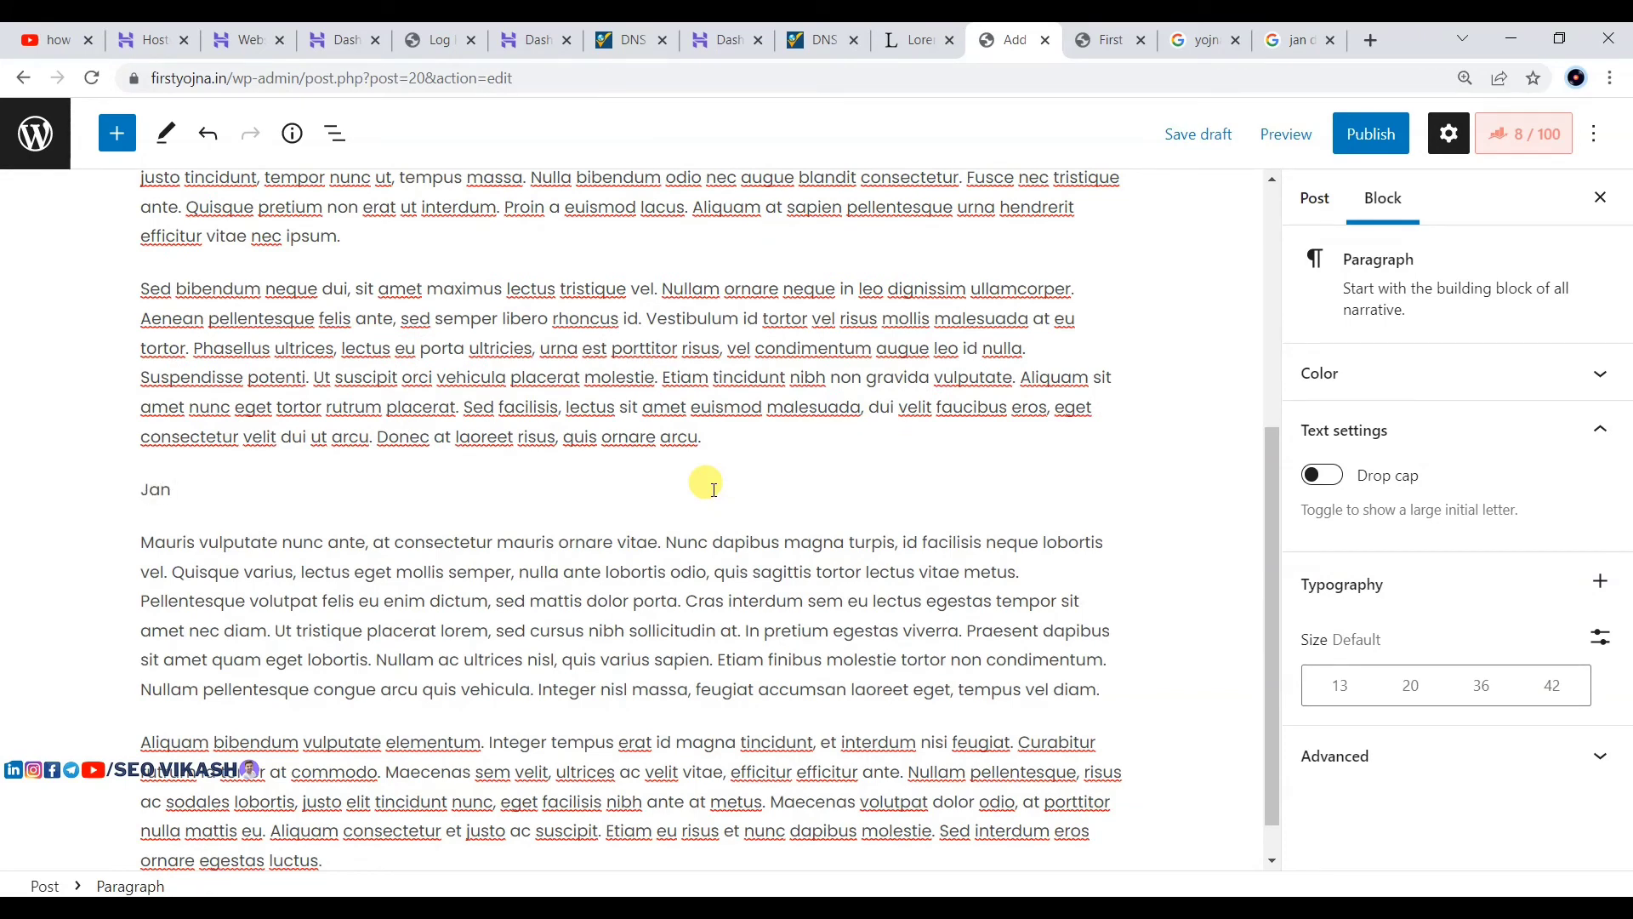
{"action": "type", "text": "dhan y"}
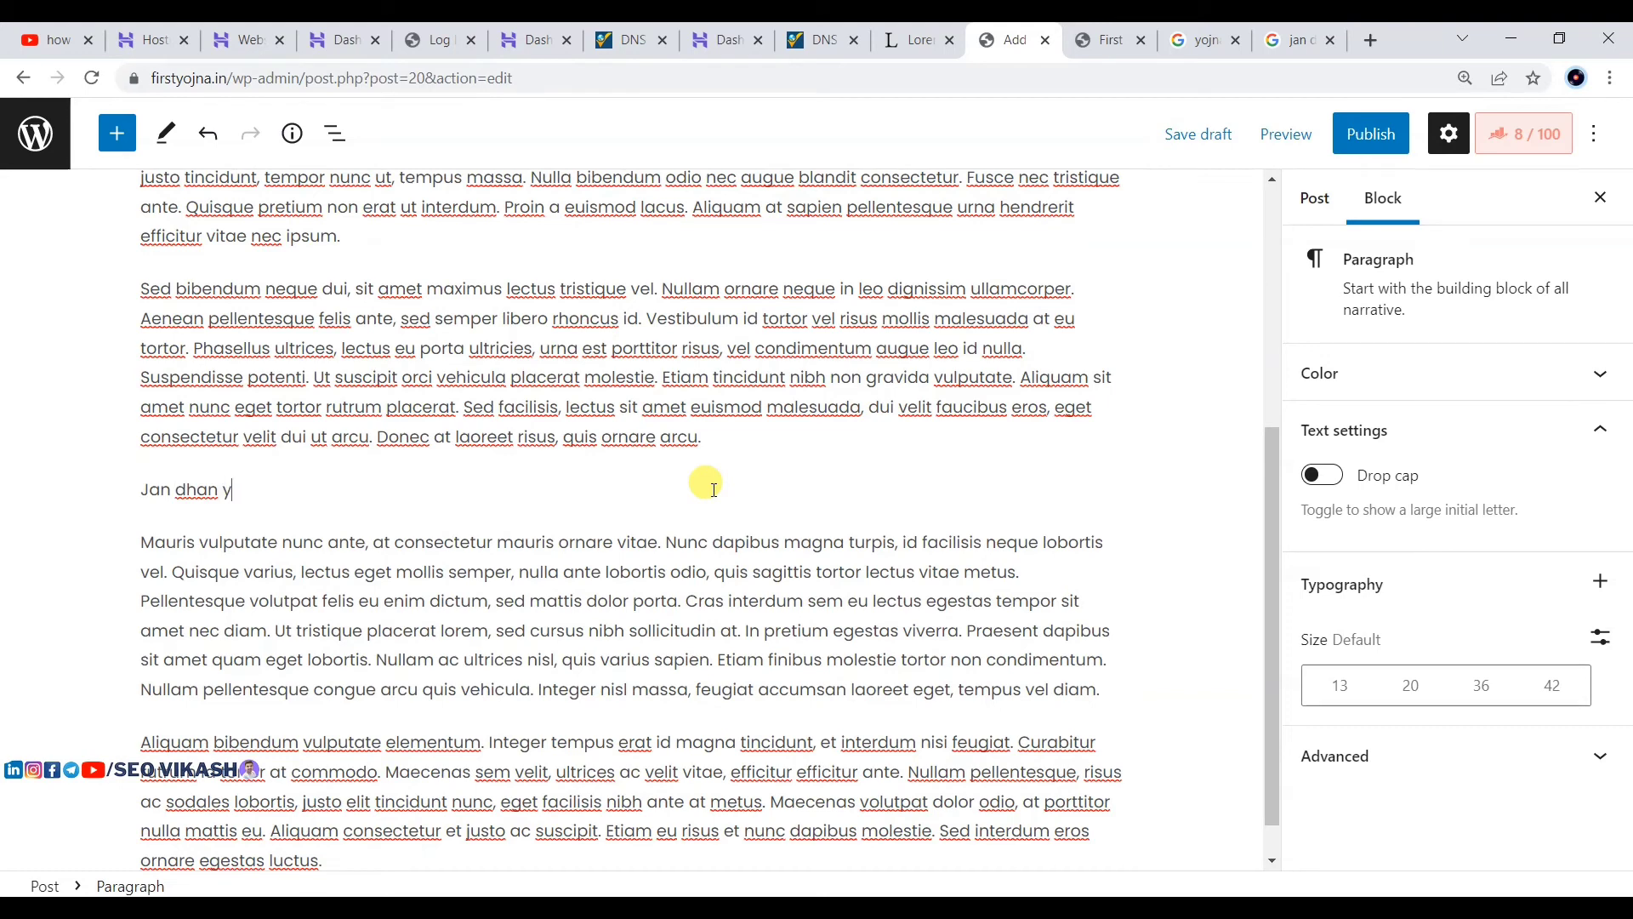
{"action": "type", "text": "ojna k liye kjaise apply kare"}
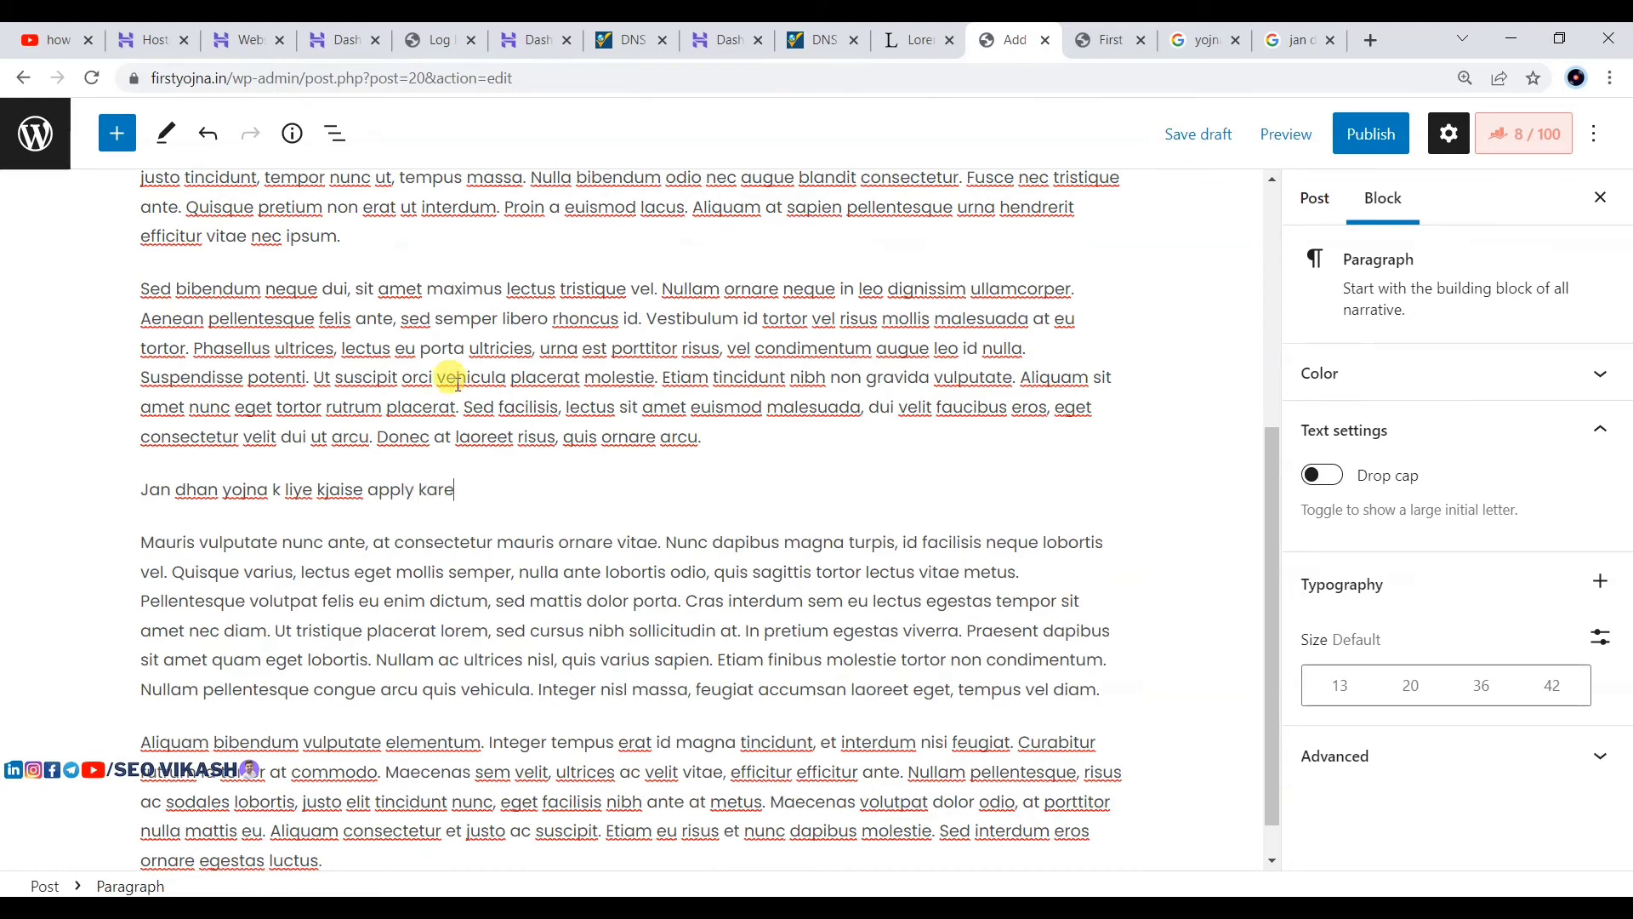
{"action": "right_click", "coordinate": [338, 492]}
{"action": "left_click", "coordinate": [392, 508]}
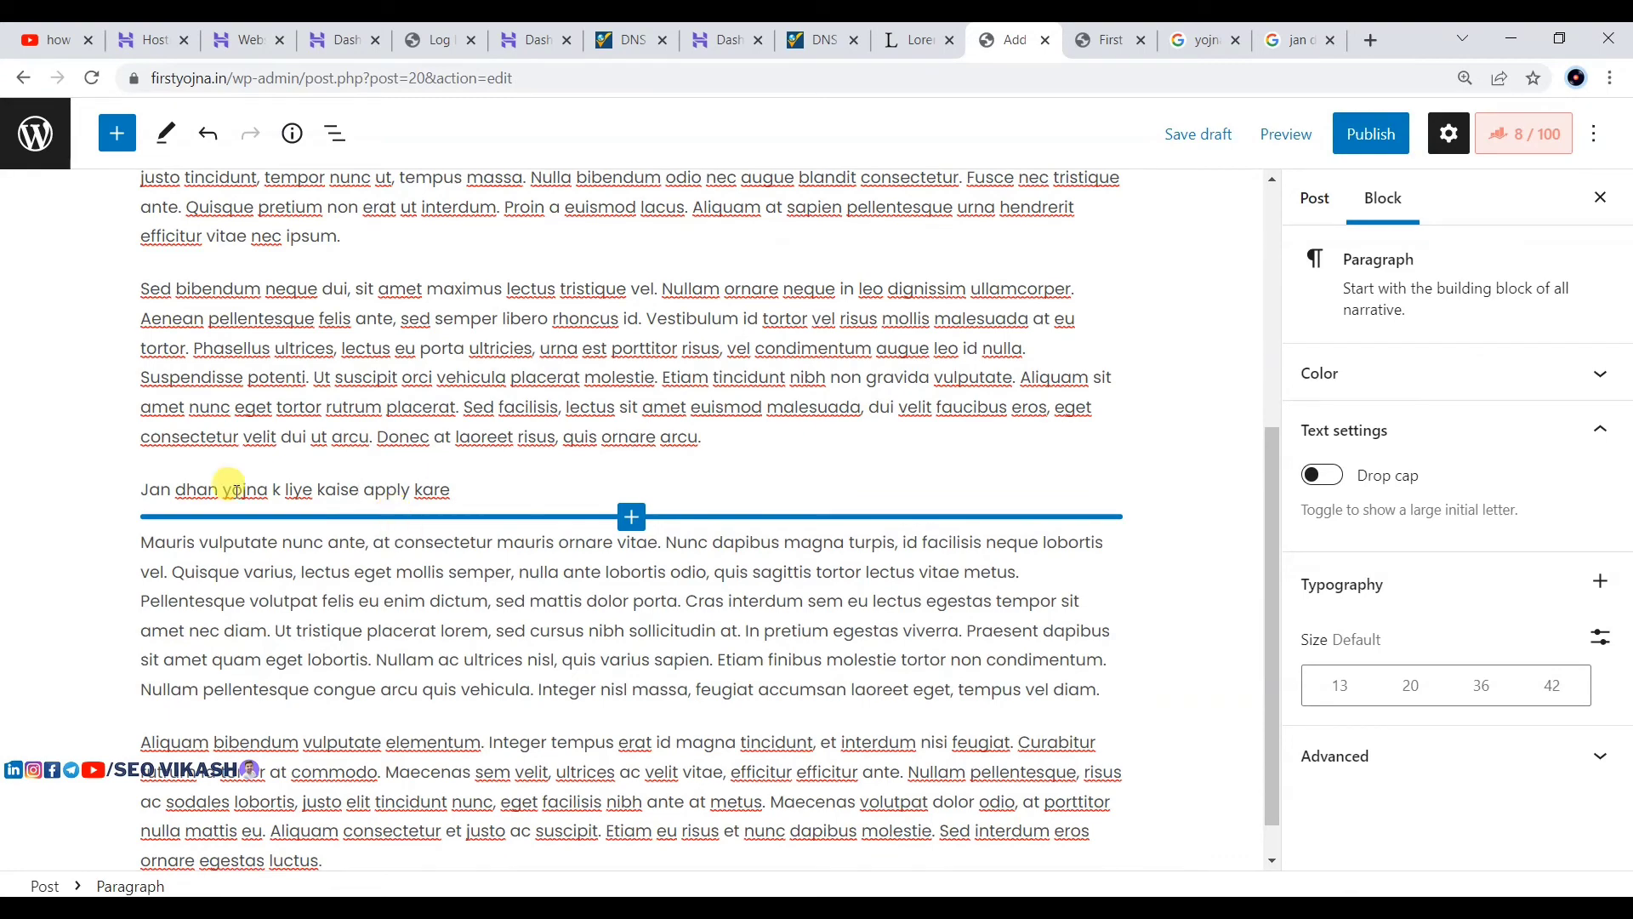
Step: Convert the 'Jan dhan yojna k liye kaise apply kare' line into an H2 heading
{"action": "left_click", "coordinate": [169, 436]}
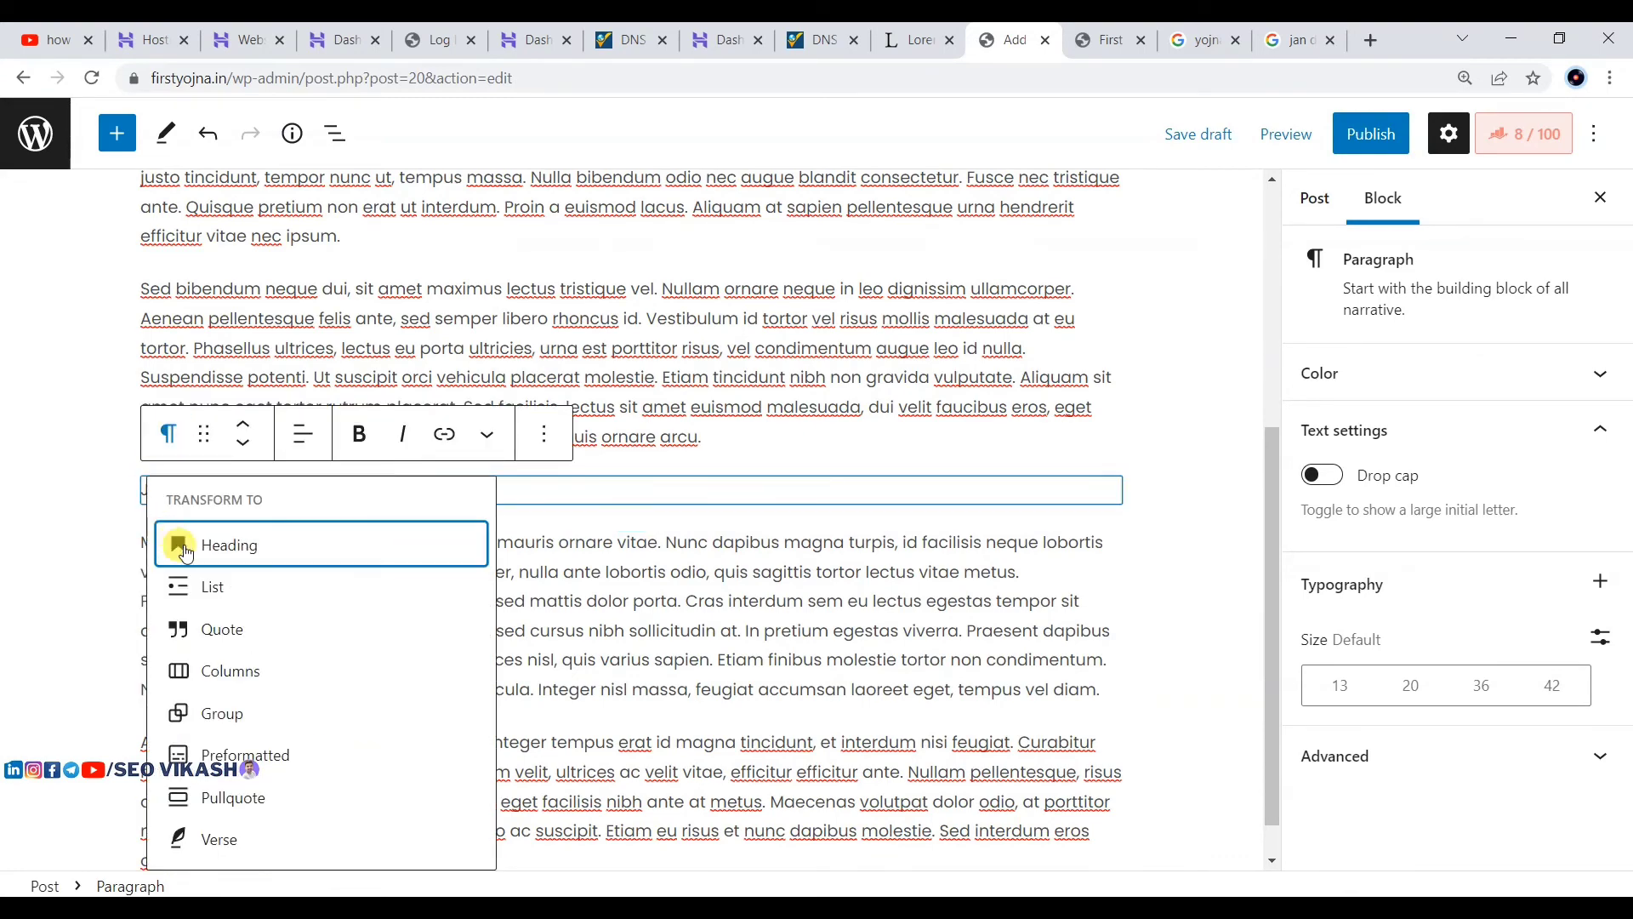
{"action": "left_click", "coordinate": [188, 514]}
{"action": "scroll", "coordinate": [644, 363], "scroll_direction": "up", "scroll_amount": 3}
{"action": "scroll", "coordinate": [644, 363], "scroll_direction": "up", "scroll_amount": 3}
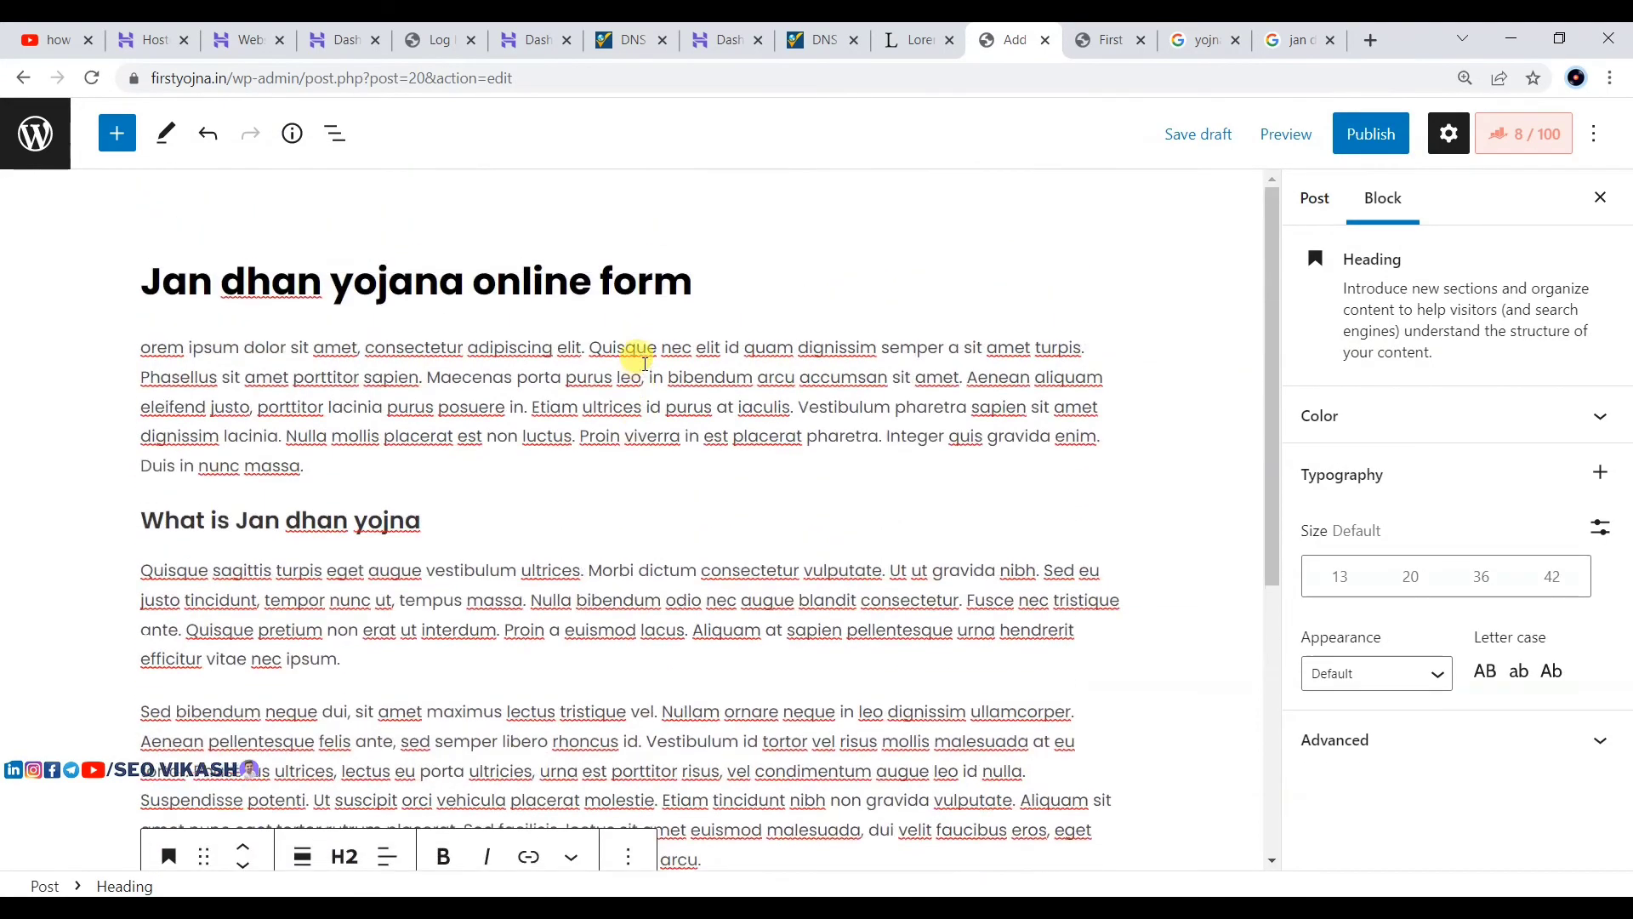
{"action": "scroll", "coordinate": [631, 354], "scroll_direction": "down", "scroll_amount": 2}
{"action": "scroll", "coordinate": [383, 317], "scroll_direction": "up", "scroll_amount": 2}
{"action": "left_click", "coordinate": [390, 287]}
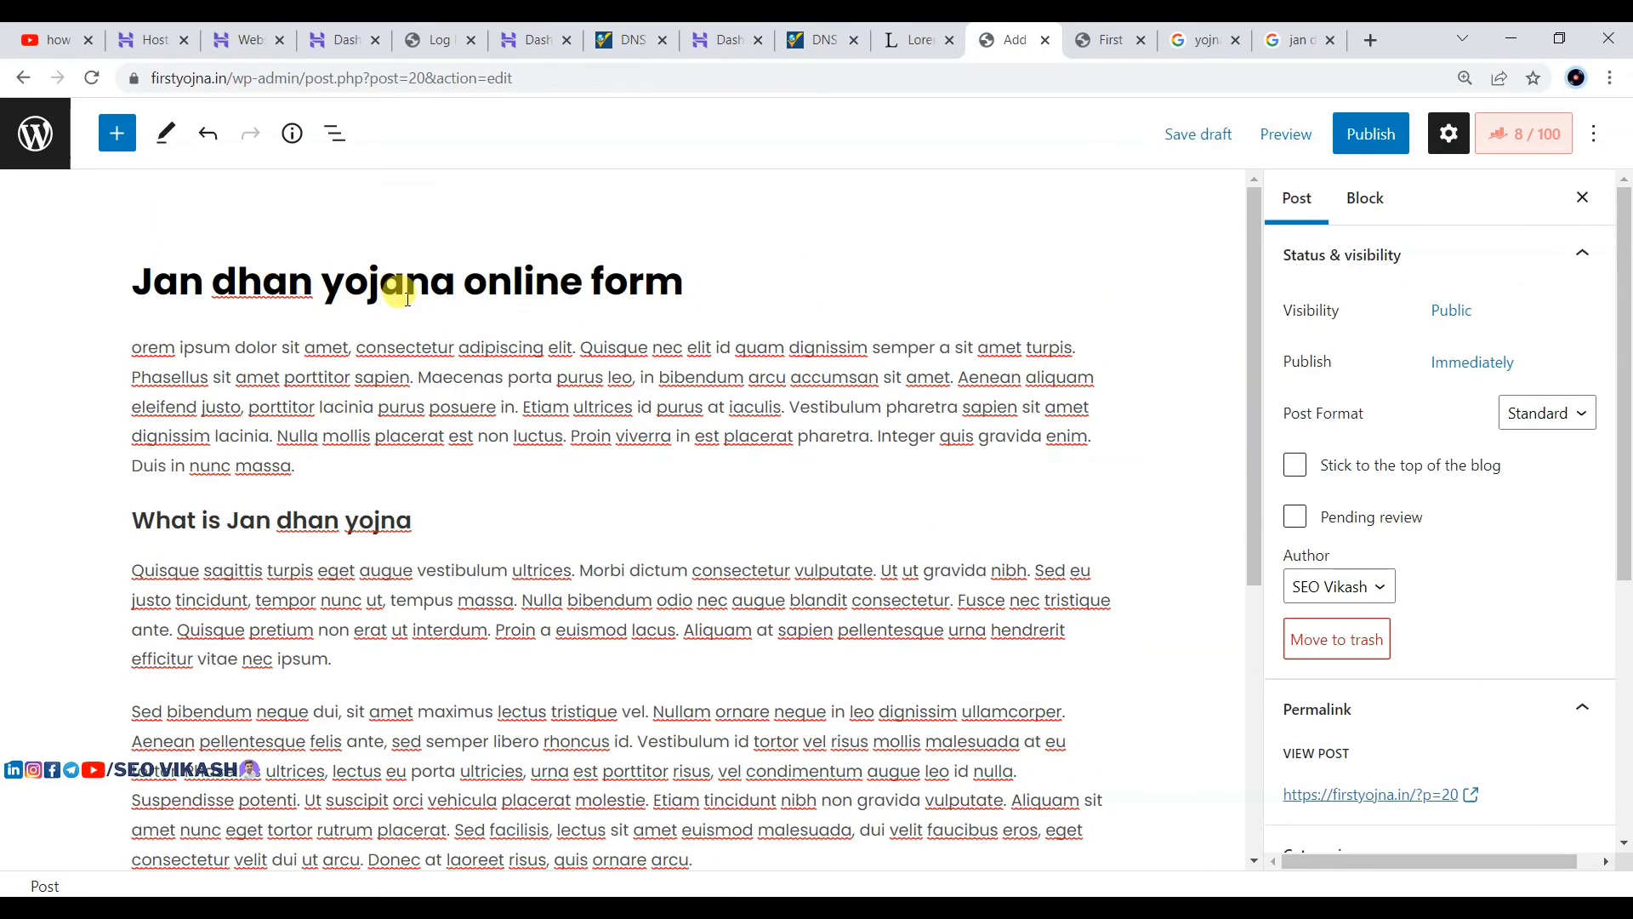
{"action": "left_click", "coordinate": [261, 522]}
{"action": "left_click_drag", "start_coordinate": [691, 282], "coordinate": [140, 250]}
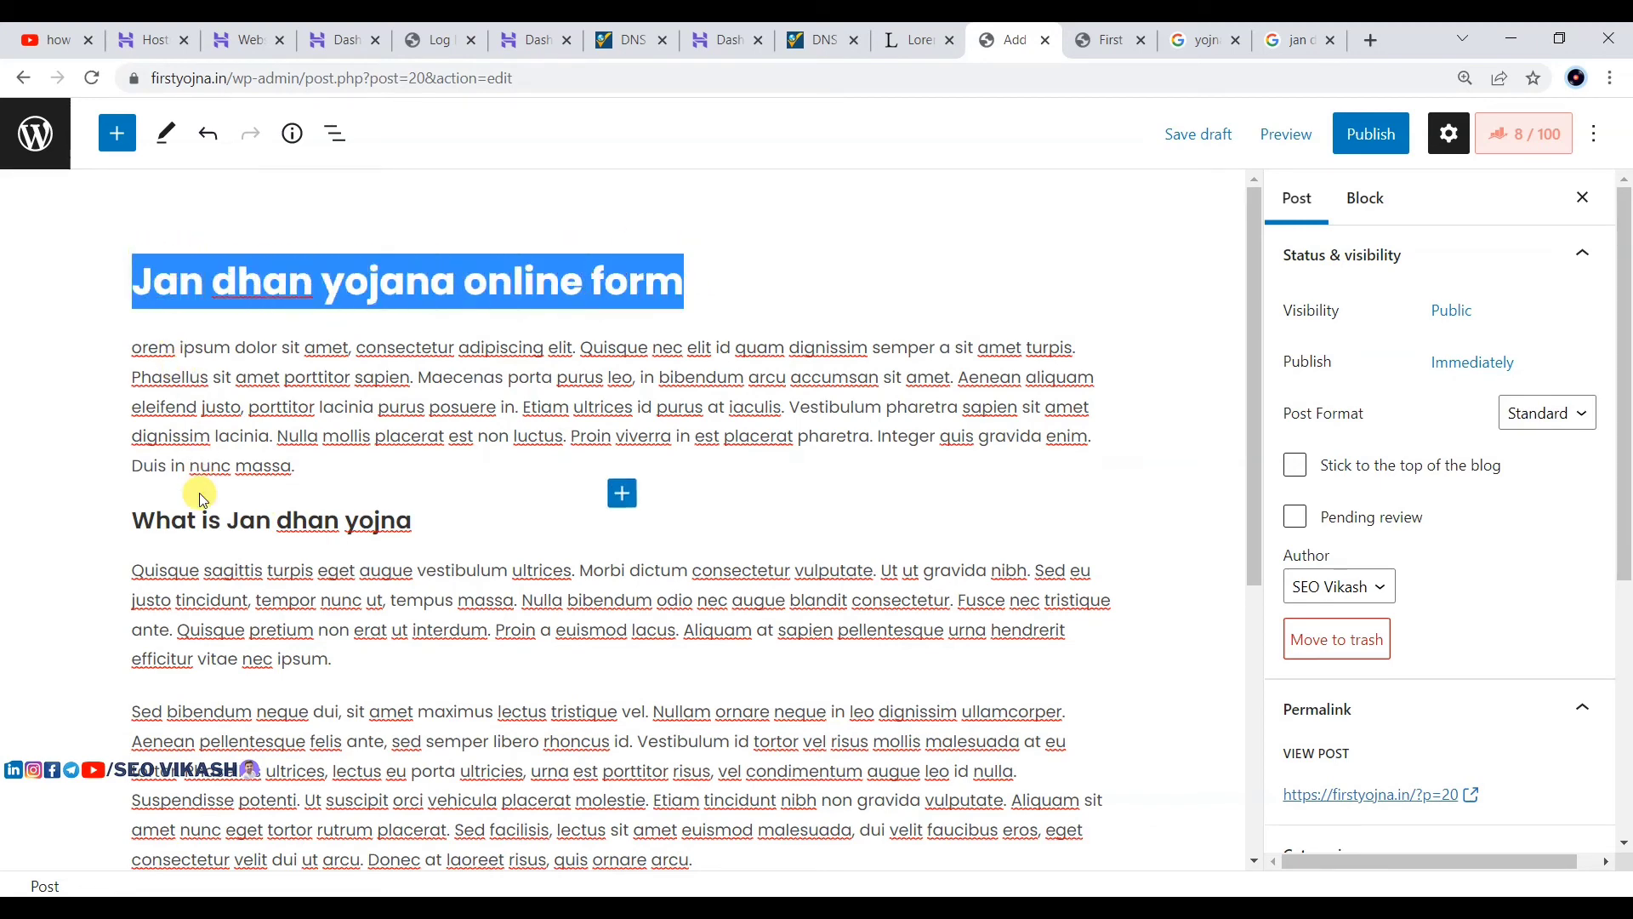
{"action": "scroll", "coordinate": [212, 460], "scroll_direction": "down", "scroll_amount": 1}
{"action": "scroll", "coordinate": [226, 425], "scroll_direction": "down", "scroll_amount": 3}
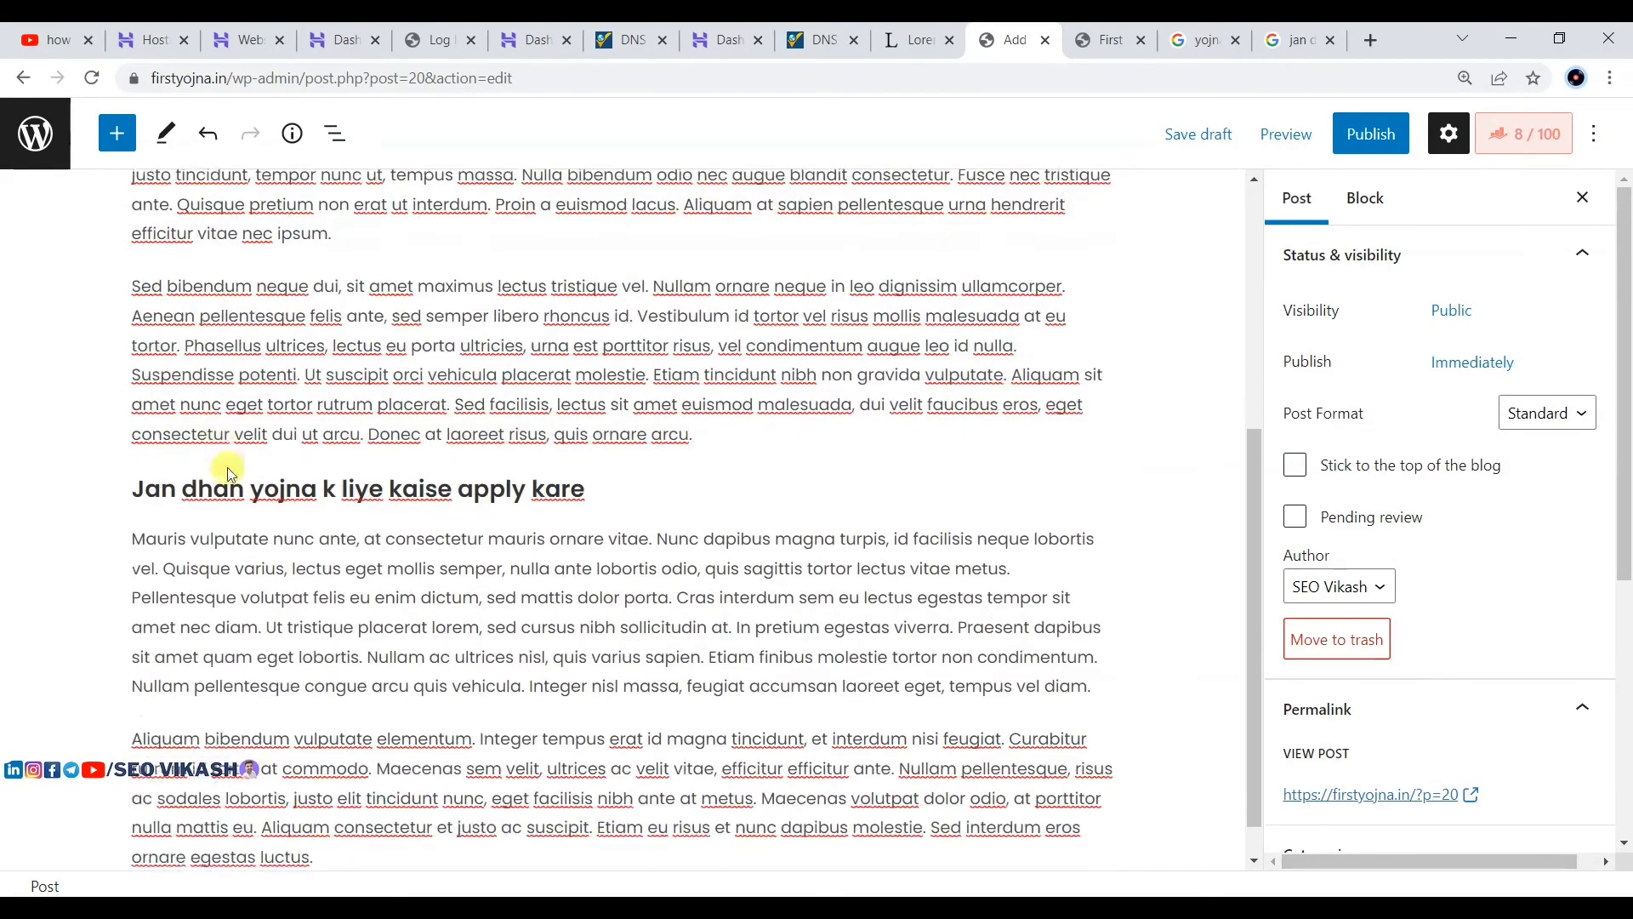
{"action": "scroll", "coordinate": [240, 479], "scroll_direction": "up", "scroll_amount": 2}
{"action": "left_click", "coordinate": [277, 313]}
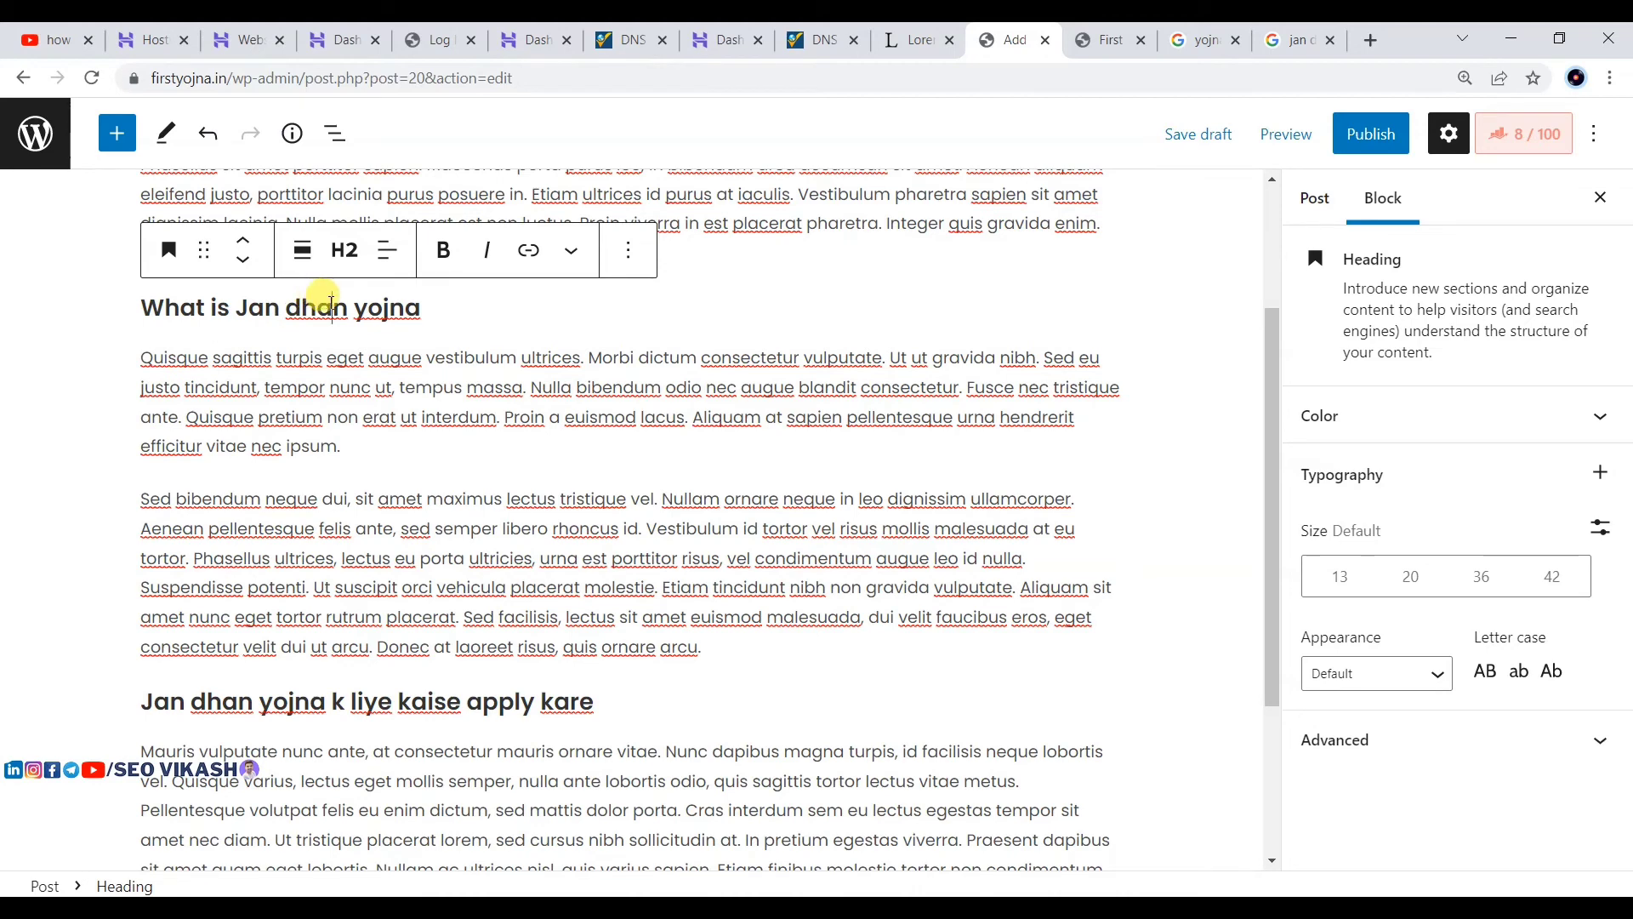
{"action": "scroll", "coordinate": [311, 489], "scroll_direction": "down", "scroll_amount": 1}
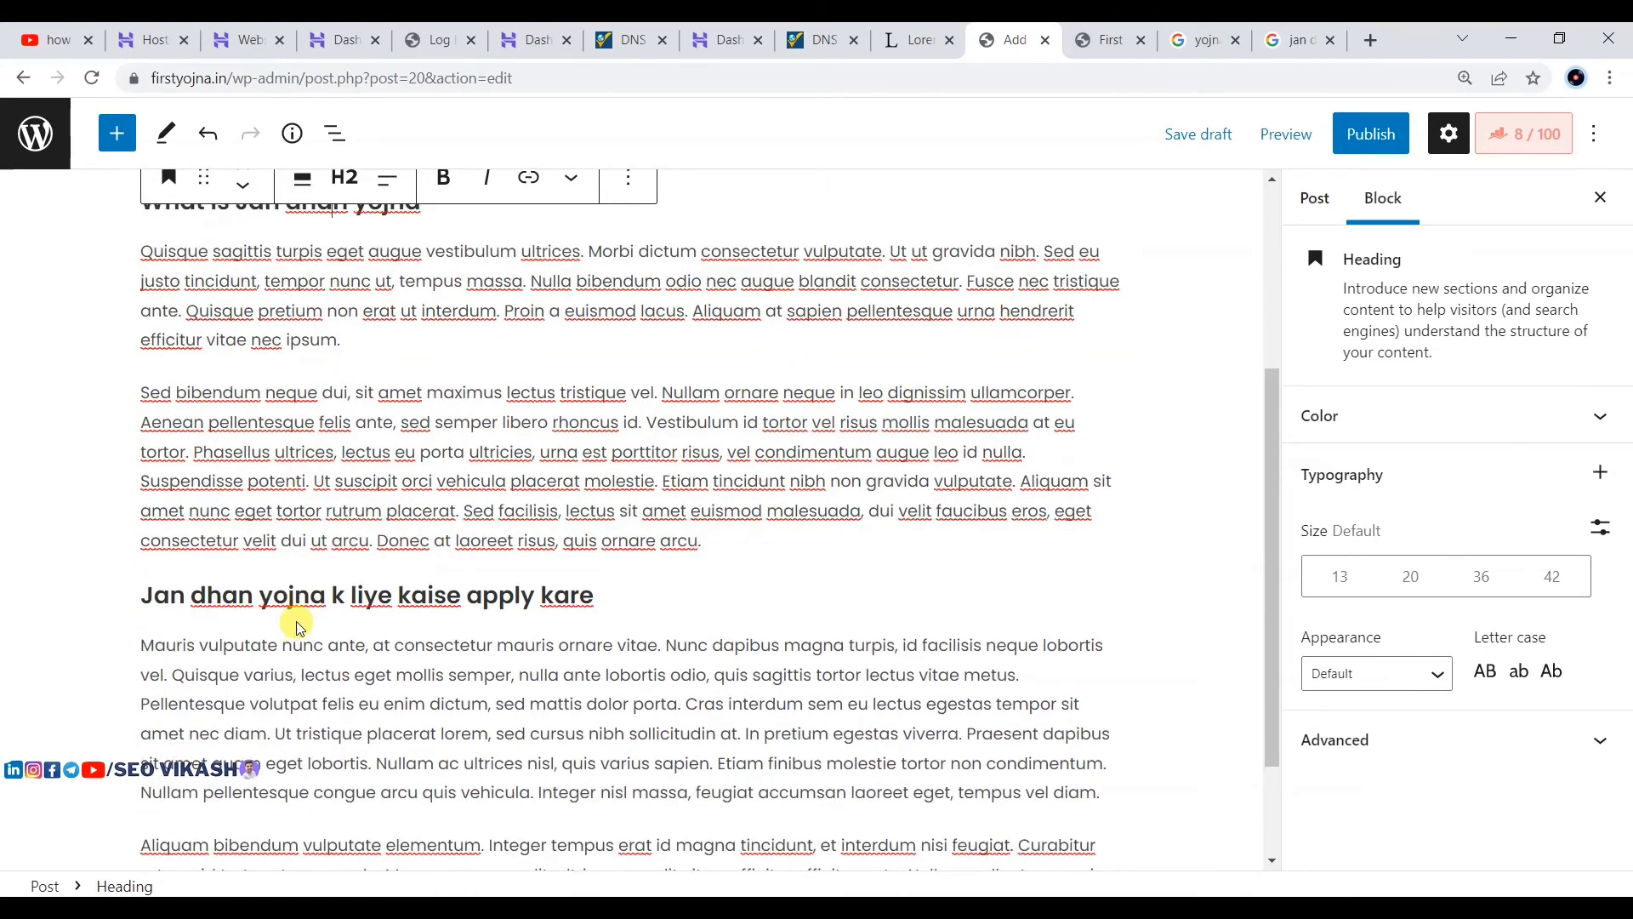
{"action": "scroll", "coordinate": [430, 350], "scroll_direction": "up", "scroll_amount": 1}
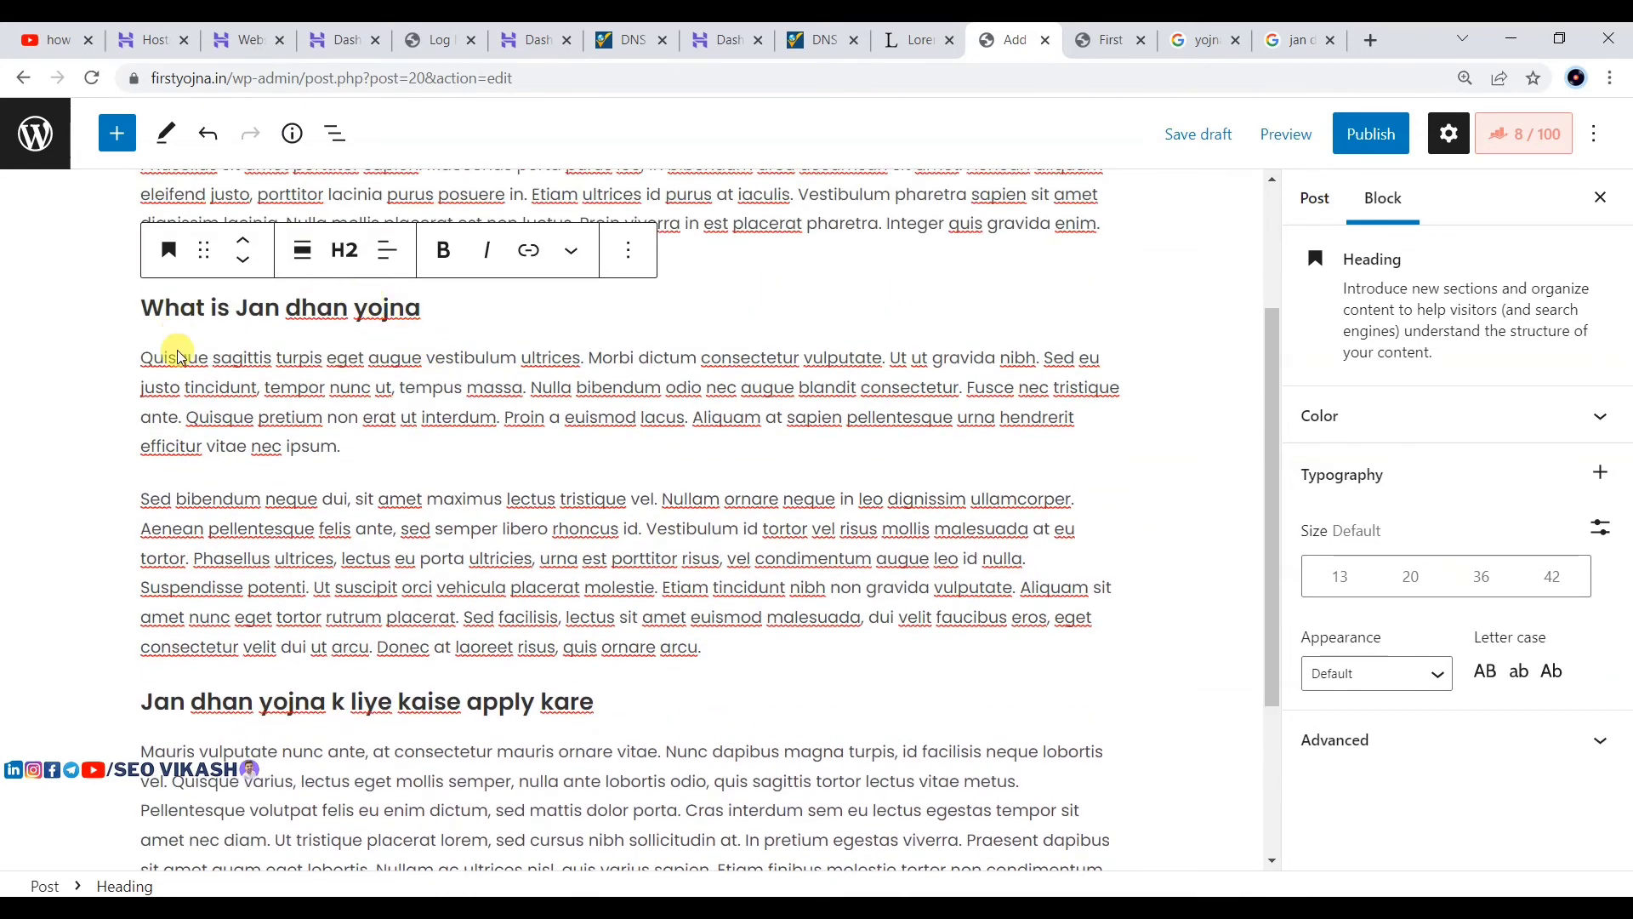
Step: Add 'jan dhan yojna form' after the 'ipsum.' paragraph and convert it to a heading
{"action": "left_click", "coordinate": [373, 457]}
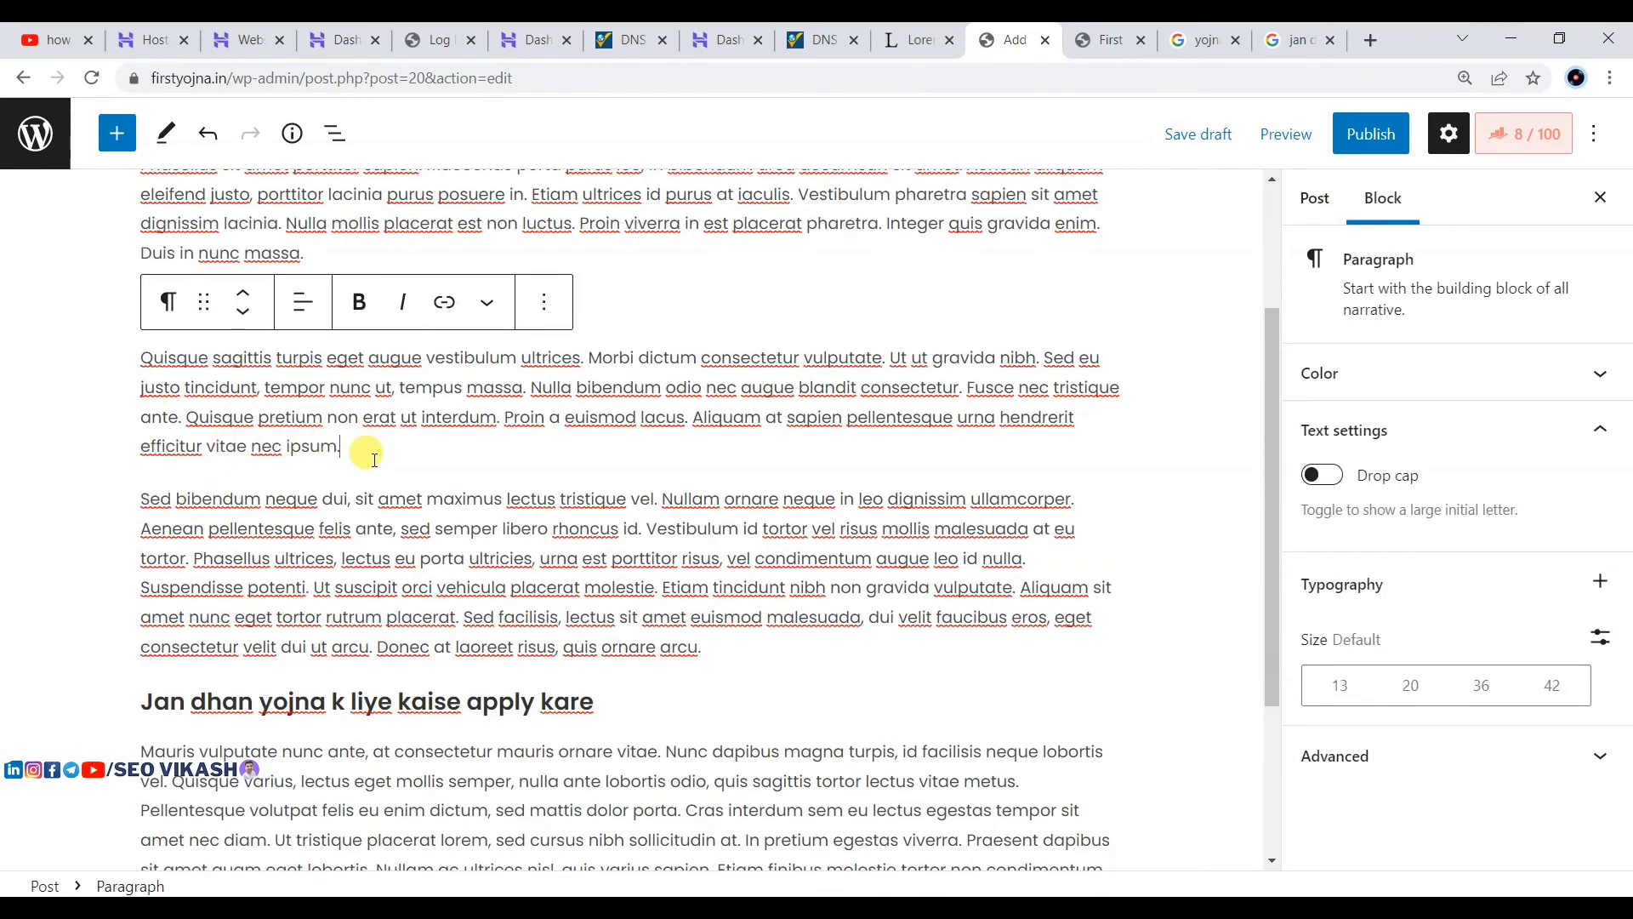
{"action": "key", "text": "Return"}
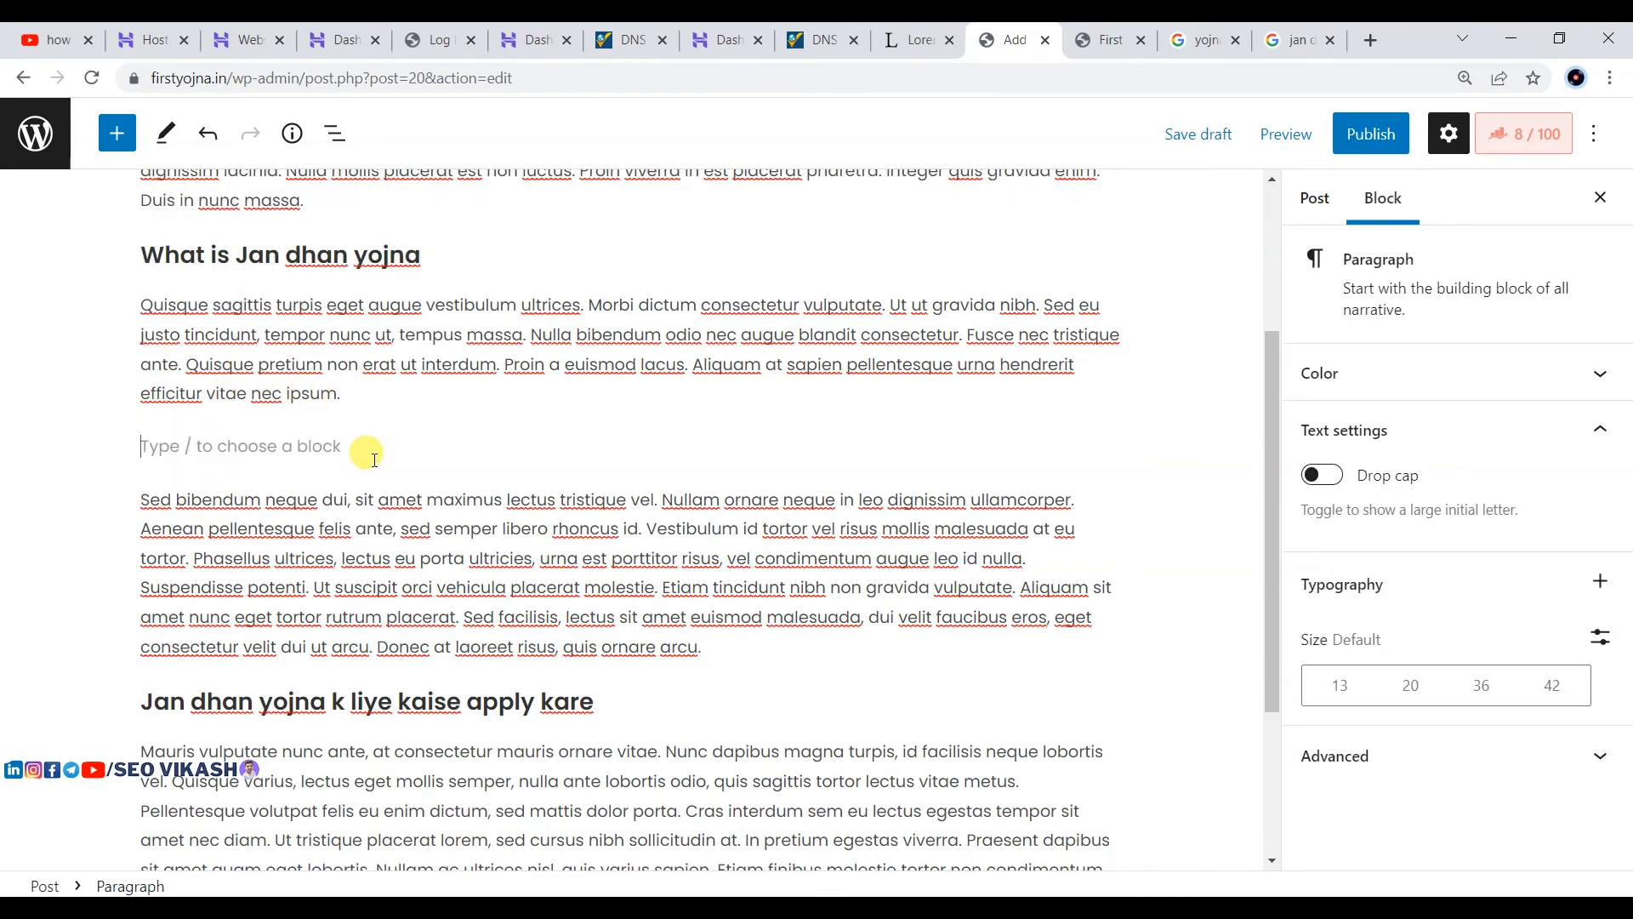
{"action": "type", "text": "jan djan"}
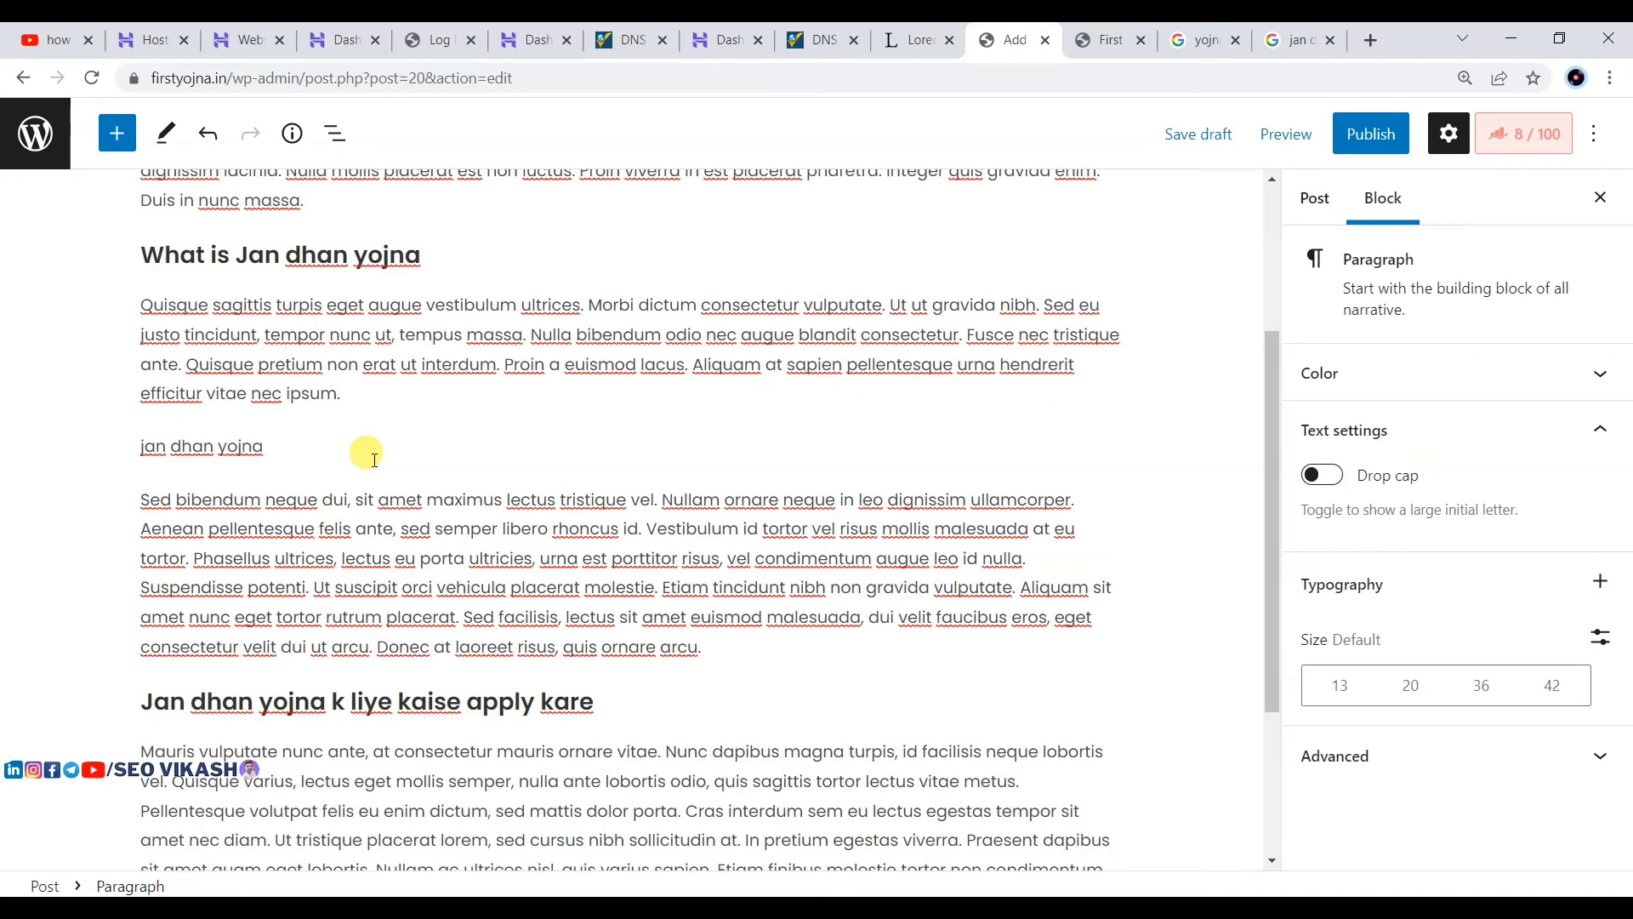
{"action": "type", "text": "yojna form"}
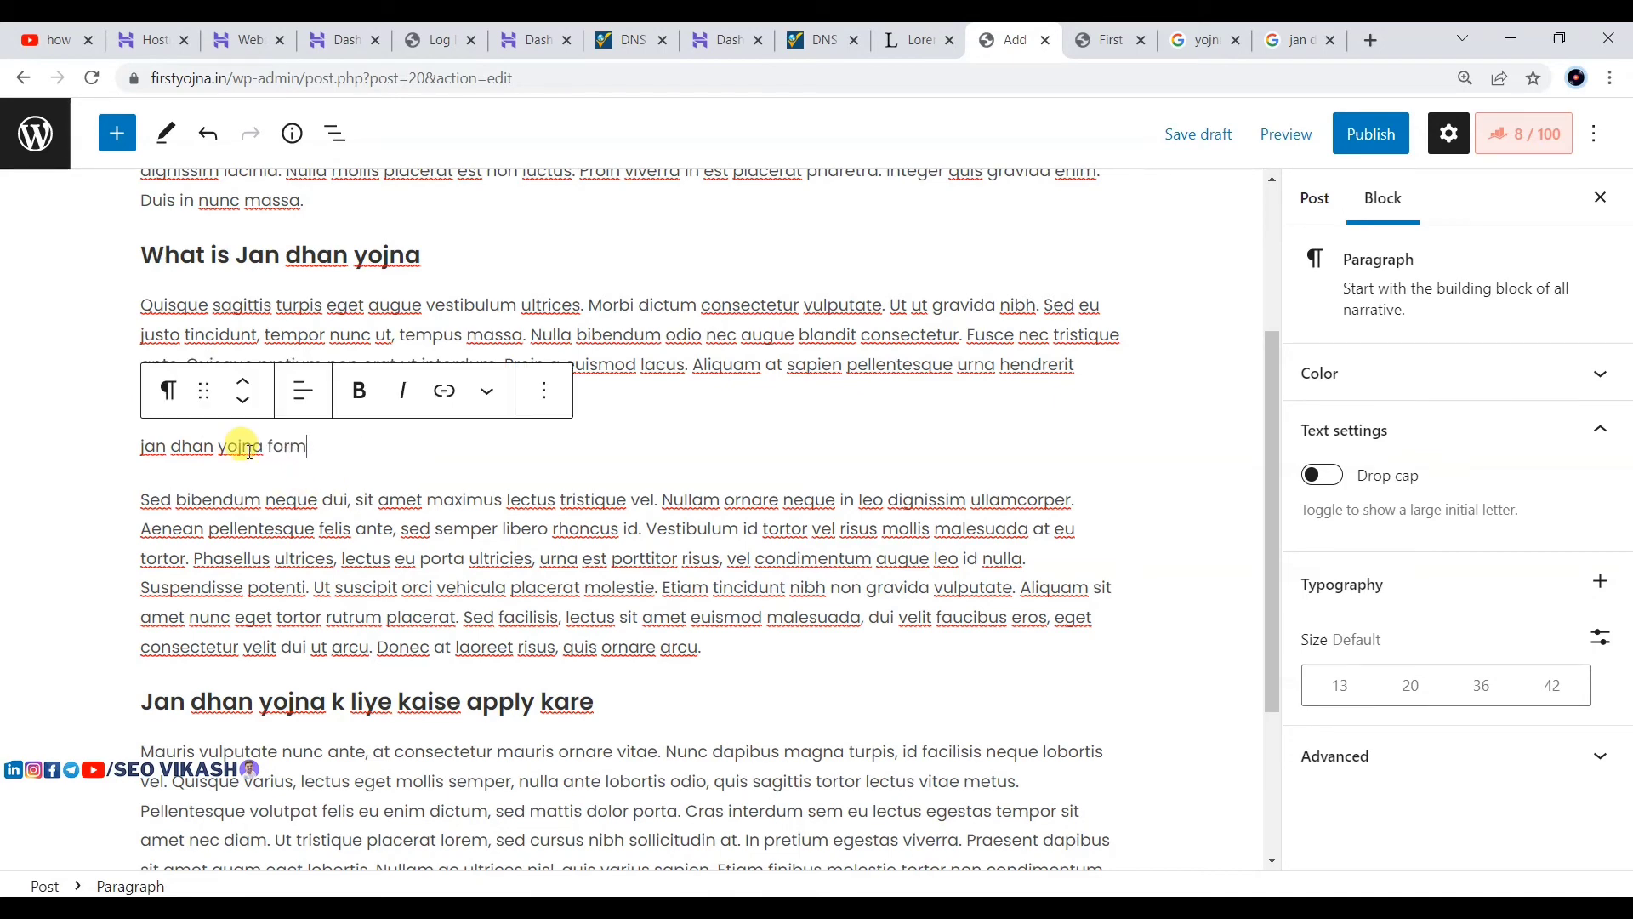
{"action": "left_click", "coordinate": [191, 407]}
{"action": "left_click", "coordinate": [215, 498]}
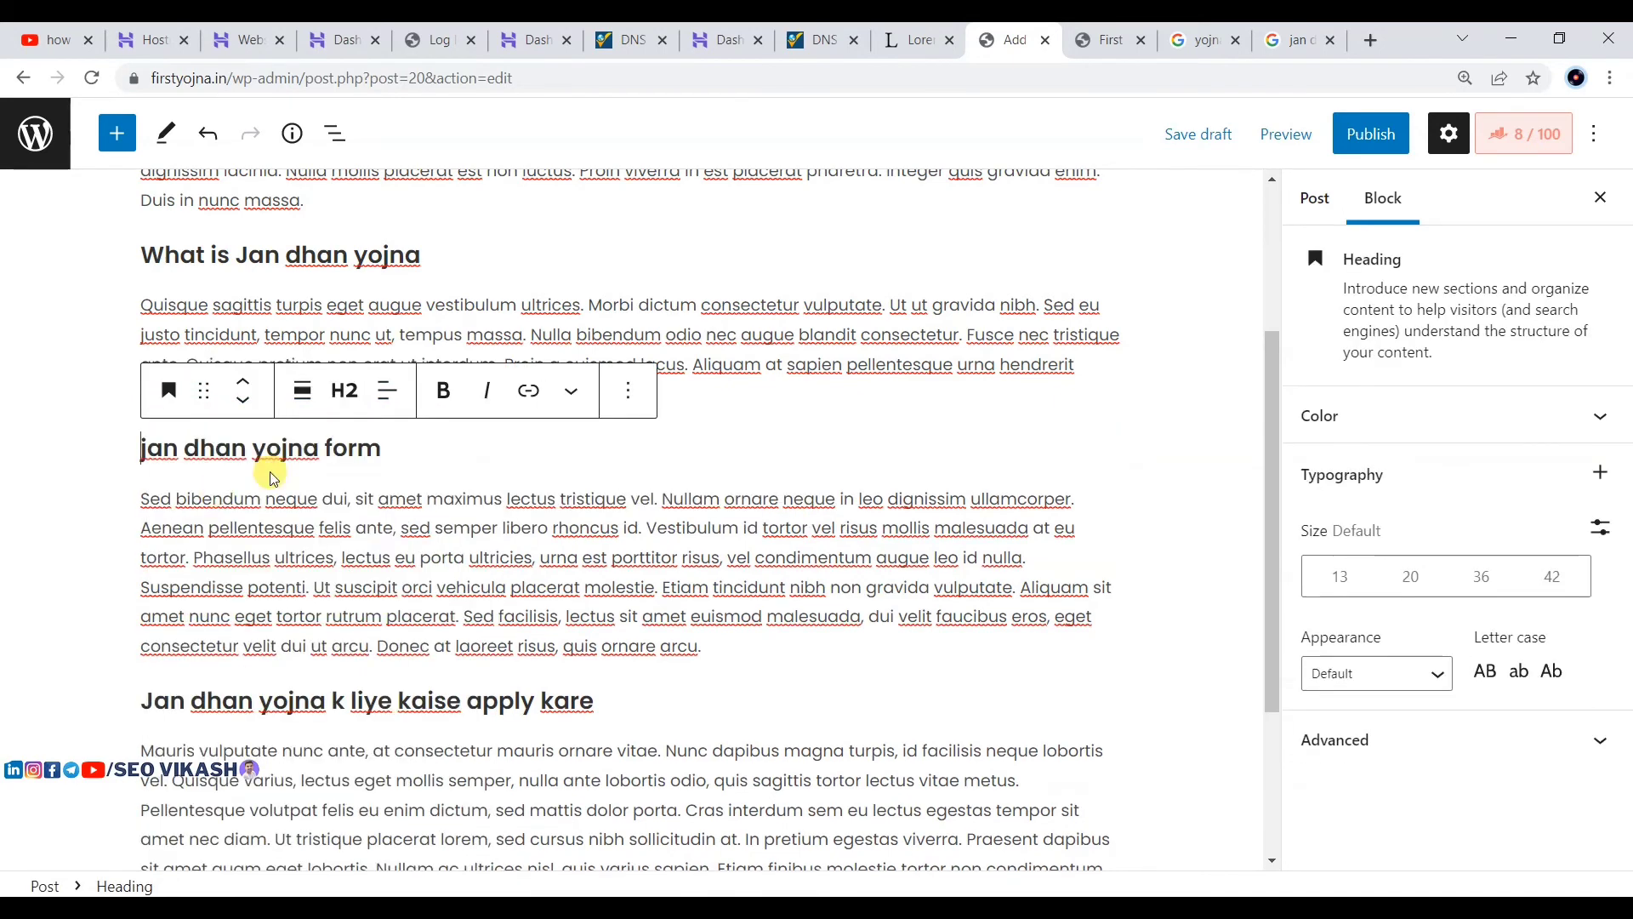
Step: Change the 'jan dhan yojna form' heading level from H2 to H3
{"action": "left_click", "coordinate": [294, 253]}
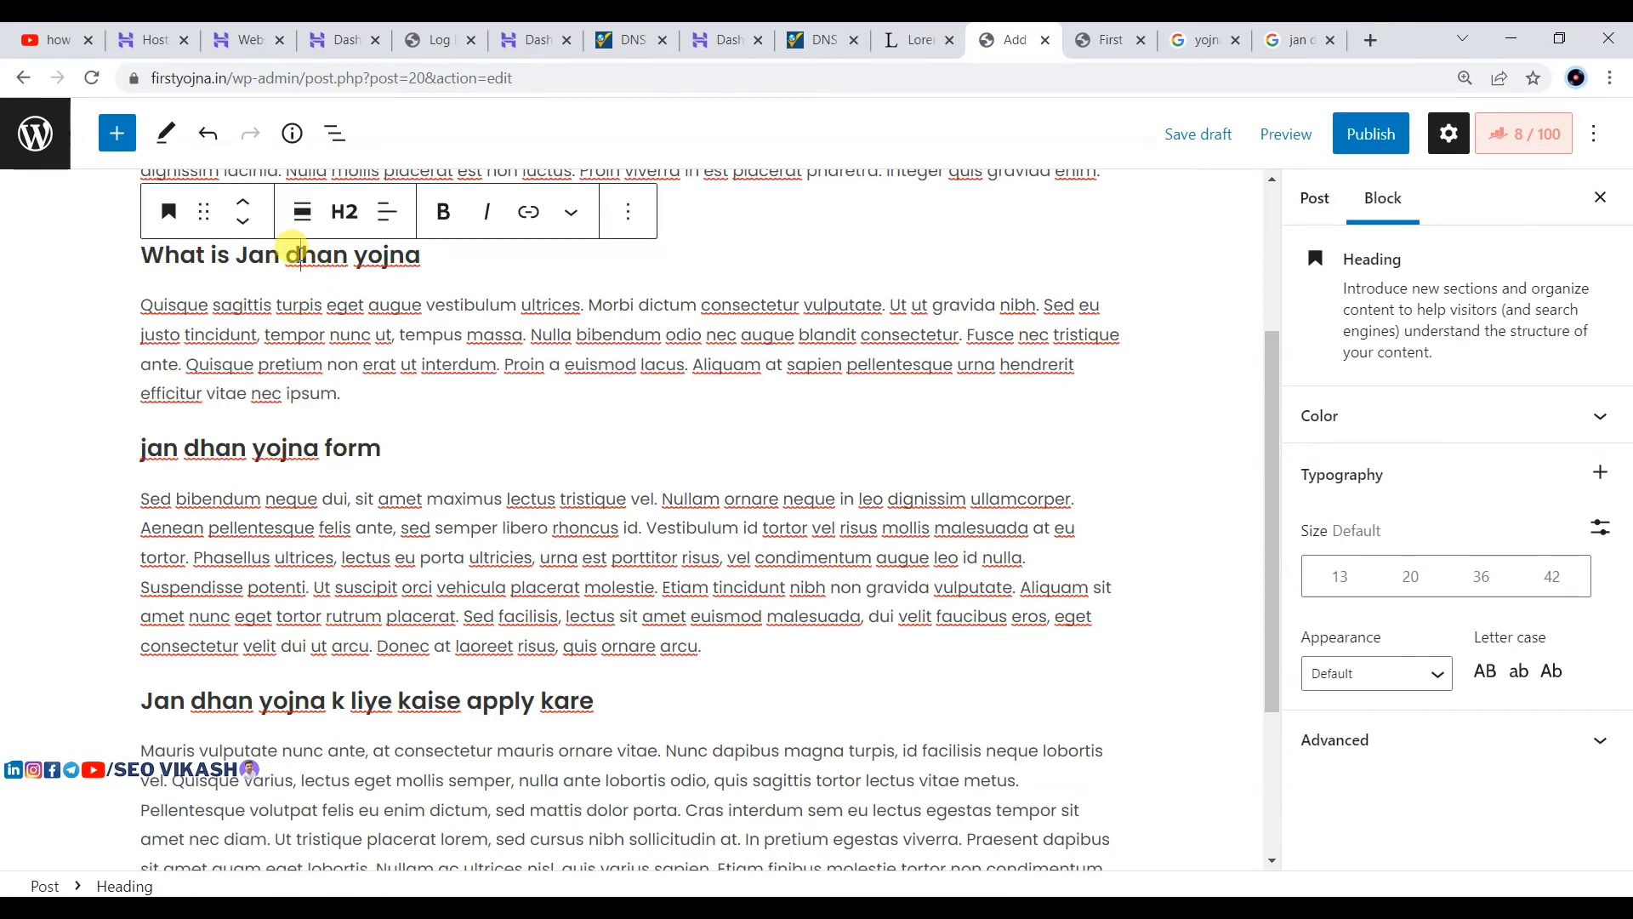
{"action": "left_click", "coordinate": [294, 442]}
{"action": "left_click", "coordinate": [343, 391]}
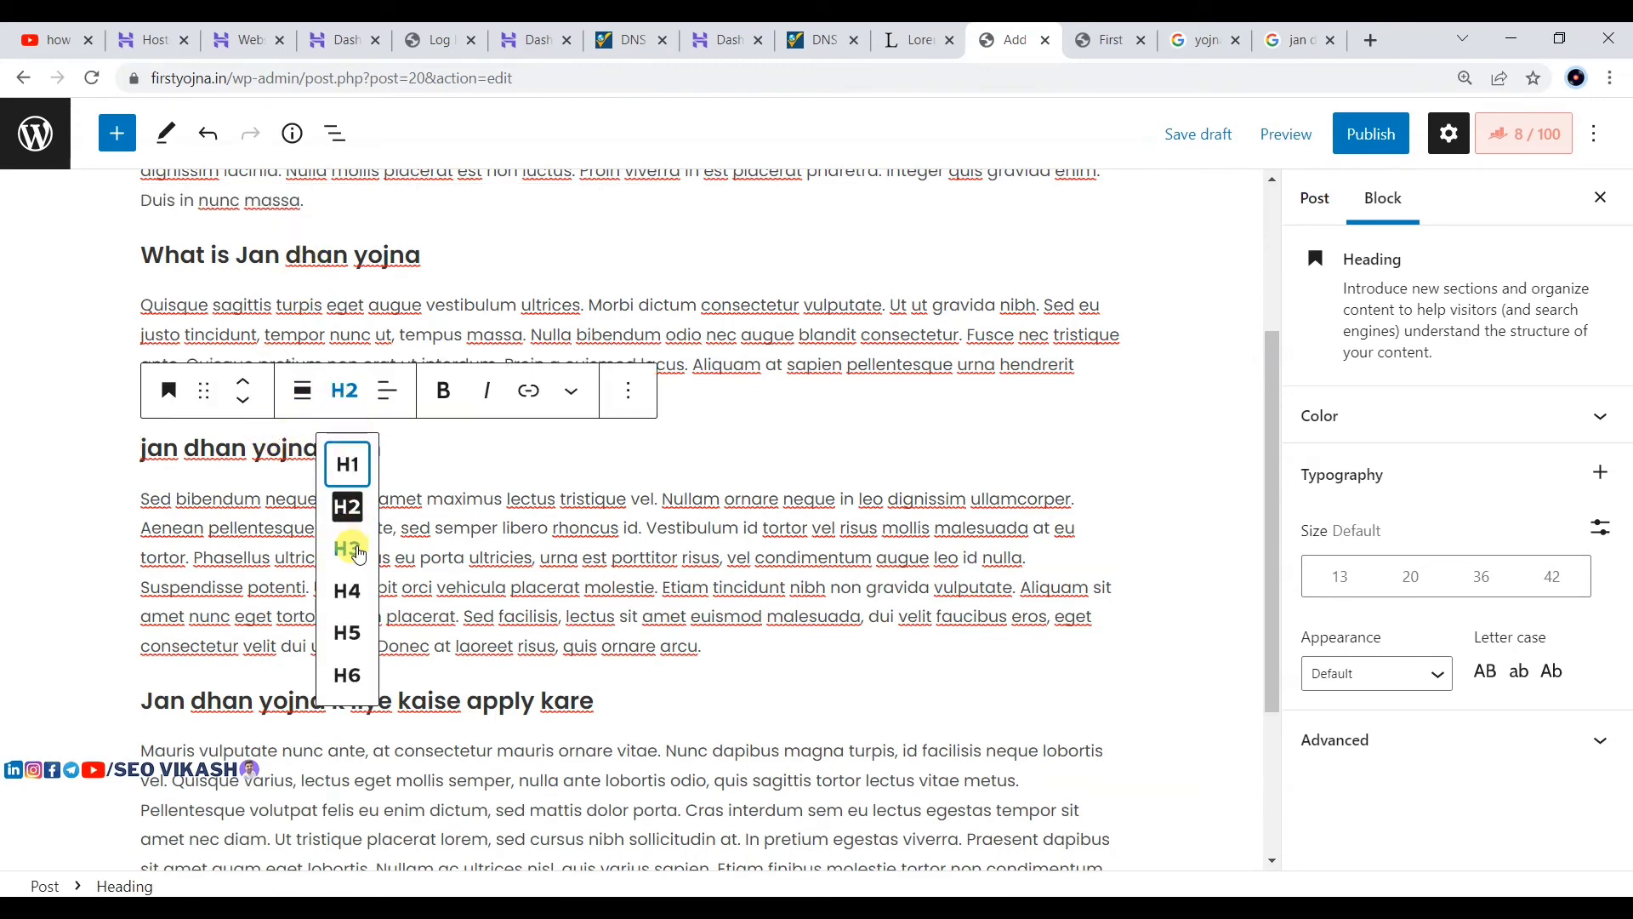
{"action": "left_click", "coordinate": [359, 554]}
Step: Review the heading texts, then place the caret between 'orci' and 'vehicula' in the paragraph
{"action": "left_click", "coordinate": [627, 321]}
{"action": "scroll", "coordinate": [745, 292], "scroll_direction": "up", "scroll_amount": 2}
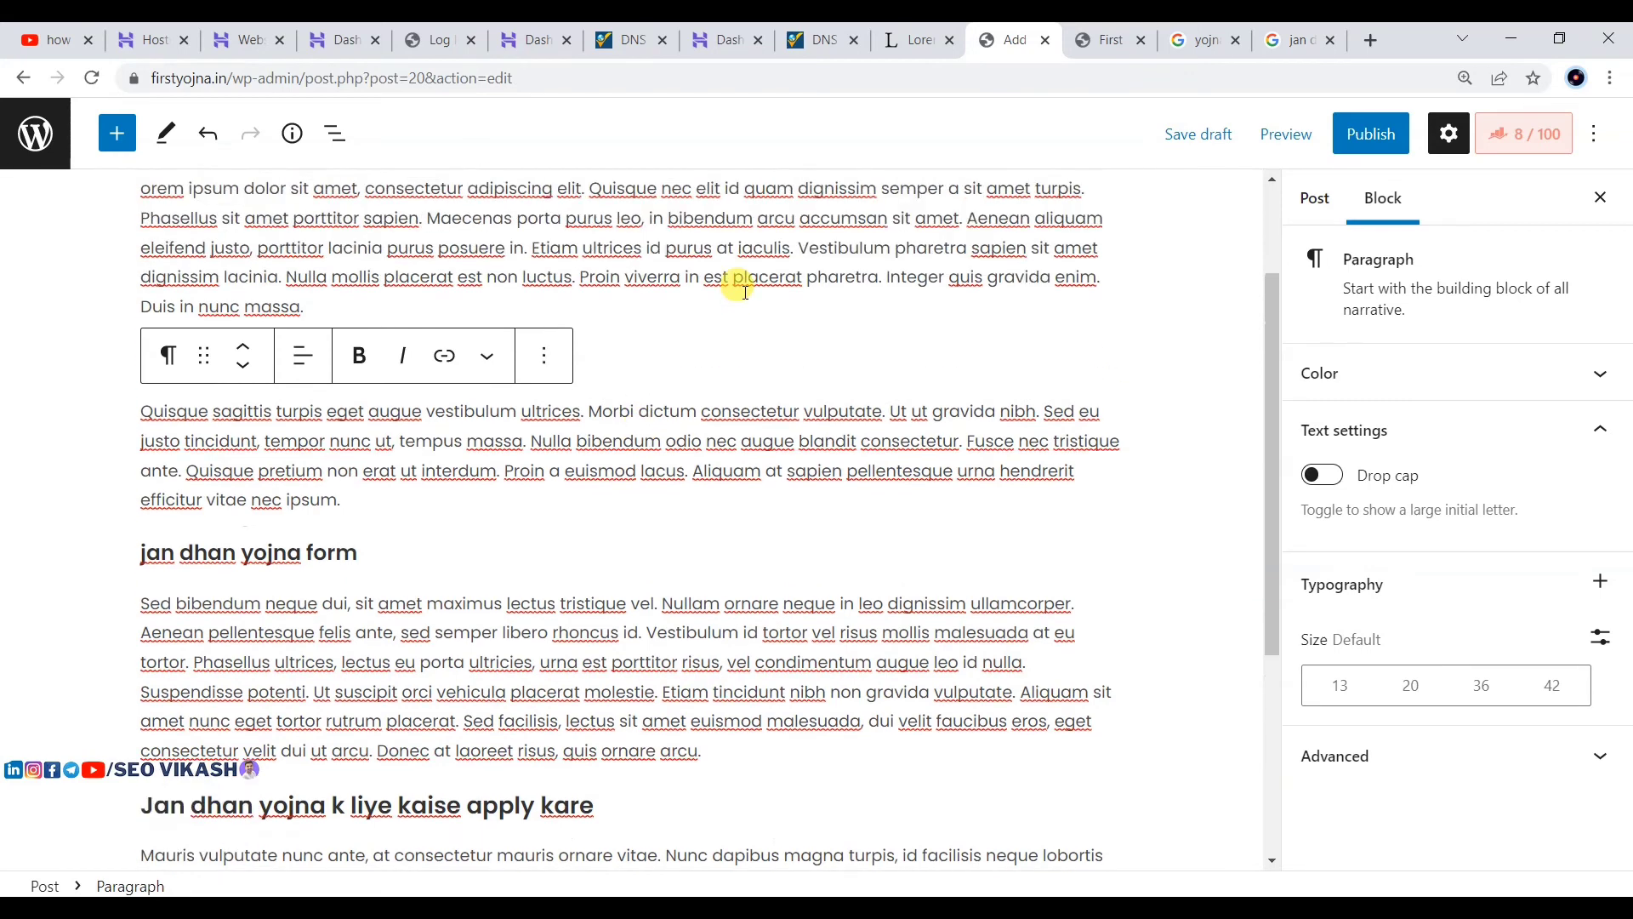
{"action": "left_click", "coordinate": [745, 292]}
{"action": "left_click_drag", "start_coordinate": [145, 356], "coordinate": [426, 362]}
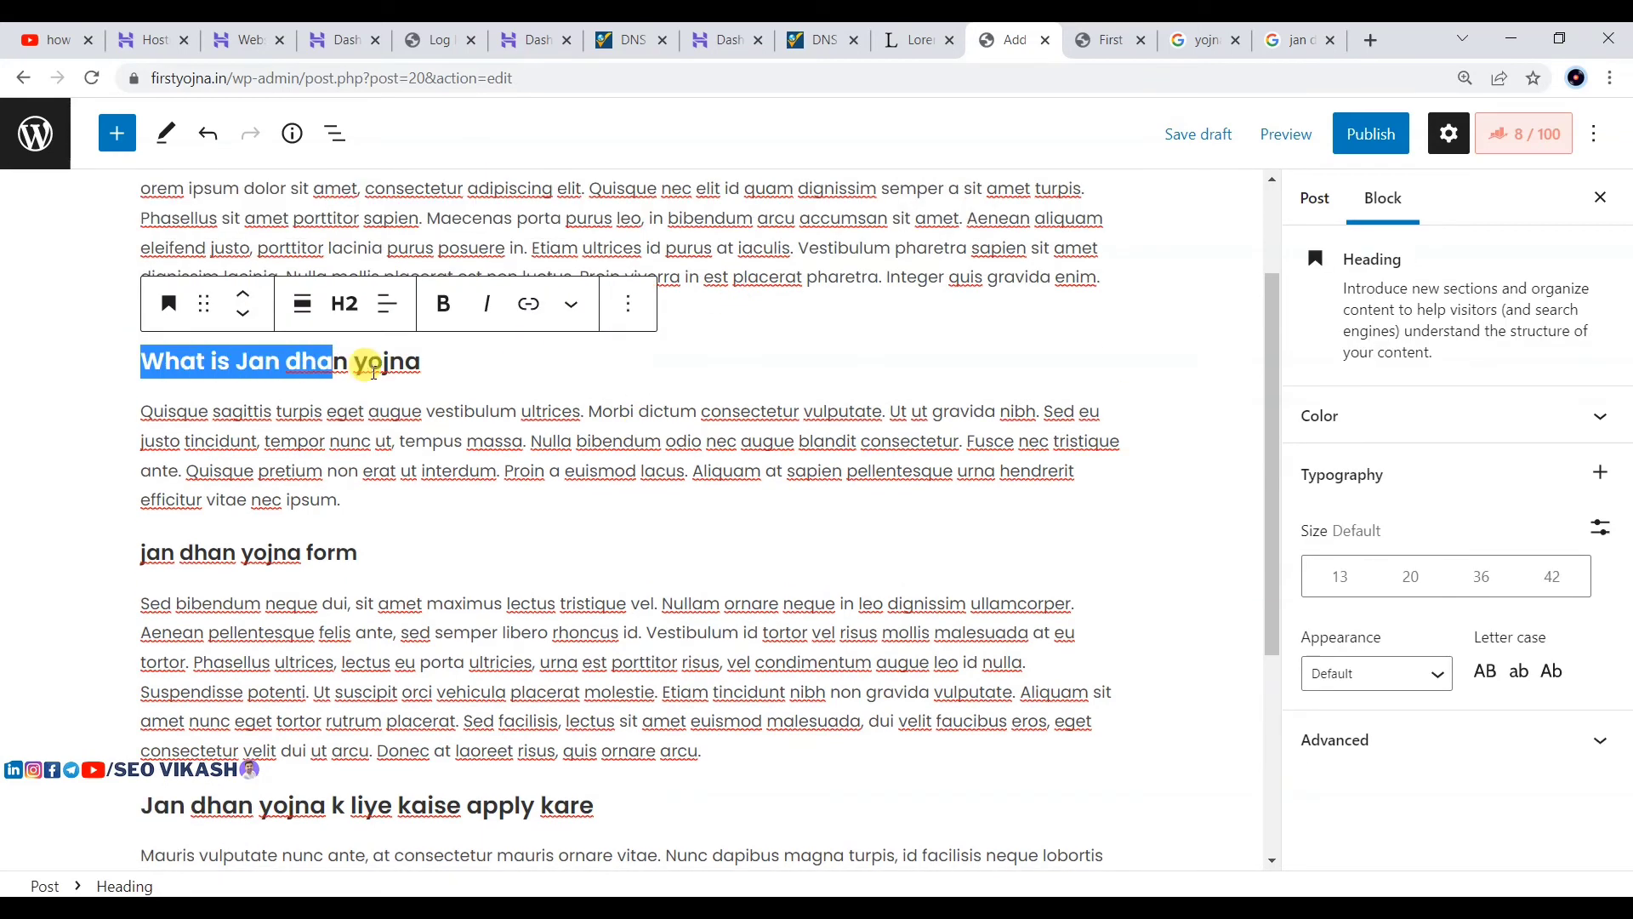
{"action": "left_click", "coordinate": [134, 549]}
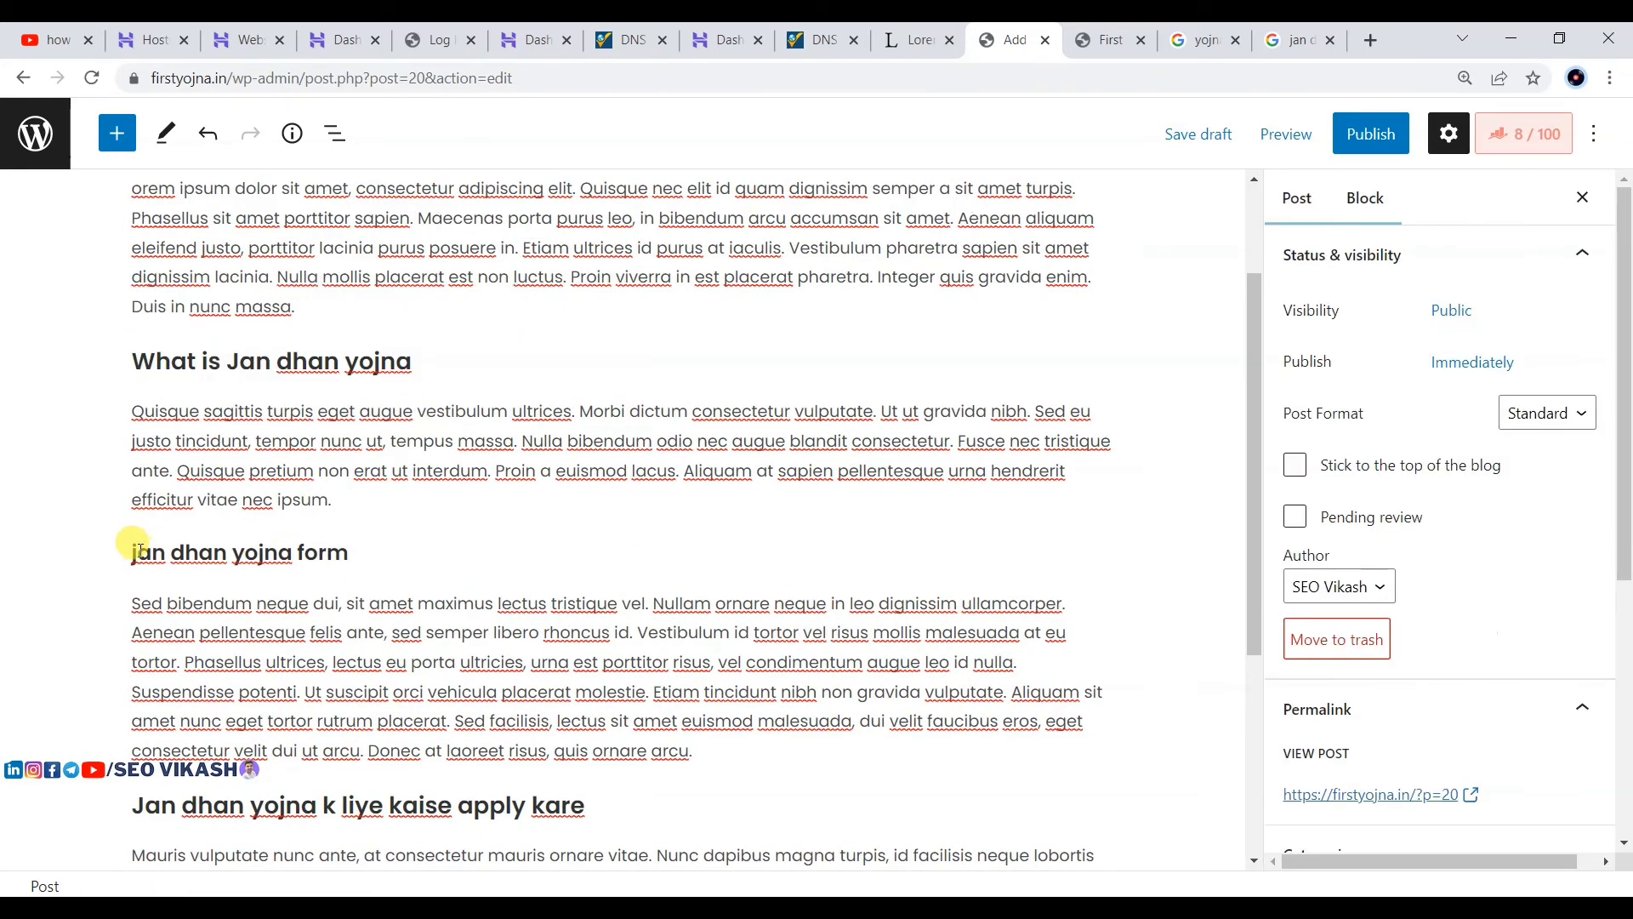
{"action": "left_click_drag", "start_coordinate": [364, 553], "coordinate": [143, 551]}
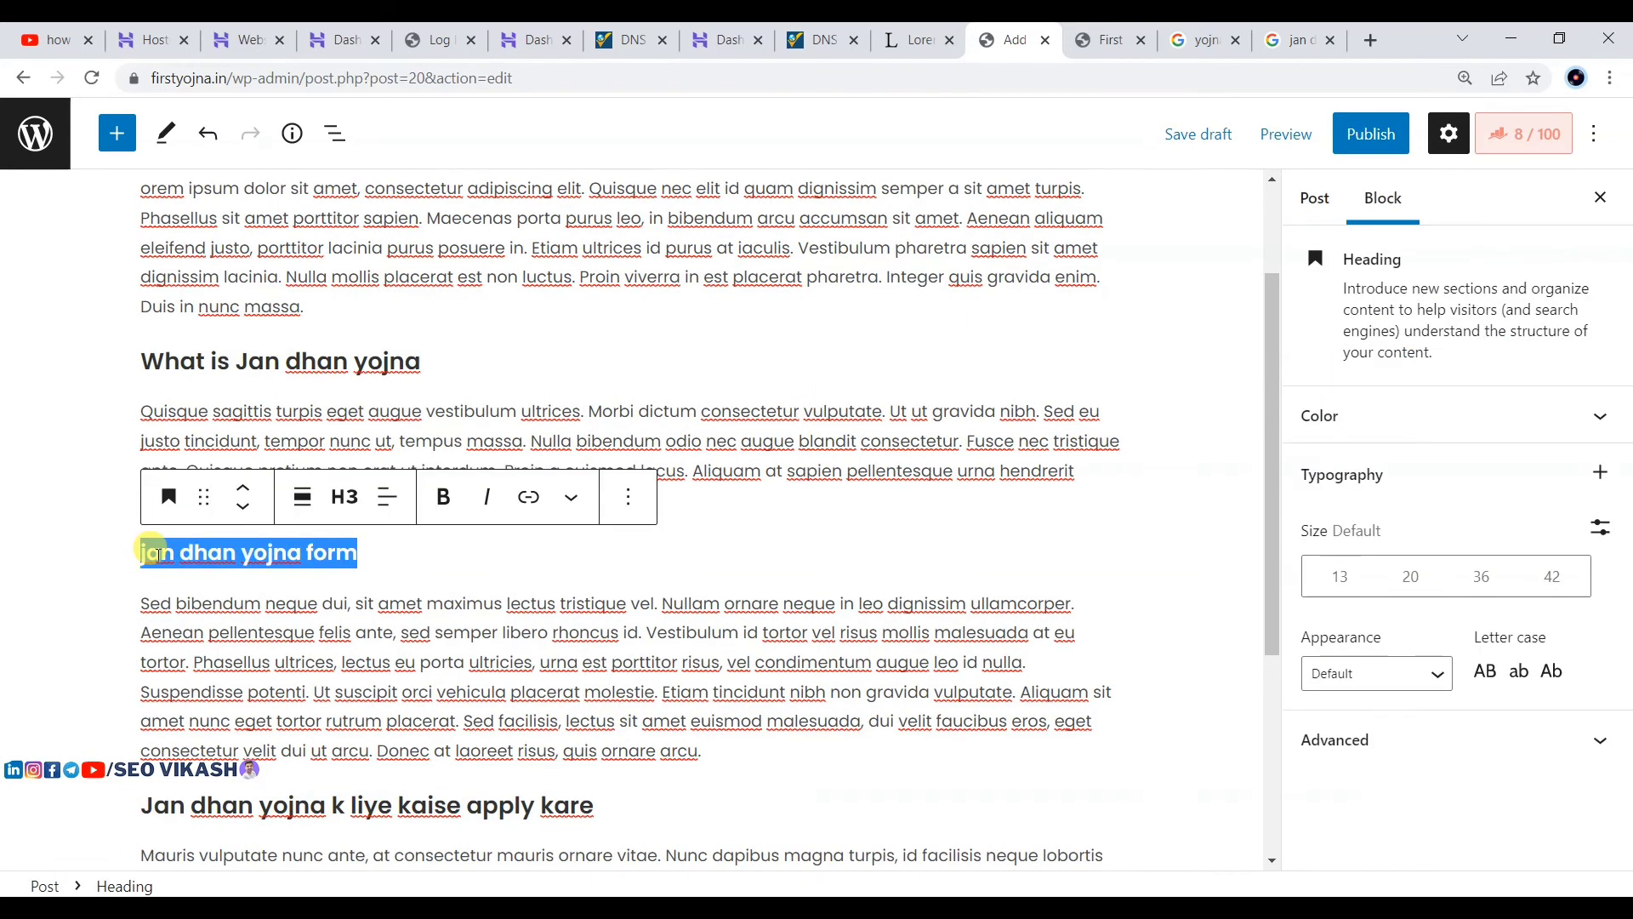
{"action": "scroll", "coordinate": [170, 527], "scroll_direction": "down", "scroll_amount": 1}
{"action": "left_click", "coordinate": [232, 450]}
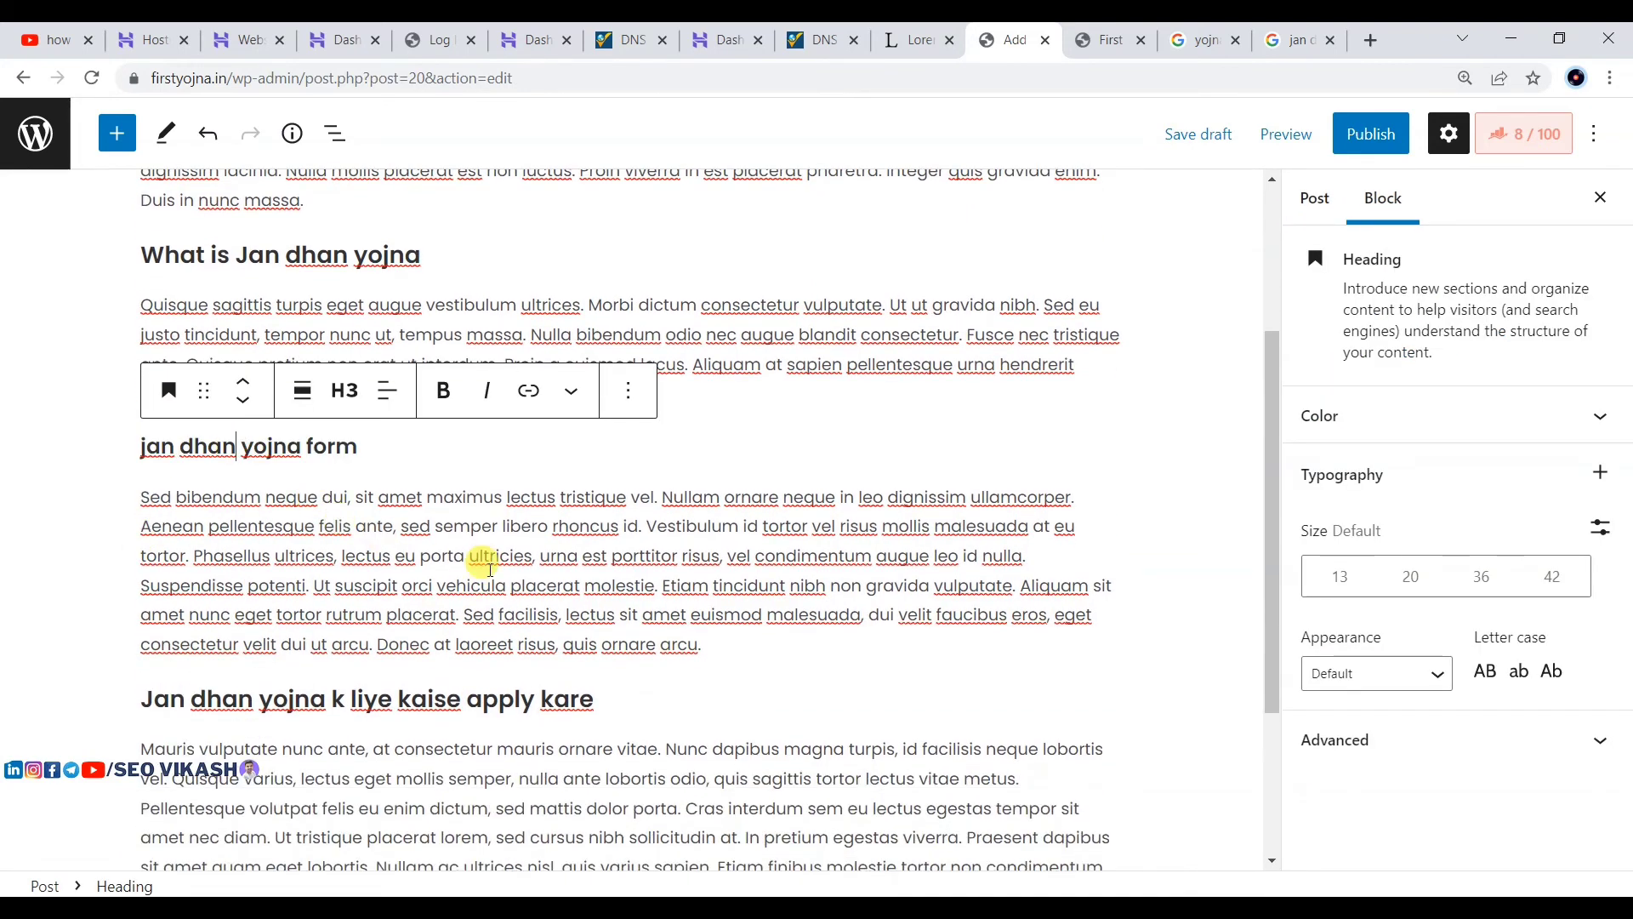
{"action": "left_click", "coordinate": [433, 584]}
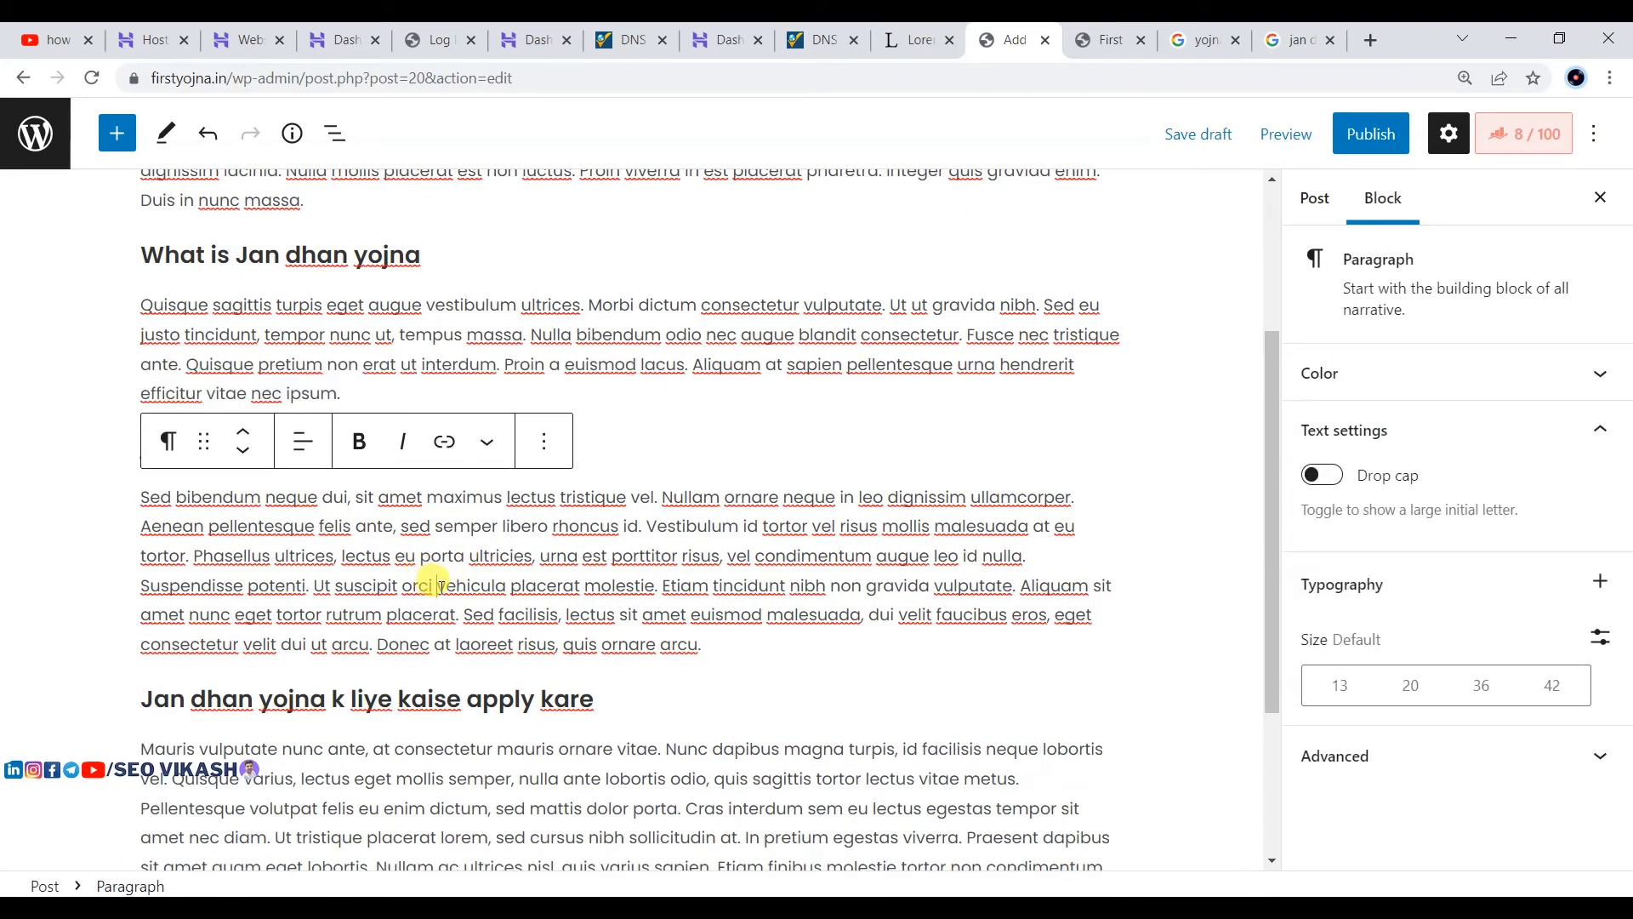
Step: Insert 'Jan dhan online form' after 'orci' and make it an H4 heading
{"action": "key", "text": "Return"}
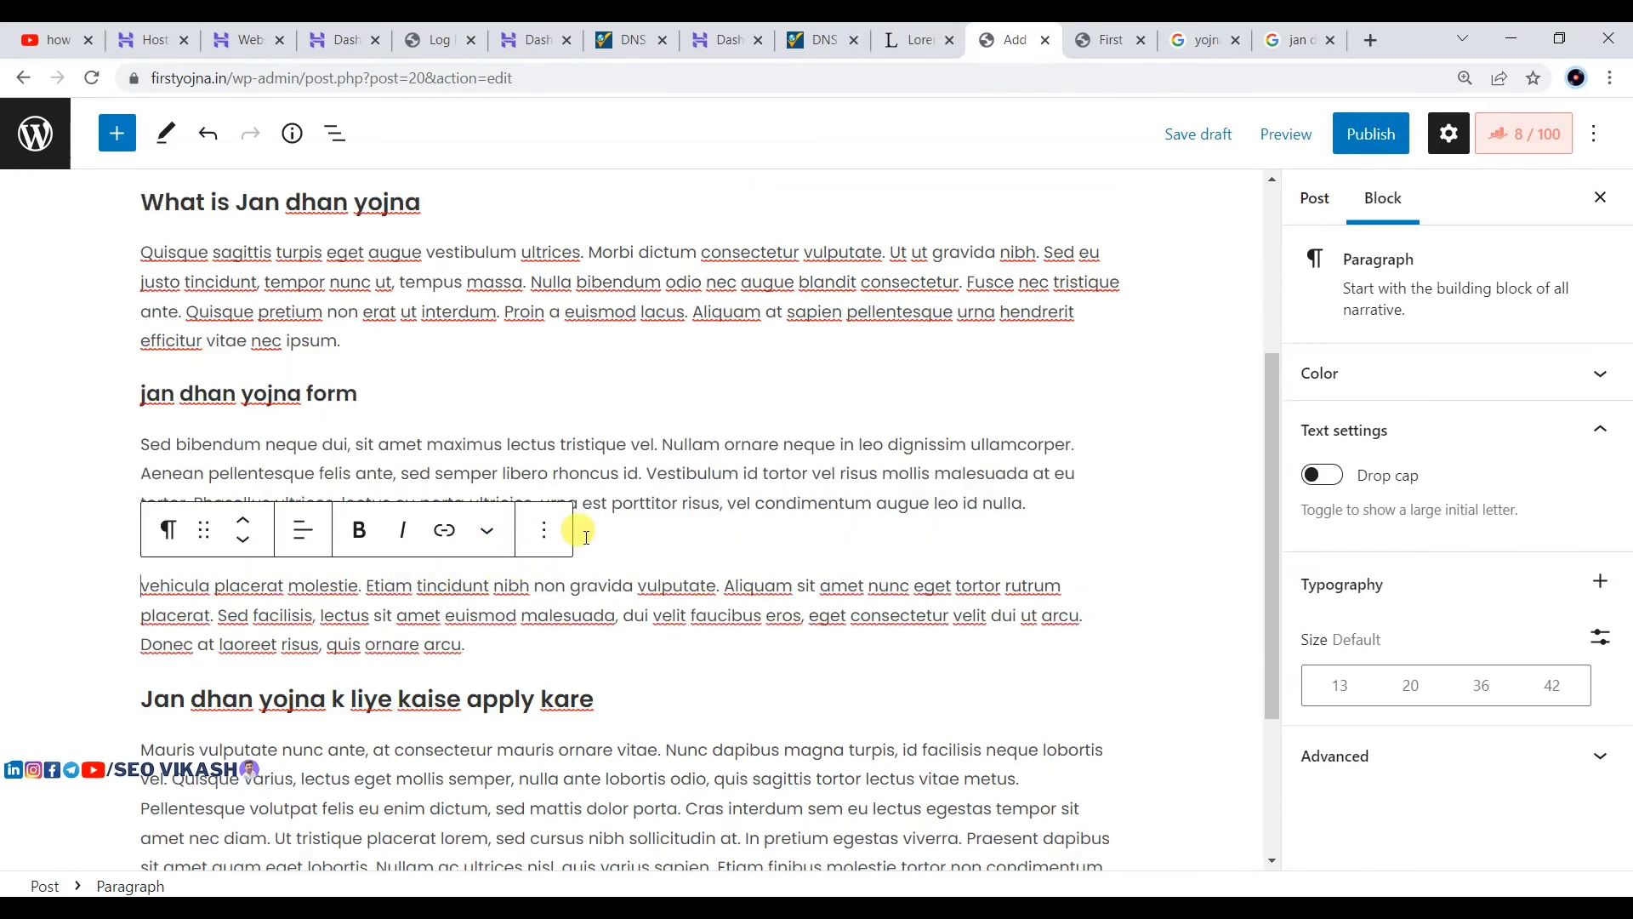
{"action": "left_click", "coordinate": [621, 537]}
{"action": "key", "text": "Return"}
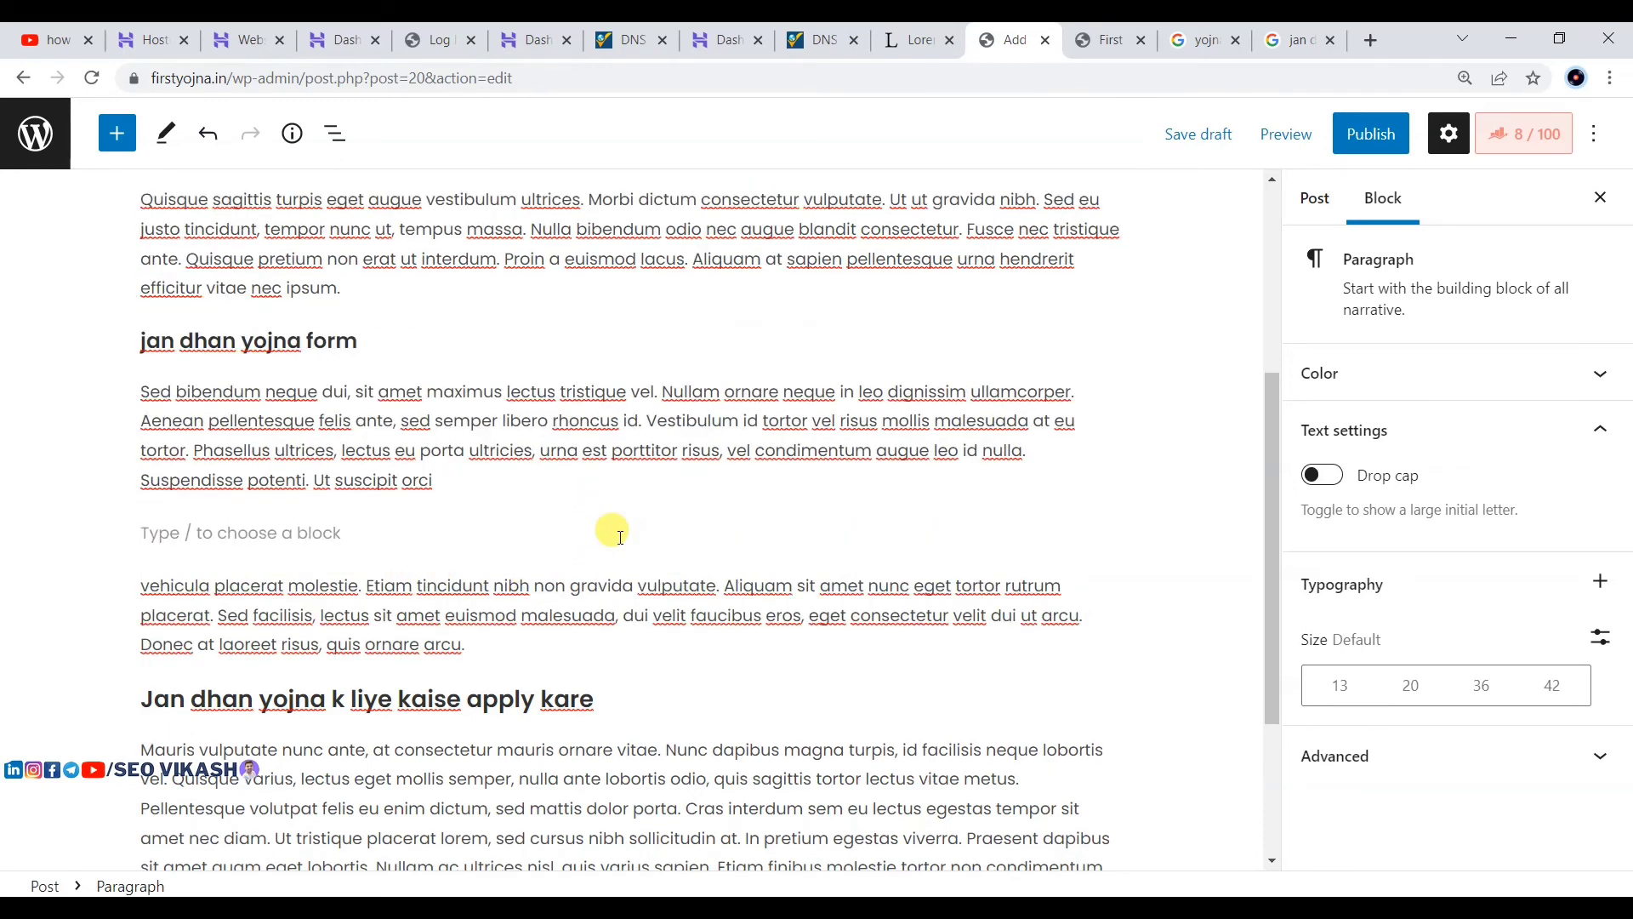
{"action": "type", "text": "Jan"}
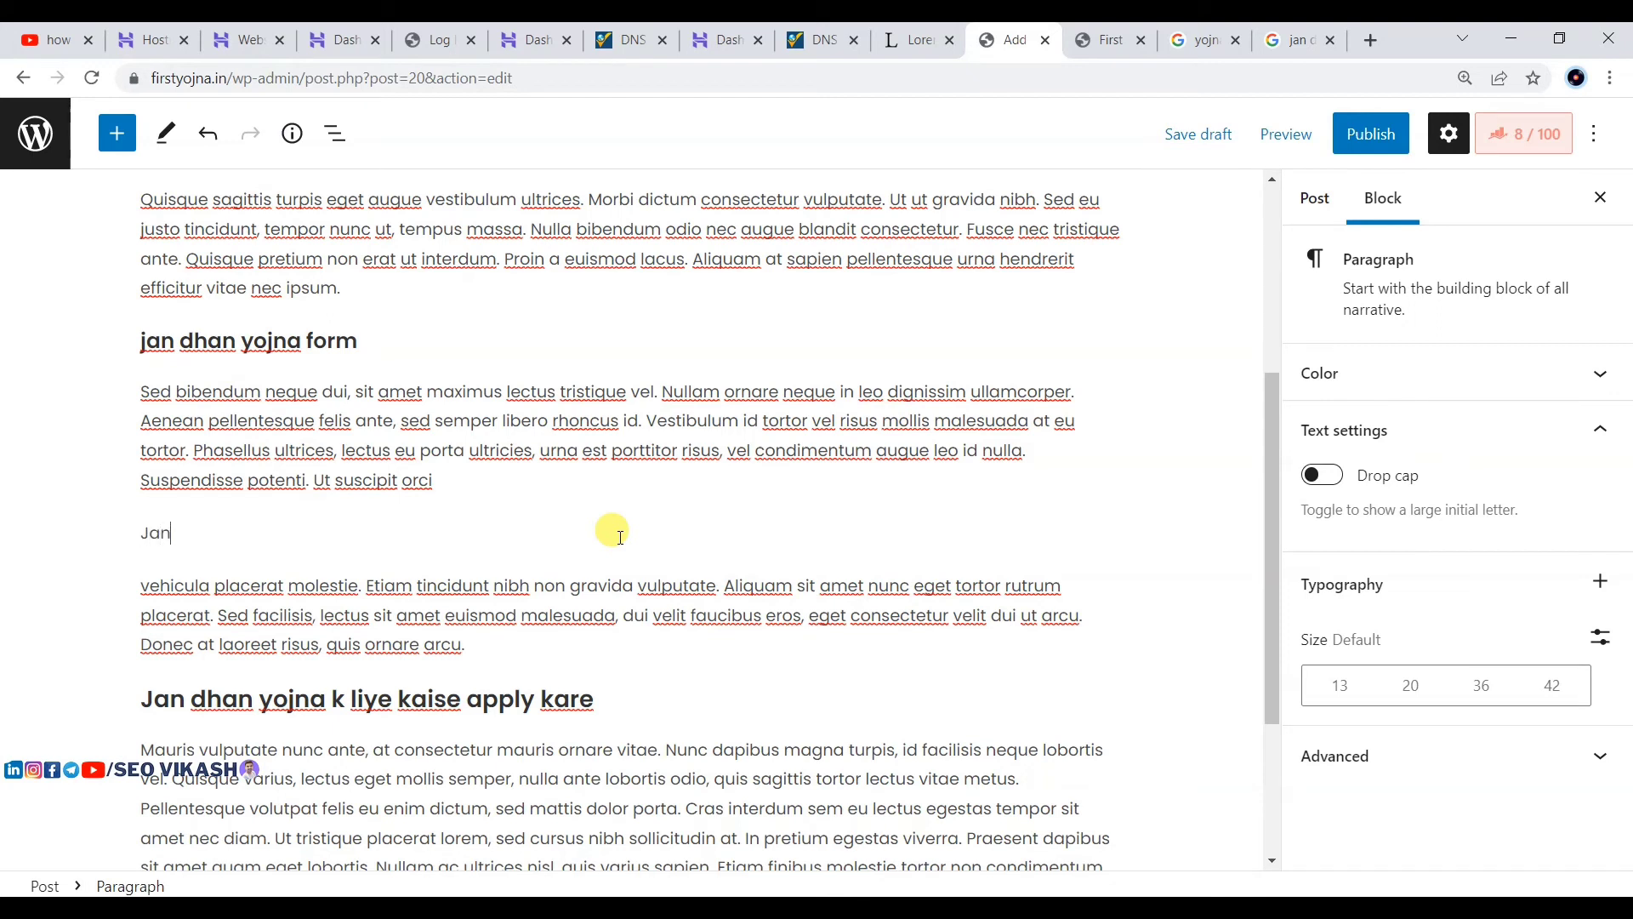
{"action": "type", "text": " dhan online form"}
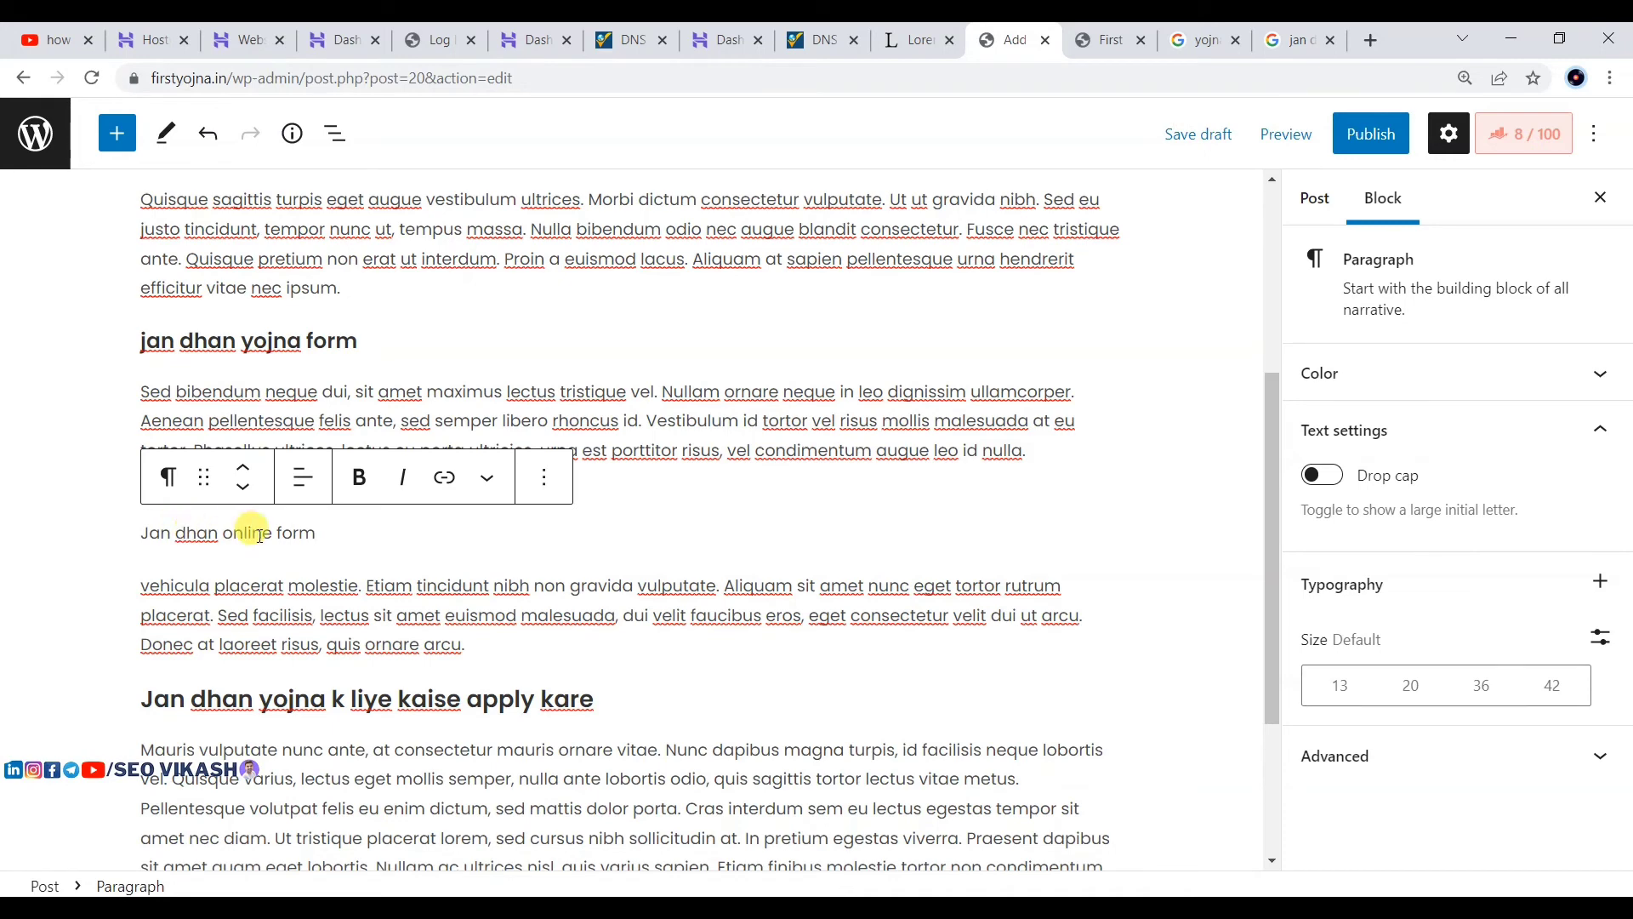
{"action": "left_click", "coordinate": [167, 477]}
{"action": "left_click", "coordinate": [224, 585]}
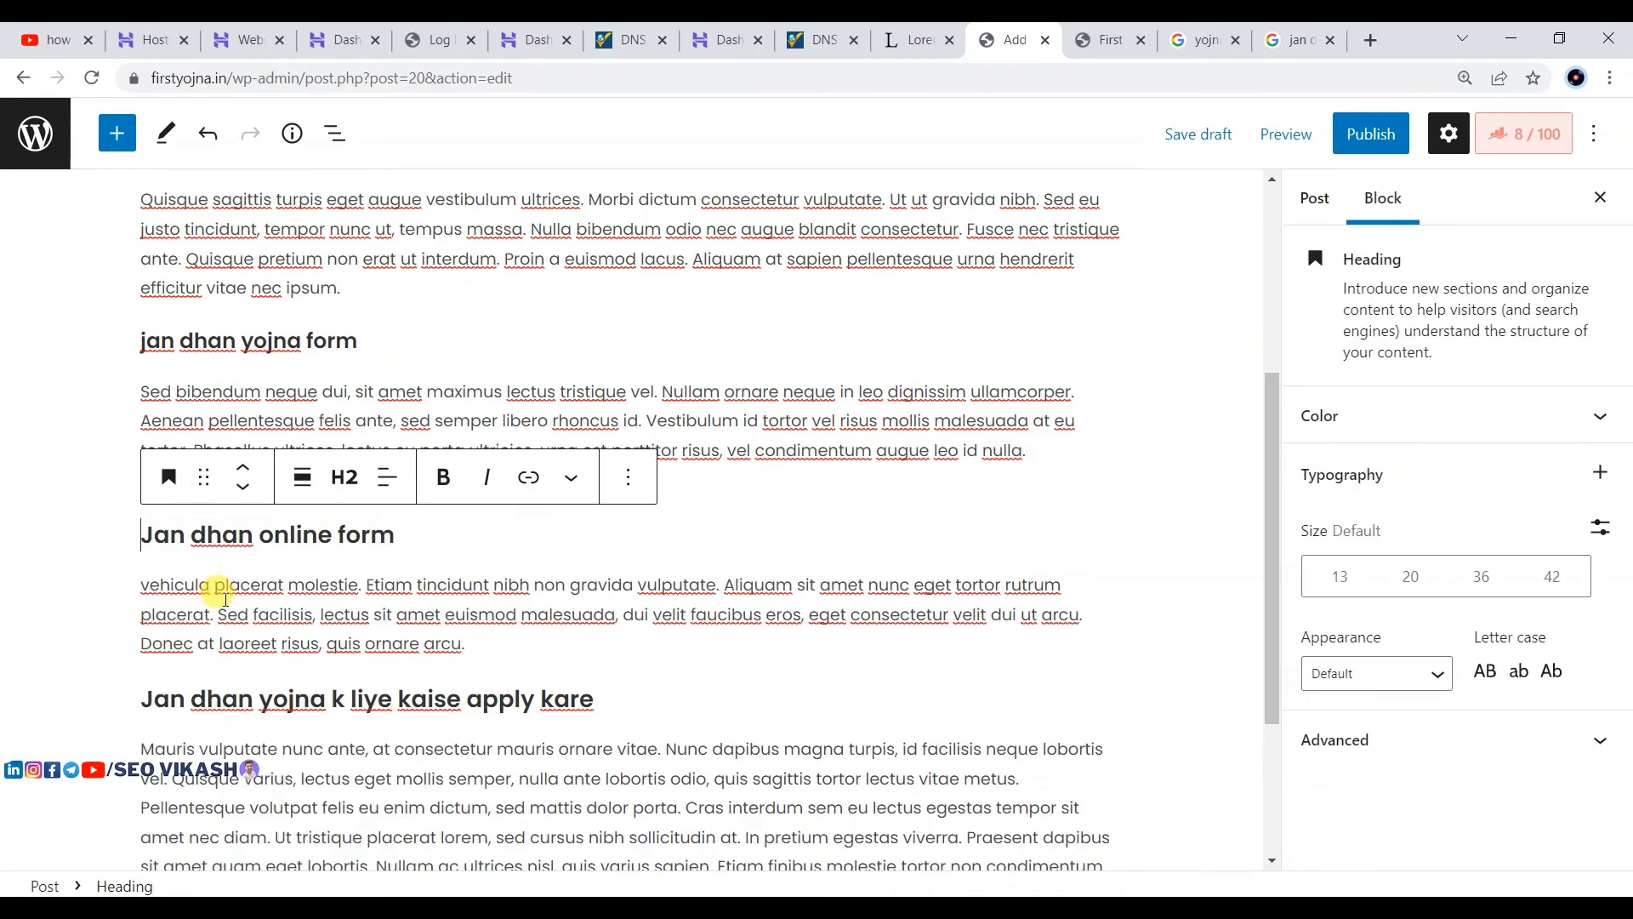
{"action": "left_click", "coordinate": [344, 476]}
{"action": "left_click", "coordinate": [356, 674]}
Step: Scroll through the post selecting each of the four headings to review their levels
{"action": "left_click", "coordinate": [724, 451]}
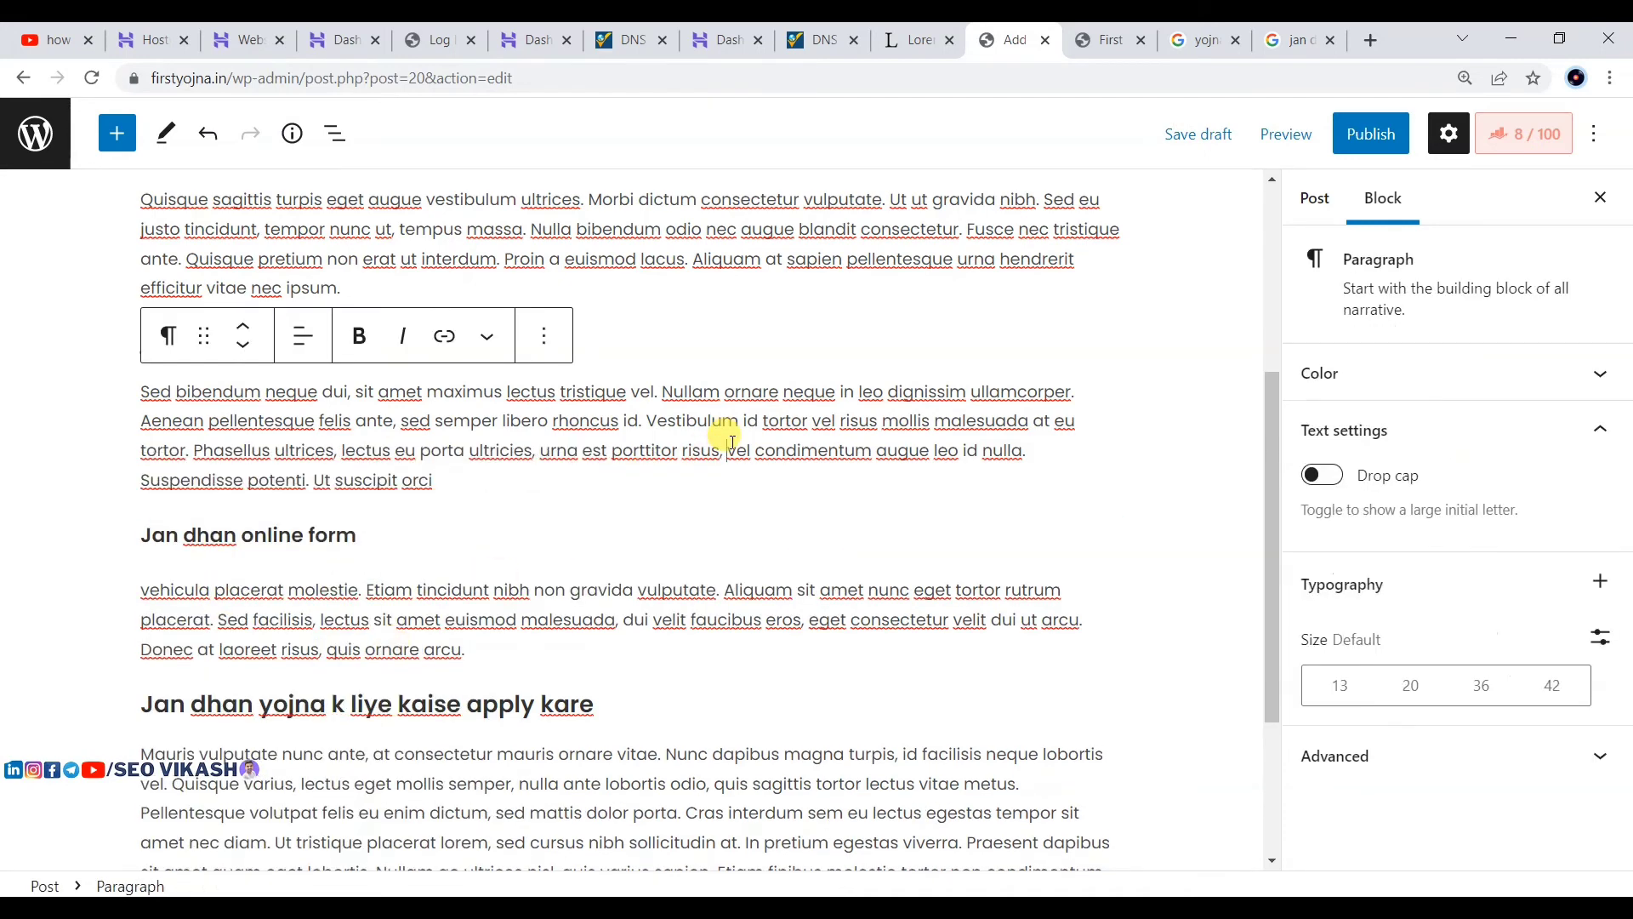
{"action": "scroll", "coordinate": [694, 430], "scroll_direction": "up", "scroll_amount": 3}
{"action": "scroll", "coordinate": [657, 393], "scroll_direction": "up", "scroll_amount": 1}
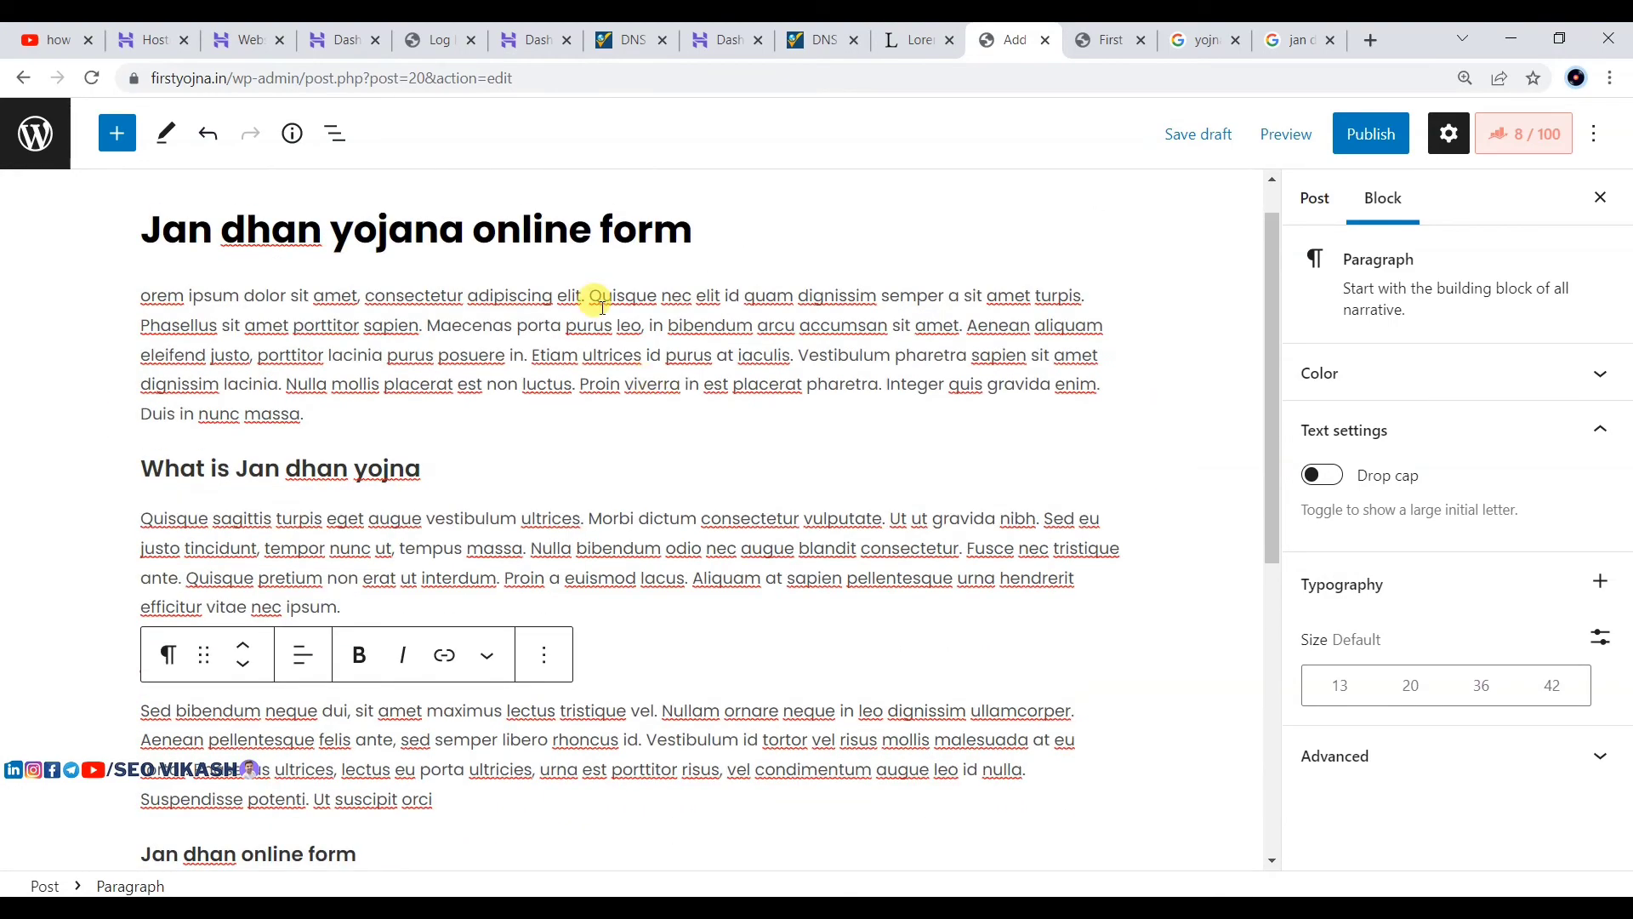
{"action": "scroll", "coordinate": [602, 306], "scroll_direction": "down", "scroll_amount": 3}
{"action": "scroll", "coordinate": [627, 308], "scroll_direction": "up", "scroll_amount": 3}
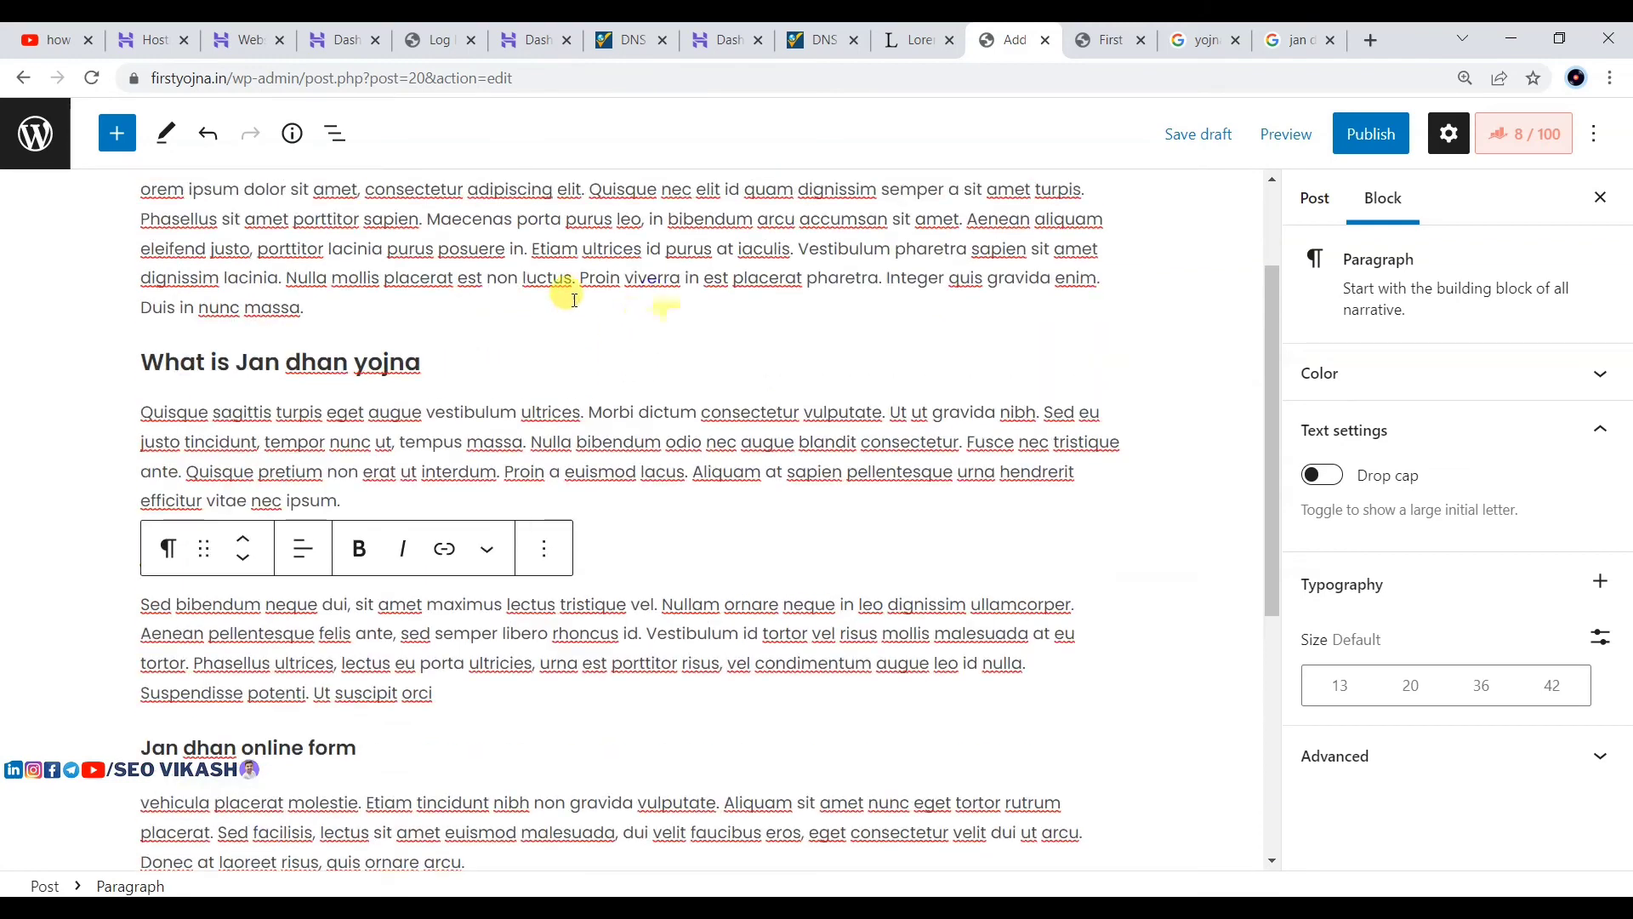
{"action": "left_click", "coordinate": [226, 468]}
{"action": "scroll", "coordinate": [243, 481], "scroll_direction": "down", "scroll_amount": 2}
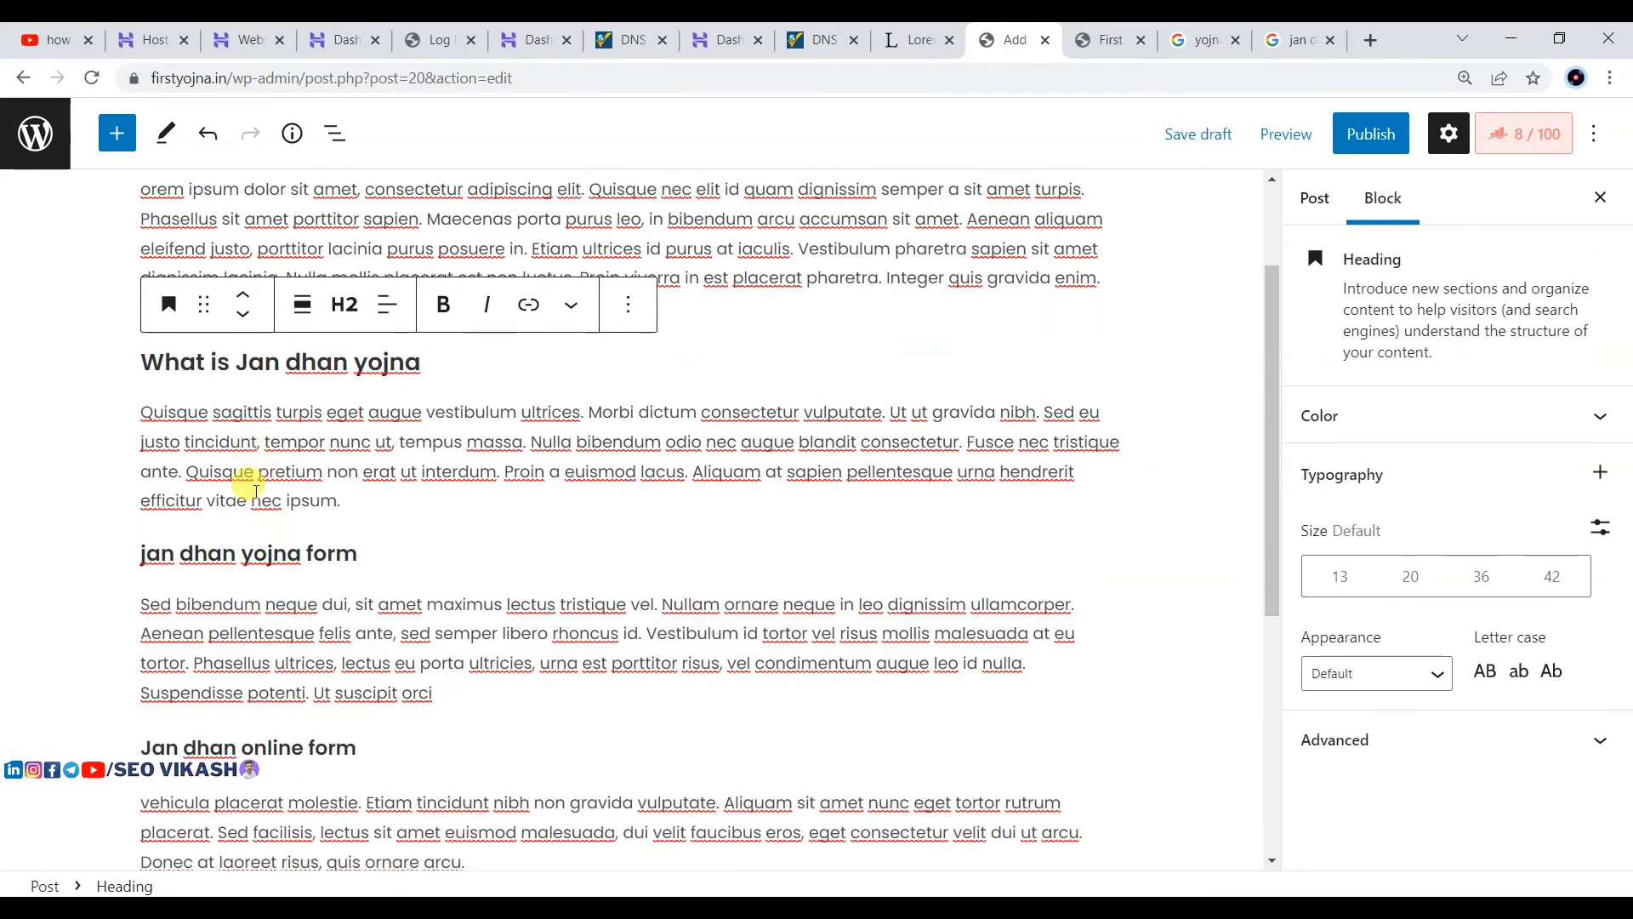
{"action": "left_click", "coordinate": [226, 549]}
{"action": "scroll", "coordinate": [277, 533], "scroll_direction": "down", "scroll_amount": 3}
{"action": "left_click", "coordinate": [278, 531]}
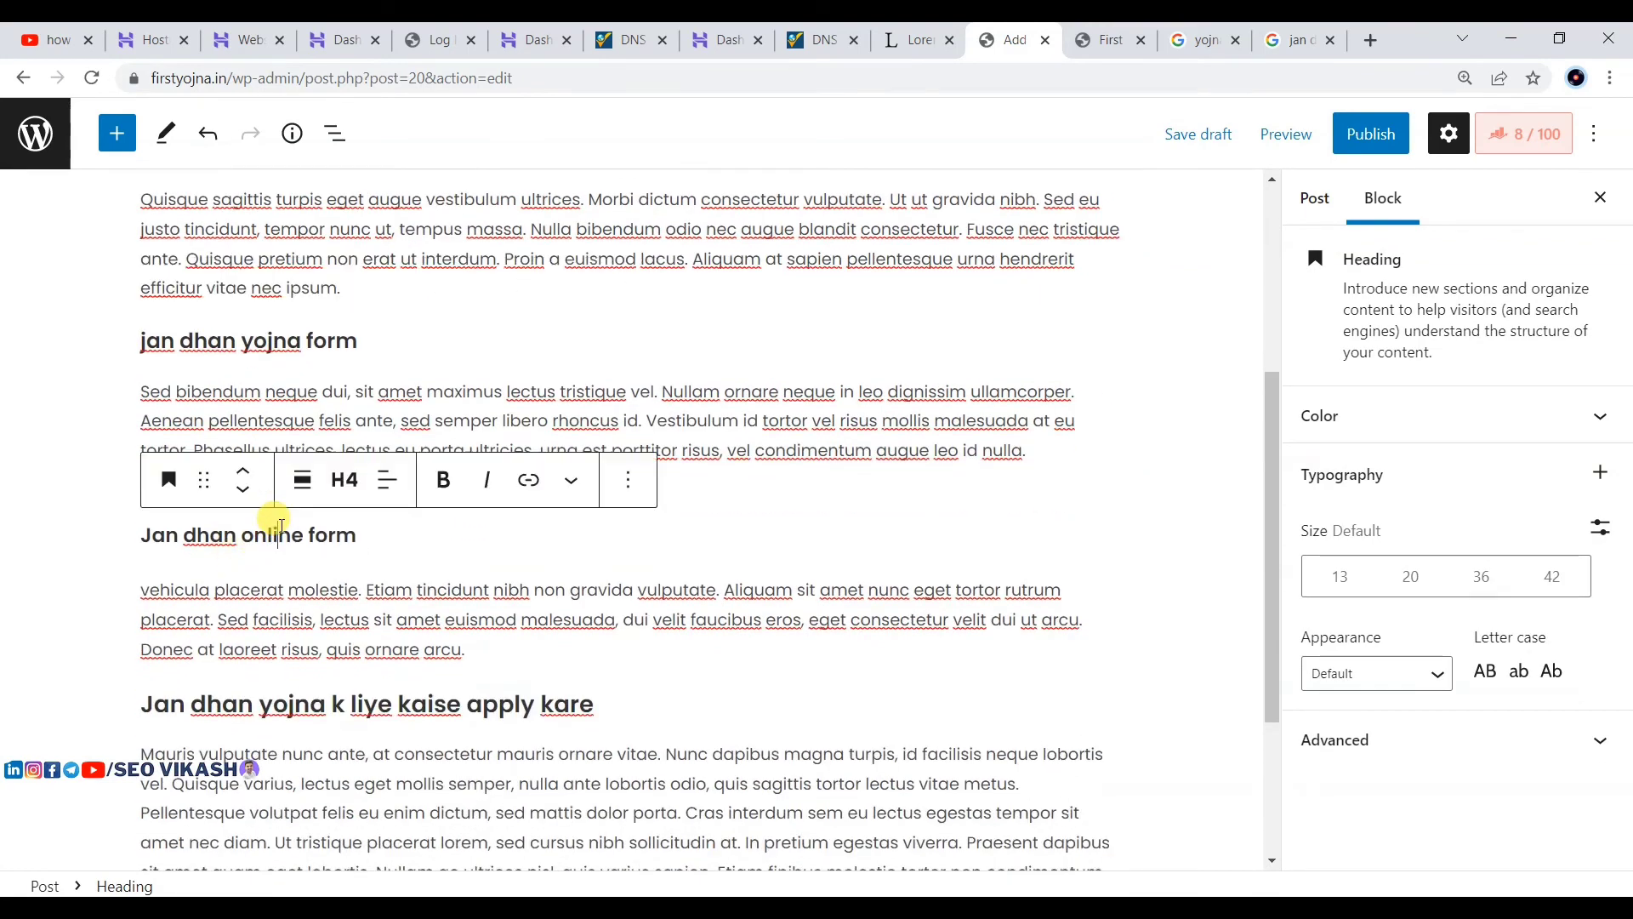
{"action": "scroll", "coordinate": [272, 524], "scroll_direction": "down", "scroll_amount": 3}
{"action": "scroll", "coordinate": [438, 511], "scroll_direction": "up", "scroll_amount": 4}
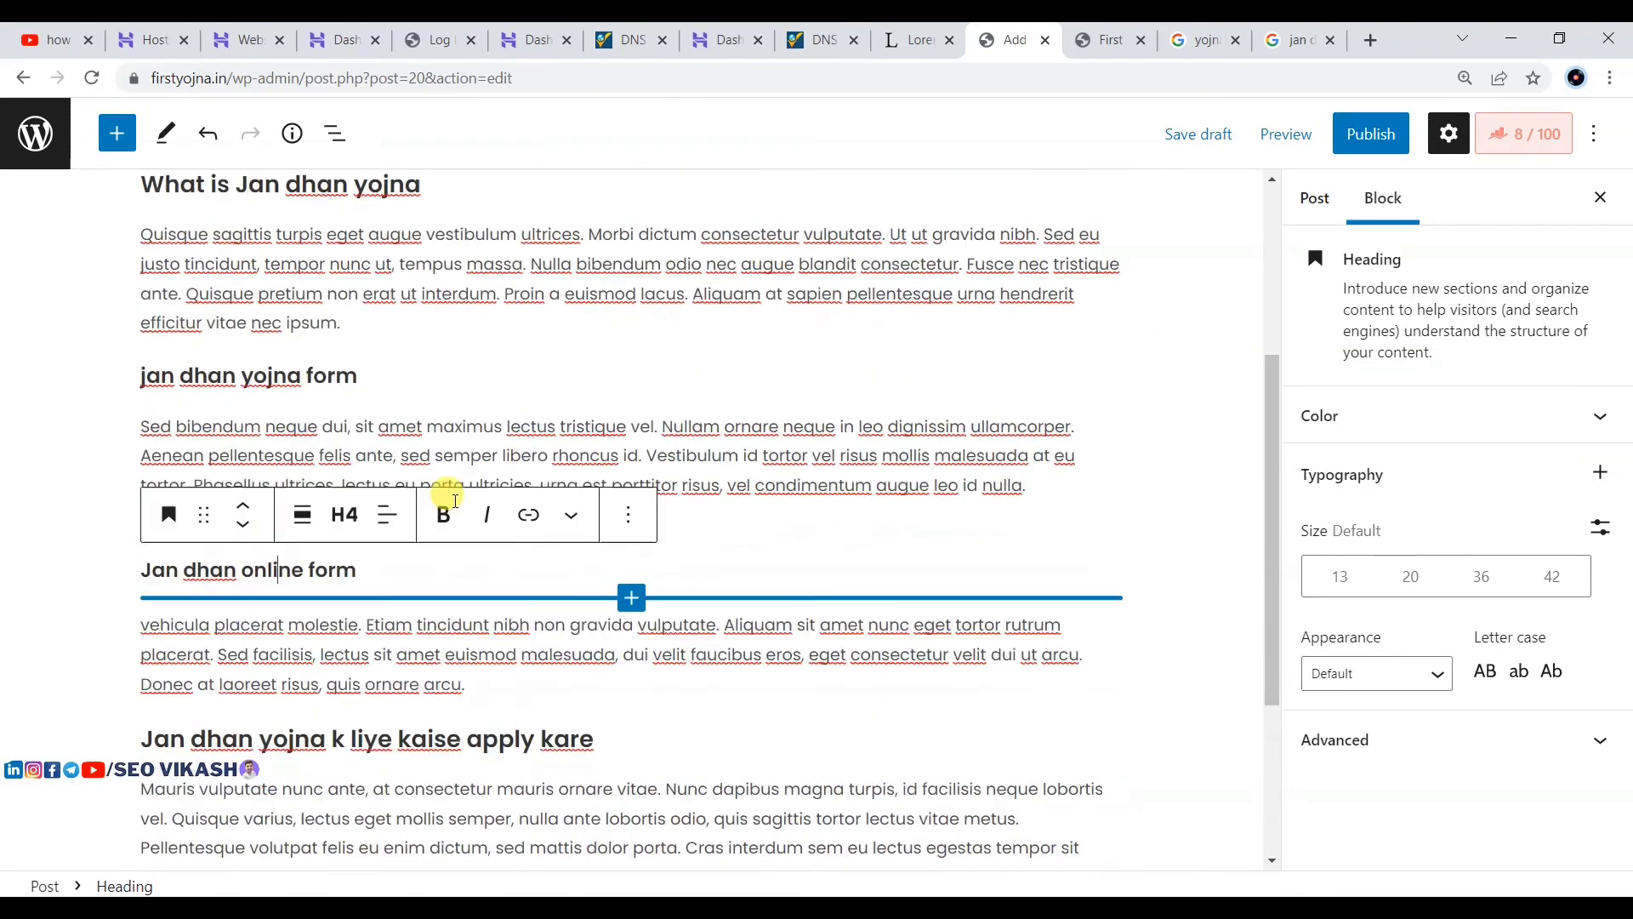
{"action": "scroll", "coordinate": [435, 664], "scroll_direction": "down", "scroll_amount": 4}
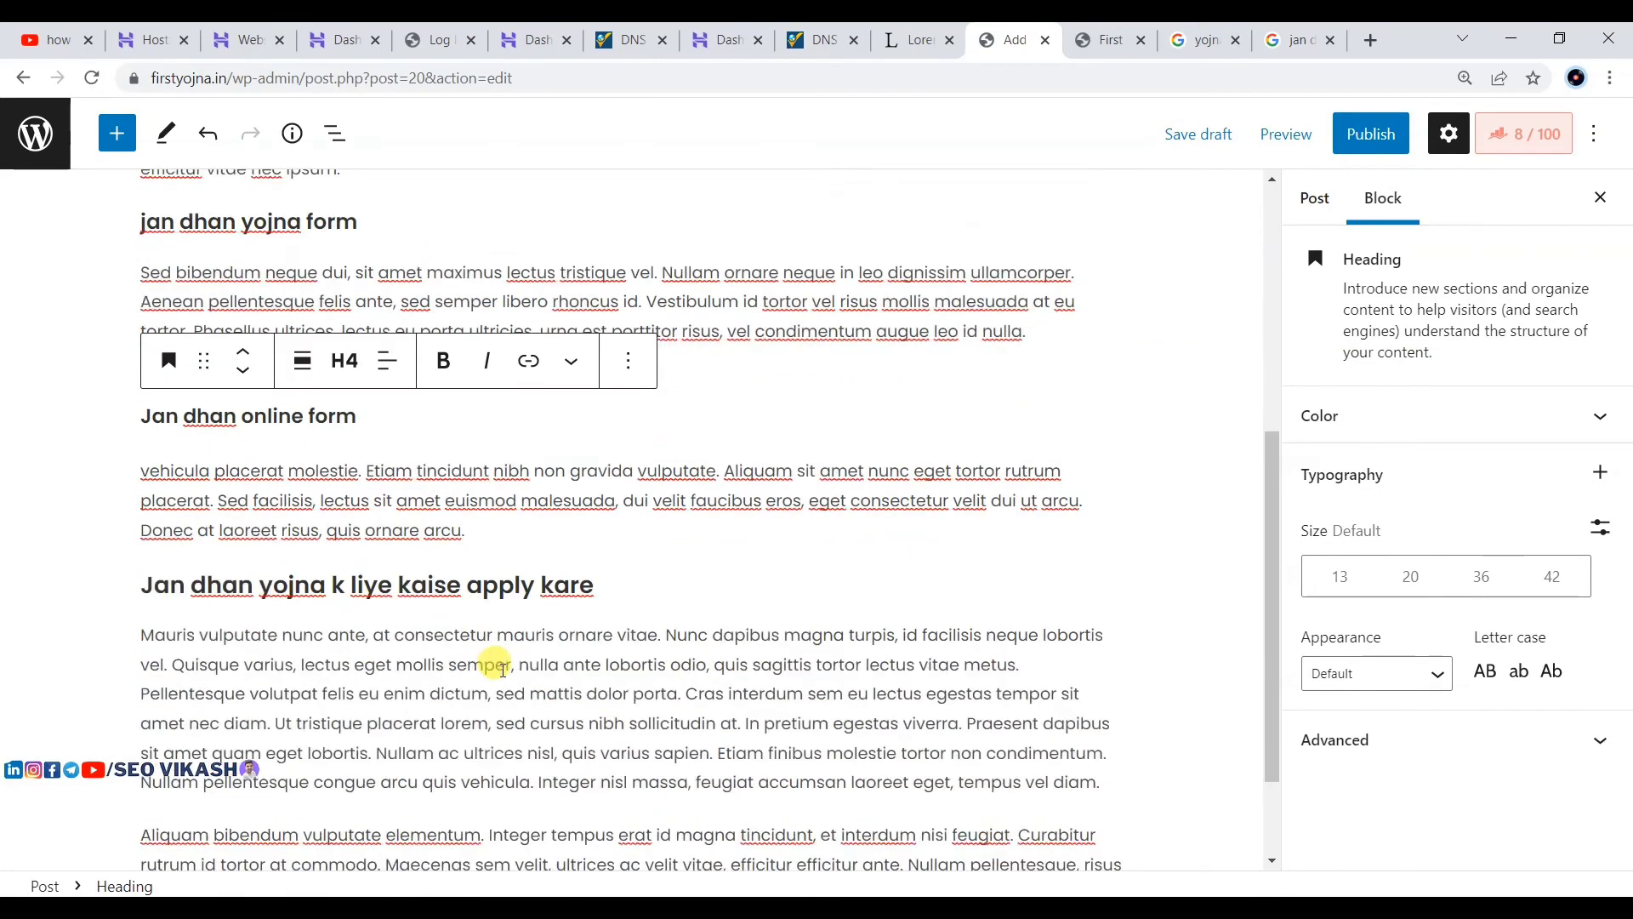
{"action": "left_click", "coordinate": [507, 481]}
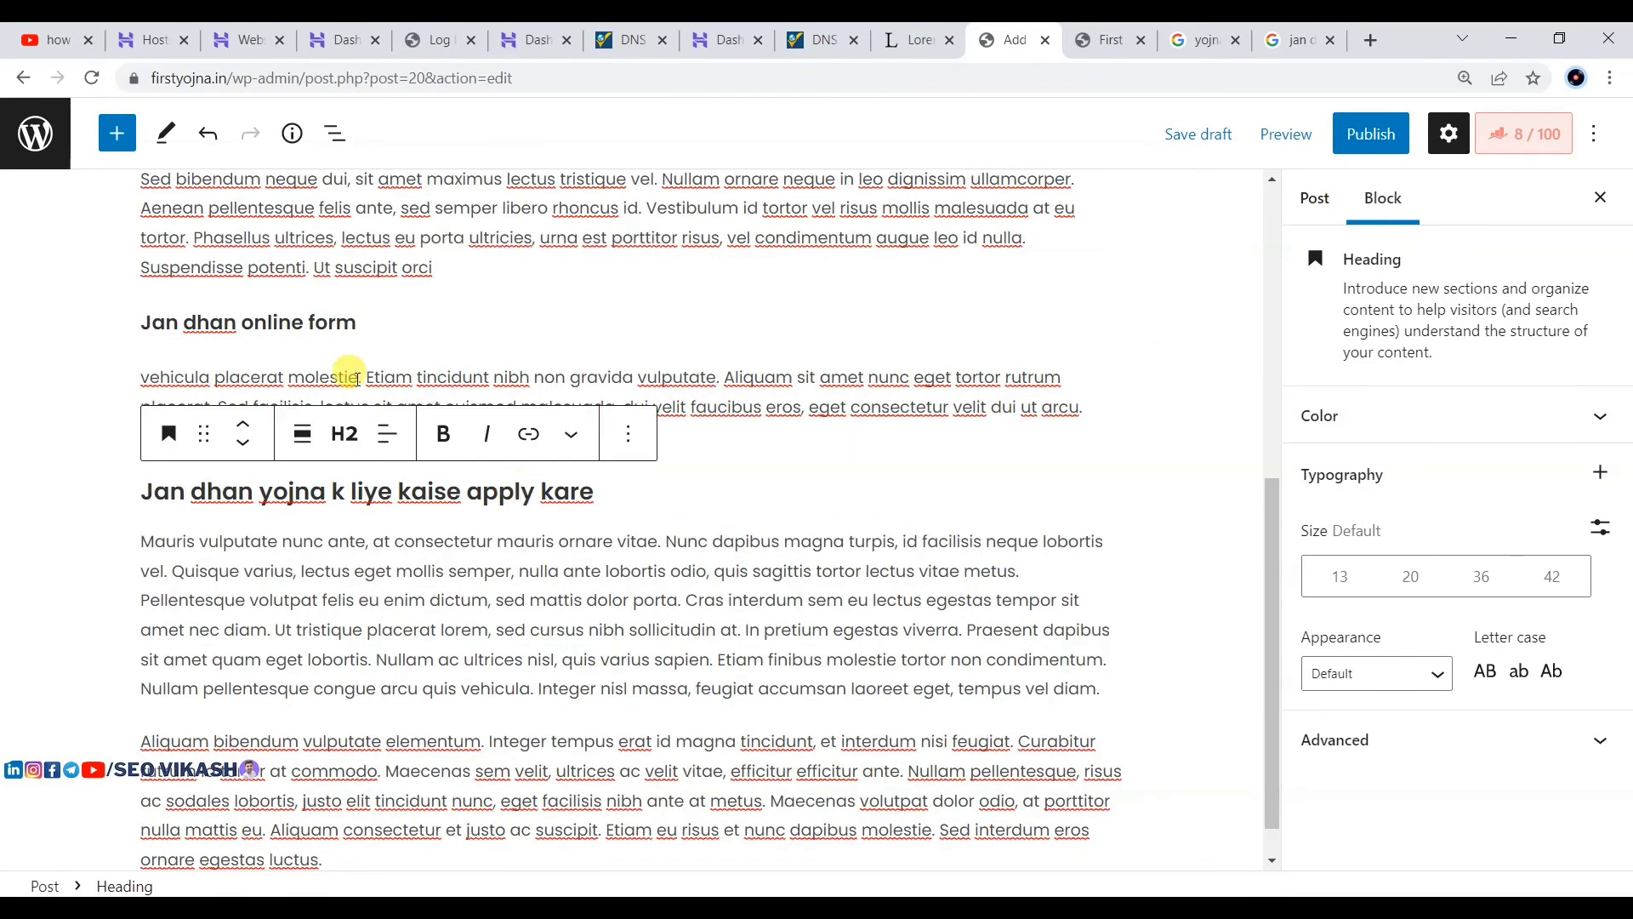
{"action": "scroll", "coordinate": [349, 382], "scroll_direction": "down", "scroll_amount": 1}
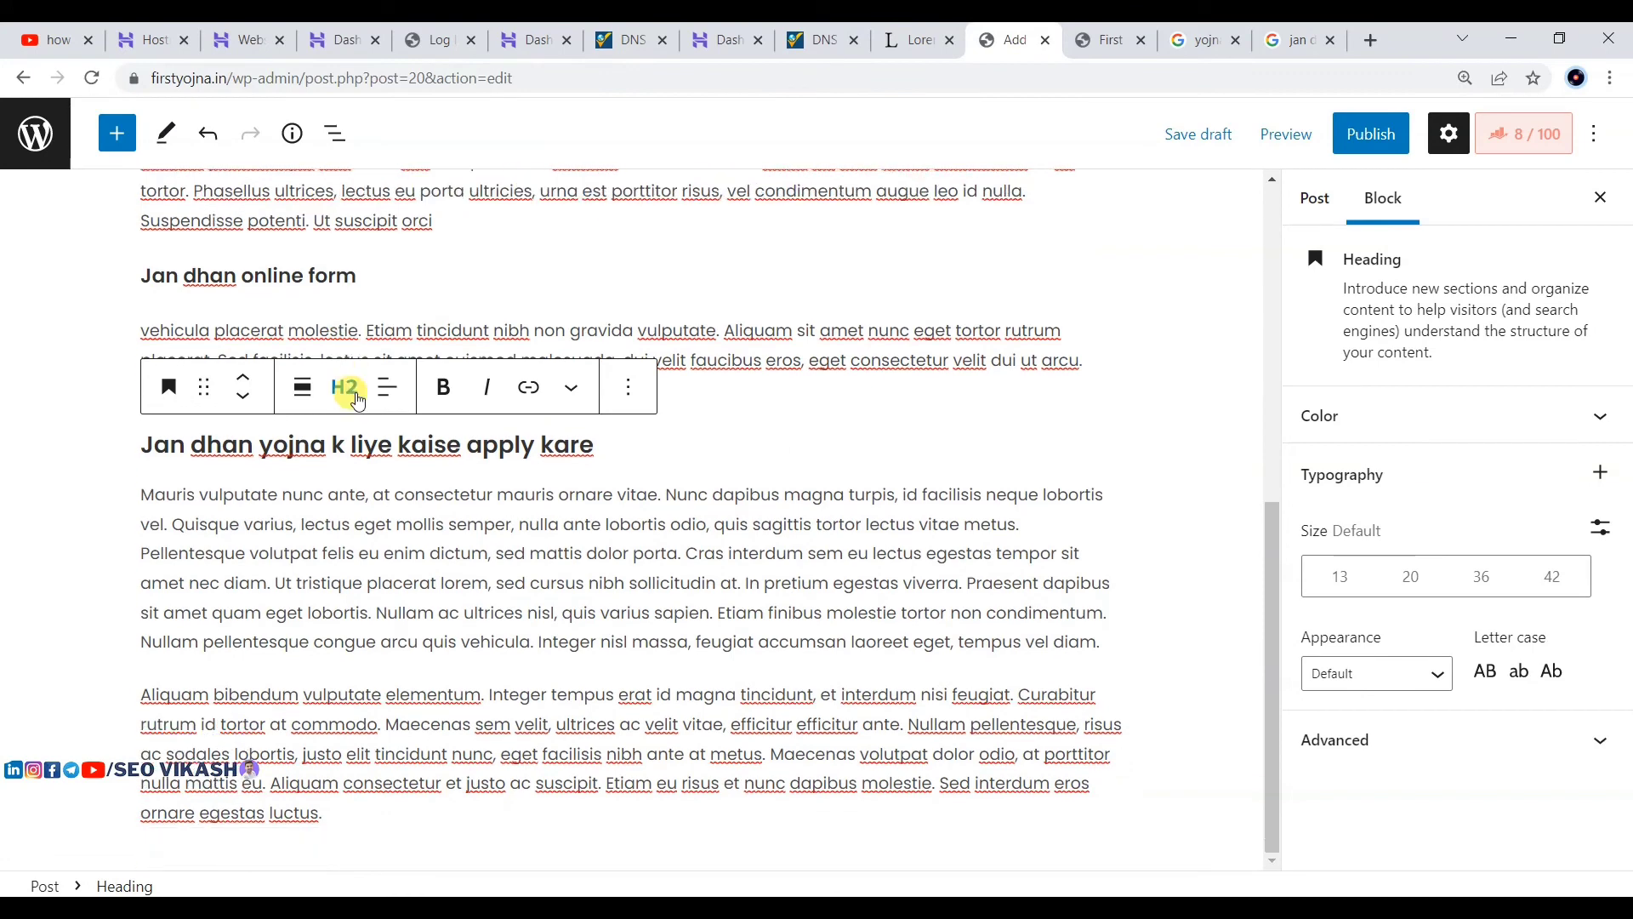
Step: Split the paragraph after 'sed cursus' and paste the copied apply-kare heading text into the new gap
{"action": "left_click", "coordinate": [592, 583]}
{"action": "key", "text": "Return"}
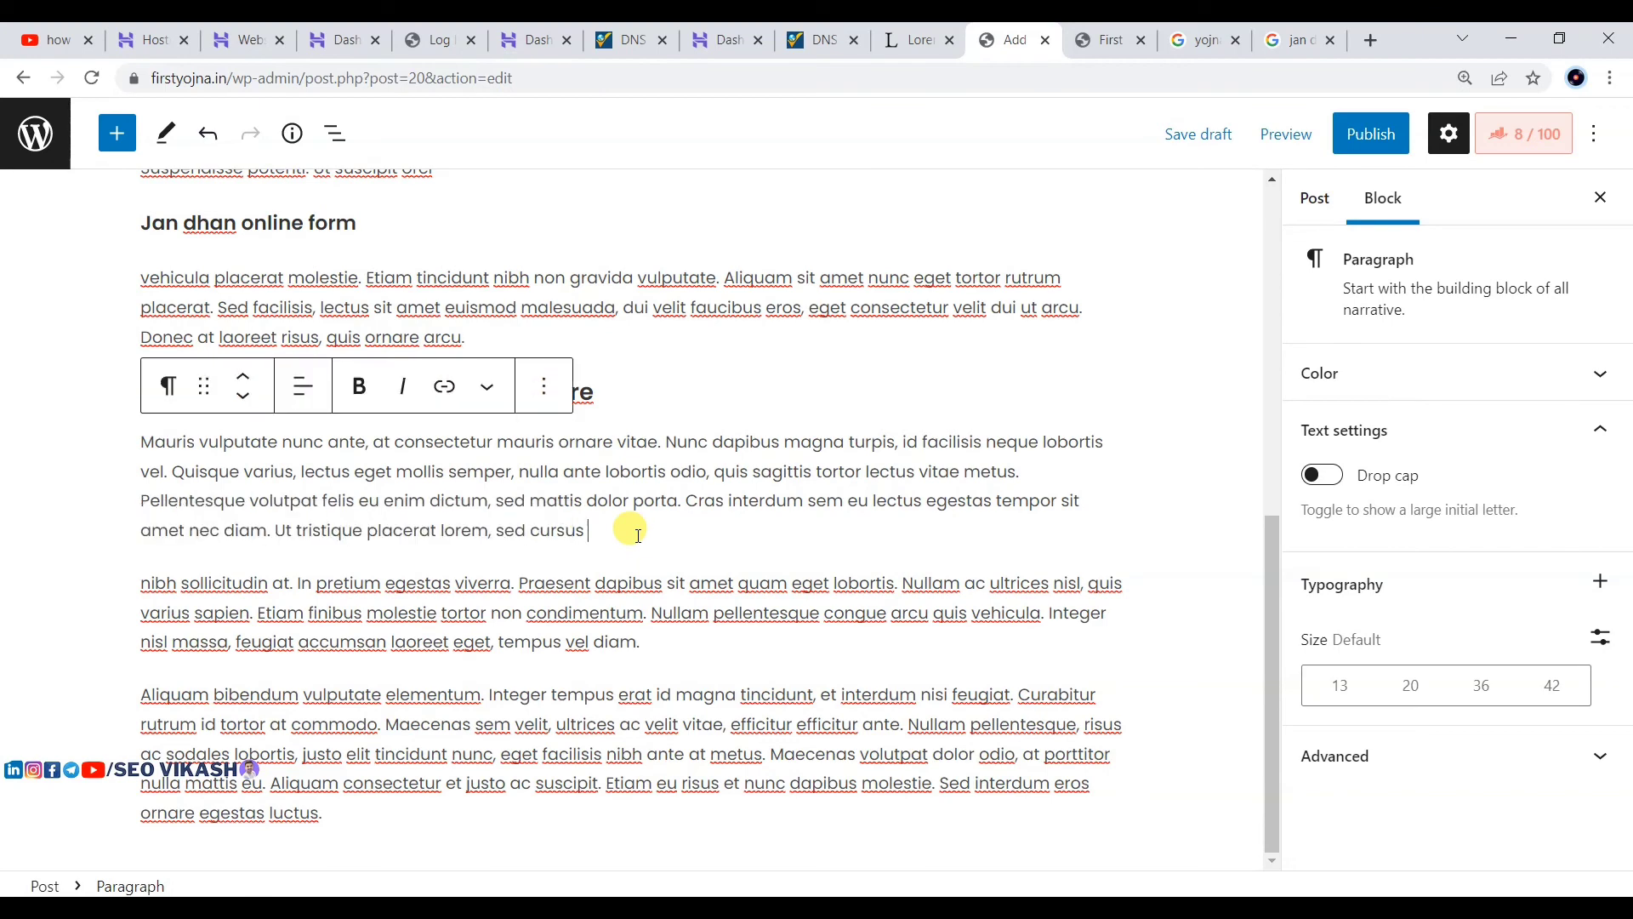
{"action": "key", "text": "Return"}
{"action": "left_click", "coordinate": [435, 350]}
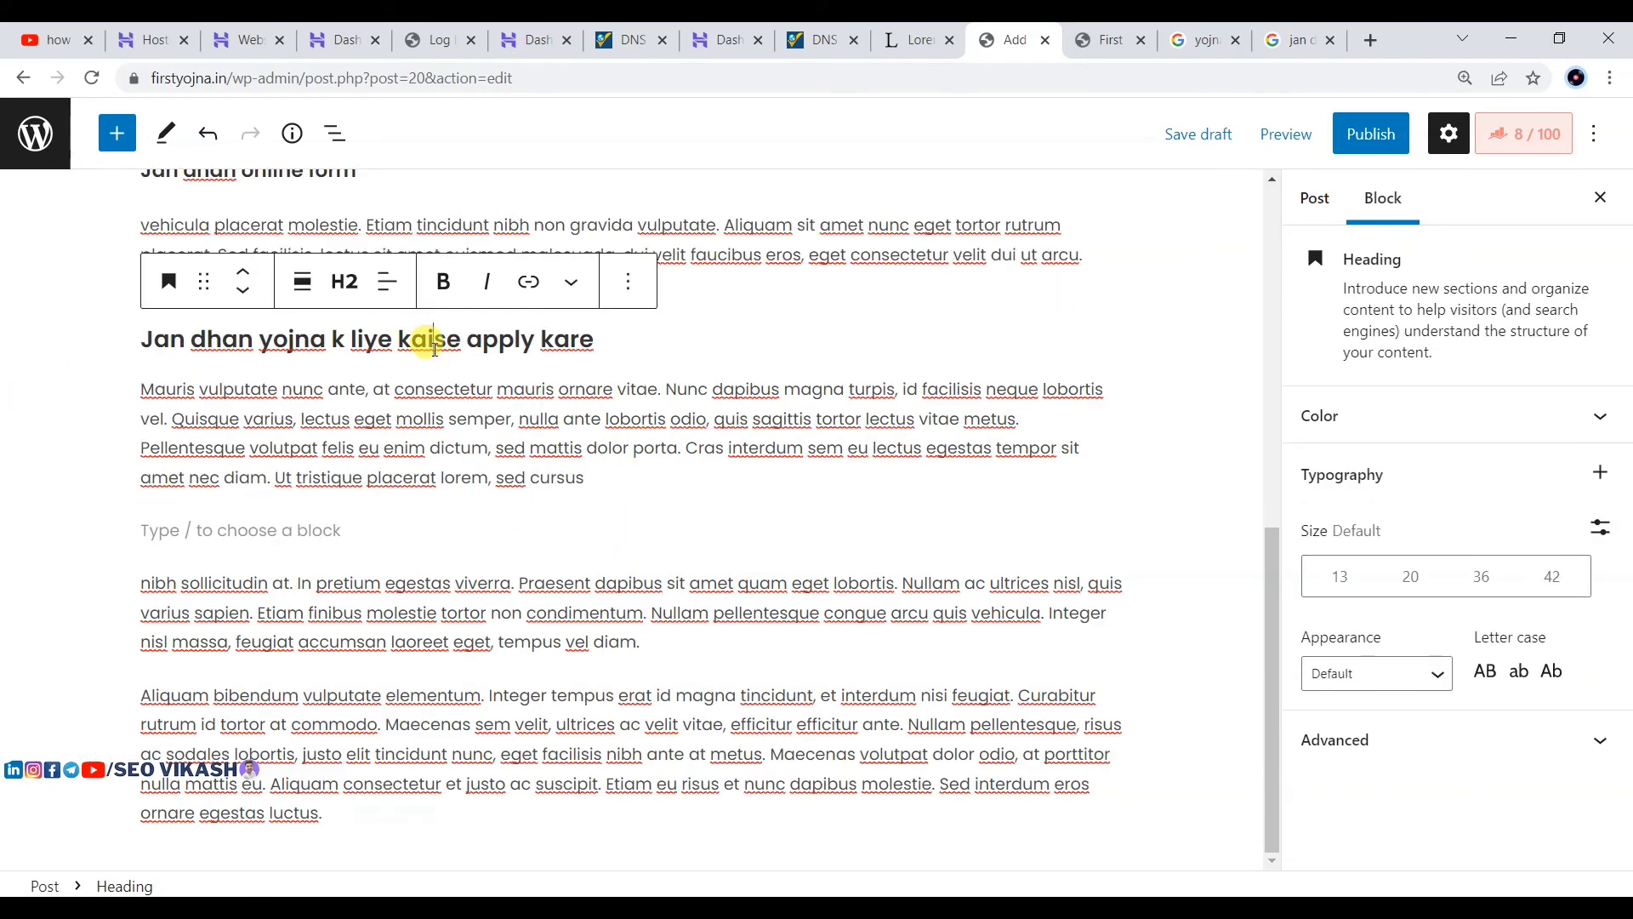
{"action": "triple_click", "coordinate": [428, 337]}
{"action": "key", "text": "ctrl+c"}
{"action": "left_click", "coordinate": [221, 534]}
{"action": "key", "text": "ctrl+v"}
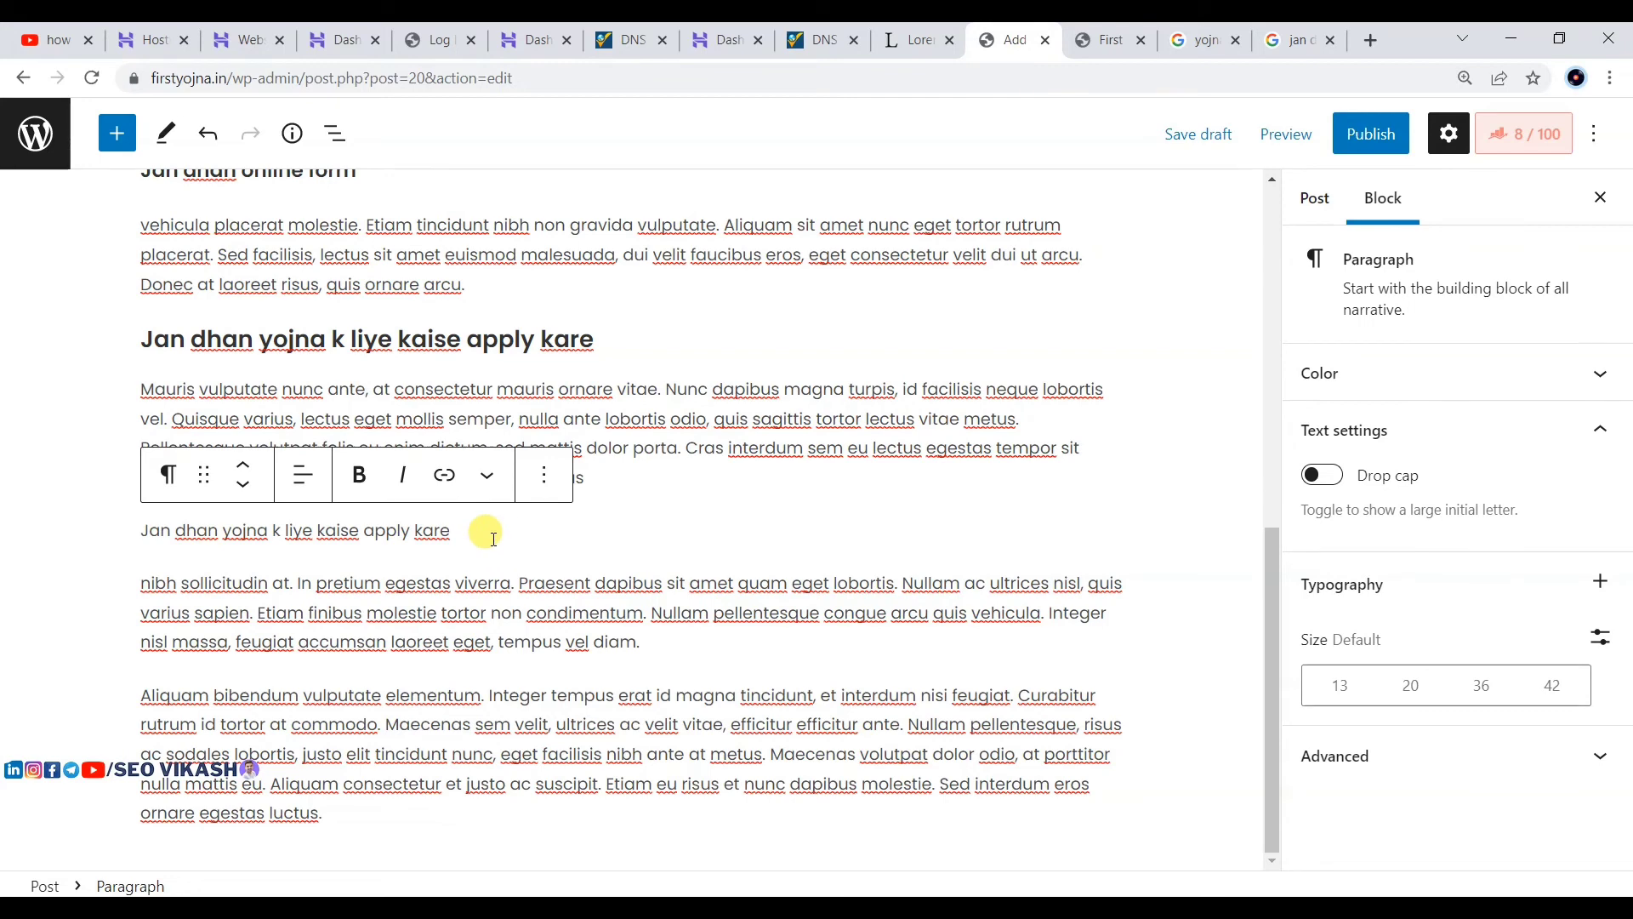
Step: Edit the pasted line to 'Jan dhan yojna k liye kais eapply kare' and convert it to a heading
{"action": "key", "text": "BackSpace"}
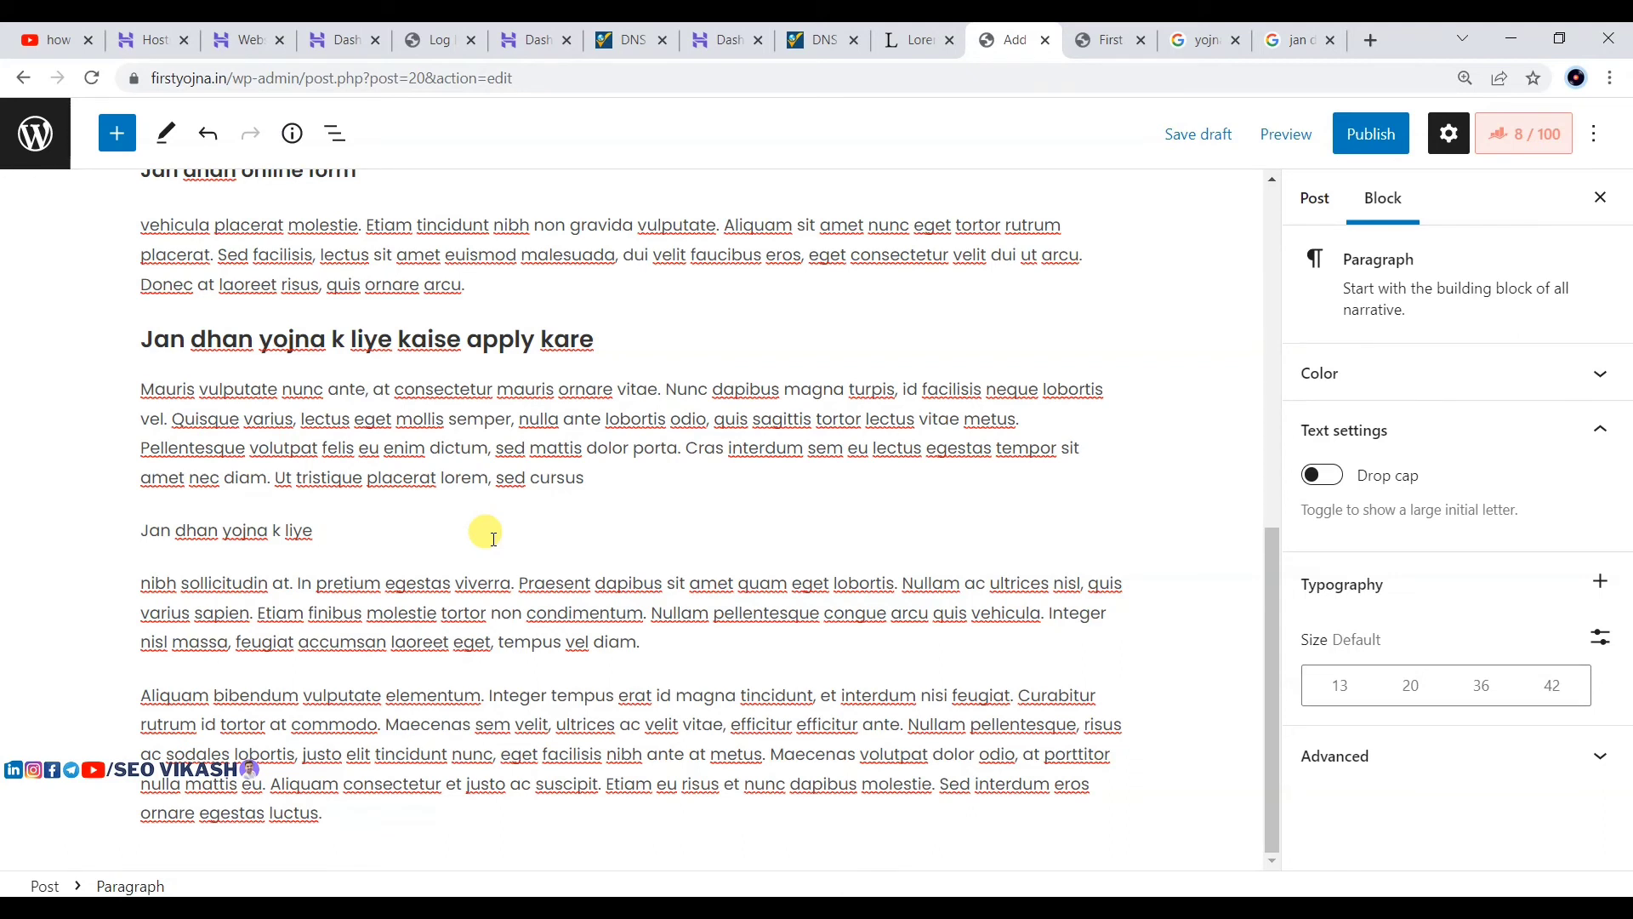
{"action": "type", "text": "lena"}
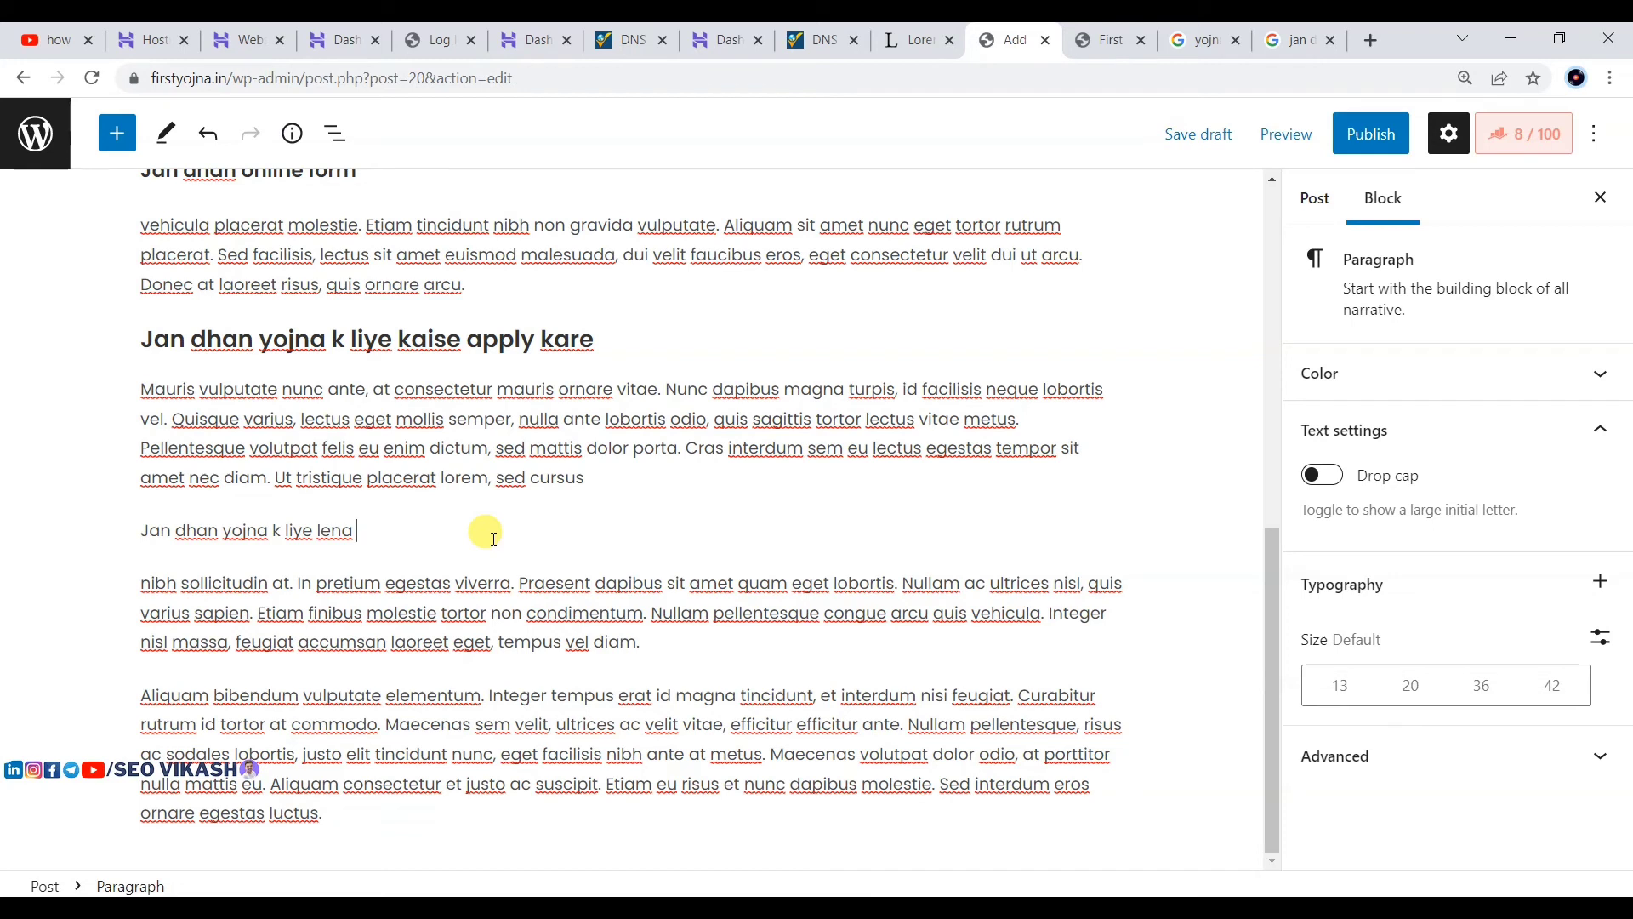
{"action": "key", "text": "BackSpace"}
{"action": "key", "text": "BackSpace"}
{"action": "key", "text": "BackSpace"}
{"action": "key", "text": "BackSpace"}
{"action": "type", "text": "kais eapply"}
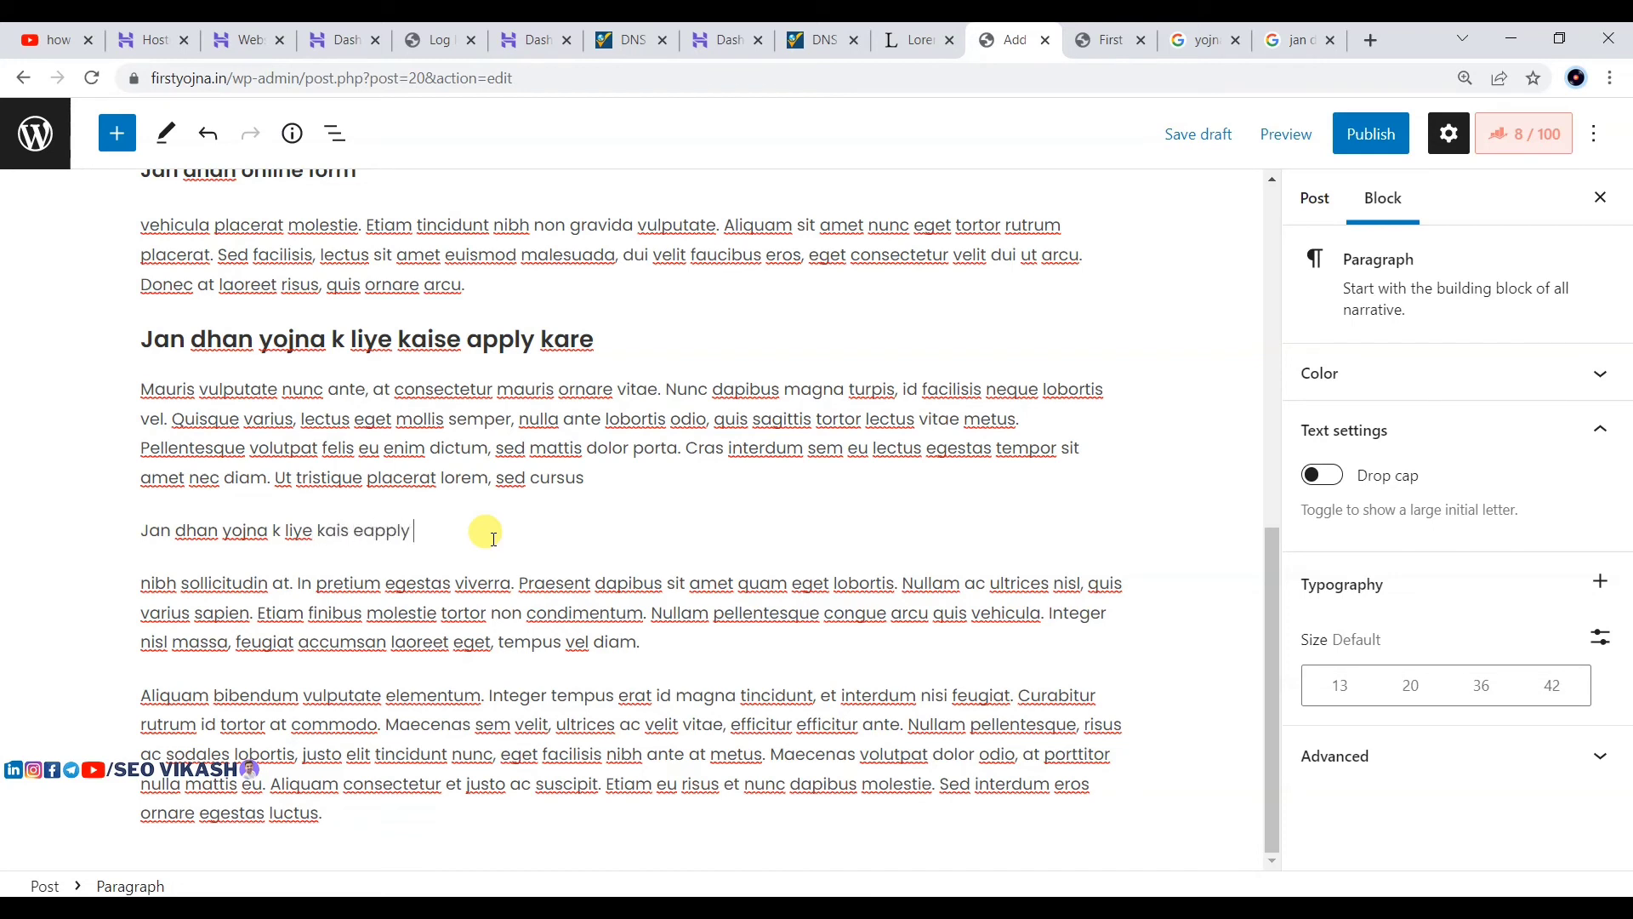
{"action": "type", "text": " kare"}
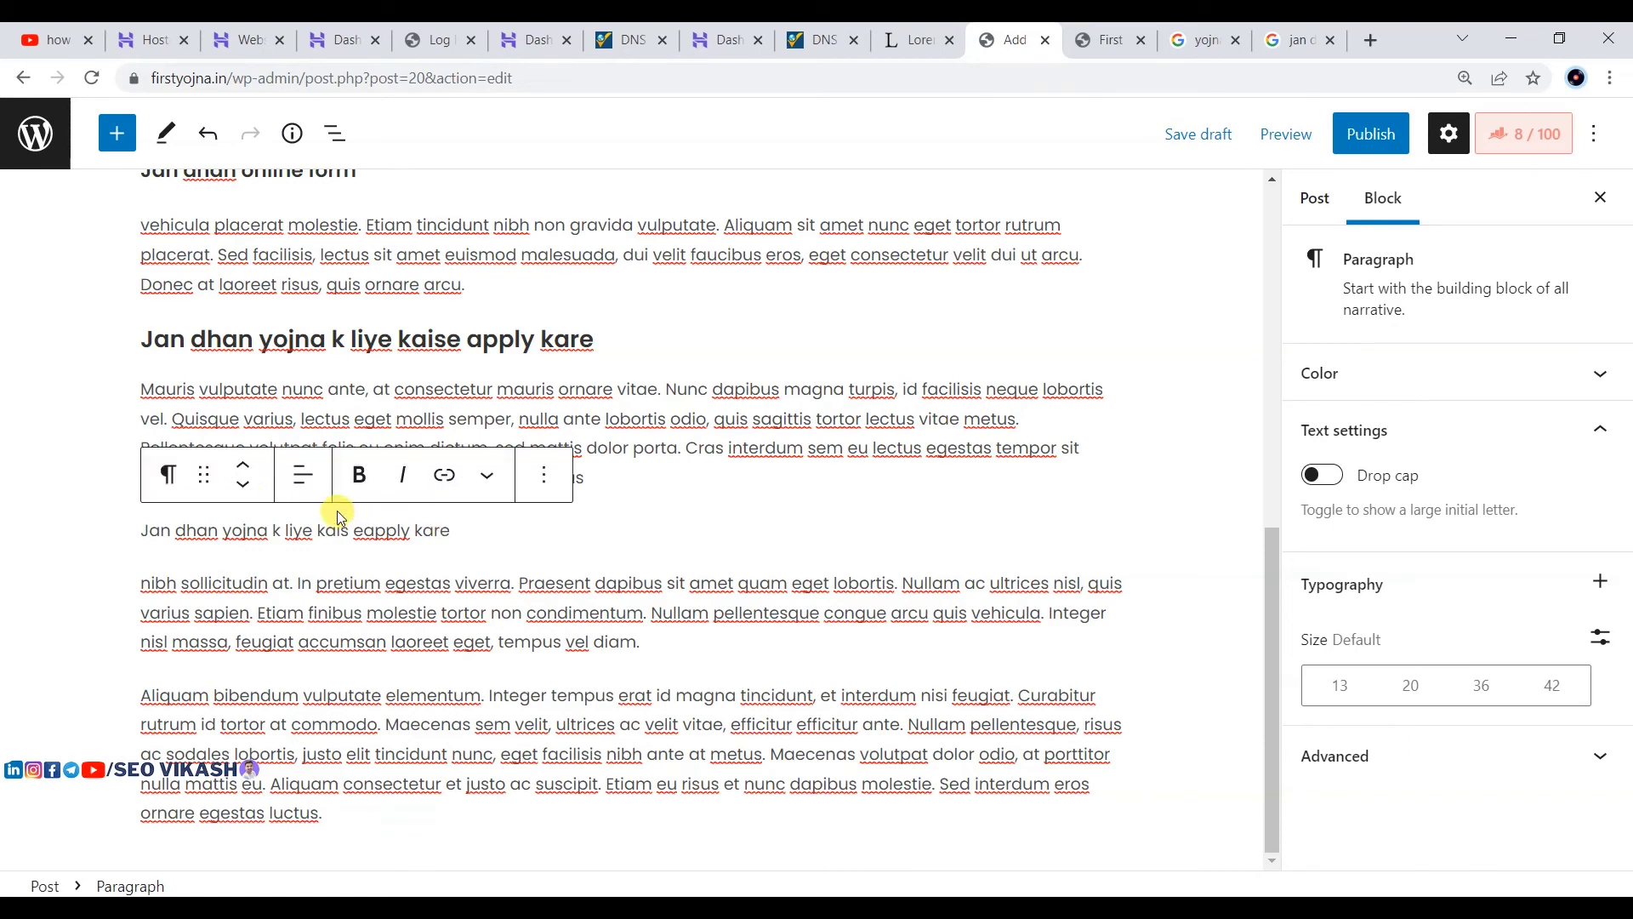
{"action": "left_click", "coordinate": [170, 475]}
{"action": "left_click", "coordinate": [244, 587]}
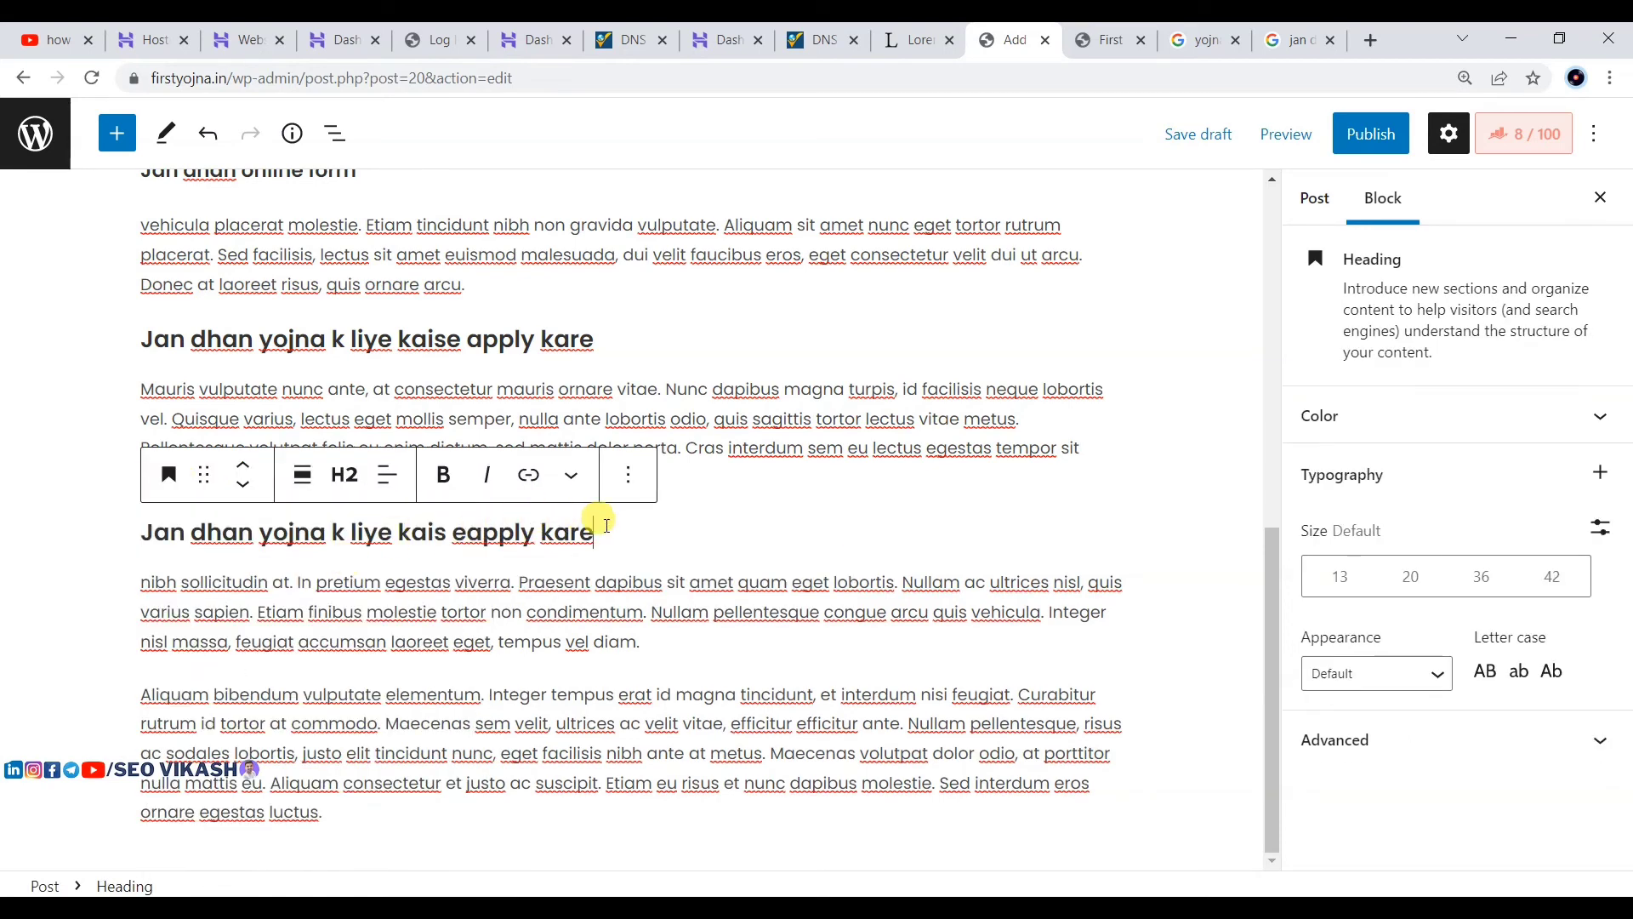
Step: Review the new heading, the post title and the 'What is Jan dhan yojna' heading
{"action": "left_click_drag", "start_coordinate": [594, 535], "coordinate": [145, 530]}
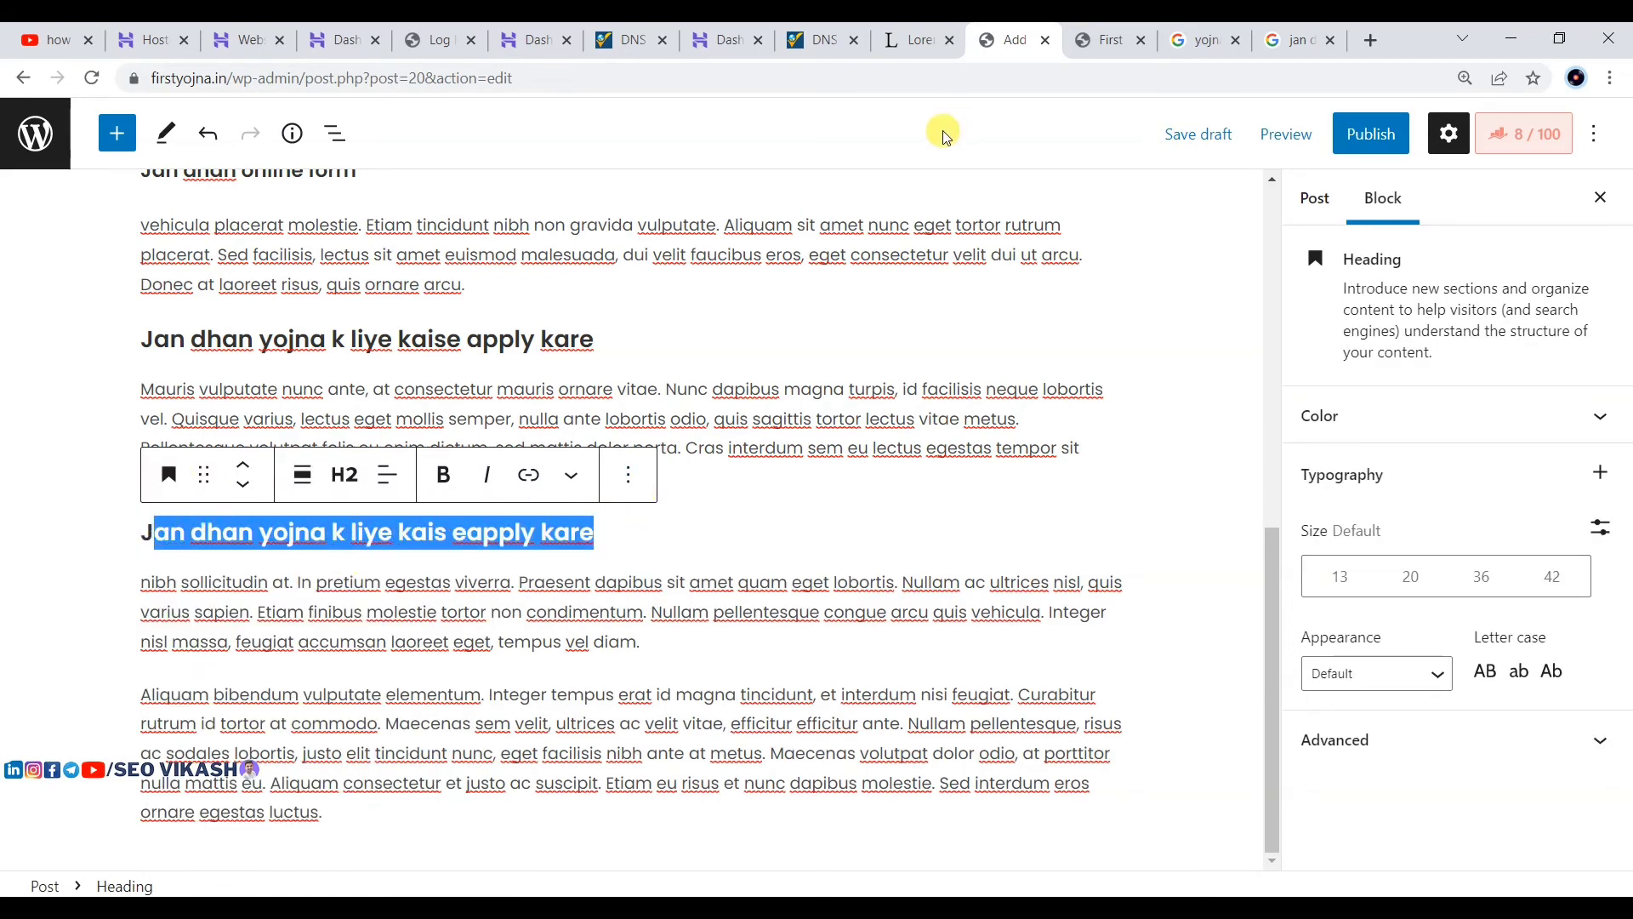
{"action": "scroll", "coordinate": [376, 264], "scroll_direction": "up", "scroll_amount": 8}
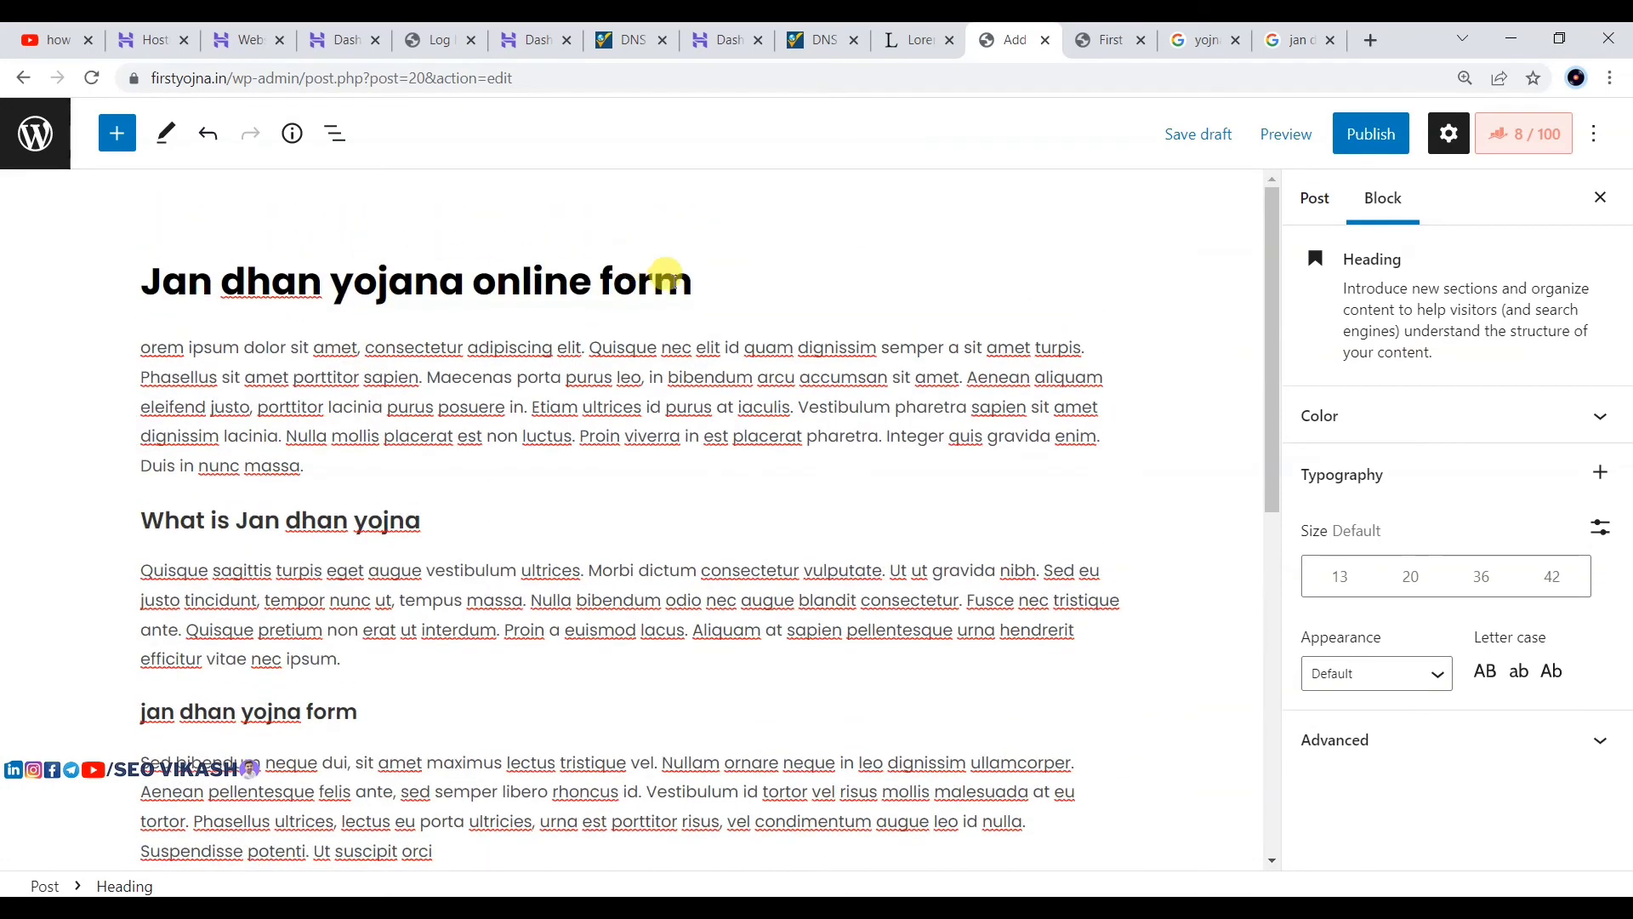
{"action": "left_click_drag", "start_coordinate": [691, 281], "coordinate": [136, 277]}
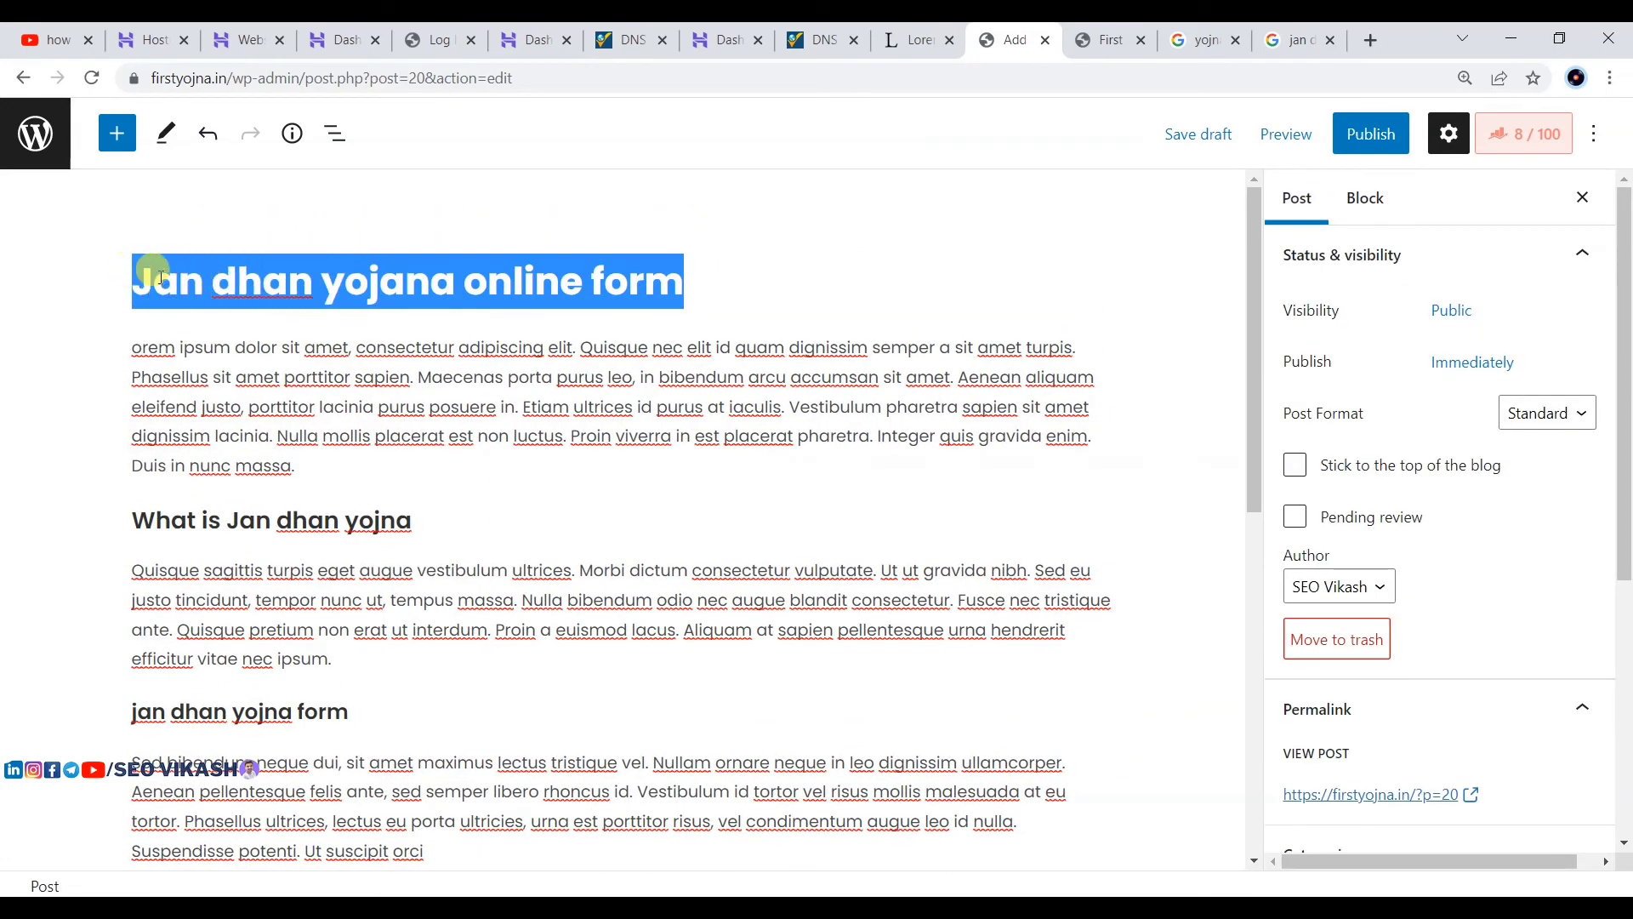
{"action": "scroll", "coordinate": [389, 280], "scroll_direction": "down", "scroll_amount": 4}
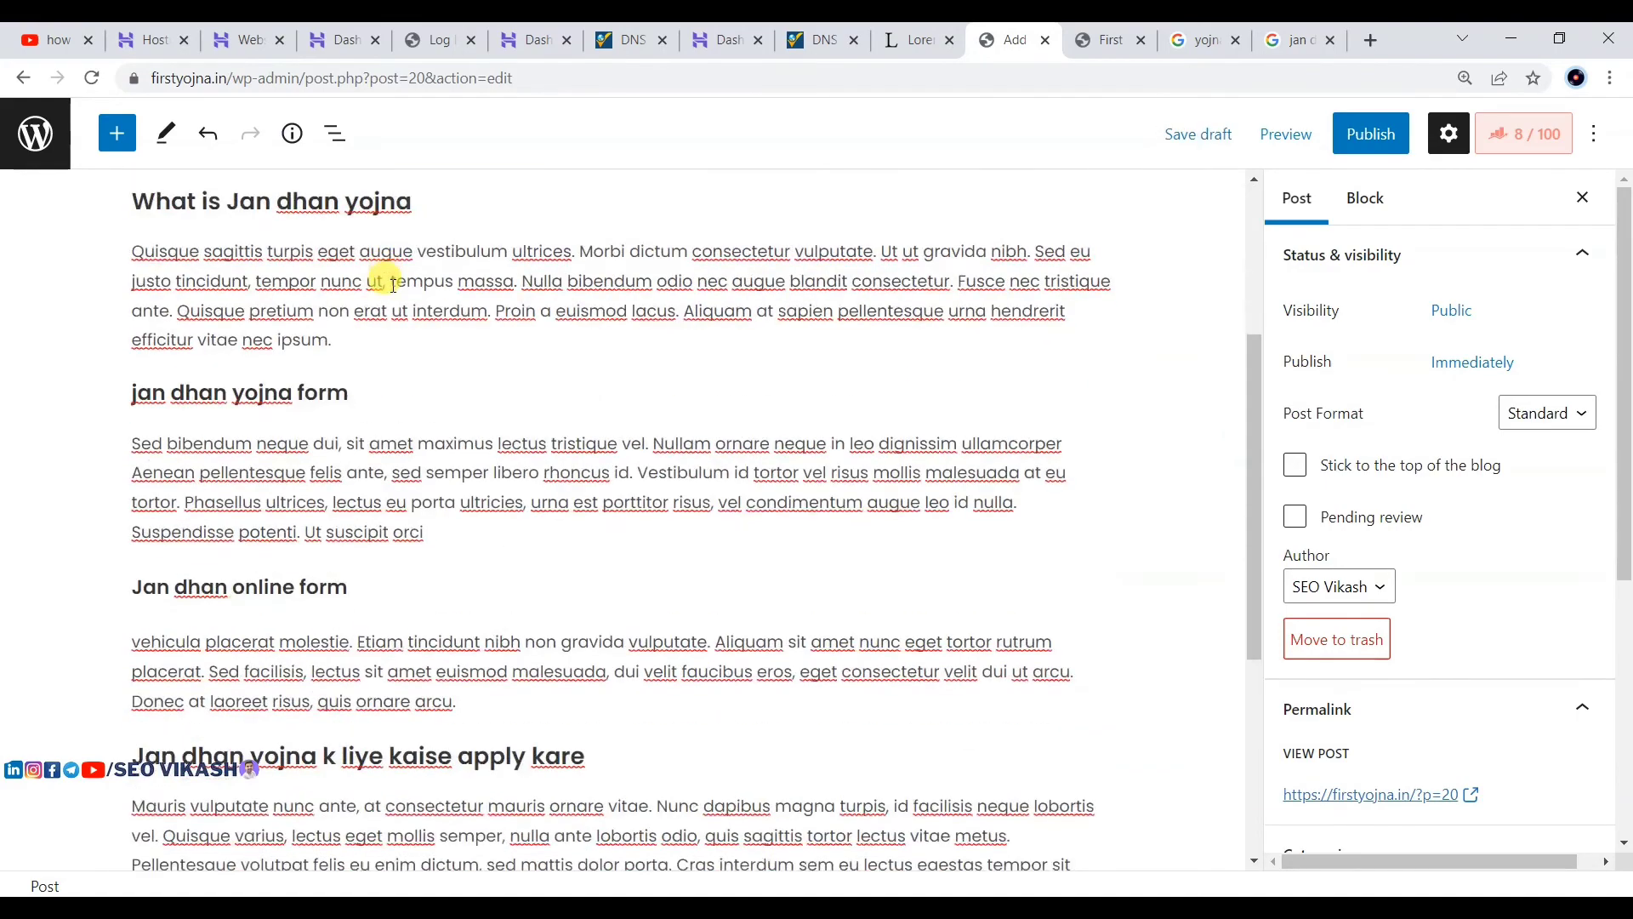
{"action": "scroll", "coordinate": [390, 273], "scroll_direction": "up", "scroll_amount": 3}
{"action": "scroll", "coordinate": [390, 281], "scroll_direction": "down", "scroll_amount": 1}
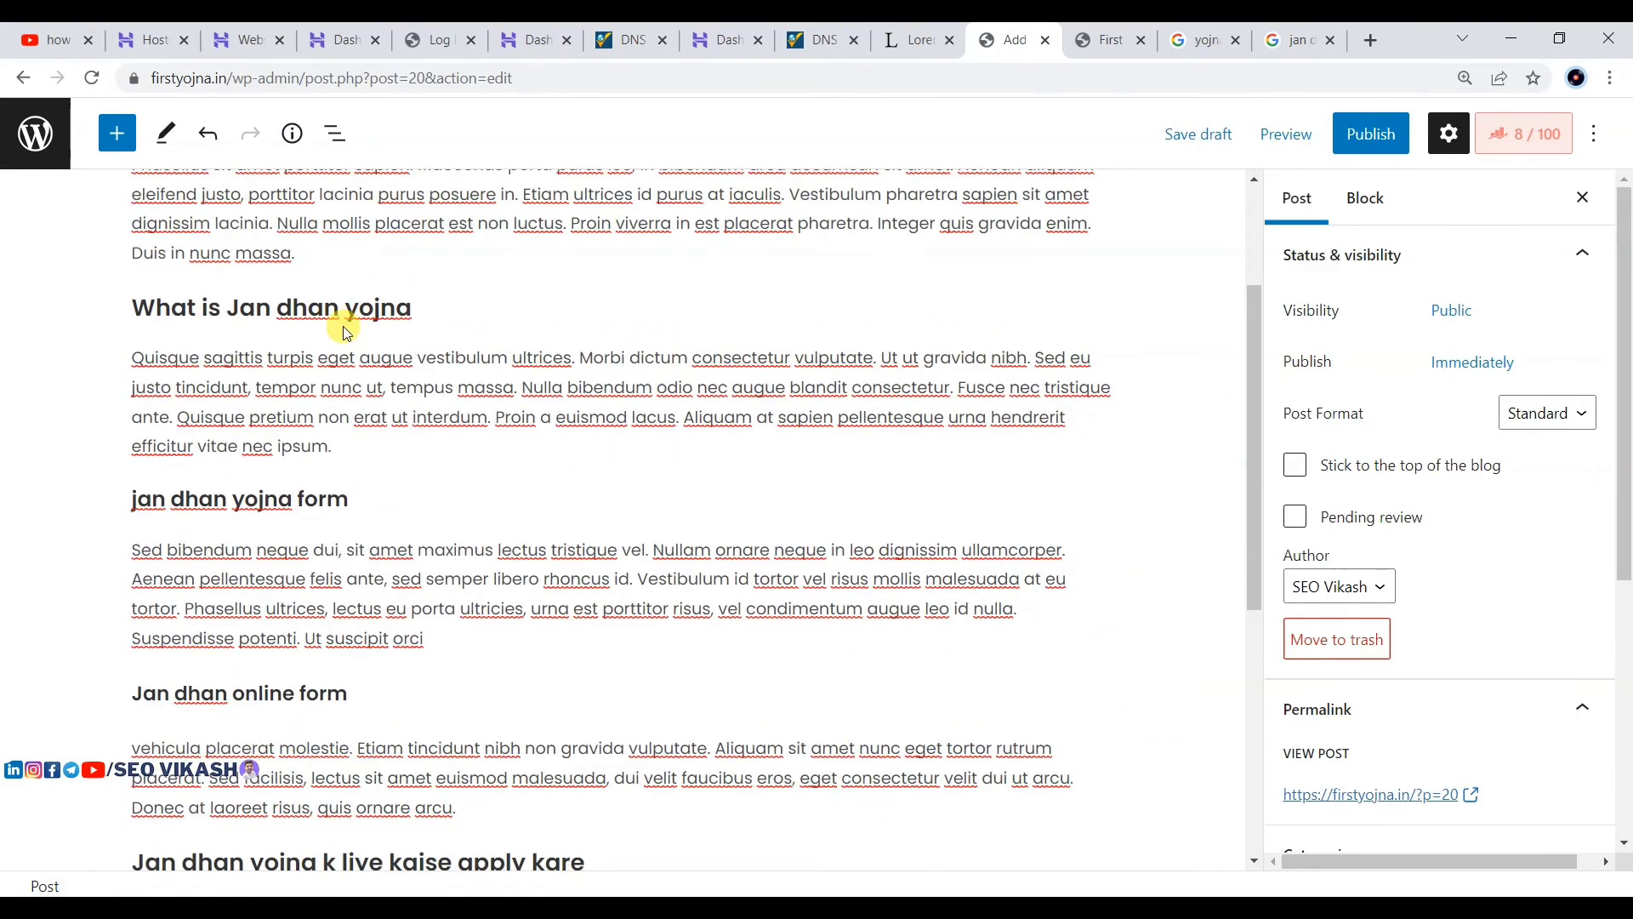
{"action": "left_click", "coordinate": [347, 336]}
{"action": "left_click", "coordinate": [405, 308]}
{"action": "scroll", "coordinate": [371, 311], "scroll_direction": "down", "scroll_amount": 3}
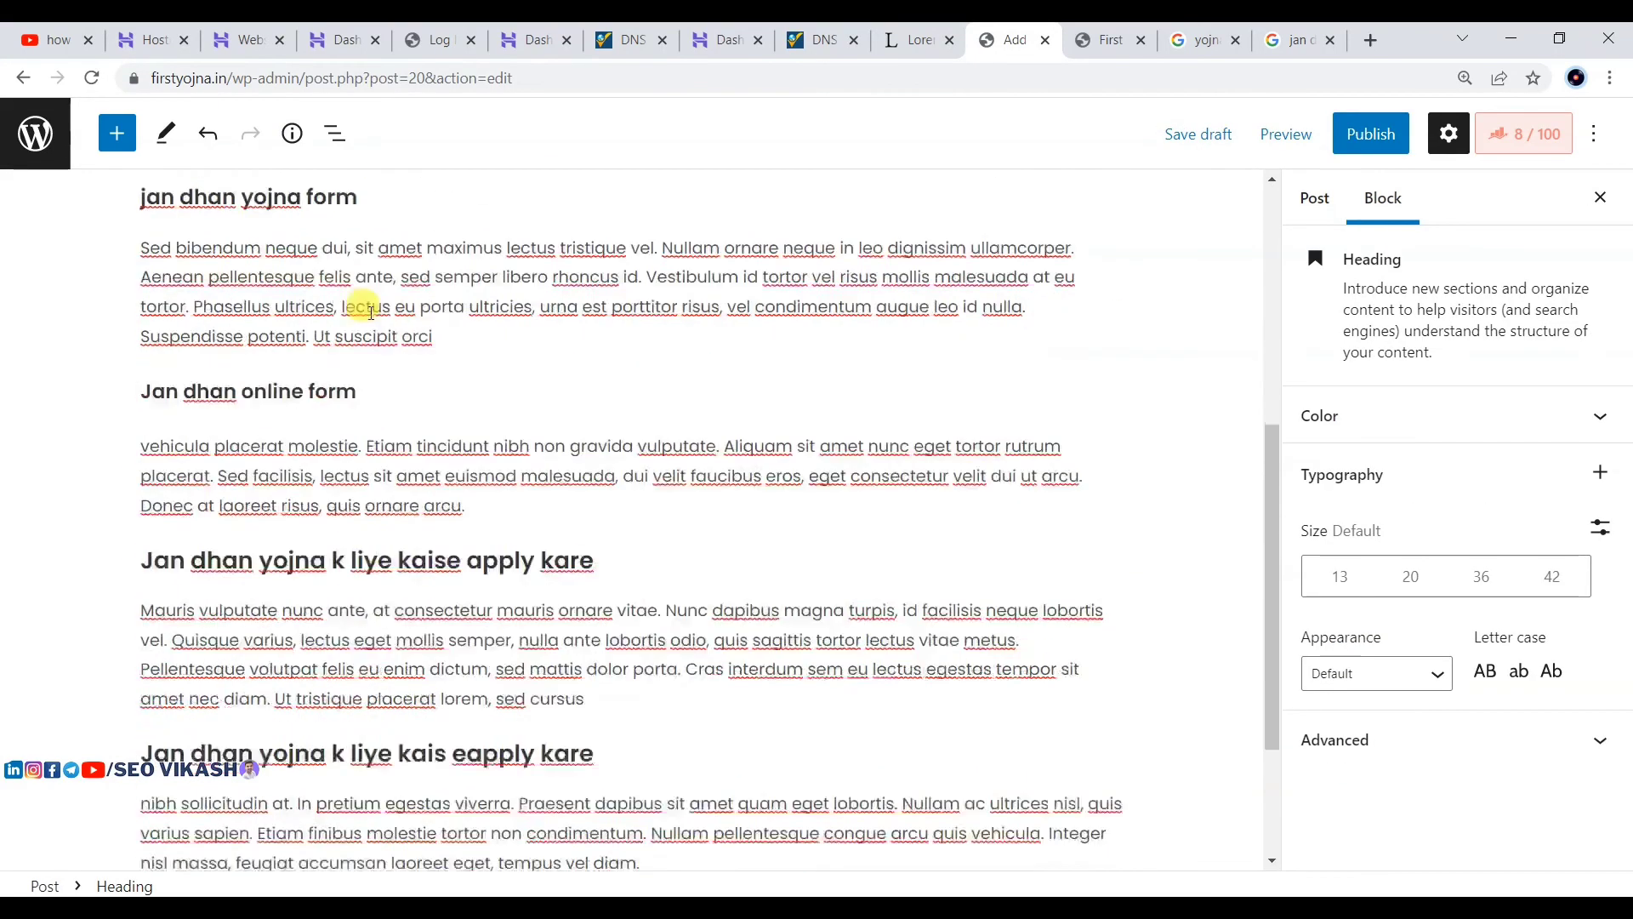
{"action": "scroll", "coordinate": [729, 430], "scroll_direction": "down", "scroll_amount": 2}
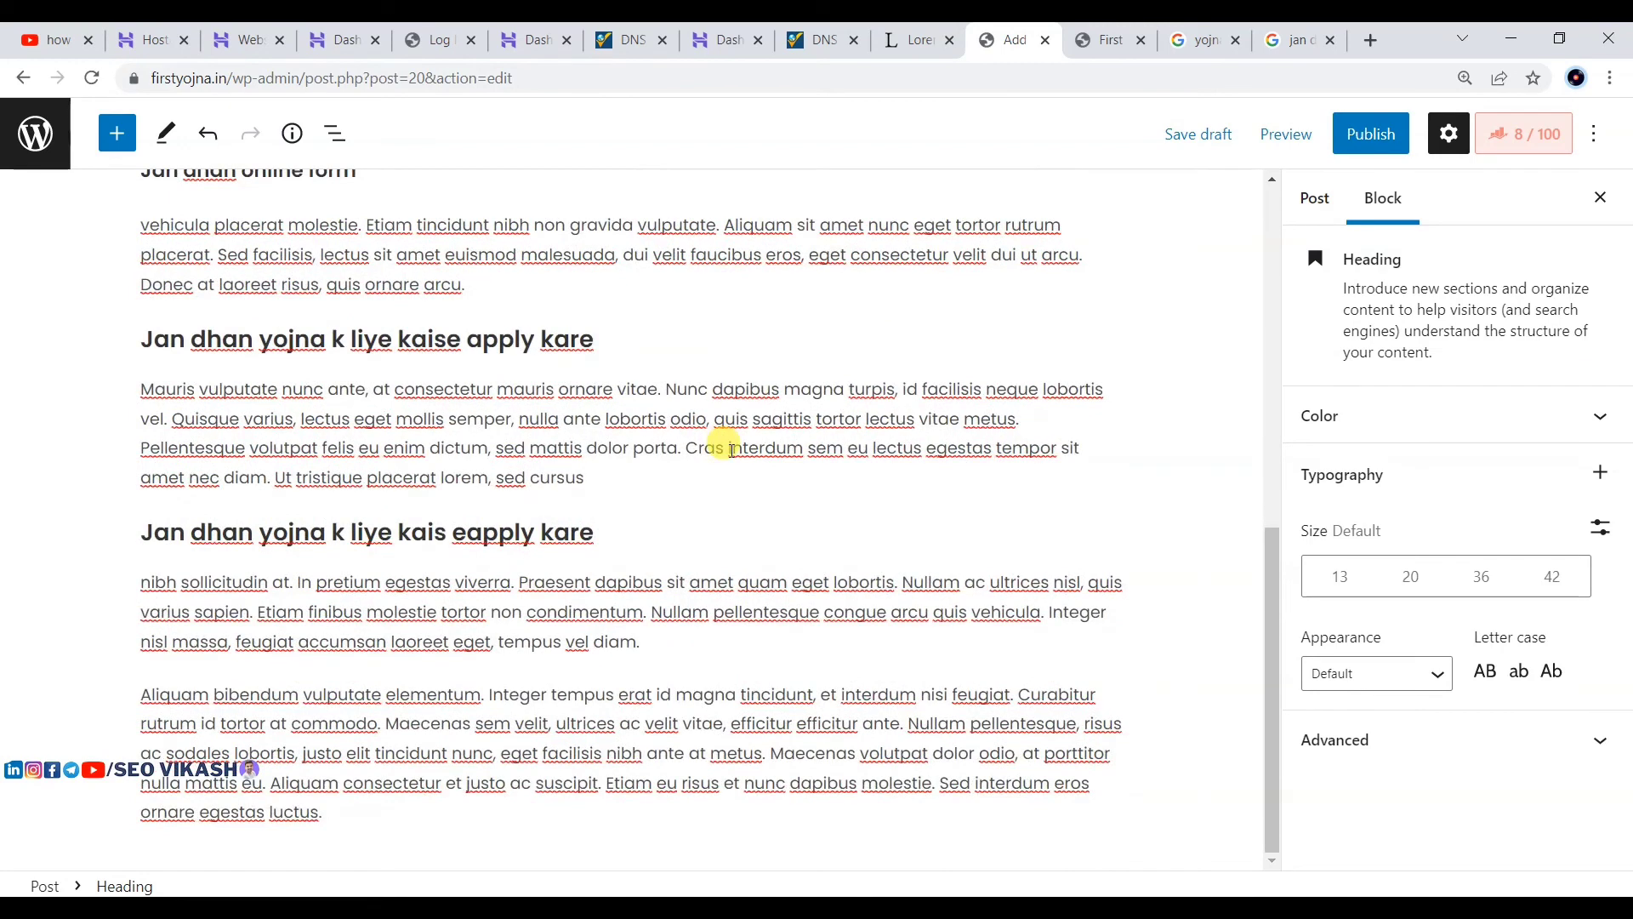
Step: Add a 'conclusin' heading after the last paragraph of the post
{"action": "left_click", "coordinate": [384, 810]}
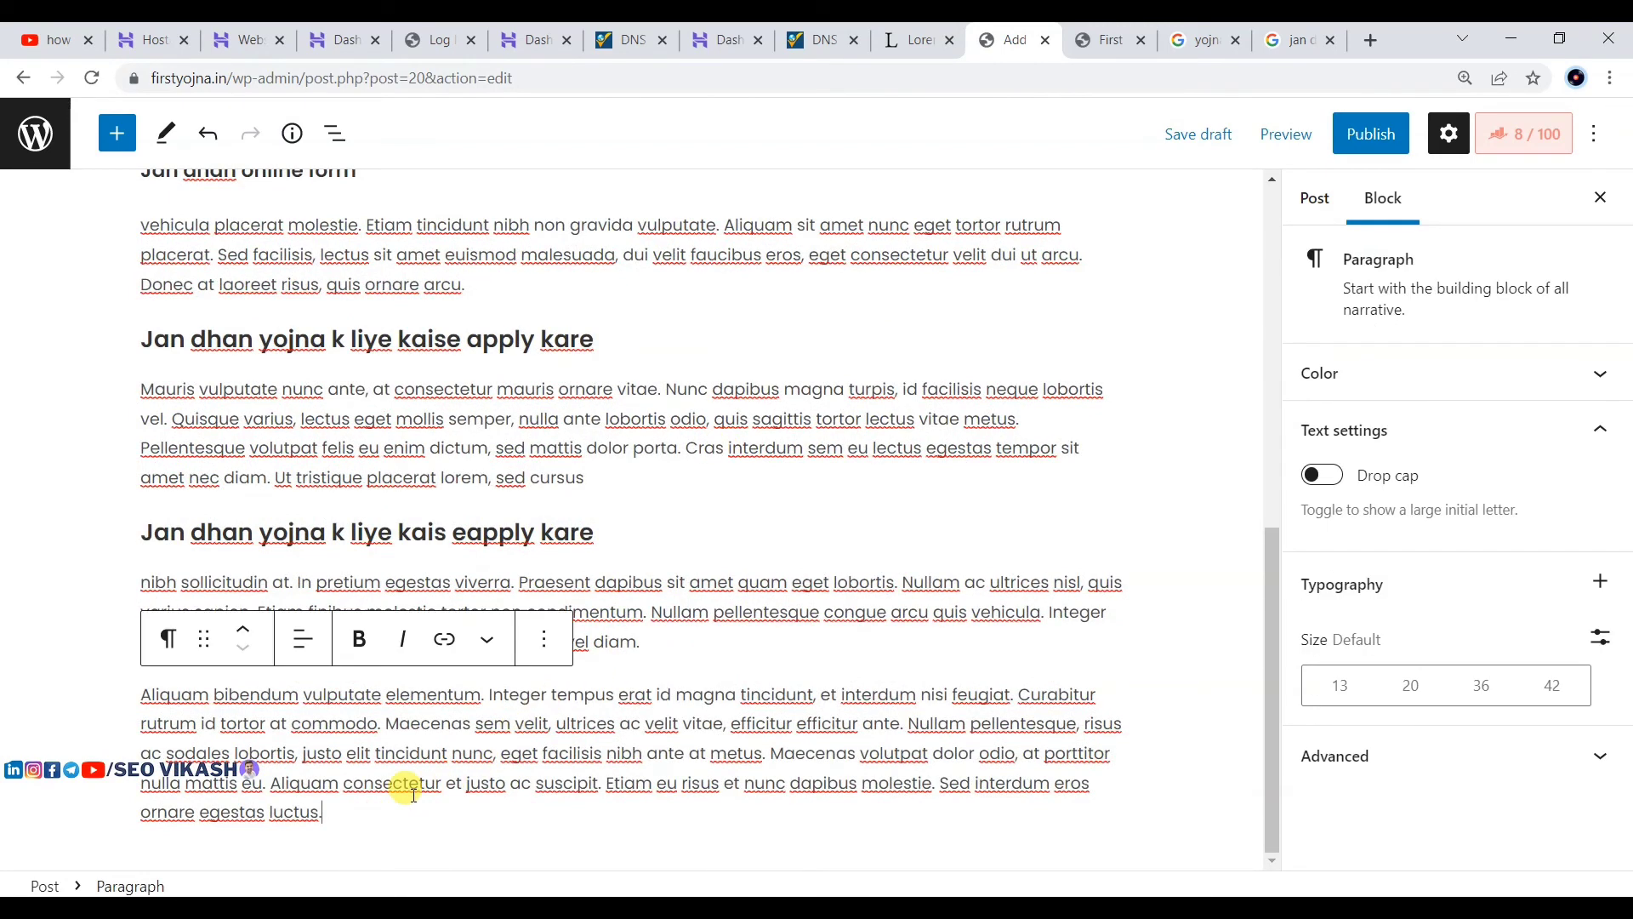
{"action": "key", "text": "Return"}
{"action": "type", "text": "conclusin"}
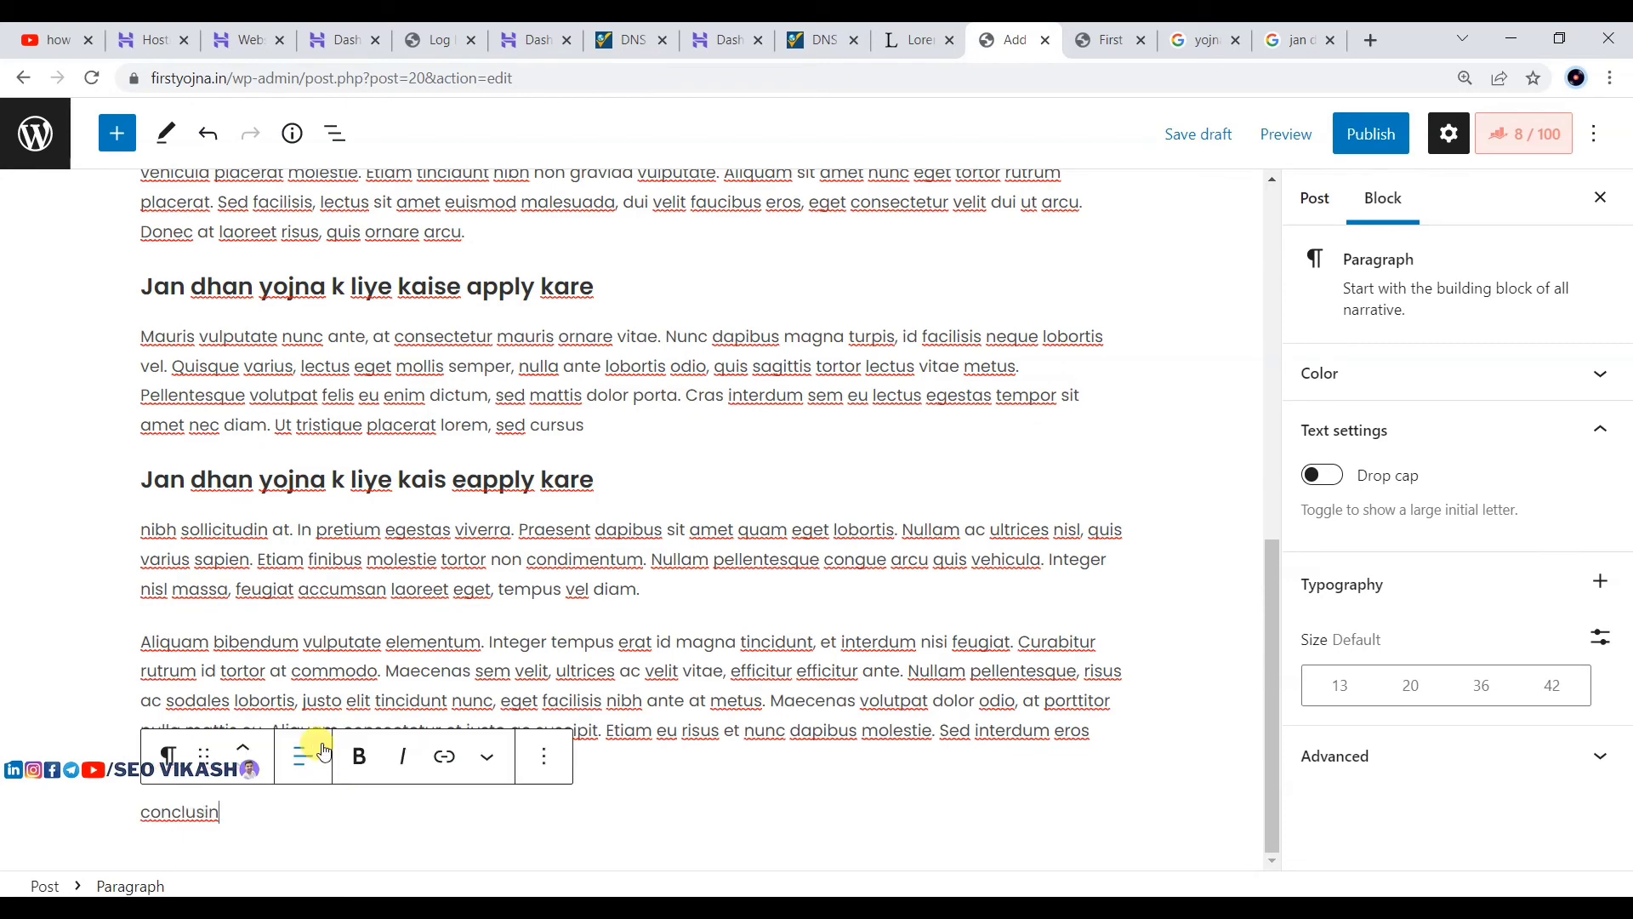
{"action": "left_click", "coordinate": [161, 757]}
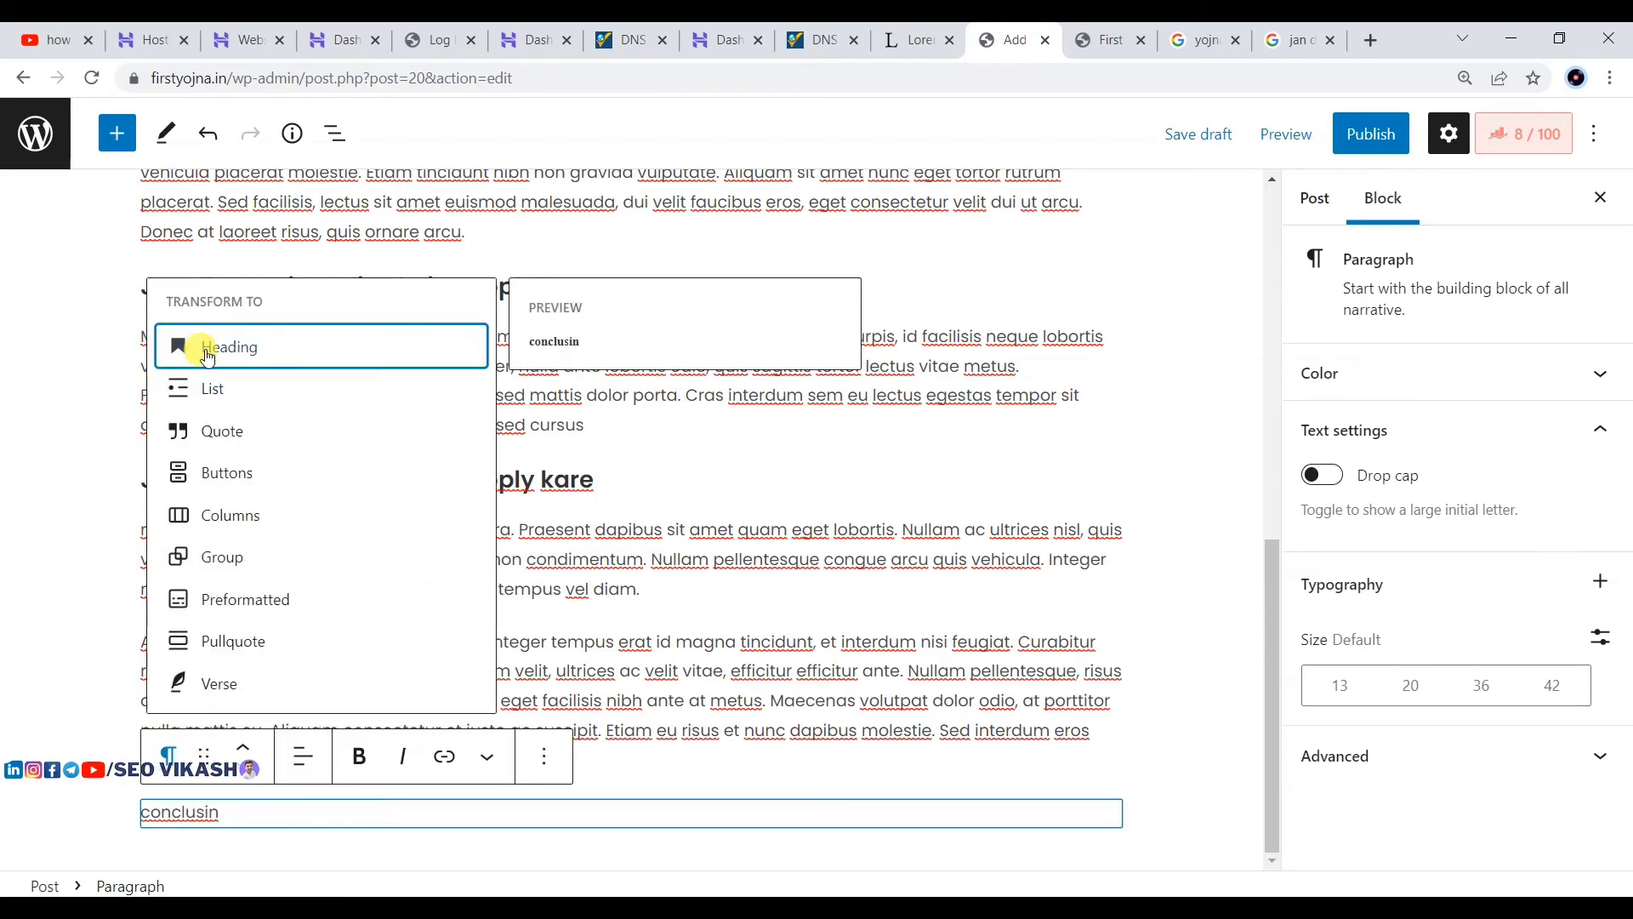
{"action": "left_click", "coordinate": [170, 345]}
Step: Copy the Aliquam paragraph and paste it below the 'conclusin' heading
{"action": "scroll", "coordinate": [549, 591], "scroll_direction": "down", "scroll_amount": 1}
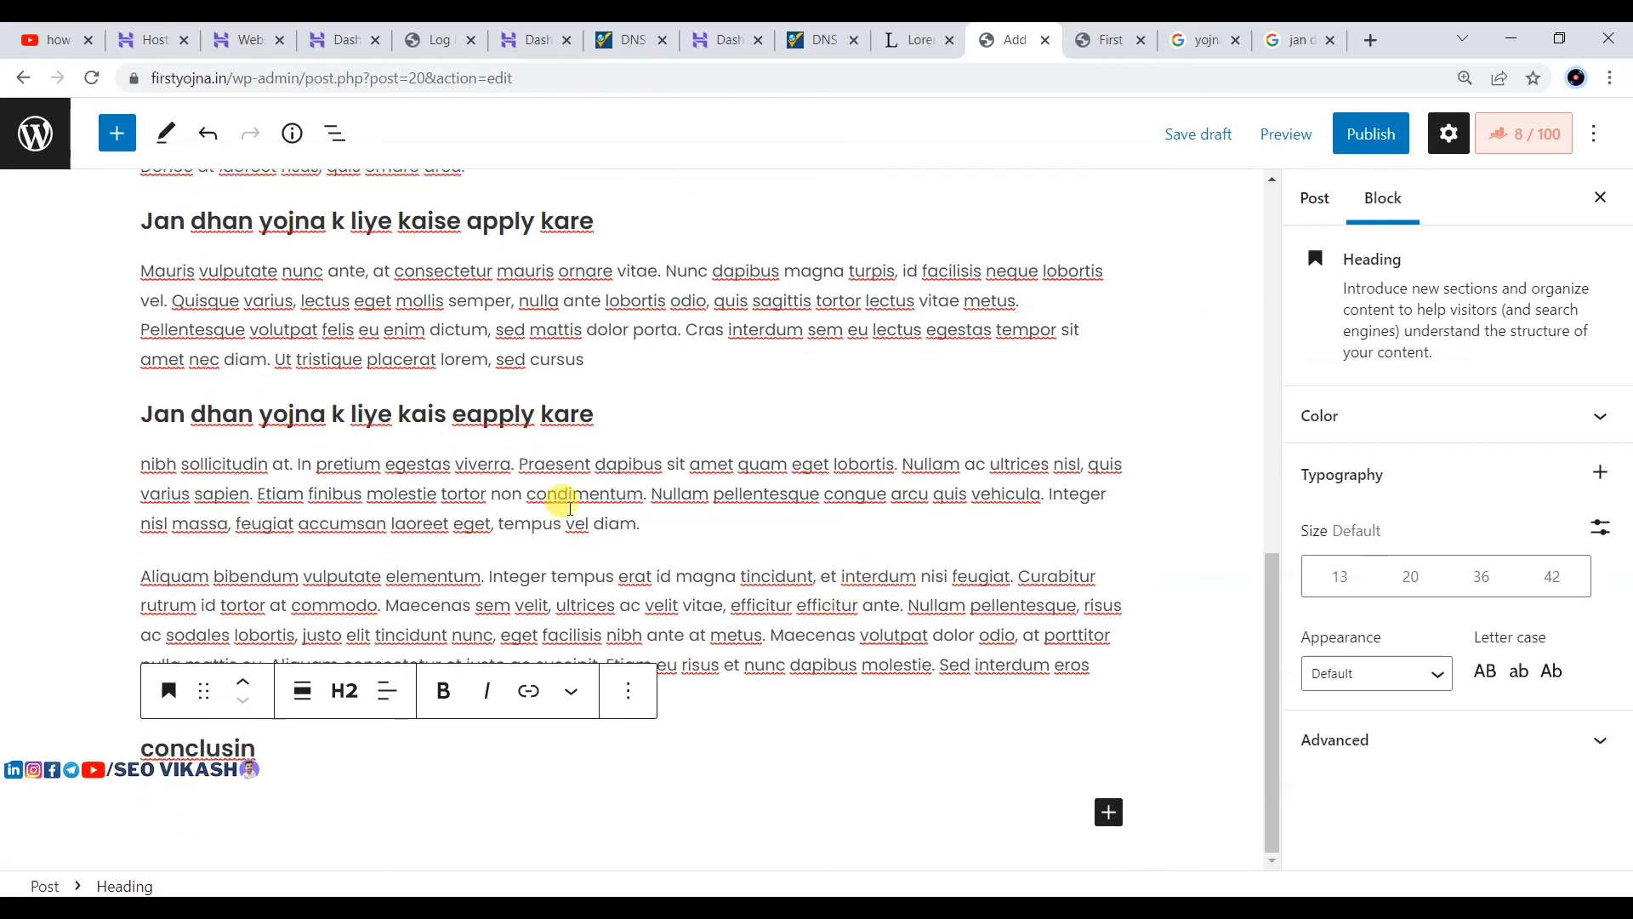
{"action": "left_click_drag", "start_coordinate": [143, 581], "coordinate": [372, 703]}
{"action": "key", "text": "ctrl+c"}
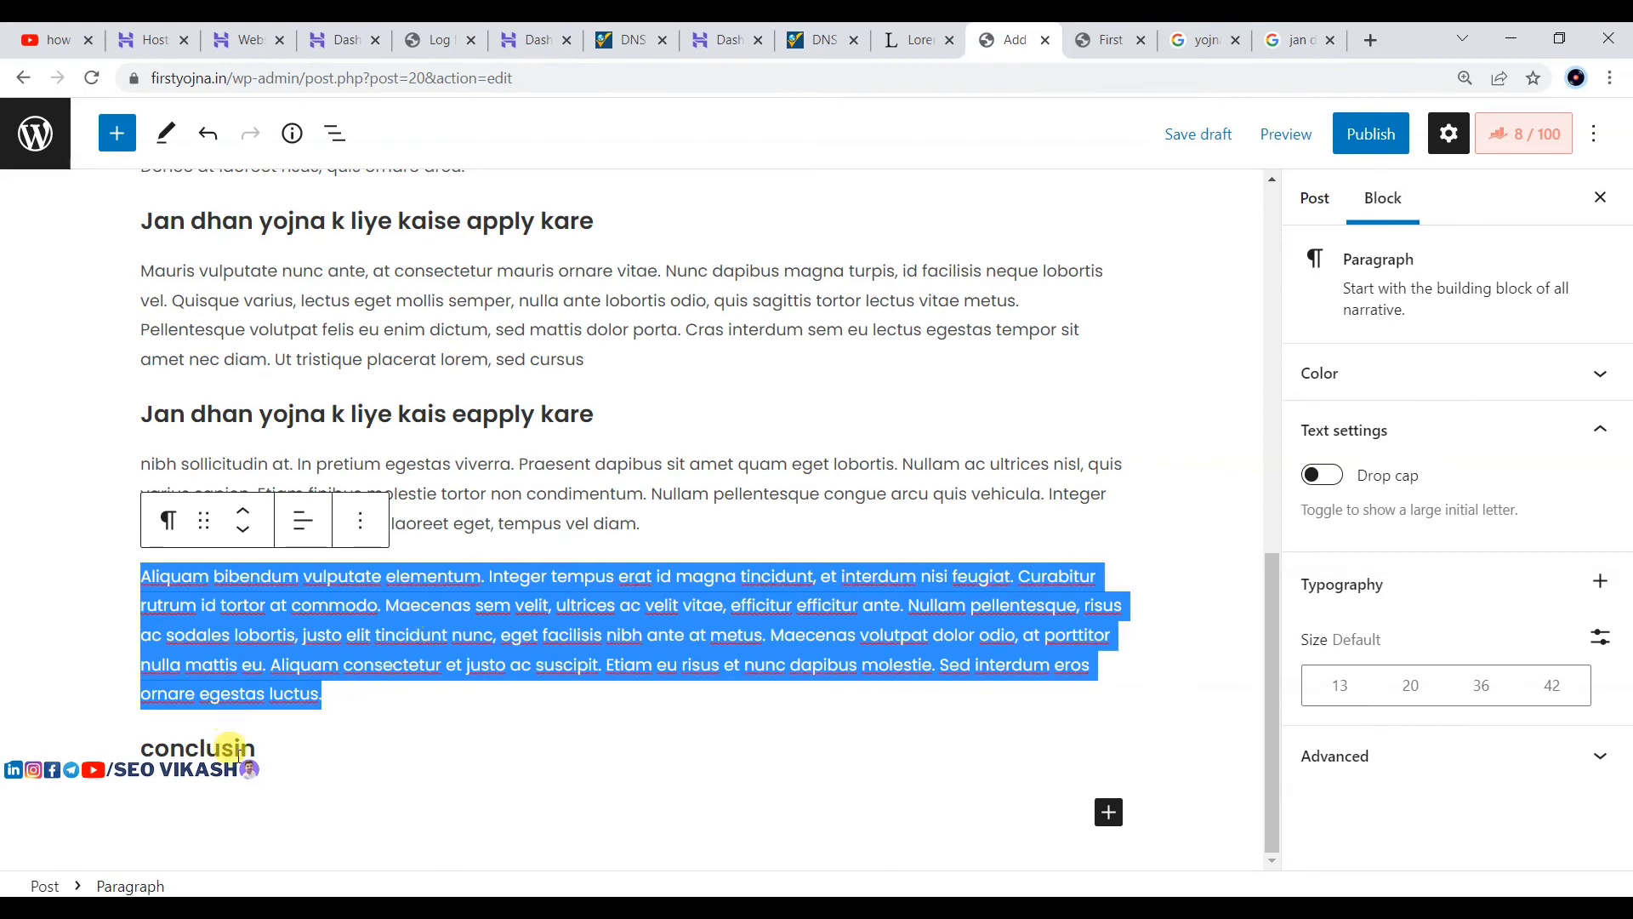
{"action": "left_click", "coordinate": [282, 750]}
{"action": "key", "text": "Return"}
{"action": "key", "text": "ctrl+v"}
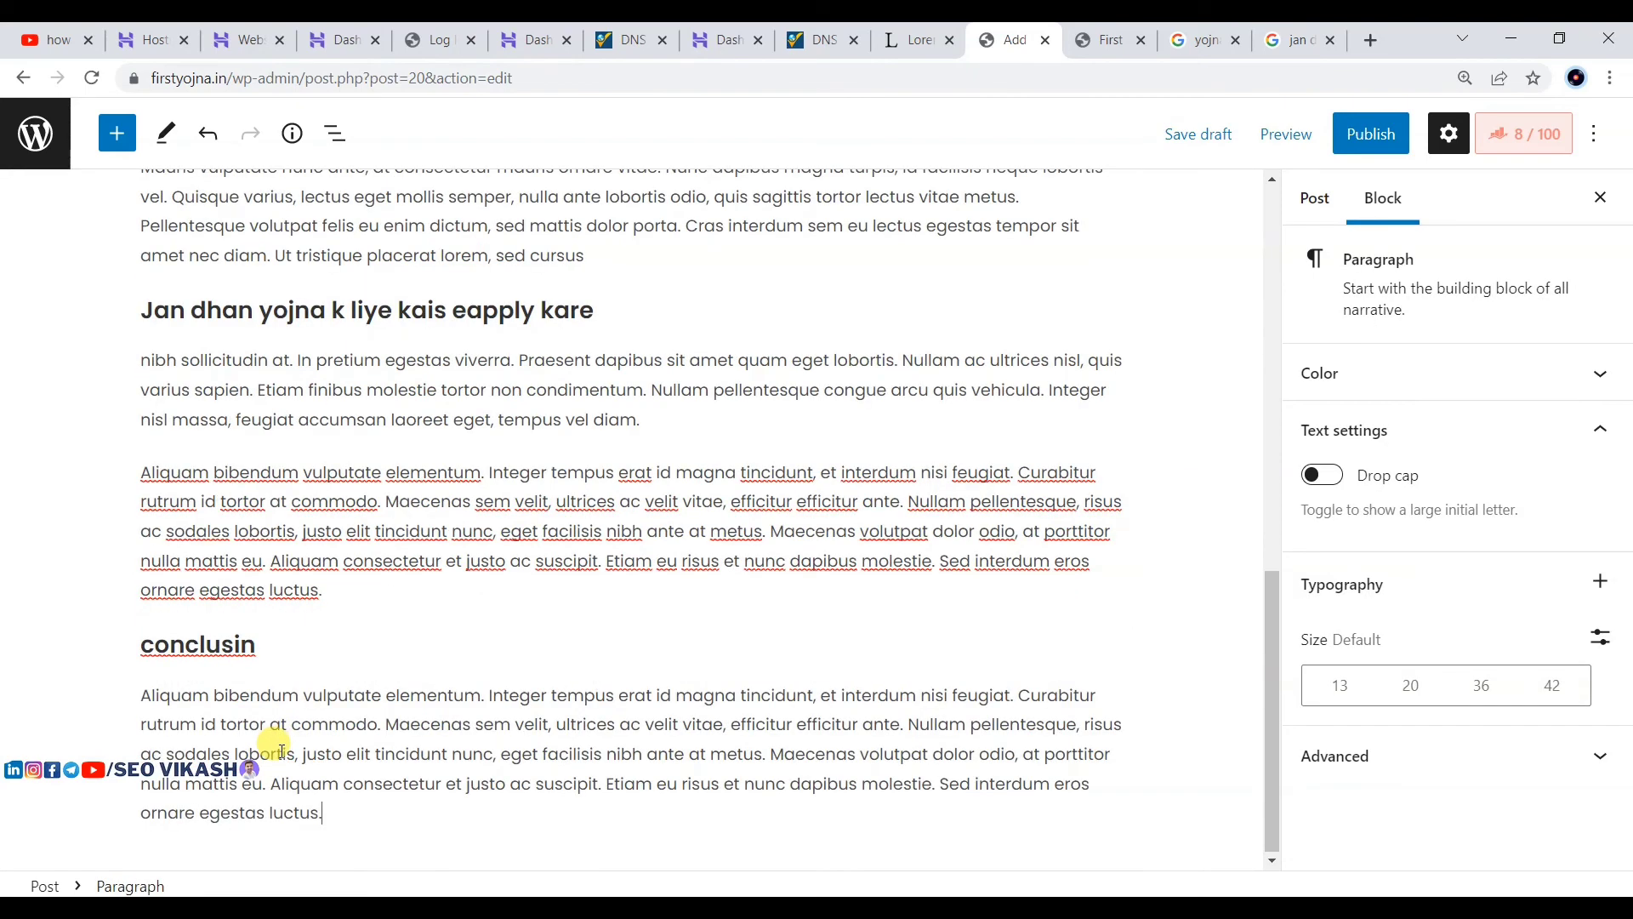
Step: Add a 'FAQs' heading after the pasted paragraph, with an empty block below it
{"action": "key", "text": "Return"}
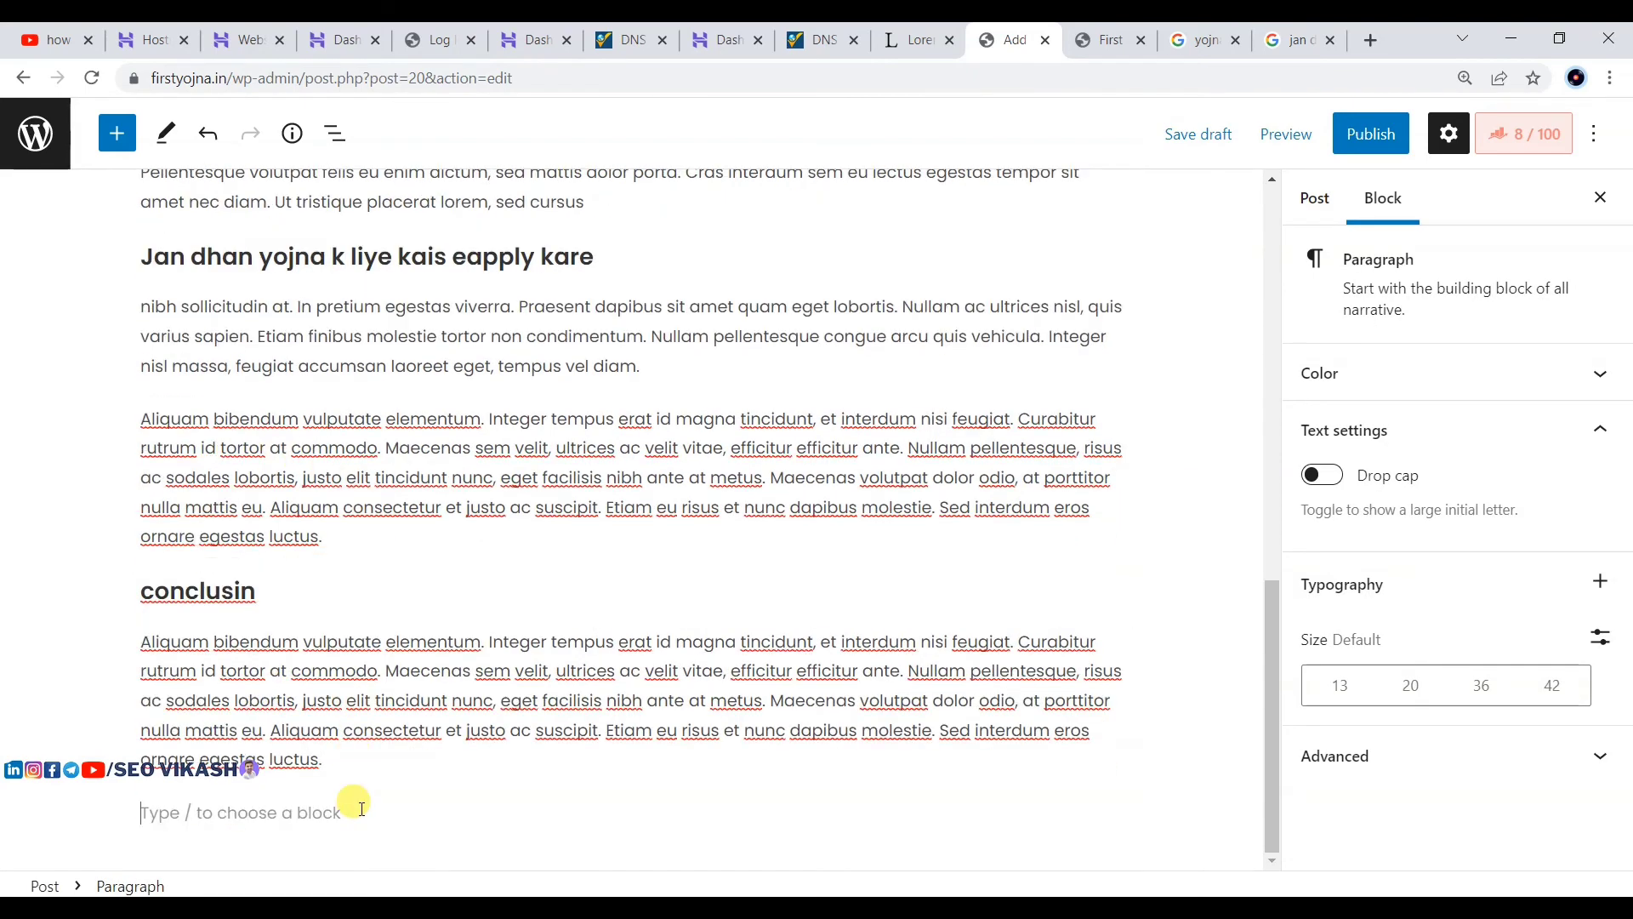
{"action": "type", "text": "F"}
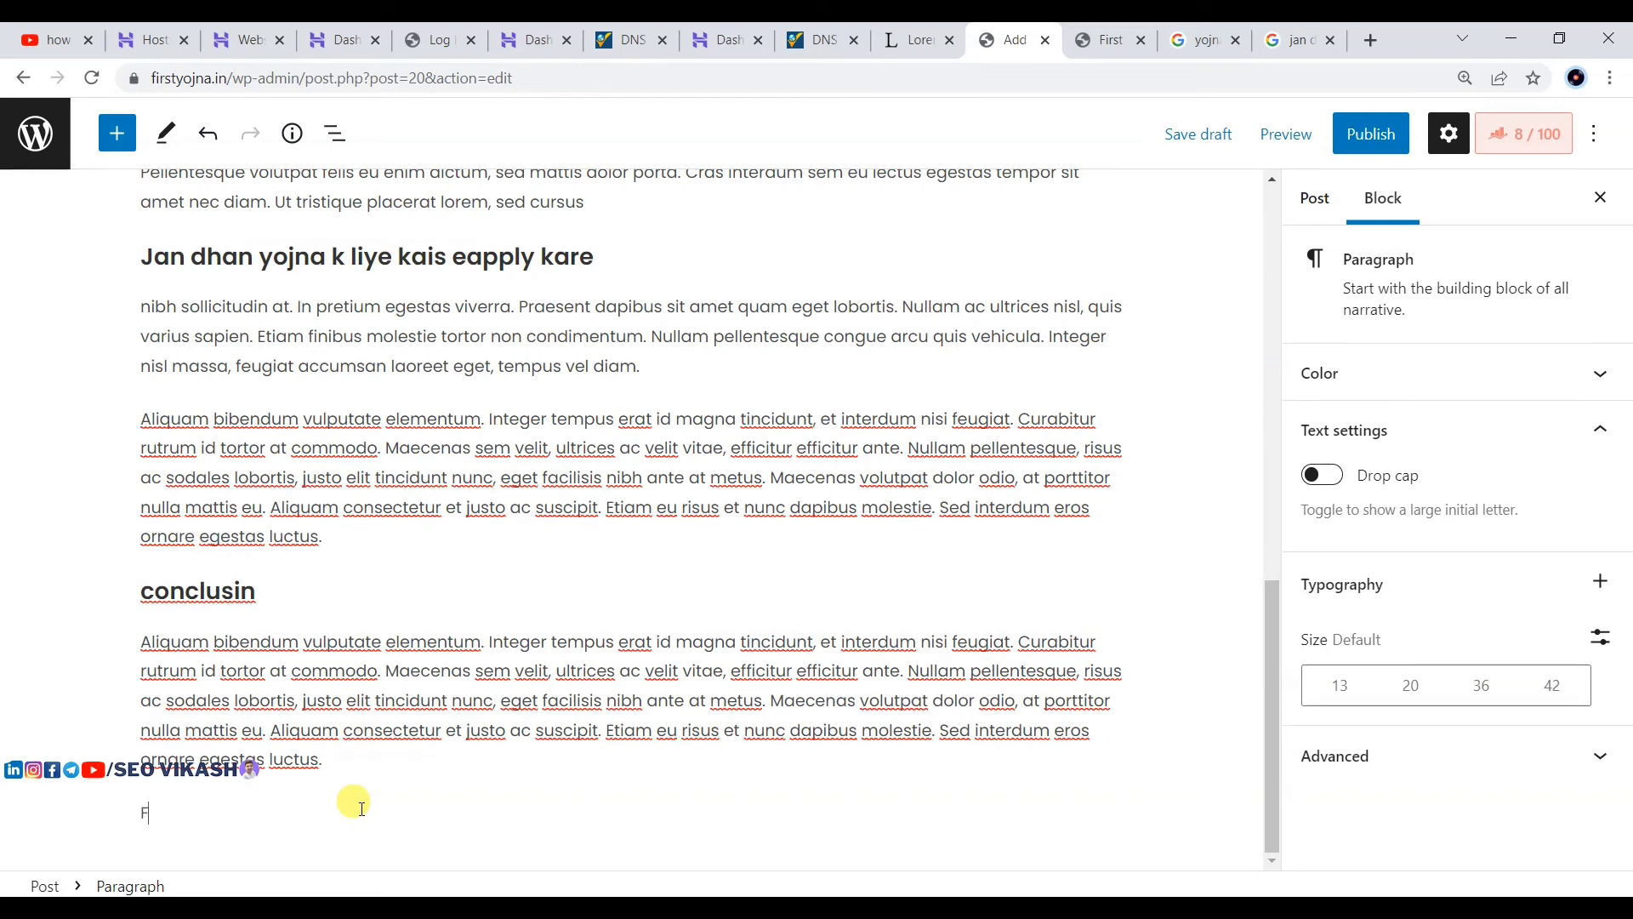
{"action": "type", "text": "AQs"}
{"action": "left_click", "coordinate": [169, 754]}
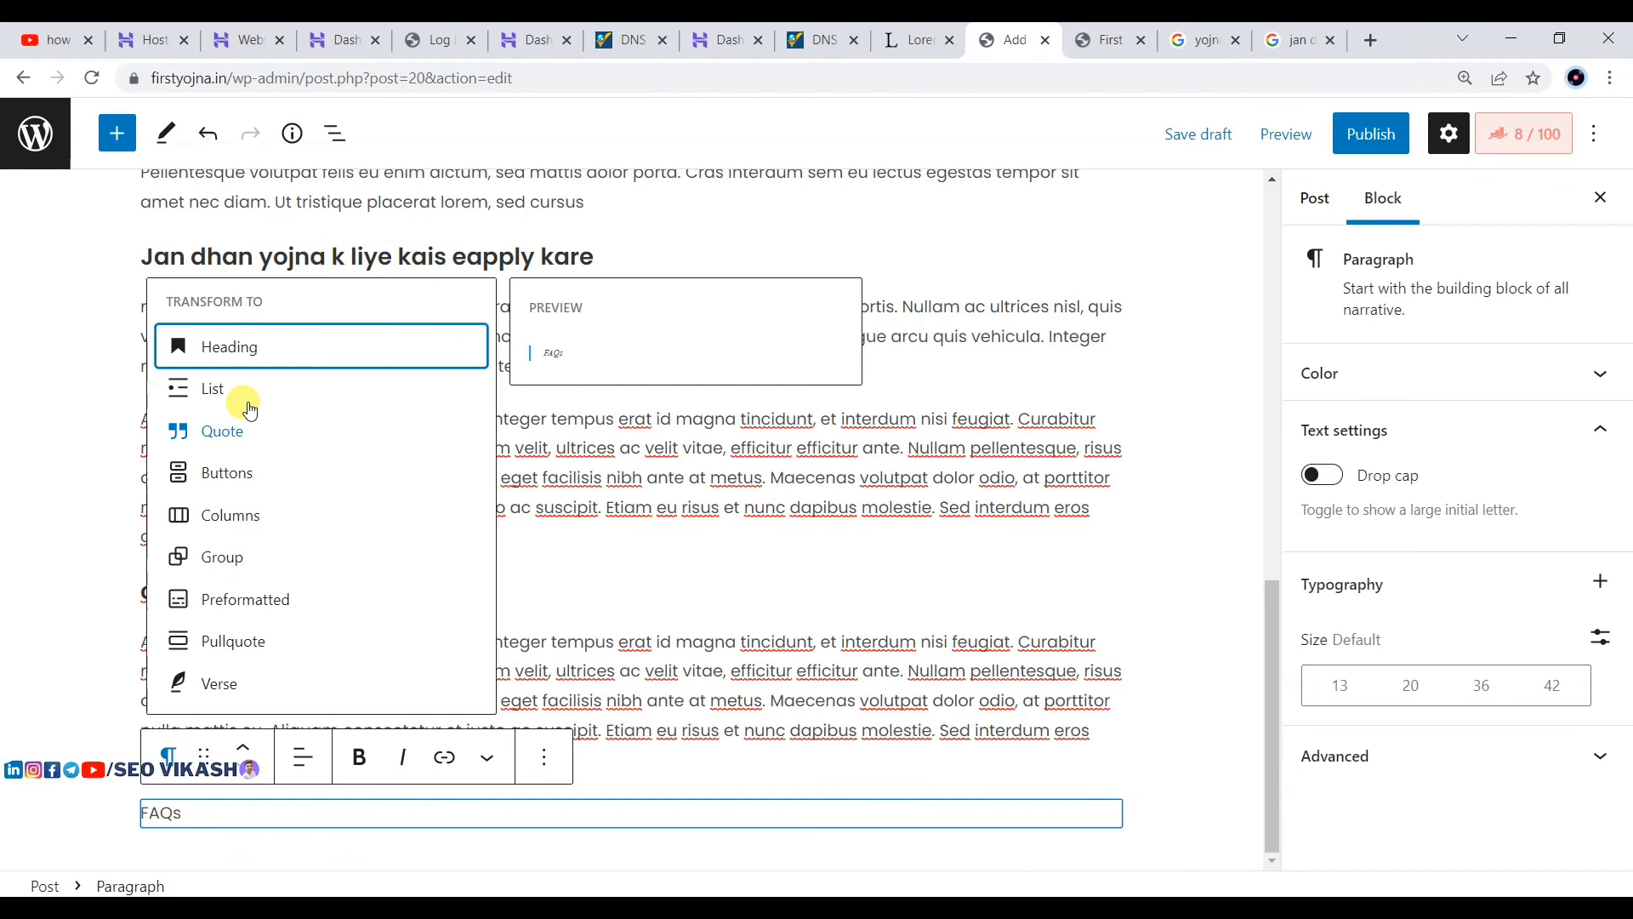
{"action": "left_click", "coordinate": [234, 363]}
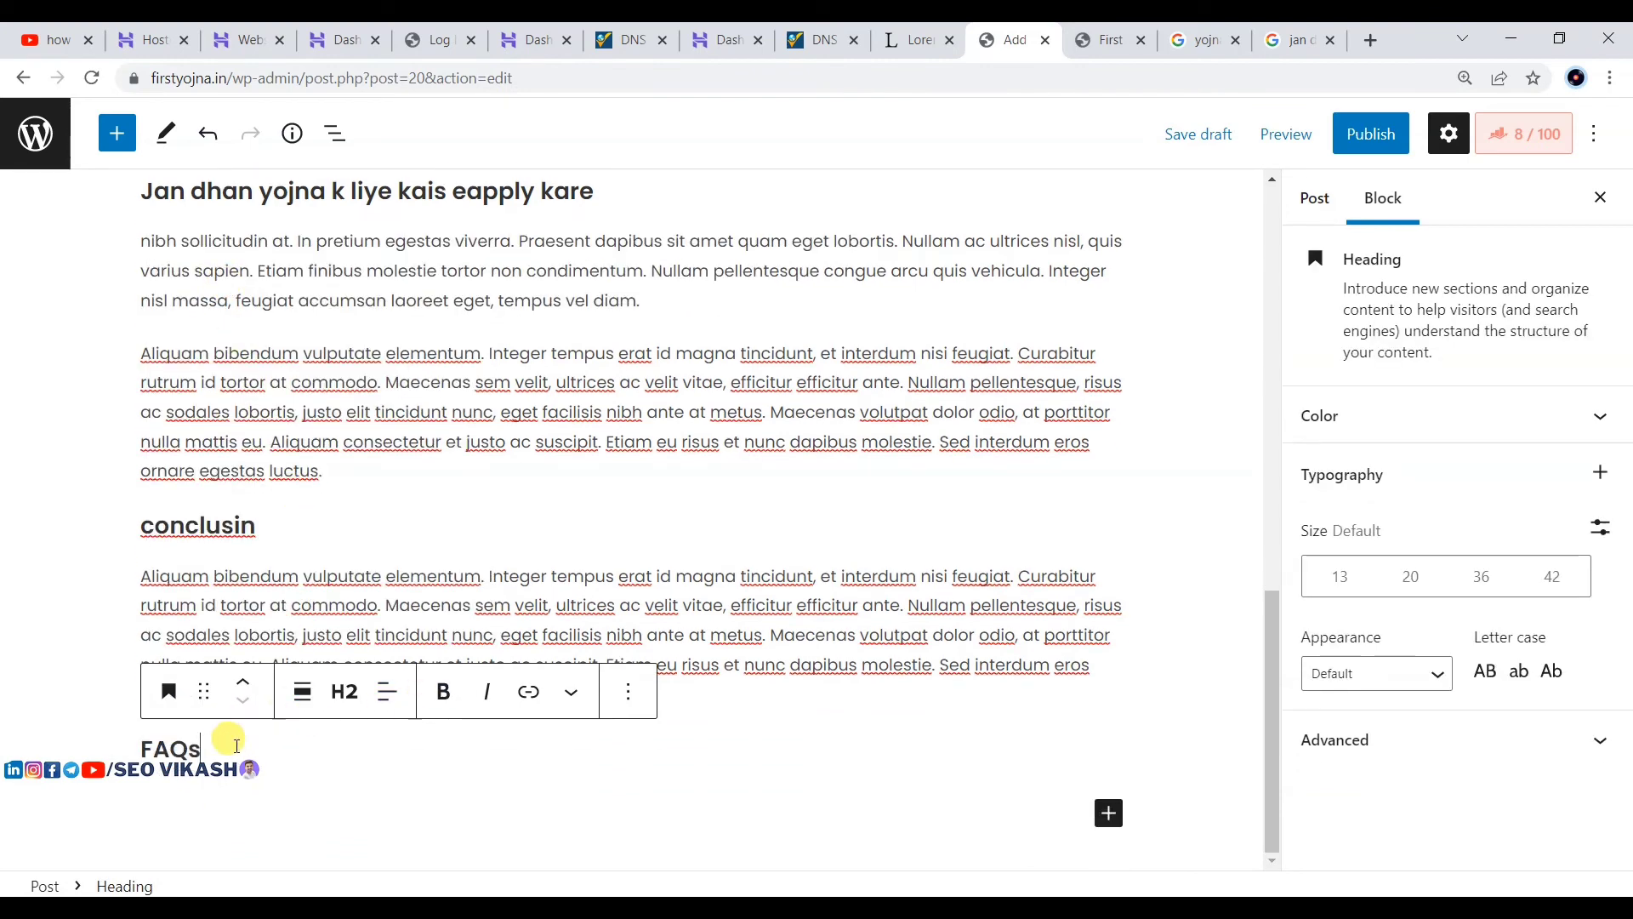
{"action": "key", "text": "Return"}
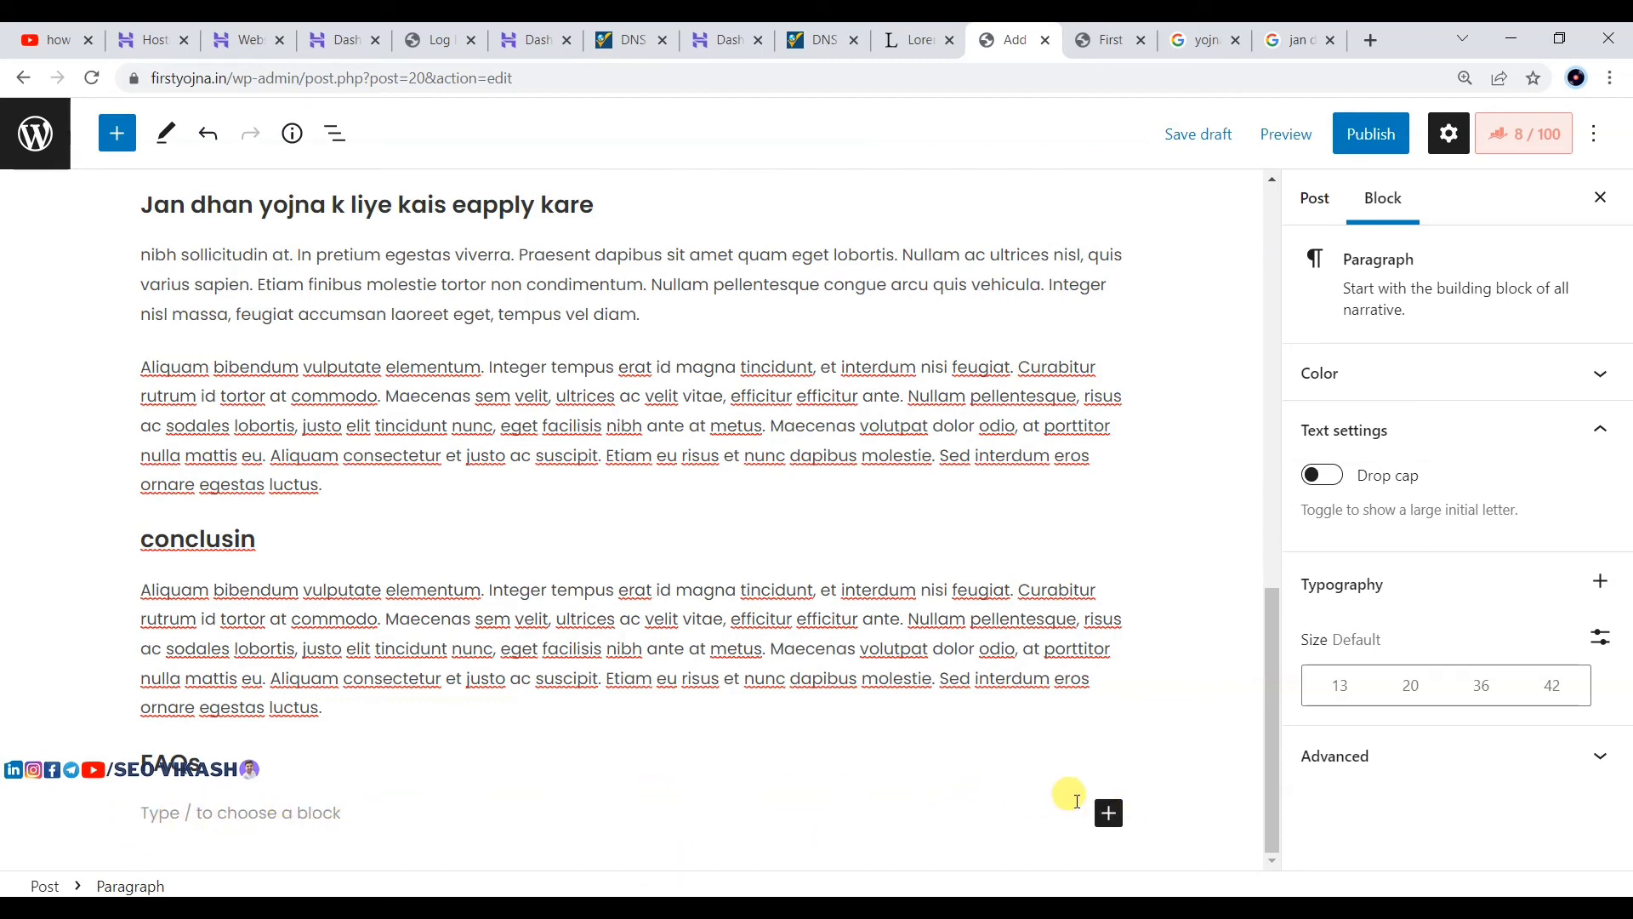
Step: Search the block inserter for 'fa' and insert the FAQ by Rank Math block
{"action": "left_click", "coordinate": [1108, 818]}
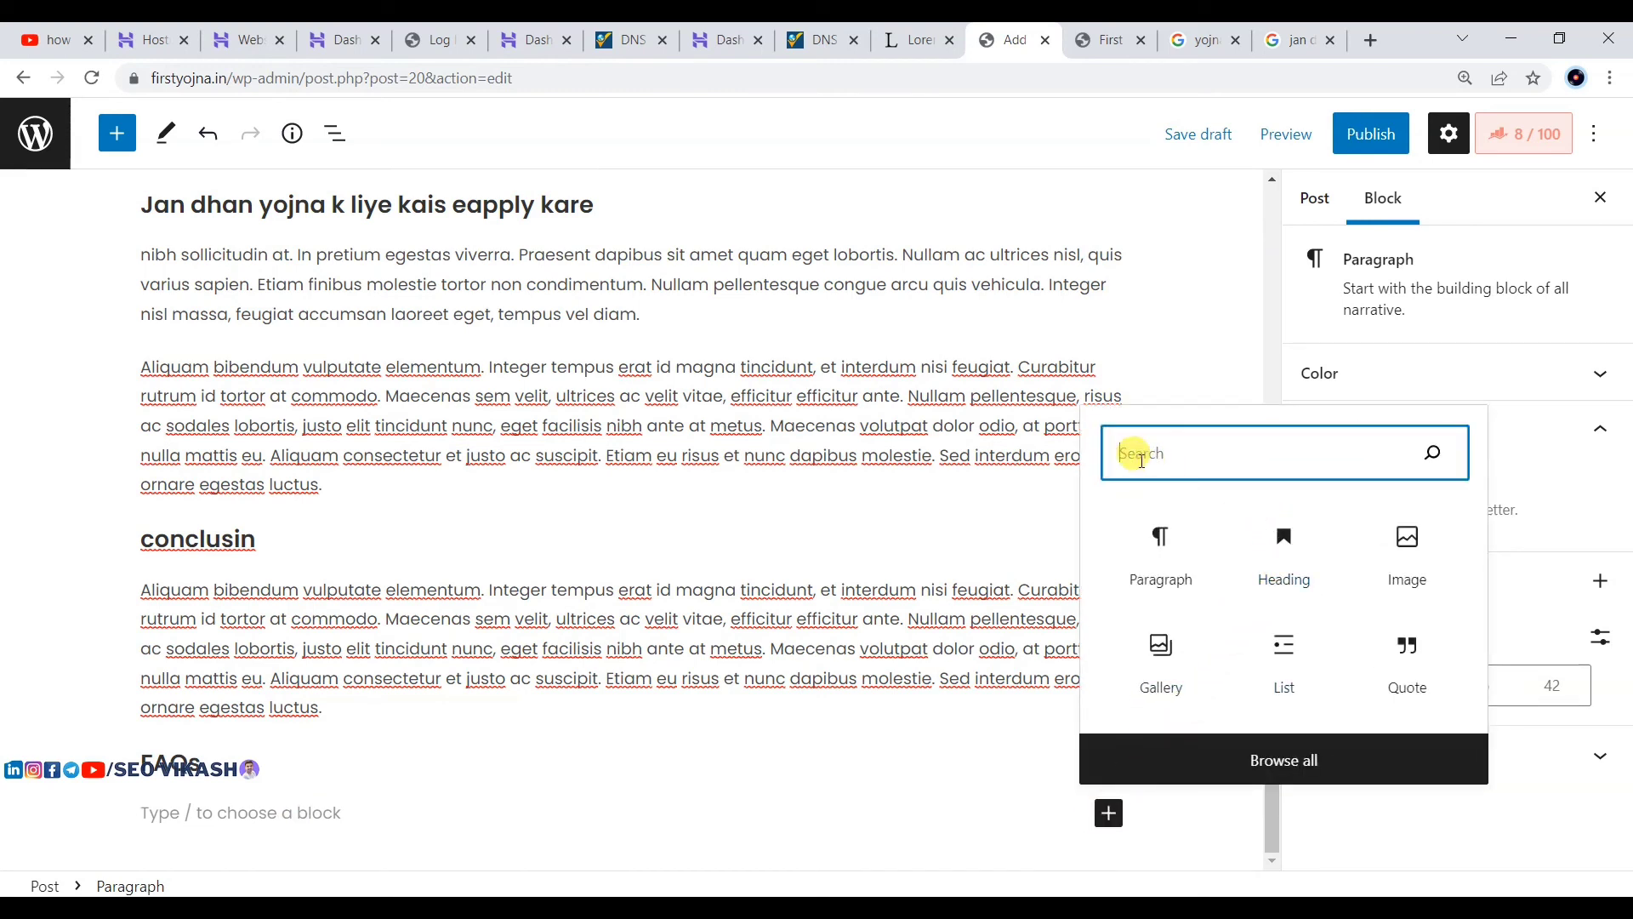
{"action": "type", "text": "faq"}
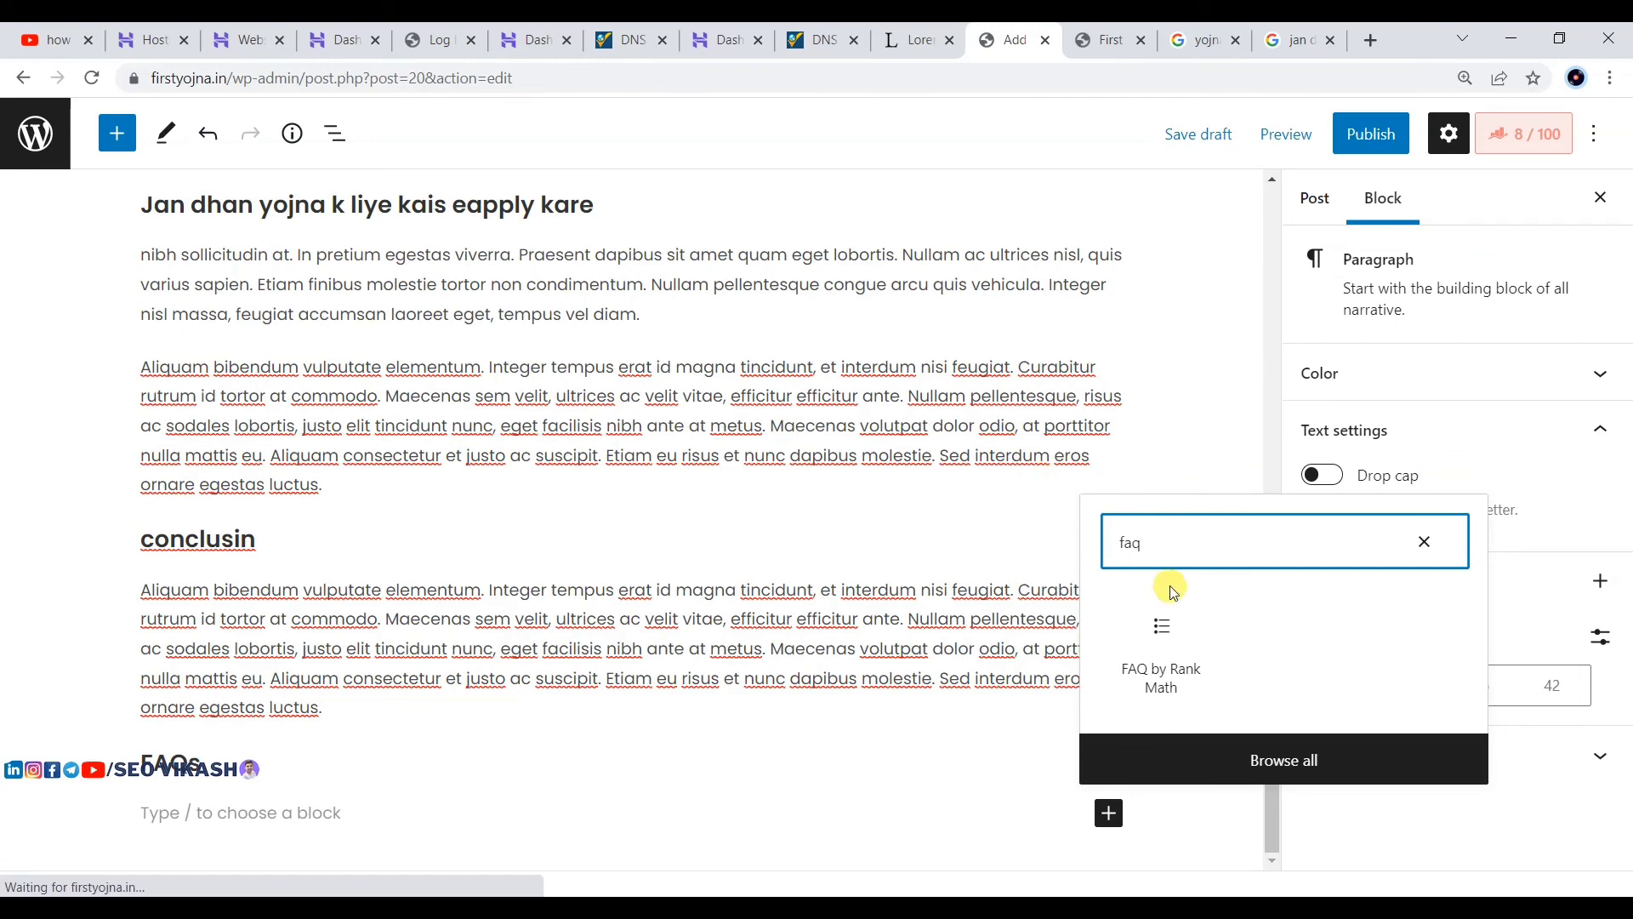
{"action": "left_click", "coordinate": [1162, 651]}
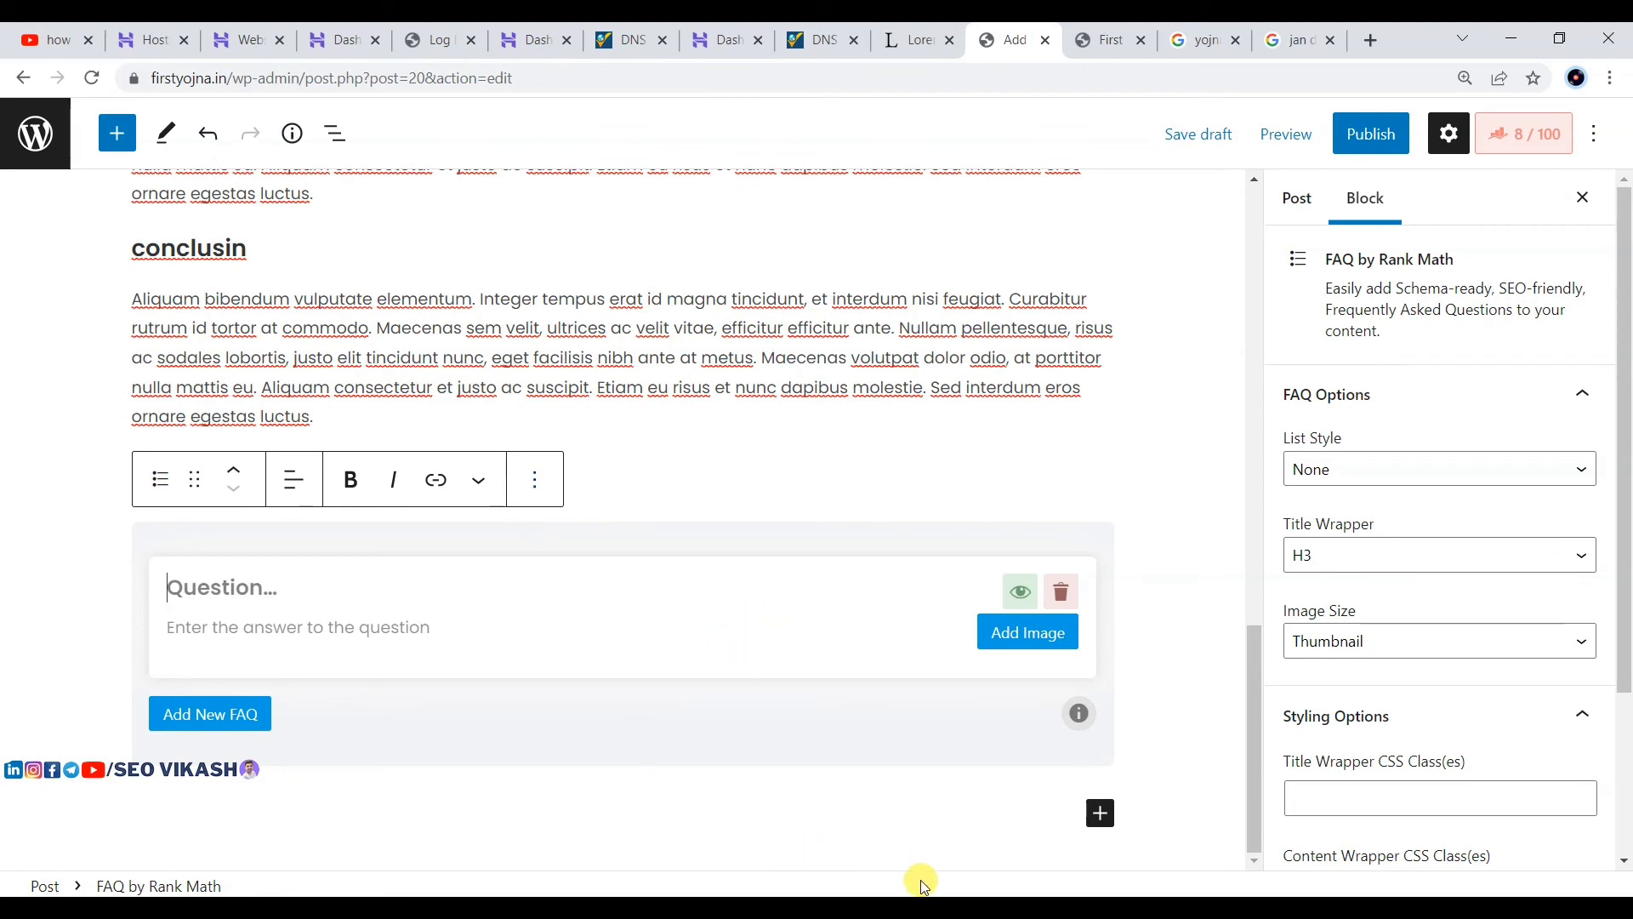
{"action": "left_click", "coordinate": [926, 907]}
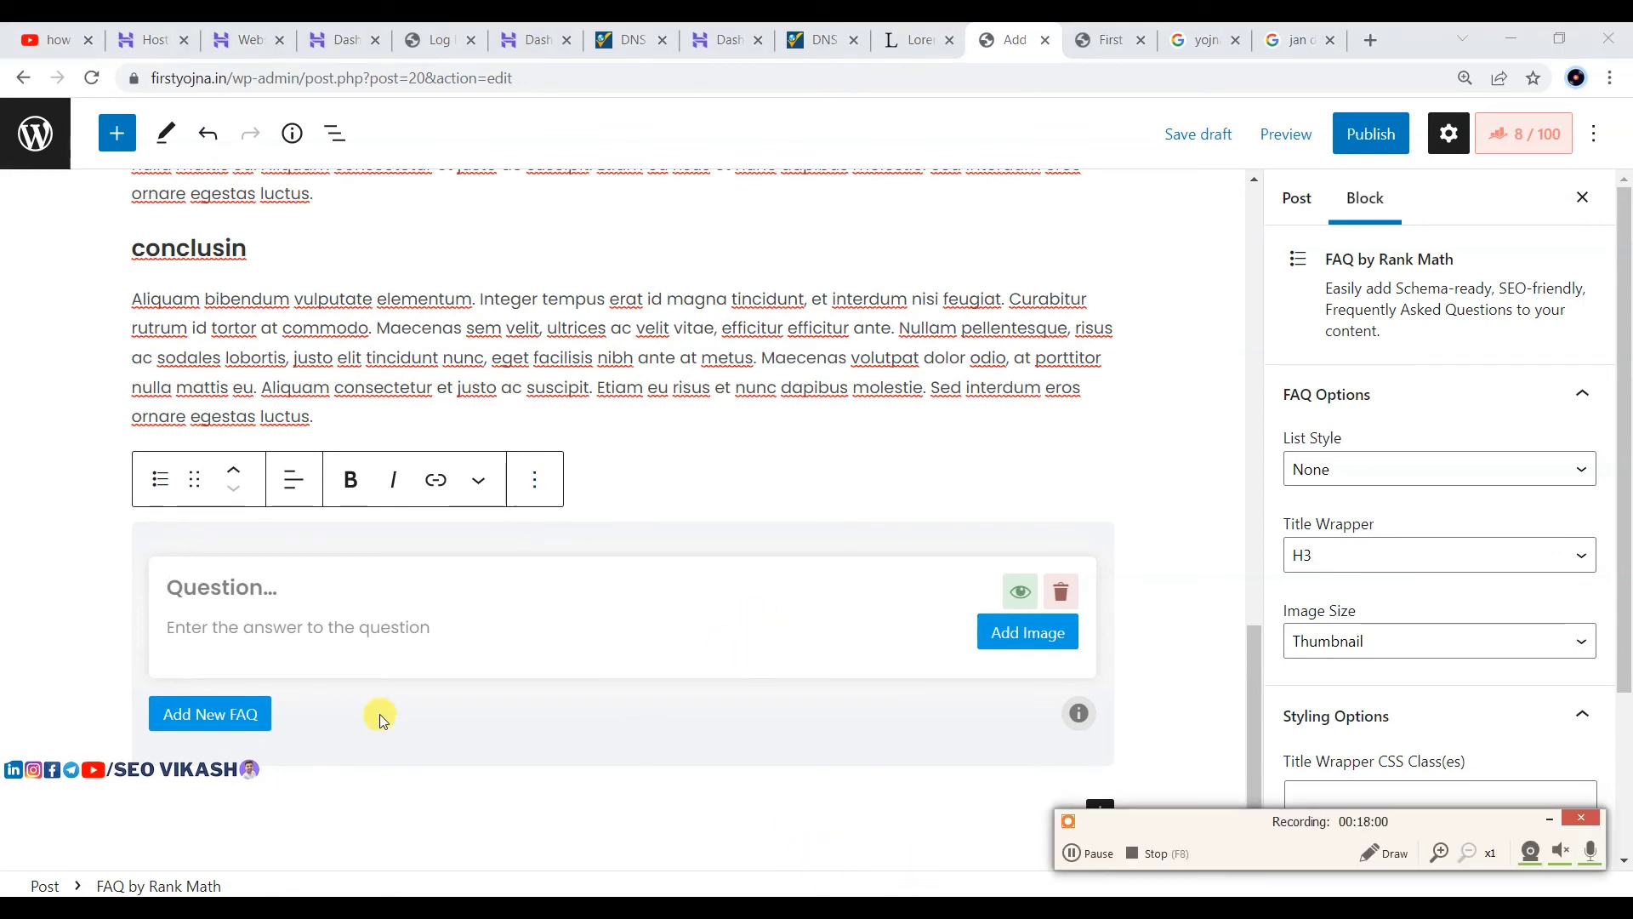
Step: Enter the question 'jan dhan yojna kya hai?' with its answer, then add a second FAQ item
{"action": "left_click", "coordinate": [223, 587]}
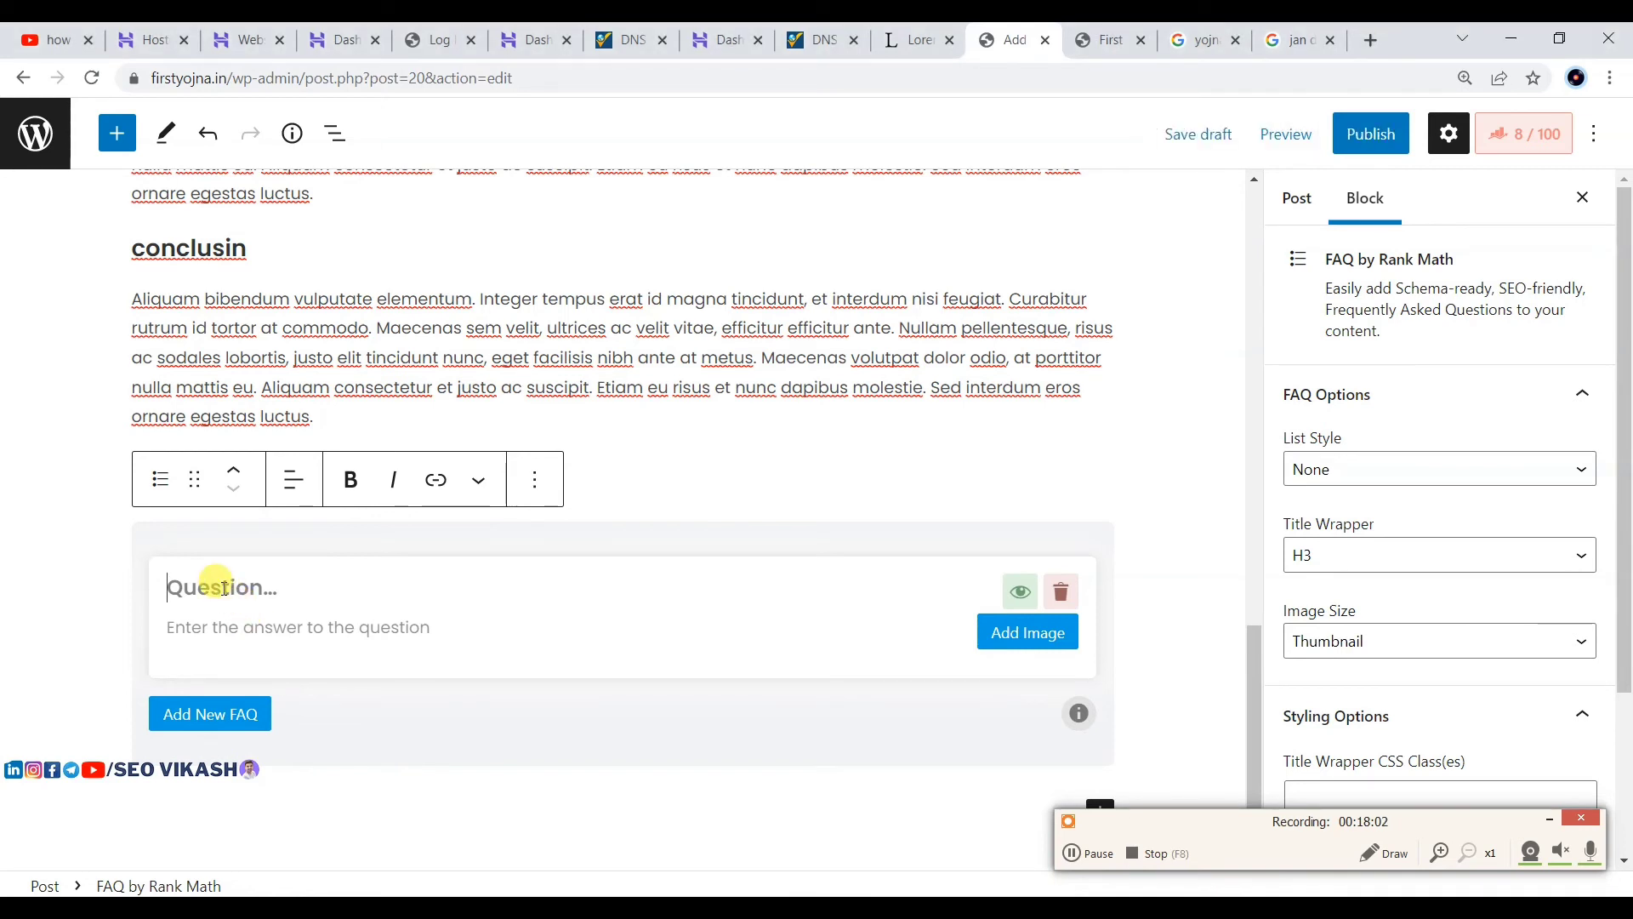
{"action": "type", "text": "jan dhan yojna kya hai?"}
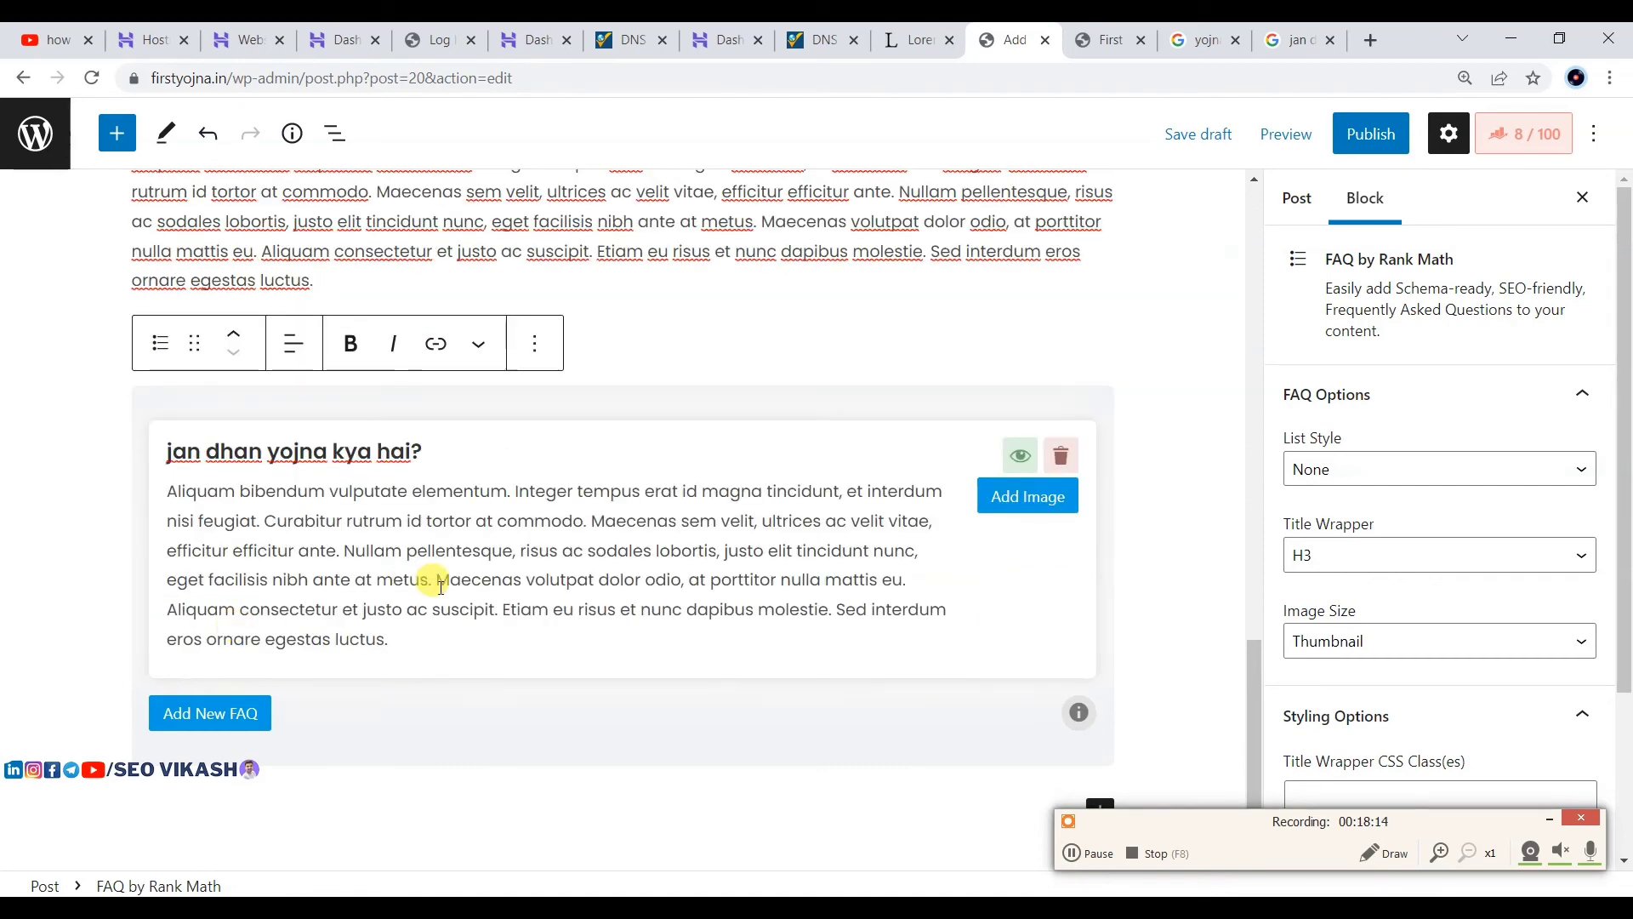
{"action": "left_click", "coordinate": [221, 707]}
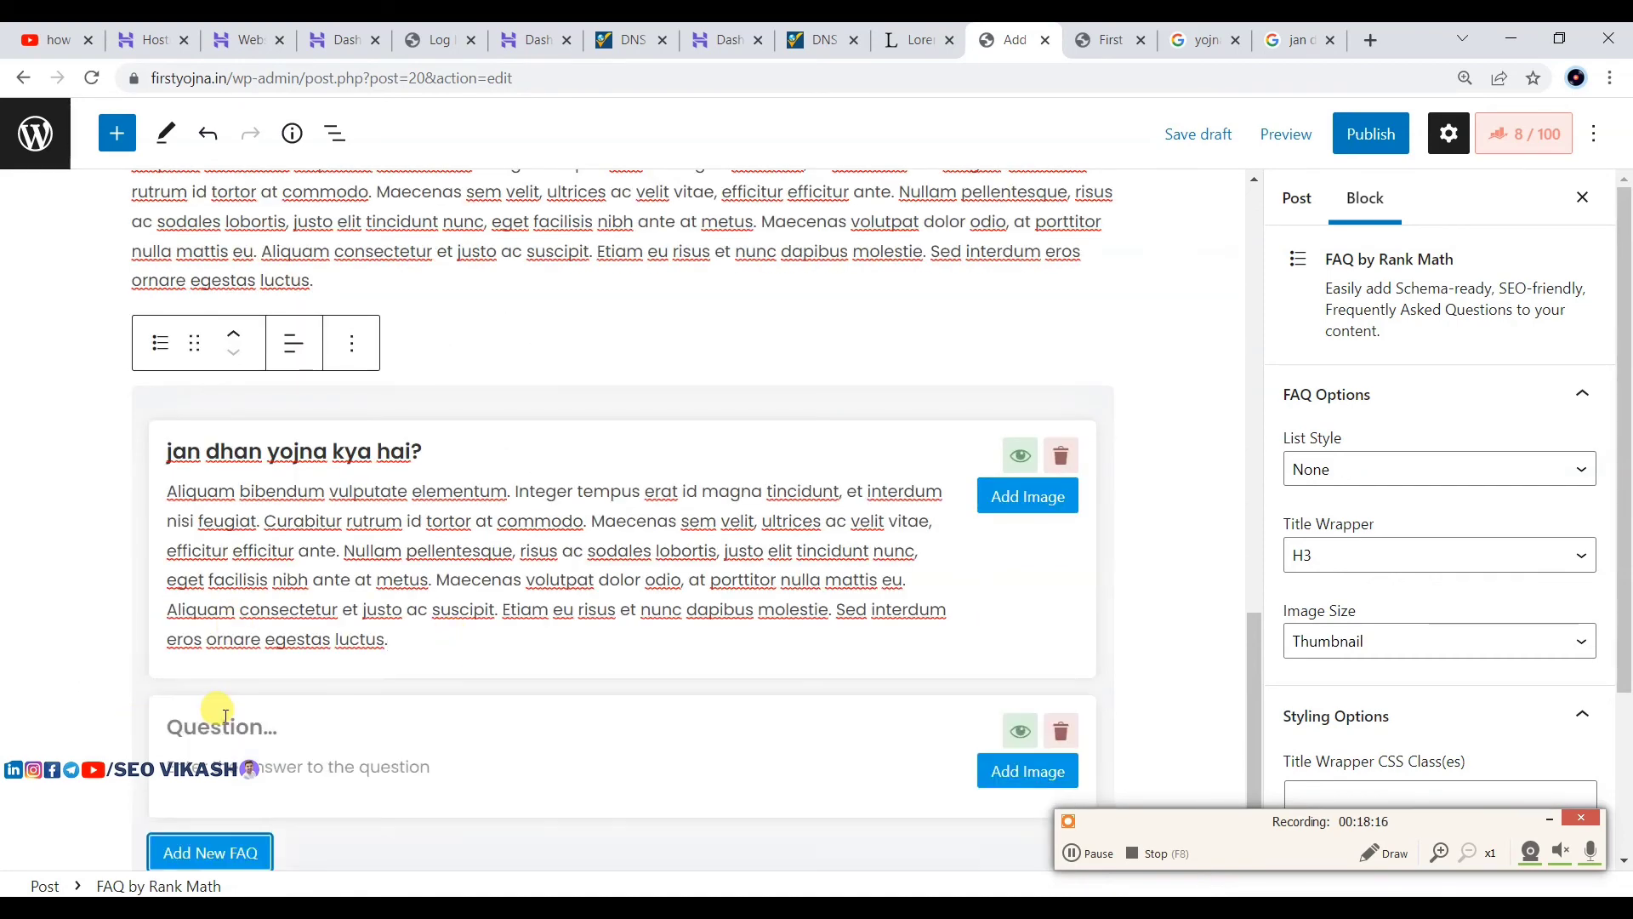
{"action": "scroll", "coordinate": [212, 711], "scroll_direction": "down", "scroll_amount": 2}
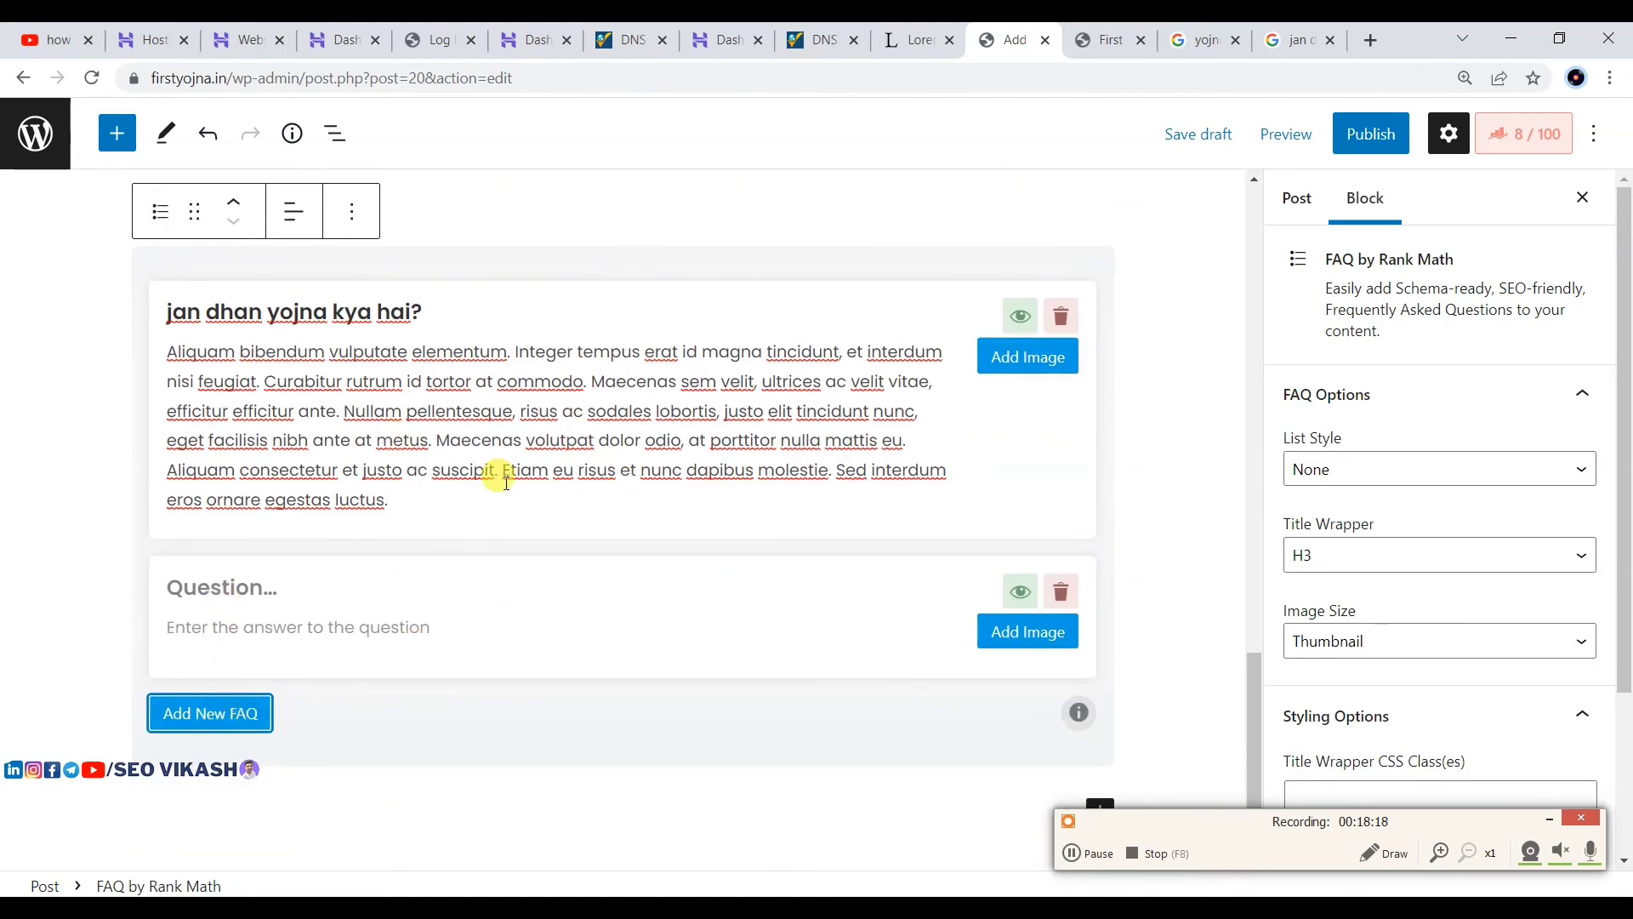
{"action": "scroll", "coordinate": [849, 291], "scroll_direction": "up", "scroll_amount": 20}
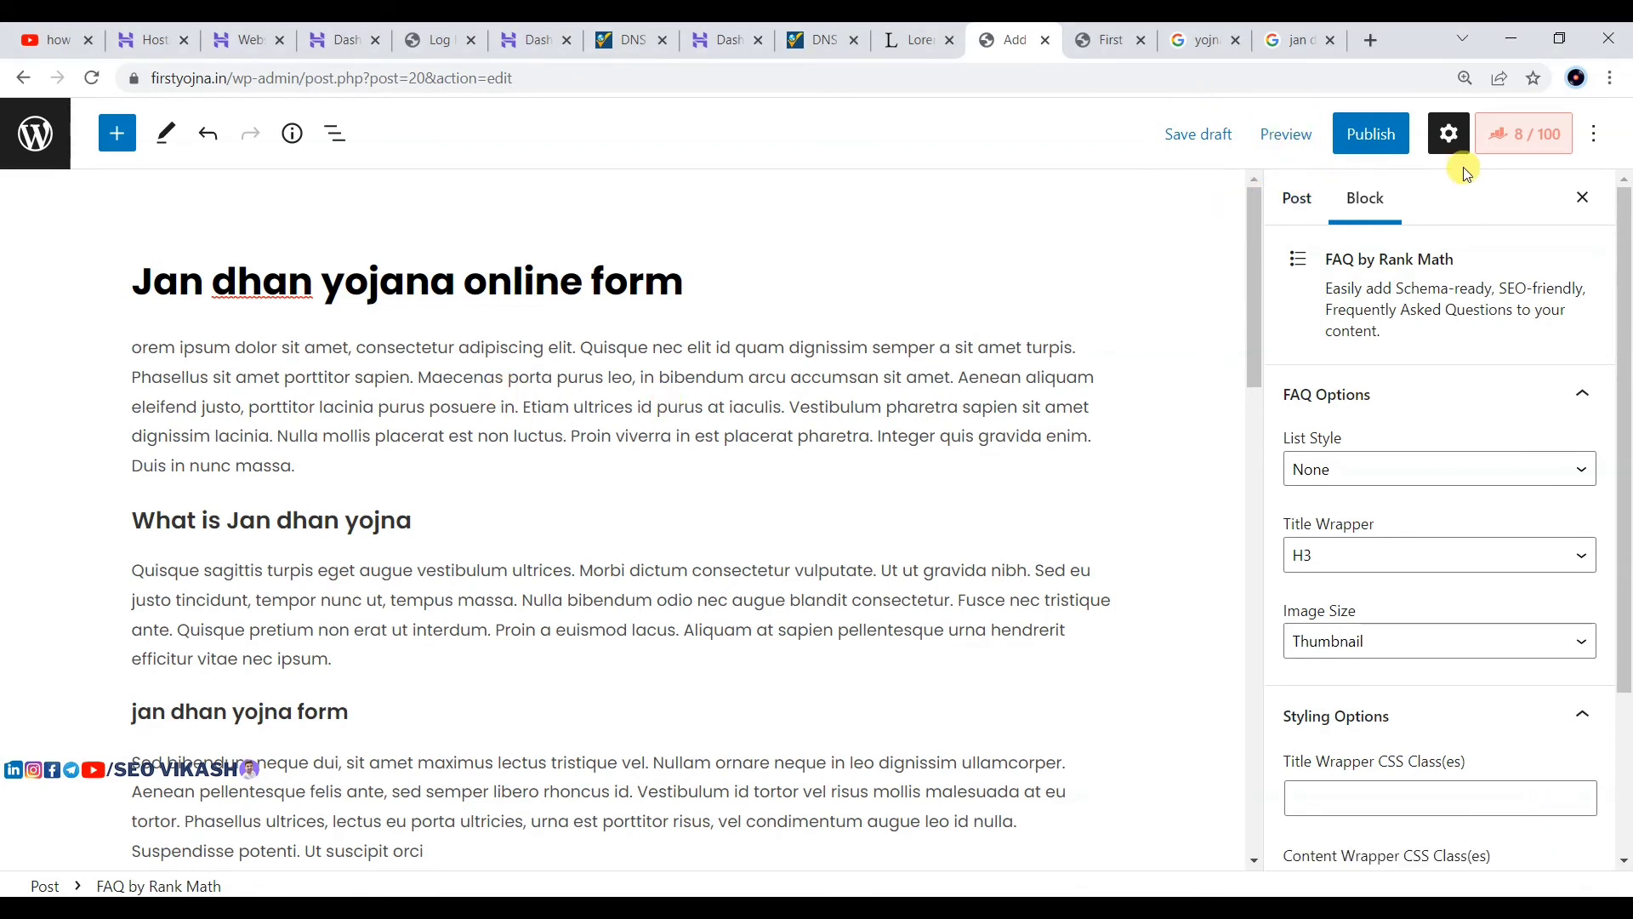
Step: Save the draft and set 'Jan dhan yojana online form' as the Rank Math focus keyword
{"action": "left_click", "coordinate": [1522, 148]}
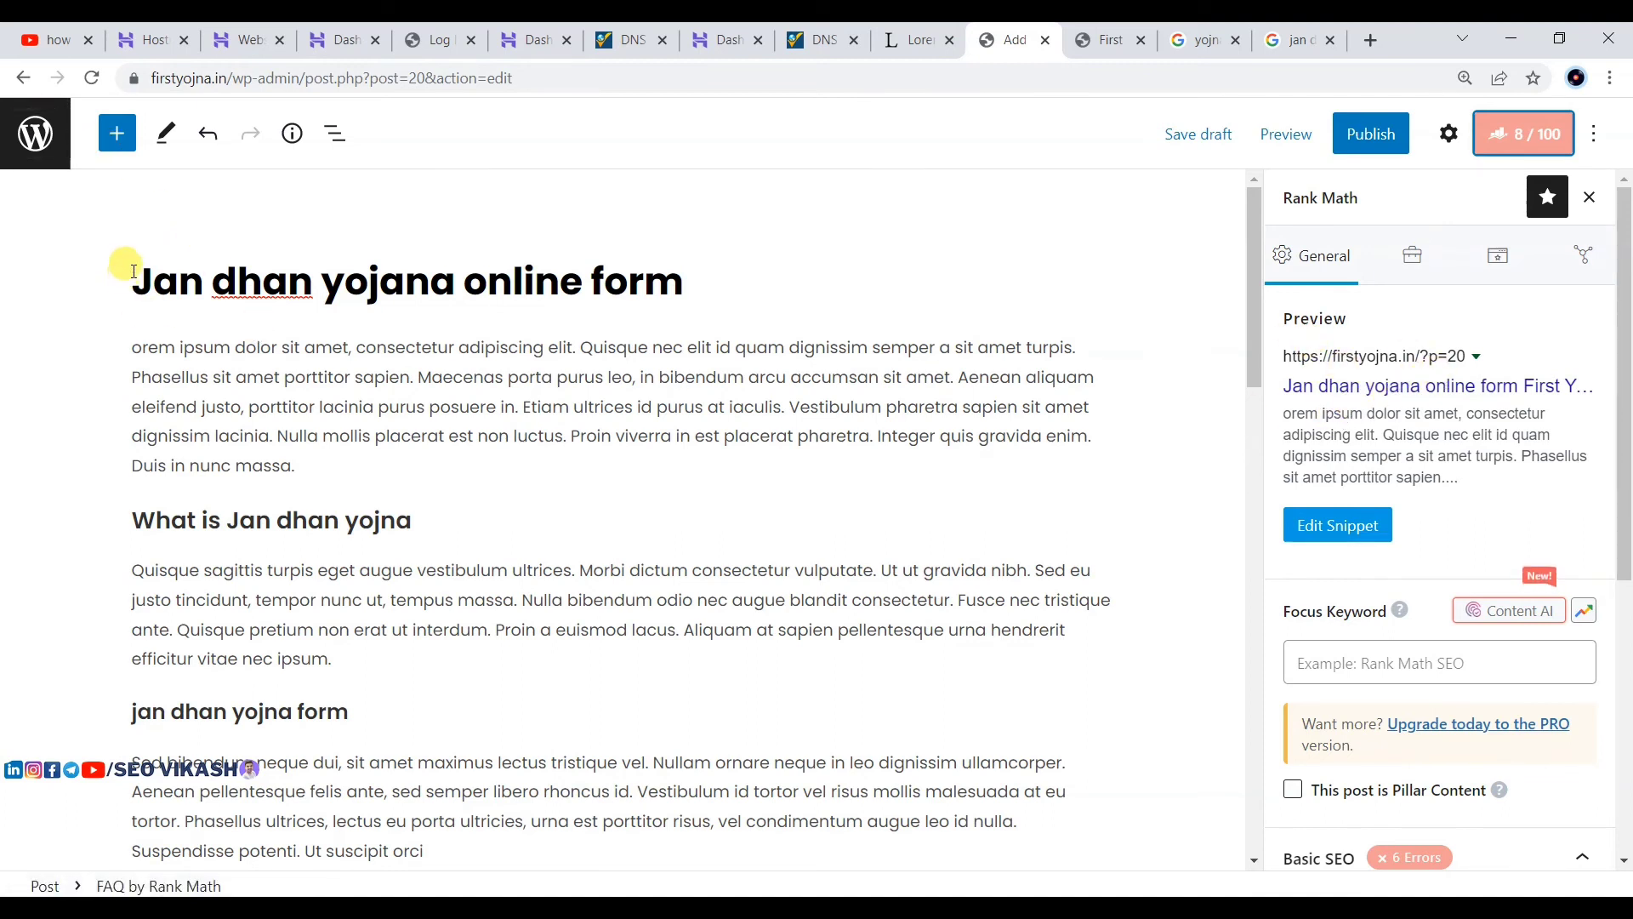
{"action": "left_click_drag", "start_coordinate": [128, 279], "coordinate": [692, 274]}
{"action": "key", "text": "ctrl+c"}
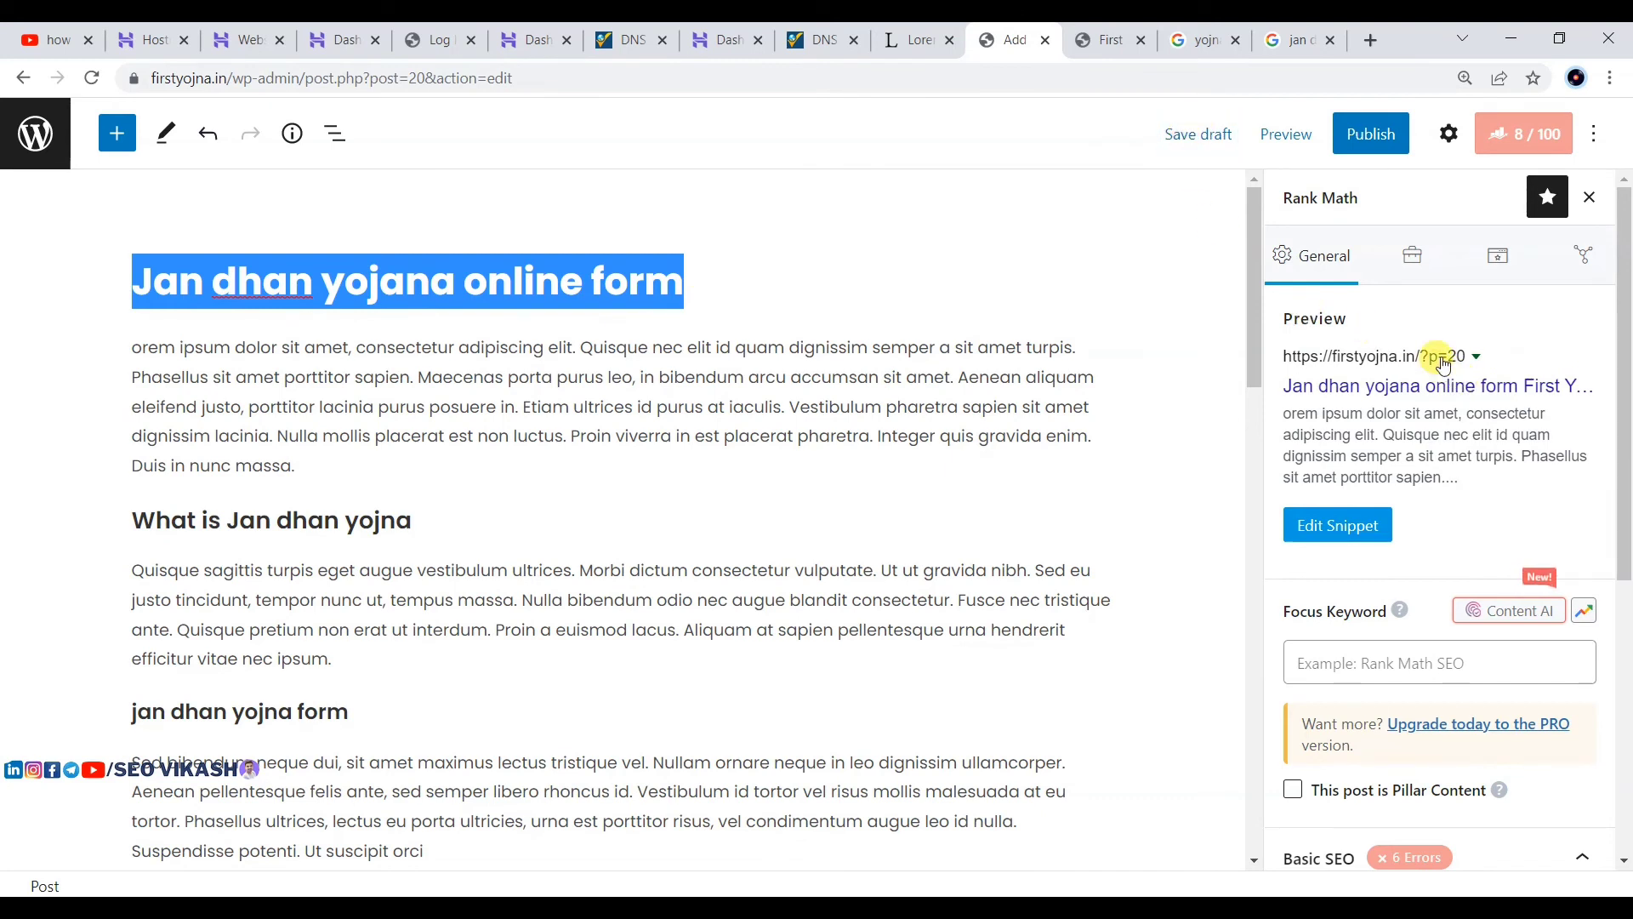
{"action": "left_click", "coordinate": [1185, 133]}
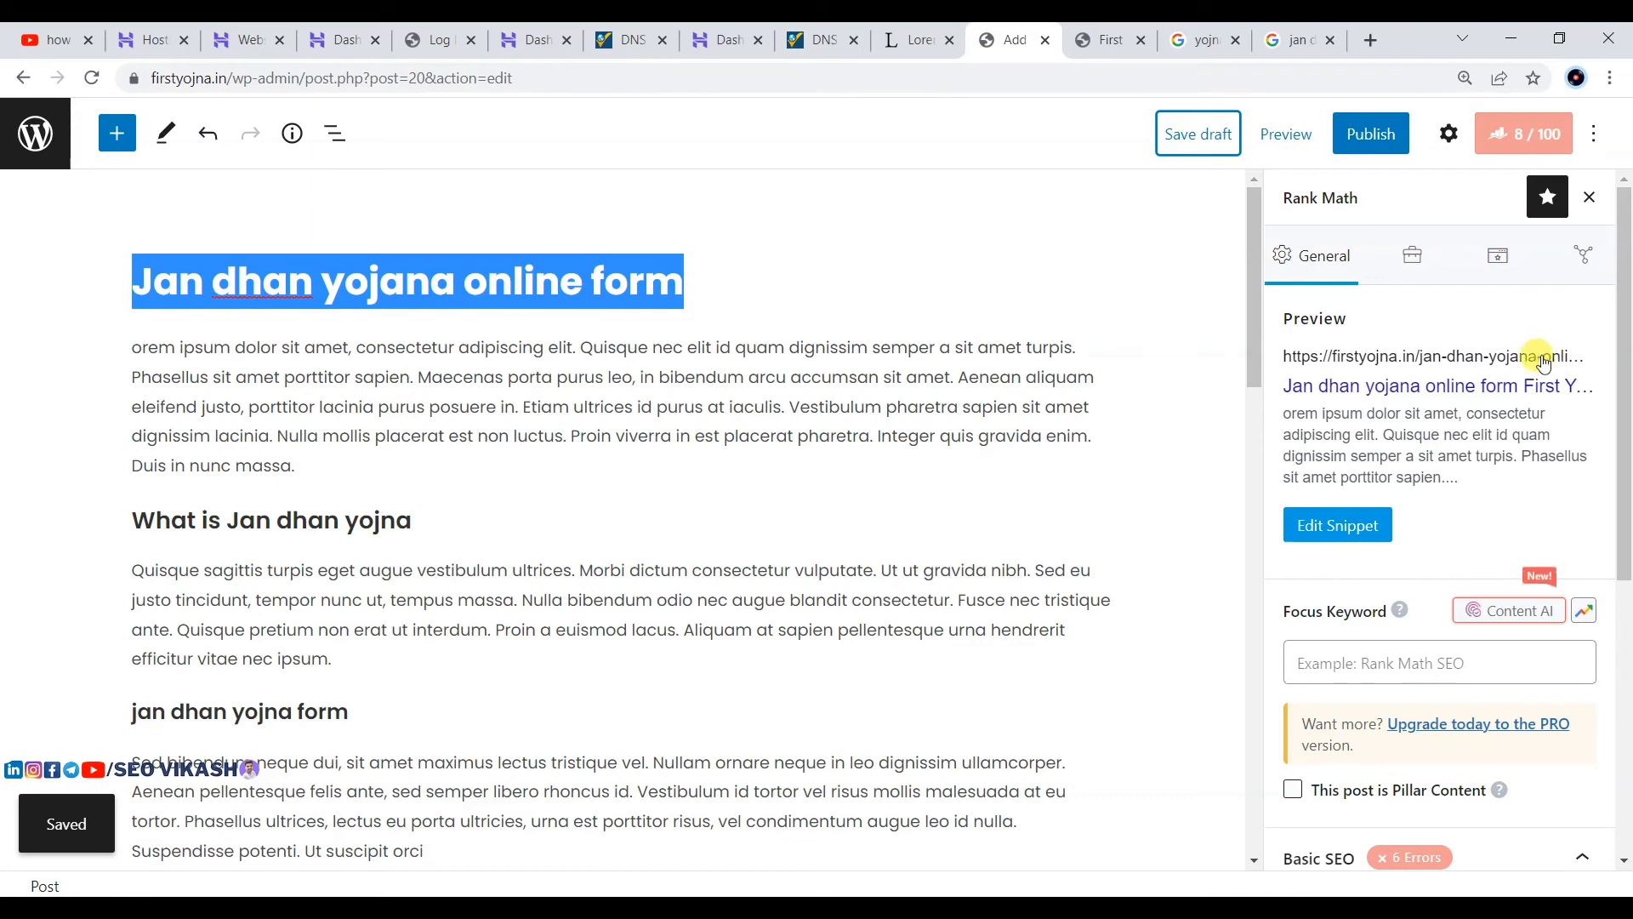
{"action": "left_click", "coordinate": [1340, 662]}
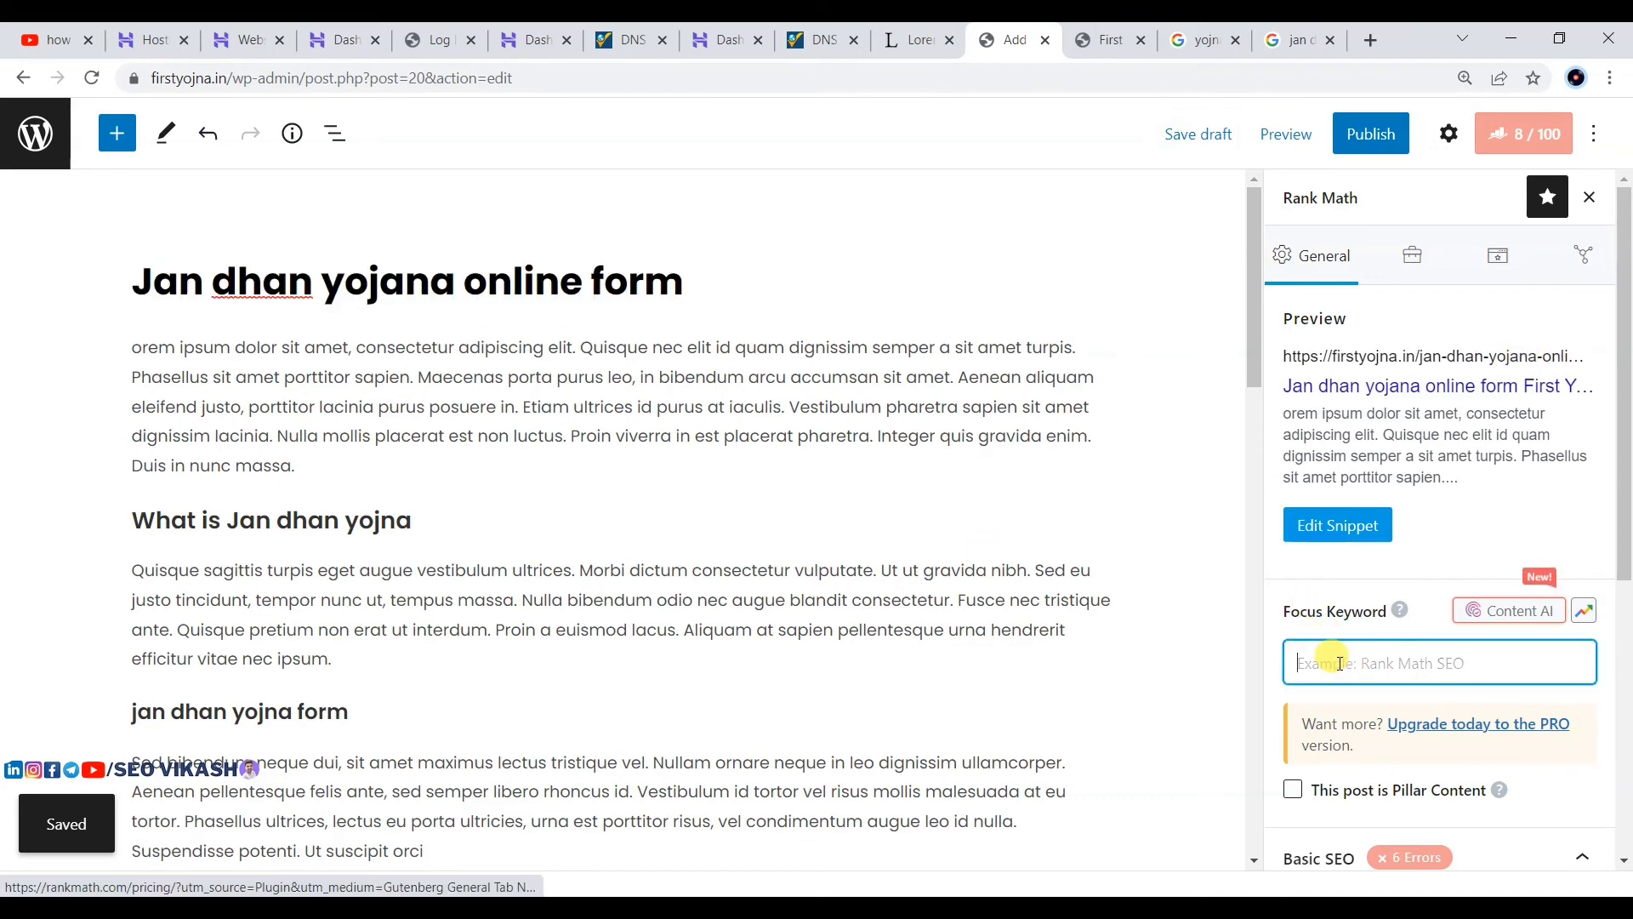
{"action": "key", "text": "ctrl+v"}
{"action": "key", "text": "Return"}
Step: Insert 'Jan dhan yojana online form' after 'elit.' in the opening paragraph
{"action": "left_click", "coordinate": [686, 285]}
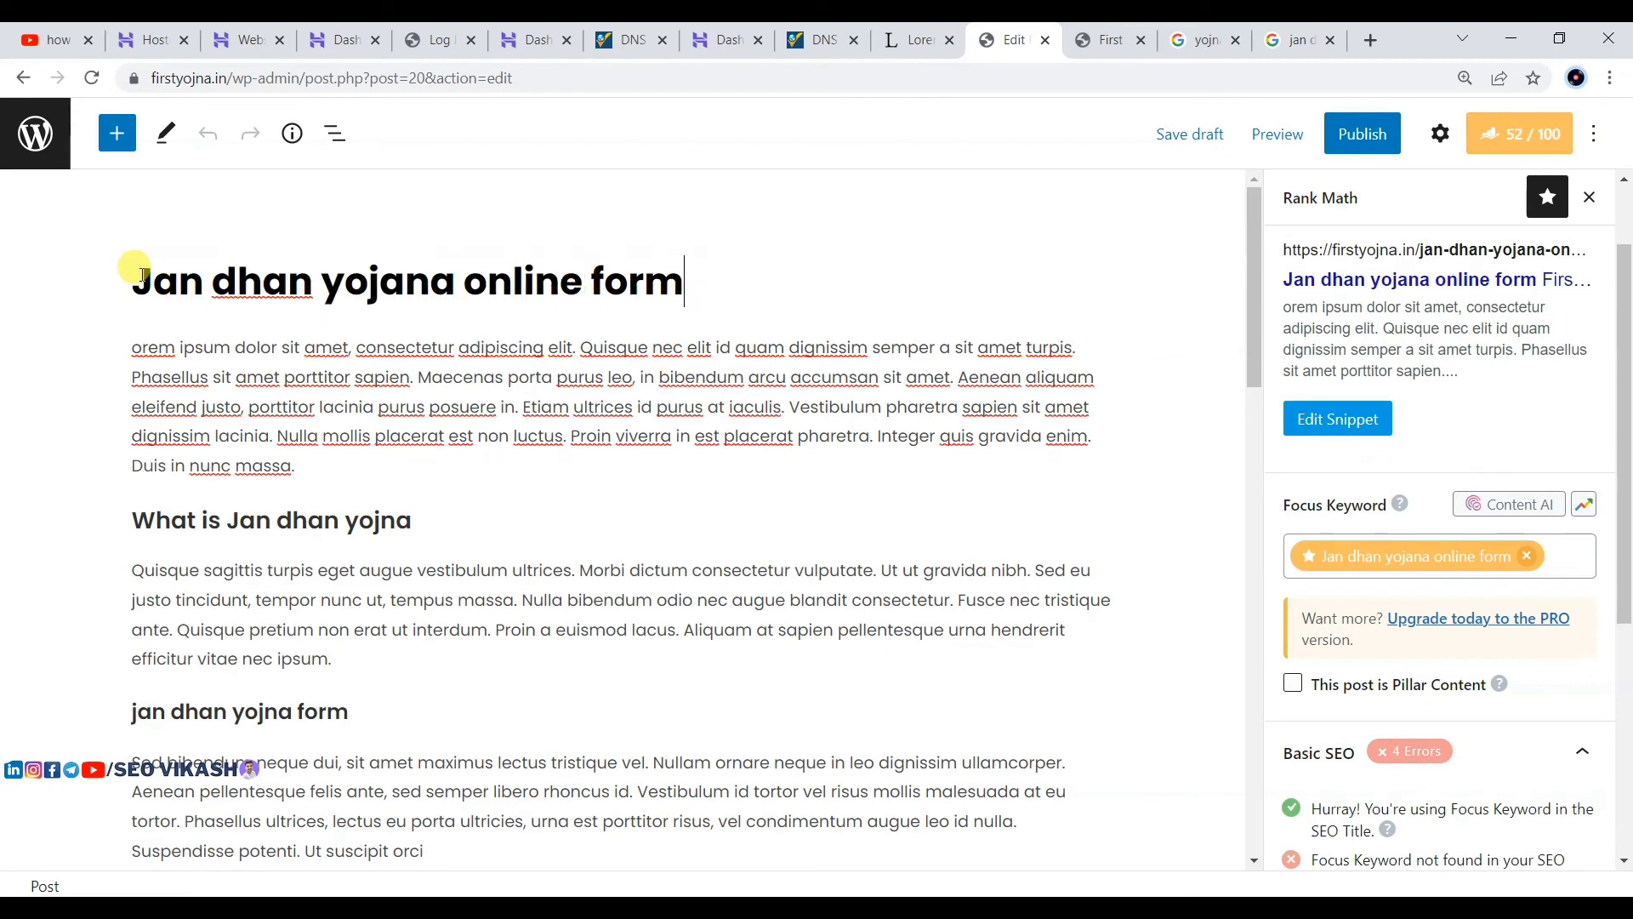
{"action": "left_click_drag", "start_coordinate": [139, 273], "coordinate": [673, 289]}
{"action": "key", "text": "ctrl+c"}
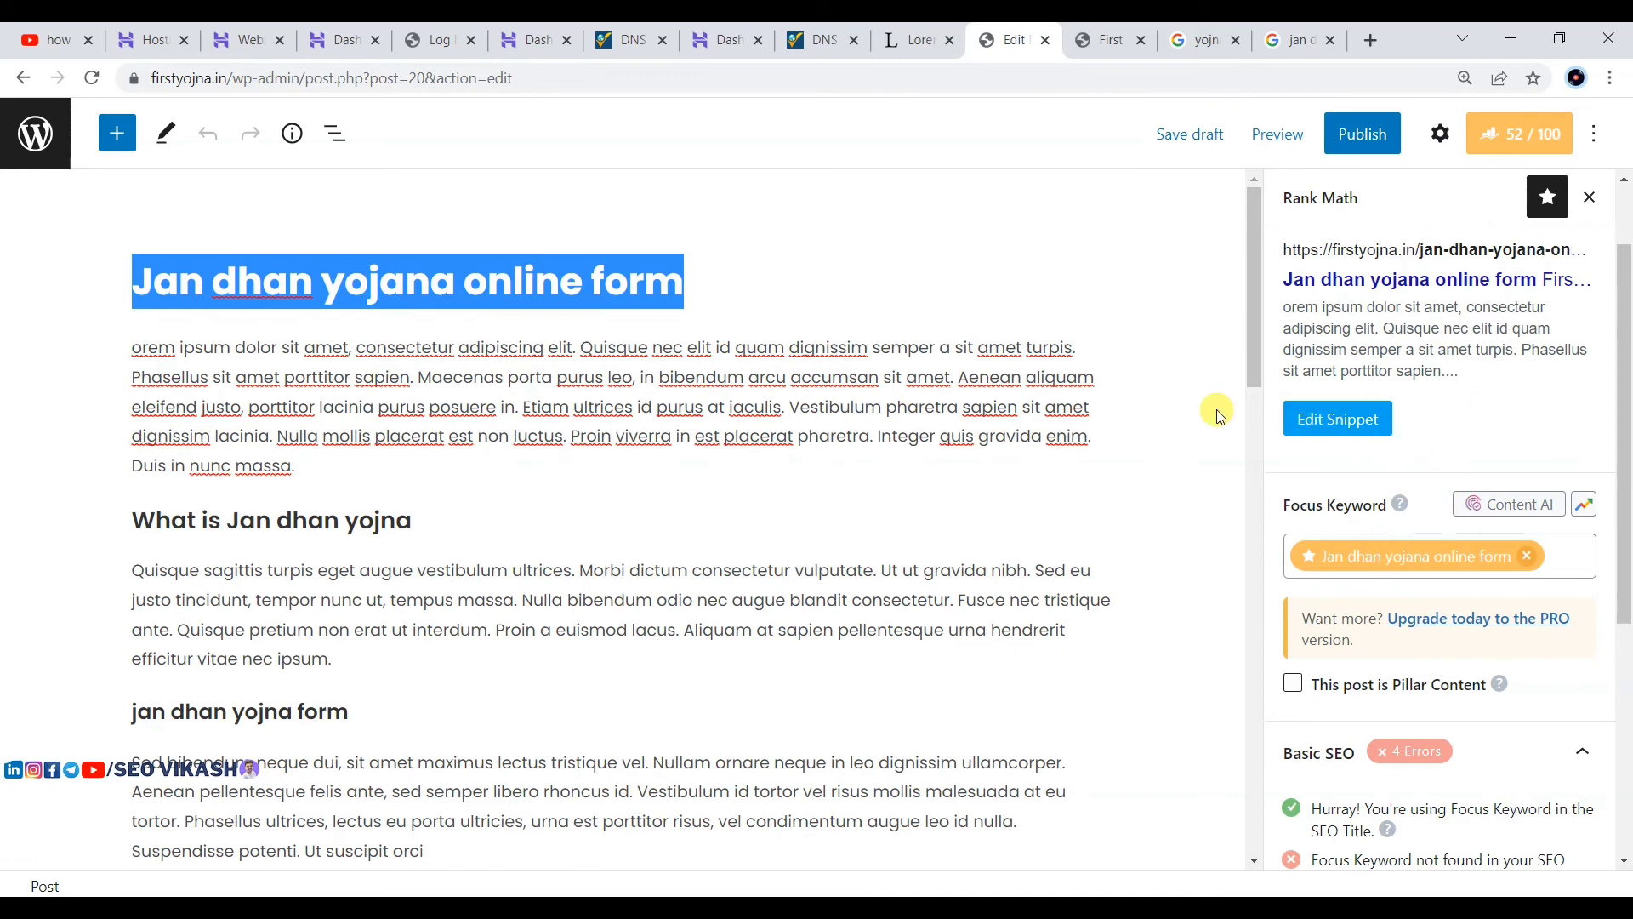
{"action": "left_click", "coordinate": [199, 359]}
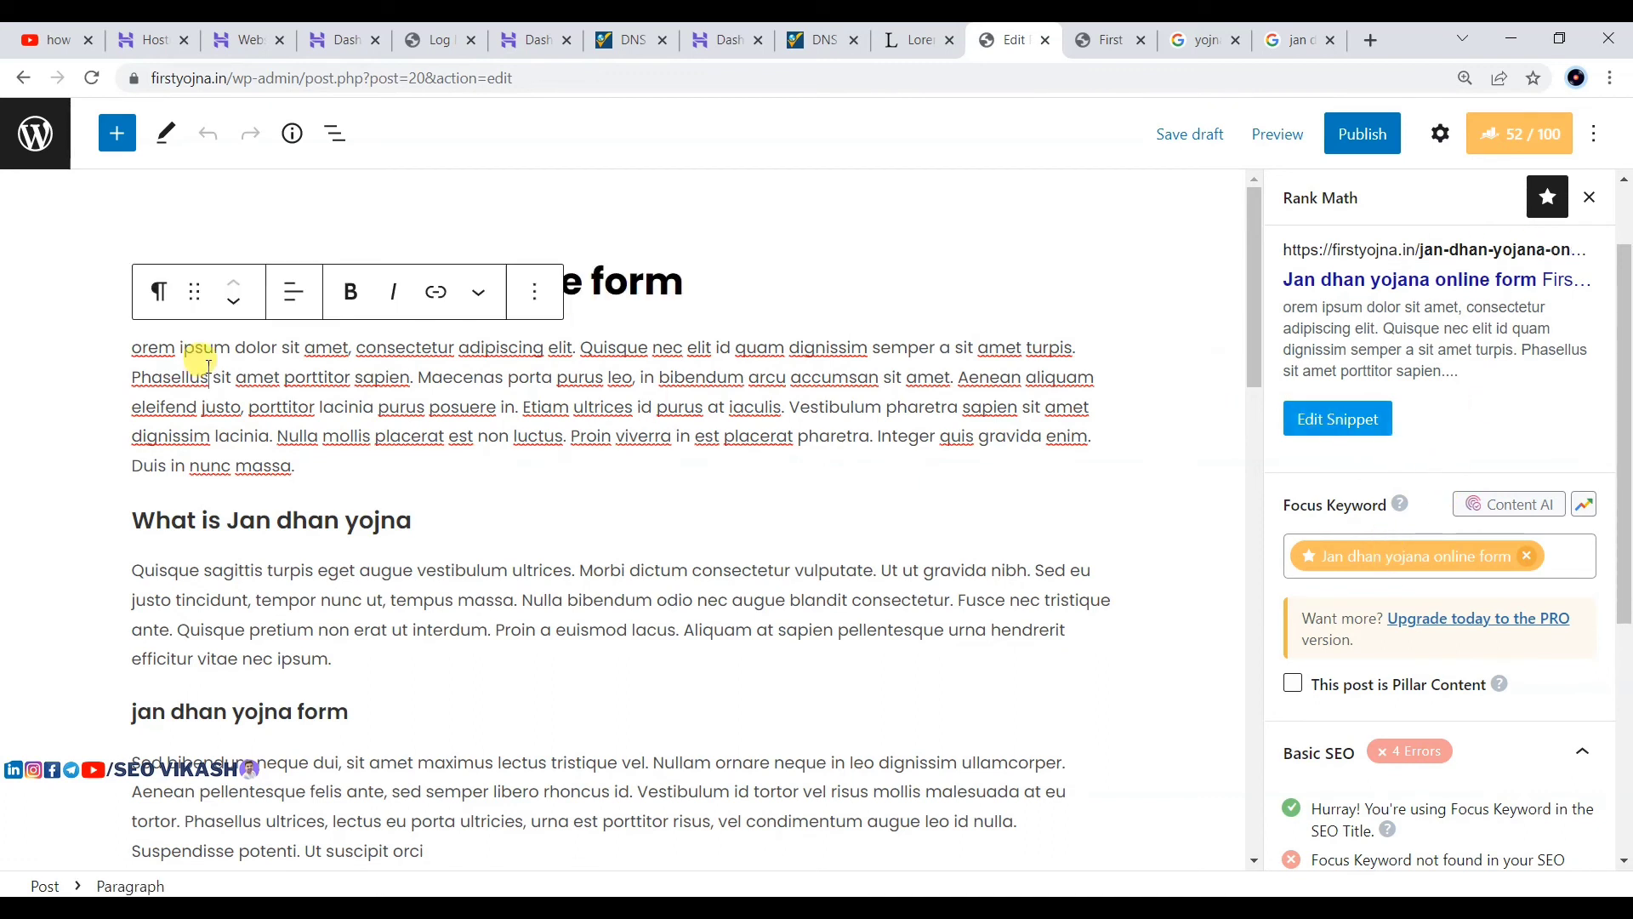
{"action": "left_click", "coordinate": [581, 349]}
{"action": "key", "text": "ctrl+v"}
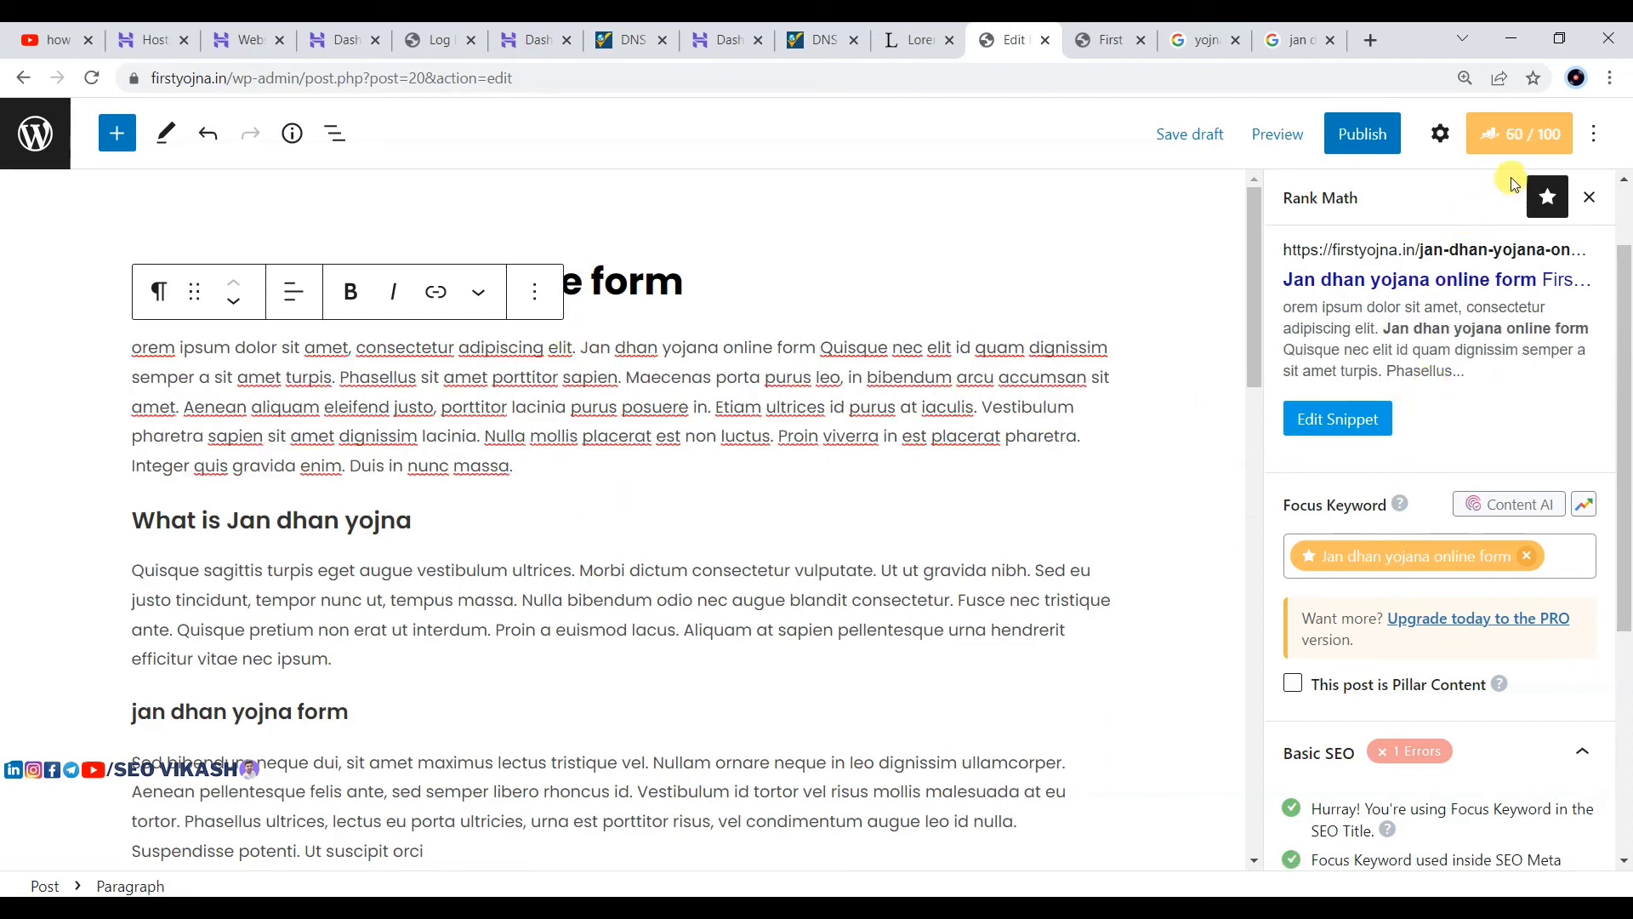
{"action": "left_click", "coordinate": [642, 287]}
{"action": "left_click", "coordinate": [685, 348]}
Step: Replace the meta description with the keyword sentences copied from the opening paragraph
{"action": "left_click", "coordinate": [1361, 418]}
{"action": "scroll", "coordinate": [634, 732], "scroll_direction": "down", "scroll_amount": 2}
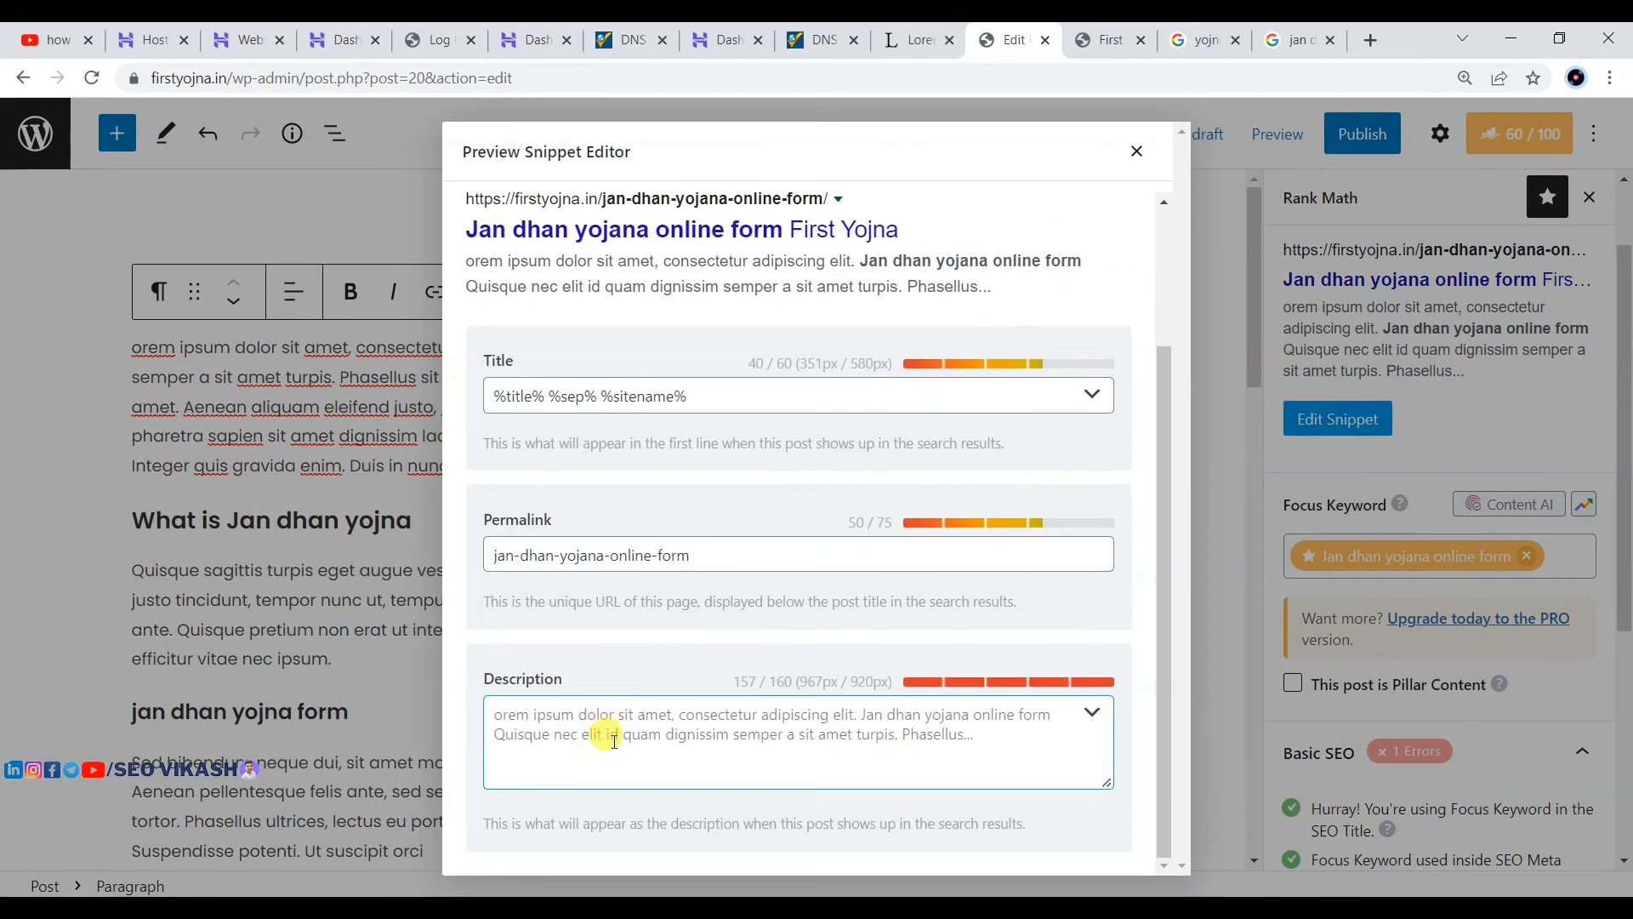
{"action": "left_click", "coordinate": [588, 723]}
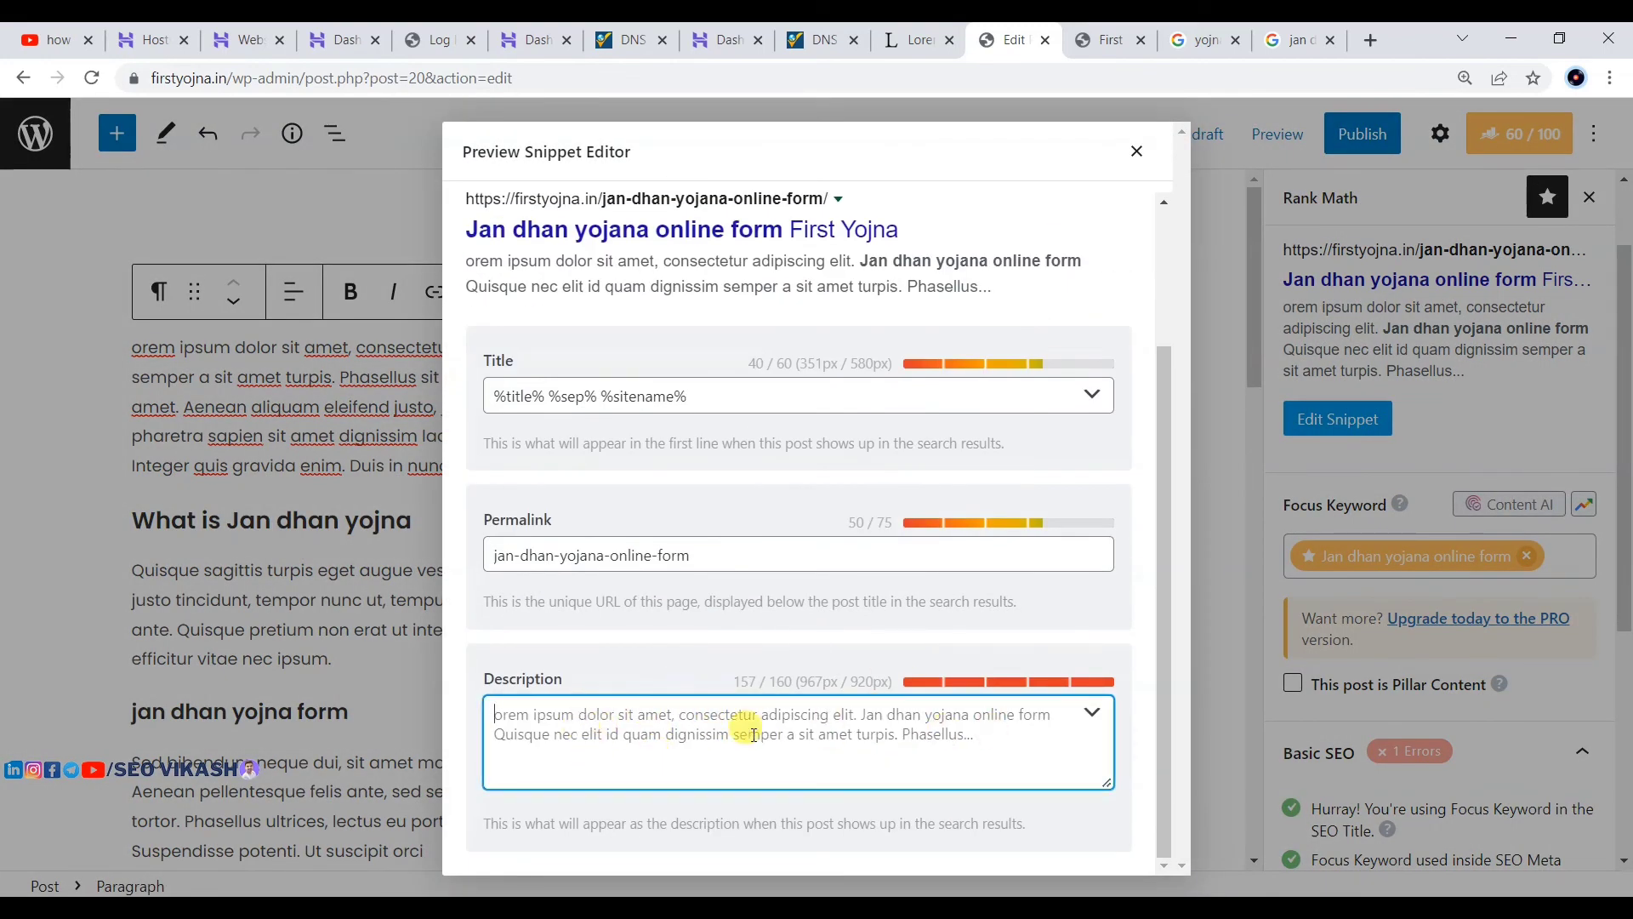
{"action": "left_click", "coordinate": [1136, 151]}
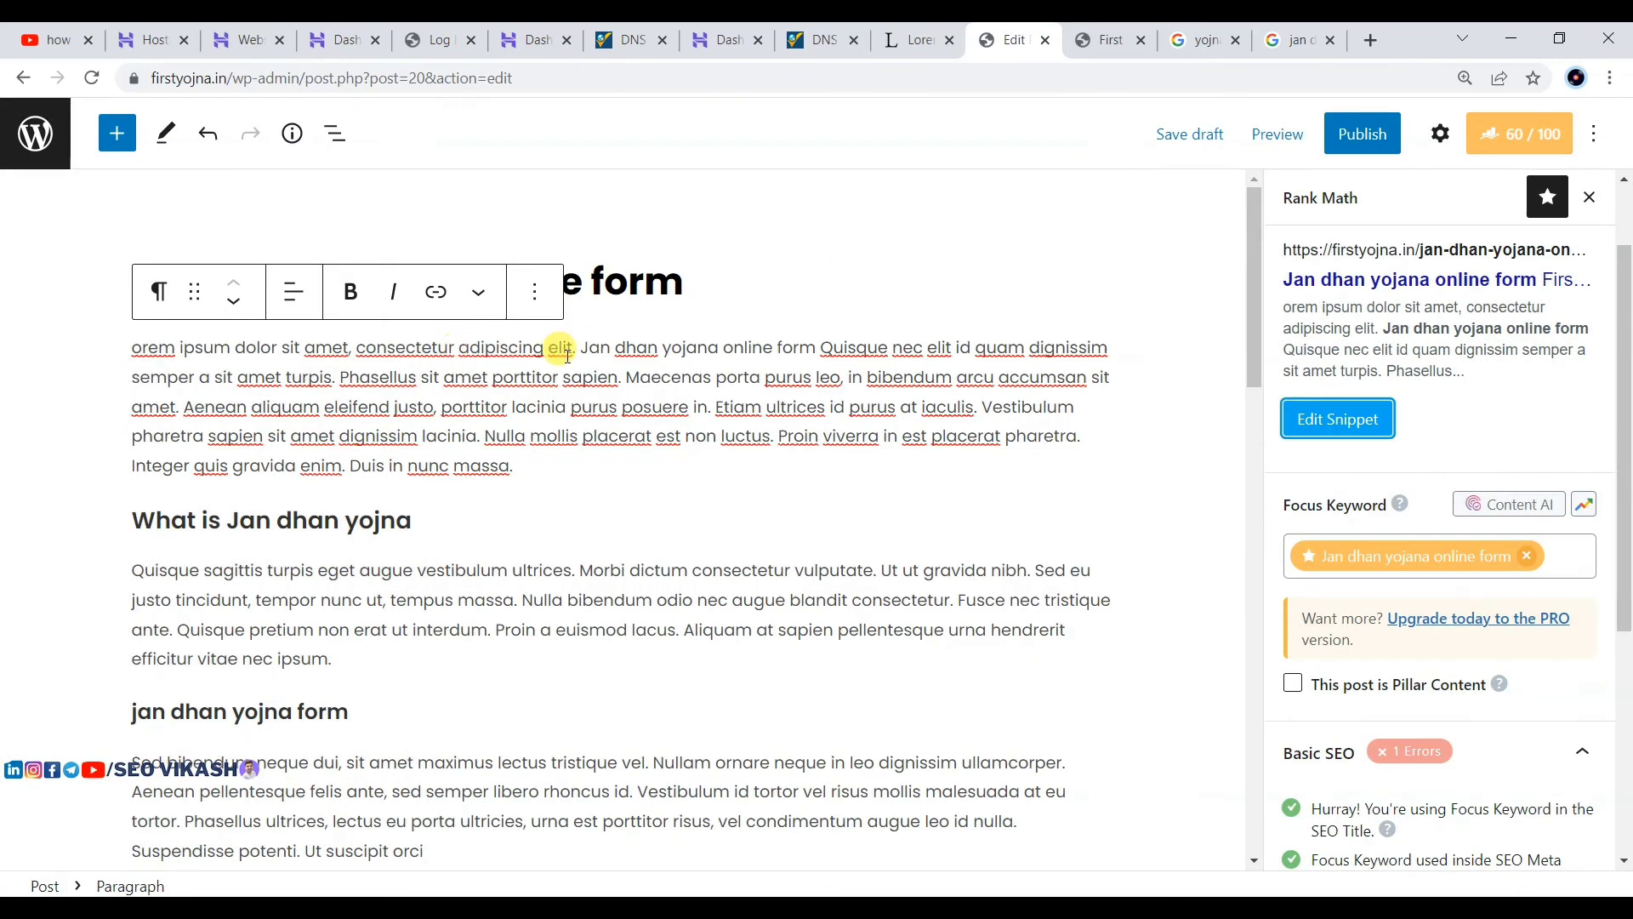
{"action": "left_click_drag", "start_coordinate": [585, 345], "coordinate": [628, 368]}
{"action": "key", "text": "ctrl+c"}
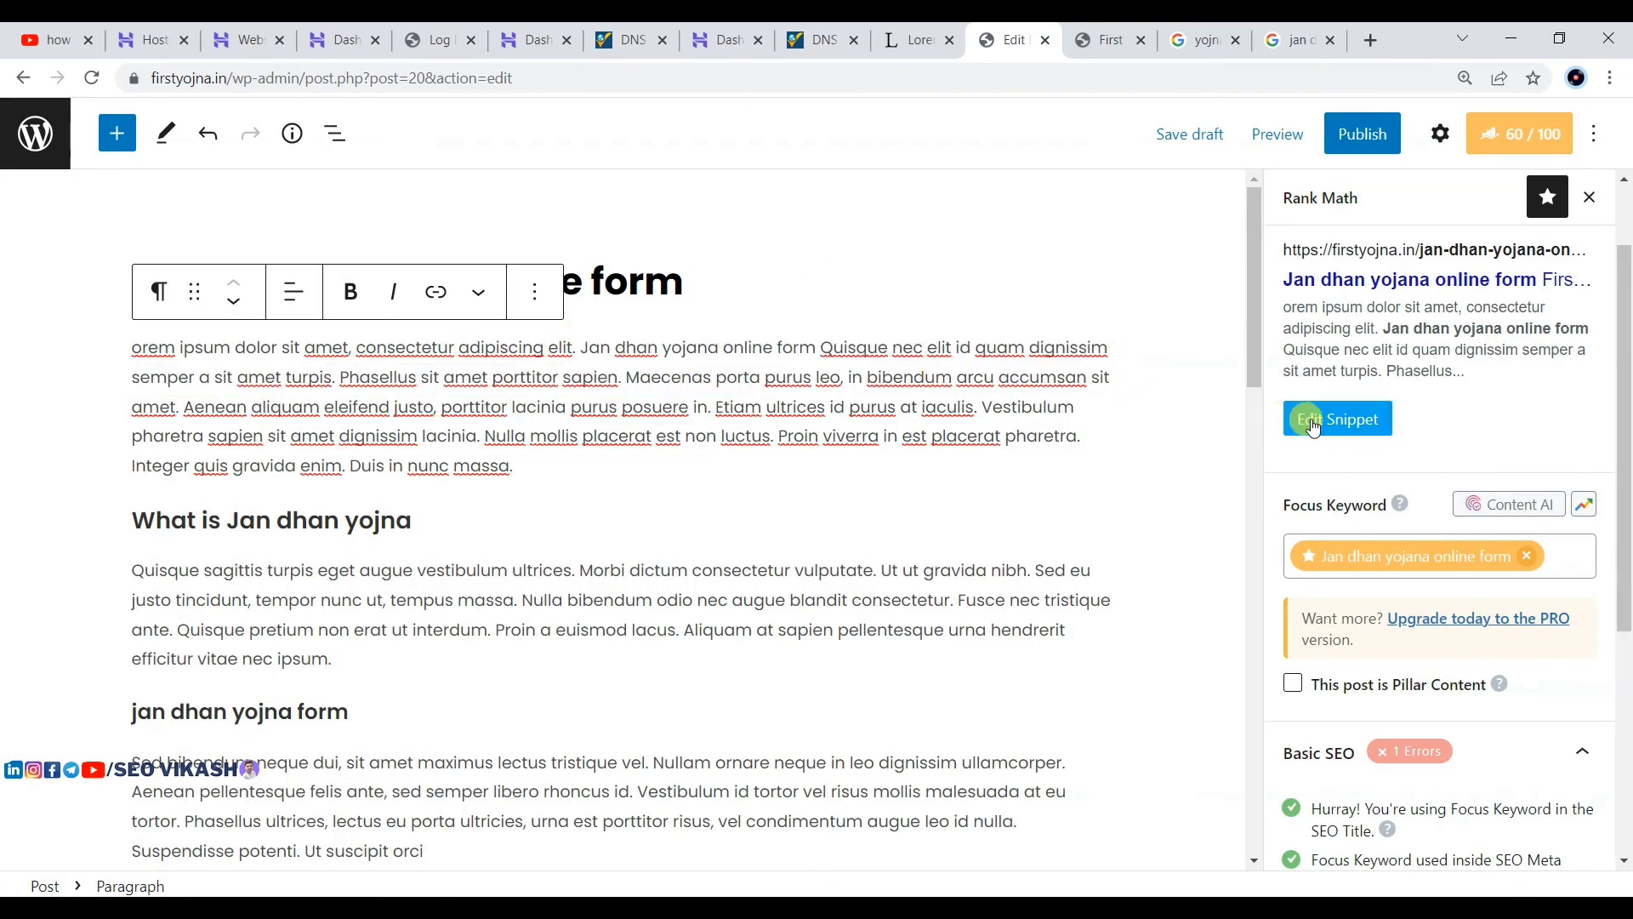
{"action": "left_click", "coordinate": [1339, 422]}
{"action": "scroll", "coordinate": [637, 722], "scroll_direction": "down", "scroll_amount": 2}
{"action": "left_click", "coordinate": [565, 758]}
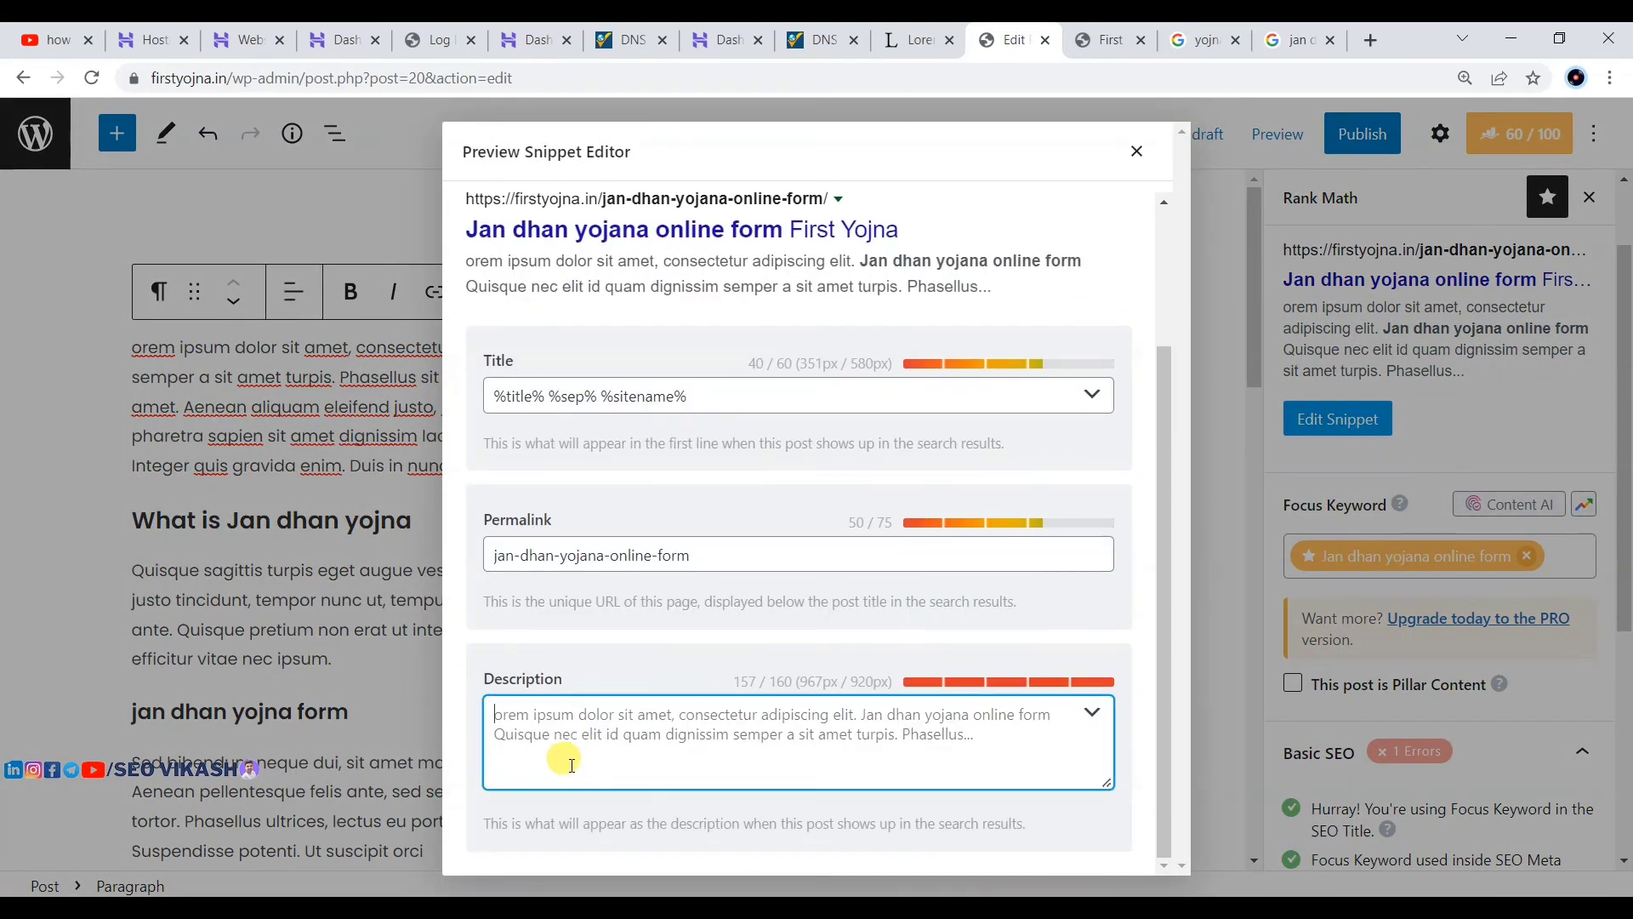
{"action": "key", "text": "ctrl+v"}
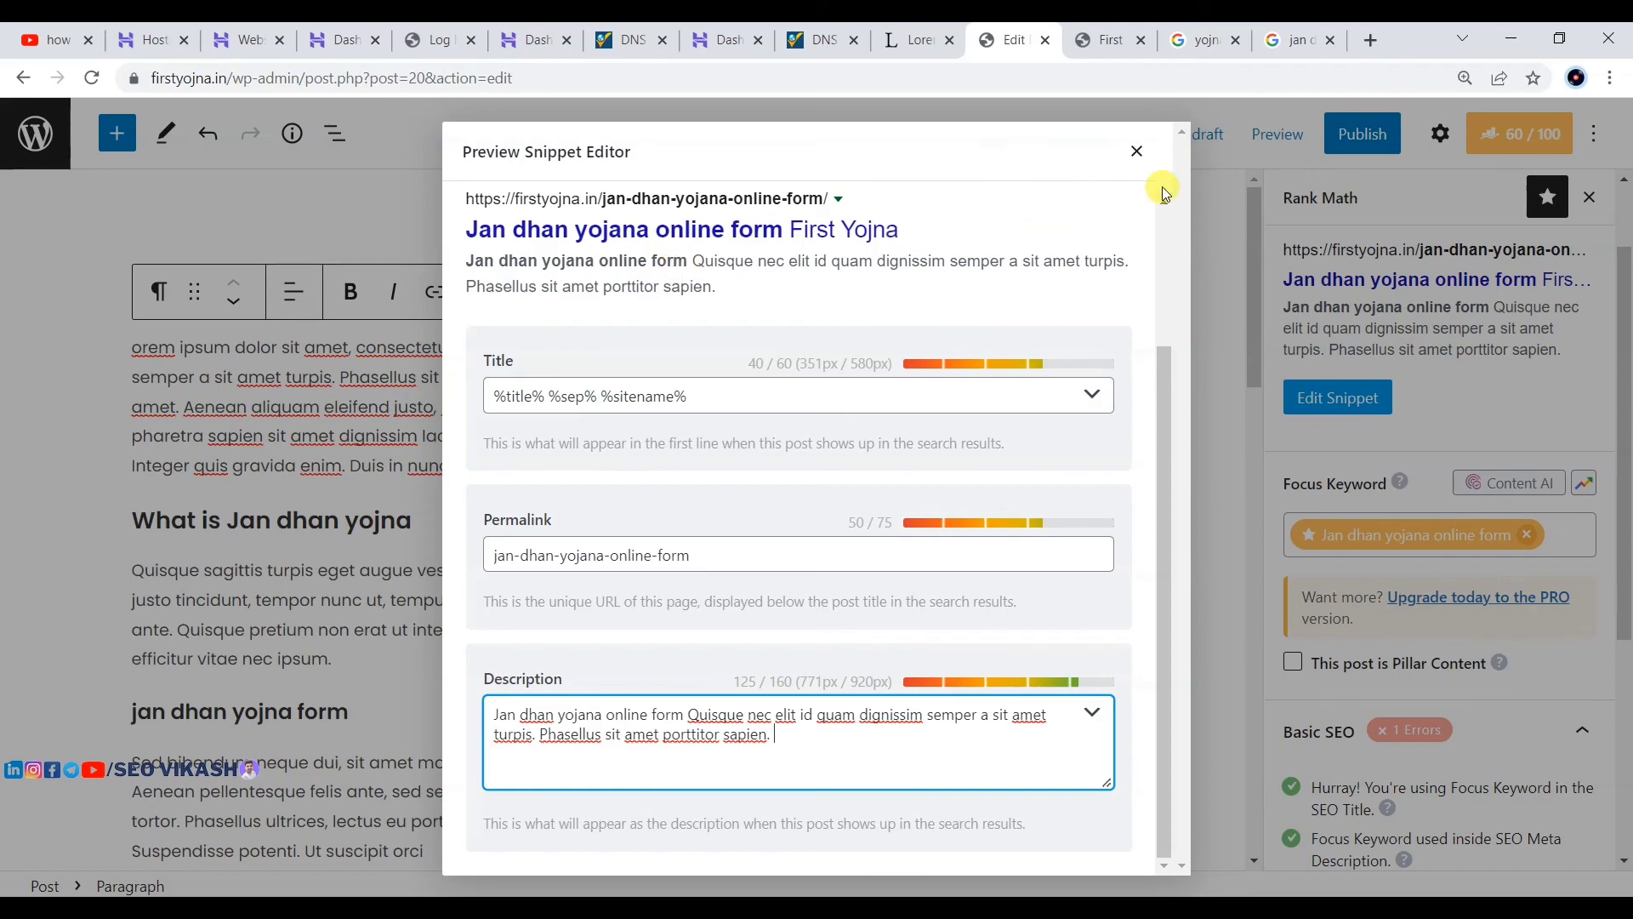
{"action": "left_click", "coordinate": [1136, 153]}
Step: Select the Aliquam bibendum paragraph under the kais eapply heading
{"action": "scroll", "coordinate": [829, 426], "scroll_direction": "down", "scroll_amount": 15}
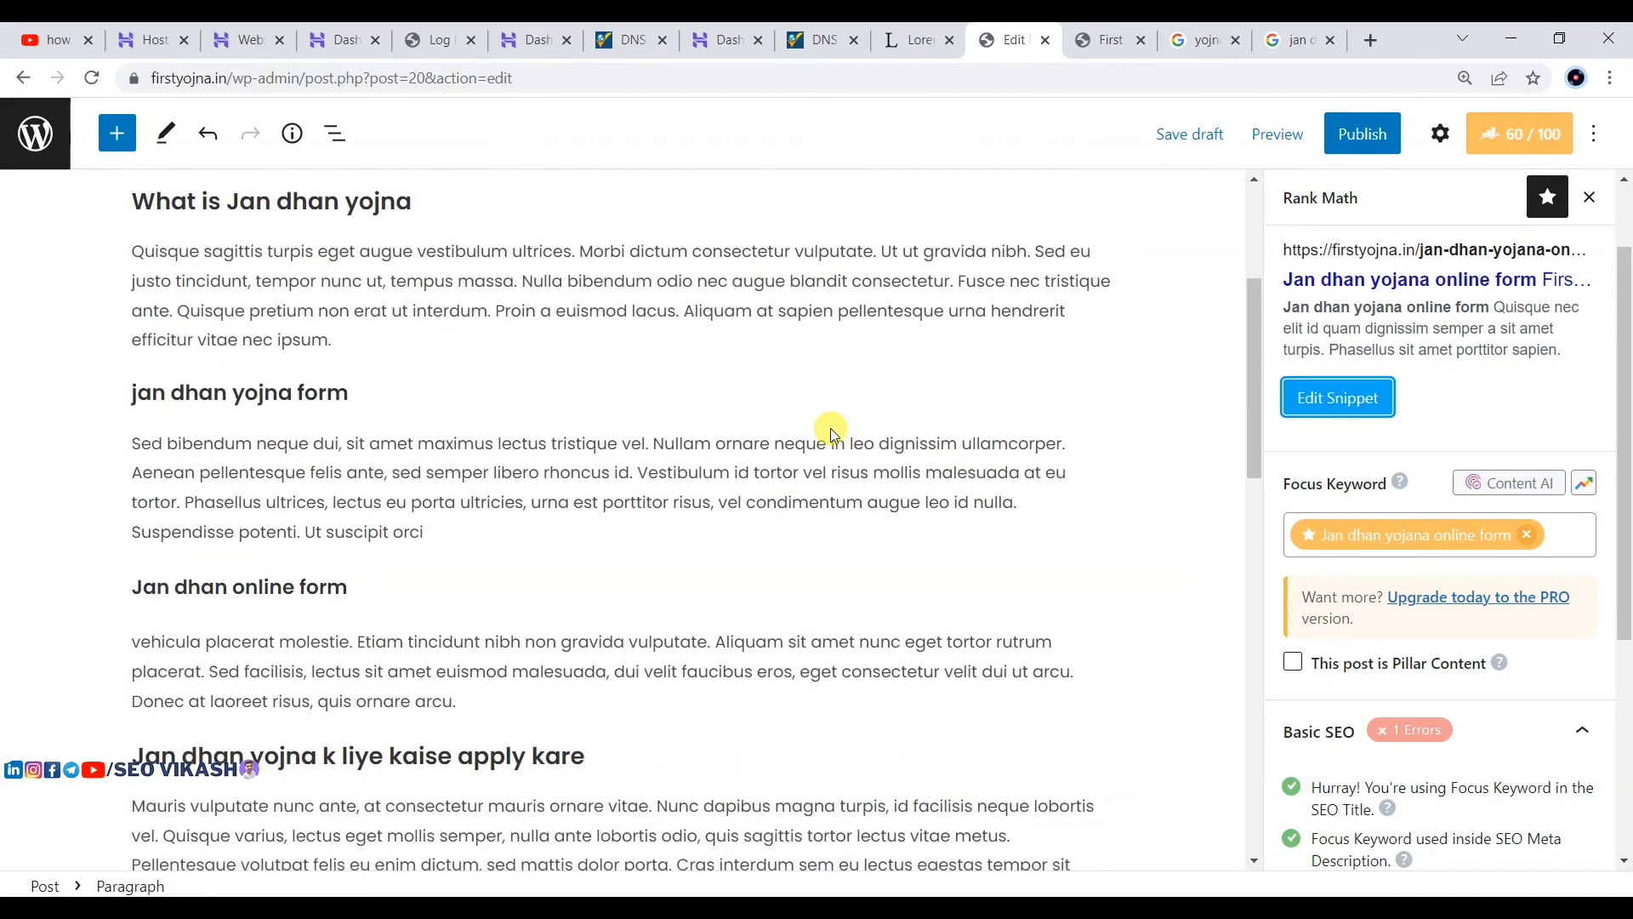
{"action": "scroll", "coordinate": [829, 421], "scroll_direction": "down", "scroll_amount": 5}
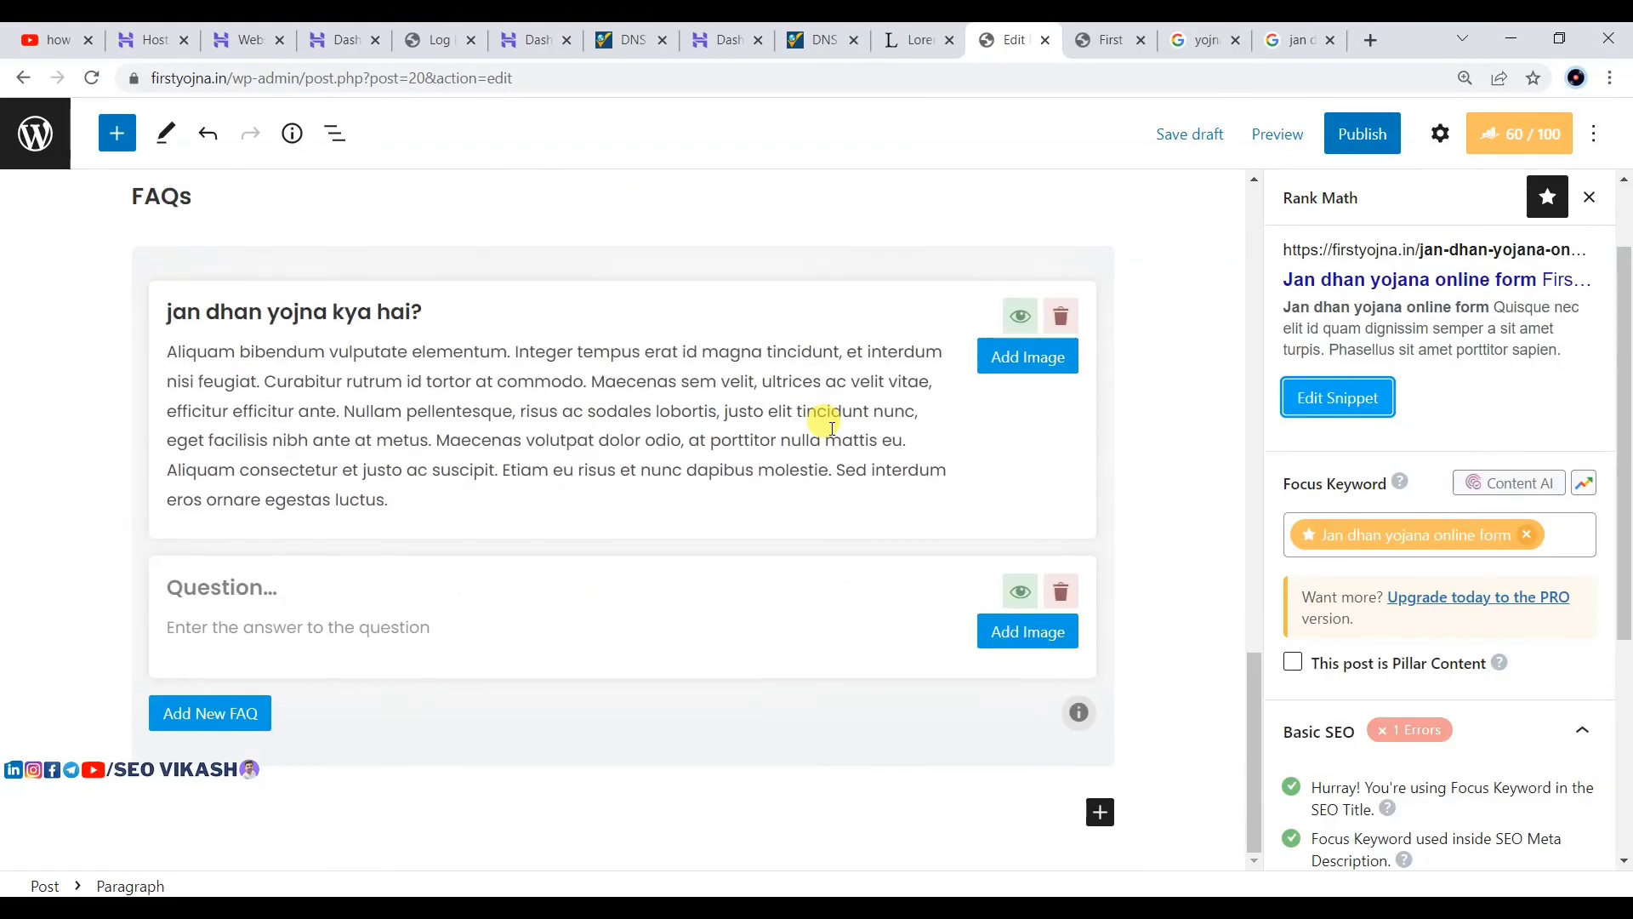
{"action": "scroll", "coordinate": [832, 428], "scroll_direction": "up", "scroll_amount": 15}
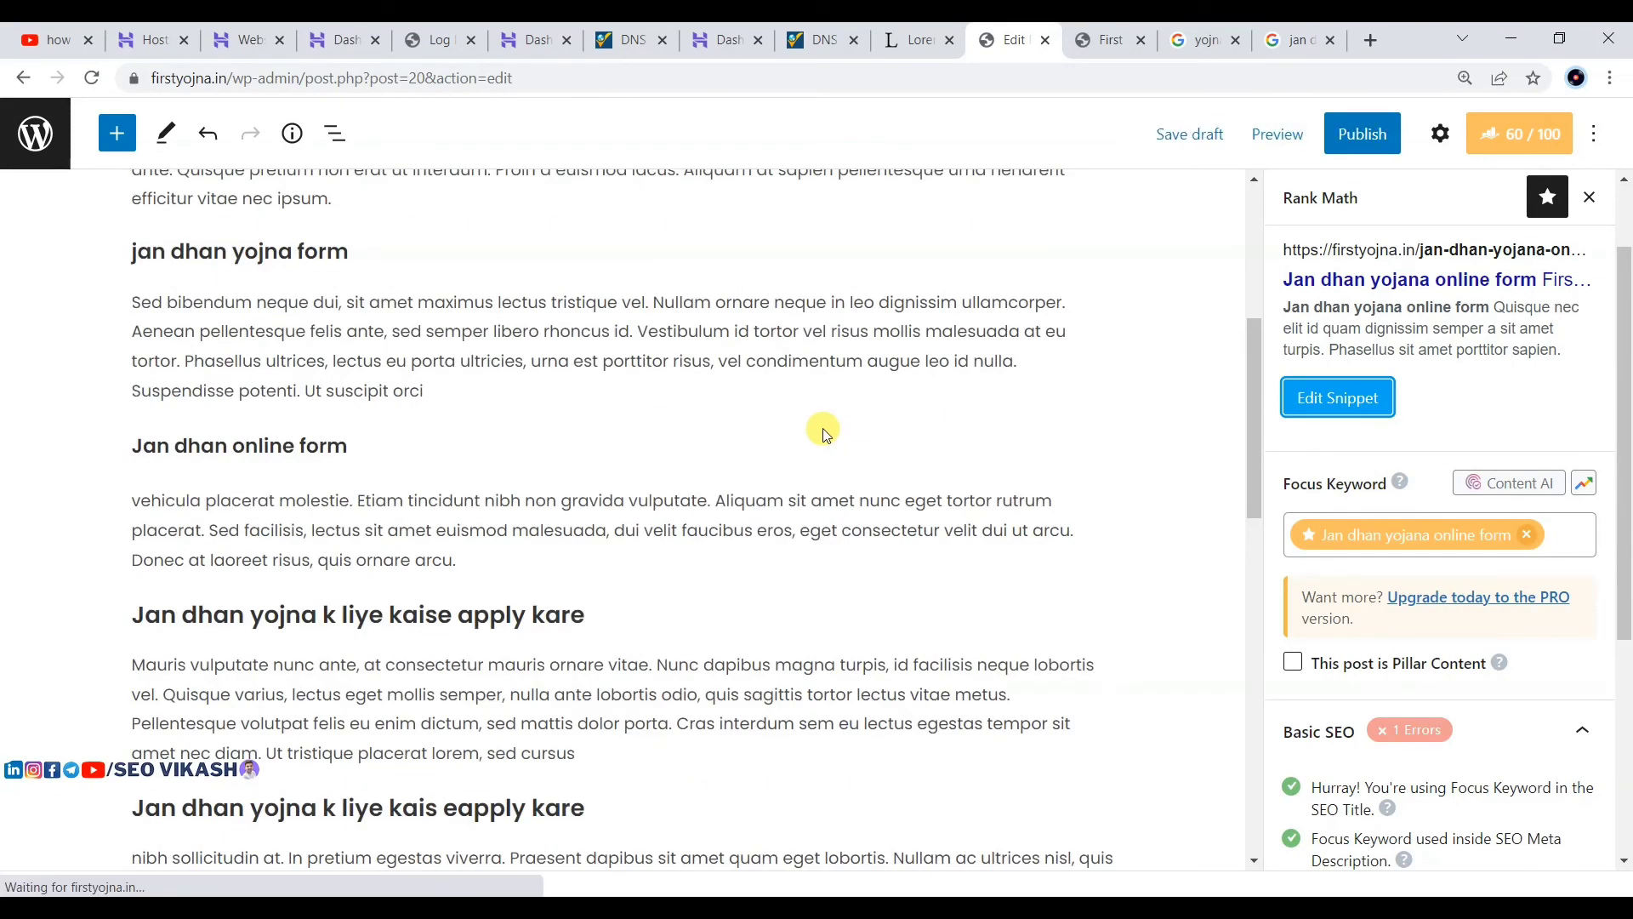
{"action": "scroll", "coordinate": [826, 428], "scroll_direction": "up", "scroll_amount": 5}
{"action": "scroll", "coordinate": [838, 434], "scroll_direction": "down", "scroll_amount": 3}
{"action": "scroll", "coordinate": [374, 600], "scroll_direction": "down", "scroll_amount": 7}
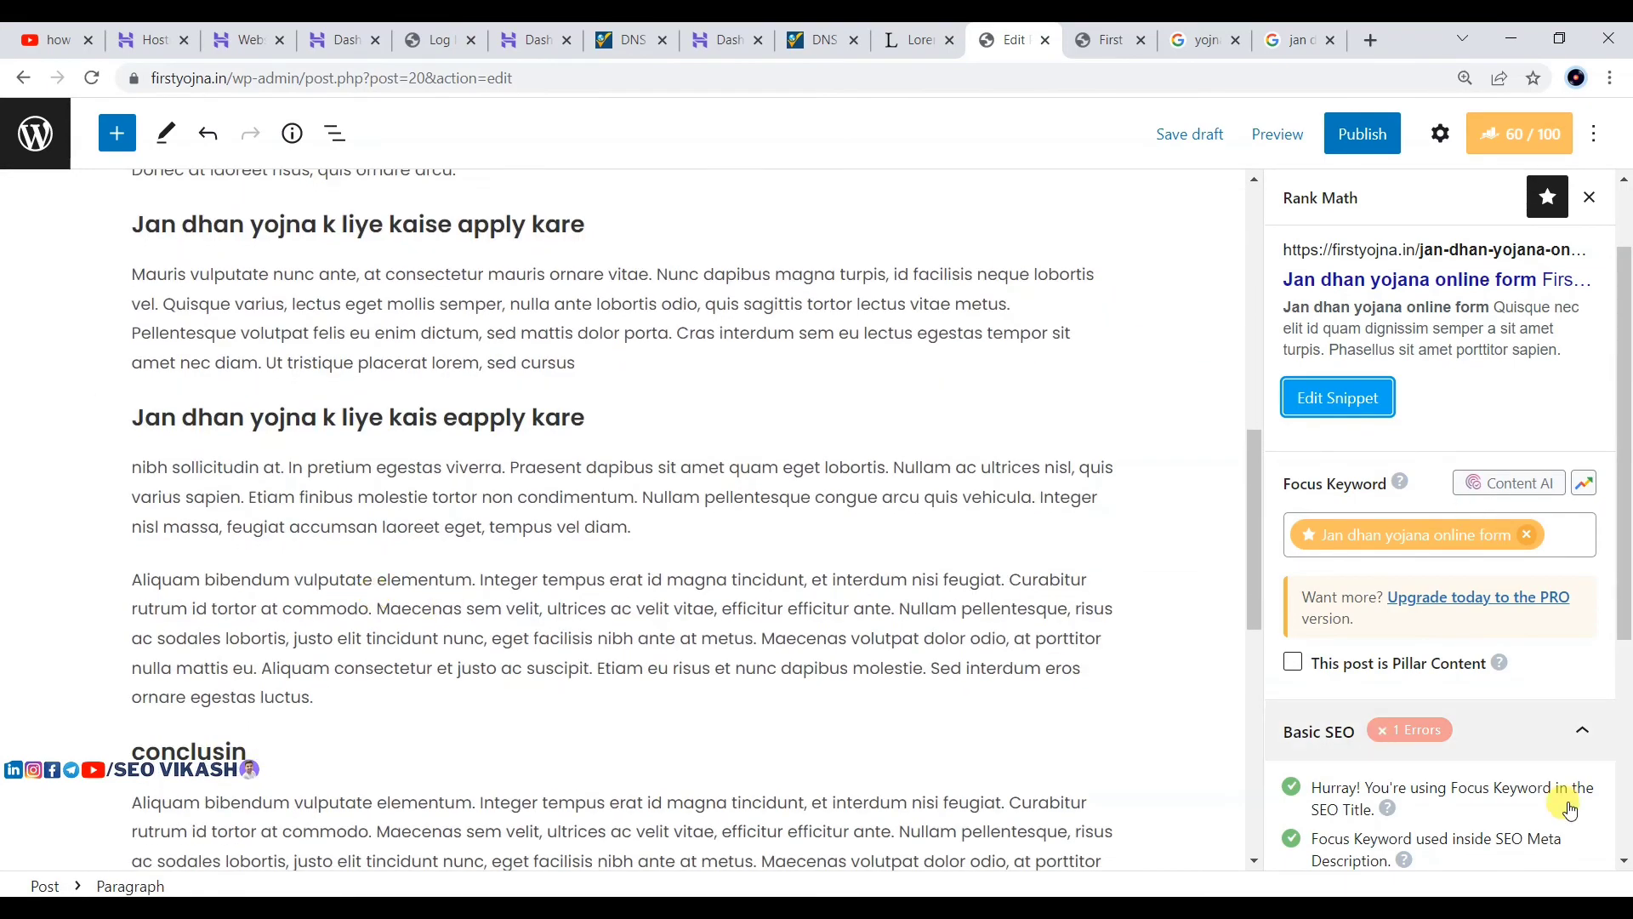
{"action": "scroll", "coordinate": [1444, 747], "scroll_direction": "down", "scroll_amount": 5}
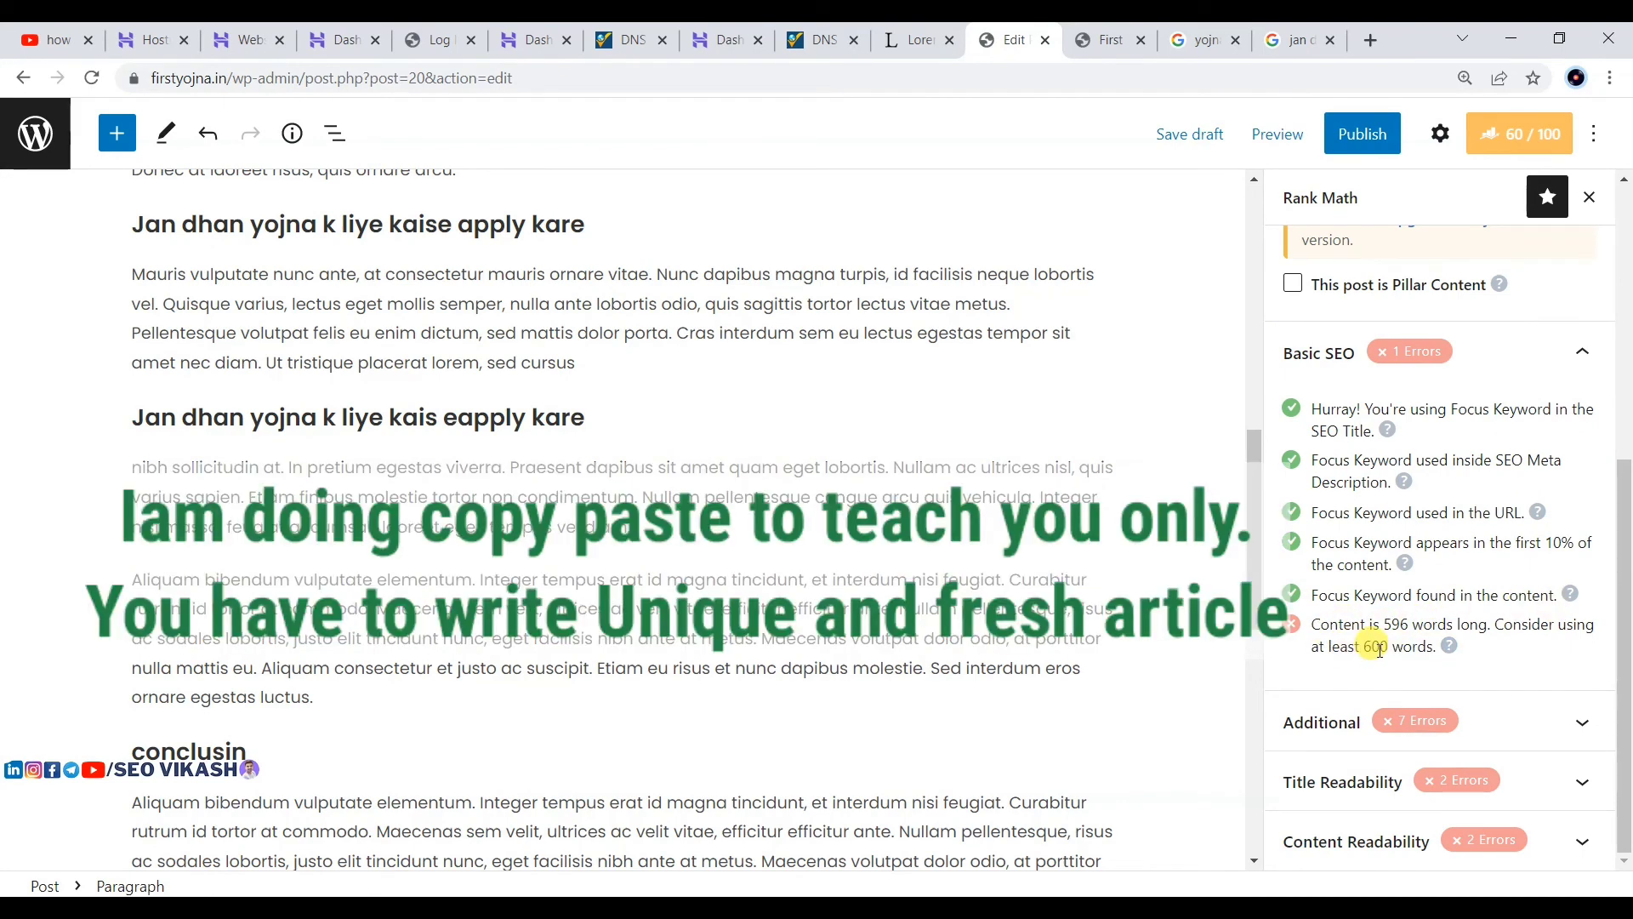
{"action": "scroll", "coordinate": [194, 499], "scroll_direction": "down", "scroll_amount": 2}
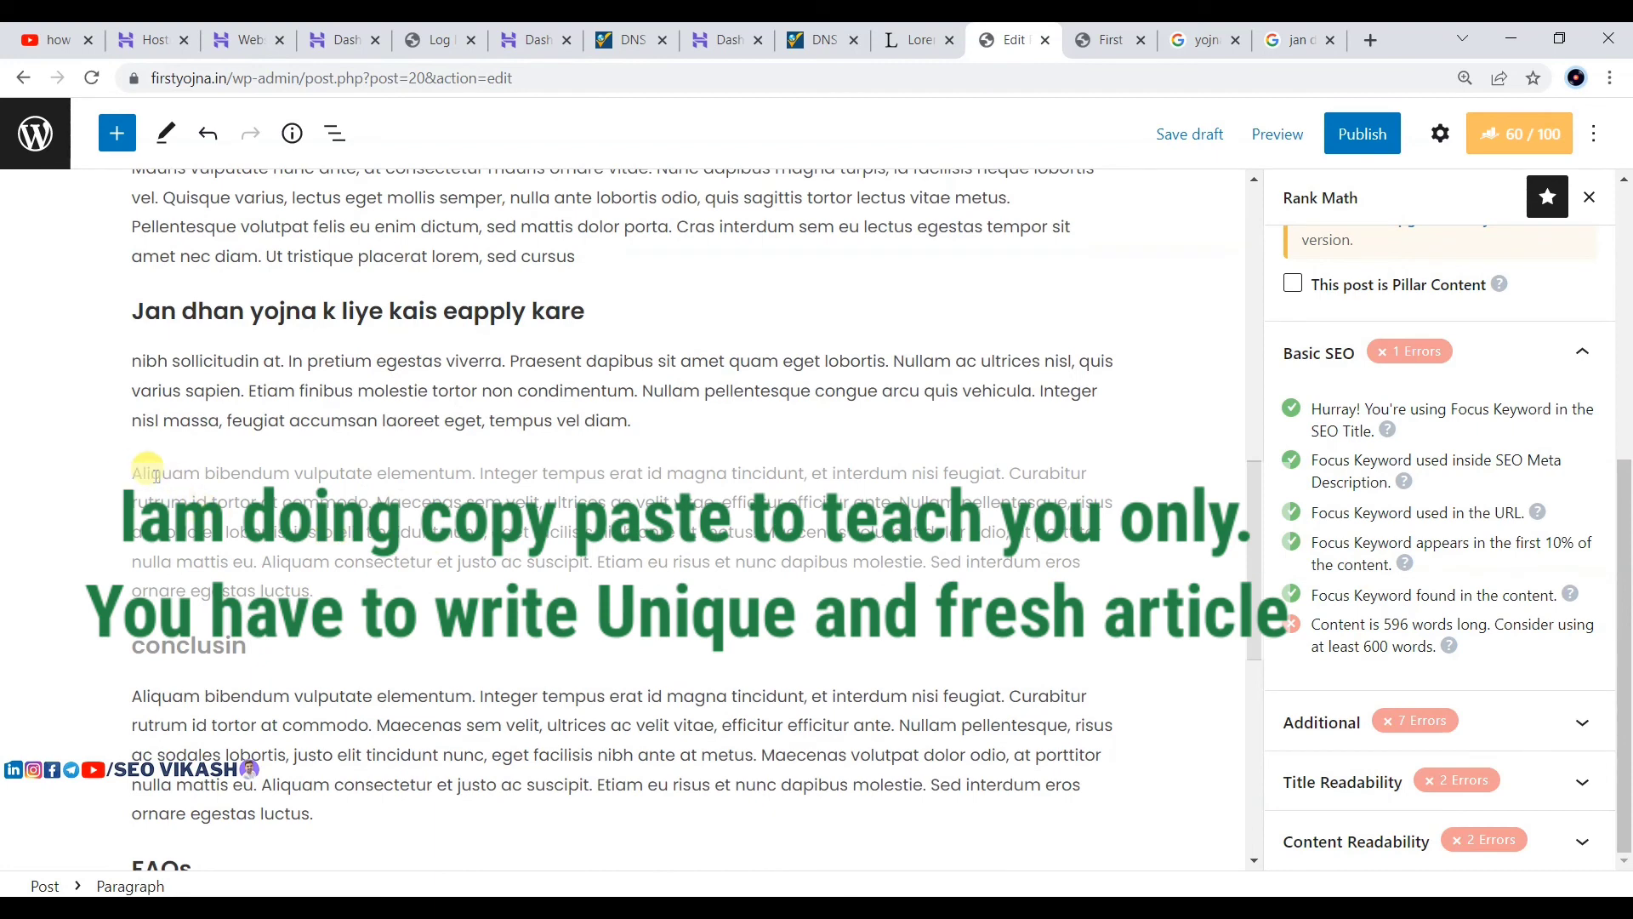
{"action": "left_click_drag", "start_coordinate": [156, 474], "coordinate": [347, 582]}
{"action": "key", "text": "ctrl+c"}
Step: Paste three copies of the Aliquam bibendum paragraph below the original
{"action": "left_click", "coordinate": [370, 582]}
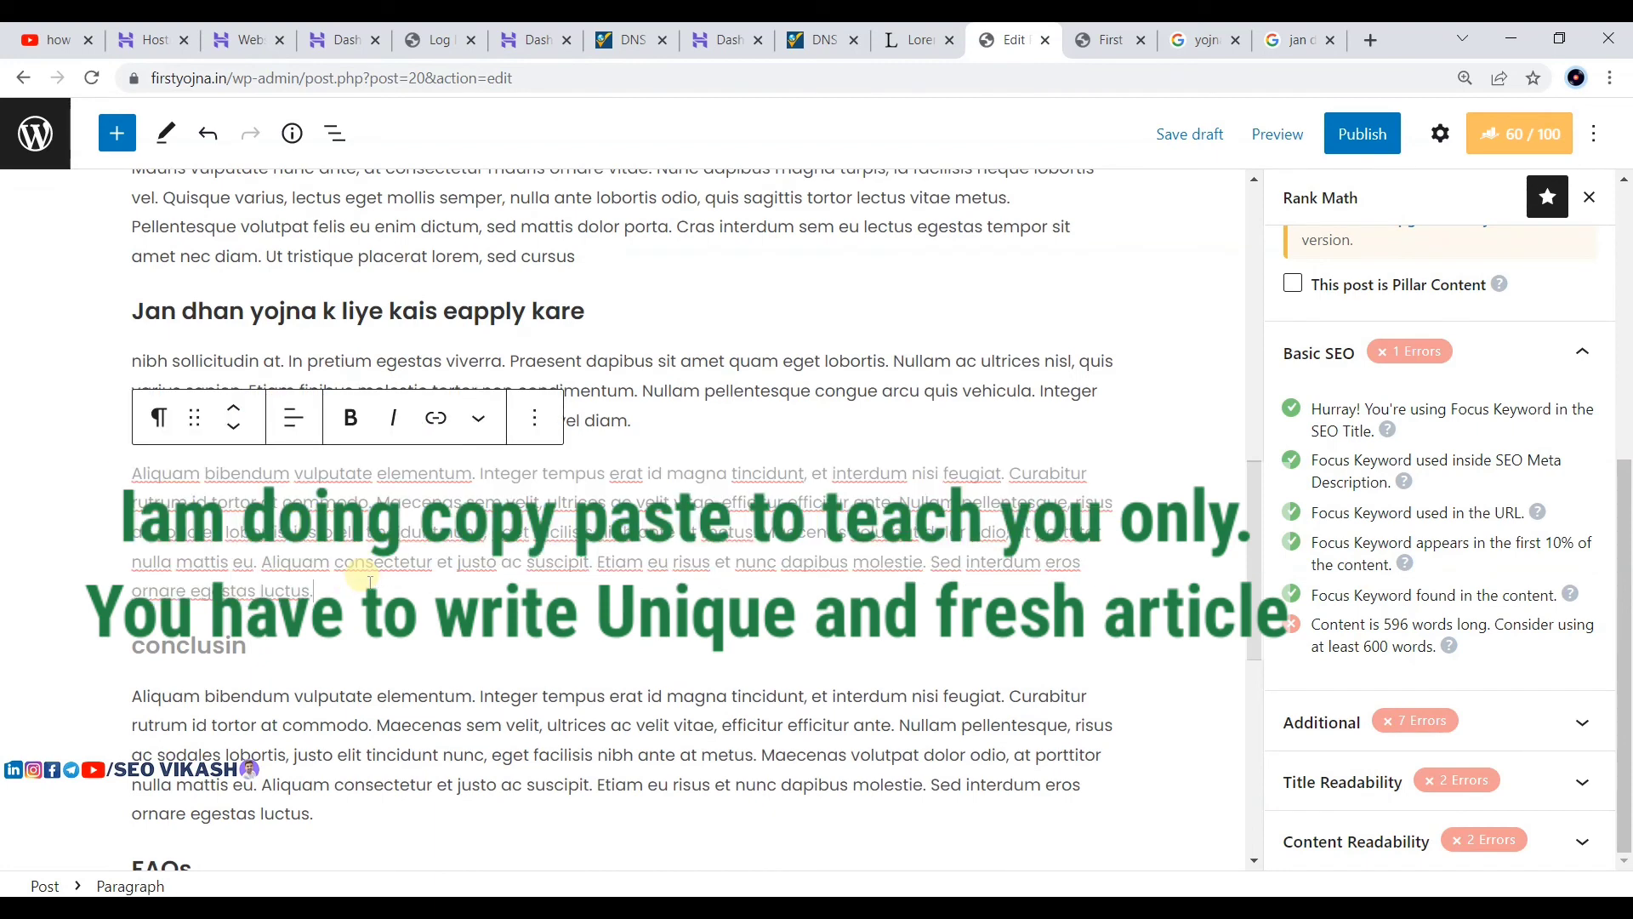
{"action": "key", "text": "Return"}
{"action": "key", "text": "ctrl+v"}
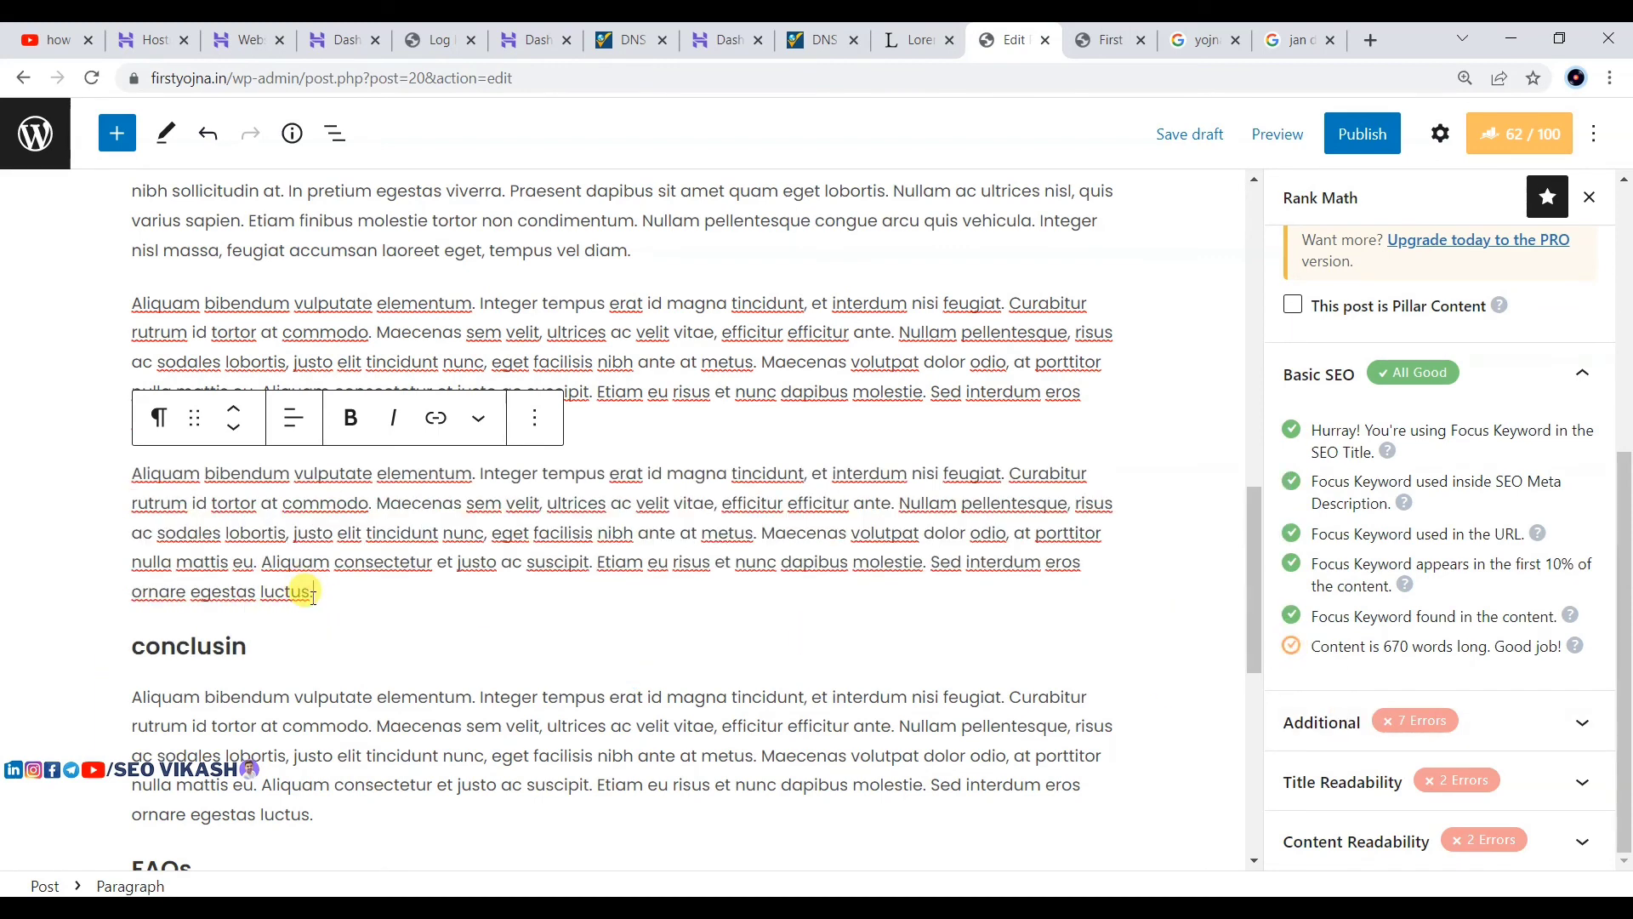
{"action": "key", "text": "Return"}
{"action": "key", "text": "ctrl+v"}
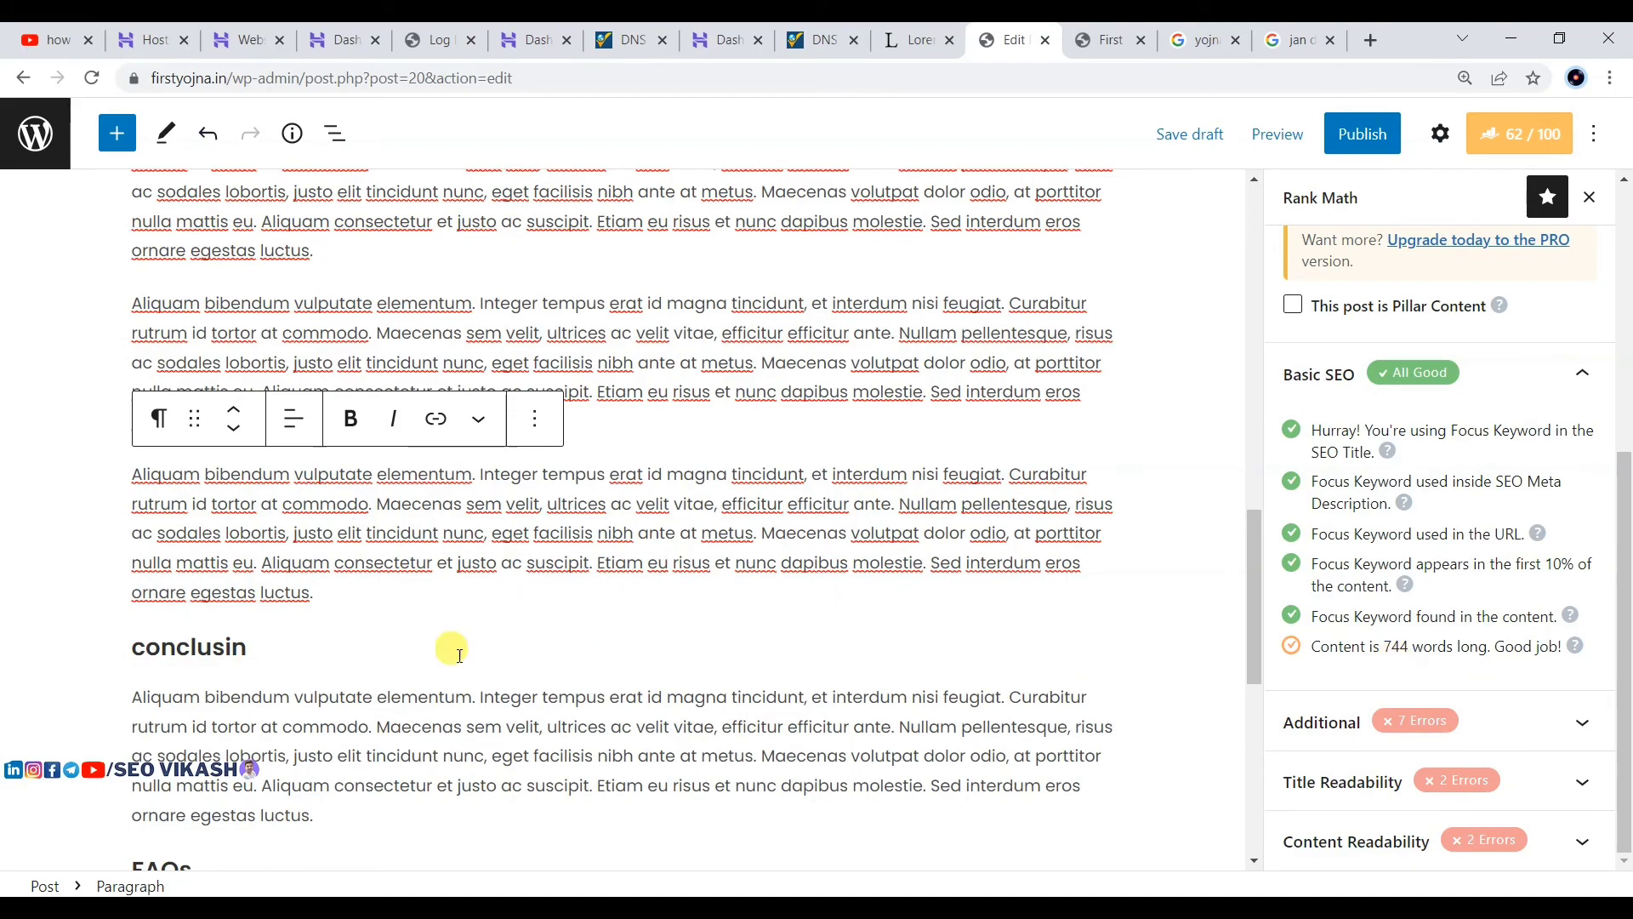
{"action": "key", "text": "Return"}
{"action": "key", "text": "ctrl+v"}
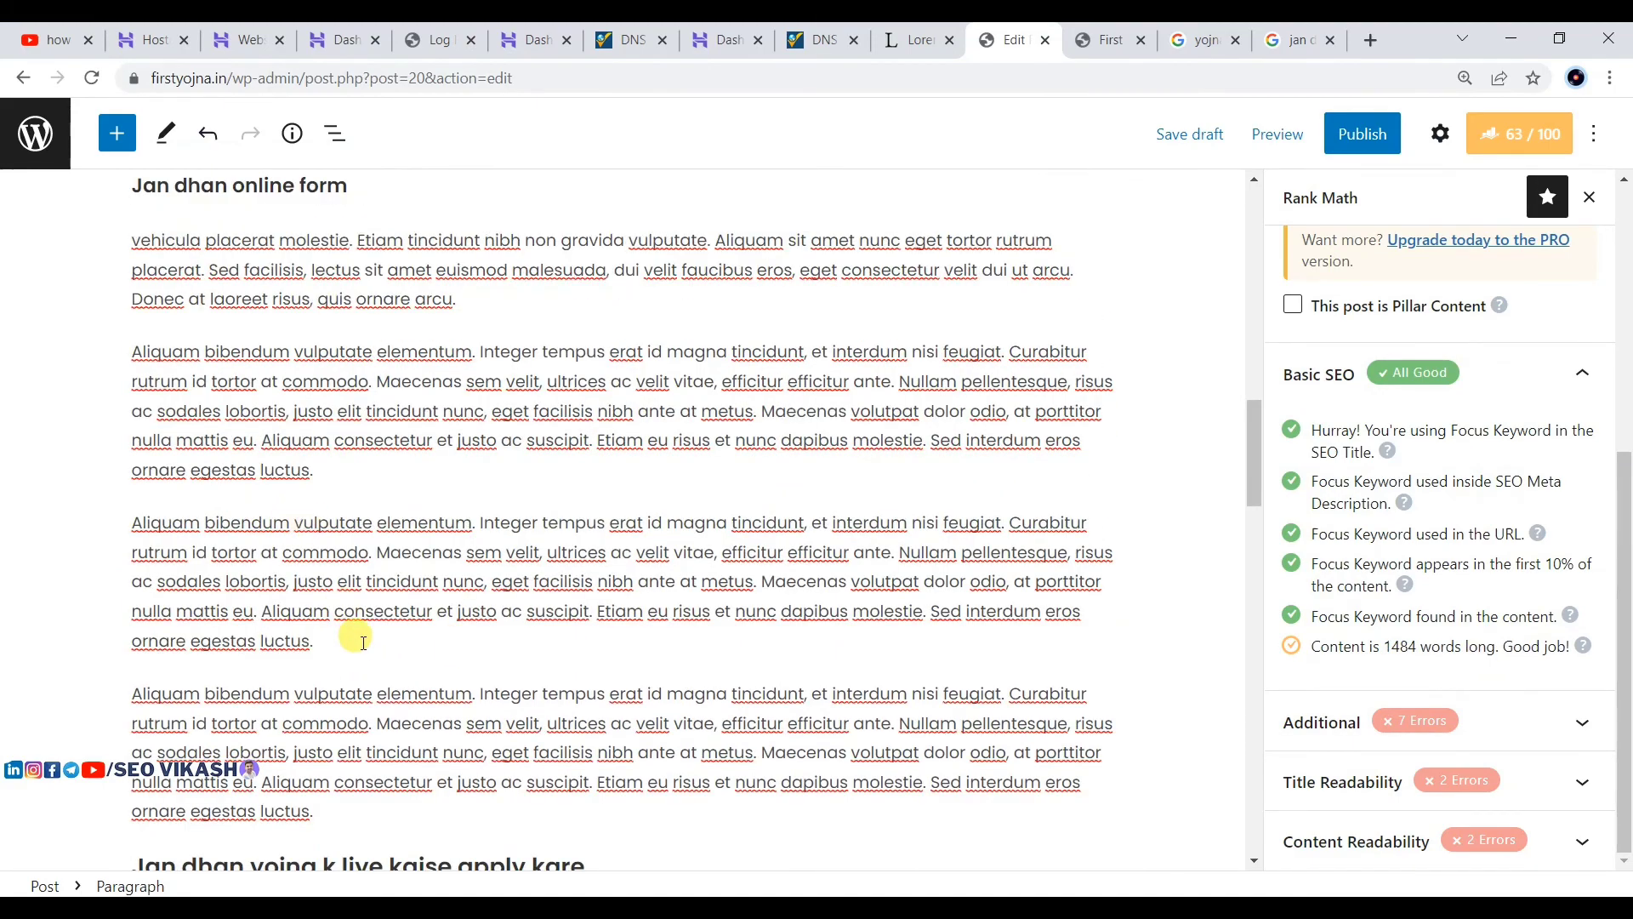
{"action": "scroll", "coordinate": [382, 639], "scroll_direction": "down", "scroll_amount": 3}
{"action": "scroll", "coordinate": [399, 640], "scroll_direction": "down", "scroll_amount": 7}
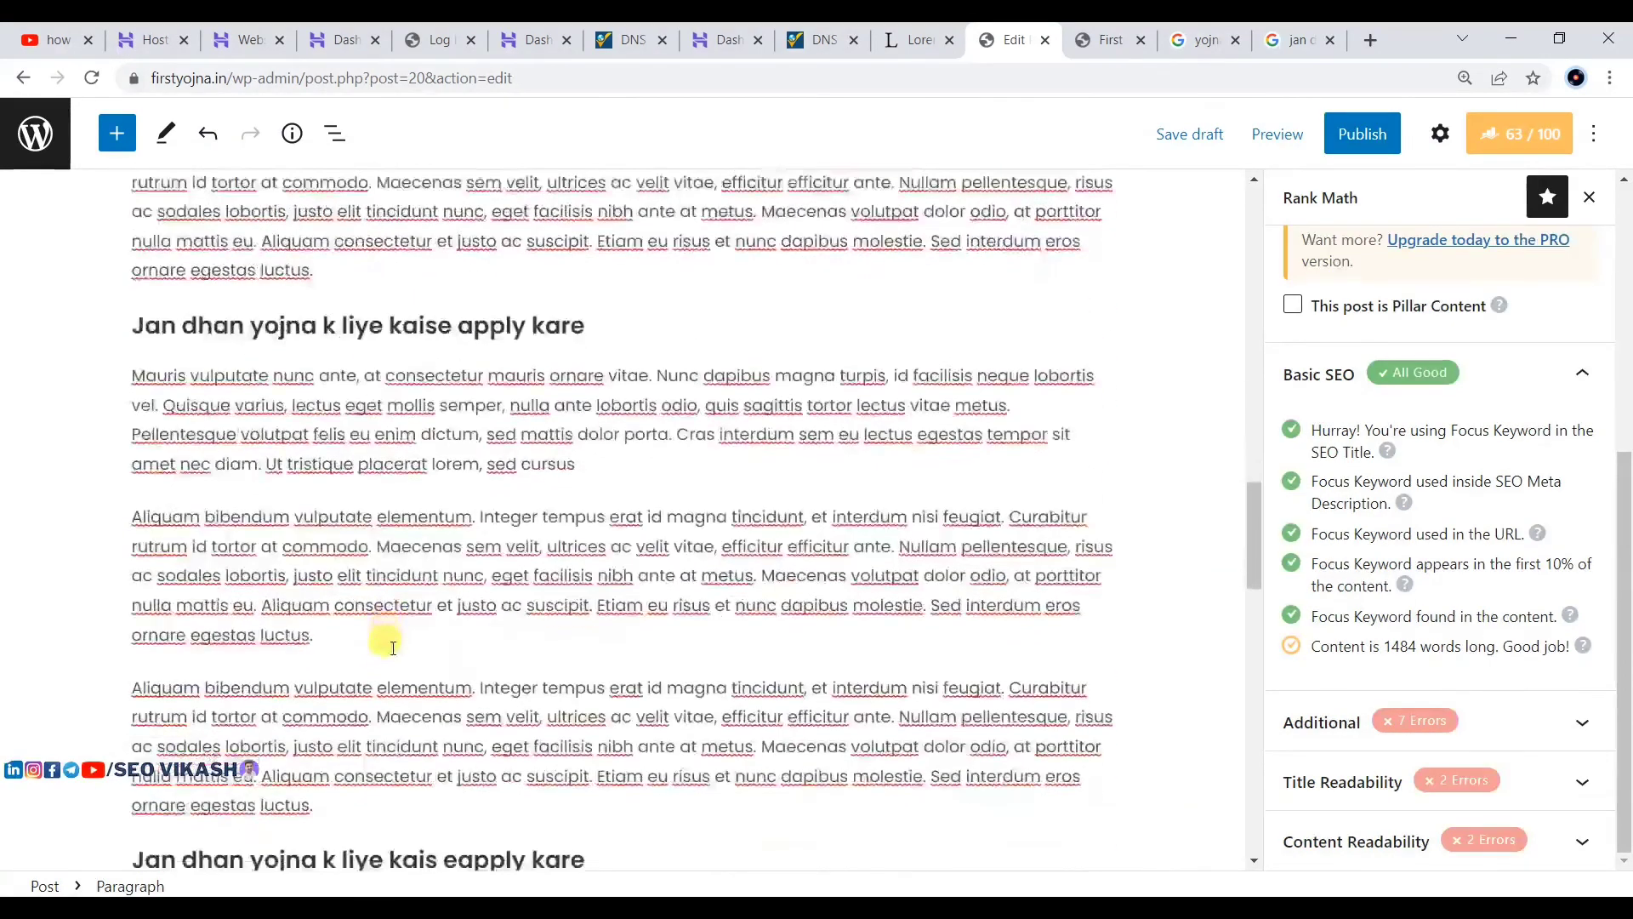
Step: Add another Aliquam copy after 'diam.', bringing the post to 1558 words
{"action": "left_click", "coordinate": [637, 558]}
{"action": "key", "text": "Return"}
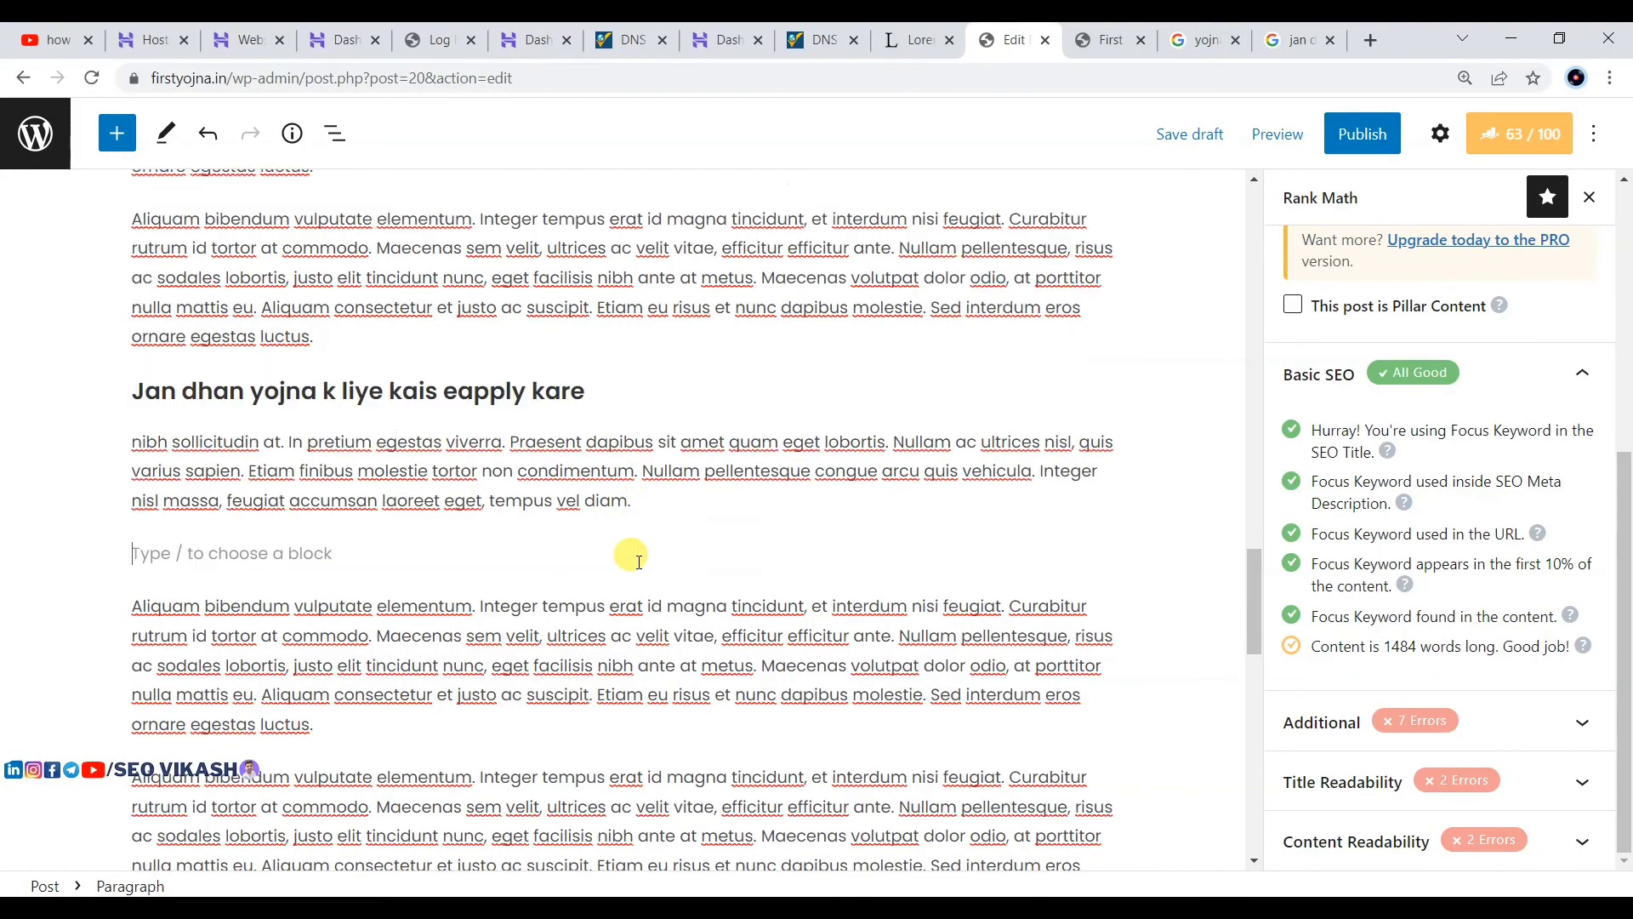
{"action": "key", "text": "ctrl+v"}
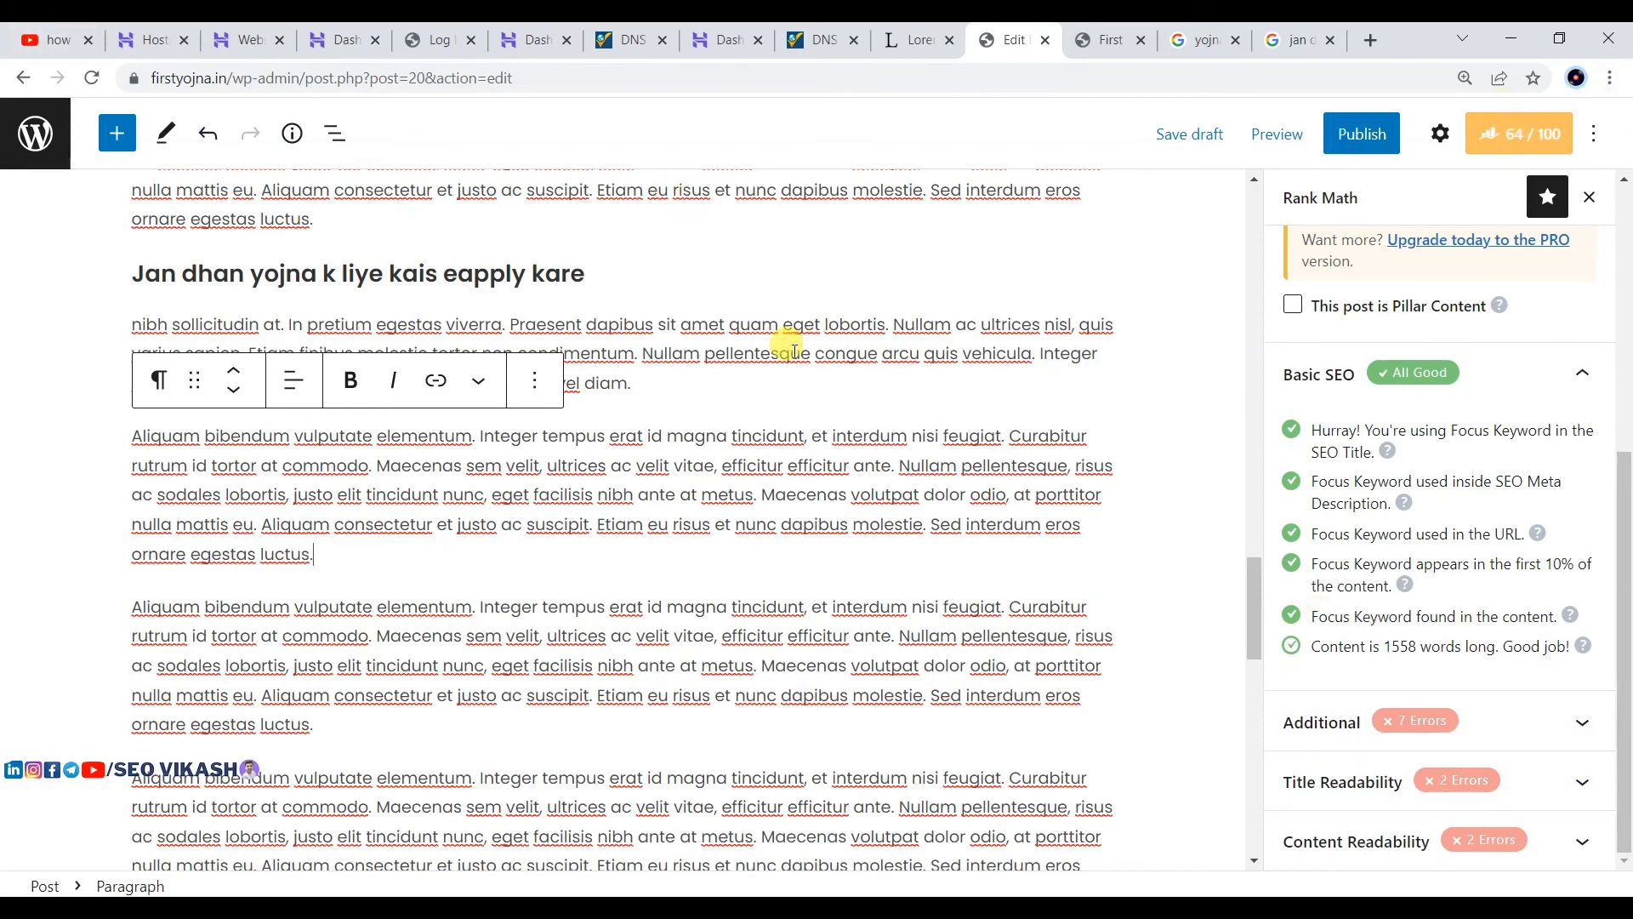
{"action": "scroll", "coordinate": [788, 345], "scroll_direction": "up", "scroll_amount": 15}
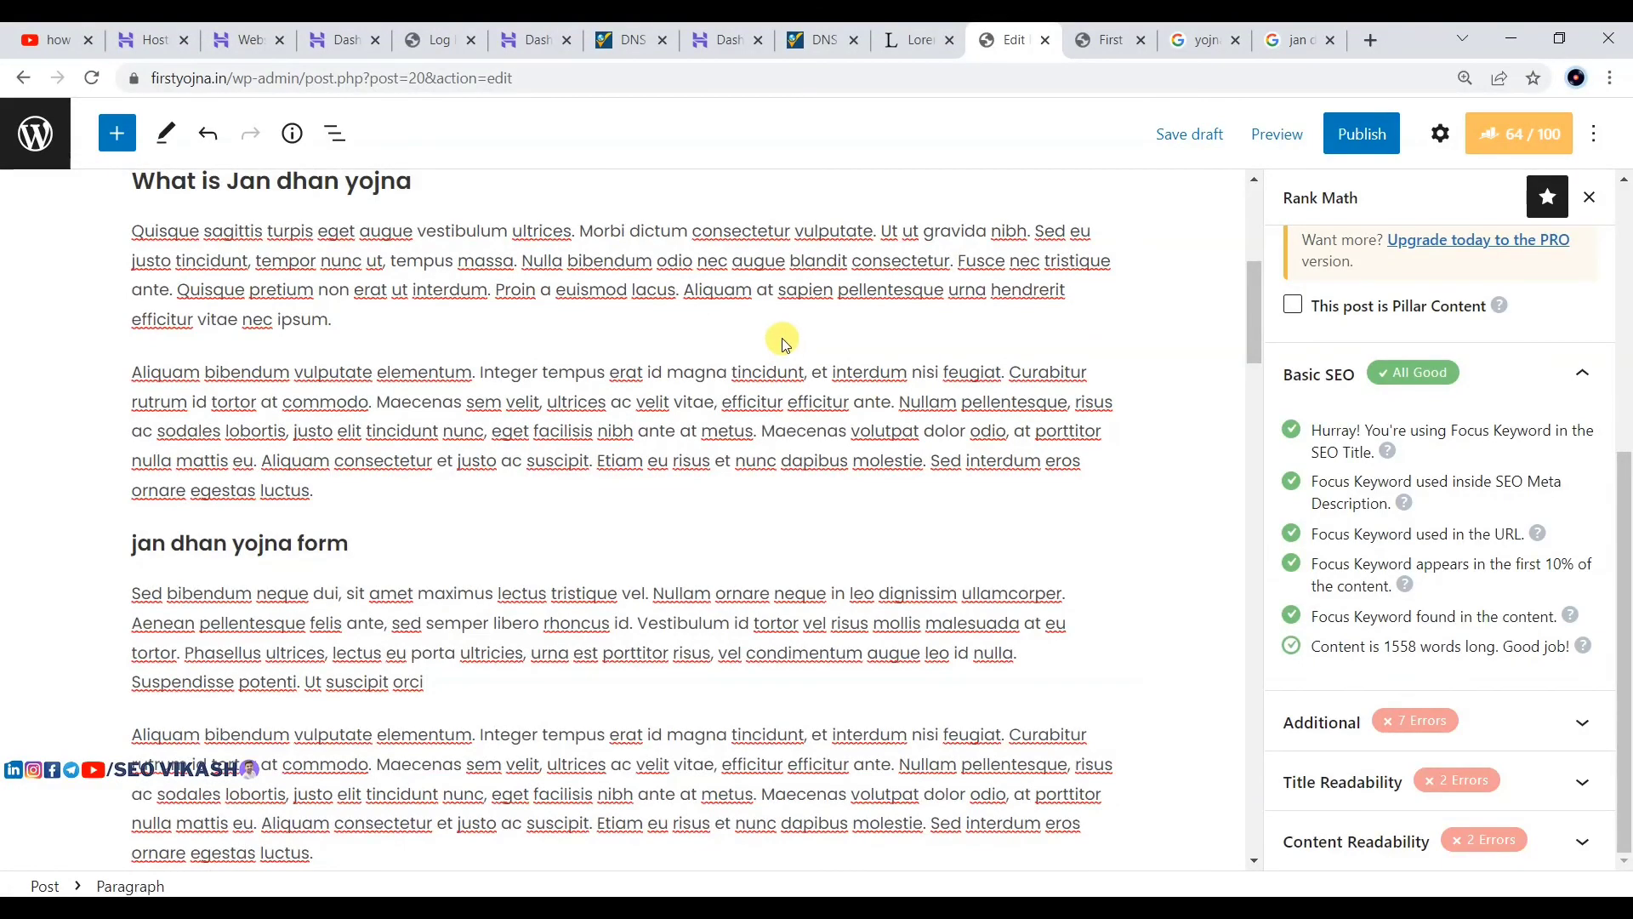
{"action": "scroll", "coordinate": [778, 332], "scroll_direction": "up", "scroll_amount": 6}
{"action": "scroll", "coordinate": [411, 471], "scroll_direction": "down", "scroll_amount": 4}
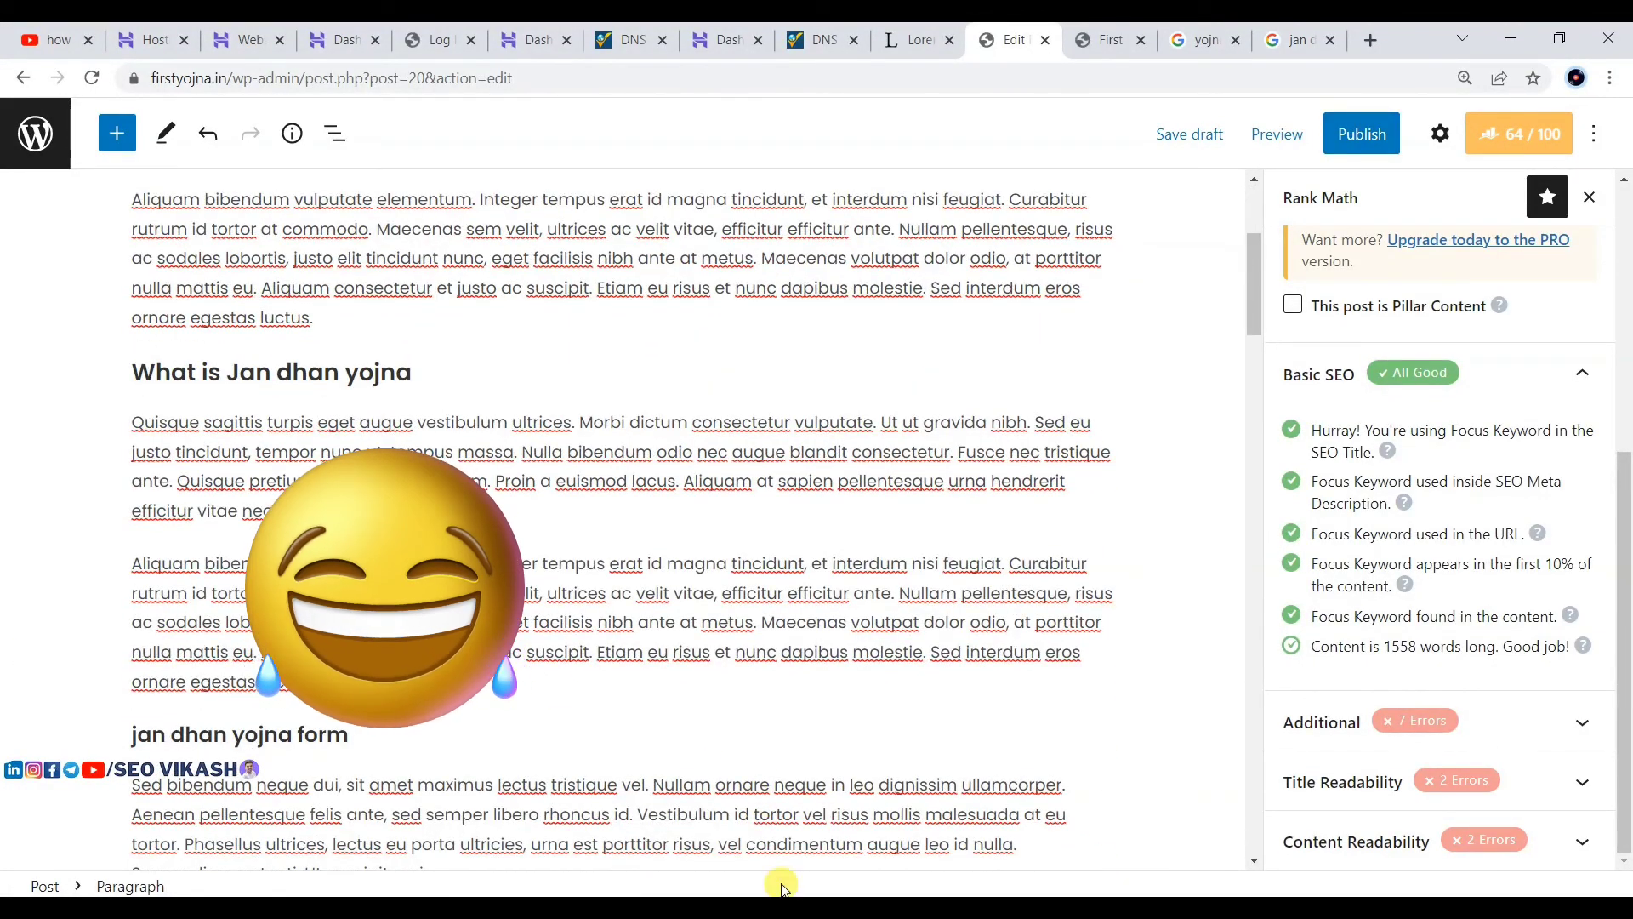
{"action": "left_click", "coordinate": [896, 906]}
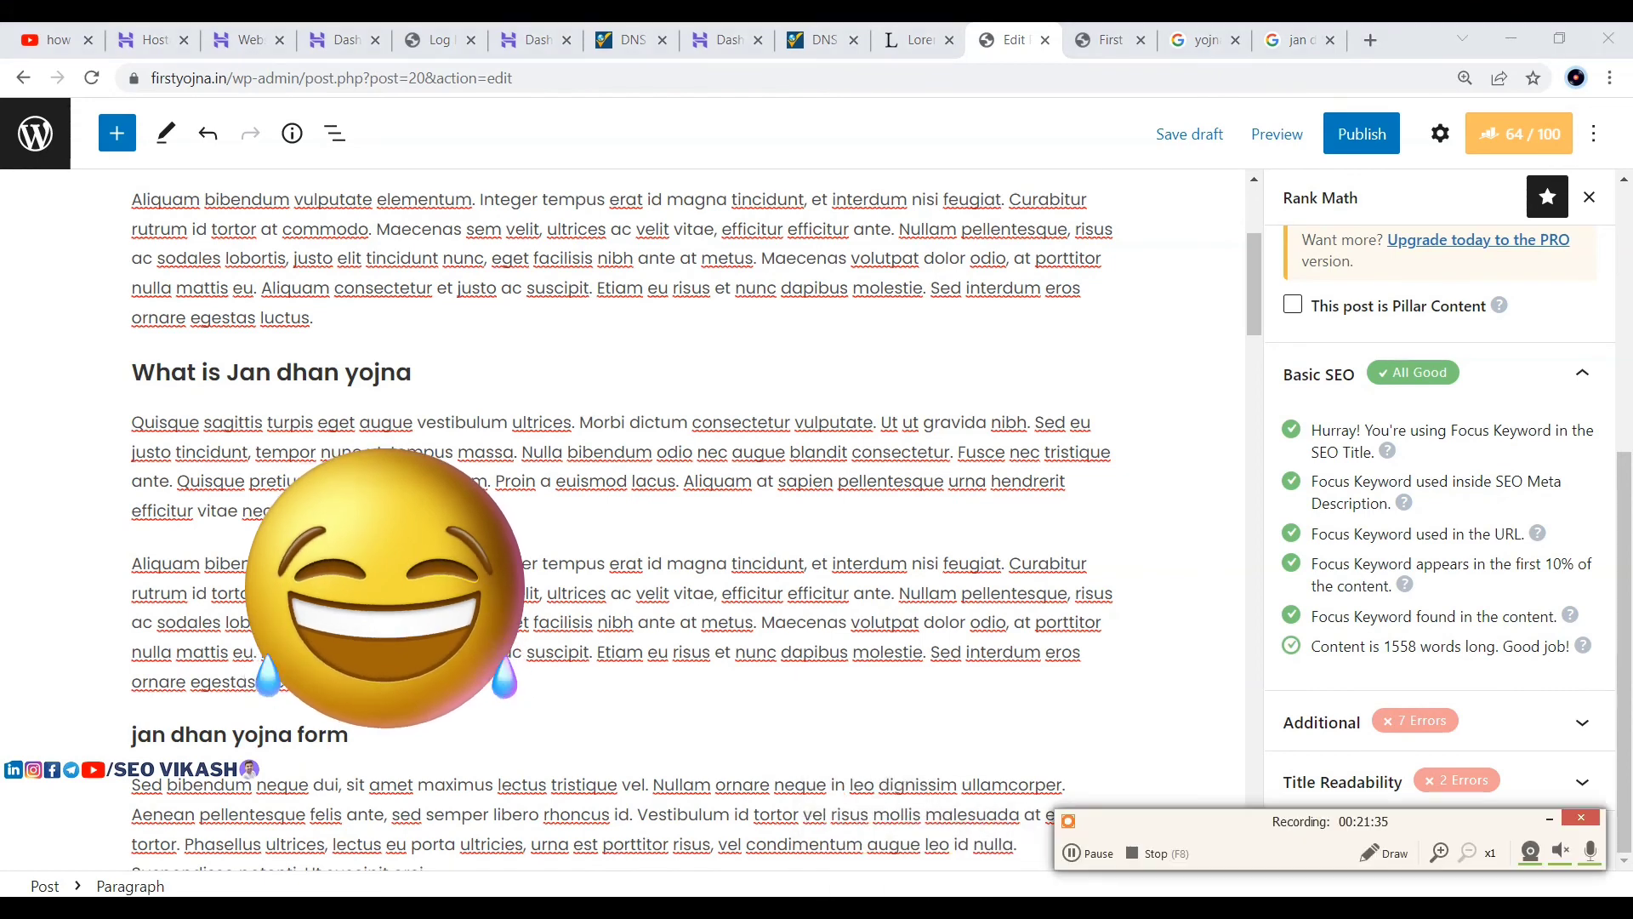
{"action": "left_click", "coordinate": [1086, 854]}
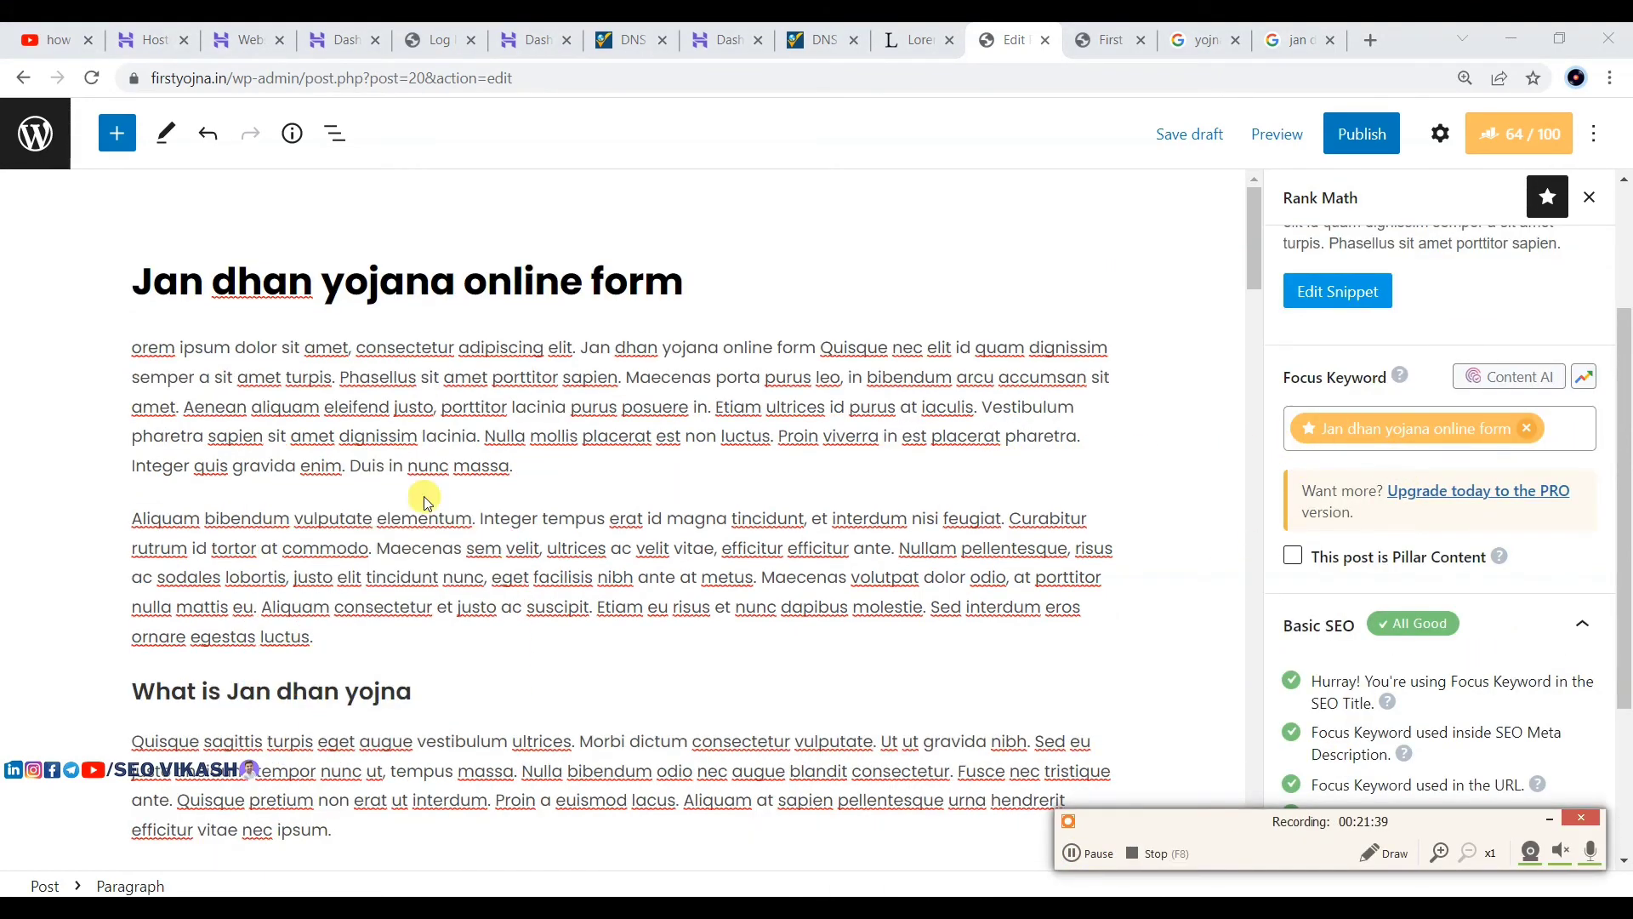
Step: Add 'What is Jan dhan yojna', 'jan dhan yojna form' and 'Jan dhan online form' as focus keywords
{"action": "scroll", "coordinate": [424, 497], "scroll_direction": "down", "scroll_amount": 1}
{"action": "left_click_drag", "start_coordinate": [410, 582], "coordinate": [132, 587]}
{"action": "key", "text": "ctrl+c"}
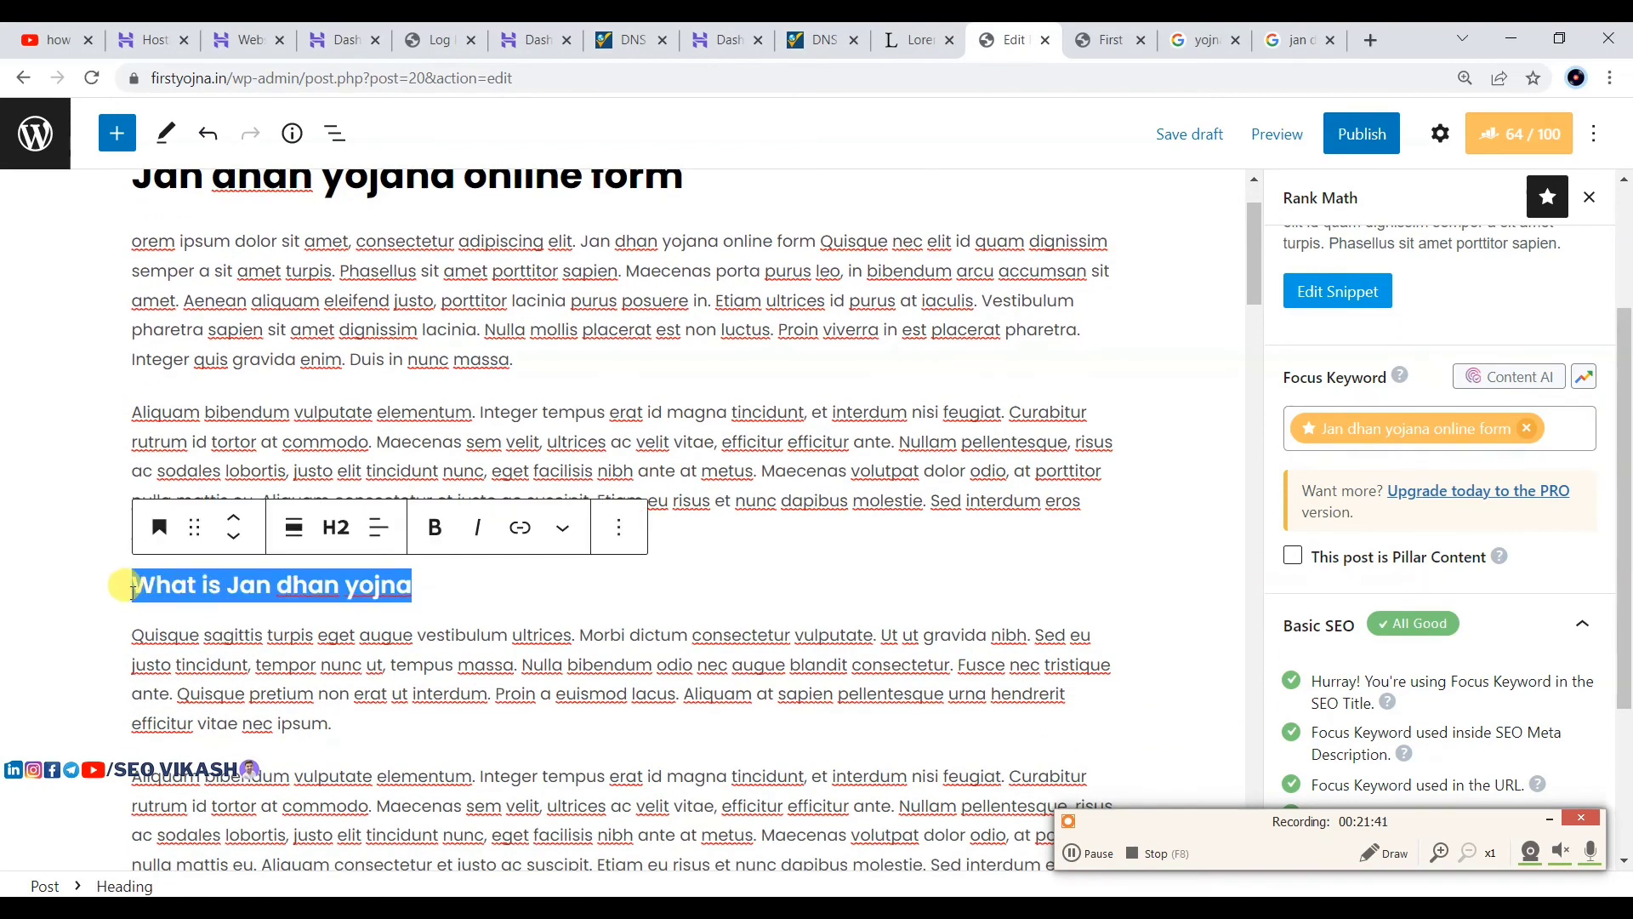
{"action": "left_click", "coordinate": [1570, 430]}
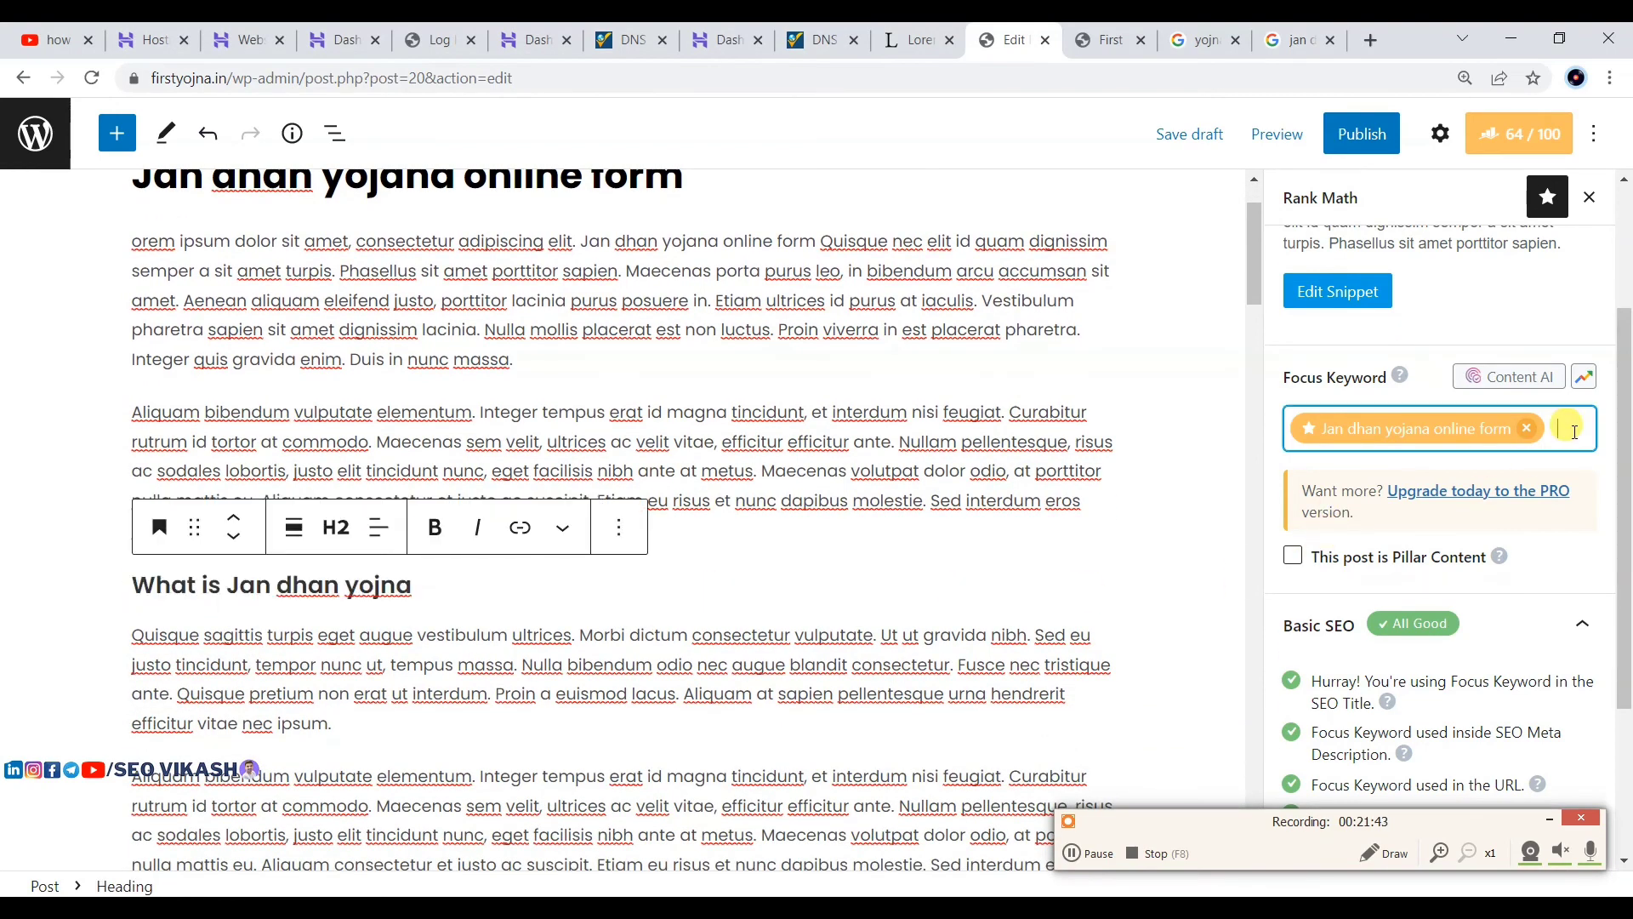
{"action": "key", "text": "ctrl+v"}
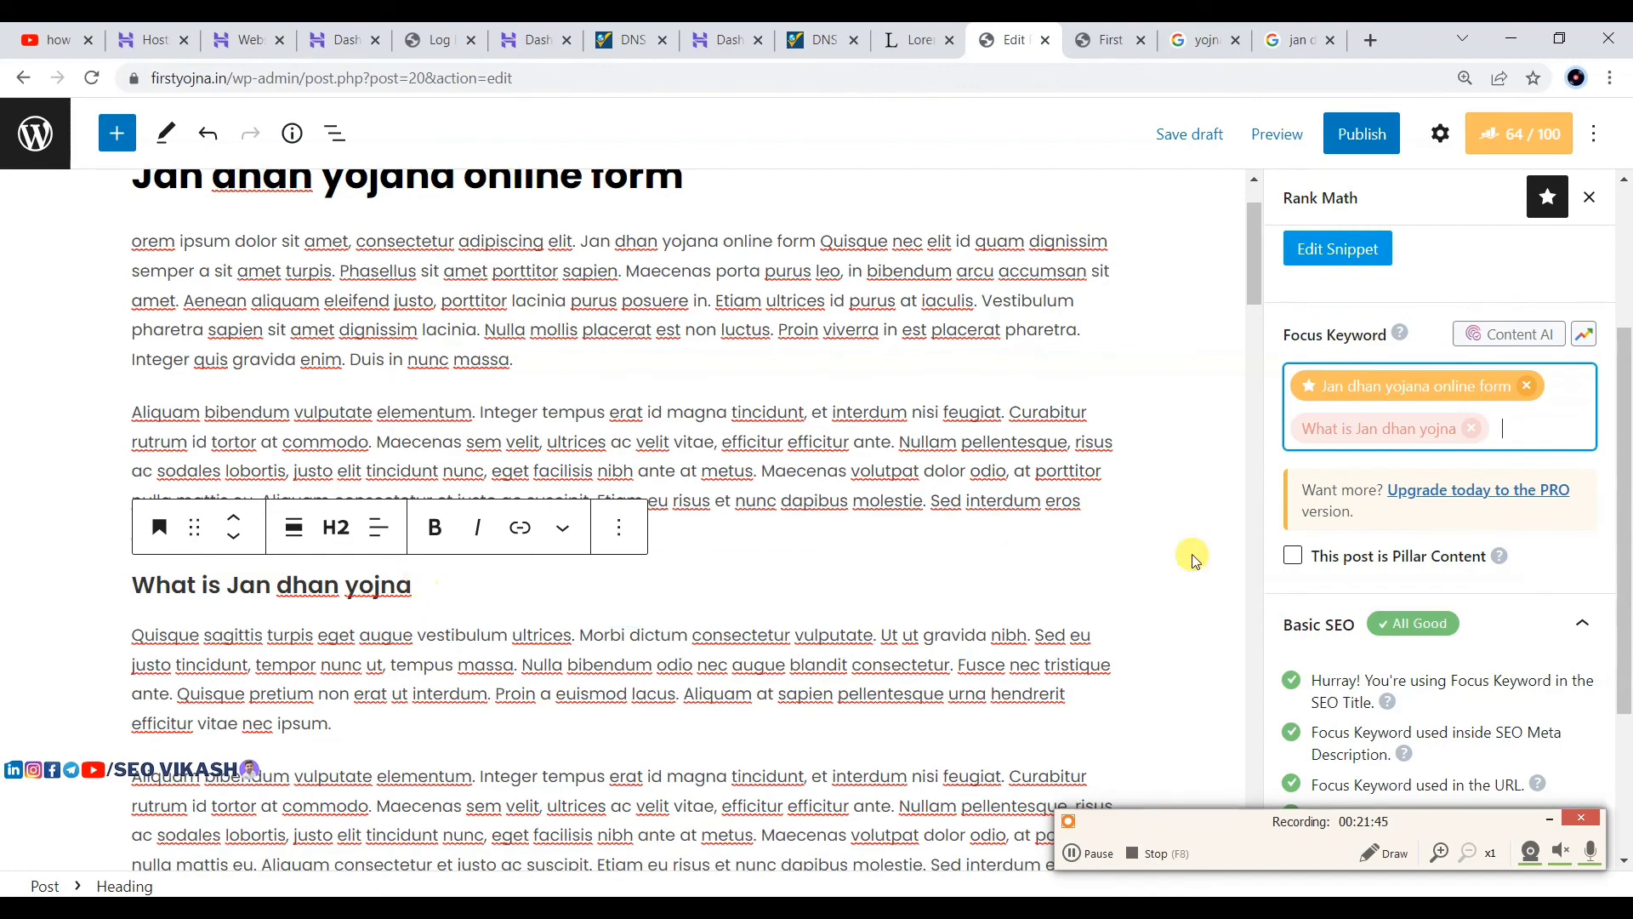
{"action": "scroll", "coordinate": [816, 613], "scroll_direction": "down", "scroll_amount": 5}
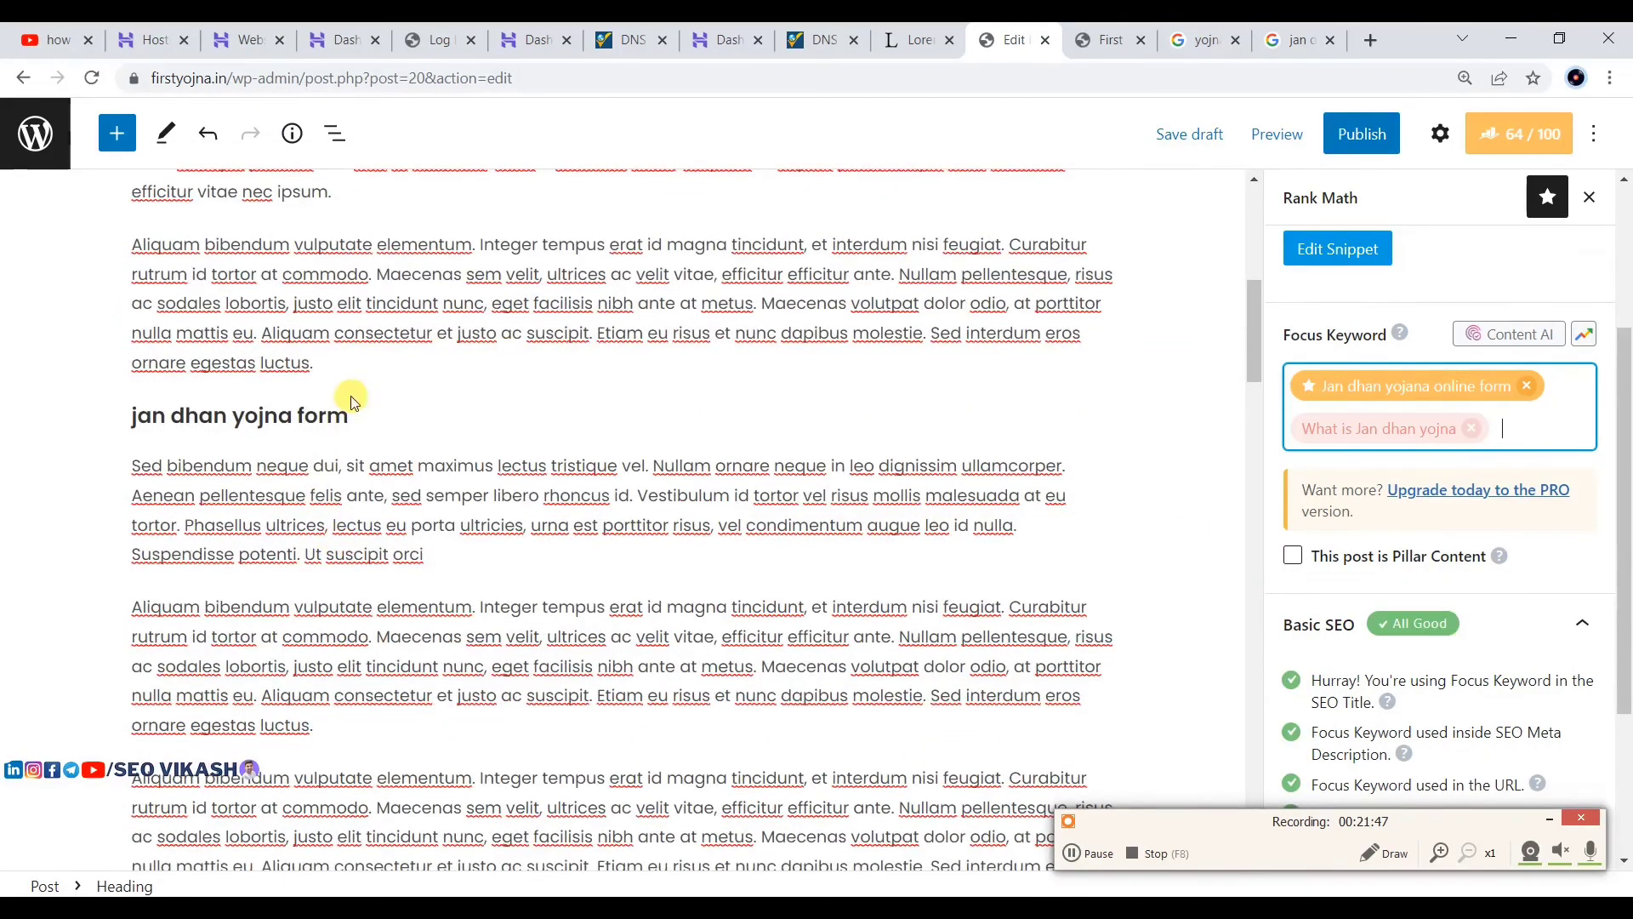
{"action": "left_click", "coordinate": [341, 416]}
{"action": "left_click_drag", "start_coordinate": [341, 416], "coordinate": [134, 416]}
{"action": "key", "text": "ctrl+c"}
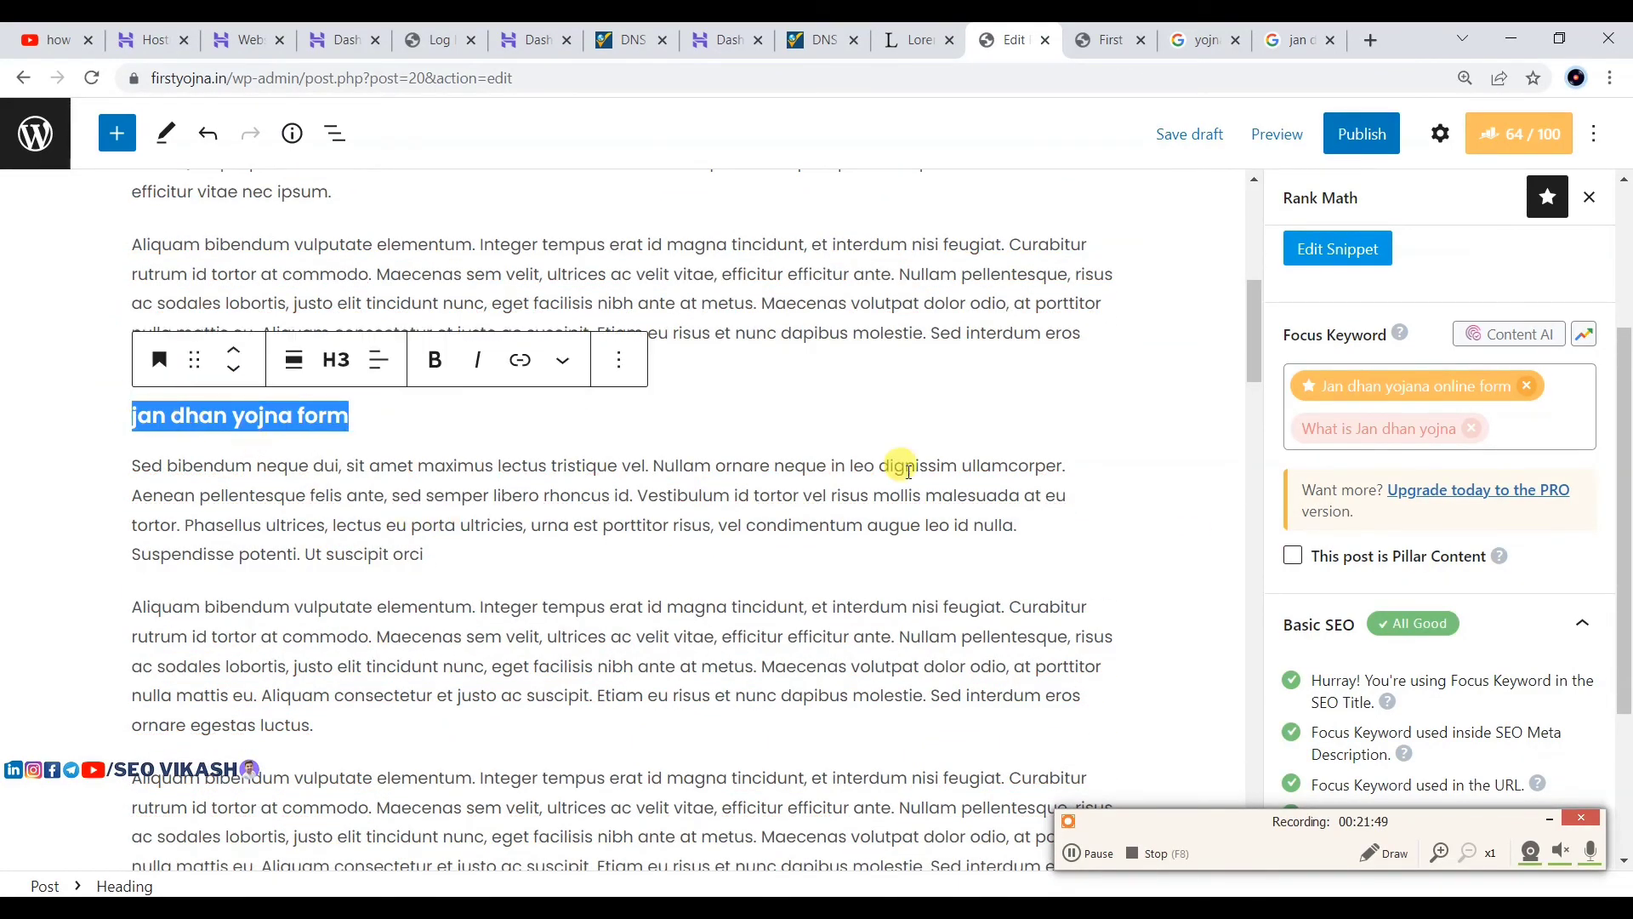
{"action": "left_click", "coordinate": [1503, 427]}
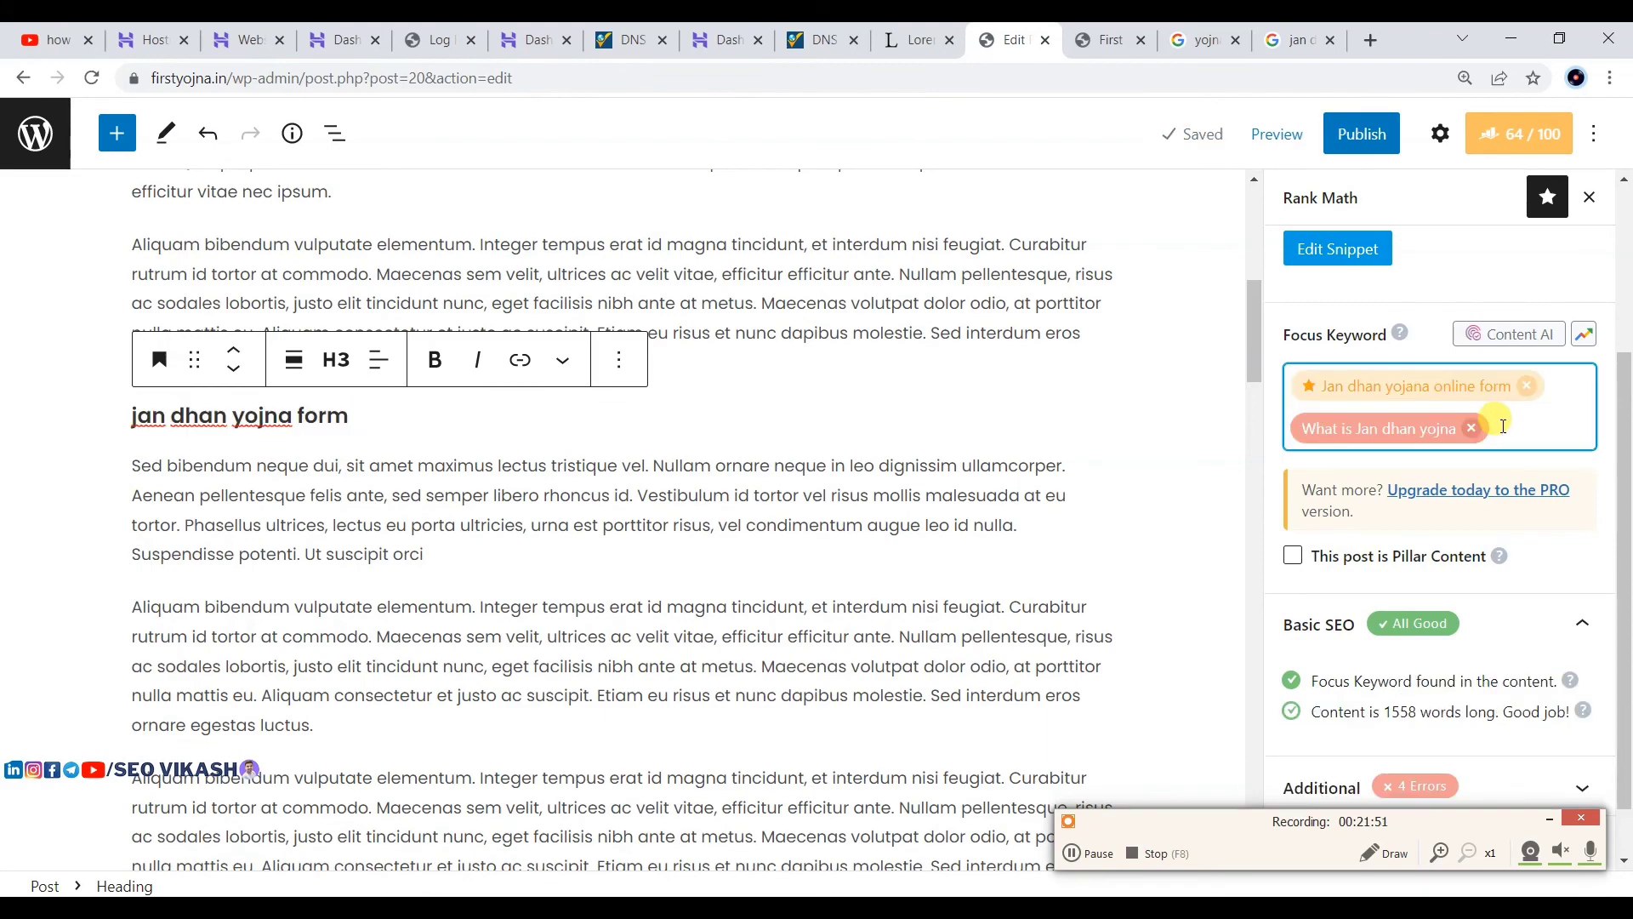
{"action": "key", "text": "ctrl+v"}
{"action": "scroll", "coordinate": [820, 437], "scroll_direction": "down", "scroll_amount": 6}
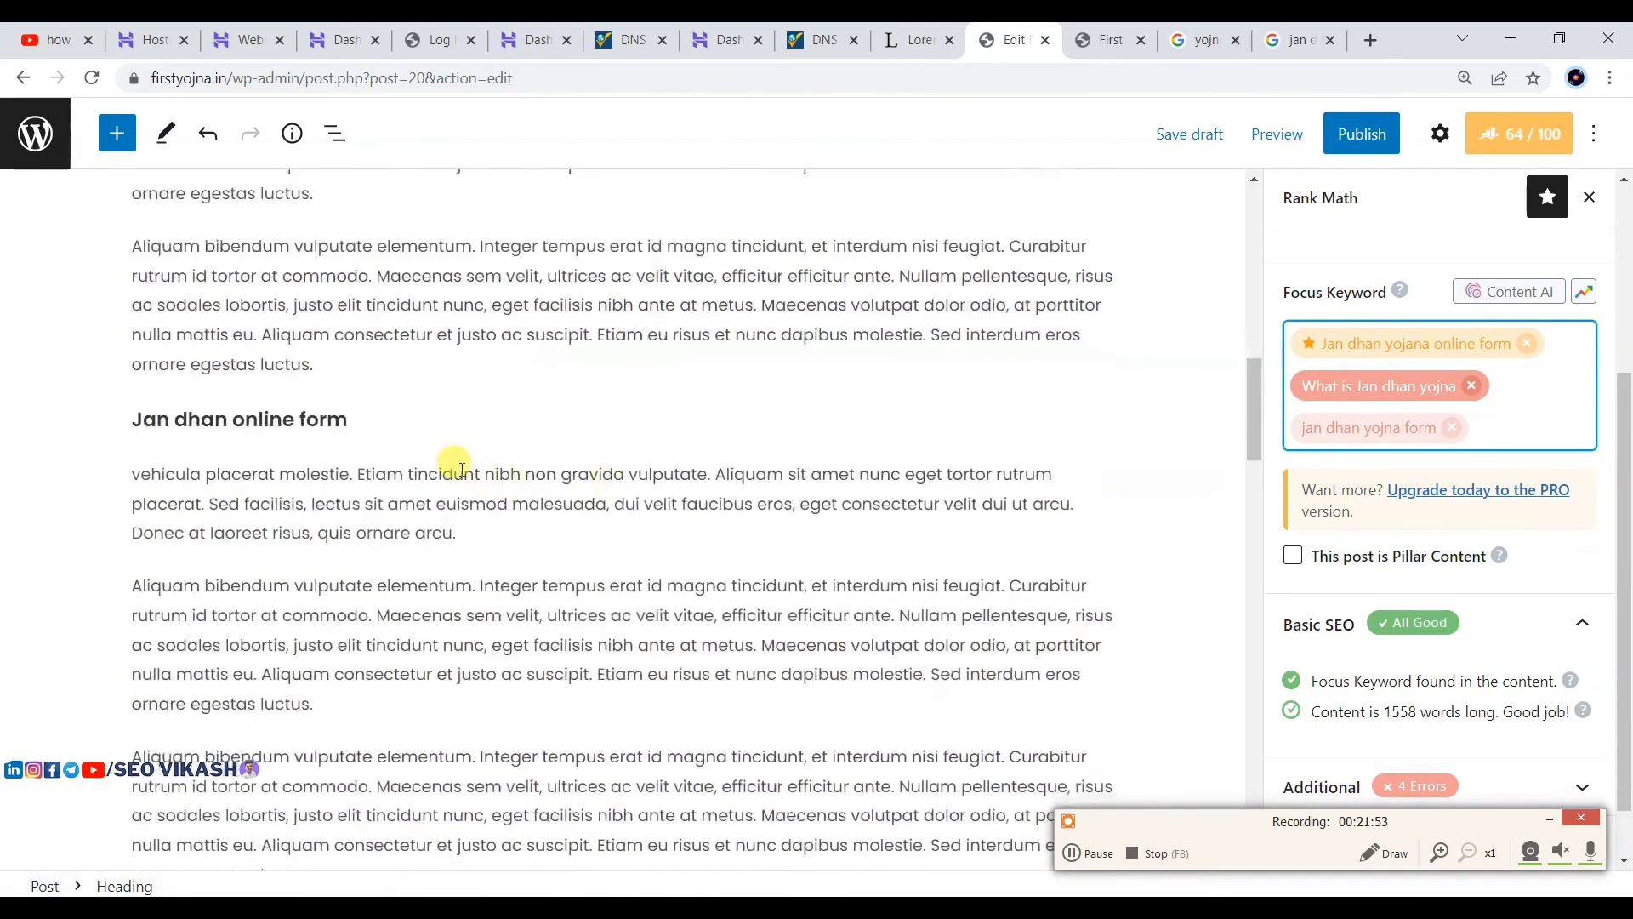
{"action": "left_click_drag", "start_coordinate": [348, 420], "coordinate": [129, 417]}
{"action": "key", "text": "ctrl+c"}
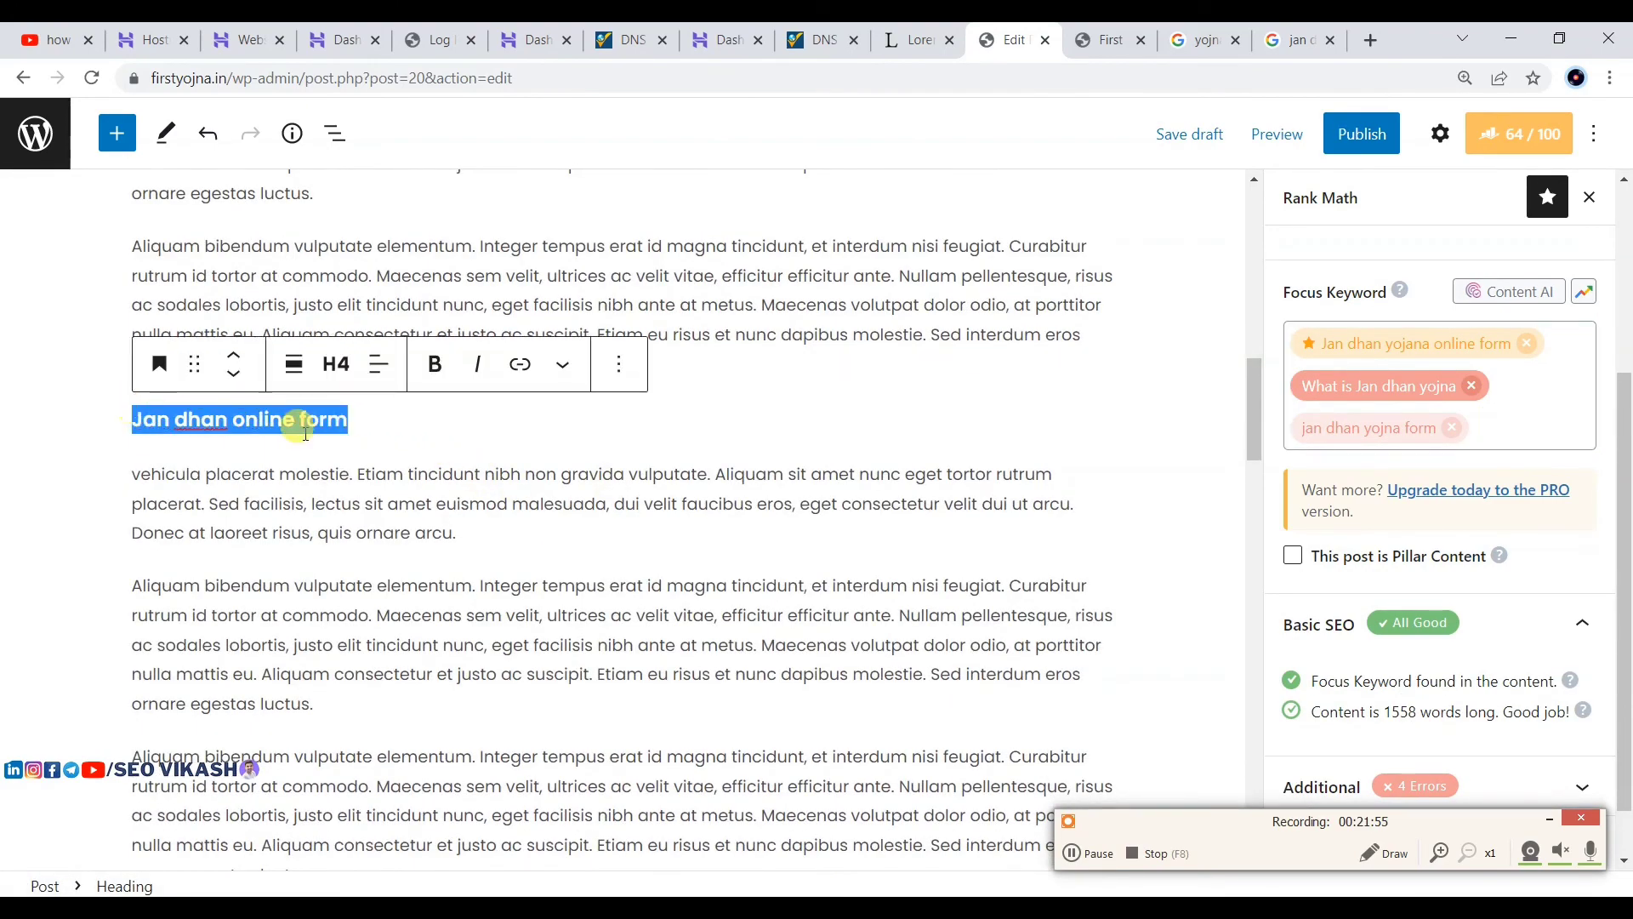
{"action": "left_click", "coordinate": [1521, 423]}
{"action": "key", "text": "ctrl+v"}
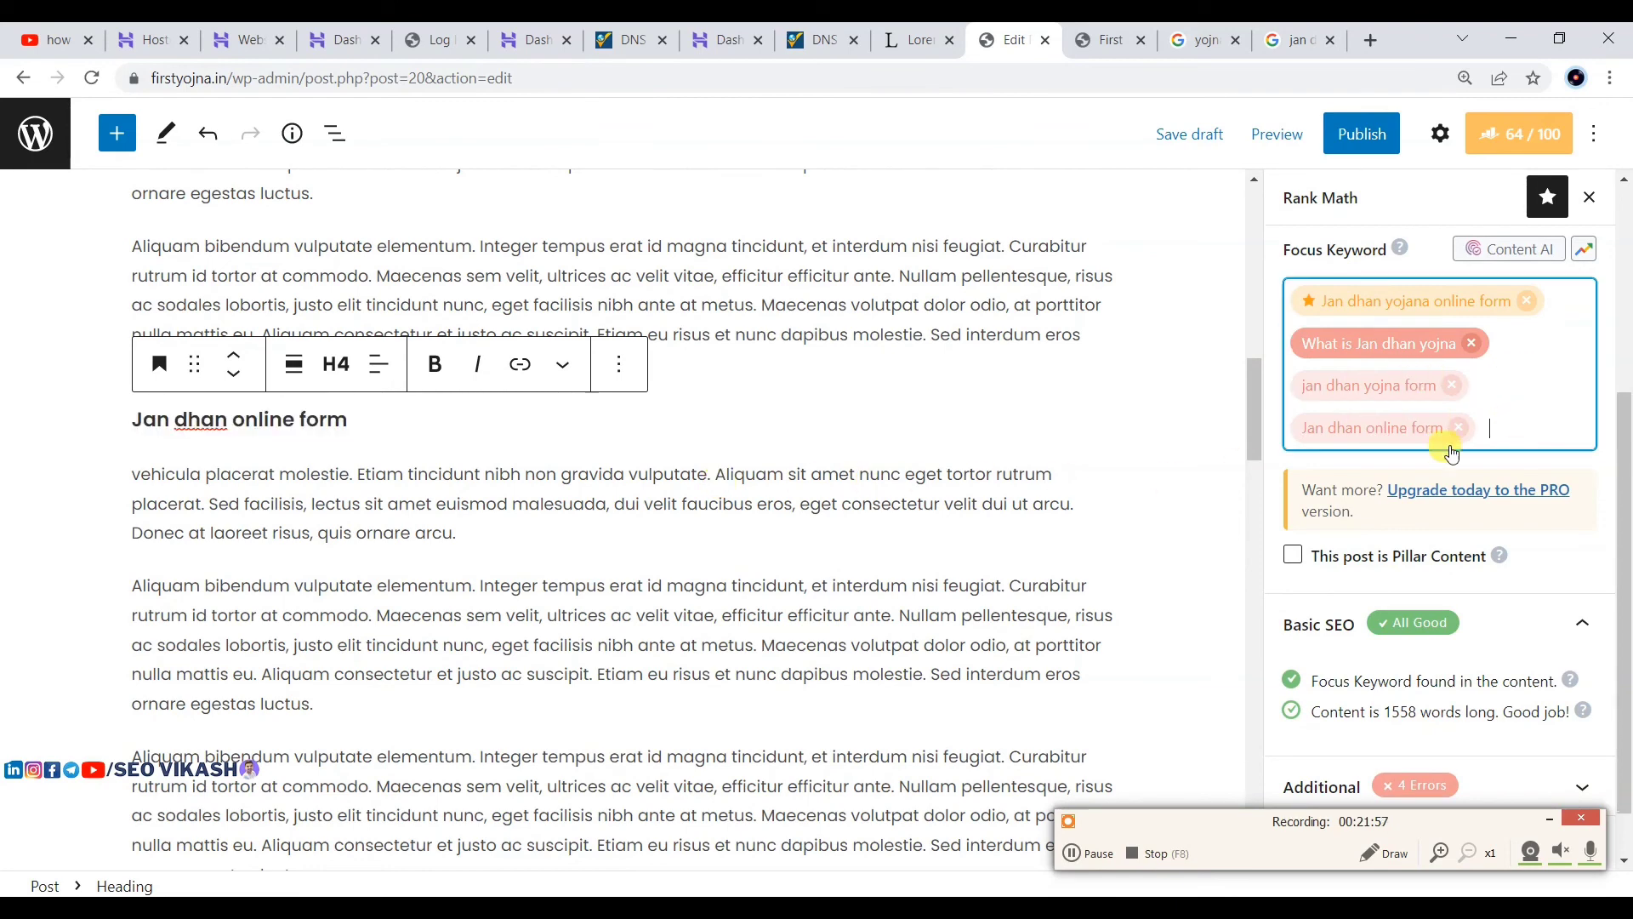
Step: Append 'Jan dhan online form' to the vehicula paragraph and expand Rank Math's Additional checks
{"action": "left_click", "coordinate": [617, 593]}
{"action": "left_click", "coordinate": [642, 533]}
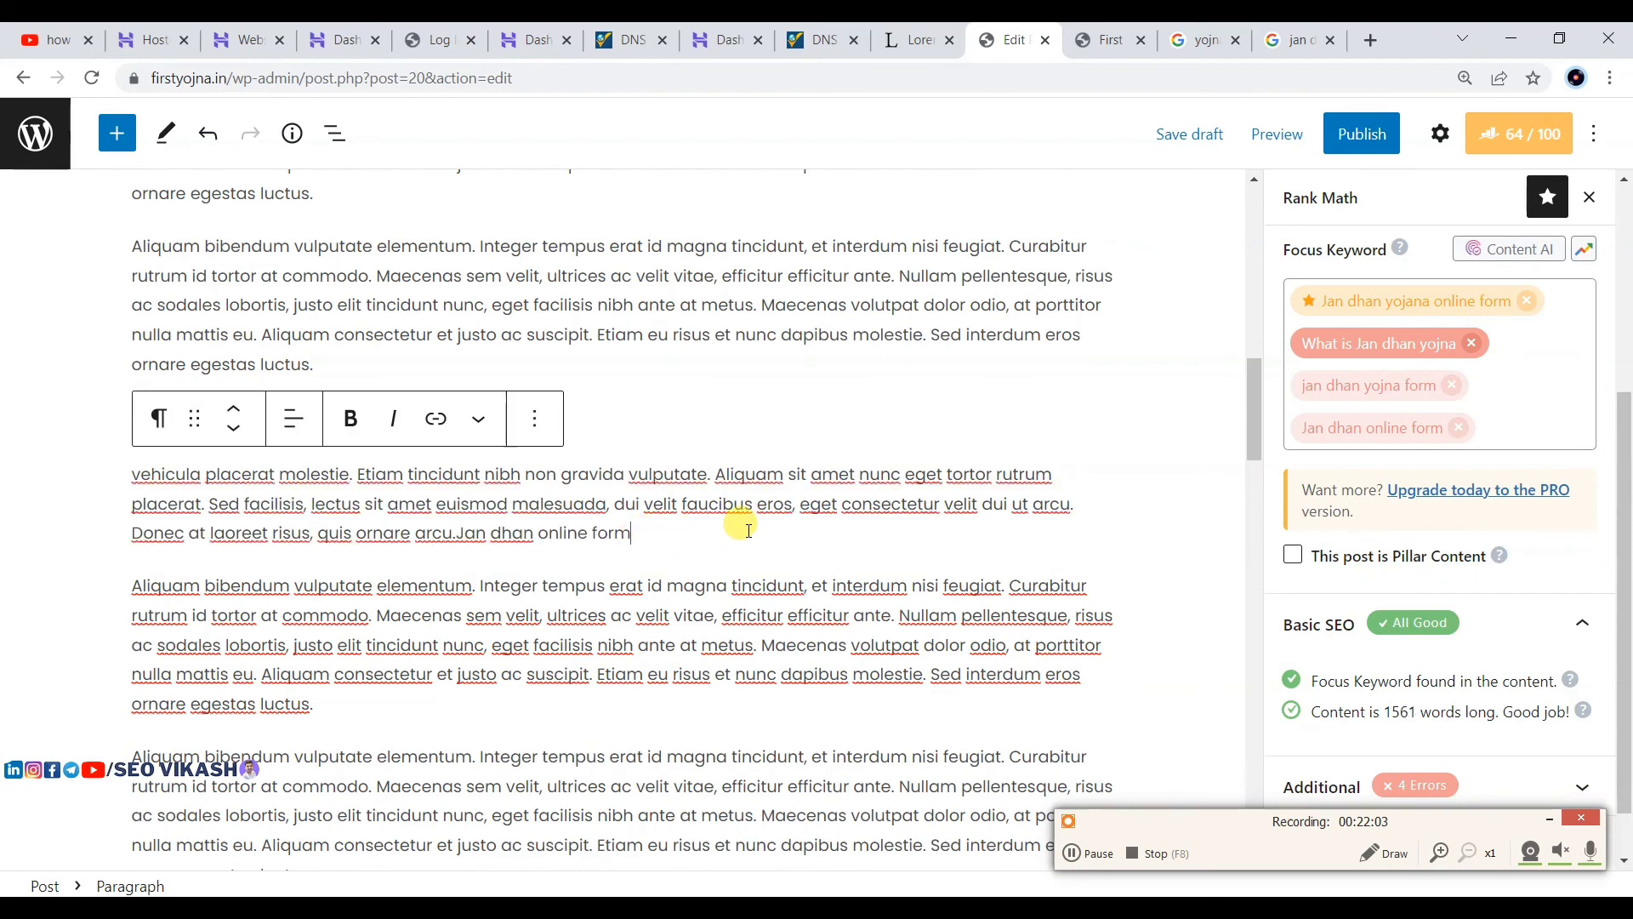
{"action": "scroll", "coordinate": [1384, 657], "scroll_direction": "down", "scroll_amount": 1}
{"action": "left_click", "coordinate": [1383, 721]}
{"action": "scroll", "coordinate": [1369, 706], "scroll_direction": "down", "scroll_amount": 4}
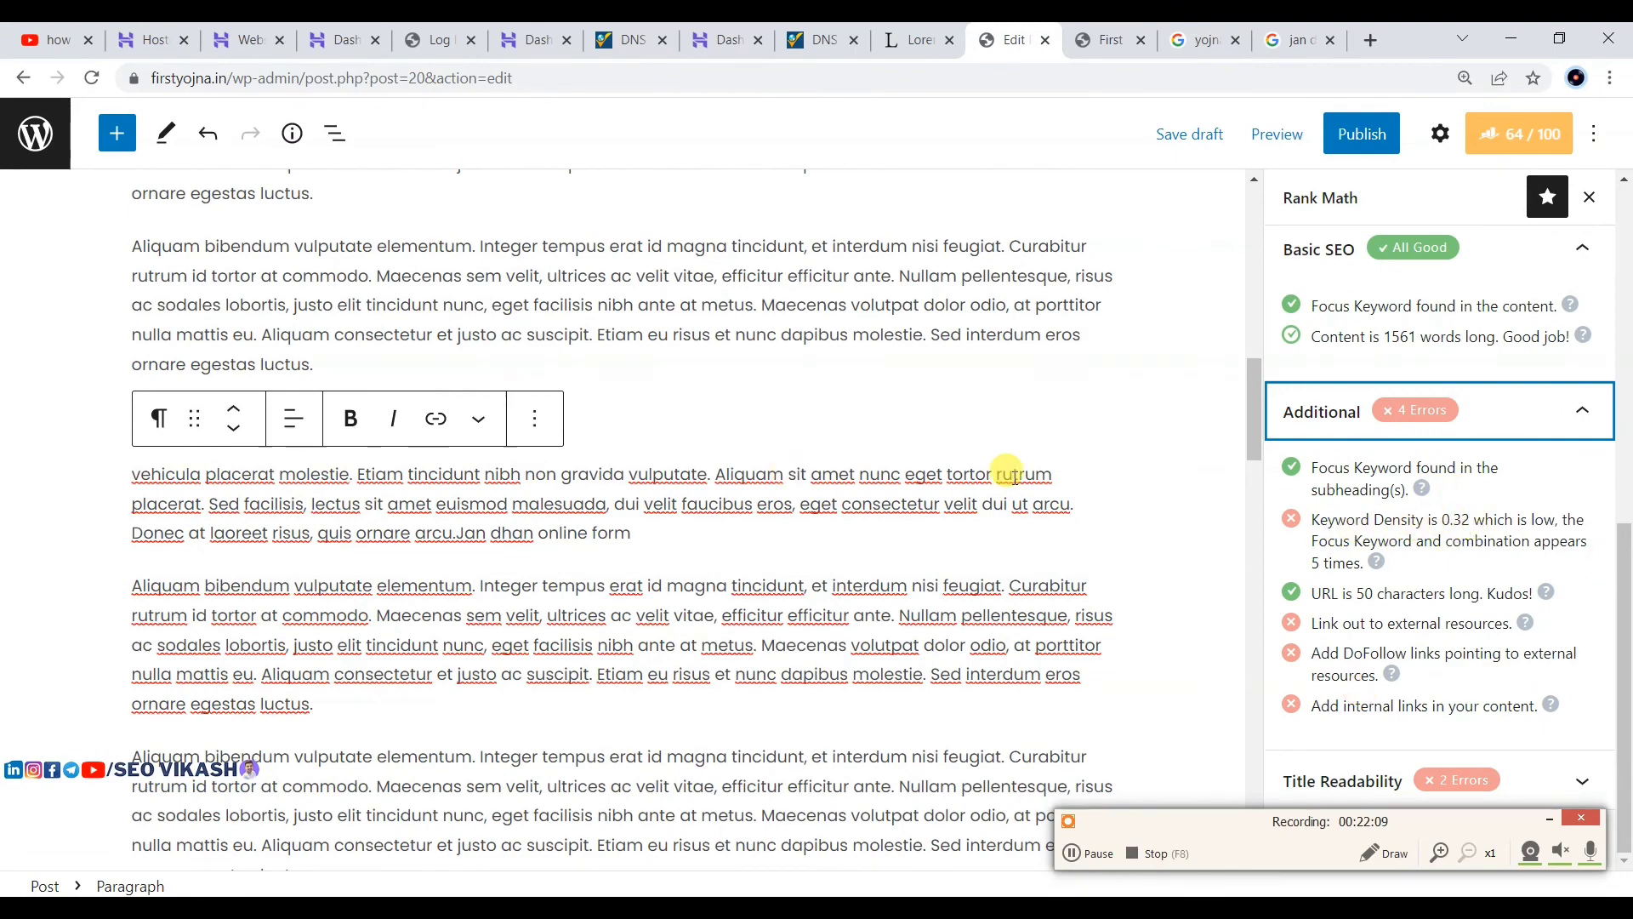
{"action": "scroll", "coordinate": [536, 434], "scroll_direction": "up", "scroll_amount": 8}
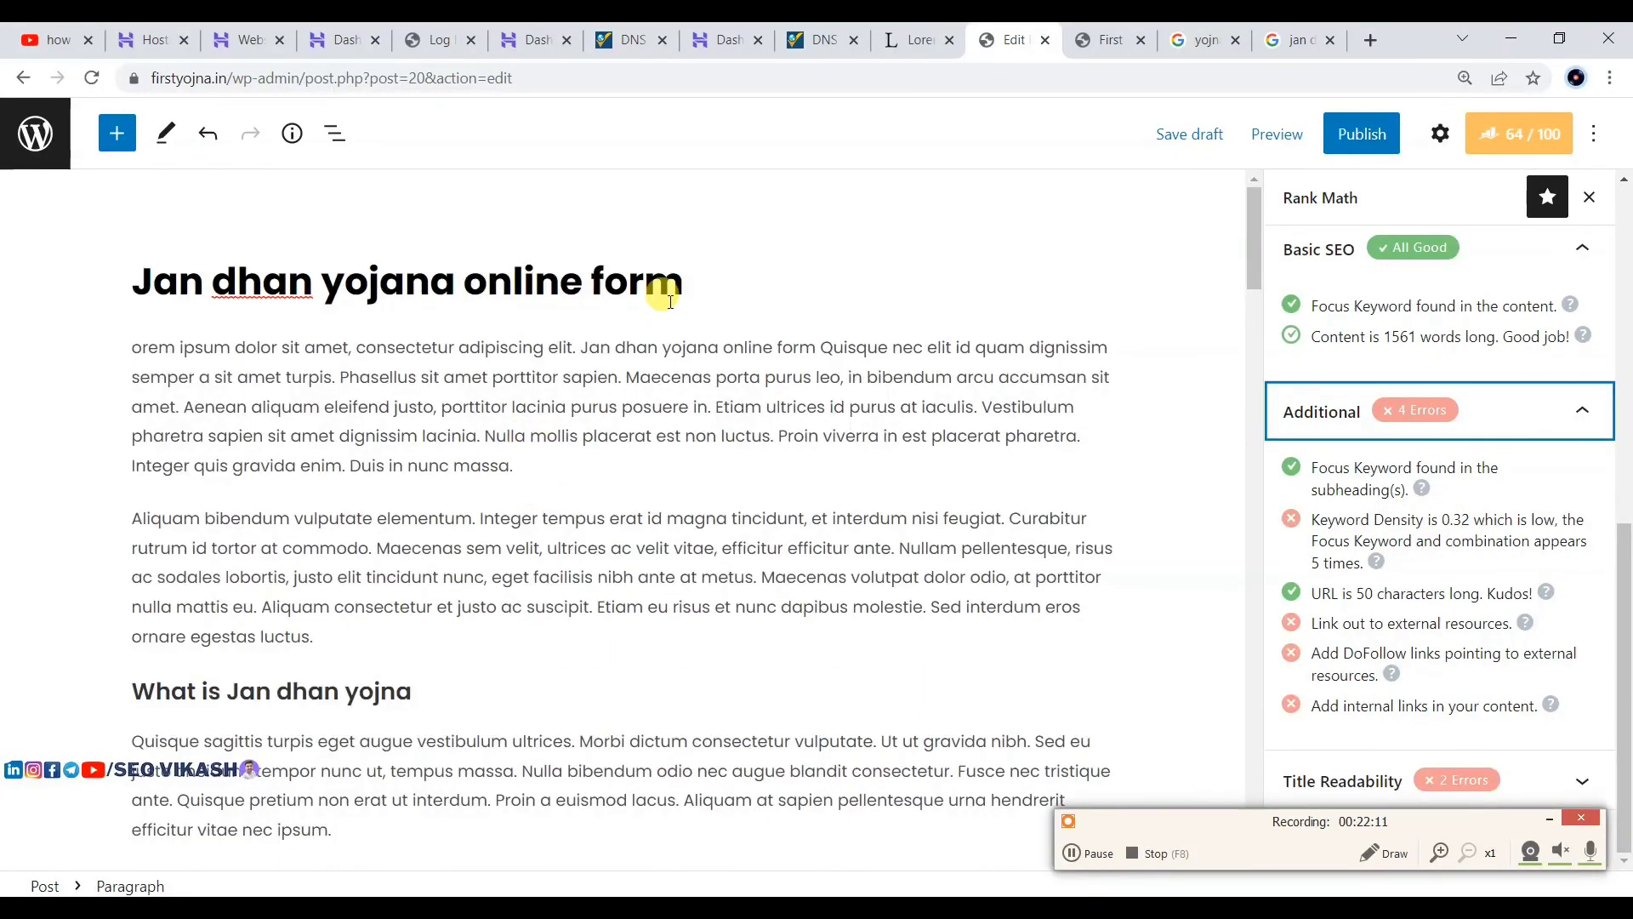
Step: After 'luctus.' in the opening section, paste the post title and type a short Hindi phrase
{"action": "left_click_drag", "start_coordinate": [683, 283], "coordinate": [139, 279]}
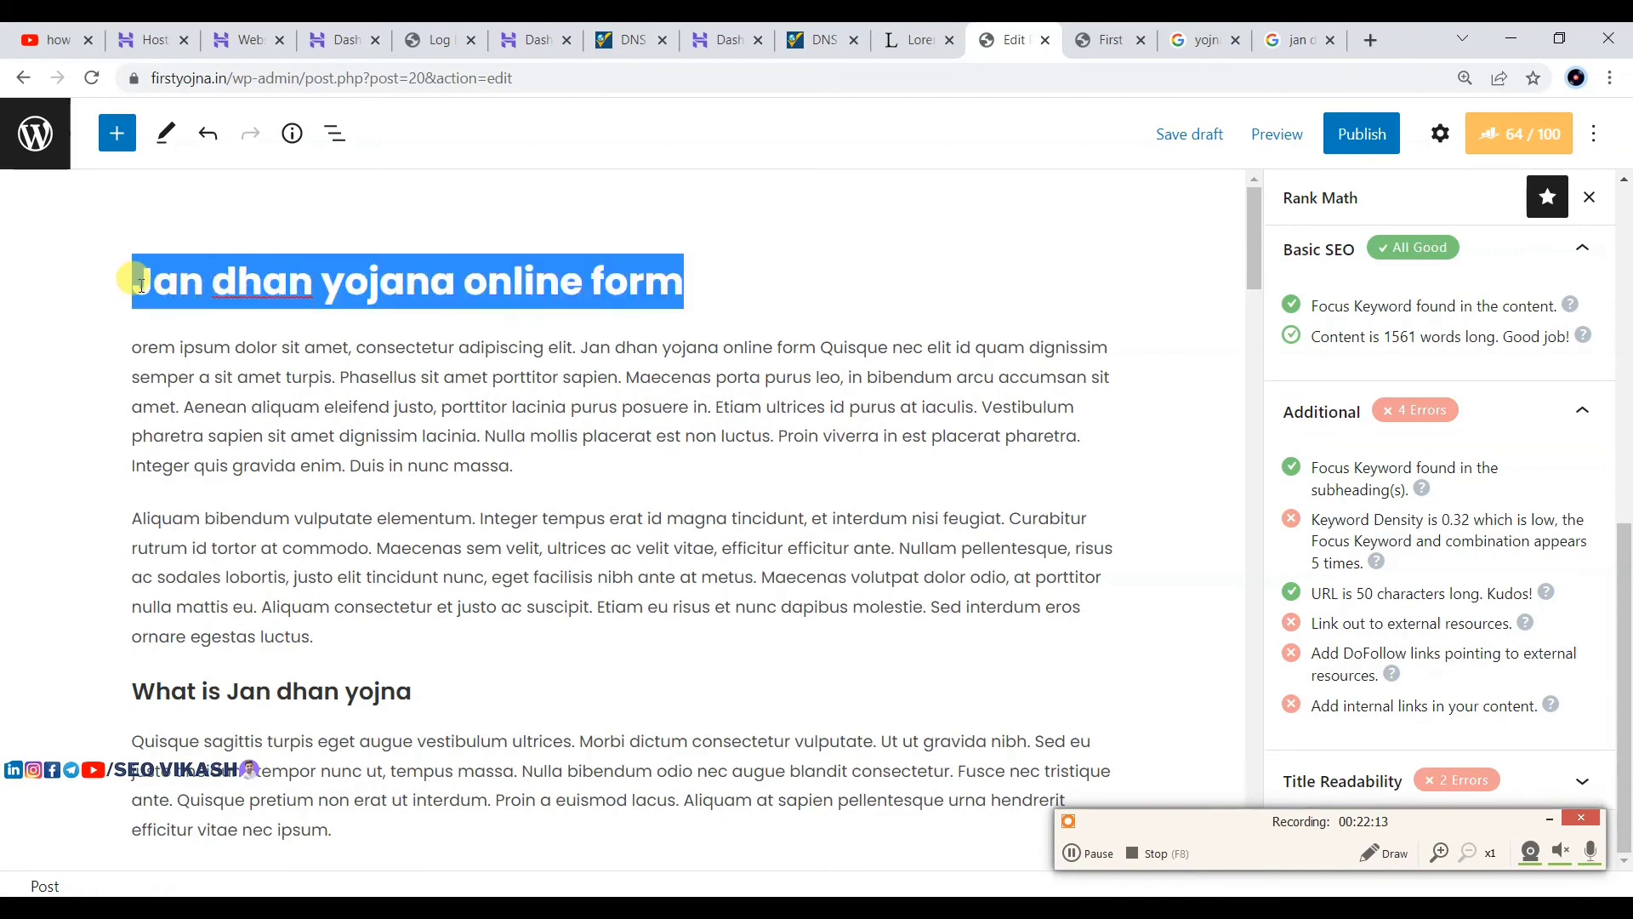
{"action": "scroll", "coordinate": [415, 430], "scroll_direction": "down", "scroll_amount": 3}
{"action": "left_click", "coordinate": [340, 423]}
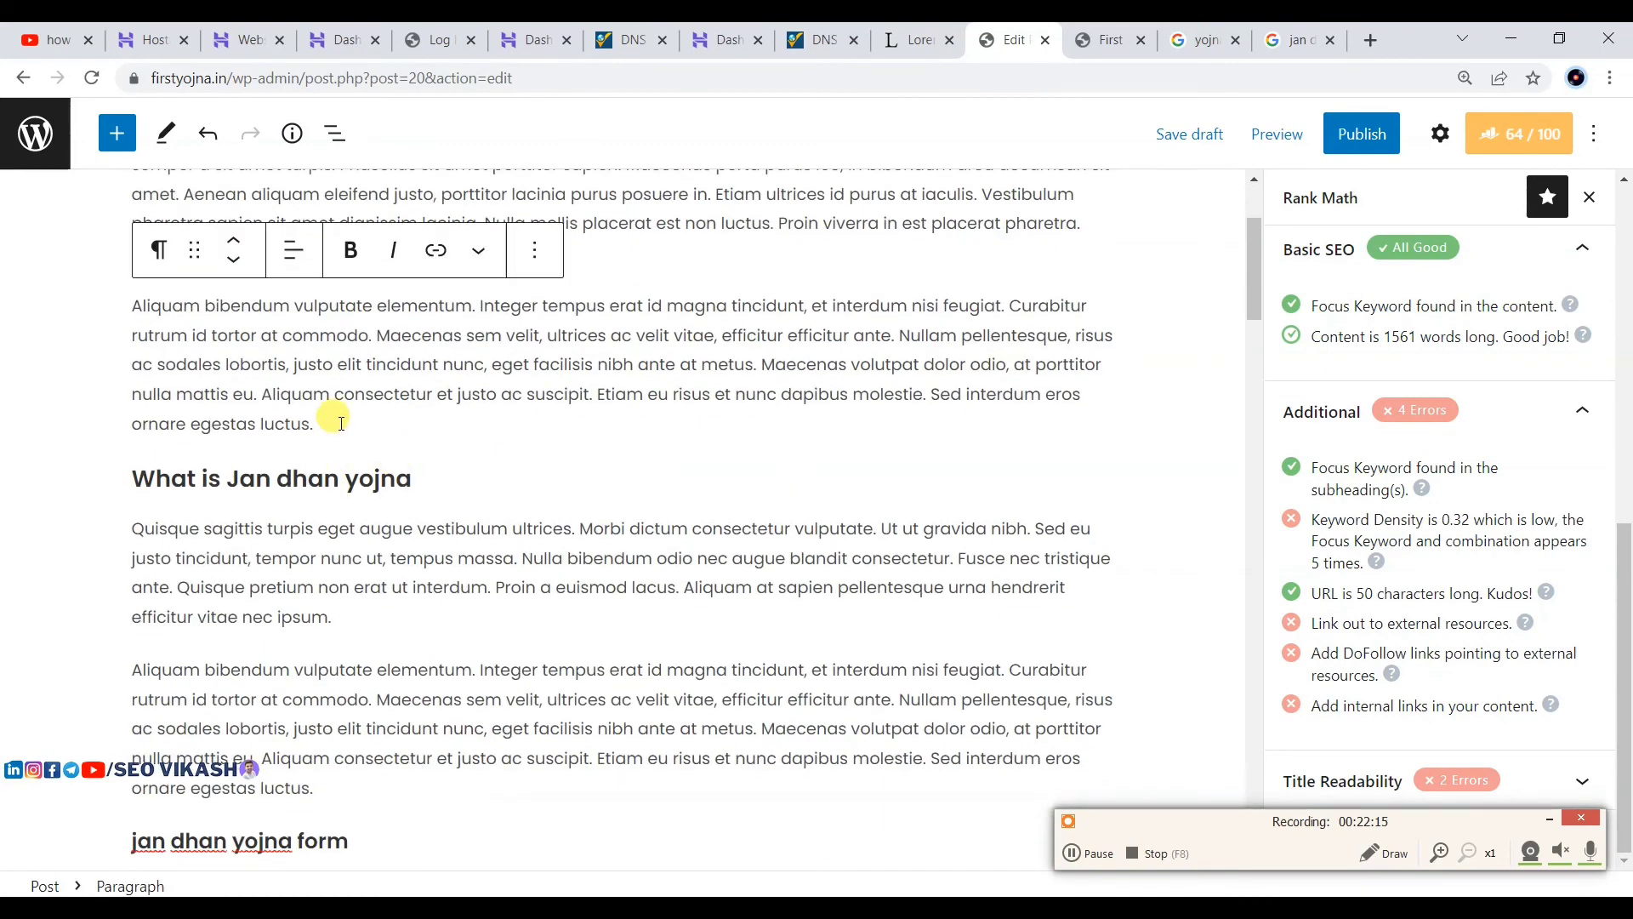
{"action": "type", "text": "Jan dhan yojana online form"}
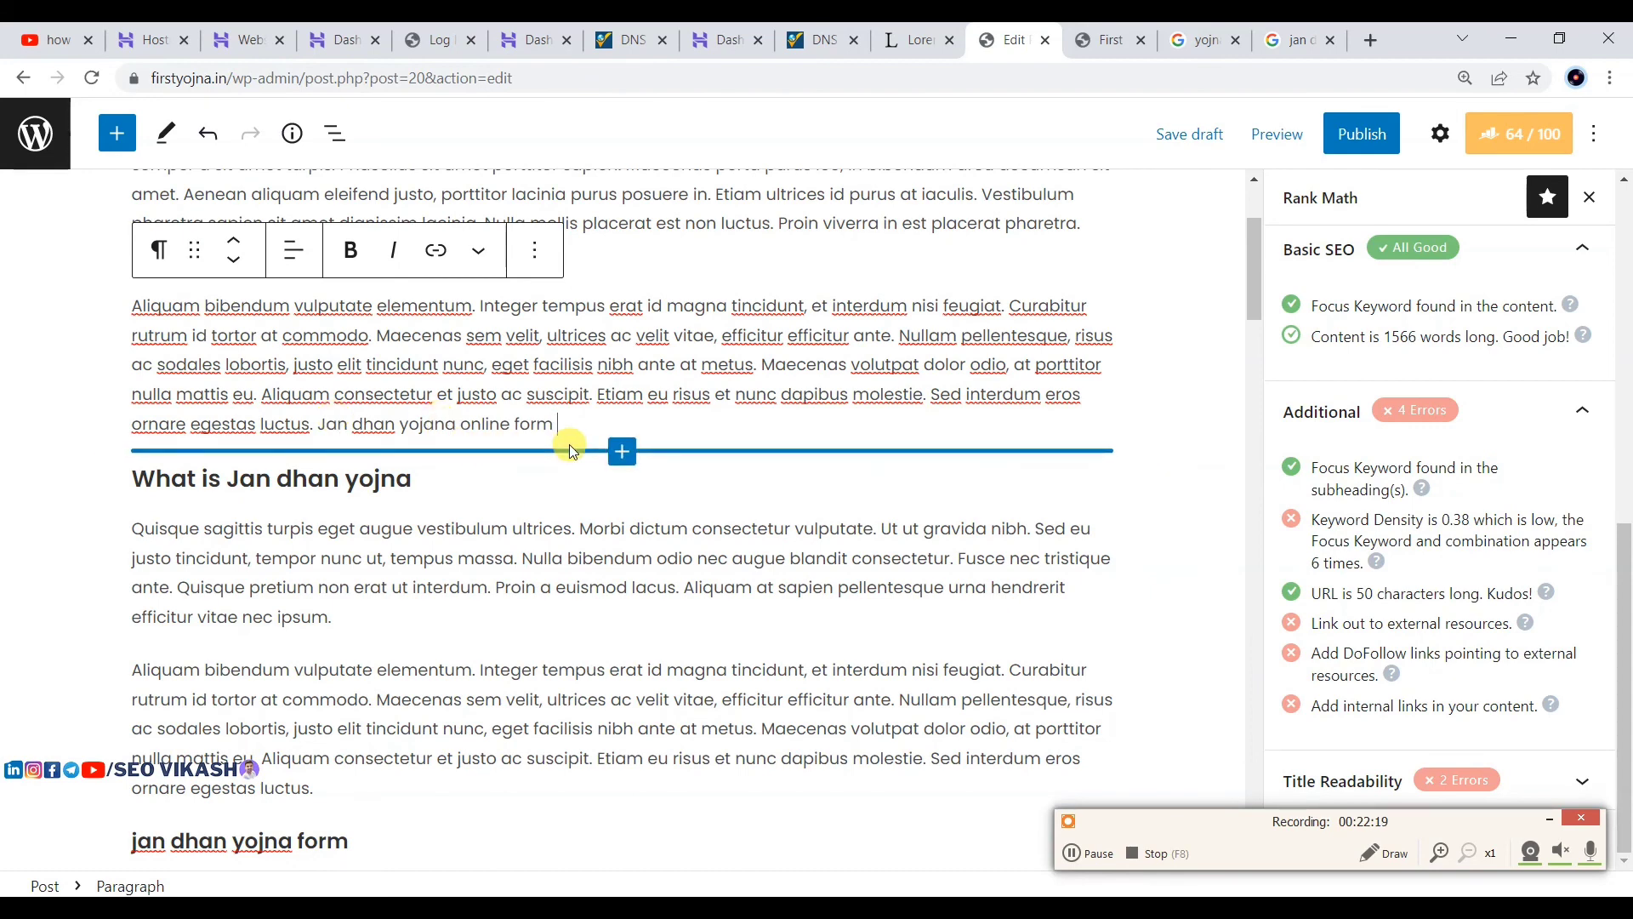
{"action": "type", "text": "aplly kar eki la"}
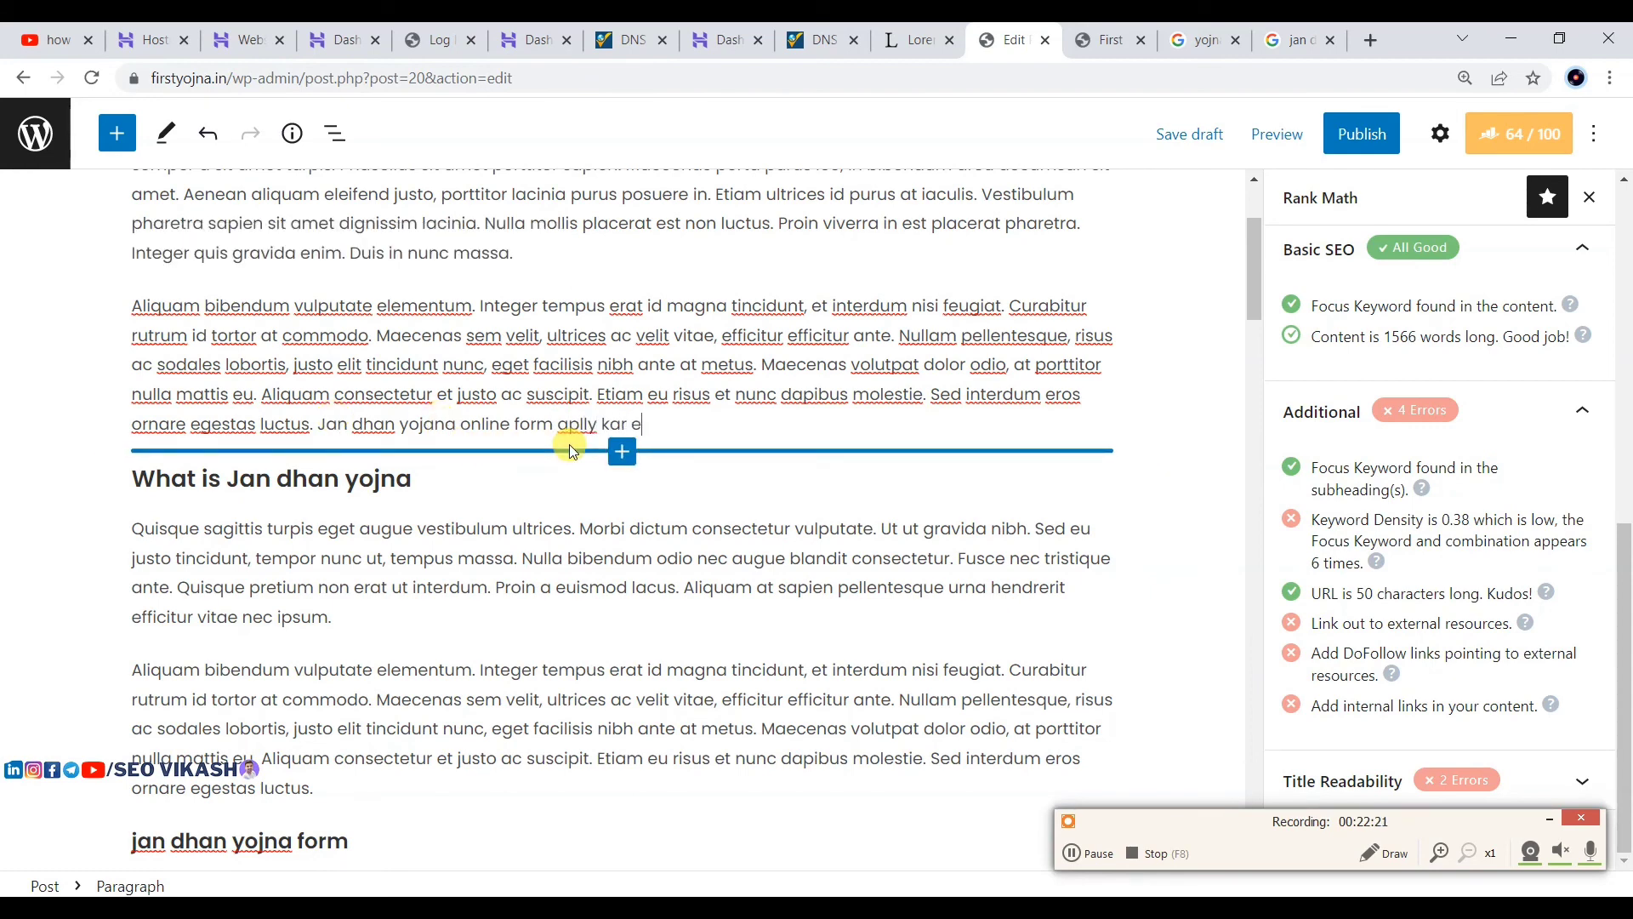
{"action": "key", "text": "BackSpace"}
{"action": "key", "text": "BackSpace"}
{"action": "key", "text": "BackSpace"}
{"action": "key", "text": "BackSpace"}
{"action": "key", "text": "BackSpace"}
{"action": "key", "text": "BackSpace"}
{"action": "key", "text": "BackSpace"}
{"action": "type", "text": "en k liye aap ."}
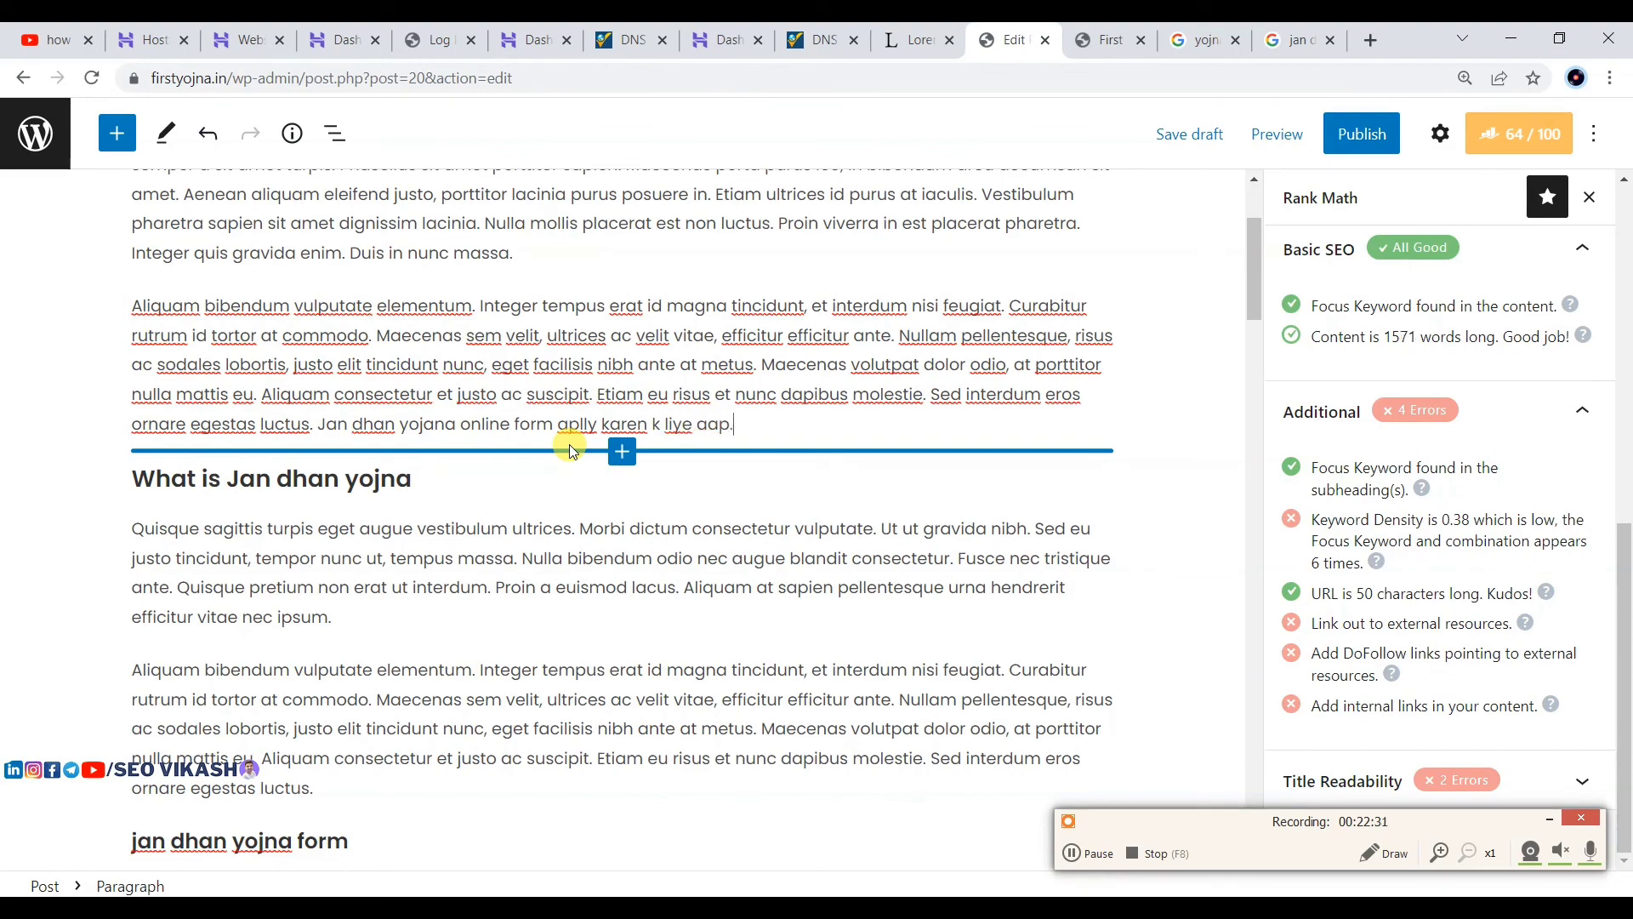
Step: Paste 'Jan dhan yojana online form' after 'luctus.' below the jan dhan yojna form heading
{"action": "scroll", "coordinate": [762, 523], "scroll_direction": "down", "scroll_amount": 2}
{"action": "scroll", "coordinate": [762, 523], "scroll_direction": "down", "scroll_amount": 5}
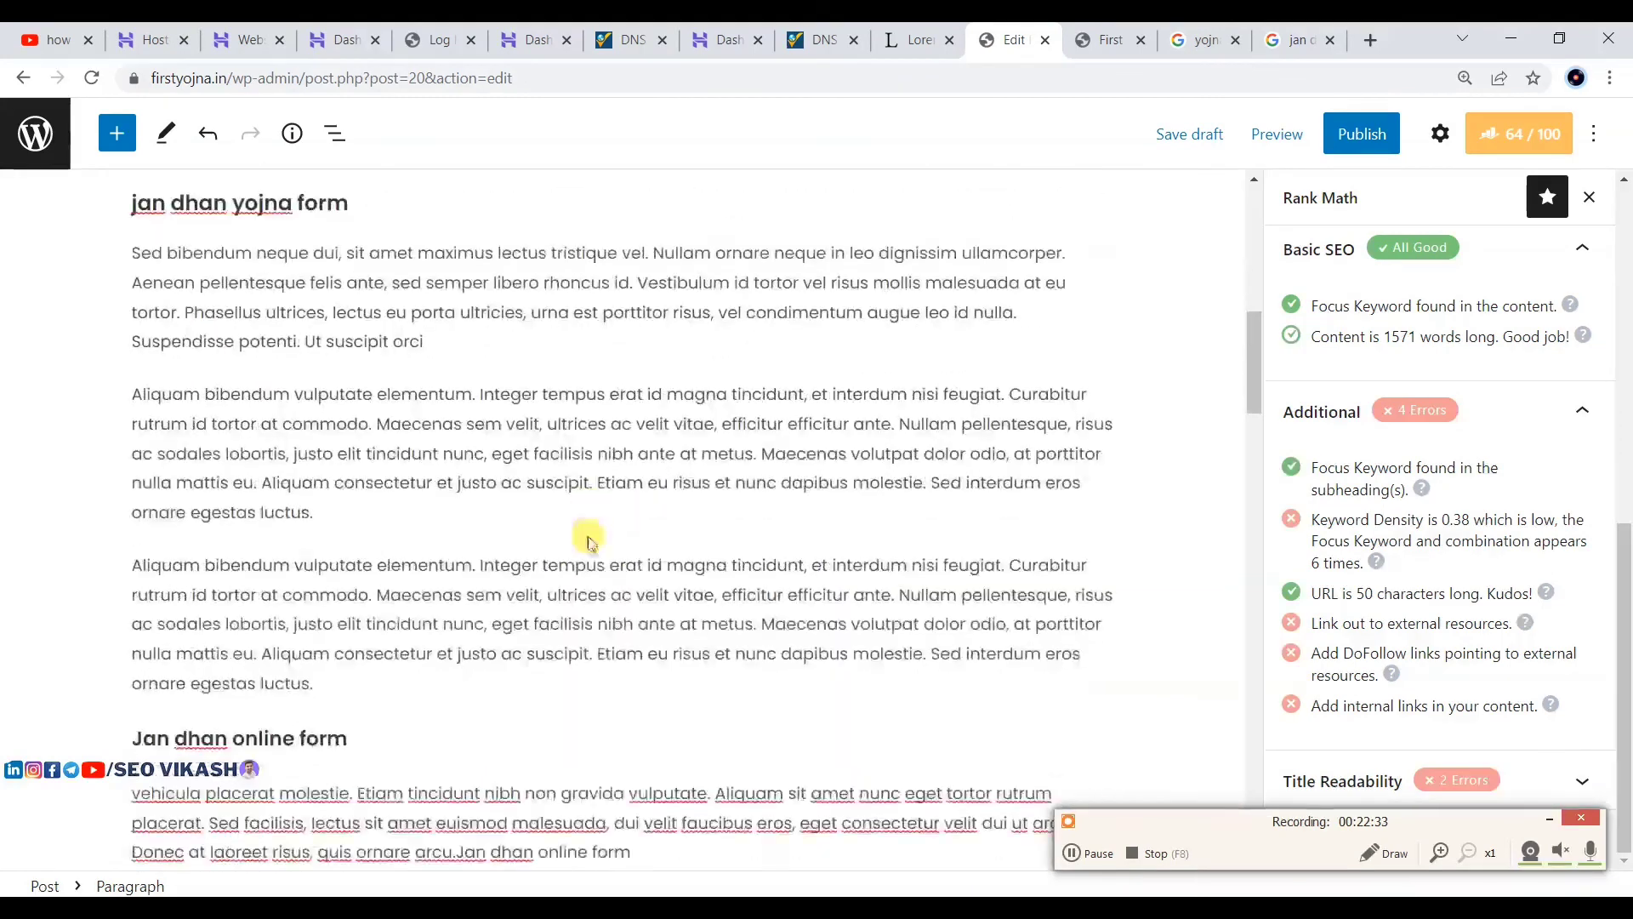
{"action": "left_click", "coordinate": [316, 513]}
{"action": "type", "text": "Jan dhan yojana online form"}
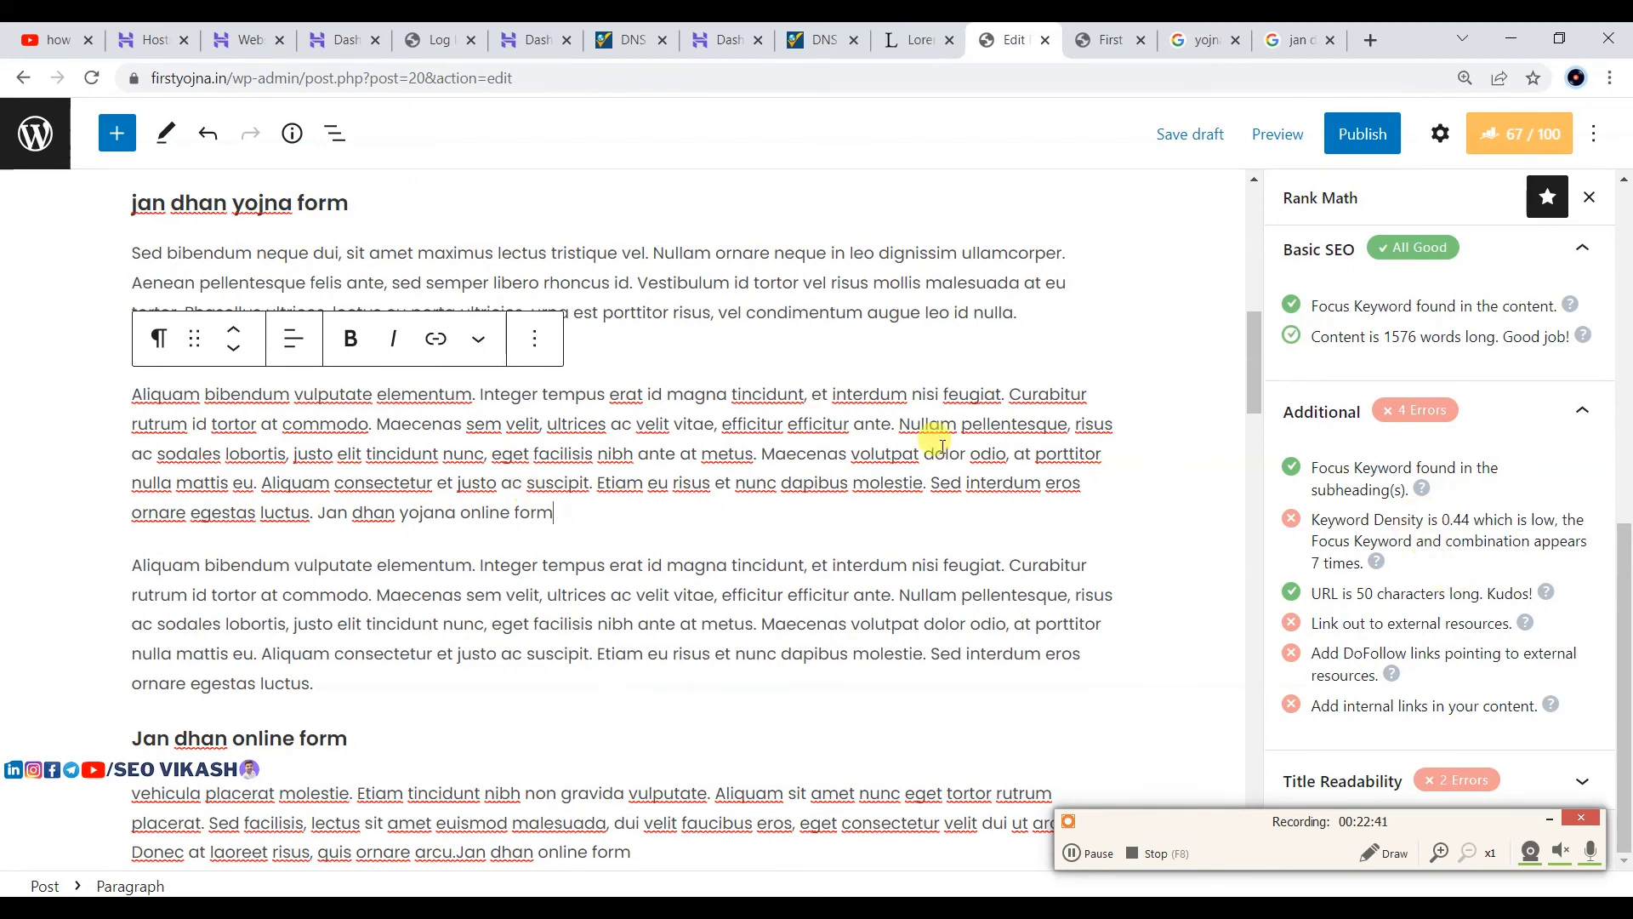
{"action": "left_click", "coordinate": [1402, 770]}
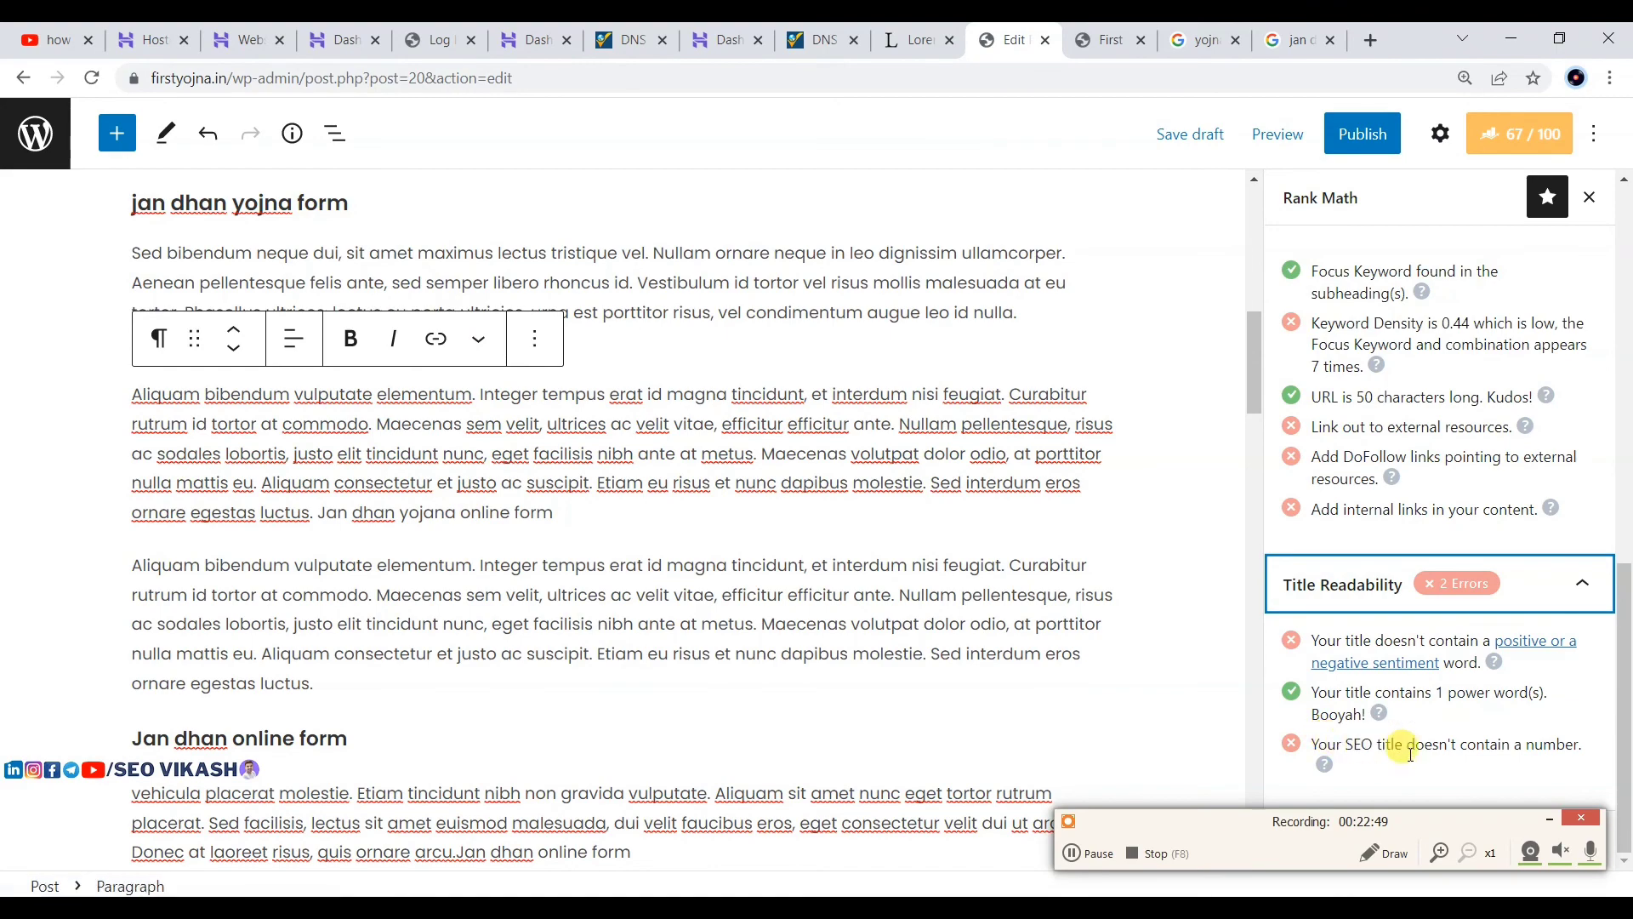
{"action": "scroll", "coordinate": [1115, 529], "scroll_direction": "up", "scroll_amount": 10}
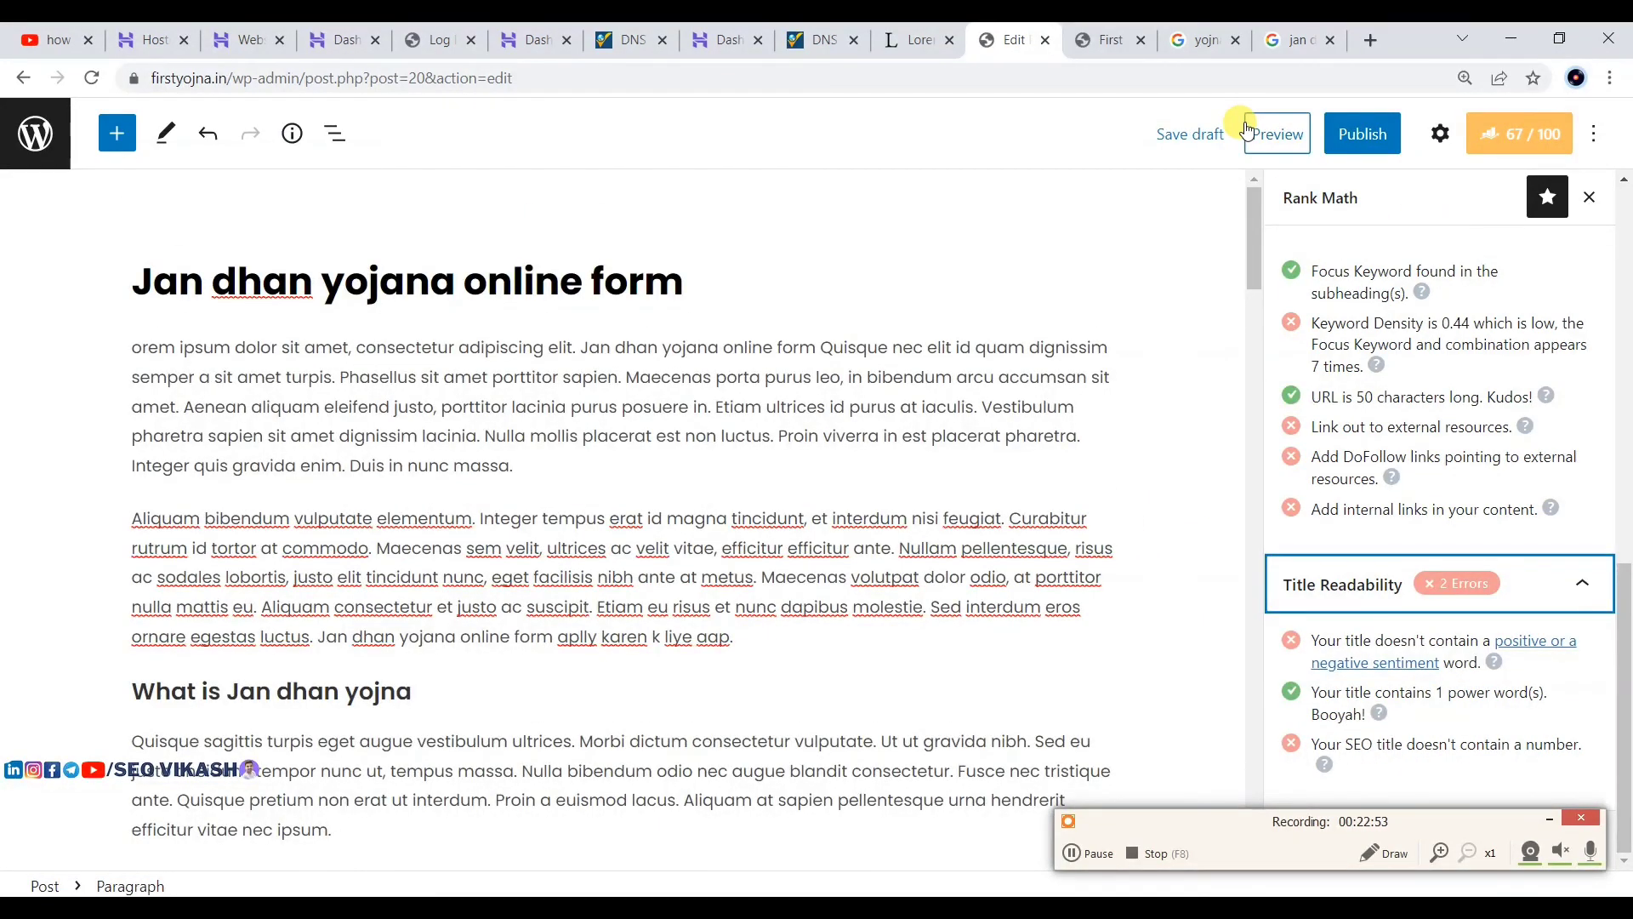
{"action": "left_click", "coordinate": [715, 269]}
{"action": "scroll", "coordinate": [1357, 328], "scroll_direction": "up", "scroll_amount": 10}
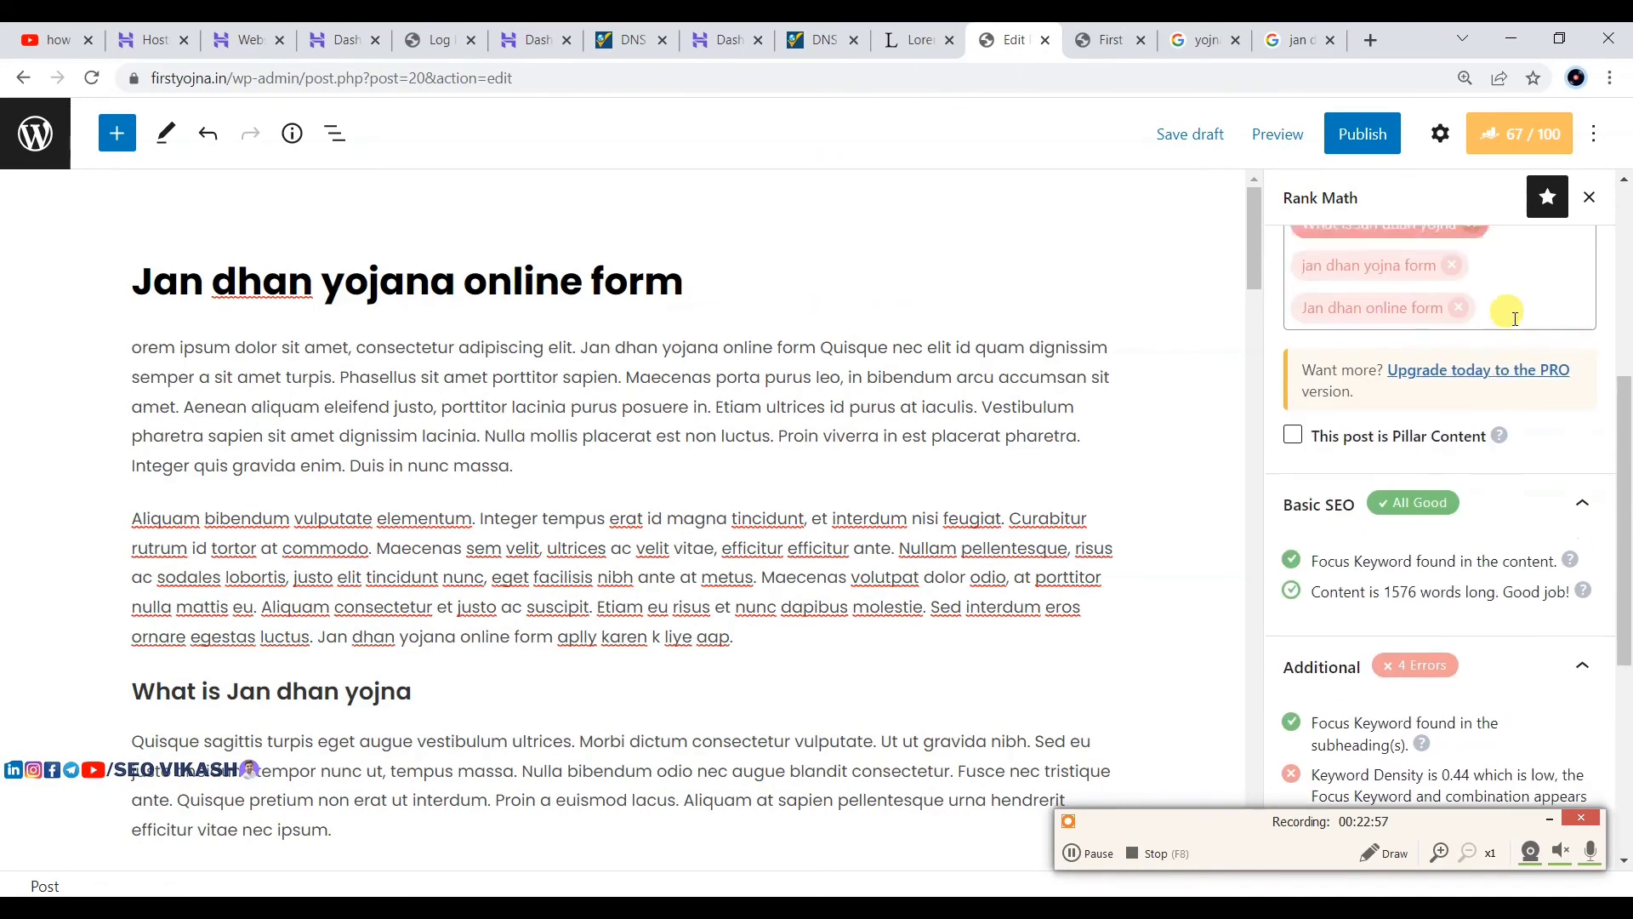
{"action": "scroll", "coordinate": [649, 474], "scroll_direction": "down", "scroll_amount": 15}
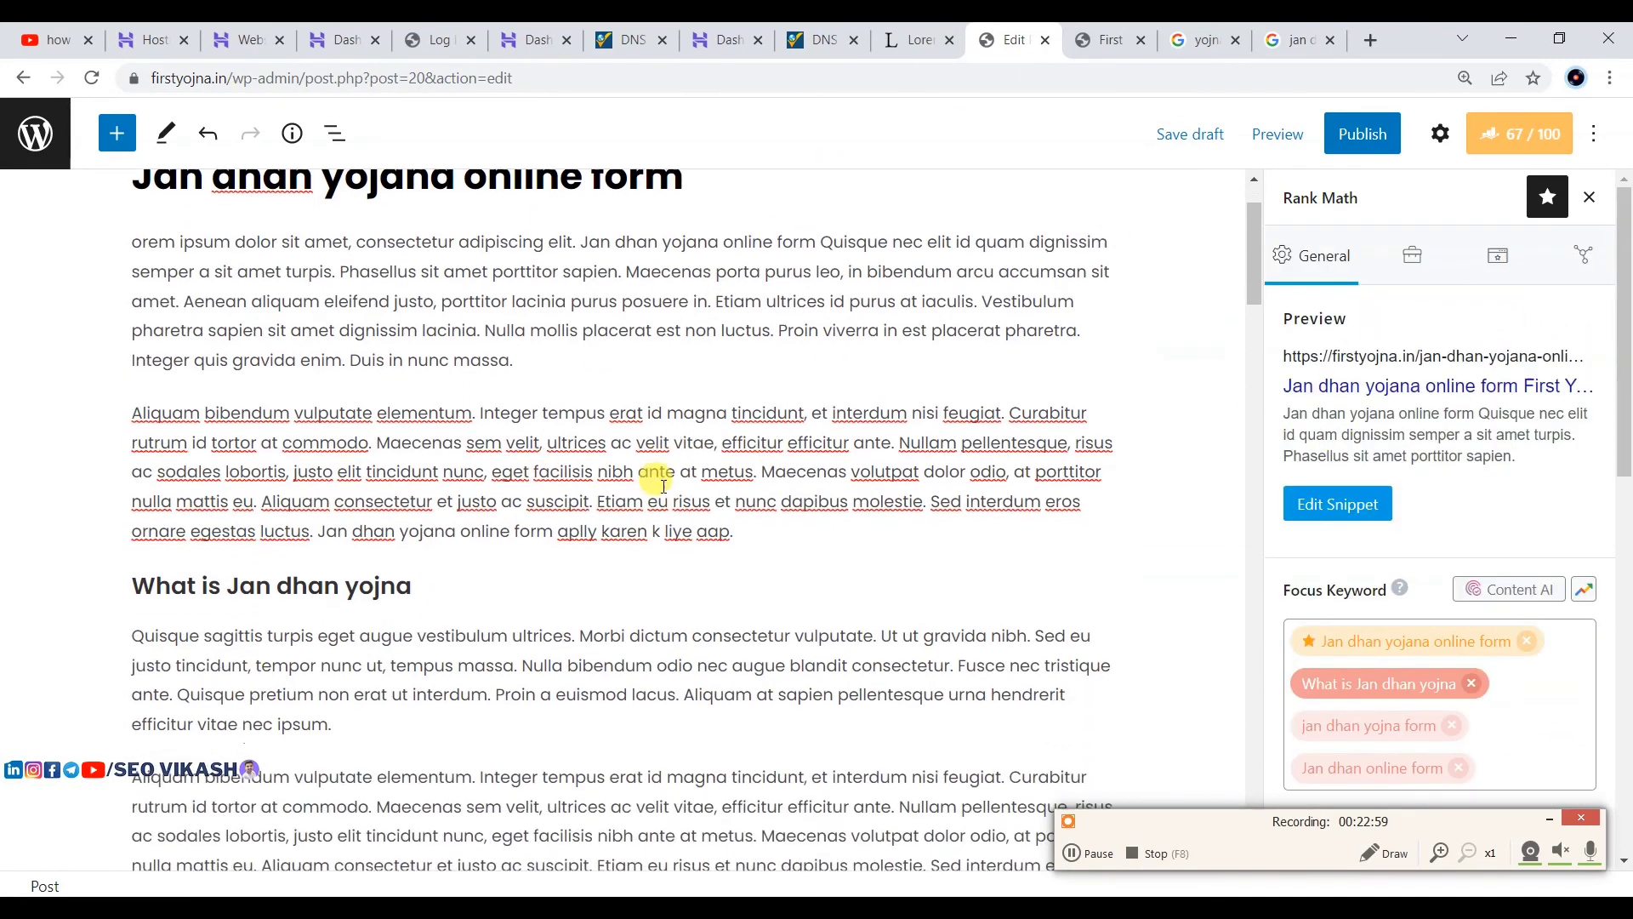
Step: Publish the 'Jan dhan yojana online form' post and view the live post in a new tab
{"action": "left_click", "coordinate": [1362, 133]}
{"action": "left_click", "coordinate": [1380, 132]}
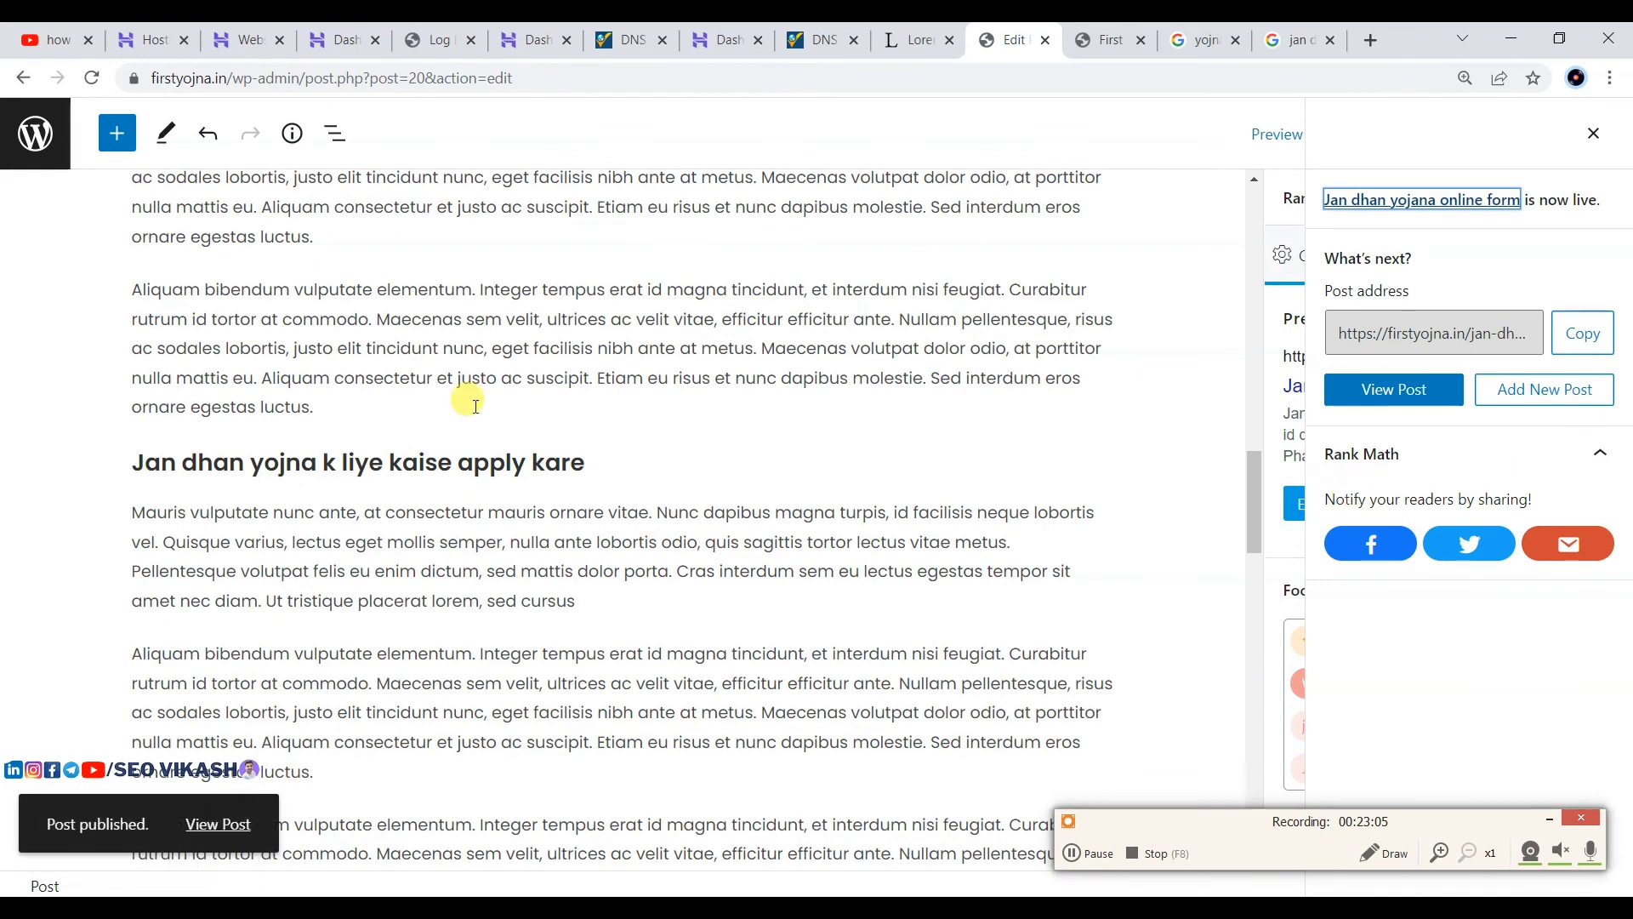
{"action": "right_click", "coordinate": [217, 832]}
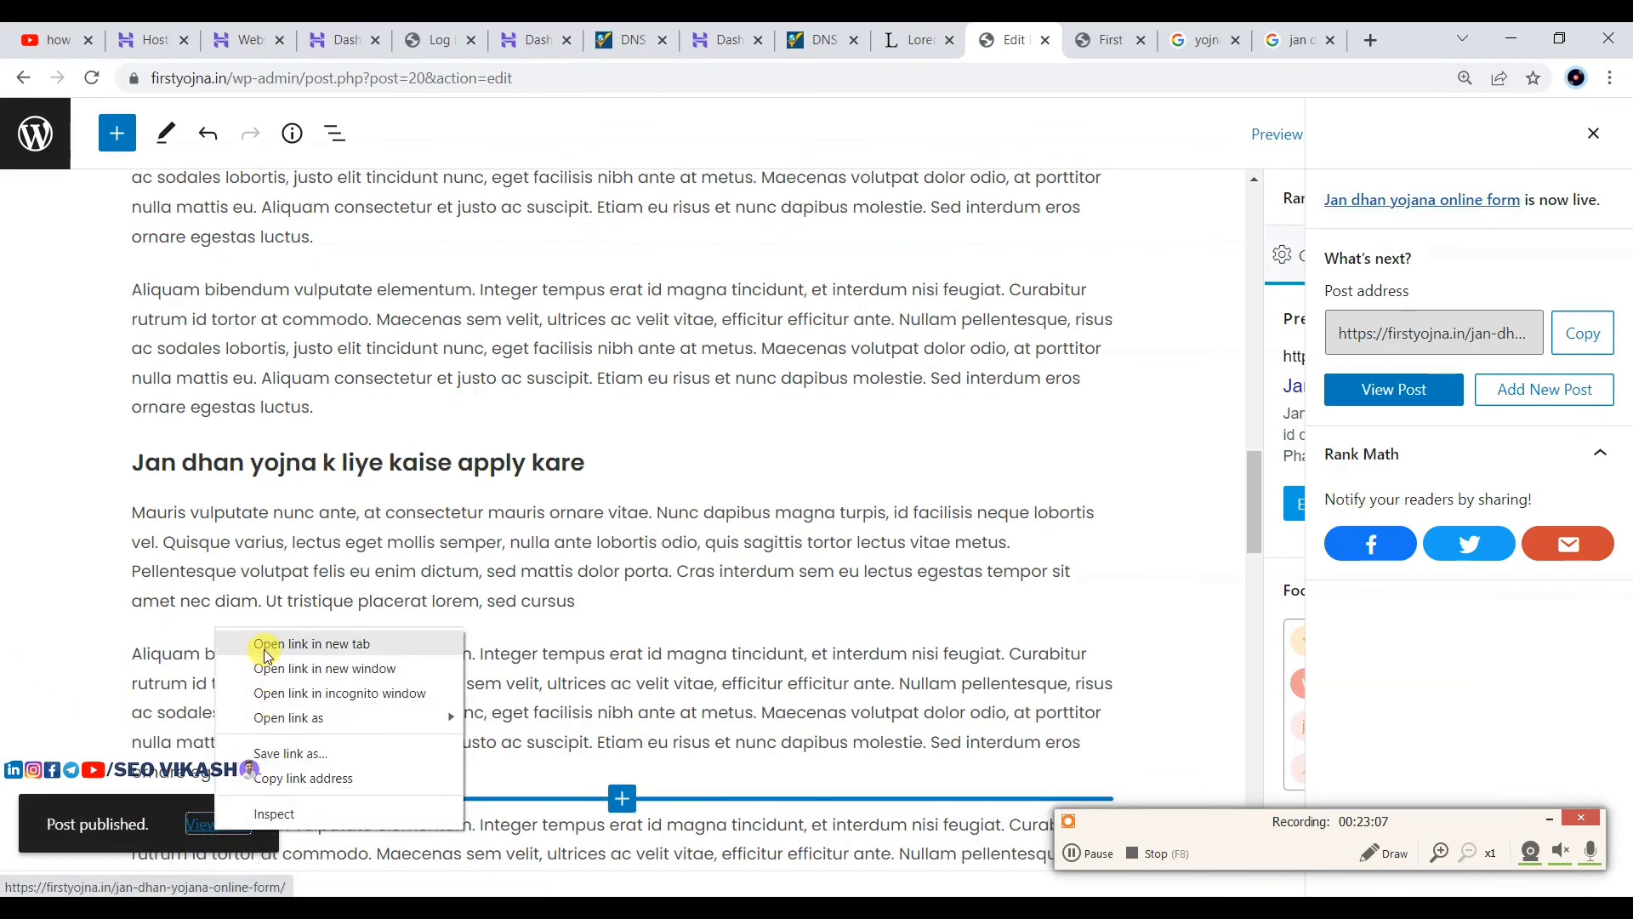
{"action": "left_click", "coordinate": [266, 648]}
{"action": "left_click", "coordinate": [1034, 30]}
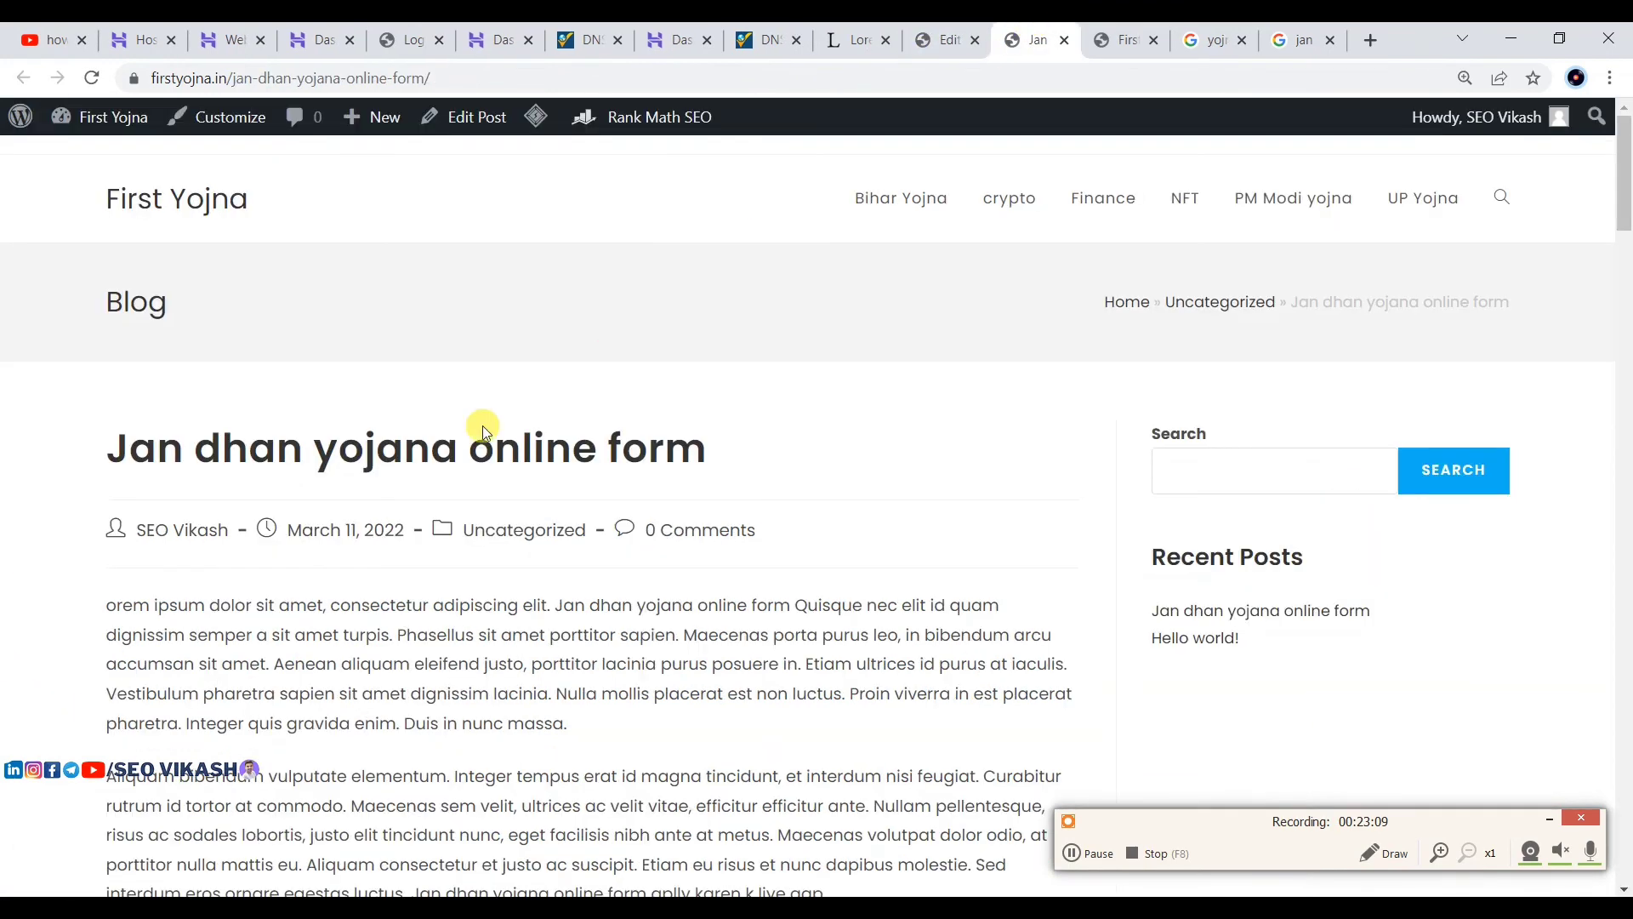
Step: Review the live post page, then reopen it in the block editor via Edit Post
{"action": "scroll", "coordinate": [482, 425], "scroll_direction": "down", "scroll_amount": 2}
{"action": "scroll", "coordinate": [681, 230], "scroll_direction": "down", "scroll_amount": 10}
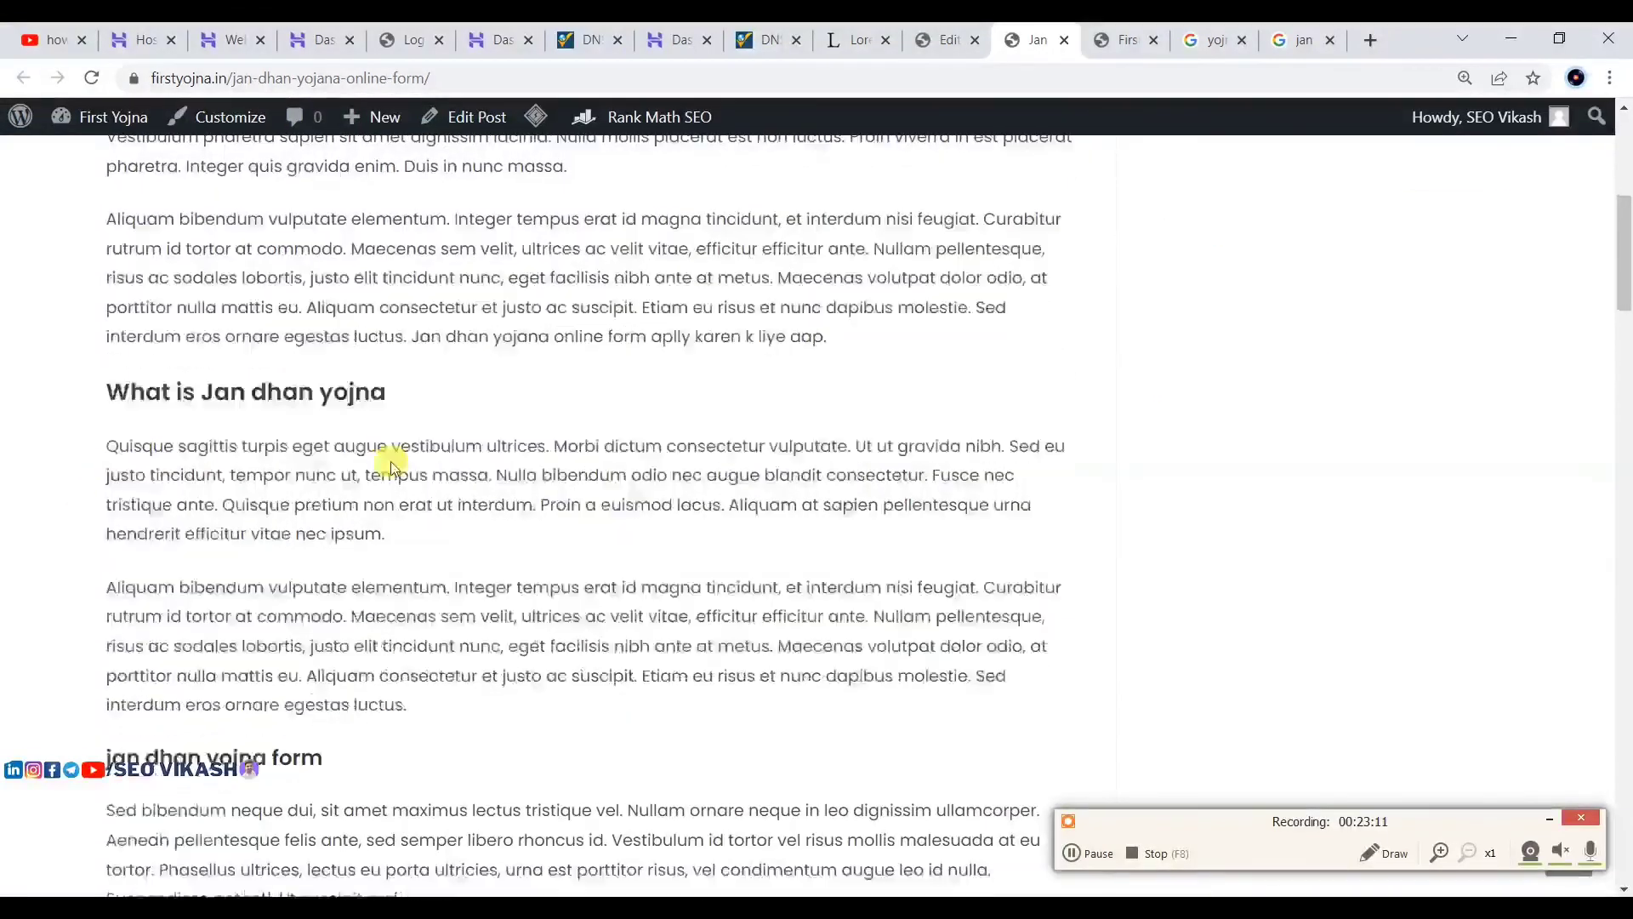
{"action": "scroll", "coordinate": [426, 482], "scroll_direction": "down", "scroll_amount": 5}
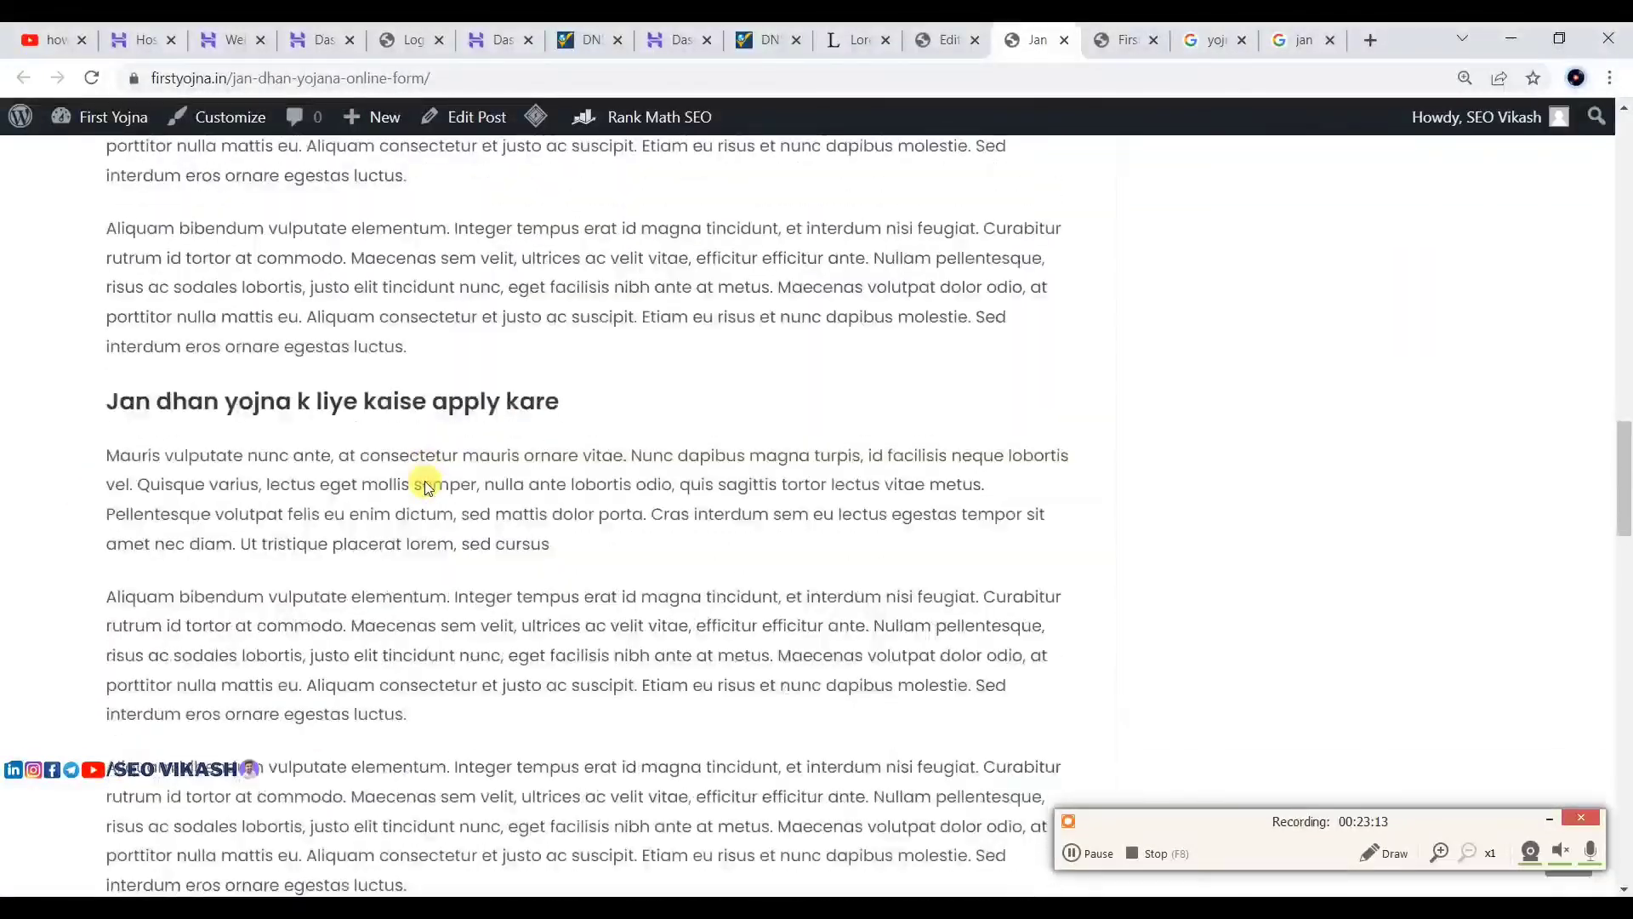
{"action": "scroll", "coordinate": [420, 474], "scroll_direction": "up", "scroll_amount": 6}
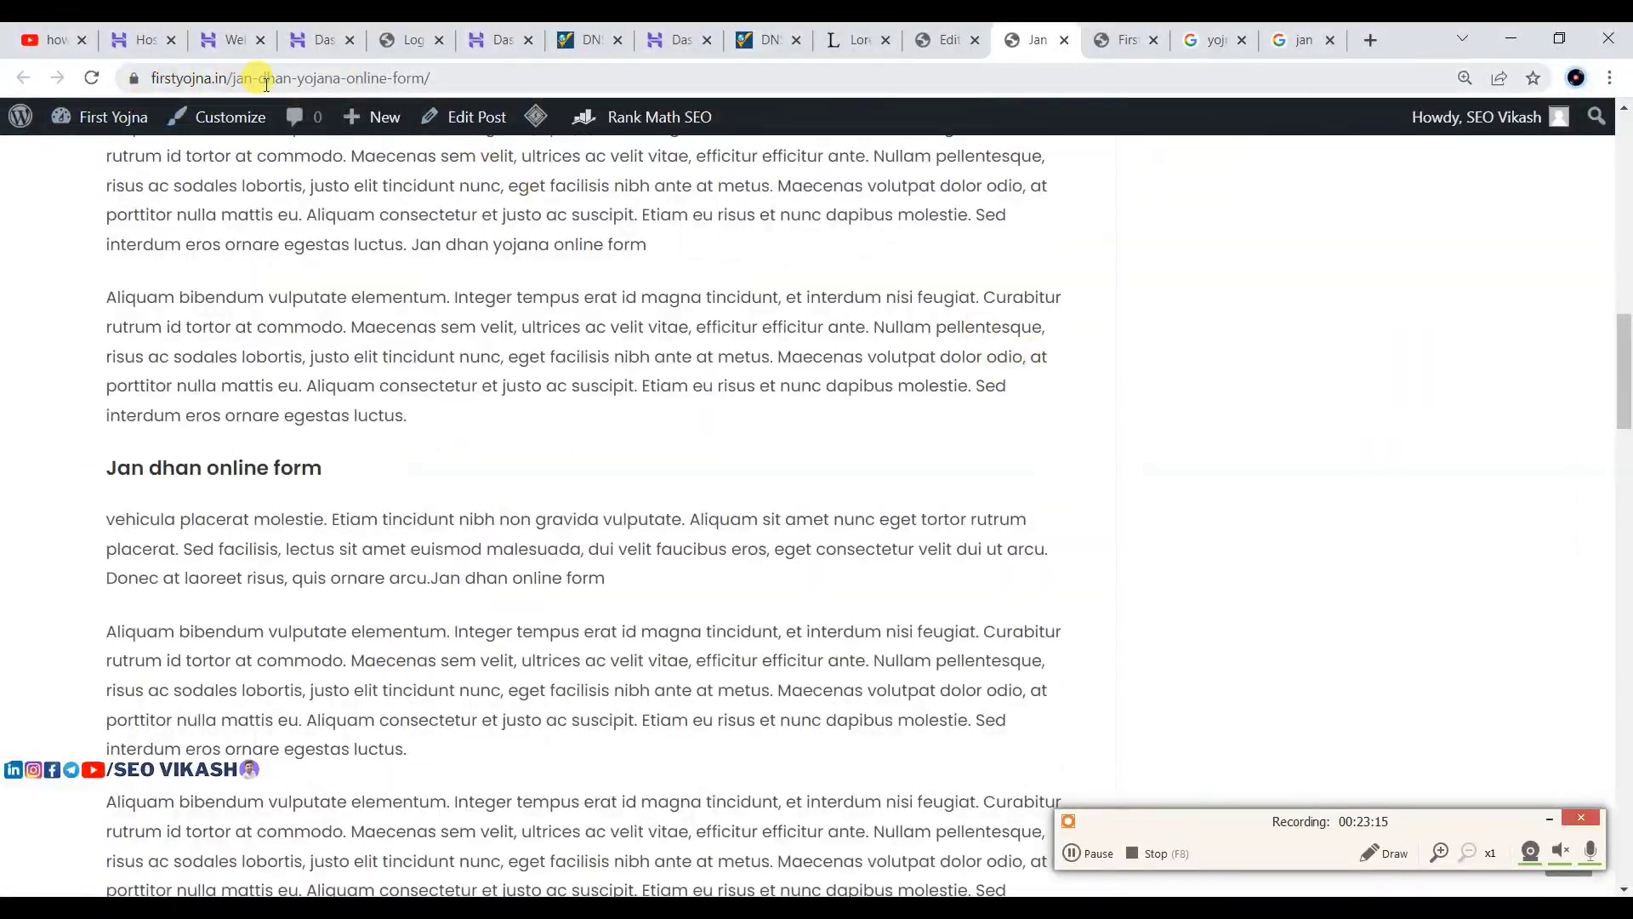
{"action": "left_click", "coordinate": [489, 126]}
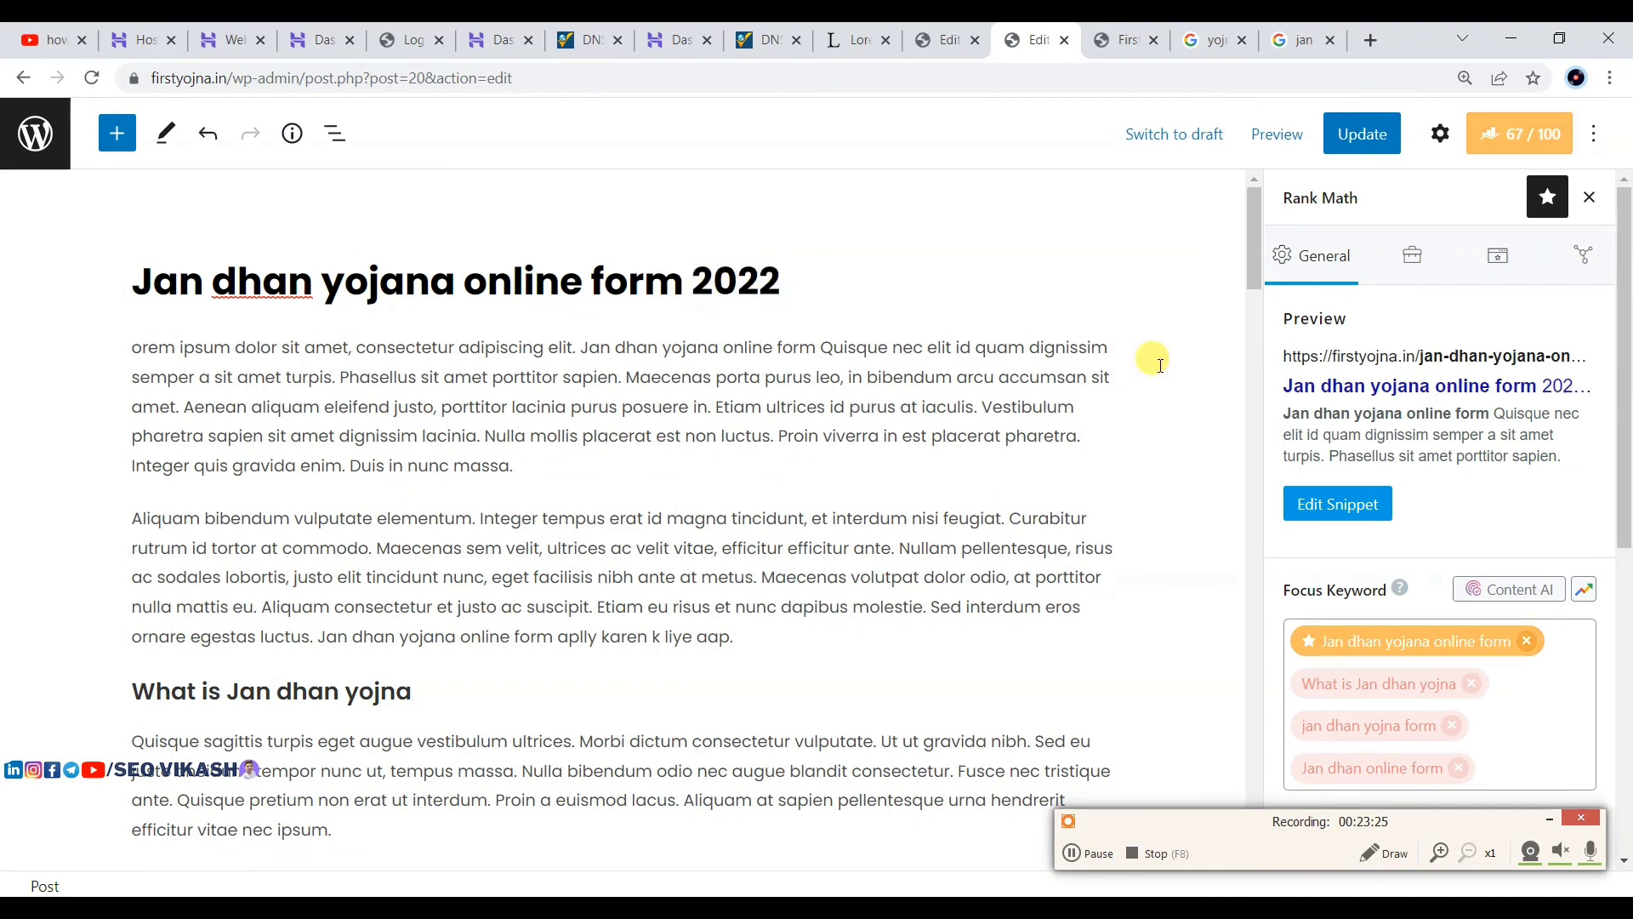
Step: Check the failing title readability items and move 'amazing' from the title's end to its start
{"action": "scroll", "coordinate": [1500, 300], "scroll_direction": "down", "scroll_amount": 3}
{"action": "scroll", "coordinate": [1495, 540], "scroll_direction": "down", "scroll_amount": 5}
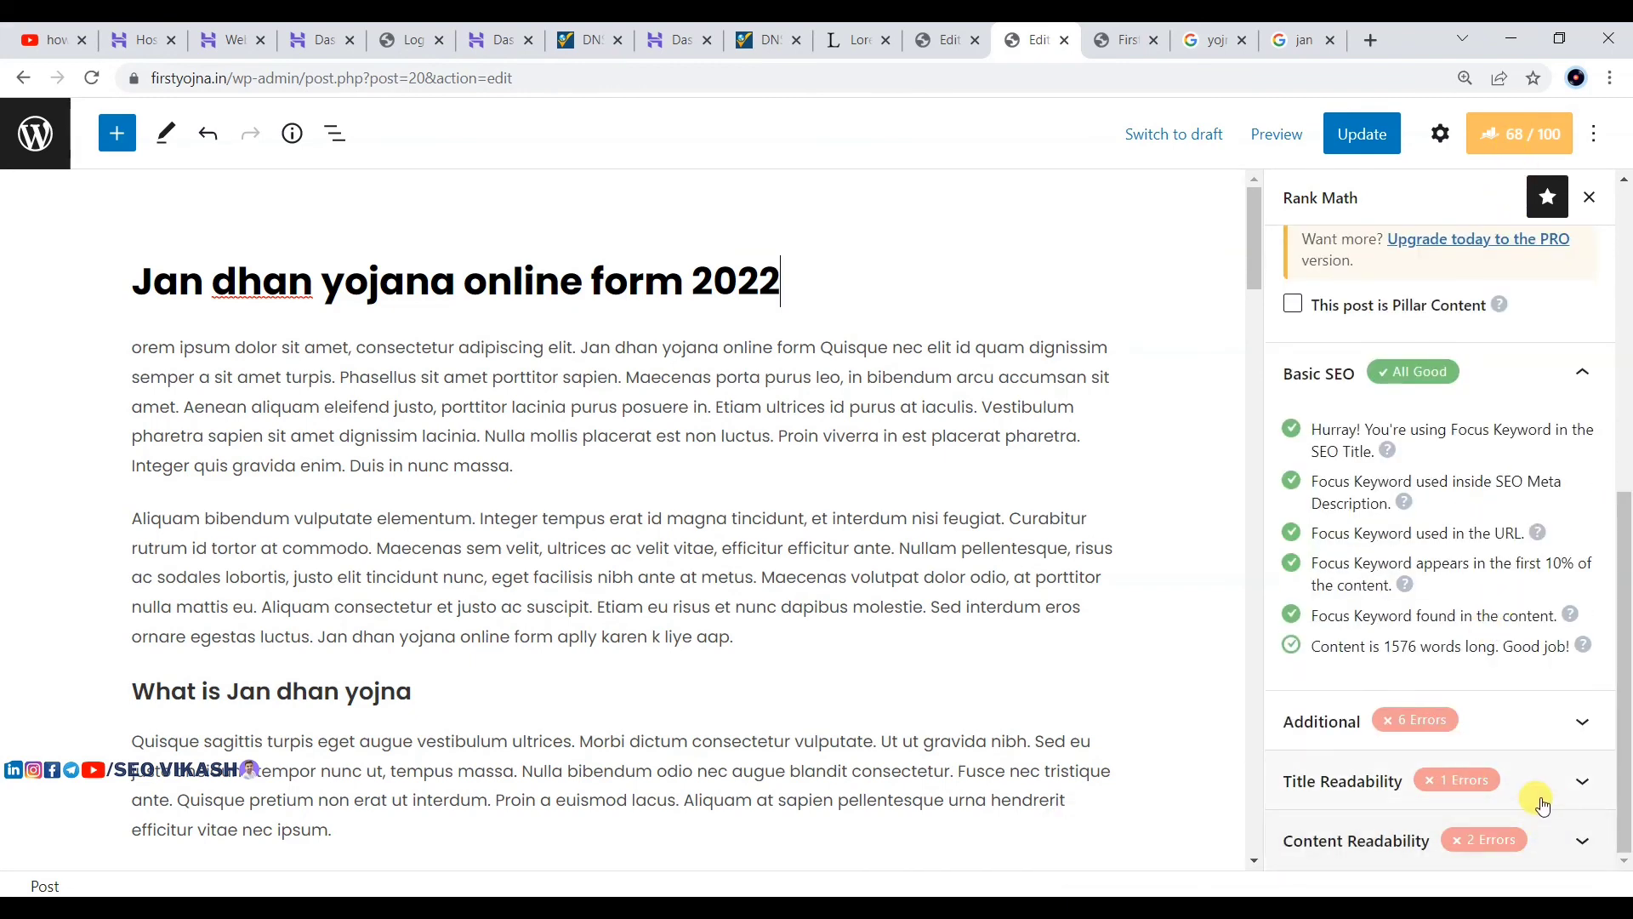
{"action": "left_click", "coordinate": [1536, 795]}
{"action": "scroll", "coordinate": [1384, 728], "scroll_direction": "down", "scroll_amount": 2}
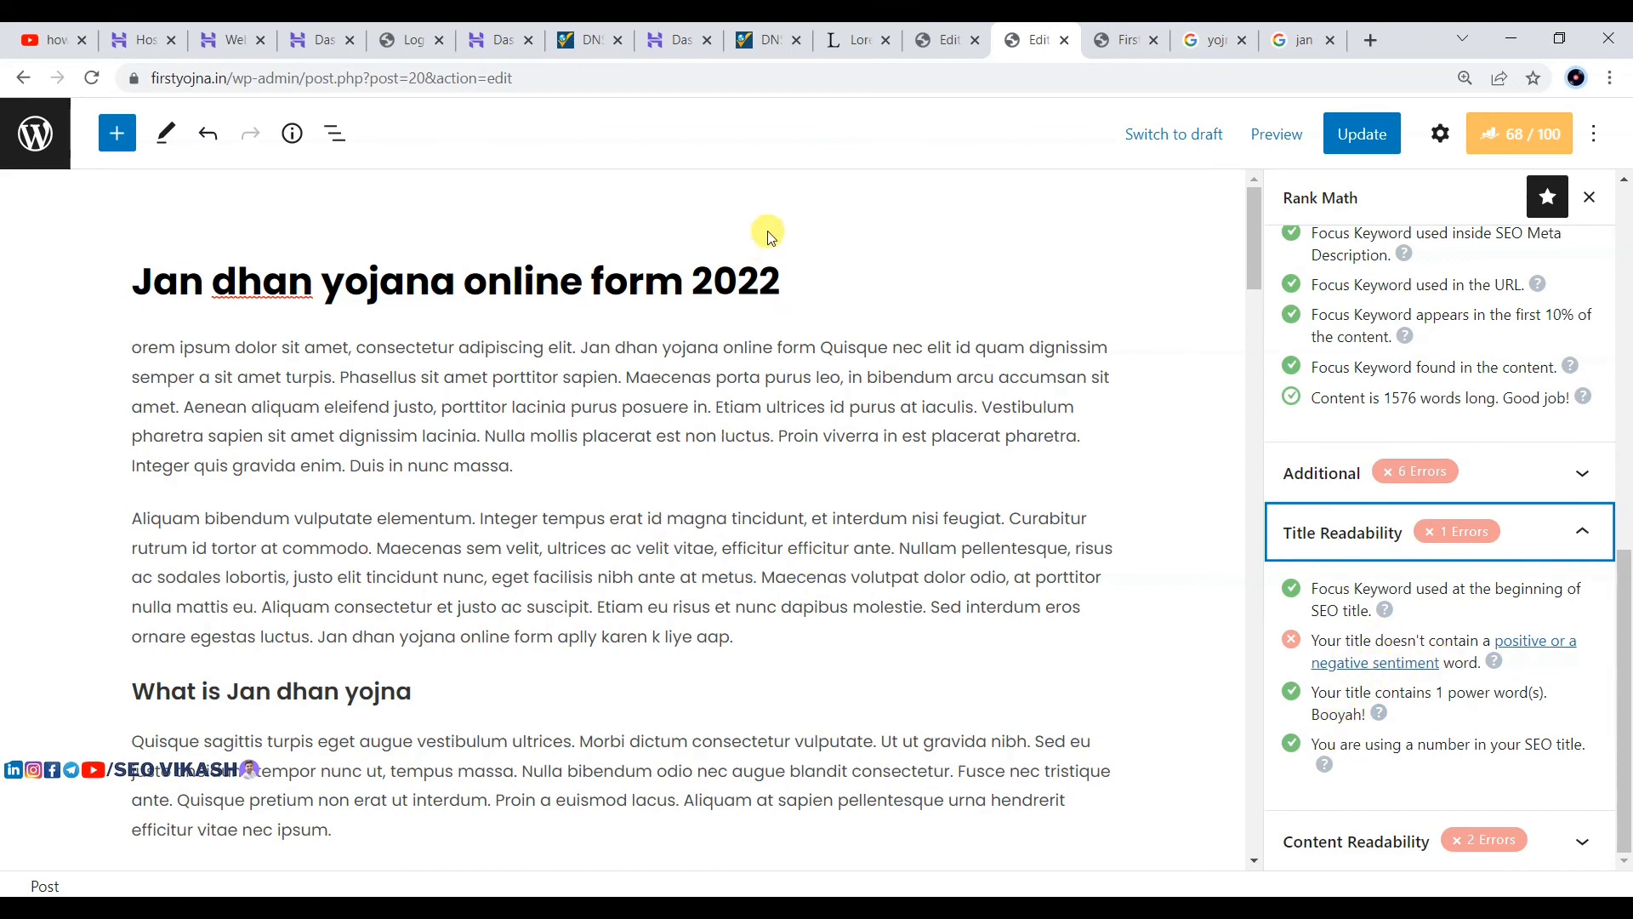
{"action": "left_click", "coordinate": [807, 282]}
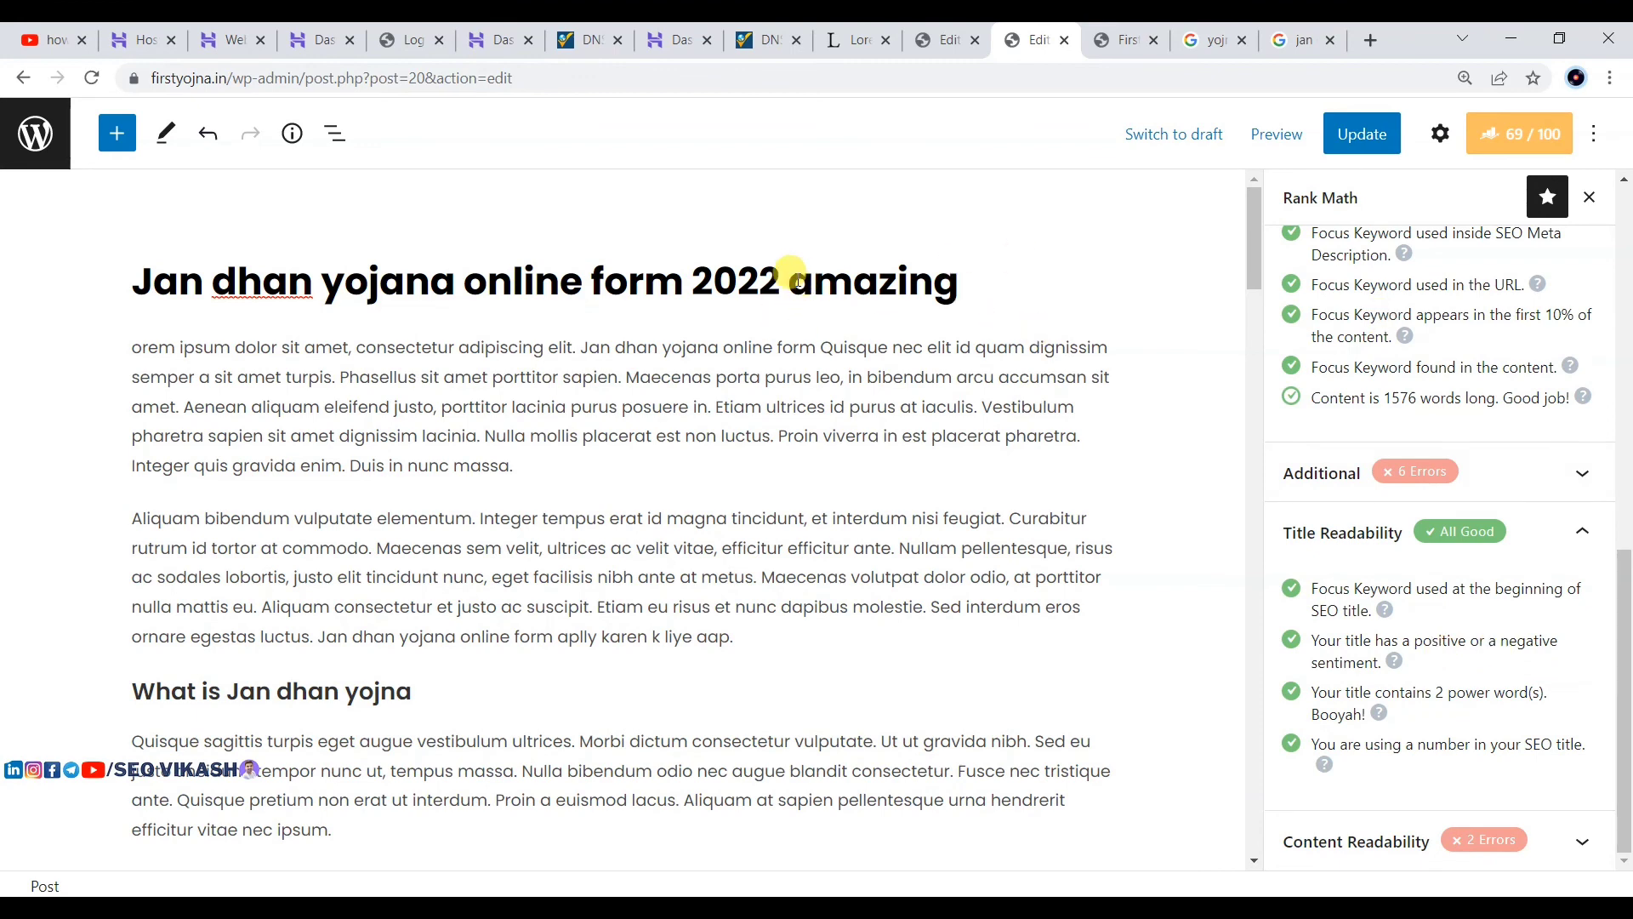
{"action": "left_click_drag", "start_coordinate": [797, 281], "coordinate": [973, 287]}
{"action": "key", "text": "ctrl+c"}
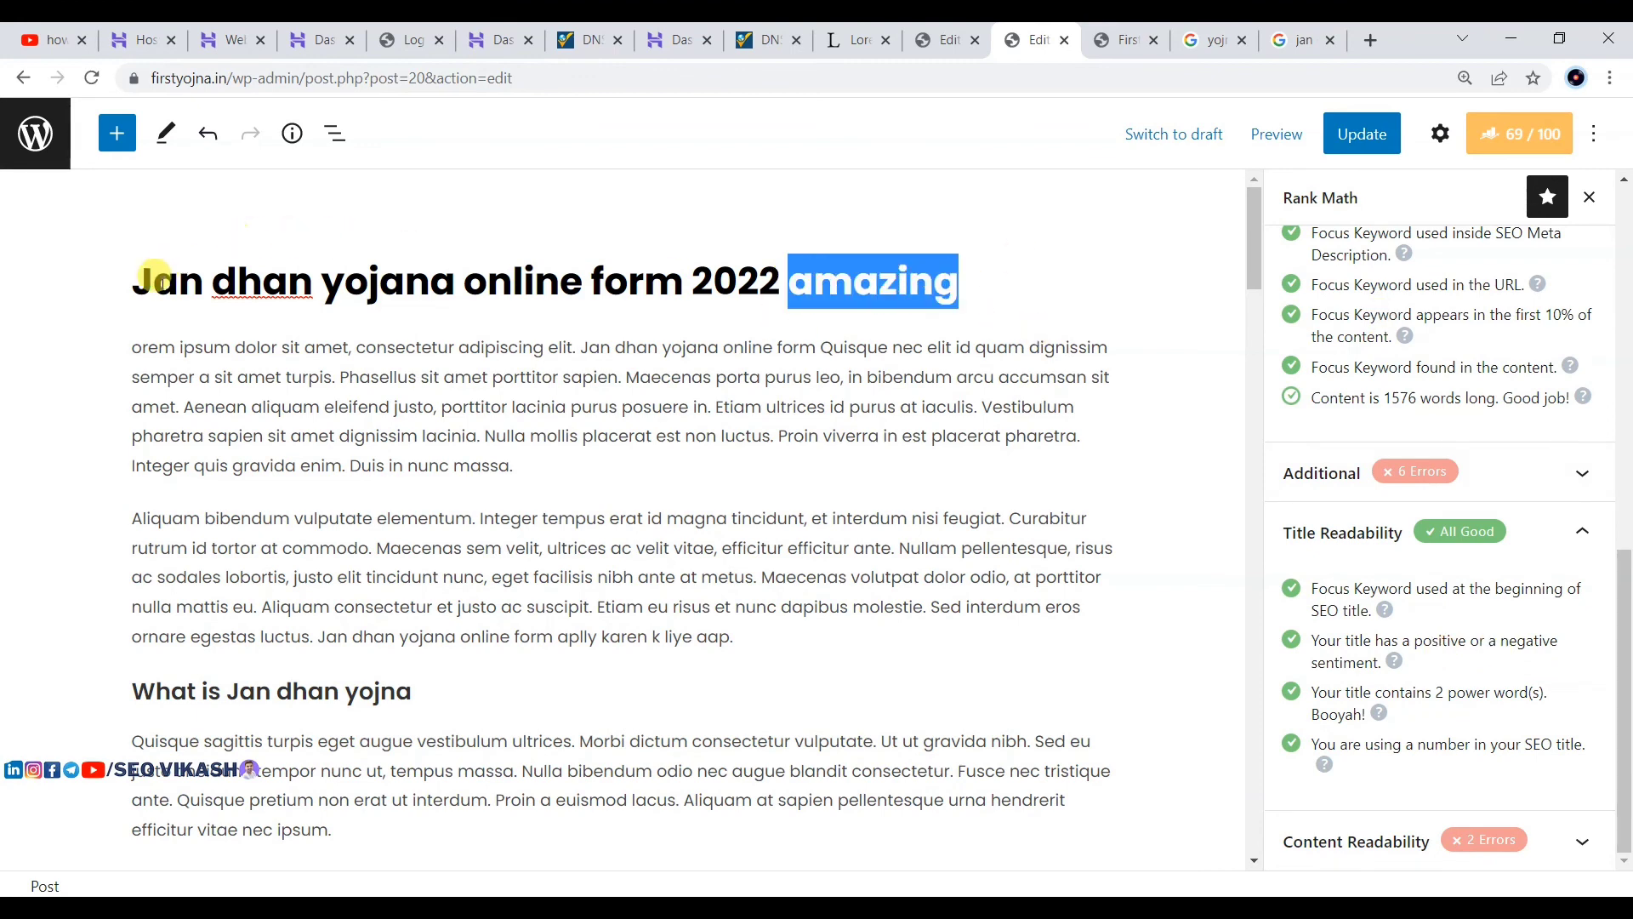
{"action": "left_click", "coordinate": [143, 276]}
{"action": "key", "text": "ctrl+v"}
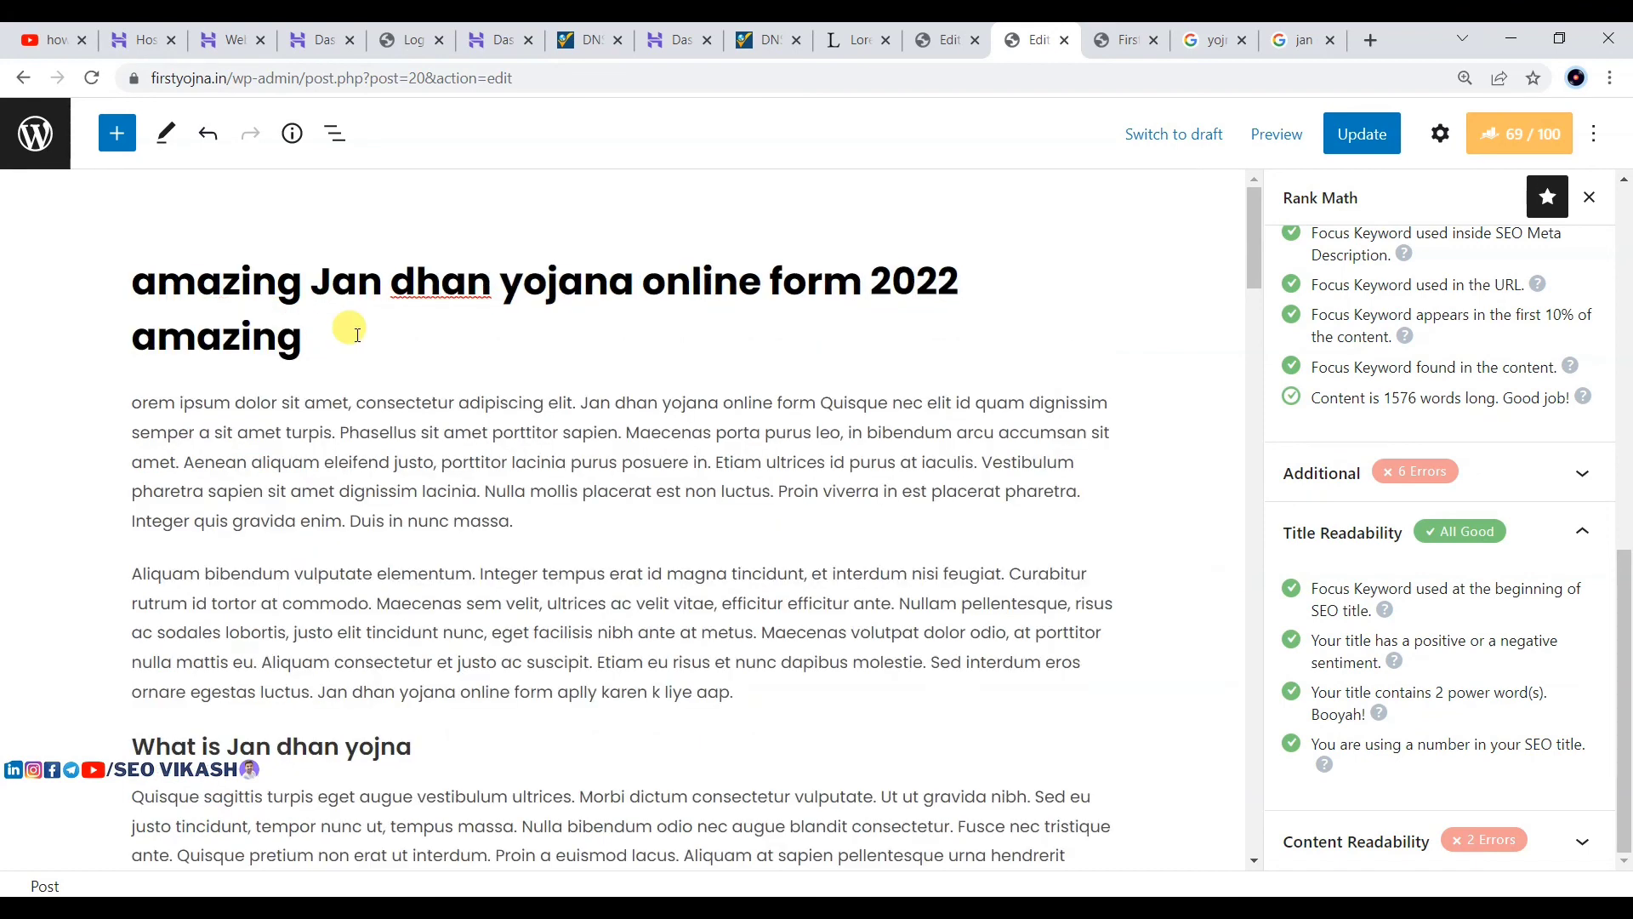
{"action": "left_click_drag", "start_coordinate": [306, 336], "coordinate": [143, 339]}
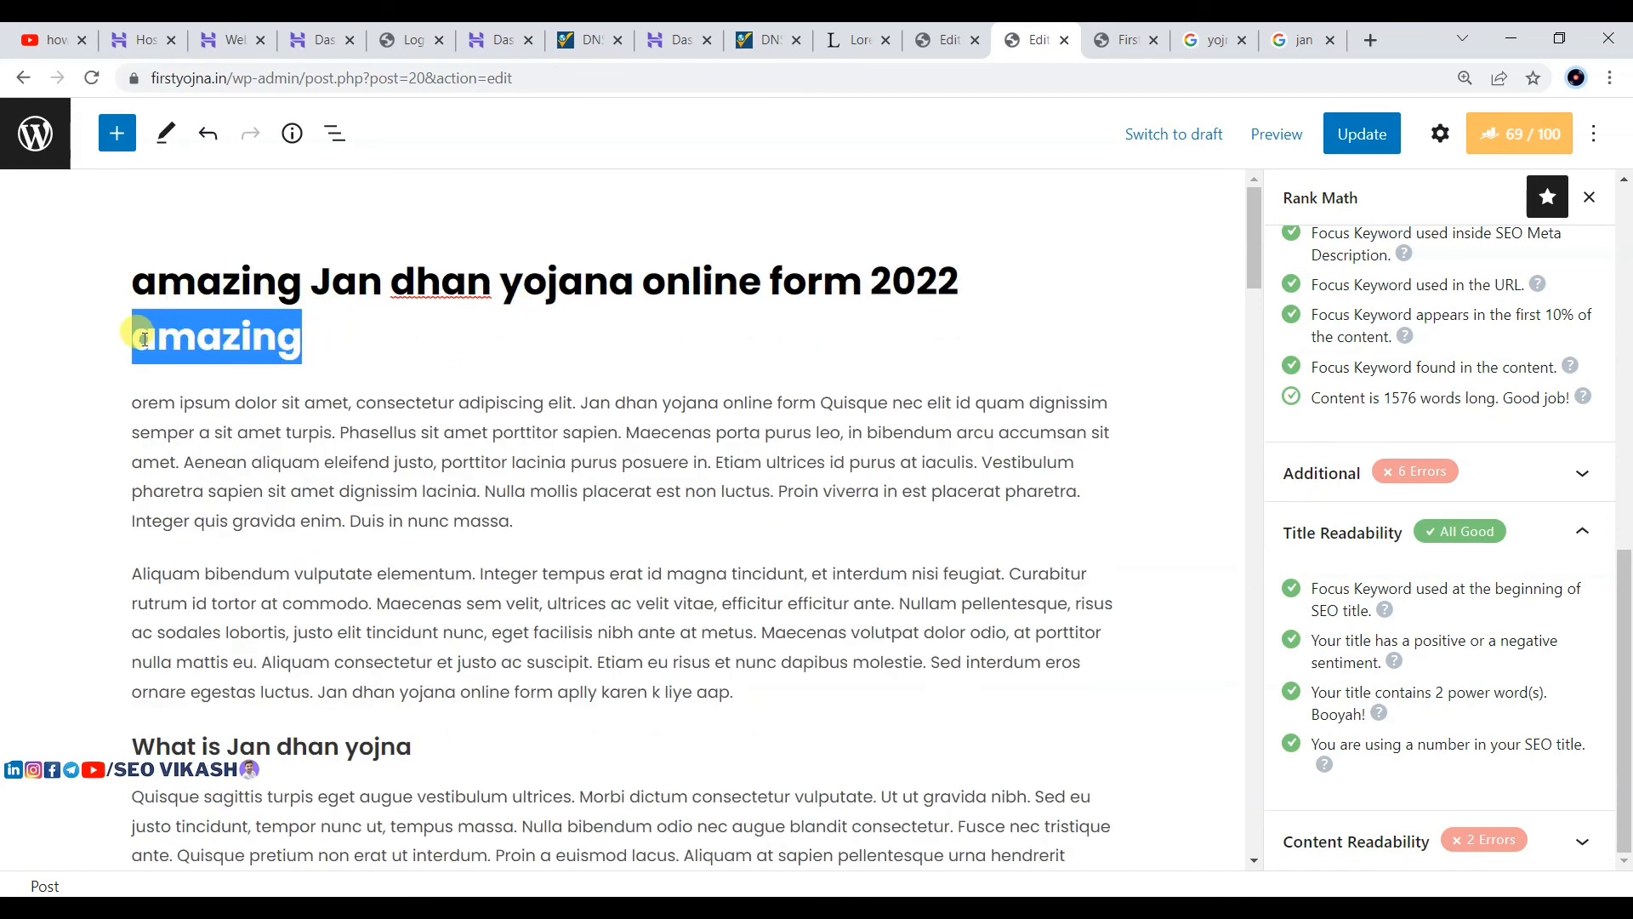
{"action": "key", "text": "BackSpace"}
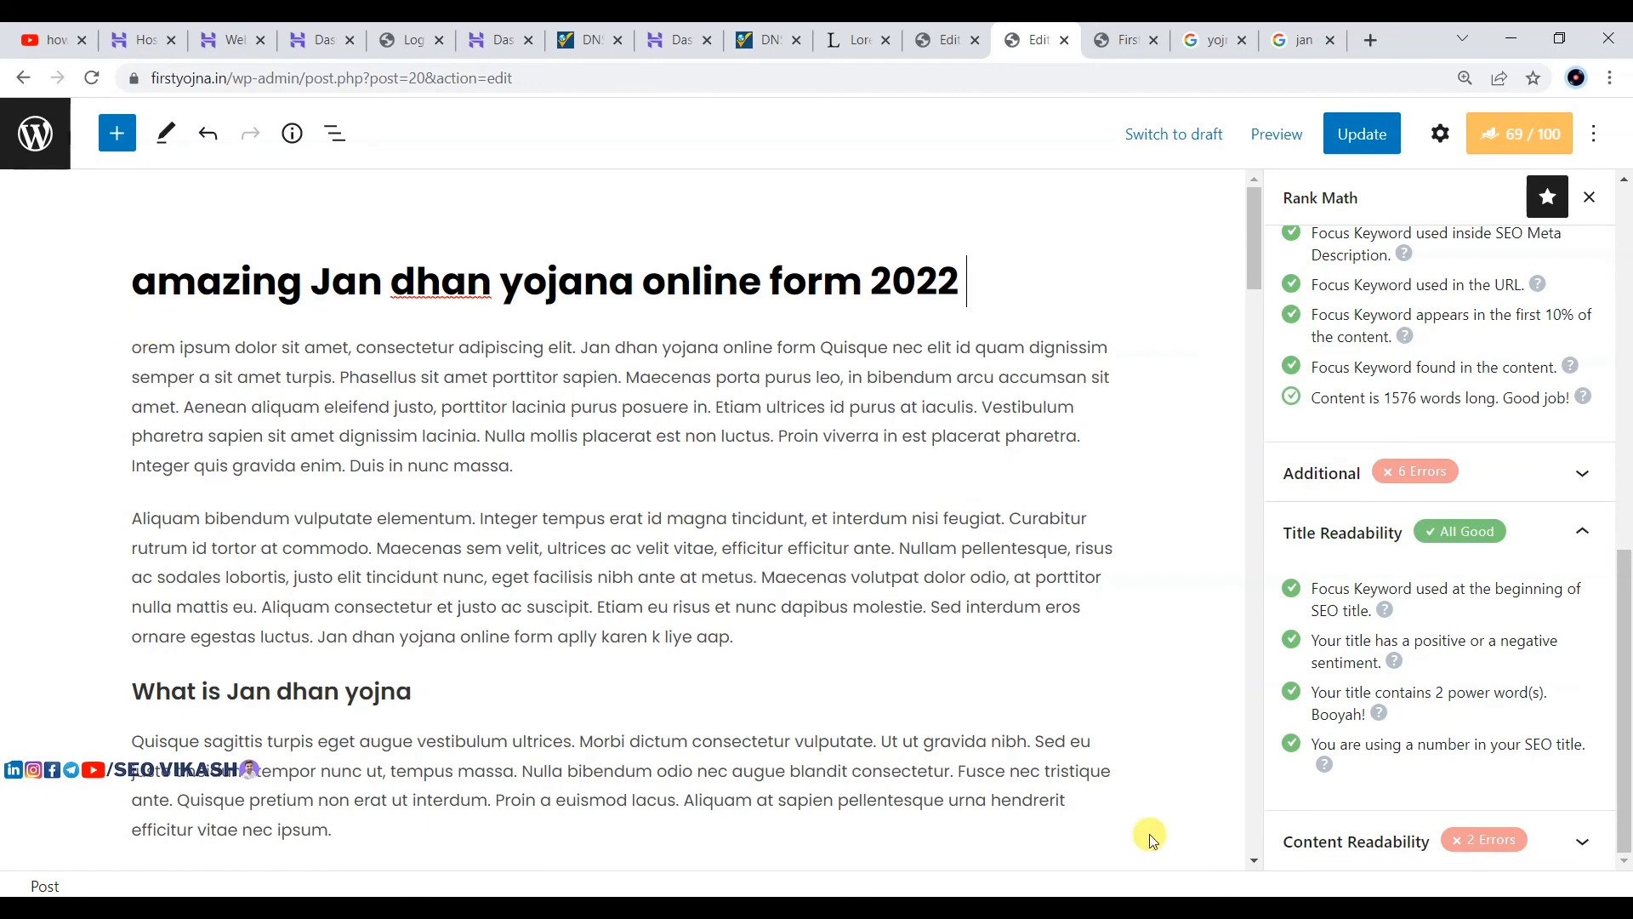
Step: Update the post as 'amazing Jan dhan yojana online form 2022' and review content readability
{"action": "scroll", "coordinate": [1293, 354], "scroll_direction": "up", "scroll_amount": 8}
{"action": "left_click", "coordinate": [1342, 134]}
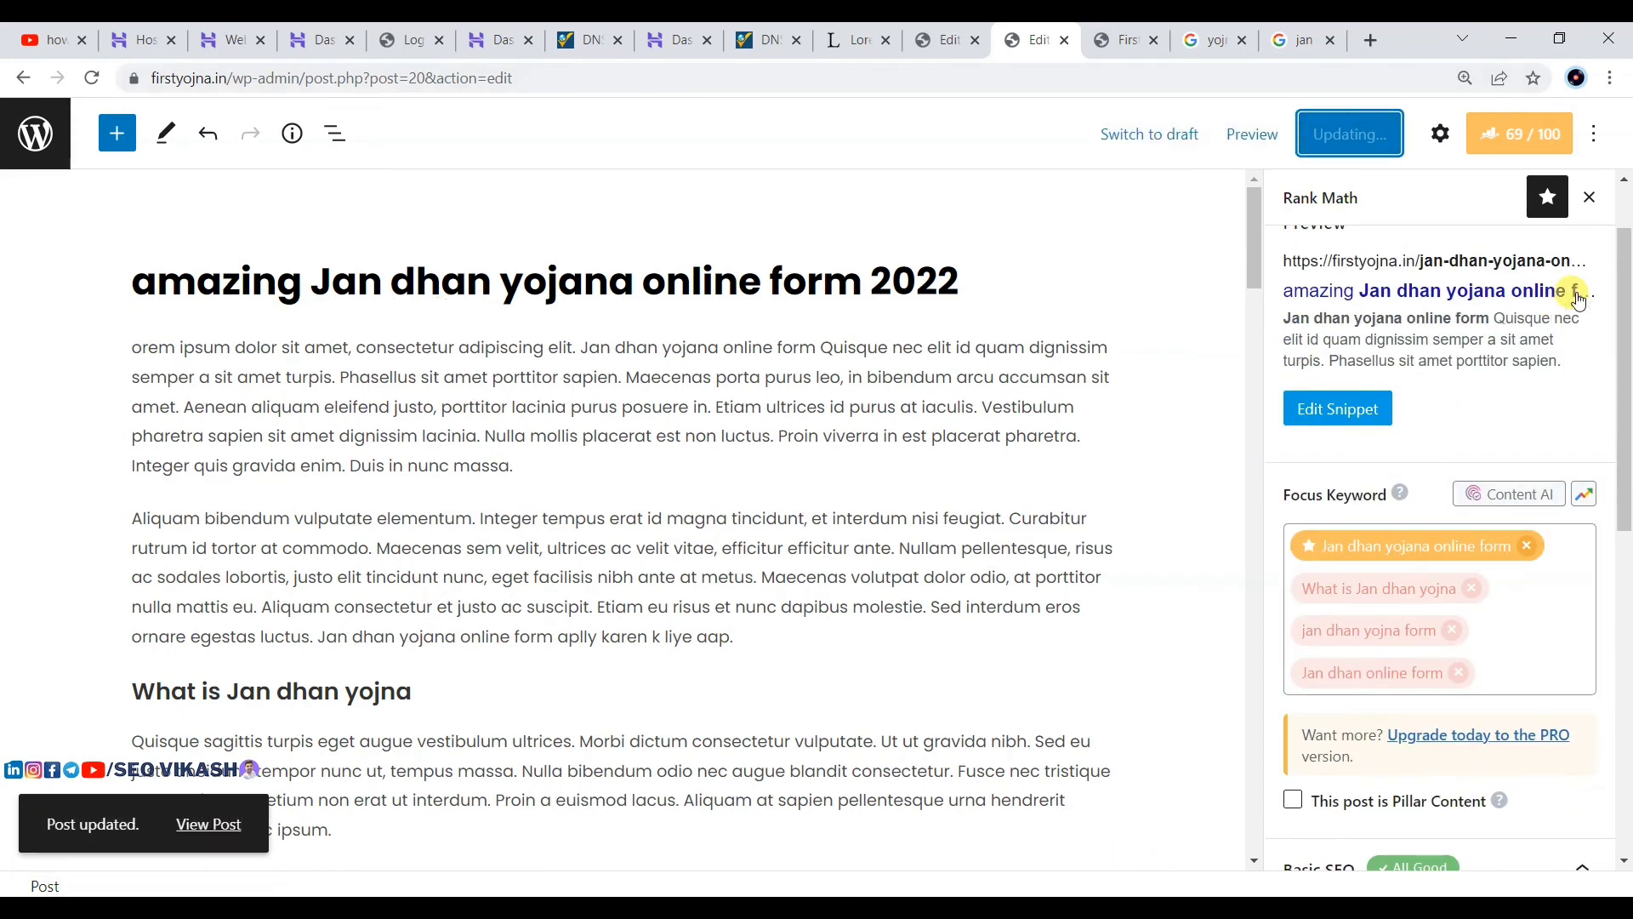
{"action": "scroll", "coordinate": [1462, 340], "scroll_direction": "down", "scroll_amount": 10}
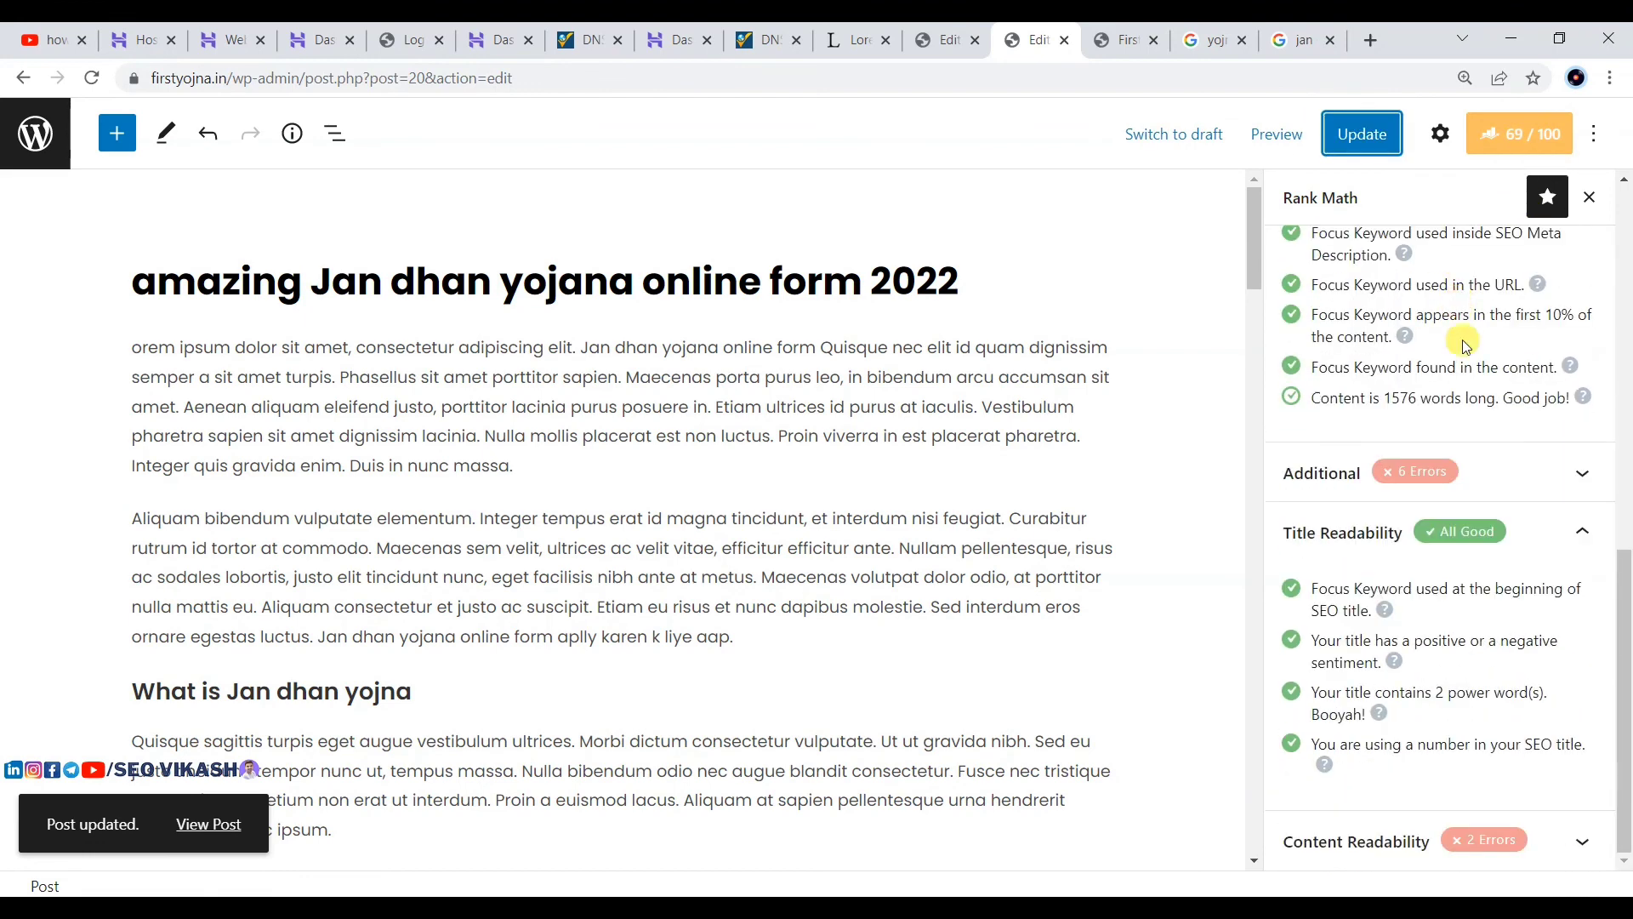
{"action": "left_click", "coordinate": [1365, 844]}
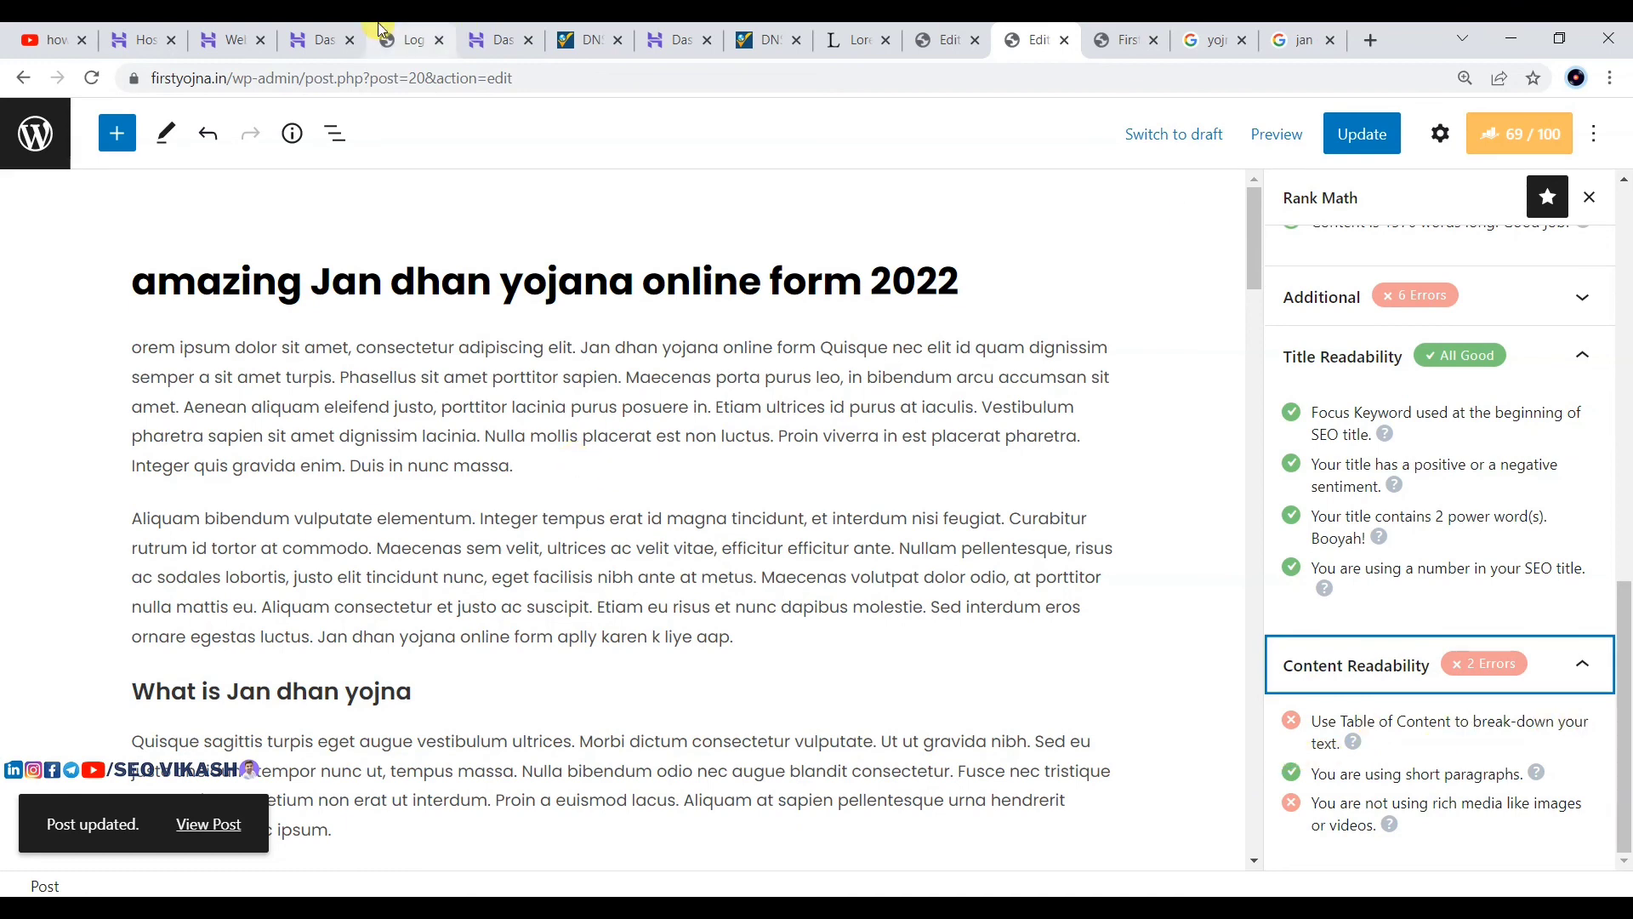
{"action": "left_click", "coordinate": [926, 30]}
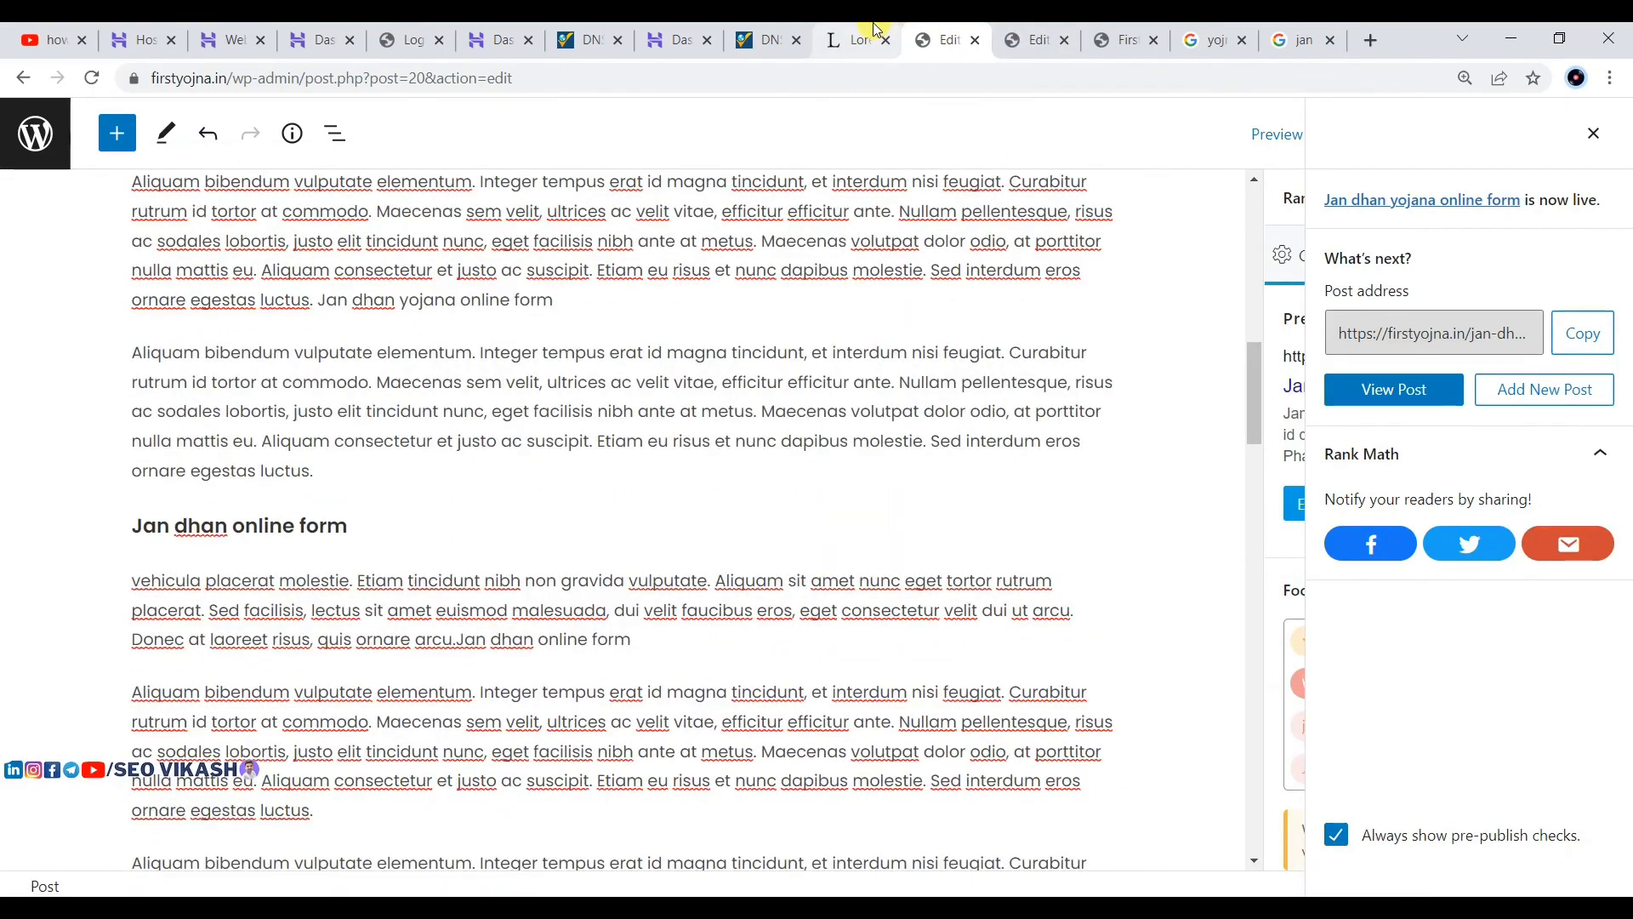
{"action": "left_click", "coordinate": [1101, 32]}
Step: Search the plugin directory for 'tab', then install and activate Easy Table of Contents
{"action": "mouse_move", "coordinate": [130, 568]}
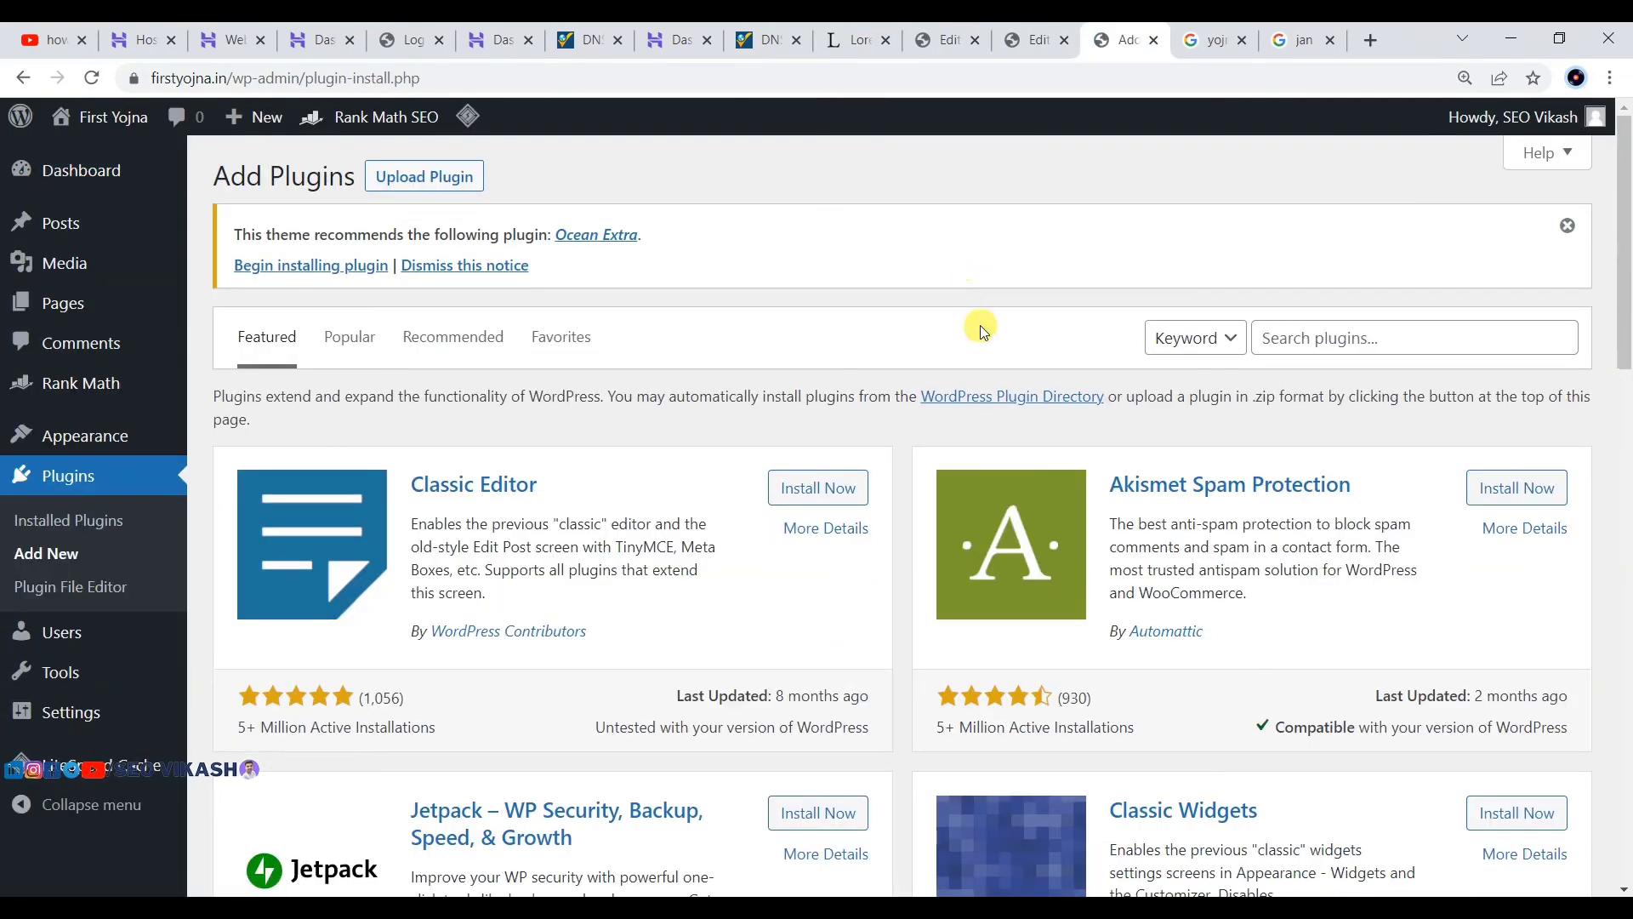
{"action": "left_click", "coordinate": [1356, 329]}
{"action": "type", "text": "table of content"}
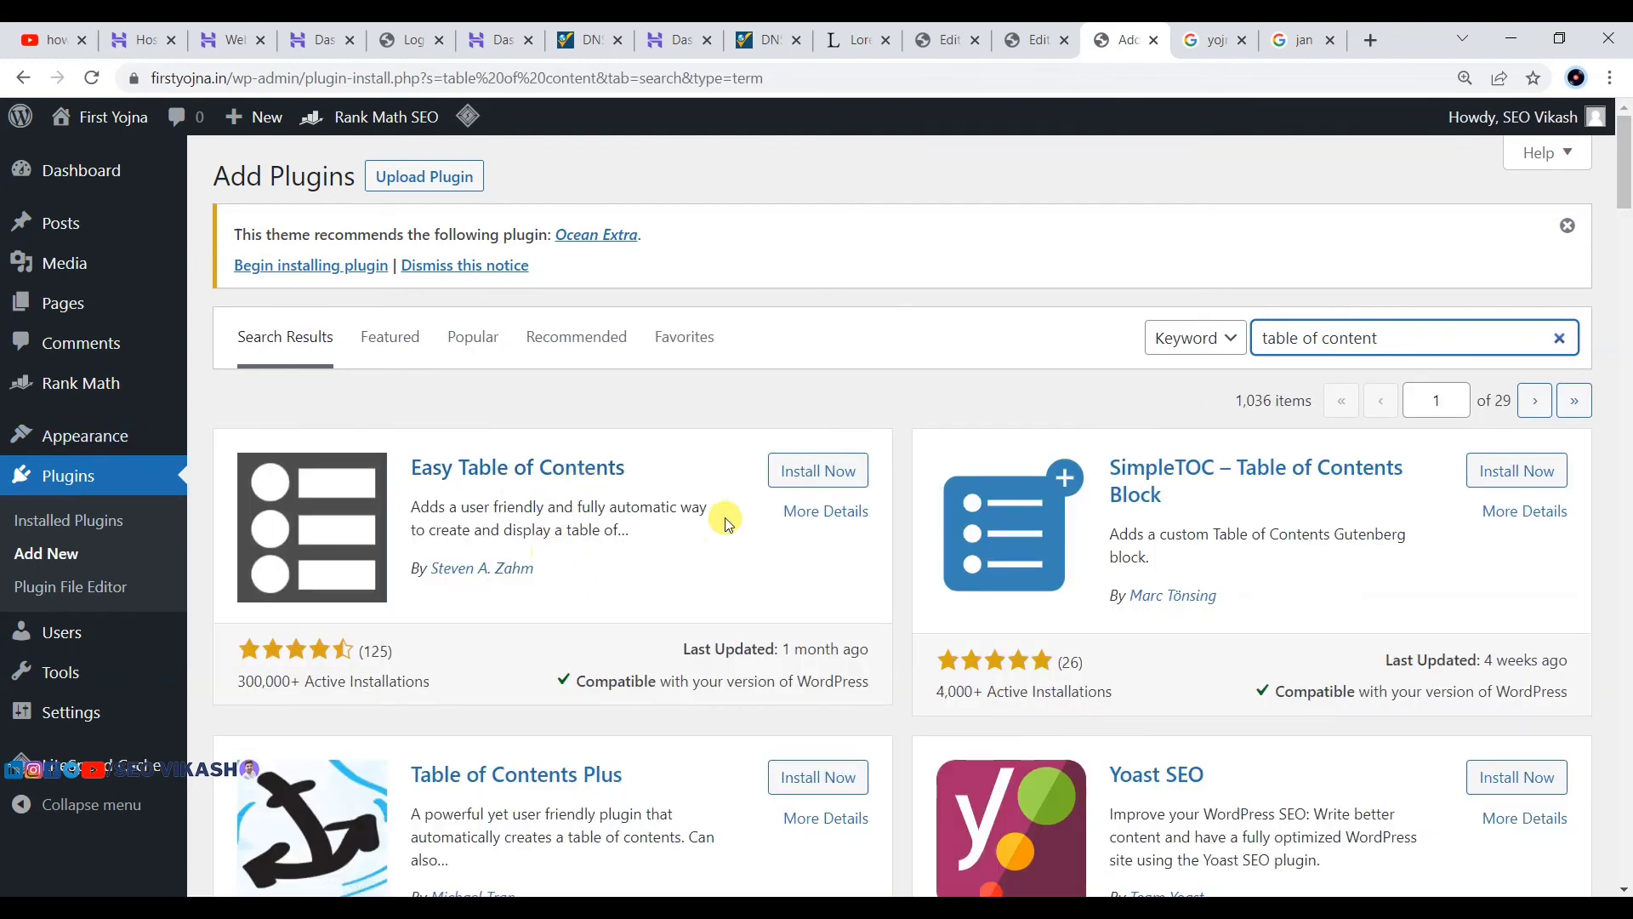
{"action": "left_click", "coordinate": [818, 483]}
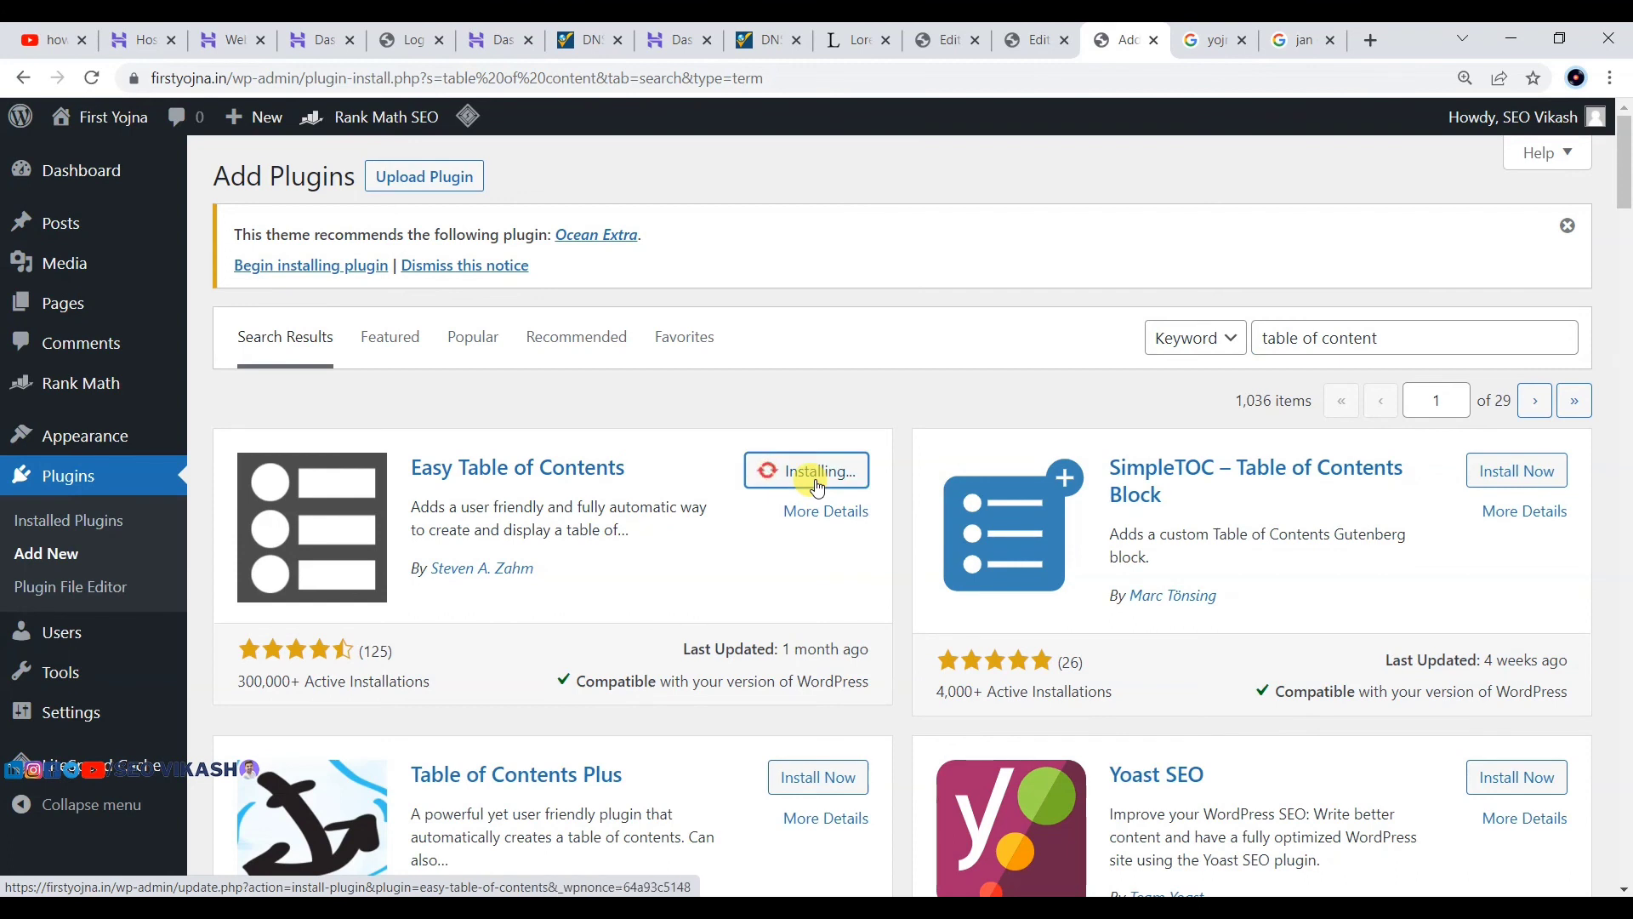
{"action": "mouse_move", "coordinate": [448, 122]}
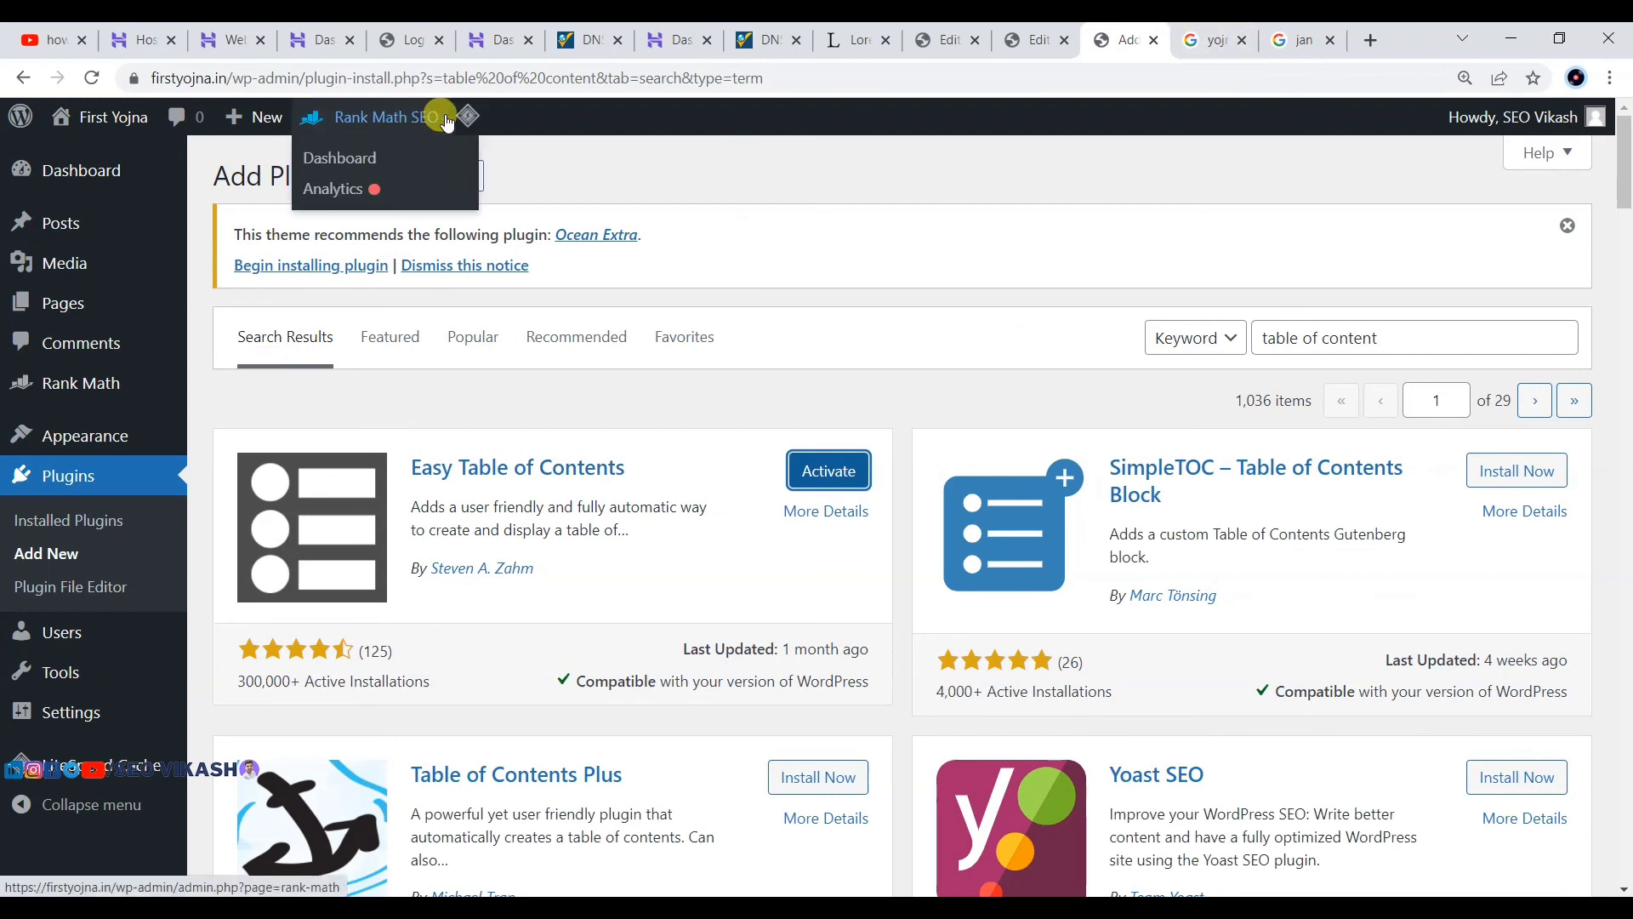
{"action": "left_click", "coordinate": [830, 475]}
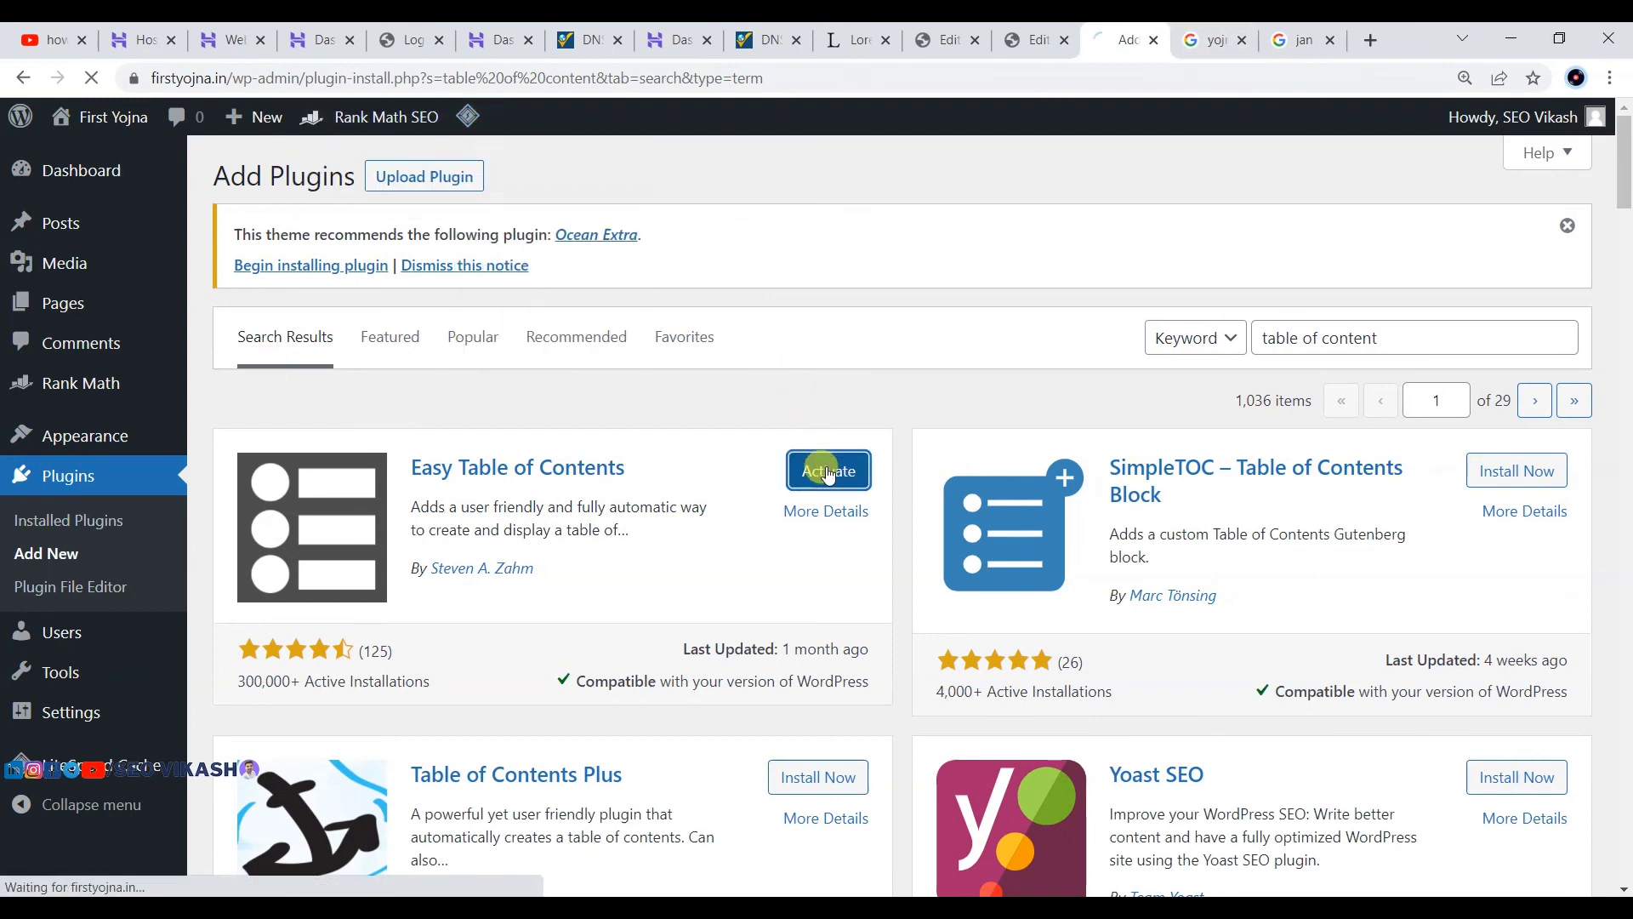
{"action": "mouse_move", "coordinate": [90, 434]}
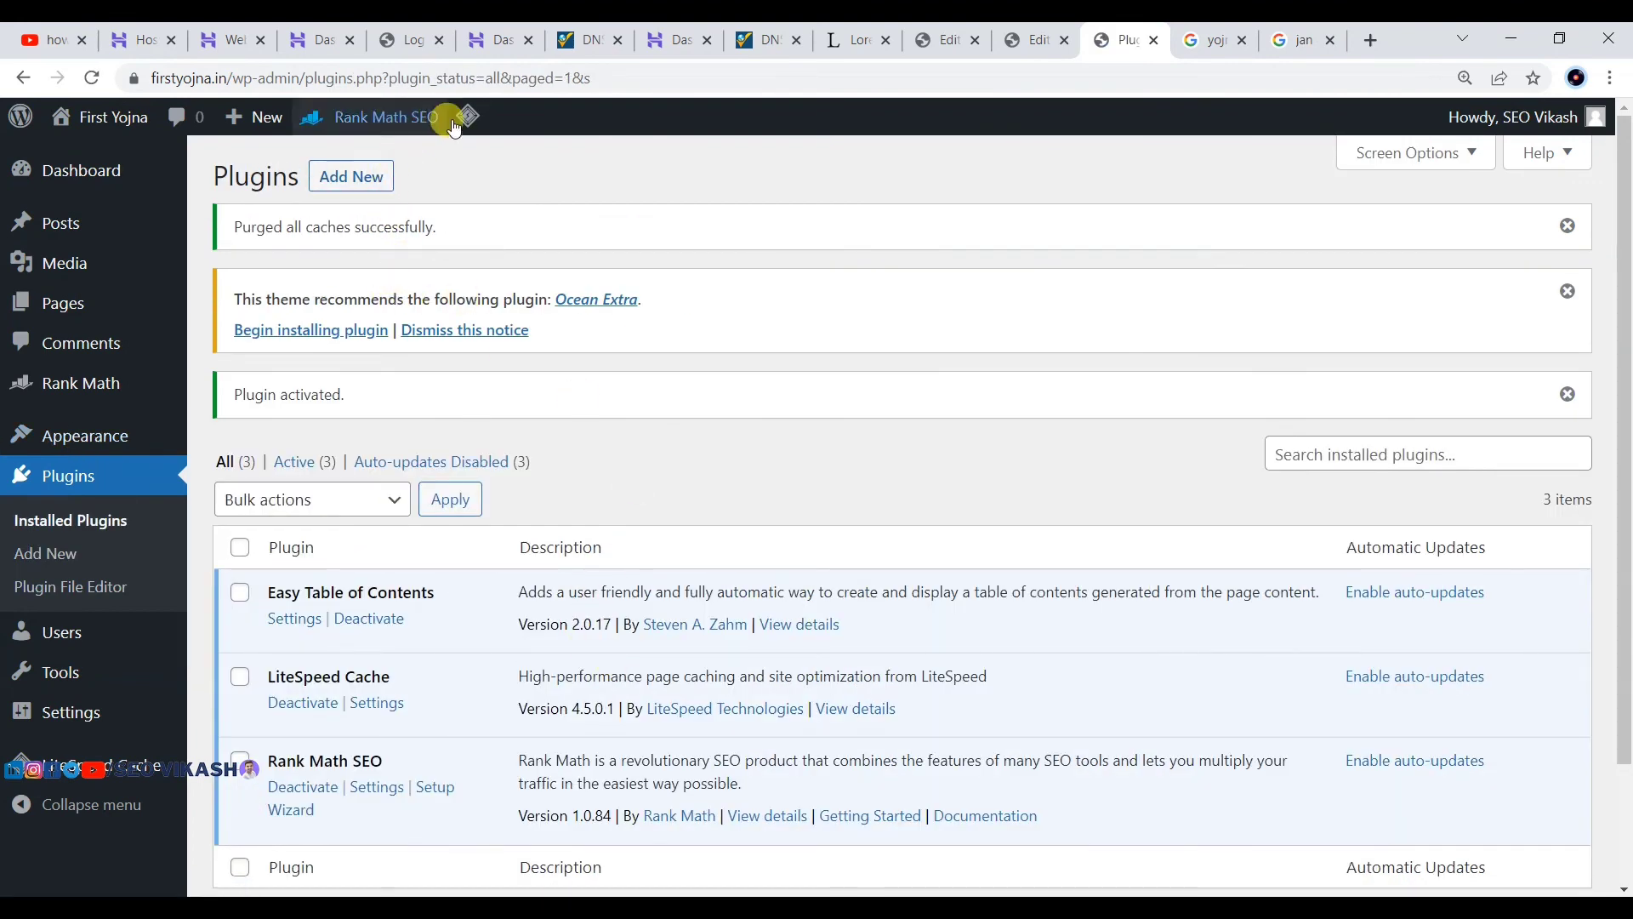
{"action": "mouse_move", "coordinate": [468, 116]}
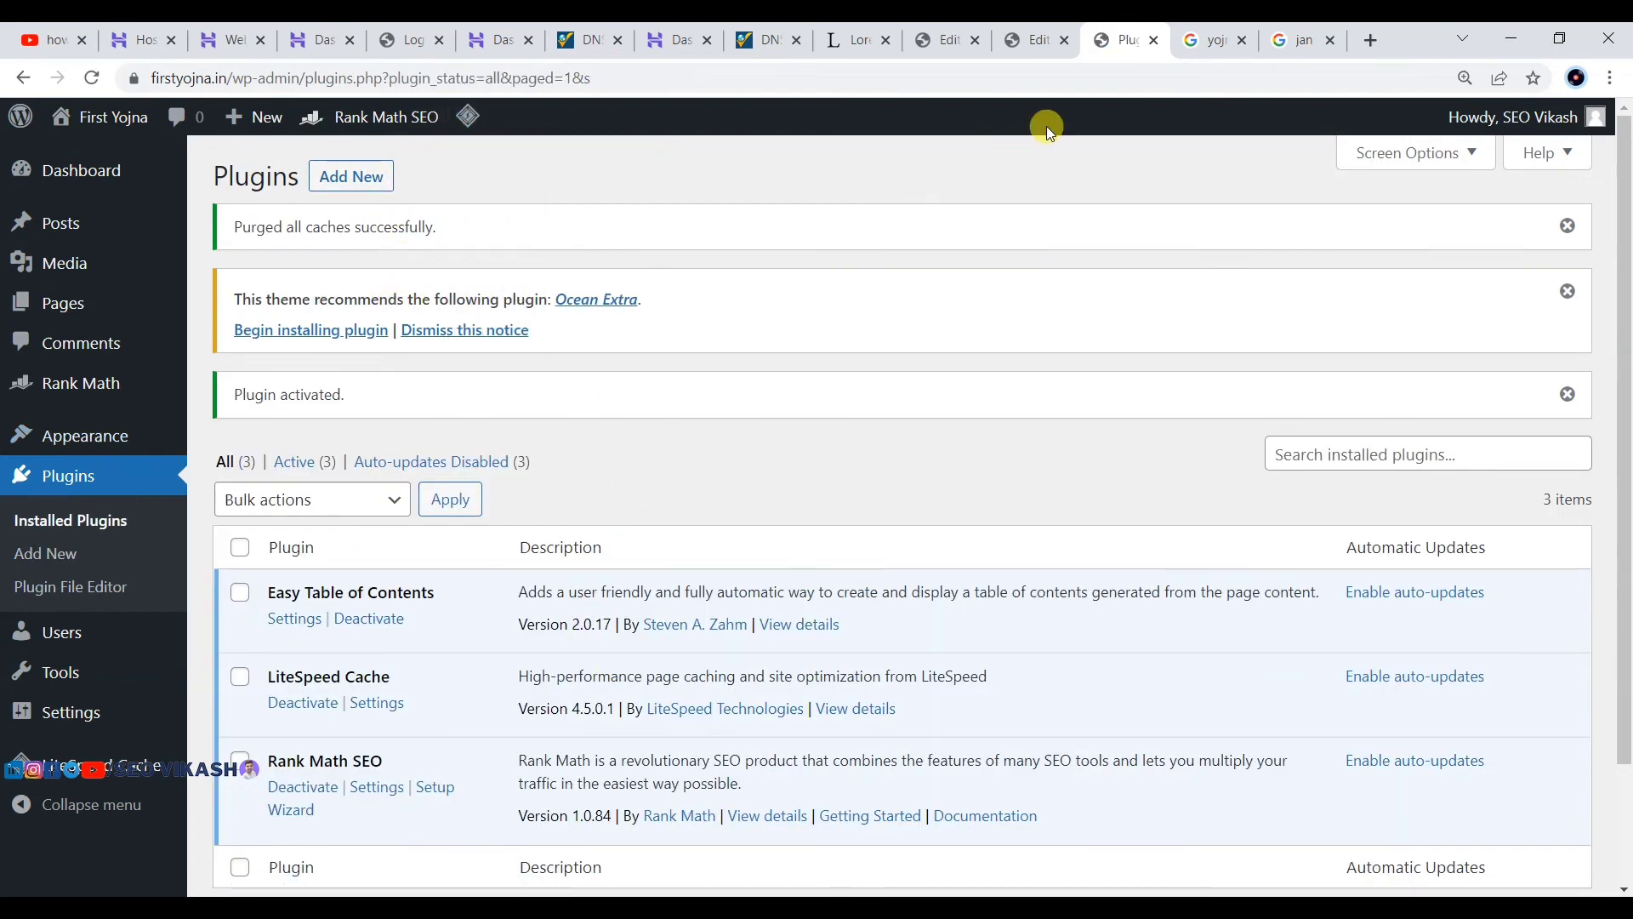
{"action": "left_click", "coordinate": [1039, 40]}
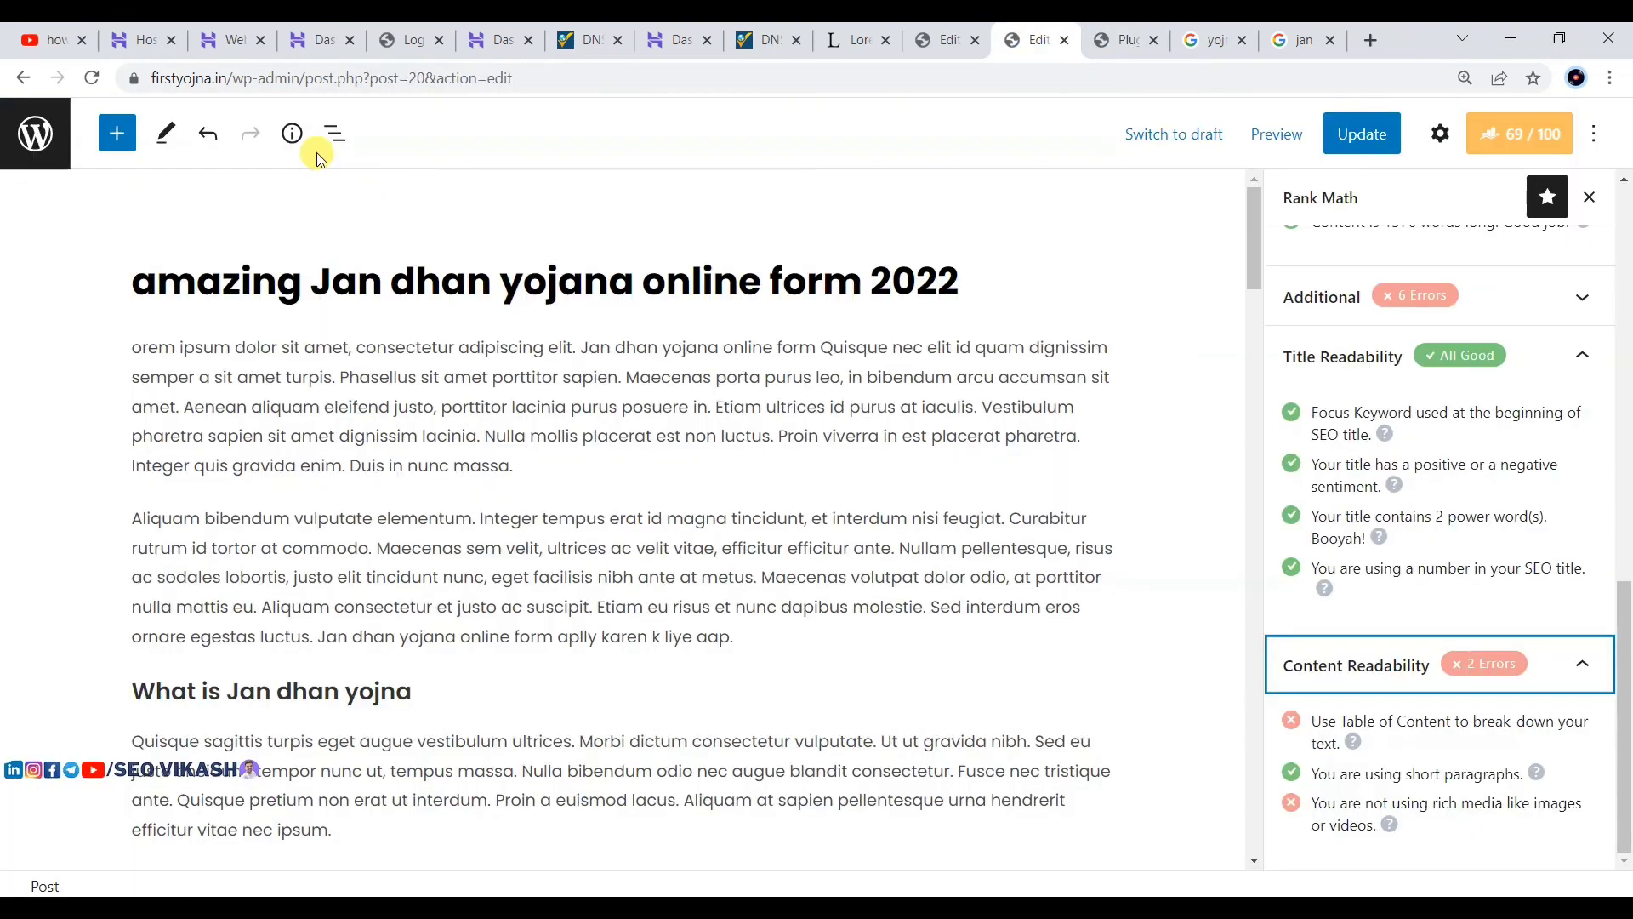
Step: Reload the post editor, recheck Rank Math's content readability results, and close the Rank Math panel
{"action": "left_click", "coordinate": [88, 79]}
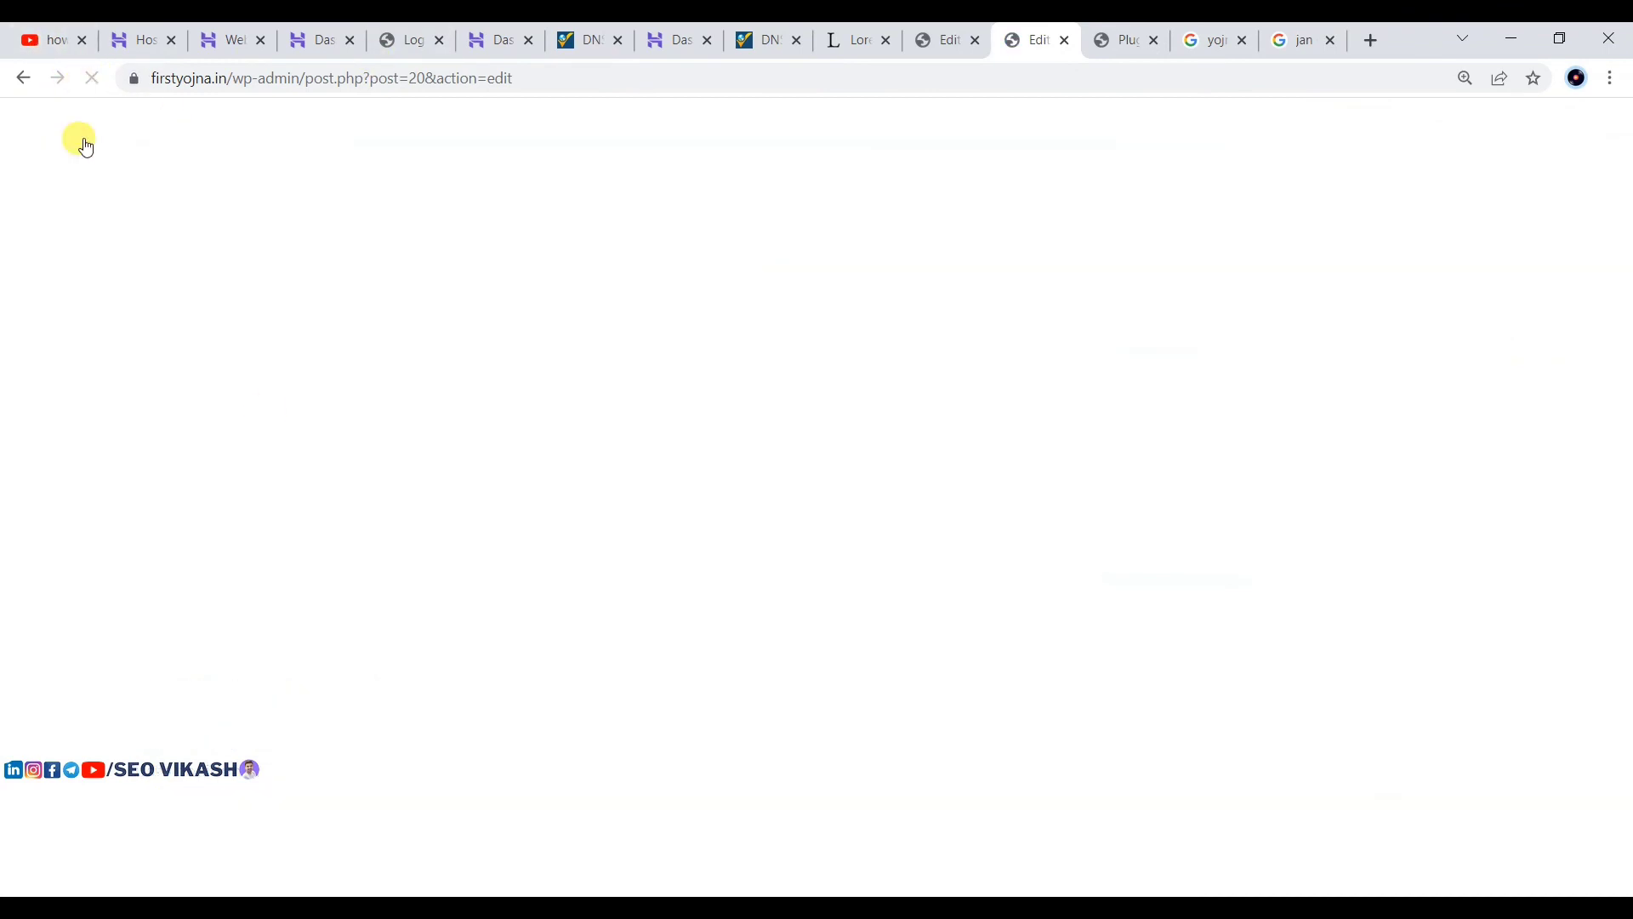
{"action": "scroll", "coordinate": [1038, 383], "scroll_direction": "down", "scroll_amount": 3}
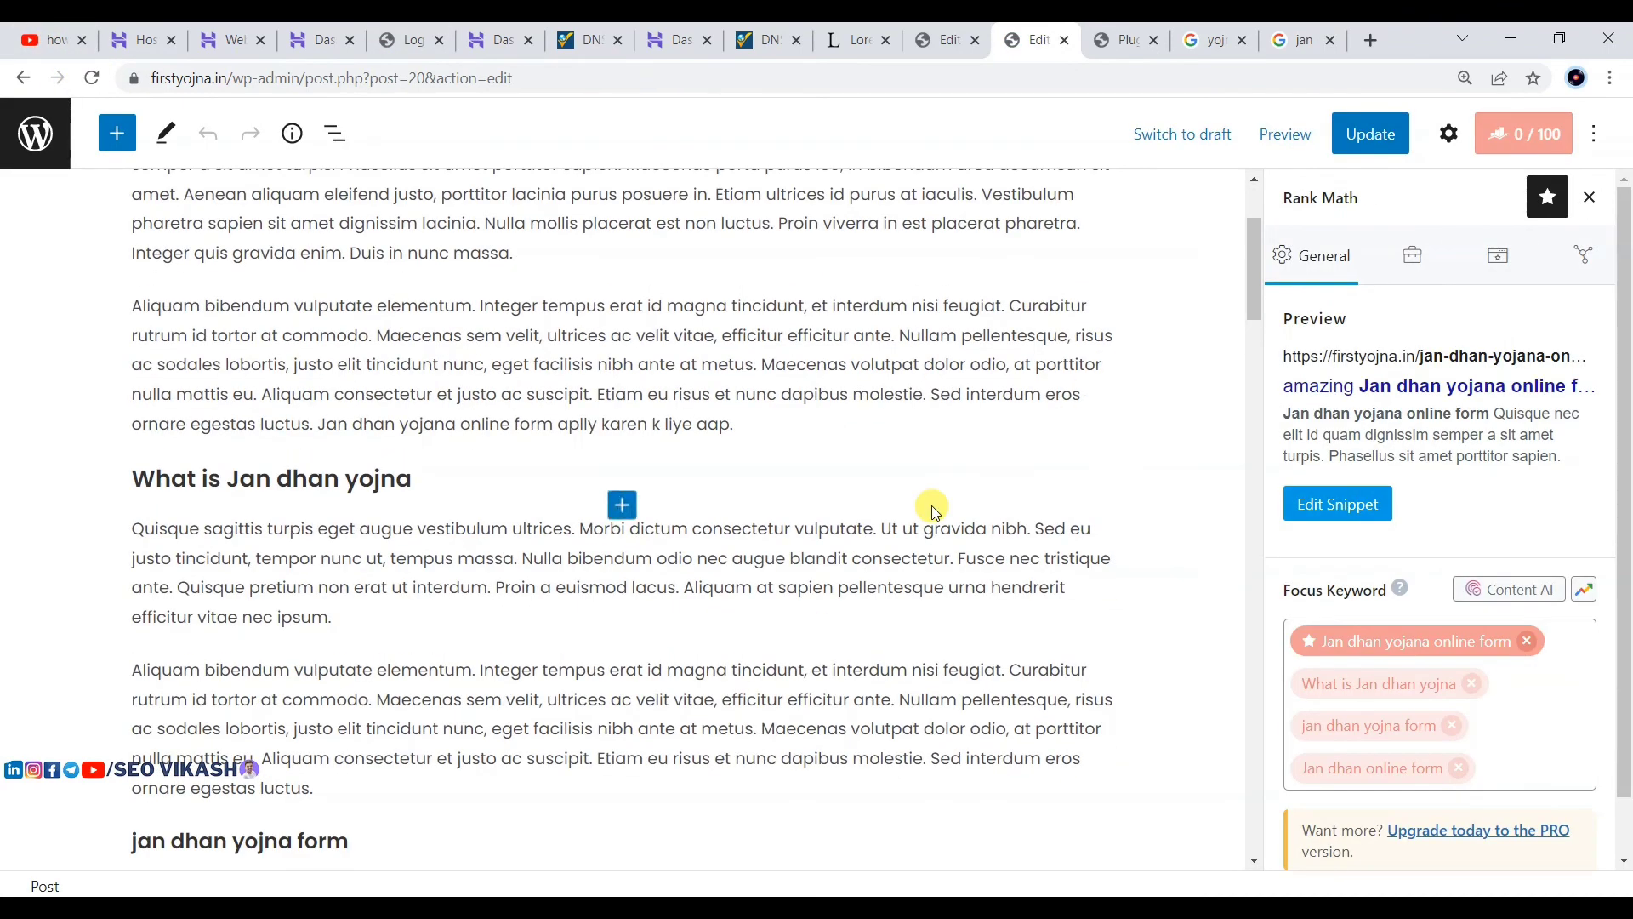
{"action": "scroll", "coordinate": [933, 510], "scroll_direction": "down", "scroll_amount": 3}
{"action": "scroll", "coordinate": [1543, 678], "scroll_direction": "down", "scroll_amount": 6}
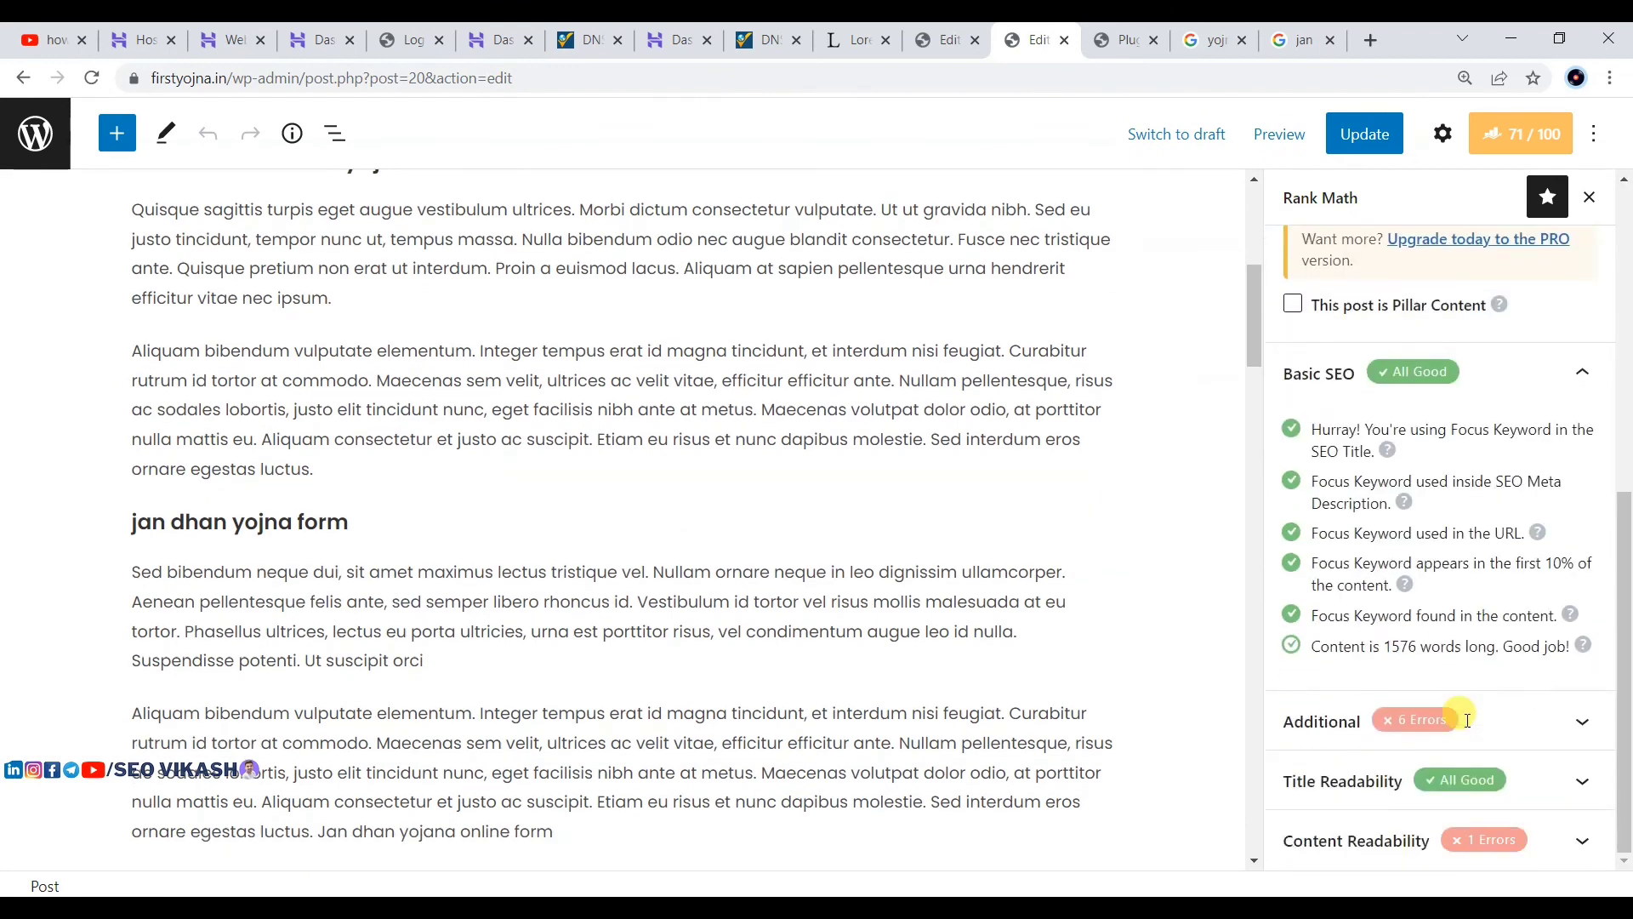
{"action": "left_click", "coordinate": [1383, 838]}
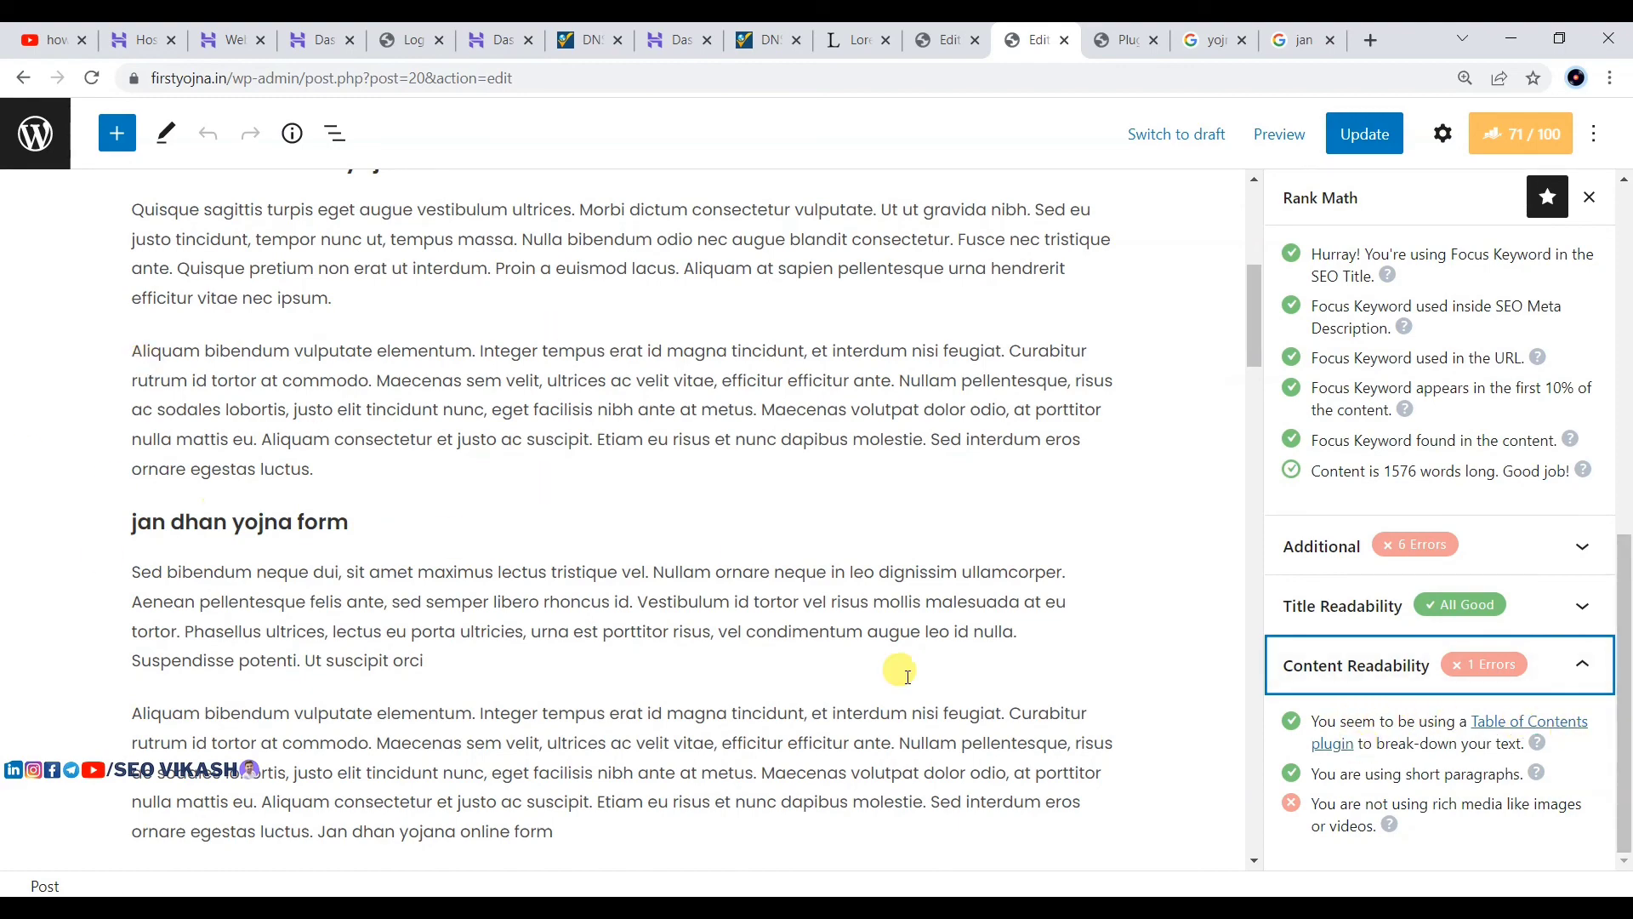
{"action": "scroll", "coordinate": [908, 677], "scroll_direction": "down", "scroll_amount": 3}
{"action": "scroll", "coordinate": [397, 532], "scroll_direction": "up", "scroll_amount": 3}
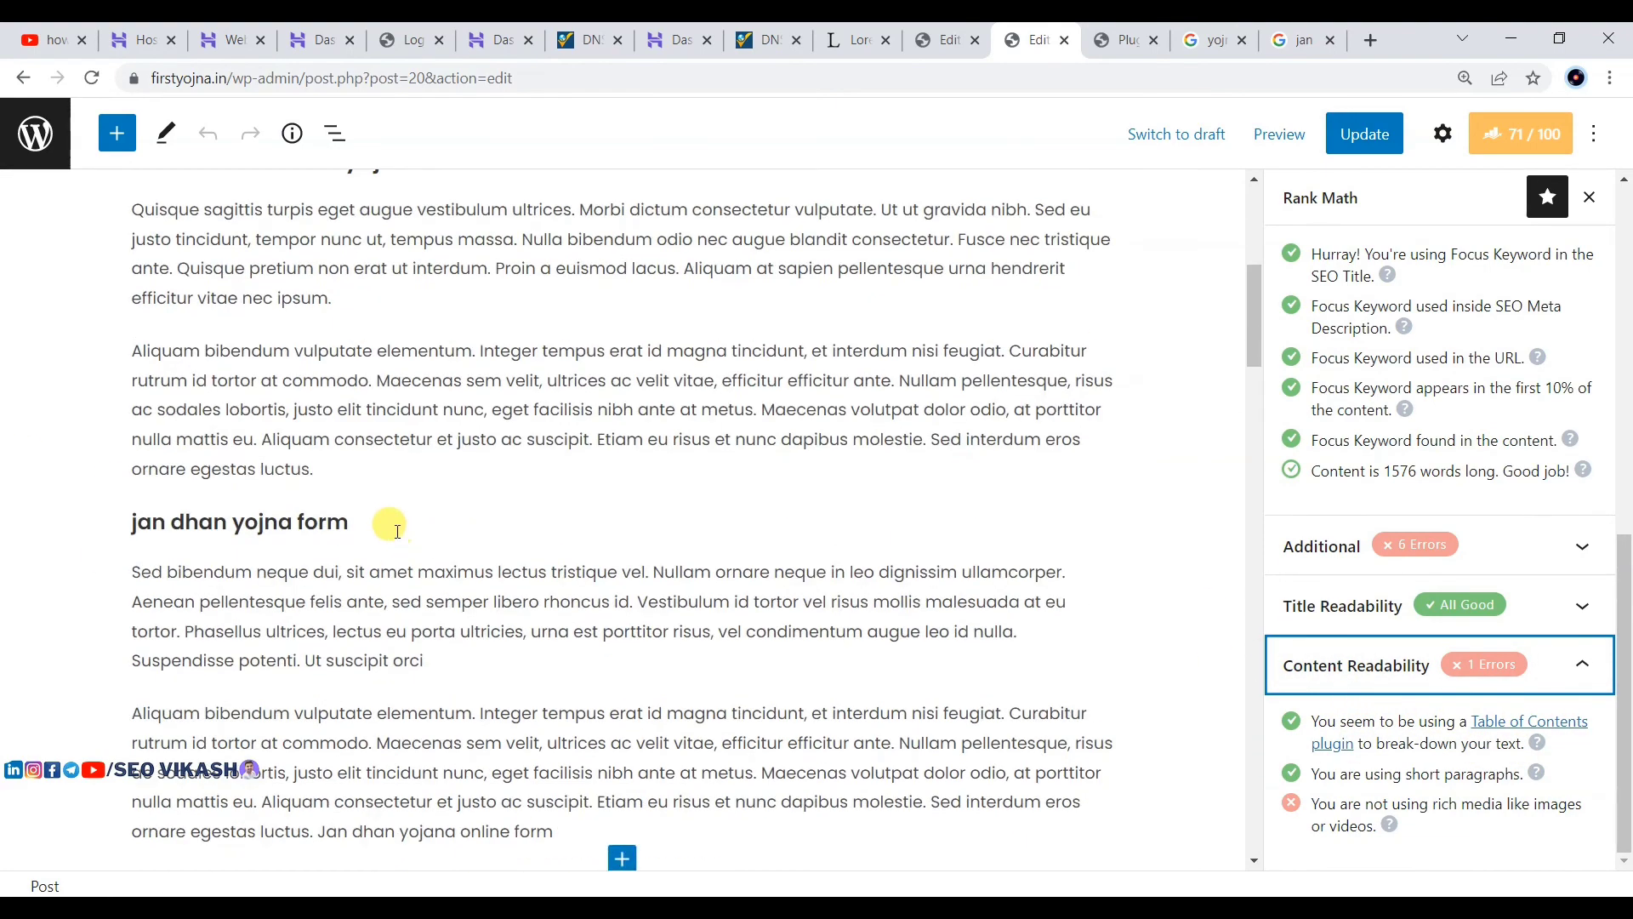
{"action": "scroll", "coordinate": [398, 532], "scroll_direction": "up", "scroll_amount": 5}
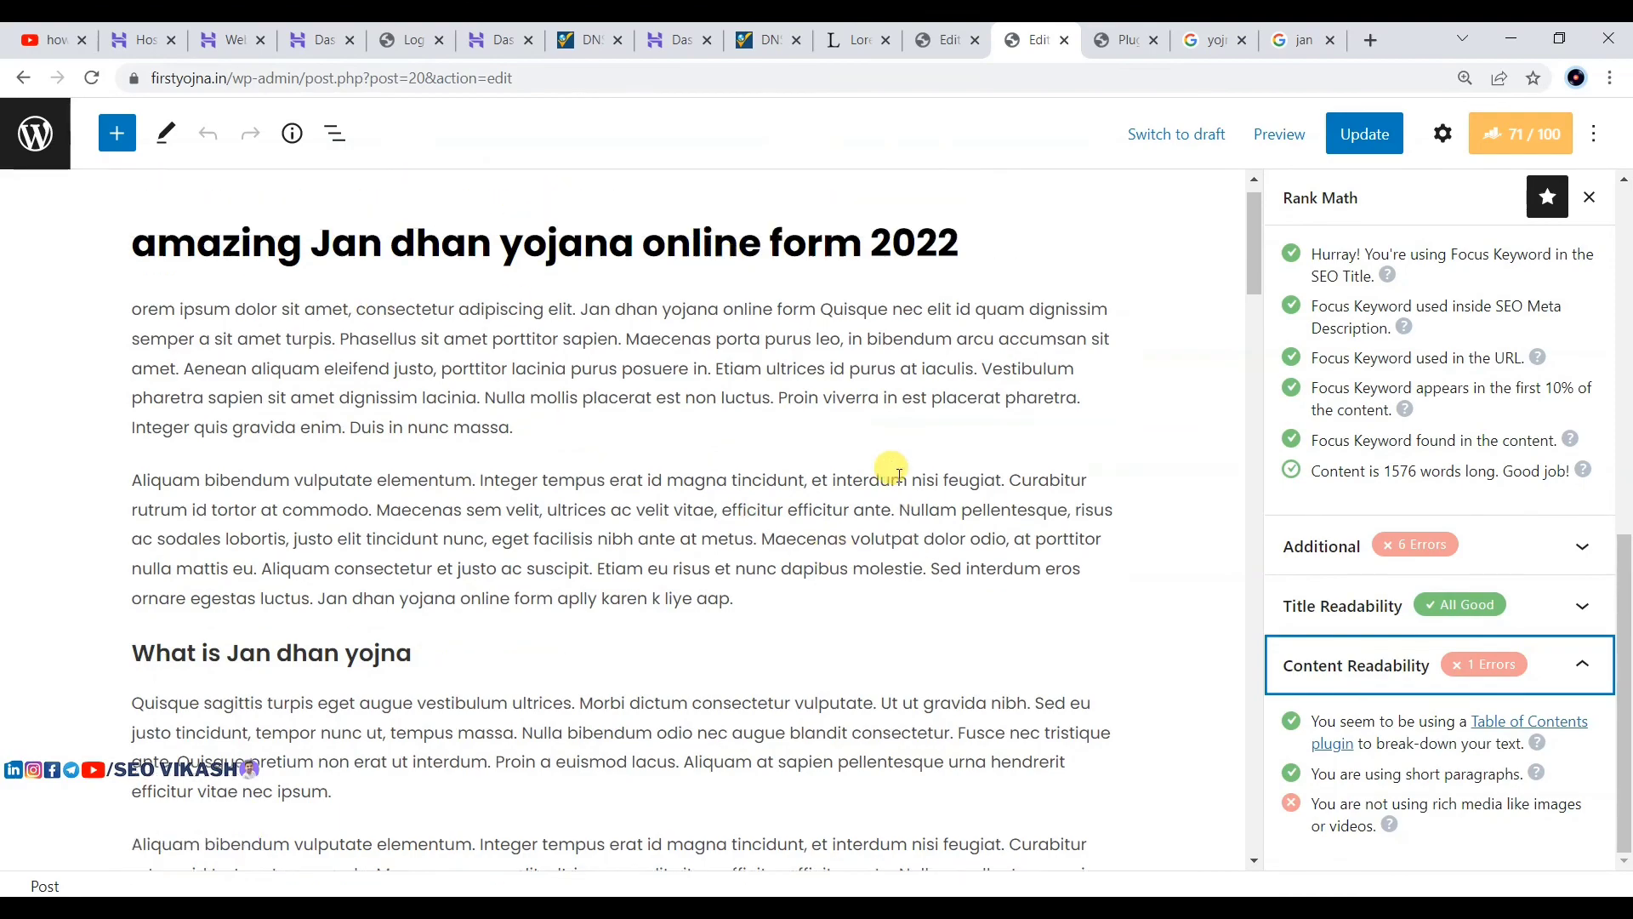
{"action": "scroll", "coordinate": [899, 475], "scroll_direction": "up", "scroll_amount": 1}
{"action": "left_click", "coordinate": [1527, 132]}
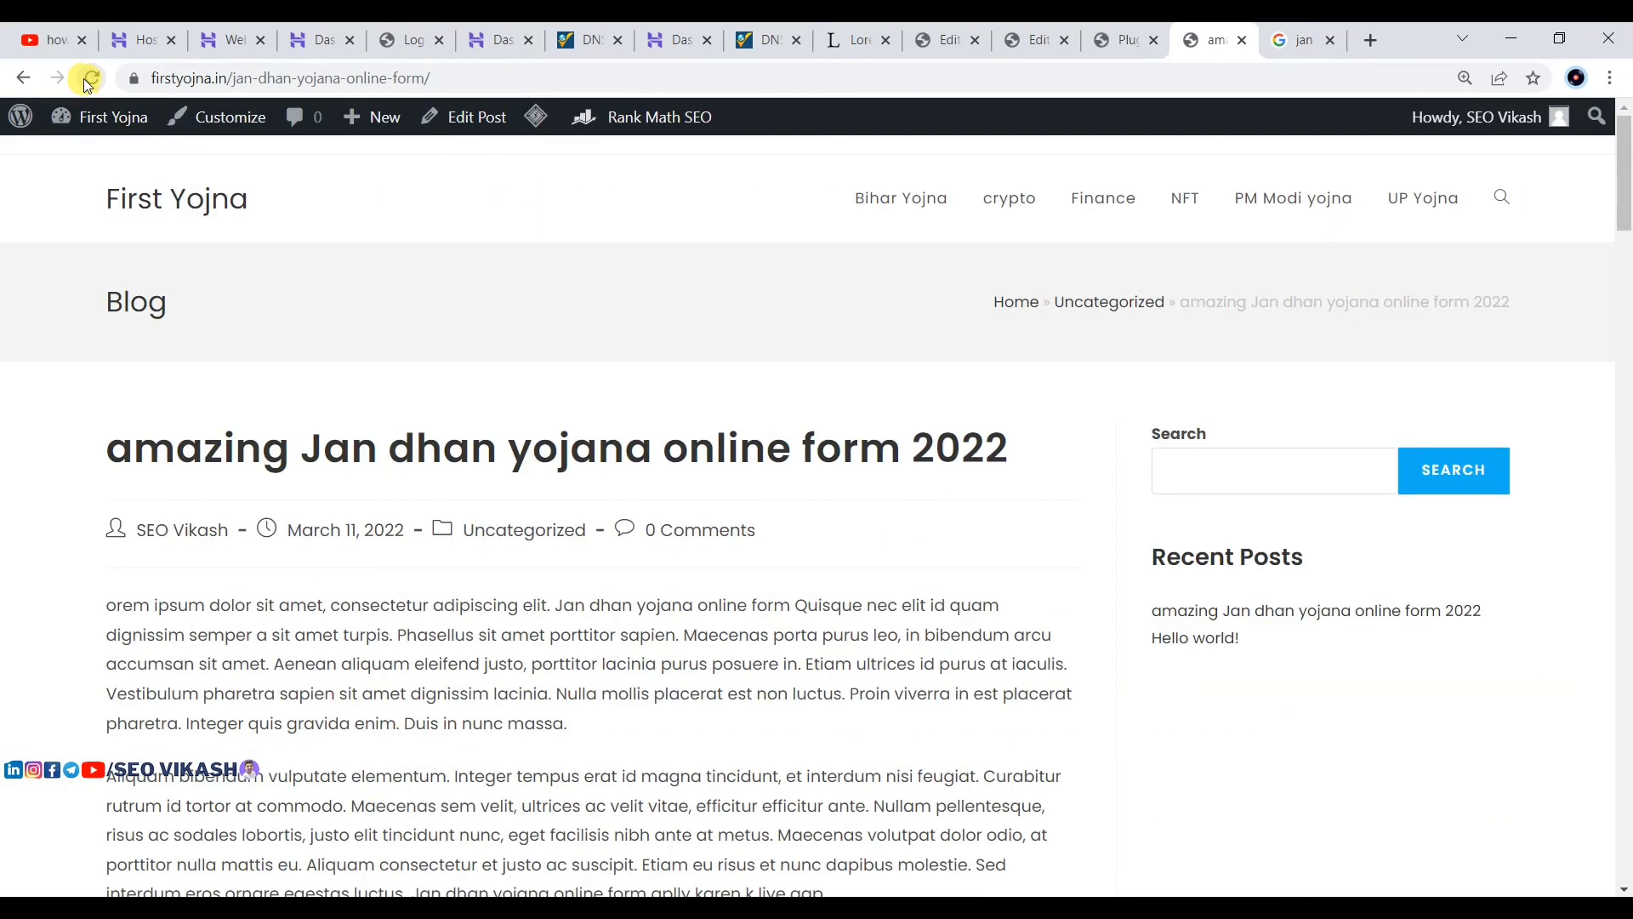
Step: Go to the Installed Plugins page listing Easy Table of Contents, LiteSpeed Cache and Rank Math SEO
{"action": "scroll", "coordinate": [406, 400], "scroll_direction": "down", "scroll_amount": 10}
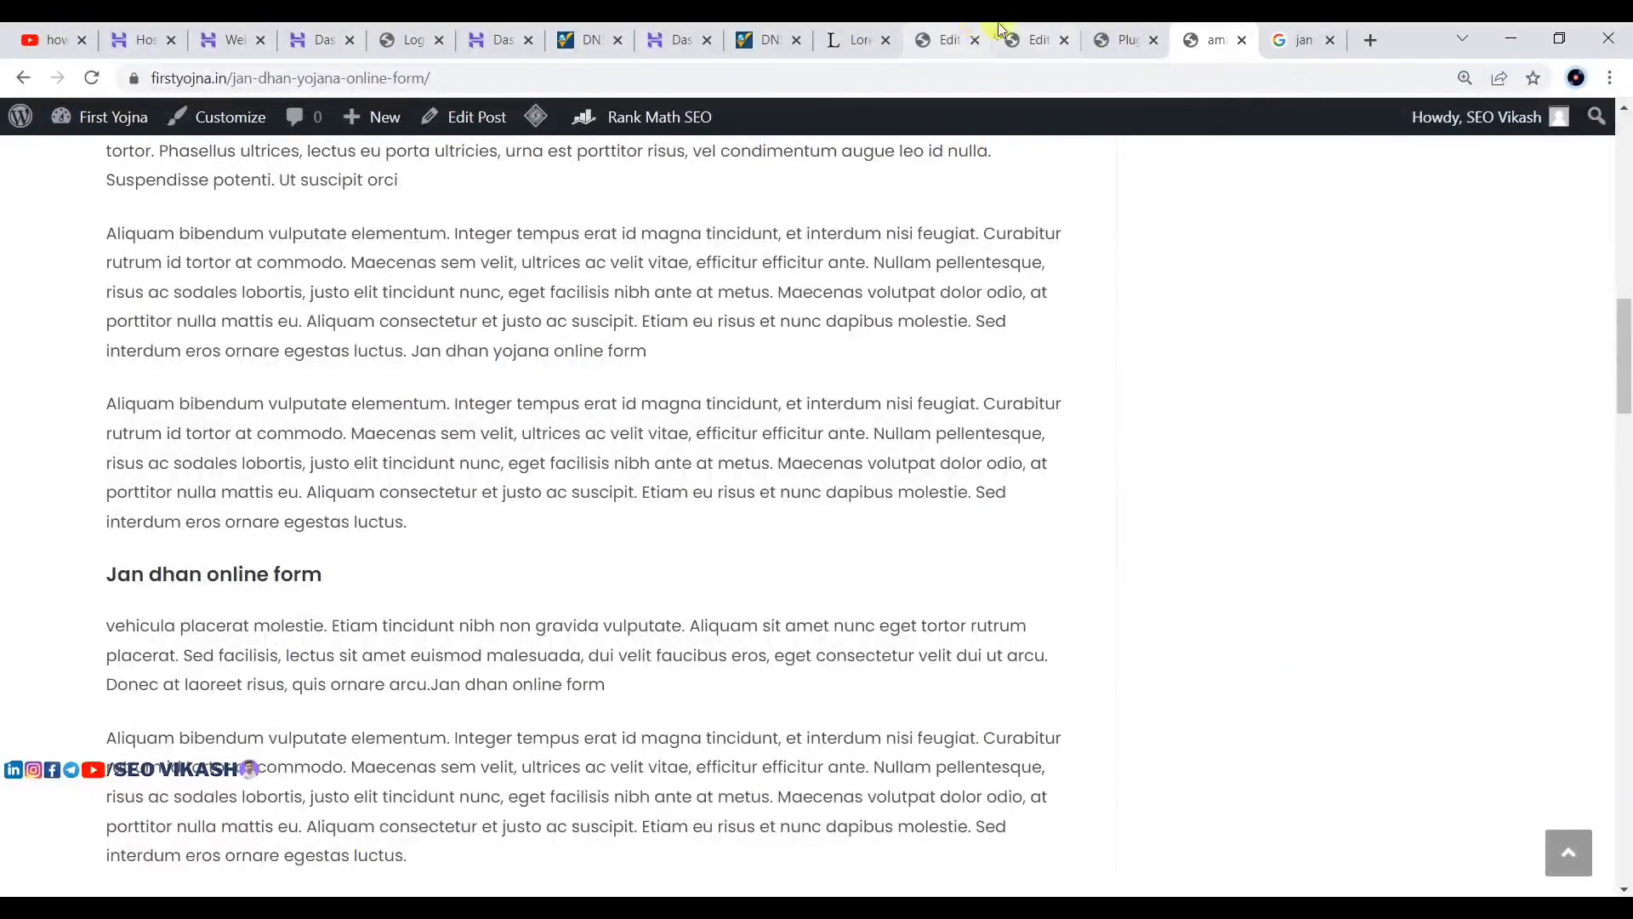
{"action": "left_click", "coordinate": [940, 34]}
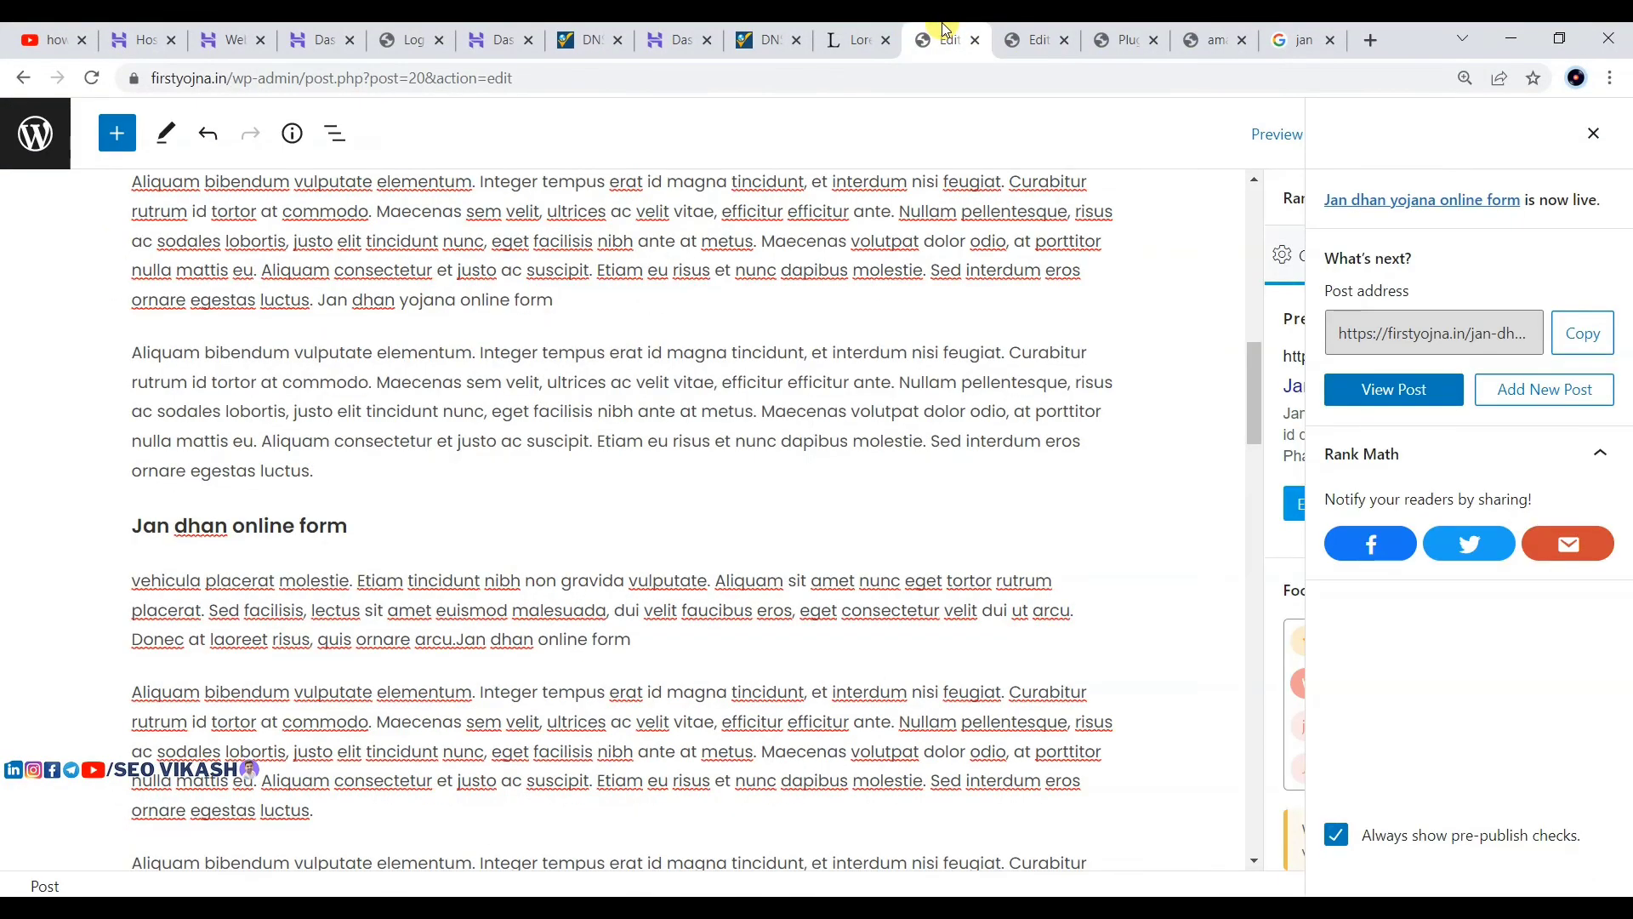
{"action": "left_click", "coordinate": [1042, 38]}
{"action": "left_click", "coordinate": [1127, 38]}
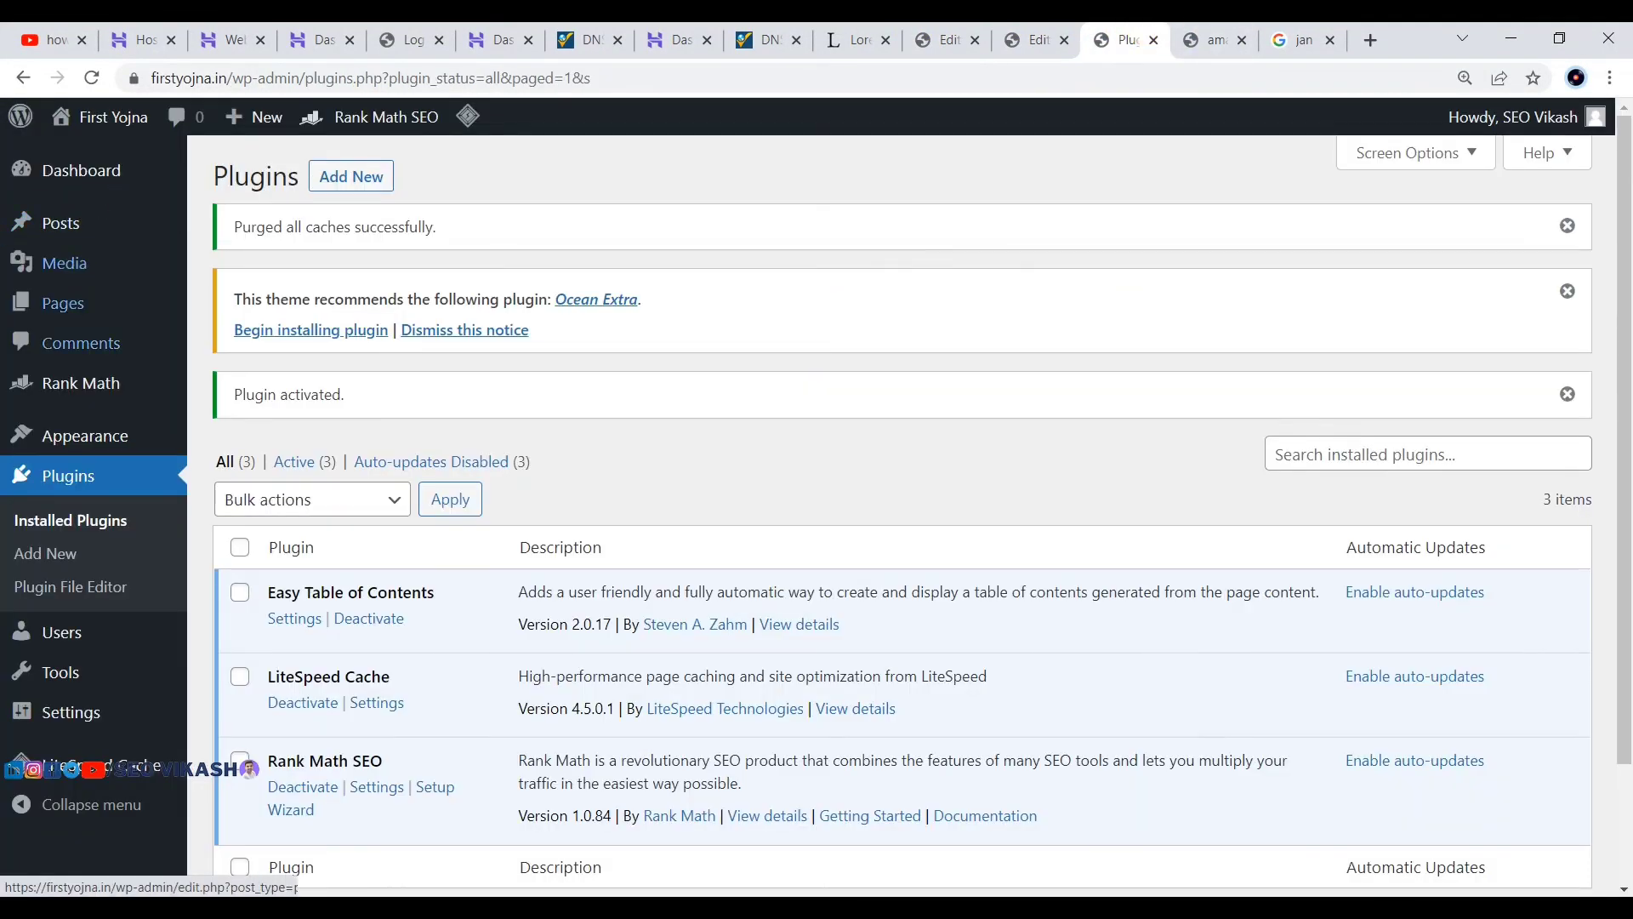
{"action": "scroll", "coordinate": [60, 664], "scroll_direction": "down", "scroll_amount": 2}
{"action": "scroll", "coordinate": [85, 681], "scroll_direction": "up", "scroll_amount": 2}
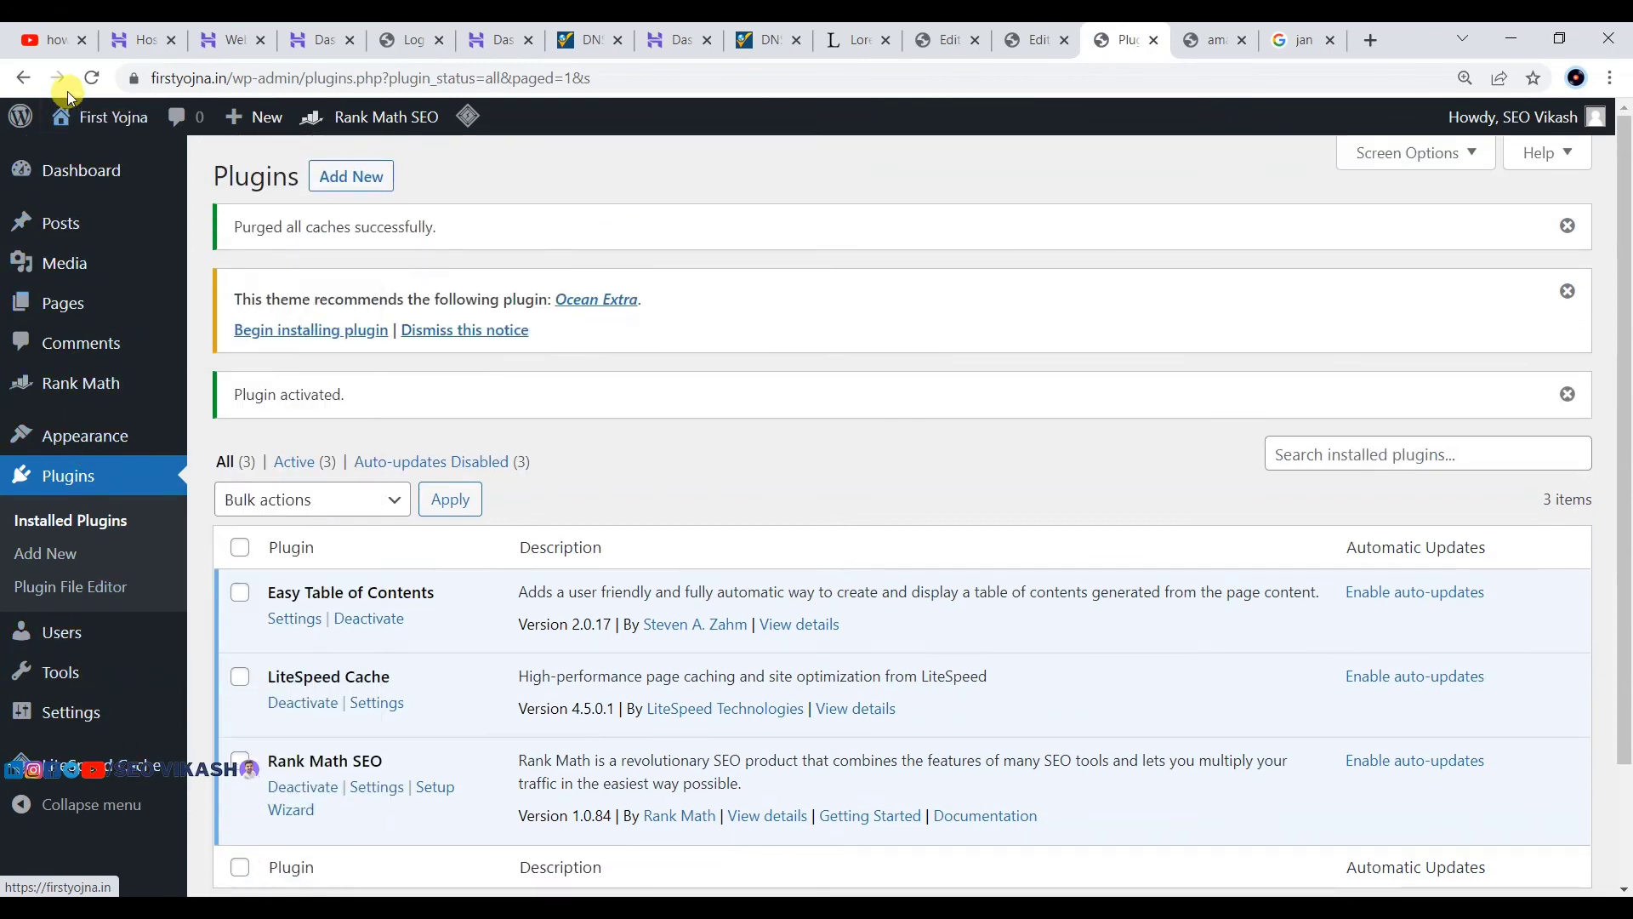
Step: In Easy Table of Contents settings, enable support and auto-insert for Posts and Pages
{"action": "left_click", "coordinate": [93, 77]}
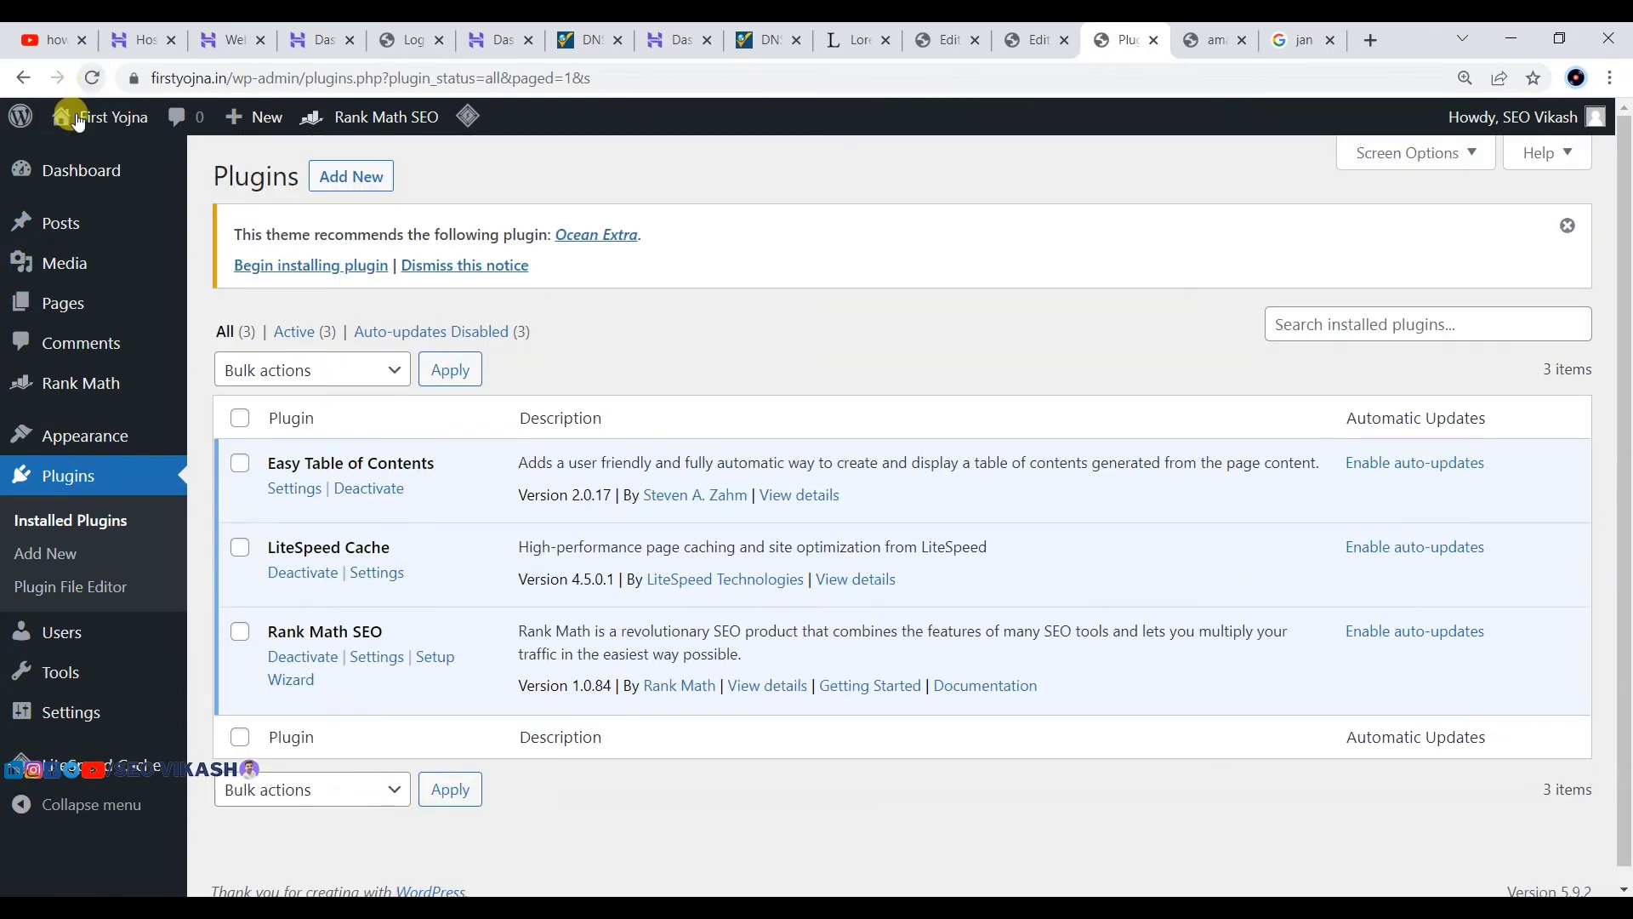
{"action": "left_click", "coordinate": [294, 489]}
{"action": "scroll", "coordinate": [511, 472], "scroll_direction": "down", "scroll_amount": 1}
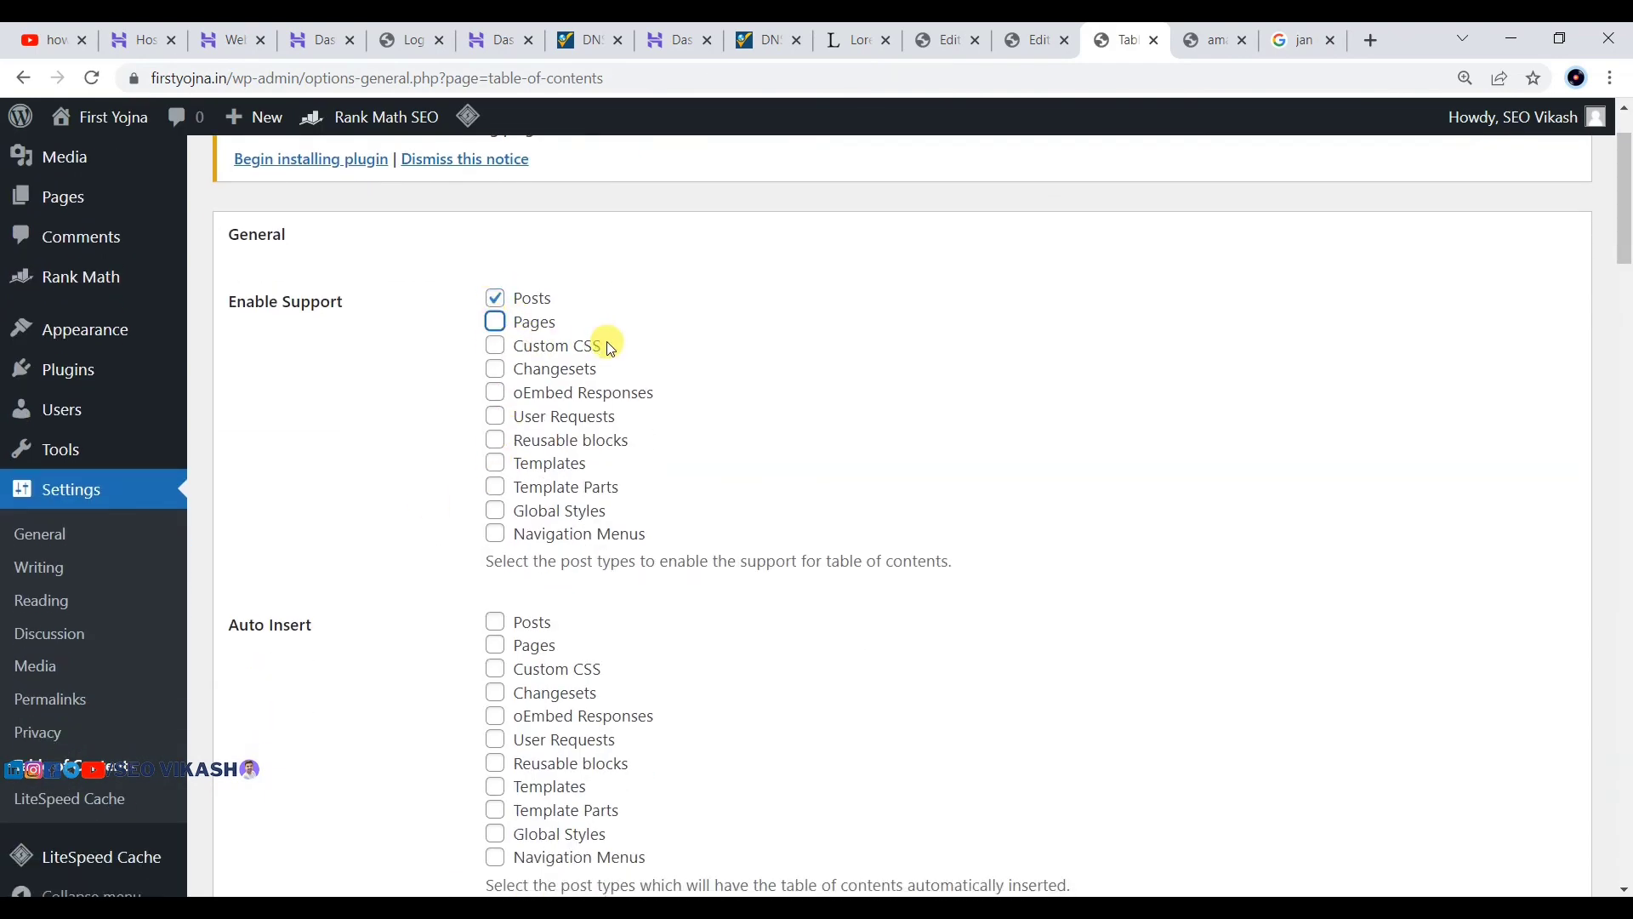
{"action": "scroll", "coordinate": [476, 375], "scroll_direction": "down", "scroll_amount": 1}
{"action": "scroll", "coordinate": [476, 376], "scroll_direction": "up", "scroll_amount": 1}
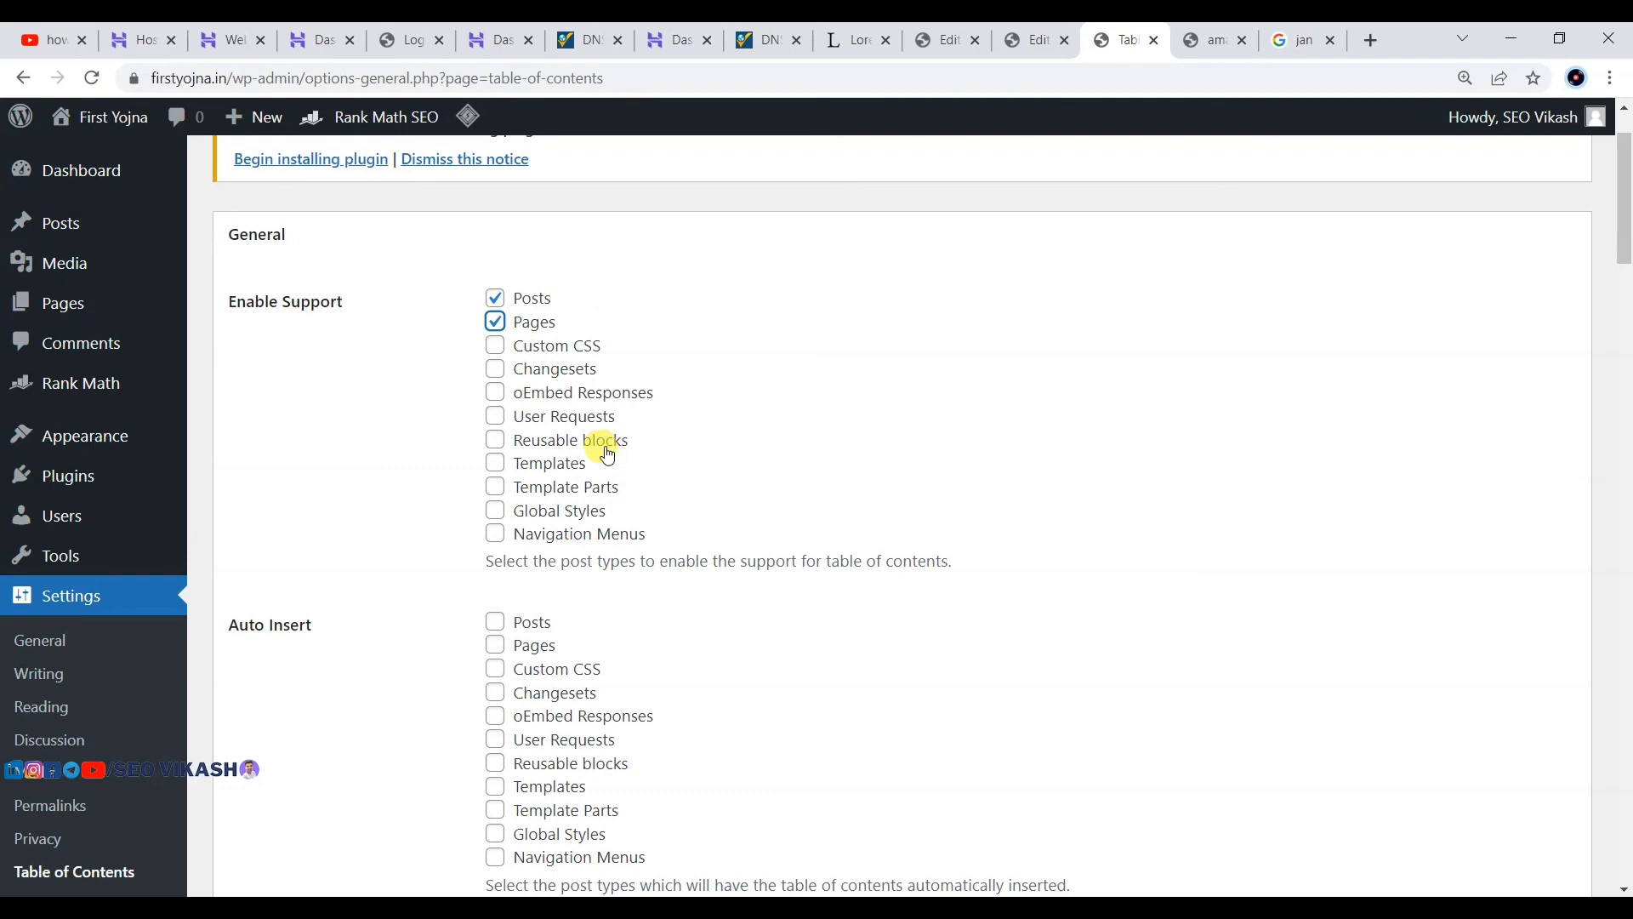
{"action": "scroll", "coordinate": [609, 456], "scroll_direction": "down", "scroll_amount": 4}
{"action": "scroll", "coordinate": [601, 440], "scroll_direction": "up", "scroll_amount": 2}
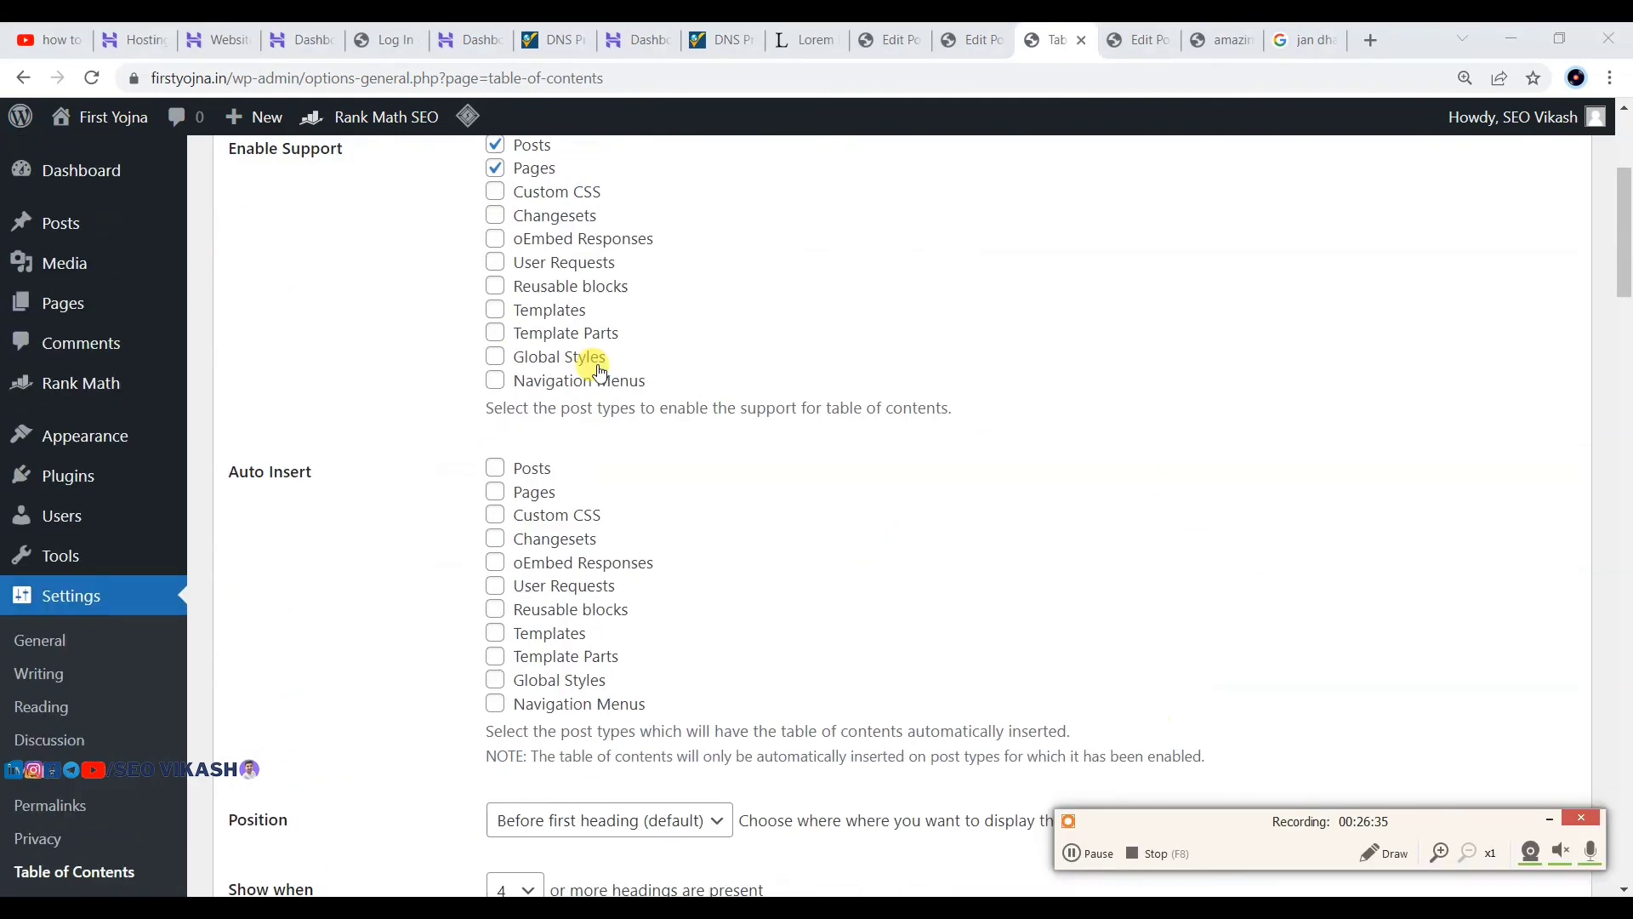
{"action": "left_click", "coordinate": [516, 476]}
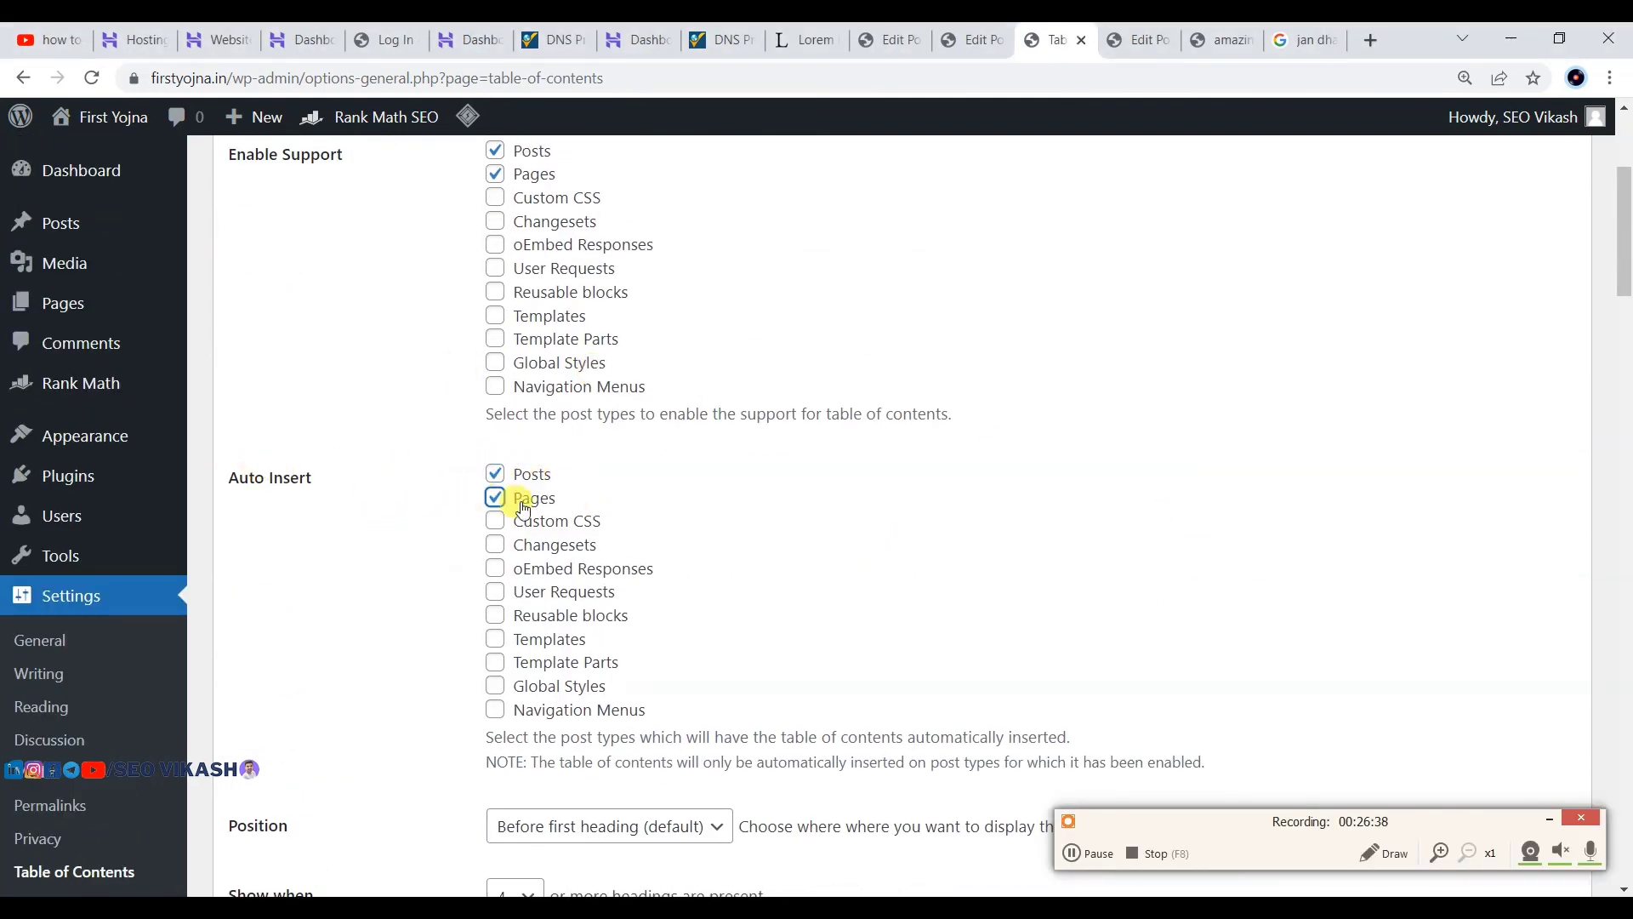
{"action": "scroll", "coordinate": [600, 544], "scroll_direction": "down", "scroll_amount": 15}
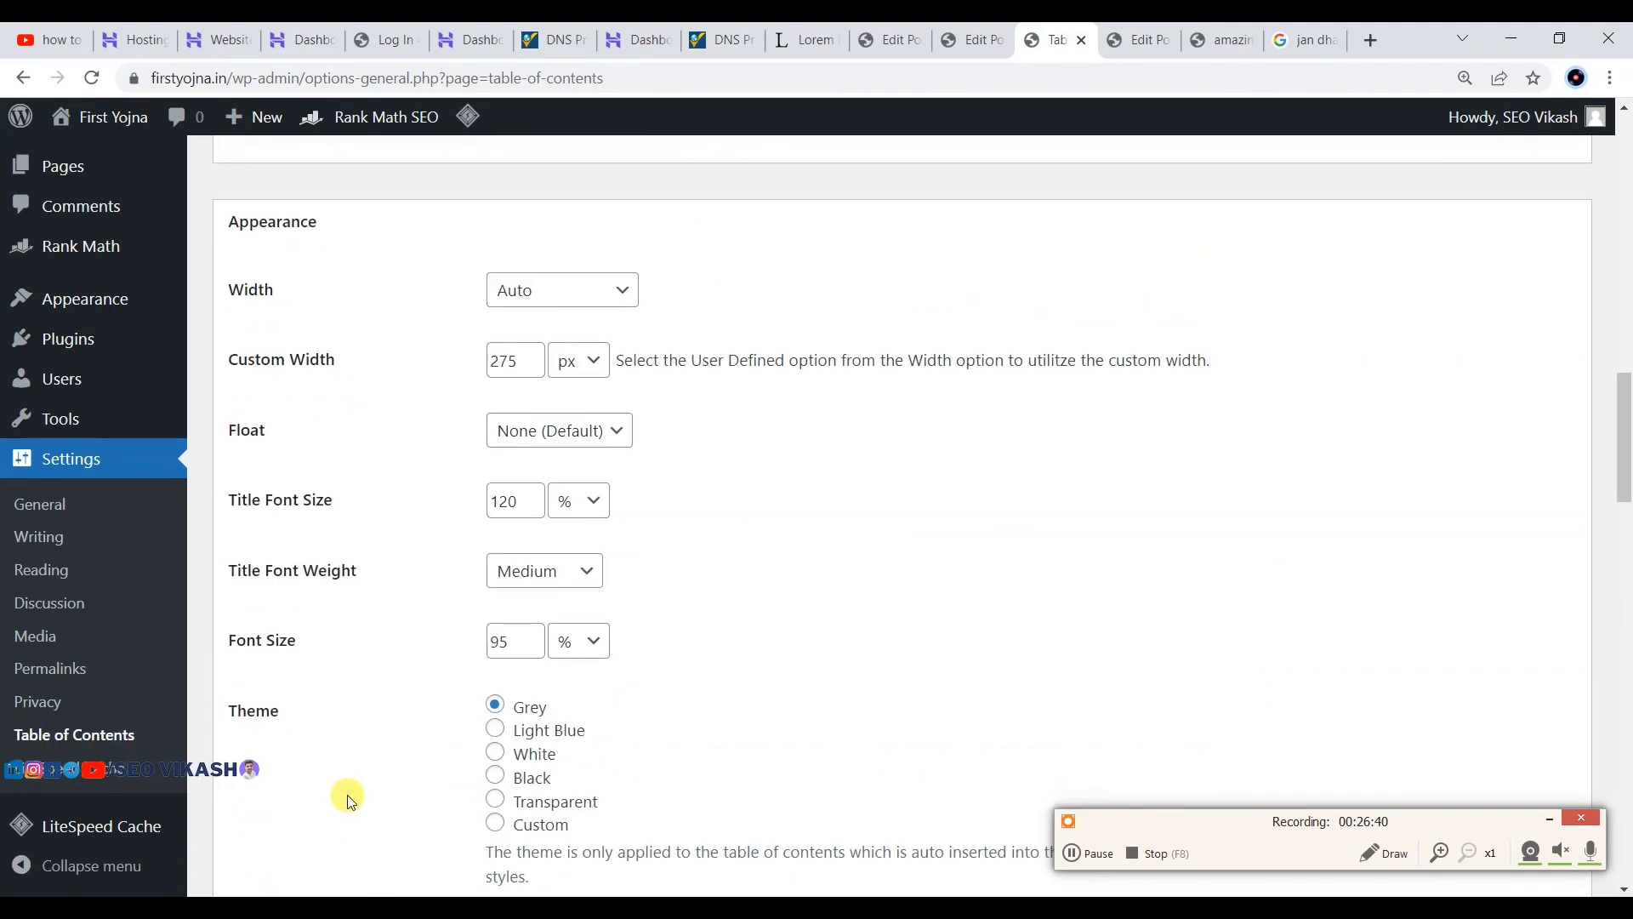
{"action": "scroll", "coordinate": [333, 825], "scroll_direction": "down", "scroll_amount": 20}
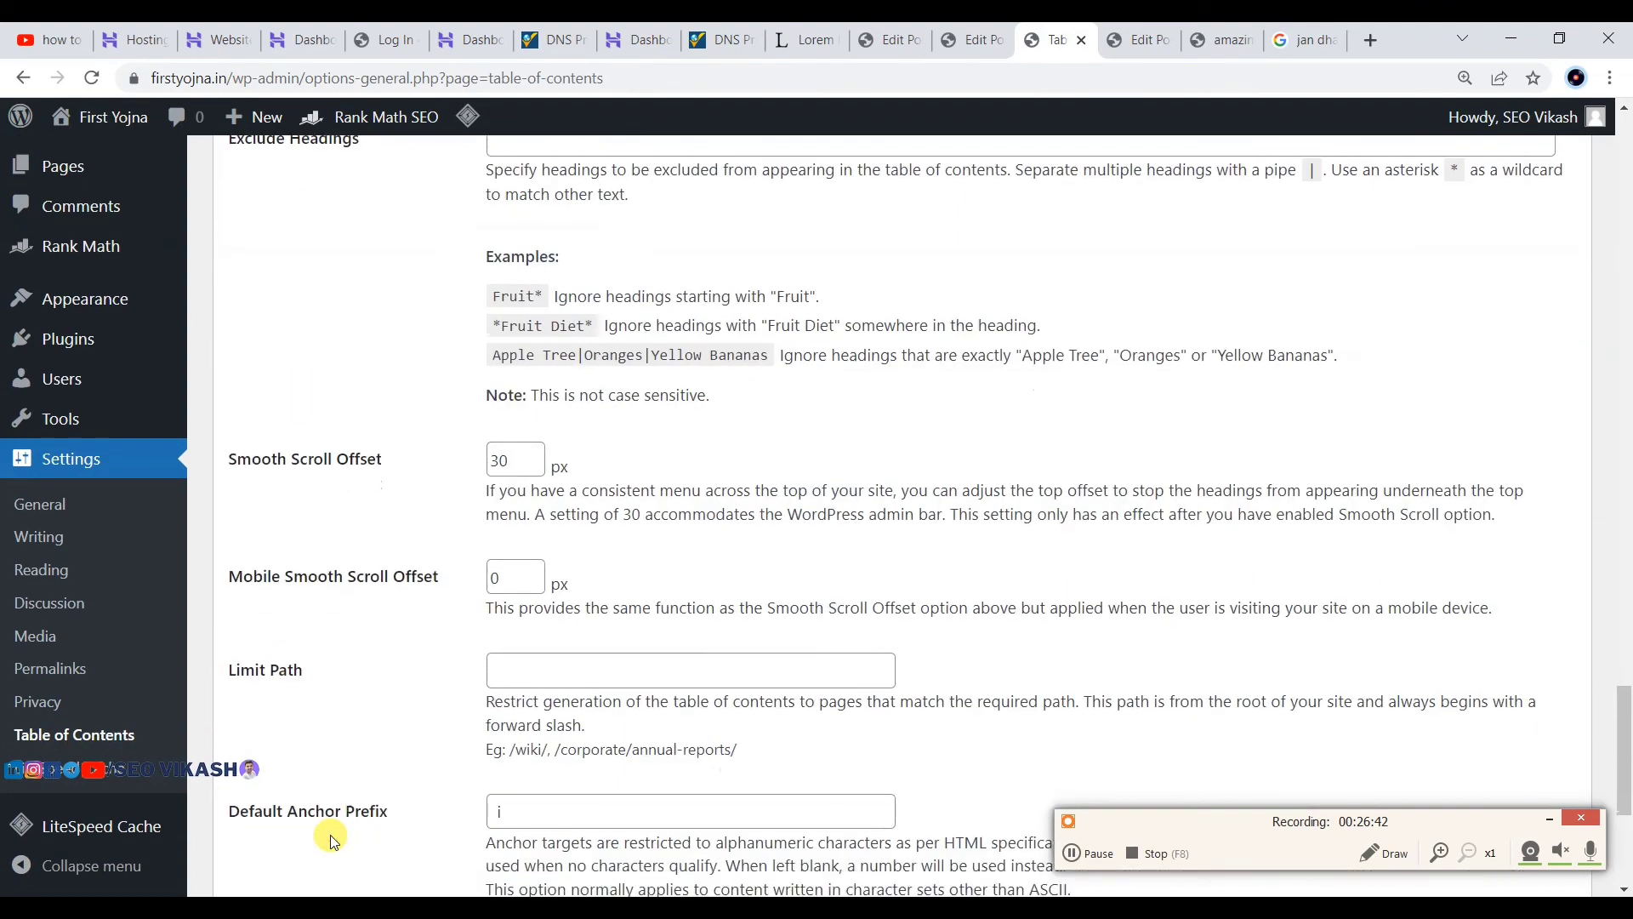
Step: Save the table of contents settings and update the post
{"action": "left_click", "coordinate": [282, 781]}
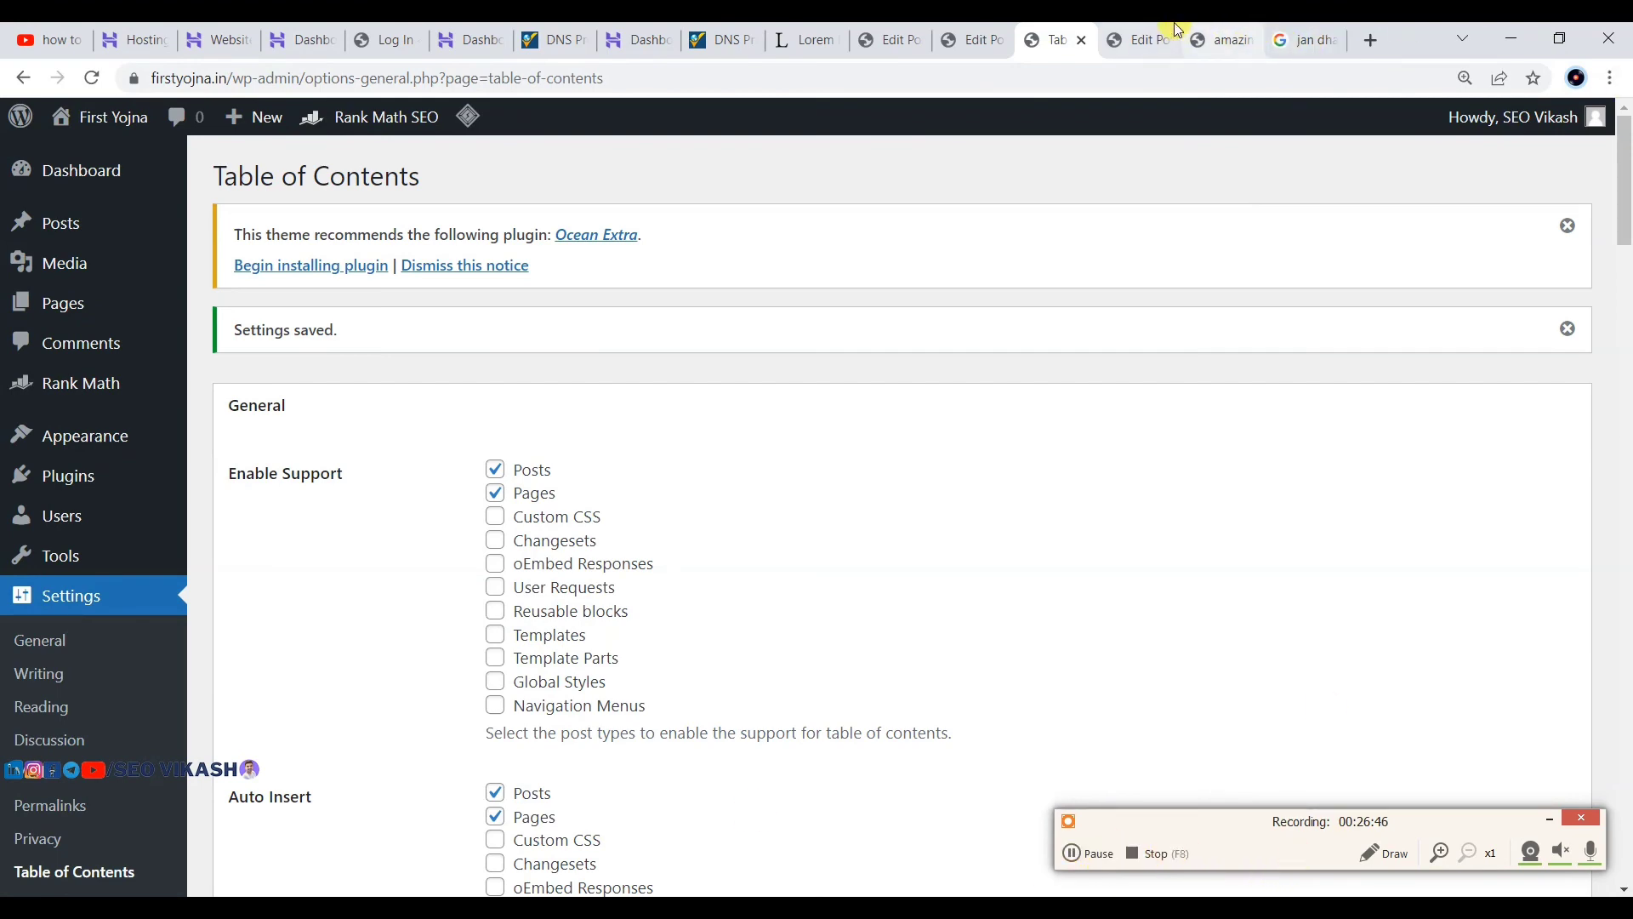
{"action": "left_click", "coordinate": [1145, 38]}
{"action": "left_click", "coordinate": [1345, 136]}
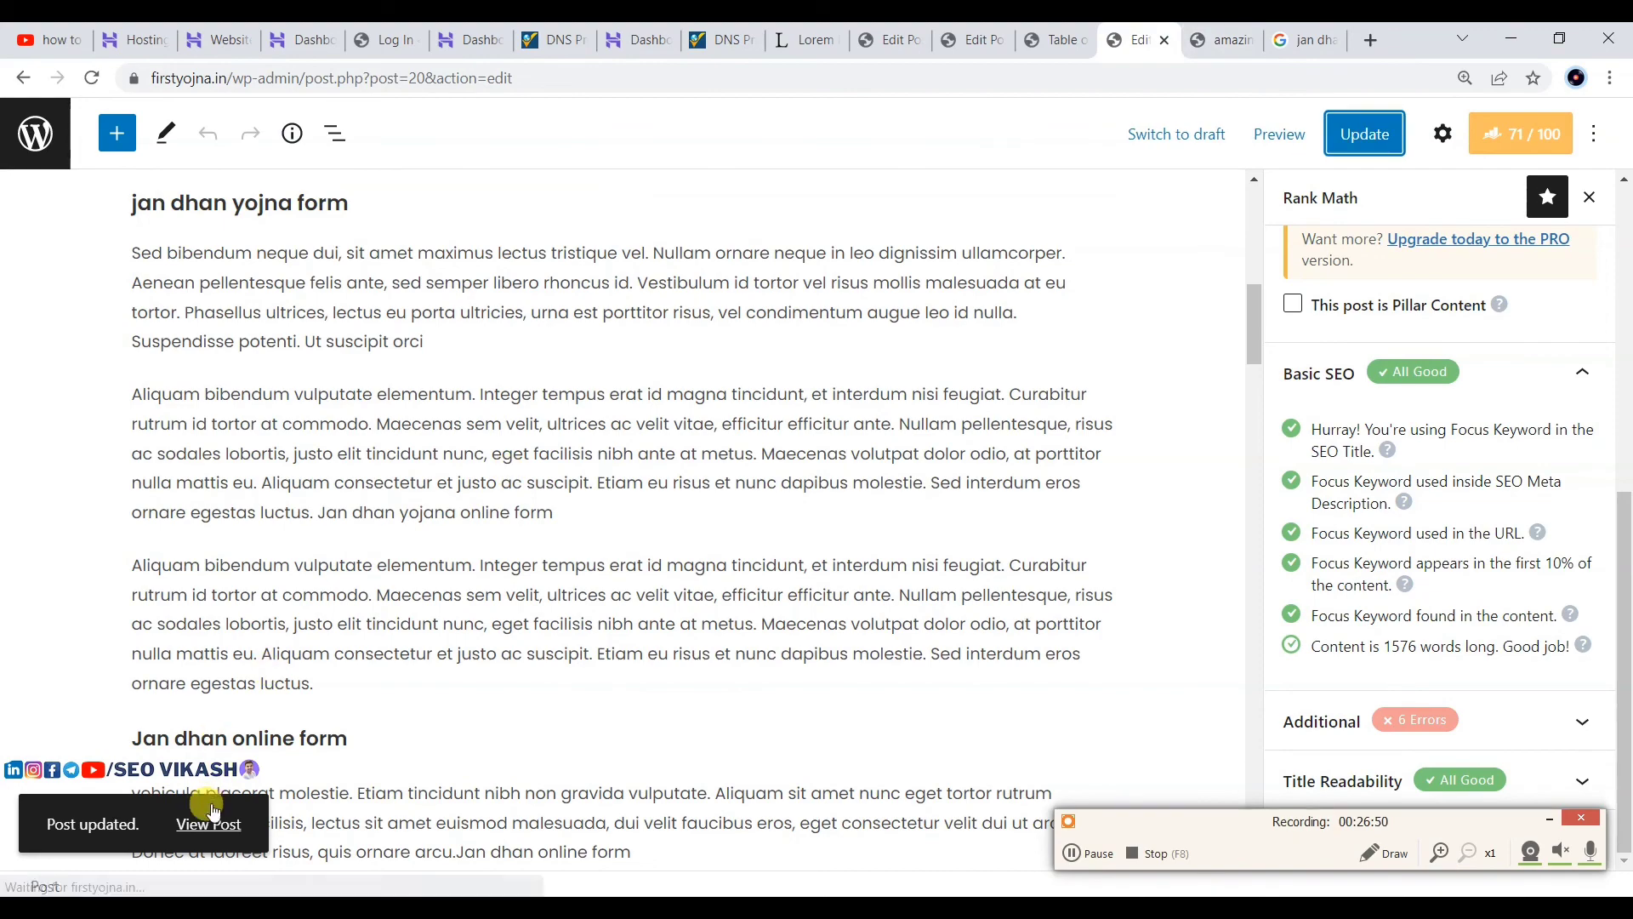
Step: Open the live post in a new tab and check the Table of Contents collapses and expands
{"action": "right_click", "coordinate": [215, 821]}
{"action": "left_click", "coordinate": [264, 627]}
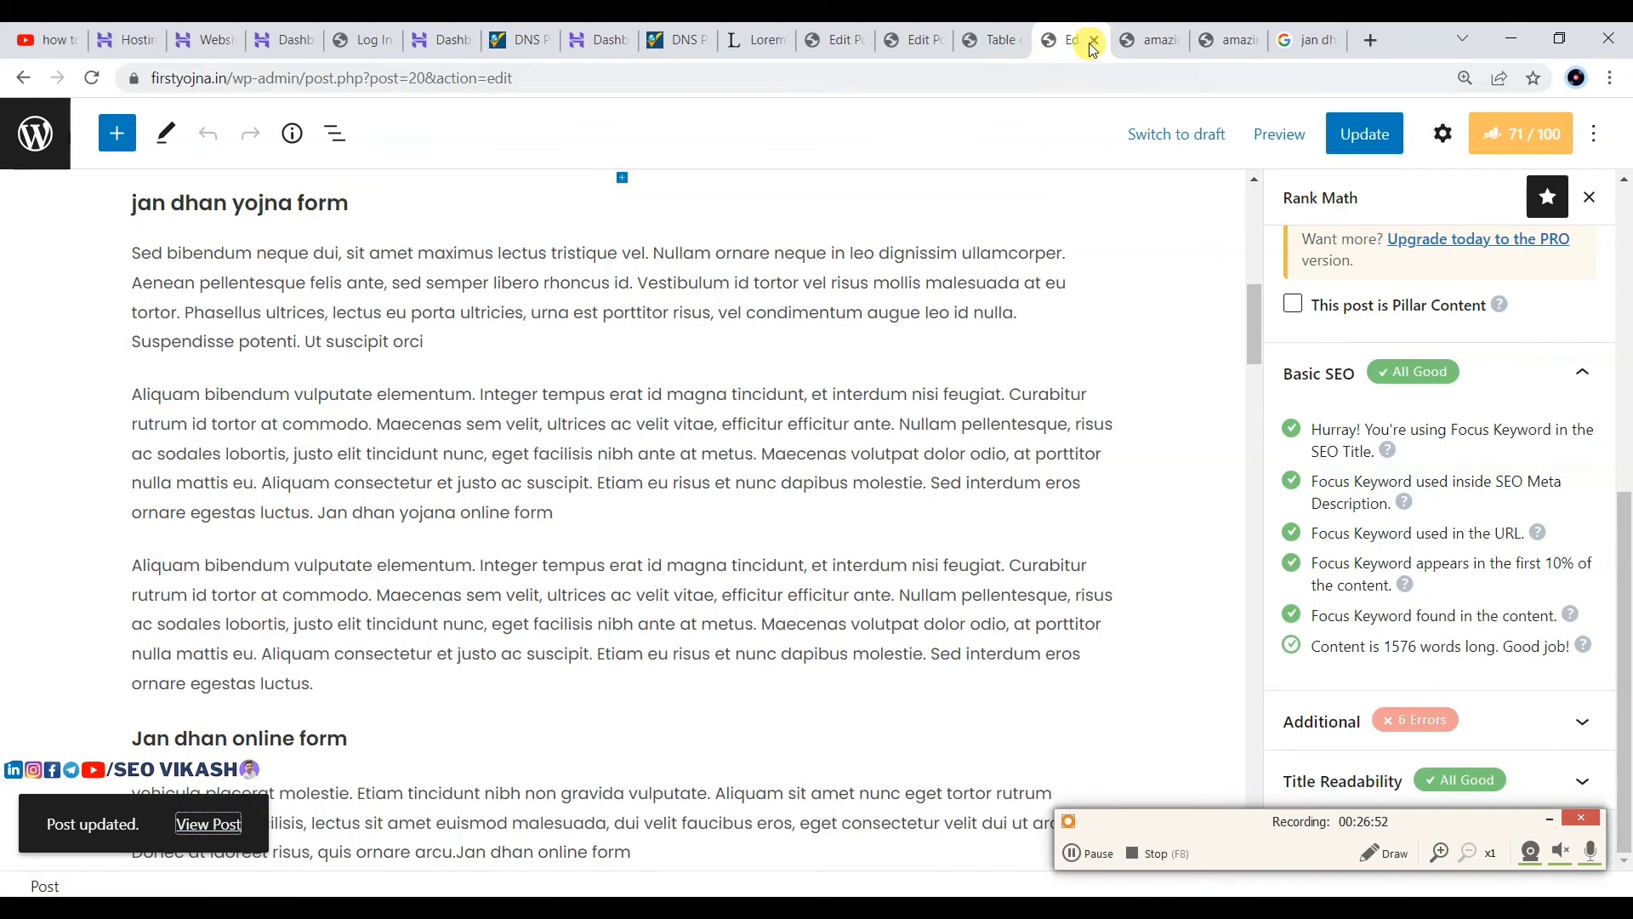
{"action": "left_click", "coordinate": [1148, 33]}
{"action": "scroll", "coordinate": [575, 390], "scroll_direction": "down", "scroll_amount": 7}
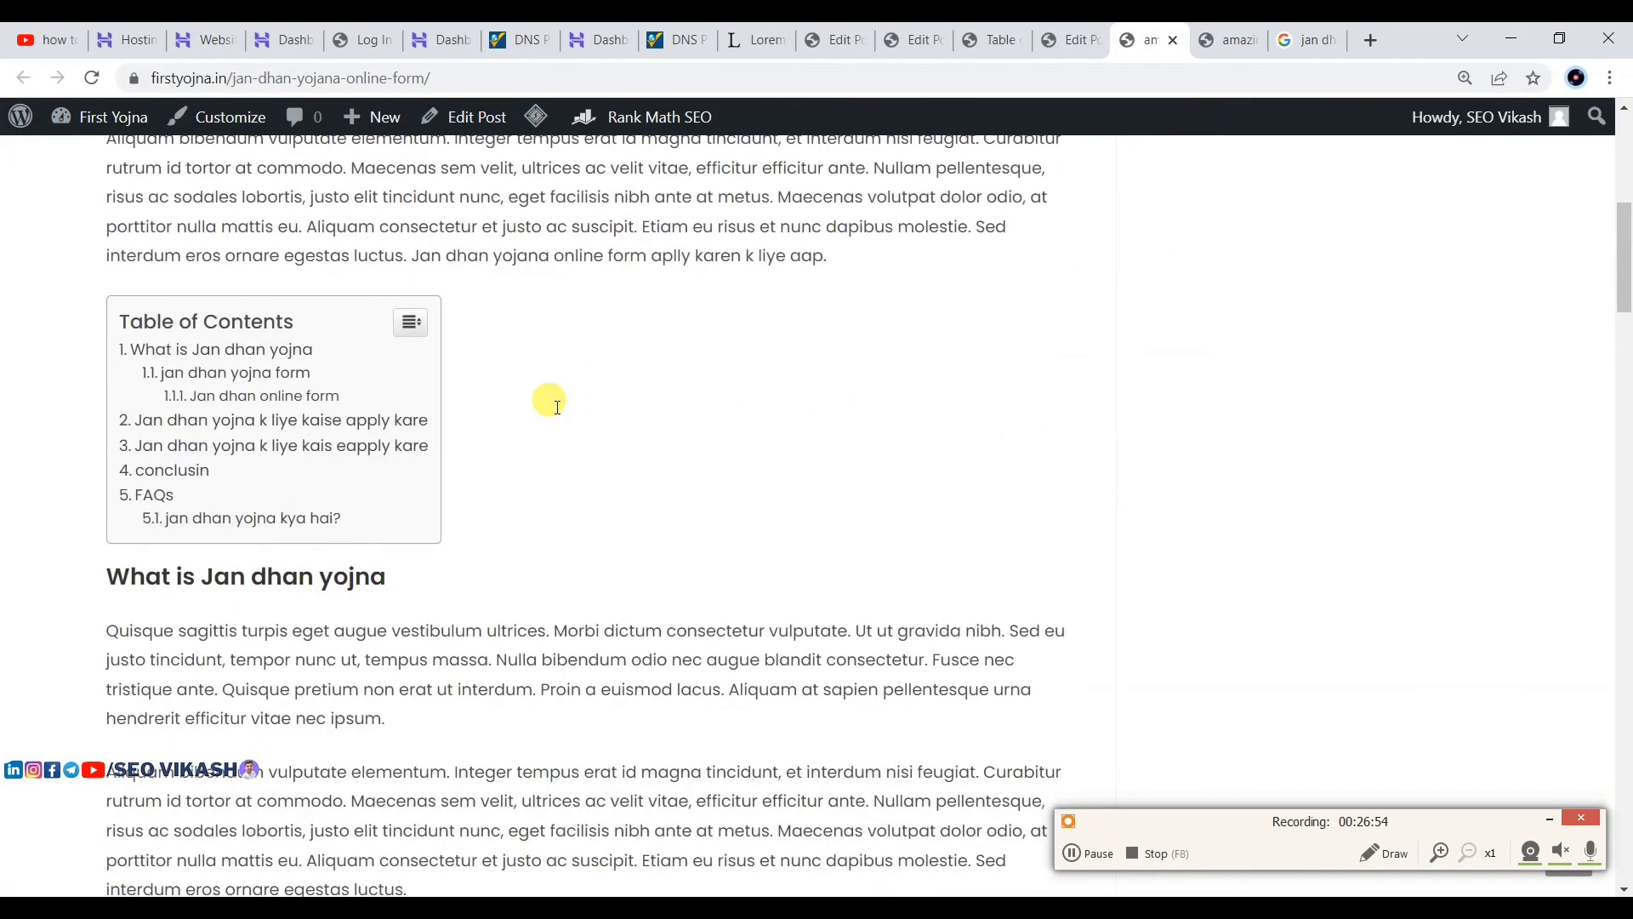
{"action": "left_click", "coordinate": [424, 331]}
{"action": "left_click", "coordinate": [337, 325]}
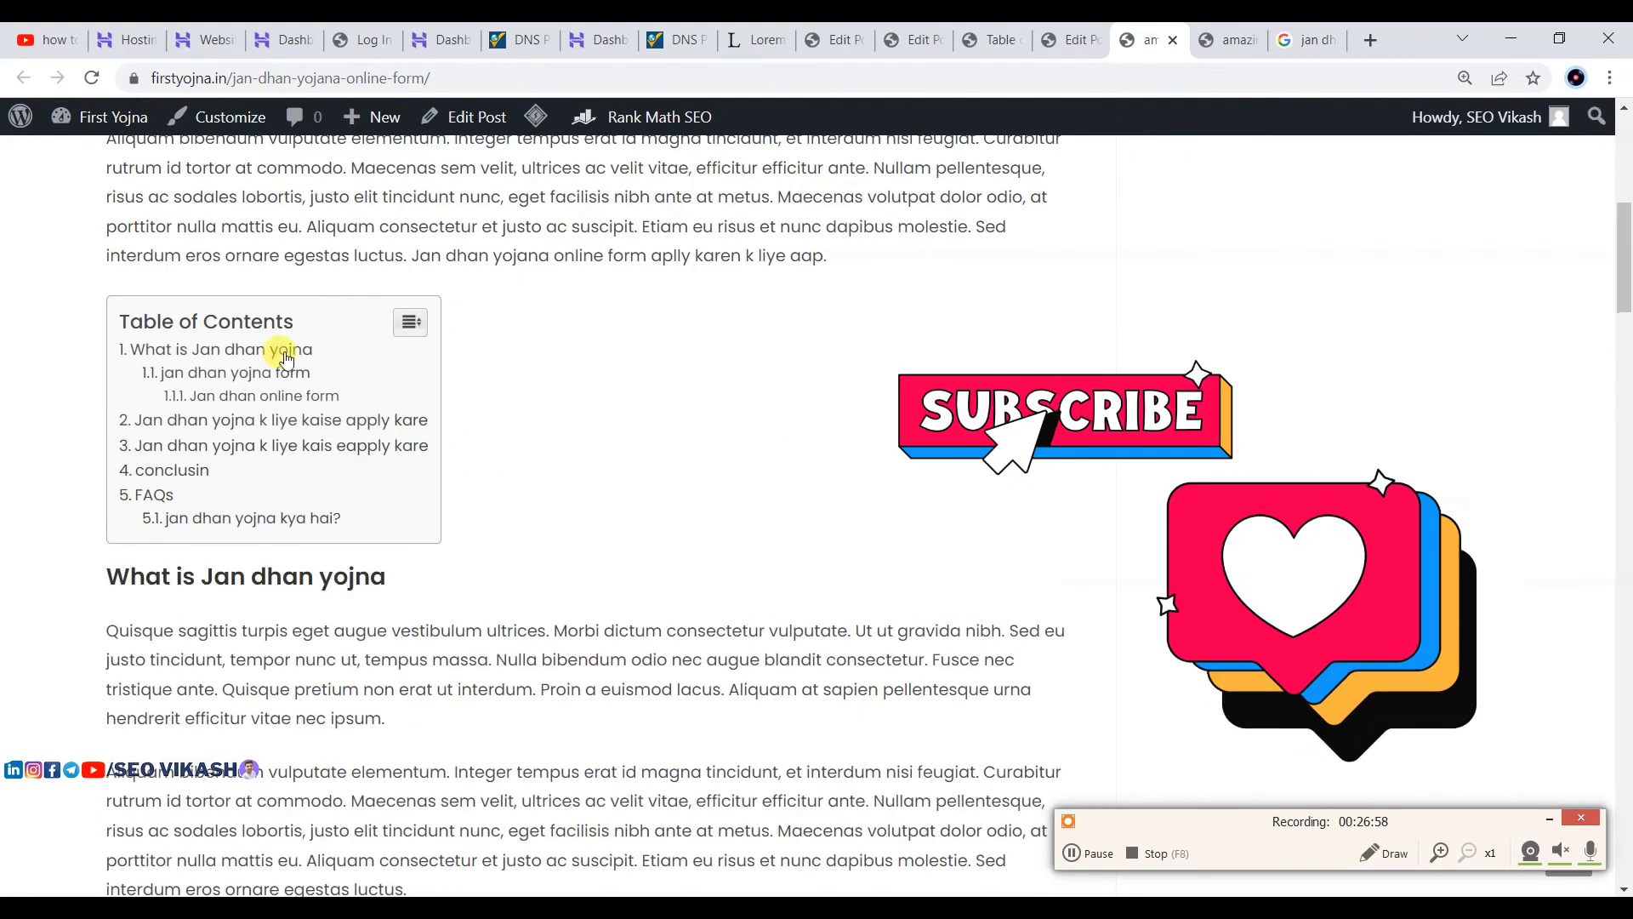
Step: Use the Table of Contents FAQs link to confirm it jumps to the FAQs section
{"action": "scroll", "coordinate": [219, 413], "scroll_direction": "down", "scroll_amount": 2}
{"action": "scroll", "coordinate": [236, 414], "scroll_direction": "down", "scroll_amount": 15}
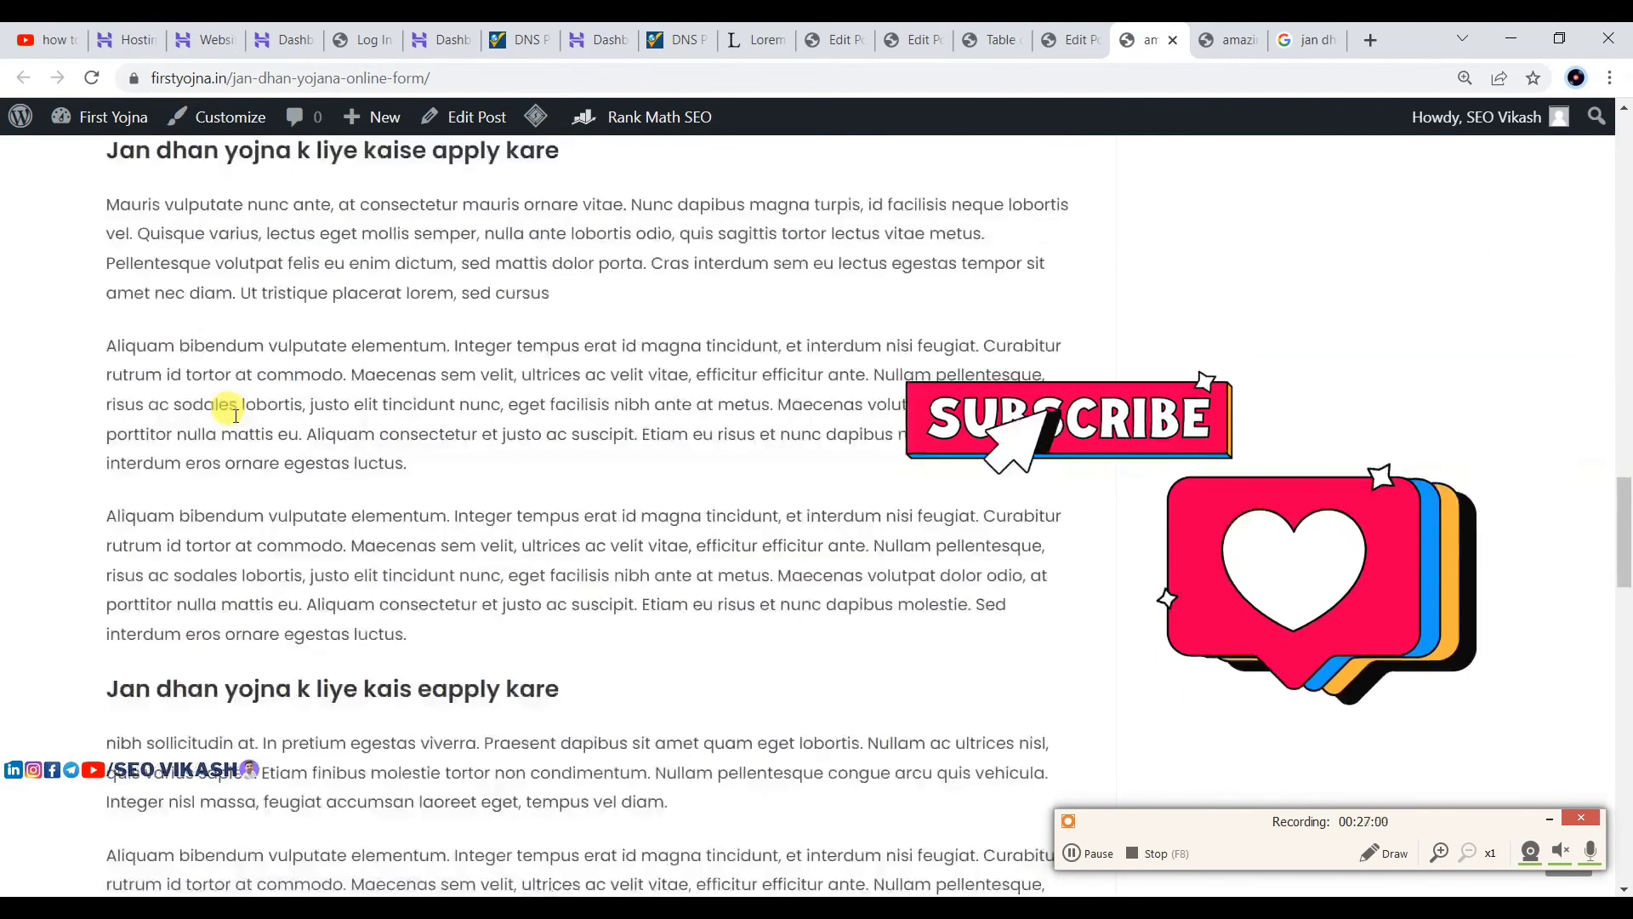
{"action": "scroll", "coordinate": [235, 415], "scroll_direction": "up", "scroll_amount": 20}
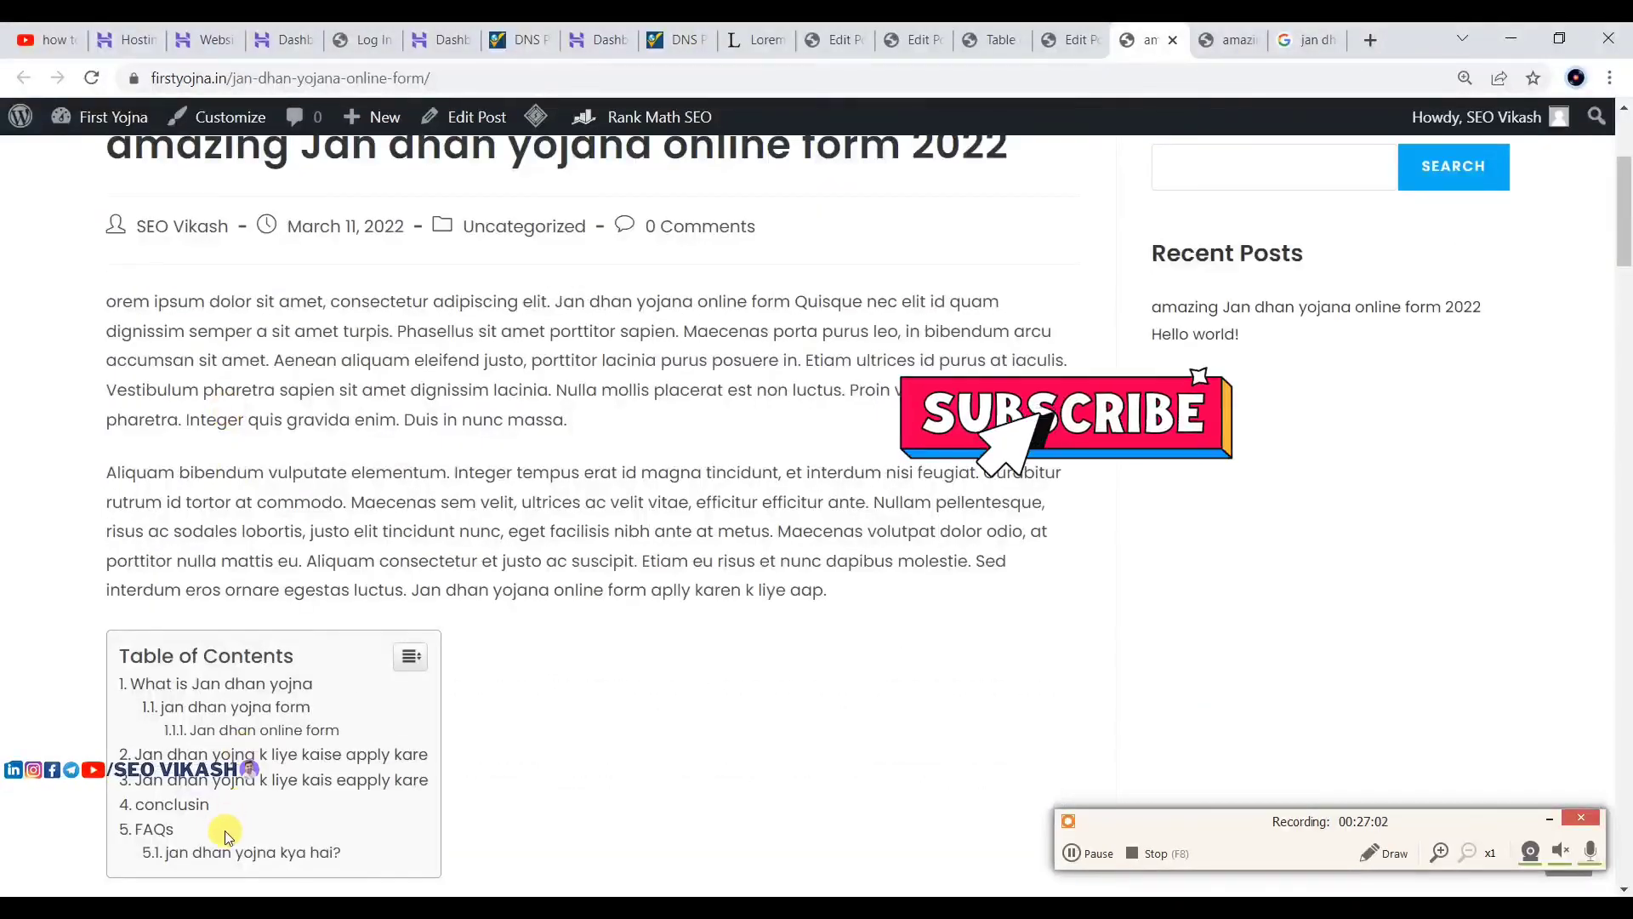
{"action": "left_click", "coordinate": [150, 828]}
{"action": "scroll", "coordinate": [308, 565], "scroll_direction": "down", "scroll_amount": 2}
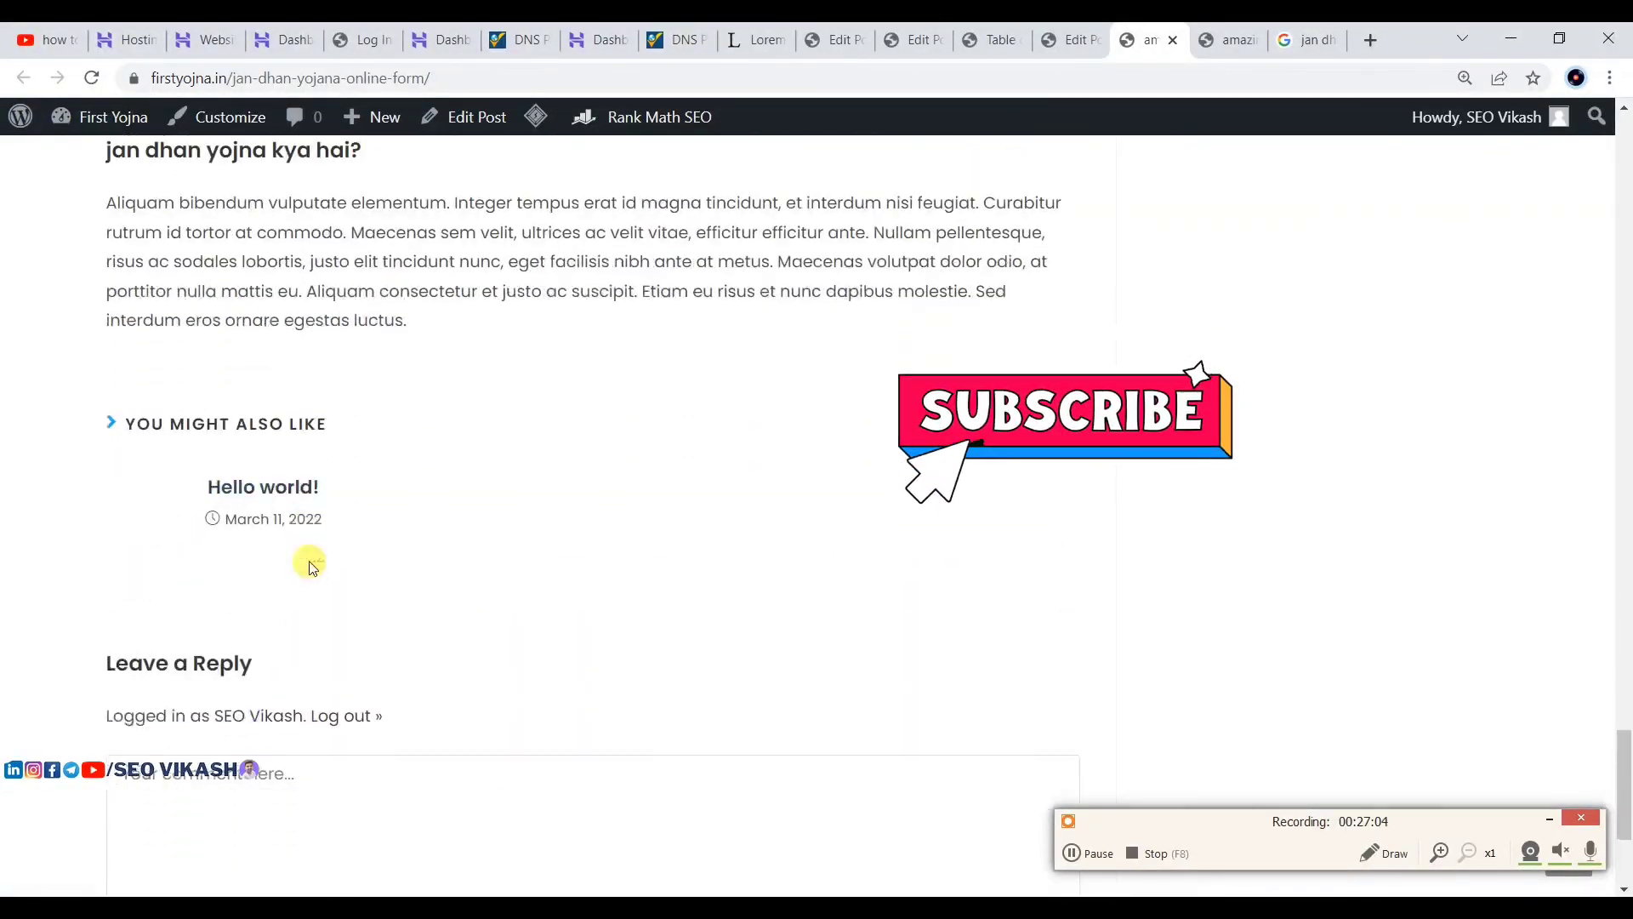
{"action": "scroll", "coordinate": [308, 565], "scroll_direction": "down", "scroll_amount": 3}
{"action": "scroll", "coordinate": [427, 445], "scroll_direction": "up", "scroll_amount": 15}
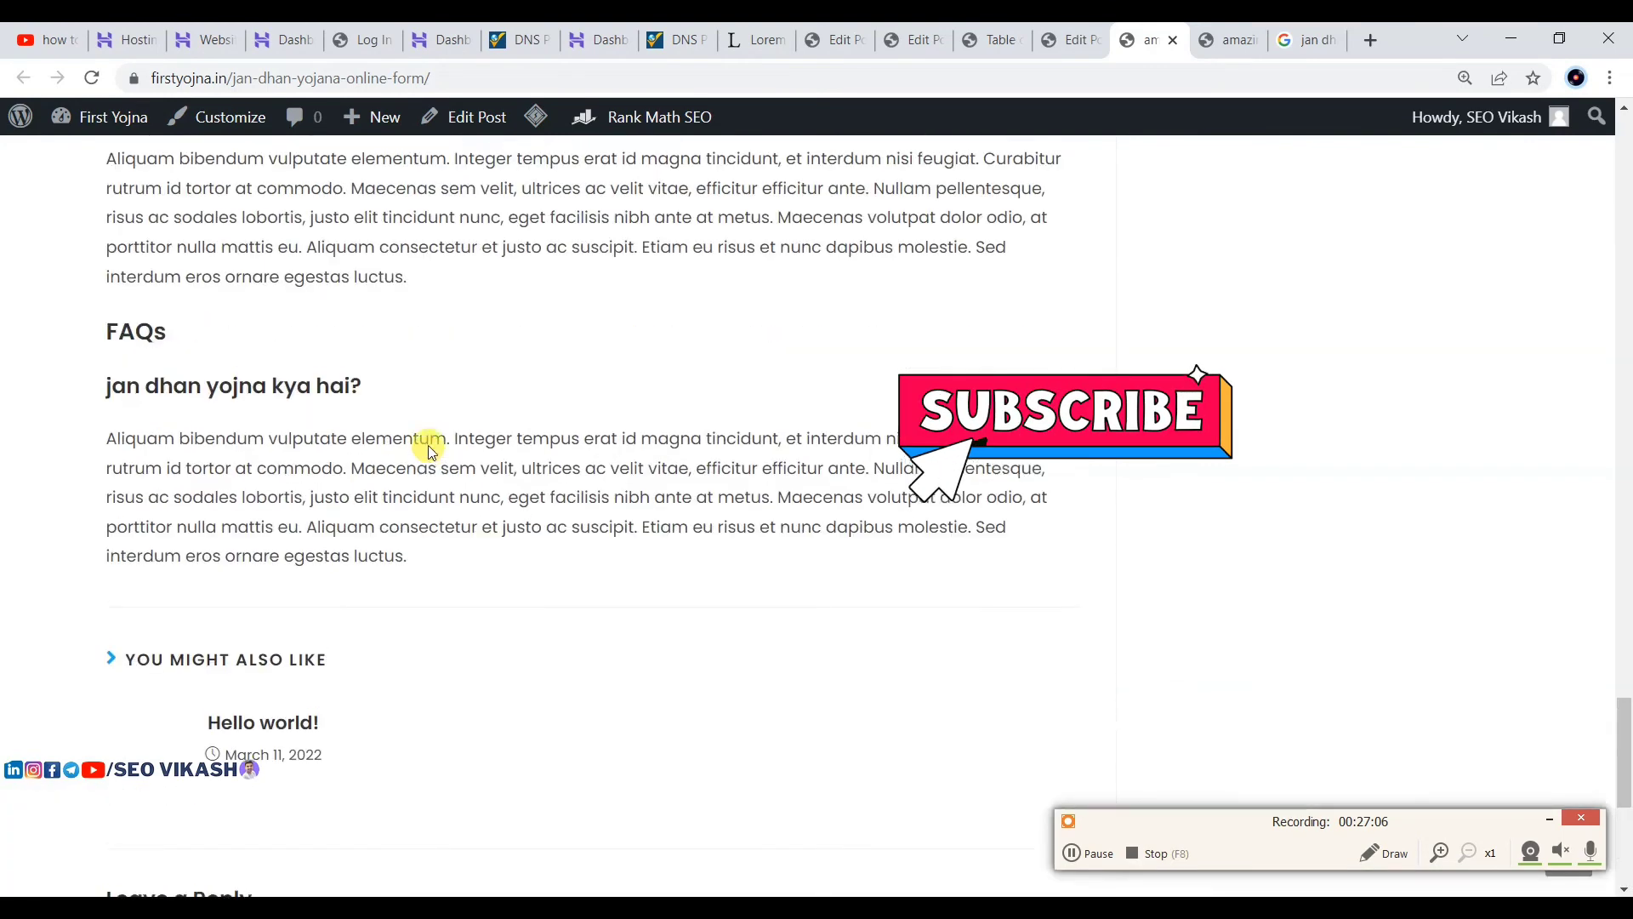
{"action": "scroll", "coordinate": [427, 446], "scroll_direction": "up", "scroll_amount": 5}
Step: Return to the other post editor tab, exit to All Posts, then go to the Dashboard
{"action": "left_click", "coordinate": [1068, 39]}
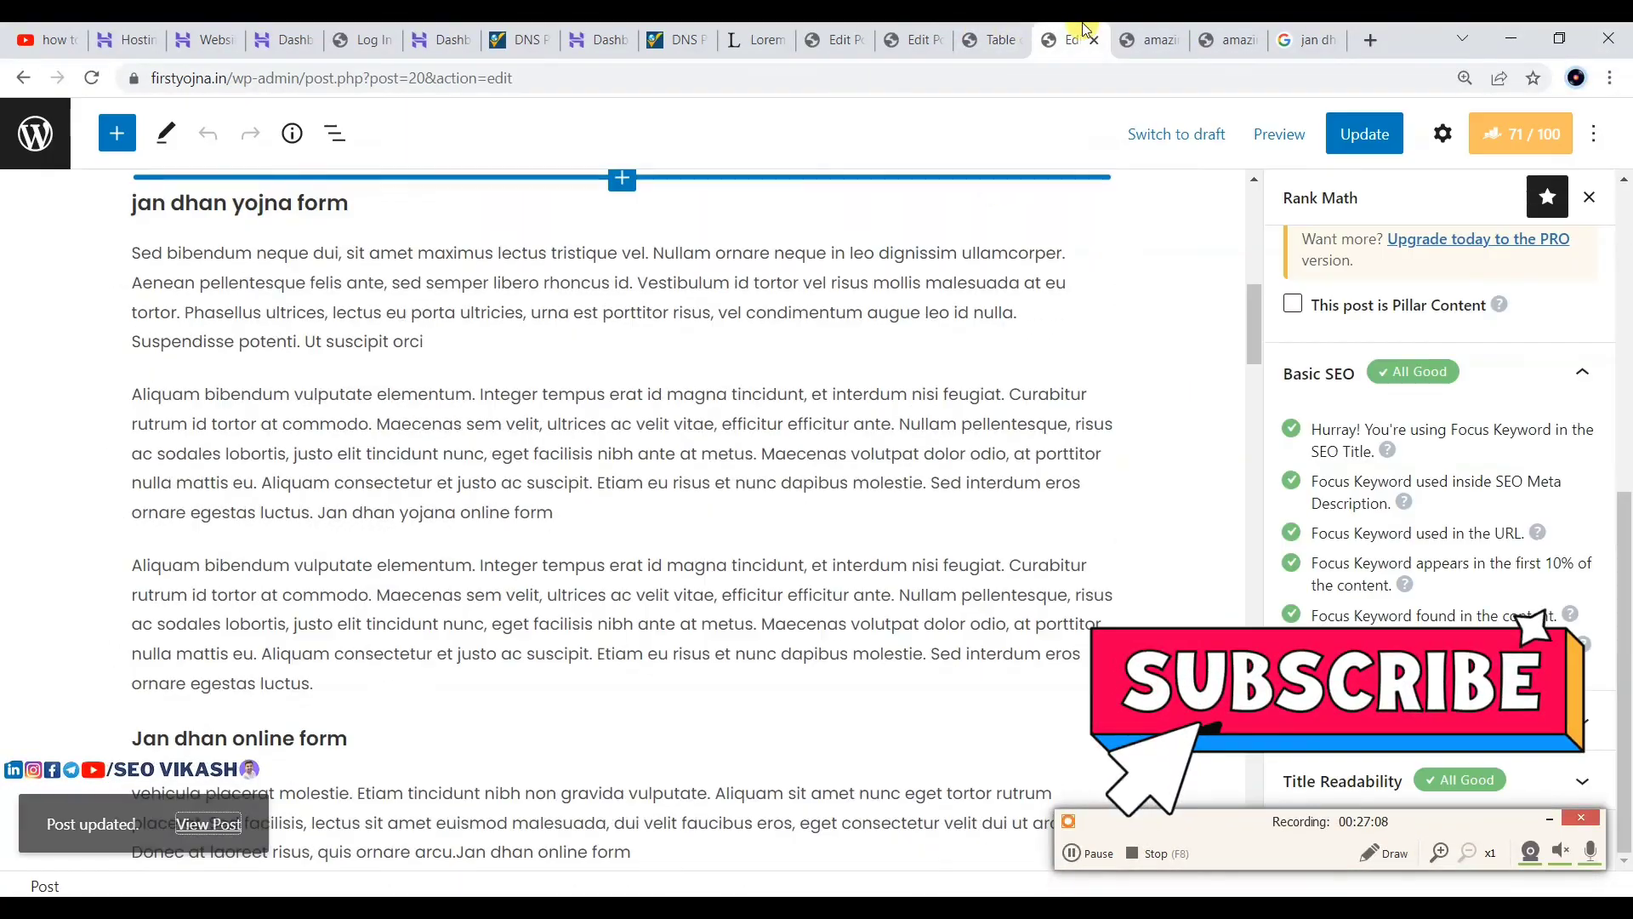
{"action": "left_click", "coordinate": [829, 39]}
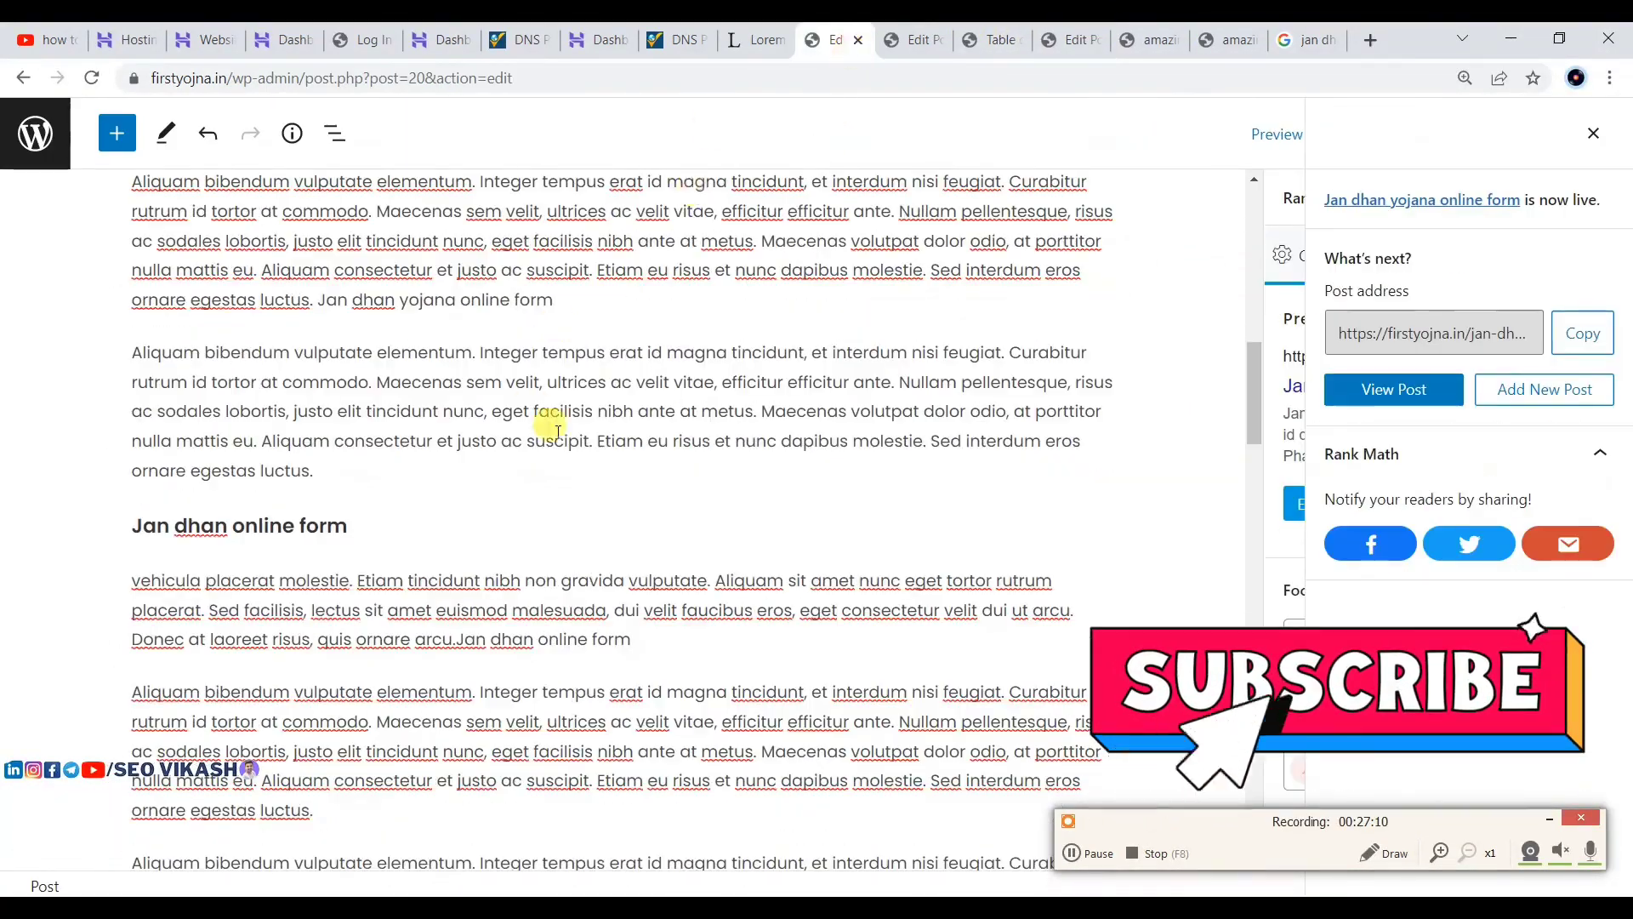
{"action": "scroll", "coordinate": [553, 426], "scroll_direction": "up", "scroll_amount": 10}
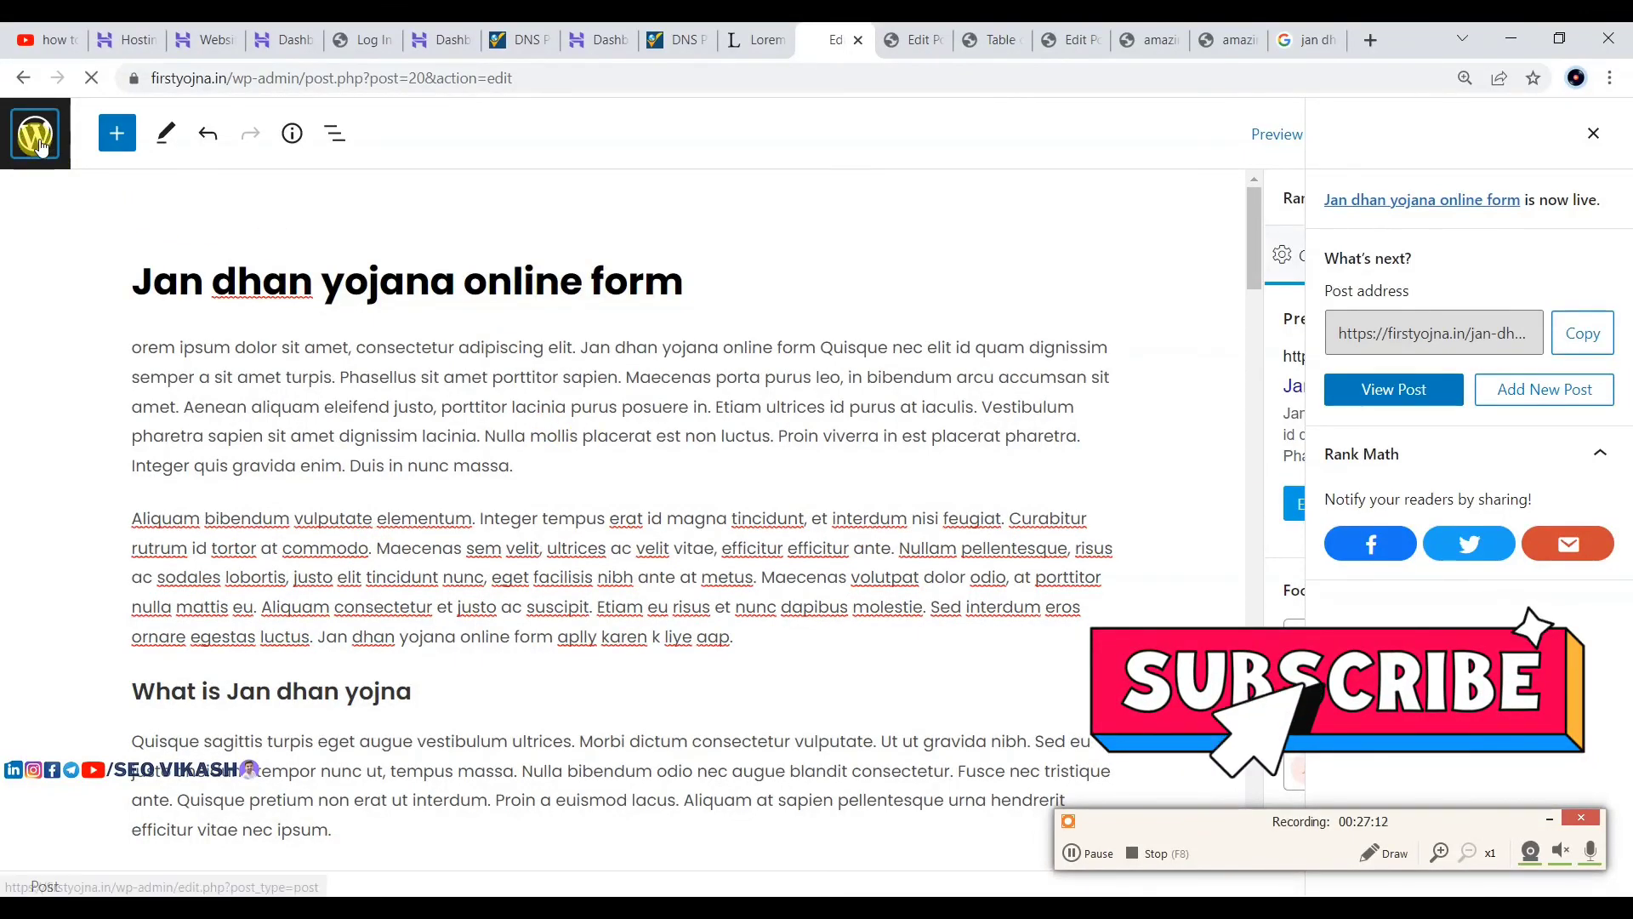
{"action": "left_click", "coordinate": [35, 133]}
{"action": "scroll", "coordinate": [523, 455], "scroll_direction": "down", "scroll_amount": 1}
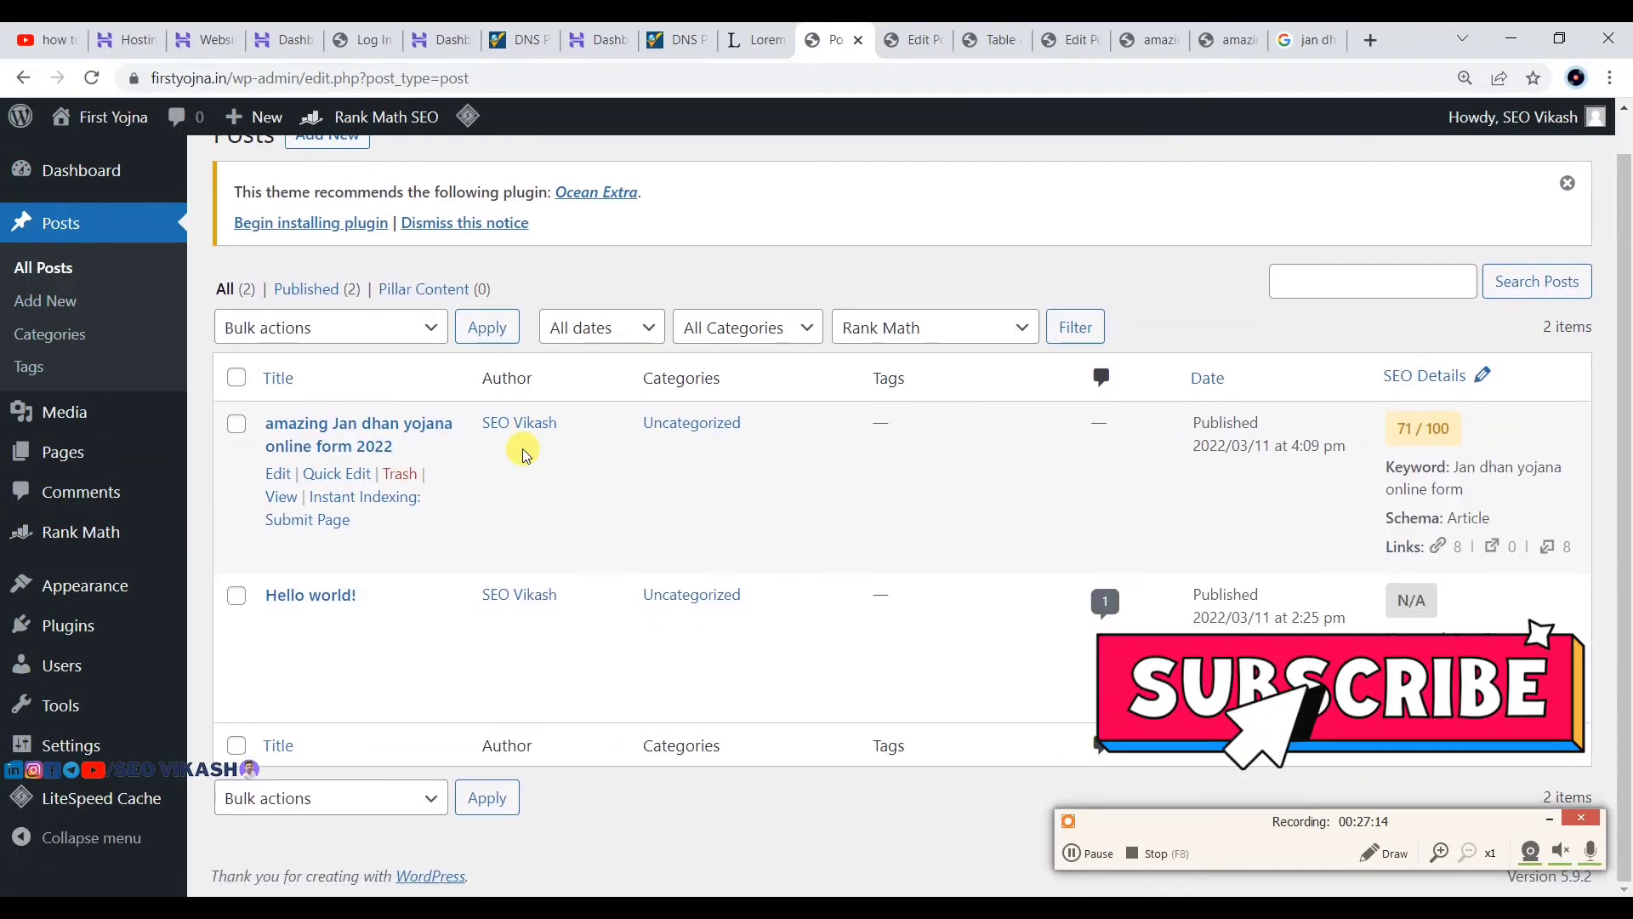
{"action": "left_click", "coordinate": [63, 181]}
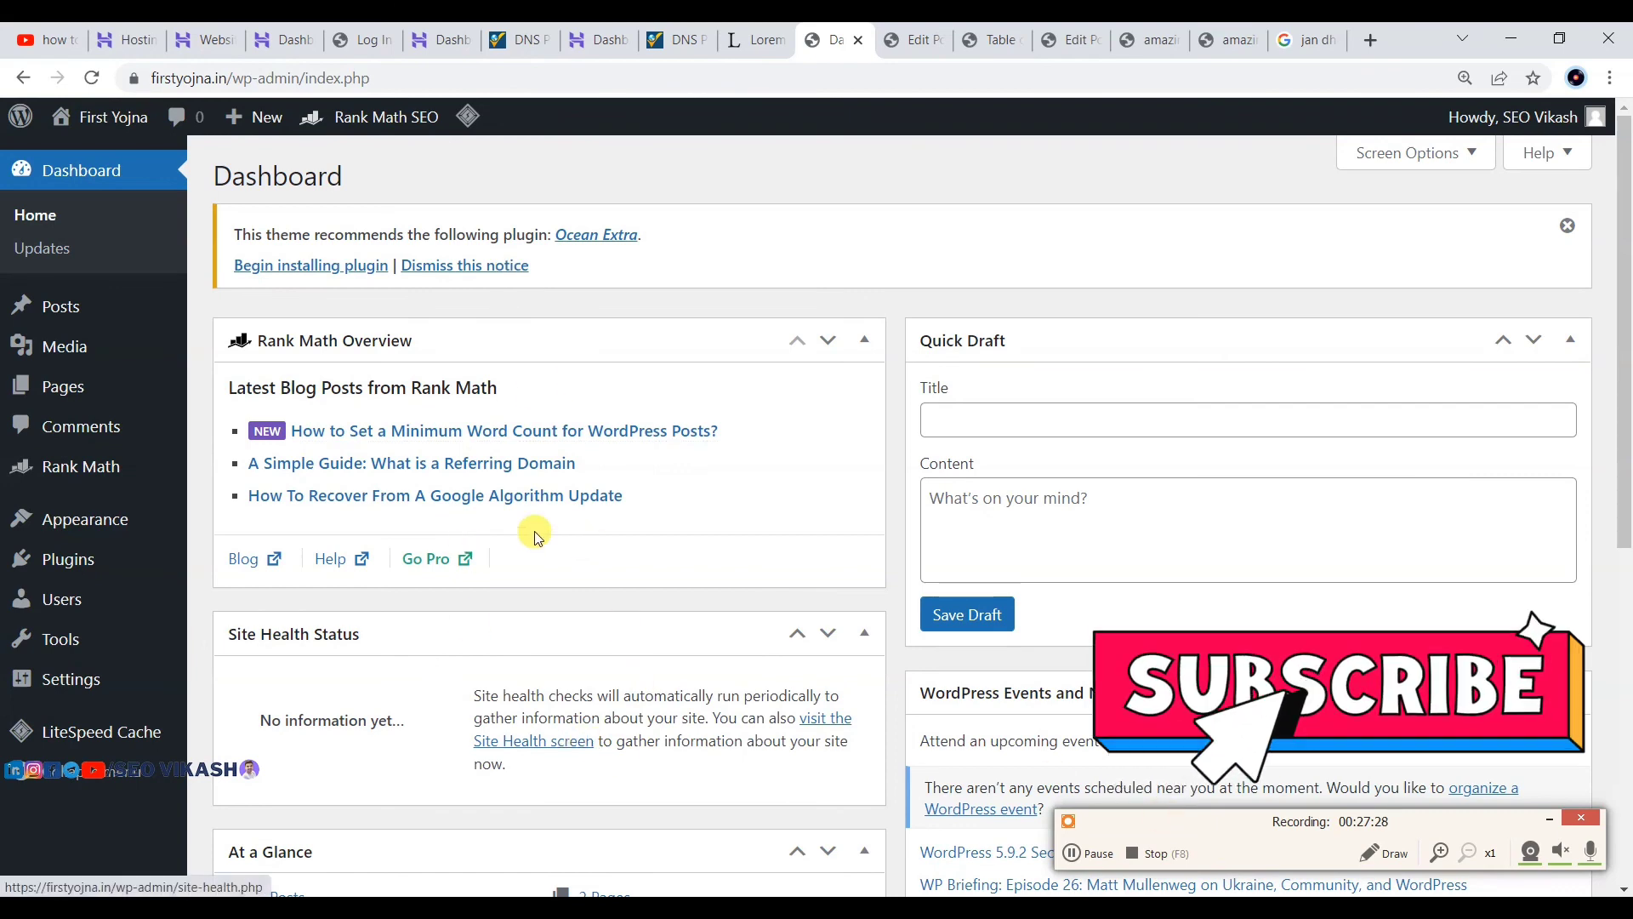
{"action": "mouse_move", "coordinate": [111, 521]}
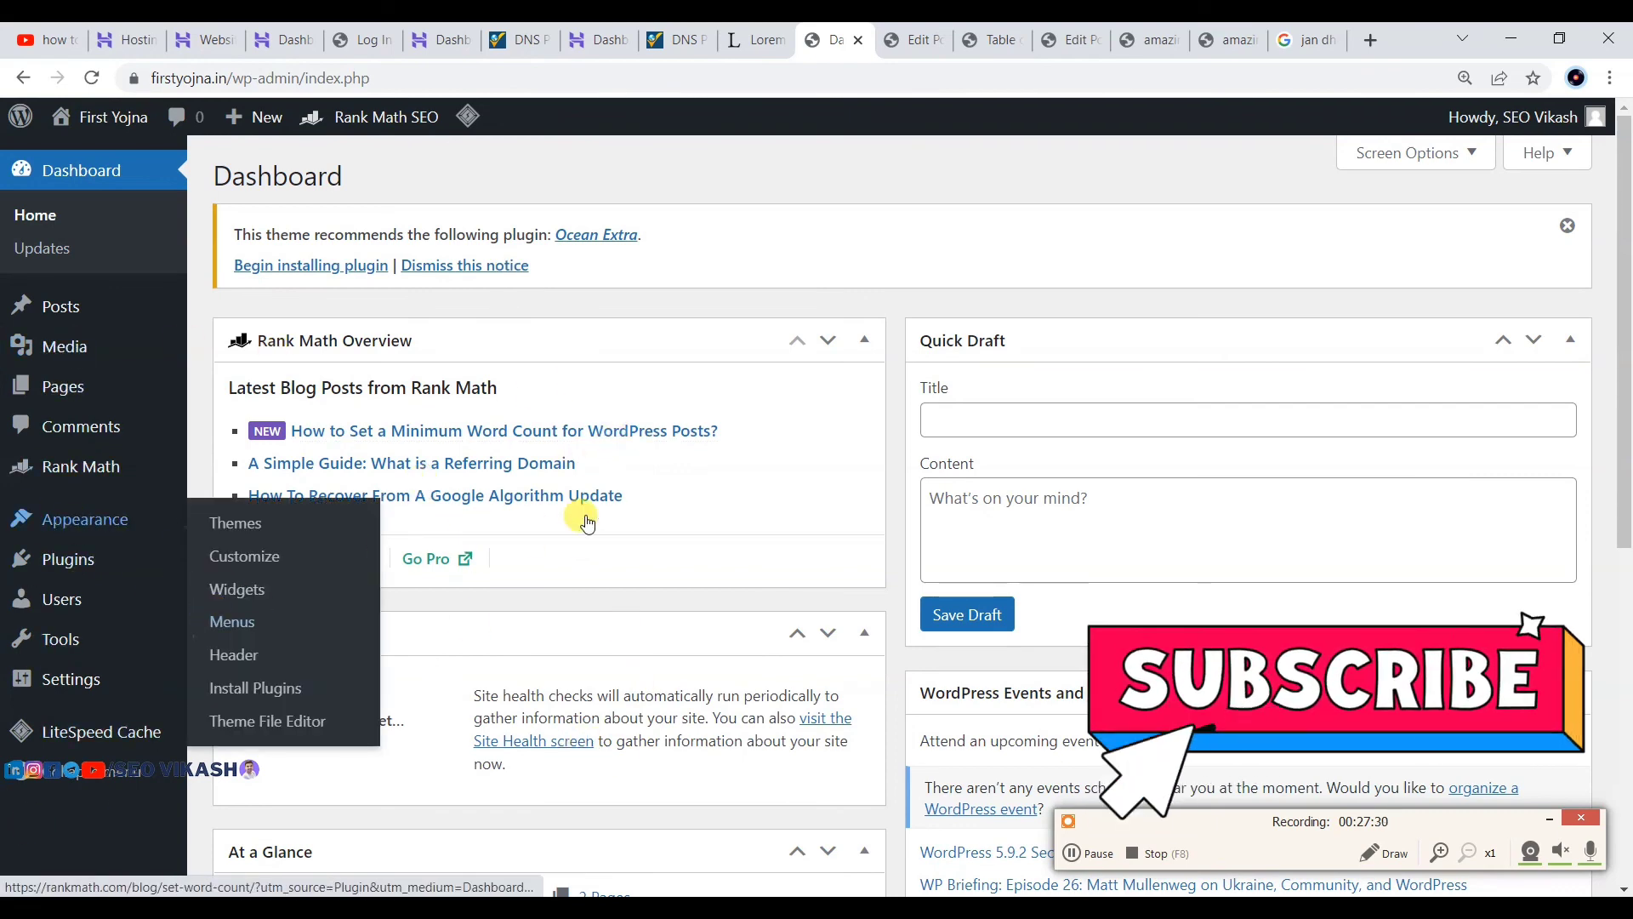